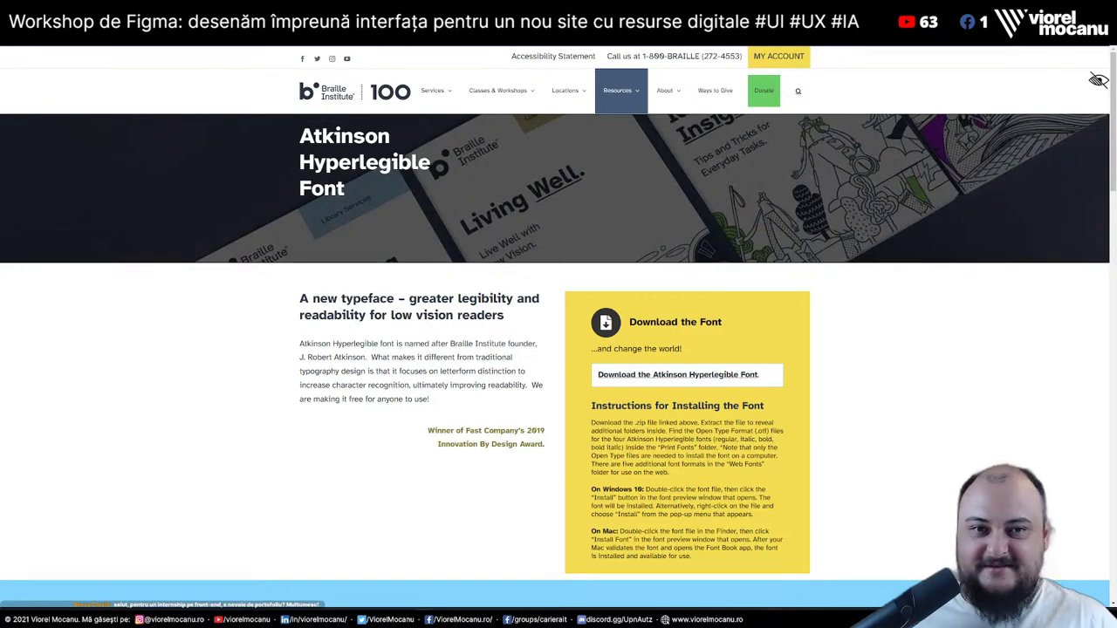
Zoom the Atkinson Hyperlegible Font page in to 150%
key(ctrl+plus)
key(ctrl+plus)
key(ctrl+plus)
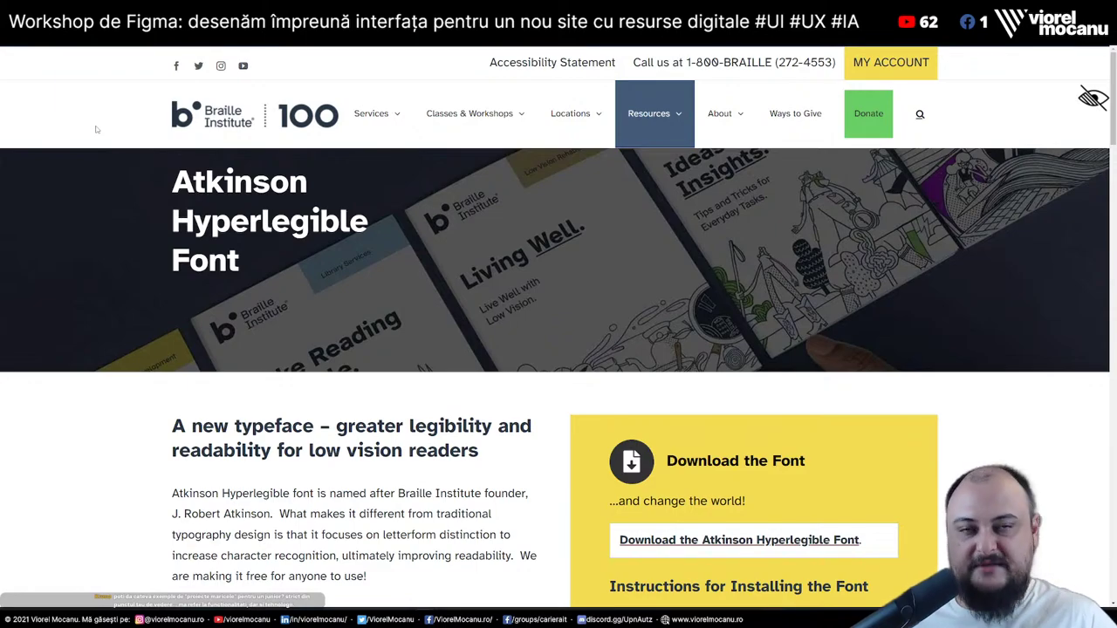
scroll(96, 125, down, 3)
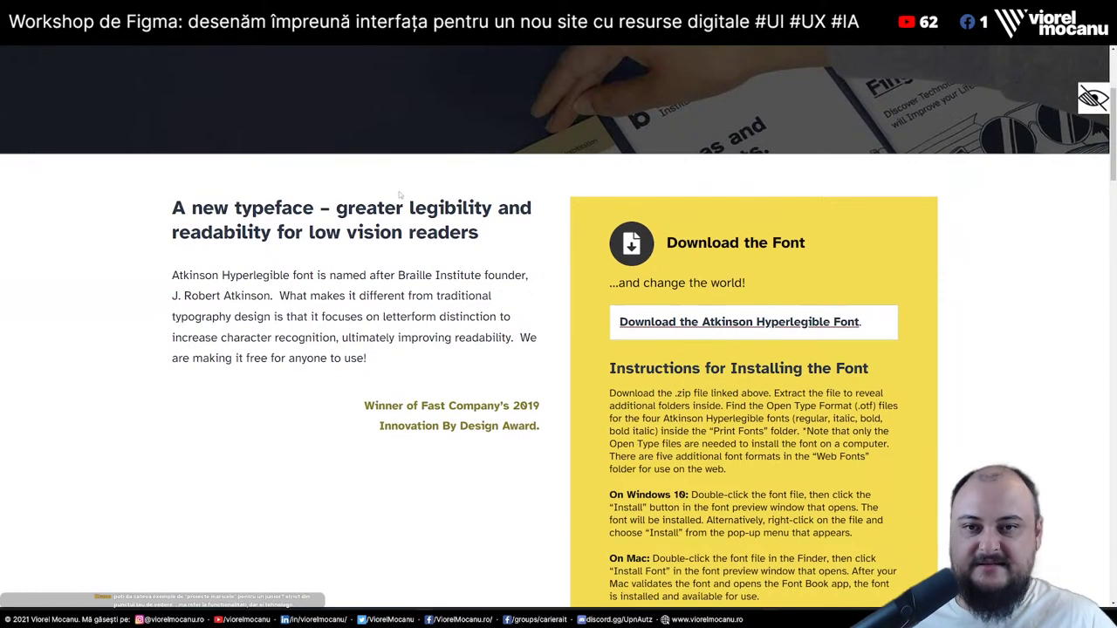
scroll(168, 282, up, 3)
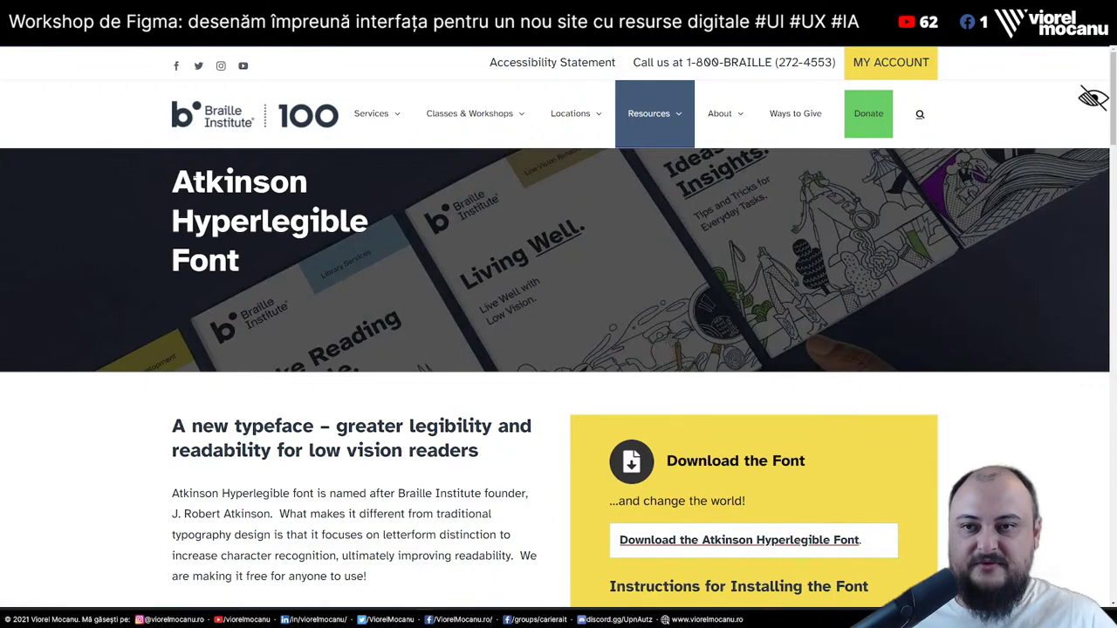
Highlight the Atkinson Hyperlegible Font heading, then scroll down to the B8 1Iil letterform samples
drag(173, 174, 315, 258)
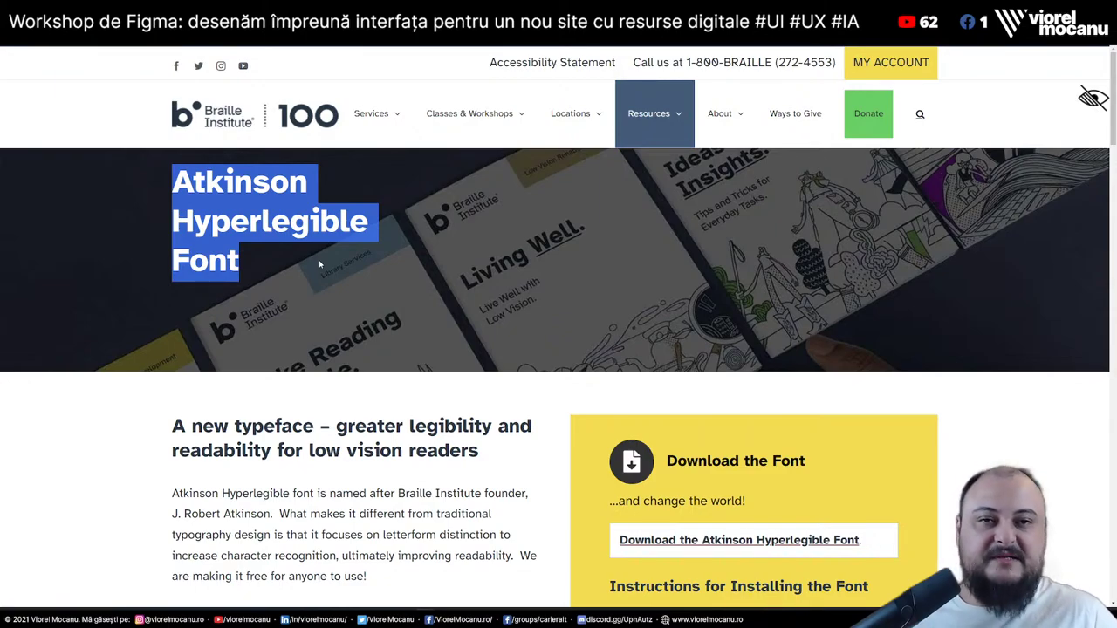
click(326, 304)
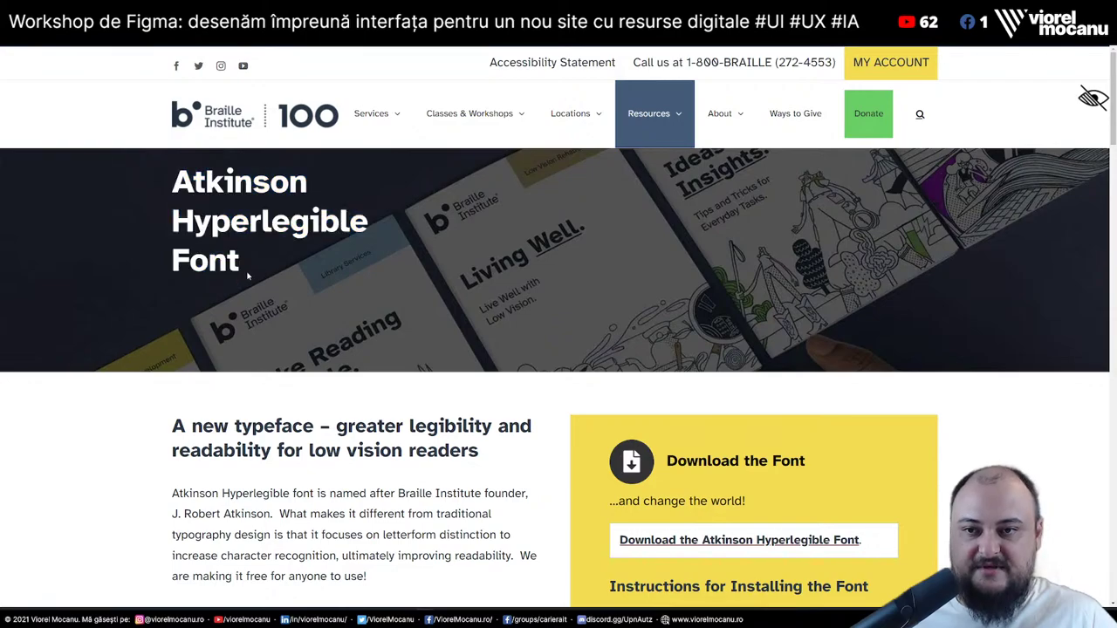
drag(240, 266, 144, 182)
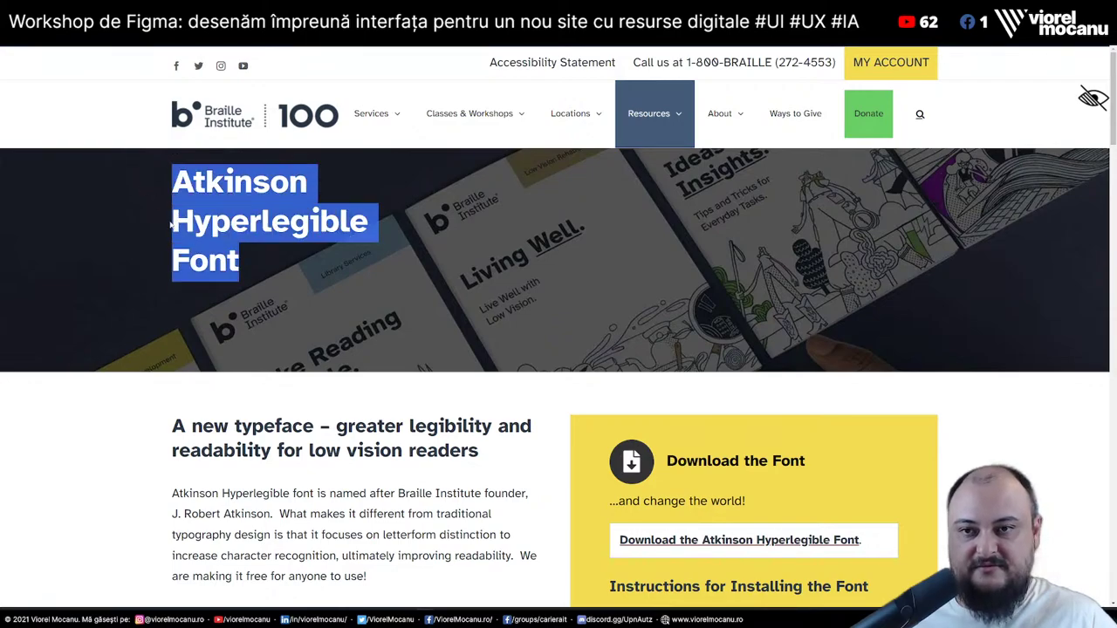
click(220, 224)
drag(240, 266, 131, 187)
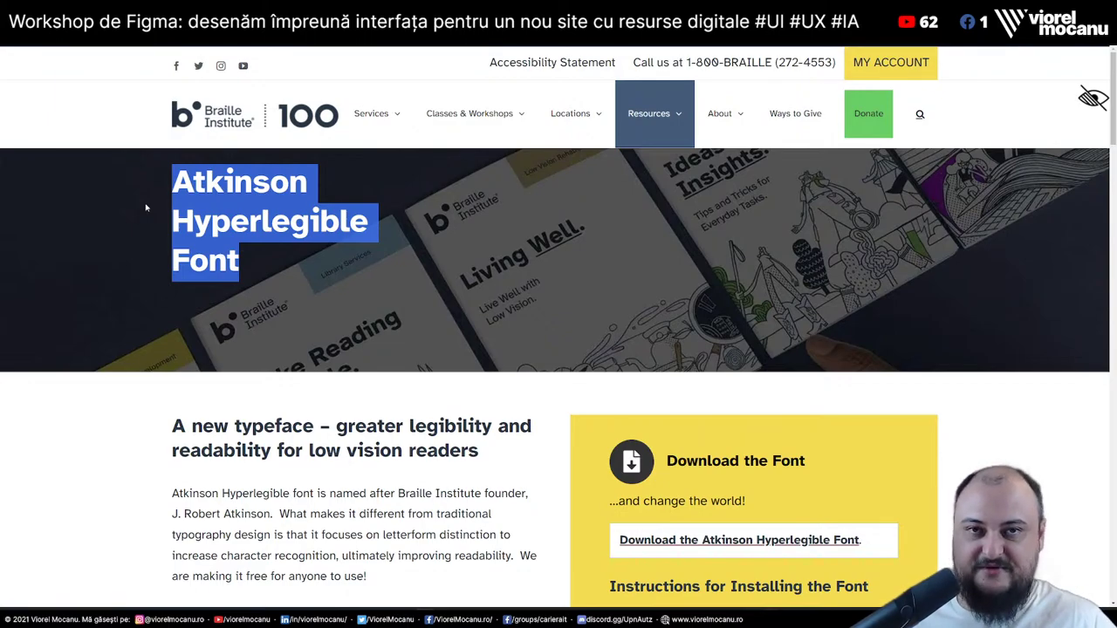
click(255, 260)
drag(181, 180, 249, 279)
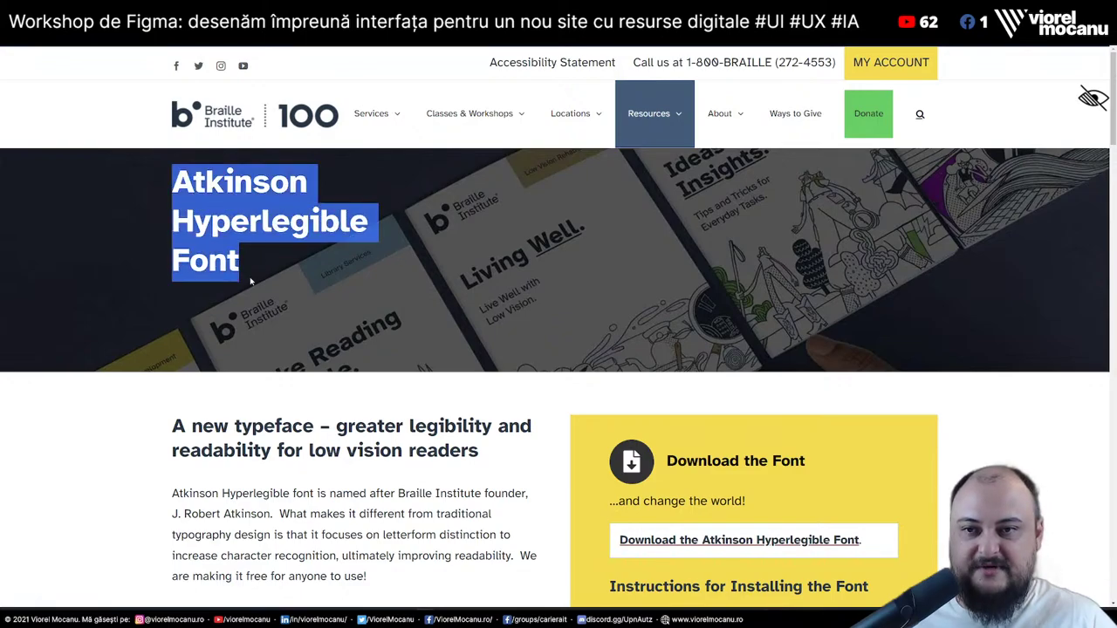
click(279, 183)
scroll(304, 297, down, 7)
scroll(303, 297, down, 5)
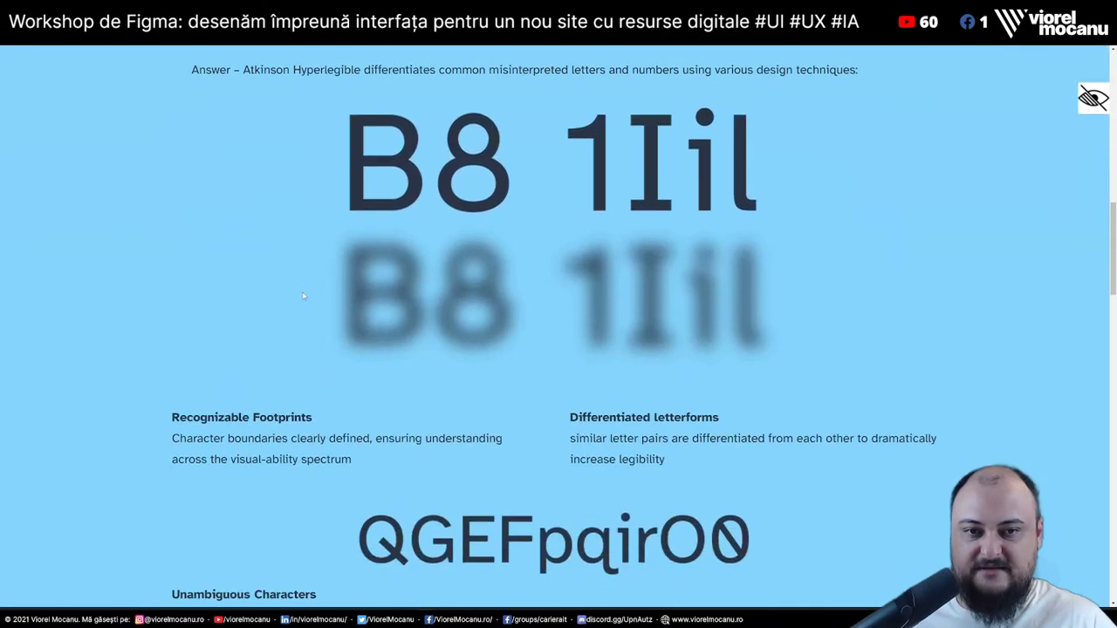
scroll(397, 65, up, 2)
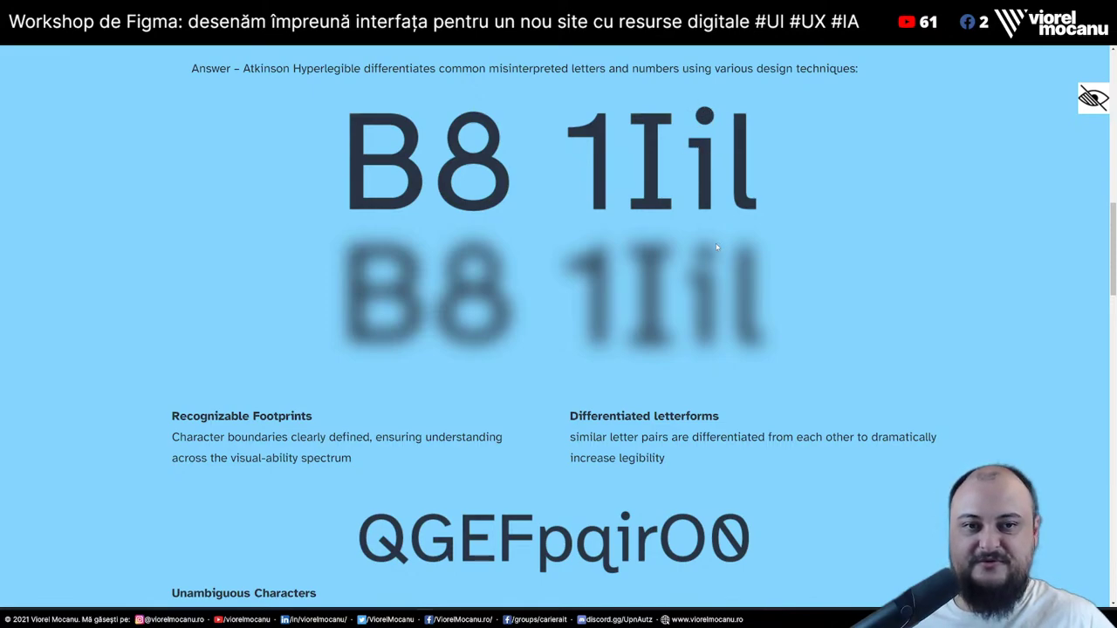
drag(583, 138, 795, 148)
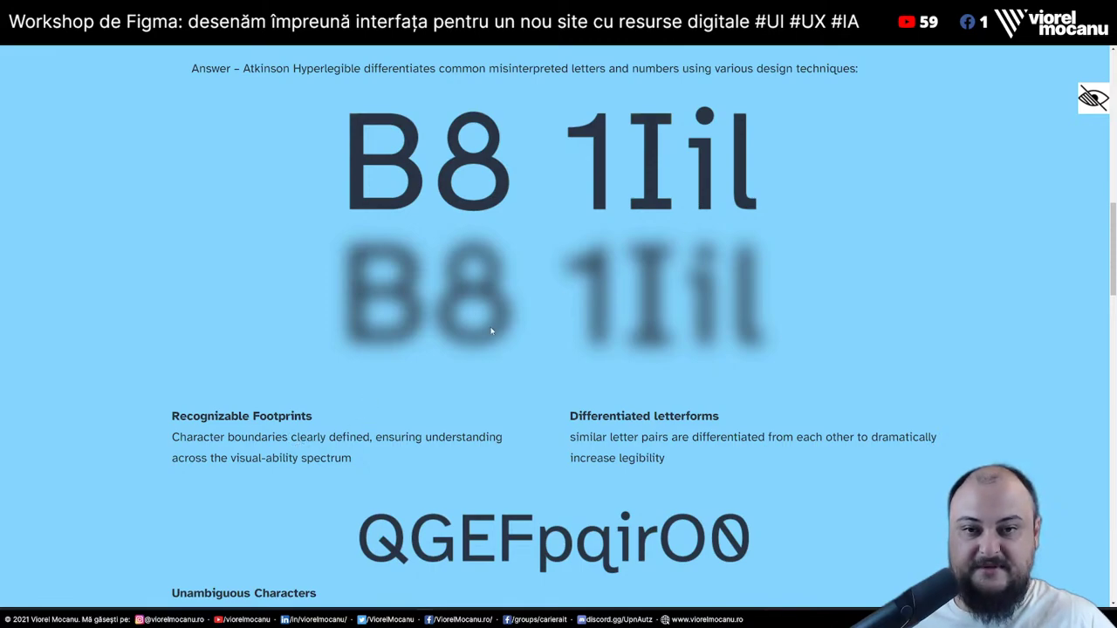
drag(281, 416, 325, 458)
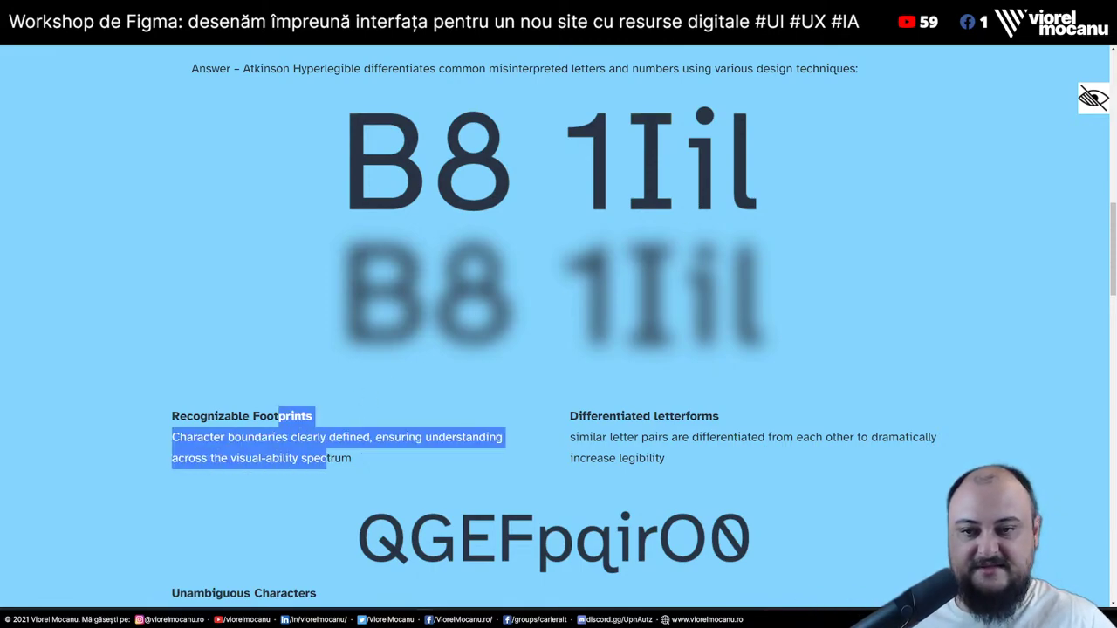
click(338, 462)
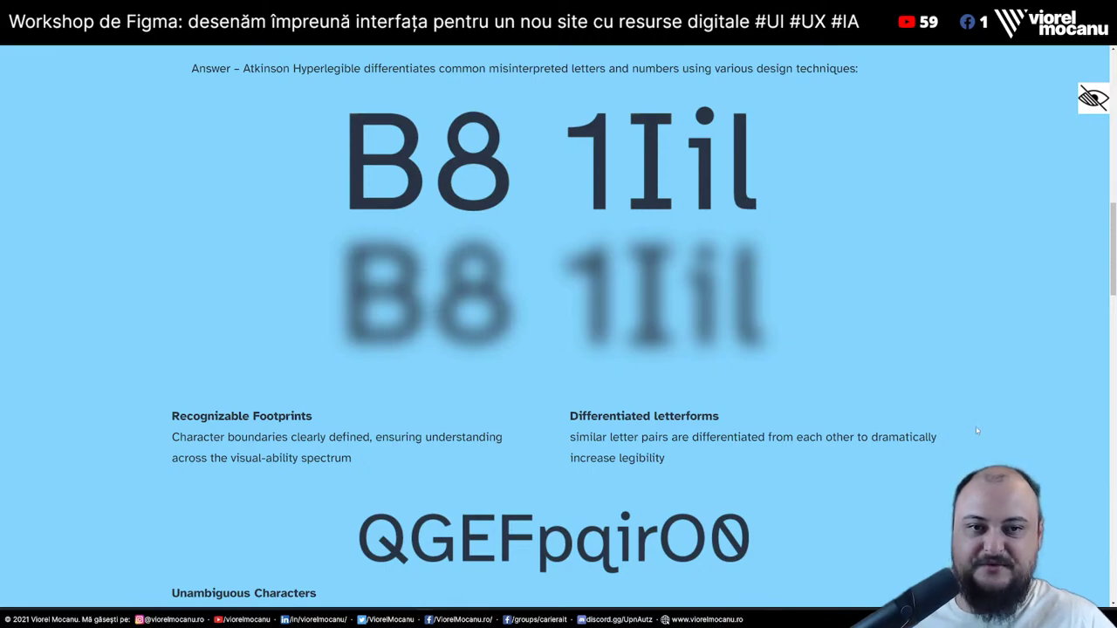
Scroll the Atkinson feature list to the footer and back, then switch to the Behance Female Faces page
scroll(924, 387, down, 3)
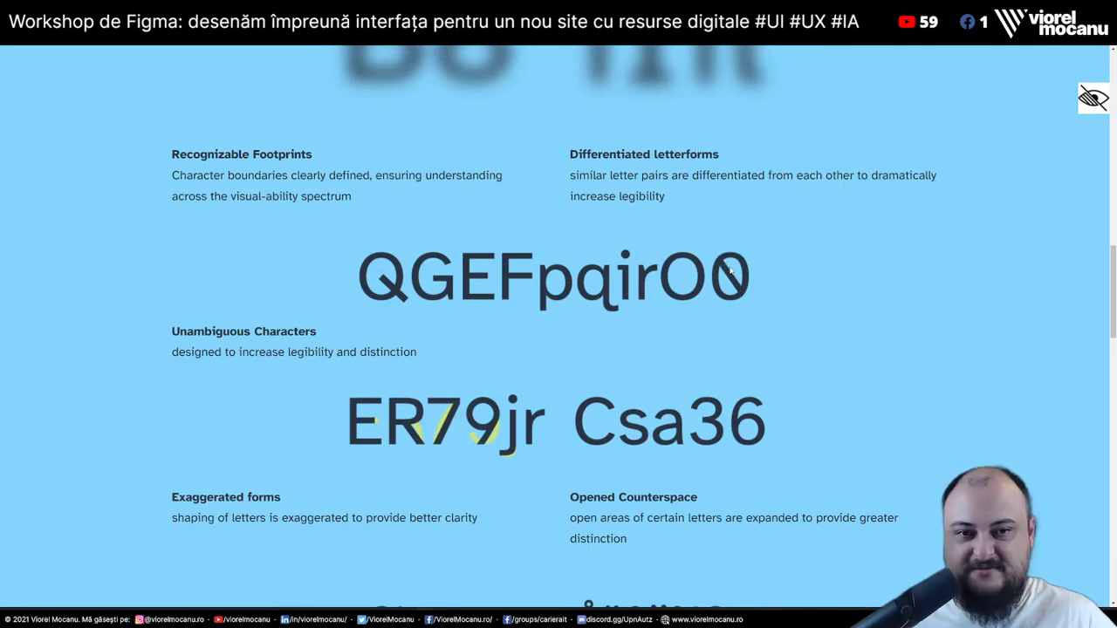
scroll(743, 302, down, 4)
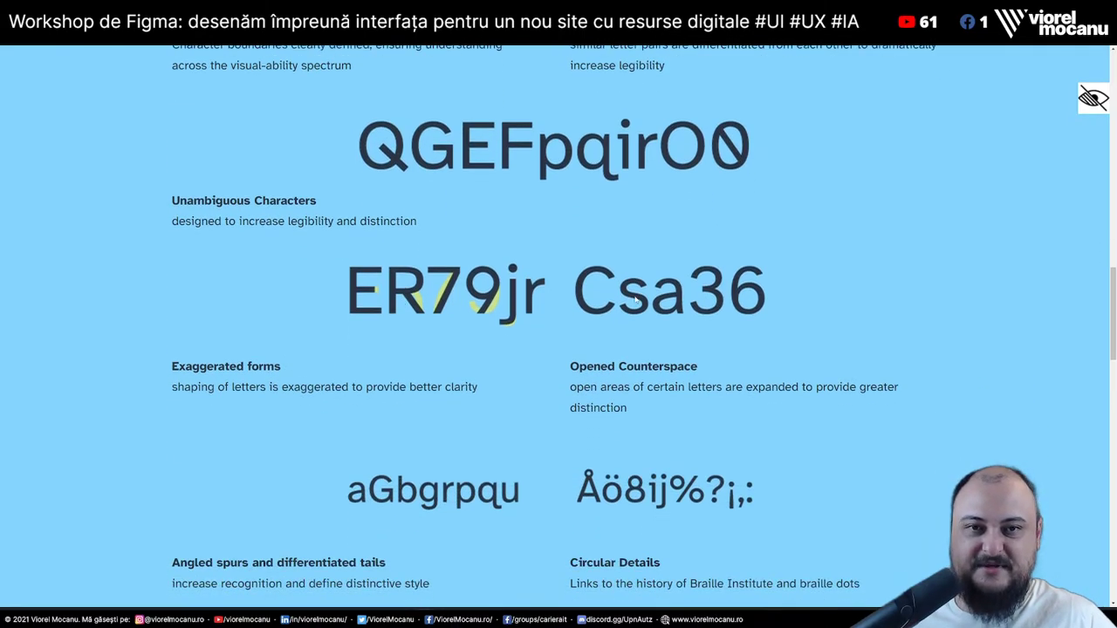
scroll(636, 300, down, 1)
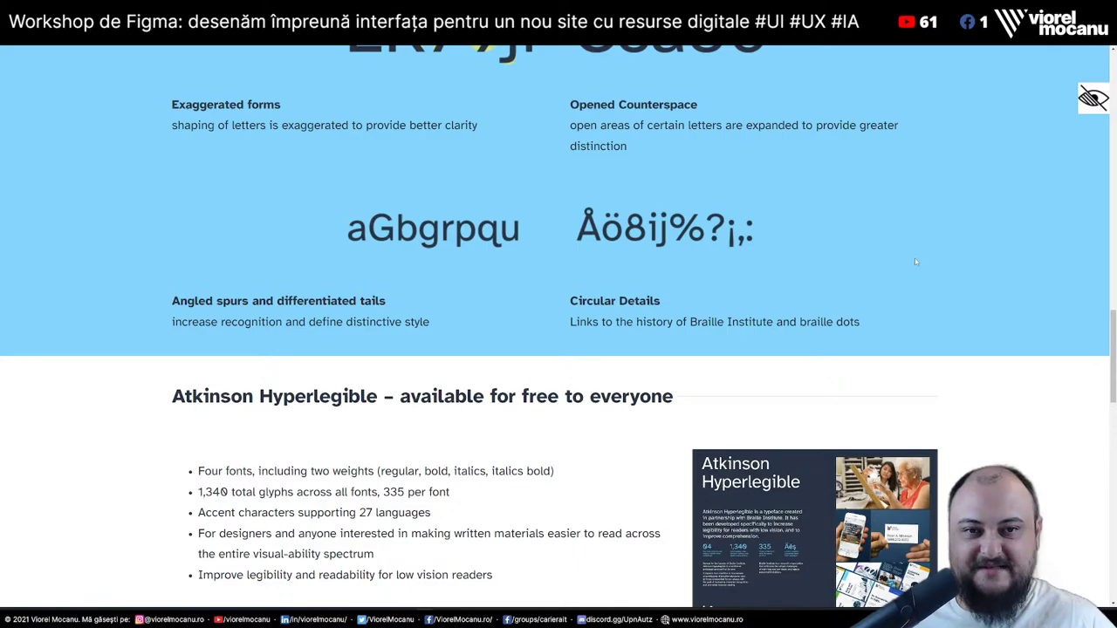
scroll(1072, 345, down, 10)
scroll(1027, 294, up, 9)
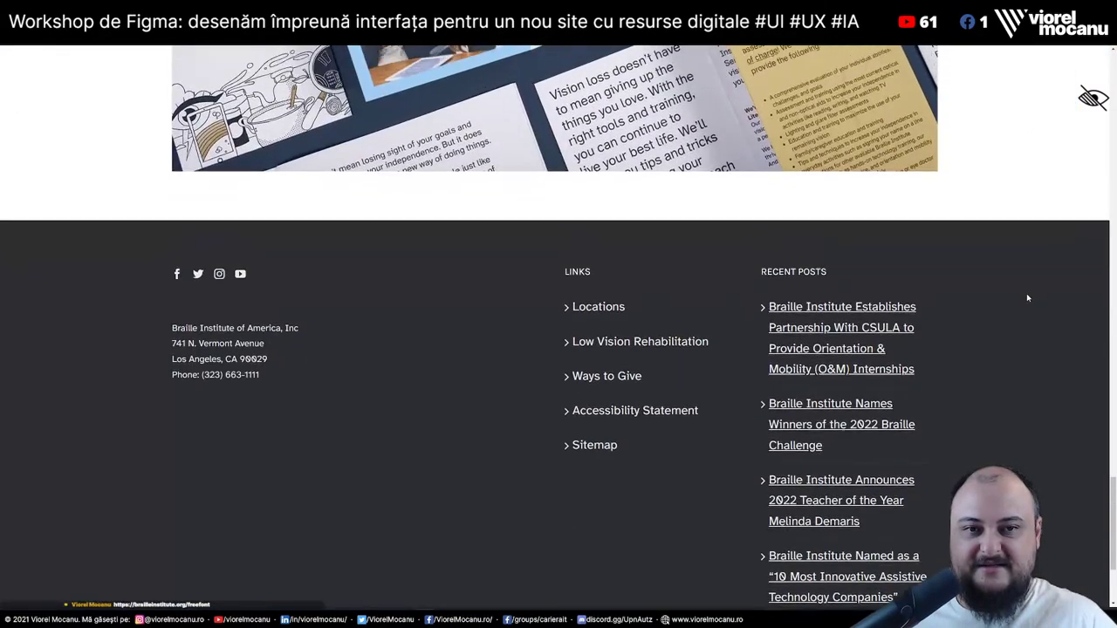
scroll(1028, 298, up, 10)
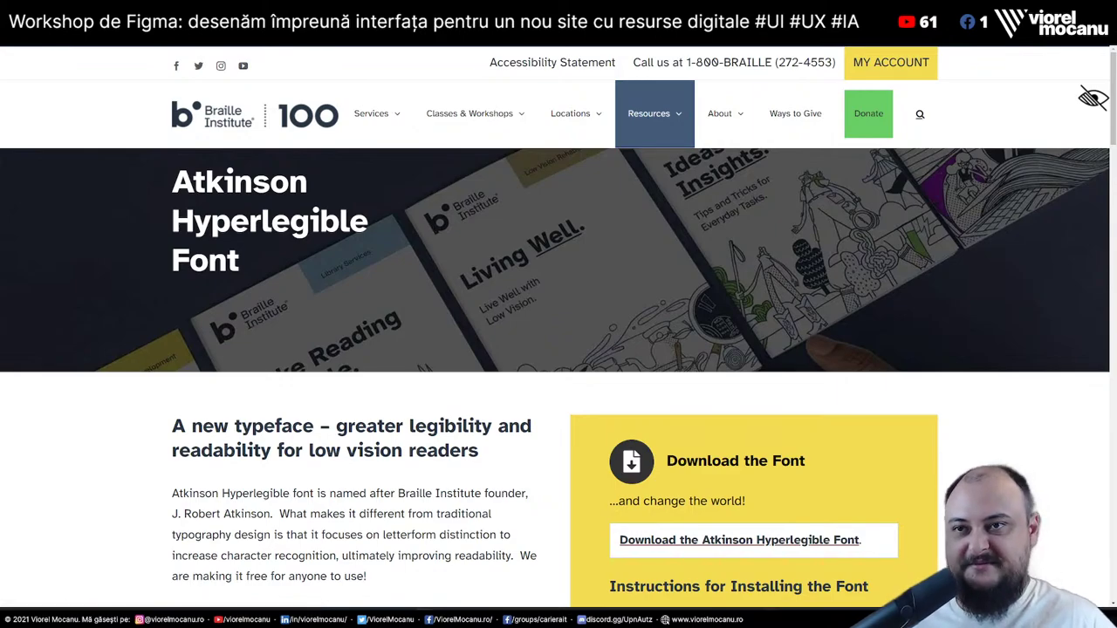
click(87, 54)
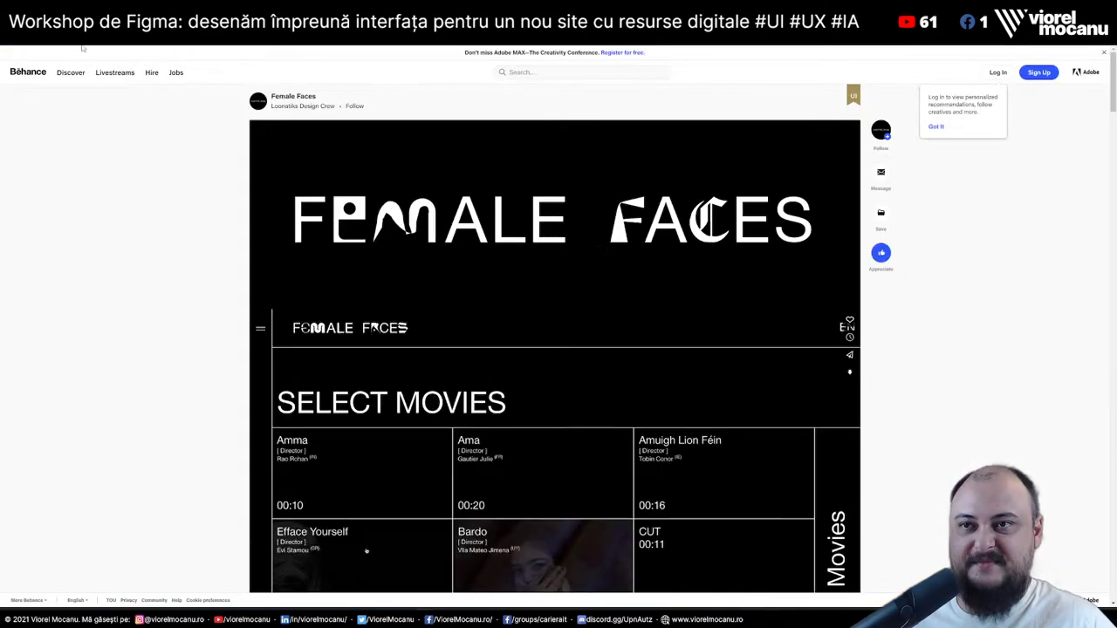
Scroll through the Female Faces phone and tablet mockups down to the MOVIES screen
scroll(135, 187, down, 10)
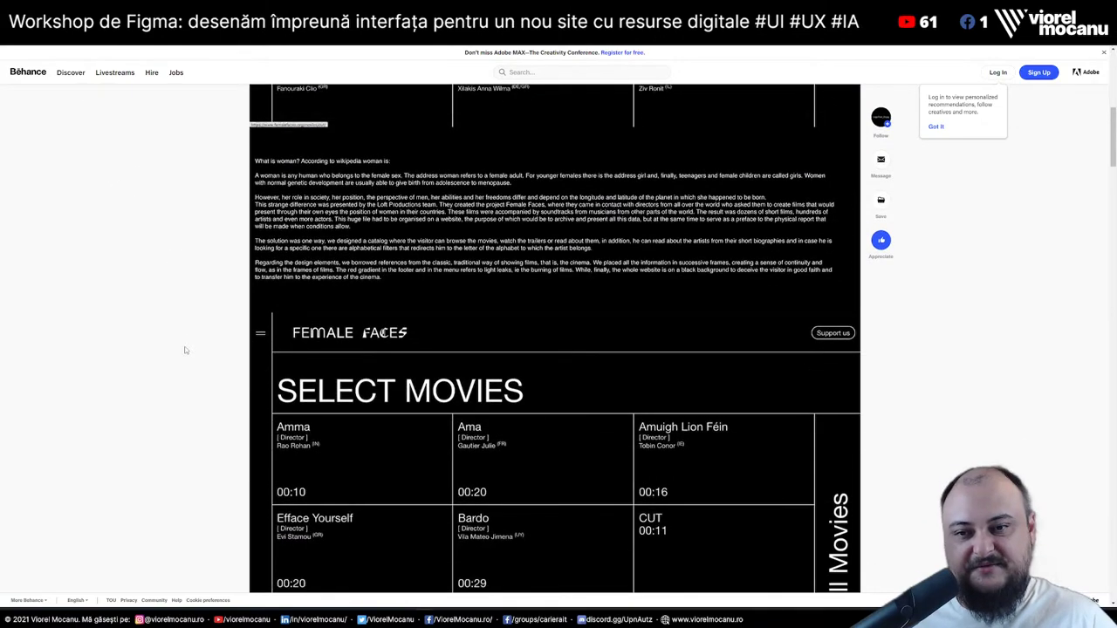
scroll(185, 350, down, 3)
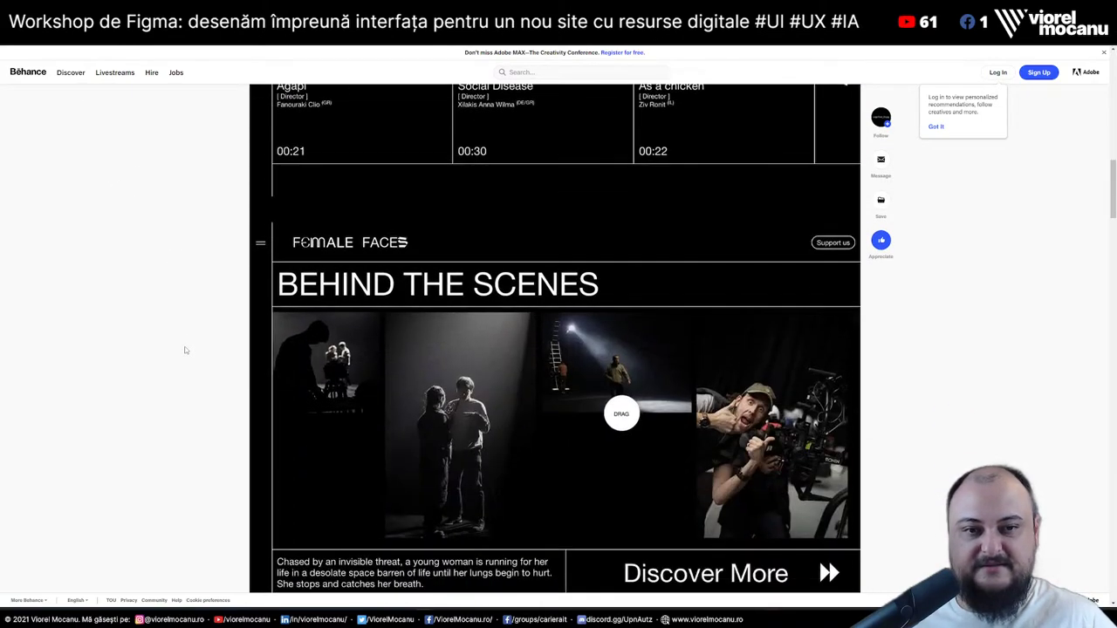
scroll(185, 350, up, 2)
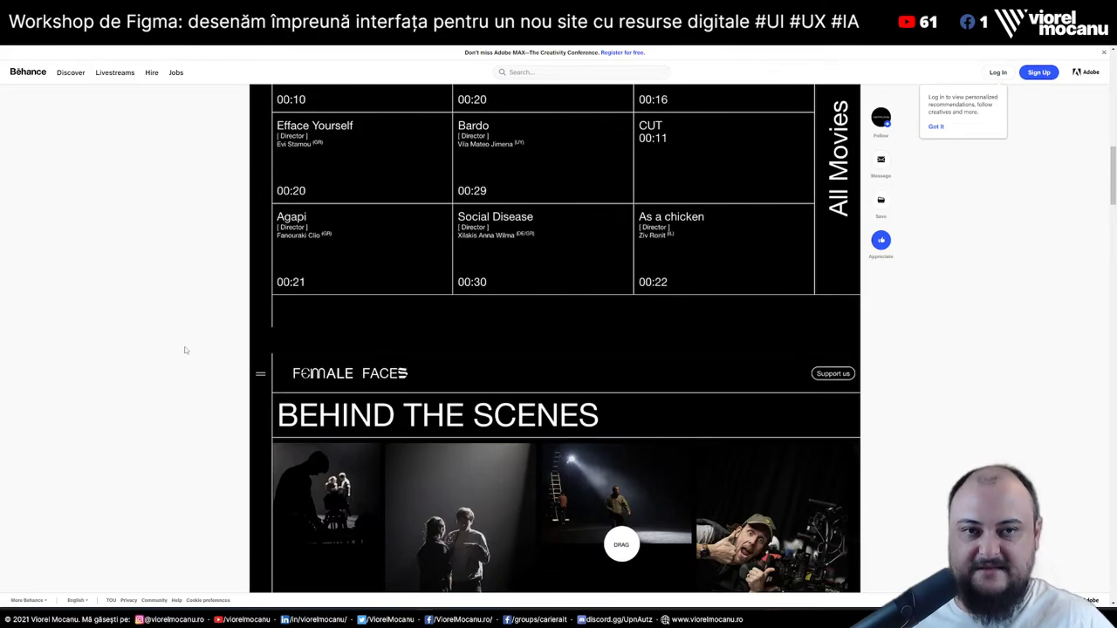
scroll(186, 350, up, 5)
scroll(185, 350, down, 8)
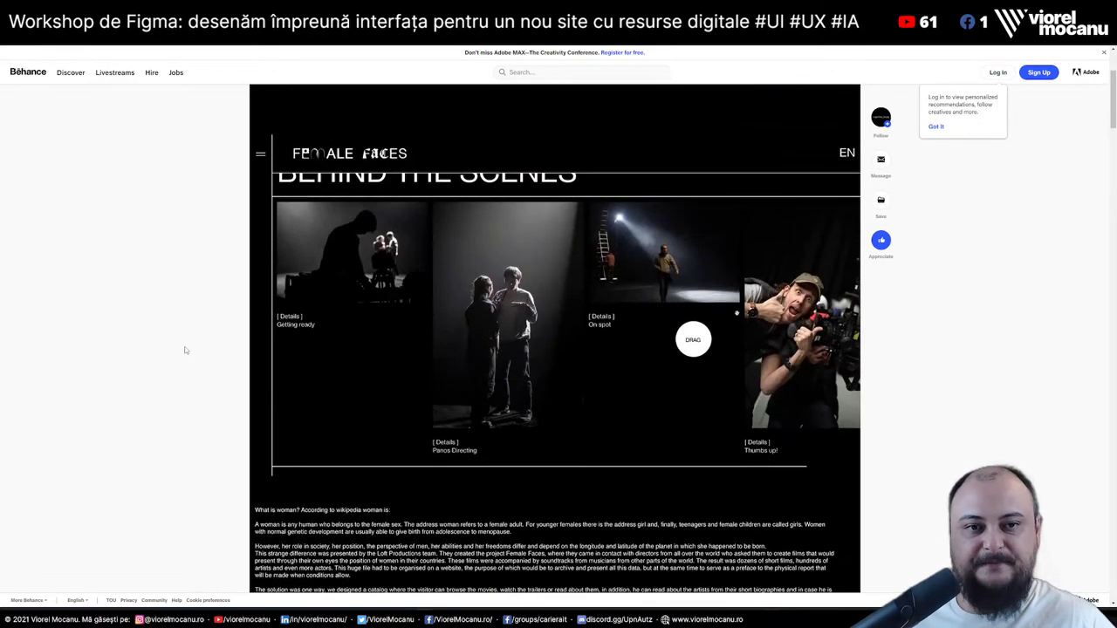
scroll(185, 350, down, 5)
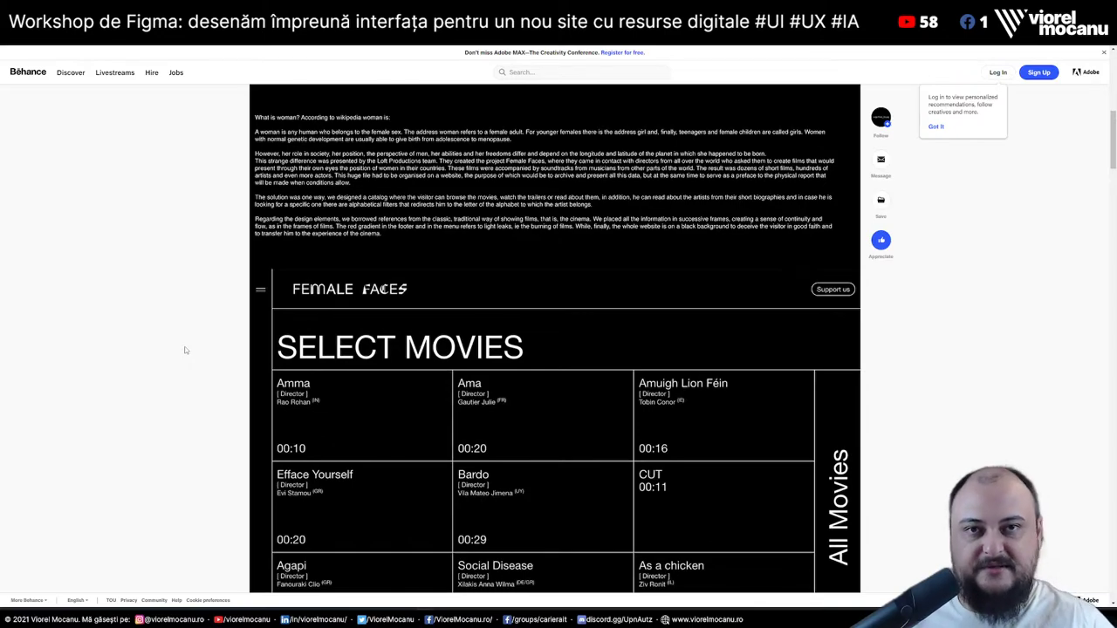
scroll(185, 350, down, 15)
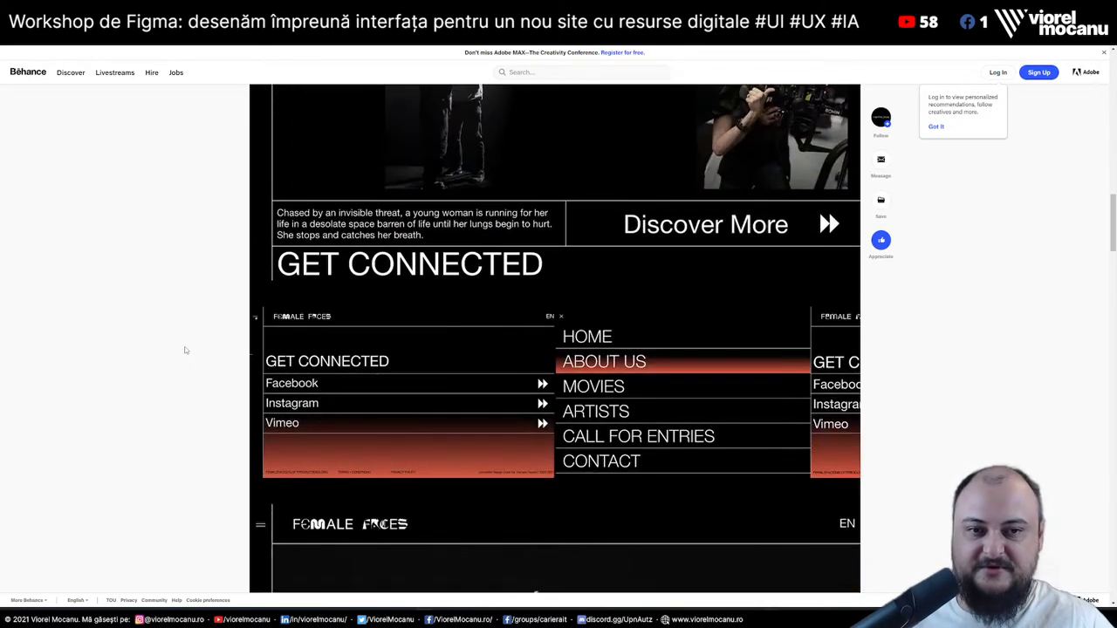
scroll(185, 350, down, 10)
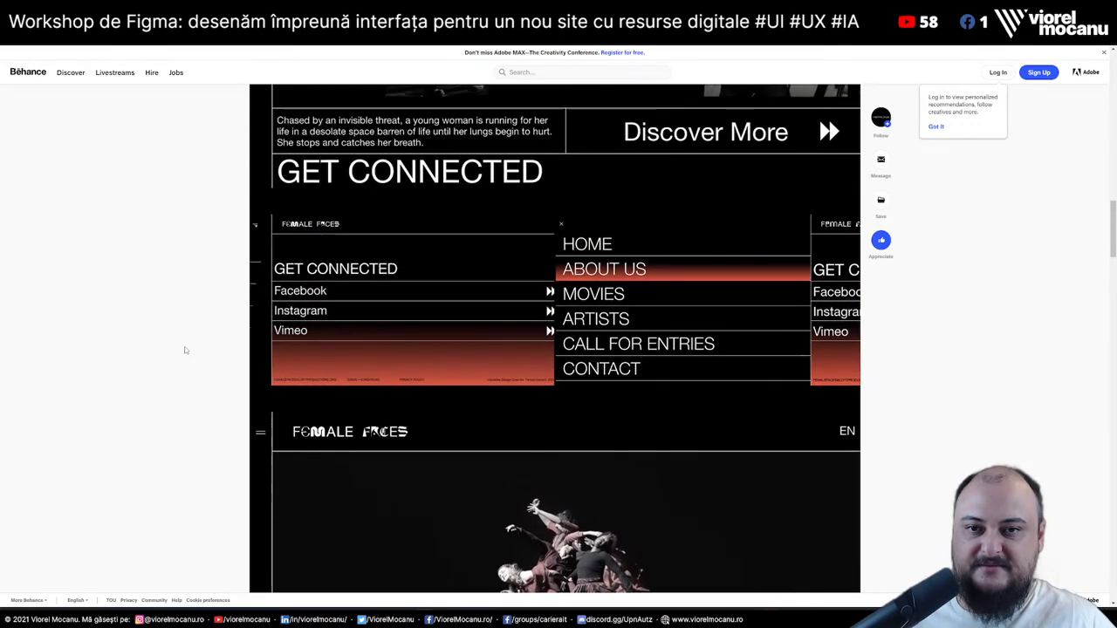
scroll(185, 350, down, 3)
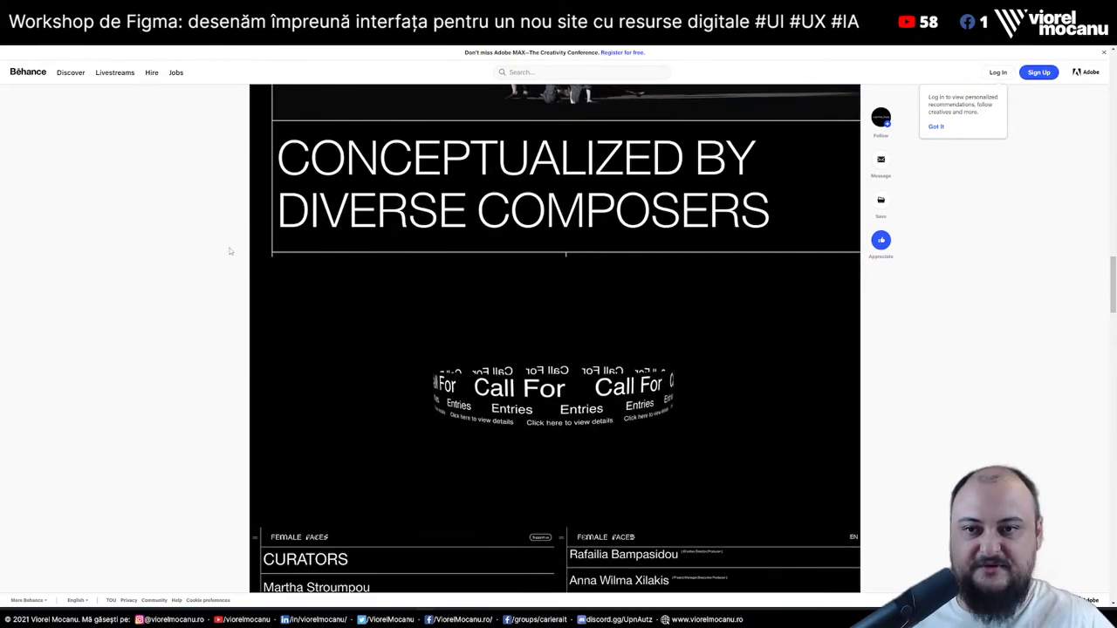
scroll(187, 379, down, 2)
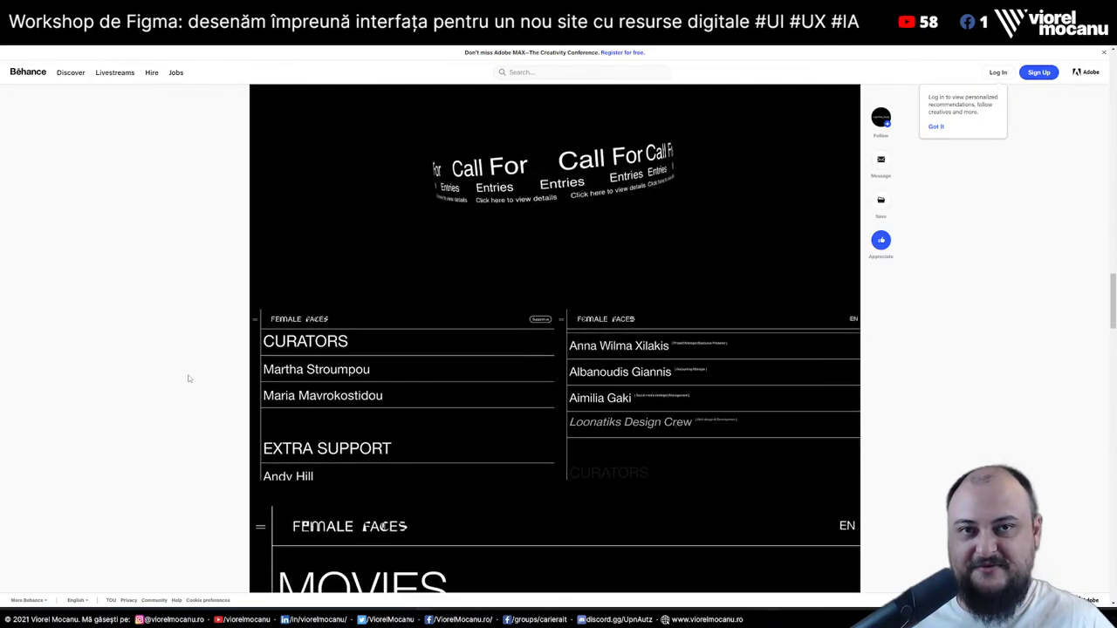
scroll(188, 379, down, 1)
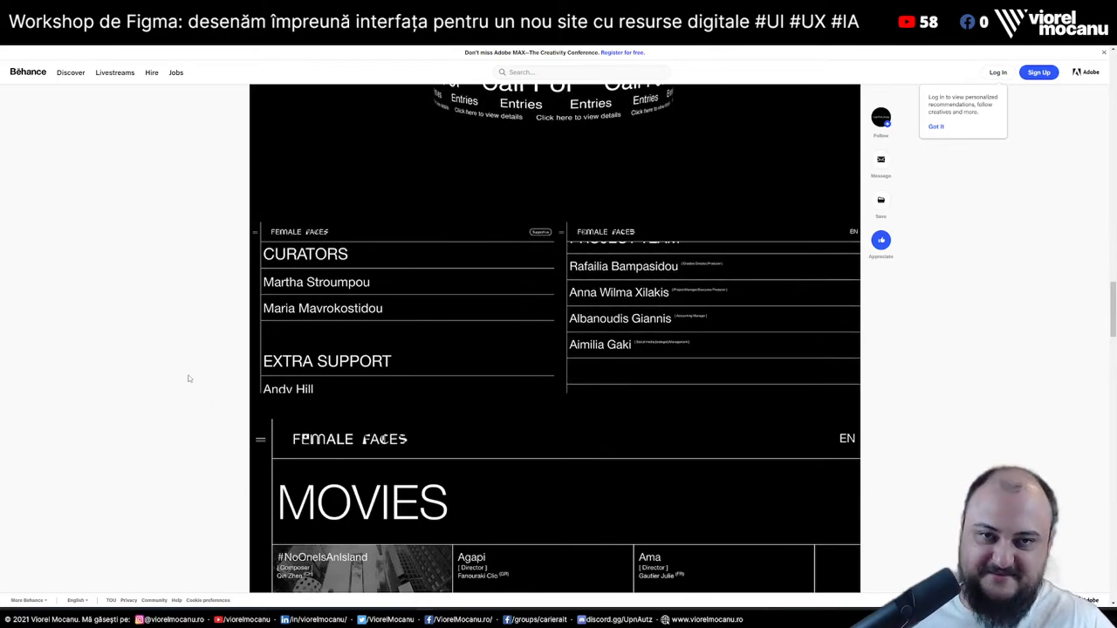
scroll(187, 378, down, 1)
scroll(188, 379, down, 1)
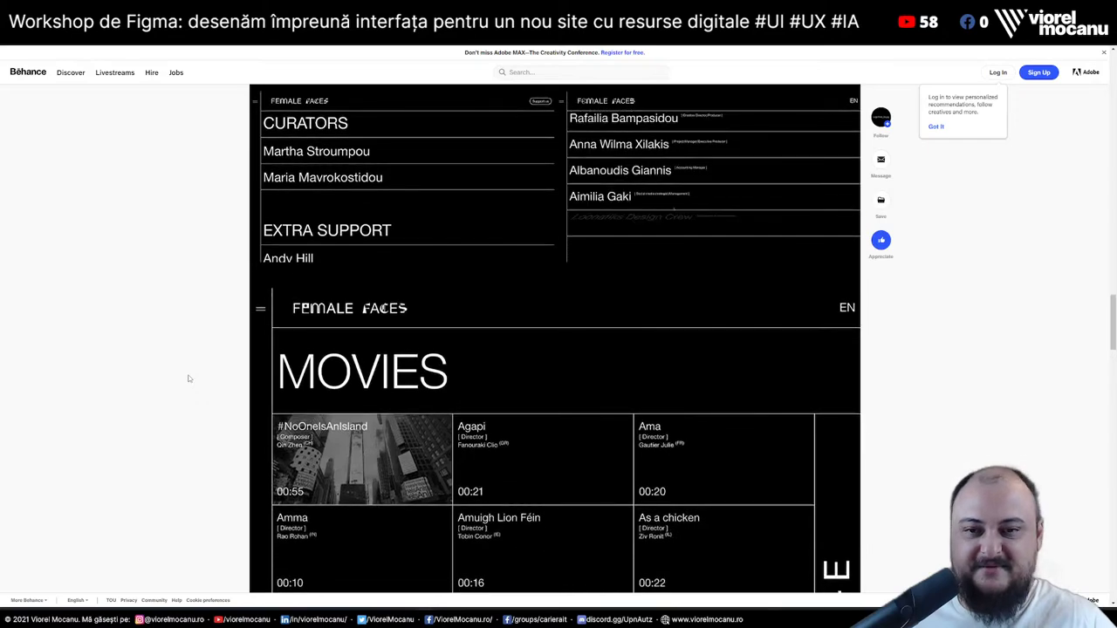
scroll(187, 378, down, 1)
scroll(912, 418, down, 12)
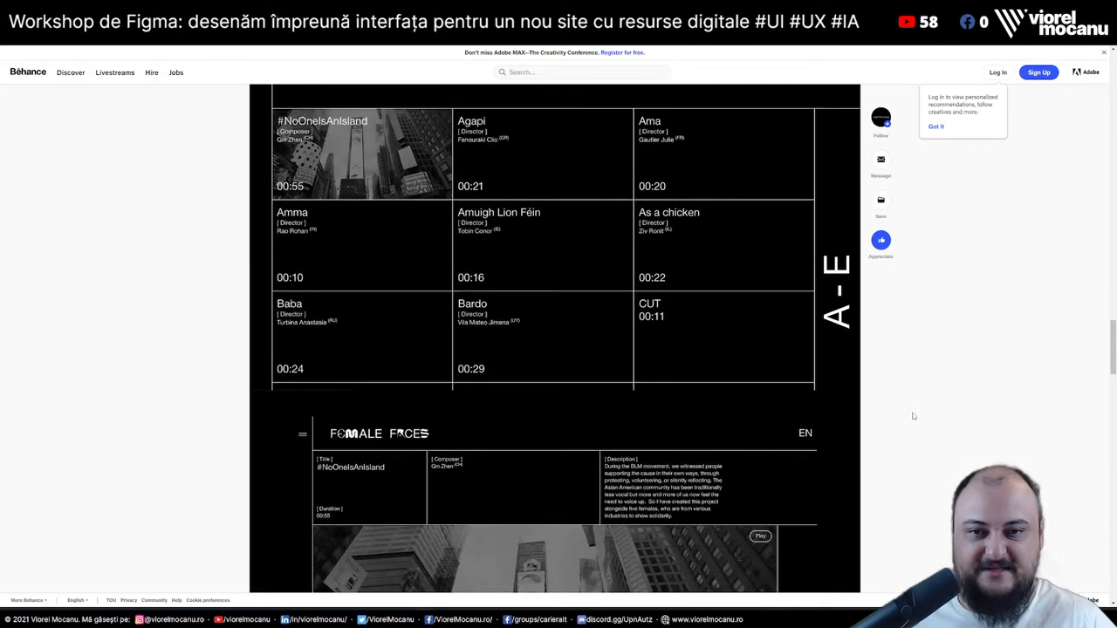
scroll(562, 349, down, 5)
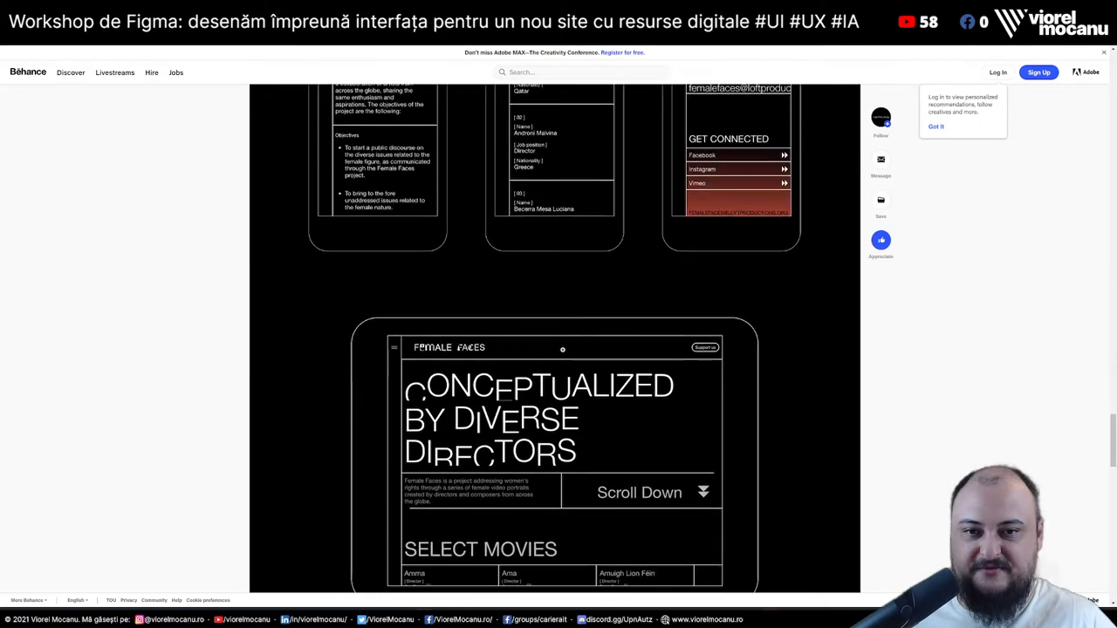
scroll(562, 349, up, 10)
Review the MOVIES and SELECT MOVIES screens, then close the project to the 'resource list' results
scroll(562, 349, up, 5)
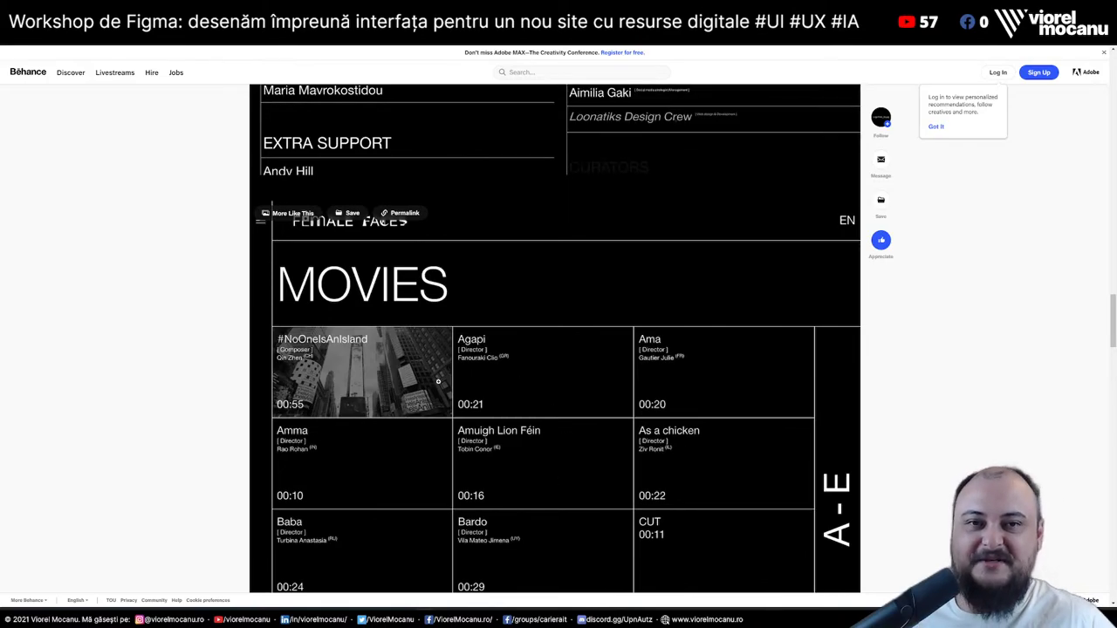
scroll(696, 454, up, 20)
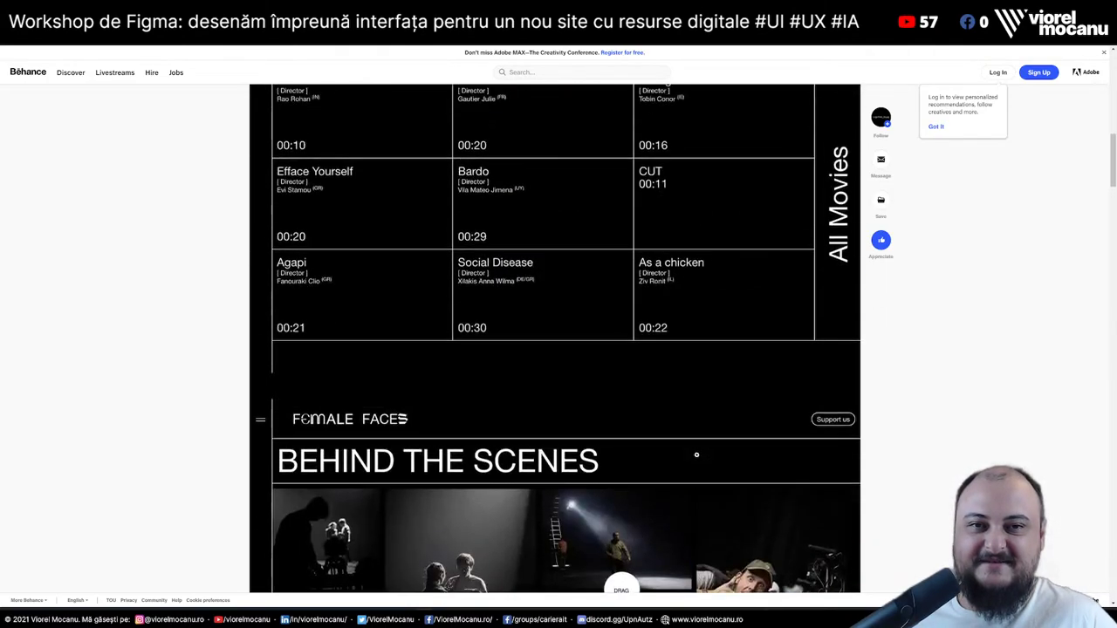
scroll(697, 455, down, 15)
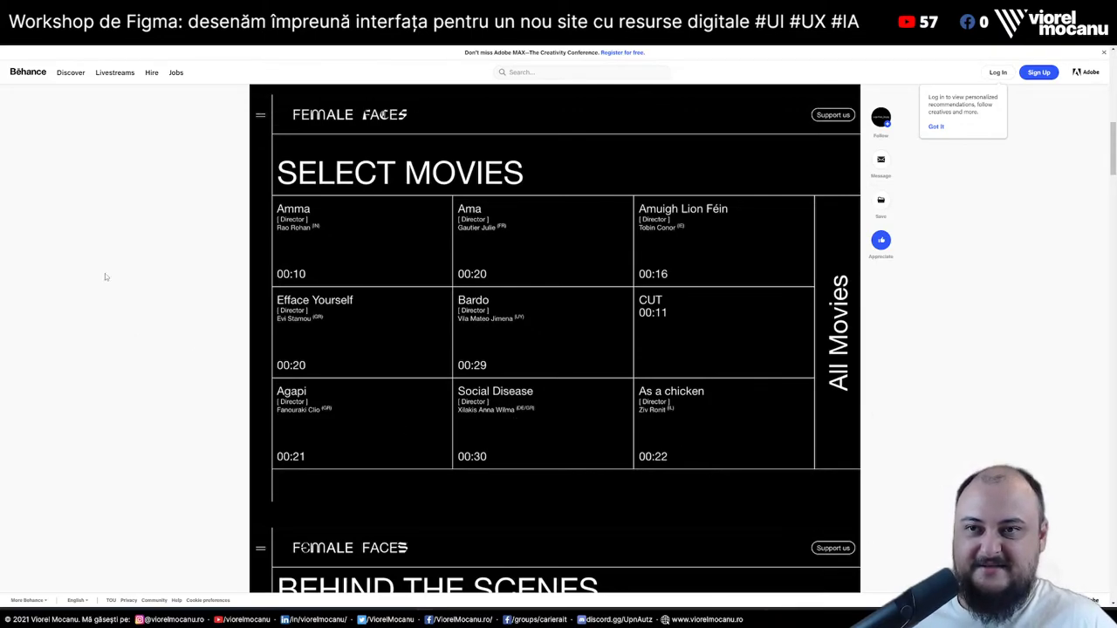
scroll(105, 276, down, 3)
scroll(105, 276, up, 5)
scroll(105, 276, down, 1)
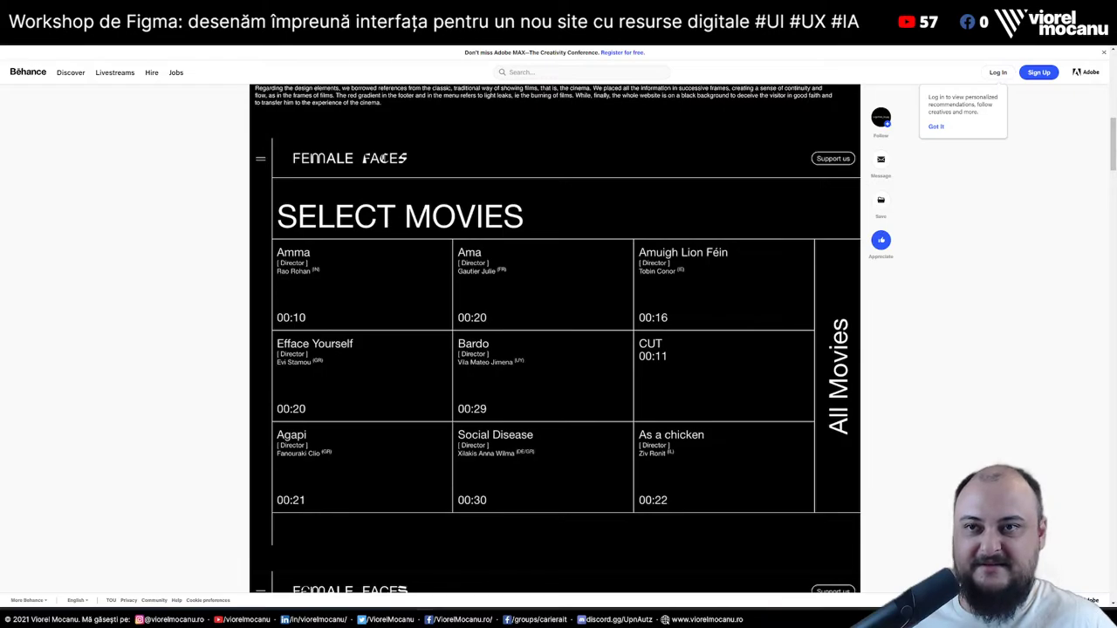
key(Escape)
Browse the 'resource list' results grid, then return to the Figma Resource List file
scroll(552, 349, down, 5)
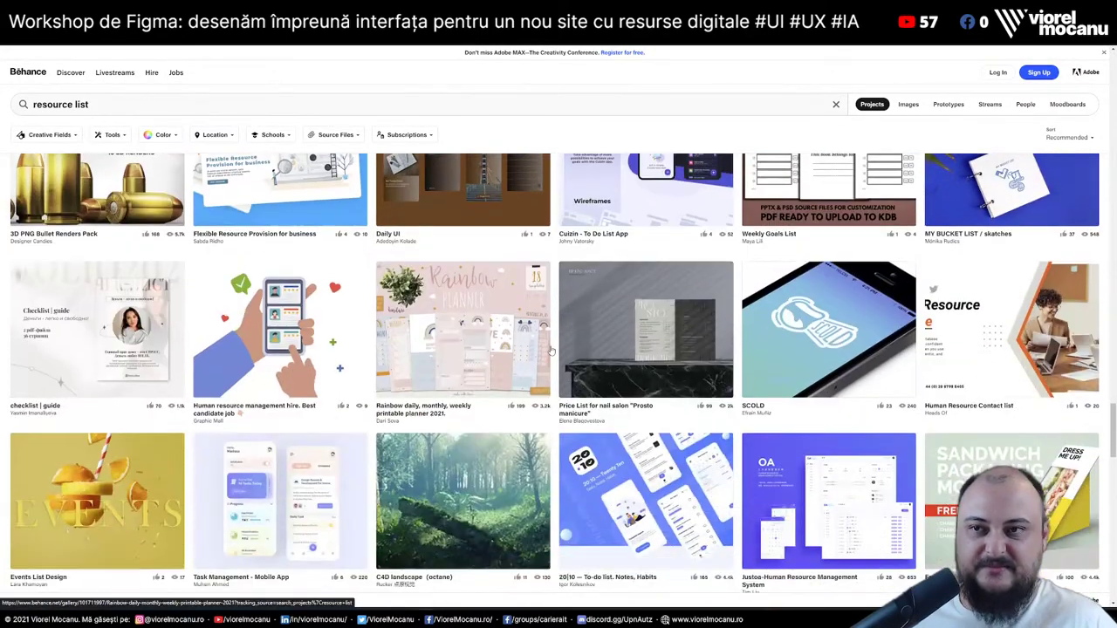
scroll(551, 350, down, 4)
scroll(367, 286, down, 1)
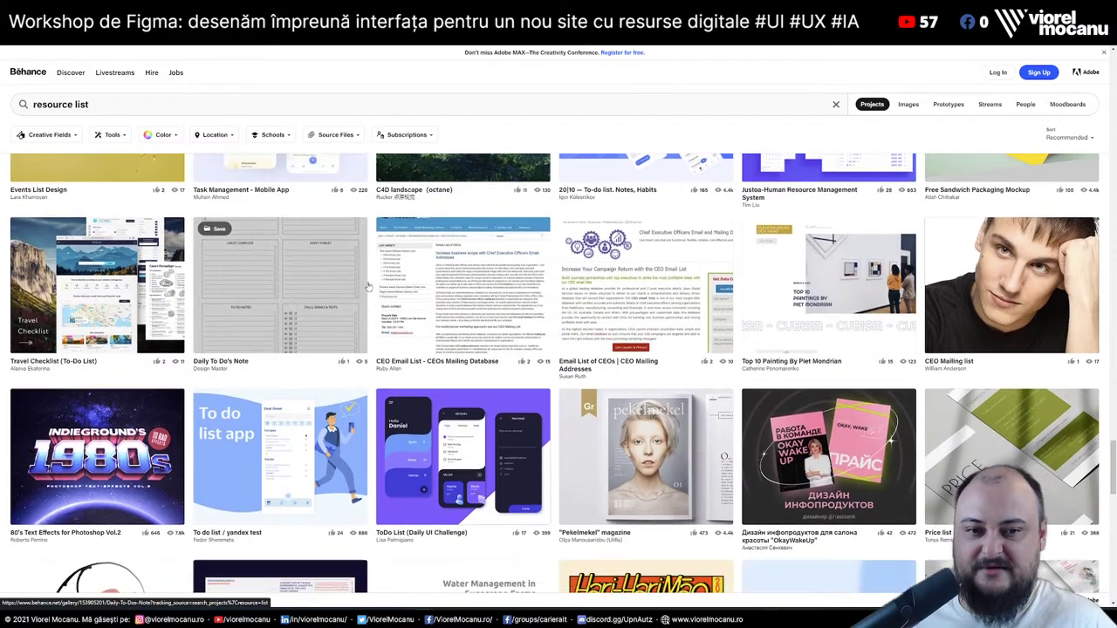
scroll(368, 286, down, 10)
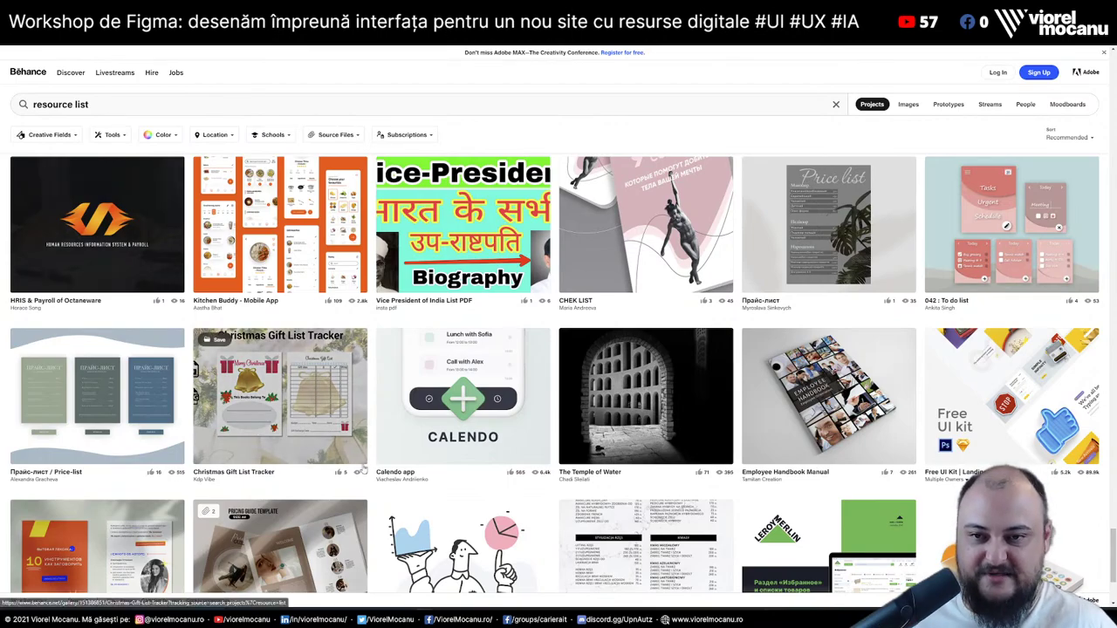
scroll(262, 401, down, 15)
scroll(422, 568, down, 5)
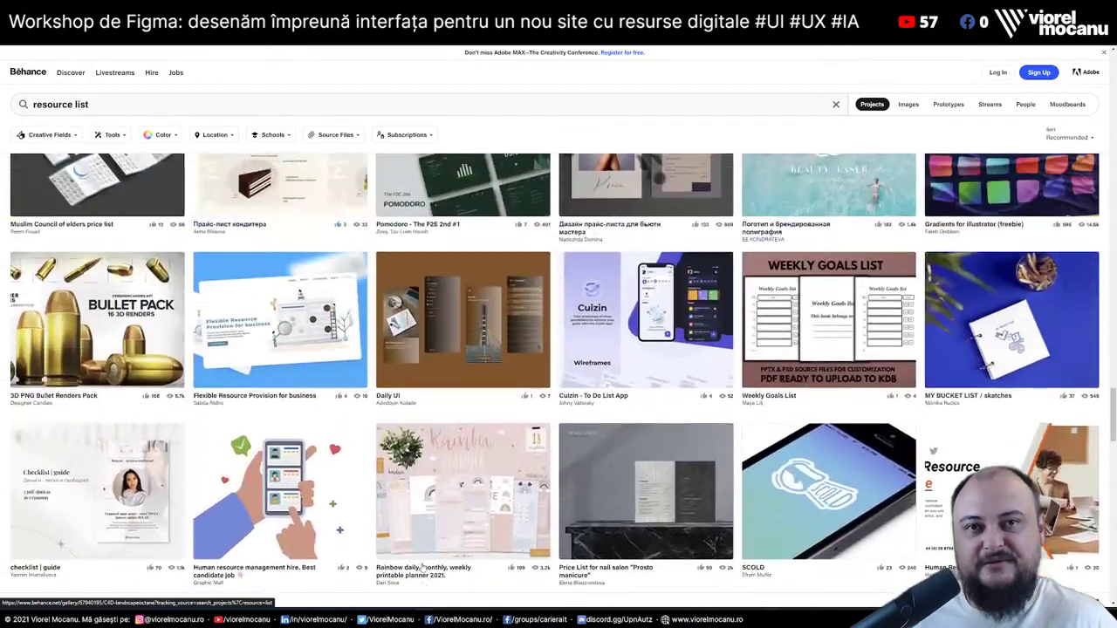
scroll(421, 568, up, 3)
scroll(421, 567, up, 1)
scroll(422, 567, up, 5)
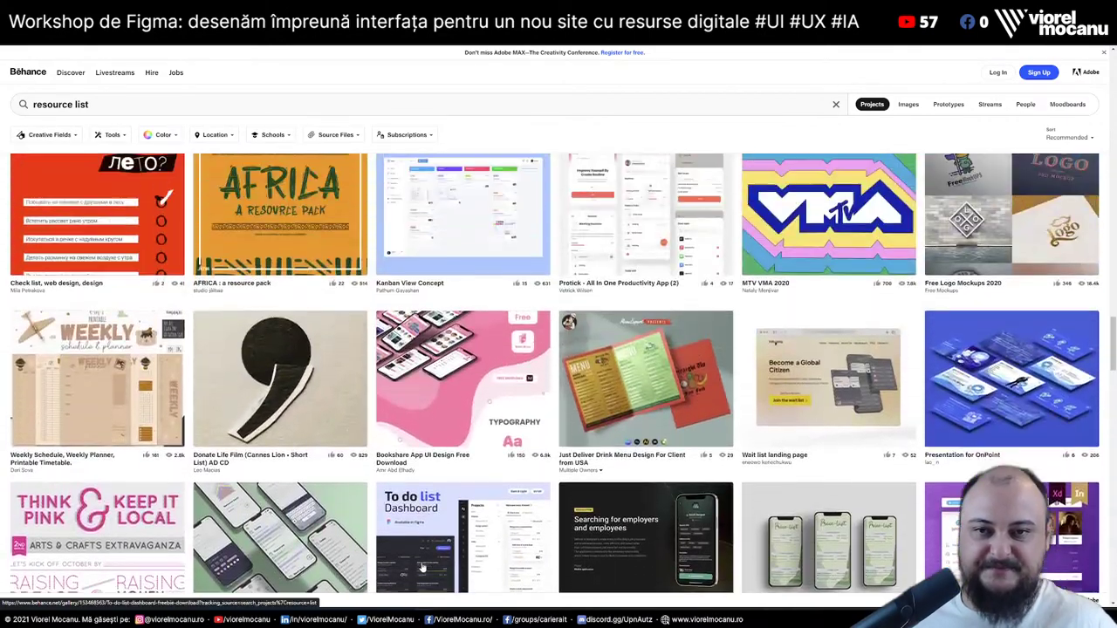
scroll(422, 567, up, 1)
scroll(422, 568, down, 5)
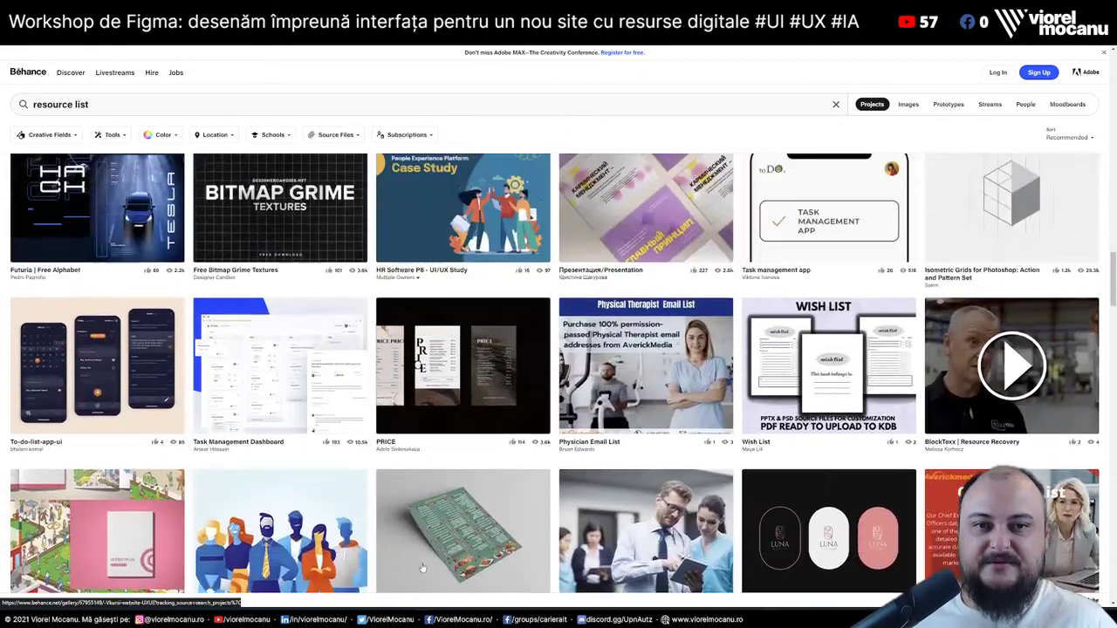
scroll(421, 568, up, 1)
scroll(422, 567, up, 2)
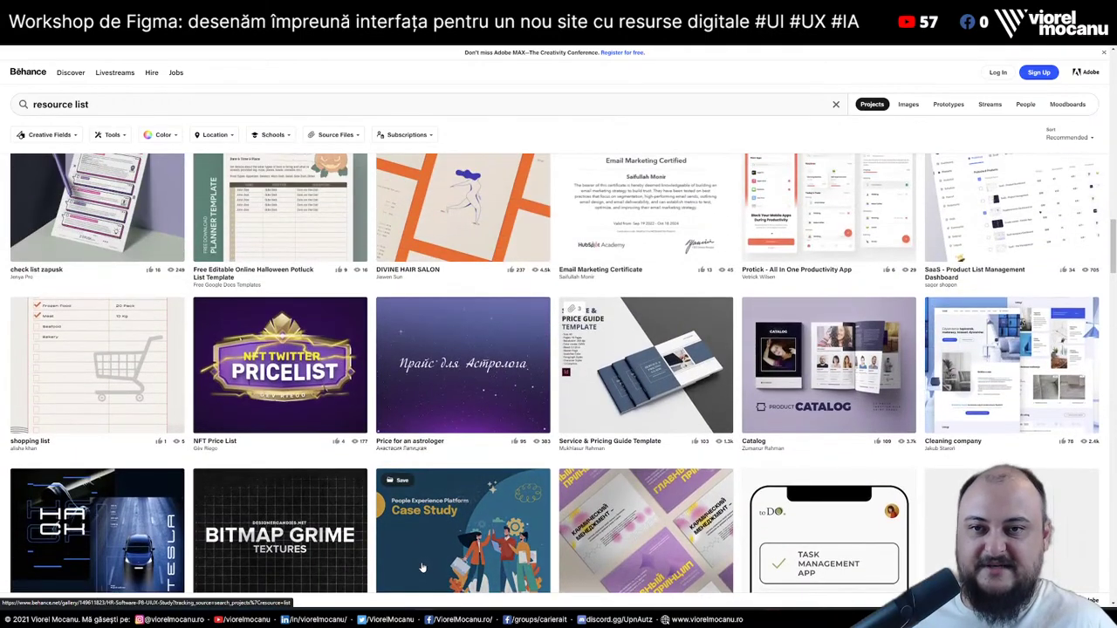
scroll(421, 567, down, 8)
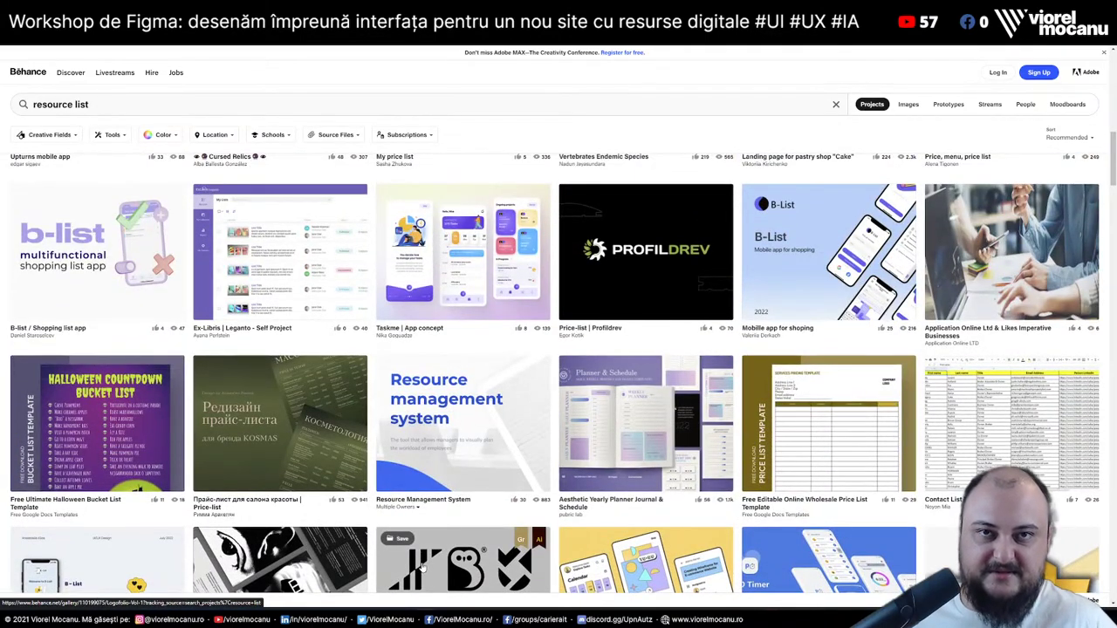
scroll(421, 566, up, 1)
scroll(421, 565, down, 8)
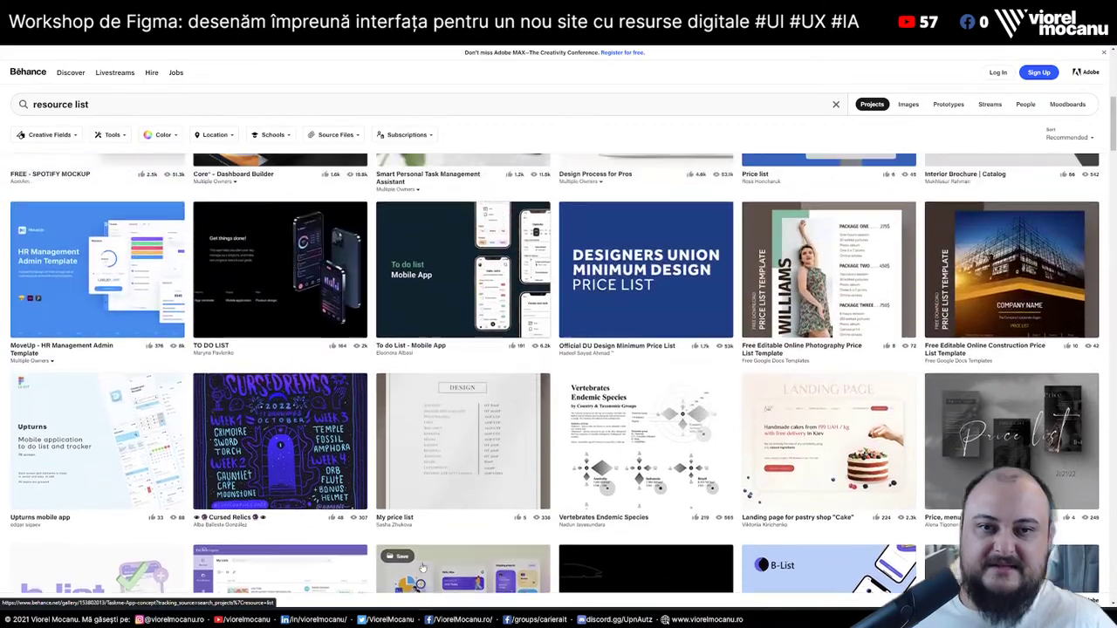
scroll(421, 565, up, 1)
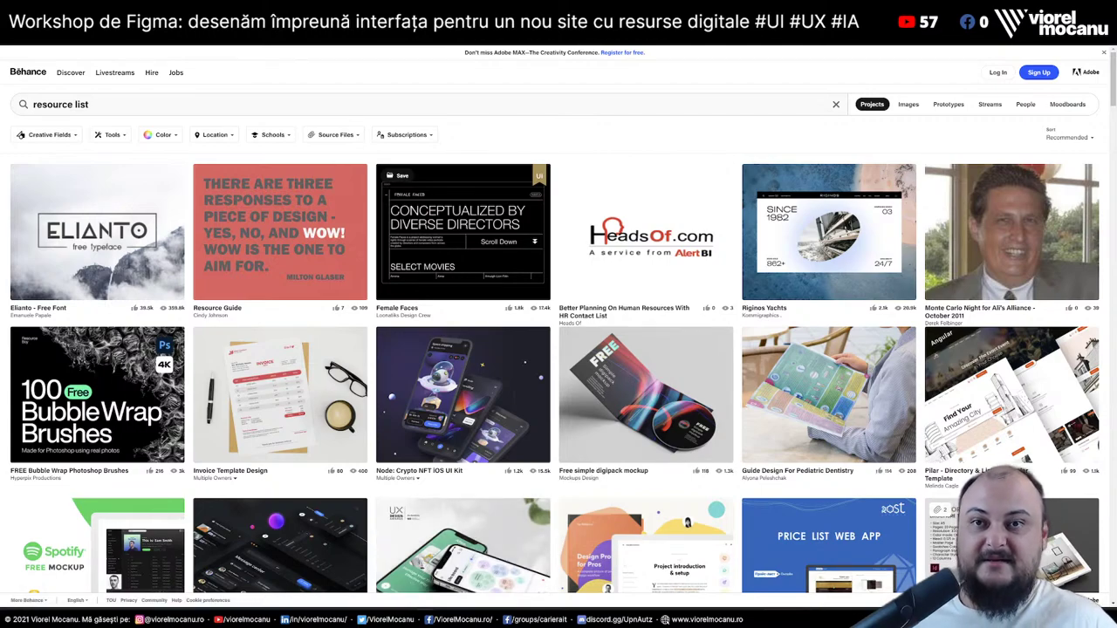
key(alt+Tab)
Copy the Resource List file's share link from the Share dialog
click(956, 275)
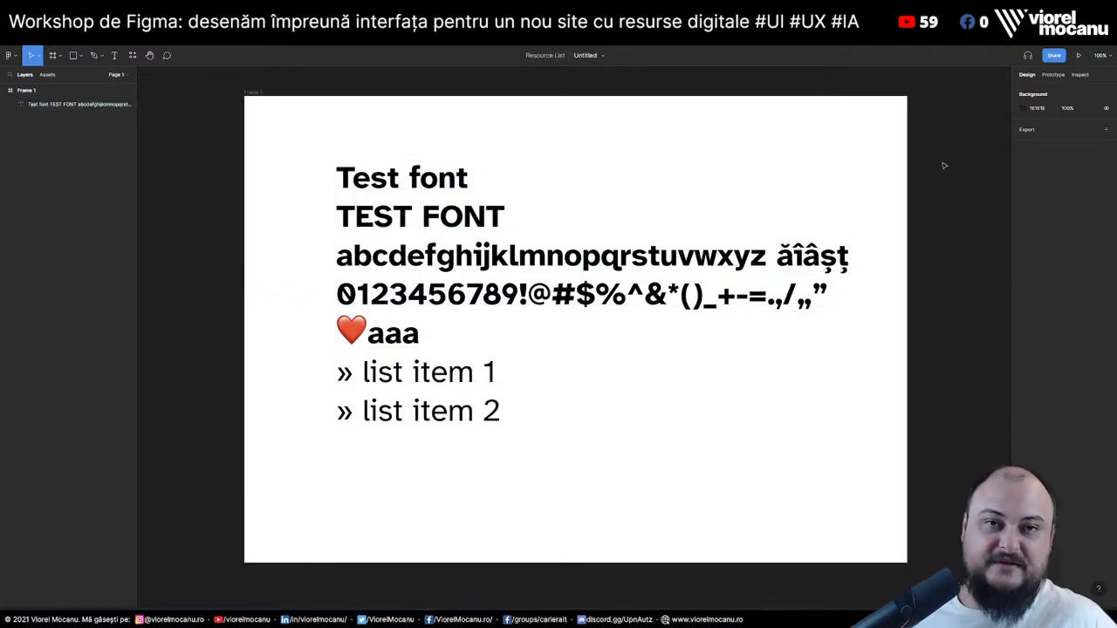
click(1056, 56)
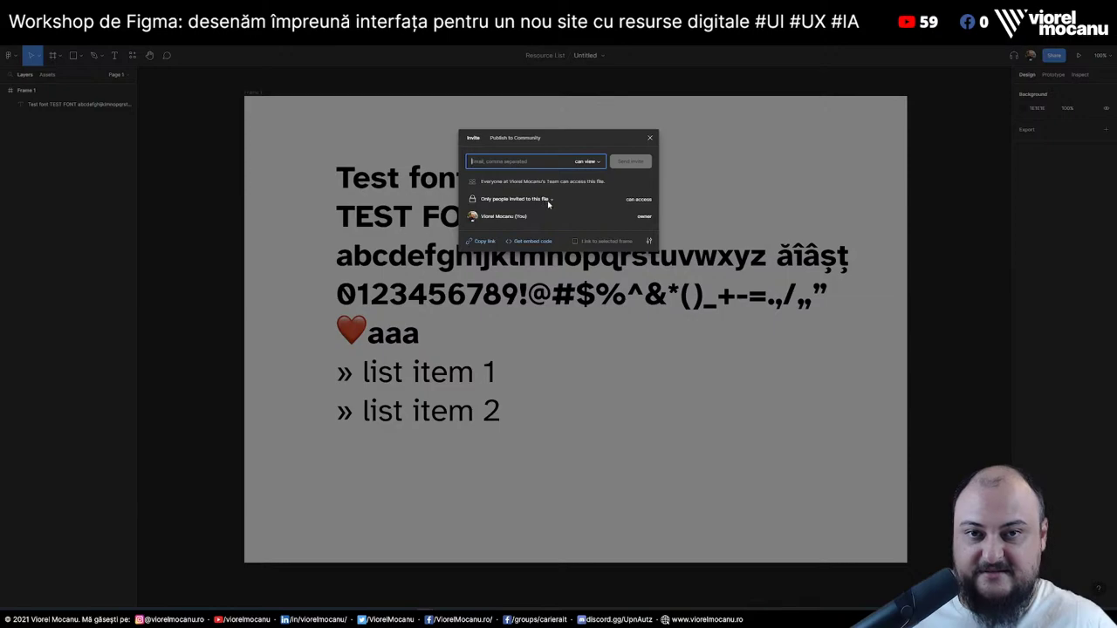
click(483, 243)
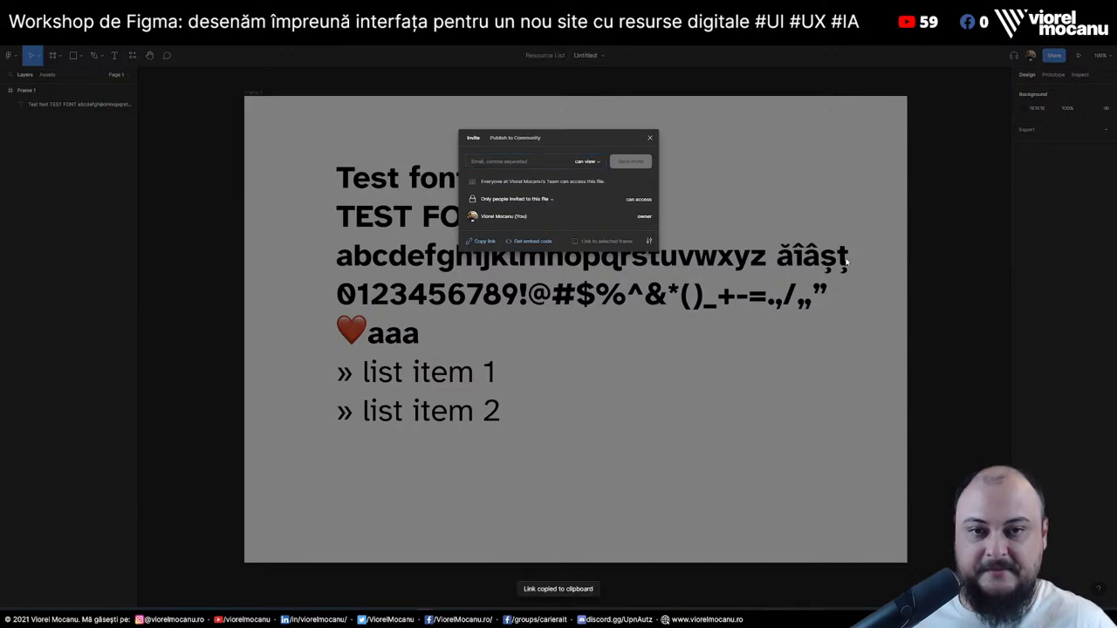
click(941, 300)
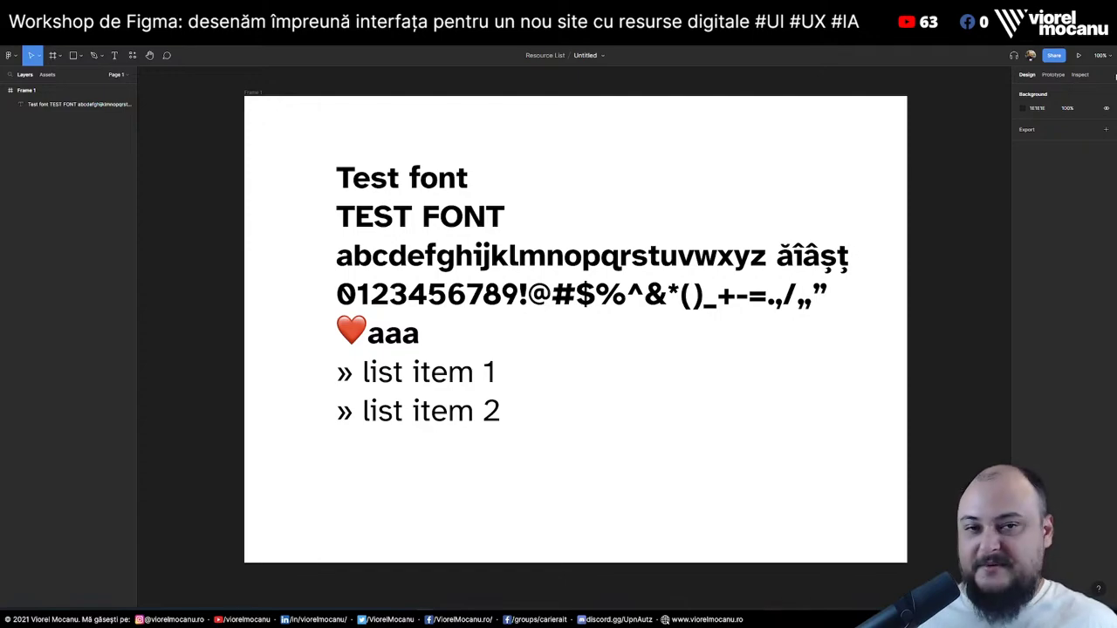
Change file access to 'Anyone with the link' and copy the share link
click(1054, 55)
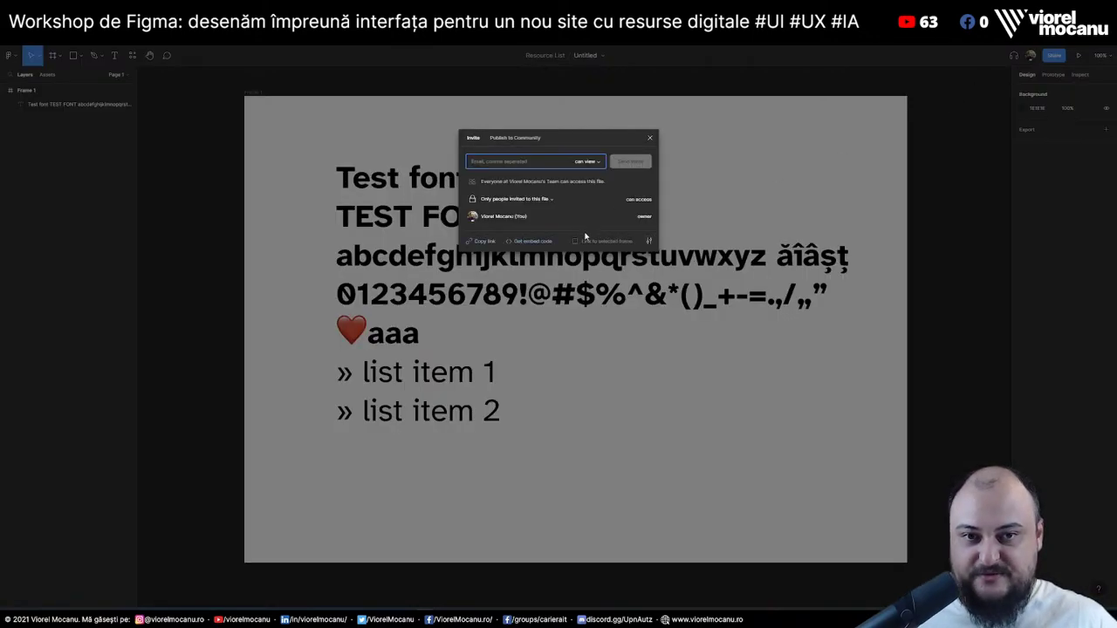
click(538, 200)
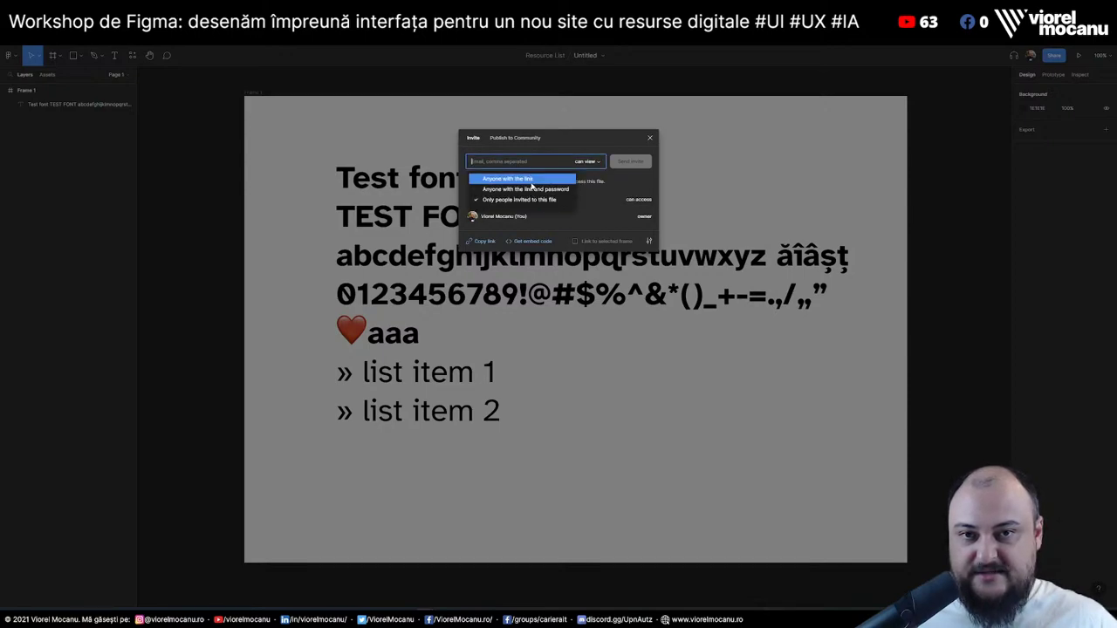
click(511, 179)
click(483, 241)
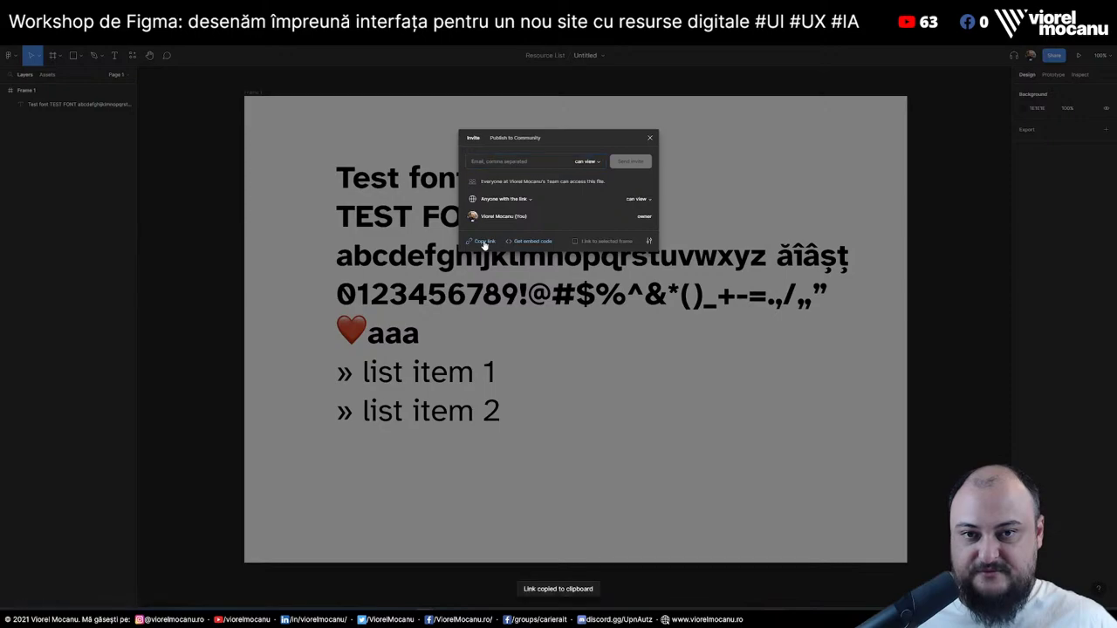
click(947, 234)
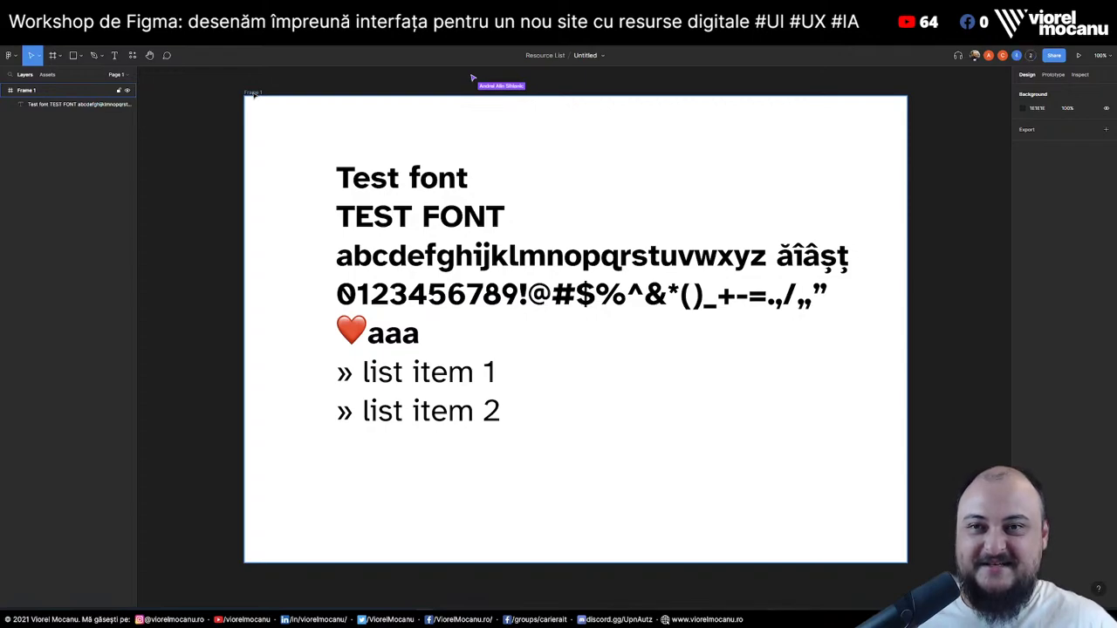
Select the Test font text block in Frame 1 to inspect its Atkinson Hyperlegible font
click(253, 95)
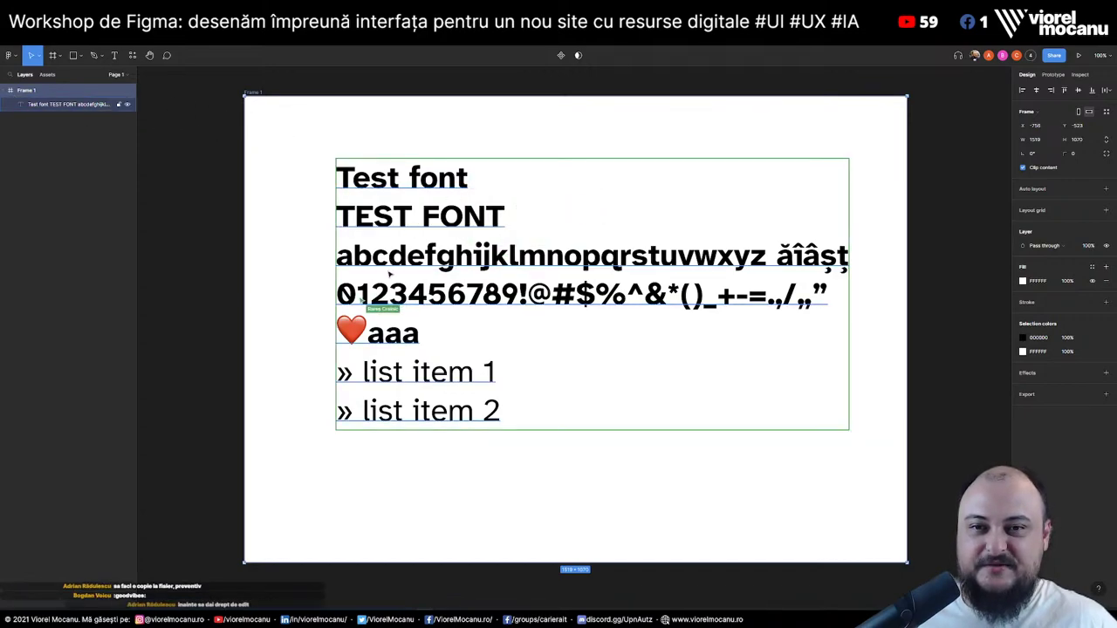
click(459, 195)
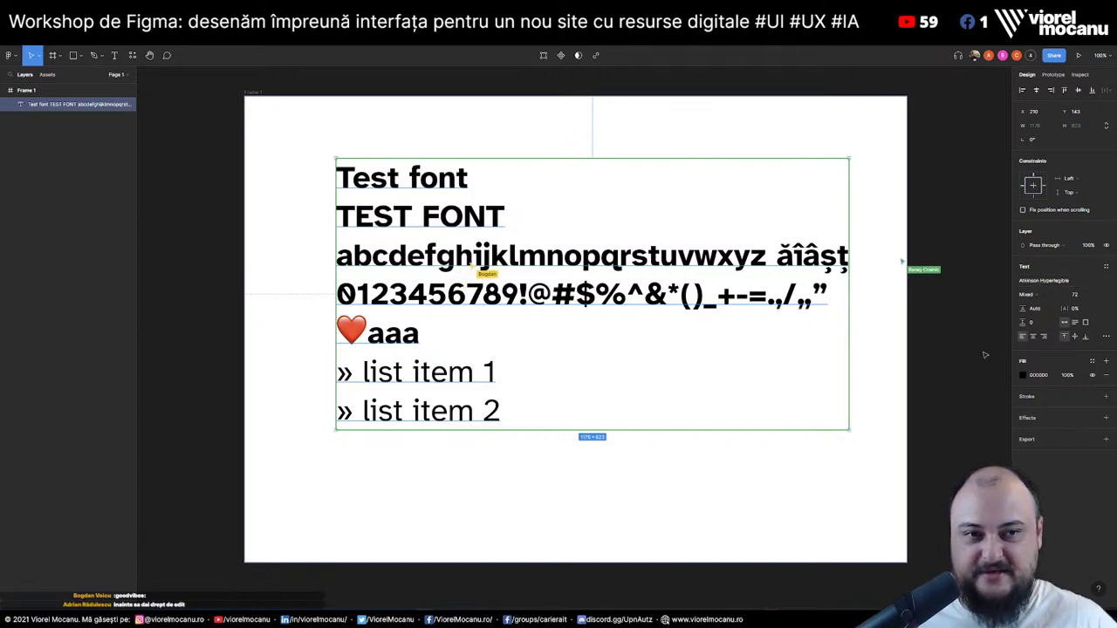
scroll(986, 384, up, 1)
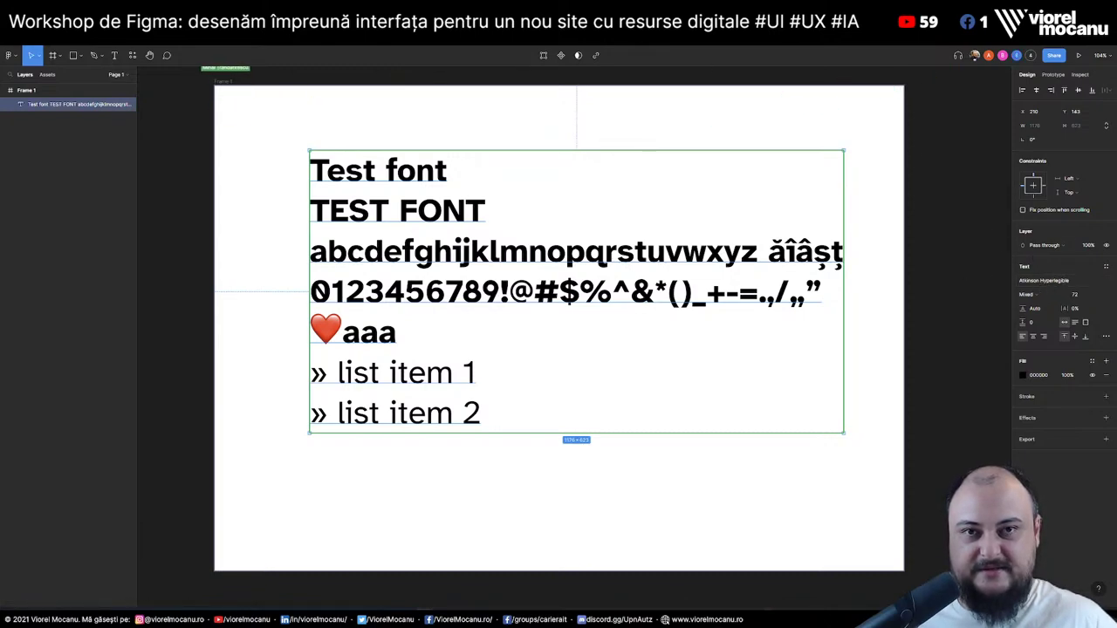
key(plus)
key(minus)
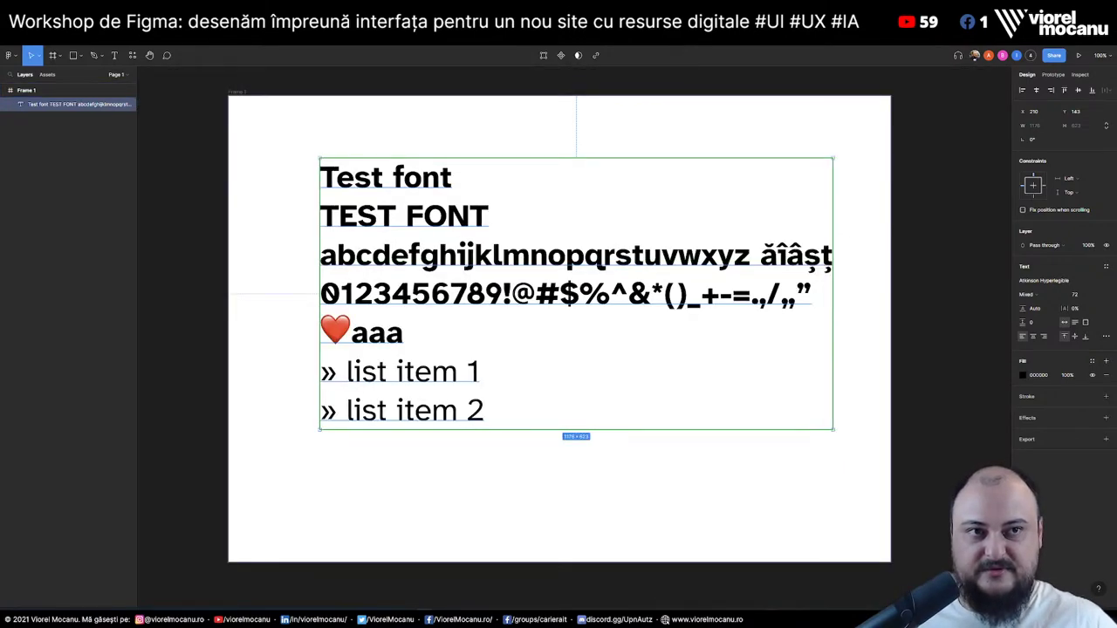
Raise the browser page zoom to 125%
click(1108, 35)
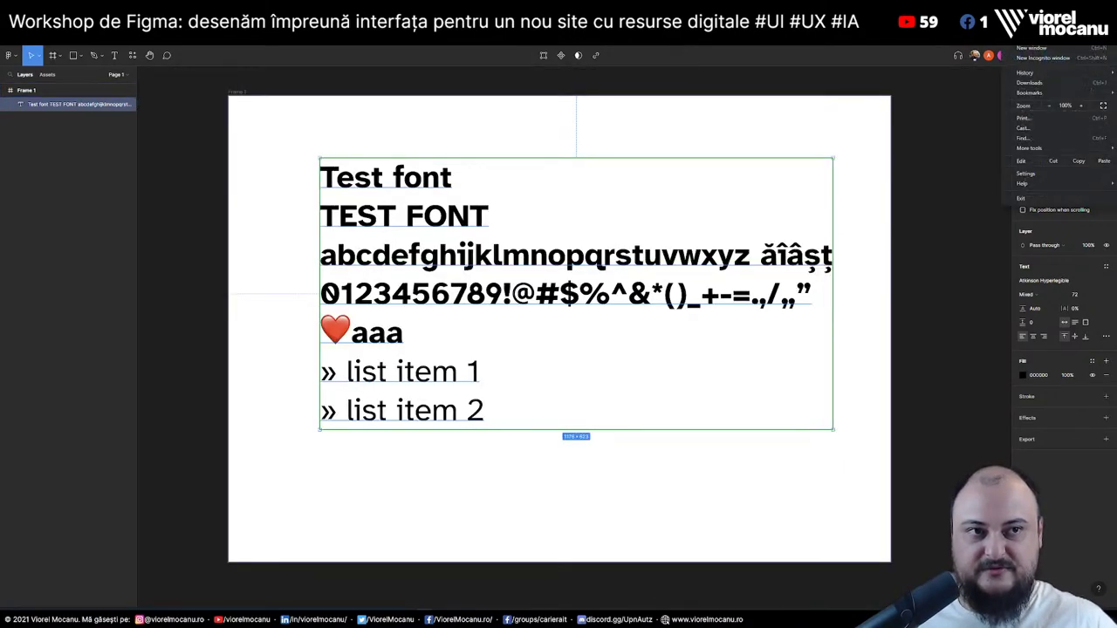
click(1082, 106)
click(1083, 105)
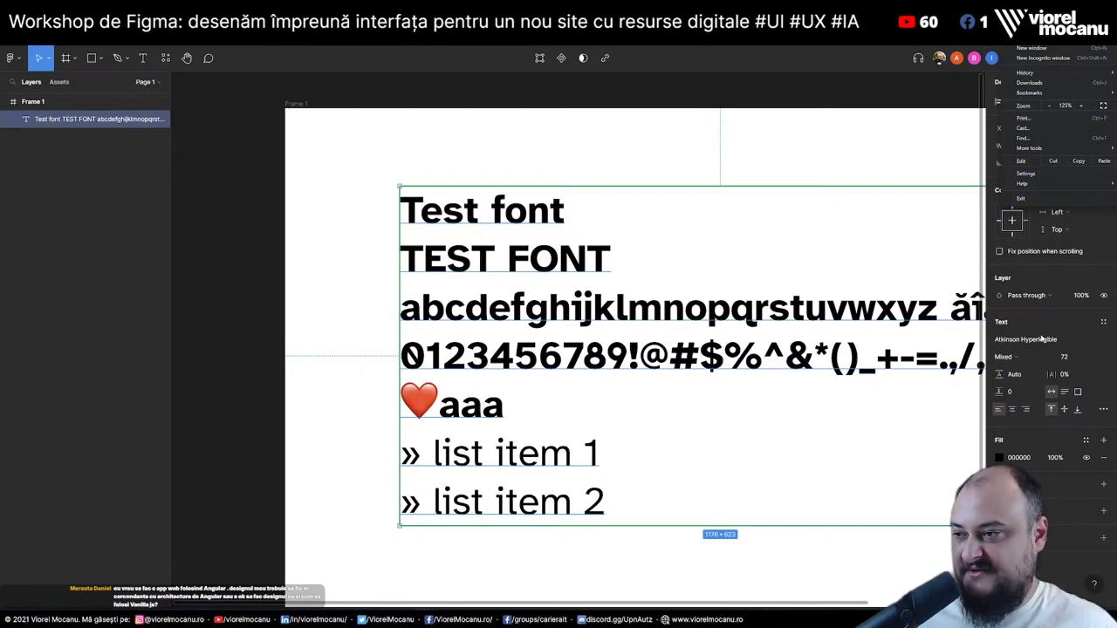
click(889, 74)
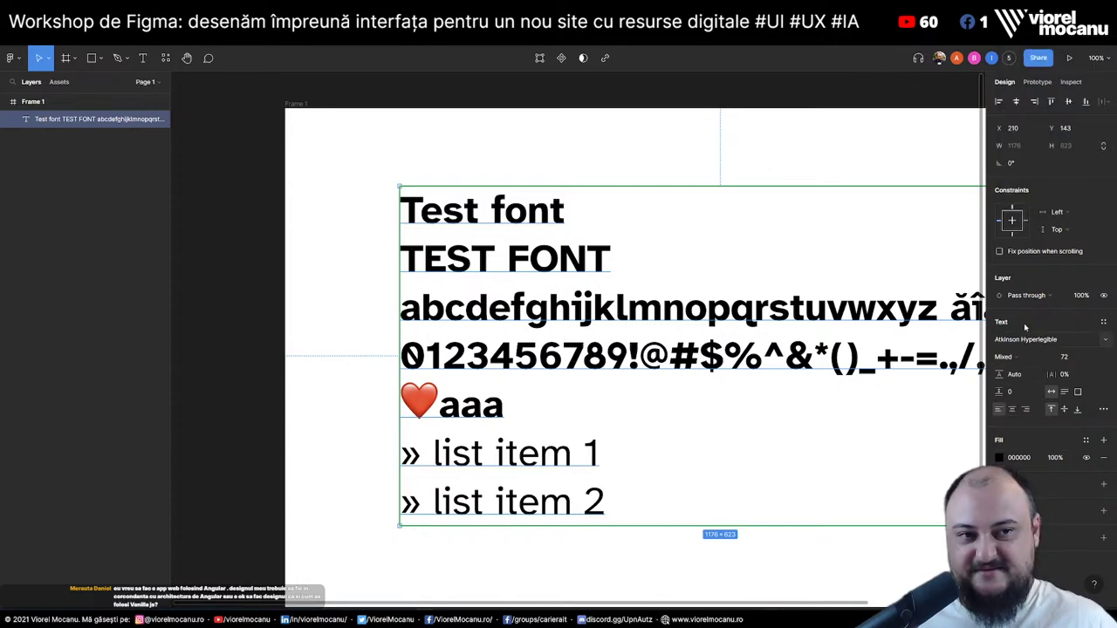
Zoom the canvas out to 50% and reselect the Test font text layer
key(Escape)
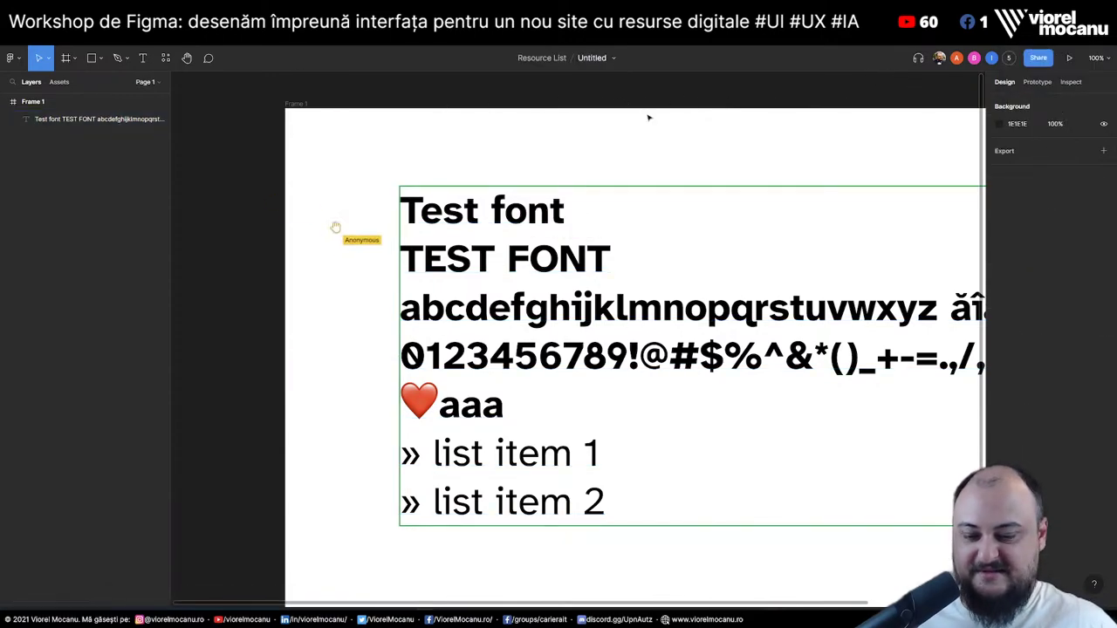
key(minus)
scroll(563, 165, right, 3)
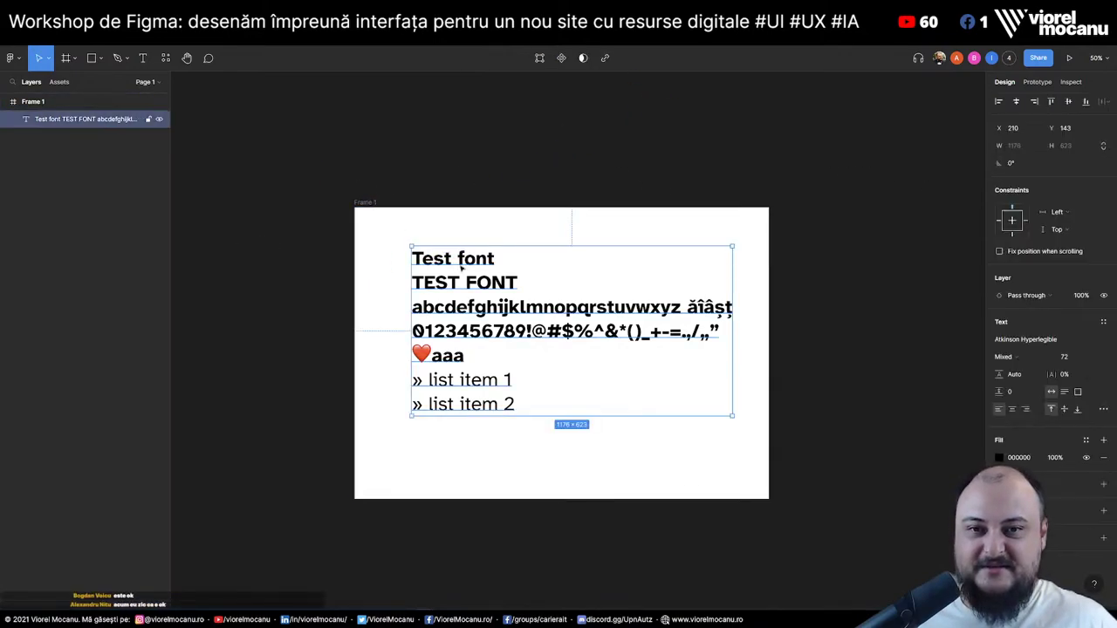
click(572, 288)
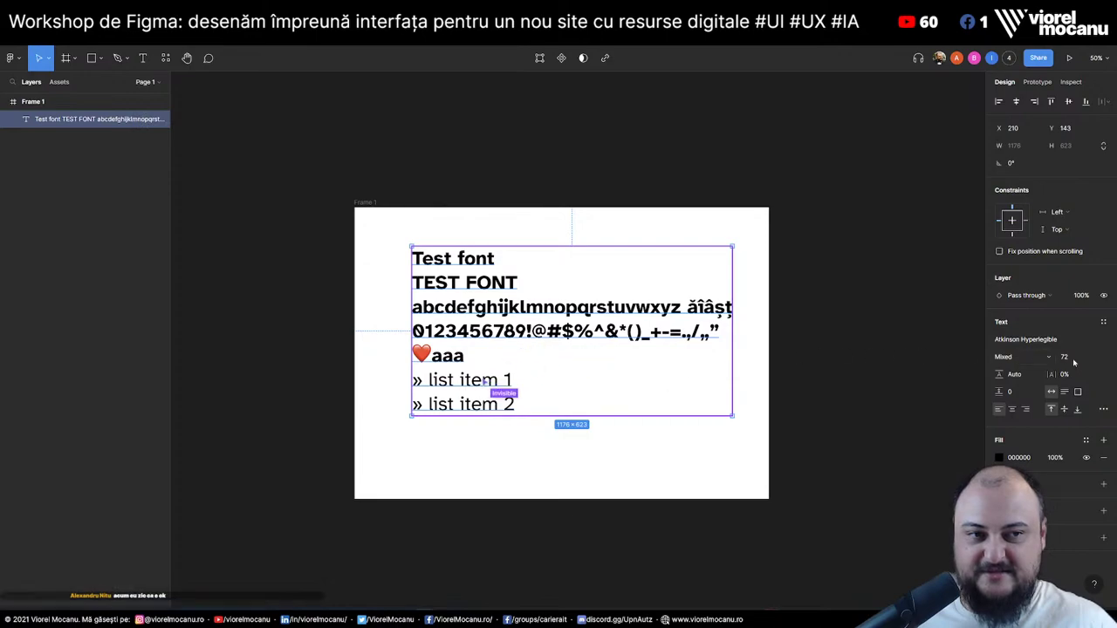
click(491, 140)
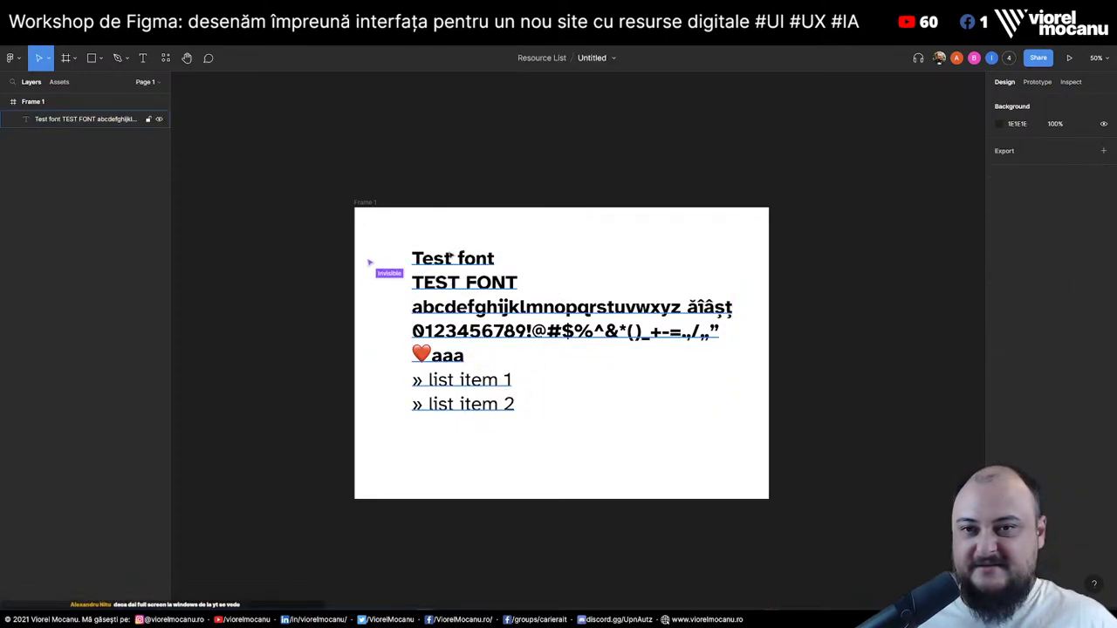
click(461, 287)
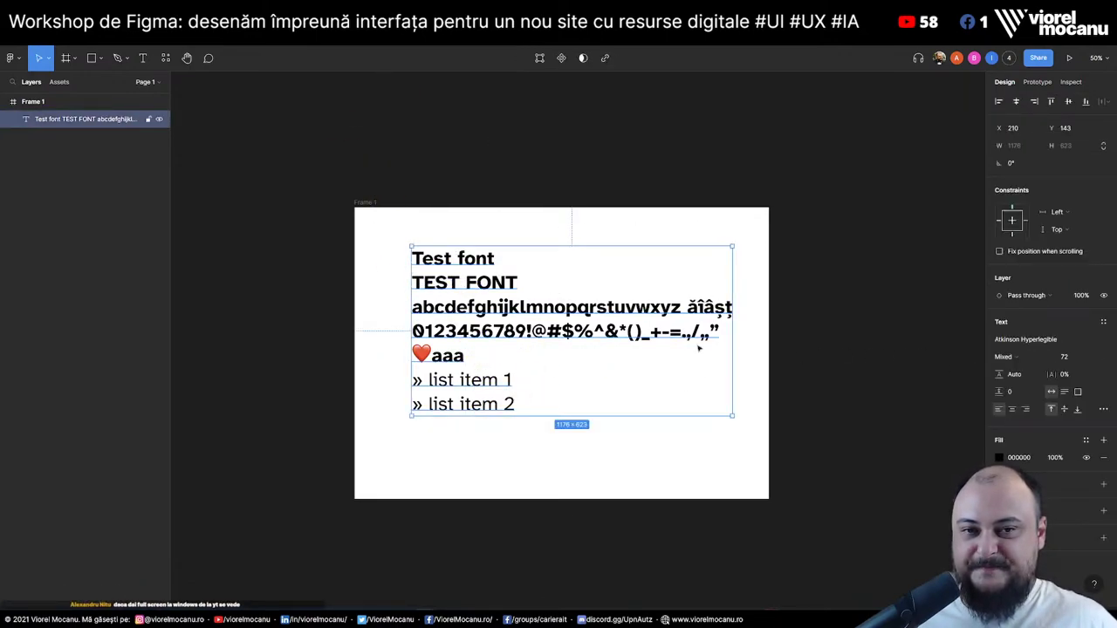
scroll(815, 301, right, 8)
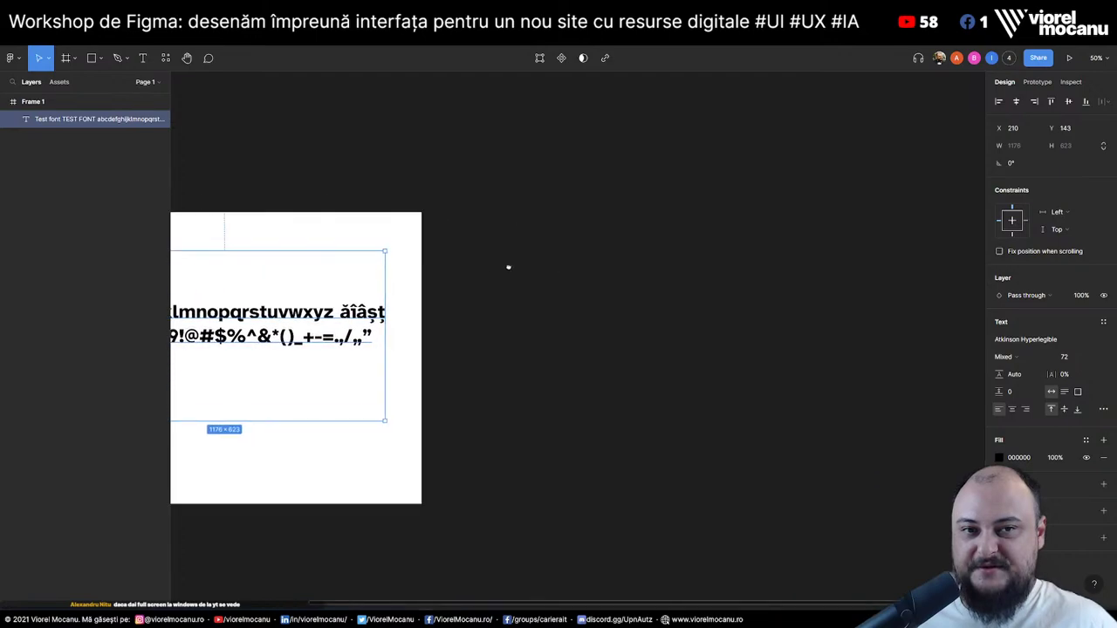
Draw a large 1802×1317 frame beside the test frame and rename the frames Typeface and Ideas
click(70, 58)
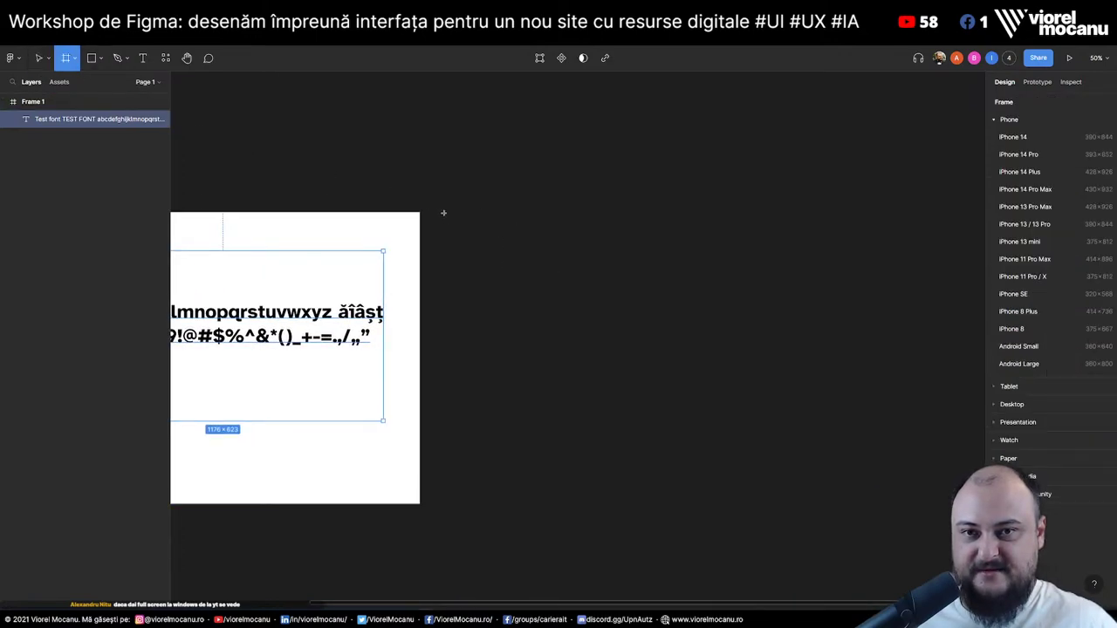
drag(444, 211, 936, 572)
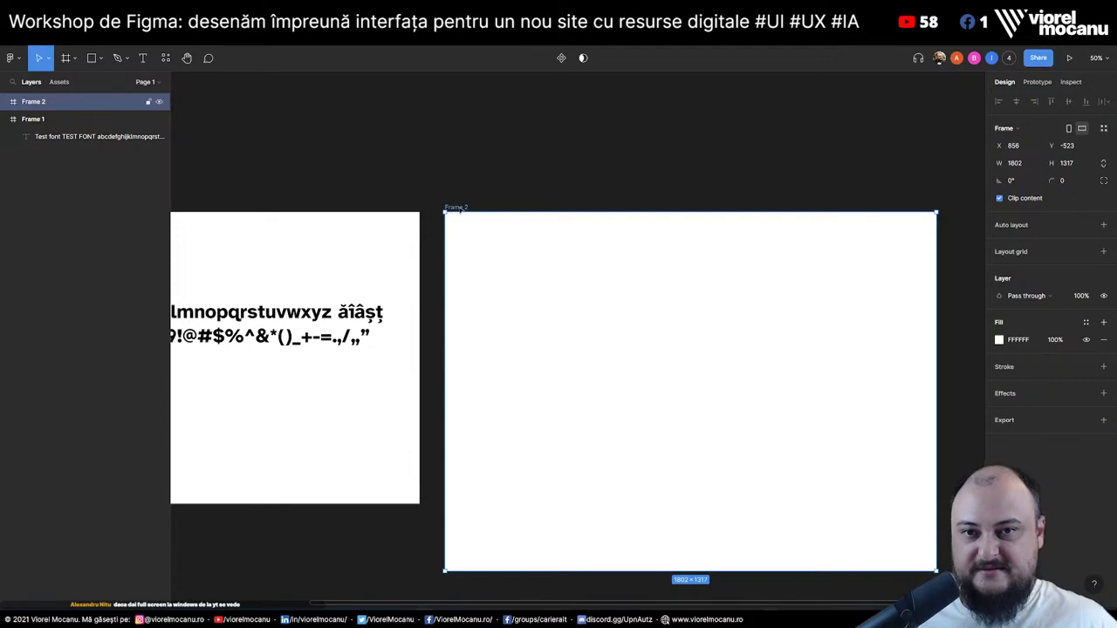
double_click(29, 122)
text(Typ)
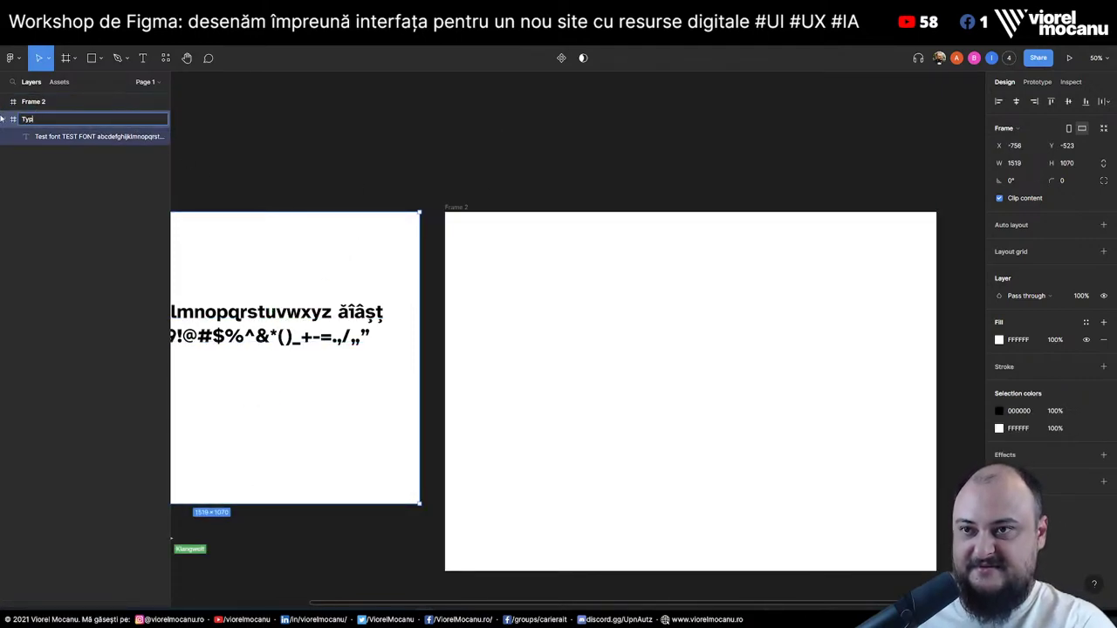
text(eface)
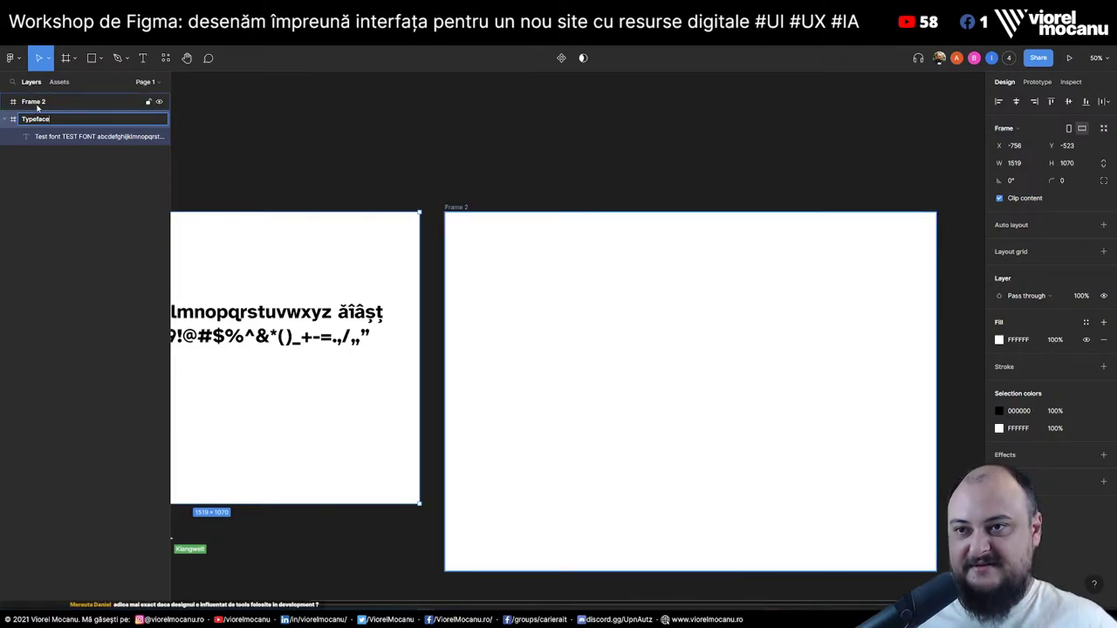
double_click(36, 105)
text(Ideas)
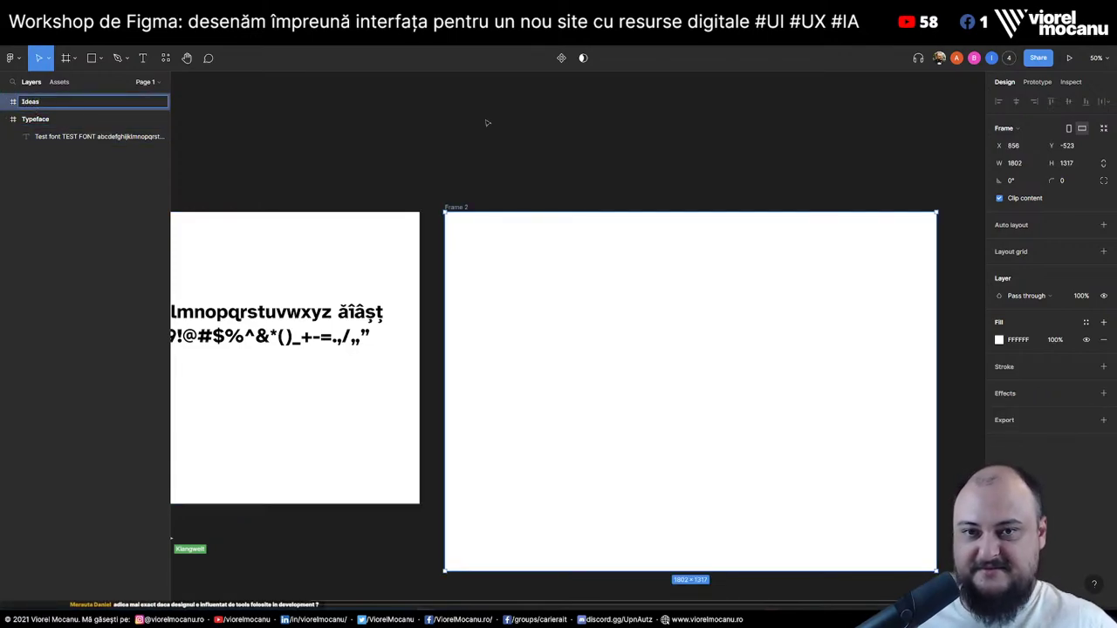
click(616, 169)
click(596, 287)
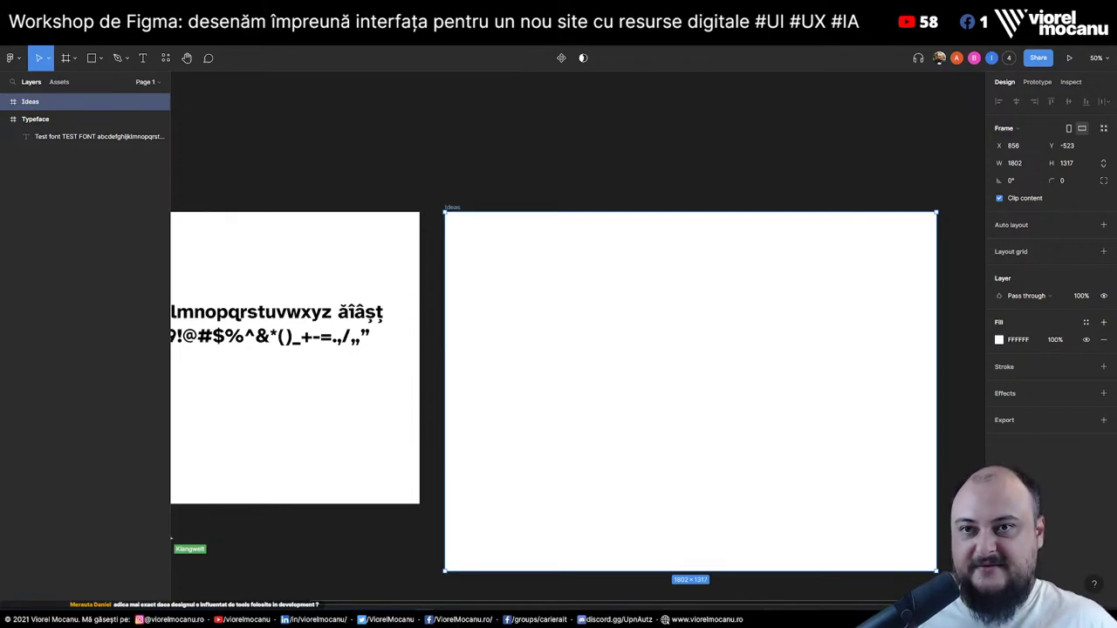
Bring up the WebDev/Digital Tutorial doc in the browser and copy its bookmarked link
key(alt+Tab)
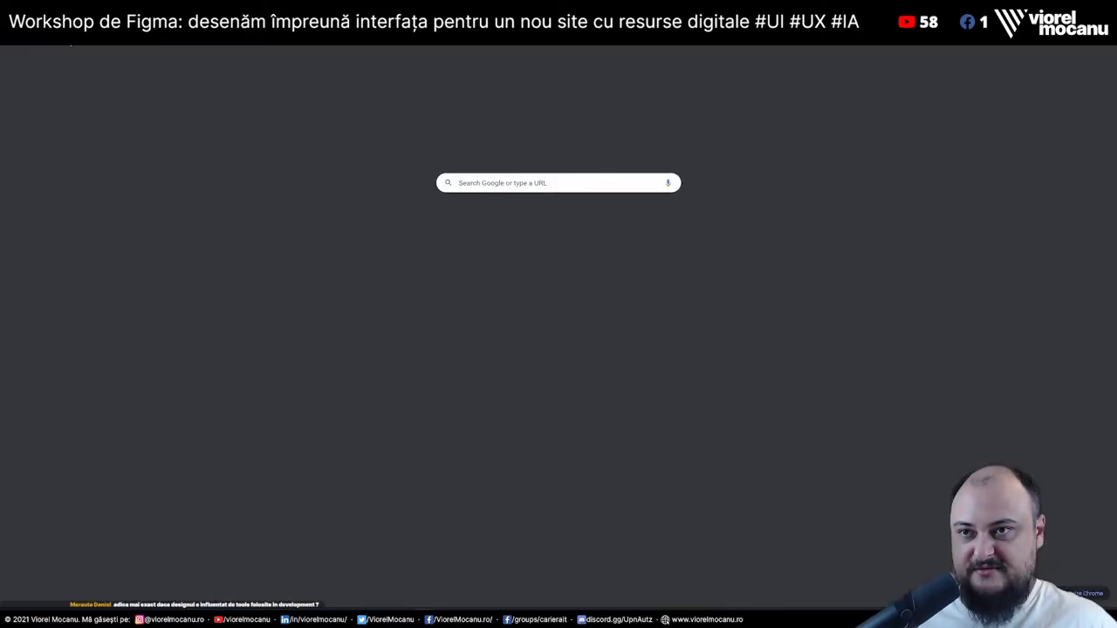
key(ctrl+Tab)
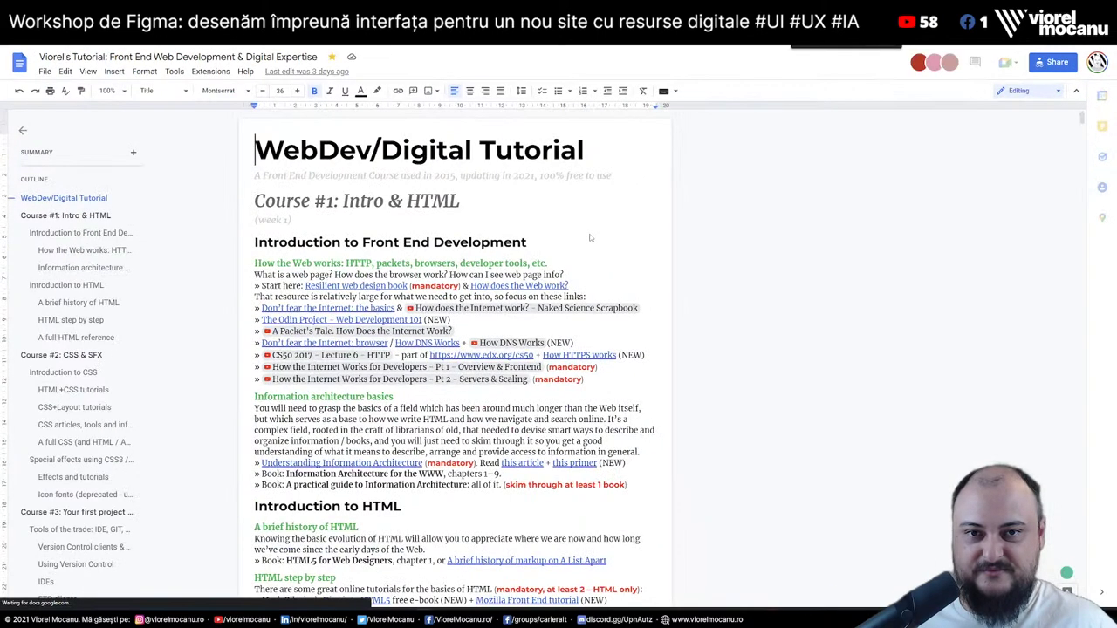
key(ctrl+0)
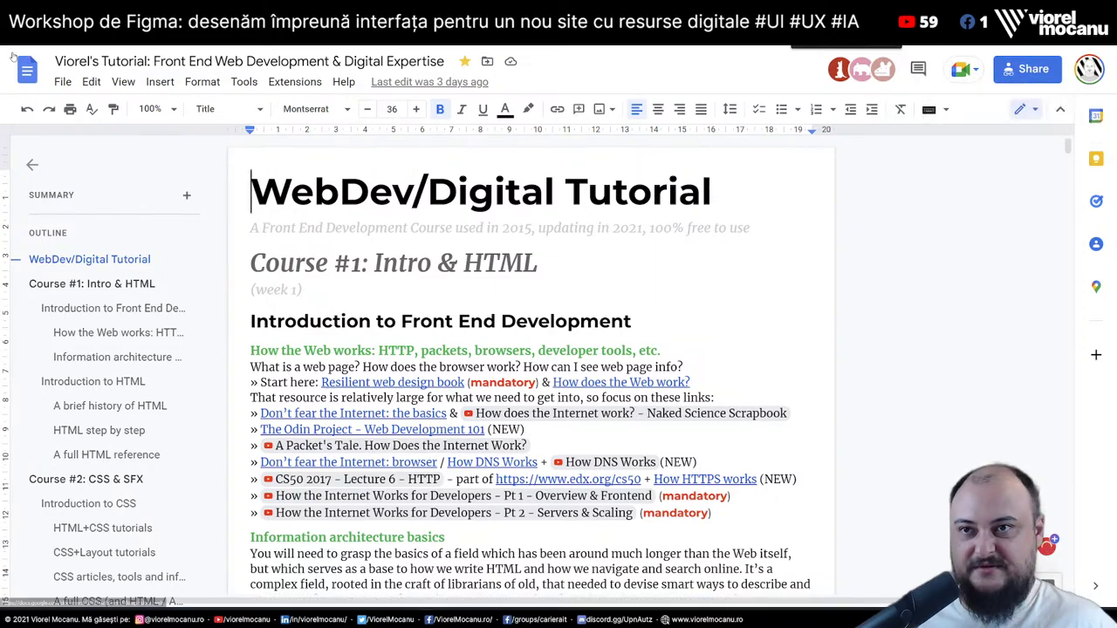
right_click(83, 36)
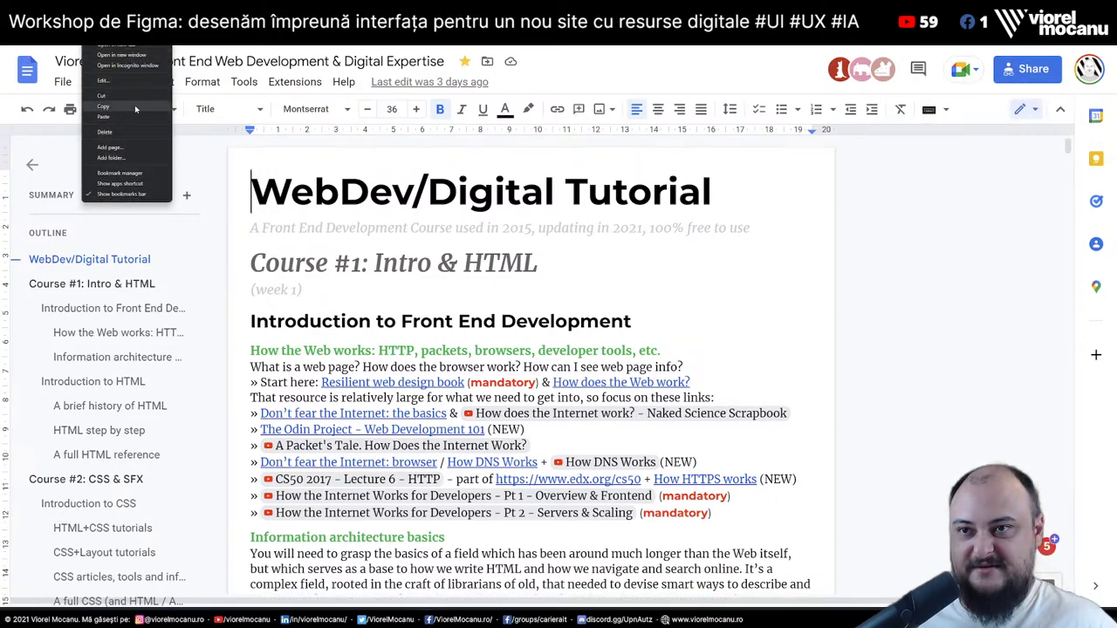
click(136, 106)
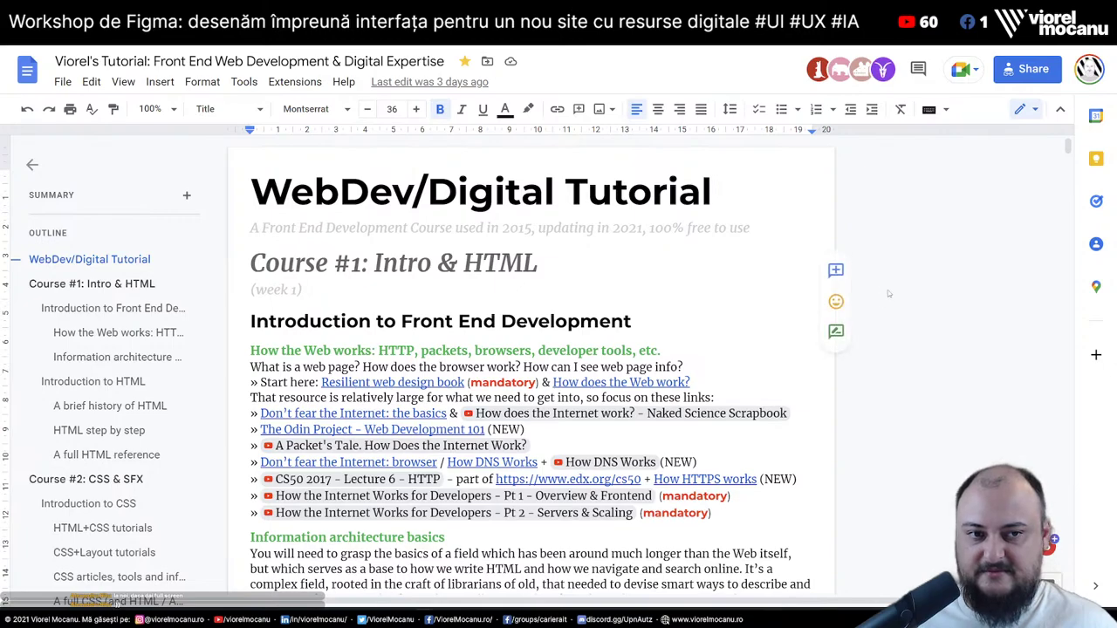
Look over the Course #1 and How the Web works headings, then return to the document title
click(873, 263)
click(707, 348)
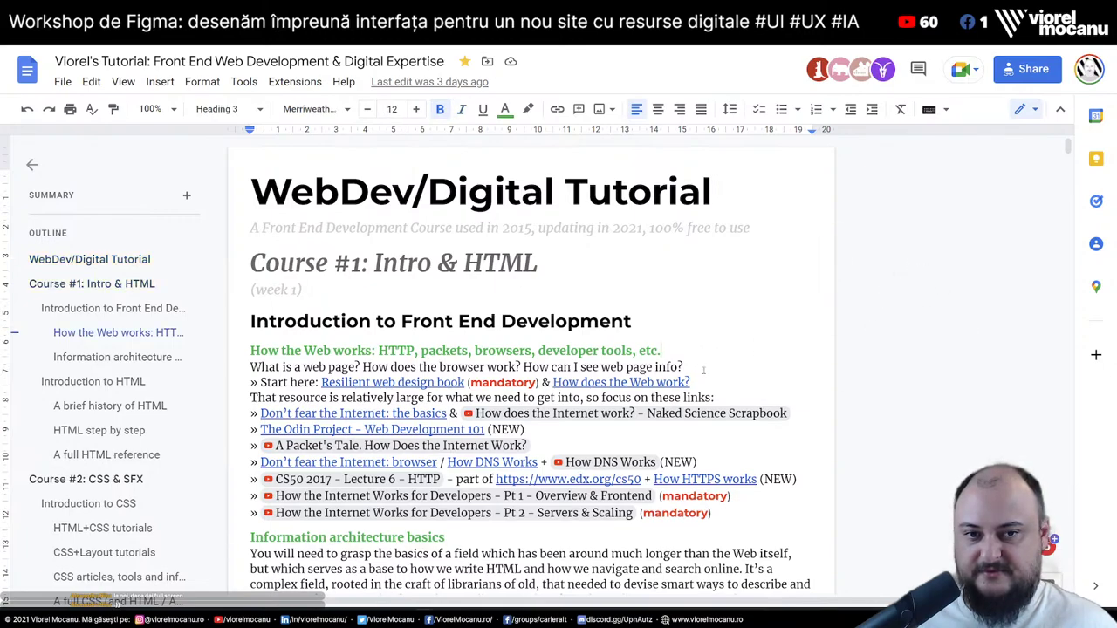
click(704, 368)
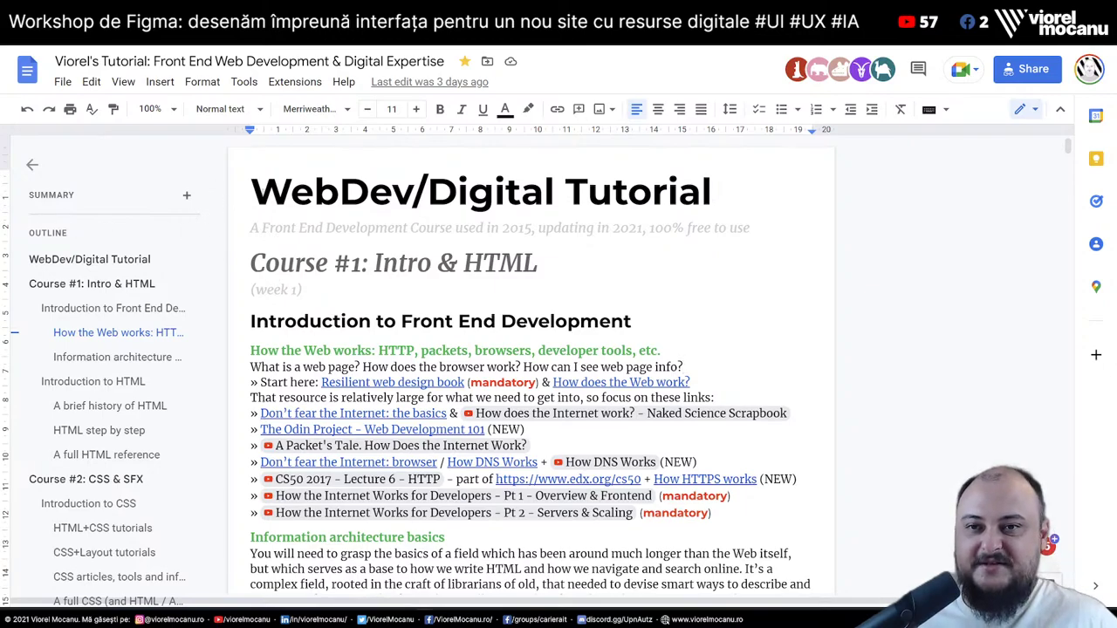
key(ctrl+Home)
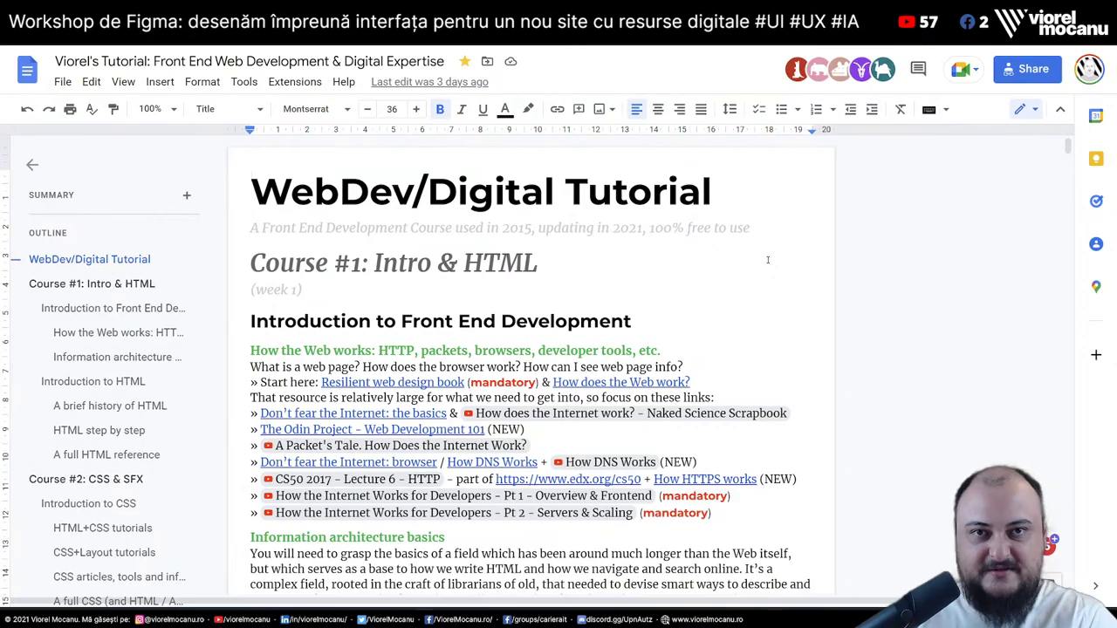
Scroll down the tutorial and place the caret at the end of the Getting Hired heading
scroll(768, 259, down, 9)
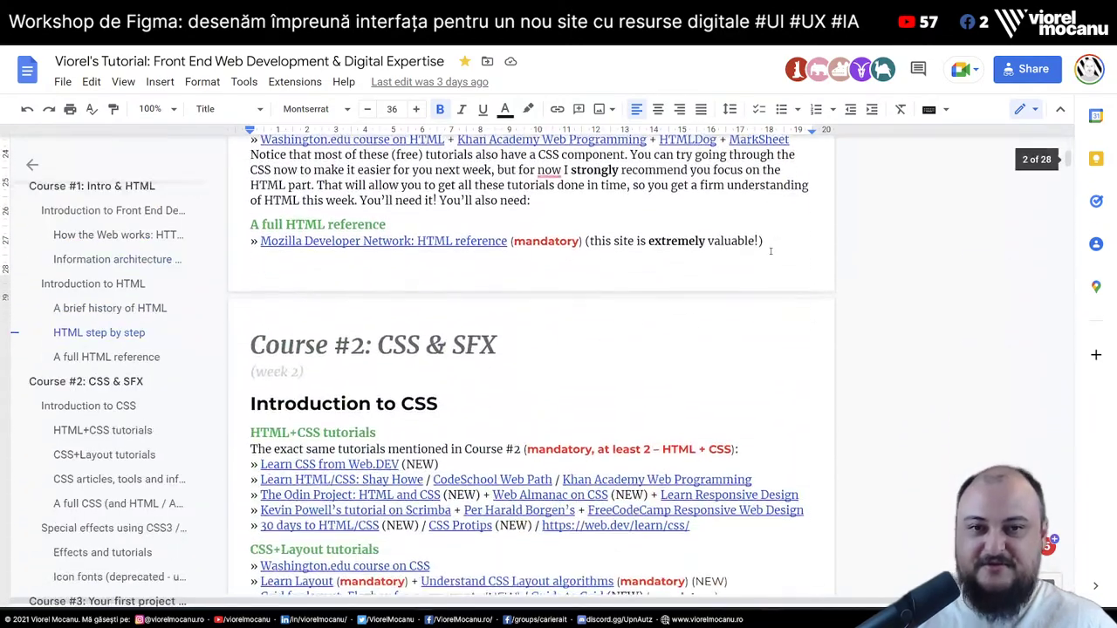
scroll(771, 250, down, 6)
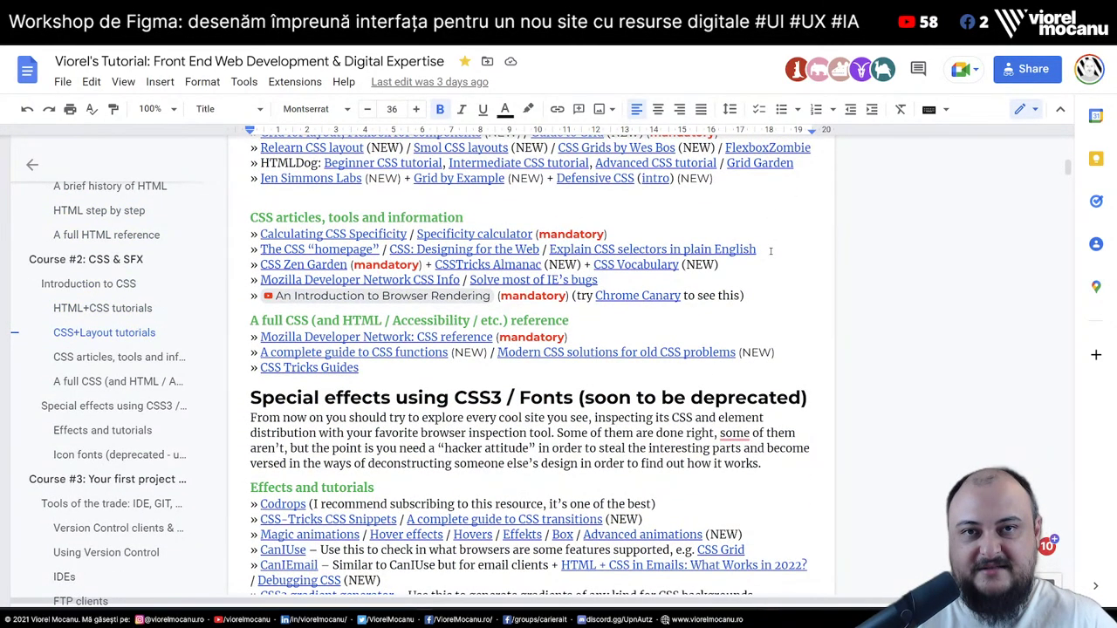
scroll(770, 251, down, 5)
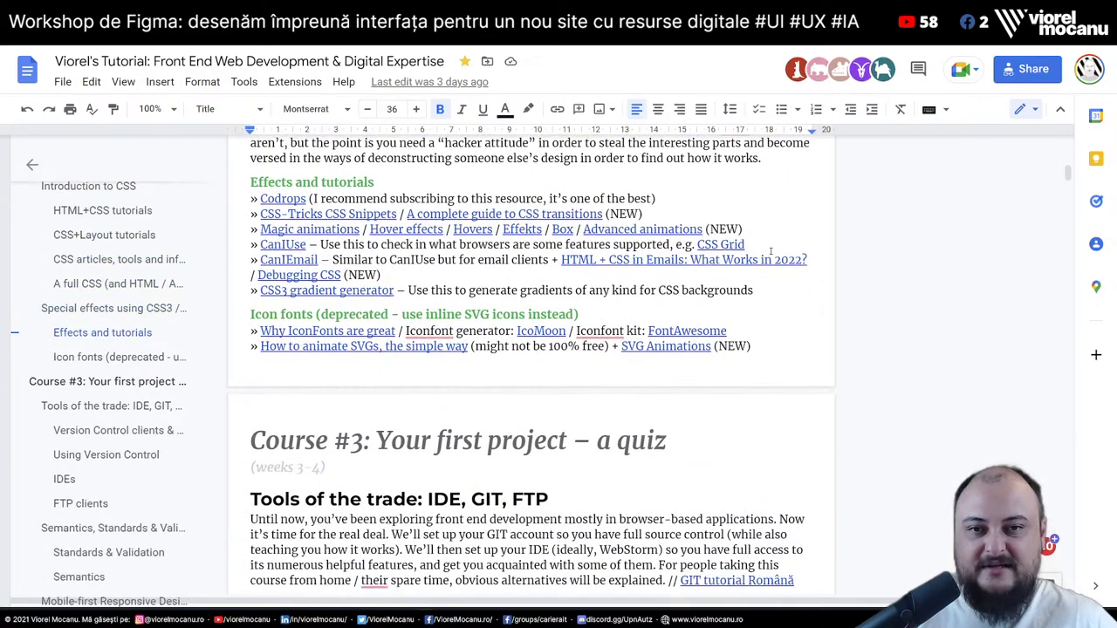
scroll(771, 251, down, 10)
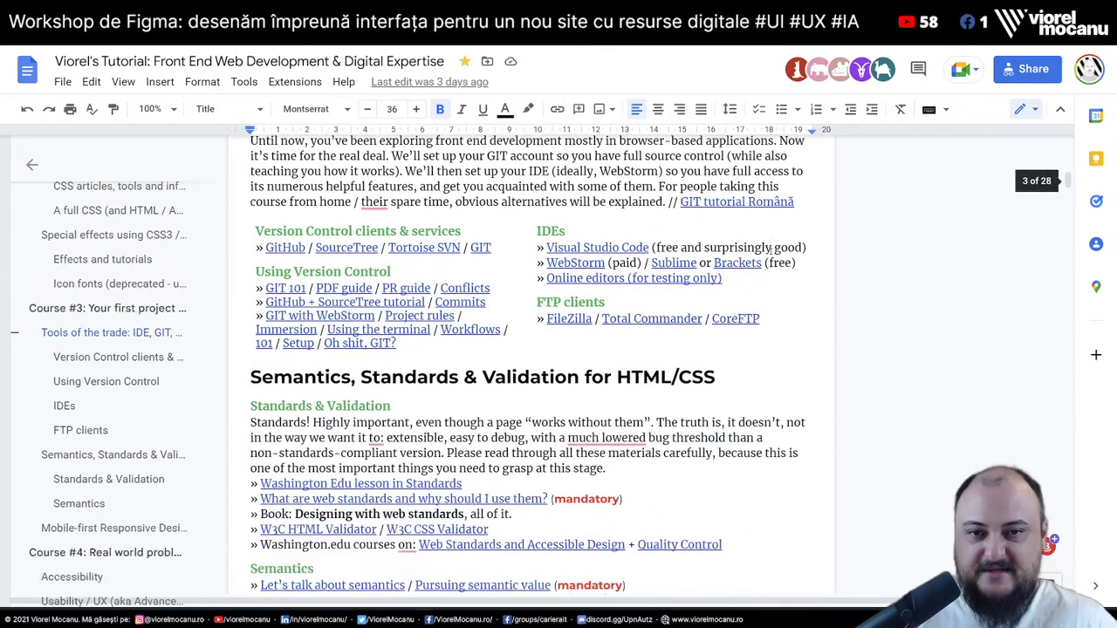
scroll(771, 253, down, 15)
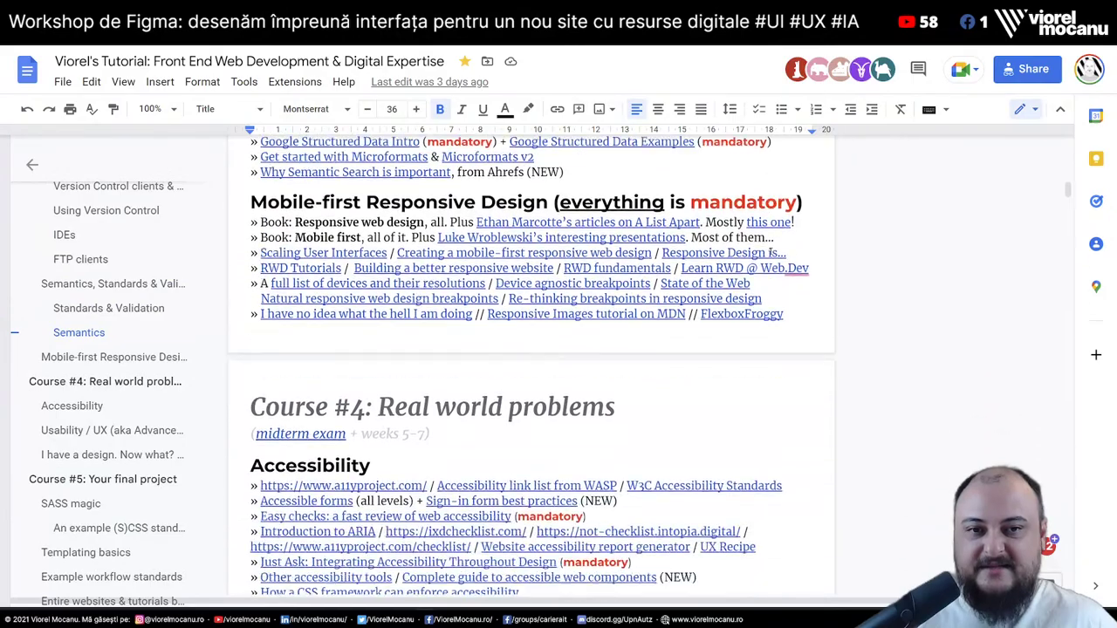
scroll(771, 252, down, 15)
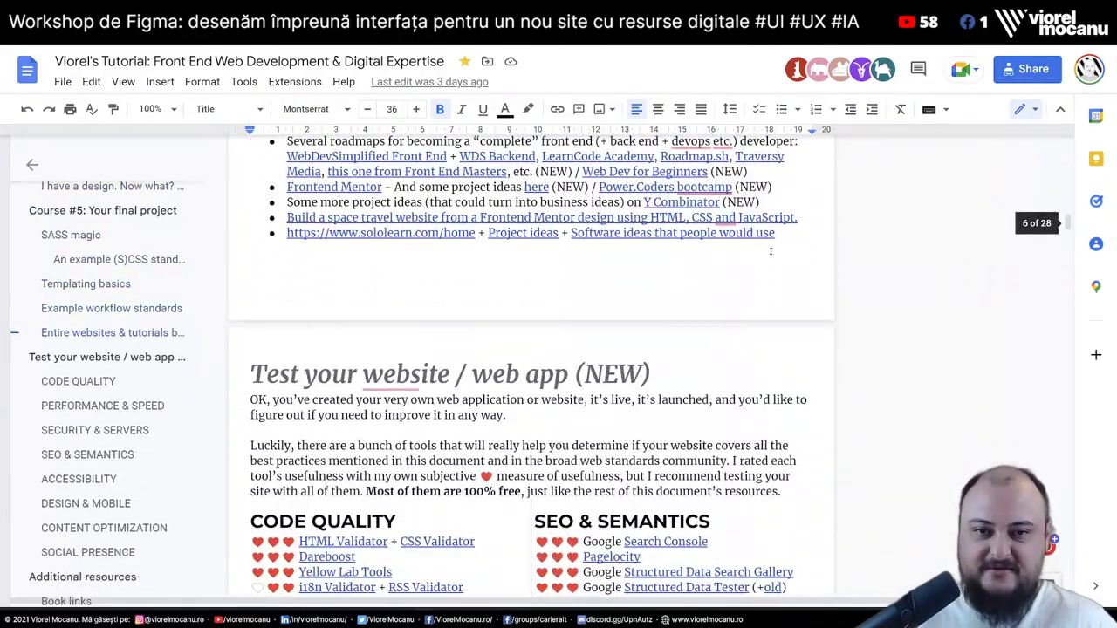
scroll(771, 251, down, 15)
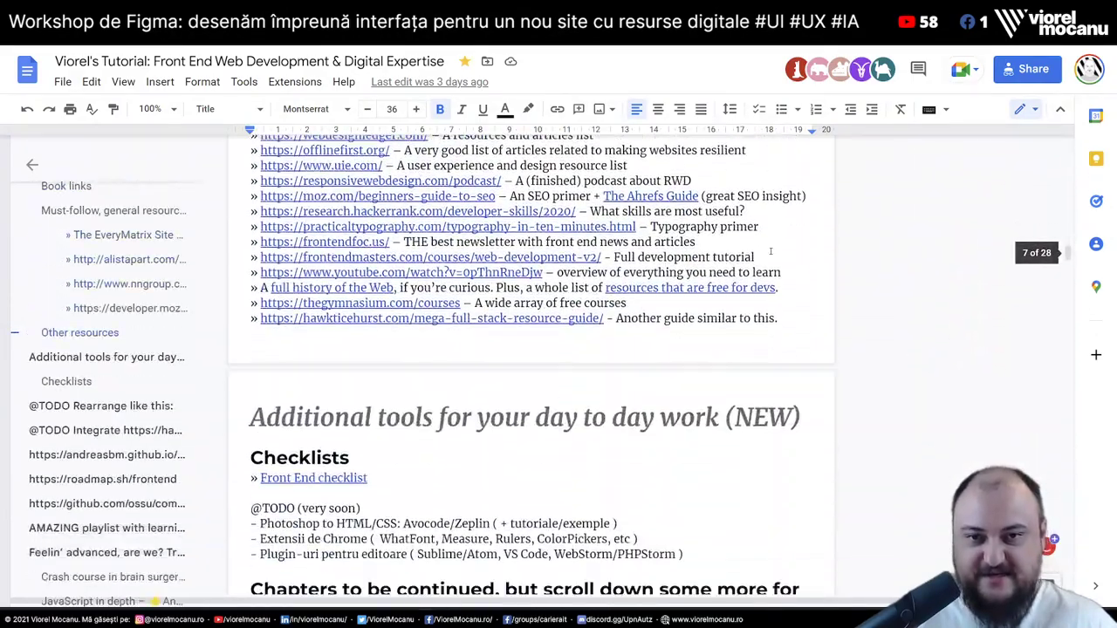
scroll(770, 252, down, 15)
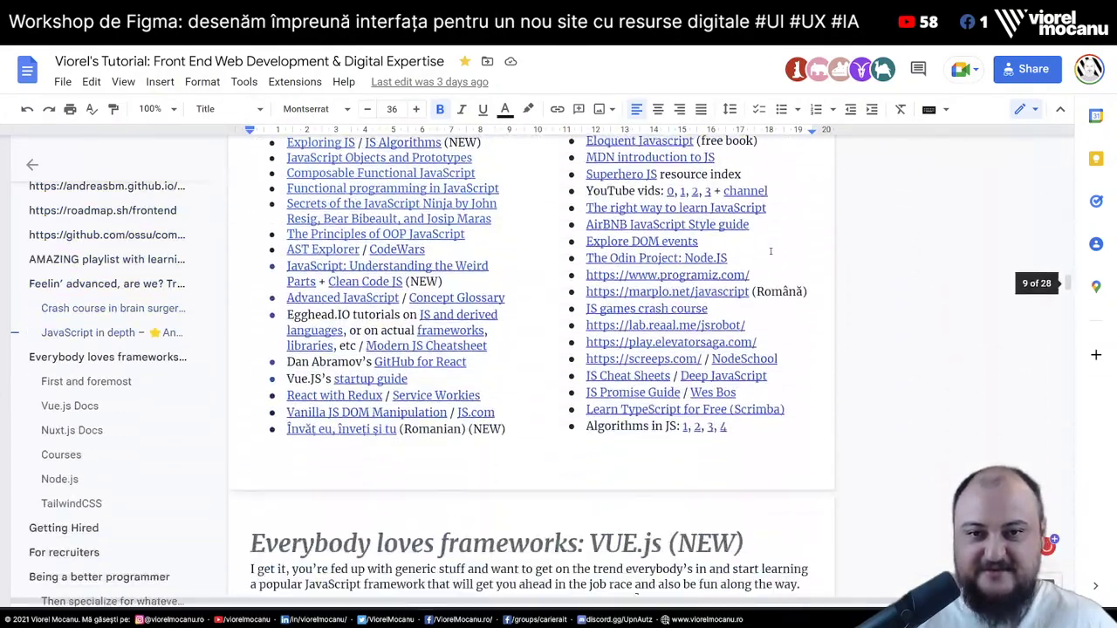
scroll(770, 252, down, 10)
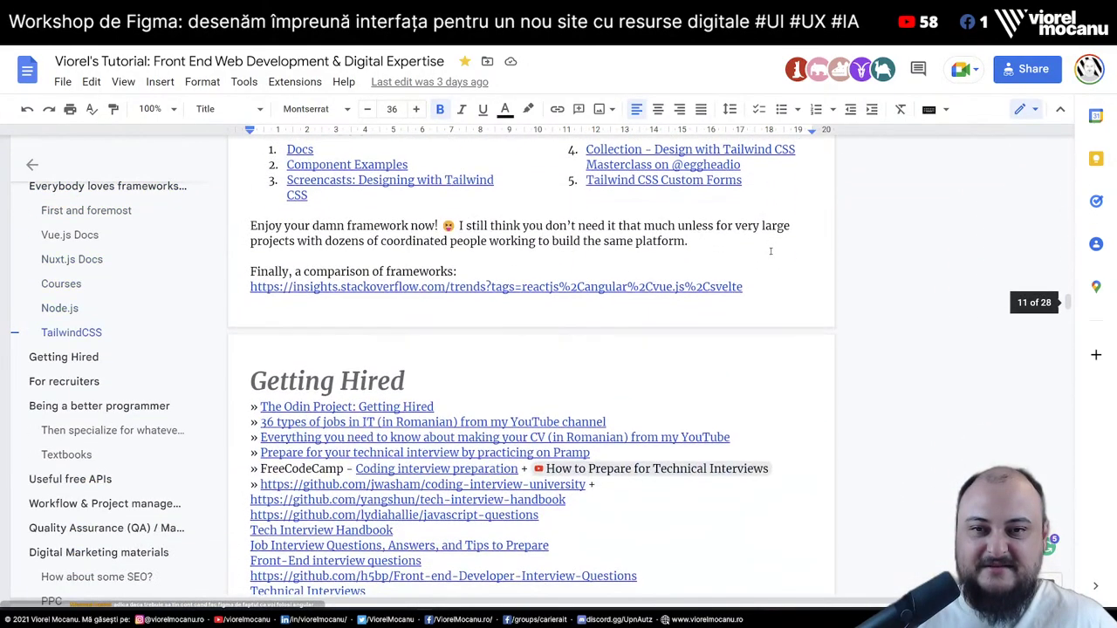
scroll(771, 251, up, 1)
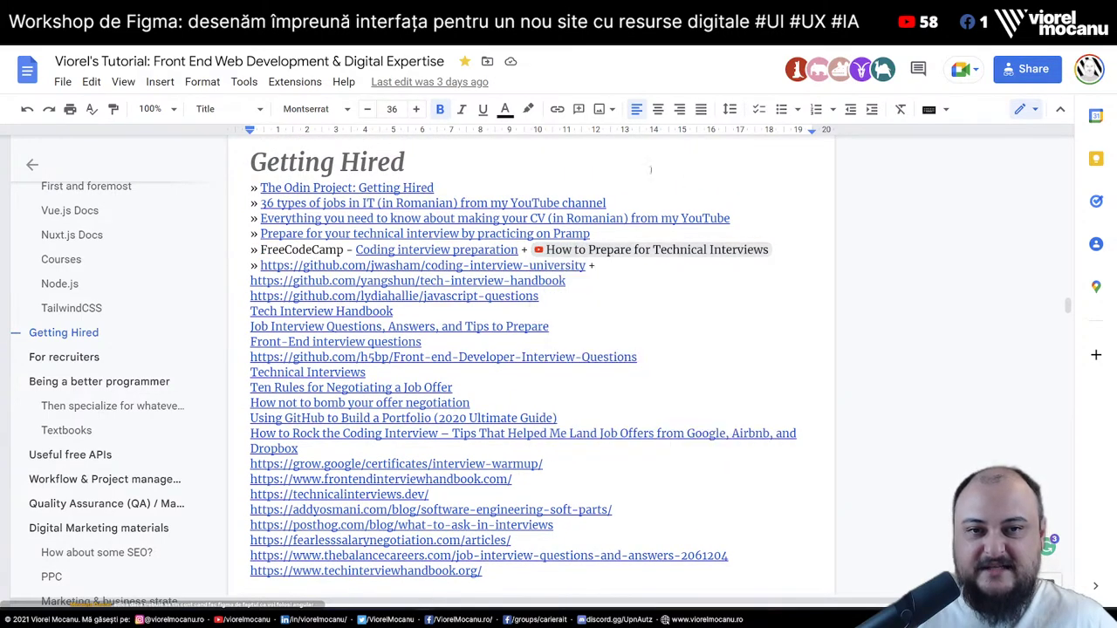
click(686, 158)
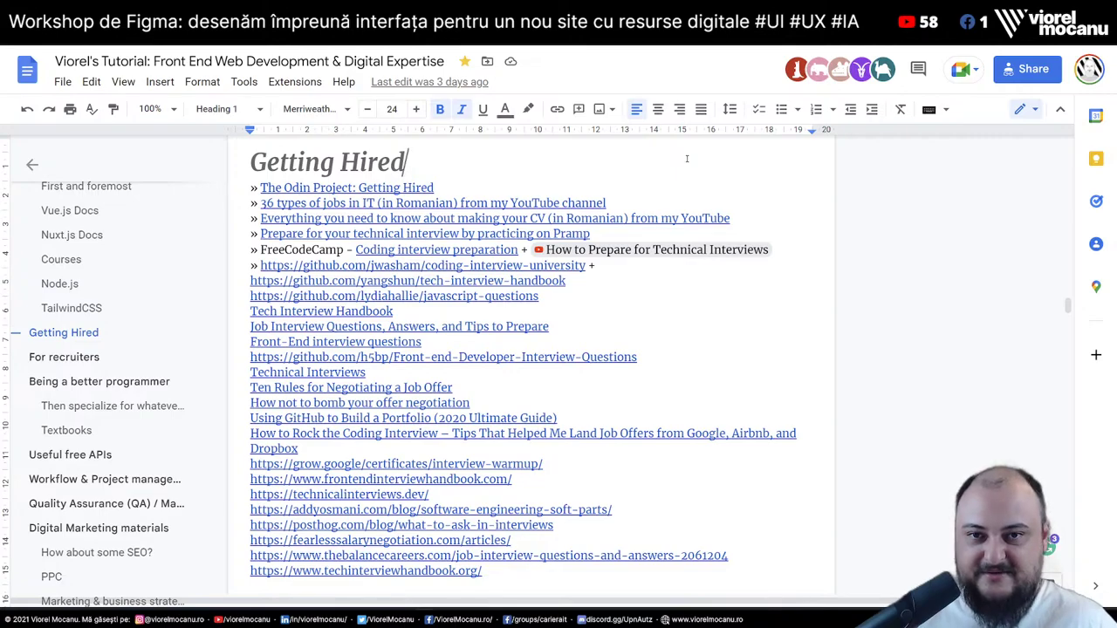
scroll(687, 158, down, 5)
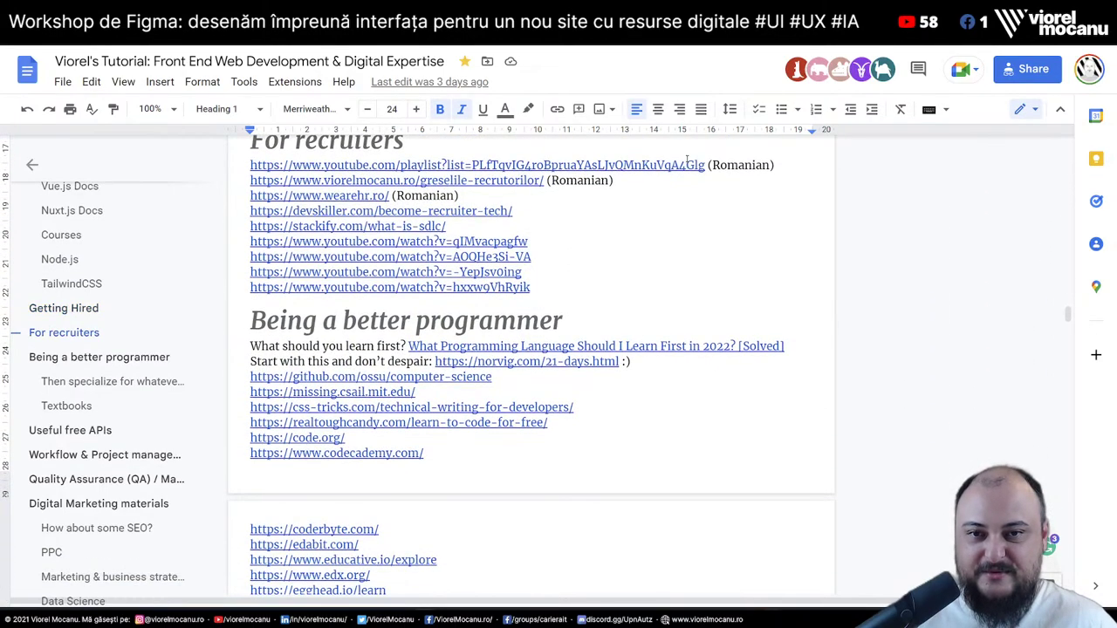
scroll(687, 159, up, 15)
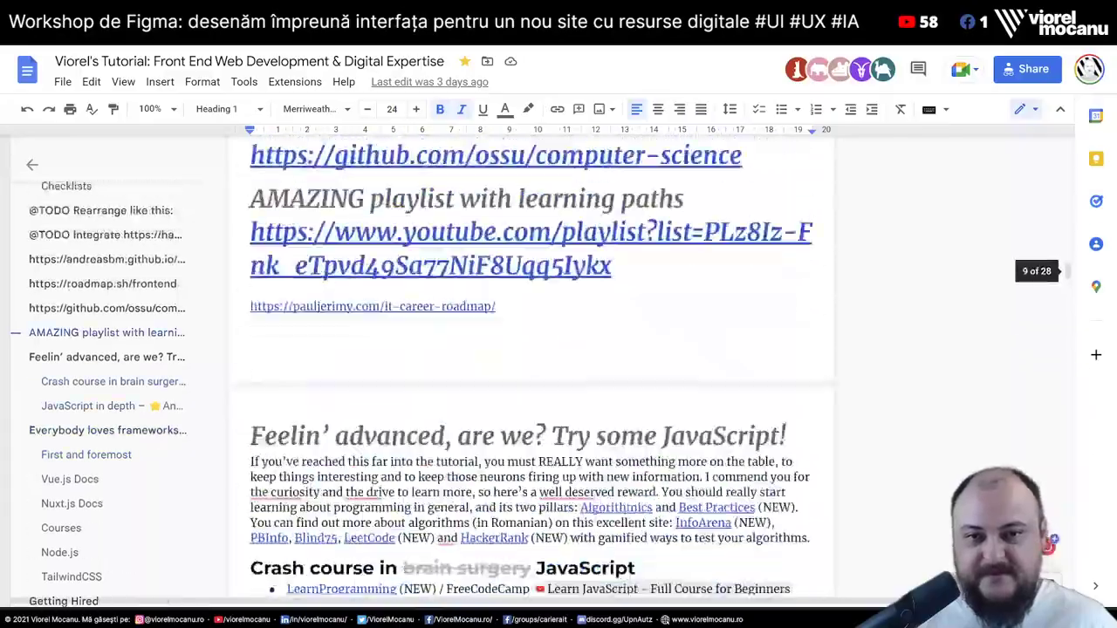
scroll(687, 158, up, 20)
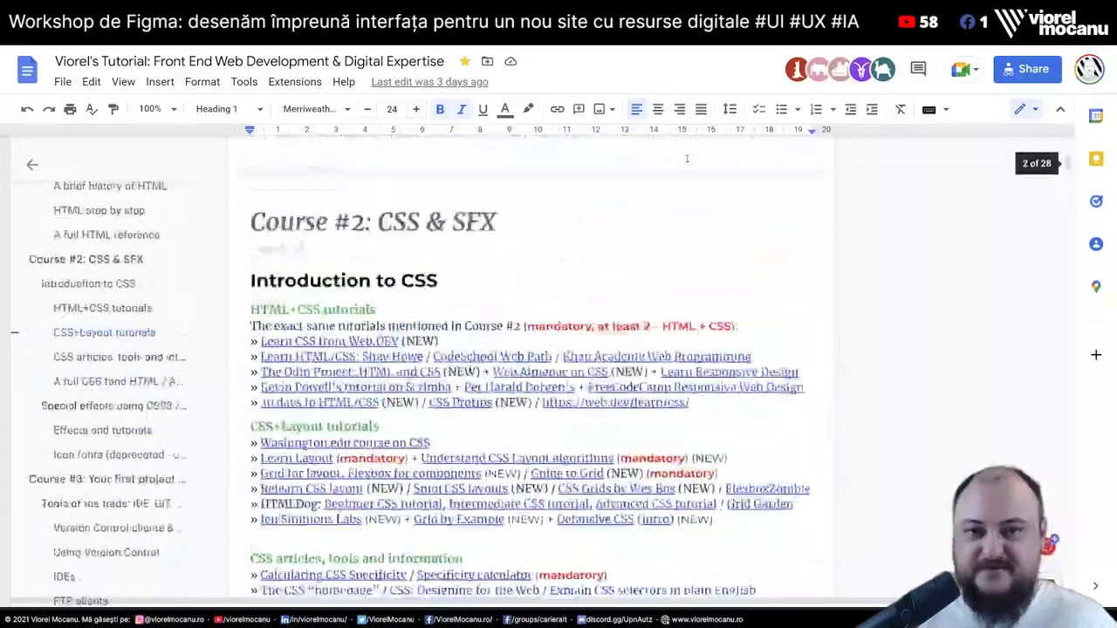
scroll(687, 158, up, 8)
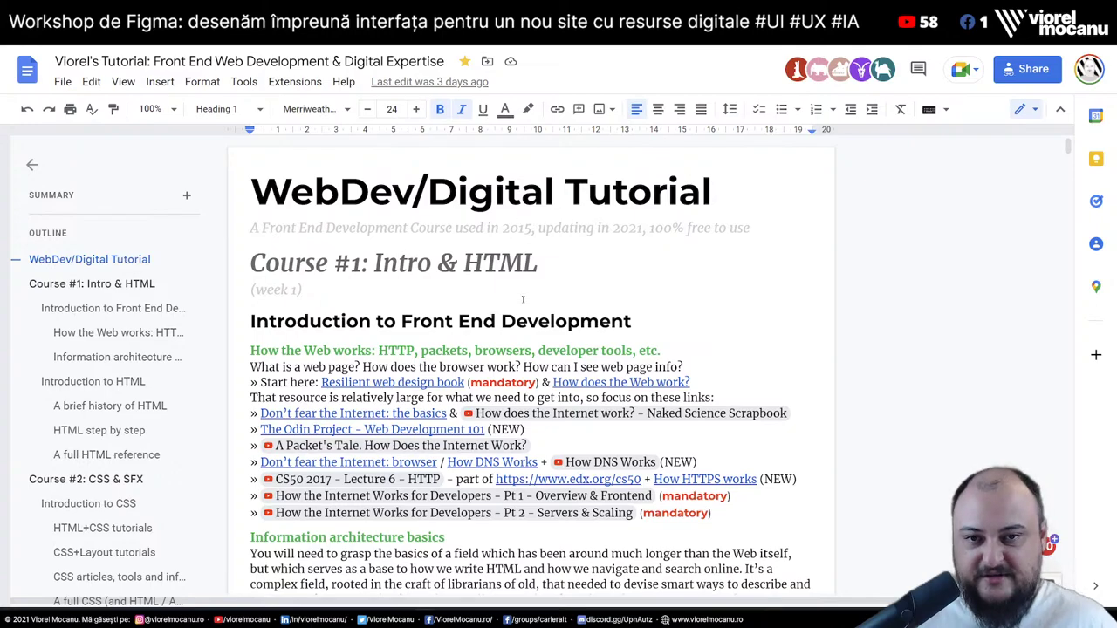
Check the Introduction heading's style and select the Intro & HTML words in Course #1
scroll(538, 283, down, 3)
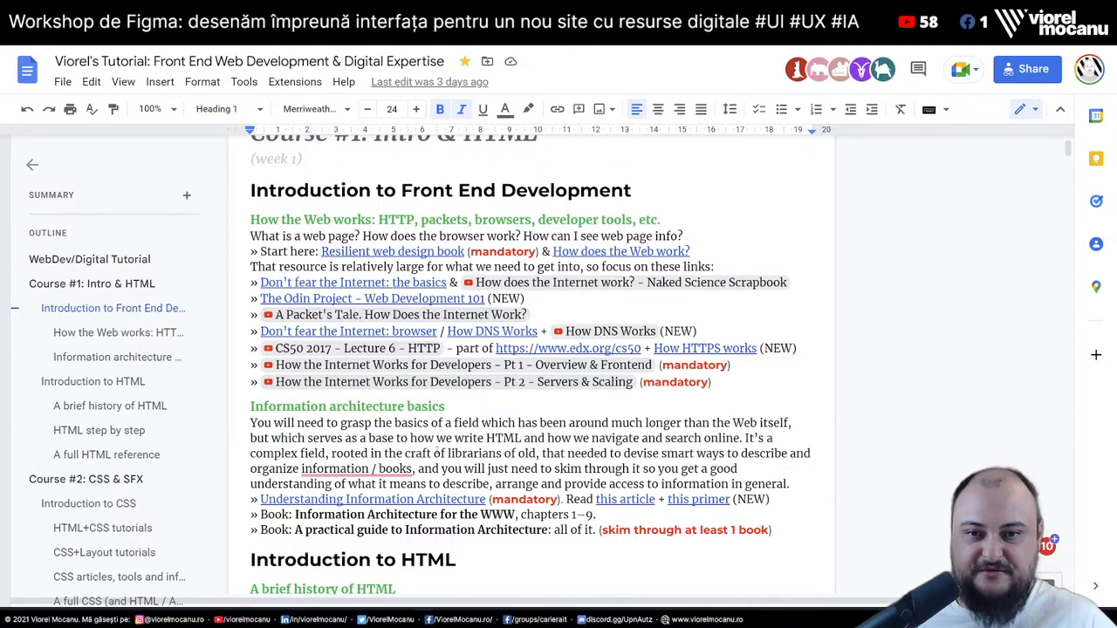
click(293, 191)
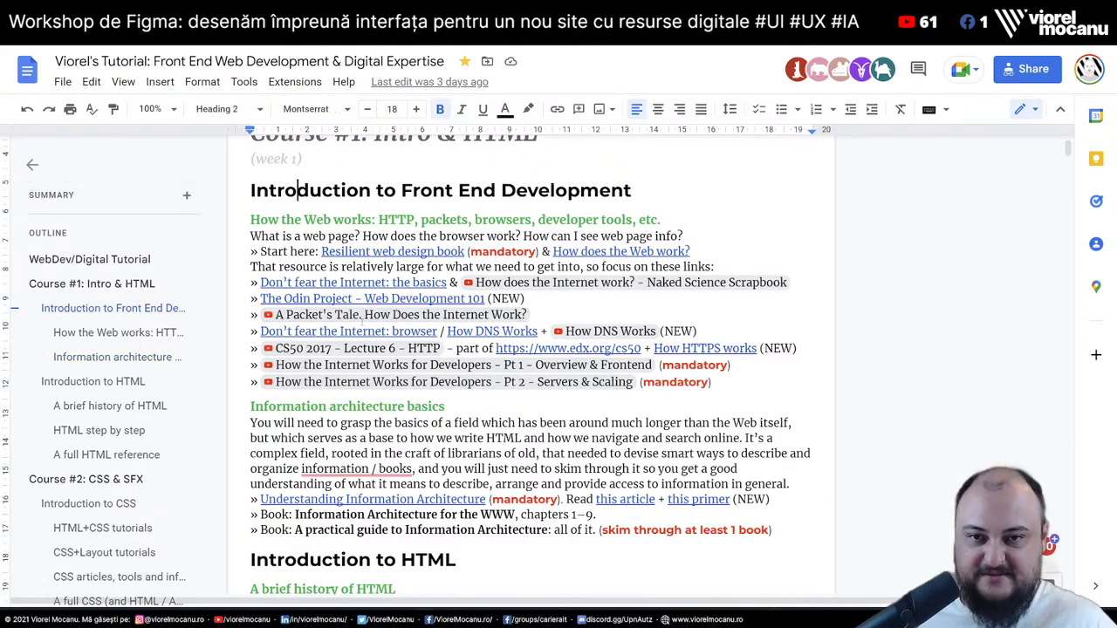
scroll(553, 374, up, 2)
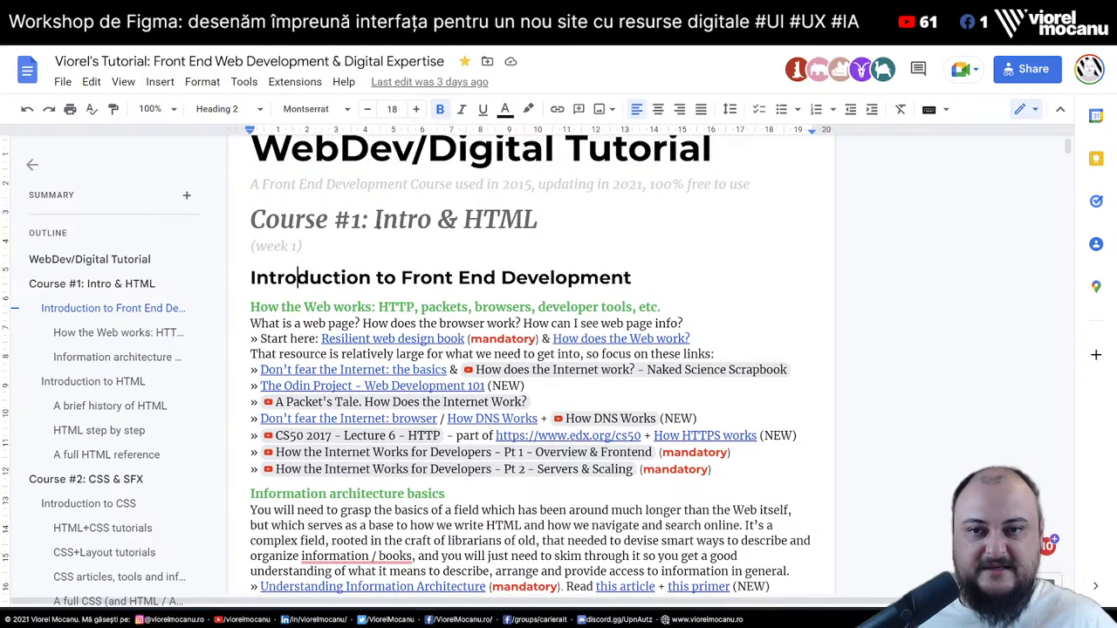
drag(373, 223, 540, 234)
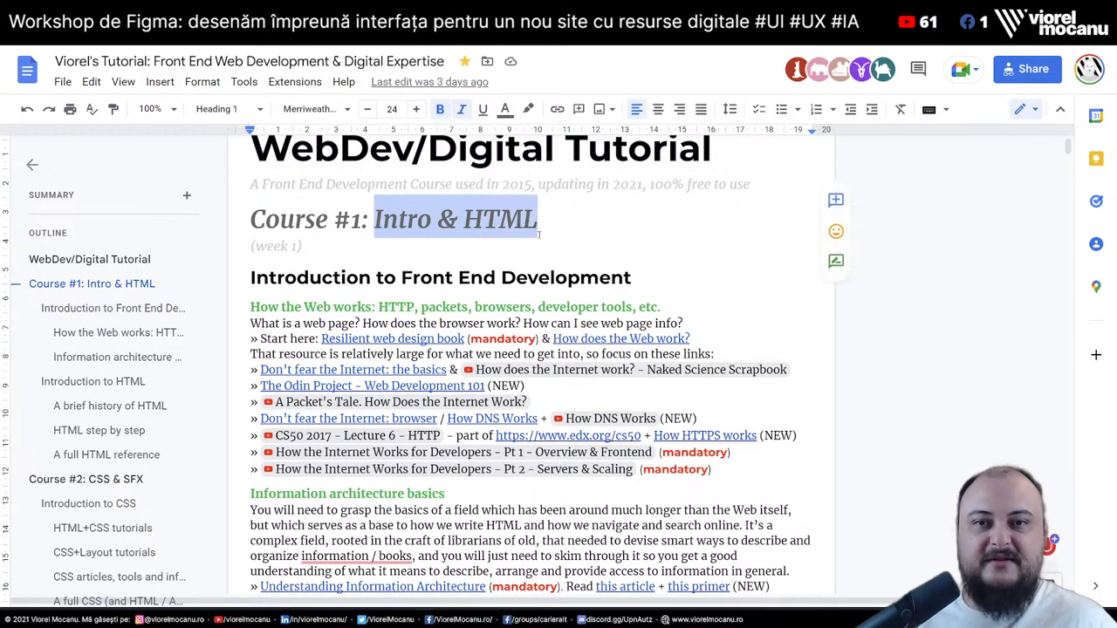
click(498, 214)
Select CSS & SFX in the Course #2 heading and continue to Special effects using CSS3
scroll(521, 488, down, 10)
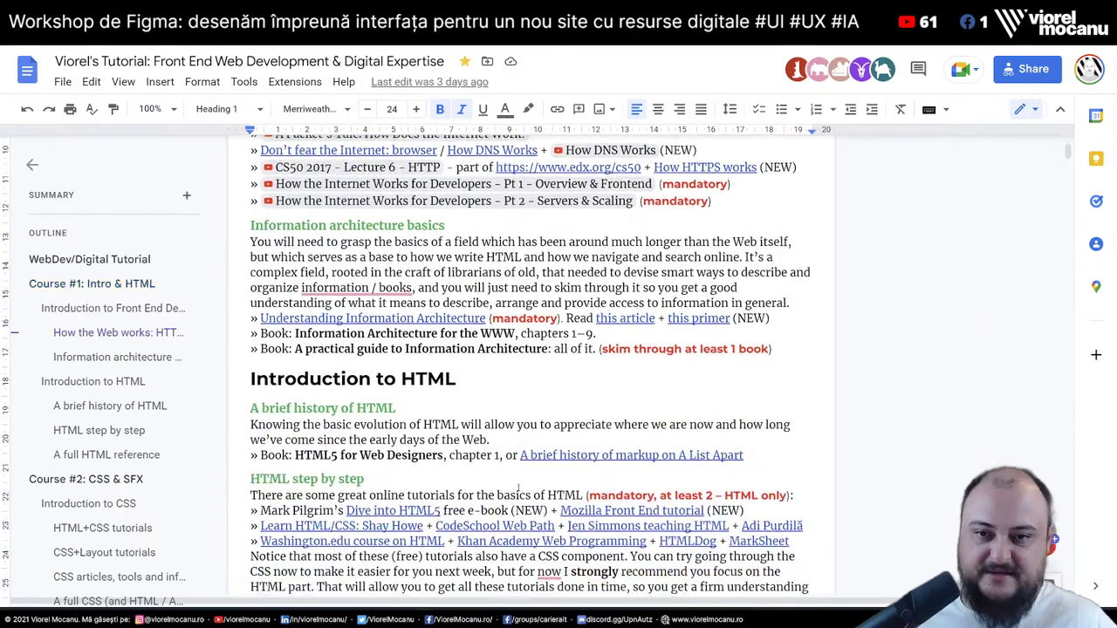
scroll(521, 488, down, 3)
drag(378, 186, 452, 186)
click(497, 186)
scroll(514, 222, down, 5)
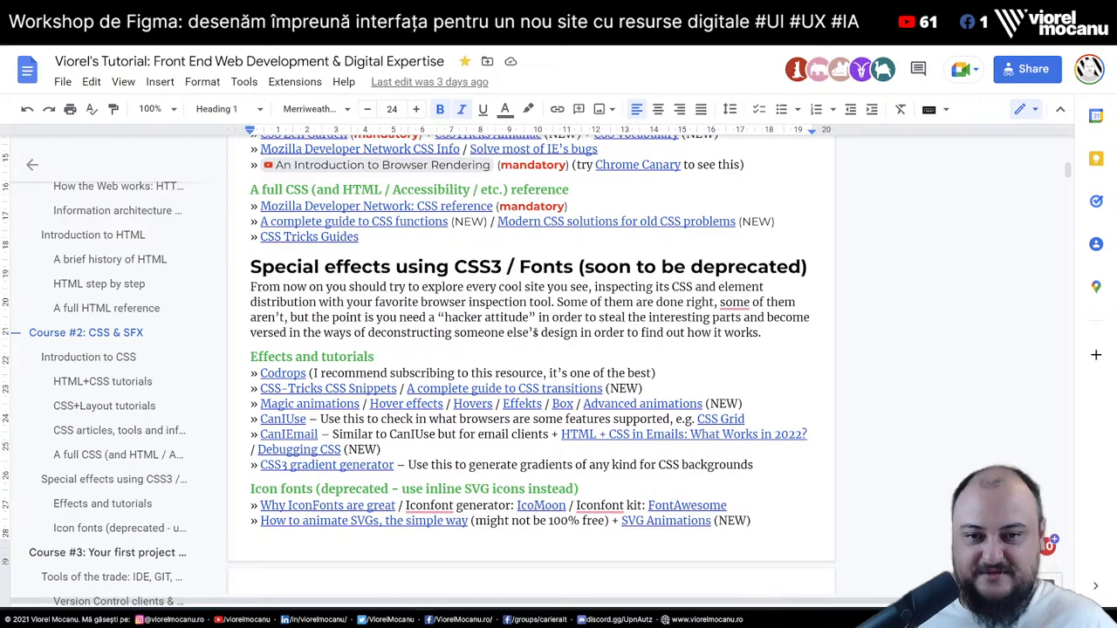
Select the 'Your first project – a quiz' heading text and the IDE, GIT, FTP heading words
scroll(373, 167, down, 6)
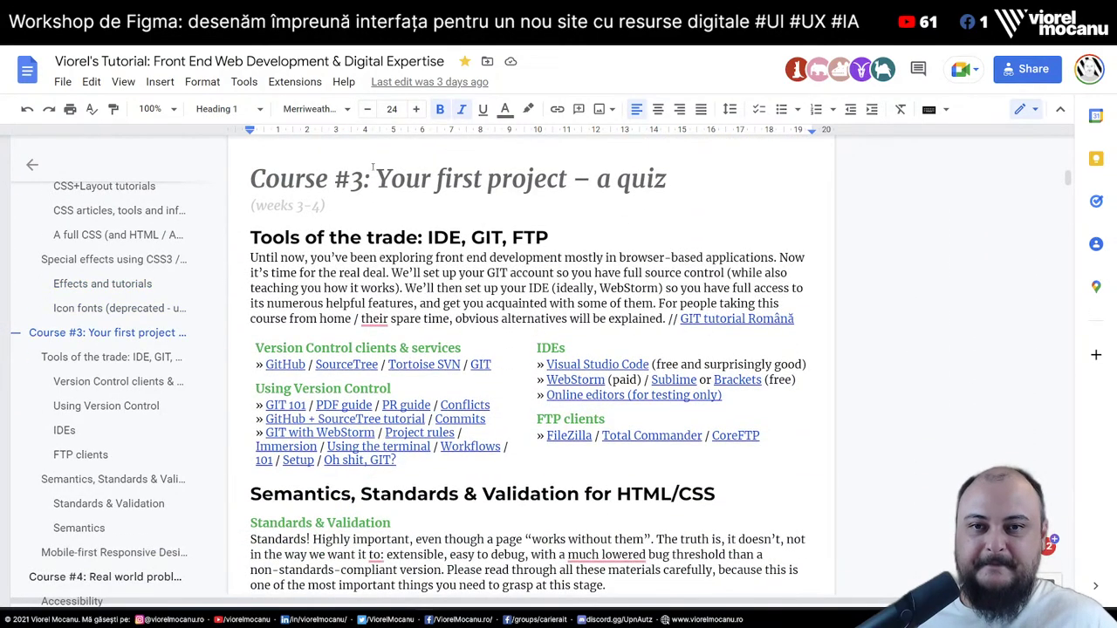
drag(376, 187, 672, 188)
click(654, 179)
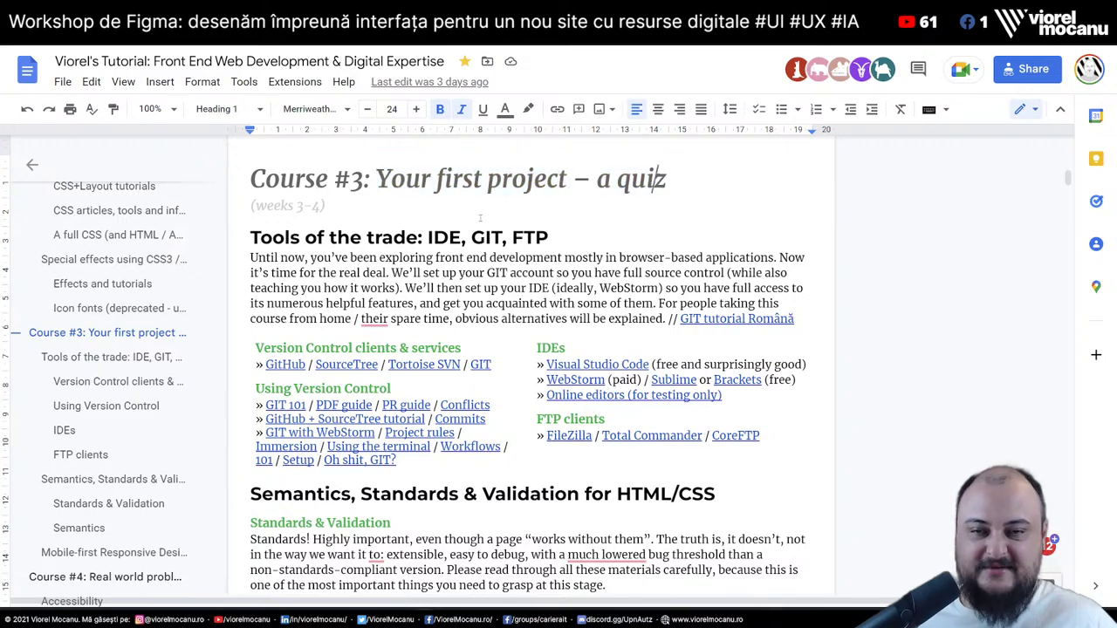
drag(427, 237, 561, 237)
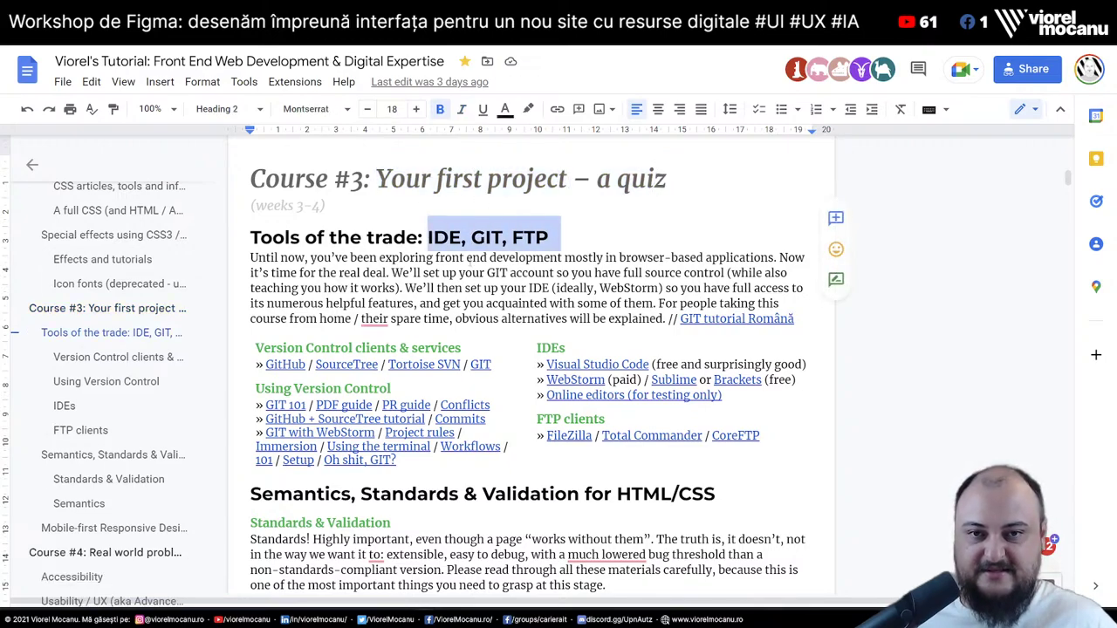
click(463, 237)
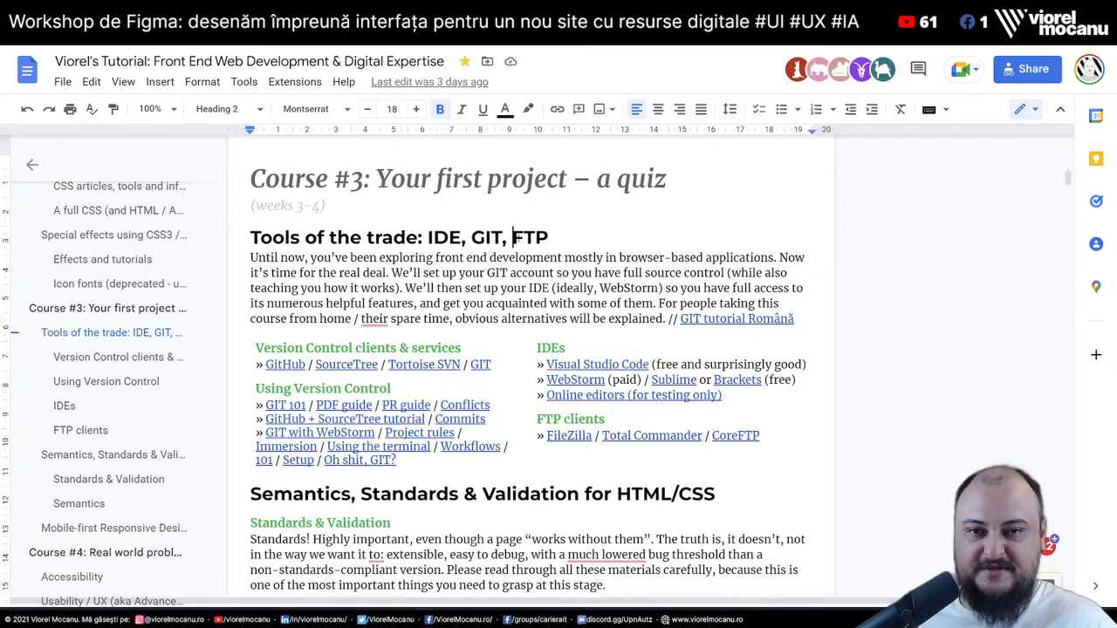
Select HTML/CSS in the Semantics heading and put the caret after the Mobile-first heading
scroll(509, 353, down, 3)
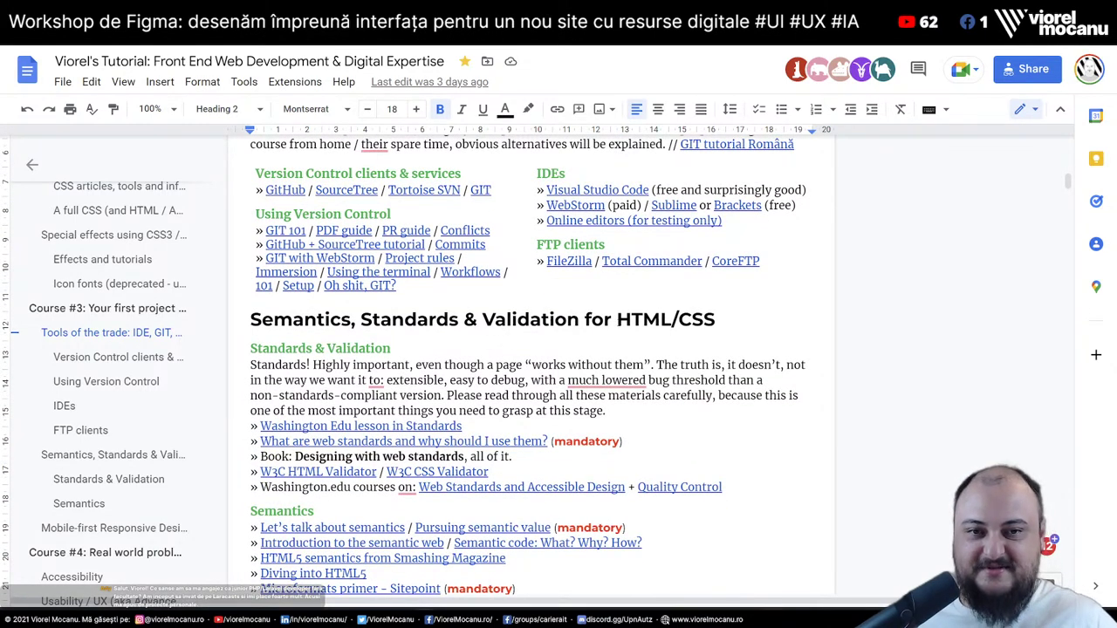
drag(617, 319, 717, 321)
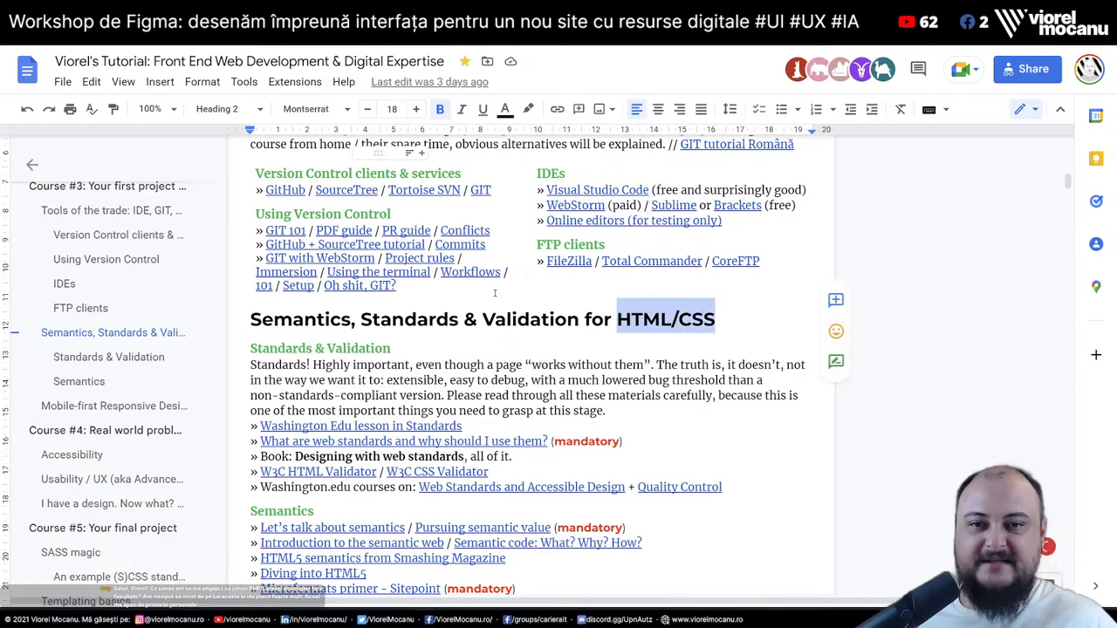
scroll(584, 294, down, 4)
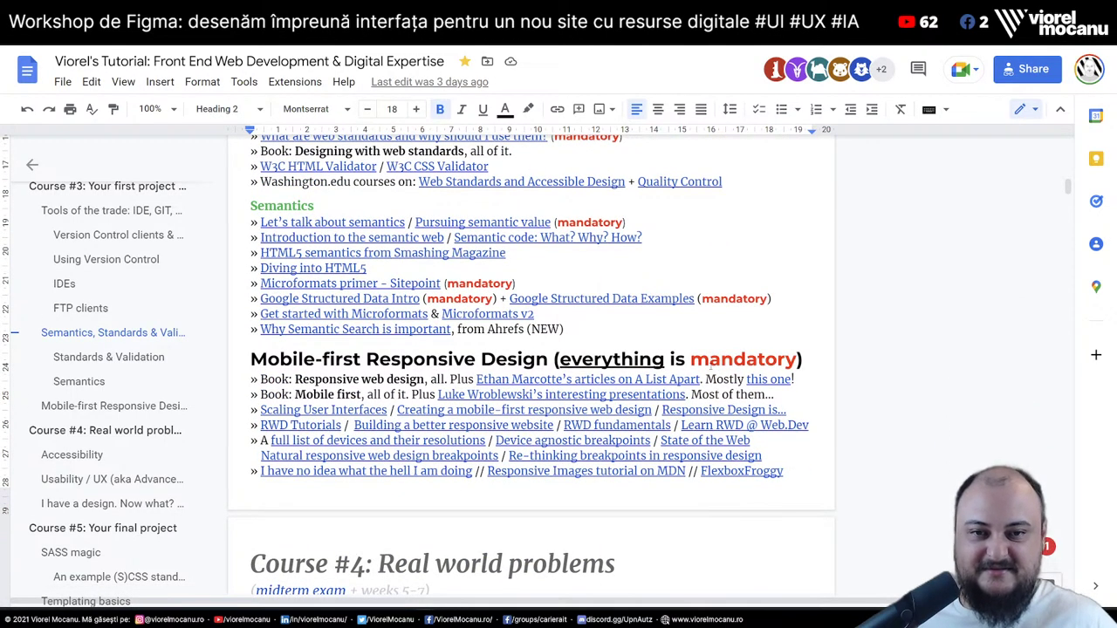
click(809, 365)
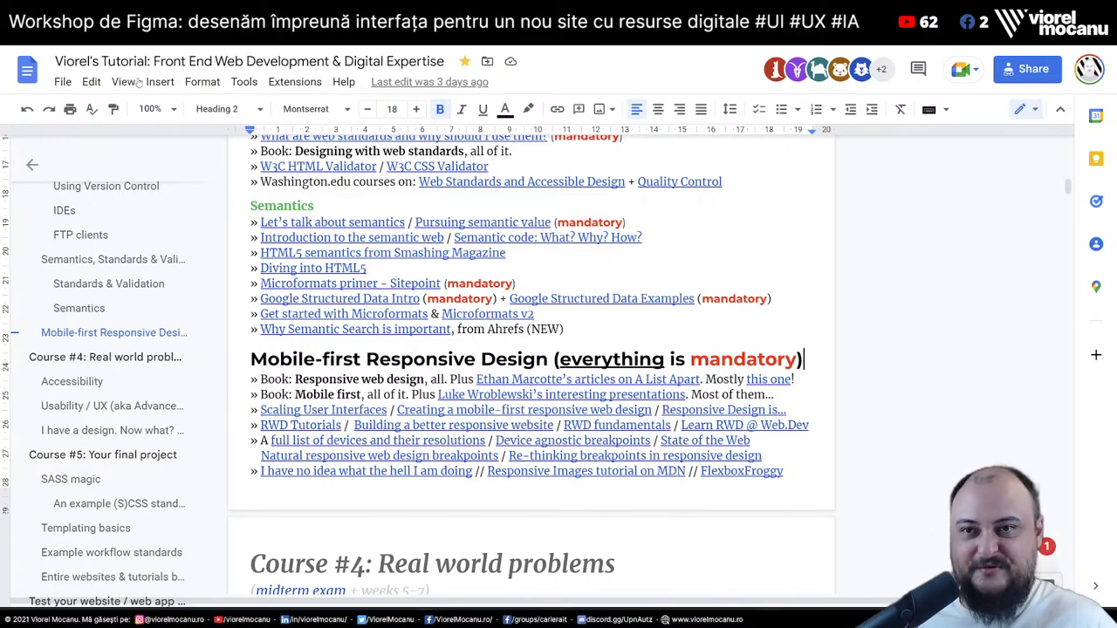
scroll(424, 373, down, 5)
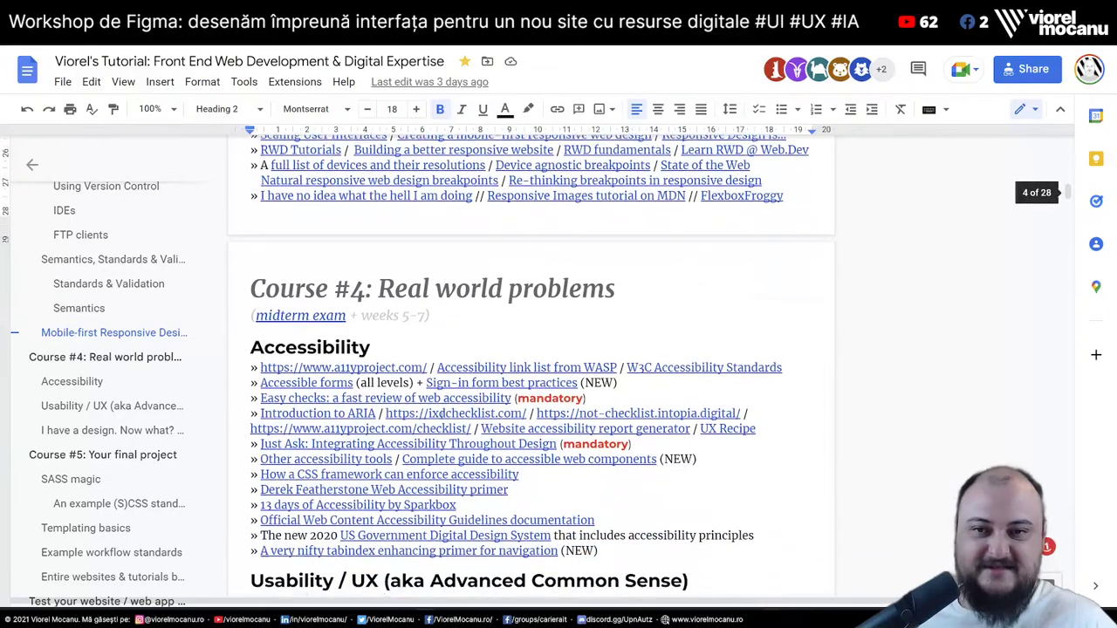
Select Real world problems in the Course #4 heading, then deselect it
scroll(424, 373, up, 1)
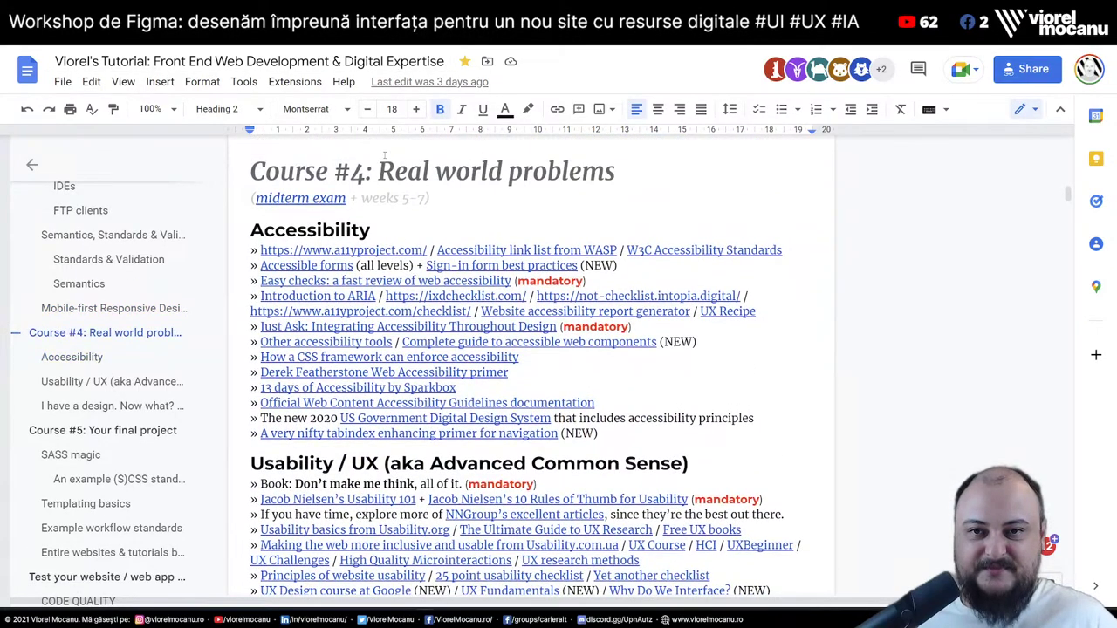
drag(384, 157, 557, 184)
click(319, 228)
scroll(420, 276, down, 5)
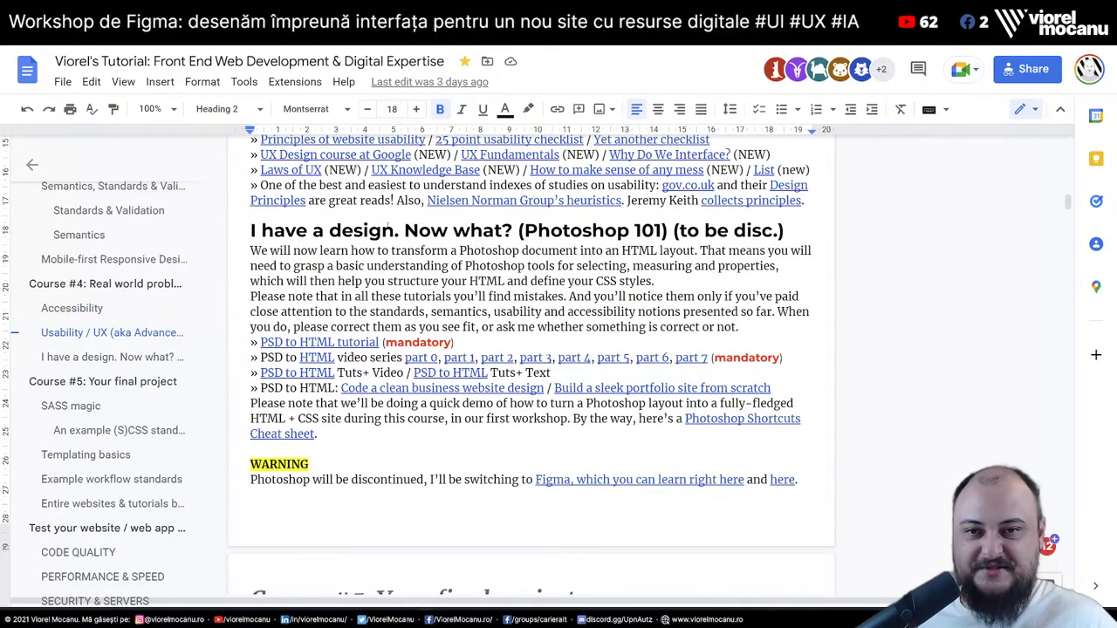
Select the Photoshop design section text and Photoshop 101, then scroll on to Course #5
drag(248, 231, 619, 436)
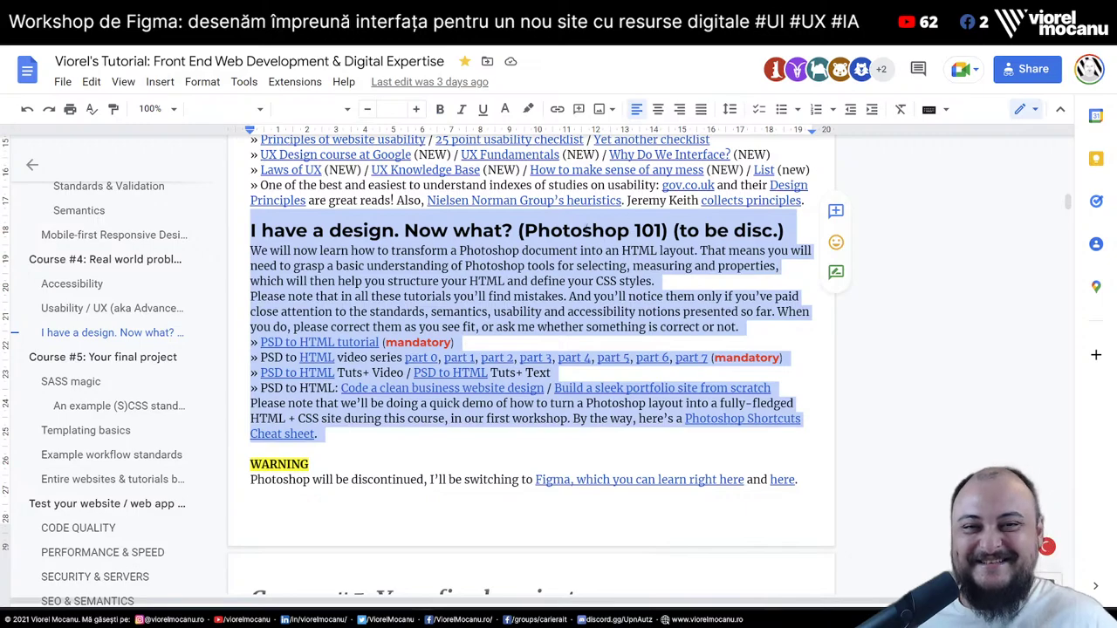
click(582, 231)
drag(524, 230, 666, 232)
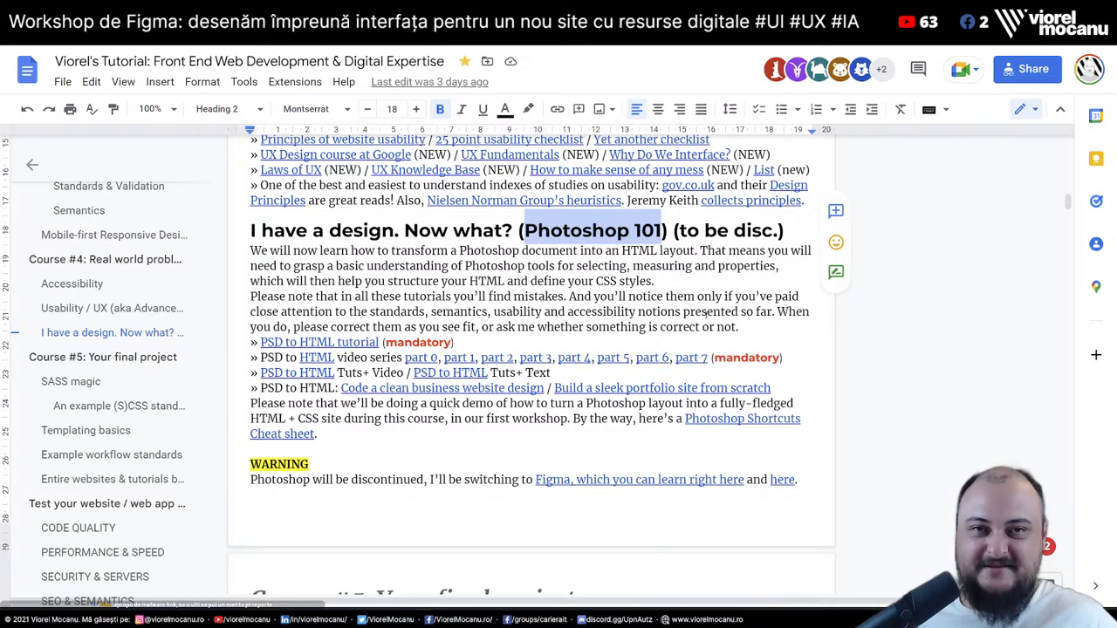
click(370, 297)
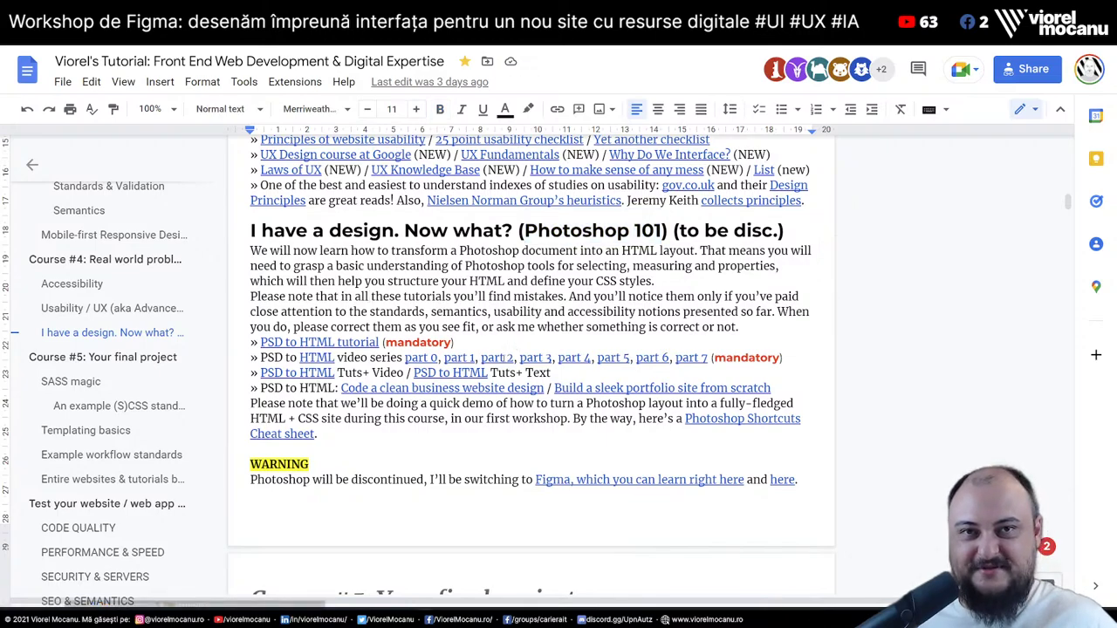
scroll(638, 296, down, 5)
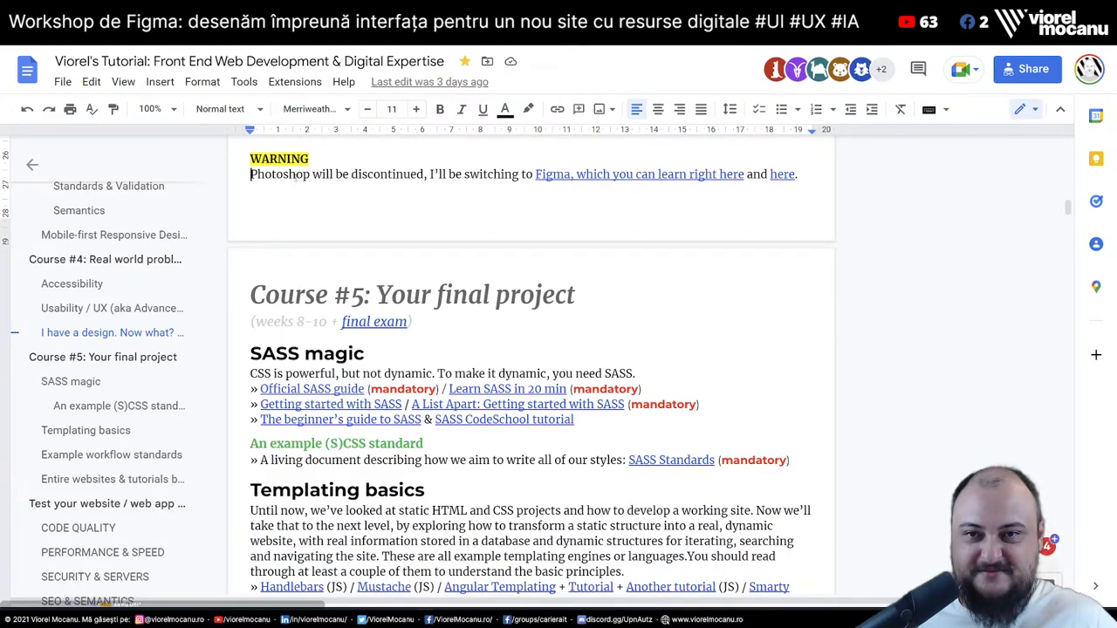
drag(251, 174, 792, 194)
click(424, 228)
scroll(424, 228, down, 2)
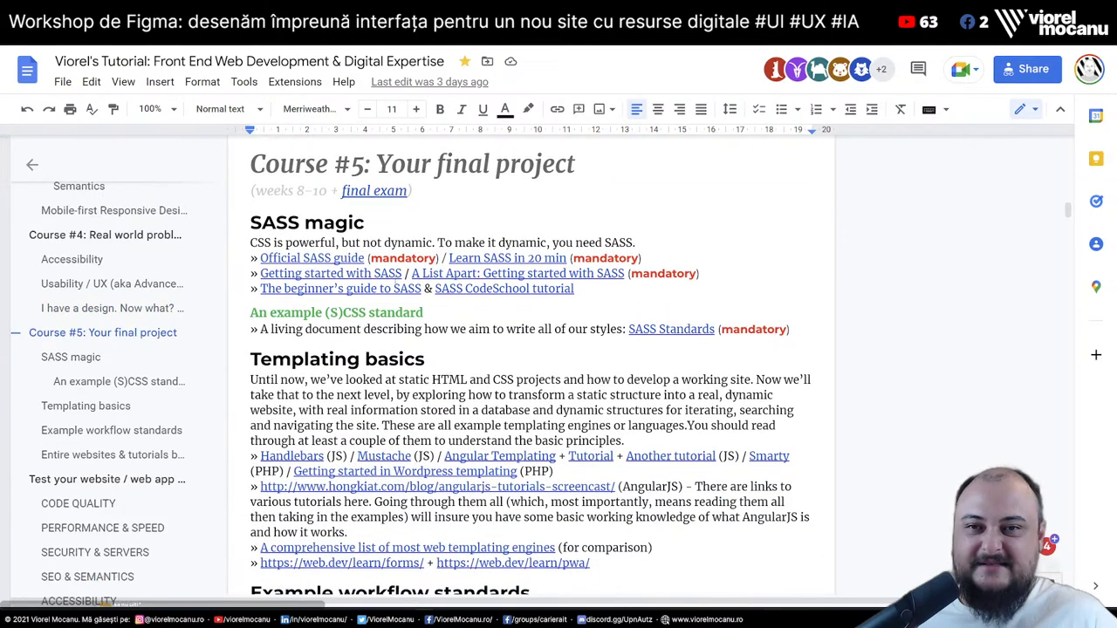
drag(377, 164, 412, 190)
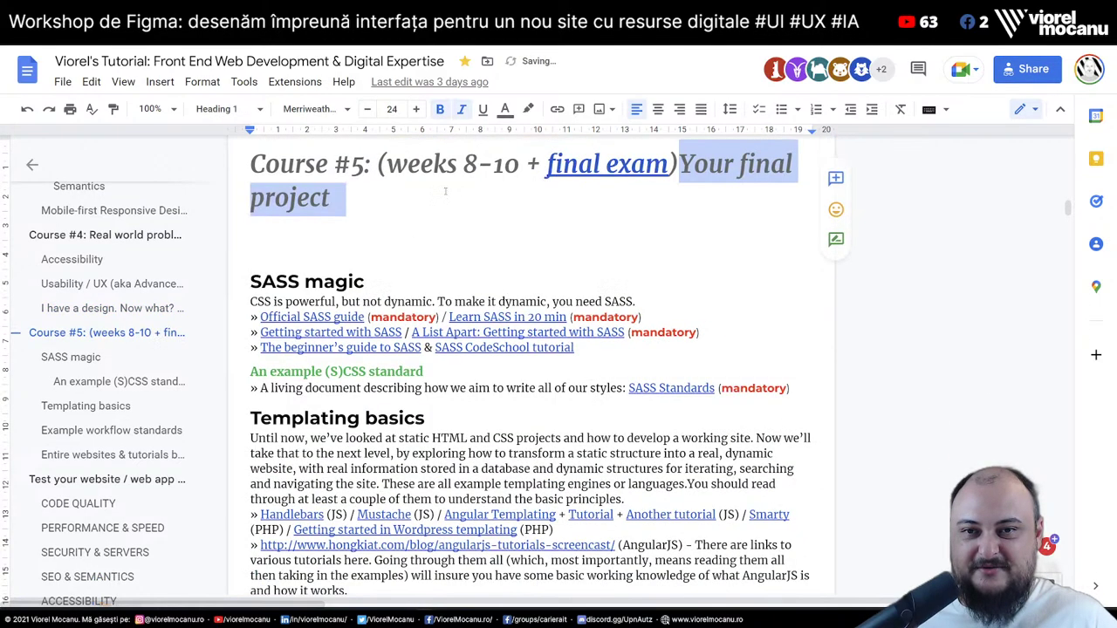
key(ctrl+z)
key(ctrl+z)
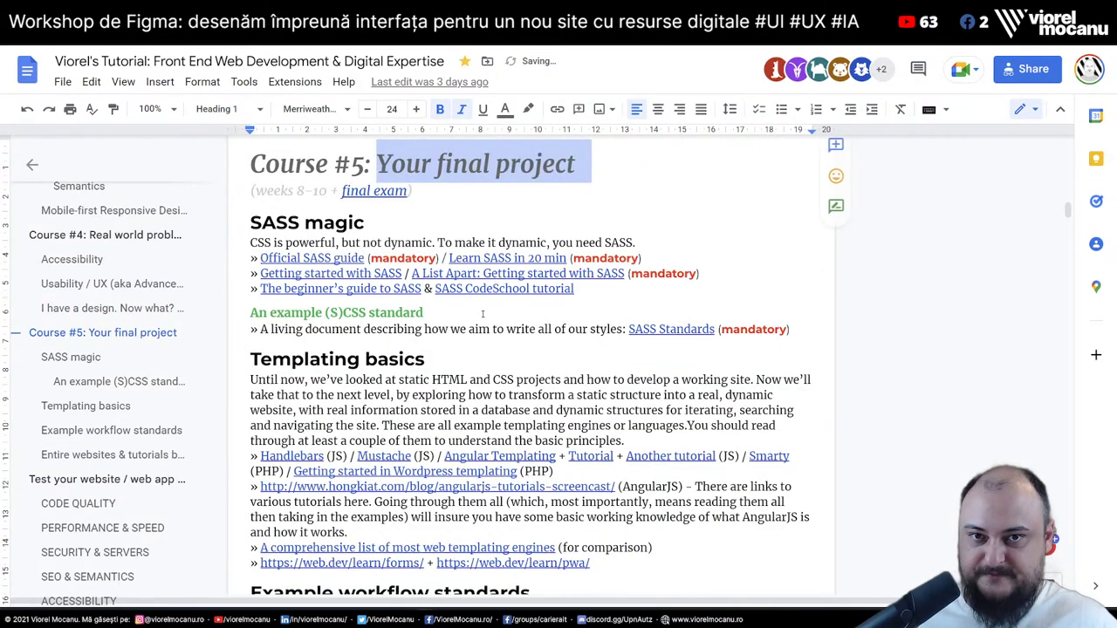
click(480, 329)
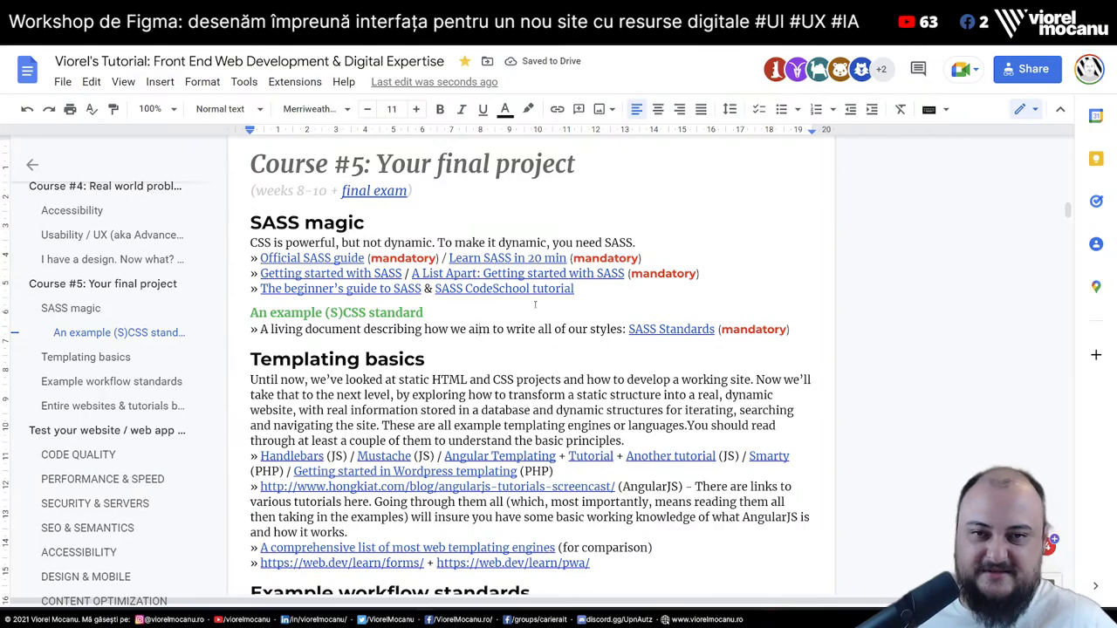
Scroll down the tutorial and place the caret at the start of the first bullet
scroll(500, 243, down, 1)
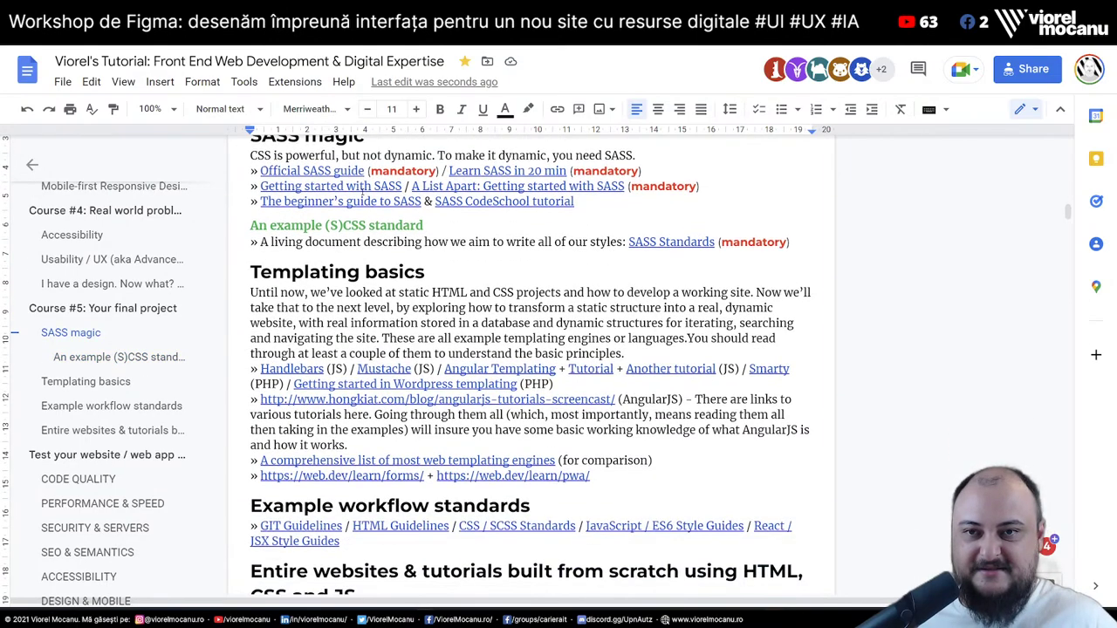
scroll(468, 312, down, 4)
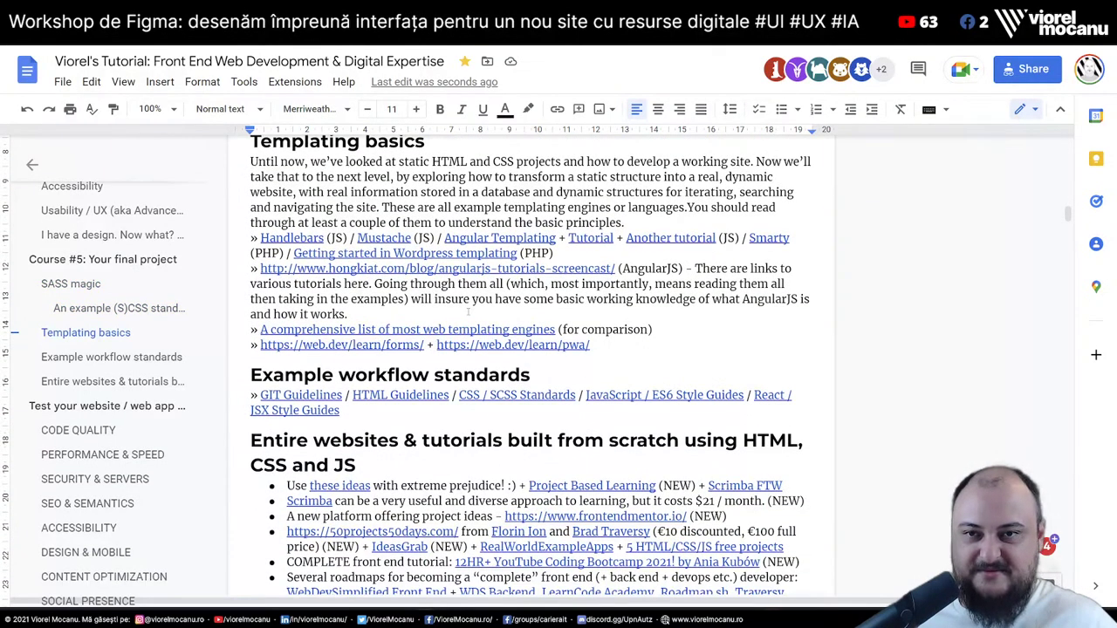
scroll(531, 364, down, 3)
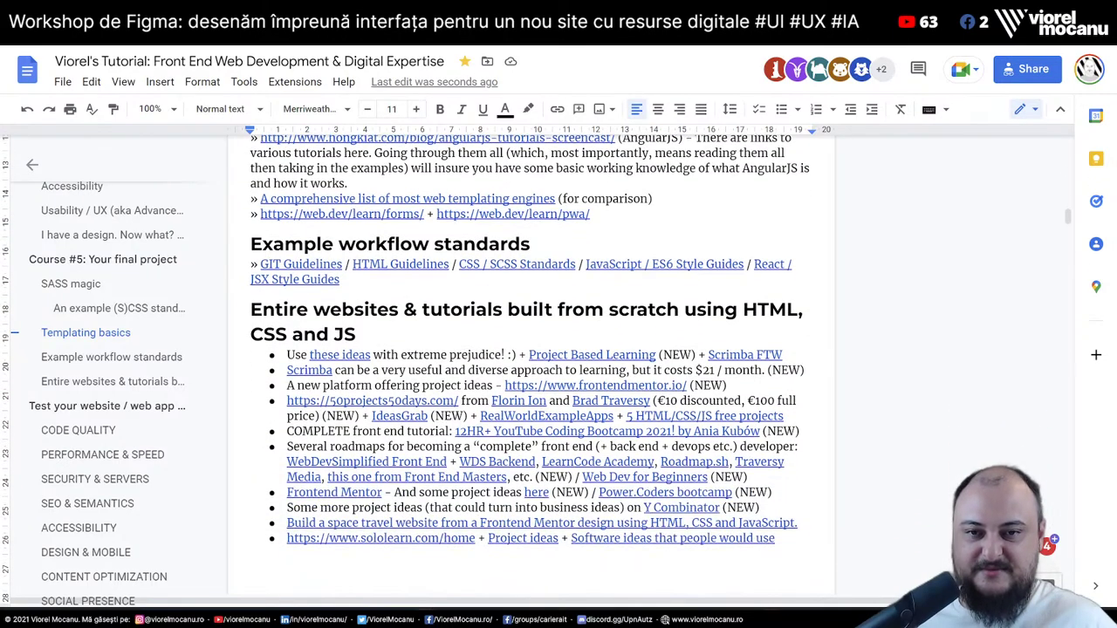
scroll(352, 304, down, 3)
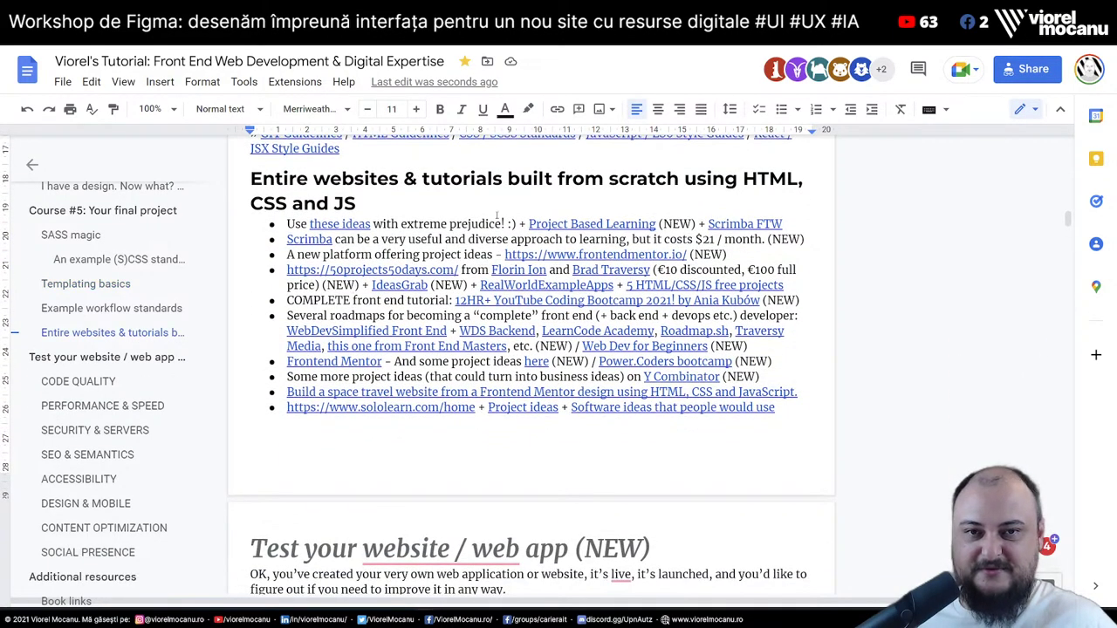
click(288, 224)
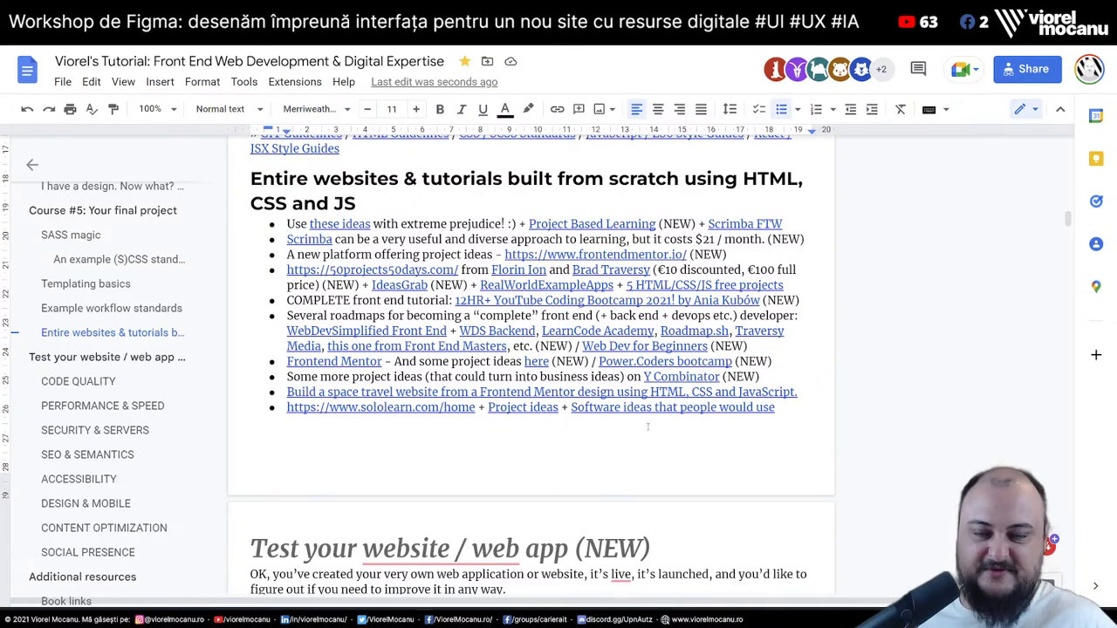
Scroll past Checklists until the roadmap.sh, ossu and learning-paths playlist links show
scroll(362, 337, down, 9)
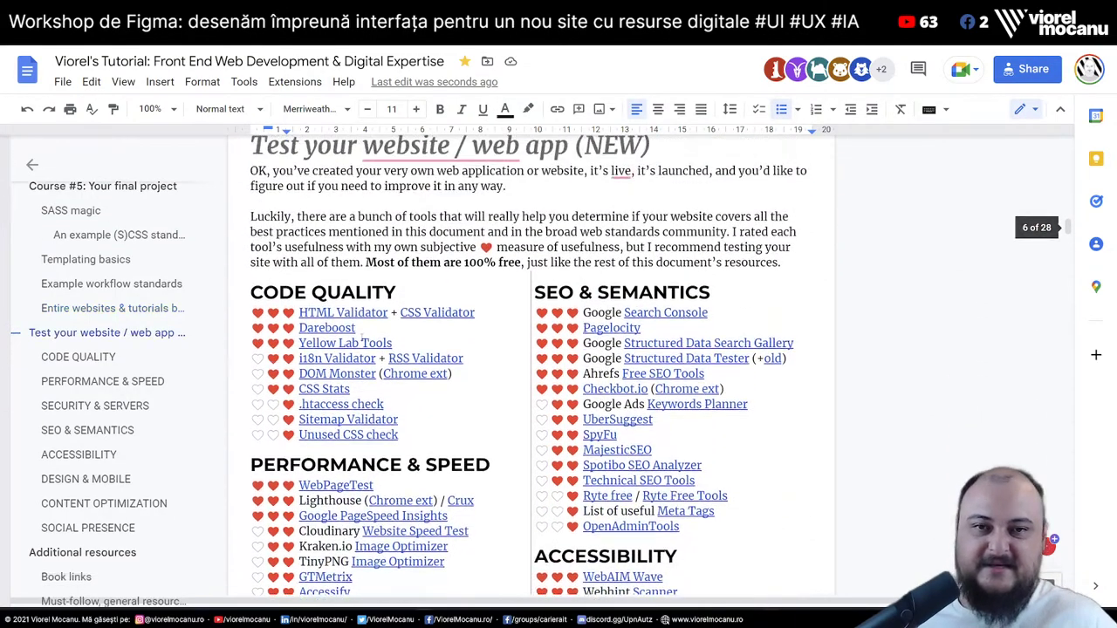
scroll(363, 328, down, 18)
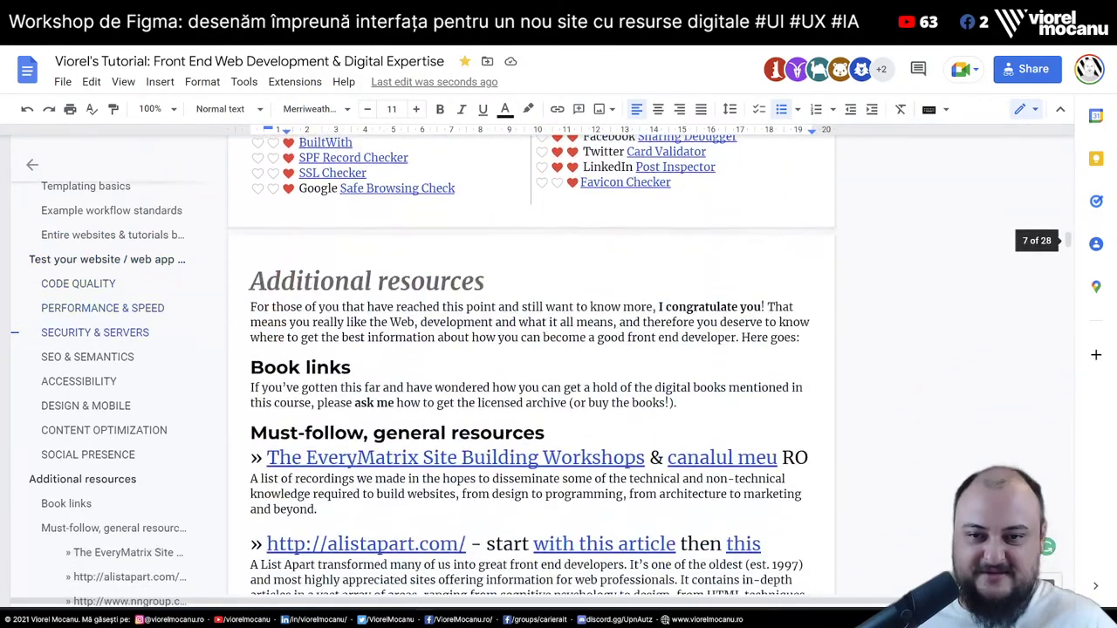
scroll(450, 244, down, 6)
scroll(450, 245, up, 3)
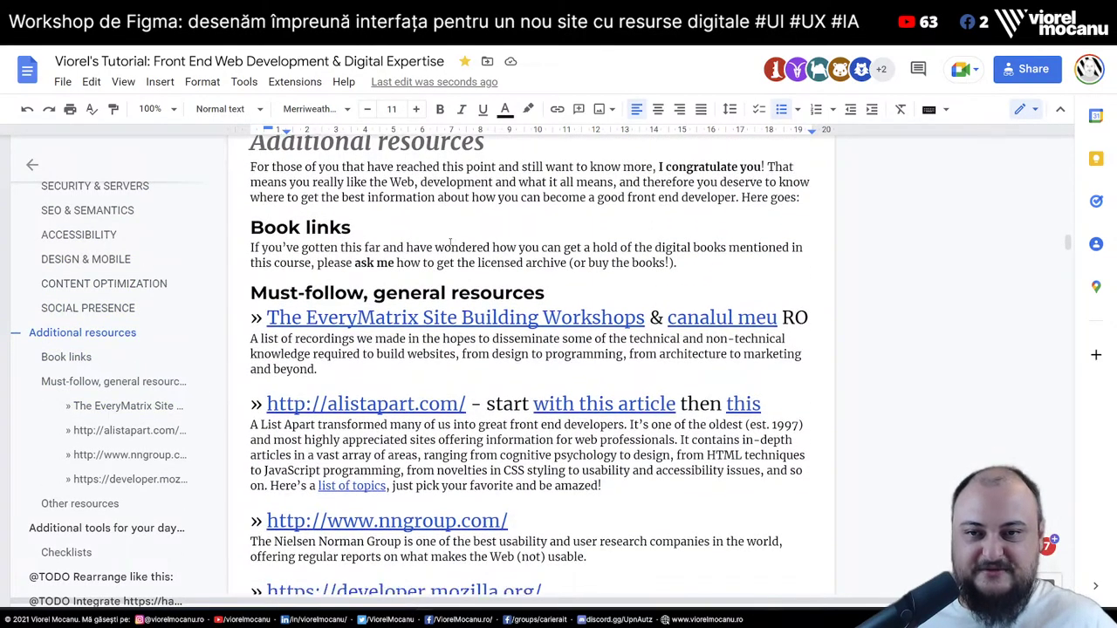
scroll(450, 244, down, 5)
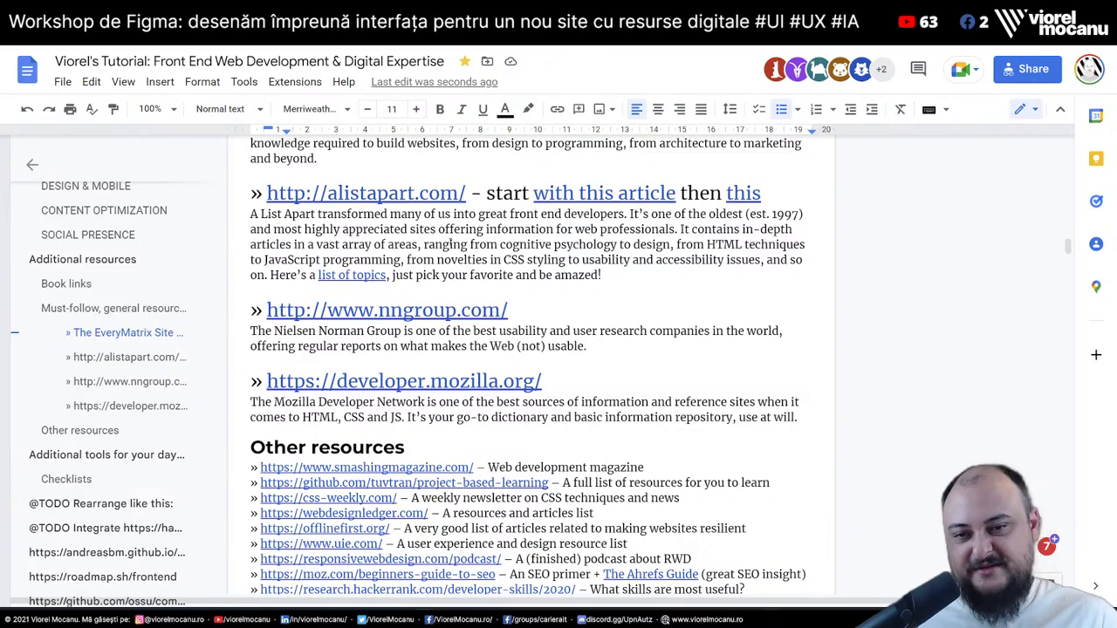
scroll(450, 244, down, 13)
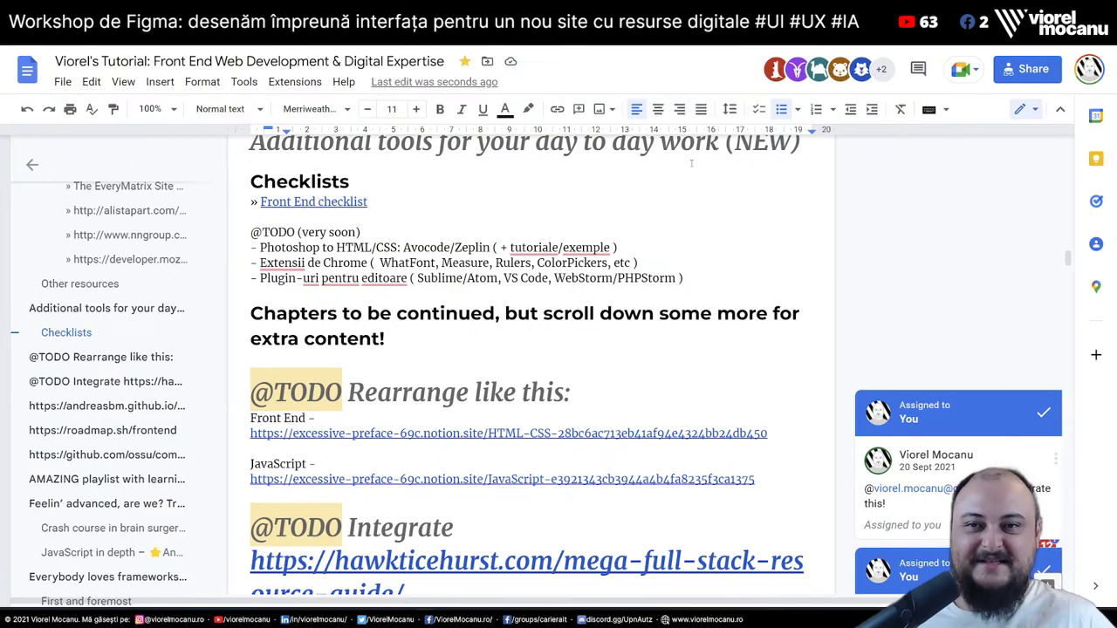
scroll(390, 243, up, 1)
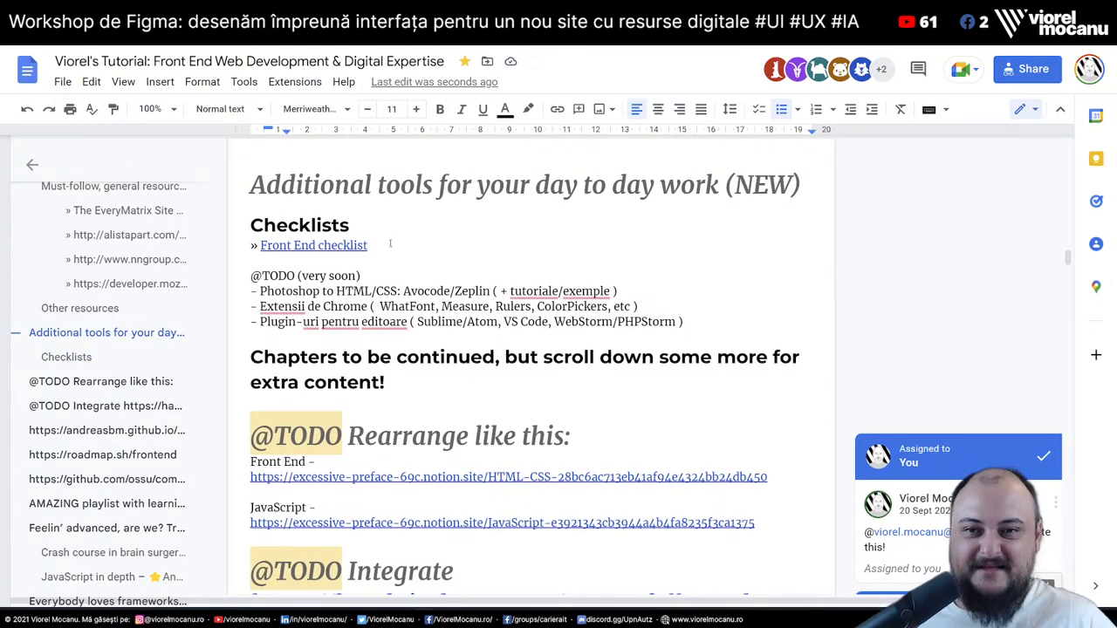
scroll(390, 243, down, 2)
scroll(531, 365, up, 2)
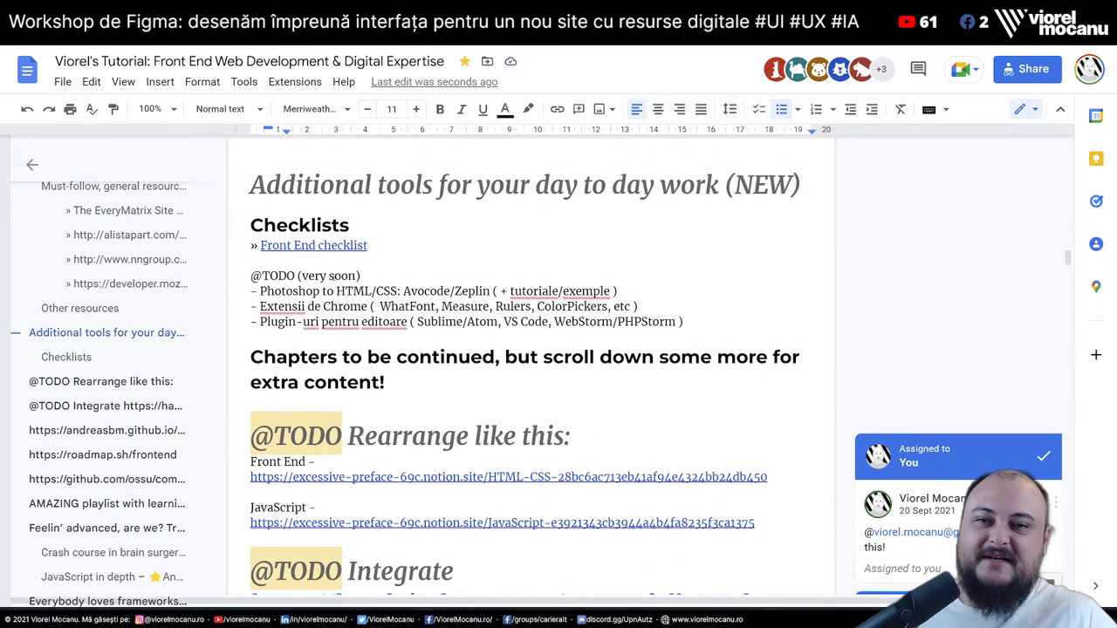
scroll(515, 482, down, 6)
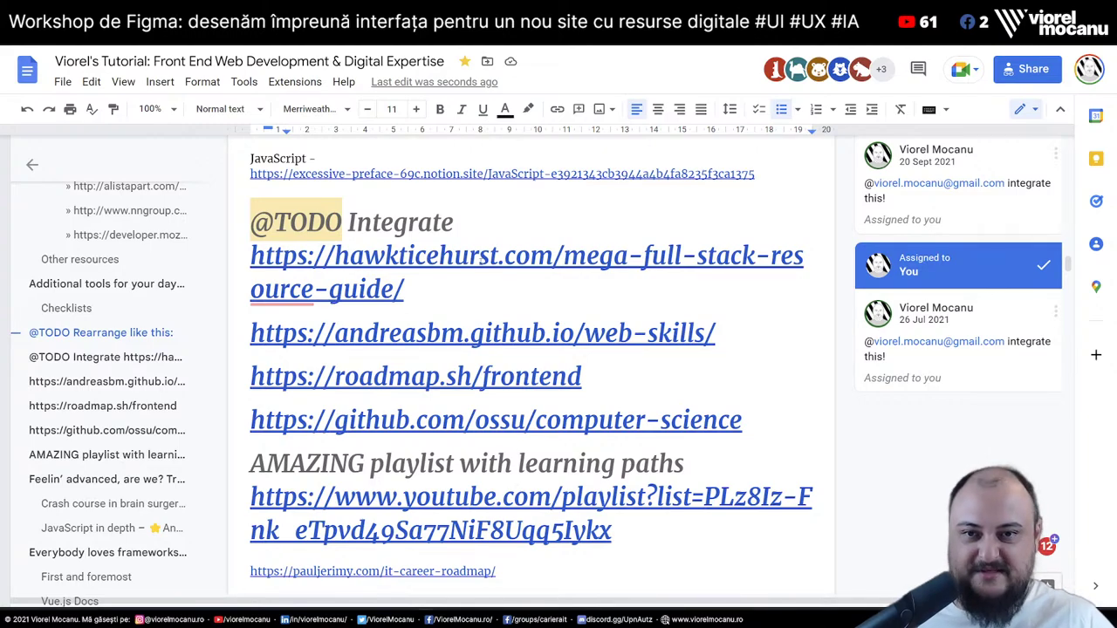
Preview the hawkticehurst, andreasbm web-skills, ossu computer-science and YouTube playlist links
click(489, 255)
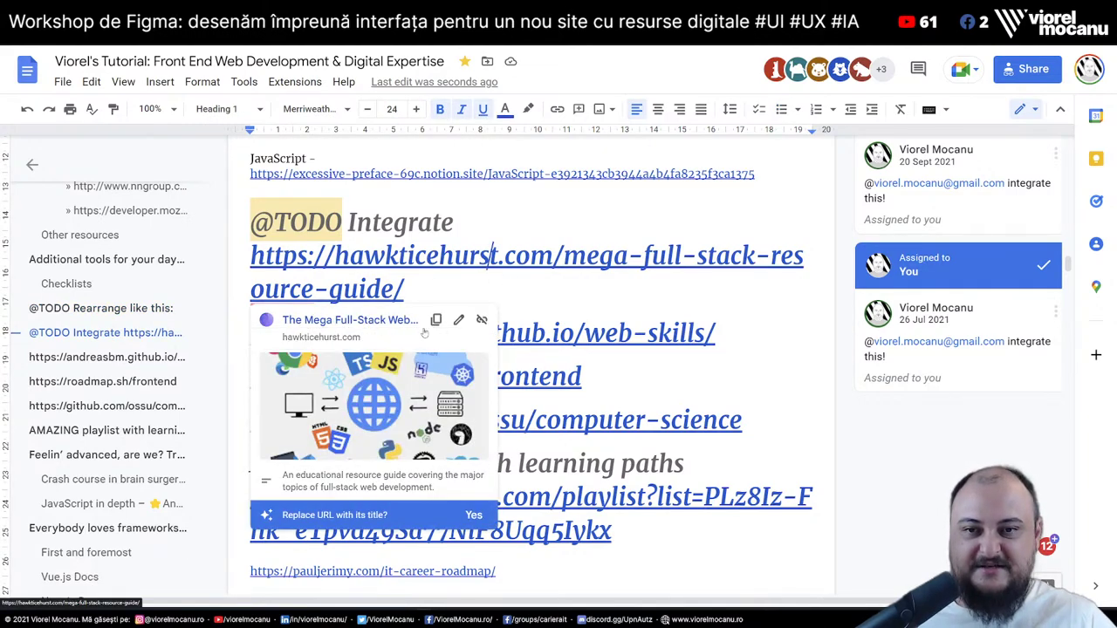
click(584, 333)
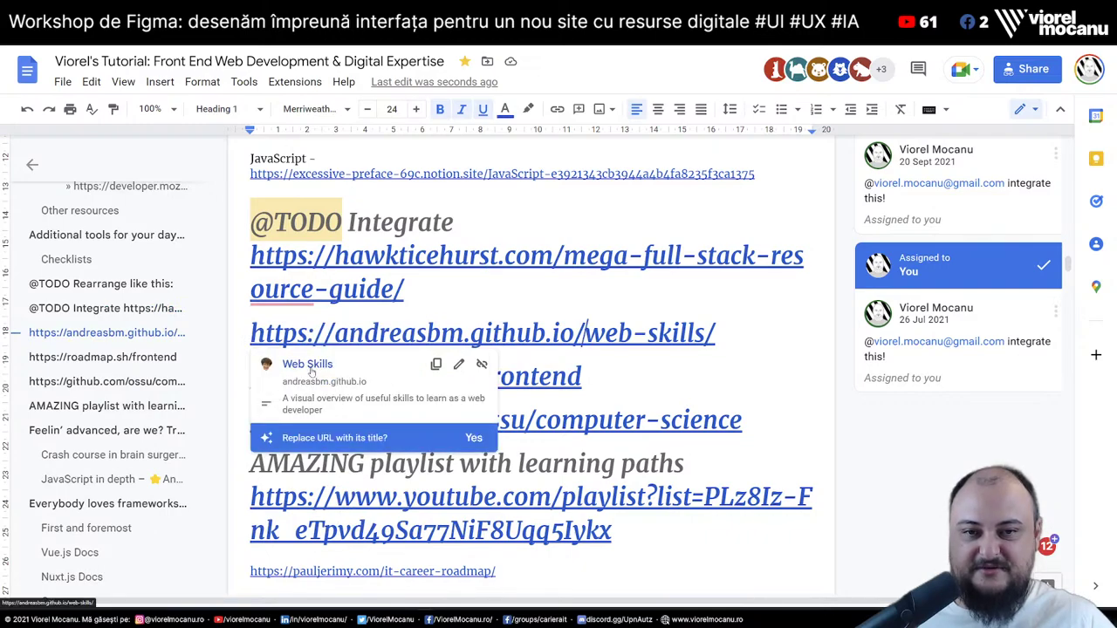
click(600, 420)
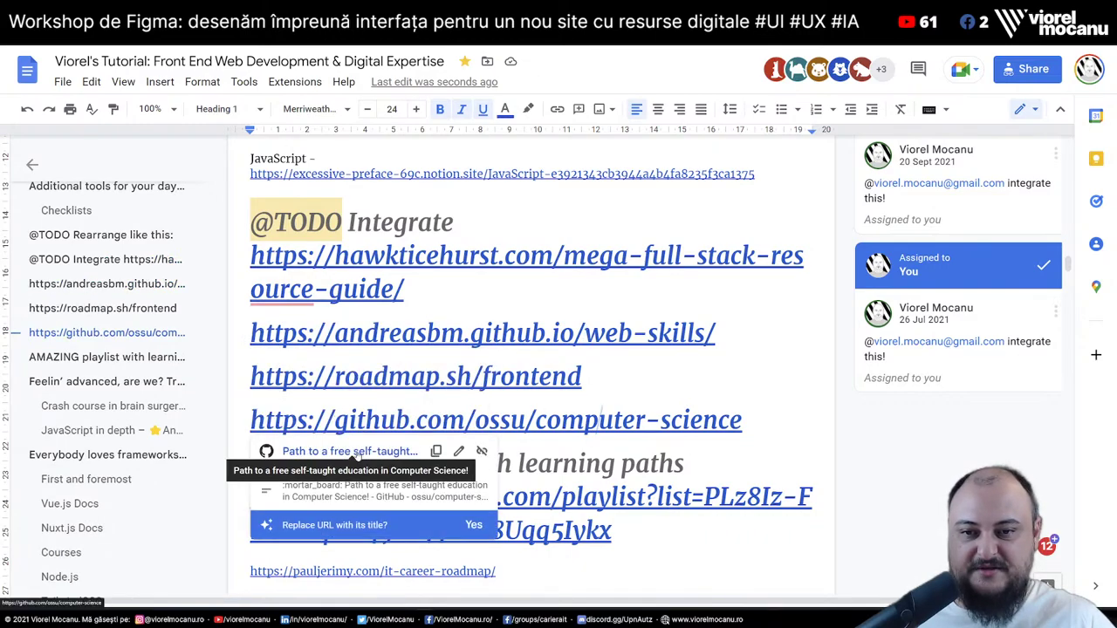
click(619, 498)
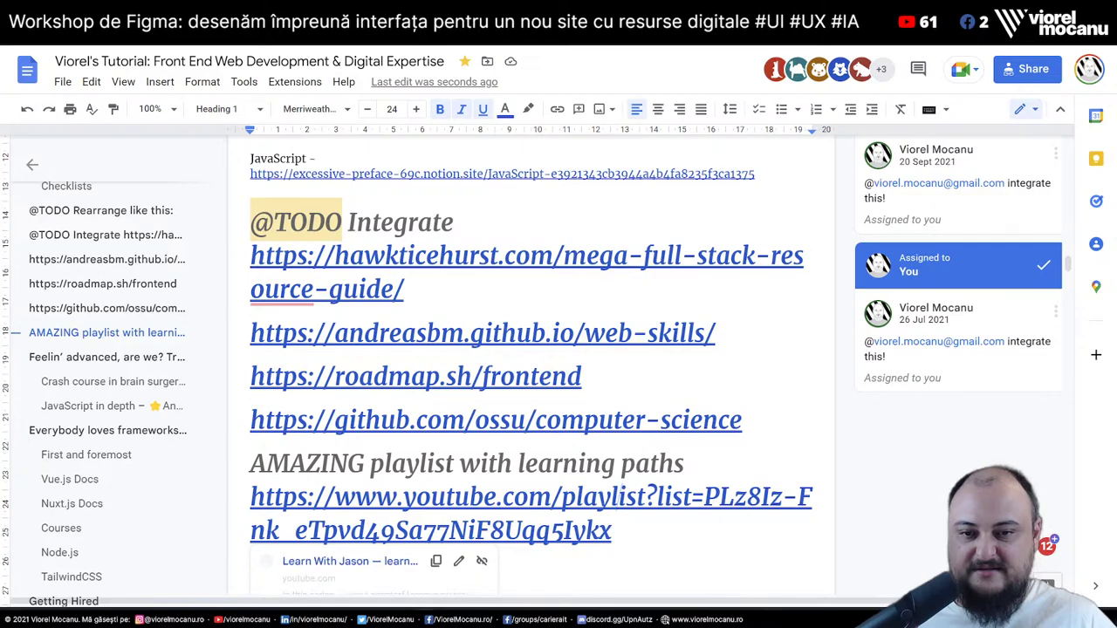
Close the playlist preview, check the pauljerimy IT career roadmap link, and scroll to Feelin' advanced
scroll(396, 474, down, 1)
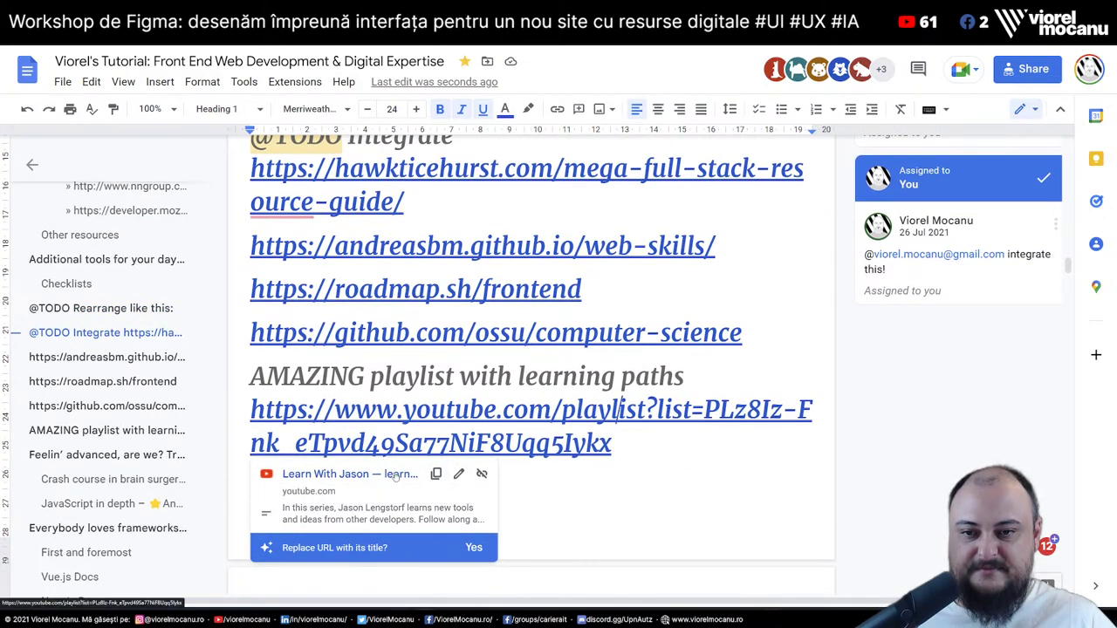
click(609, 488)
text(https://pauljerimy.com/it-career-roadmap/)
click(393, 484)
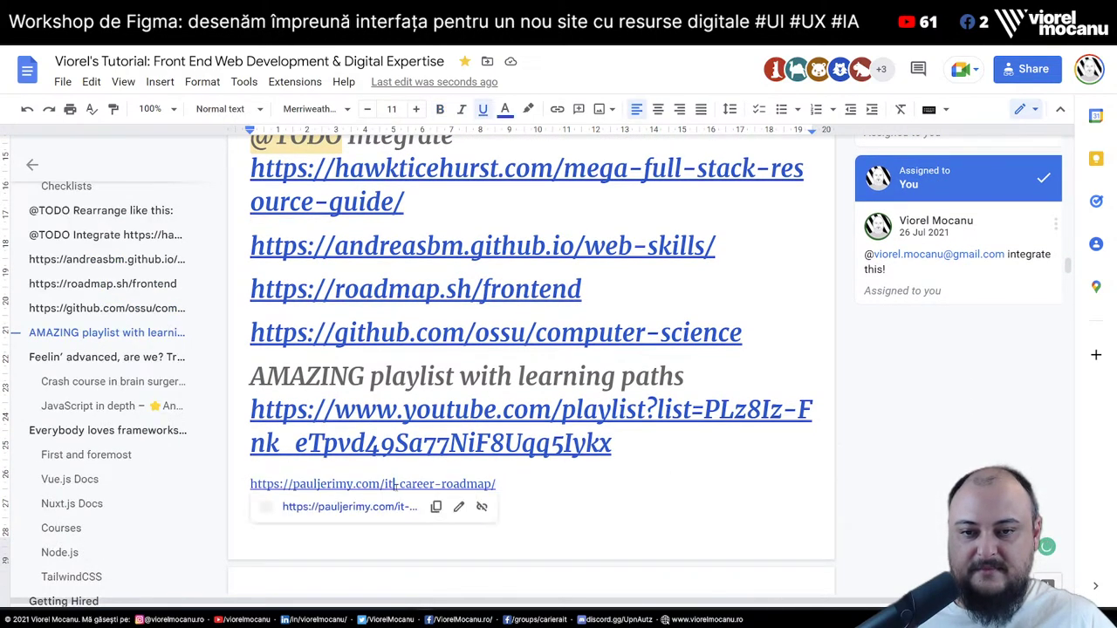
click(690, 484)
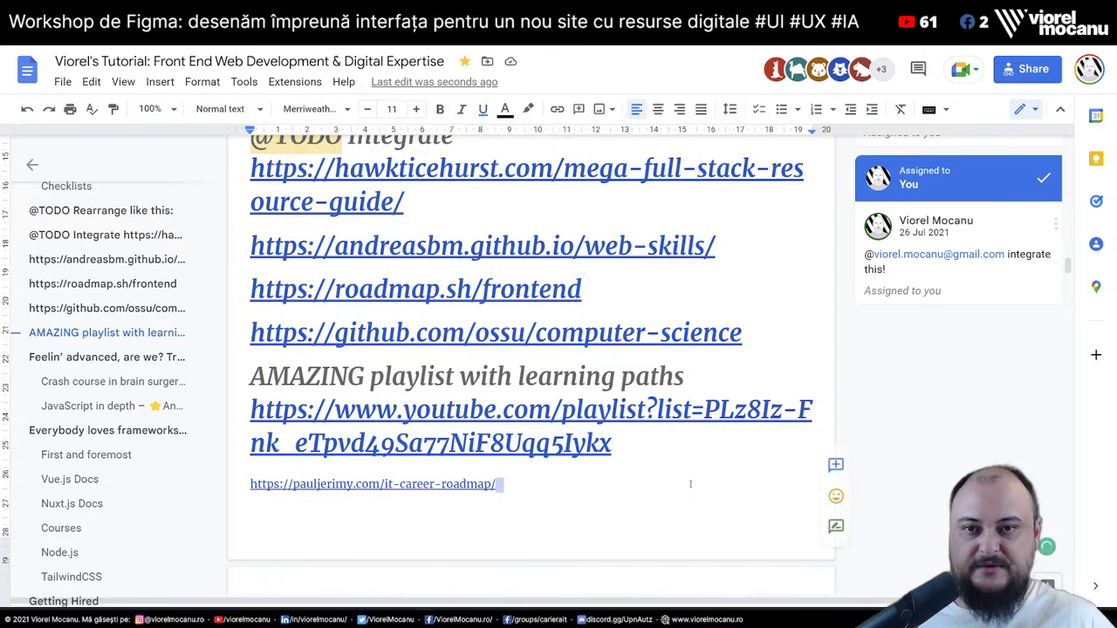
scroll(691, 484, down, 10)
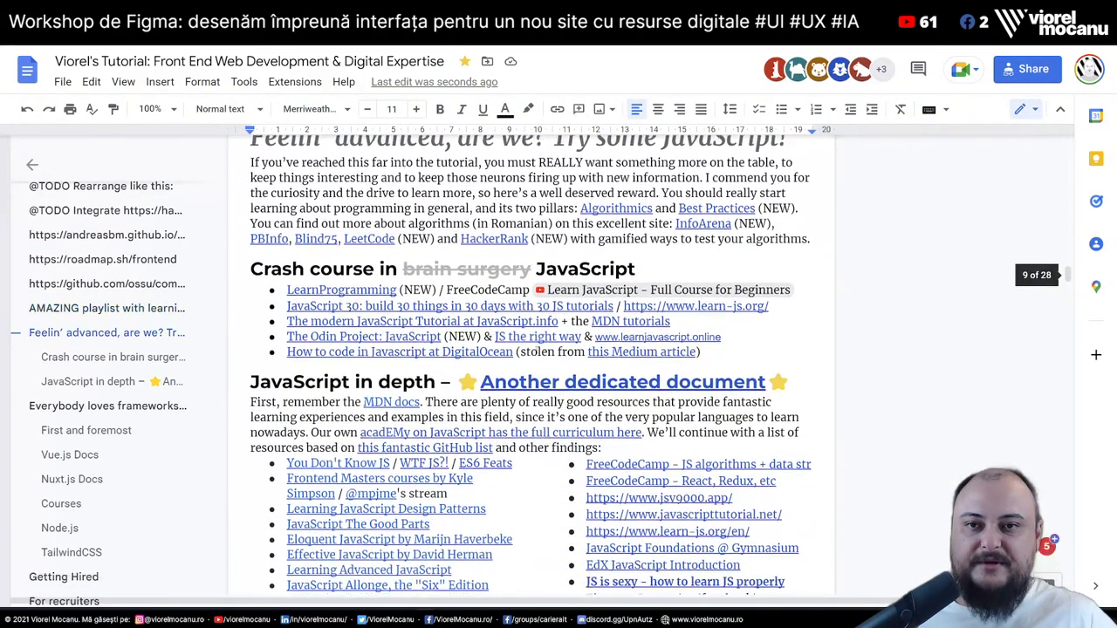
Follow the 'Another dedicated document' link to the JavaScript & Vue – (mostly) free resources doc
click(577, 233)
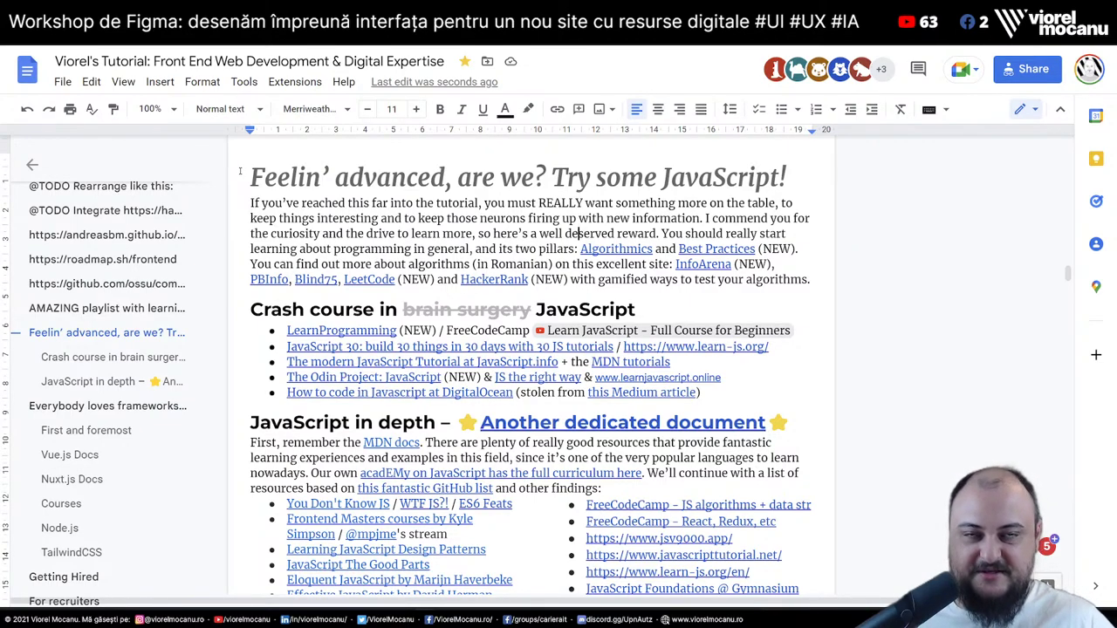
click(240, 171)
scroll(532, 317, down, 5)
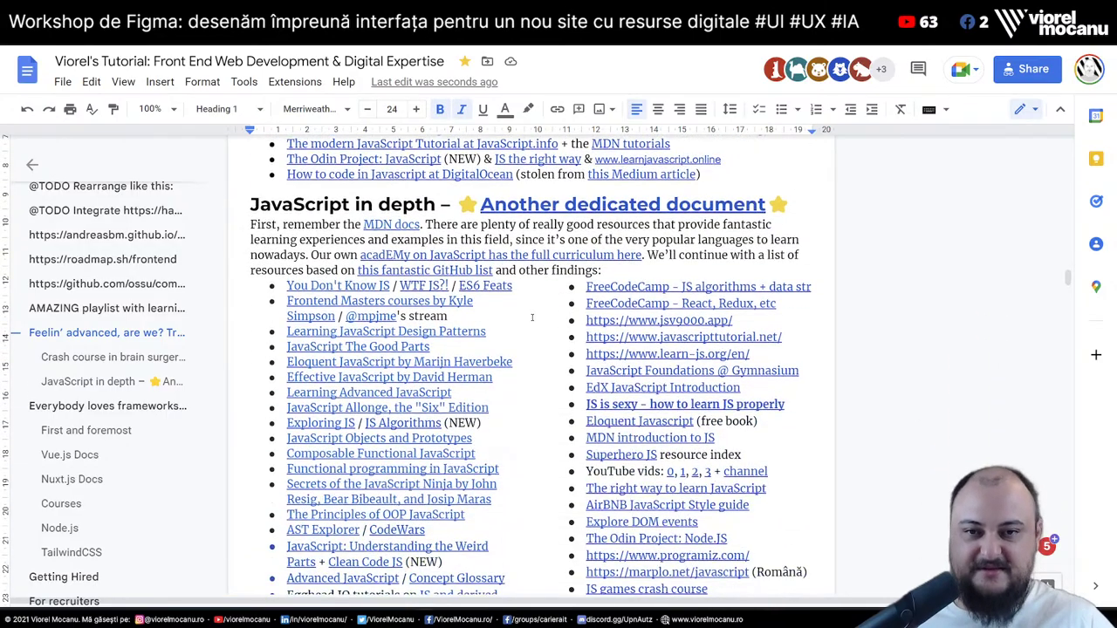
scroll(531, 318, up, 2)
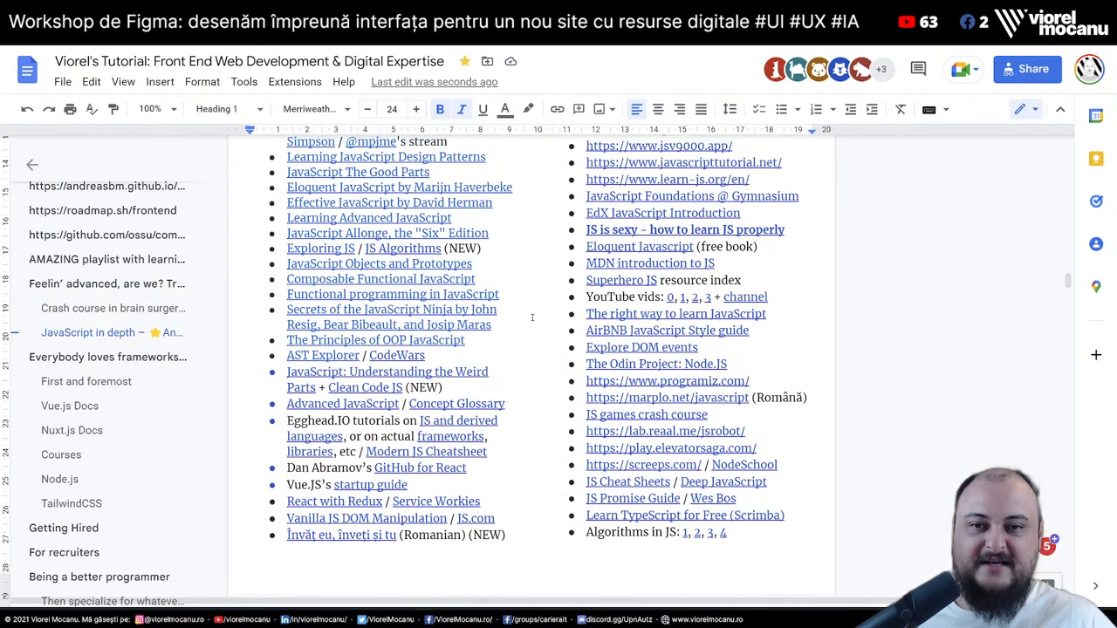
scroll(532, 317, up, 3)
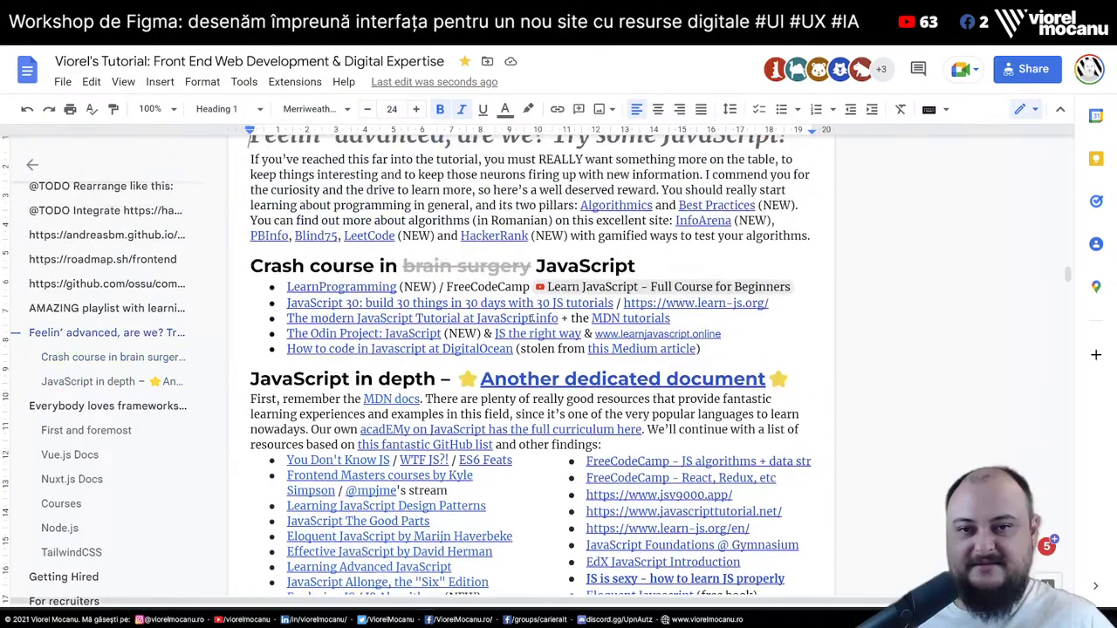
scroll(531, 318, down, 4)
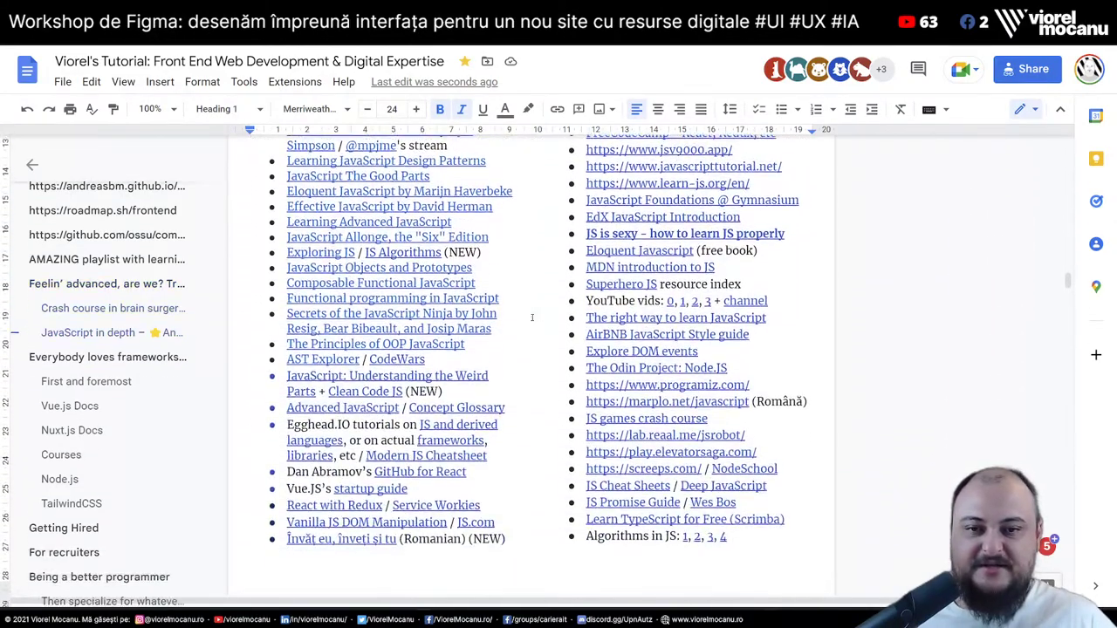
scroll(532, 317, down, 1)
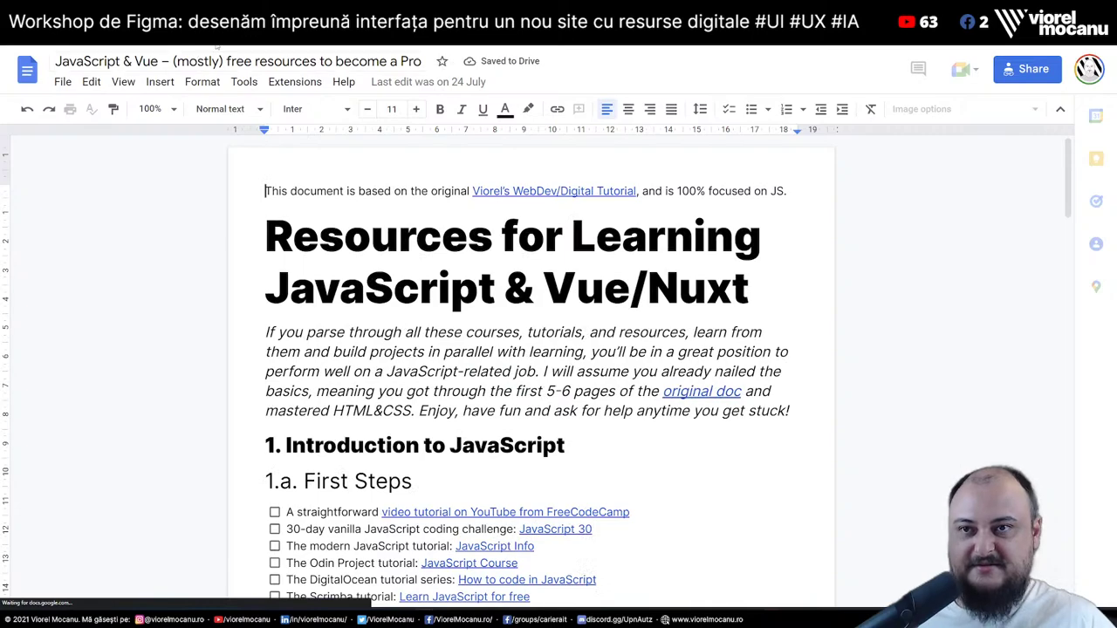
Show the outline and scroll through sections 1 and 2 to Vue + Nuxt + Tailwind + TypeScript + Node
click(187, 108)
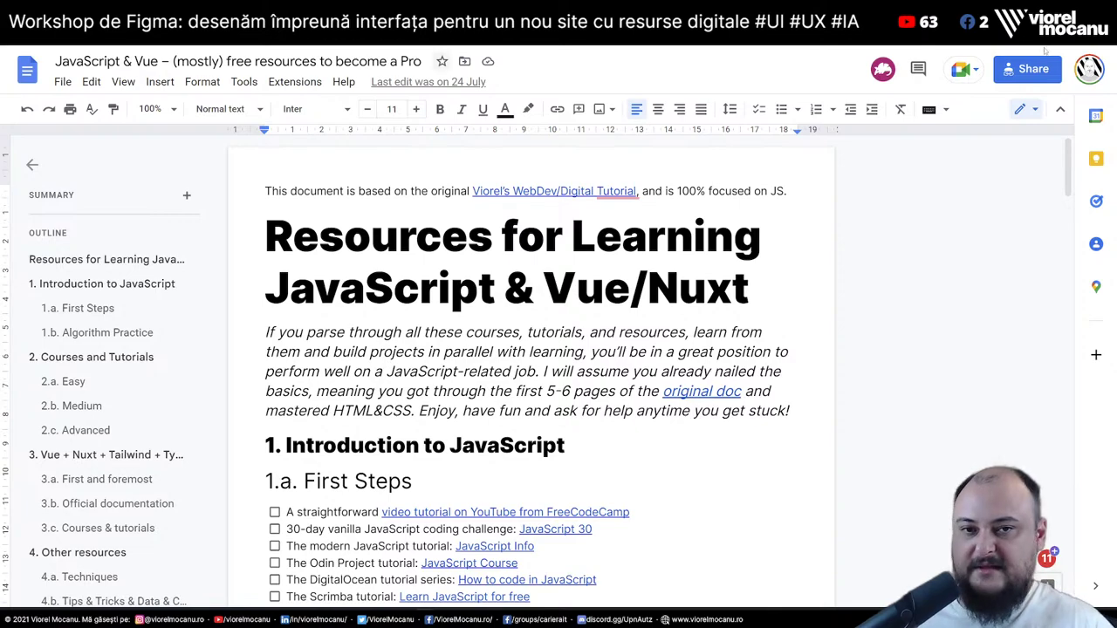
click(494, 235)
scroll(492, 243, down, 3)
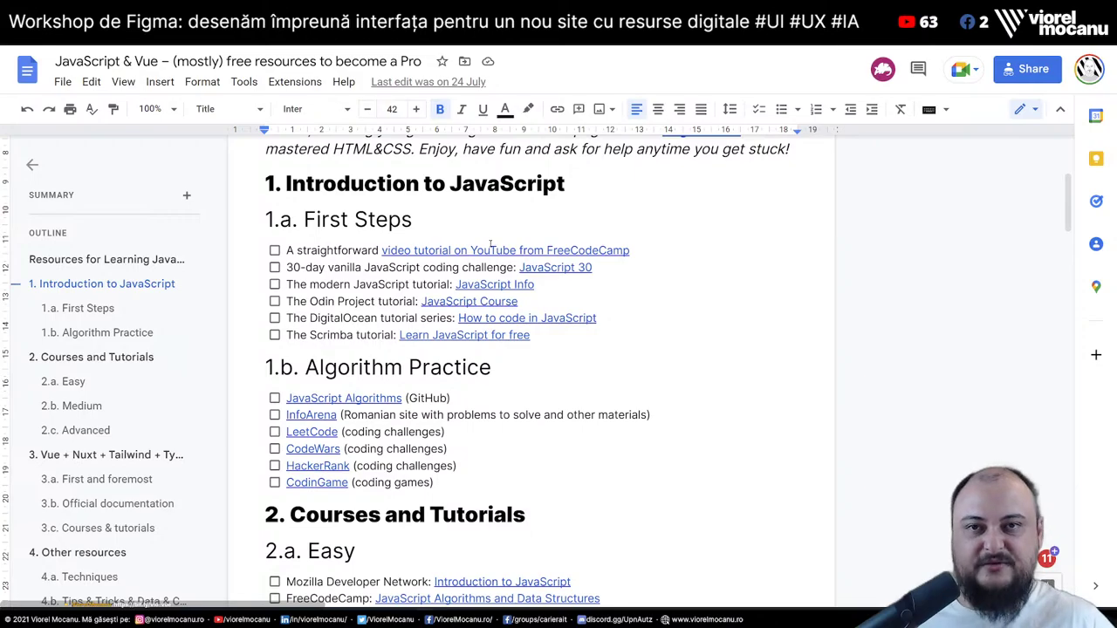
scroll(491, 244, down, 1)
scroll(491, 245, down, 3)
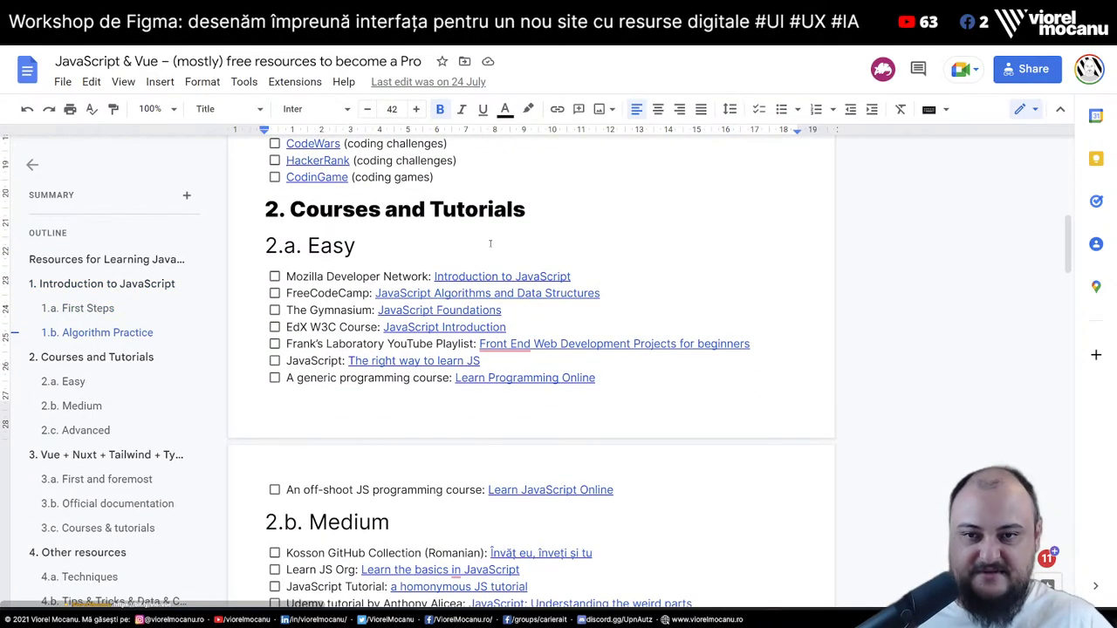
scroll(491, 243, down, 4)
scroll(490, 243, up, 10)
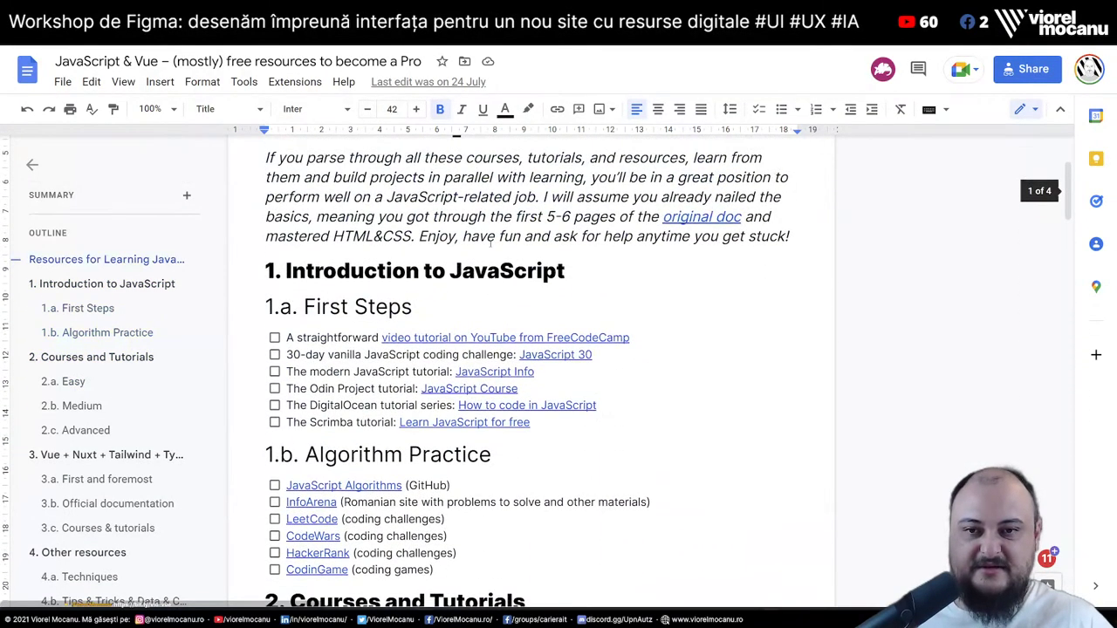
scroll(491, 244, down, 2)
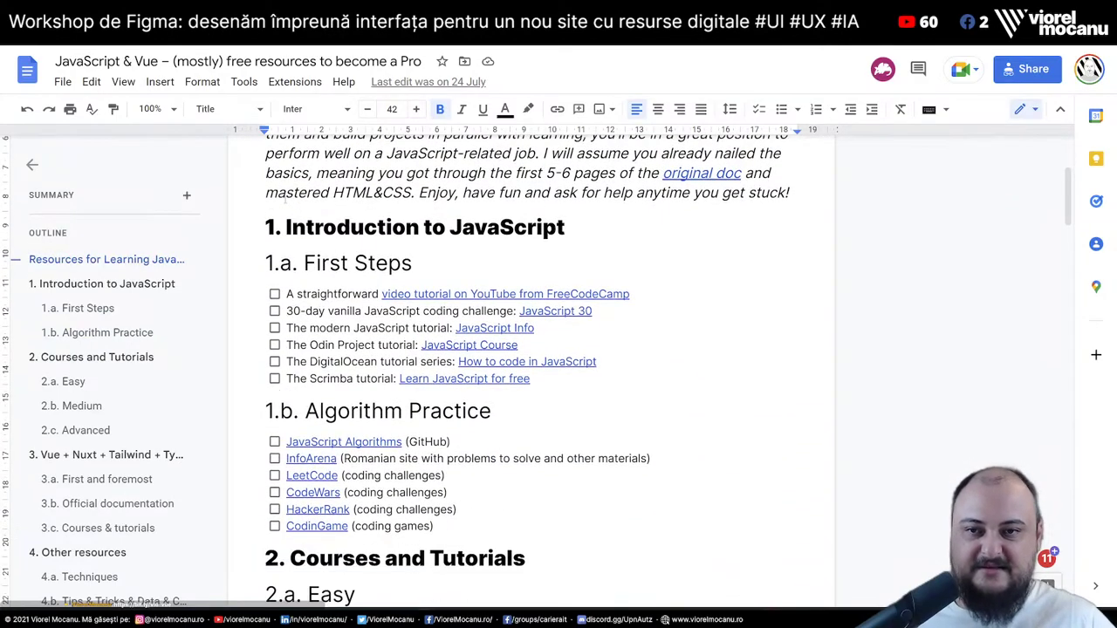
scroll(517, 203, down, 2)
scroll(336, 370, up, 1)
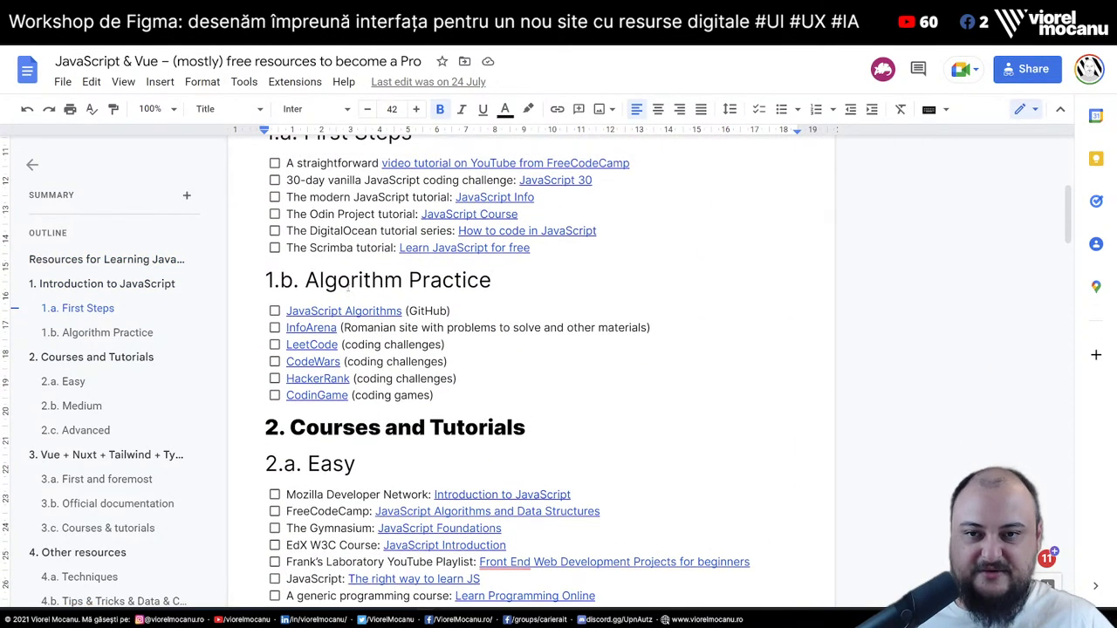
scroll(336, 370, down, 4)
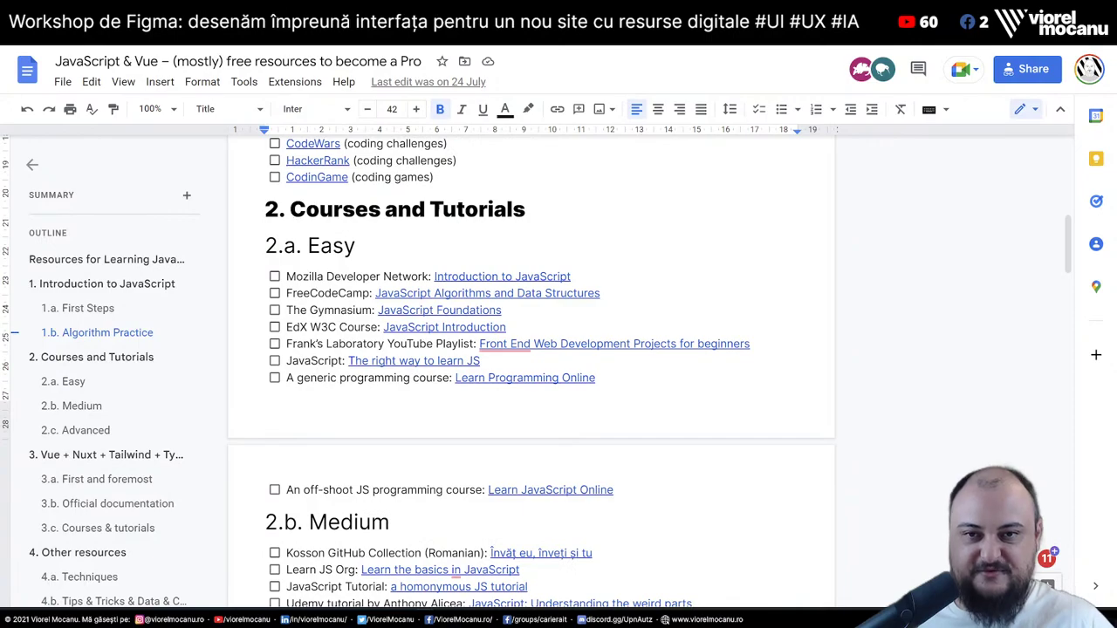
scroll(415, 397, down, 3)
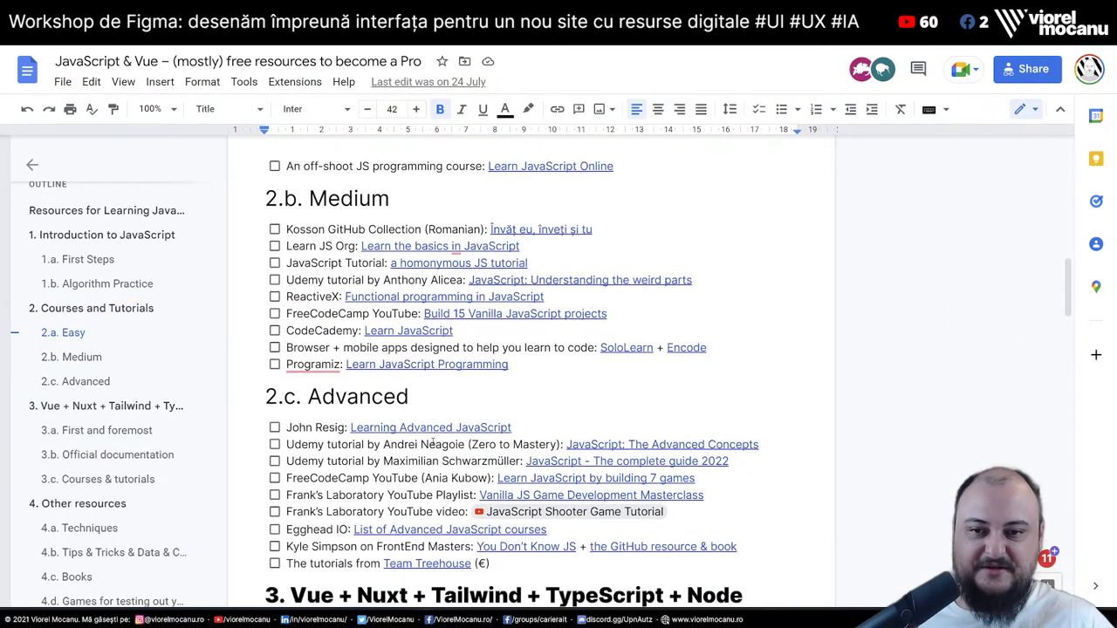
scroll(415, 399, down, 2)
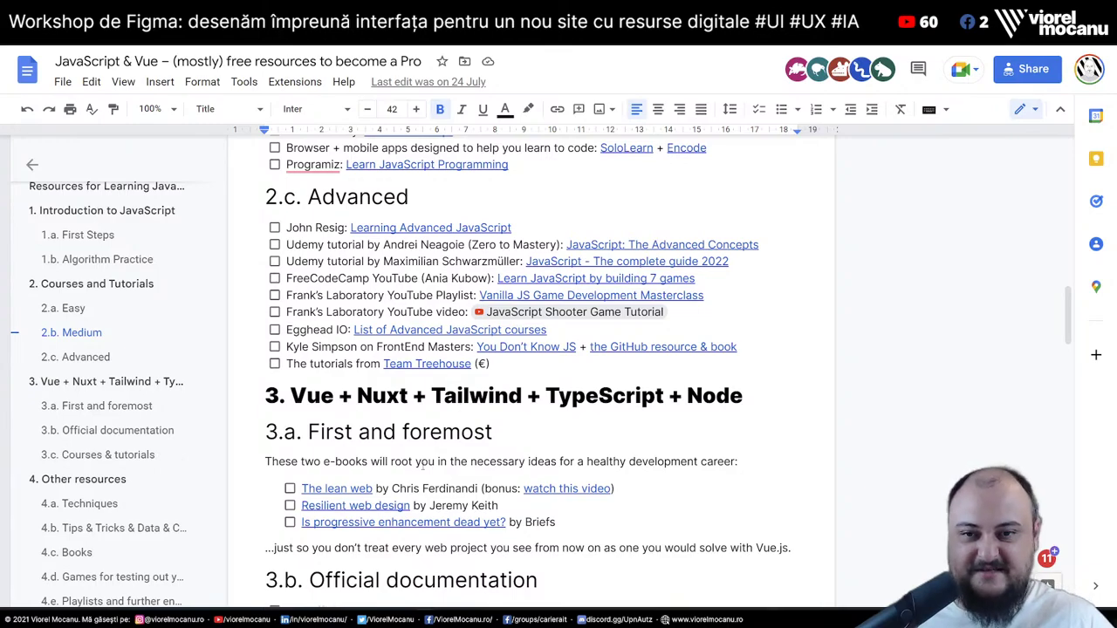
scroll(423, 467, down, 1)
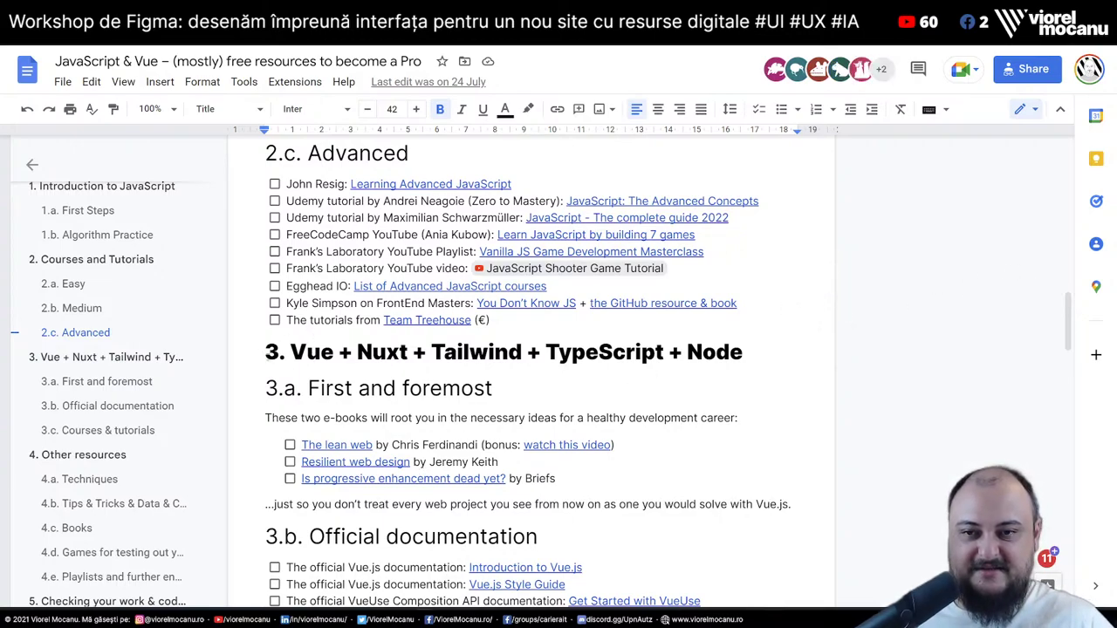
Select the whole '3. Vue + Nuxt + Tailwind + TypeScript + Node' heading, then deselect it
drag(265, 352, 742, 352)
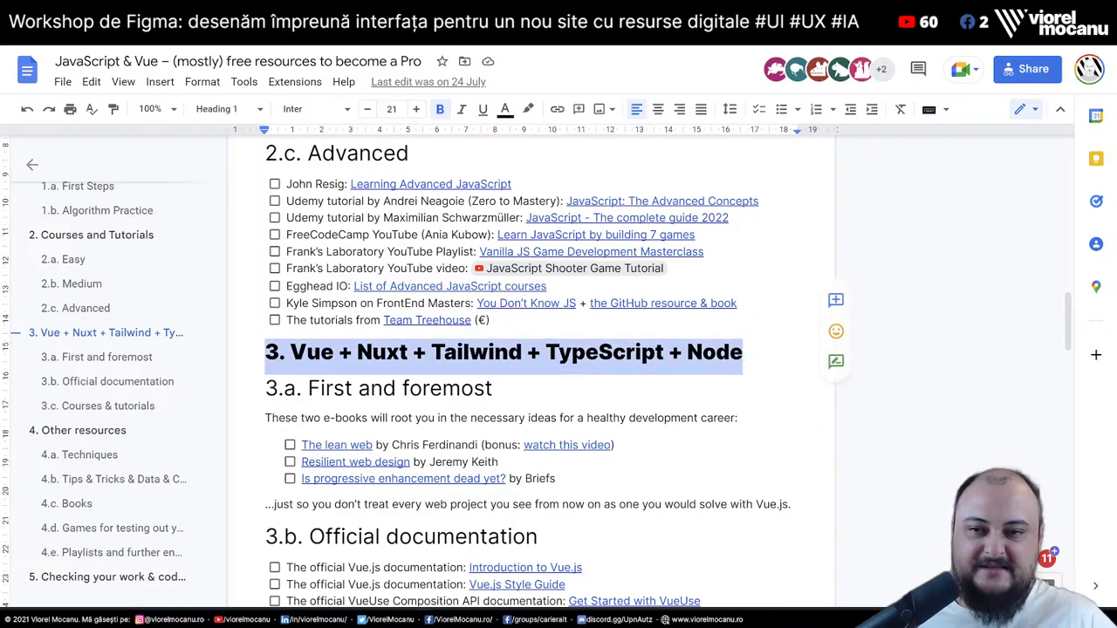
click(307, 352)
drag(252, 358, 779, 361)
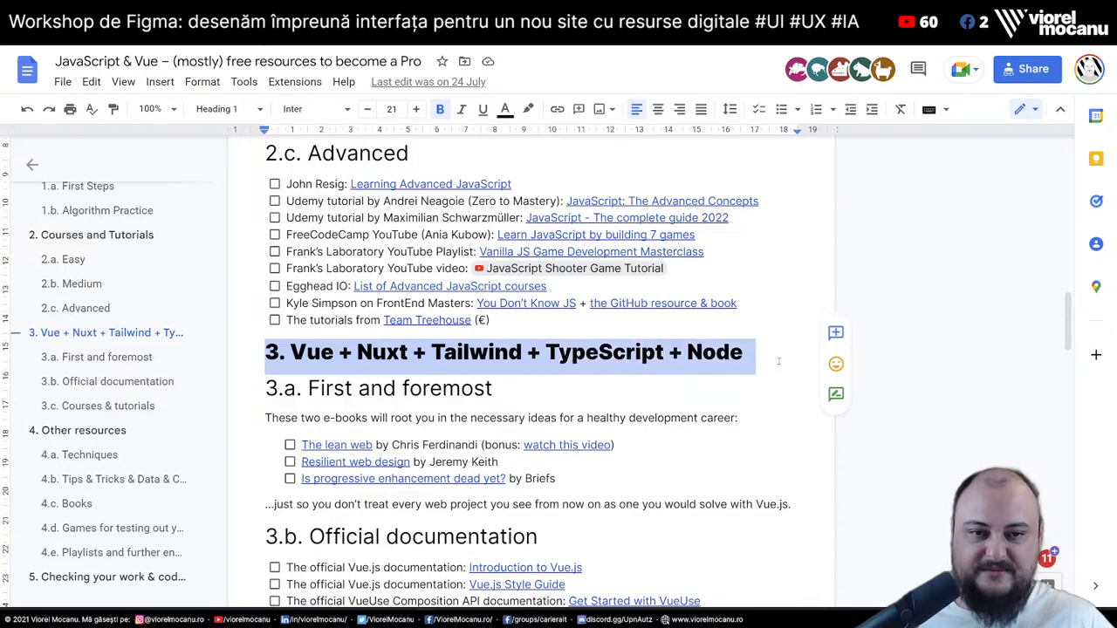
click(777, 357)
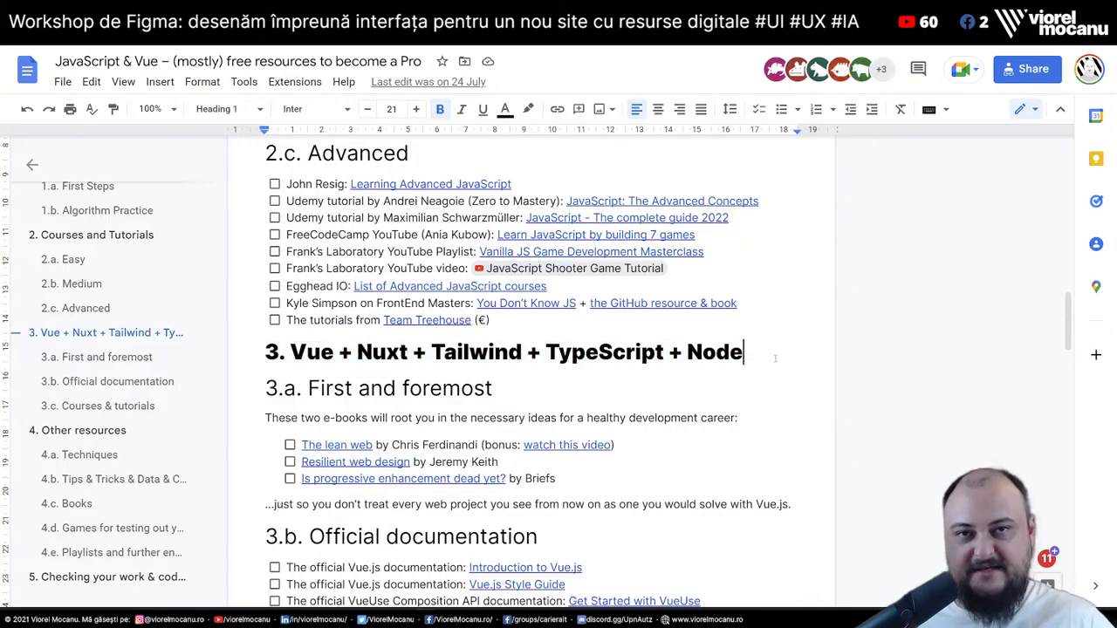
Scroll through the remaining sections, place the caret in the Techniques list, and return to WebDev/Digital Tutorial
scroll(775, 357, down, 3)
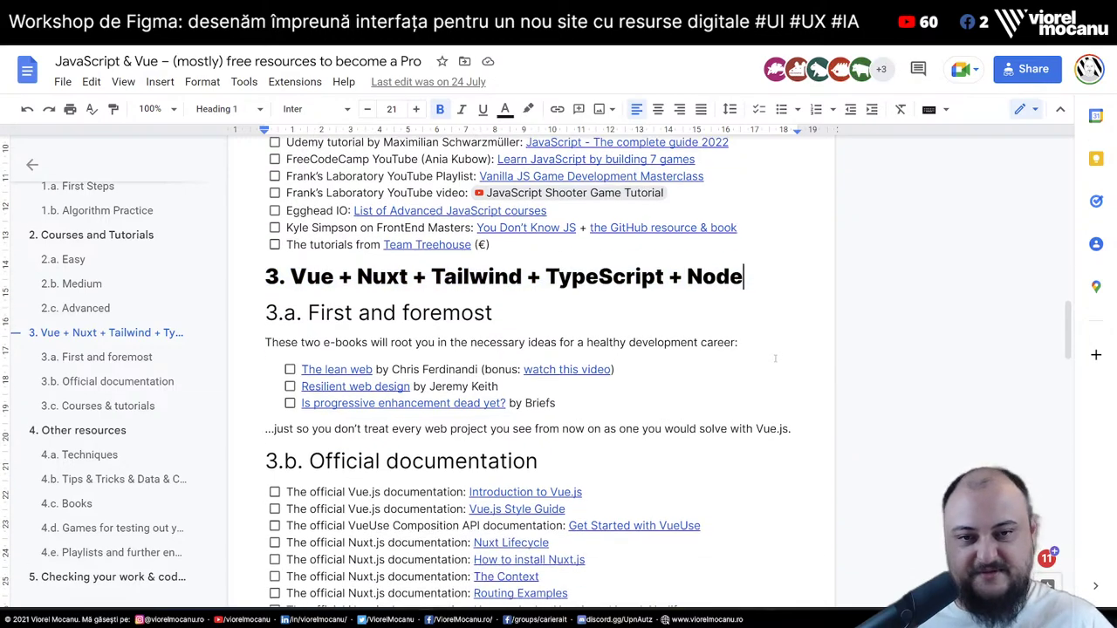
scroll(775, 358, up, 1)
scroll(381, 365, down, 5)
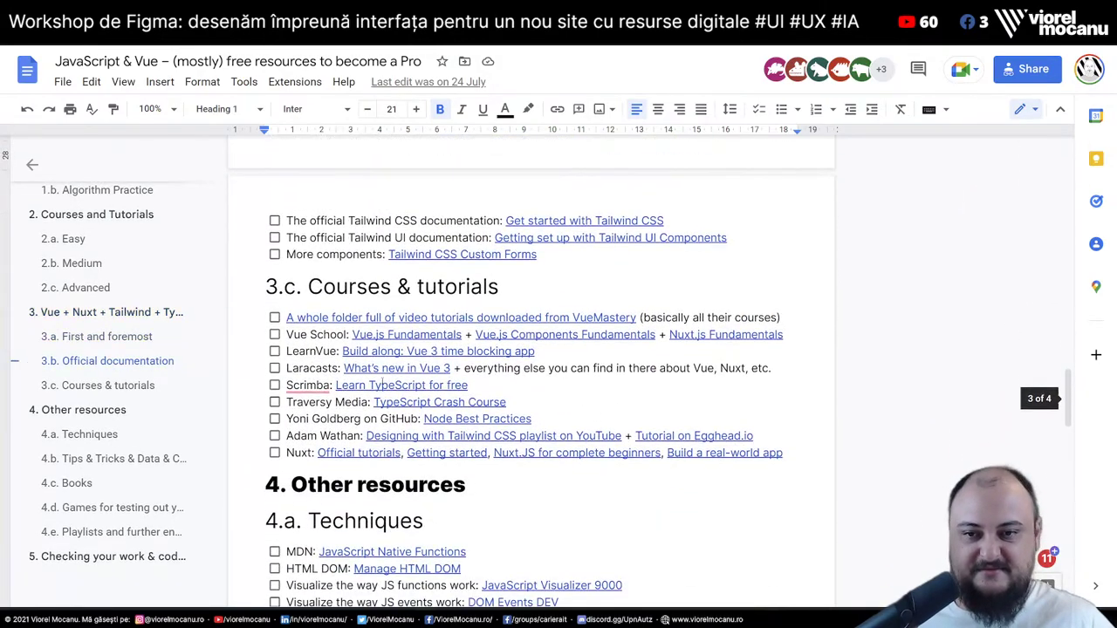
scroll(382, 364, up, 2)
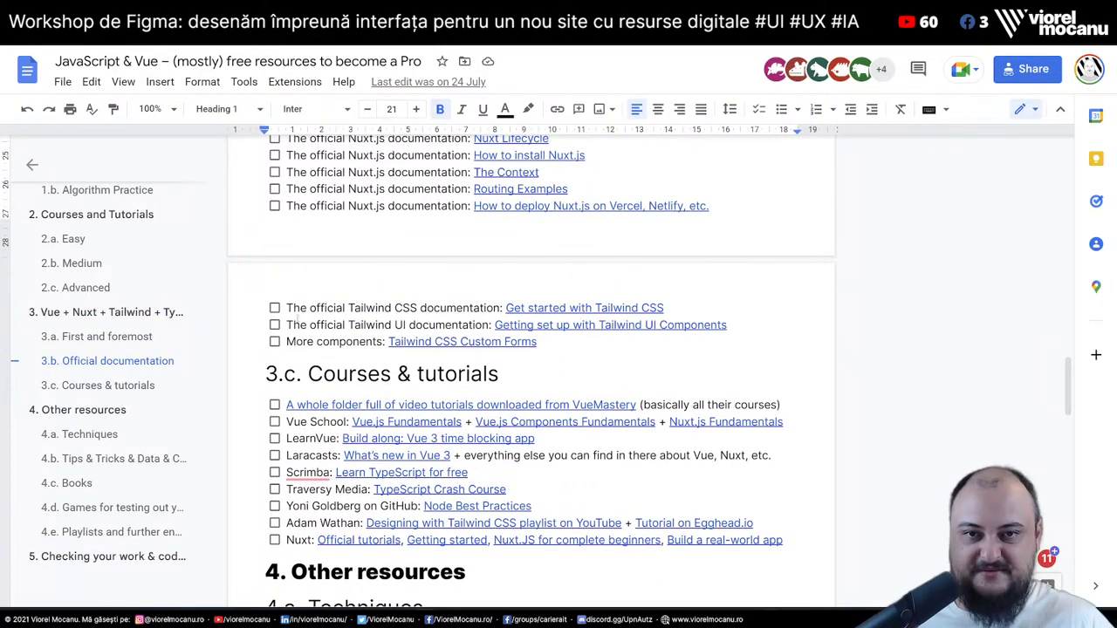
scroll(353, 344, up, 4)
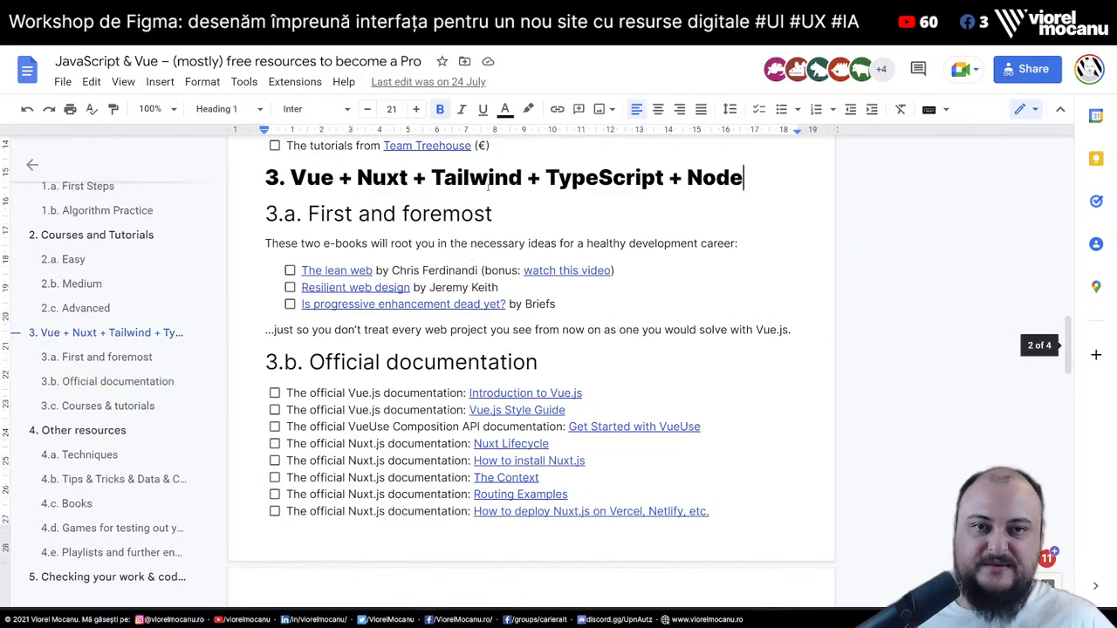
scroll(556, 217, down, 10)
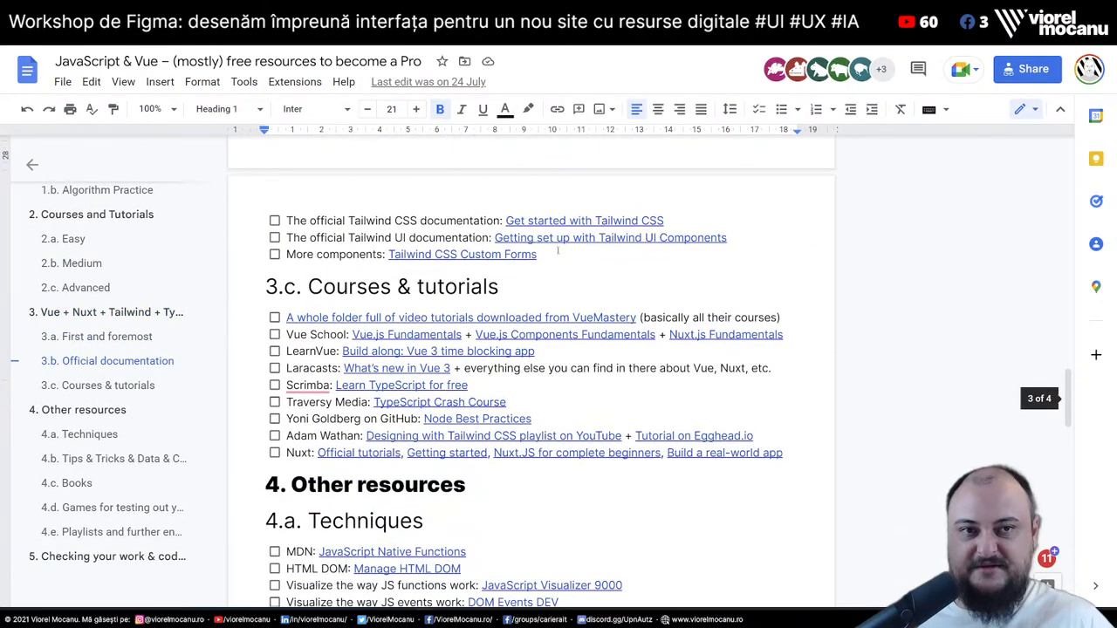
scroll(309, 179, down, 2)
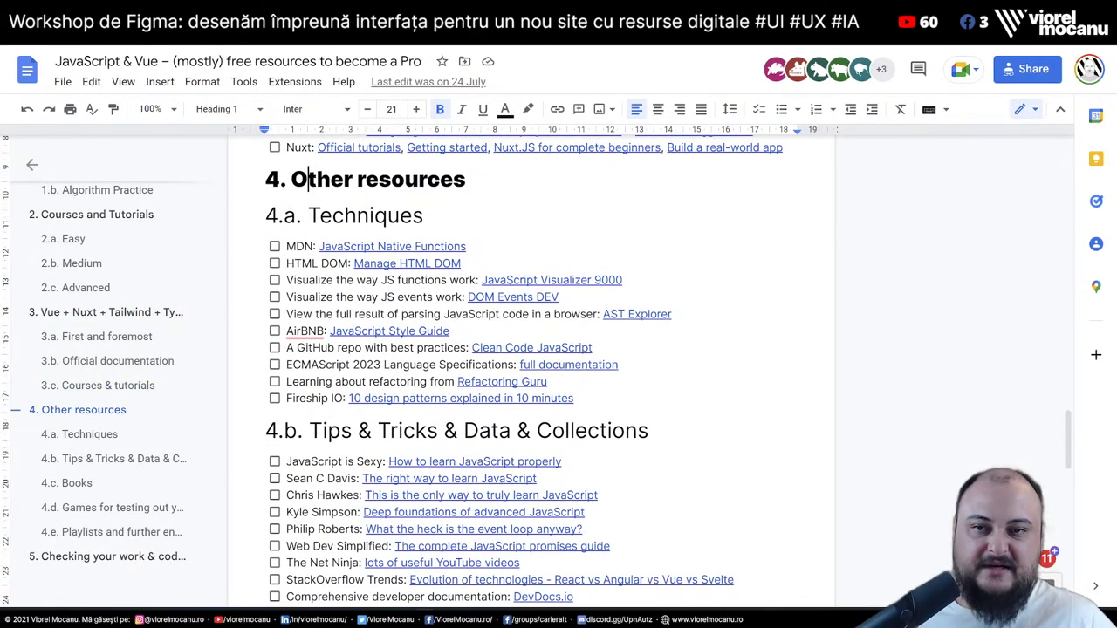
click(291, 263)
scroll(333, 284, down, 5)
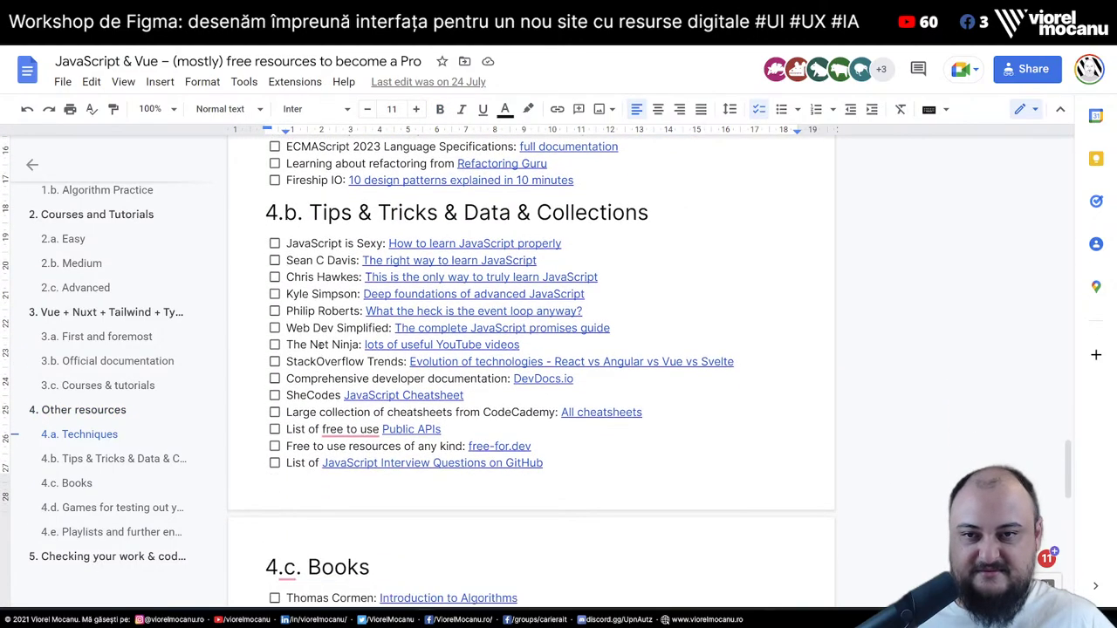
scroll(333, 284, down, 9)
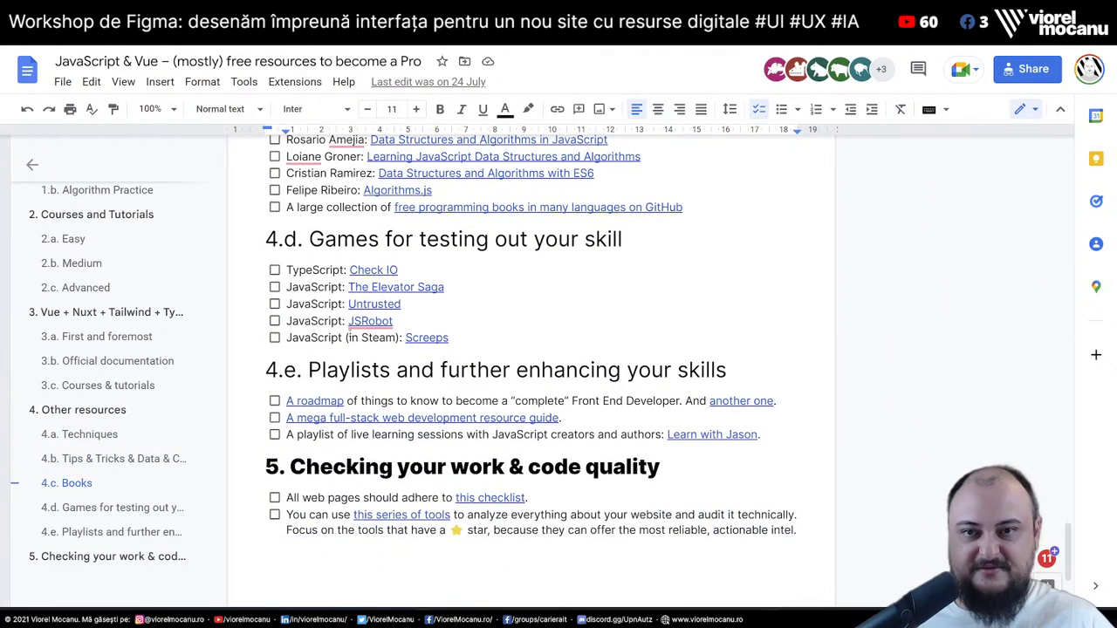
scroll(531, 349, down, 3)
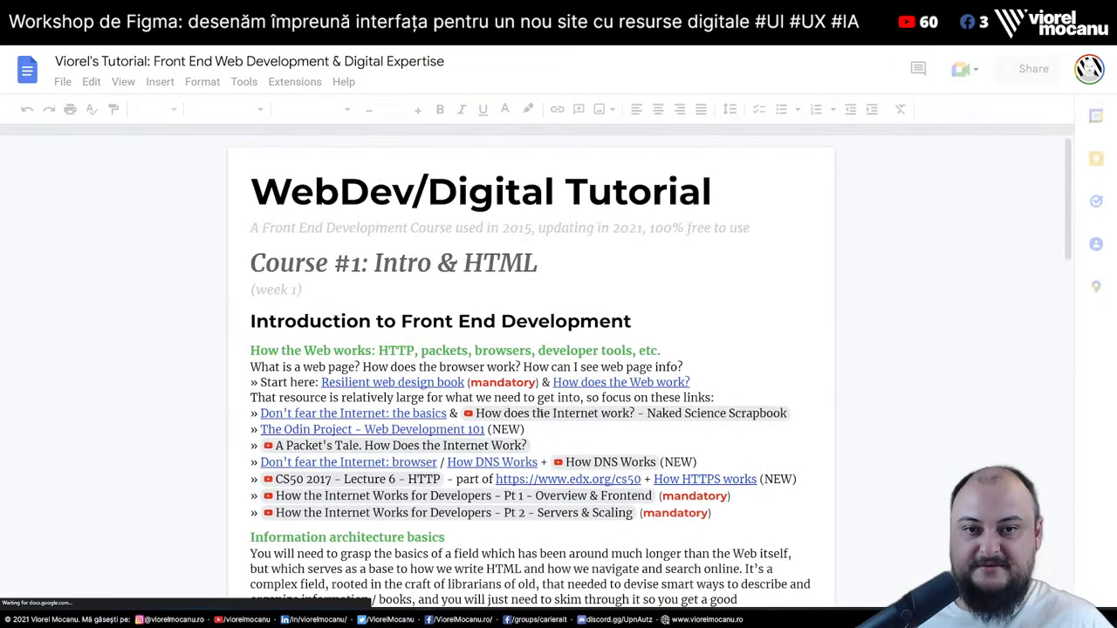
Scroll to the VUE.js frameworks section and put the caret at its heading's start
scroll(541, 413, down, 20)
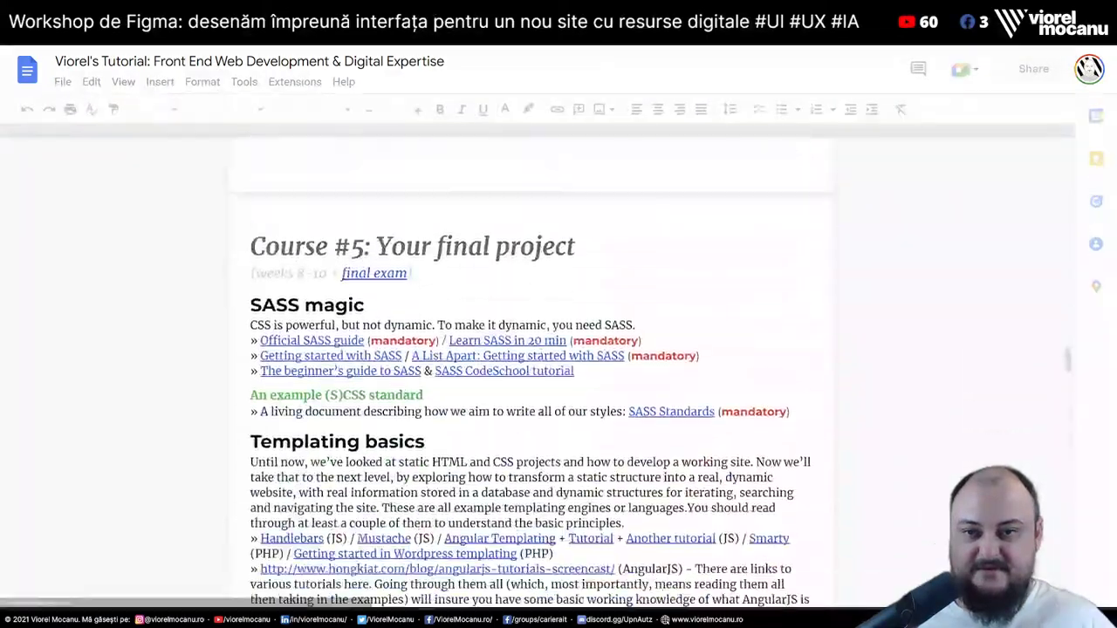
scroll(542, 410, down, 20)
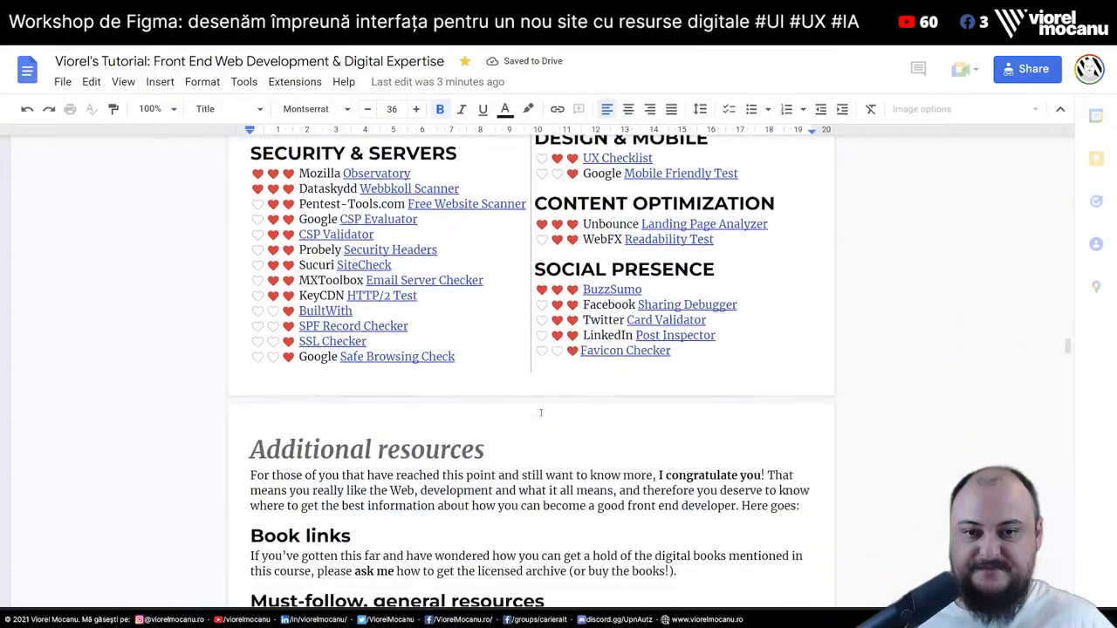
scroll(542, 413, down, 20)
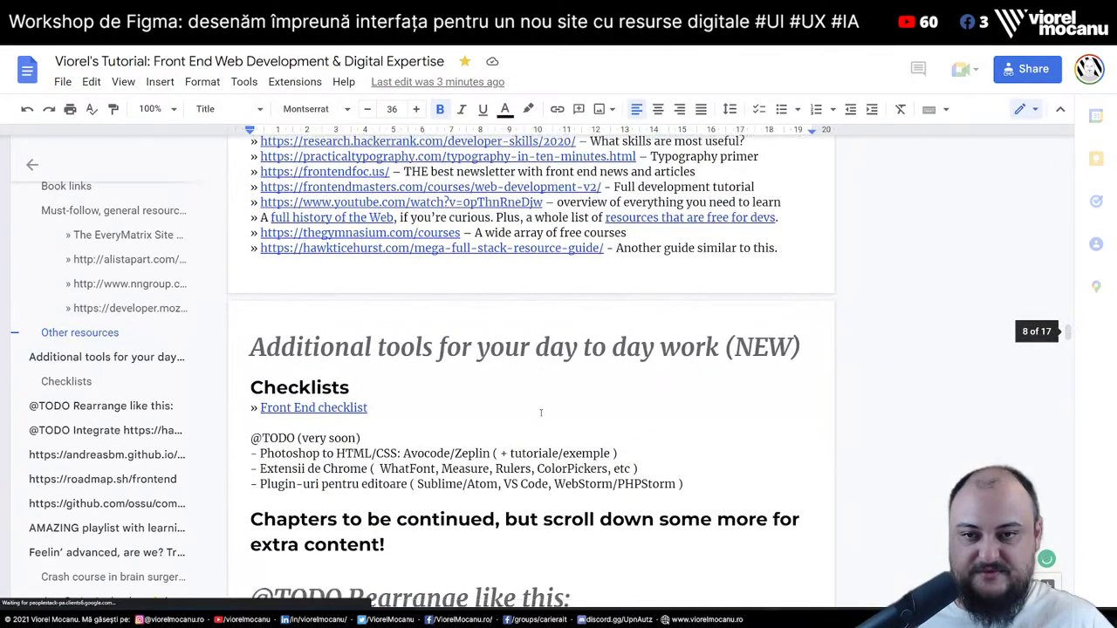
scroll(540, 413, down, 20)
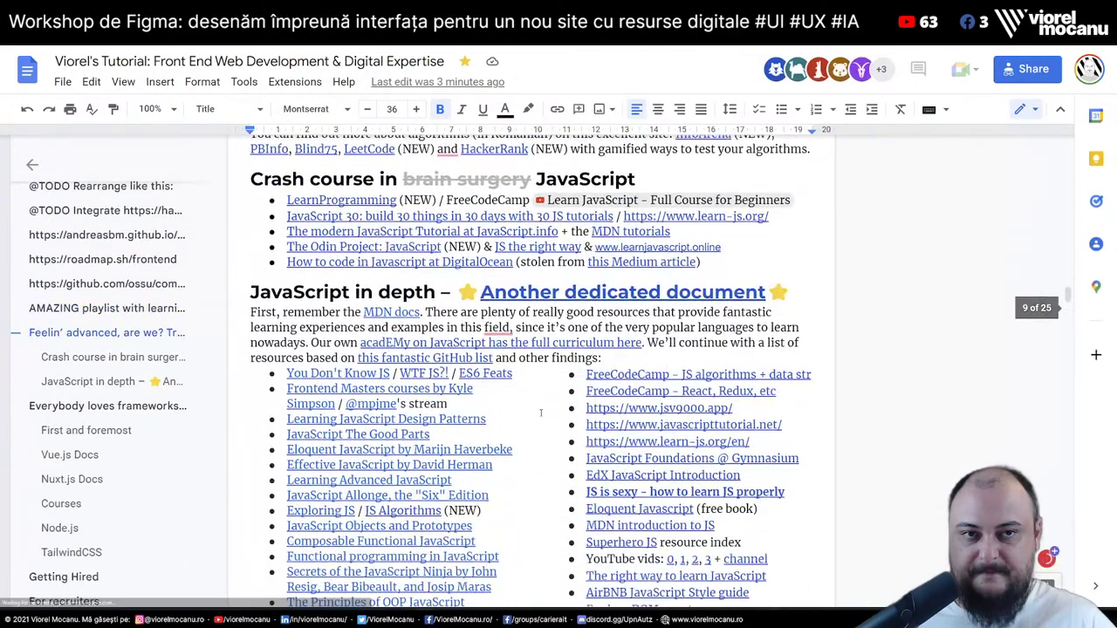
scroll(540, 413, down, 8)
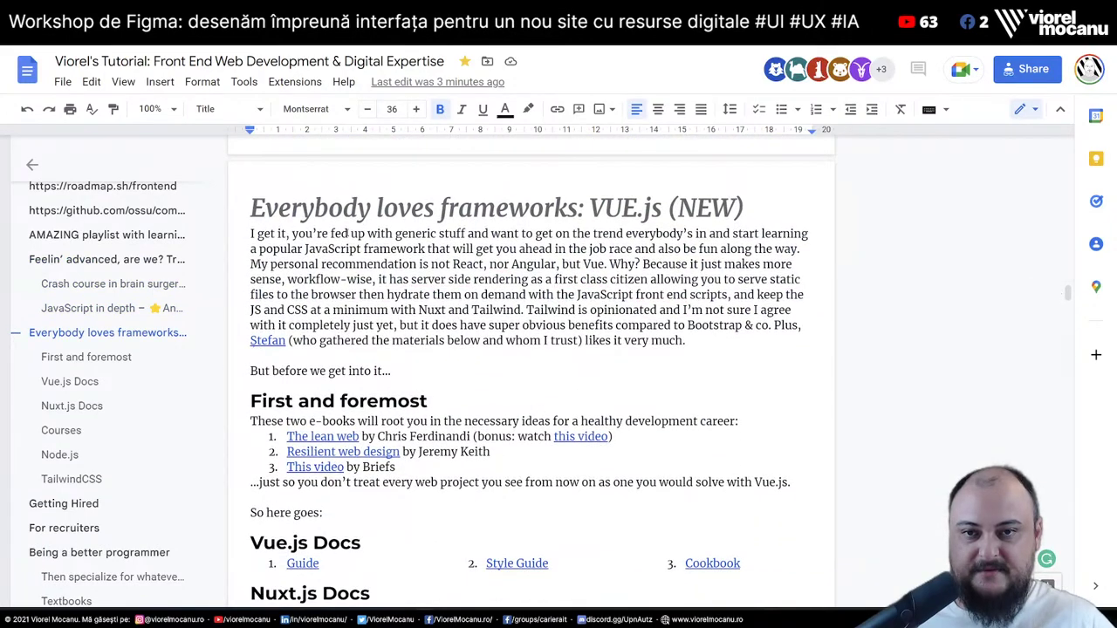
click(300, 209)
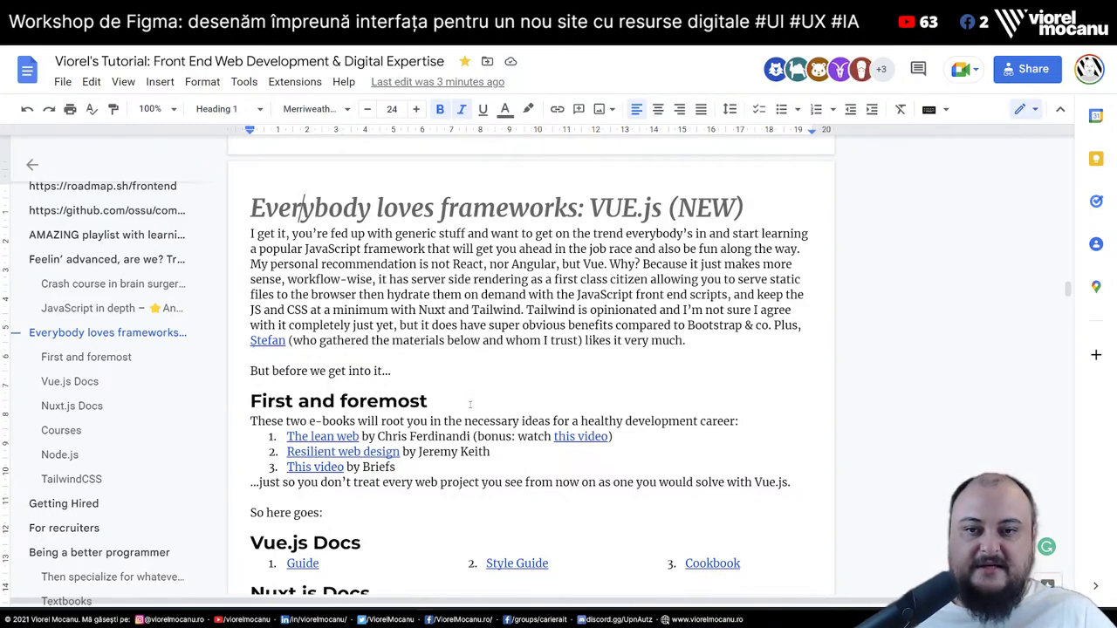
key(Home)
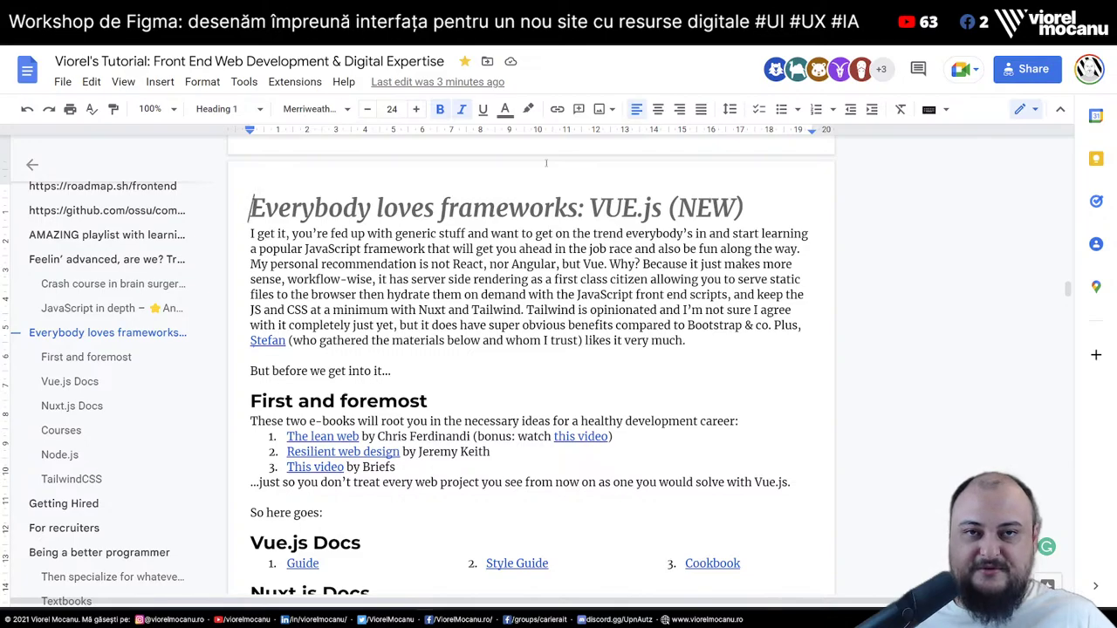
Continue scrolling to the Getting Hired section with its Odin Project and interview links
scroll(556, 188, down, 5)
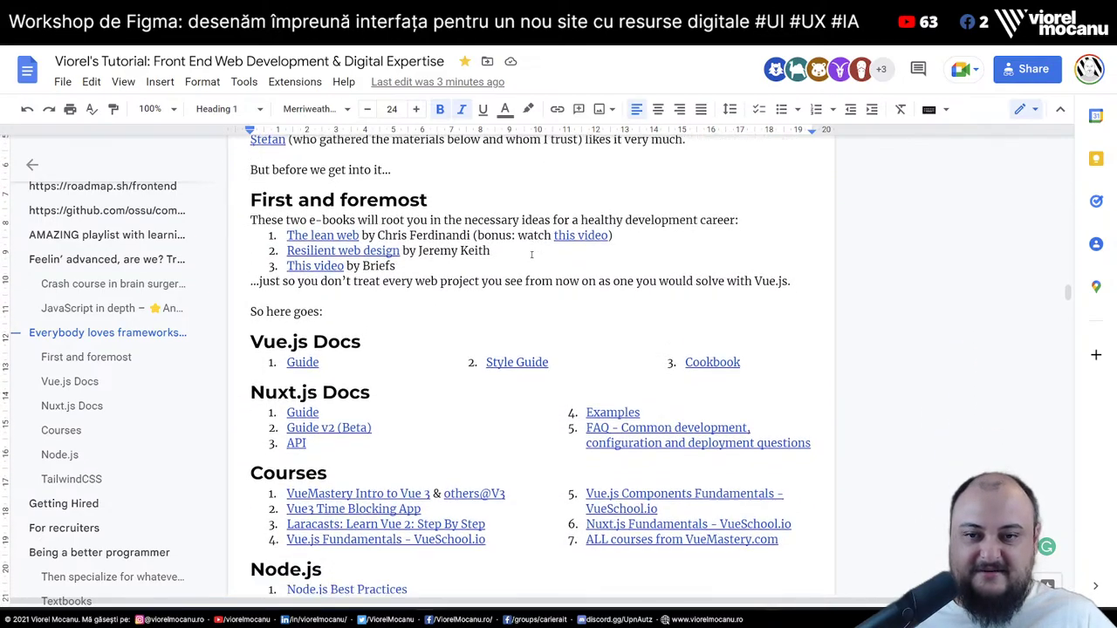
scroll(531, 255, down, 2)
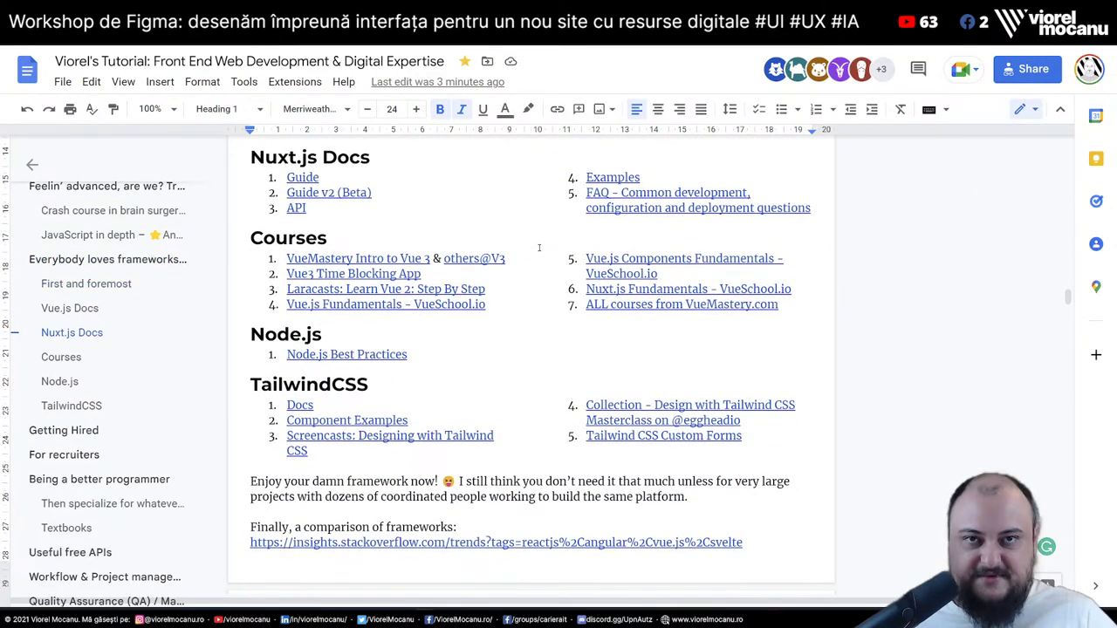
scroll(431, 303, down, 7)
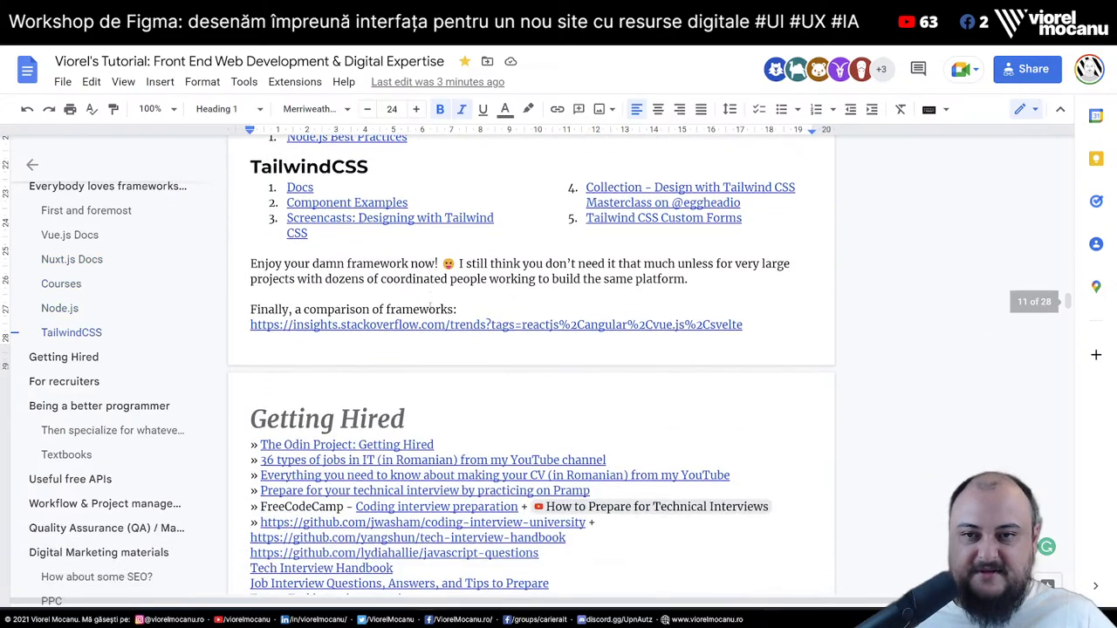
scroll(422, 301, up, 4)
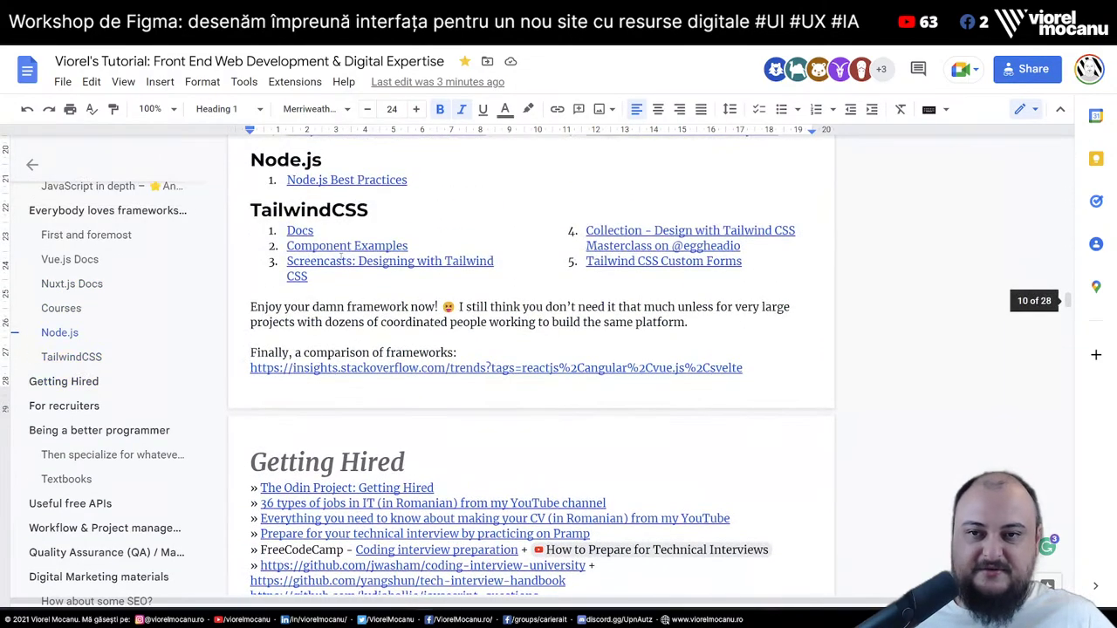
scroll(341, 250, down, 4)
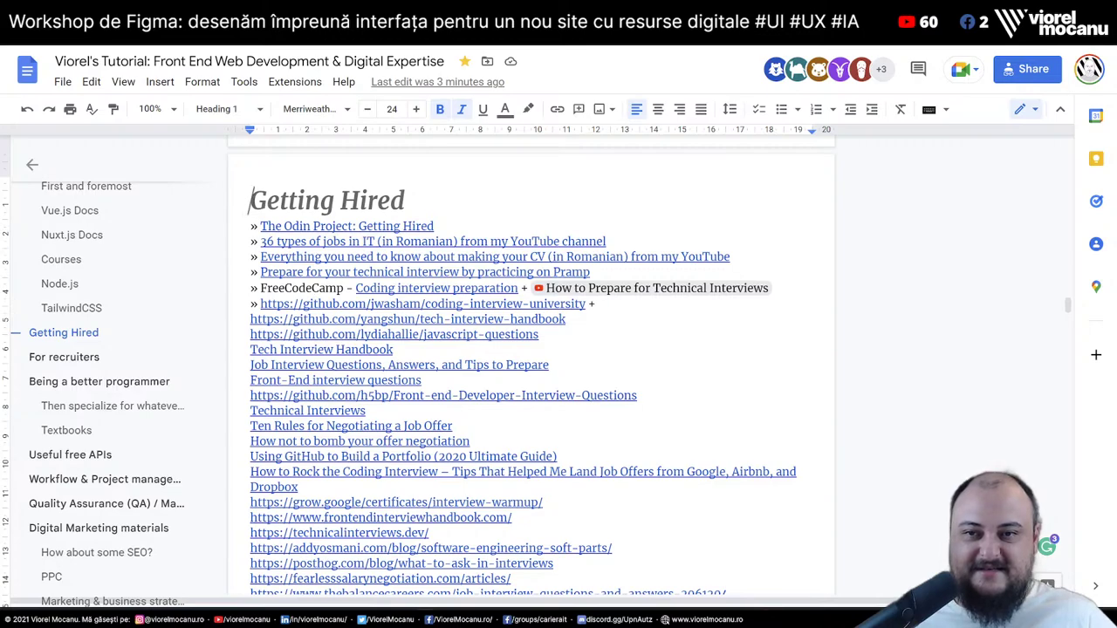
Leave the Getting Hired heading and scroll down to For recruiters, placing the caret after the devskiller.com link
triple_click(511, 190)
click(360, 201)
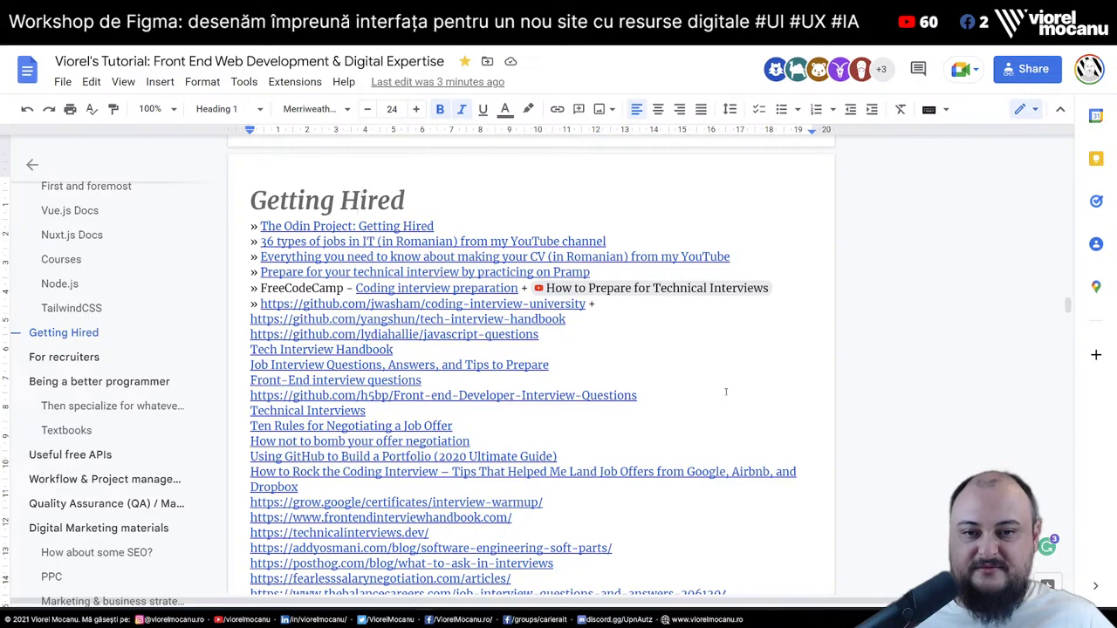
scroll(725, 392, down, 1)
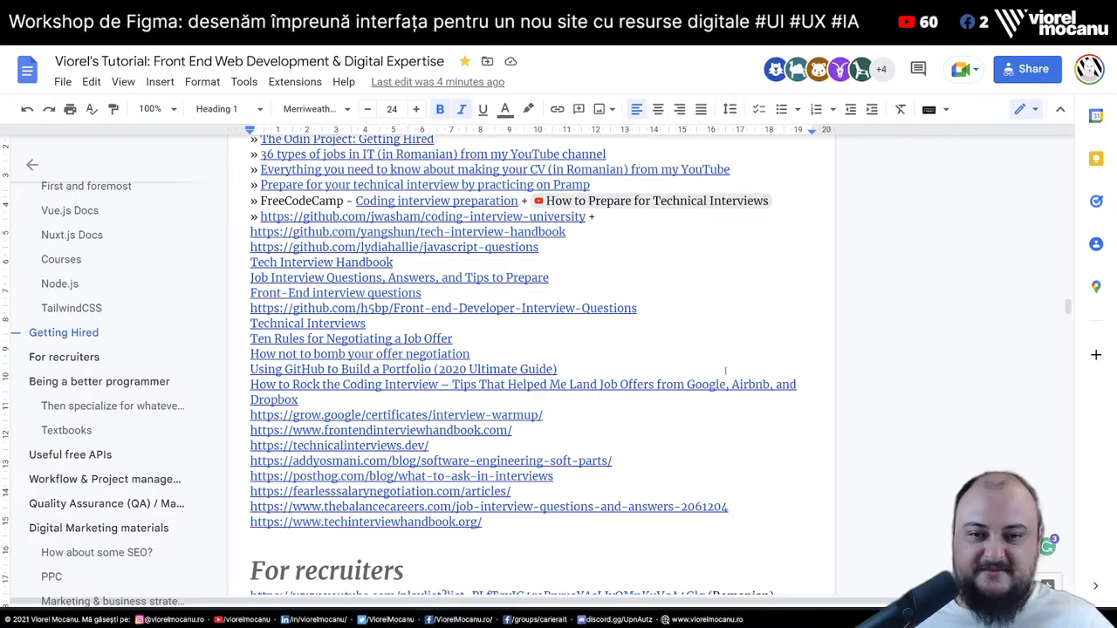
scroll(714, 338, up, 2)
scroll(714, 338, down, 1)
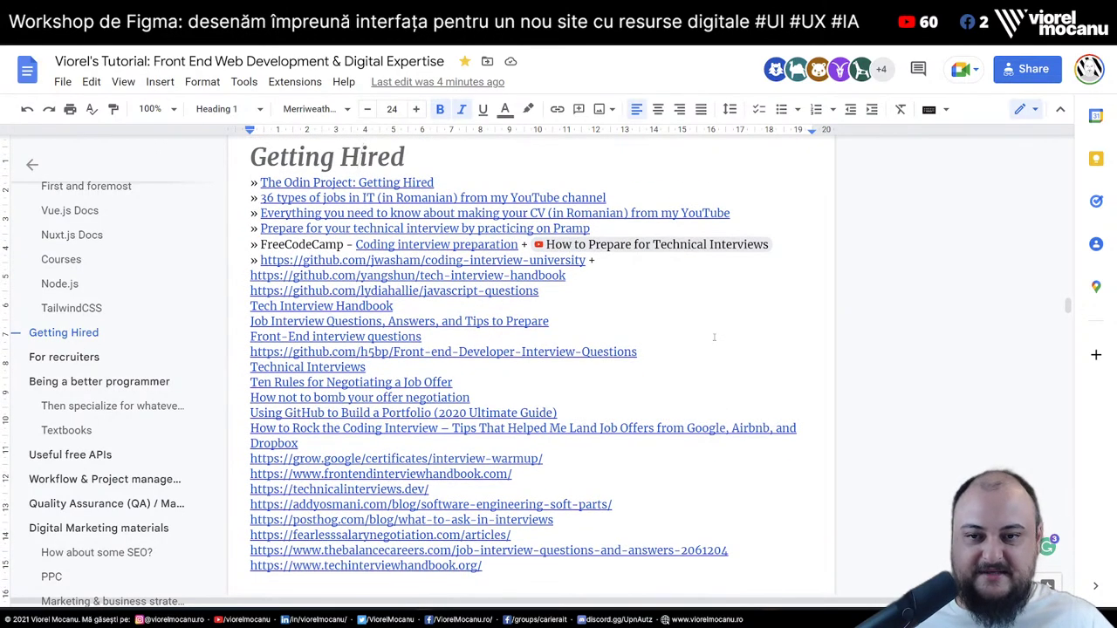
scroll(715, 336, down, 3)
scroll(716, 336, down, 3)
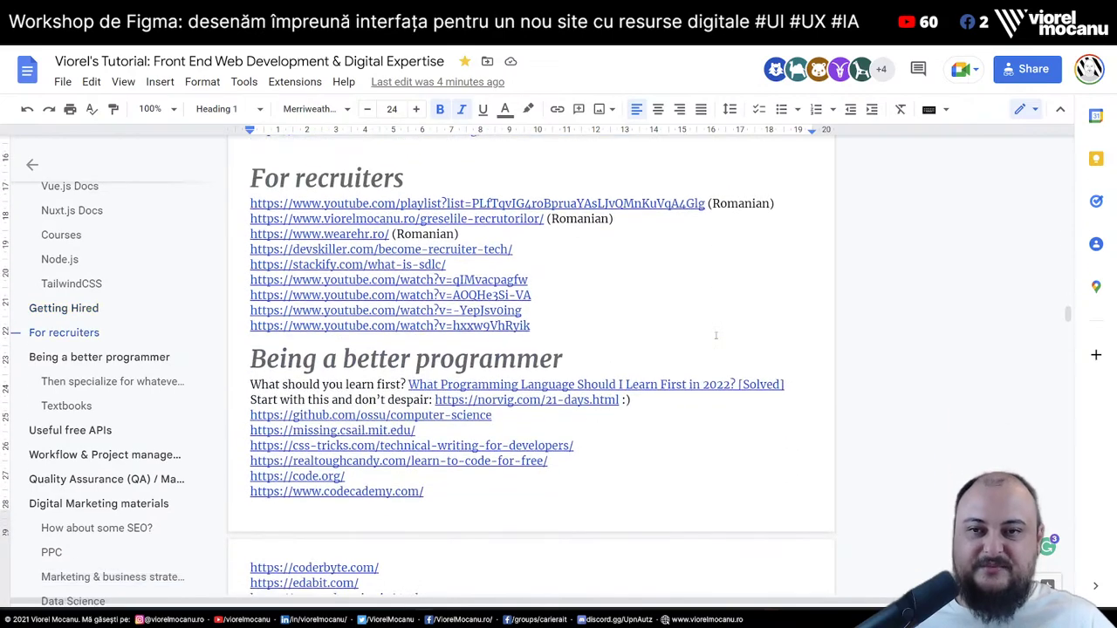
click(291, 175)
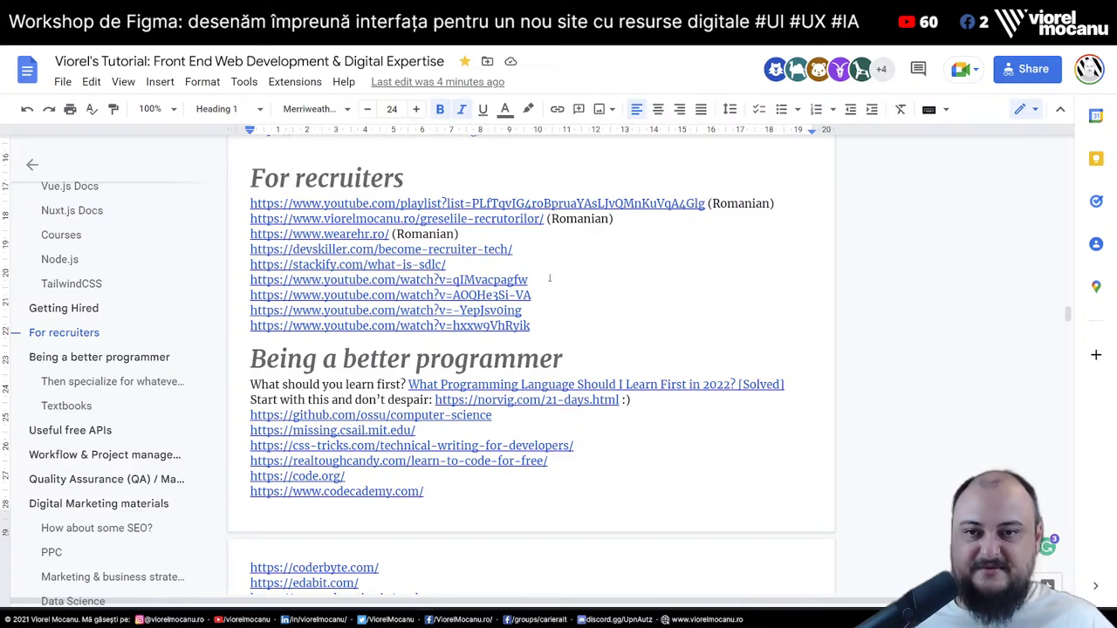
click(630, 253)
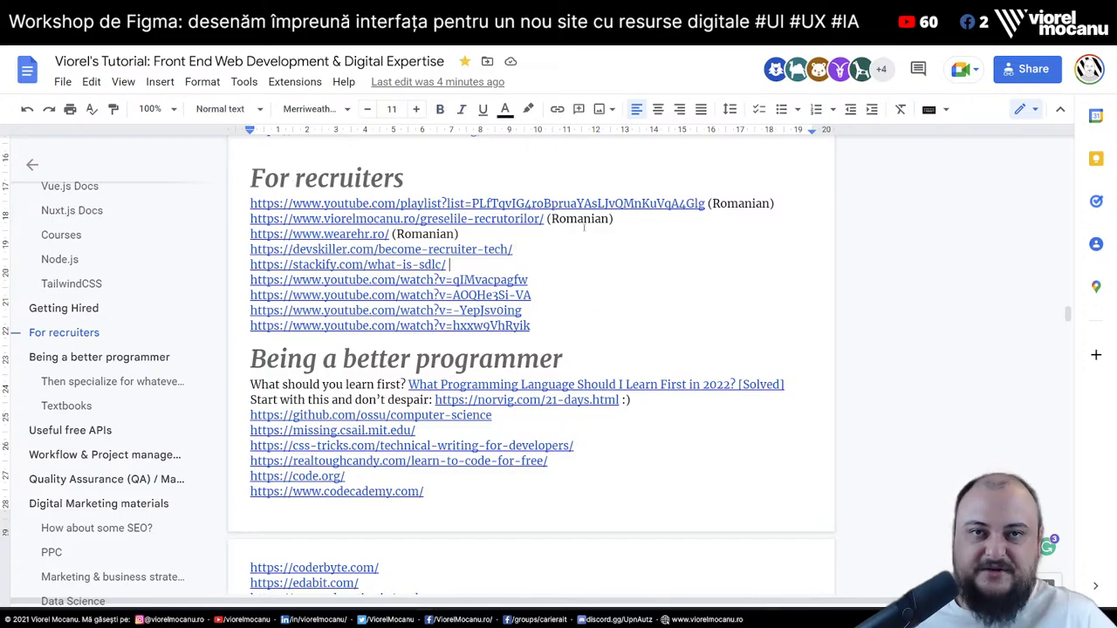
Scroll past the Being a better programmer, GitHub, Rust and MIT link lists to Useful free APIs
scroll(524, 265, down, 5)
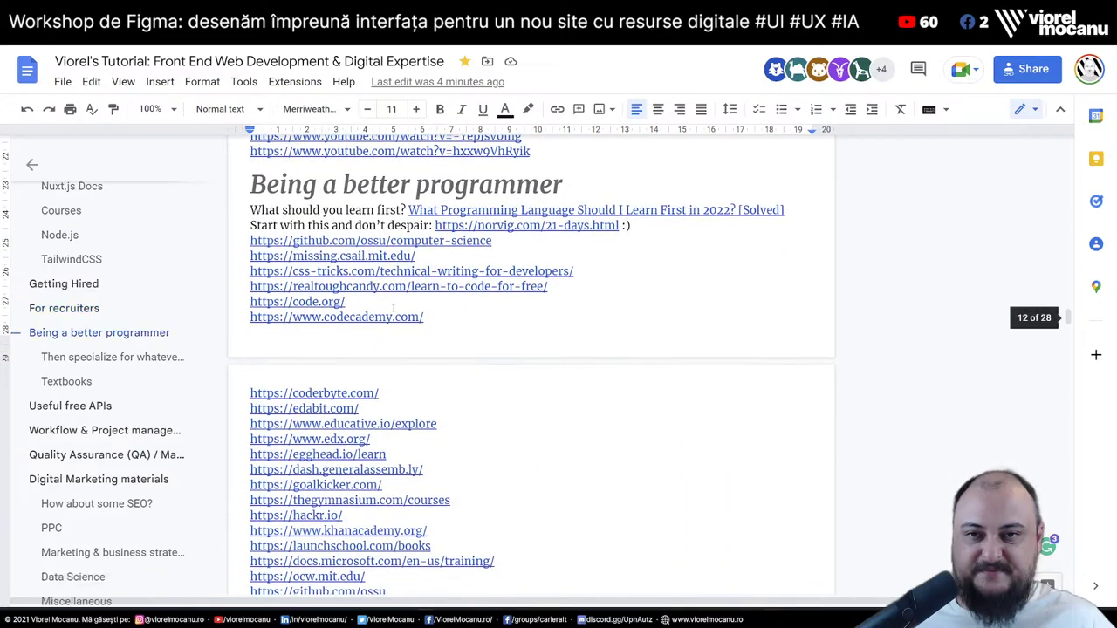
key(Down)
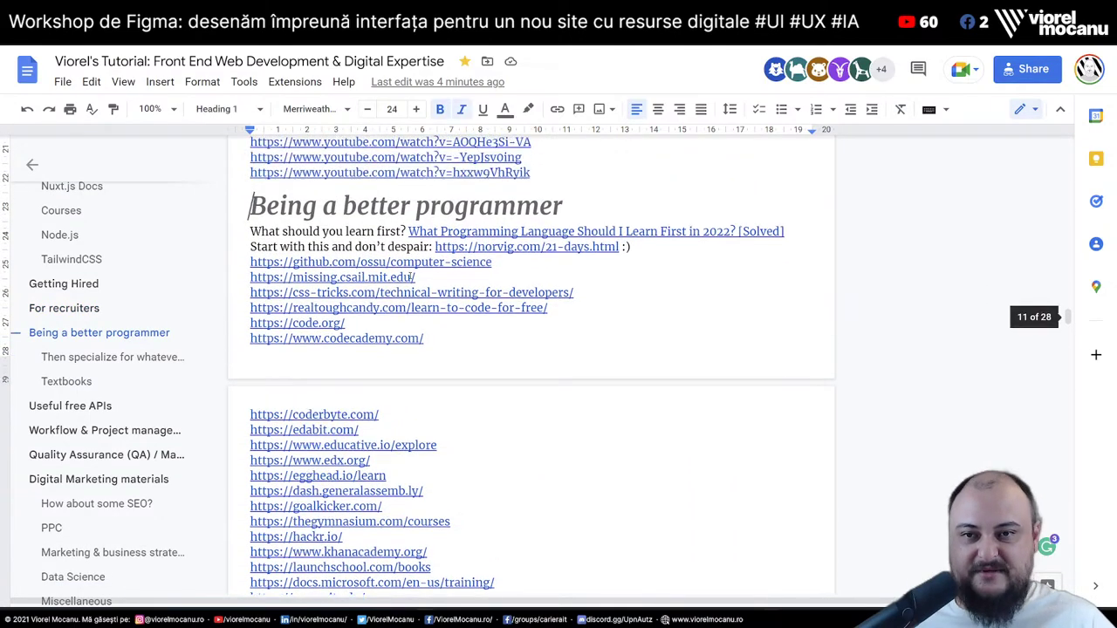
scroll(476, 373, down, 4)
scroll(476, 372, down, 3)
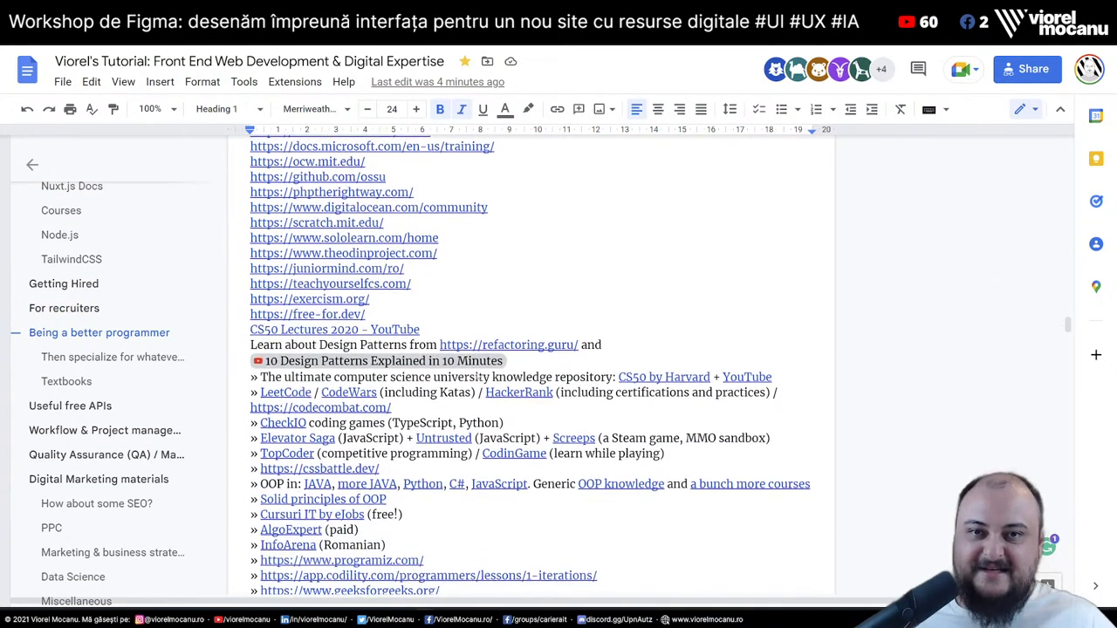
scroll(477, 372, down, 8)
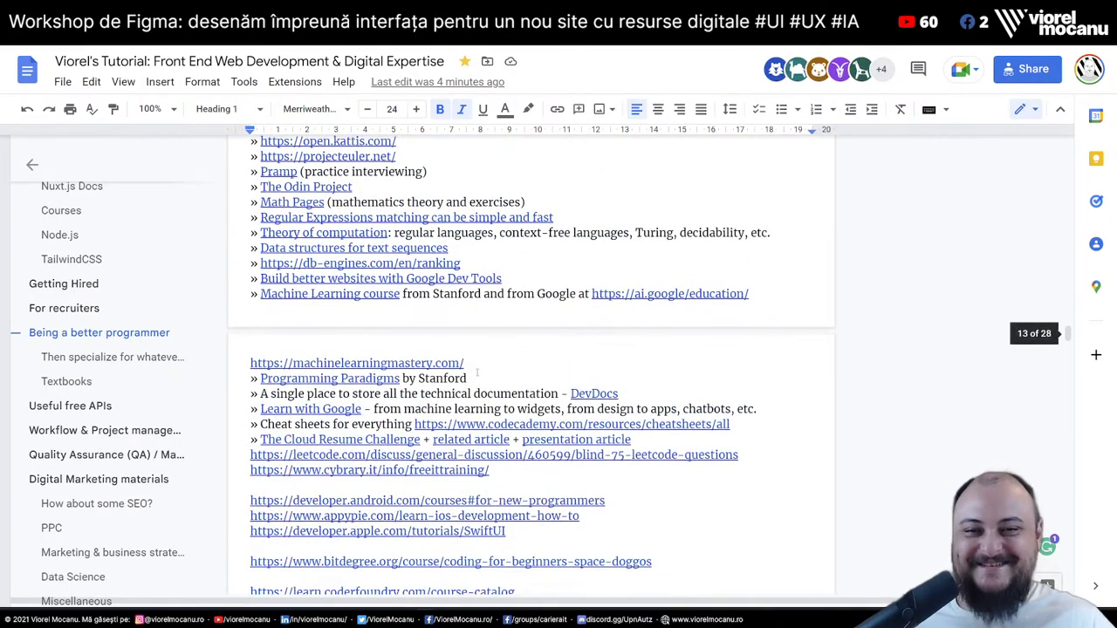
scroll(476, 373, down, 4)
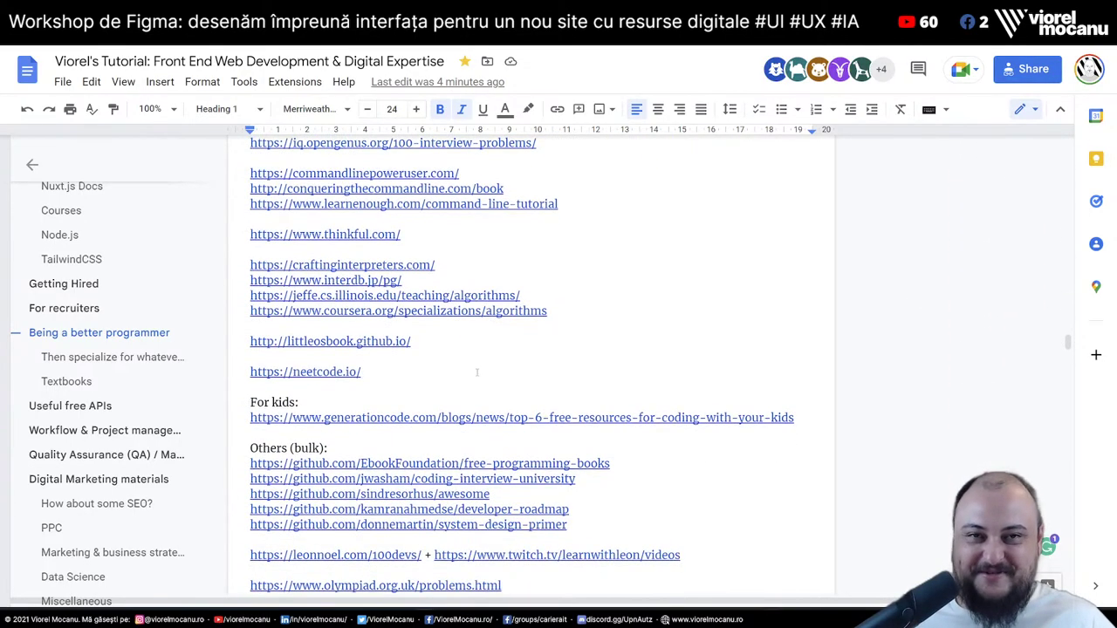
scroll(477, 367, down, 7)
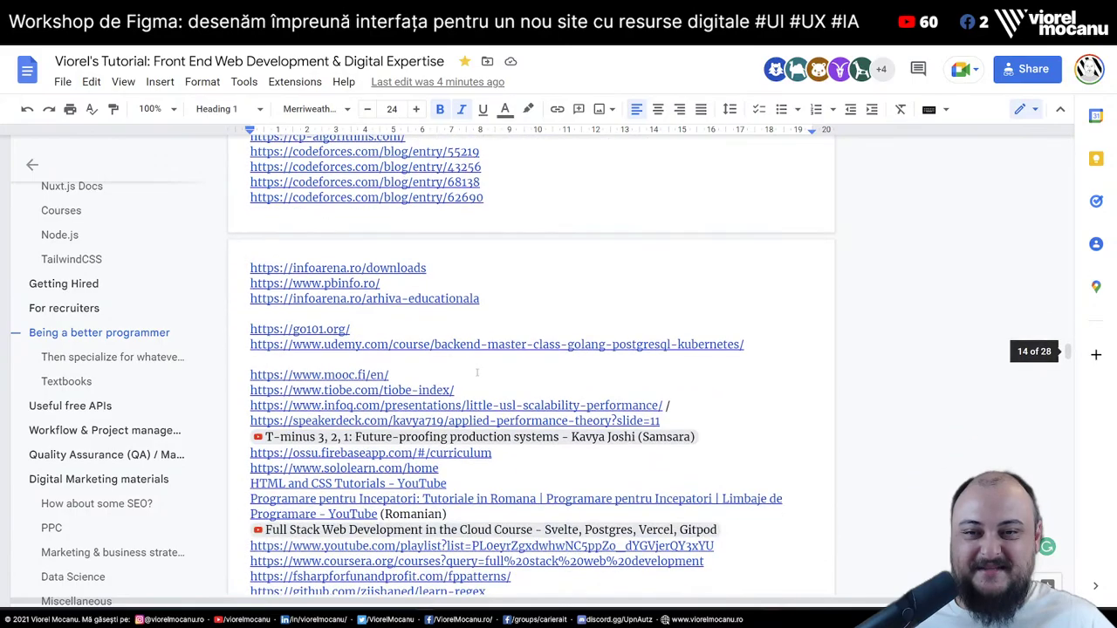
scroll(477, 372, down, 3)
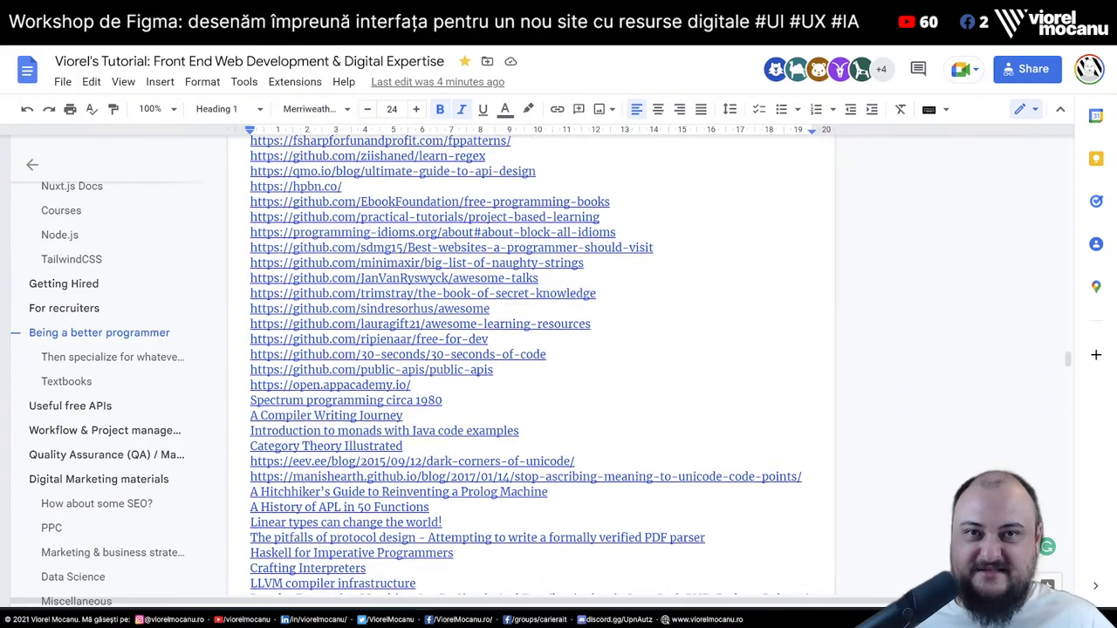
scroll(476, 372, down, 6)
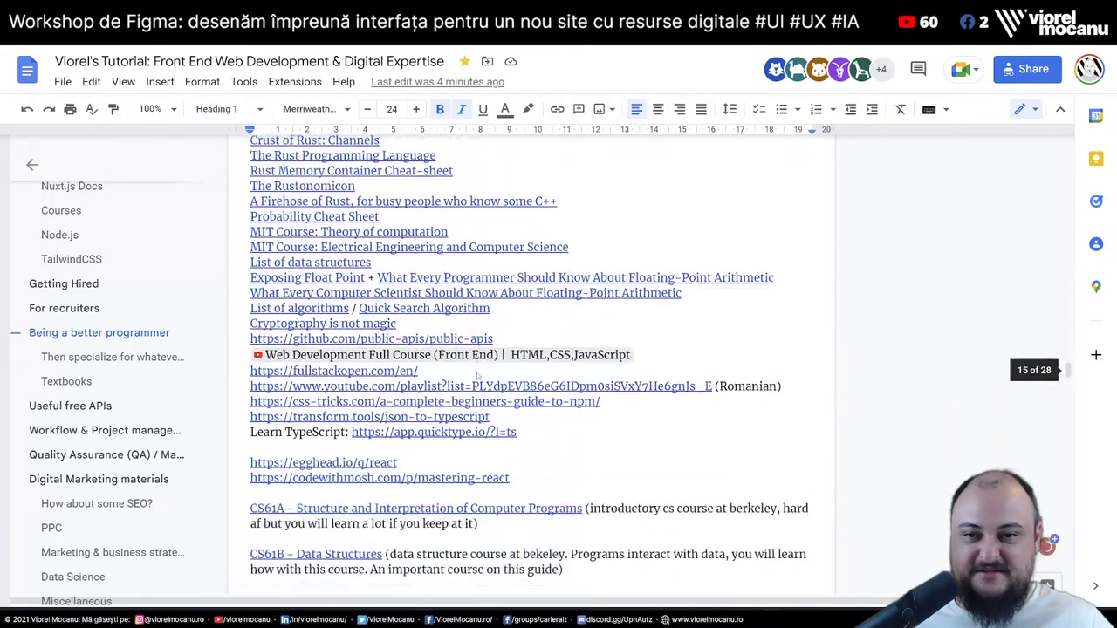
scroll(476, 372, down, 5)
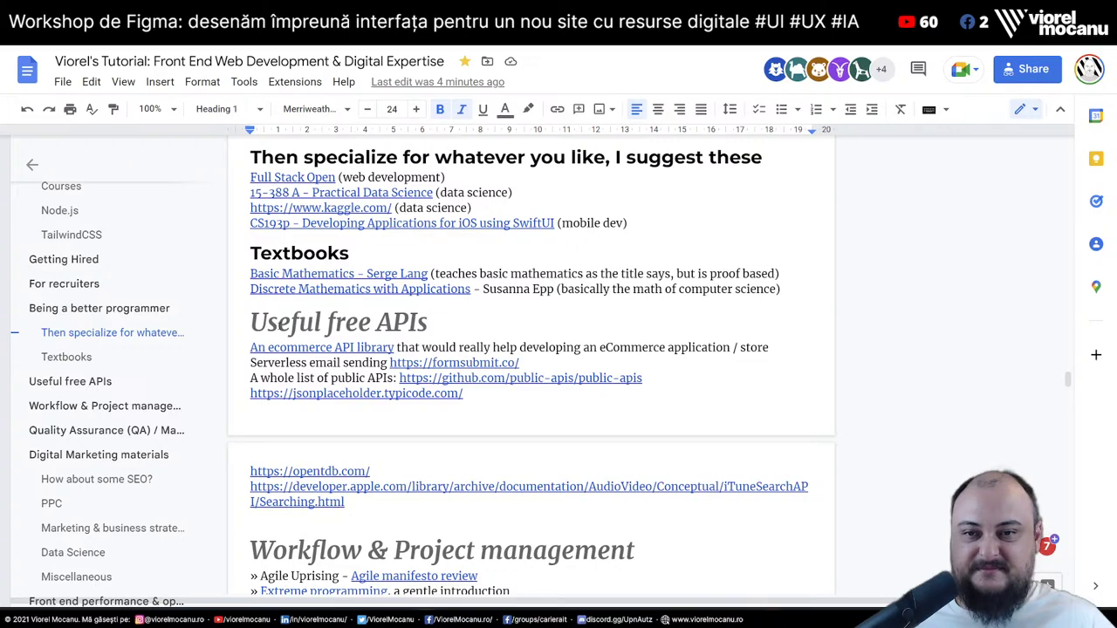
scroll(265, 332, down, 2)
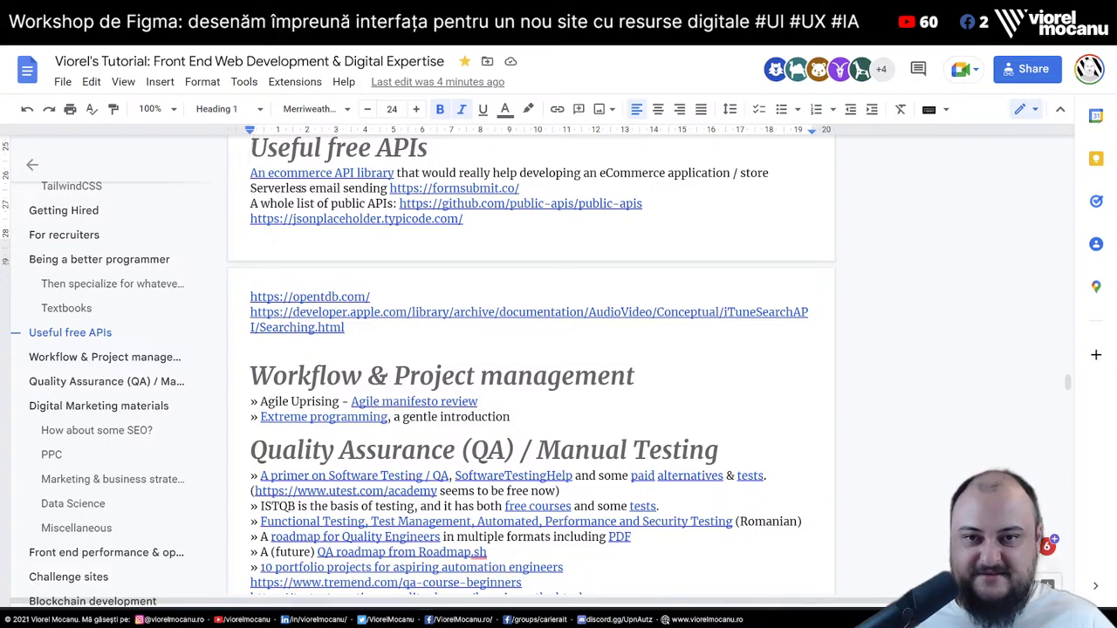
Review the public APIs line, the Workflow & Project management heading and the Quality Assurance section
click(311, 204)
scroll(430, 237, down, 2)
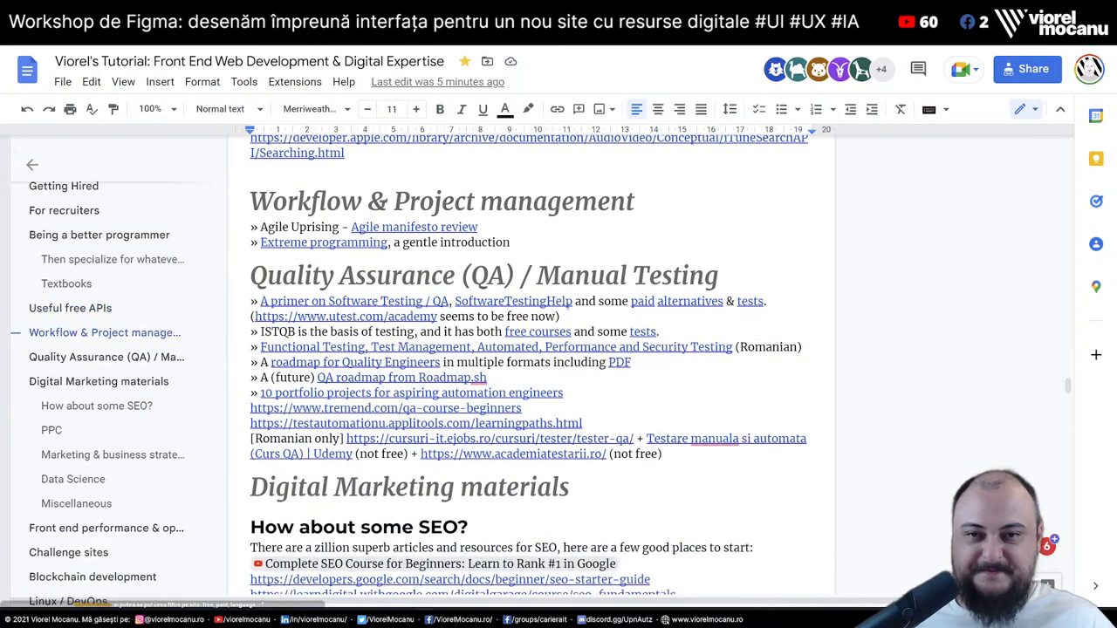
drag(250, 201, 641, 200)
click(641, 201)
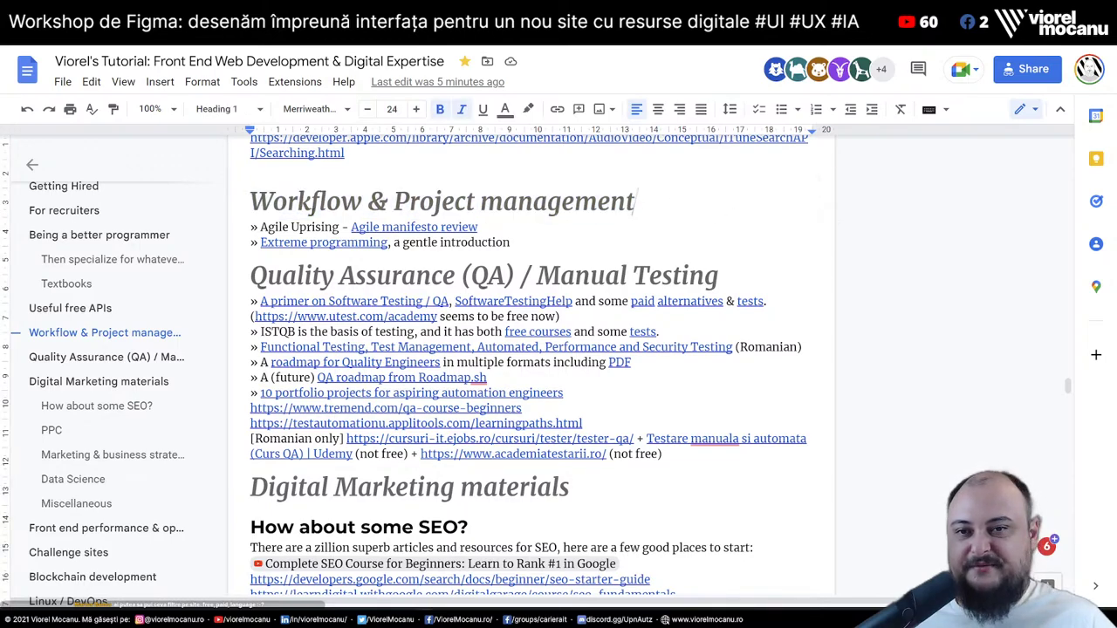
click(549, 246)
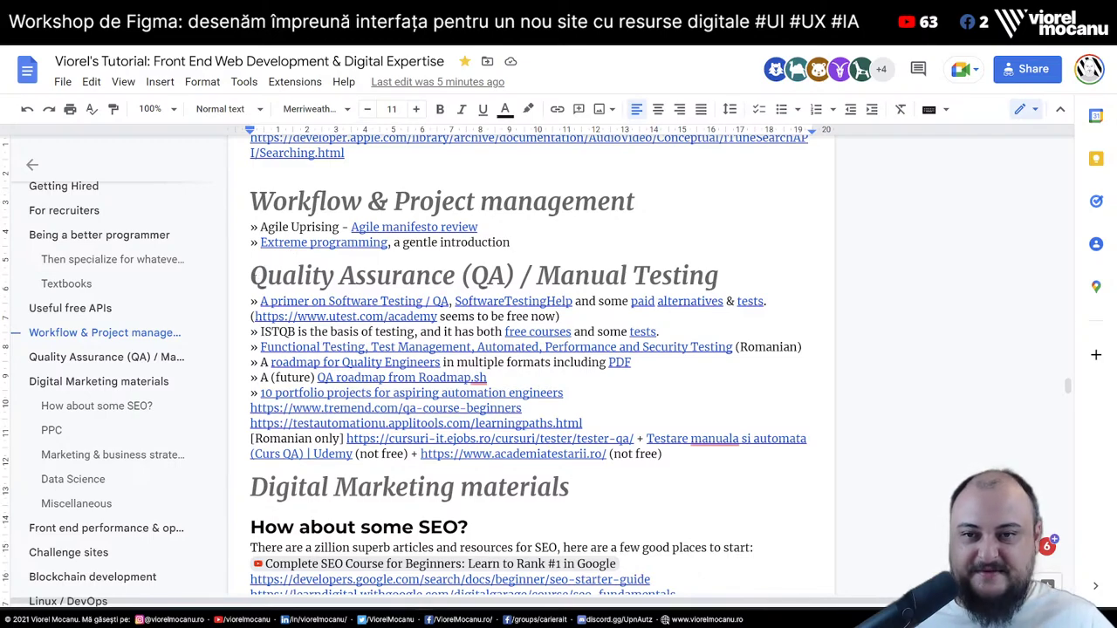
click(251, 276)
scroll(530, 366, down, 1)
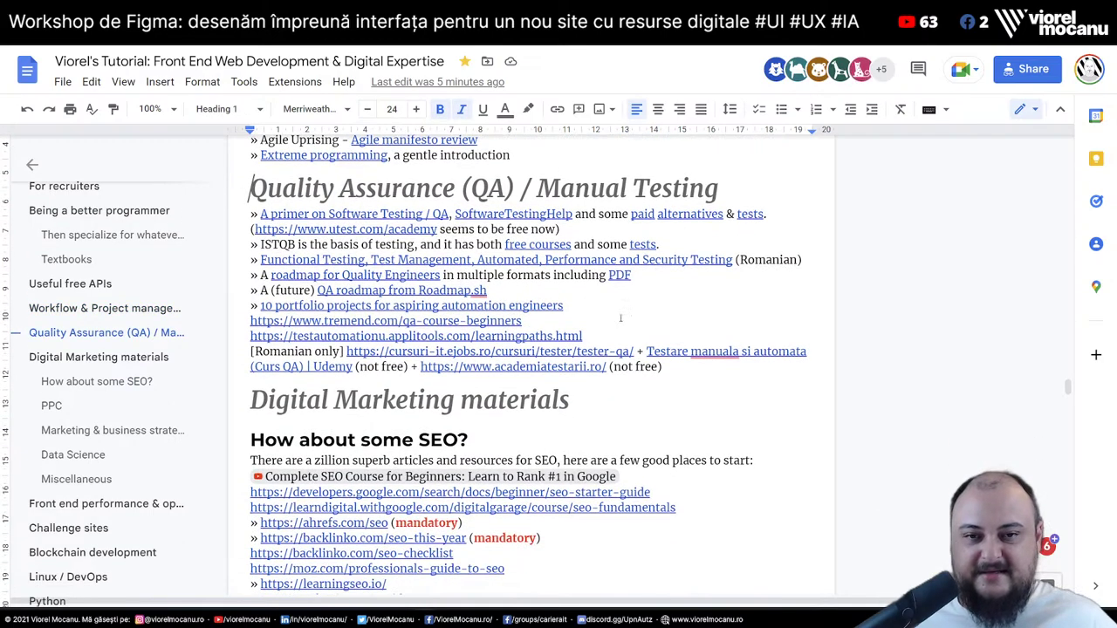
drag(666, 366, 245, 180)
scroll(339, 224, down, 2)
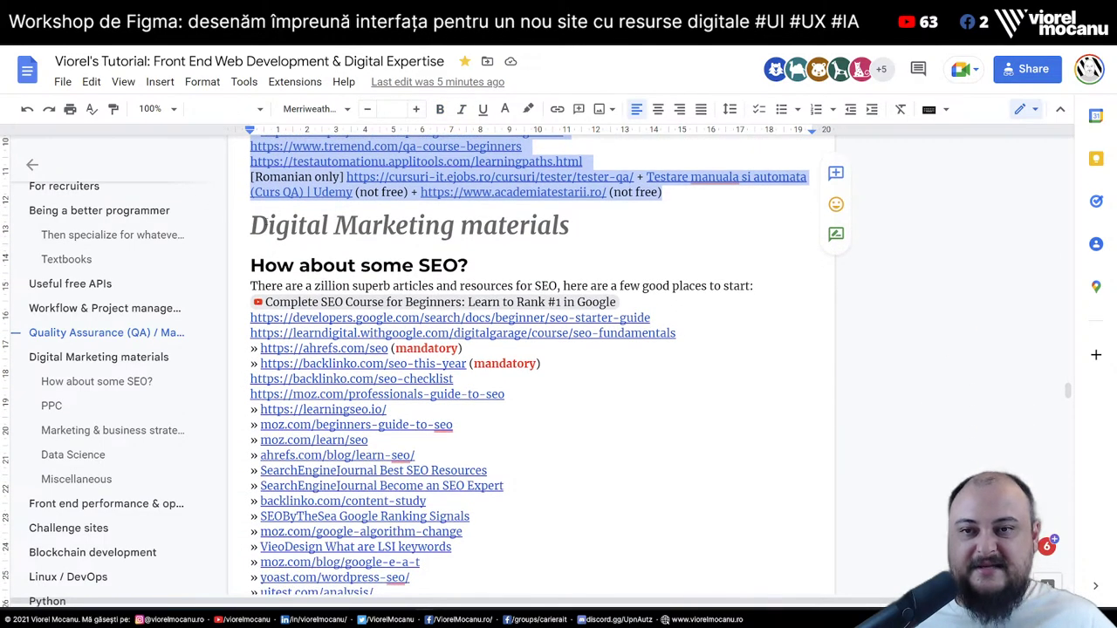
click(569, 226)
Skim the PPC and Marketing & business strategy sections down to the Front end performance heading
scroll(524, 367, down, 1)
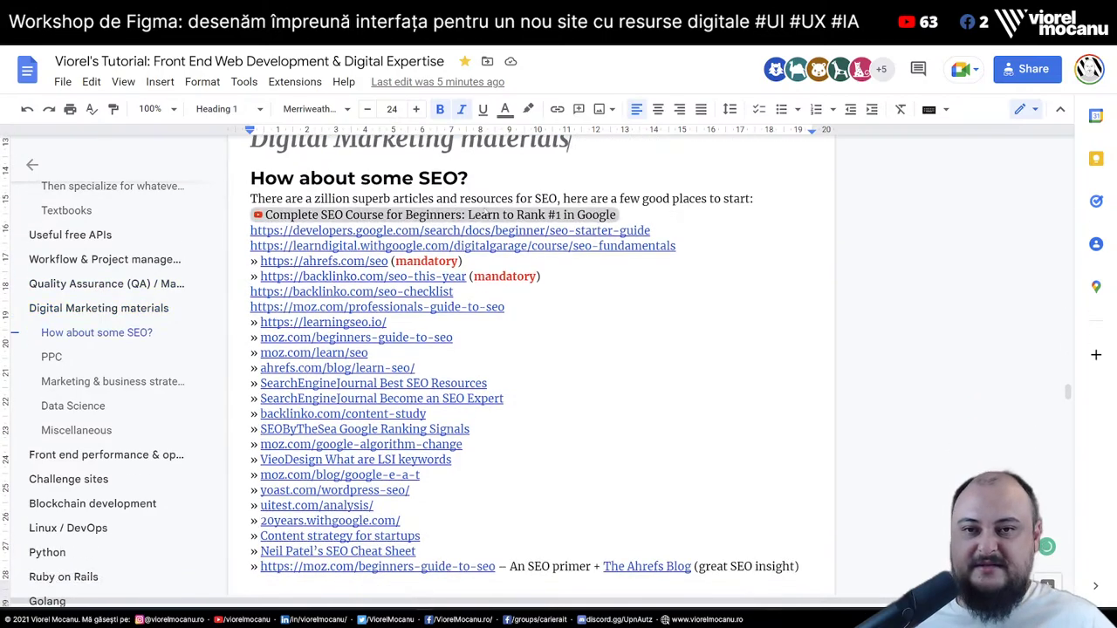
drag(262, 178, 476, 178)
scroll(597, 307, down, 4)
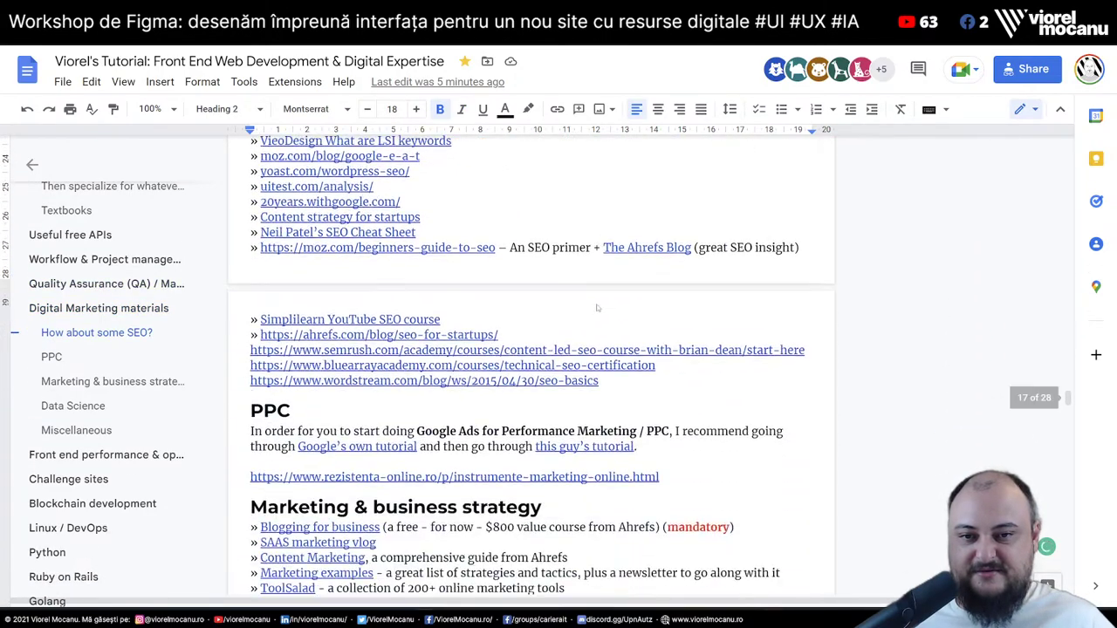
scroll(597, 308, down, 3)
drag(250, 206, 295, 208)
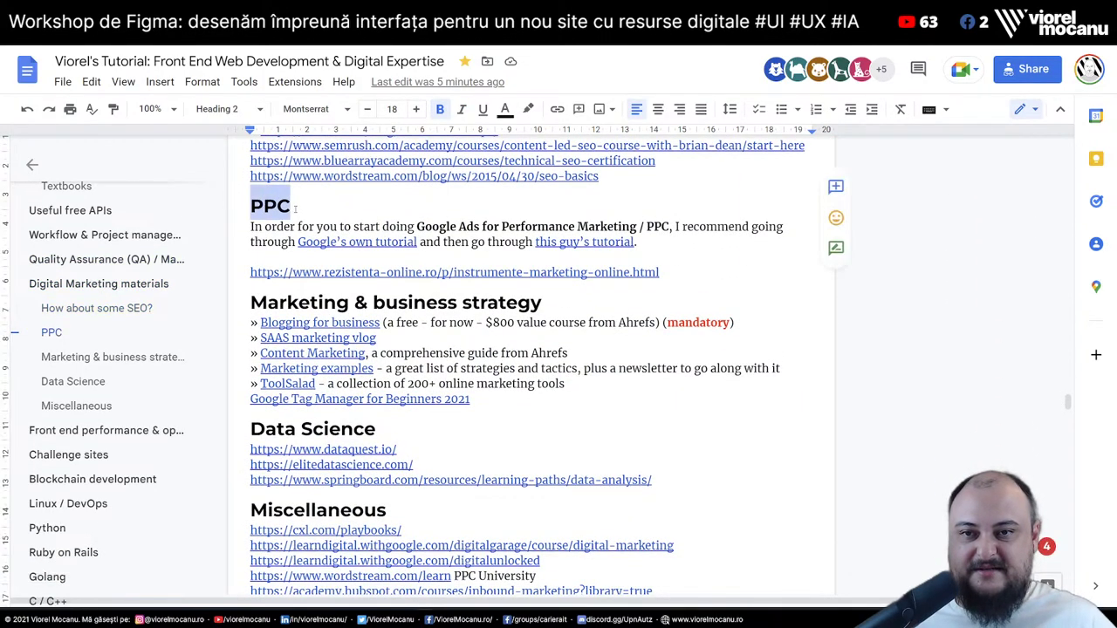
click(572, 227)
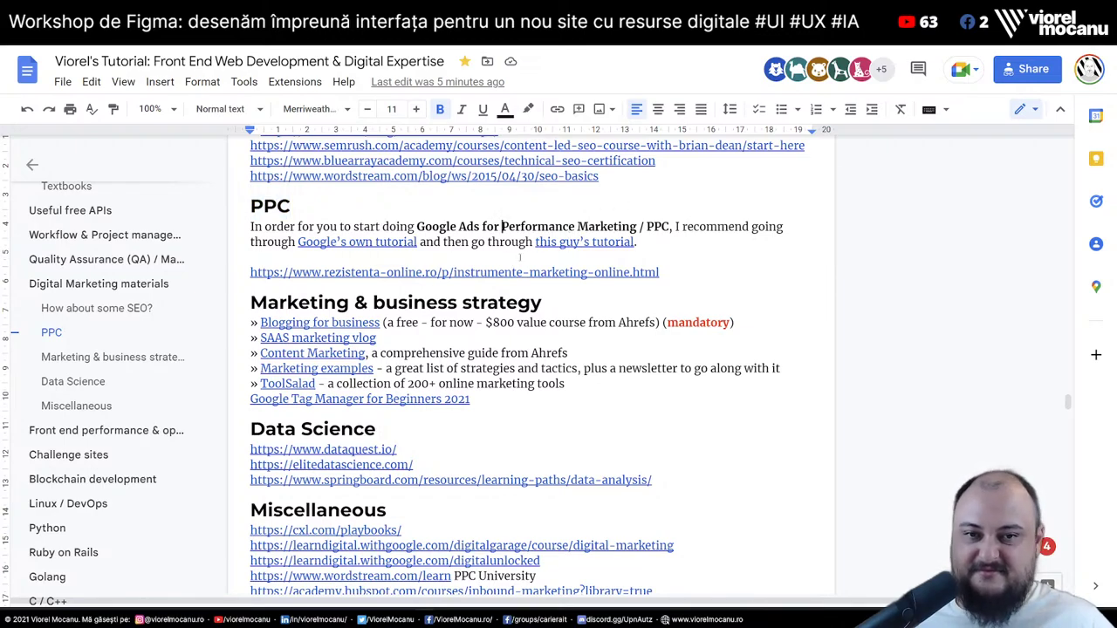
key(Down)
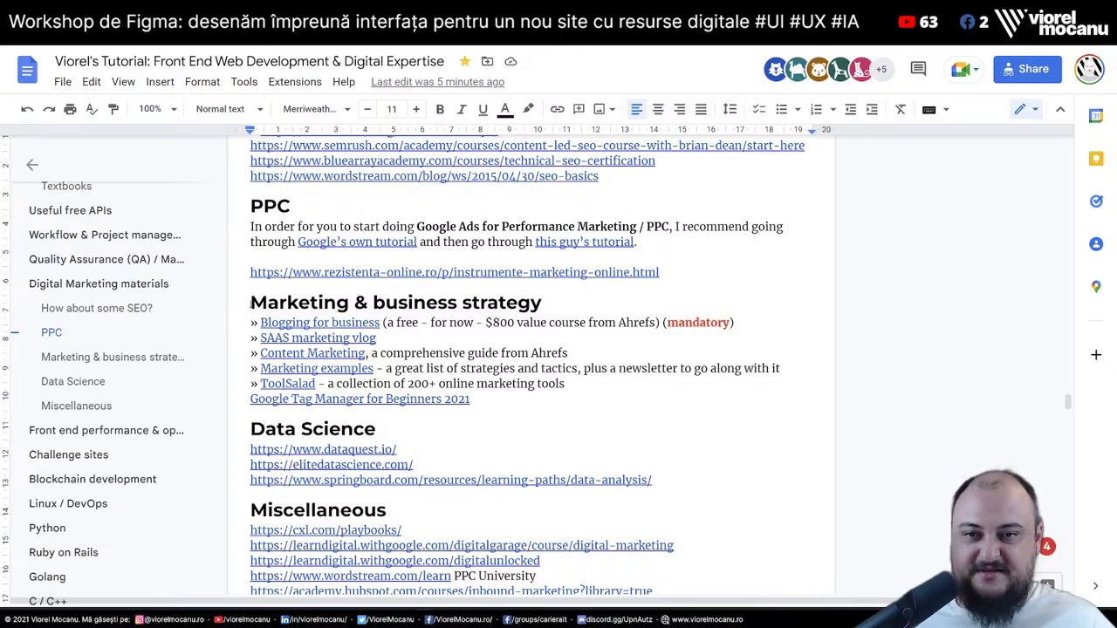
drag(249, 303, 560, 401)
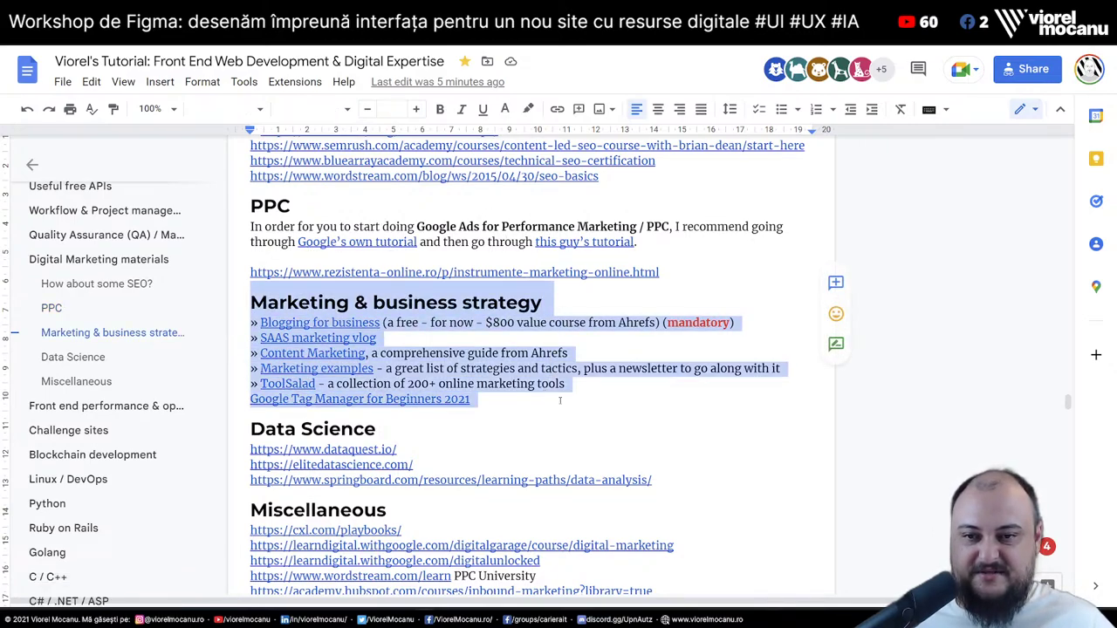
scroll(561, 400, down, 8)
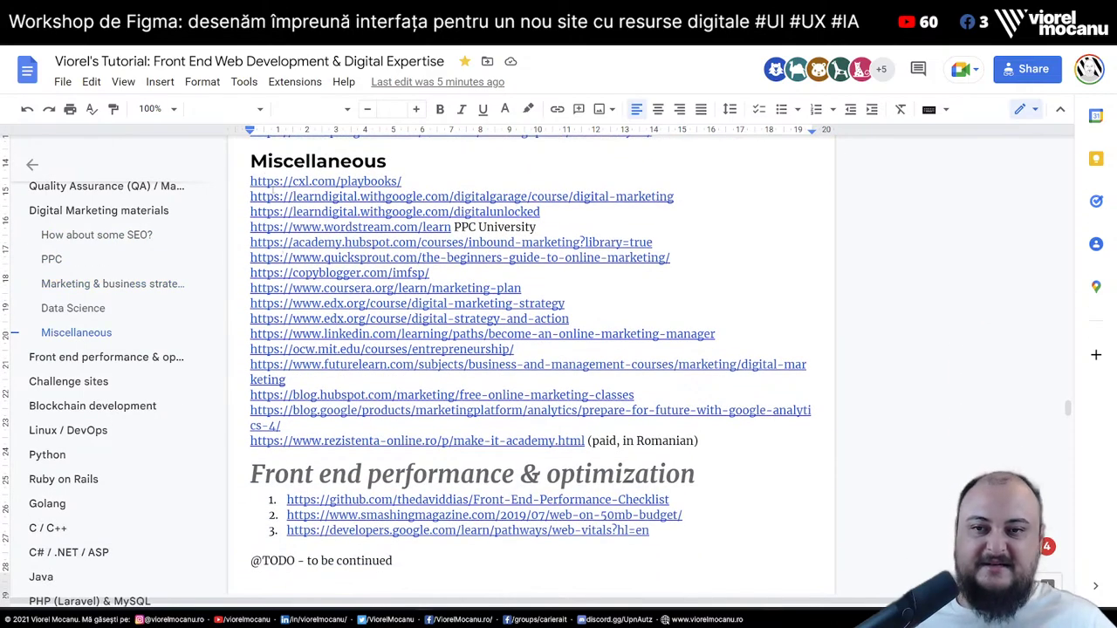
scroll(357, 444, down, 7)
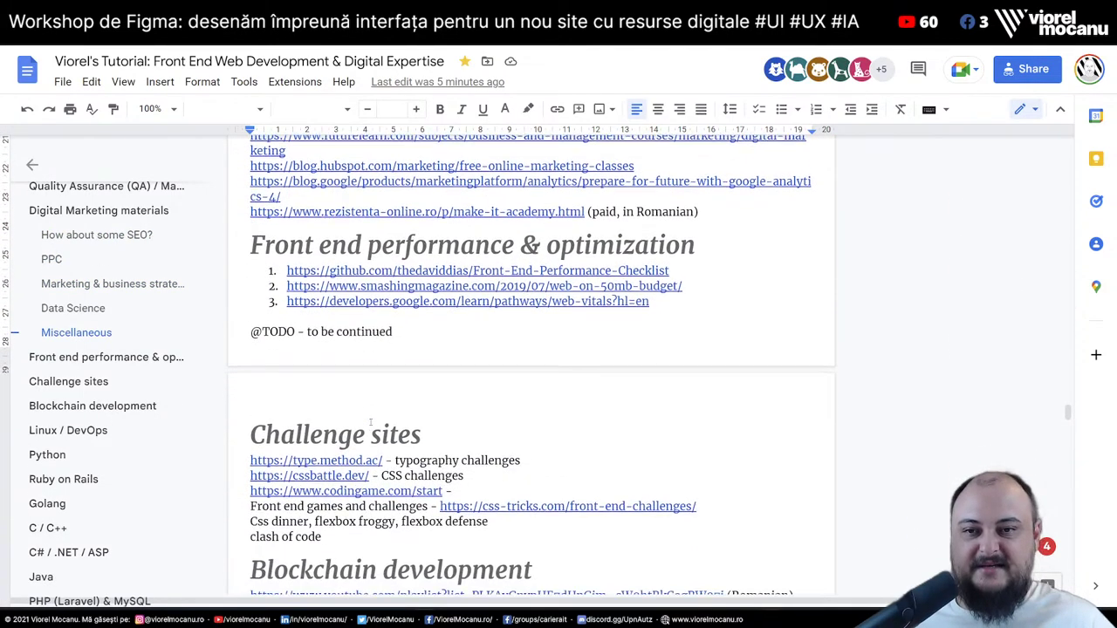
click(634, 168)
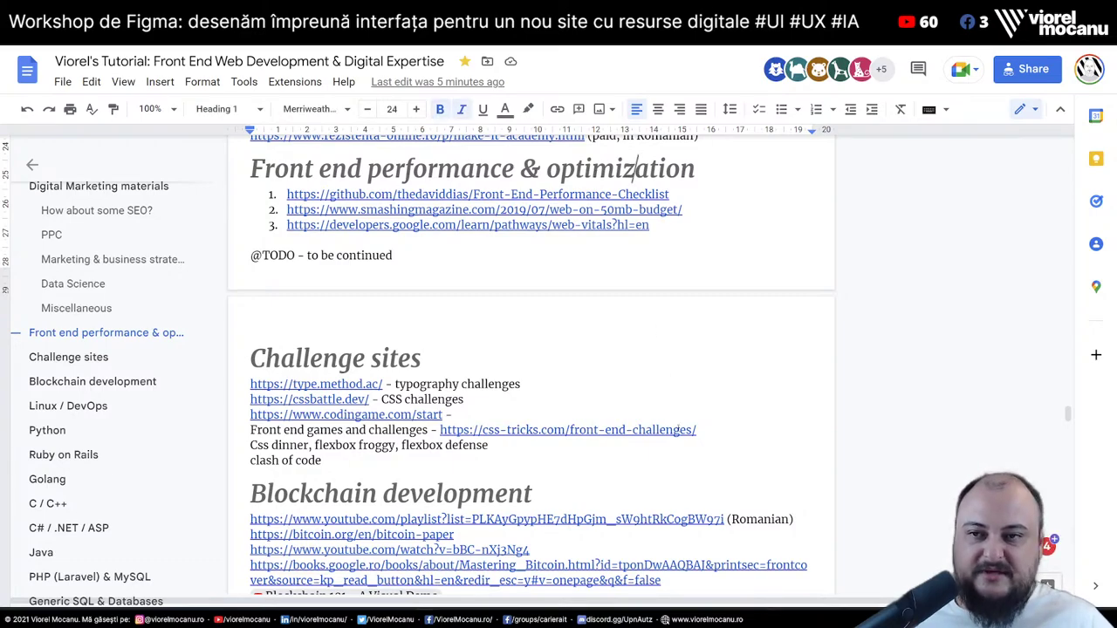
Jump through the outline to the Test your website / web app and Other resources sections
scroll(105, 391, up, 15)
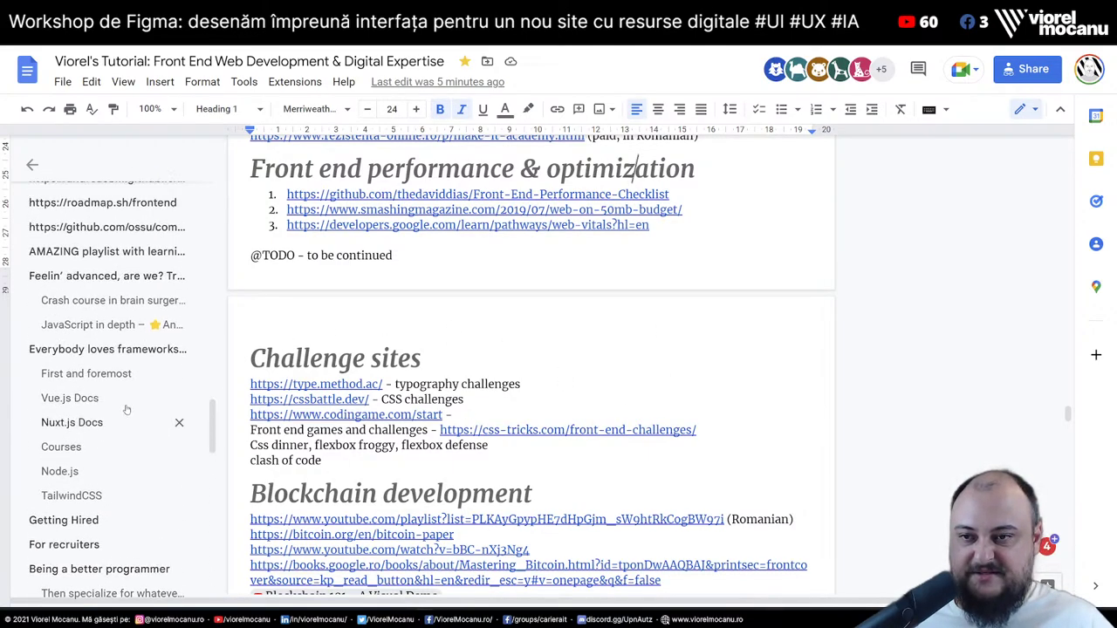
scroll(106, 390, up, 5)
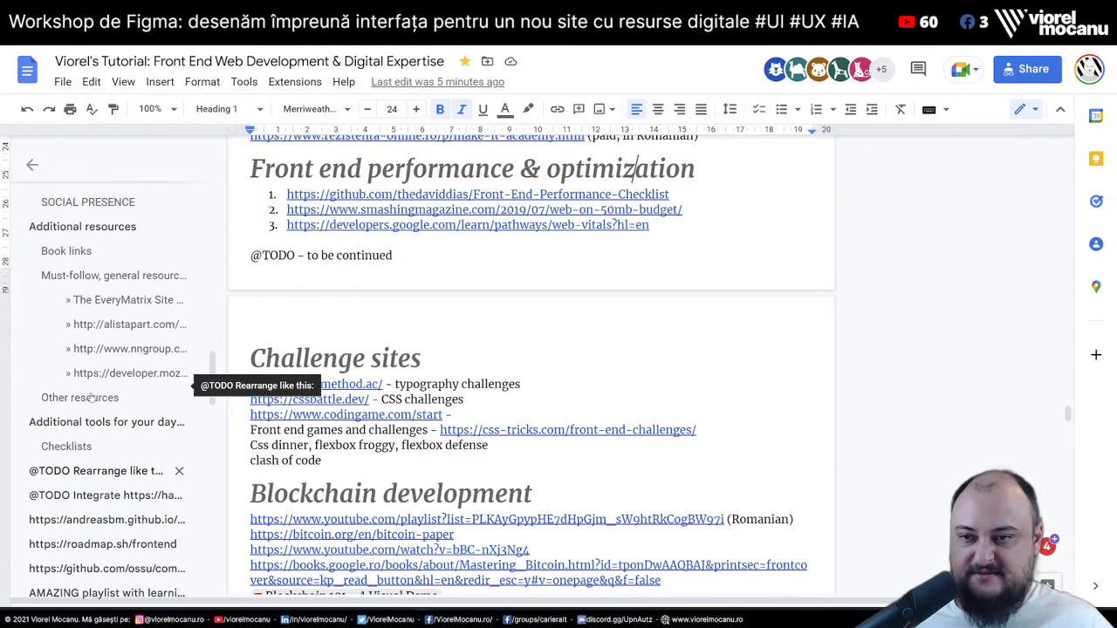
scroll(90, 400, up, 5)
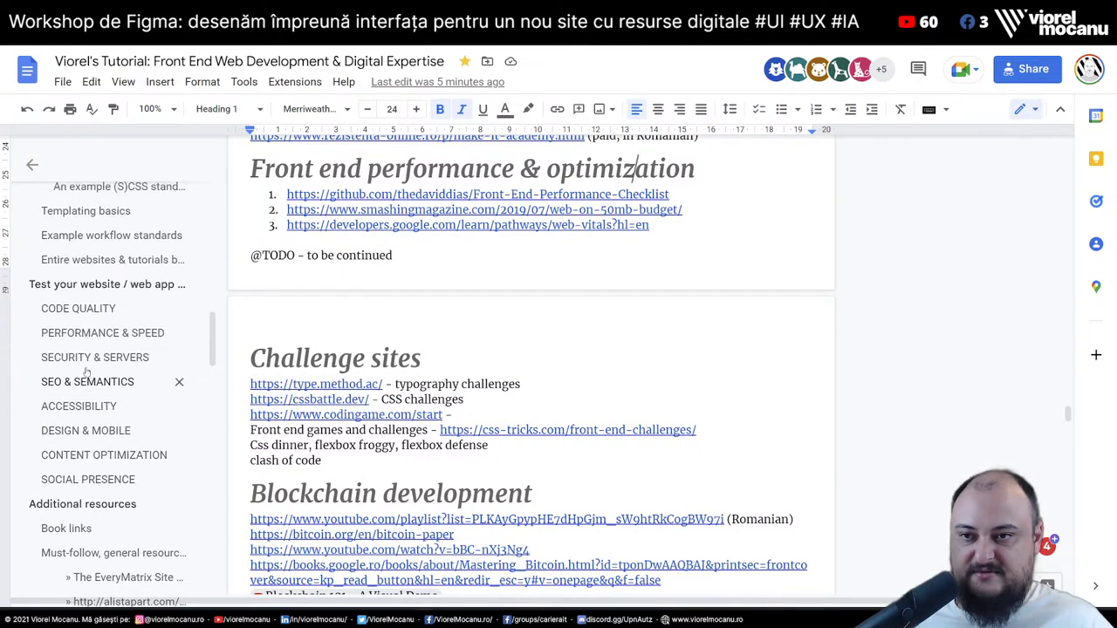
click(74, 401)
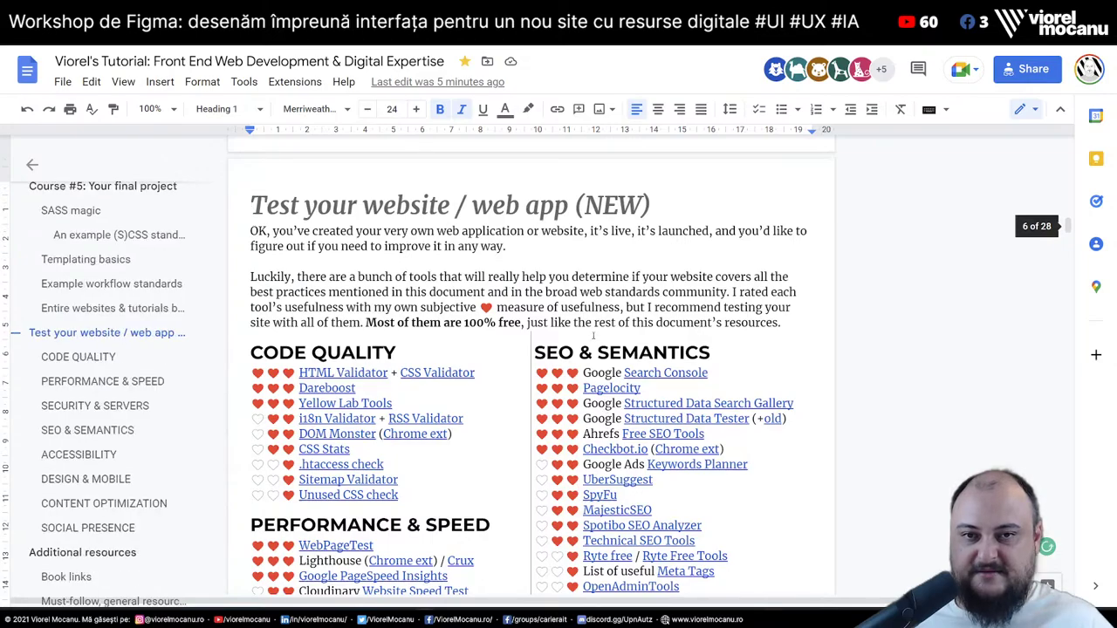
scroll(530, 374, down, 10)
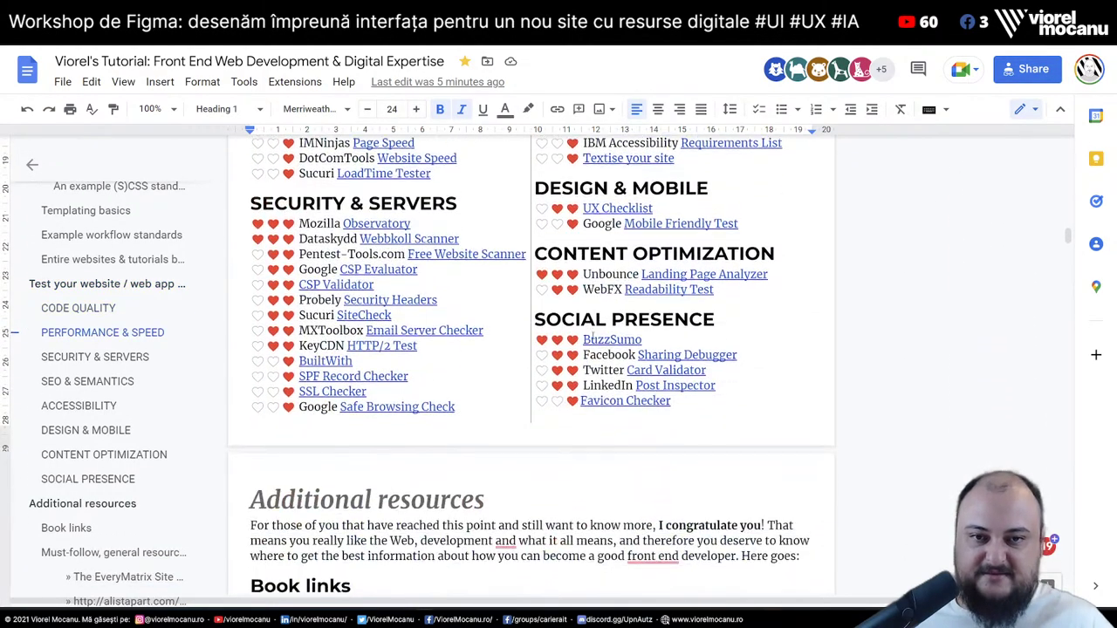
scroll(120, 419, down, 10)
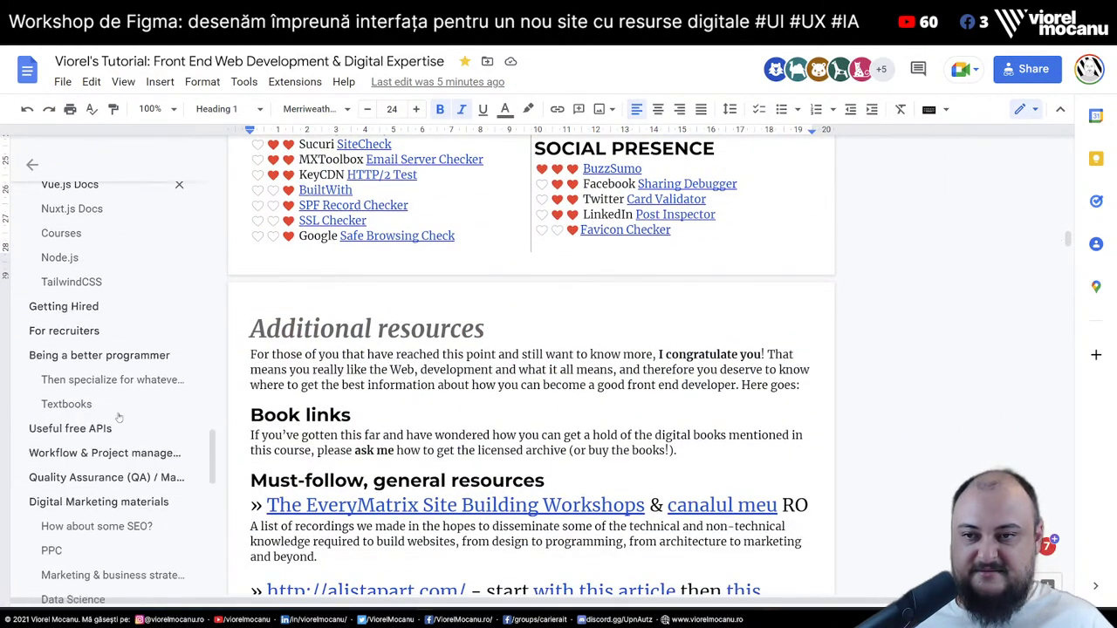
scroll(120, 419, down, 4)
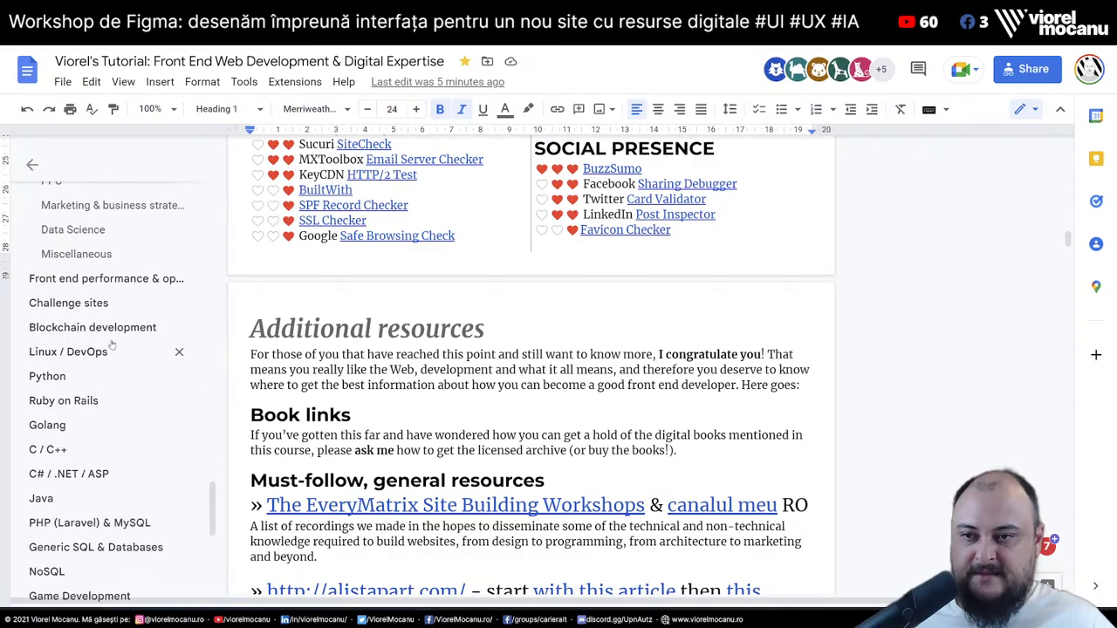
click(81, 308)
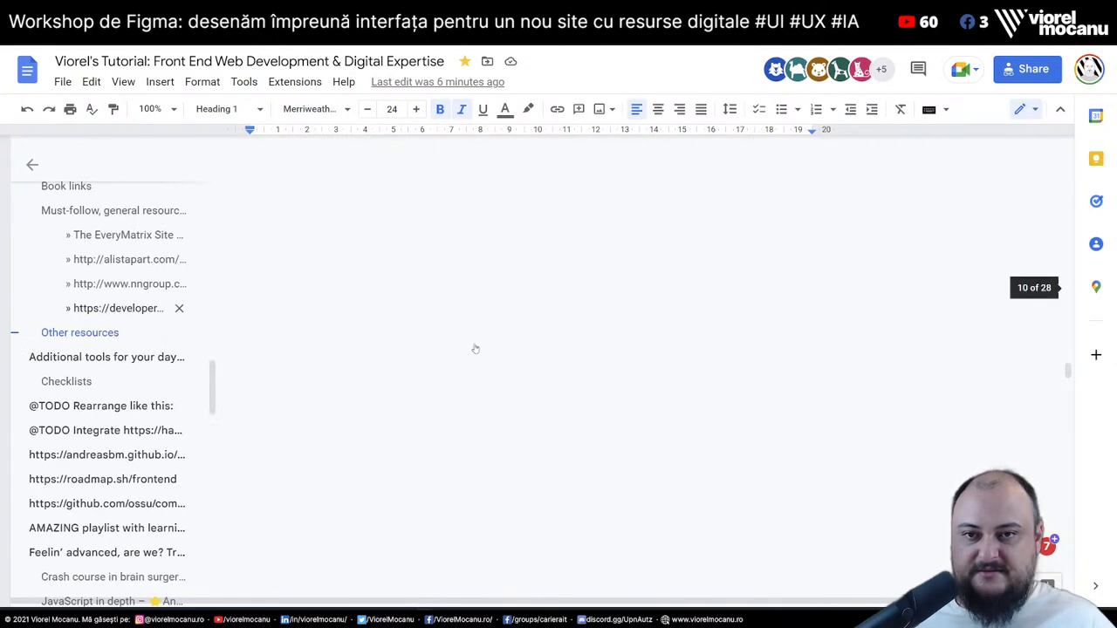
scroll(374, 340, down, 15)
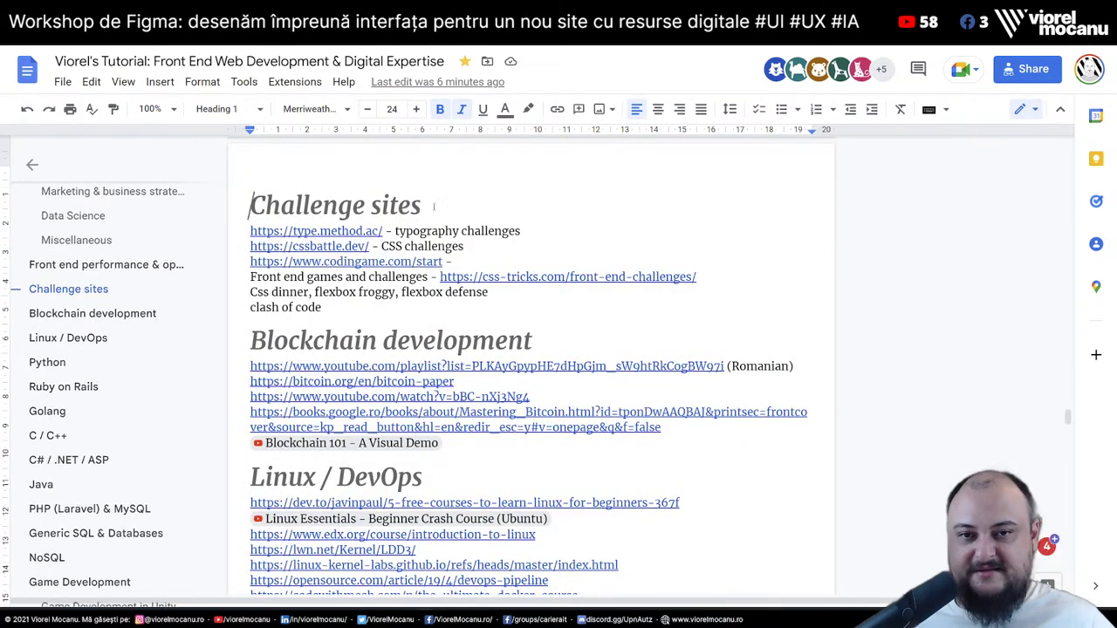
scroll(375, 201, down, 2)
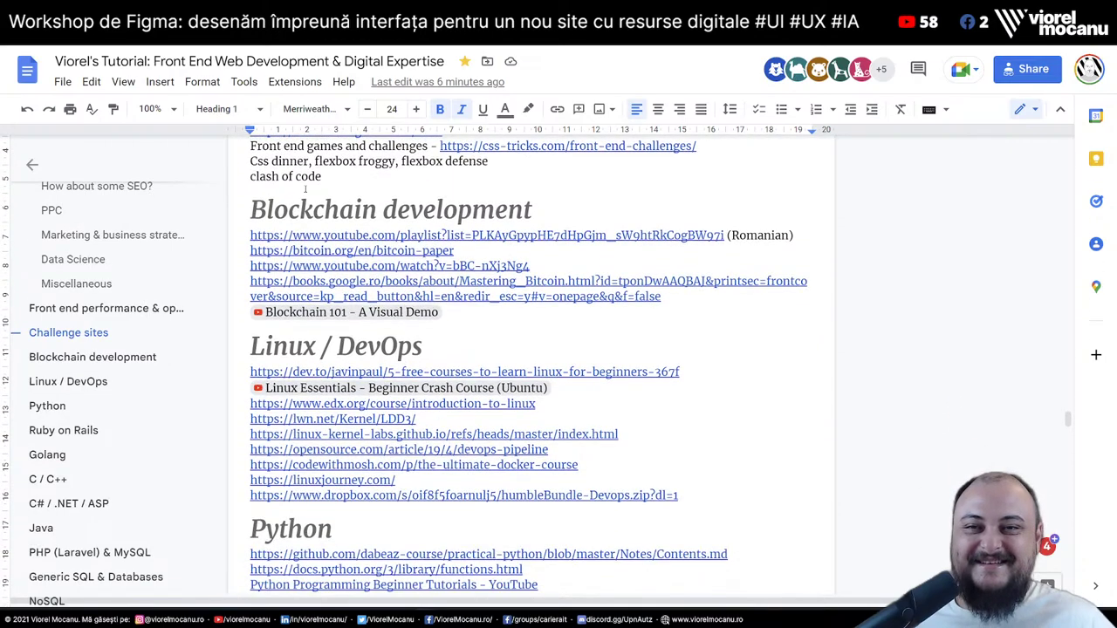
scroll(305, 187, up, 1)
Finish the Challenge sites list after the clash of code line and move to the Blockchain development heading
click(250, 161)
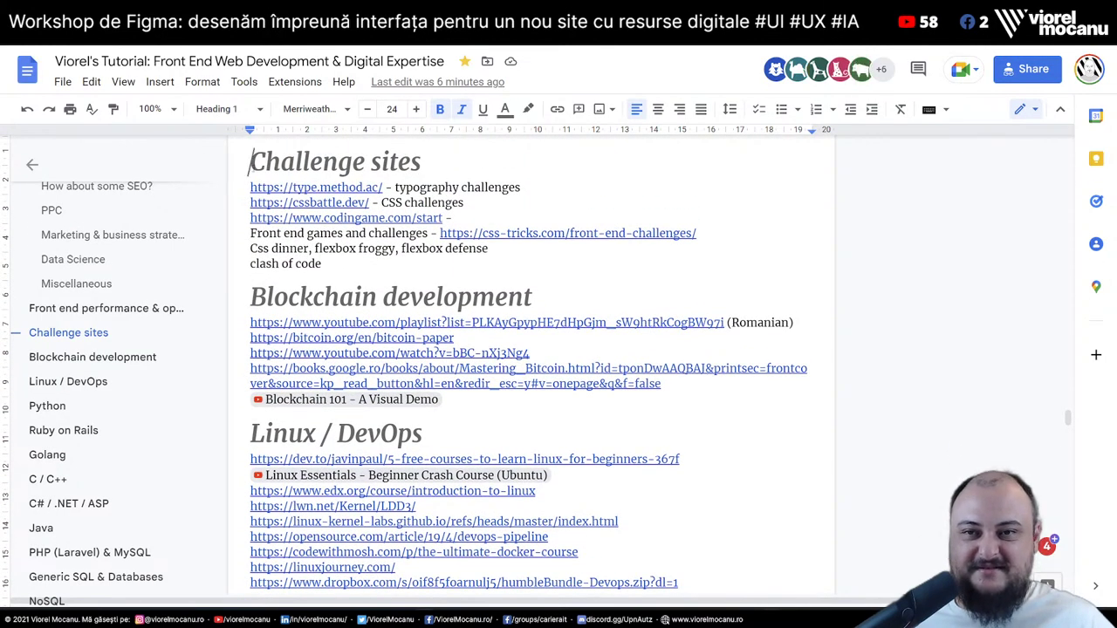
click(357, 260)
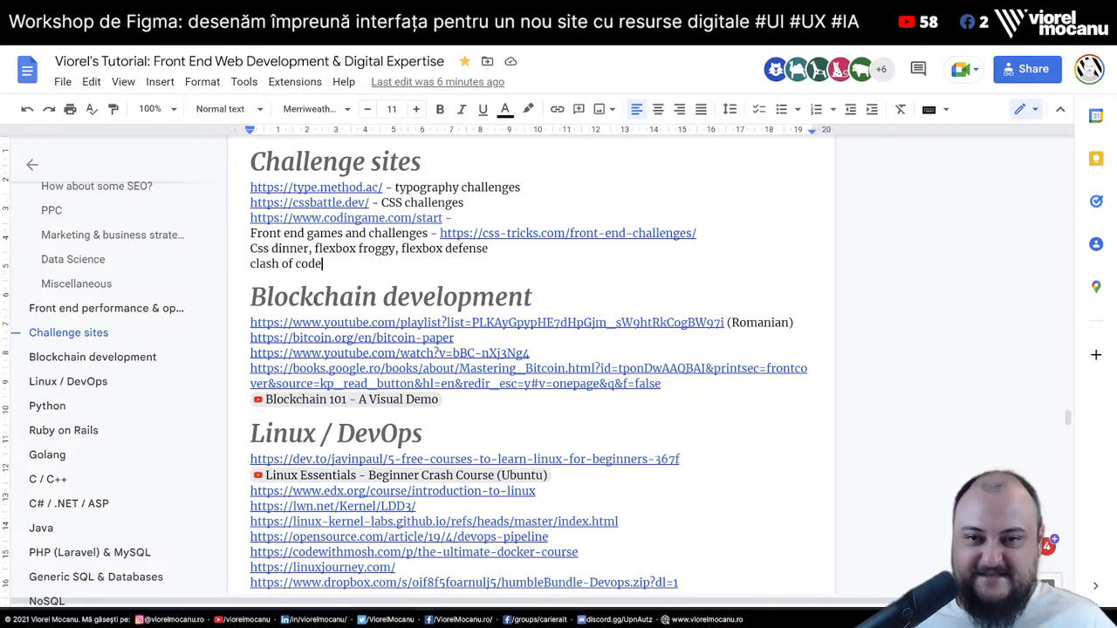
key(Down)
key(End)
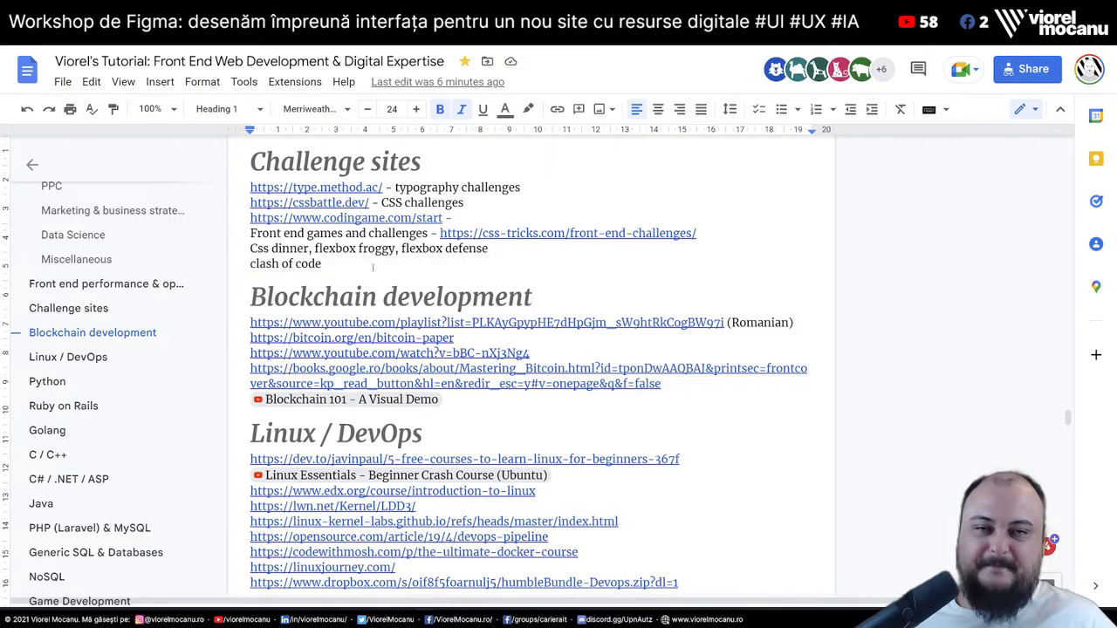
Scroll from the Linux / DevOps heading through the language sections to Ruby on Rails
scroll(370, 266, down, 2)
click(252, 302)
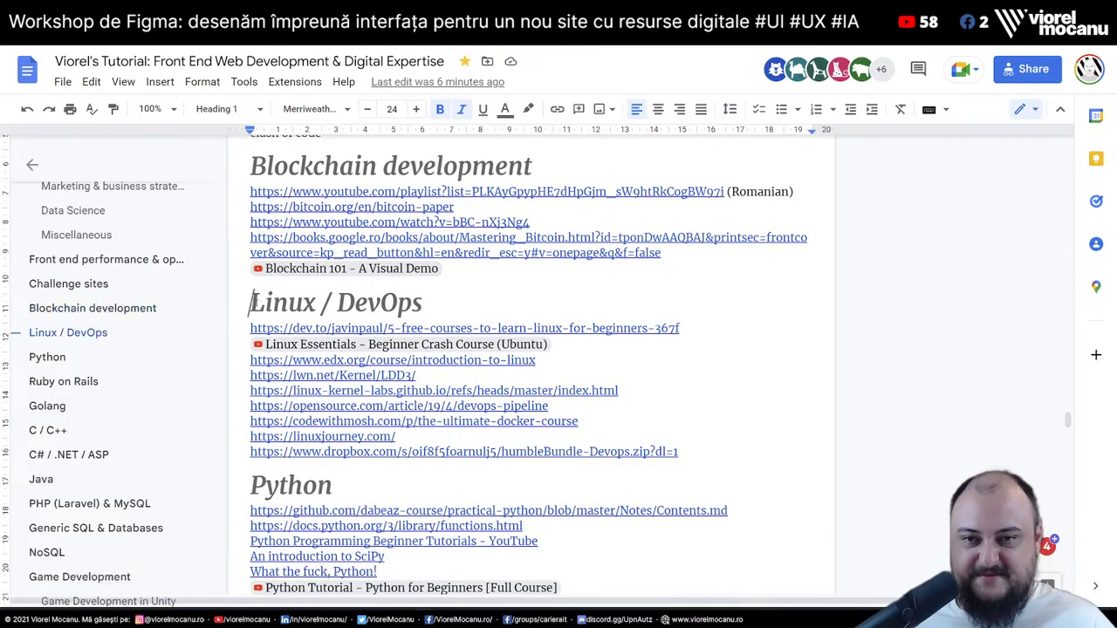
key(End)
scroll(390, 329, down, 2)
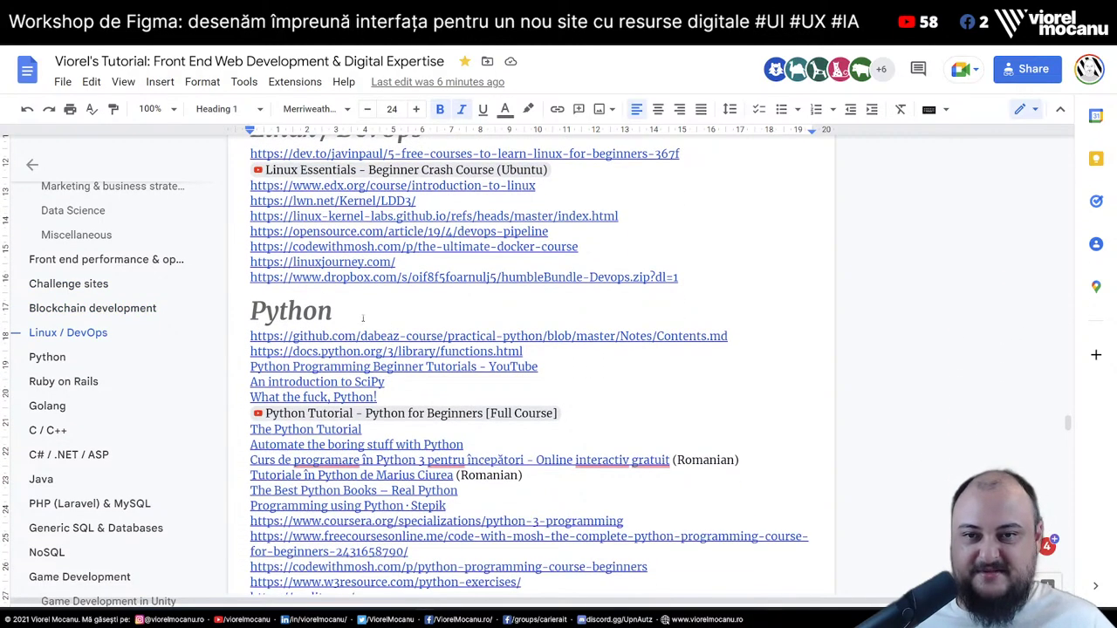
scroll(363, 318, down, 2)
scroll(583, 450, down, 2)
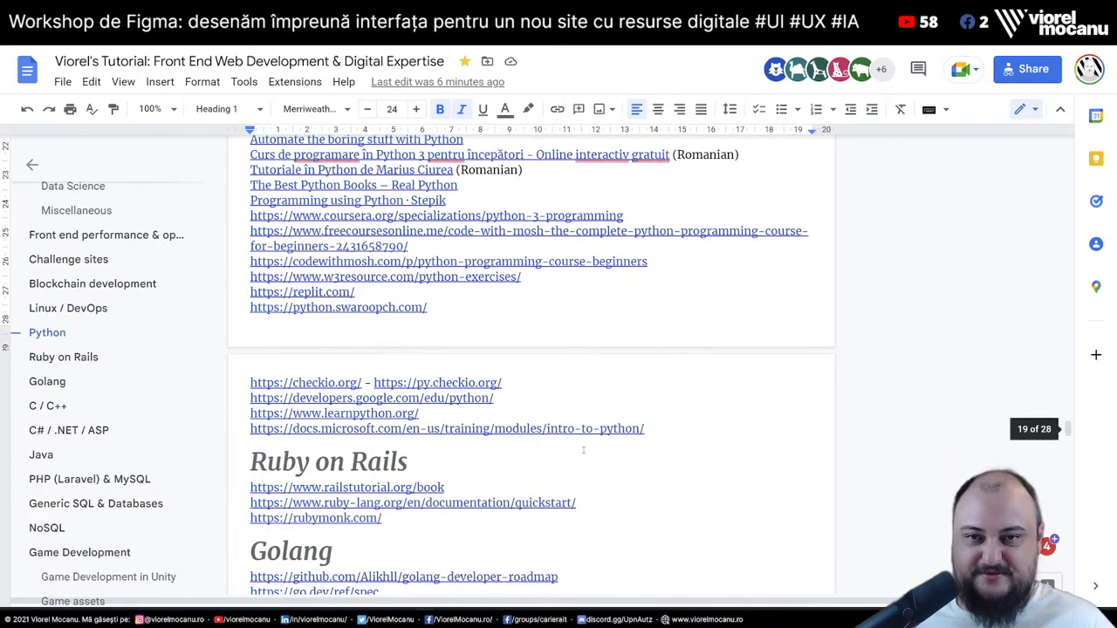
scroll(602, 453, down, 2)
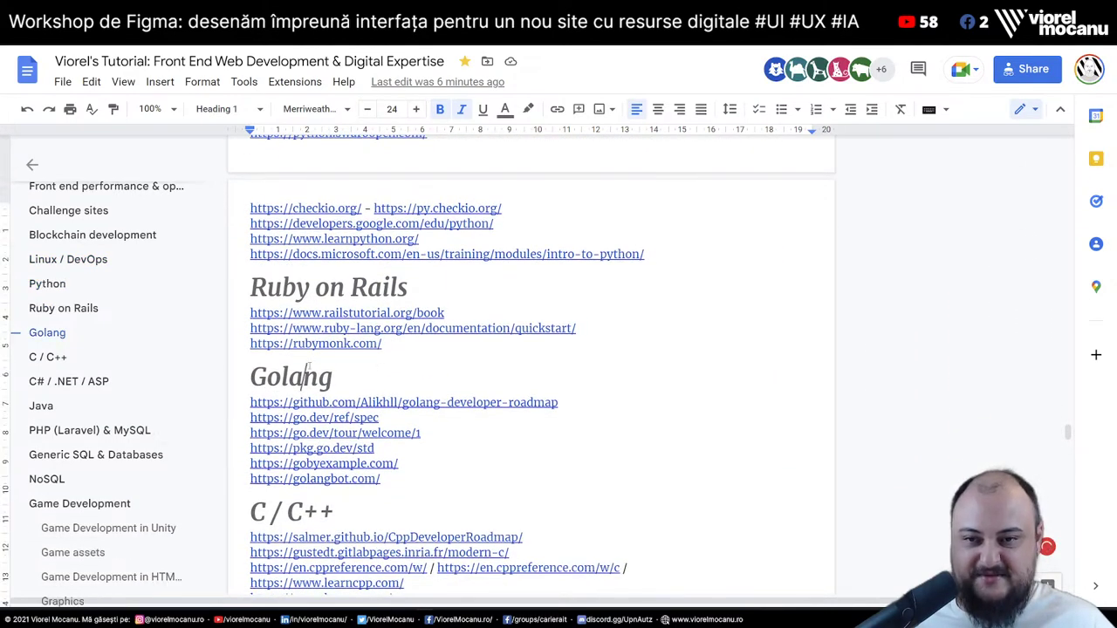
scroll(310, 367, down, 2)
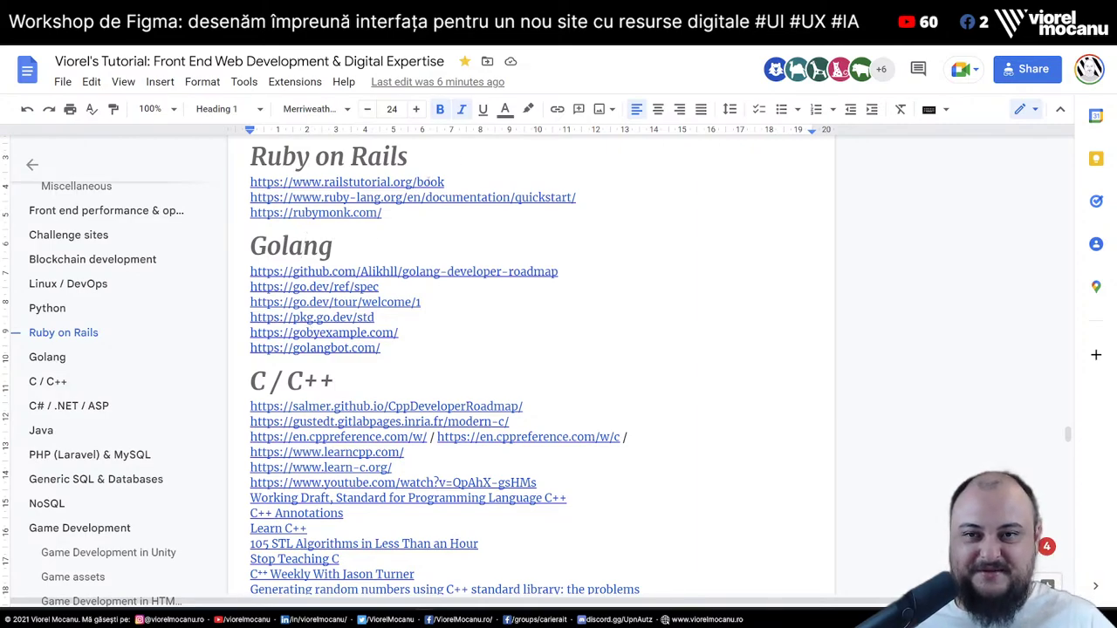
scroll(305, 246, up, 1)
key(End)
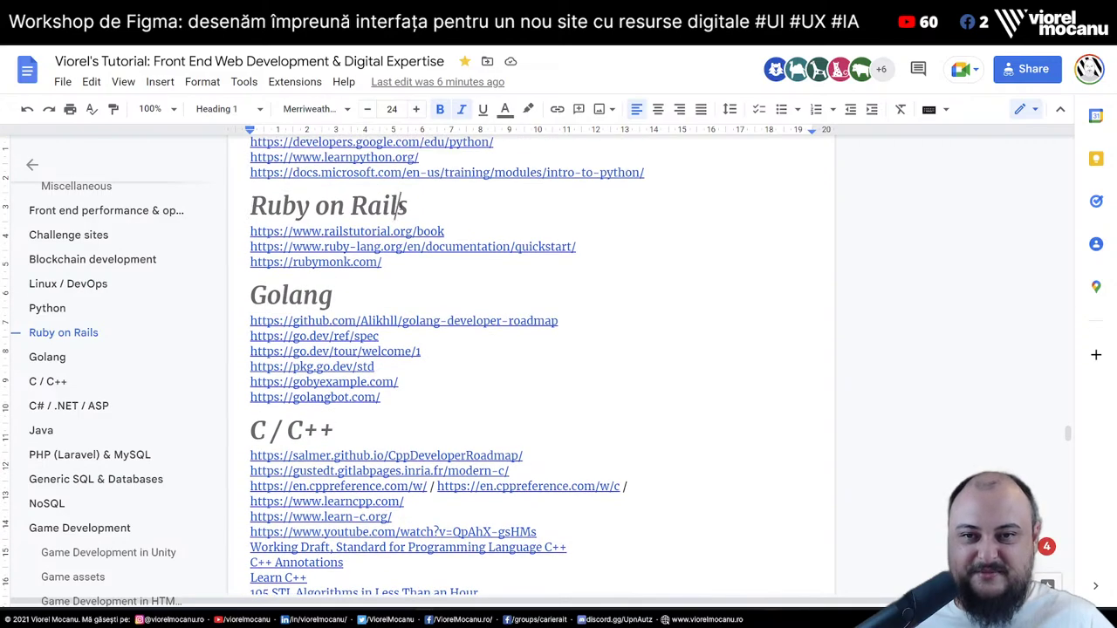
Continue scrolling down to the Other technical aspects (NEW) section
scroll(504, 297, down, 1)
scroll(503, 298, down, 5)
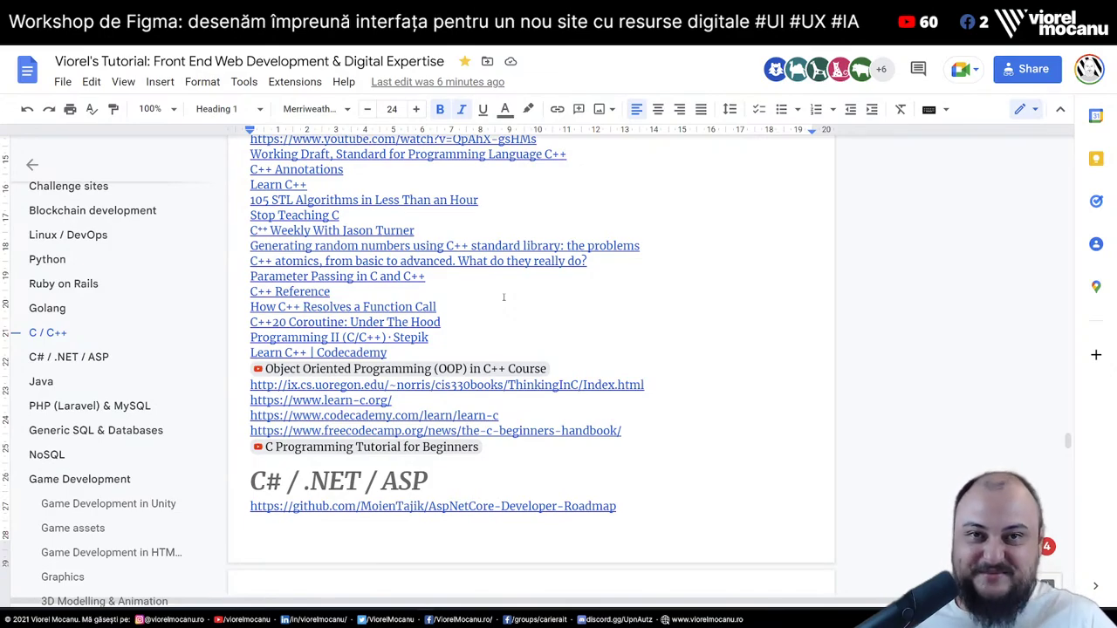
scroll(521, 300, down, 4)
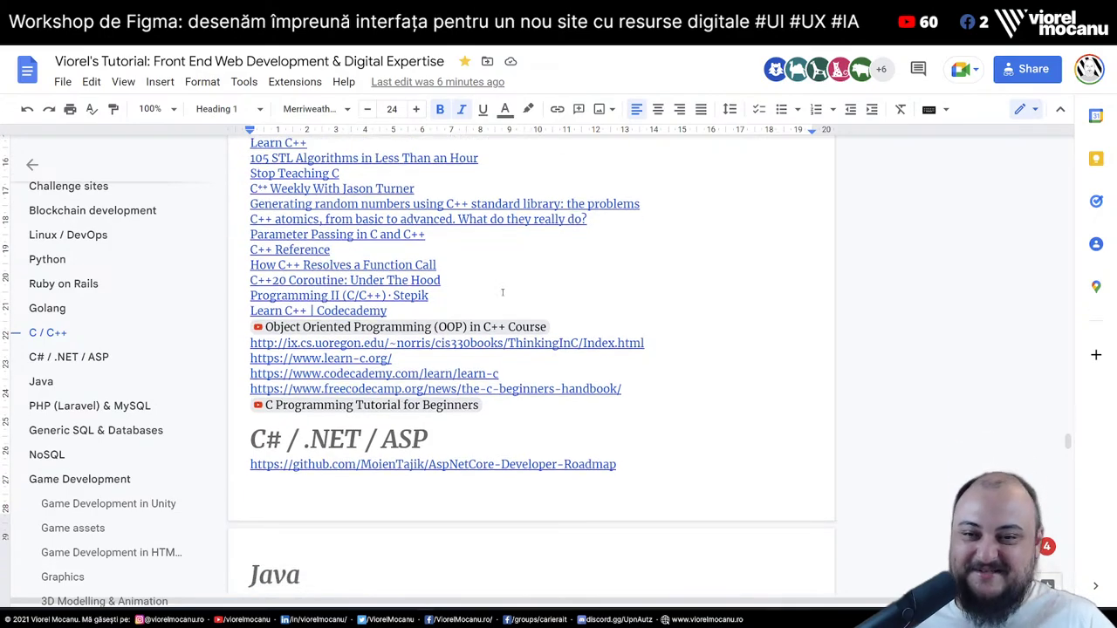
scroll(435, 260, down, 3)
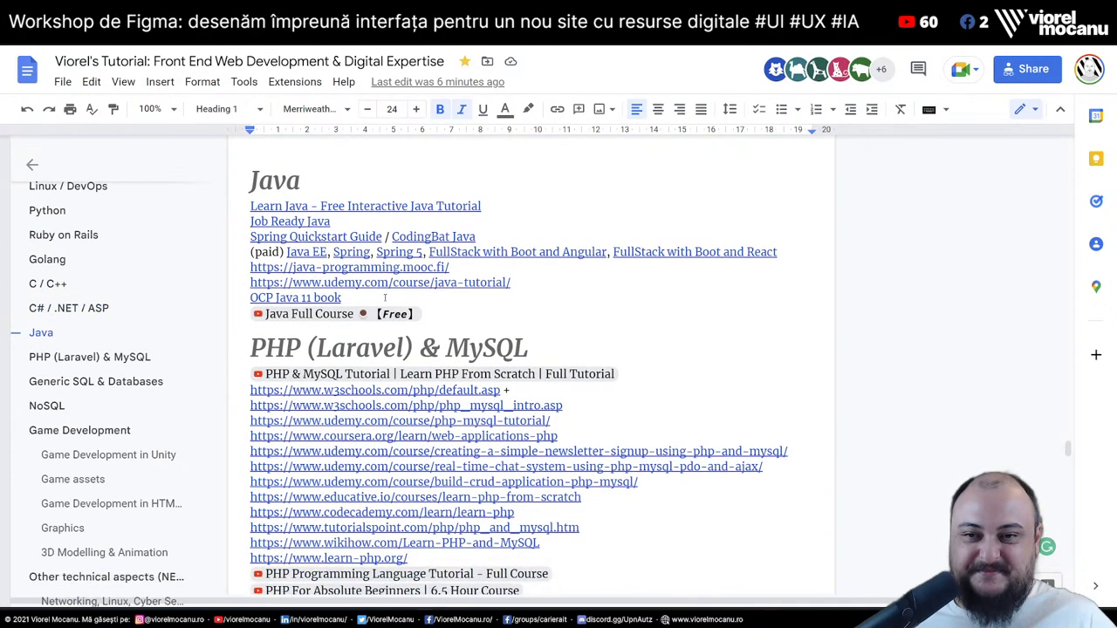
scroll(435, 260, down, 8)
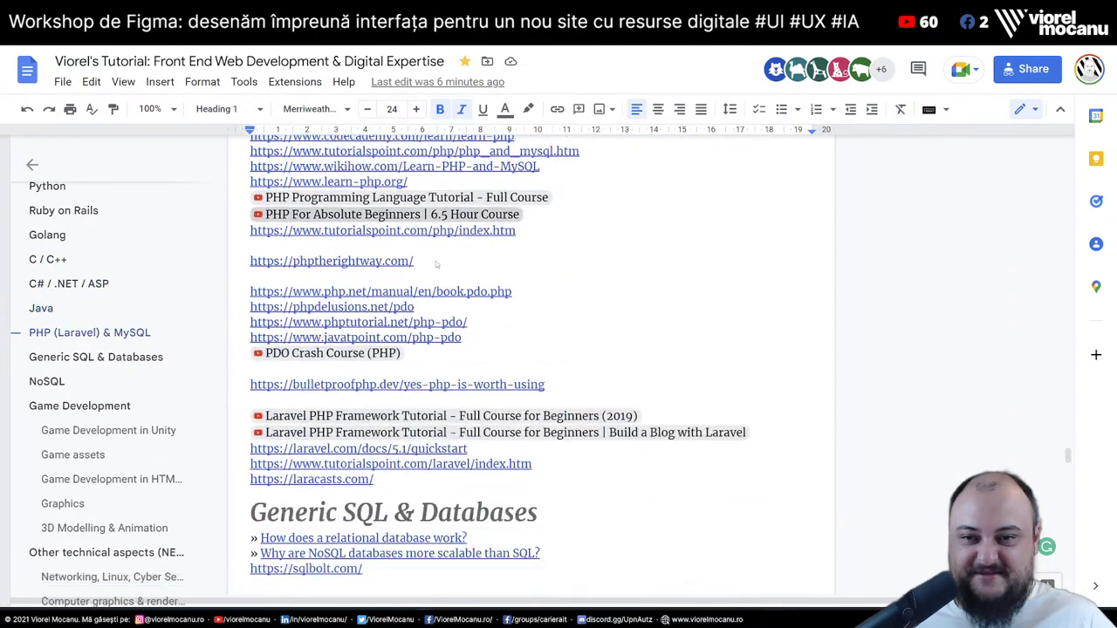
scroll(520, 358, down, 7)
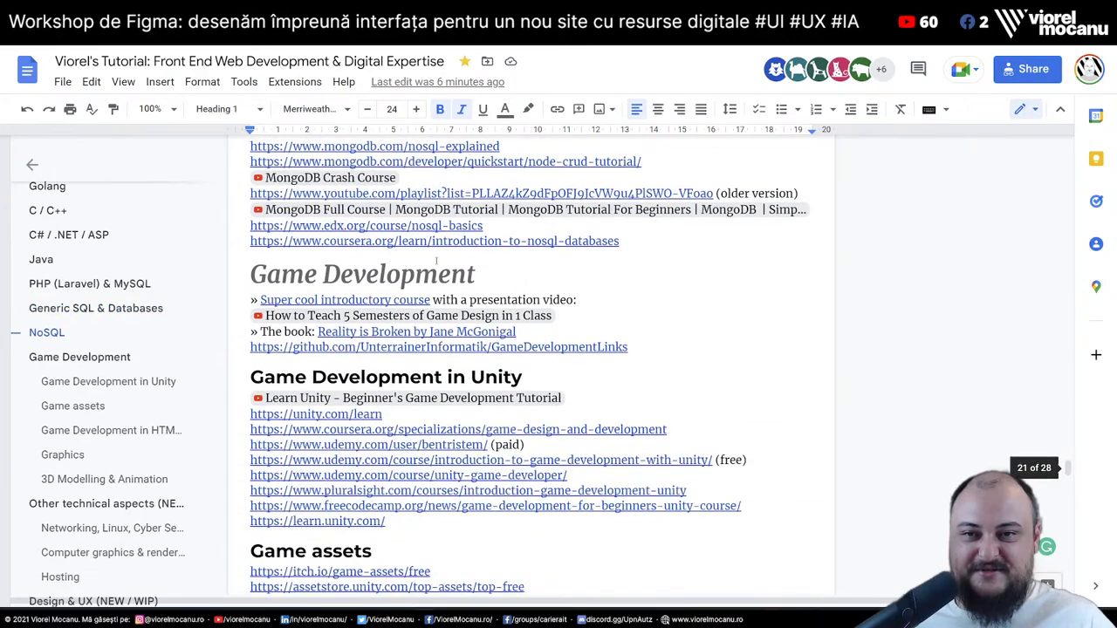
scroll(520, 358, down, 7)
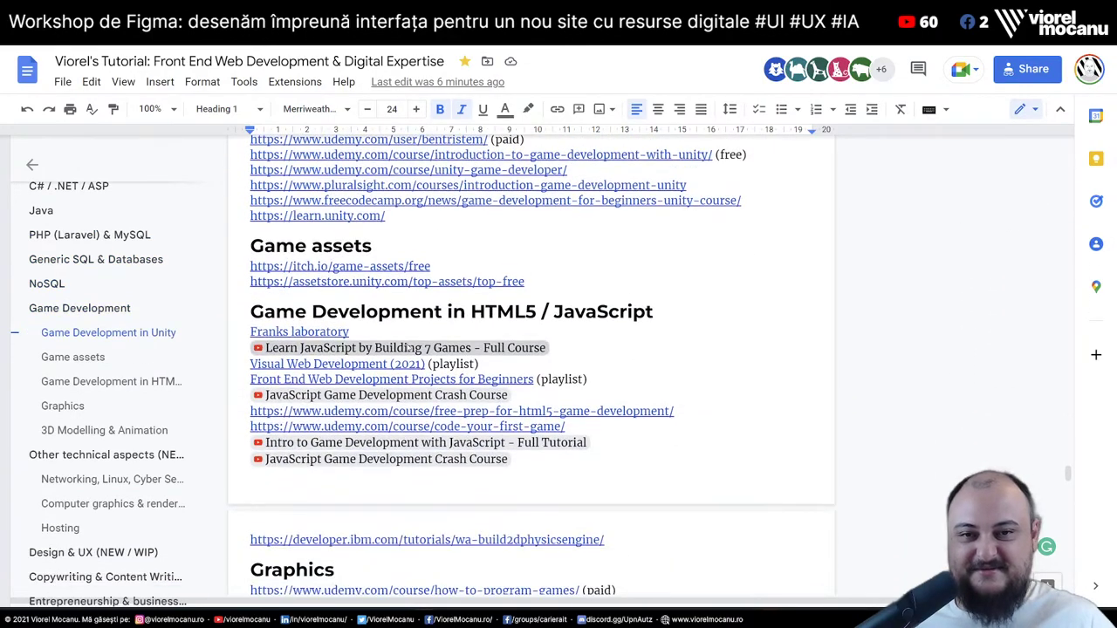
scroll(542, 364, down, 6)
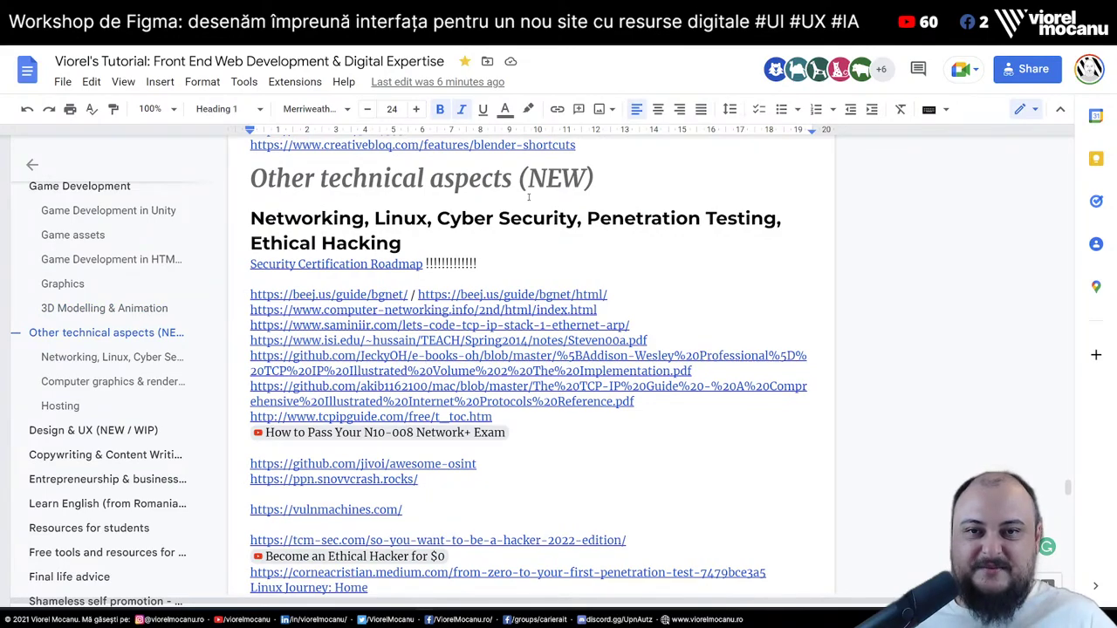
Select and clear the rest of the Networking heading, then skim the sections below it
click(322, 231)
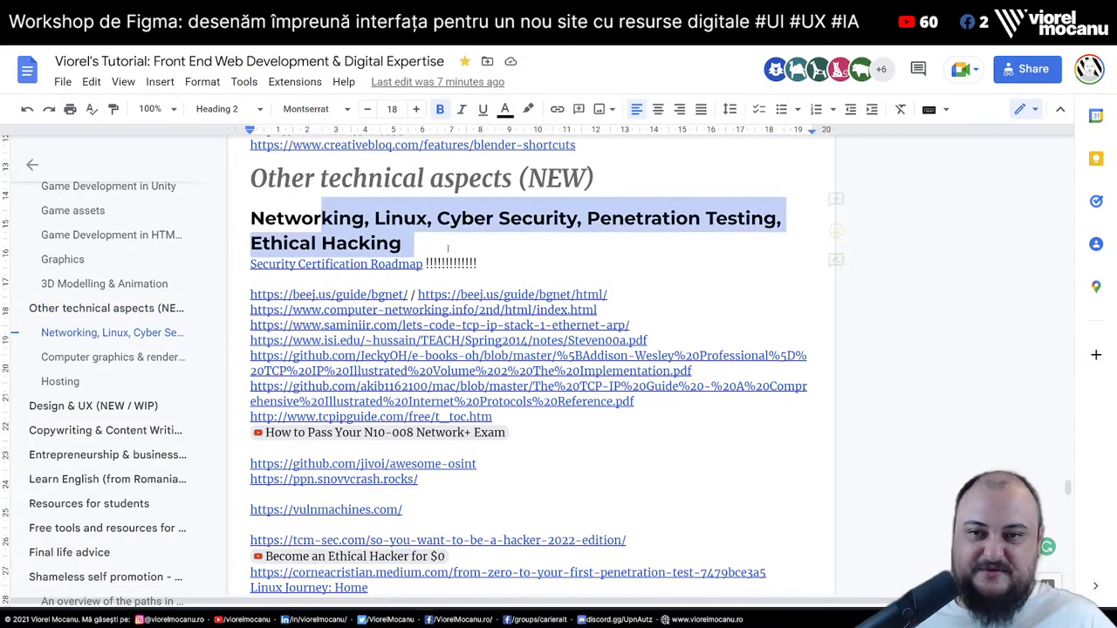
key(ctrl+shift+Down)
shift+click(479, 225)
click(553, 219)
scroll(510, 250, down, 3)
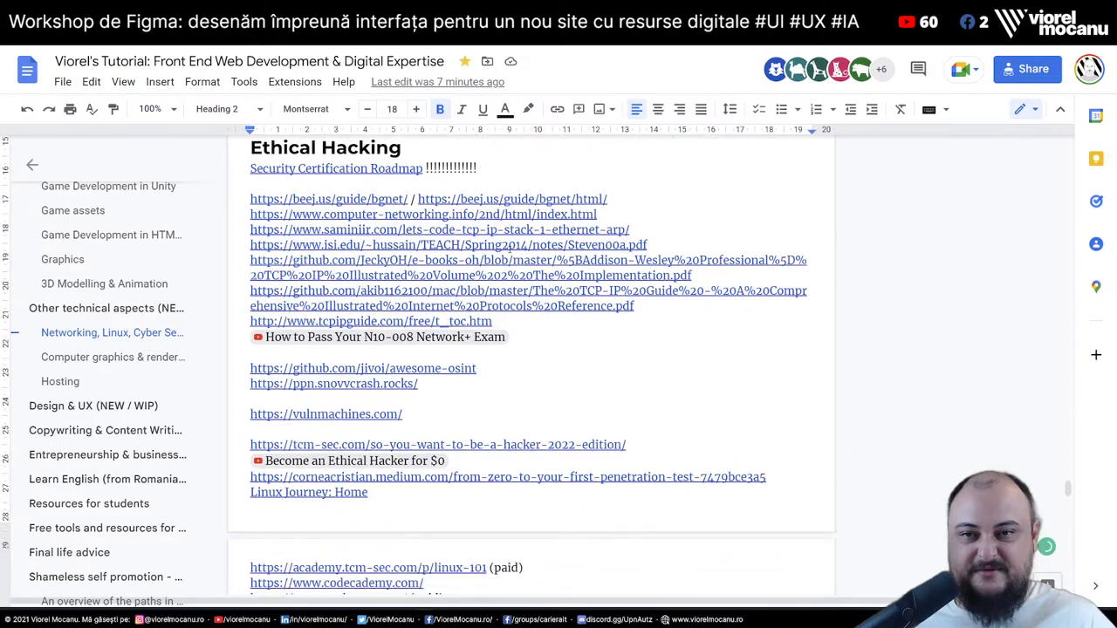
scroll(509, 250, down, 12)
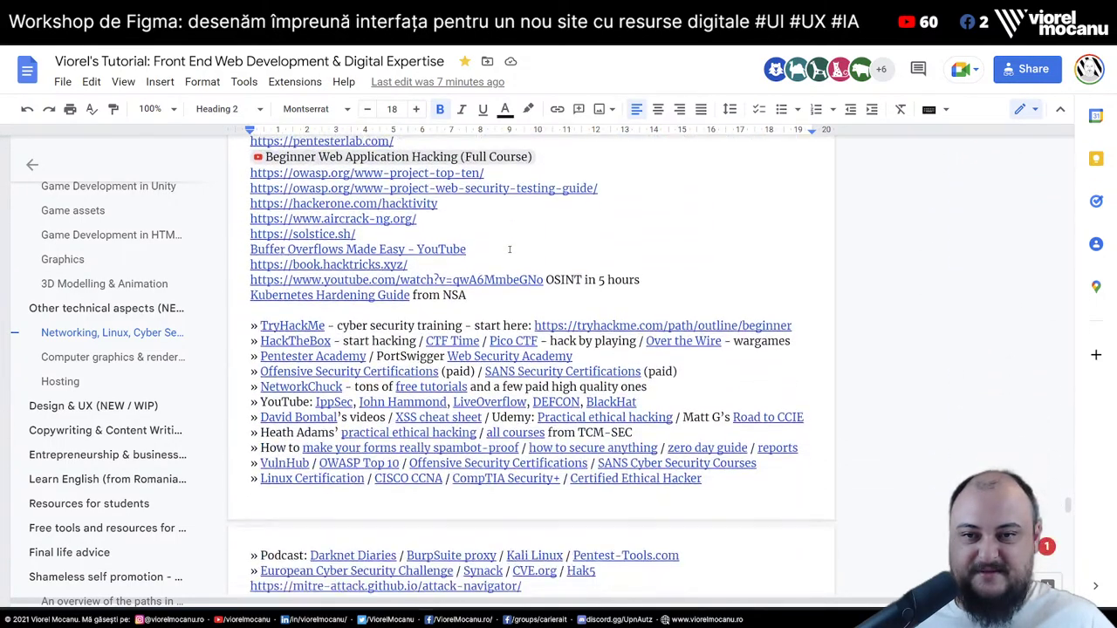
scroll(510, 250, down, 3)
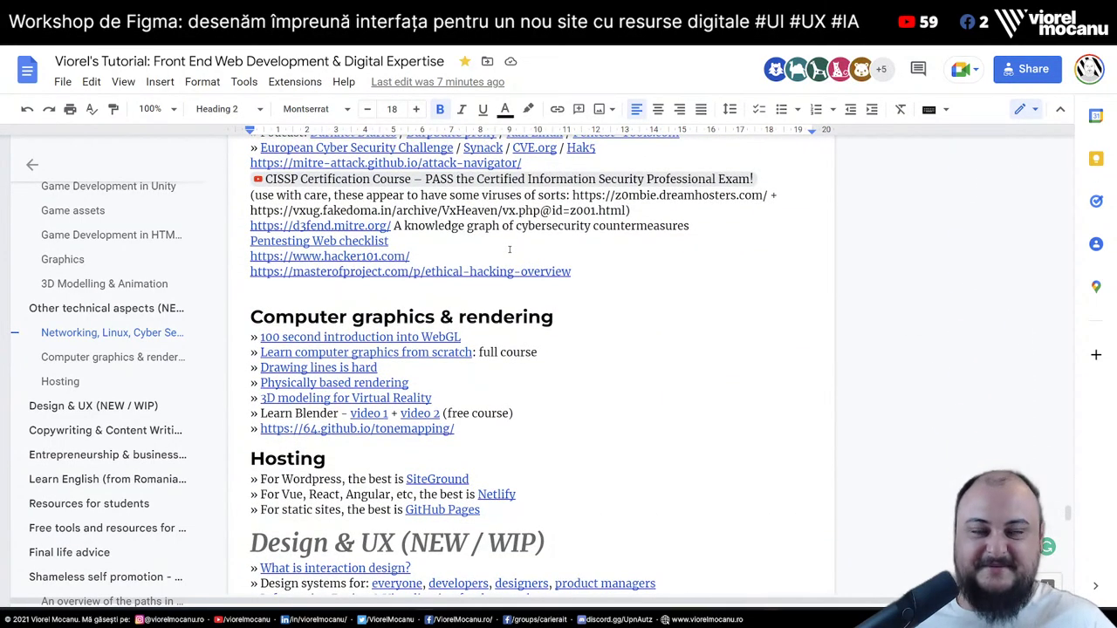
scroll(510, 249, up, 4)
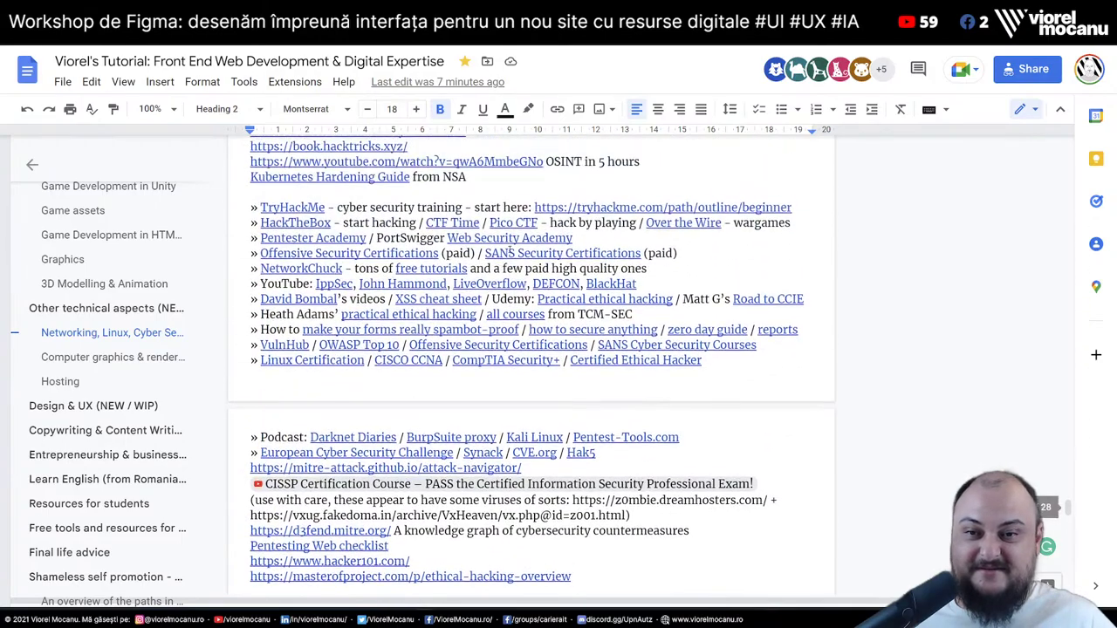
Skim further through the remaining tutorial sections
scroll(510, 250, down, 6)
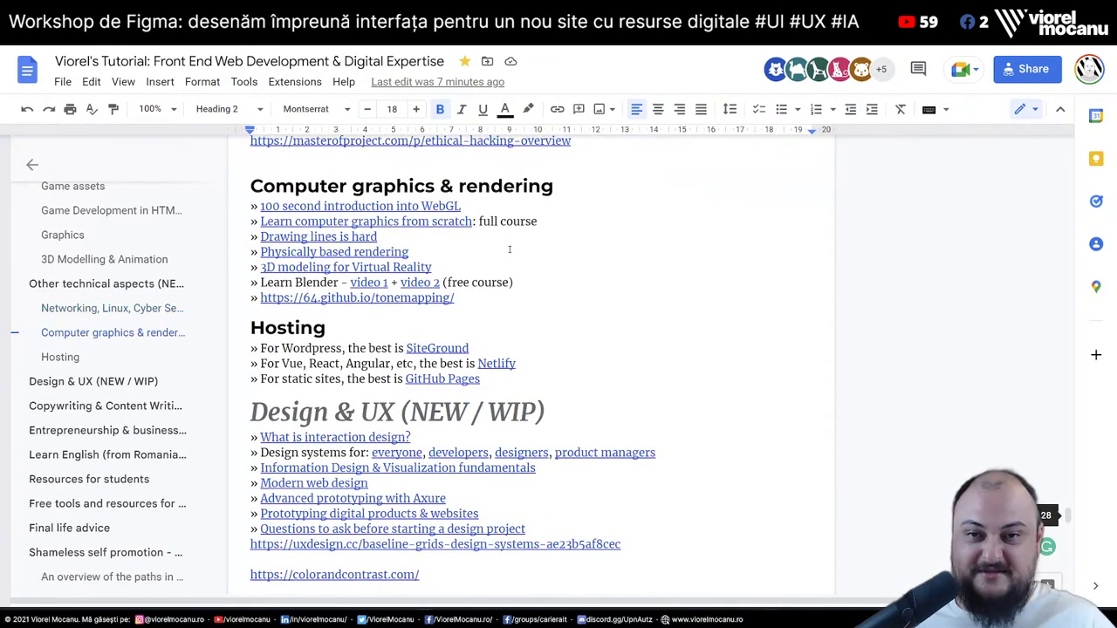
scroll(510, 250, down, 1)
scroll(510, 249, down, 2)
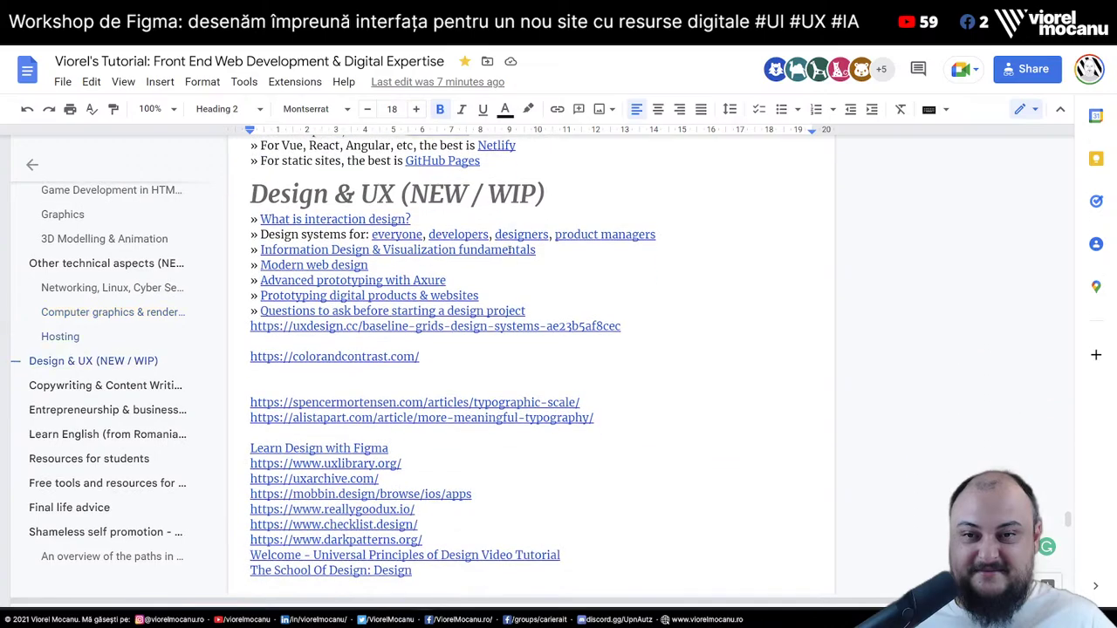
scroll(509, 249, down, 12)
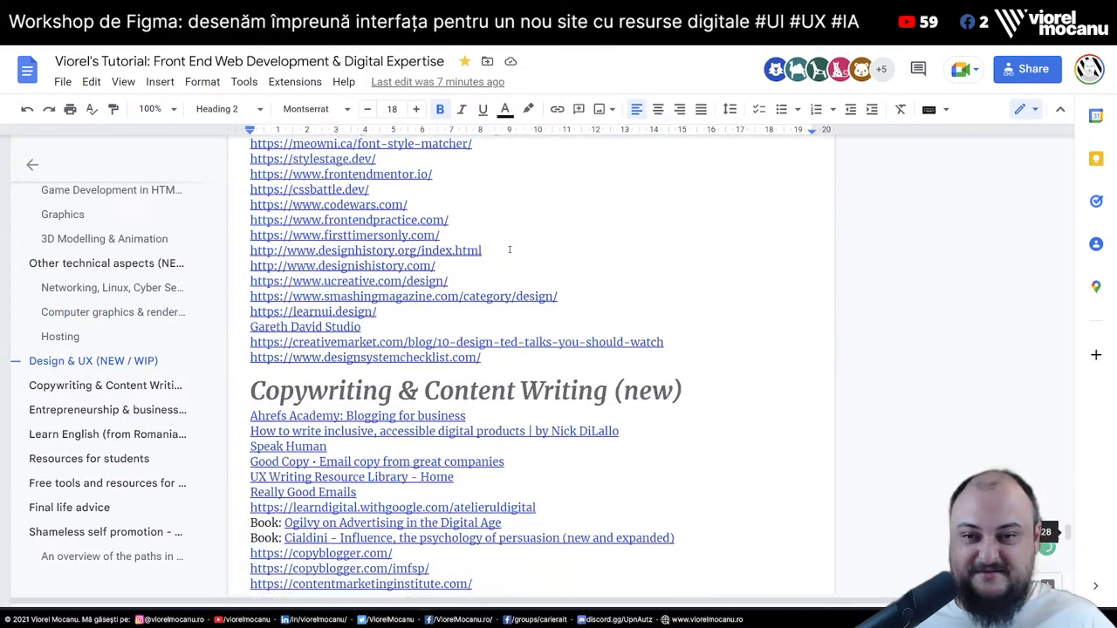
scroll(510, 250, down, 6)
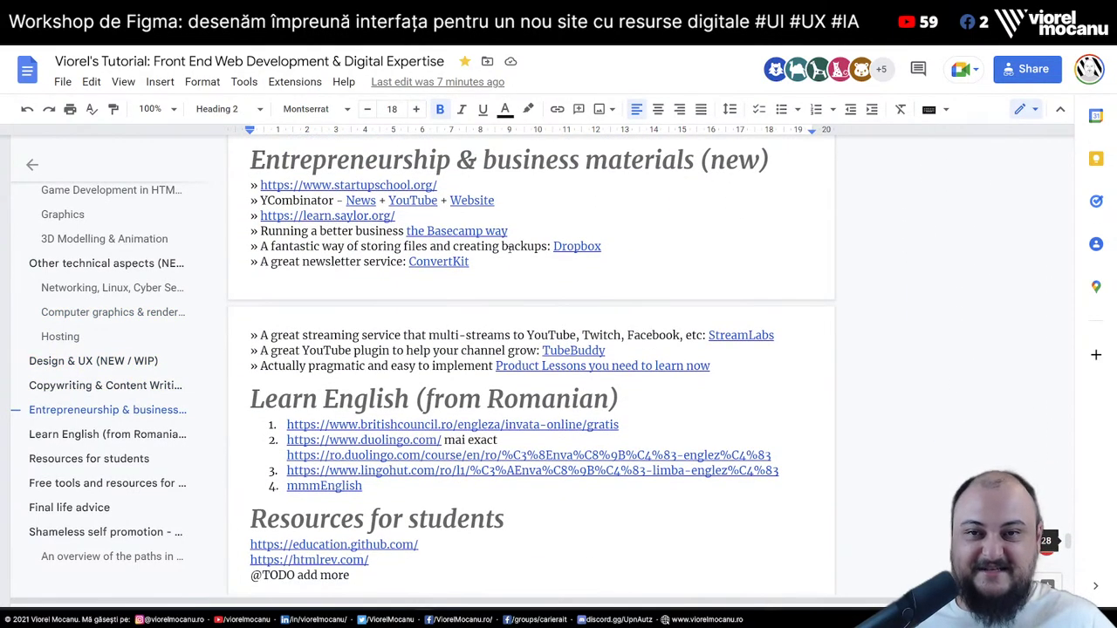
scroll(509, 250, down, 2)
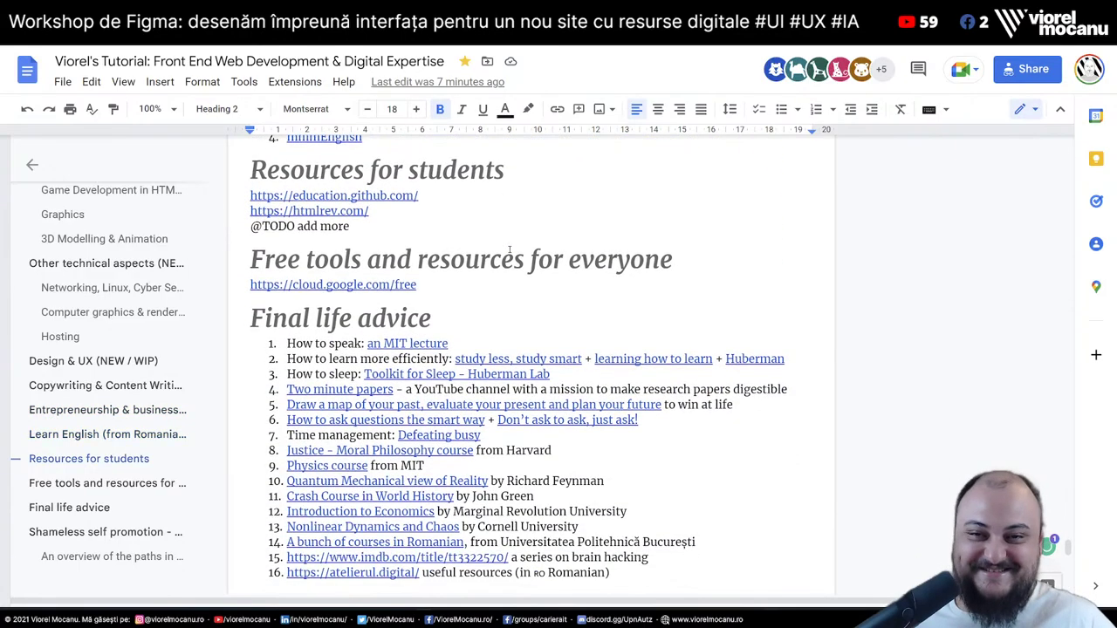
scroll(510, 249, down, 2)
scroll(509, 249, up, 2)
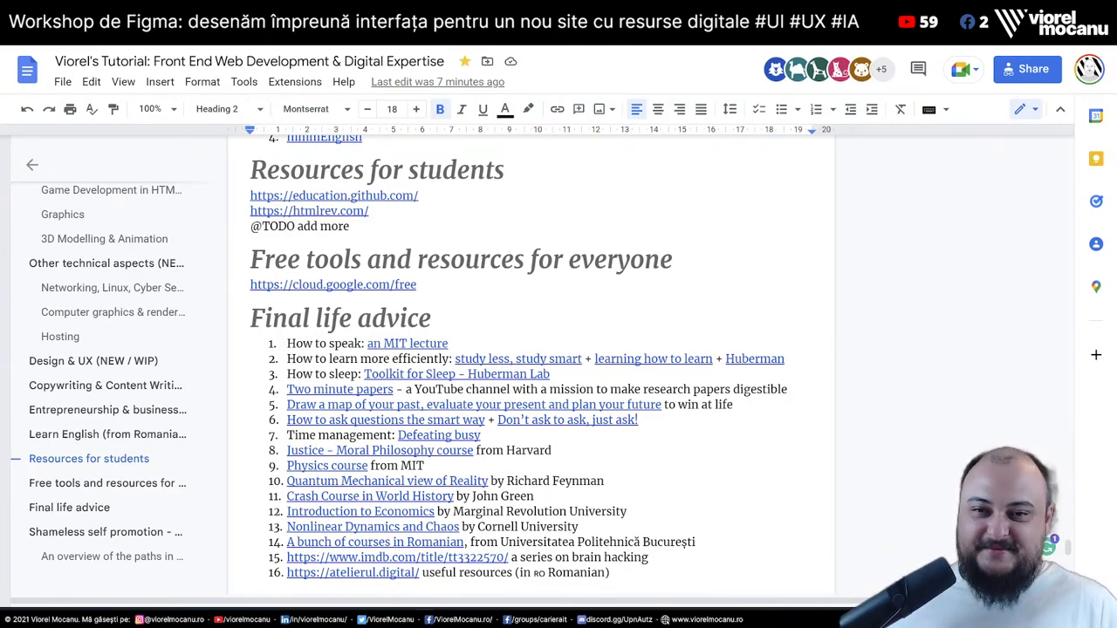
scroll(678, 235, up, 10)
From the Copywriting heading, jump back to the WebDev/Digital Tutorial title with Ctrl+Home
click(678, 235)
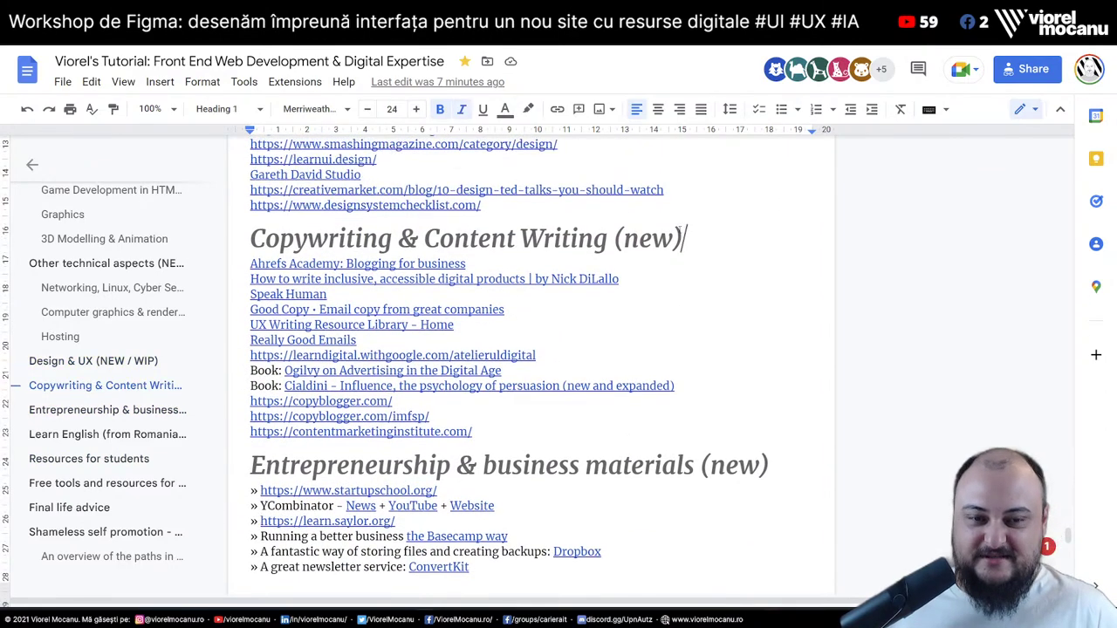
key(Home)
key(End)
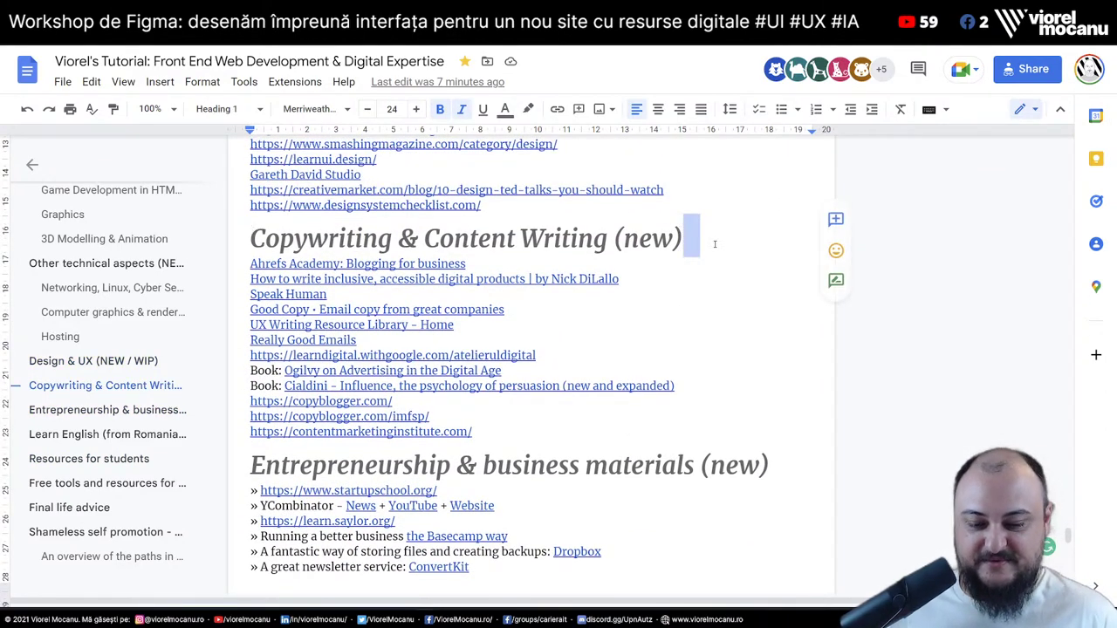
key(ctrl+Home)
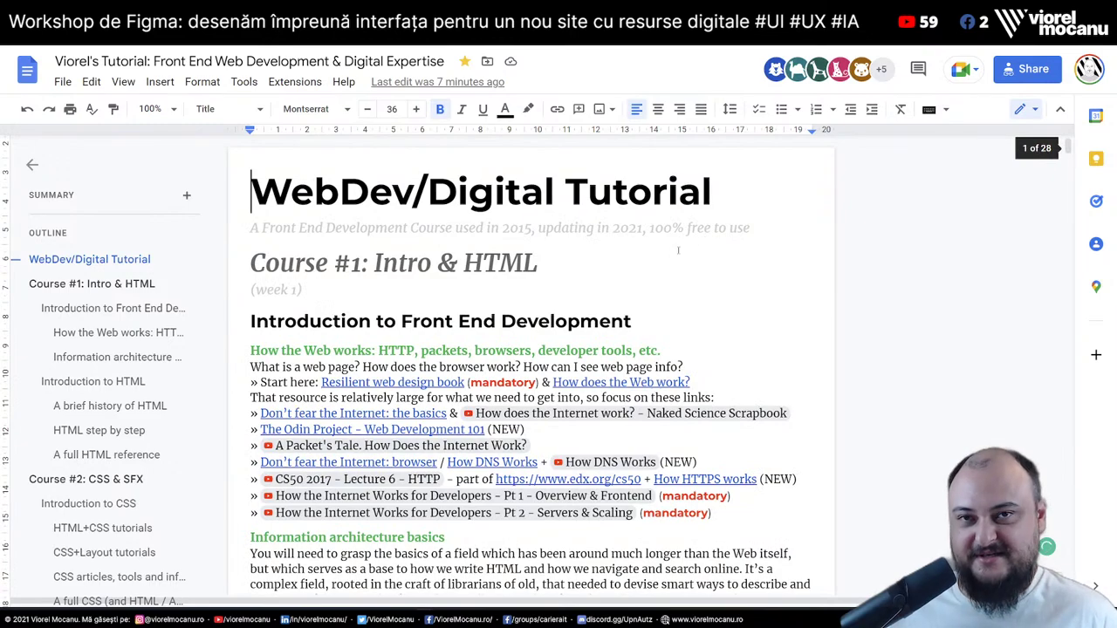
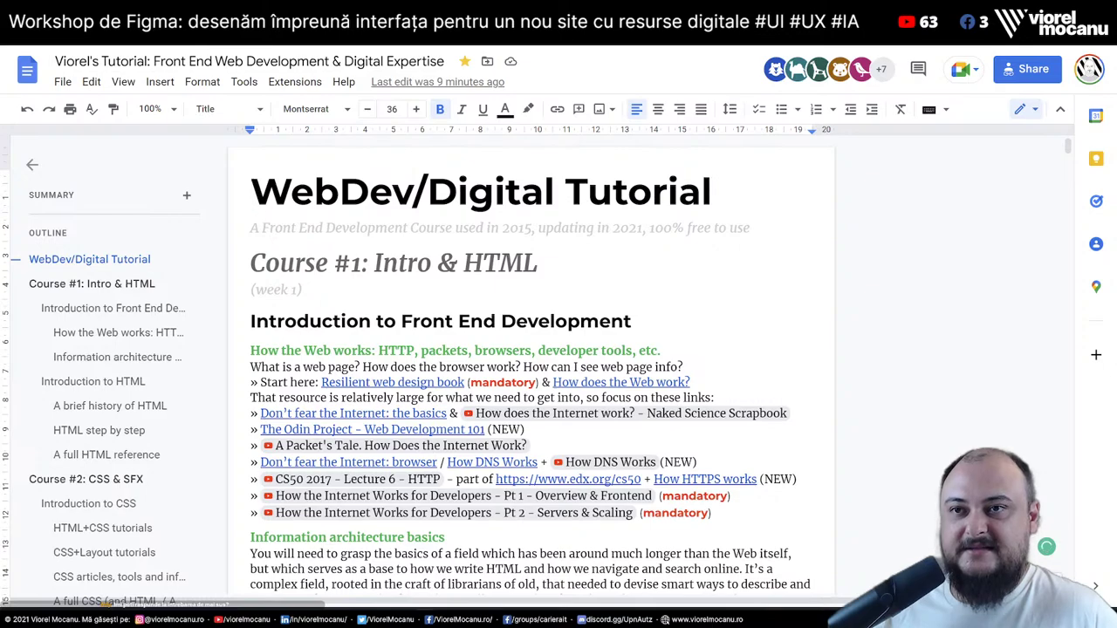
Switch back to the Figma file with the empty Ideas frame and clear the selection
key(alt+Tab)
click(508, 179)
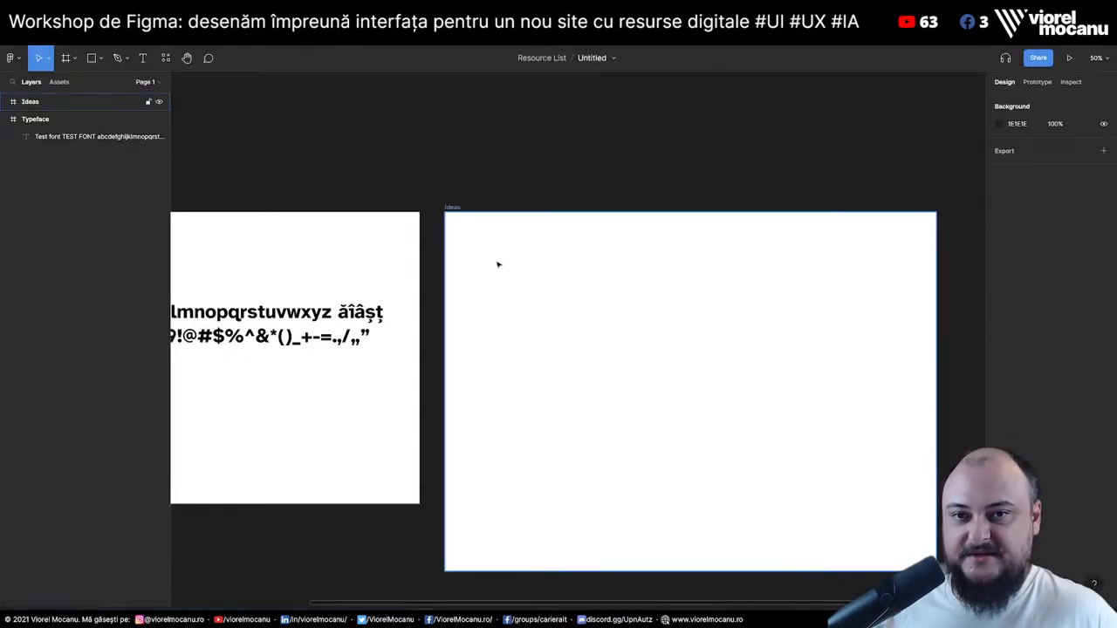
Add a text line 'Tagging pe mai multe dimensiuni (free/paid, limbă, t' inside the Ideas frame
click(497, 262)
key(t)
click(473, 242)
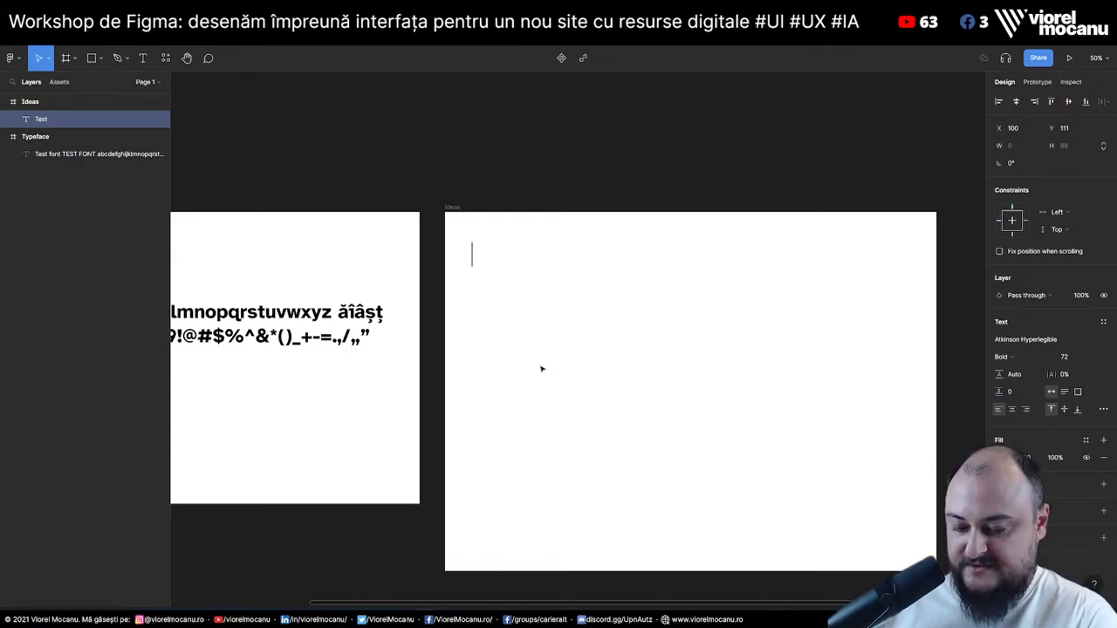
text(Tagging)
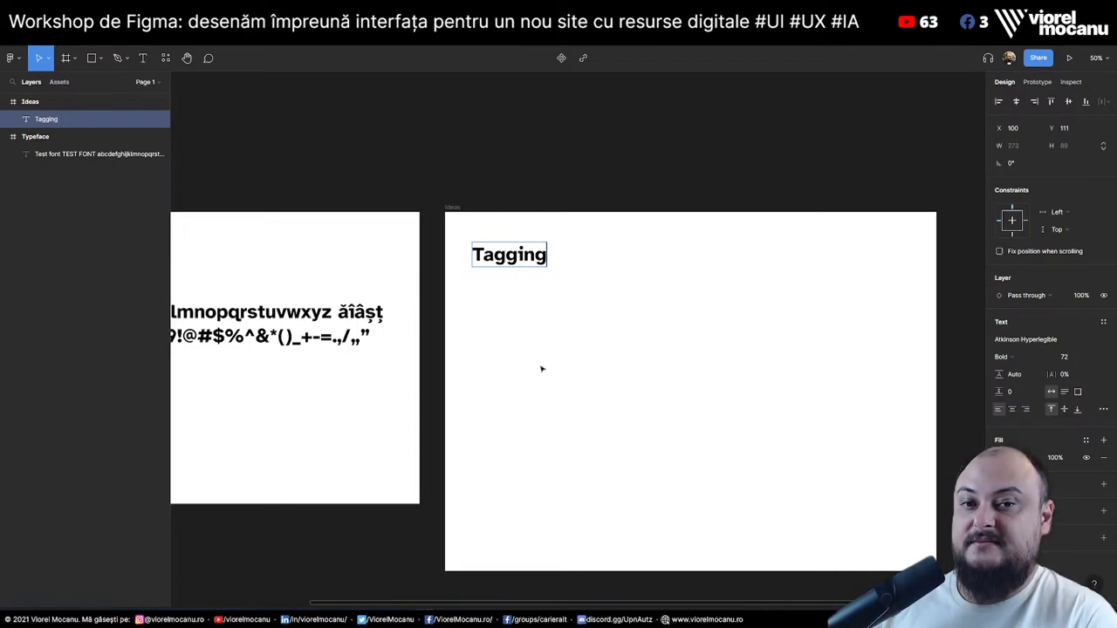
text(pe mai mu)
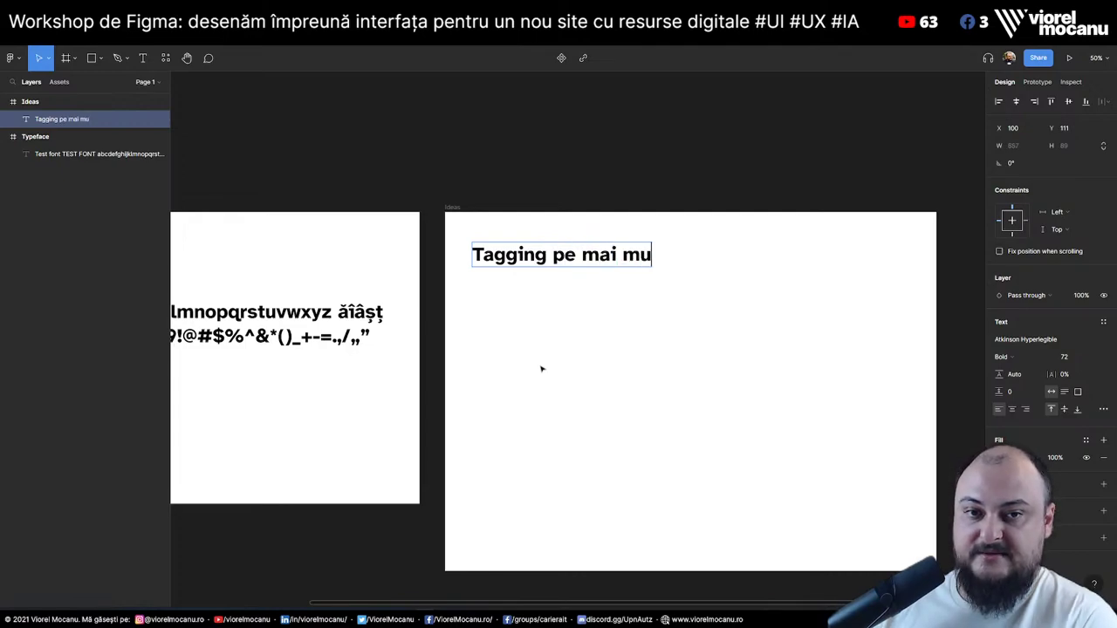
text(lte dimensiuni ()
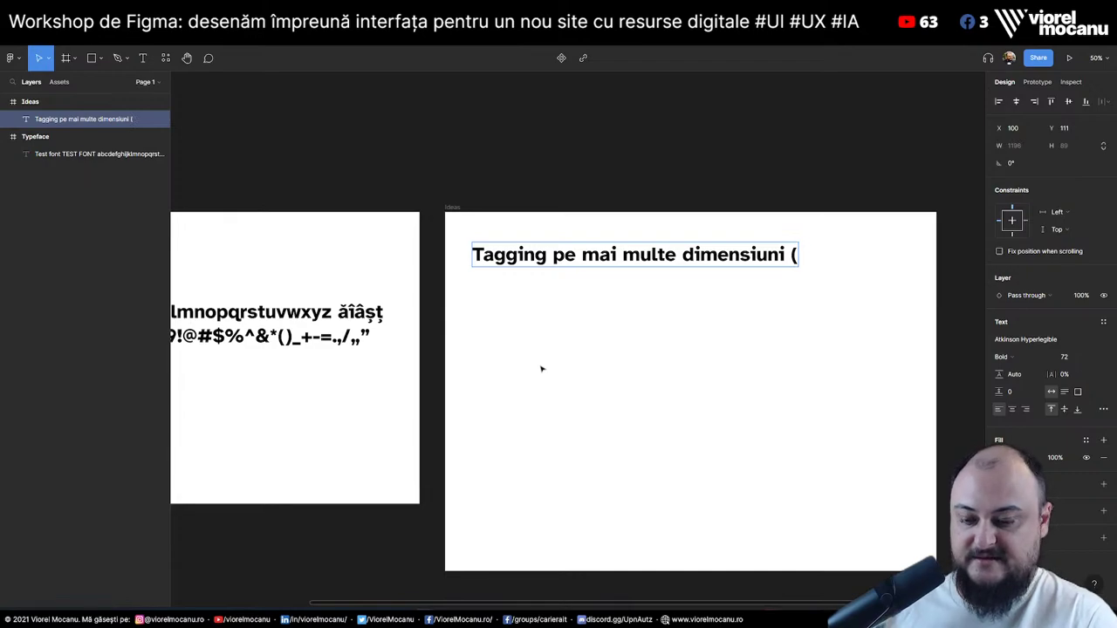
text(free/paid, )
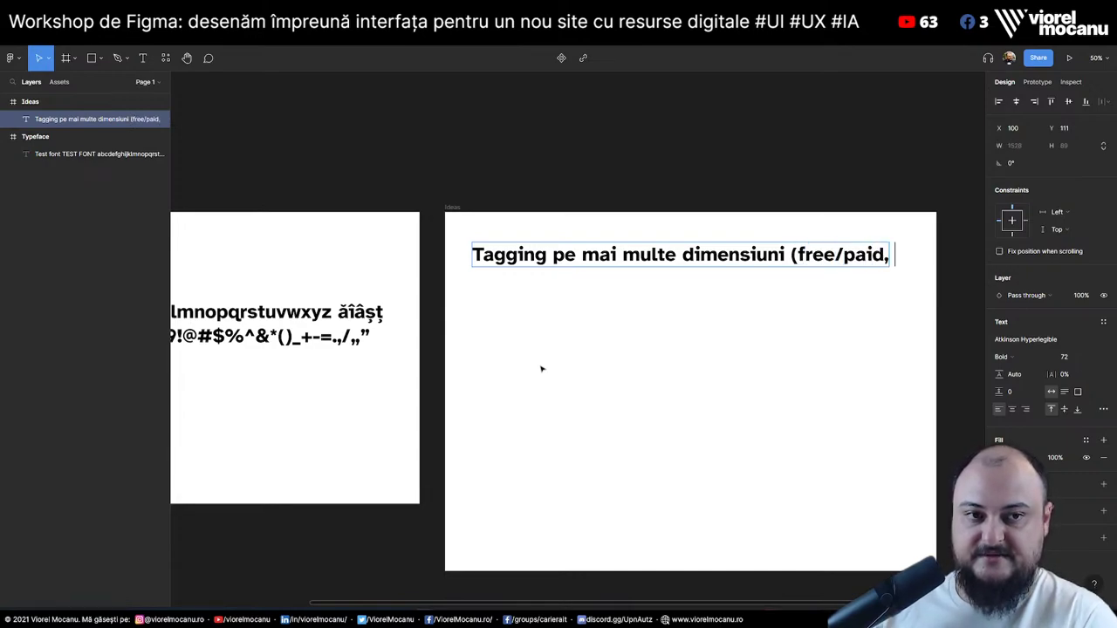
text(limbă, t)
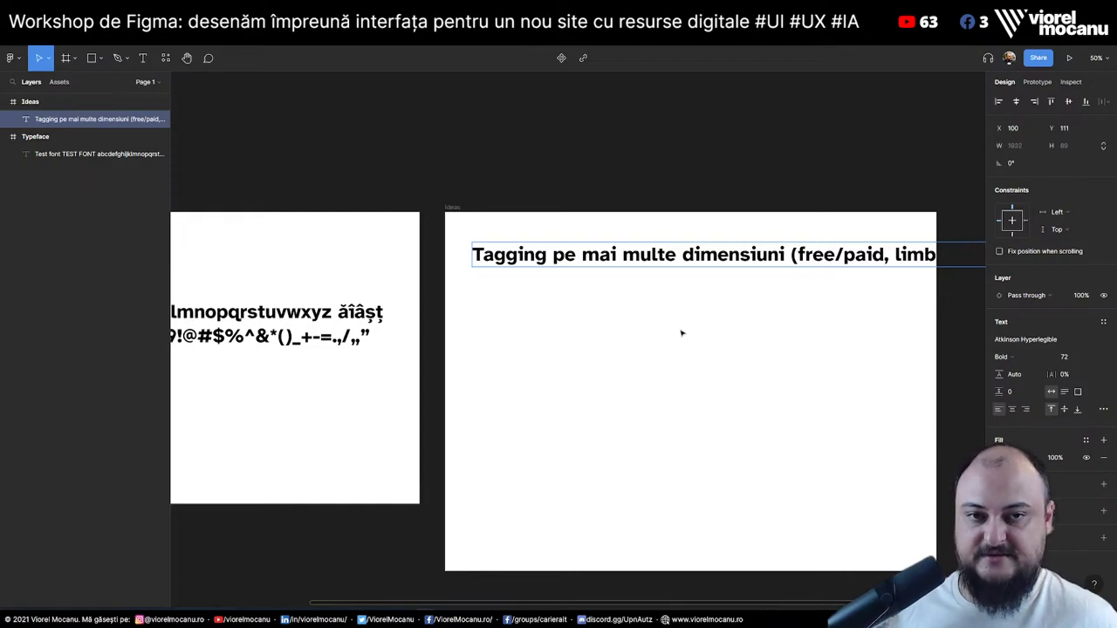
key(Escape)
key(Escape)
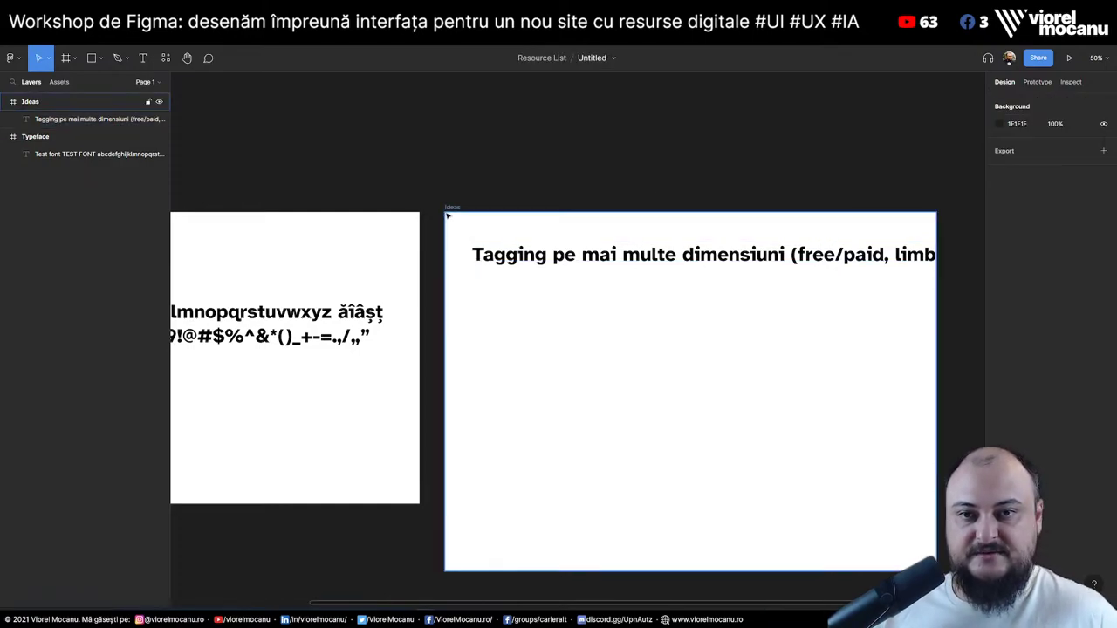
Give the Ideas frame auto layout with spacing 10 and padding 50
click(450, 208)
key(shift+a)
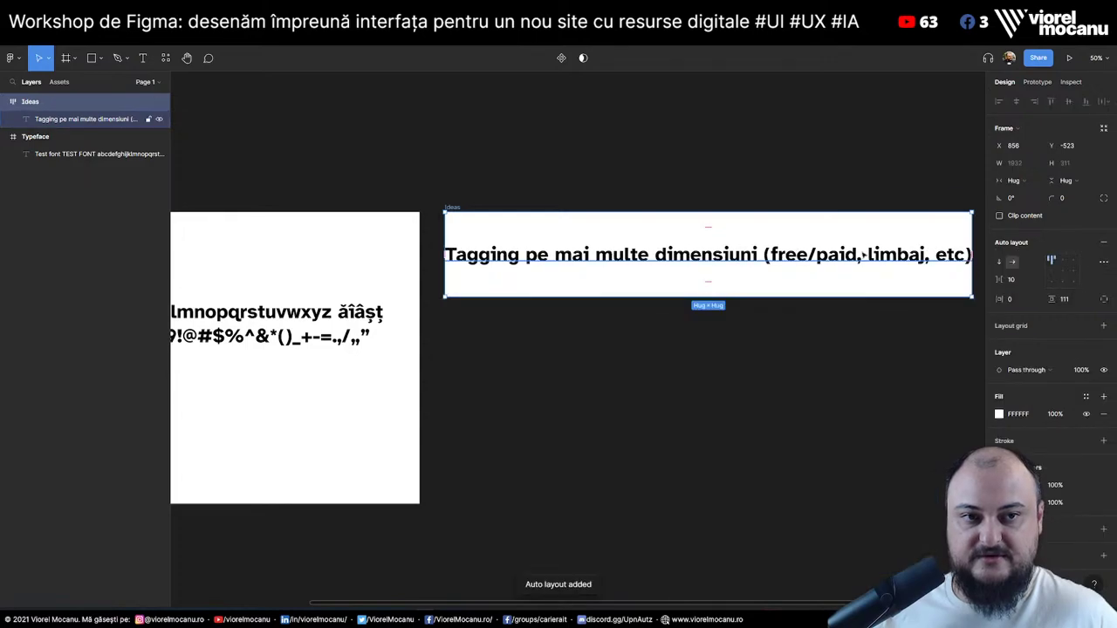
click(1017, 281)
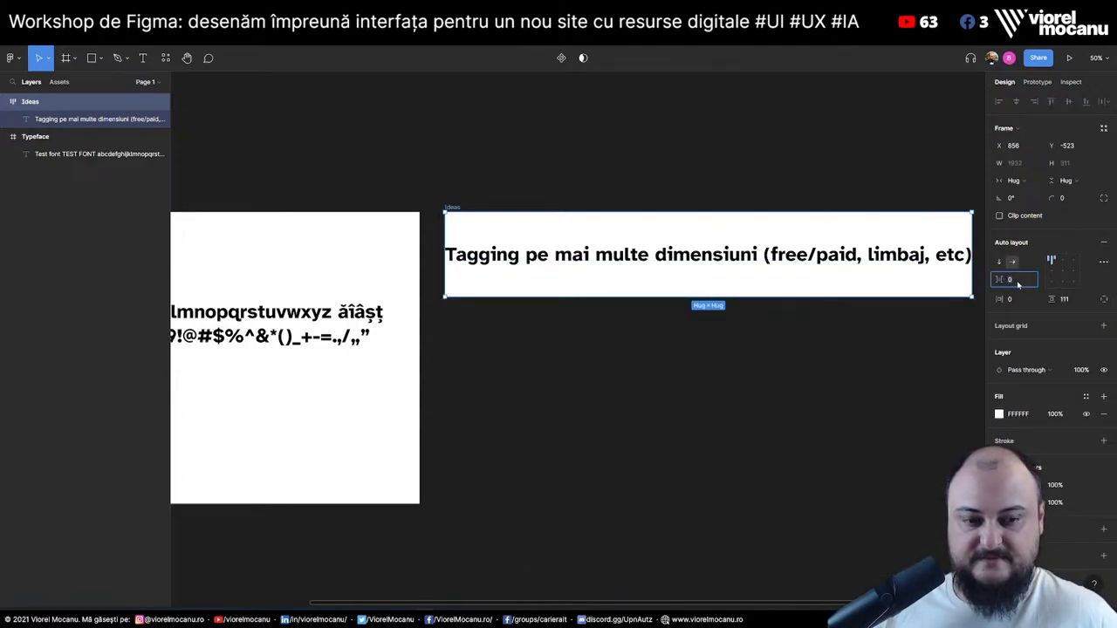
text(10)
key(Tab)
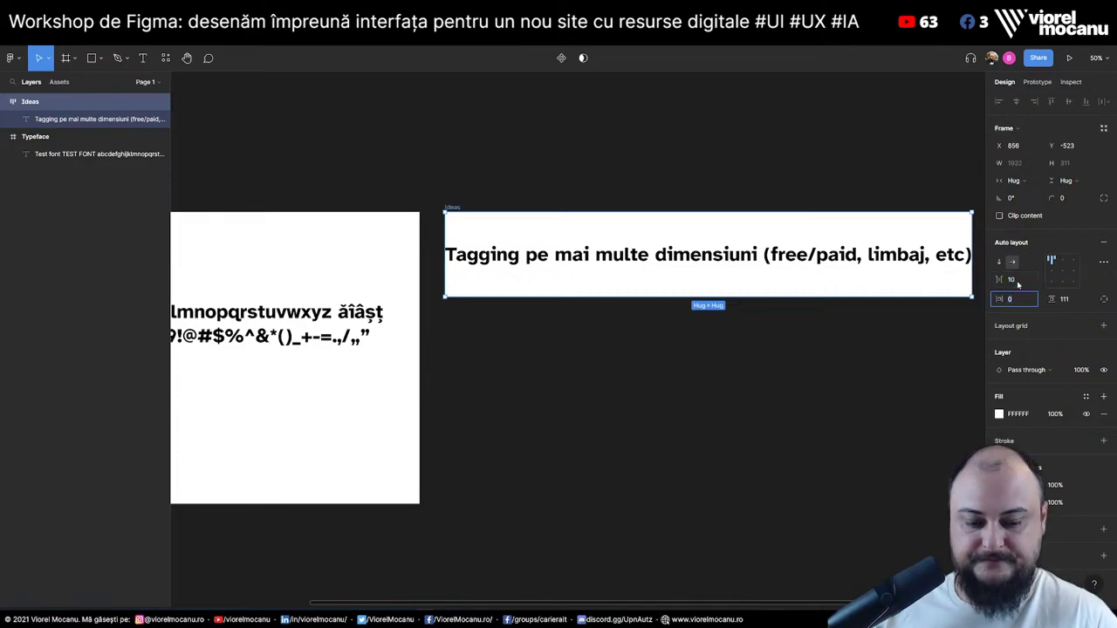
text(50)
key(Tab)
text(50)
key(Return)
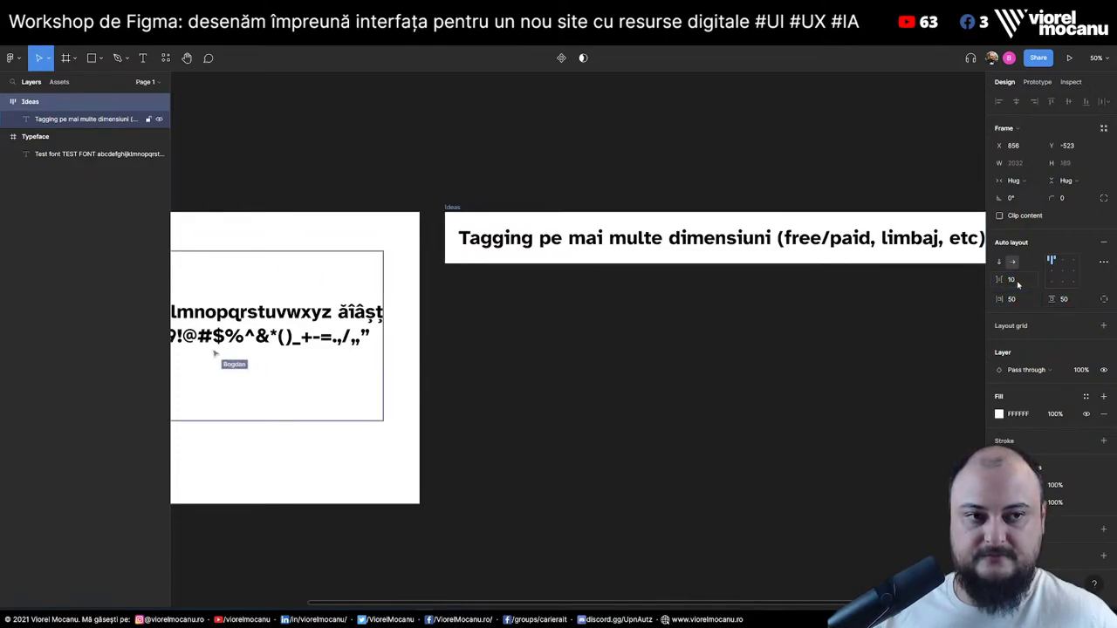
Paste a second copy of the tagging line and stack the frame's items vertically
click(556, 240)
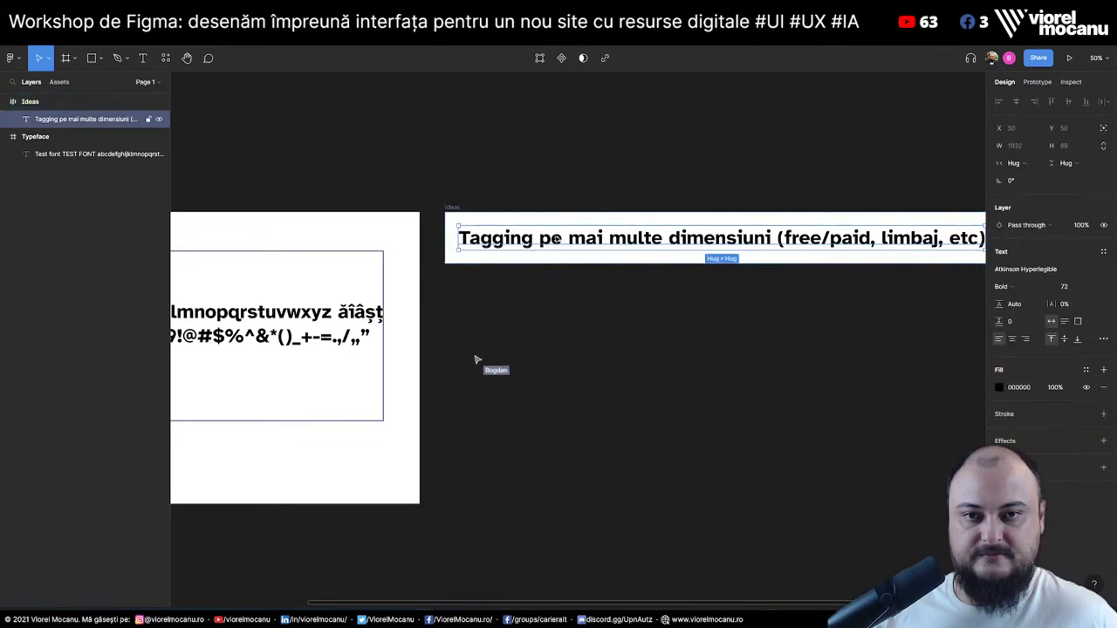
key(ctrl+v)
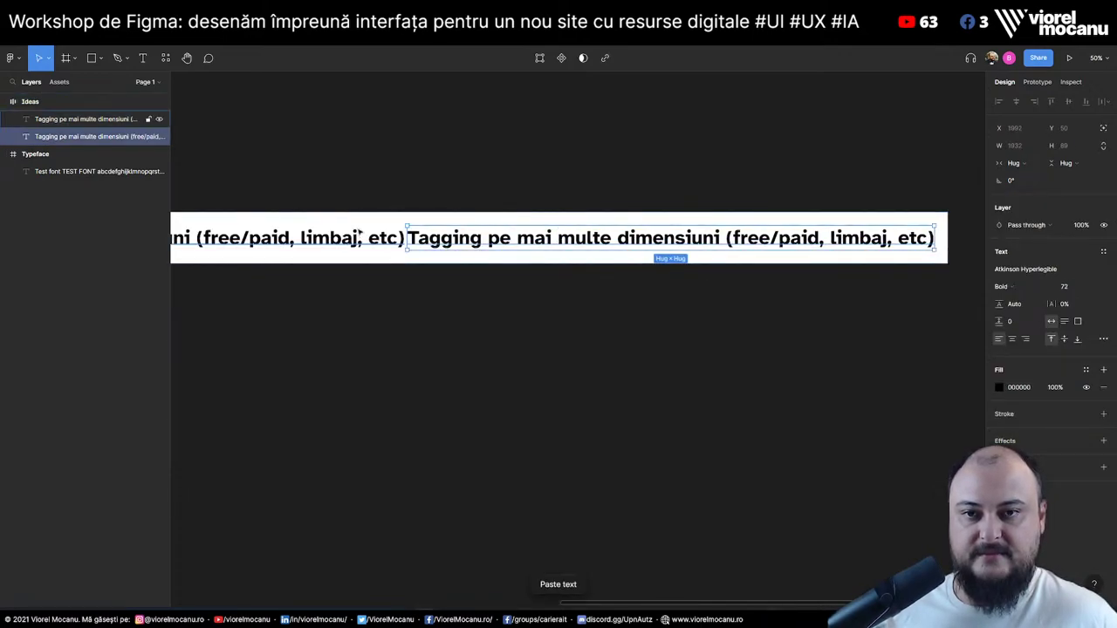
click(371, 216)
click(1004, 263)
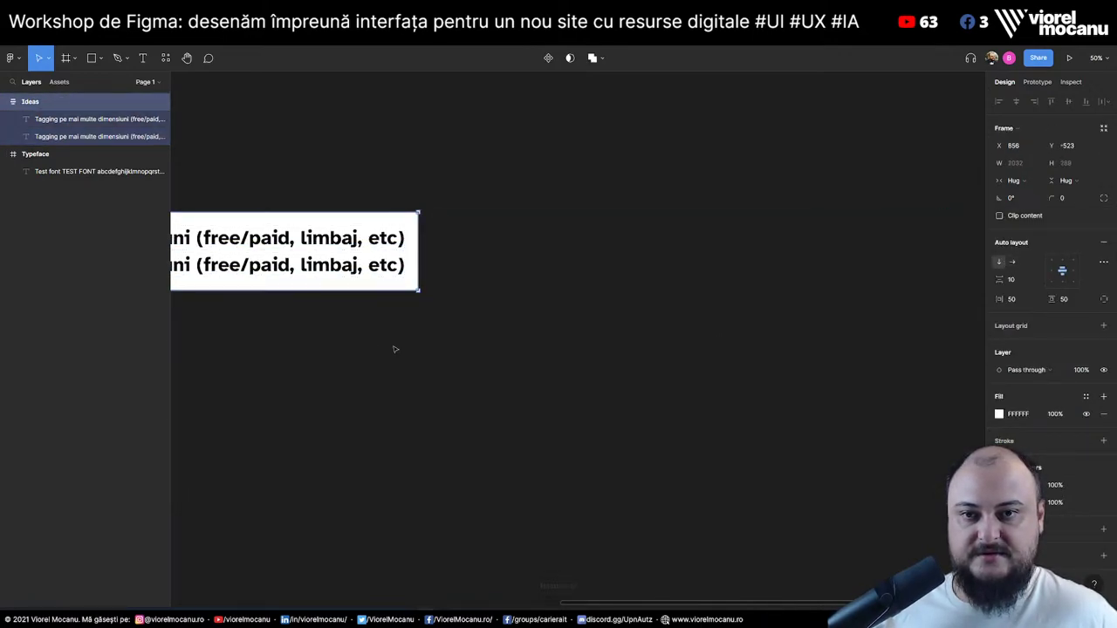
click(419, 358)
scroll(443, 369, left, 5)
Retype the second line as 'Bifarea' and left-align the lines in the Ideas frame
double_click(507, 299)
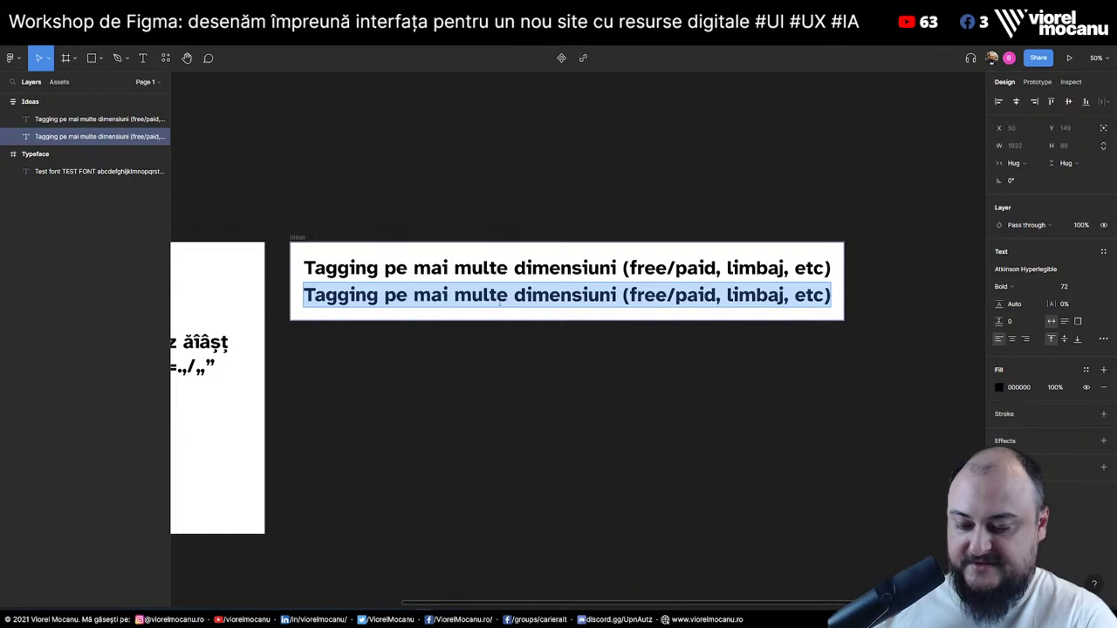
text(Bifarea)
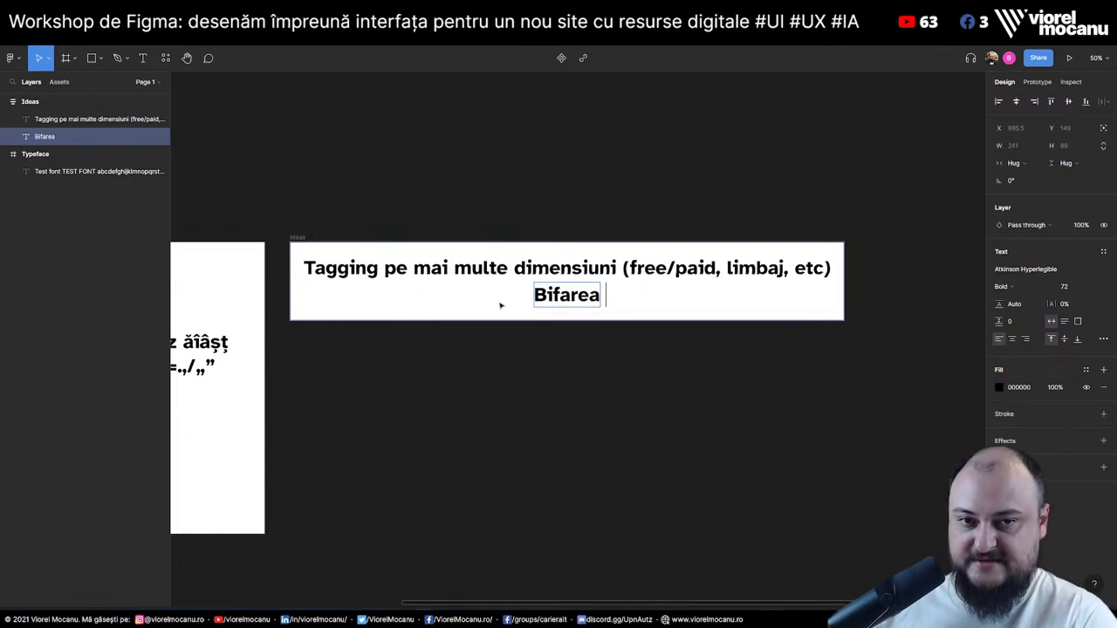
key(Escape)
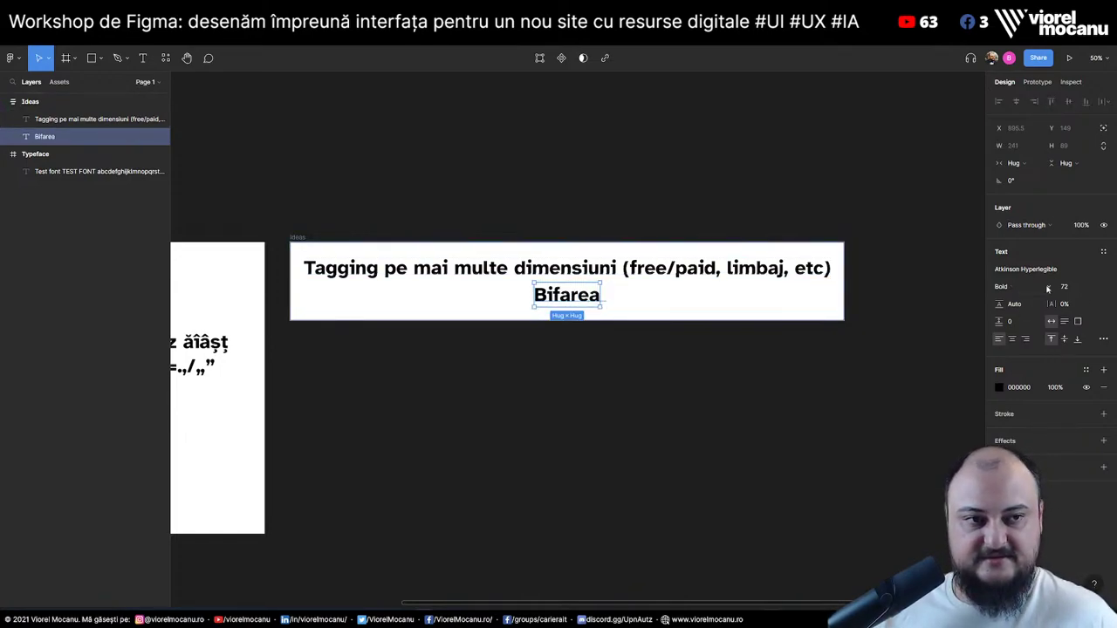
key(Escape)
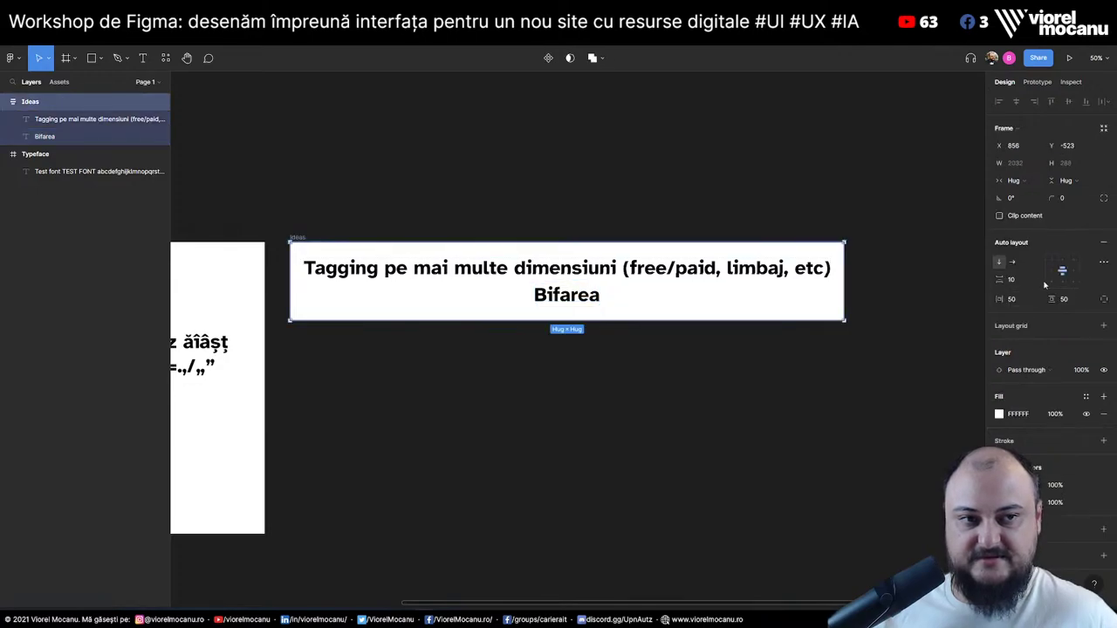
click(1052, 273)
Extend the second line to 'Bifarea resurselor pe măsură ce treci prin ele'
double_click(362, 297)
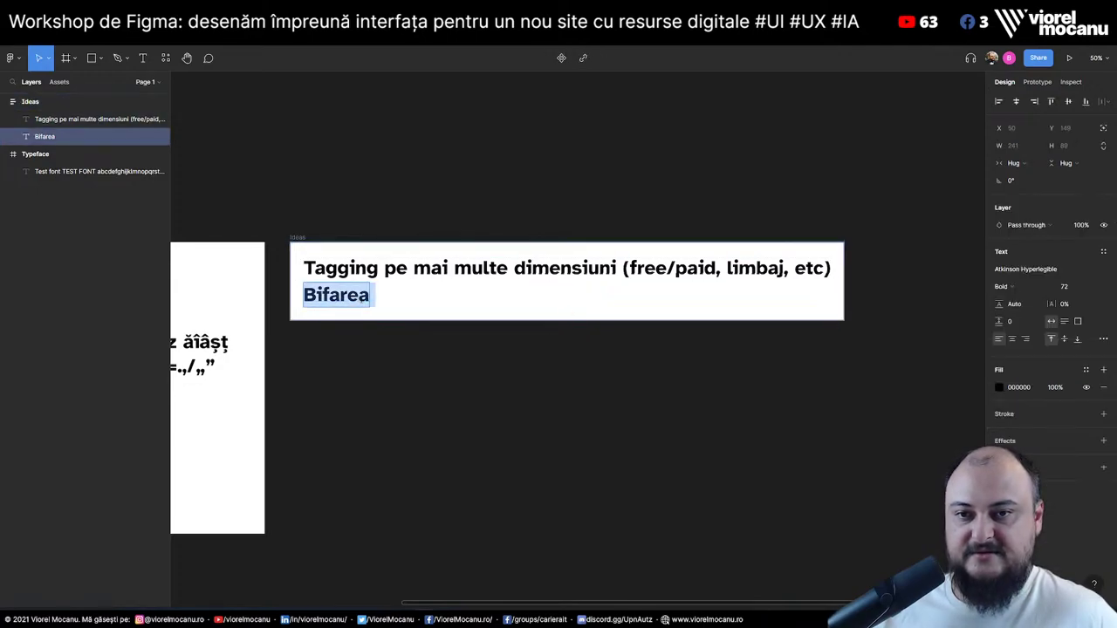
click(359, 295)
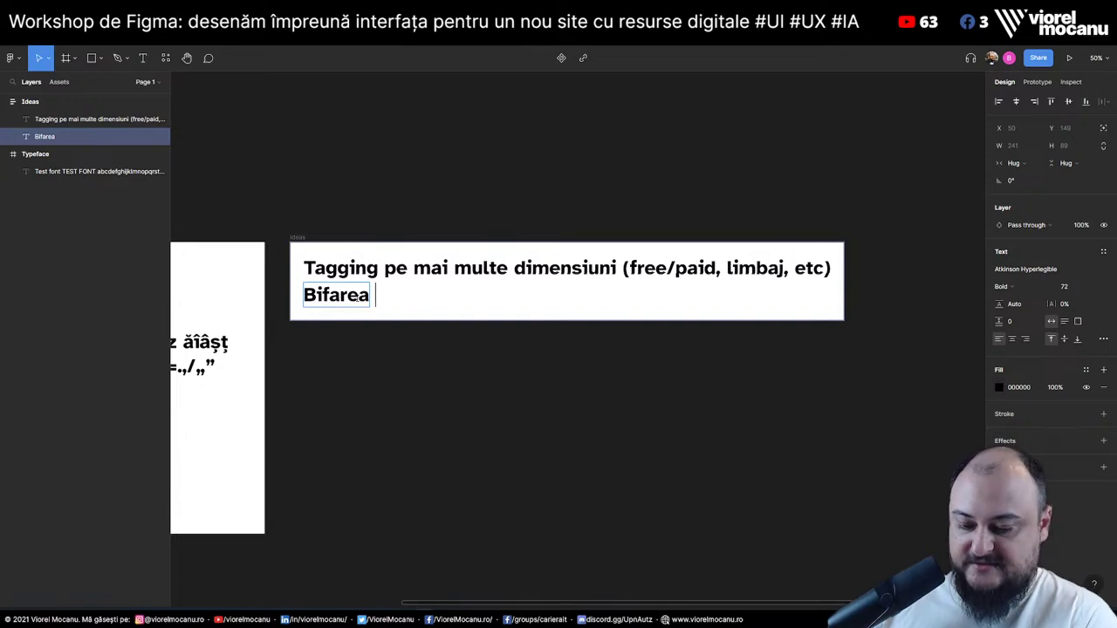
text(resirse)
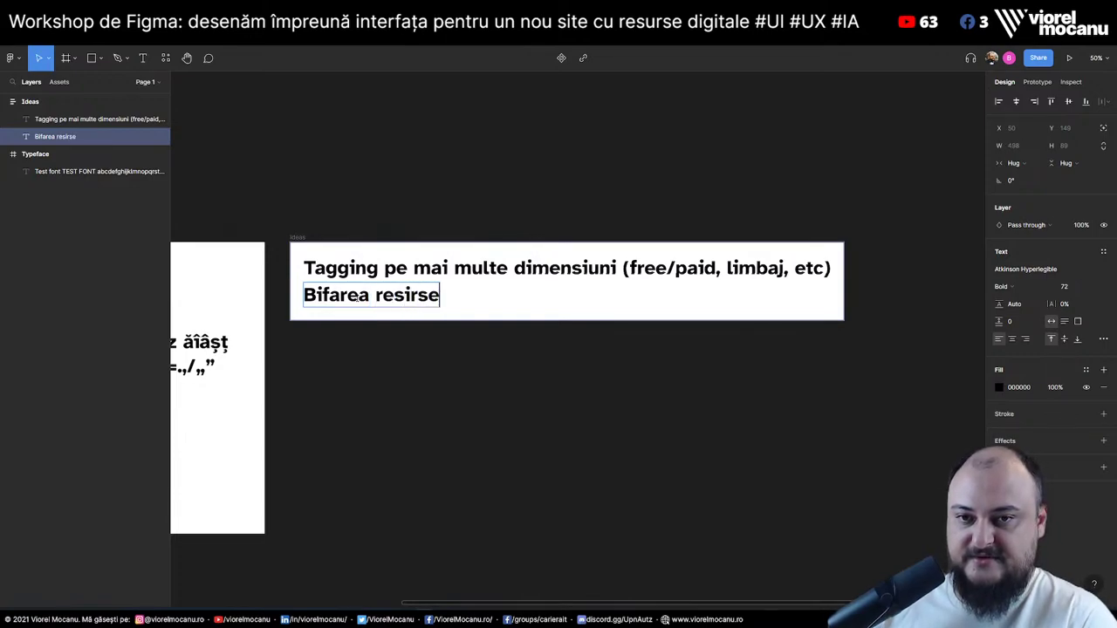
key(BackSpace)
key(BackSpace)
key(BackSpace)
key(BackSpace)
text(uirs)
key(BackSpace)
key(BackSpace)
key(BackSpace)
text(rselor )
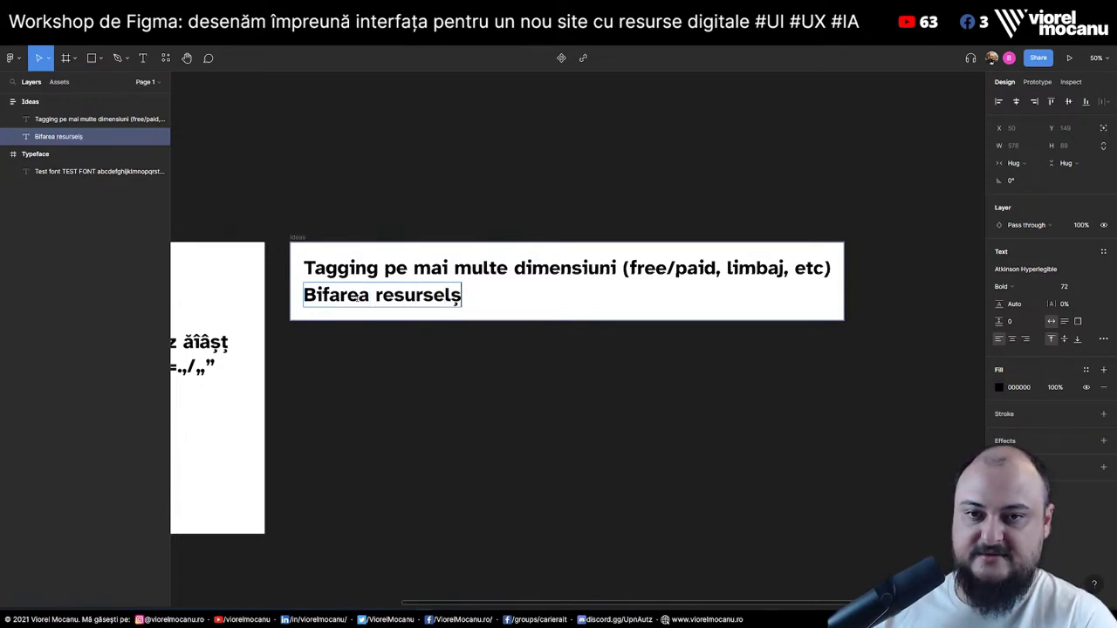
text(pe măs)
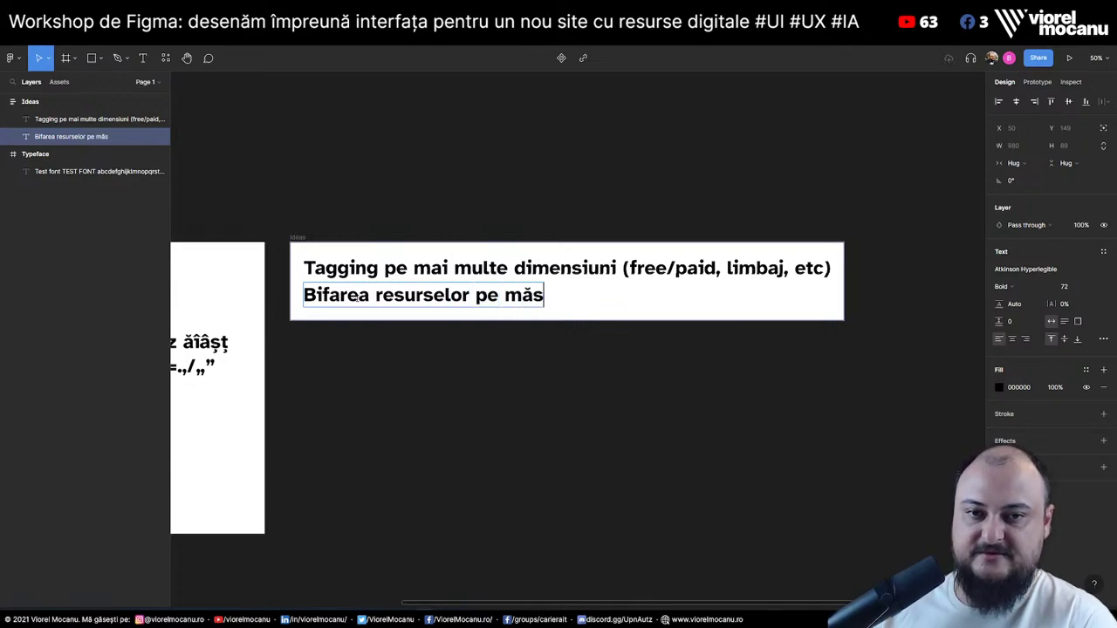
text(ură ce ltreci prin ele)
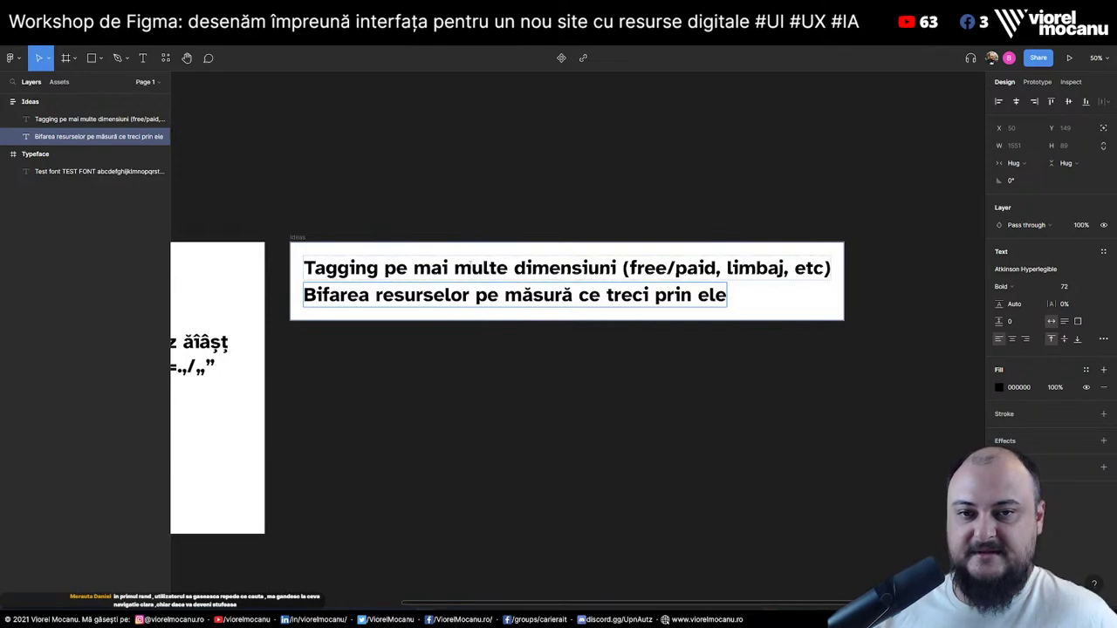
click(360, 266)
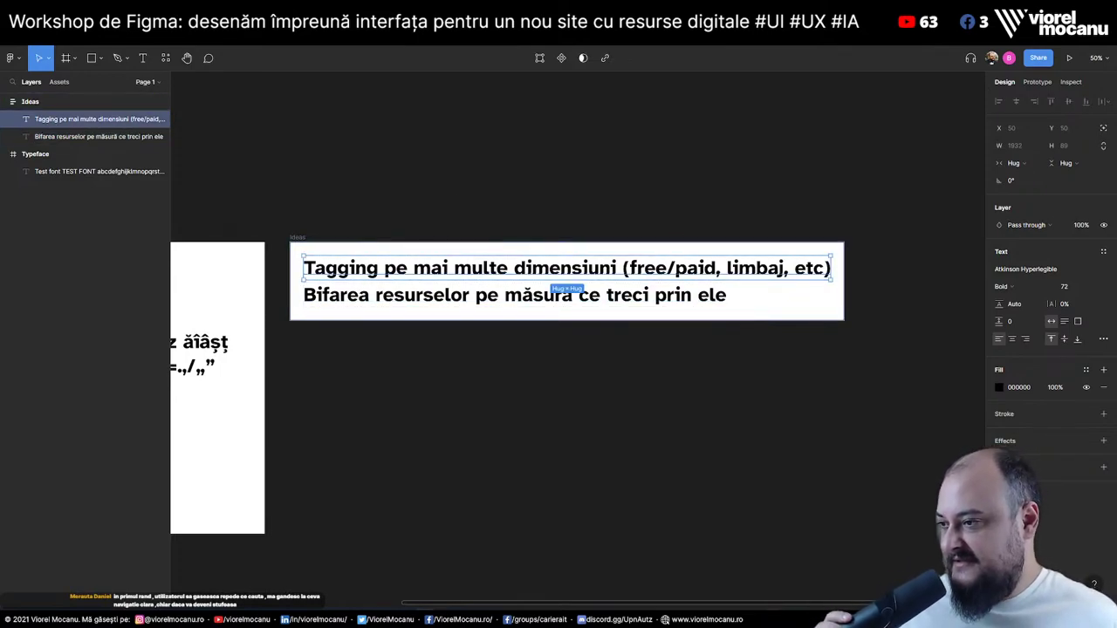
Duplicate the Bifarea line and rewrite it as 'Listare simplă a tuturor link-urilor pe categorii / subcategorii'
click(723, 296)
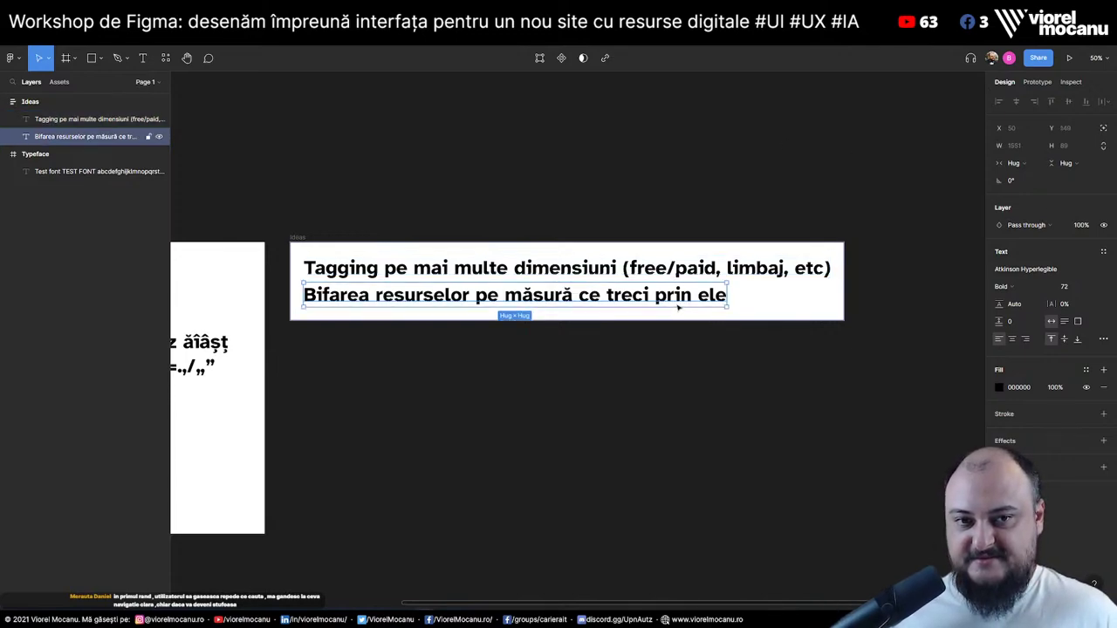
key(ctrl+v)
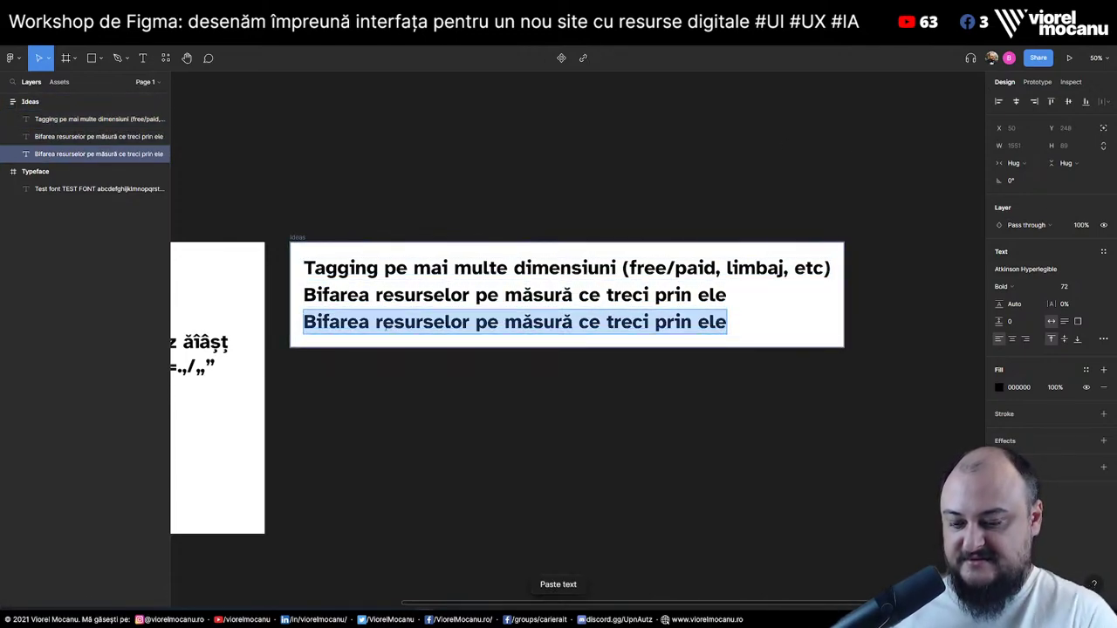
text(Listare simplă a t)
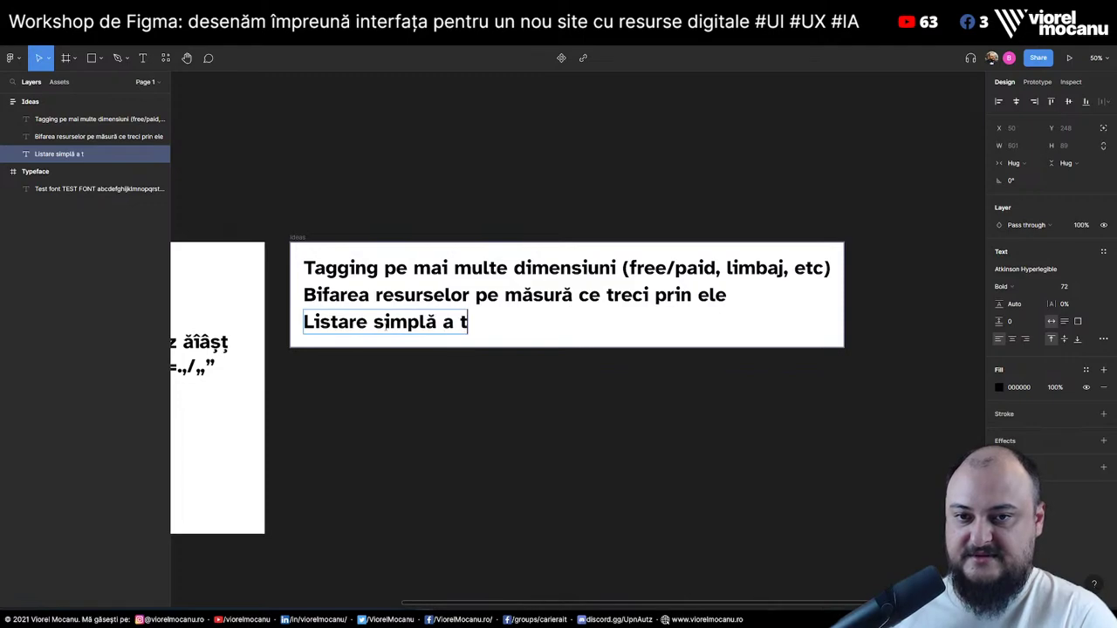
text(uturor linmk)
key(BackSpace)
key(BackSpace)
text(k)
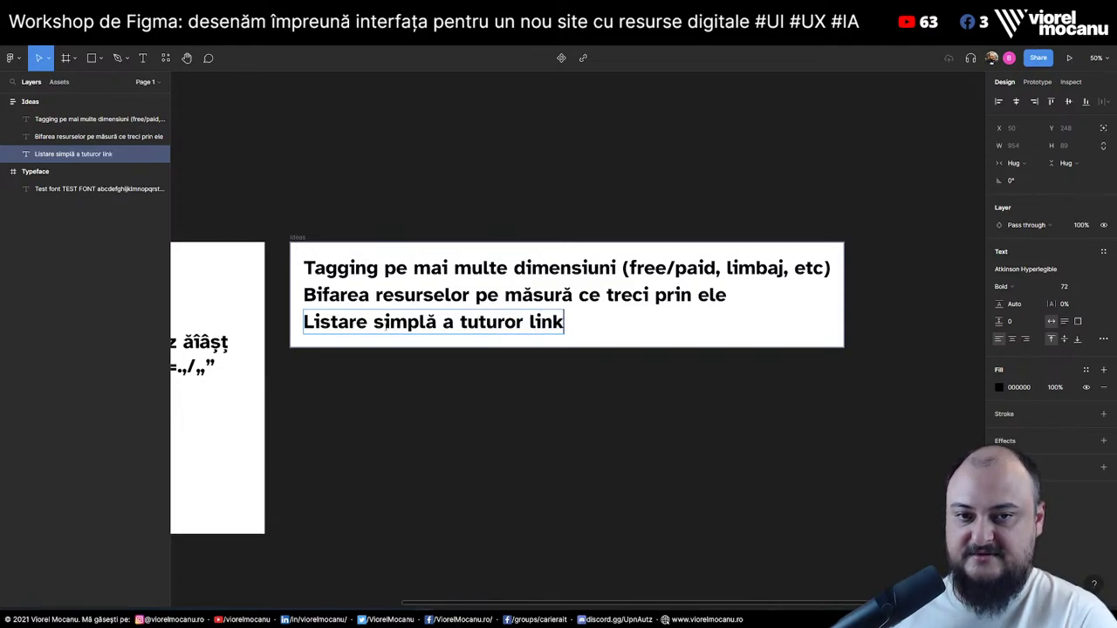
text(-urilor pe categorii)
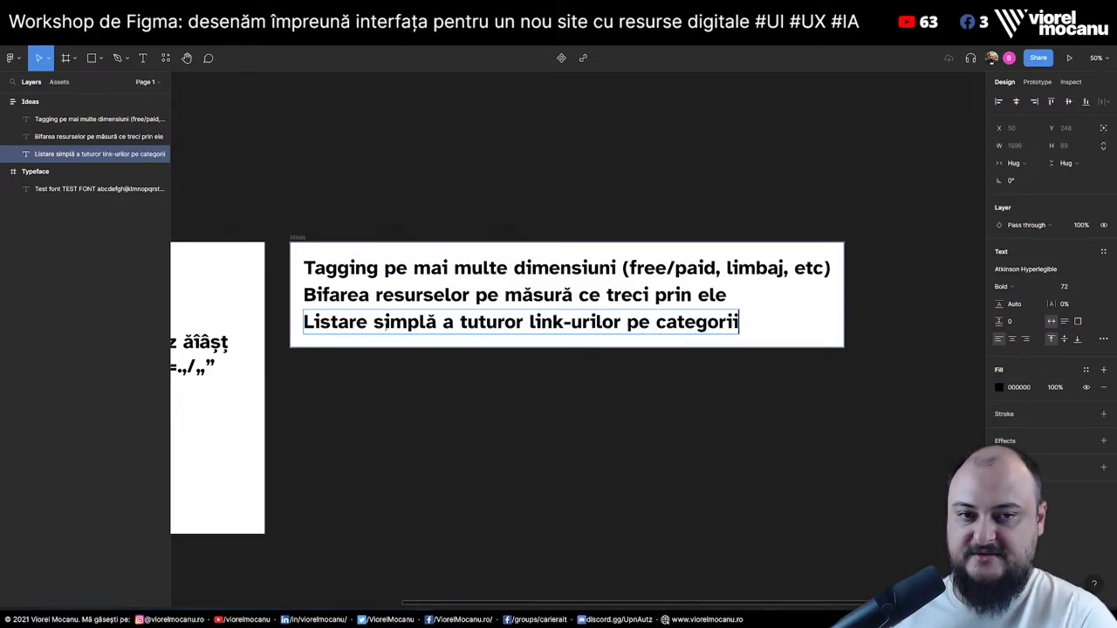
text( / subact)
key(BackSpace)
key(BackSpace)
key(BackSpace)
text(cate)
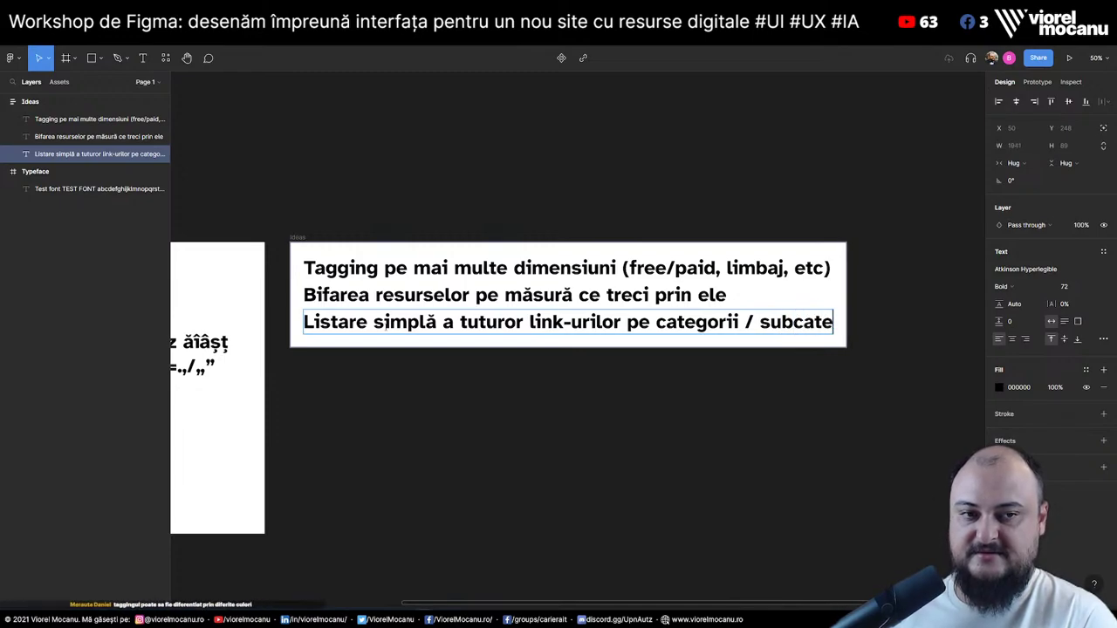
text(gorii)
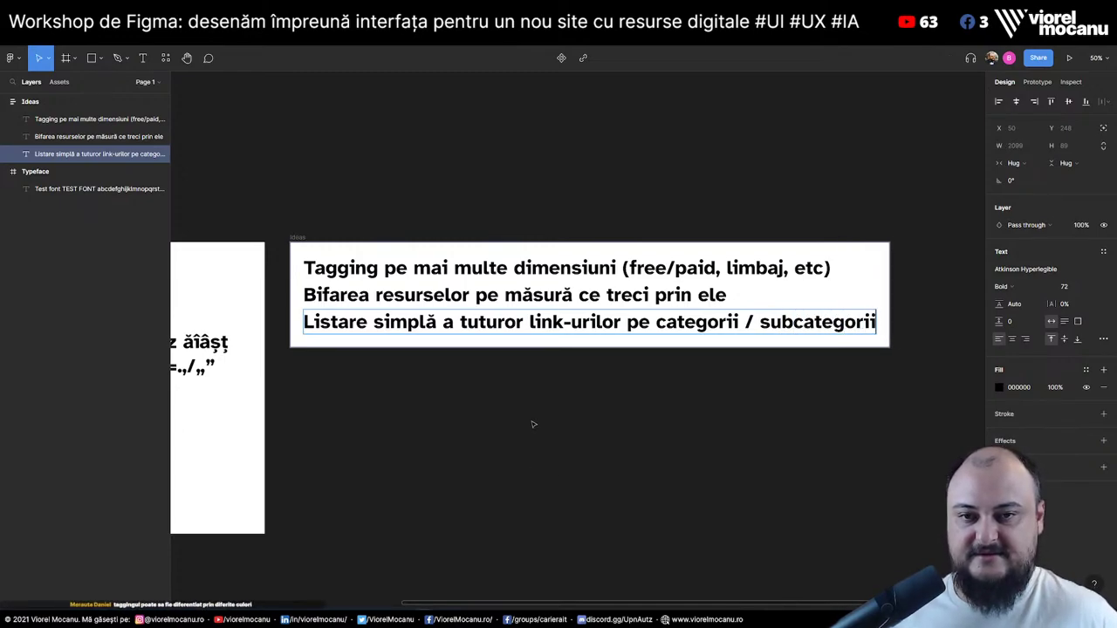
click(533, 424)
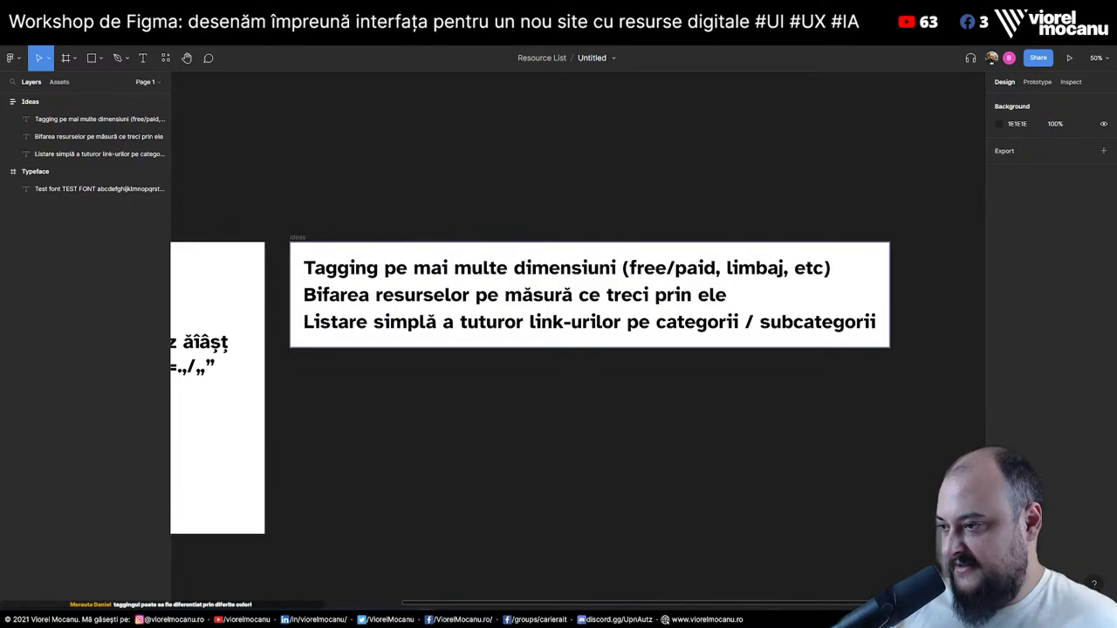
Replace the parenthetical after 'dimensiuni' with a colon and a draft '- free / paid' line
click(719, 269)
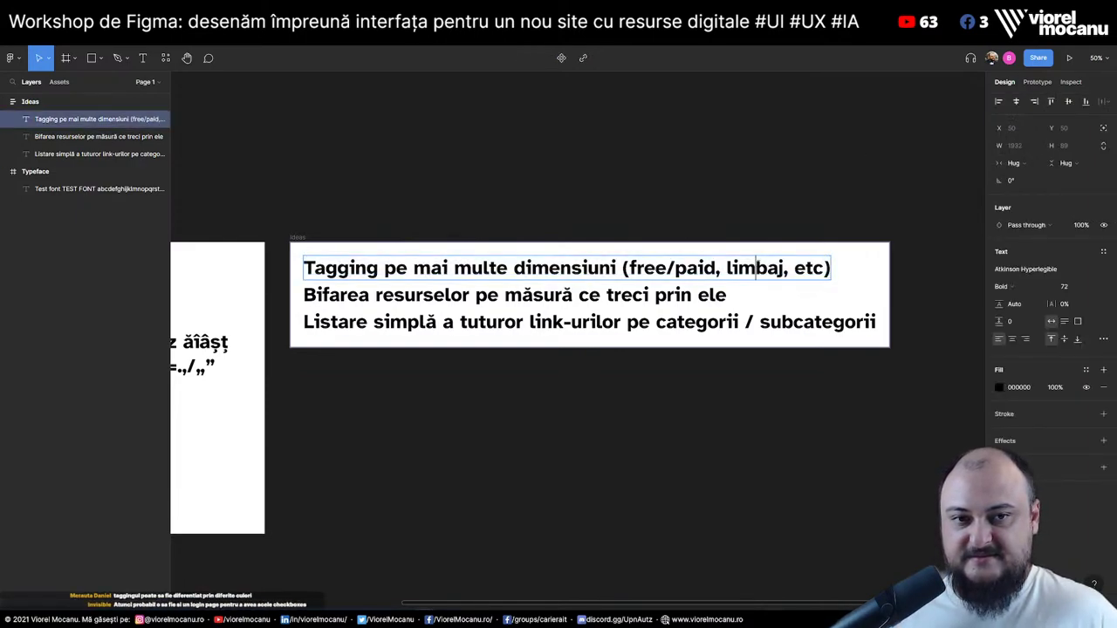
drag(620, 268, 831, 263)
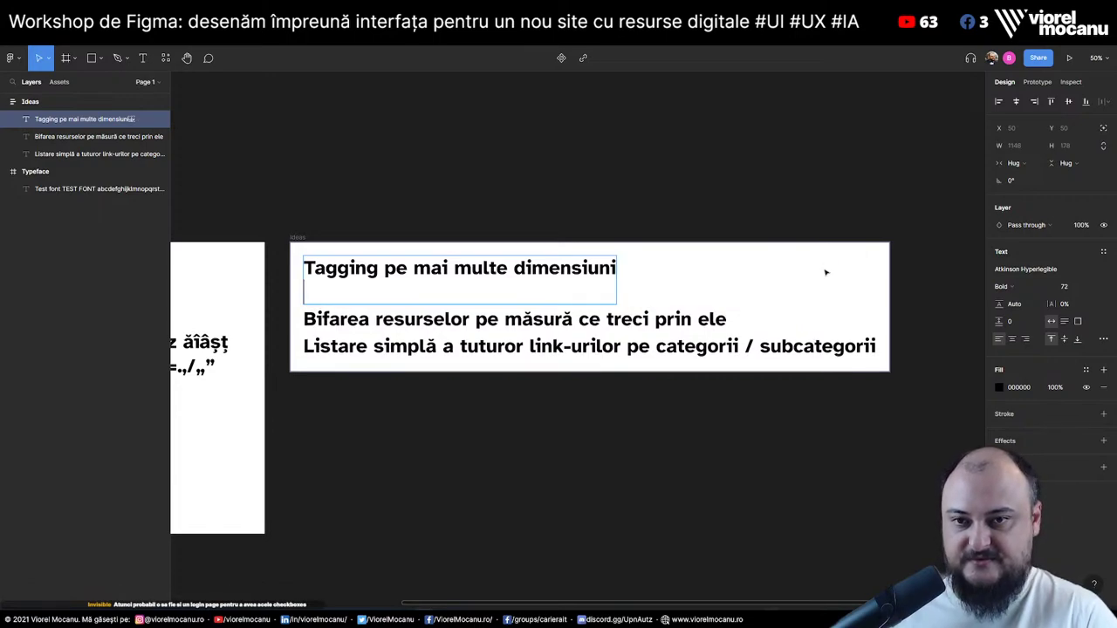
key(Return)
key(BackSpace)
text(:)
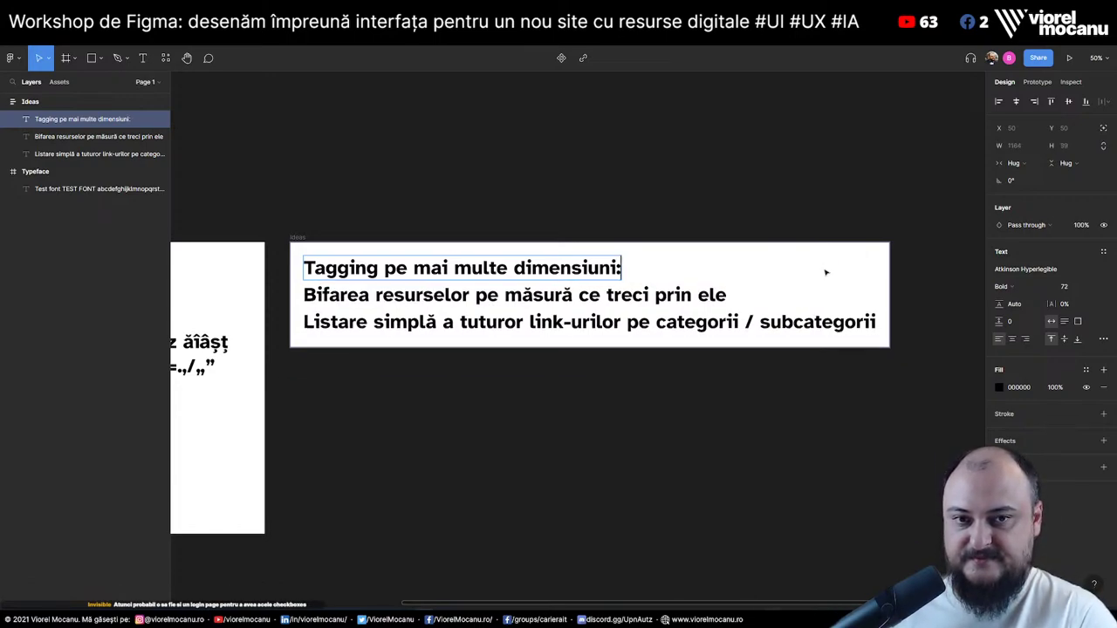
key(Return)
text(- )
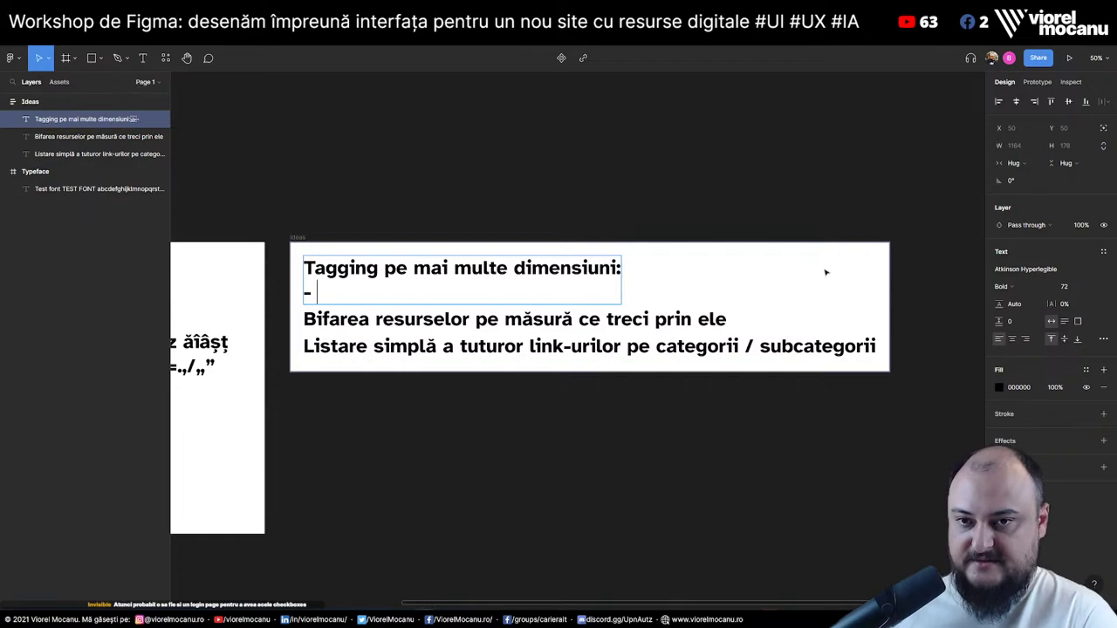
text(free vs pai)
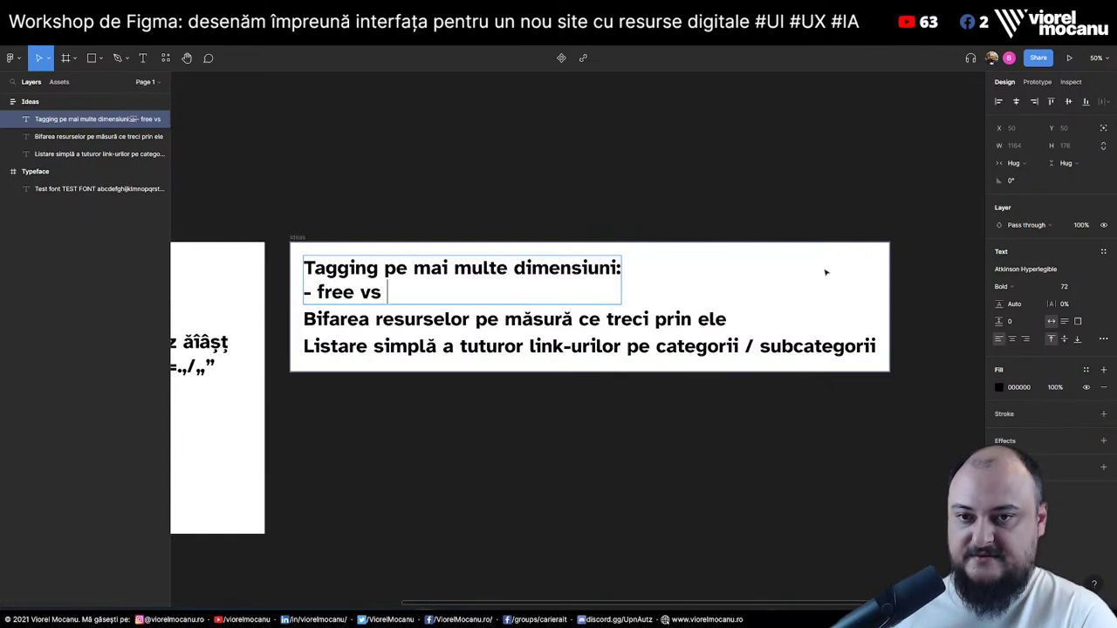
key(BackSpace)
key(BackSpace)
key(BackSpace)
key(BackSpace)
key(BackSpace)
key(BackSpace)
text(/ )
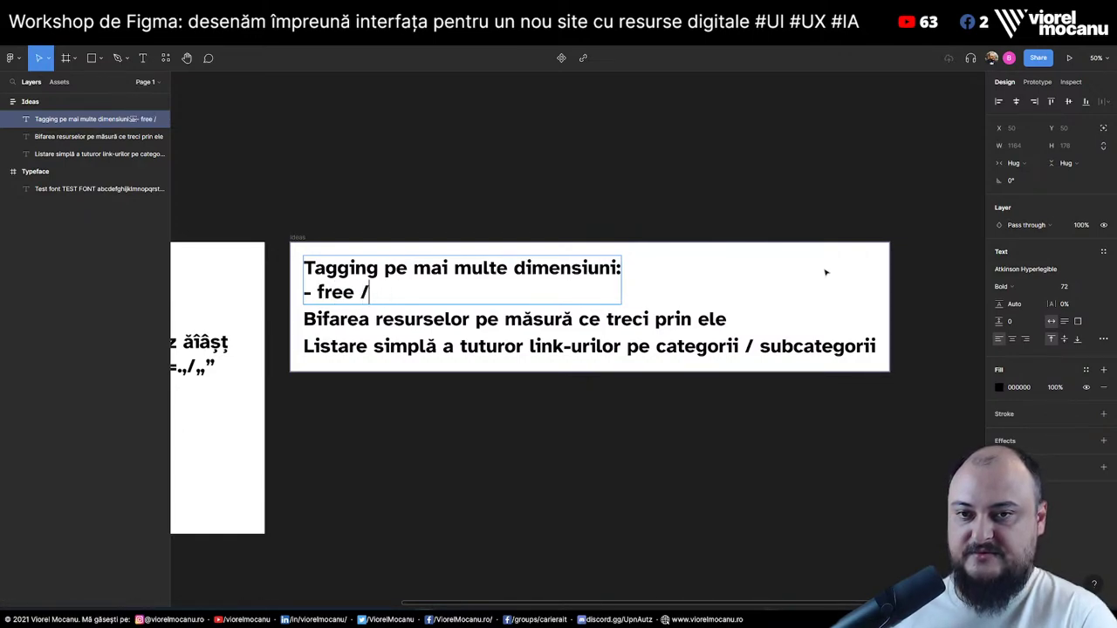
text(paid)
key(Return)
Clear the draft dash line and stray empty bullet, leaving a blank line under the heading
key(ctrl+shift+8)
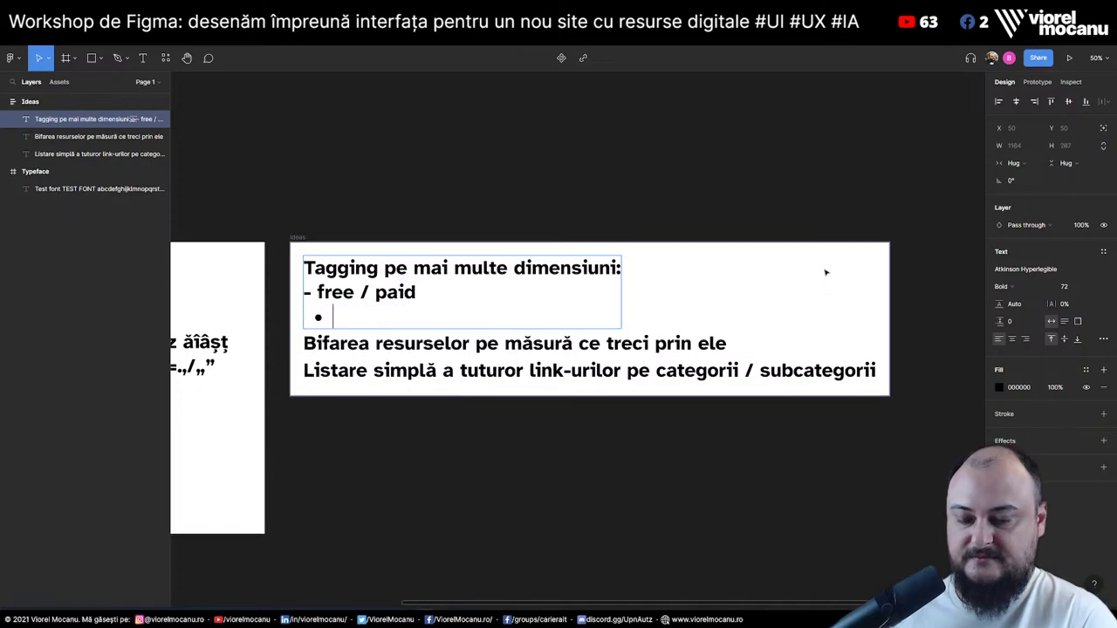
key(Up)
key(Home)
key(shift+End)
key(BackSpace)
key(Delete)
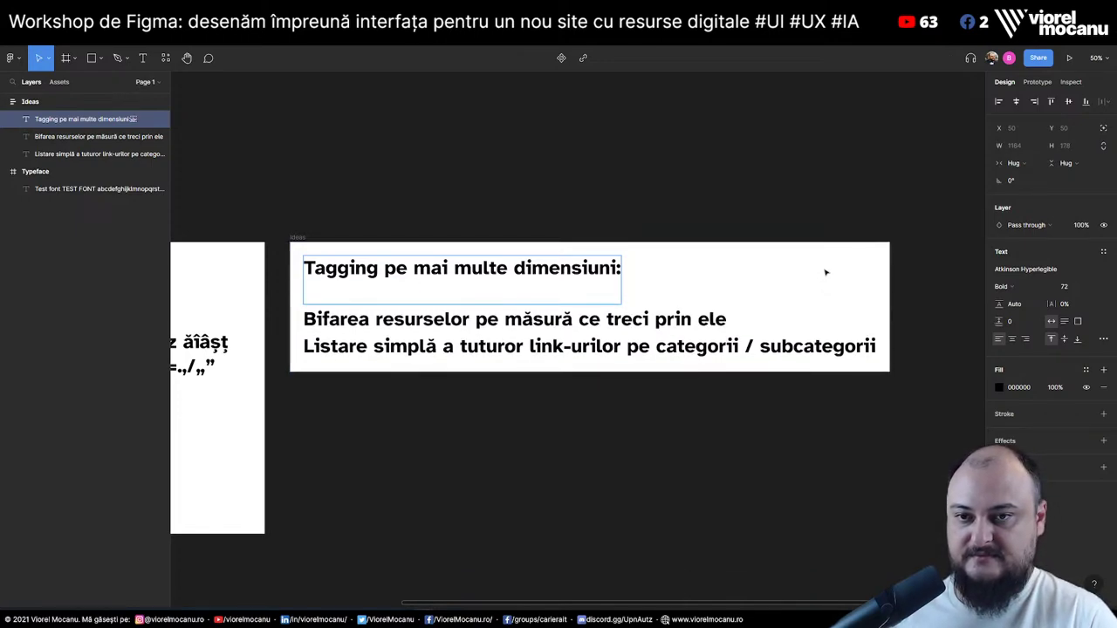
text(-)
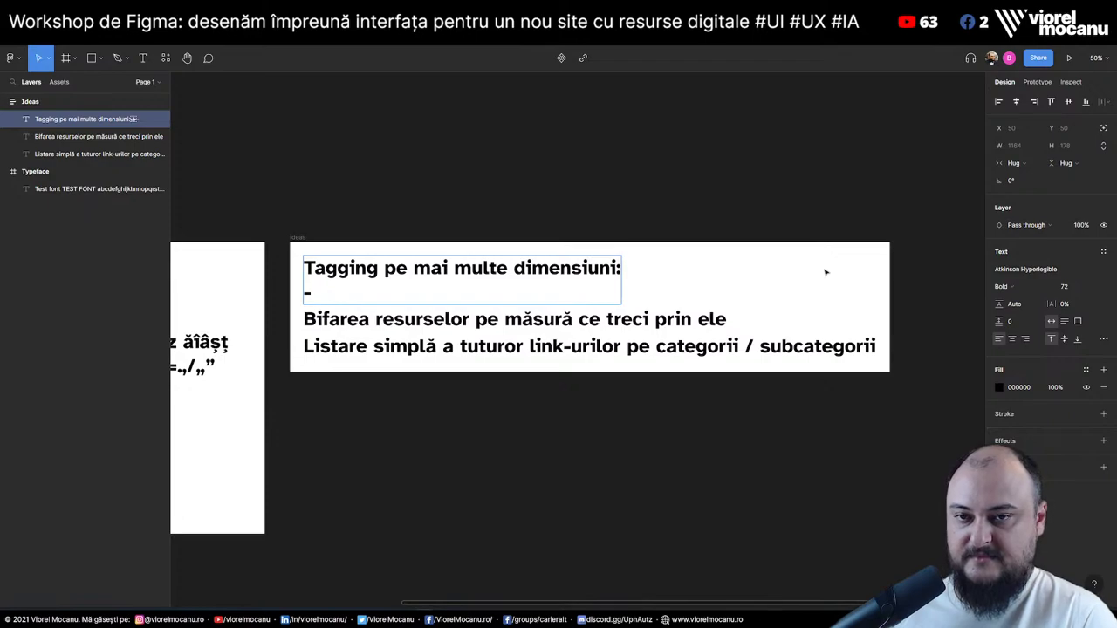
text( free / paid)
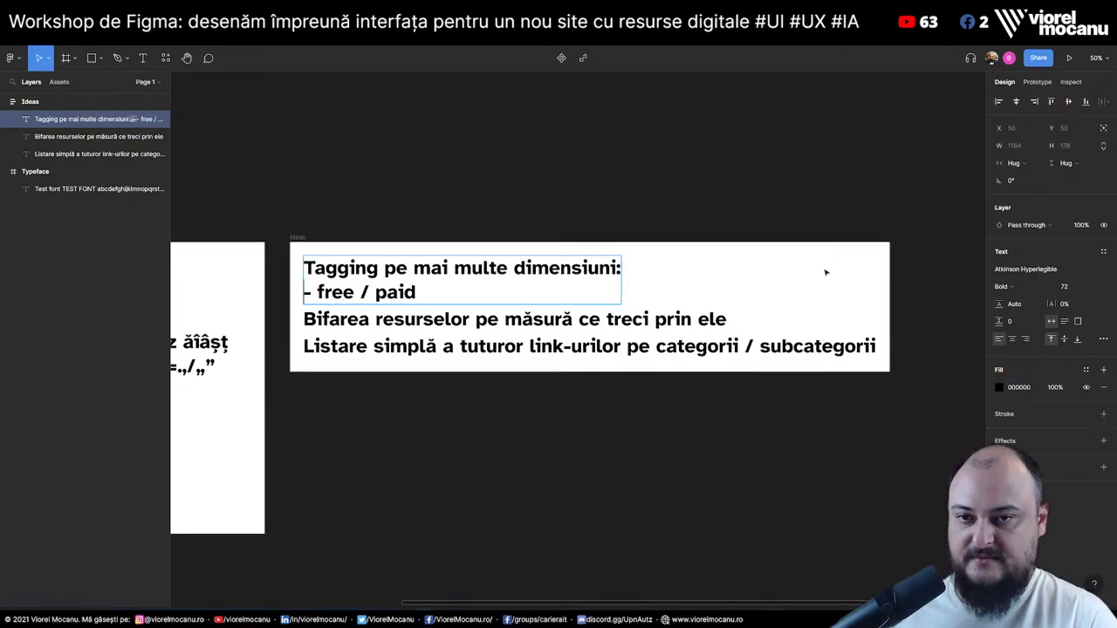
key(shift+Home)
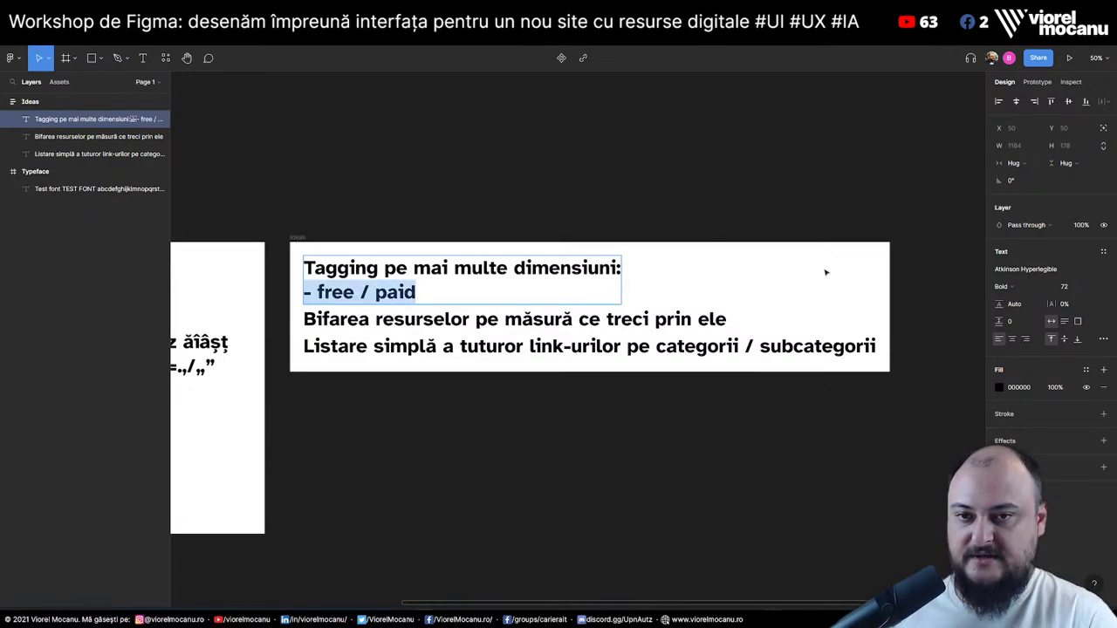
key(BackSpace)
key(BackSpace)
key(Return)
Add bullets 'free / paid', 'limbaj' and 'începători / mid / avansați' under the heading
key(ctrl+shift+8)
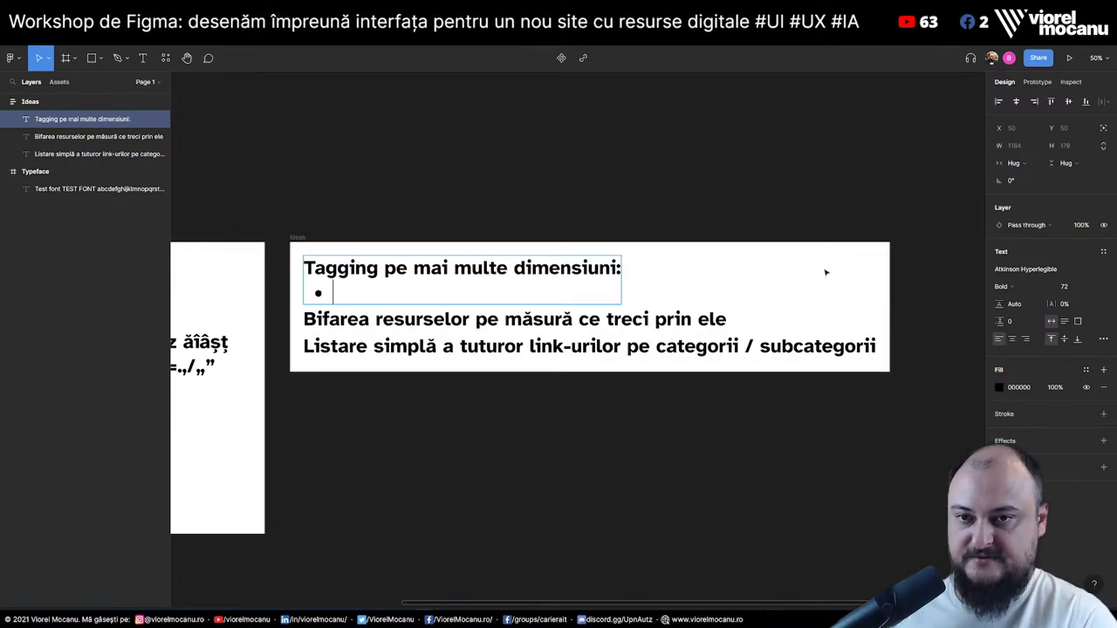
text(frae)
key(BackSpace)
key(BackSpace)
text(ee )
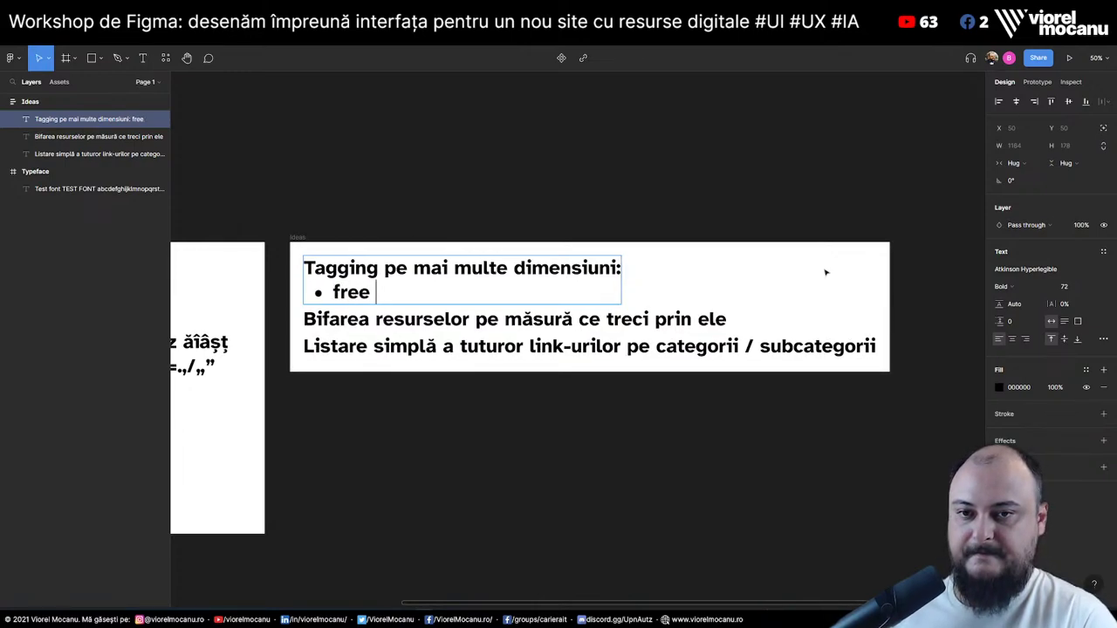
text(/ paid)
key(Return)
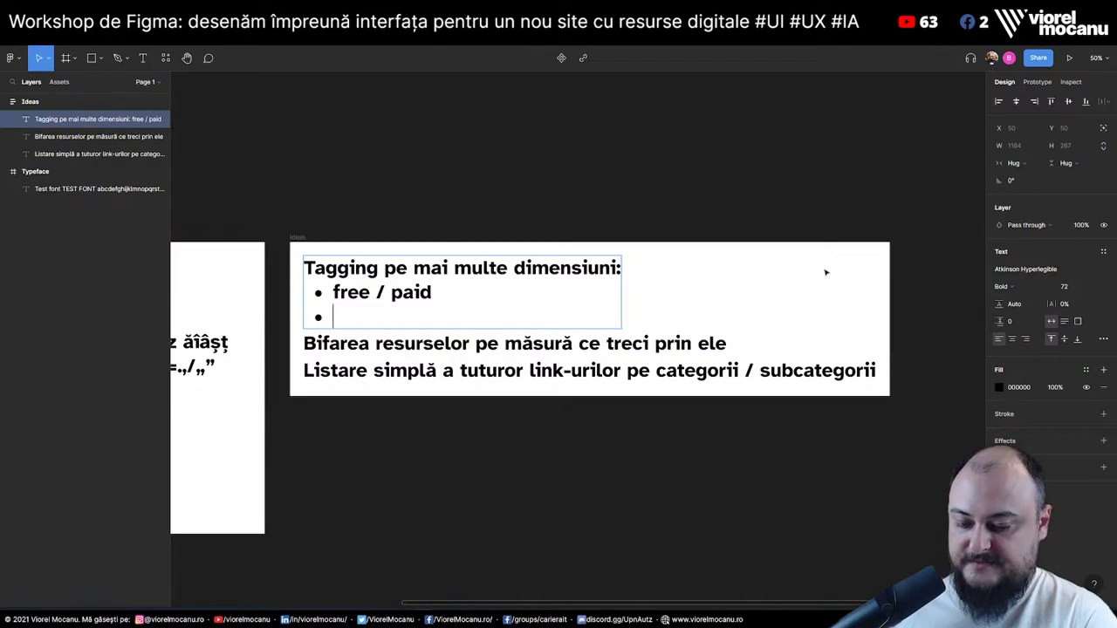
text(limbaj)
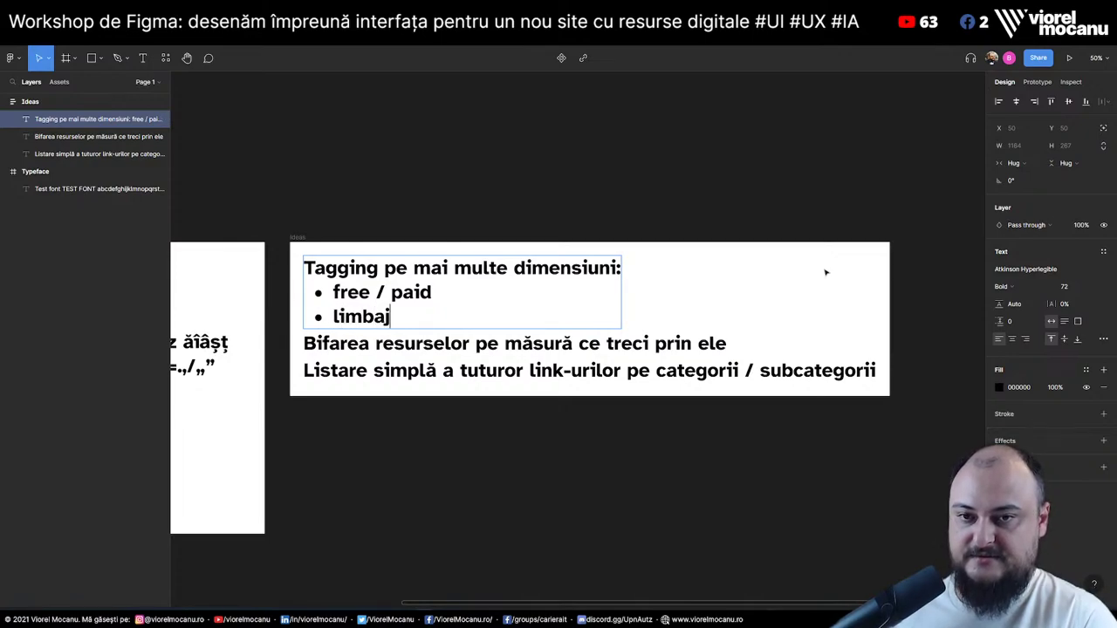
key(Return)
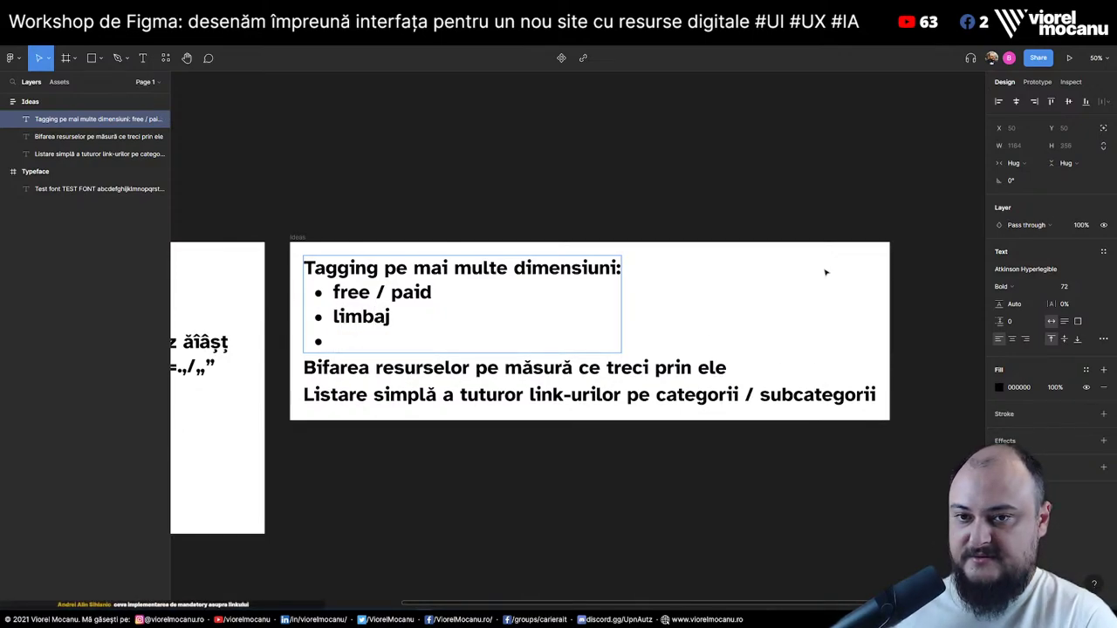
text(b)
key(BackSpace)
text(î)
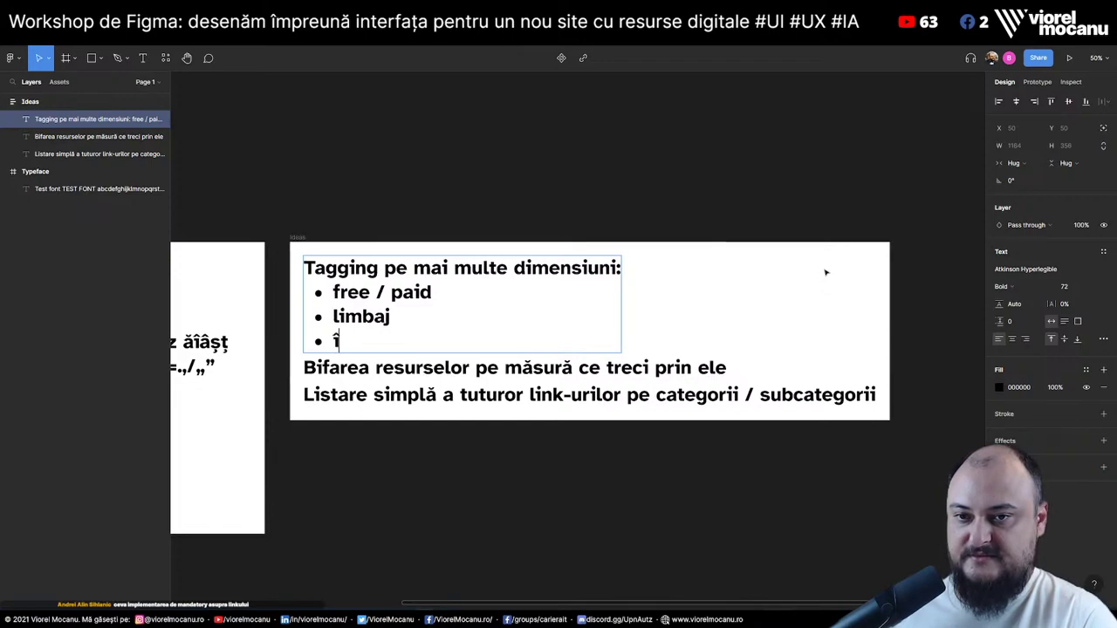
text(ncepători / )
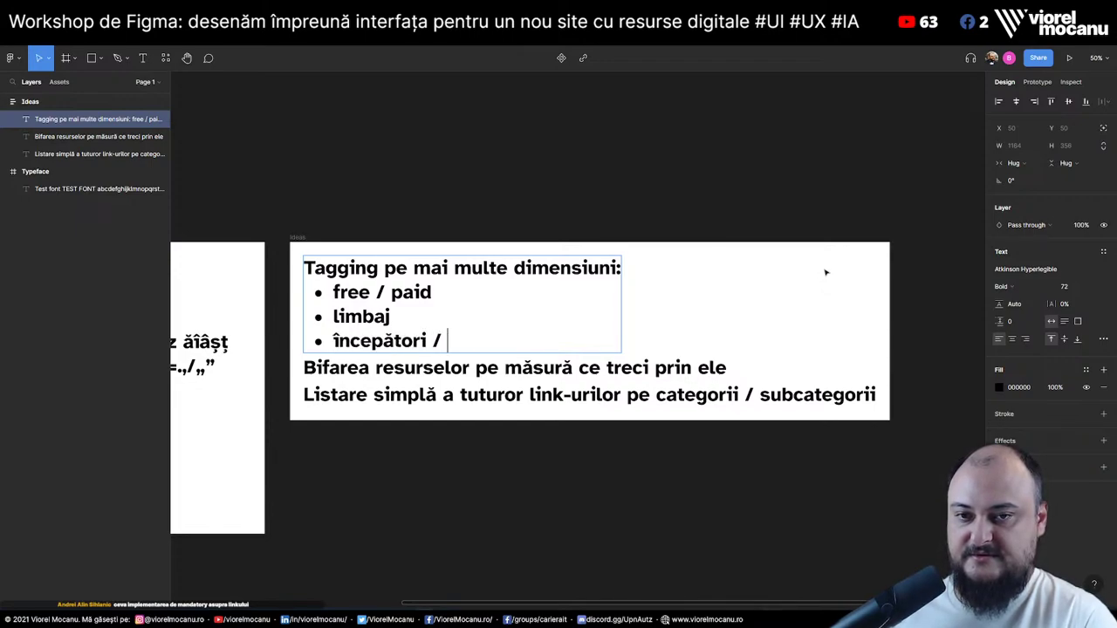
text(mid / avansa)
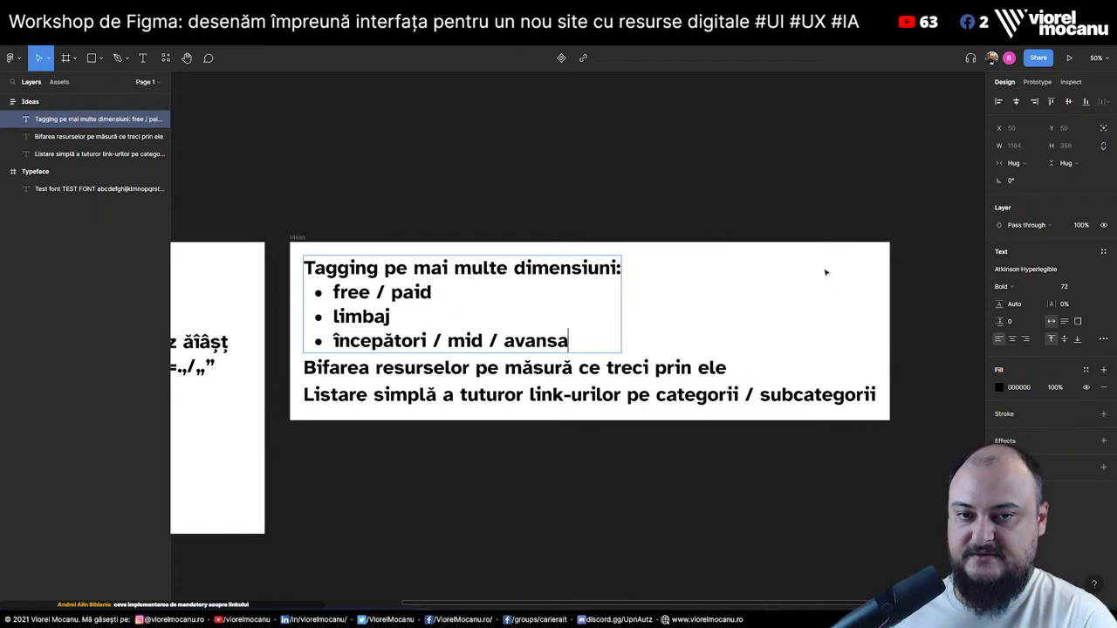
text(ți)
key(Return)
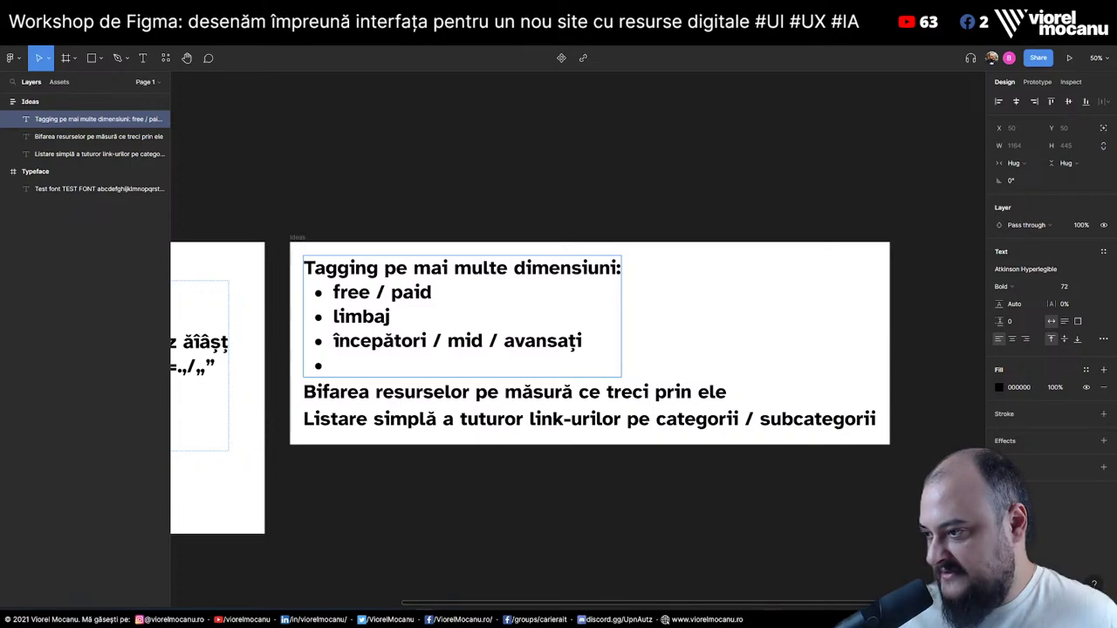
Duplicate the Listare line and retype the copy as 'Search global + filtre globale pe listă'
click(516, 419)
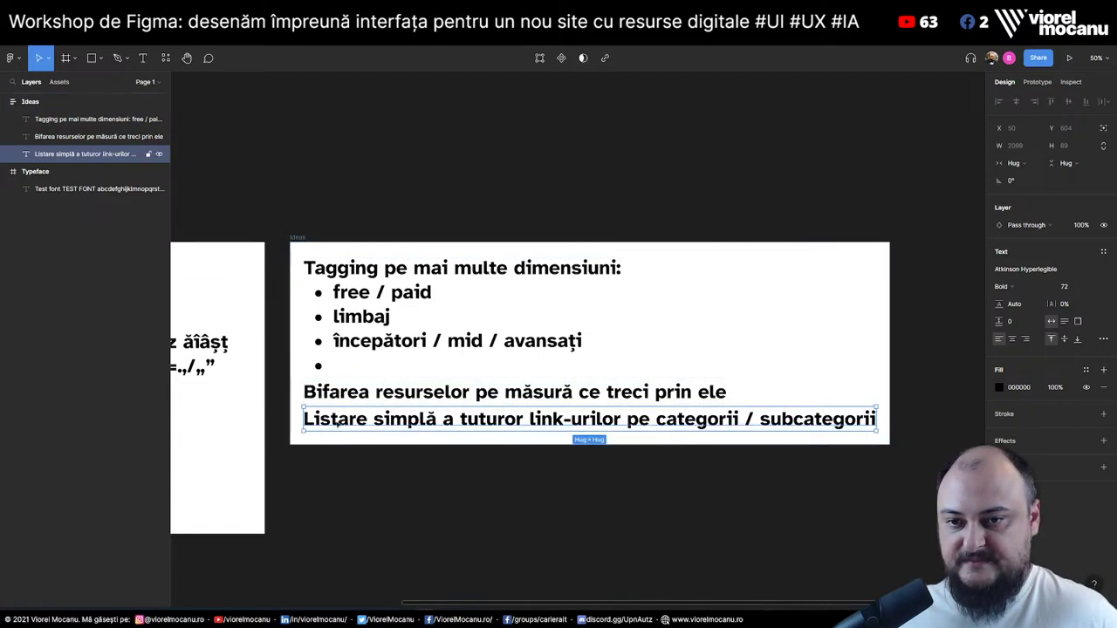
key(ctrl+v)
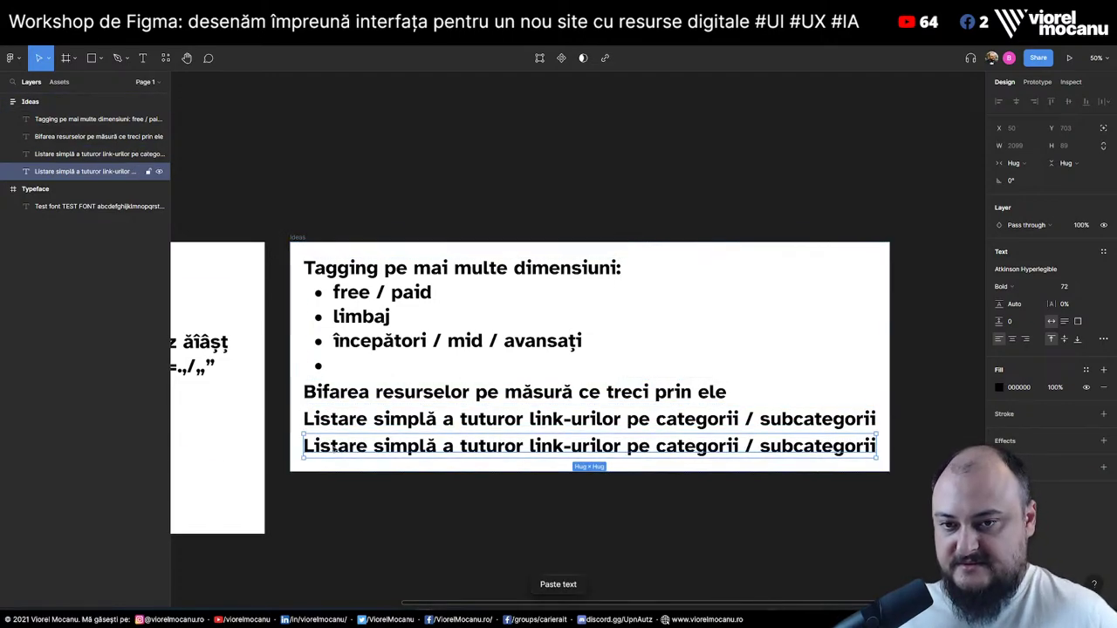
double_click(333, 447)
text(Search global)
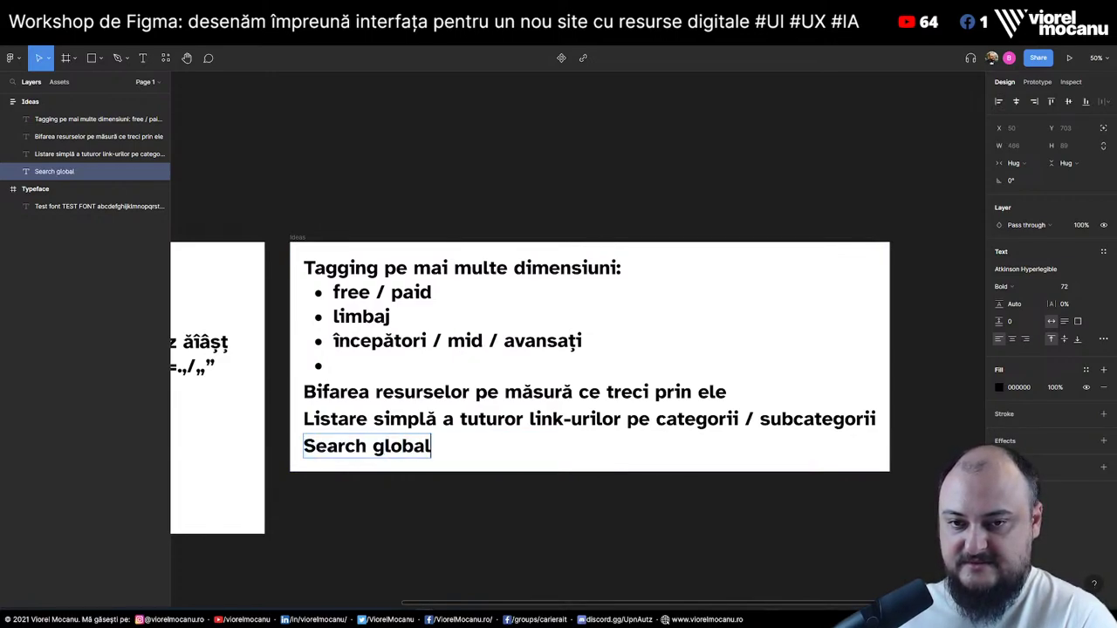
text( + filtr)
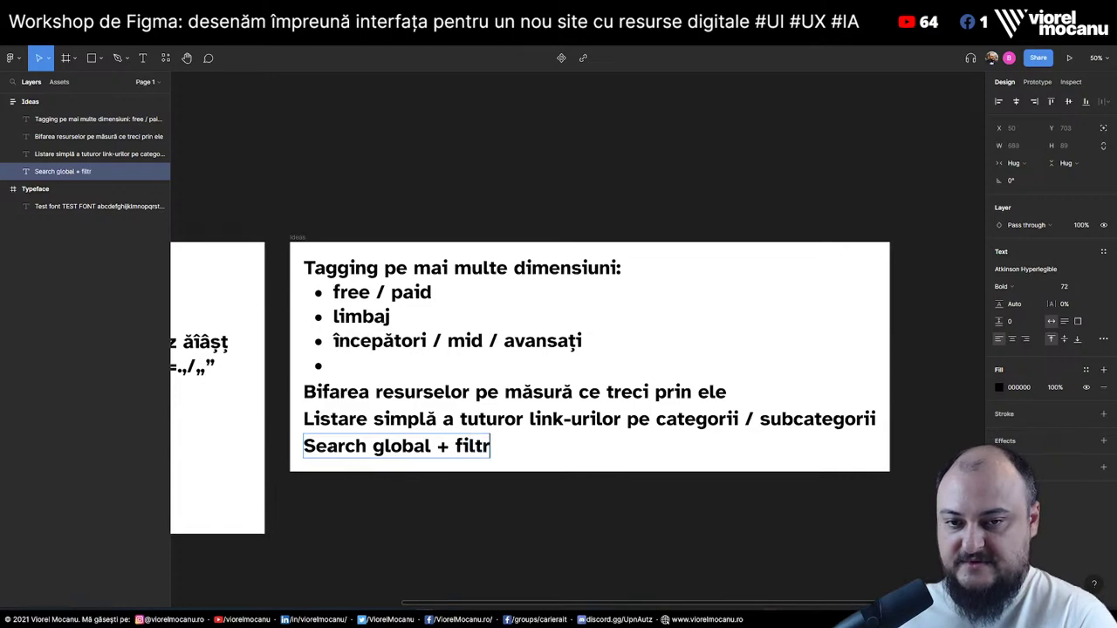
text(e globale)
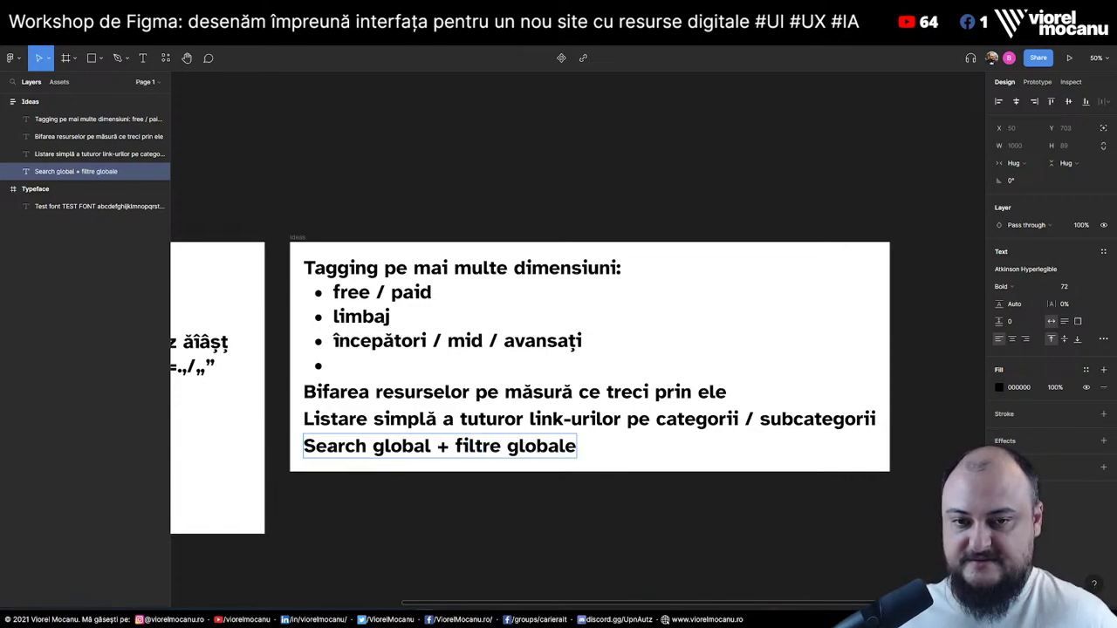
text( pe listă)
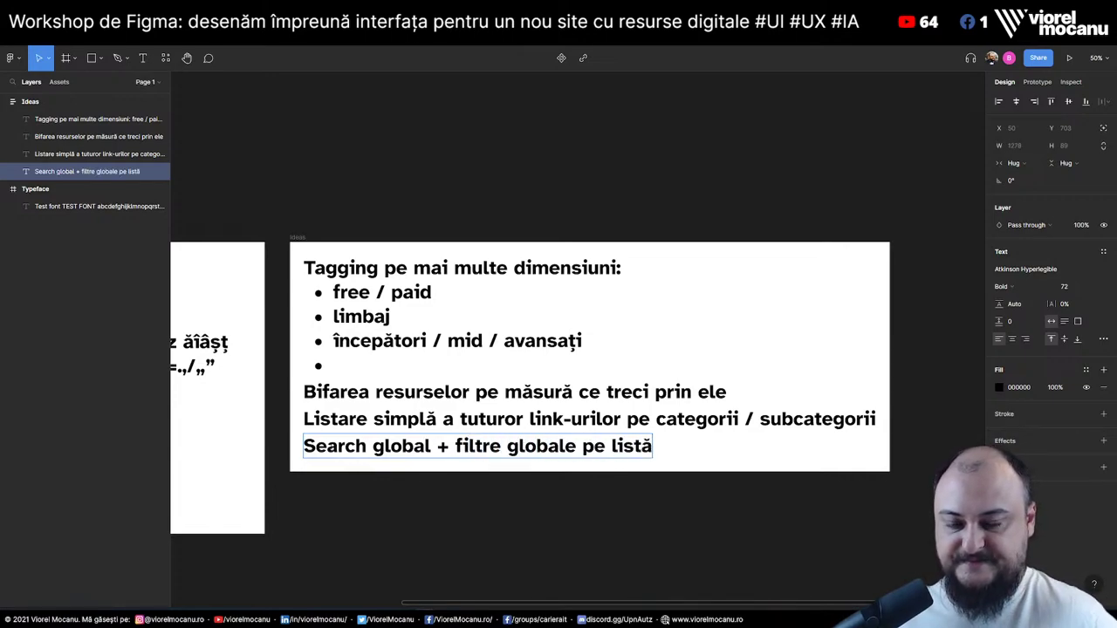
key(Escape)
click(573, 502)
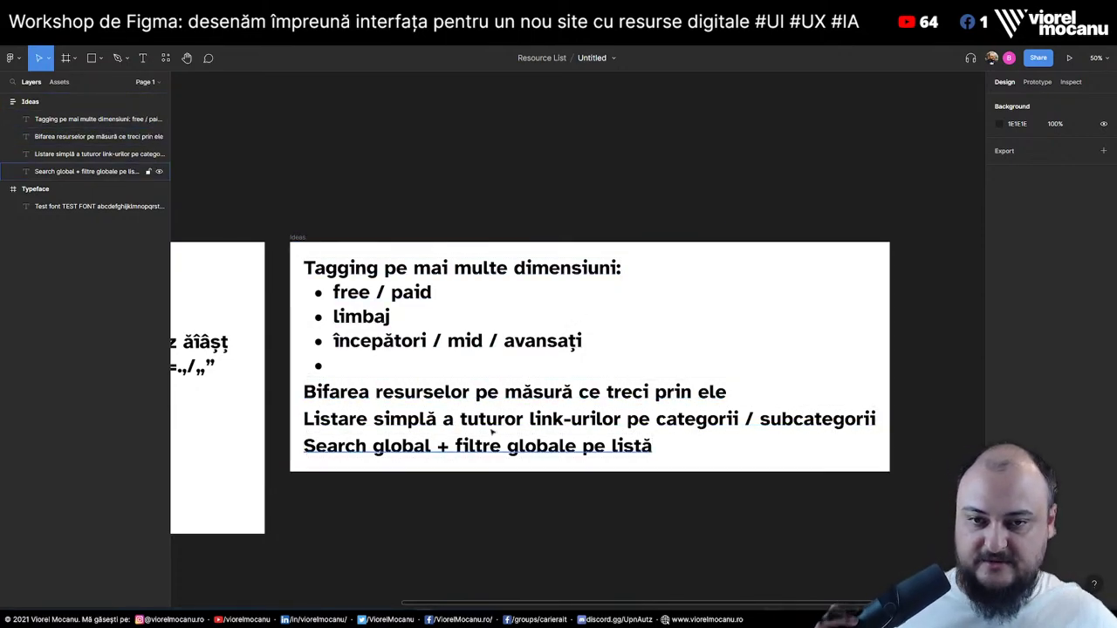
click(522, 396)
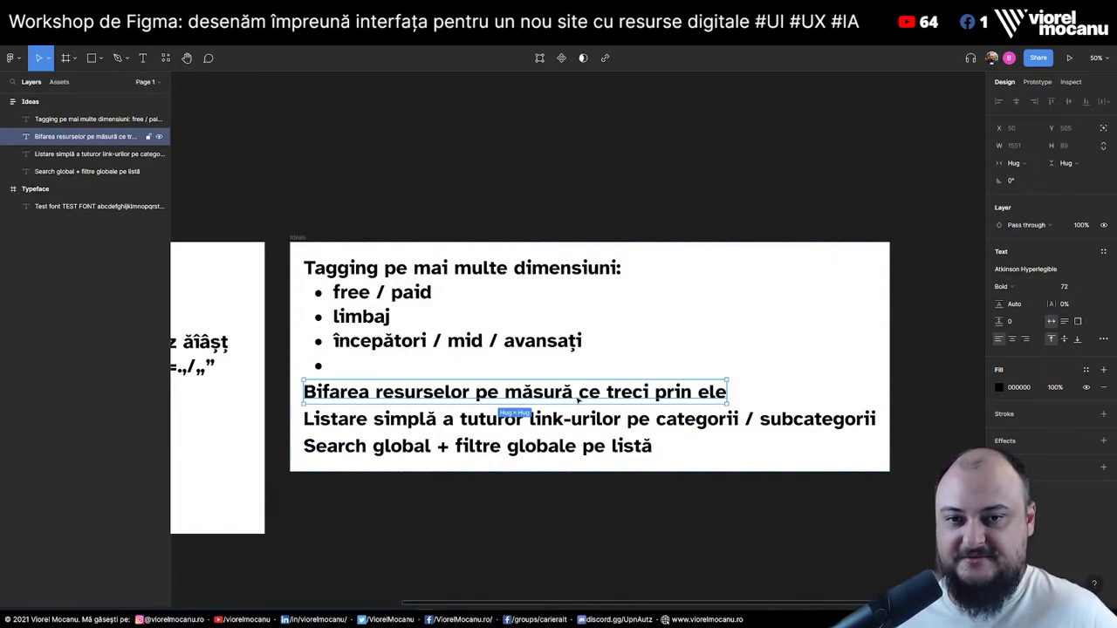
click(532, 419)
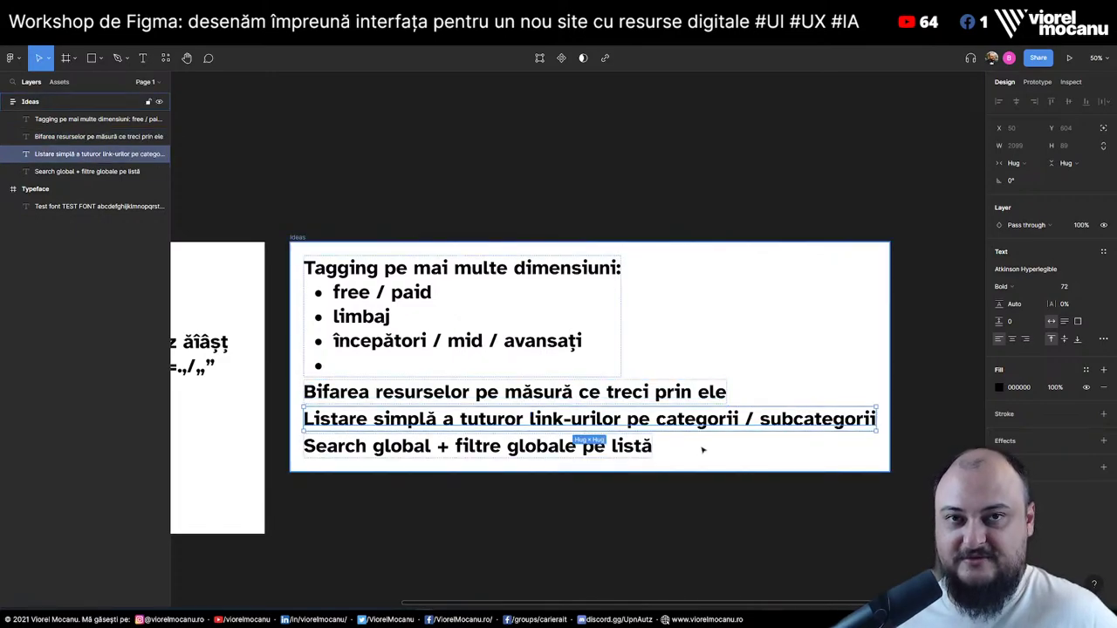
click(518, 392)
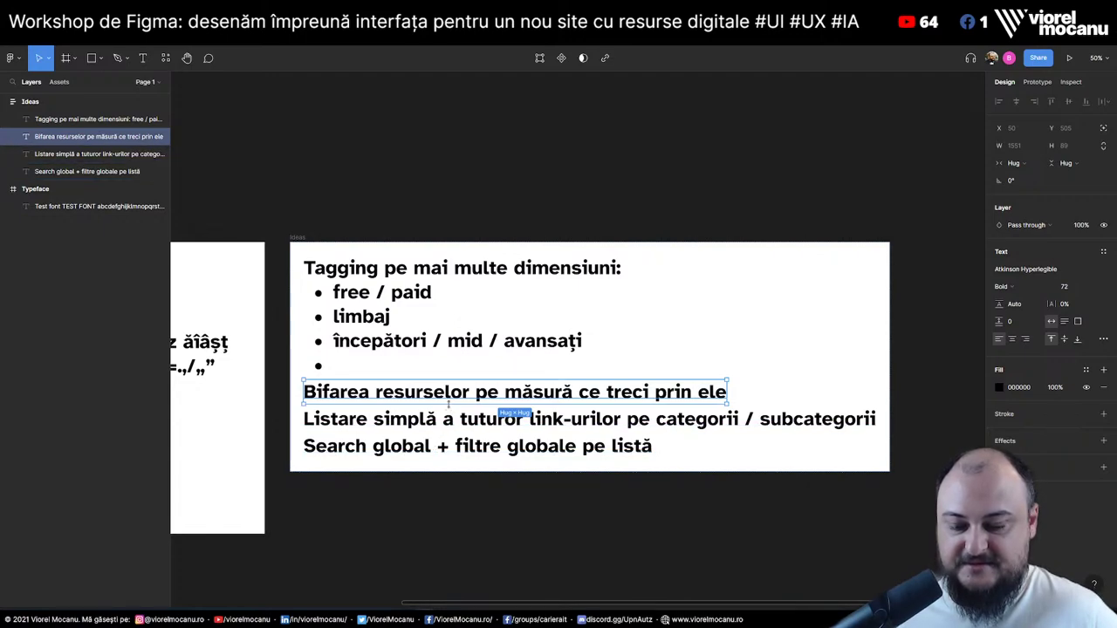
Duplicate the Bifarea line and rewrite it as 'Google login pentru stocarea resurselor deja făcute'
key(ctrl+v)
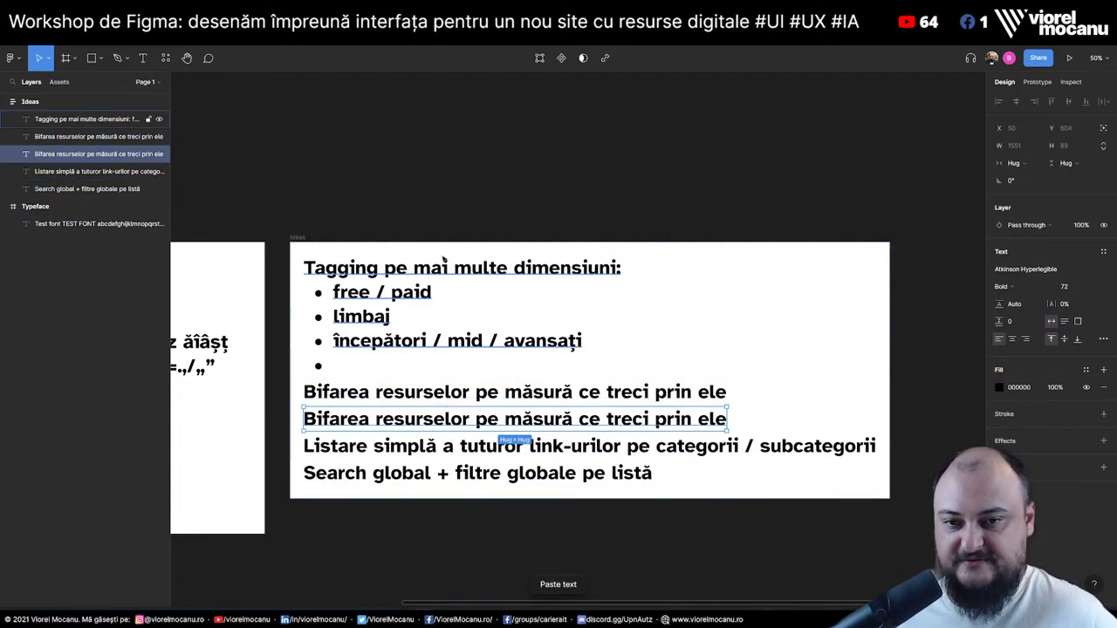
double_click(474, 419)
text(Google login )
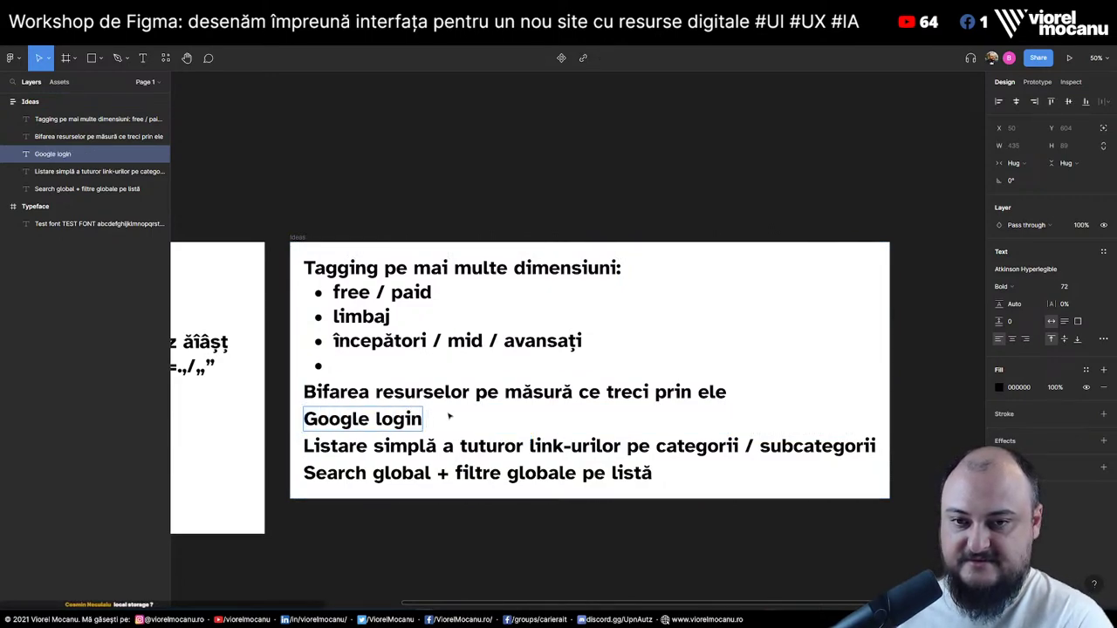
text(pentru stocarea )
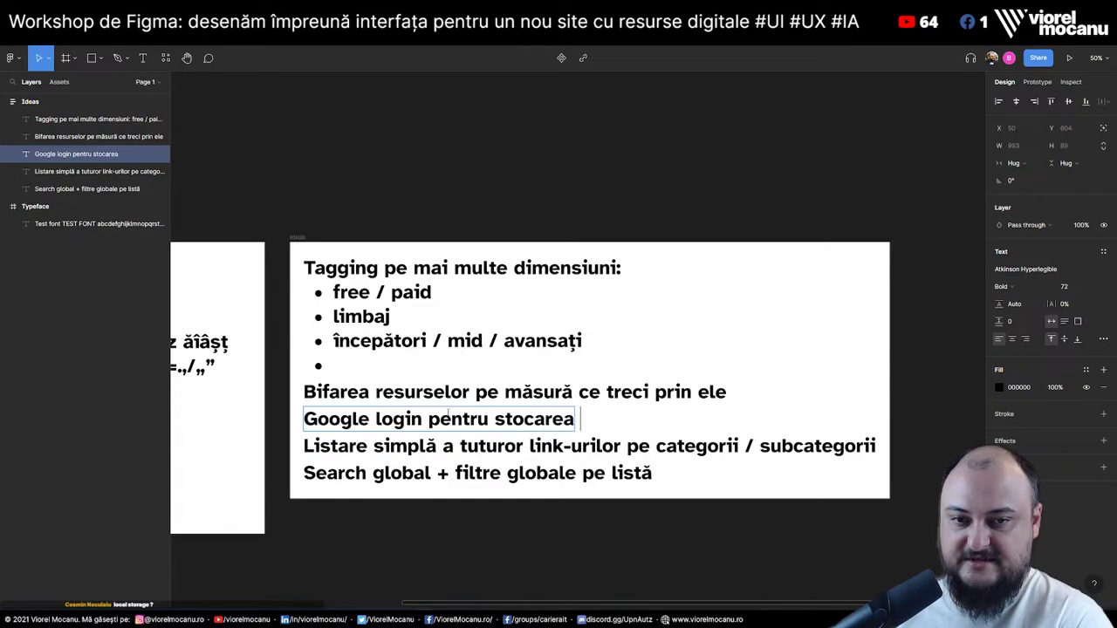
text(resursel)
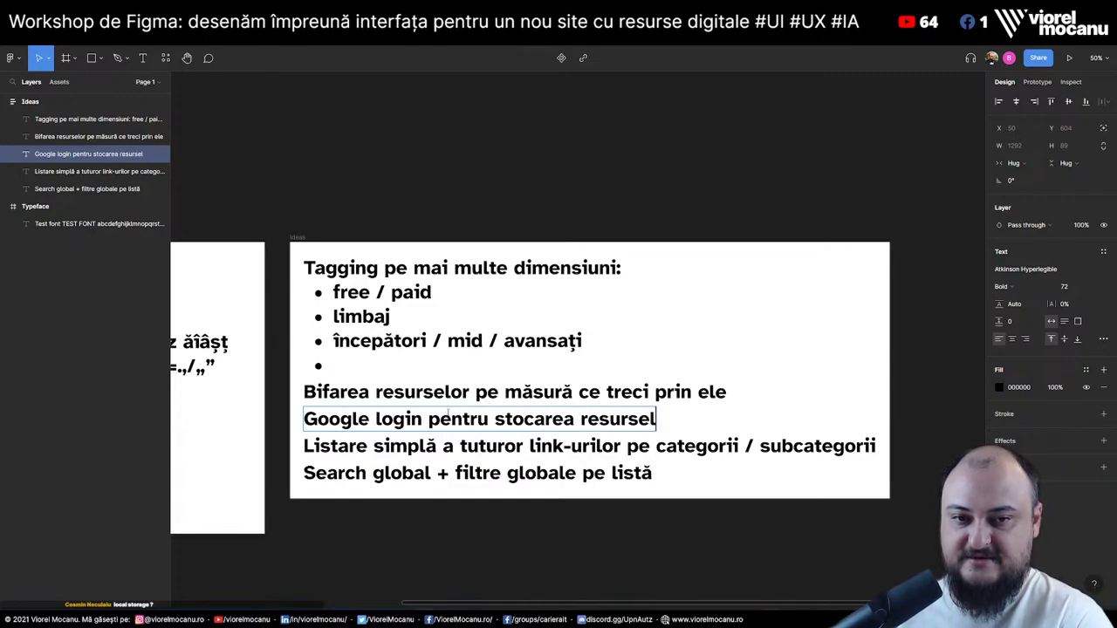
text(or deja făcute)
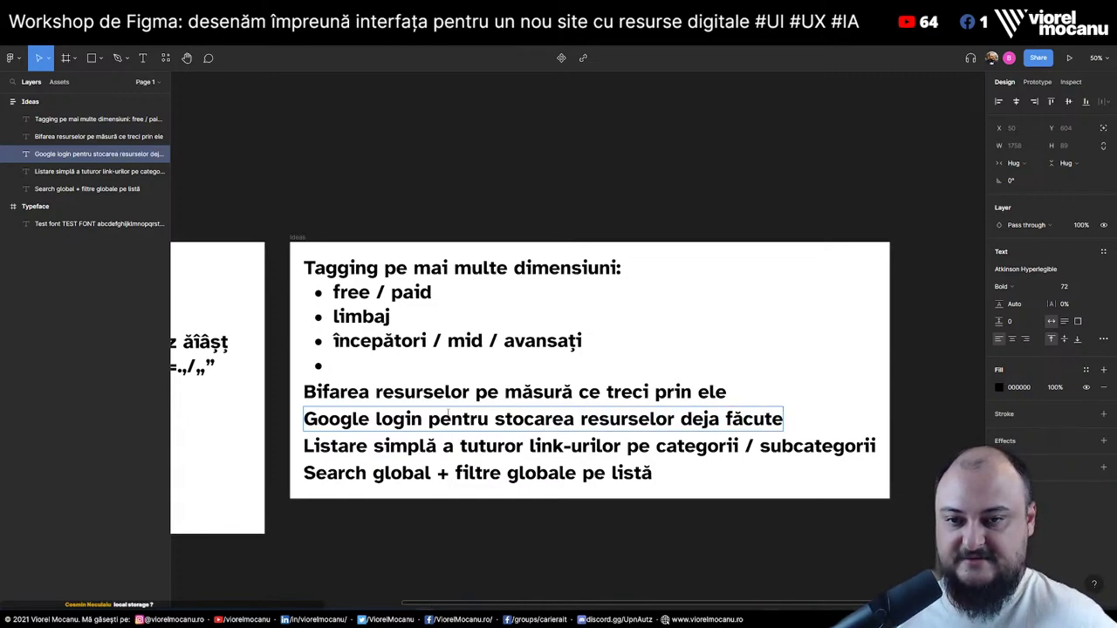
scroll(448, 413, down, 2)
click(559, 511)
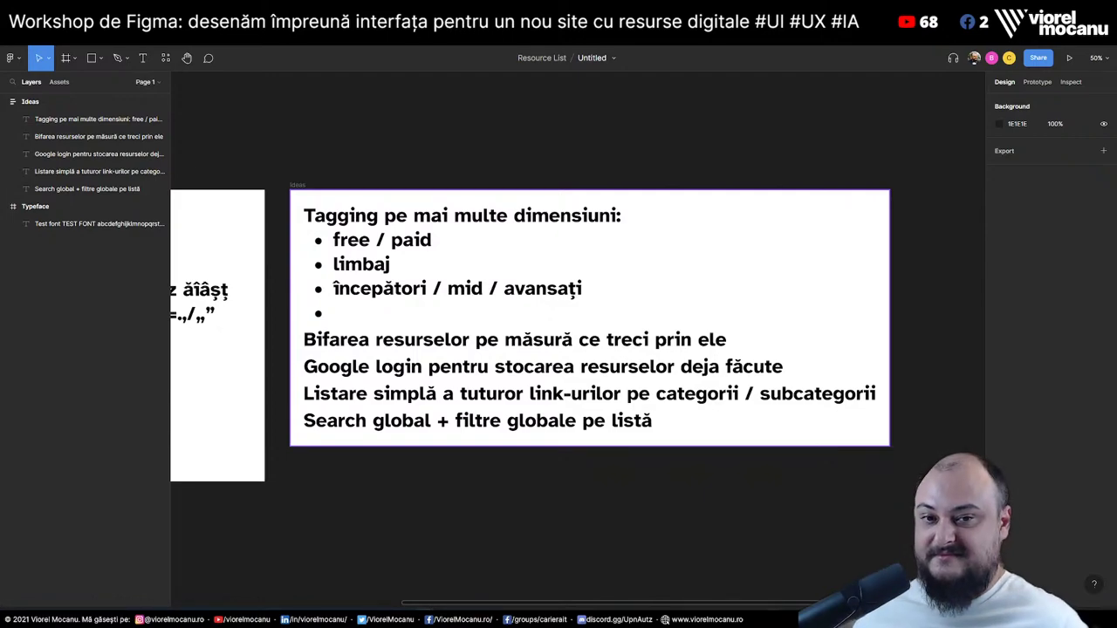
Replace the word 'făcute' with 'parcurse' in the Google login line
click(754, 366)
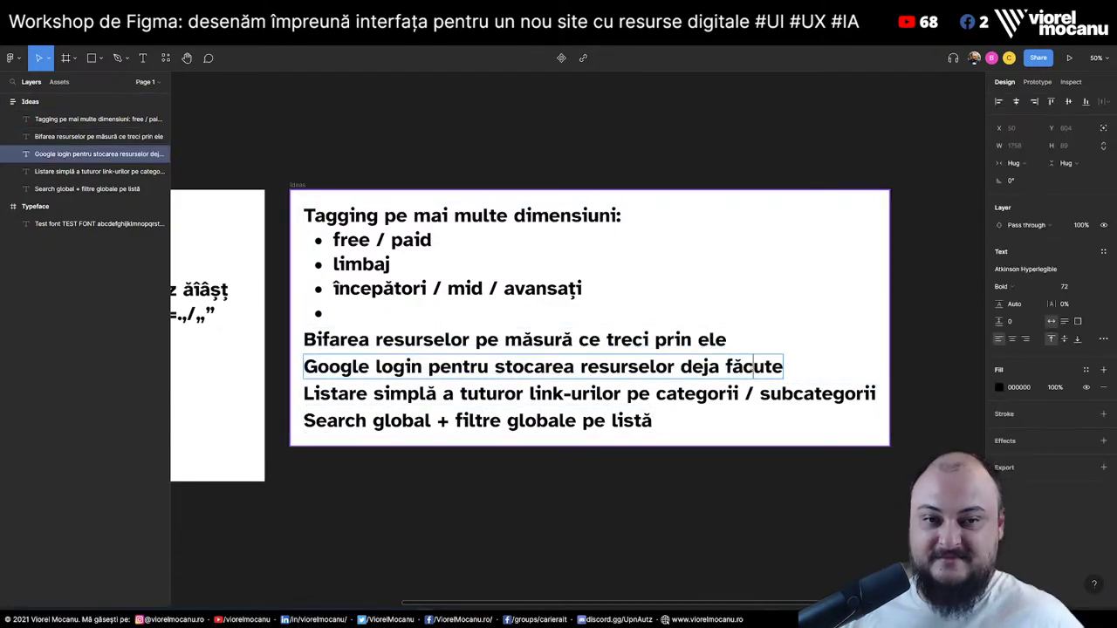
double_click(755, 367)
text(parcurse)
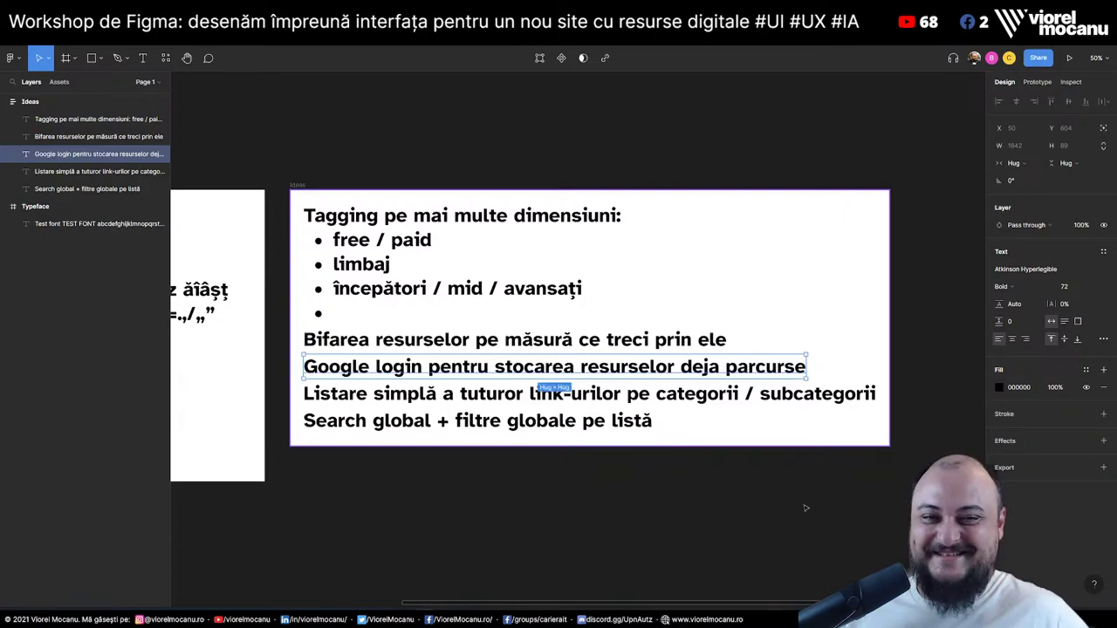
click(803, 508)
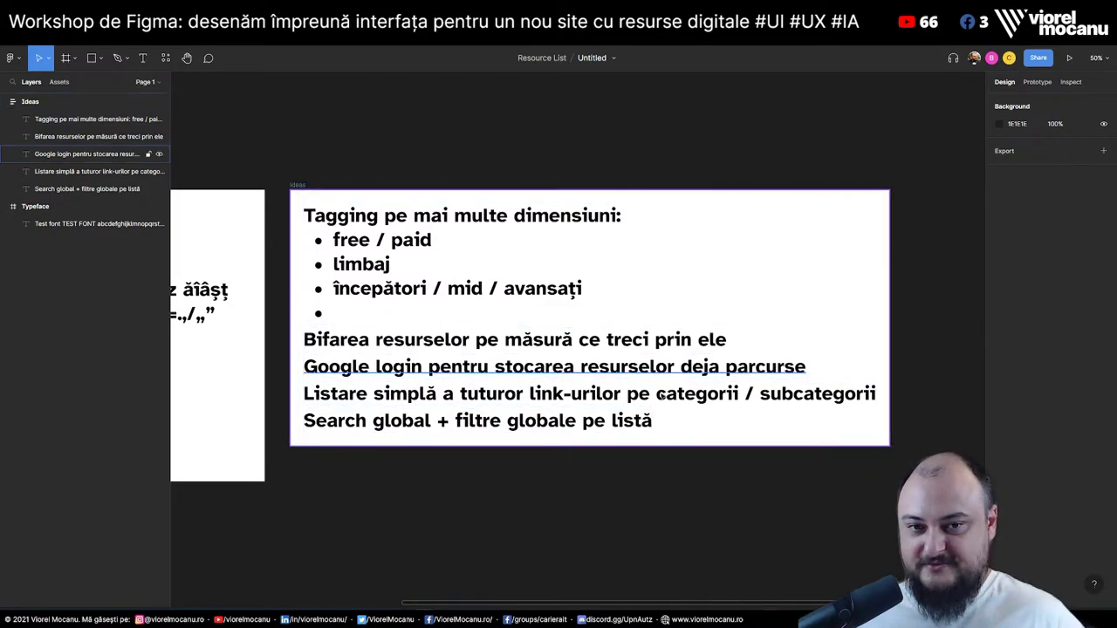
Duplicate the Search global line and retype it as 'Raportarea link-urilor nasoale (dacă există)'
click(595, 431)
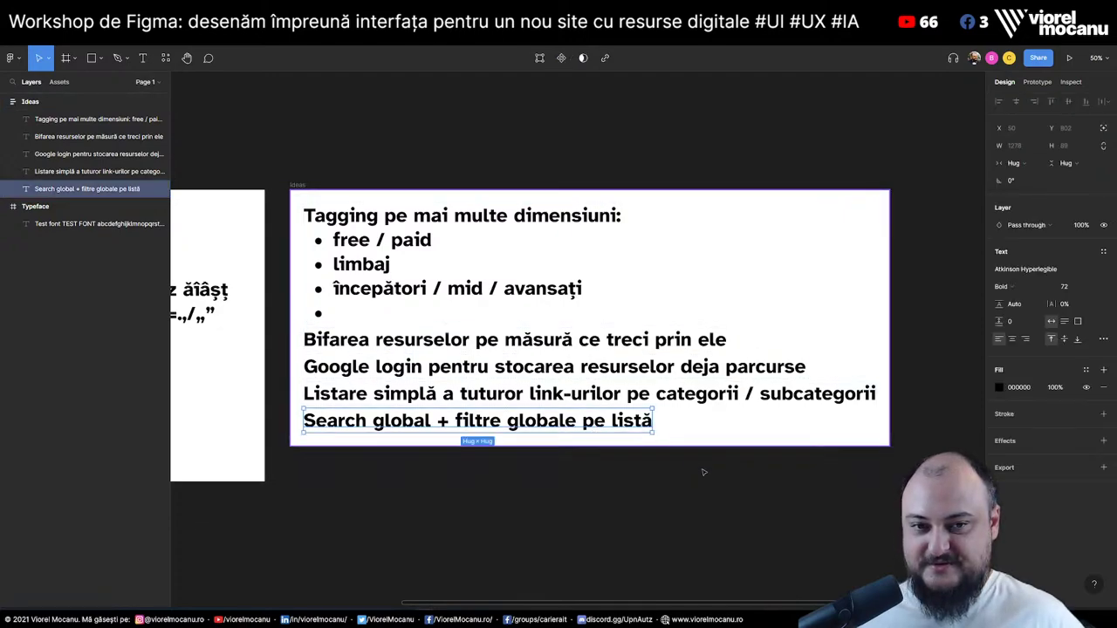
key(ctrl+v)
double_click(567, 455)
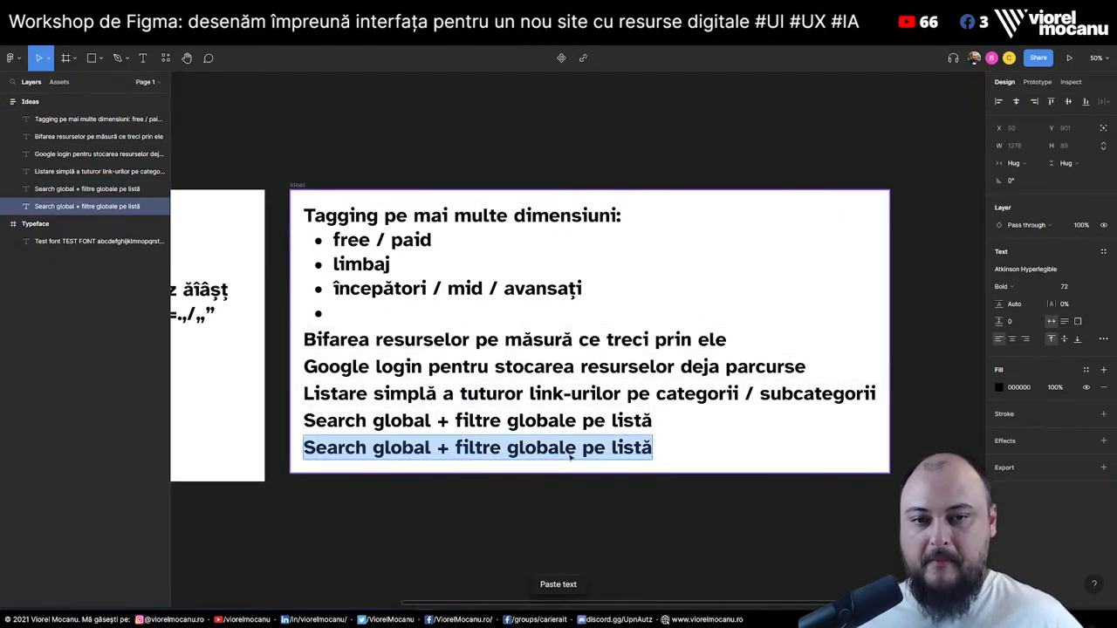
text(Raportarea li)
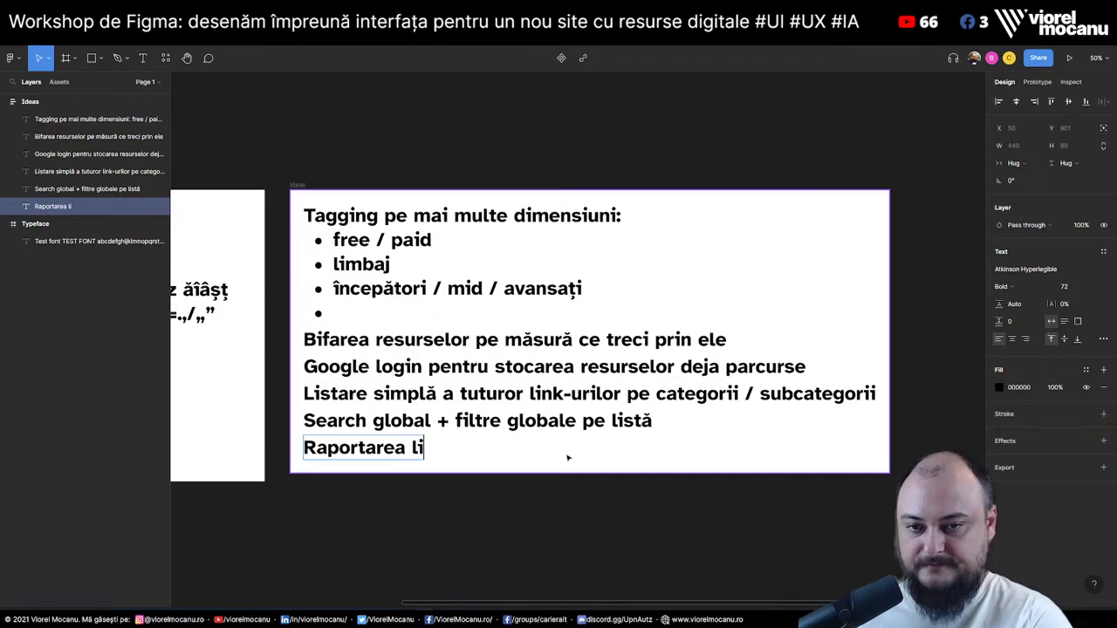
text(nk-urilor nasoa)
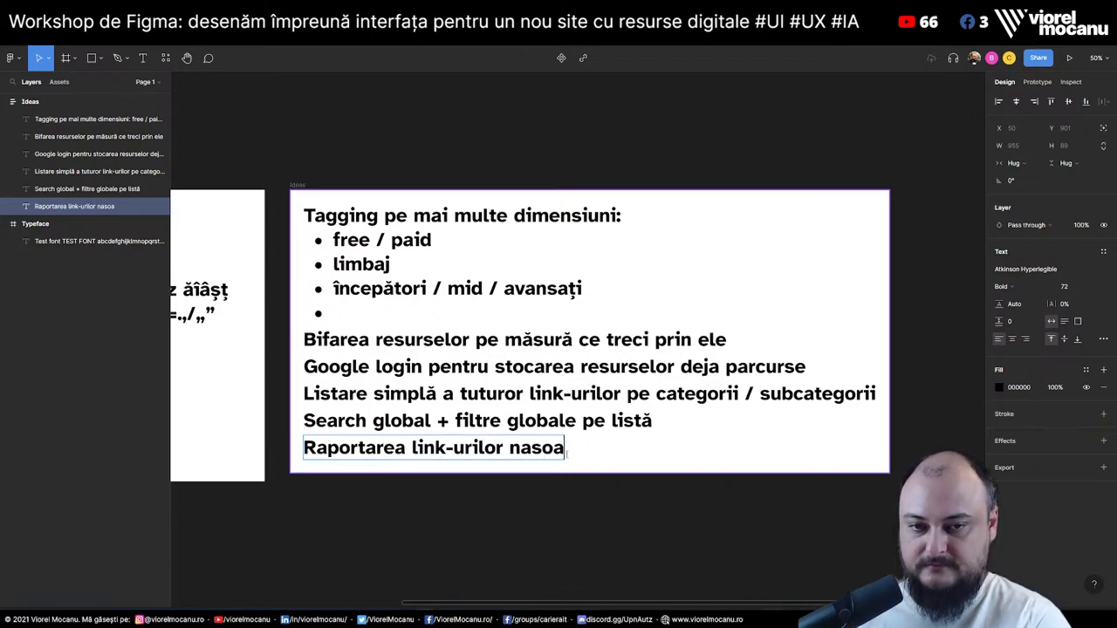
text(le (dacă e)
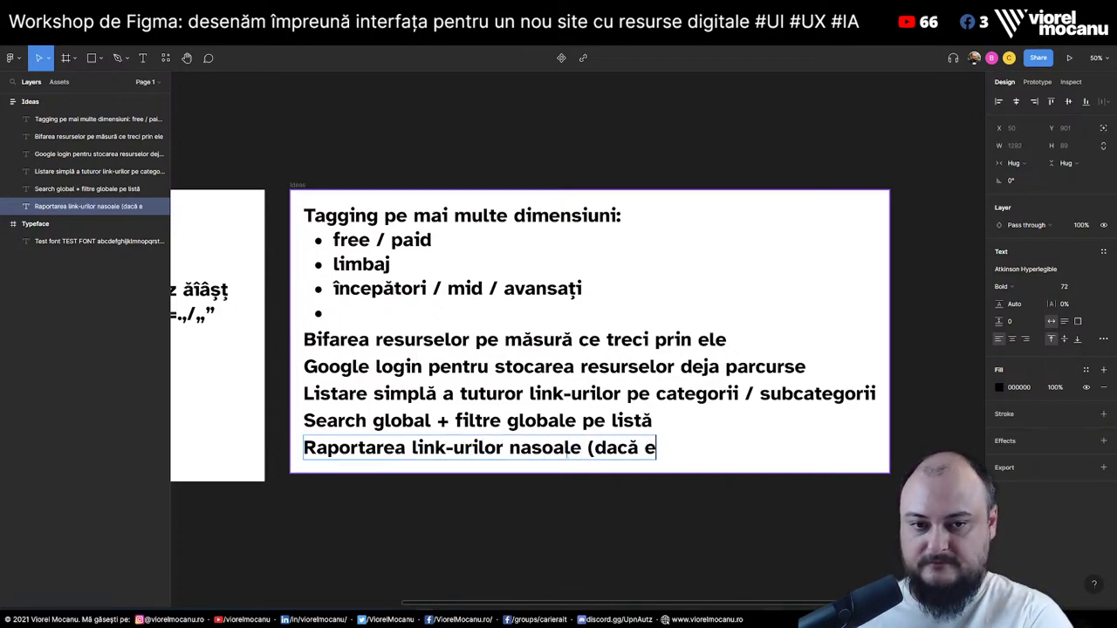
text(xistă))
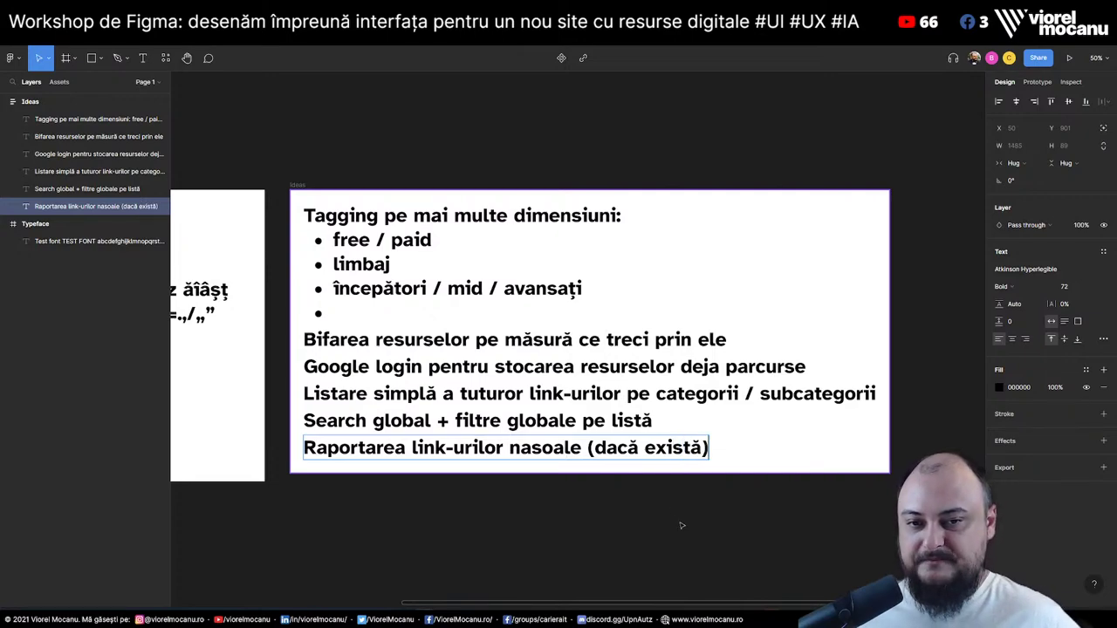
click(575, 521)
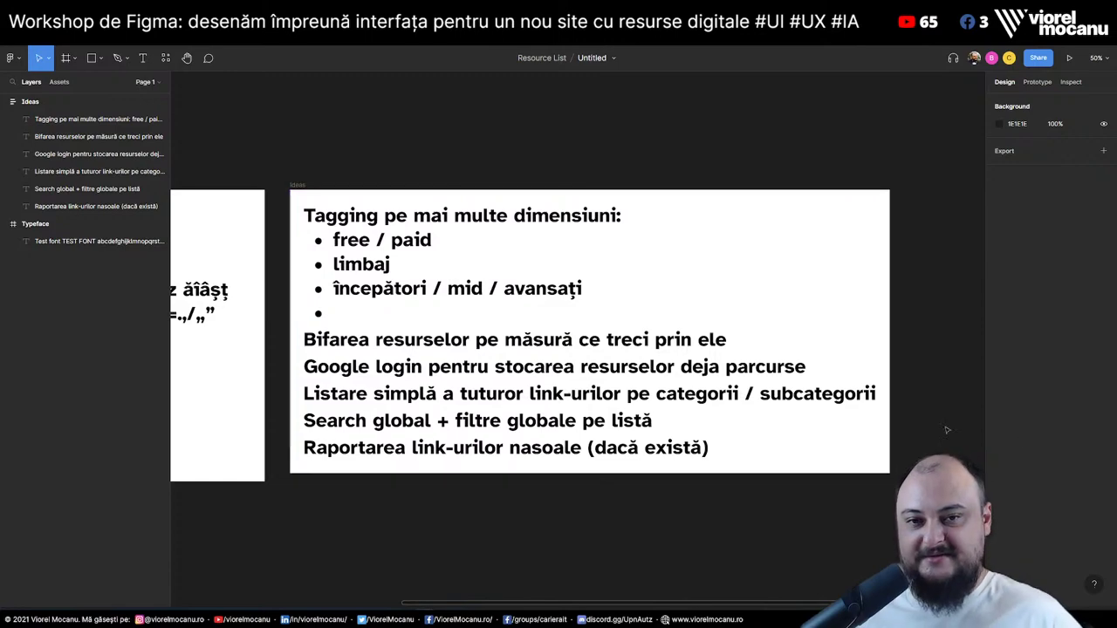
Copy the Raportarea line and rewrite the copy as 'Pagini separate pentru fiecare categorie'
click(627, 453)
key(ctrl+c)
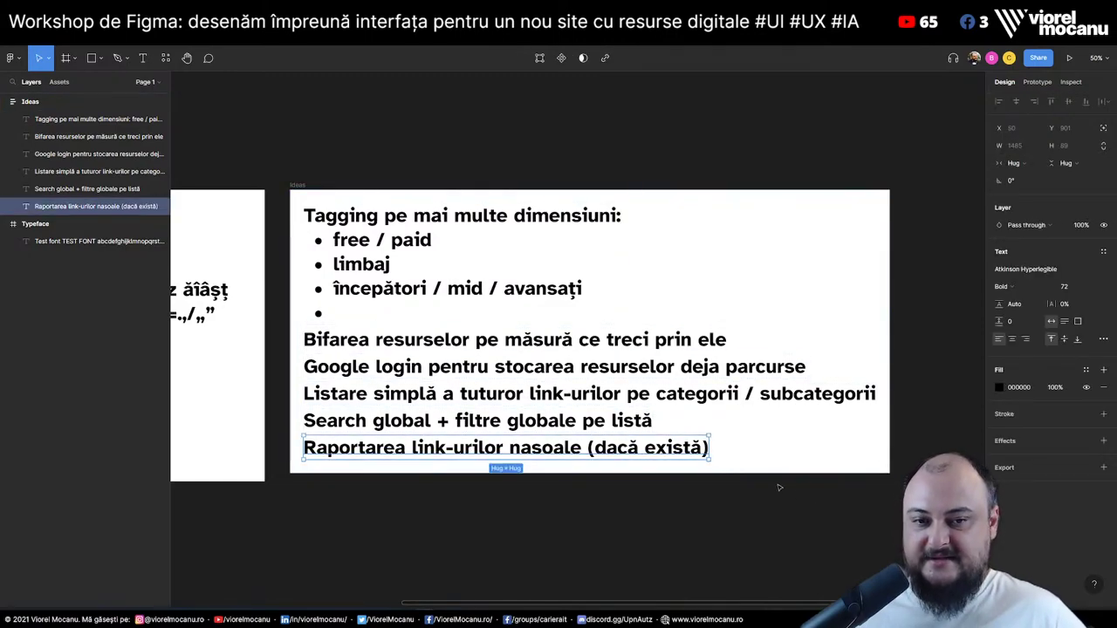
key(ctrl+v)
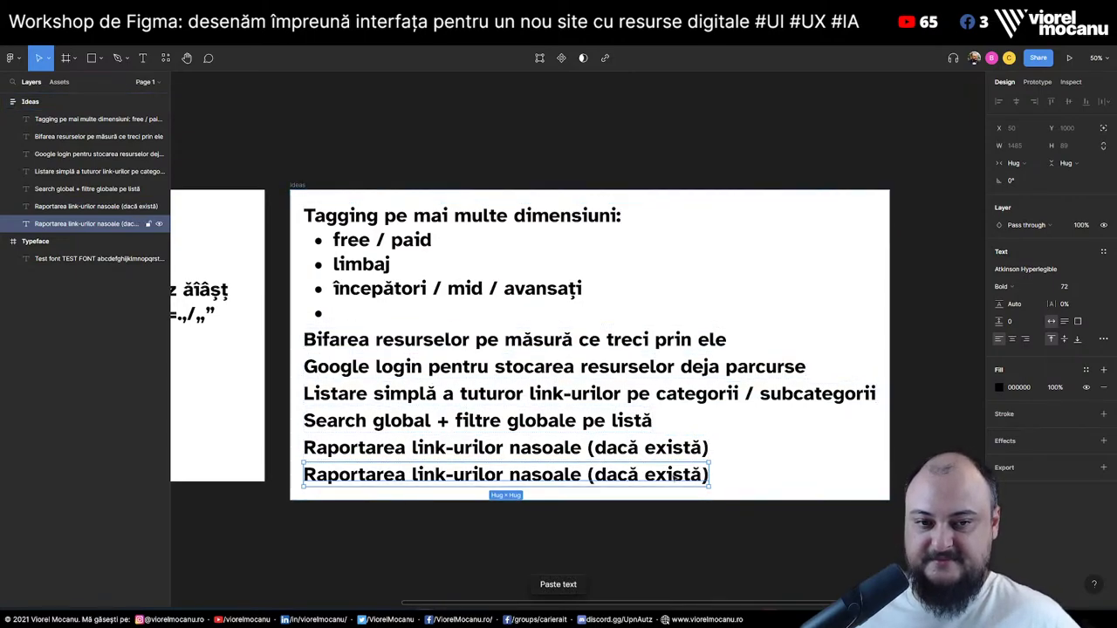
double_click(660, 476)
text(Pagini separa)
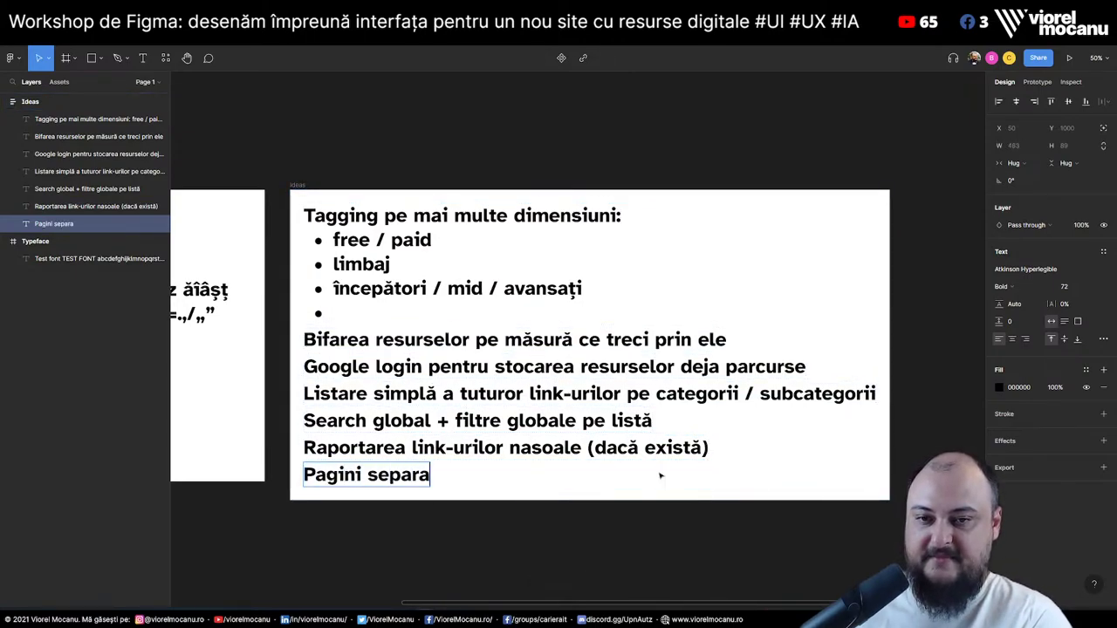
text(te pentru feicar)
key(BackSpace)
key(BackSpace)
key(BackSpace)
key(BackSpace)
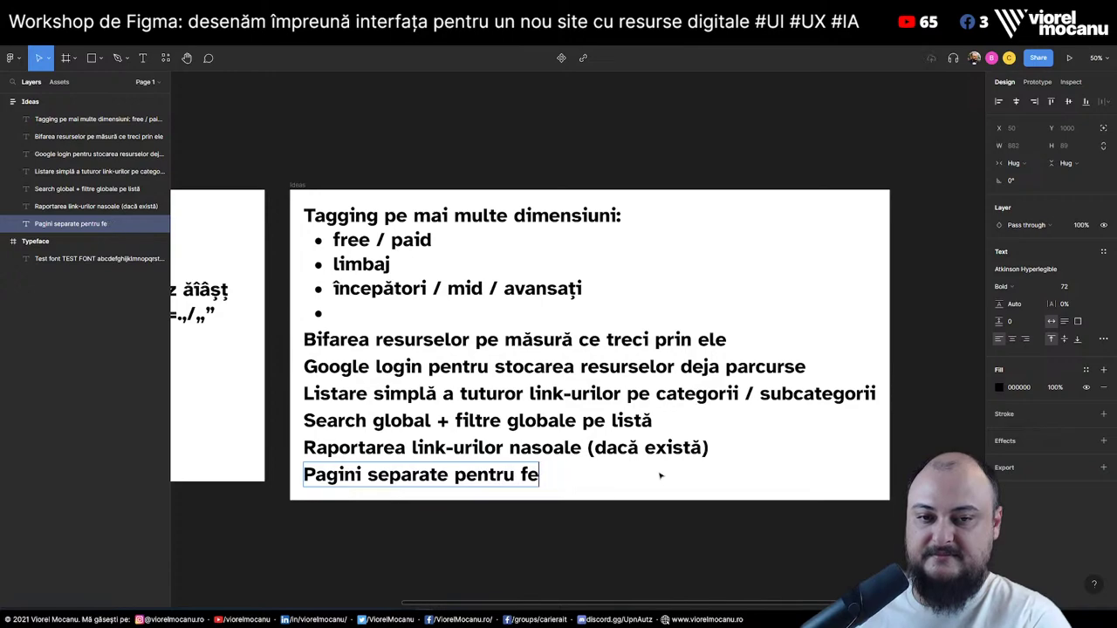
text(iecare categorie)
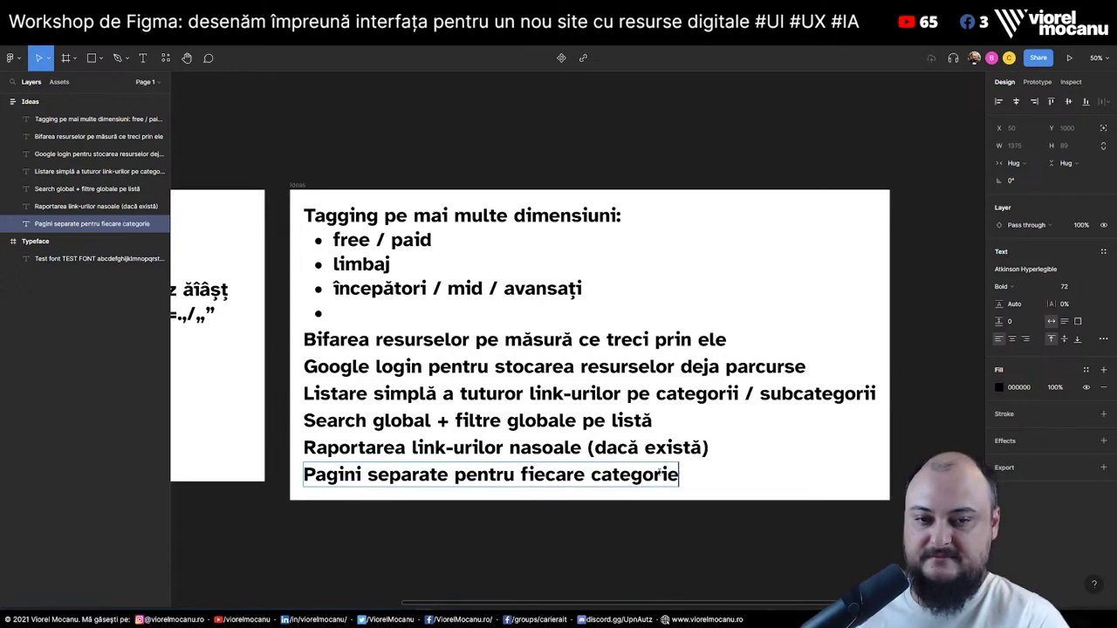
key(Escape)
click(420, 535)
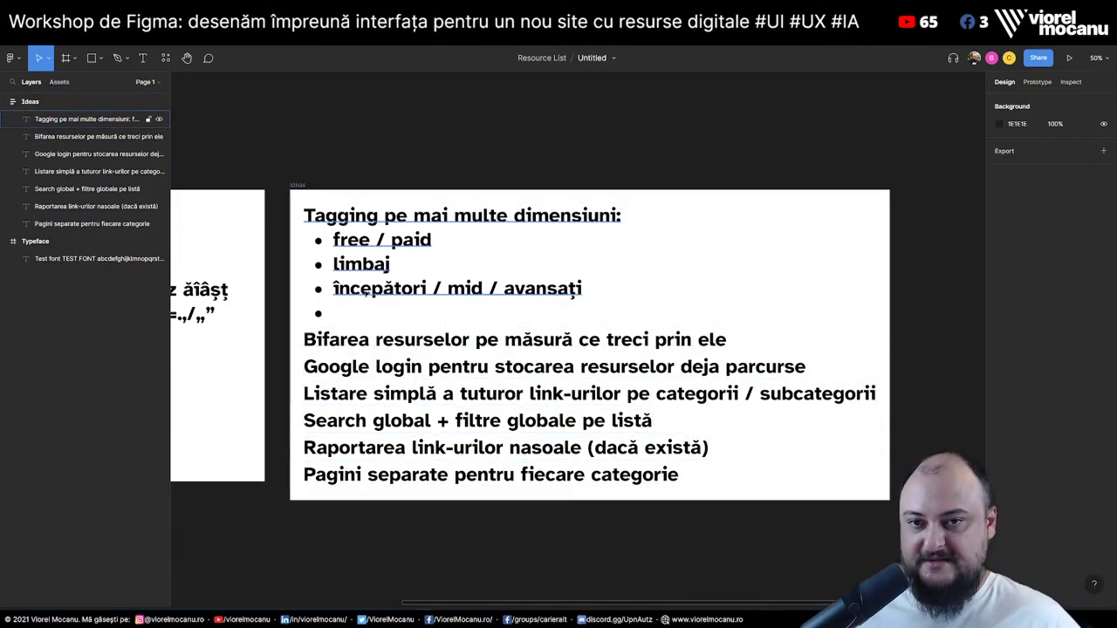
Insert 'multicolor' after 'Tagging' in the heading, giving 'Tagging multicolor pe mai multe dimensiuni:'
click(88, 119)
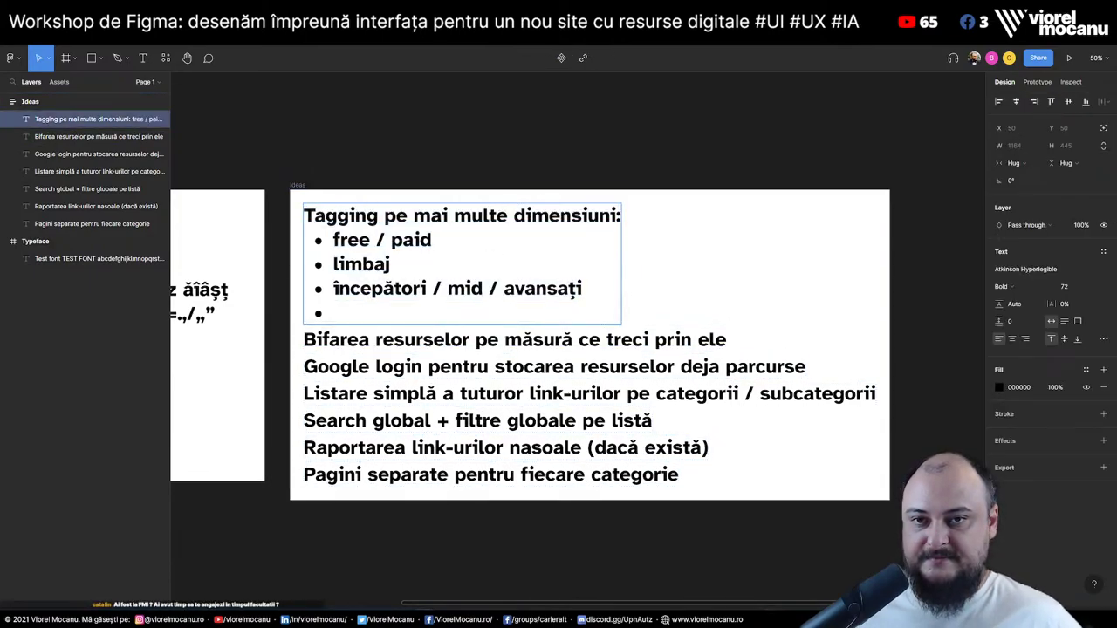
double_click(378, 216)
text(multi-)
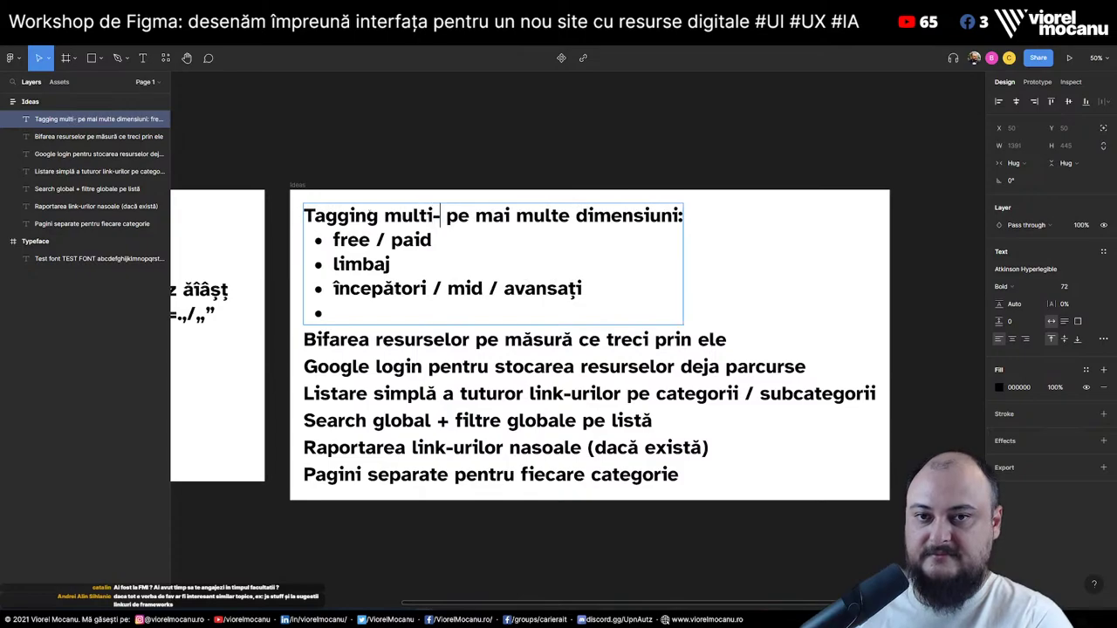
key(BackSpace)
text(color)
key(Escape)
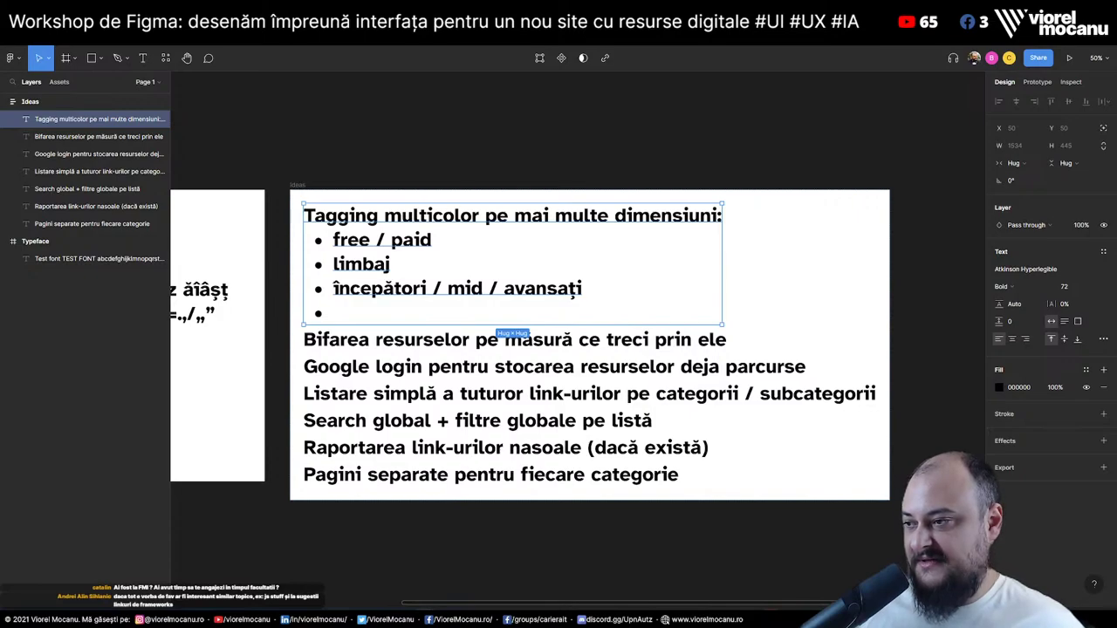
click(517, 507)
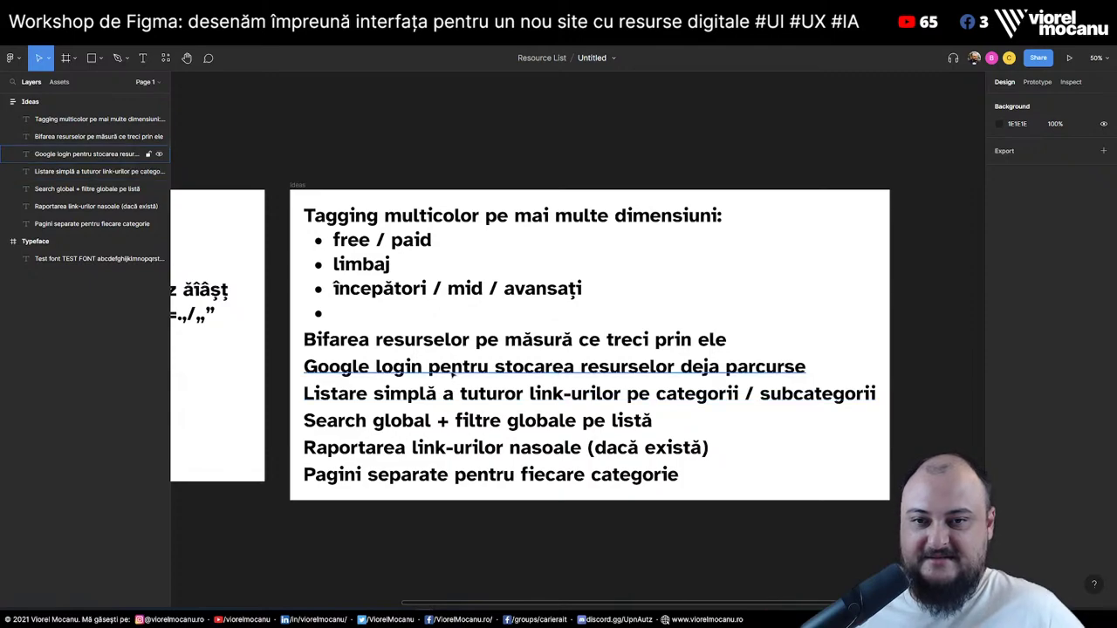
Duplicate the Google login line and retype the copy as 'După login să poți adăuga la Favorite resurse, să-ți poți face program'
click(453, 379)
key(ctrl+c)
key(ctrl+v)
key(Return)
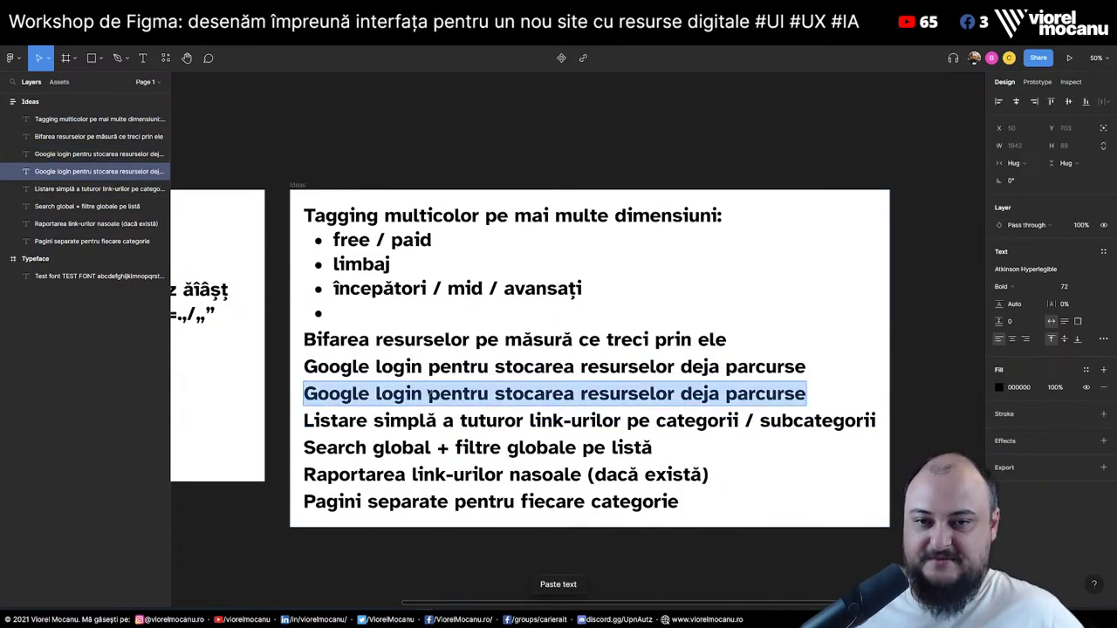
text(După lo)
text(gin să poți ad)
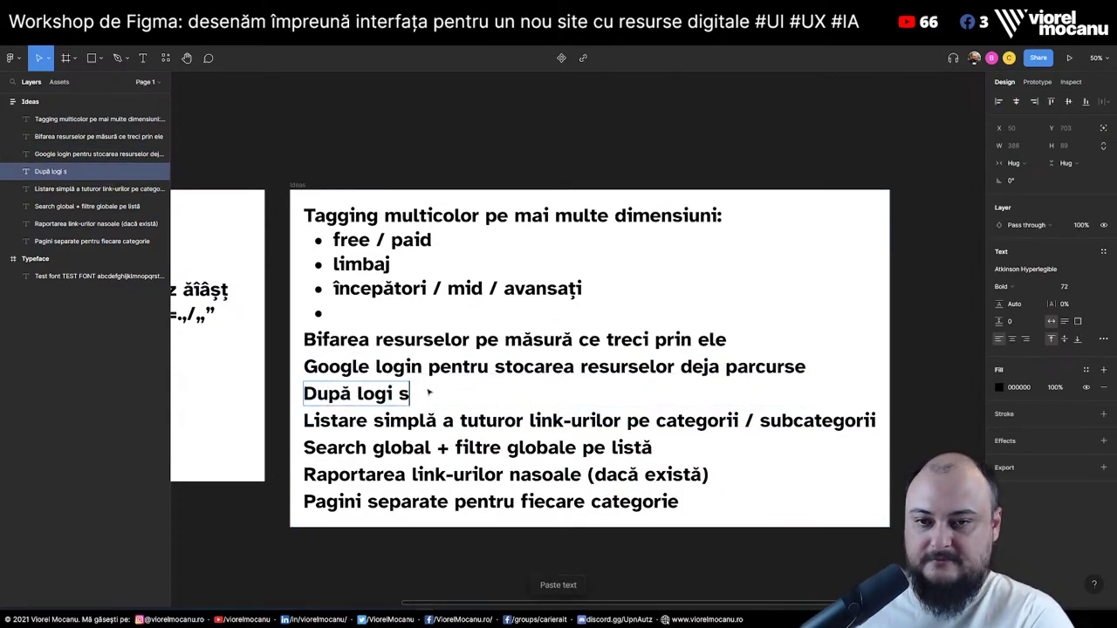
text(ăuga la f)
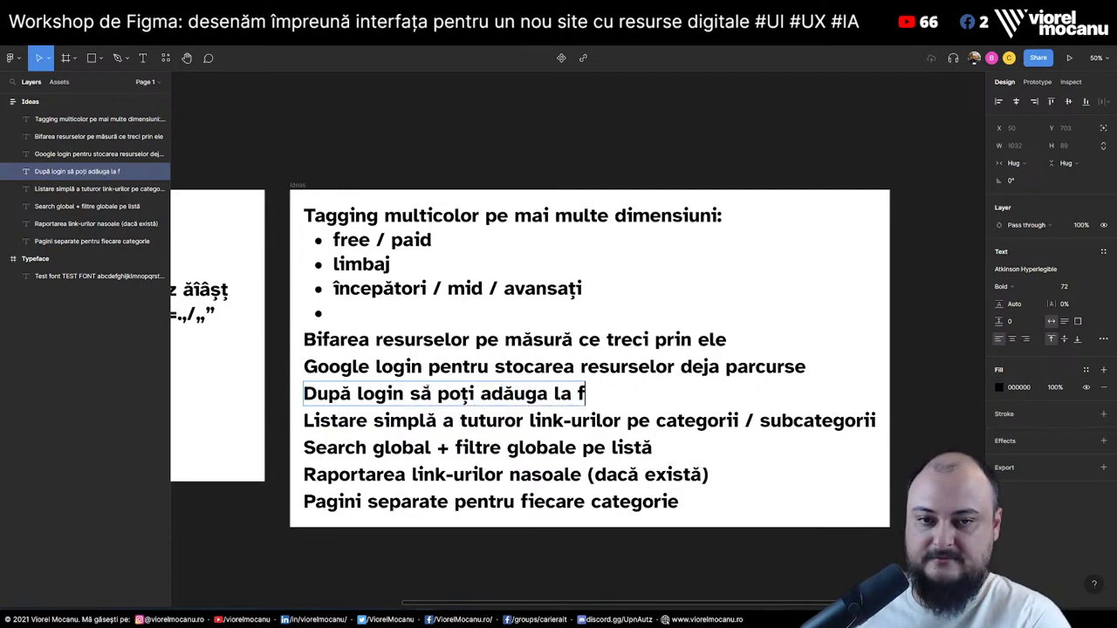
key(BackSpace)
text(Favorite )
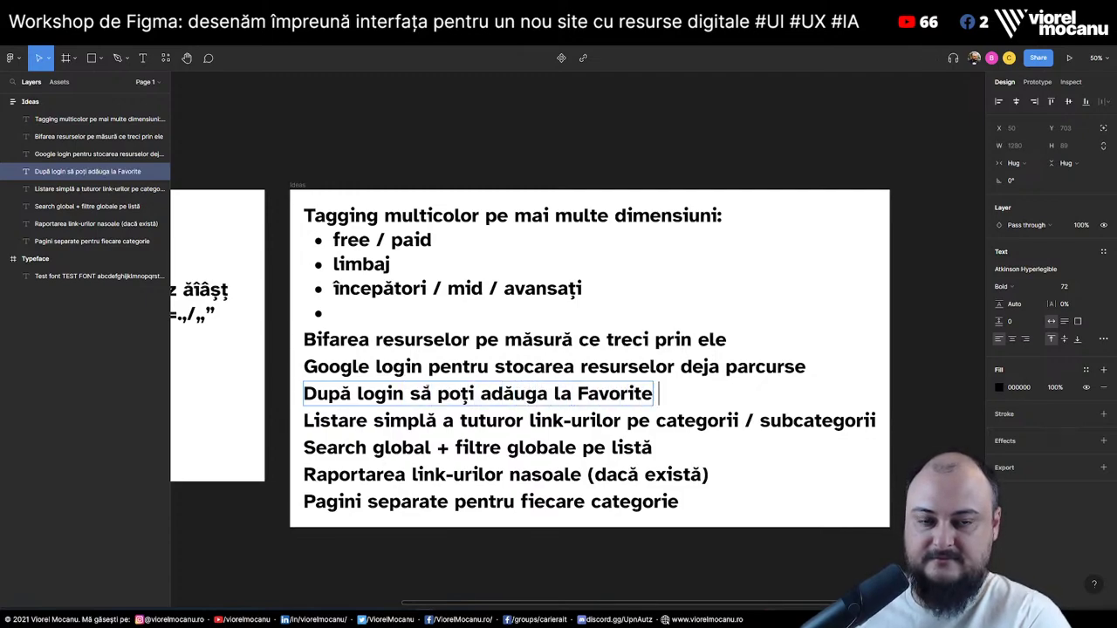
text(resurse)
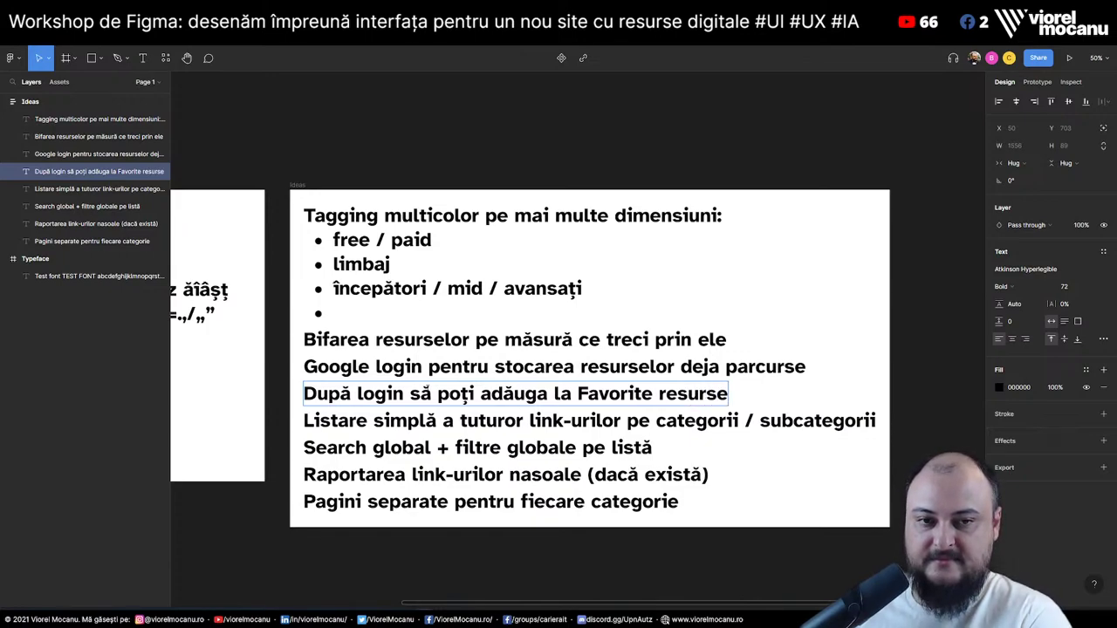
text(, să-ți poți face program)
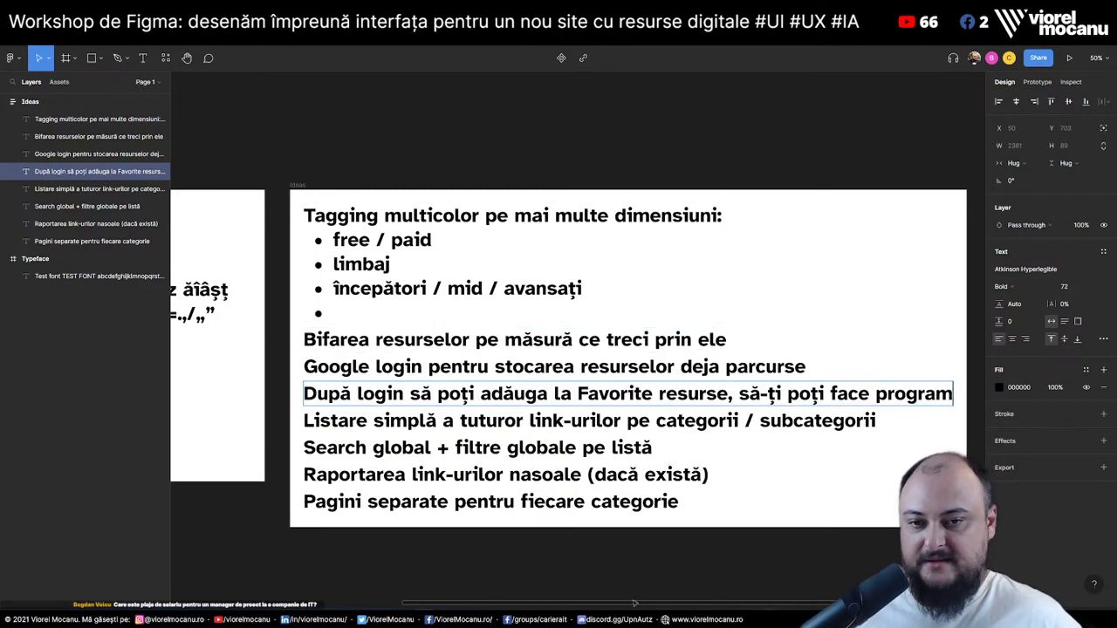
Exit text editing on the finished Favorite line
click(578, 555)
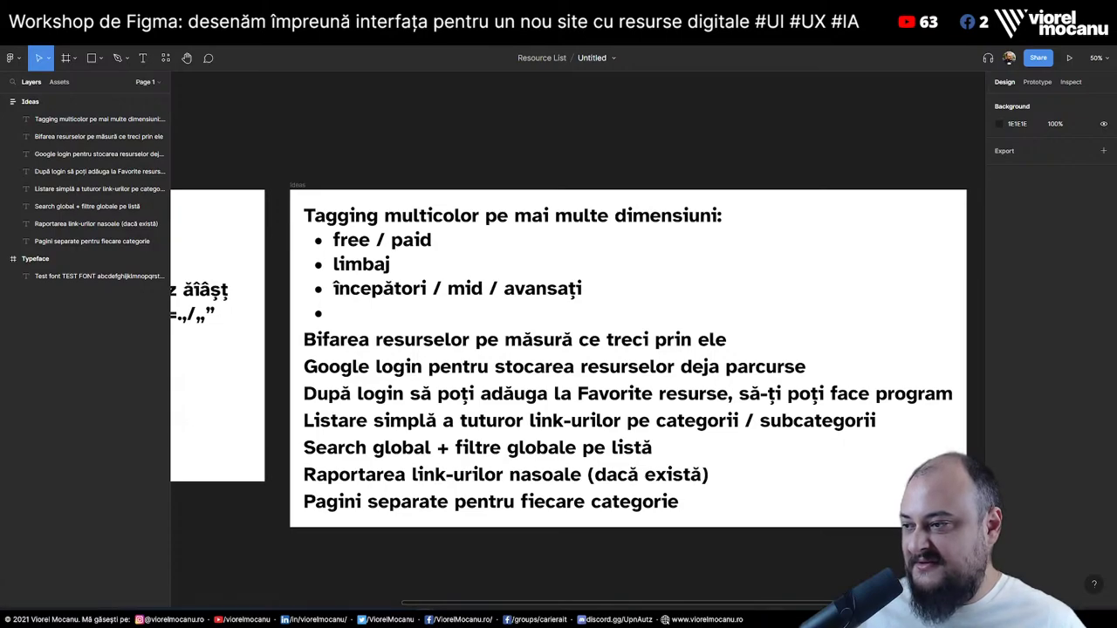
Type 'mandatory' into the empty fourth bullet of the Tagging multicolor list
click(332, 312)
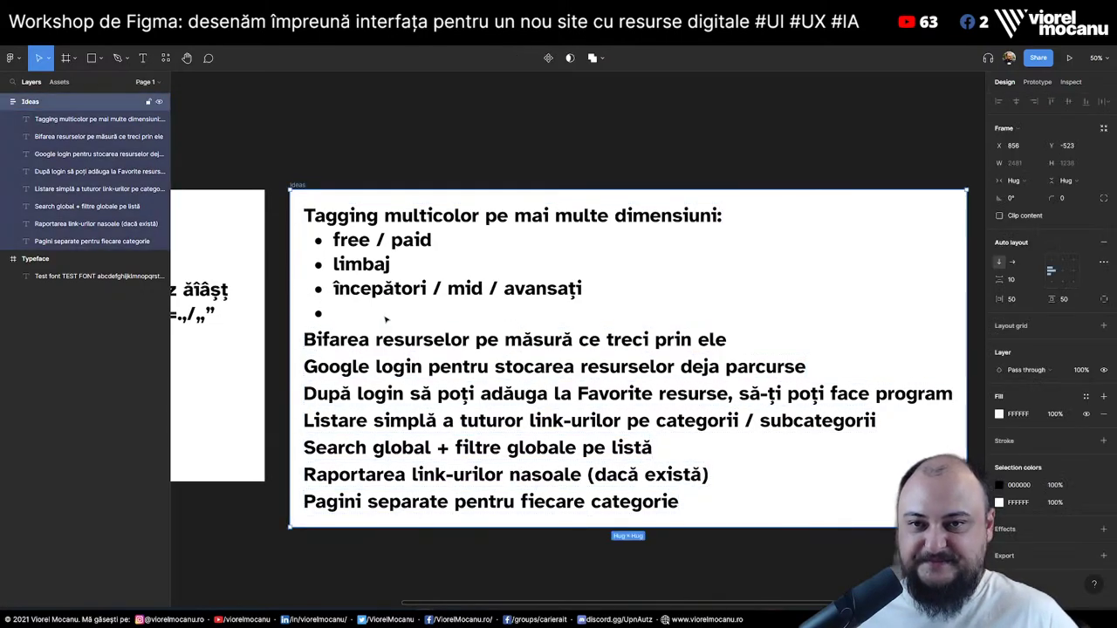
double_click(333, 312)
click(332, 312)
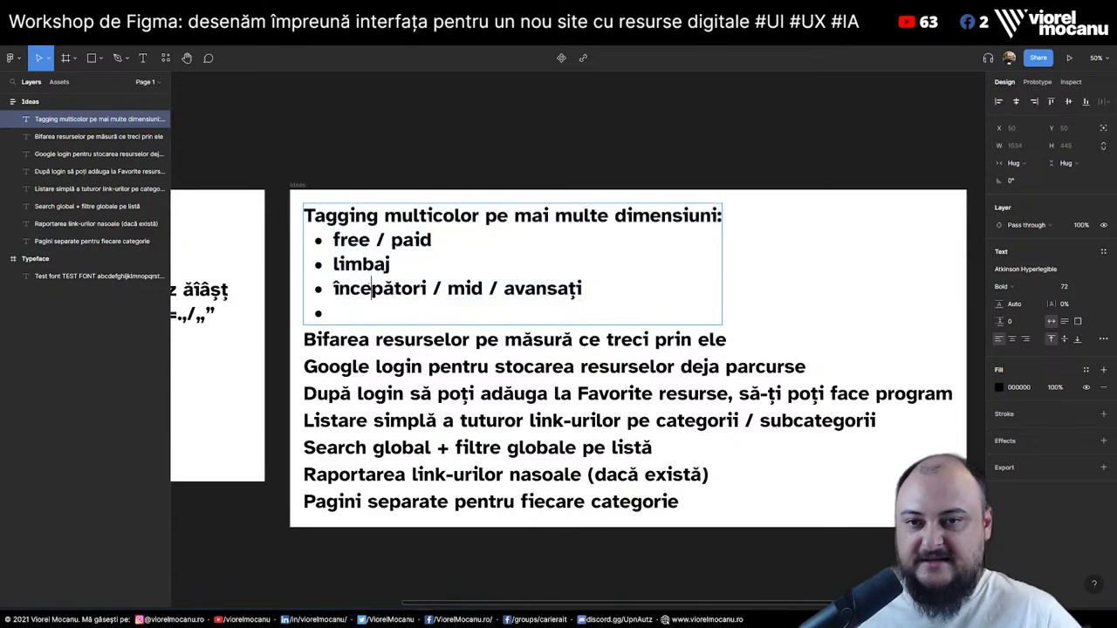
text(mandatory)
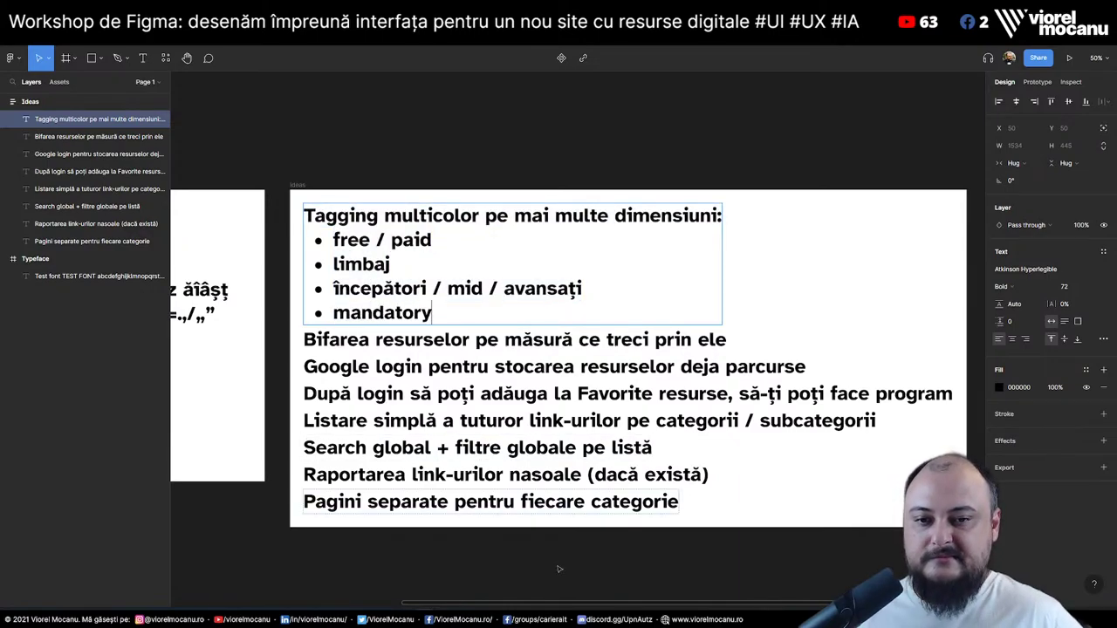
click(585, 560)
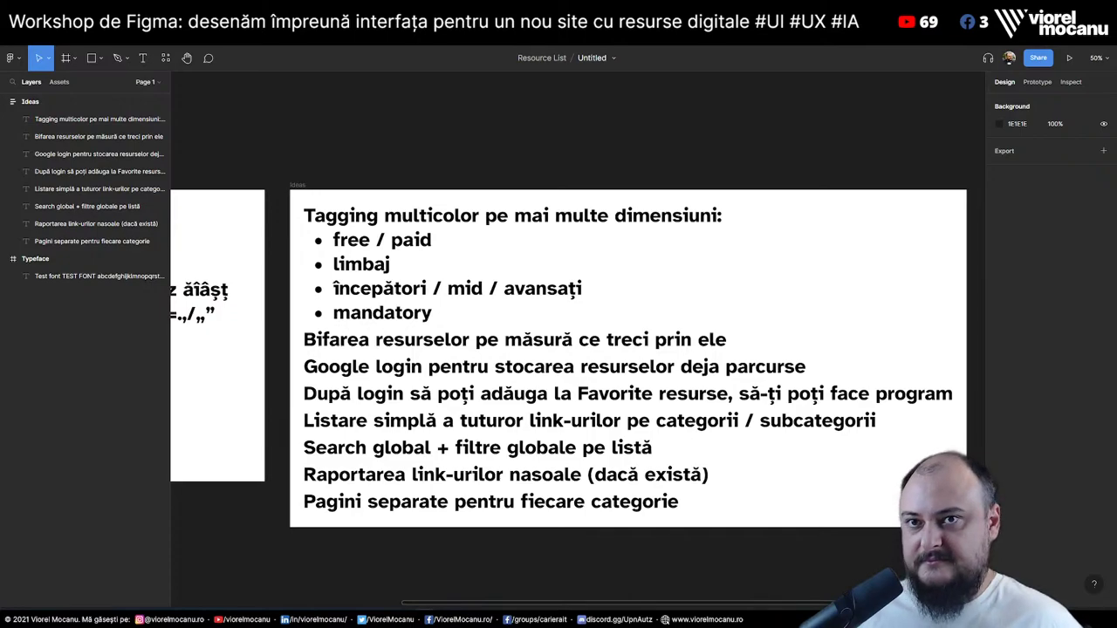
Scroll through the Google Docs course outline, then switch back to the Figma file
key(alt+Tab)
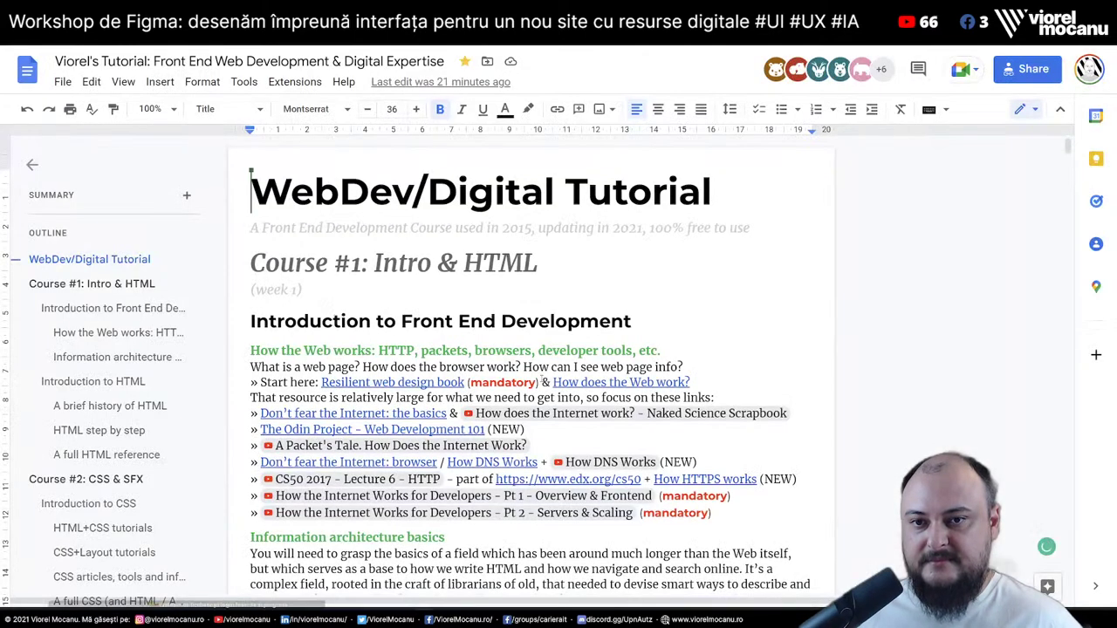
scroll(523, 367, down, 15)
scroll(541, 378, down, 20)
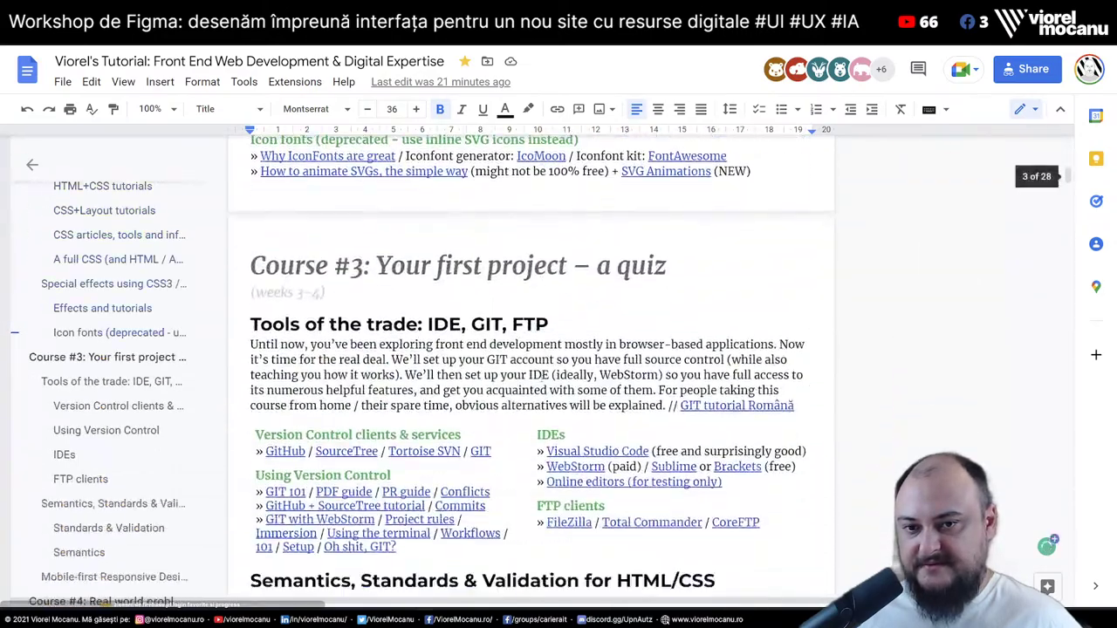
scroll(541, 378, down, 20)
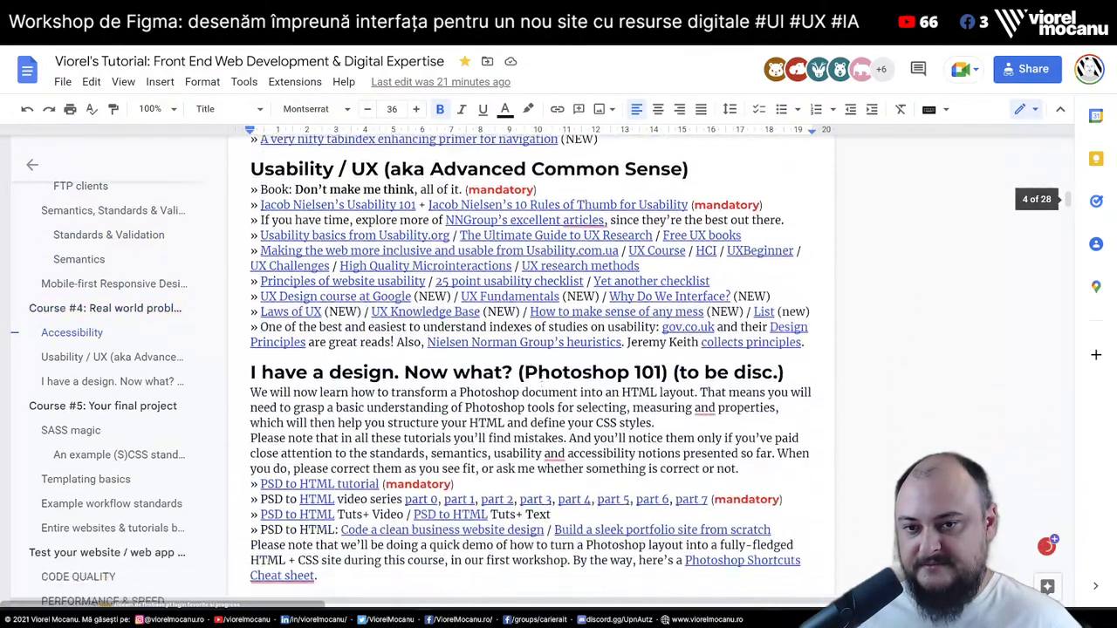
scroll(541, 378, up, 2)
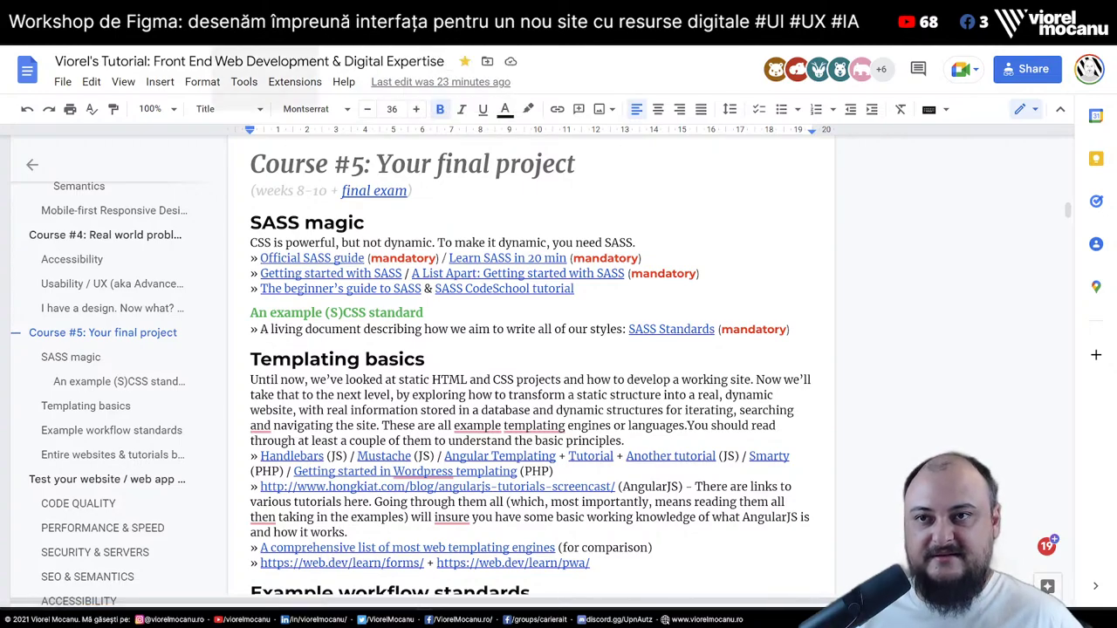
key(alt+Tab)
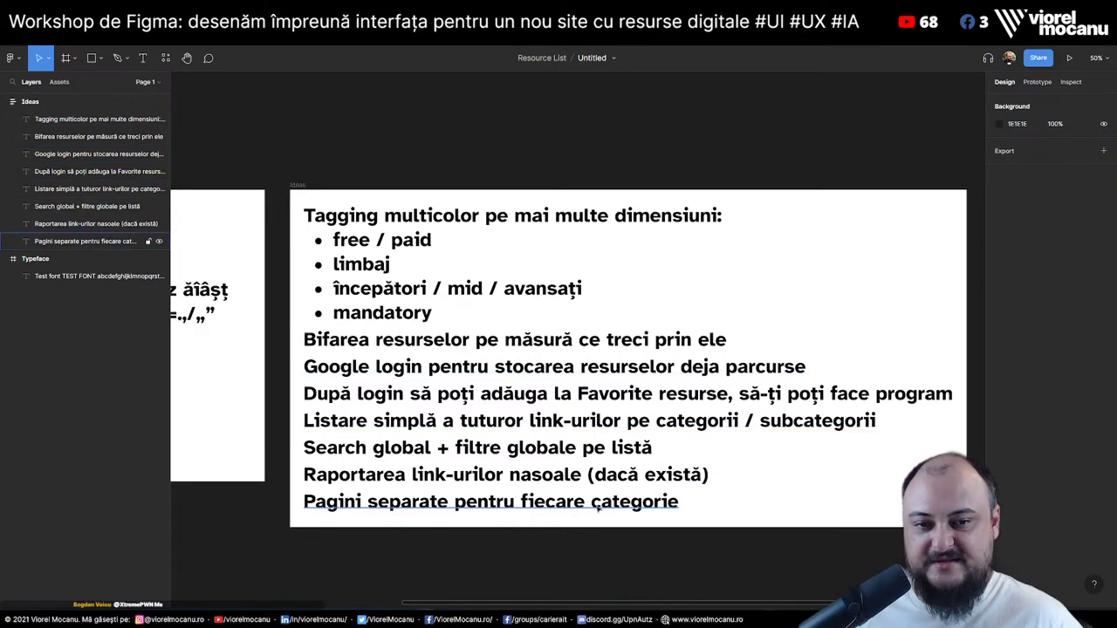
Duplicate the last line under 'Pagini separate' and retype it as 'Recomandări de resurse (prin tagging)'
click(580, 502)
key(shift+n)
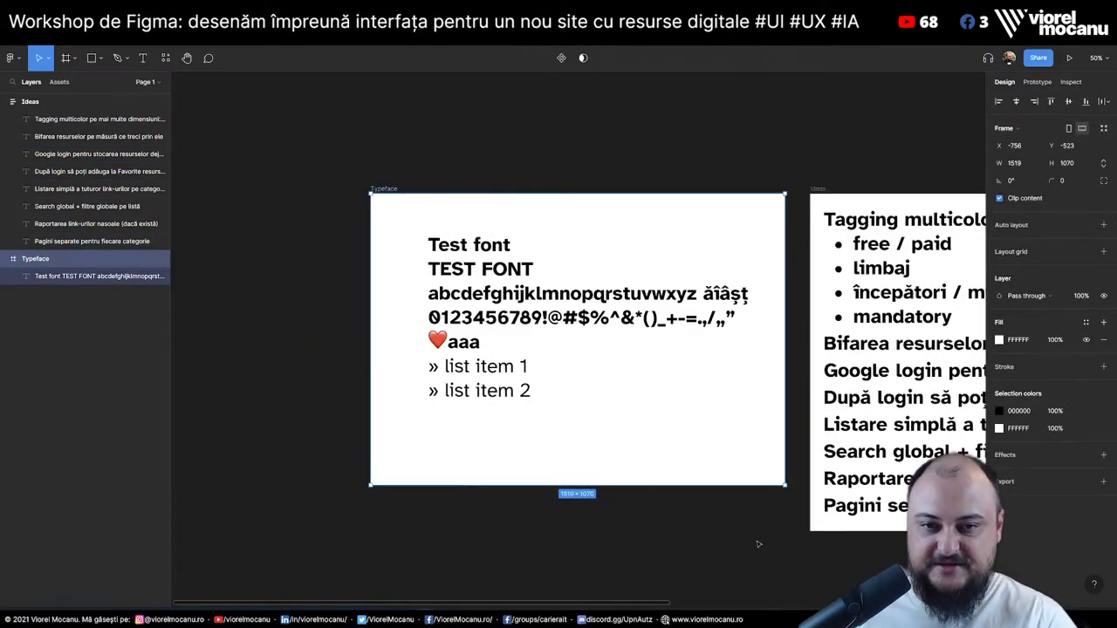
key(n)
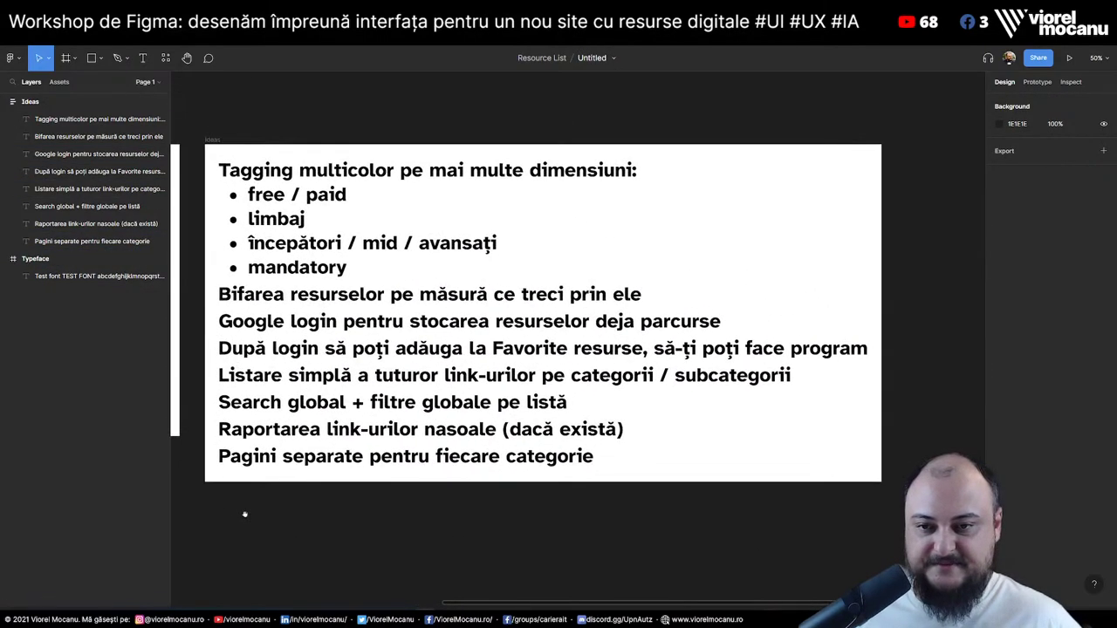
click(482, 462)
key(ctrl+v)
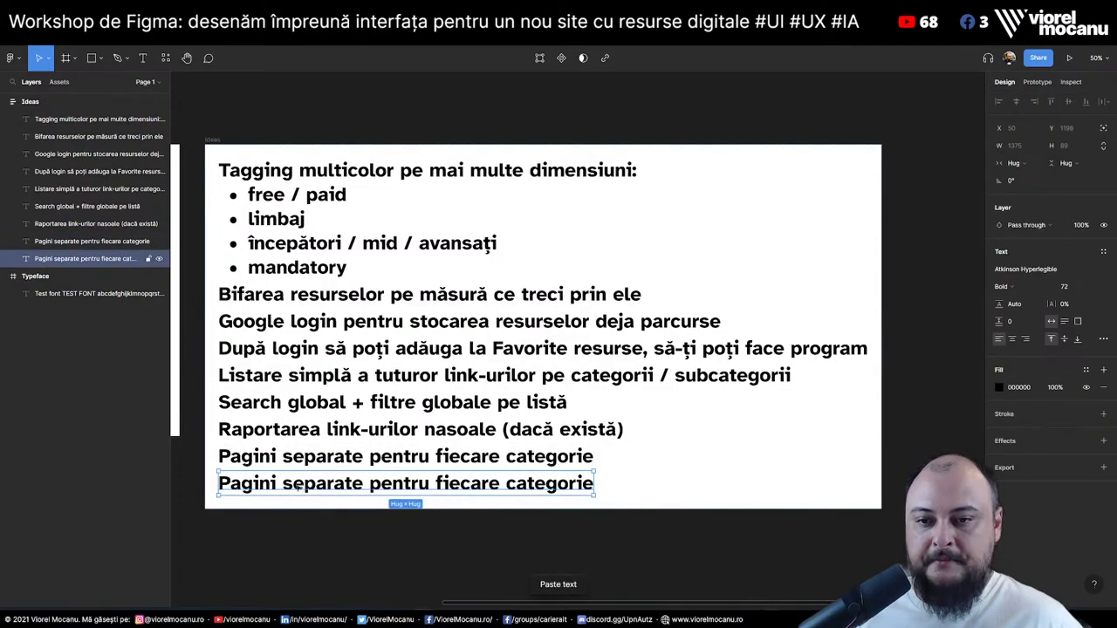
text(Recomandă)
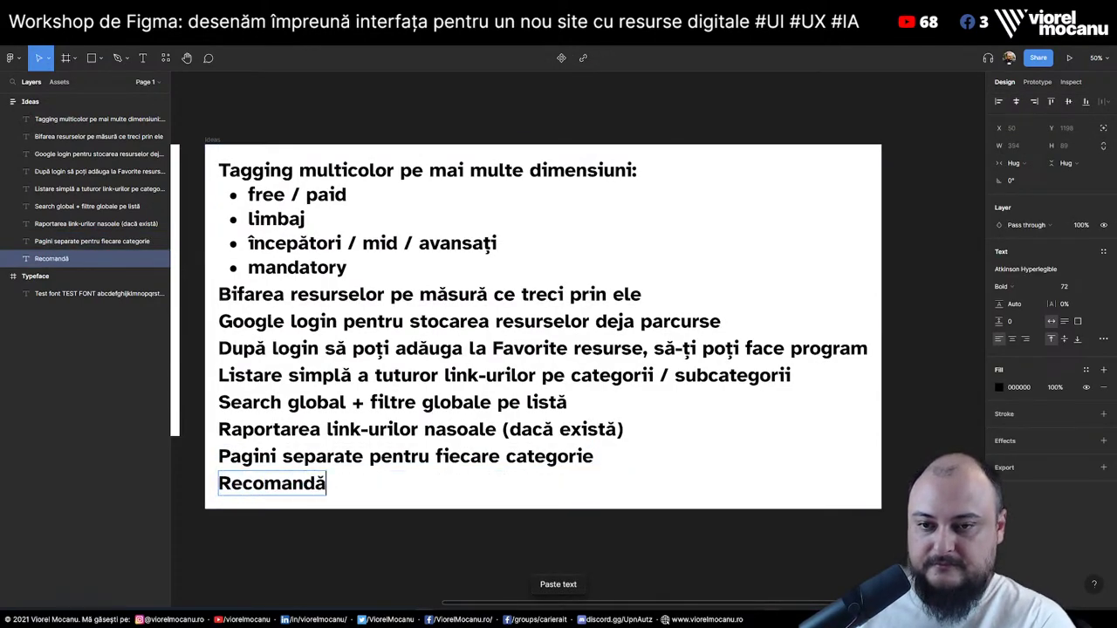
text(ri de resurse)
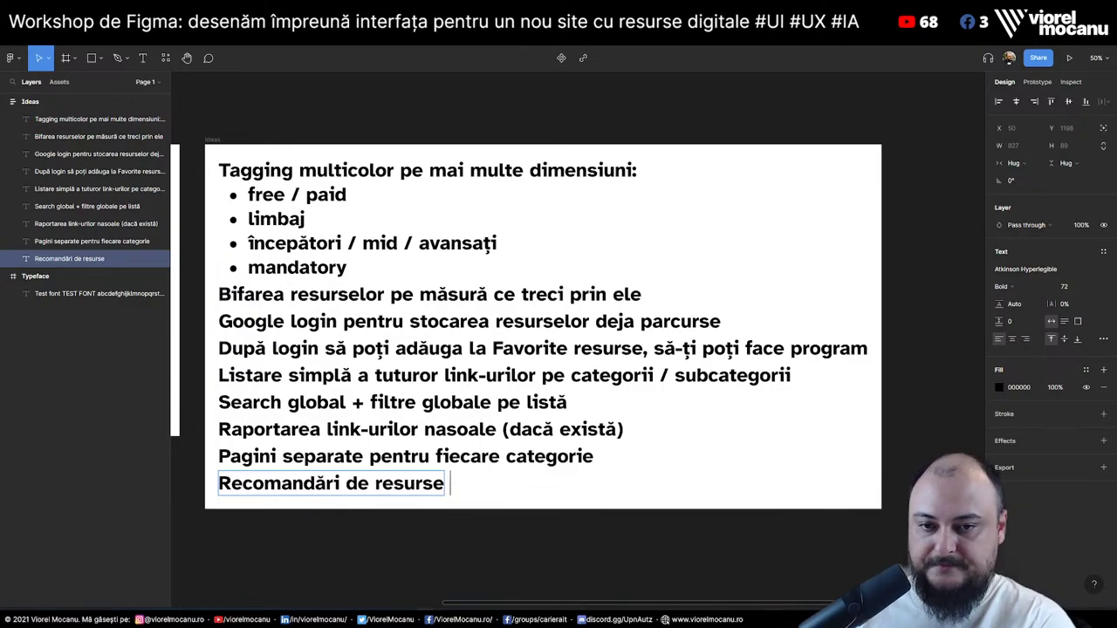
text( (prin )
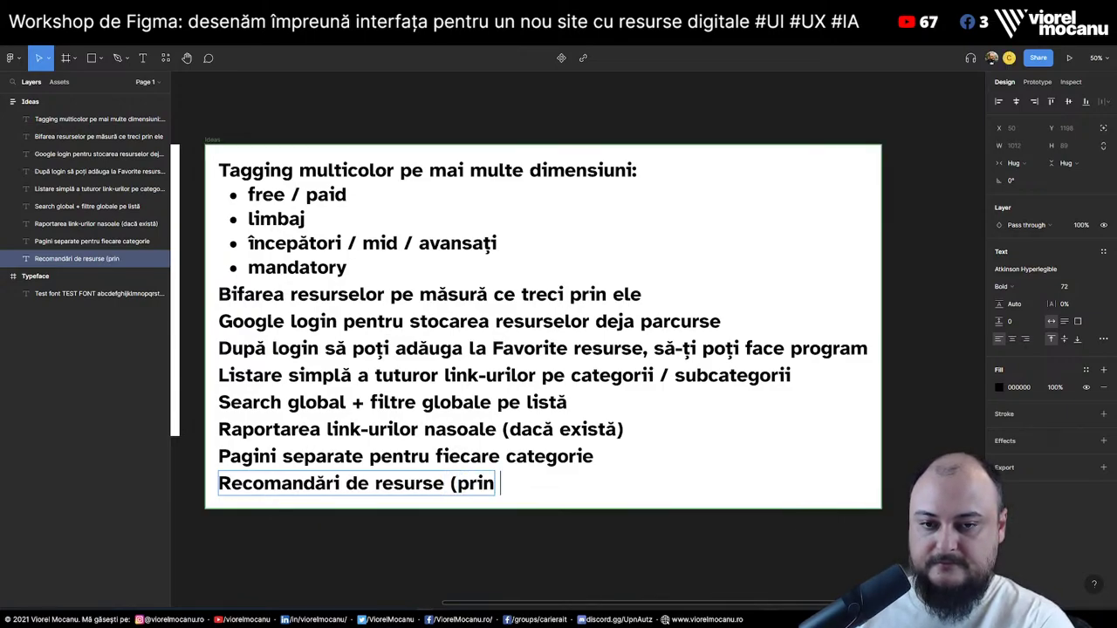
text(tagging))
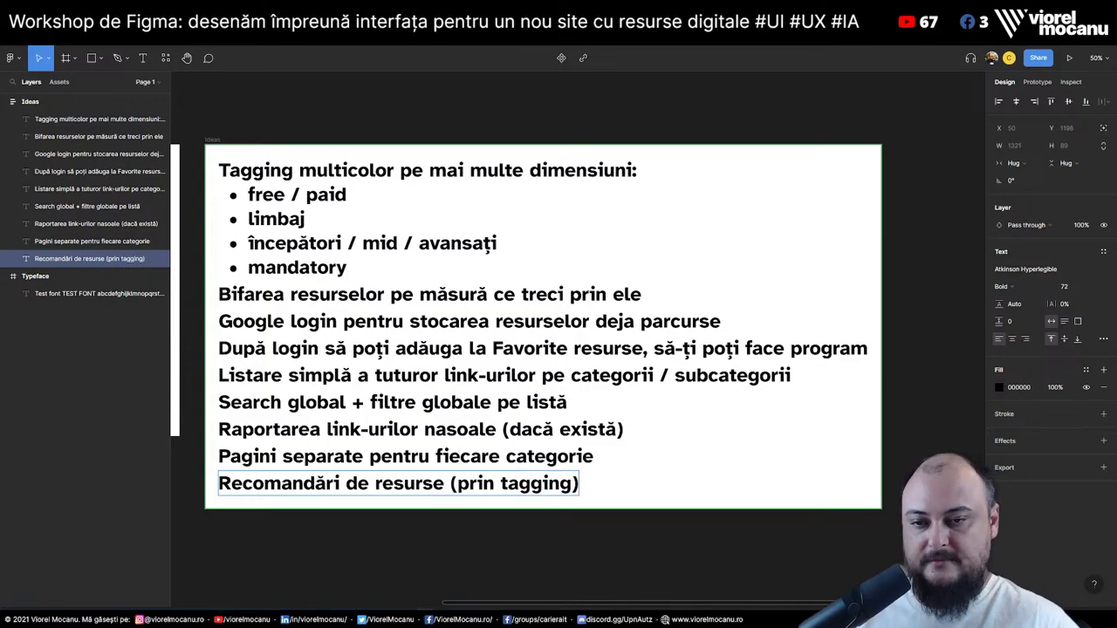
key(Escape)
click(563, 545)
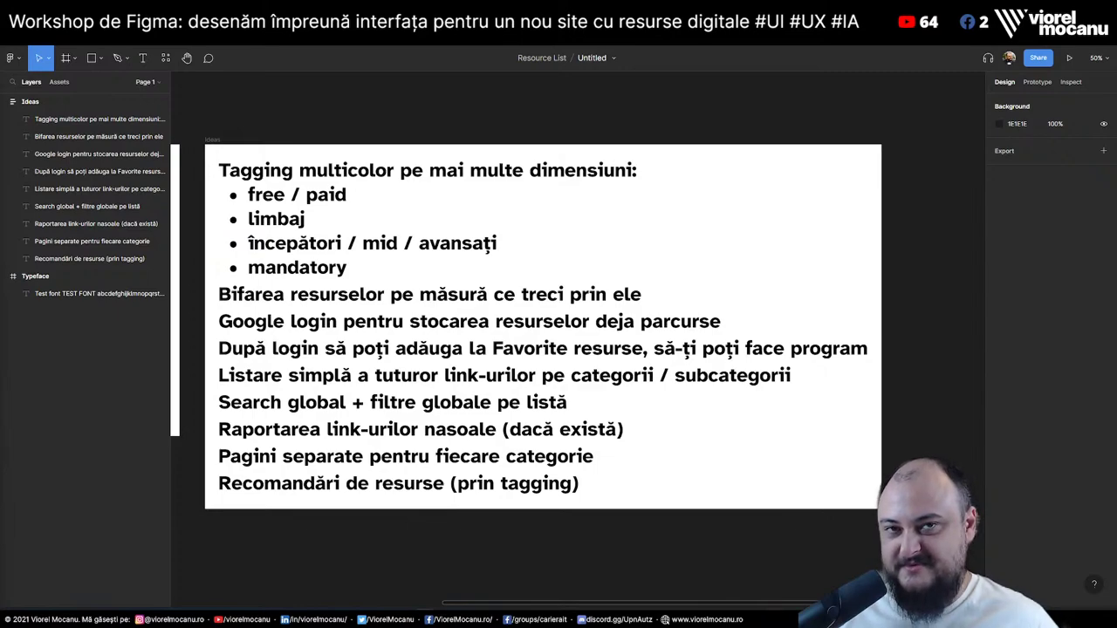
Duplicate the Google login line and retype the copy as 'Firebase pentru stocare de informații'
click(154, 153)
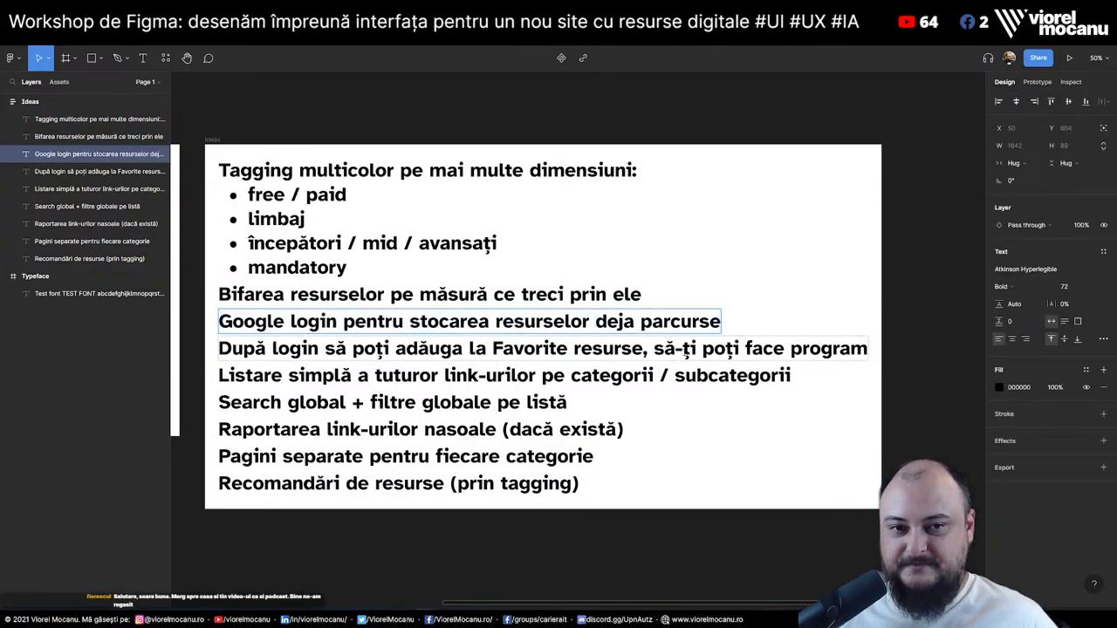
click(524, 348)
click(410, 375)
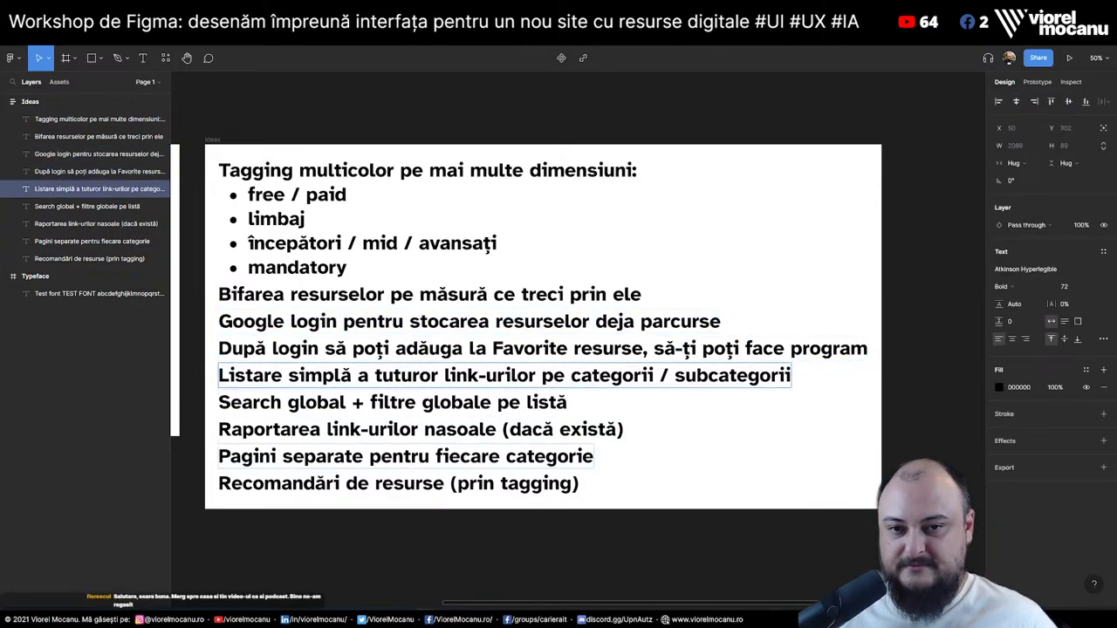
click(446, 322)
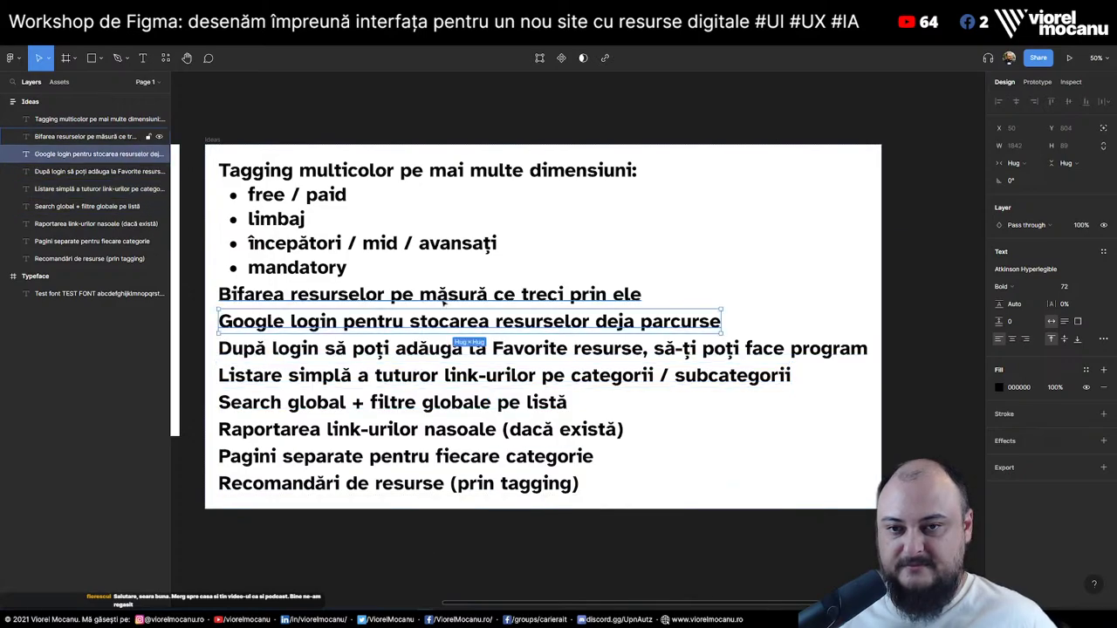
click(444, 302)
key(ctrl+v)
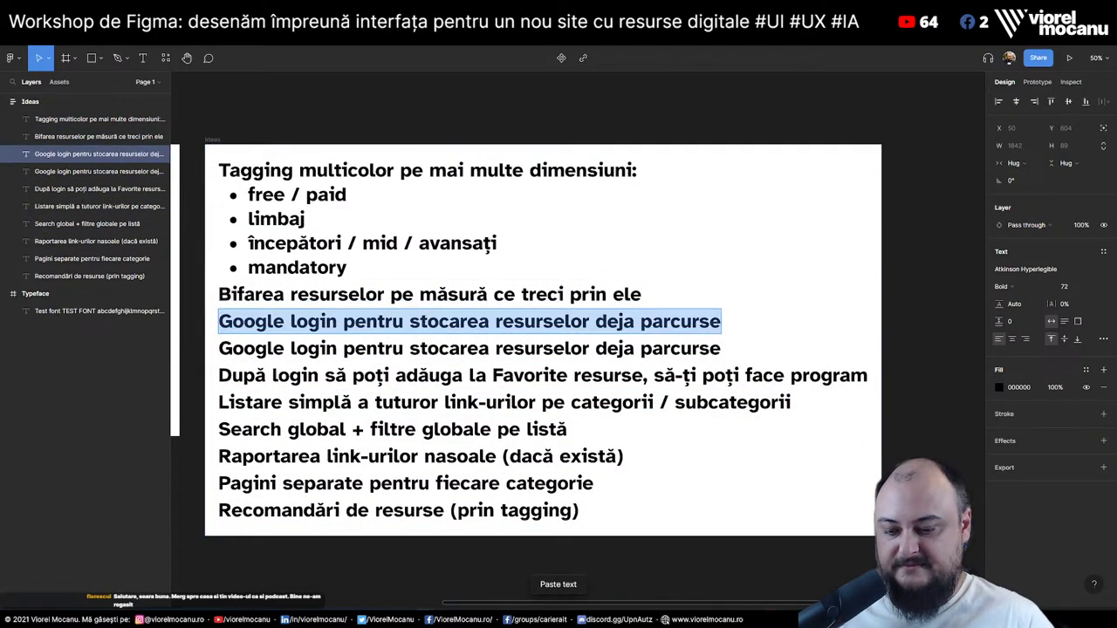
key(Return)
text(Firebase pentru )
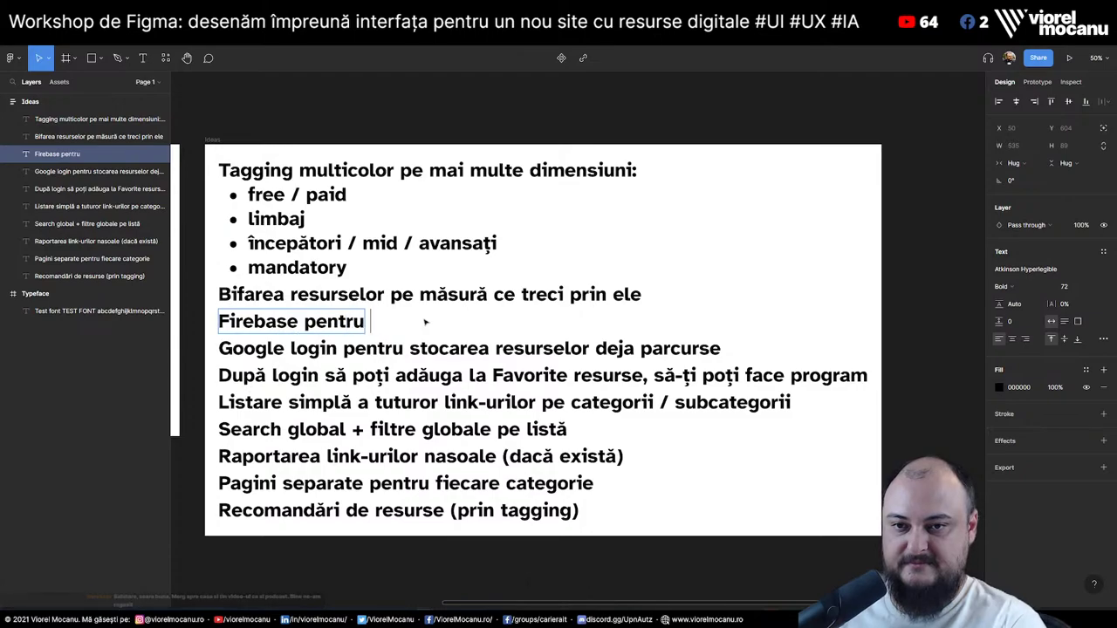
text(stocare de )
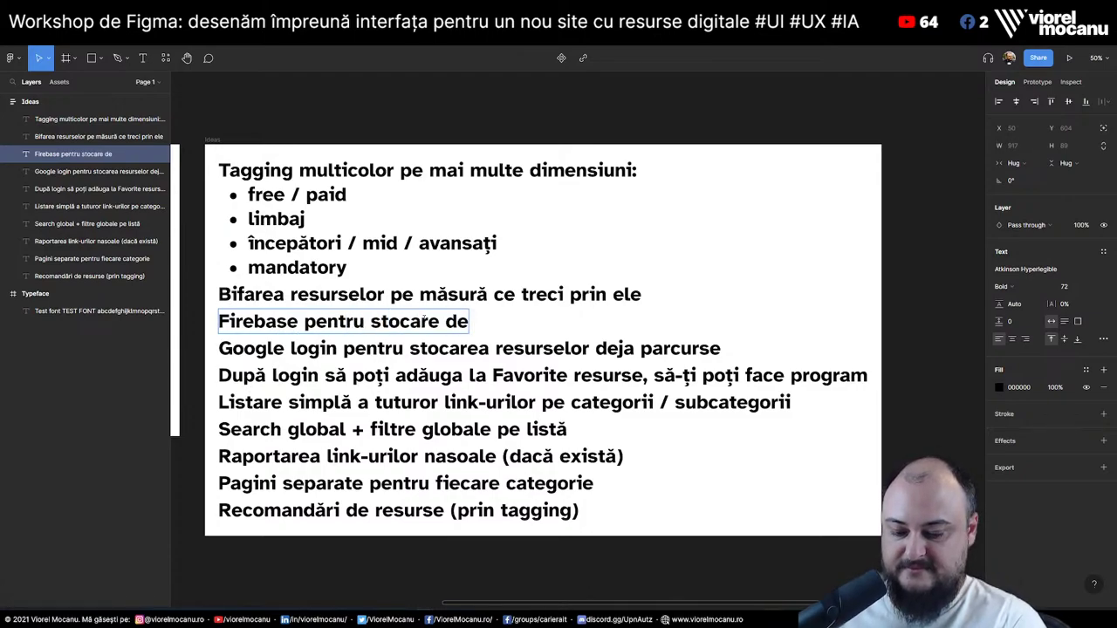
text(informații)
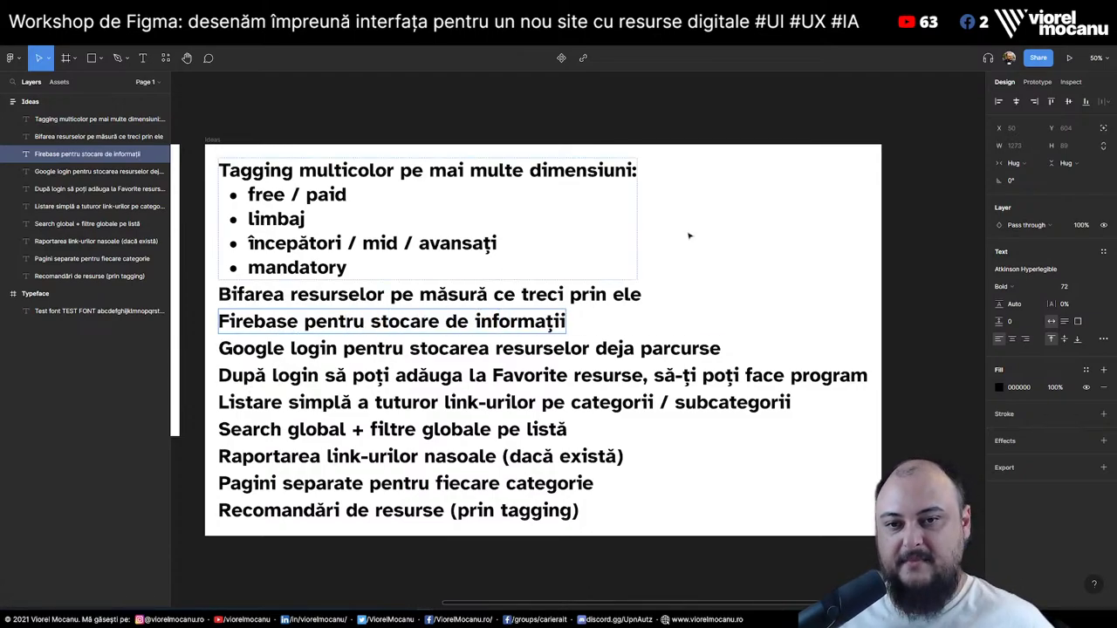
key(Escape)
key(Escape)
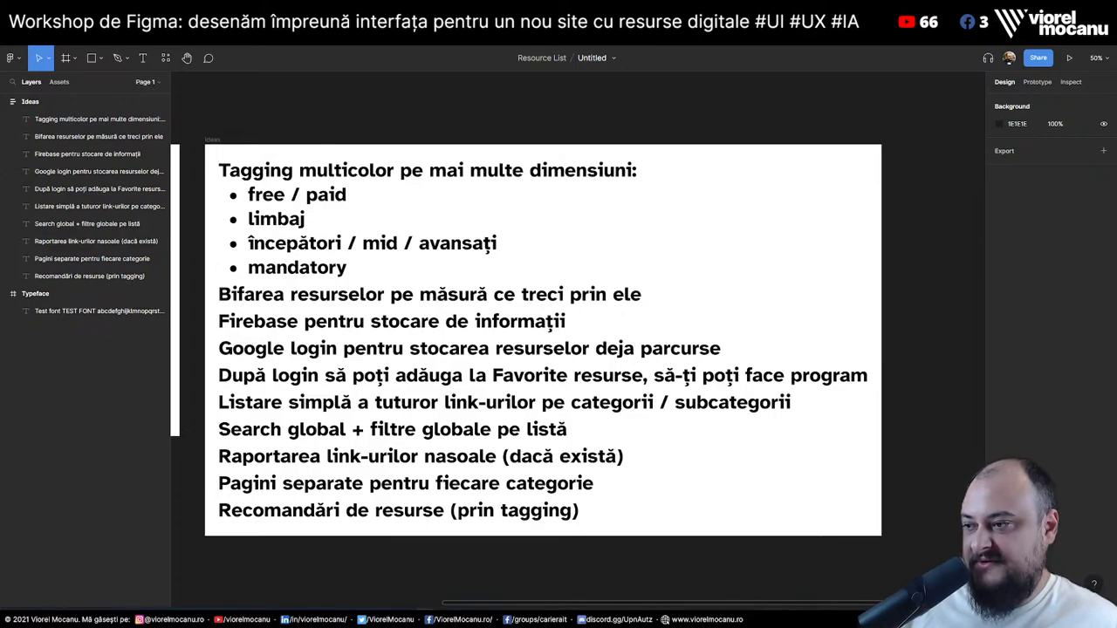
Duplicate the Recomandări line and retype it as 'Review cu steluțe pe fiecare resursă'
click(517, 511)
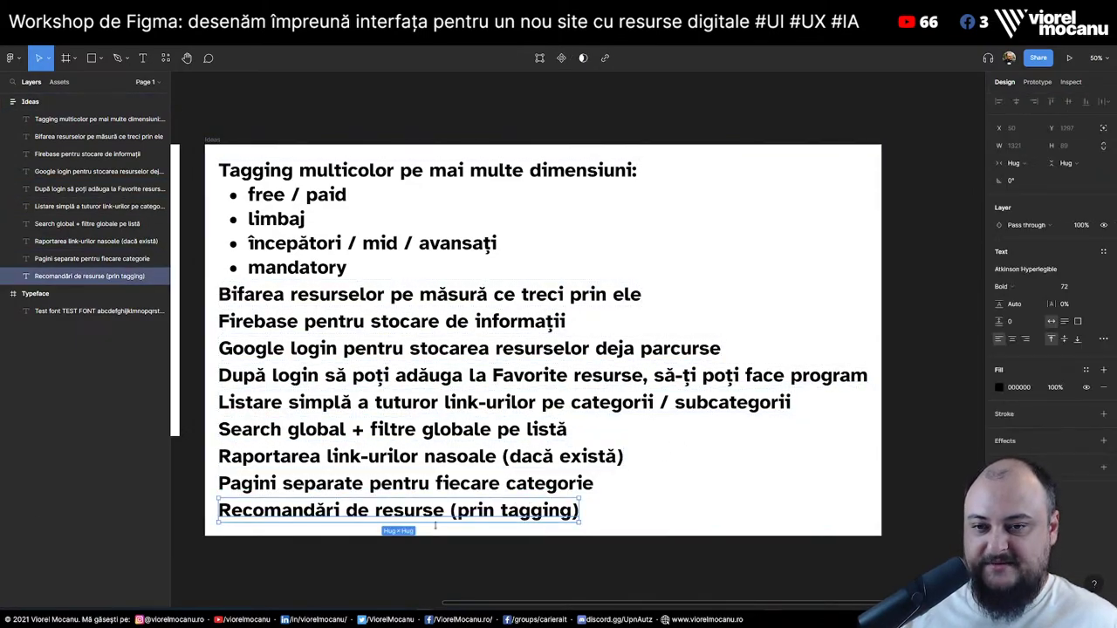
key(ctrl+v)
key(Return)
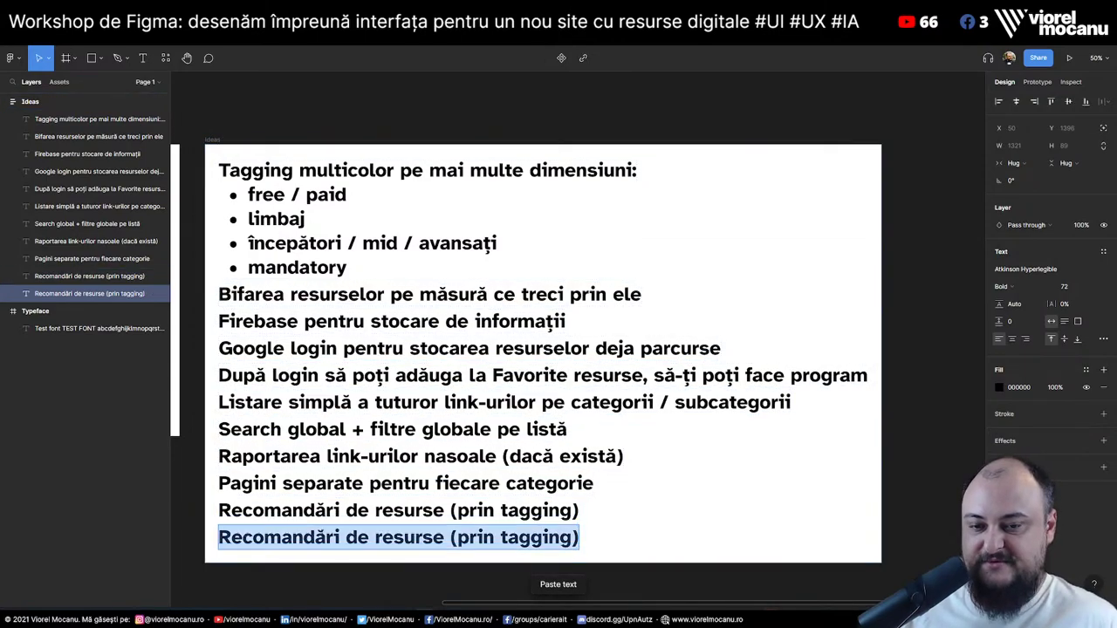
text(Review su)
key(BackSpace)
key(BackSpace)
text(cu s)
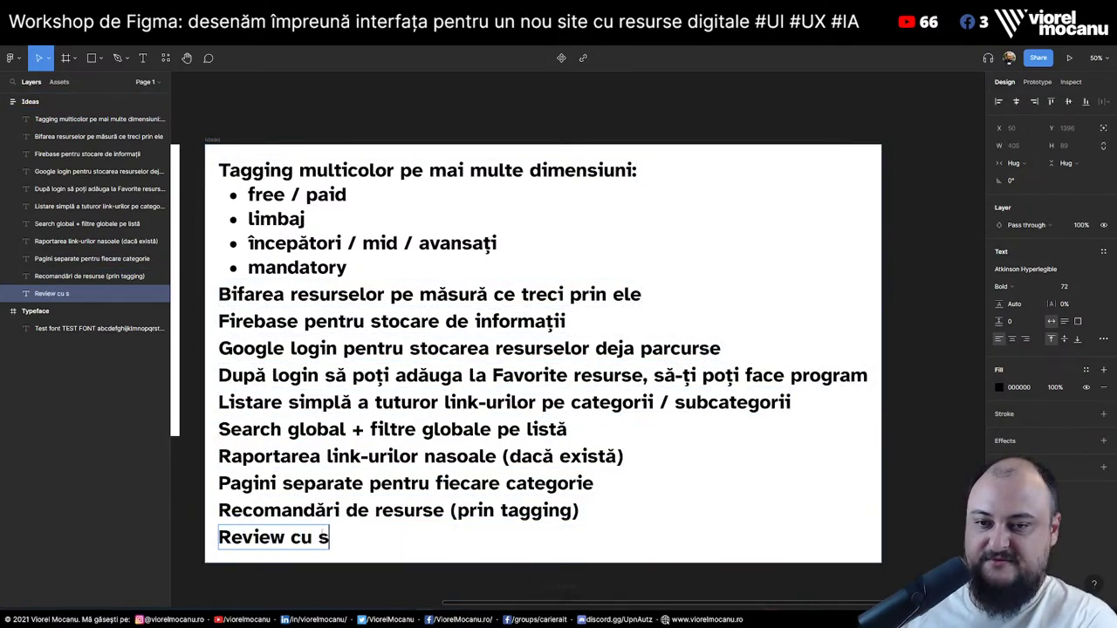
text(teluțe)
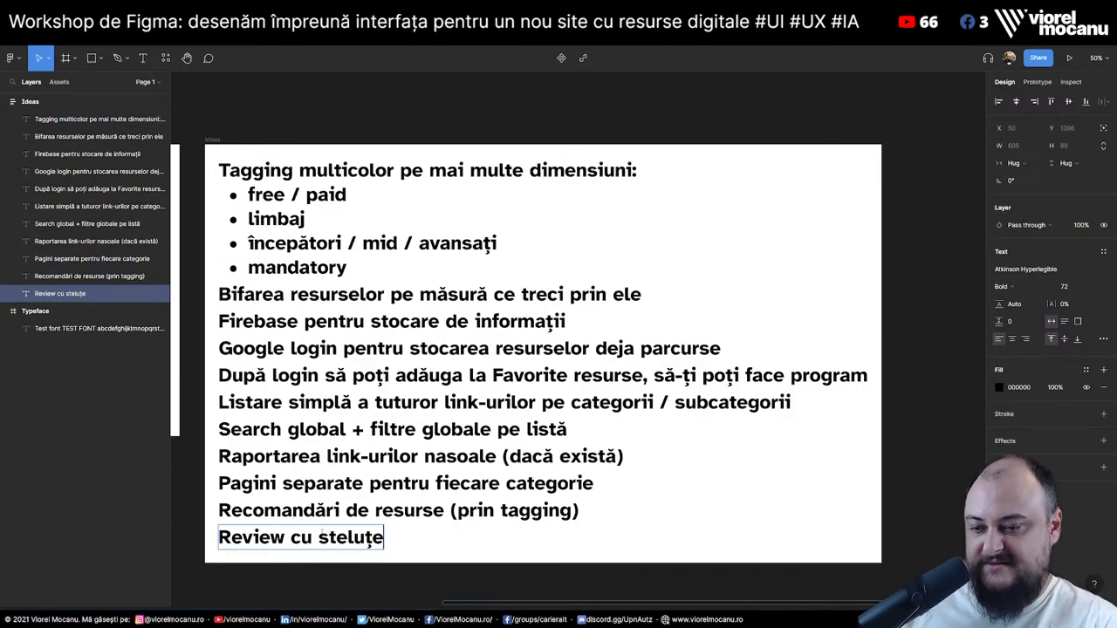
text( pe fiecare resursă)
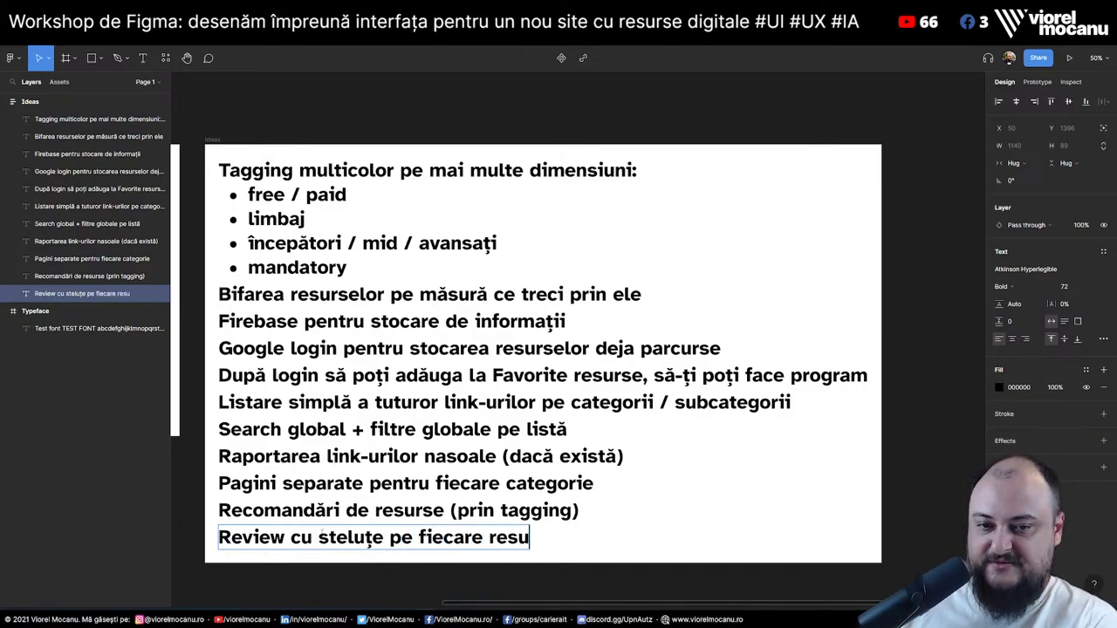
key(BackSpace)
key(BackSpace)
Finish the Review line, then set it and the Tagging multicolor list to Regular weight
text(ă)
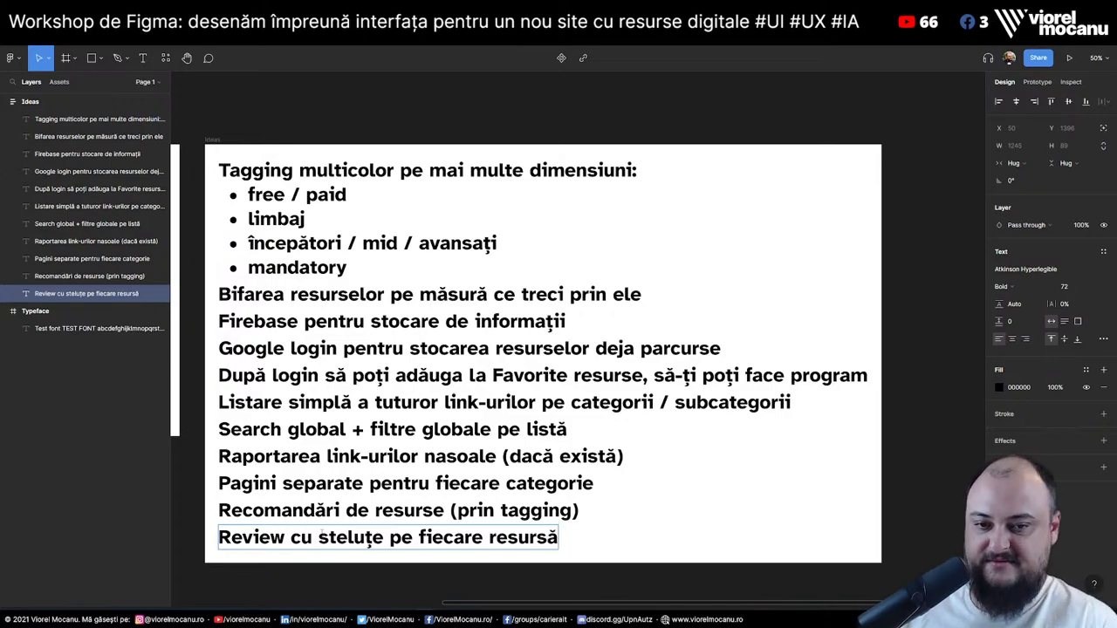
key(Escape)
click(371, 172)
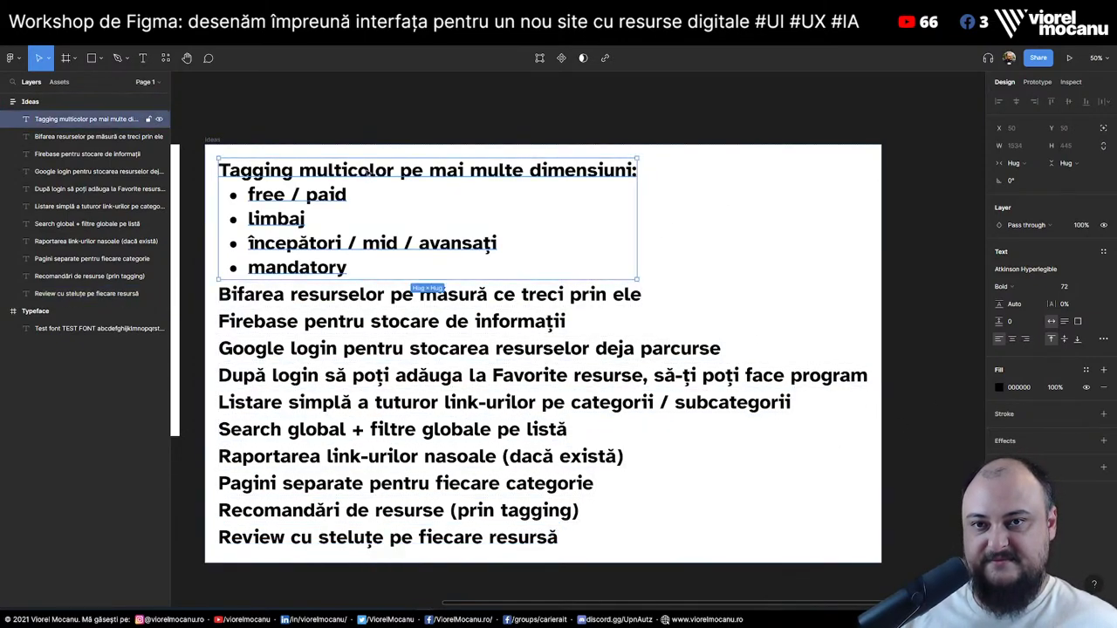
shift+click(388, 537)
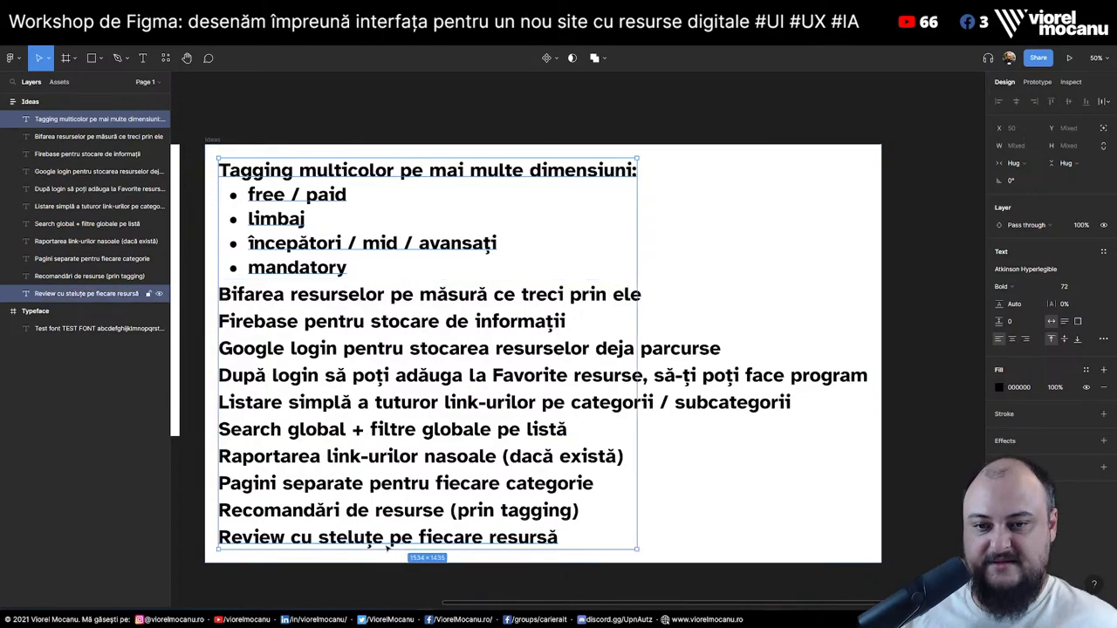
click(1047, 292)
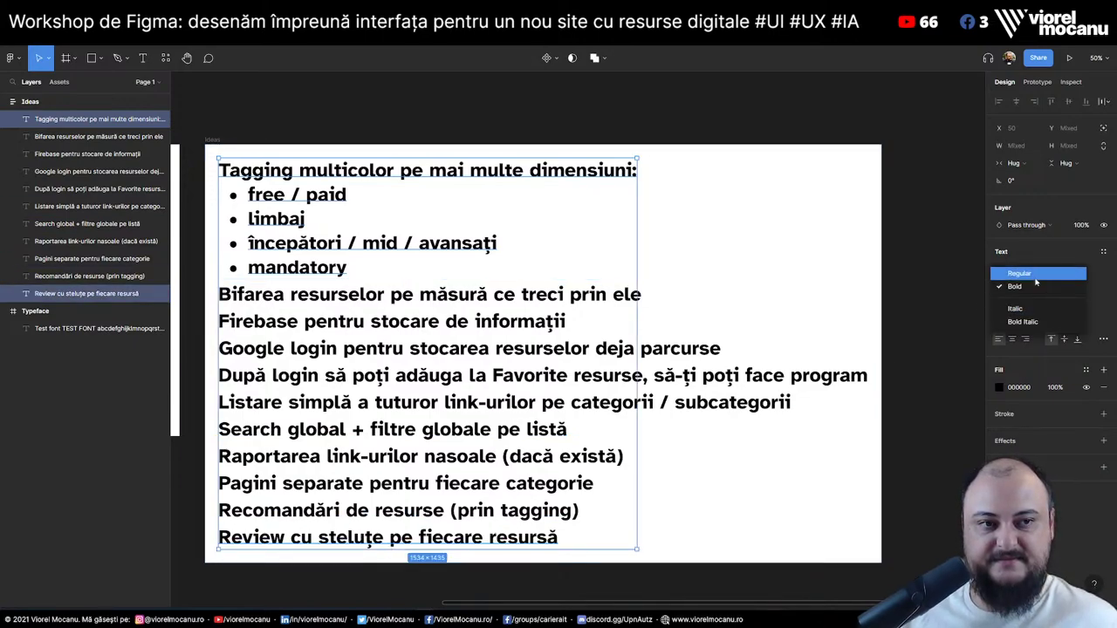
click(1036, 278)
Set the remaining lines, Bifarea through Firebase, to Regular weight
click(371, 297)
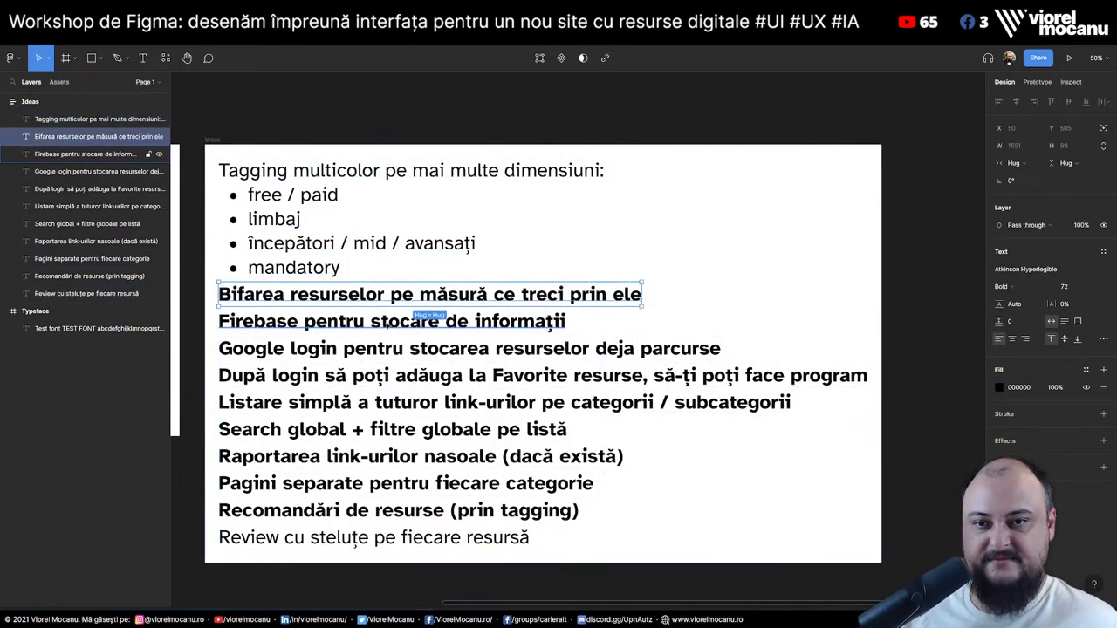
shift+click(397, 511)
shift+click(403, 484)
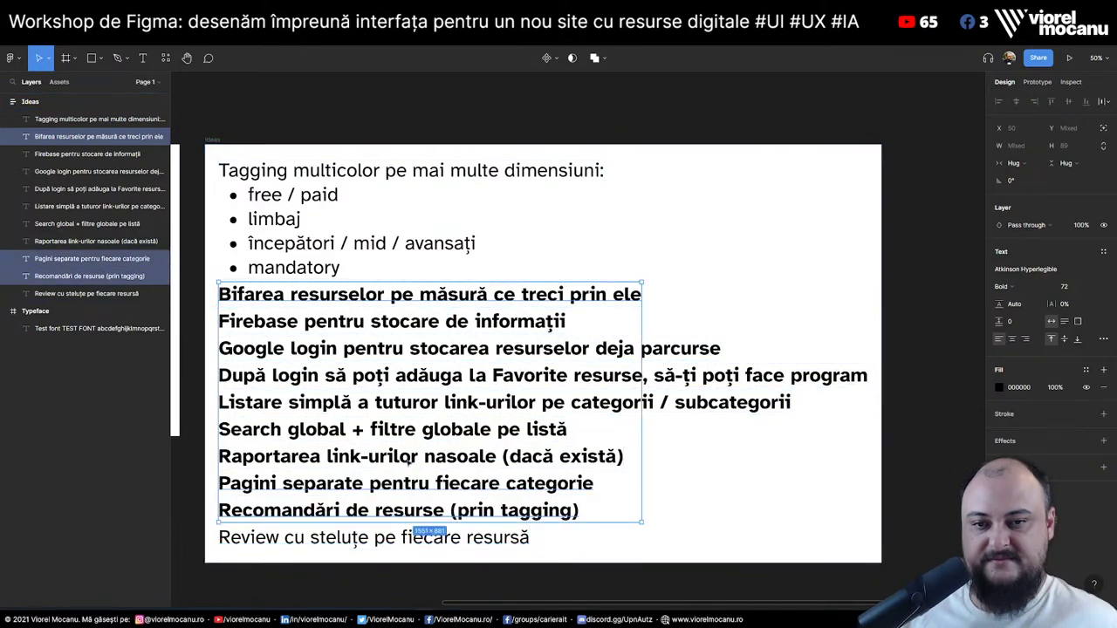
shift+click(410, 457)
shift+click(415, 429)
shift+click(422, 402)
shift+click(428, 375)
shift+click(434, 348)
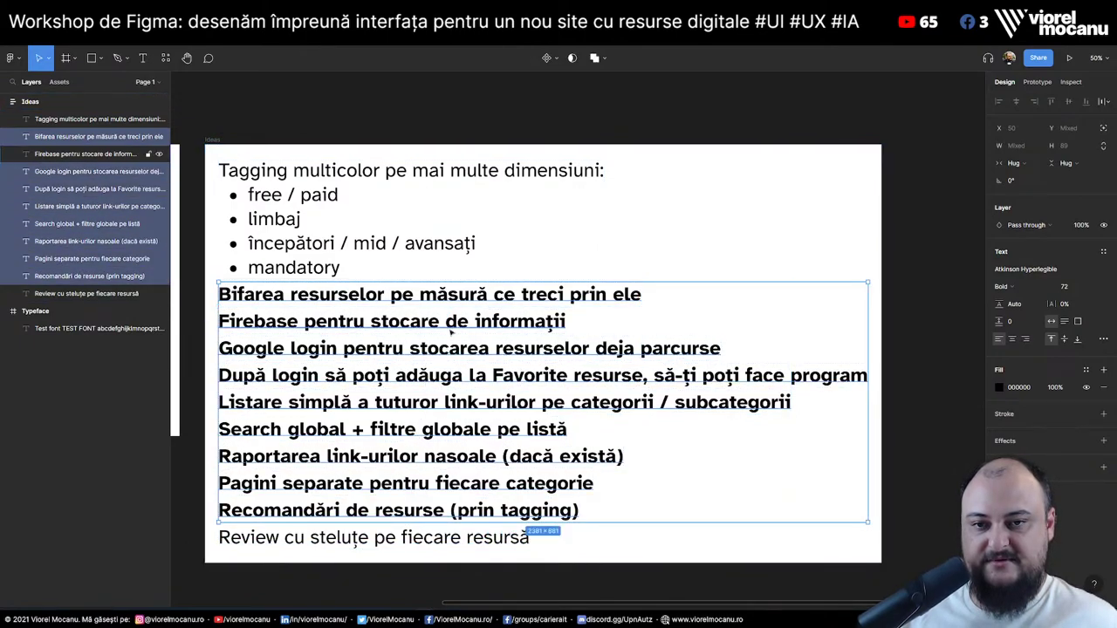
shift+click(440, 321)
click(1005, 286)
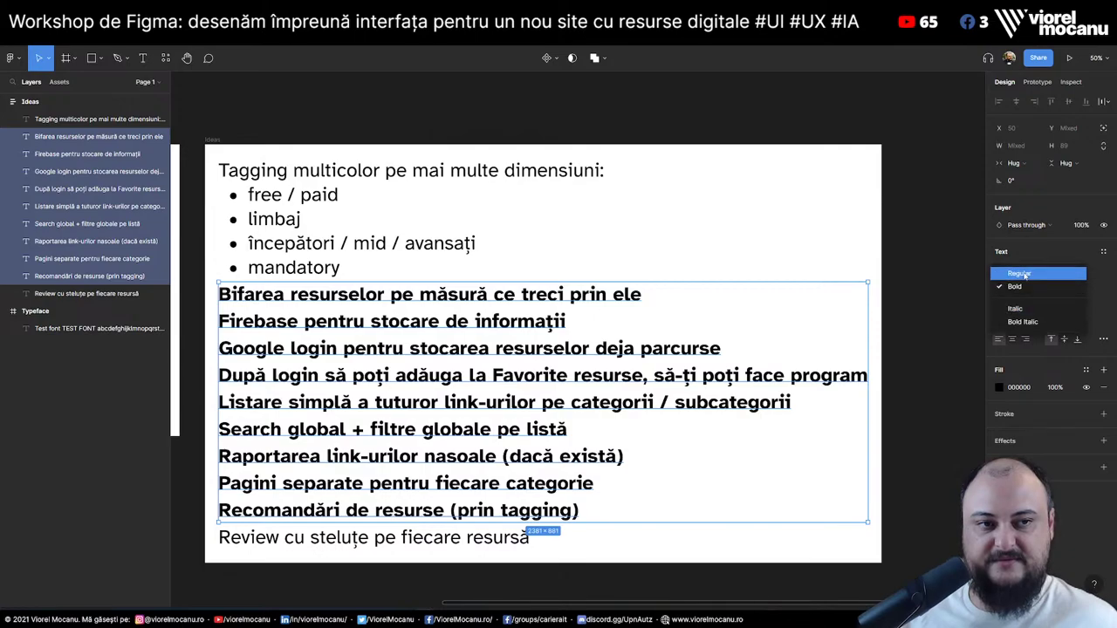
click(1017, 274)
key(Escape)
click(381, 181)
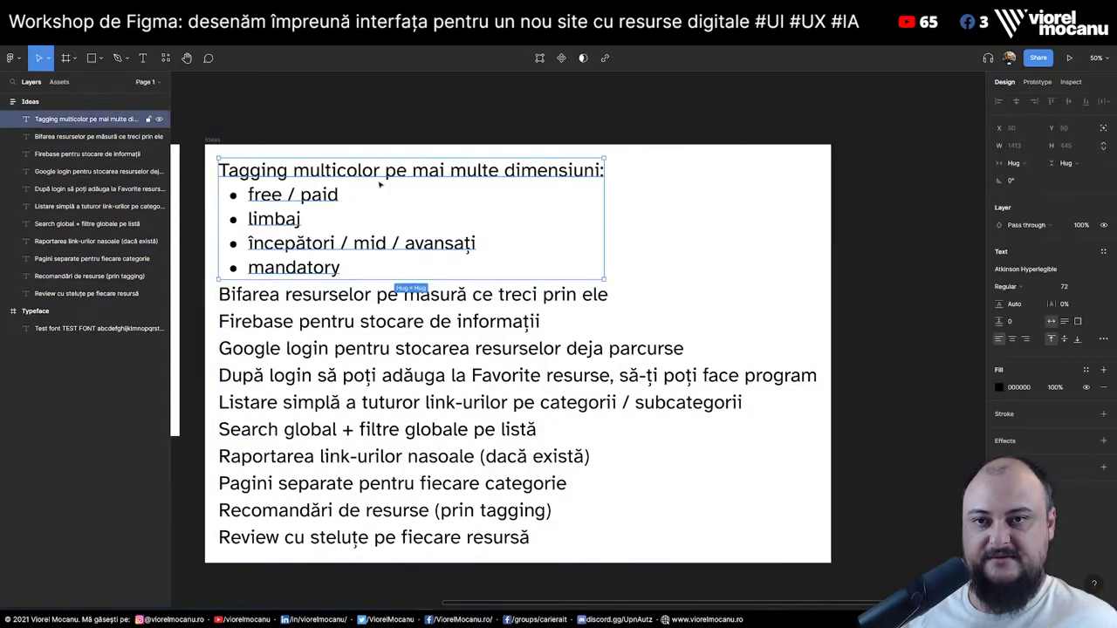
Paste a top line, type 'Brainstorming de idei pentru site-ul care va conține lista de link-uri', make it Bold
key(ctrl+v)
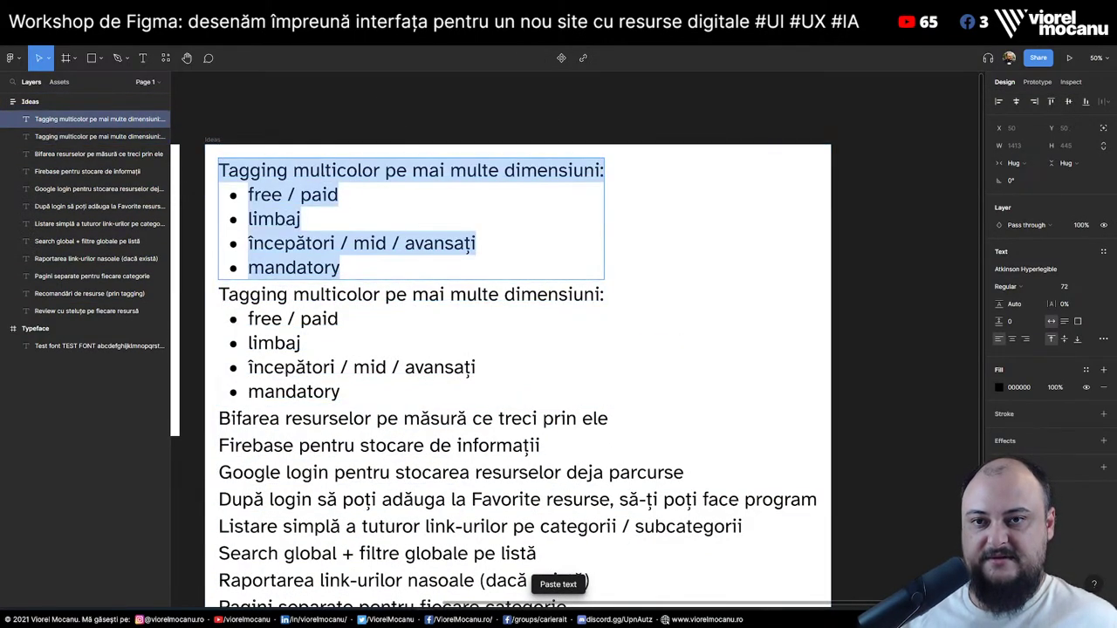
text(B)
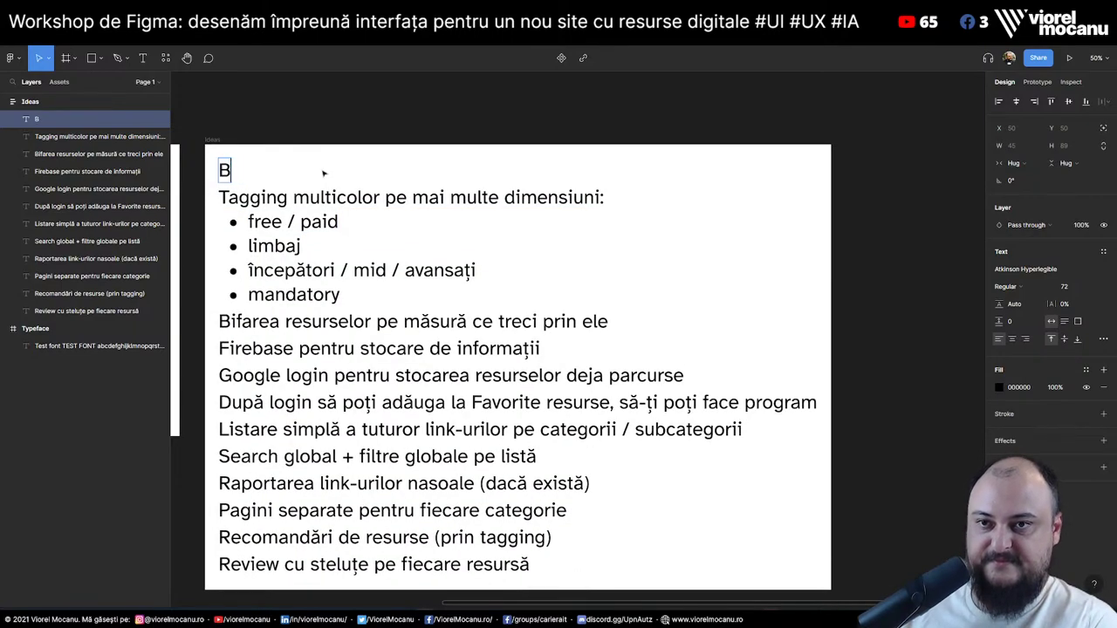
text(rainstorming de idei pentru i)
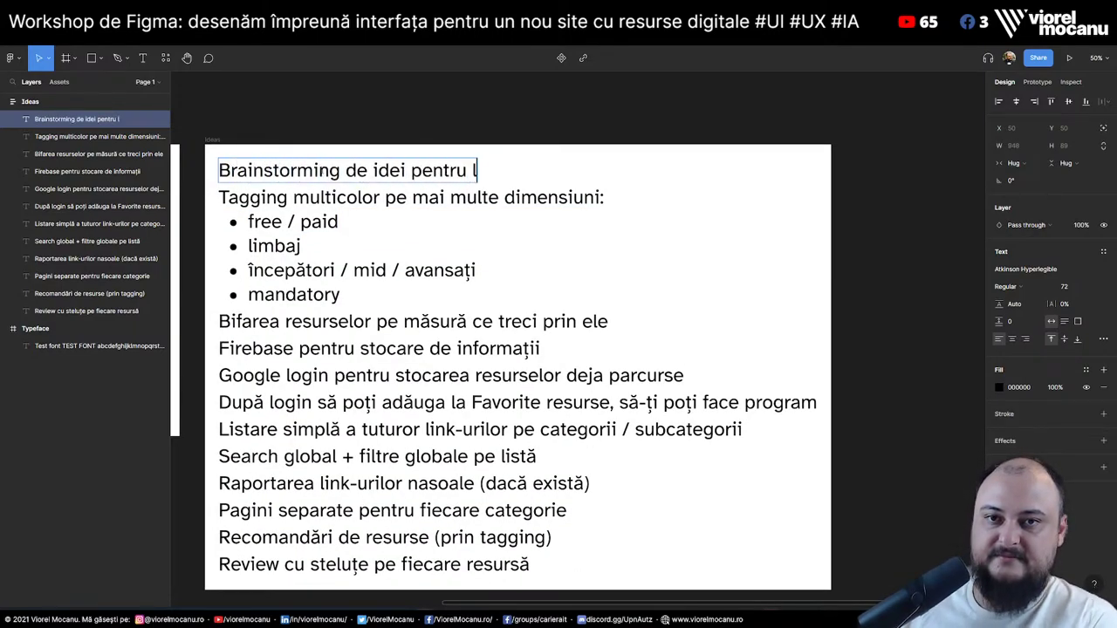
key(BackSpace)
text(site-ul )
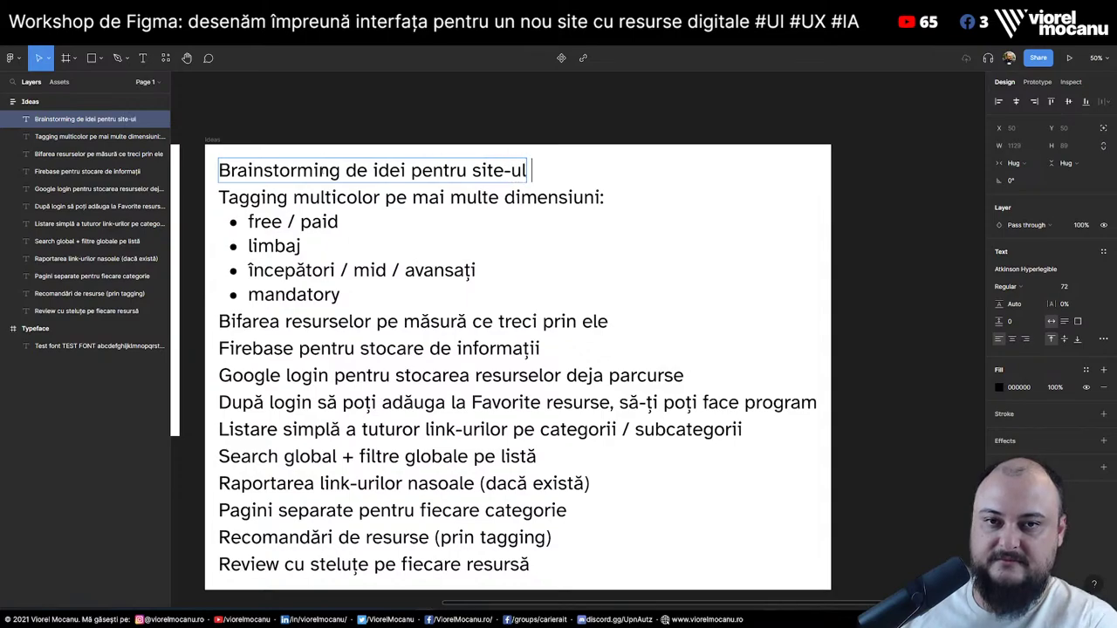
text(care va conține l)
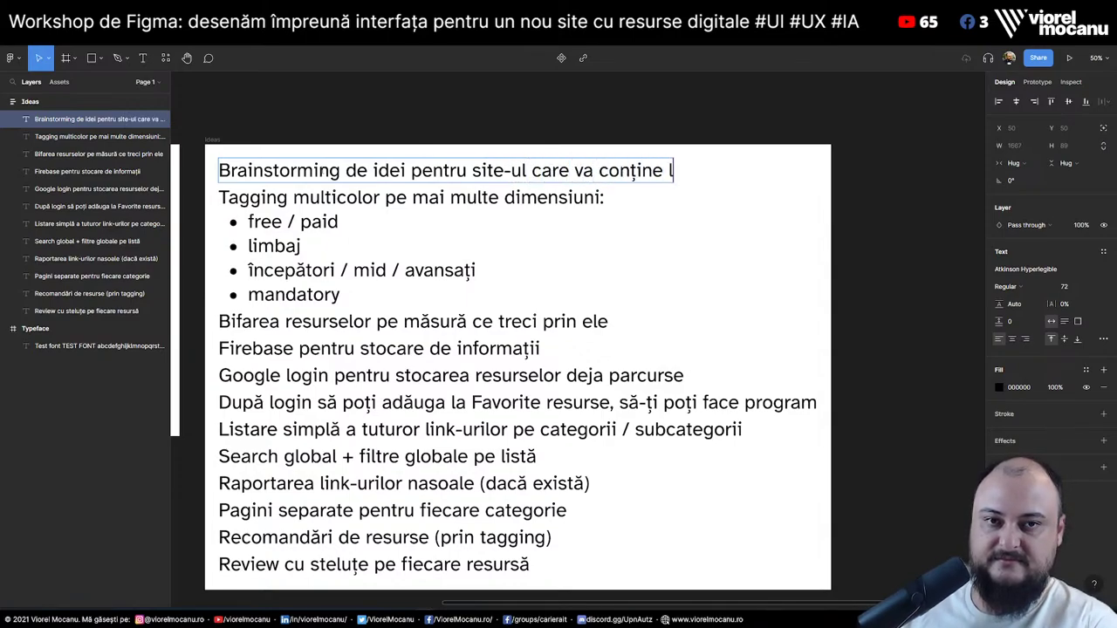
text(ista de link-uri)
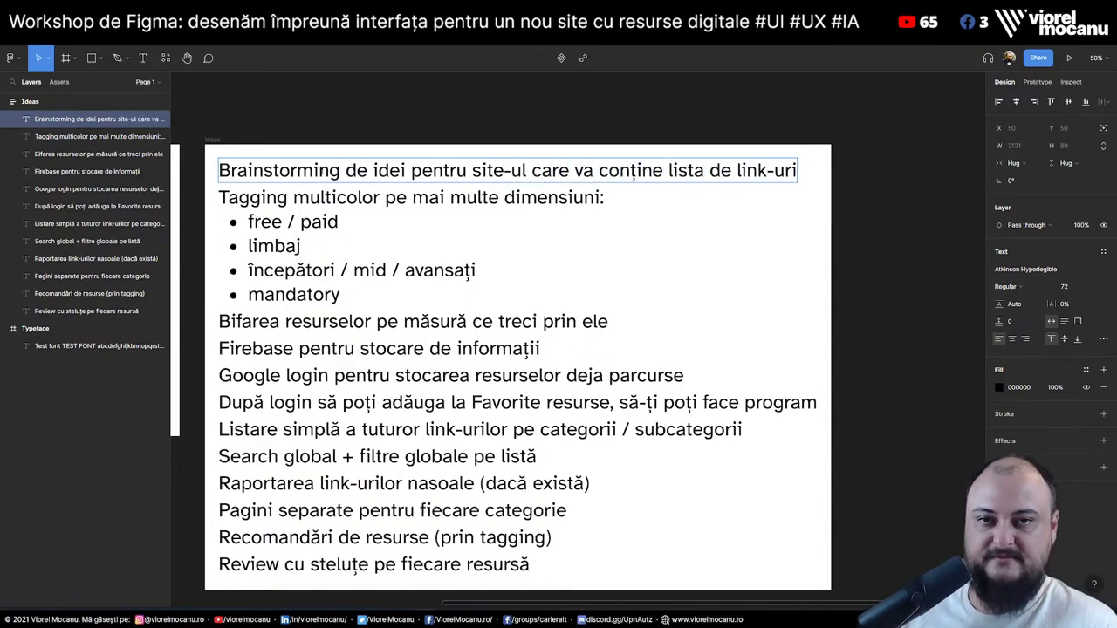
key(ctrl+a)
click(1006, 286)
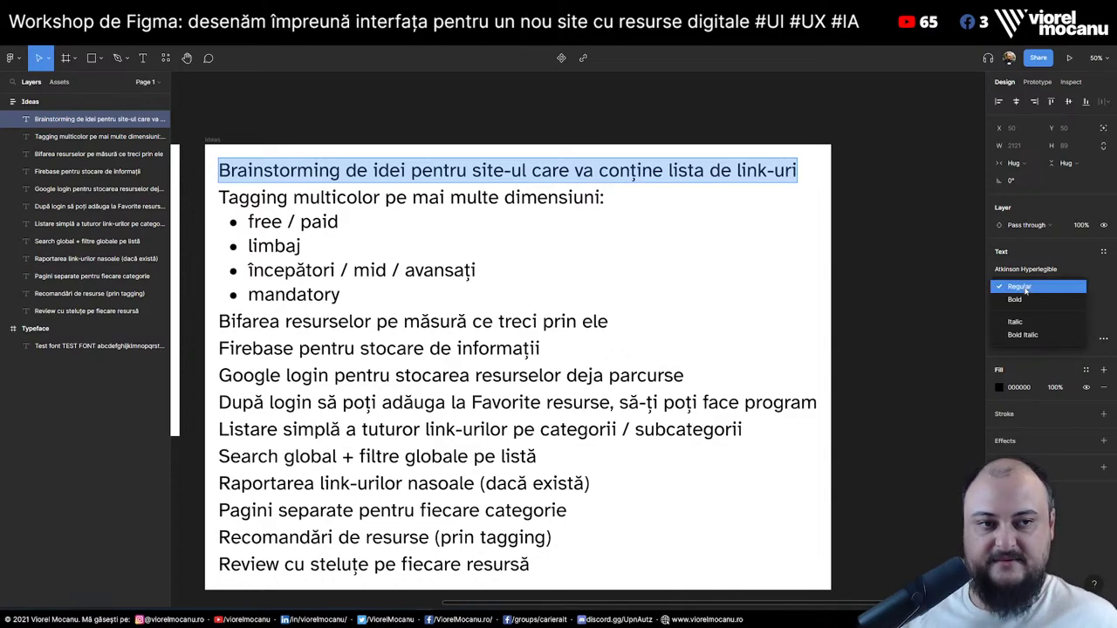
click(1012, 319)
click(930, 209)
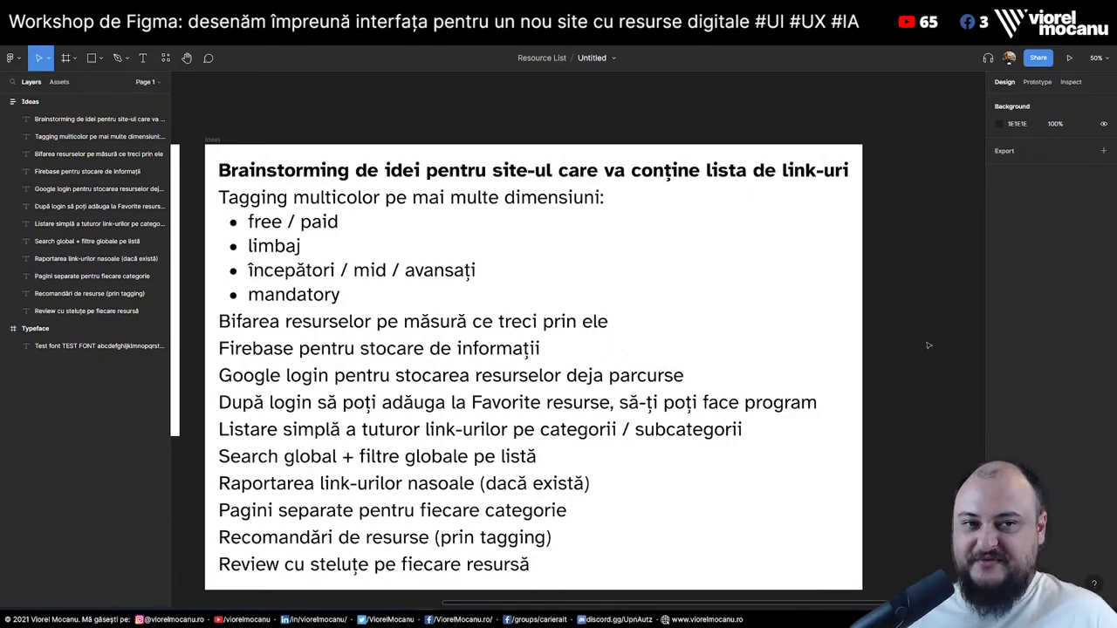
Duplicate the 'Review cu steluțe pe fiecare resursă' line and retype the copy as 'Share pe fiecare resursă'
click(516, 557)
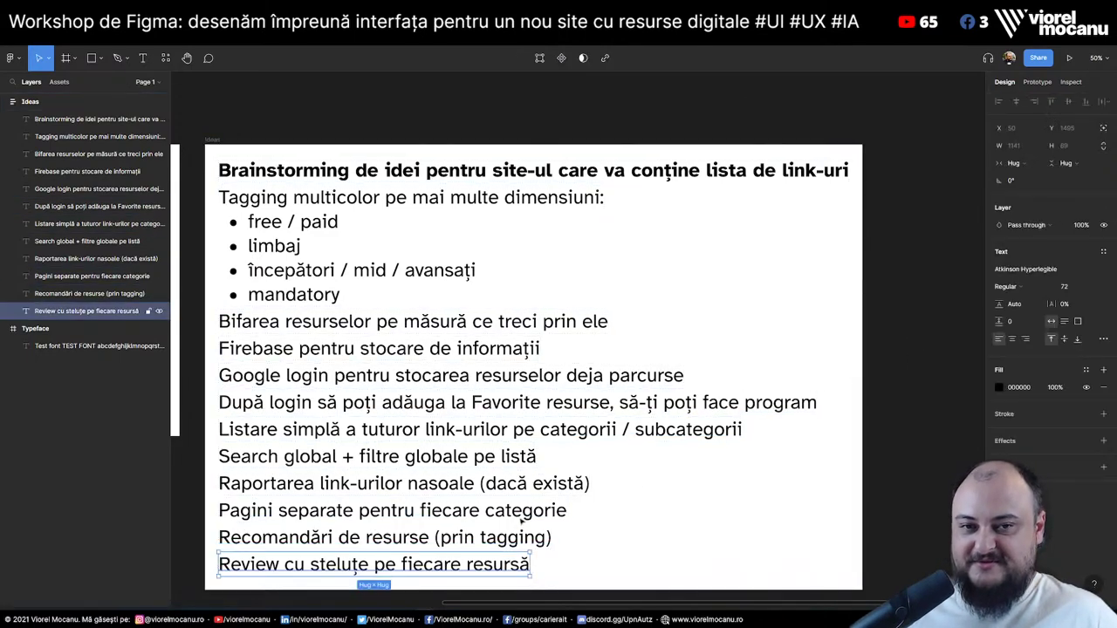
scroll(503, 371, down, 2)
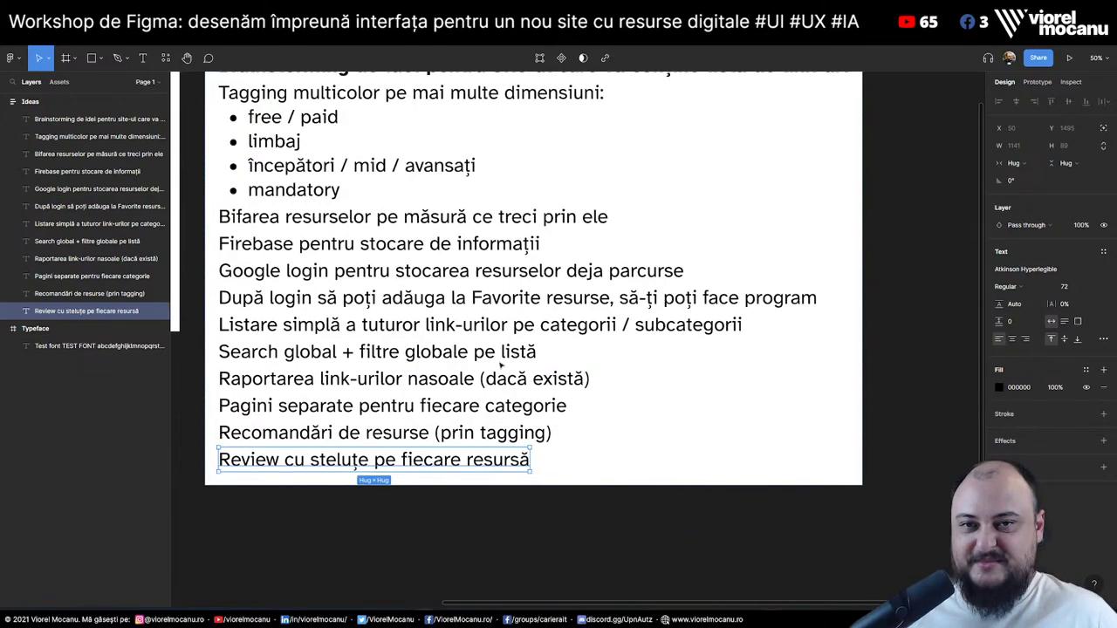
scroll(501, 365, up, 1)
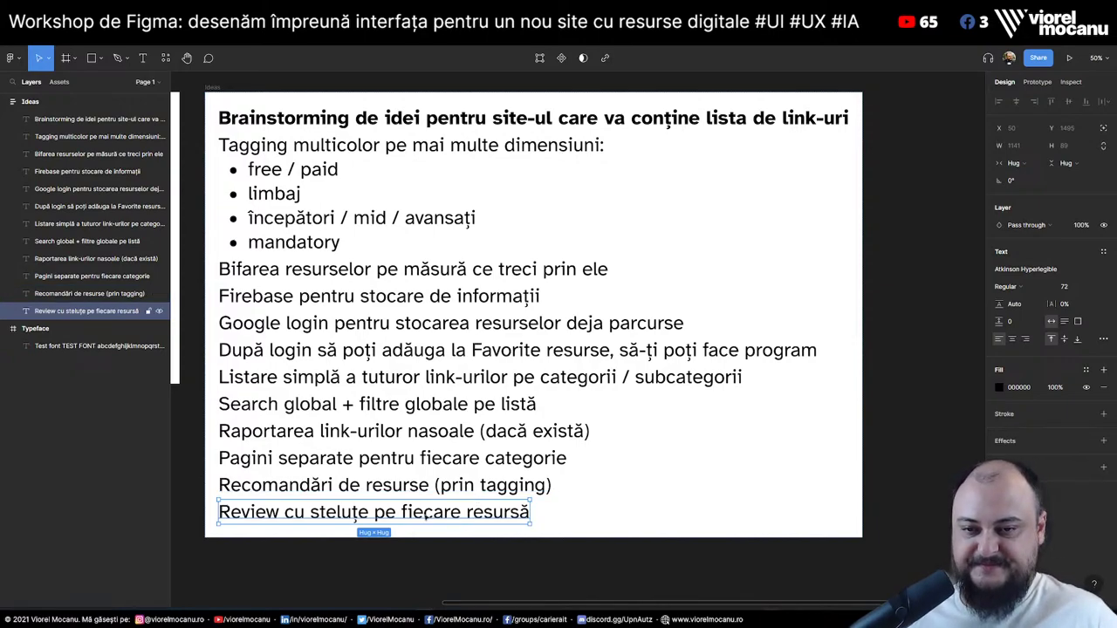
key(ctrl+v)
key(Return)
text(Sh)
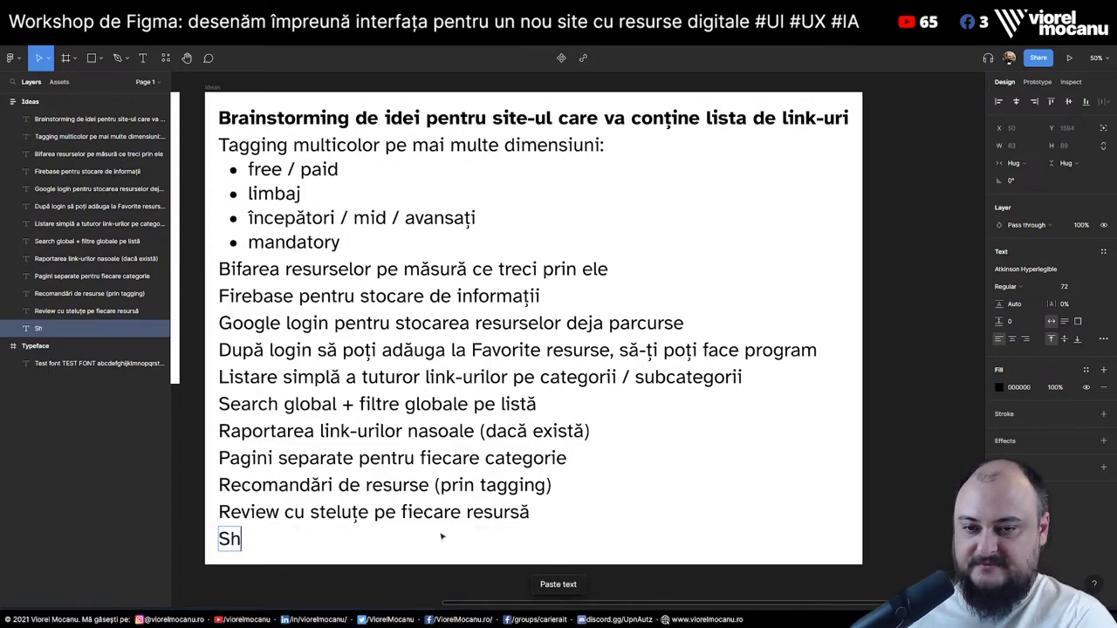
text(are pe fiecare resurs)
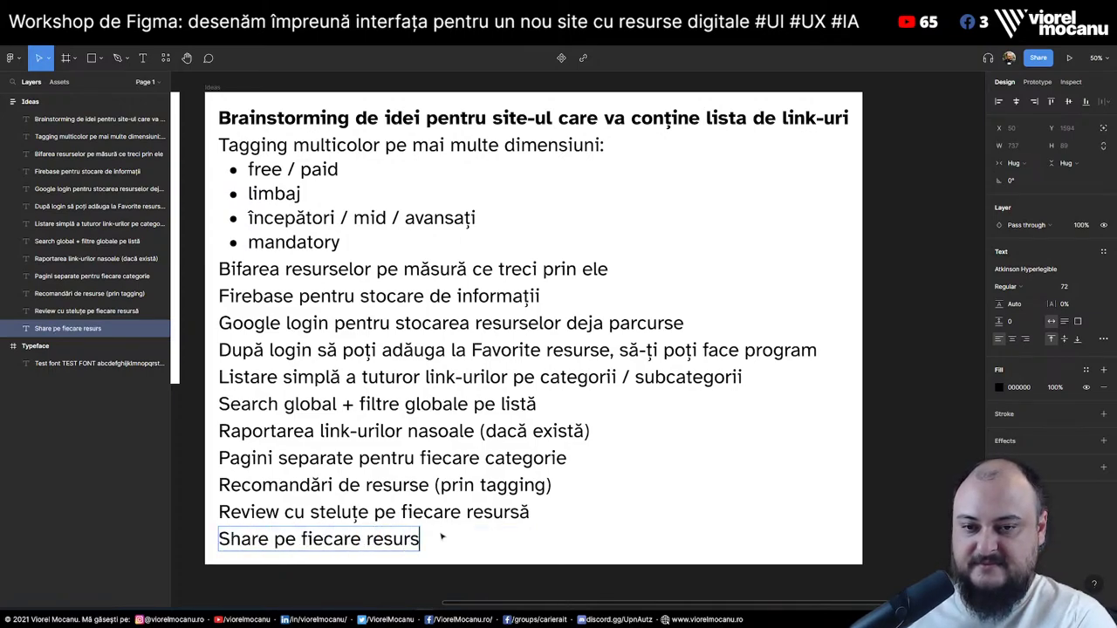
text(ă)
key(Escape)
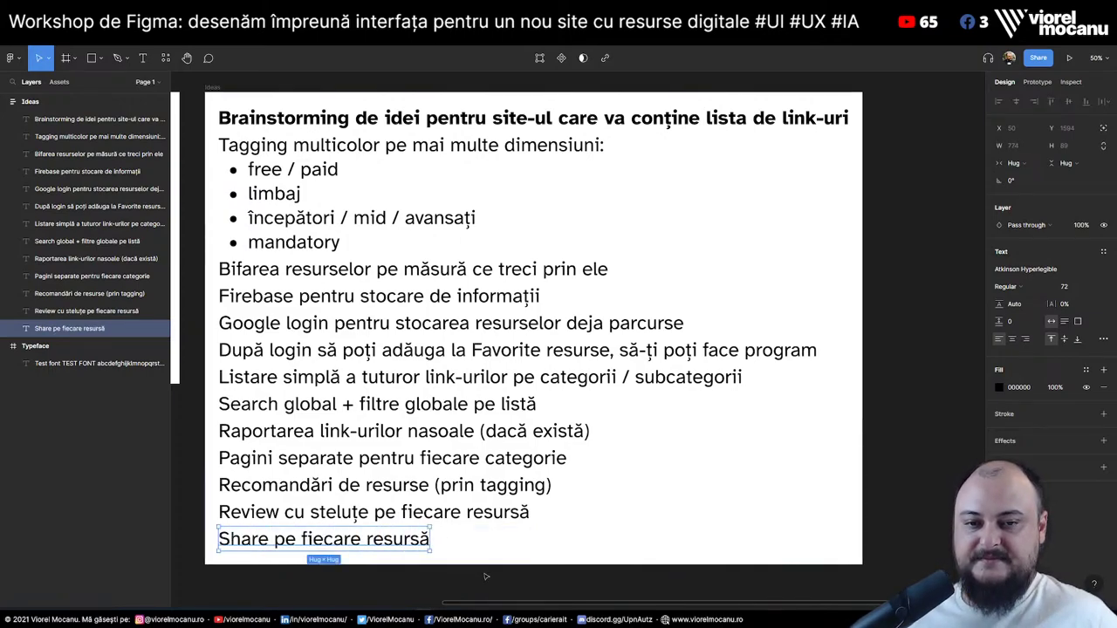
click(486, 576)
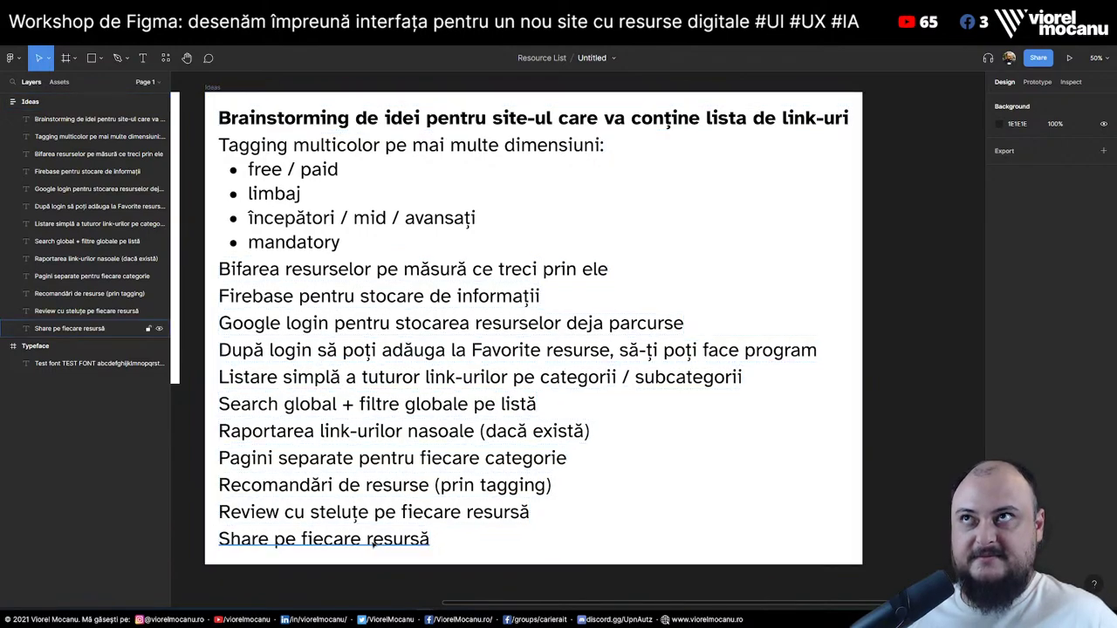
Duplicate the 'Share pe fiecare resursă' line and reword the copy to 'Share pe custom lists de resurse pe care le faci'
click(371, 543)
key(ctrl+c)
key(ctrl+v)
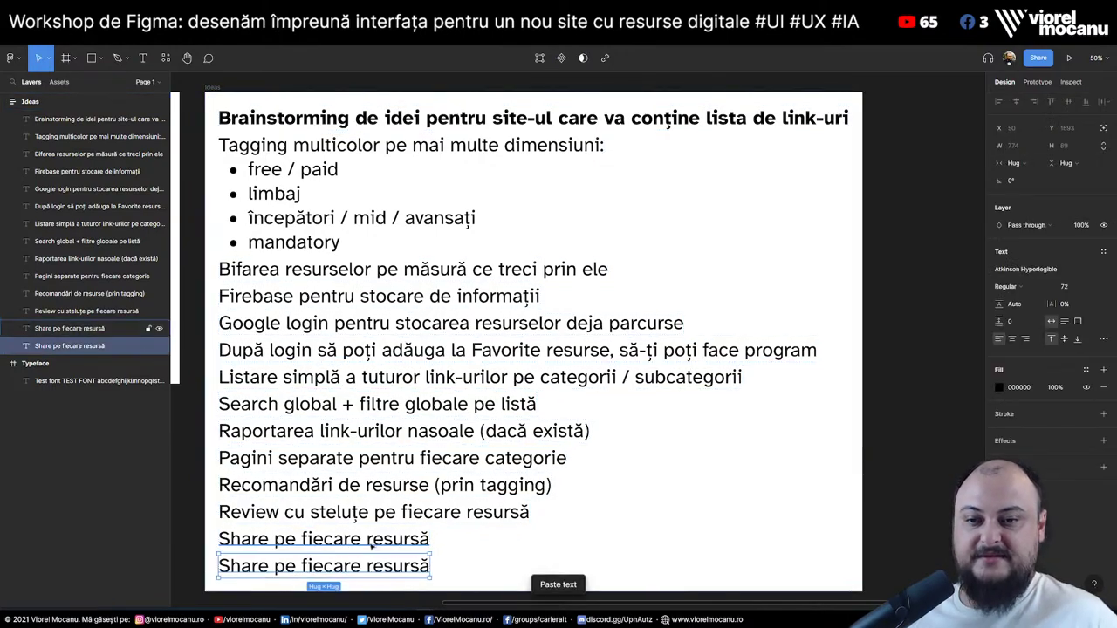
key(Return)
text(S)
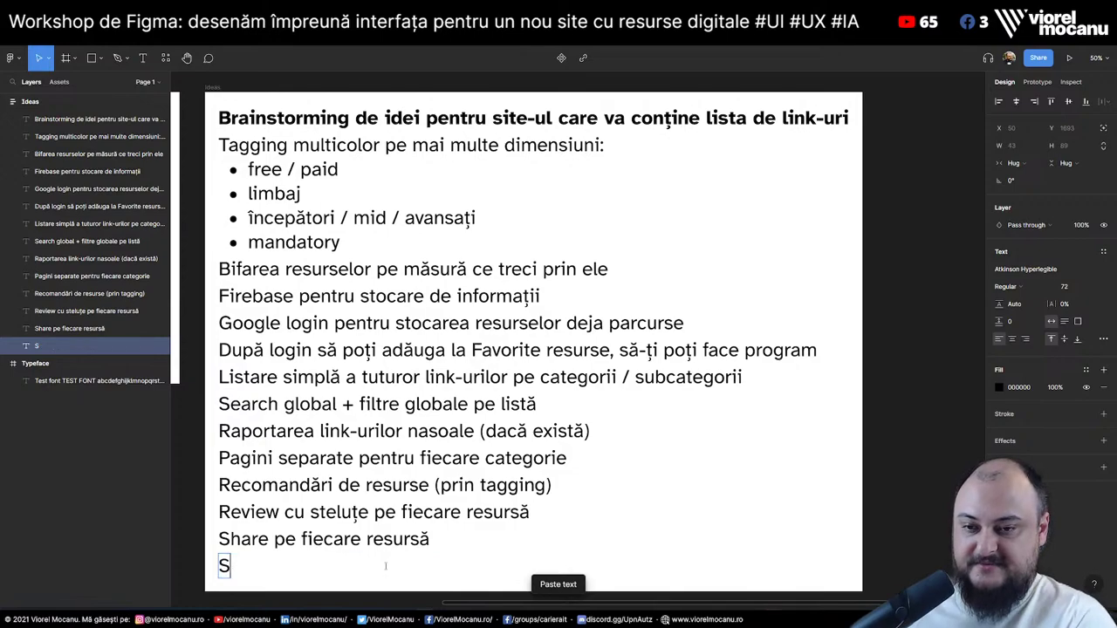
text(hare pe custom lists pe)
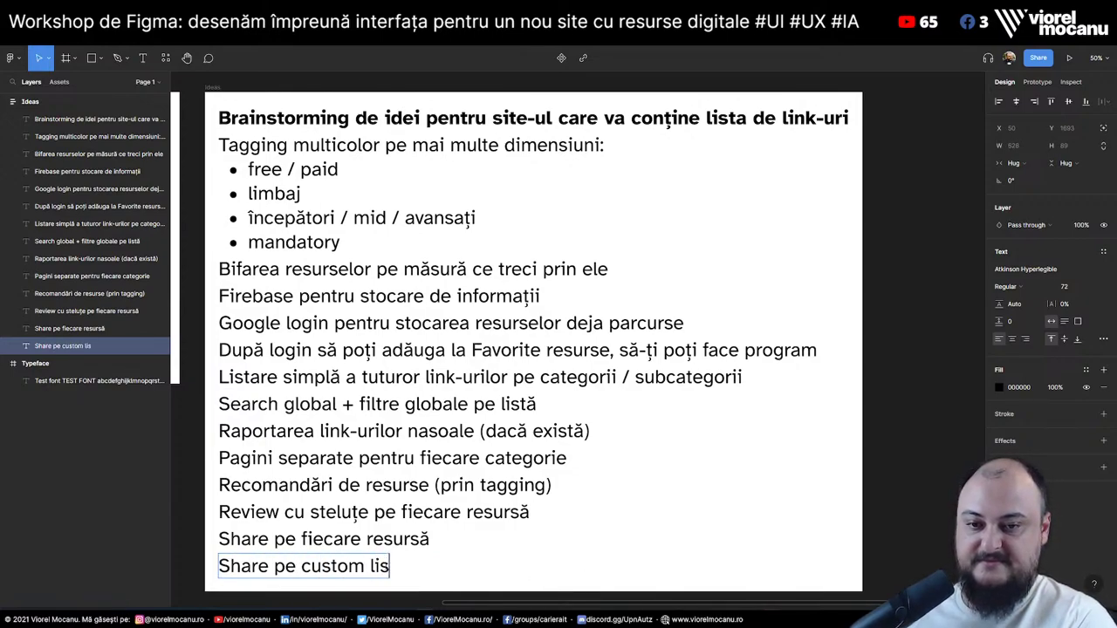
key(BackSpace)
key(BackSpace)
key(BackSpace)
text(de)
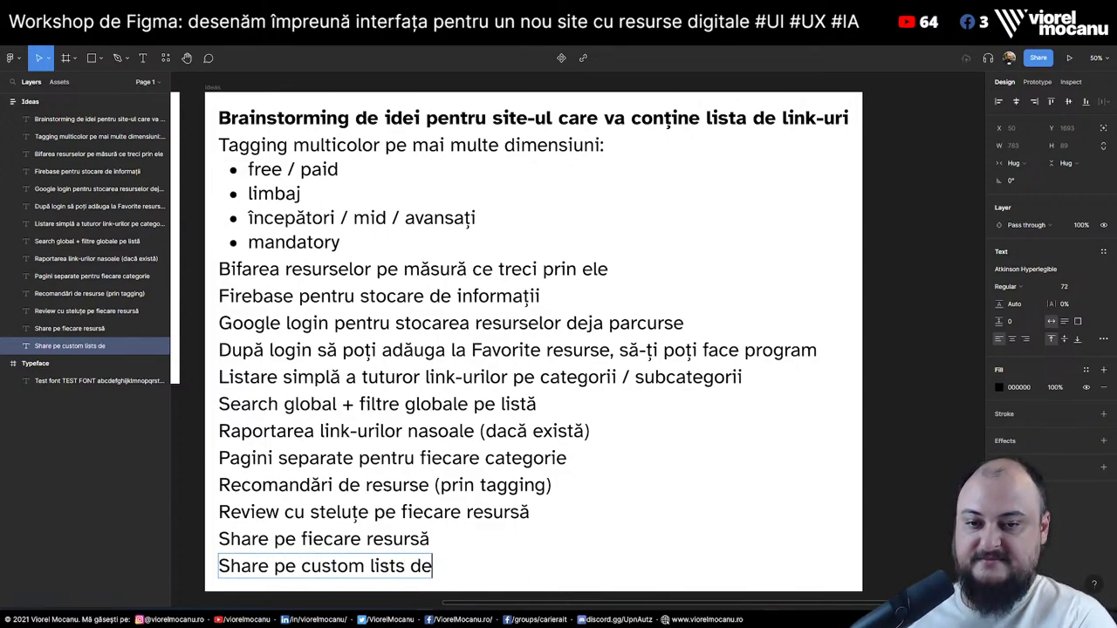
text( resurse pe care le faci)
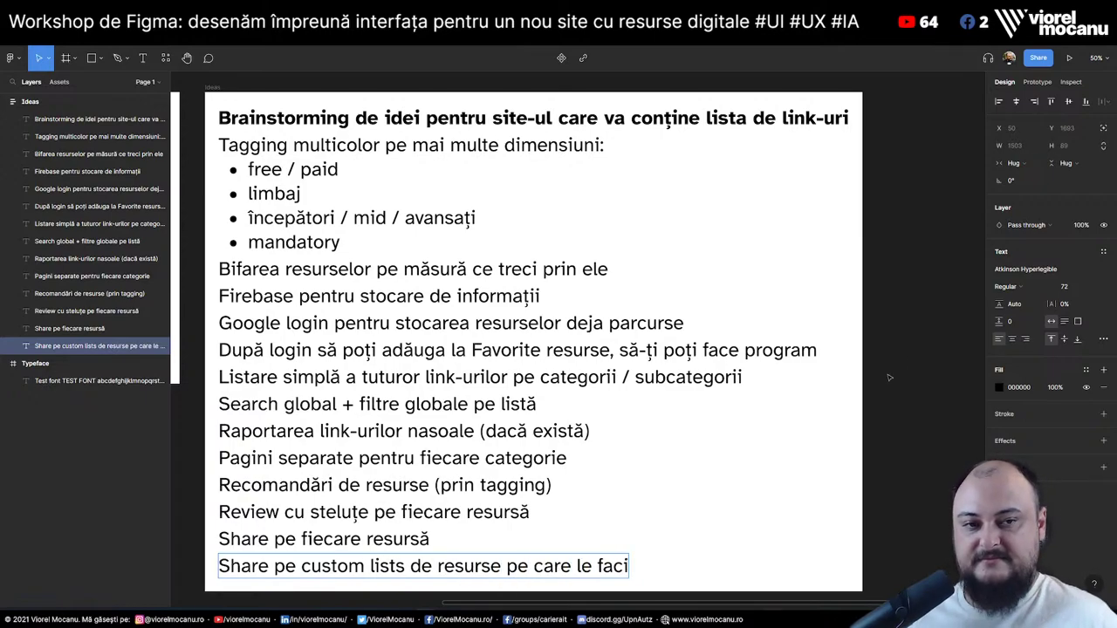
key(Escape)
click(902, 390)
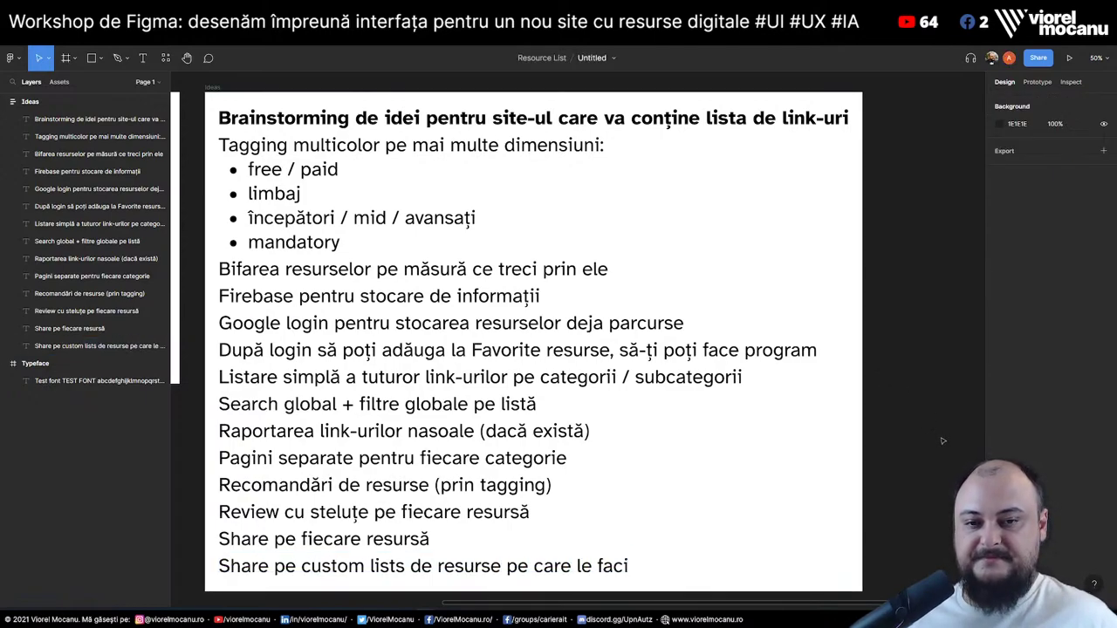
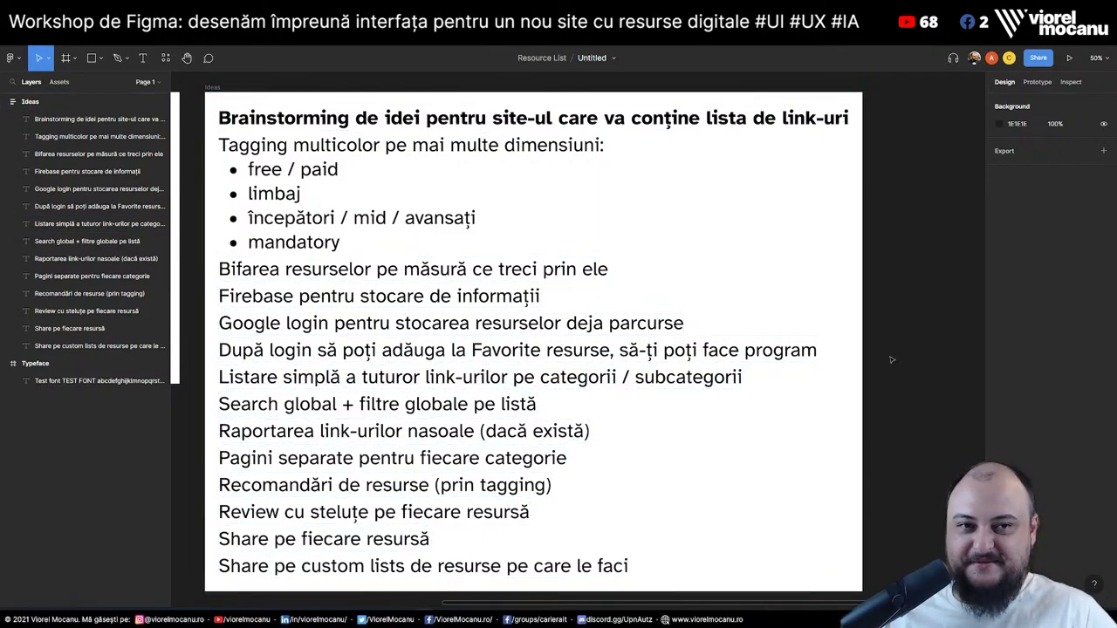
Duplicate the last list line and retype it as 'Discuții și forum(?) pe fiecare categorie'
click(548, 563)
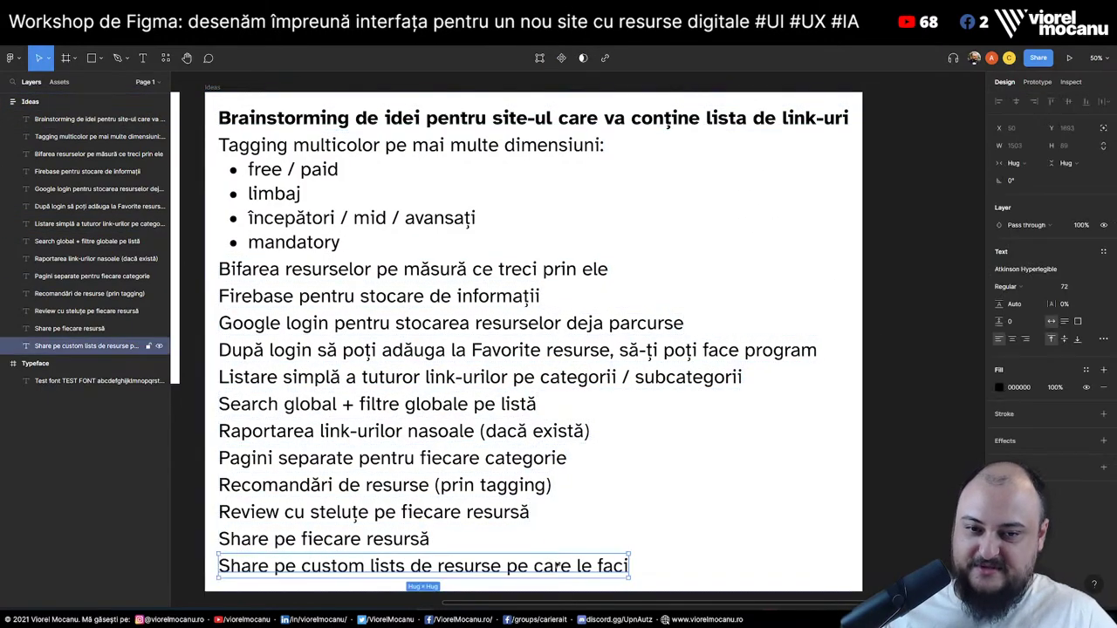
key(ctrl+c)
key(ctrl+v)
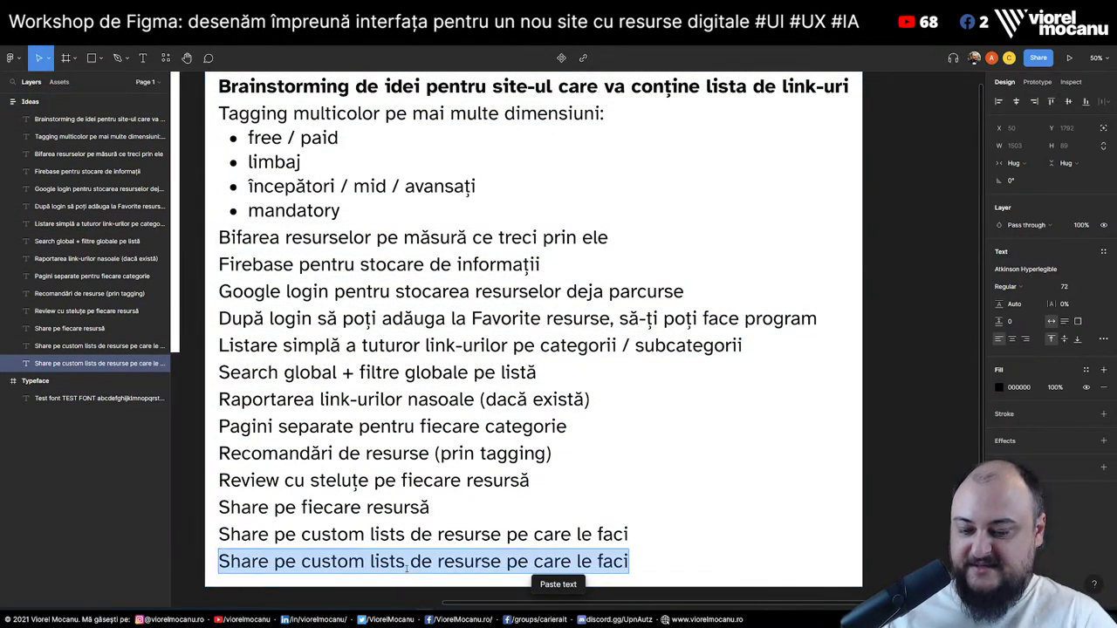
text(Discuții și )
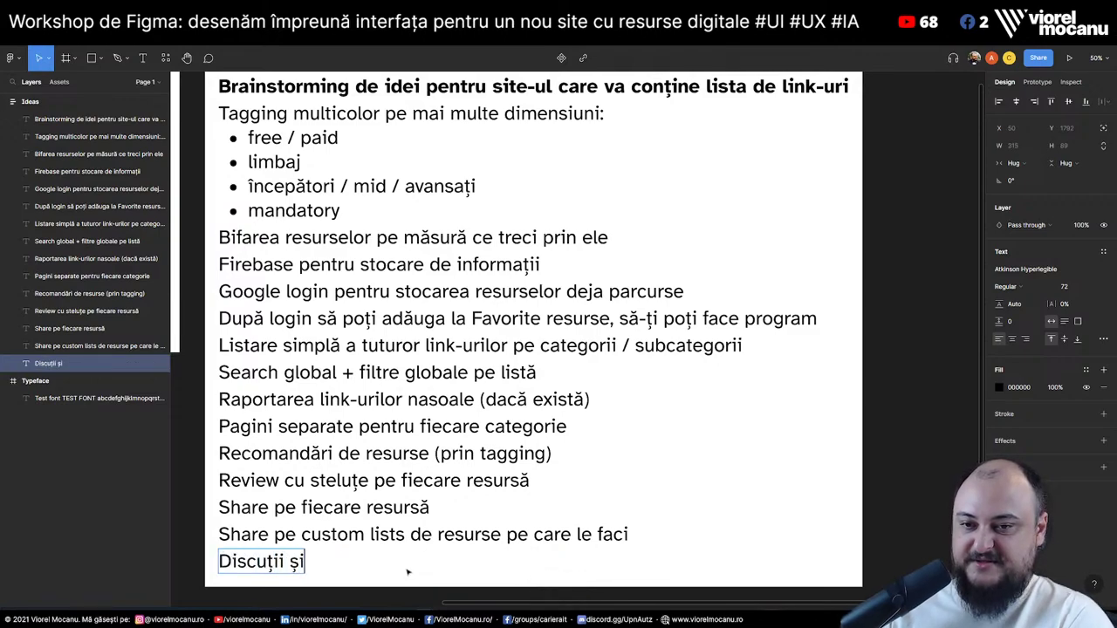
text(formu)
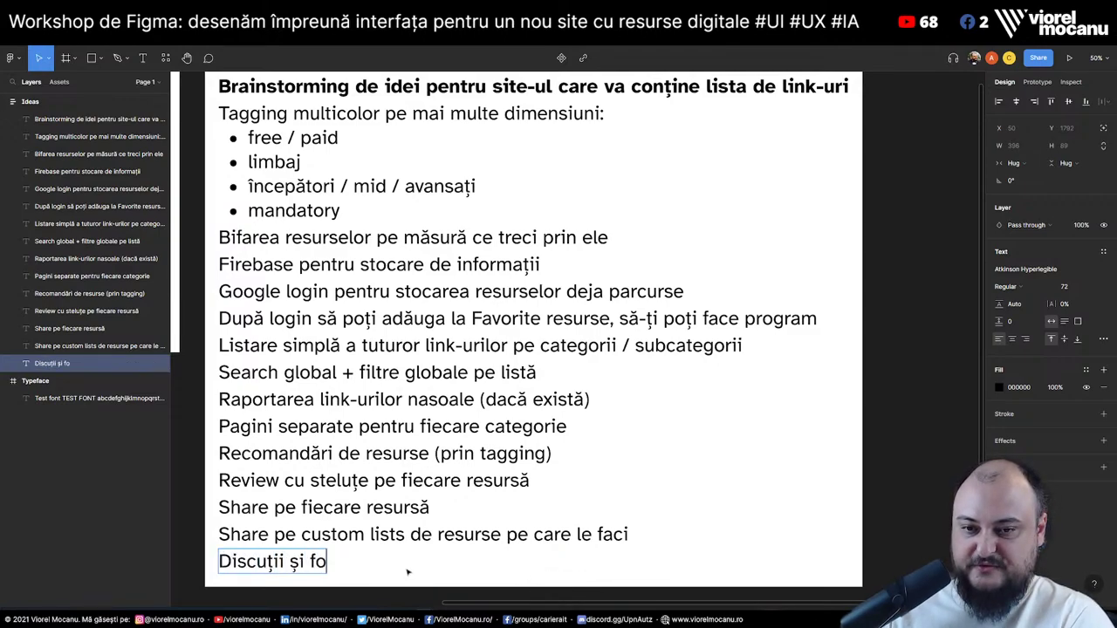
key(BackSpace)
key(BackSpace)
text(um?)
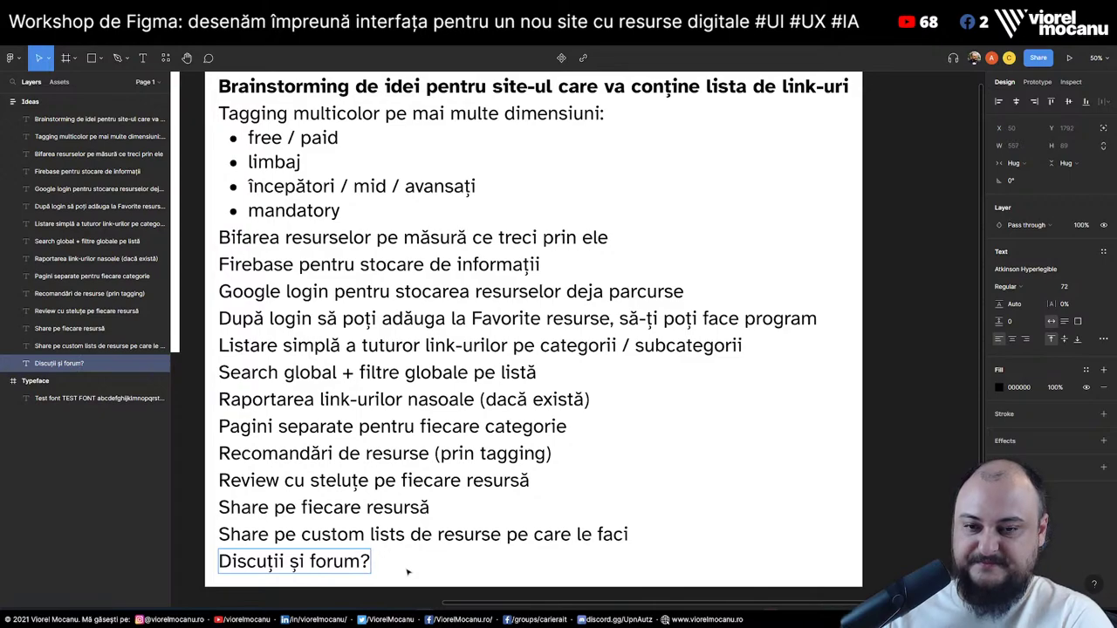
key(BackSpace)
text((?)
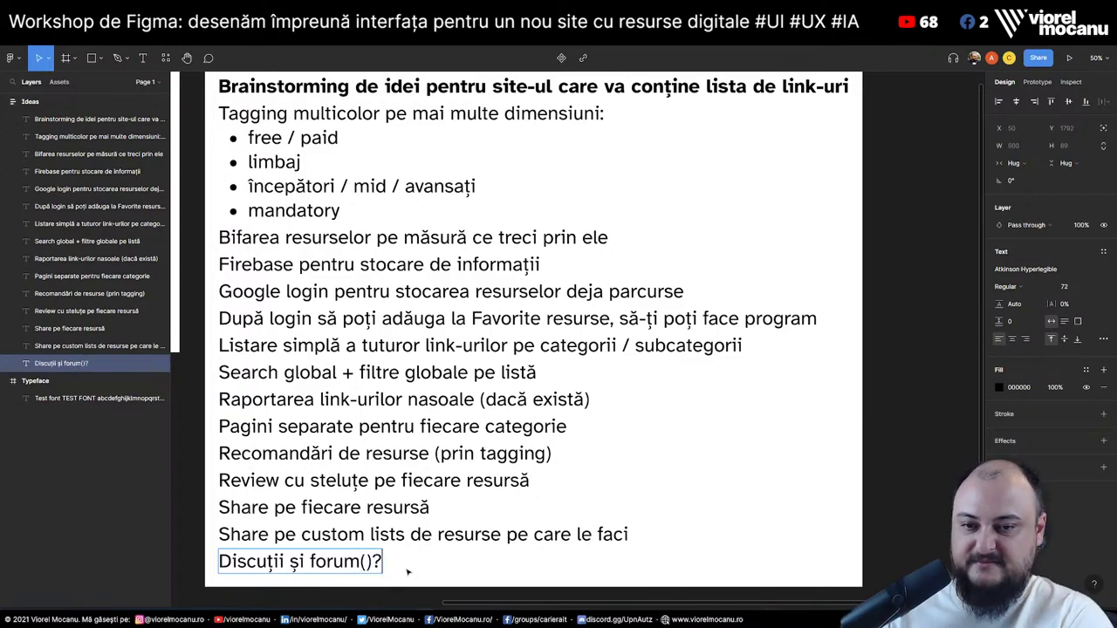
key(BackSpace)
text(?) pe fi)
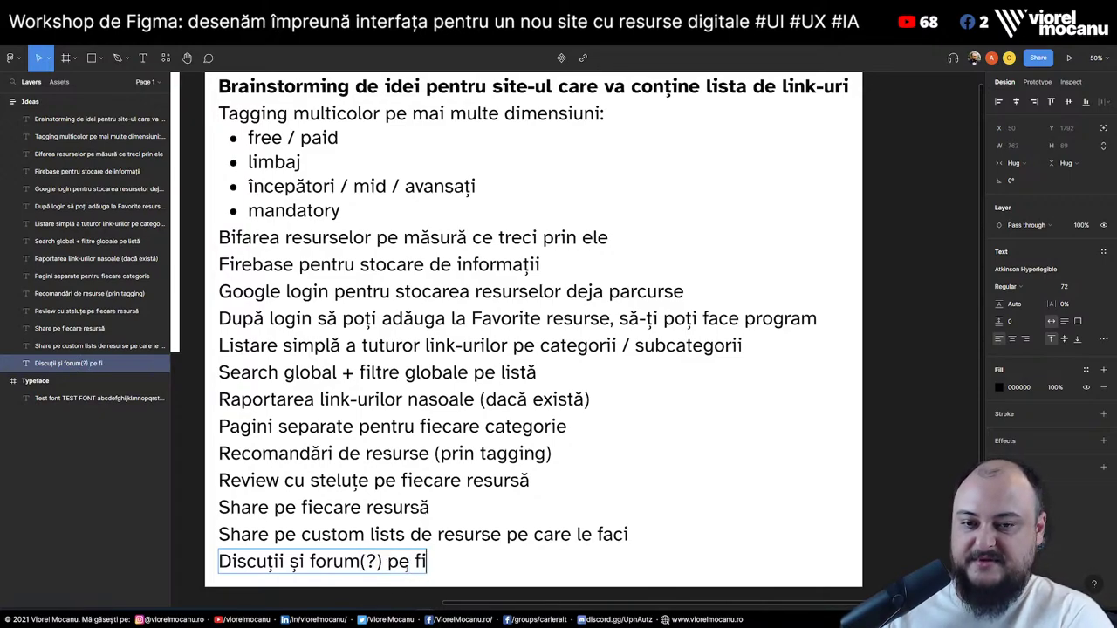
text(ecare categorie)
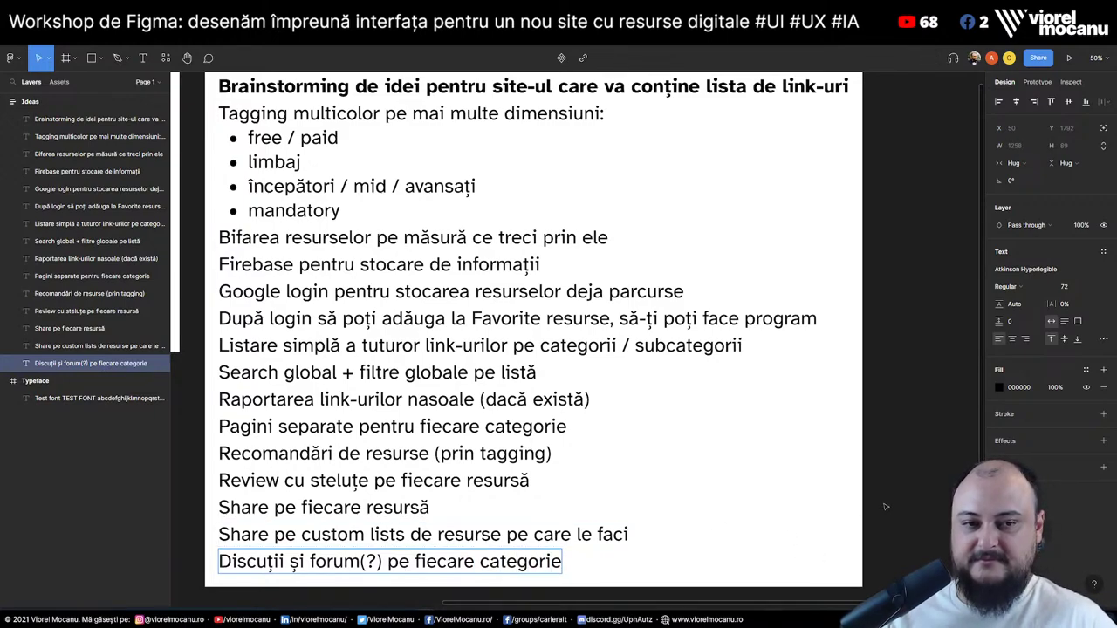
click(929, 530)
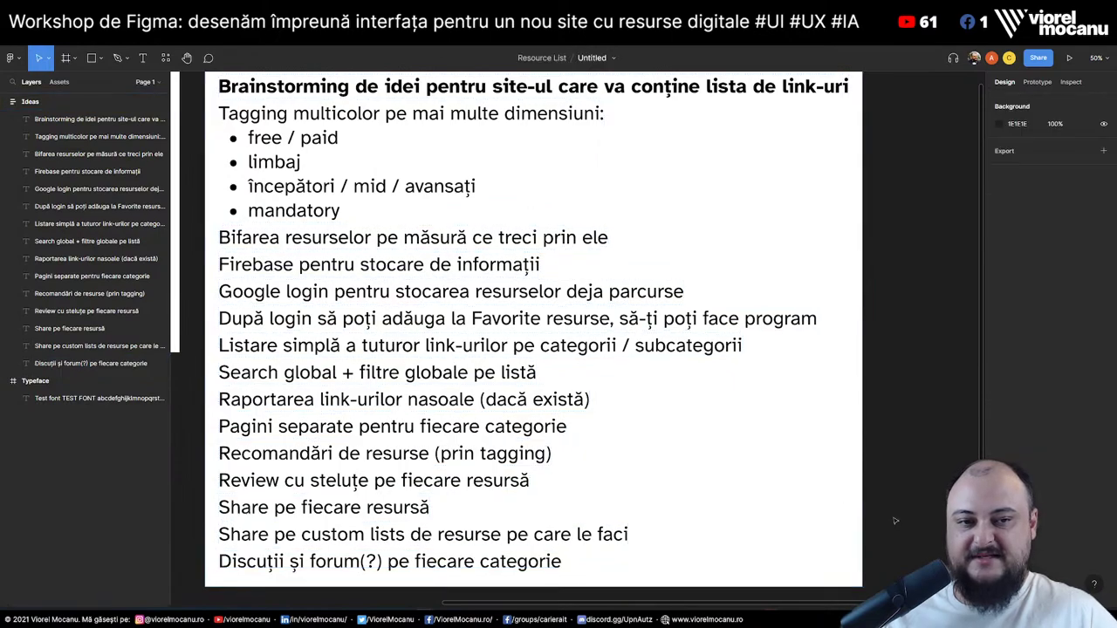
Insert '/chat/comentarii' right after 'forum(?)' in the last idea line
click(385, 564)
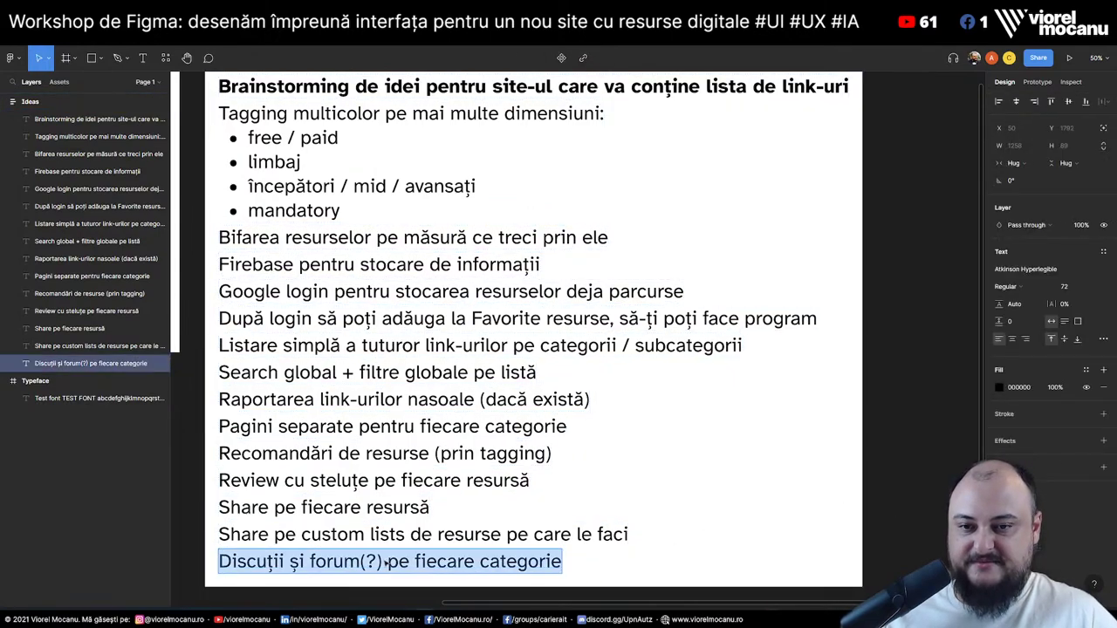
double_click(384, 562)
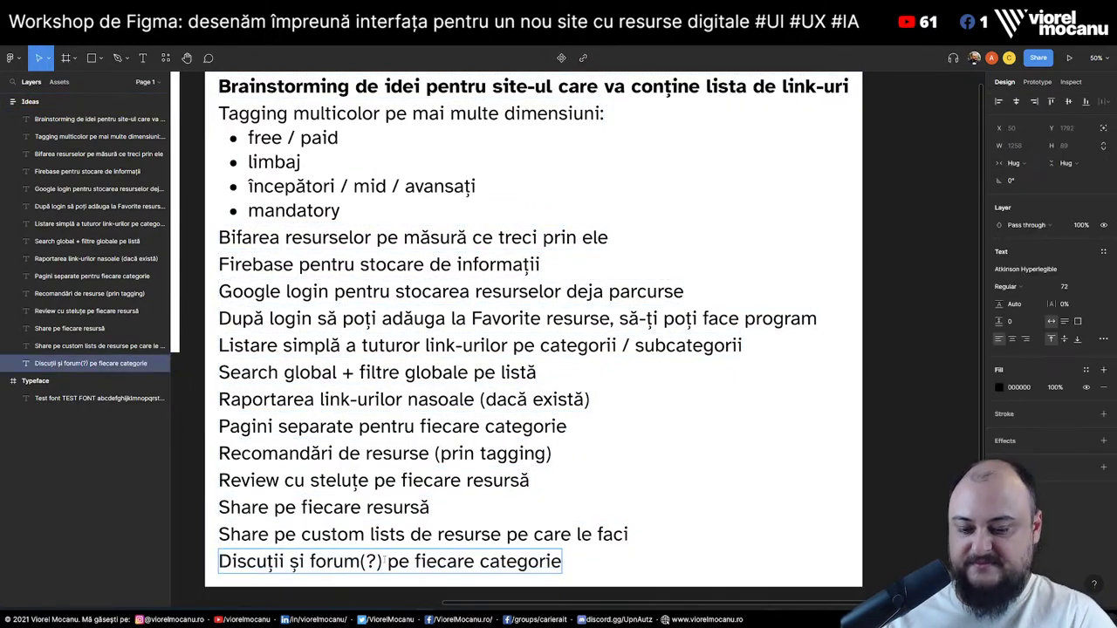
text(/chat)
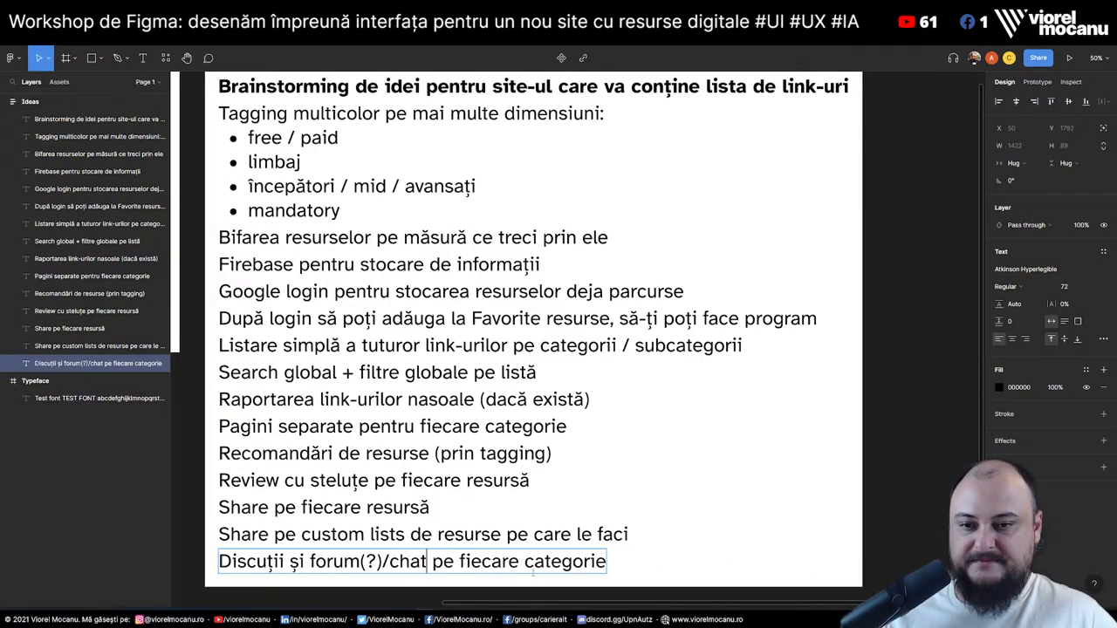
text(/comentarii)
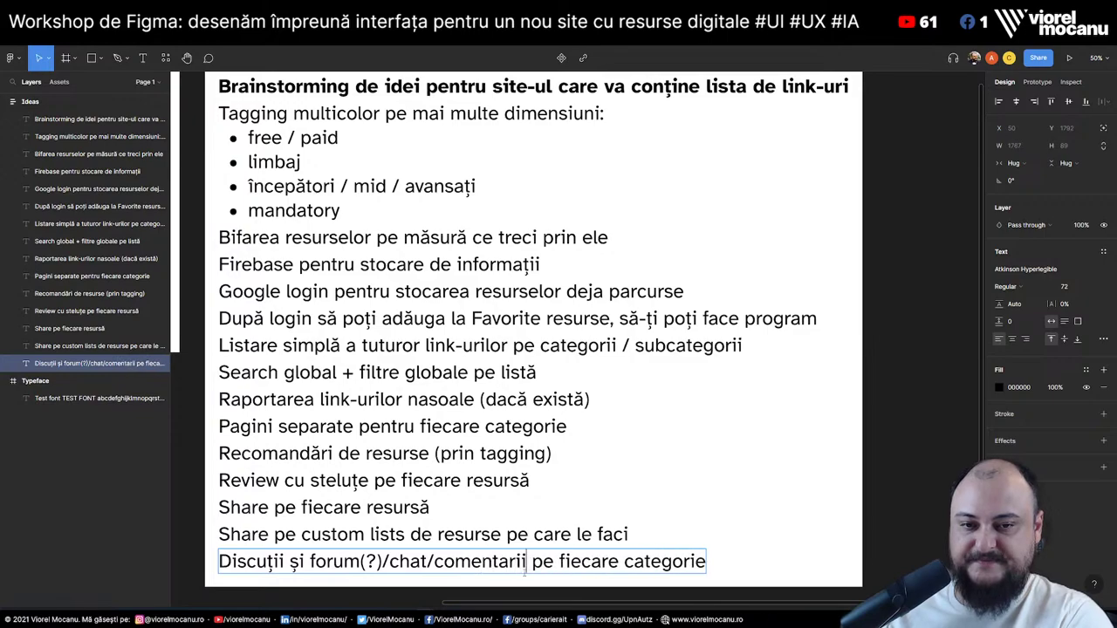
click(890, 482)
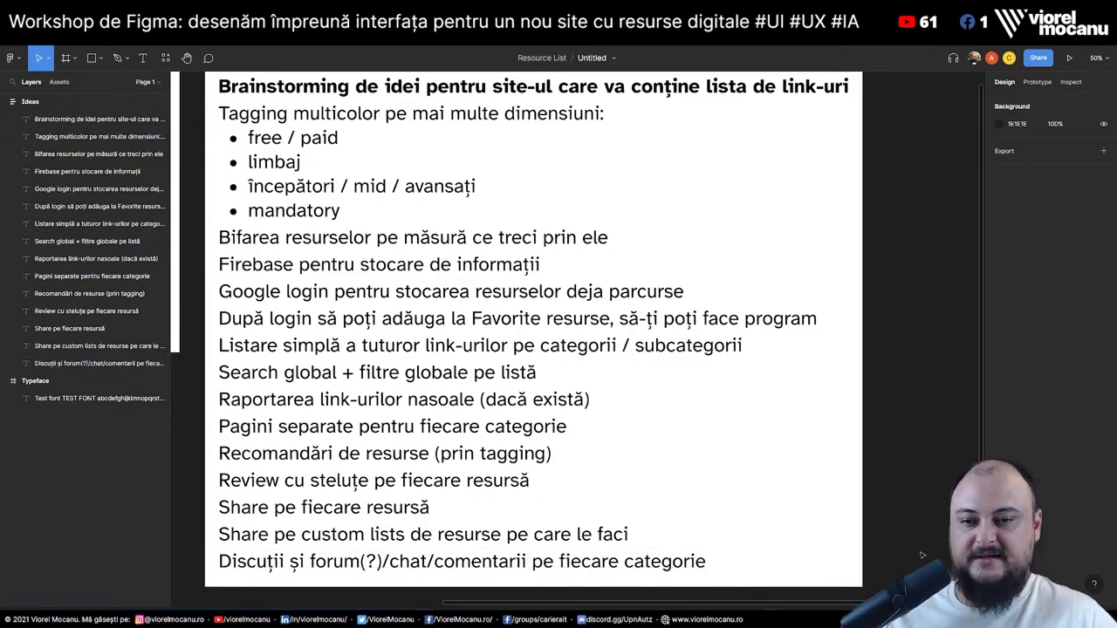
scroll(890, 482, down, 1)
scroll(890, 481, up, 1)
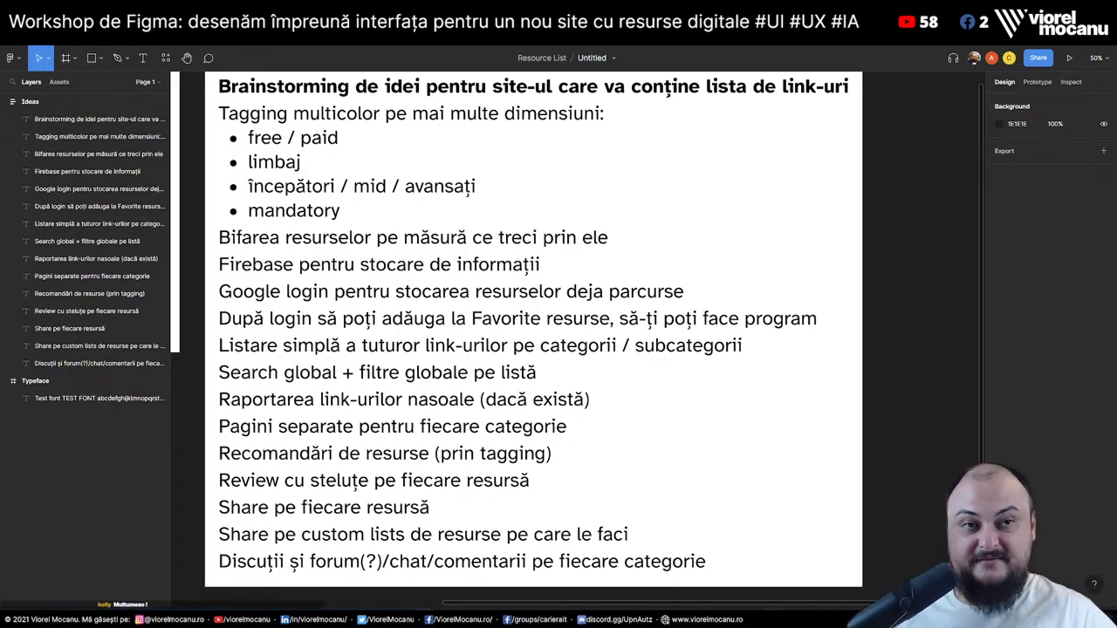
In a new tab, search 'figma ux tutorial' and open the Learn Design with Figma result
key(ctrl+t)
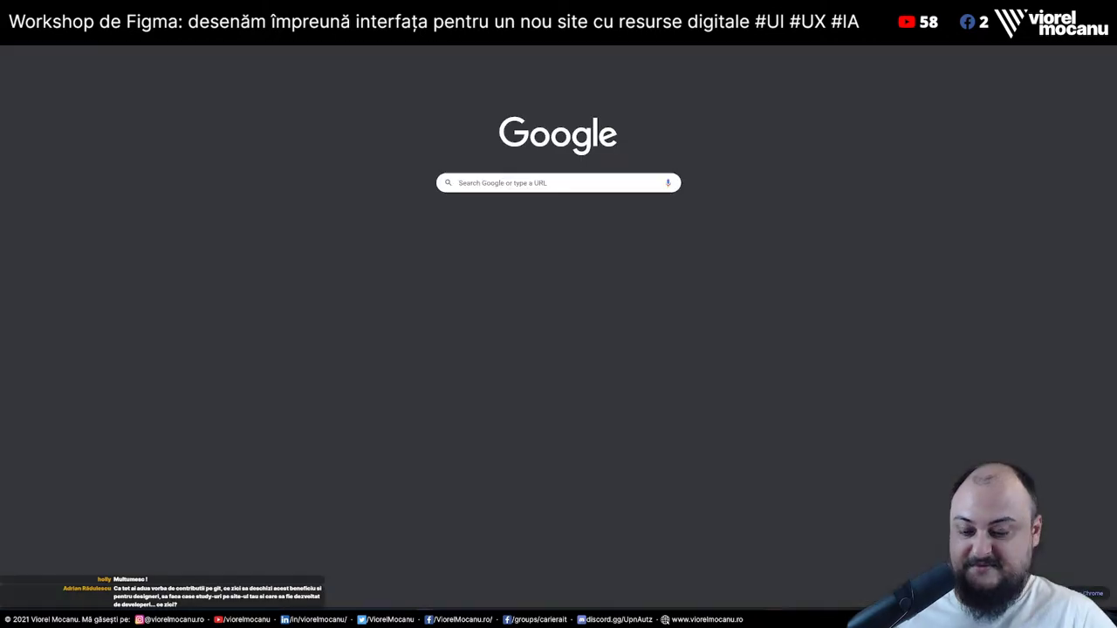
text(figma ui)
key(BackSpace)
text(x tutorial)
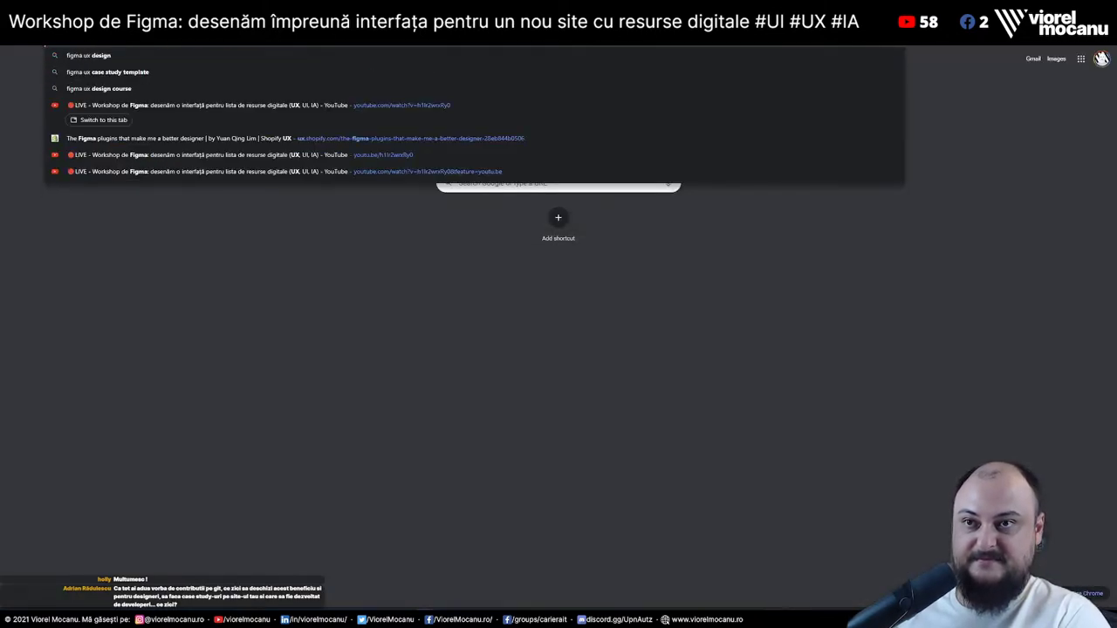
key(Return)
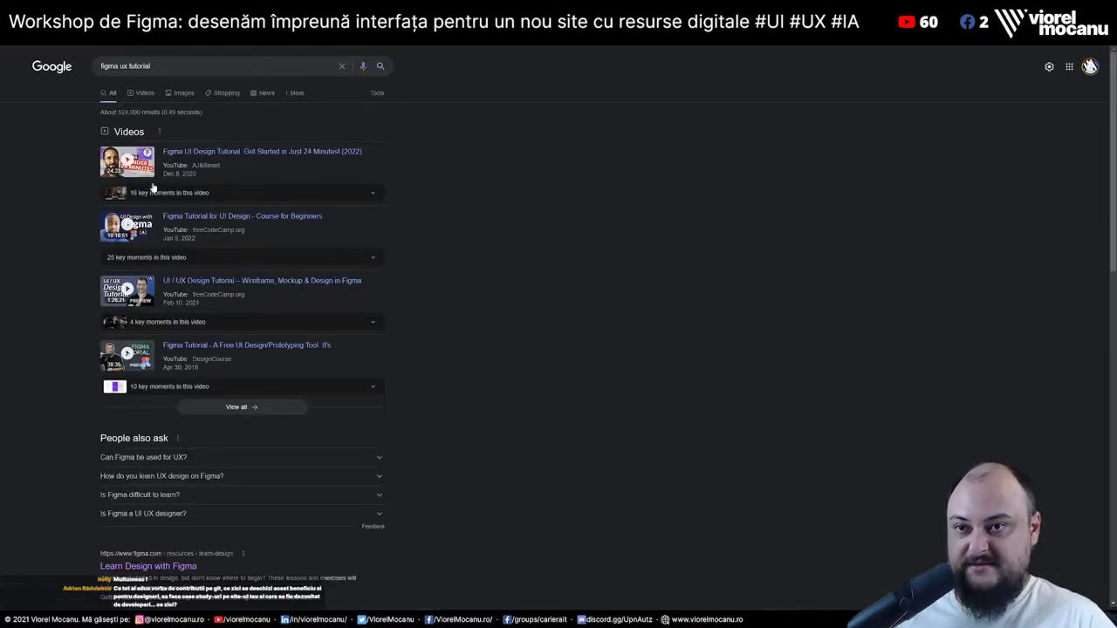
scroll(523, 347, down, 3)
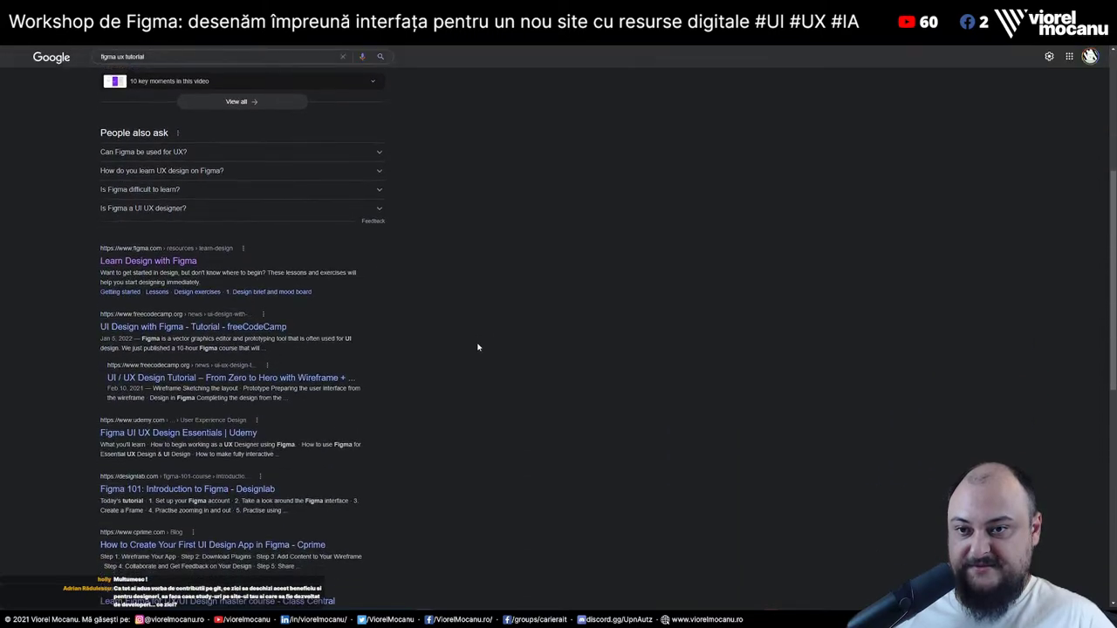
click(163, 266)
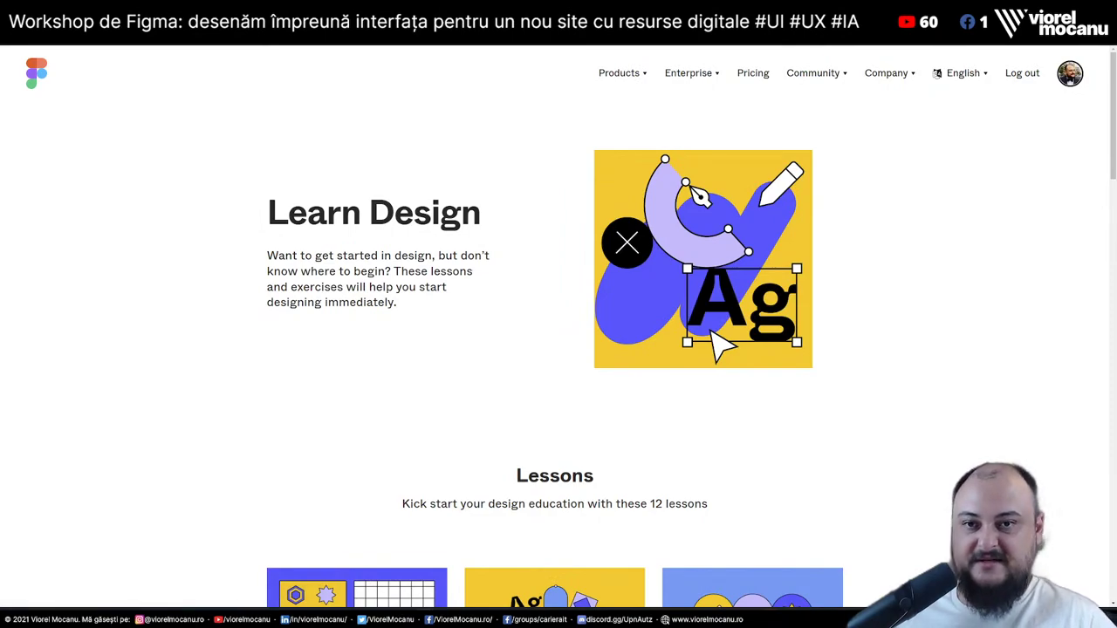
Scroll the Learn Design page and open the full list of 12 lessons, starting with Getting started
scroll(640, 338, down, 5)
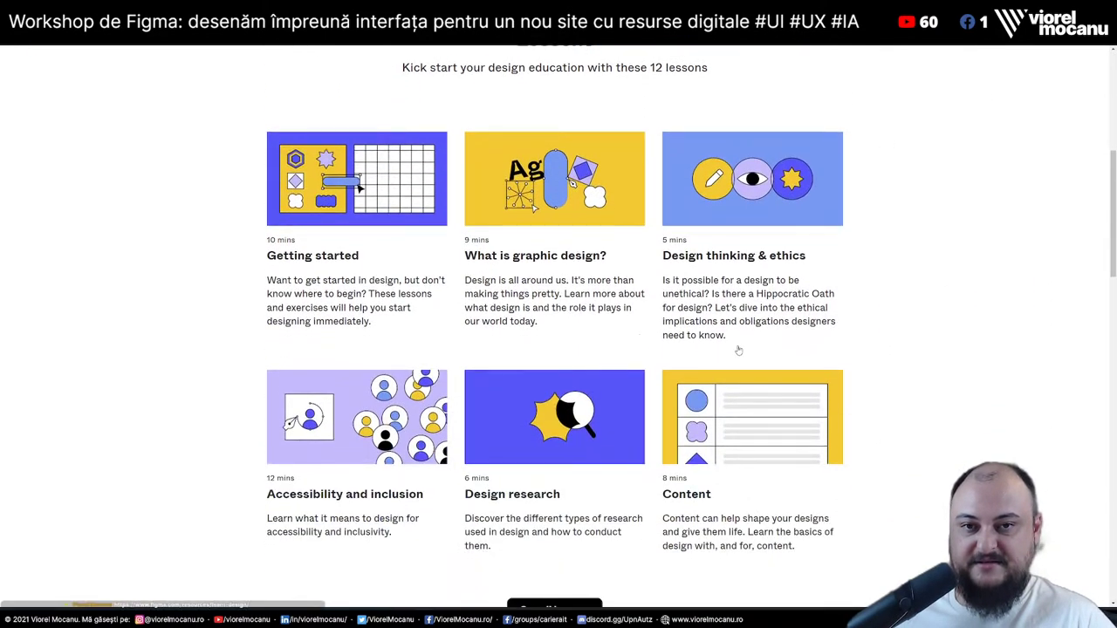
scroll(511, 204, down, 1)
scroll(574, 314, down, 4)
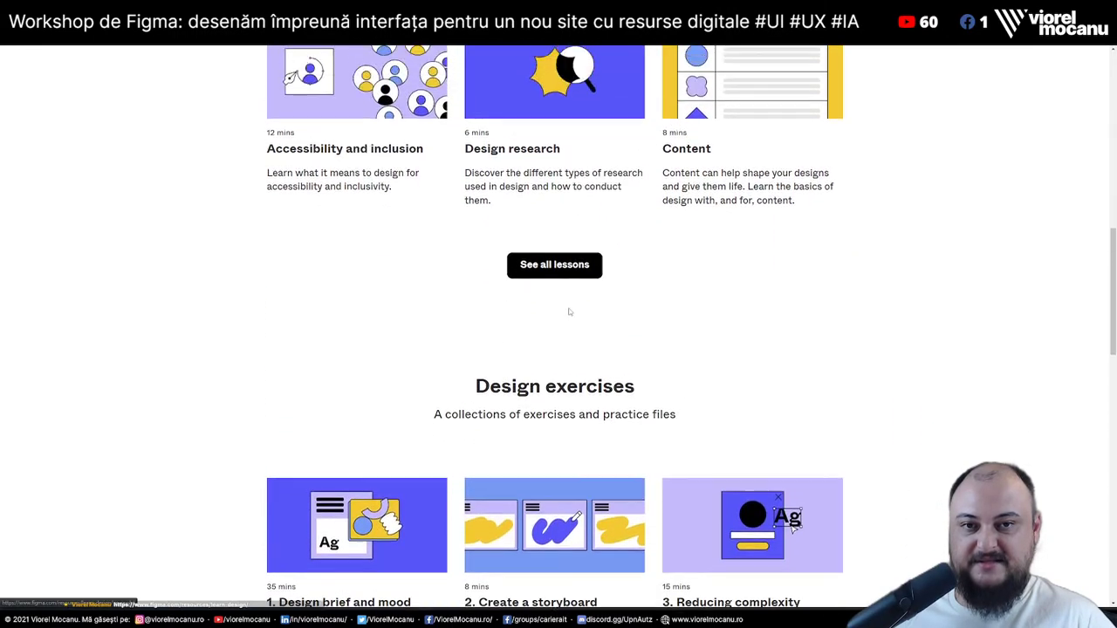
scroll(570, 309, up, 1)
click(554, 305)
scroll(727, 363, down, 10)
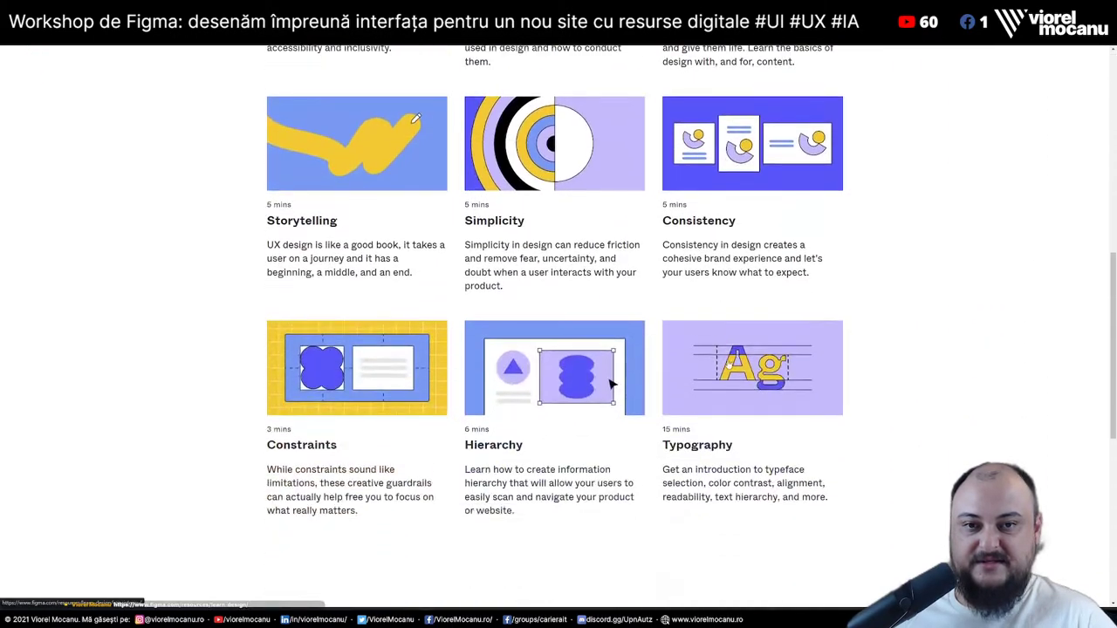
scroll(729, 365, up, 2)
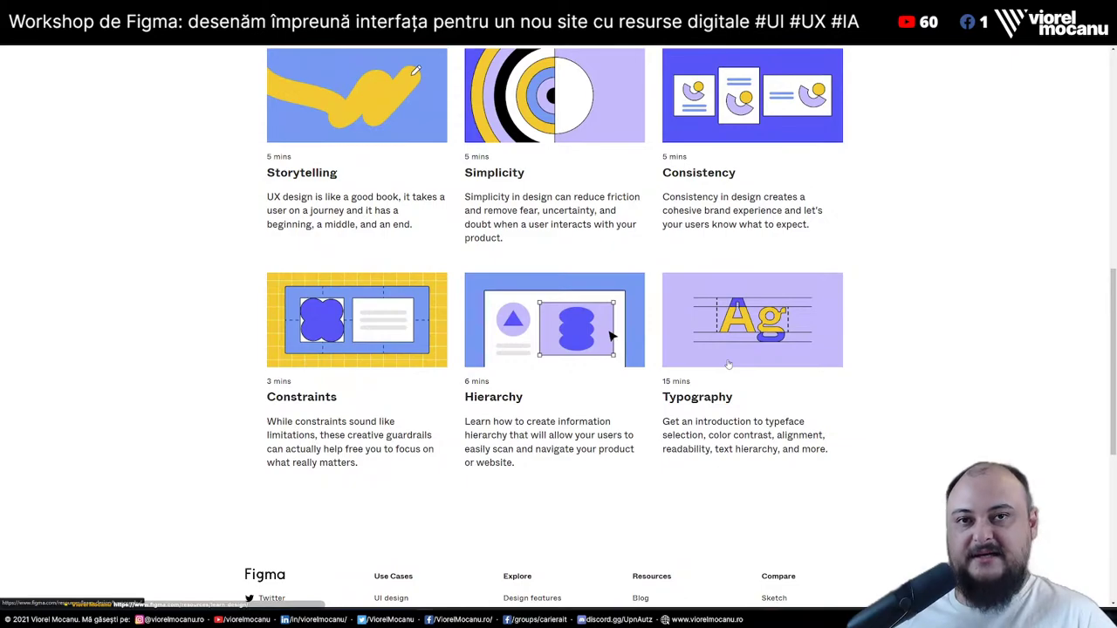
scroll(728, 364, up, 8)
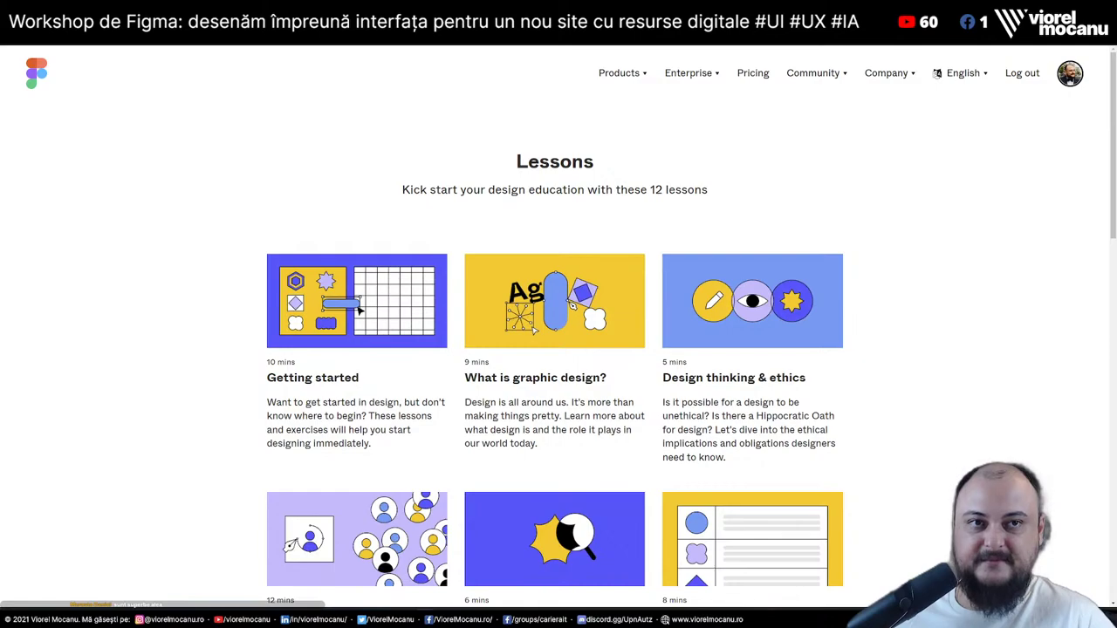
Return to the Figma Resource List file showing the Ideas frame
key(alt+Tab)
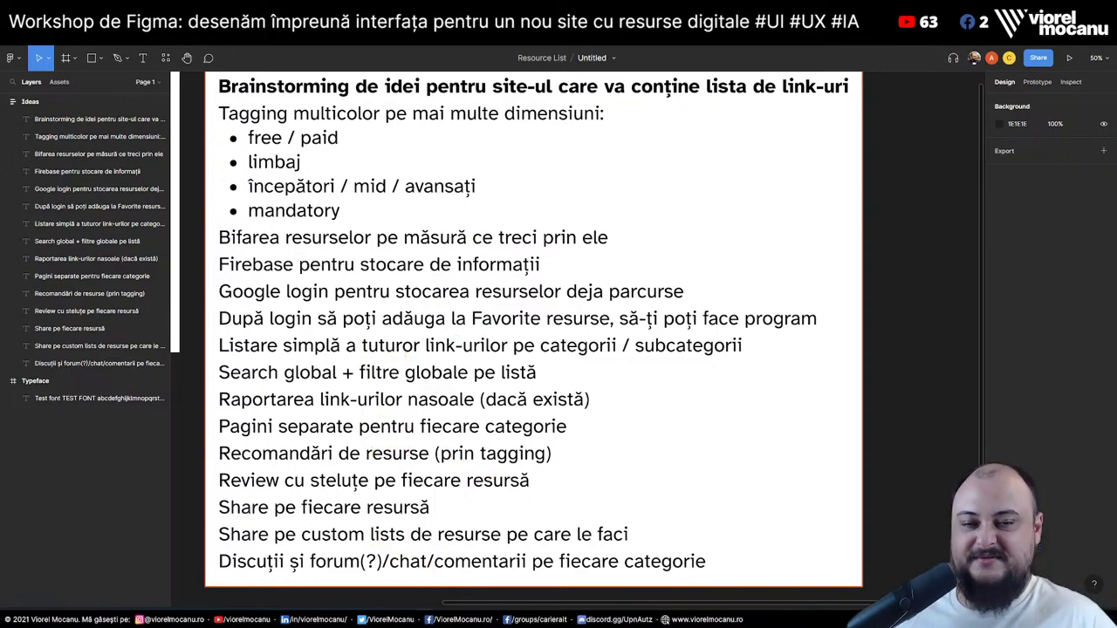
In the Google Docs outline, jump to 'Design & UX (NEW / WIP)' and scroll through its links
key(alt+Tab)
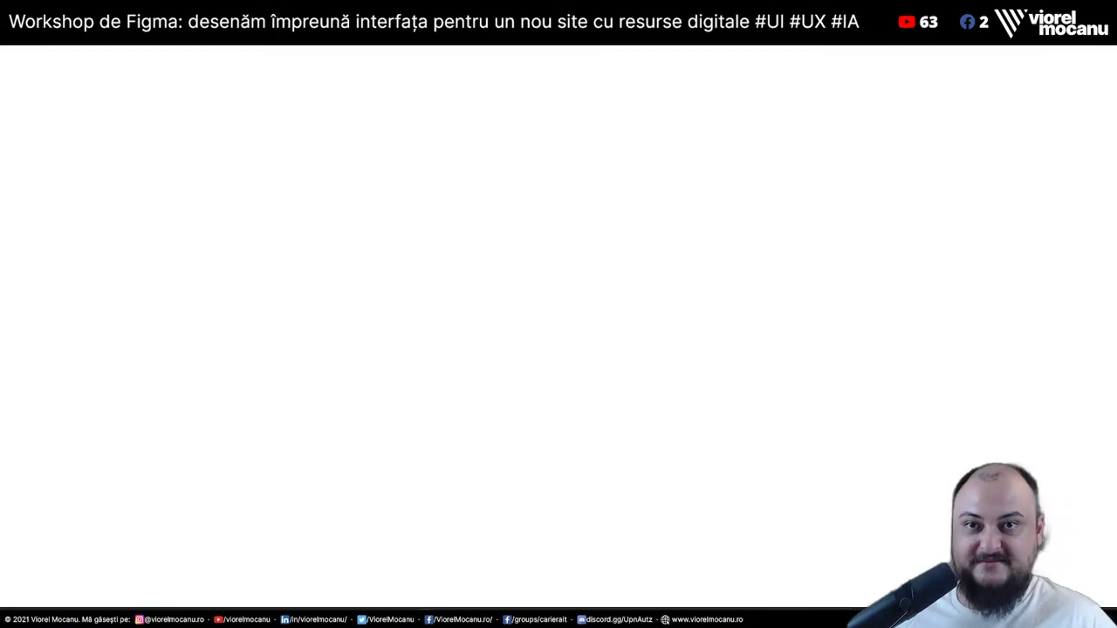
scroll(137, 424, down, 15)
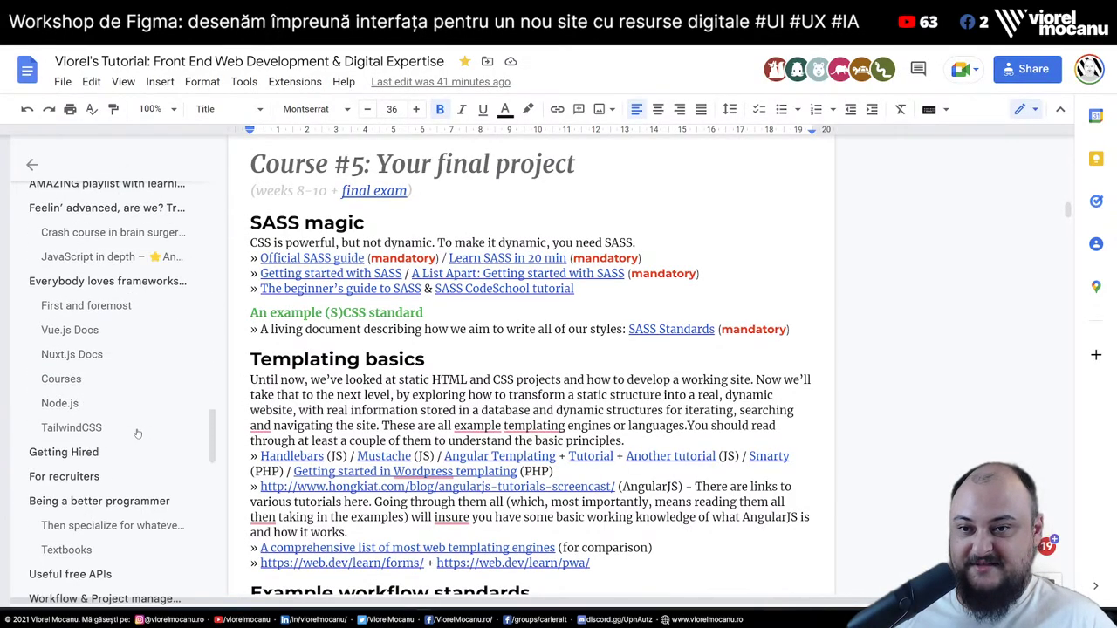
scroll(137, 433, up, 10)
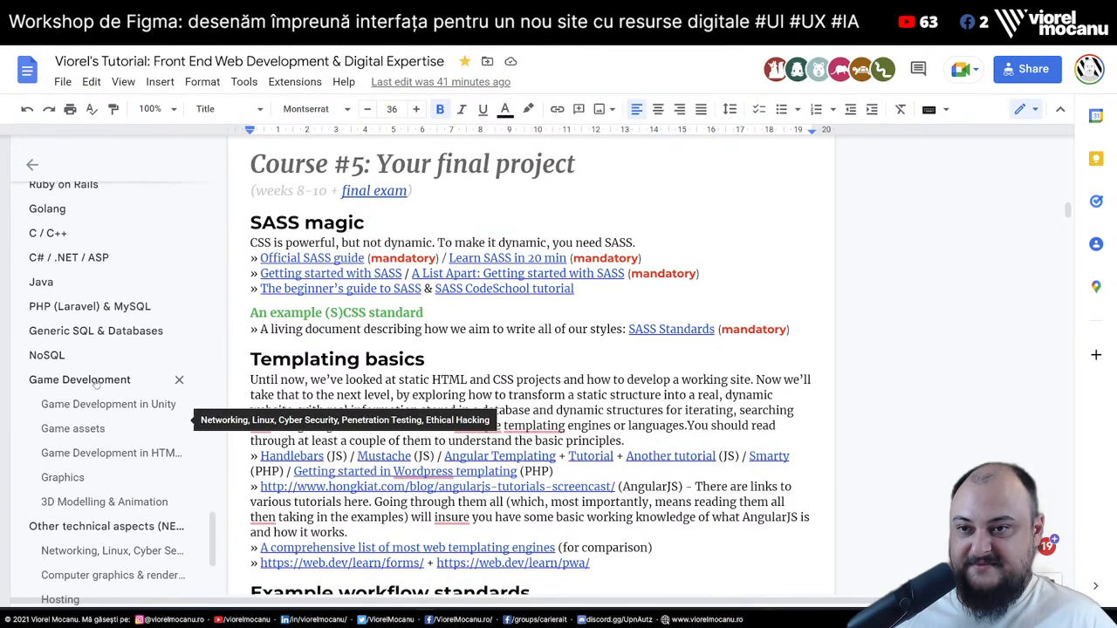
scroll(66, 324, up, 5)
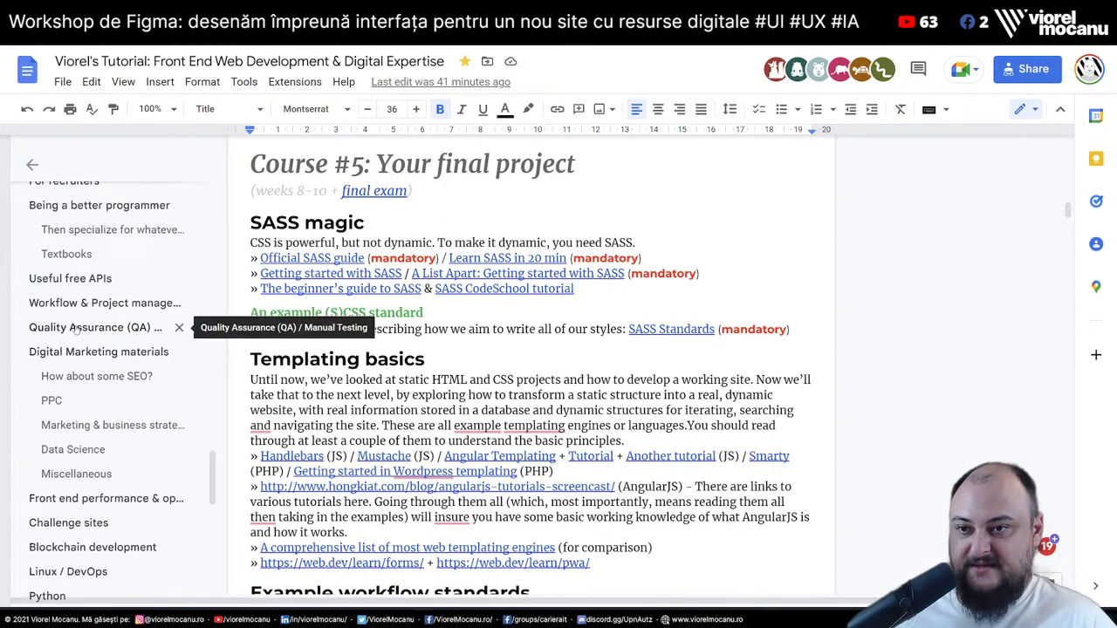
scroll(77, 336, up, 2)
scroll(73, 319, up, 6)
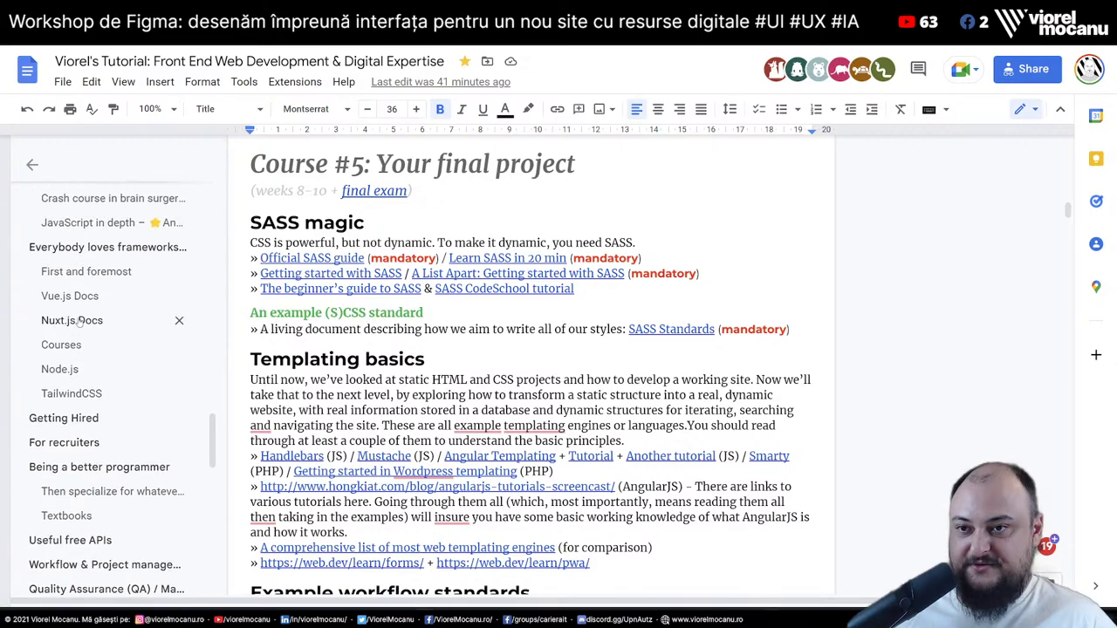
scroll(79, 323, down, 10)
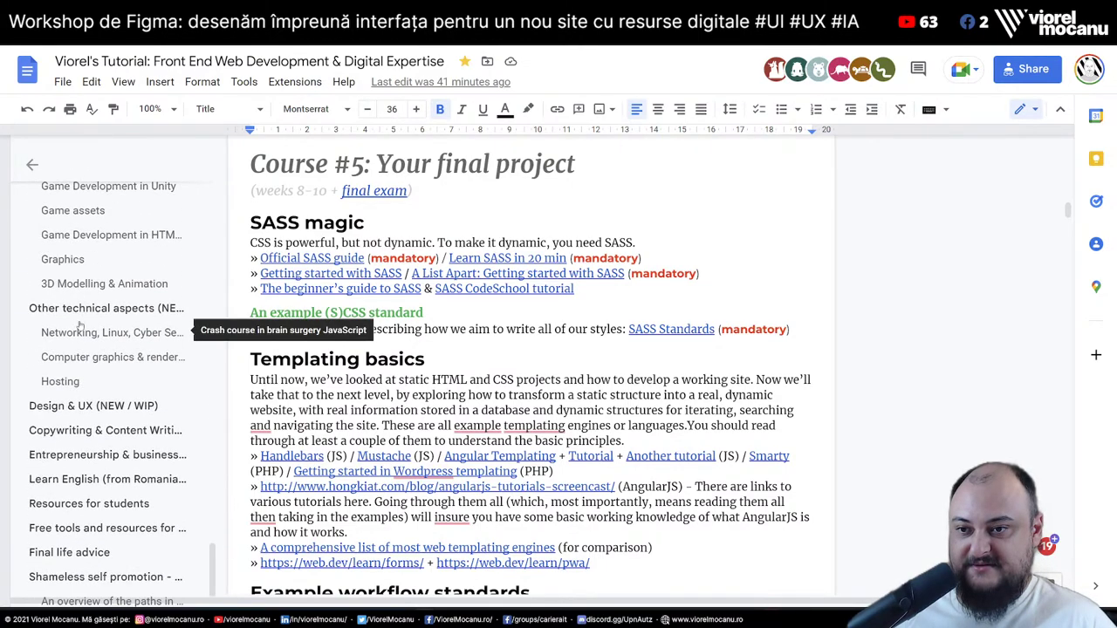
click(98, 414)
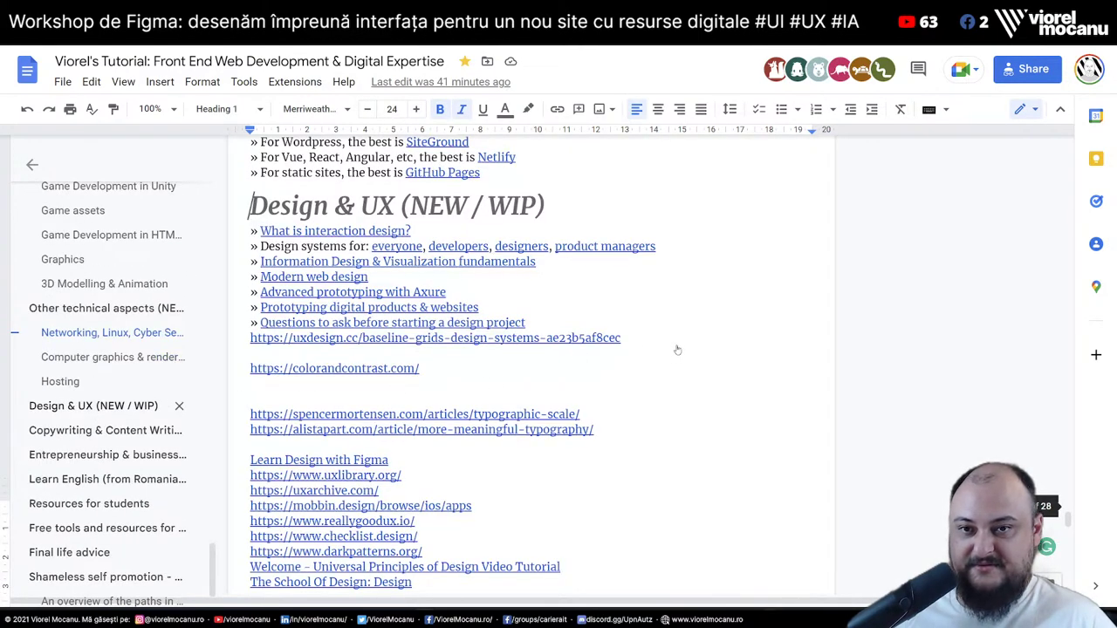
scroll(710, 370, down, 6)
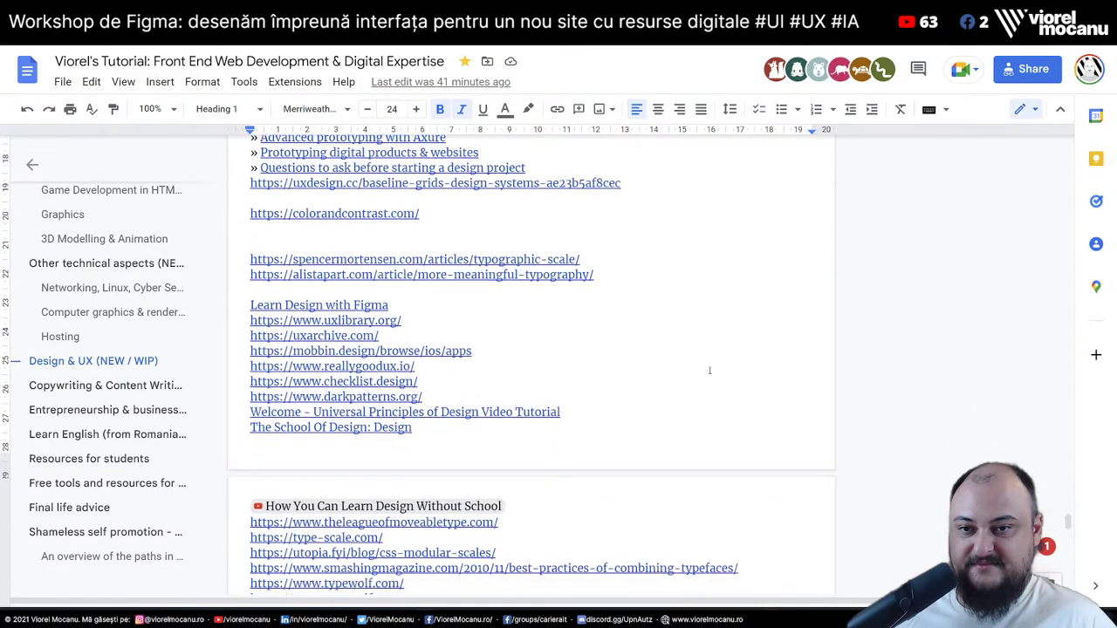
scroll(710, 370, down, 2)
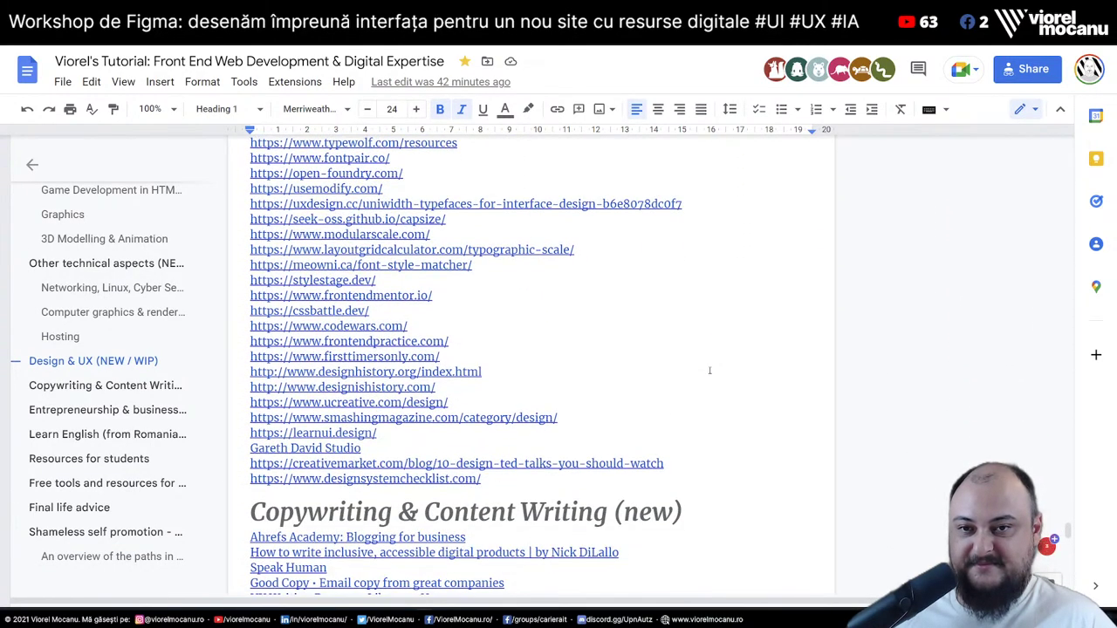
scroll(709, 370, up, 7)
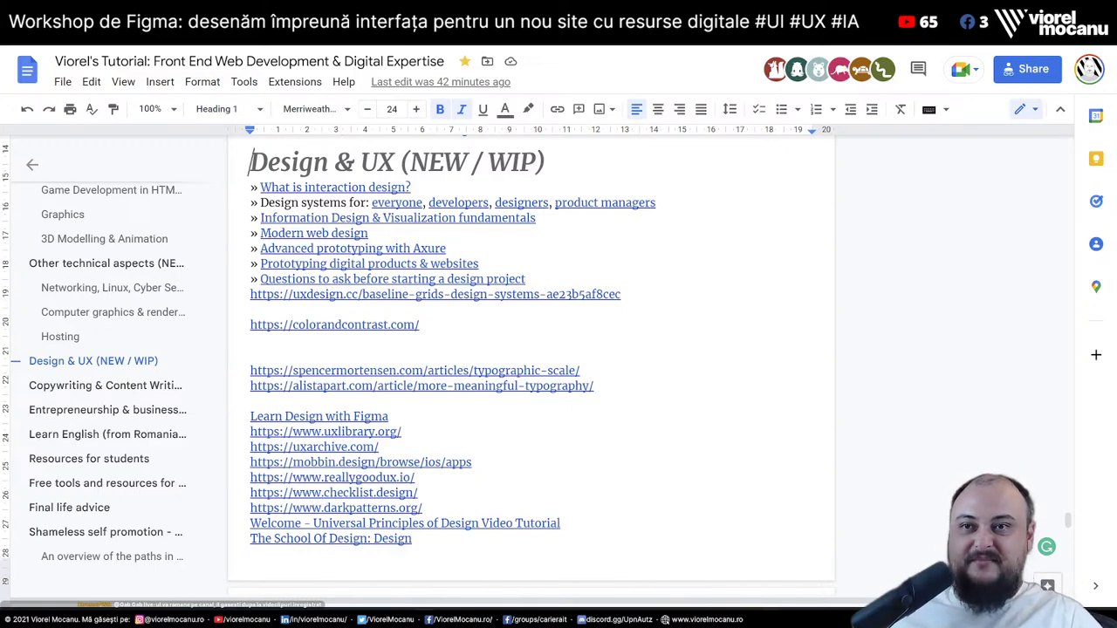
key(alt+Tab)
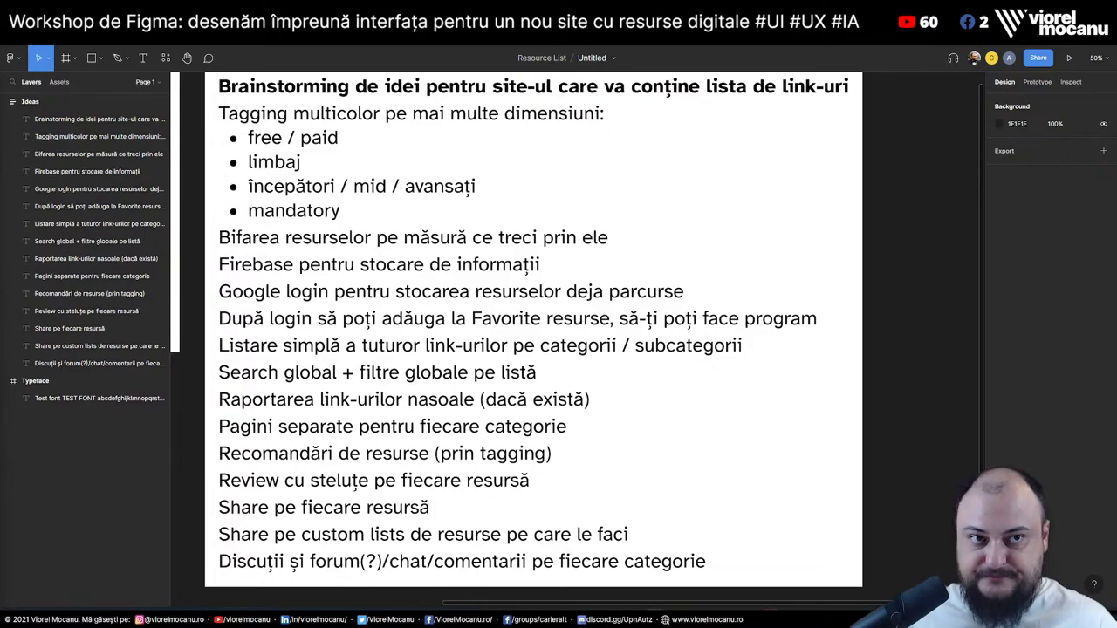
Switch from Figma to the browser to search for lunacy
key(alt+Tab)
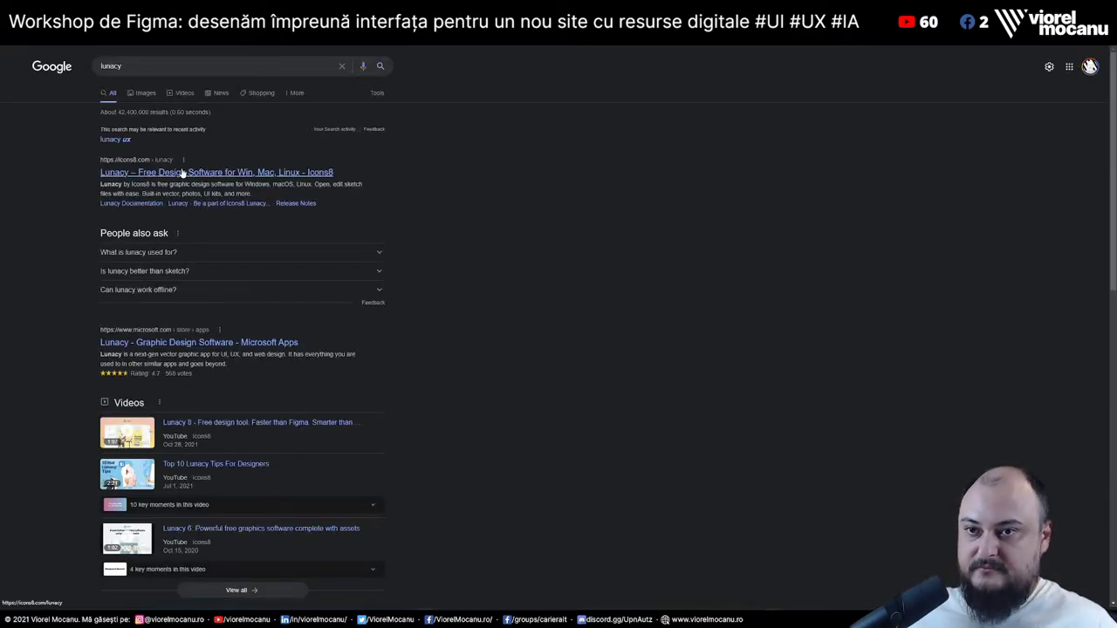
Open the Lunacy site from the first result, scroll through its features, then return to Figma
click(184, 172)
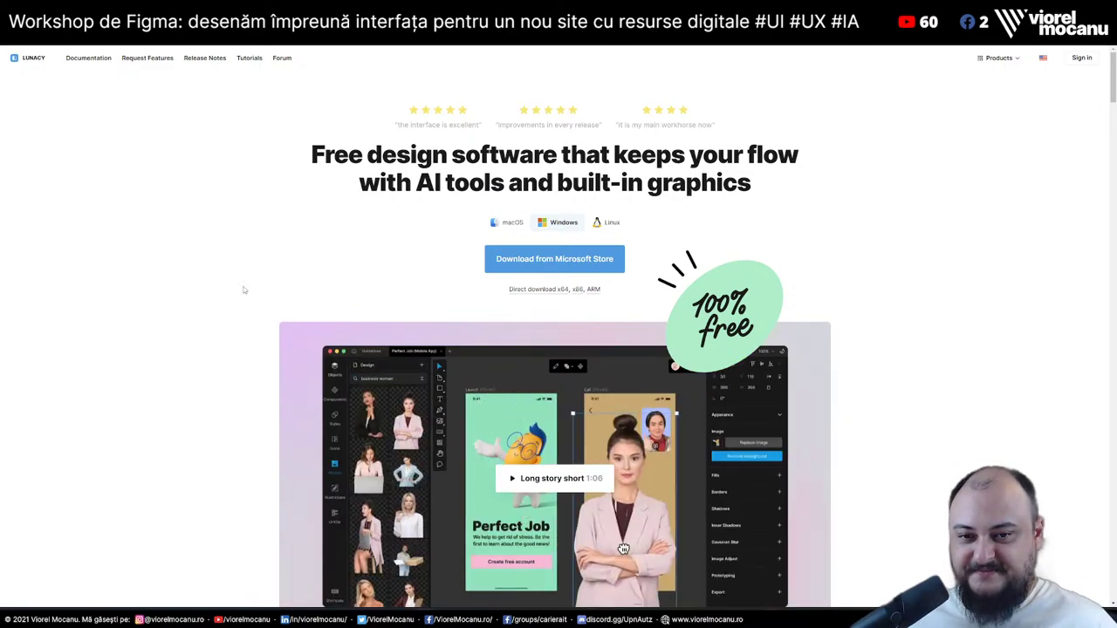
scroll(245, 290, down, 3)
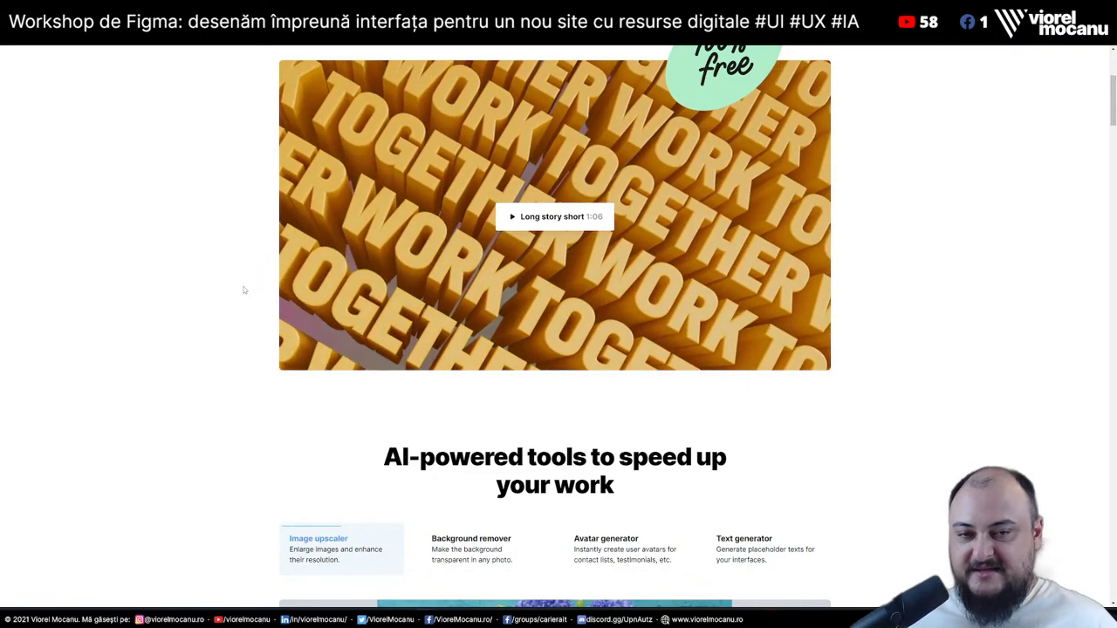
scroll(245, 291, up, 1)
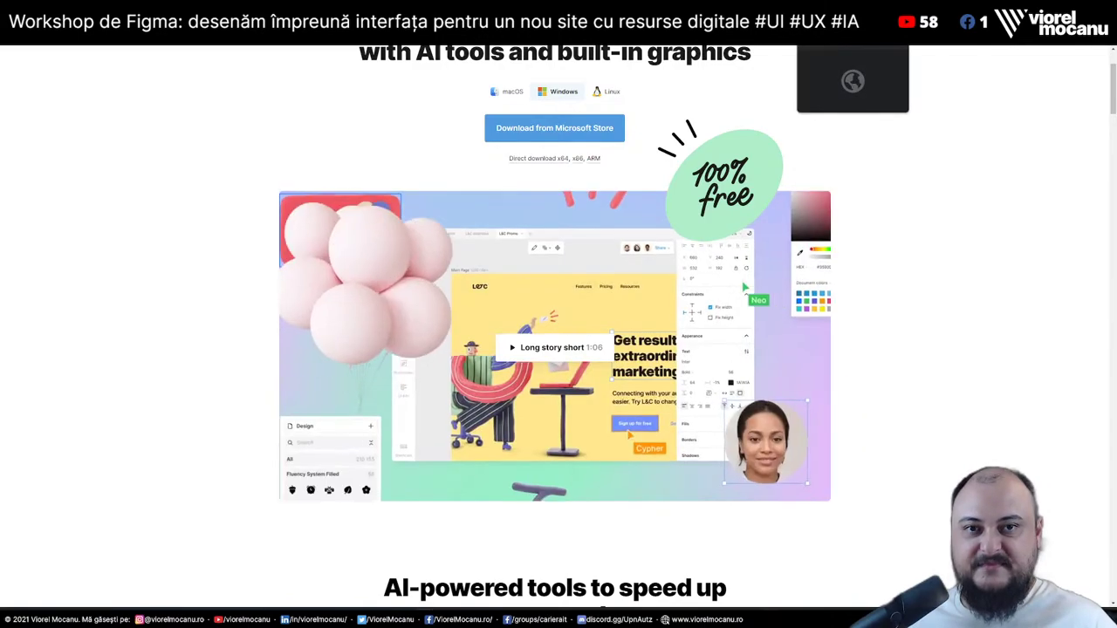
scroll(1018, 304, down, 2)
scroll(1018, 304, down, 10)
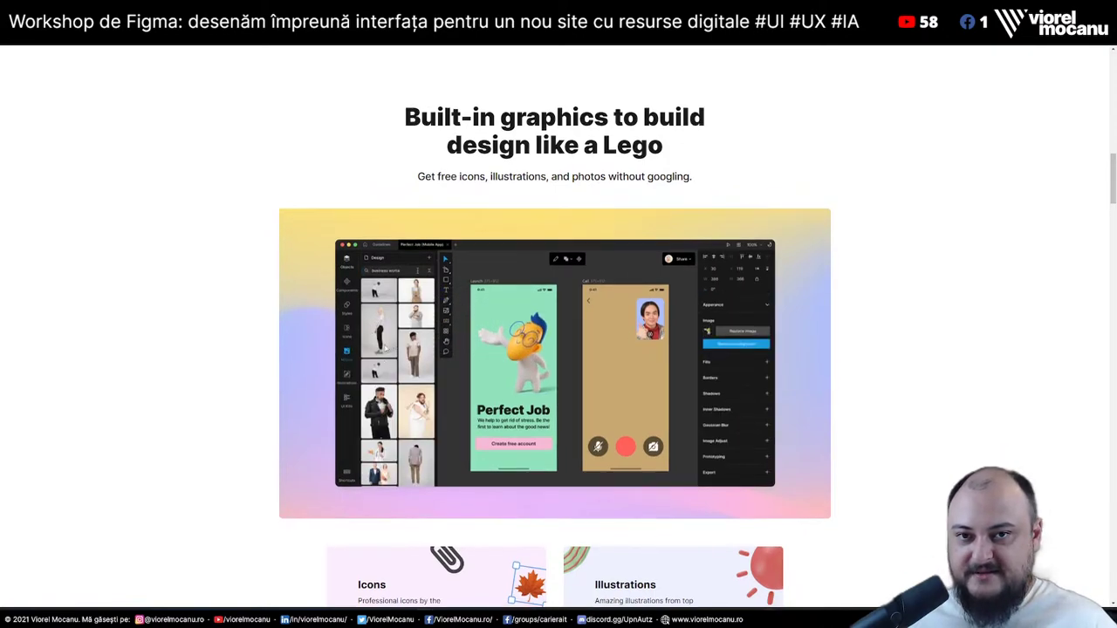
scroll(555, 350, down, 1)
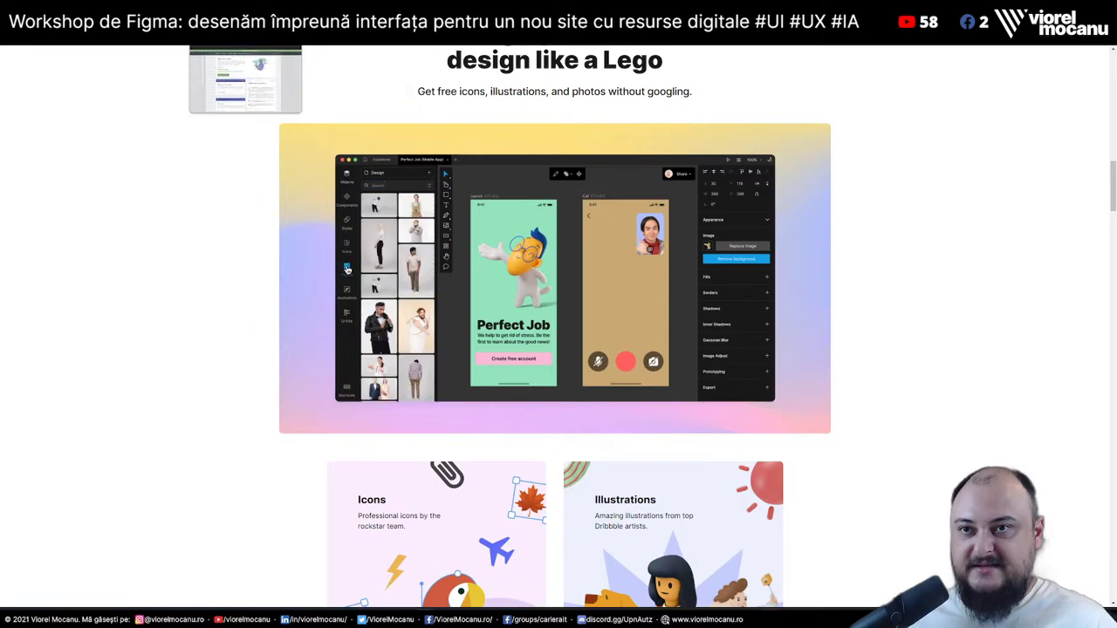
key(alt+Tab)
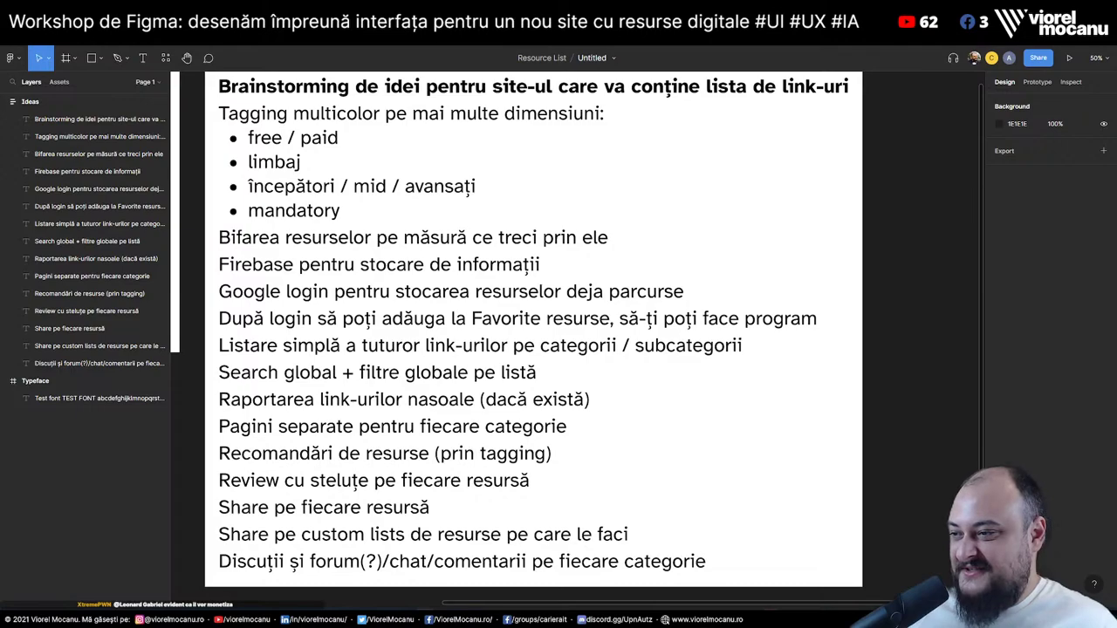
Go from Figma to the Google Docs tab, then open a fresh blank browser tab
key(ctrl+Tab)
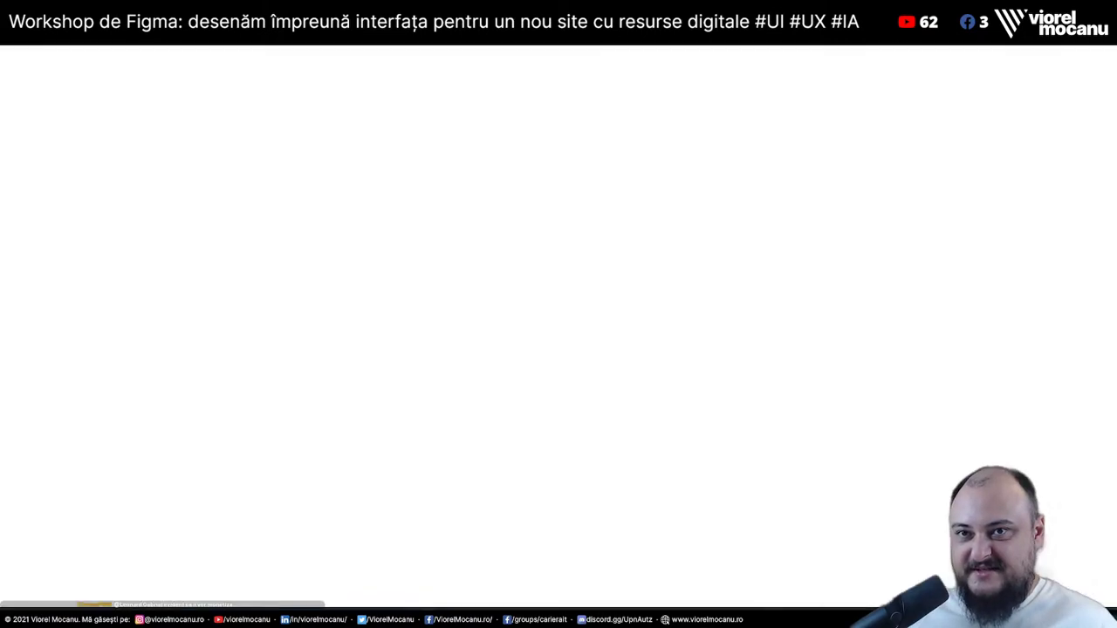
right_click(83, 49)
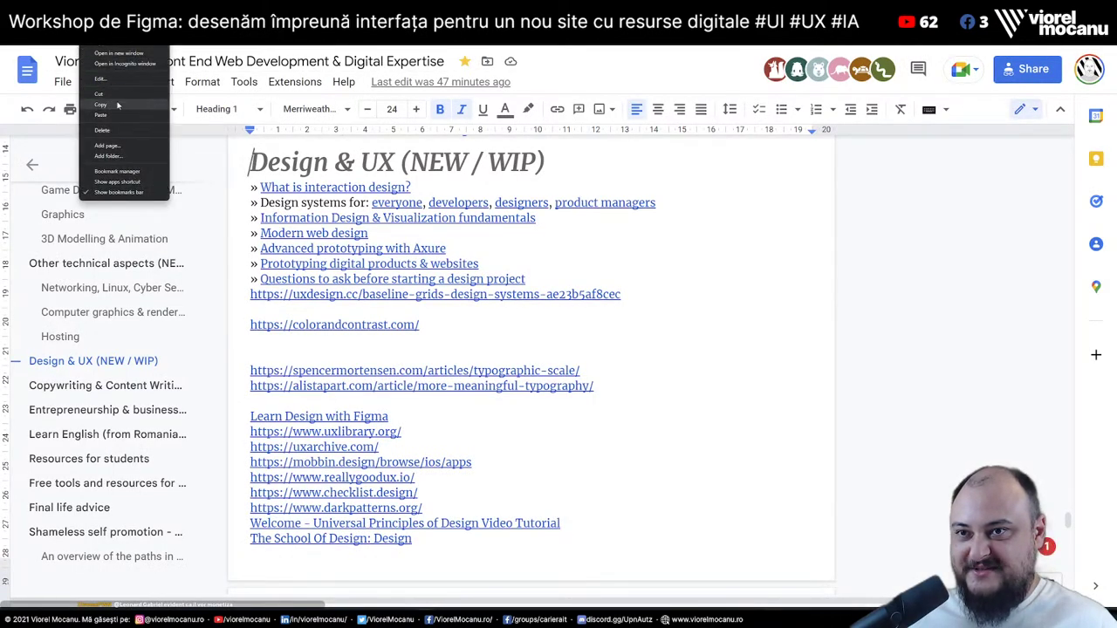
key(Escape)
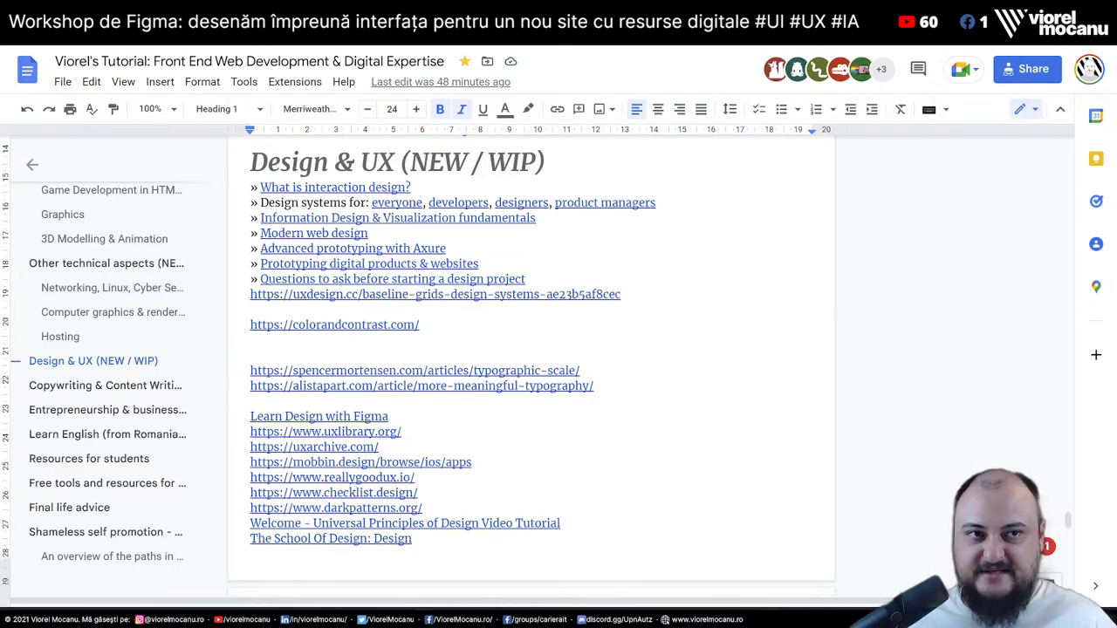
key(ctrl+t)
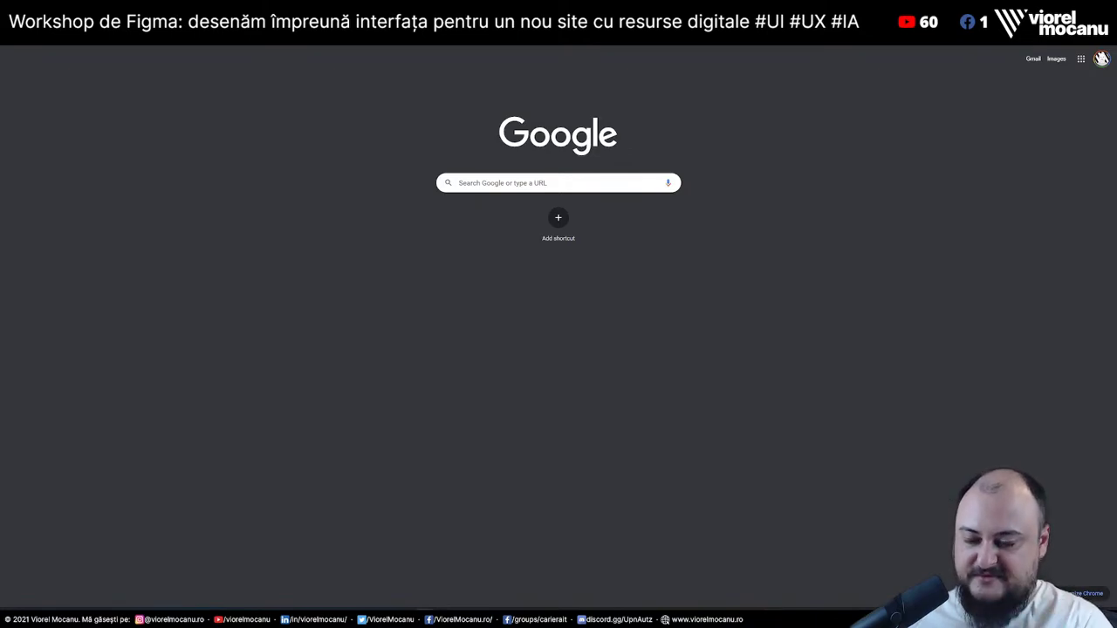
Search Google for the bootcamp instructor's name, then go to the Mega Full-Stack Web Development Resource Guide tab
text(colt steele)
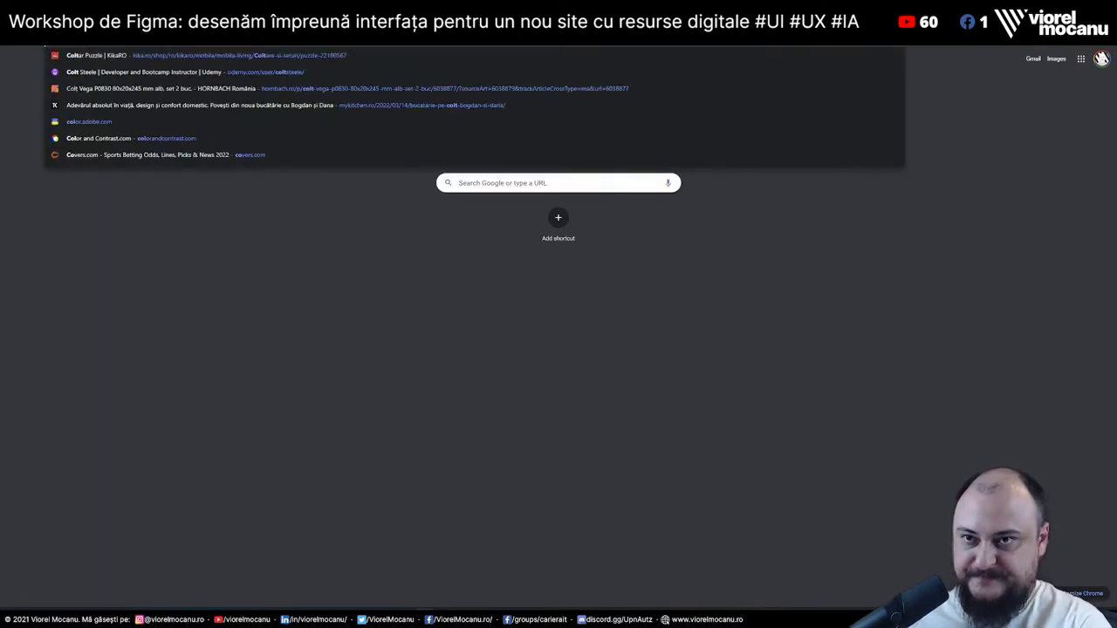
key(Return)
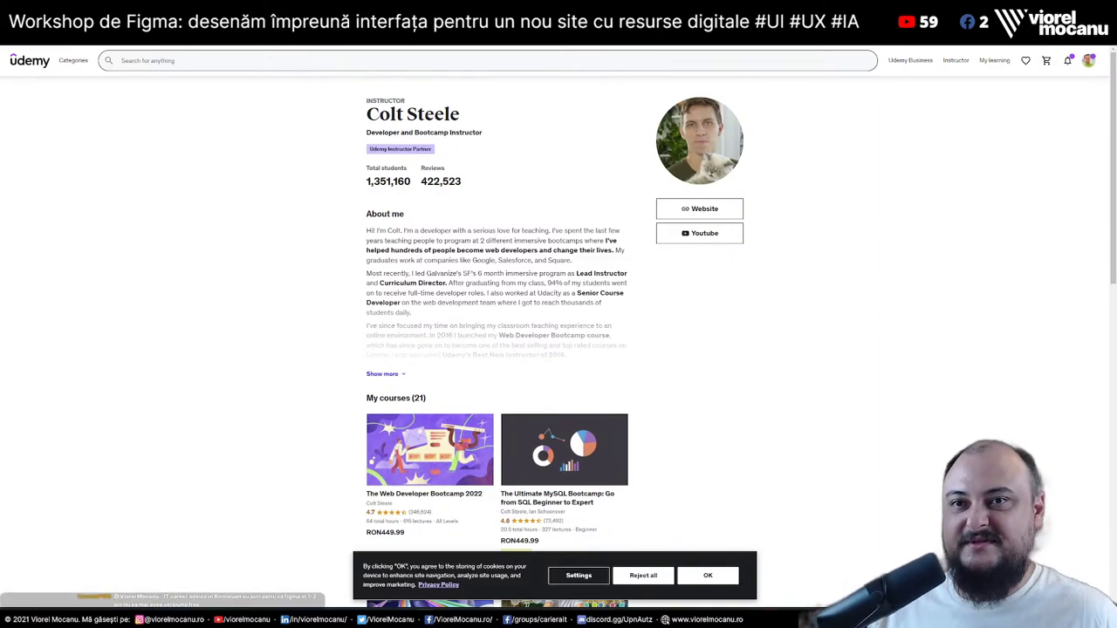
key(ctrl+Tab)
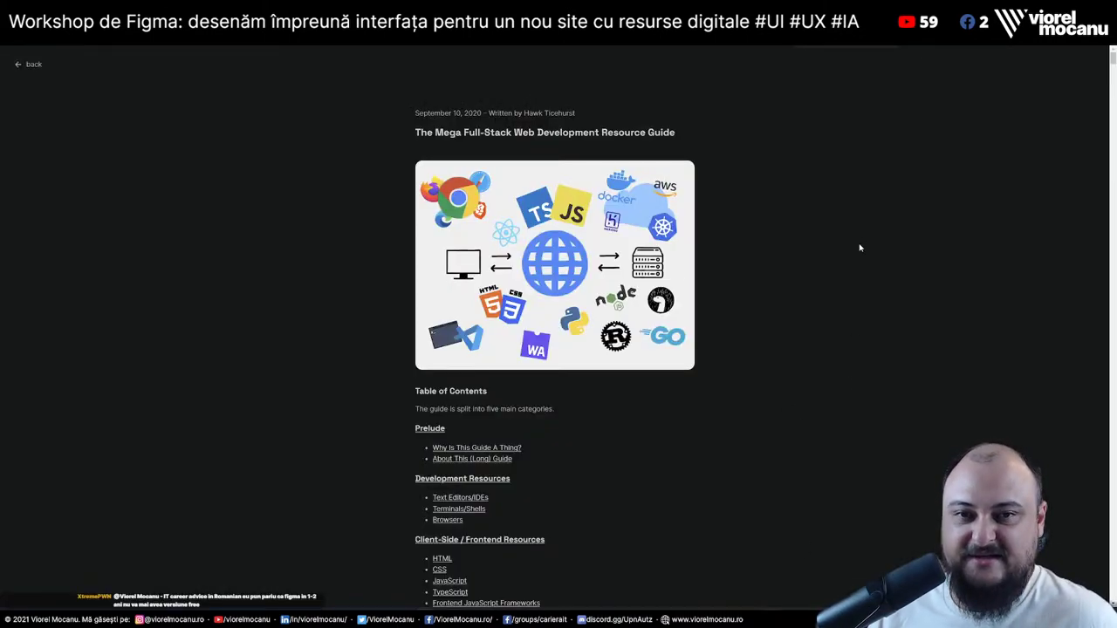
Enlarge the resource guide page, then move on to the web development roadmap tab and skim it
key(ctrl+plus)
key(ctrl+plus)
key(ctrl+plus)
key(ctrl+plus)
key(ctrl+plus)
key(ctrl+Tab)
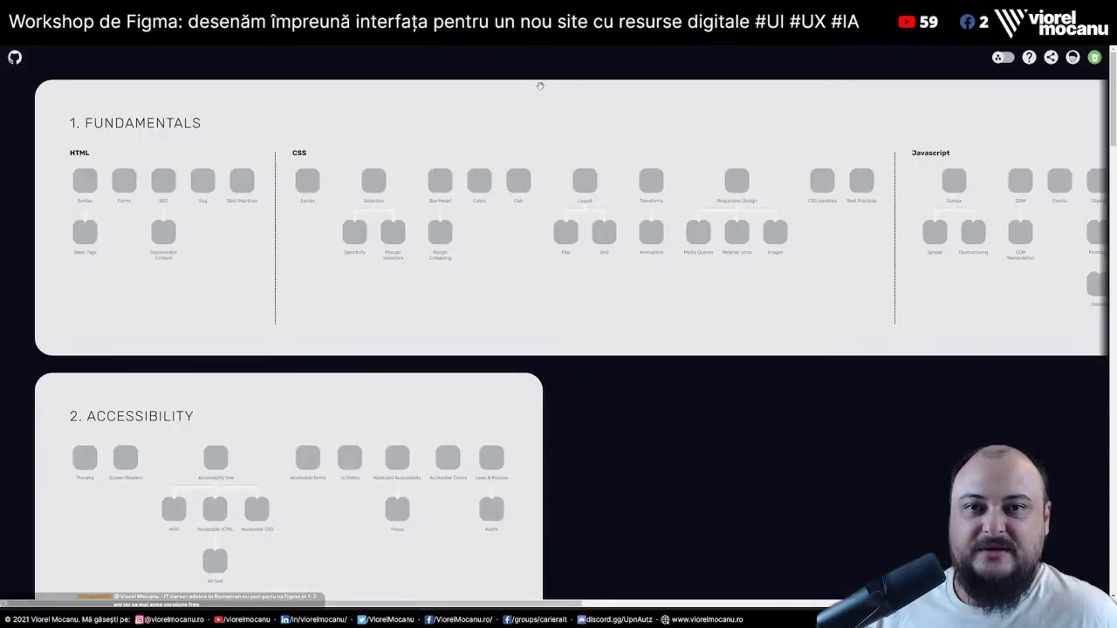
scroll(581, 297, down, 20)
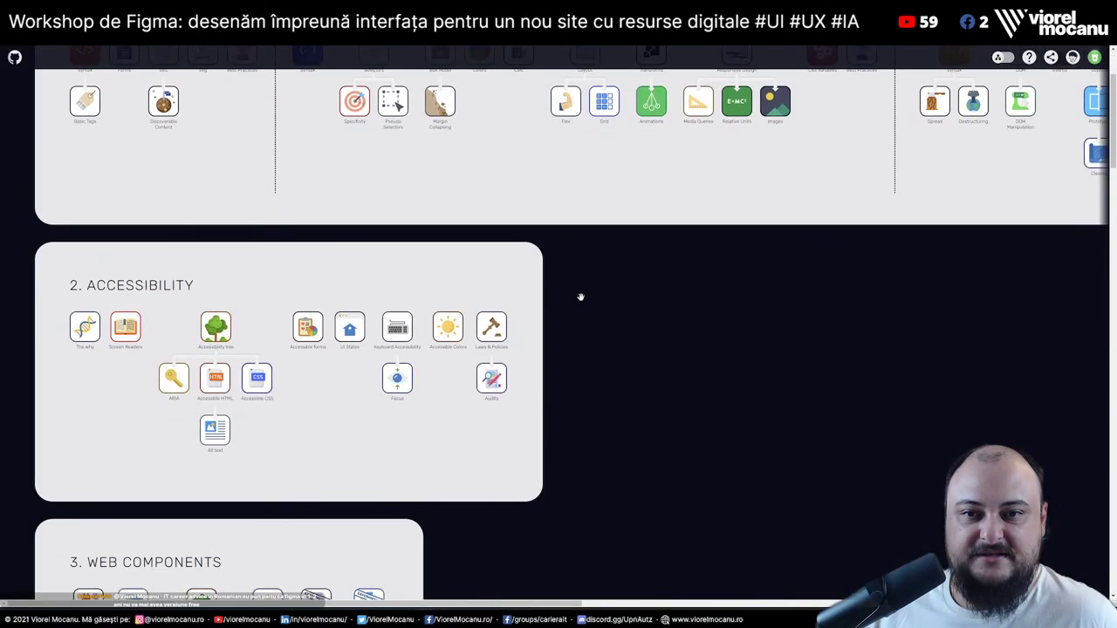
scroll(580, 297, down, 3)
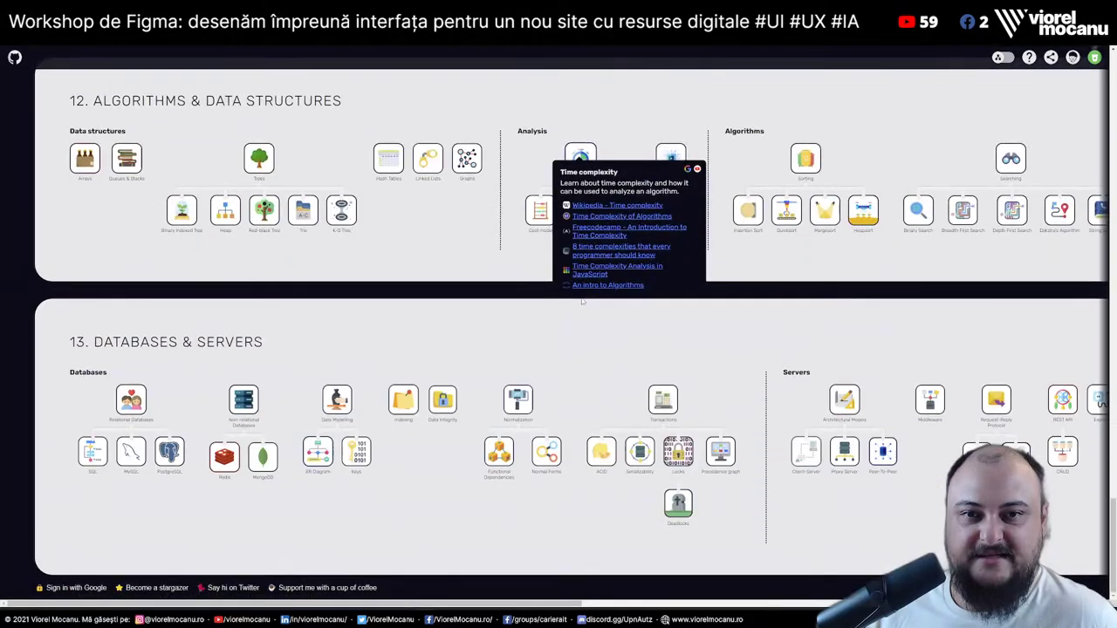
scroll(477, 407, up, 20)
scroll(478, 407, up, 5)
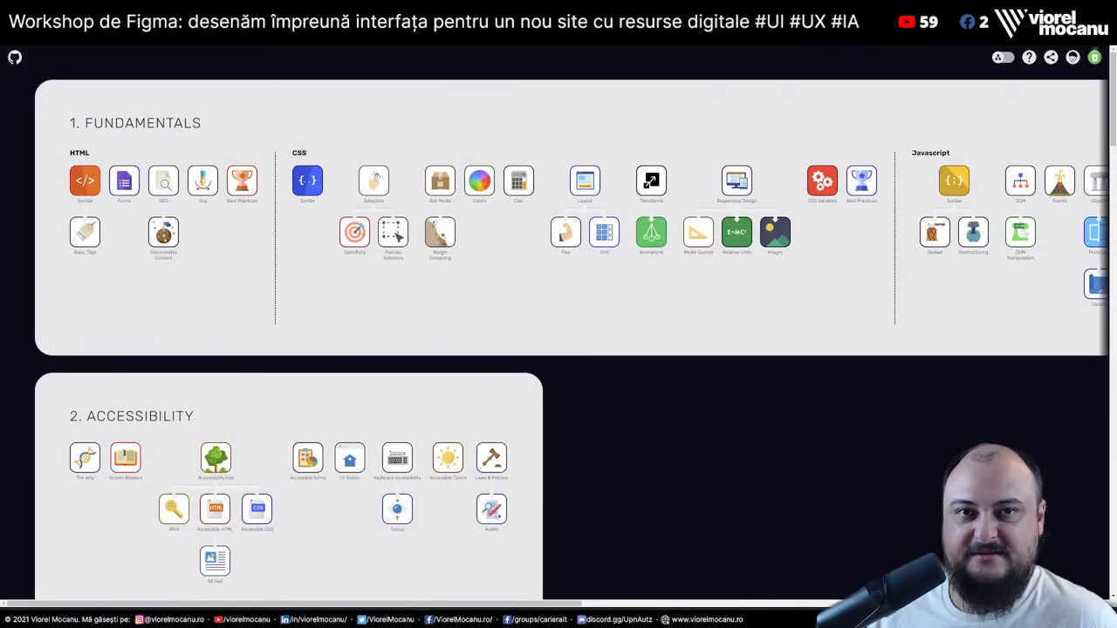
Move on to the ossu/computer-science GitHub repository tab and skim it
key(ctrl+Tab)
scroll(919, 430, down, 8)
scroll(918, 429, up, 8)
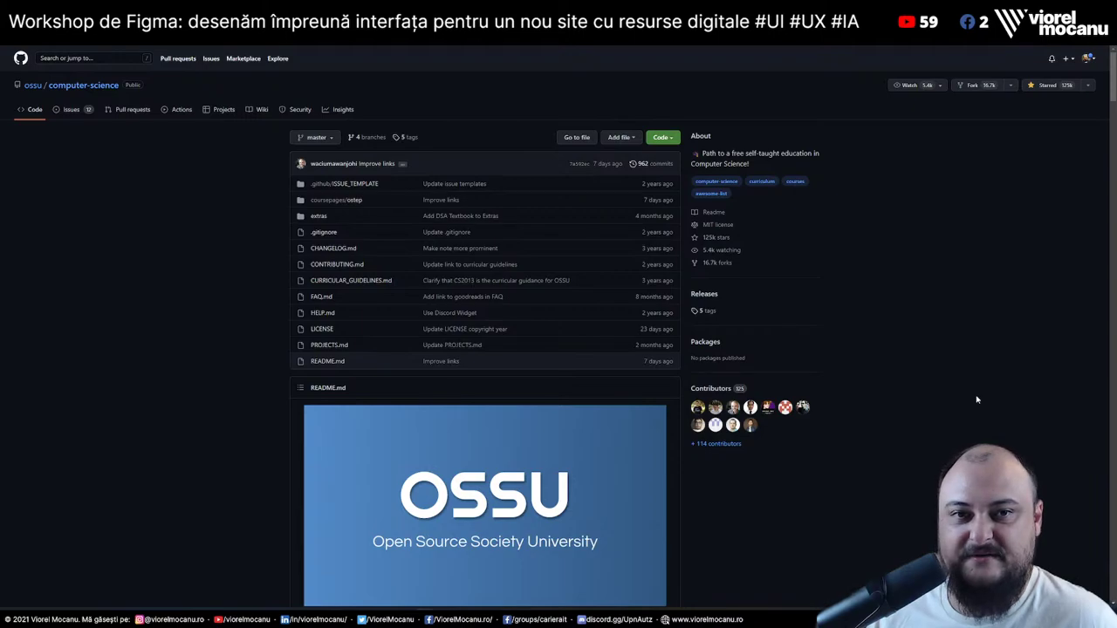
scroll(977, 400, down, 10)
scroll(756, 77, up, 10)
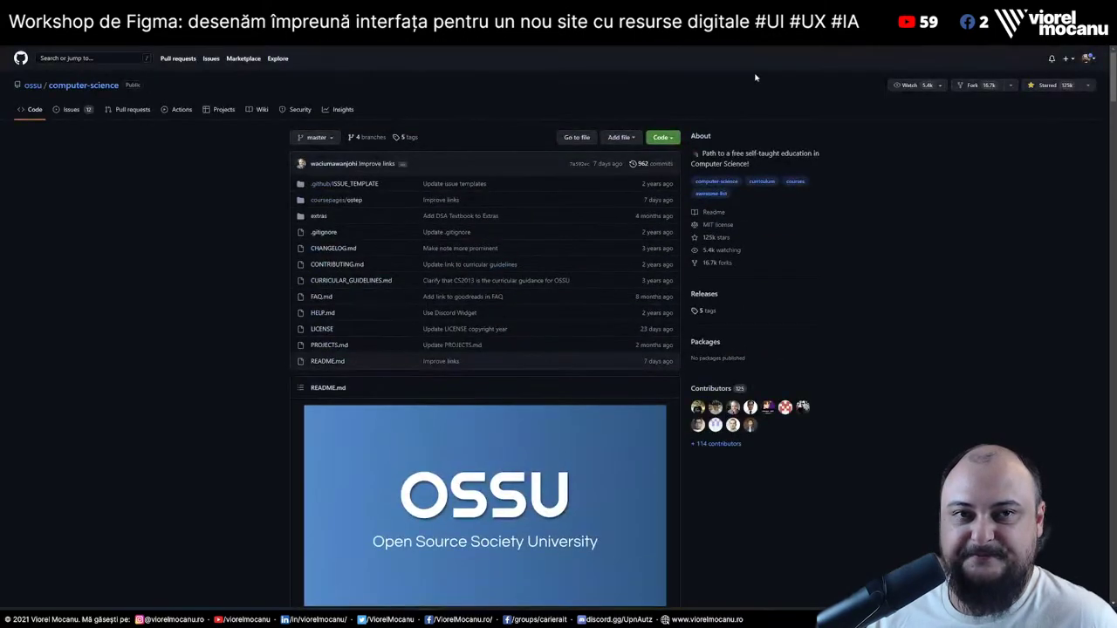
Cycle past the Learn With Jason and Security Career Roadmap 2022 tabs back to the Mega Full-Stack guide
key(ctrl+Tab)
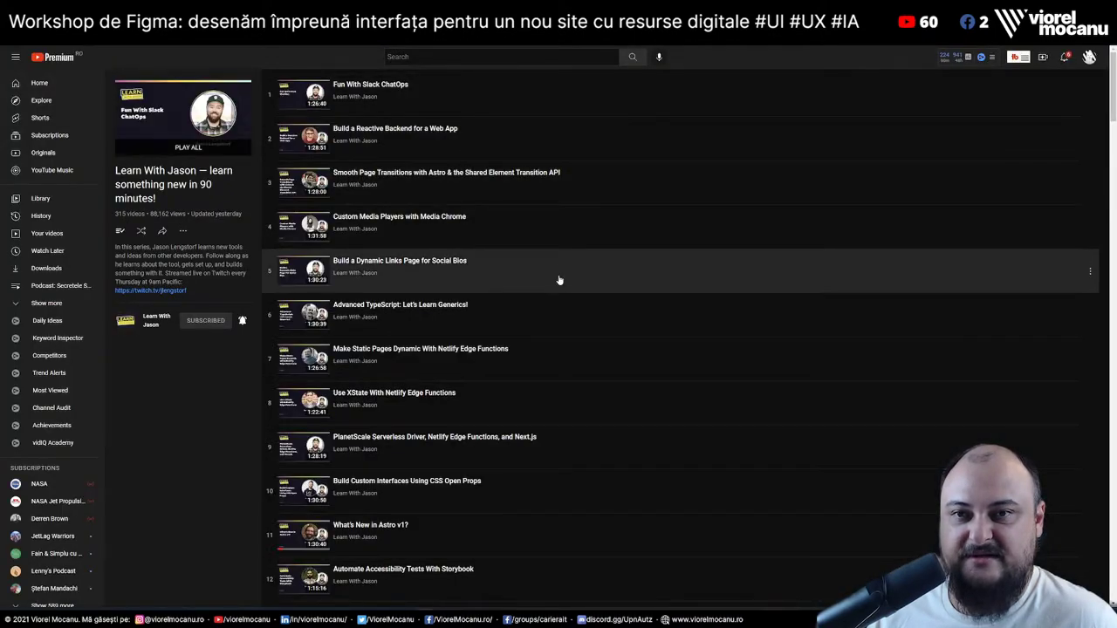
key(ctrl+Tab)
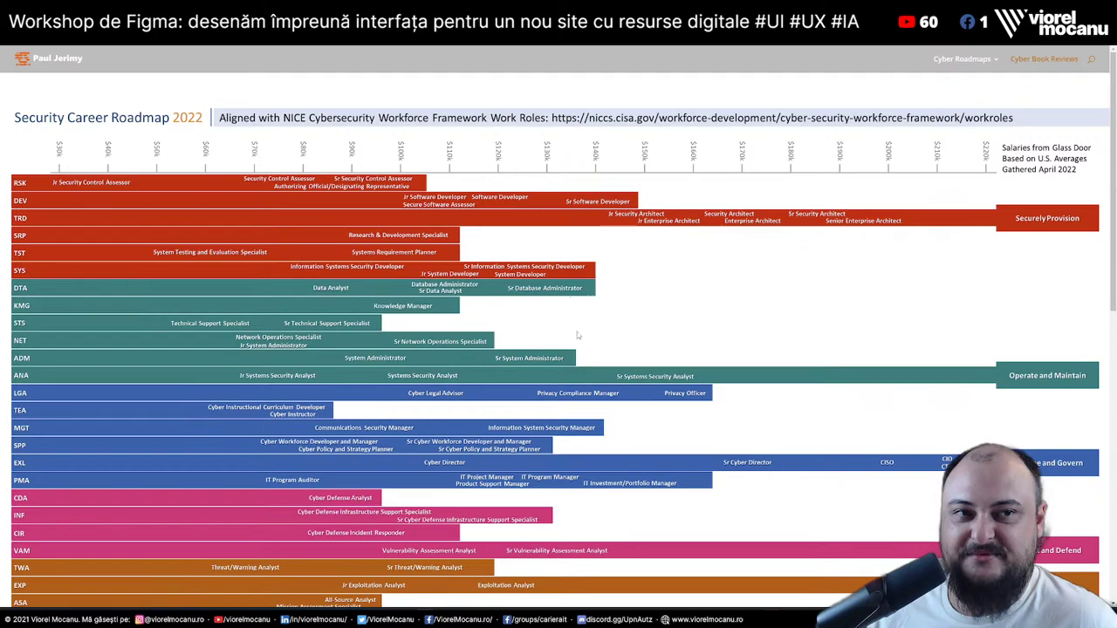
scroll(598, 351, down, 2)
scroll(599, 353, down, 4)
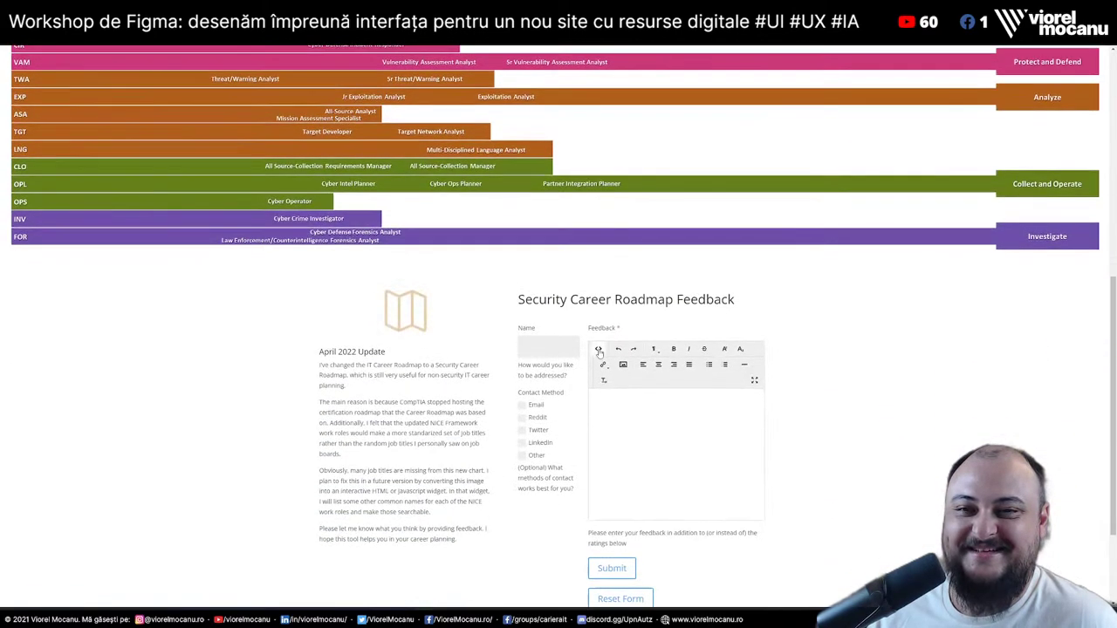
scroll(599, 353, up, 6)
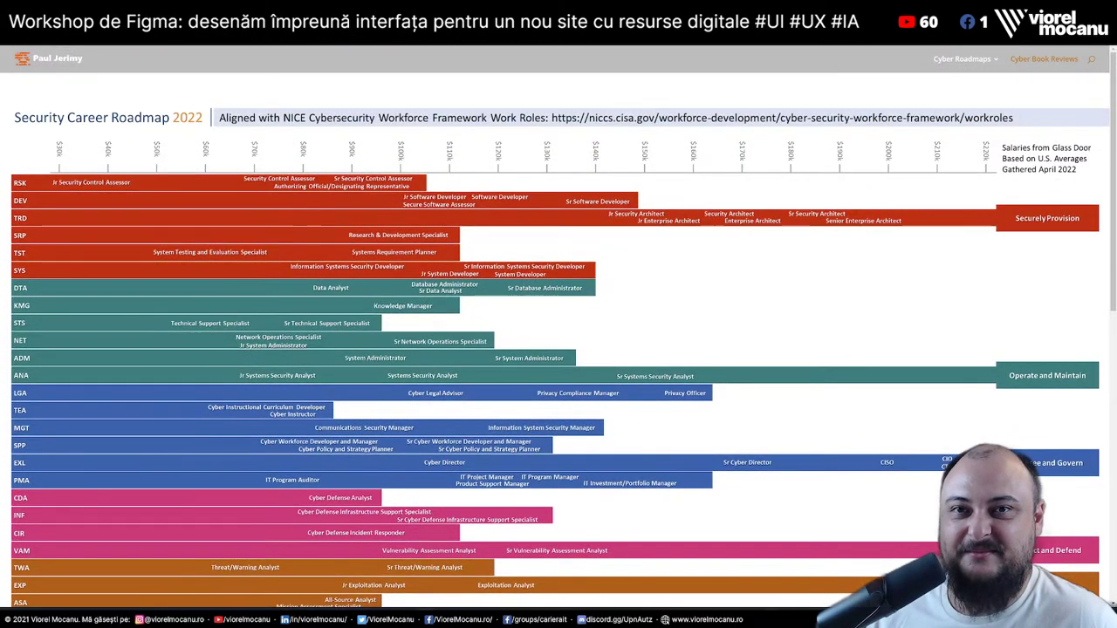
key(ctrl+Tab)
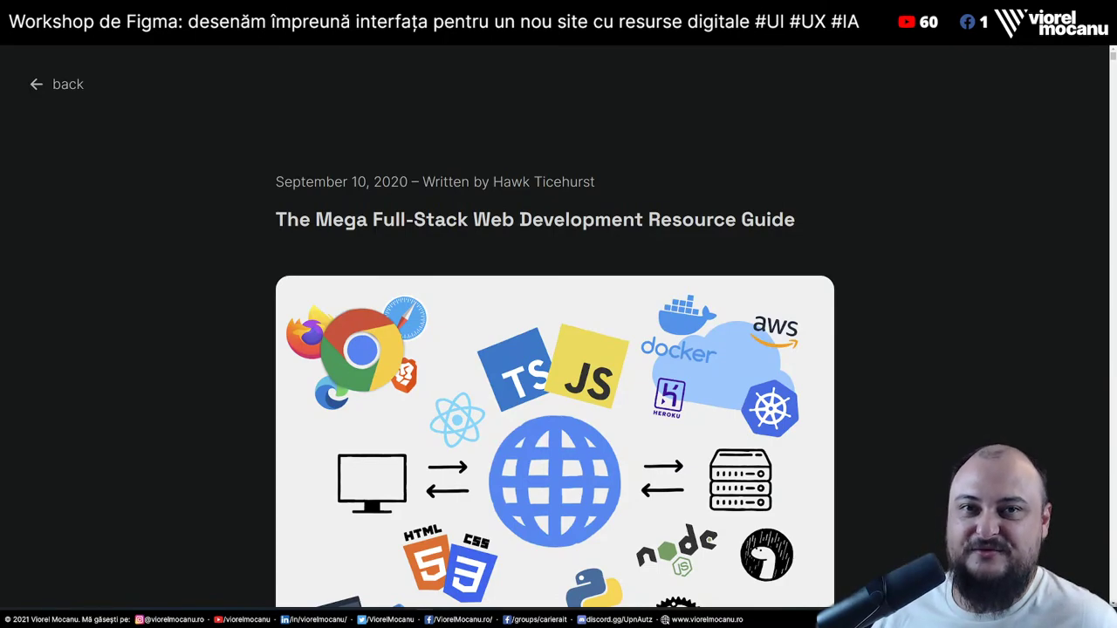
scroll(915, 225, down, 5)
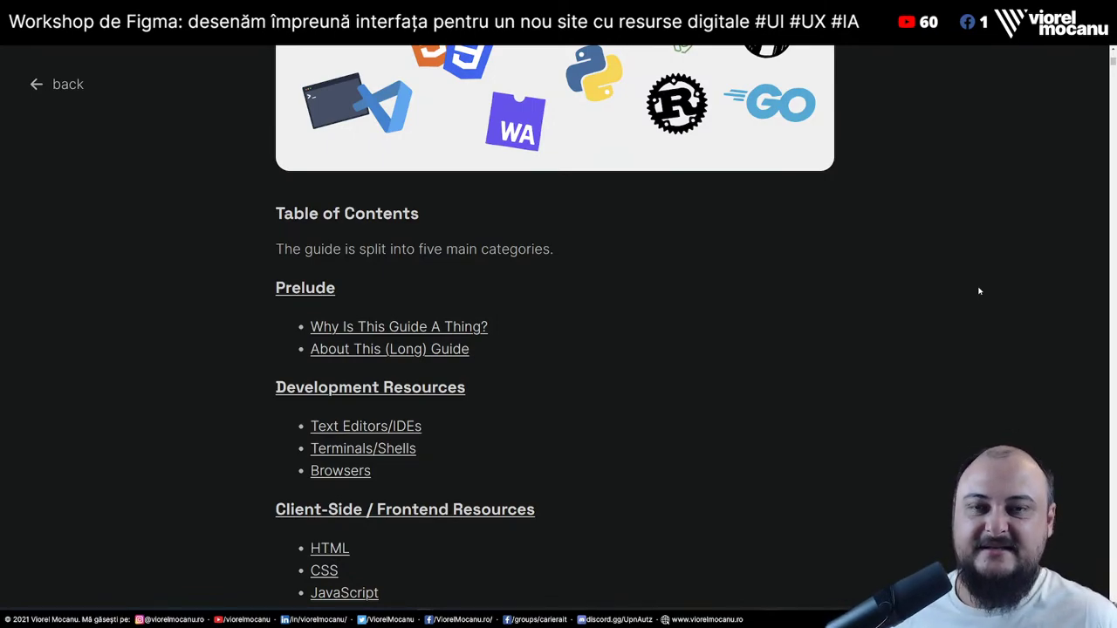
scroll(726, 262, down, 6)
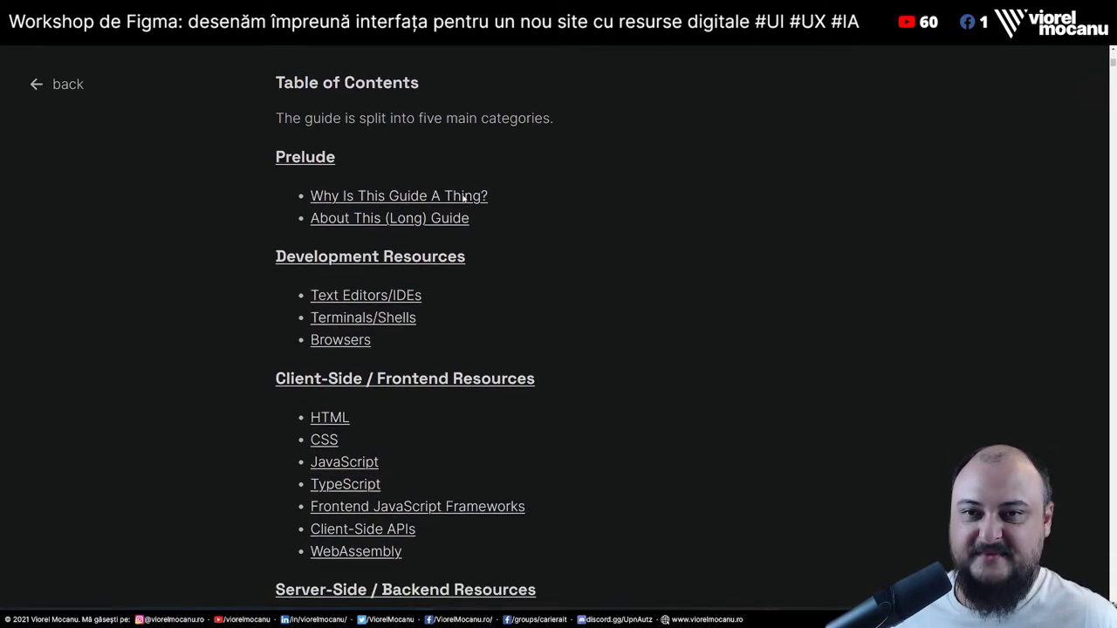
scroll(226, 298, down, 10)
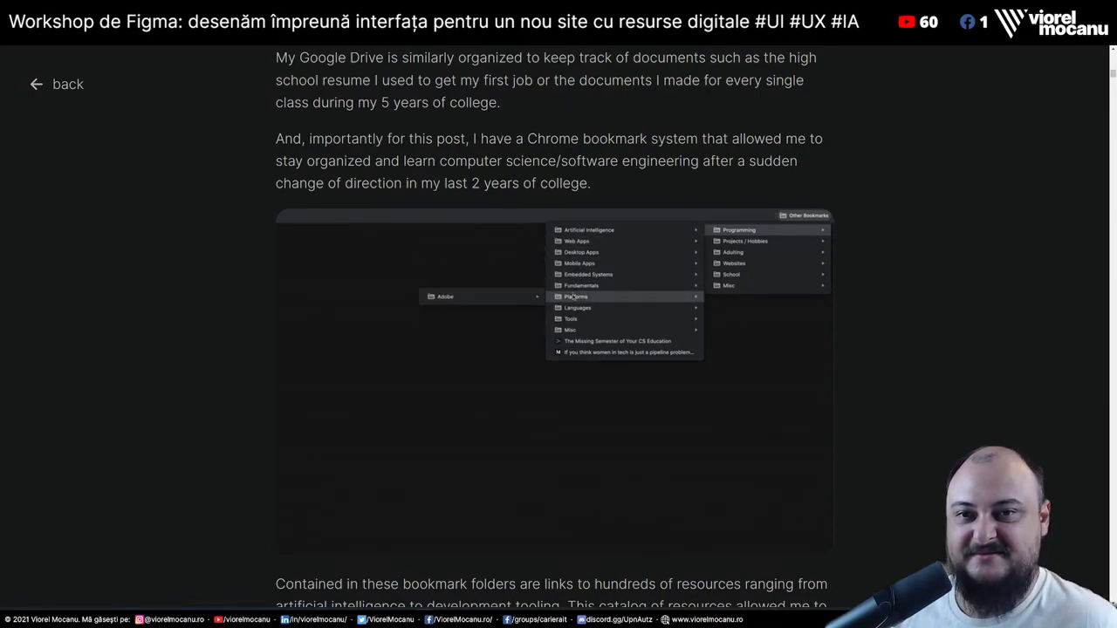
drag(394, 183, 642, 177)
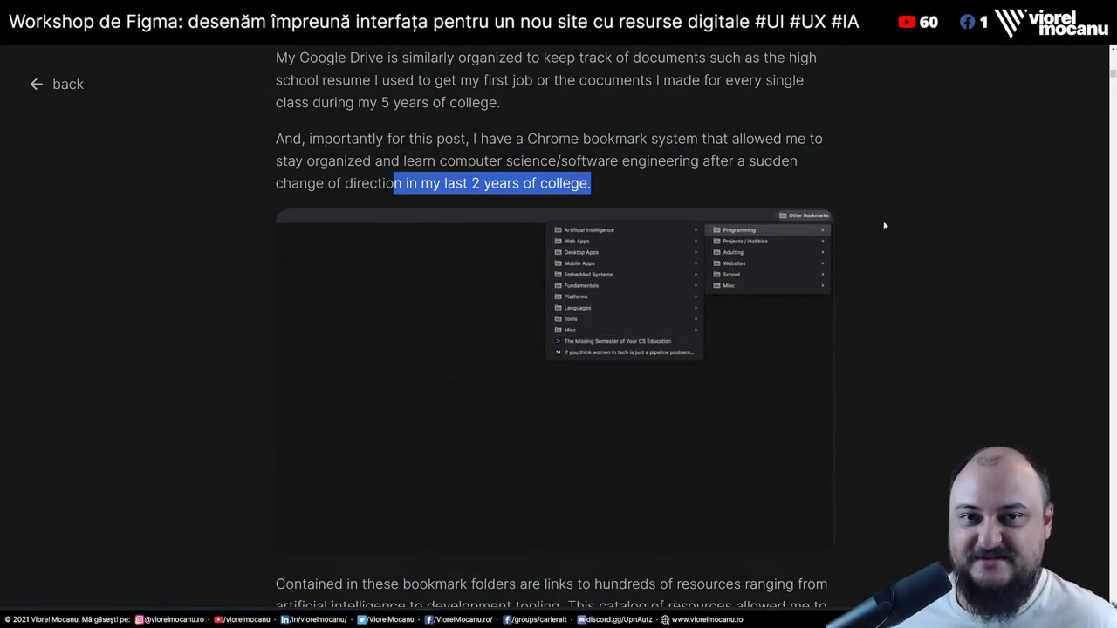
scroll(884, 226, down, 8)
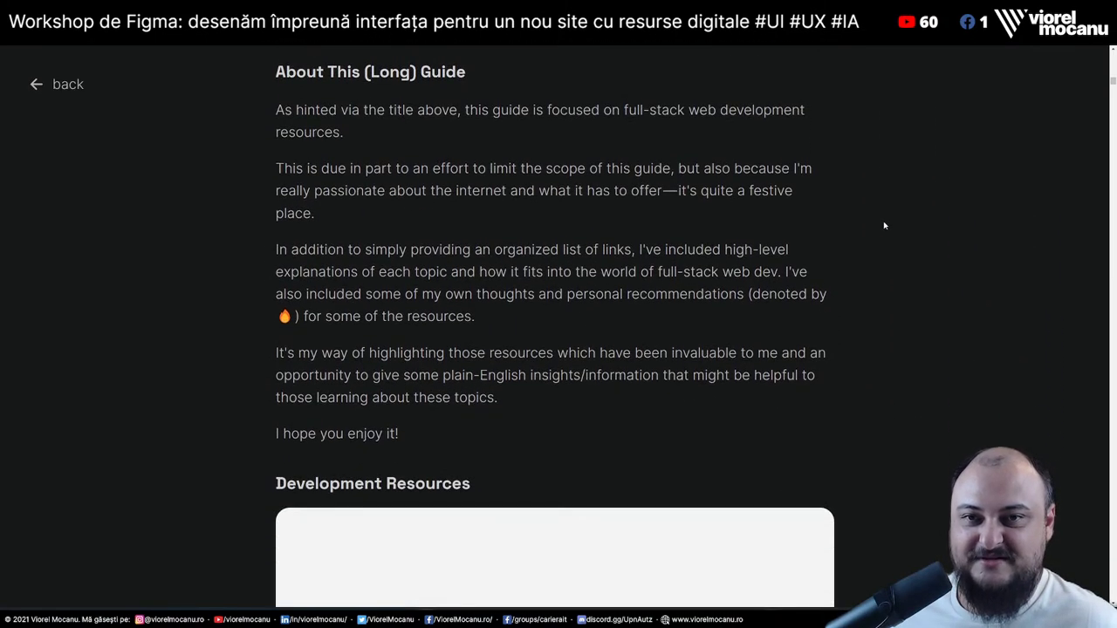
scroll(884, 226, down, 5)
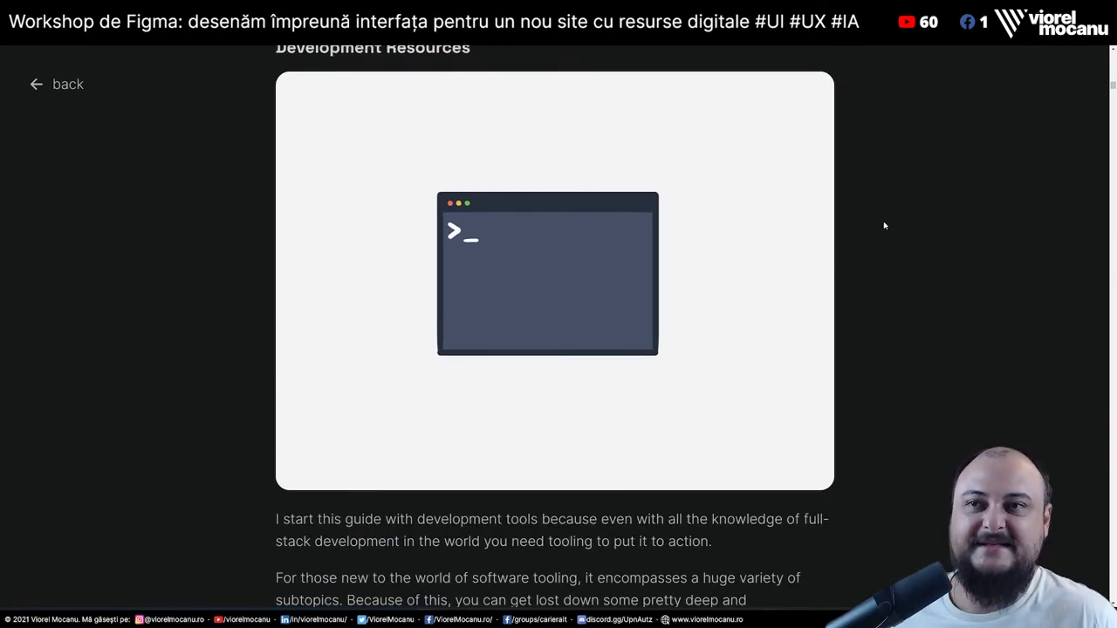
scroll(884, 226, down, 5)
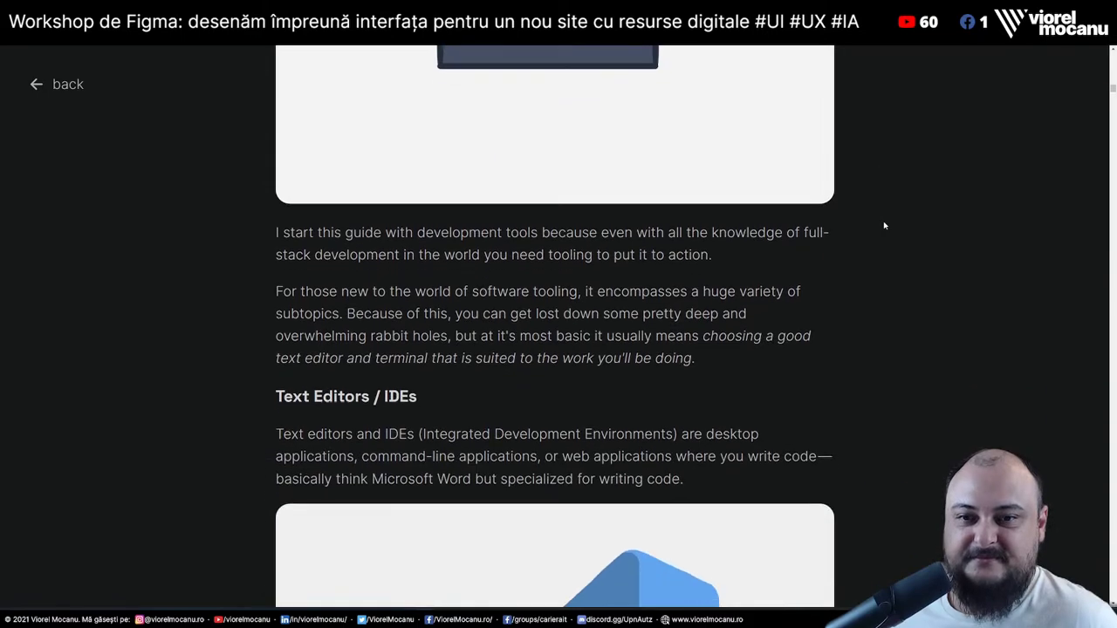
scroll(884, 226, down, 2)
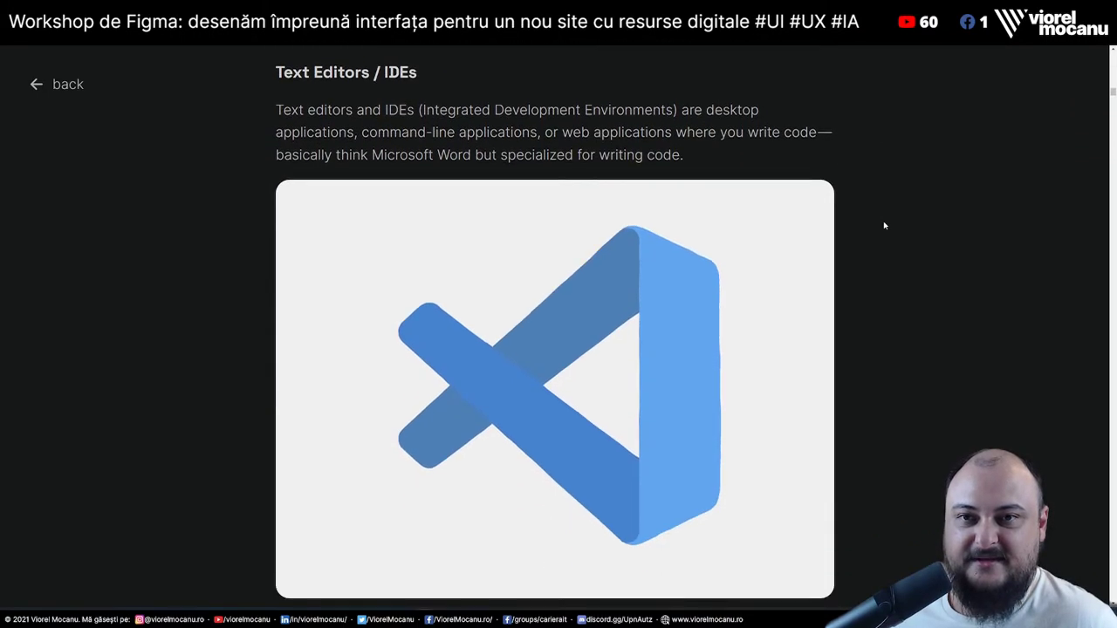
scroll(884, 226, down, 8)
scroll(884, 226, down, 15)
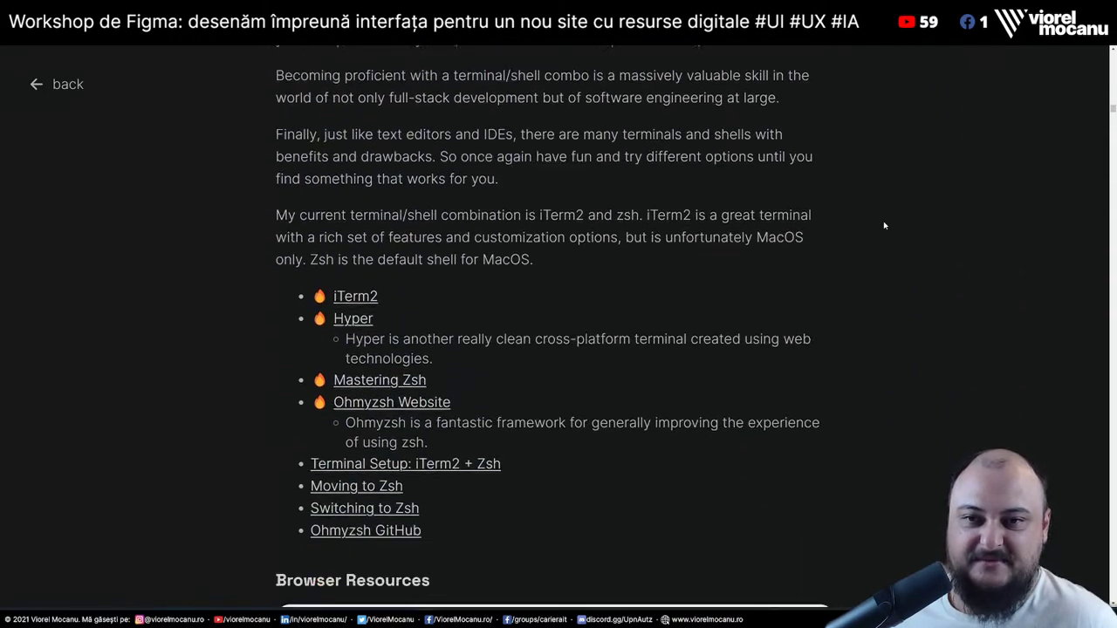
scroll(884, 227, up, 1)
scroll(884, 226, down, 7)
scroll(884, 226, up, 1)
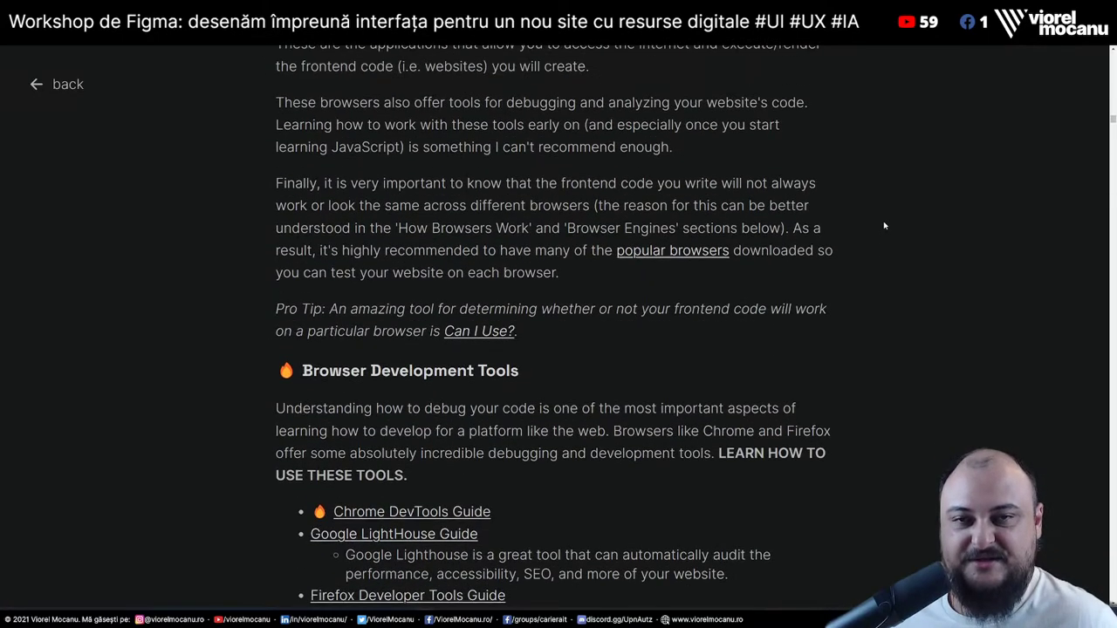
scroll(884, 226, down, 1)
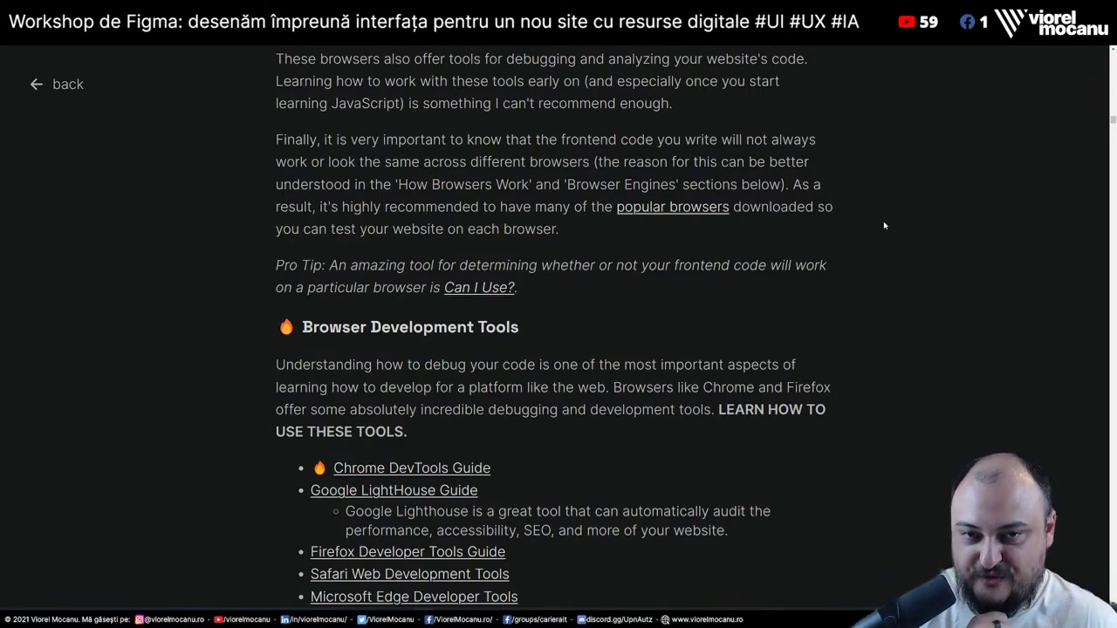
drag(267, 142, 594, 240)
click(558, 222)
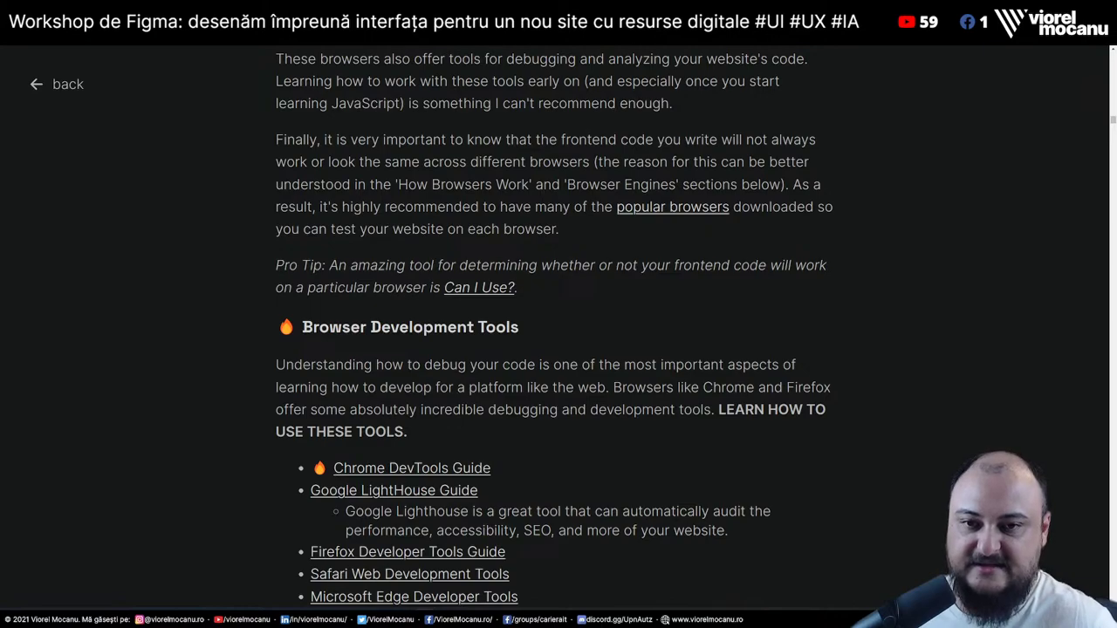
scroll(903, 276, down, 10)
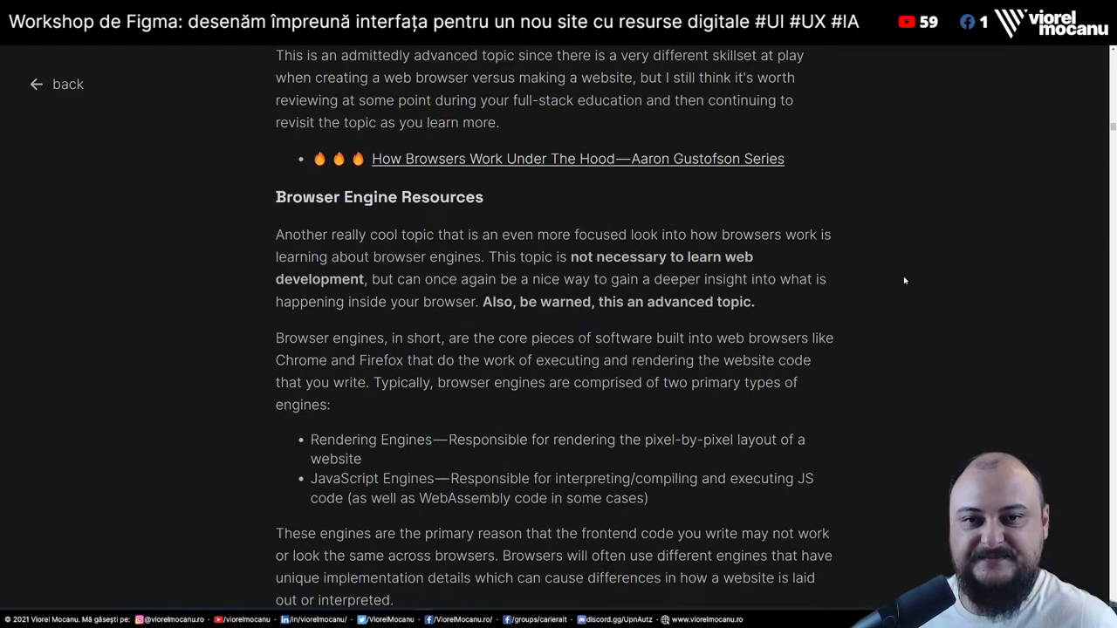
scroll(903, 276, down, 7)
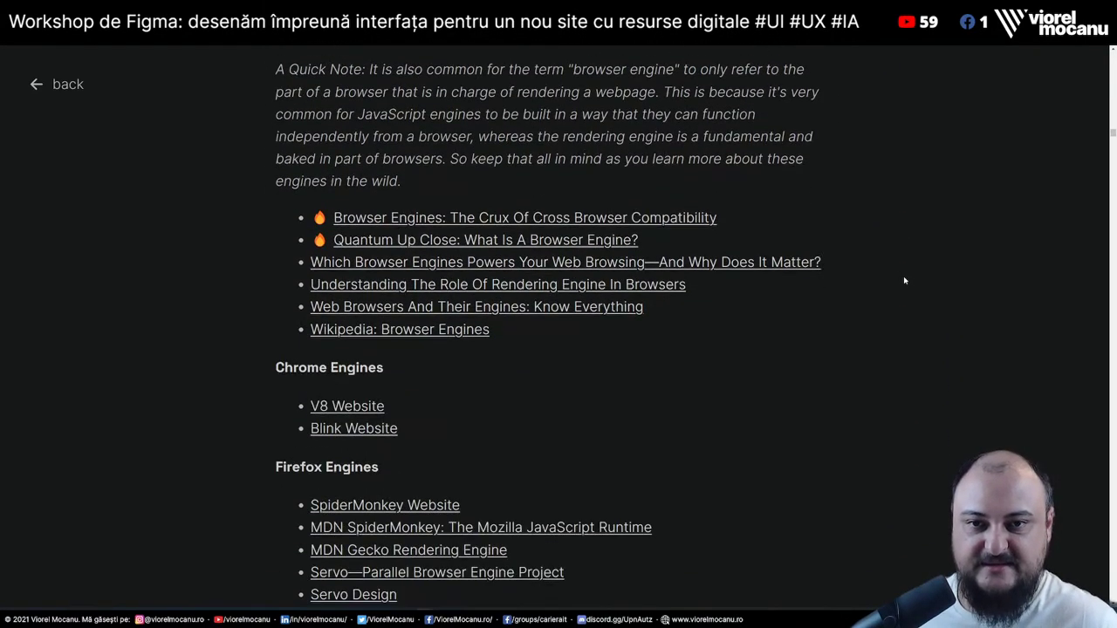
scroll(943, 239, down, 5)
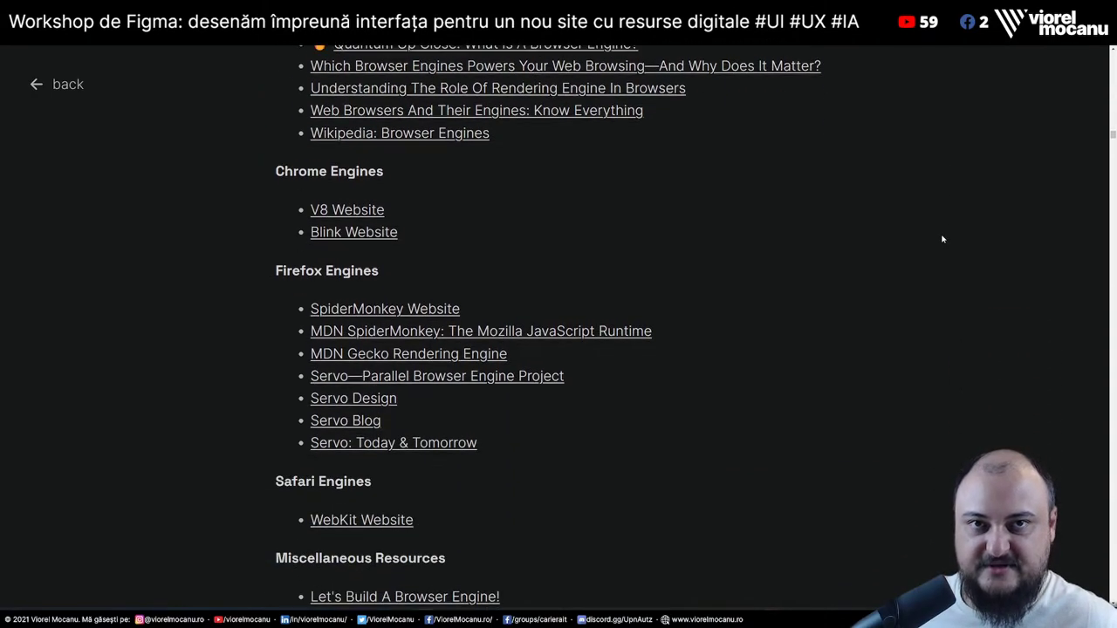
scroll(943, 239, down, 4)
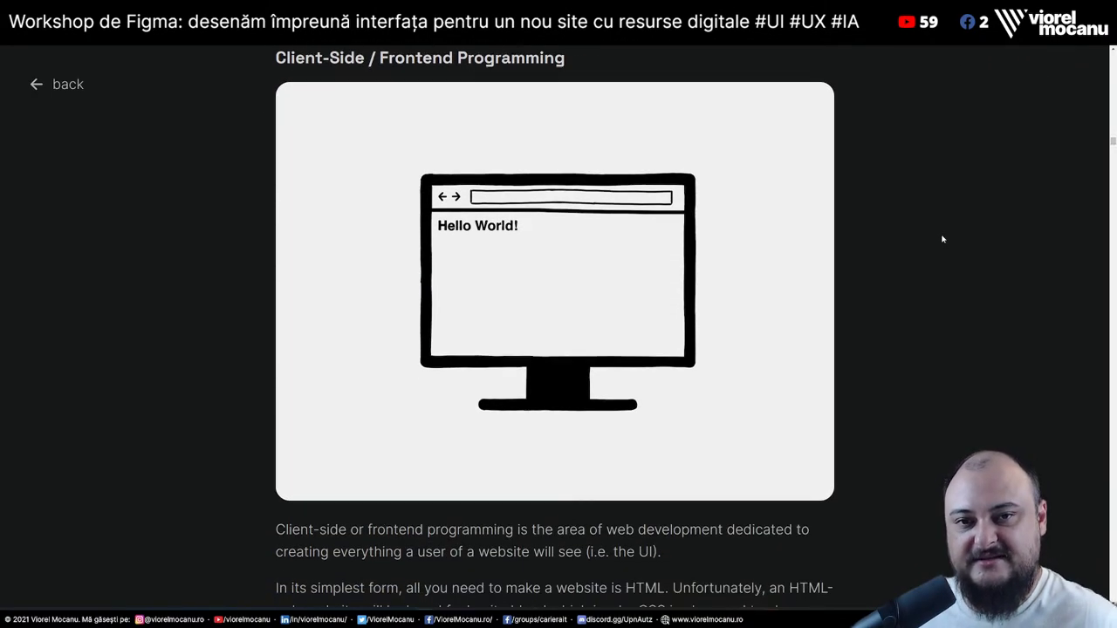
scroll(942, 239, down, 6)
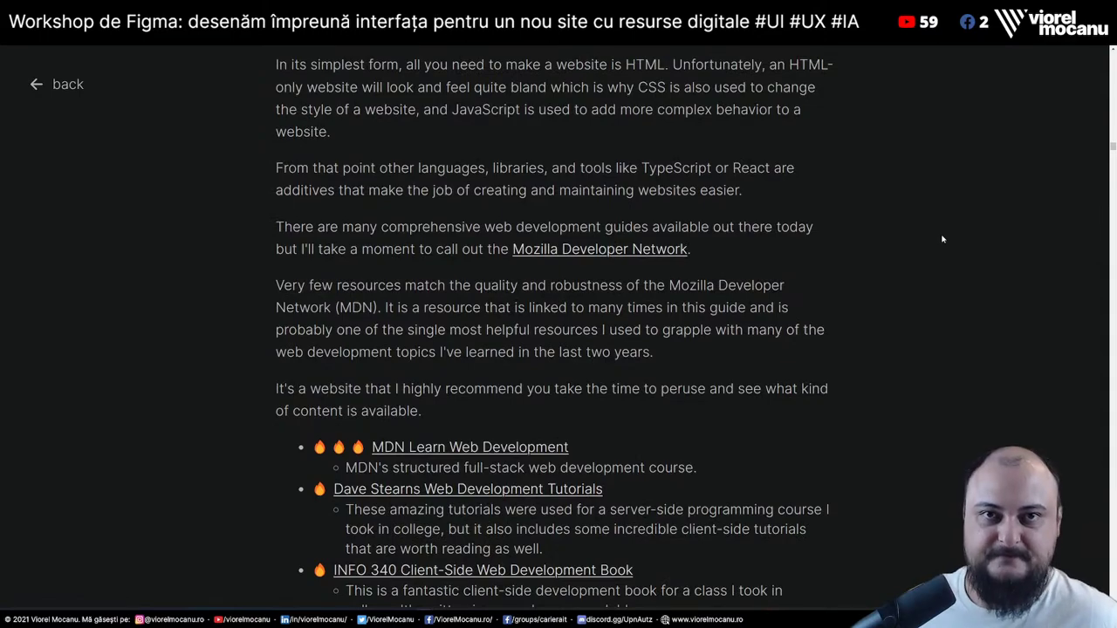
scroll(942, 239, down, 7)
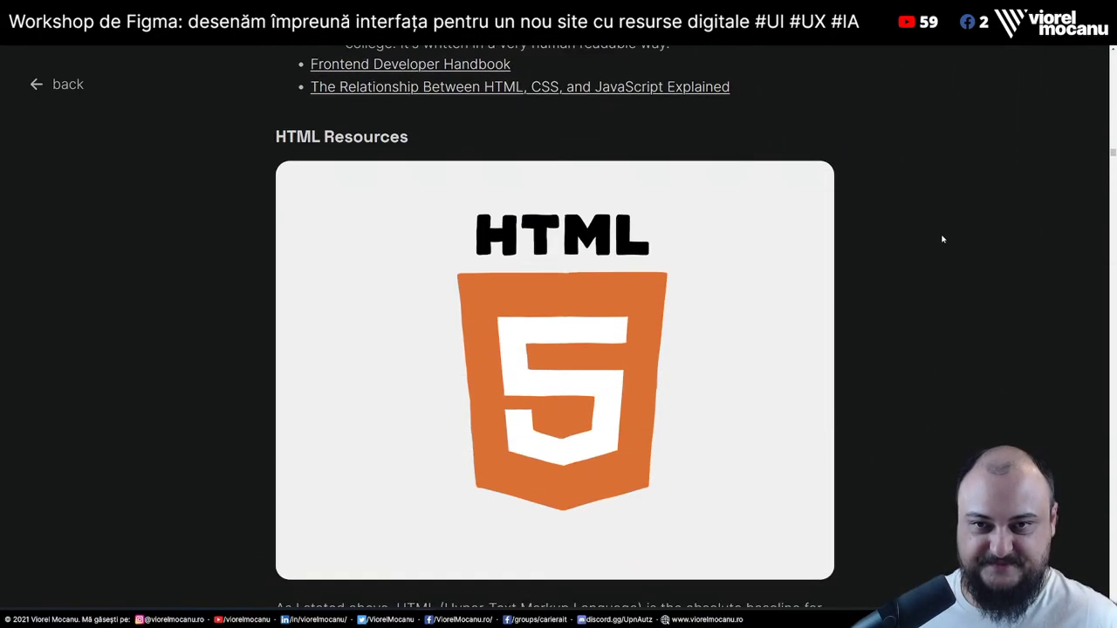
scroll(942, 239, down, 8)
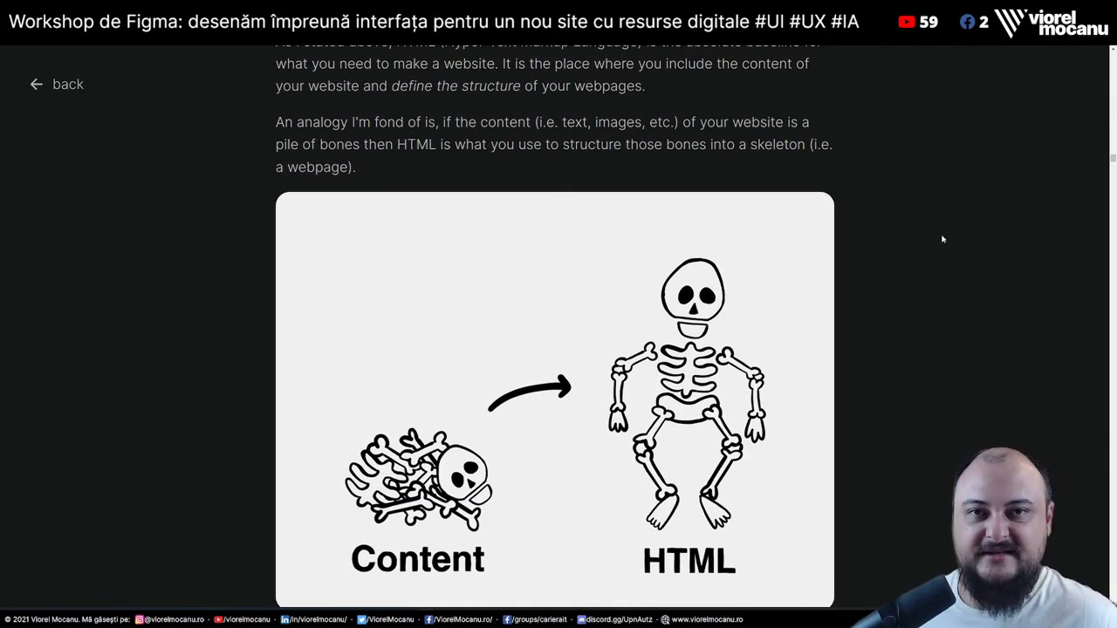
scroll(943, 239, down, 5)
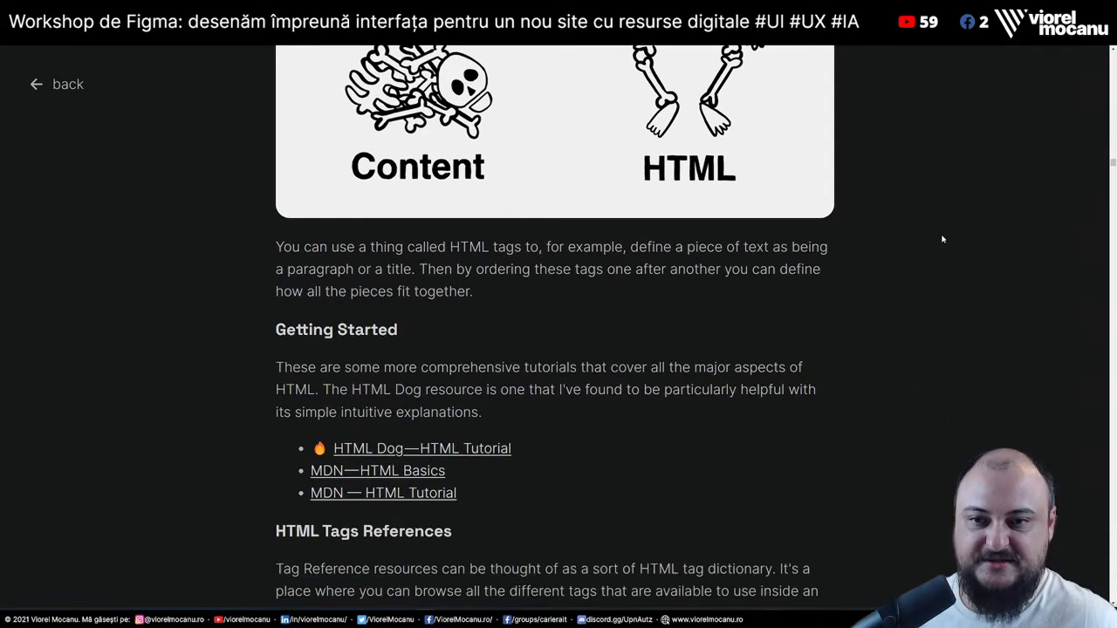
scroll(942, 239, down, 5)
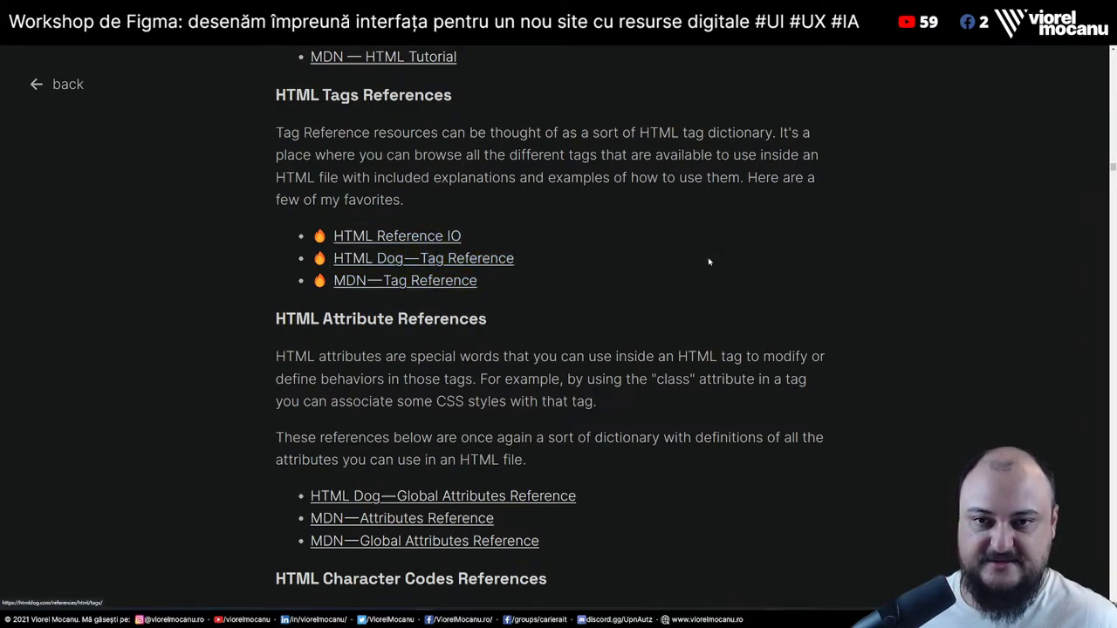
scroll(912, 273, down, 2)
scroll(911, 274, down, 7)
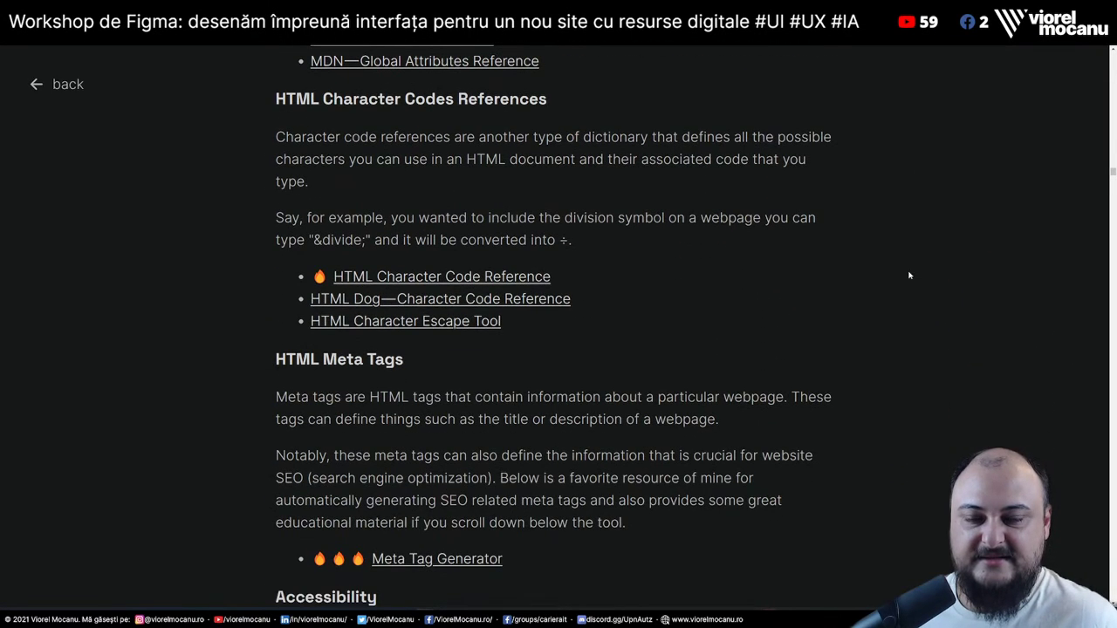
scroll(909, 276, down, 13)
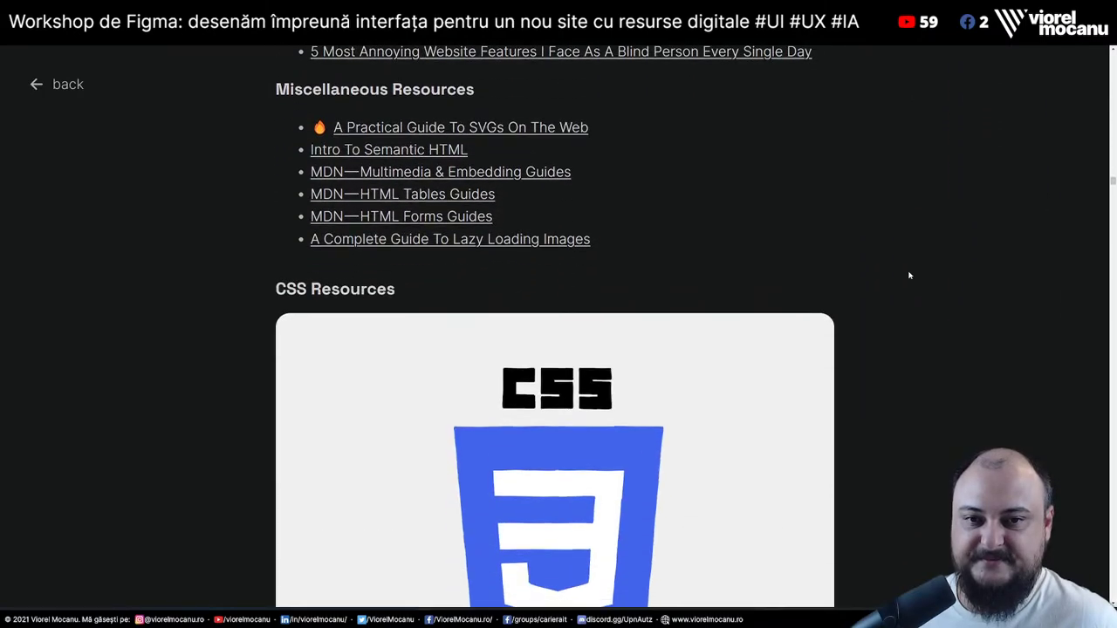
scroll(909, 276, down, 12)
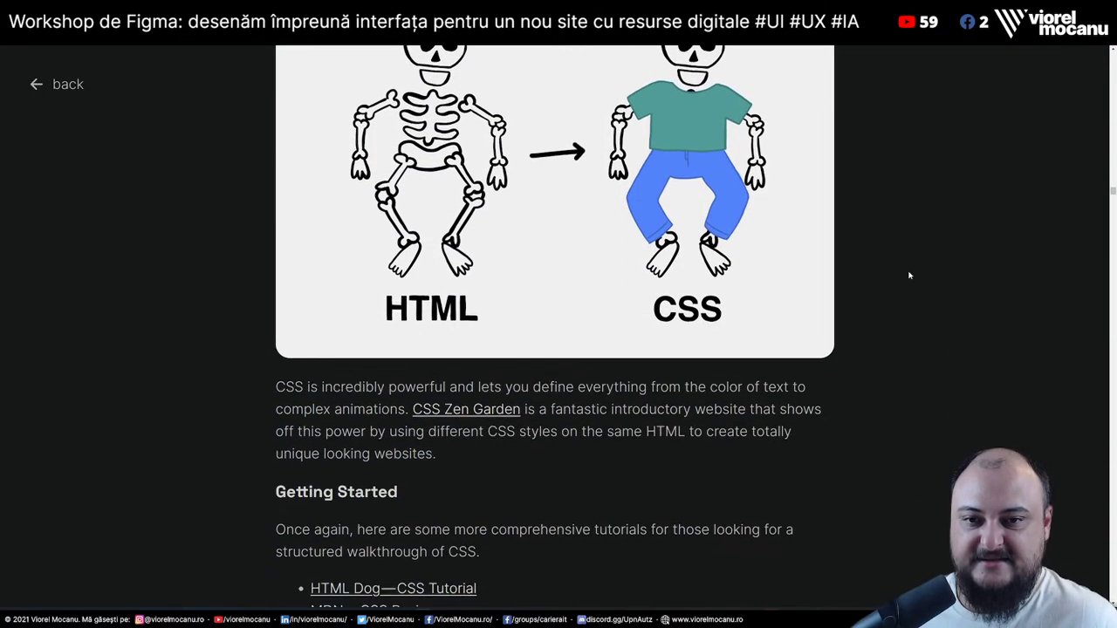
scroll(909, 276, down, 5)
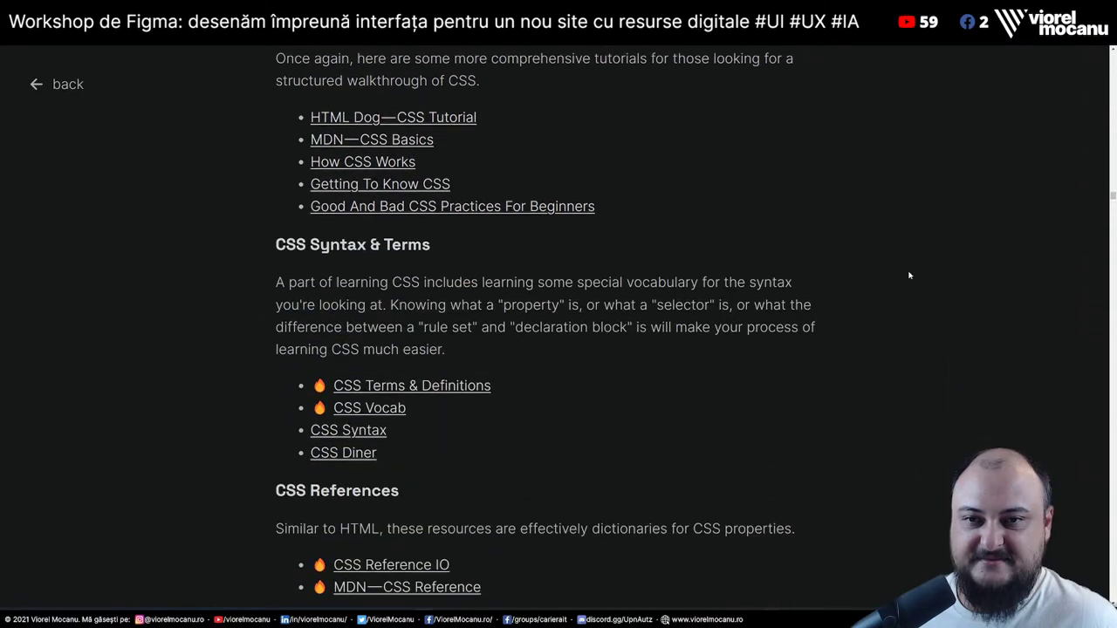
scroll(910, 275, up, 9)
scroll(909, 275, up, 10)
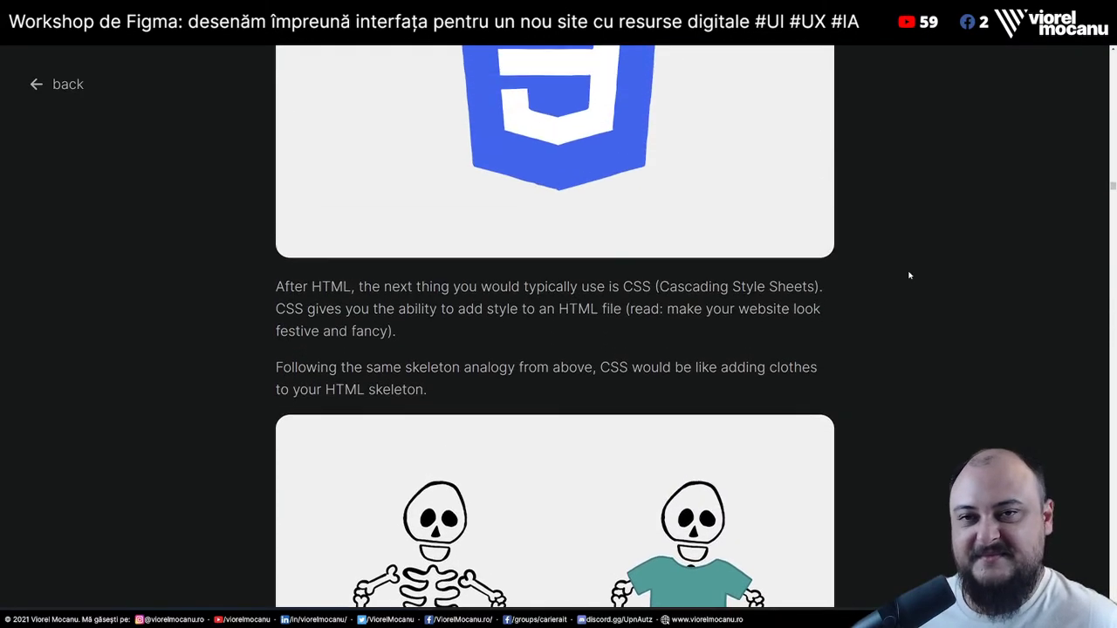
scroll(910, 276, down, 3)
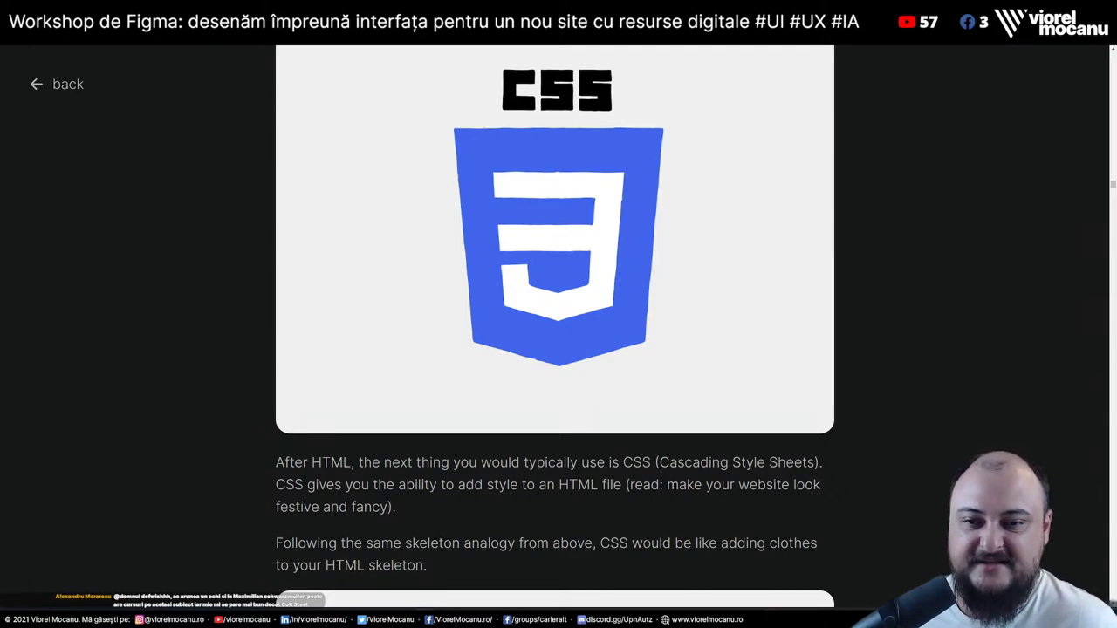
scroll(555, 325, down, 3)
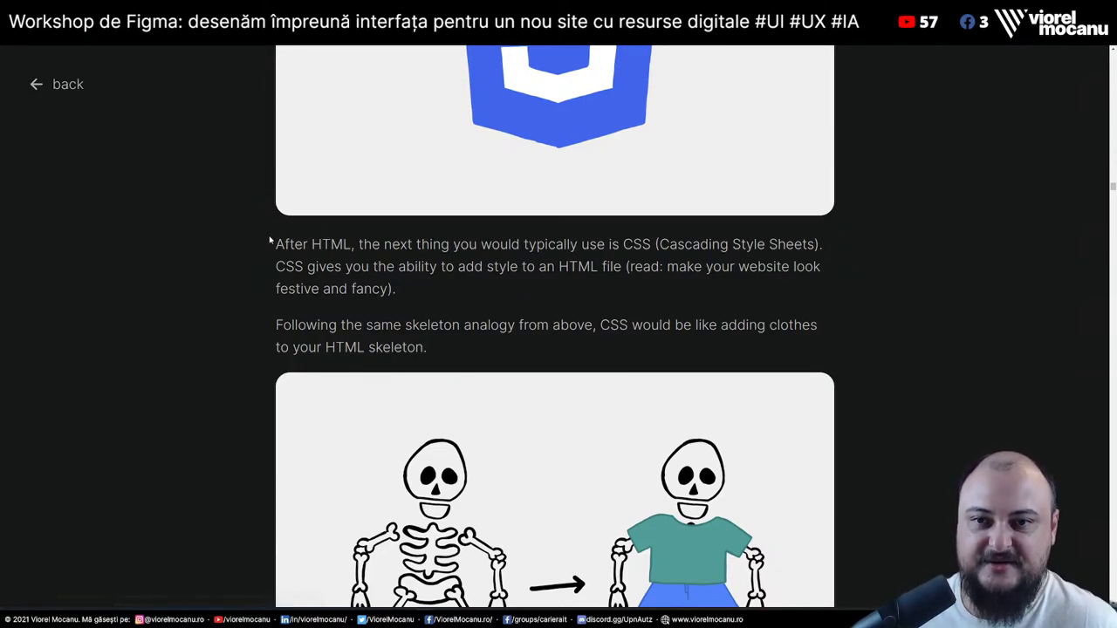
drag(274, 242, 597, 376)
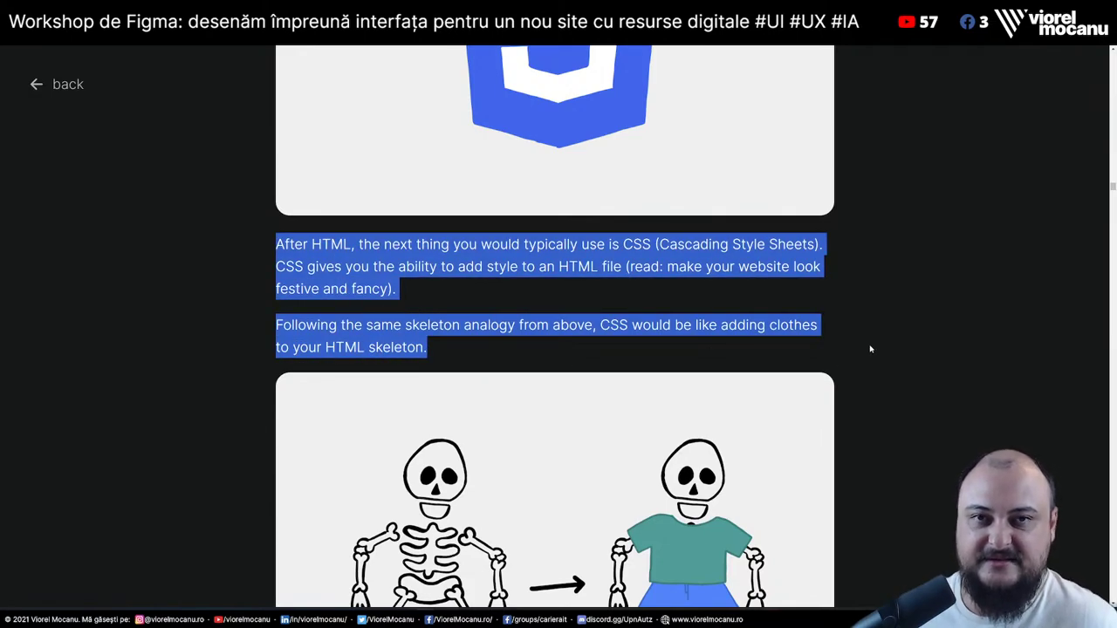
scroll(880, 317, down, 7)
scroll(867, 400, down, 5)
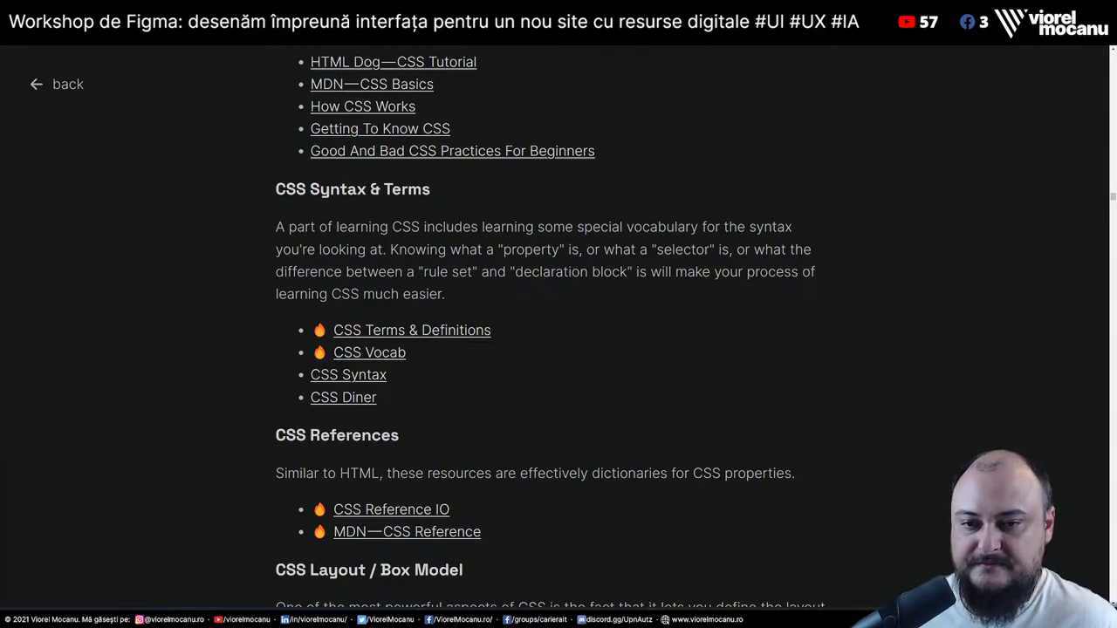
scroll(746, 404, down, 10)
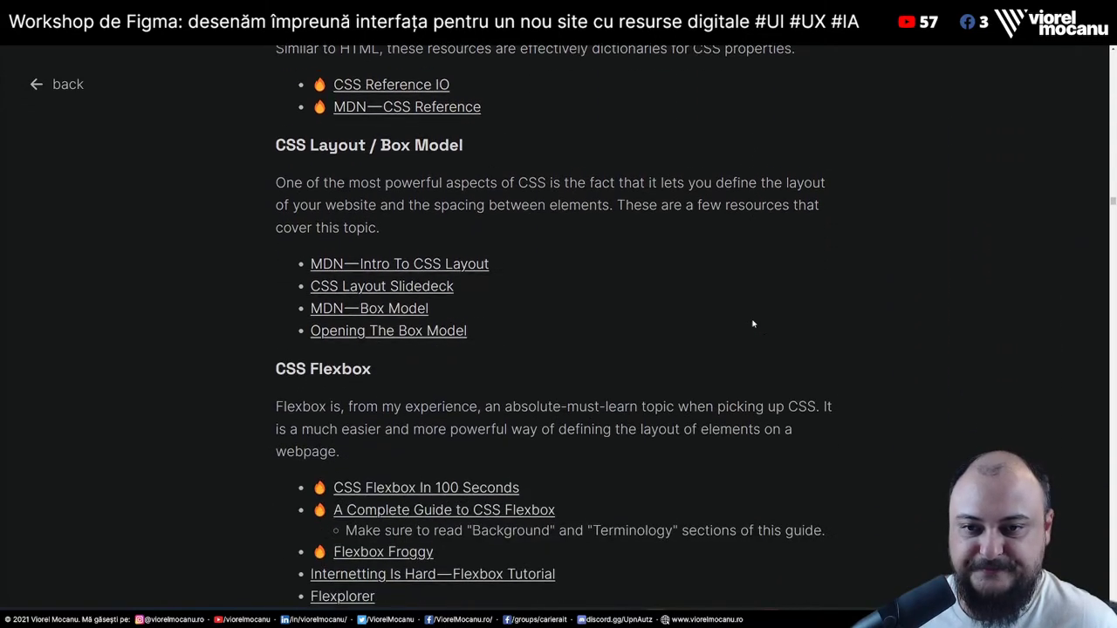
scroll(764, 350, down, 5)
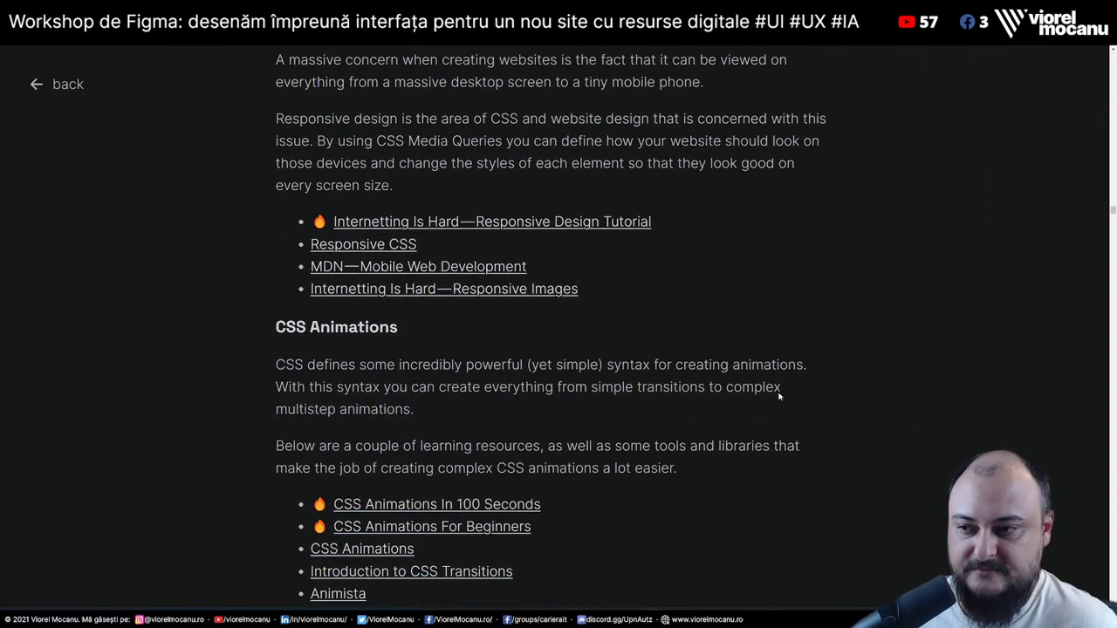
scroll(780, 397, down, 20)
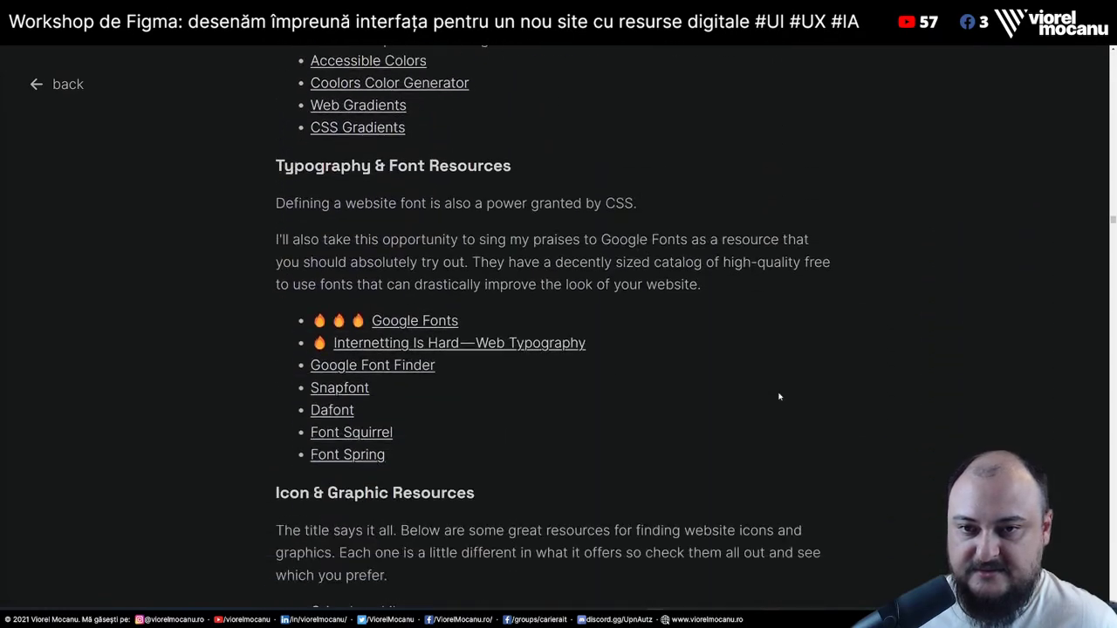
scroll(779, 397, down, 20)
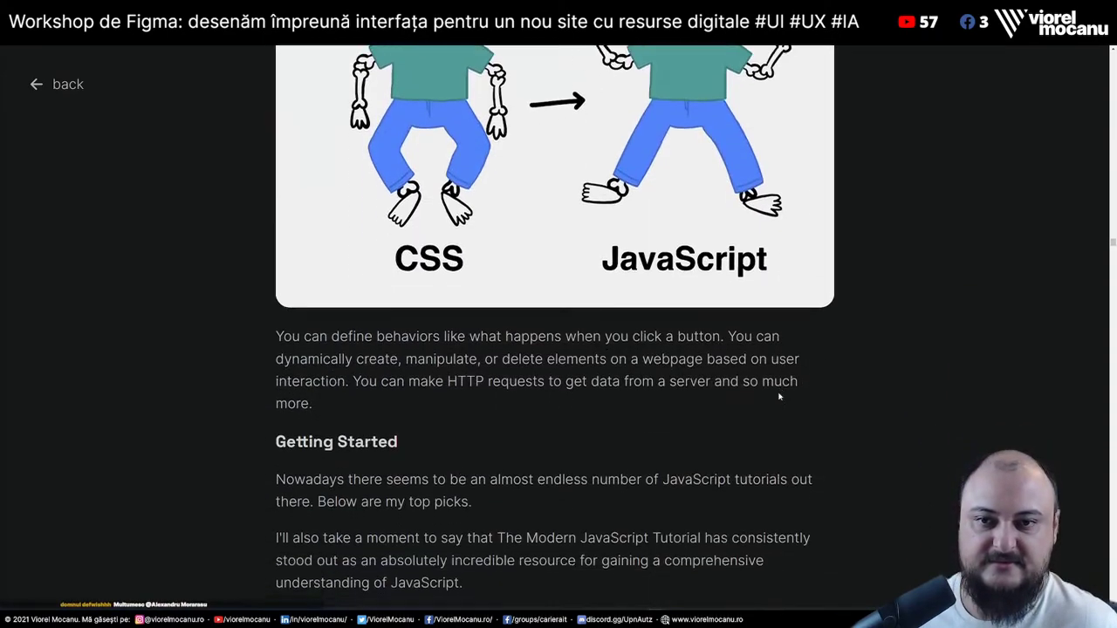
scroll(779, 397, down, 2)
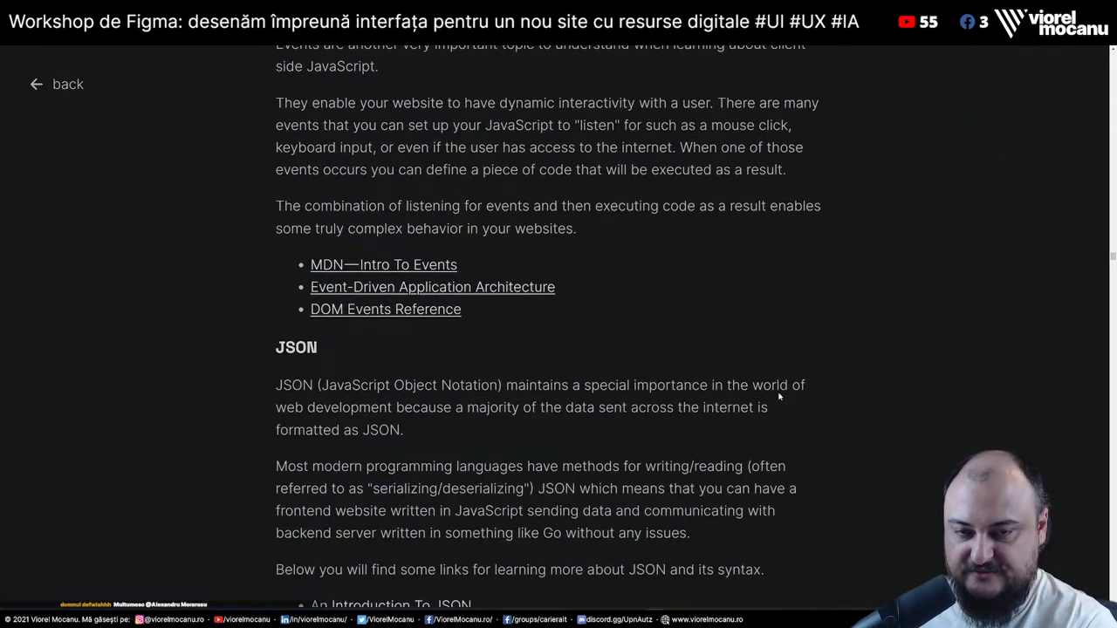
Scroll down through the Mega Full-Stack resource guide to its WebAssembly section
scroll(761, 289, down, 5)
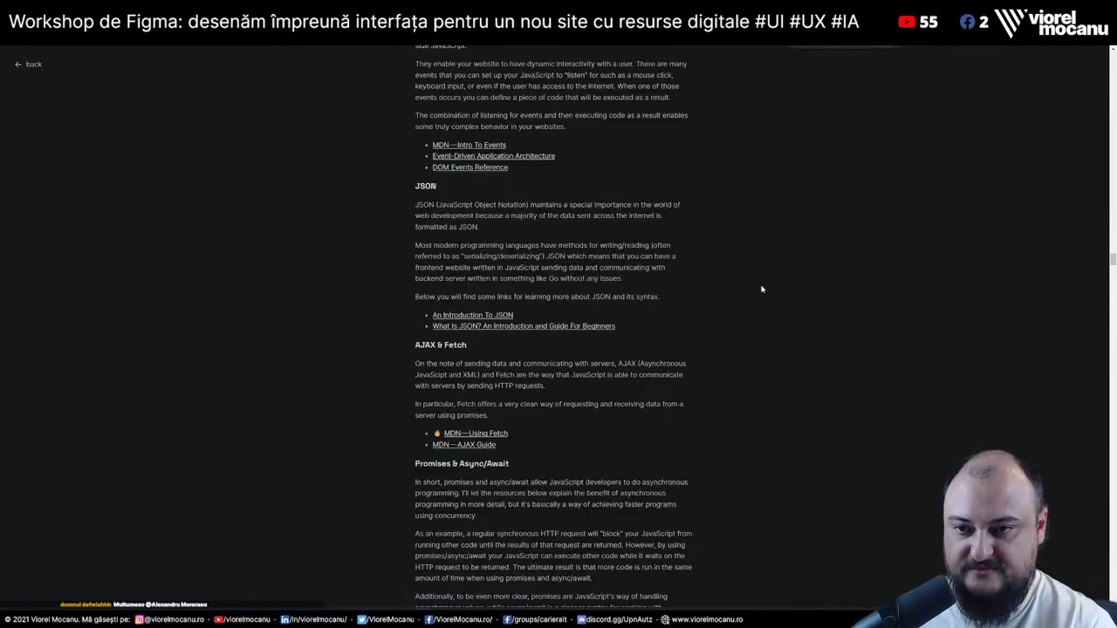
scroll(761, 289, down, 10)
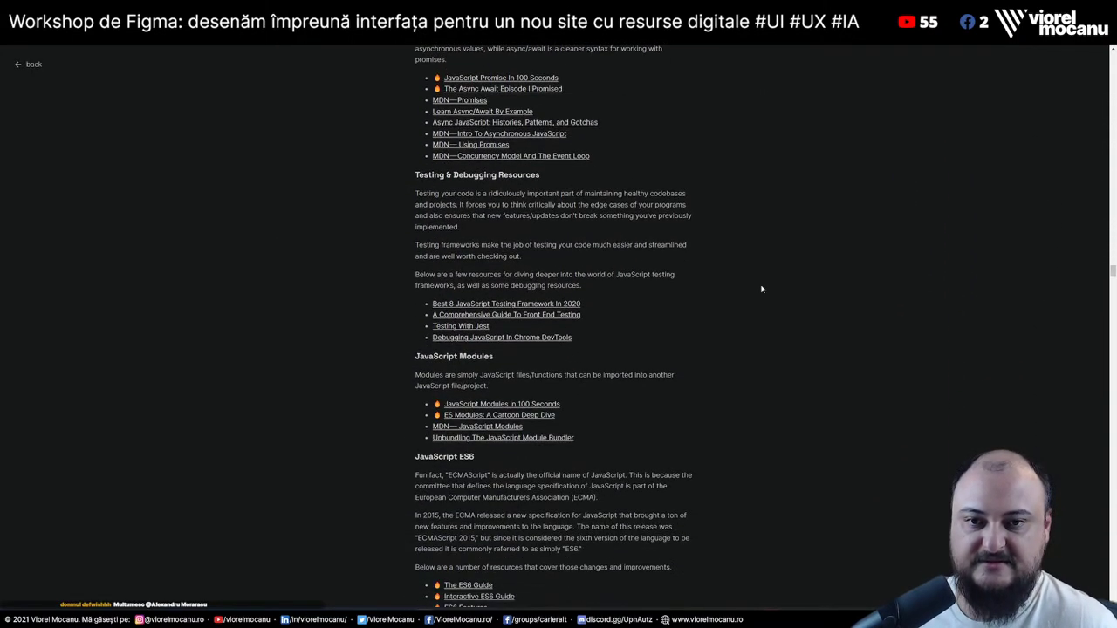
scroll(761, 289, down, 5)
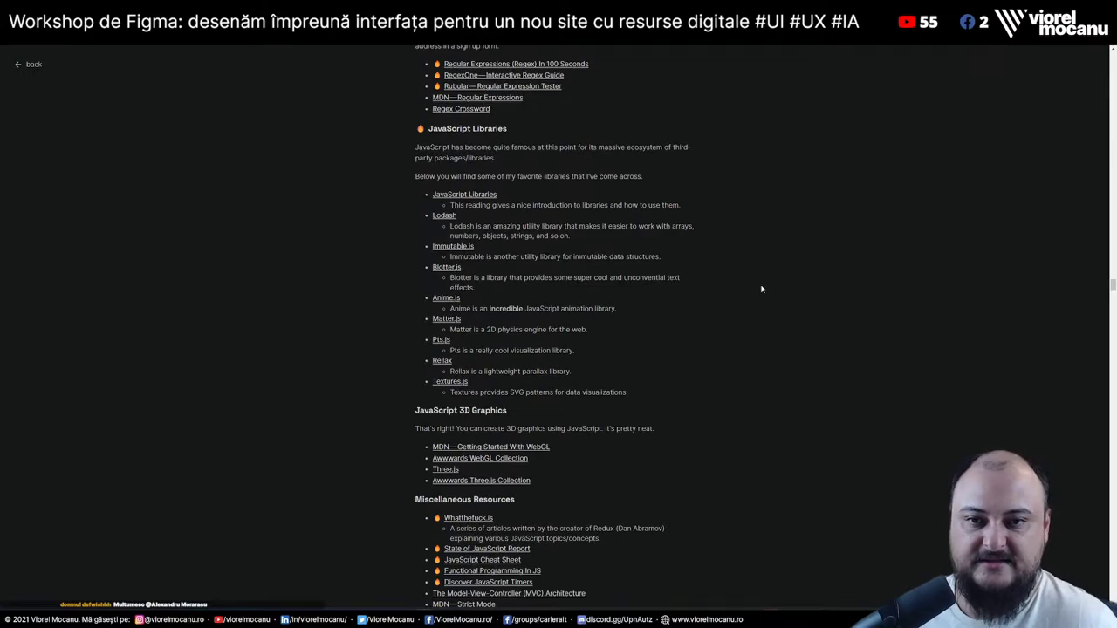
scroll(761, 289, down, 5)
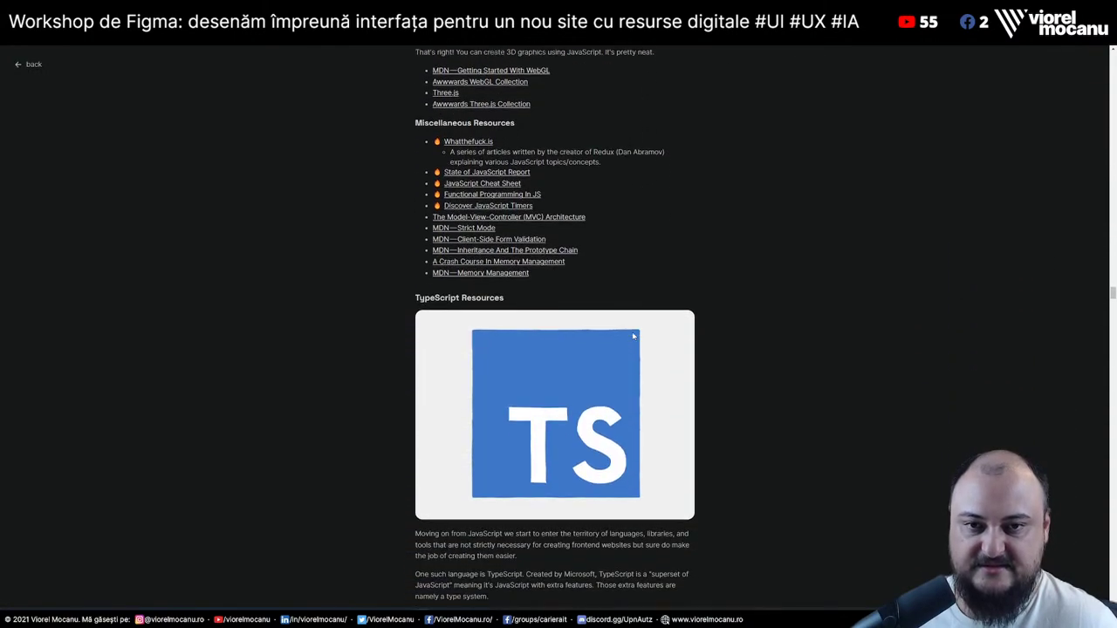
scroll(634, 336, down, 15)
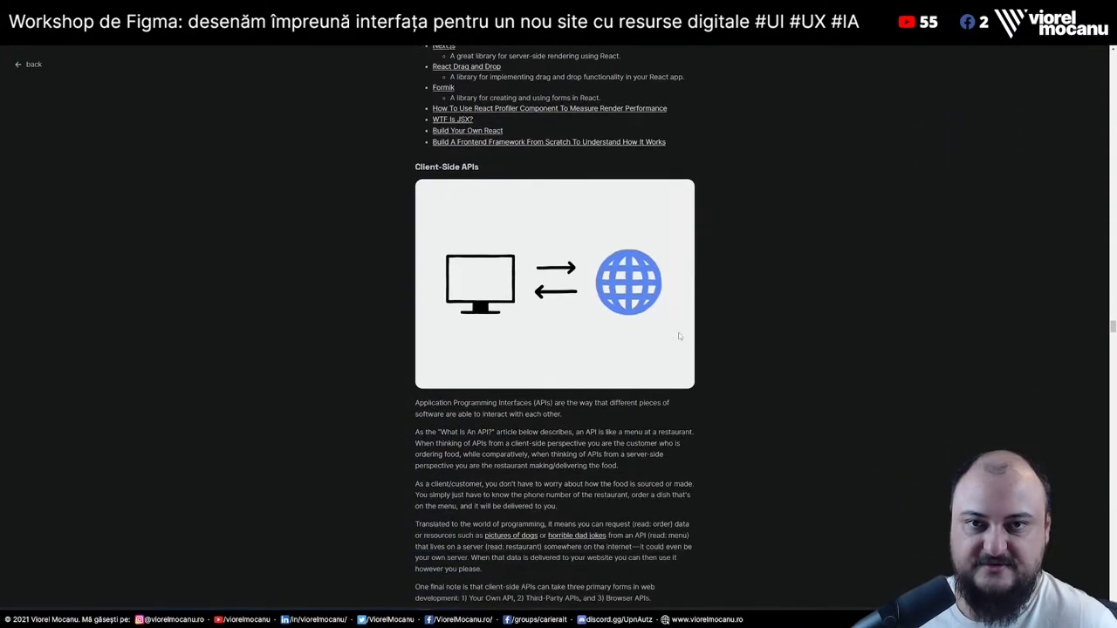
scroll(679, 336, down, 15)
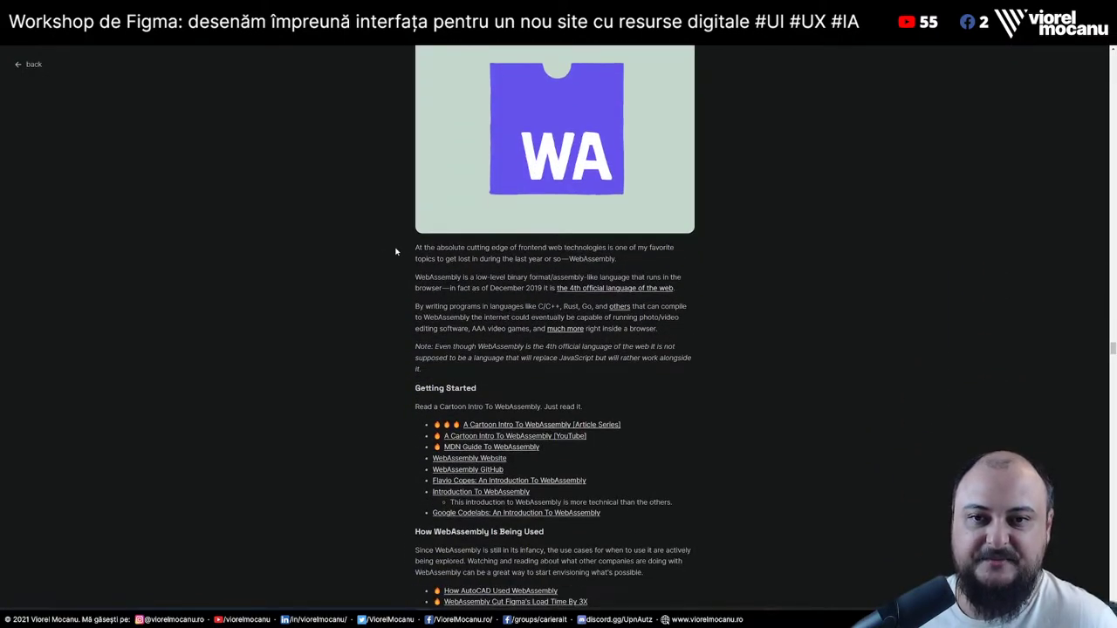
Highlight the WebAssembly intro, compile-to-WebAssembly lines and the Note paragraph while reading
drag(414, 249, 693, 255)
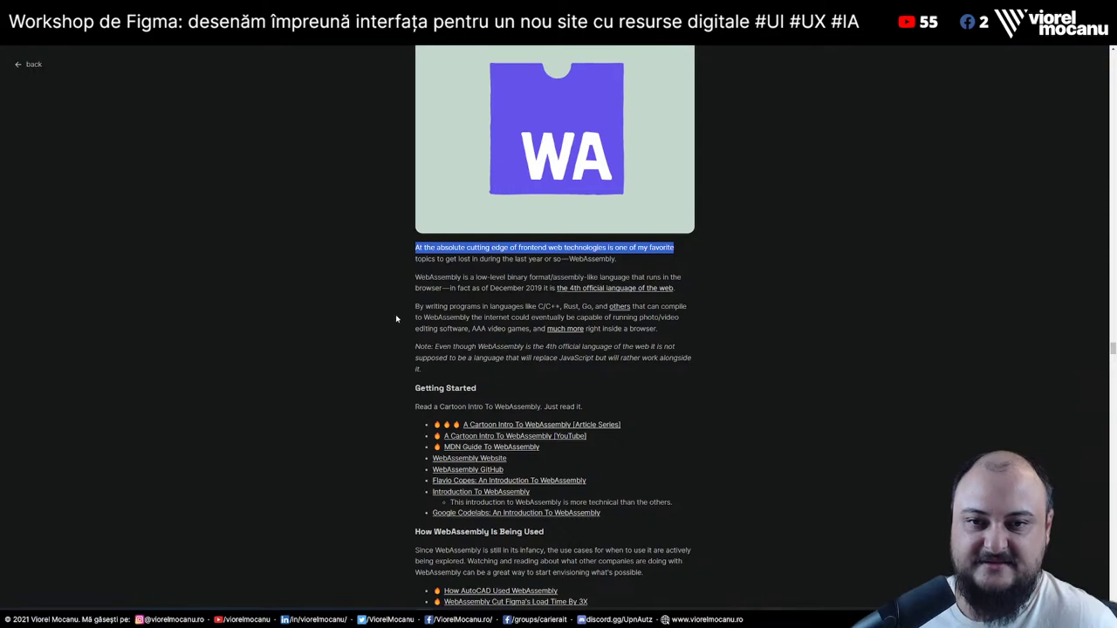
drag(412, 307, 741, 299)
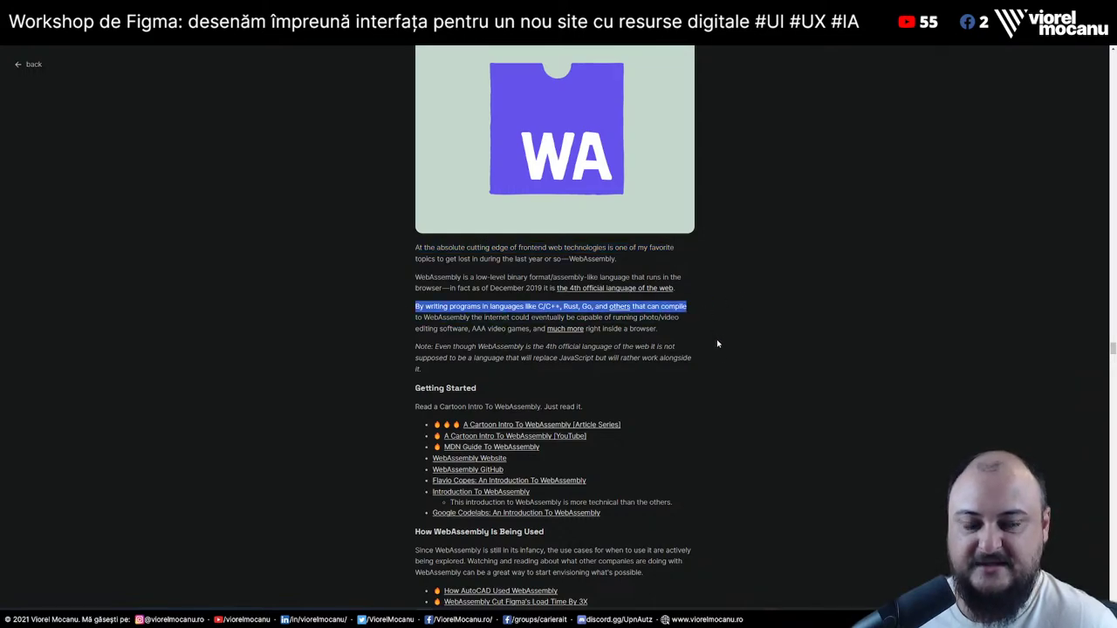
click(721, 356)
drag(417, 313, 719, 322)
click(725, 320)
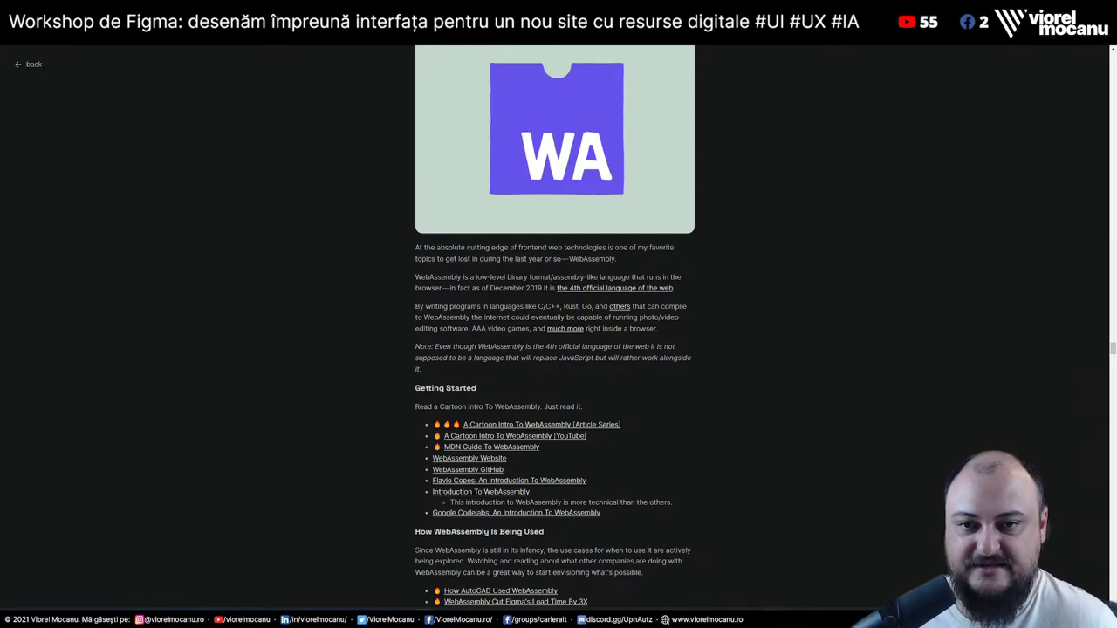
drag(415, 346, 678, 341)
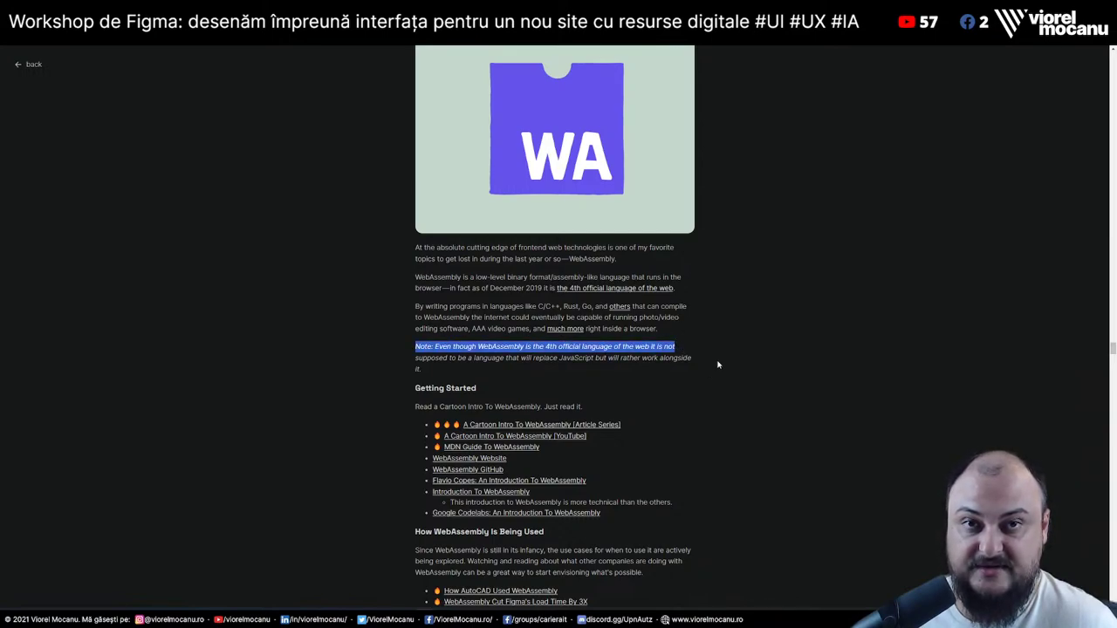
drag(416, 360, 699, 360)
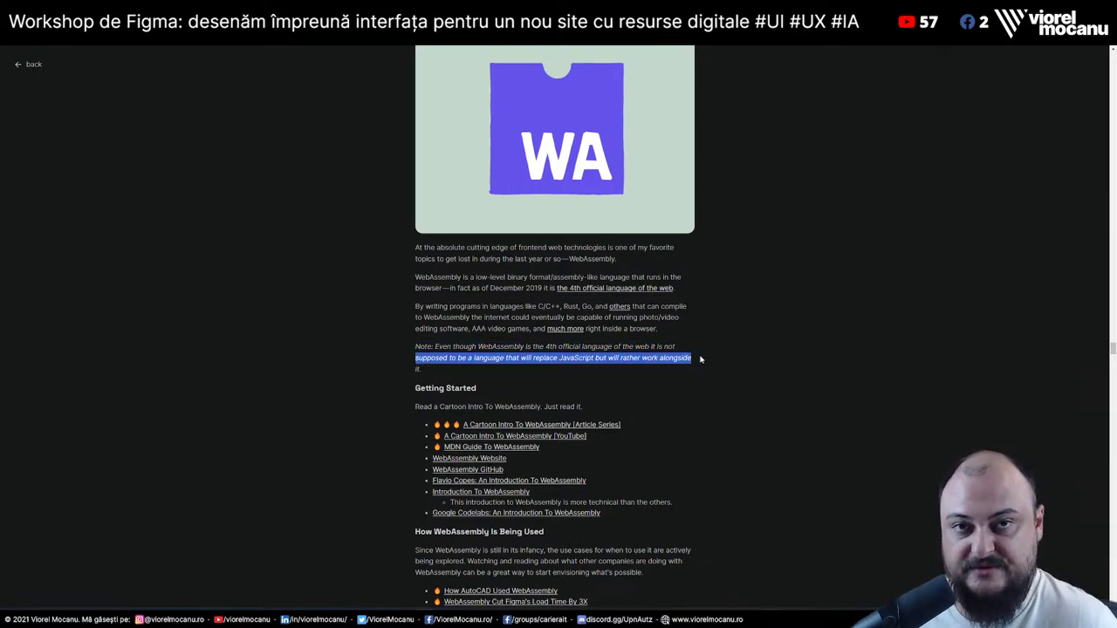
Scroll further and highlight the paragraph about WebAssembly runtimes
scroll(700, 359, down, 4)
scroll(700, 359, down, 4)
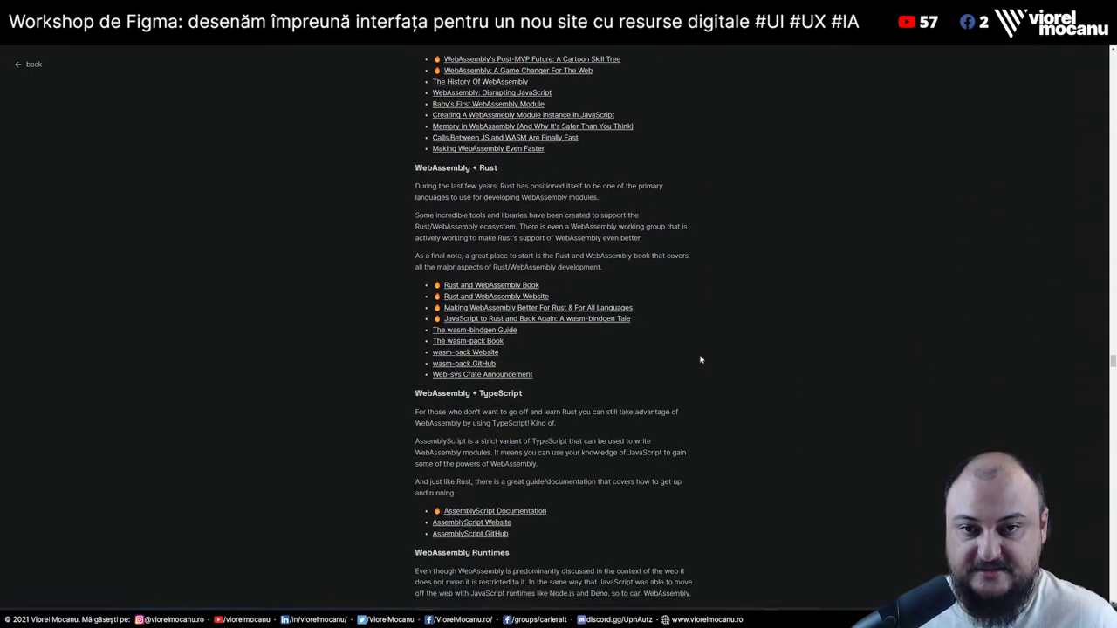
scroll(459, 434, down, 2)
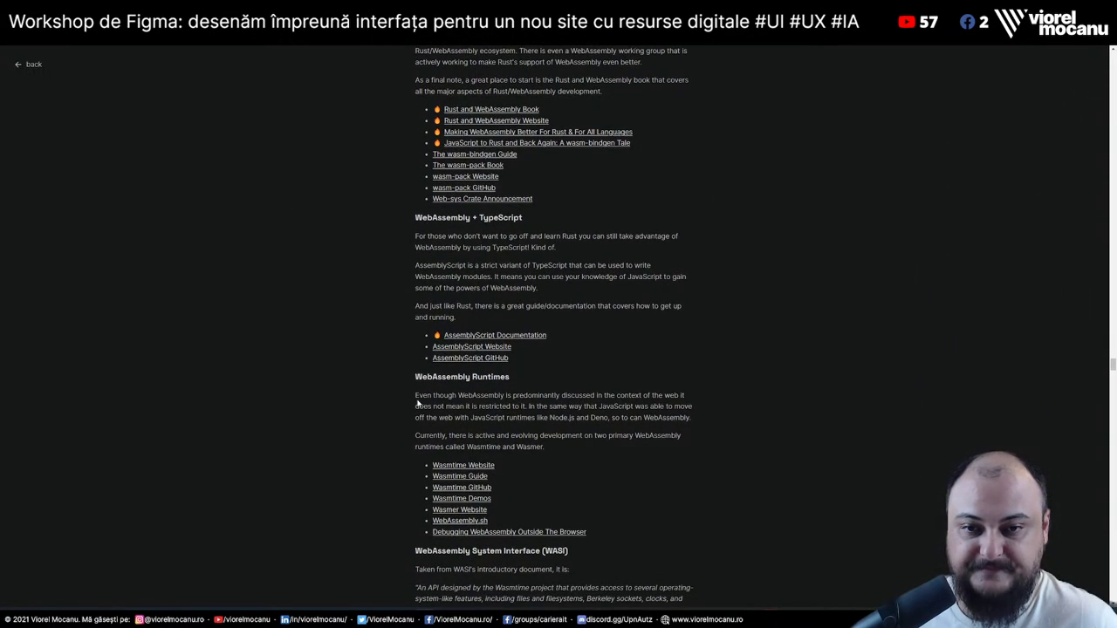
drag(418, 402, 705, 417)
click(711, 420)
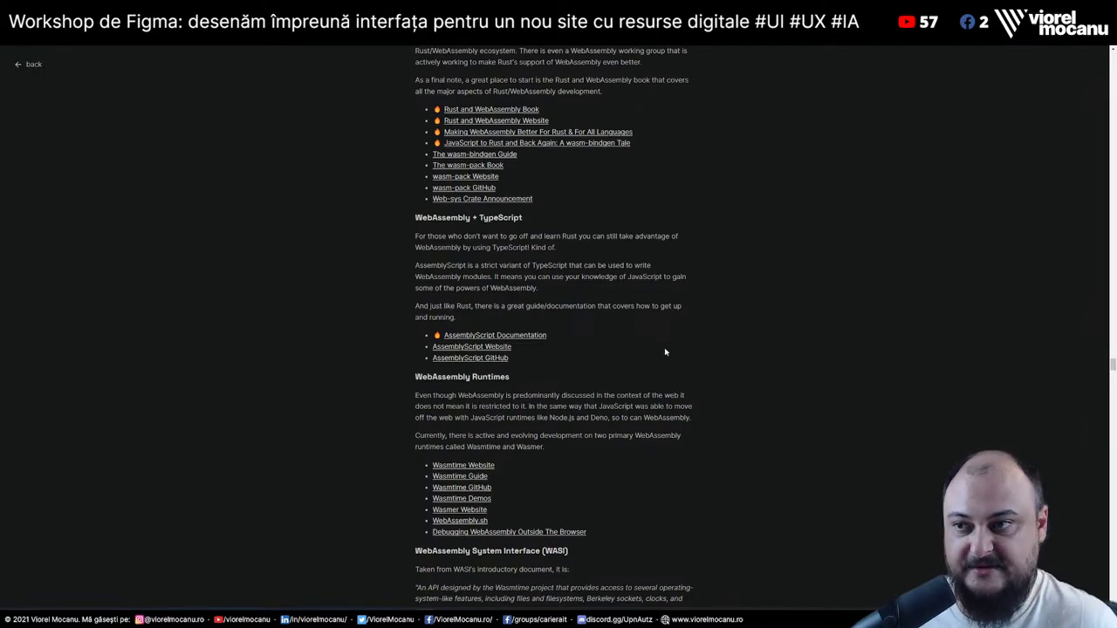
Scroll down and back up the article, then bring up the Web Skills roadmap tab
scroll(525, 473, down, 20)
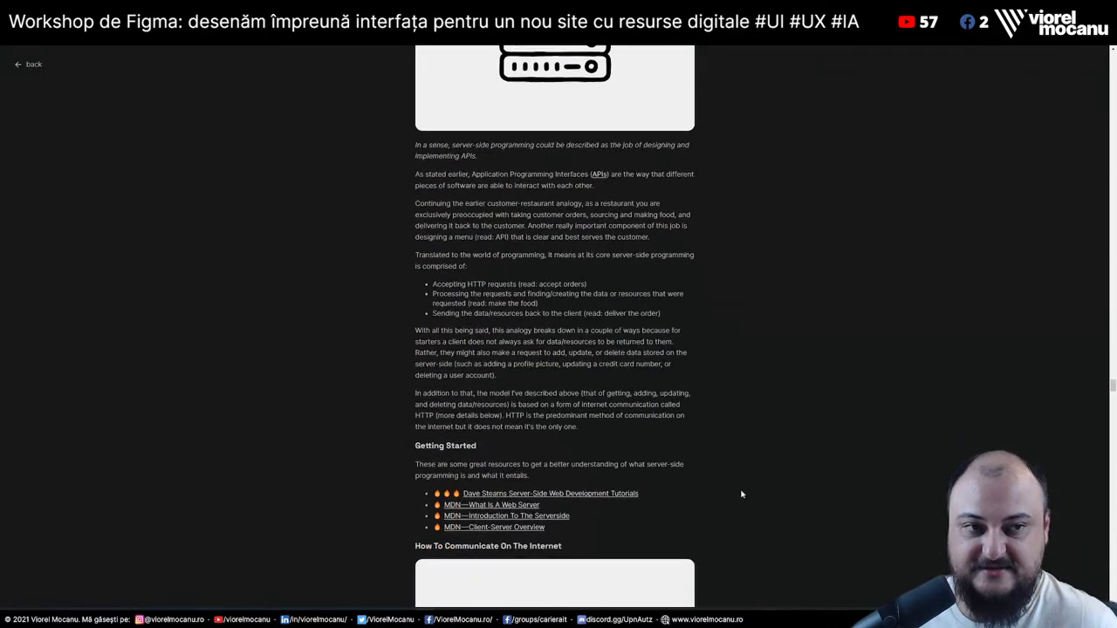
scroll(742, 494, down, 20)
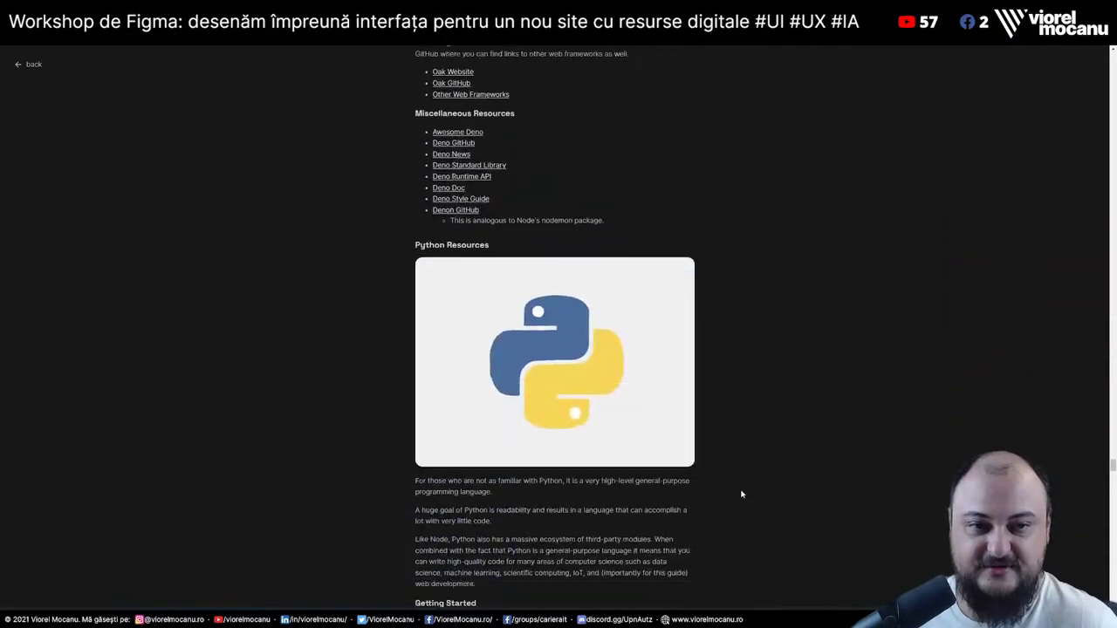
scroll(742, 494, down, 20)
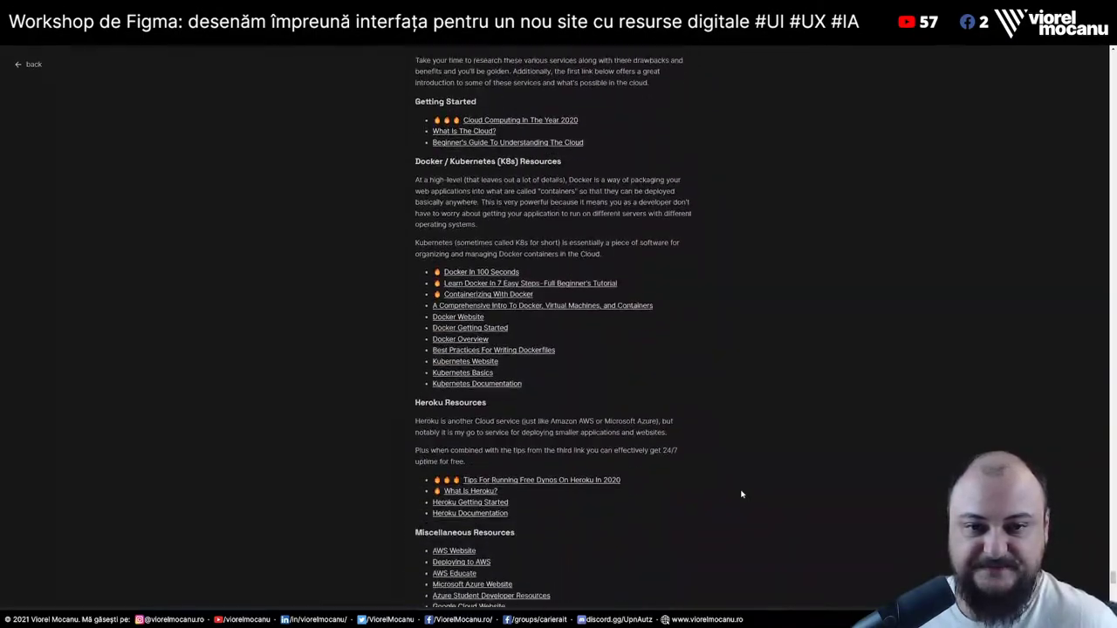
scroll(742, 495, up, 20)
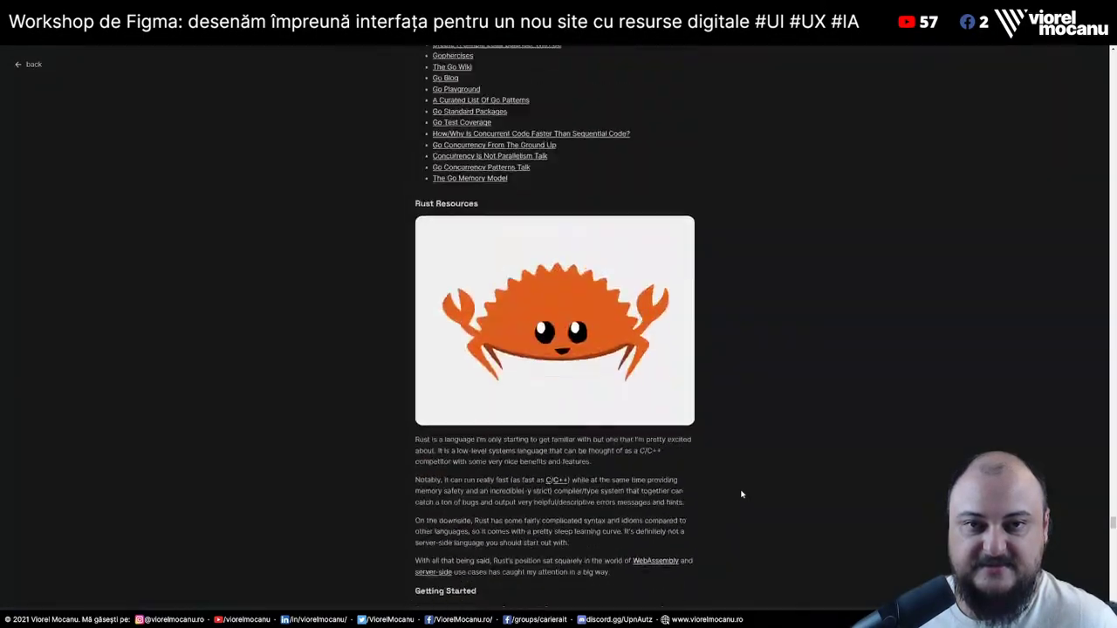
scroll(742, 495, up, 20)
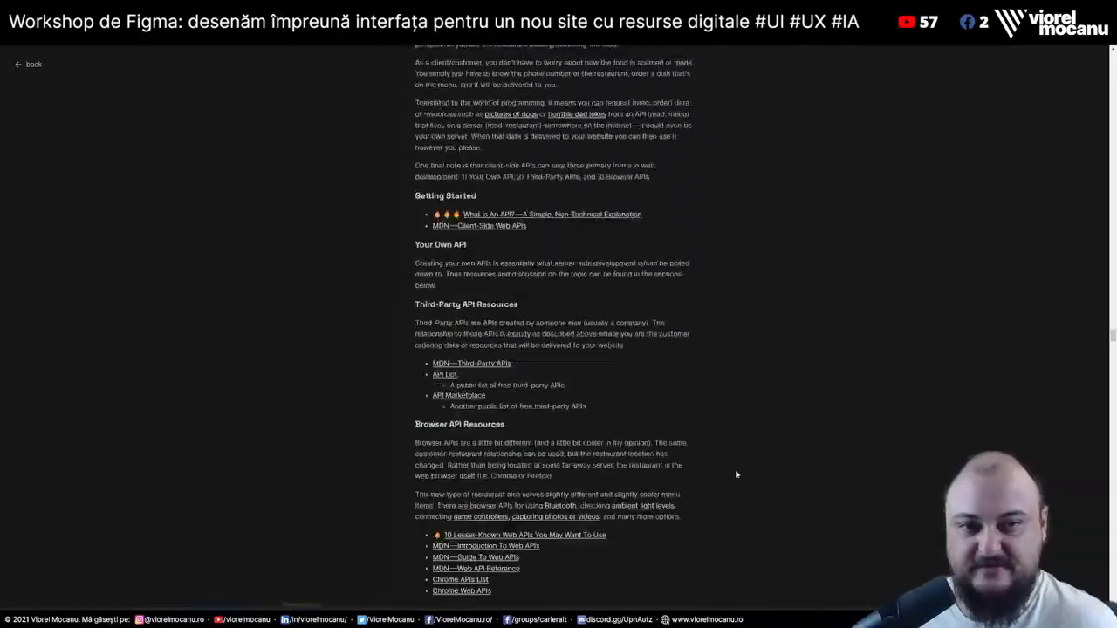
scroll(730, 439, up, 20)
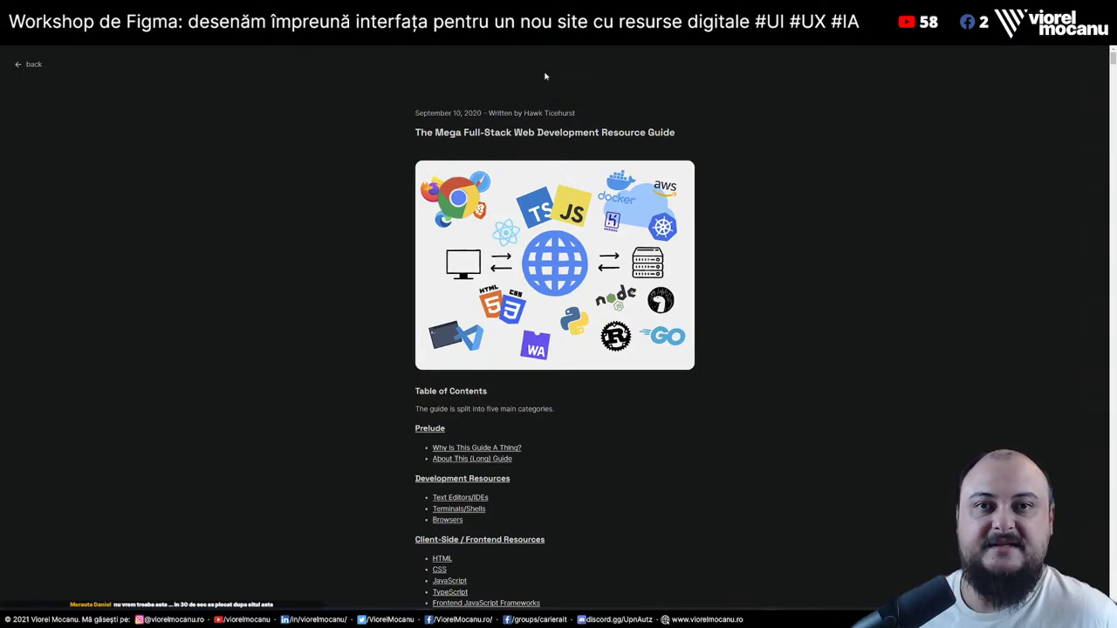
key(ctrl+Tab)
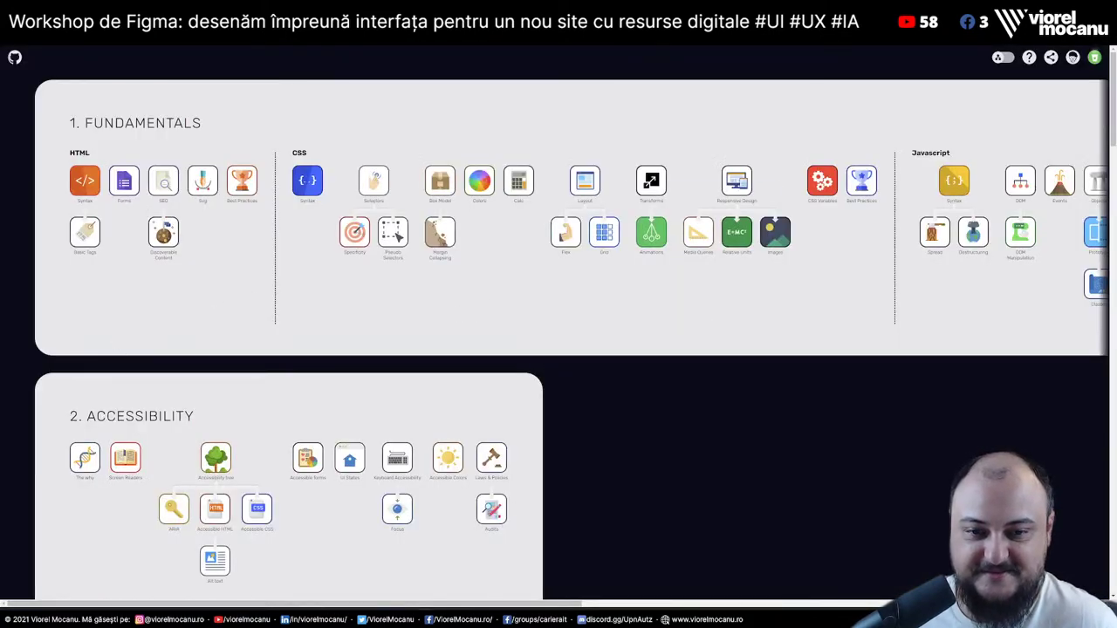
scroll(558, 218, right, 10)
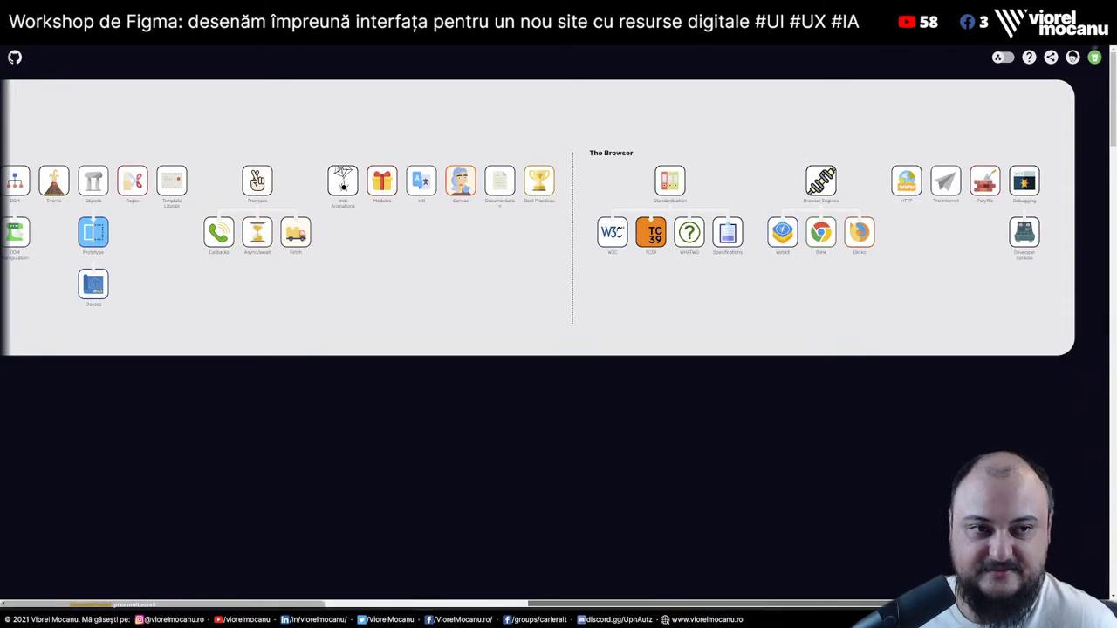
scroll(747, 309, left, 10)
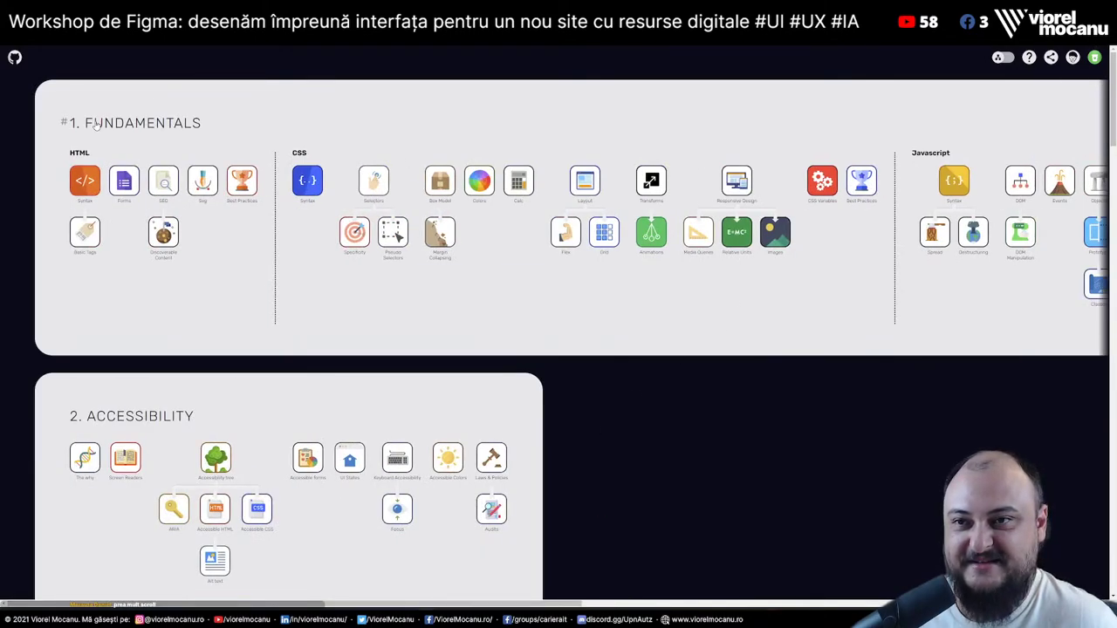
scroll(330, 385, down, 6)
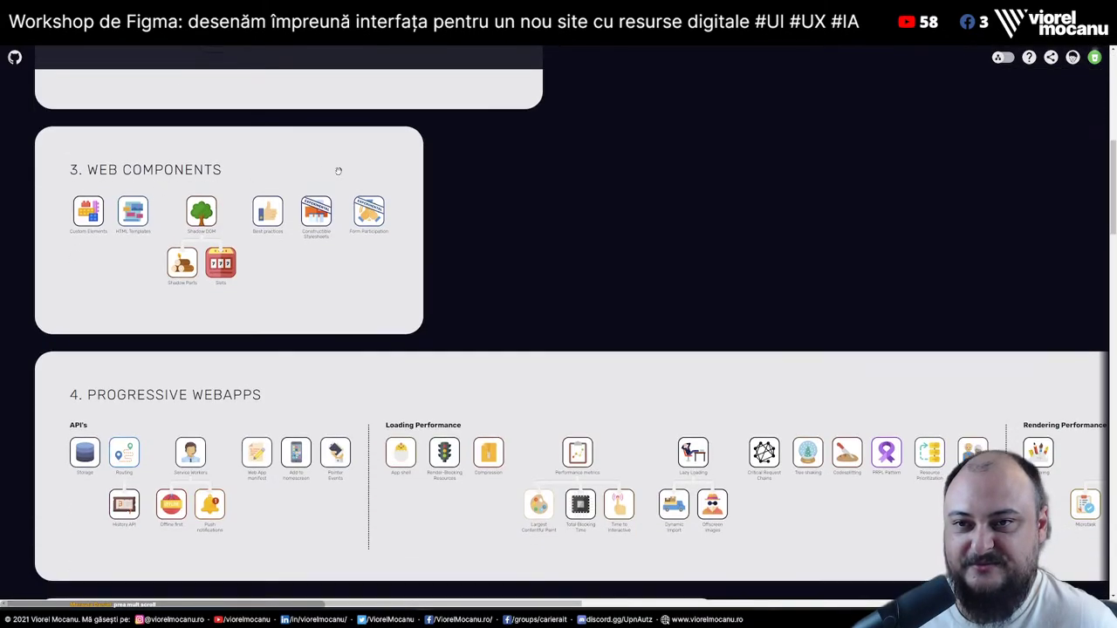
scroll(160, 226, down, 3)
scroll(152, 266, down, 2)
scroll(179, 371, down, 2)
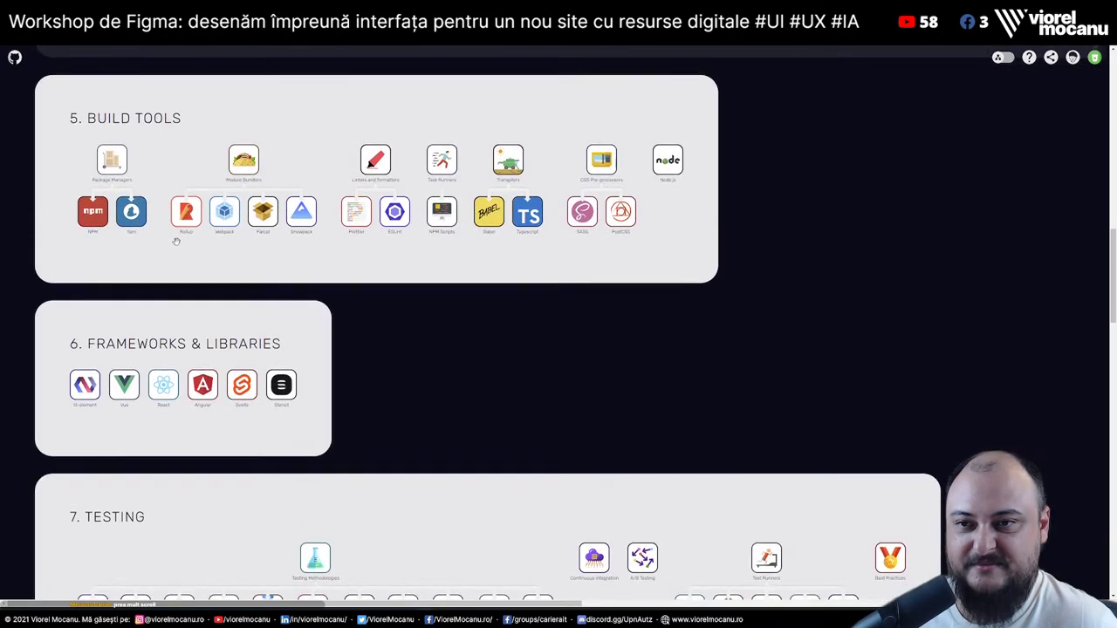
scroll(240, 355, down, 3)
scroll(244, 262, down, 2)
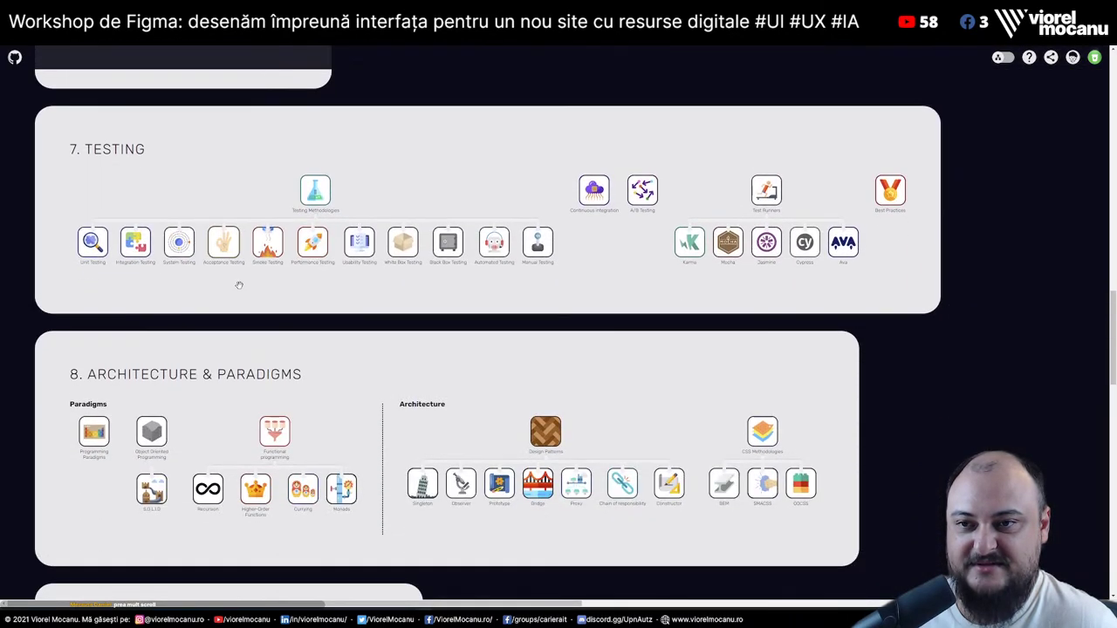
scroll(165, 274, down, 2)
scroll(295, 264, down, 3)
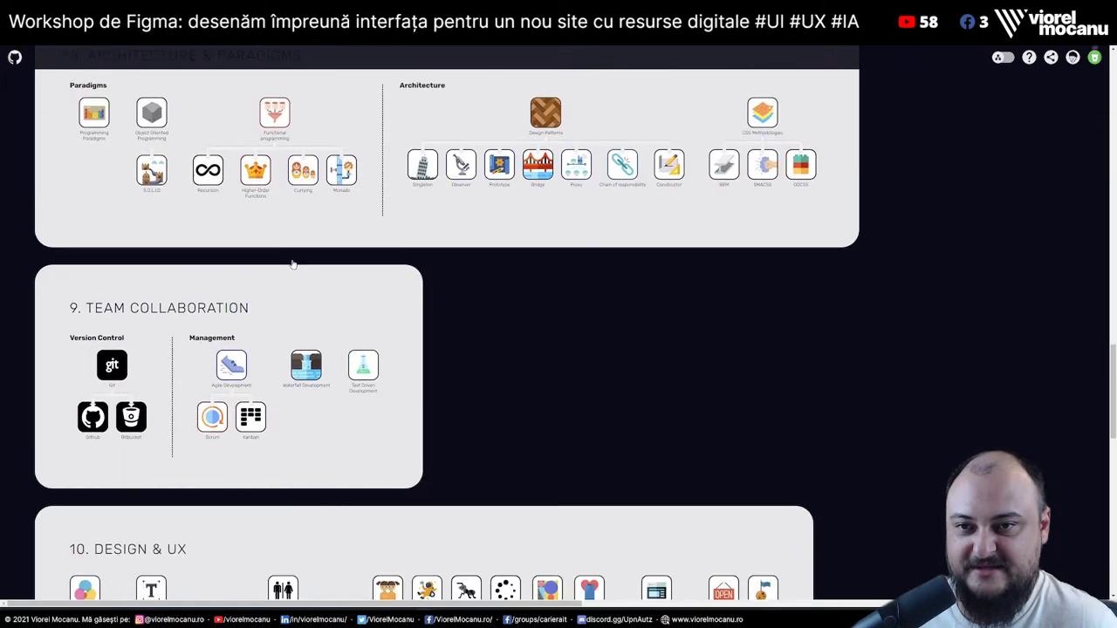
scroll(218, 244, up, 2)
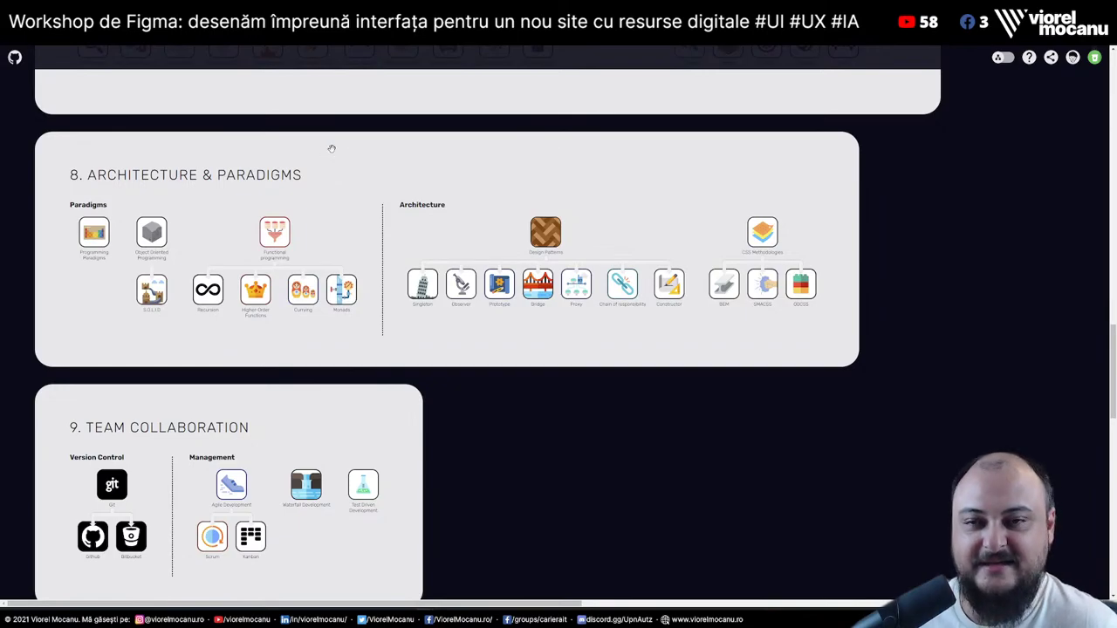
scroll(332, 150, down, 4)
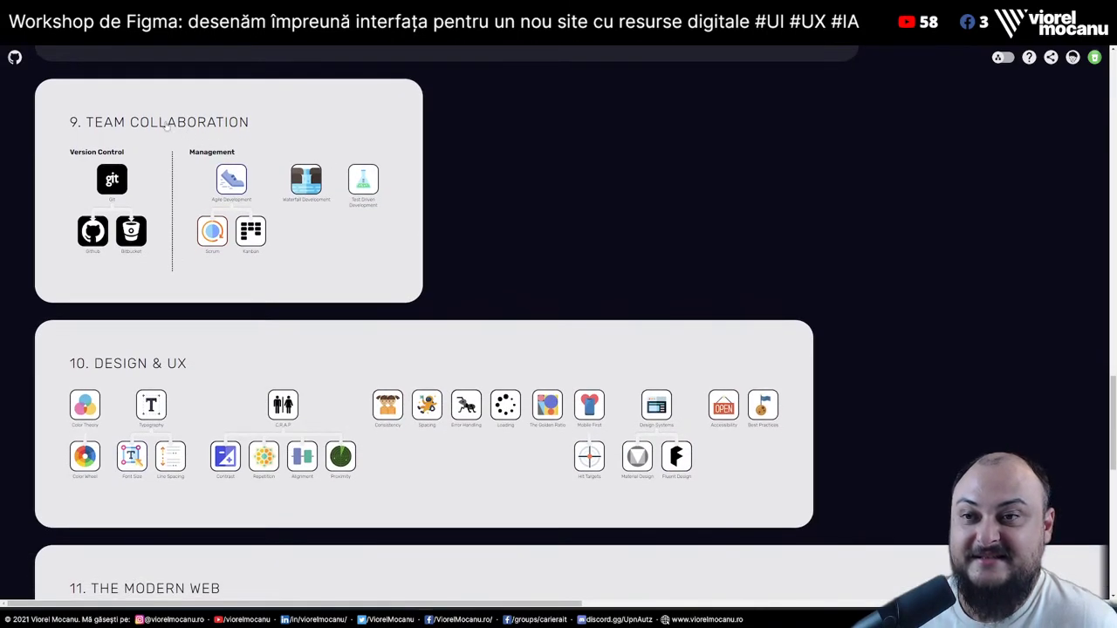
scroll(261, 157, down, 3)
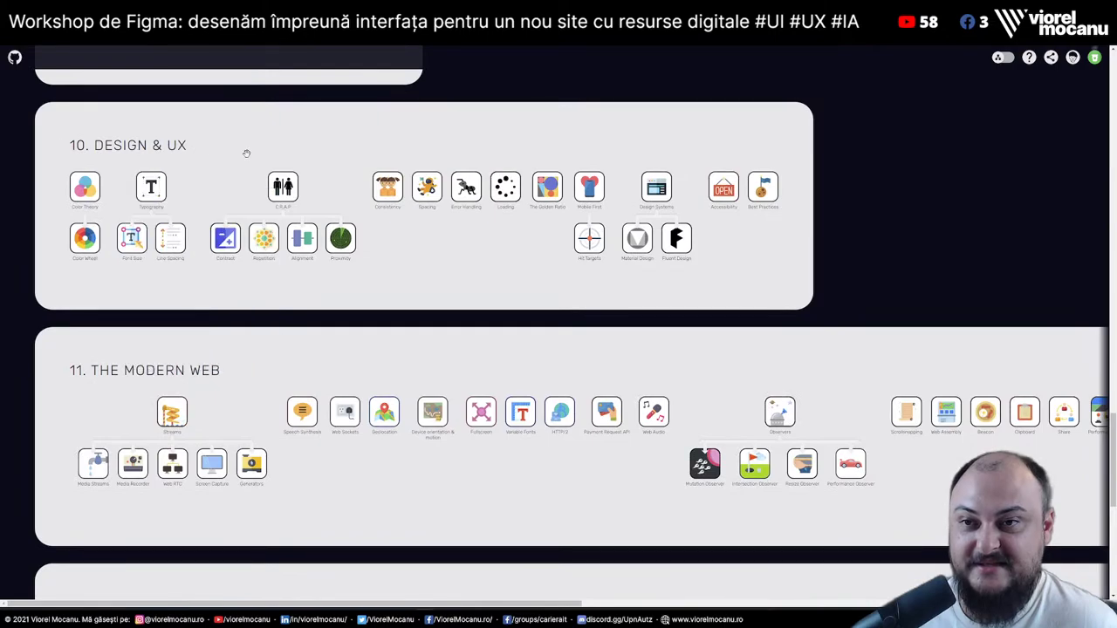
scroll(240, 152, down, 3)
scroll(222, 181, down, 2)
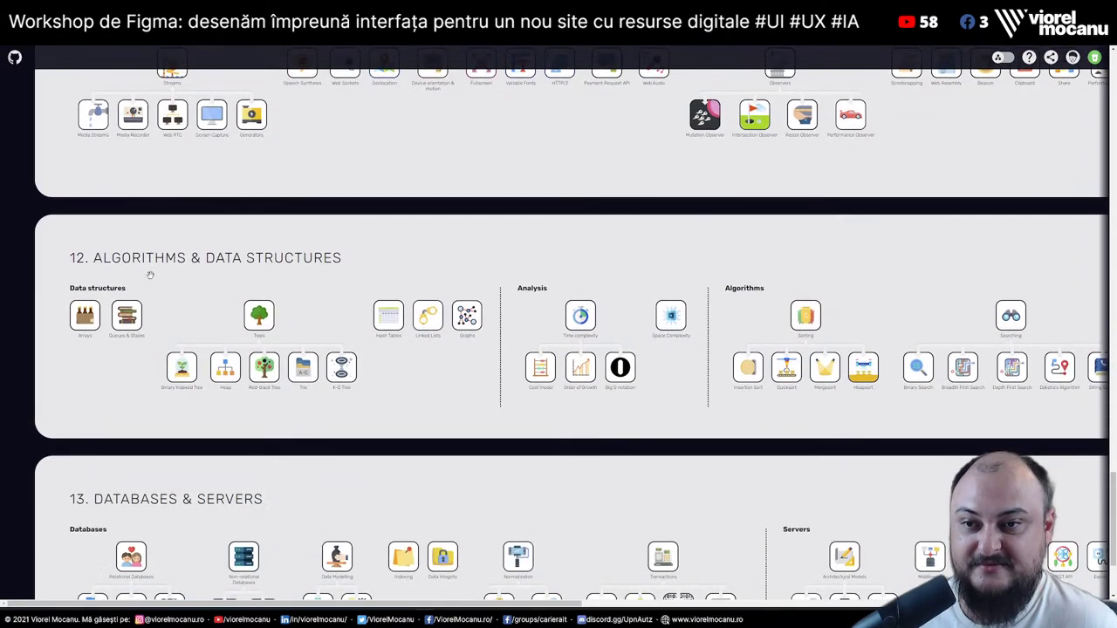
scroll(209, 237, down, 2)
mouse_move(225, 209)
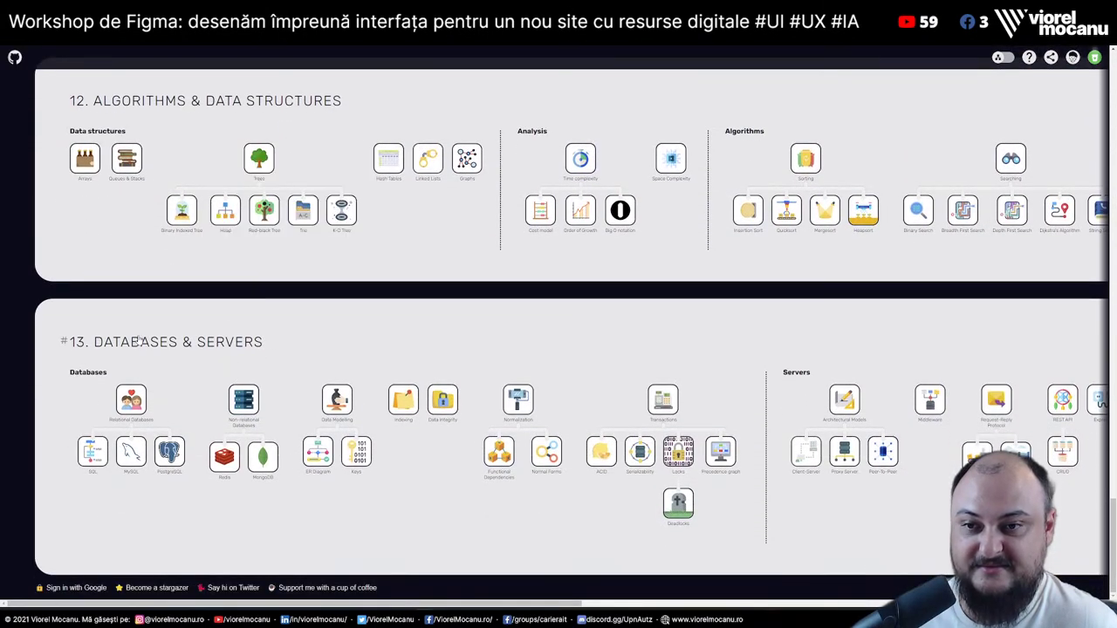
drag(441, 608, 443, 608)
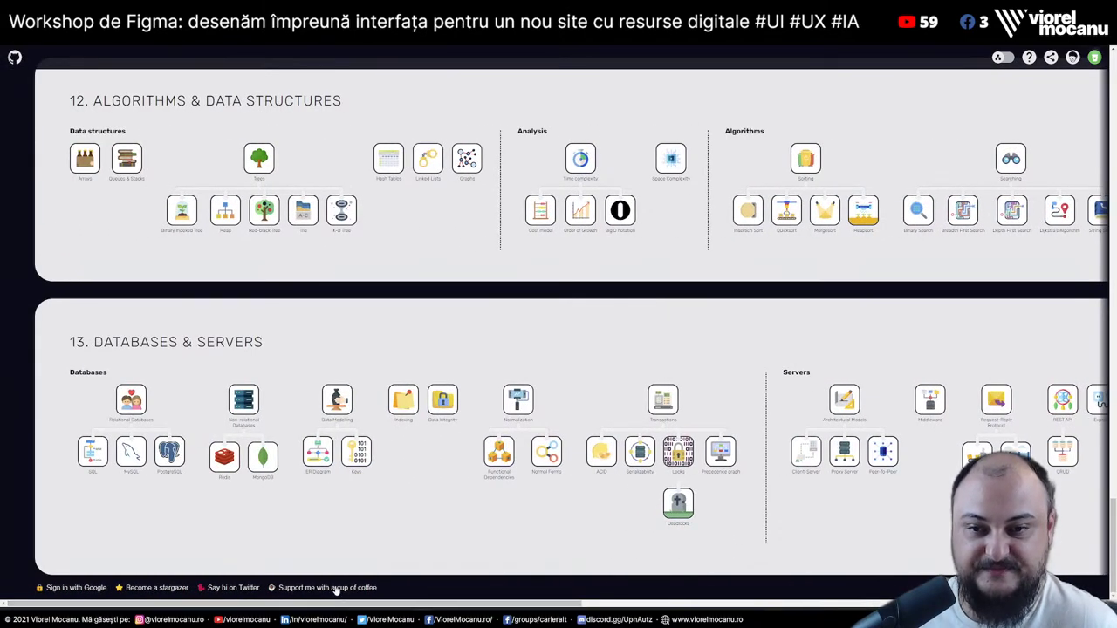
mouse_move(100, 408)
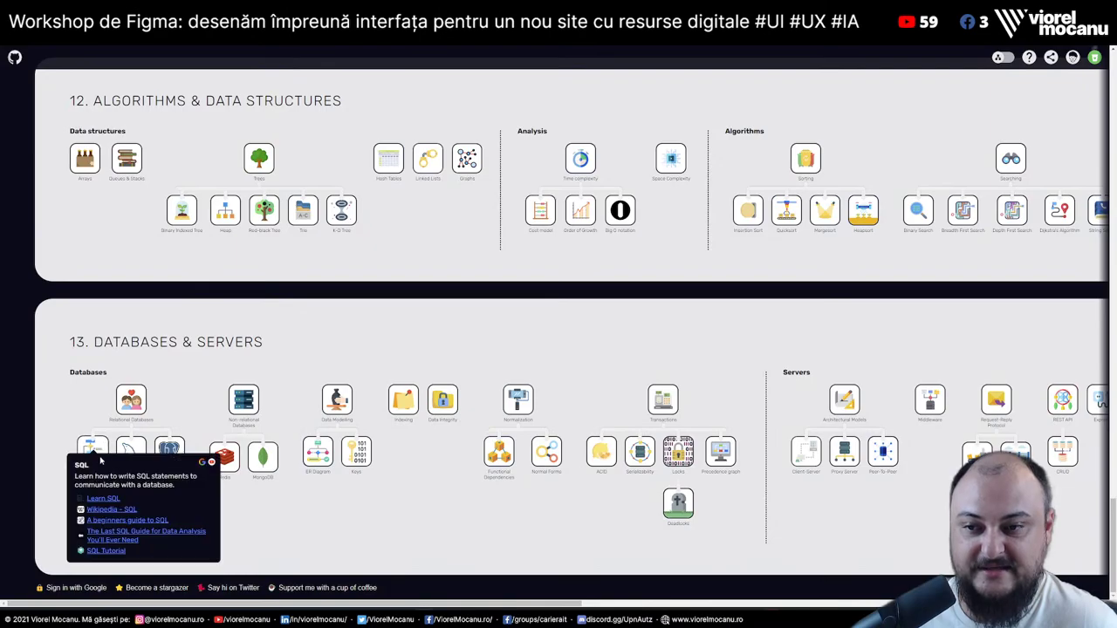
scroll(719, 326, up, 20)
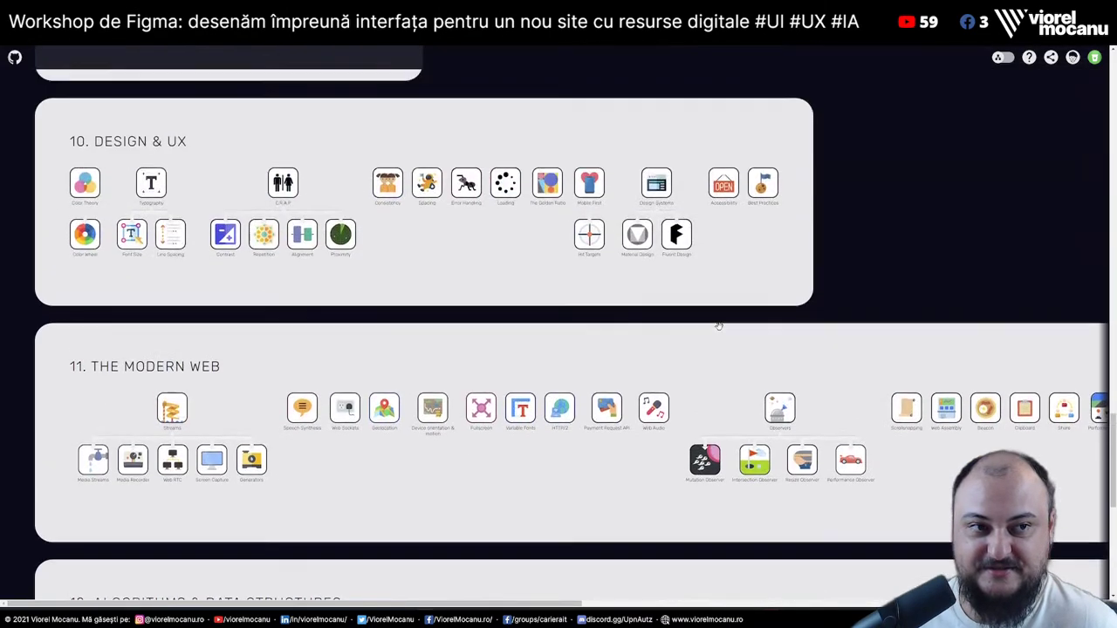
scroll(719, 326, down, 20)
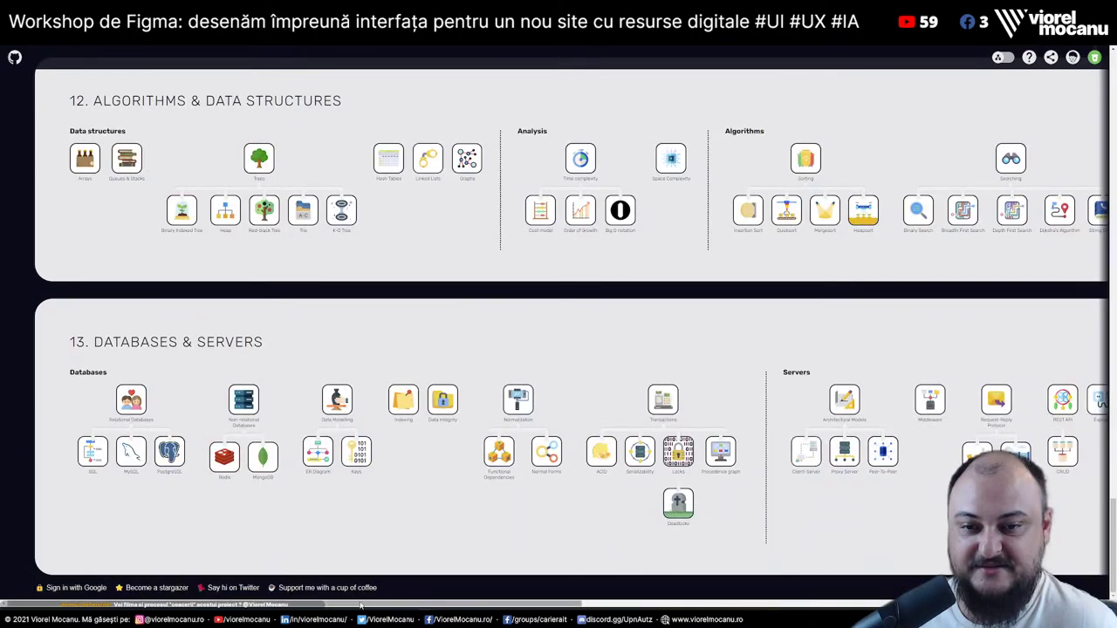
scroll(942, 455, right, 5)
scroll(942, 455, up, 4)
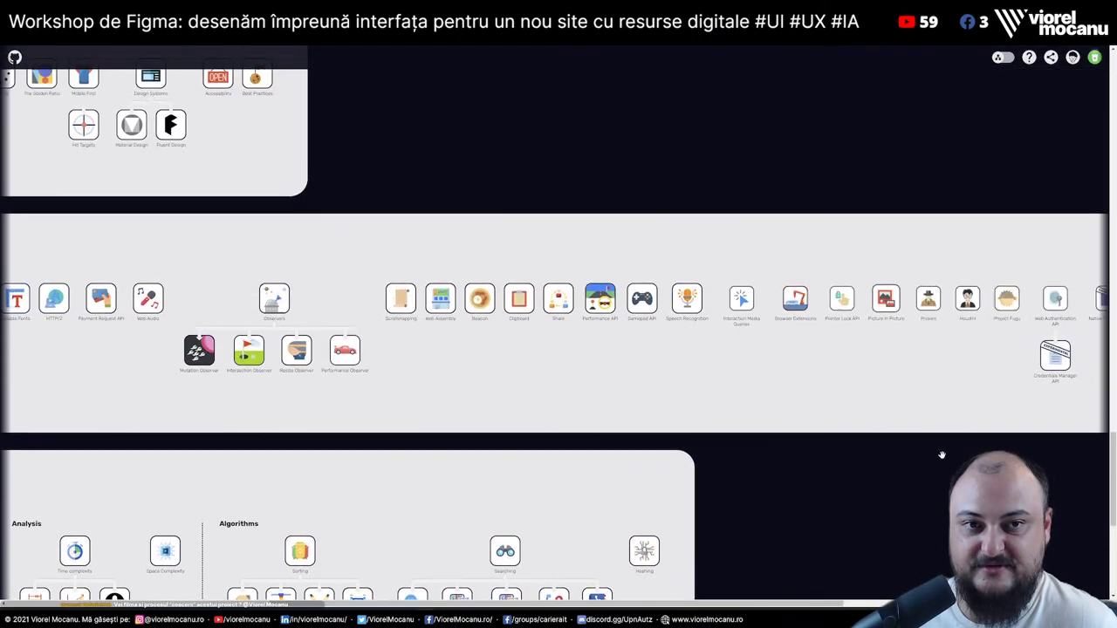
scroll(941, 454, up, 2)
scroll(938, 453, down, 1)
scroll(938, 454, right, 5)
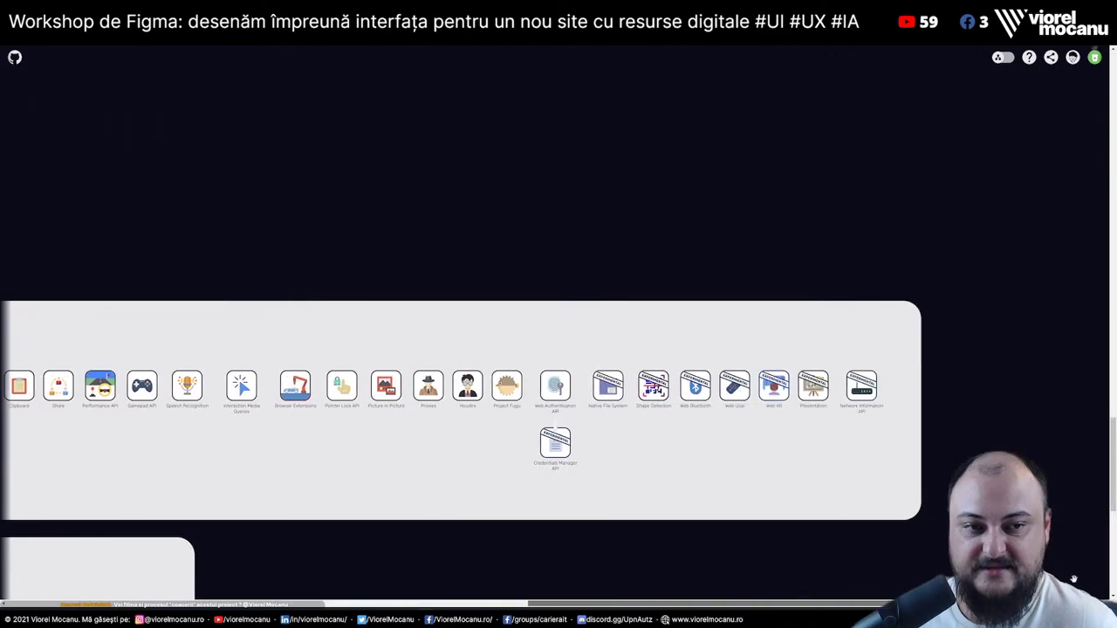
scroll(986, 448, down, 8)
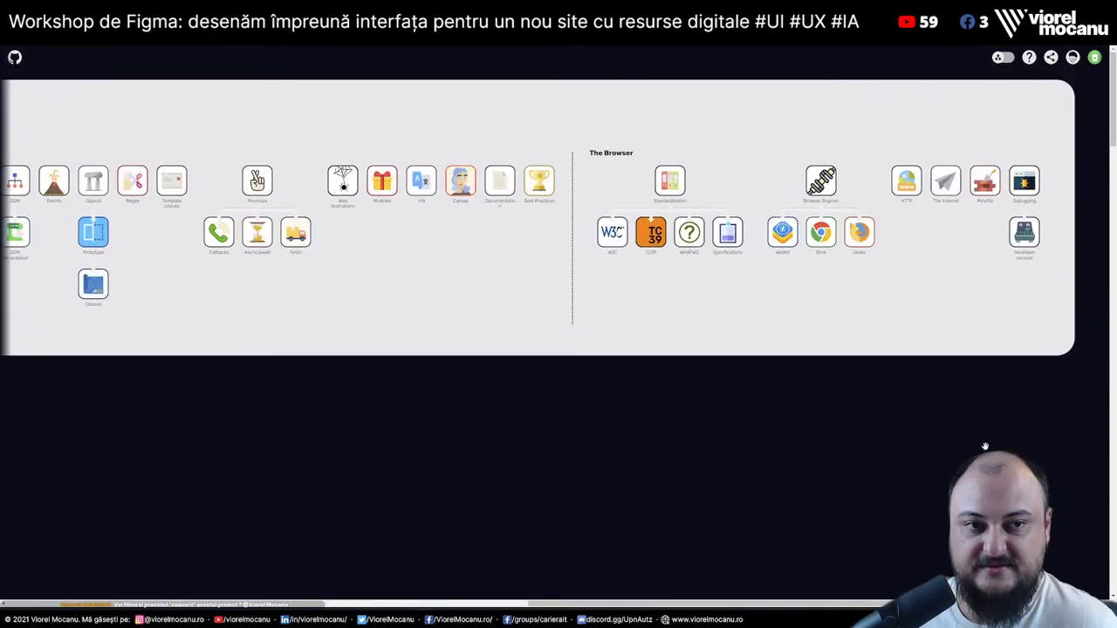
scroll(985, 447, down, 6)
scroll(985, 447, down, 5)
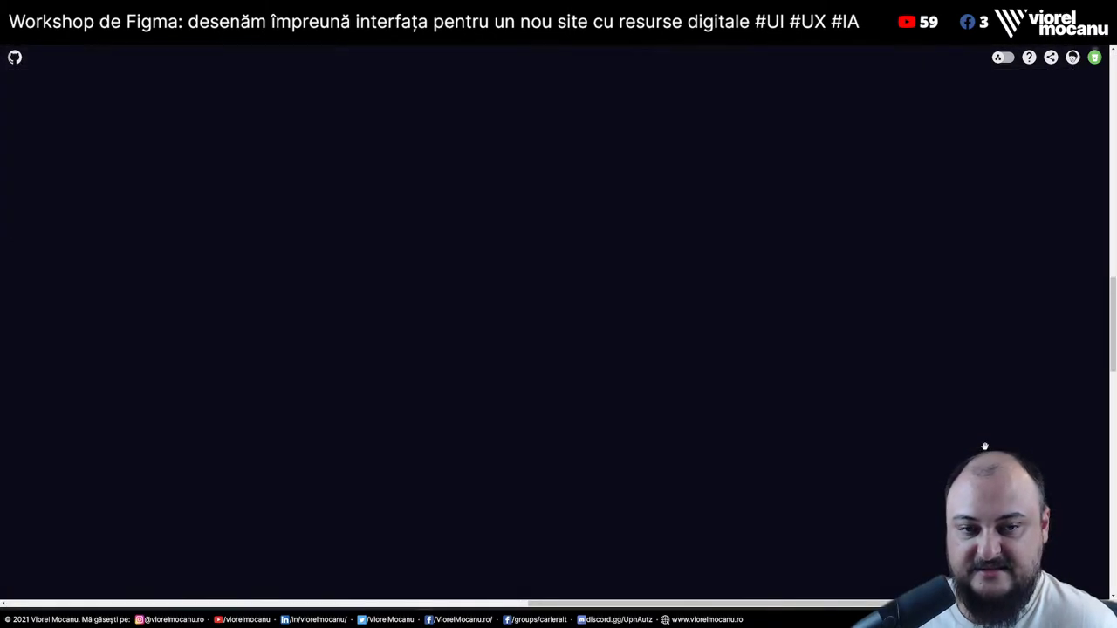
scroll(984, 446, down, 6)
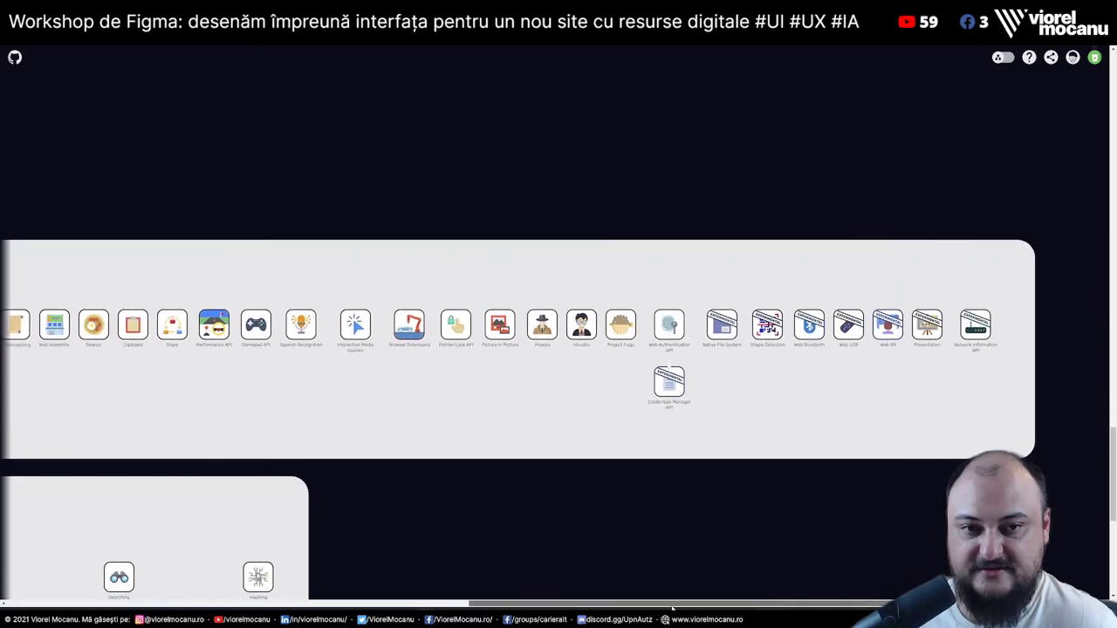
drag(672, 608, 336, 609)
mouse_move(175, 331)
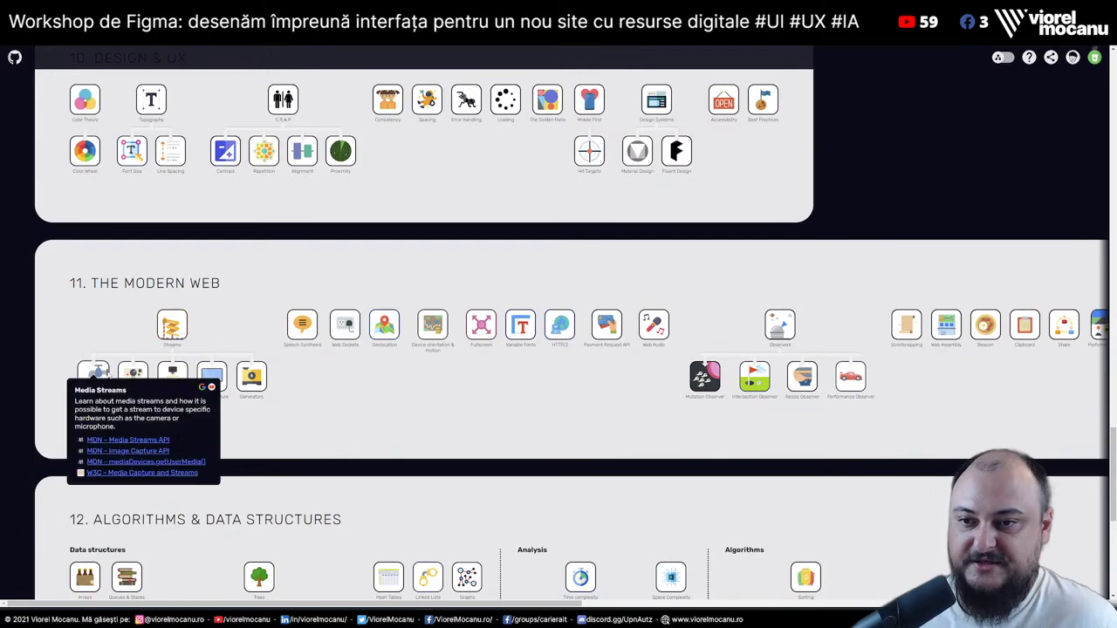
mouse_move(174, 376)
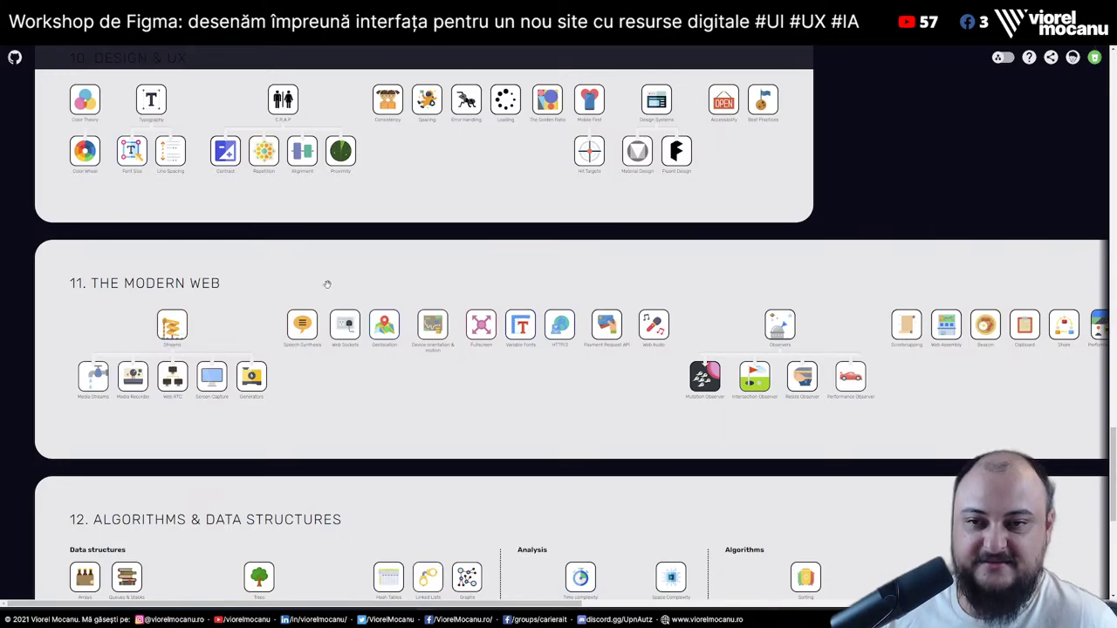
Pan around the Web Skills roadmap to look over its sections
scroll(554, 390, up, 3)
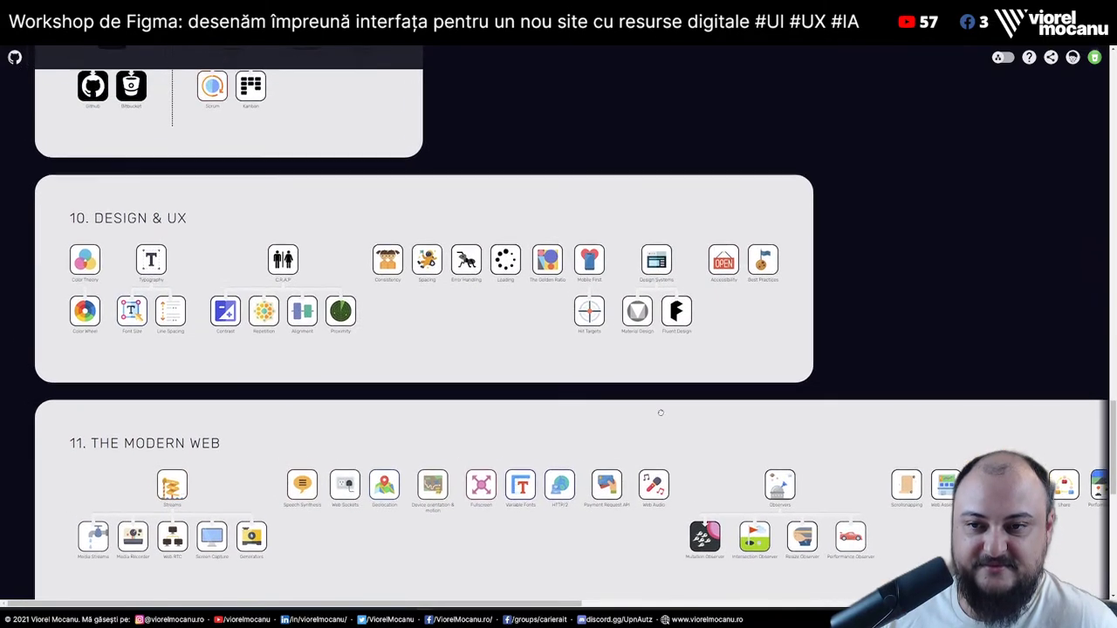
scroll(397, 342, right, 5)
scroll(397, 343, down, 5)
scroll(524, 288, left, 5)
scroll(524, 288, up, 3)
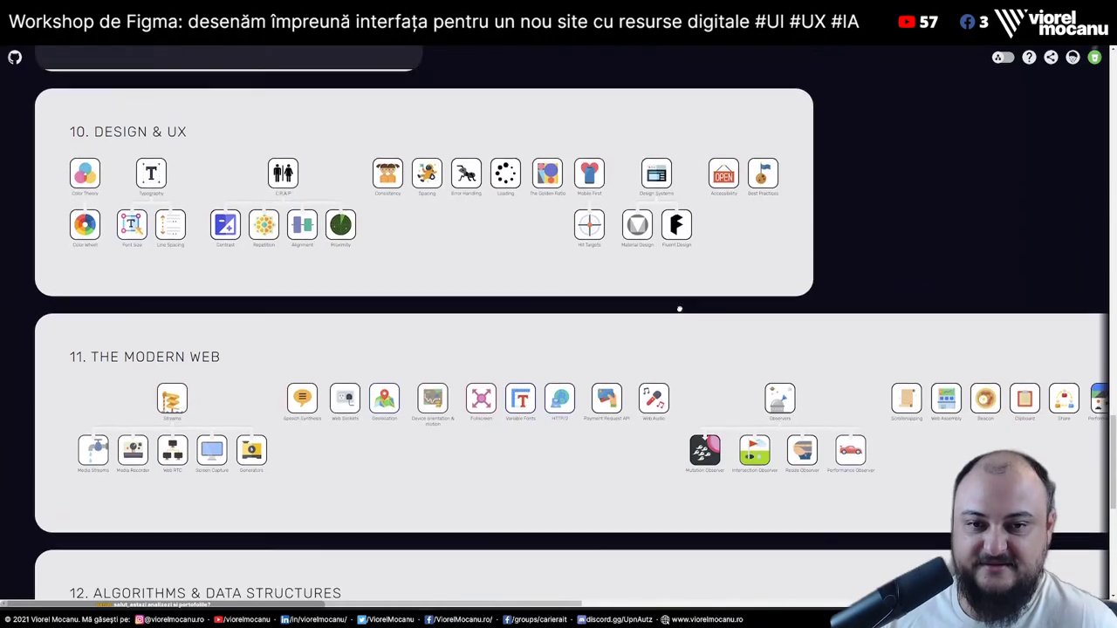
scroll(618, 235, down, 1)
scroll(618, 236, up, 5)
scroll(618, 235, left, 1)
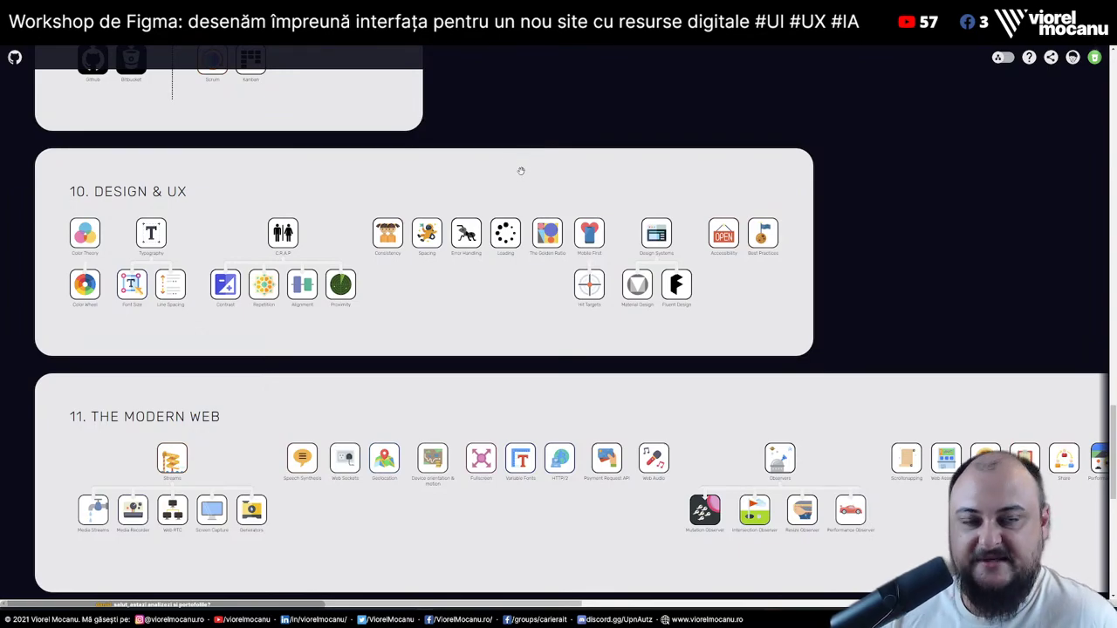
scroll(527, 125, up, 6)
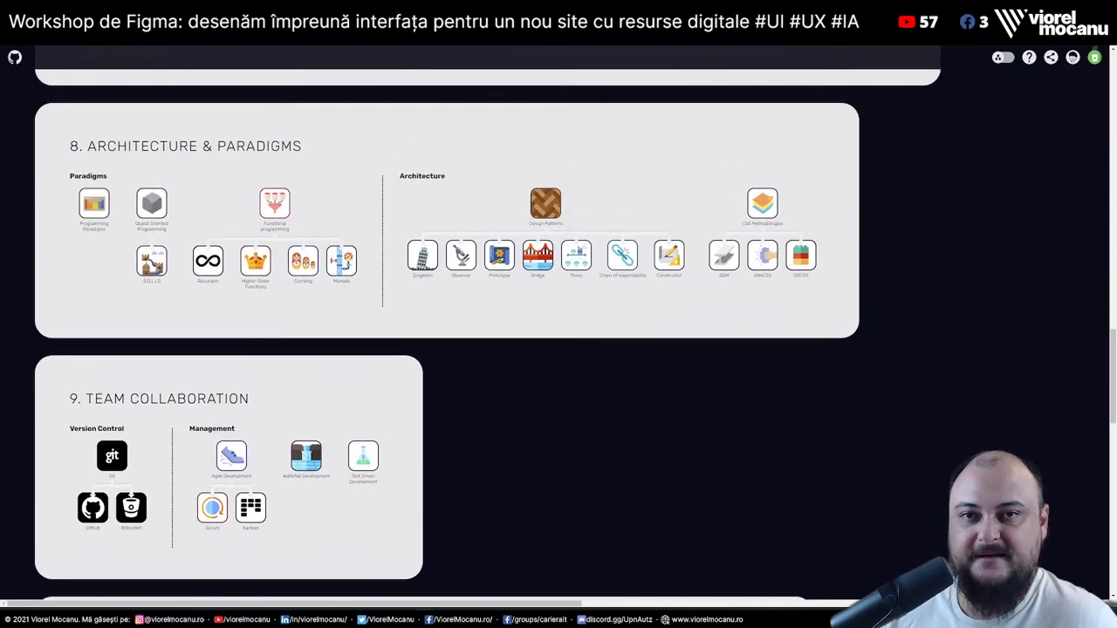
Glance at the resource guide article, return to the roadmap, then go back to the Figma file
key(ctrl+Tab)
scroll(764, 518, down, 10)
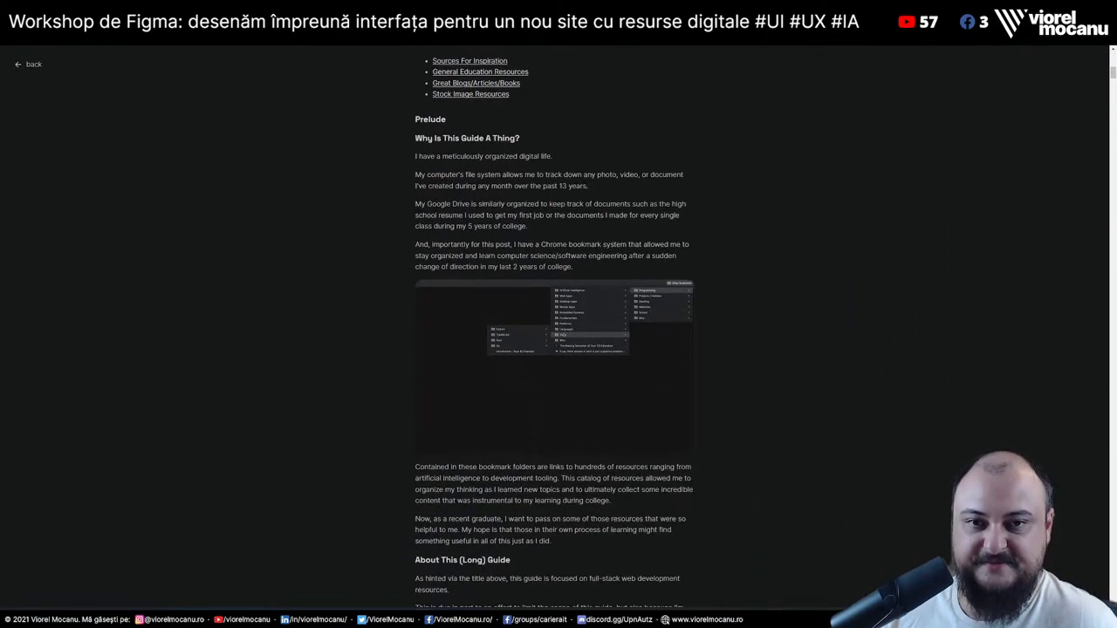
drag(421, 157, 572, 266)
key(ctrl+Tab)
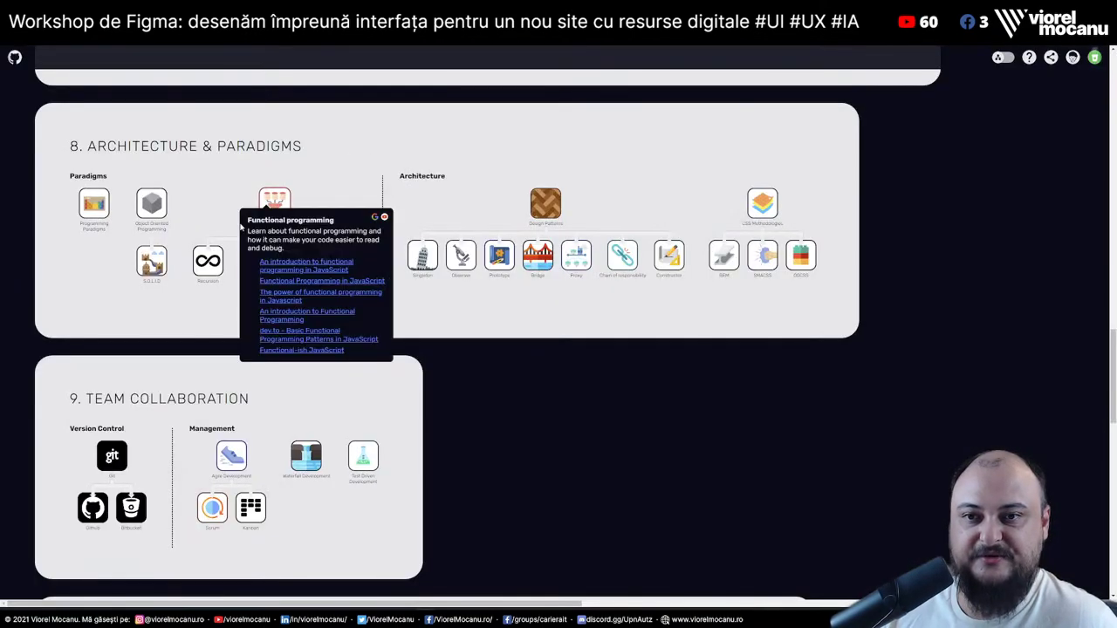
mouse_move(259, 236)
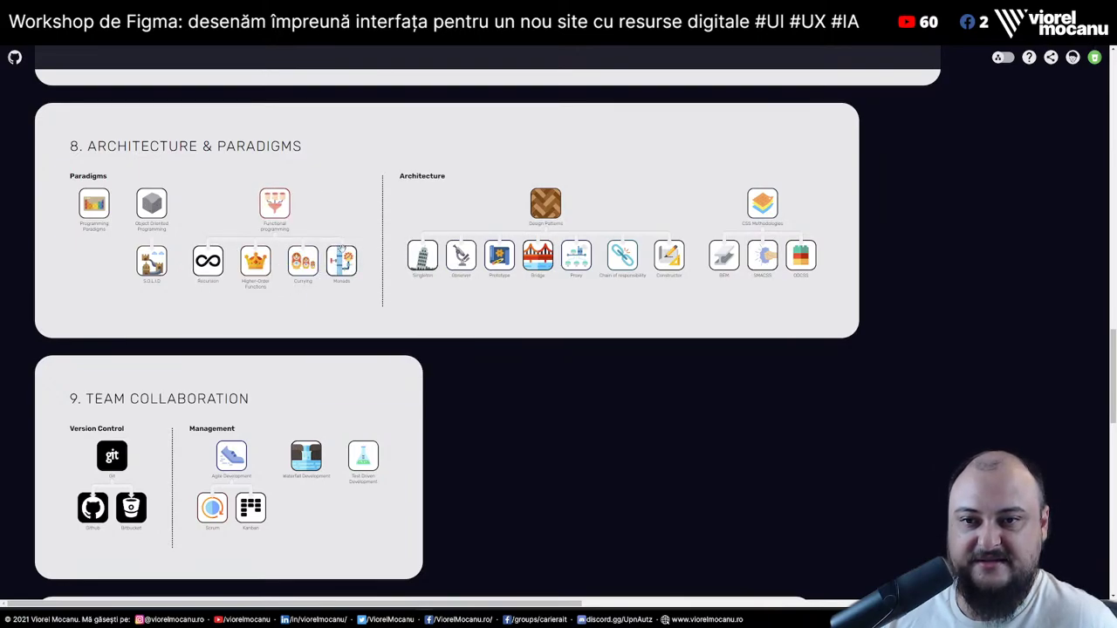
mouse_move(344, 267)
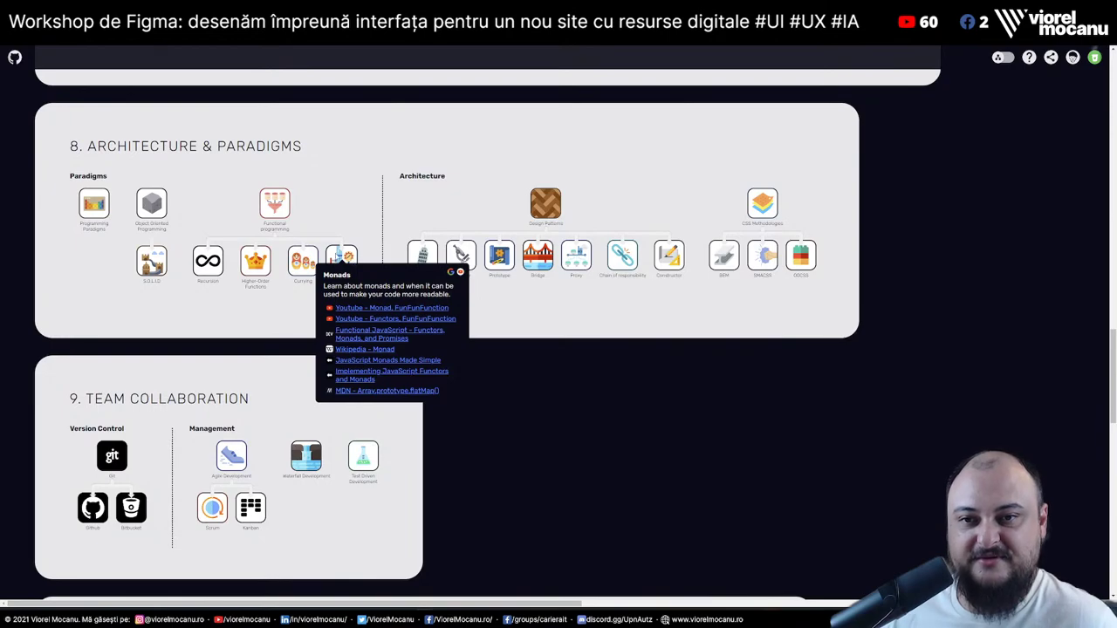
mouse_move(217, 265)
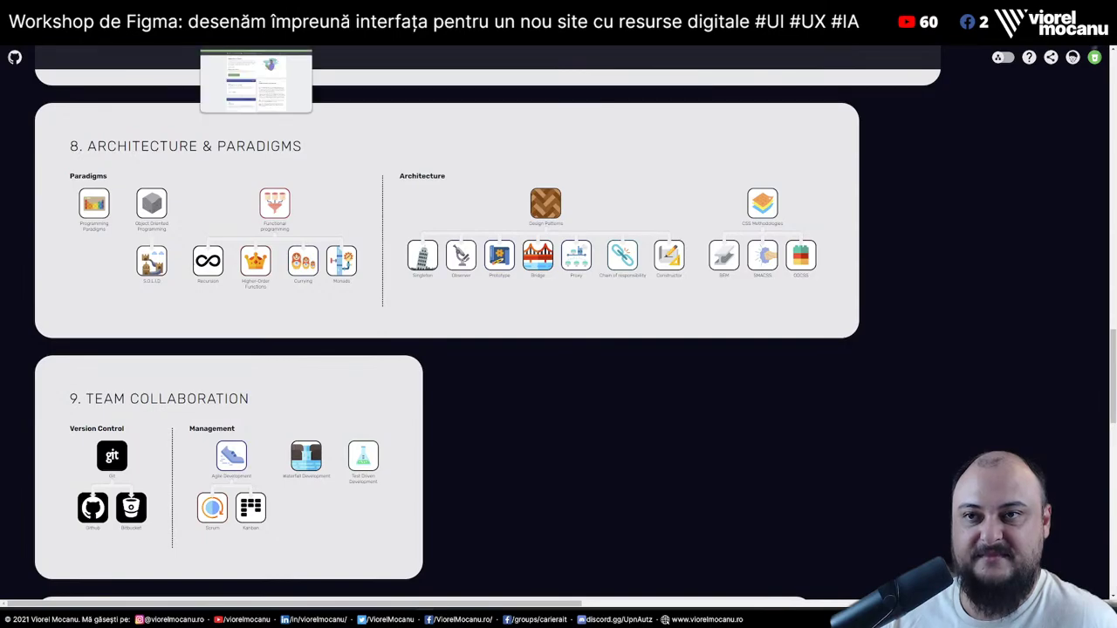
click(157, 27)
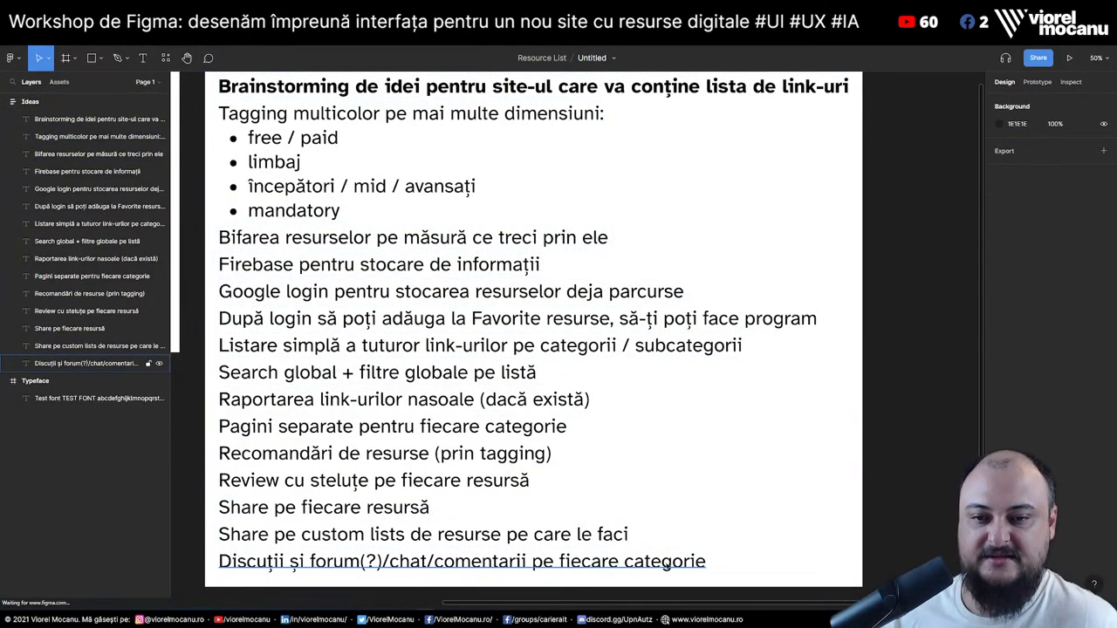
Duplicate the last idea and rewrite it as per-category text intros plus a visual roadmap linking subcategories
click(668, 561)
key(ctrl+c)
key(ctrl+v)
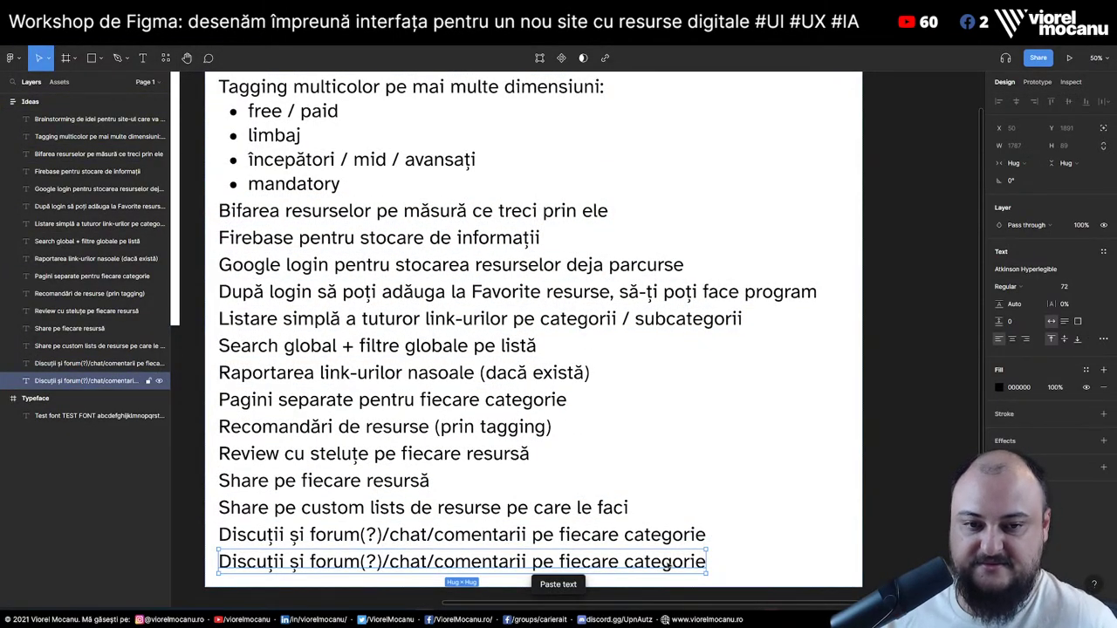
key(Return)
text(Pe fiecare gg)
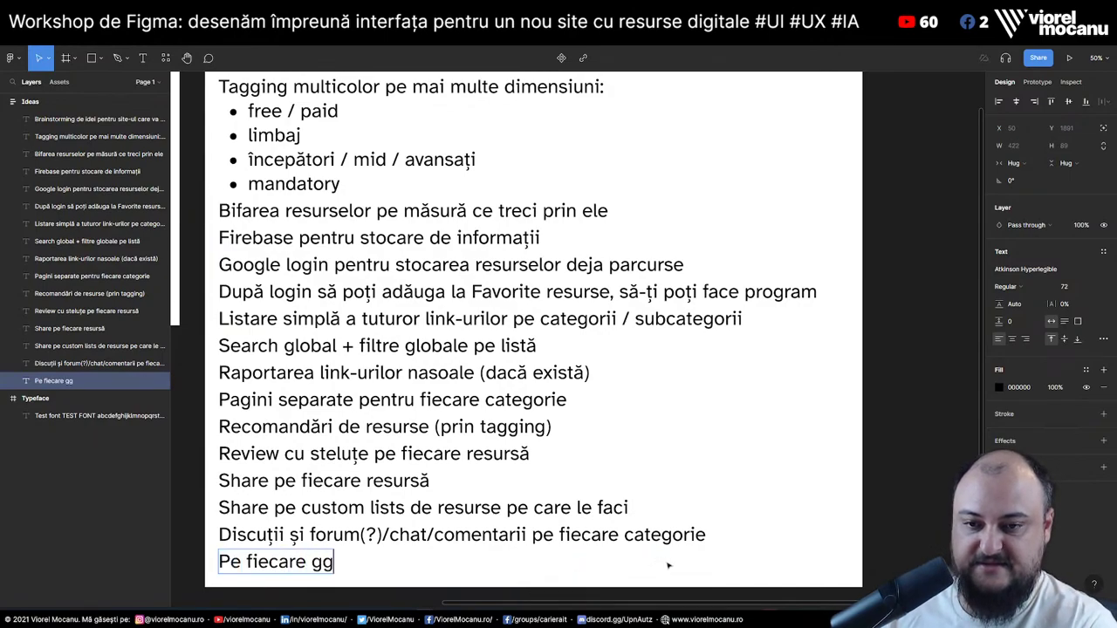
key(BackSpace)
key(BackSpace)
text(categorie să ave)
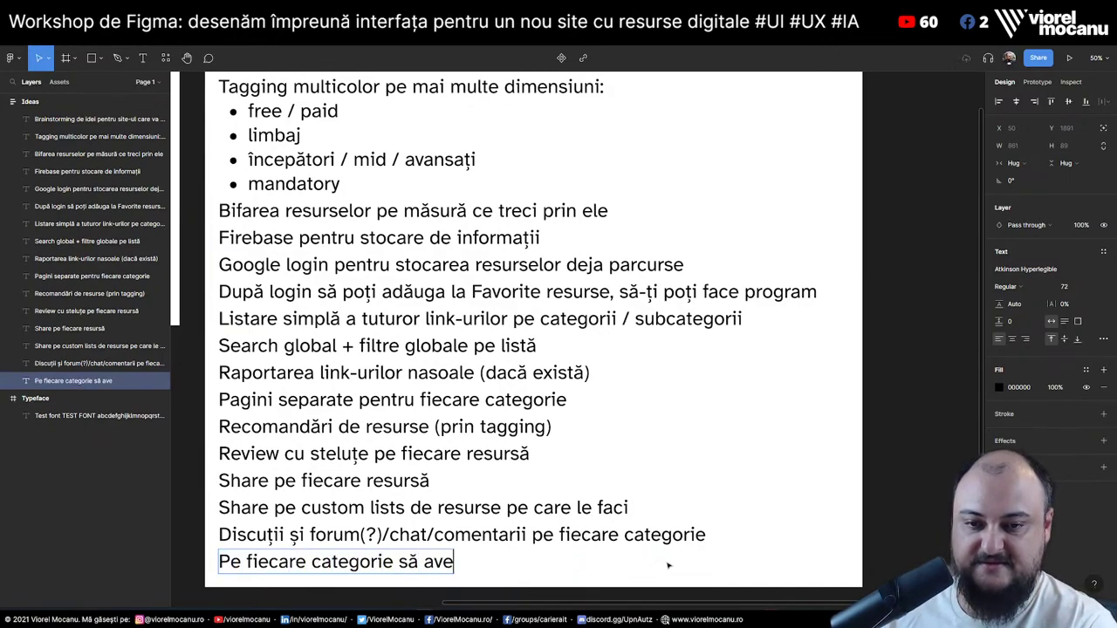
text(m o introducere)
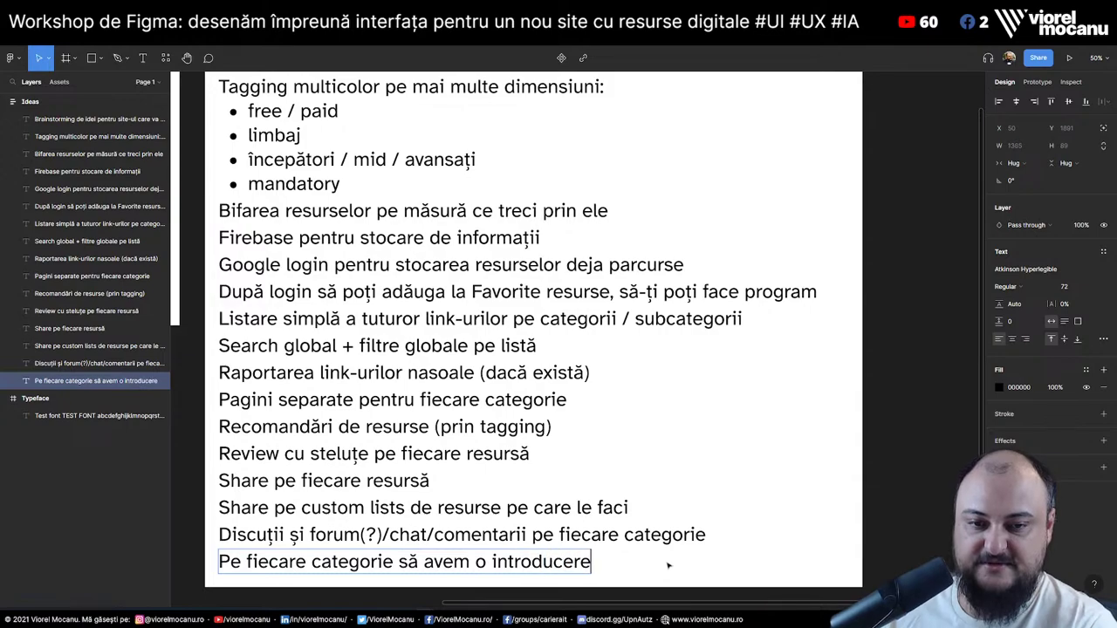
text( text + )
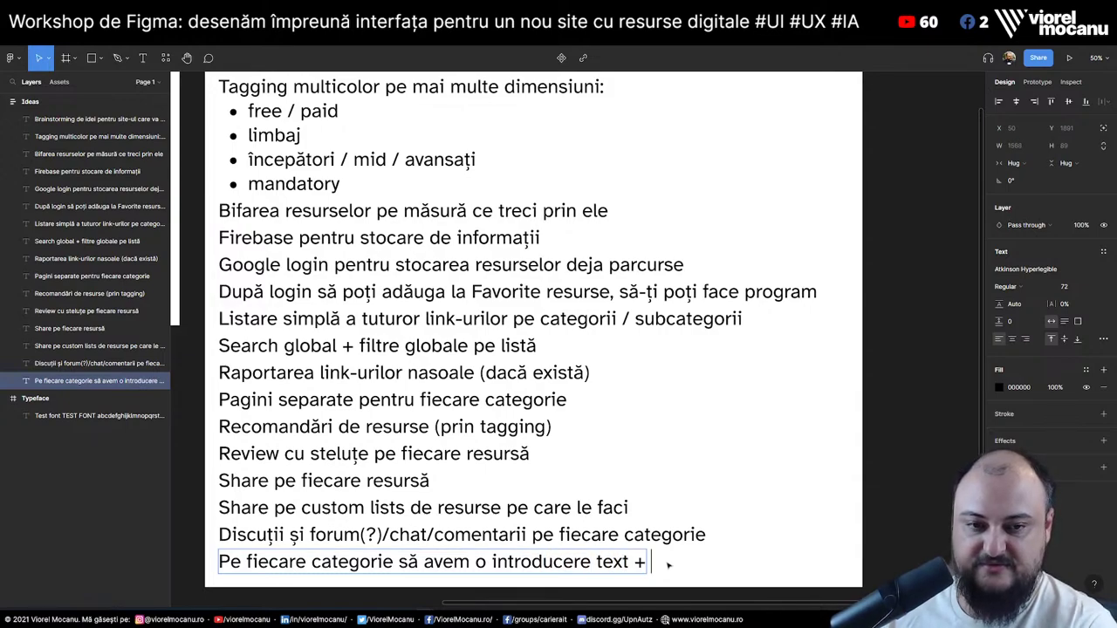
text(u)
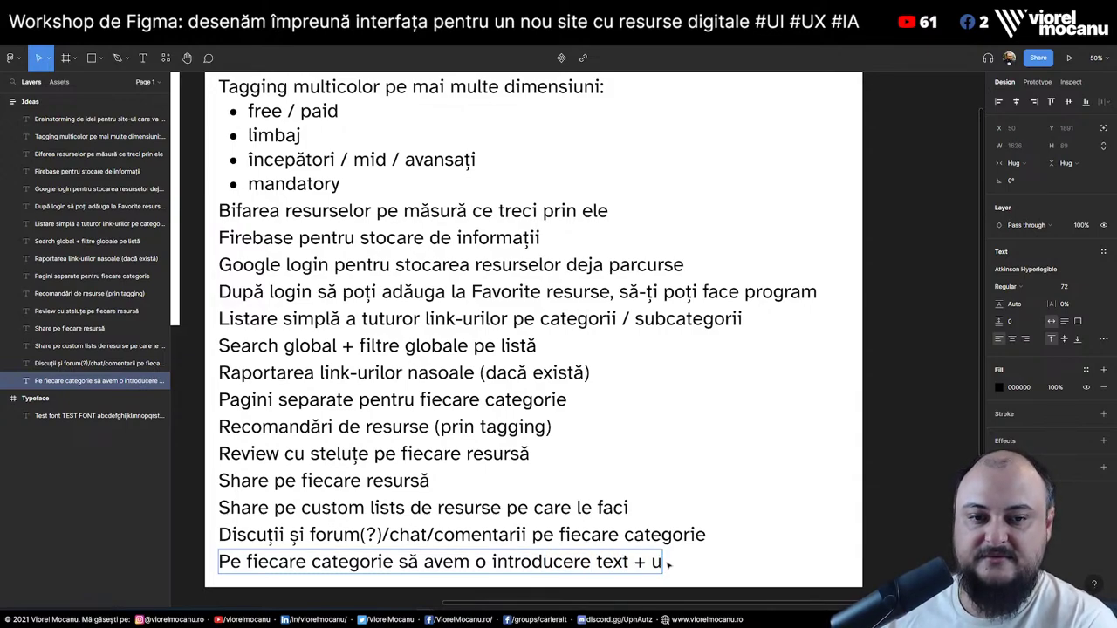
text(n)
text( roadm)
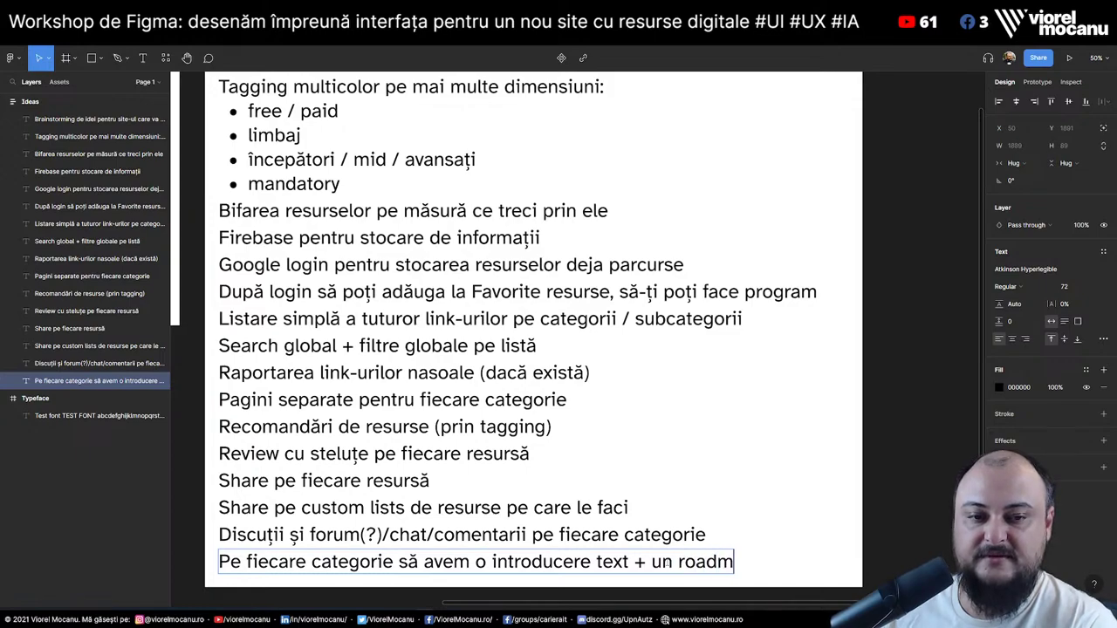
text(ap de învățar)
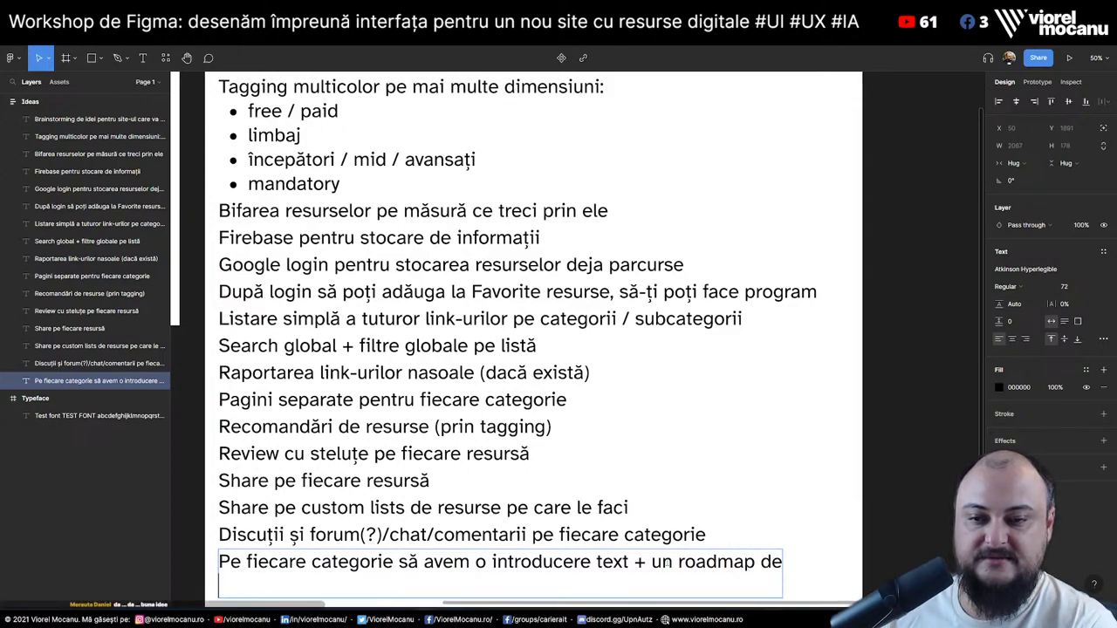
text(omen)
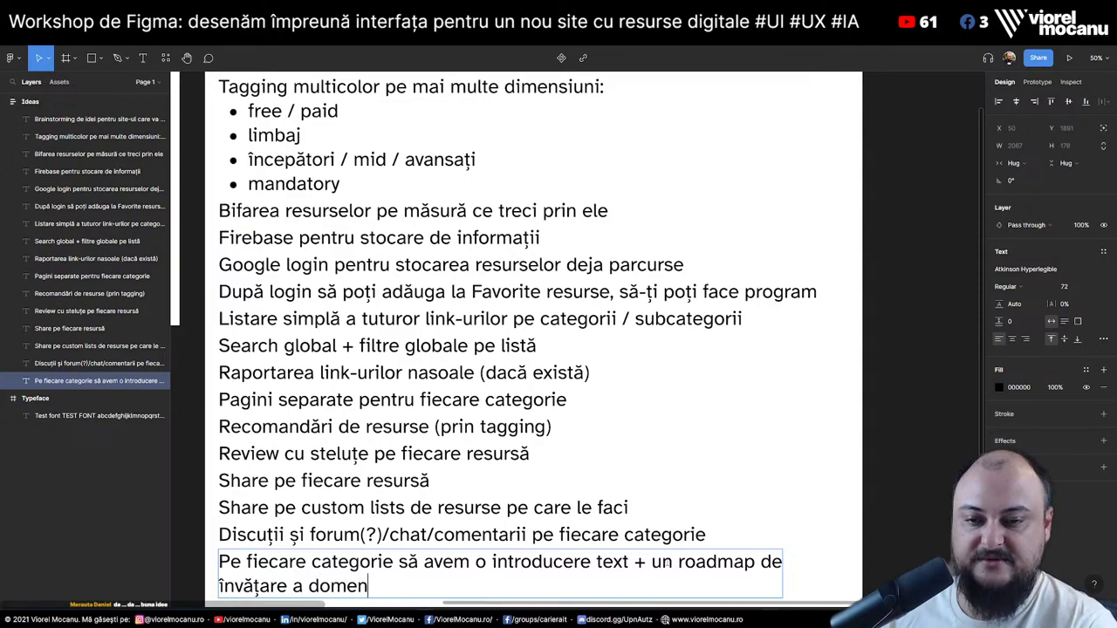
text(iului vizual )
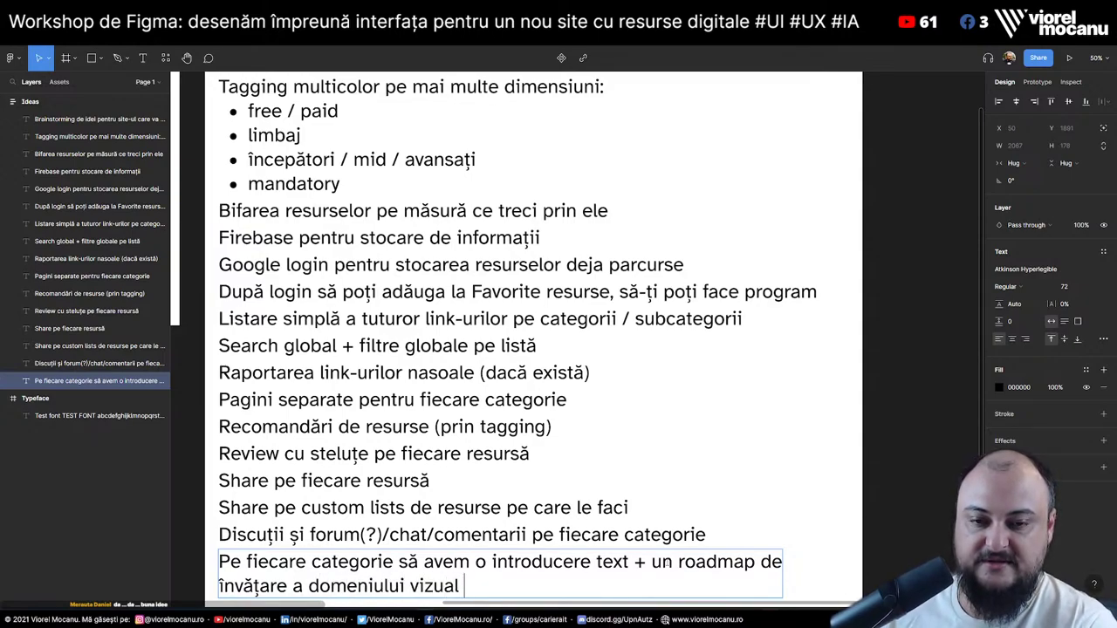
text(care să aibă link către )
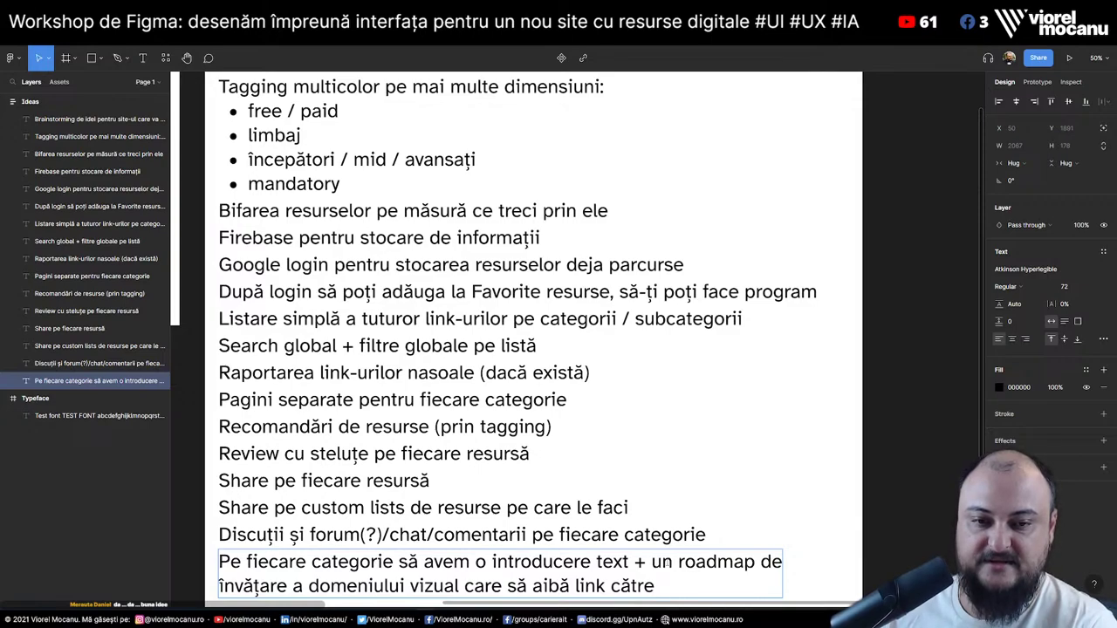
text(subcategoriil)
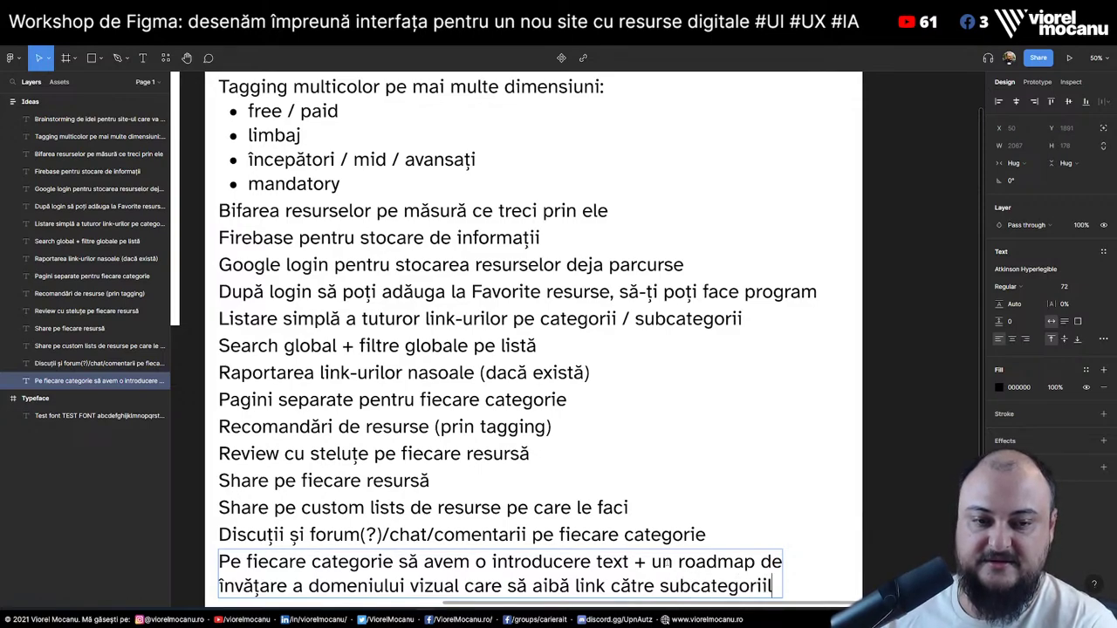
text(e din lista de)
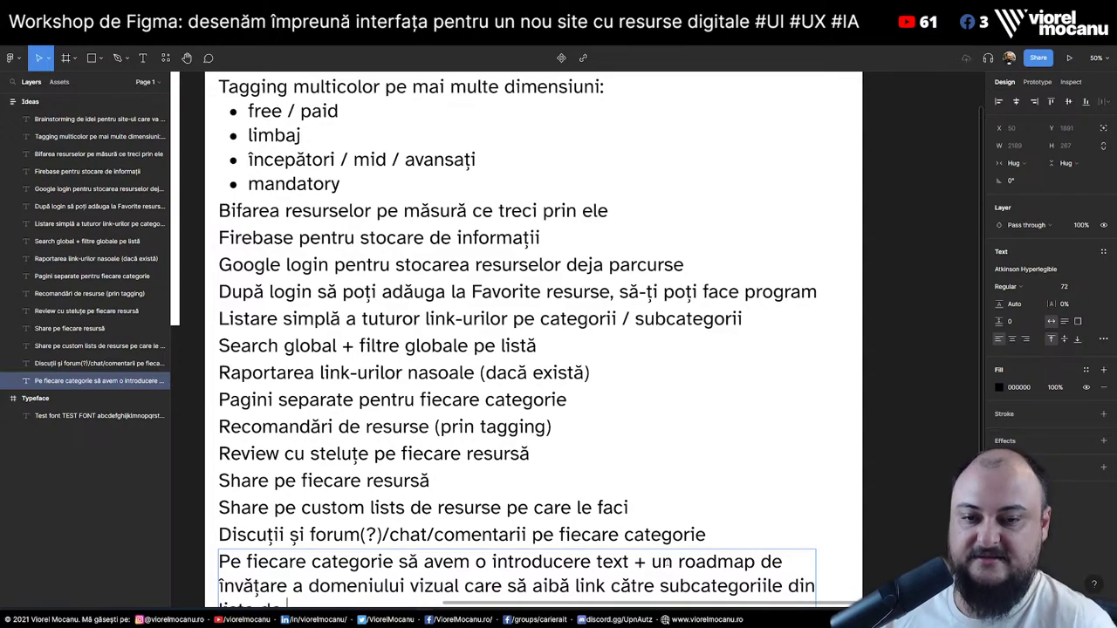
scroll(667, 566, down, 3)
text(resurse)
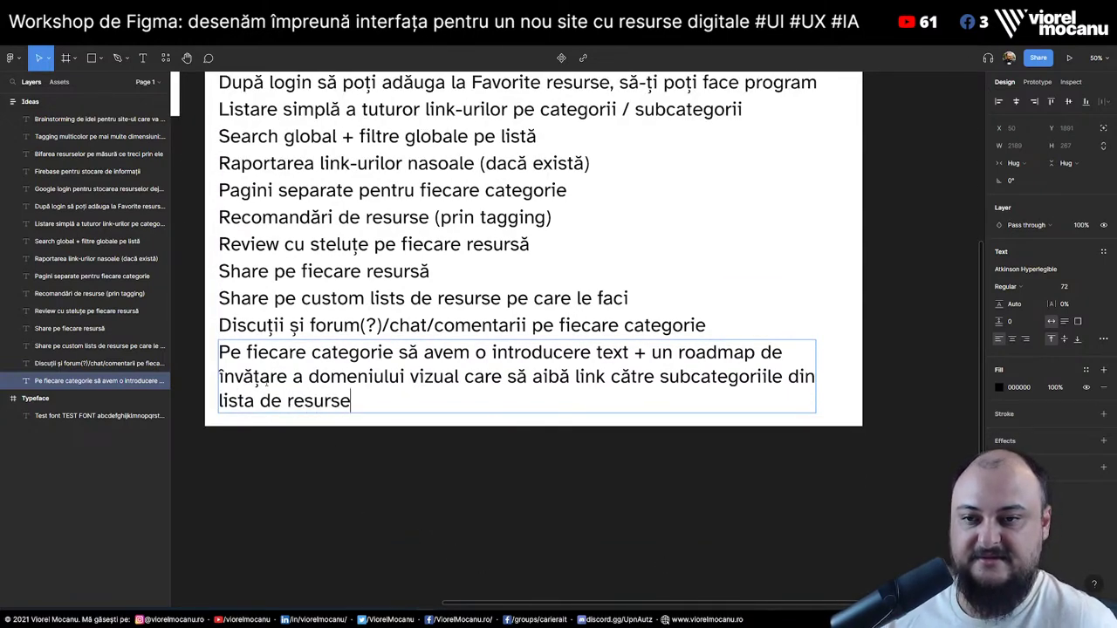
click(448, 500)
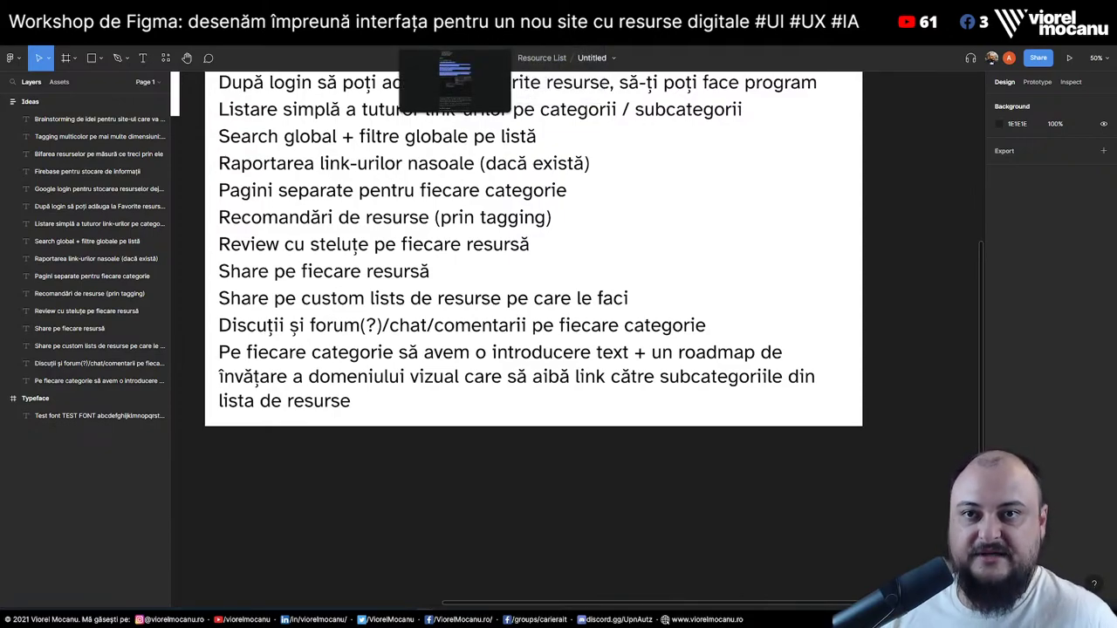
Clear the resource guide's highlights, then scroll the roadmap back up to 1. Fundamentals and 2. Accessibility
key(alt+Tab)
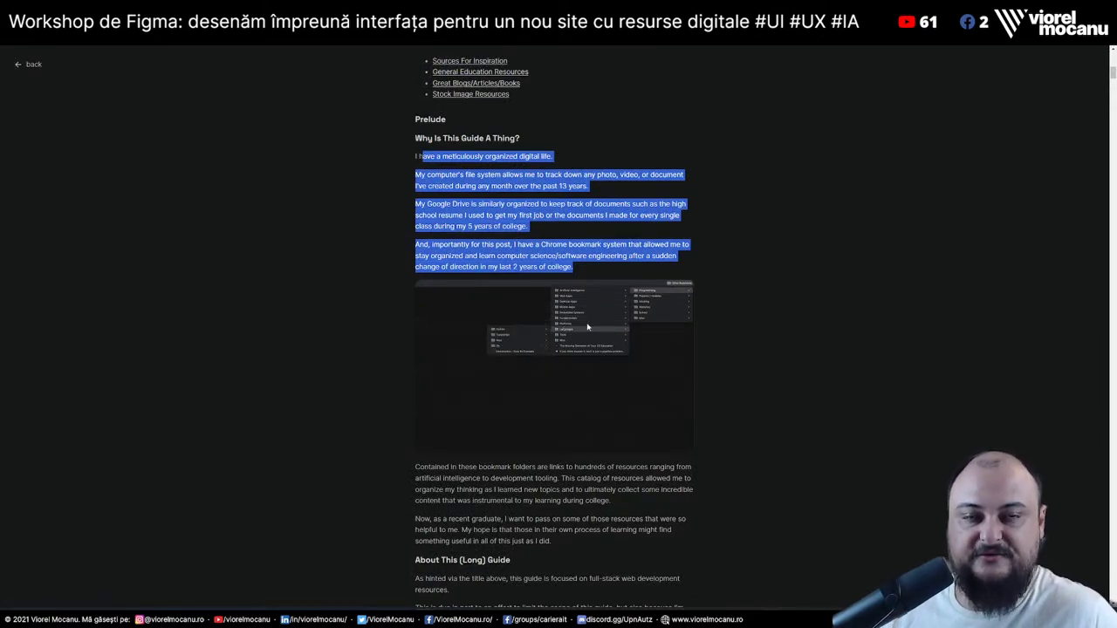
click(739, 325)
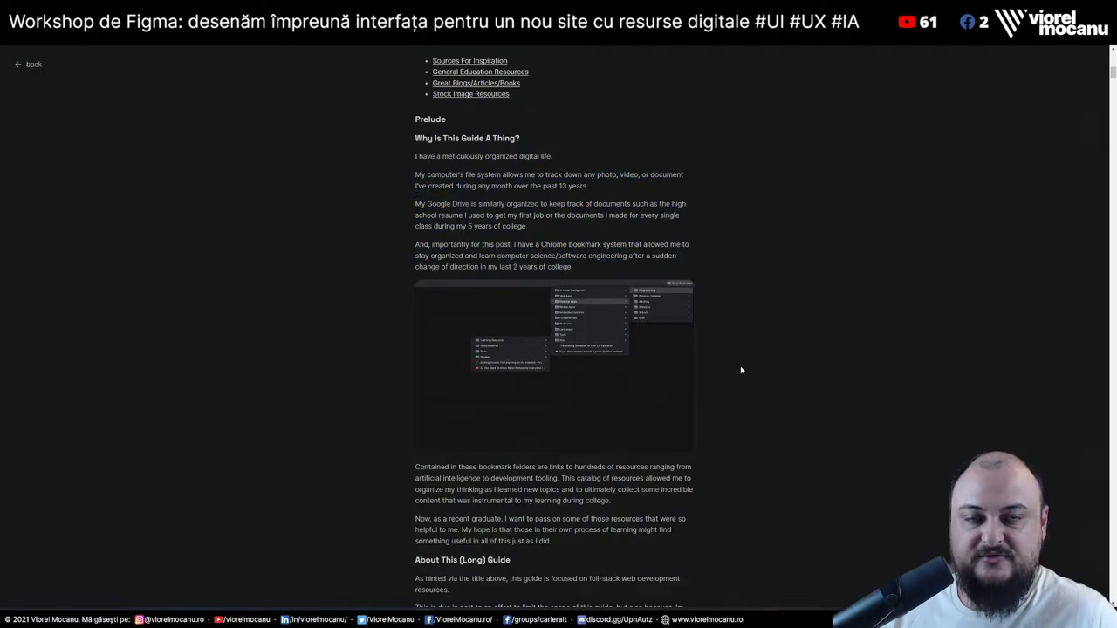
key(alt+Tab)
mouse_move(190, 248)
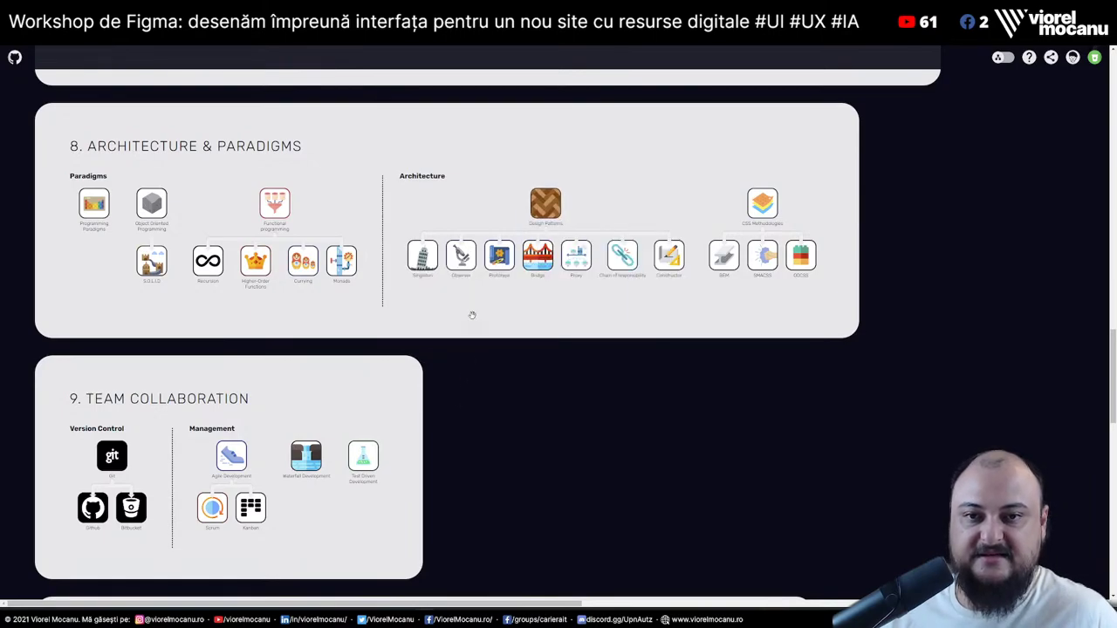
mouse_move(587, 272)
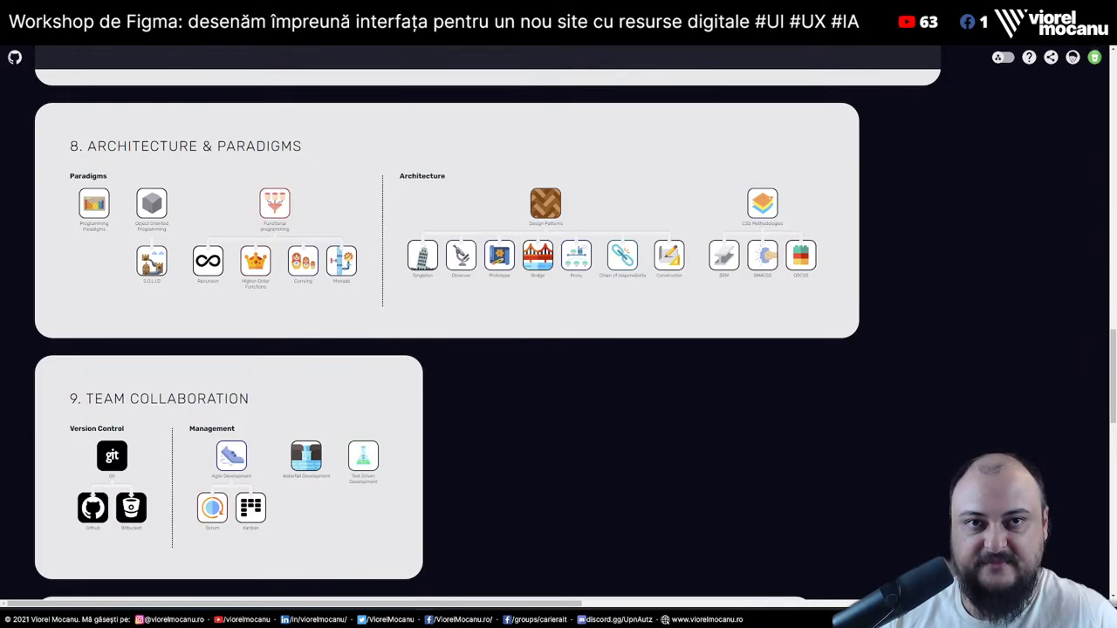
scroll(944, 337, up, 15)
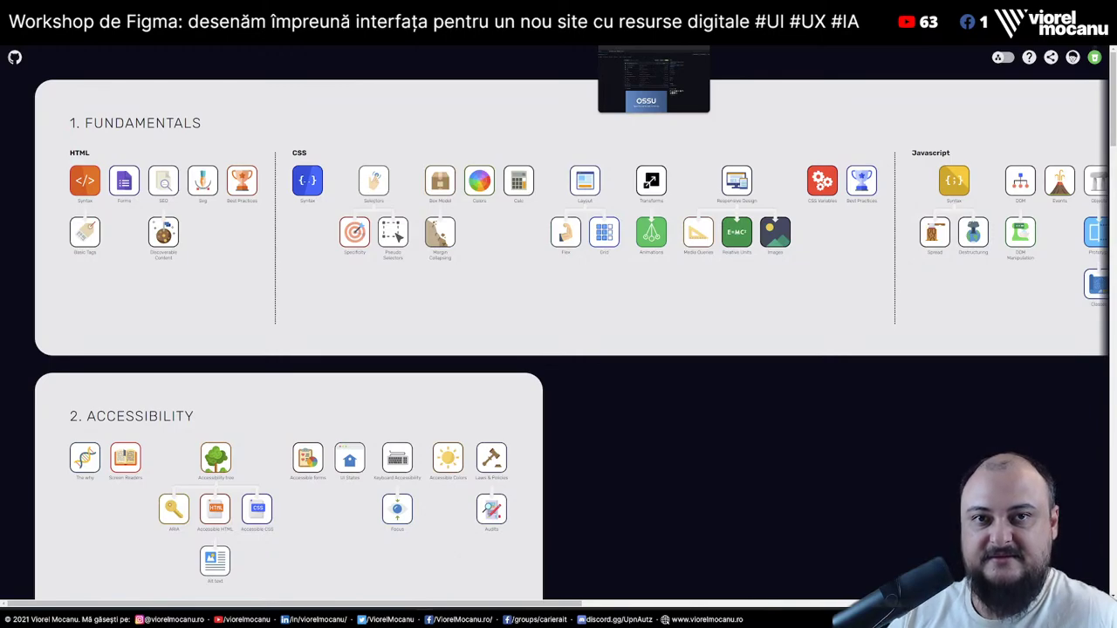
Open the OSSU computer-science repository and scroll its README to the Core programming table
click(653, 35)
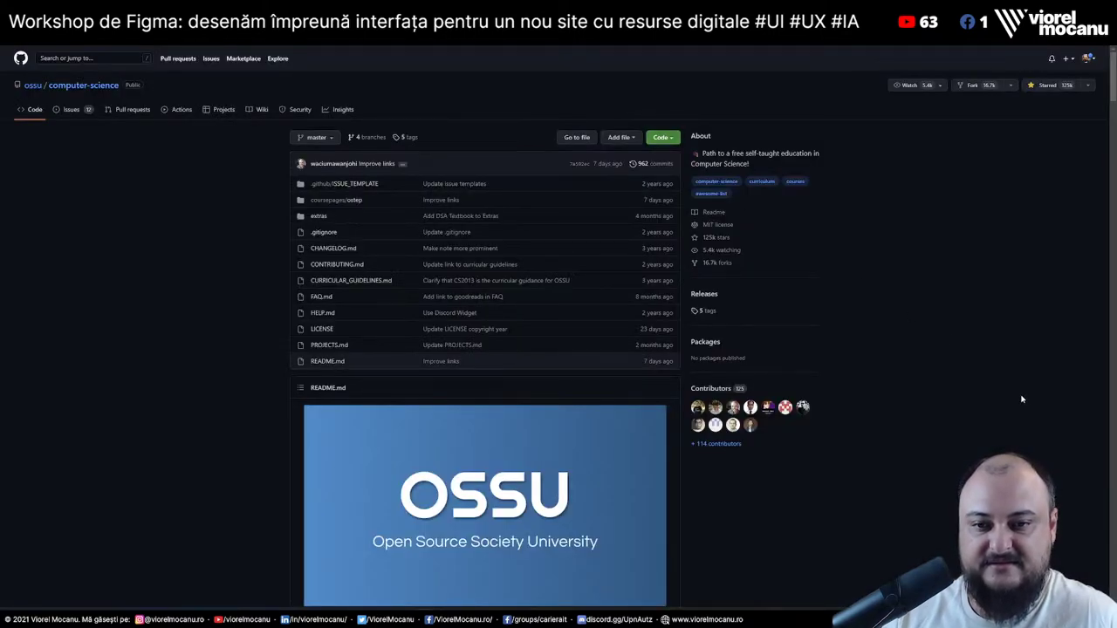
scroll(1022, 399, down, 15)
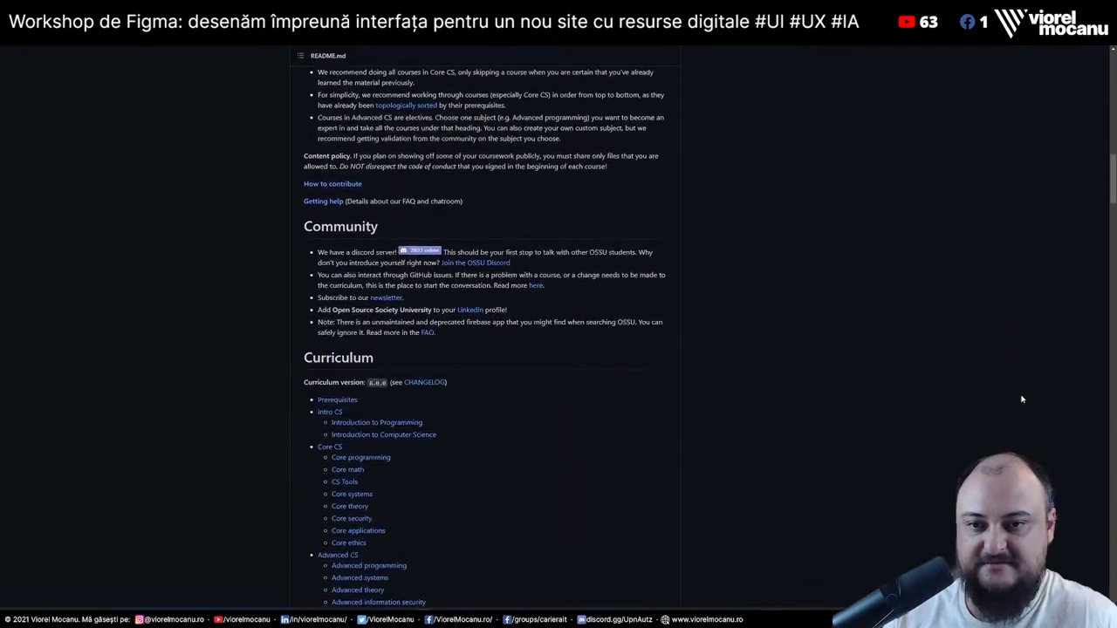
scroll(1022, 399, down, 4)
scroll(1022, 399, up, 1)
scroll(1022, 399, down, 5)
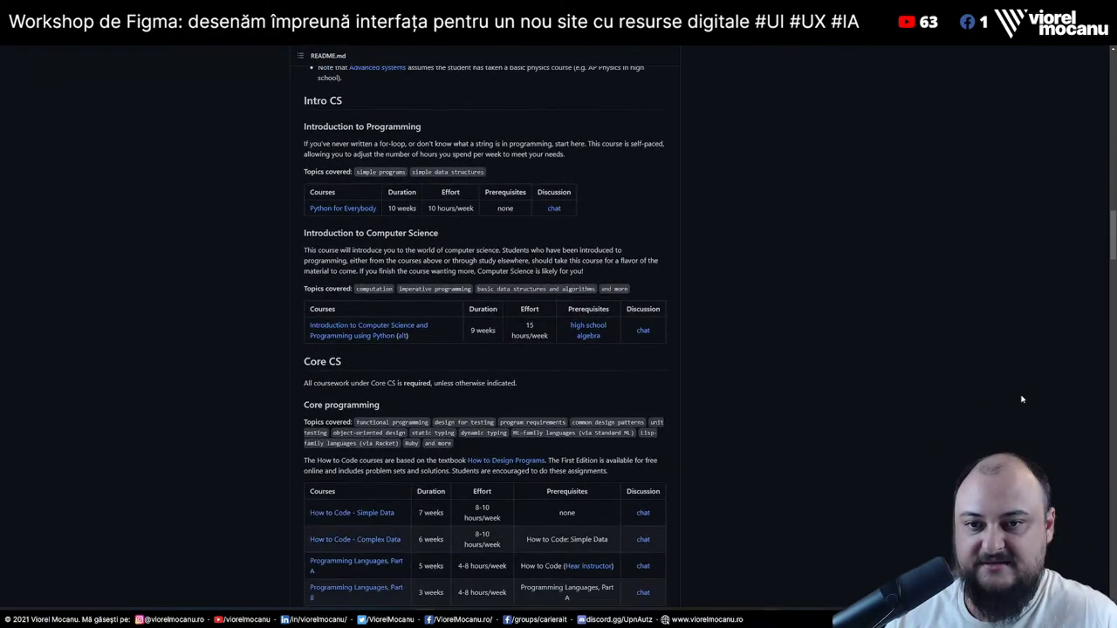
scroll(1022, 399, down, 4)
scroll(1021, 399, up, 2)
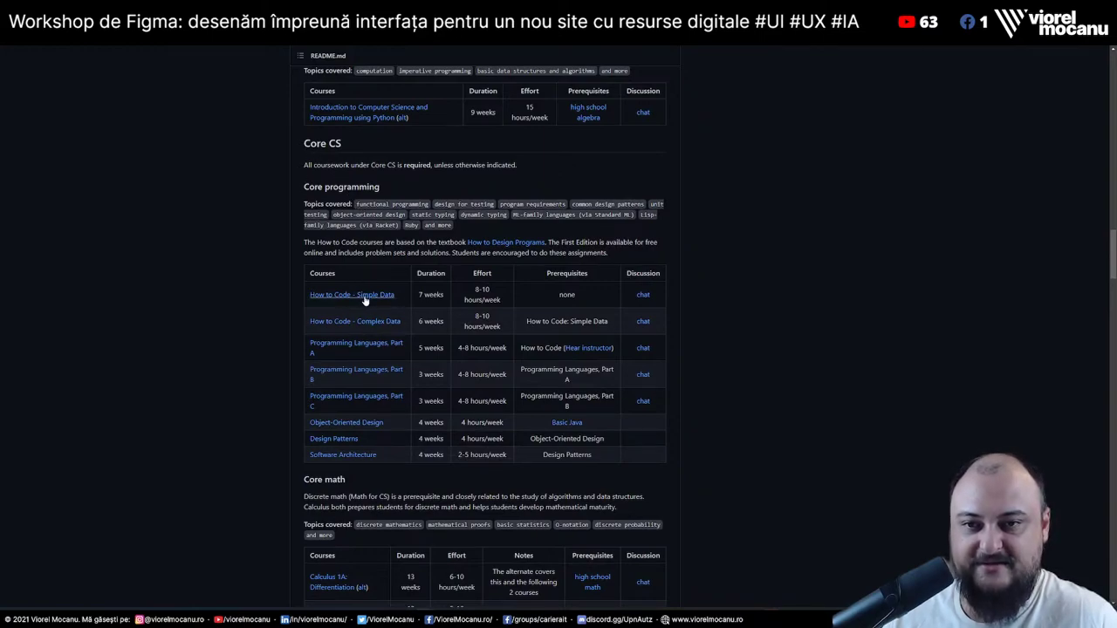
Highlight the table's Duration and Effort headers and first course row, then return to Figma
drag(319, 273, 353, 279)
drag(428, 273, 453, 278)
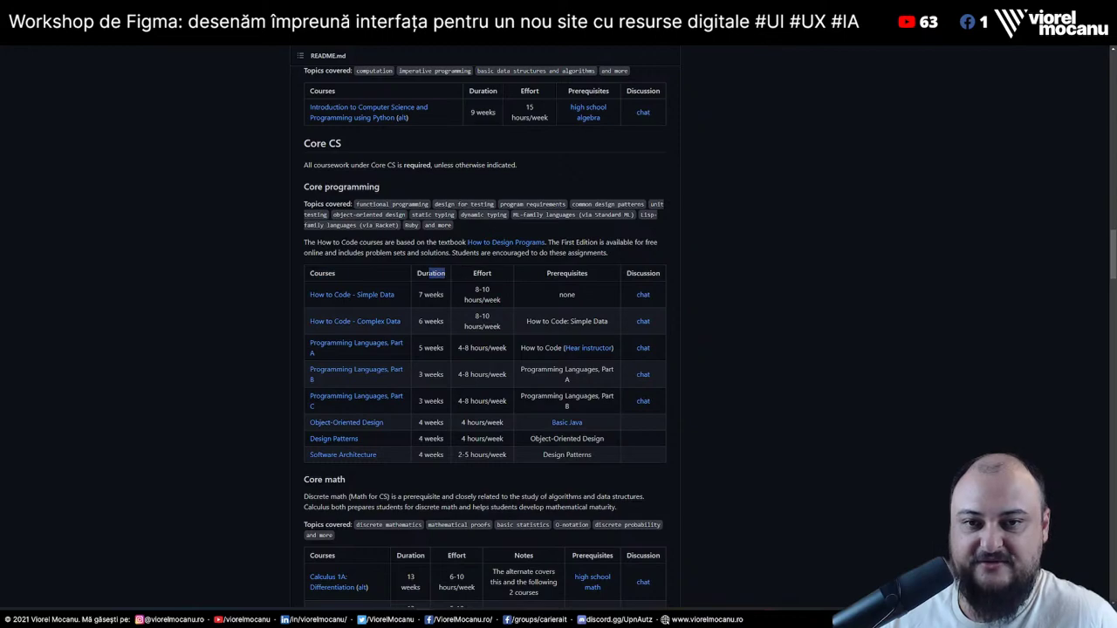
drag(559, 274, 606, 285)
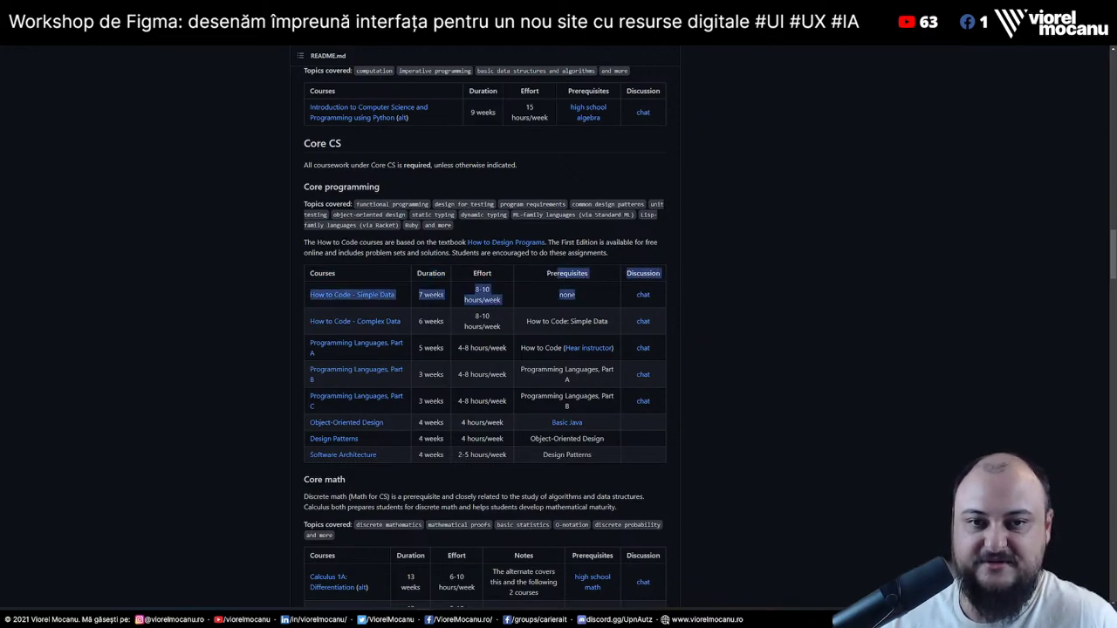
click(646, 273)
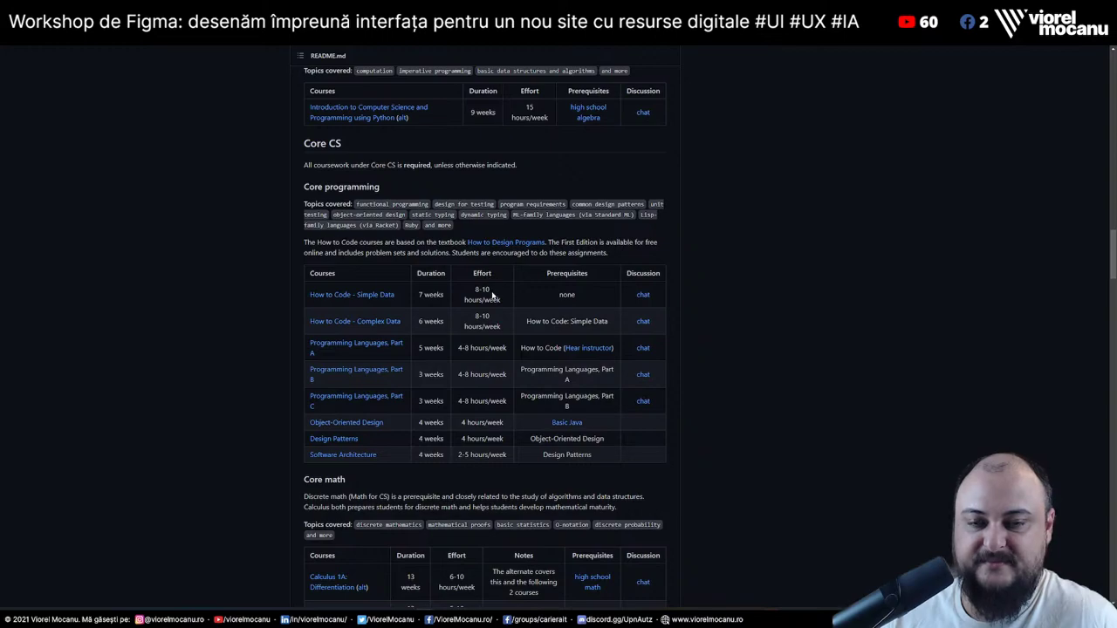
double_click(476, 275)
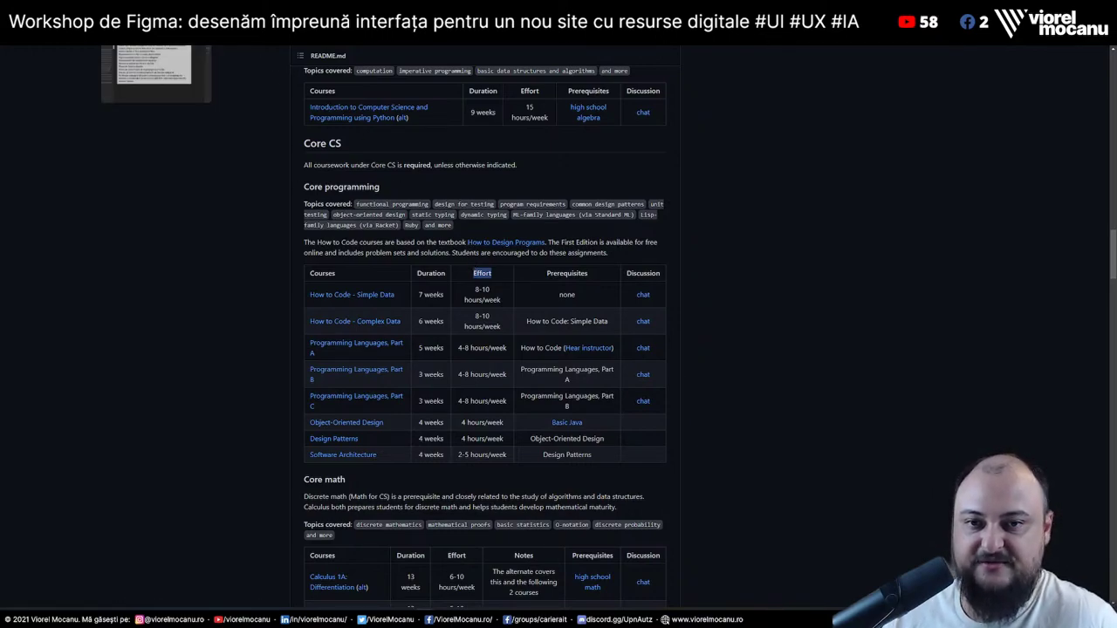
key(alt+Tab)
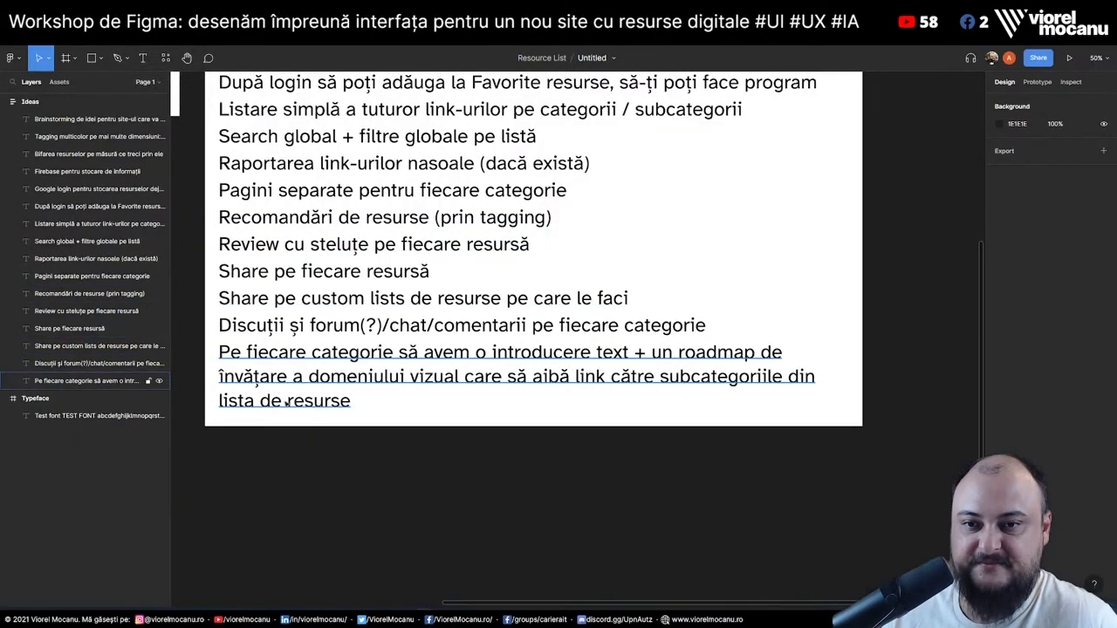
Duplicate the last idea line and change it to 'User generated content cu durata fiecărei resurse'
click(286, 404)
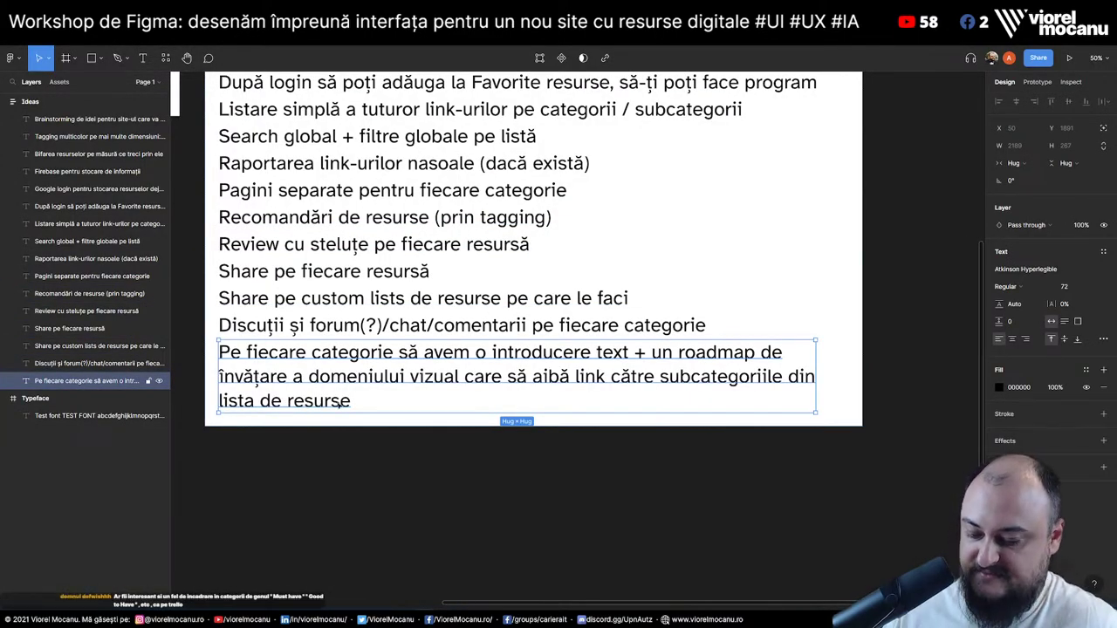
key(ctrl+c)
key(ctrl+v)
key(Return)
text(U)
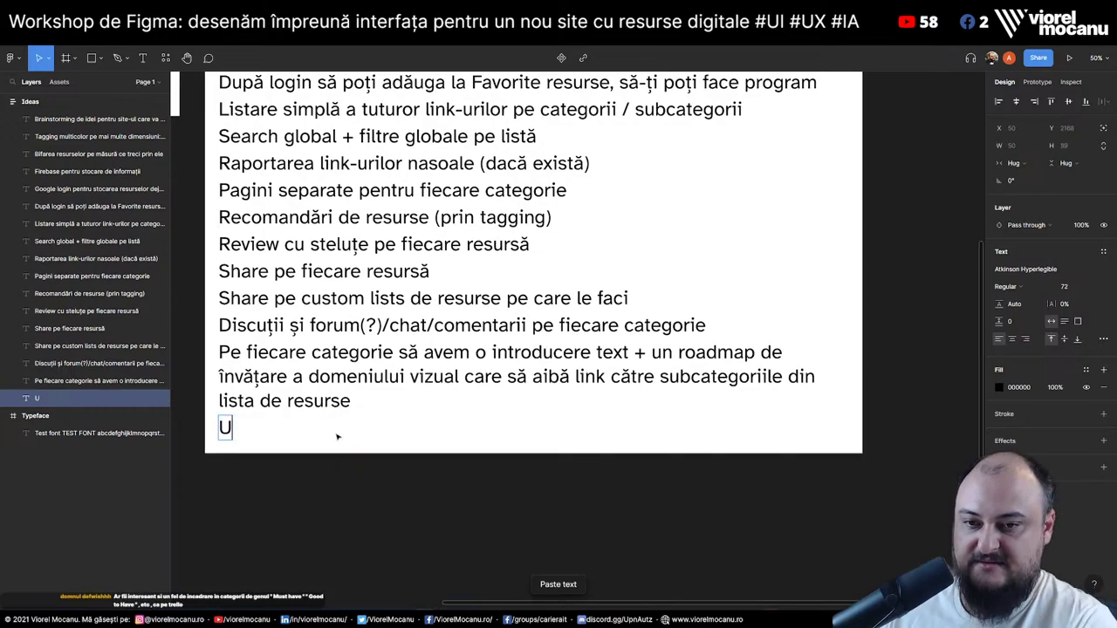
text(user)
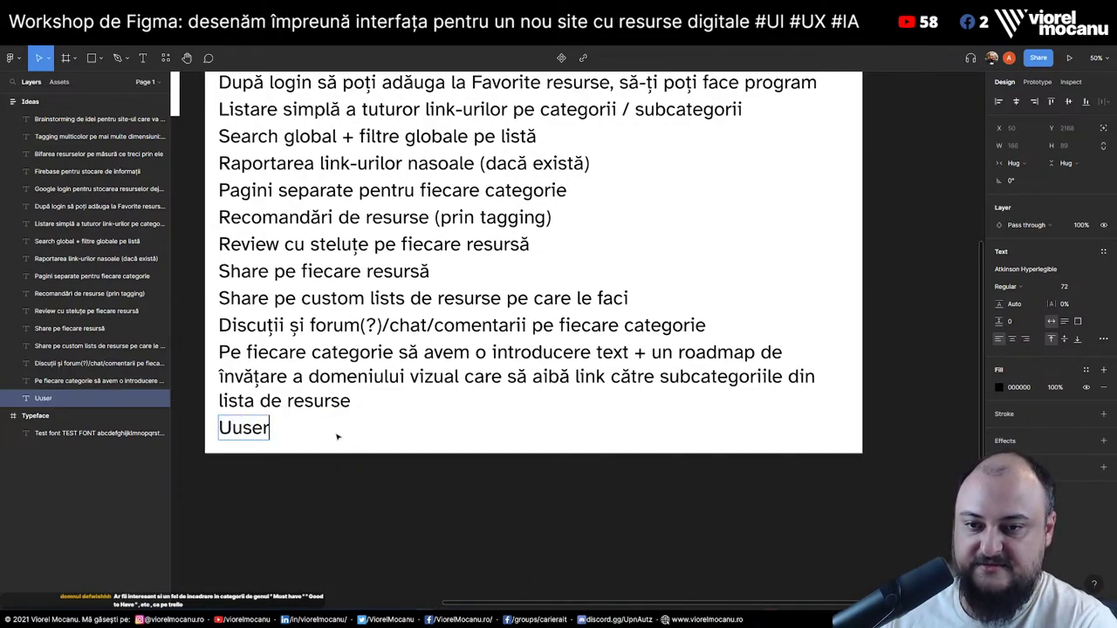
key(BackSpace)
key(BackSpace)
key(BackSpace)
key(BackSpace)
text(ser gen)
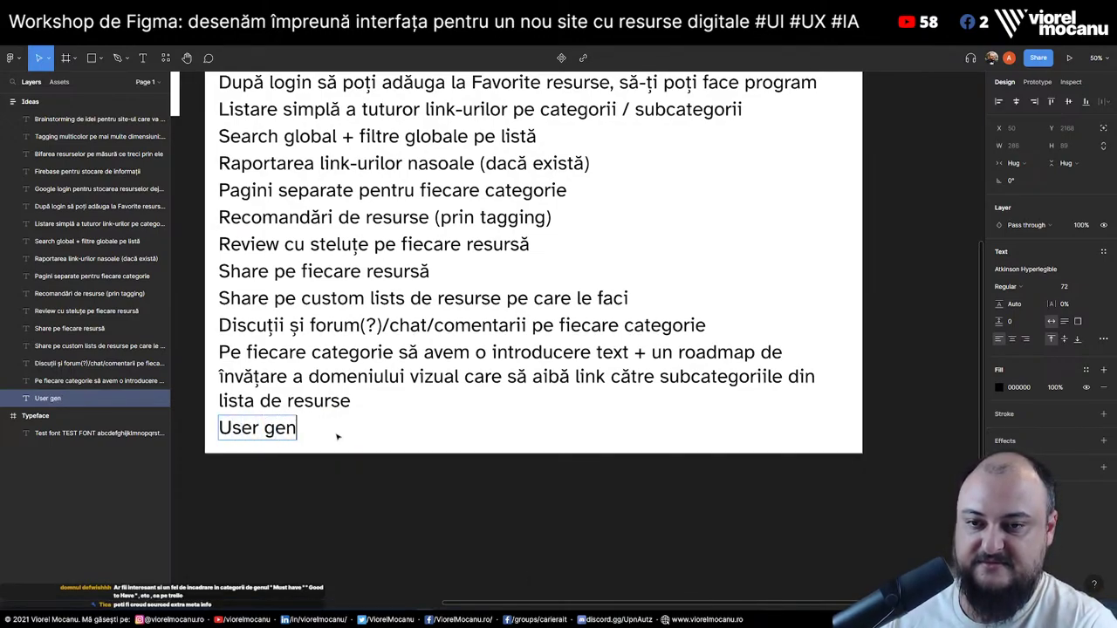
text(erated content cu dur)
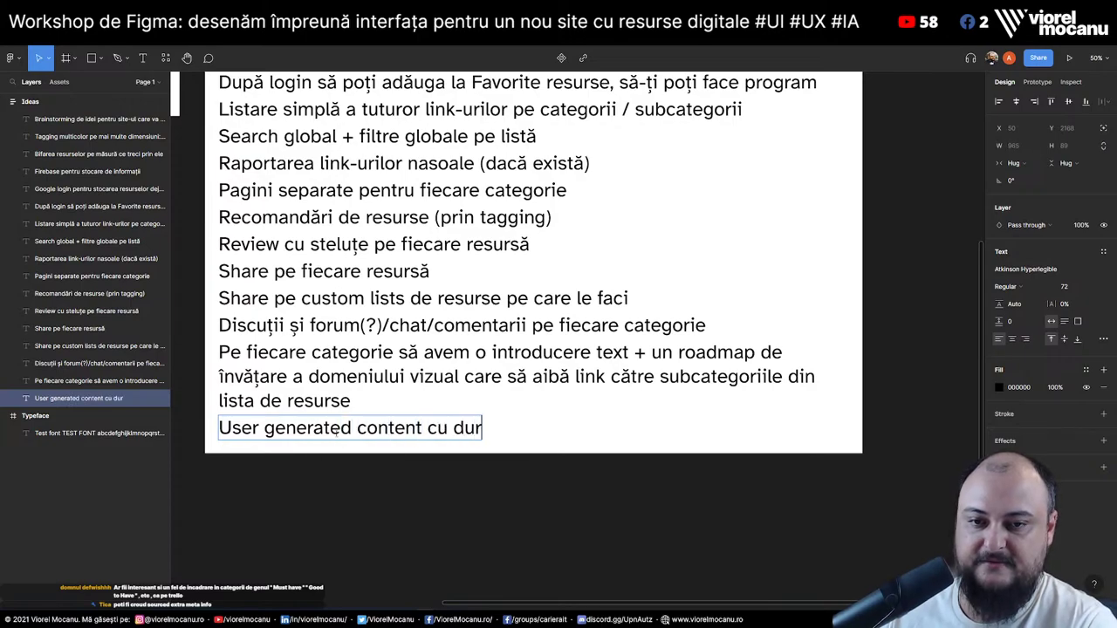
text(ata fiecare)
key(BackSpace)
key(BackSpace)
key(BackSpace)
text(ăre)
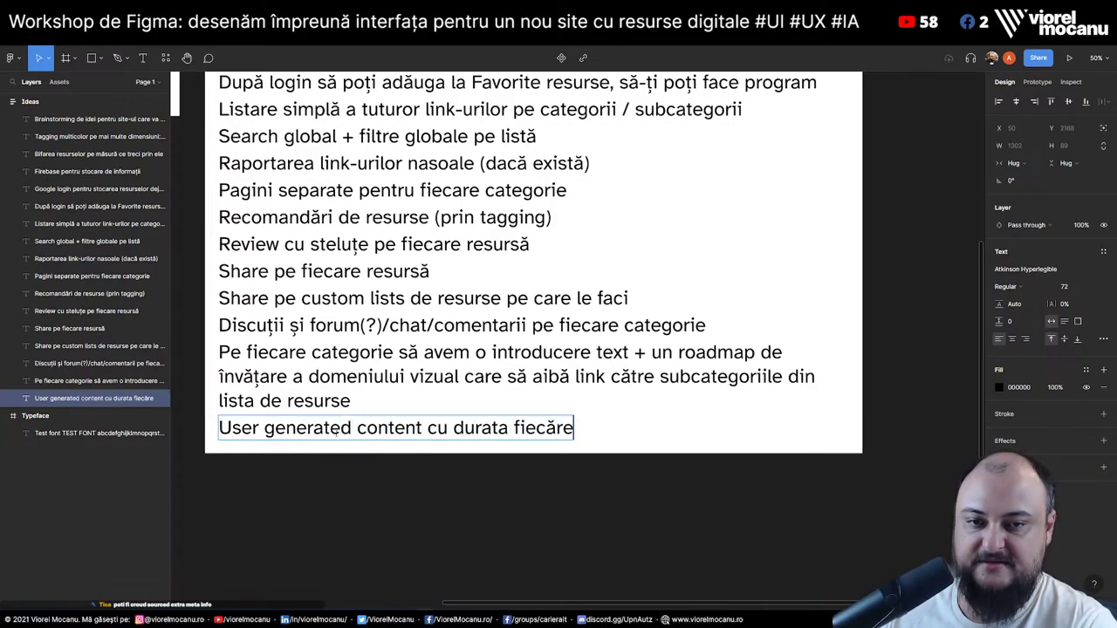
text(i resurse)
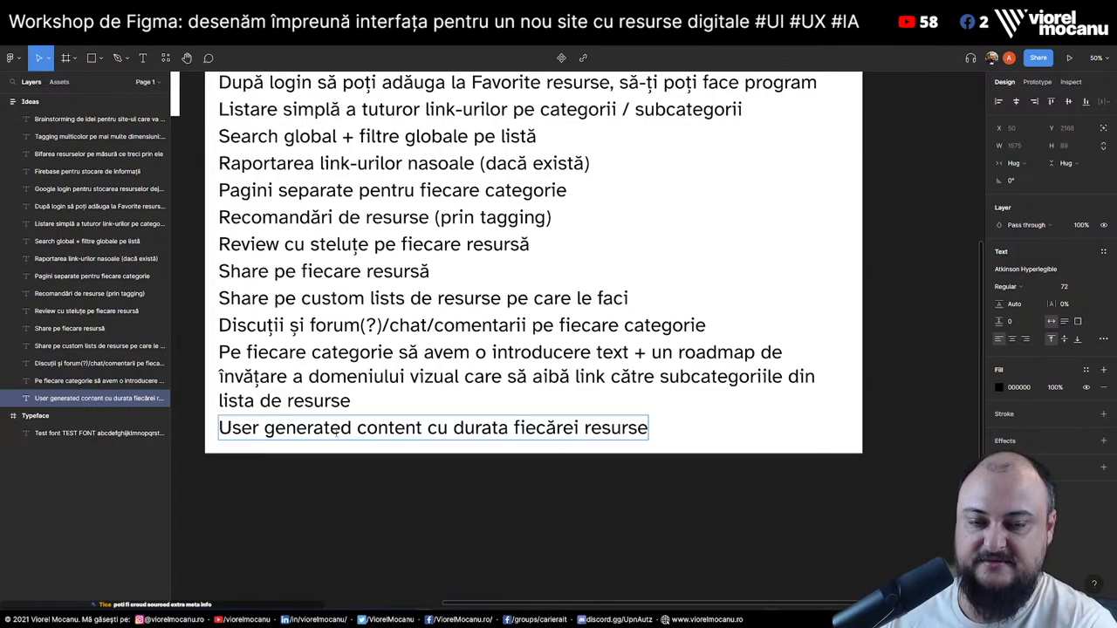
key(Escape)
key(Escape)
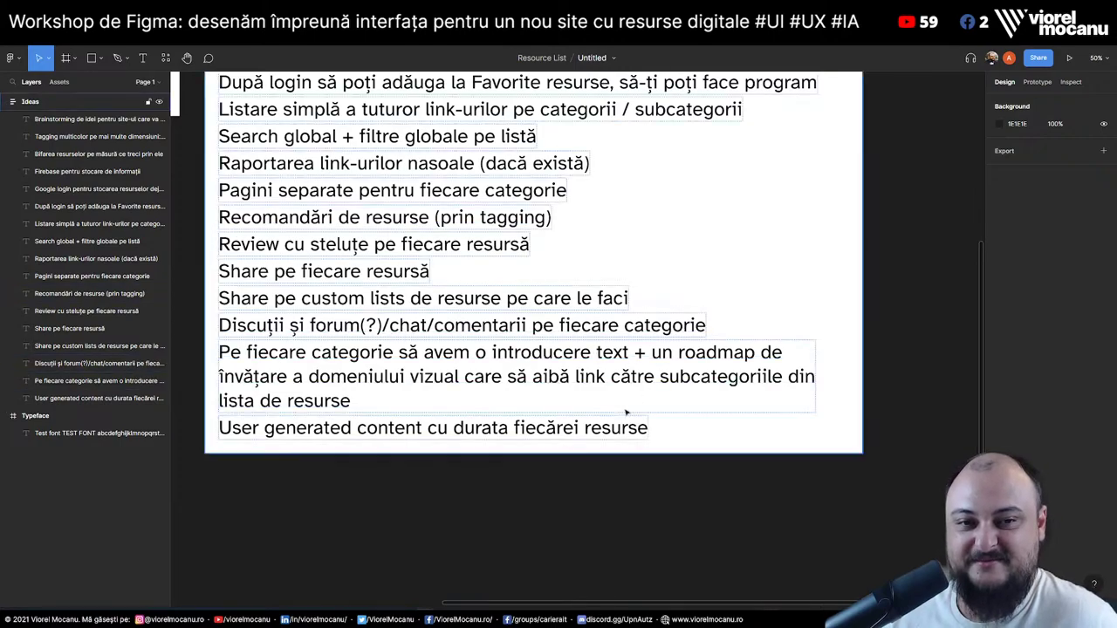
scroll(859, 356, up, 5)
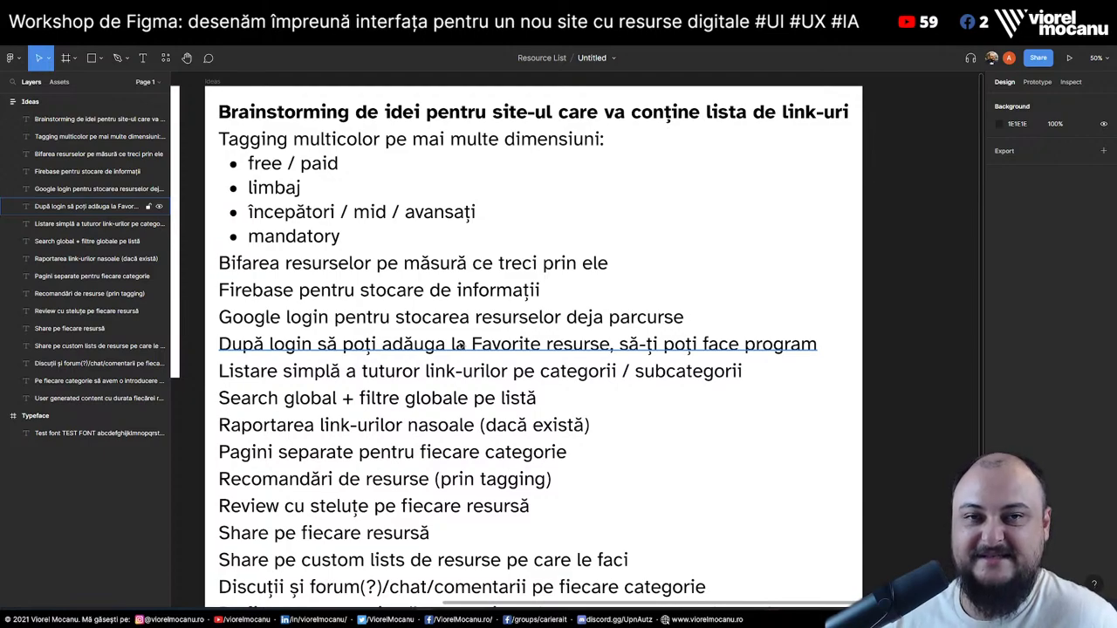
scroll(460, 345, down, 5)
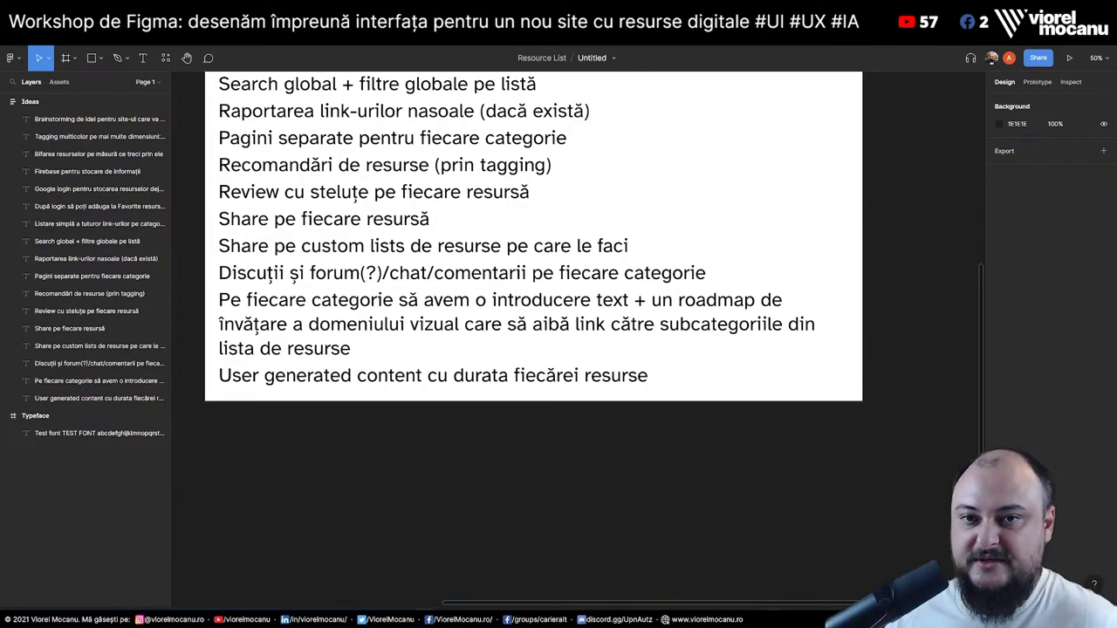
scroll(928, 270, up, 3)
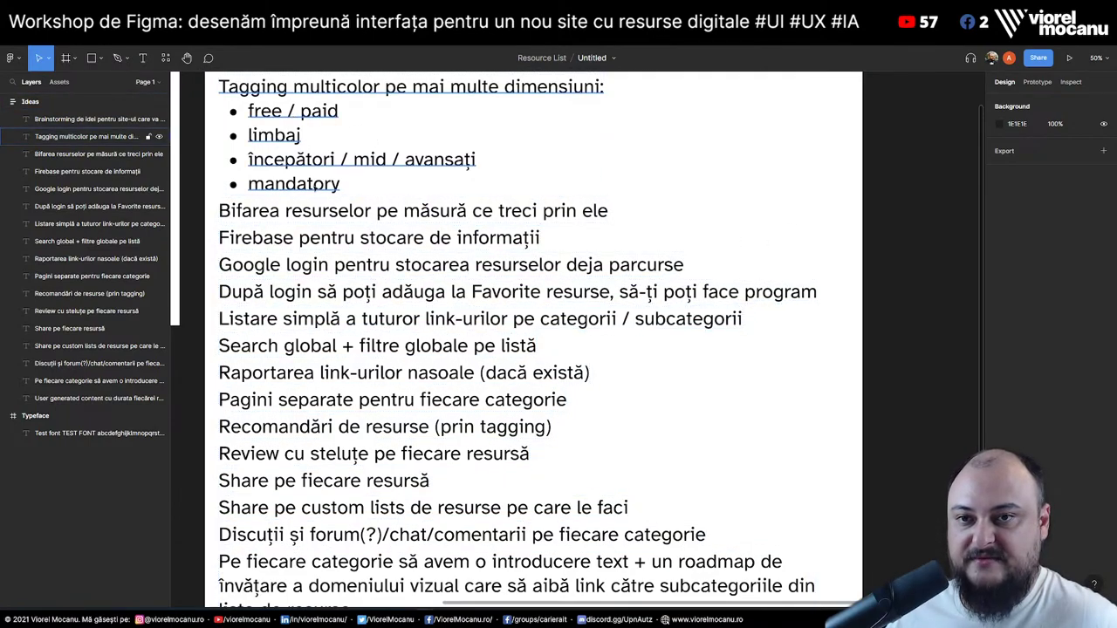
double_click(324, 184)
click(349, 186)
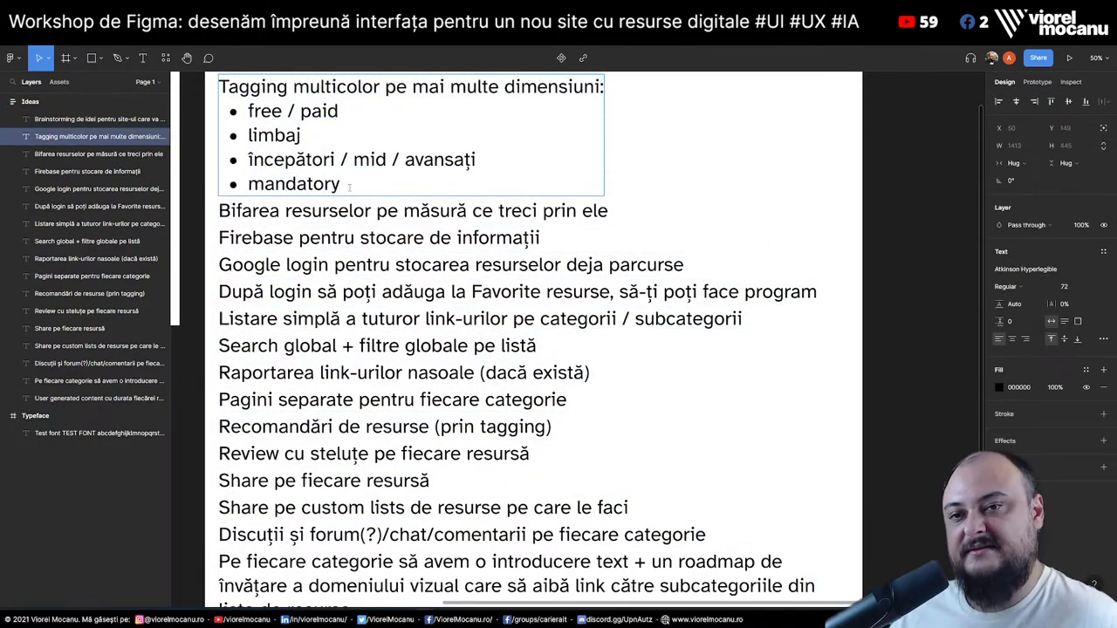
text(/)
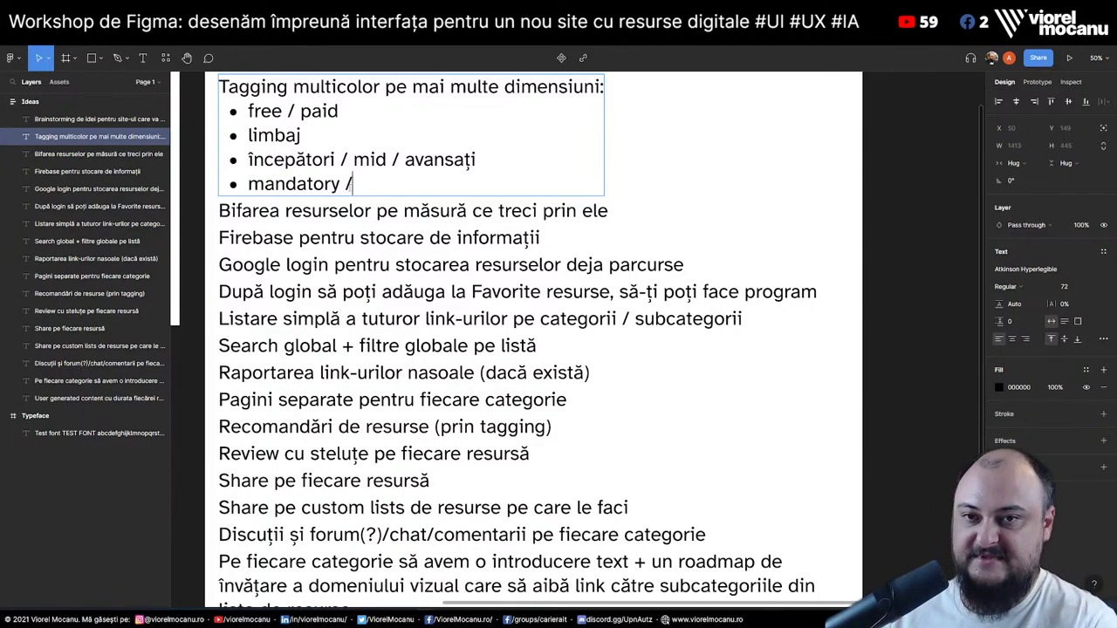
text( nice to have / )
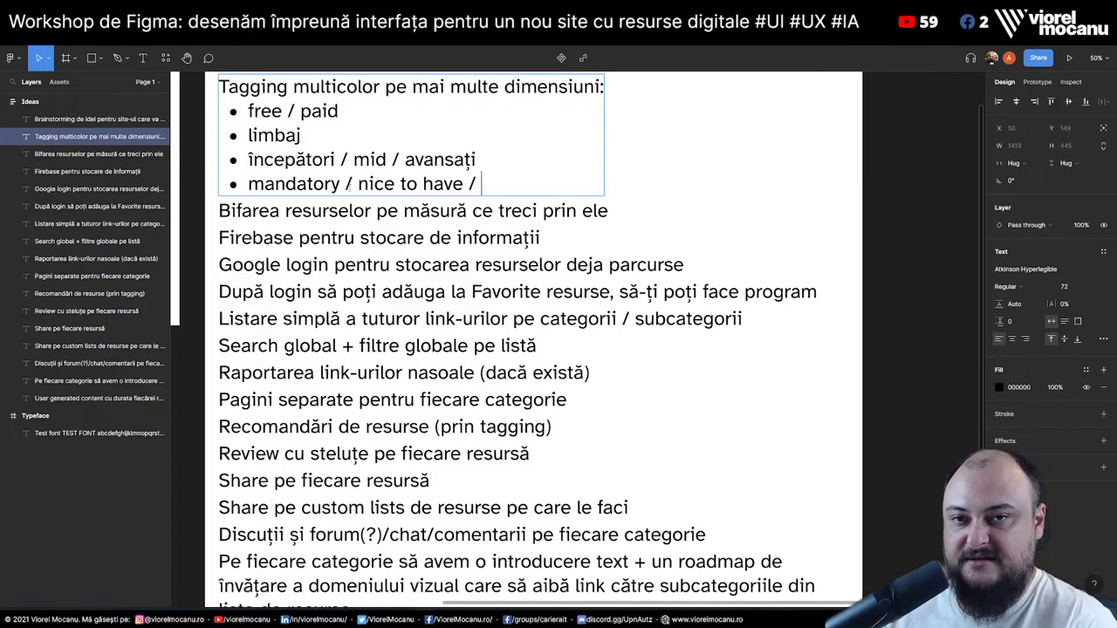
text(?)
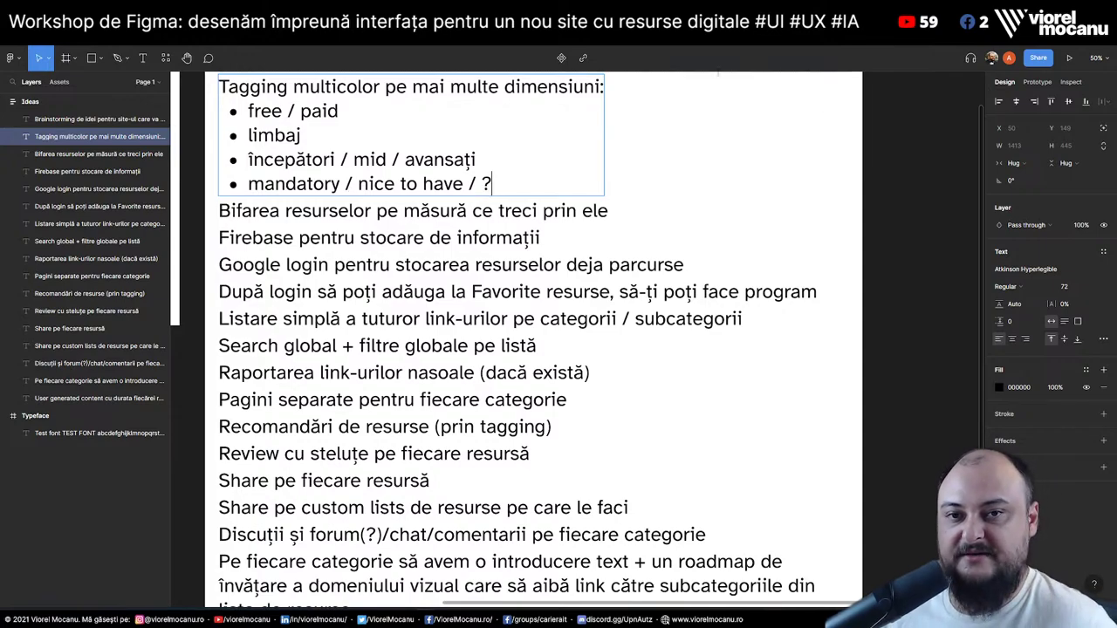
key(Escape)
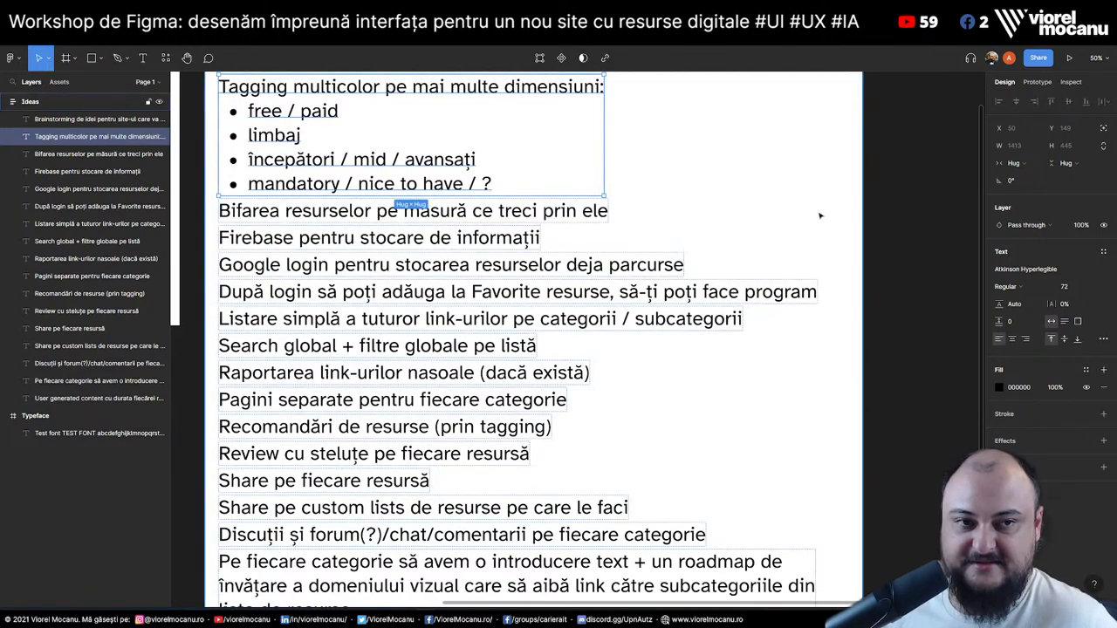
click(925, 226)
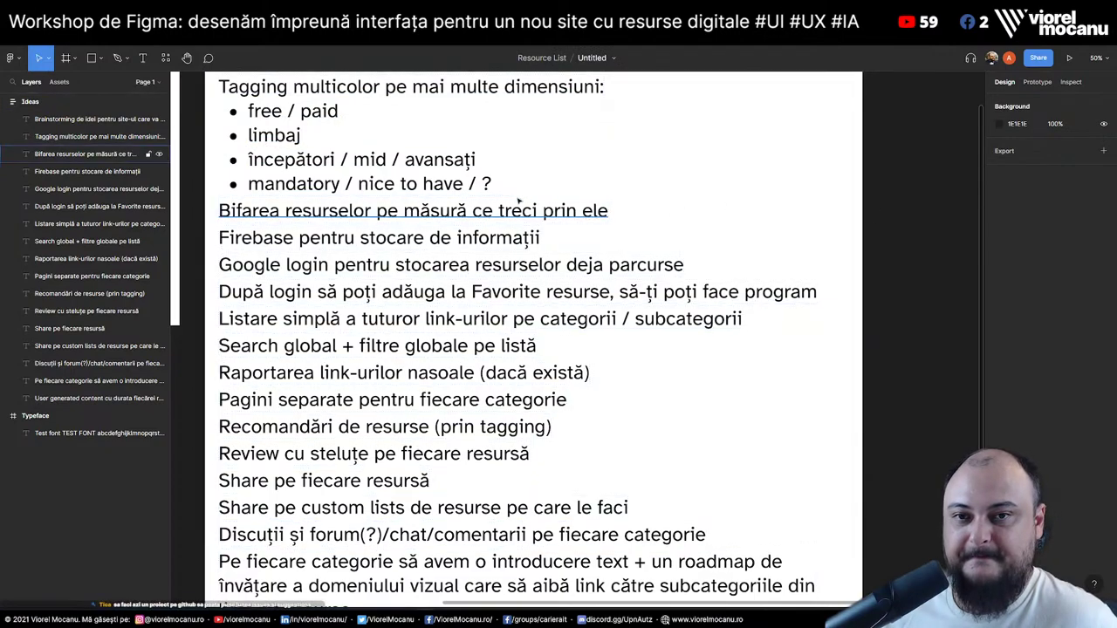
click(397, 190)
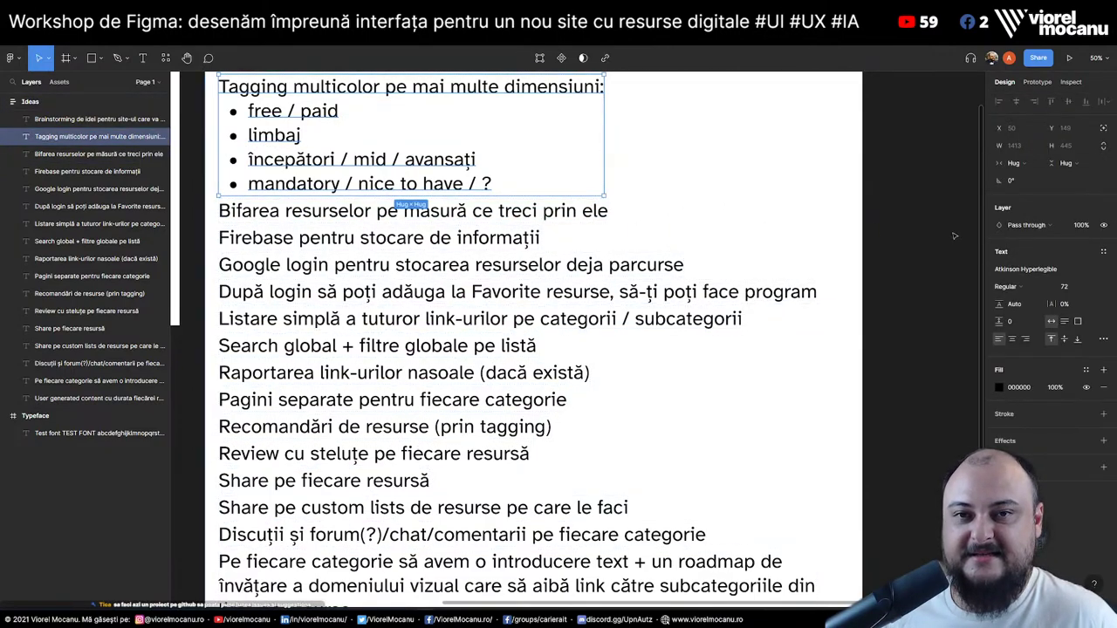
click(957, 237)
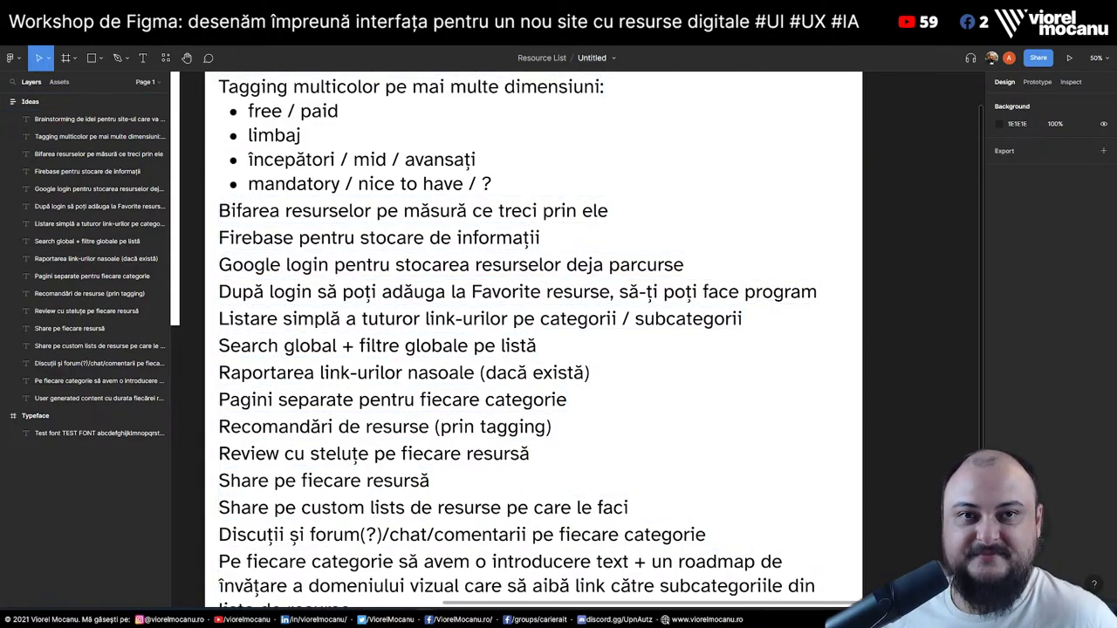
Leave the ossu/computer-science repo and choose New repository from the GitHub account menu
key(alt+Tab)
scroll(857, 233, up, 10)
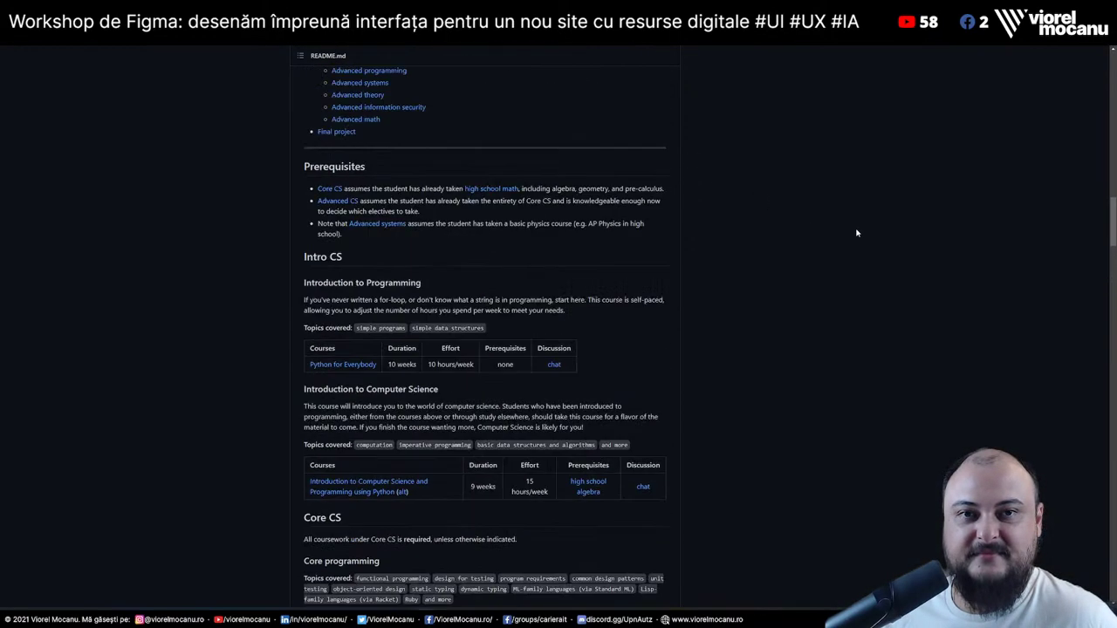
scroll(857, 233, down, 15)
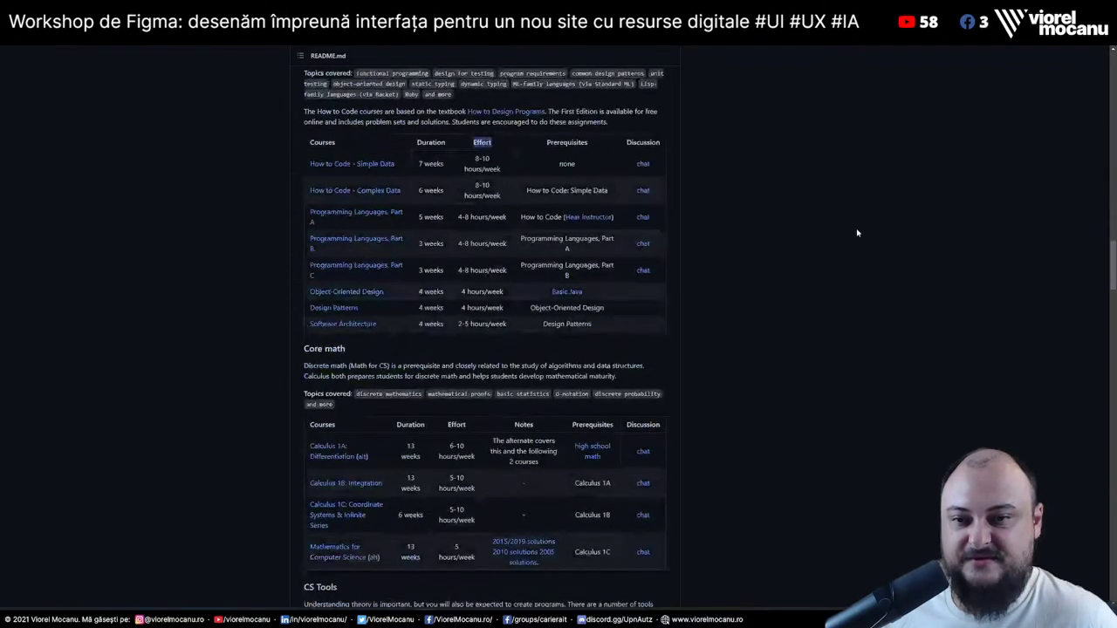
scroll(857, 233, up, 5)
scroll(857, 233, up, 10)
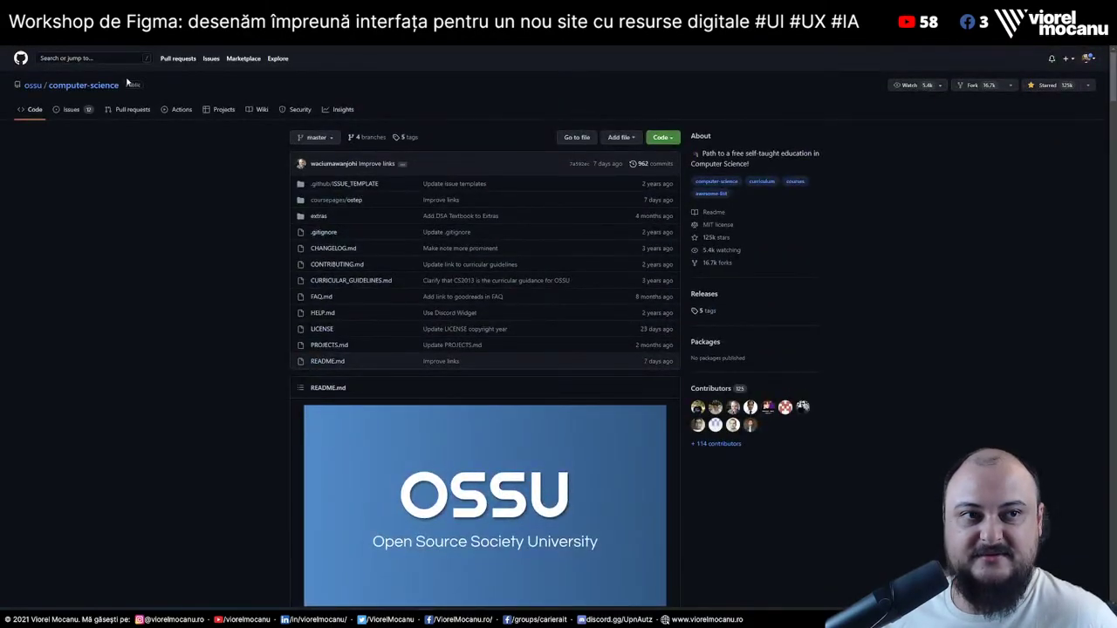
click(1088, 59)
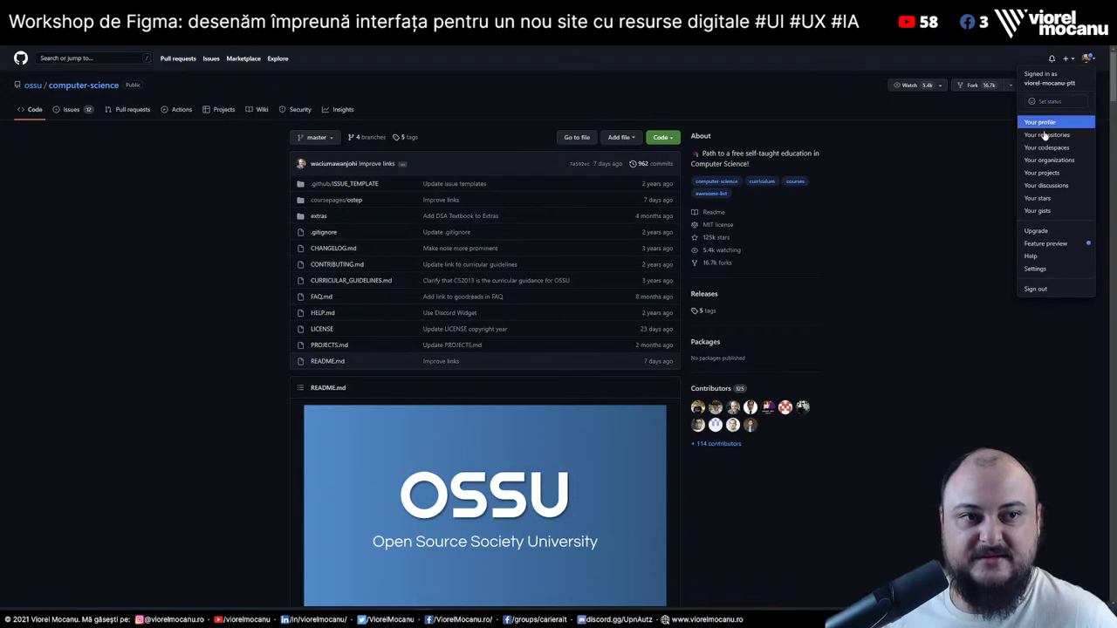
click(1053, 291)
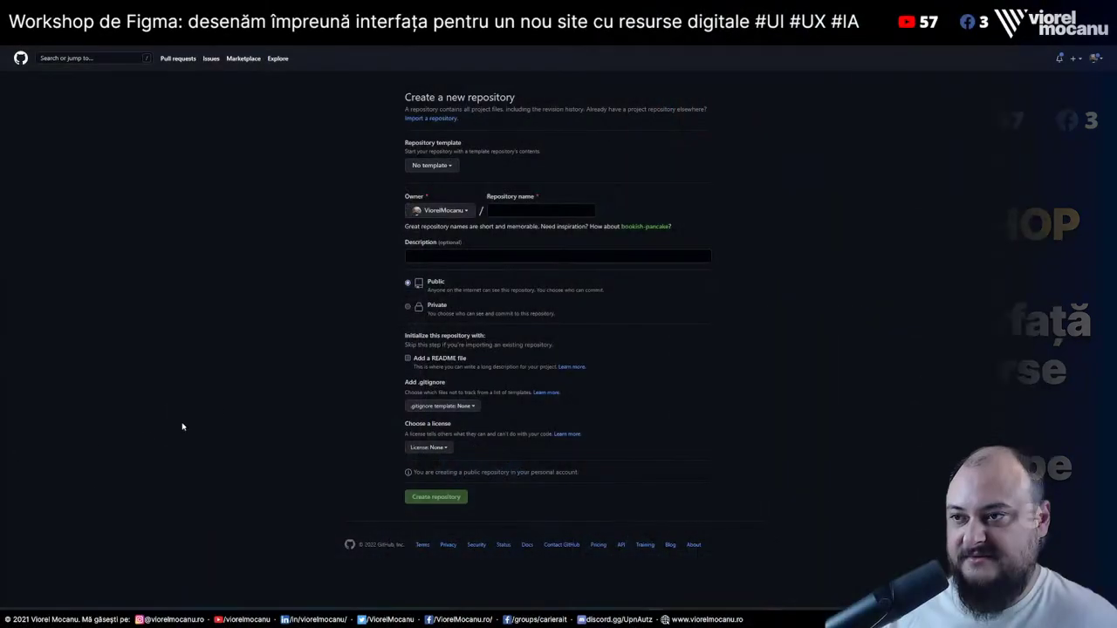
Name the repository digital-resources and describe it as a web version of the resources document, with its bit.ly link
click(437, 166)
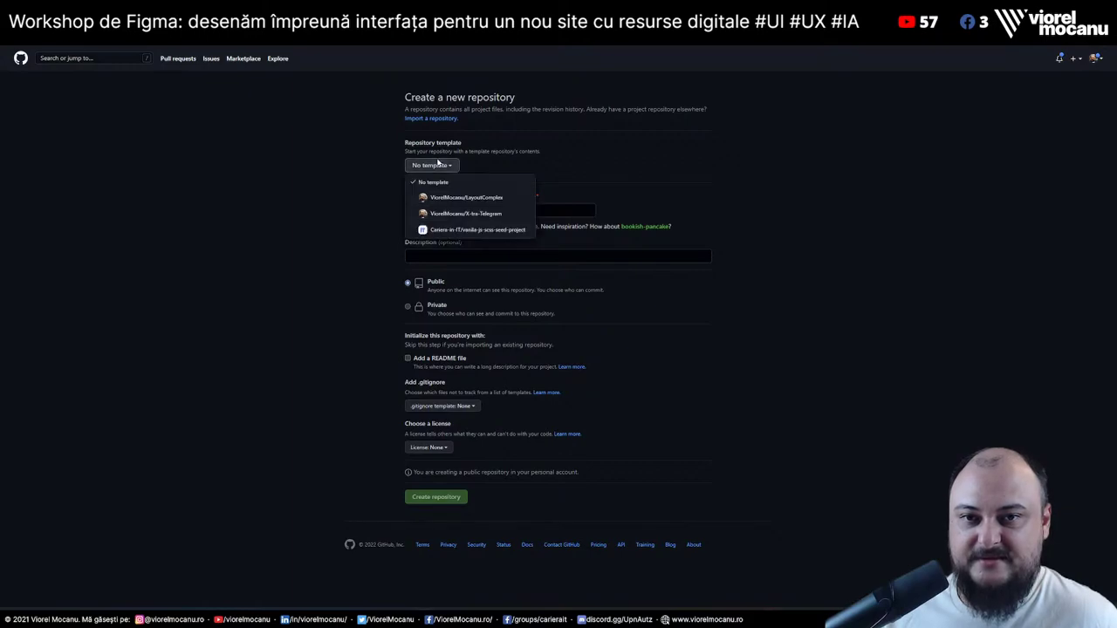
click(381, 183)
click(541, 210)
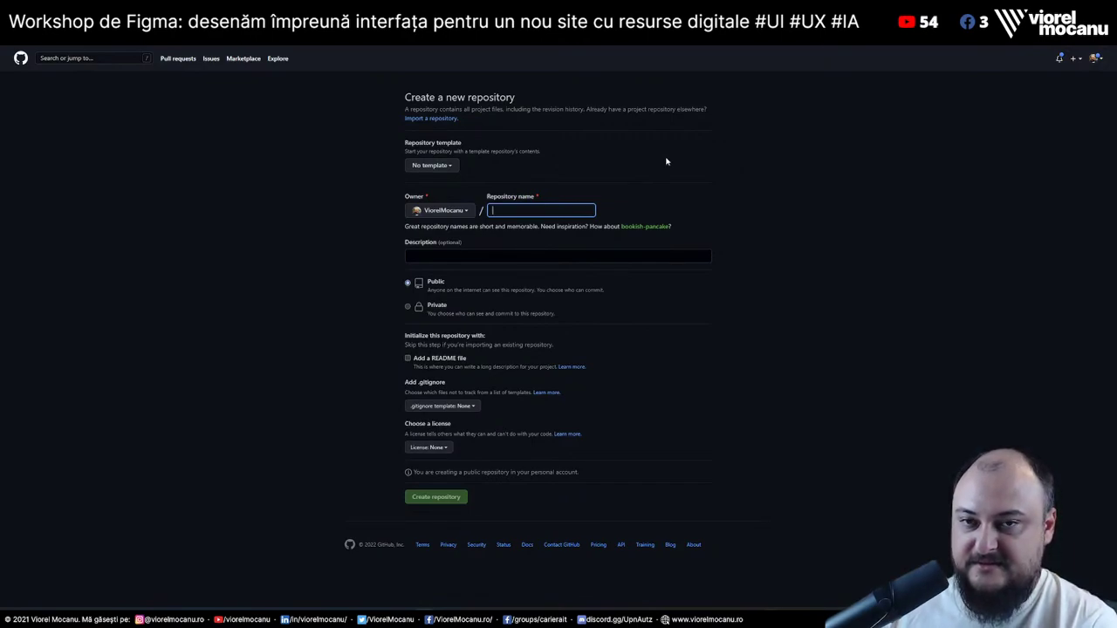
text(digital-resourc)
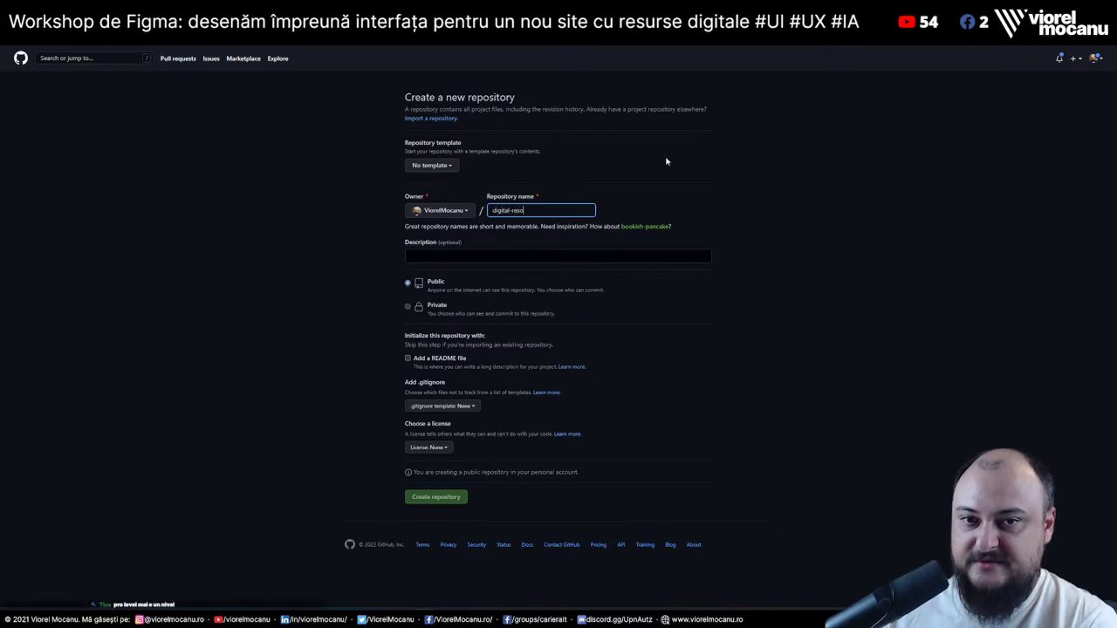
text(es)
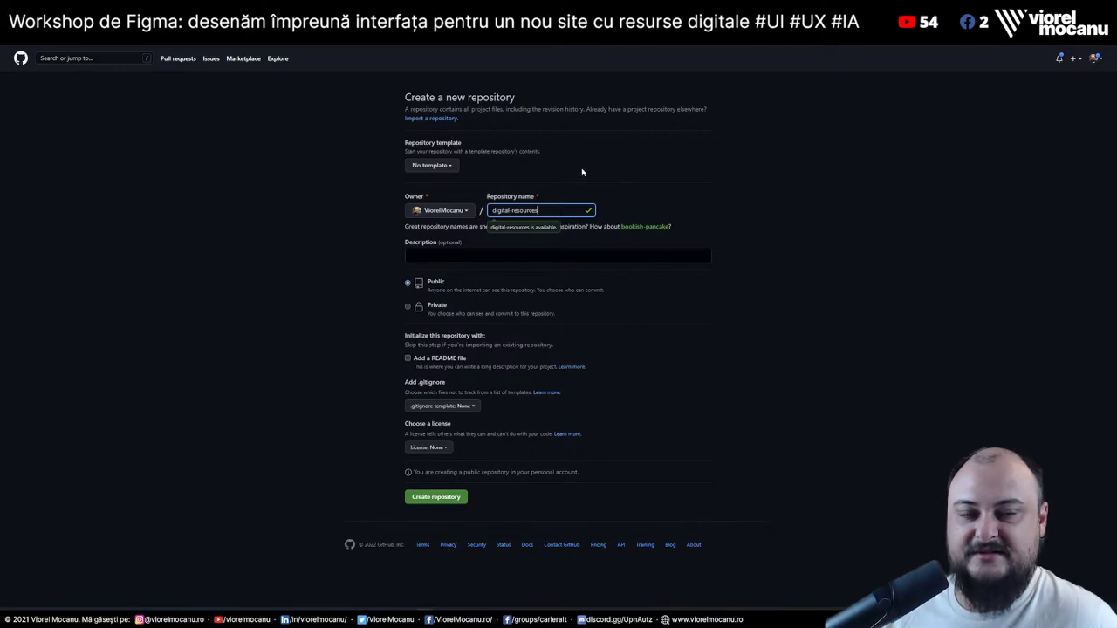
key(Tab)
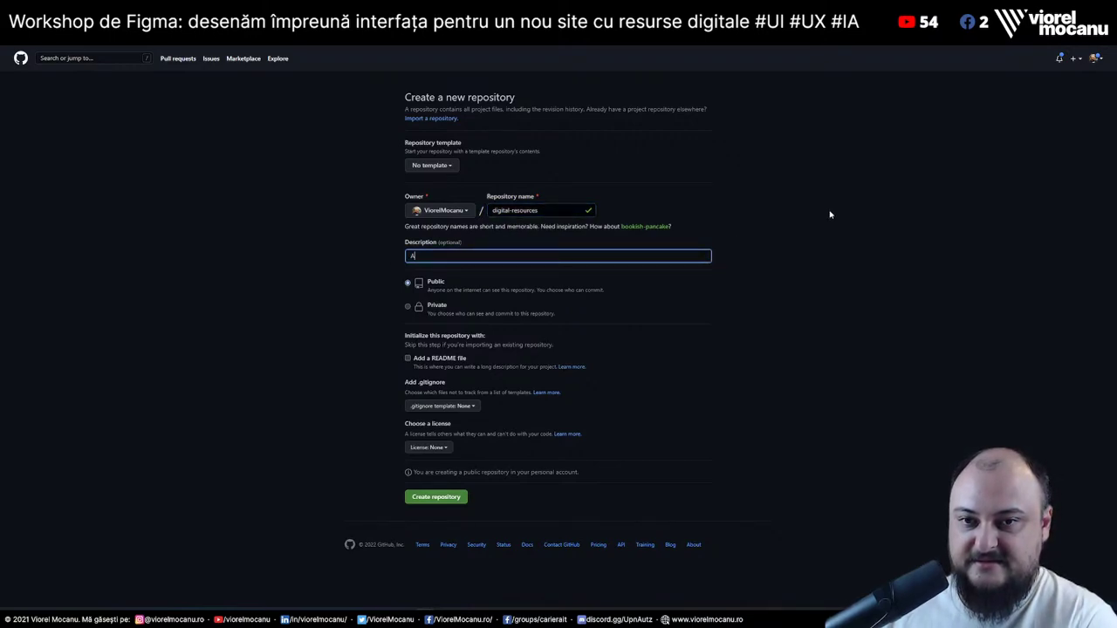
text(A web-based)
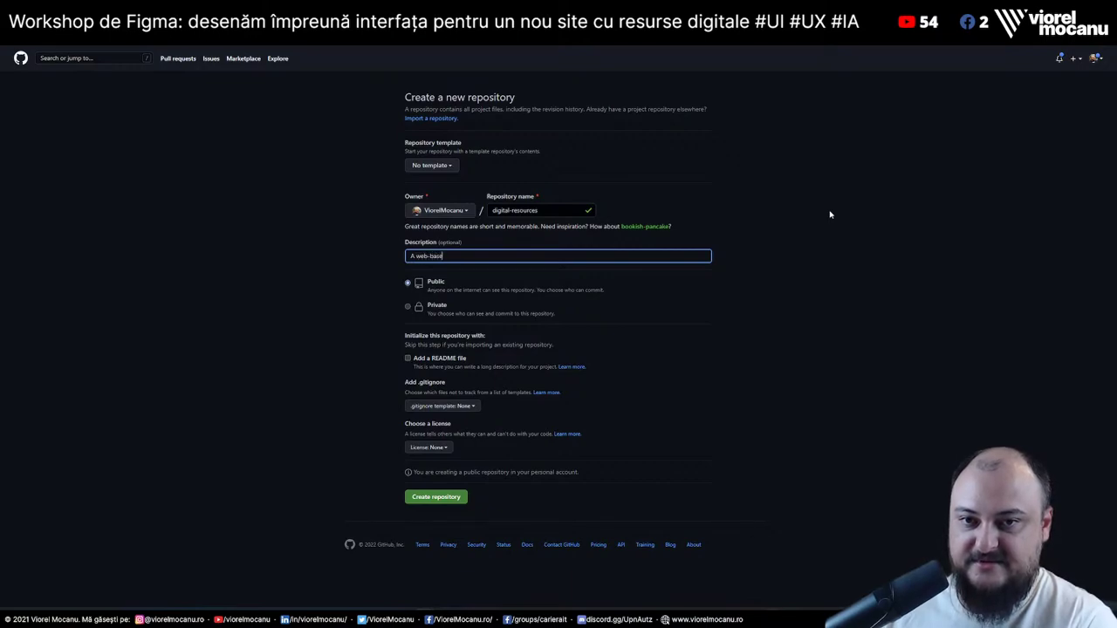
text( version of th)
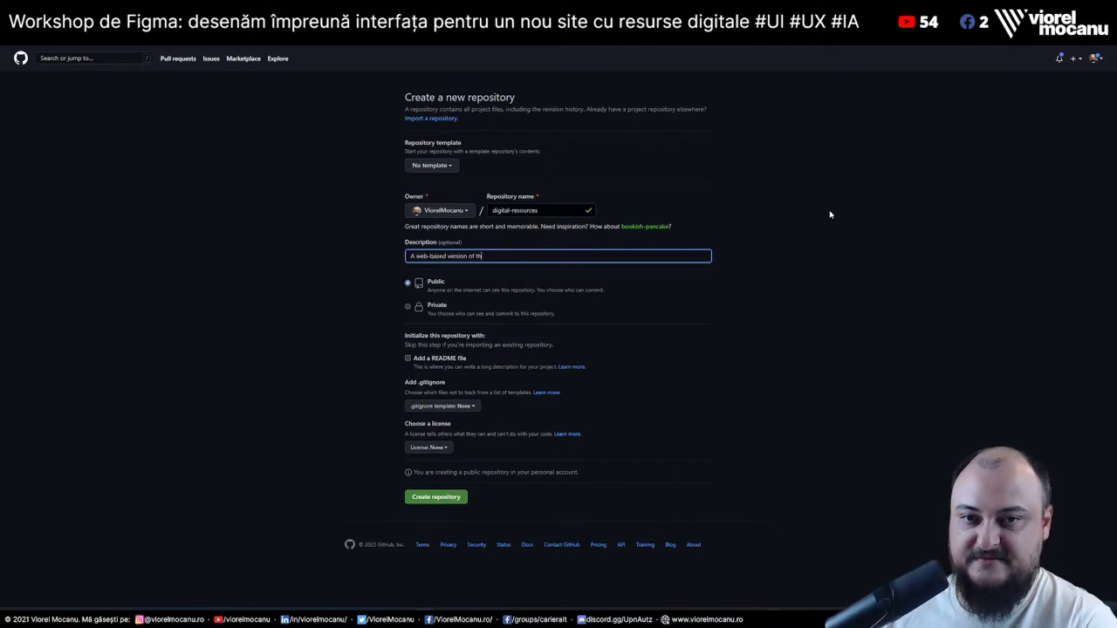
text(e dic)
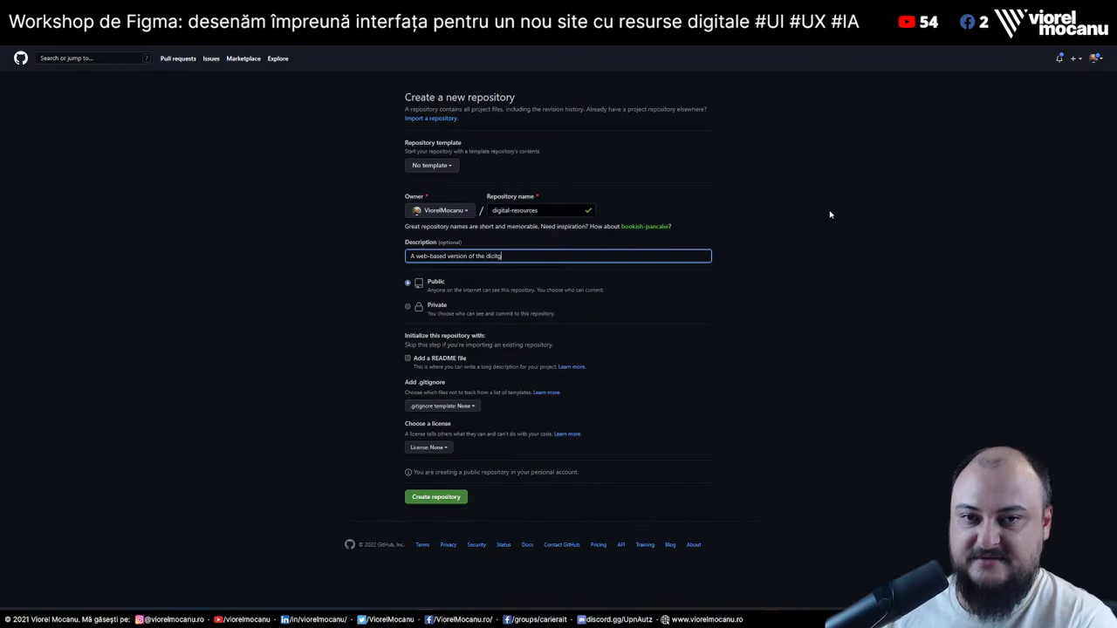
text(ital resources)
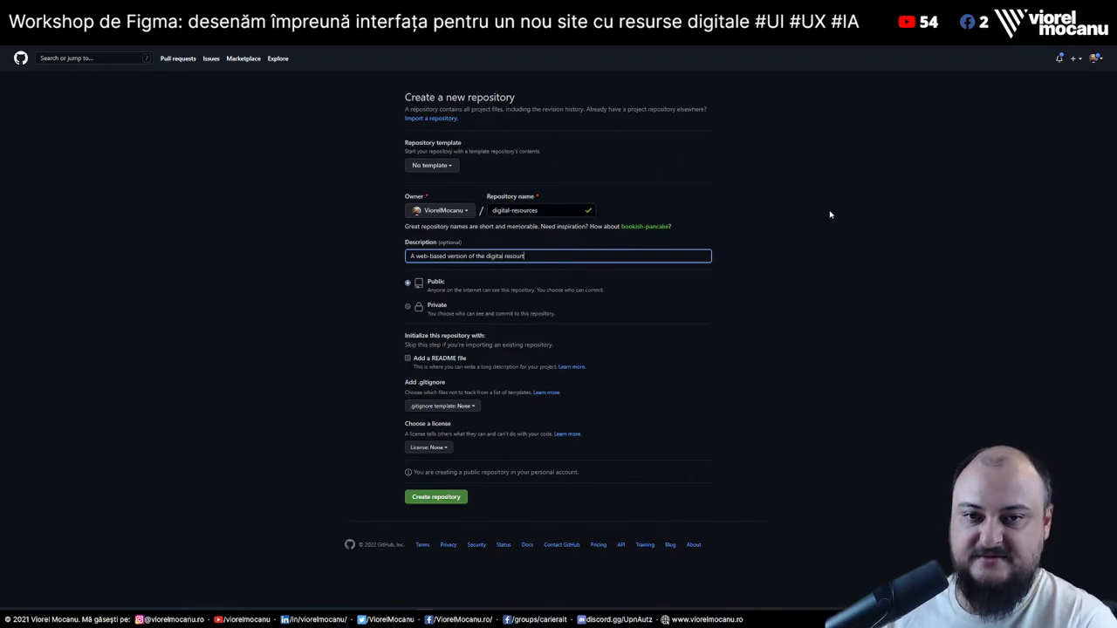
text( document found in)
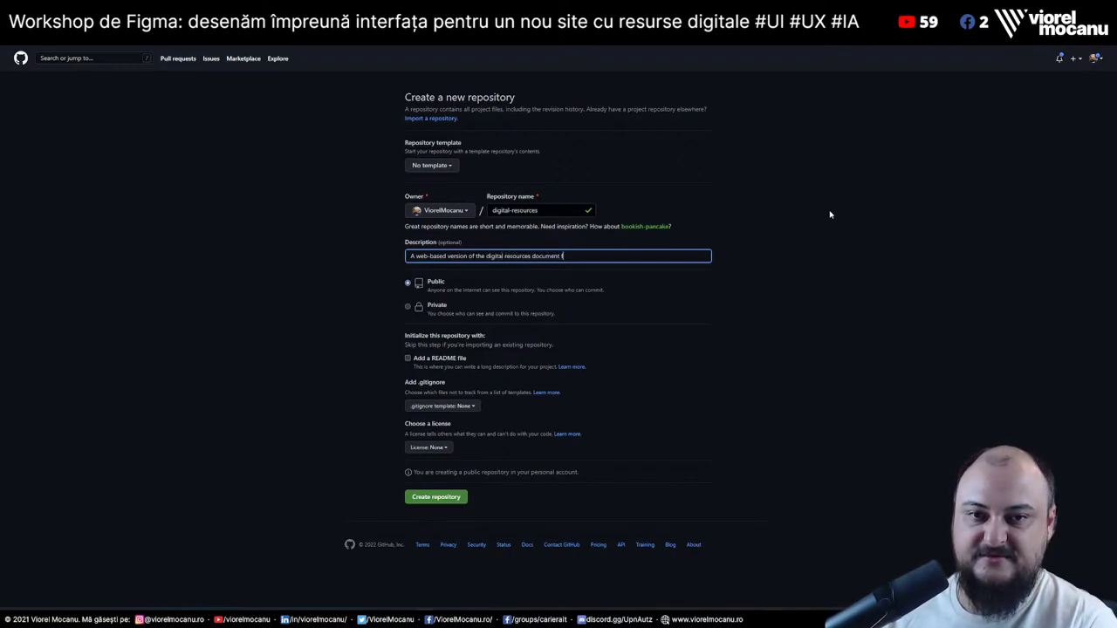
right_click(86, 40)
click(129, 113)
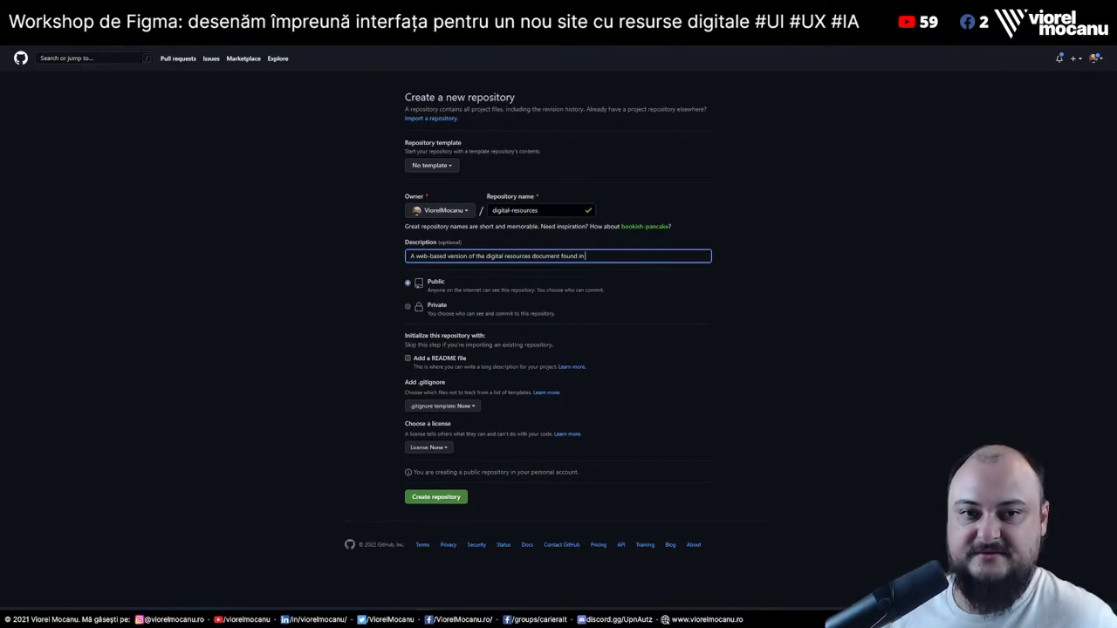
key(ctrl+v)
click(786, 263)
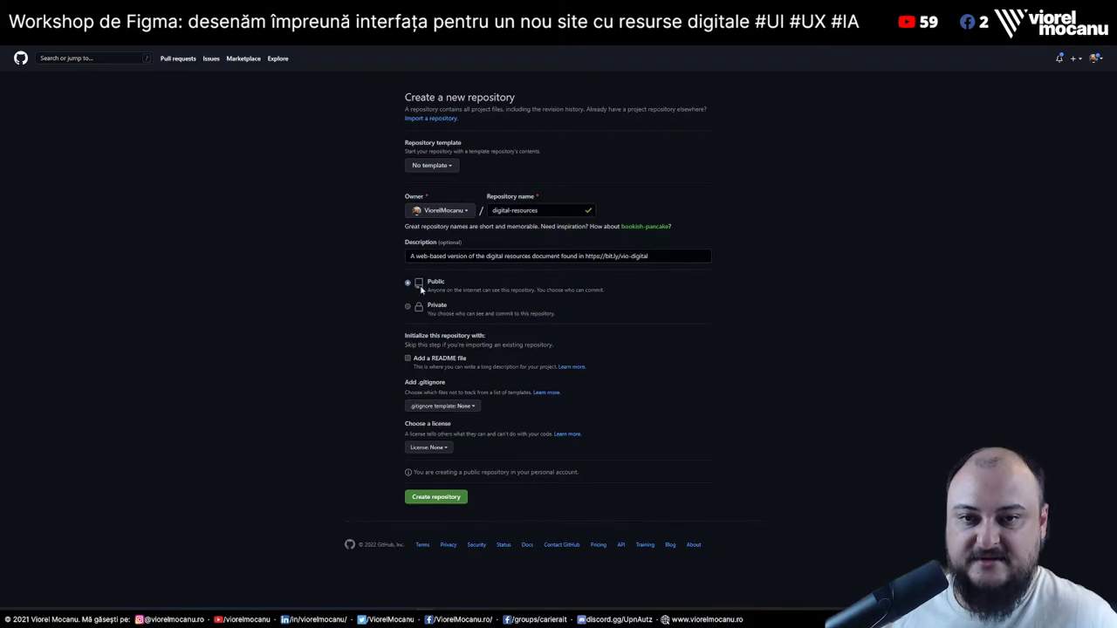
Add a README file, pick the MIT License, and create the repository
click(408, 359)
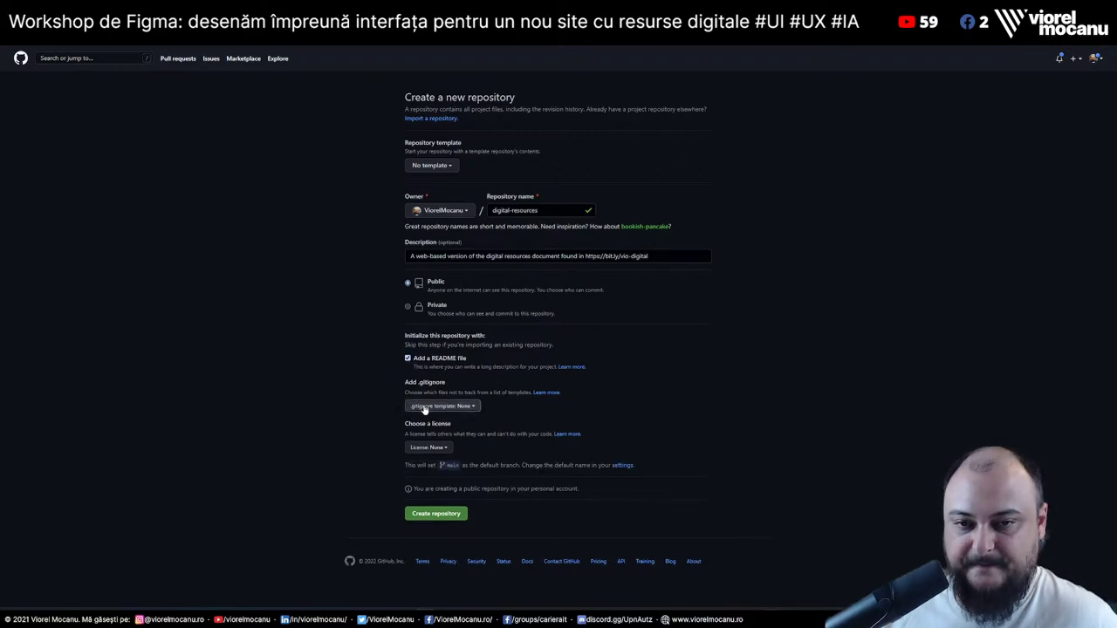
click(446, 450)
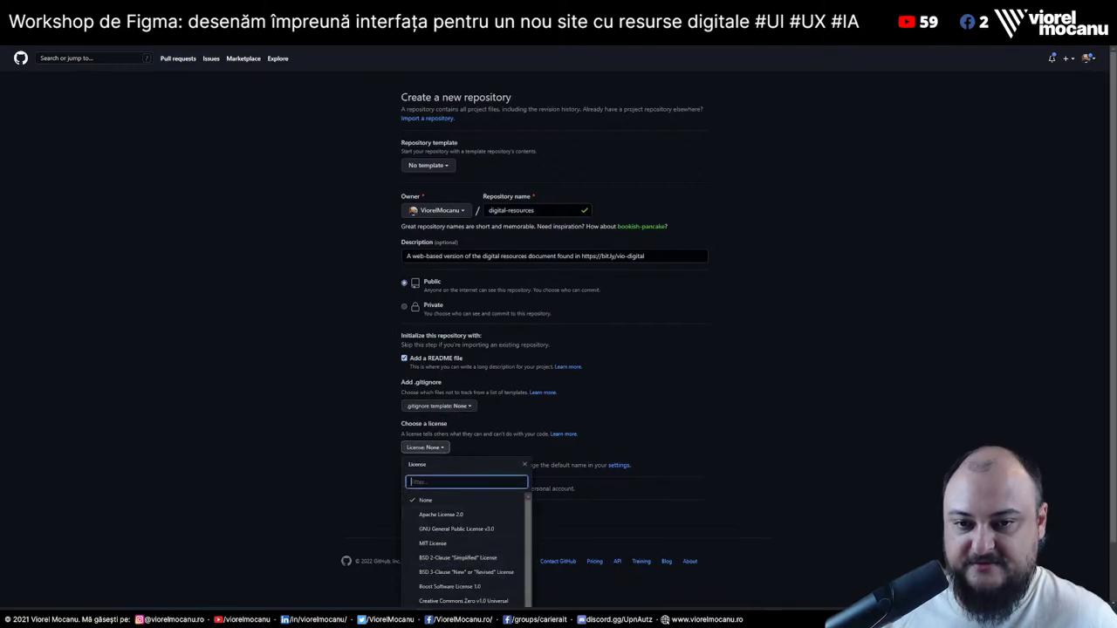
drag(486, 529, 486, 541)
click(485, 542)
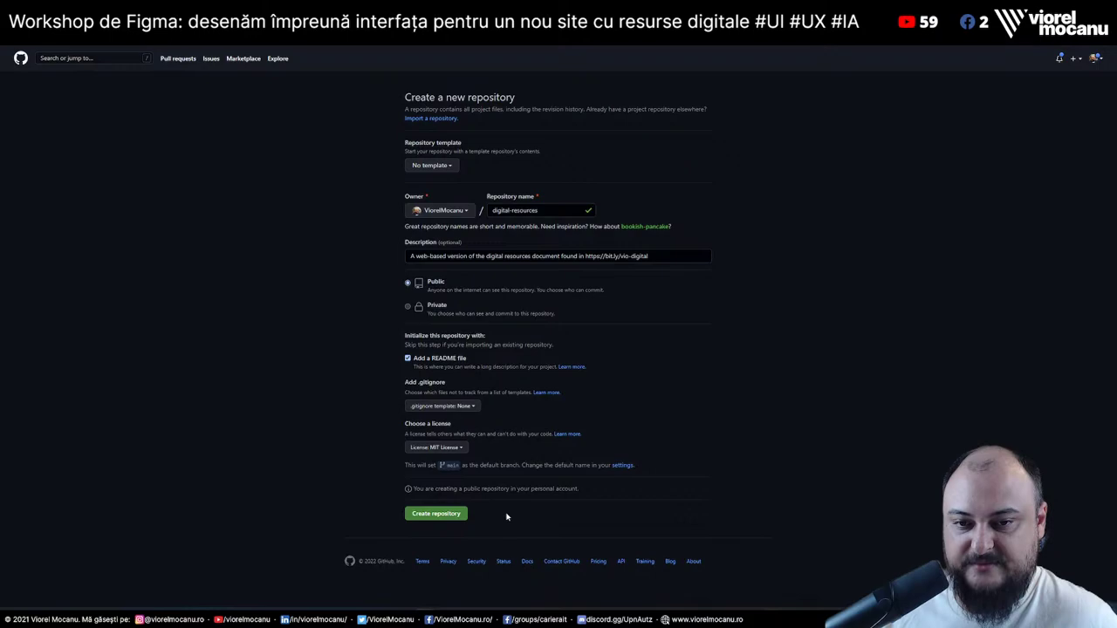
click(449, 514)
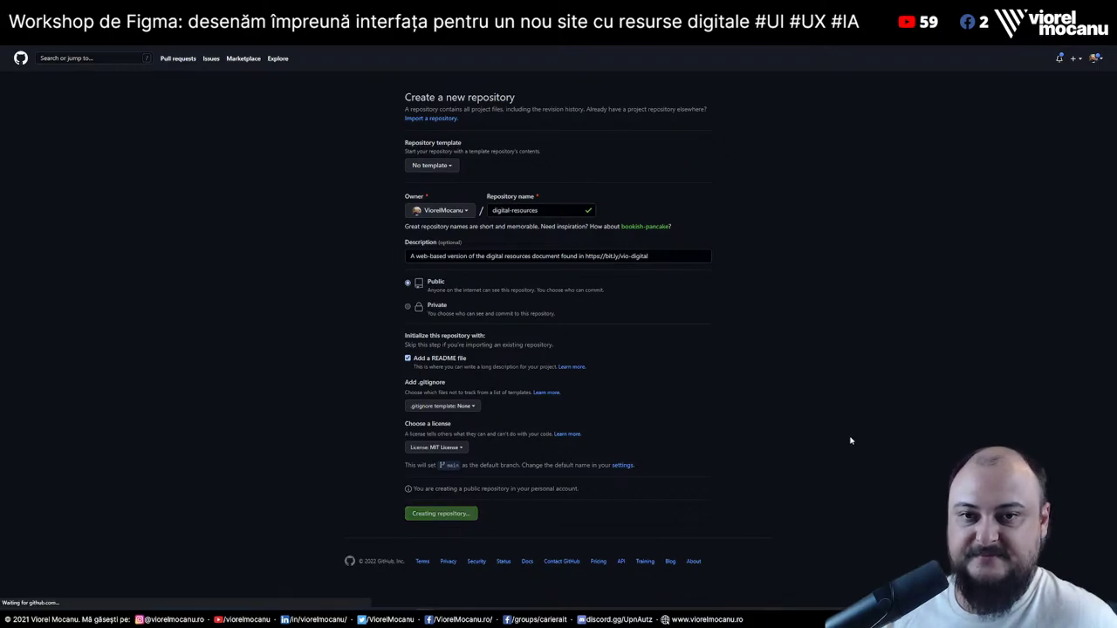
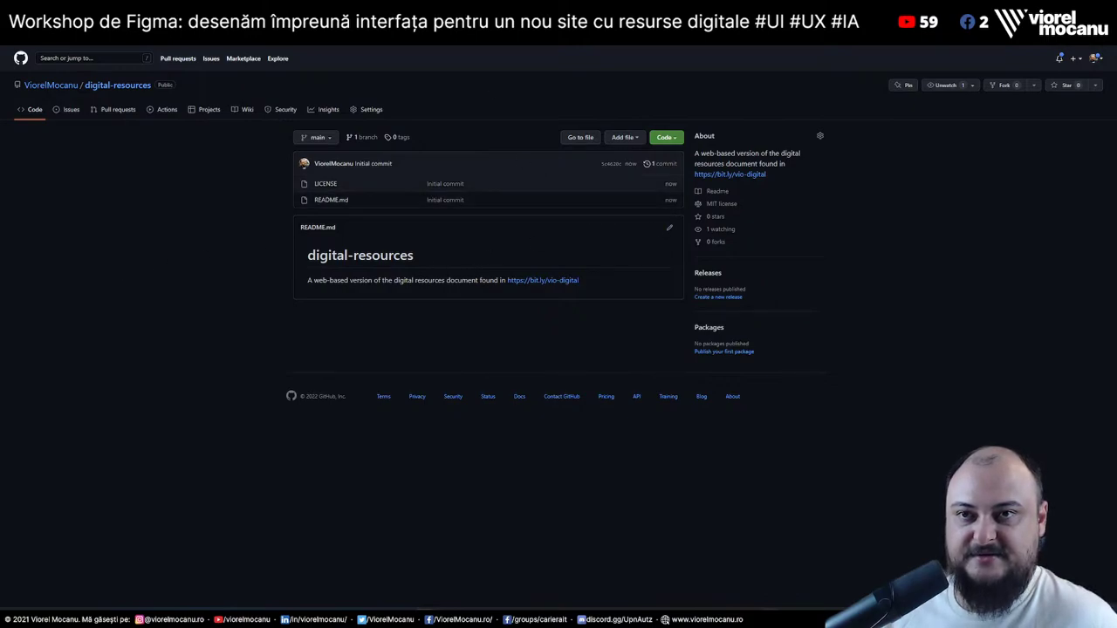
Copy the Figma file's share link
key(alt+Tab)
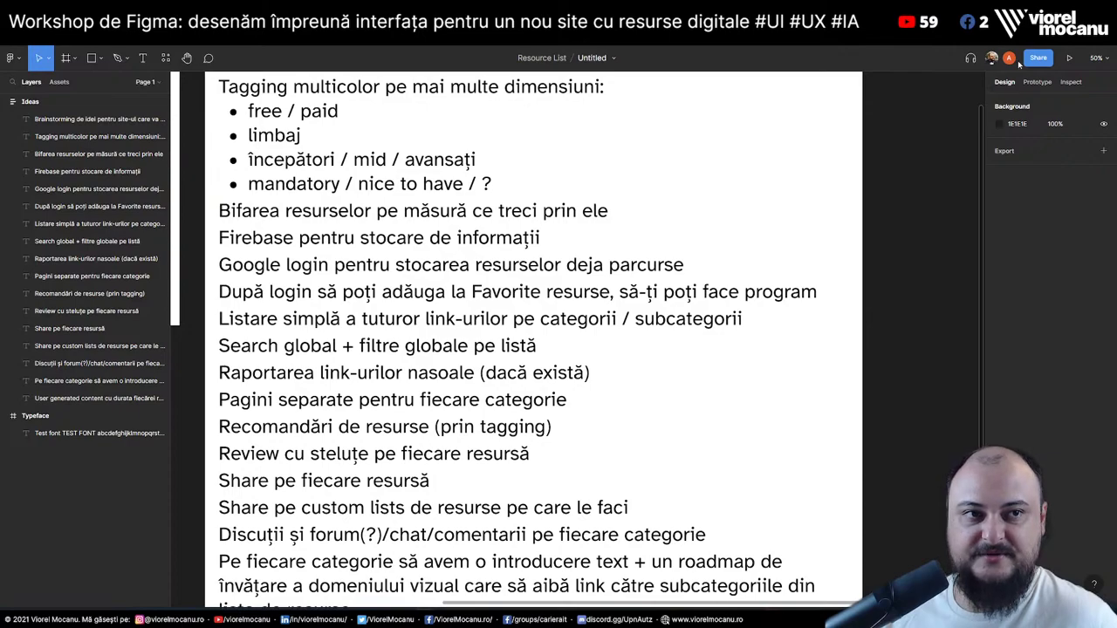
click(1037, 58)
click(466, 465)
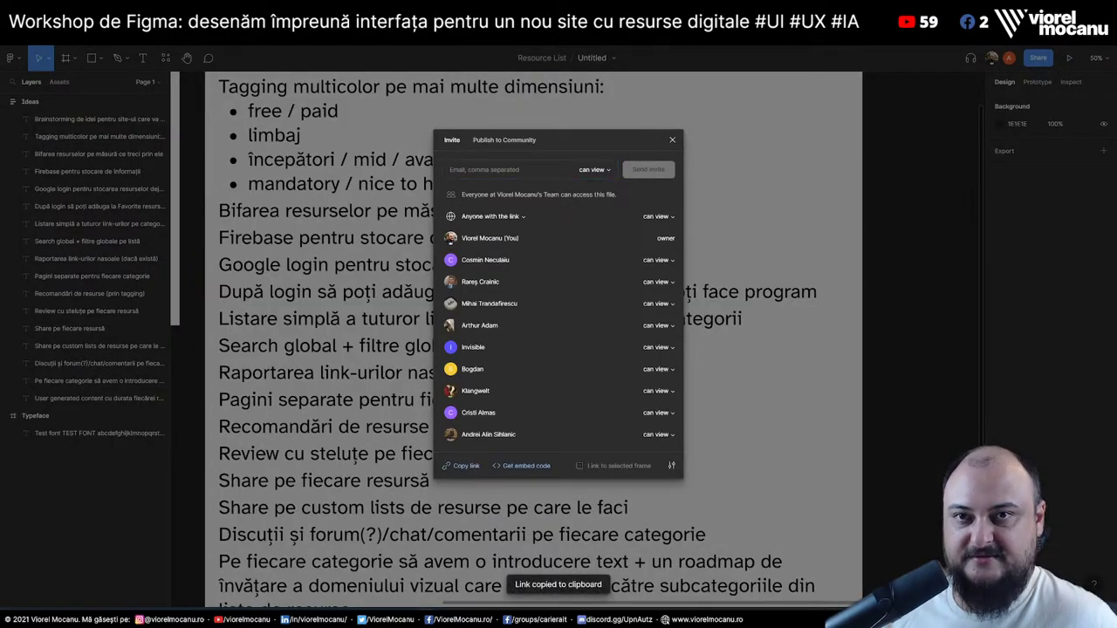
Glance at the Google Doc, then start editing README.md in the digital-resources repository
key(alt+Tab)
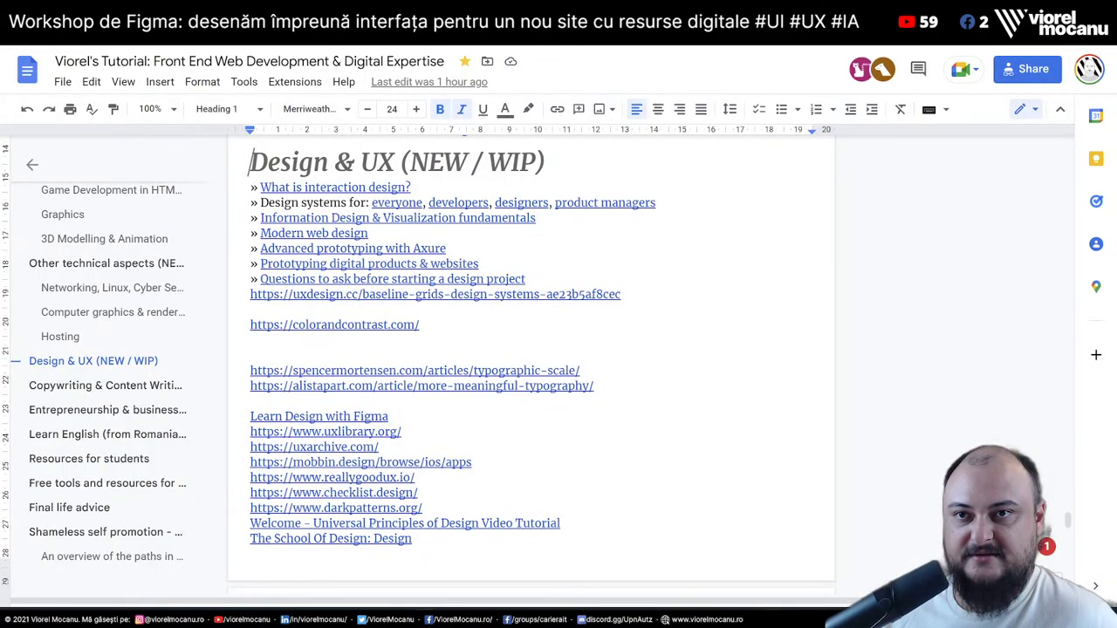
key(alt+Tab)
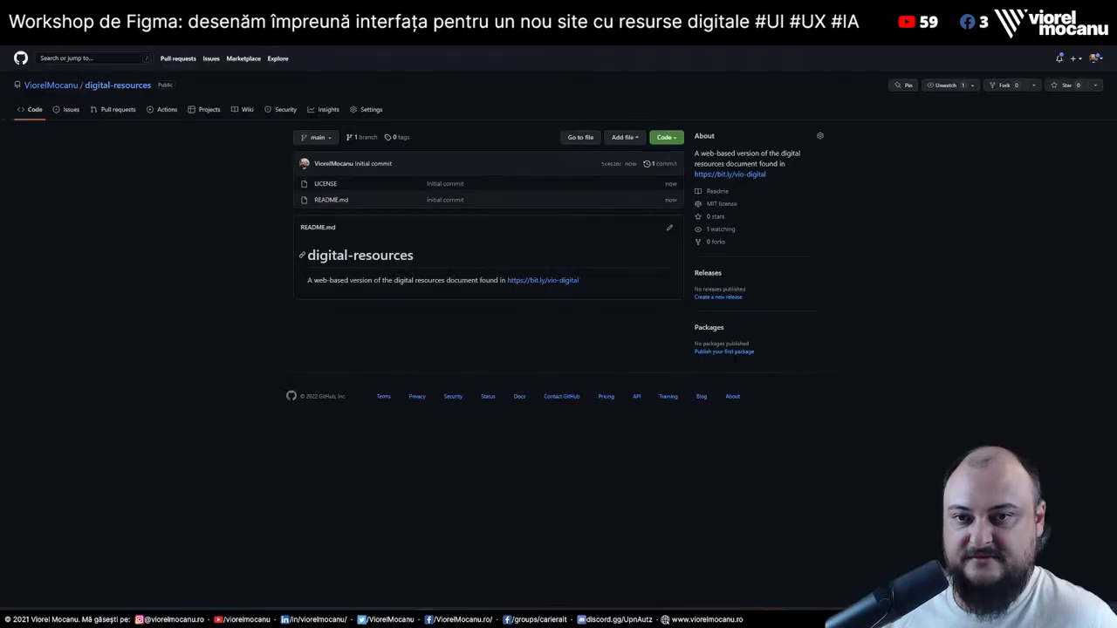
click(670, 231)
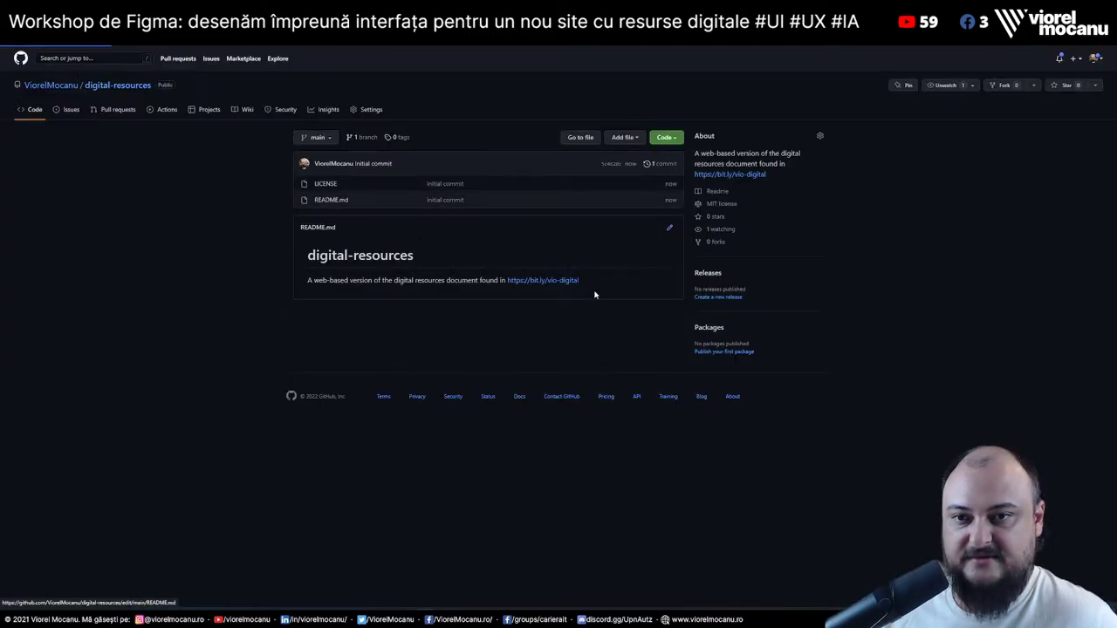
Retitle the README heading to 'Resurse digitale'
click(377, 181)
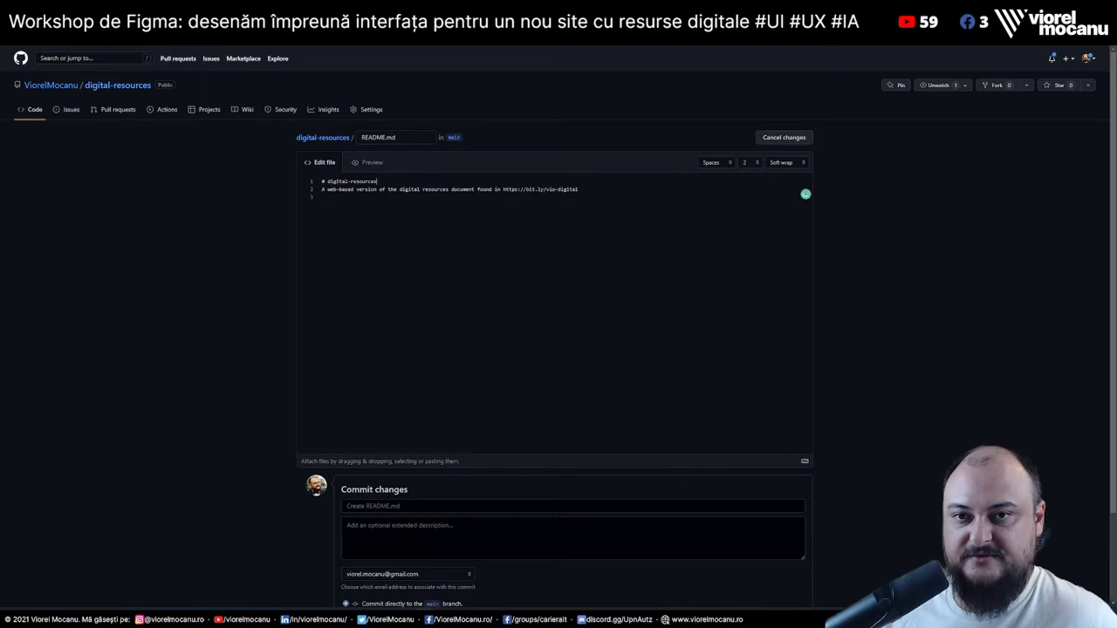
key(ctrl+shift+Left)
key(ctrl+shift+Left)
key(ctrl+shift+Left)
text(Re)
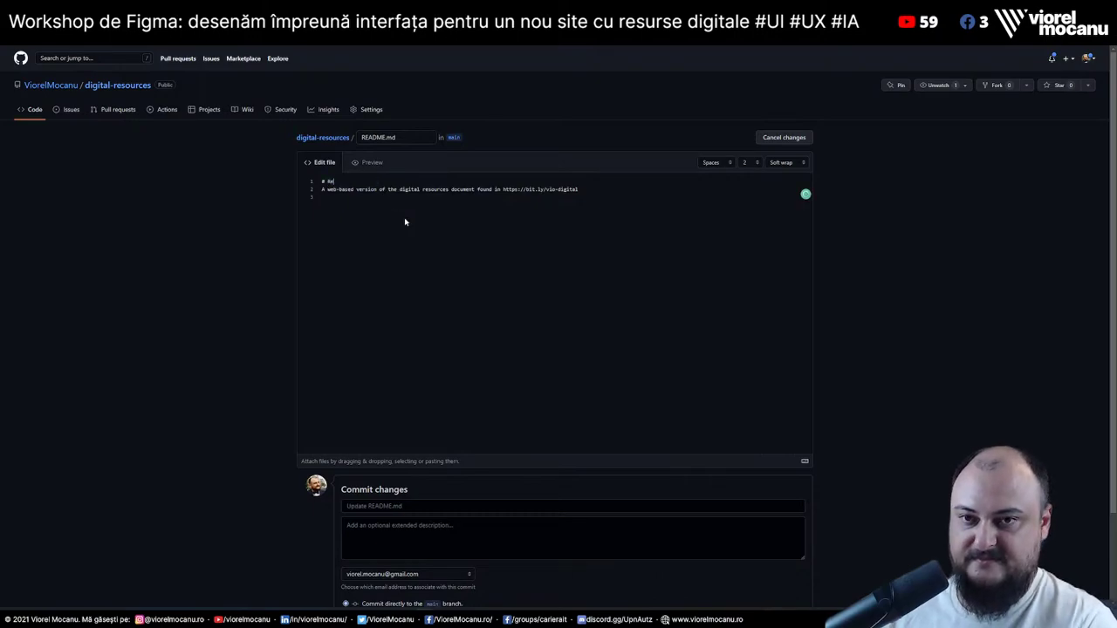
text(surse digitale)
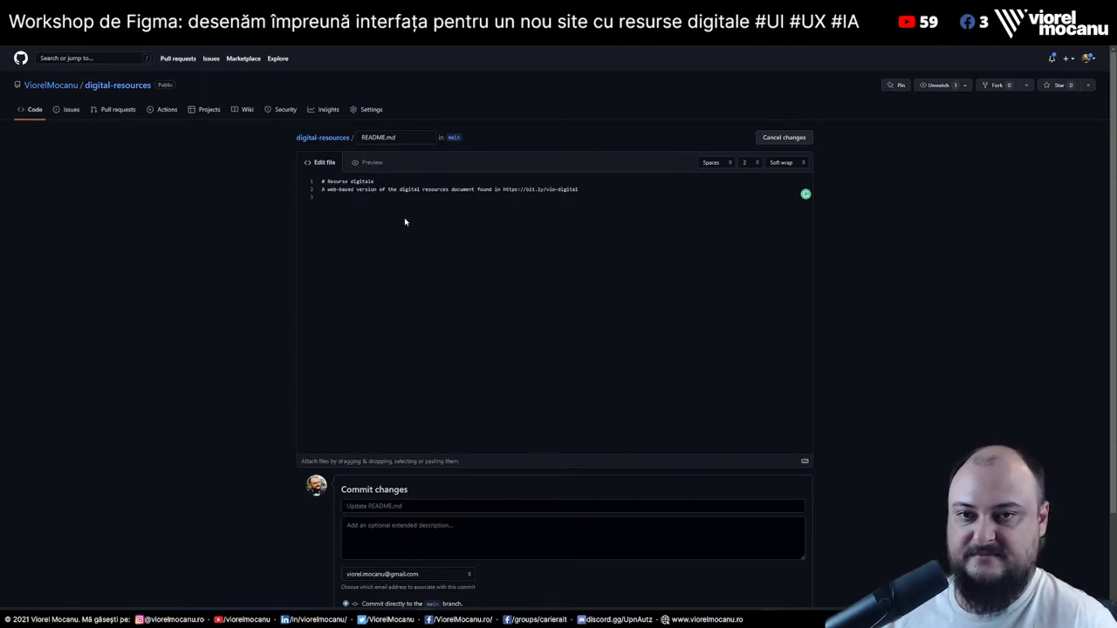
Begin the Romanian description: 'Proiectul de resurse digitale, prin care transformăm link-urile din Google Doc-ul ăsta'
drag(322, 190, 500, 190)
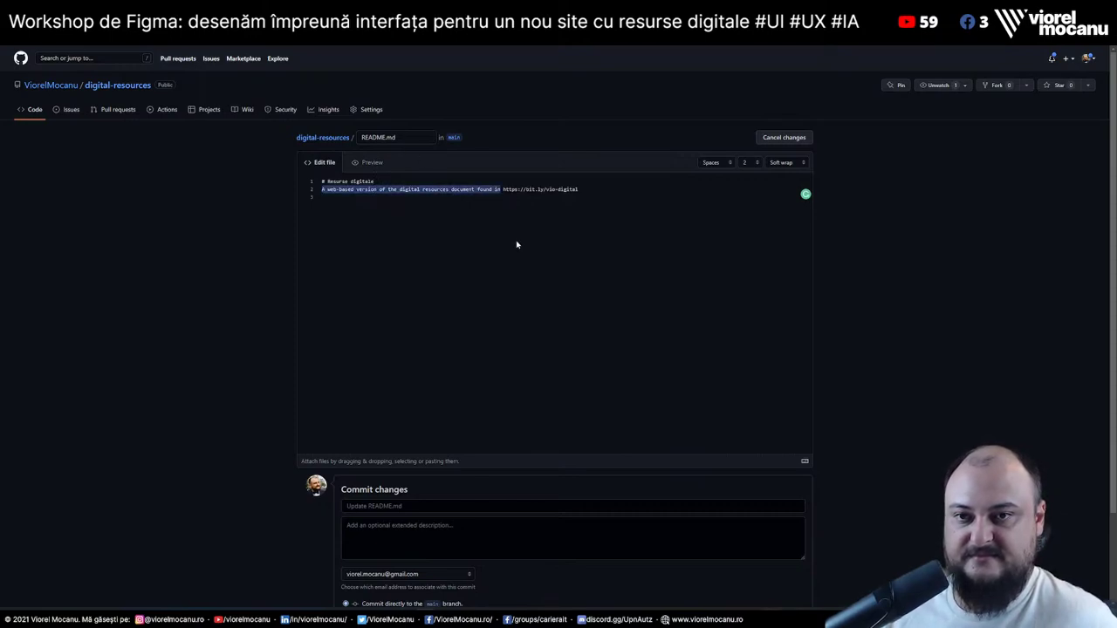
key(Left)
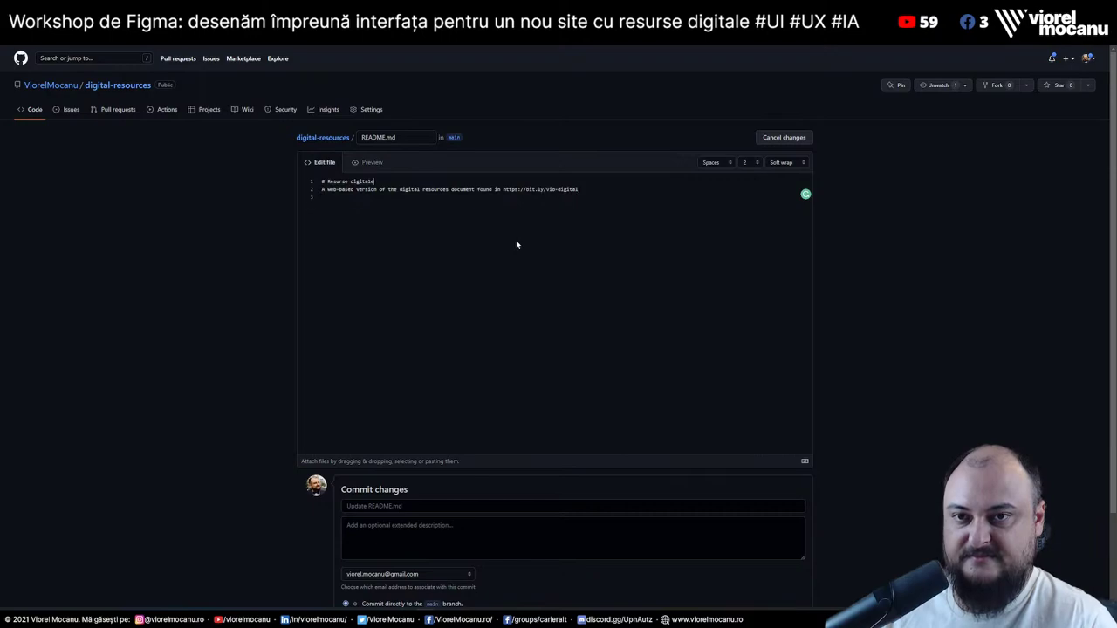
key(Return)
key(Up)
text(A)
key(BackSpace)
text(Pr)
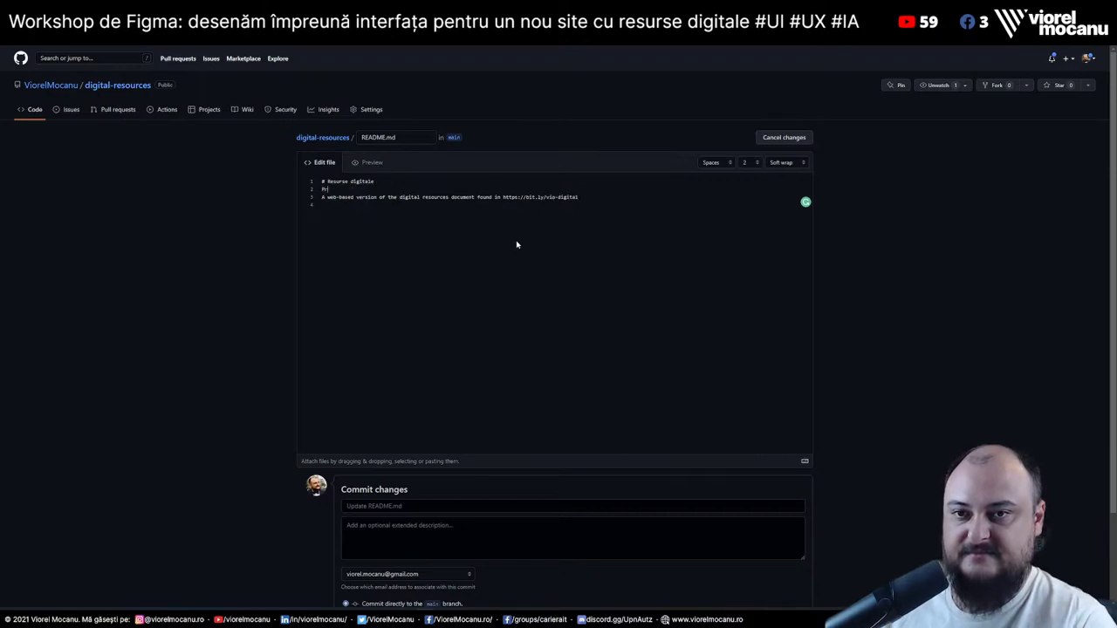
text(oiectul de r)
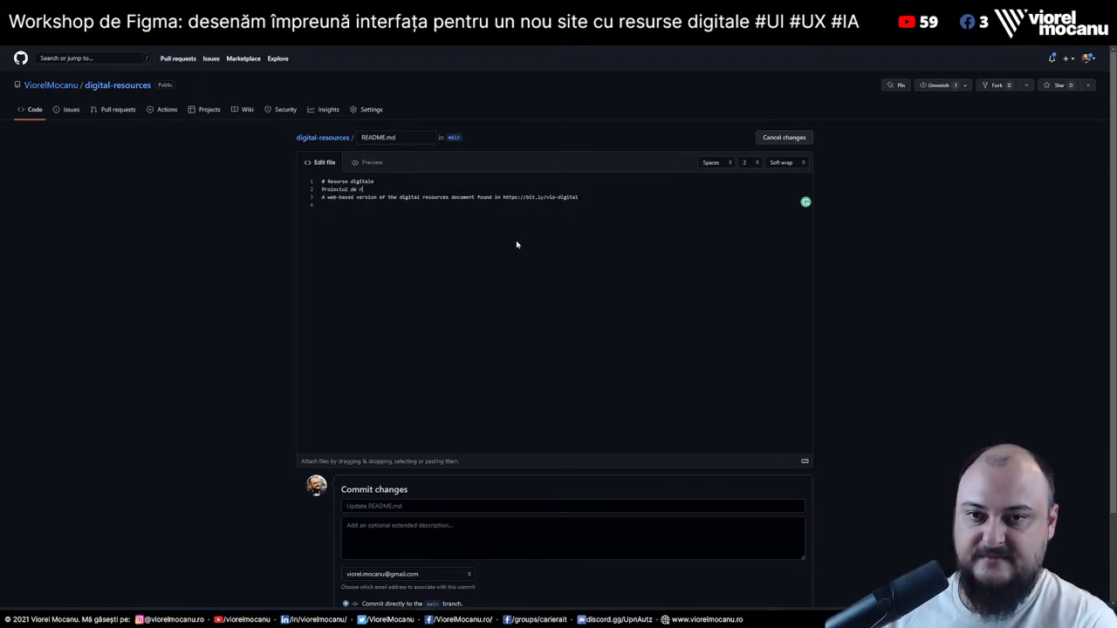
text(esurse digitale)
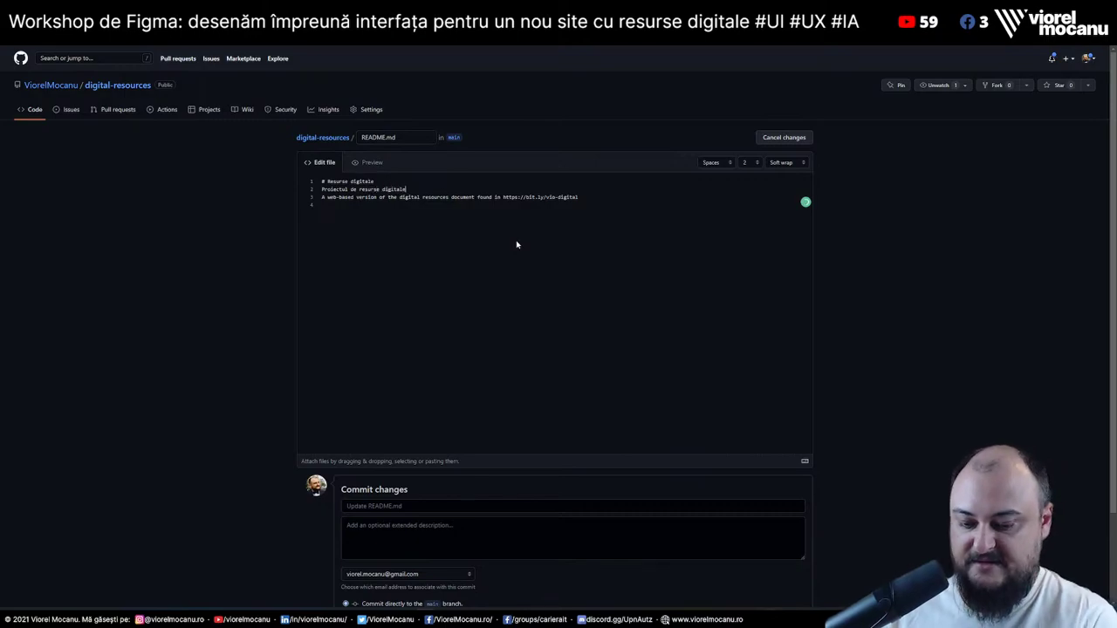
key(ctrl+plus)
key(ctrl+plus)
key(ctrl+plus)
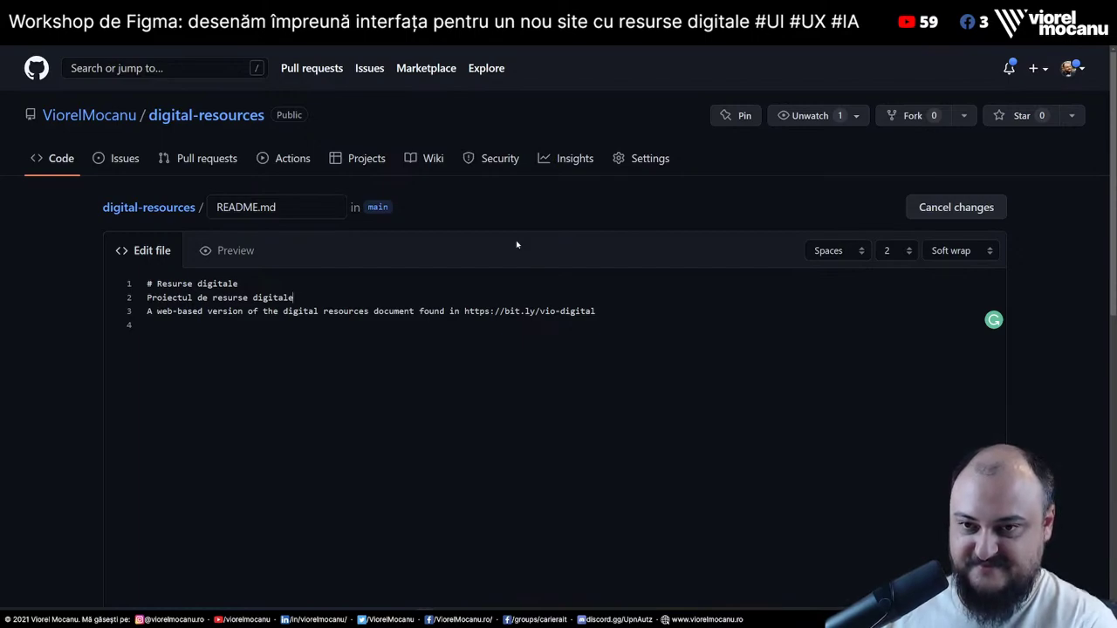
text(, prin c)
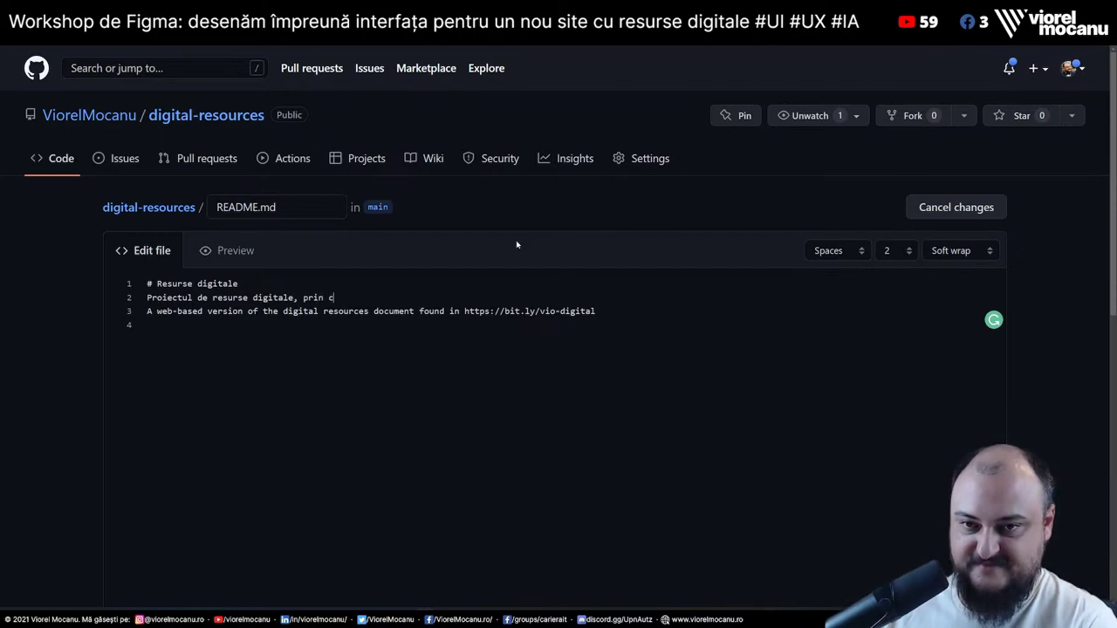
text(are transformăm li)
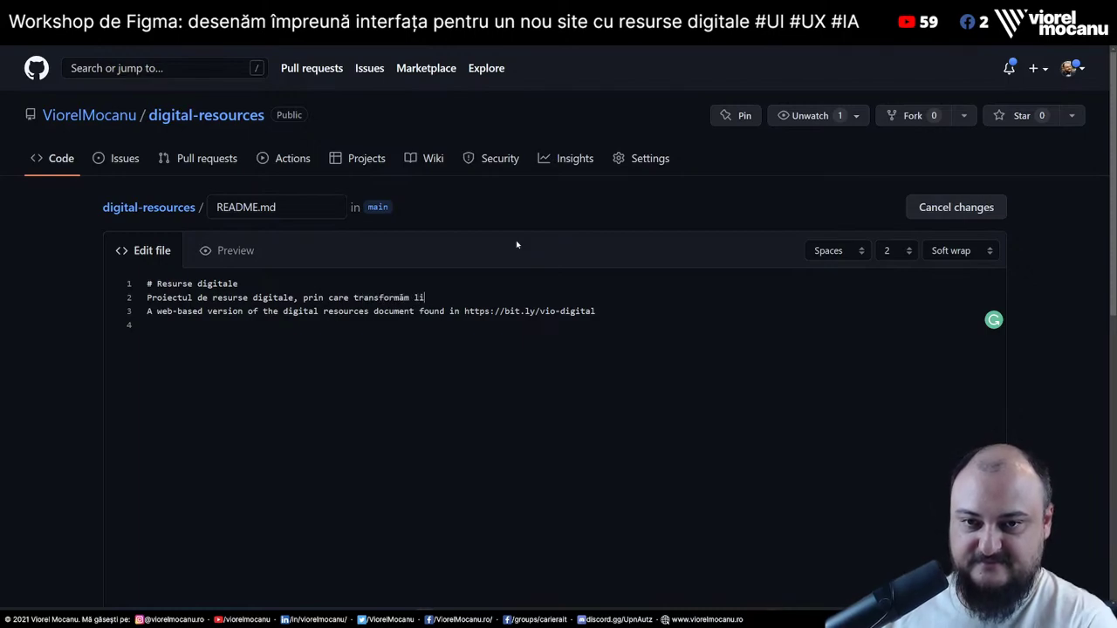
text(nk-urile din G)
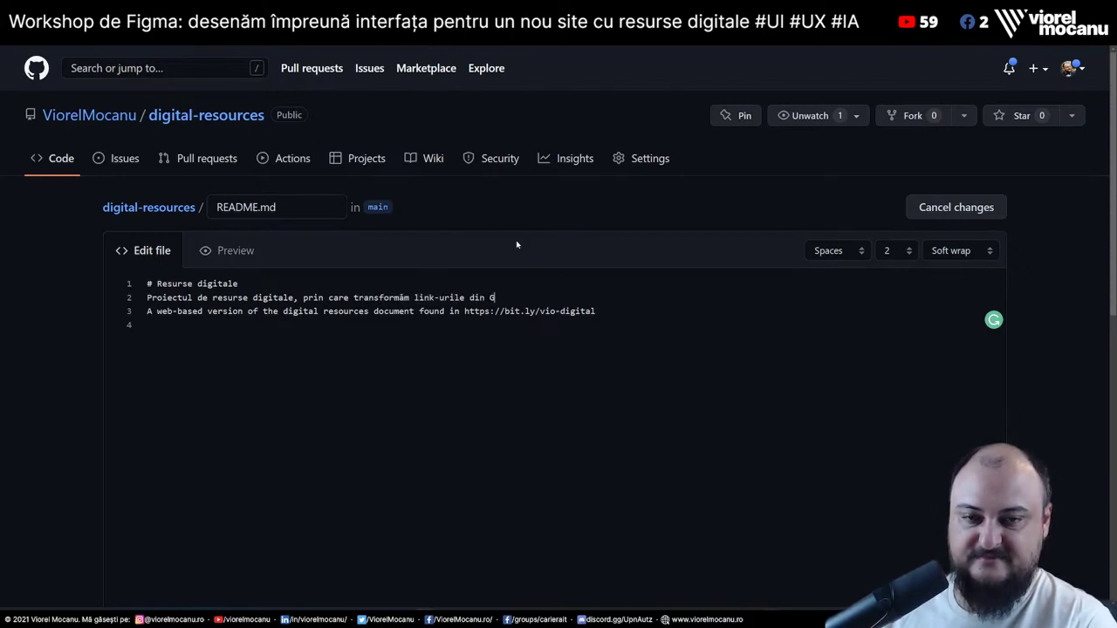
text(oogle Doc-ul ăsta)
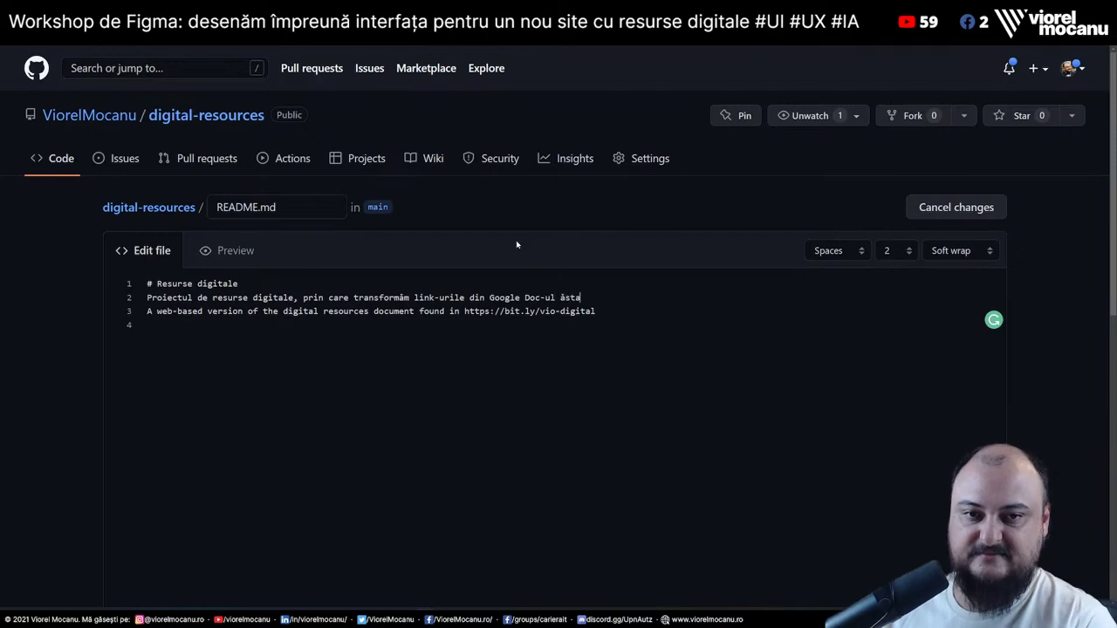
Replace the old English phrase, ending with 'intr-un website funcțional… parcurgă resursele mai eficient.'
drag(147, 310, 460, 311)
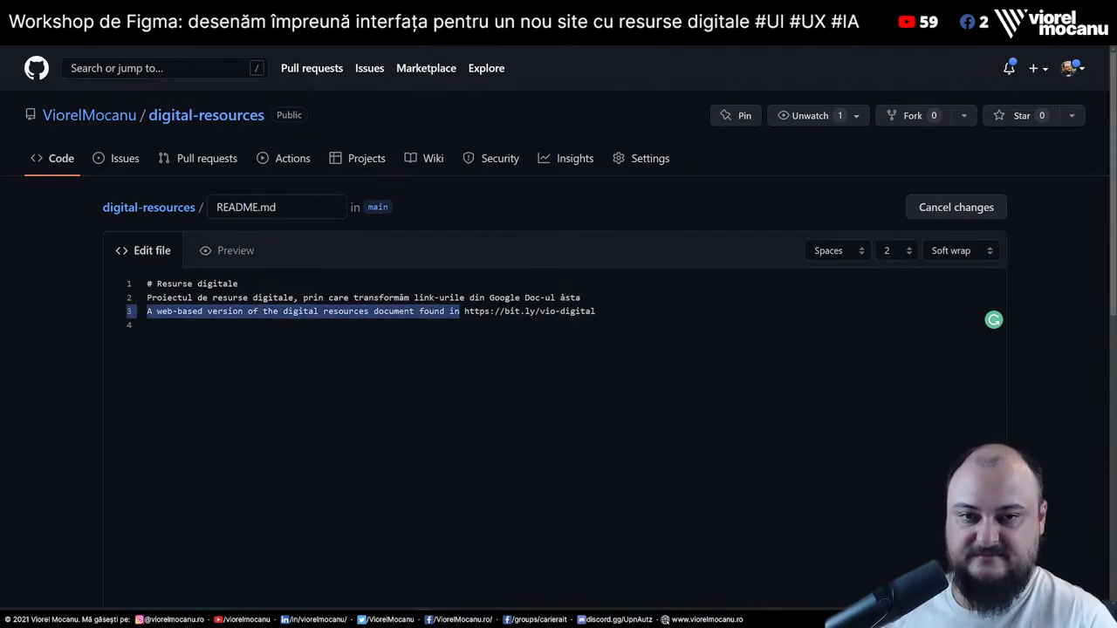
key(BackSpace)
key(BackSpace)
key(End)
text(intr-)
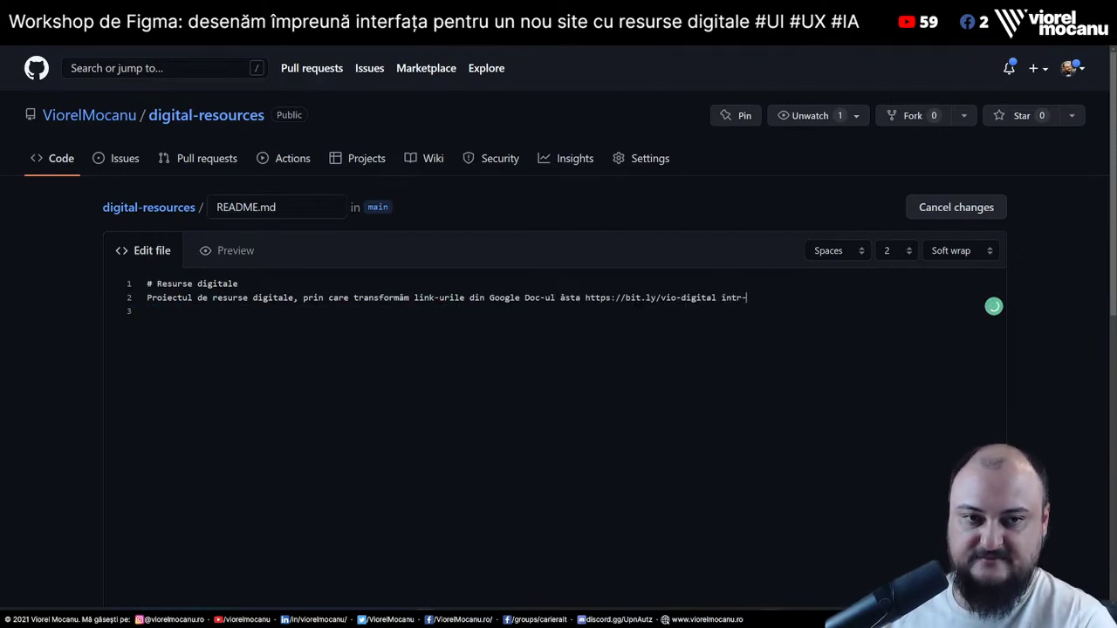
text(un website func)
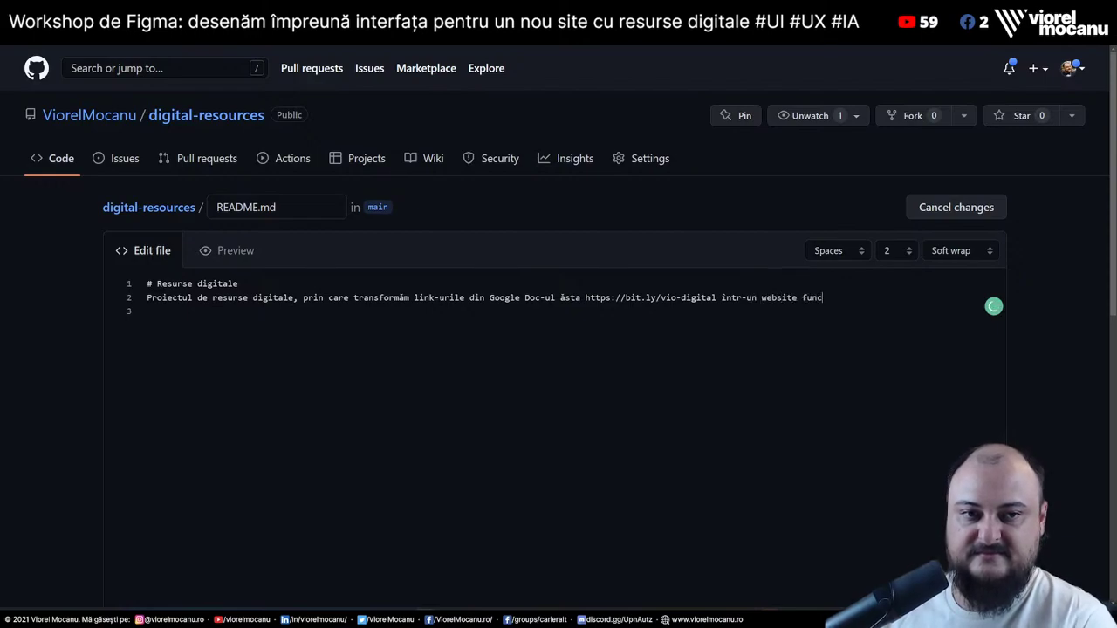
text(țional care să a)
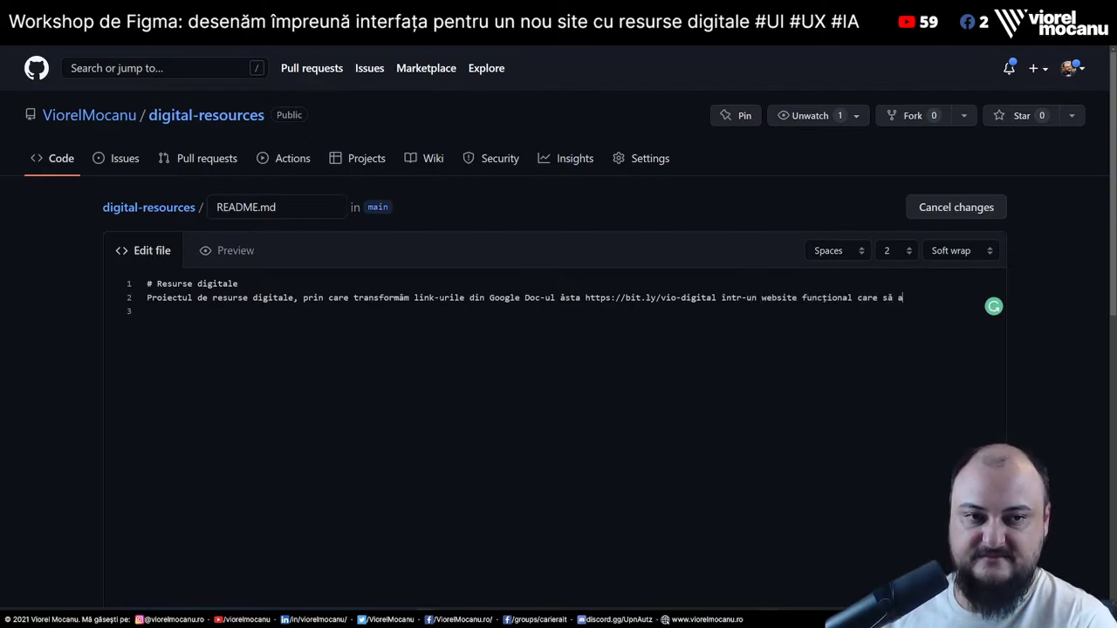
text(jute oamenii să se)
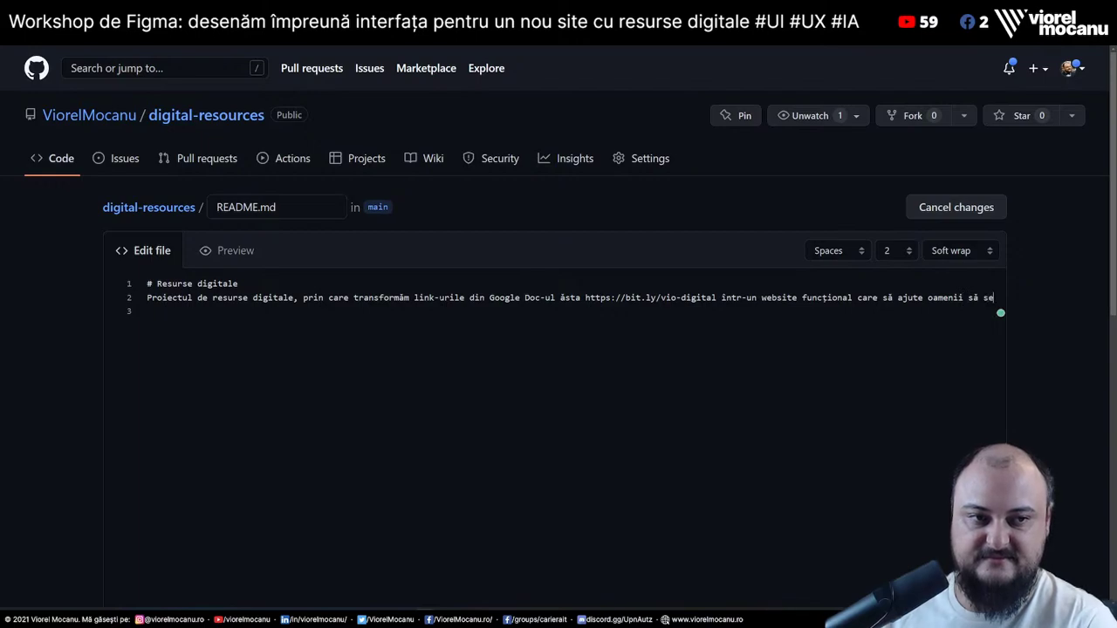
key(BackSpace)
key(BackSpace)
text(parcur)
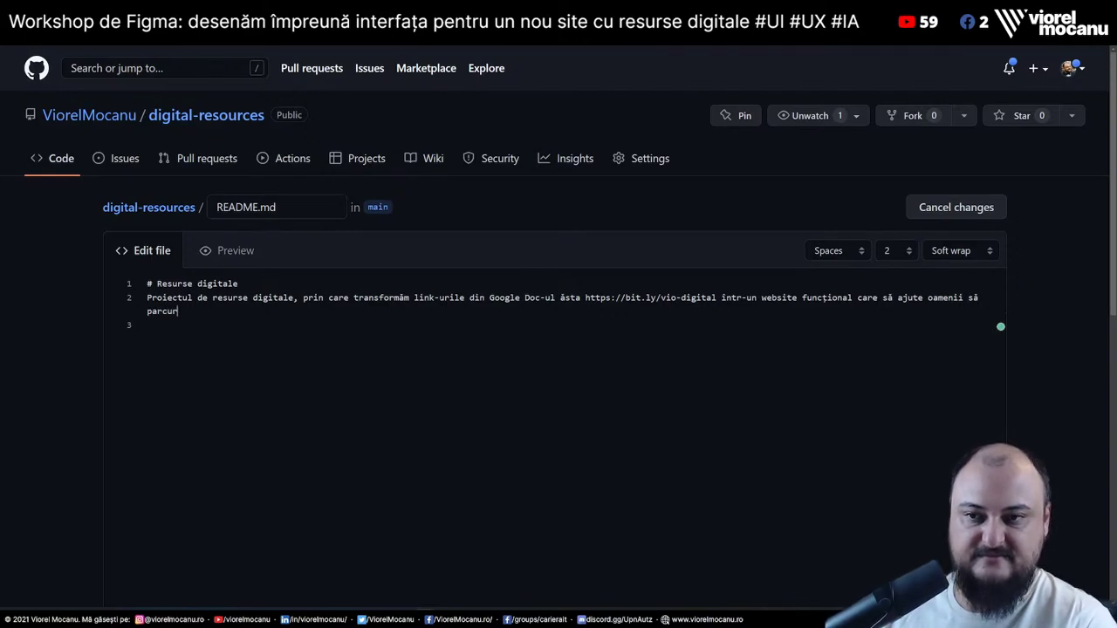
text(gă resursele mai efi)
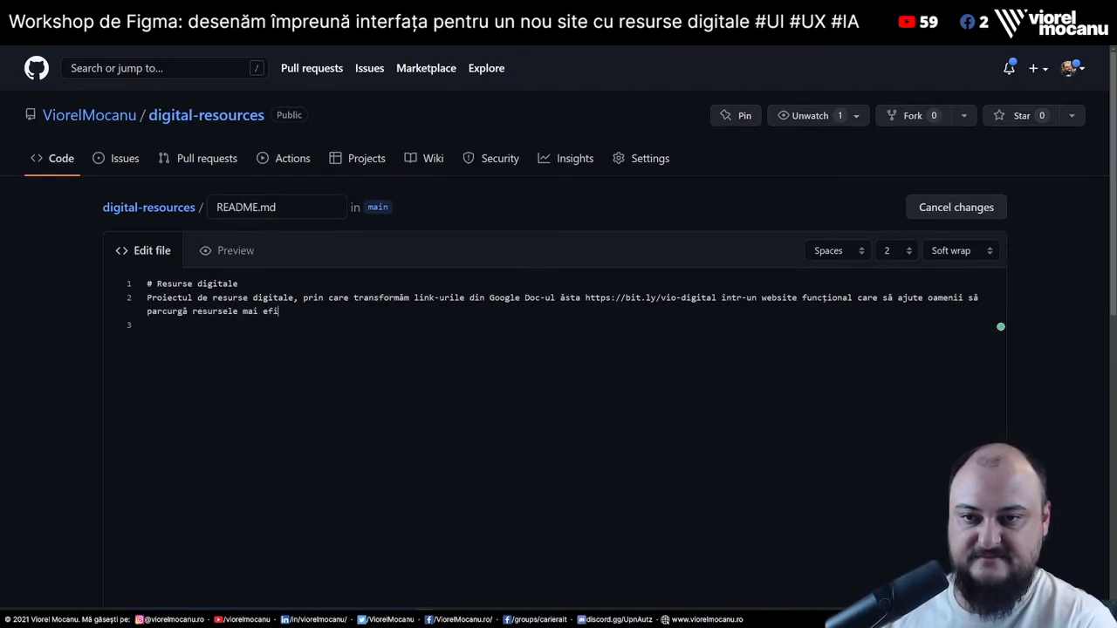
text(cient.)
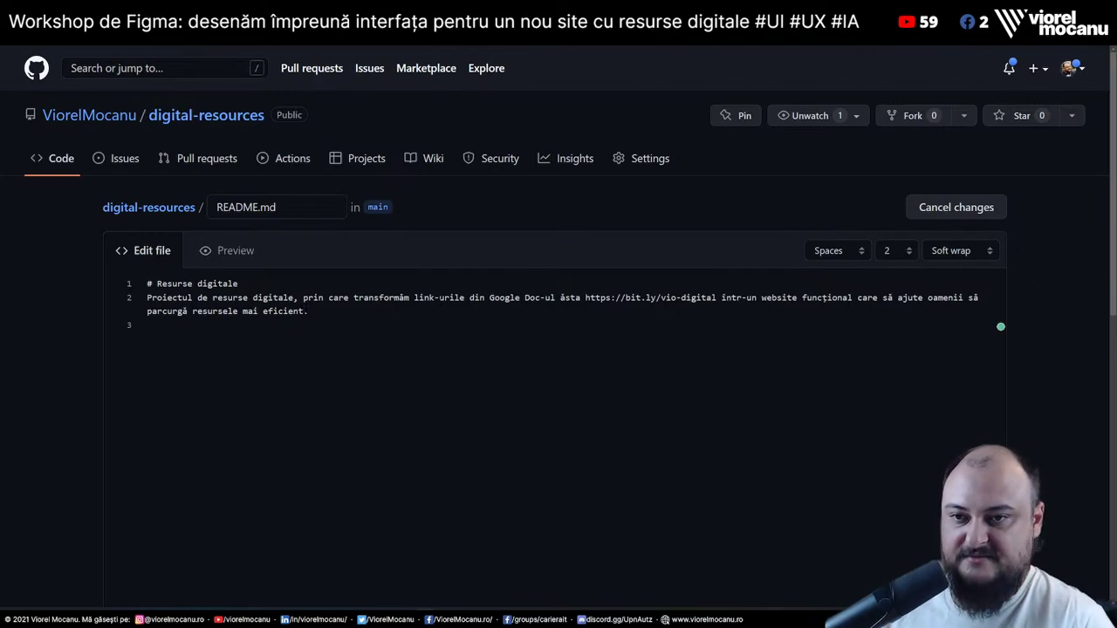
click(238, 283)
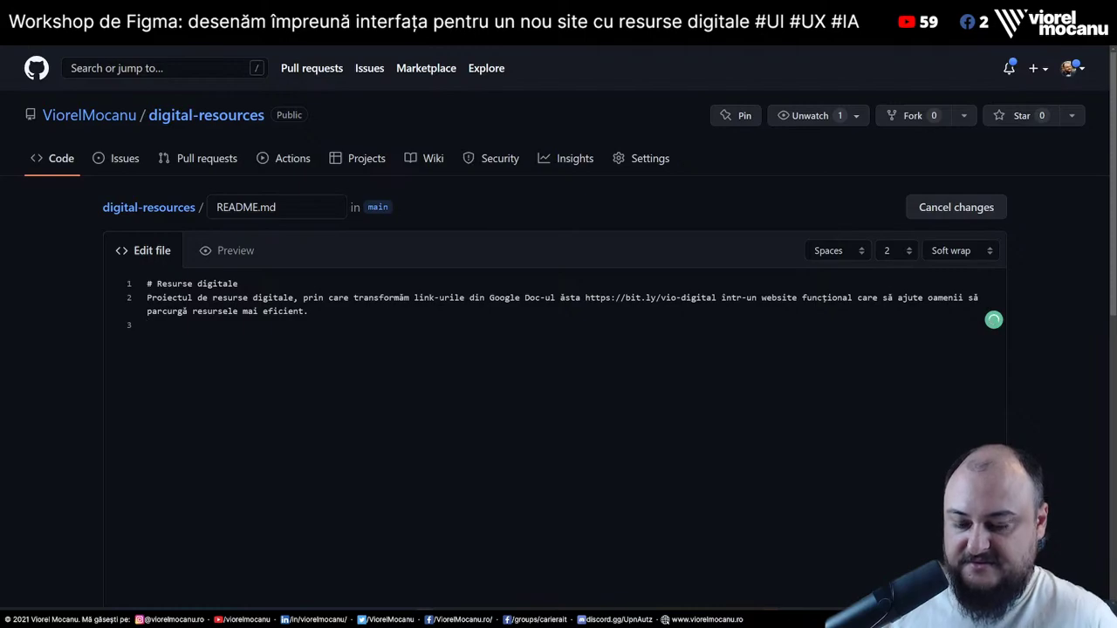
Add a '## Link-uri utile' heading and a 'Design-ul in Figma' item with the Figma link
key(Return)
text(##)
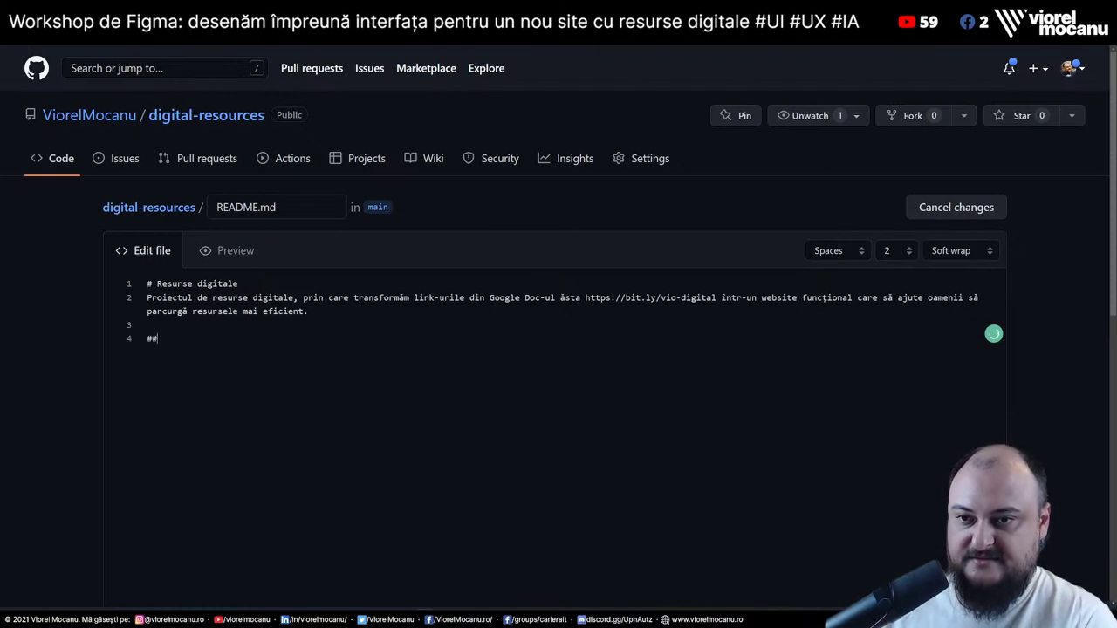
text( Link-uri utile)
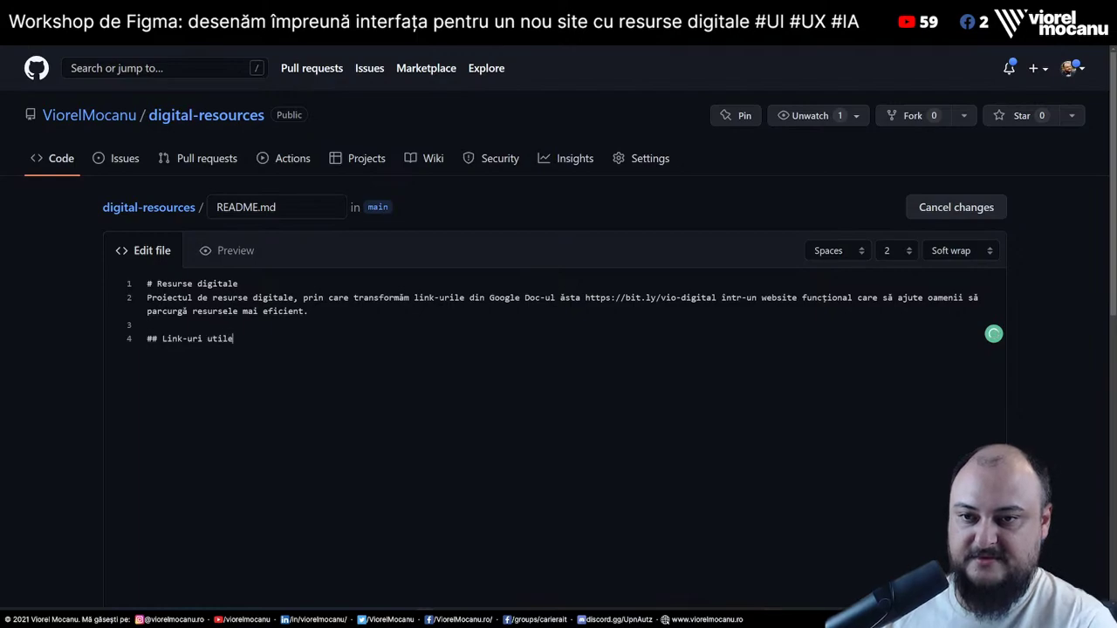
key(Return)
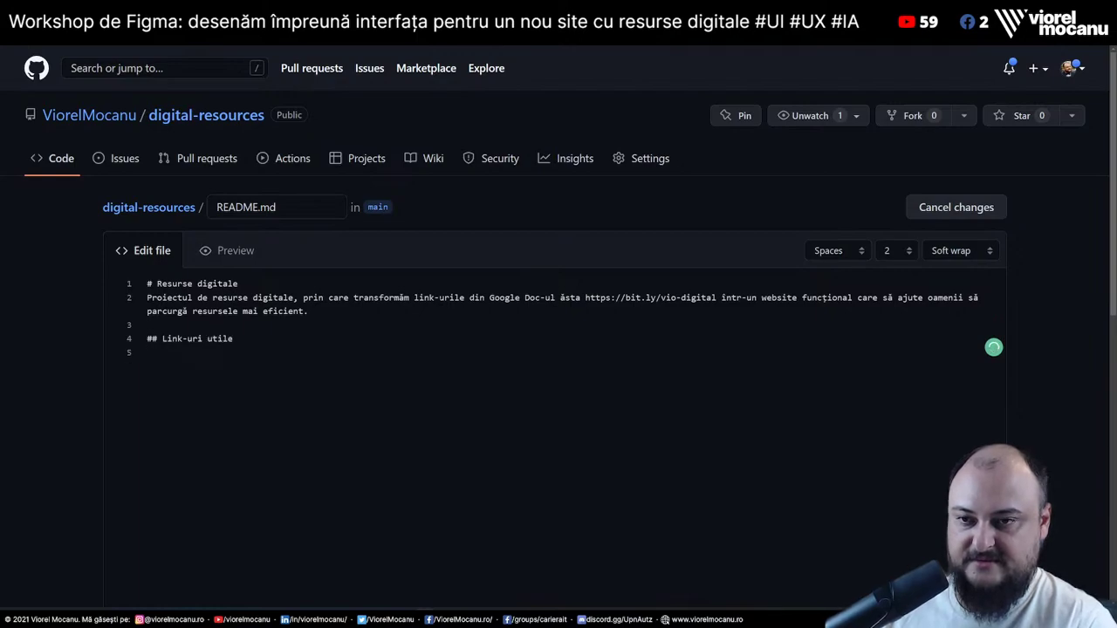
text(1. )
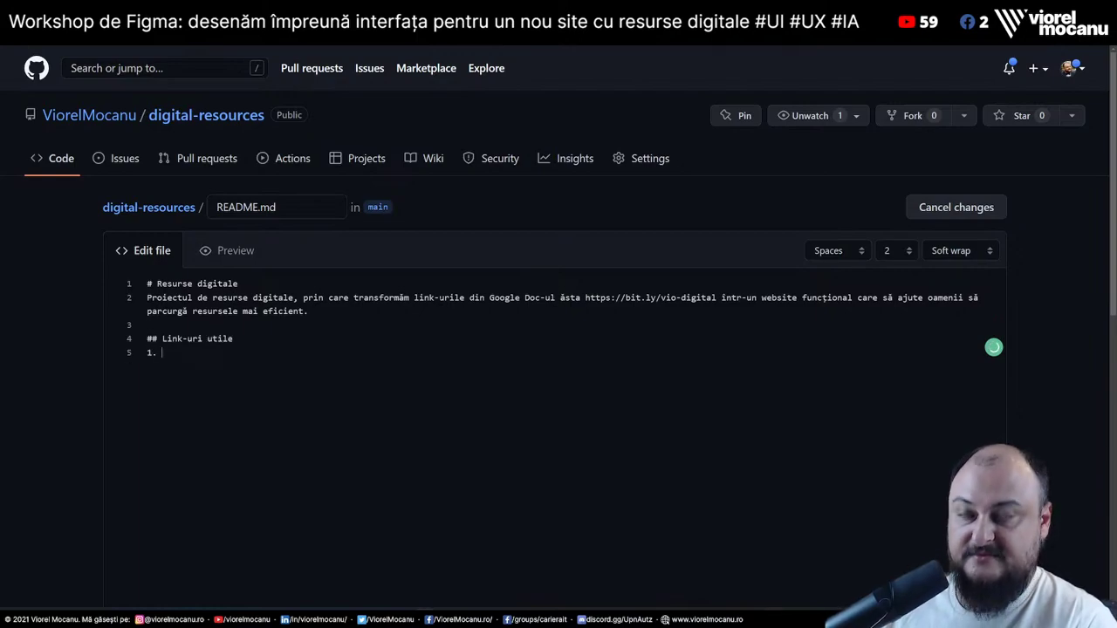
text(Figma)
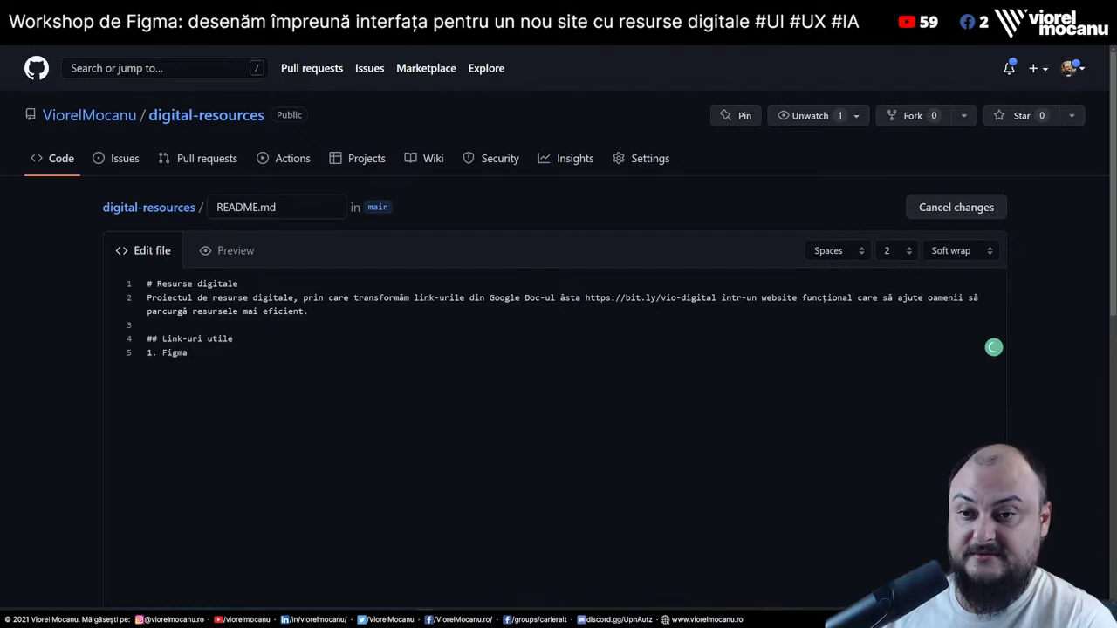
key(BackSpace)
key(BackSpace)
key(BackSpace)
key(BackSpace)
key(BackSpace)
text(Design-ul in Fi)
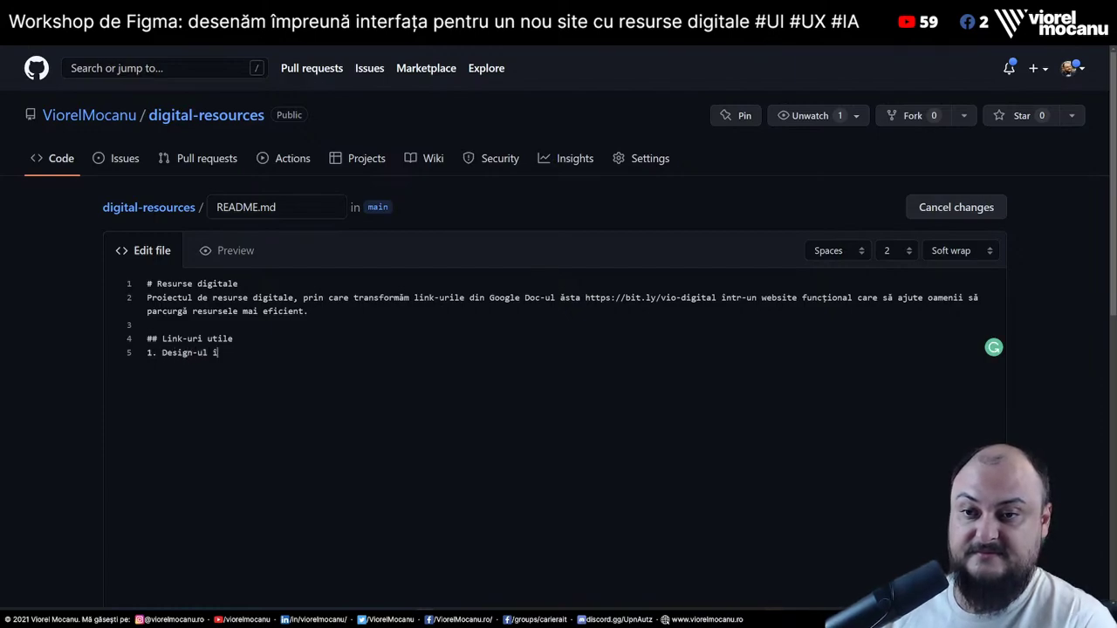
text(gma)
key(ctrl+shift+Left)
key(ctrl+shift+Left)
key(ctrl+shift+Left)
key(ctrl+shift+Left)
key(ctrl+shift+Left)
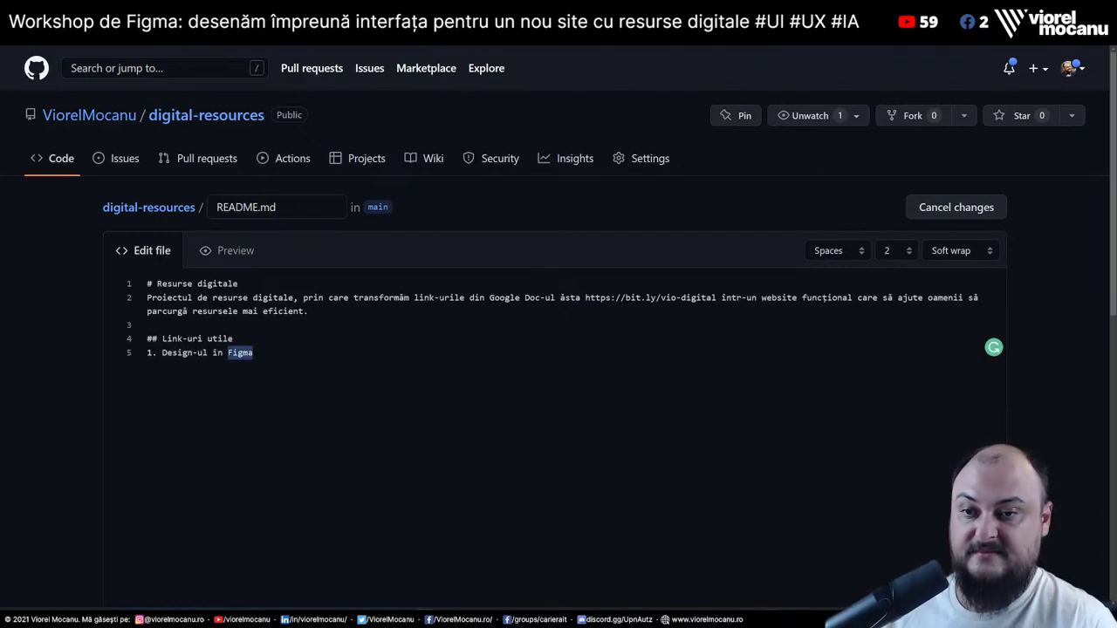
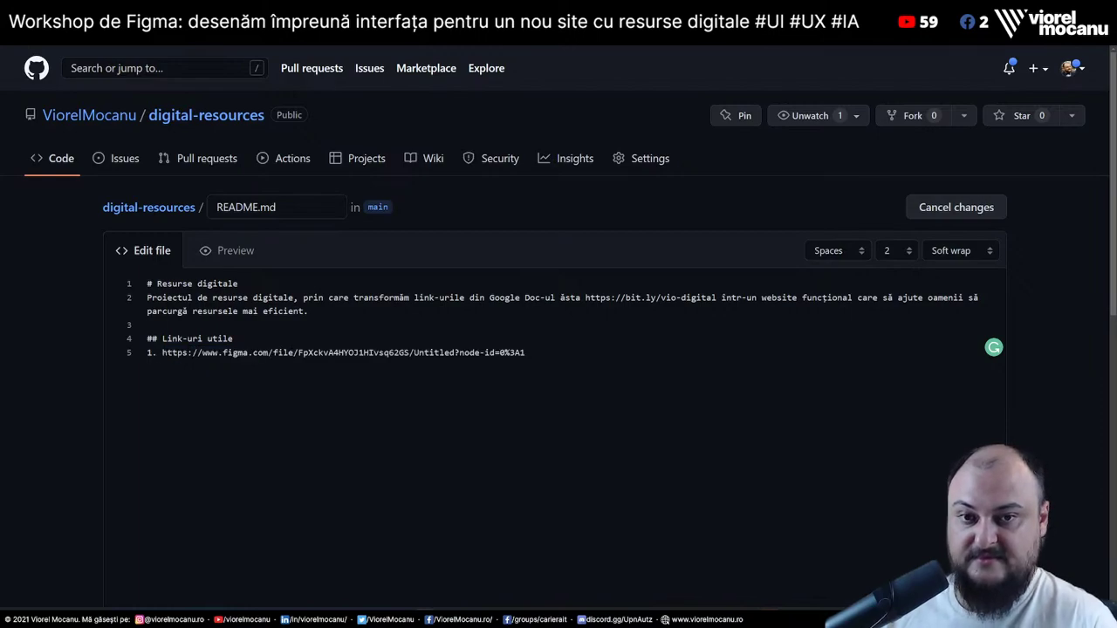
key(ctrl+z)
key(Left)
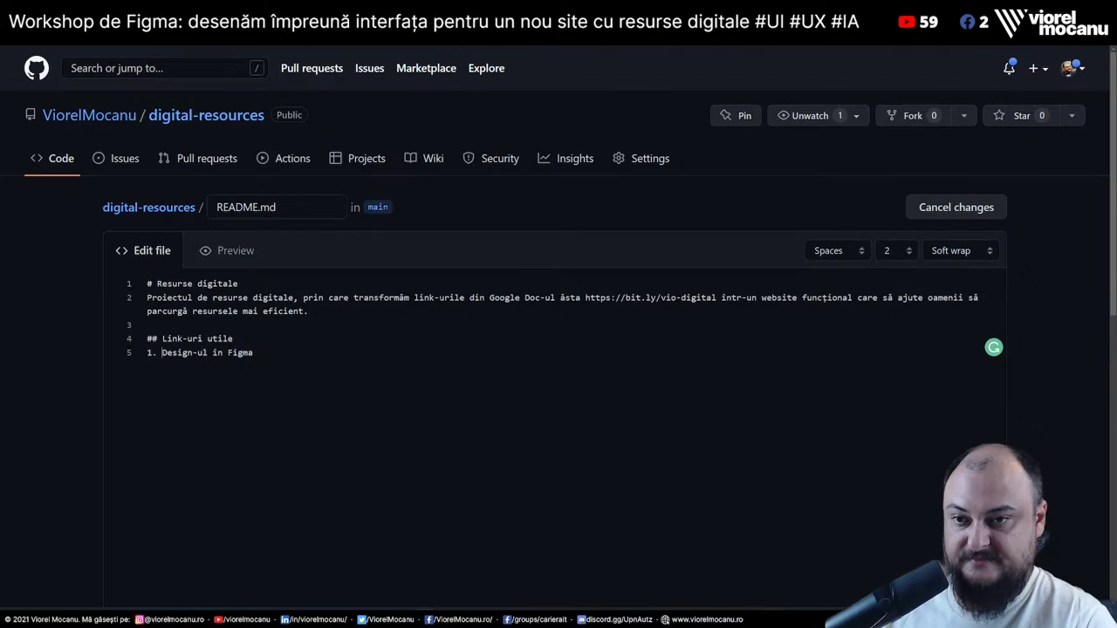
scroll(444, 409, down, 2)
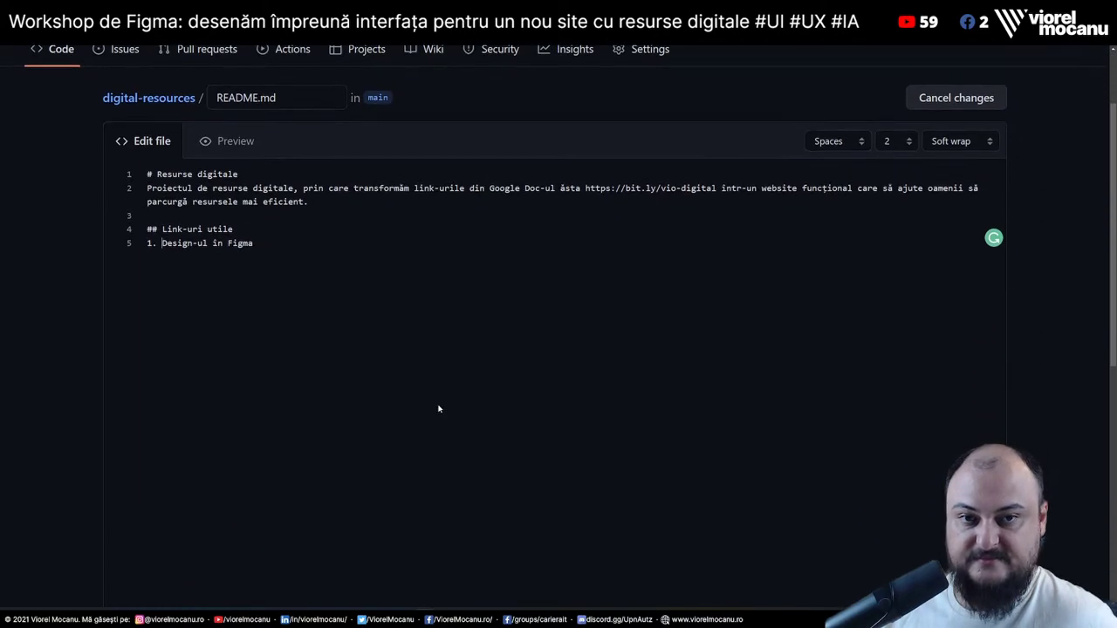
text(ă)
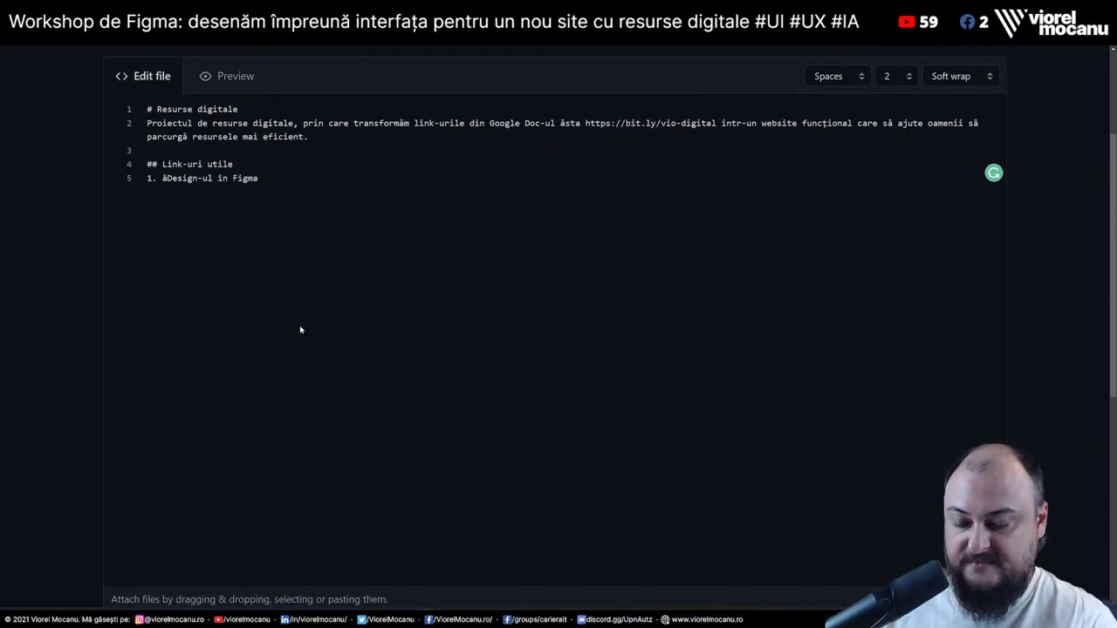
key(BackSpace)
Insert a 'Lista de resurse' item at the top and renumber the Figma item to 3
key(Return)
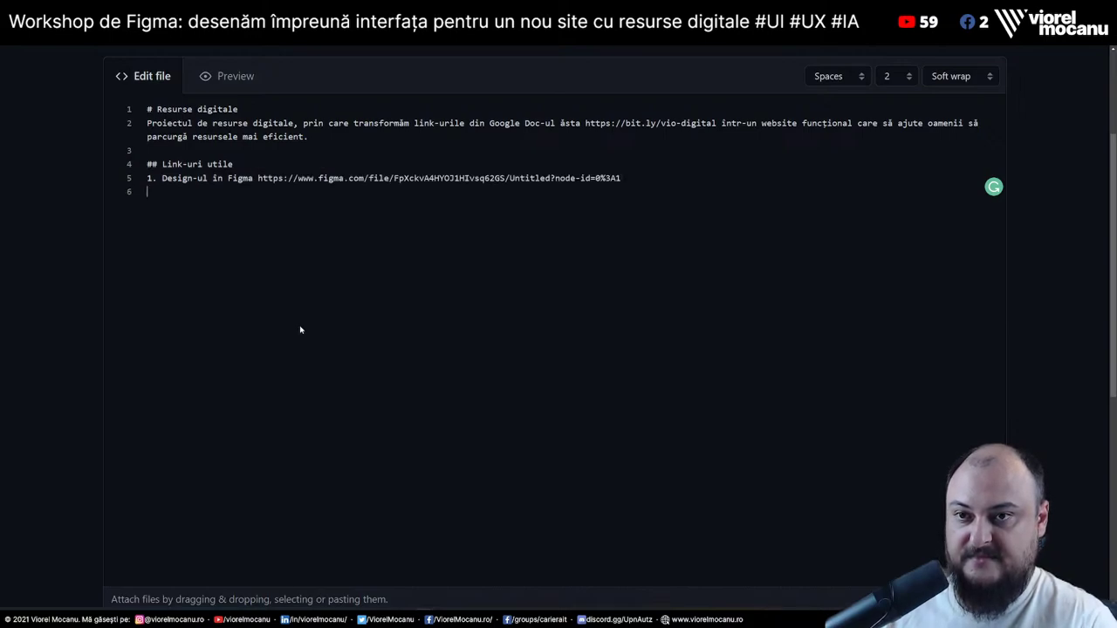
text(2.)
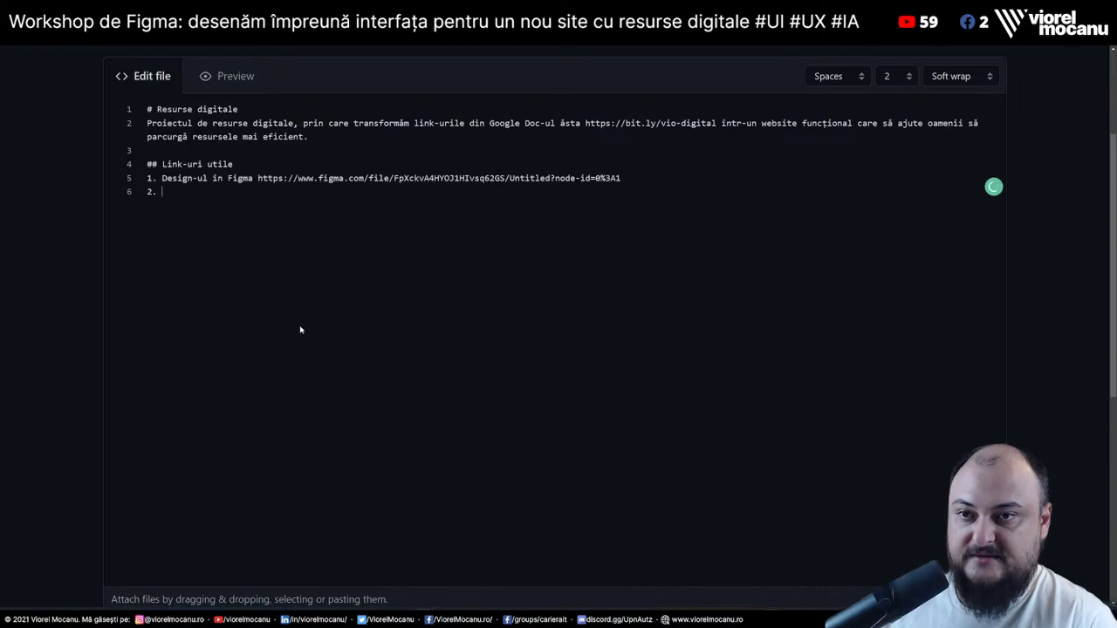
key(Up)
key(Home)
key(Return)
key(Up)
text(0)
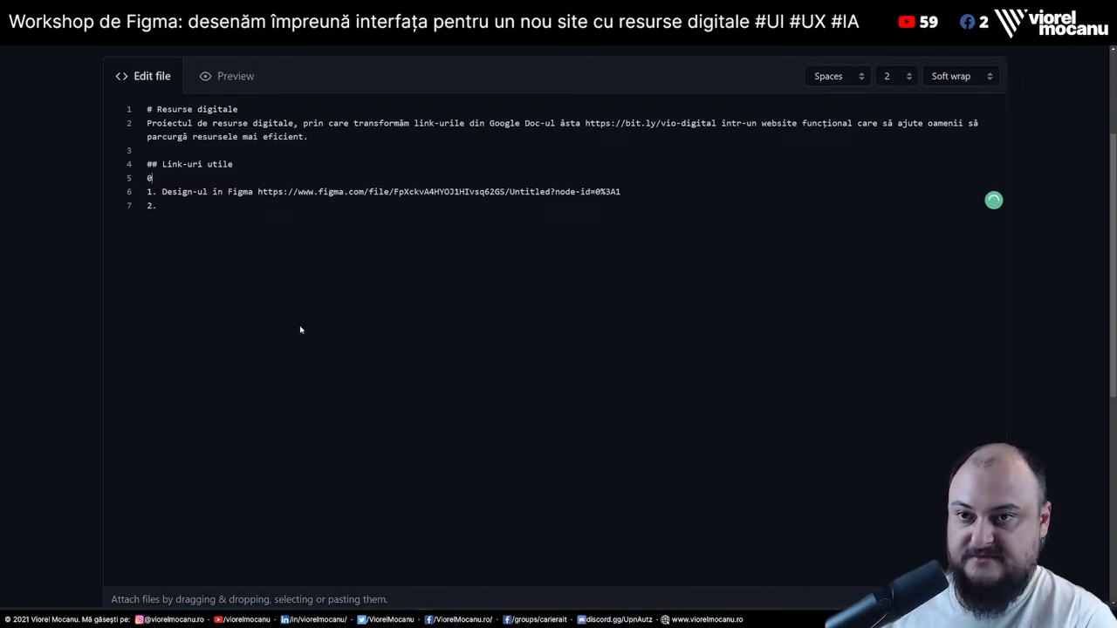
key(BackSpace)
key(BackSpace)
key(Return)
text(1.)
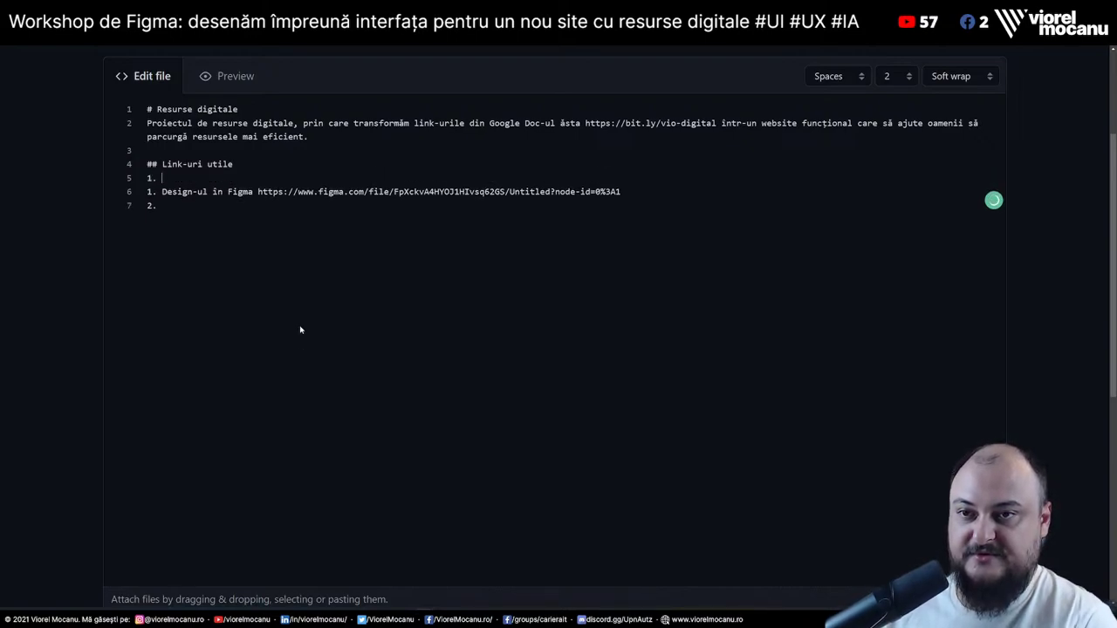
key(BackSpace)
text(2)
key(Down)
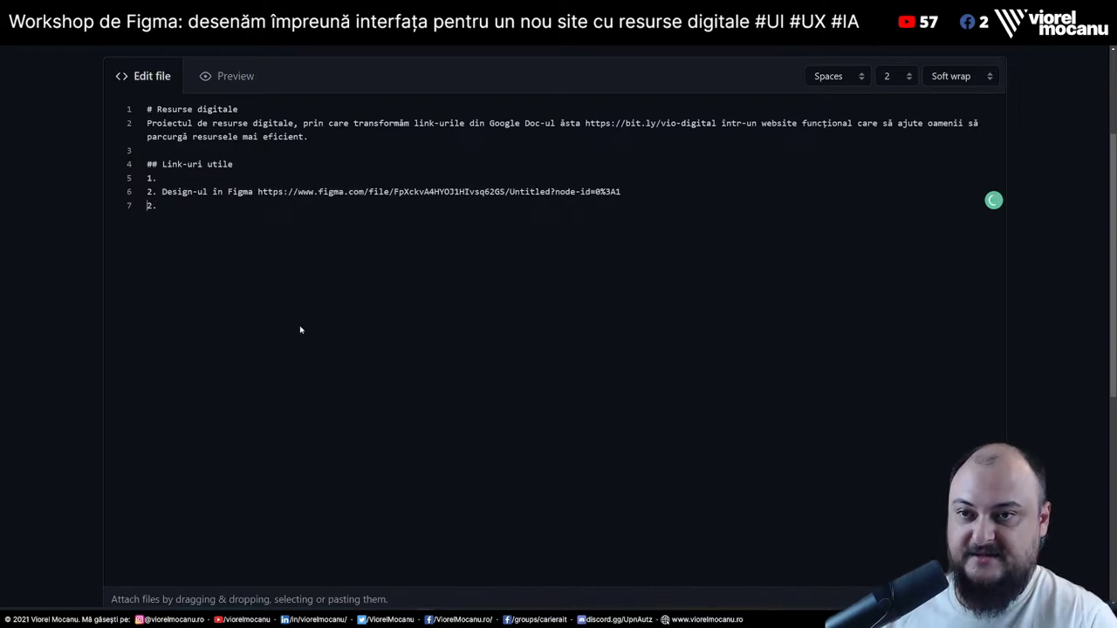
key(BackSpace)
key(BackSpace)
key(BackSpace)
key(BackSpace)
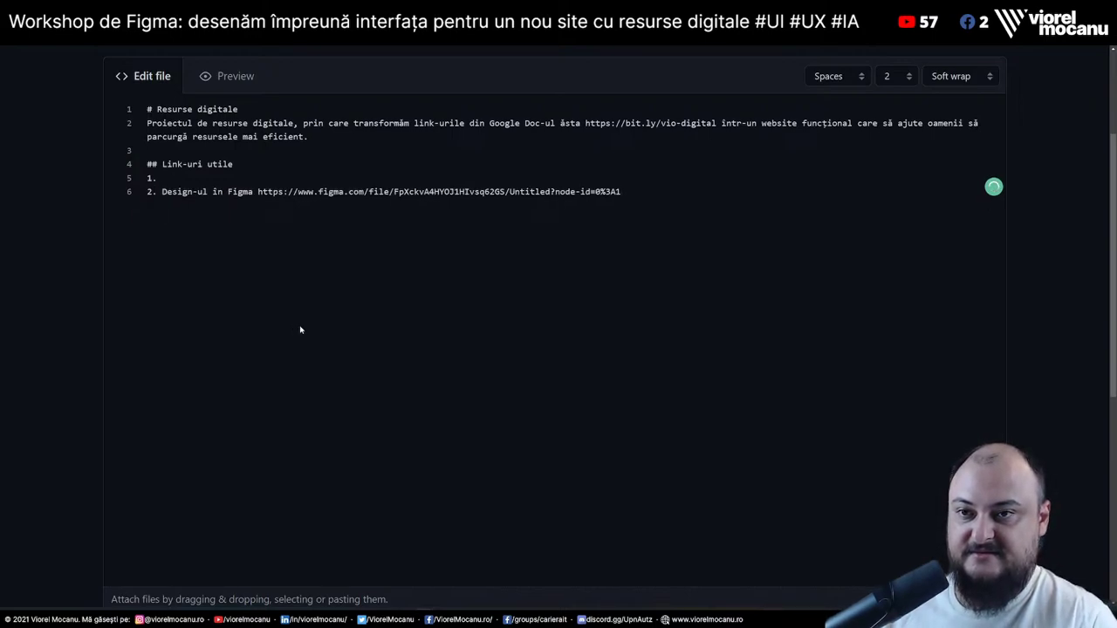
key(Home)
key(Delete)
text(3)
key(Up)
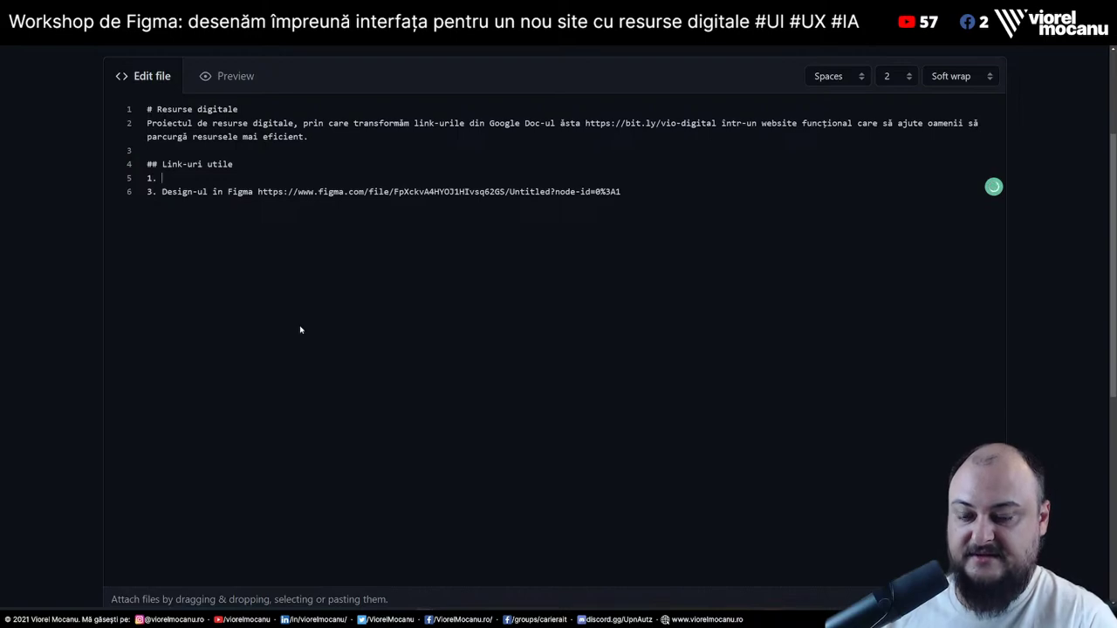
text(Lista de resu)
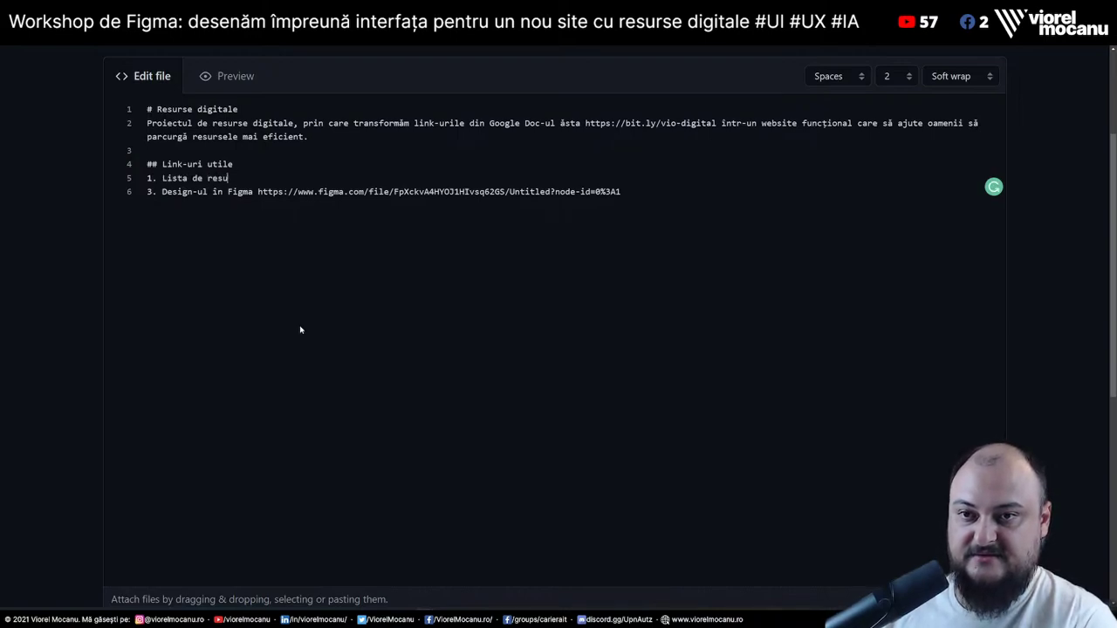
text(rse)
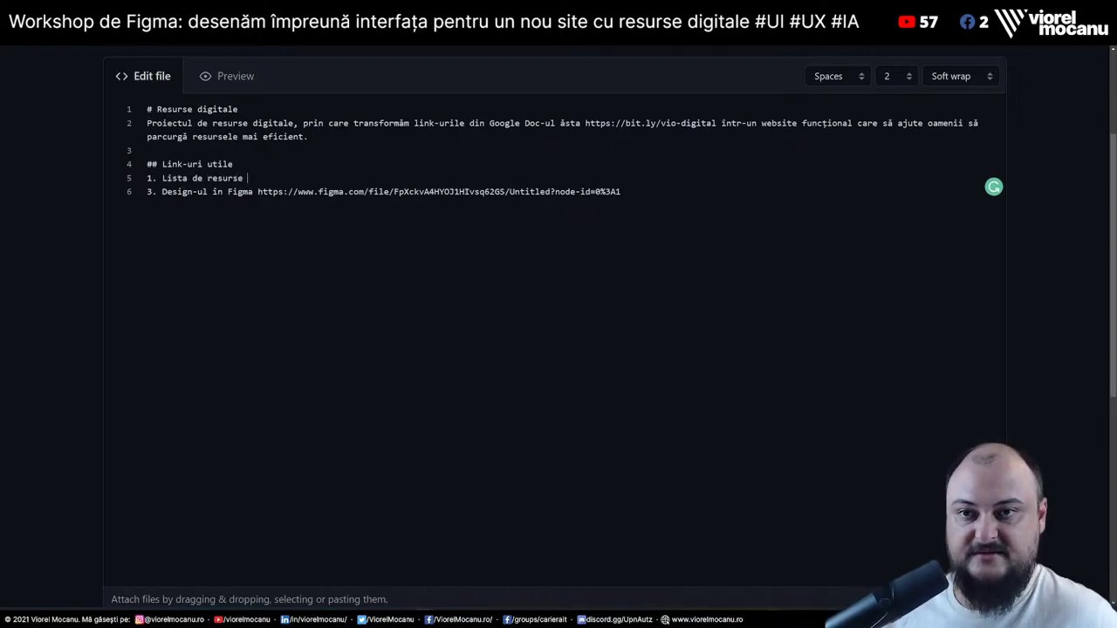
drag(585, 123, 715, 123)
key(ctrl+c)
click(244, 178)
key(ctrl+v)
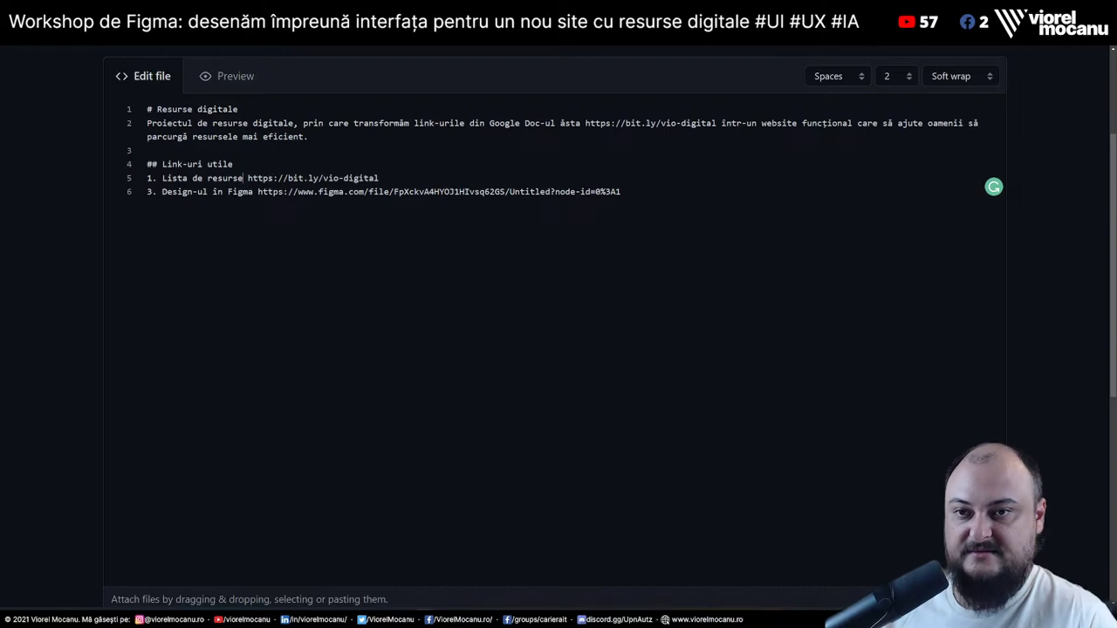
text(generale)
Add item '2. Lista de resurse JS-only' with the vio-vue bookmark's link
key(End)
key(Return)
text(2. )
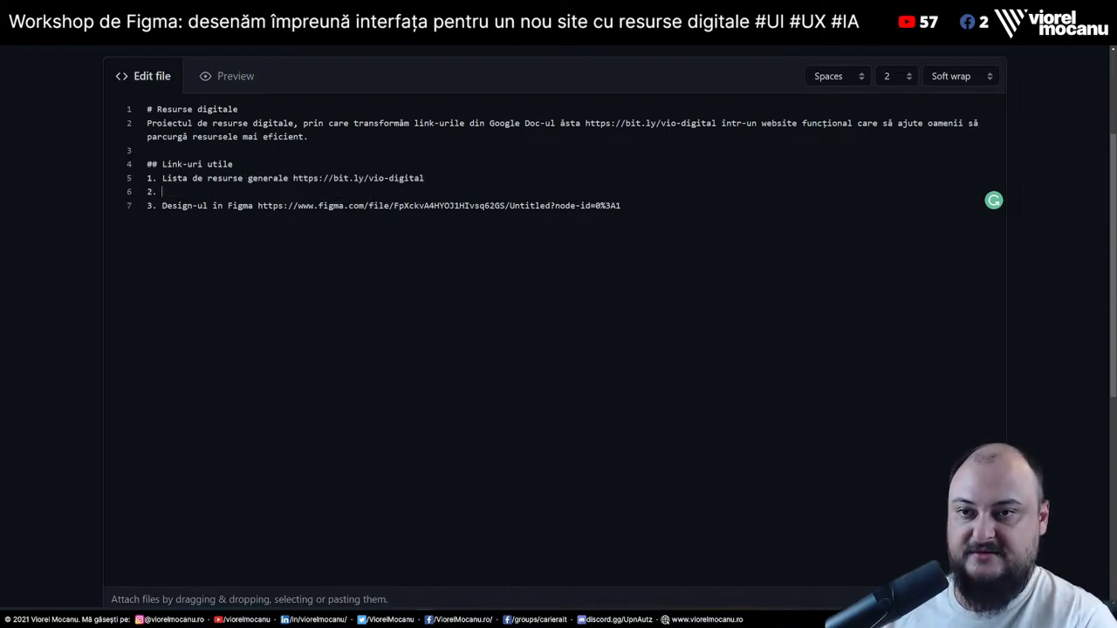
text(Lista de resurs)
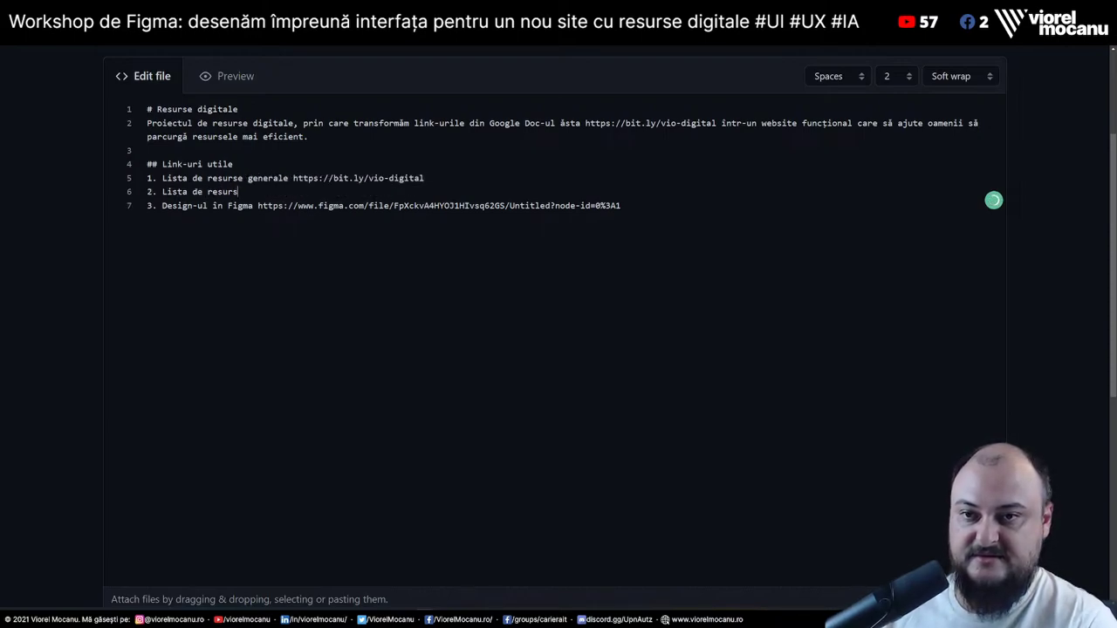
text(e )
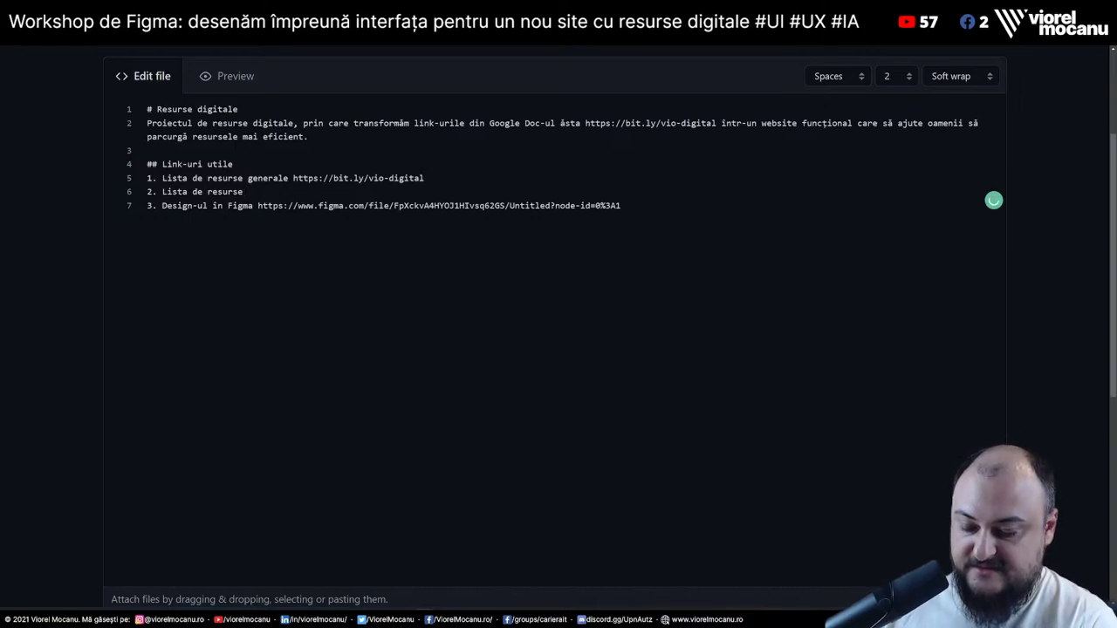
text(JS-)
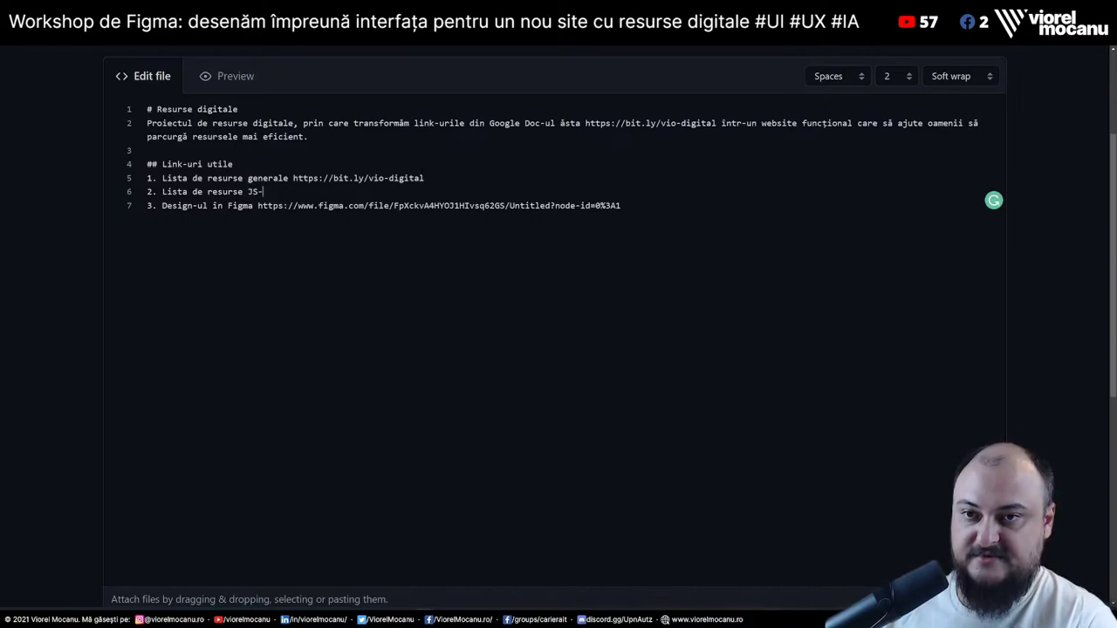
text(onl)
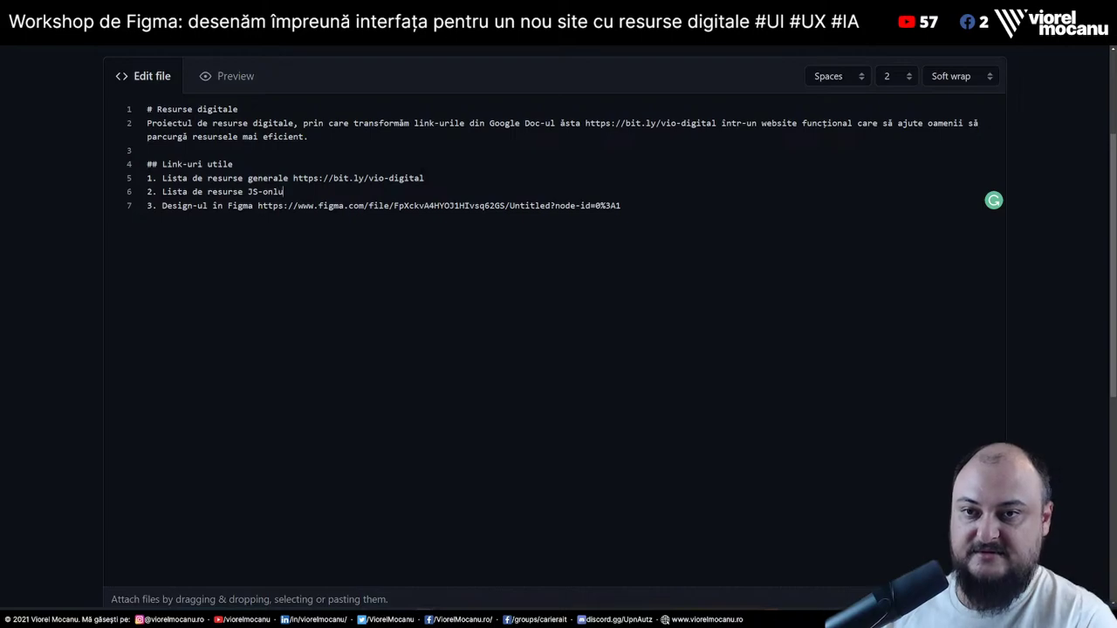
text(y)
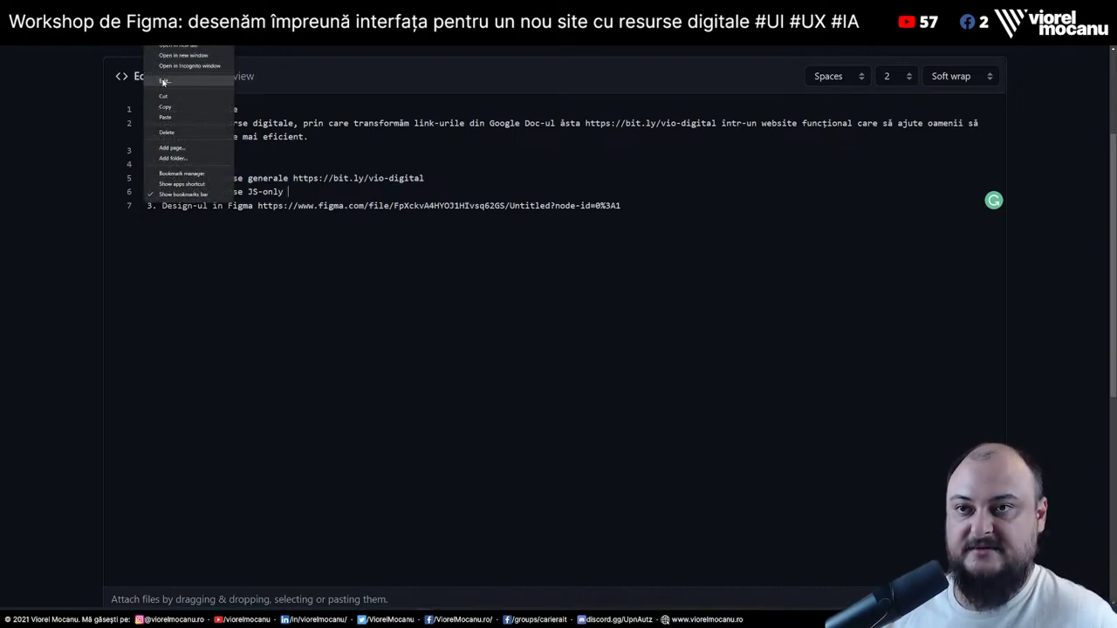
right_click(145, 39)
click(193, 118)
key(ctrl+v)
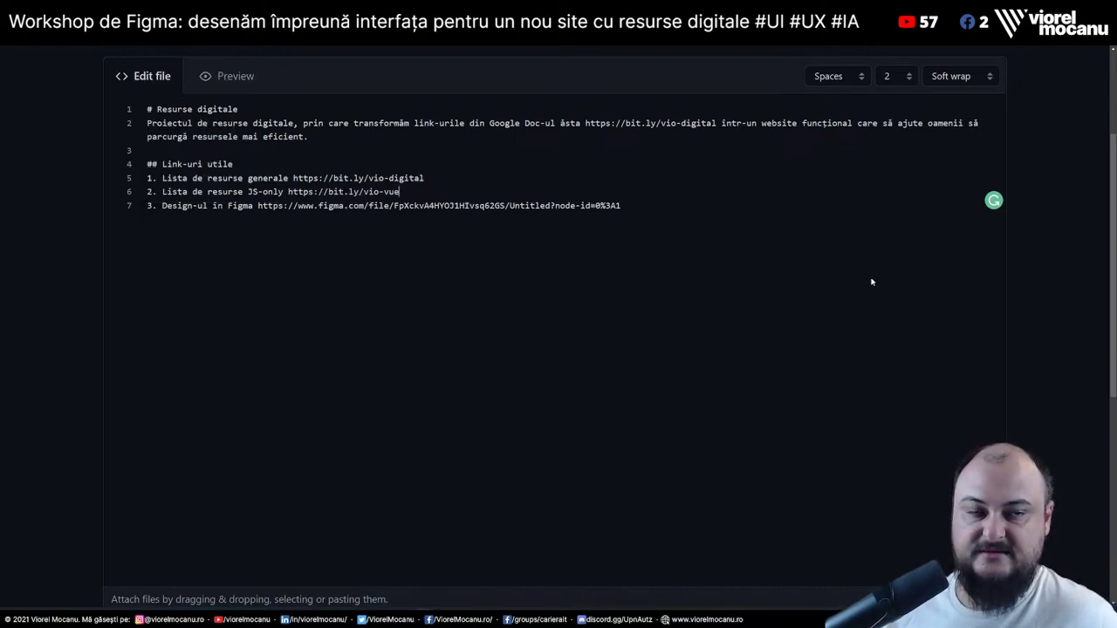
Commit the README as 'update Readme.md' to main and go back to the repository's main page
scroll(778, 314, down, 5)
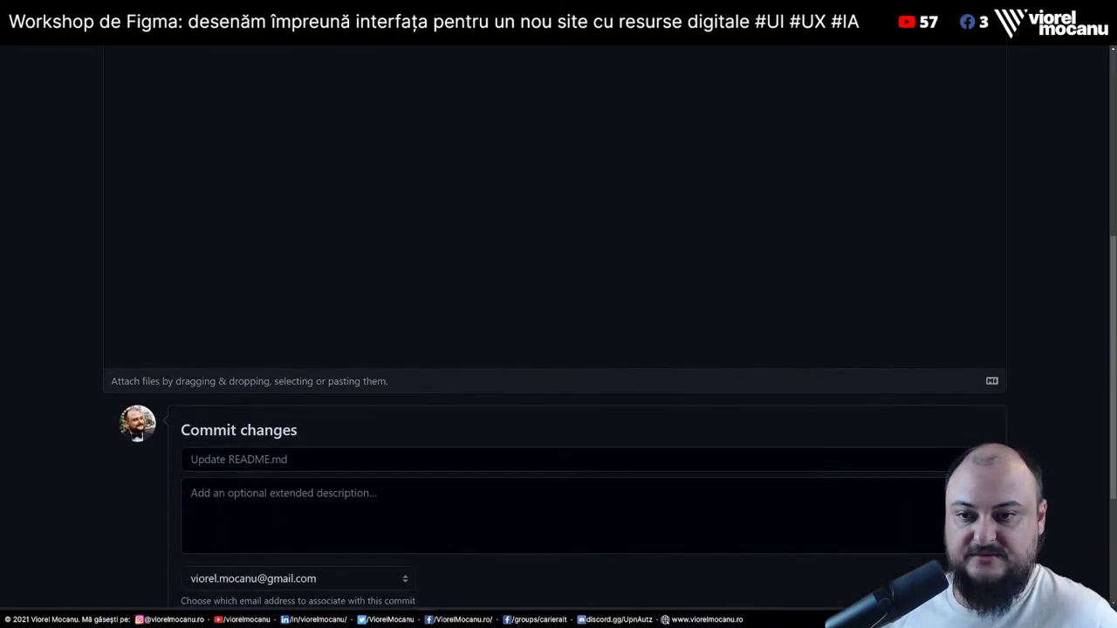
click(191, 284)
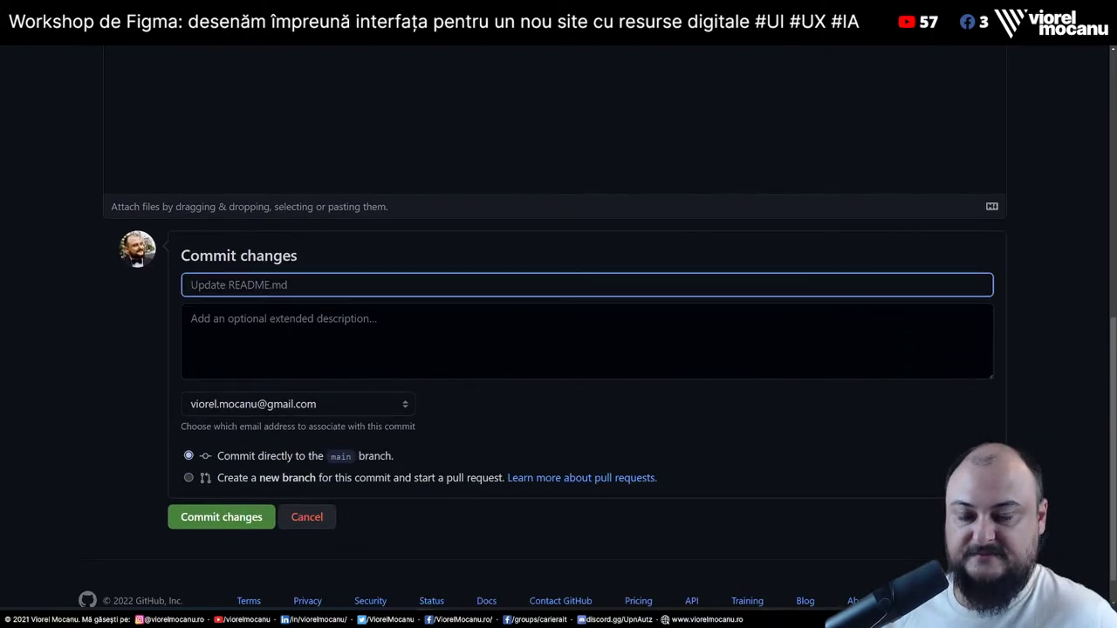
text(updat)
text(e Readme.)
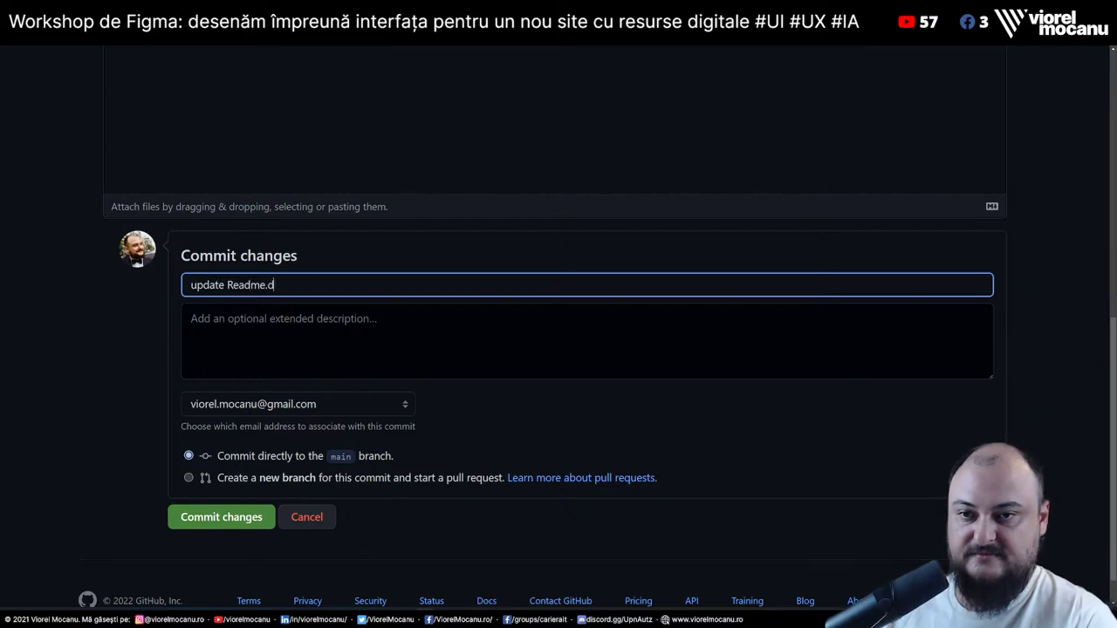
text(md)
click(225, 524)
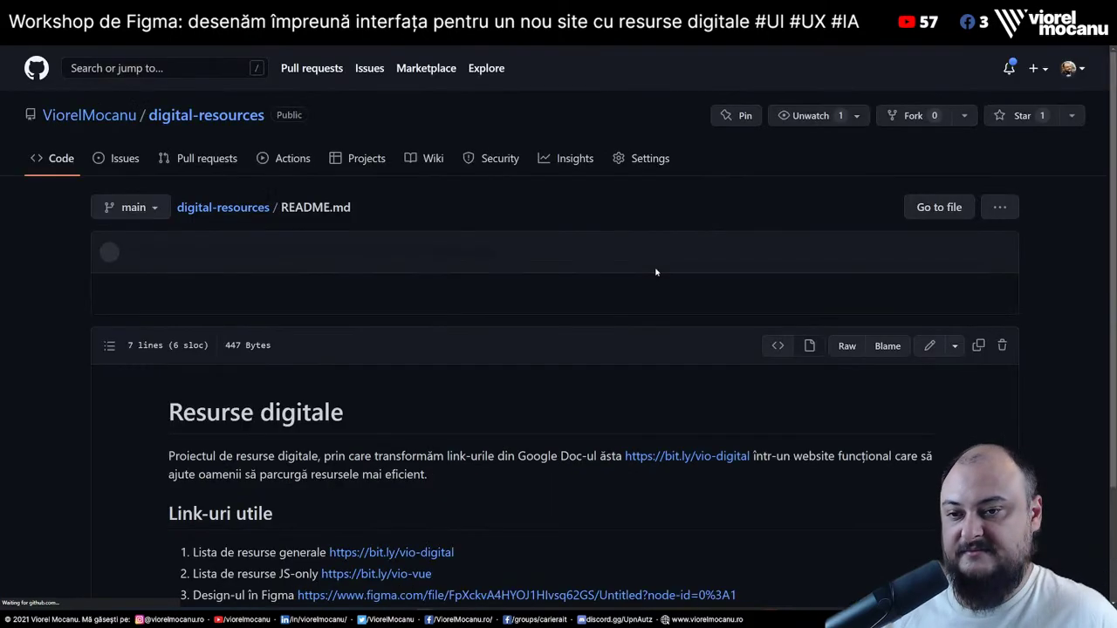
scroll(653, 280, down, 2)
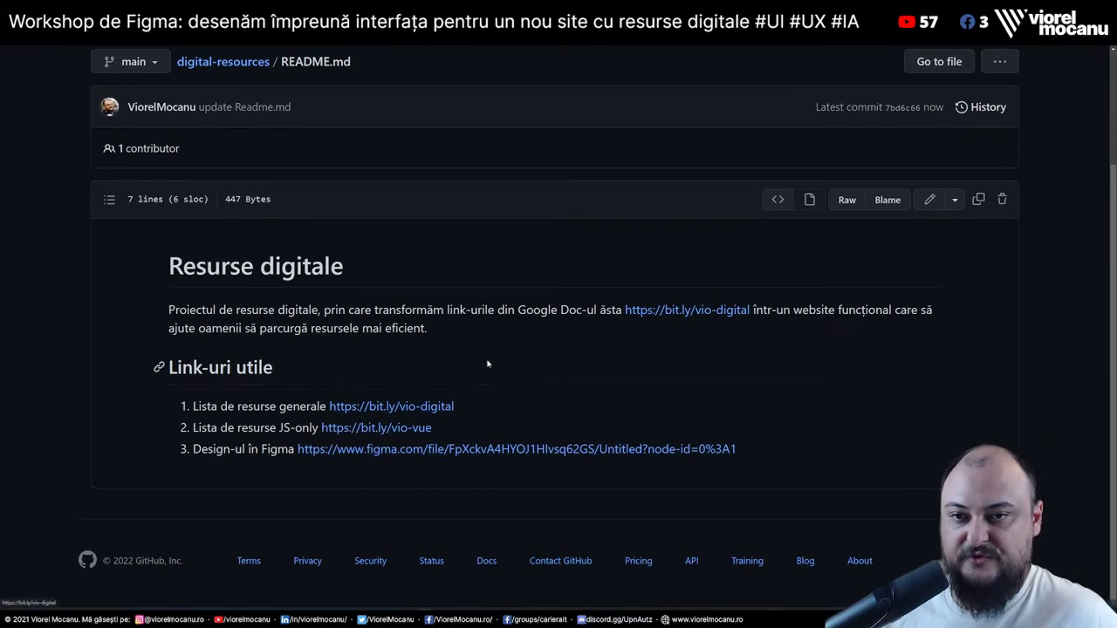
scroll(761, 268, up, 2)
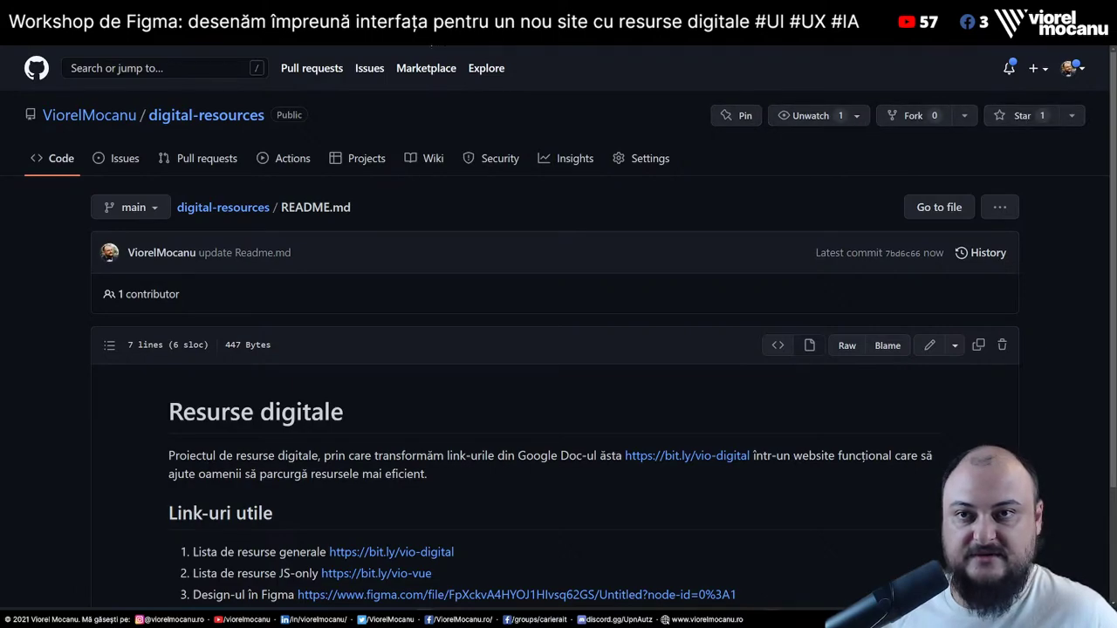
click(69, 161)
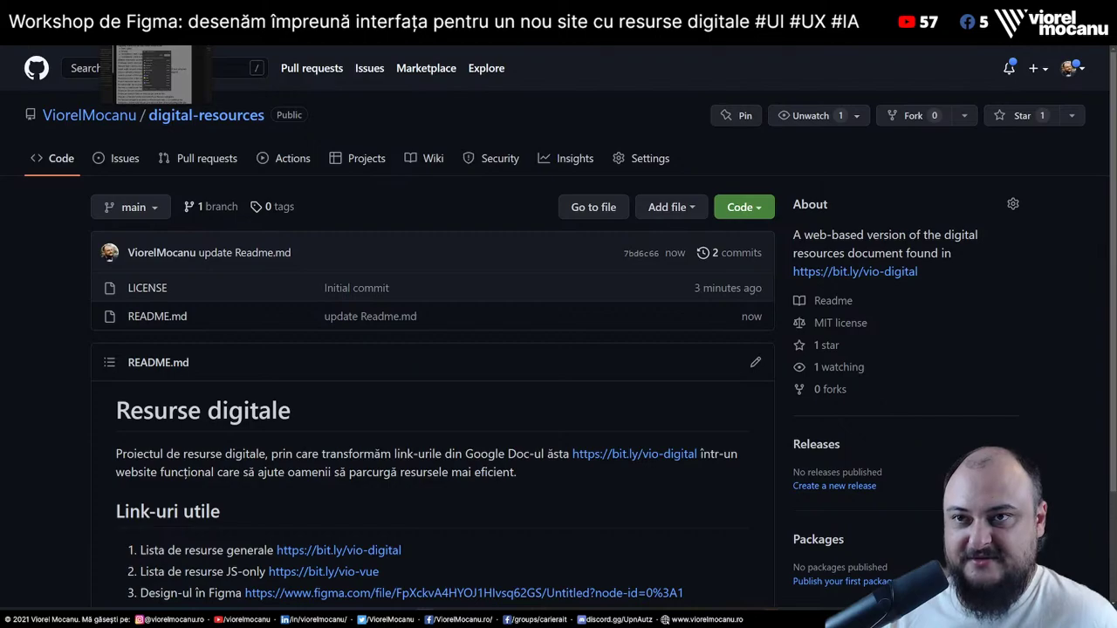
In the Ideas frame, change the last tagging bullet to 'mandatory / important / nice to have'
key(alt+Tab)
key(Escape)
click(767, 381)
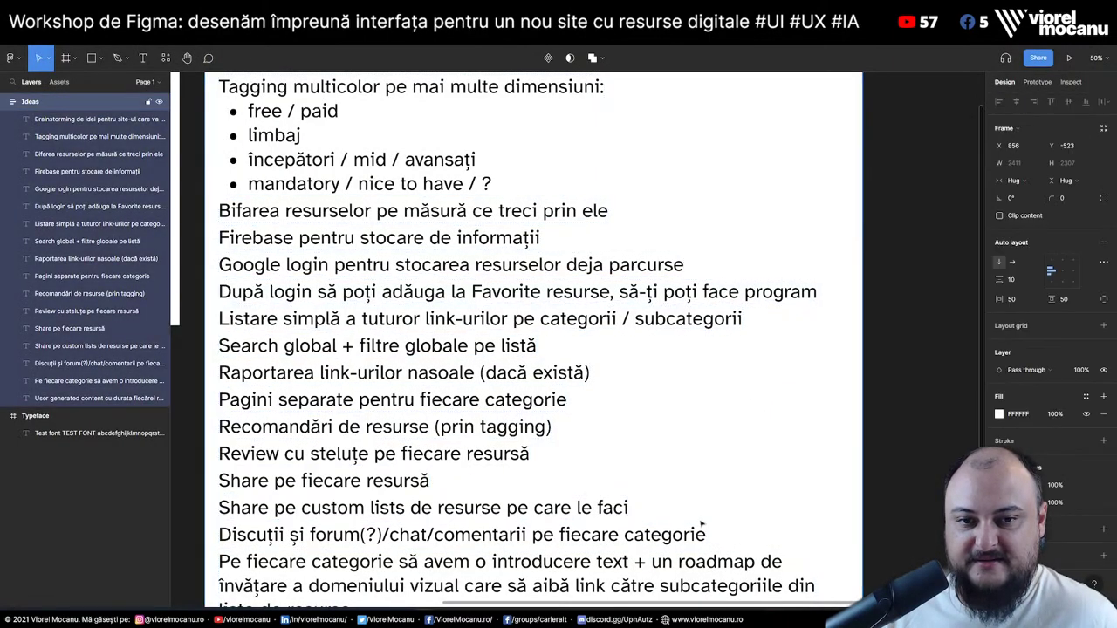
scroll(443, 480, down, 5)
scroll(445, 480, up, 12)
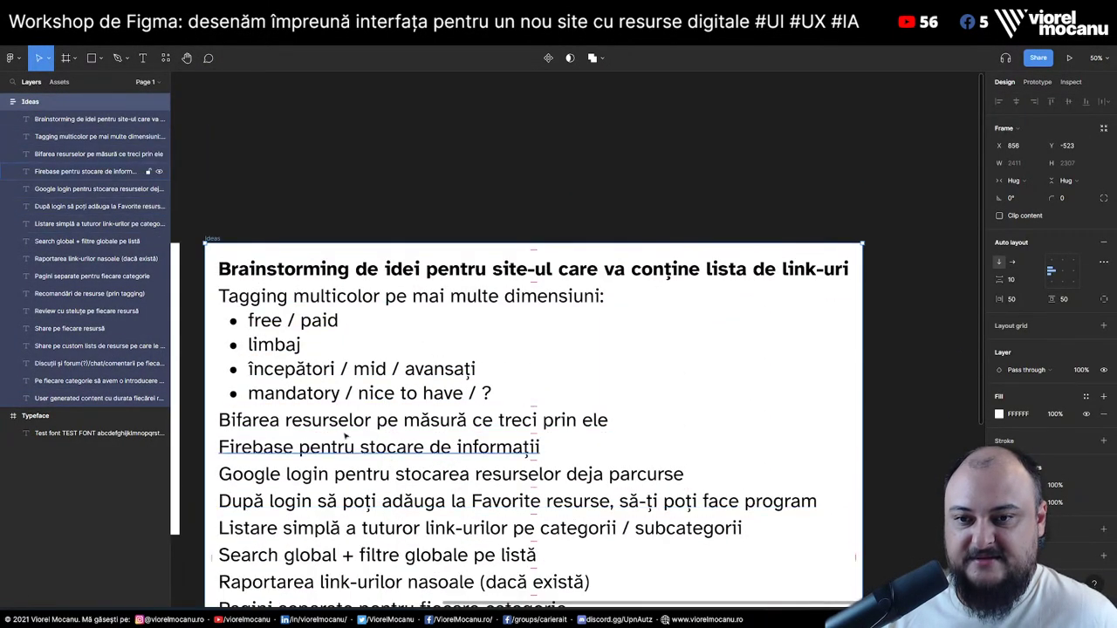
double_click(381, 395)
click(462, 392)
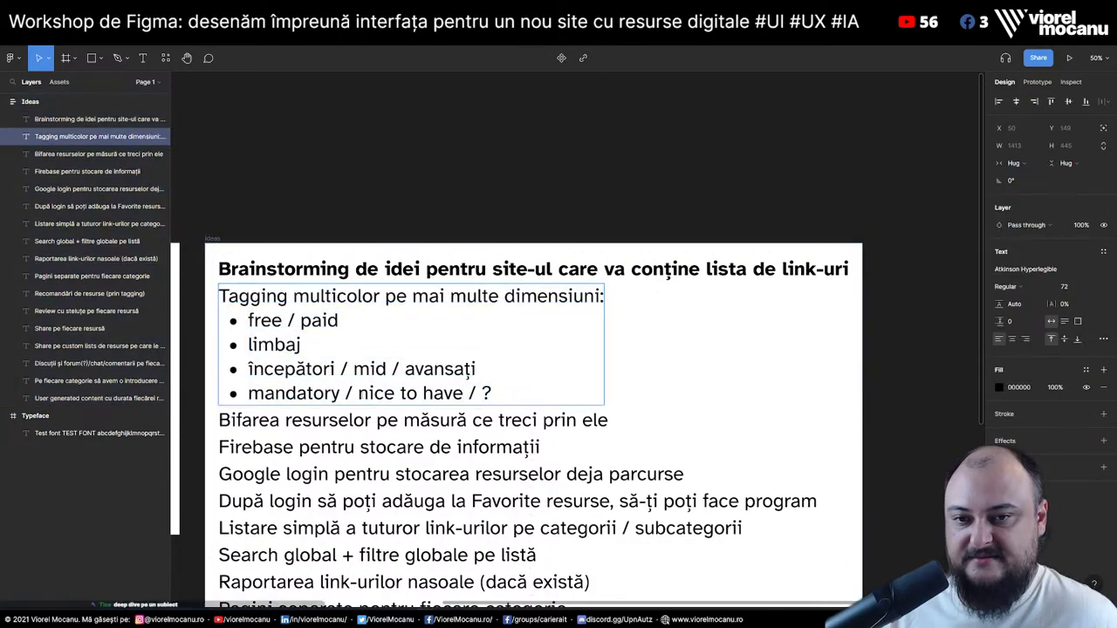
drag(463, 393, 358, 393)
text(important)
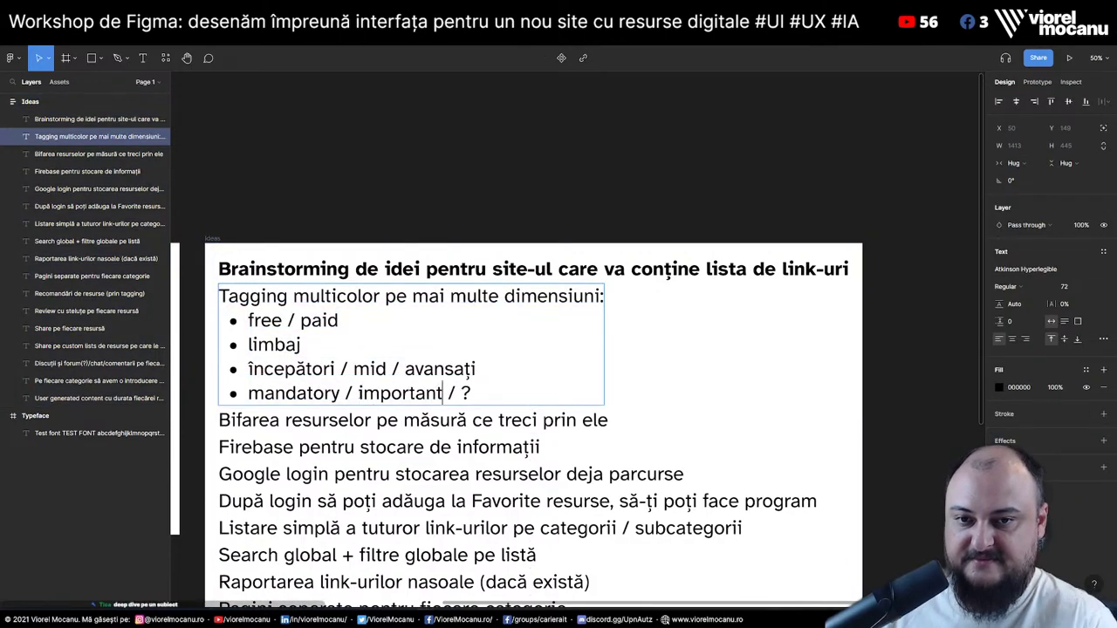
key(Right)
key(Right)
key(Right)
key(shift+Right)
text(nice to have)
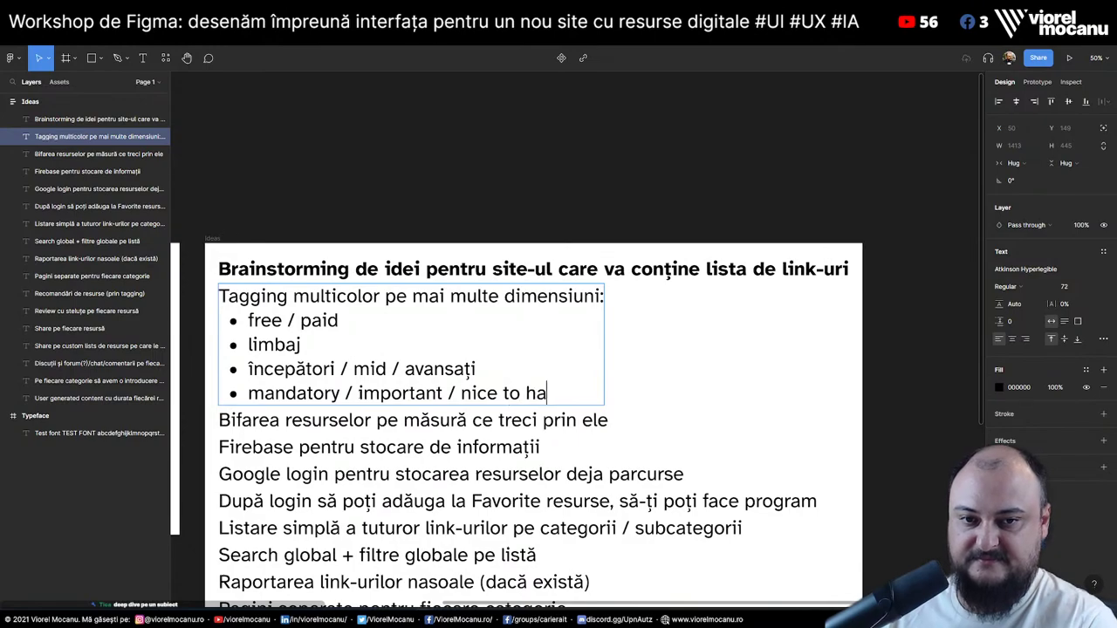
Append '/ pro' to the levels bullet after avansați, discarding the trial 'entry level / pro level' bullet
key(Return)
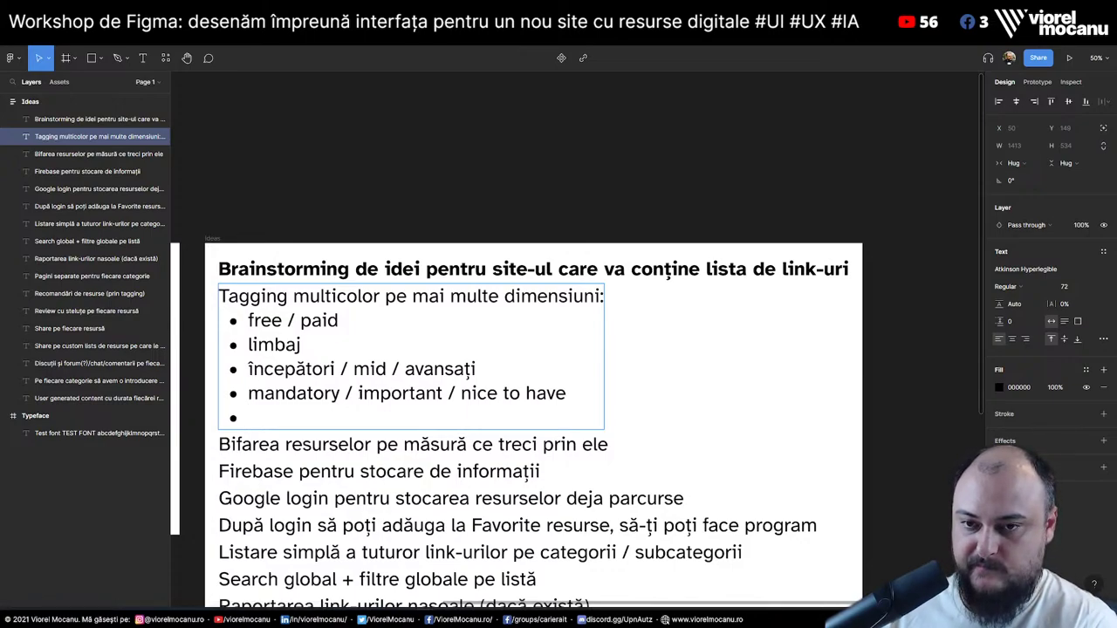
text(entry level)
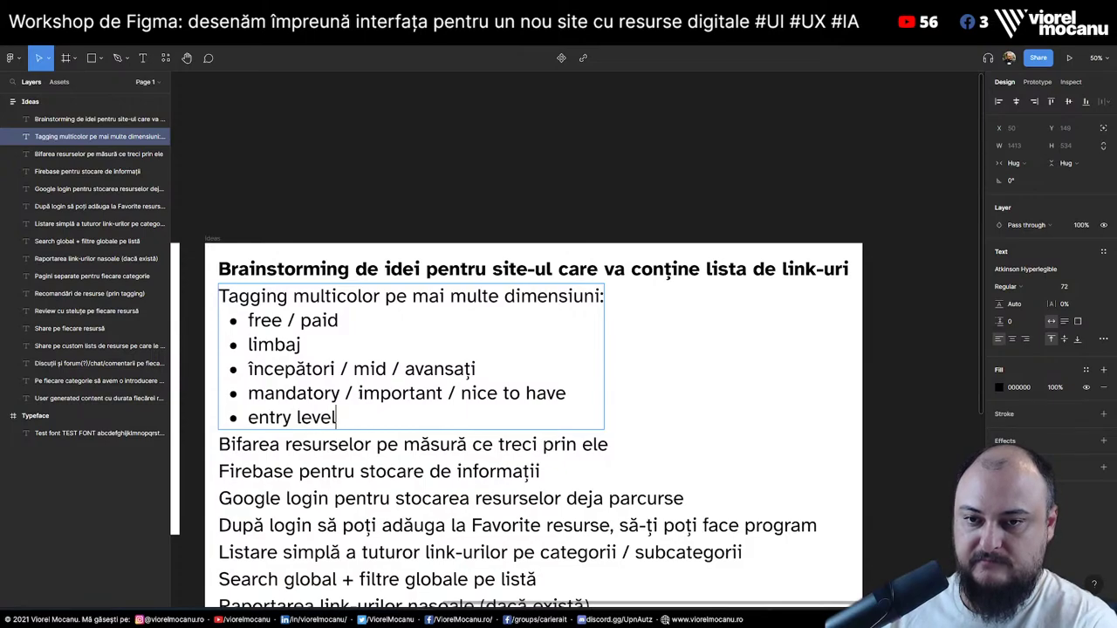
text( / pro level)
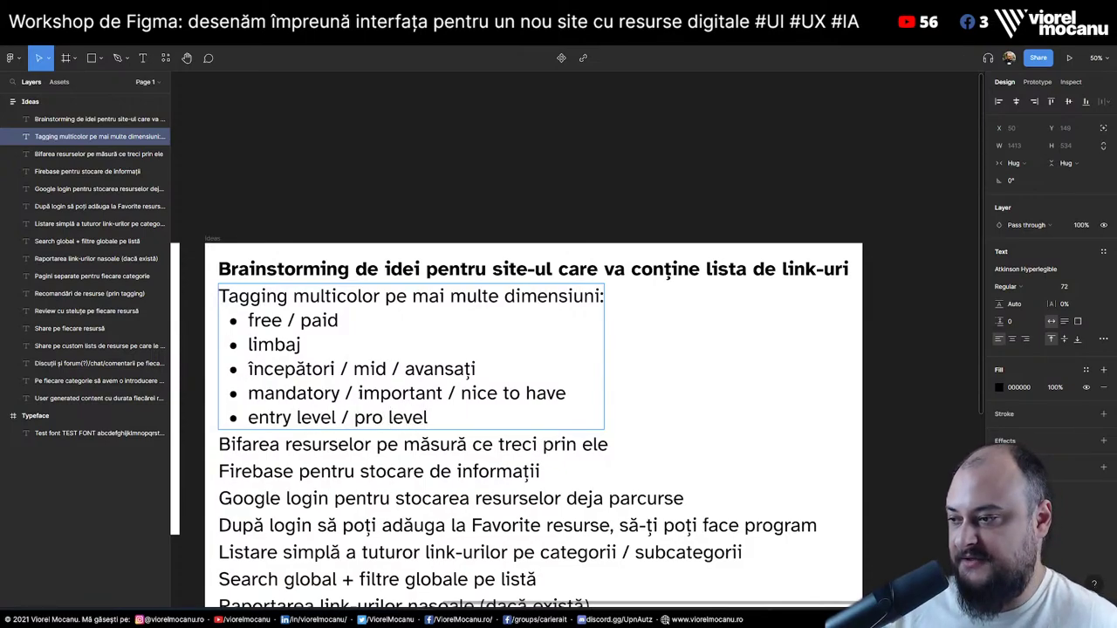
key(shift+Home)
key(End)
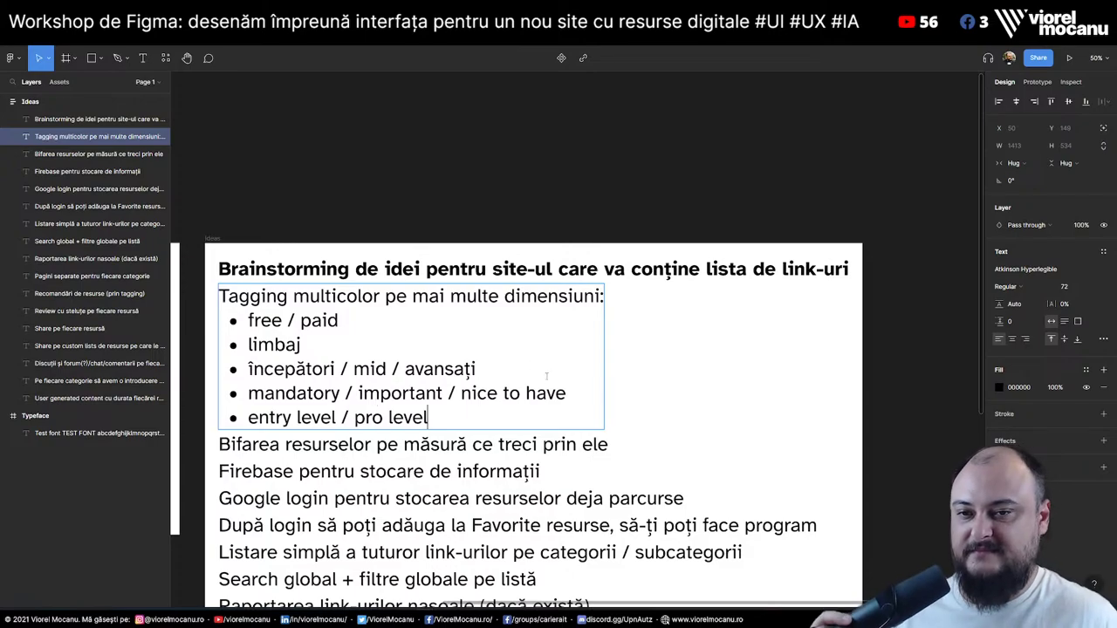
click(504, 364)
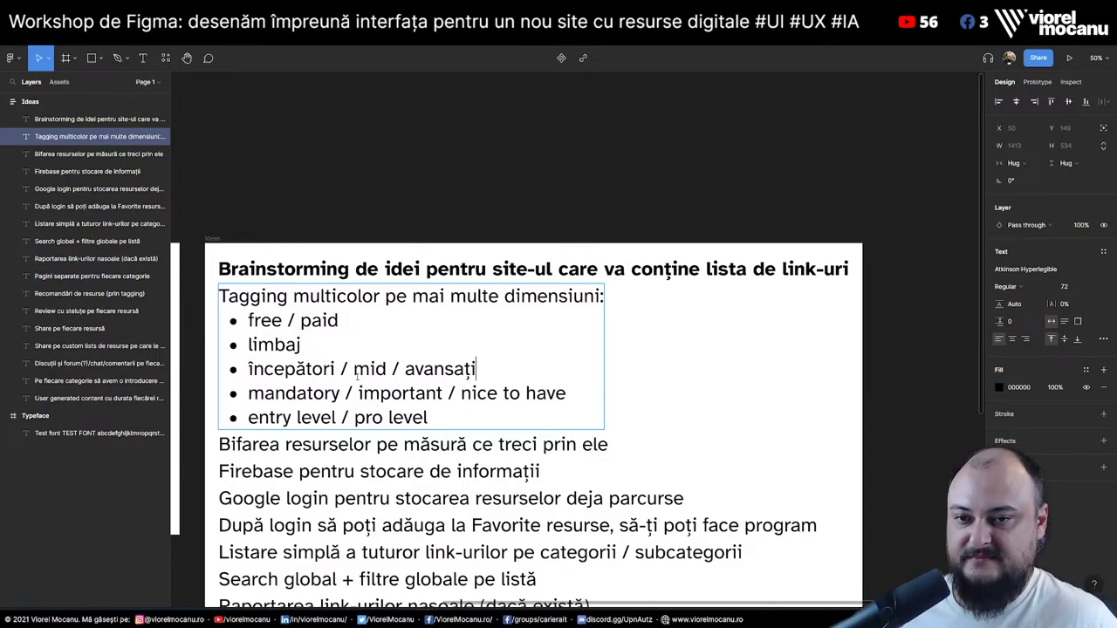
key(Escape)
key(Escape)
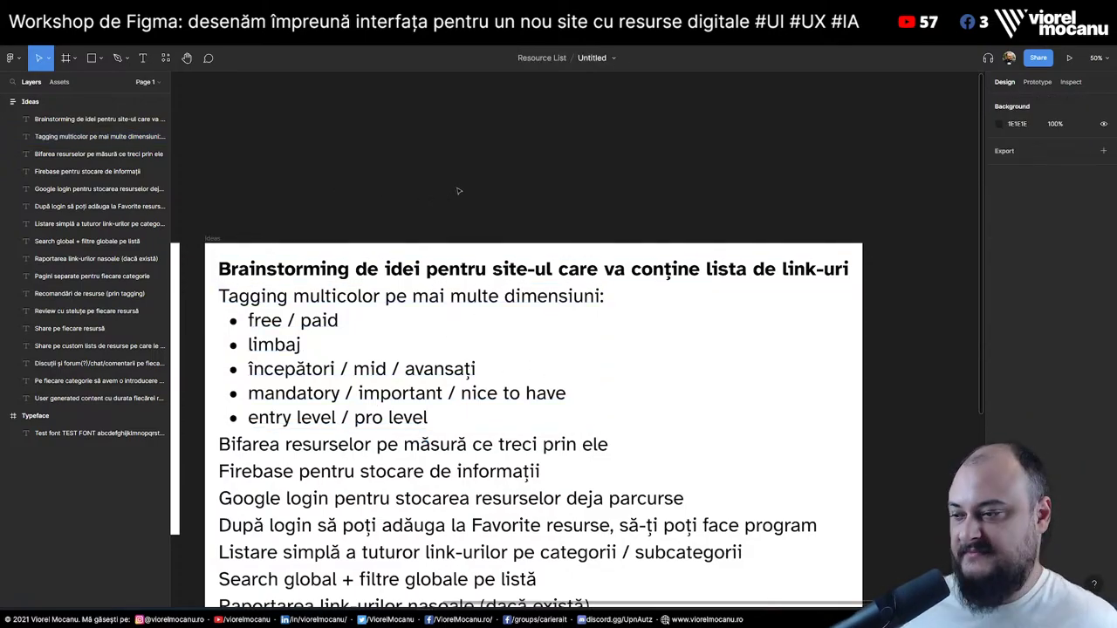
click(489, 376)
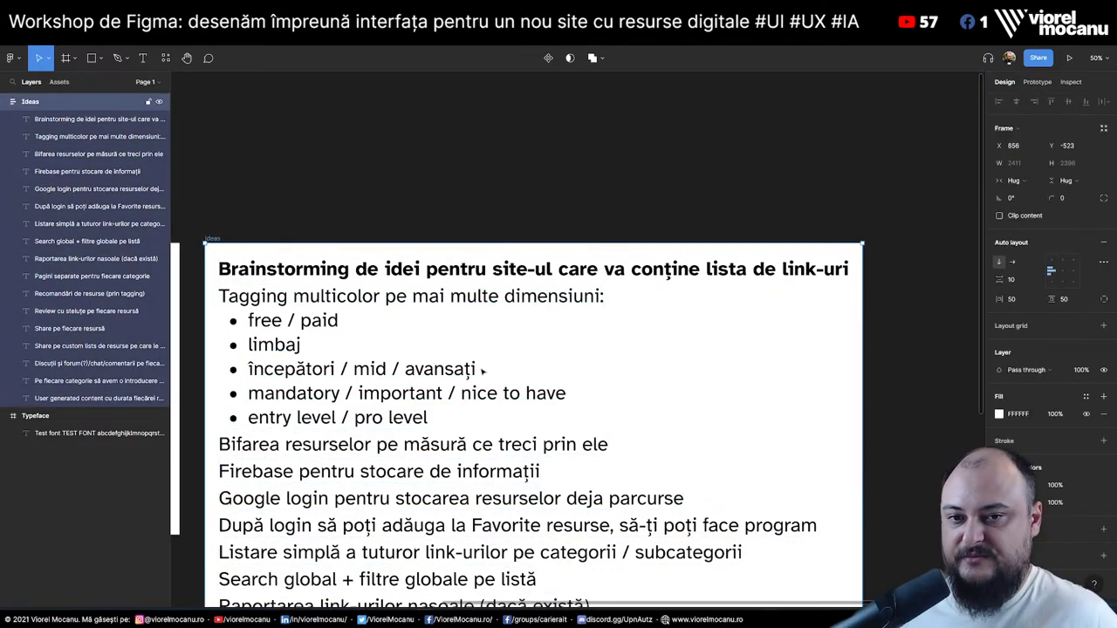
key(Return)
click(464, 369)
text(/ )
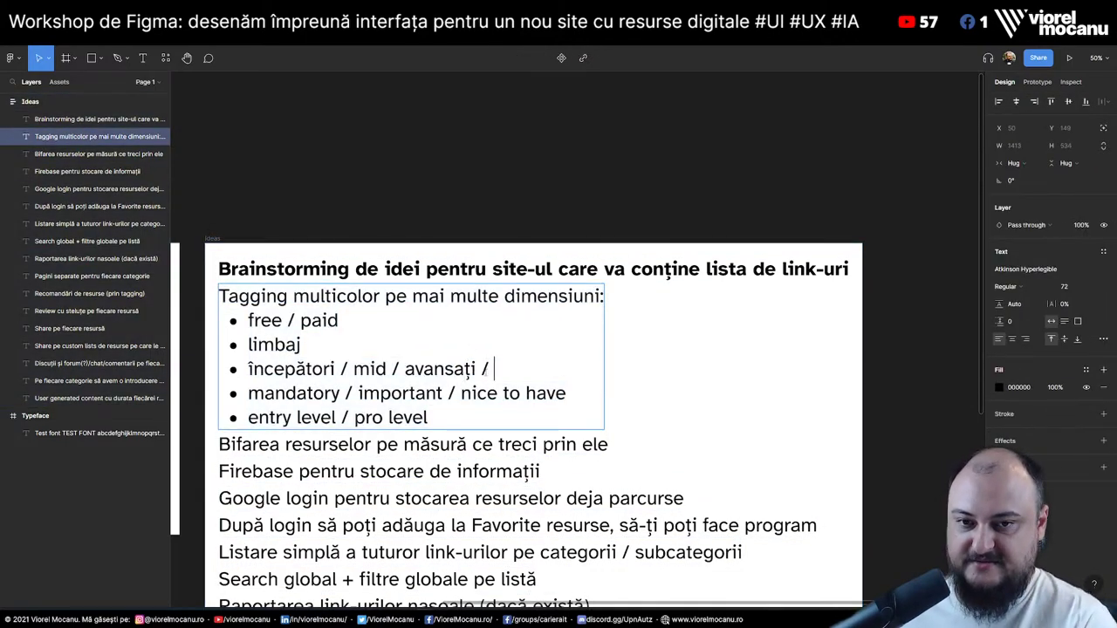
text(pro)
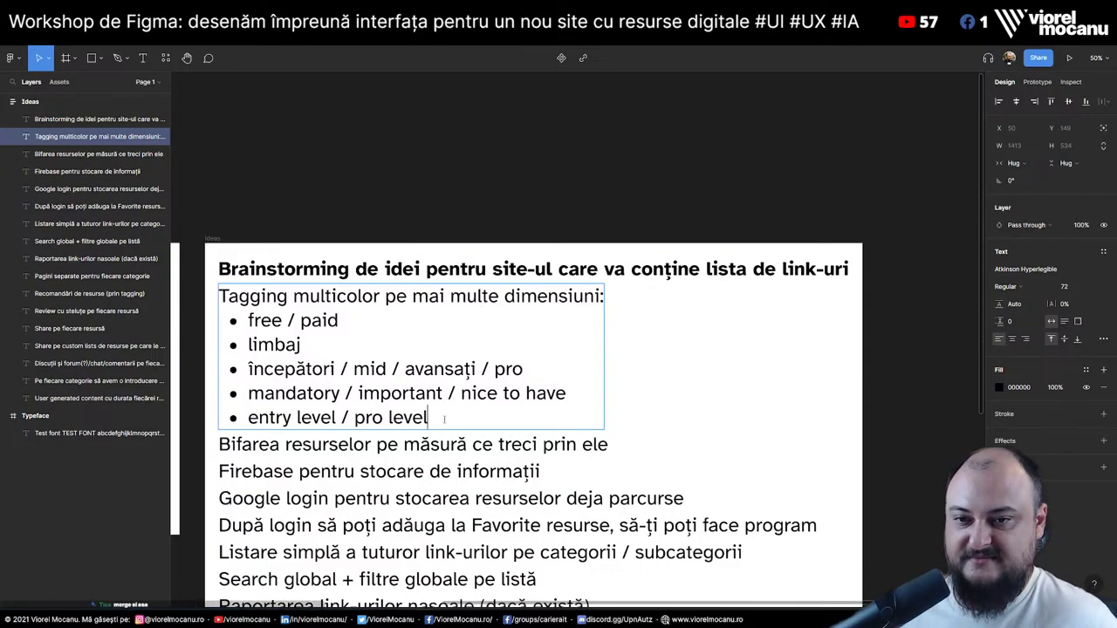
key(shift+Home)
key(BackSpace)
key(BackSpace)
key(BackSpace)
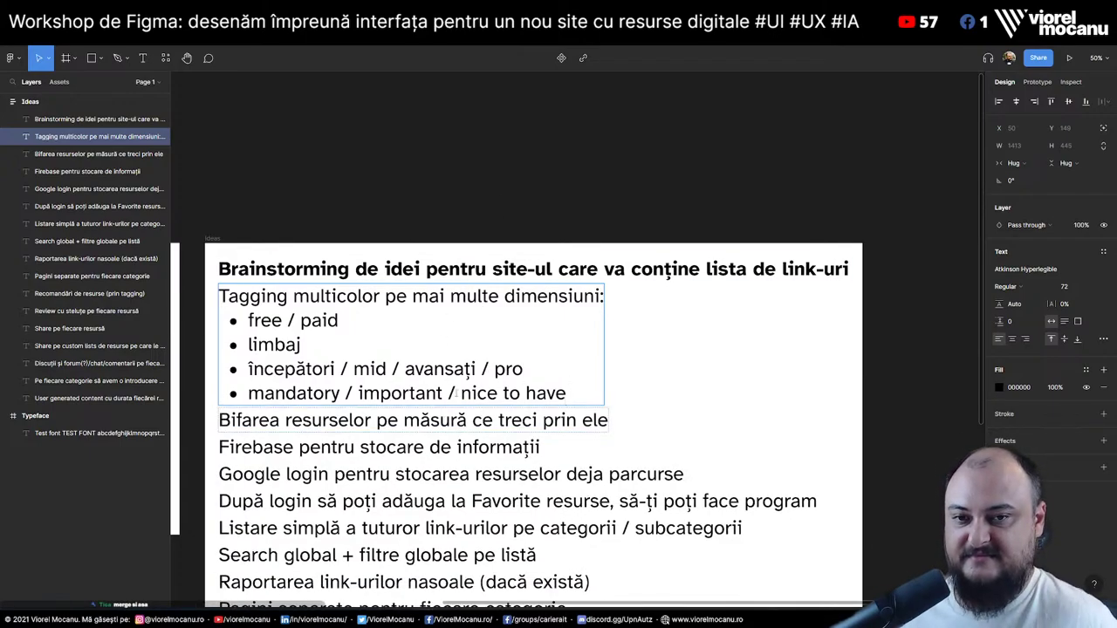
key(Escape)
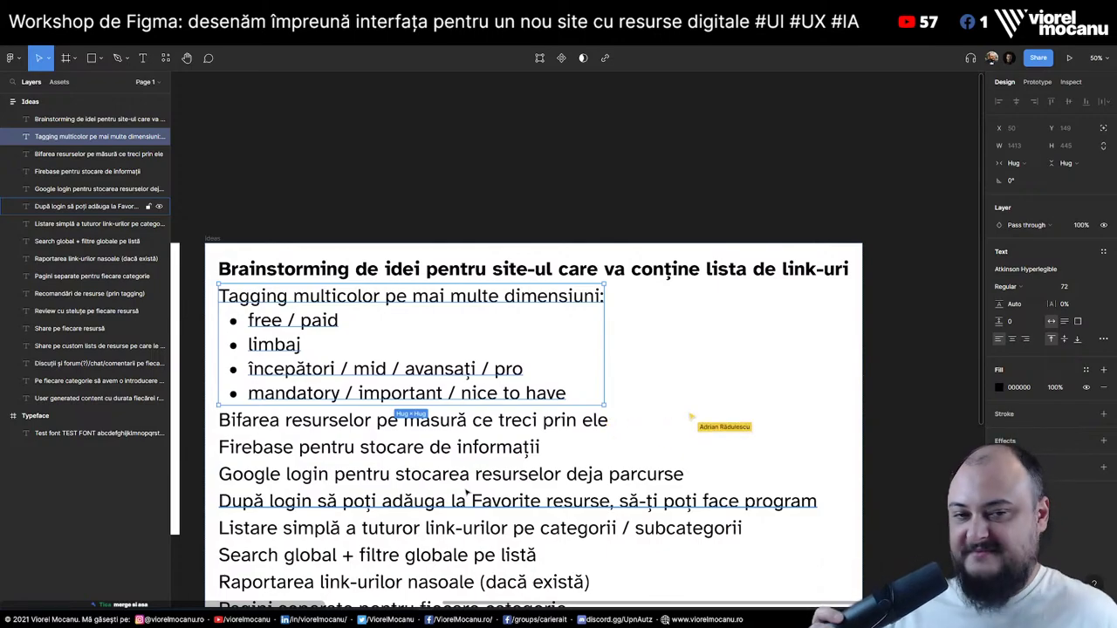
click(534, 203)
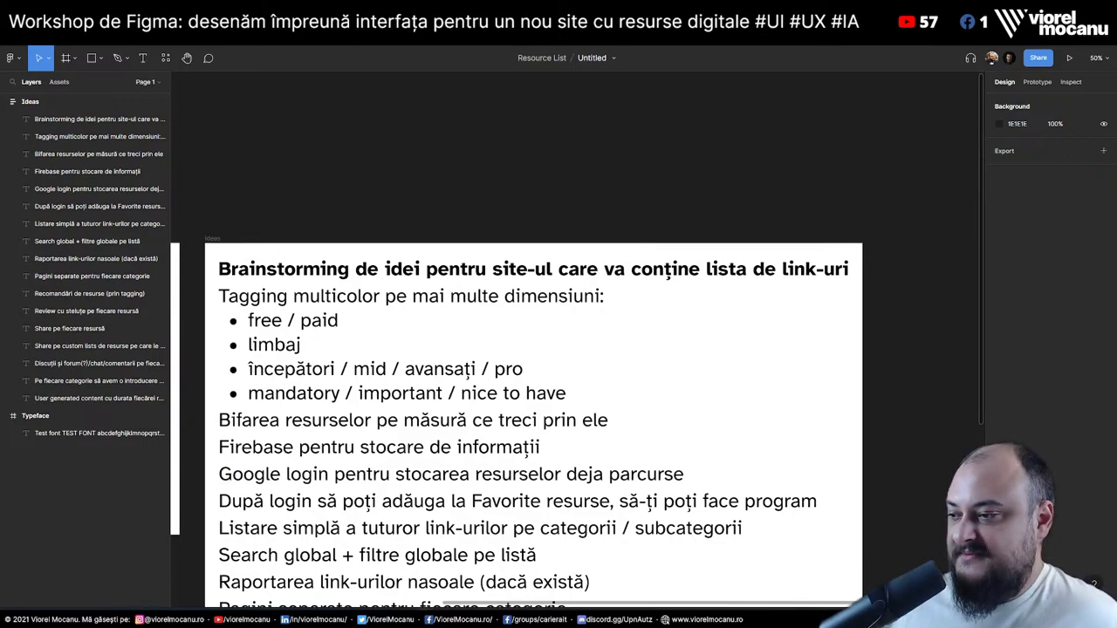
Select the Tagging text and several idea lines in the Ideas frame
scroll(548, 160, down, 6)
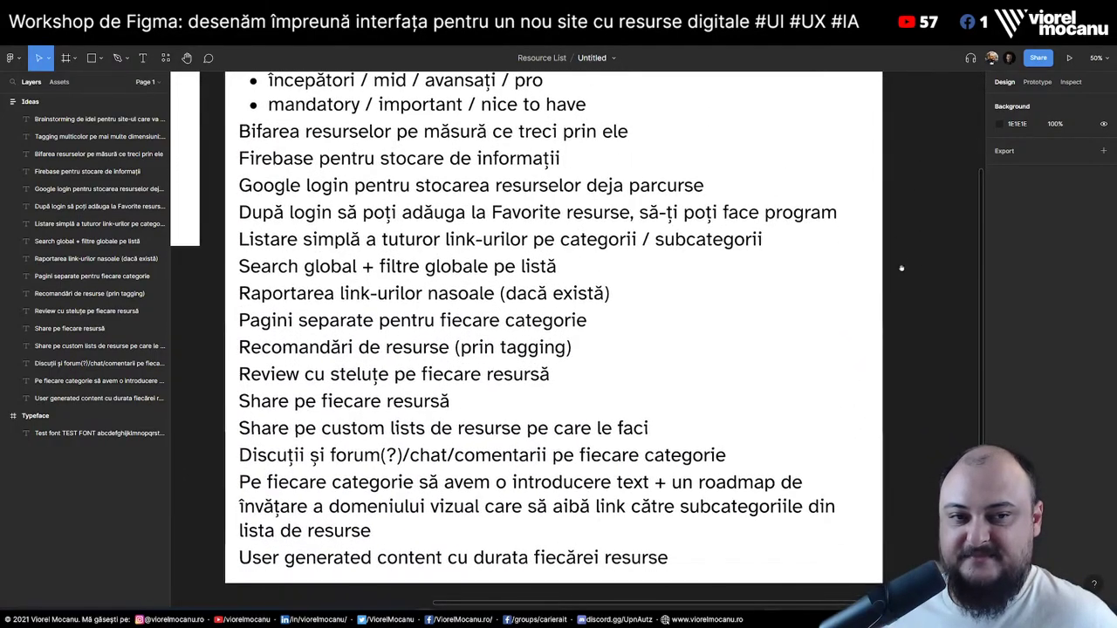
scroll(899, 262, up, 5)
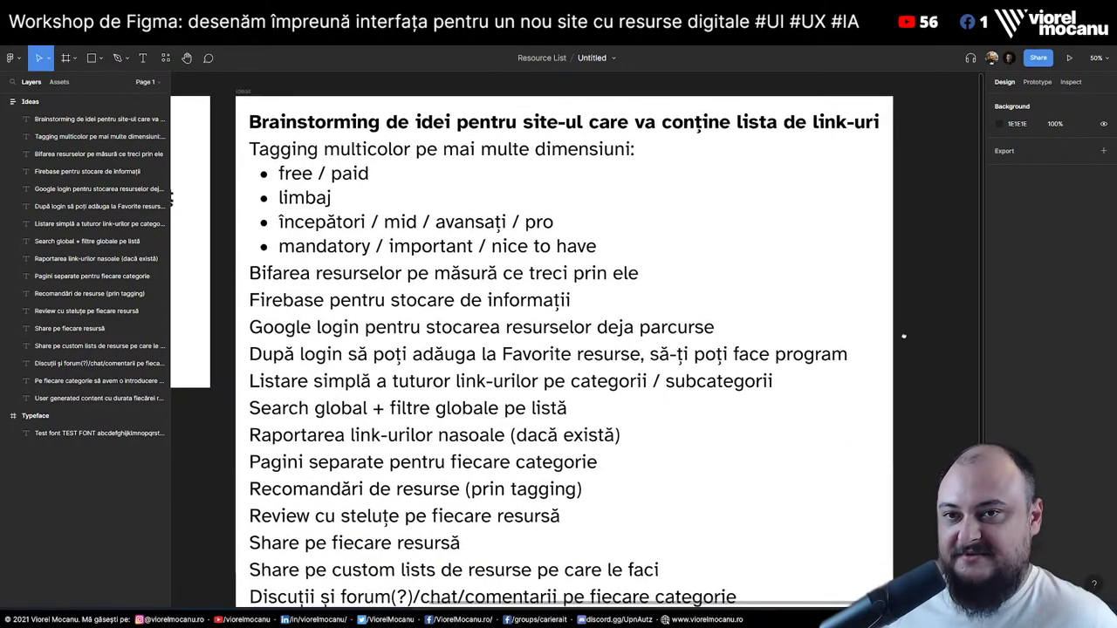
scroll(907, 337, down, 1)
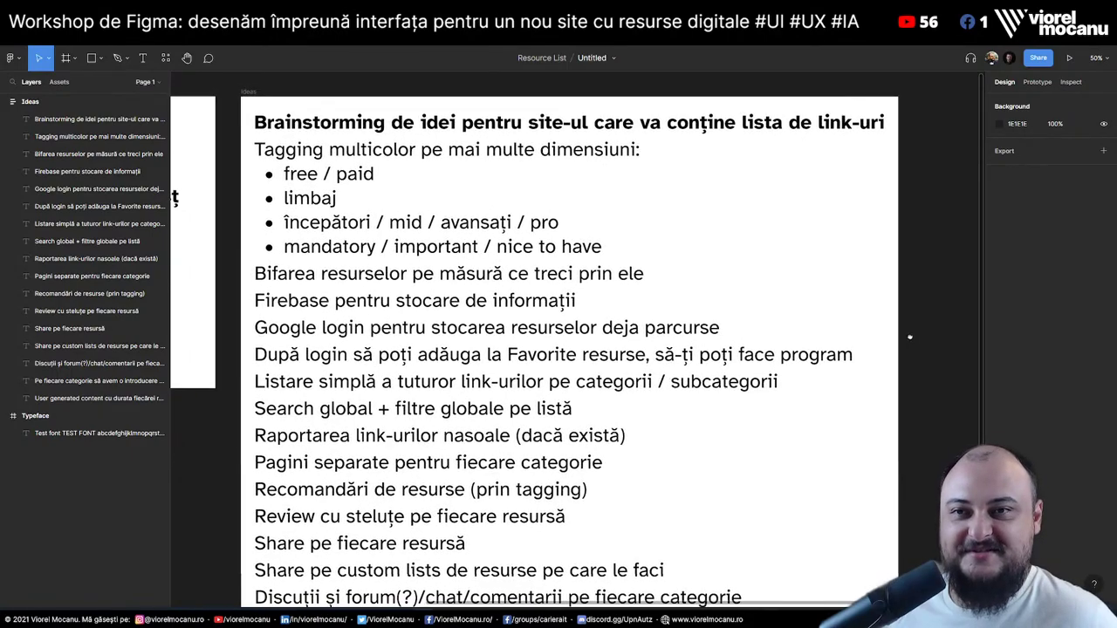
drag(908, 335, 859, 332)
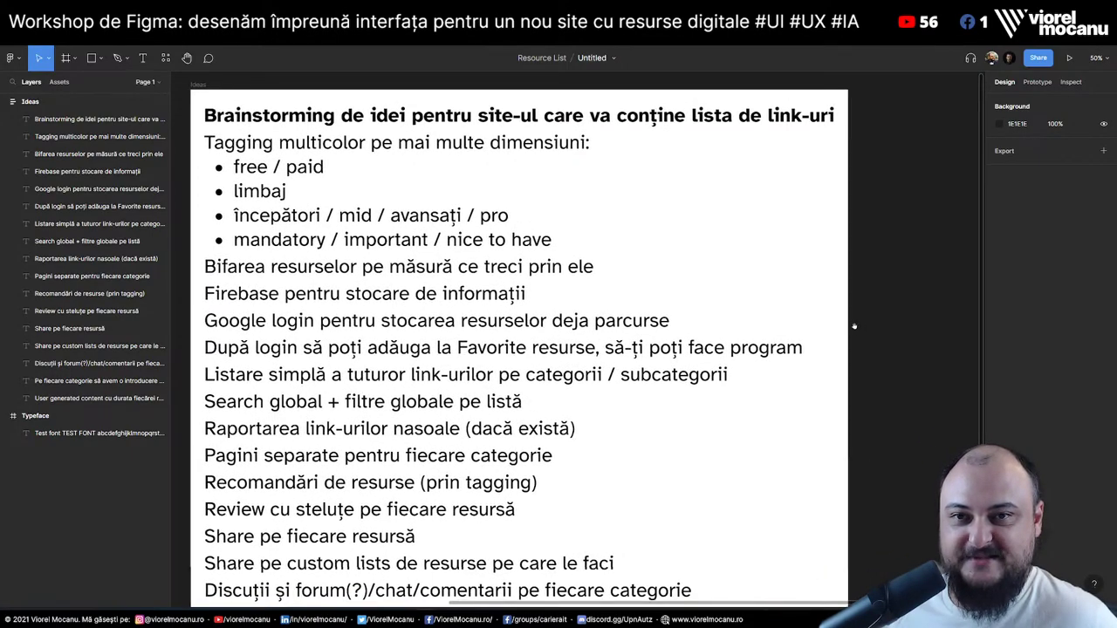
click(244, 149)
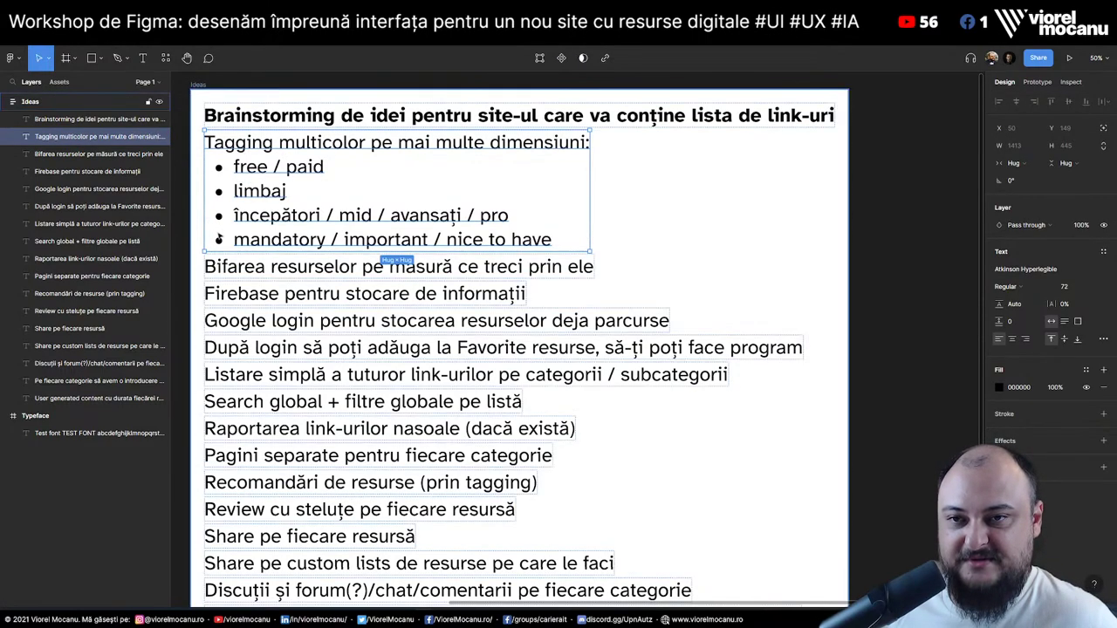
click(288, 266)
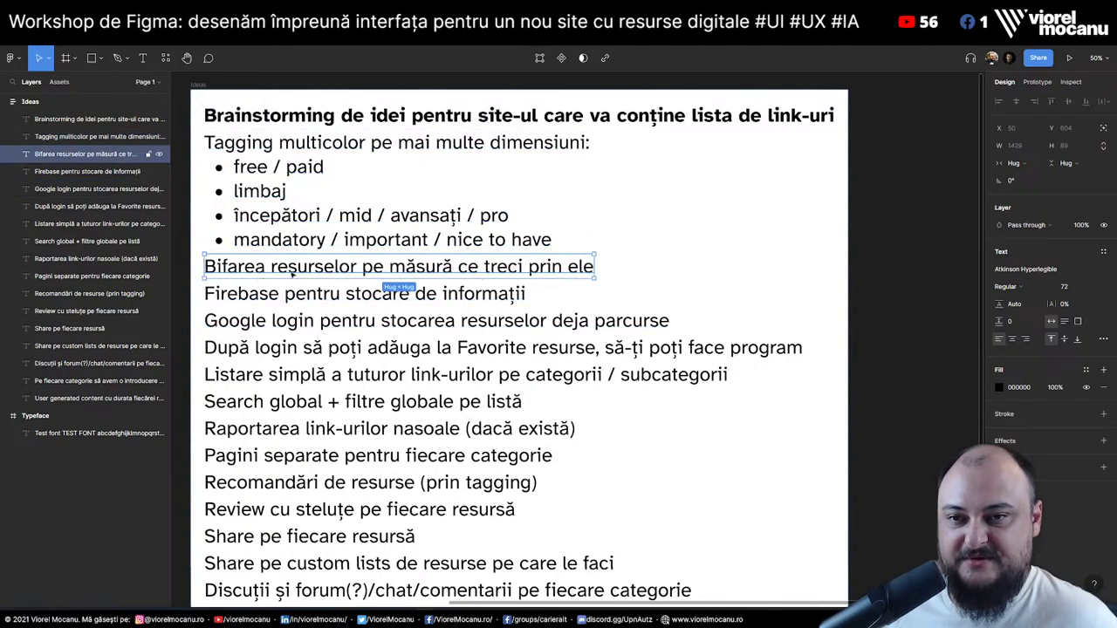
click(282, 295)
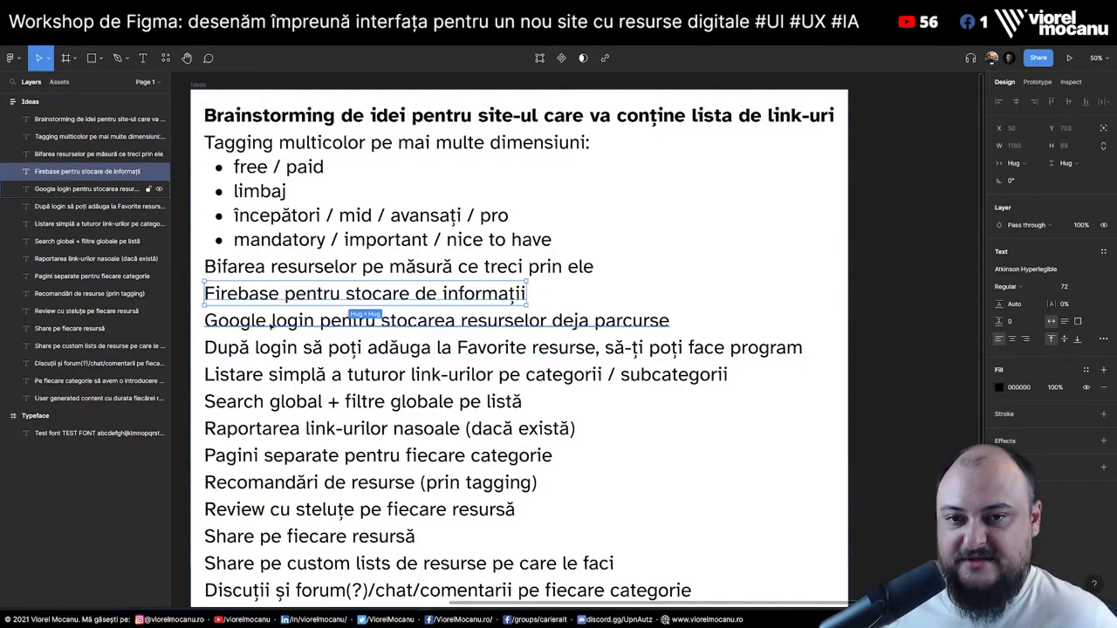
click(273, 324)
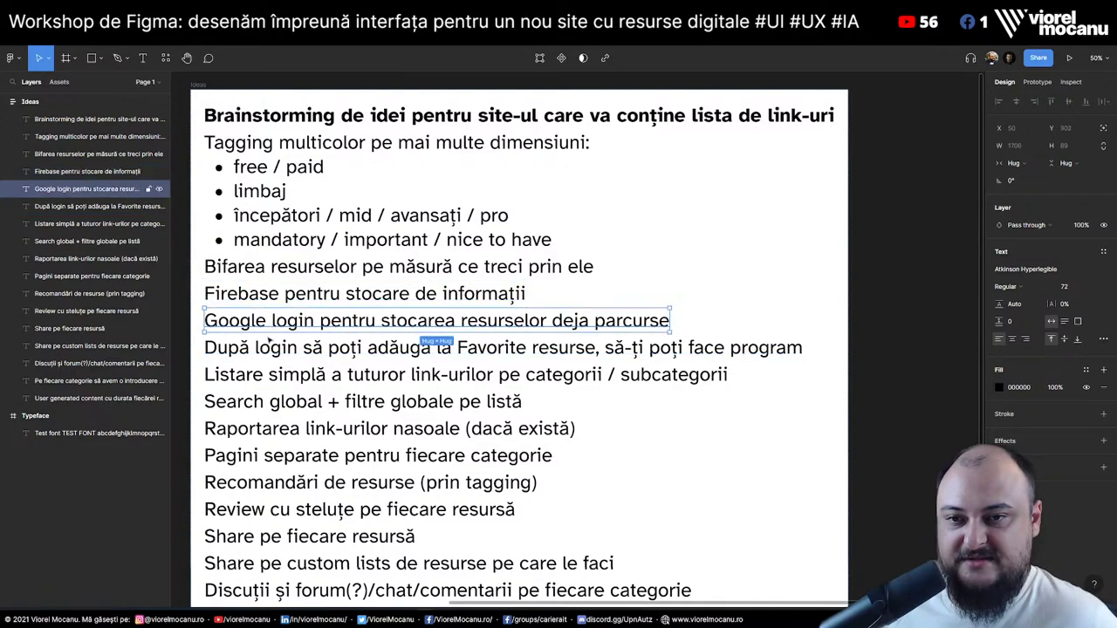
click(332, 349)
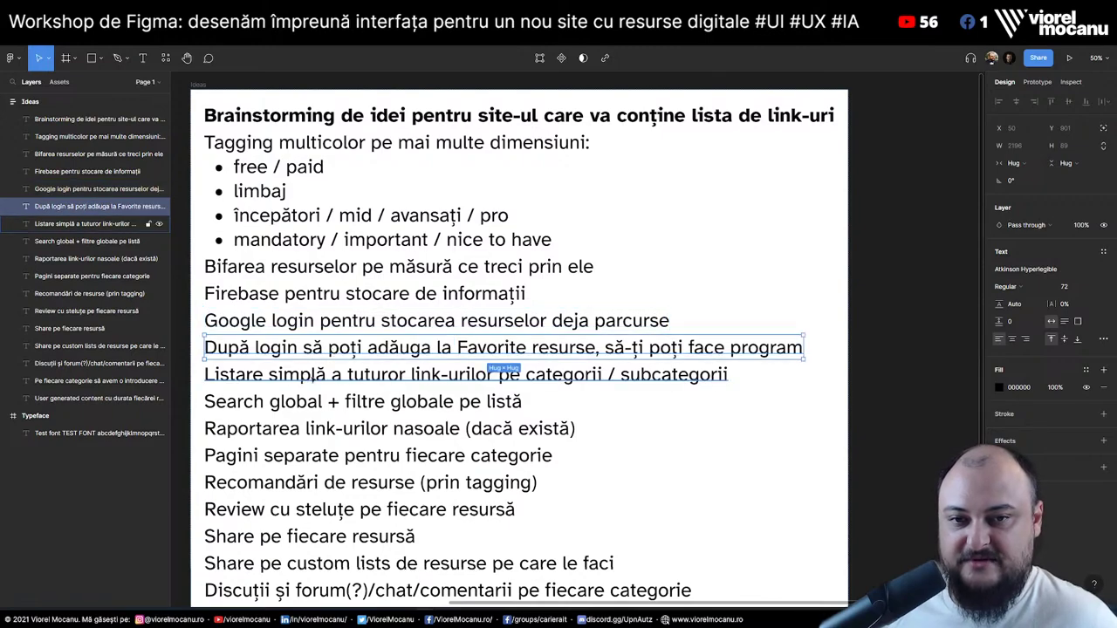
Drag a copy of the bold Brainstorming title just above the Bifarea line
click(313, 381)
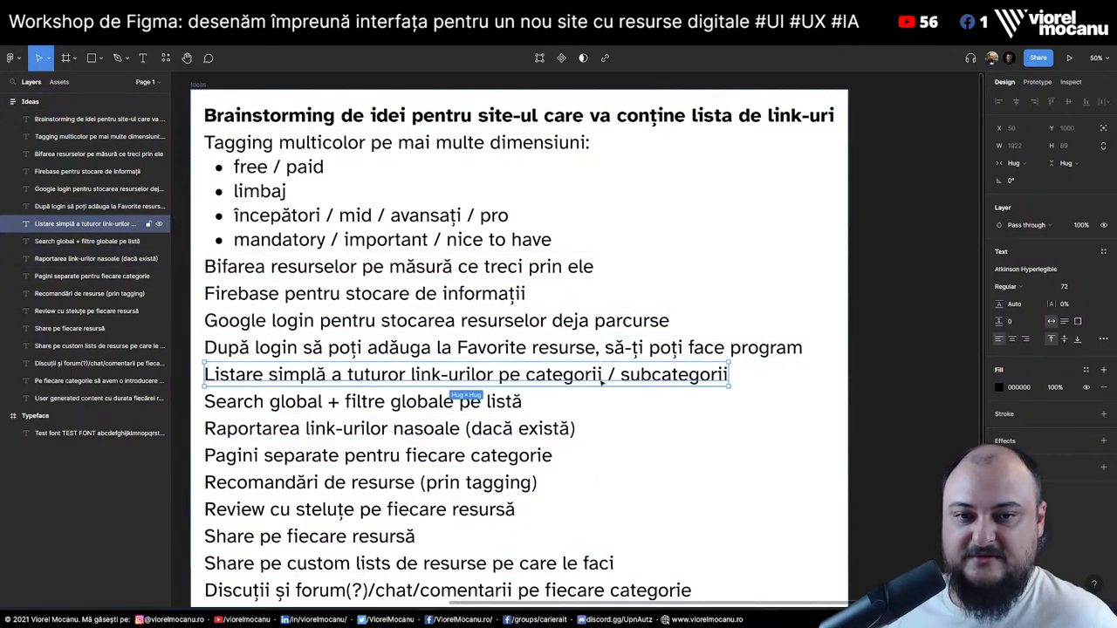
click(316, 342)
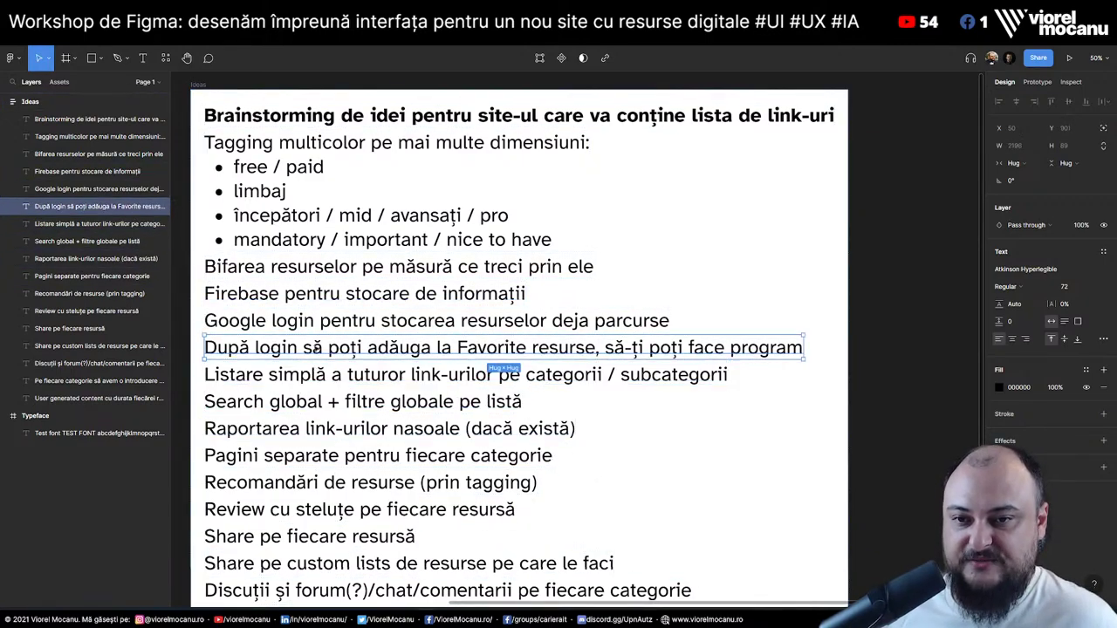
shift+click(301, 267)
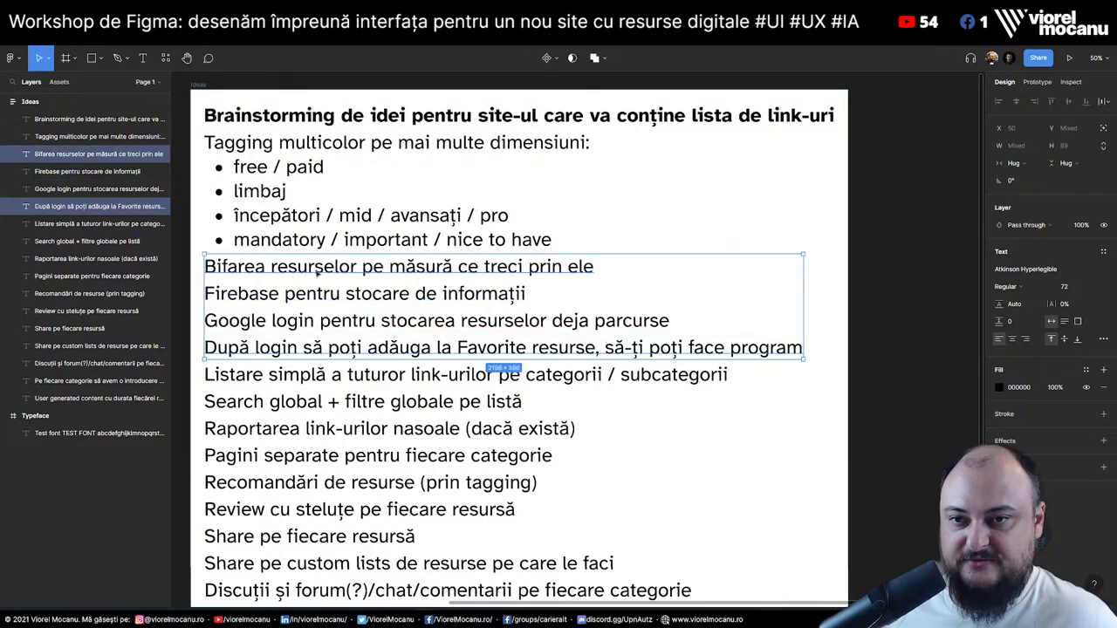
click(317, 126)
drag(372, 121, 350, 262)
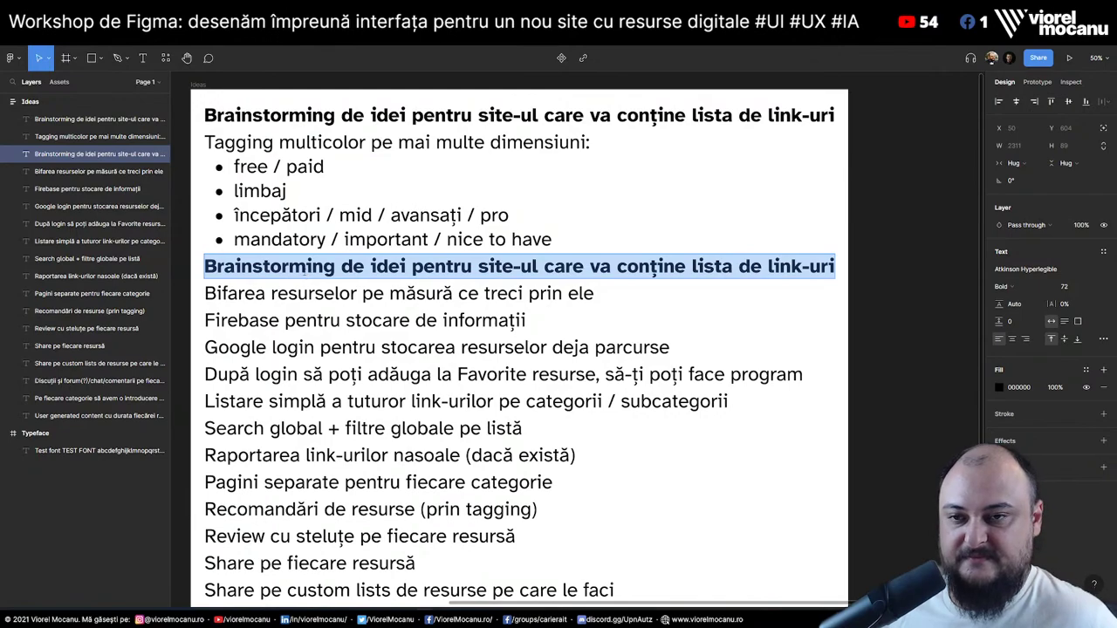
Rename the copied heading to 'V2 - Login & personalizare'
text(V2)
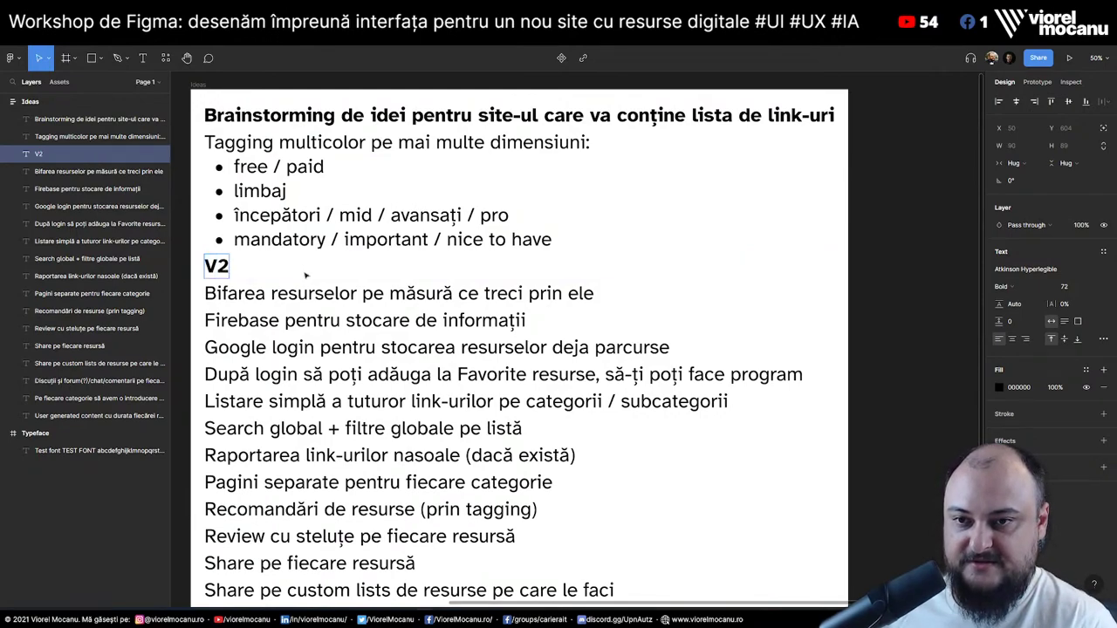
text( - Login & )
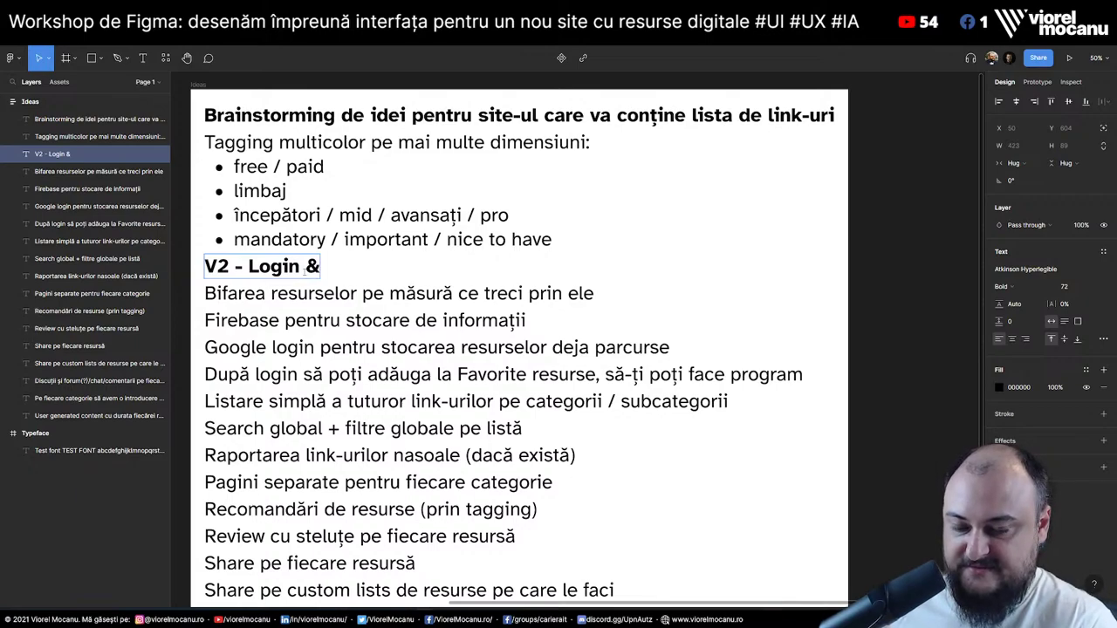
text(personaliza)
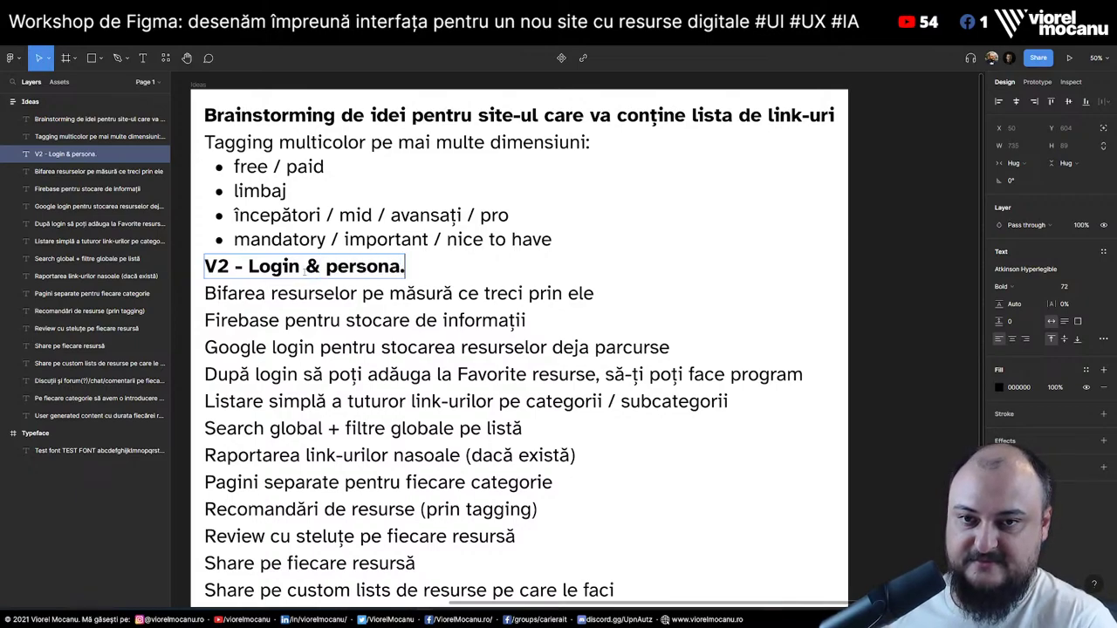
text(re)
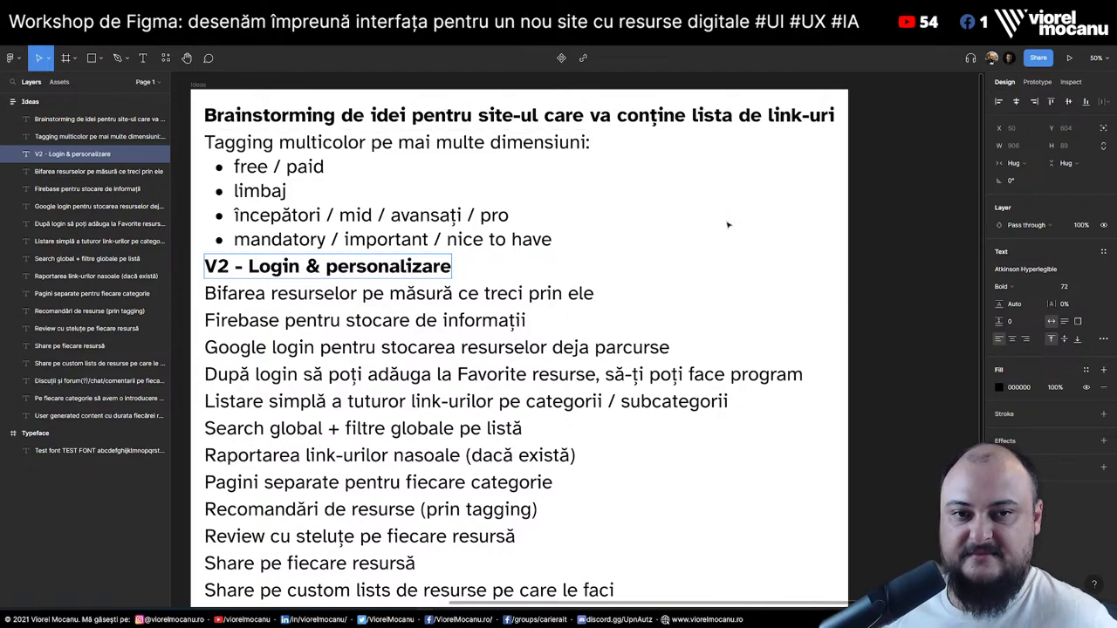
key(Escape)
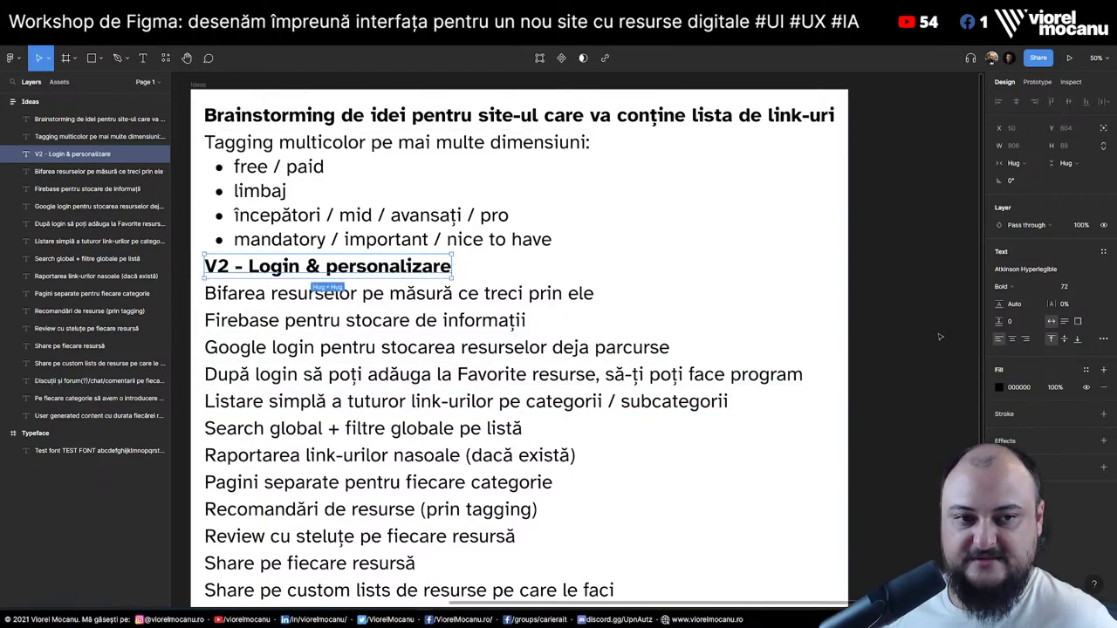
click(940, 336)
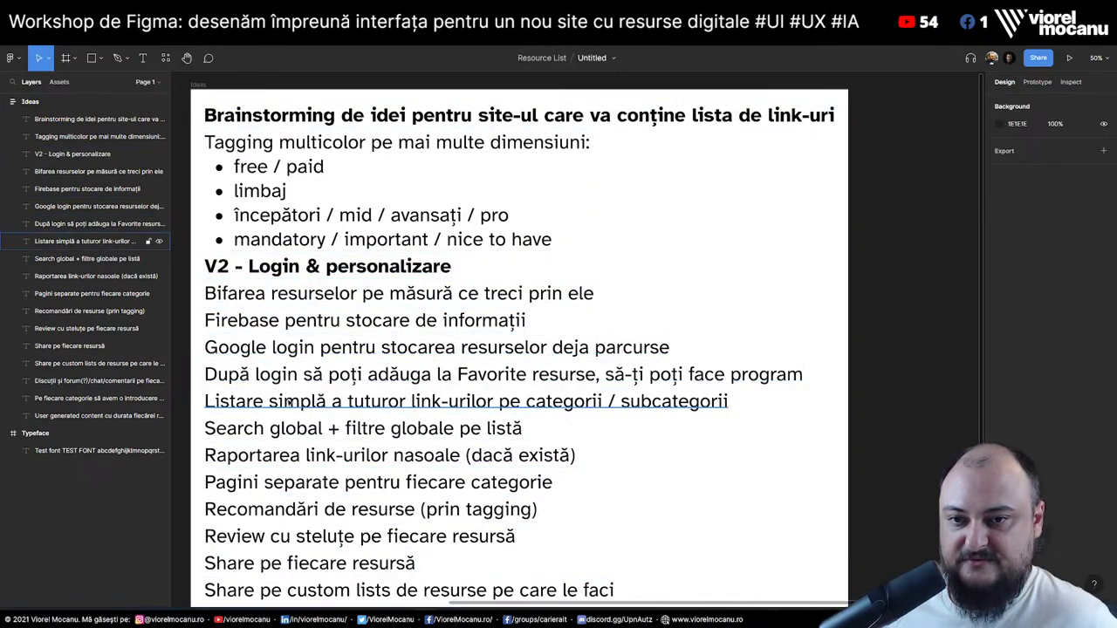
Move the Listare simplă line above the V2 heading
click(288, 402)
scroll(281, 436, down, 3)
shift+click(331, 563)
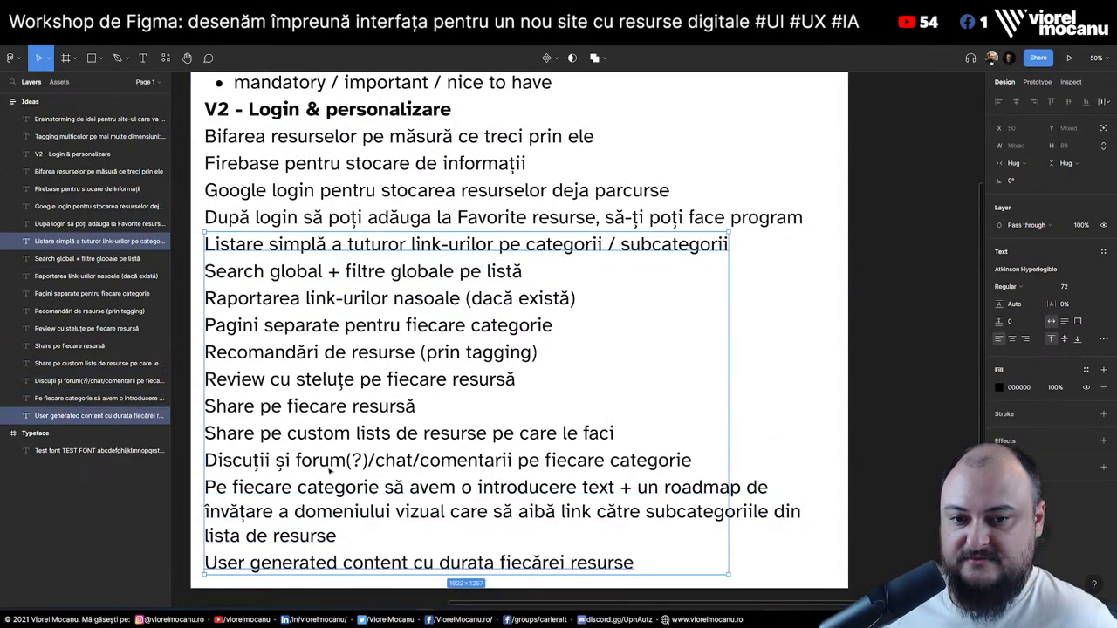
scroll(329, 472, up, 4)
drag(327, 454, 325, 348)
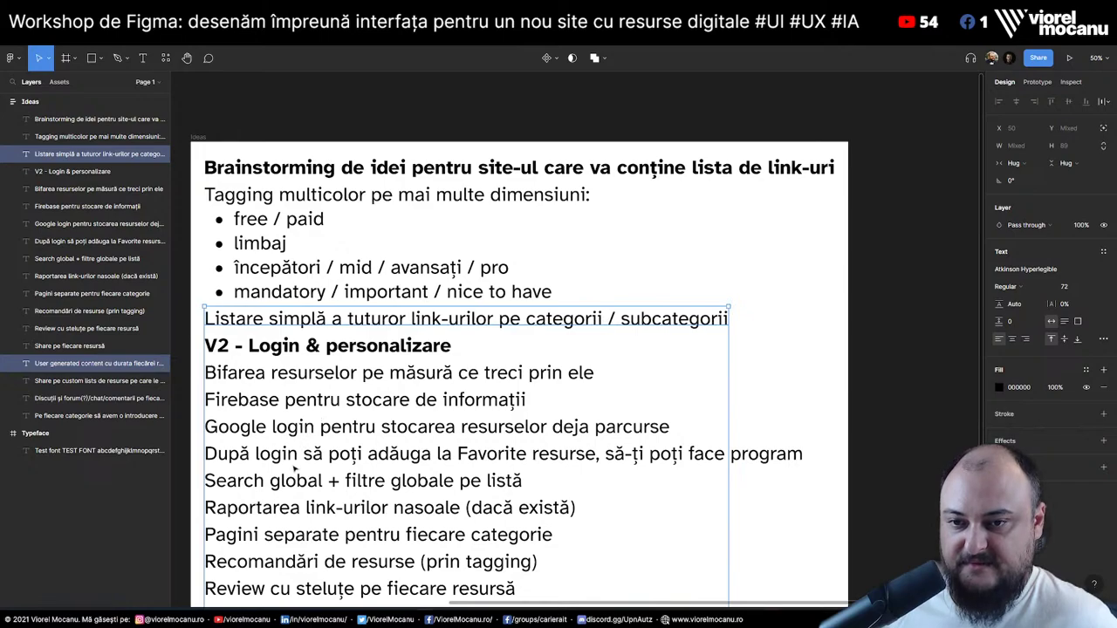
Duplicate the bold Brainstorming title and rename the copy 'V1'
click(262, 175)
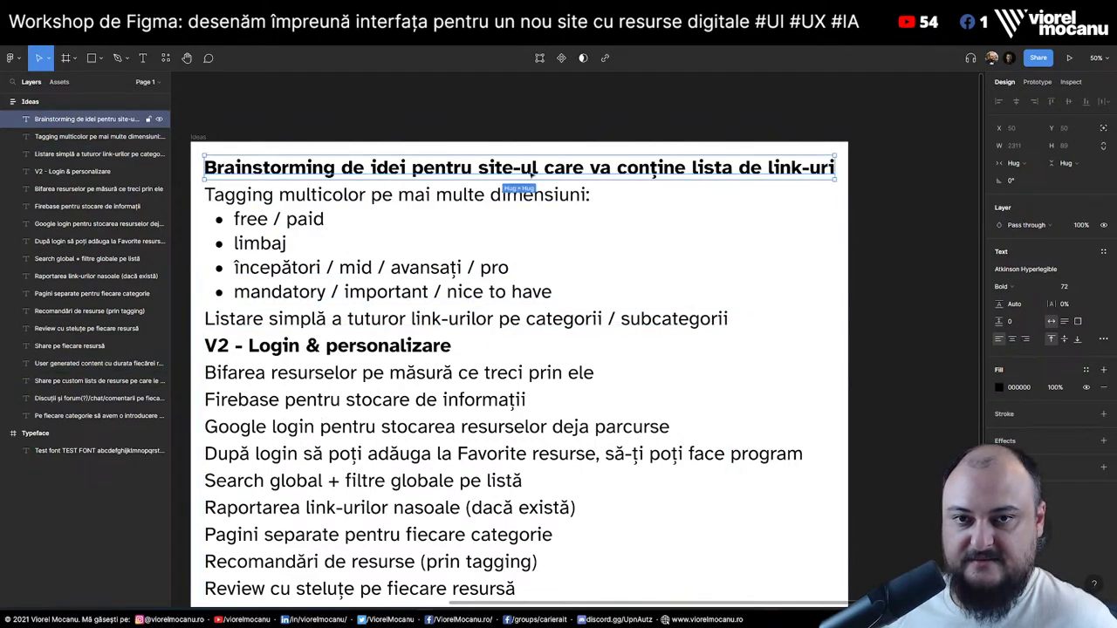
key(ctrl+d)
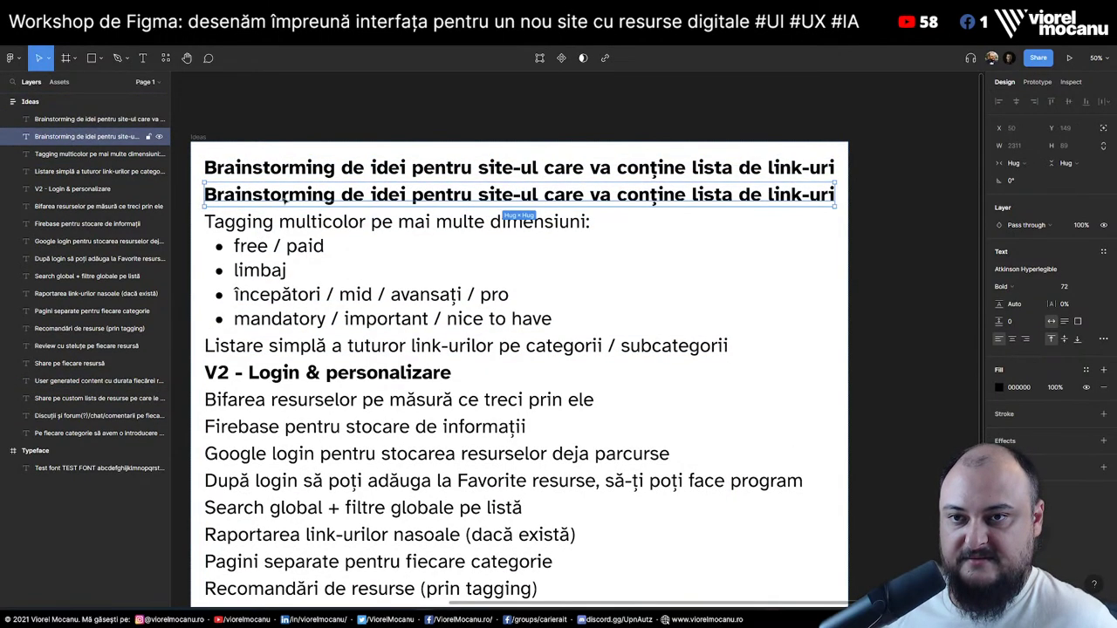
key(Return)
text(V1)
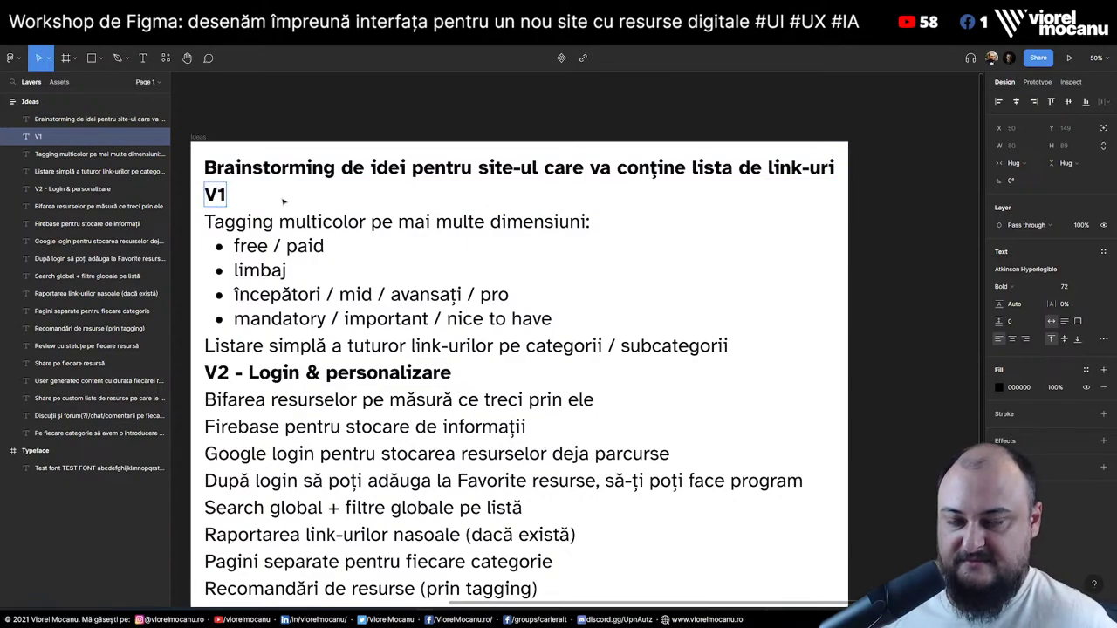
click(866, 316)
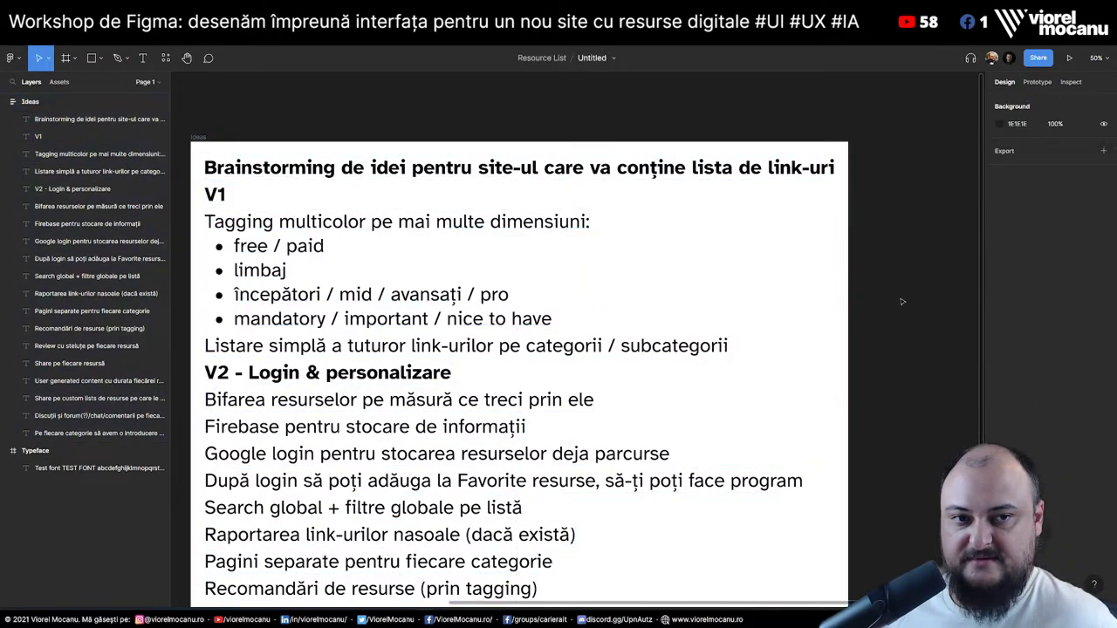
Drag the Search global, Pagini separate and Share pe fiecare resursă ideas up into the V1 list
click(327, 344)
scroll(297, 336, down, 2)
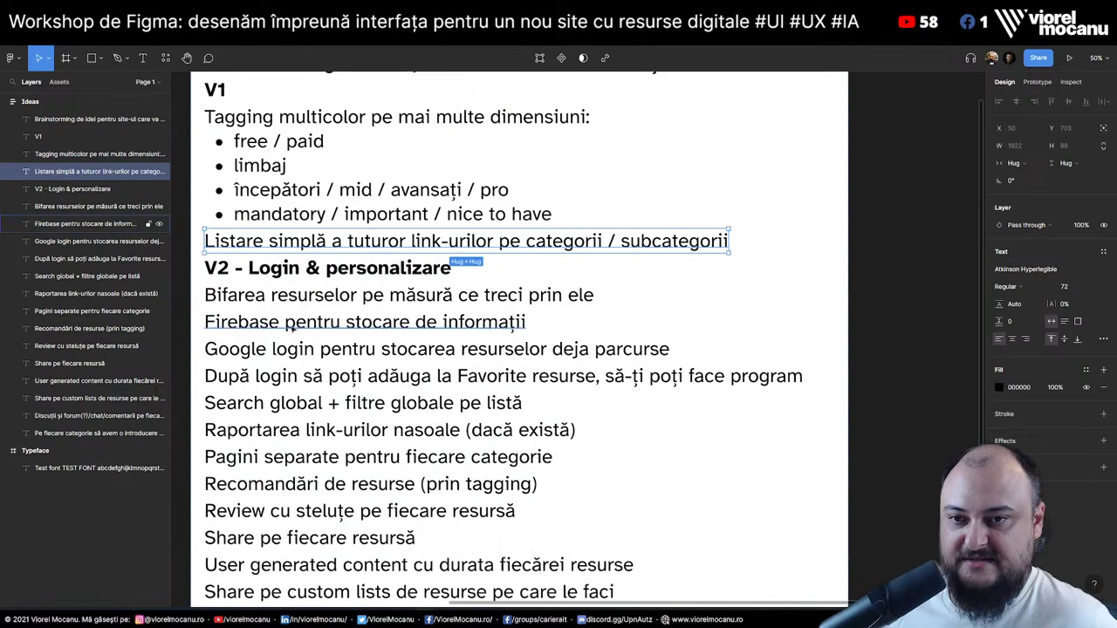
click(267, 404)
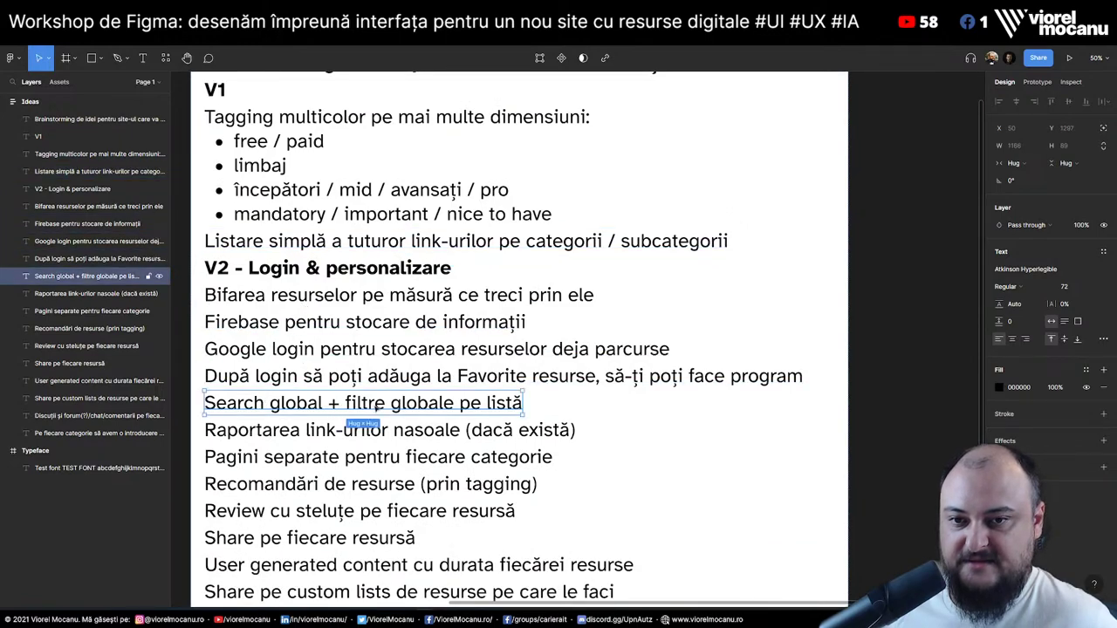
drag(376, 395, 376, 266)
click(315, 403)
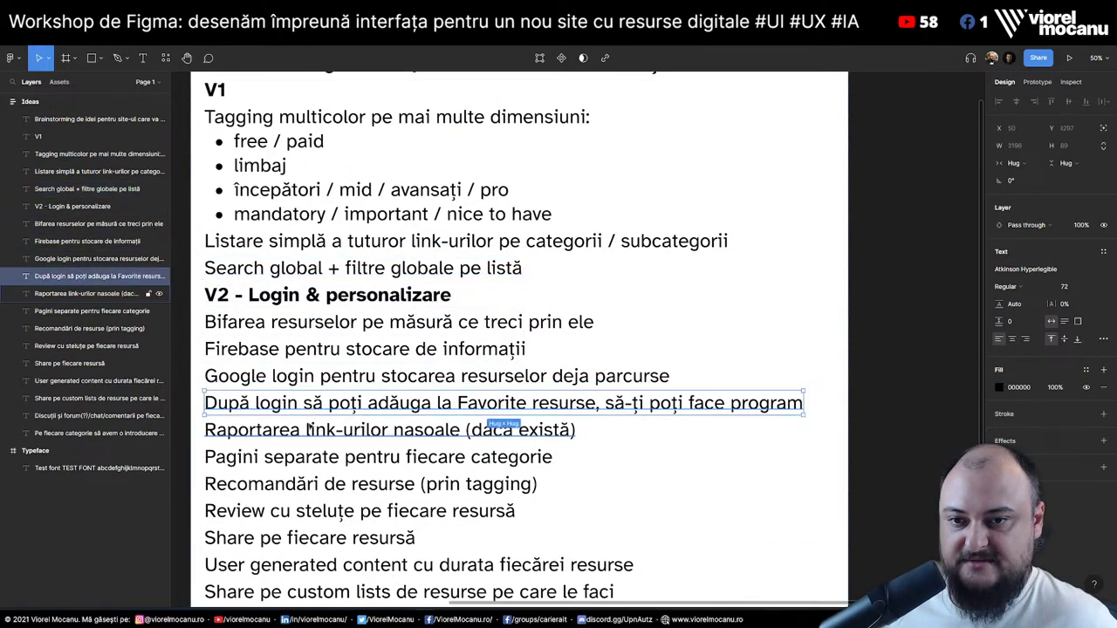
click(312, 441)
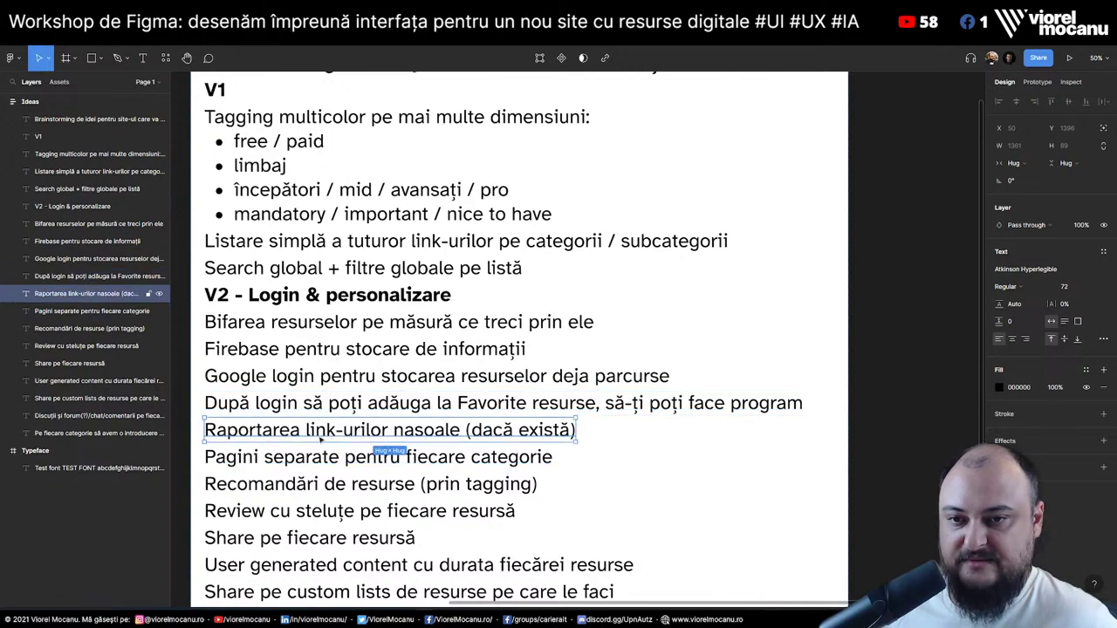
click(297, 463)
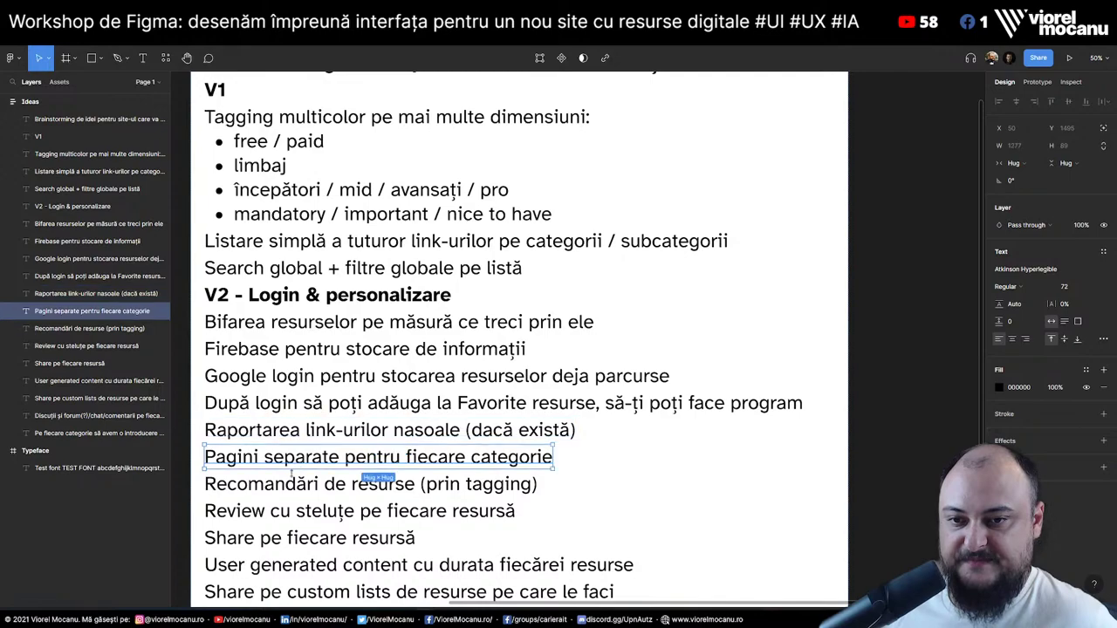
drag(373, 465, 370, 307)
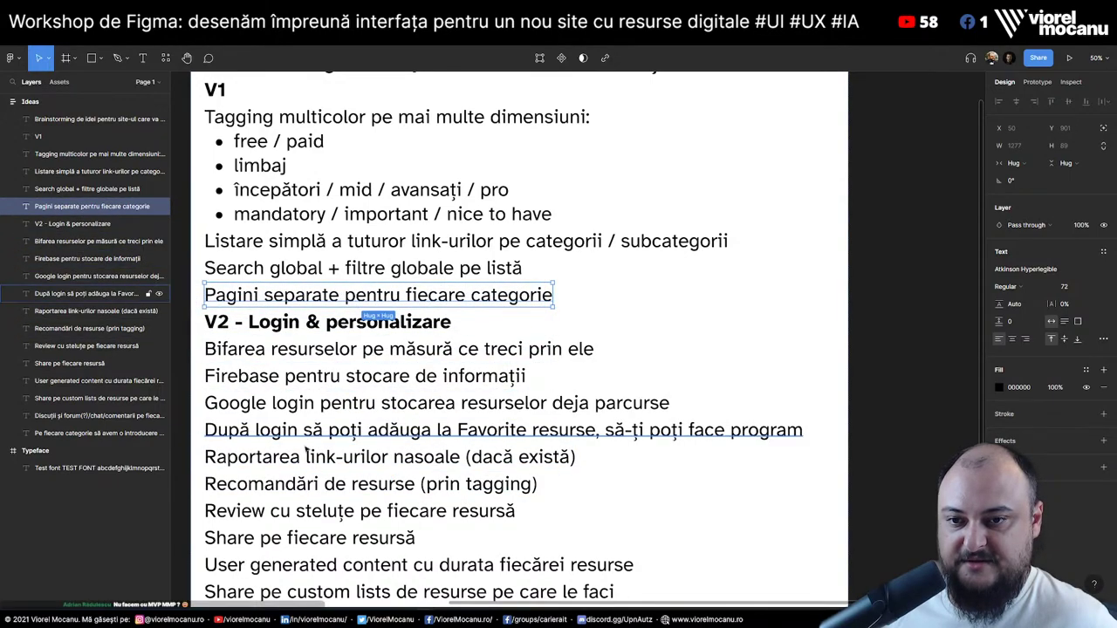
click(294, 490)
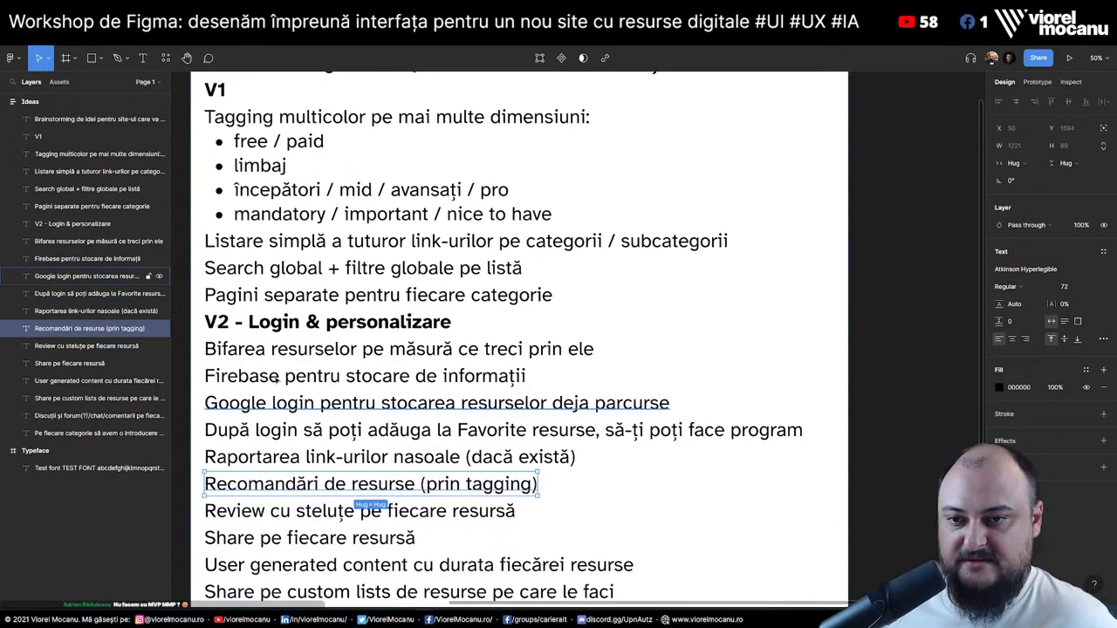
click(278, 520)
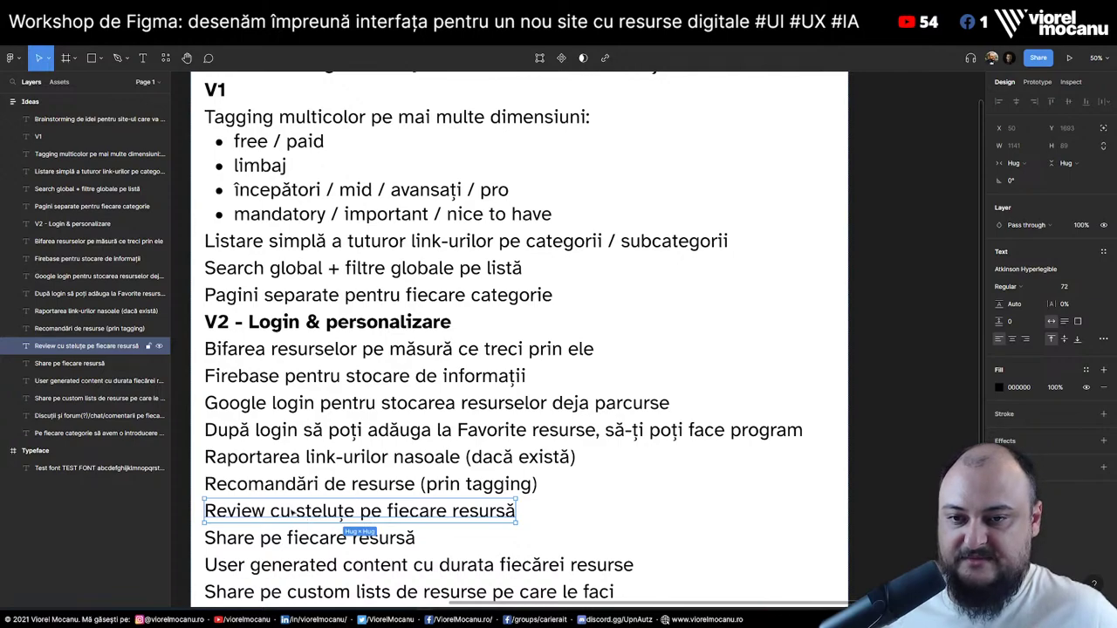
click(302, 543)
drag(299, 543, 310, 342)
scroll(338, 470, down, 3)
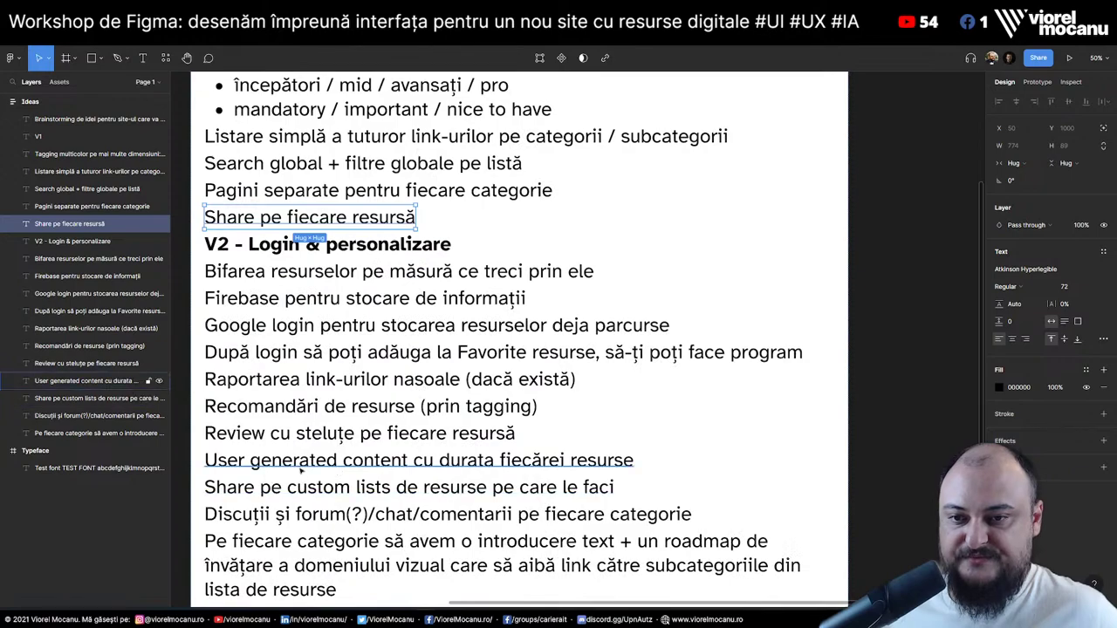
Move the per-category intro and roadmap idea above the V2 - Login & personalizare heading
click(338, 462)
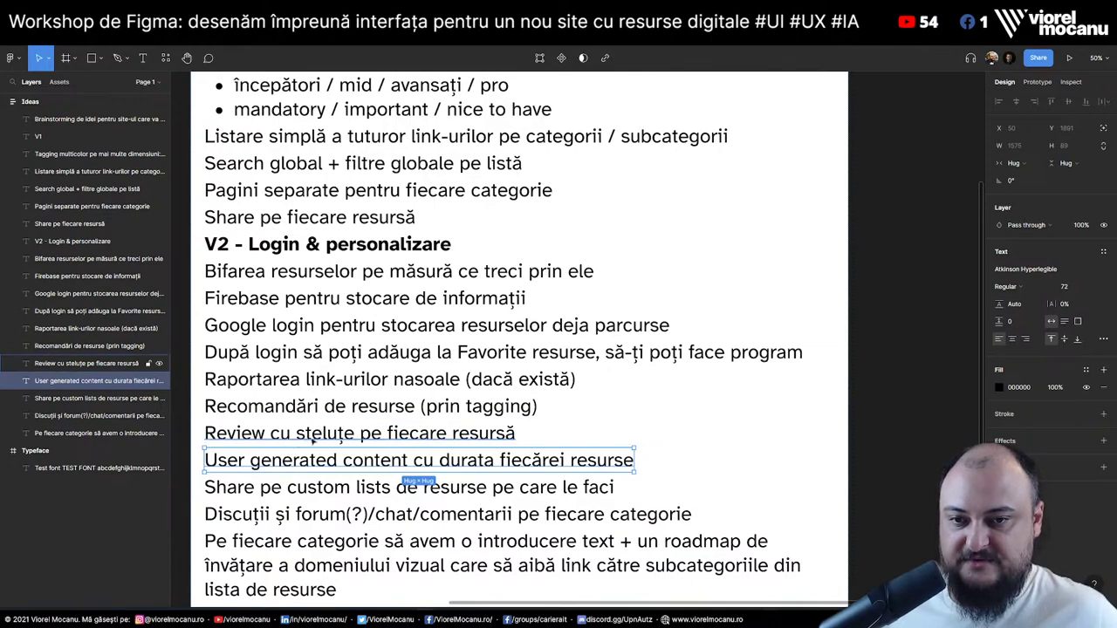
click(312, 495)
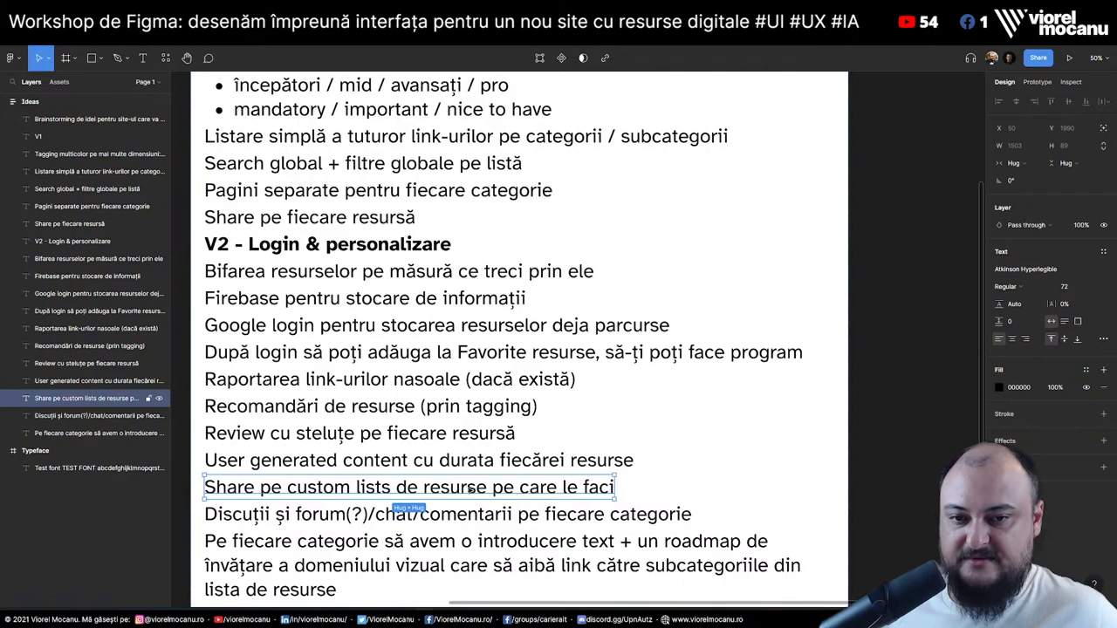
click(244, 522)
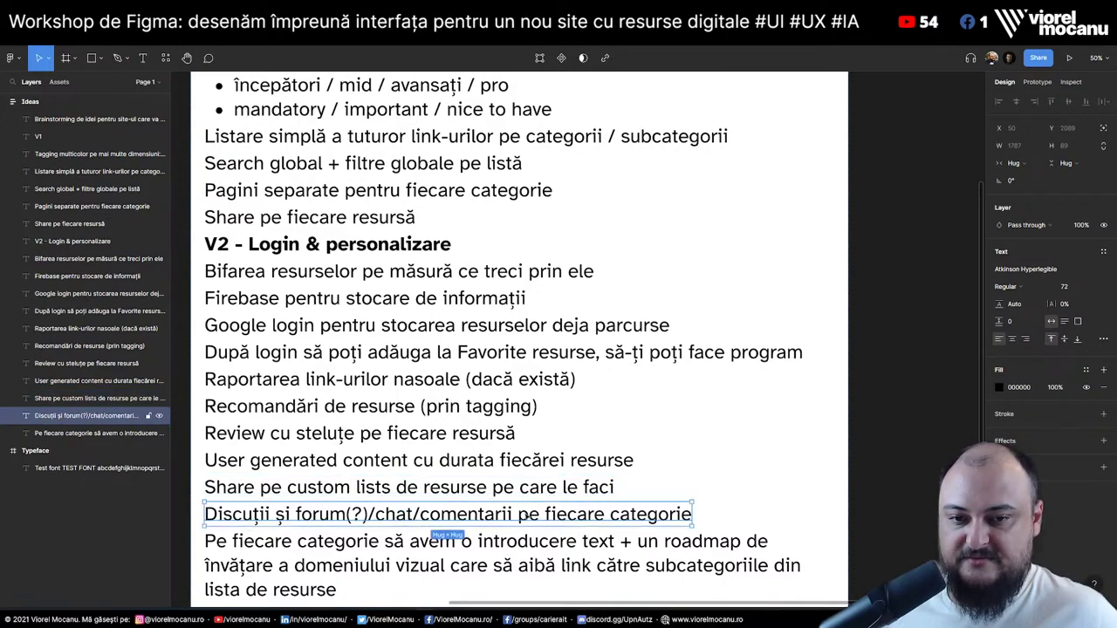
click(407, 543)
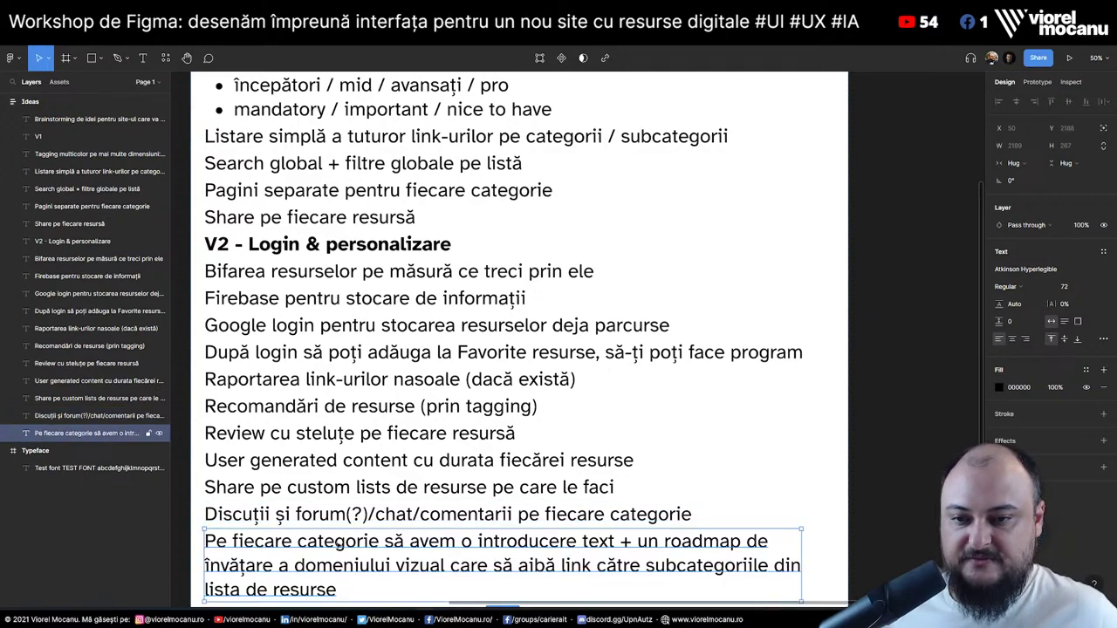
drag(339, 546, 331, 247)
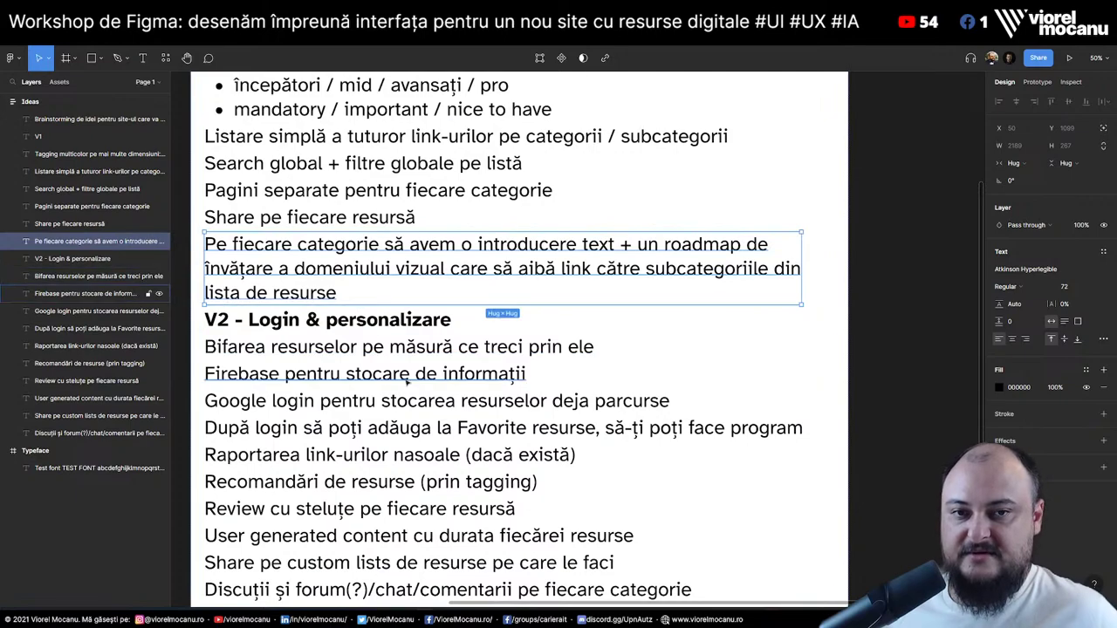
scroll(414, 374, up, 4)
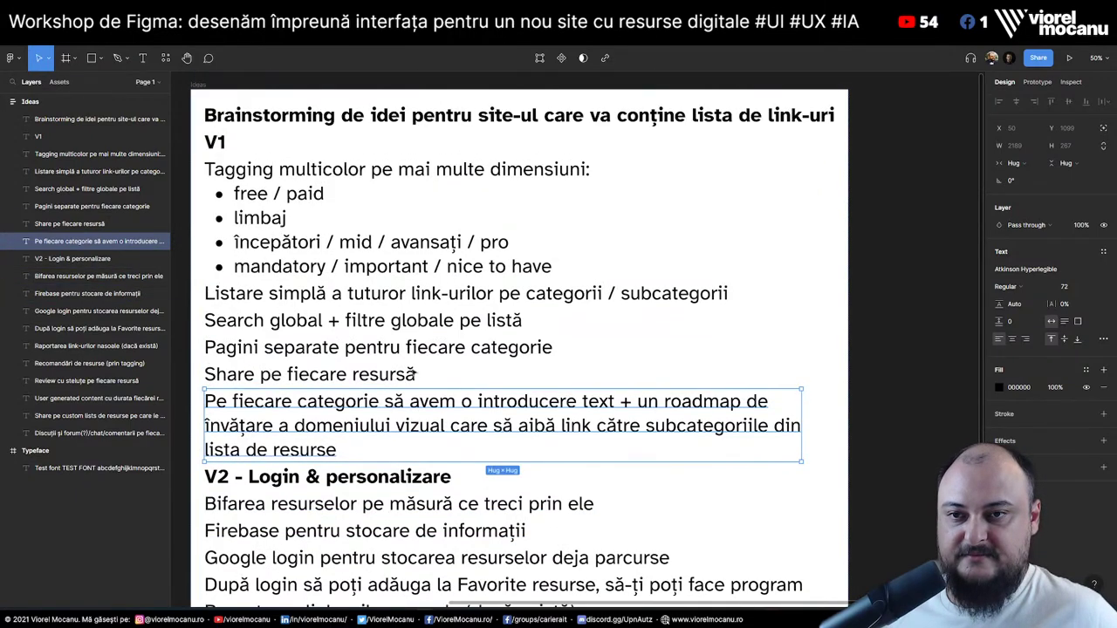
click(902, 337)
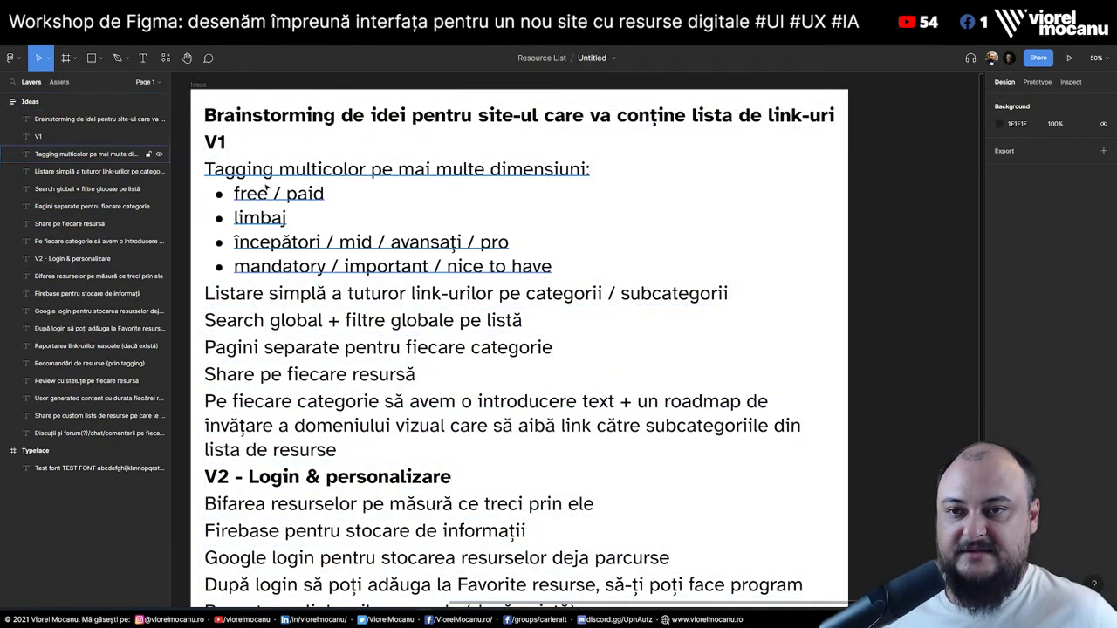
click(328, 296)
key(Tab)
key(Tab)
key(Tab)
key(Tab)
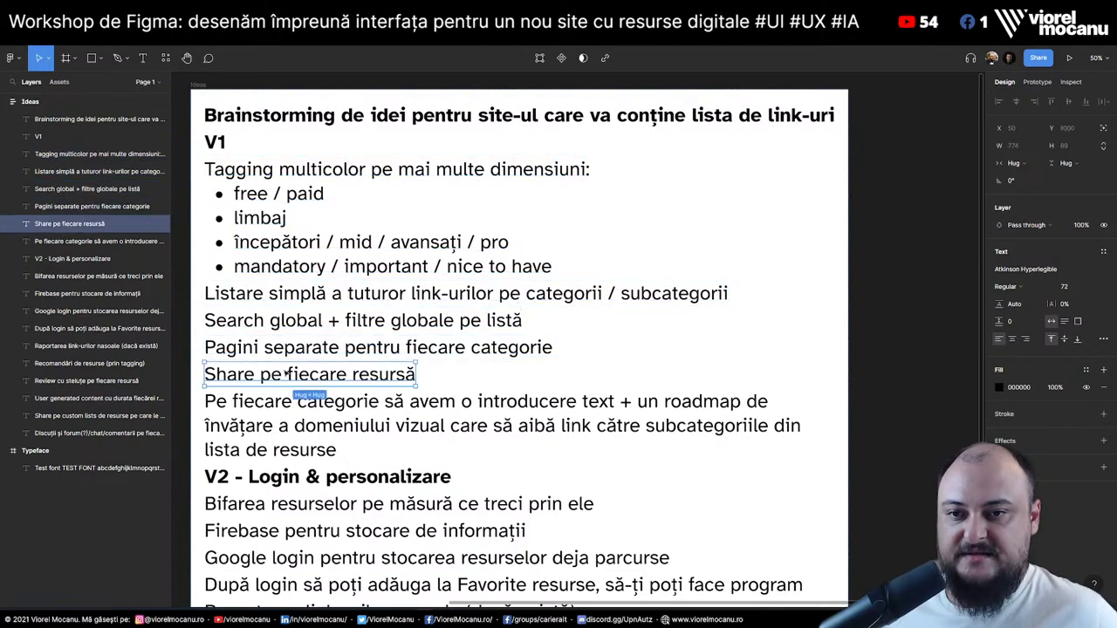
click(880, 365)
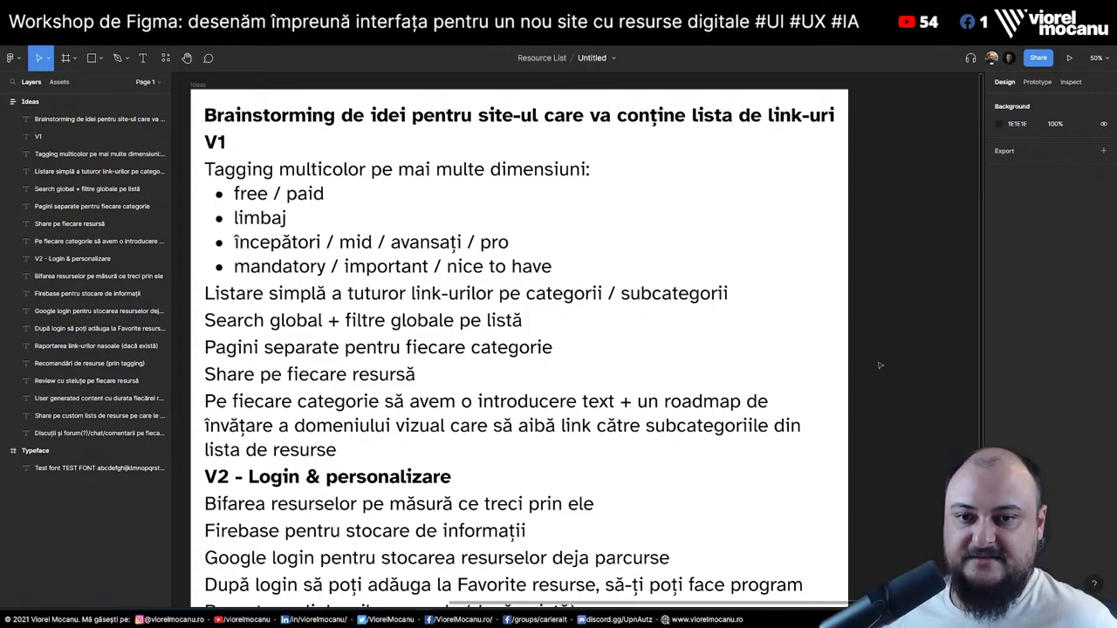
Review the idea lines under the V2 - Login & personalizare heading one by one
scroll(880, 366, down, 6)
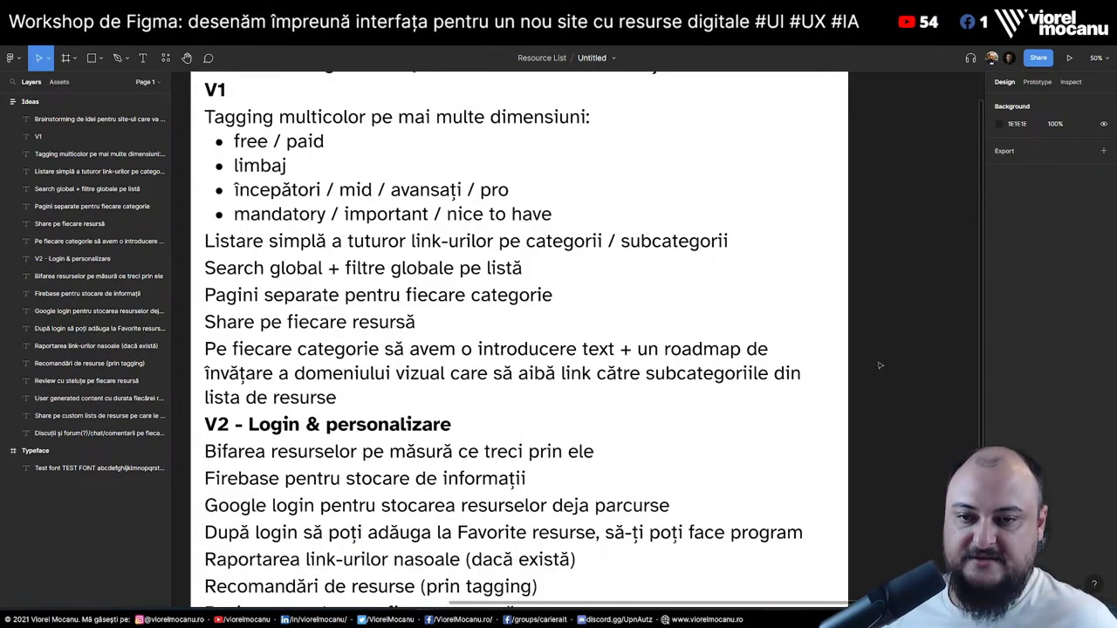
click(318, 220)
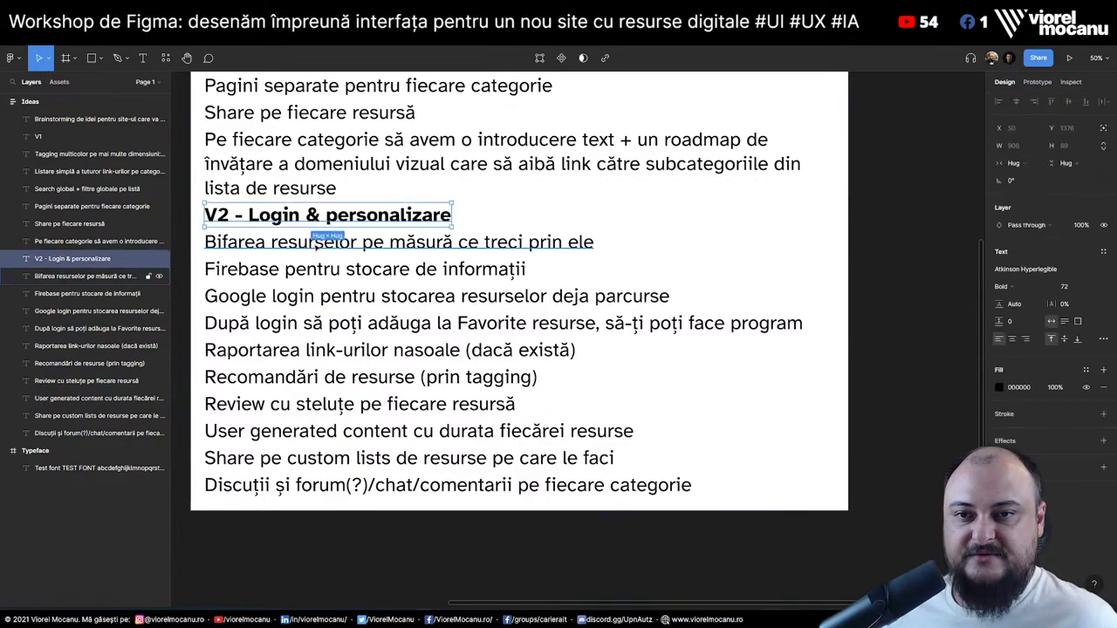
click(323, 244)
click(318, 272)
click(316, 299)
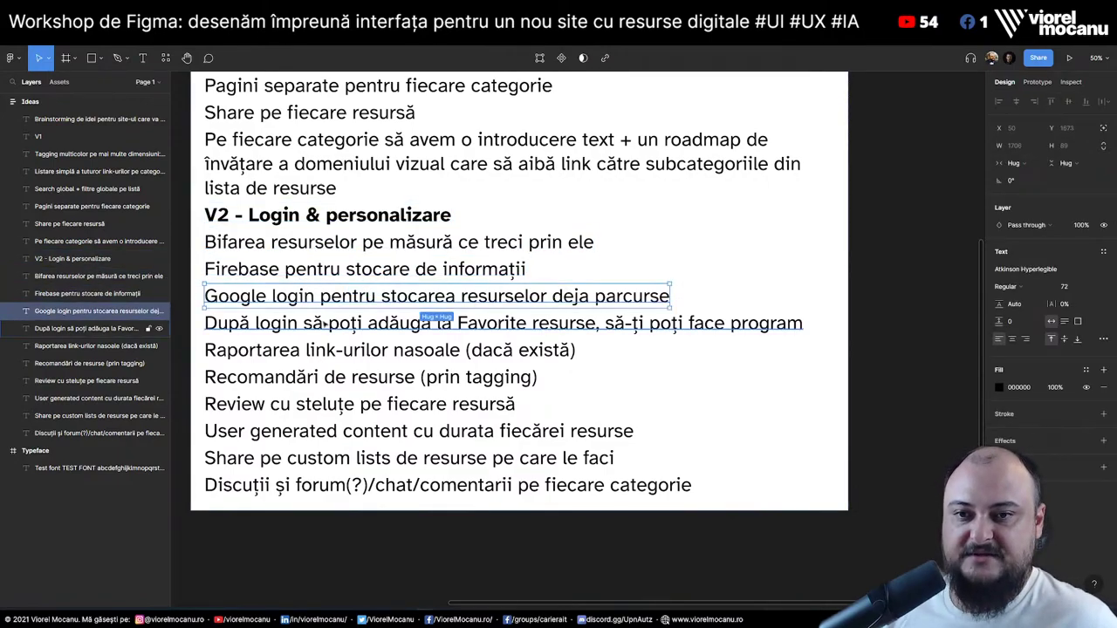
click(321, 326)
click(323, 352)
click(323, 379)
click(323, 406)
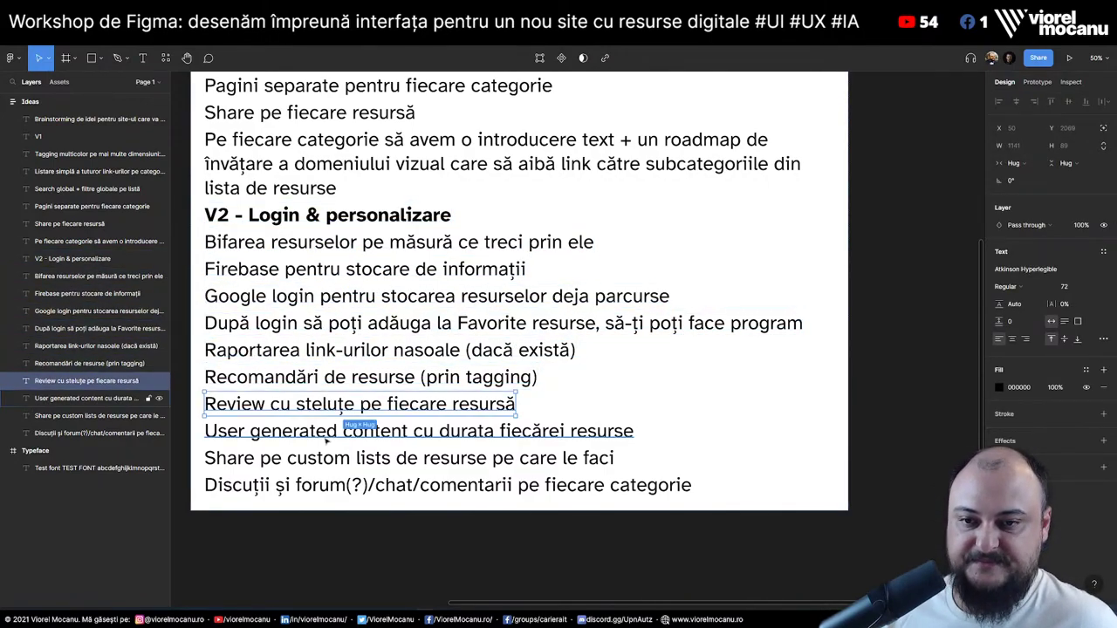
click(323, 433)
click(322, 459)
click(295, 488)
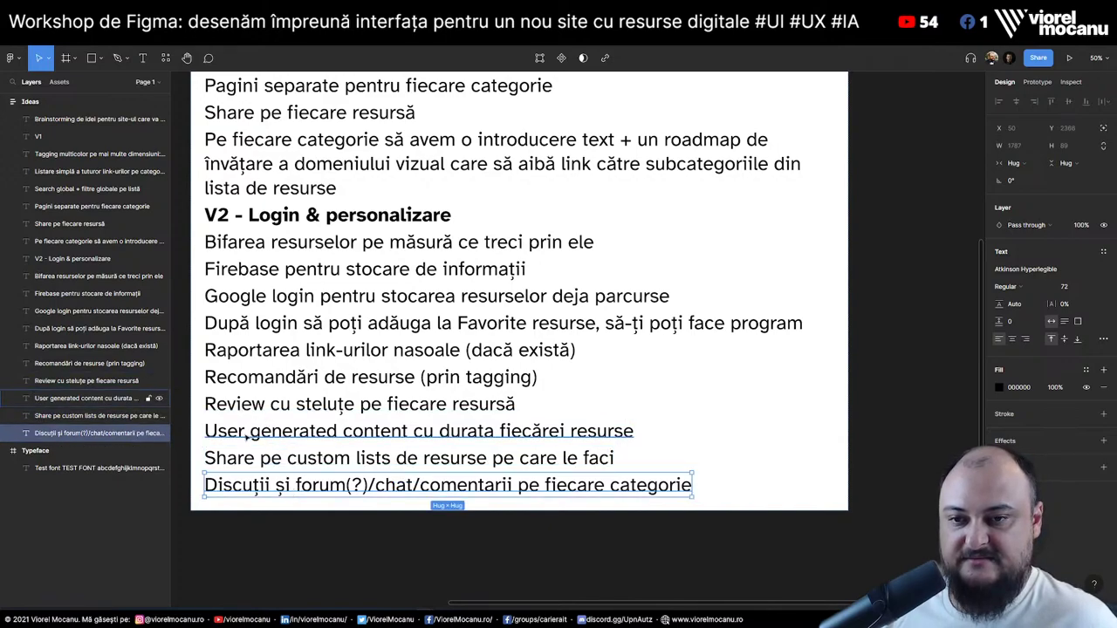
click(247, 430)
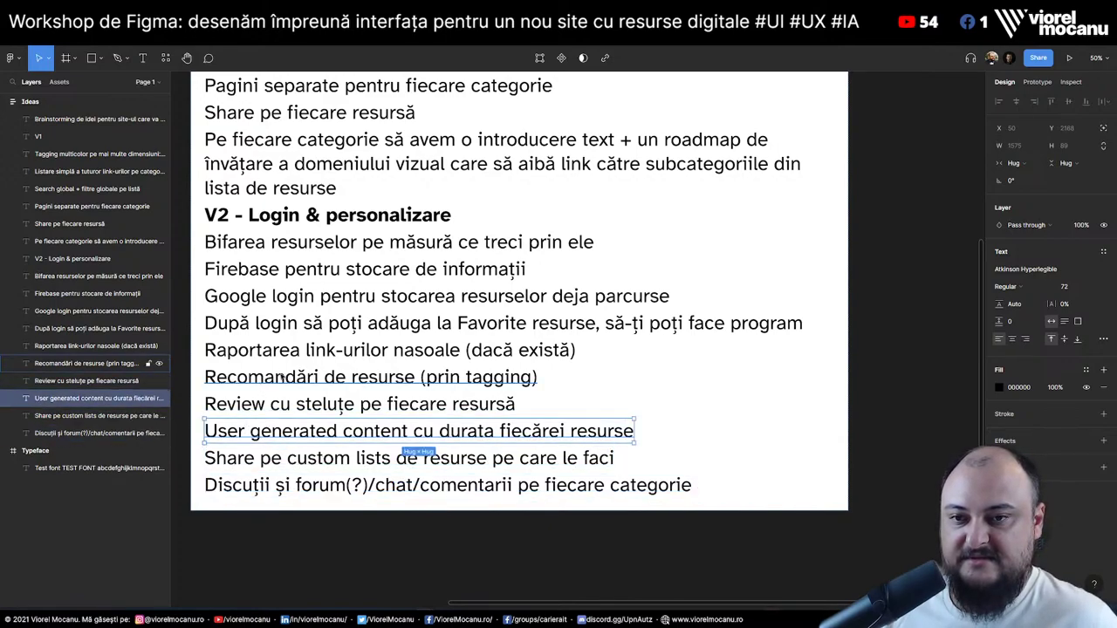
click(283, 376)
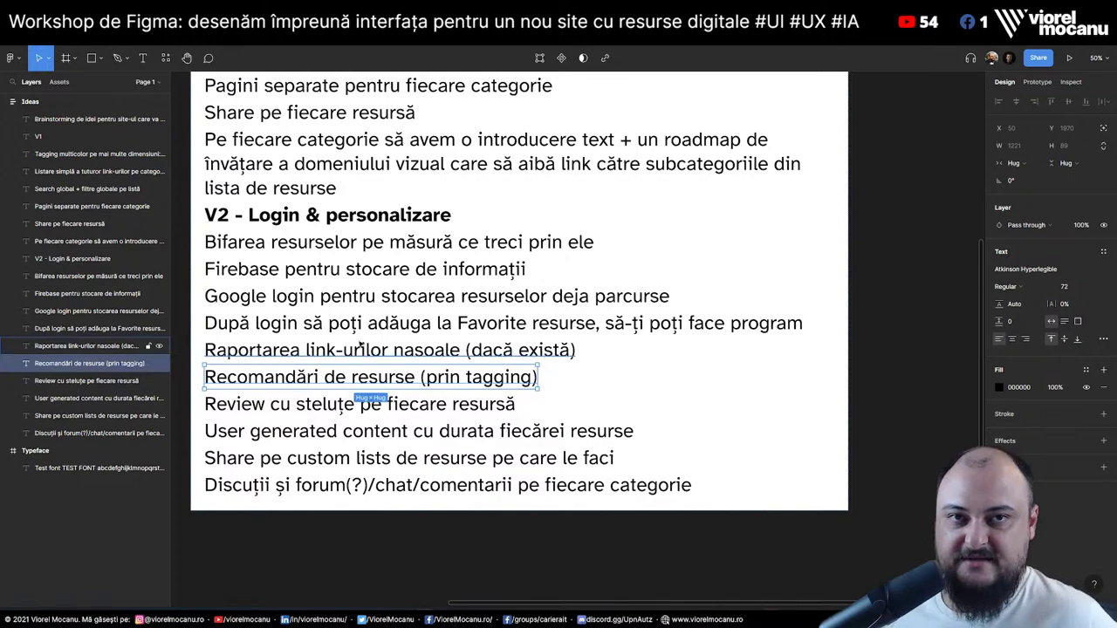
click(898, 348)
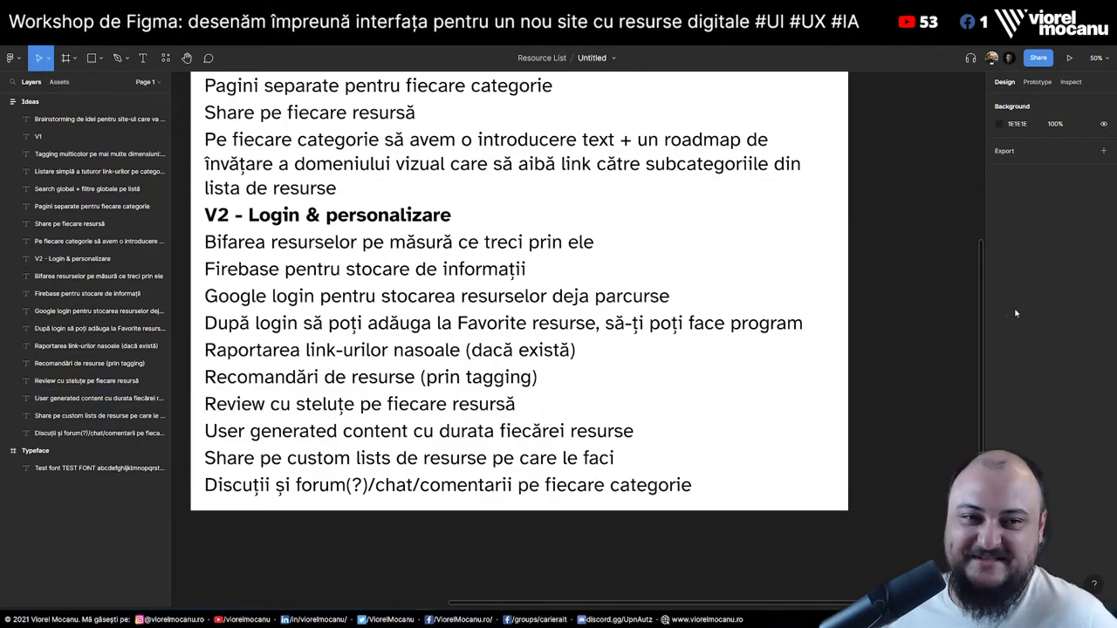
Change the V1 heading to 'V1 (MVP)', fixing the 'MPV' typo
scroll(876, 285, up, 5)
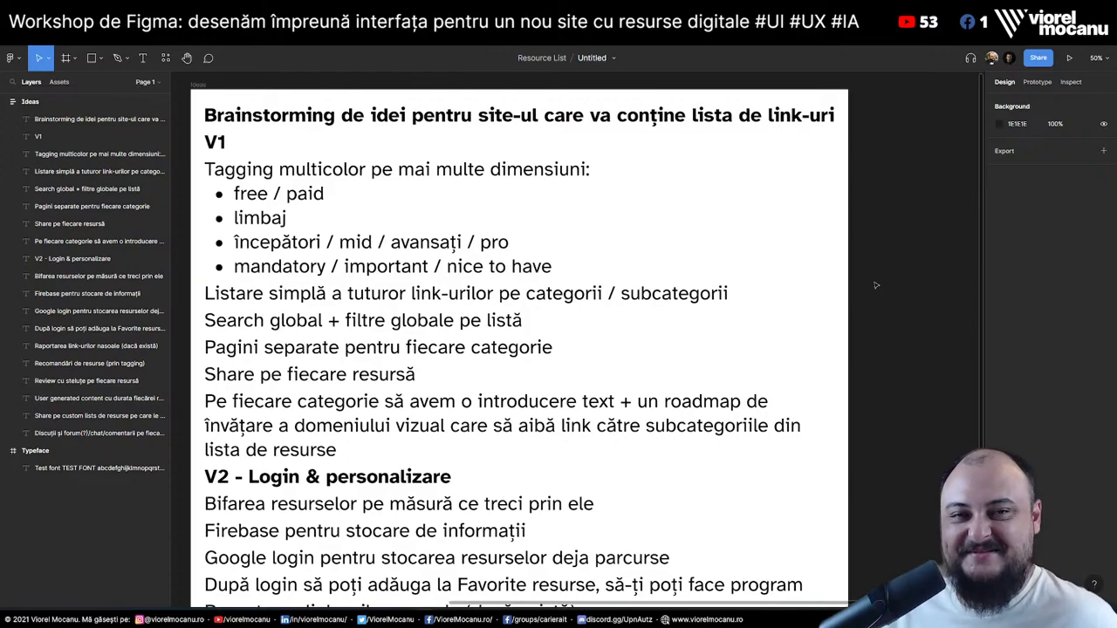
click(384, 253)
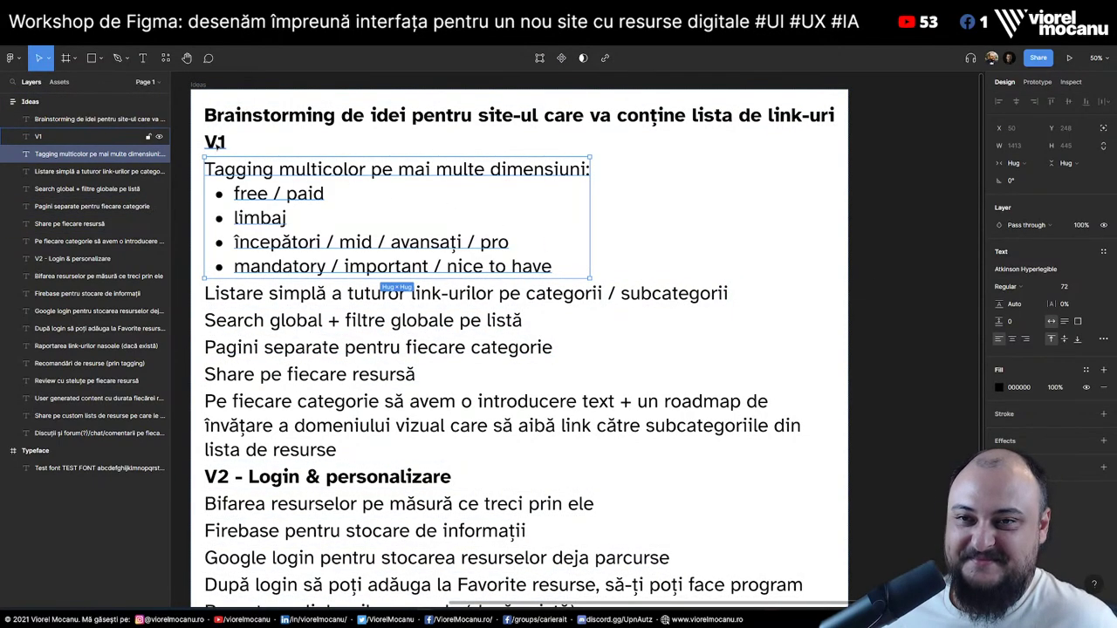
click(216, 142)
key(Right)
text(()
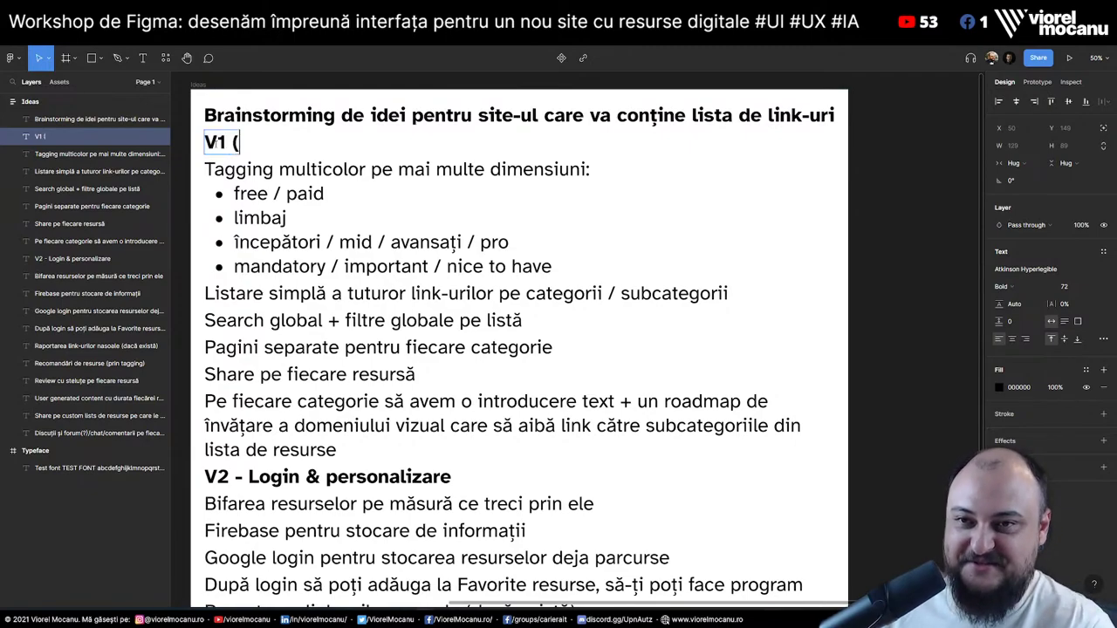
text(M)
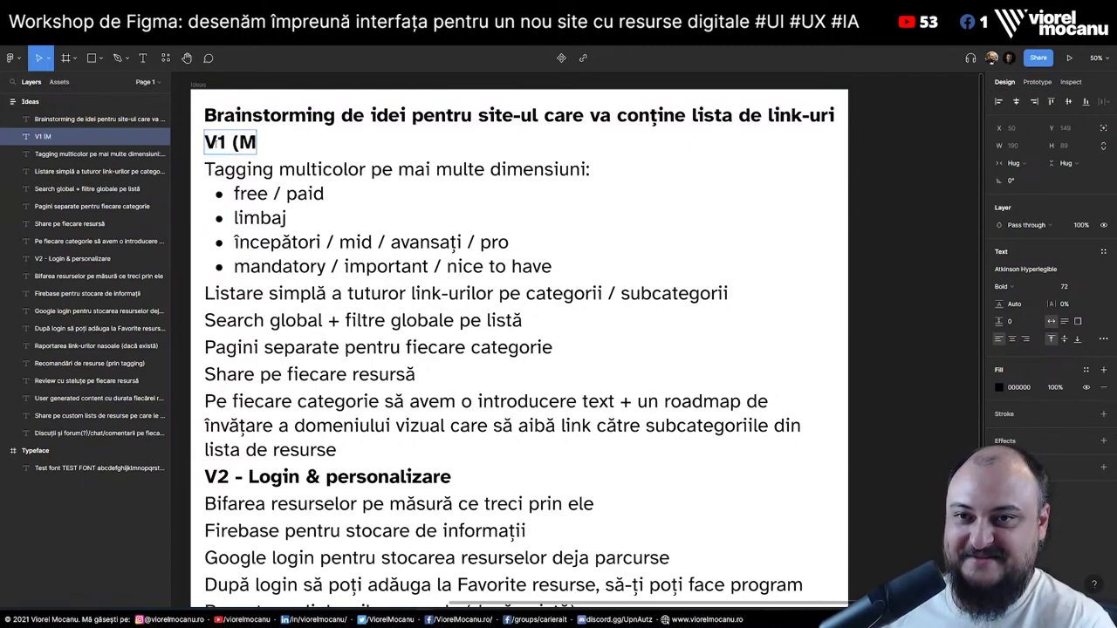
text(PV)
key(BackSpace)
key(Left)
text(V)
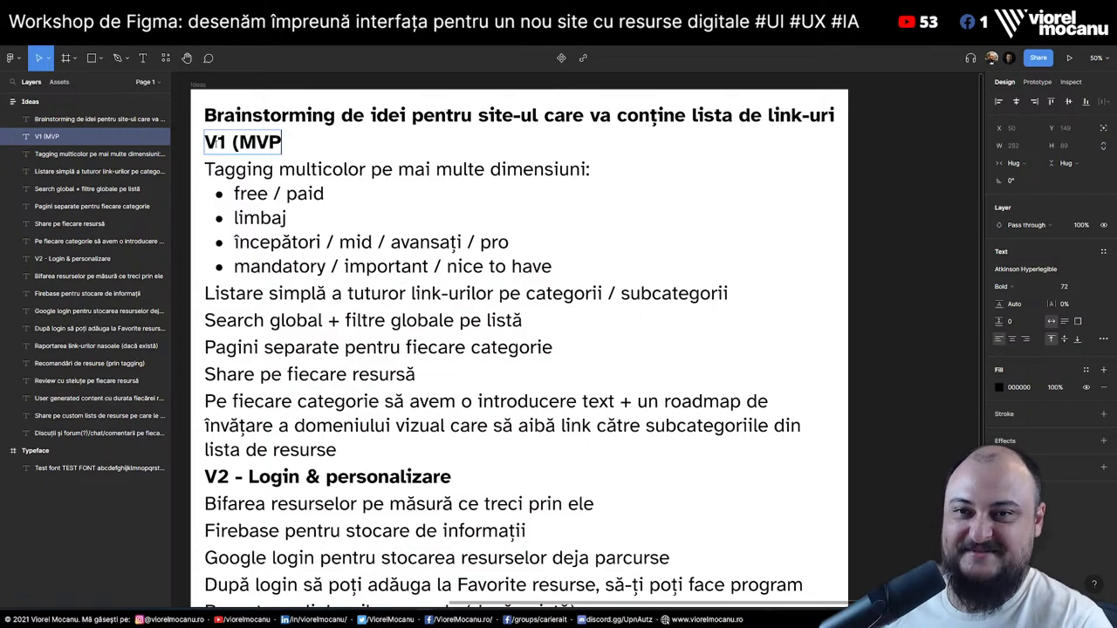
key(Right)
text())
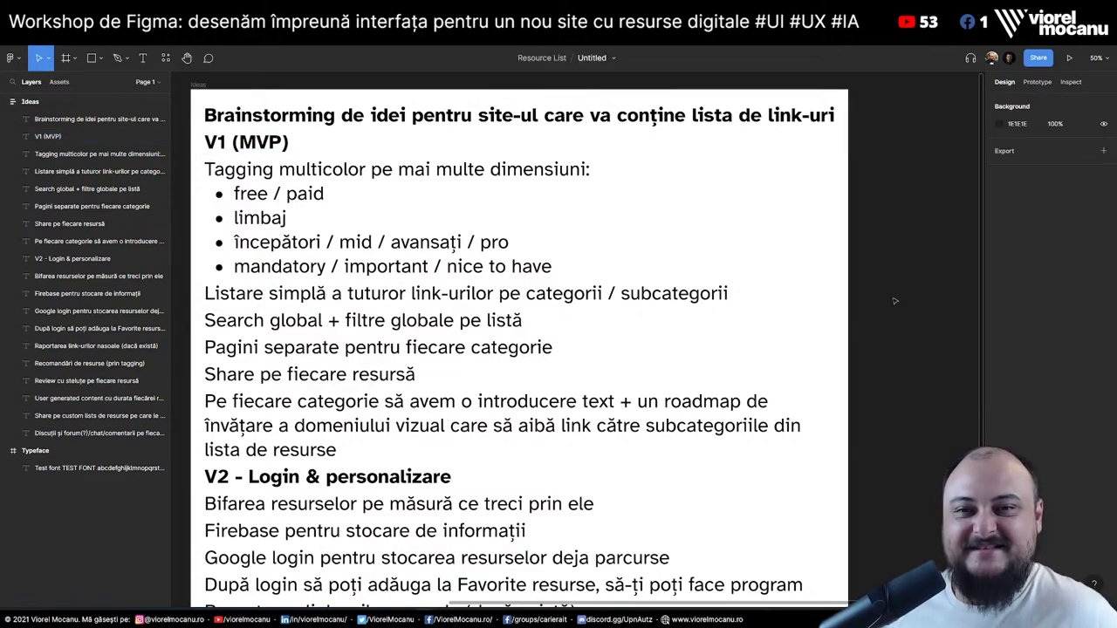
click(954, 252)
click(248, 236)
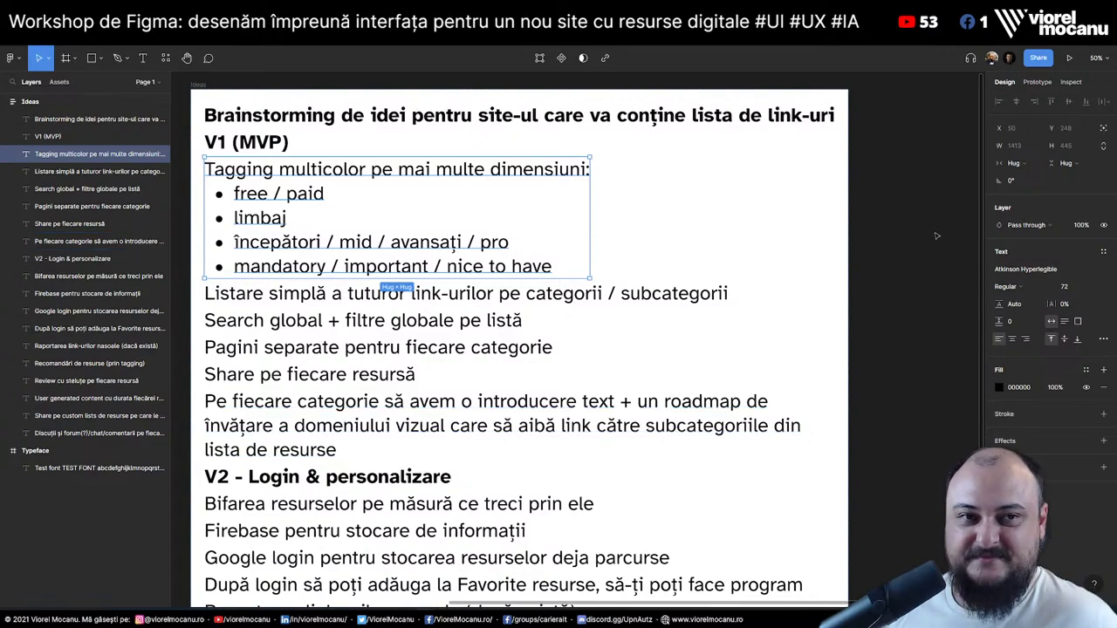
click(540, 372)
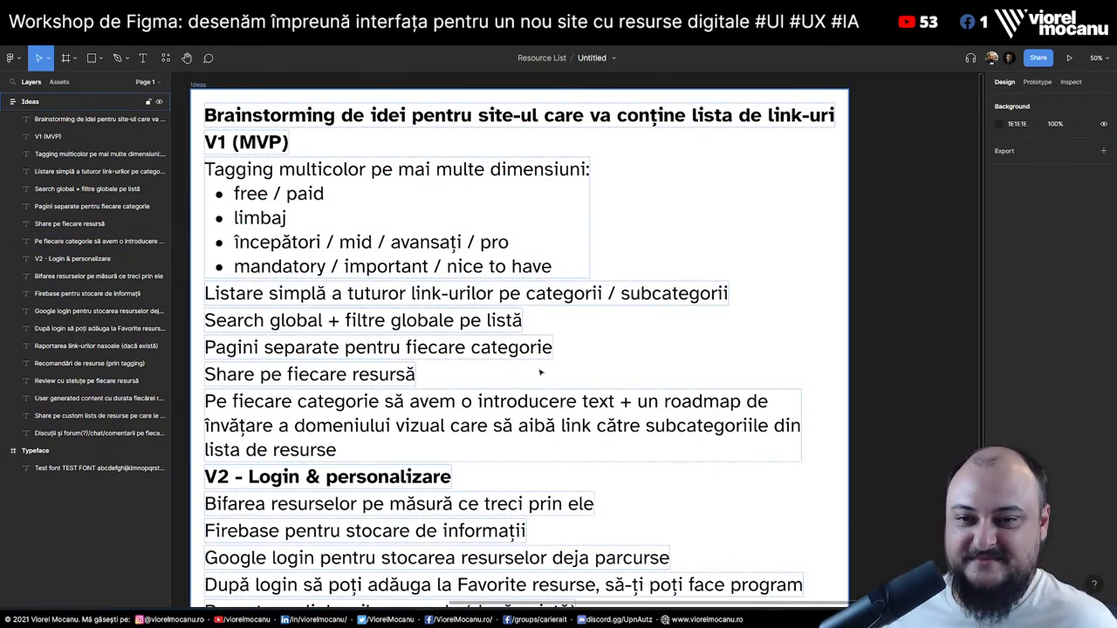
scroll(540, 372, down, 5)
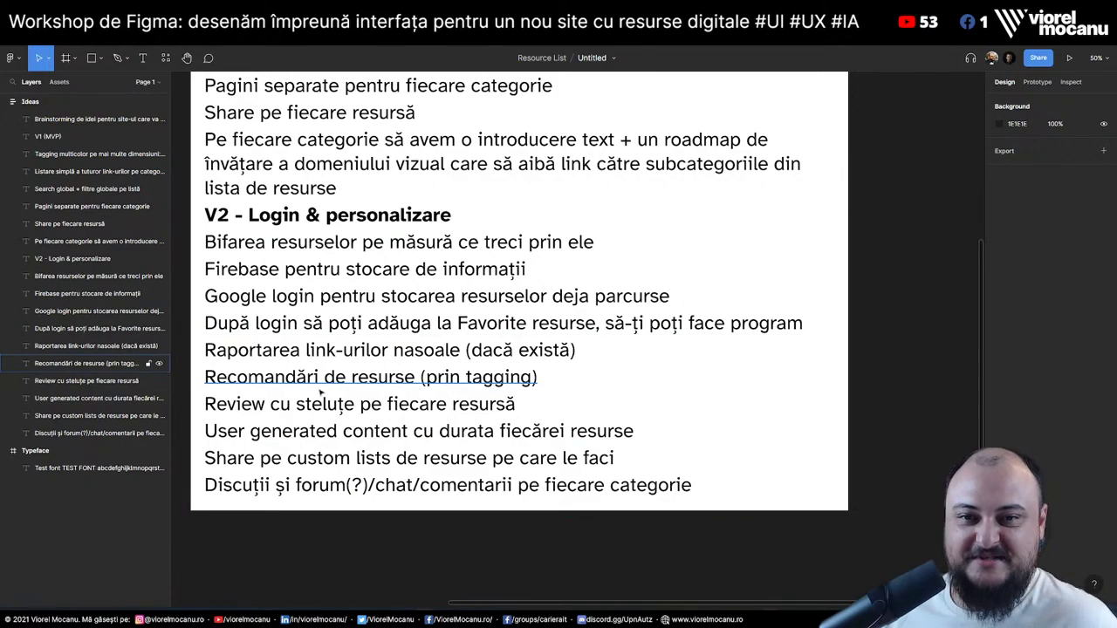
scroll(541, 372, up, 4)
scroll(302, 194, up, 1)
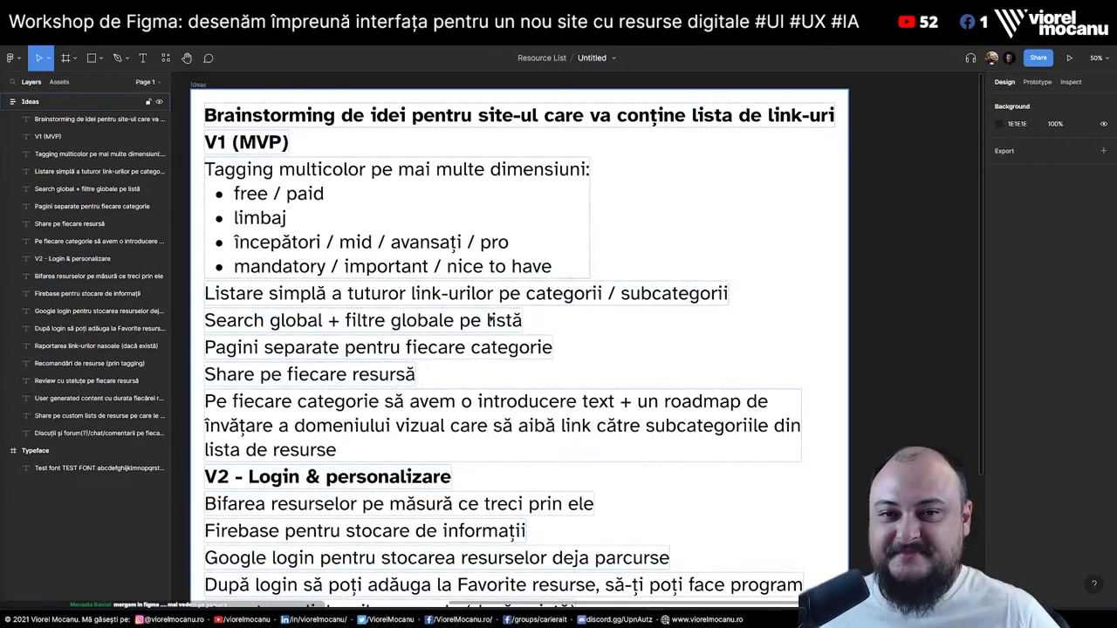
click(96, 119)
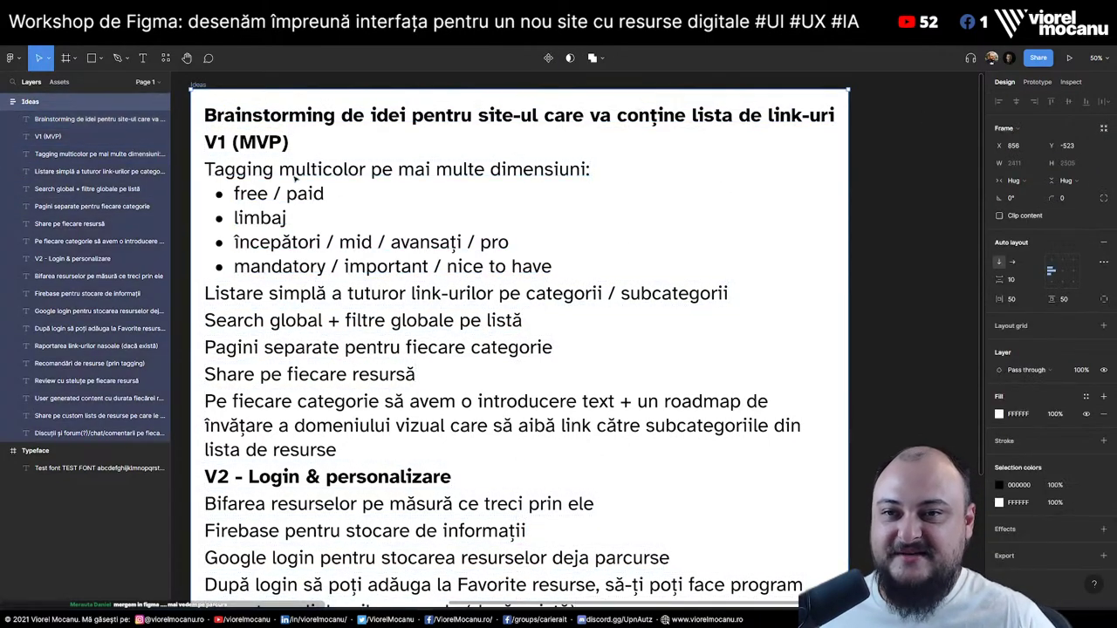
key(Escape)
click(447, 262)
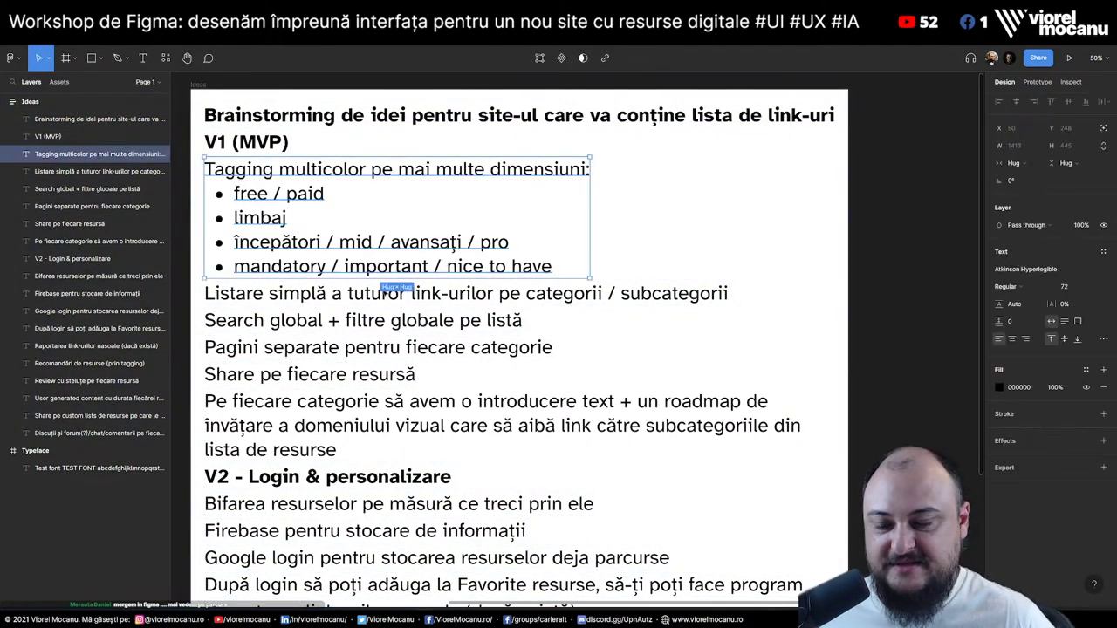
click(384, 294)
click(367, 321)
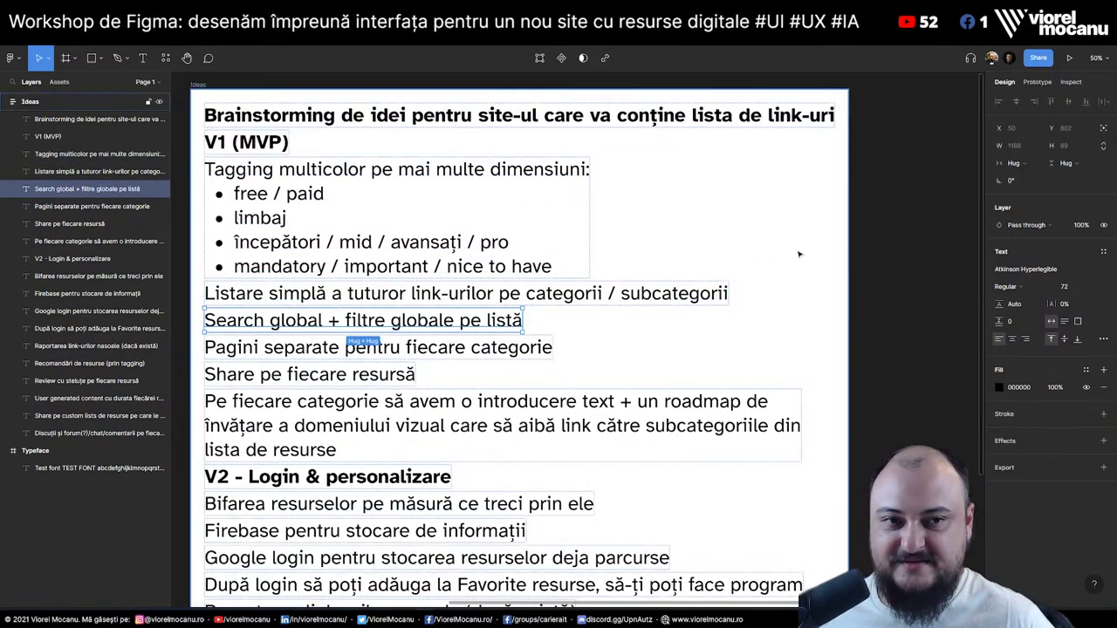
click(905, 221)
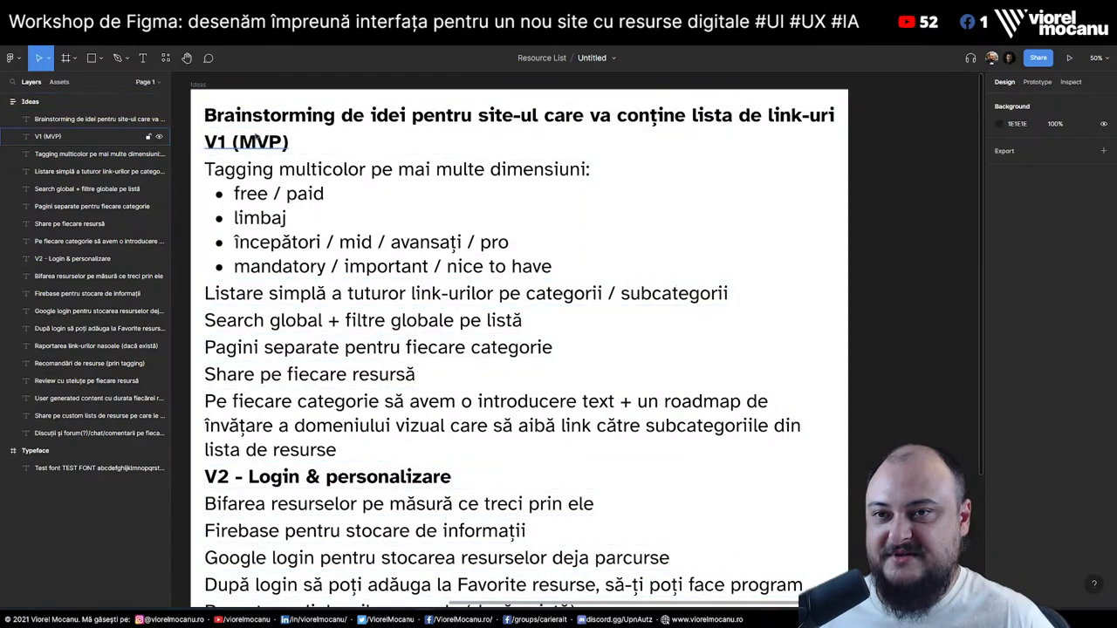
click(271, 122)
key(Escape)
scroll(499, 347, down, 3)
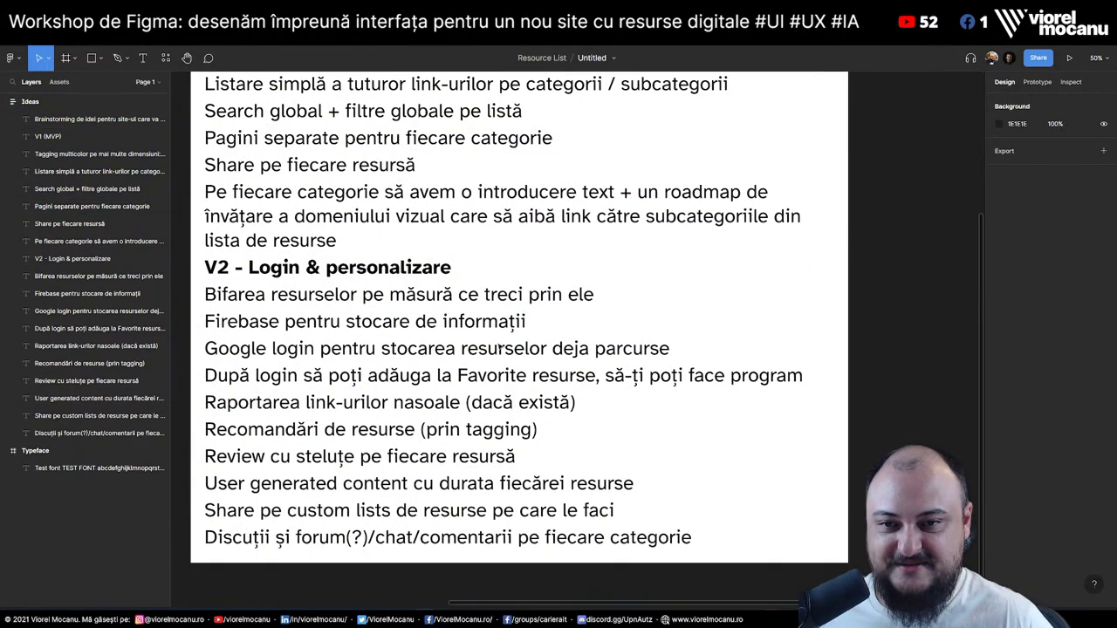
scroll(498, 347, up, 3)
click(402, 325)
right_click(401, 325)
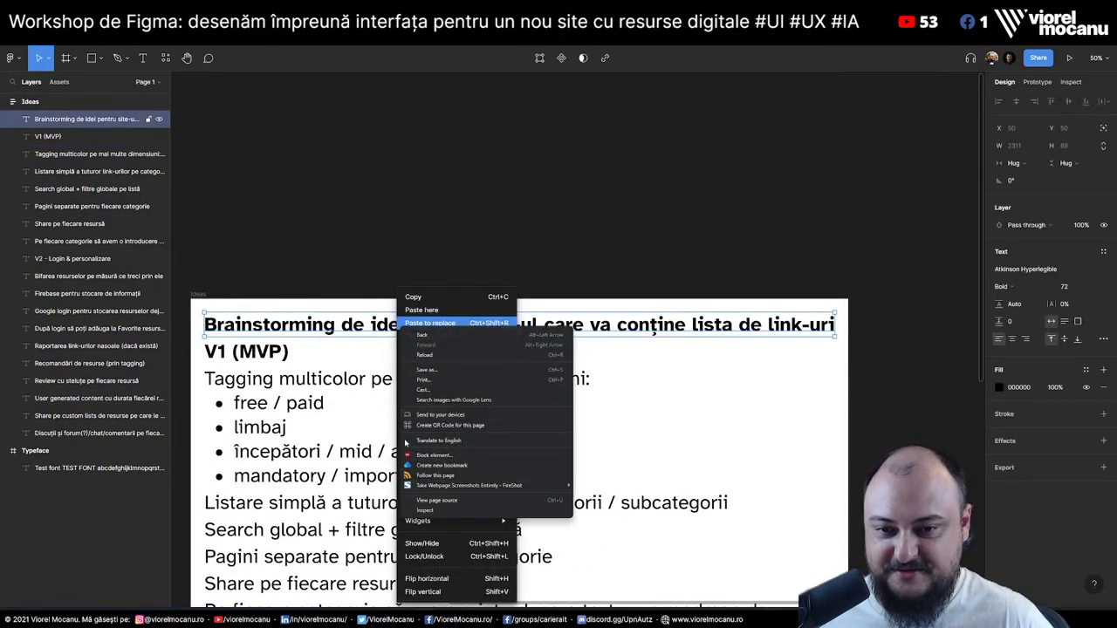
key(Escape)
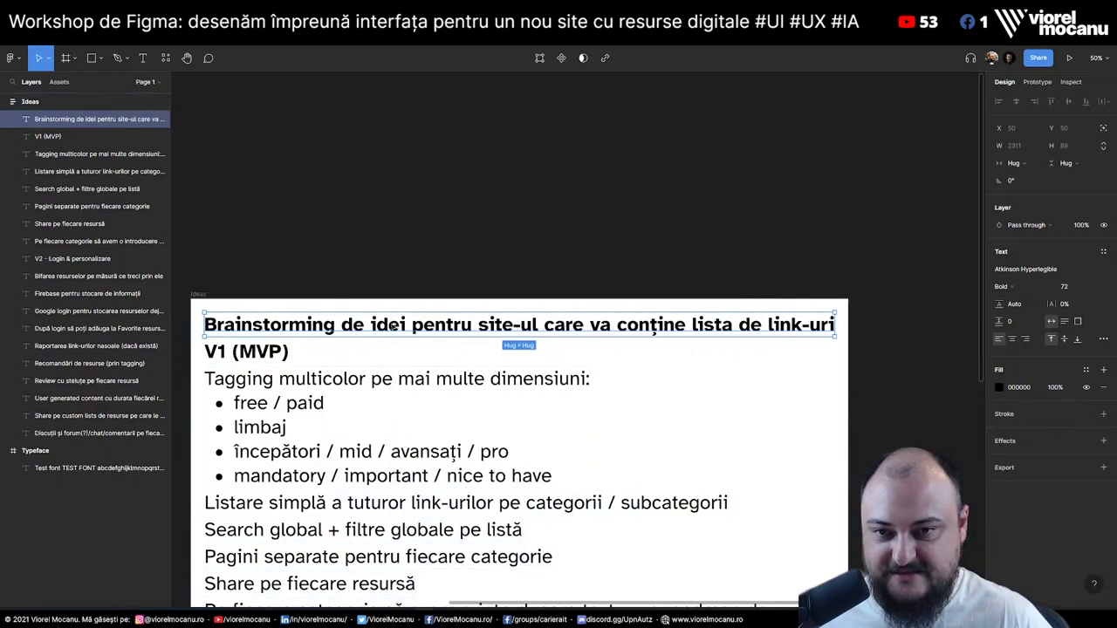
right_click(391, 321)
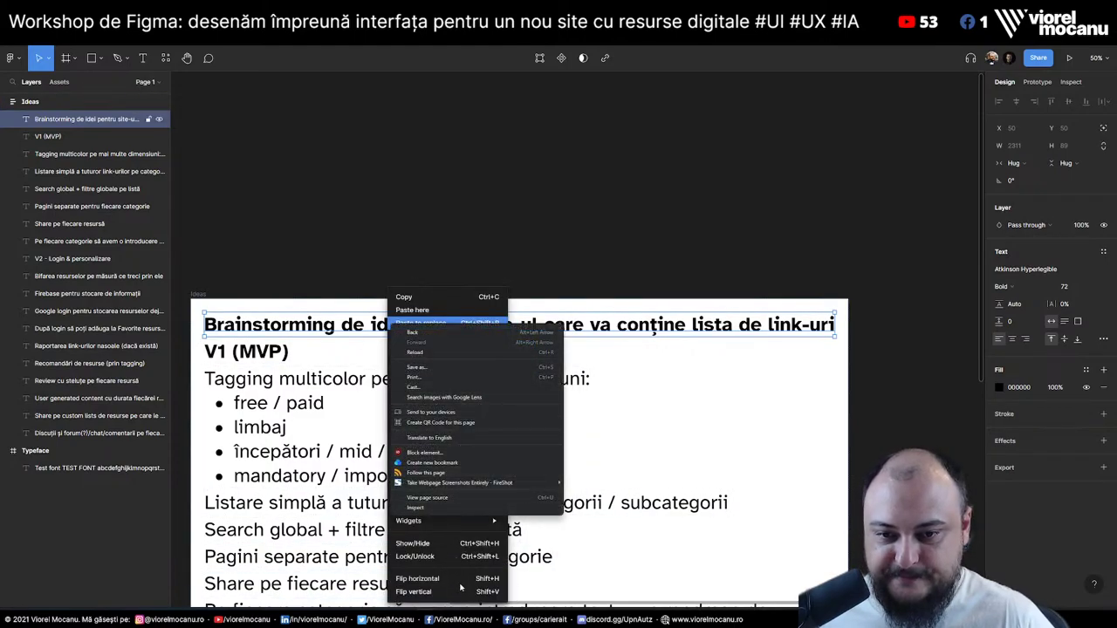
key(Escape)
scroll(378, 183, down, 3)
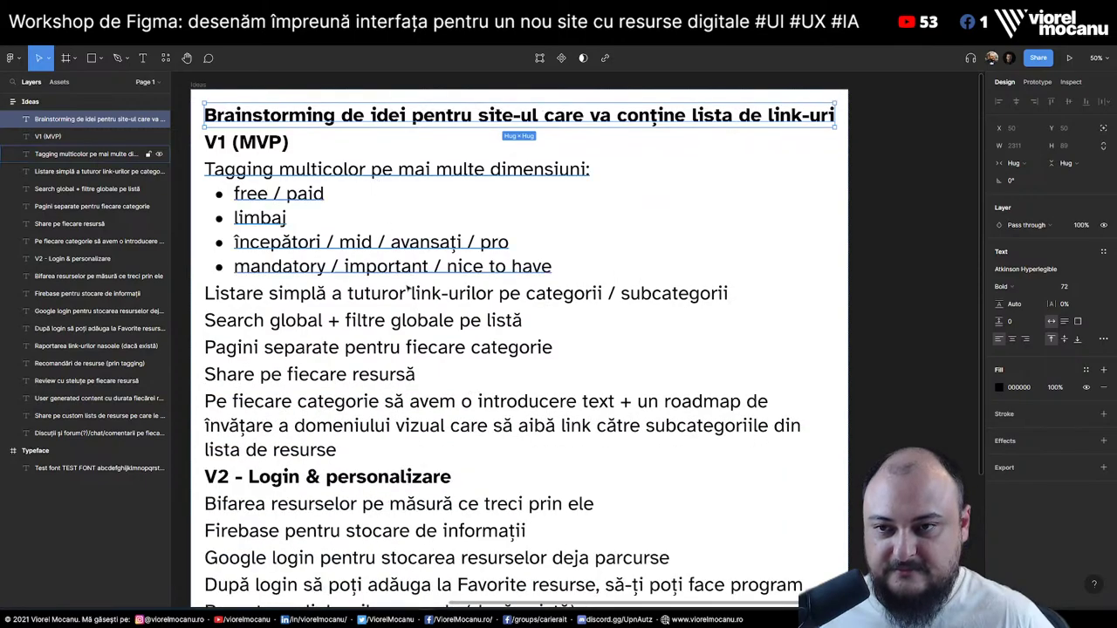
click(449, 123)
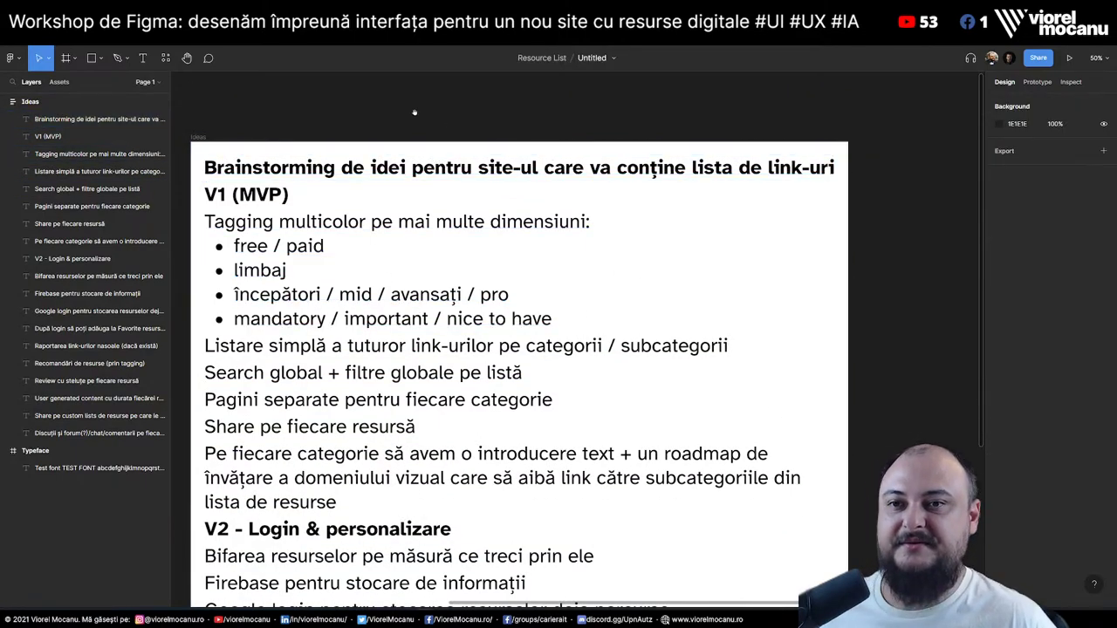
scroll(441, 118, left, 2)
scroll(322, 133, left, 5)
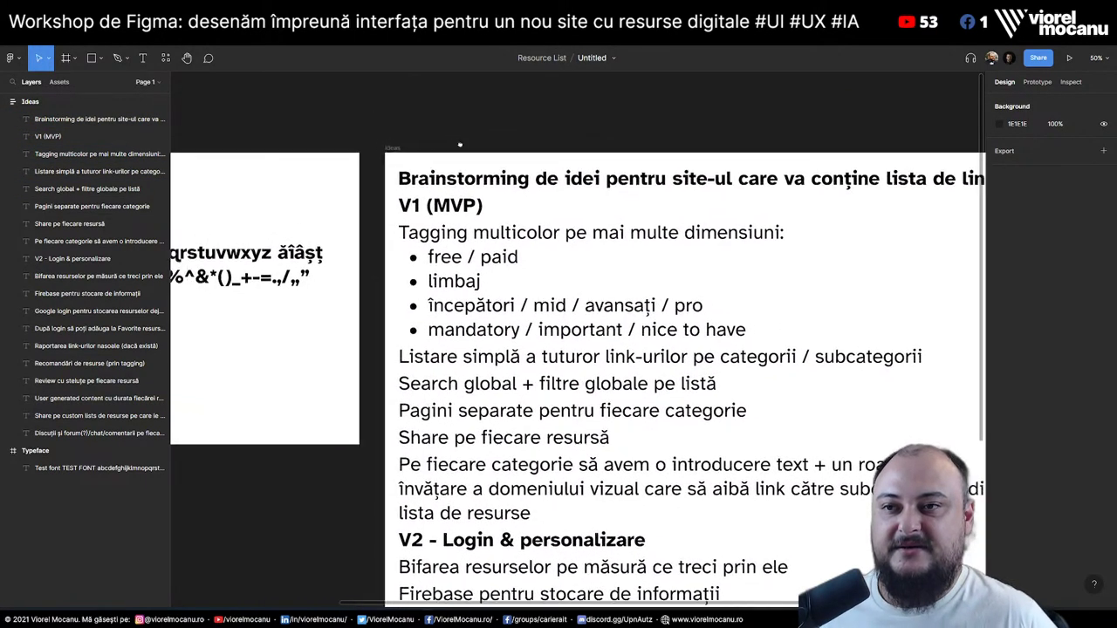
scroll(654, 138, right, 5)
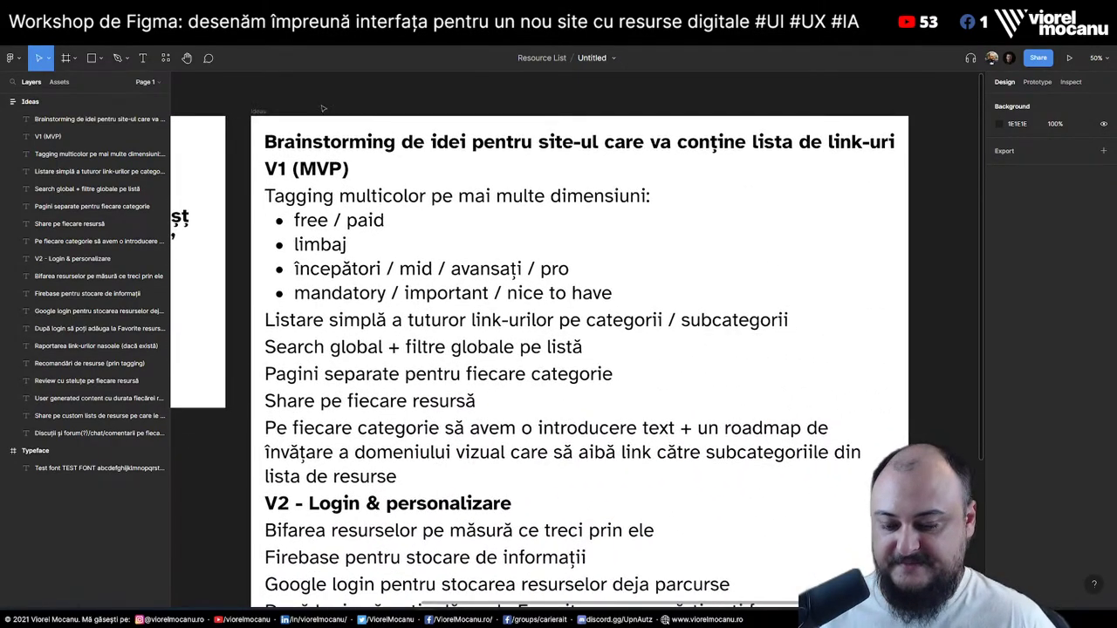
scroll(472, 381, down, 3)
scroll(472, 381, left, 3)
drag(471, 381, 386, 398)
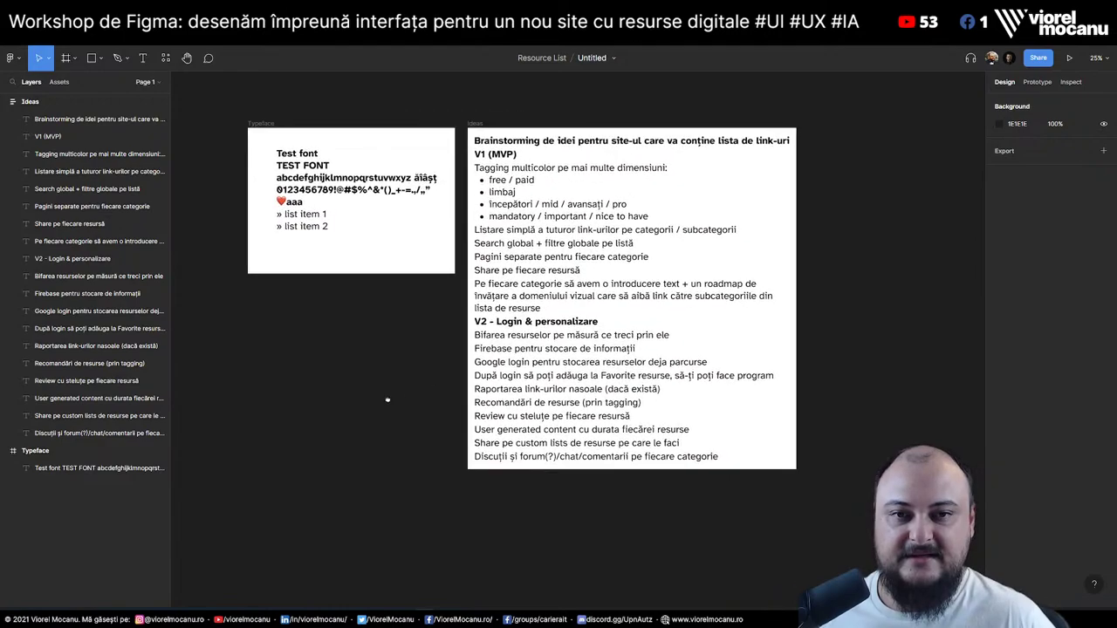
scroll(835, 398, right, 4)
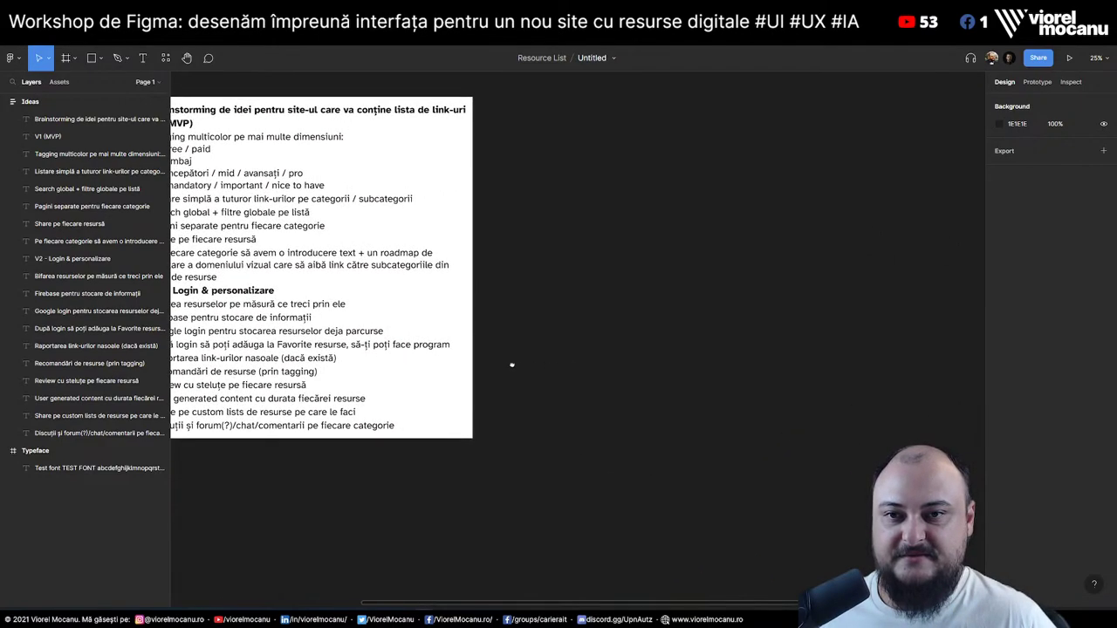
scroll(834, 398, left, 4)
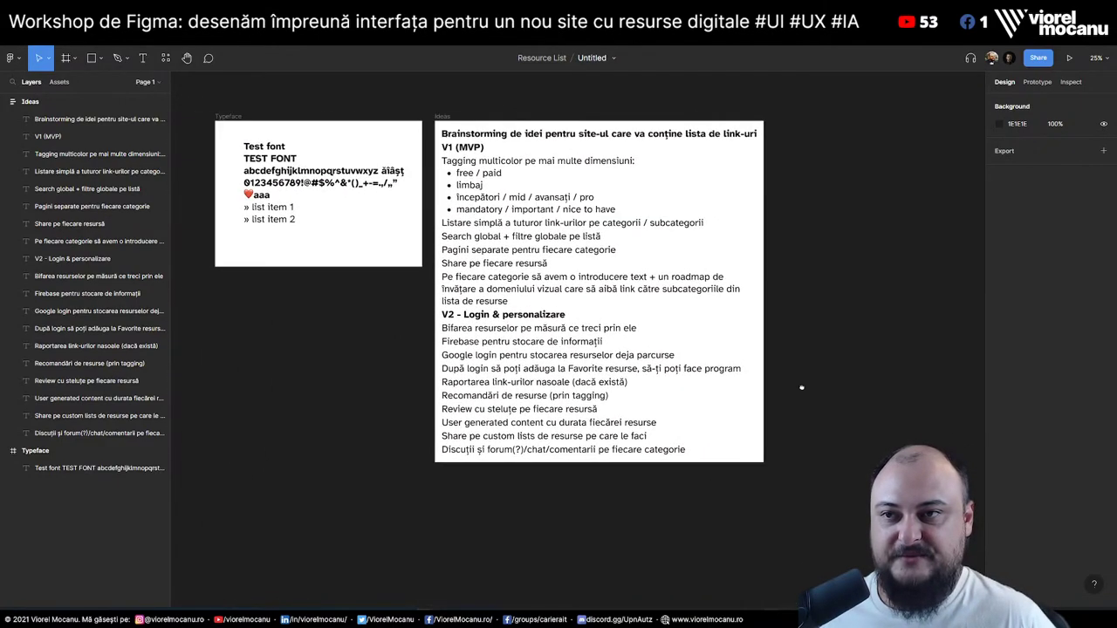
Rename Page 1 to 'Brainstorming'
click(7, 102)
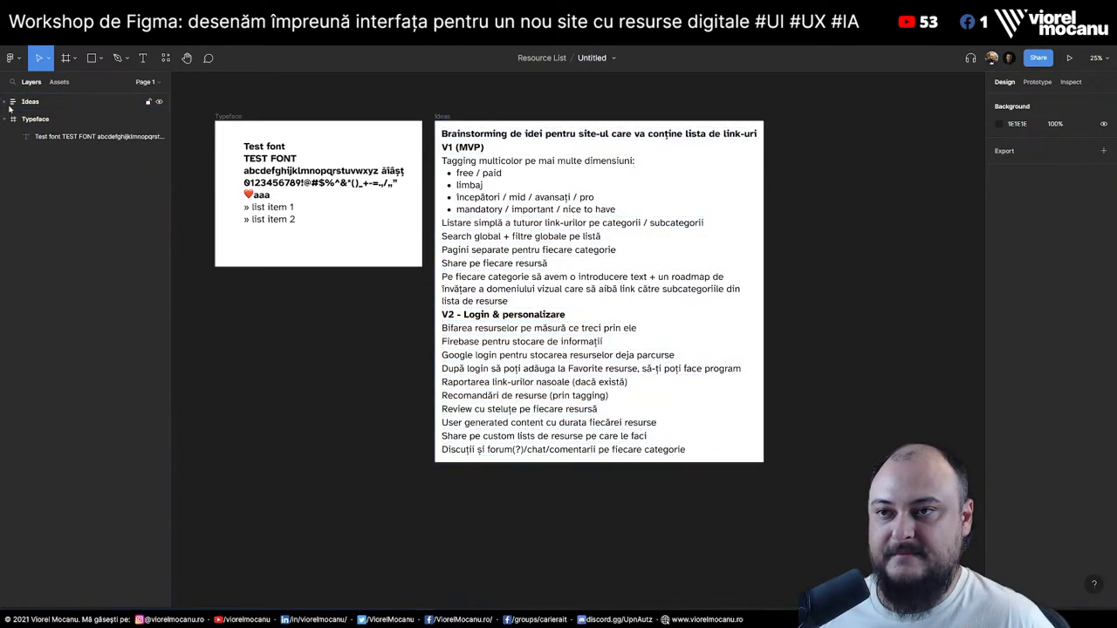
click(151, 84)
double_click(37, 123)
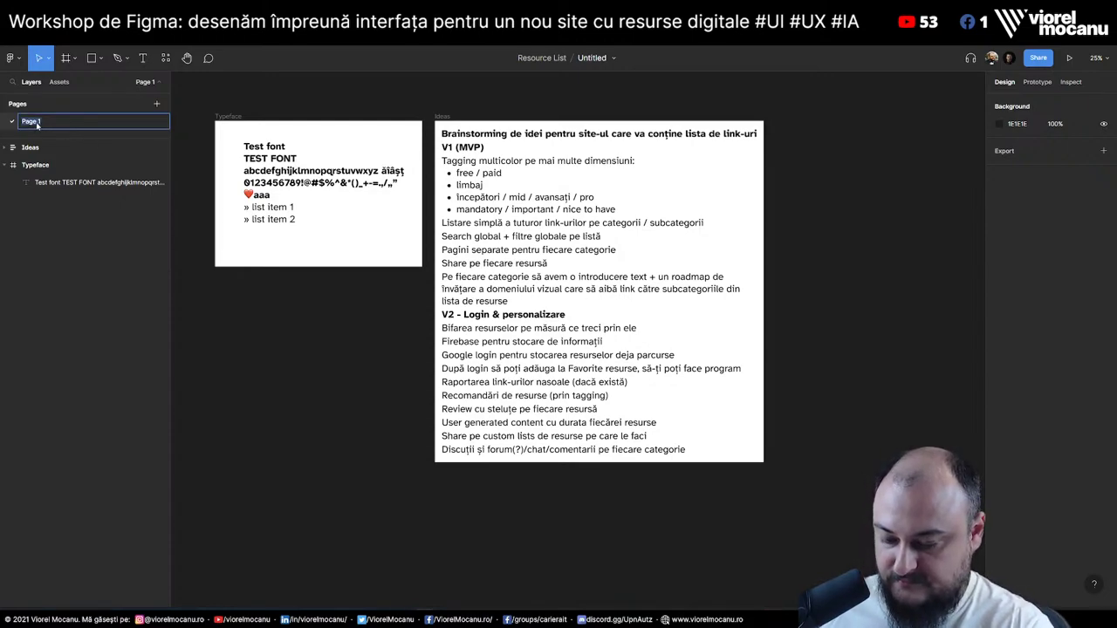
text(Brainstormin)
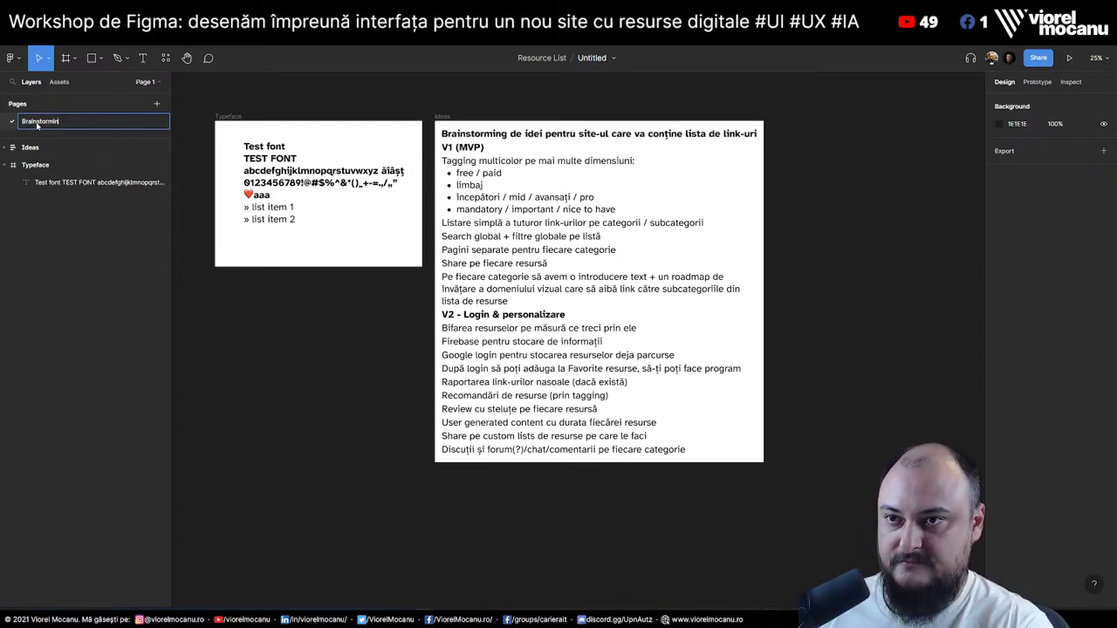
text(g)
key(Return)
Add a new page named 'Wireframes'
click(157, 103)
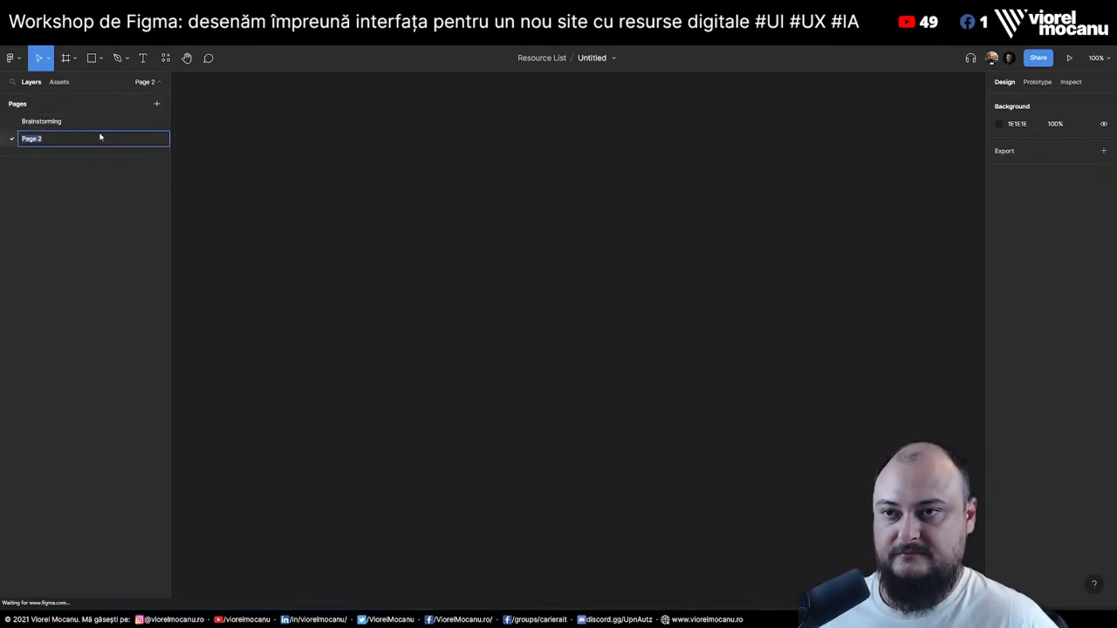
text(Wireframes)
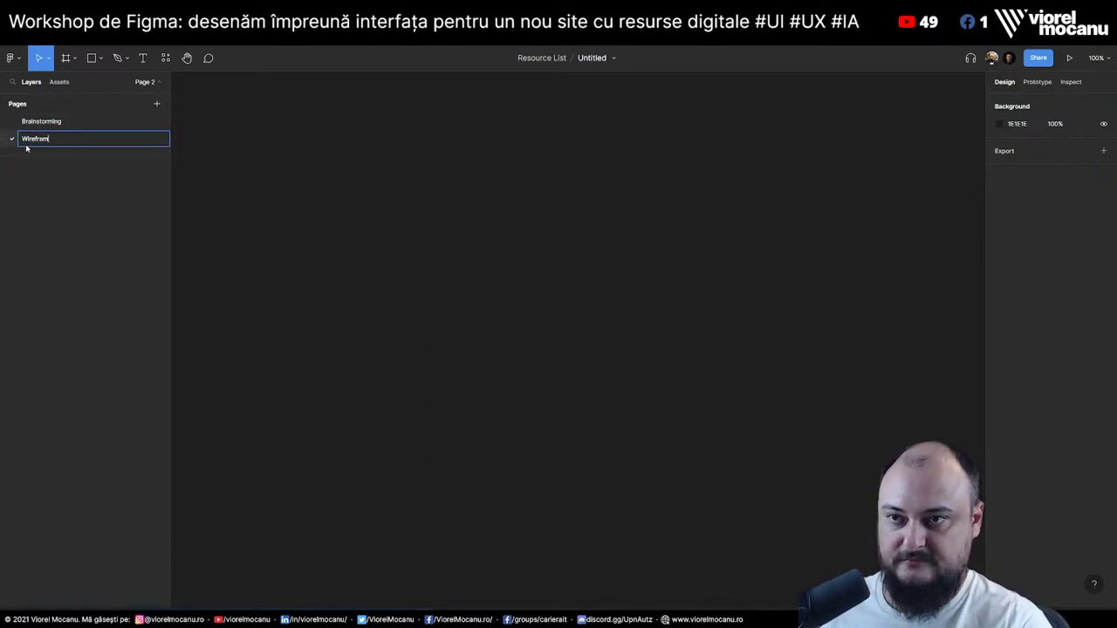
key(Return)
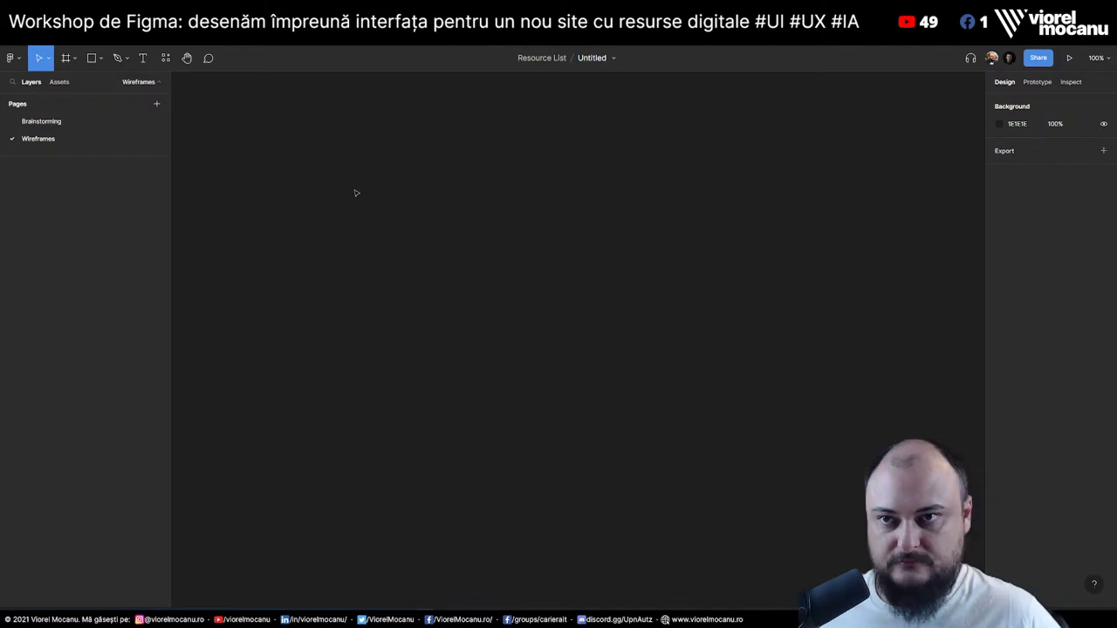
Create an Android Large frame positioned at X 0, Y 0
key(f)
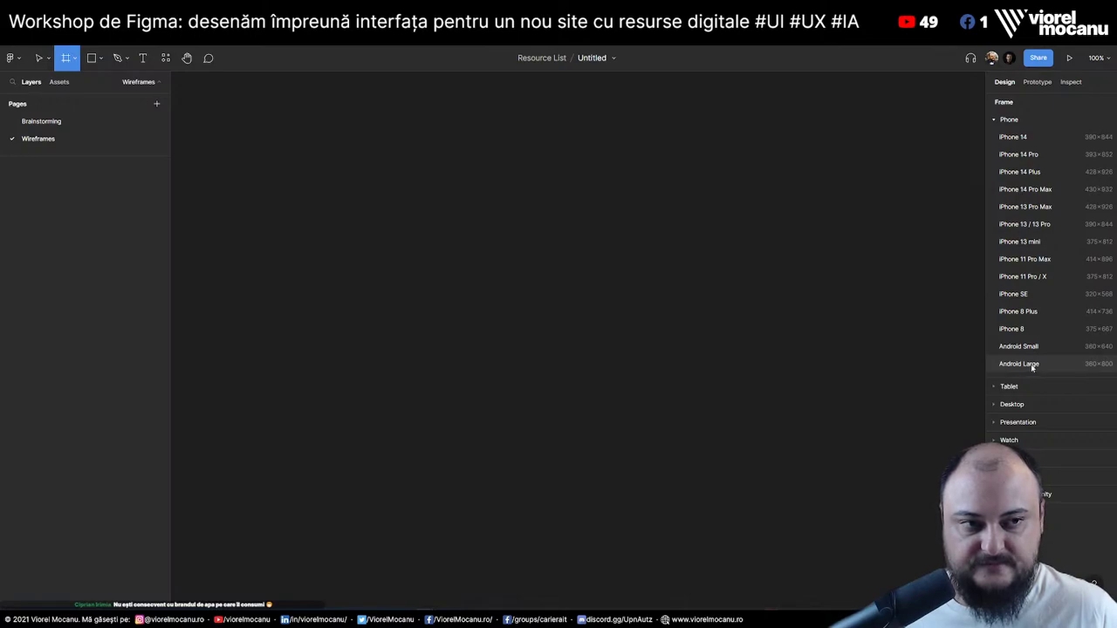
click(1019, 364)
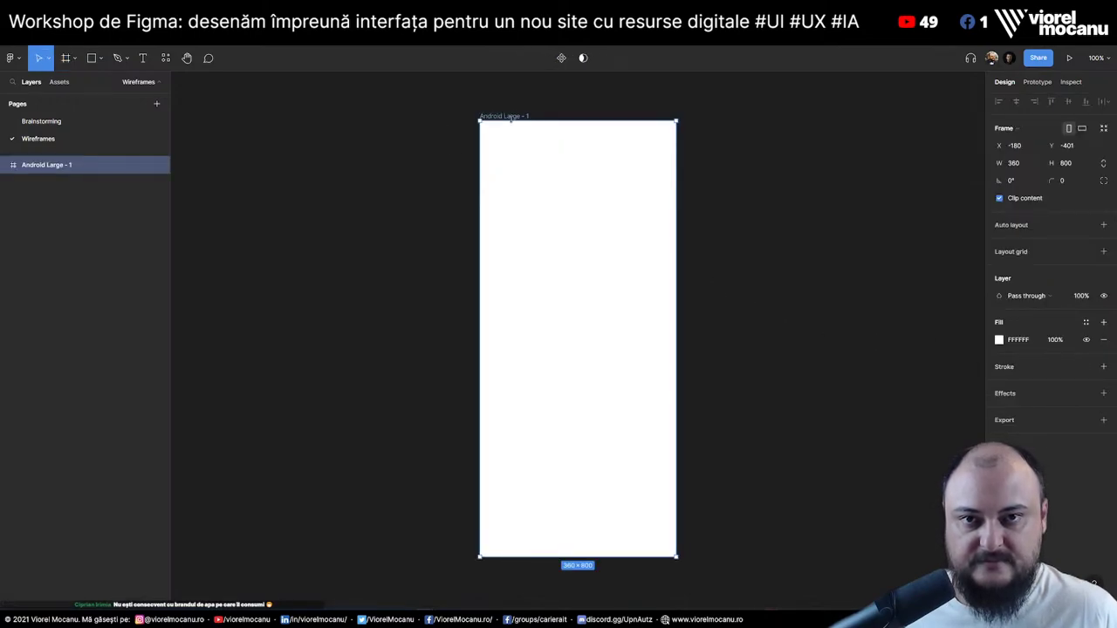
click(1021, 148)
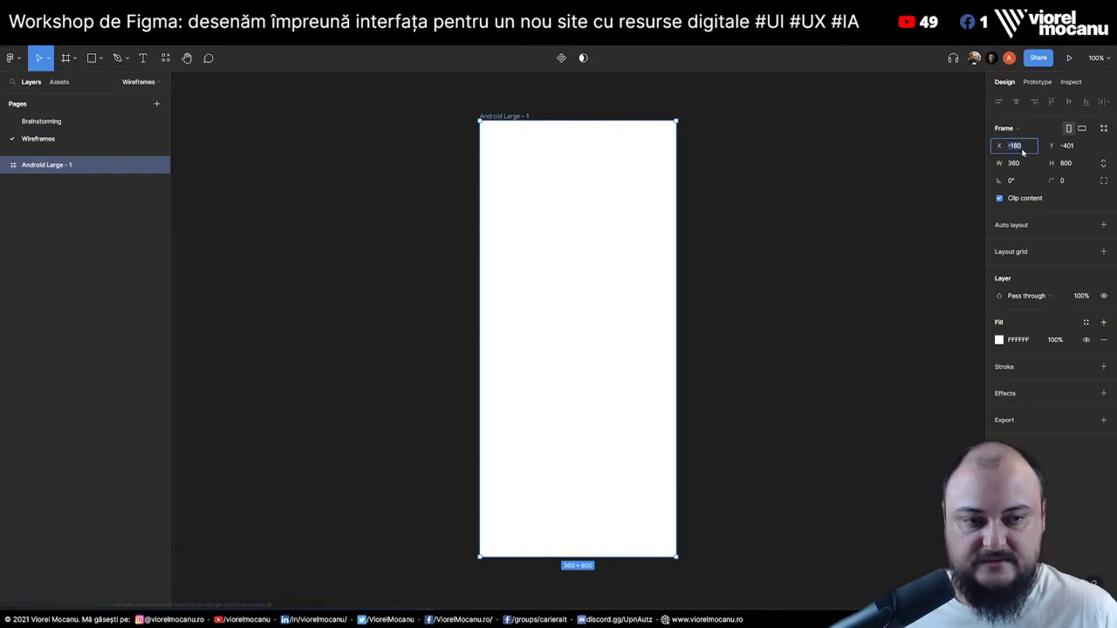
text(0)
key(Tab)
text(0)
key(Return)
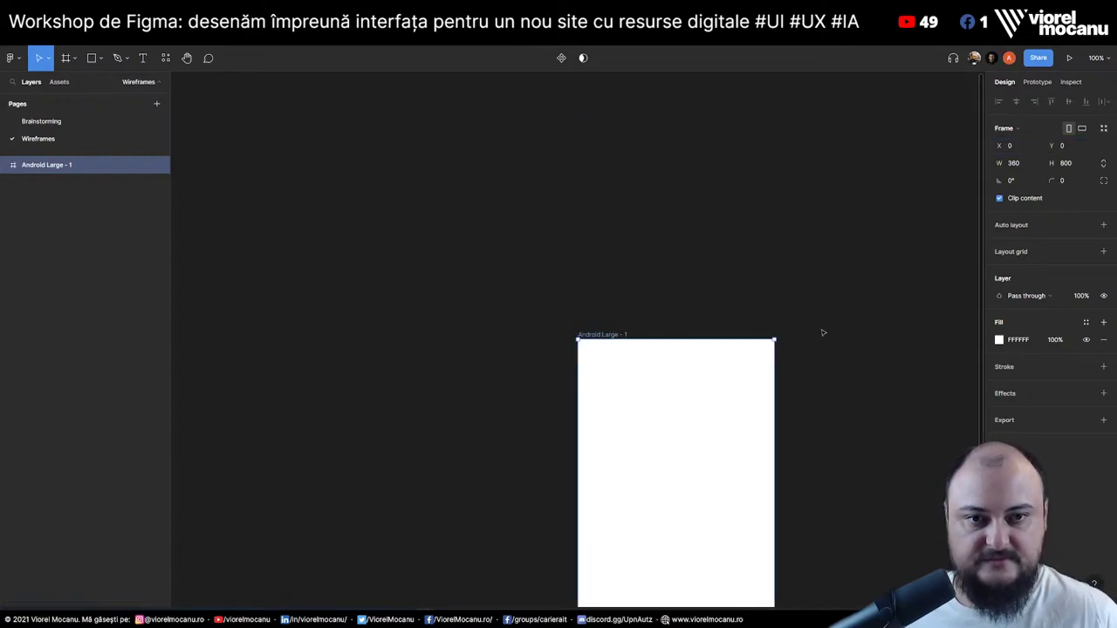
click(877, 413)
drag(877, 413, 726, 211)
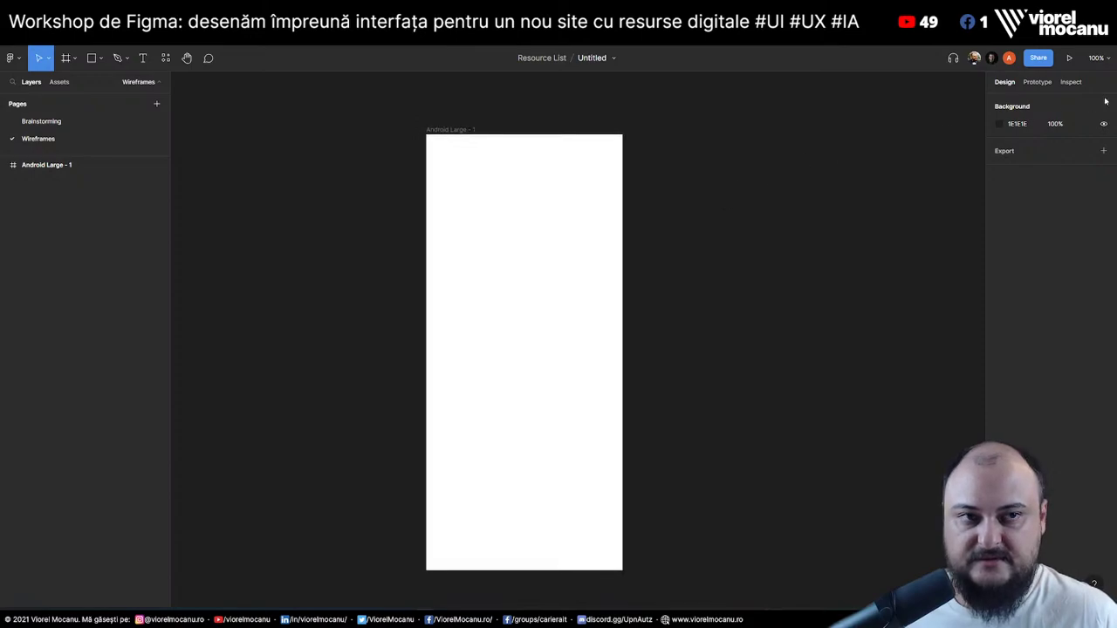
Set the frame width to 320 and rename it 'Mobile Wireframe'
click(458, 131)
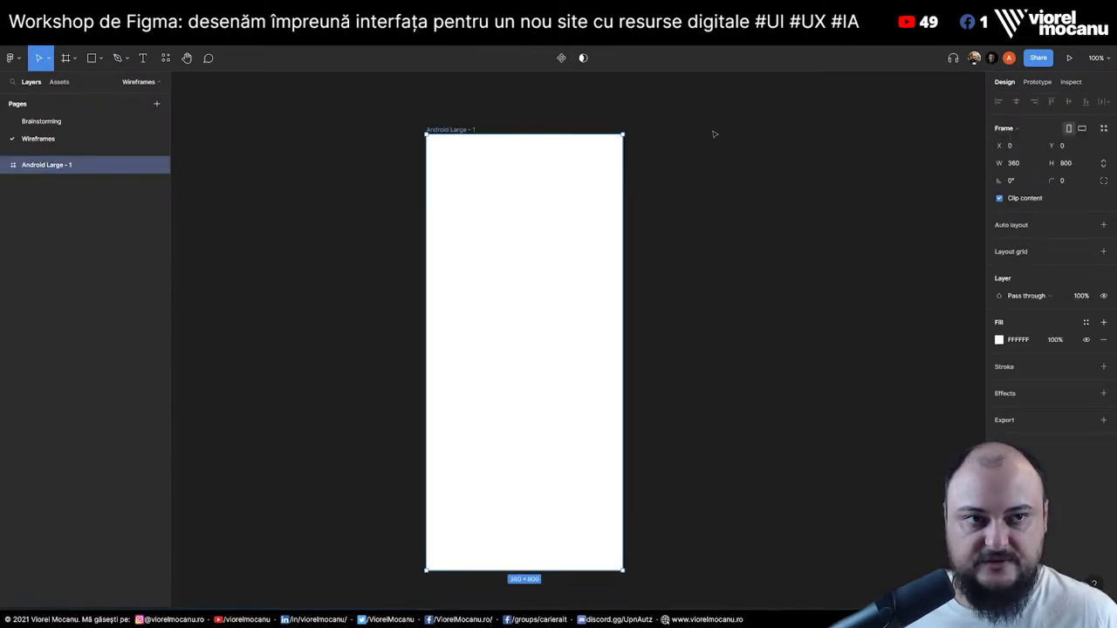
click(1027, 166)
text(320)
key(Return)
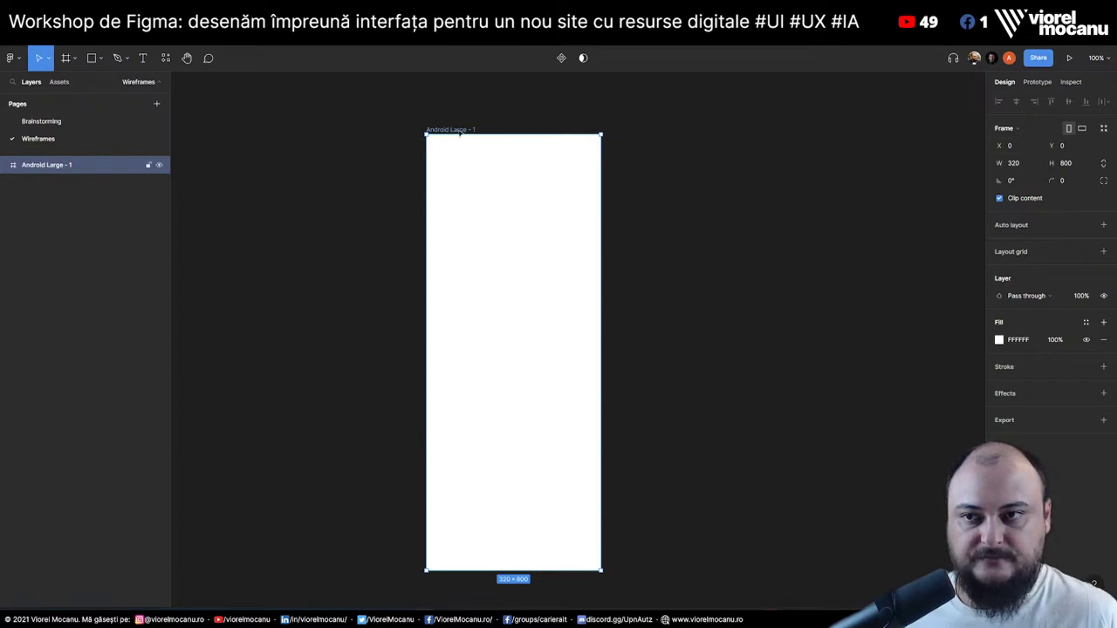
double_click(42, 166)
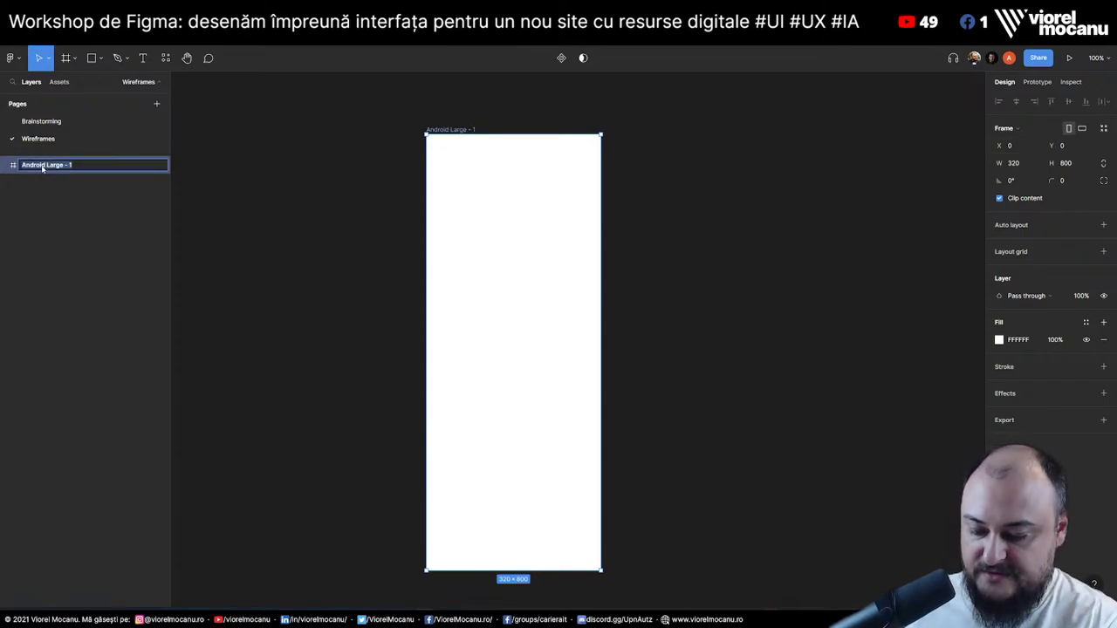
text(Mobile Wireframe)
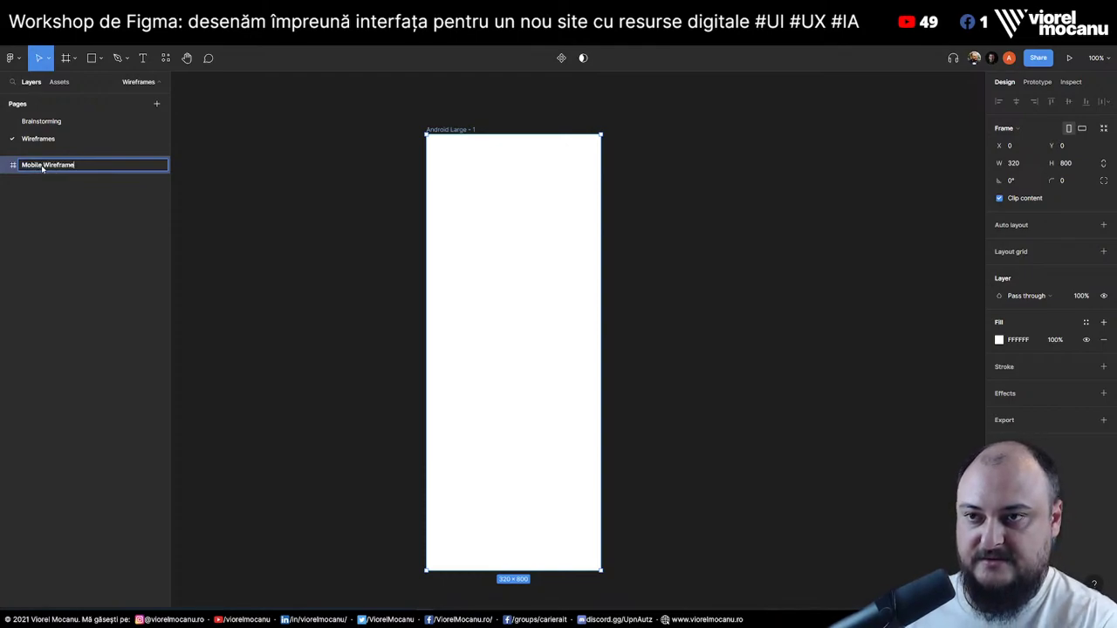
key(Return)
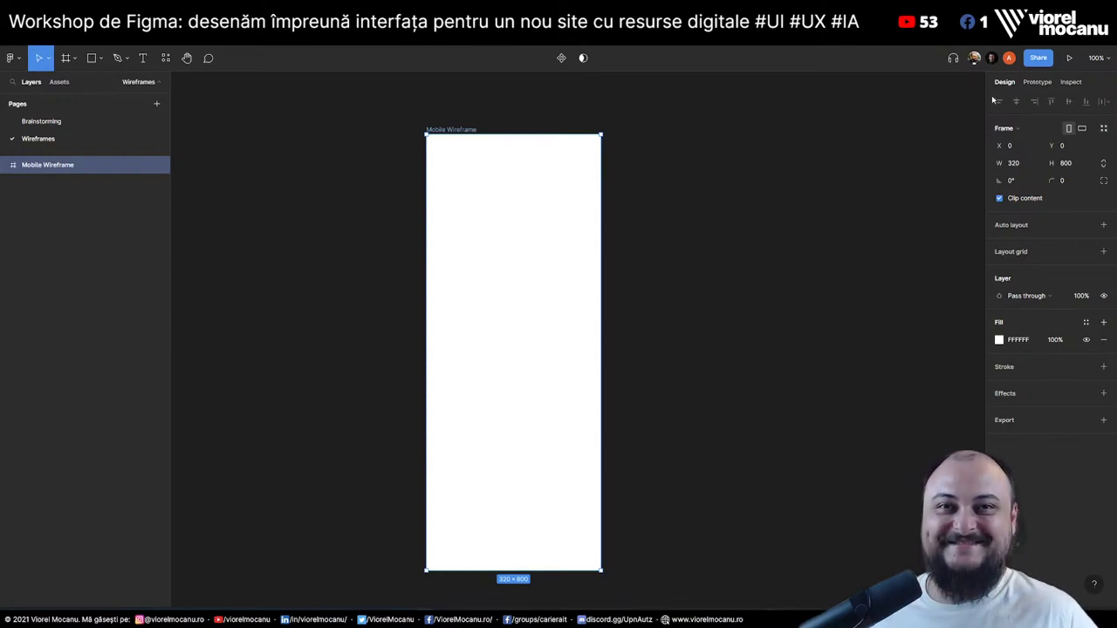
Resize the second frame to 1600 × 1200 beside Mobile Wireframe
click(712, 175)
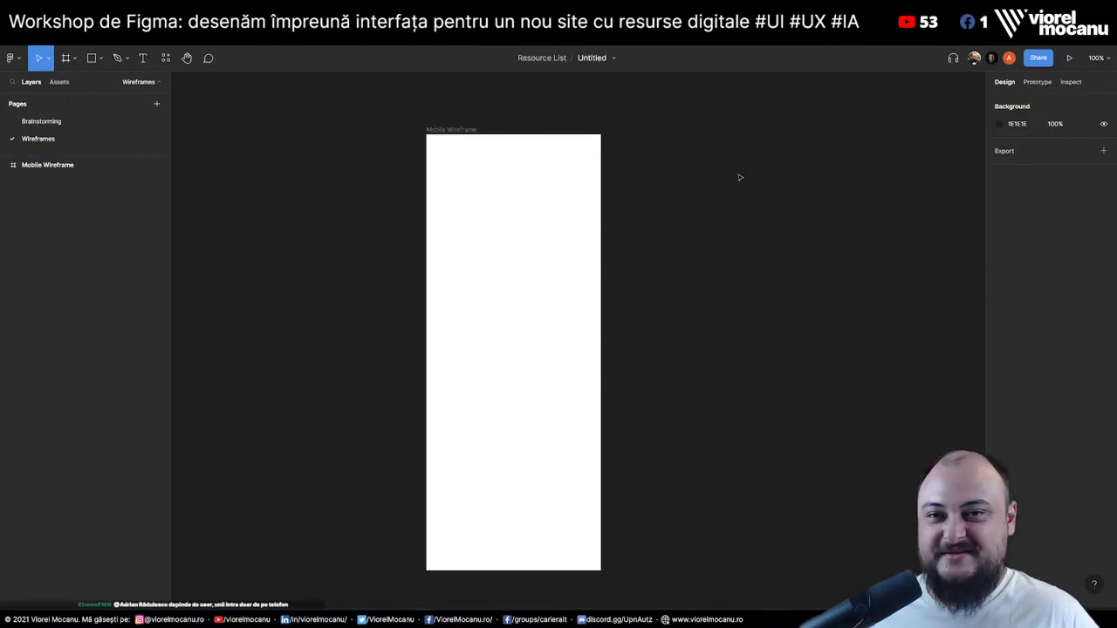
drag(774, 200, 655, 209)
drag(387, 151, 550, 157)
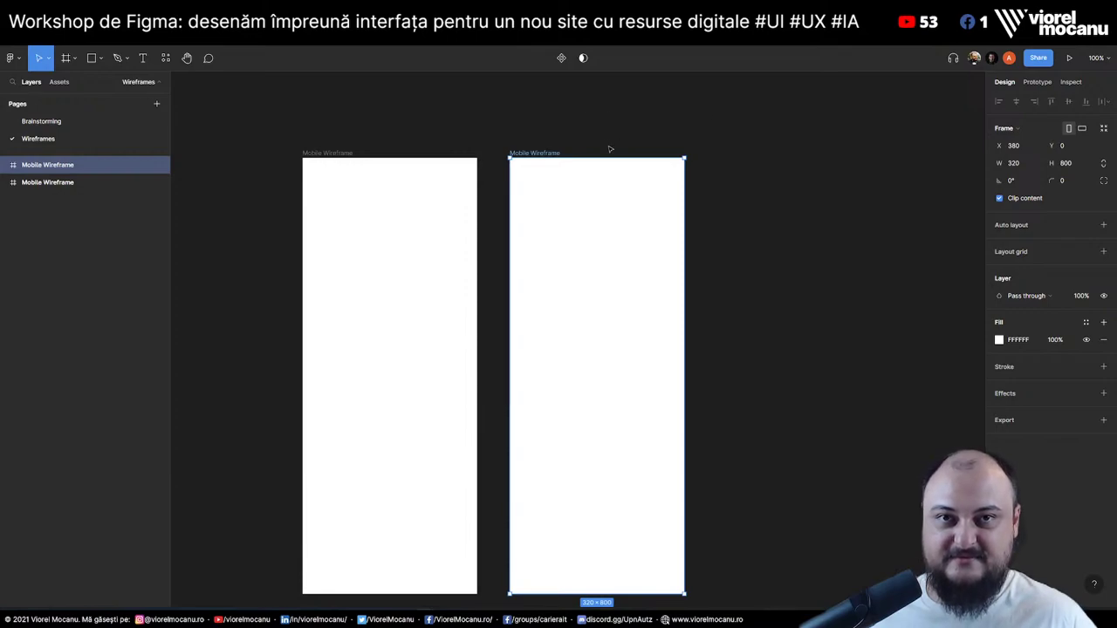
click(1021, 164)
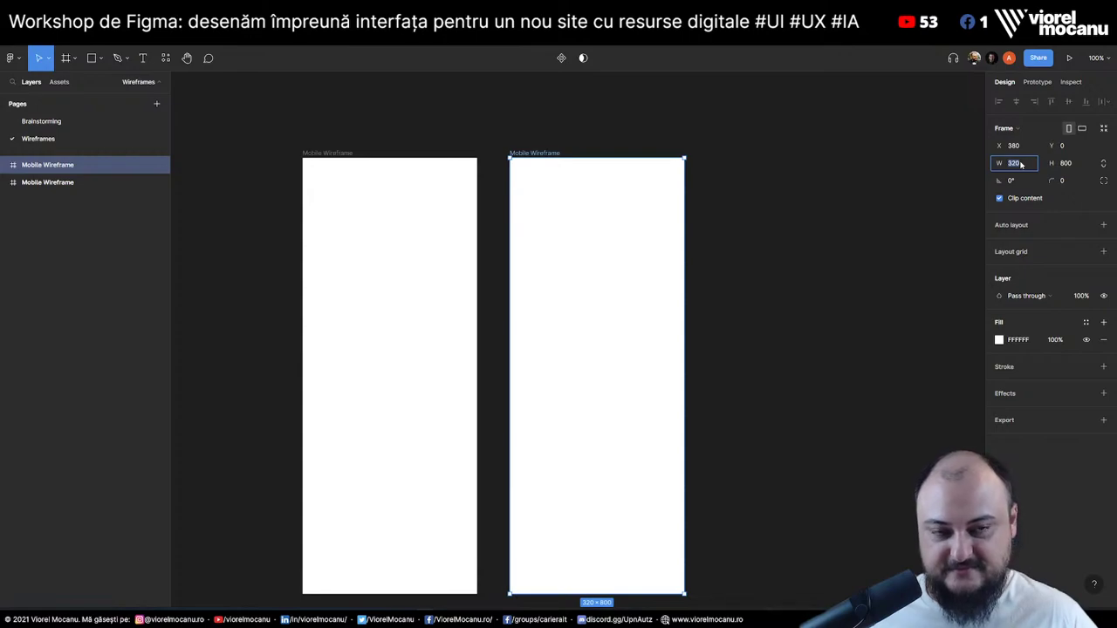
text(160)
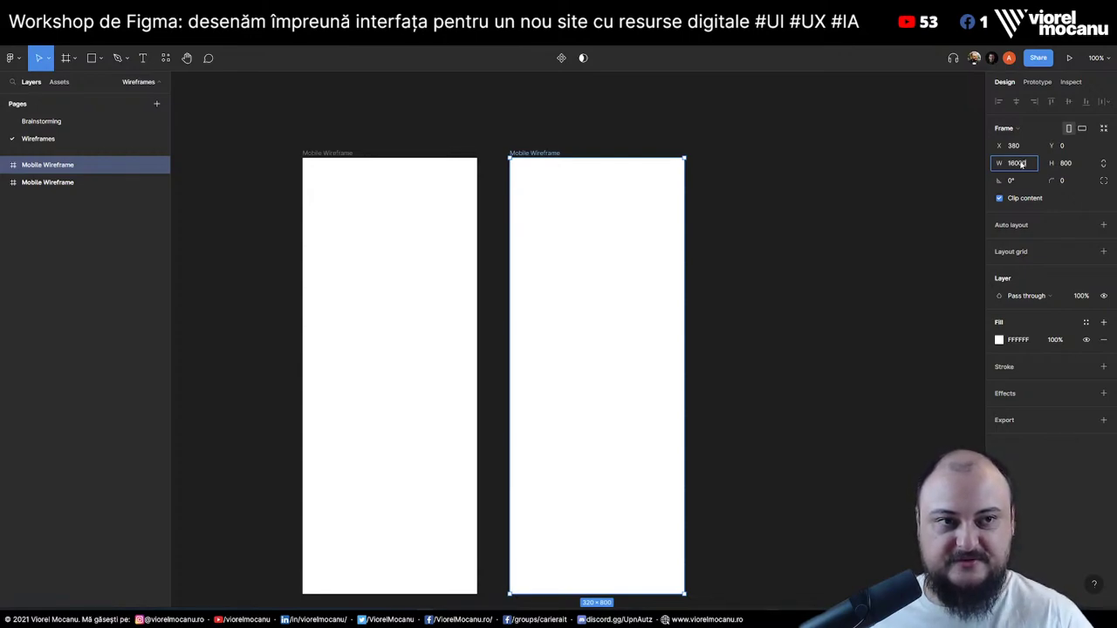
text(0)
key(Tab)
text(1200)
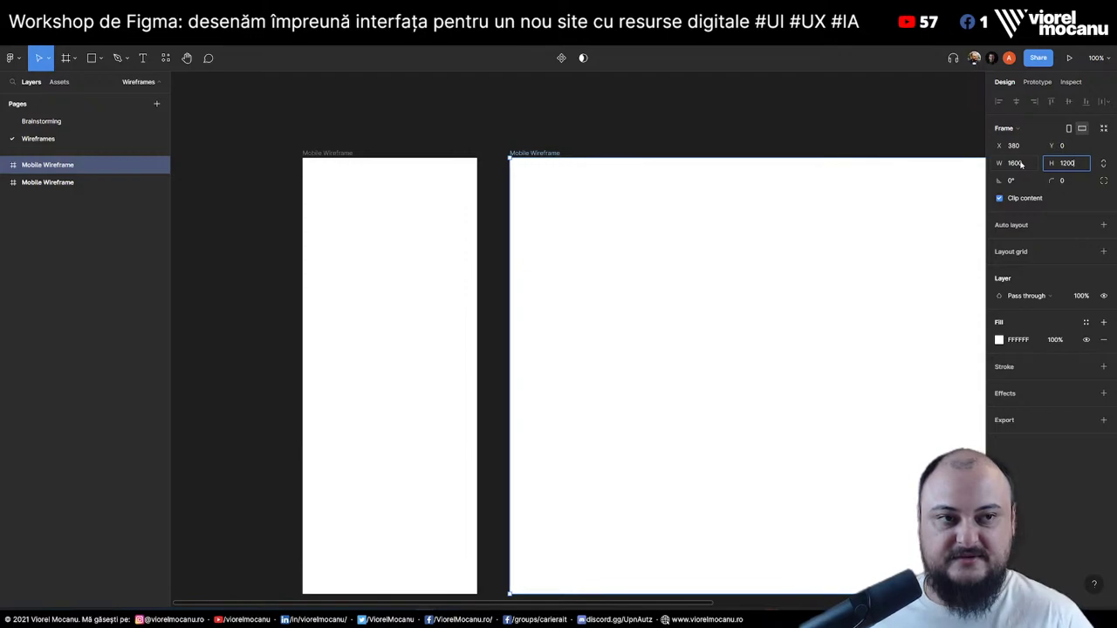
key(Return)
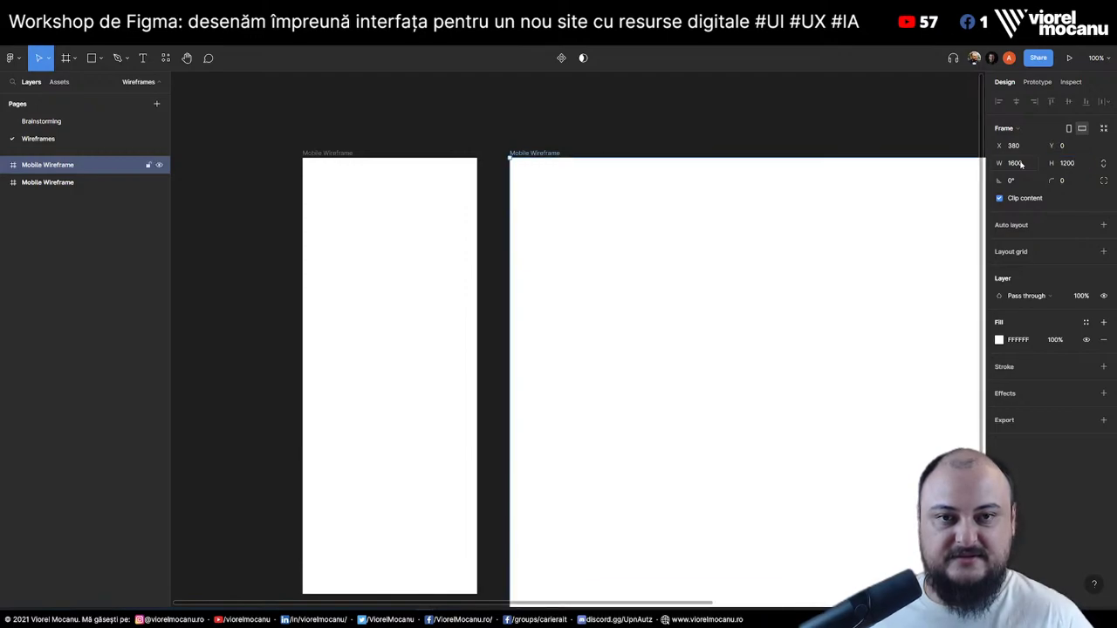
Change the second frame's size to 1920 × 1080
click(602, 122)
key(minus)
scroll(656, 179, right, 5)
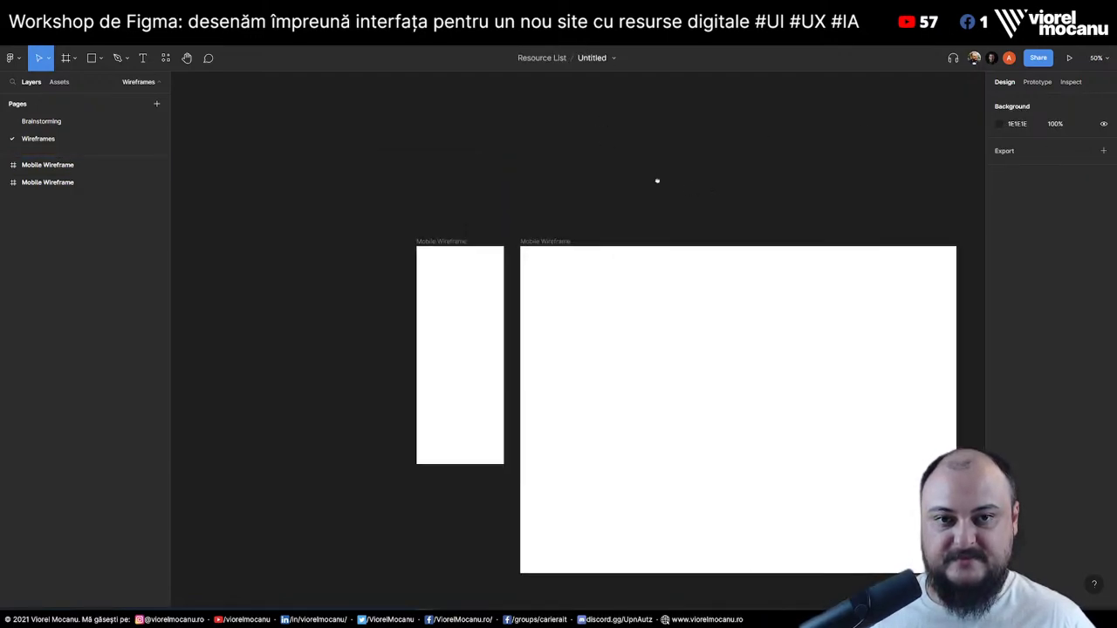
click(225, 175)
scroll(524, 139, left, 3)
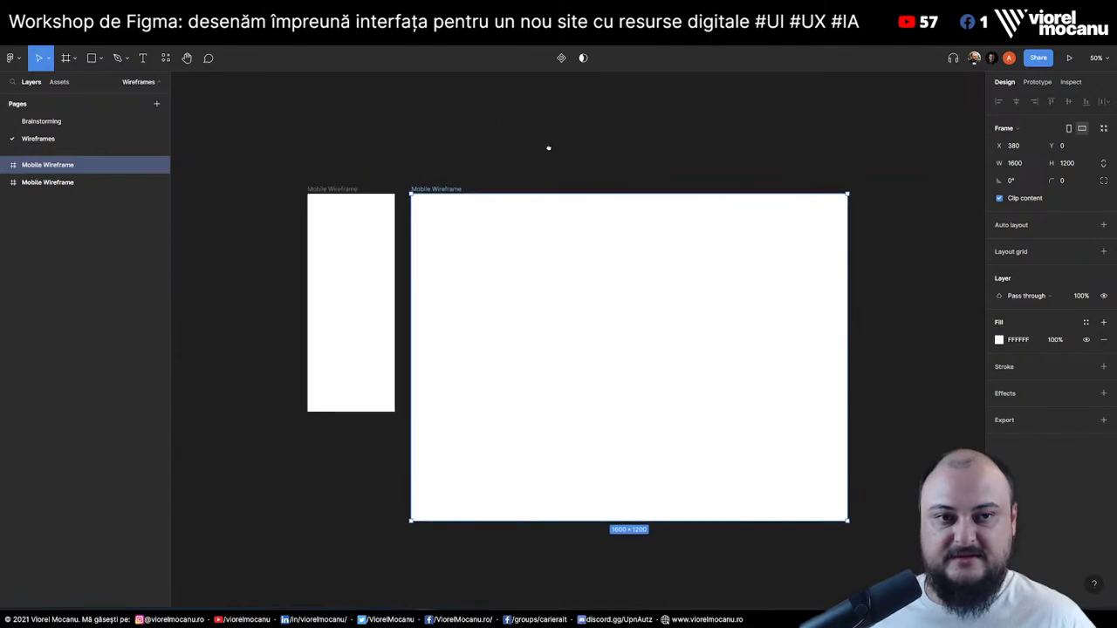
click(1012, 163)
text(1920)
key(Tab)
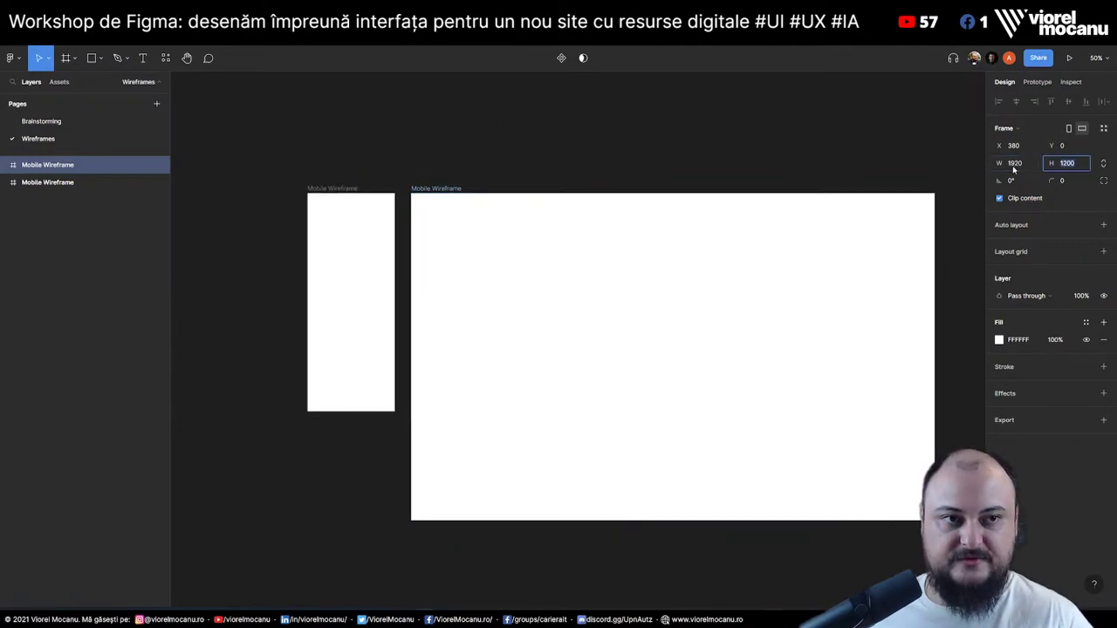
text(1080)
key(Return)
Name the wide frame 'Desktop Wireframe' and return to the Brainstorming page
click(462, 124)
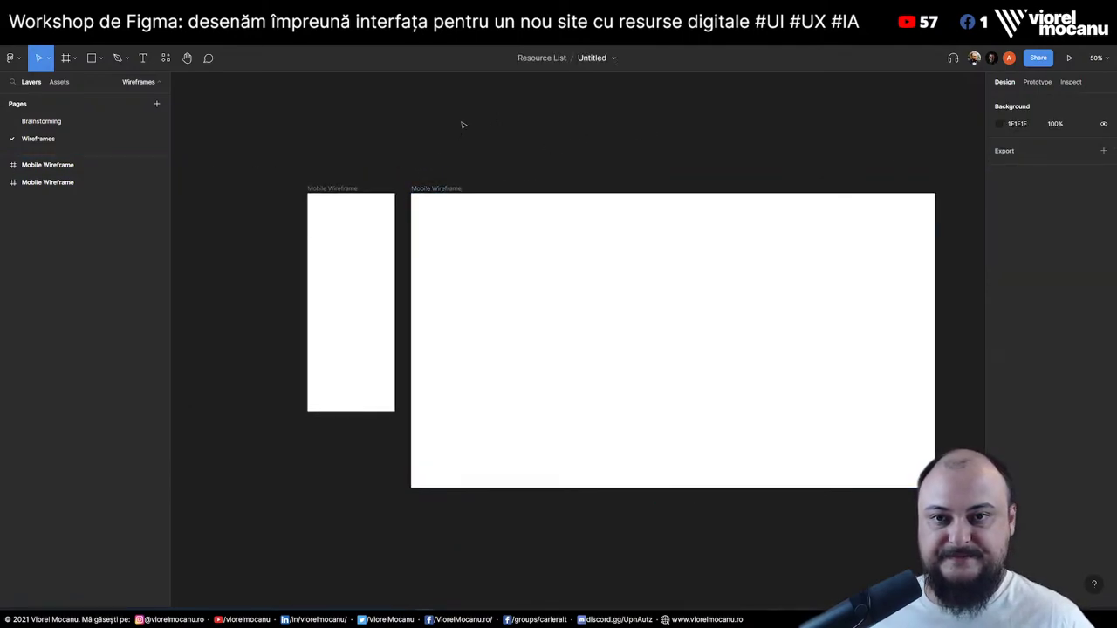
click(441, 188)
double_click(441, 189)
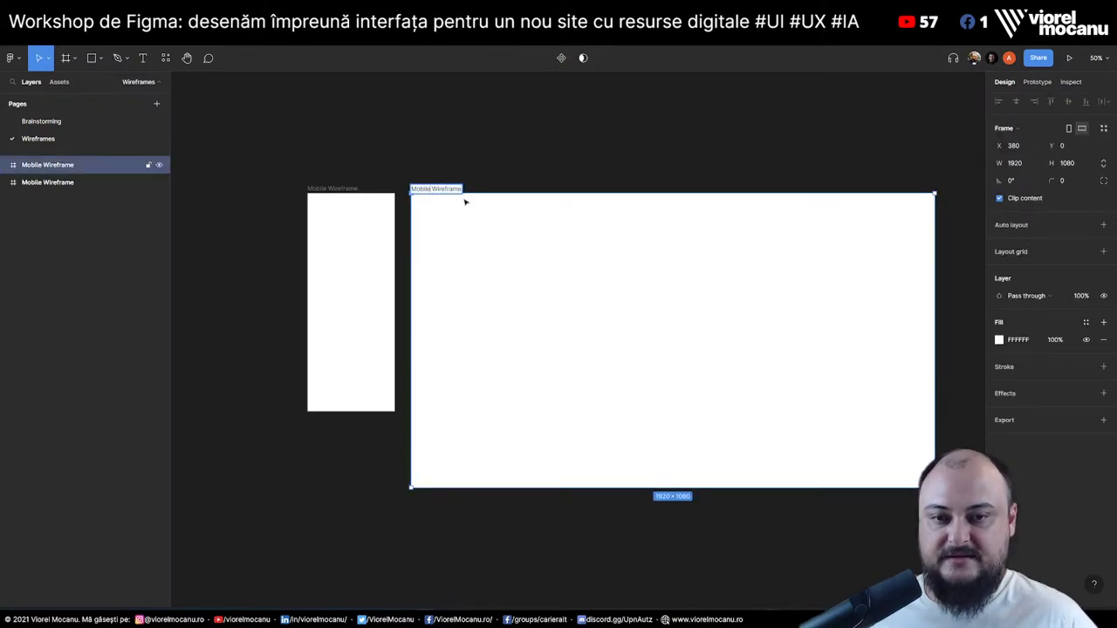
text(Desktop Wireframe)
key(Return)
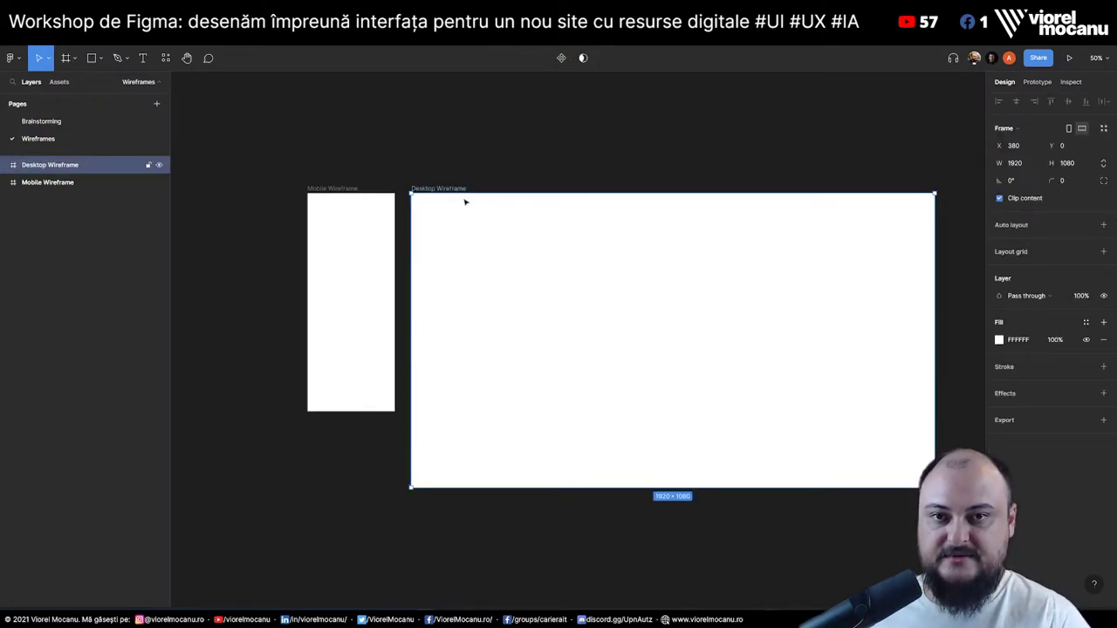
click(436, 142)
drag(436, 142, 366, 121)
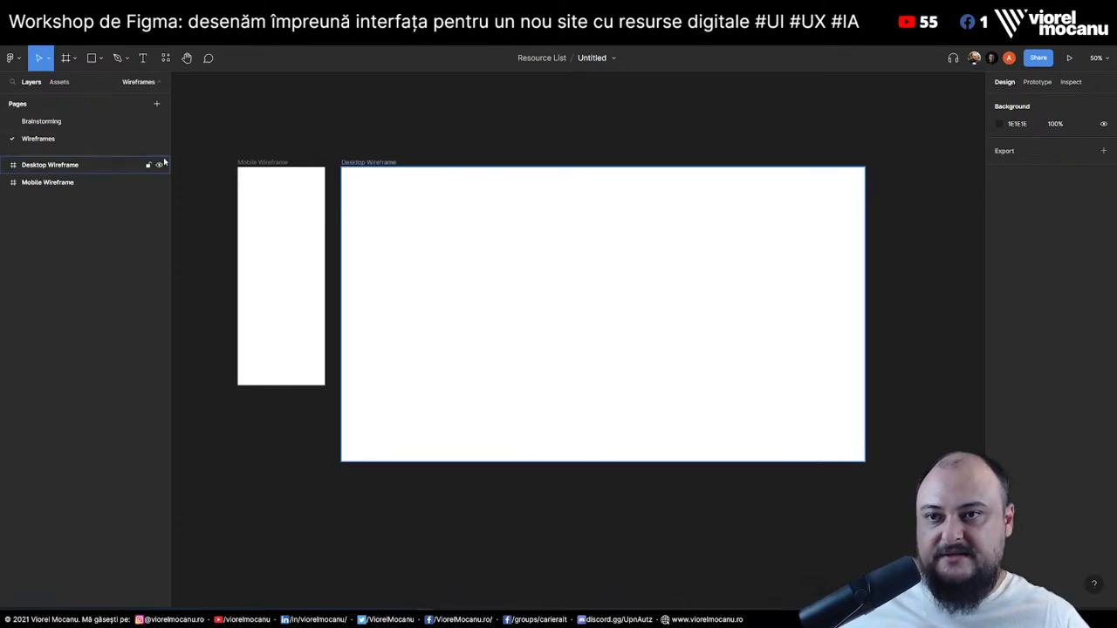
click(64, 124)
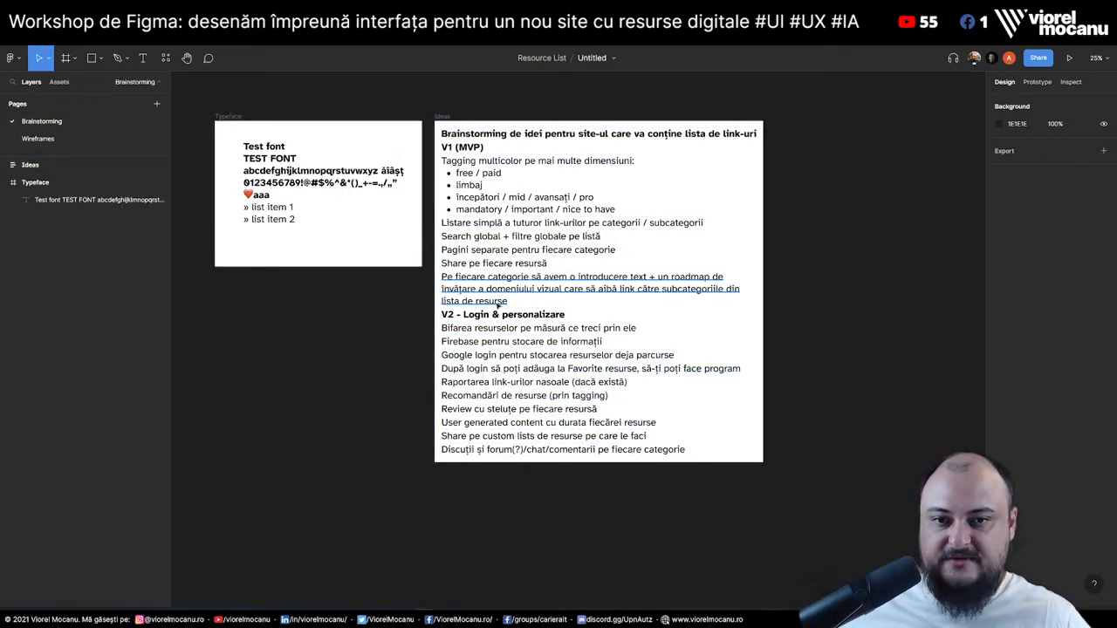
Add an idea line: each resource gets a modal / view / page showing all its details
click(494, 301)
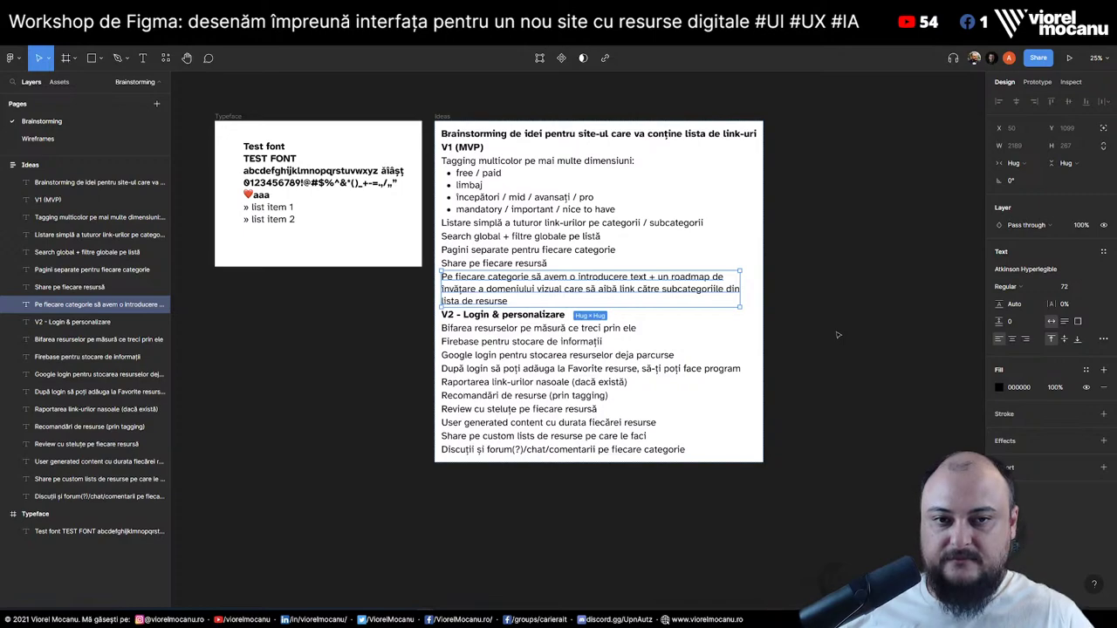
key(ctrl+v)
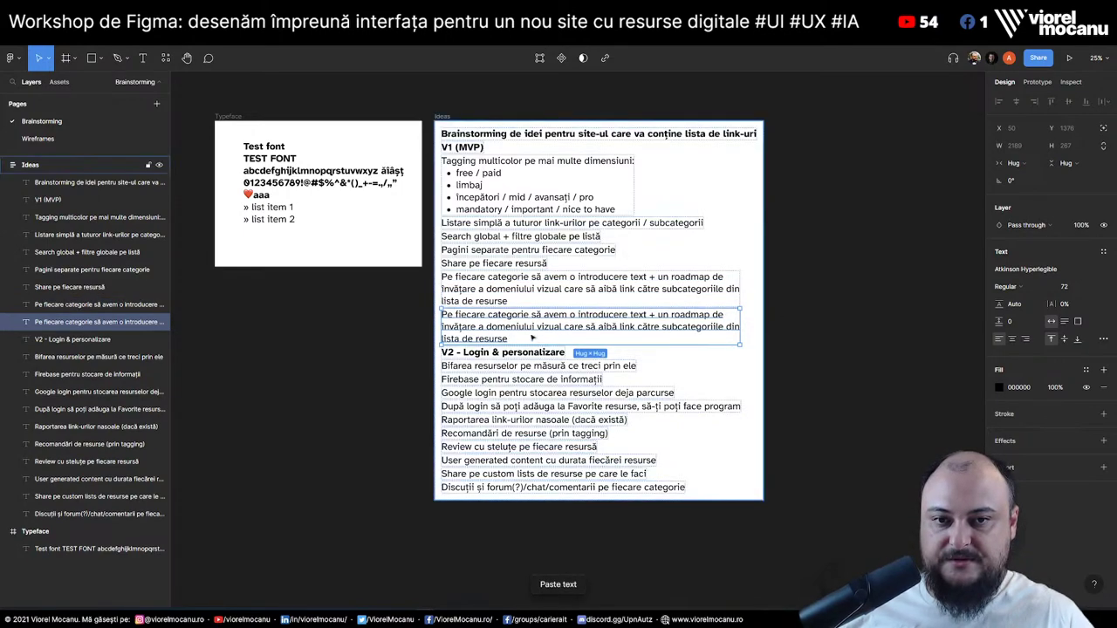
key(Return)
text(Fiecare reur)
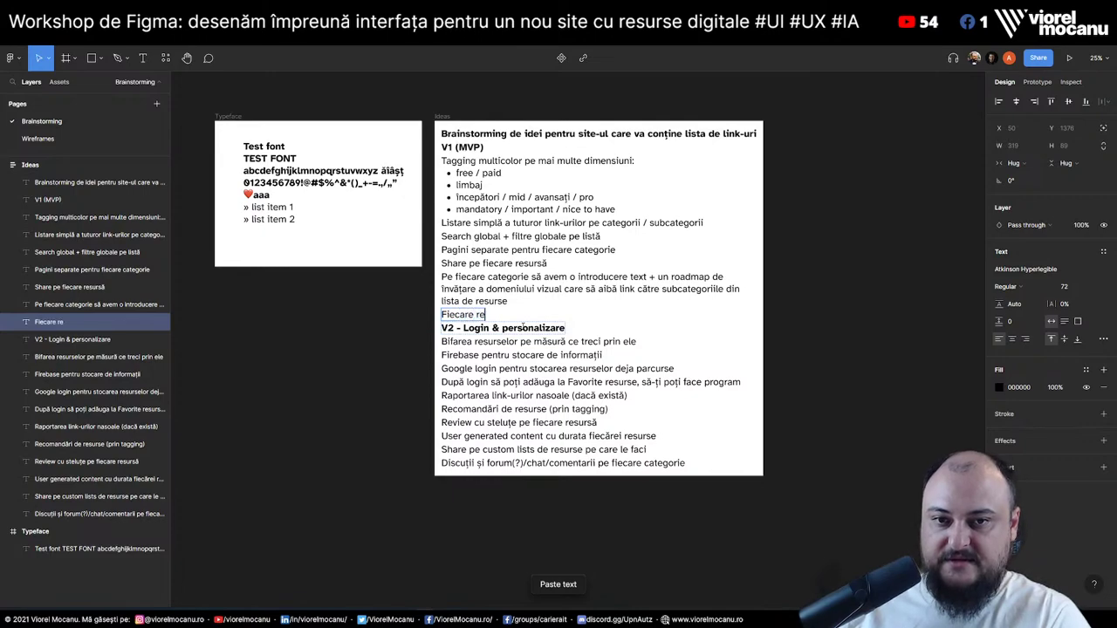
key(BackSpace)
key(BackSpace)
text(sursă)
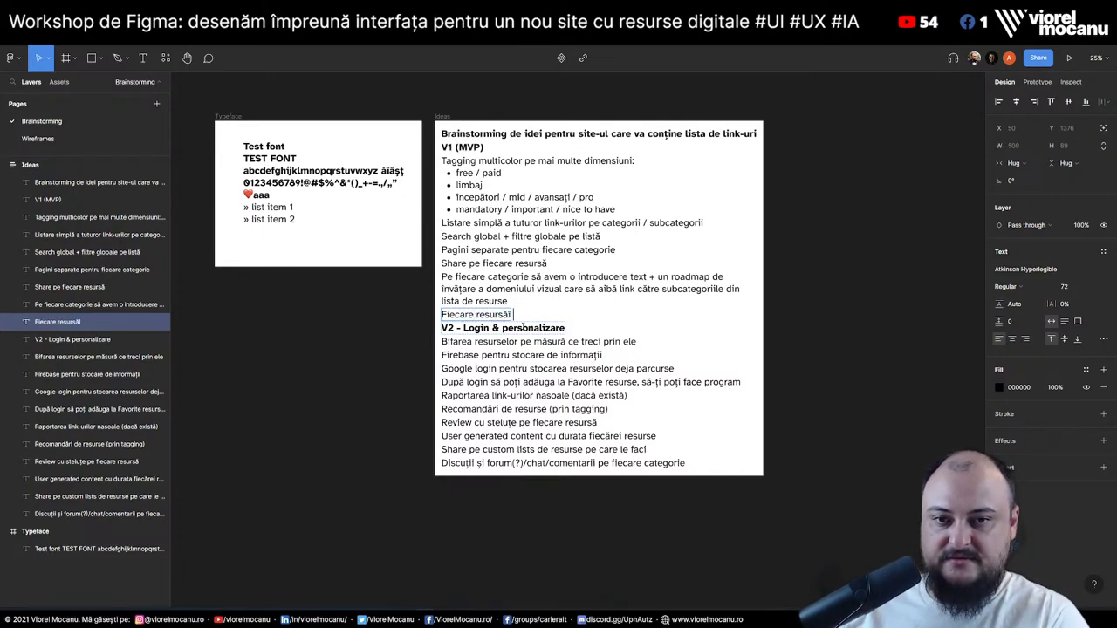
text( să aibă o)
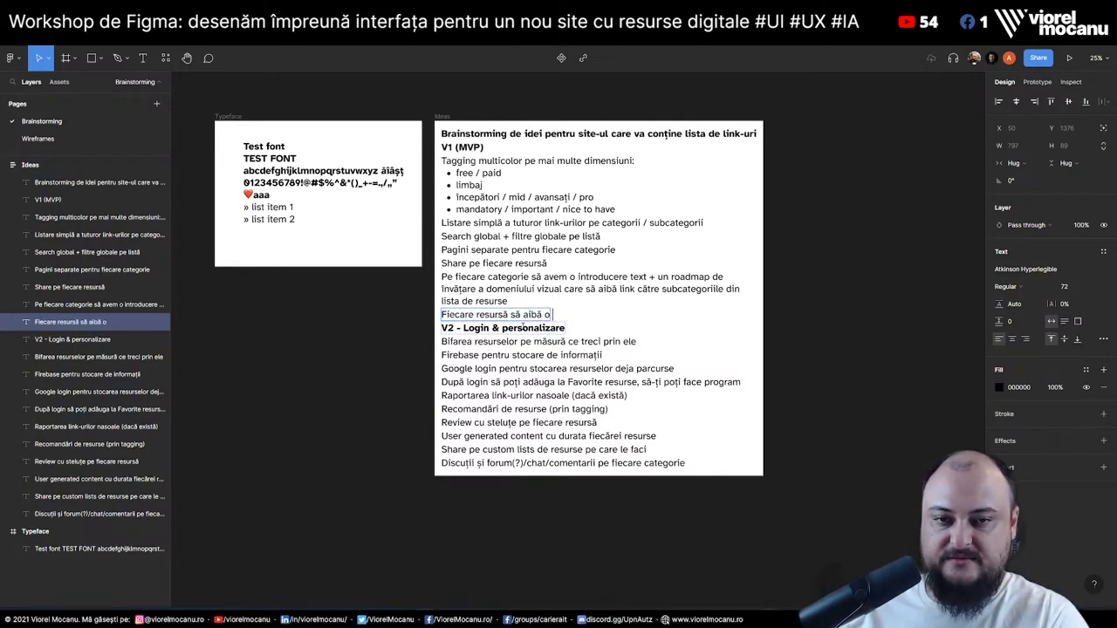
key(BackSpace)
text(un)
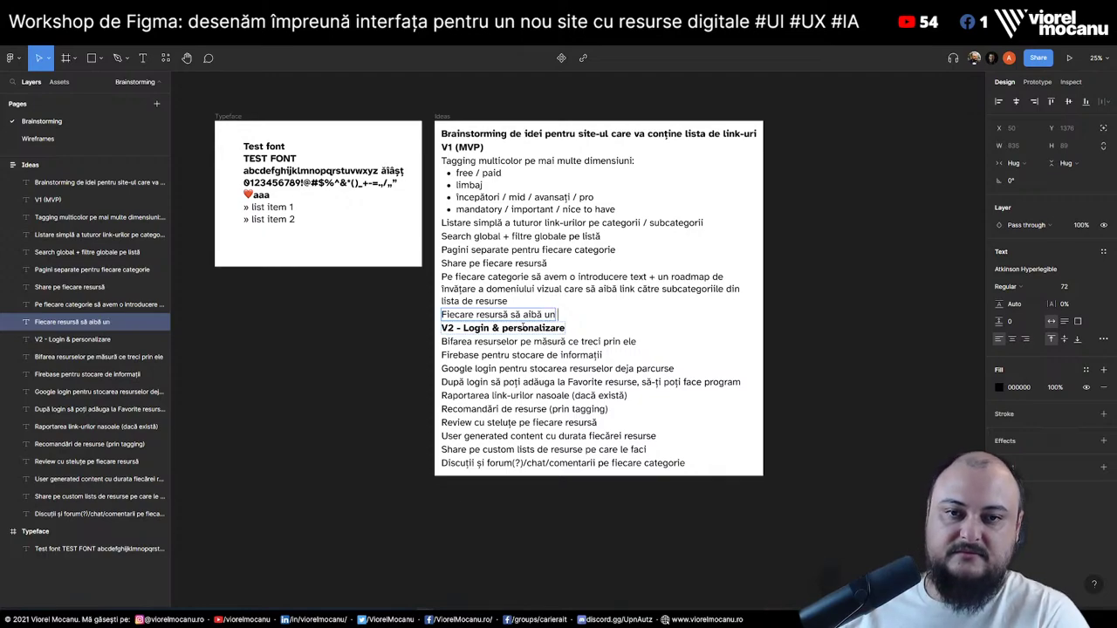
text( modal / un vie)
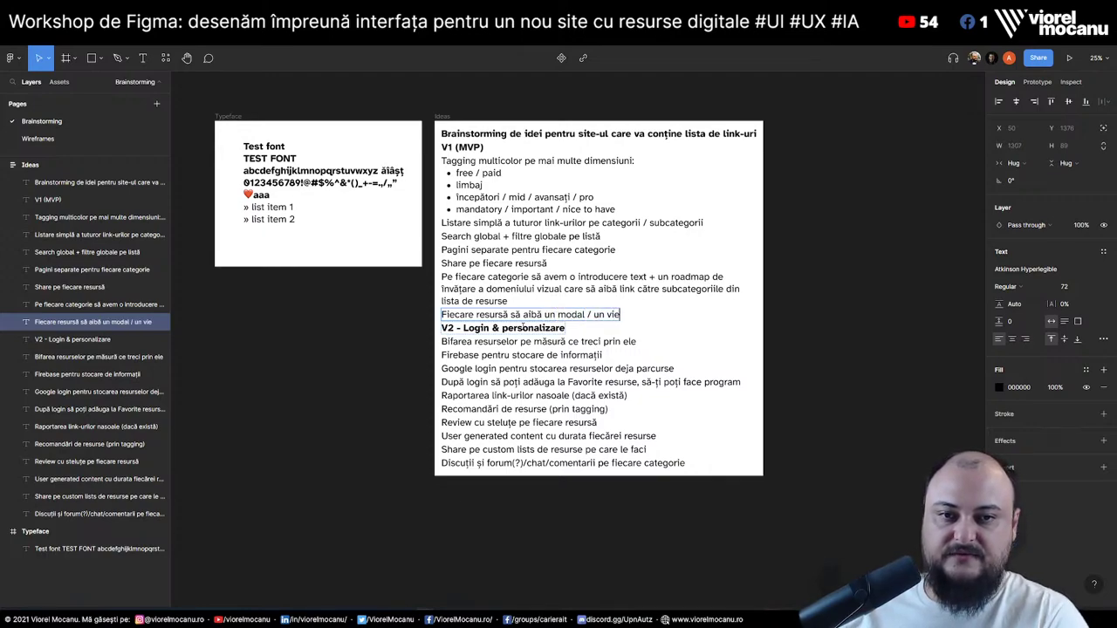
text(w / o pagină)
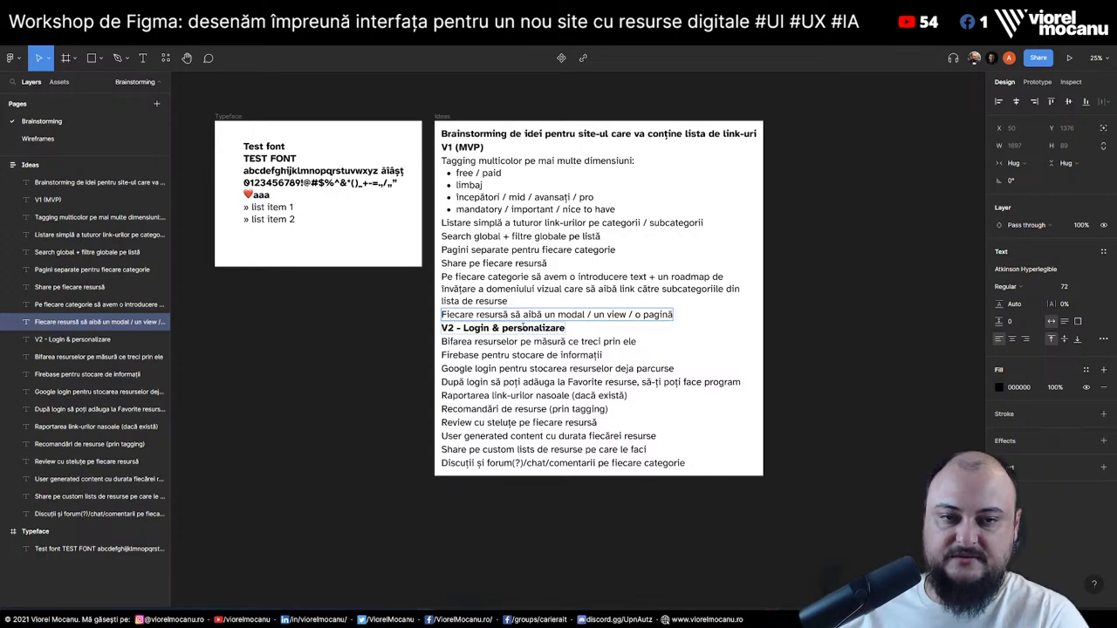
text( în care să)
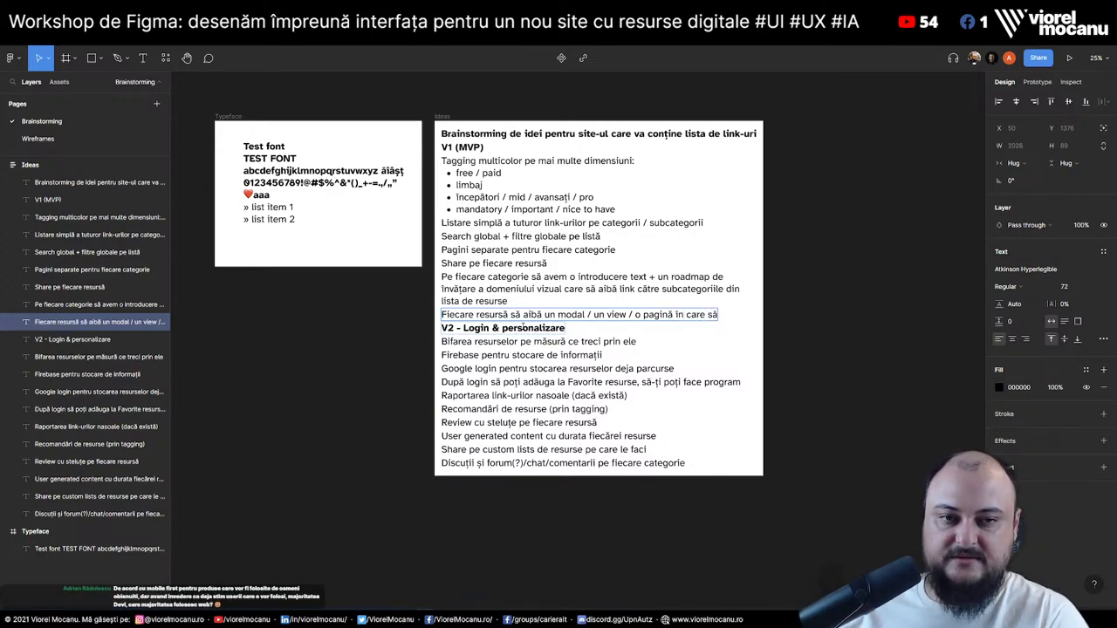
text( afișă)
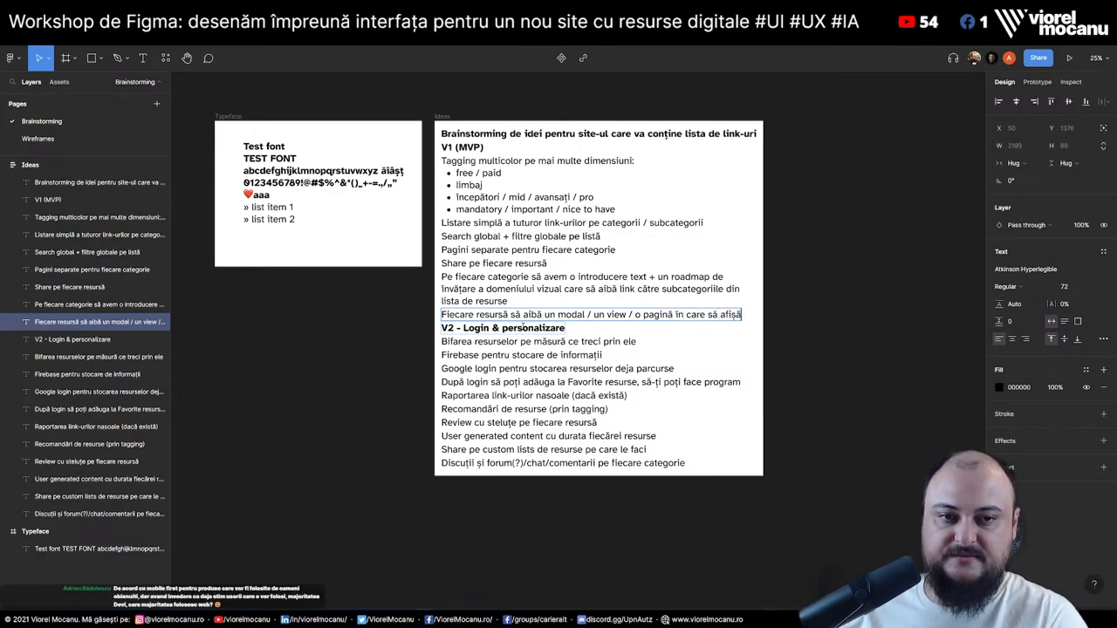
text(m toate de)
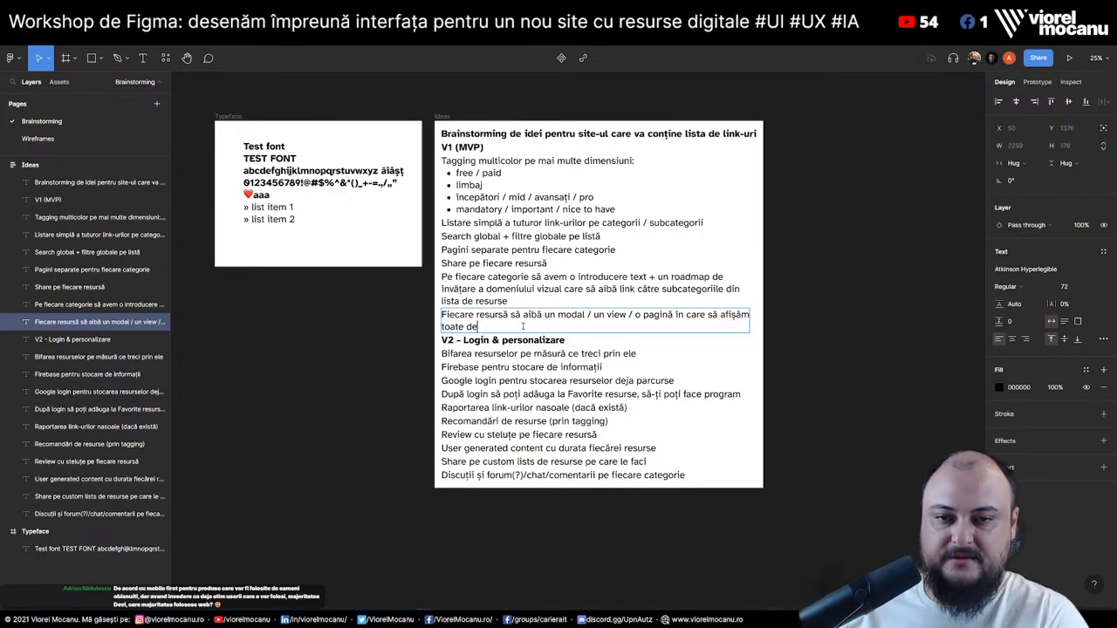
text(taliile despre )
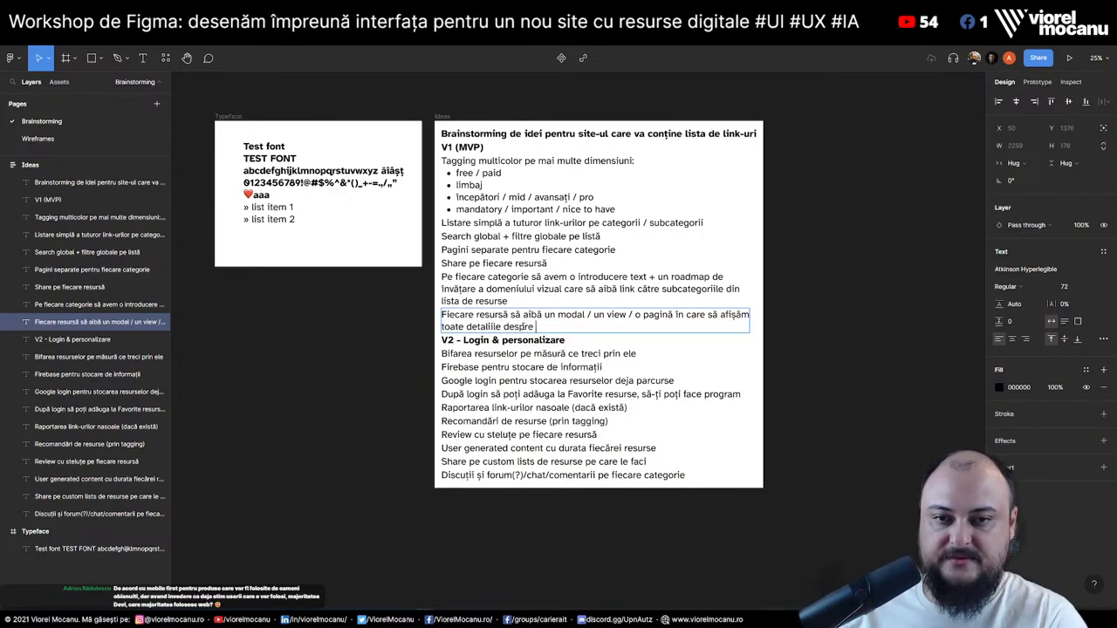
text(acea resursă)
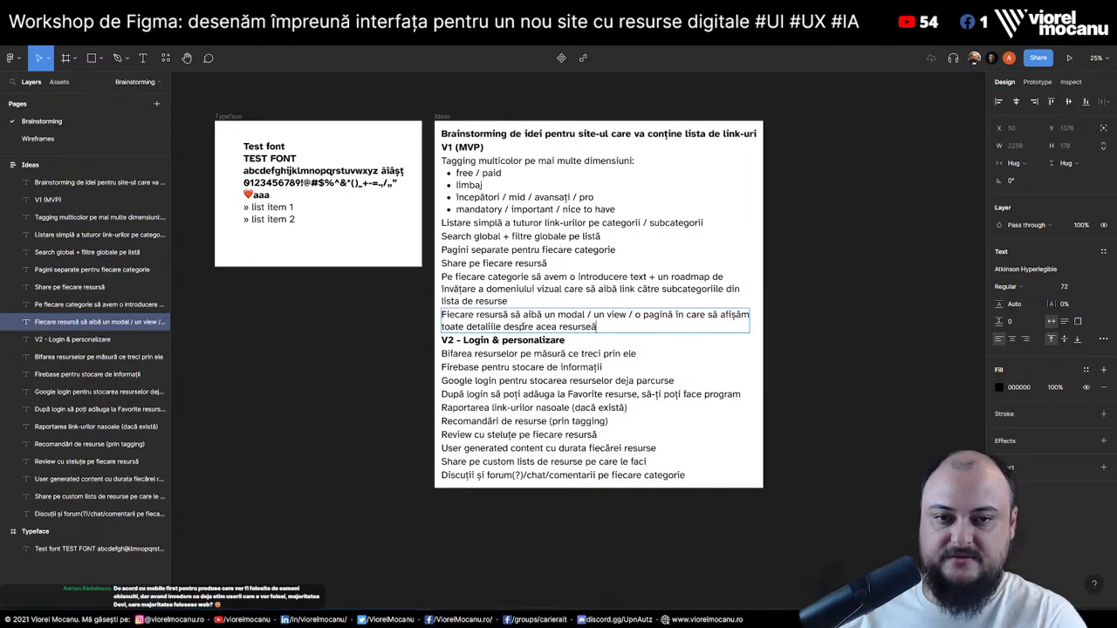
text(, inclusiv )
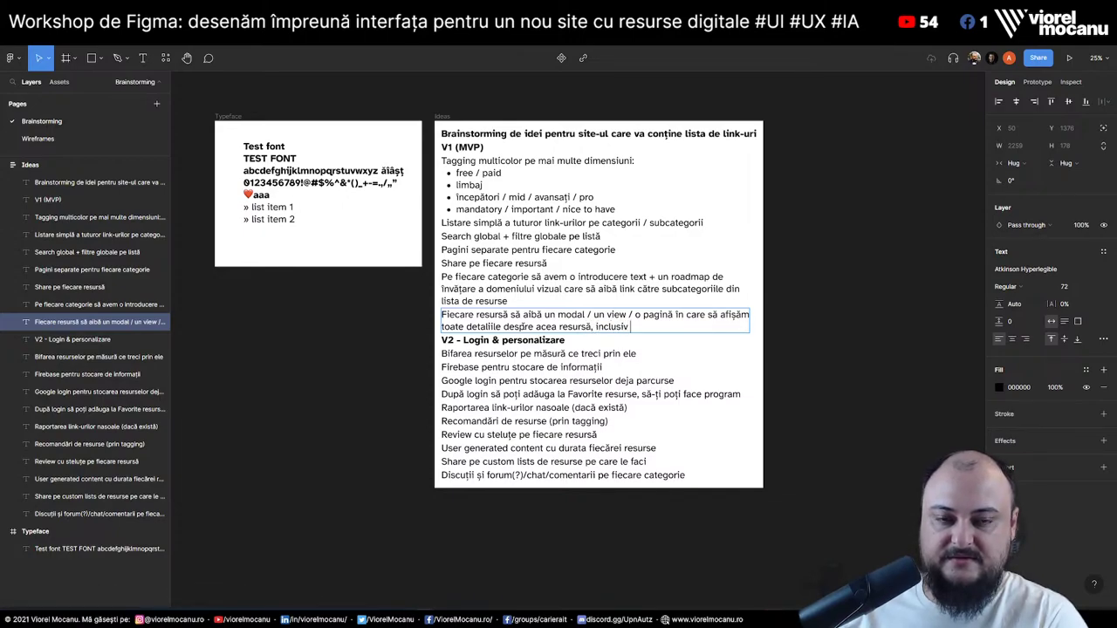
text(o mică de)
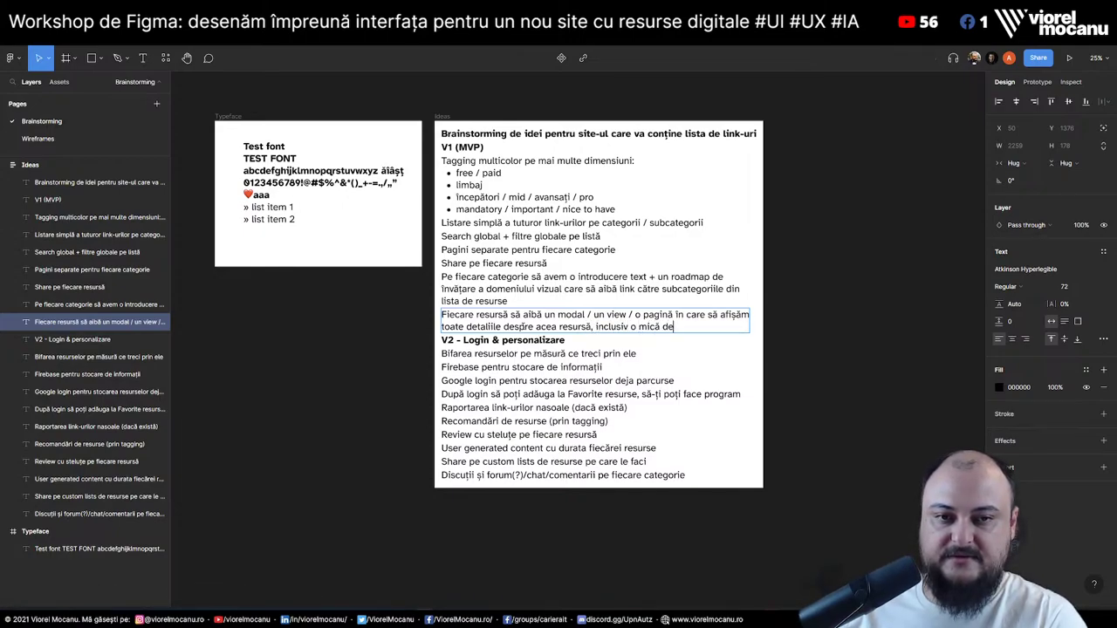
text(scriere)
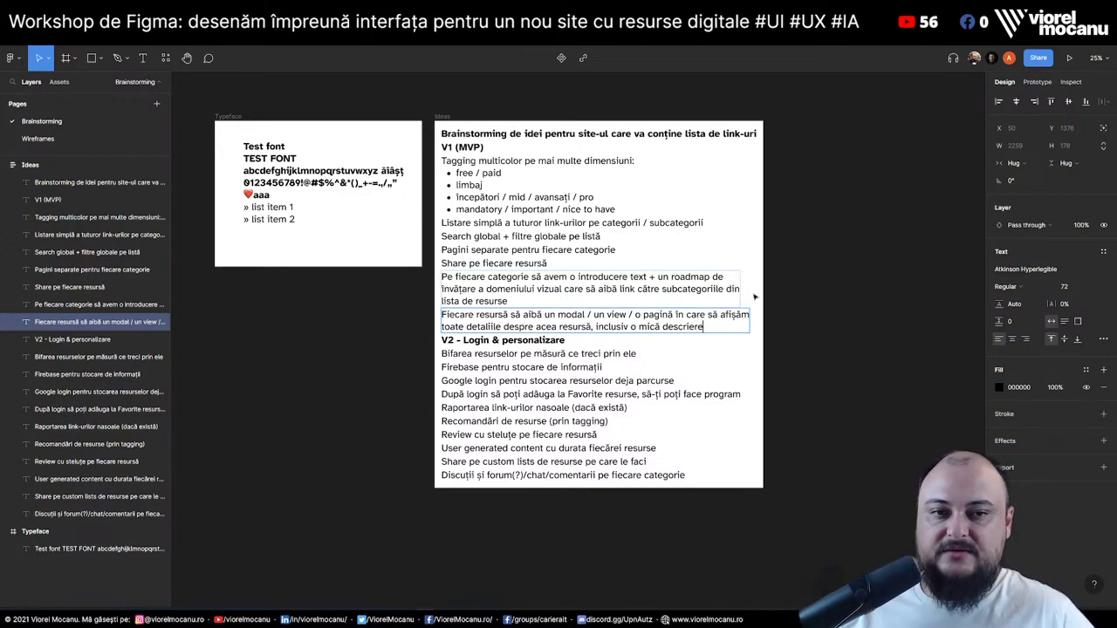
key(Escape)
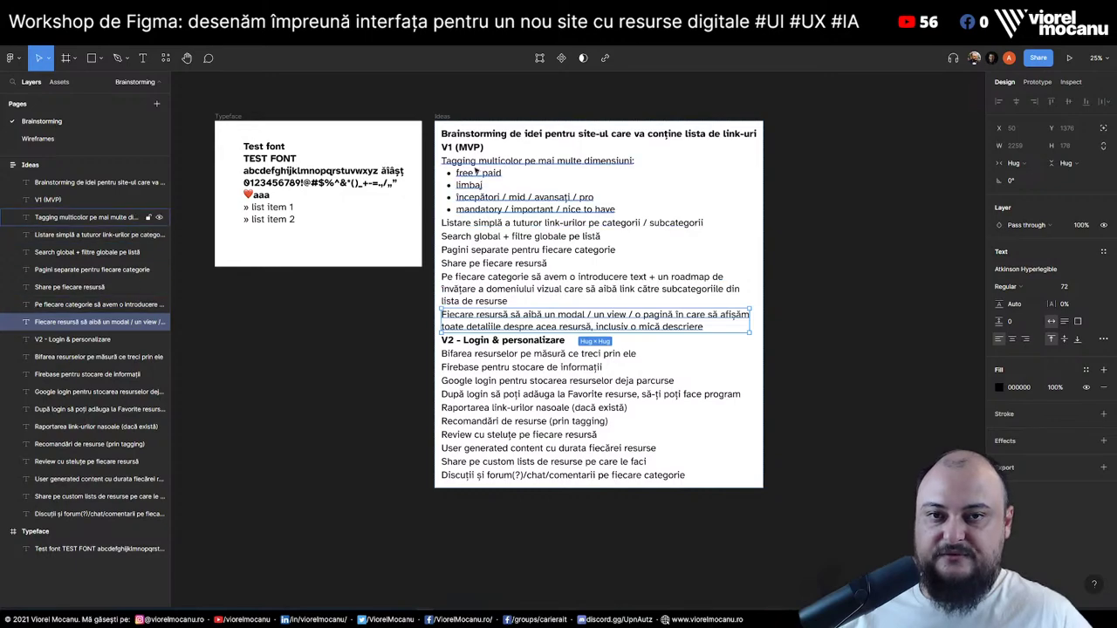
Paste a copy of the V1 (MVP) heading above that idea and change it to 'V1.5'
click(464, 146)
click(489, 288)
key(ctrl+v)
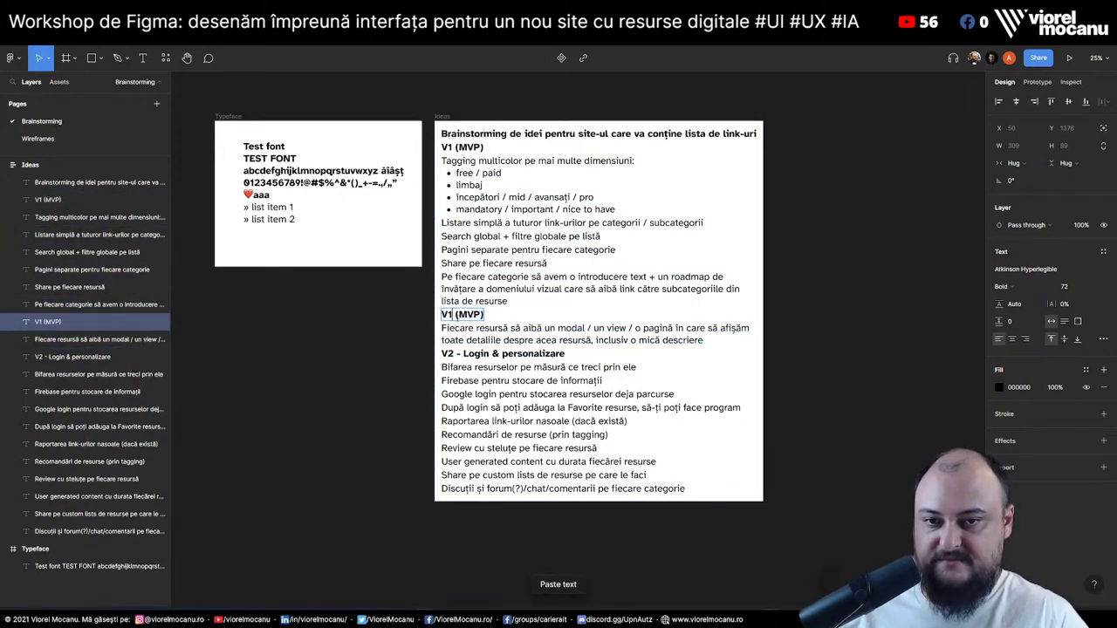
key(Return)
key(Right)
key(BackSpace)
key(BackSpace)
key(BackSpace)
key(BackSpace)
key(BackSpace)
key(BackSpace)
text(.5)
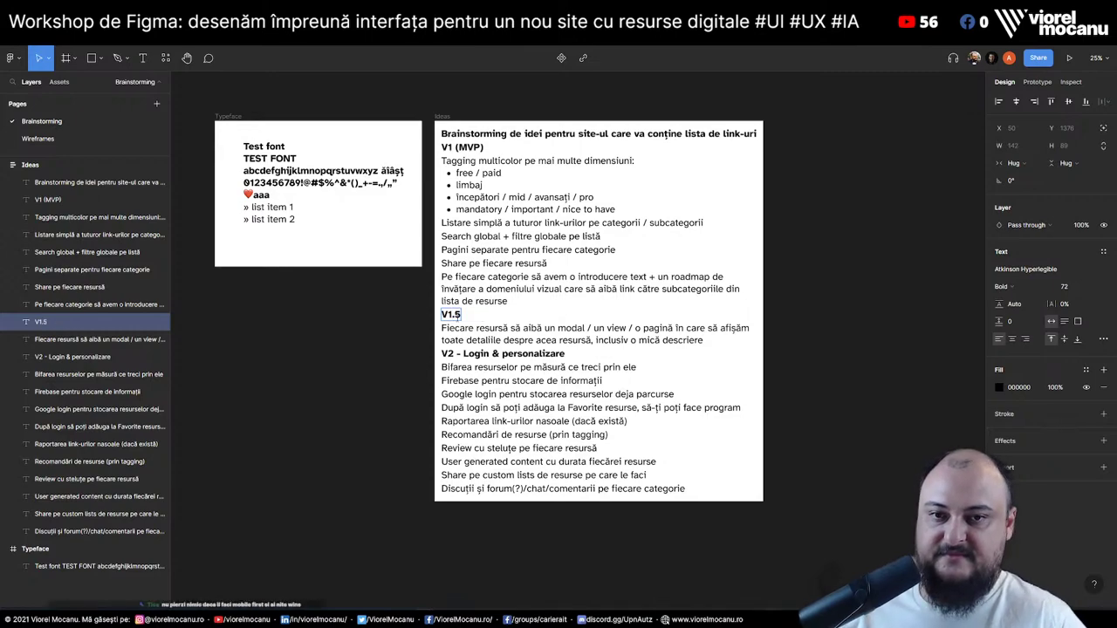
key(Escape)
key(Escape)
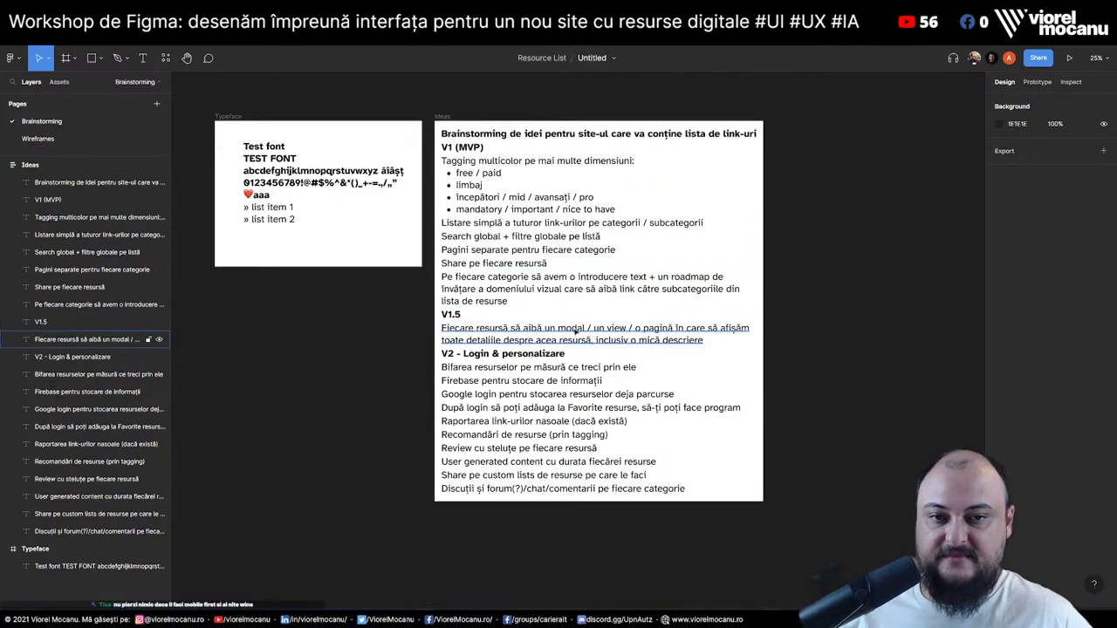
click(575, 332)
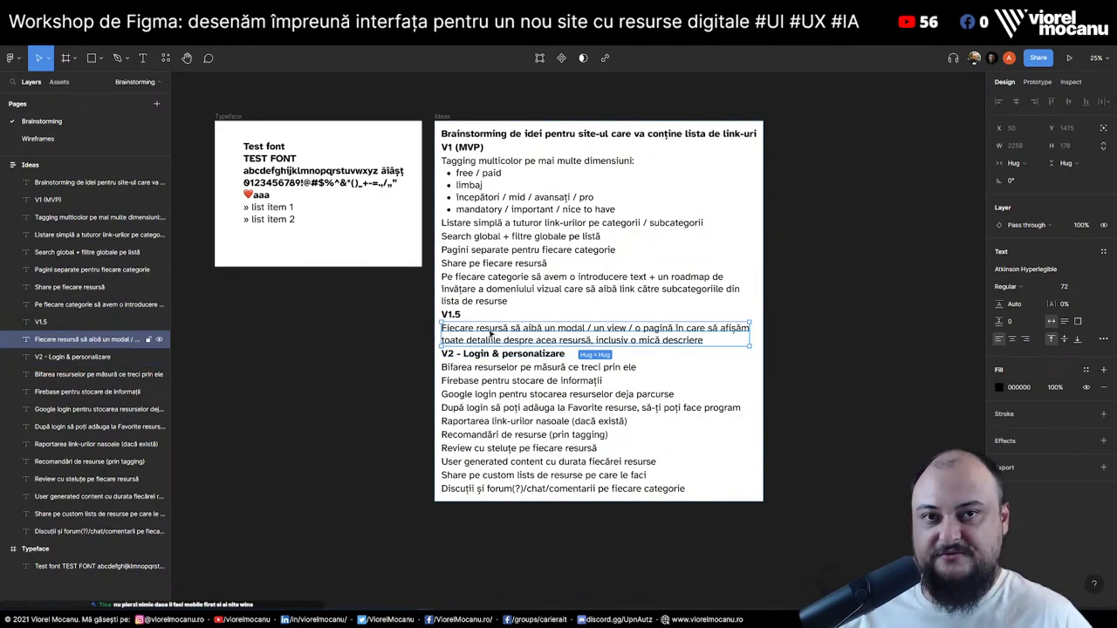
key(Escape)
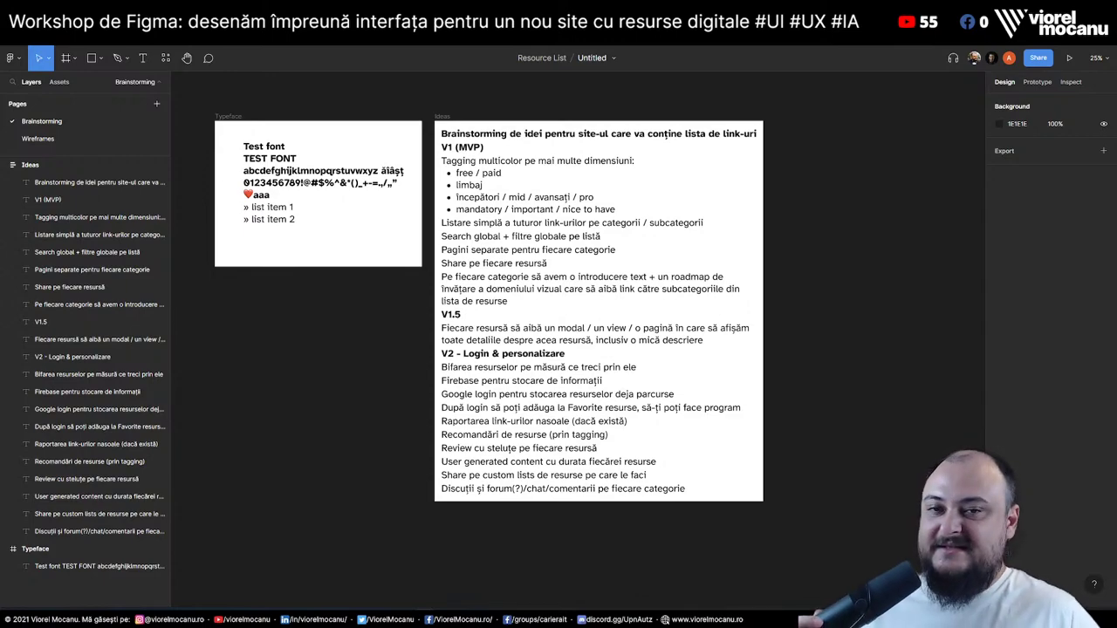
On the Wireframes page, duplicate Mobile Wireframe to the left of the original
click(38, 139)
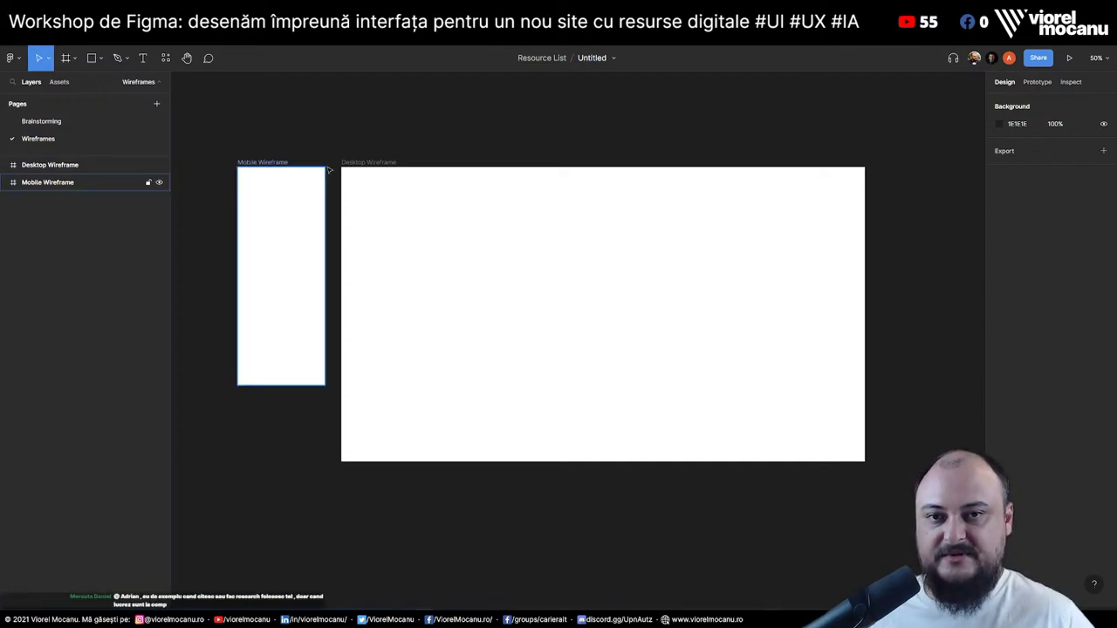
drag(375, 142, 420, 160)
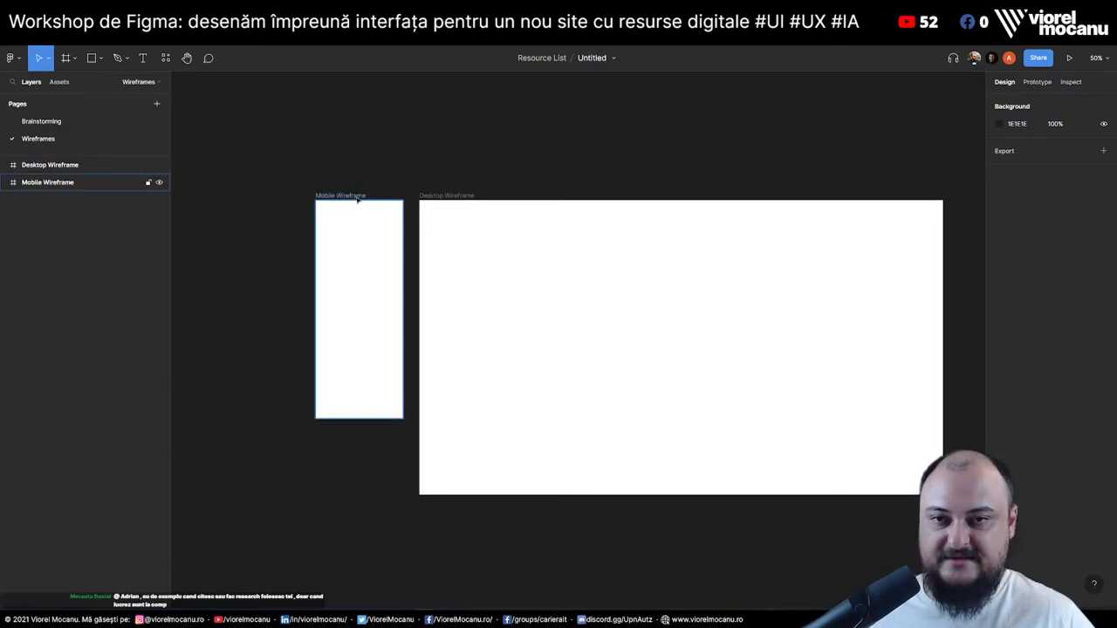
drag(357, 199, 253, 206)
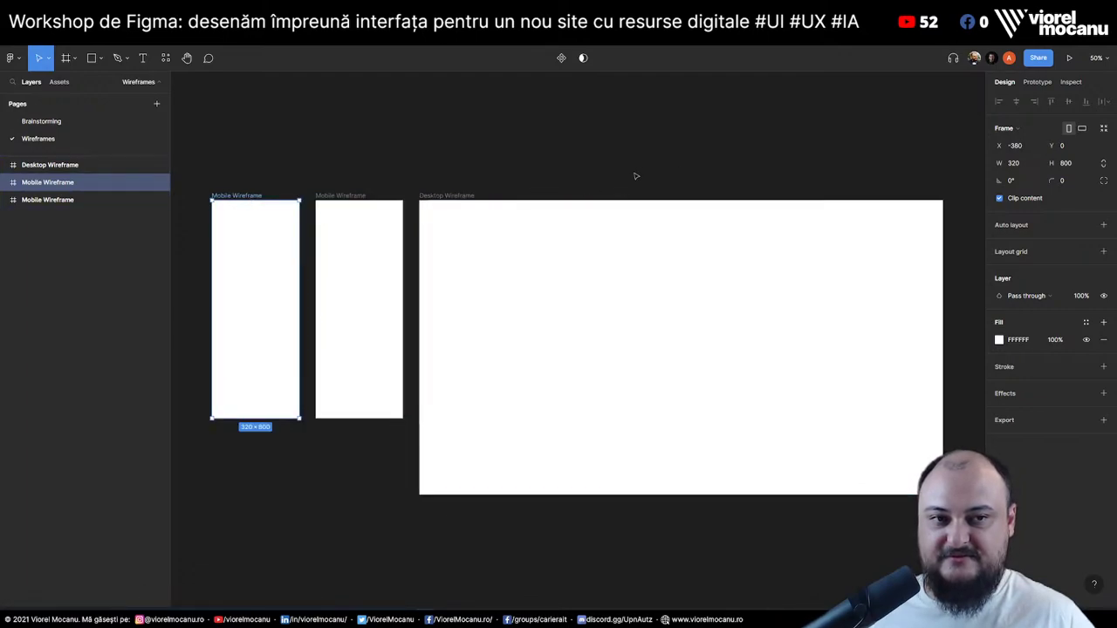
Duplicate Desktop Wireframe below the original and set the copy's Y to 1140
scroll(636, 176, down, 2)
mouse_move(412, 153)
mouse_down()
mouse_move(412, 466)
mouse_move(435, 483)
mouse_move(434, 472)
mouse_move(432, 506)
mouse_move(440, 463)
mouse_up()
click(429, 460)
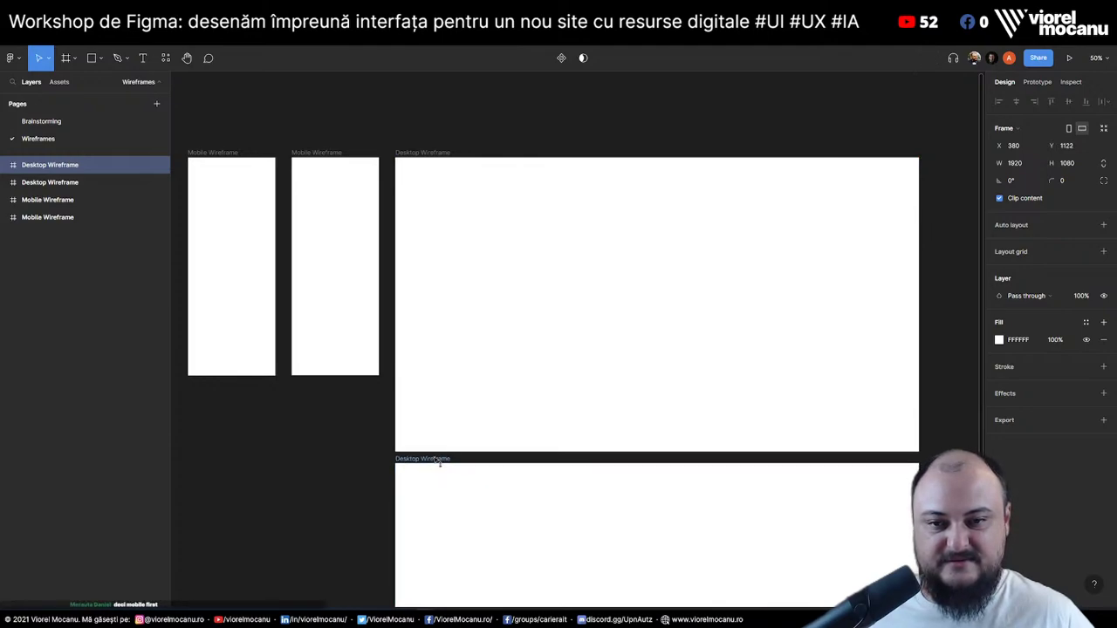
key(ctrl+z)
key(ctrl+shift+z)
key(ctrl+z)
key(ctrl+z)
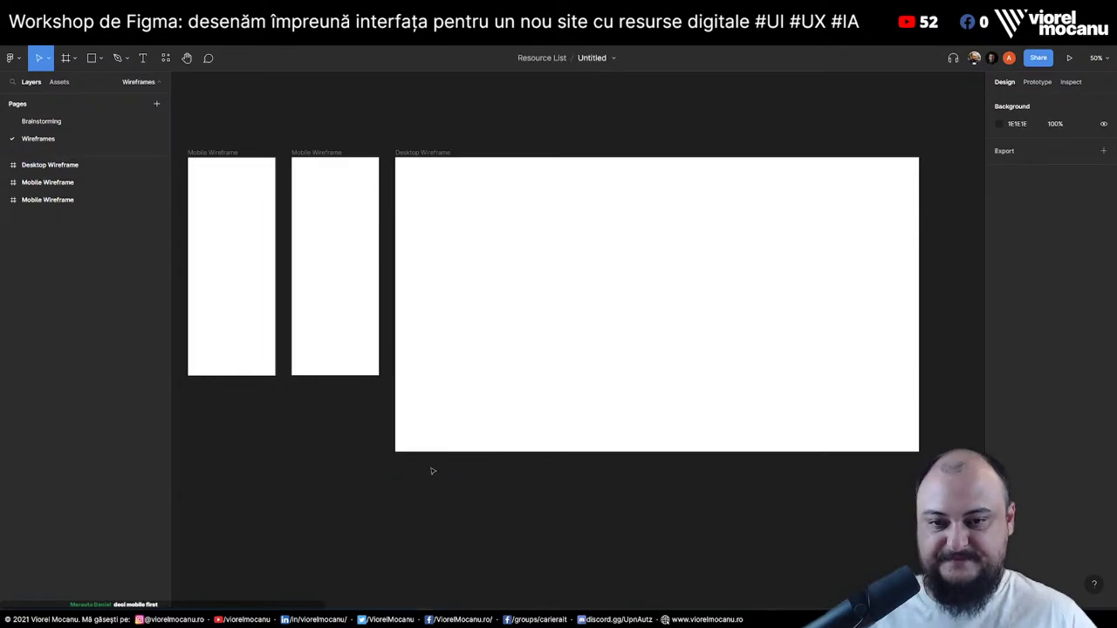
drag(436, 152, 418, 465)
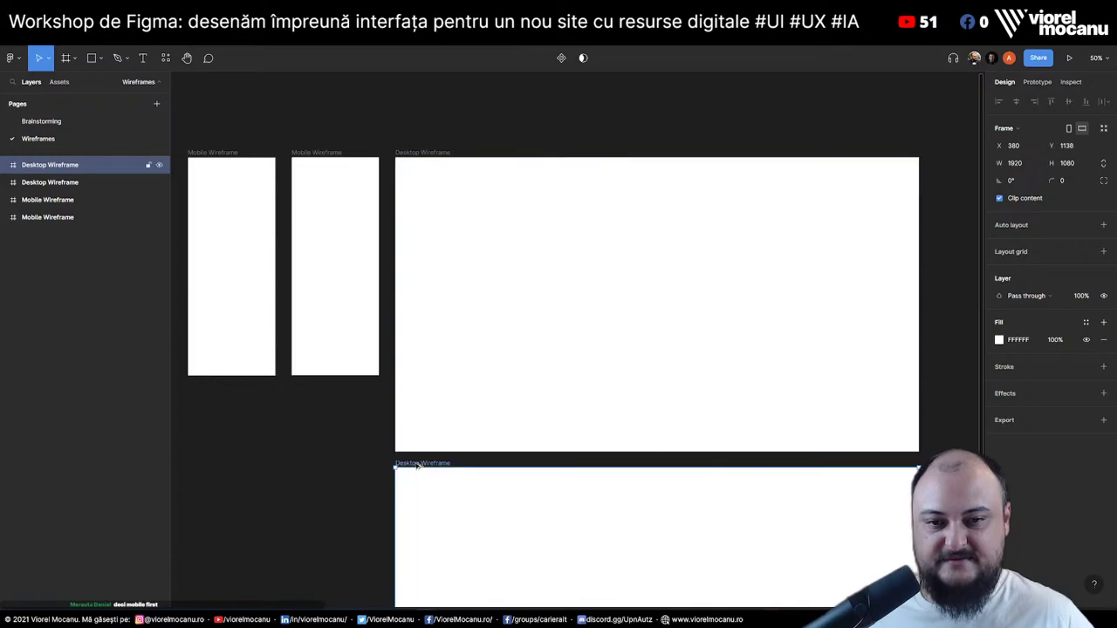
click(1077, 146)
text(1140)
key(Return)
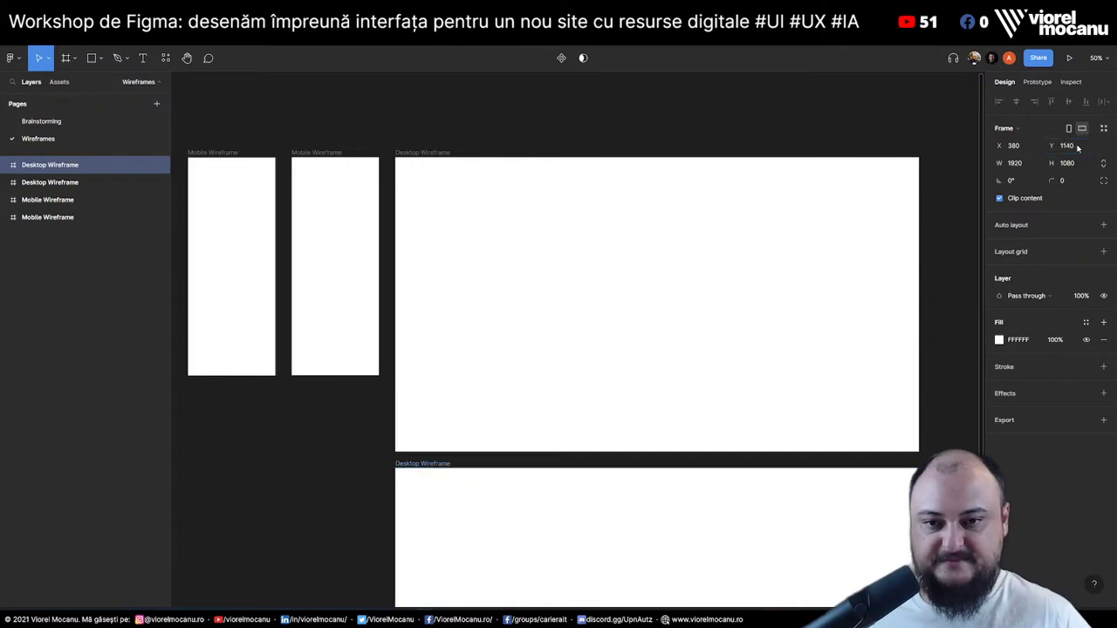
click(341, 442)
drag(341, 442, 455, 414)
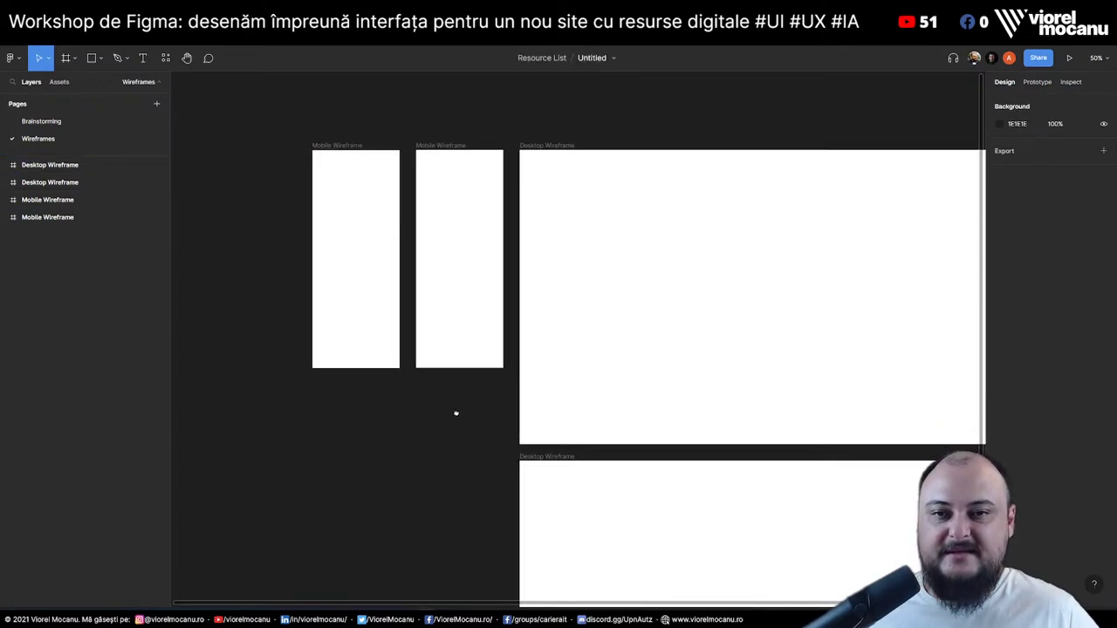
click(348, 147)
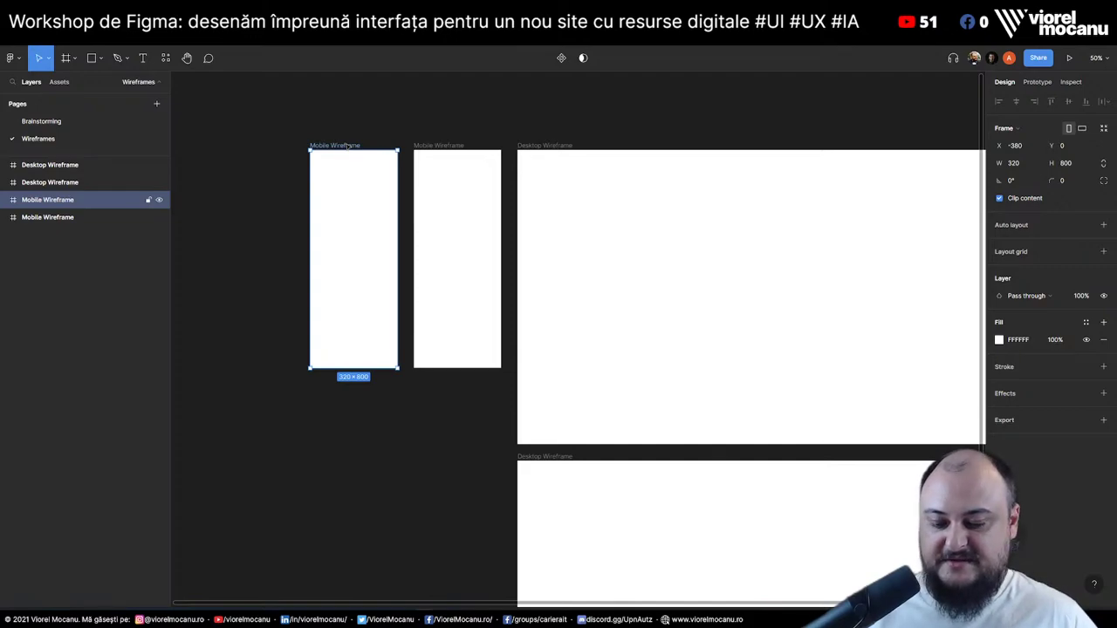
Rename the left mobile frame to 'Mobile Wireframe - Category list view'
scroll(353, 166, up, 10)
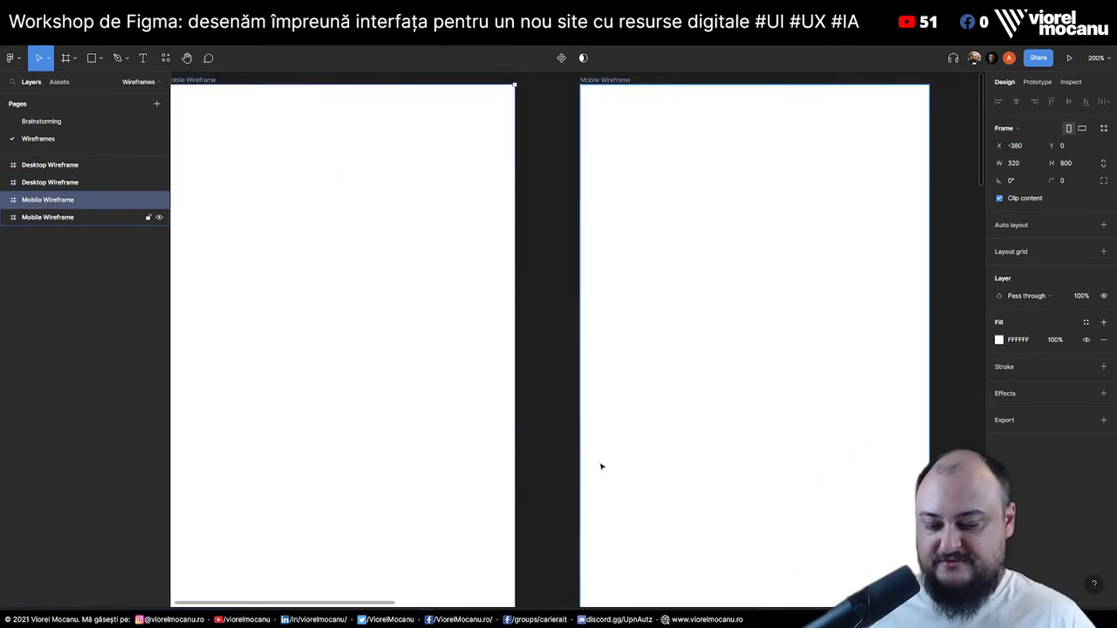
scroll(567, 470, down, 5)
scroll(489, 349, down, 3)
click(438, 317)
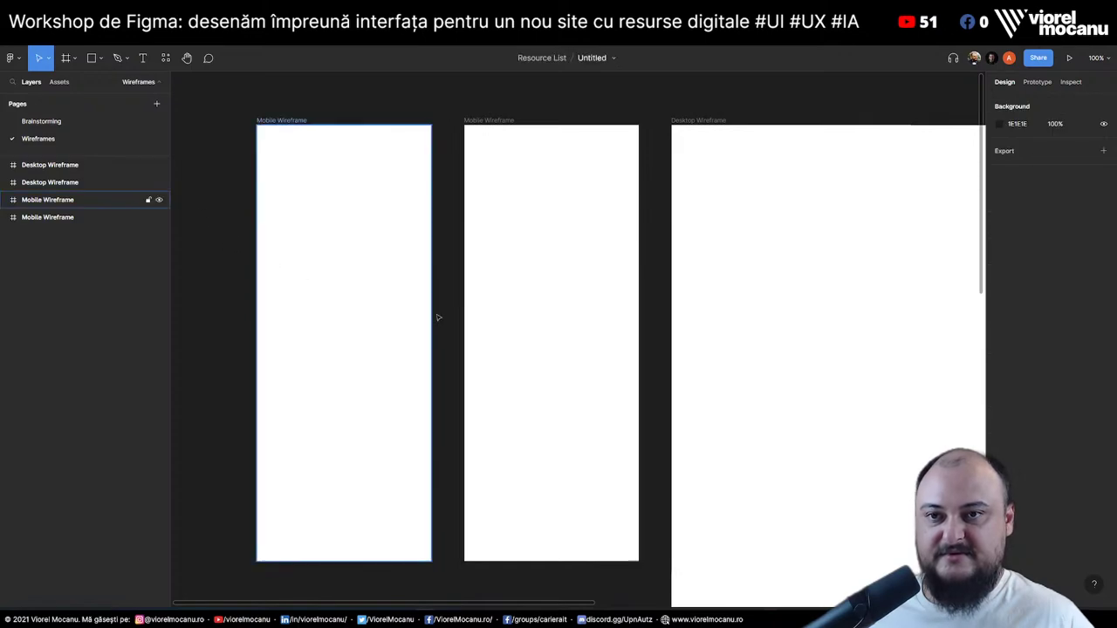
click(289, 160)
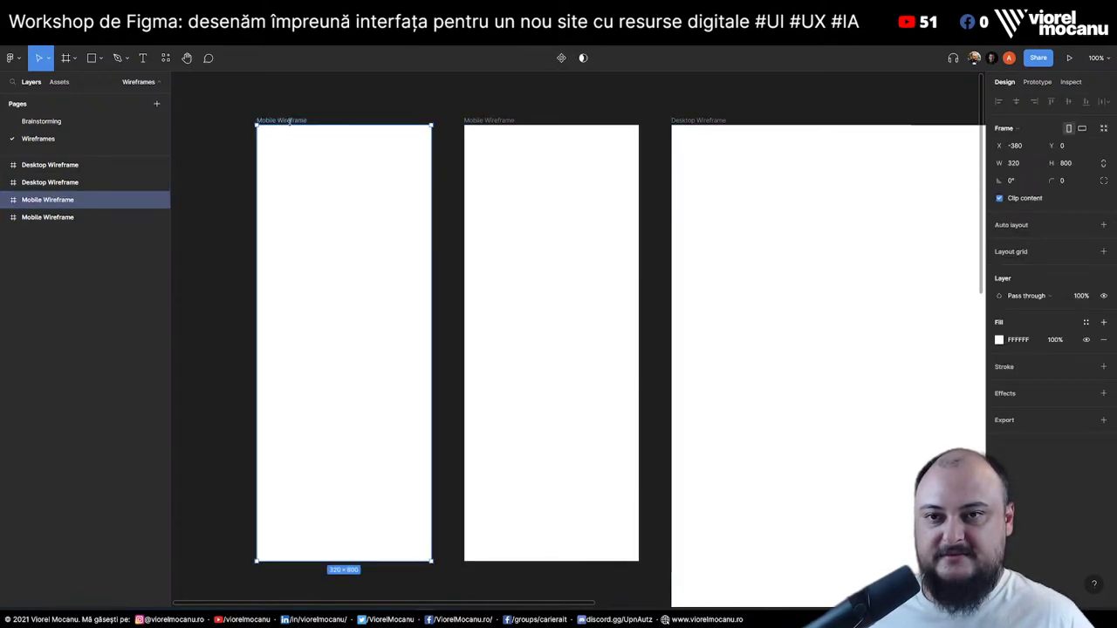
double_click(299, 120)
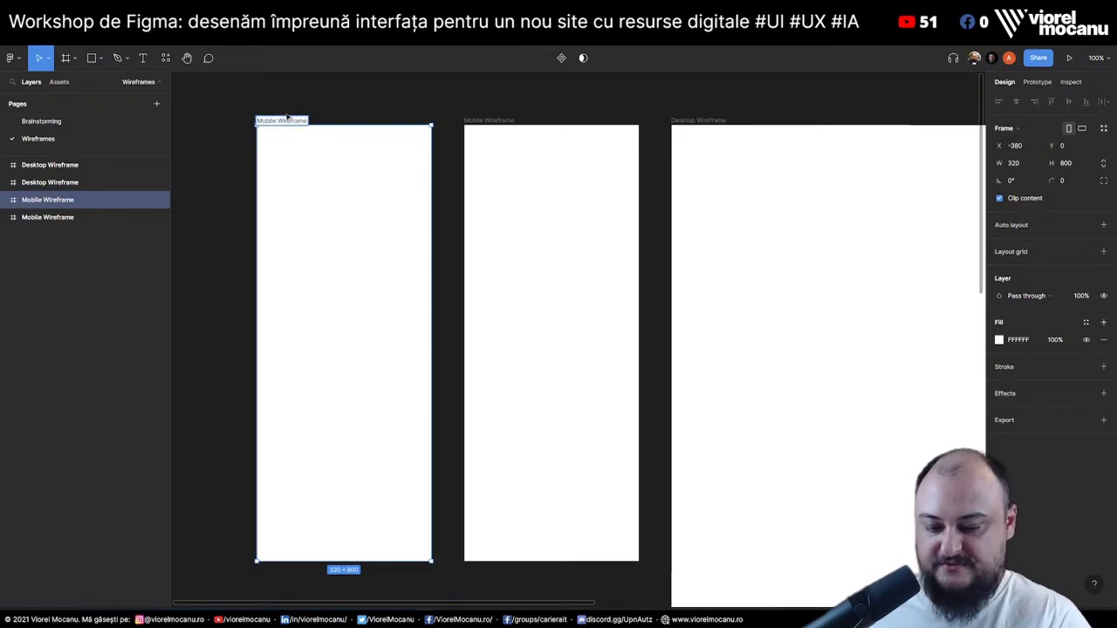
text(- Category li)
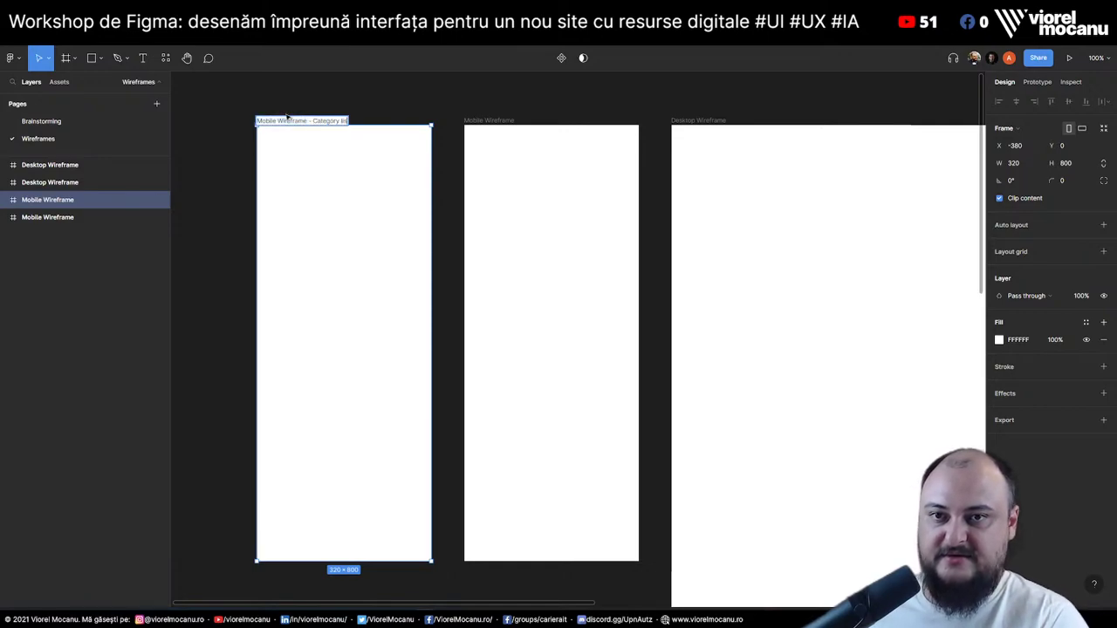
text(st view)
Rename the second mobile frame to 'Mobile Wireframe - Detail view'
click(507, 129)
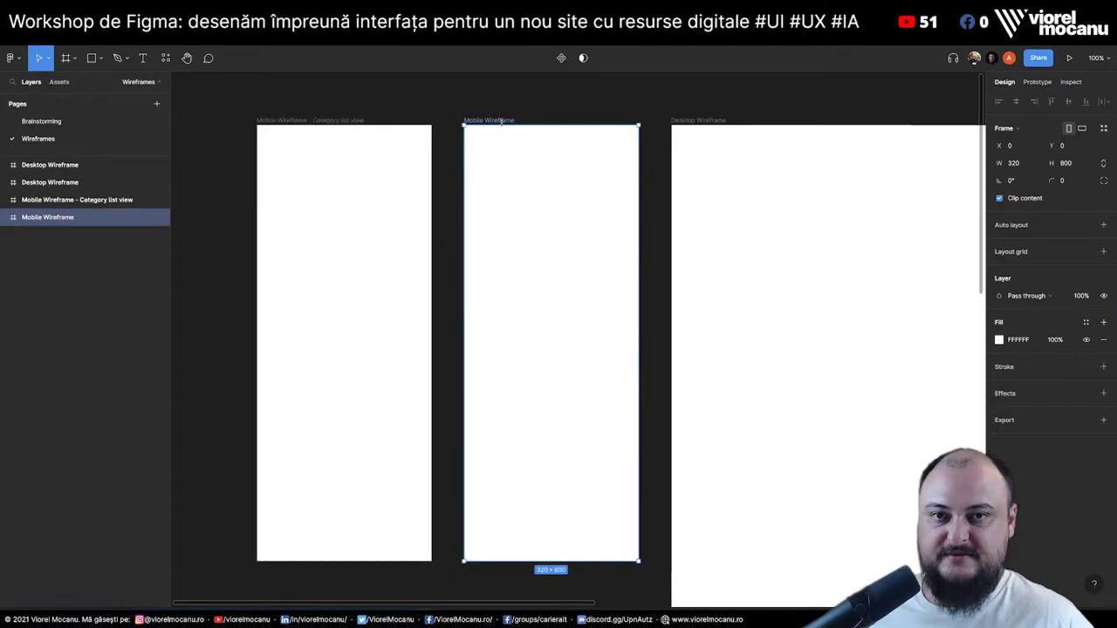
double_click(493, 120)
key(Right)
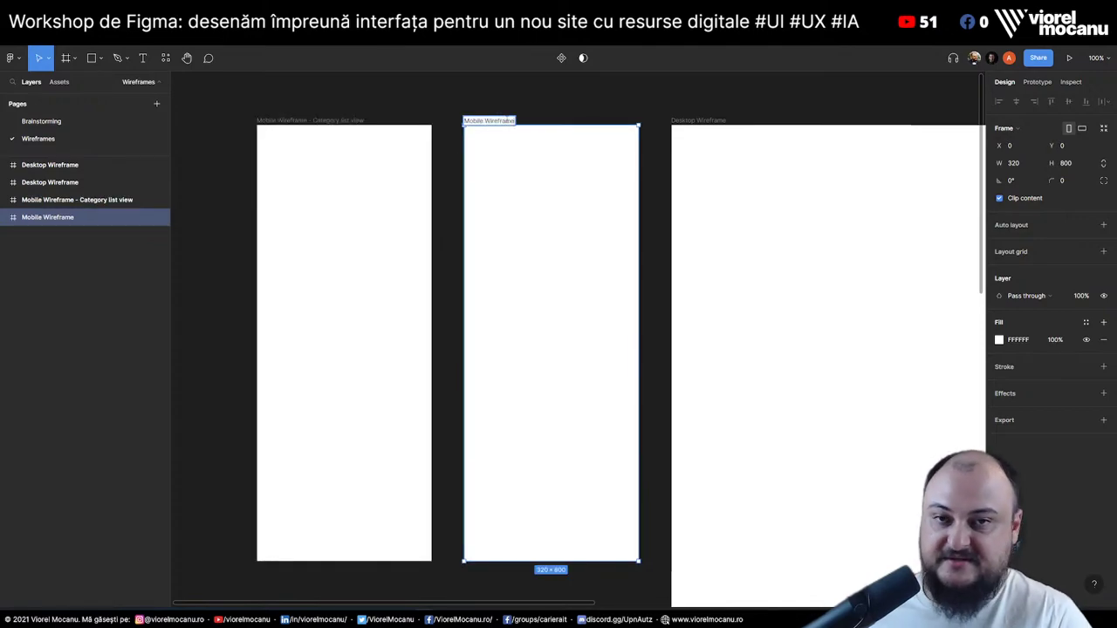
text(-)
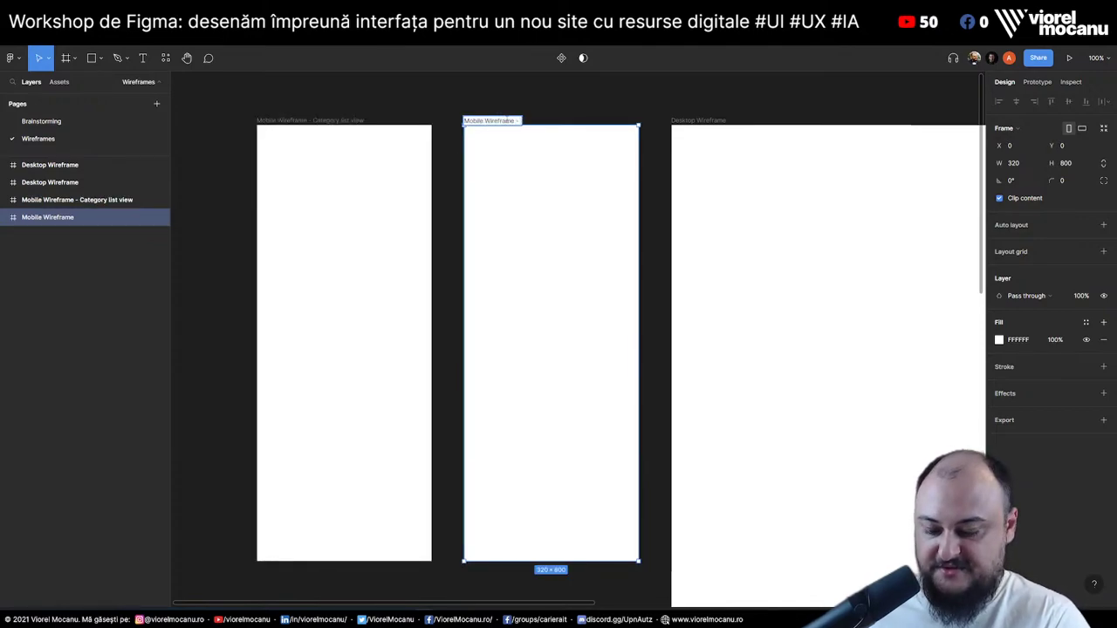
text( Detail view)
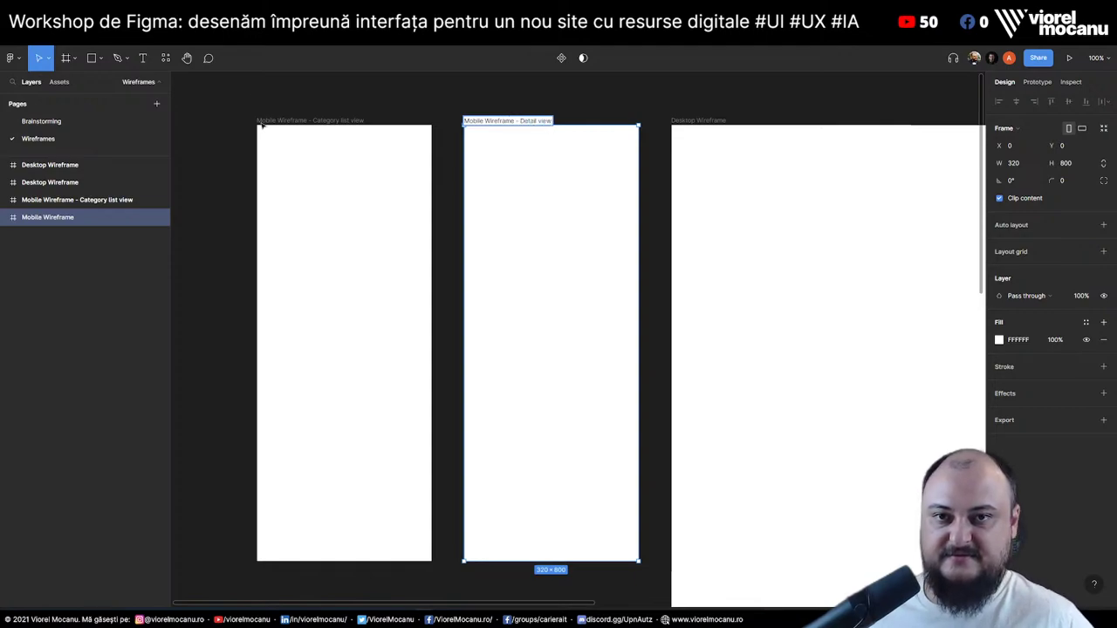
key(Escape)
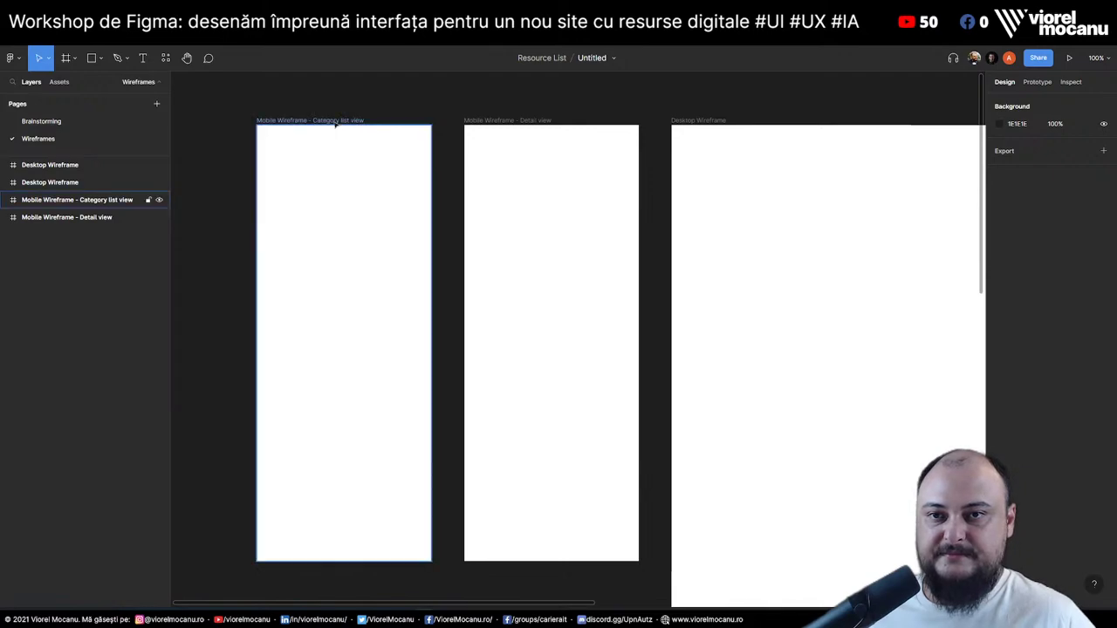
click(336, 124)
click(219, 202)
Draw a 293×54 header frame near the top of the Category list view frame
click(300, 181)
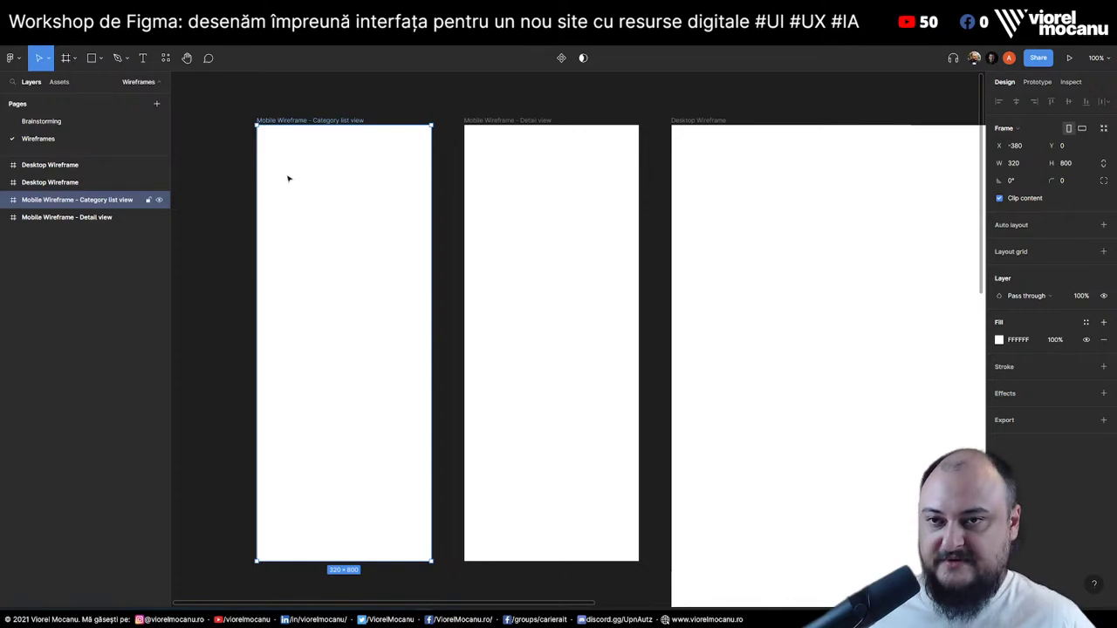
key(f)
drag(263, 138, 424, 167)
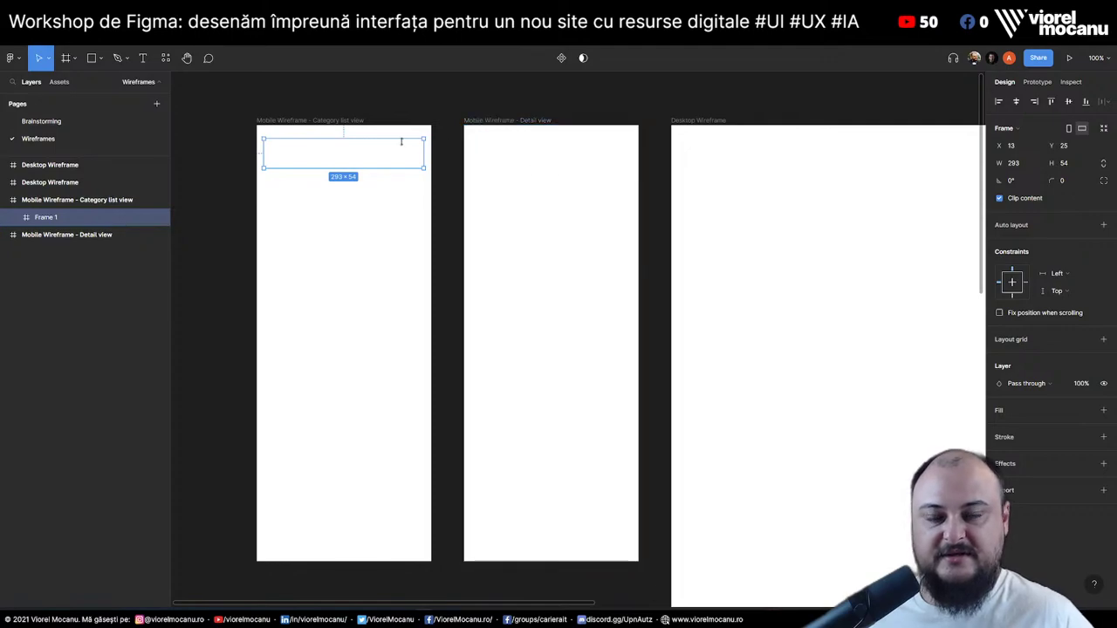
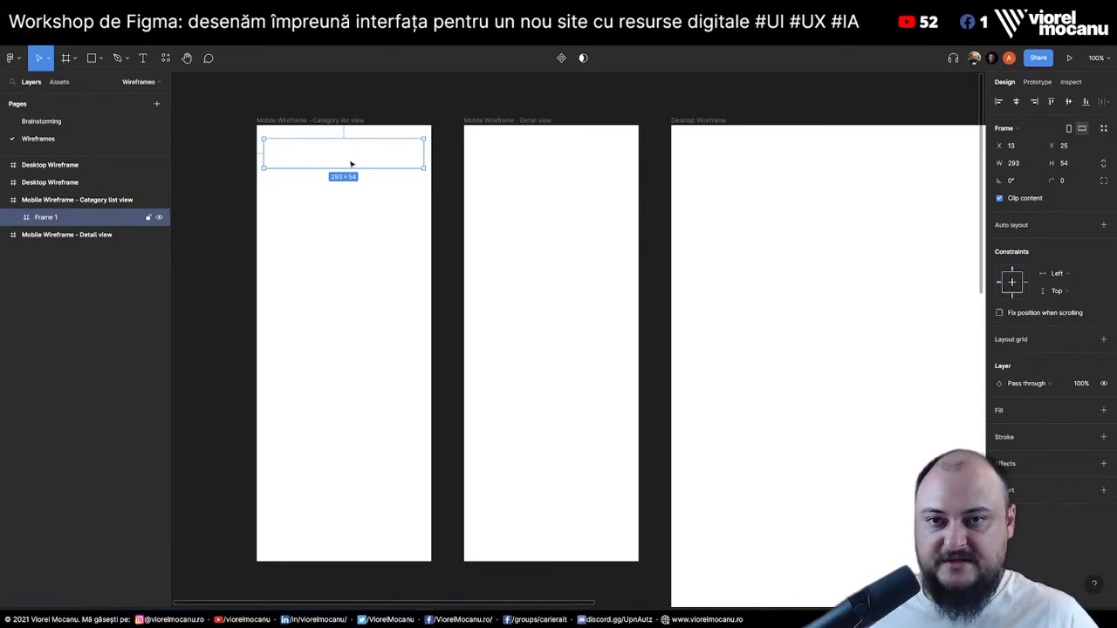
Fill the 293×54 header frame in the category list wireframe with the Gray 4 colour style
click(374, 229)
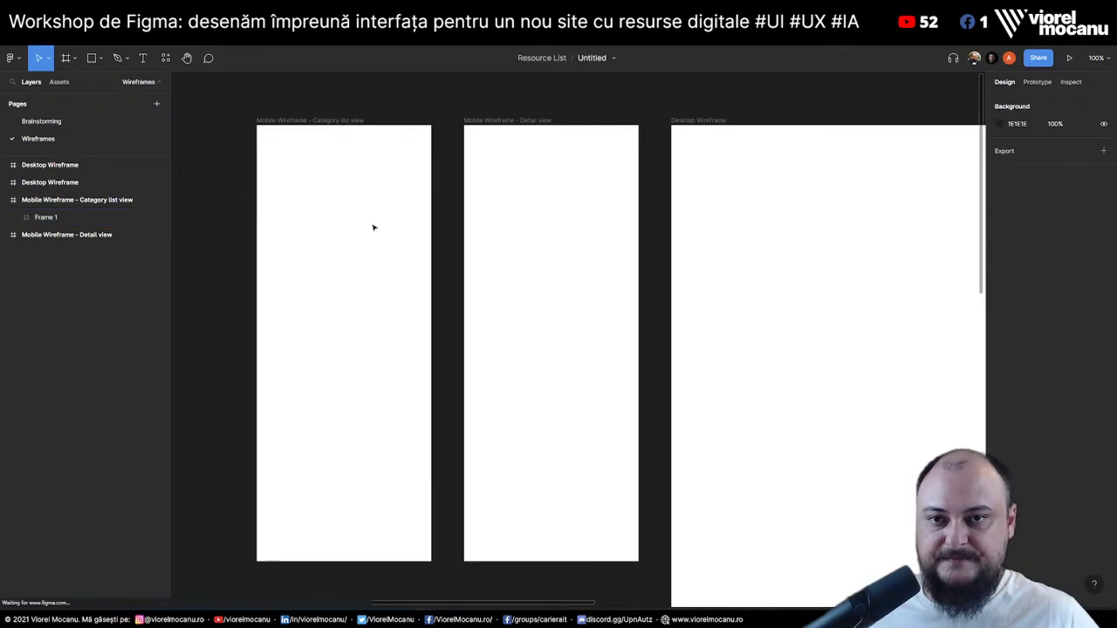
click(368, 160)
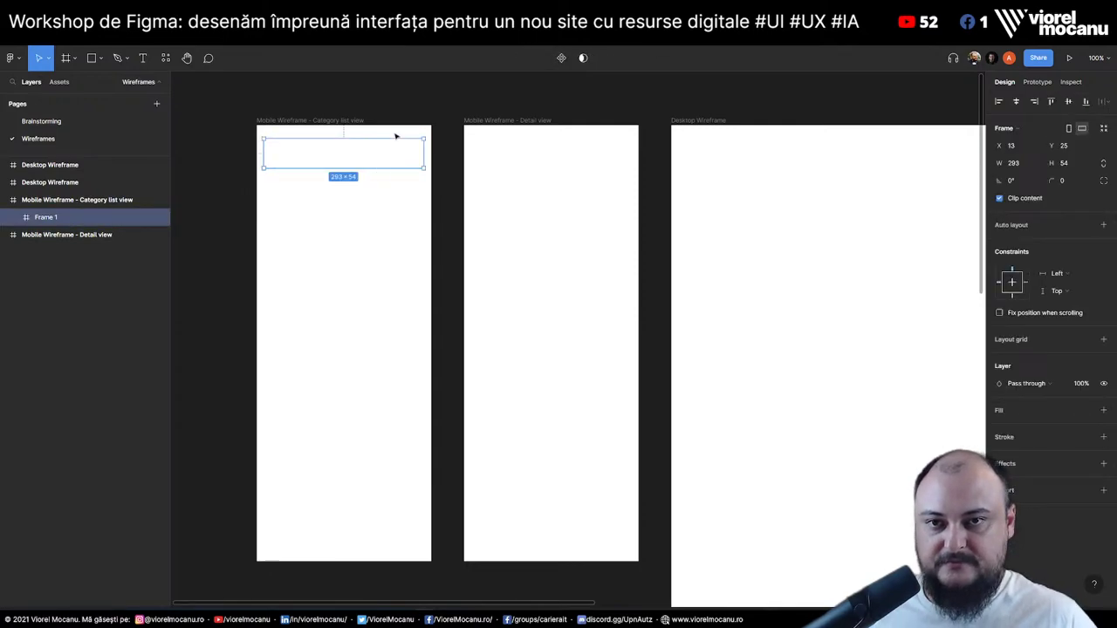
click(391, 130)
click(360, 123)
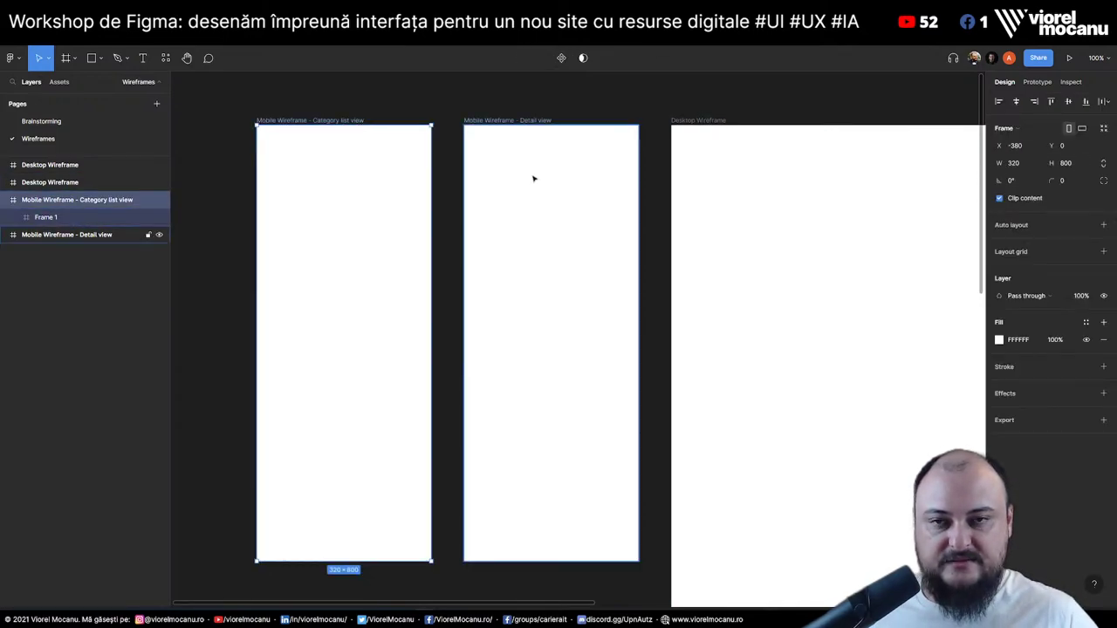
click(364, 151)
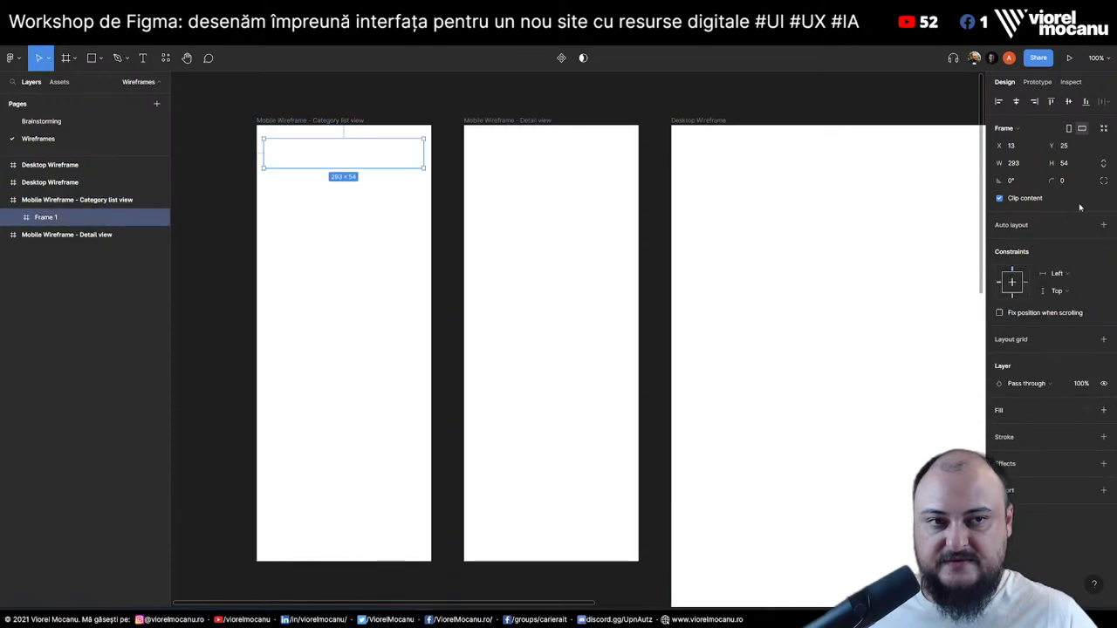
click(1033, 164)
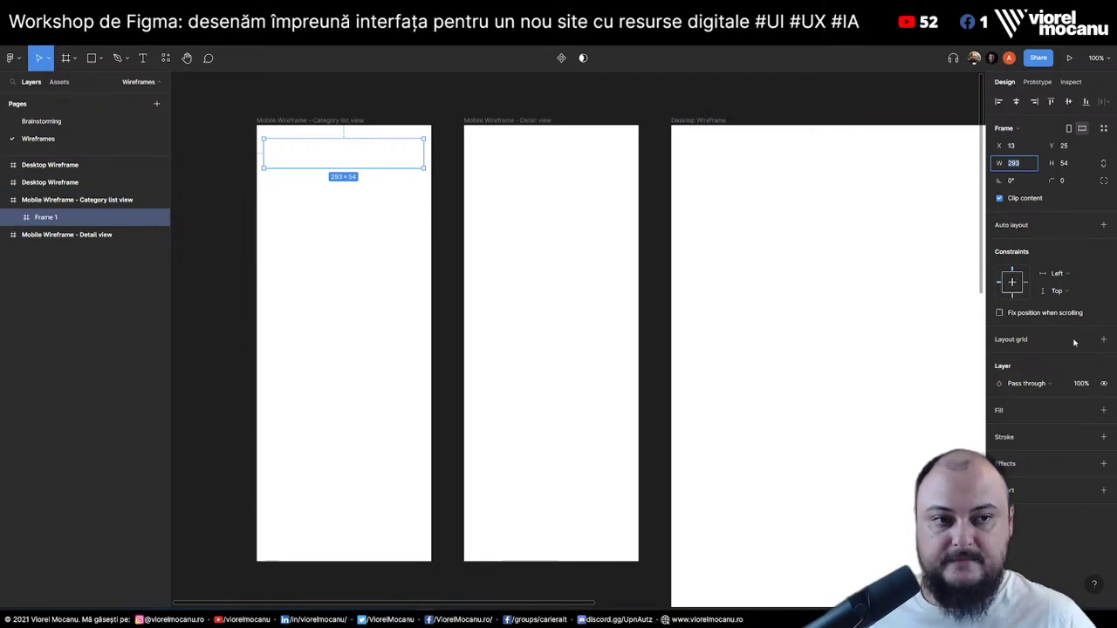
click(1084, 412)
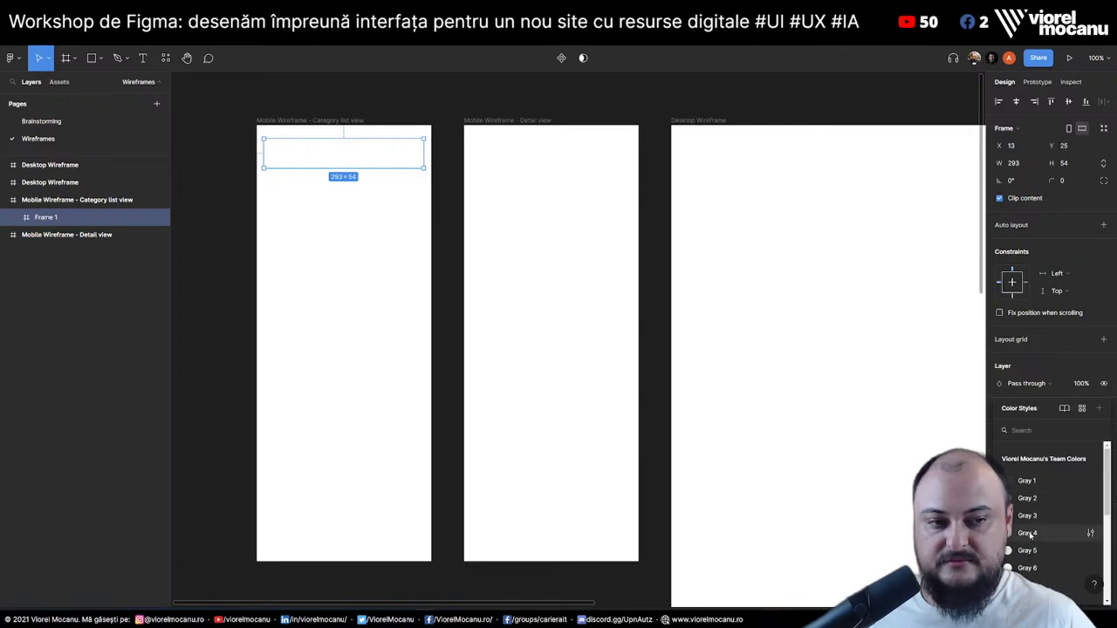
click(1031, 534)
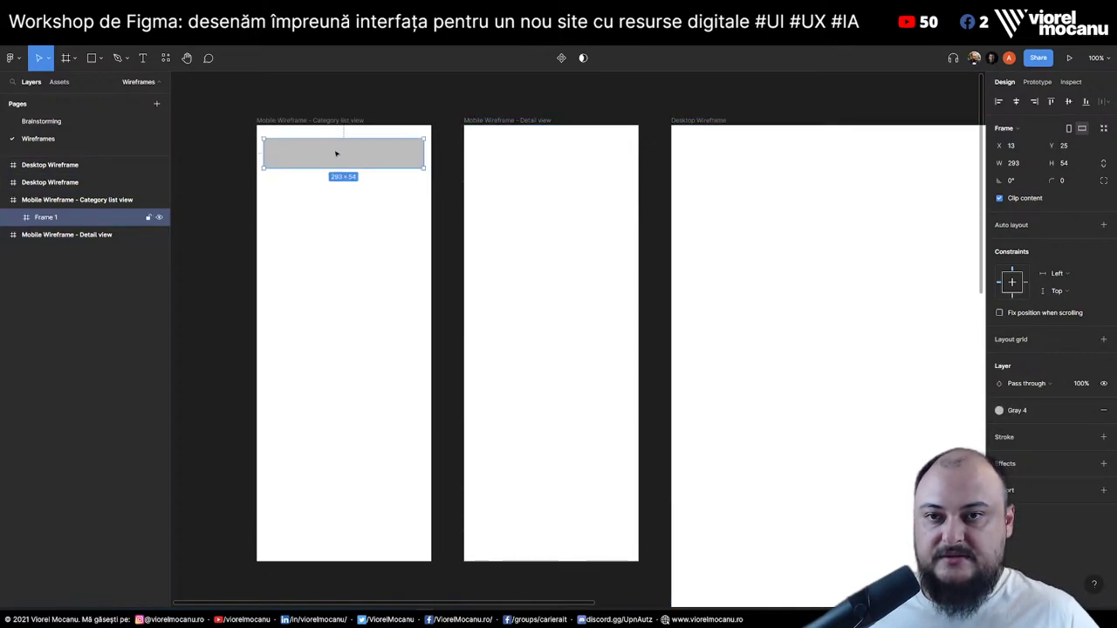
Add a 'logo' text label at font size 16 inside the grey header frame, discarding a stray frame
key(f)
click(293, 158)
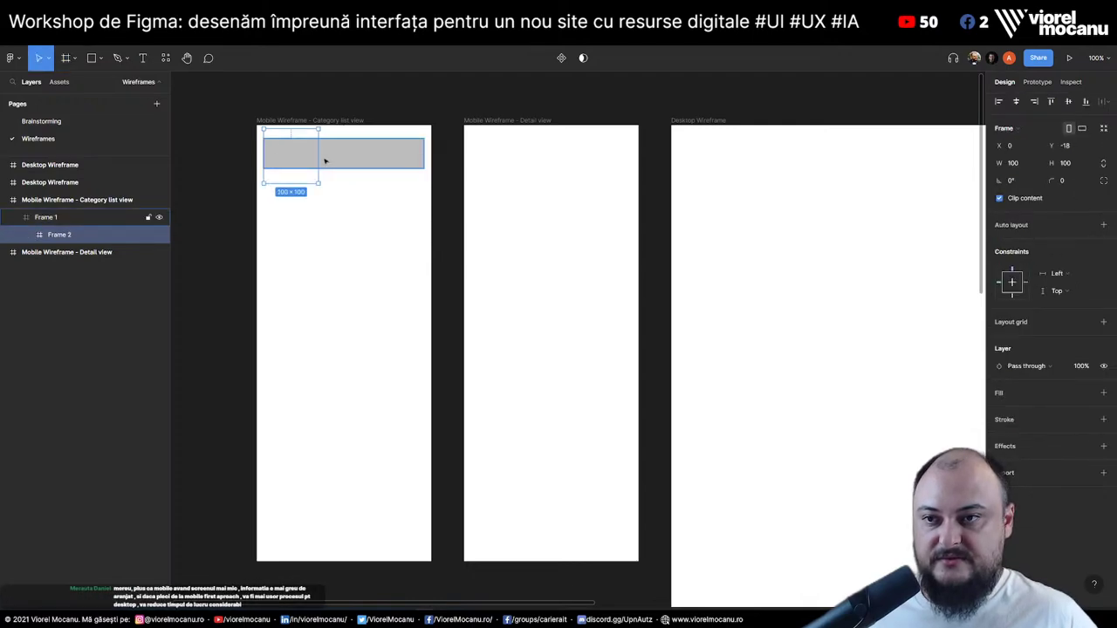
key(ctrl+z)
key(t)
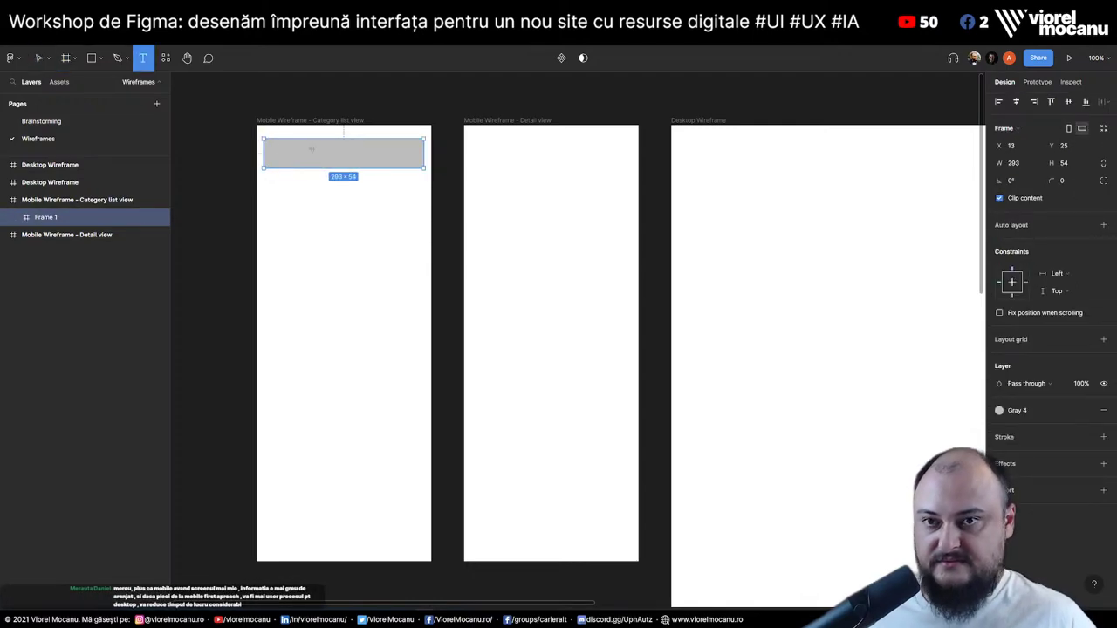
click(284, 154)
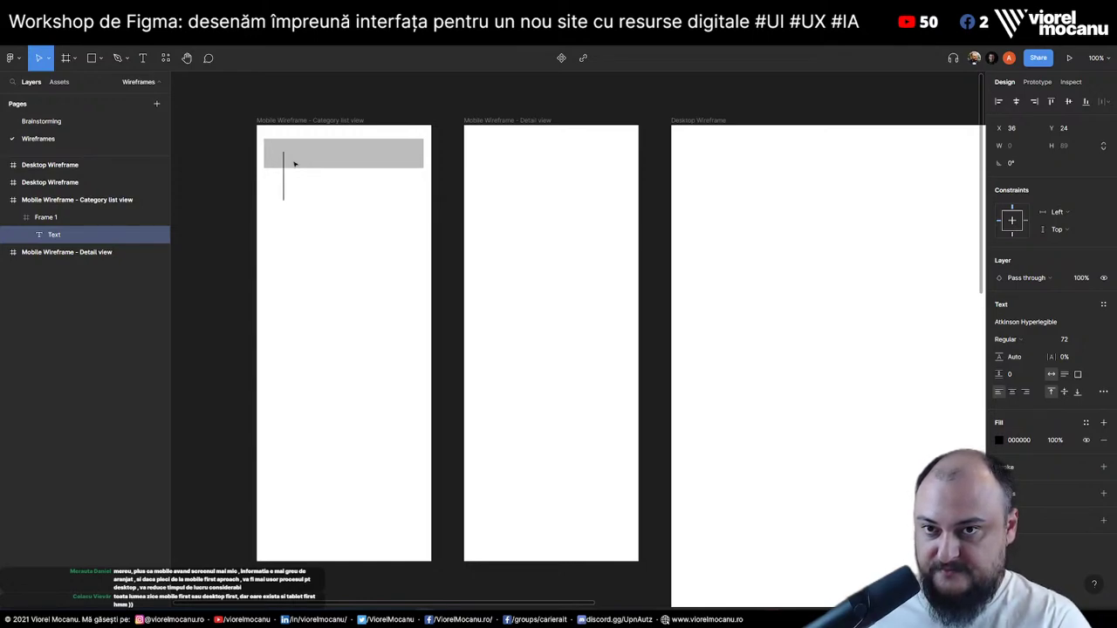
text(logo)
key(ctrl+a)
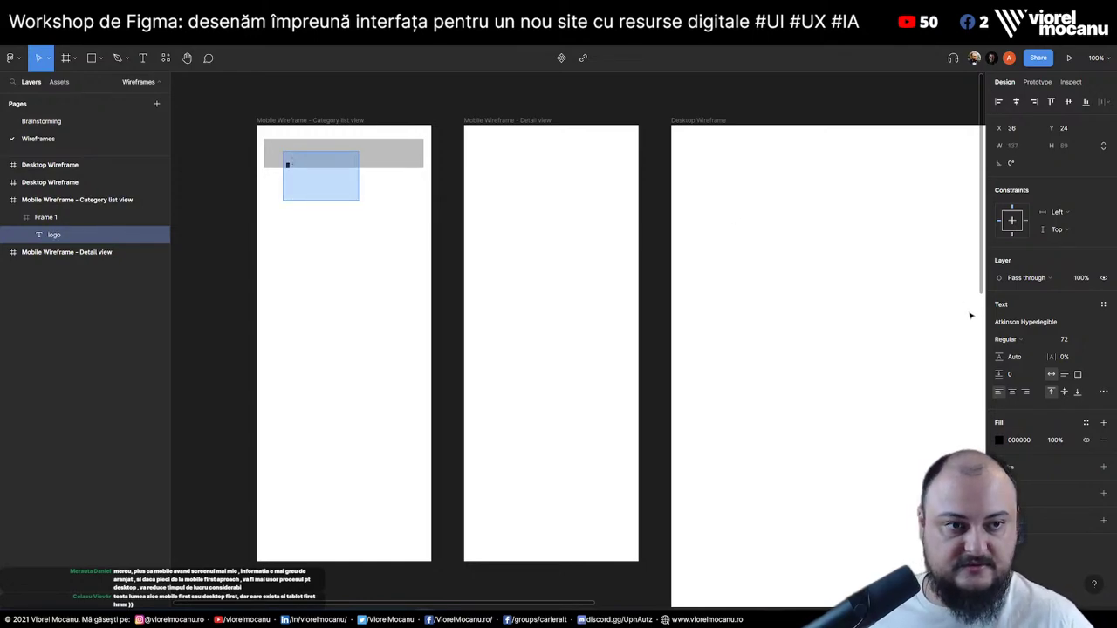
click(1066, 338)
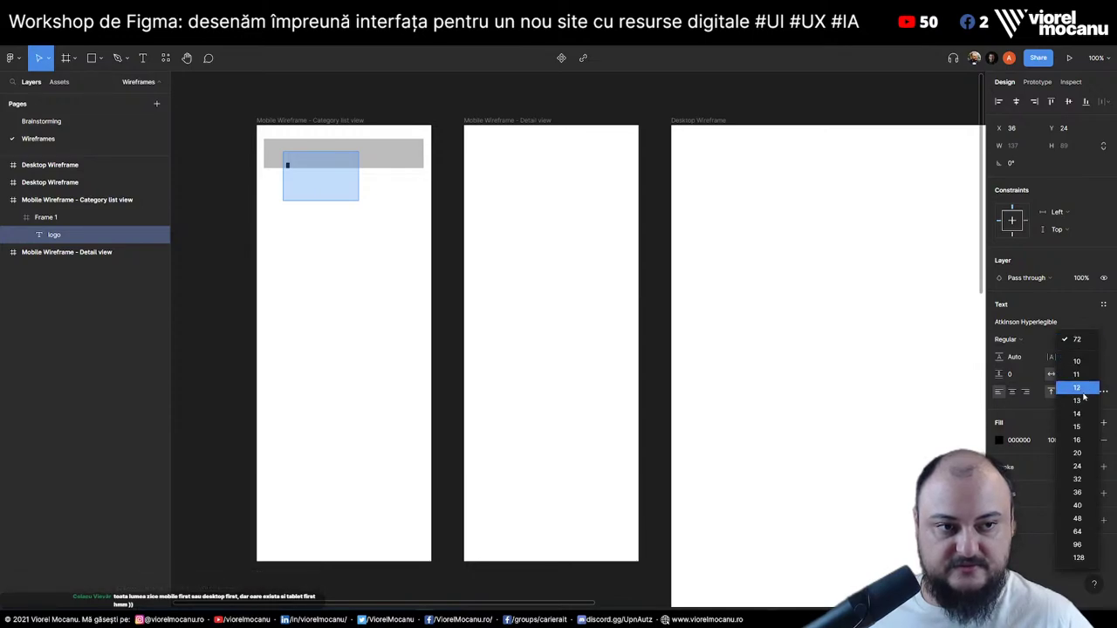
click(1078, 440)
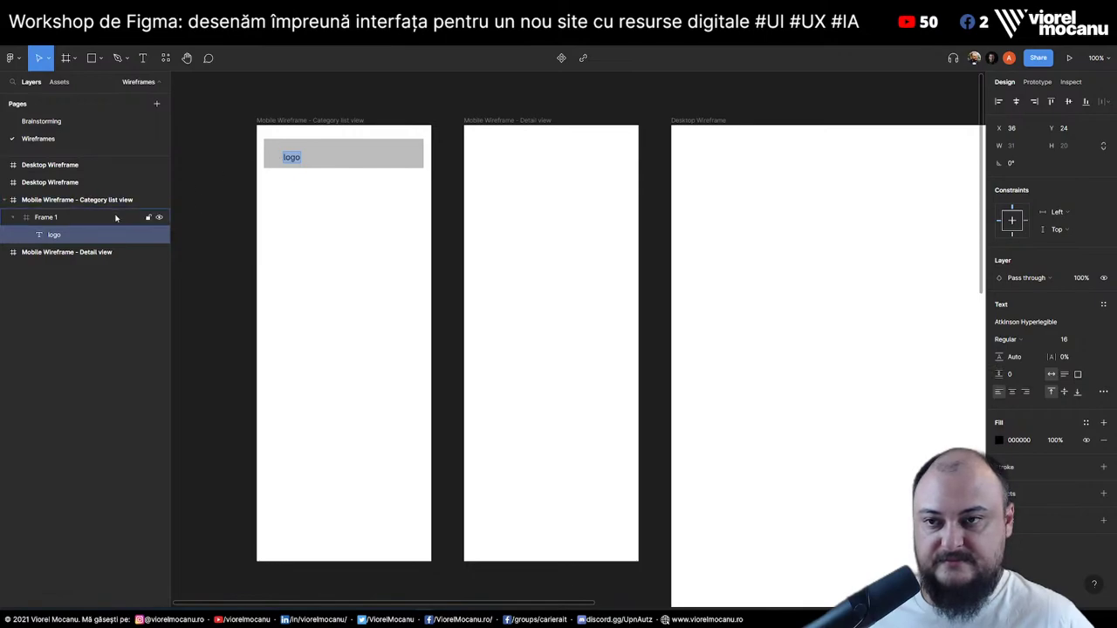
click(61, 218)
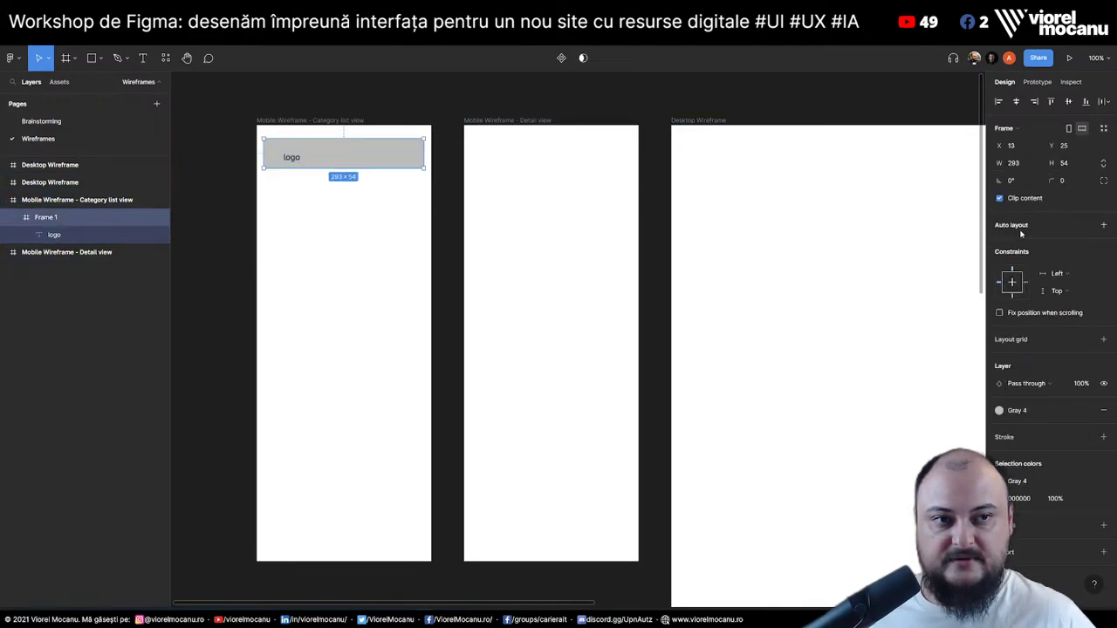
Give the header frame auto layout that hugs its contents in both width and height
key(shift+a)
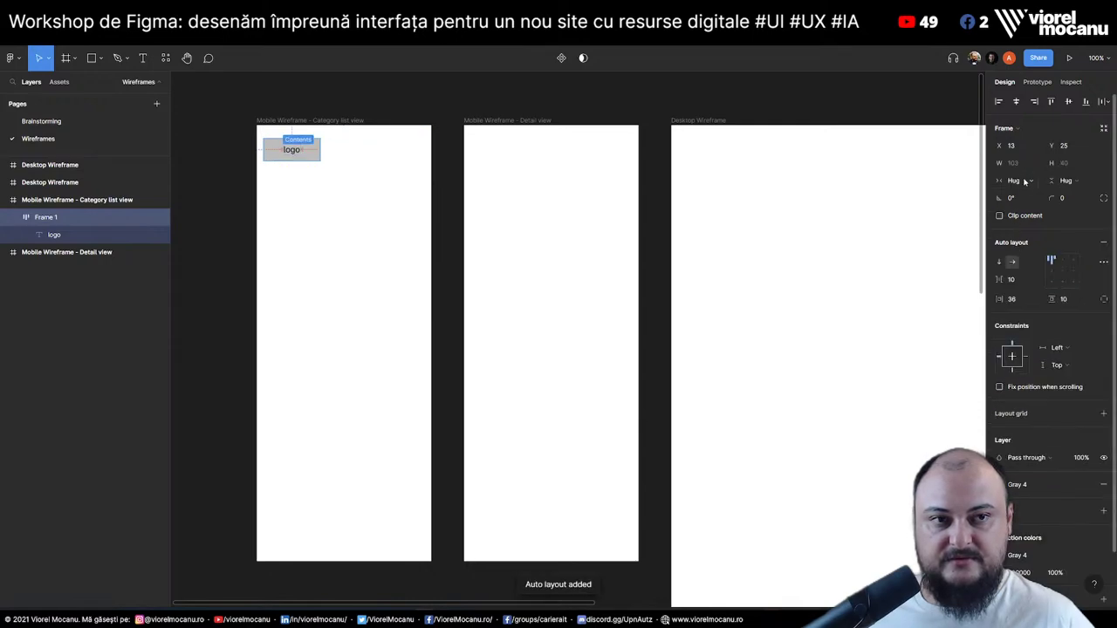
click(1025, 184)
click(1041, 180)
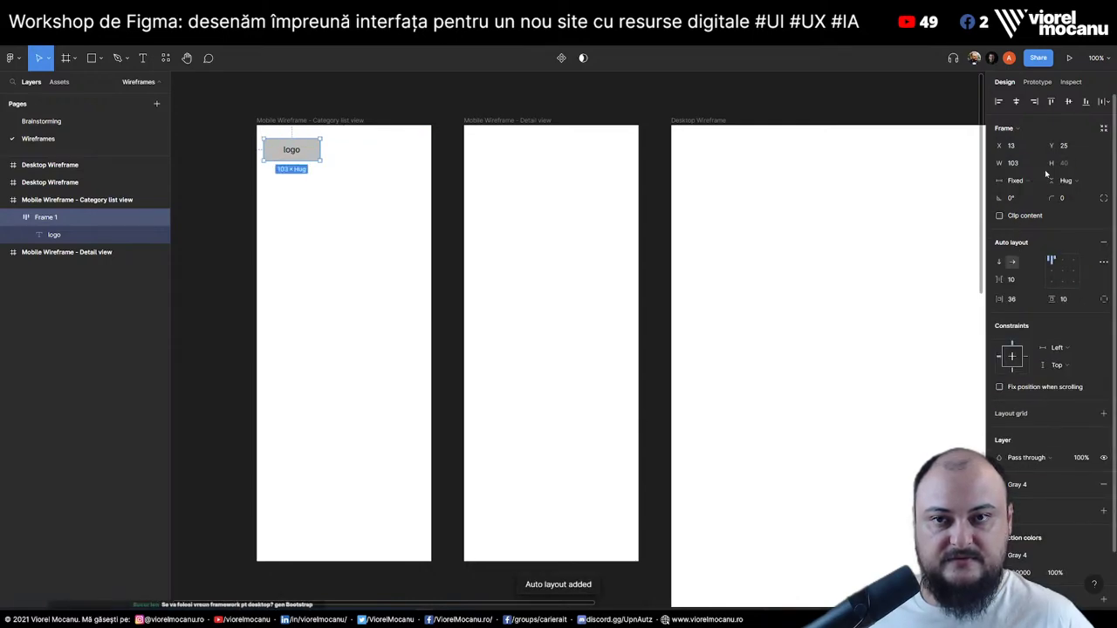
click(1066, 180)
click(1038, 194)
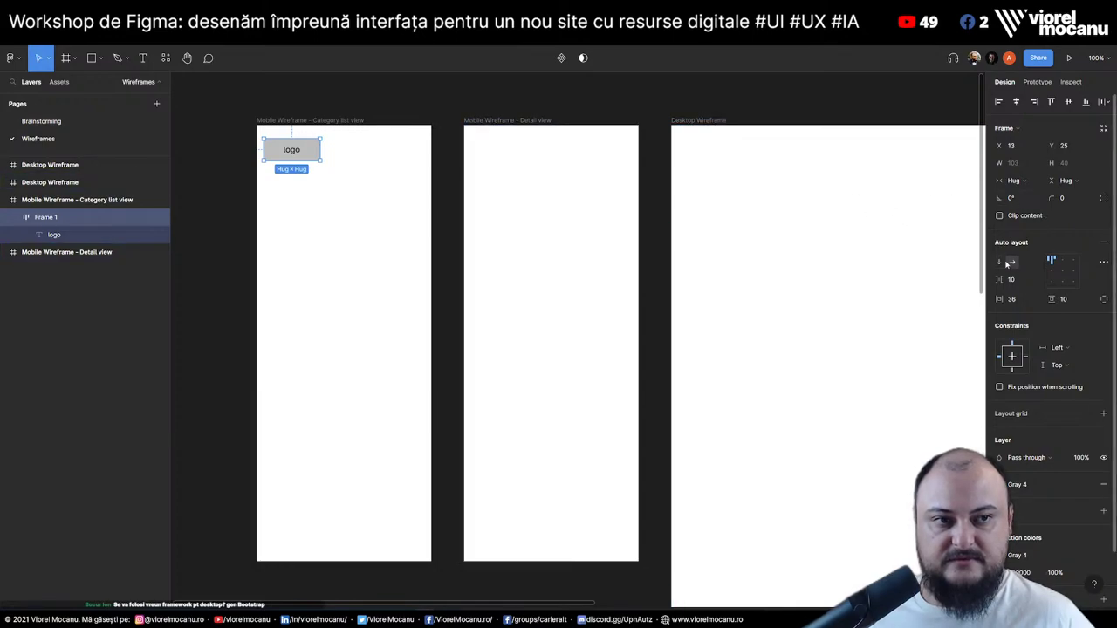
key(Escape)
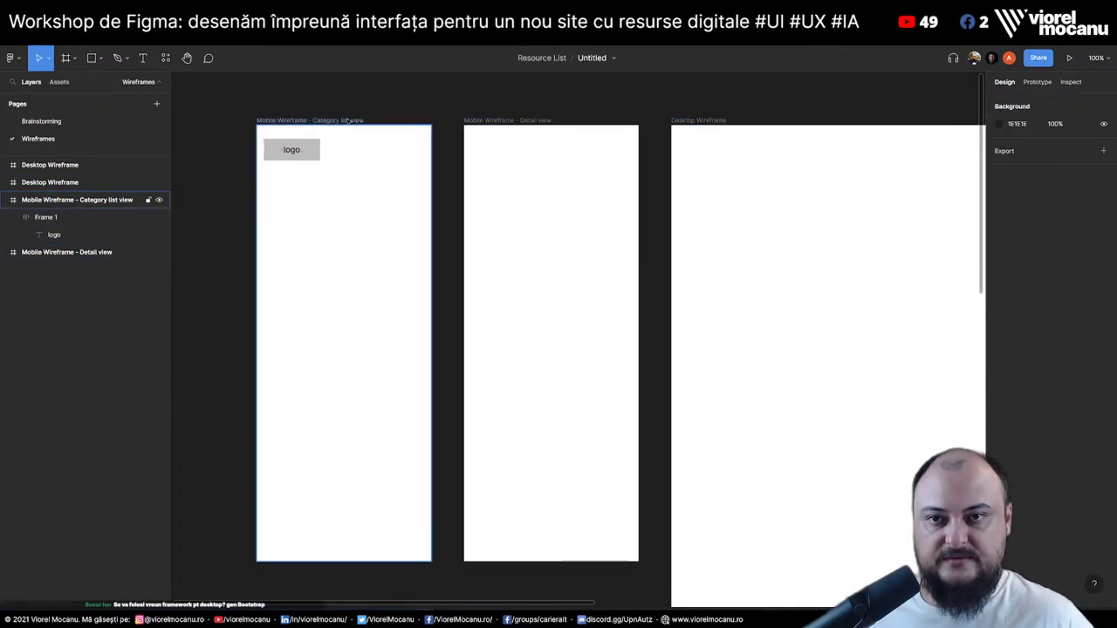
Add auto layout to the category list wireframe with fixed width 320 and 10 padding
click(347, 120)
key(shift+a)
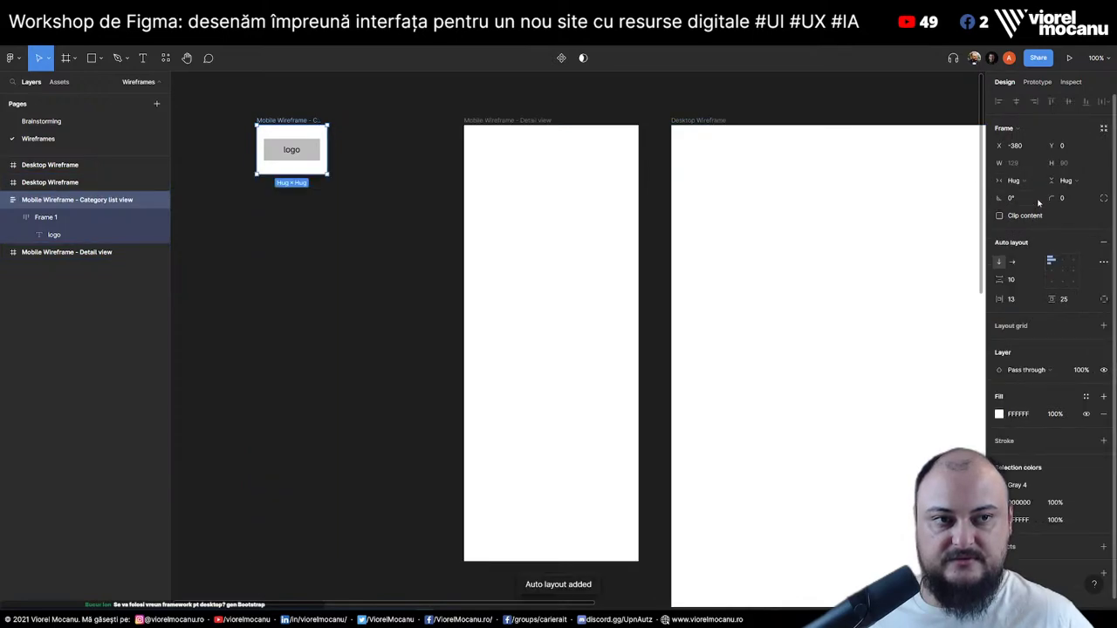
click(1013, 181)
click(1018, 164)
click(1022, 168)
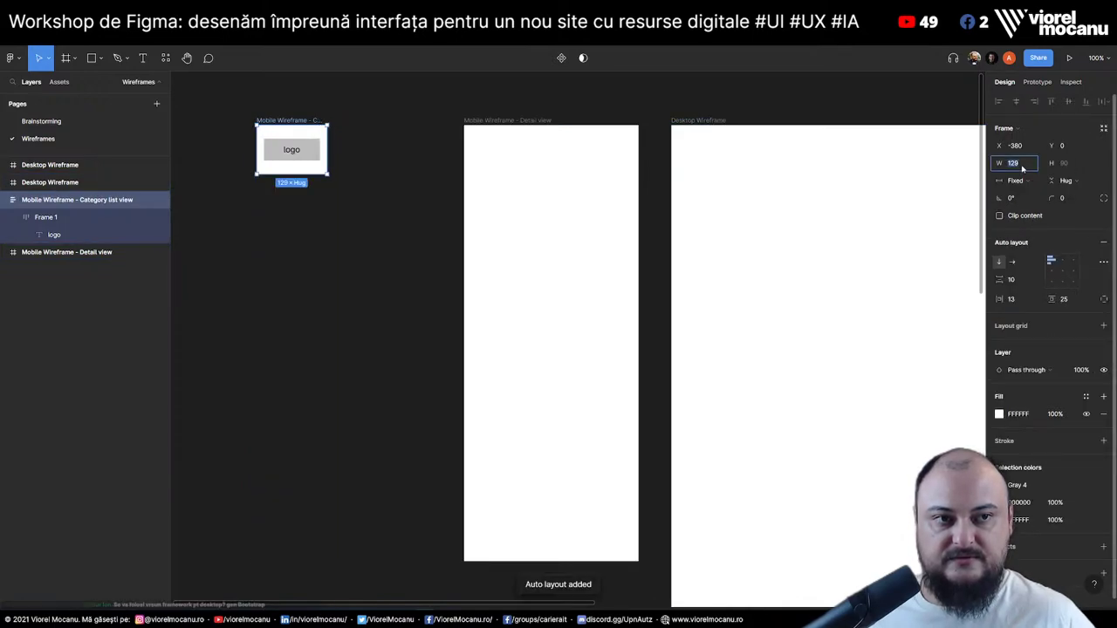
text(320)
key(Return)
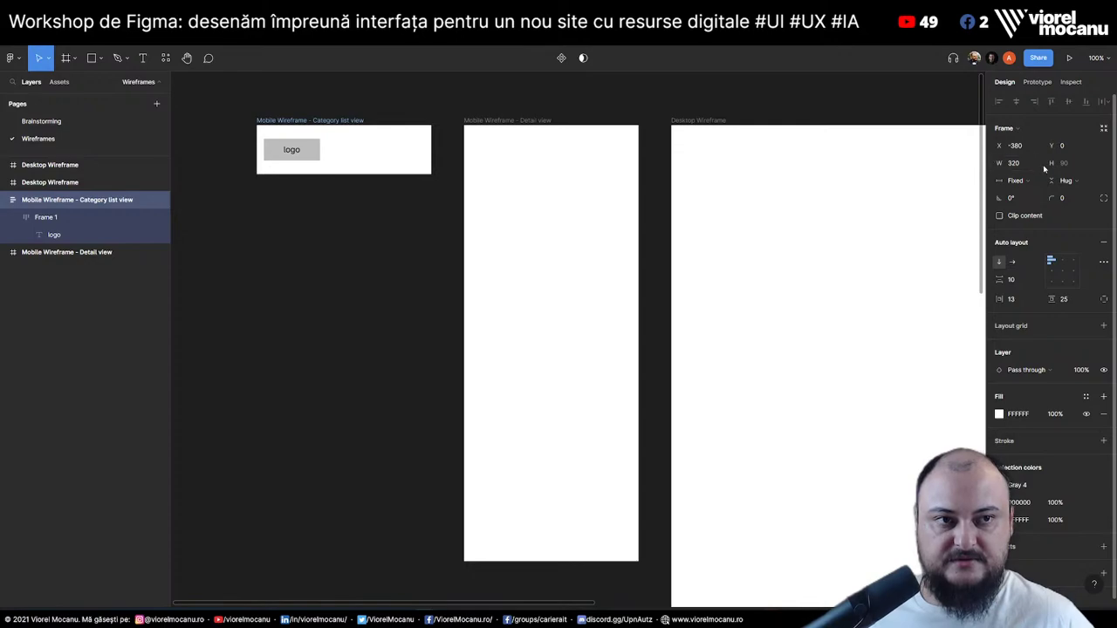
click(1027, 301)
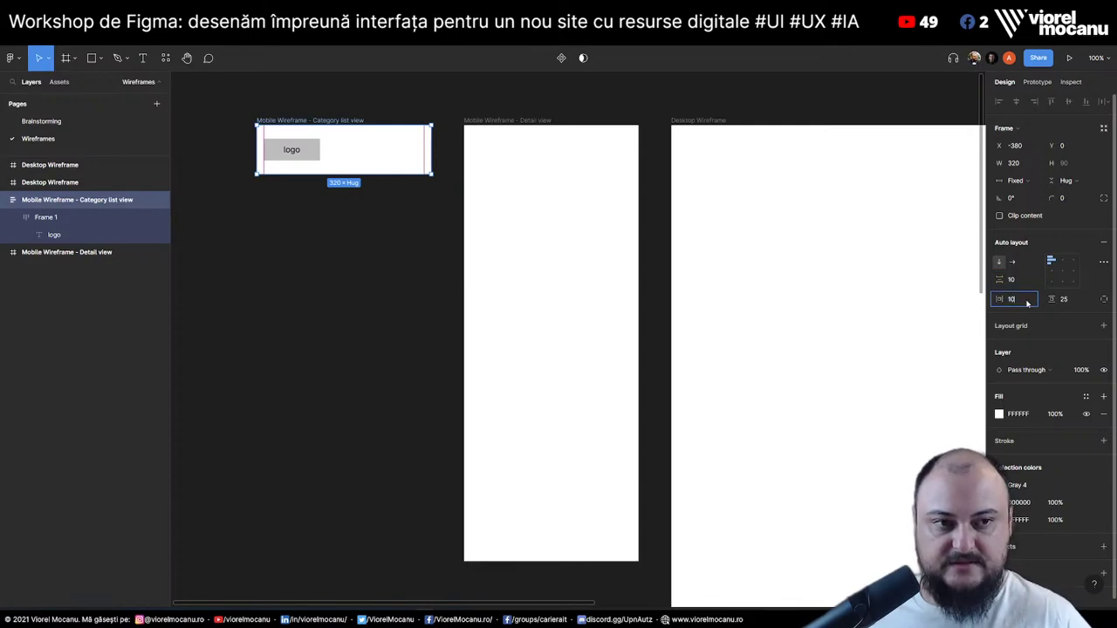
click(1066, 302)
key(Return)
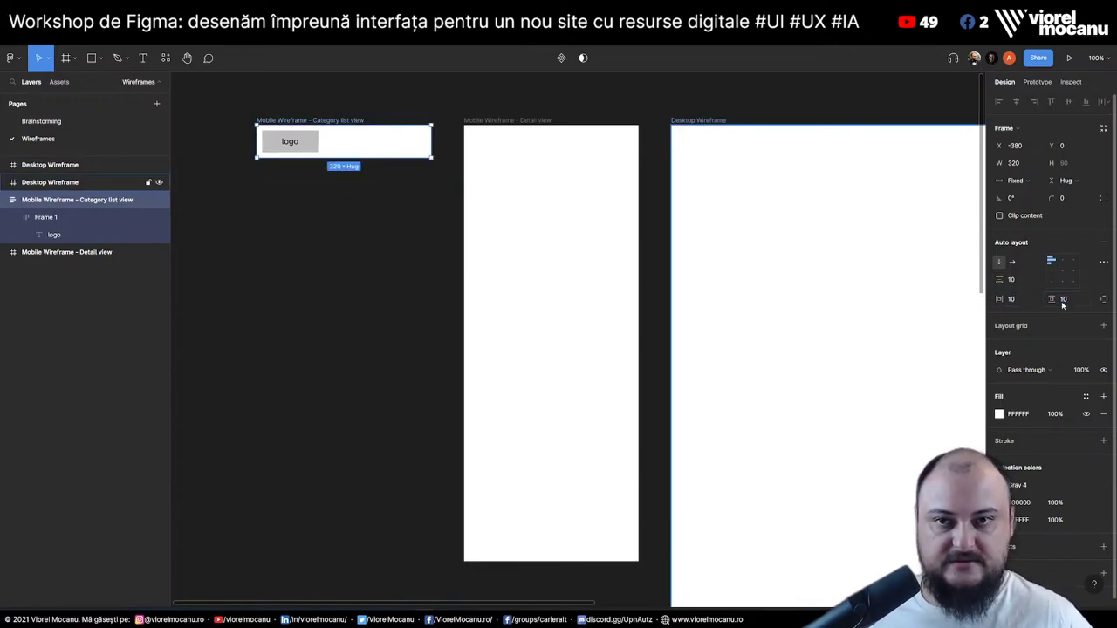
Make the header fill the wireframe's width, centre the logo, and set horizontal padding to 10
click(291, 143)
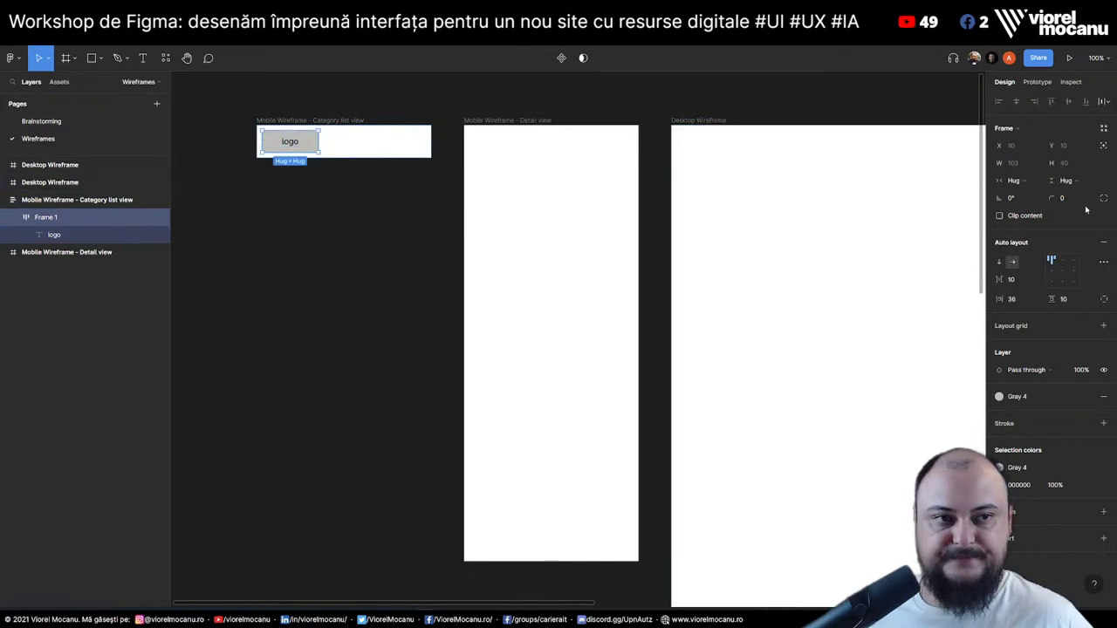
click(1012, 181)
click(1025, 194)
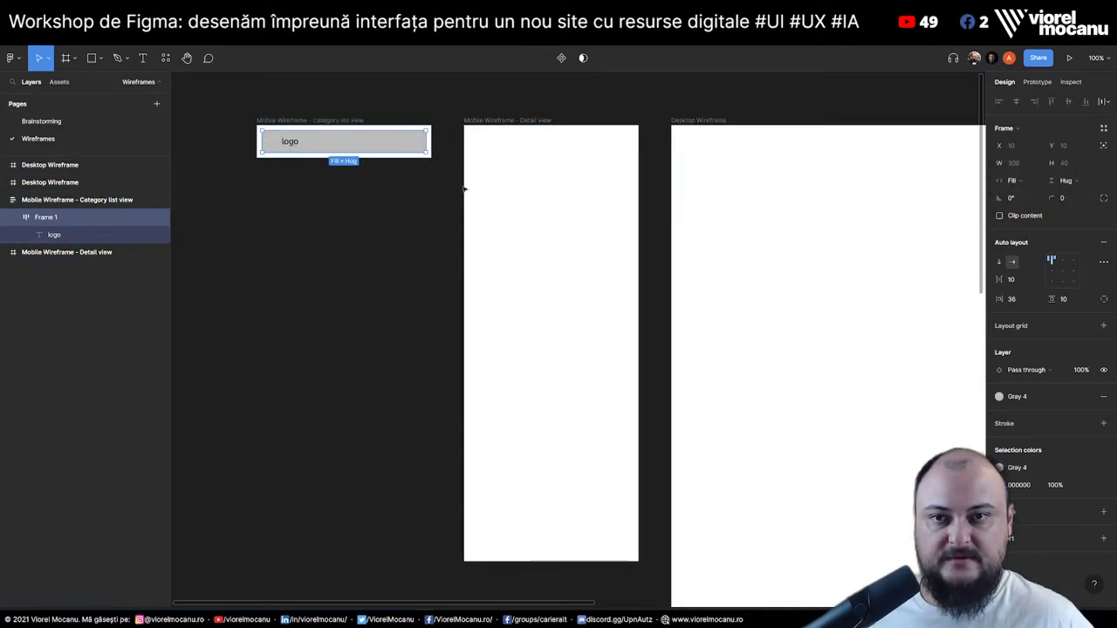
click(1064, 274)
click(1015, 279)
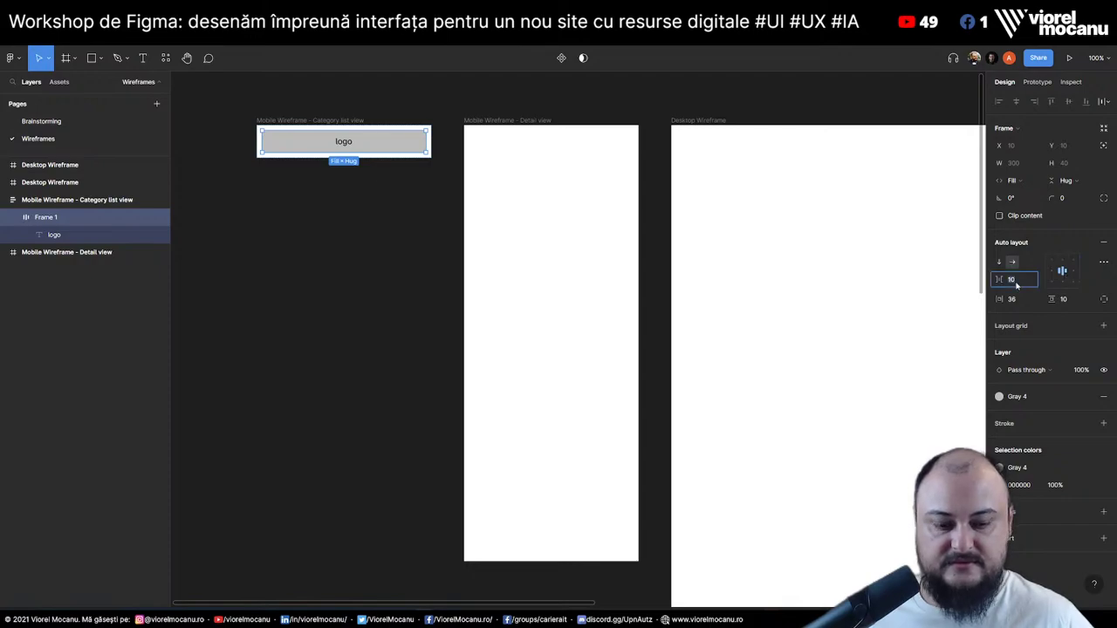
click(1021, 300)
text(10)
key(Return)
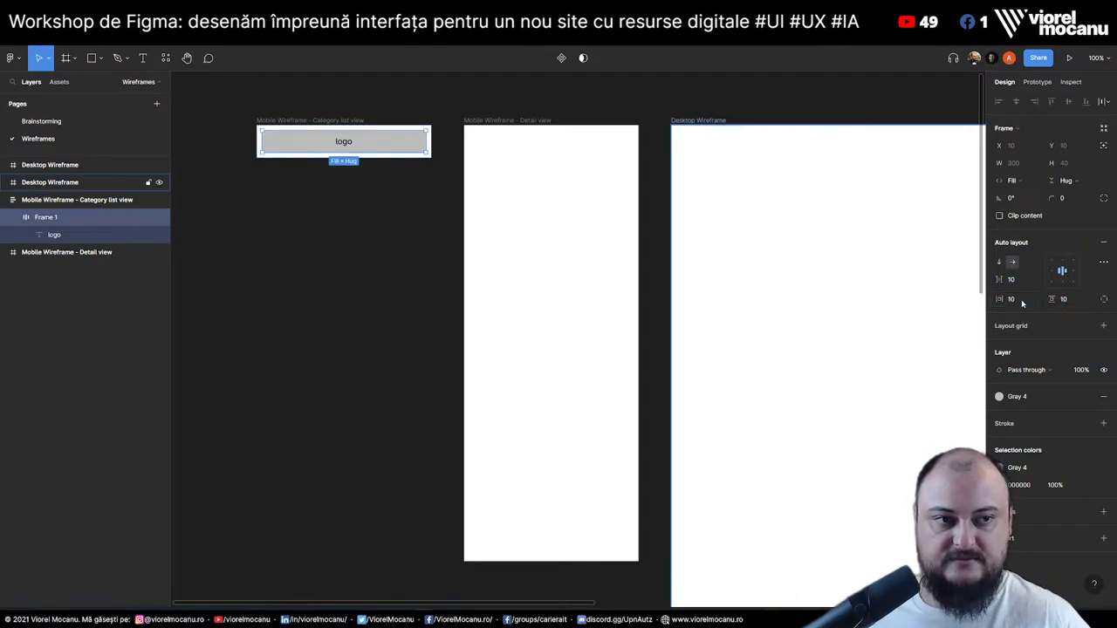
click(334, 230)
Wrap the grey logo header in a new auto-layout frame with zero padding and no fill
scroll(334, 230, up, 5)
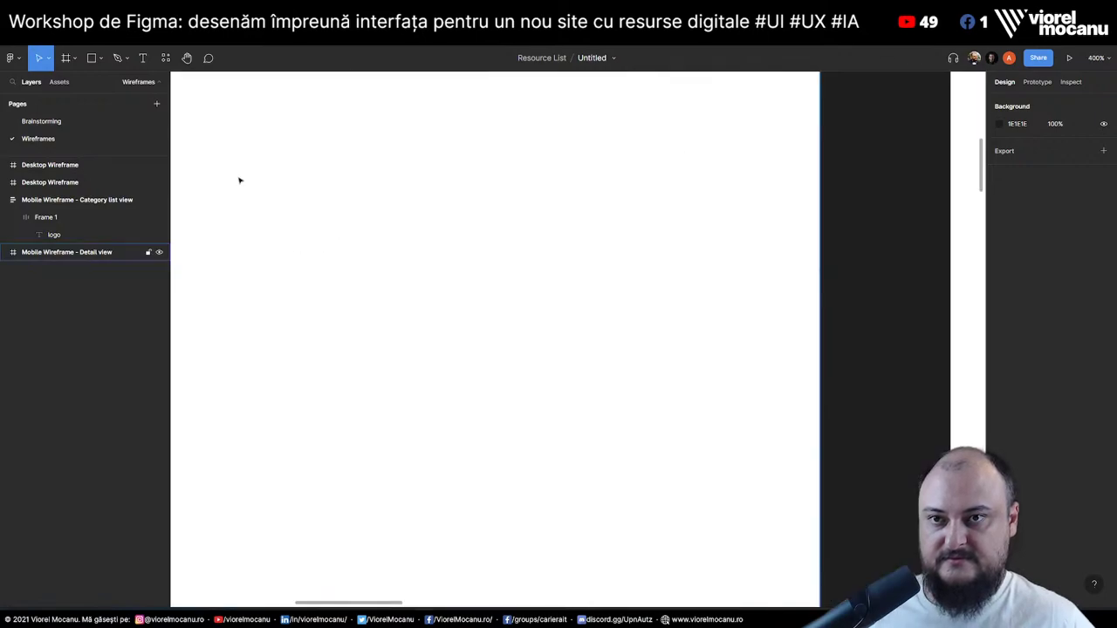
scroll(539, 249, left, 10)
drag(539, 248, 606, 309)
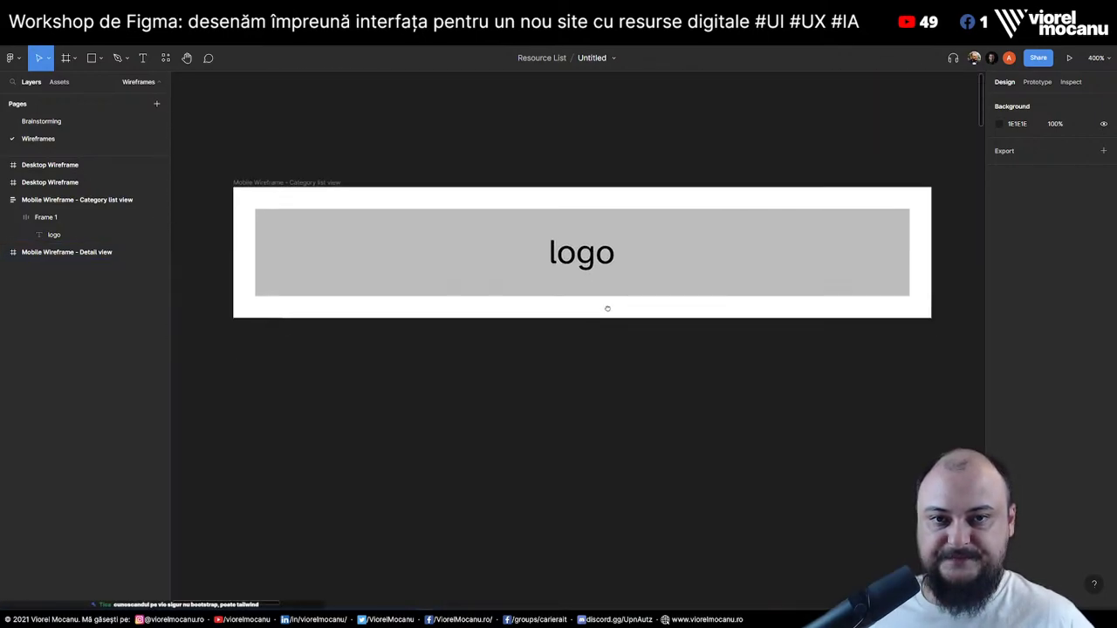
click(578, 193)
key(Return)
key(minus)
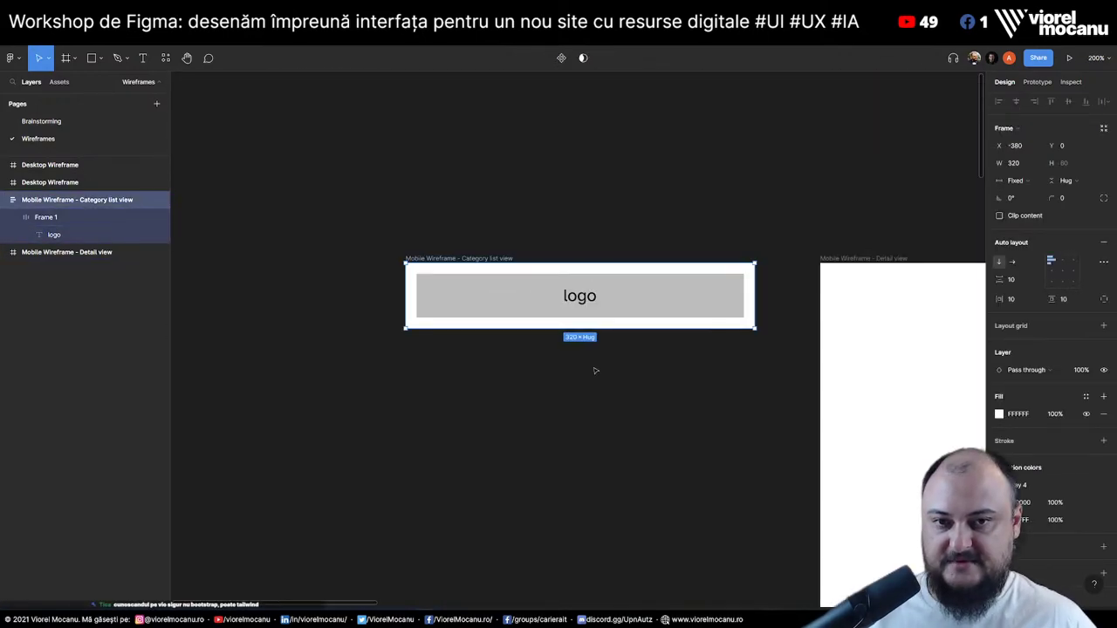
key(ctrl+v)
key(ctrl+v)
key(ctrl+v)
key(ctrl+v)
key(ctrl+v)
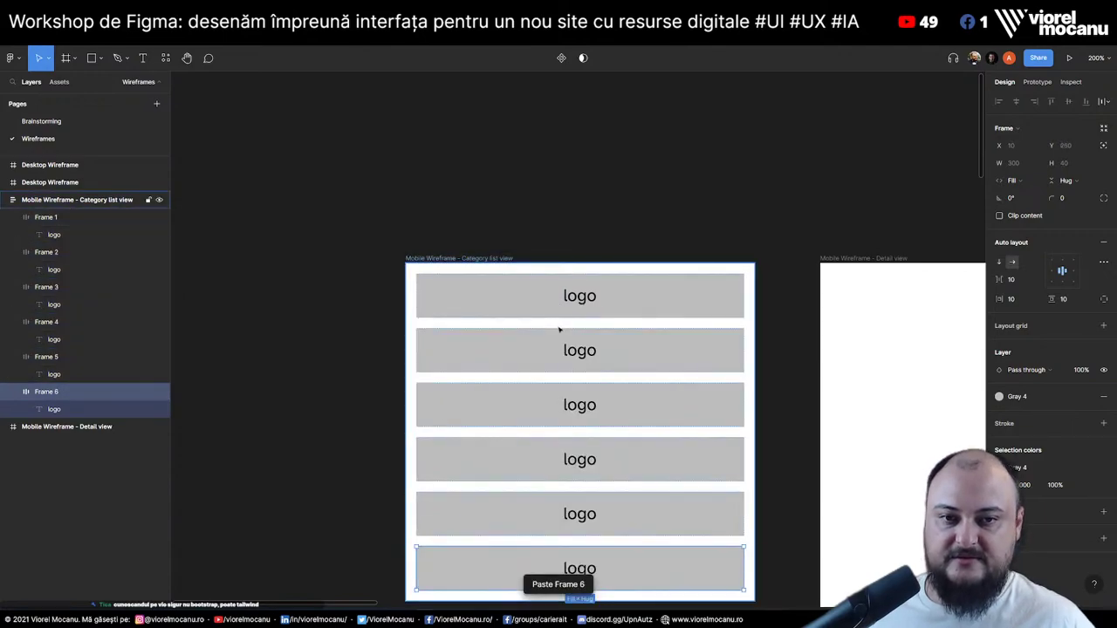
key(ctrl+z)
key(ctrl+z)
key(ctrl+z)
key(ctrl+z)
key(ctrl+z)
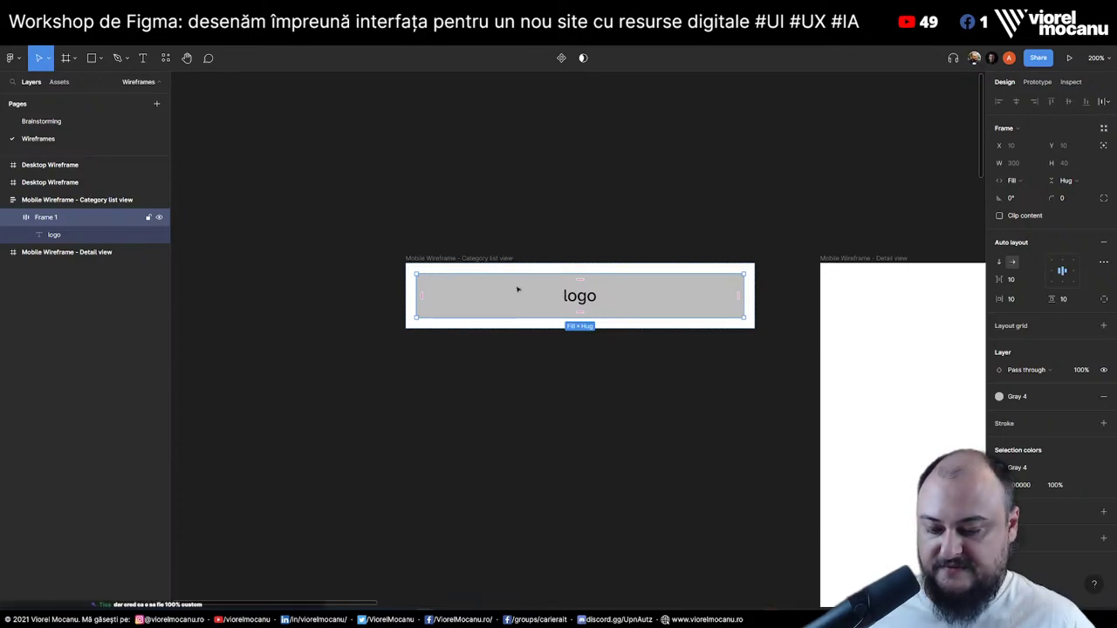
key(ctrl+z)
key(shift+a)
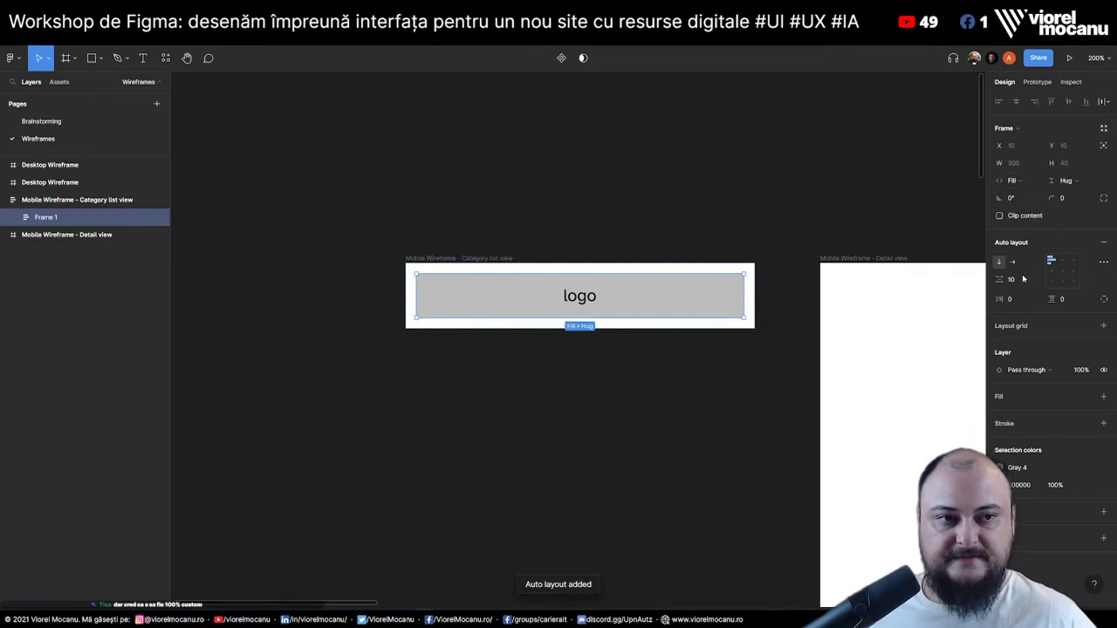
Centre the wrapper's contents and rename the wrapper 'Header' and the nested frame 'Logo'
click(1062, 271)
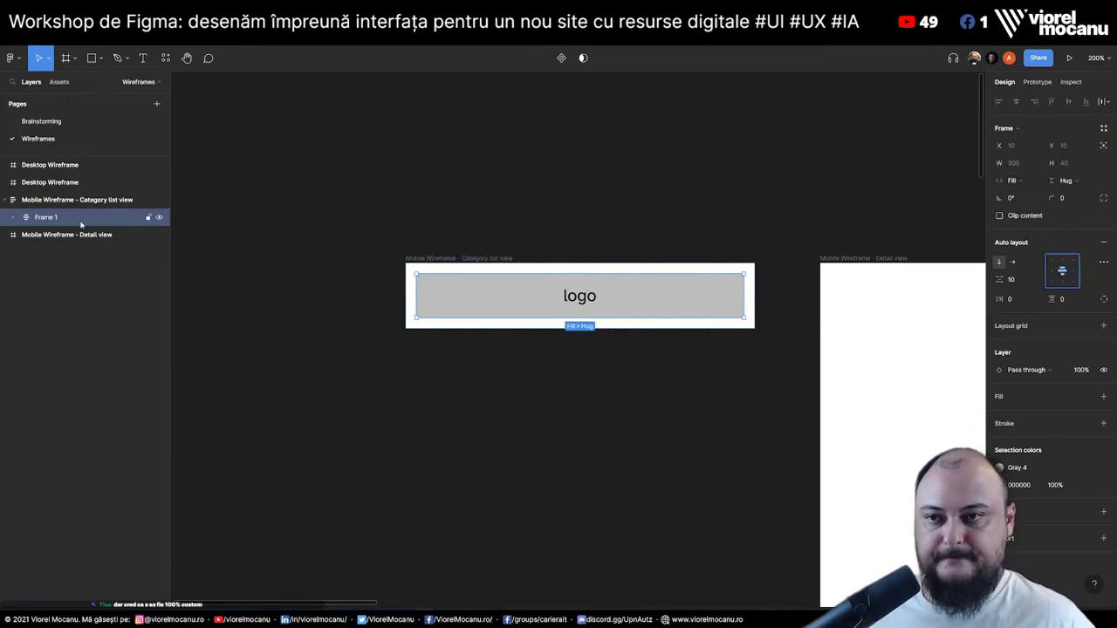
click(17, 219)
click(25, 235)
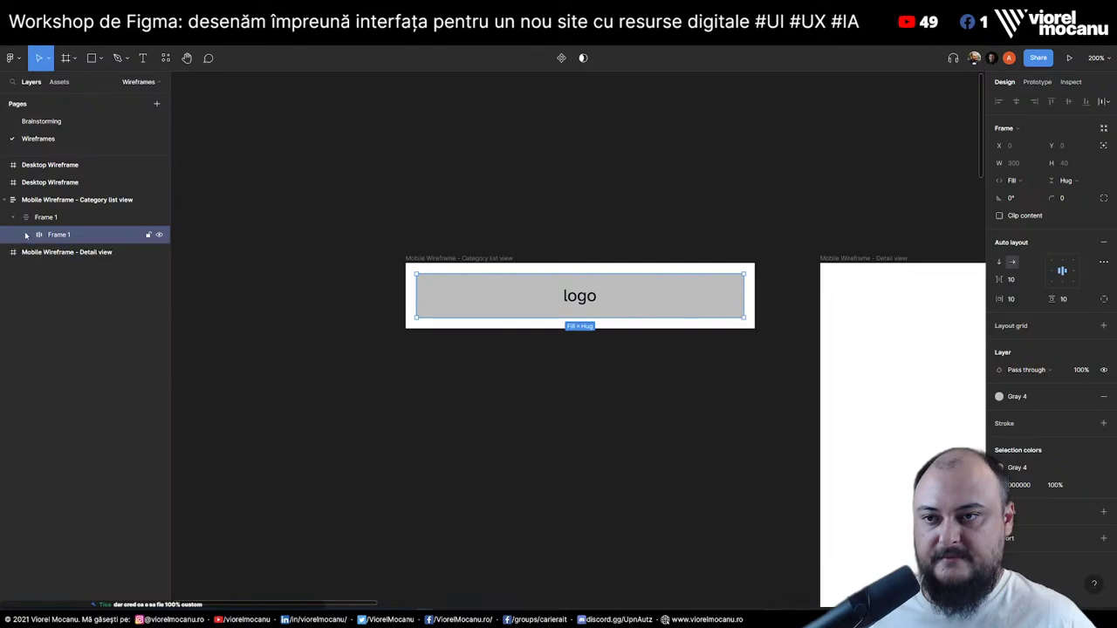
double_click(46, 218)
text(Header)
key(Return)
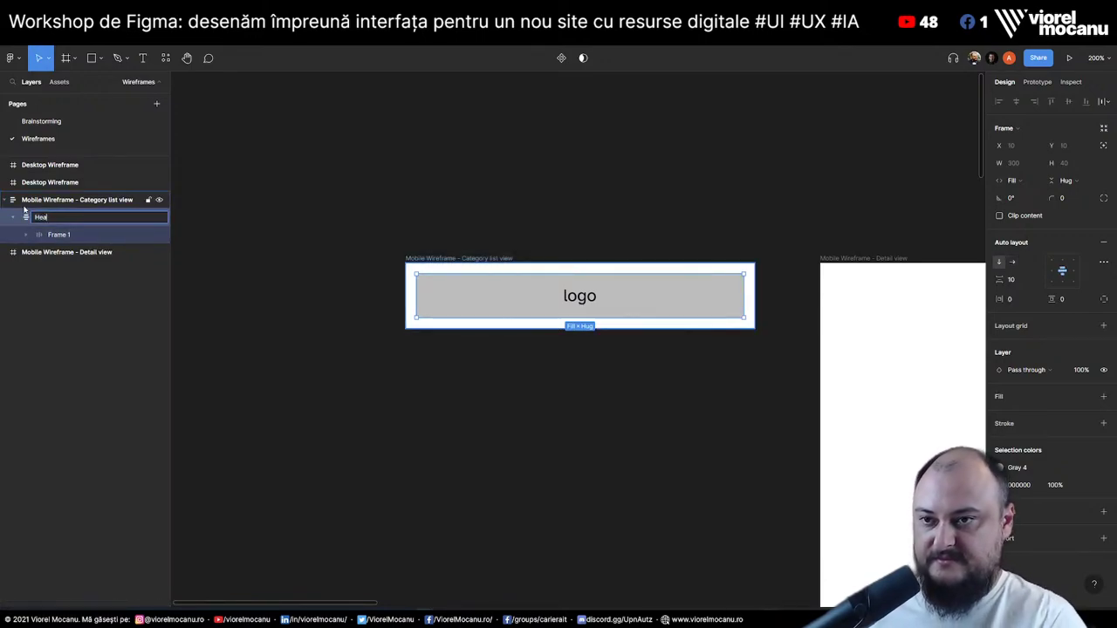
double_click(61, 235)
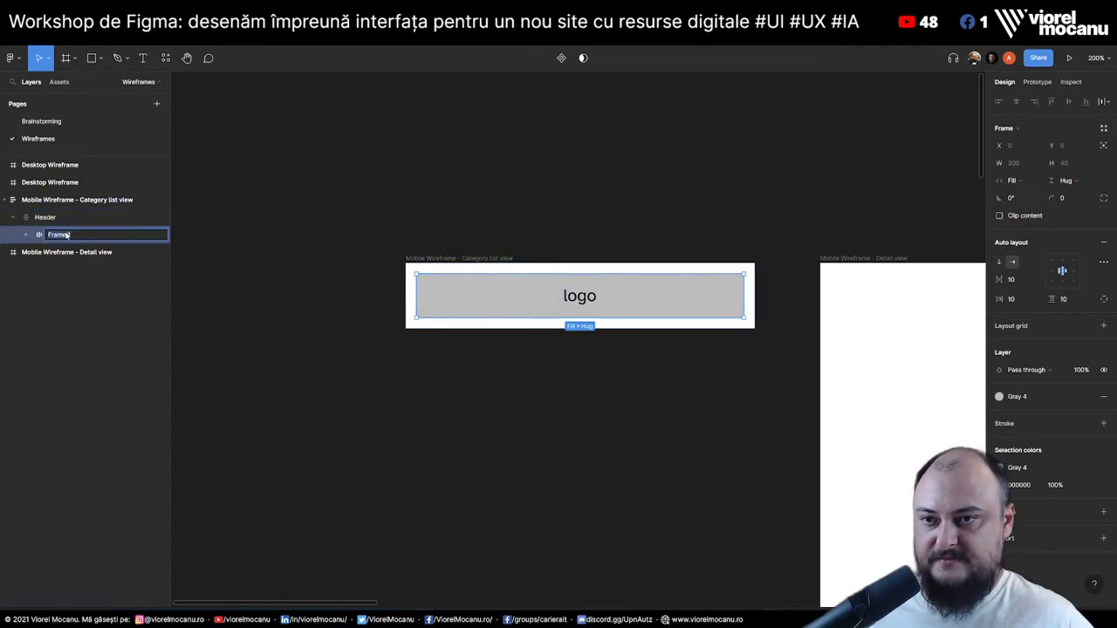
text(Logo)
key(Return)
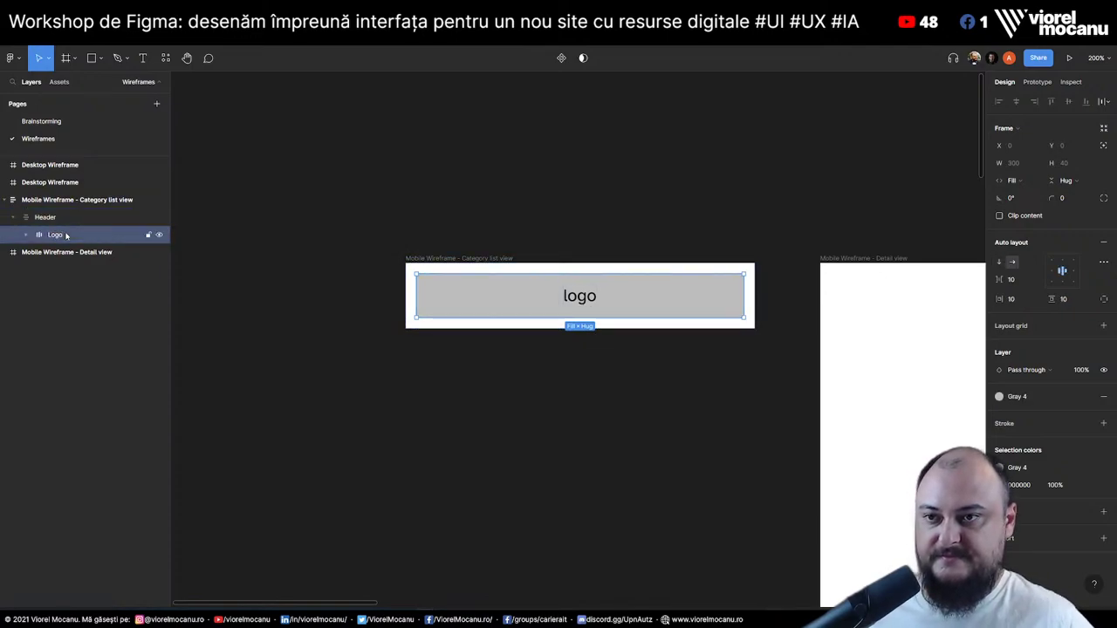
Duplicate the Logo box, lay Header out horizontally, and start relabelling the first box 'meniu'
key(ctrl+d)
click(55, 217)
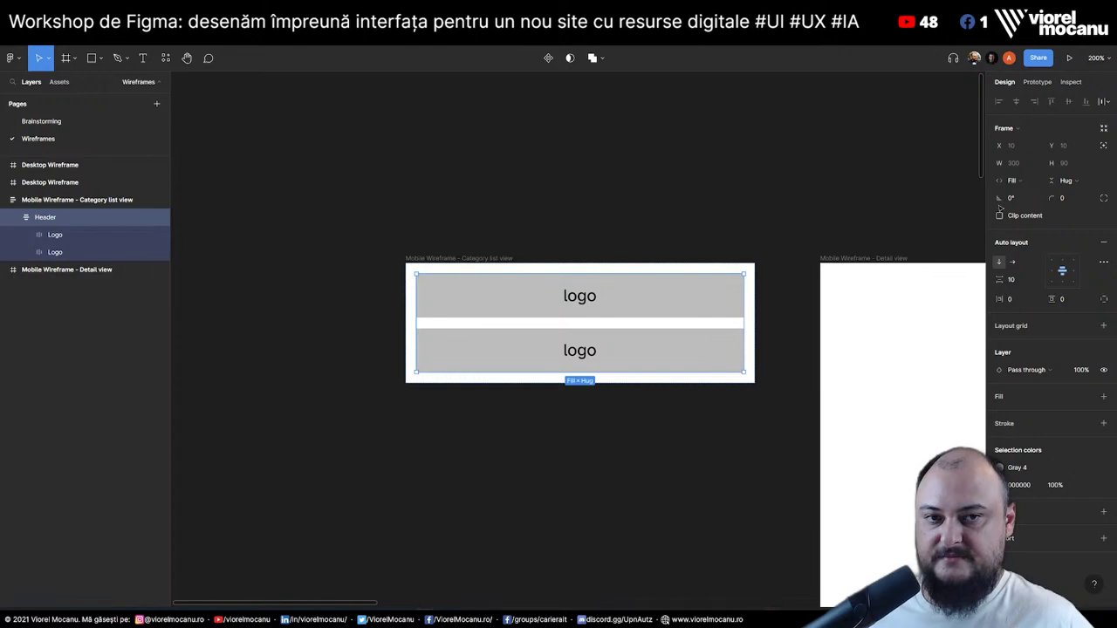
click(1012, 261)
click(61, 234)
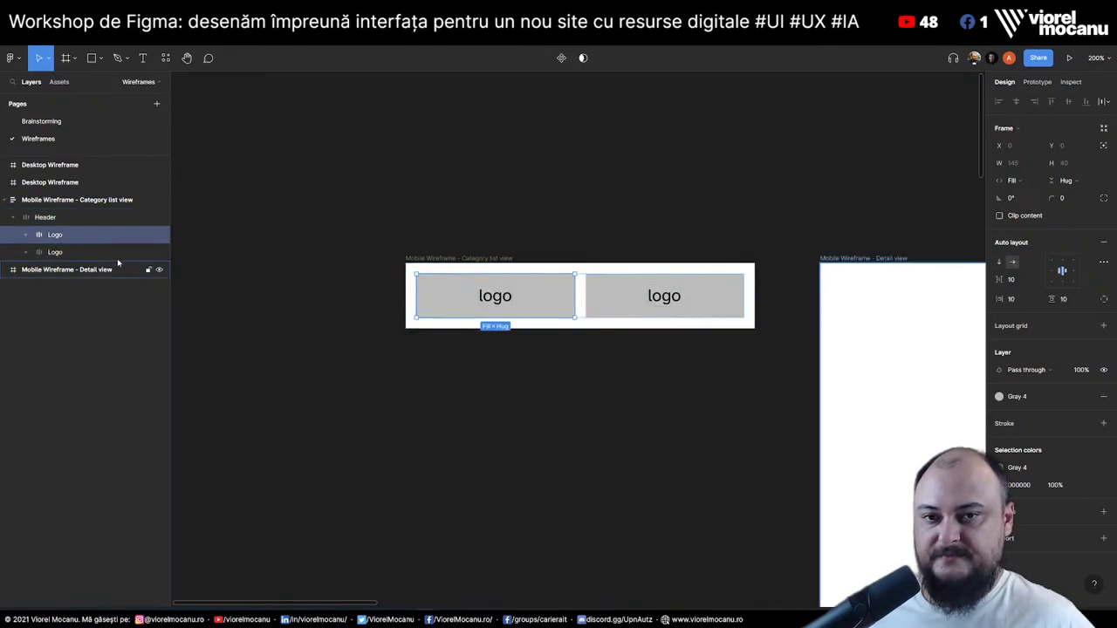
double_click(491, 296)
double_click(492, 297)
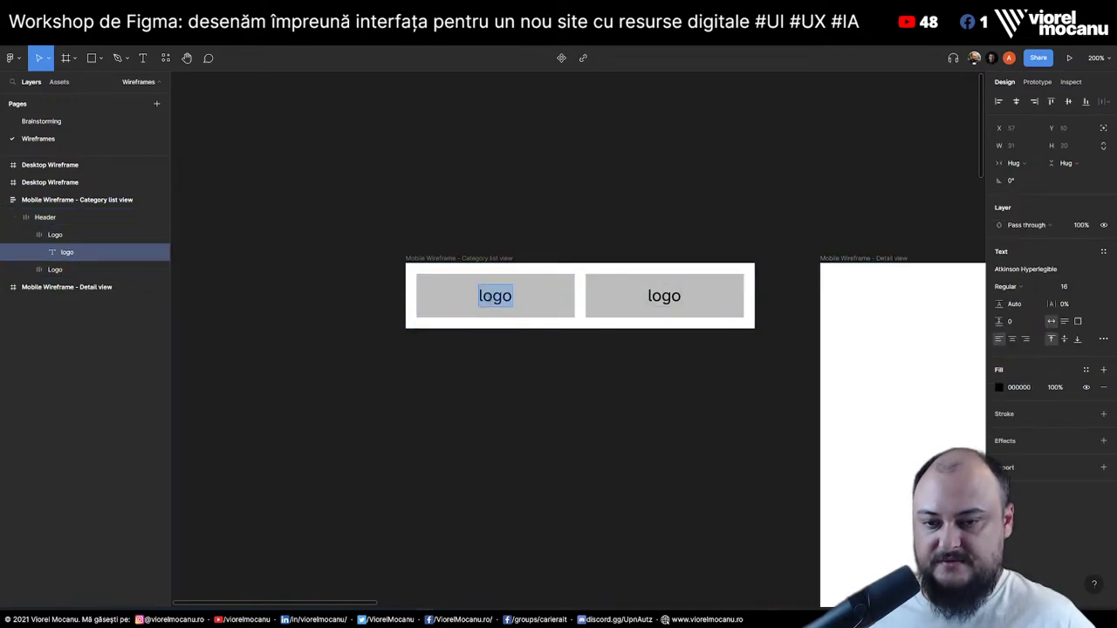
text(M)
key(BackSpace)
text(men)
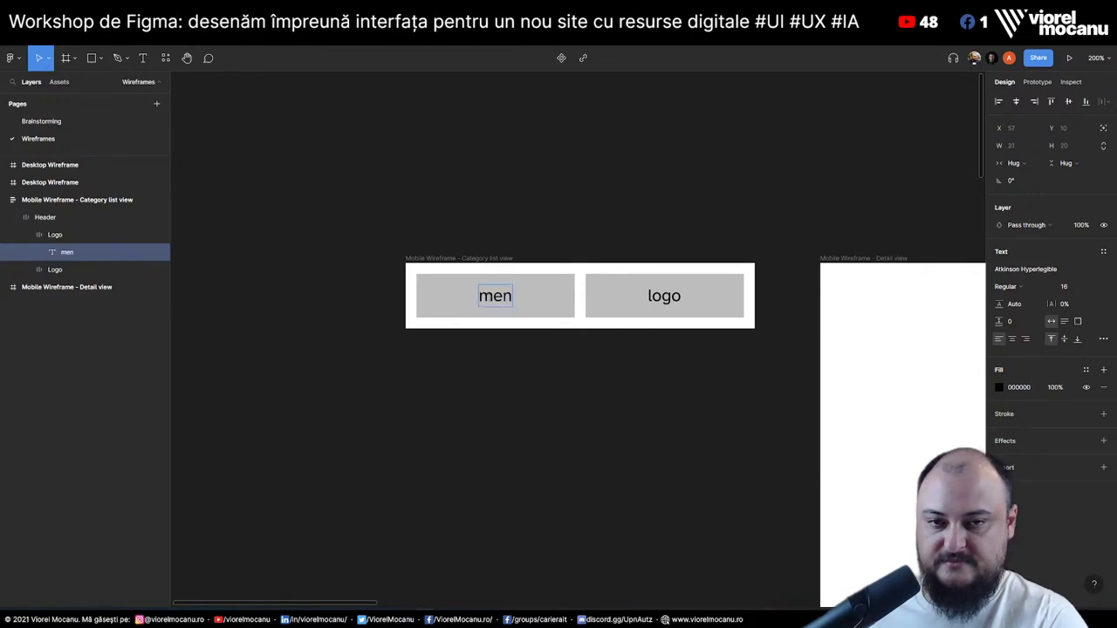
text(iu)
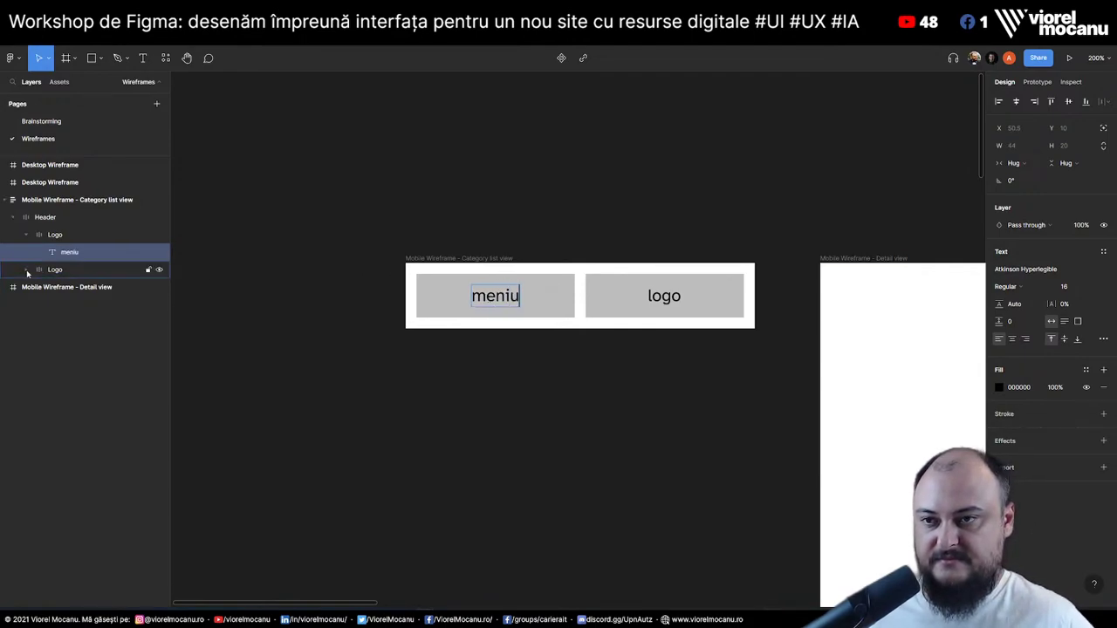
Rename the first box's frame layer to 'Meniu'
click(27, 235)
double_click(52, 235)
text(Me)
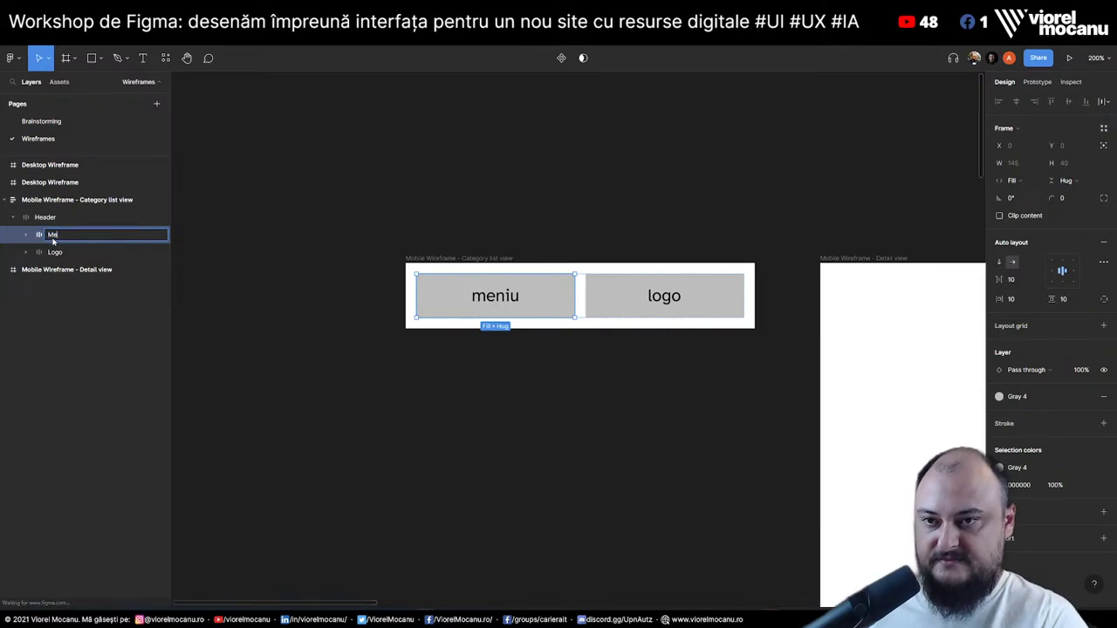
text(niu)
key(Return)
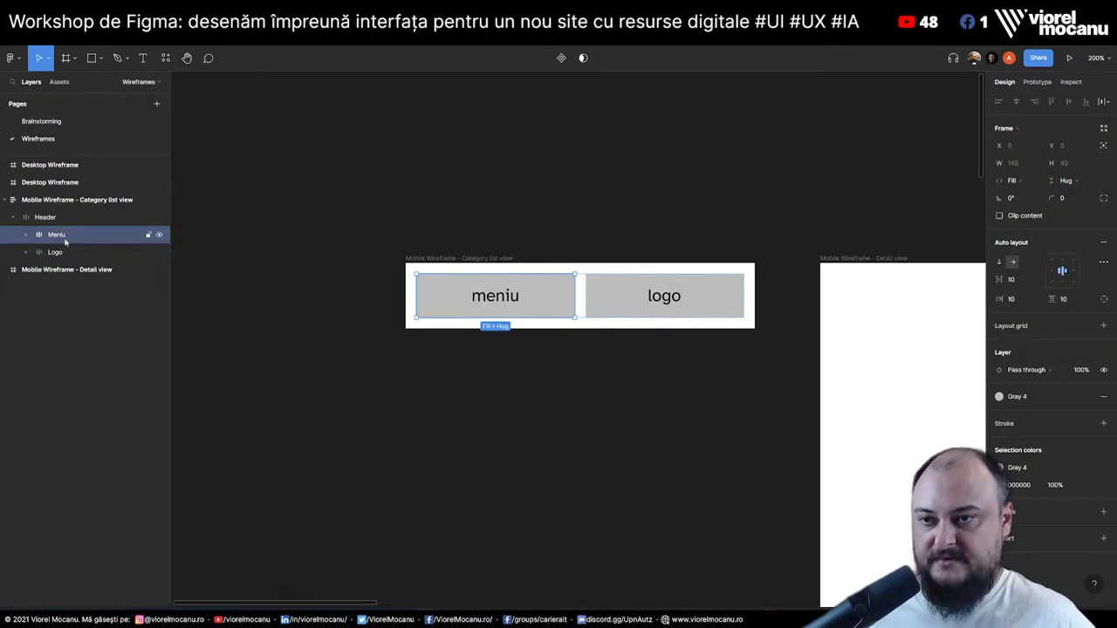
Add a copy of the box after logo and relabel it 'caută'
drag(65, 242, 70, 263)
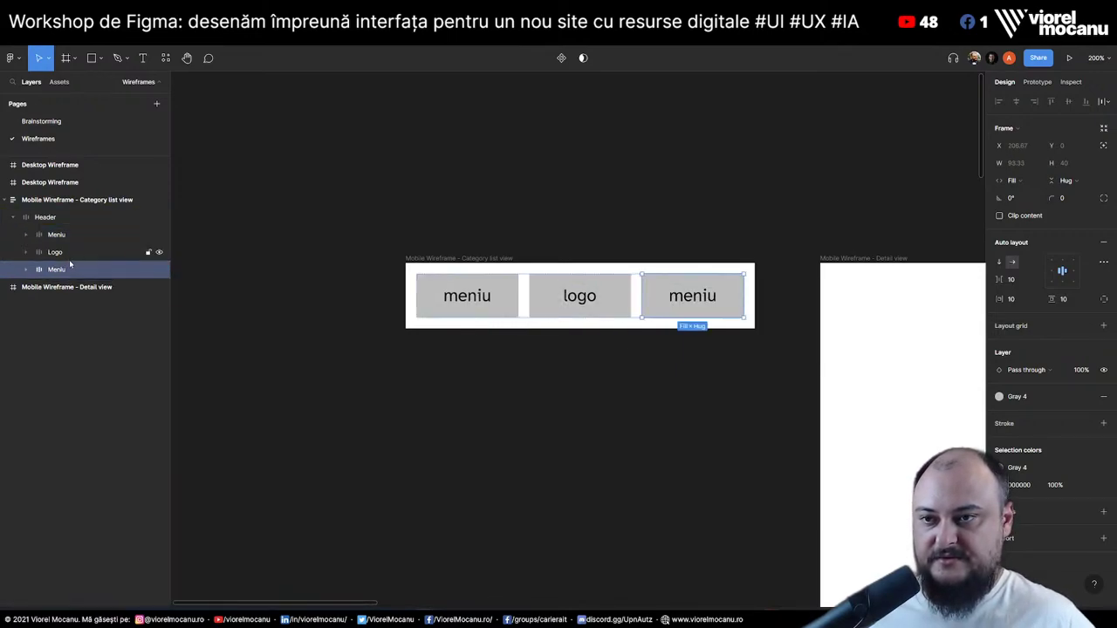
double_click(688, 298)
double_click(688, 297)
text(Search)
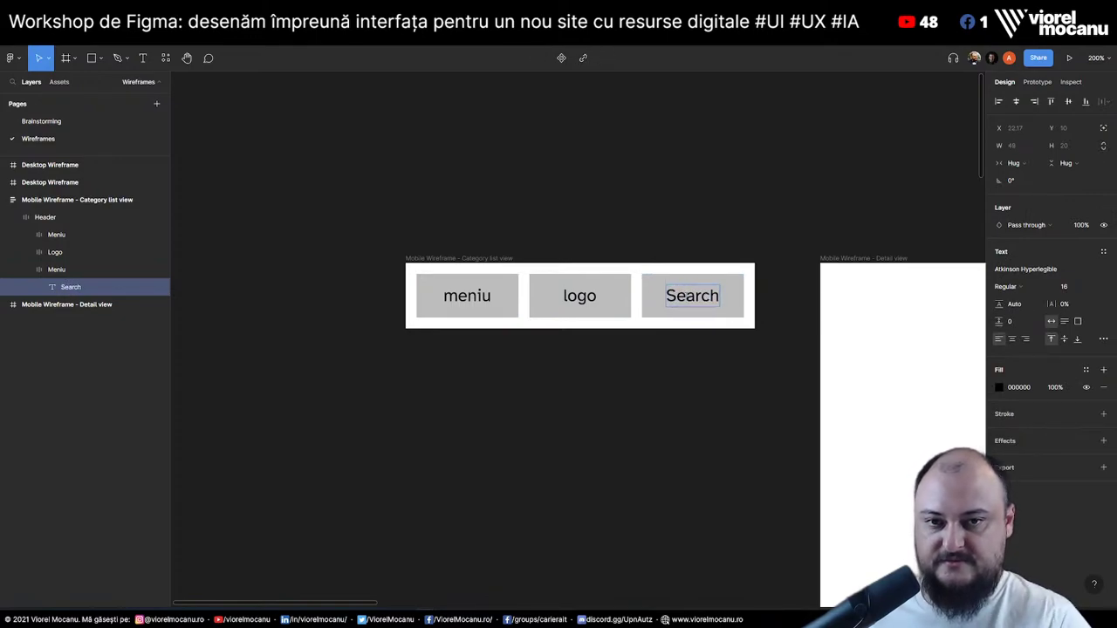
key(ctrl+a)
text(caută)
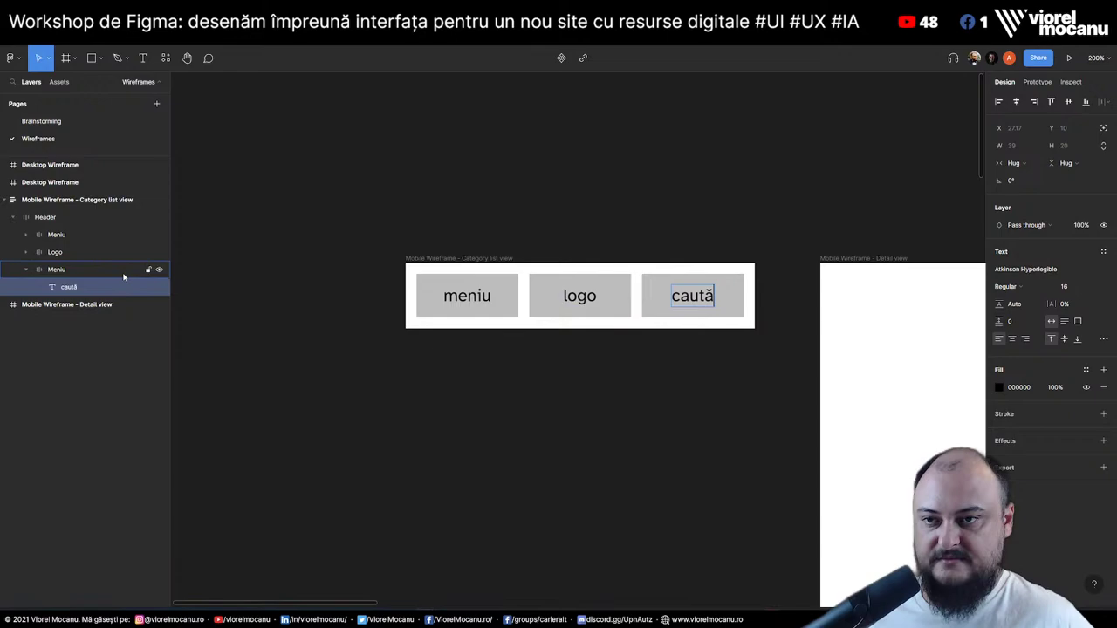
click(62, 270)
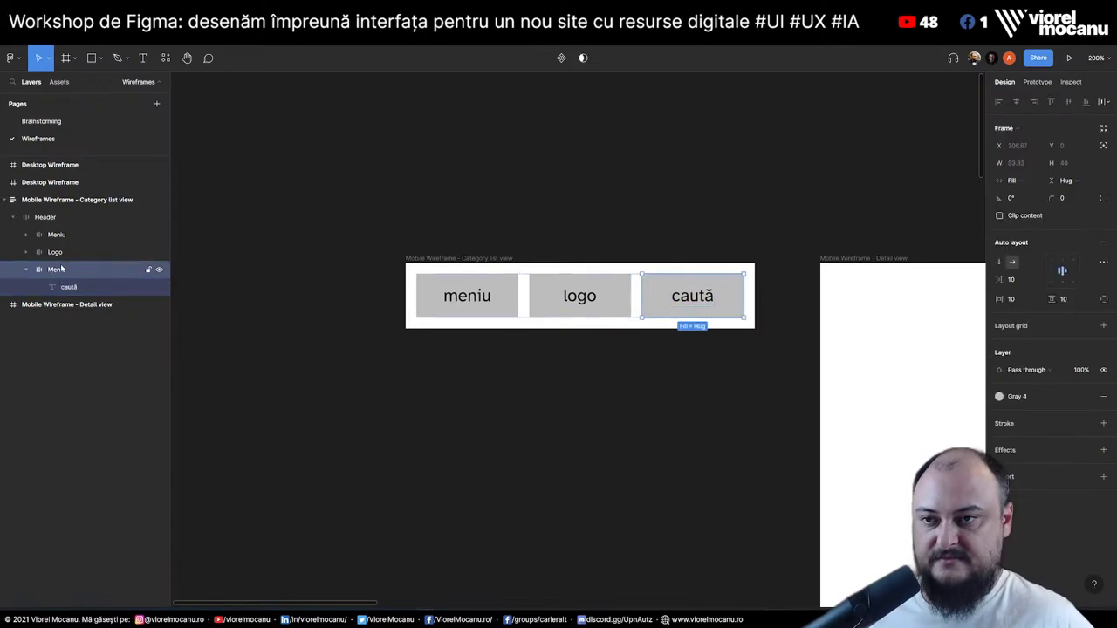
click(26, 272)
click(52, 253)
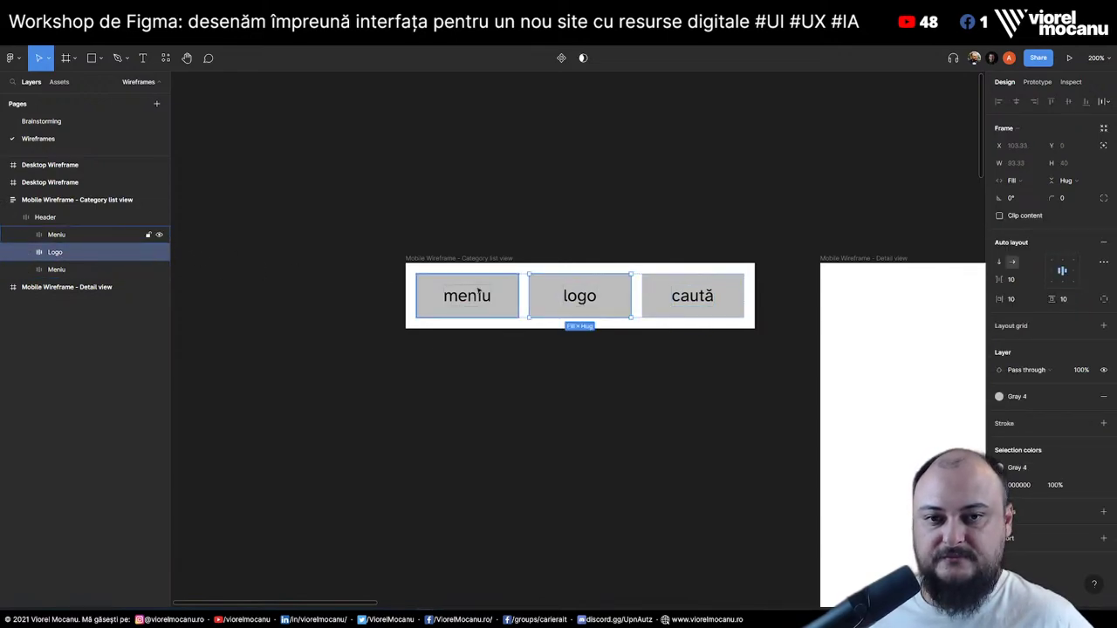
click(54, 269)
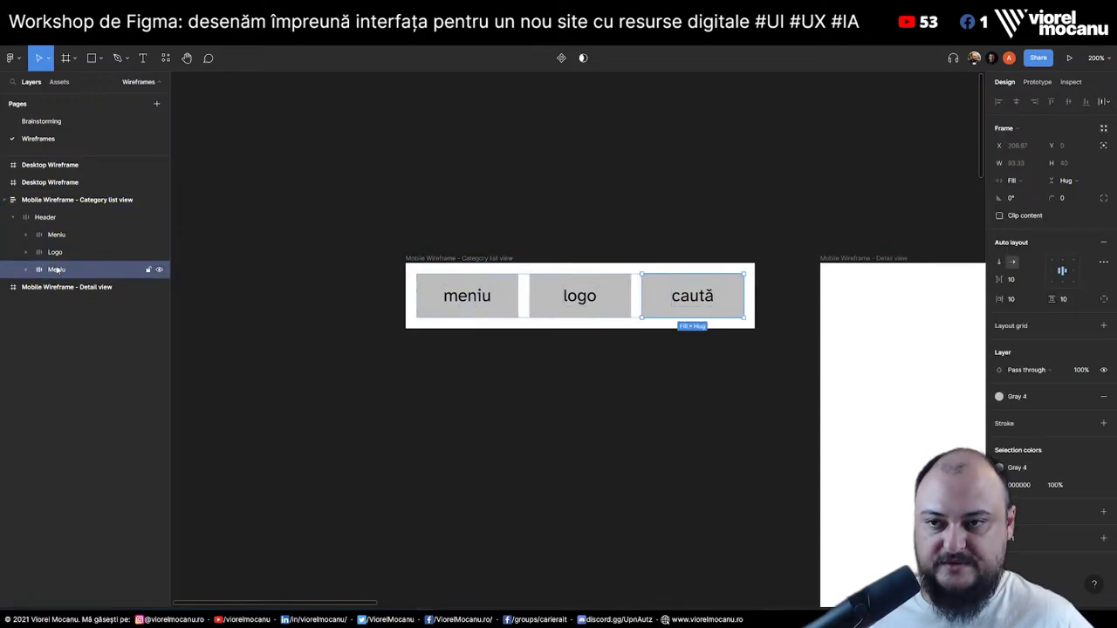
click(48, 218)
Duplicate the Header row and delete the meniu and caută boxes from the copy
click(12, 218)
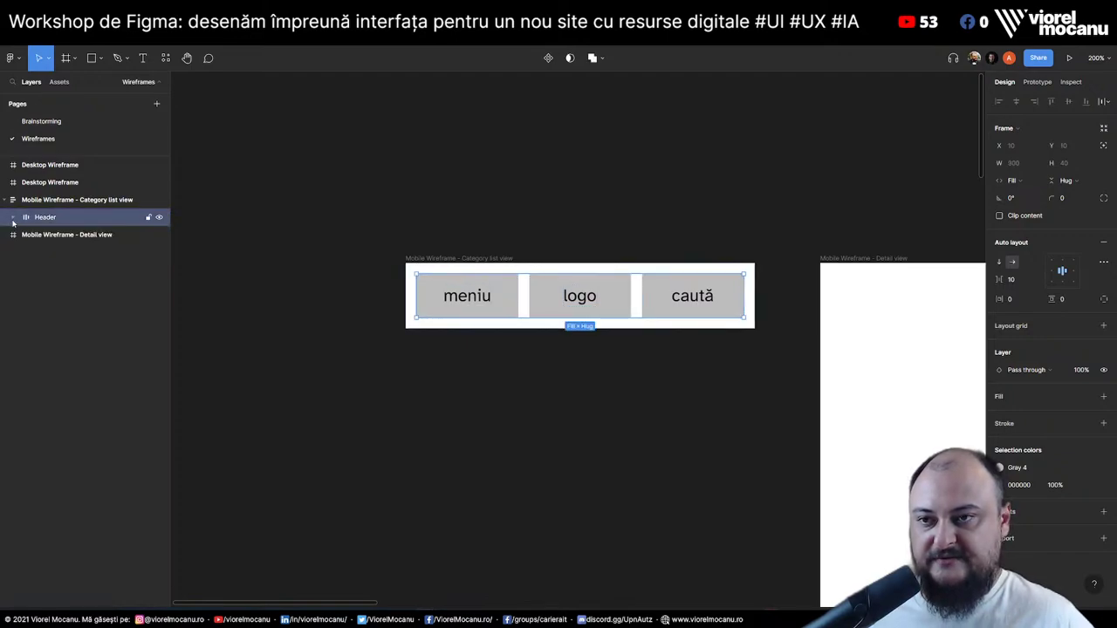
key(ctrl+d)
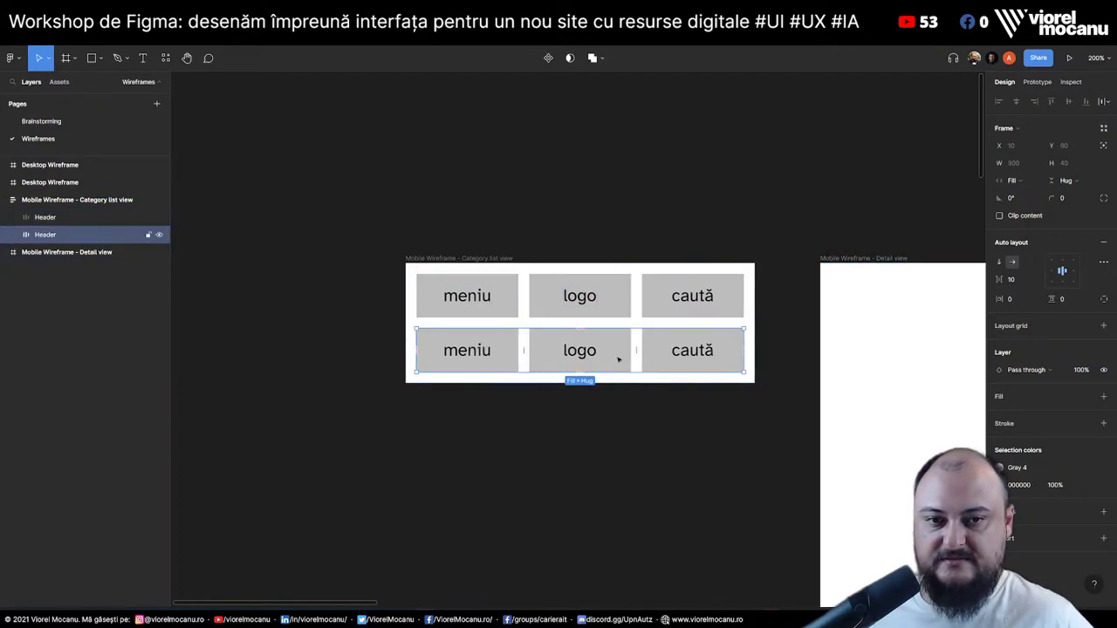
click(507, 363)
key(Delete)
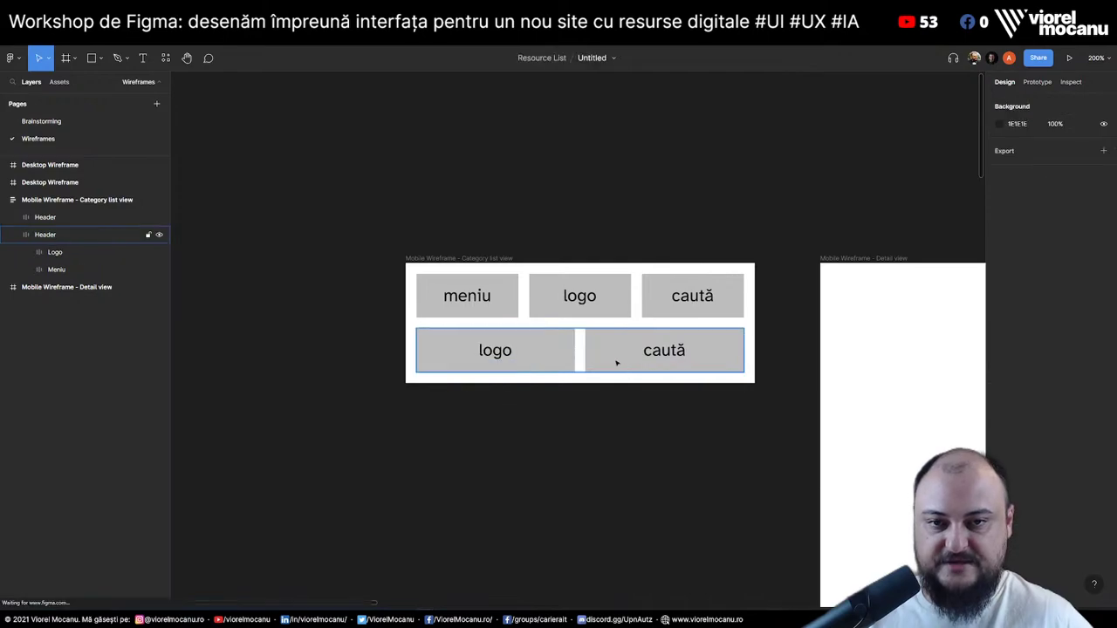
click(616, 363)
key(Delete)
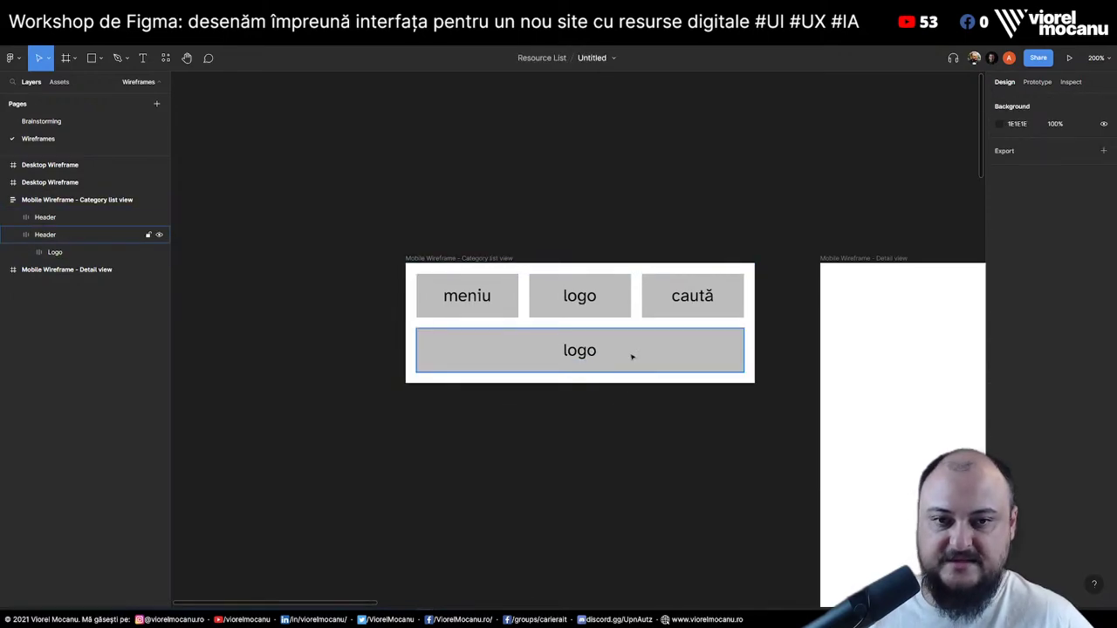
Select the copied row's logo text, then begin editing the top header's caută label
click(632, 357)
double_click(580, 351)
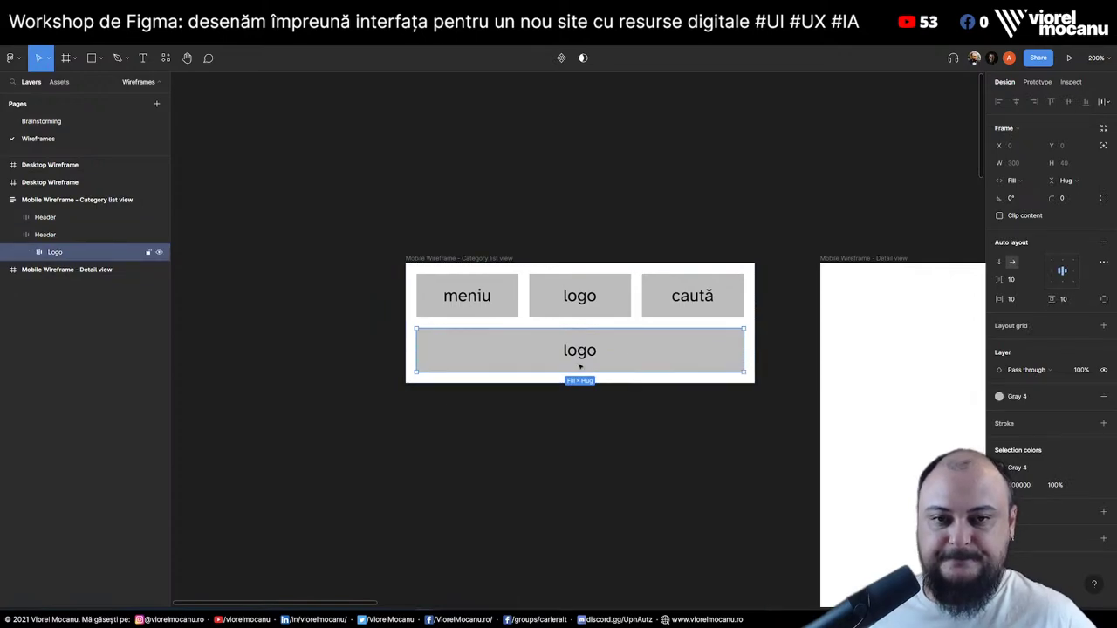
key(Return)
key(Return)
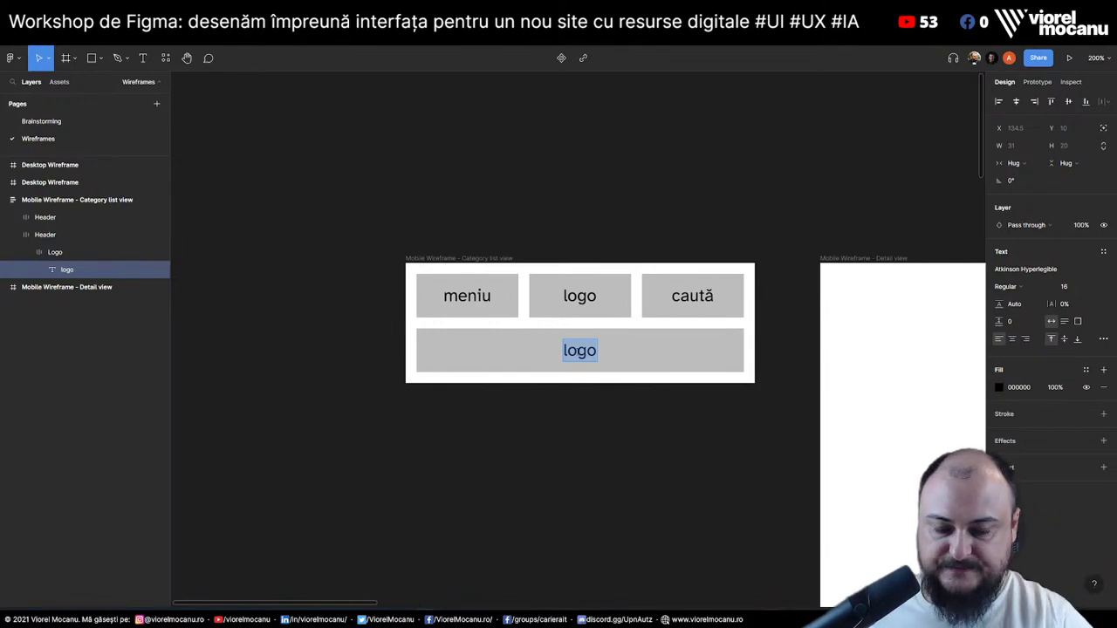
click(703, 290)
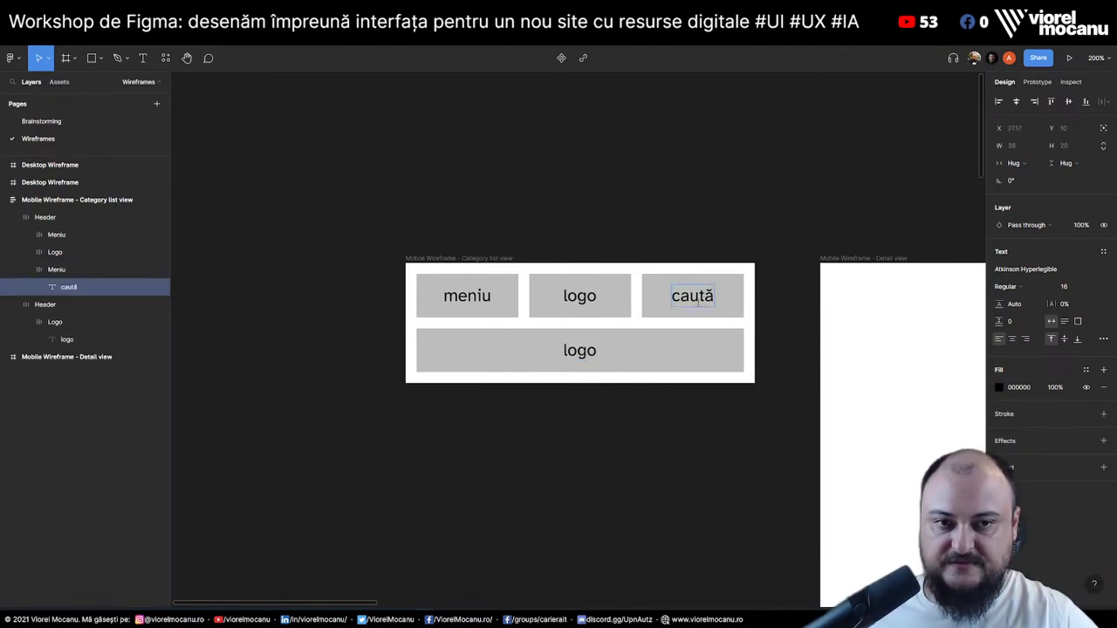
click(569, 351)
click(696, 313)
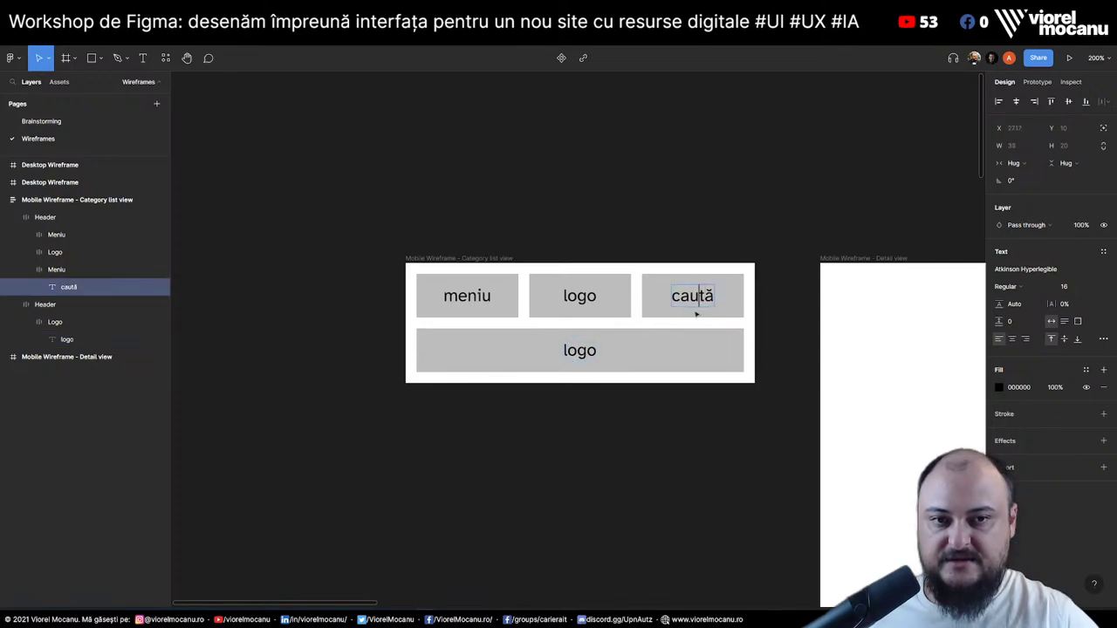
double_click(698, 296)
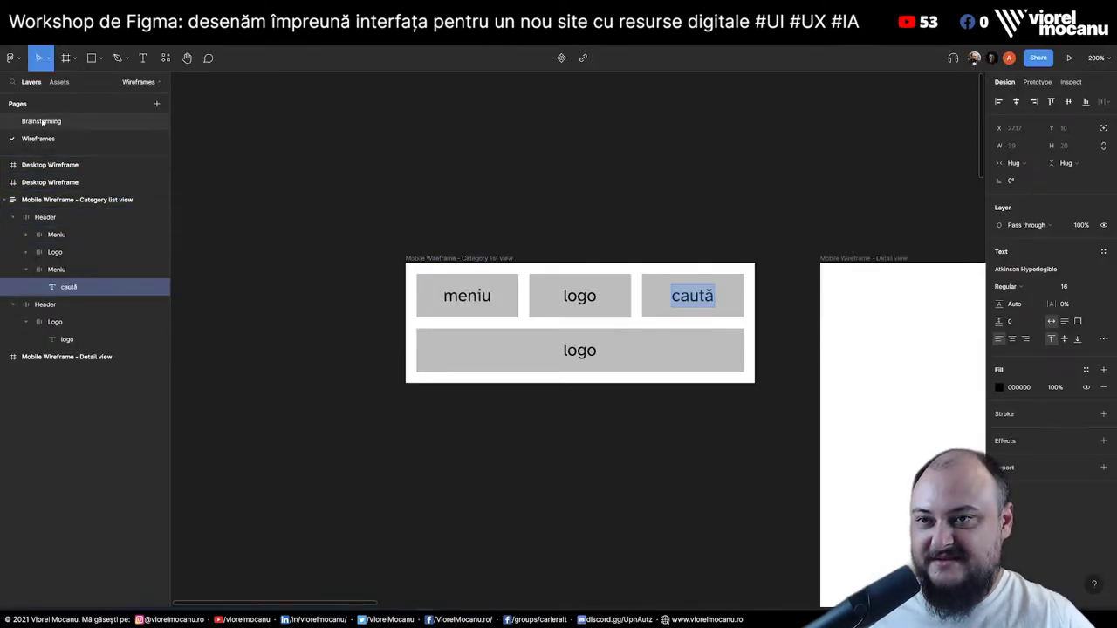
On the Brainstorming page, add a 'V3 - Multi-language support' heading at the end of the ideas list
click(42, 121)
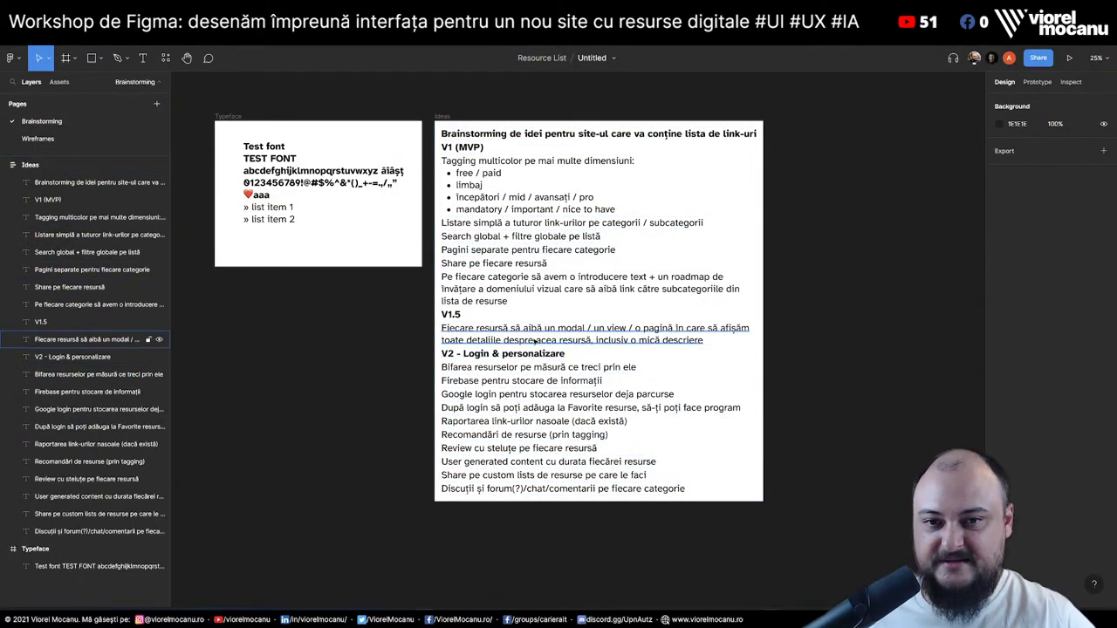
click(523, 490)
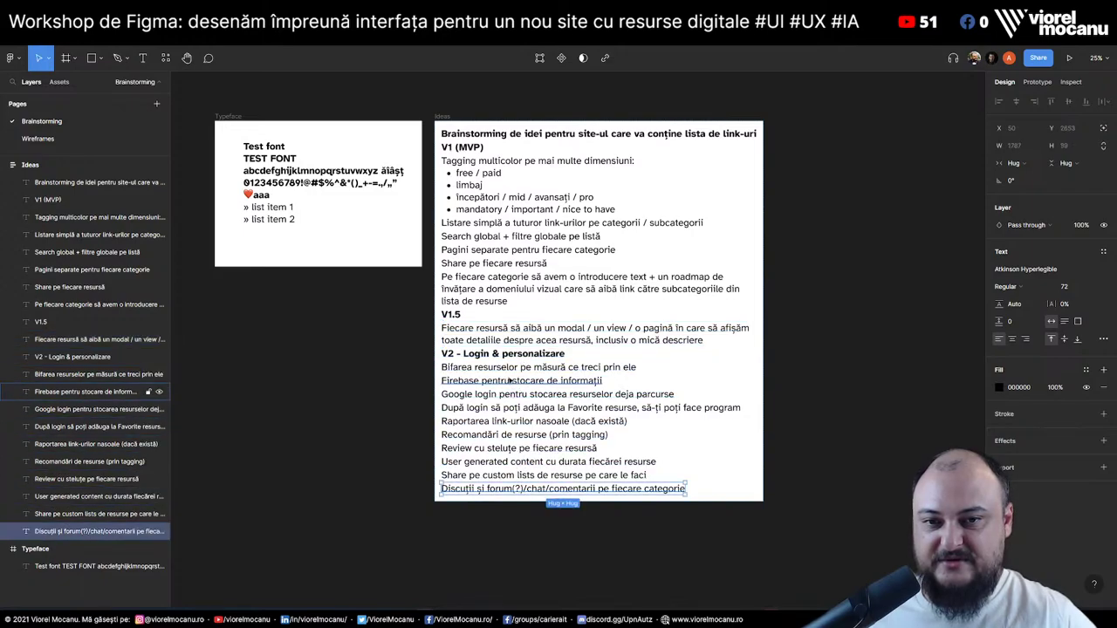
drag(508, 360, 488, 504)
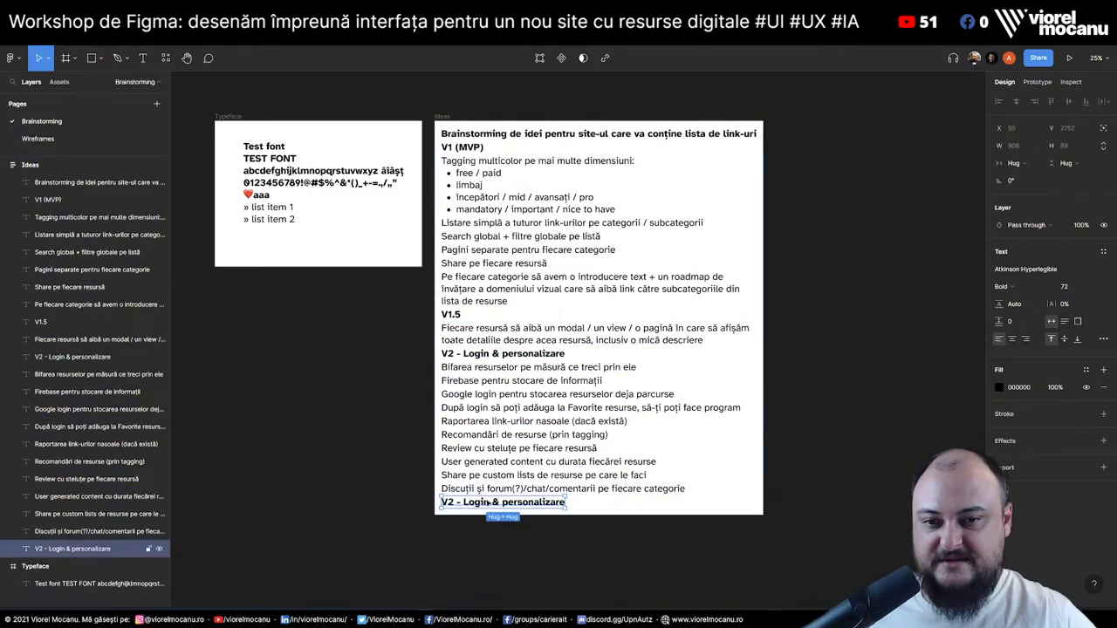
double_click(462, 504)
click(457, 503)
key(BackSpace)
text(3)
key(End)
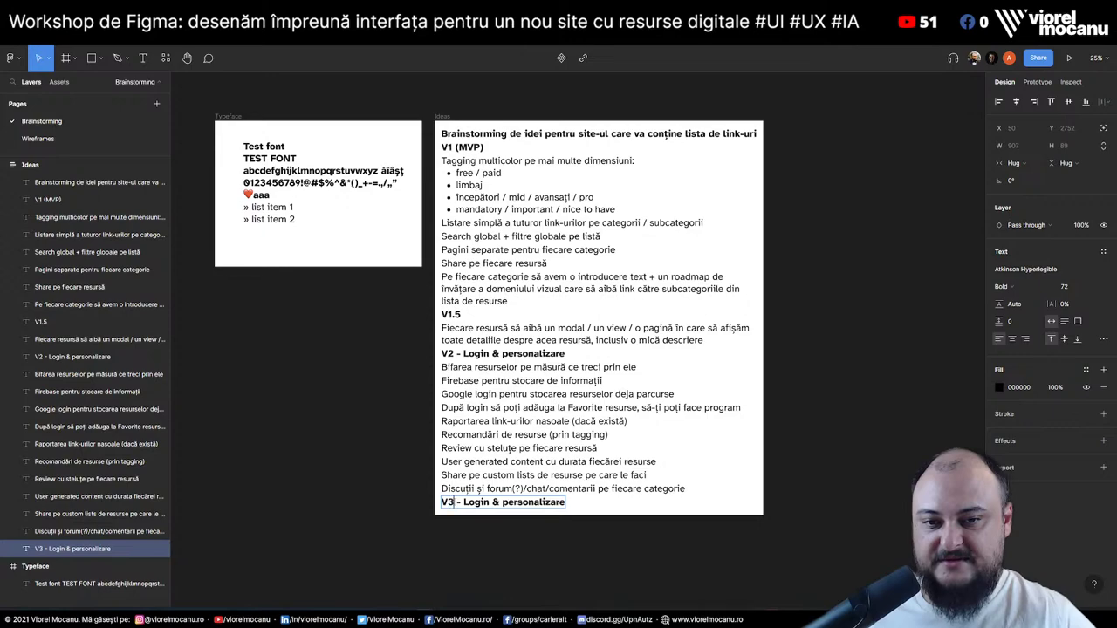
key(ctrl+shift+Left)
key(ctrl+shift+Left)
key(ctrl+shift+Left)
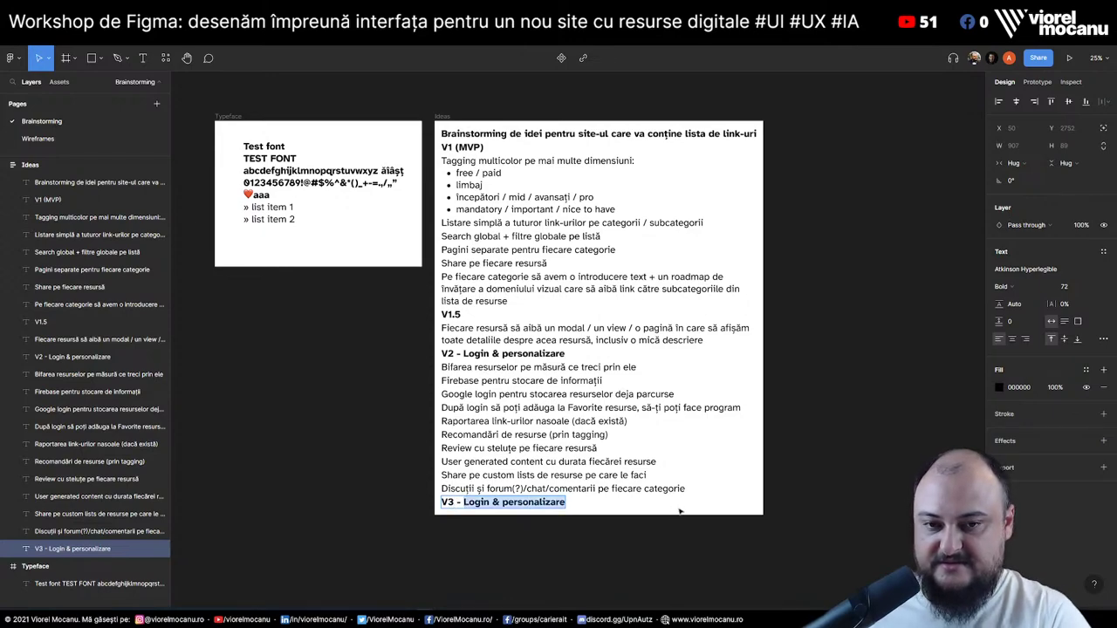
text(Multi-language support)
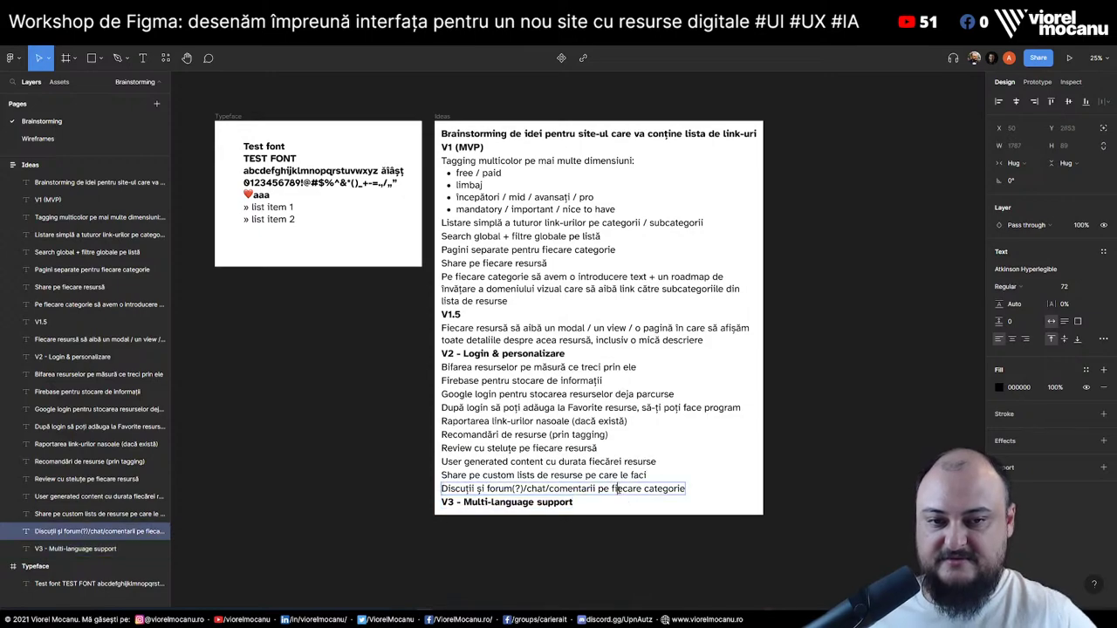
Add the item 'Traducere din Română în Engleză' under the V3 heading, then return to Wireframes
click(622, 490)
key(ctrl+c)
key(ctrl+v)
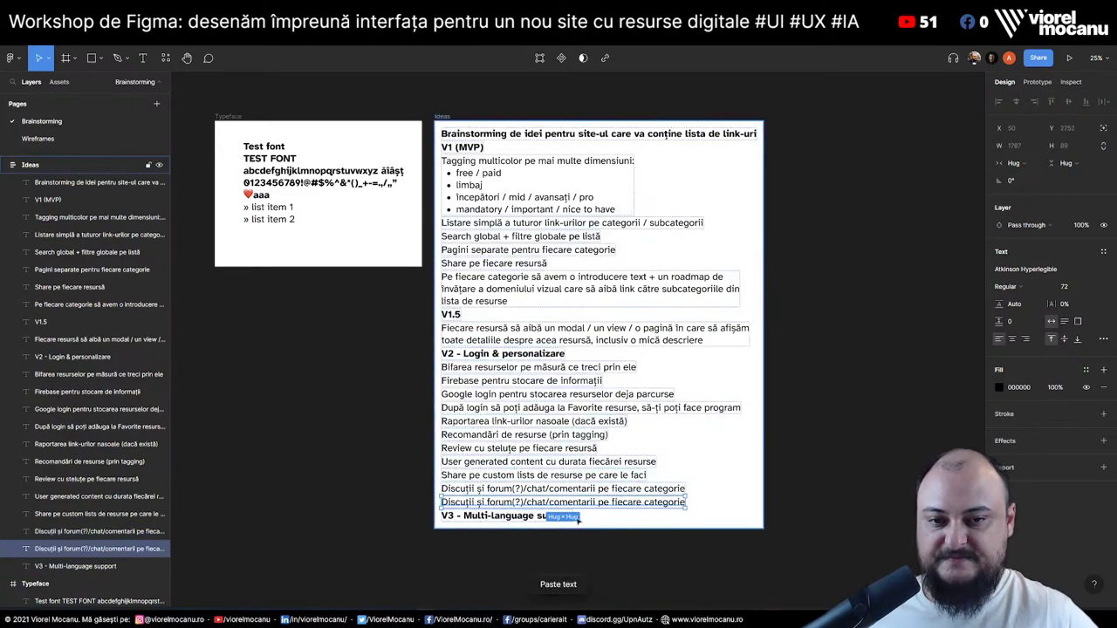
key(Down)
key(Return)
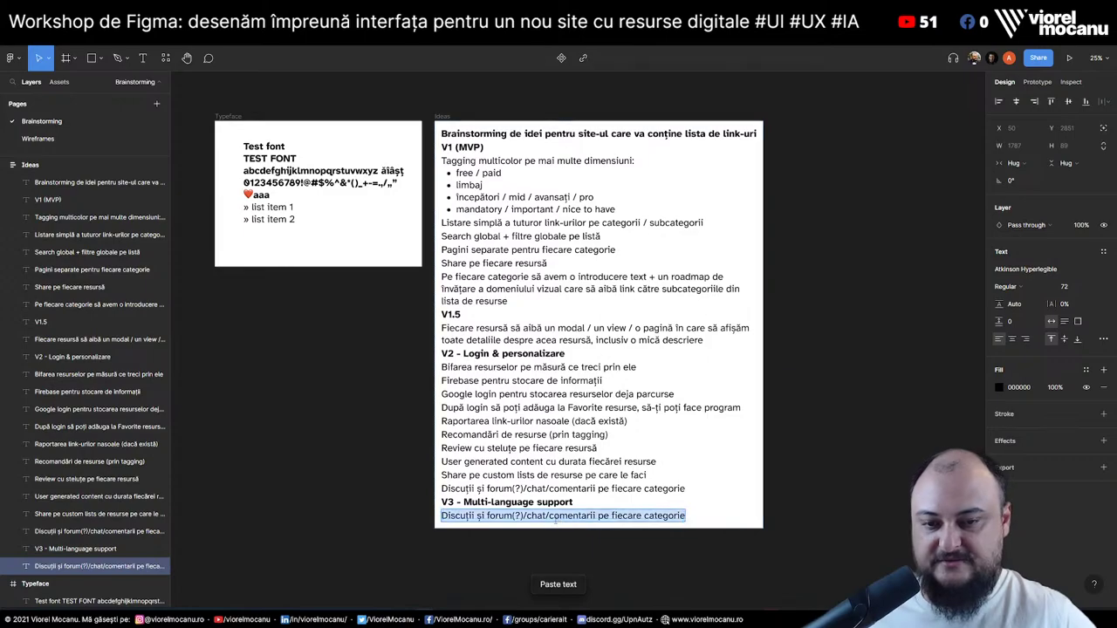
text(Traducere)
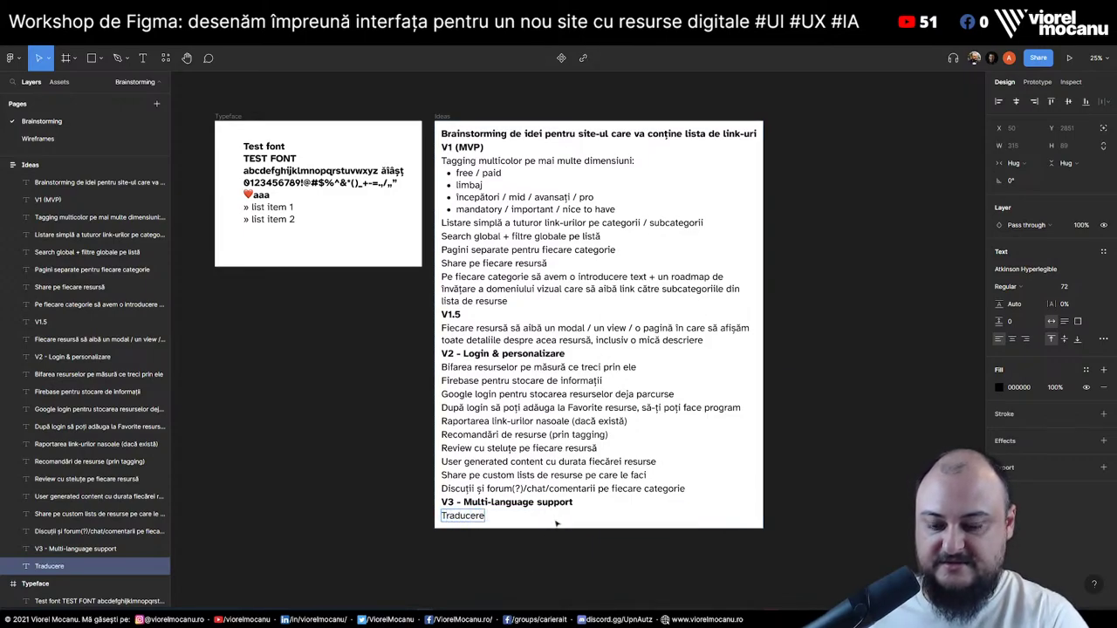
text( din Rom)
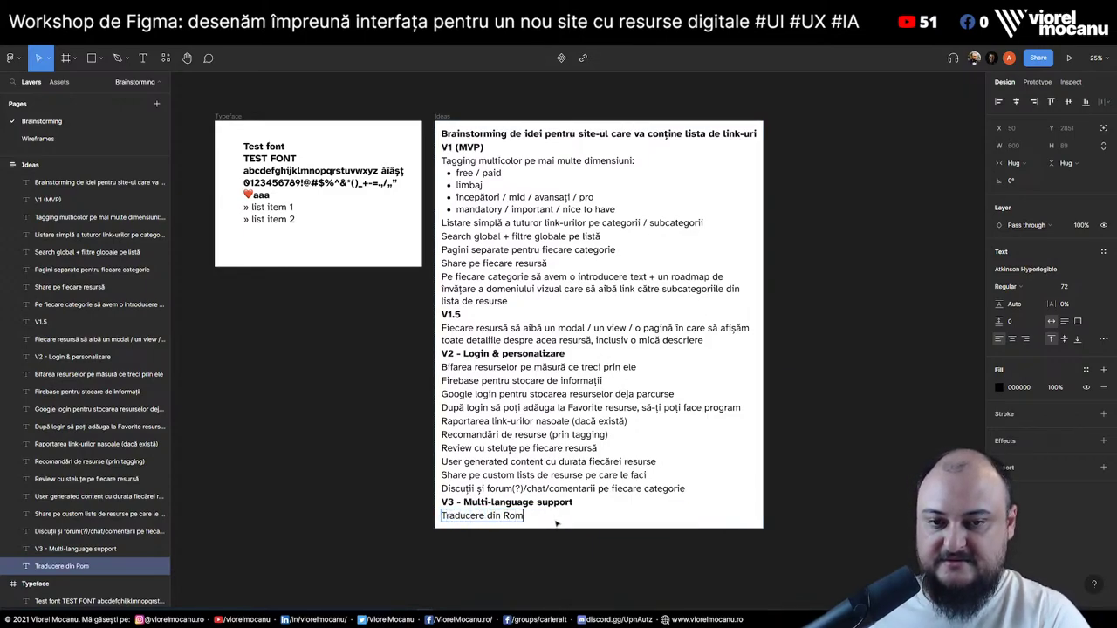
text(ână în Engleză)
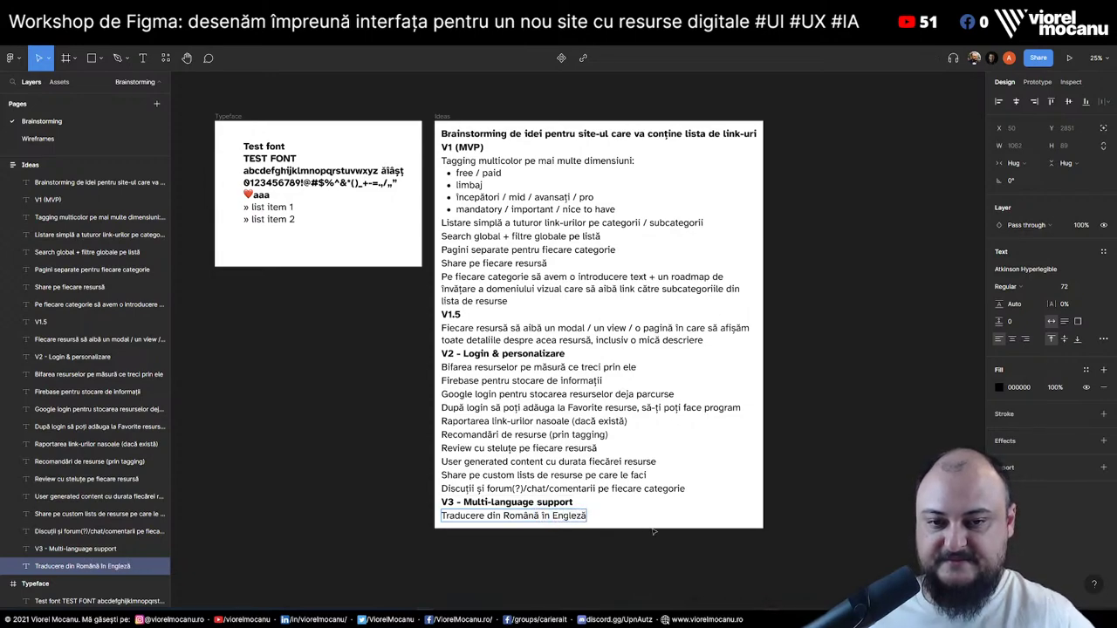
key(Escape)
click(699, 551)
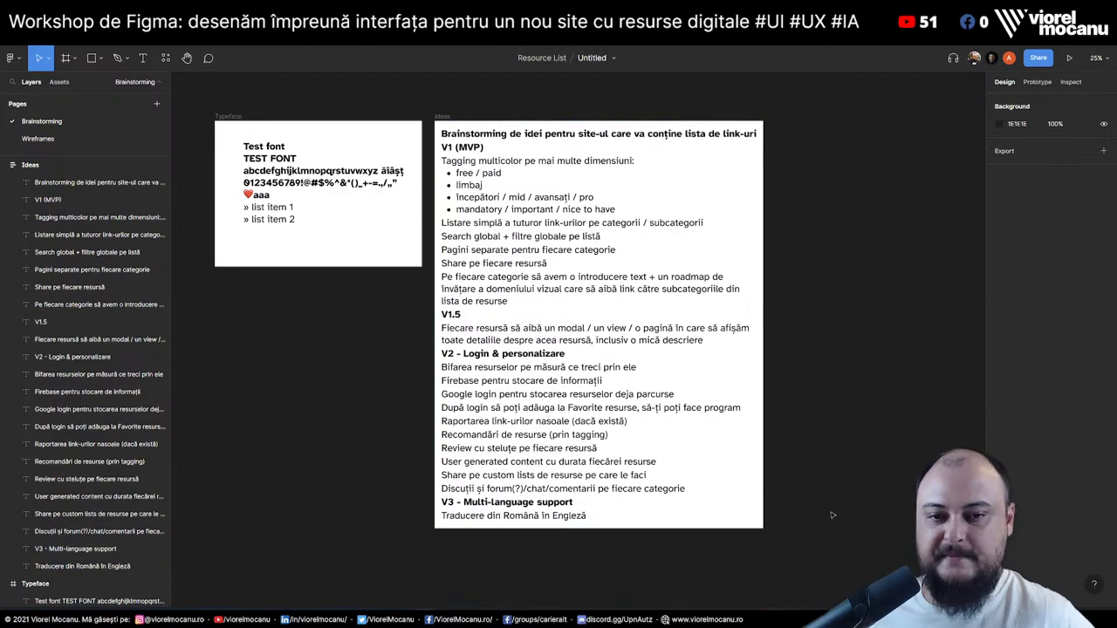
click(546, 519)
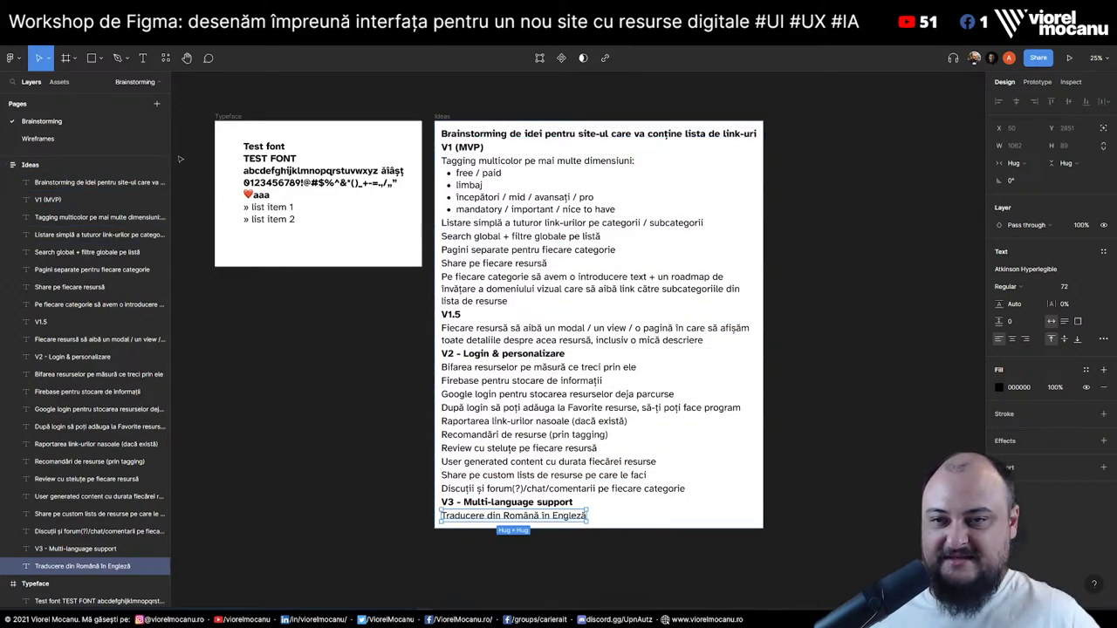
click(63, 139)
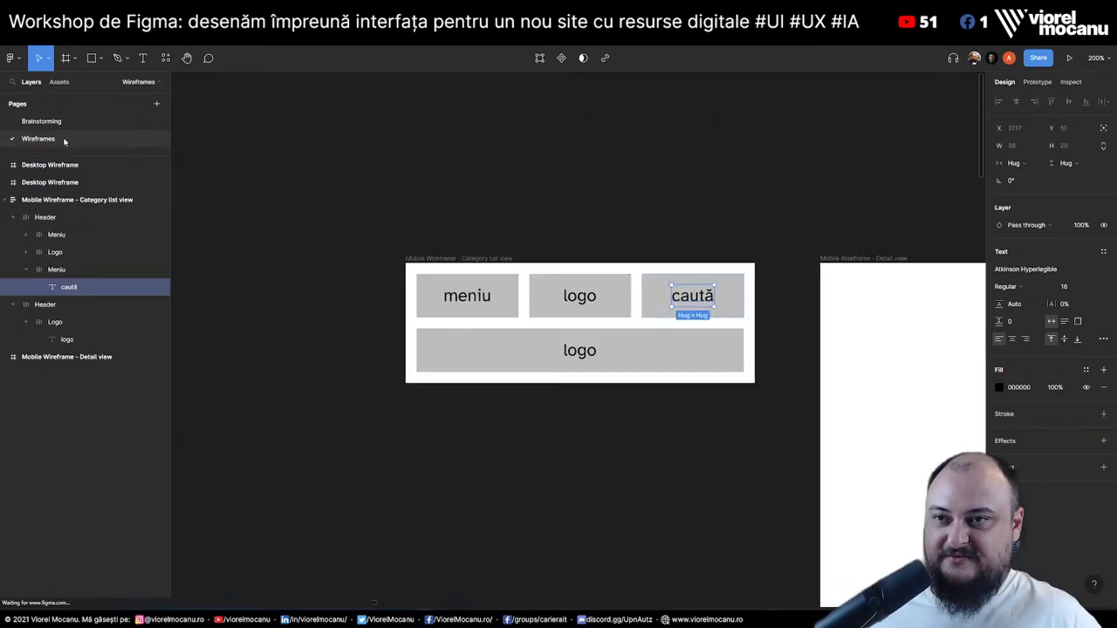
click(641, 233)
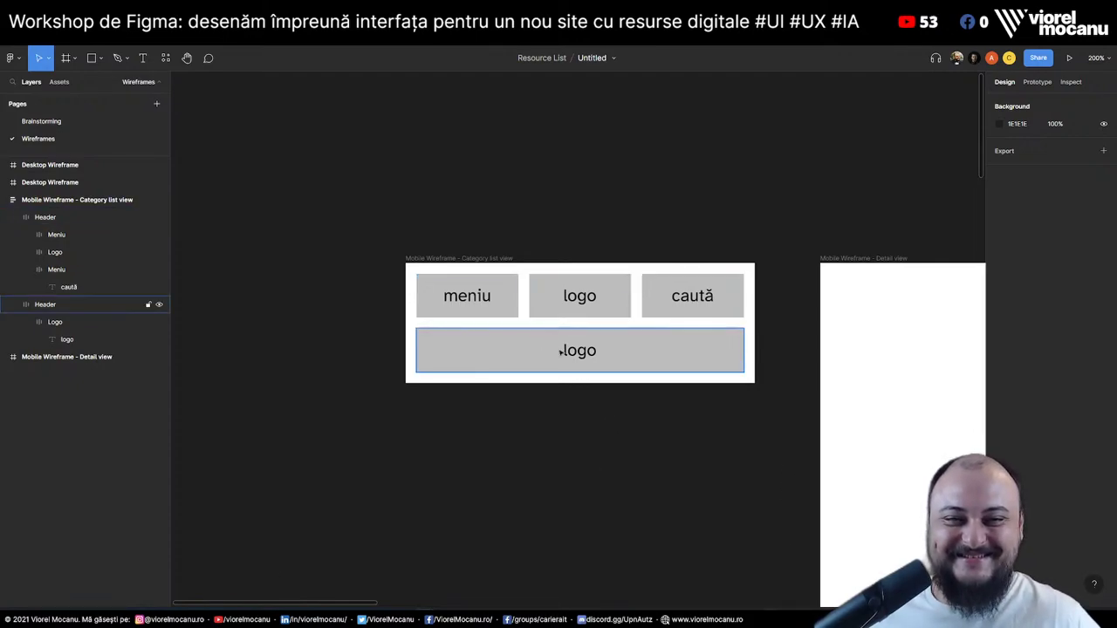
click(575, 356)
Relabel the top-right header box 'limbă' and the lower row's logo box 'caută'
click(741, 309)
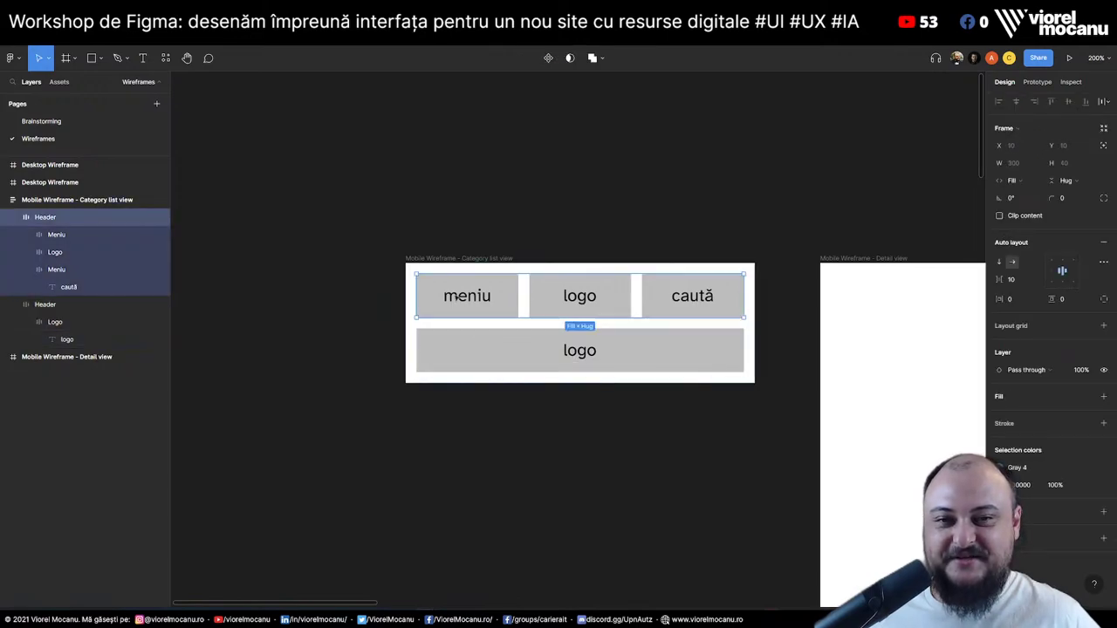
double_click(719, 306)
double_click(707, 301)
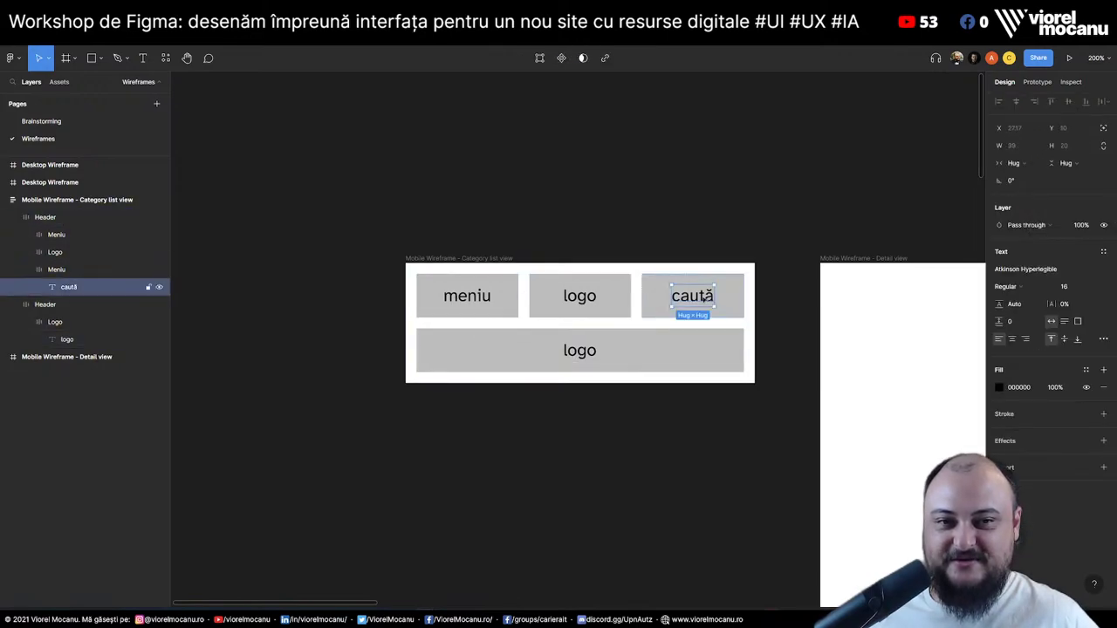
double_click(703, 299)
text(limbă)
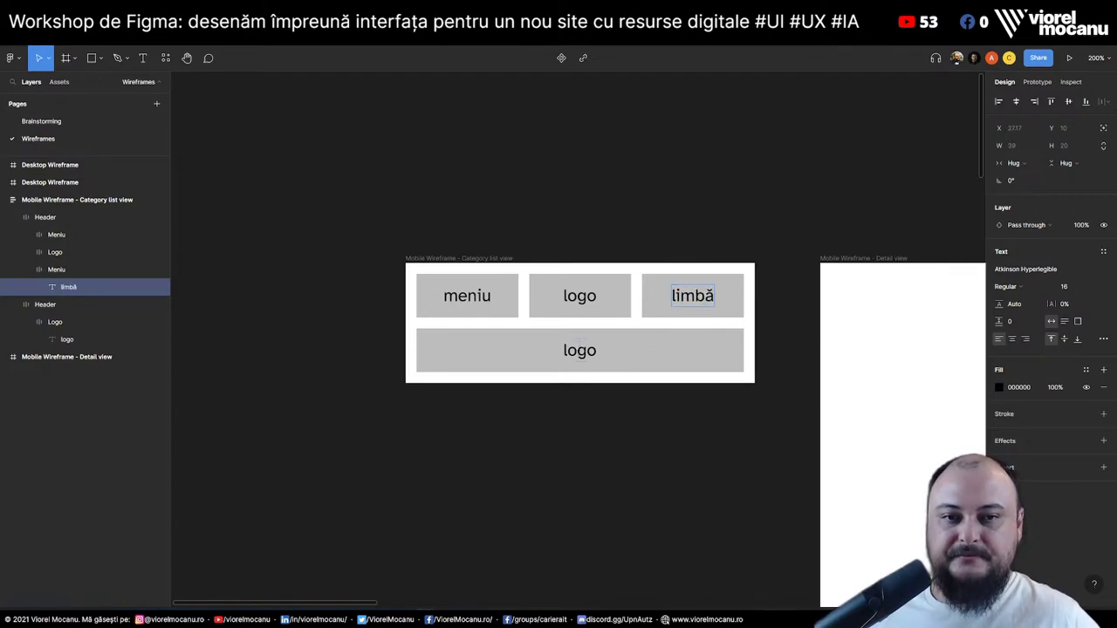
double_click(579, 350)
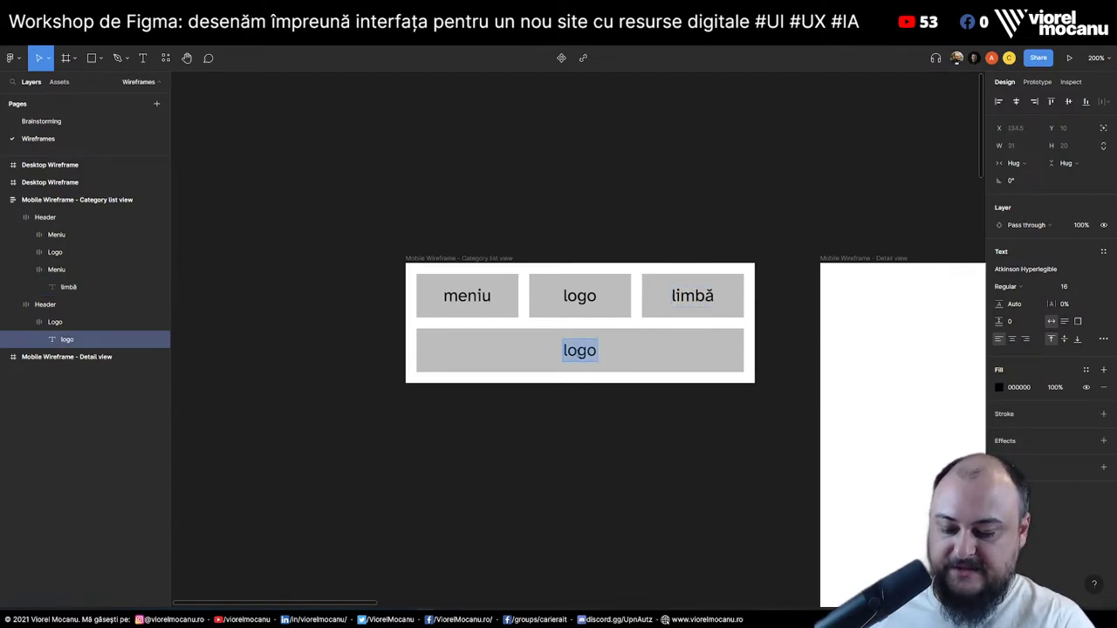
text(caută)
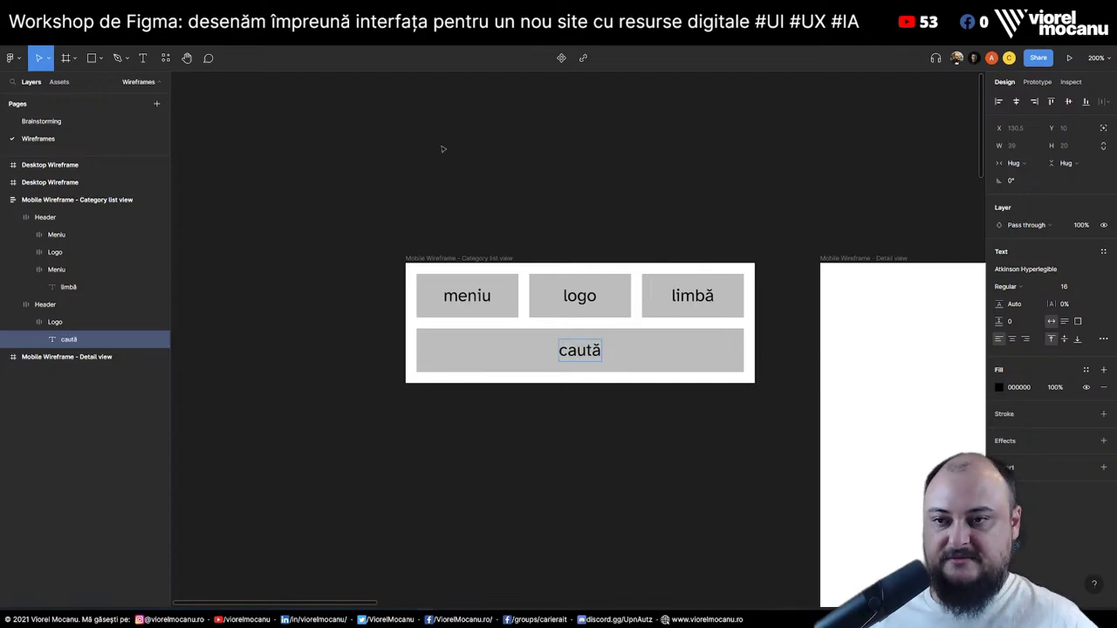
click(63, 329)
Duplicate the lower caută box and relabel the copy 'filtre'
click(27, 322)
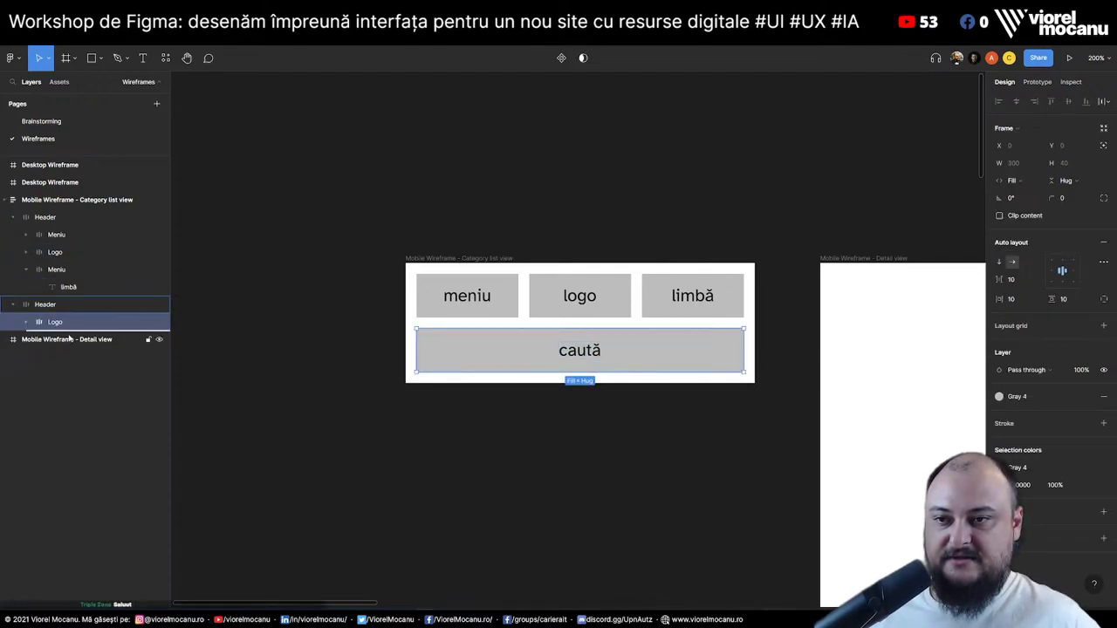
key(ctrl+d)
double_click(664, 350)
key(Return)
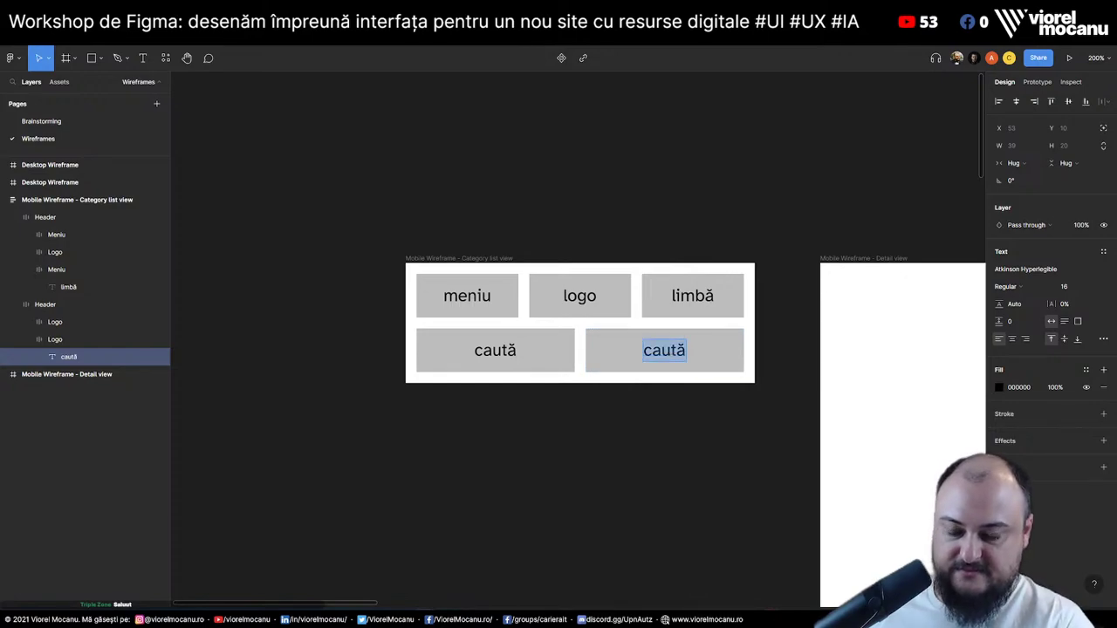
text(filtre)
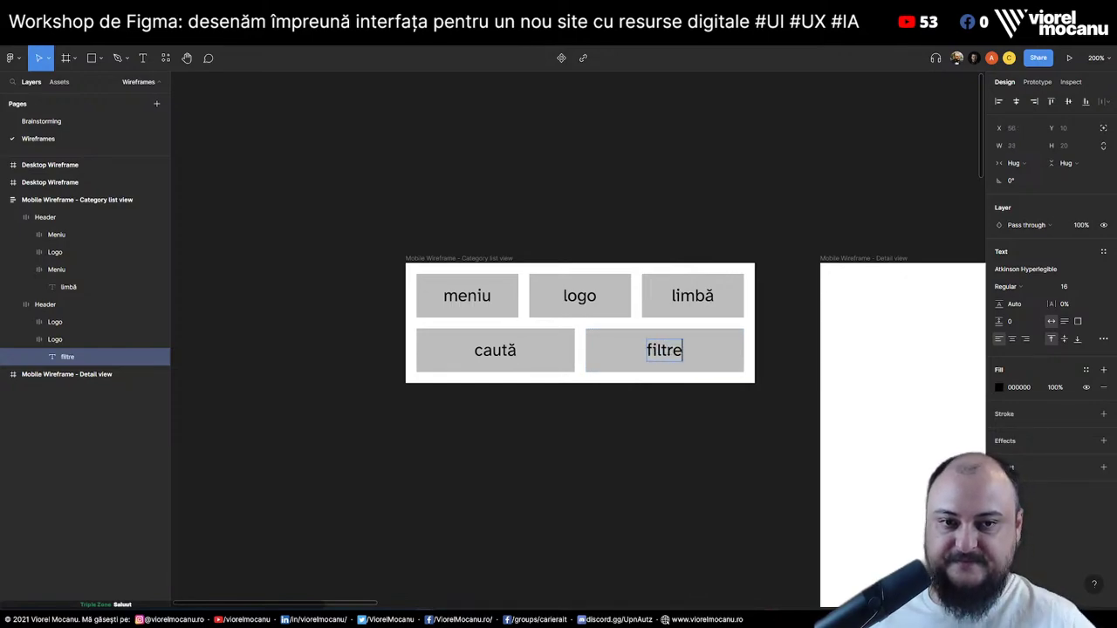
double_click(477, 296)
Set the header's meniu and limbă boxes to Hug contents width
key(Escape)
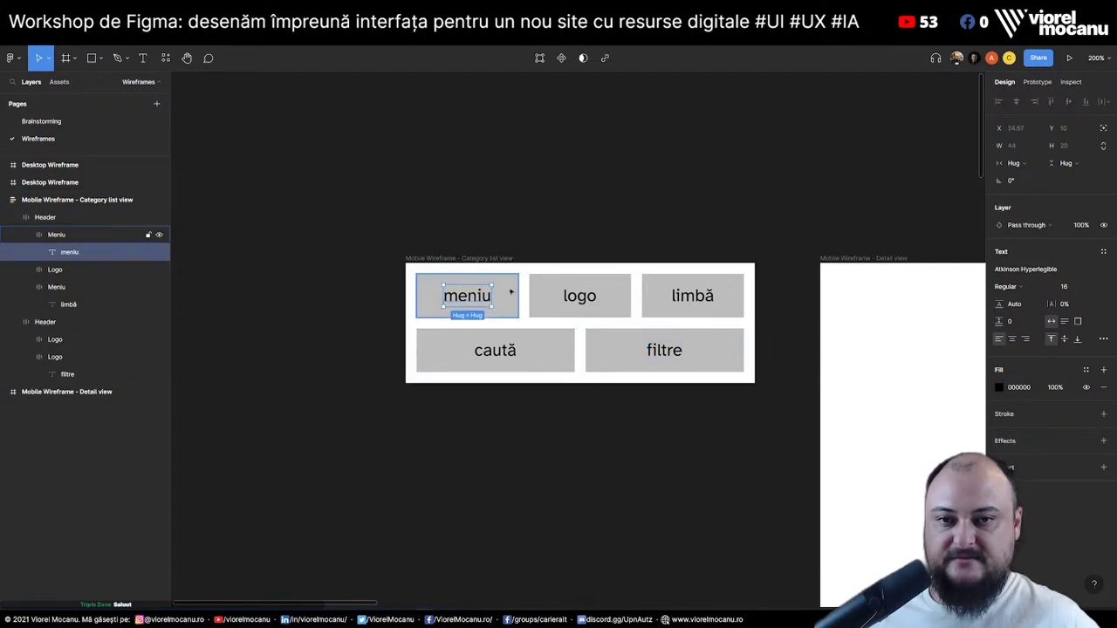
click(486, 300)
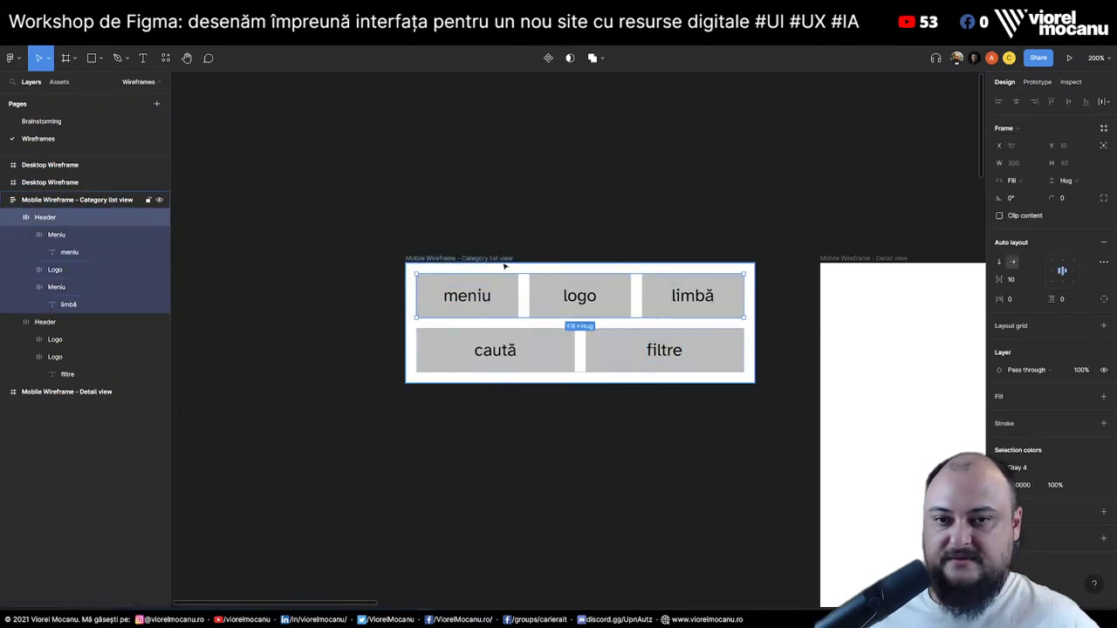
double_click(496, 295)
click(504, 295)
click(507, 294)
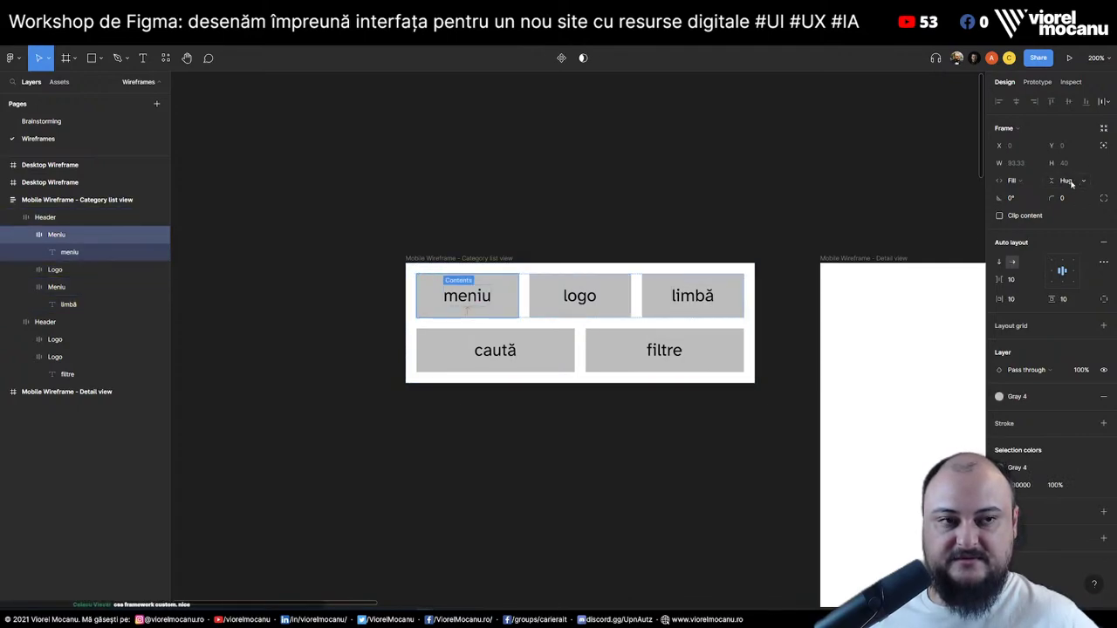
click(1014, 181)
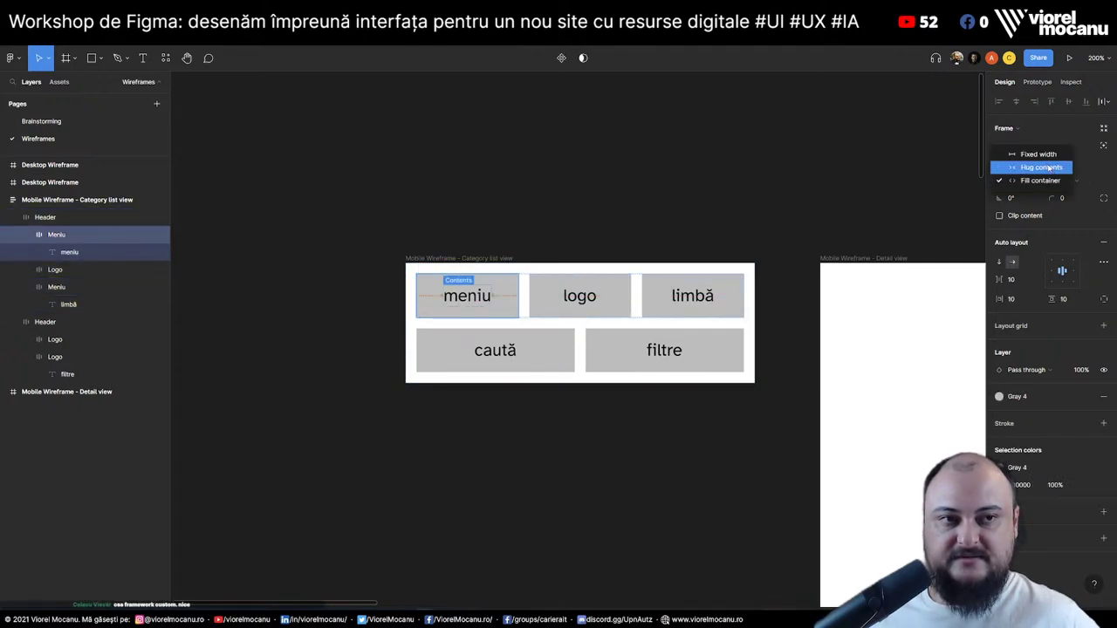
click(1049, 168)
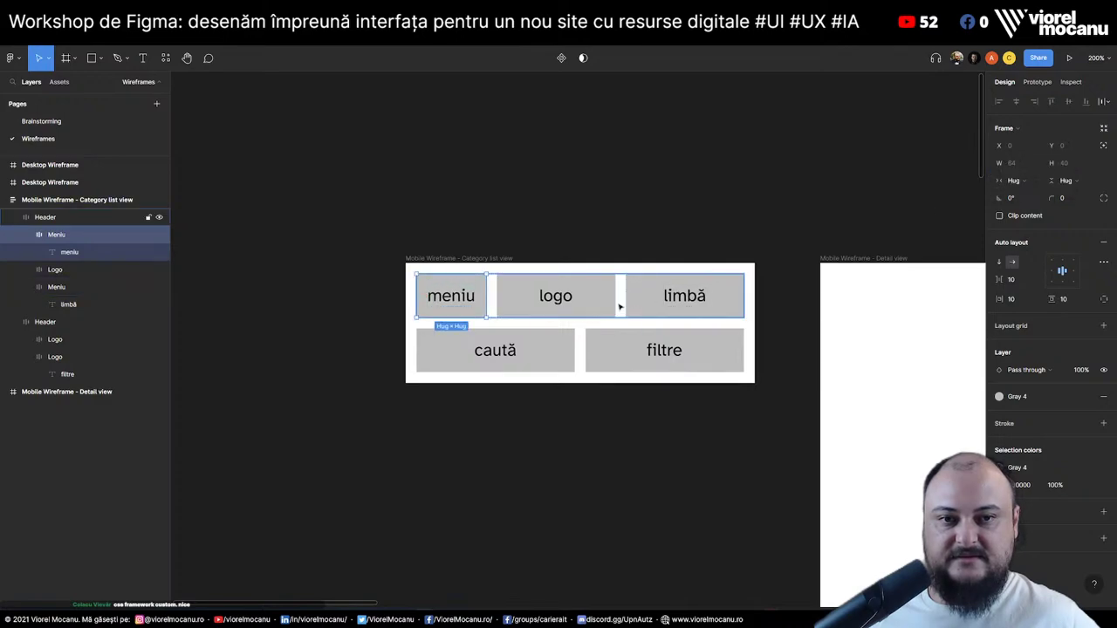
click(643, 302)
click(1028, 181)
click(1048, 167)
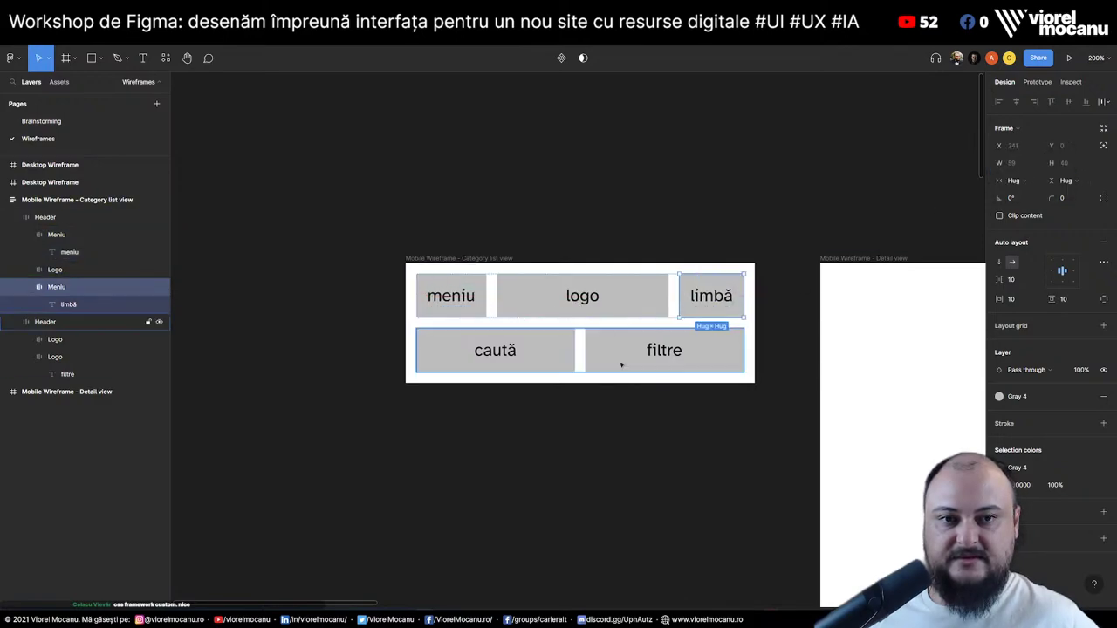
Set the filtre box in the search row to Hug contents, then deselect
click(532, 363)
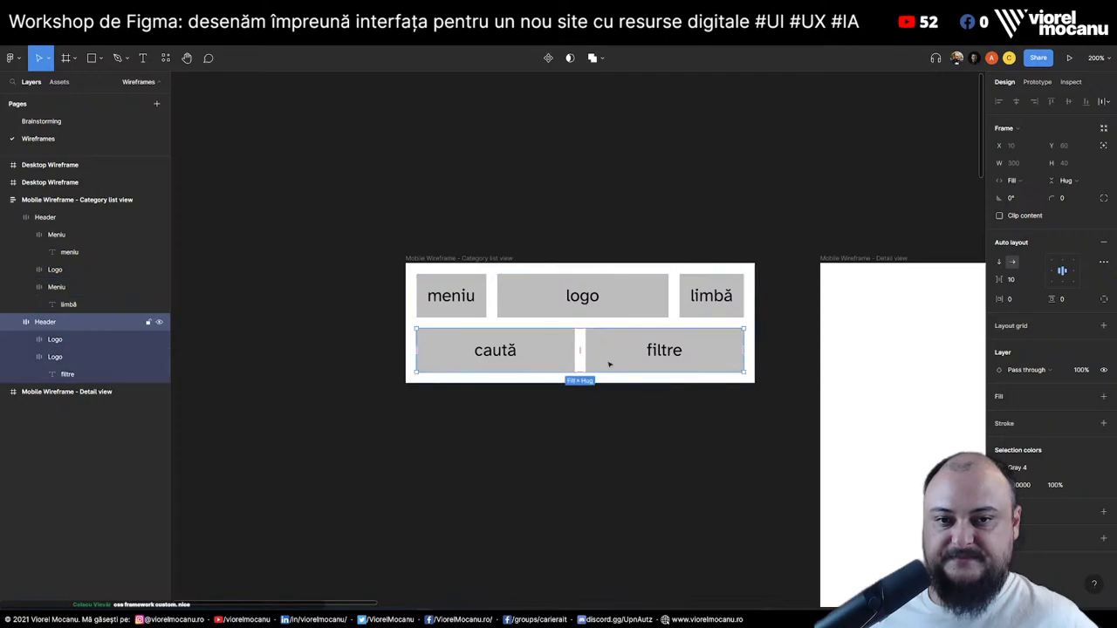
click(627, 358)
click(1013, 180)
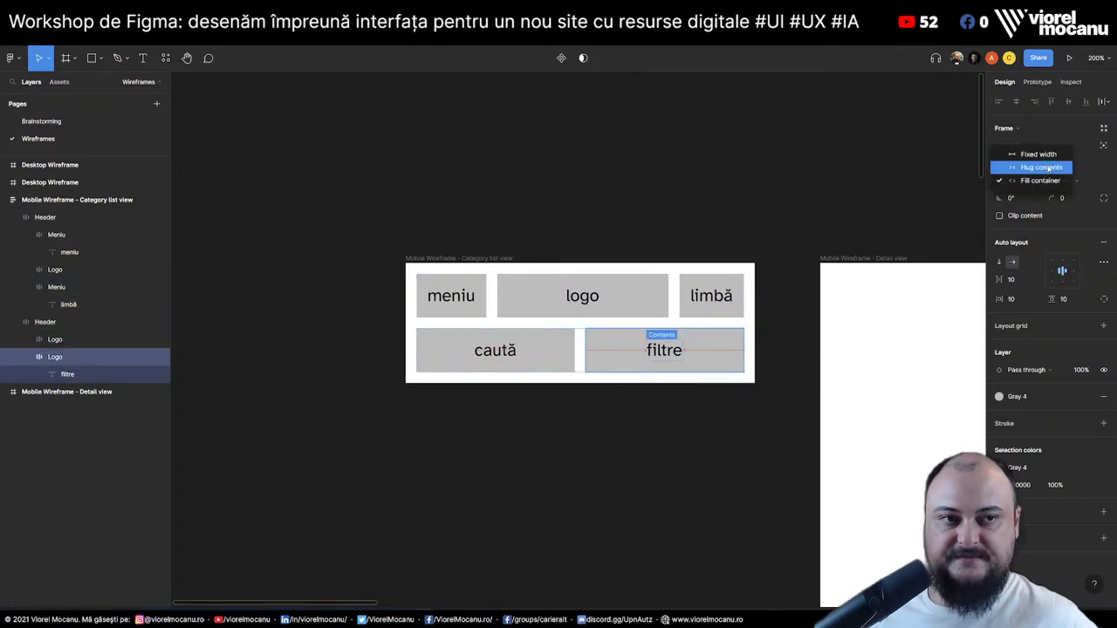
click(1048, 167)
click(525, 485)
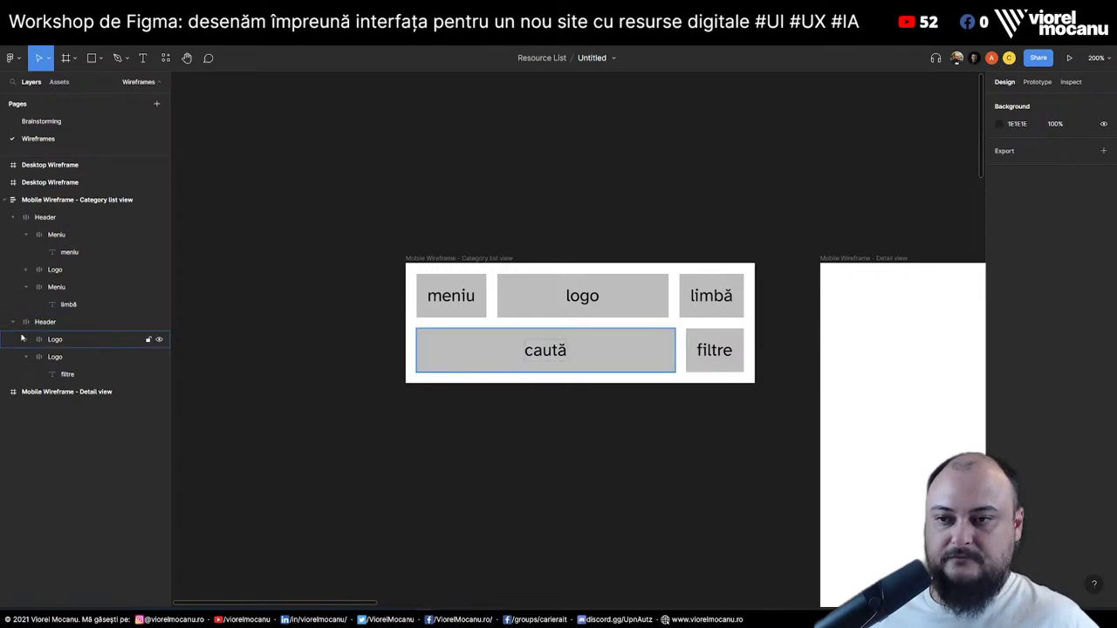
Rename the search row layer to Filtre and duplicate it
click(13, 217)
double_click(58, 235)
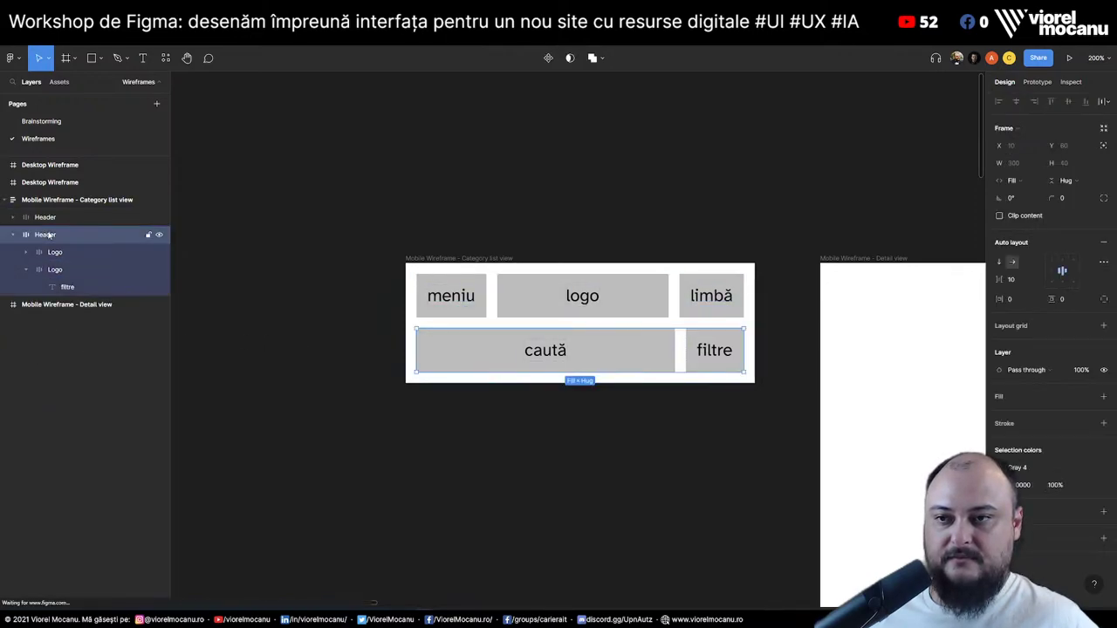
text(Filtre)
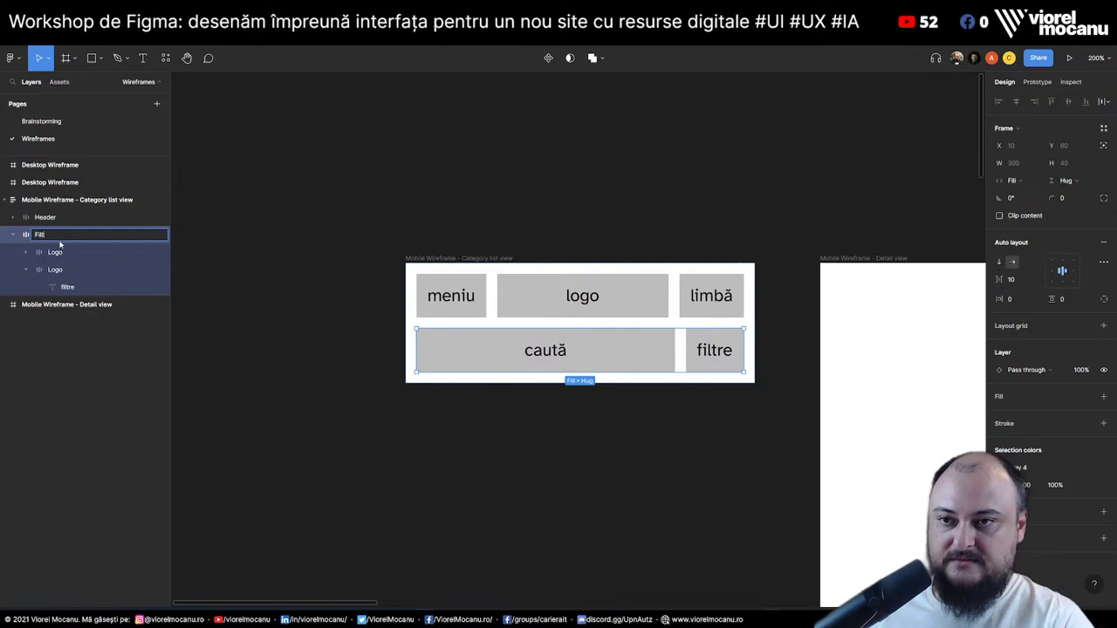
key(Return)
click(13, 236)
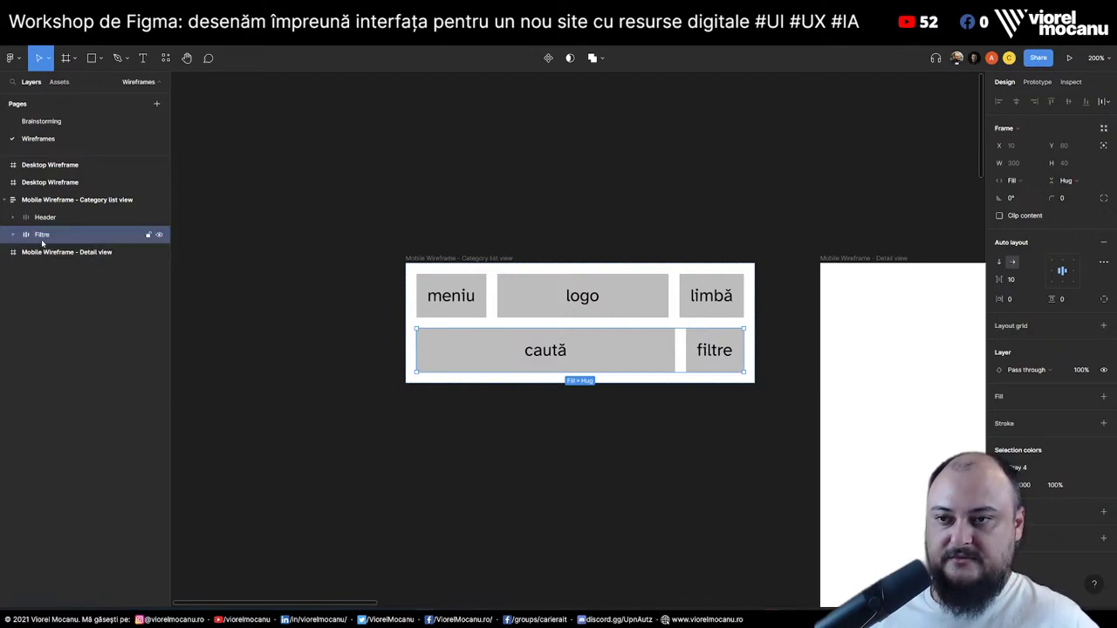
key(ctrl+d)
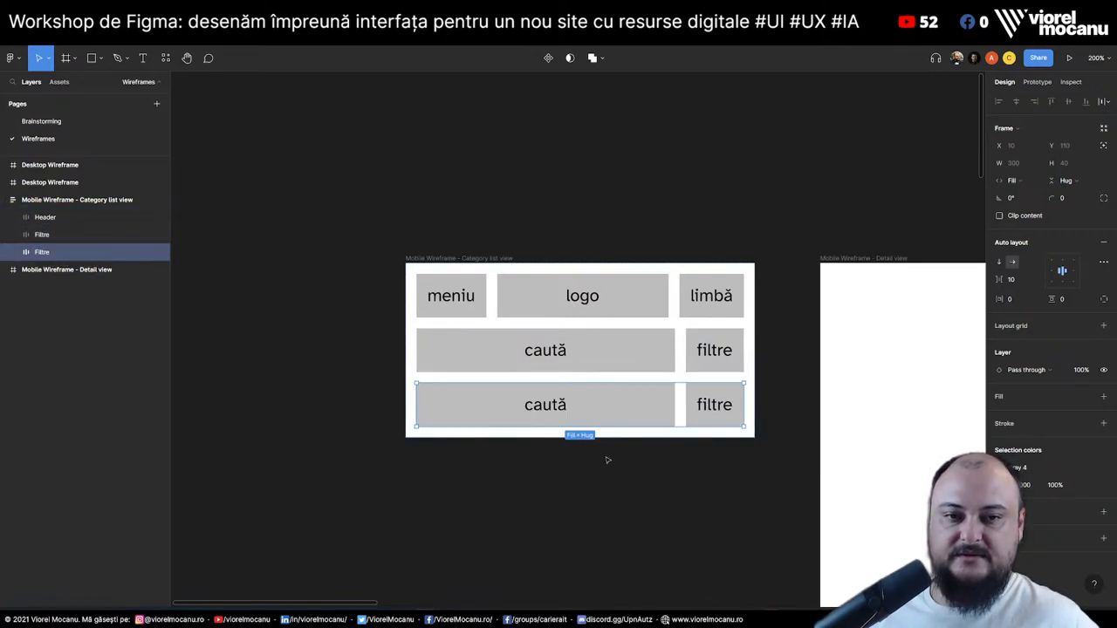
Rename the duplicated row Lista and delete its filtre box
click(605, 461)
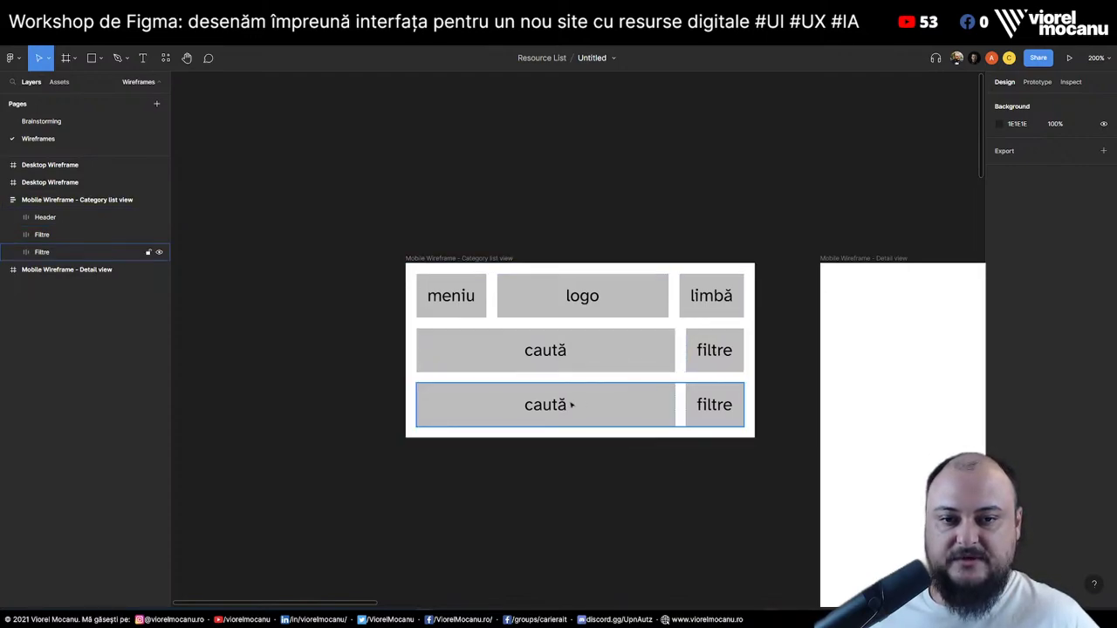
click(545, 418)
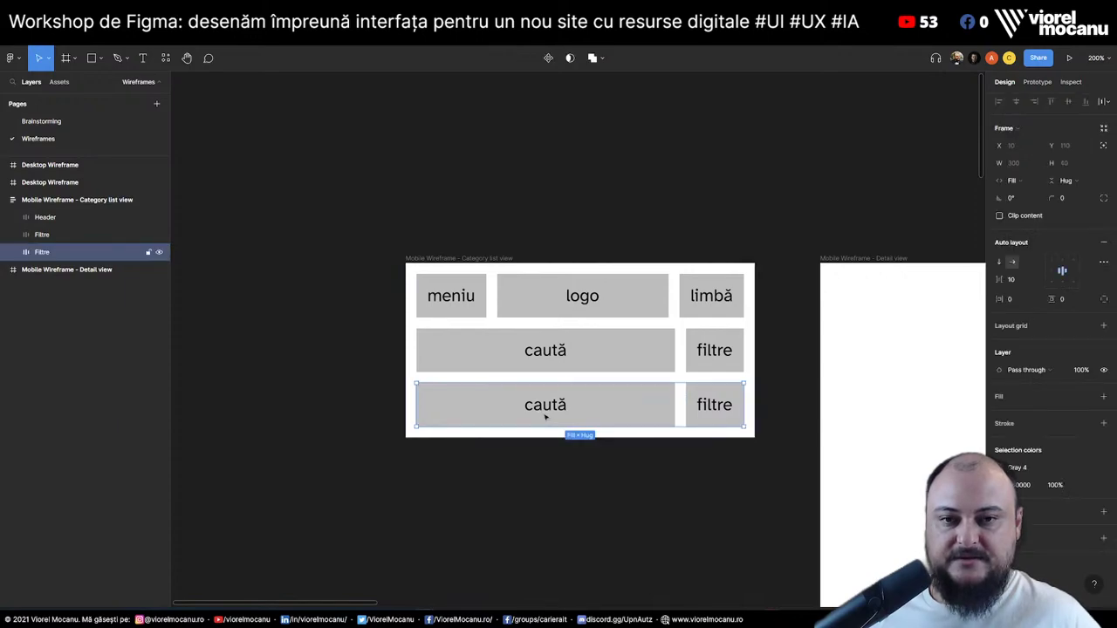
double_click(40, 254)
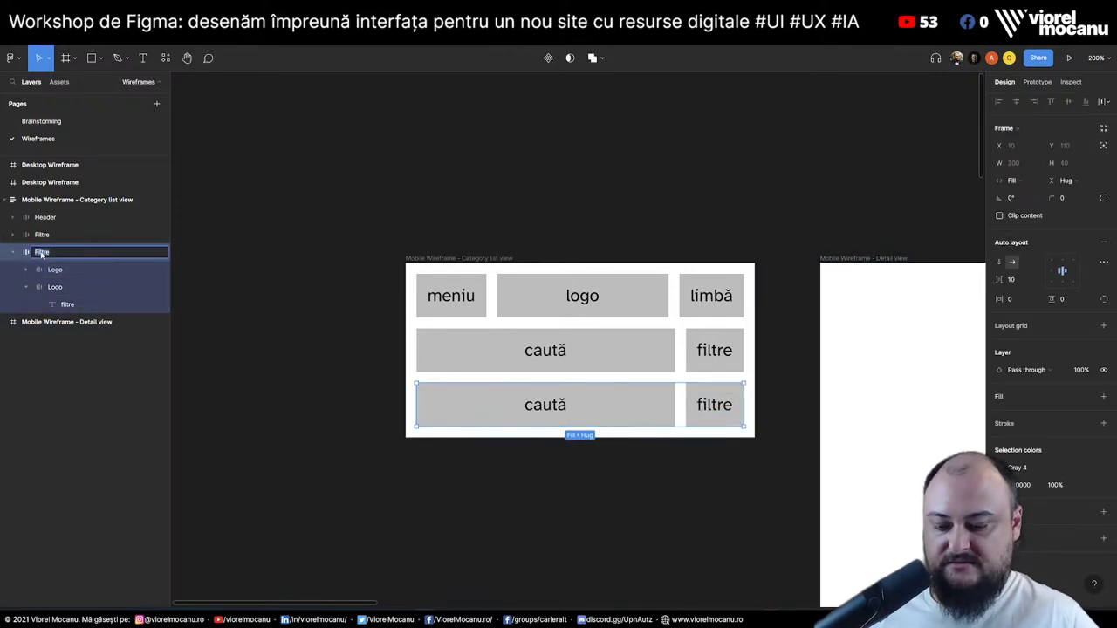
text(Lista)
key(Return)
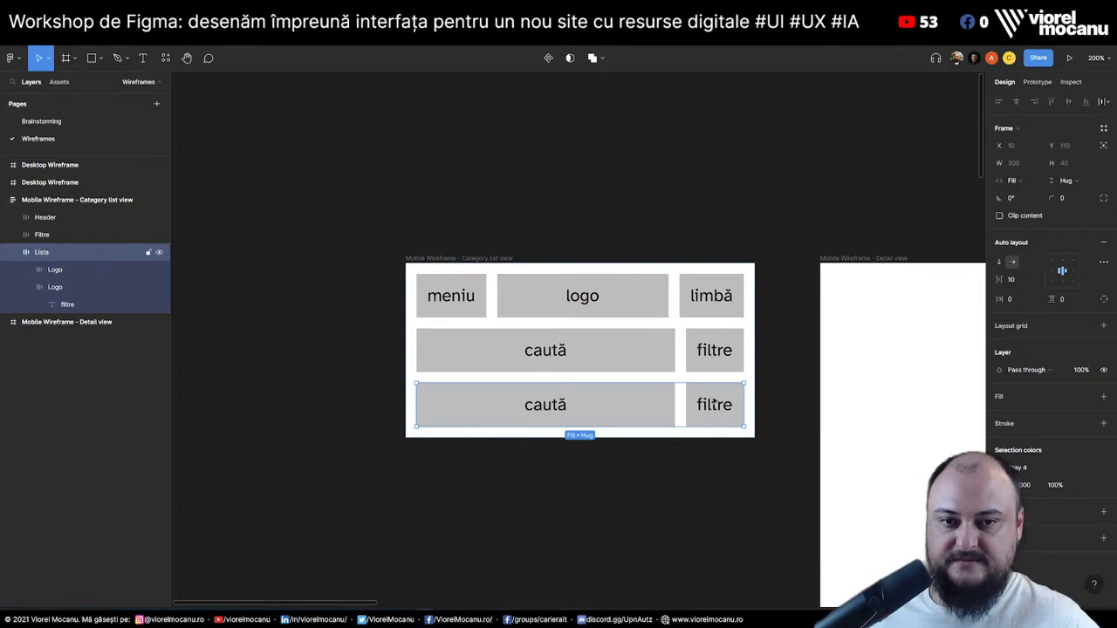
click(64, 290)
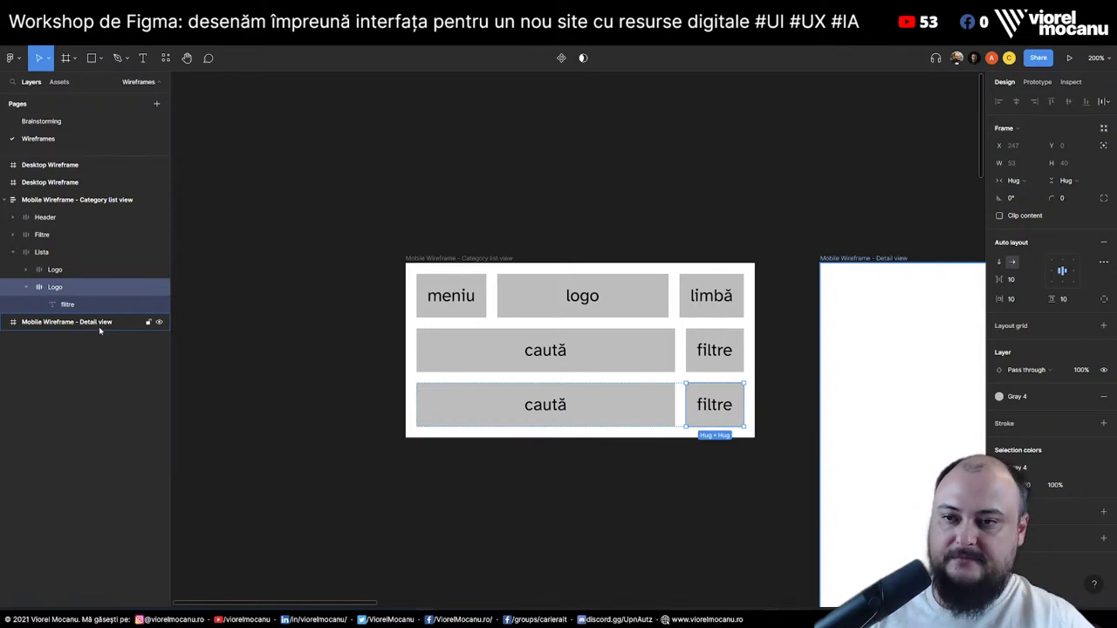
key(Delete)
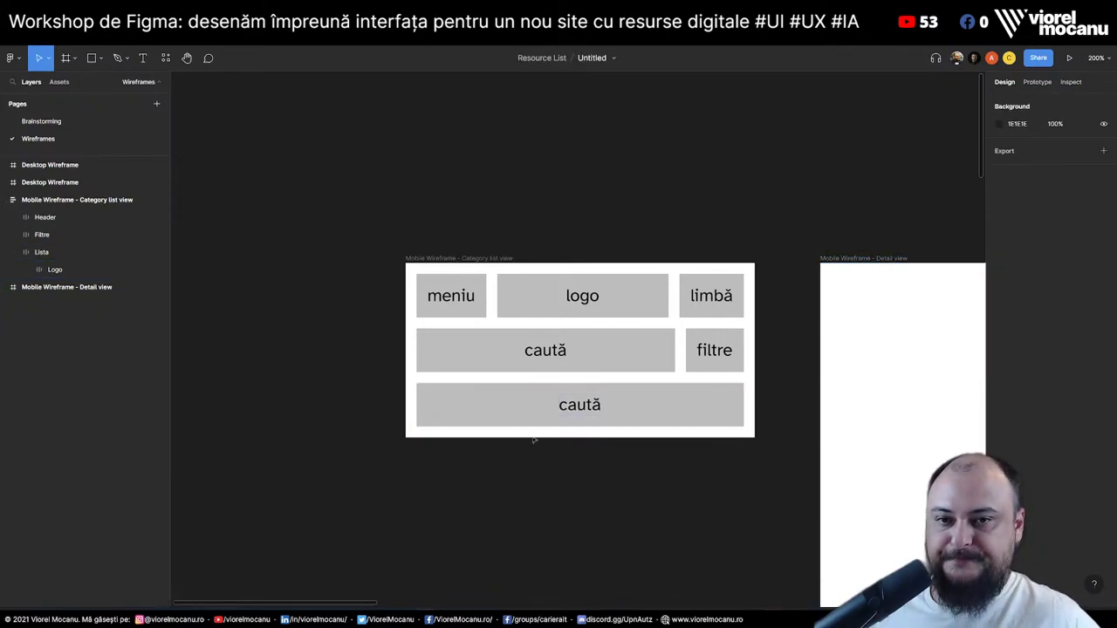
Align the Lista box content left-middle and change its text to 'Titlul de resursă'
click(587, 407)
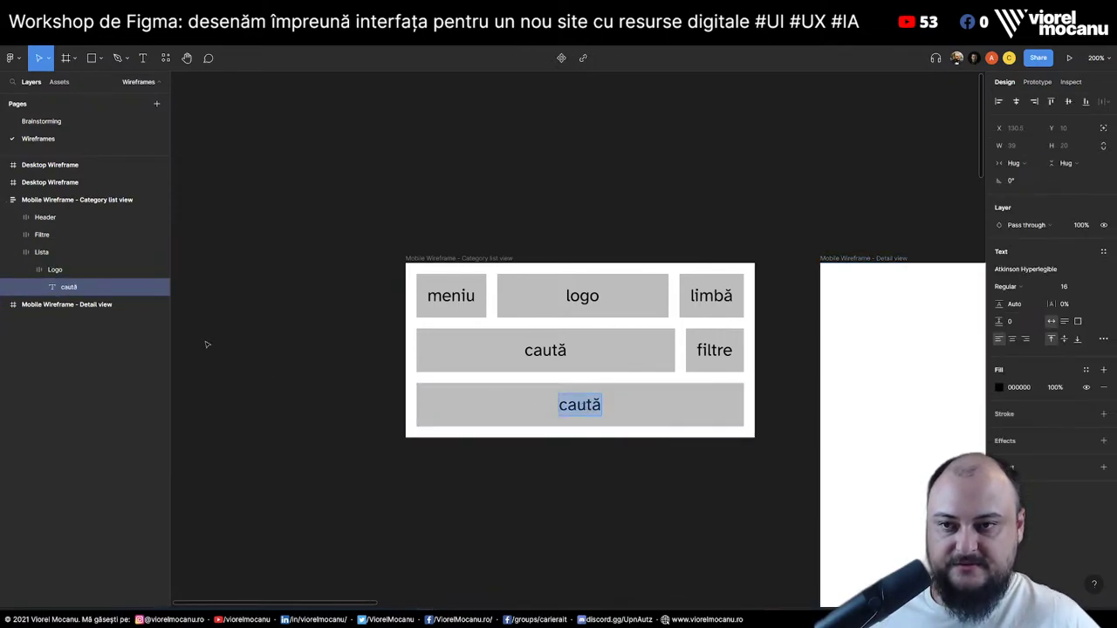
click(55, 269)
click(1048, 272)
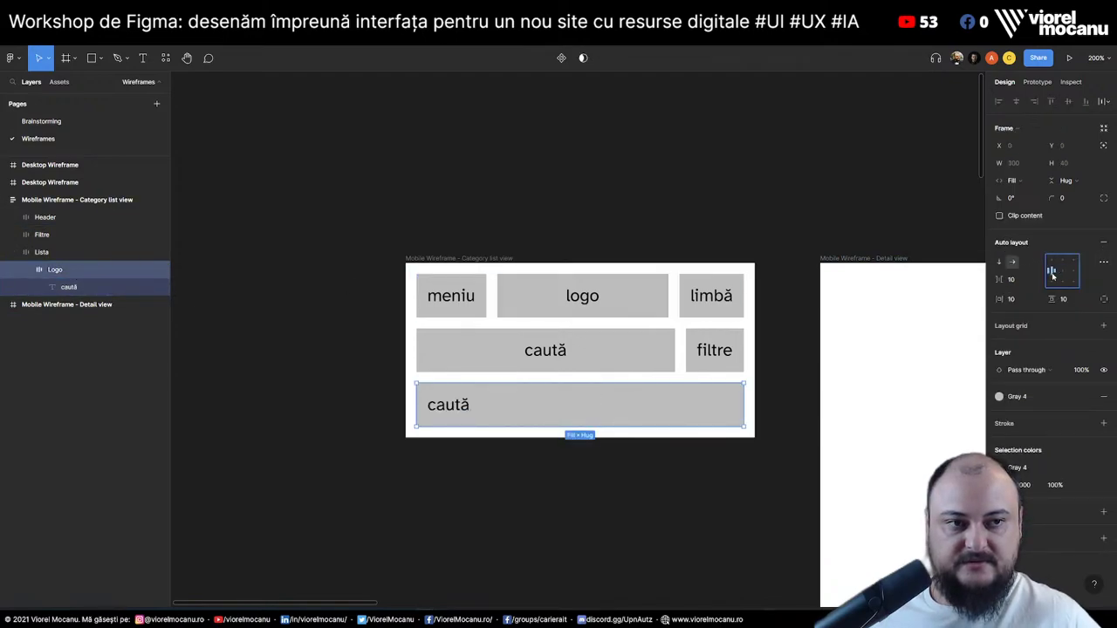
click(452, 416)
double_click(453, 410)
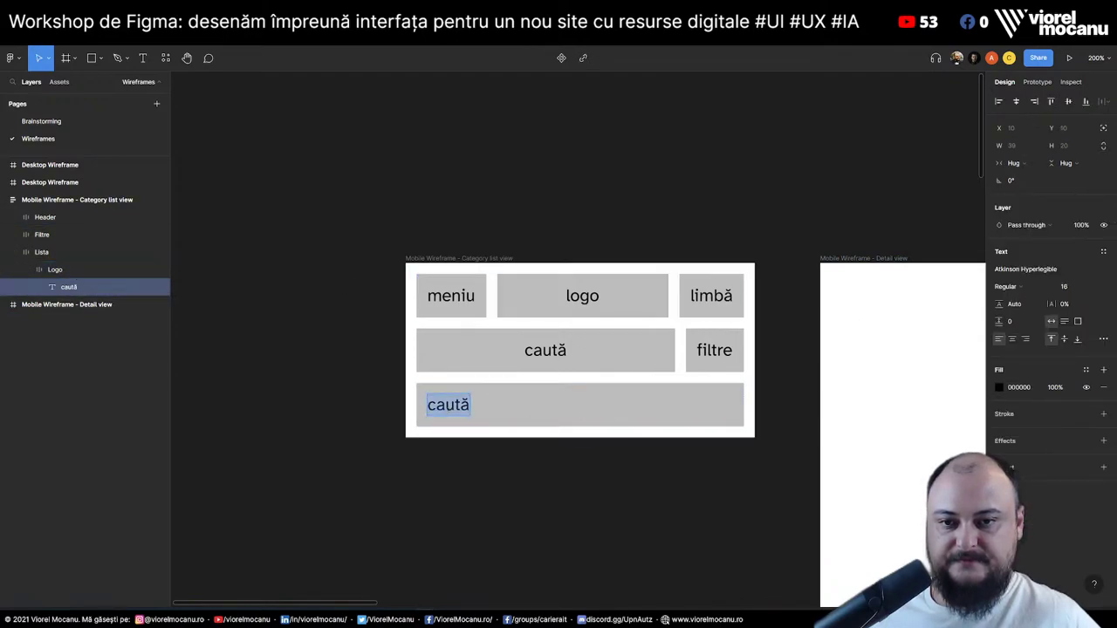
text(Titlul )
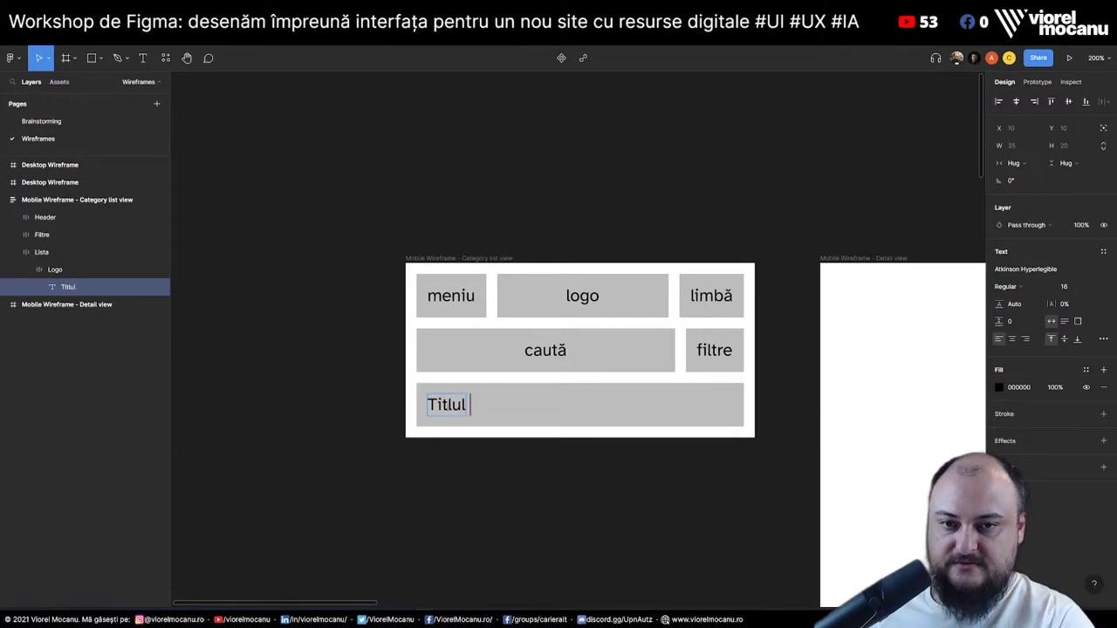
text(de resurse)
key(BackSpace)
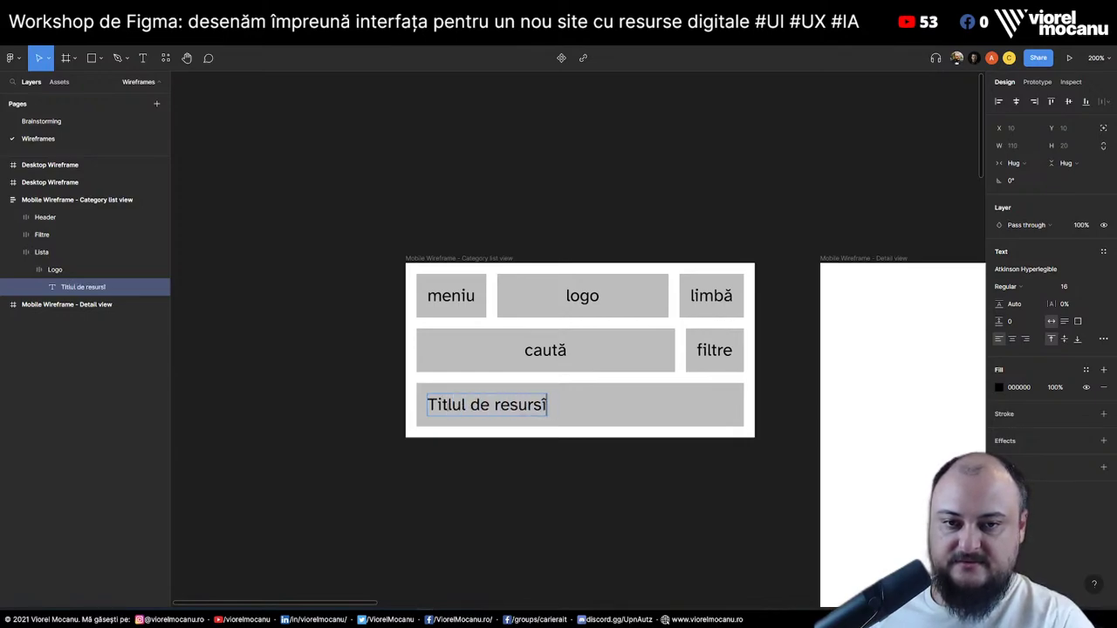
text(ă)
click(113, 269)
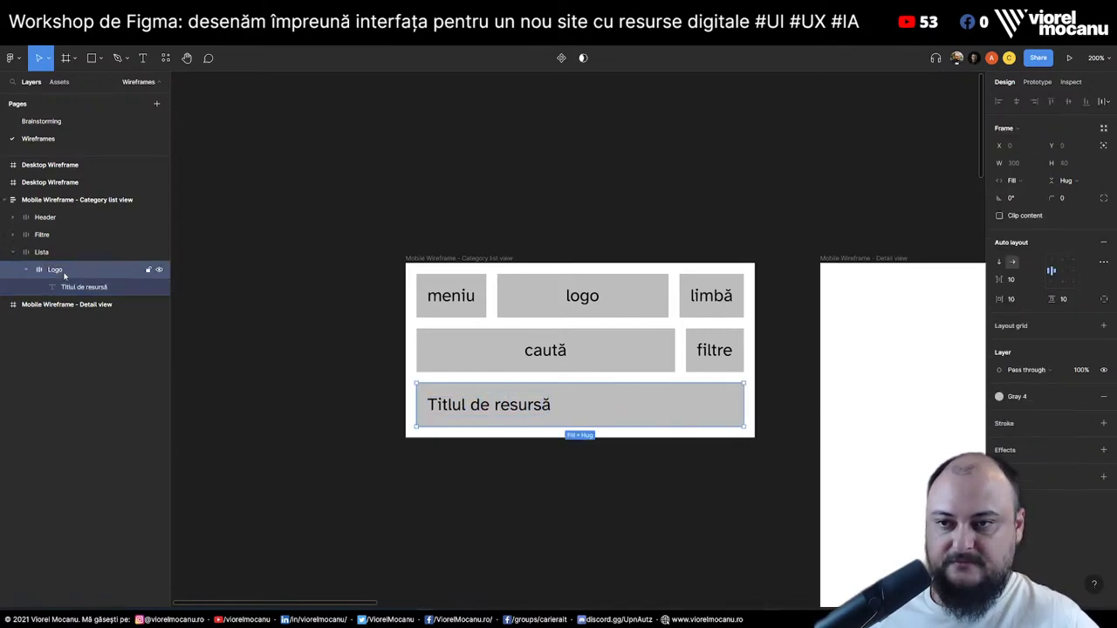
Rename the title's frame Resursă and duplicate it
click(116, 289)
click(60, 272)
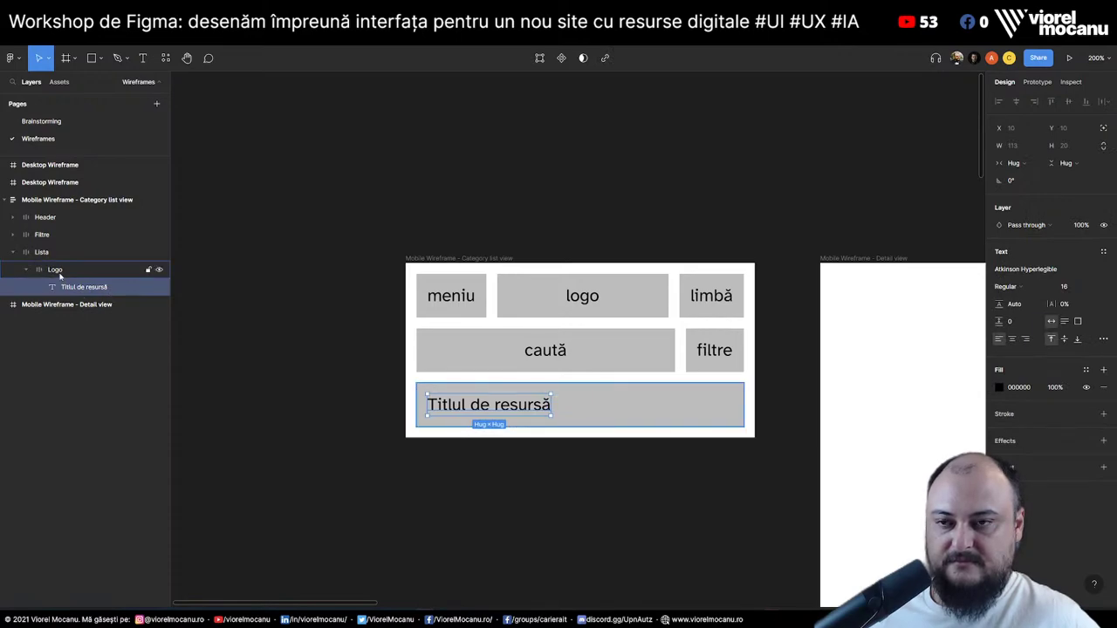
click(60, 274)
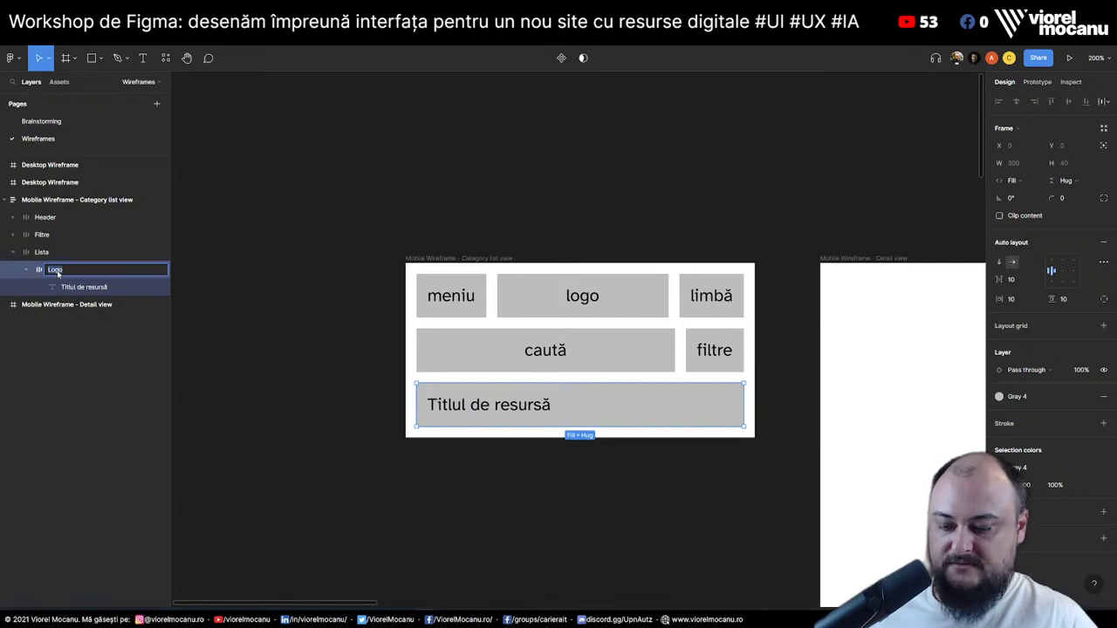
text(Resursă)
key(Return)
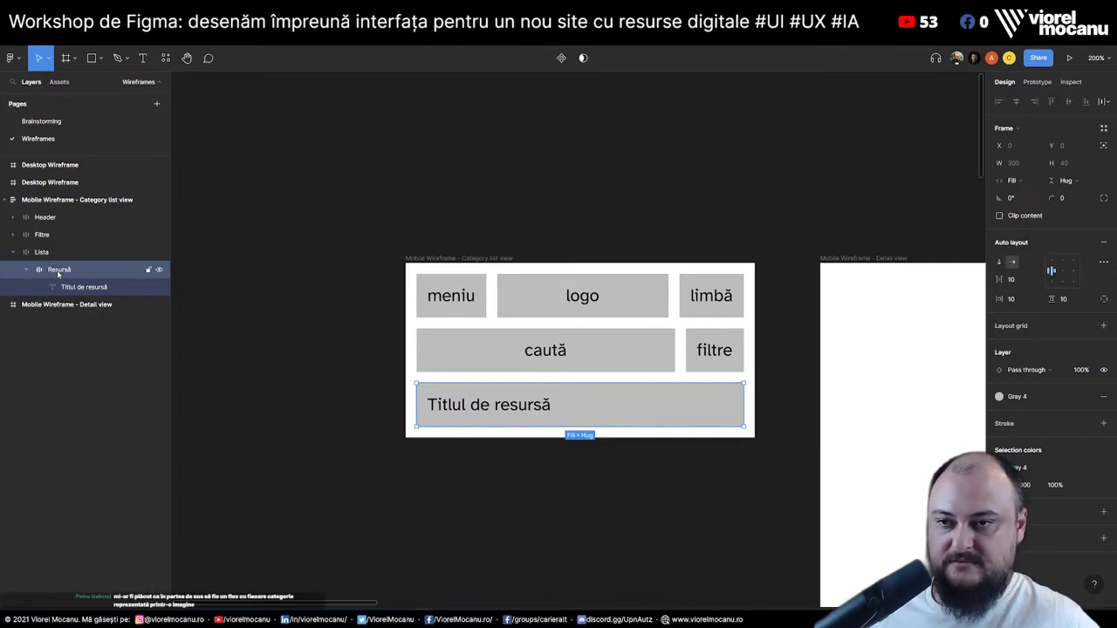
key(ctrl+d)
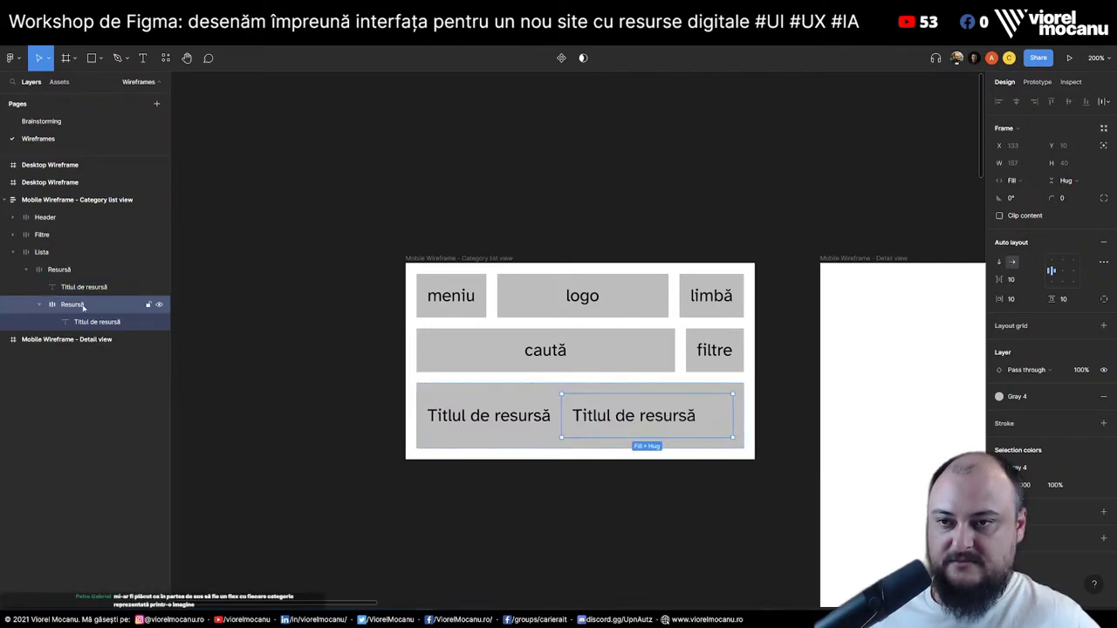
Delete the extra Titlul de resursă text and give the inner Resursă box a Gray 6 fill
click(82, 288)
key(Delete)
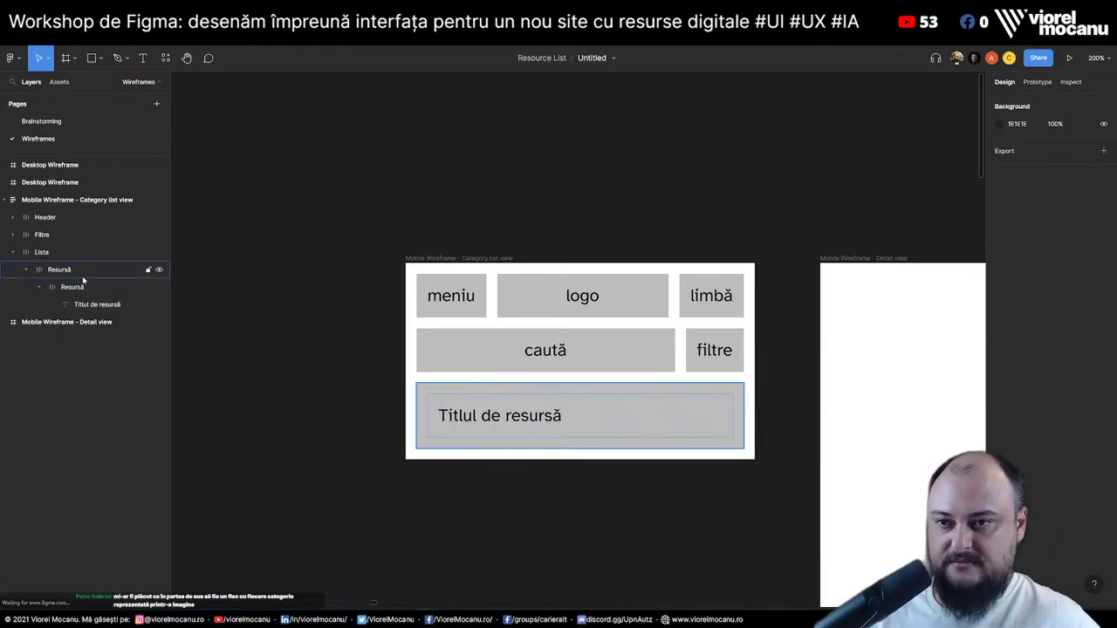
click(144, 292)
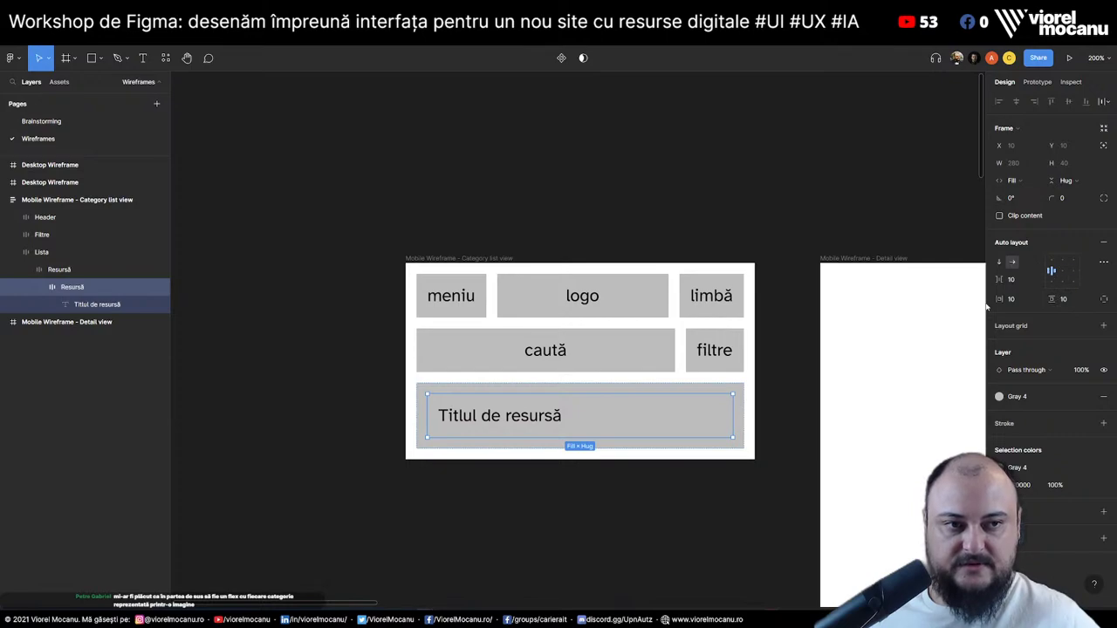
click(1043, 398)
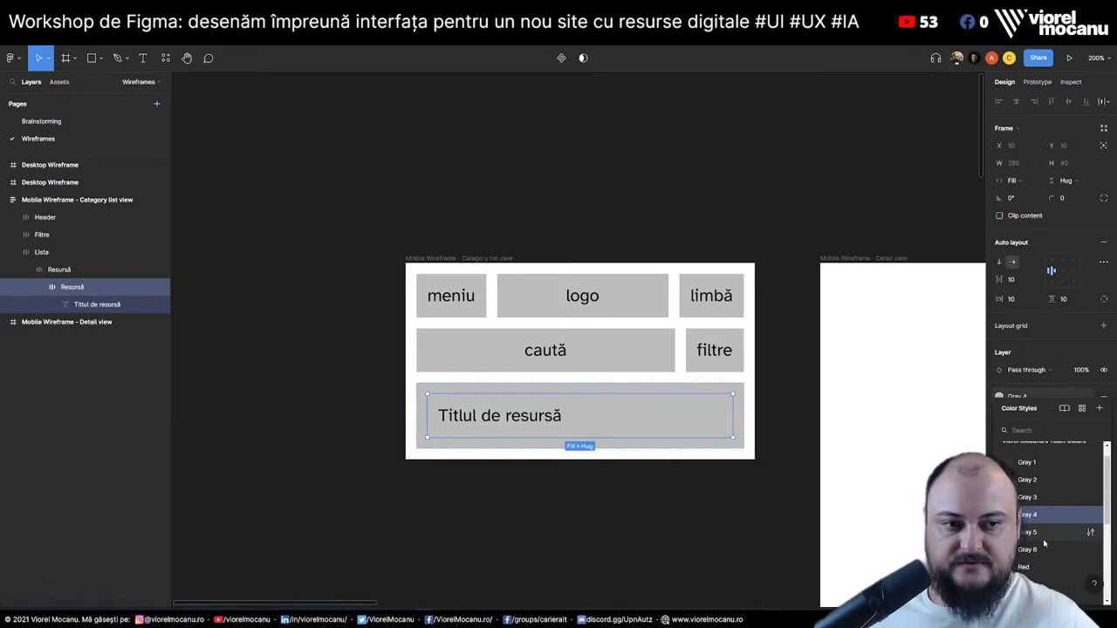
key(Escape)
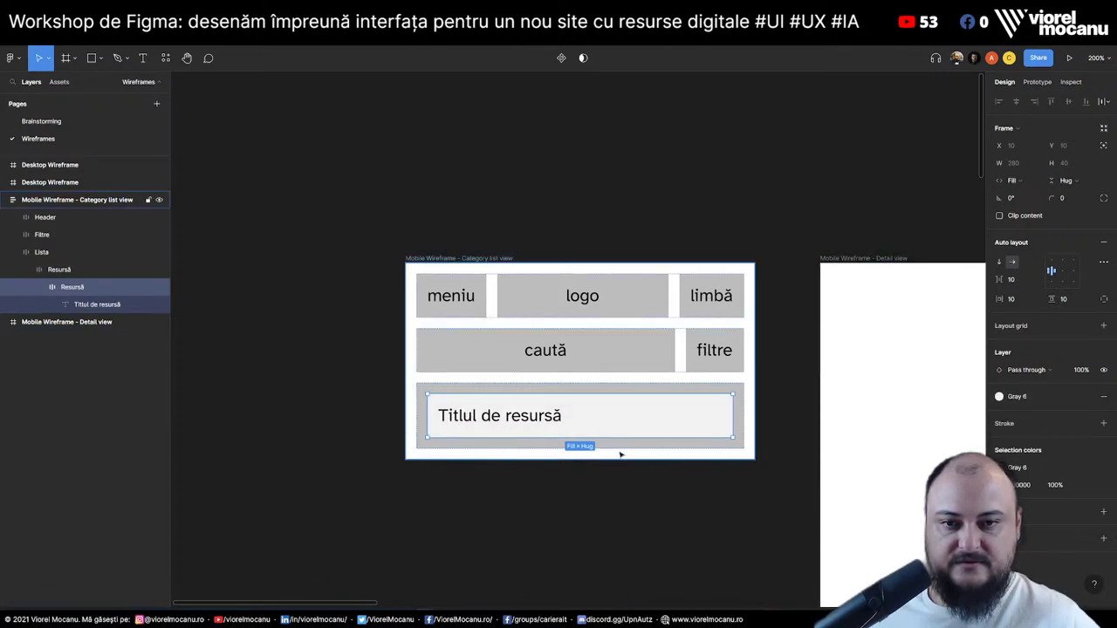
click(495, 485)
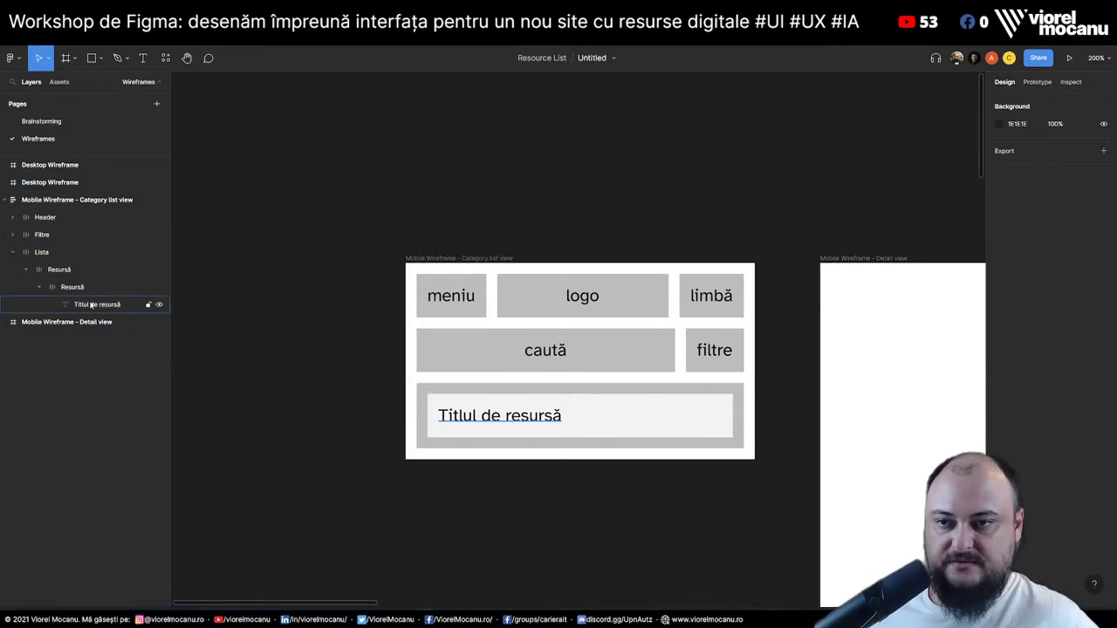
click(91, 305)
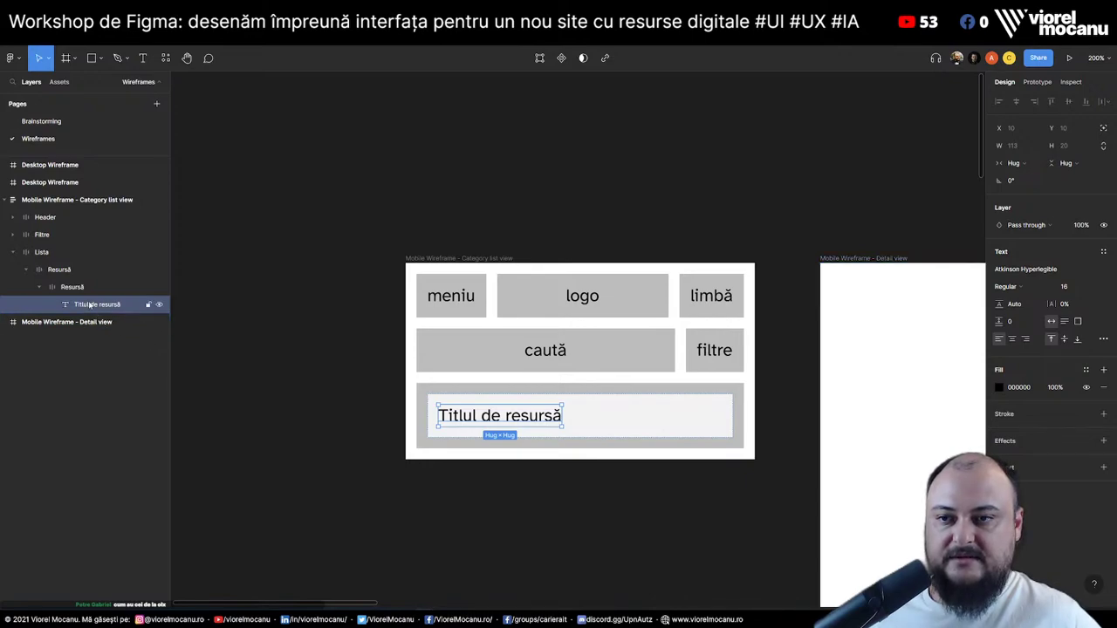
Prefix the resource title with '?icon? '
double_click(444, 418)
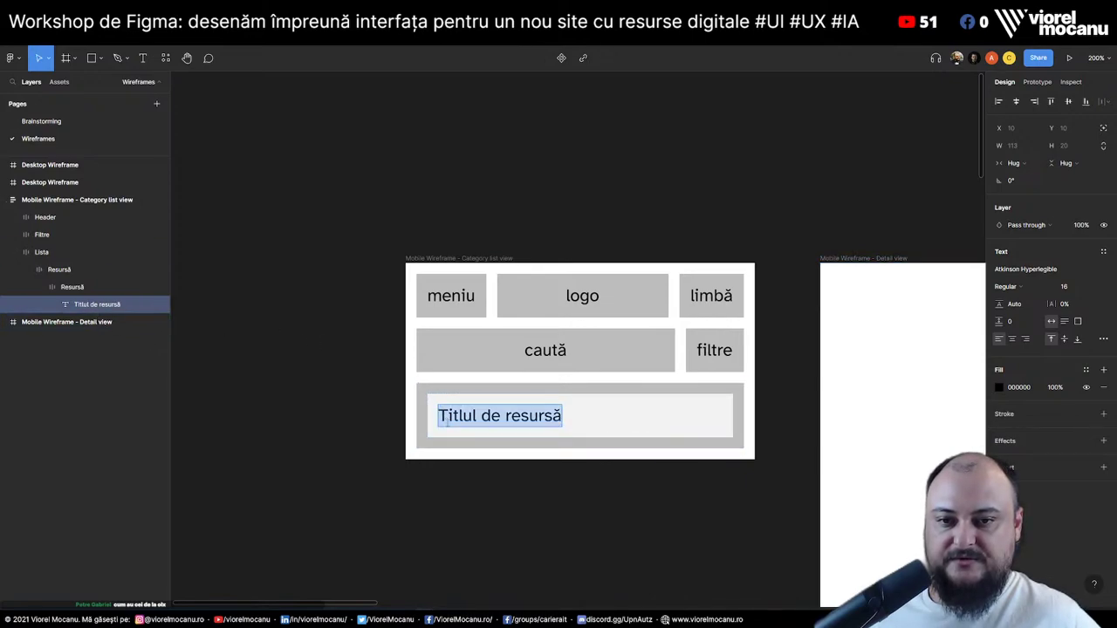
key(Left)
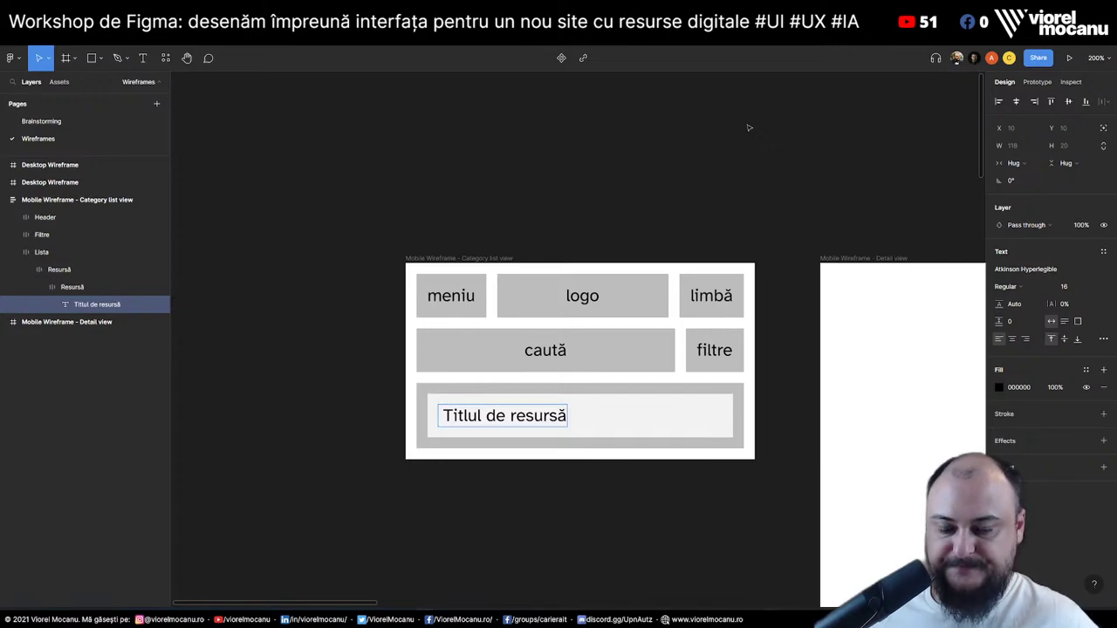
text(?icon?)
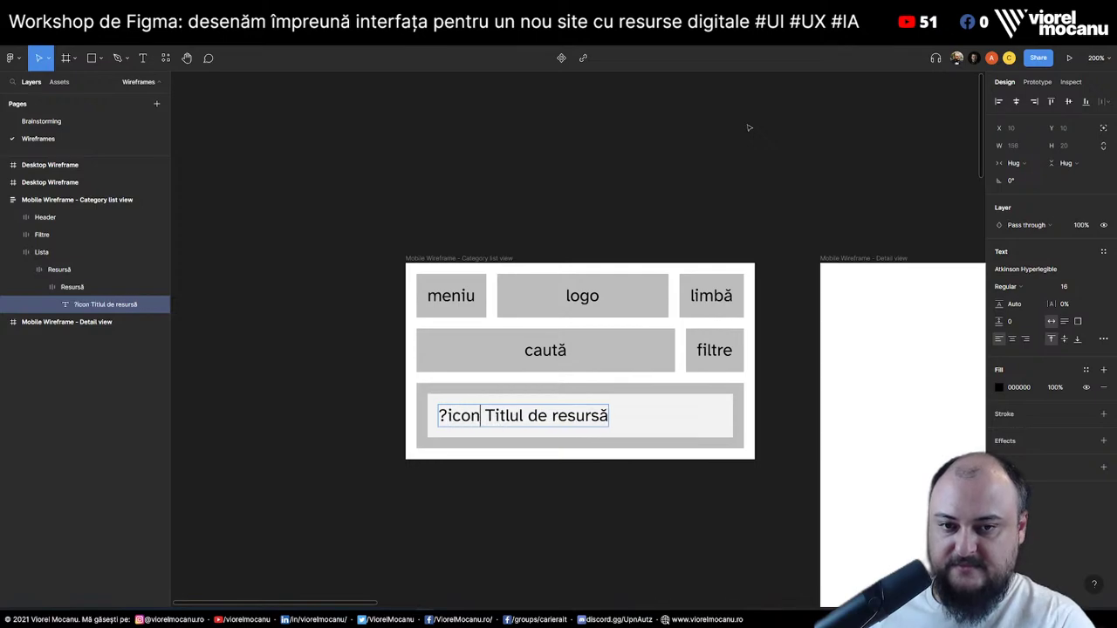
key(Escape)
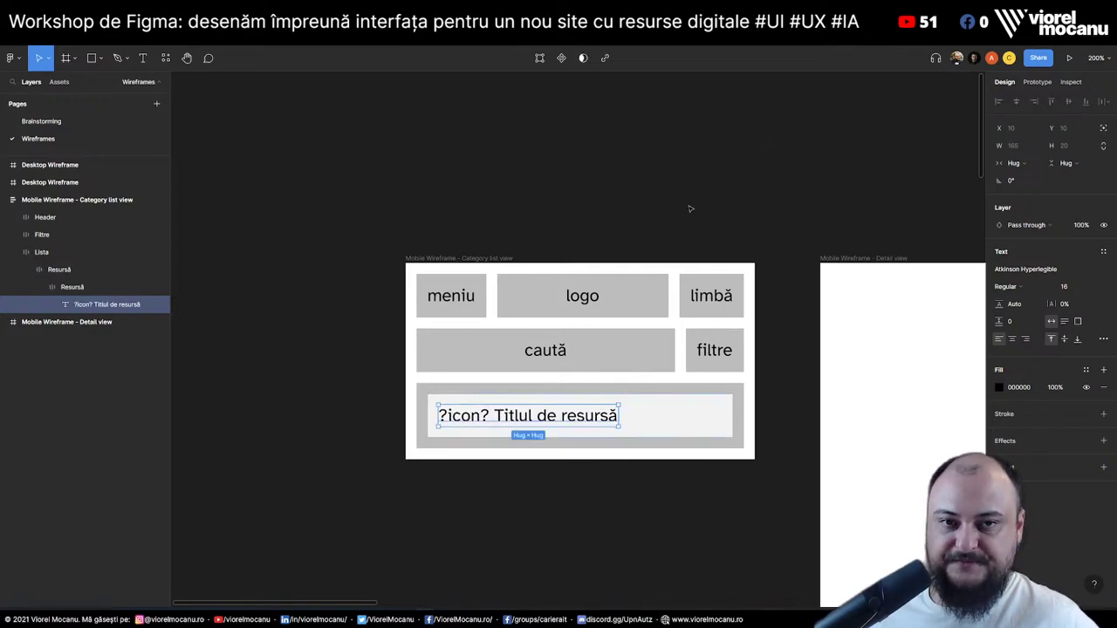
key(Escape)
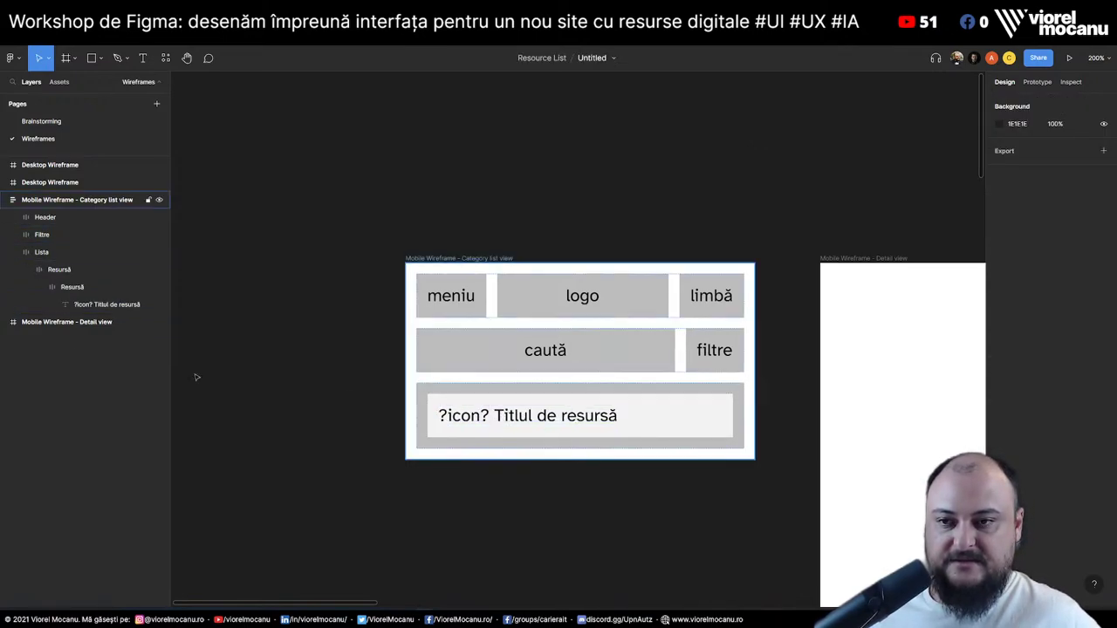
Duplicate the title and stack both copies vertically in the Resursă card
click(120, 305)
key(ctrl+d)
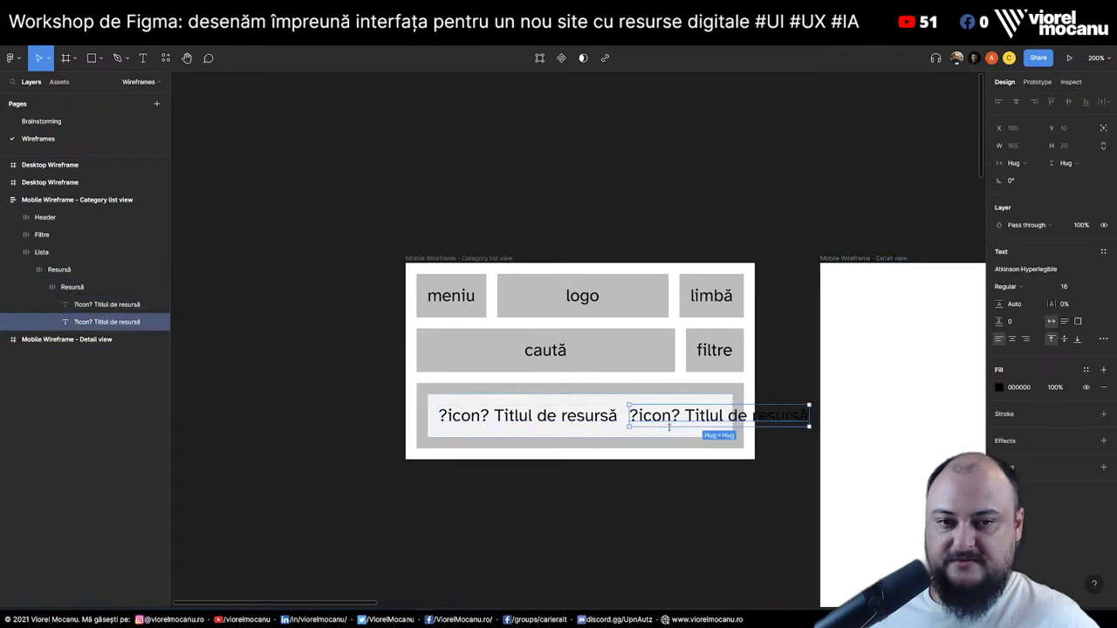
key(shift+Return)
click(1001, 261)
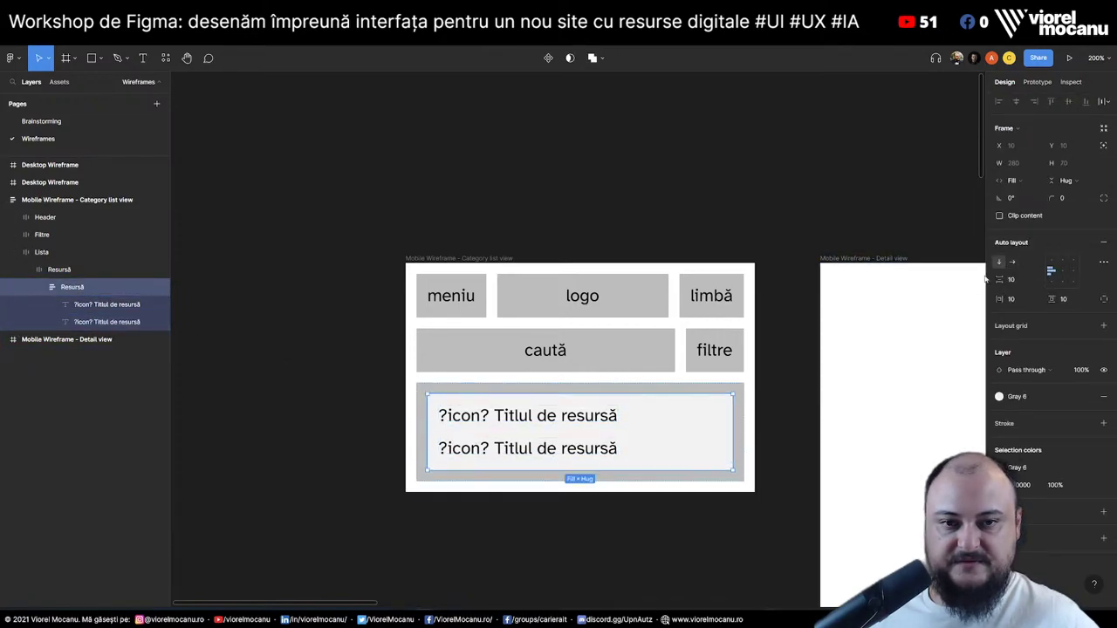
click(513, 450)
Copy the four tagging lines from the Brainstorming page's ideas list
double_click(513, 450)
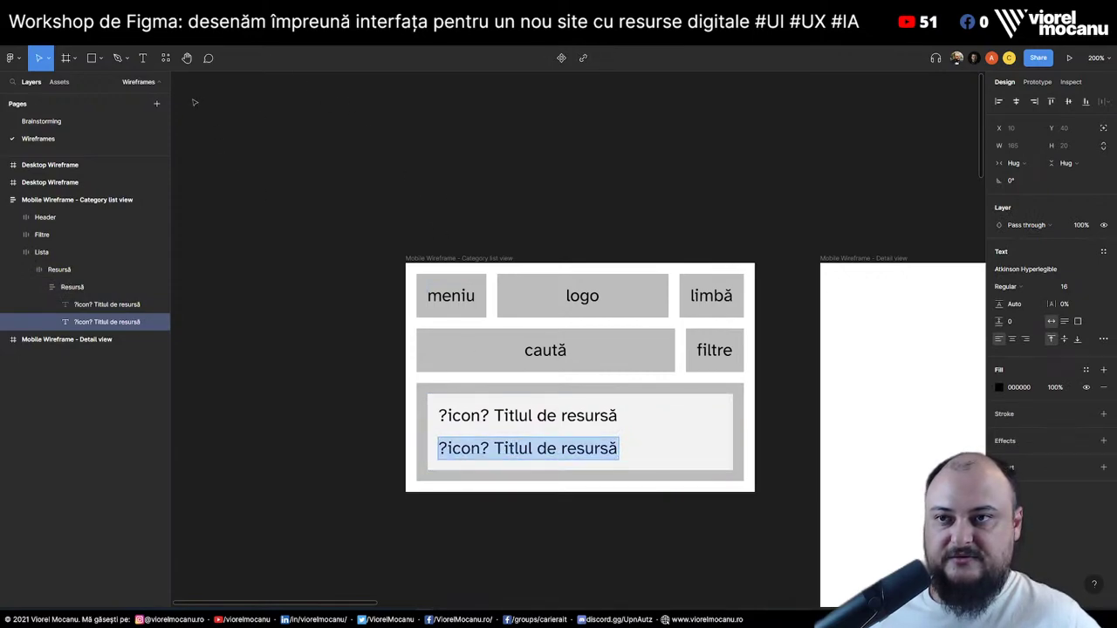
click(41, 120)
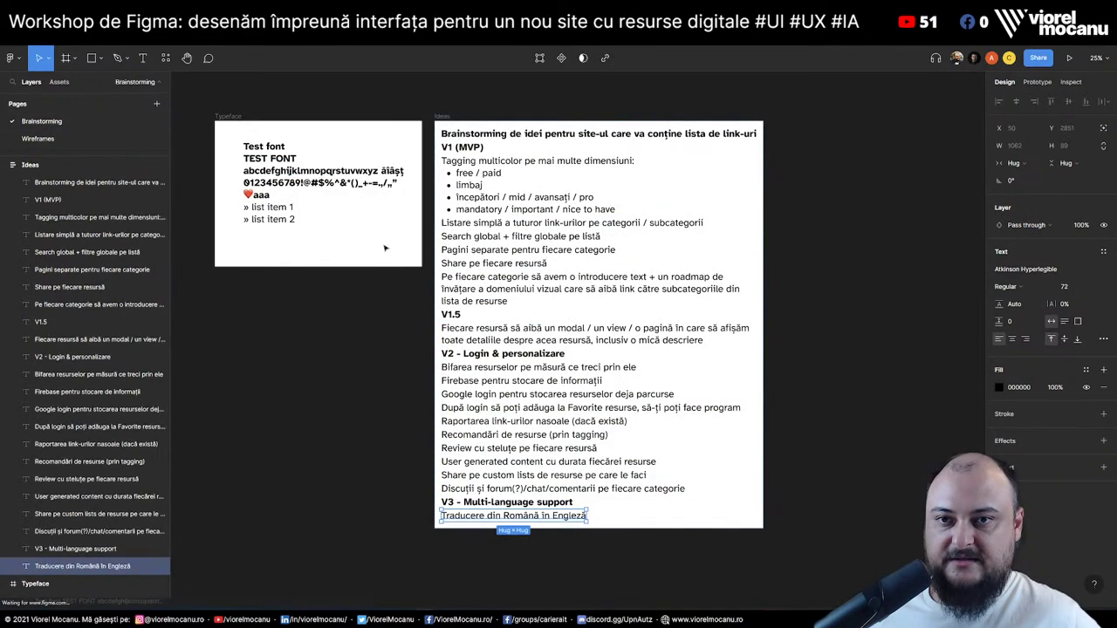
triple_click(462, 175)
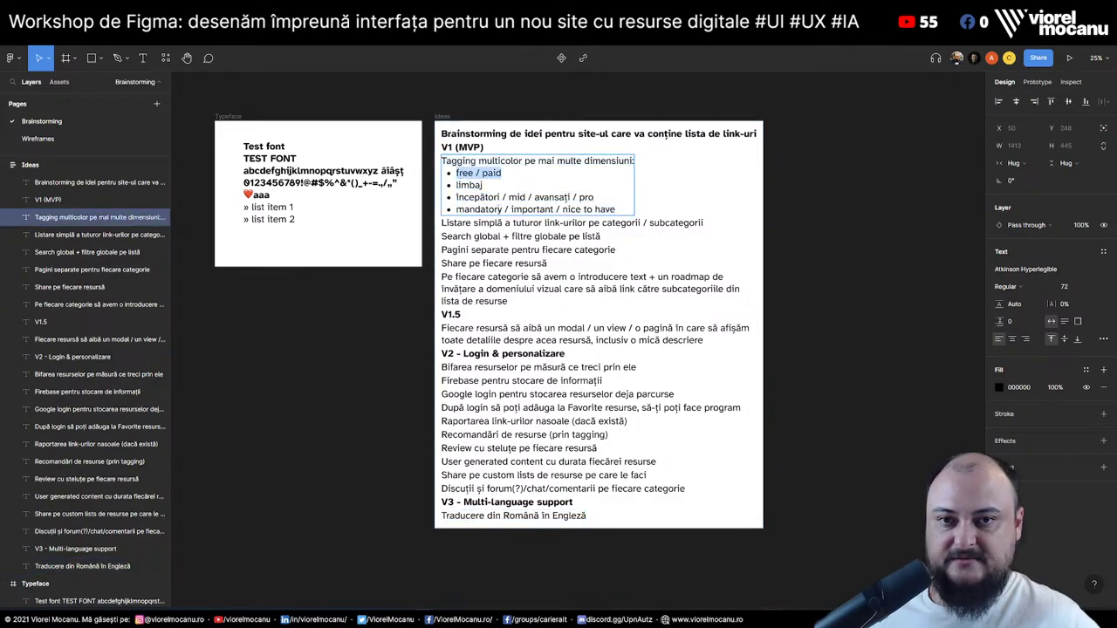
shift+click(617, 210)
key(ctrl+c)
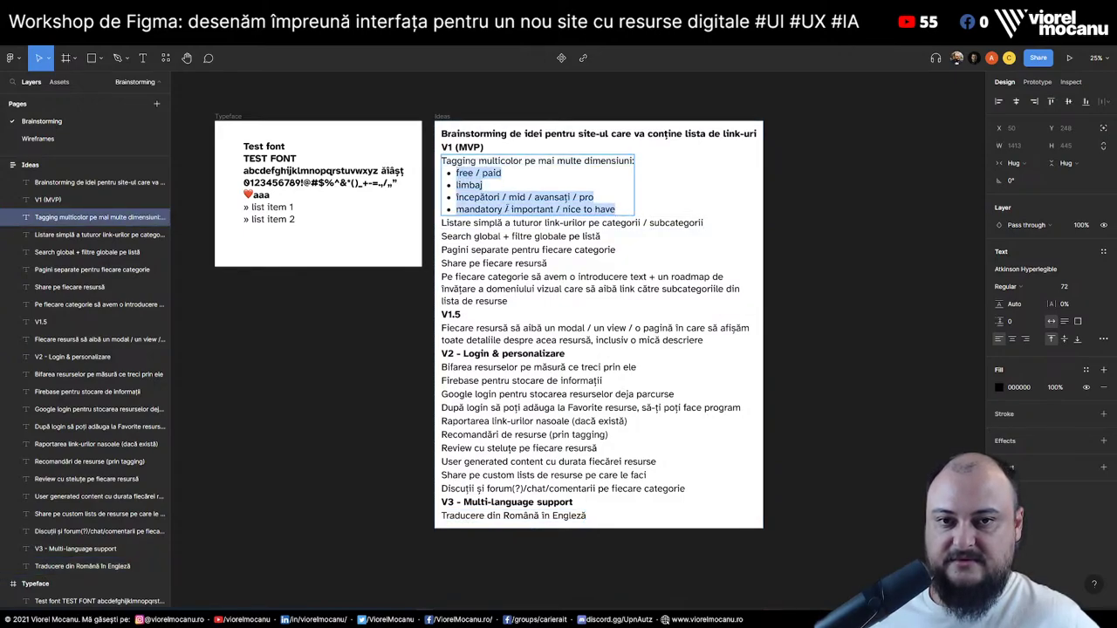
double_click(539, 224)
key(Escape)
key(Escape)
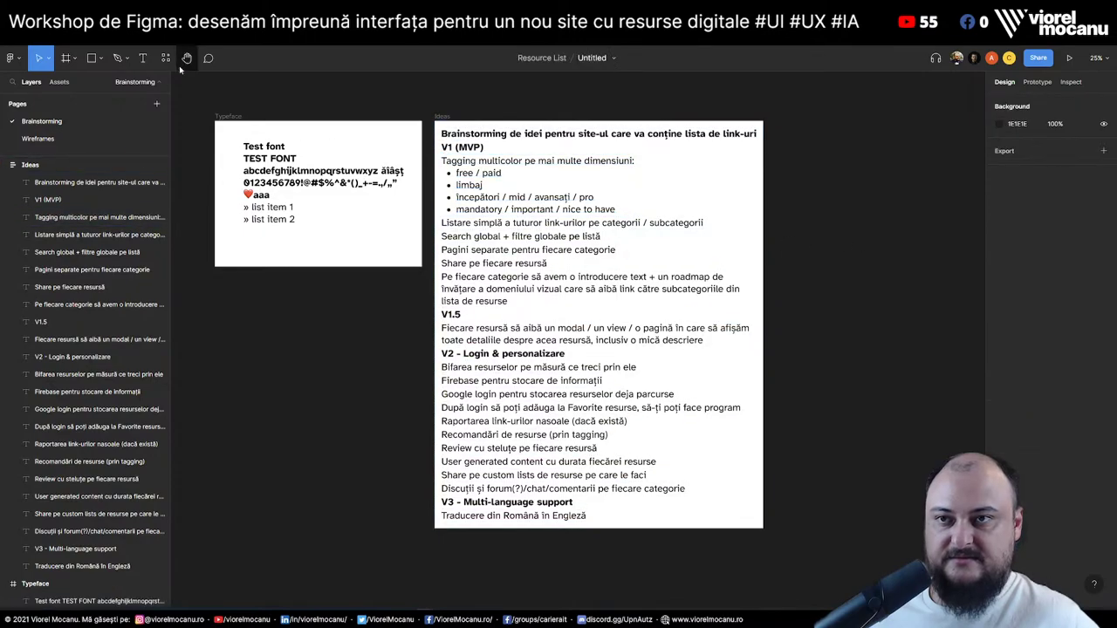
Replace the card's second text with the free / paid, limbaj, levels and priority lines
click(38, 139)
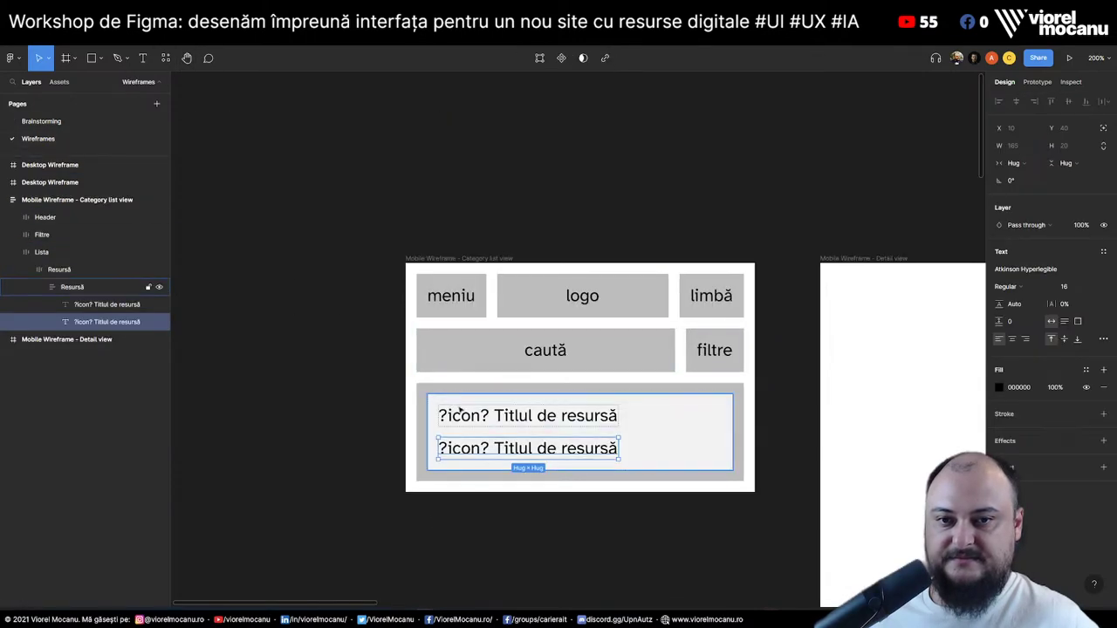
double_click(563, 449)
key(ctrl+v)
key(ctrl+z)
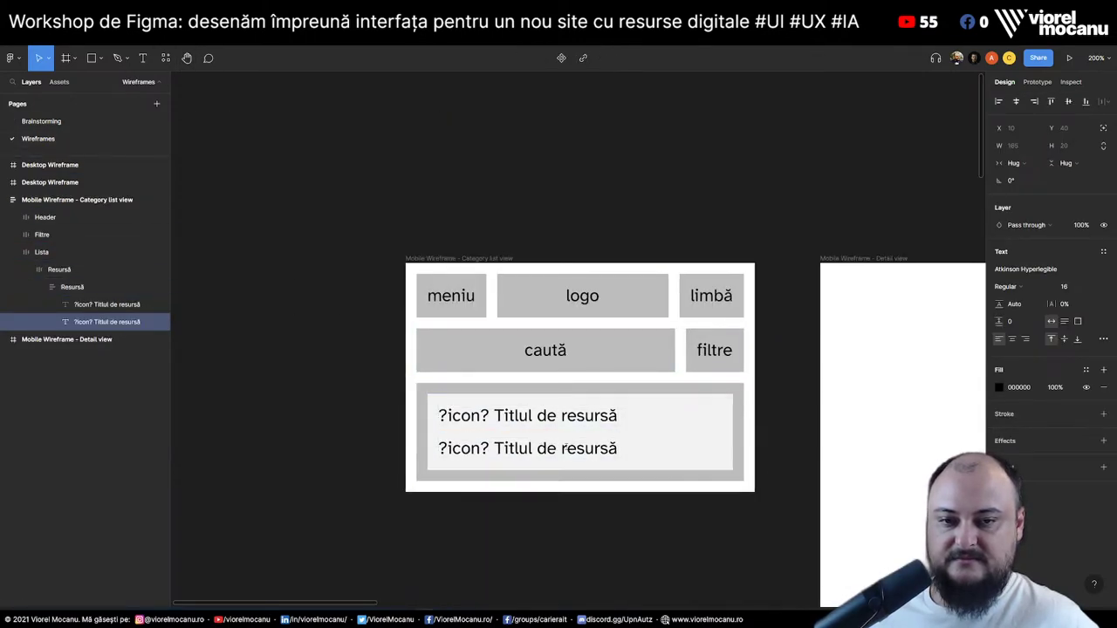
double_click(537, 441)
key(ctrl+a)
key(ctrl+v)
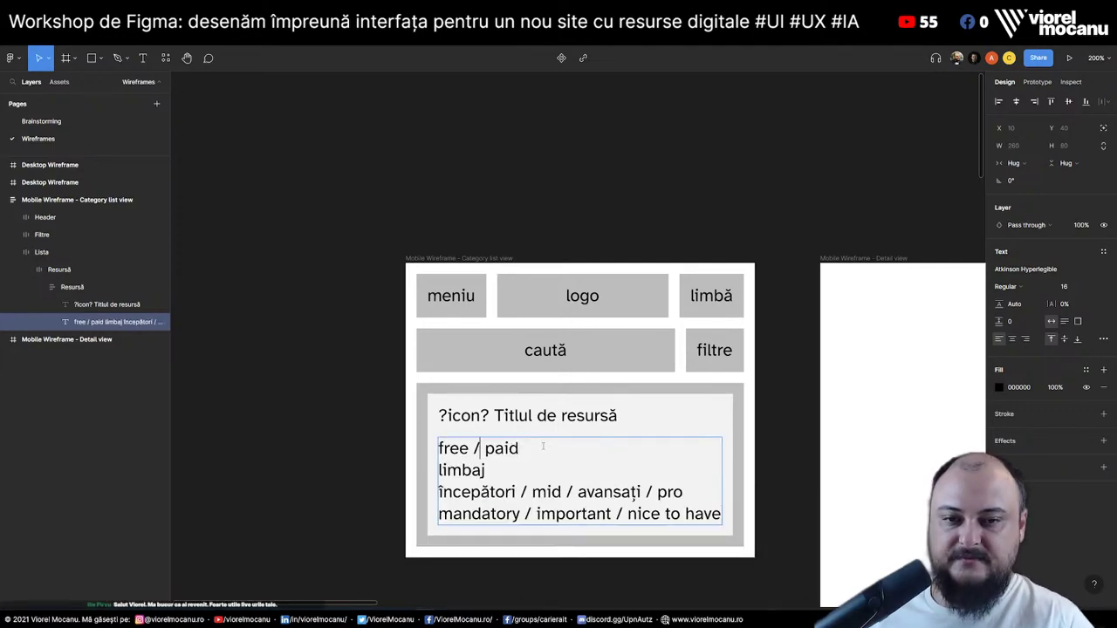
click(543, 446)
key(Down)
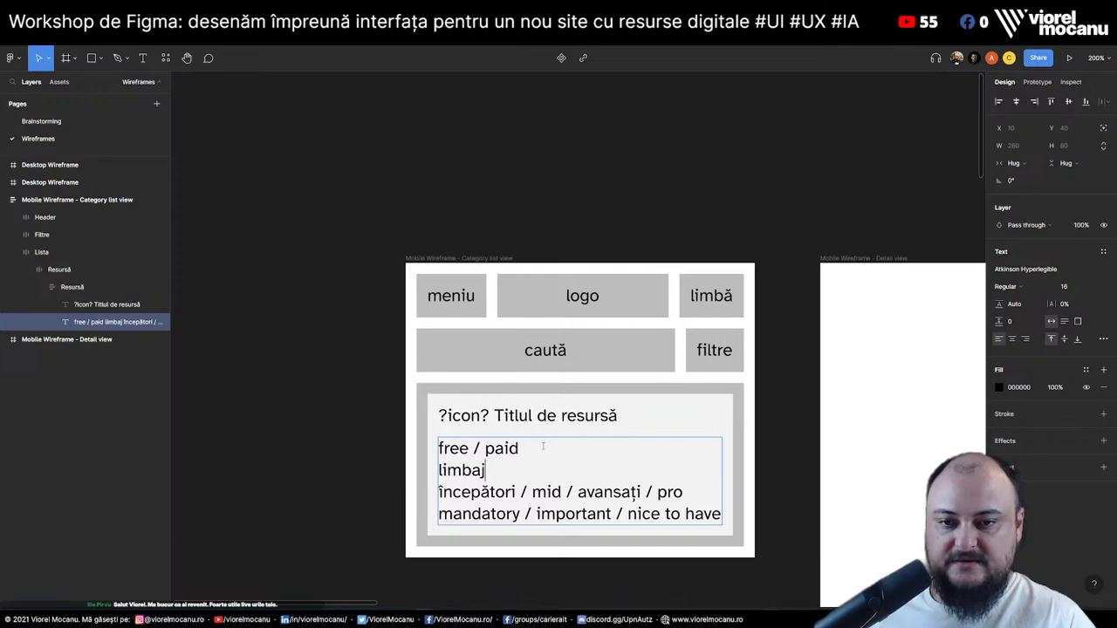
key(shift+Down)
key(shift+Down)
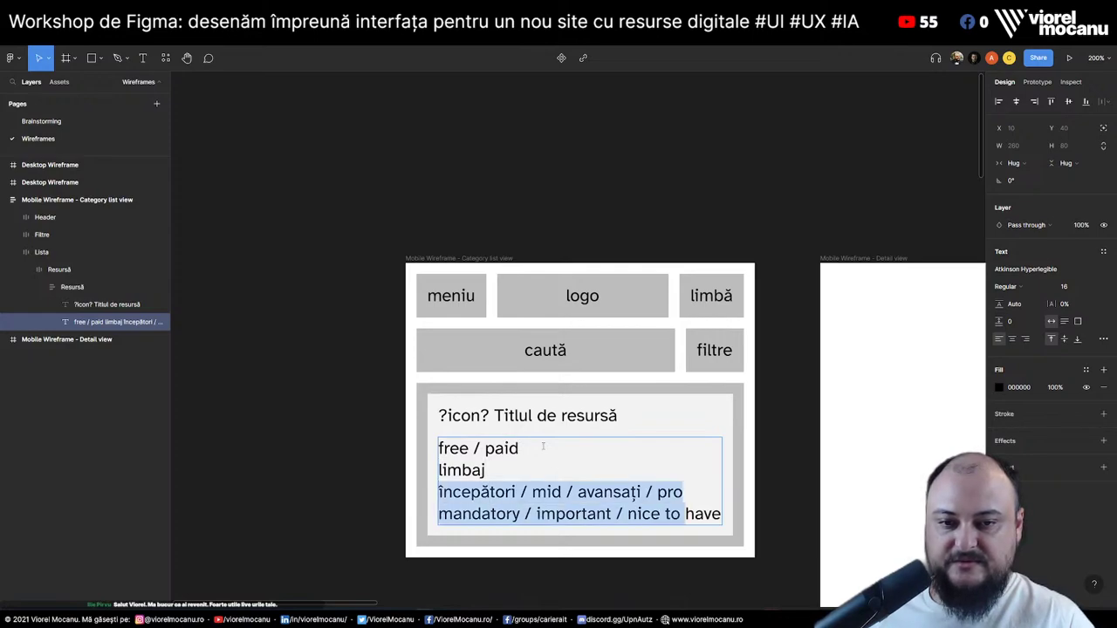
key(Up)
key(Up)
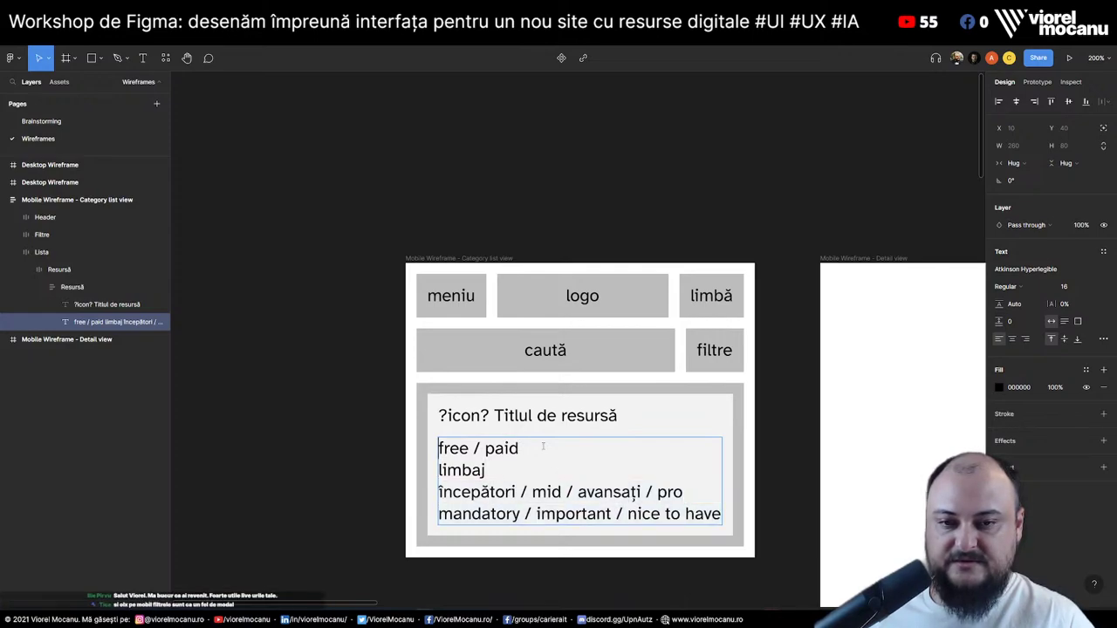
key(End)
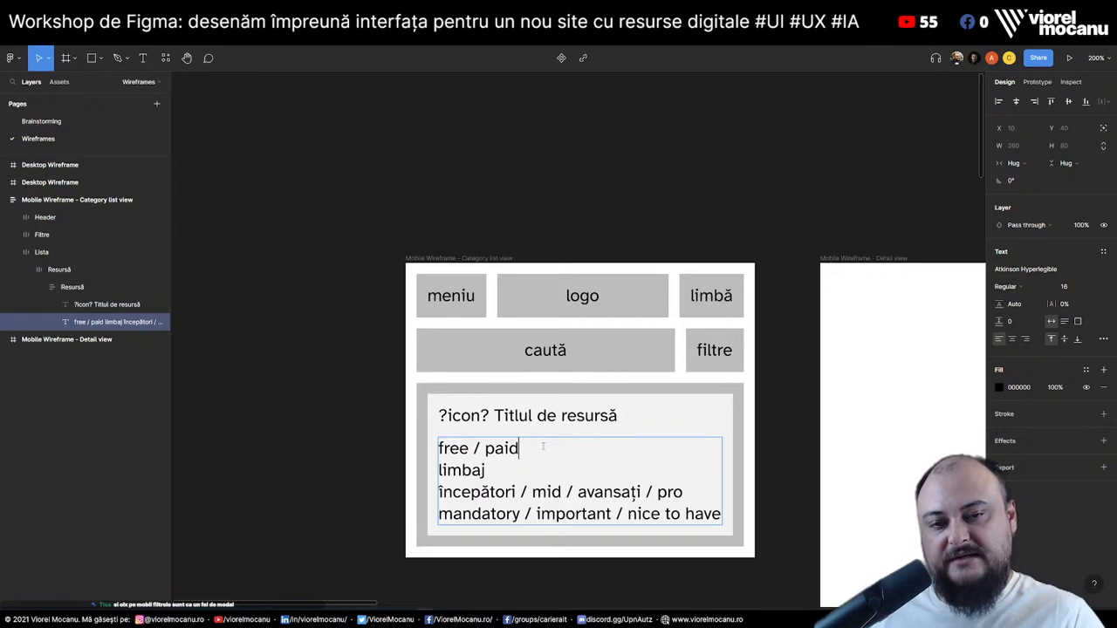
key(Home)
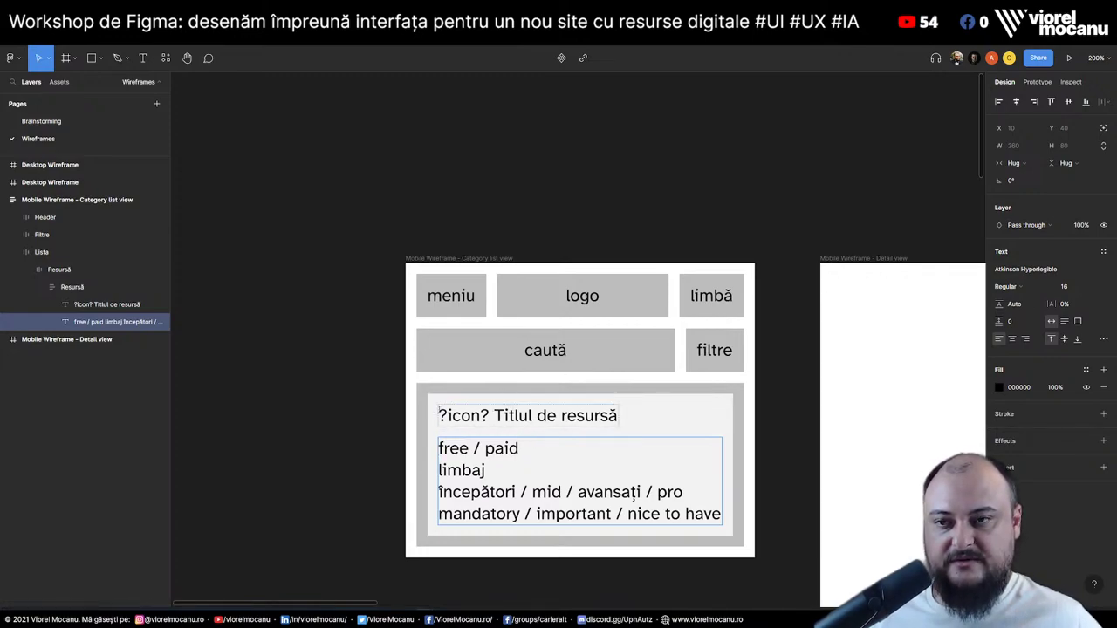
click(77, 291)
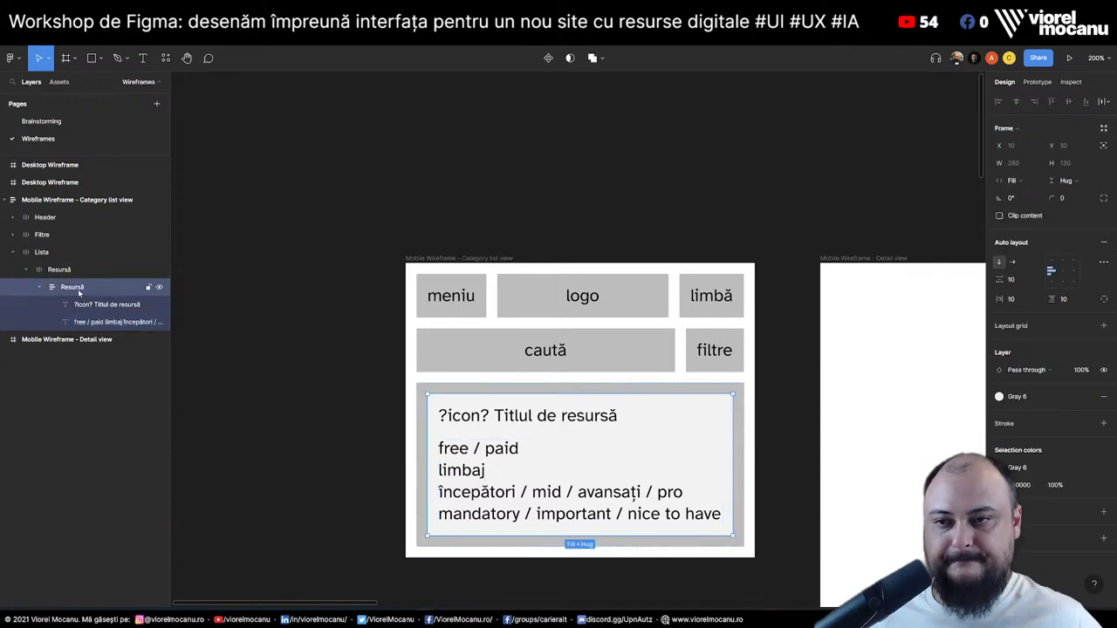
click(45, 267)
click(61, 270)
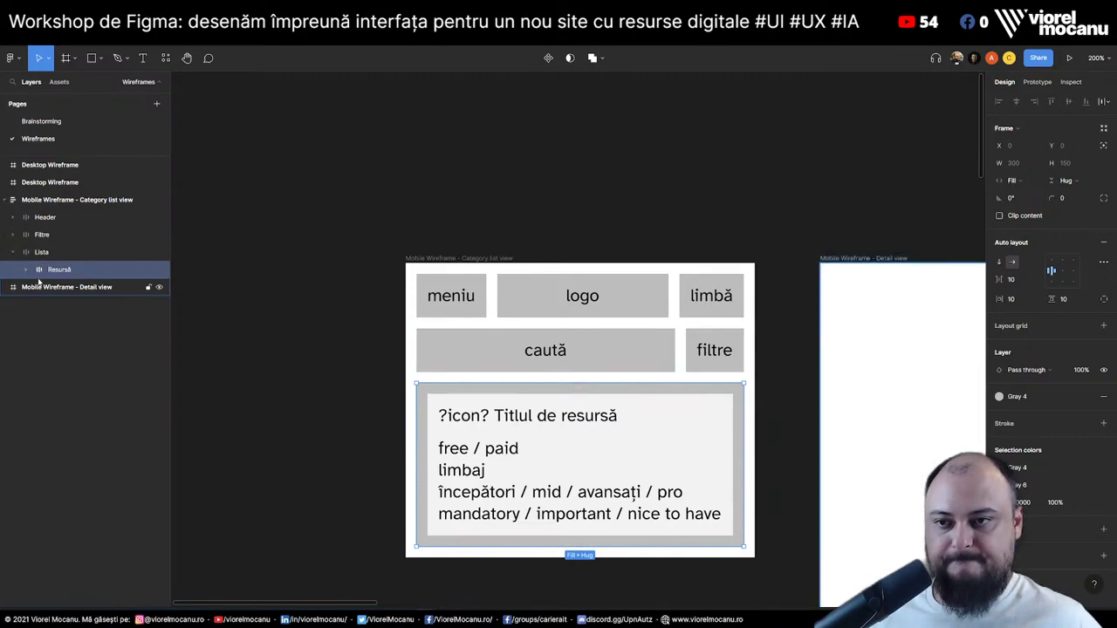
click(26, 270)
click(103, 304)
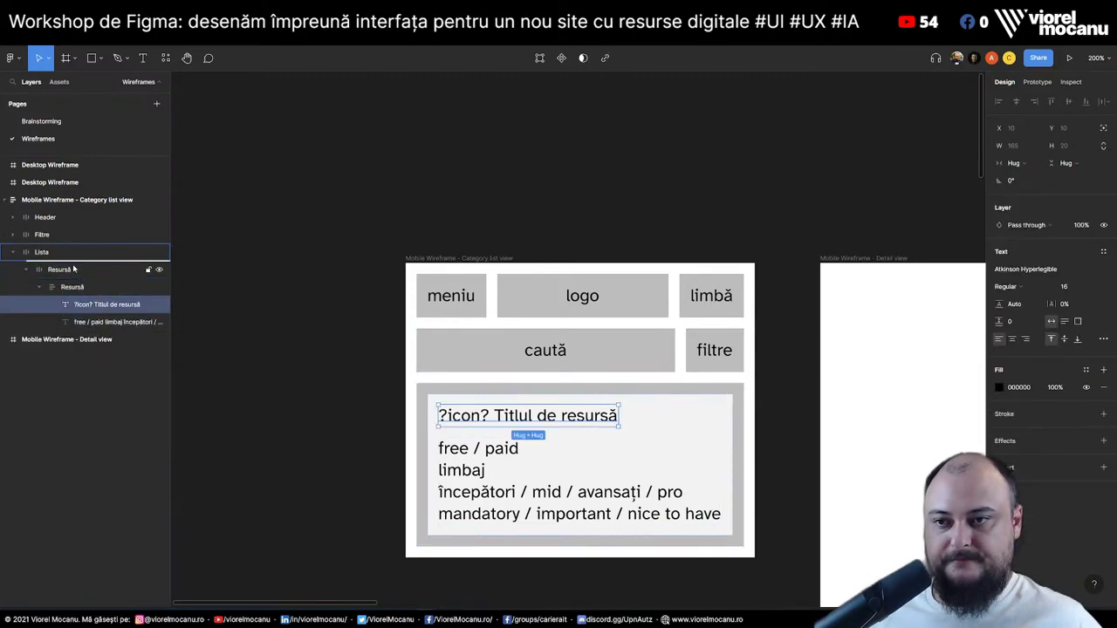
drag(74, 269, 74, 266)
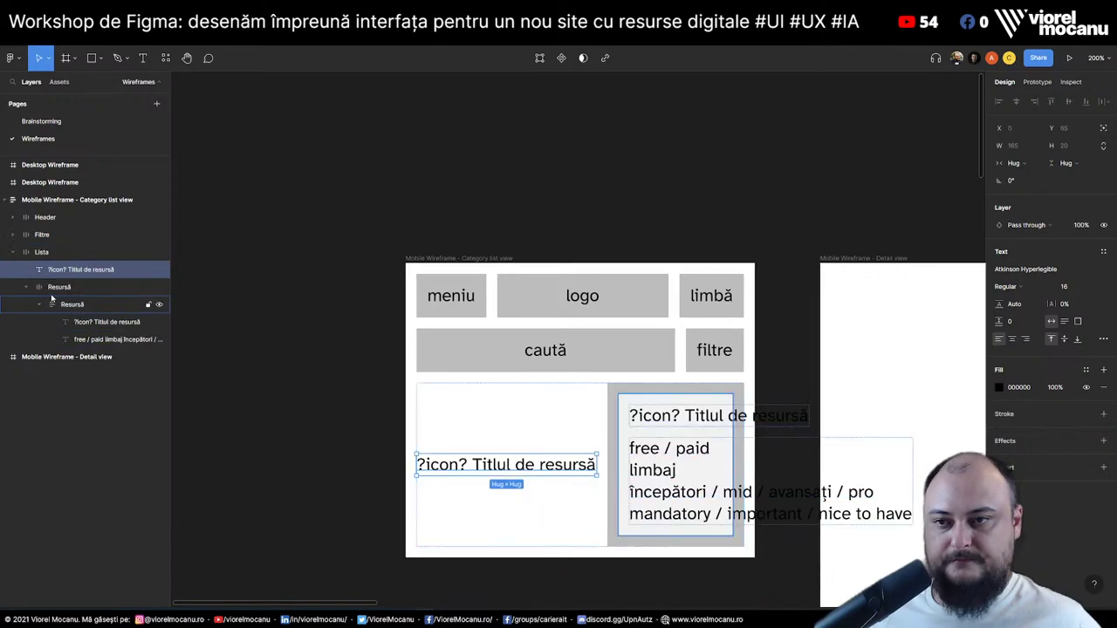
click(42, 252)
click(1004, 261)
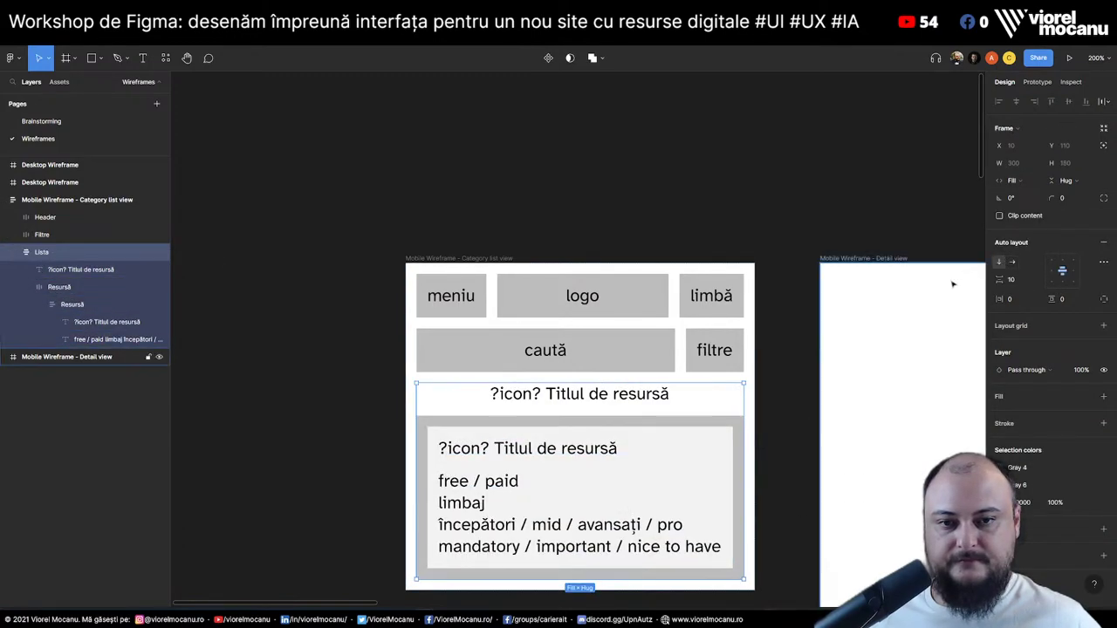
click(159, 270)
key(Return)
text(S)
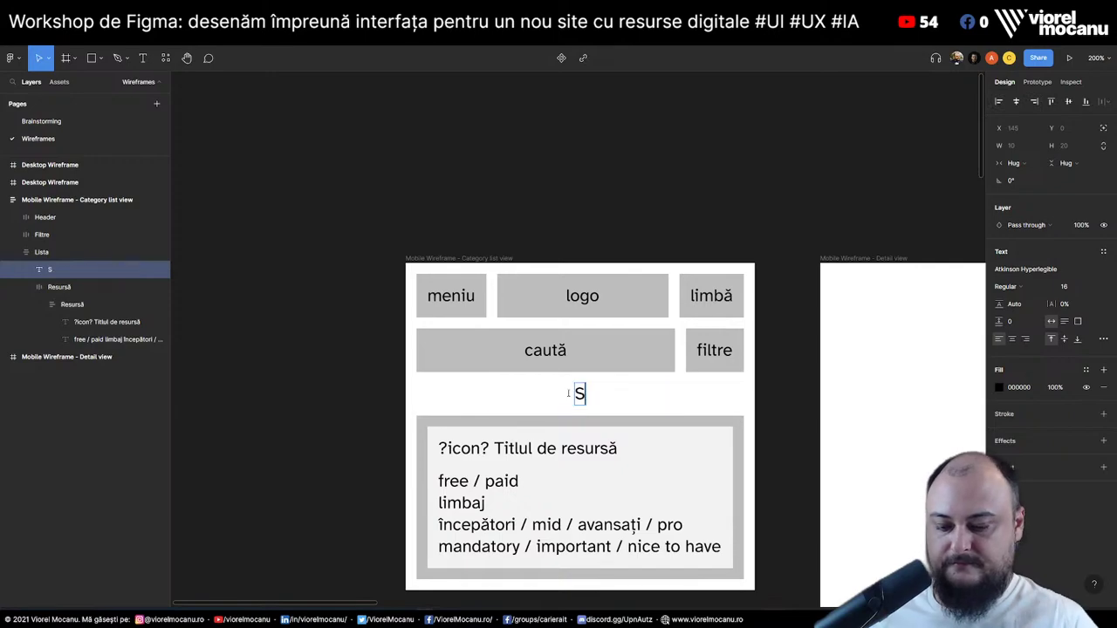
text(ubcategori)
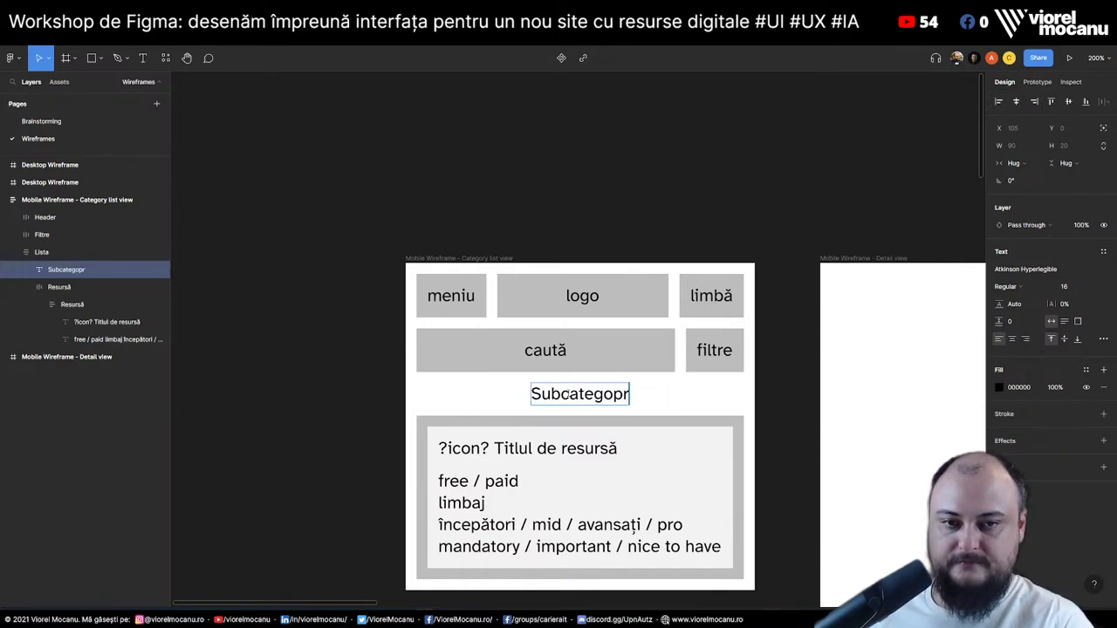
text(a 1)
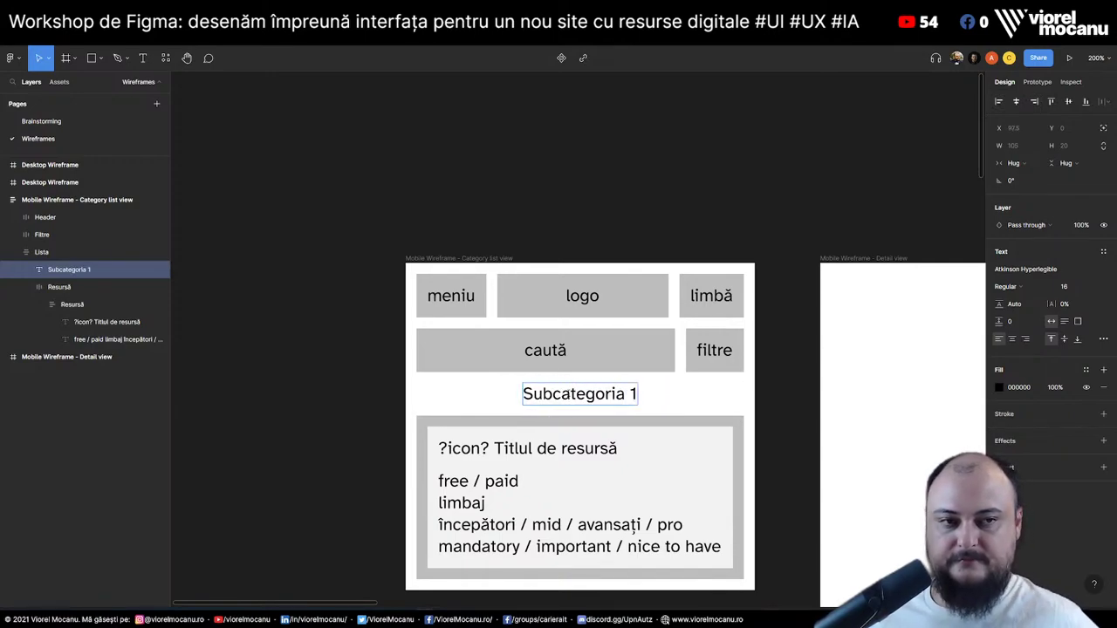
click(54, 258)
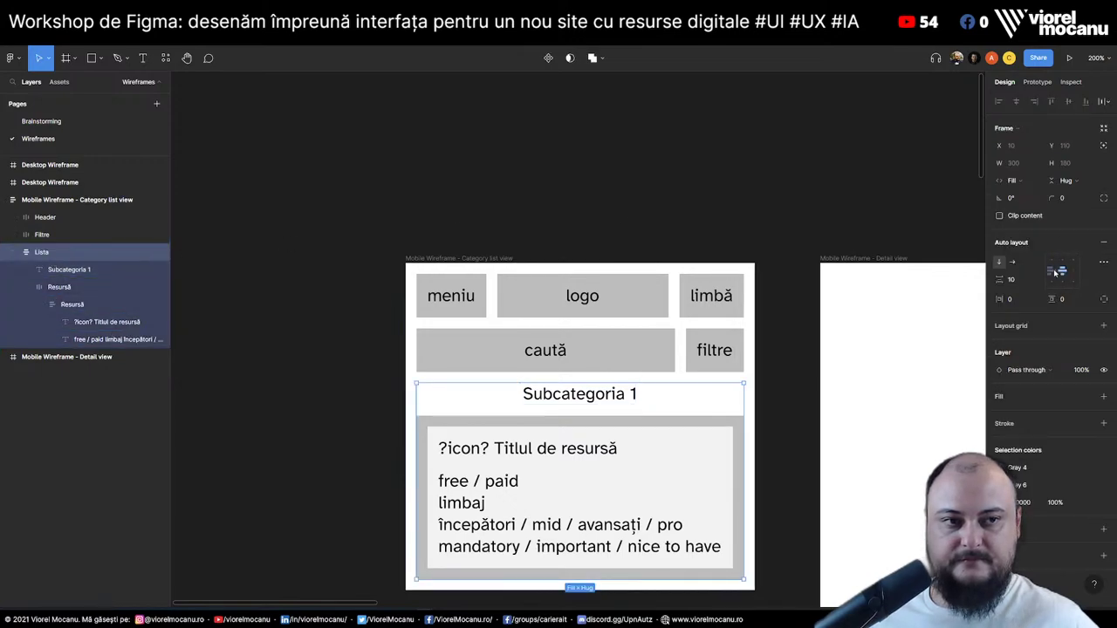
click(338, 463)
scroll(511, 392, down, 5)
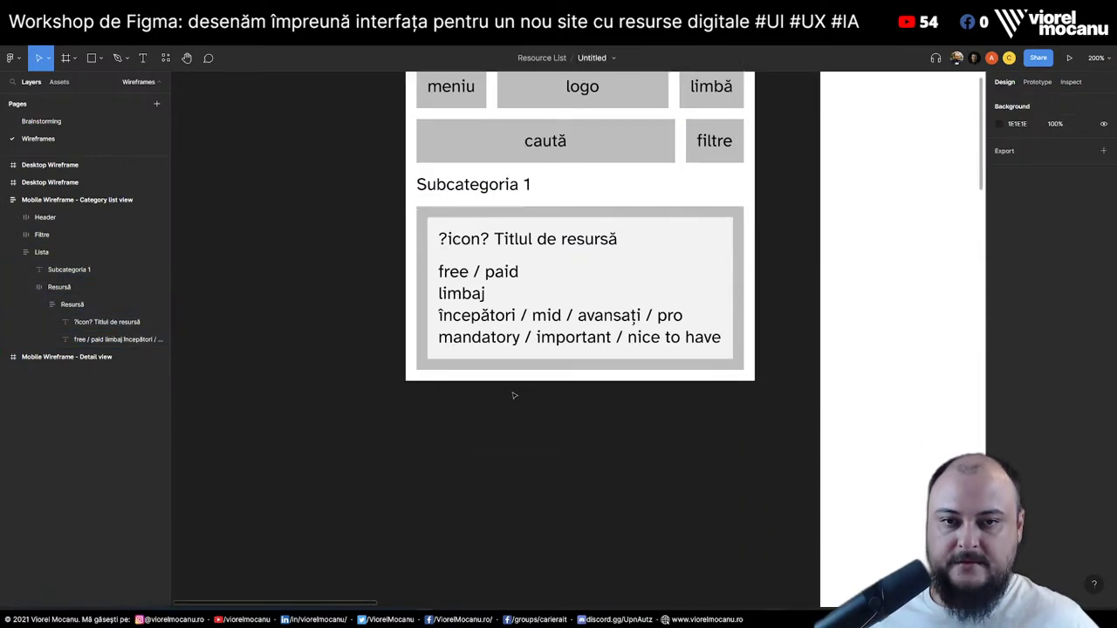
scroll(520, 384, up, 3)
double_click(496, 345)
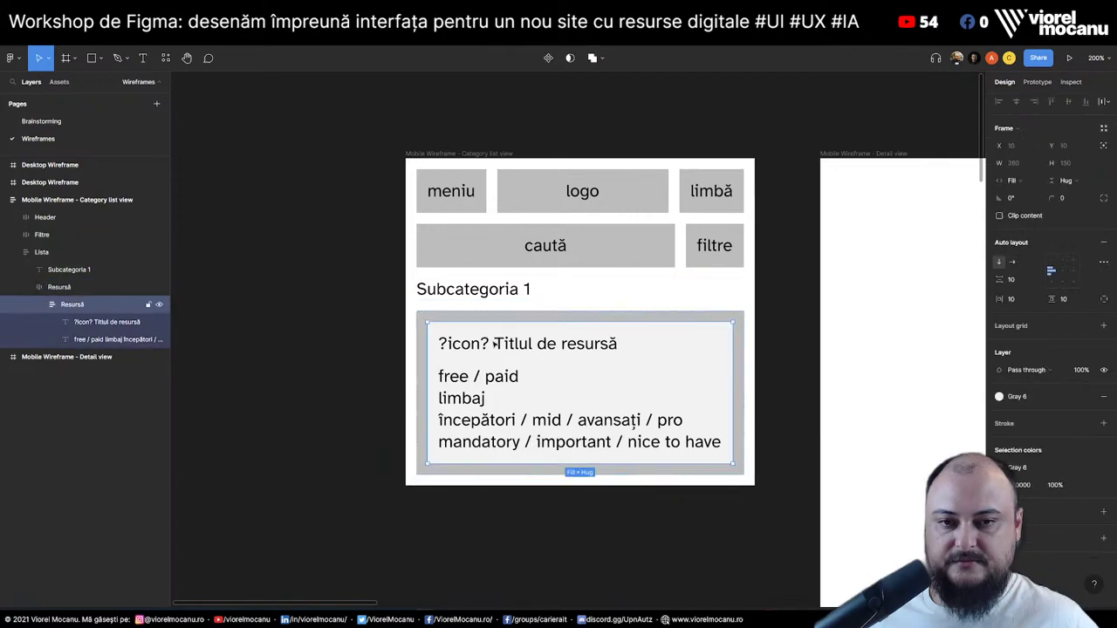
double_click(510, 345)
double_click(467, 345)
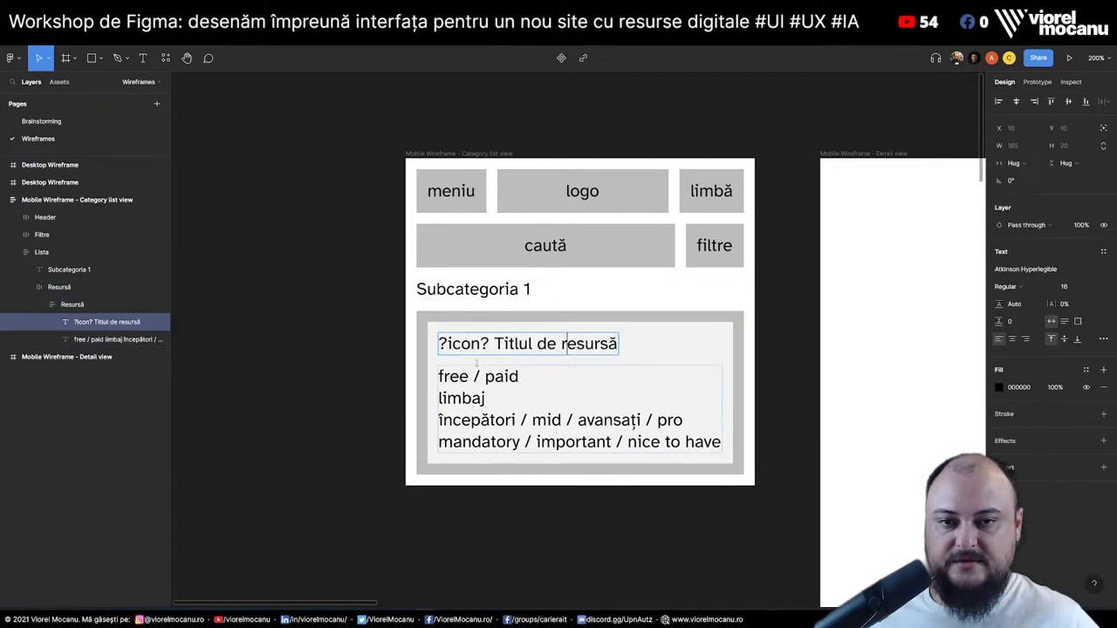
double_click(469, 376)
drag(469, 377, 723, 447)
key(Escape)
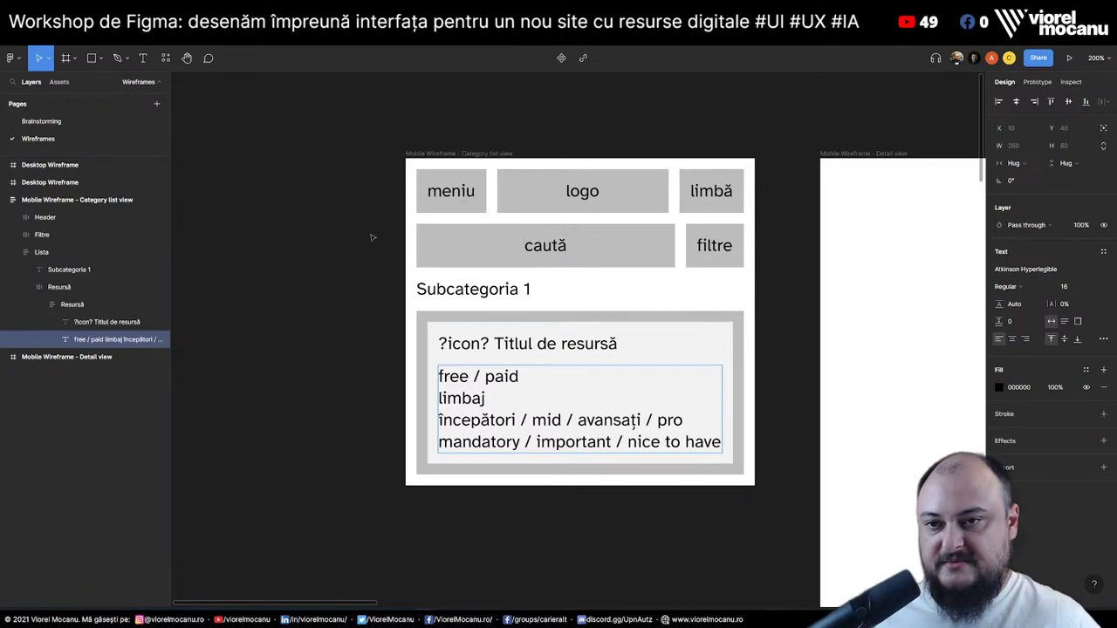
Copy Subcategoria 1 above the Filtre row as 'Titlul categoriei curente', plus a 'Descrierea categoriei curente' copy
click(77, 270)
drag(77, 272, 61, 229)
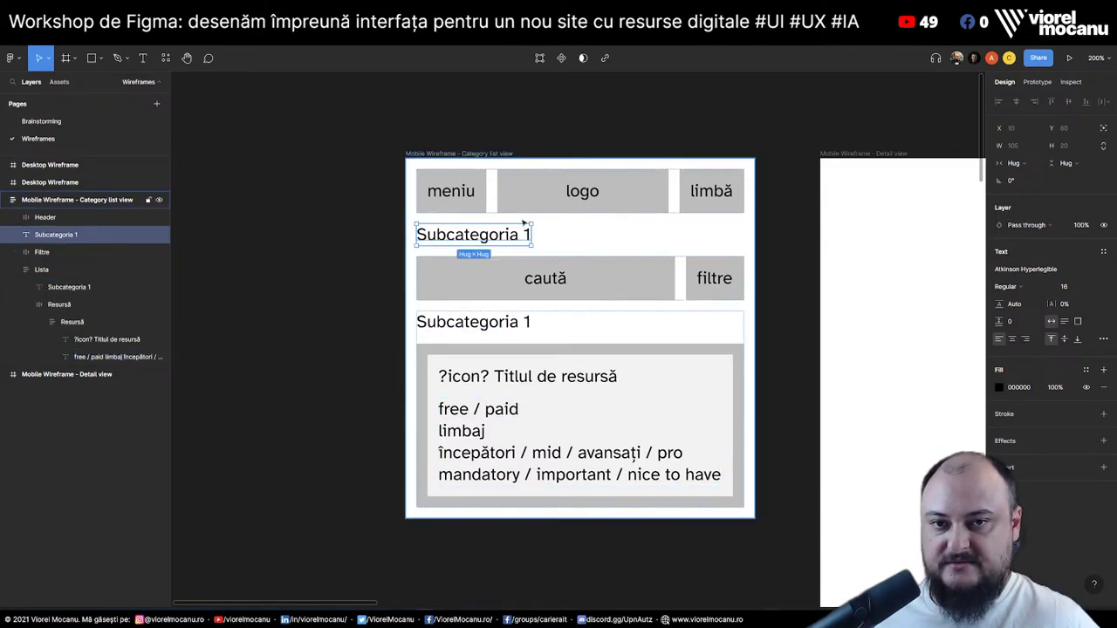
double_click(483, 238)
text(Titlu)
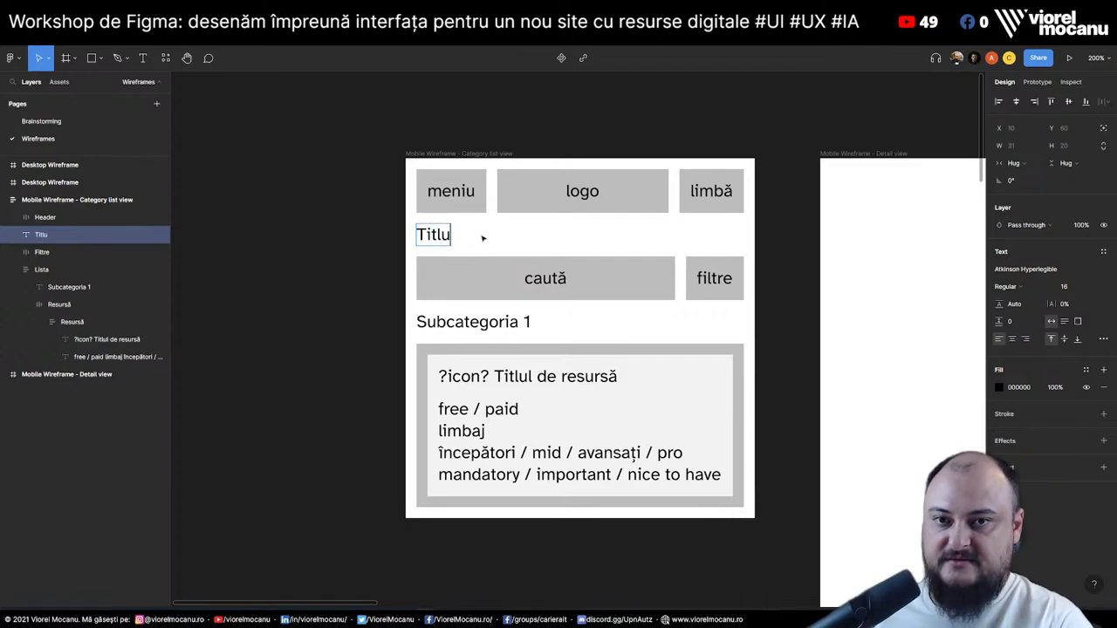
text(l categoriei curente)
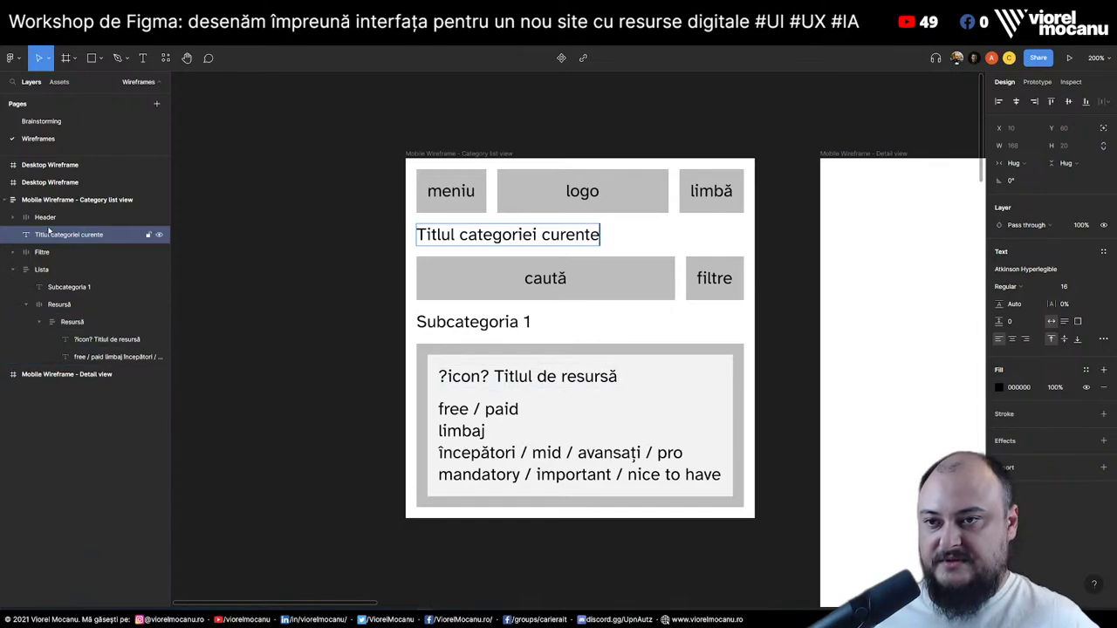
click(48, 217)
click(75, 239)
key(ctrl+d)
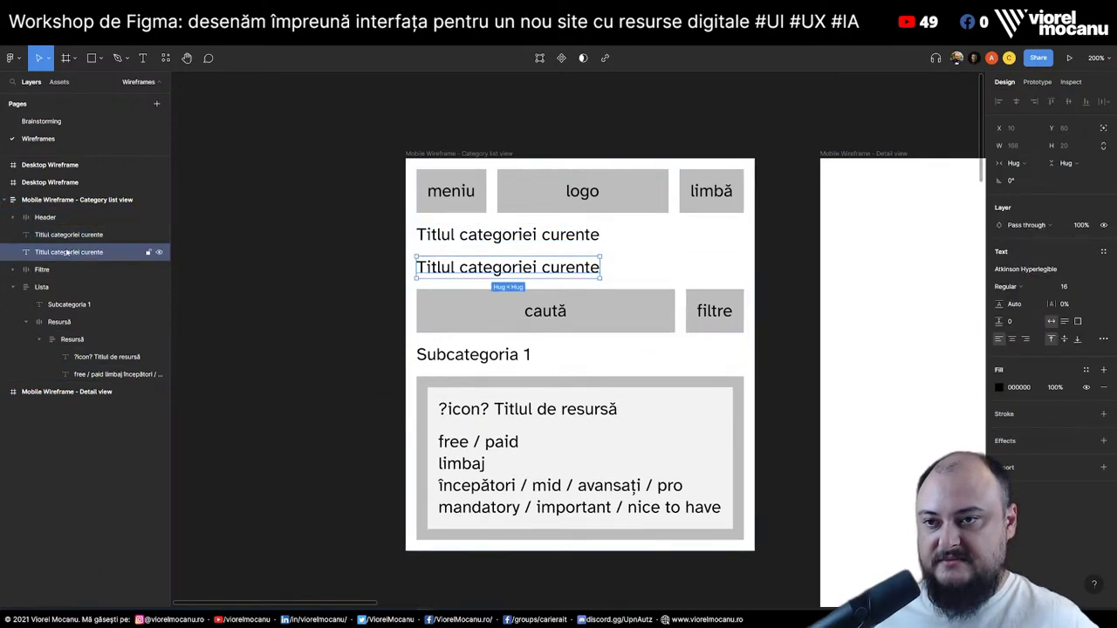
key(Return)
text(Descrie)
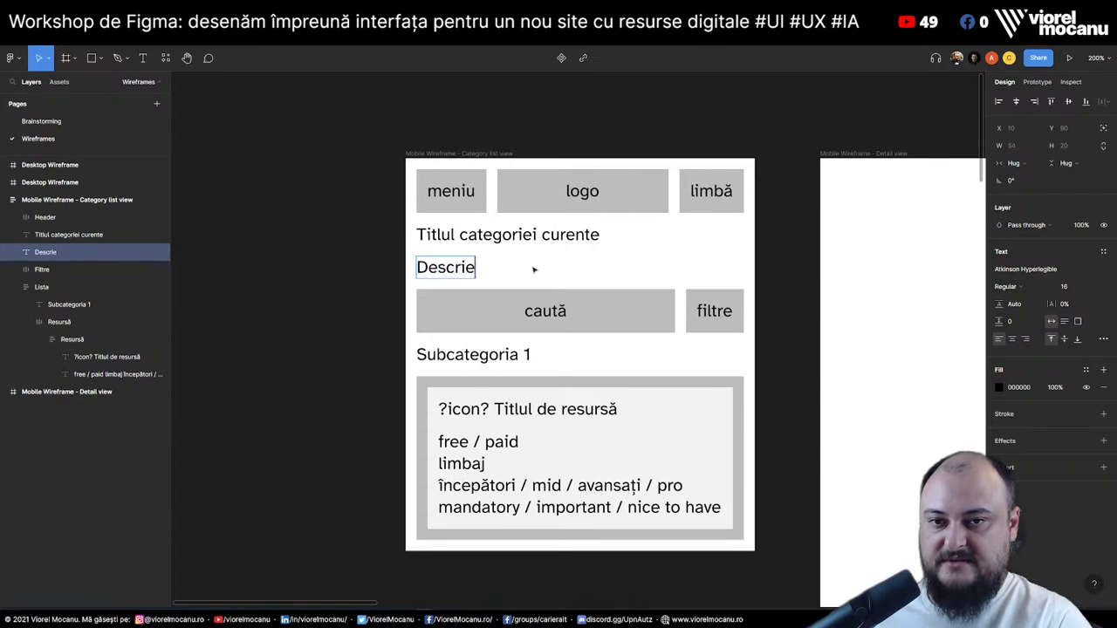
text(rea categoriei curente)
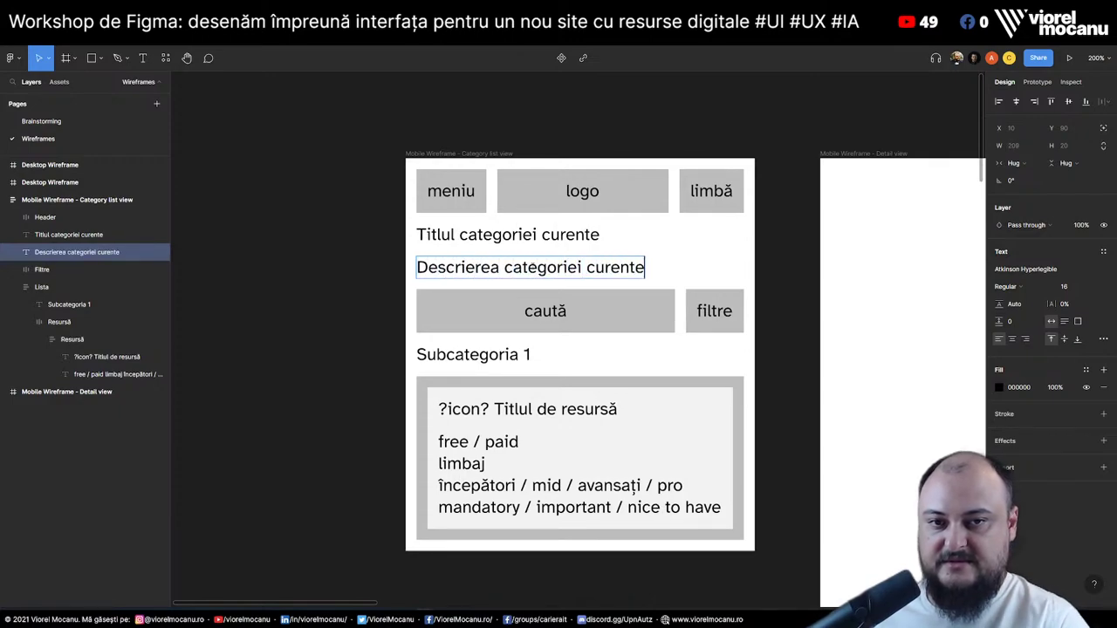
Add an 'Imagine caracteristică pentru categorie' text above the category title
click(81, 234)
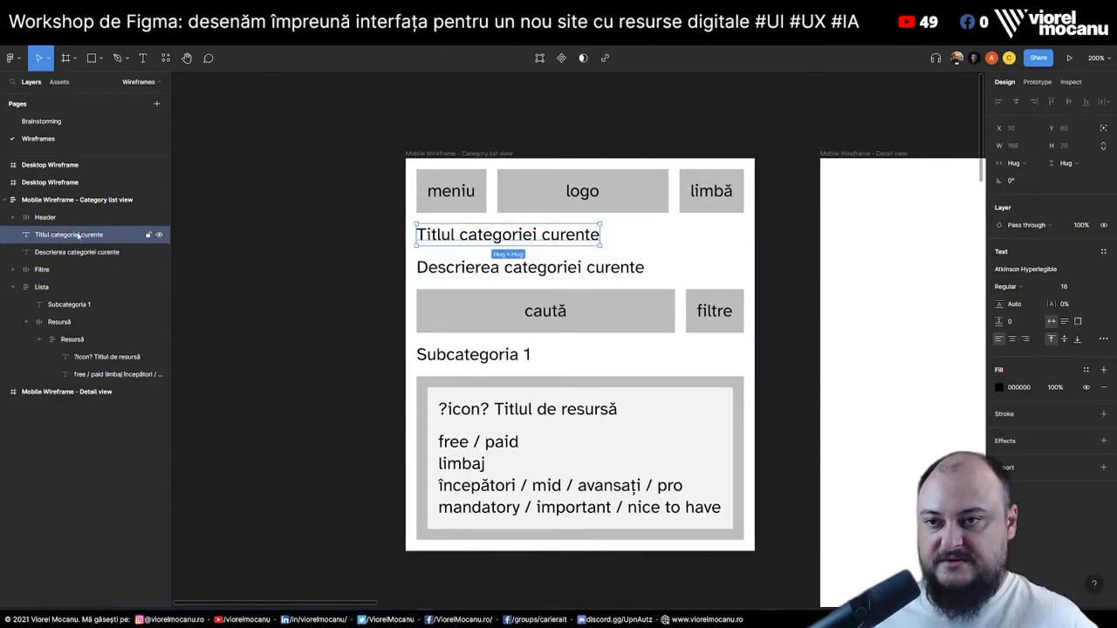
key(ctrl+d)
key(Return)
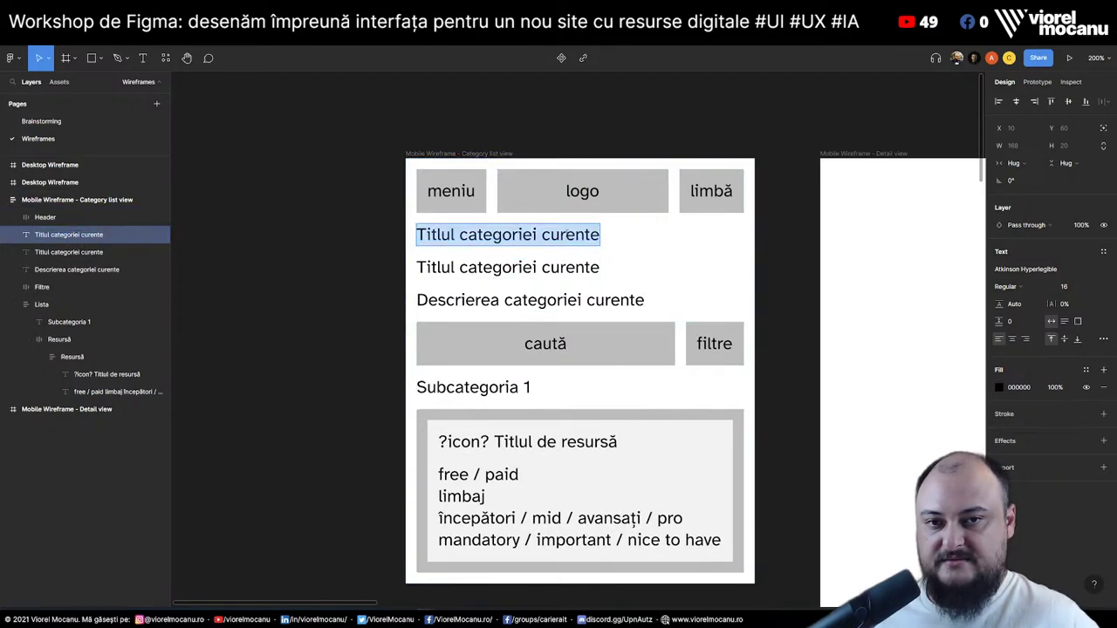
text(Imagine car)
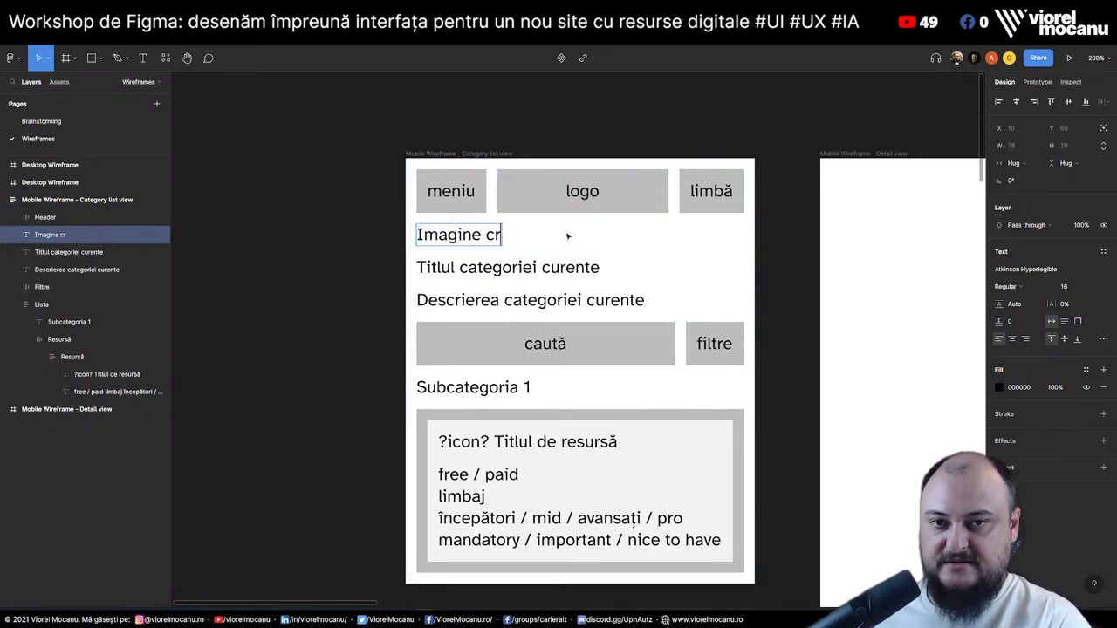
text(a)
key(BackSpace)
key(BackSpace)
text(aracte)
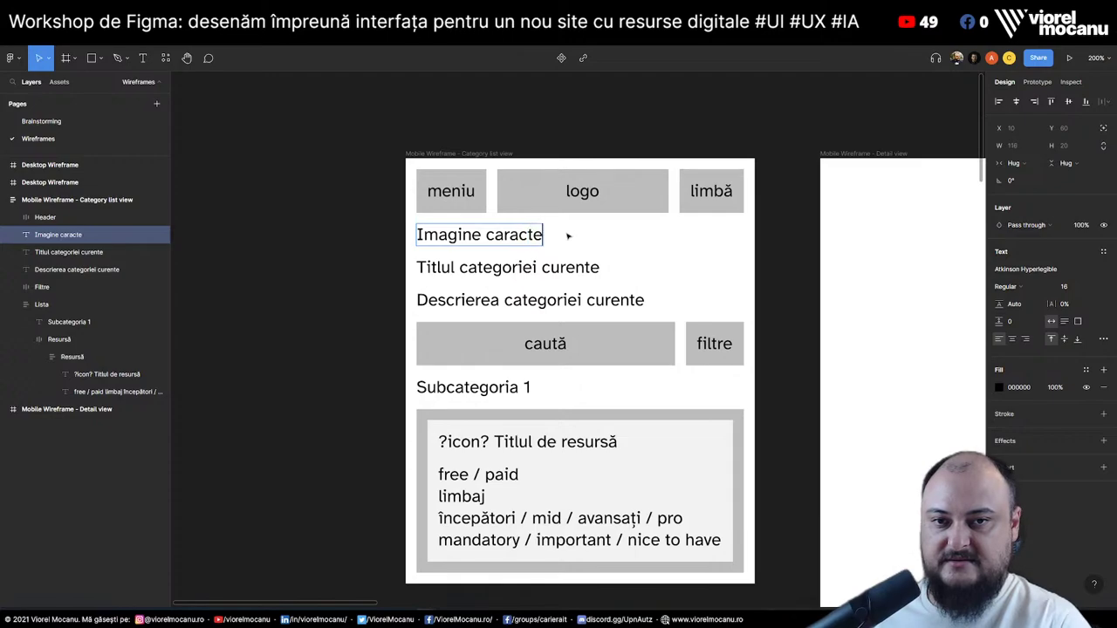
key(BackSpace)
key(BackSpace)
key(BackSpace)
text(cteristi)
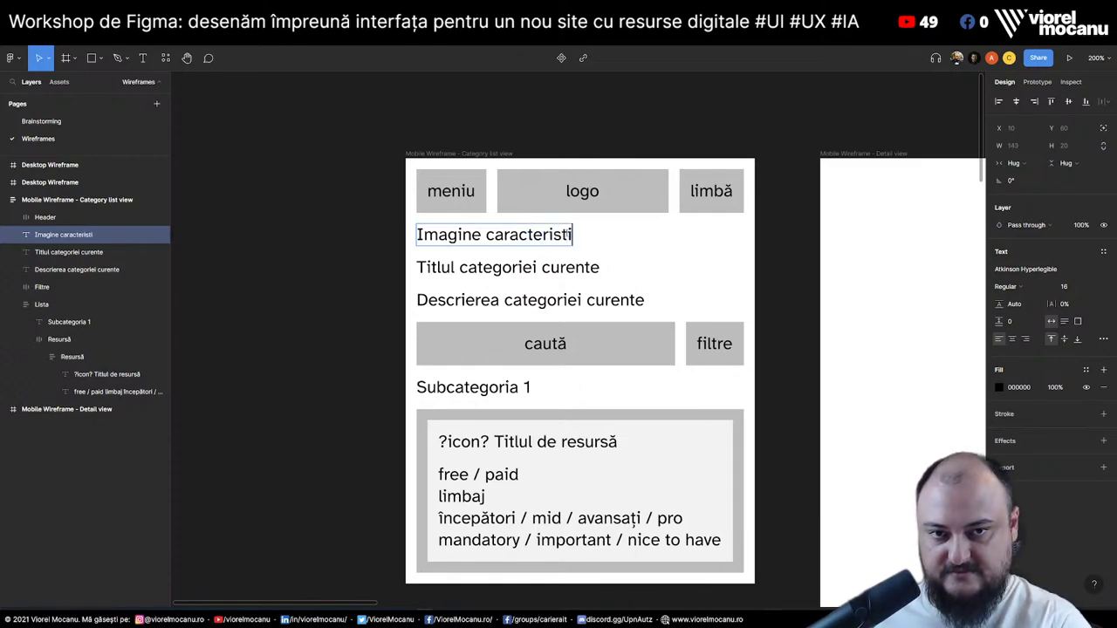
text(că pentru categorie)
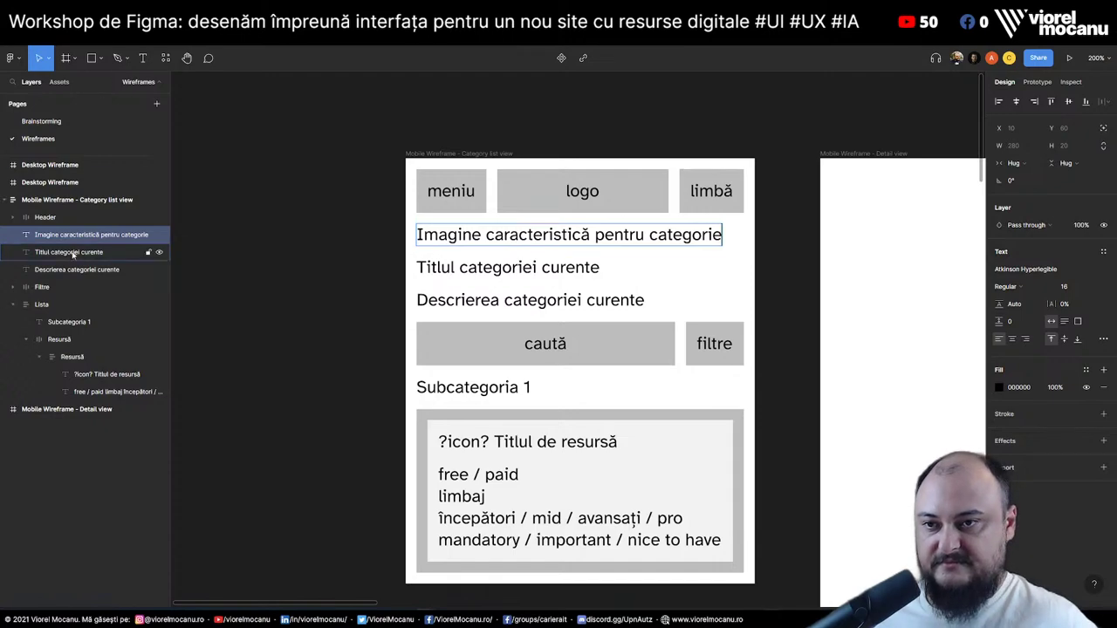
Add a 'Bread » crumbs' text at the top of the stack
click(153, 251)
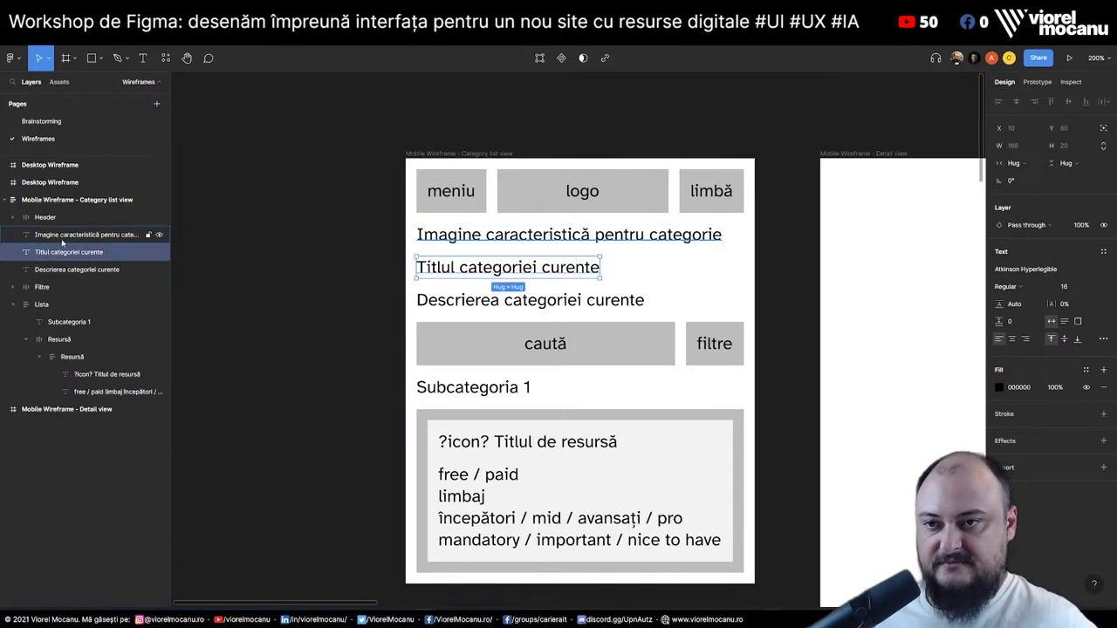
click(150, 234)
key(ctrl+d)
double_click(576, 234)
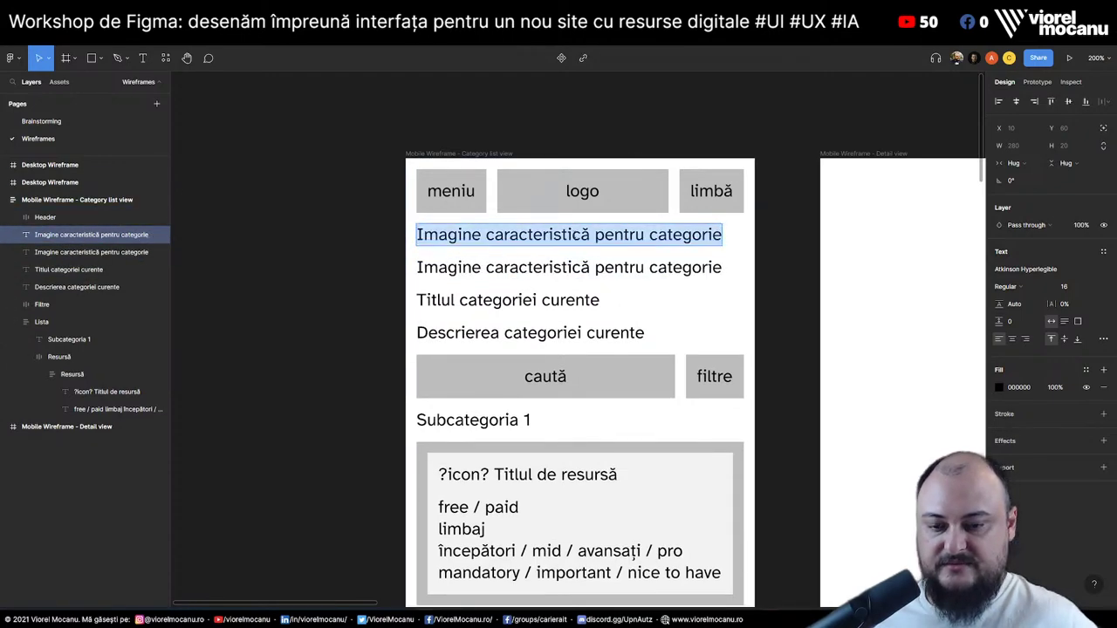
text(Bread)
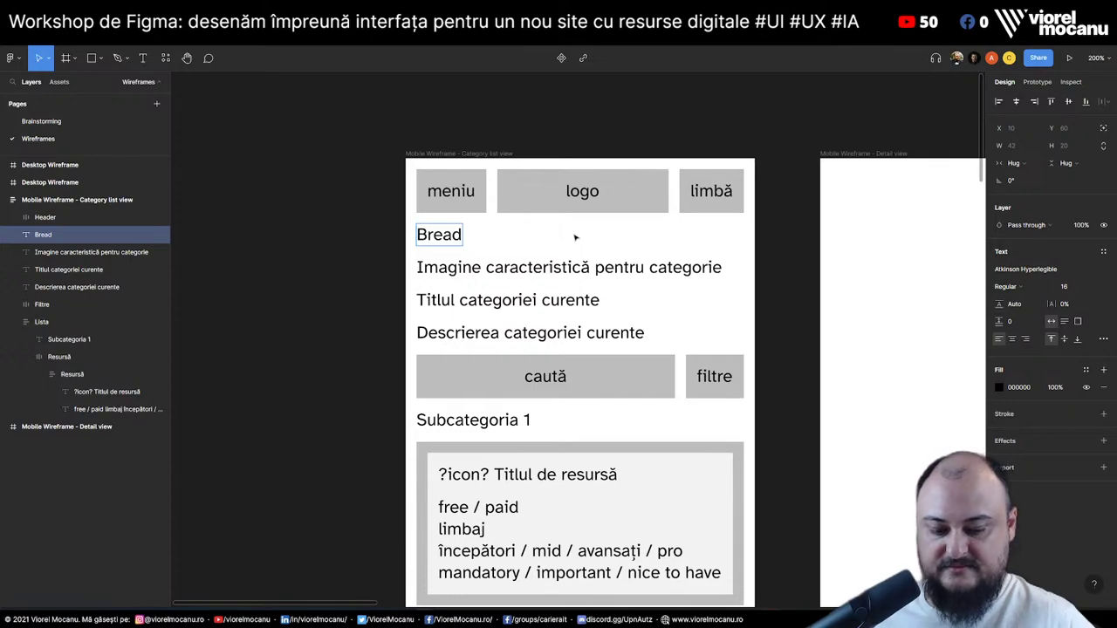
text( » crumbs)
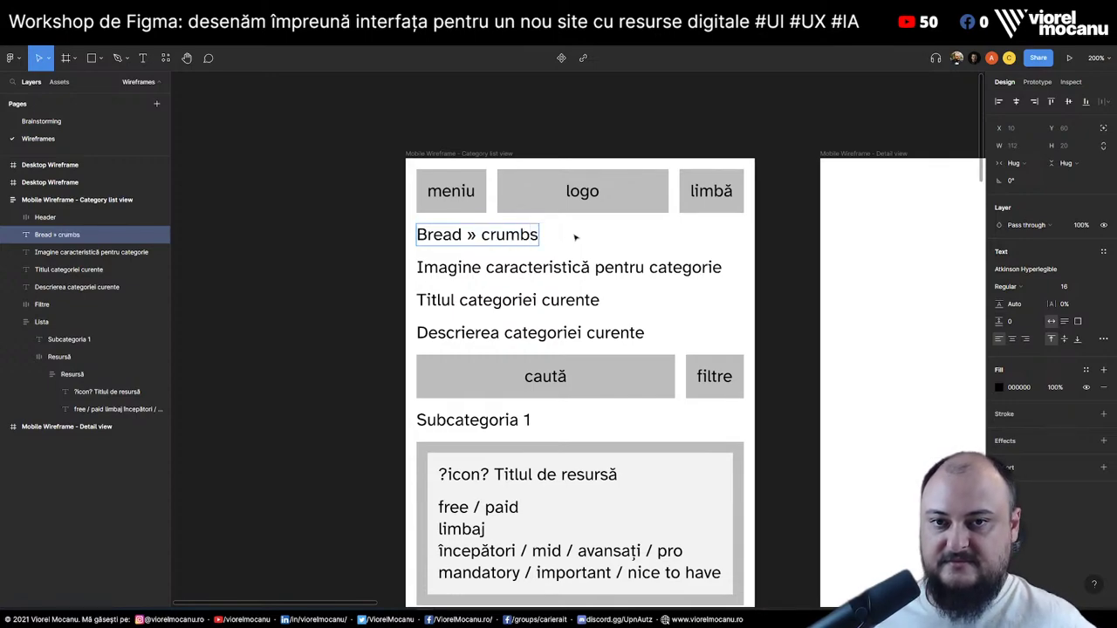
click(105, 269)
click(106, 286)
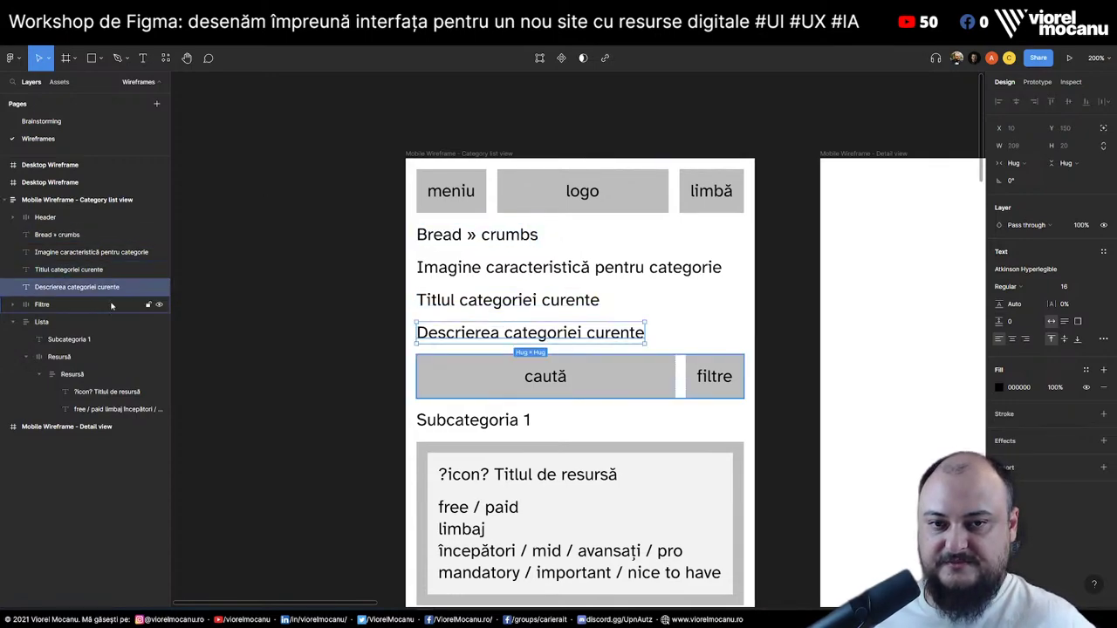
Duplicate the category description and retype it as 'Povestea vizuală a disciplinei'
key(ctrl+d)
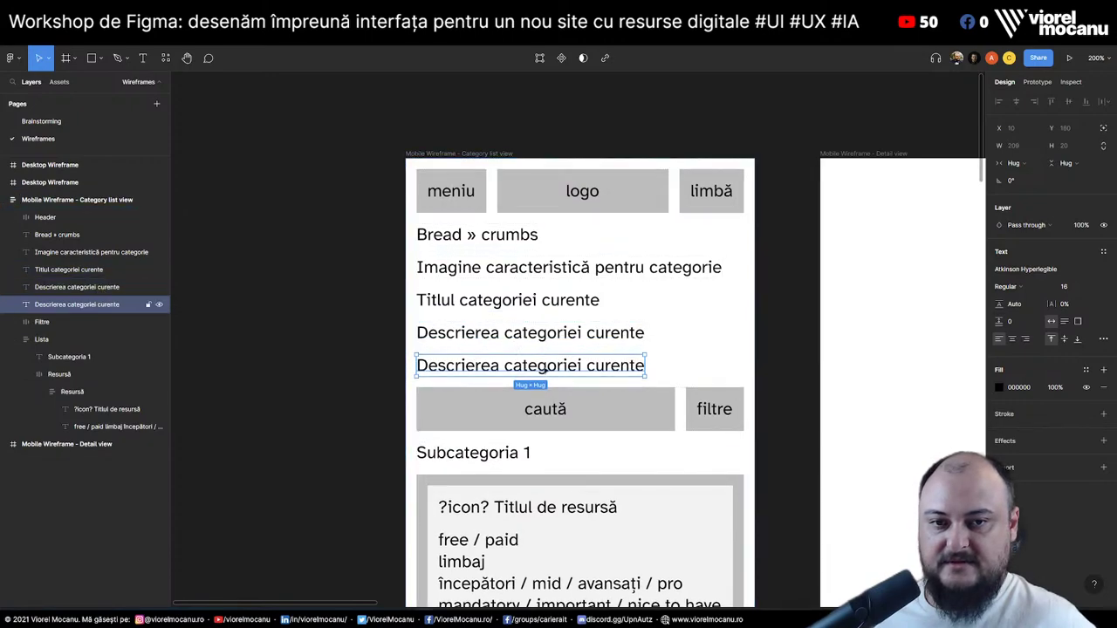
key(Return)
text(Pove)
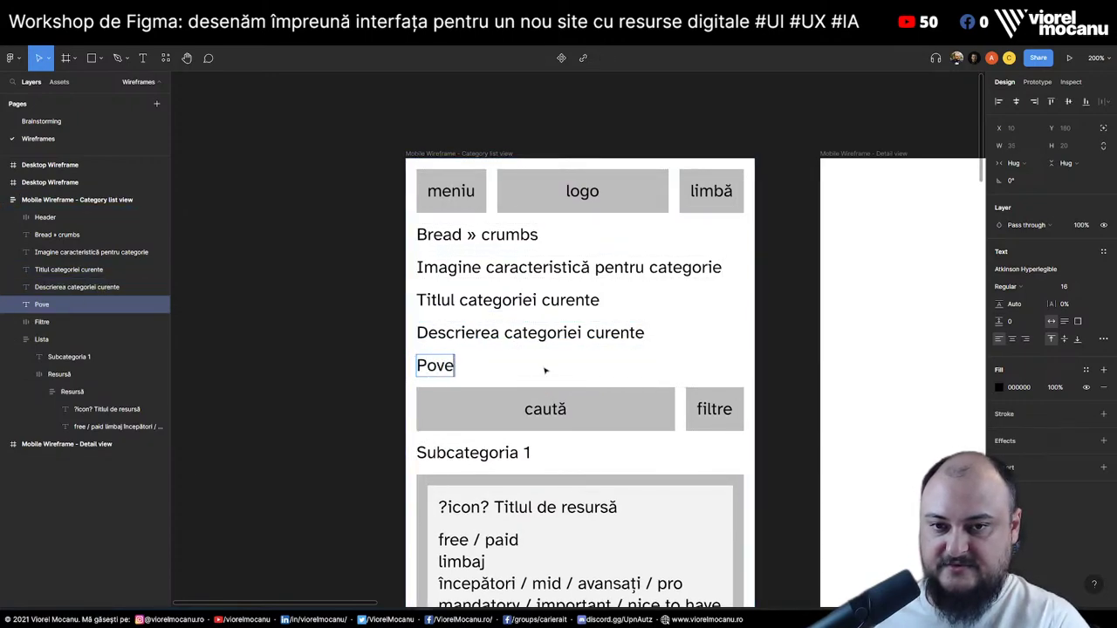
text(stea vizual)
key(BackSpace)
key(BackSpace)
key(BackSpace)
key(BackSpace)
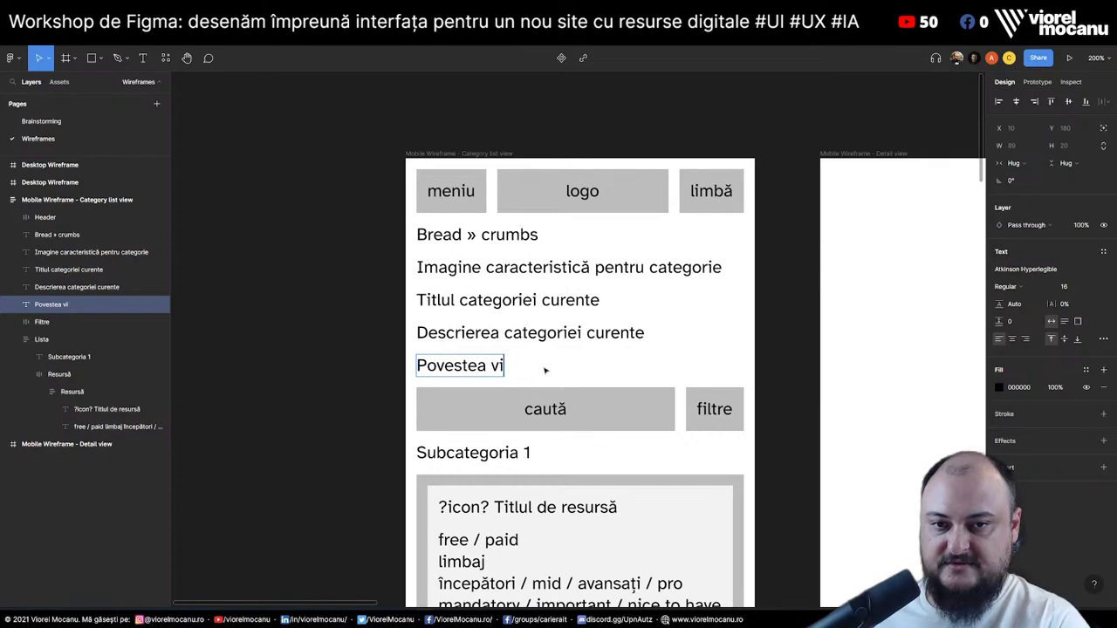
text(zuală a categorie)
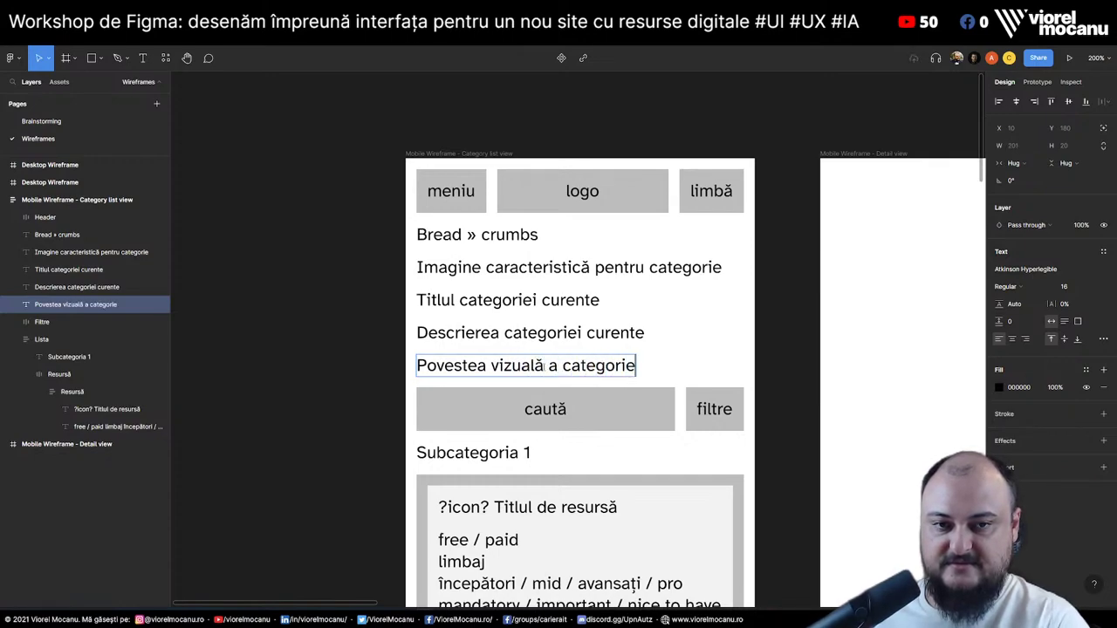
key(alt+shift+Left)
text(disciplinei)
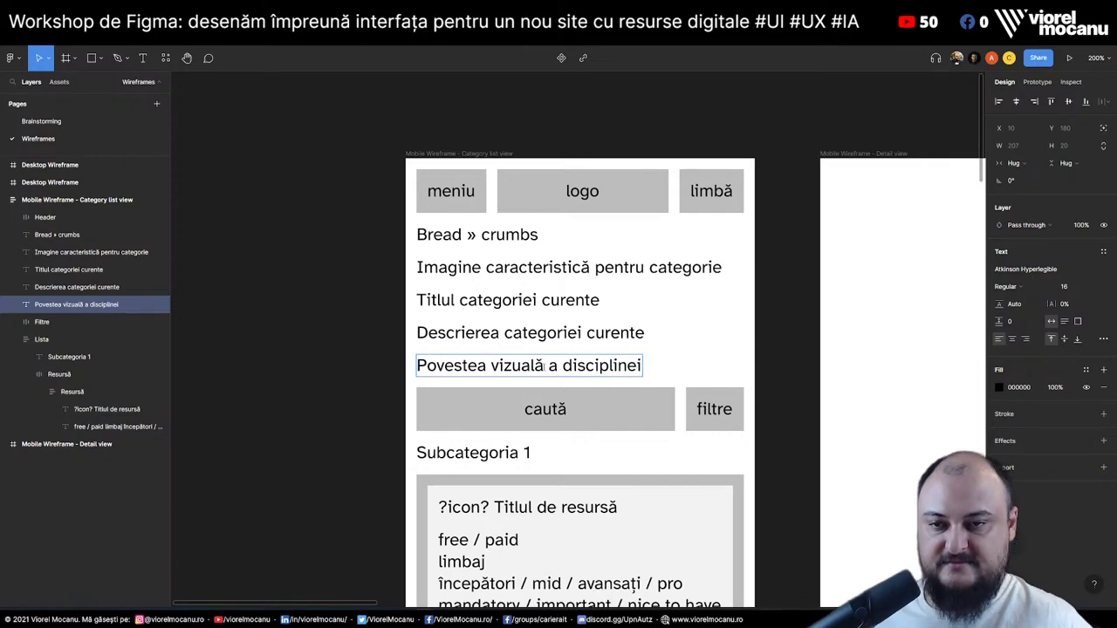
click(524, 384)
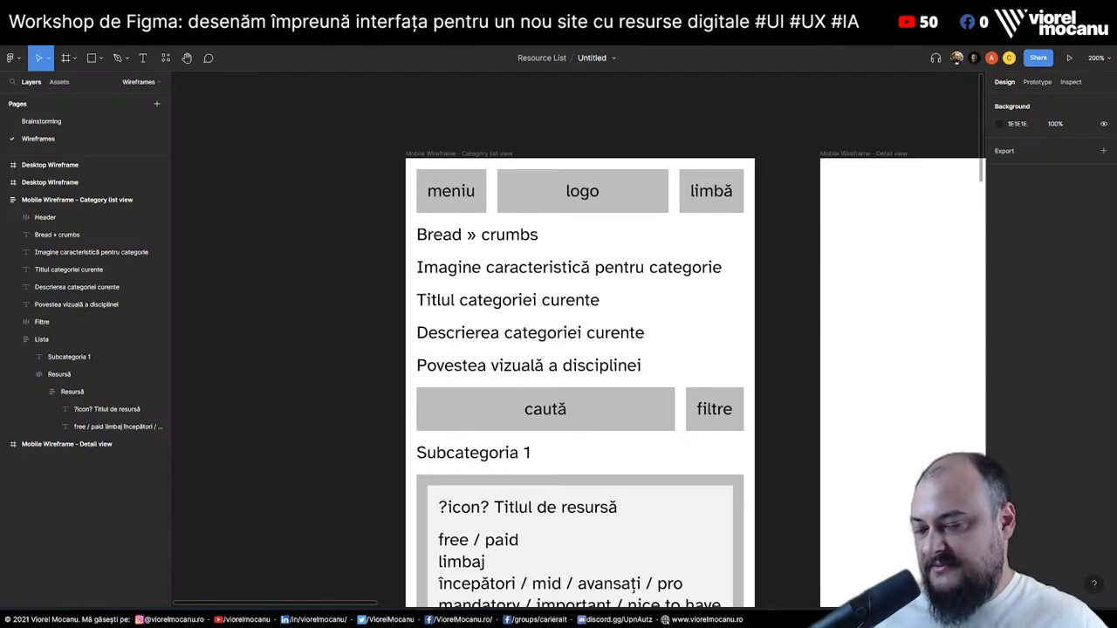
Duplicate the meniu / logo / limbă header frame beneath the original
click(495, 242)
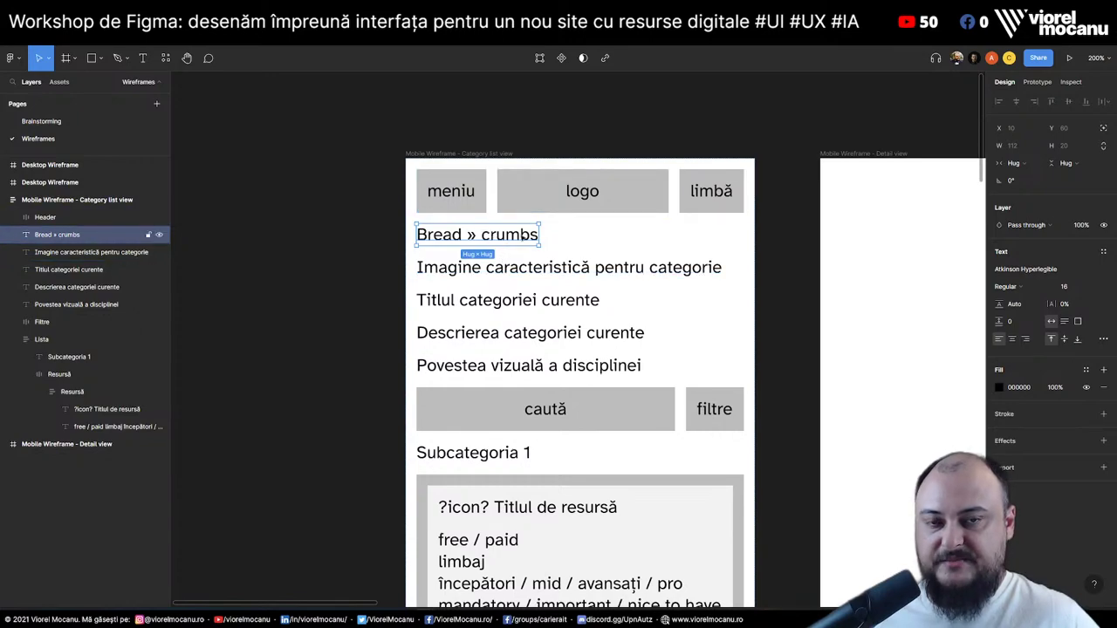
click(457, 204)
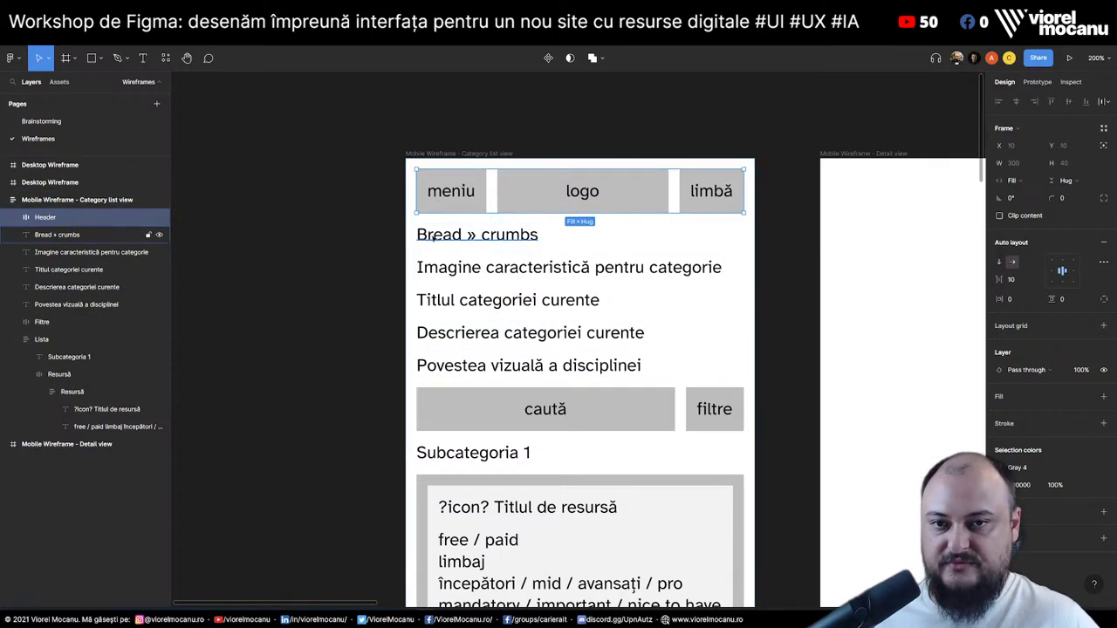
click(78, 235)
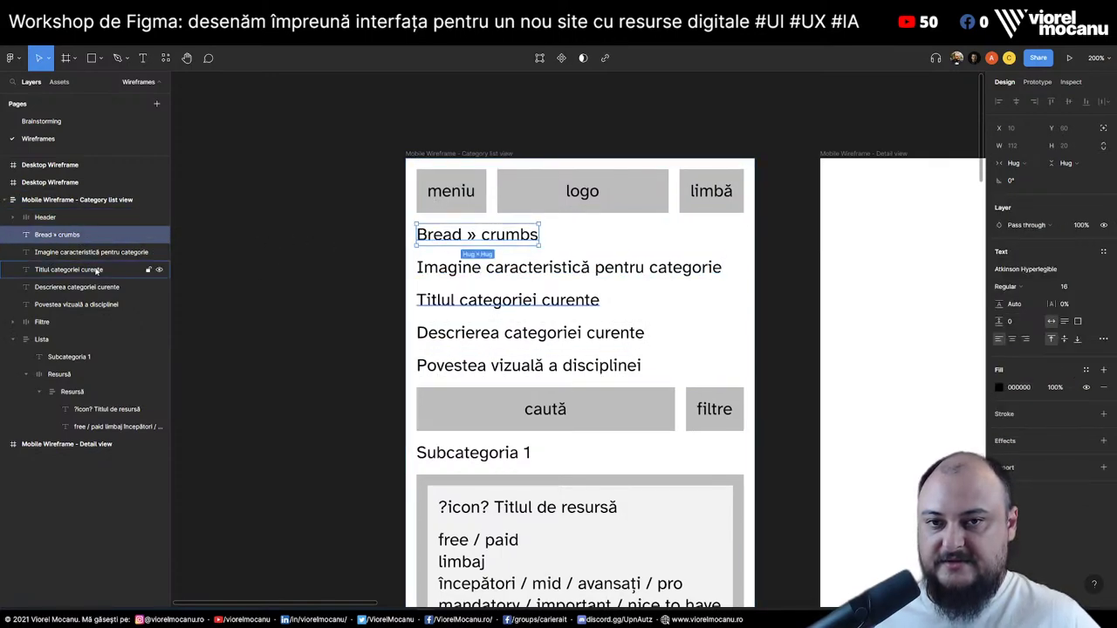
click(536, 206)
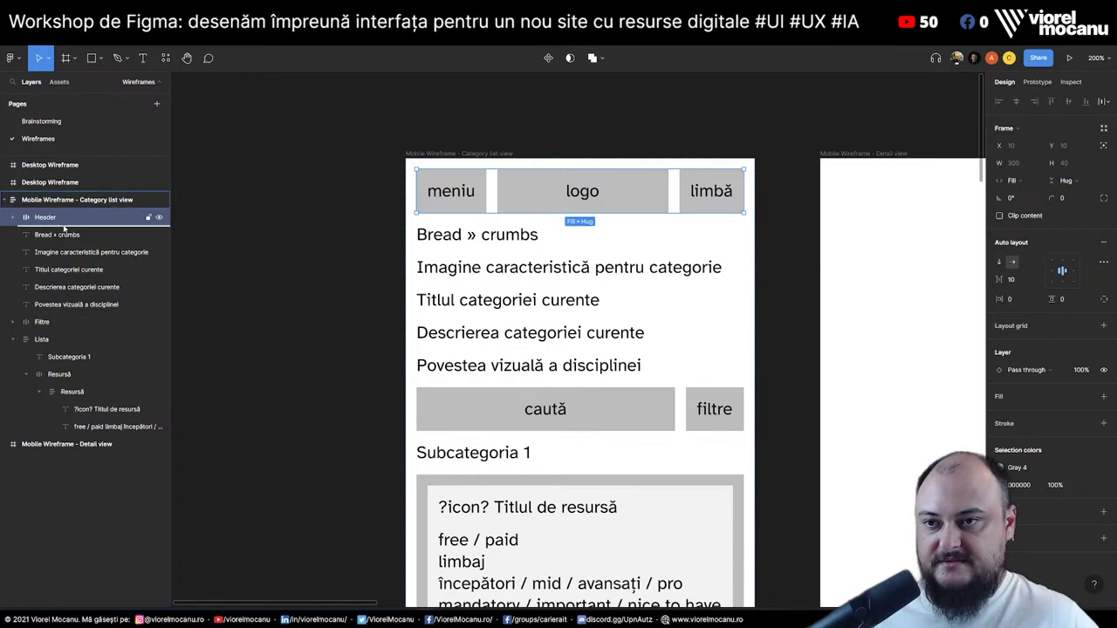
key(ctrl+d)
Relabel the second header row's meniu text to C1
double_click(452, 249)
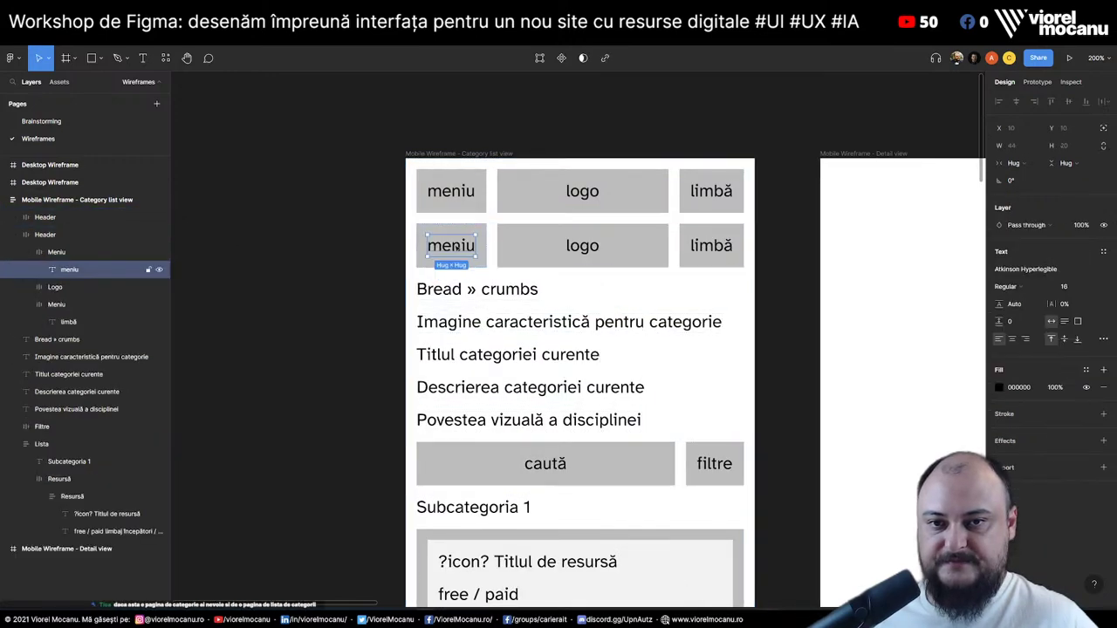
double_click(455, 248)
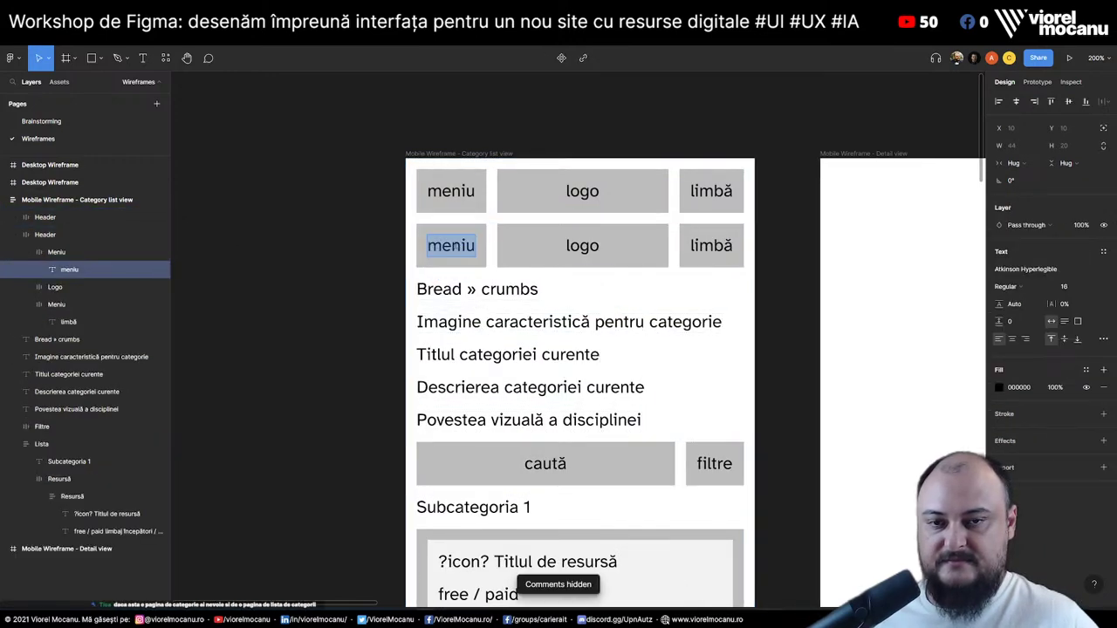
text(C)
key(Escape)
key(shift+c)
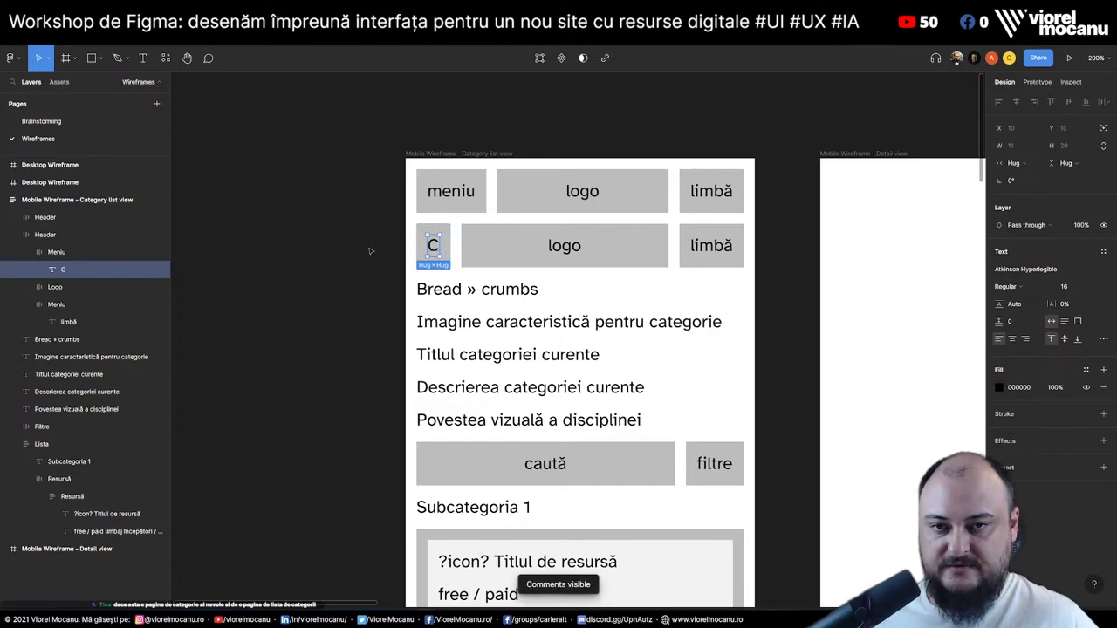
key(Return)
key(Right)
text(1)
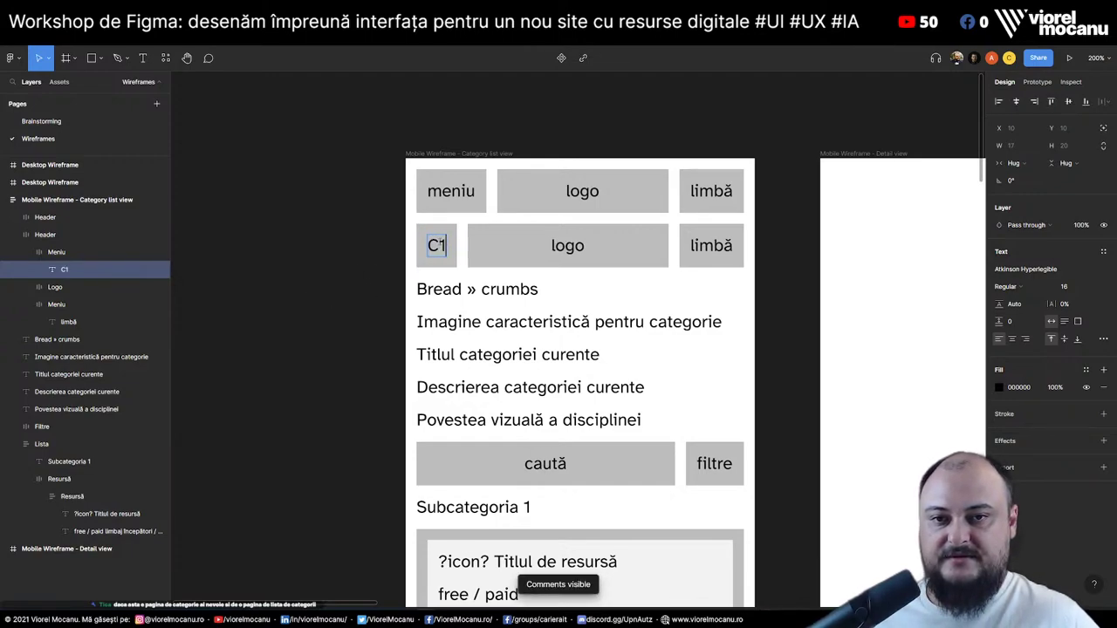
Duplicate the C1 tab and label the copy C2
click(27, 253)
click(54, 271)
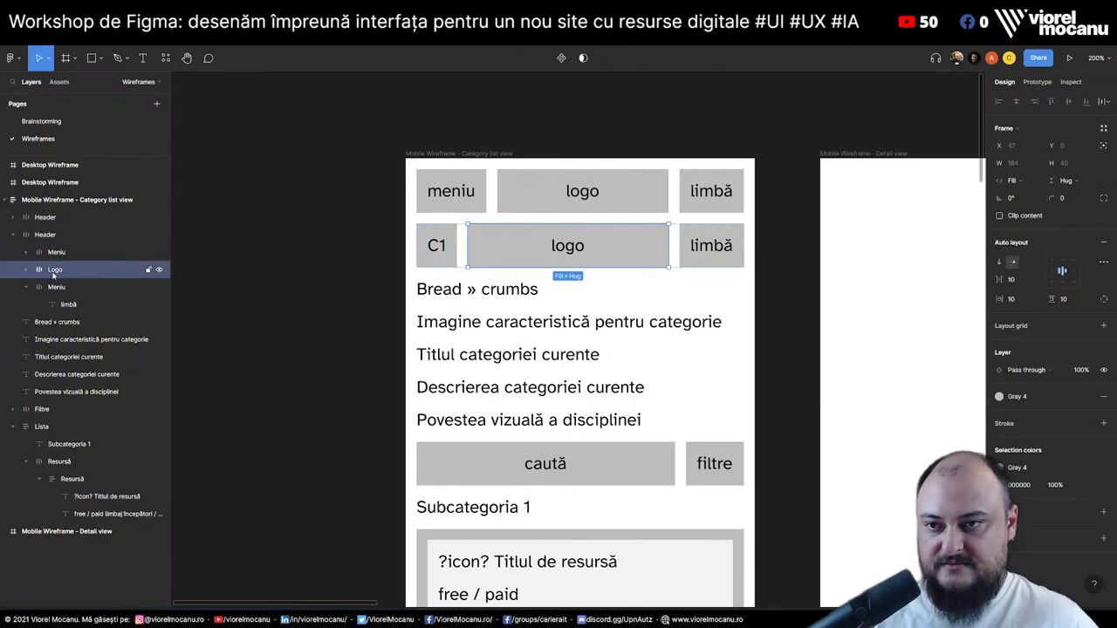
drag(65, 253, 62, 266)
click(487, 247)
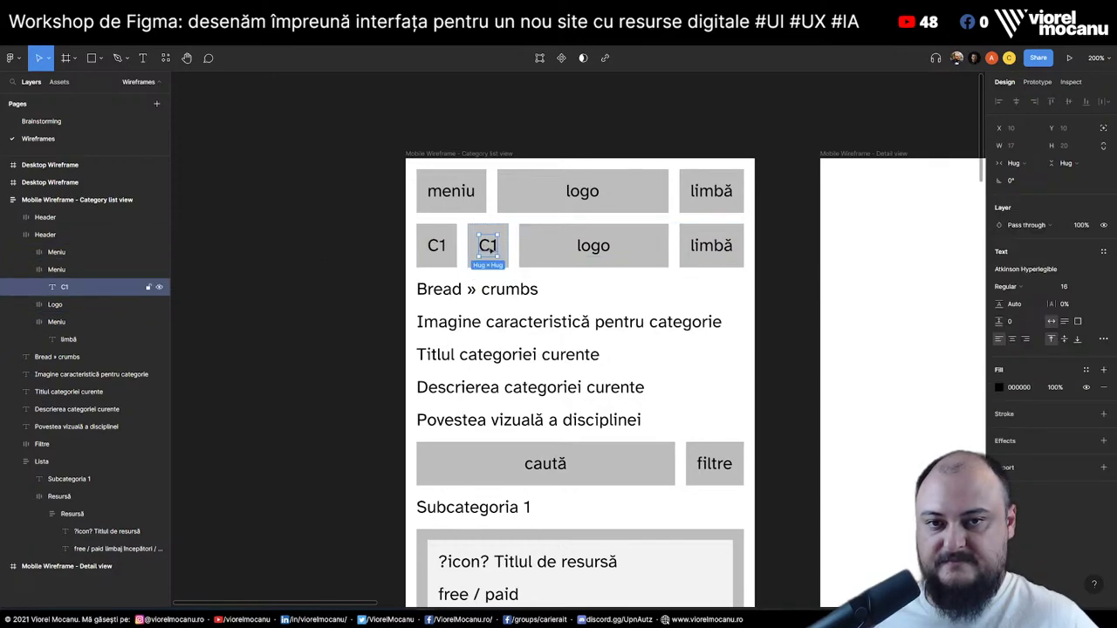
key(Return)
text(C2)
Duplicate the tab twice more with Ctrl+D, labelling the copies C3 and C4
click(61, 272)
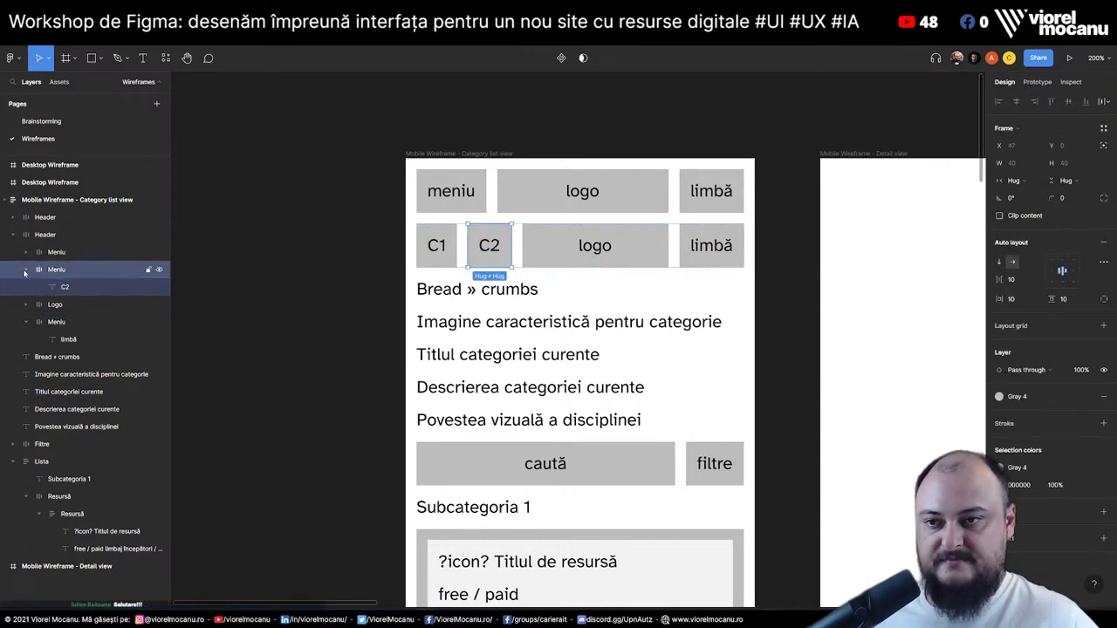
click(25, 270)
key(ctrl+d)
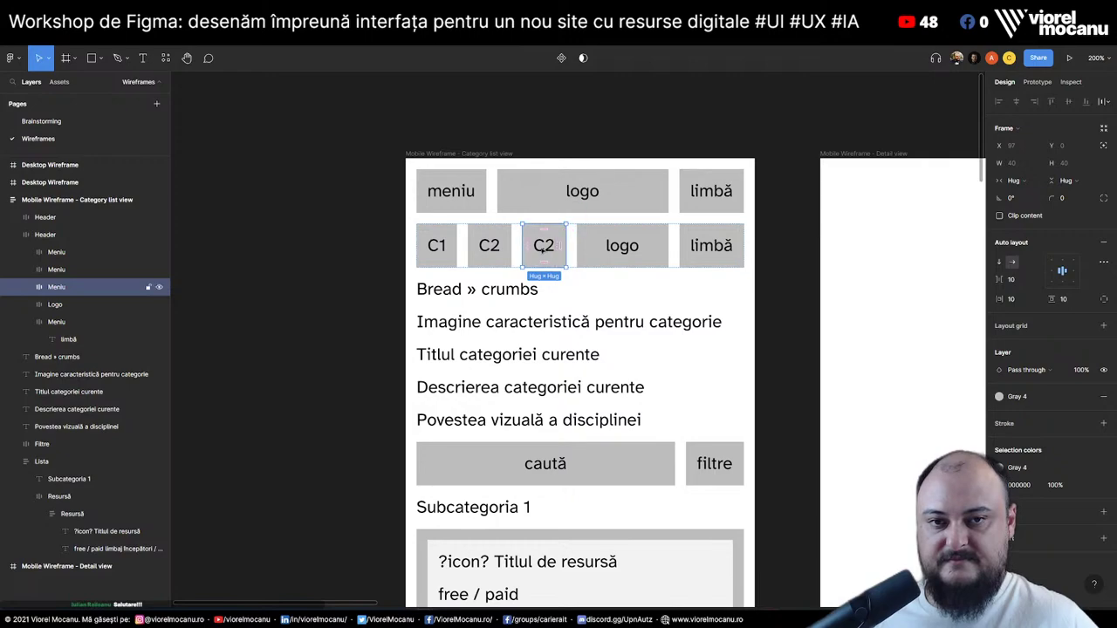
double_click(543, 248)
text(C3)
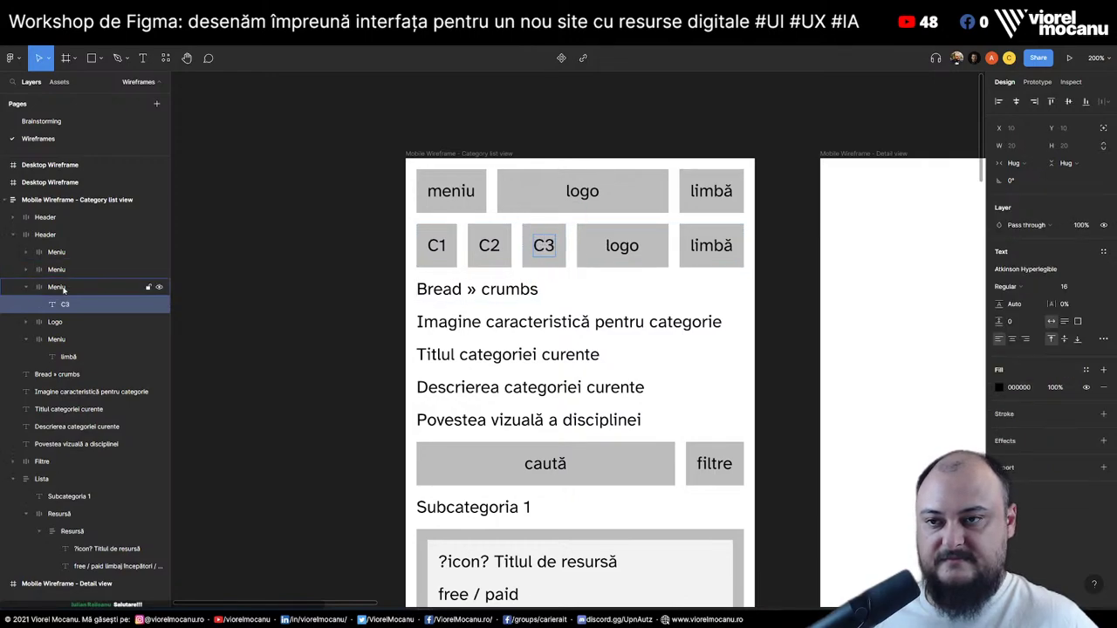
click(63, 290)
click(25, 288)
key(ctrl+d)
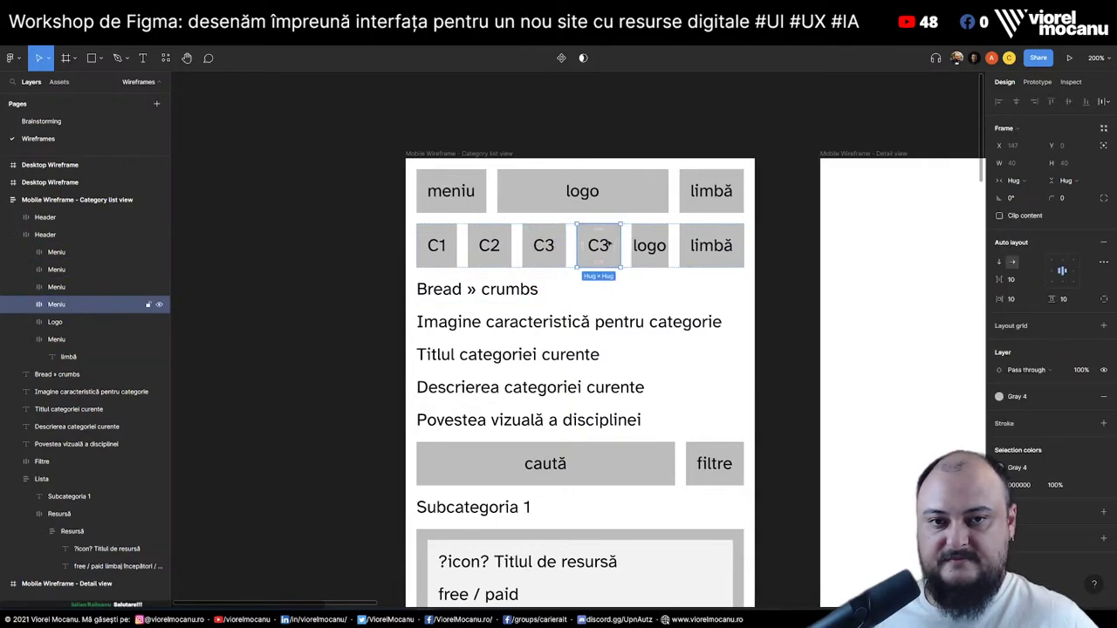
double_click(608, 246)
text(C4)
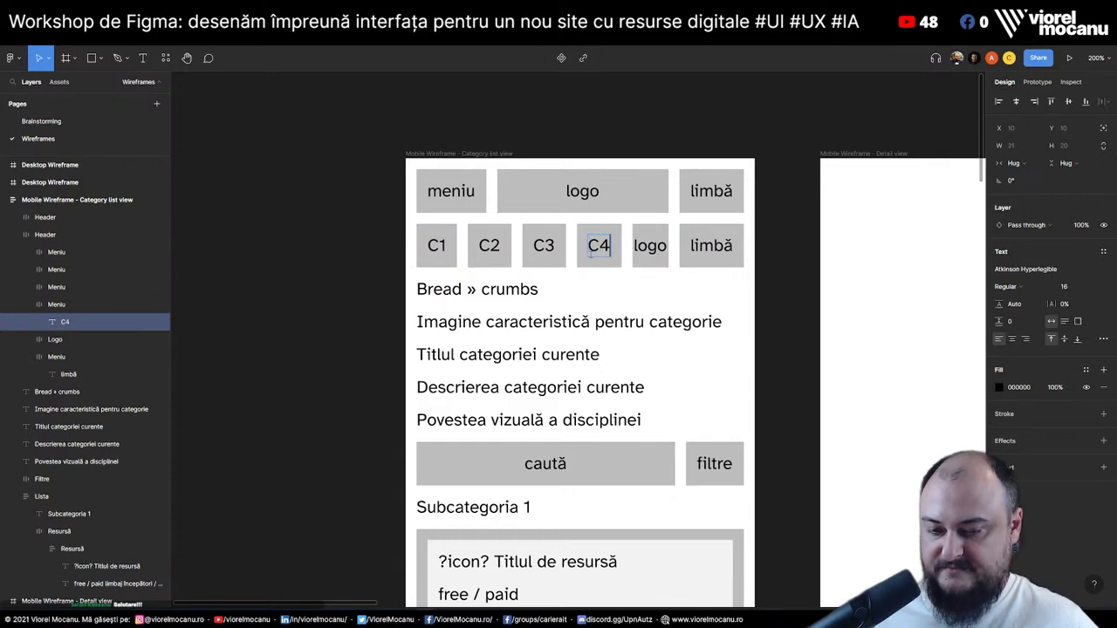
Delete the logo and limbă boxes from the tab row
click(30, 305)
click(50, 324)
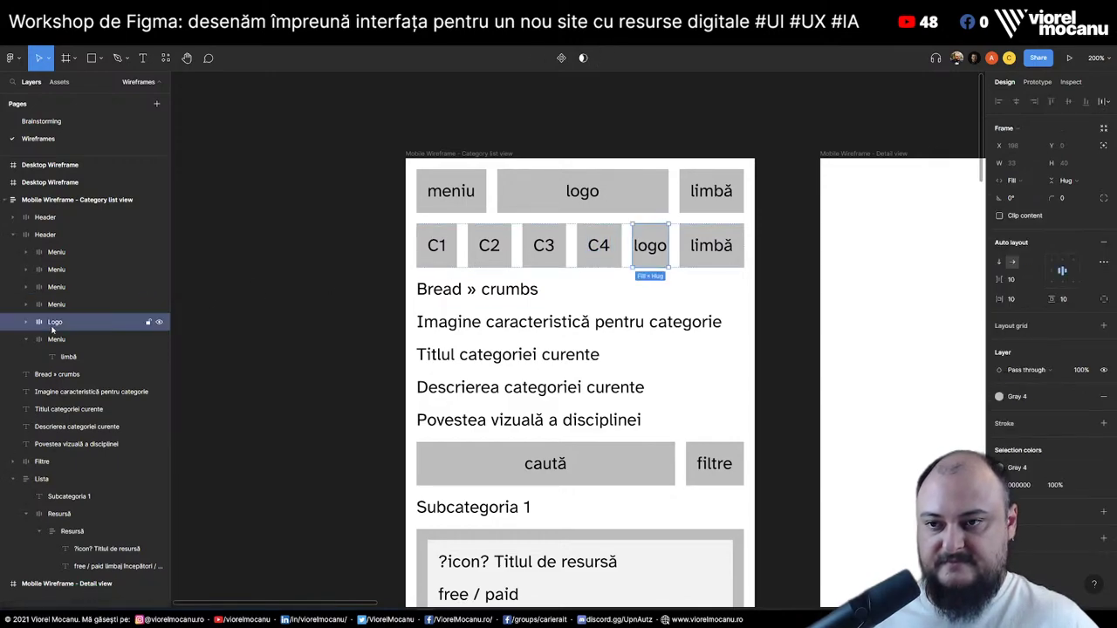
key(Delete)
click(65, 324)
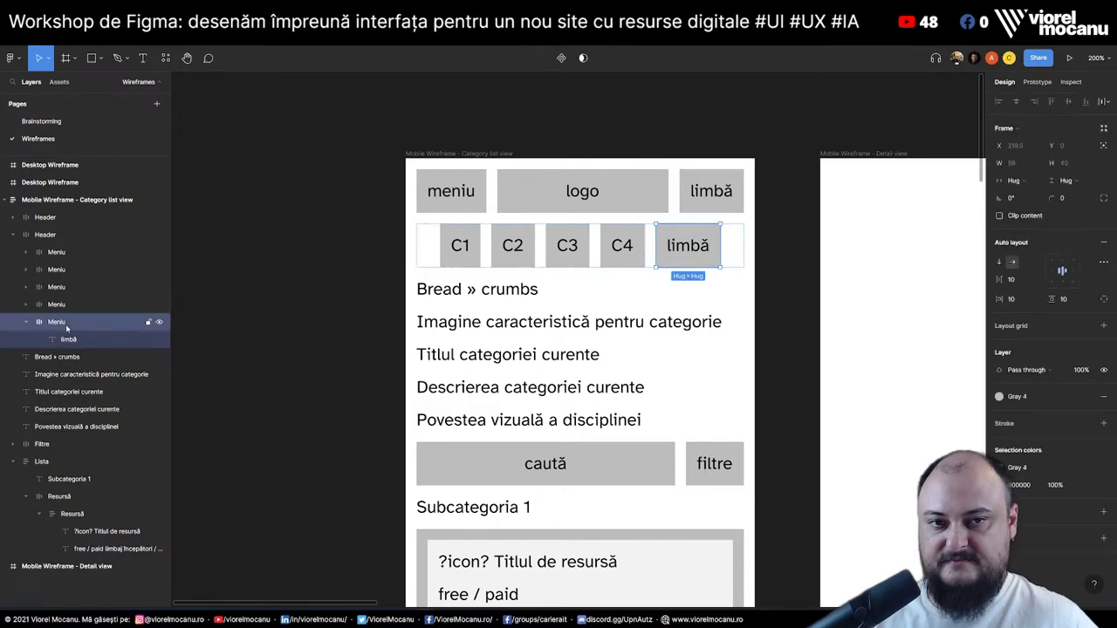
key(Delete)
Duplicate the C4 tab into C5 and C6, then select the whole tab row
click(69, 305)
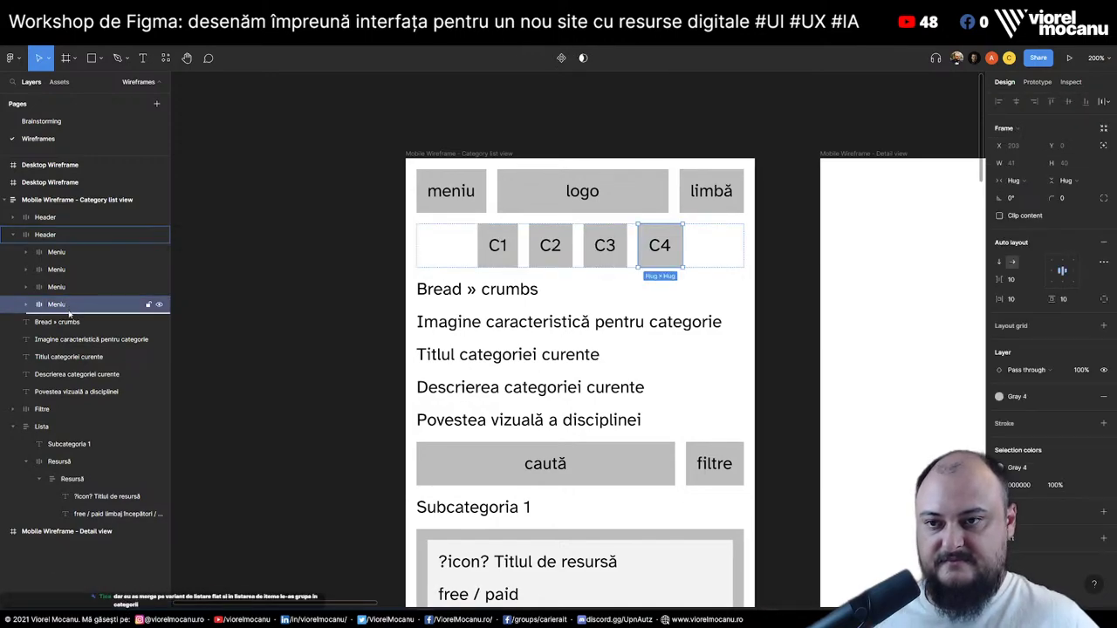
key(ctrl+d)
key(Return)
key(Return)
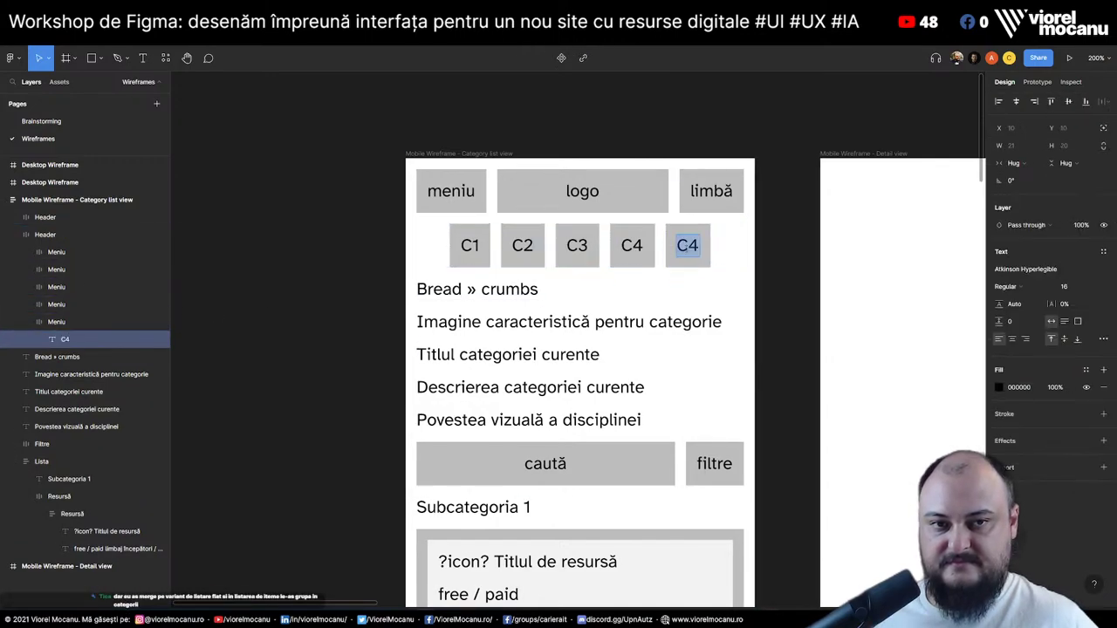
text(C5)
key(Escape)
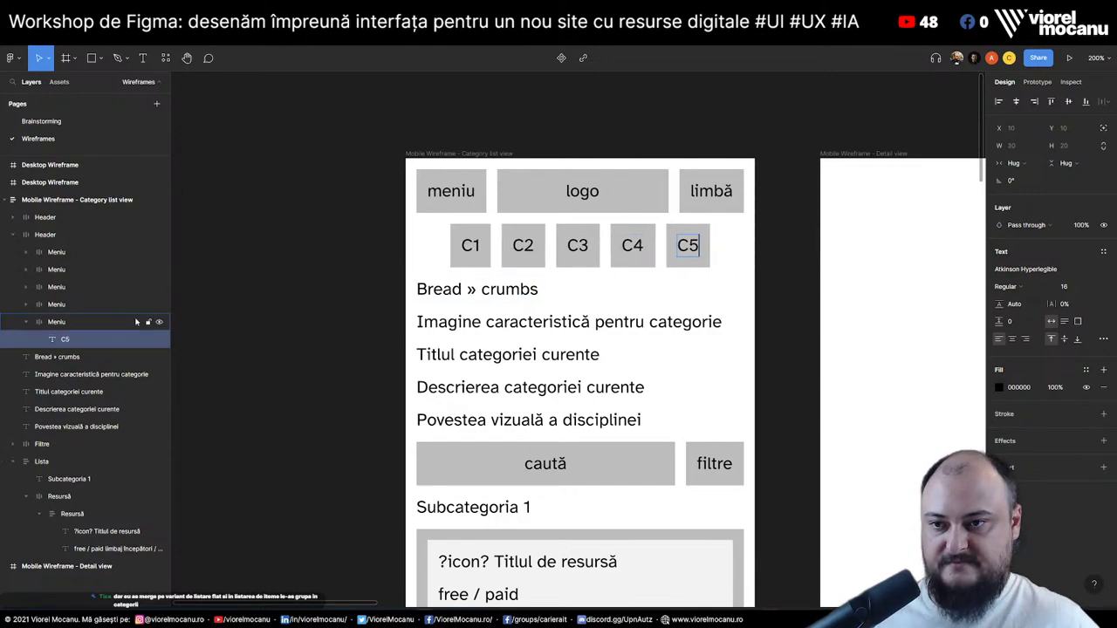
click(41, 322)
click(28, 322)
key(ctrl+d)
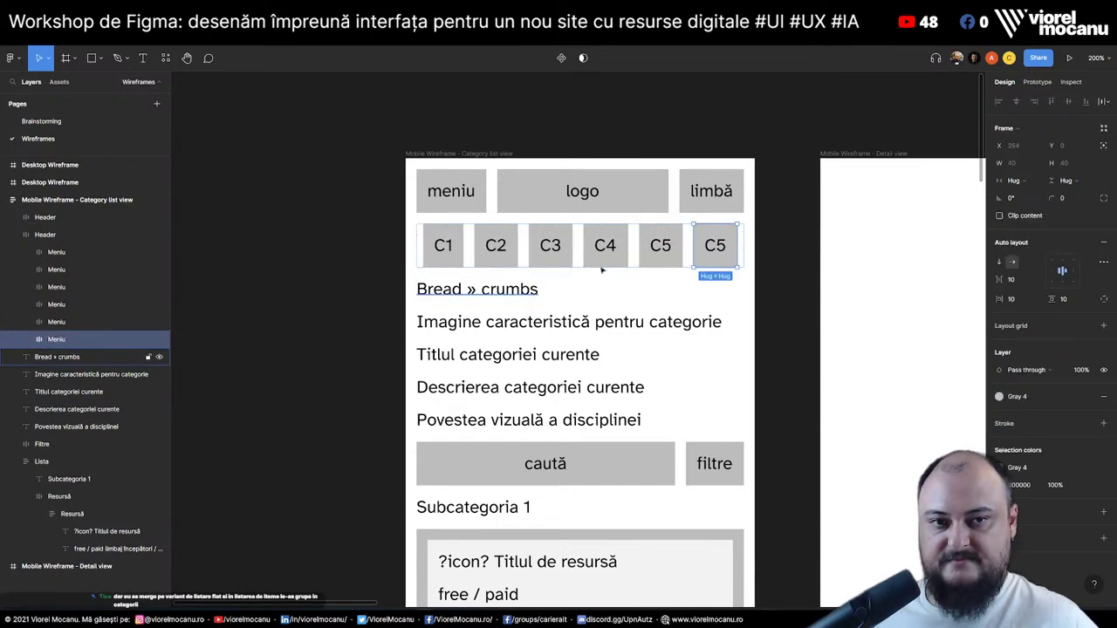
key(Return)
key(Return)
text(C6)
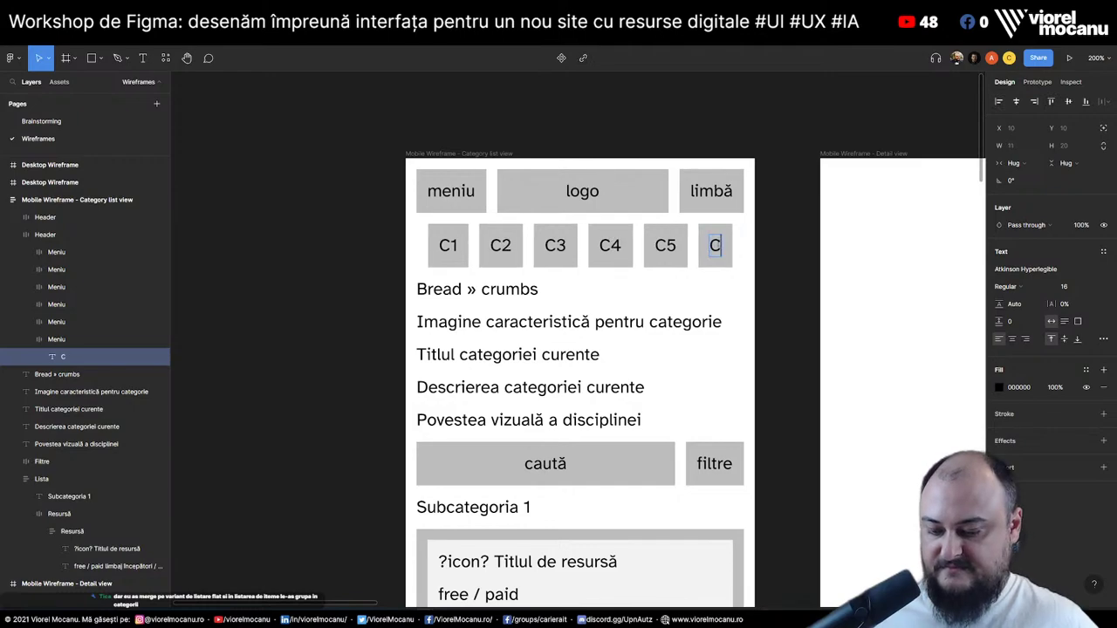
click(28, 339)
click(41, 237)
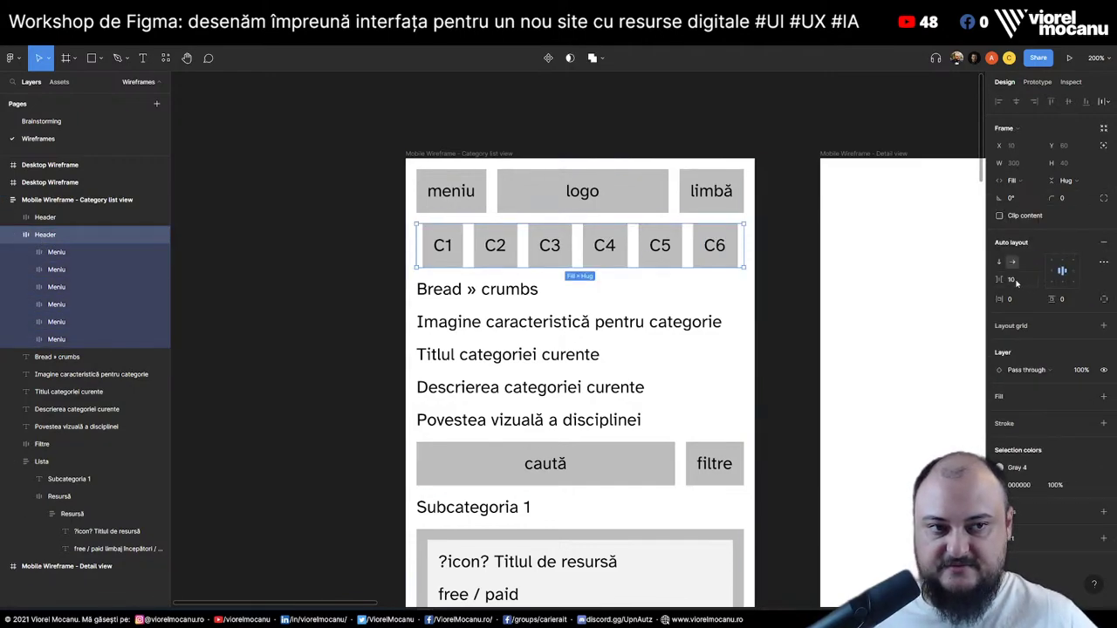
Set all six C1–C6 tabs' width to Fill container
click(67, 254)
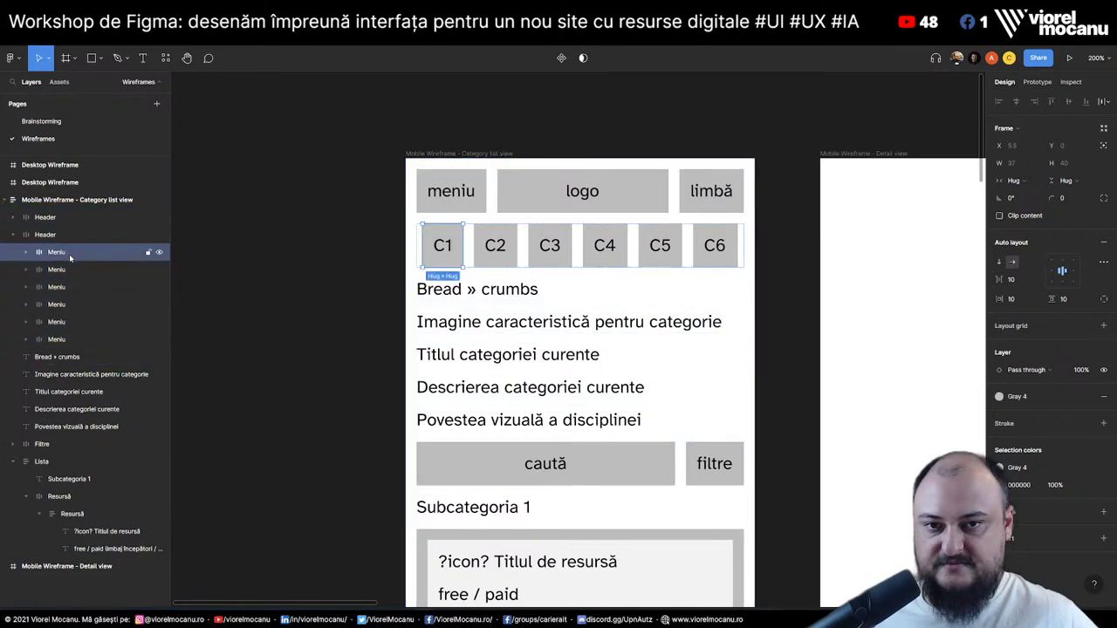
shift+click(57, 340)
click(1035, 184)
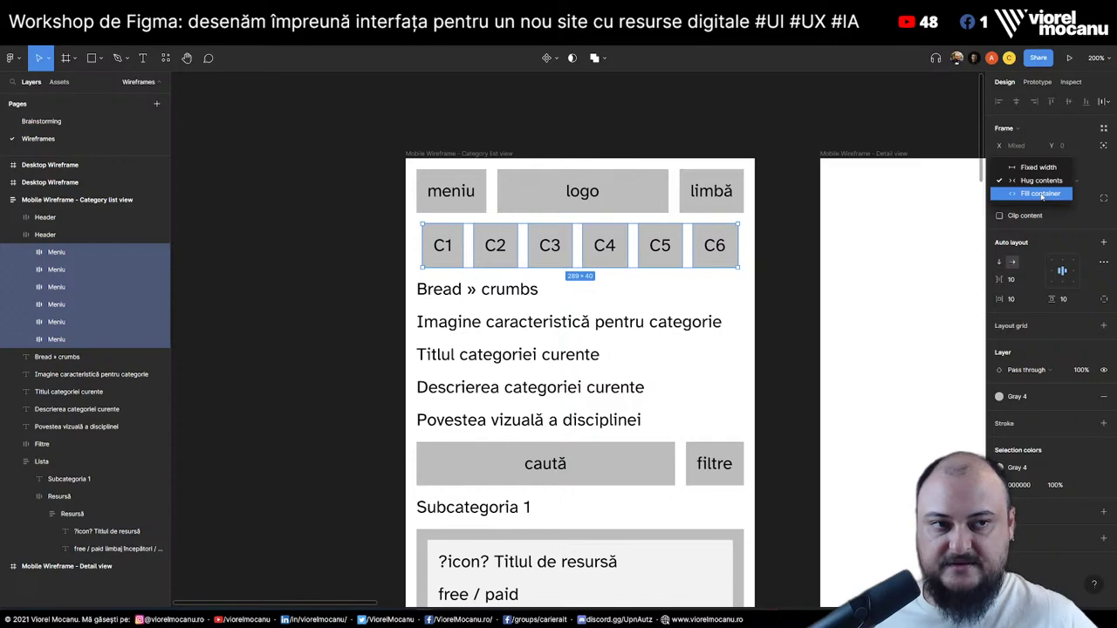
click(1041, 194)
click(308, 340)
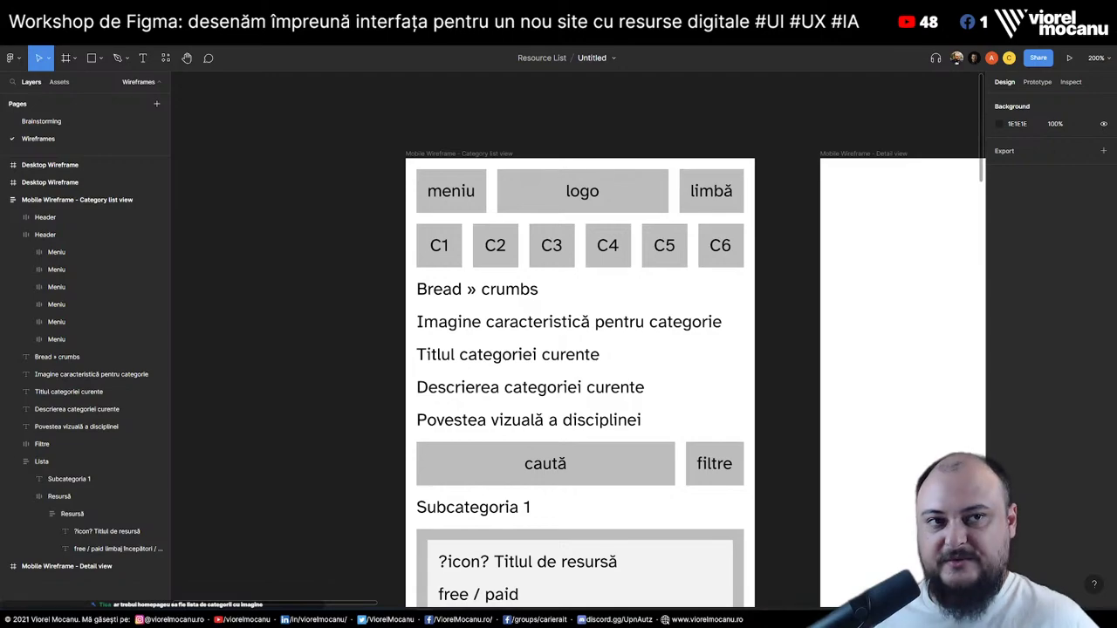
Load olx.ro in the browser and open developer tools
key(alt+Tab)
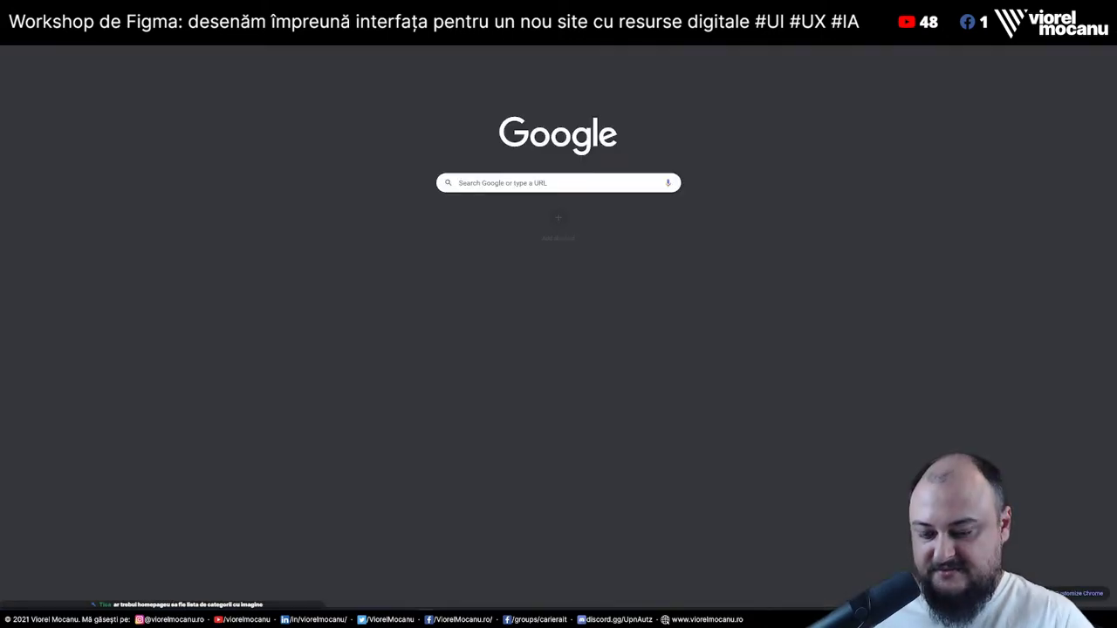
key(ctrl+l)
text(olx.ro)
key(Return)
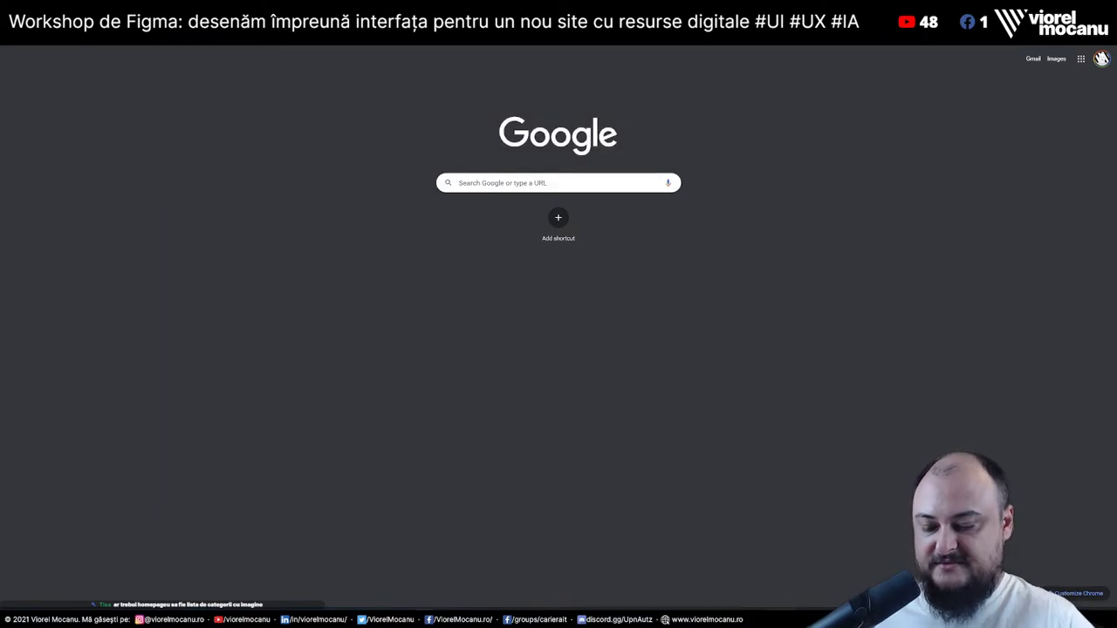
key(ctrl+shift+i)
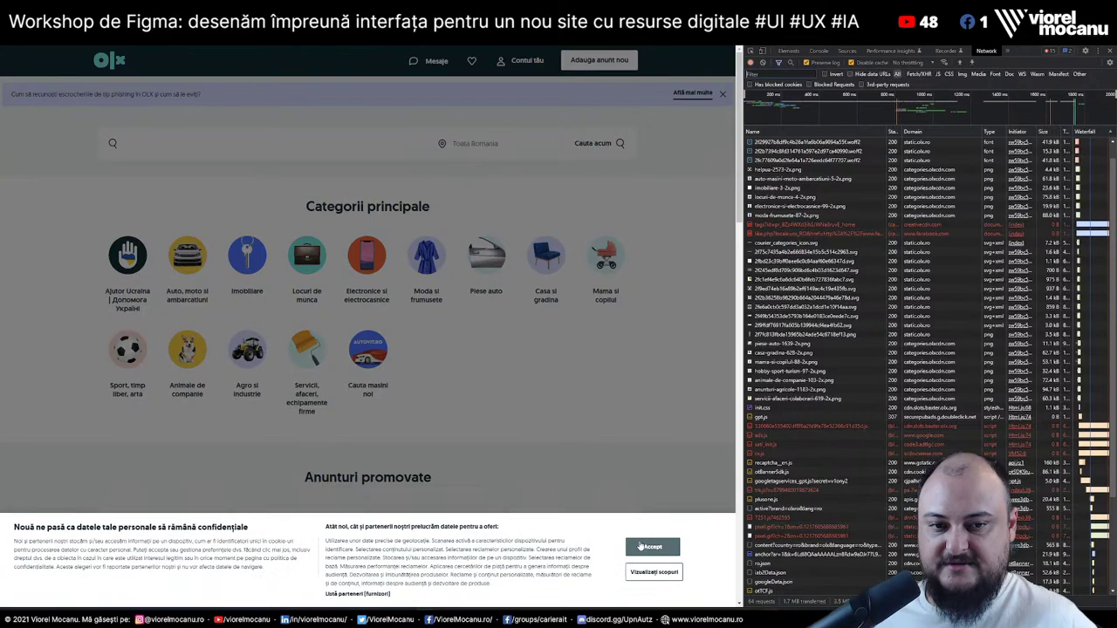
Accept OLX cookies, preview the Categorii carousel at mobile size, then return to Figma
click(641, 547)
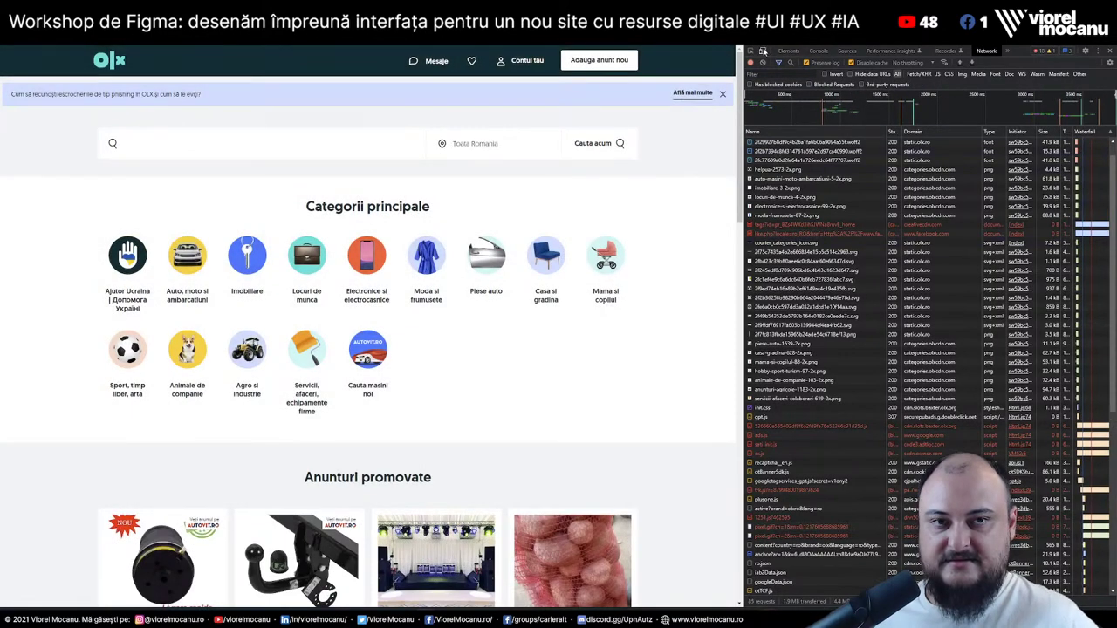
click(765, 51)
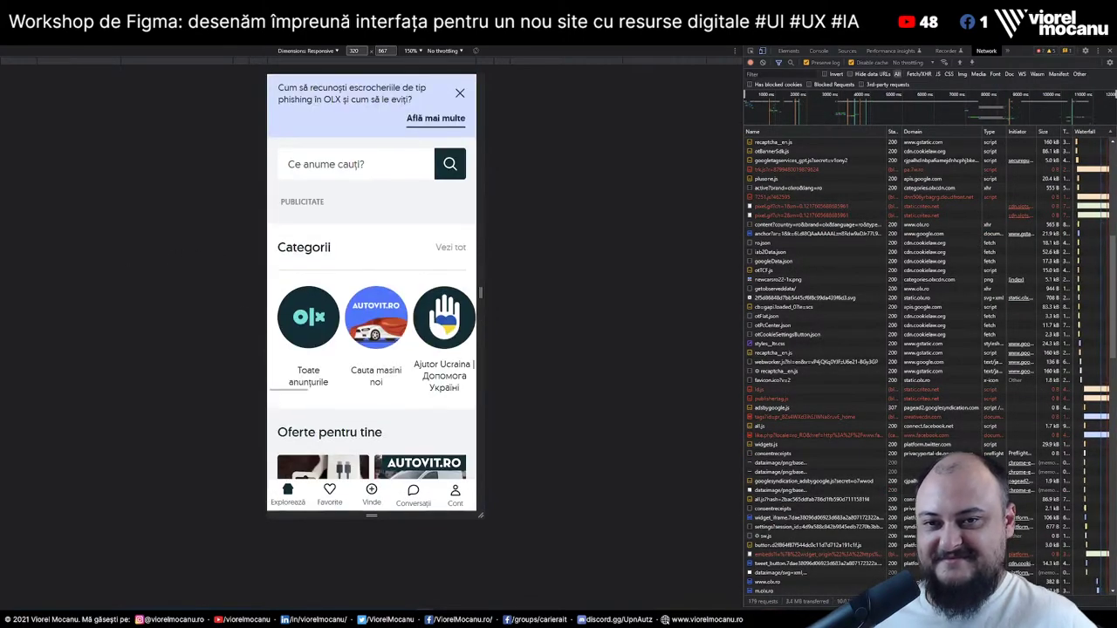
drag(337, 324, 313, 330)
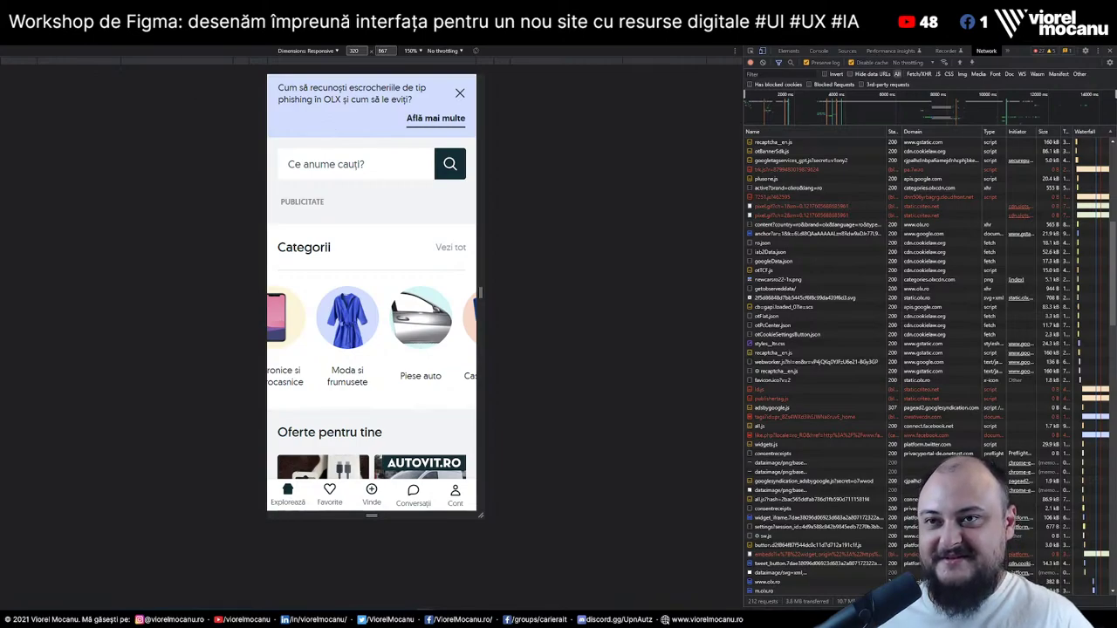
key(alt+Tab)
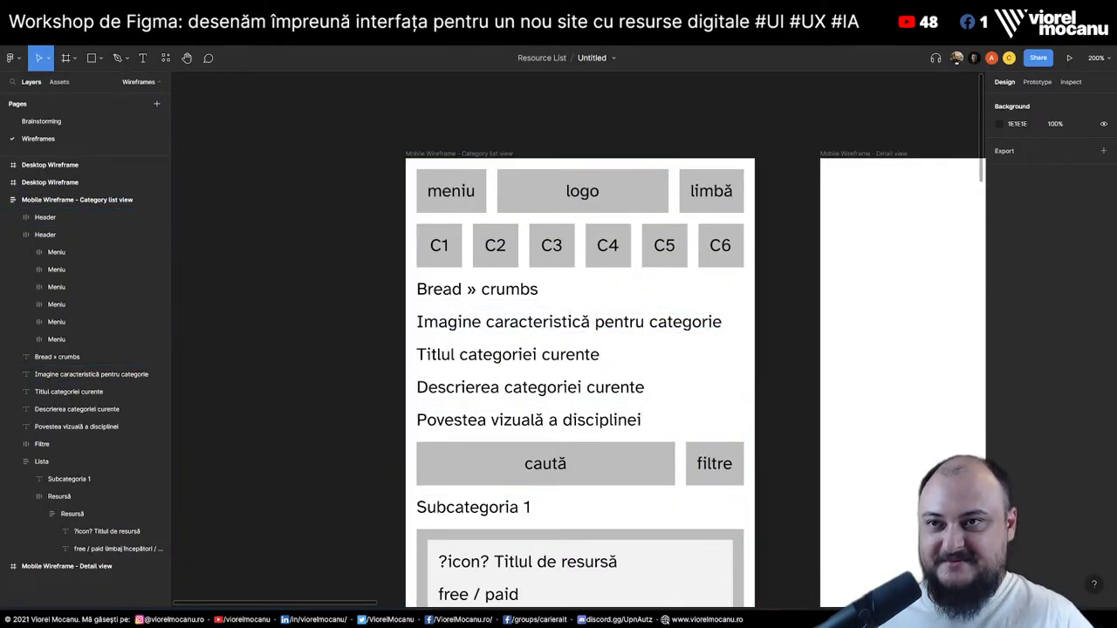
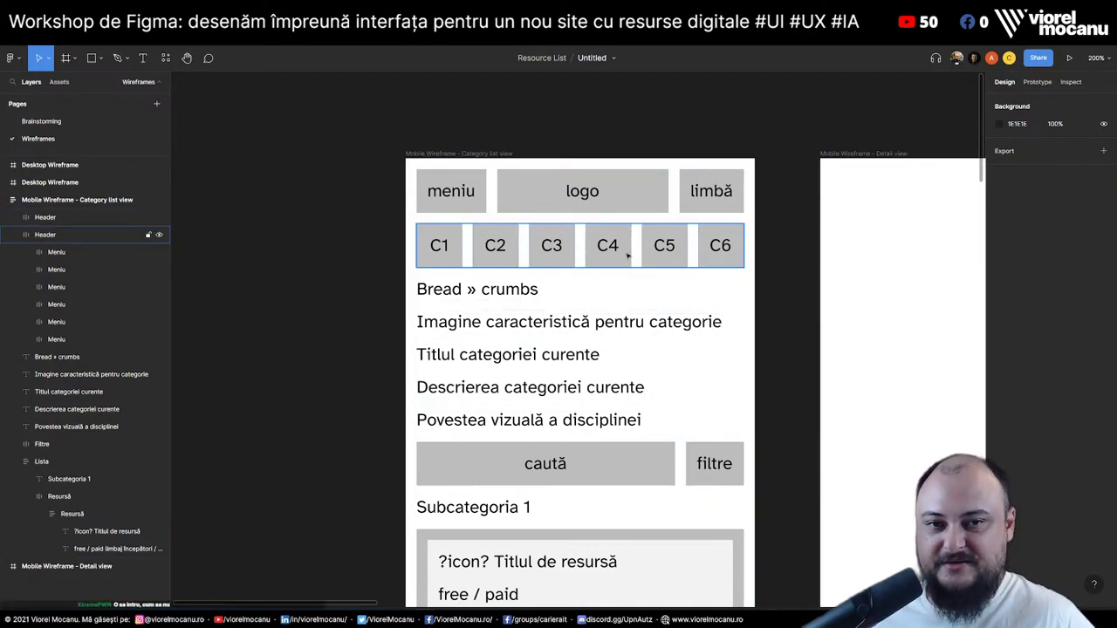
Review the C1–C6 category row, the C3 box and the header's meniu box
click(627, 255)
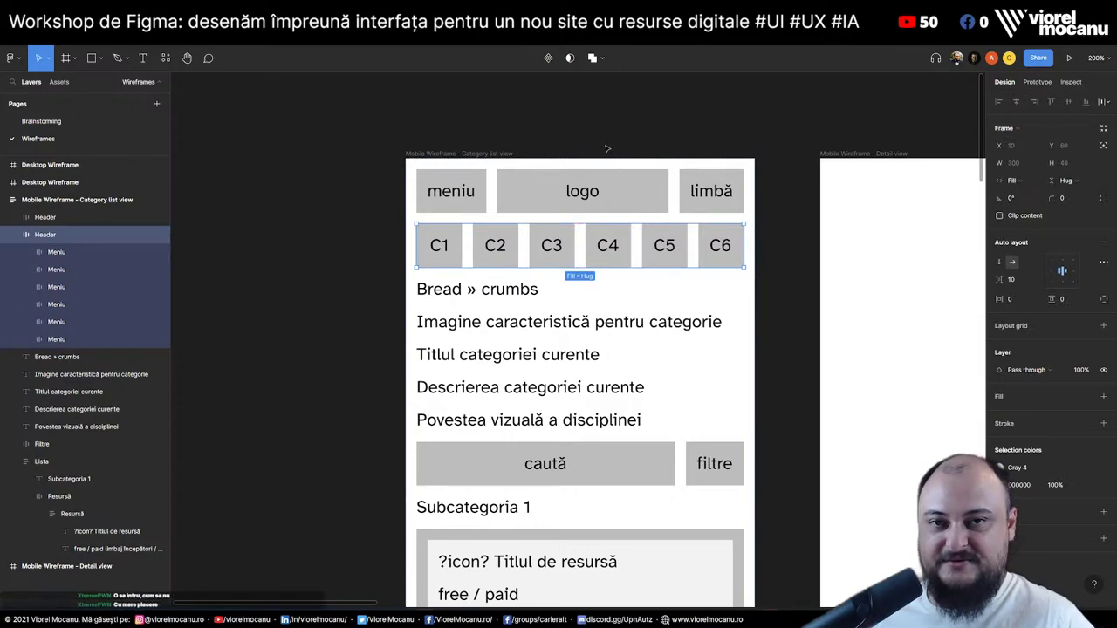
click(552, 249)
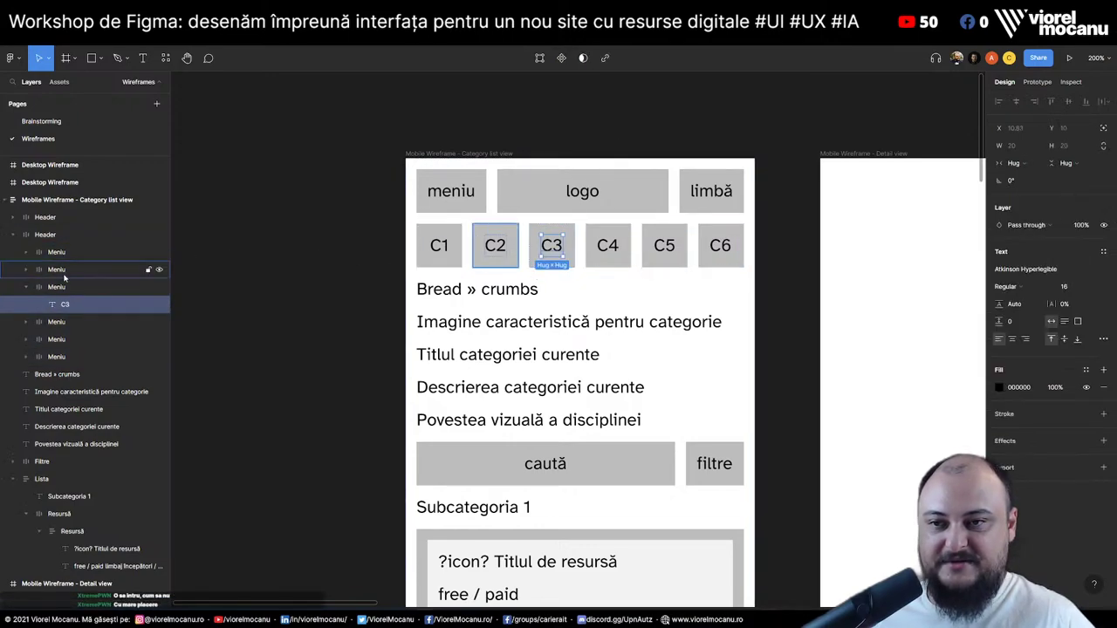
click(26, 287)
click(26, 287)
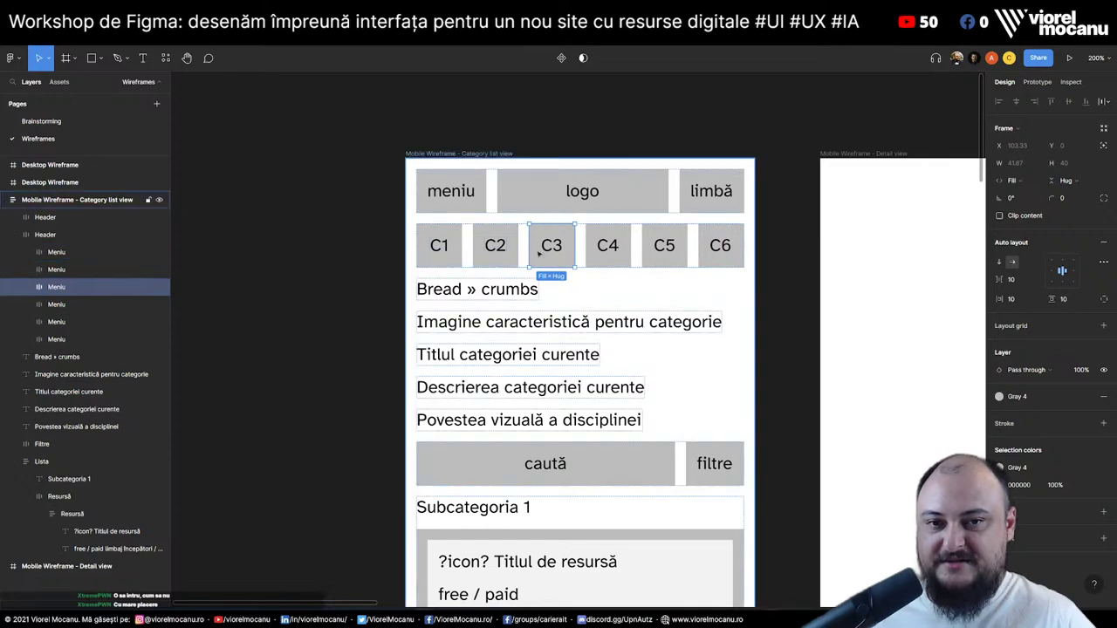
click(783, 268)
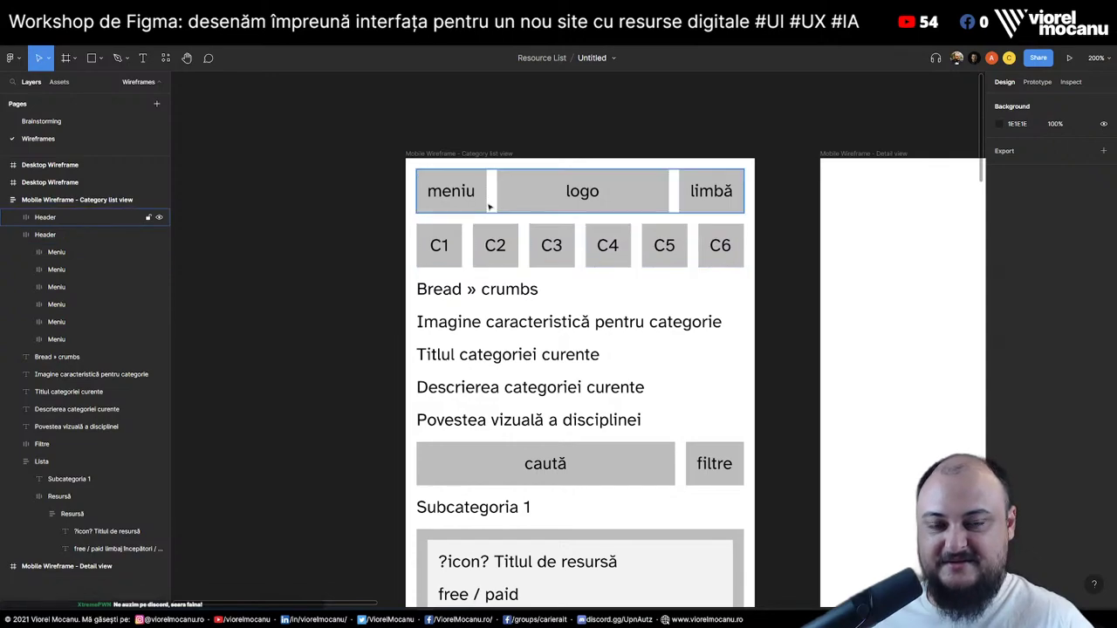
double_click(445, 201)
key(Escape)
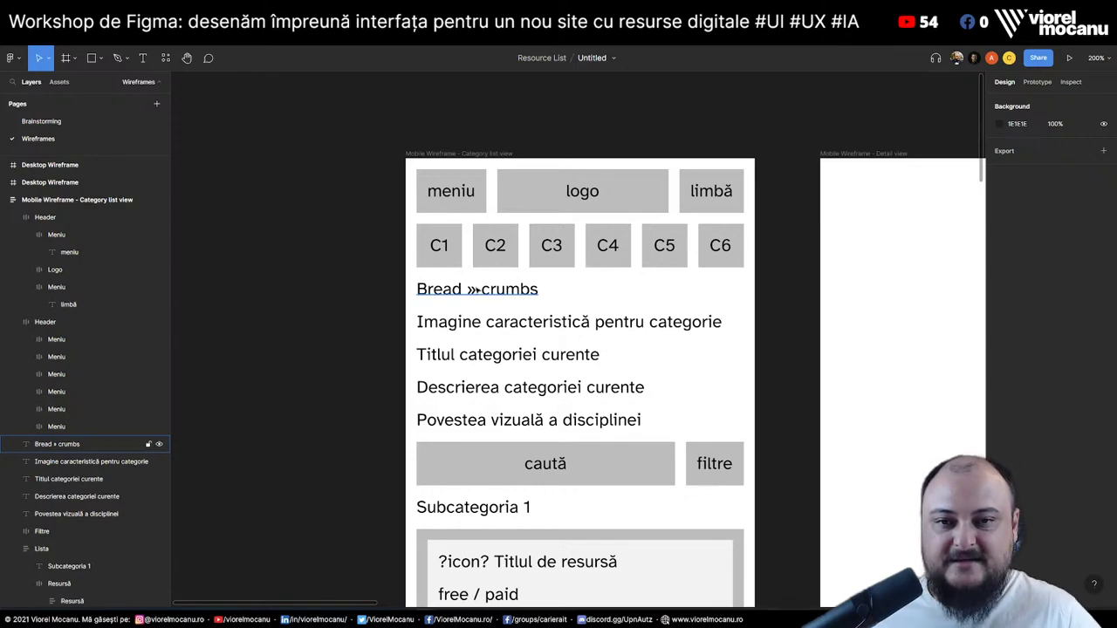
Make the 'Titlul categoriei curente' title Bold at font size 24
click(476, 291)
click(629, 354)
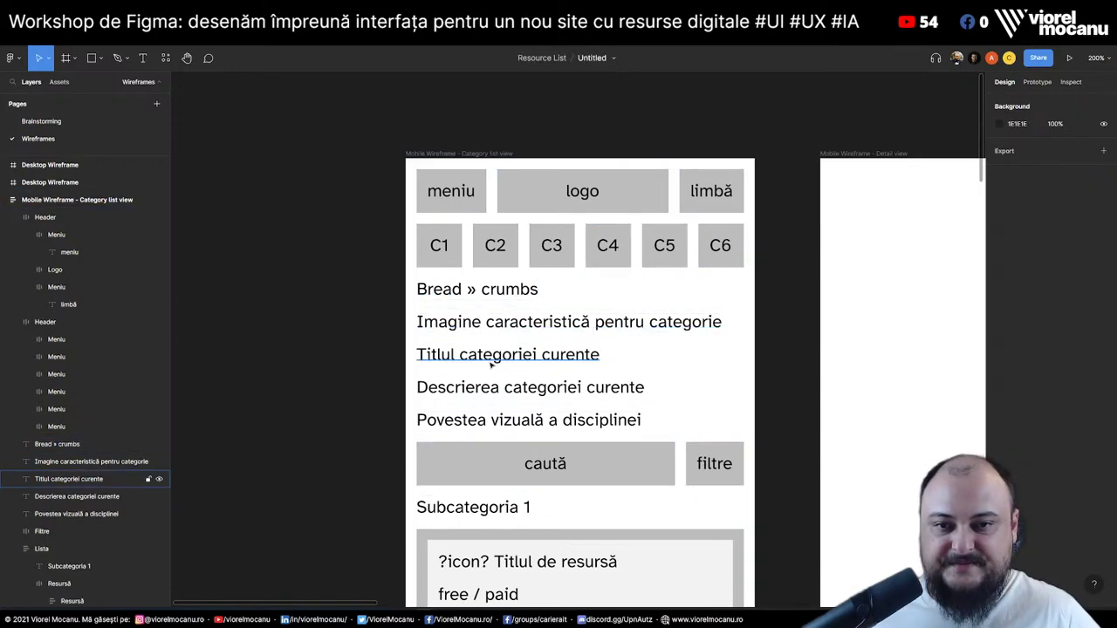
click(582, 361)
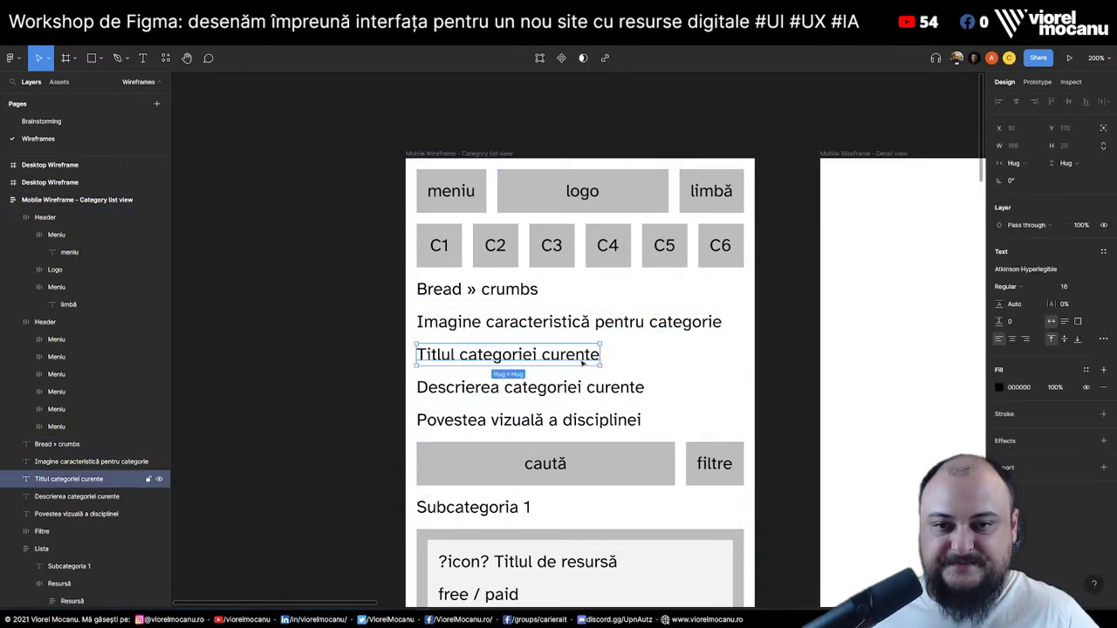
click(1022, 288)
click(1017, 316)
click(808, 315)
scroll(585, 487, down, 2)
scroll(585, 487, right, 1)
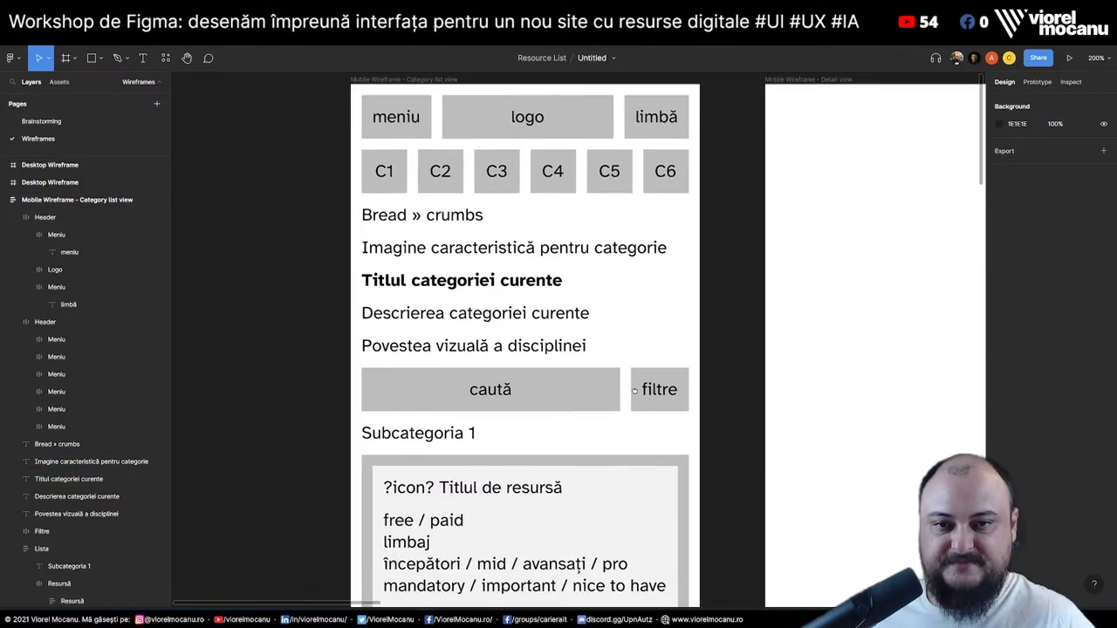
click(489, 281)
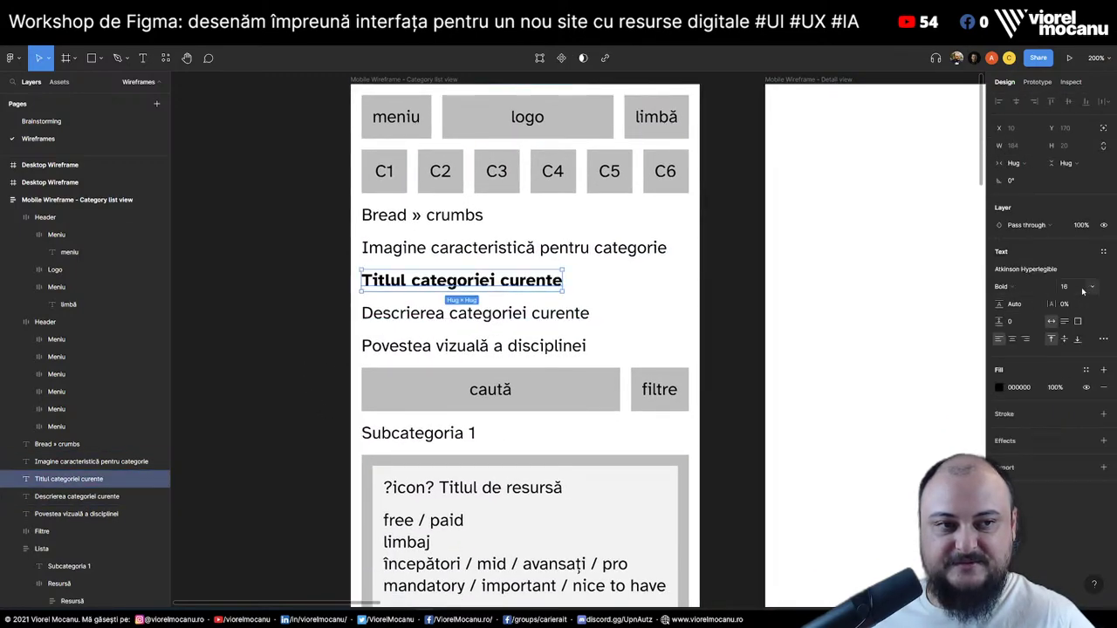
click(1083, 288)
click(1082, 331)
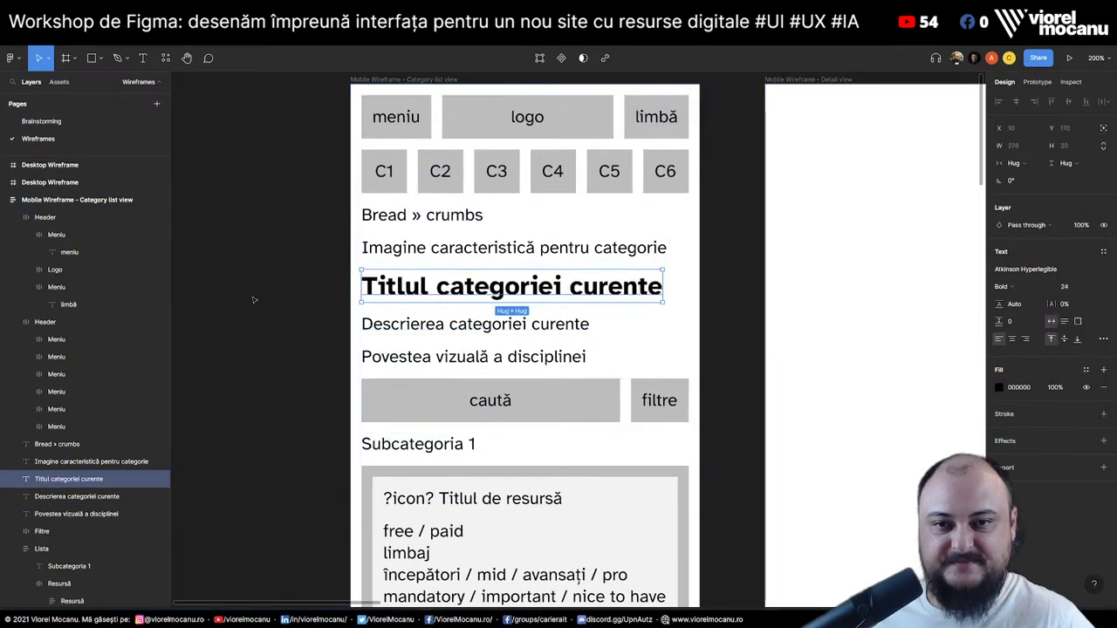
click(299, 309)
scroll(424, 420, down, 4)
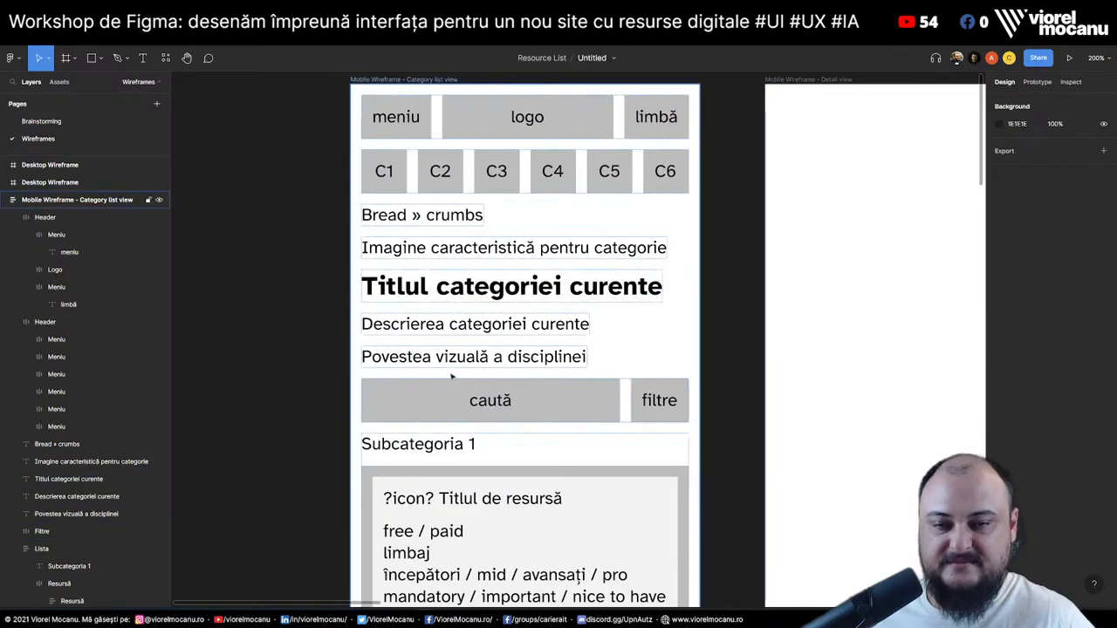
scroll(452, 375, up, 6)
scroll(453, 375, down, 2)
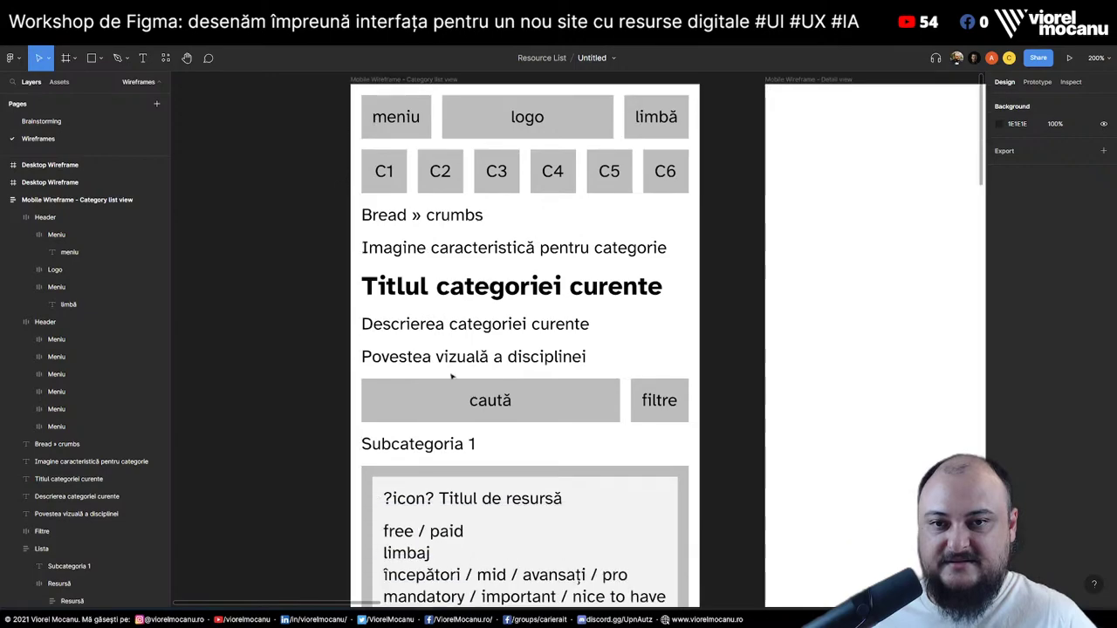
Inspect the Lista section frame and the caută and filtre row
scroll(419, 349, down, 2)
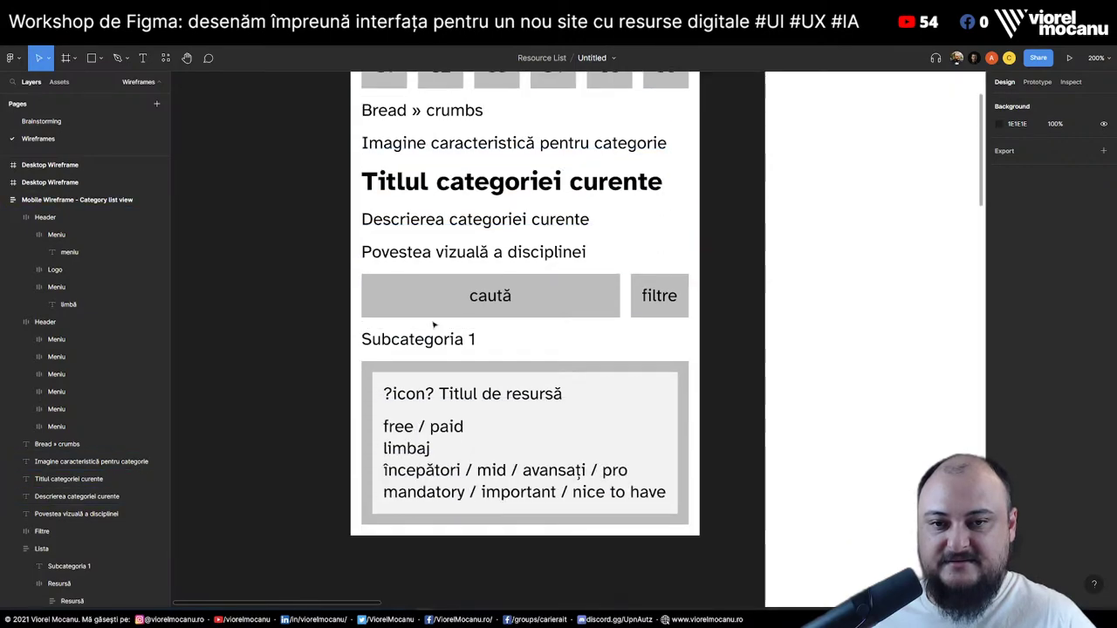
click(442, 394)
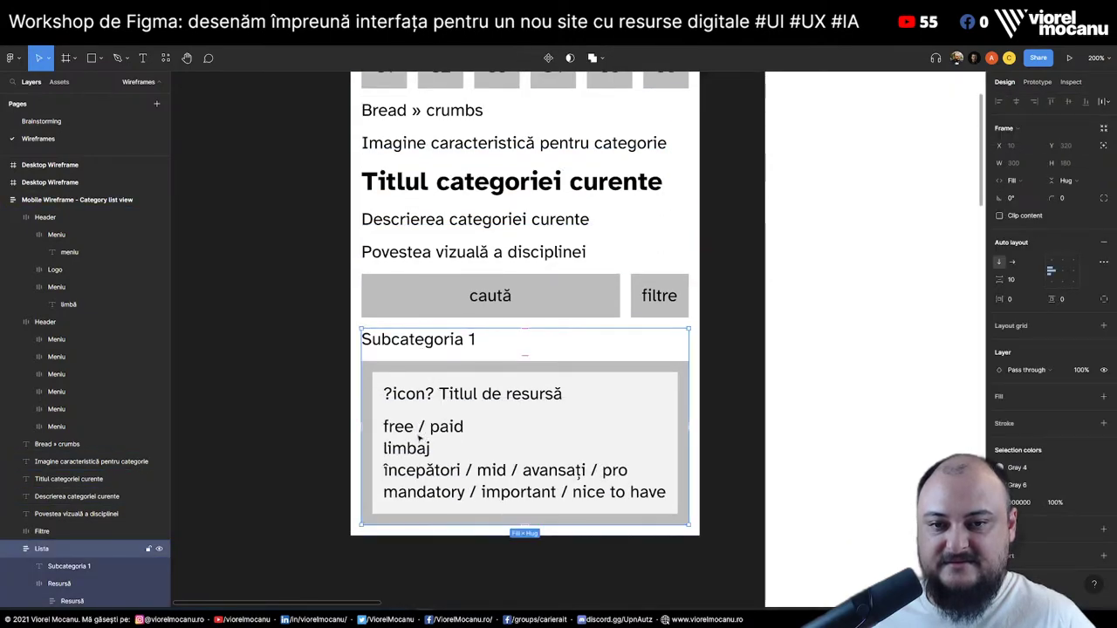
click(718, 325)
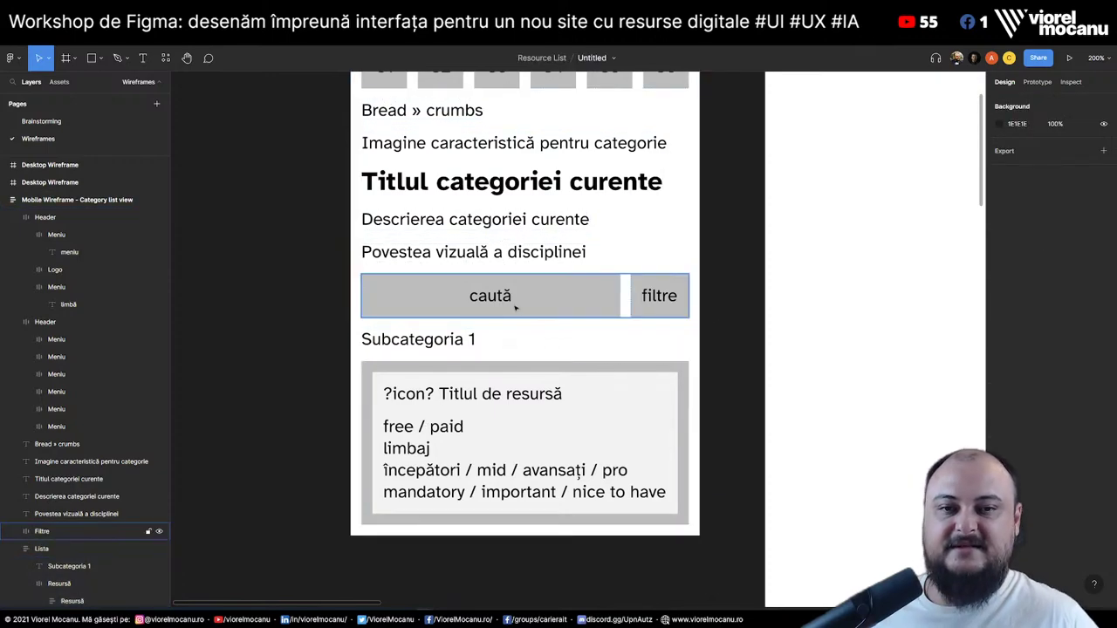
click(518, 304)
click(394, 414)
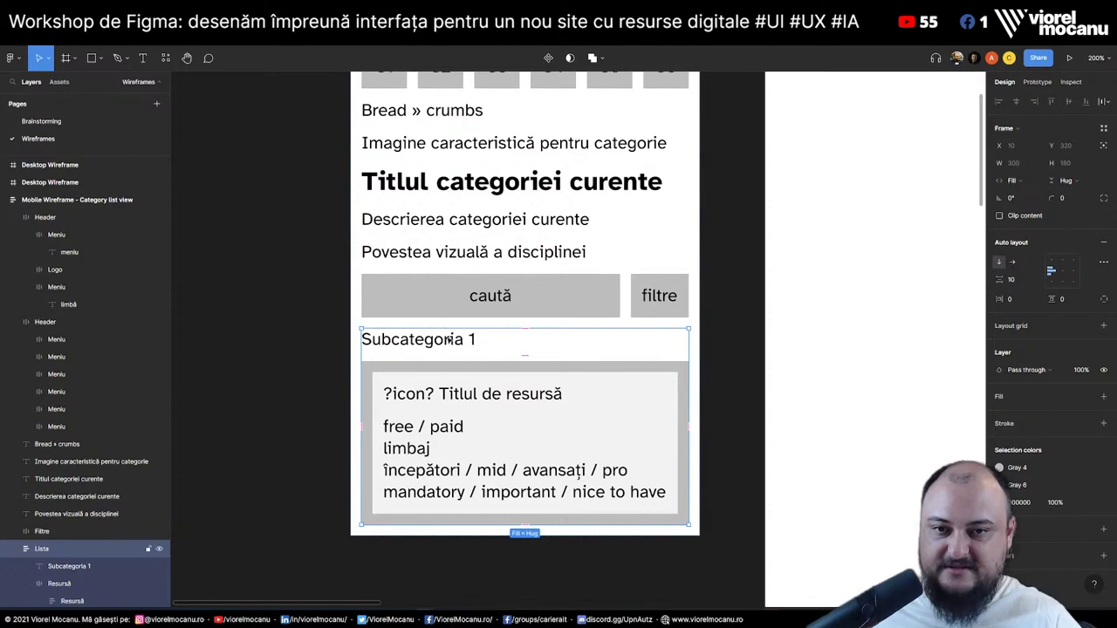
Duplicate Subcategoria 1 into a new line reading 'Descriere mică subcategoria 1'
click(446, 341)
key(ctrl+d)
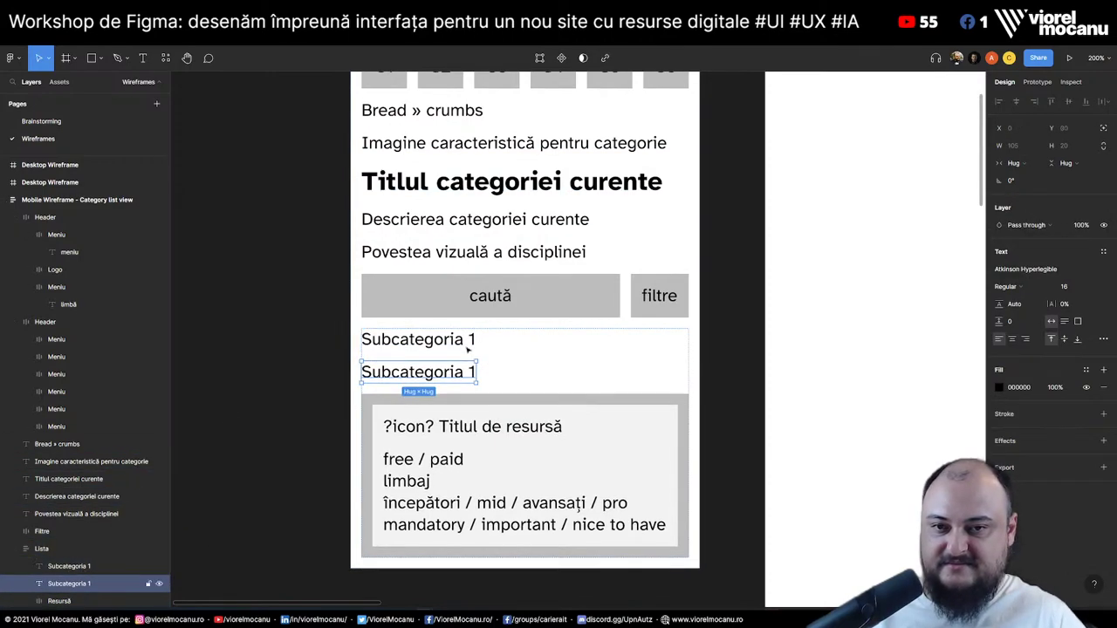
key(Return)
text(Descr)
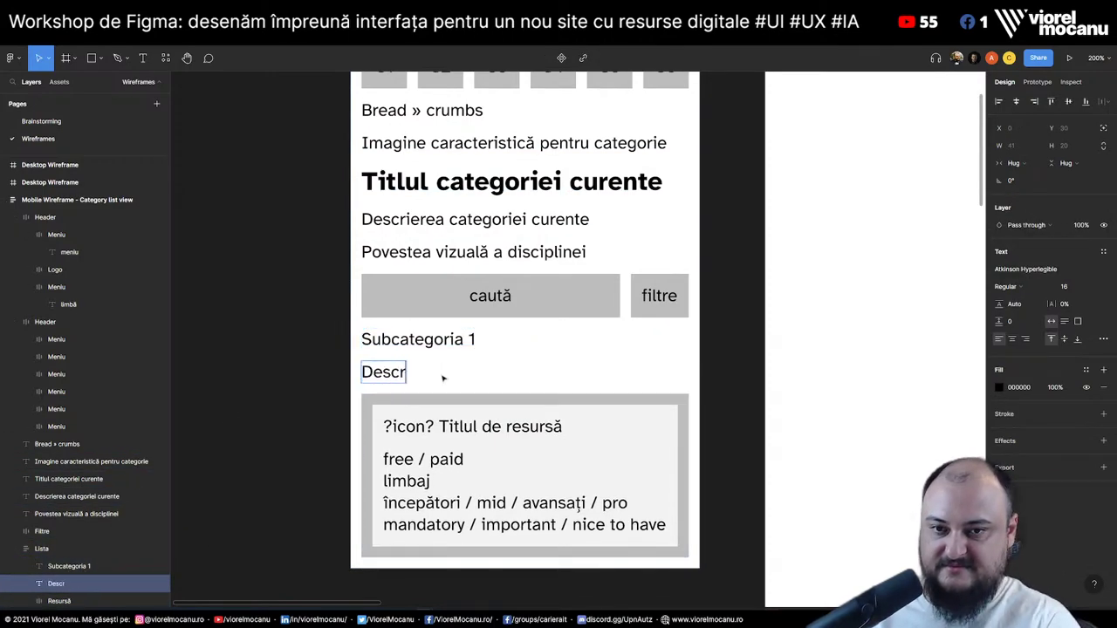
text(iere mică subca)
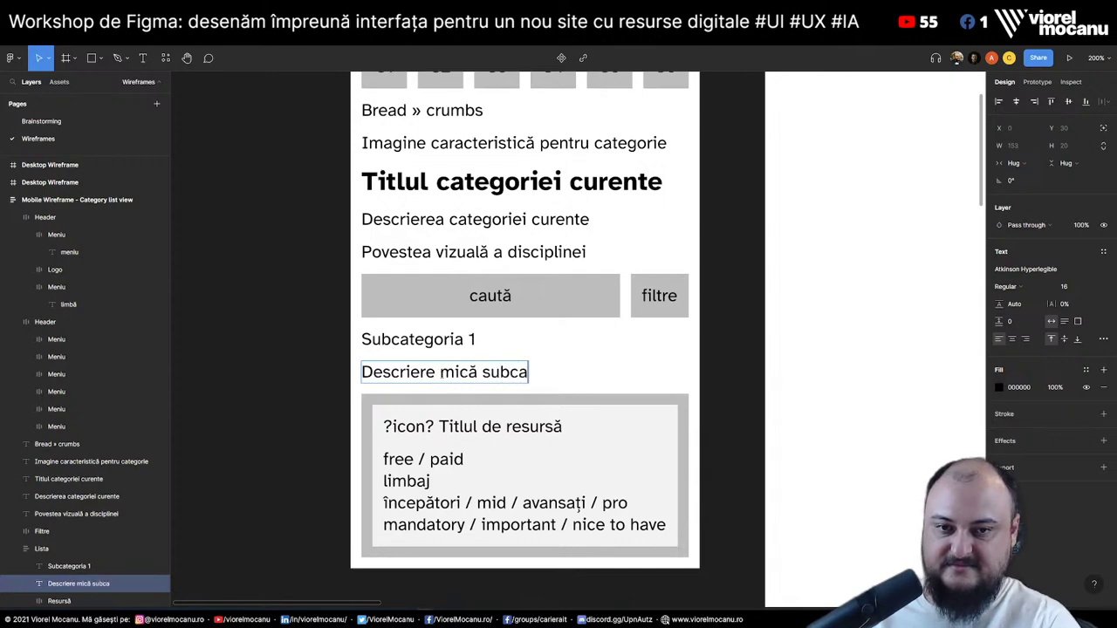
text(tegoria 1)
key(Escape)
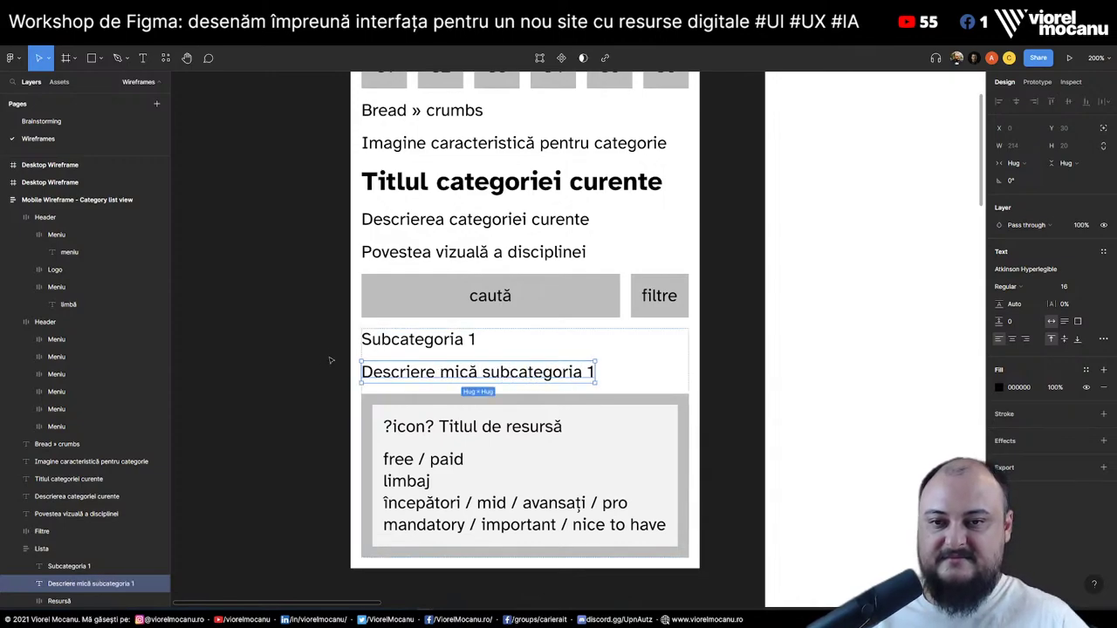
click(291, 363)
Inspect the Resursă card's title and free/paid text layers, then go to Brainstorming
scroll(87, 523, down, 2)
click(25, 528)
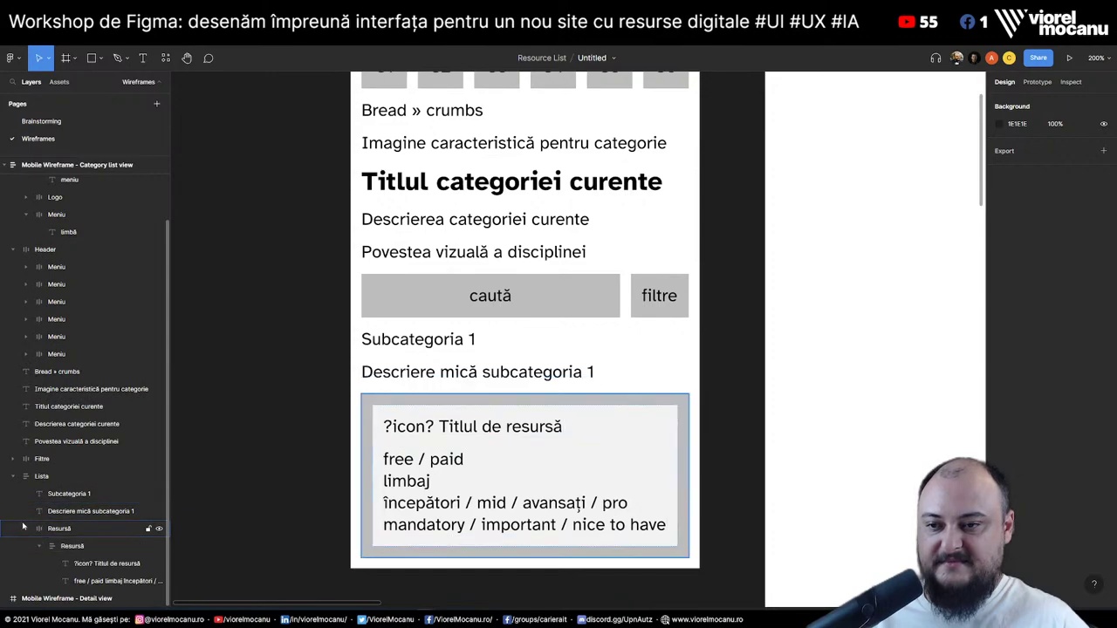
click(25, 528)
click(69, 582)
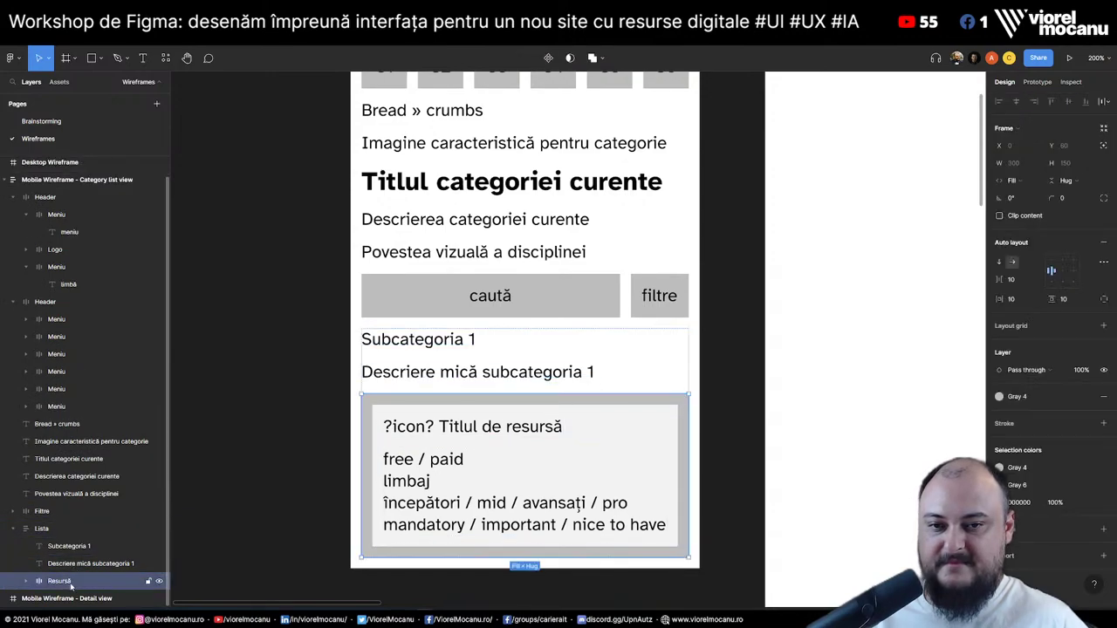
scroll(303, 405, down, 3)
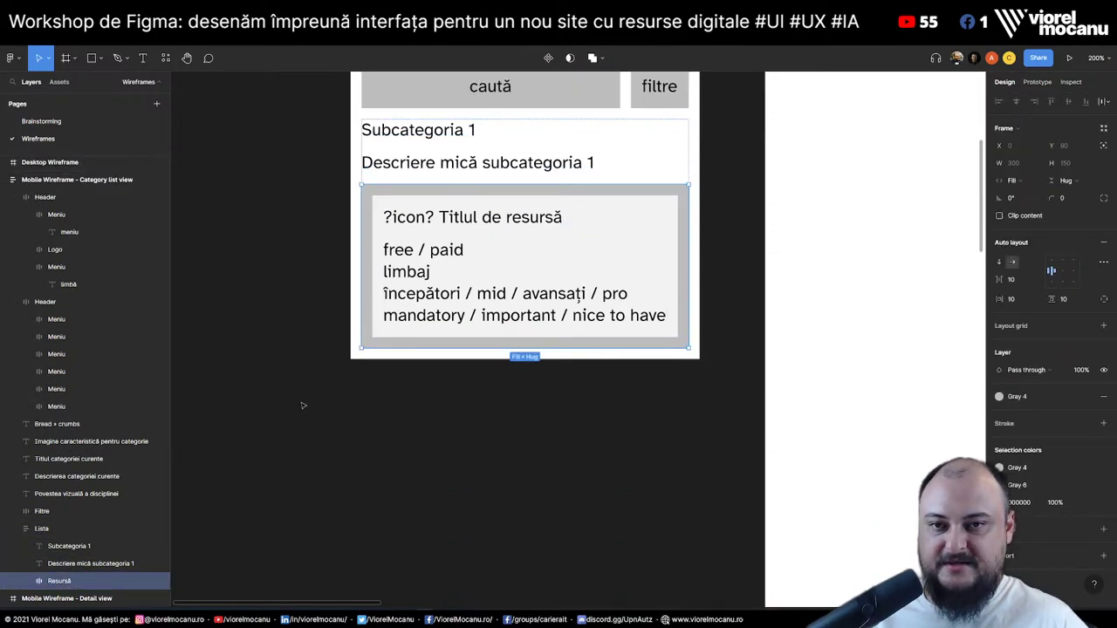
double_click(467, 220)
click(467, 219)
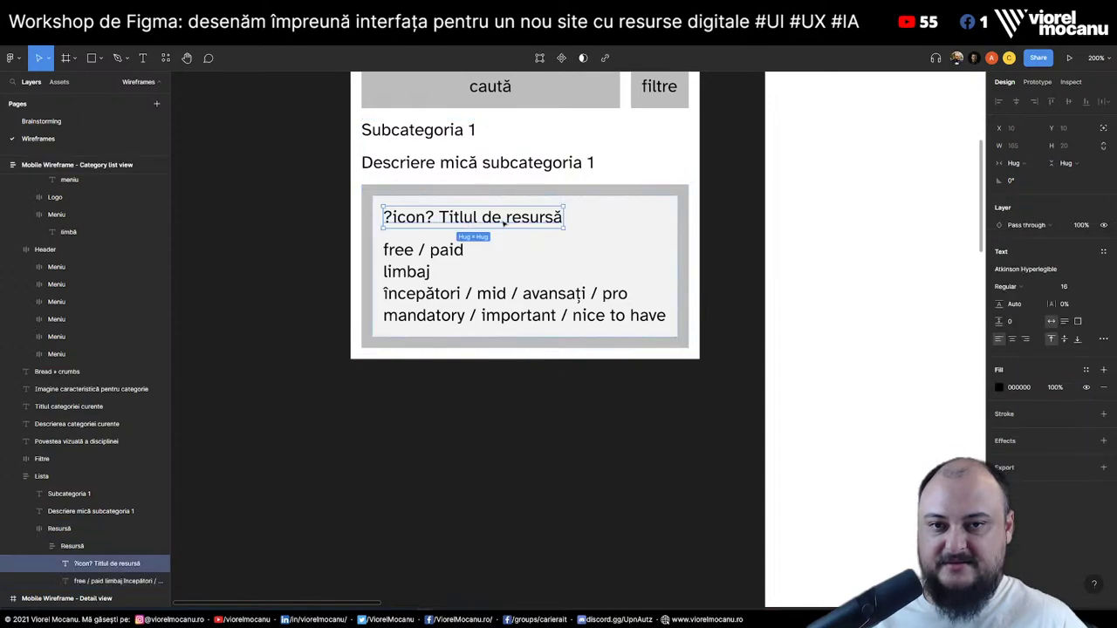
key(Return)
click(106, 582)
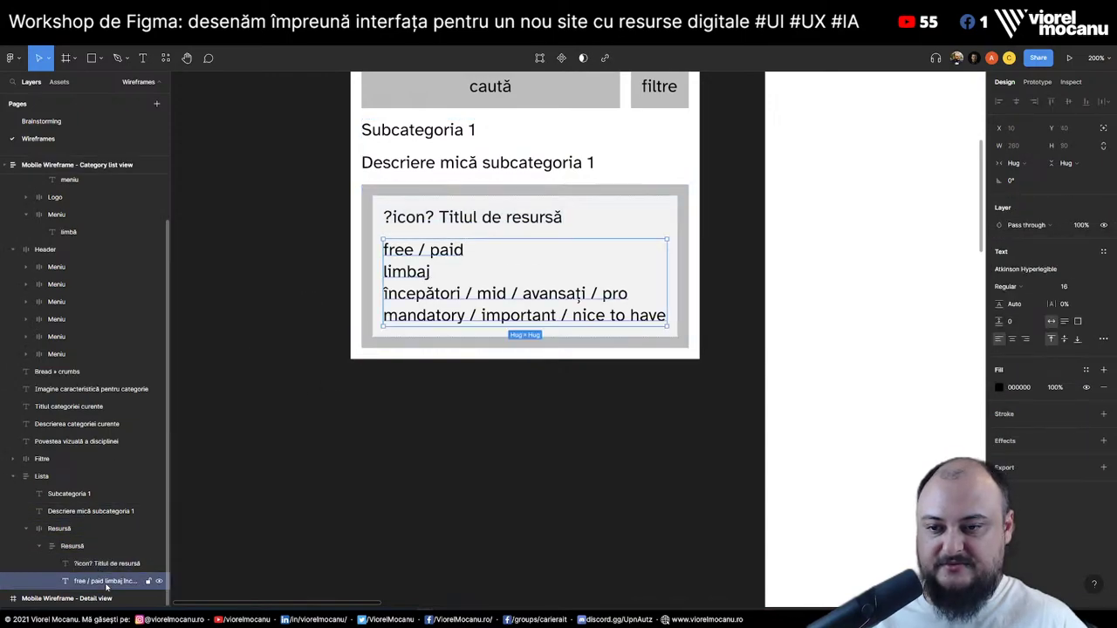
click(53, 564)
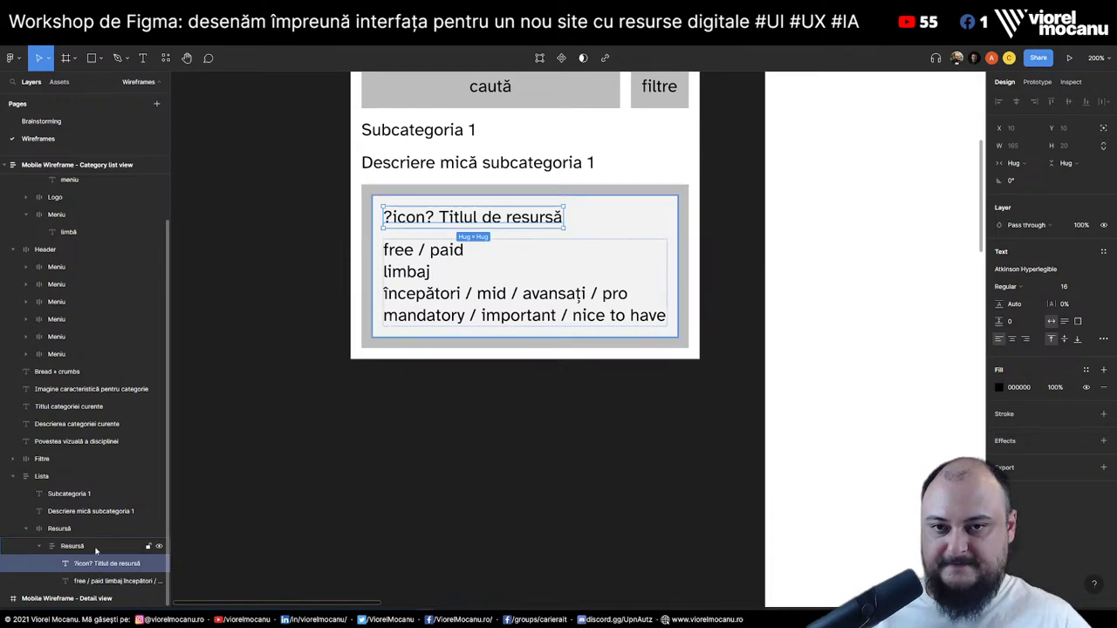
scroll(319, 307, up, 5)
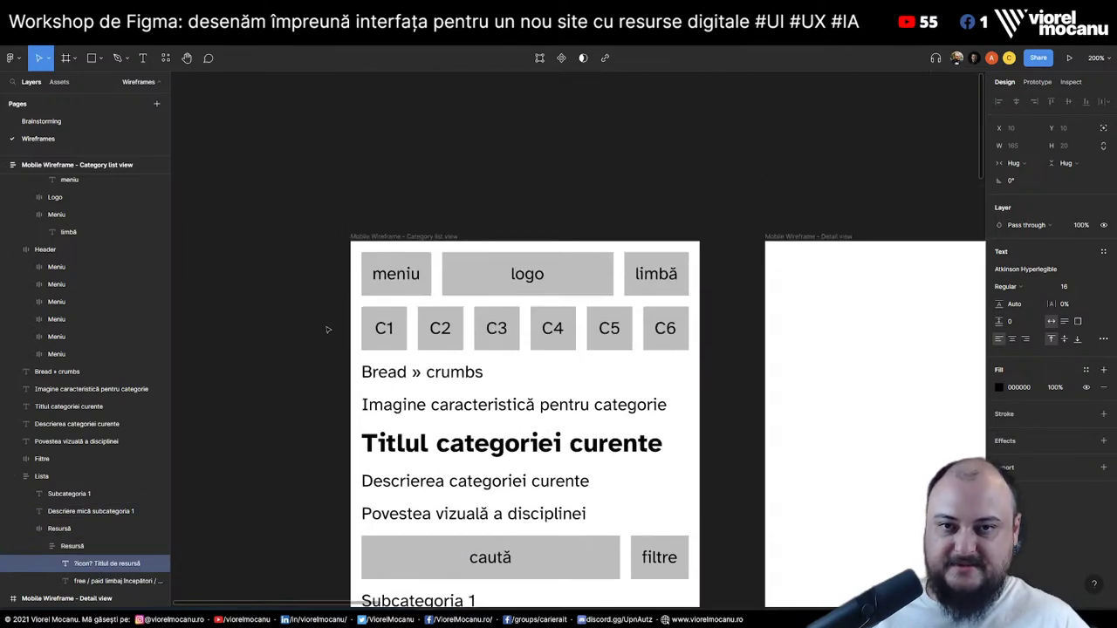
scroll(288, 371, down, 4)
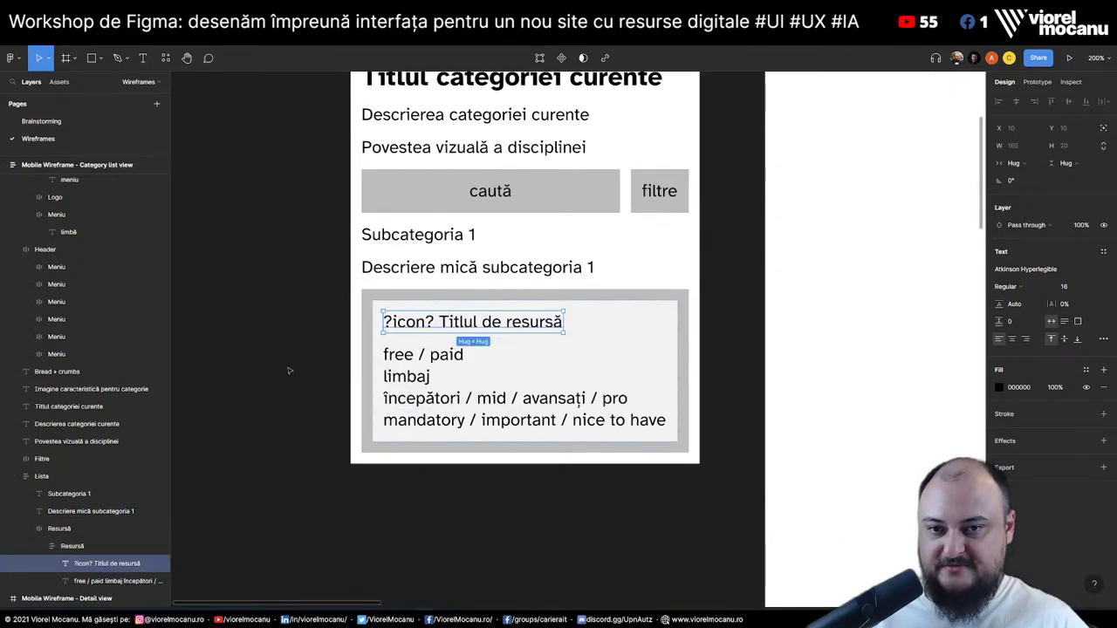
click(41, 122)
Add a 'tipul resursei: tutorial/curs, documentatie, articol, etc' bullet under the Tagging idea
click(528, 200)
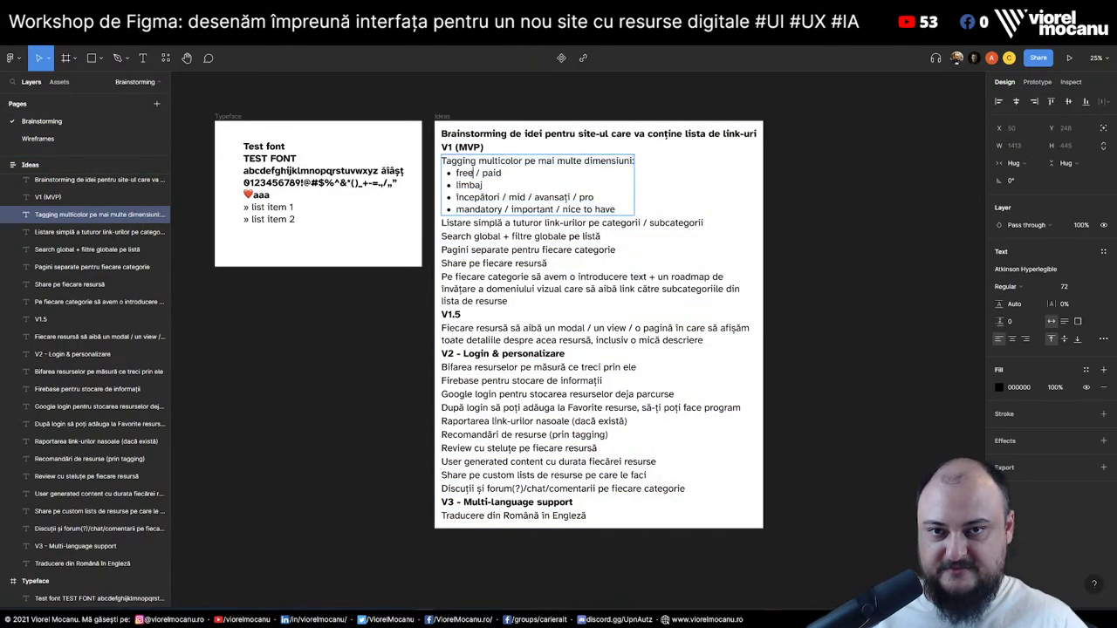
key(Return)
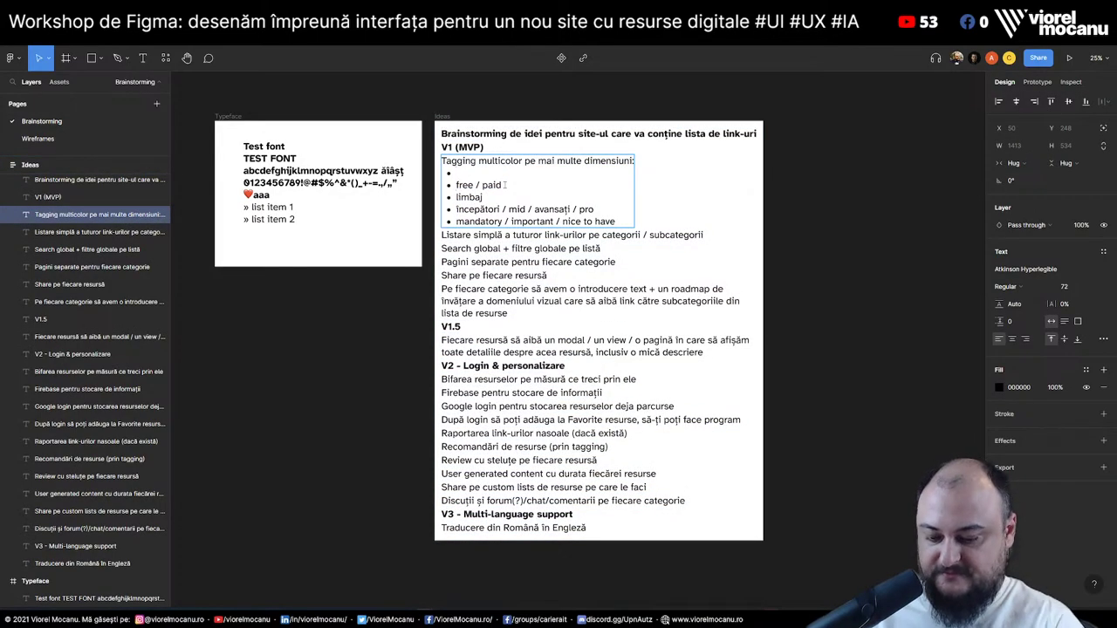
text(tipul resurs)
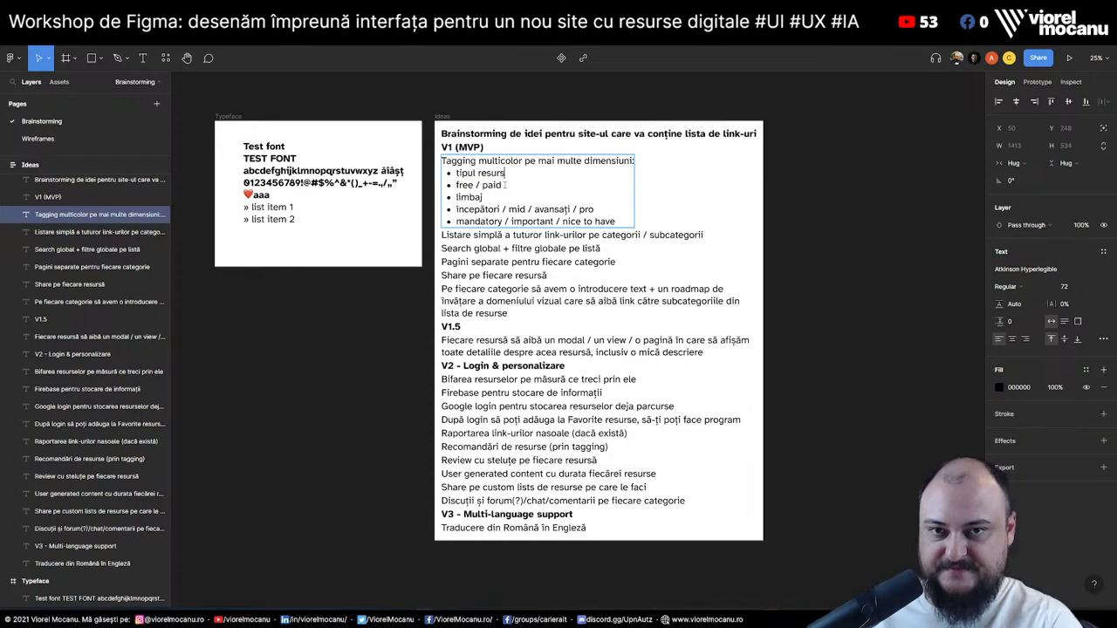
text(ei: )
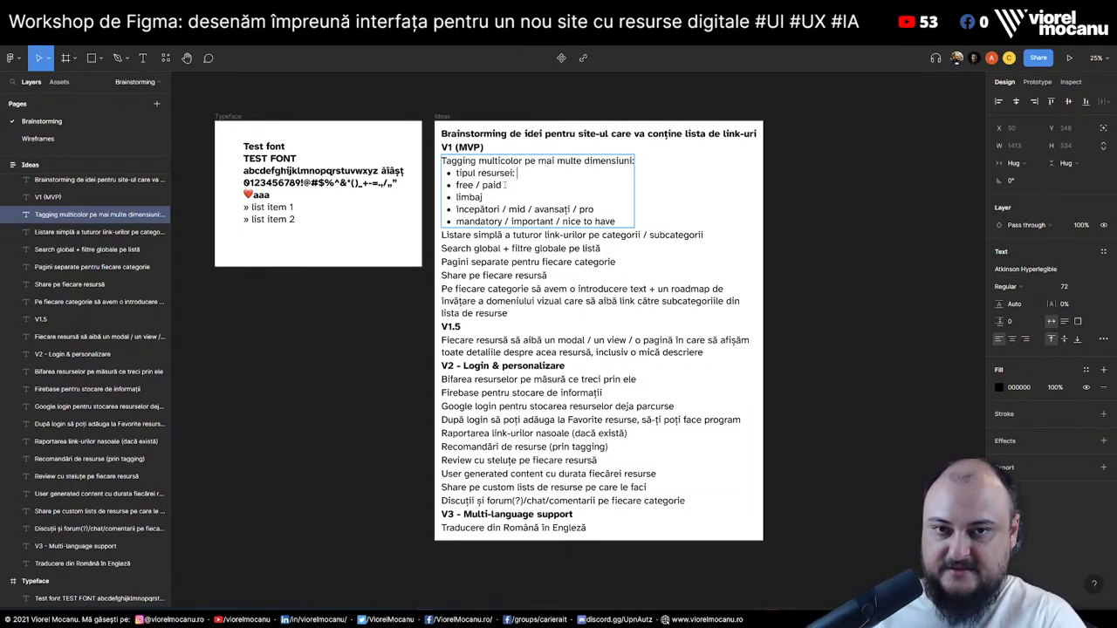
text(tutorial/curs)
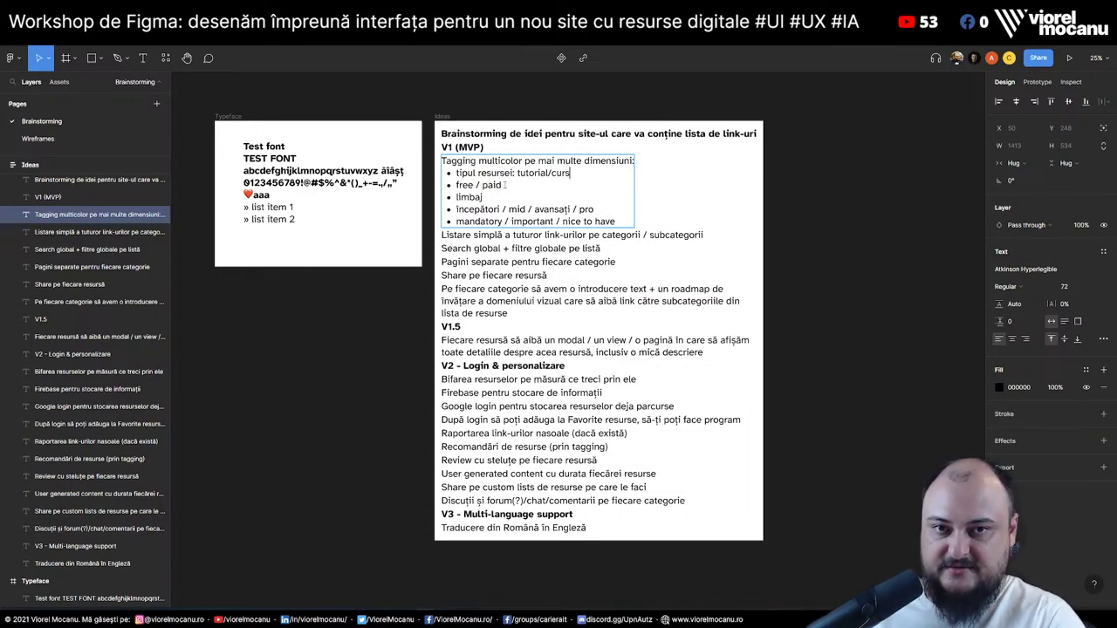
text(,)
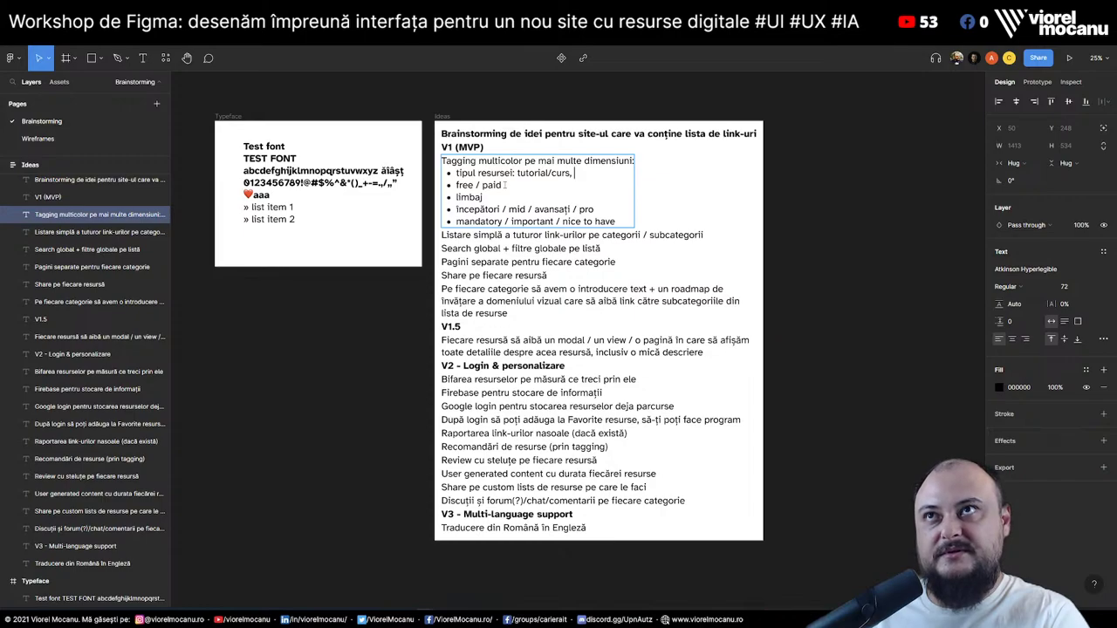
text(docu)
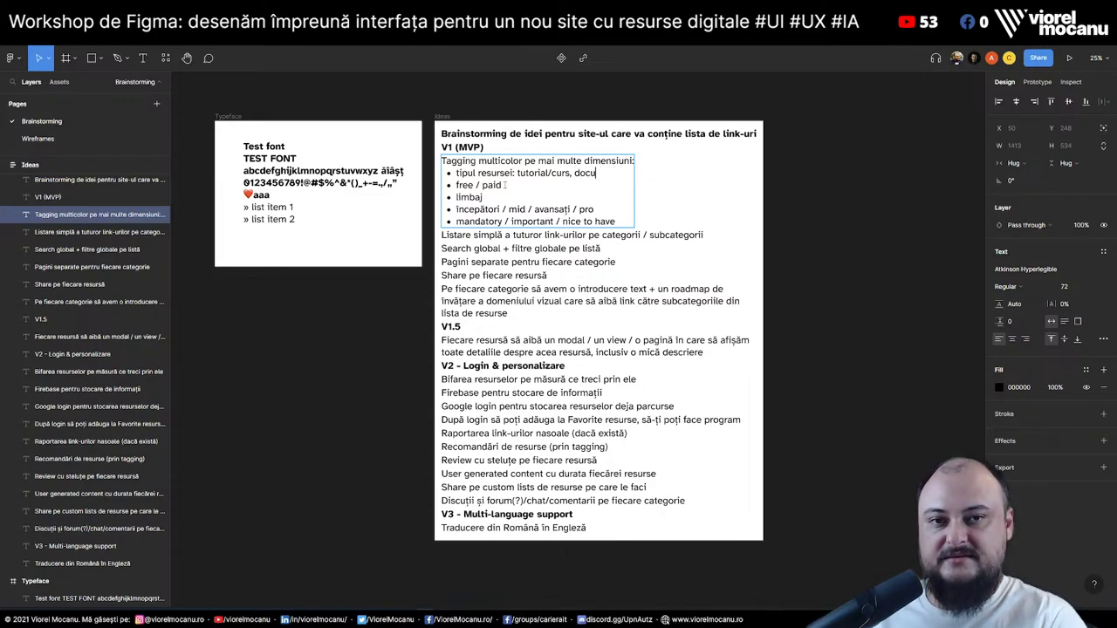
text(mentatie, )
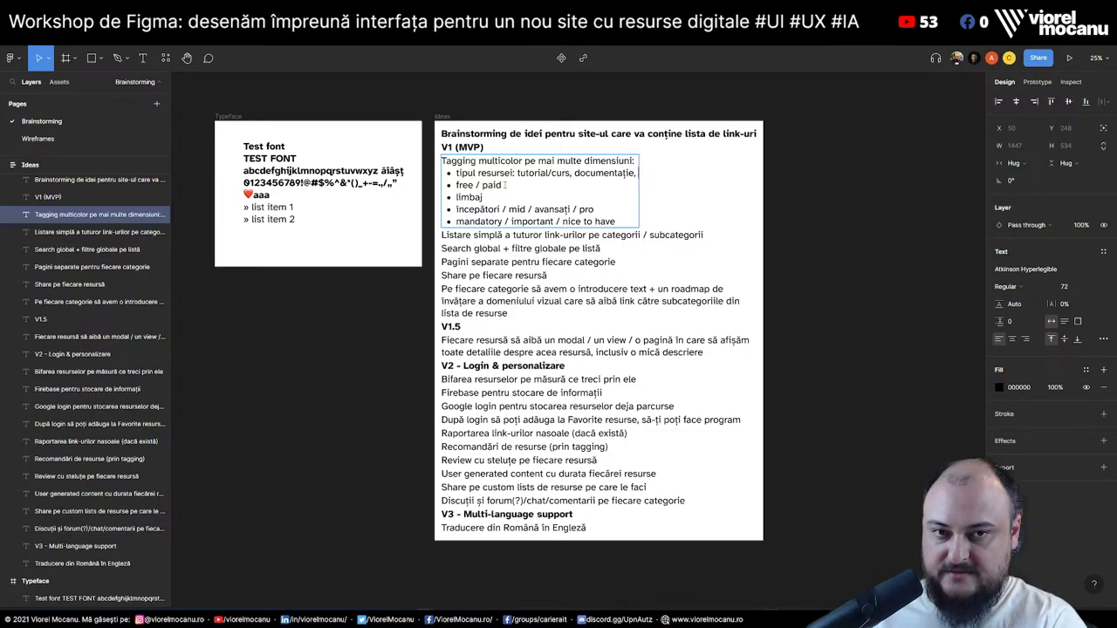
text(articol, etc)
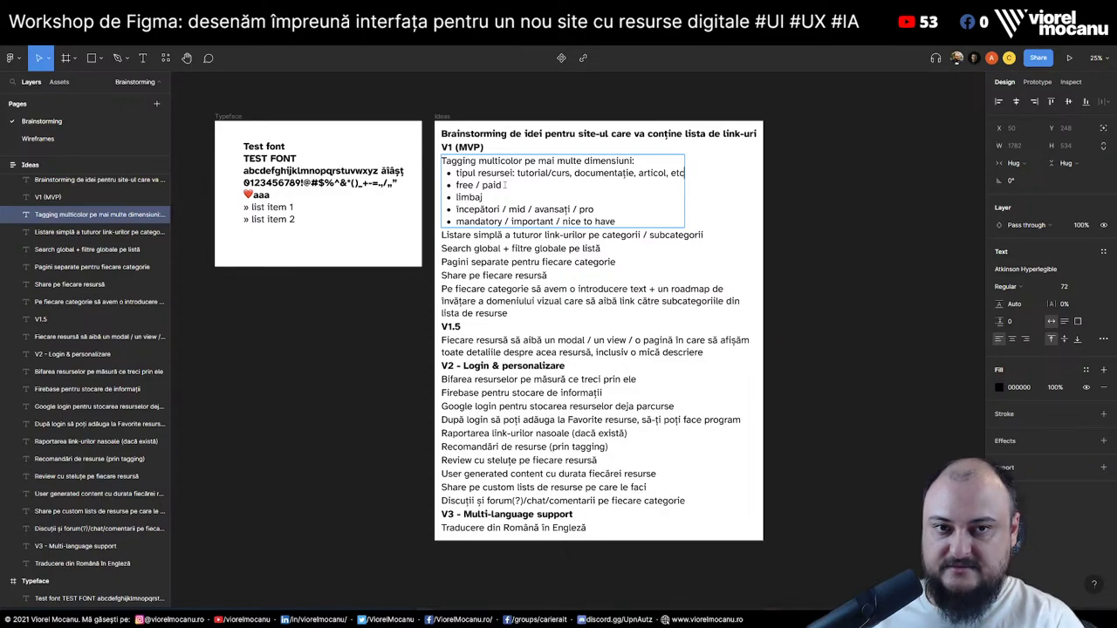
click(670, 173)
text(video )
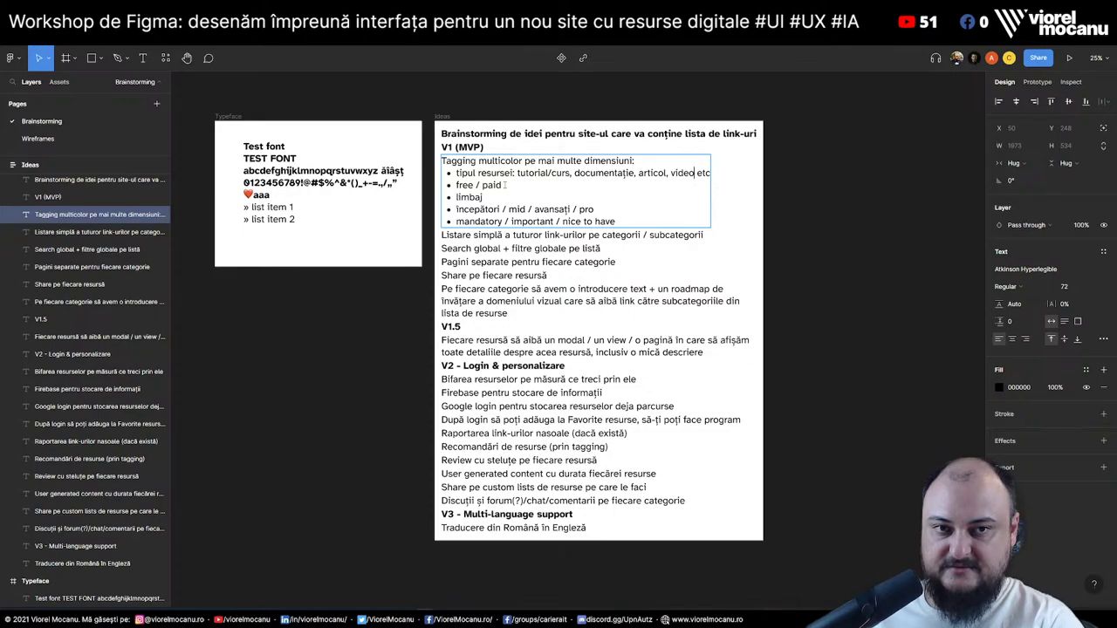
text(,)
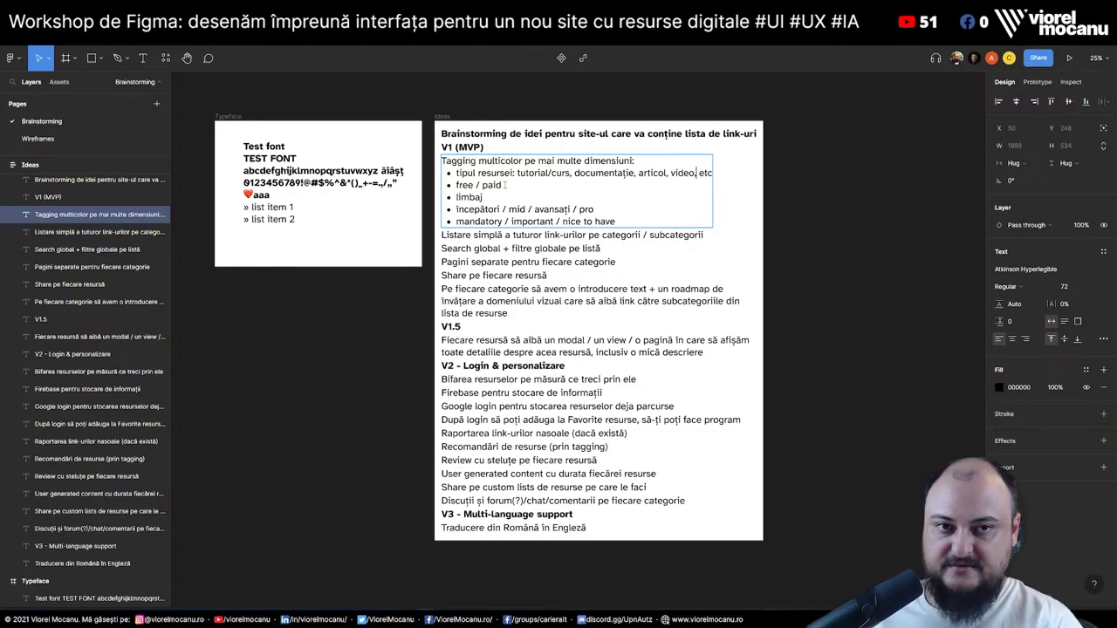
key(ctrl+shift+Left)
key(BackSpace)
key(BackSpace)
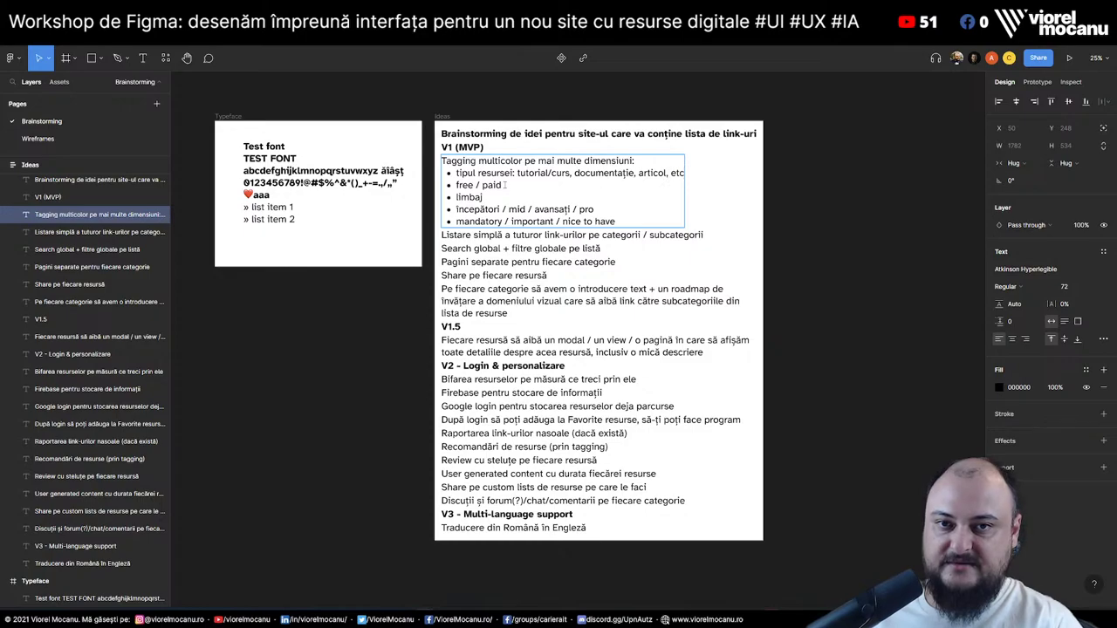
Add a 'tipul conținutului: video, text, interactiv?' bullet and select all six tagging lines
key(Return)
text(tipu)
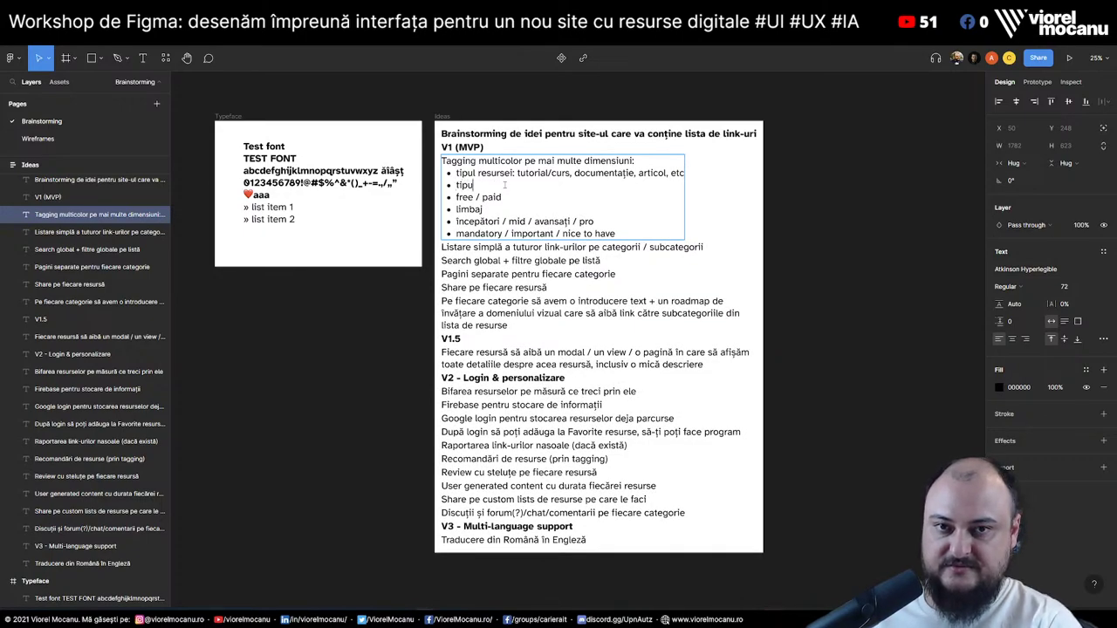
text(l conținutului)
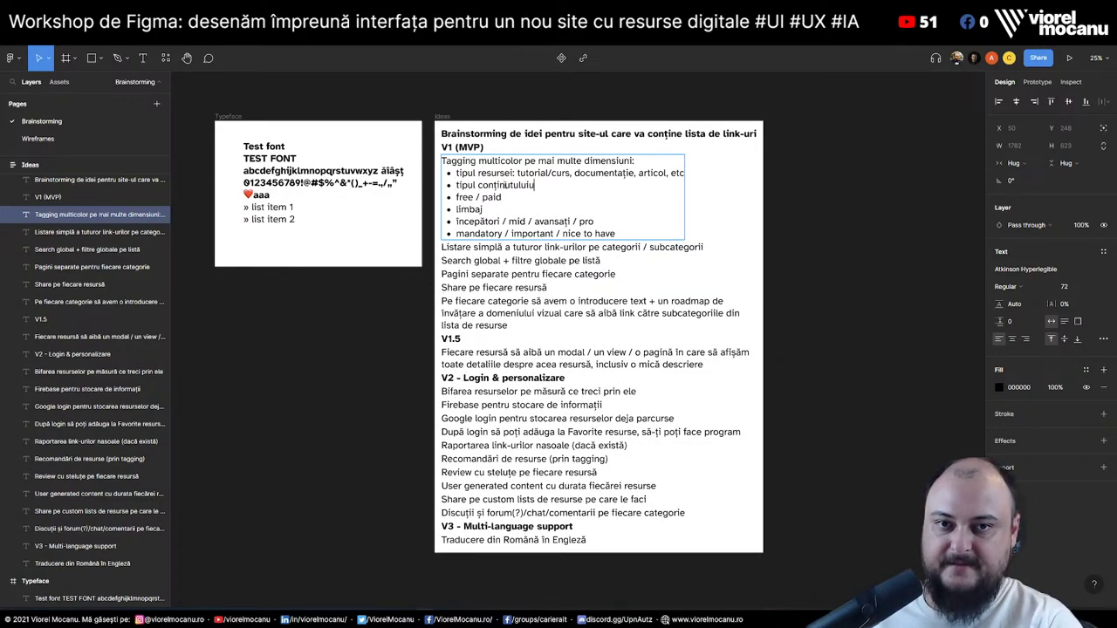
text(: video, )
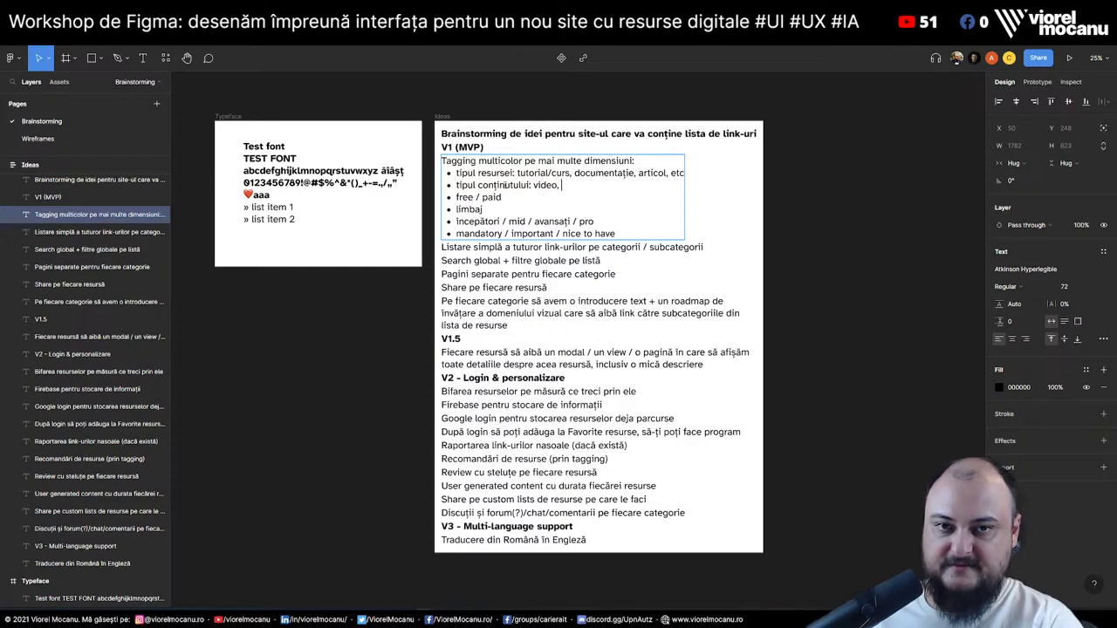
text(text, )
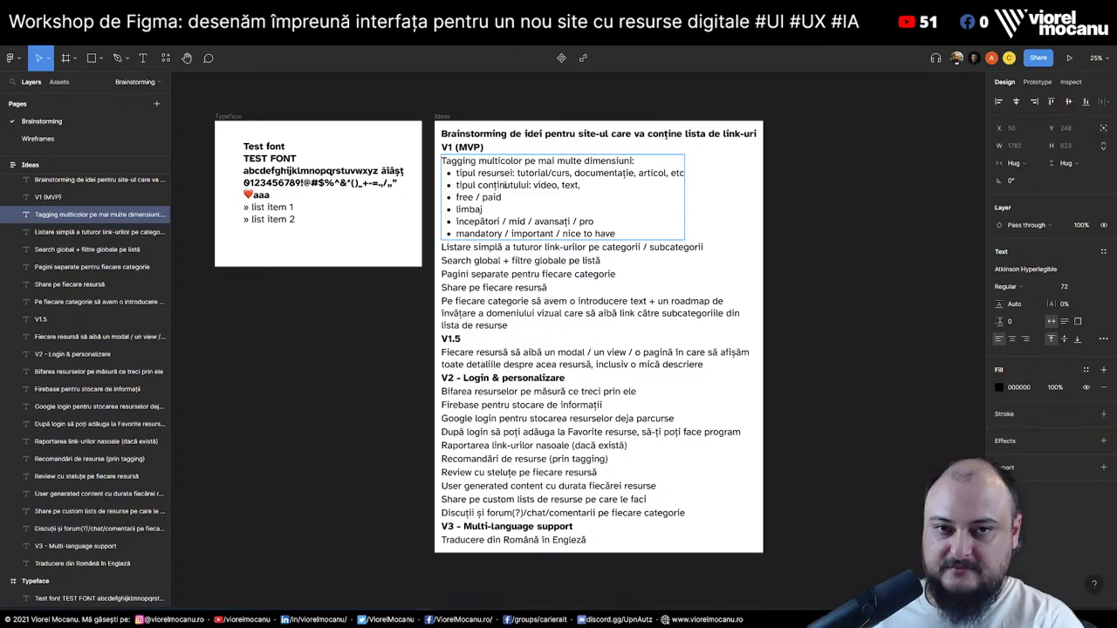
text(interacti)
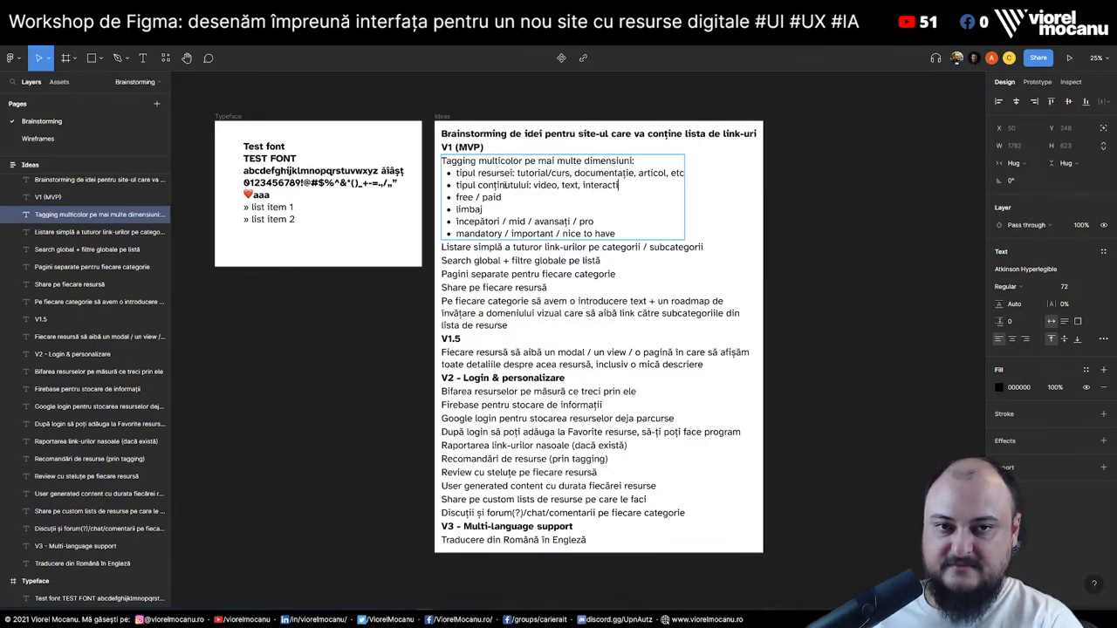
text(ve)
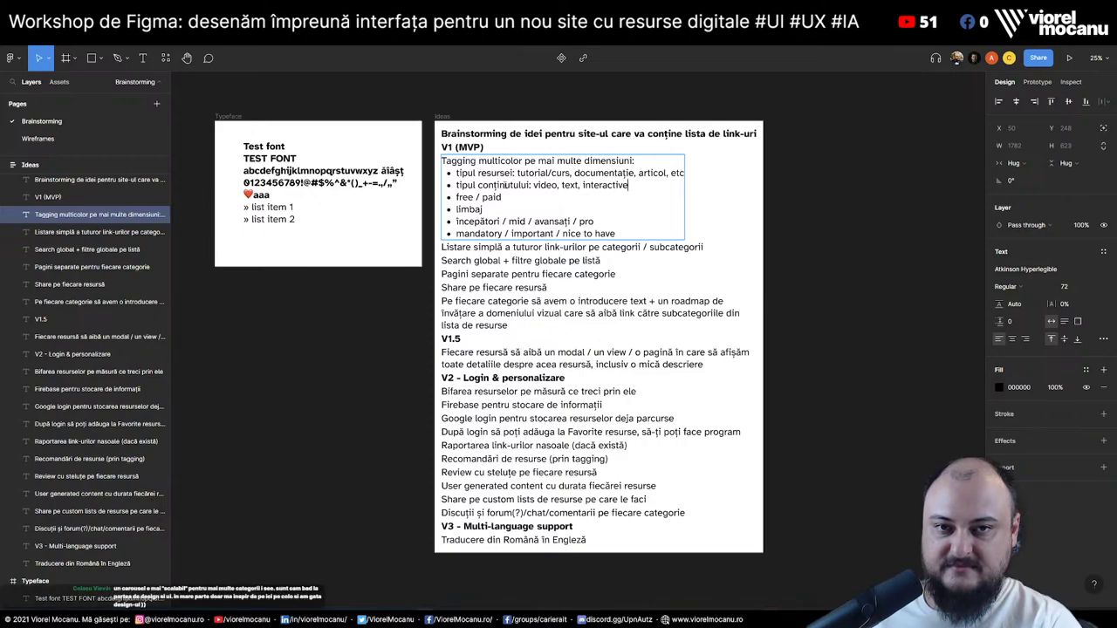
key(BackSpace)
text(?)
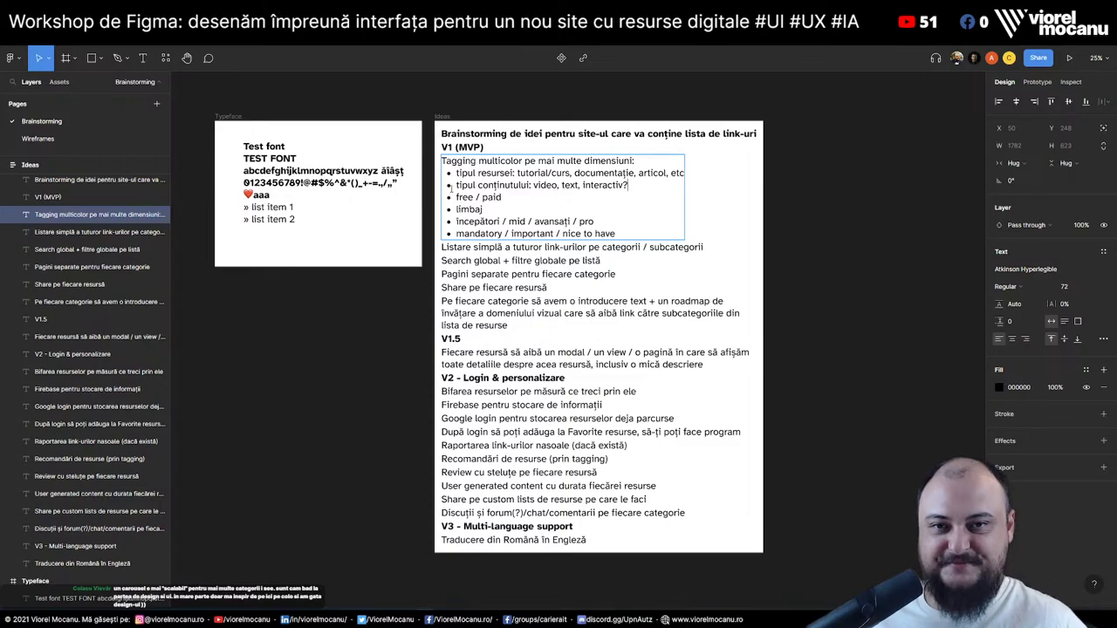
drag(456, 172, 615, 234)
key(ctrl+c)
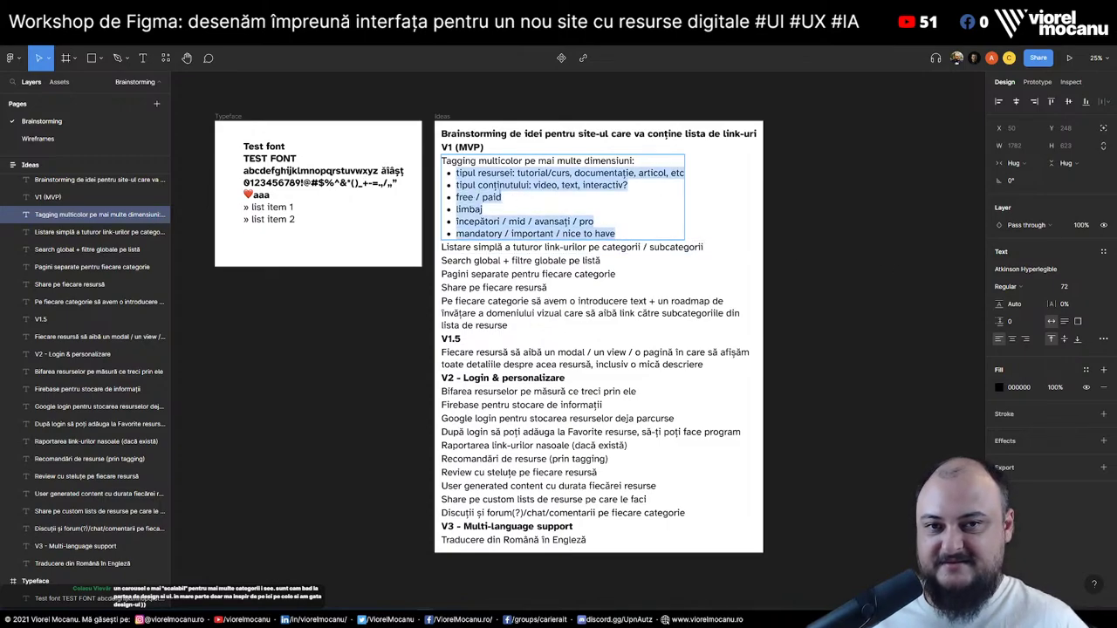
Replace the resource card's four text lines with the six copied tagging lines
click(37, 138)
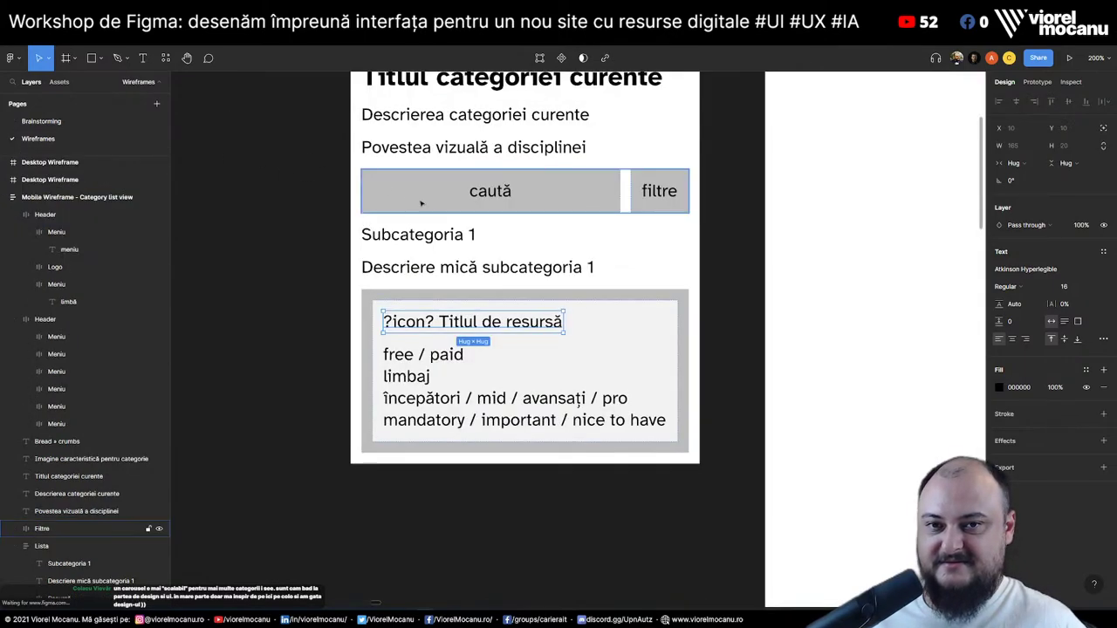
triple_click(448, 360)
click(404, 354)
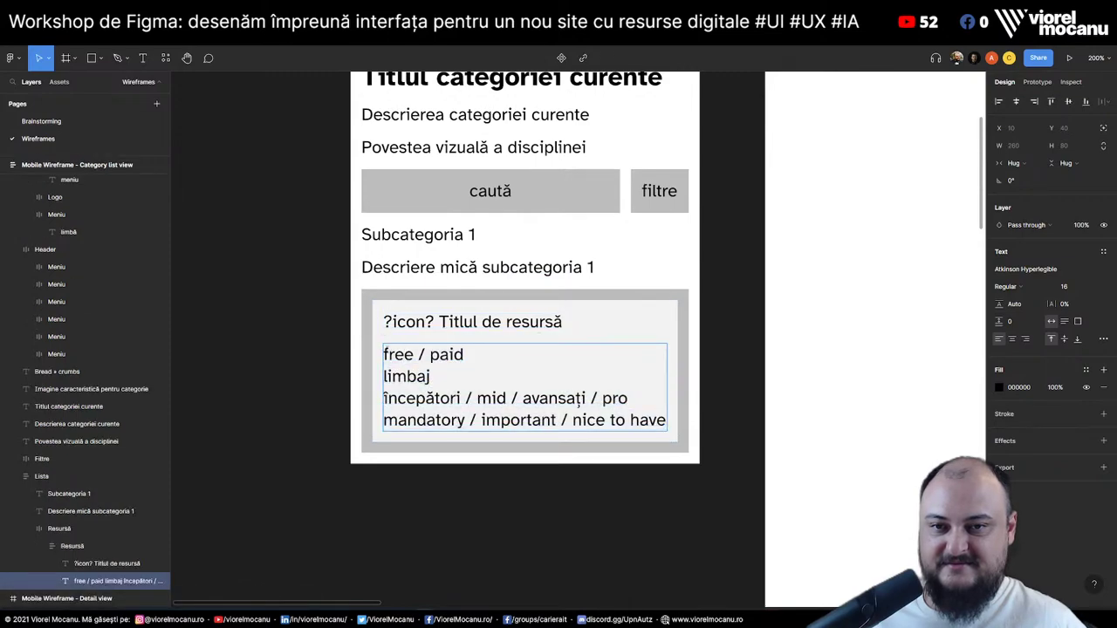
key(ctrl+a)
key(ctrl+v)
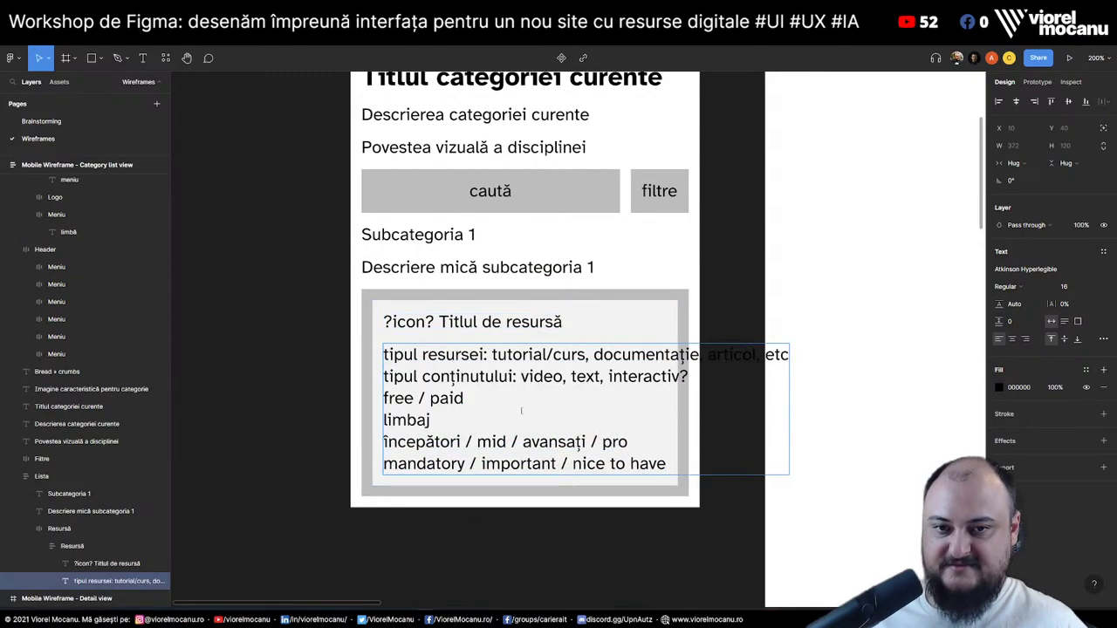
key(Escape)
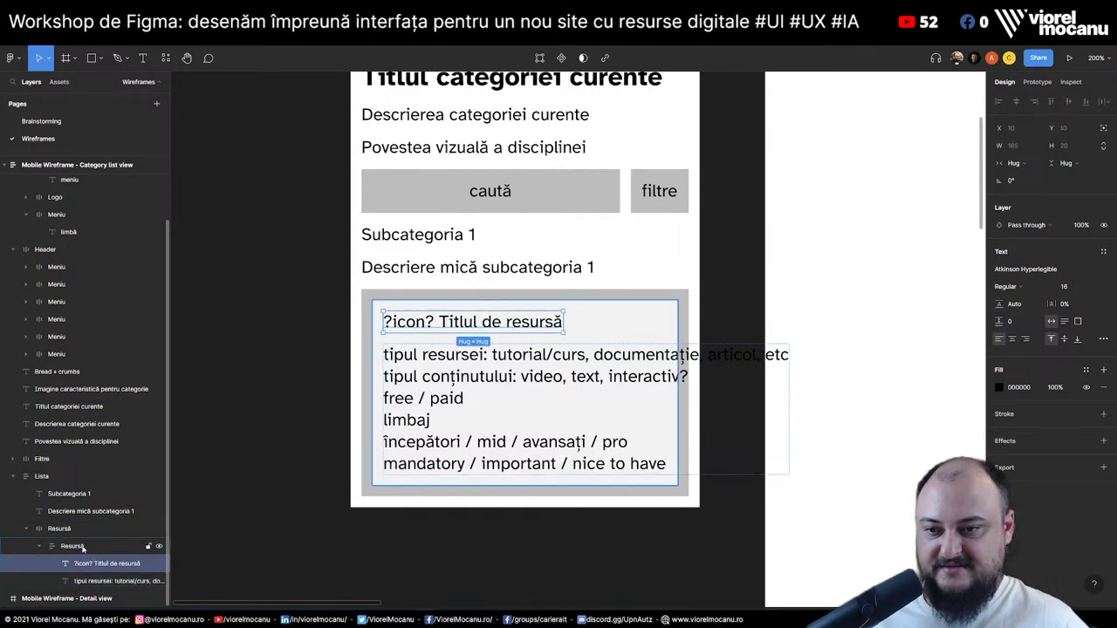
key(Escape)
Set the card's tagging text layer width to Fill container
click(98, 583)
click(1012, 163)
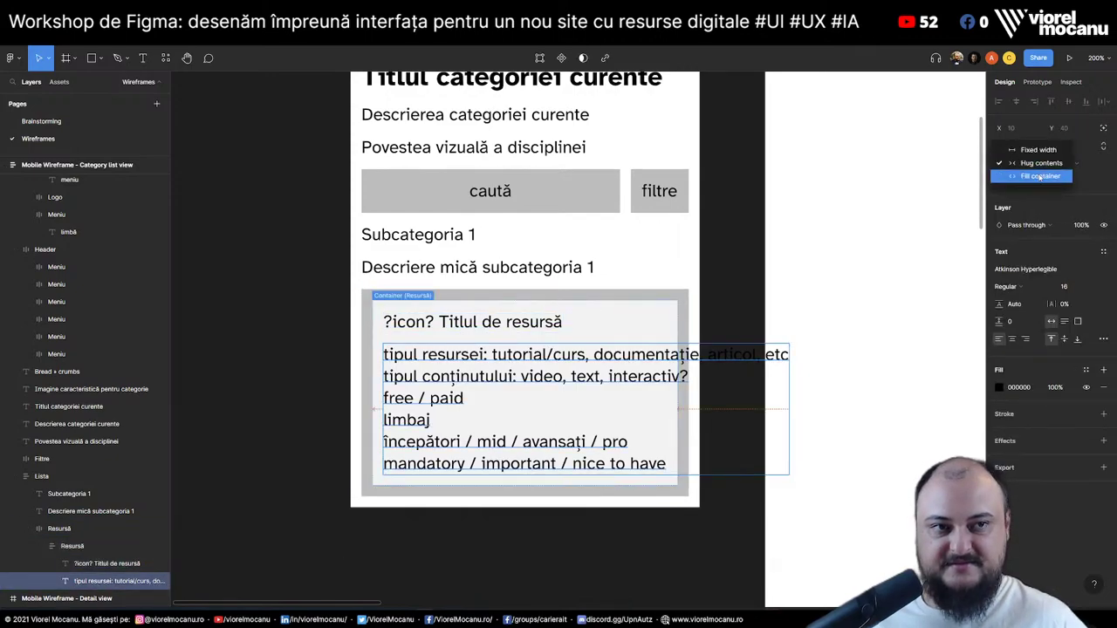
click(1021, 180)
click(276, 439)
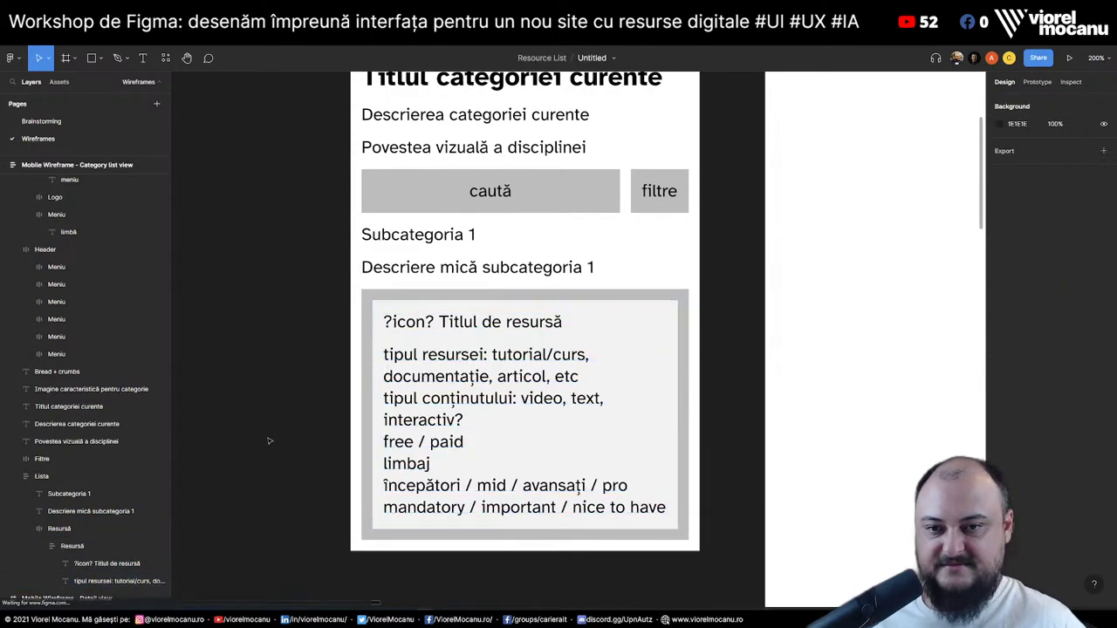
Duplicate the Resursă card below itself and zoom out to view the whole wireframe
scroll(79, 551, up, 1)
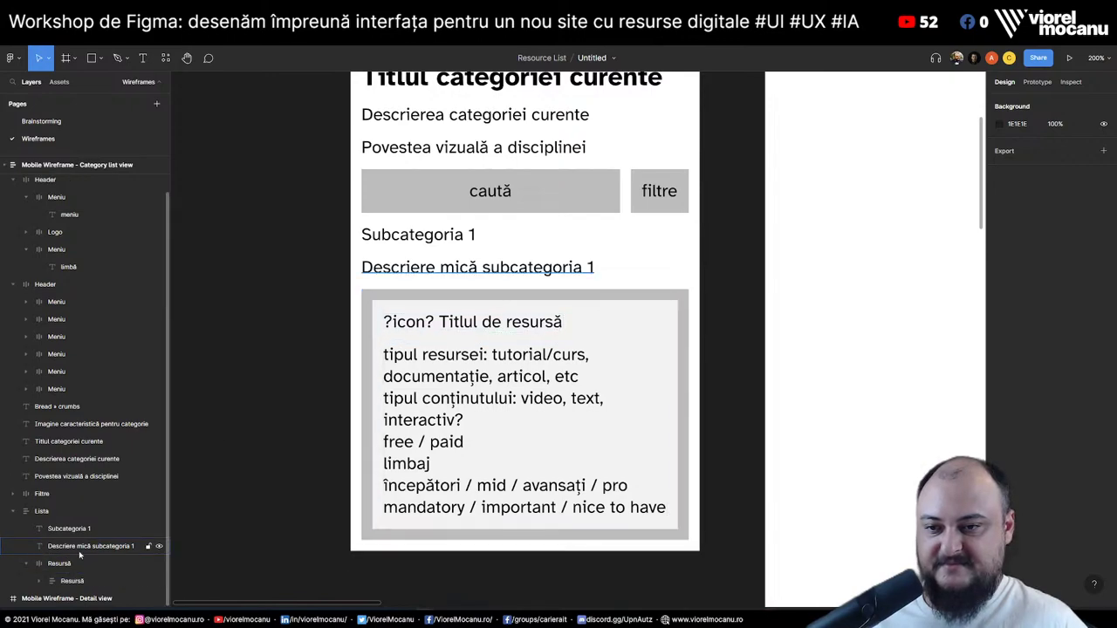
click(84, 565)
double_click(73, 564)
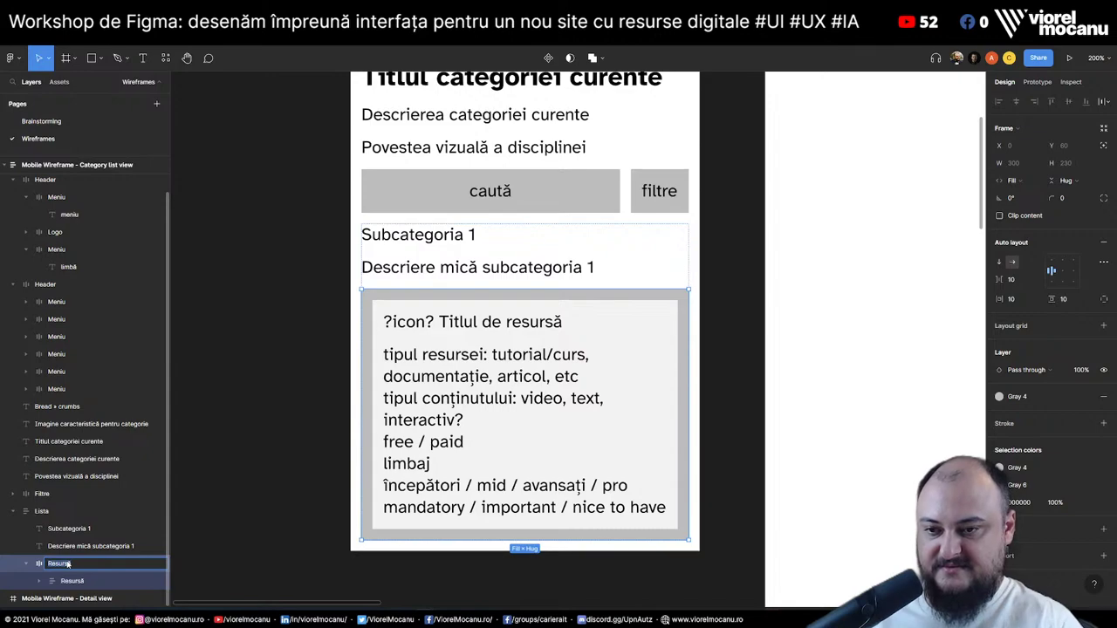
key(Return)
key(ctrl+d)
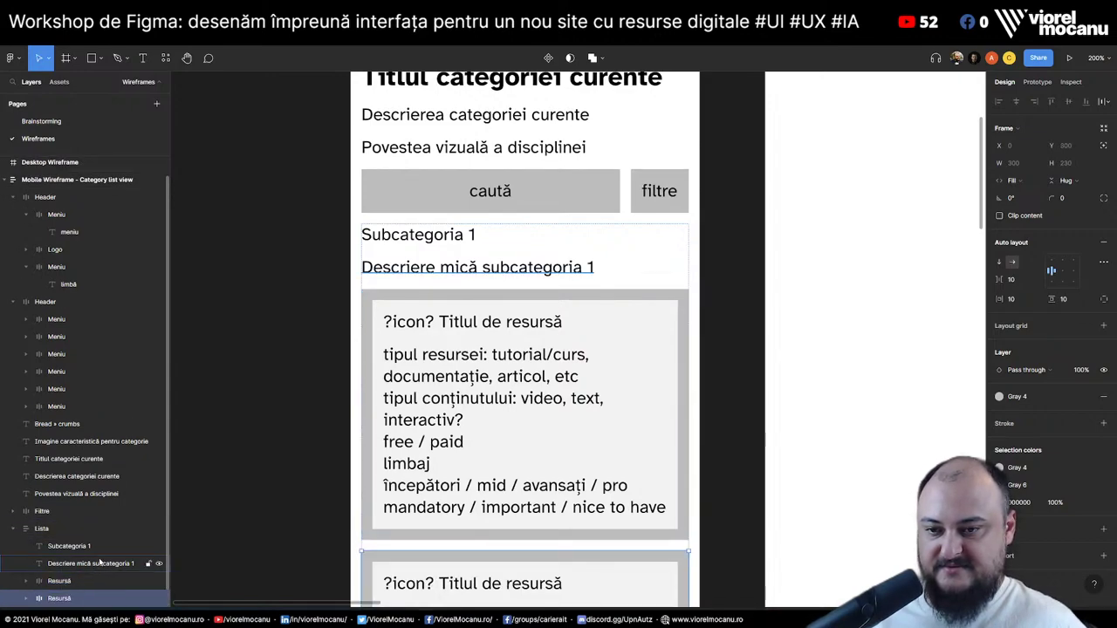
scroll(305, 397, down, 3)
scroll(304, 398, up, 5)
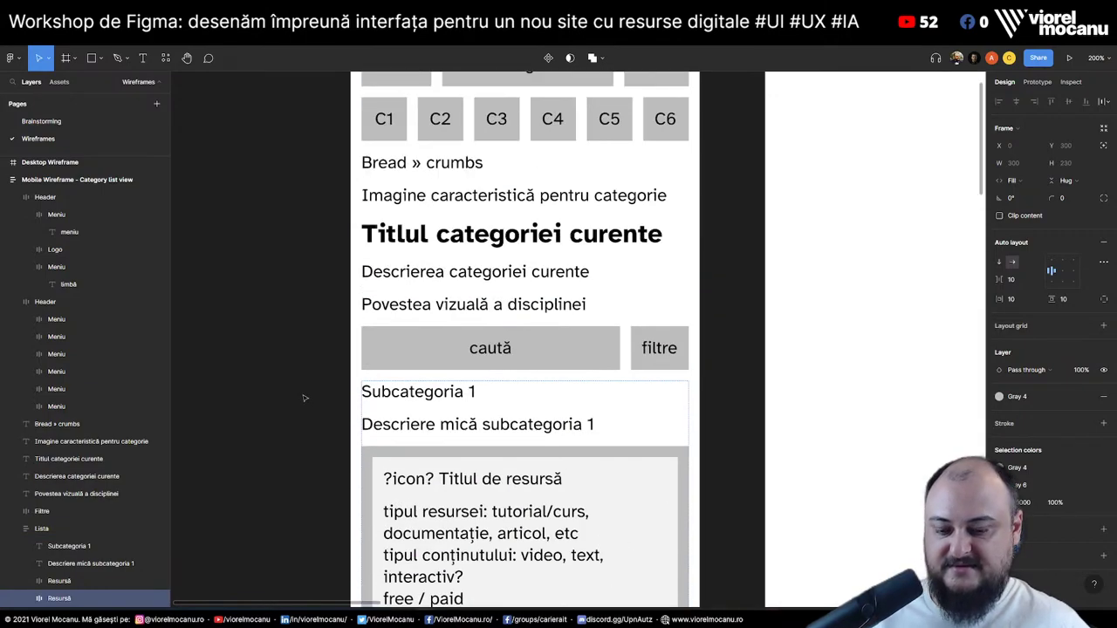
key(shift+0)
scroll(332, 347, down, 2)
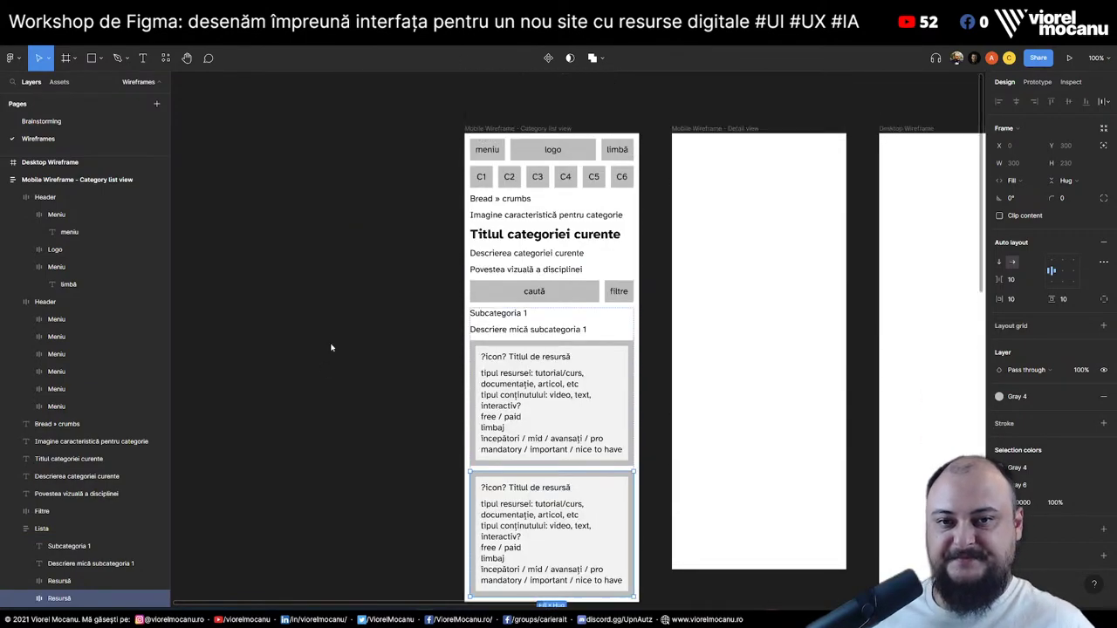
click(331, 348)
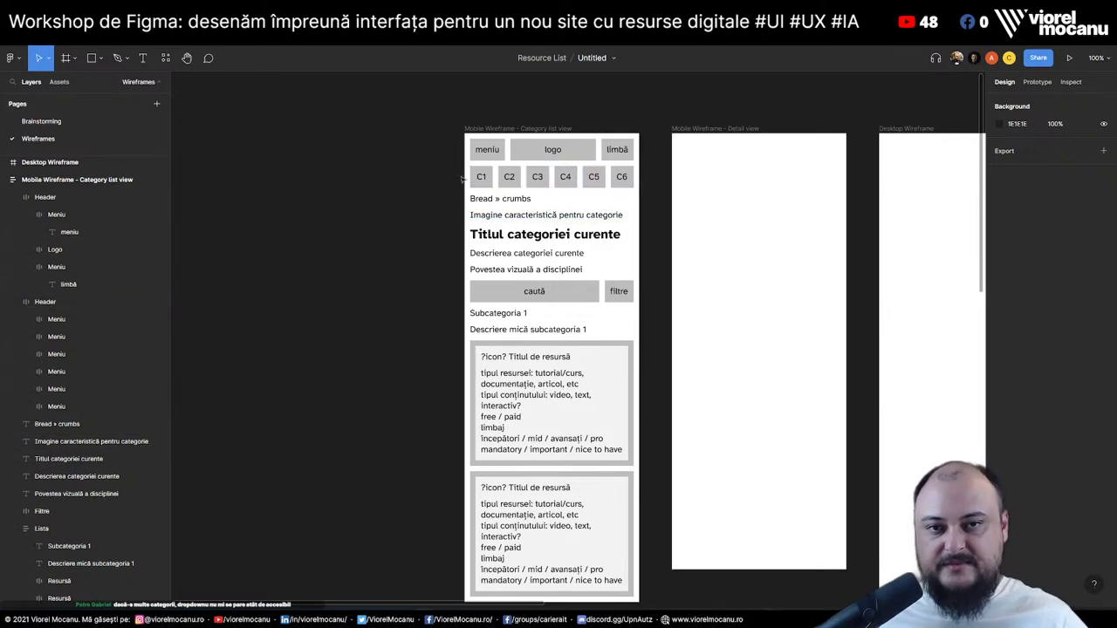
Select the C1–C6 category row, then switch to the OLX mobile reference in Chrome
click(559, 182)
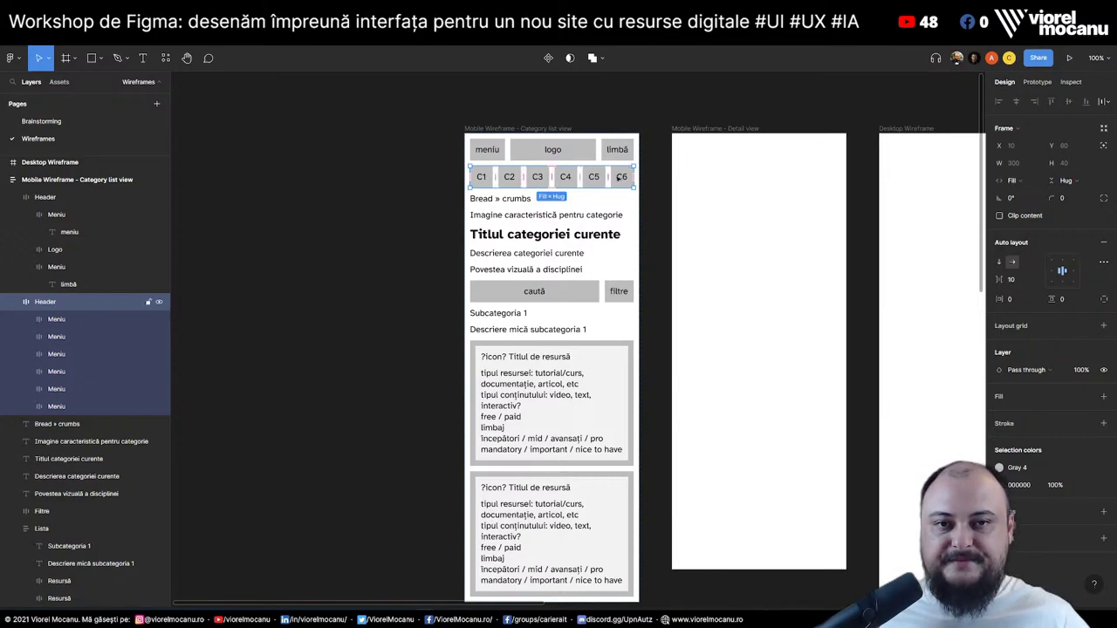
key(alt+Tab)
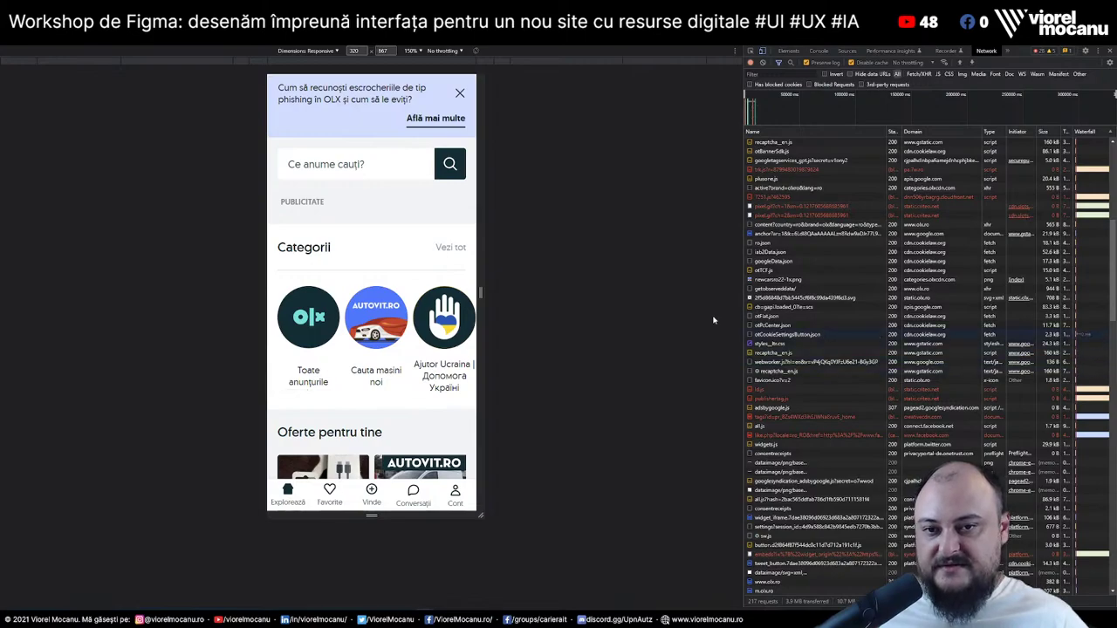
Leave the OLX Network waterfall view and return to the Figma wireframe
mouse_move(1091, 370)
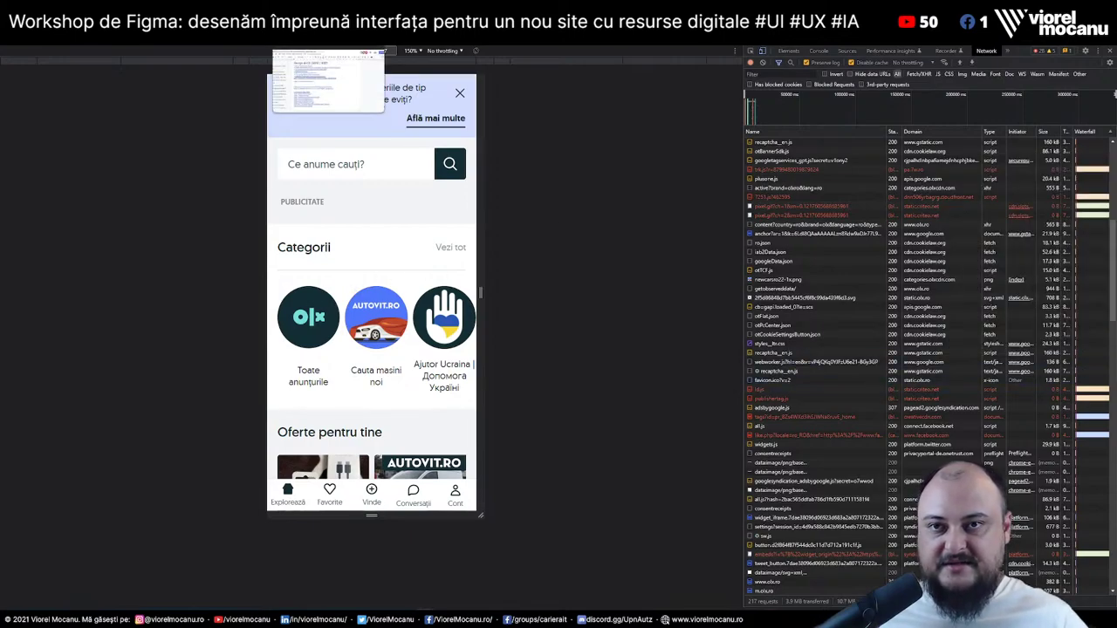
key(super+Tab)
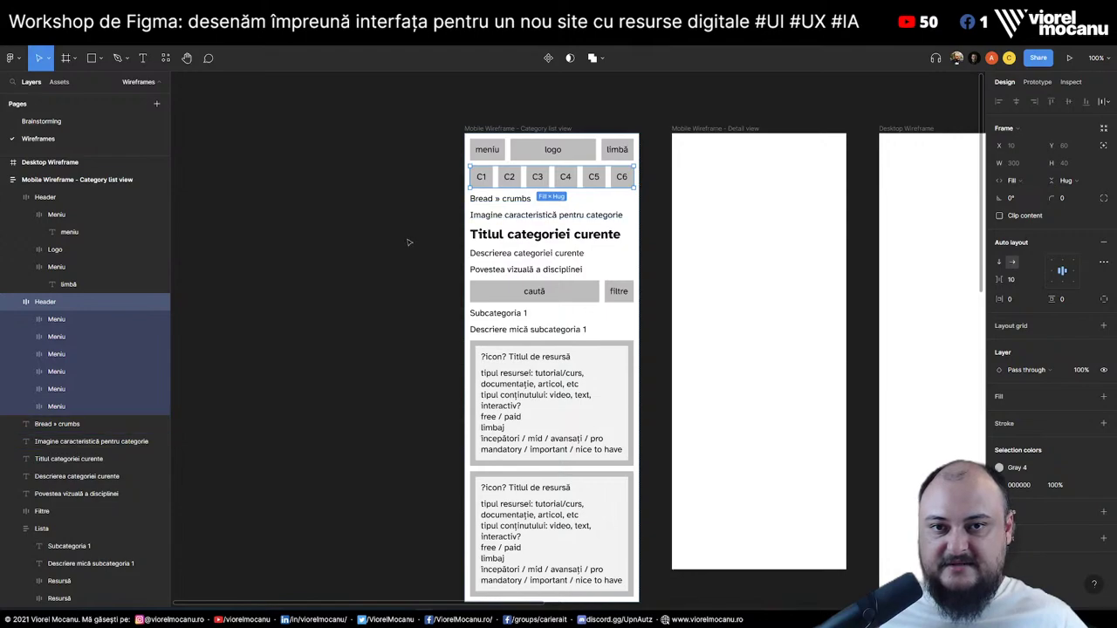
Review the header row, the Lista frame and the C1–C6 category row
click(490, 159)
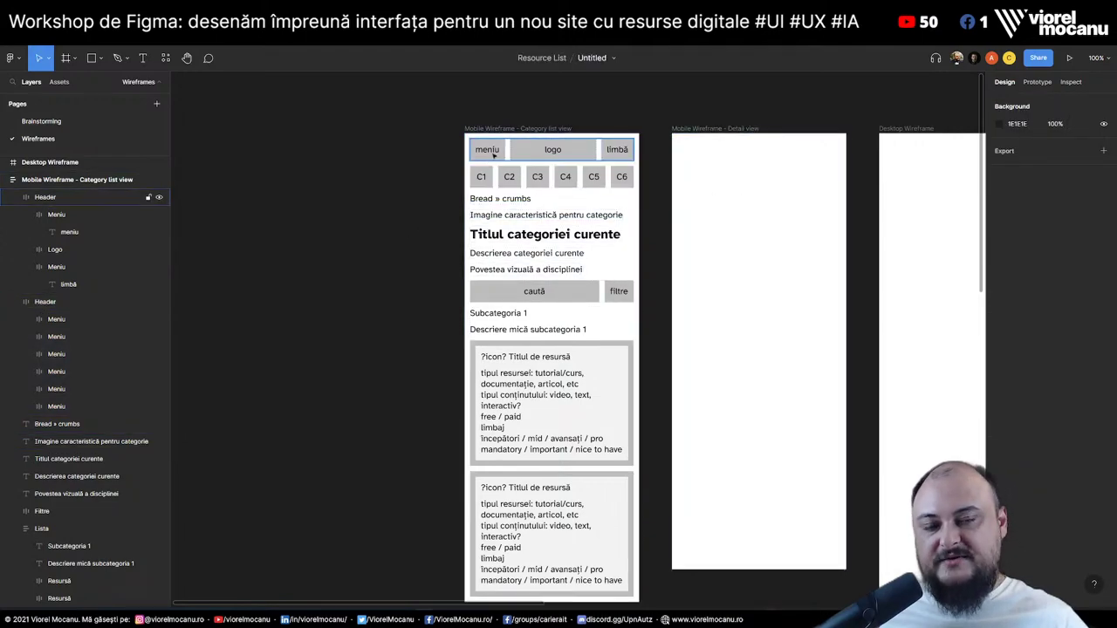
click(494, 154)
click(373, 191)
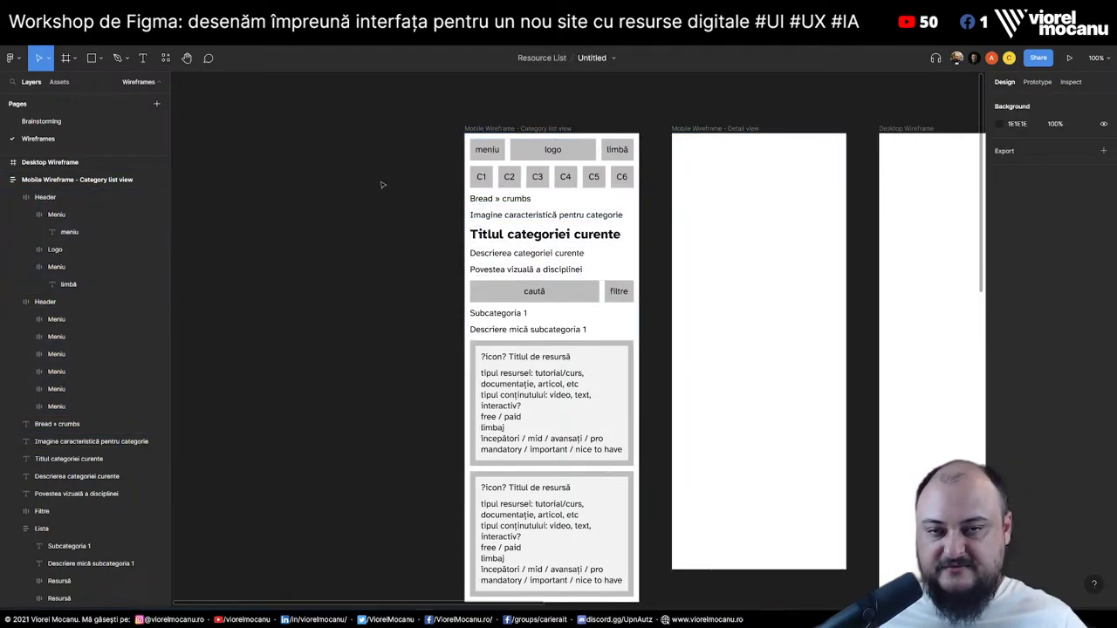
click(494, 154)
key(Escape)
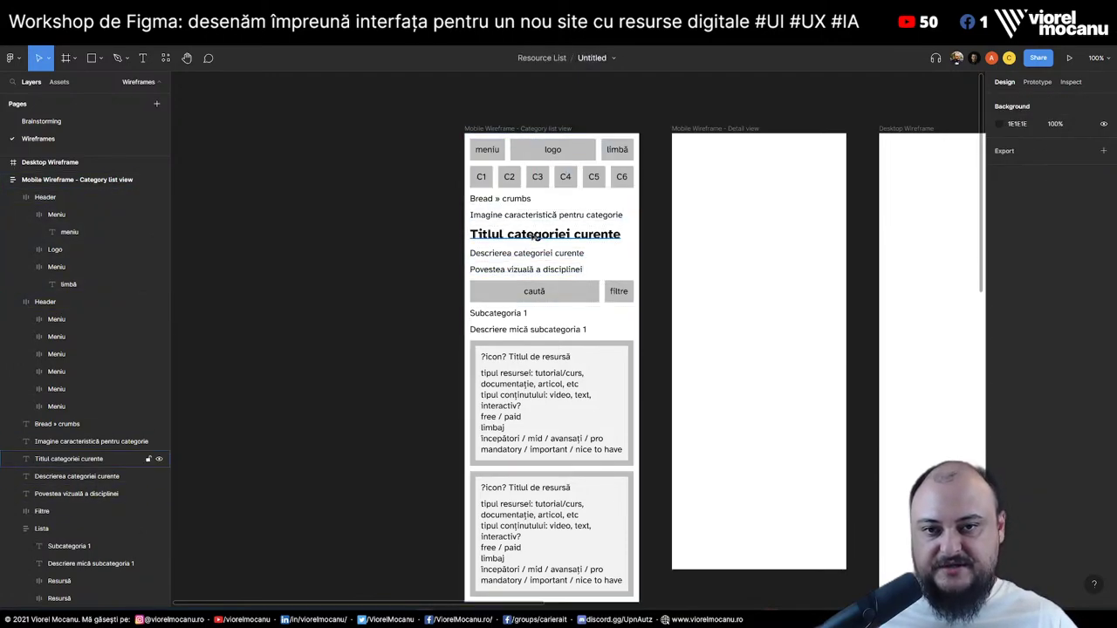
click(519, 319)
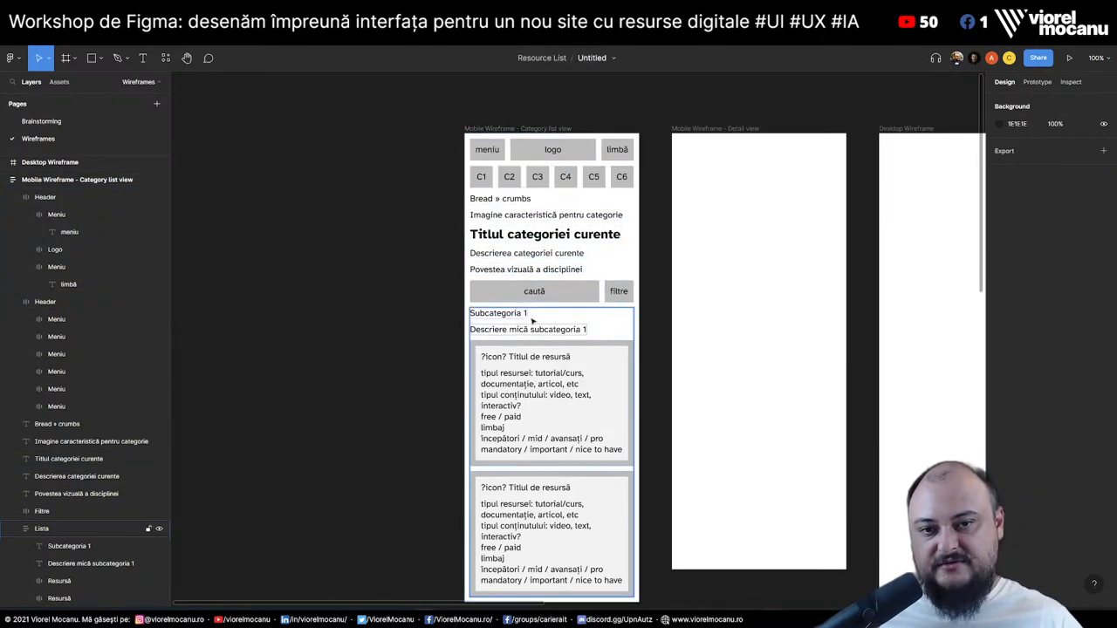
click(349, 311)
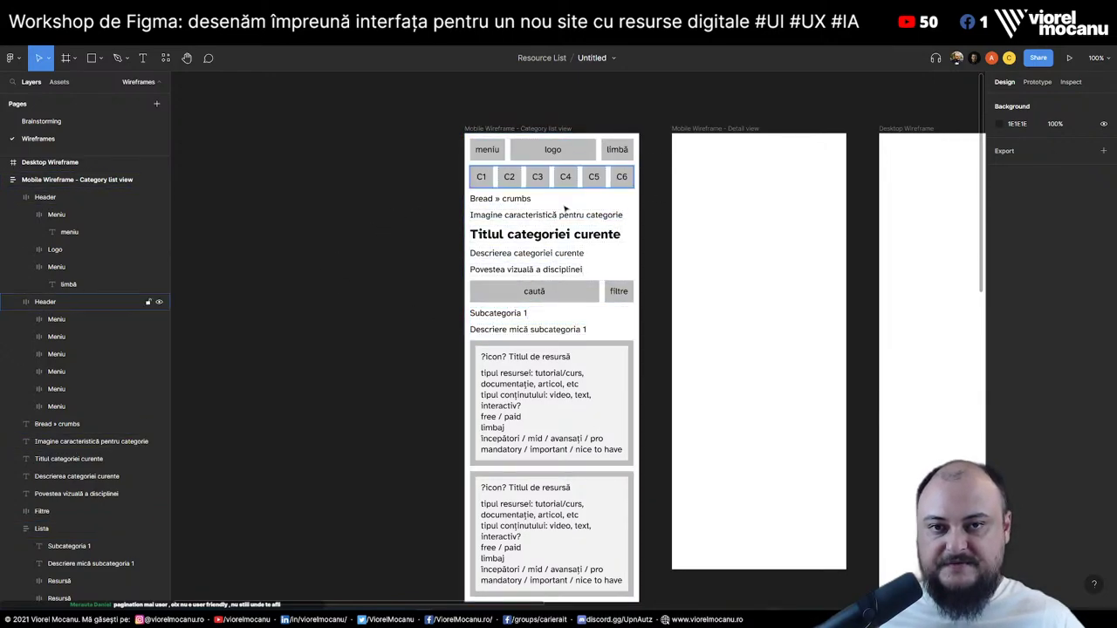
click(552, 177)
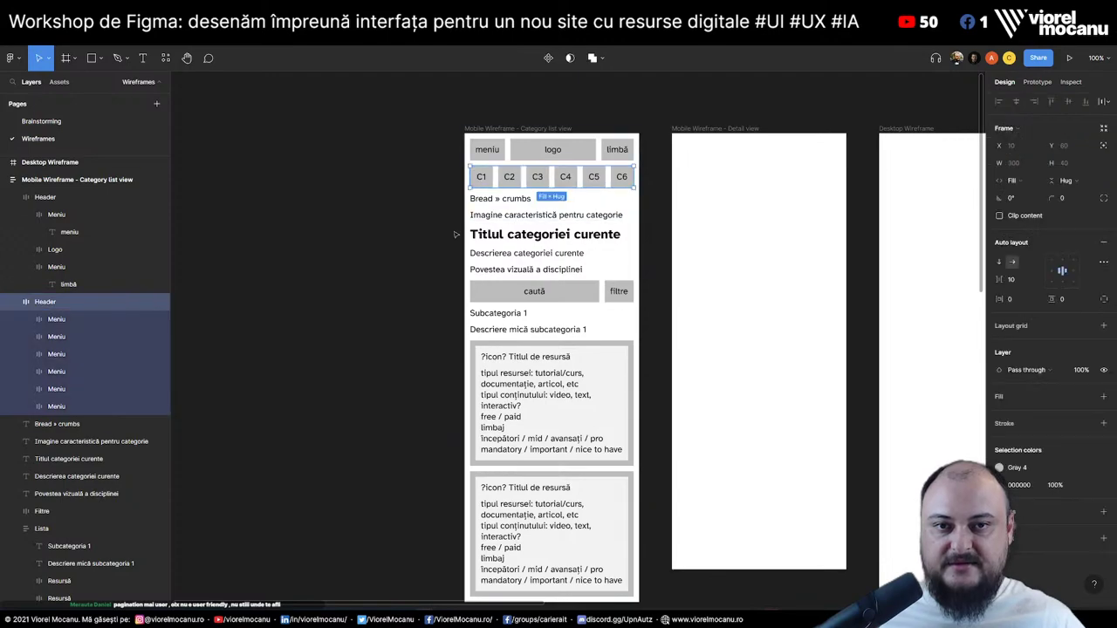
key(Escape)
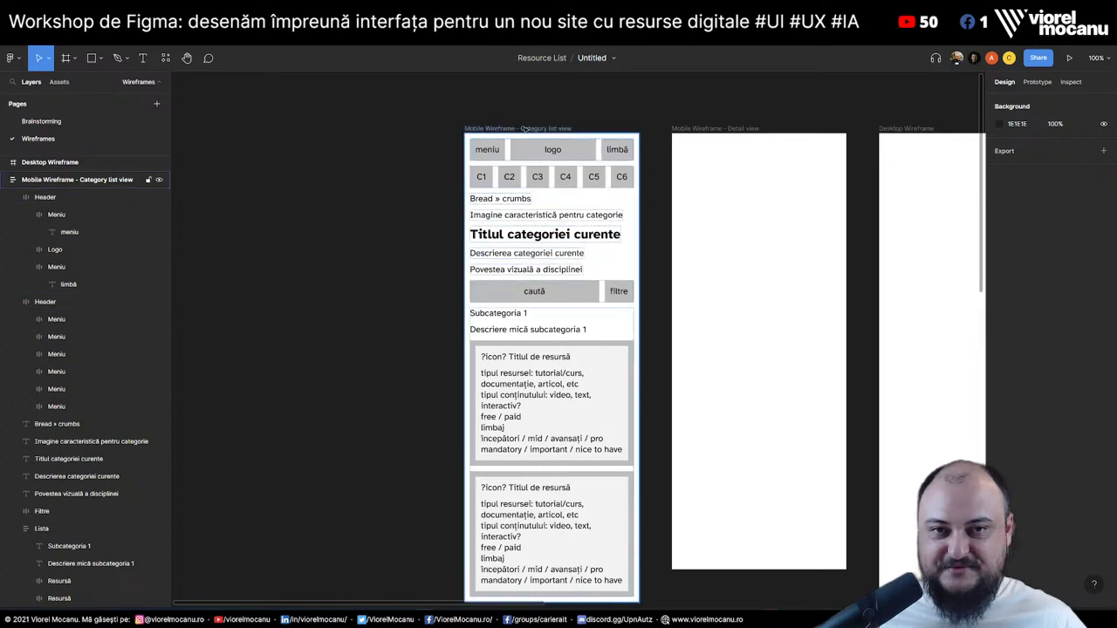
Inspect the header frame, category image text and first Resursă card, then open Brainstorming
click(491, 151)
click(426, 186)
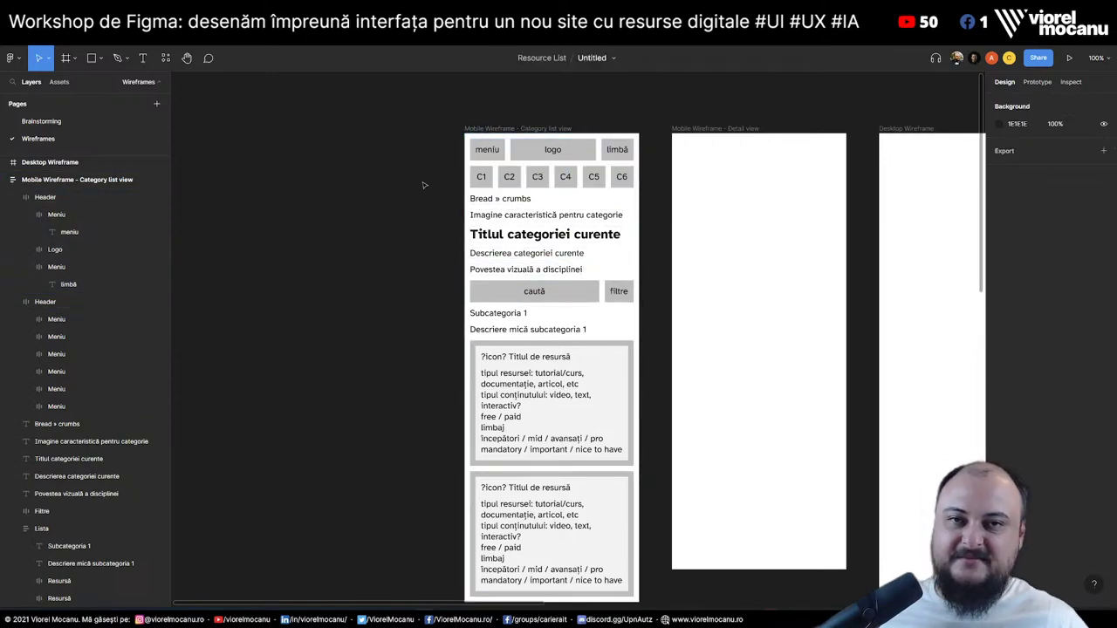
click(487, 152)
click(416, 200)
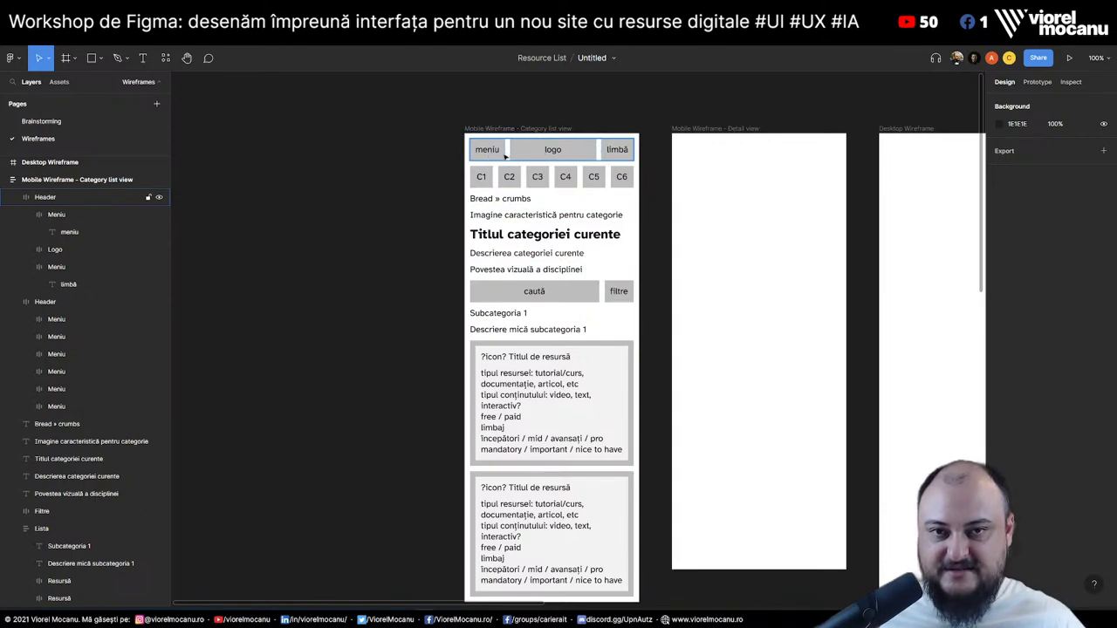
click(517, 216)
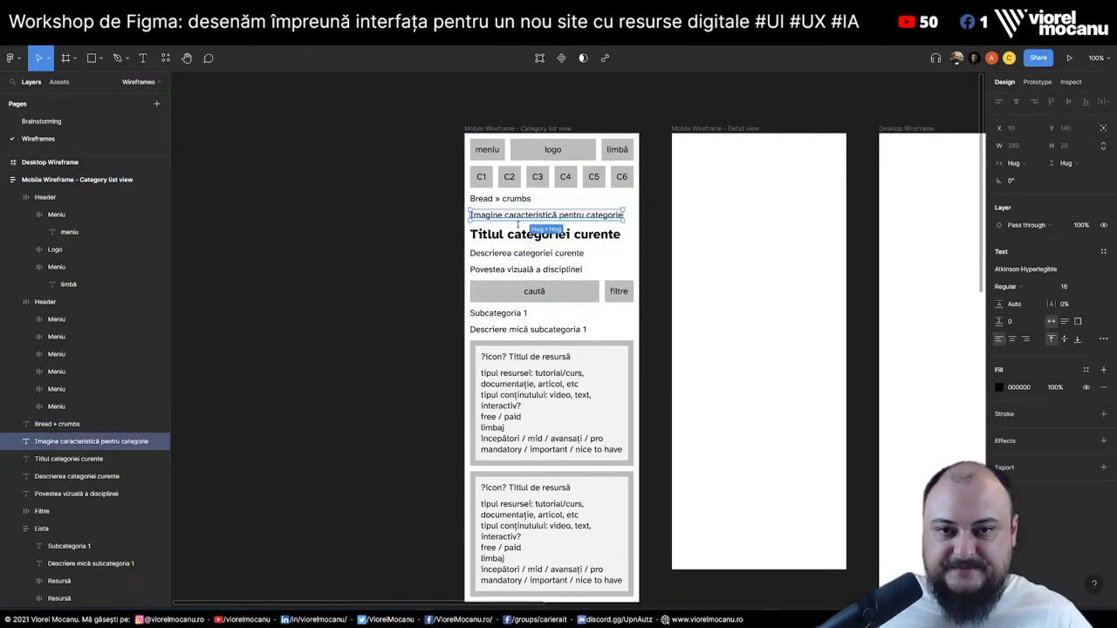
click(360, 324)
scroll(430, 390, down, 2)
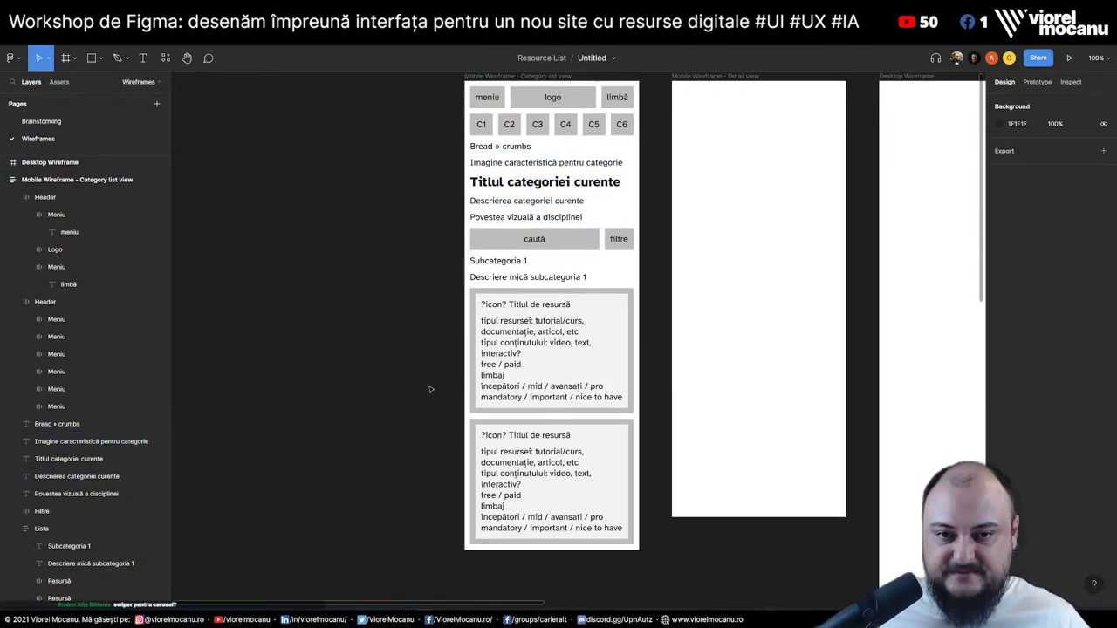
scroll(430, 390, up, 2)
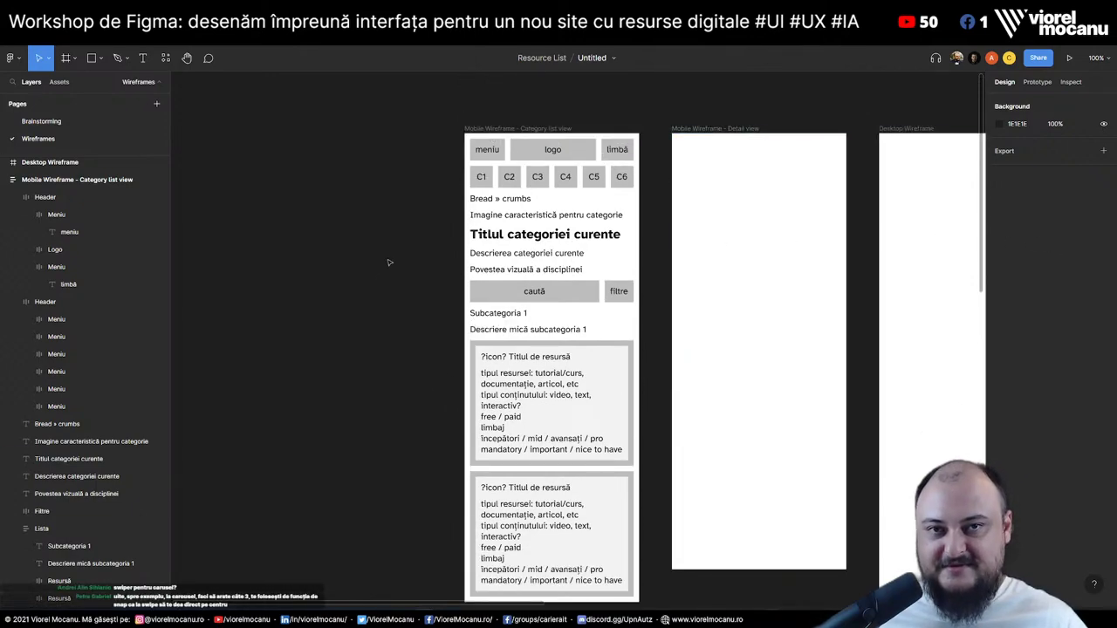
click(542, 134)
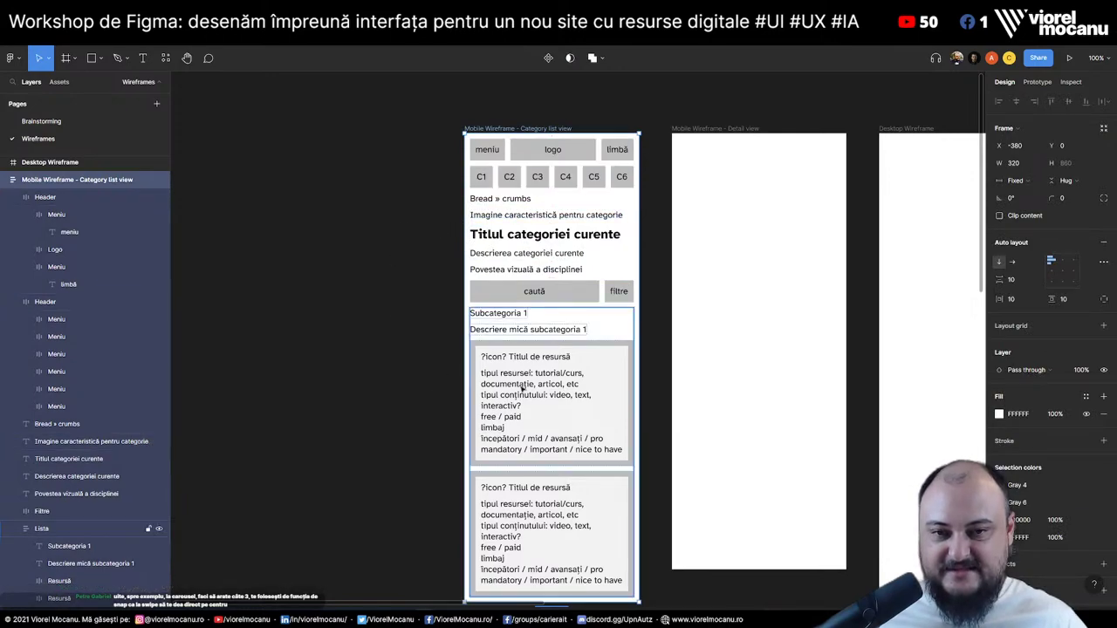
double_click(538, 357)
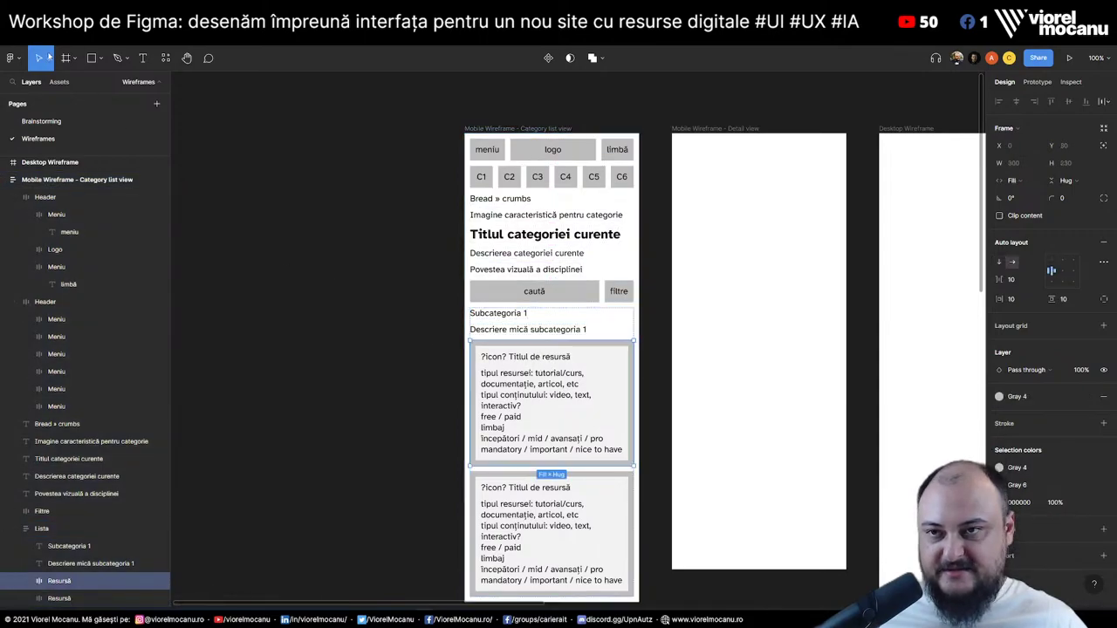
click(41, 121)
Search Emojipedia for 'green check' in a new browser tab
click(558, 247)
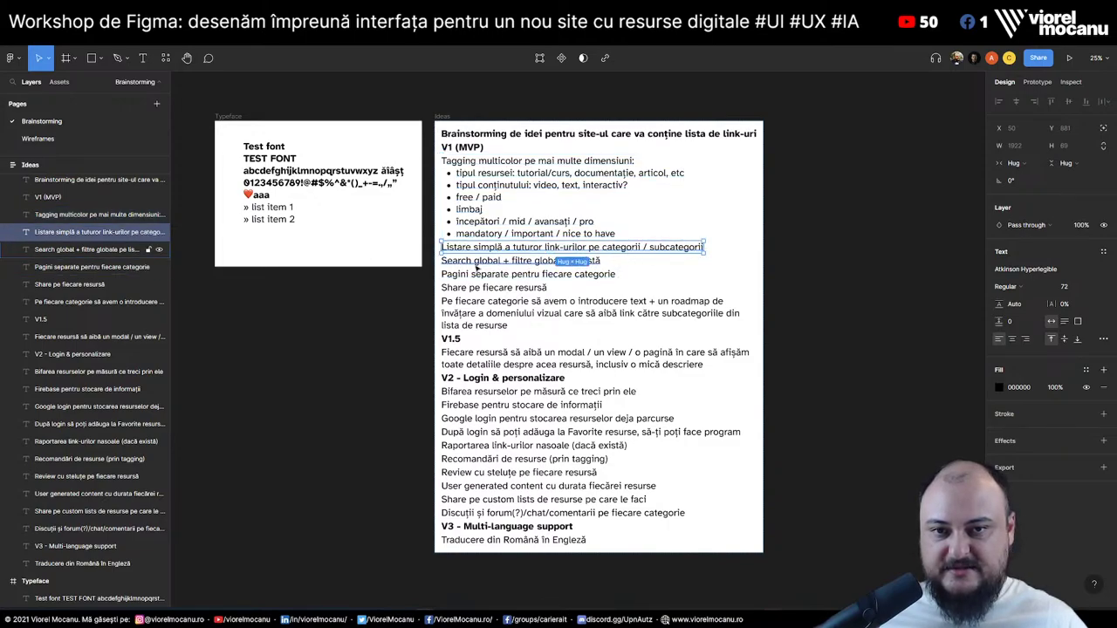
click(479, 264)
click(479, 275)
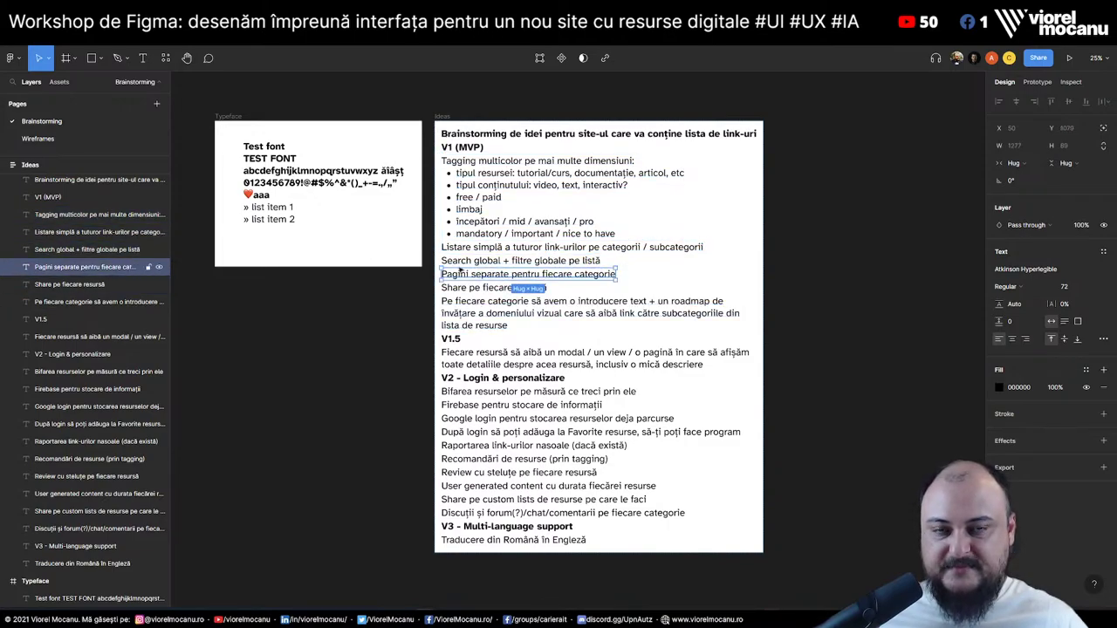
key(ctrl+t)
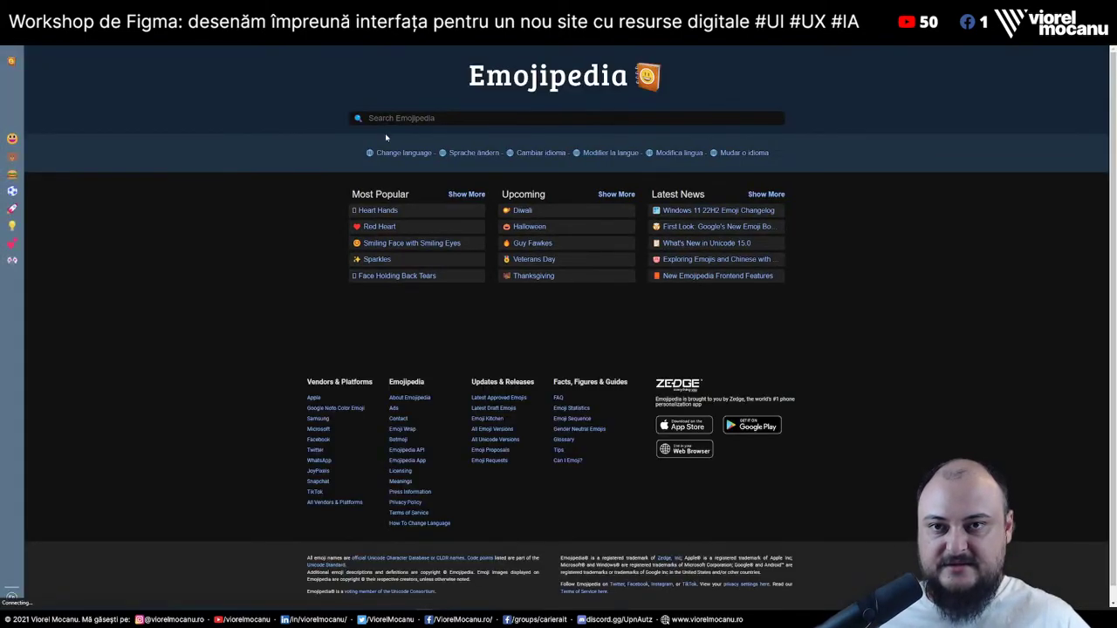
click(511, 114)
text(green check)
key(Return)
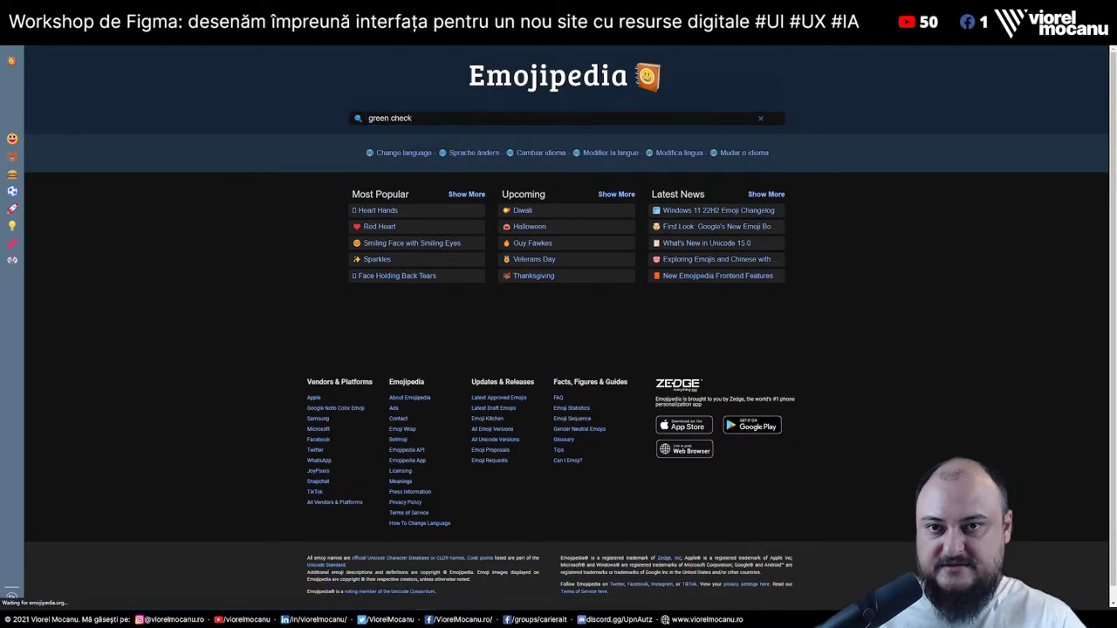
Paste into the Tagging multicolor text block and undo it, twice
key(ctrl+w)
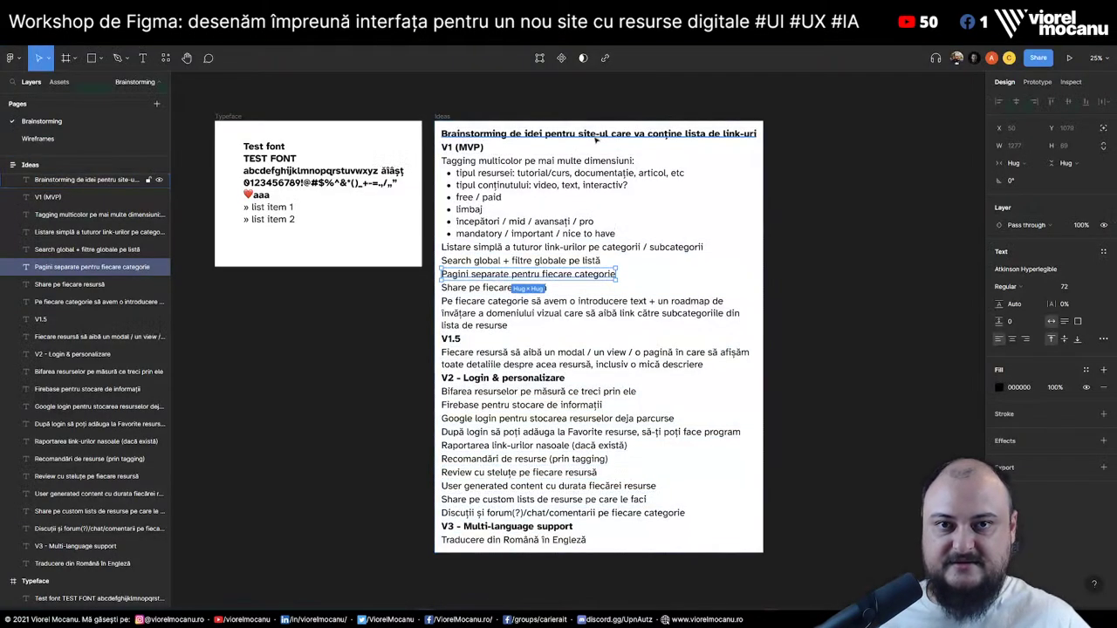
double_click(476, 161)
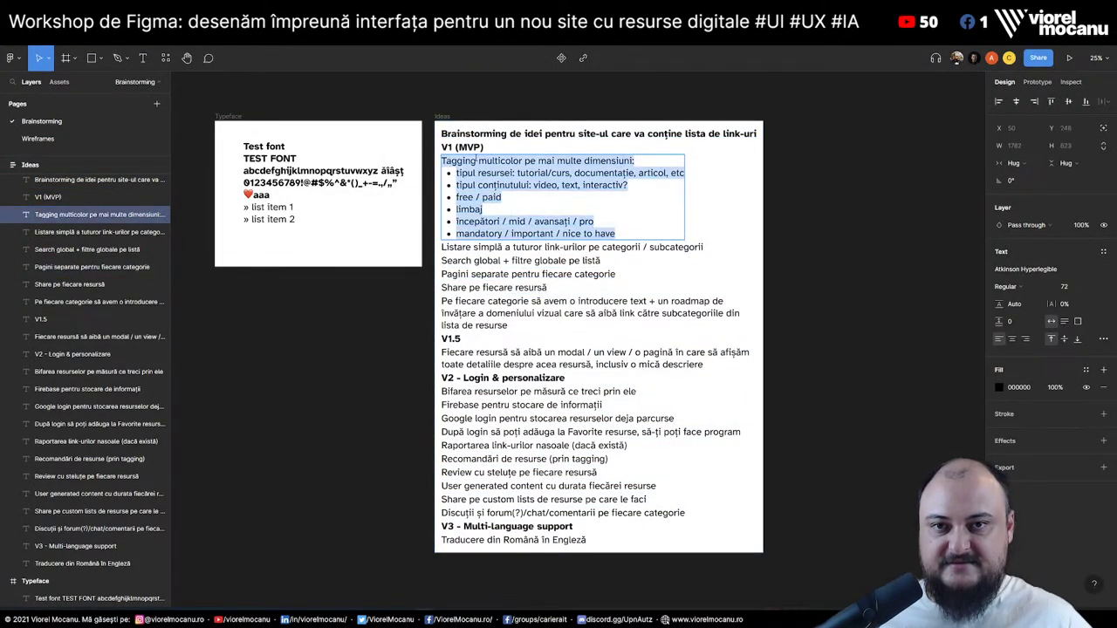
key(ctrl+v)
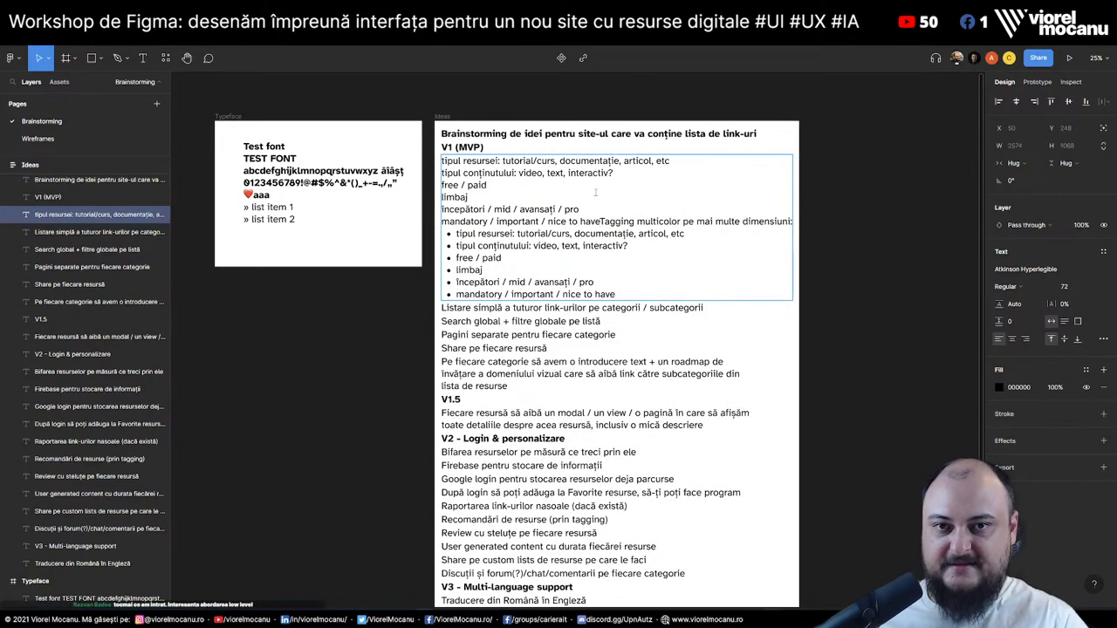
key(ctrl+z)
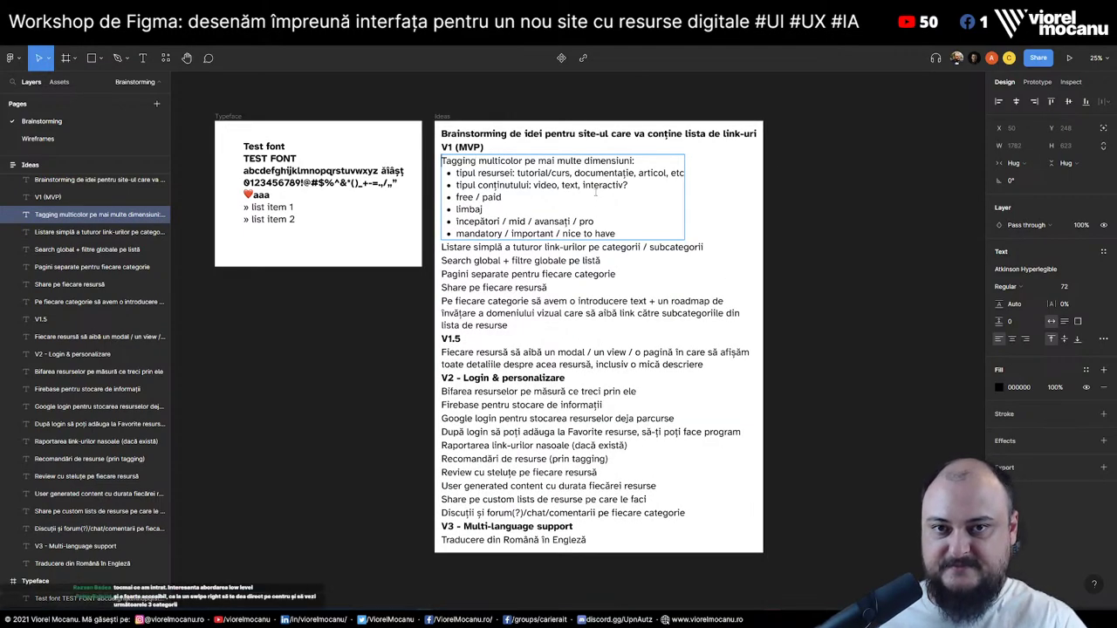
text(Tagging multicolor pe mai multe dimensiuni: tipul resursei: tutorial/curs, documentație, articol, etc tipul conținutului: video, text, interactiv? free / paid limbaj începători / mid / avansați / pro mandatory / important / nice to have)
key(ctrl+z)
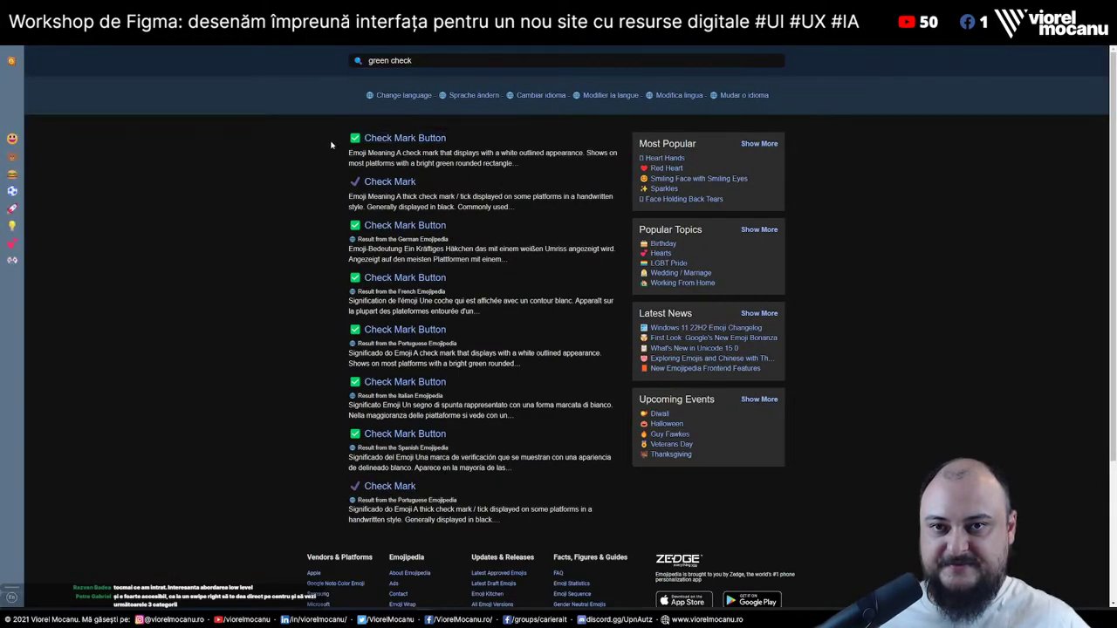
Copy the ✅ emoji and prefix it to the Tagging and link-listing ideas
drag(331, 145, 358, 141)
key(ctrl+c)
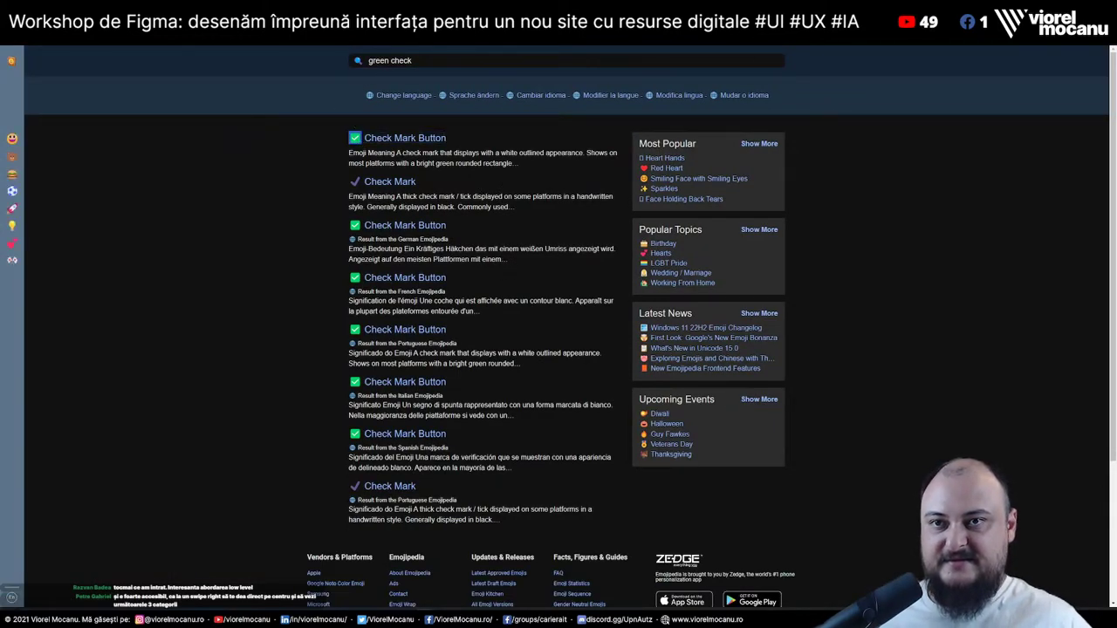
key(alt+Tab)
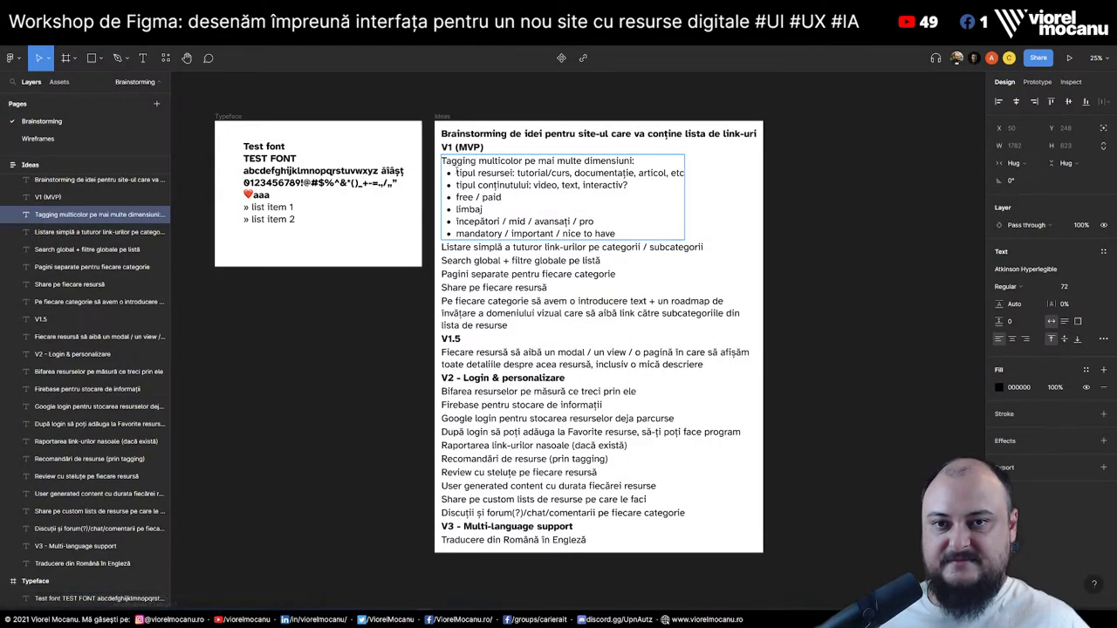
key(ctrl+v)
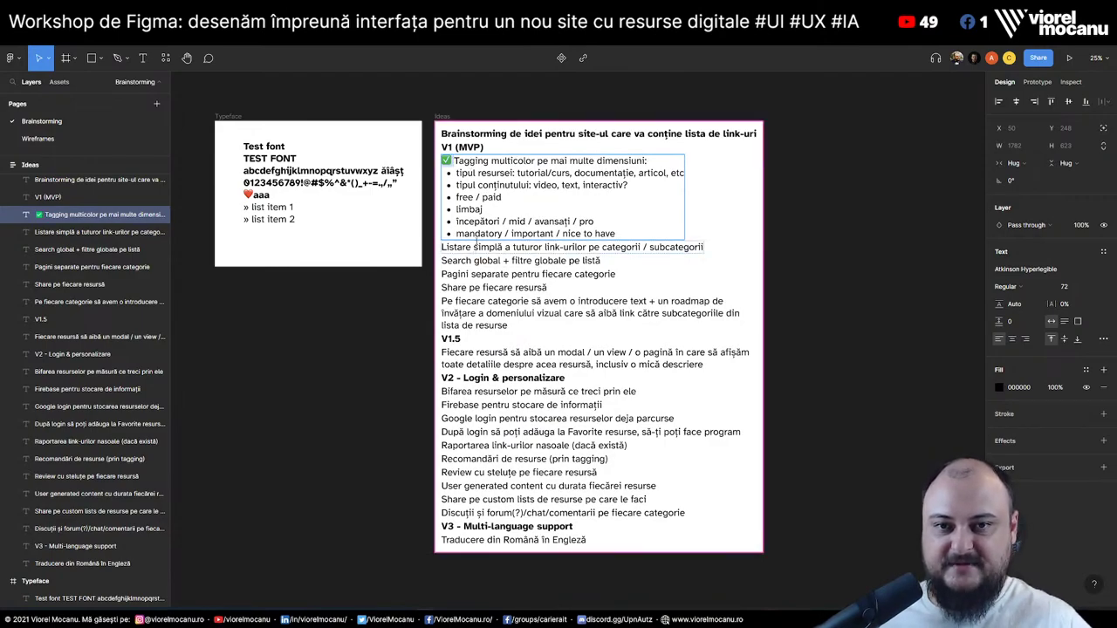
click(650, 248)
double_click(499, 248)
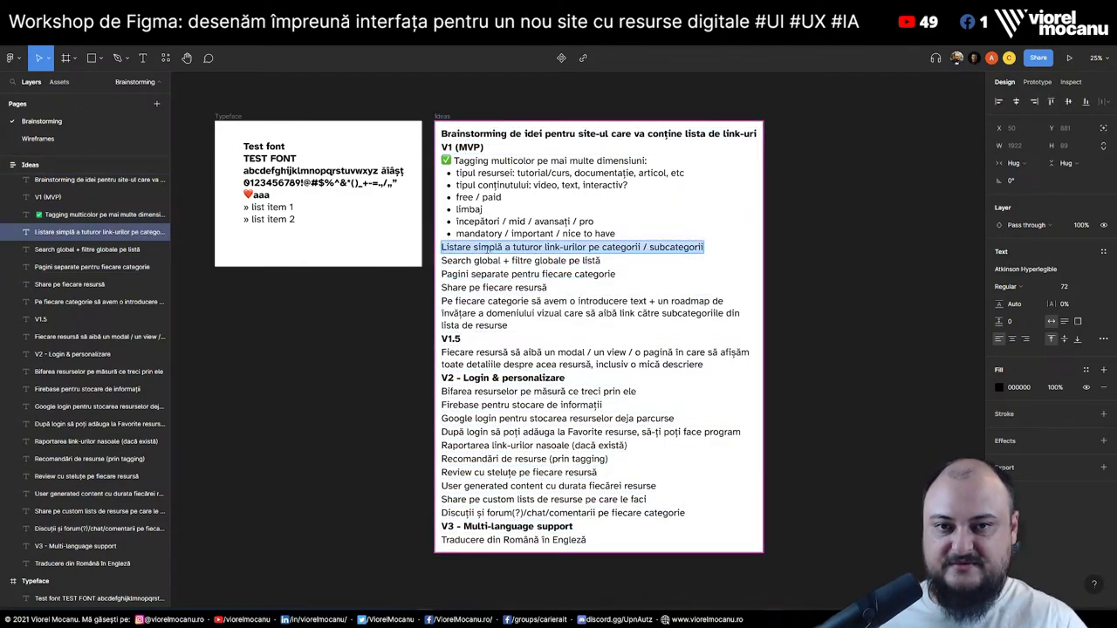
key(Left)
key(ctrl+v)
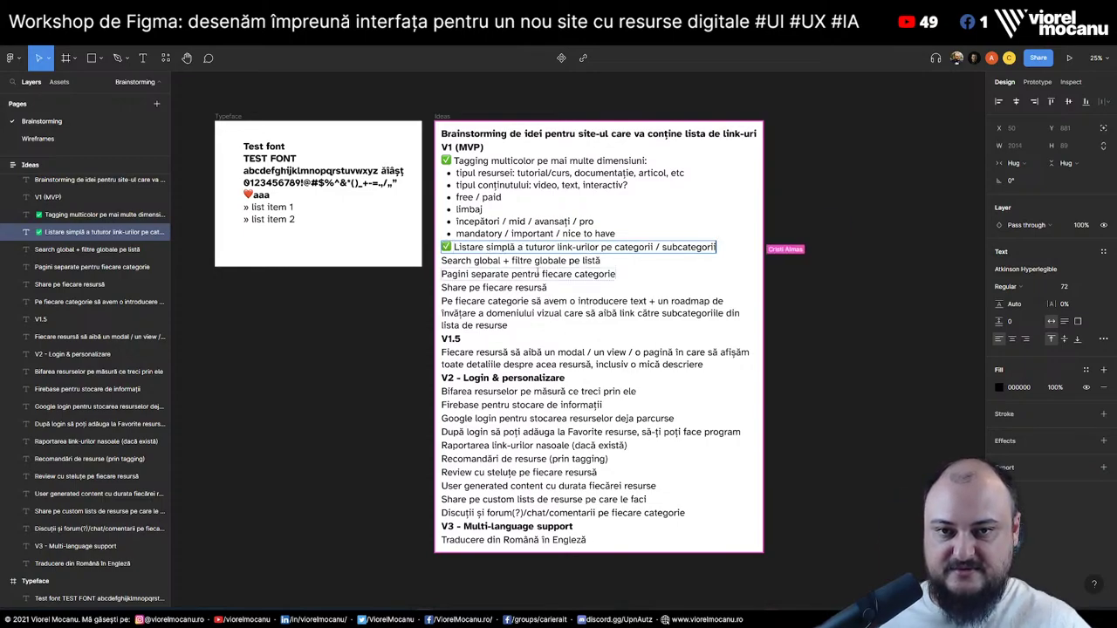
Prefix ✅ to the global search and separate category pages ideas
click(443, 260)
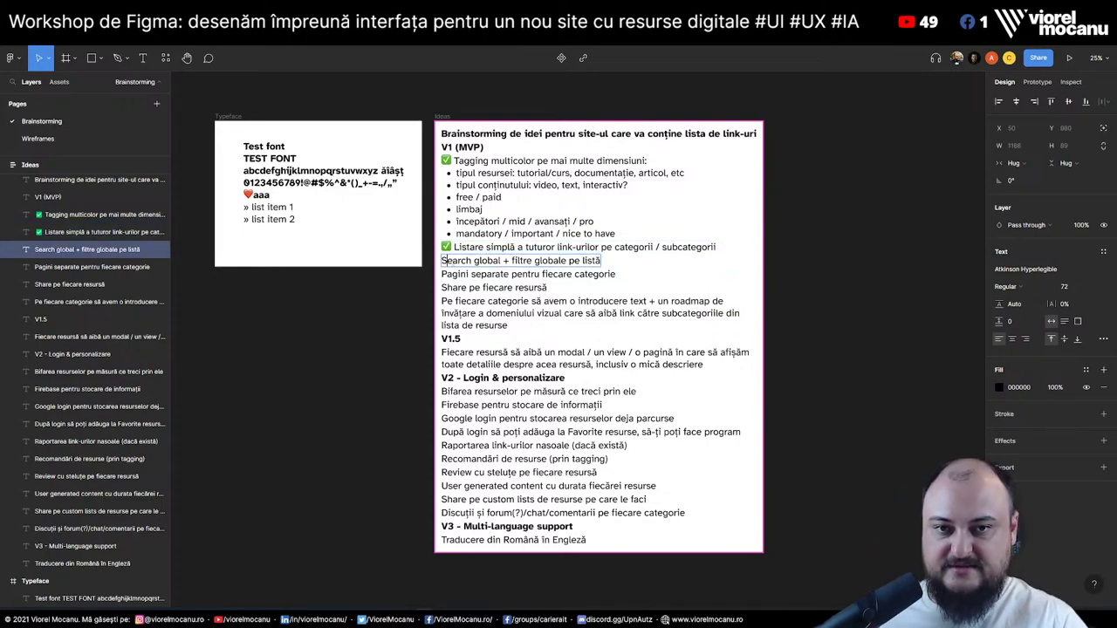
key(ctrl+v)
click(443, 274)
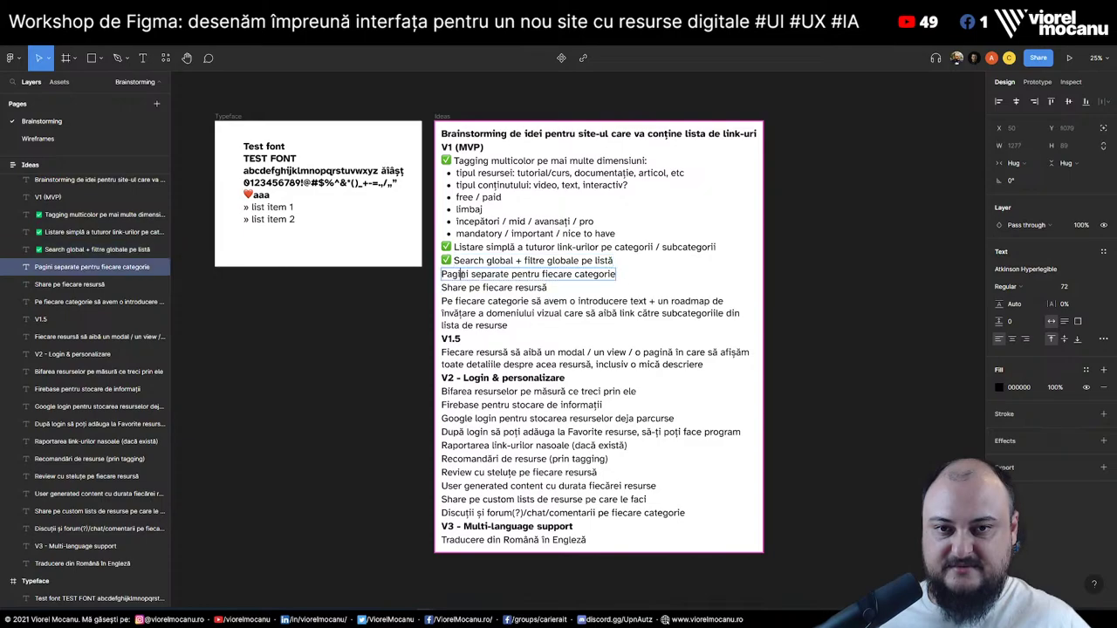
key(ctrl+v)
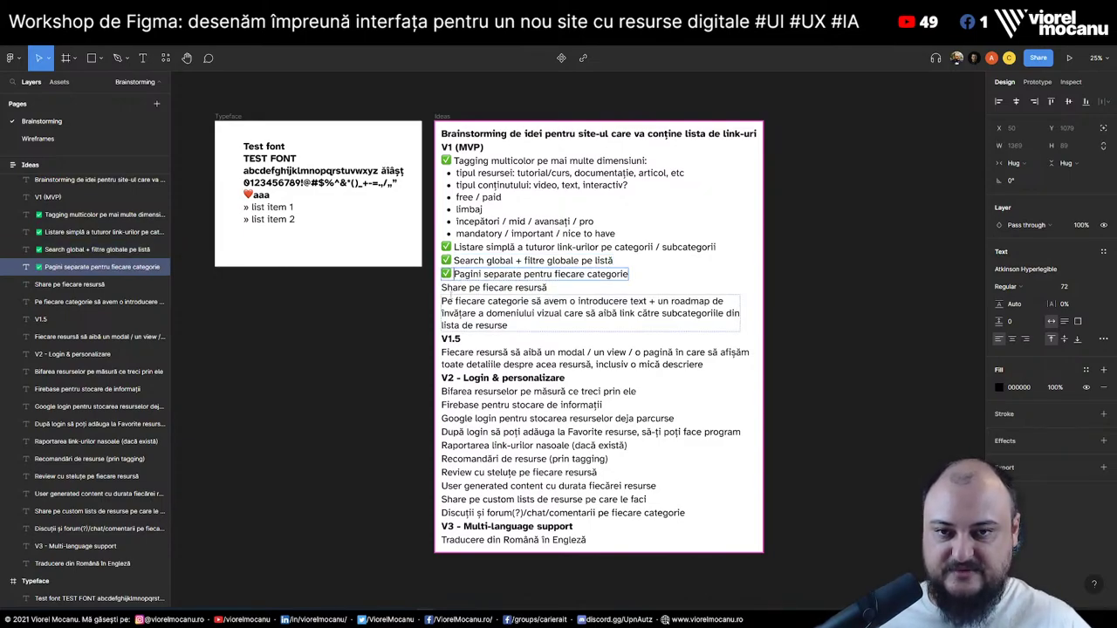
click(468, 287)
key(Escape)
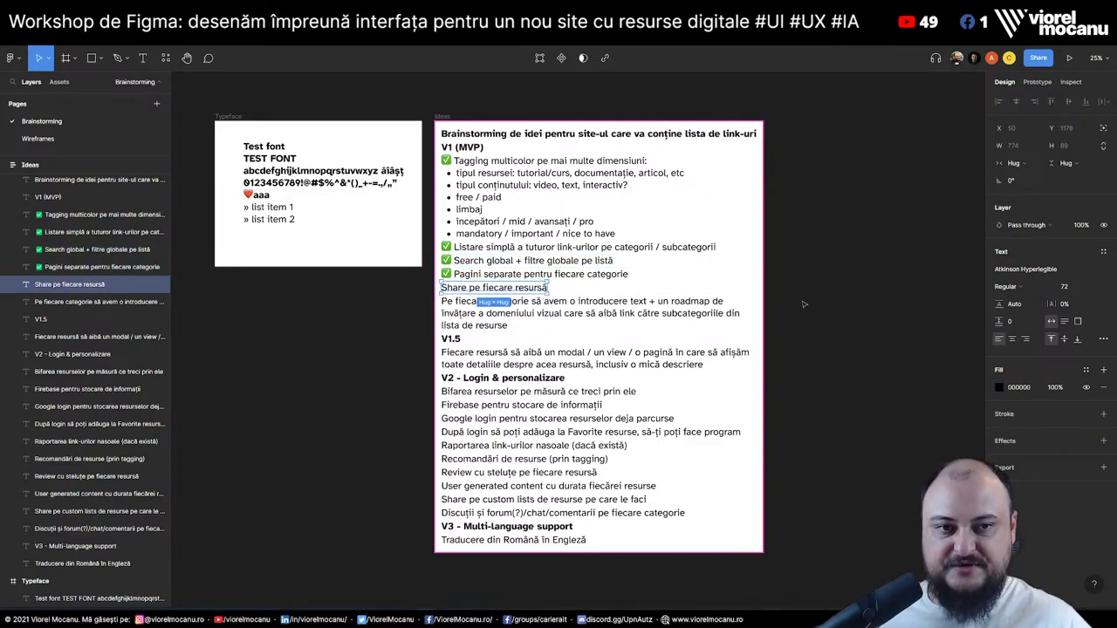
click(77, 137)
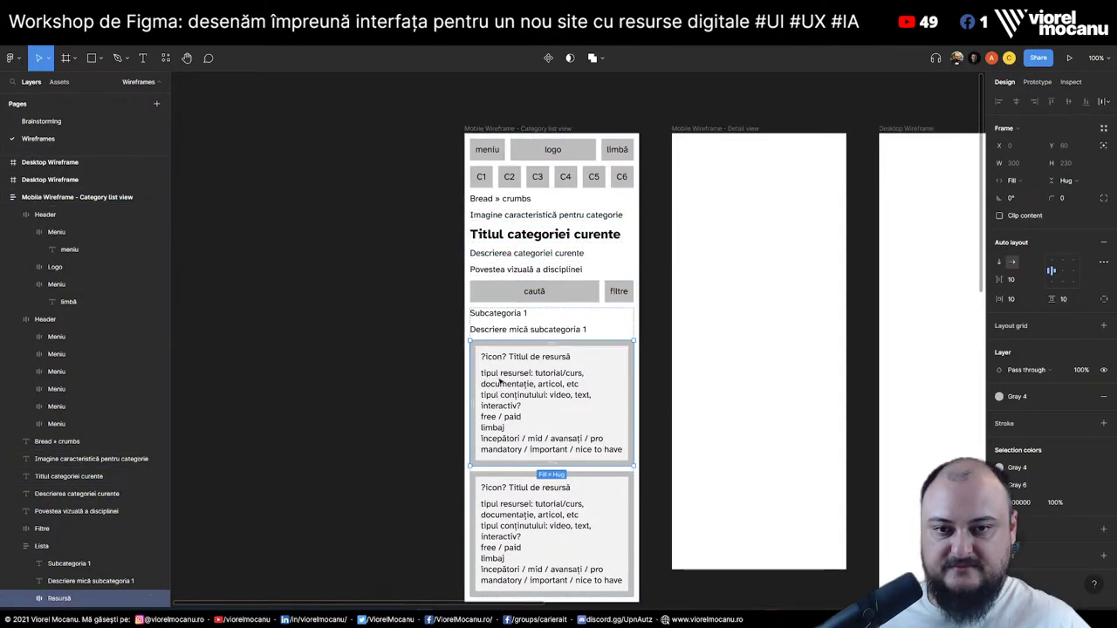
Duplicate the first resource card's title below its description and retype it as 'Share'
double_click(498, 381)
double_click(497, 381)
click(546, 373)
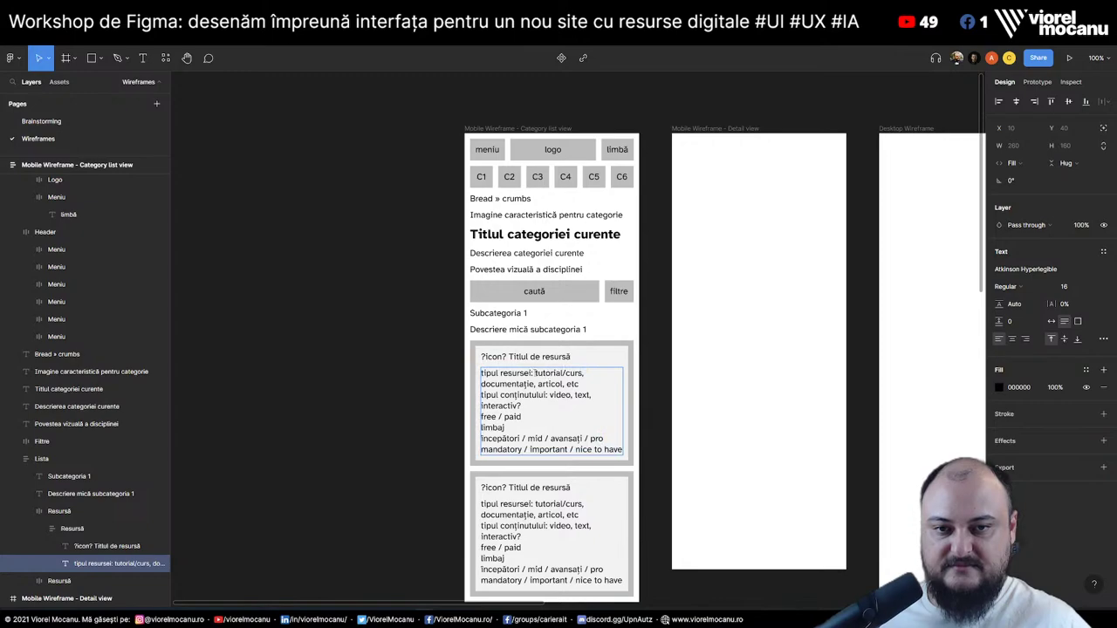
click(559, 357)
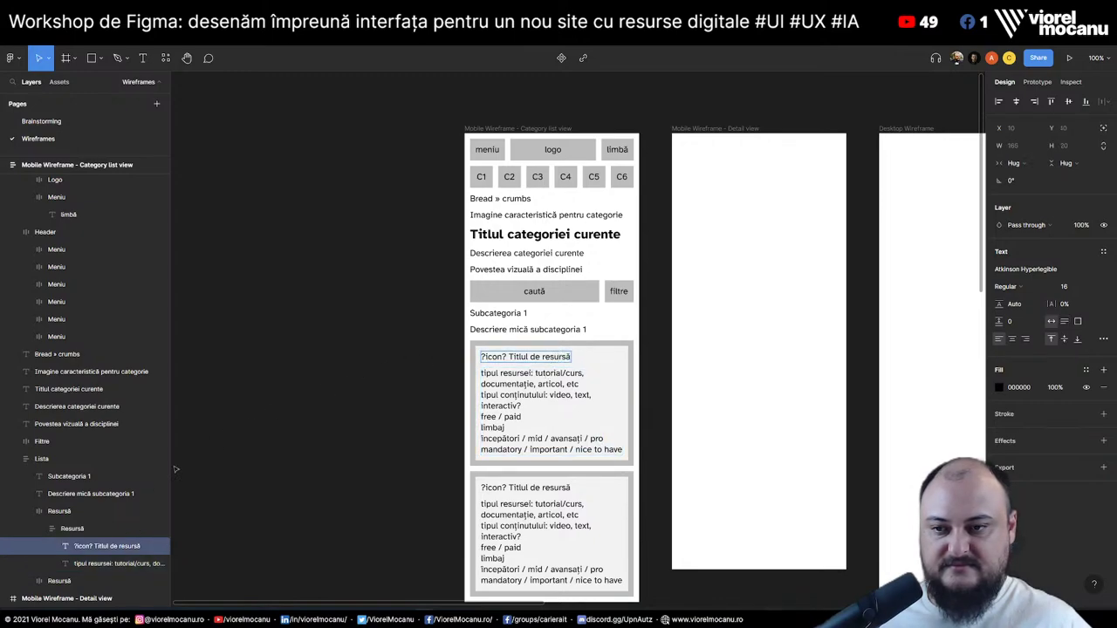
alt+drag(102, 549, 108, 573)
double_click(524, 466)
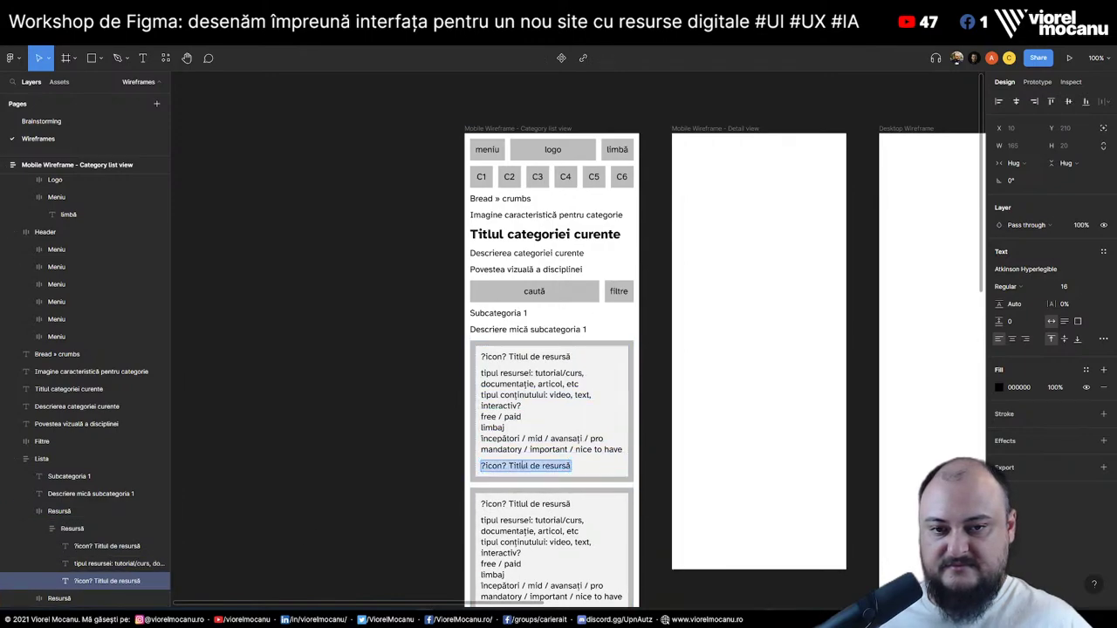
text(Share)
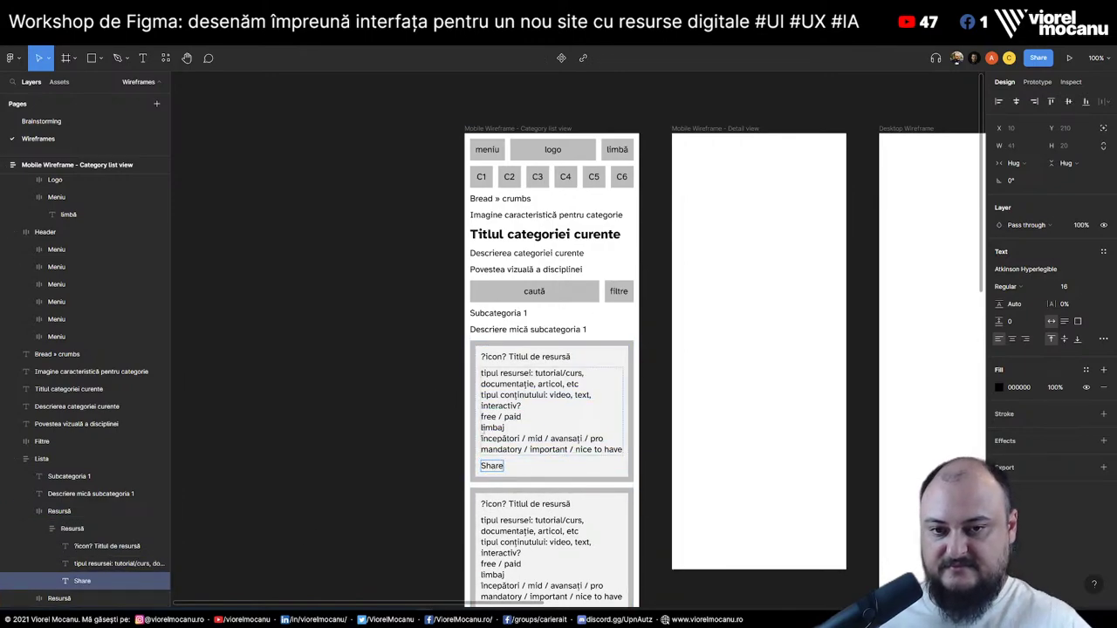
key(Escape)
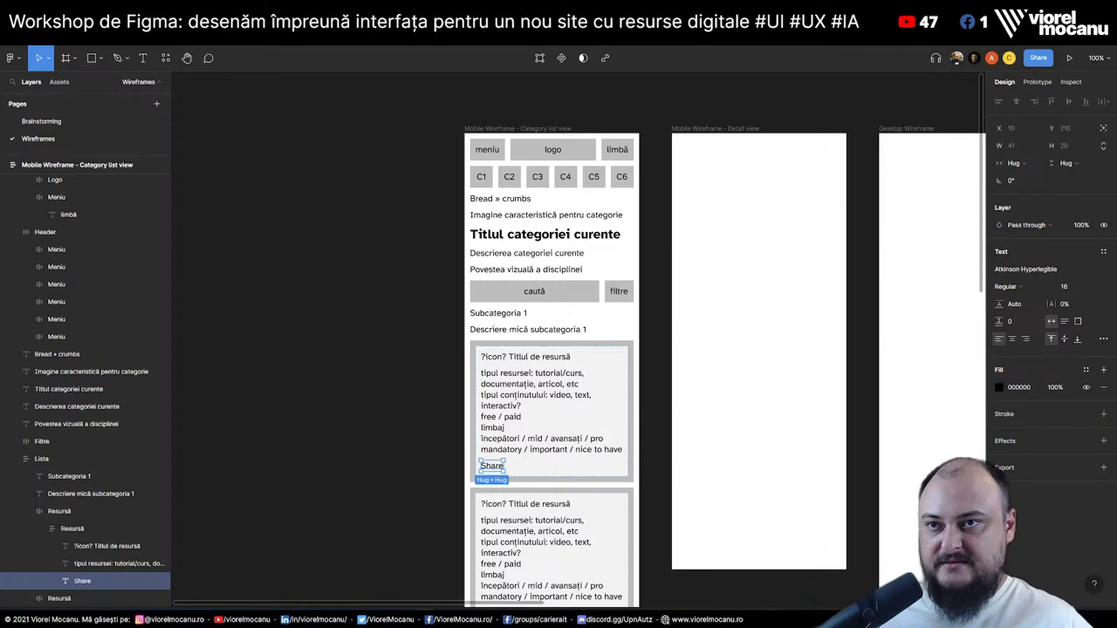
click(41, 121)
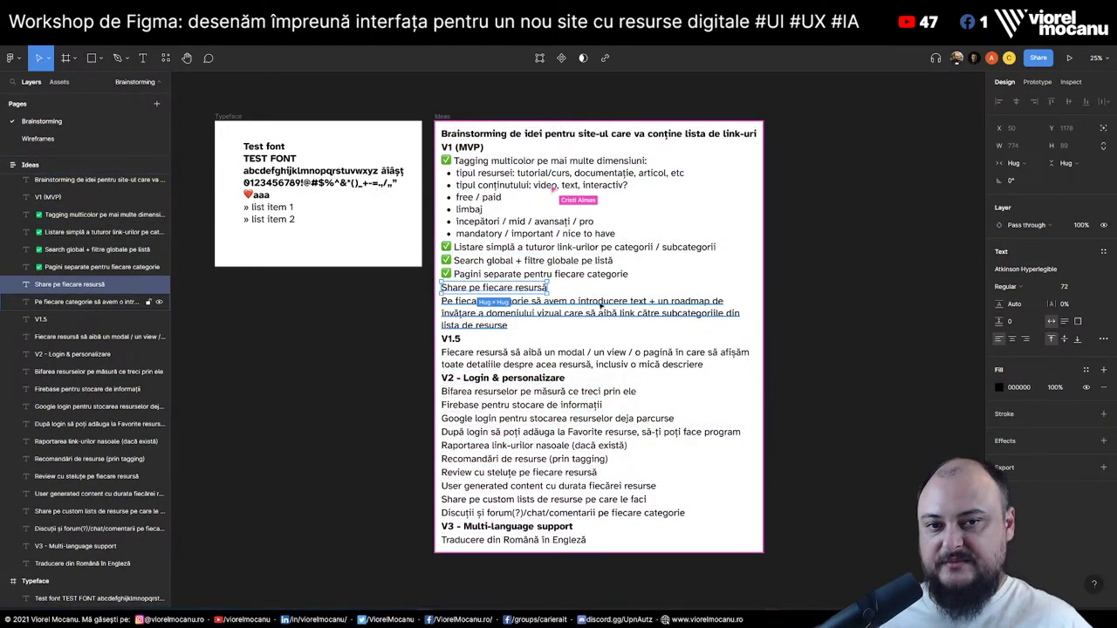
Add a ✅ before the 'Share pe fiecare resursă' idea line
click(505, 325)
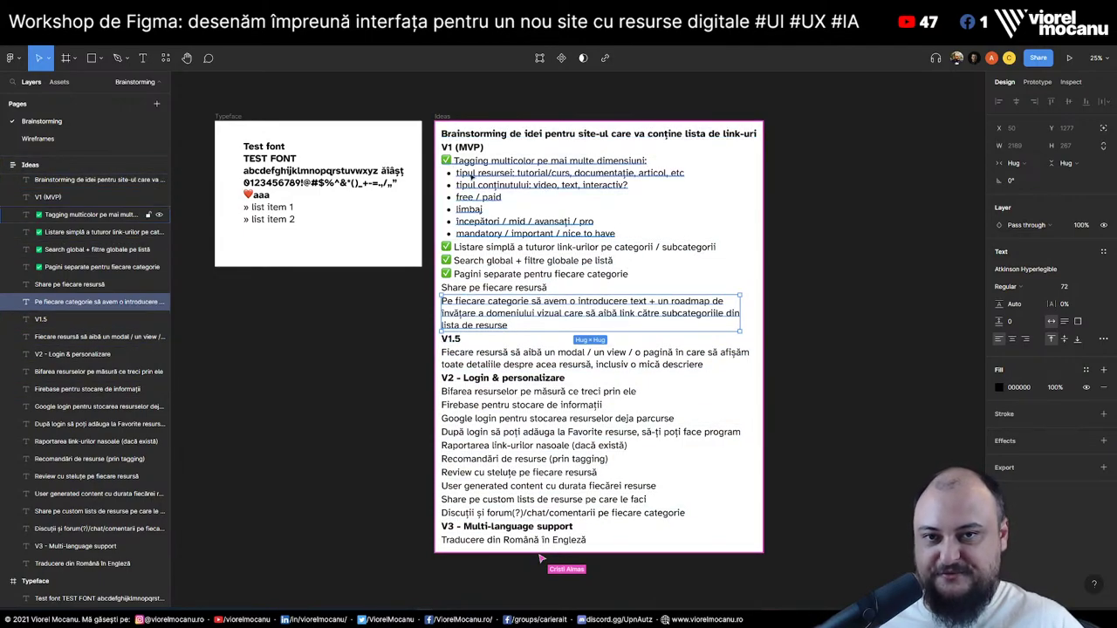
shift+click(462, 146)
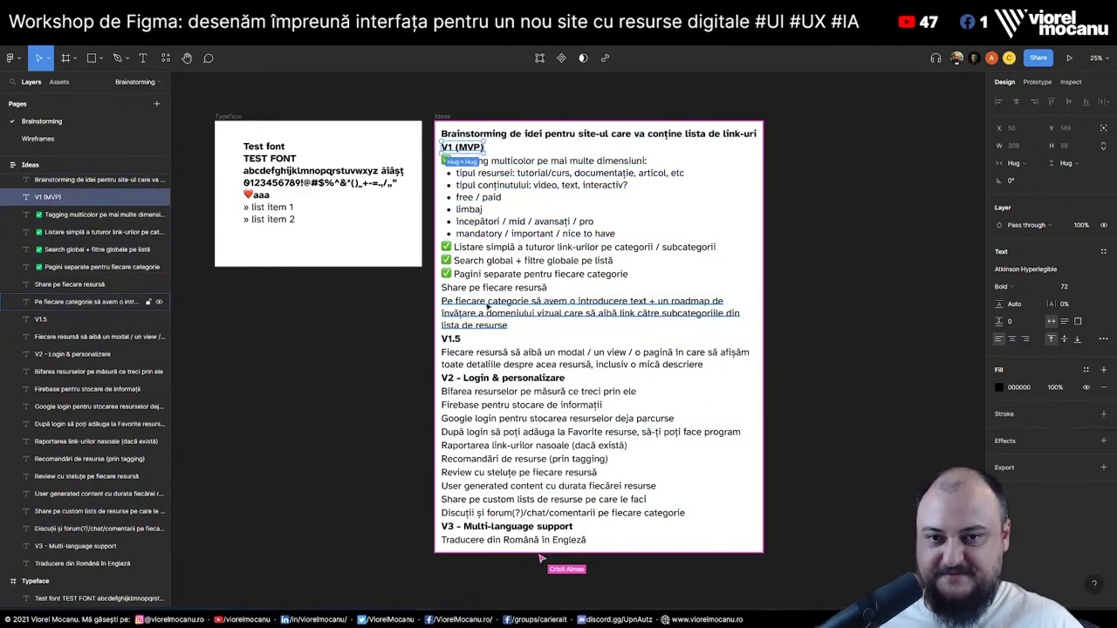
click(859, 276)
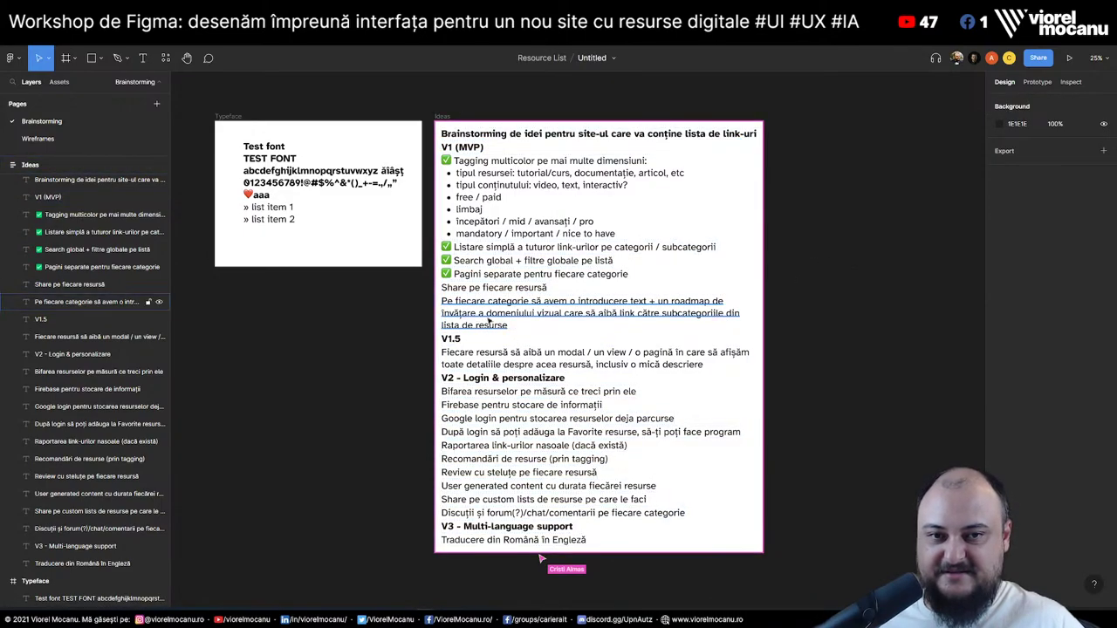
click(506, 291)
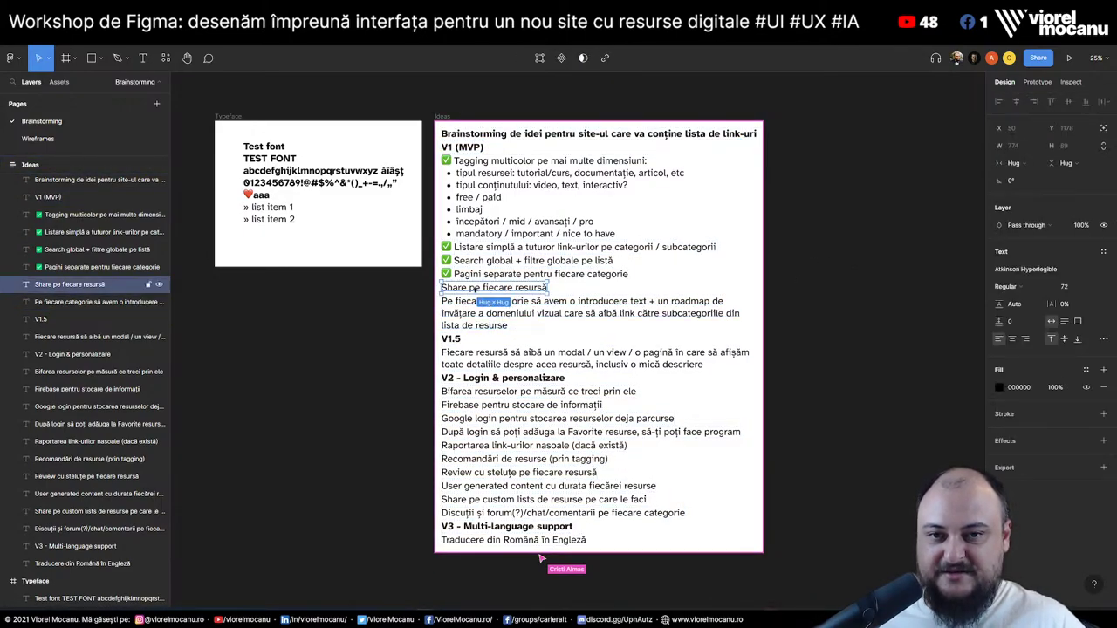
key(Left)
text(✅)
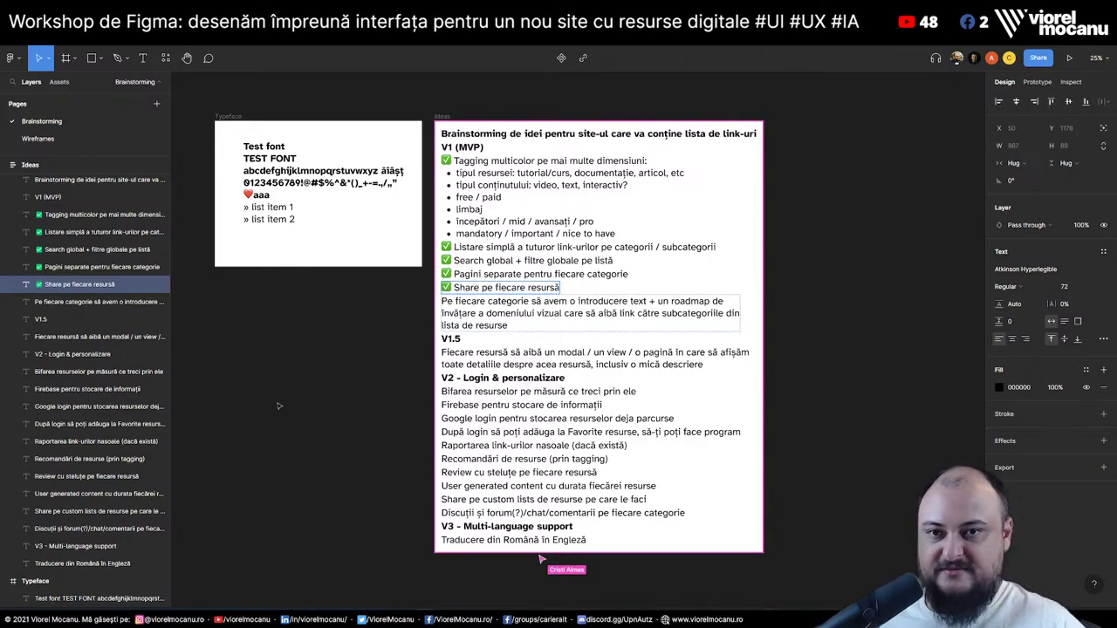
key(Escape)
Delete the second Resursă card on the Wireframes page
click(40, 137)
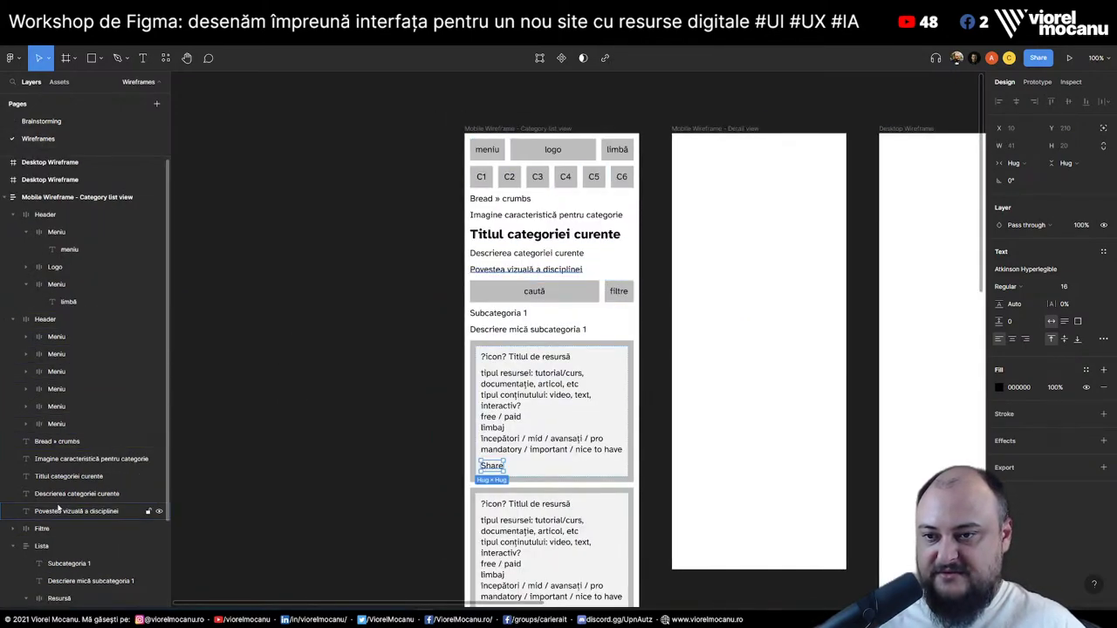
click(59, 580)
key(Delete)
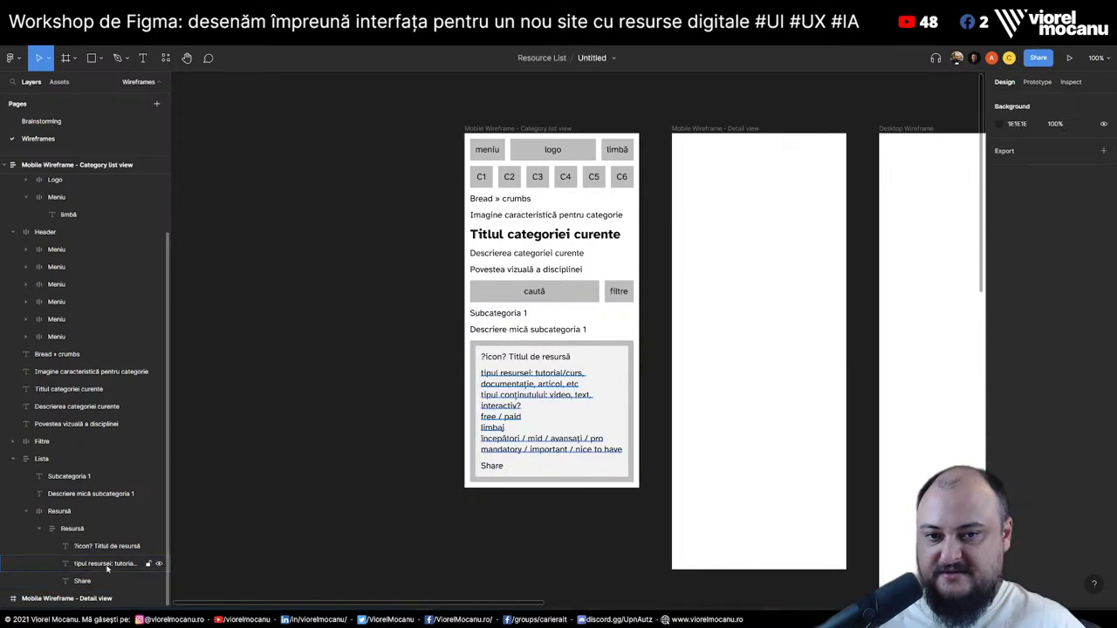
Mark the category-introduction idea as done with a ✅ on the Brainstorming page
click(44, 121)
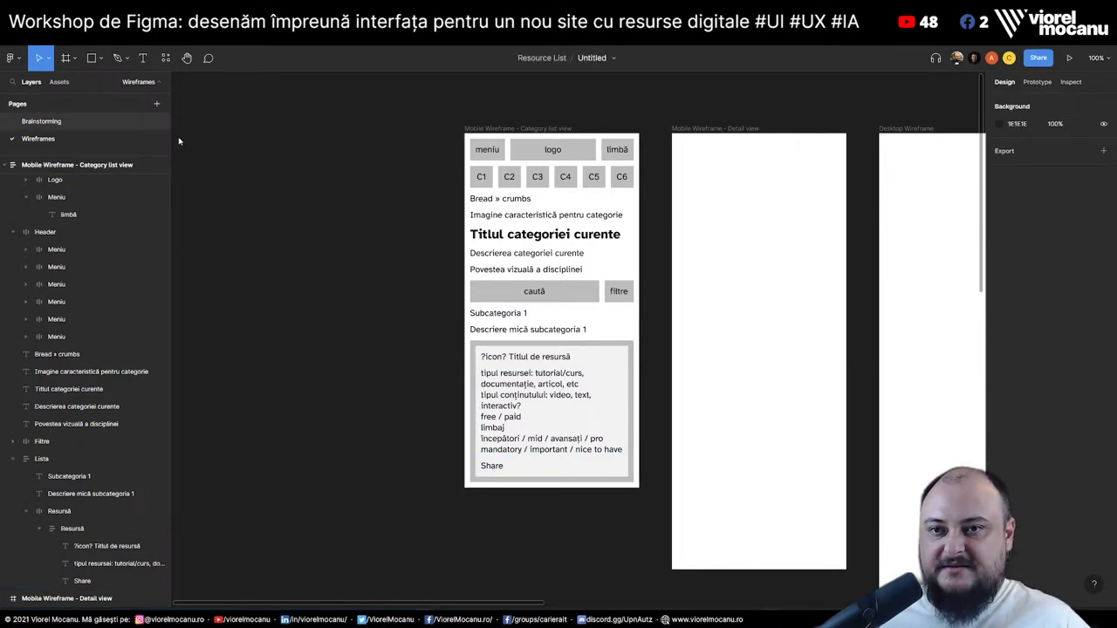
double_click(468, 311)
click(542, 301)
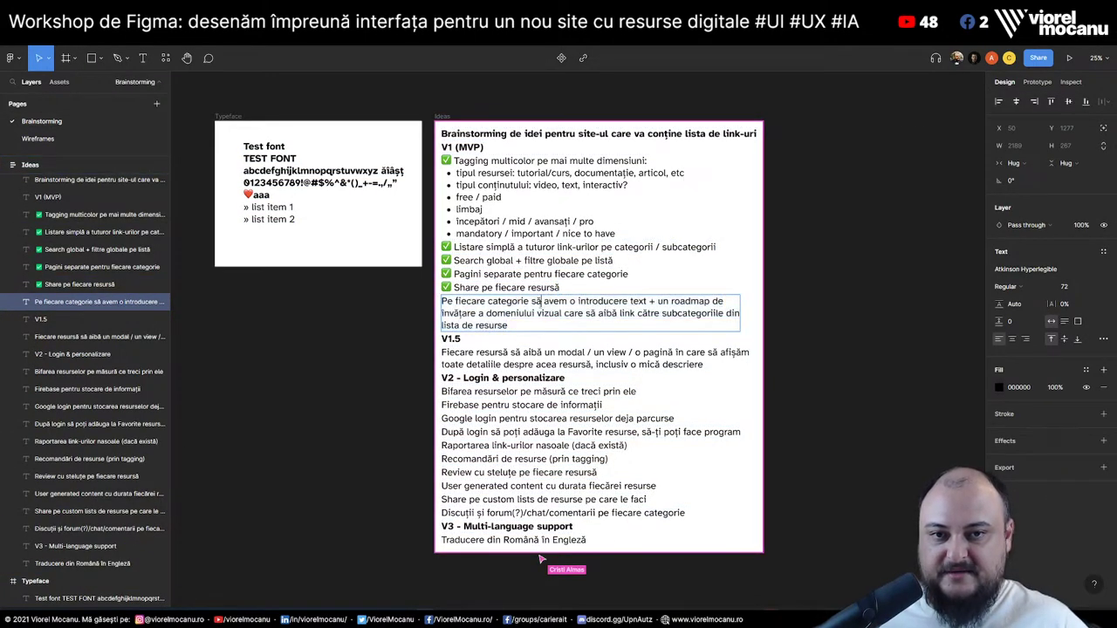
text(✅)
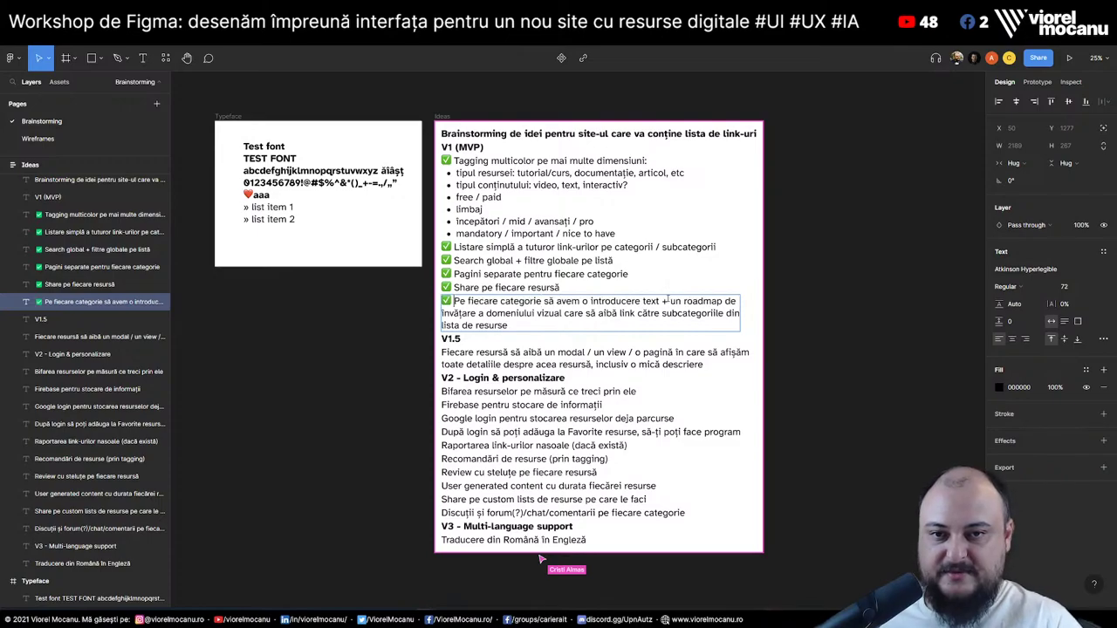
Prefix ✅ to the idea about ticking off resources
double_click(495, 358)
click(614, 352)
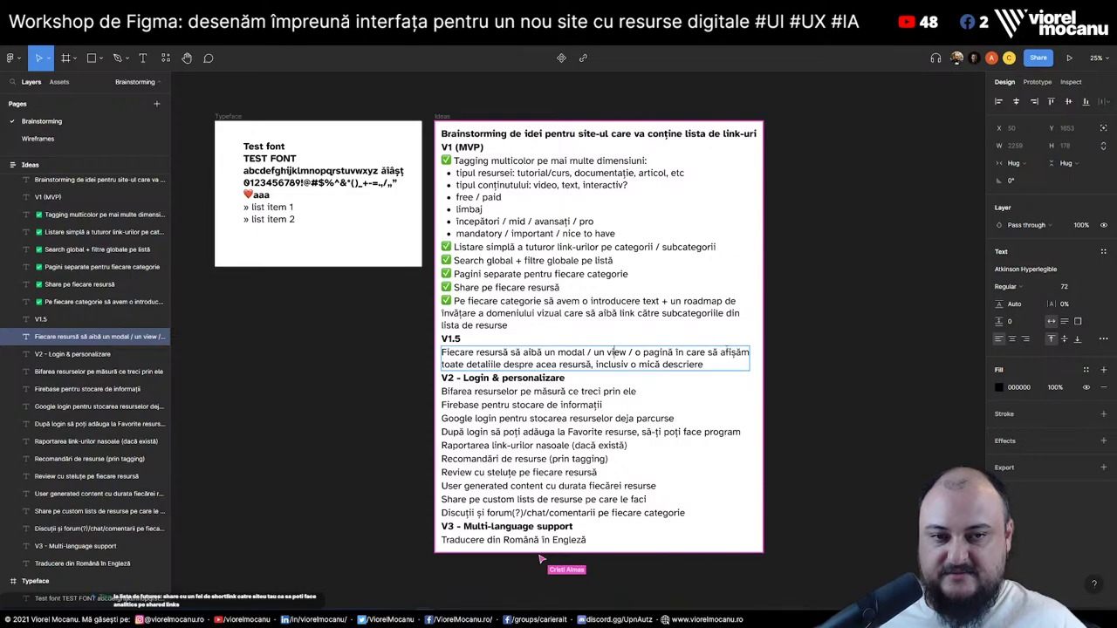
key(Escape)
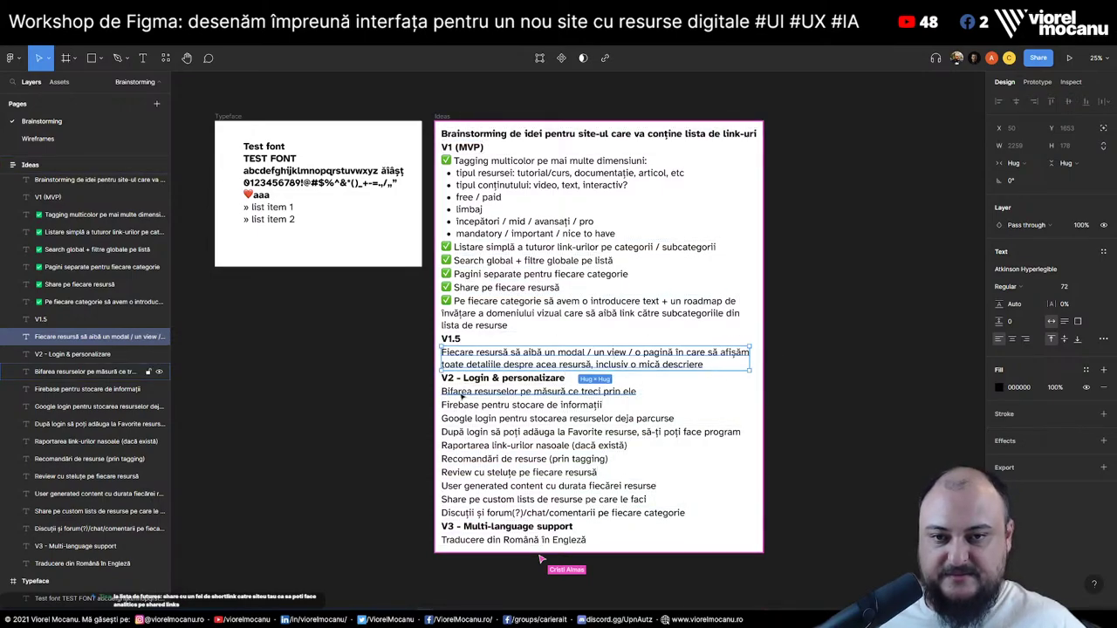
click(463, 394)
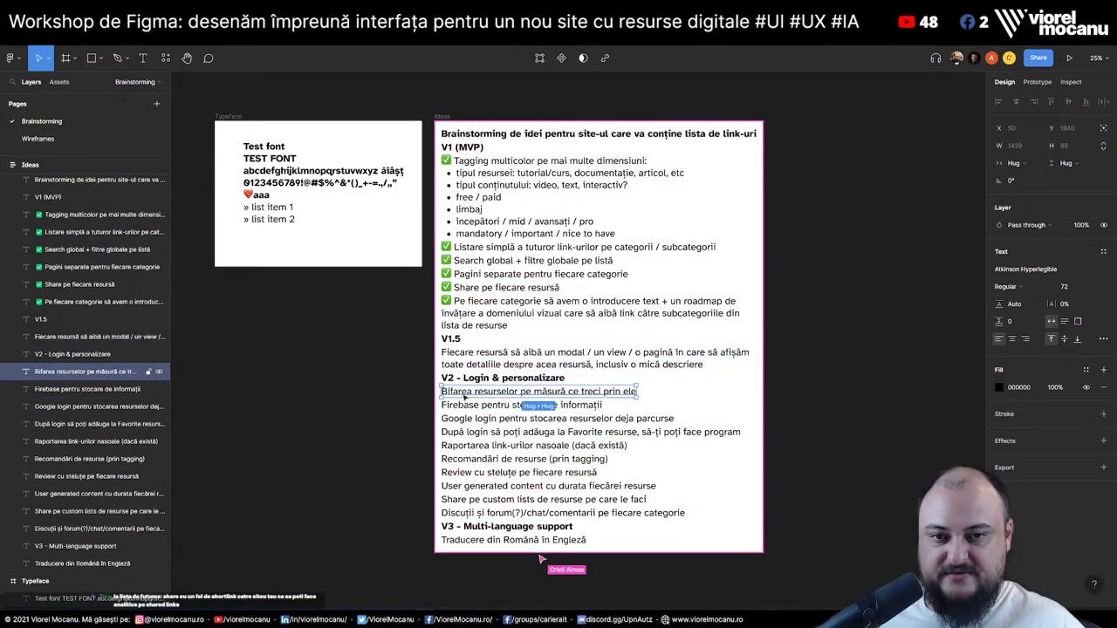
key(Return)
key(Left)
text(✅)
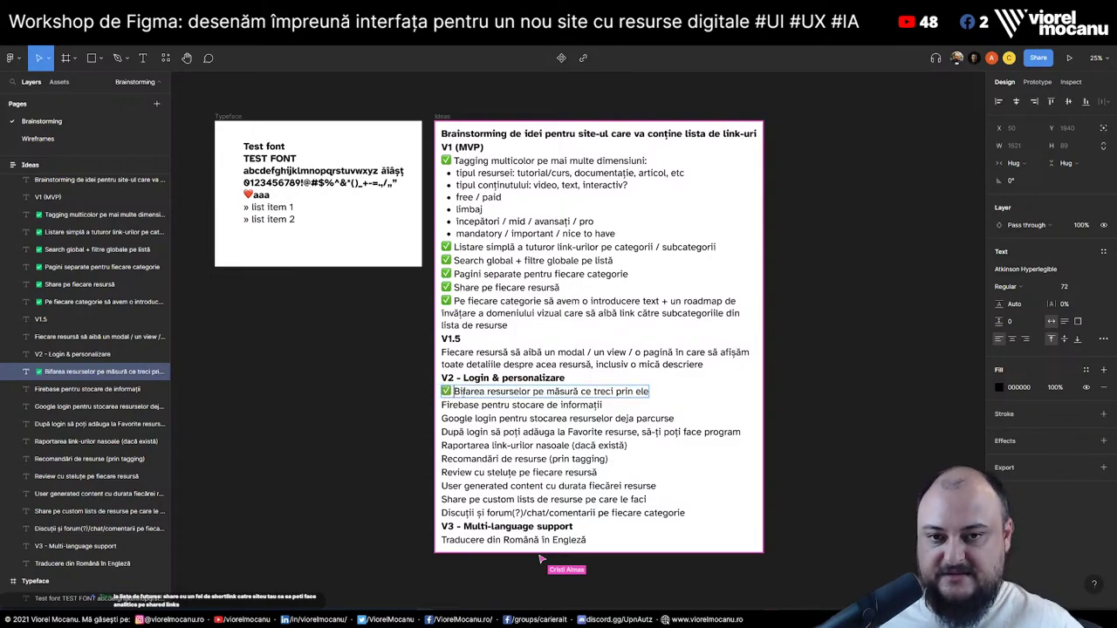
click(37, 138)
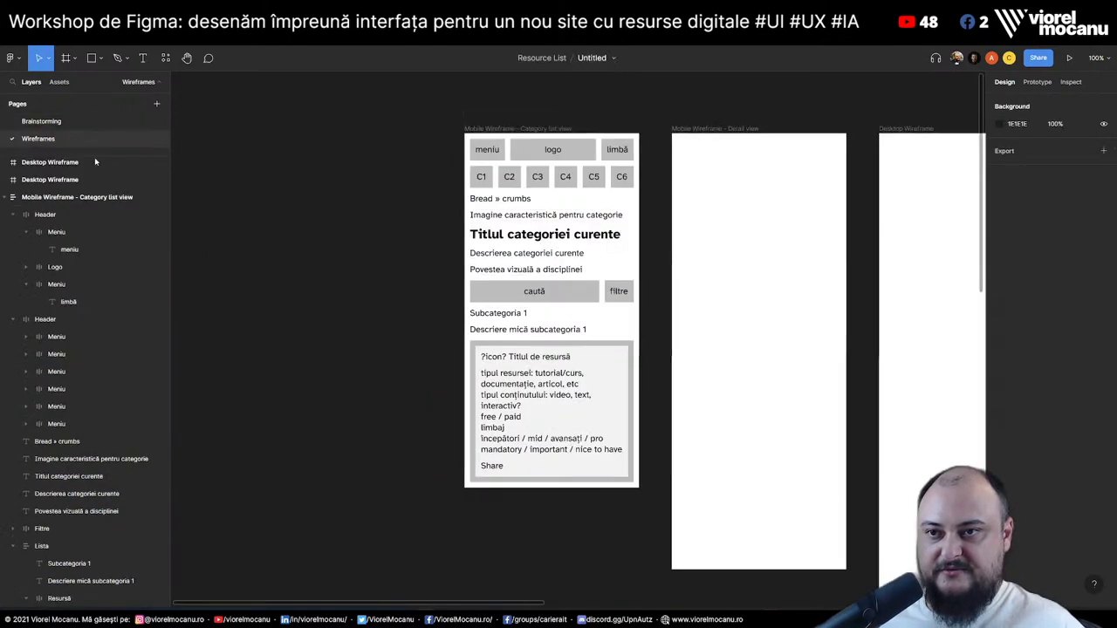
Duplicate the card title and retype the copy as '✅ bifă care marchează c-am făcut asta'
double_click(526, 357)
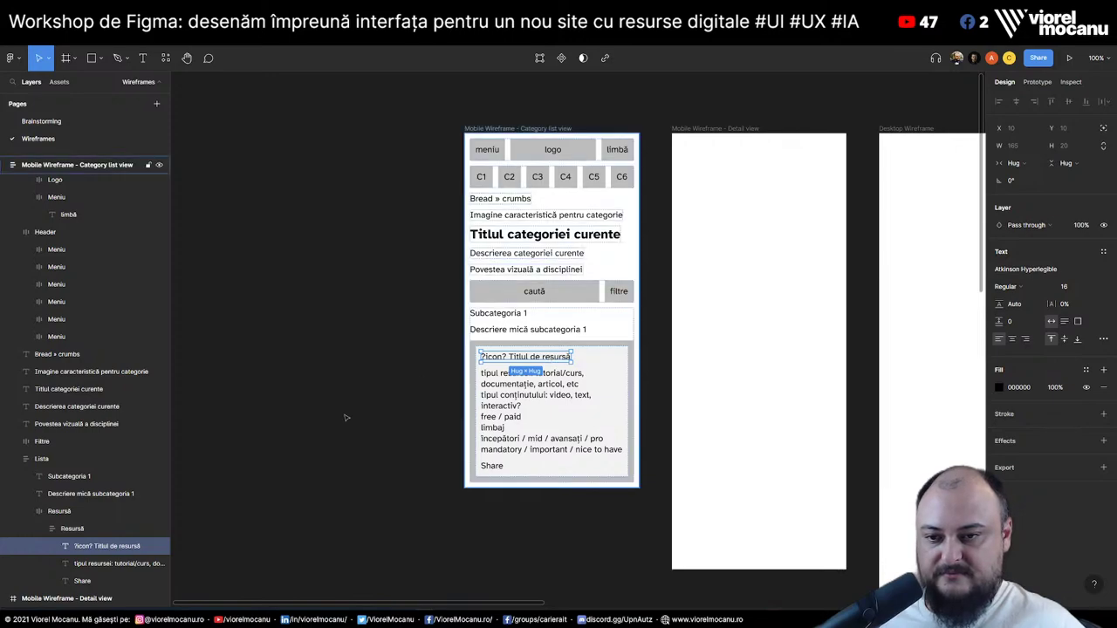
drag(101, 548, 107, 559)
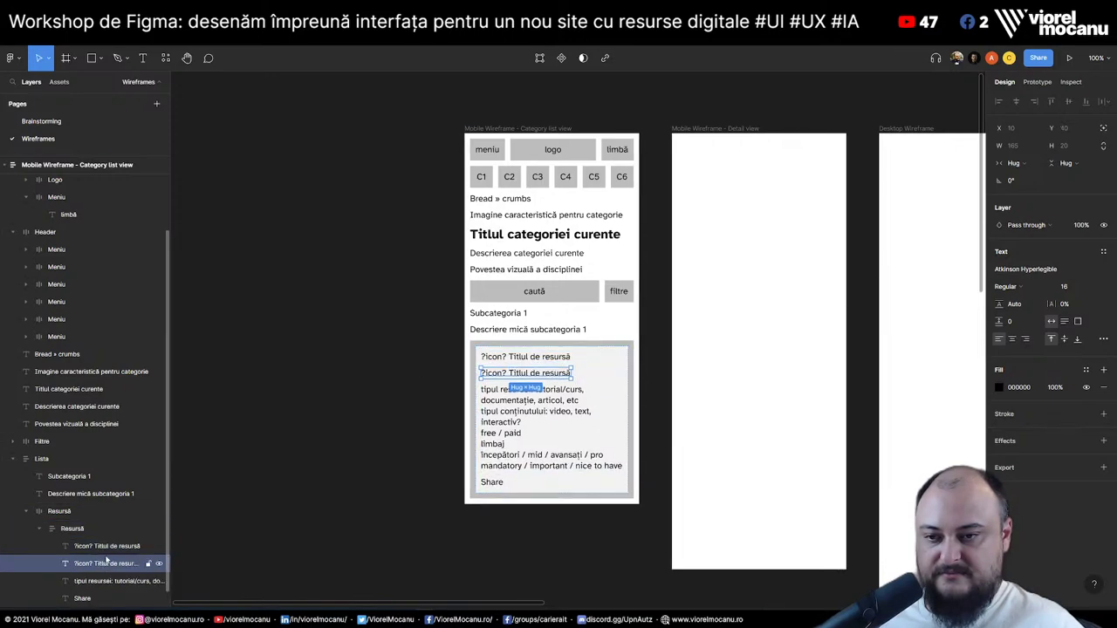
double_click(552, 374)
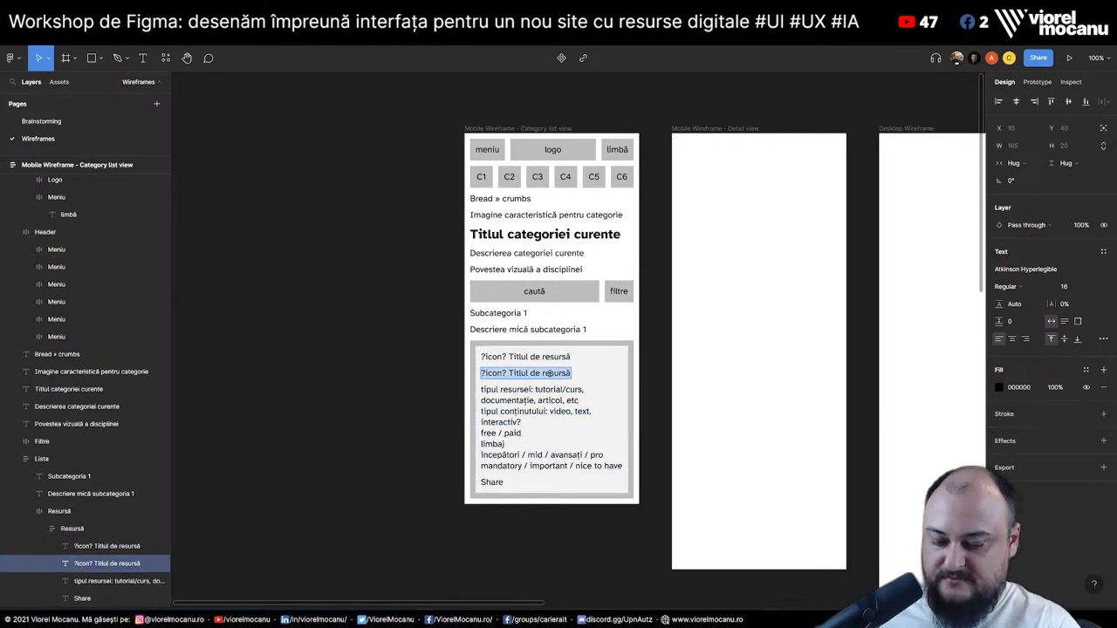
text(✅)
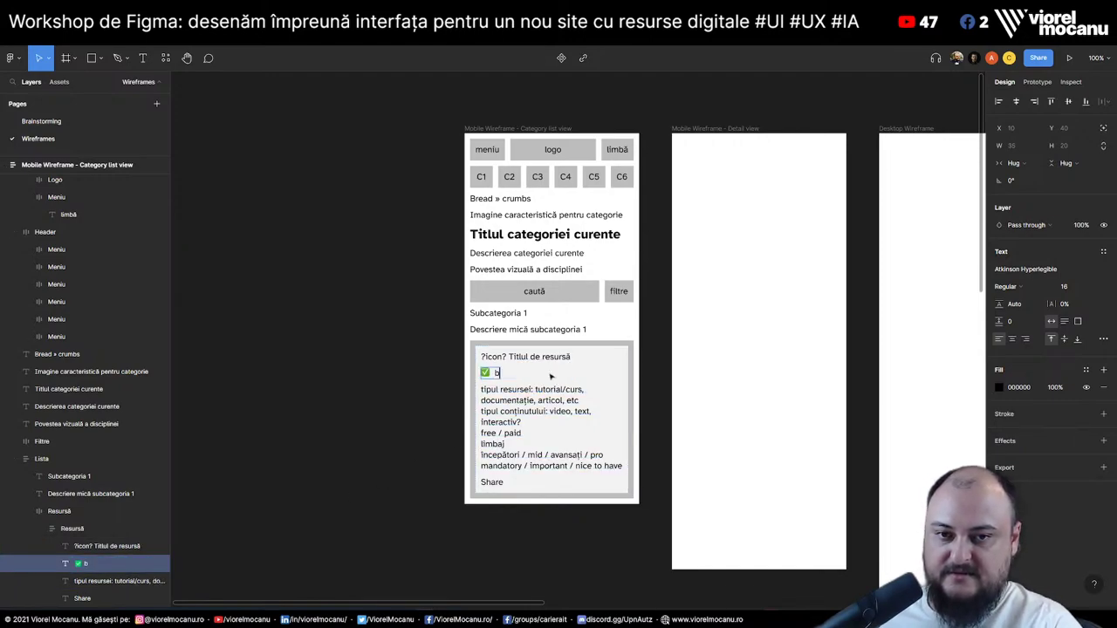
text(bifă de)
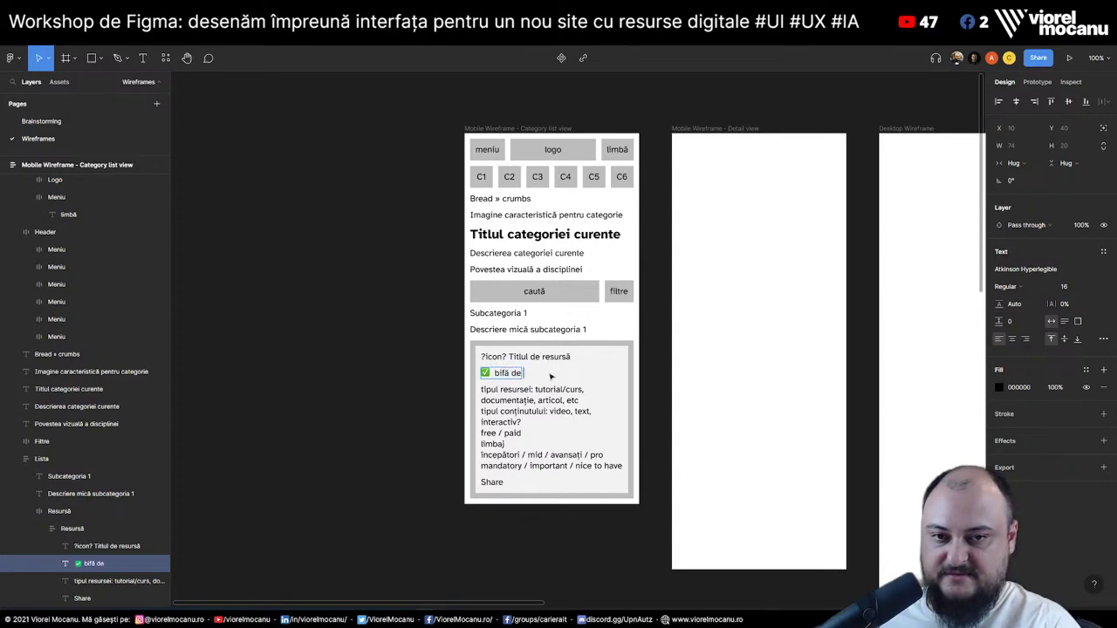
key(BackSpace)
key(BackSpace)
text(ca)
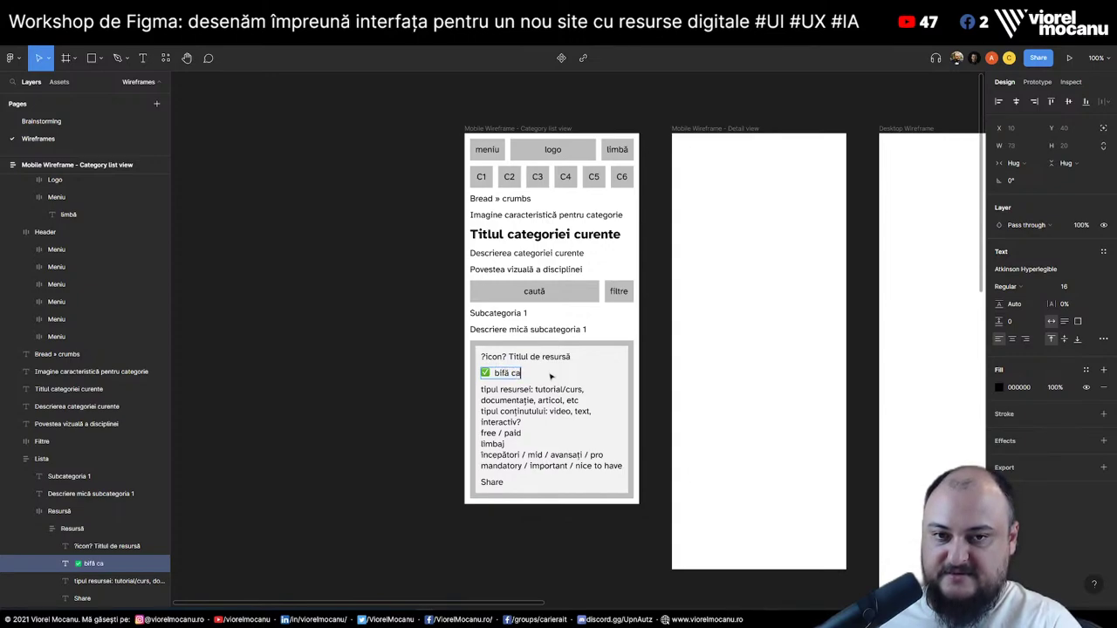
text(re marchează c-am făcut asta)
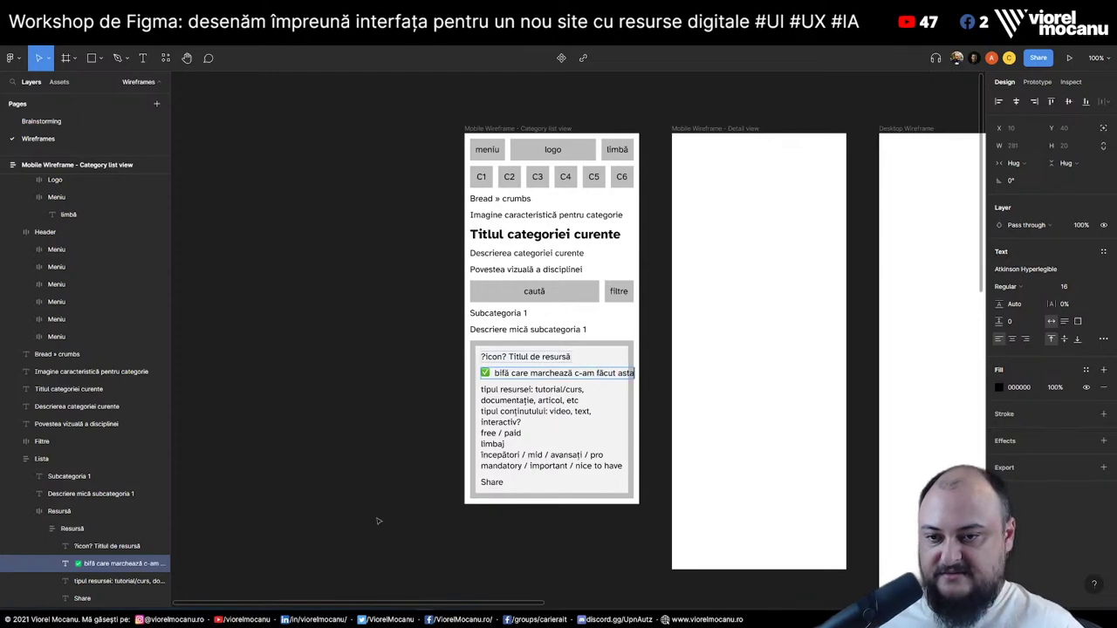
click(524, 357)
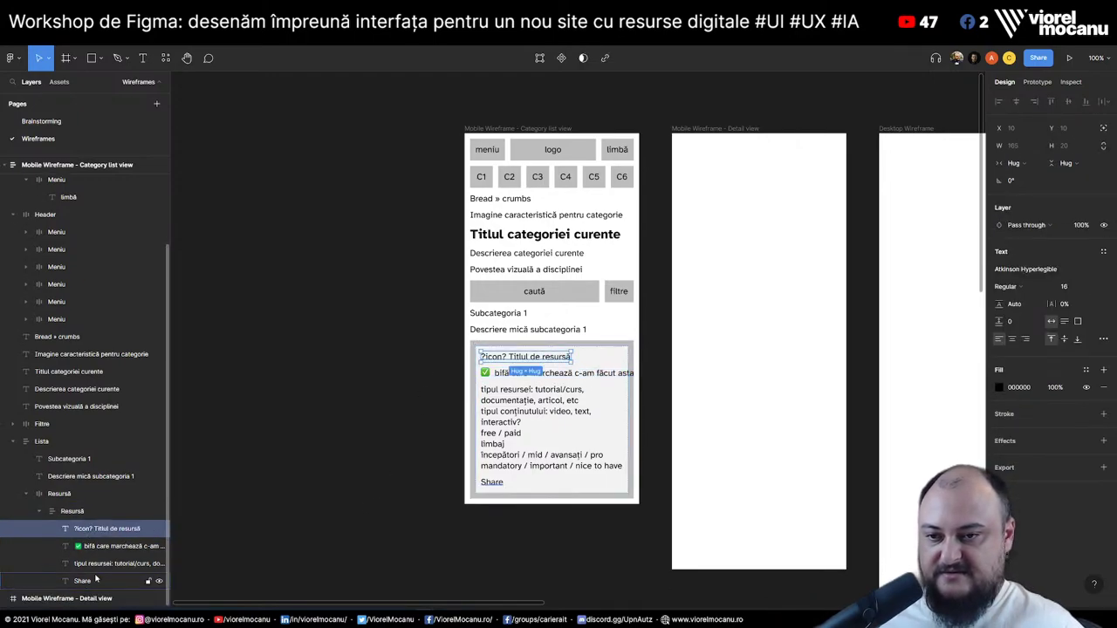
Set the card's four text layers to Fill container width
shift+click(83, 588)
click(1030, 164)
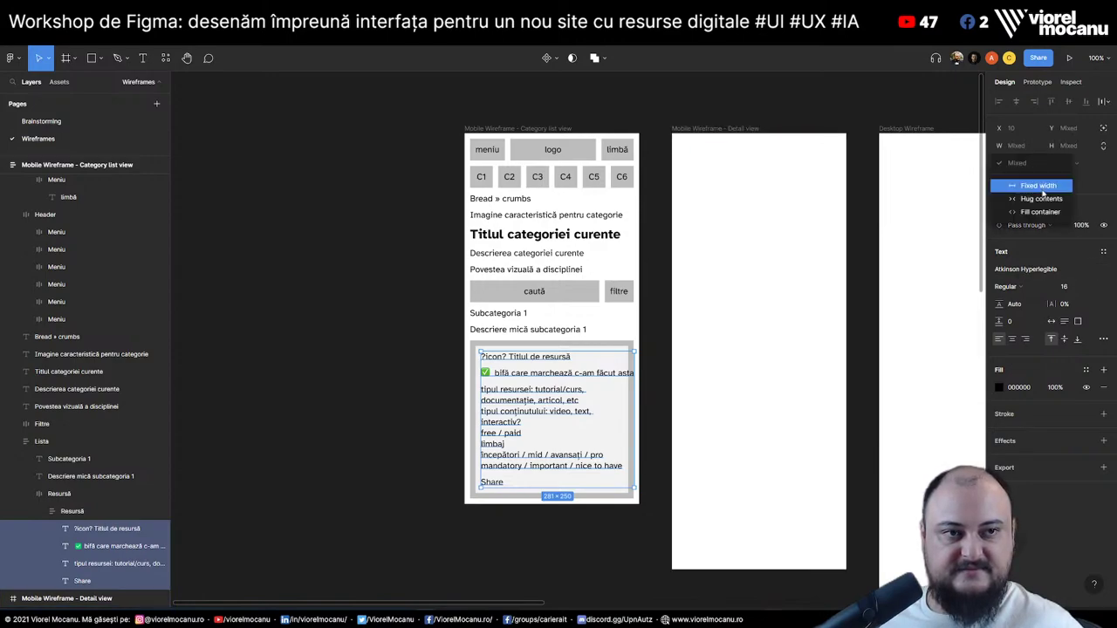
click(1025, 212)
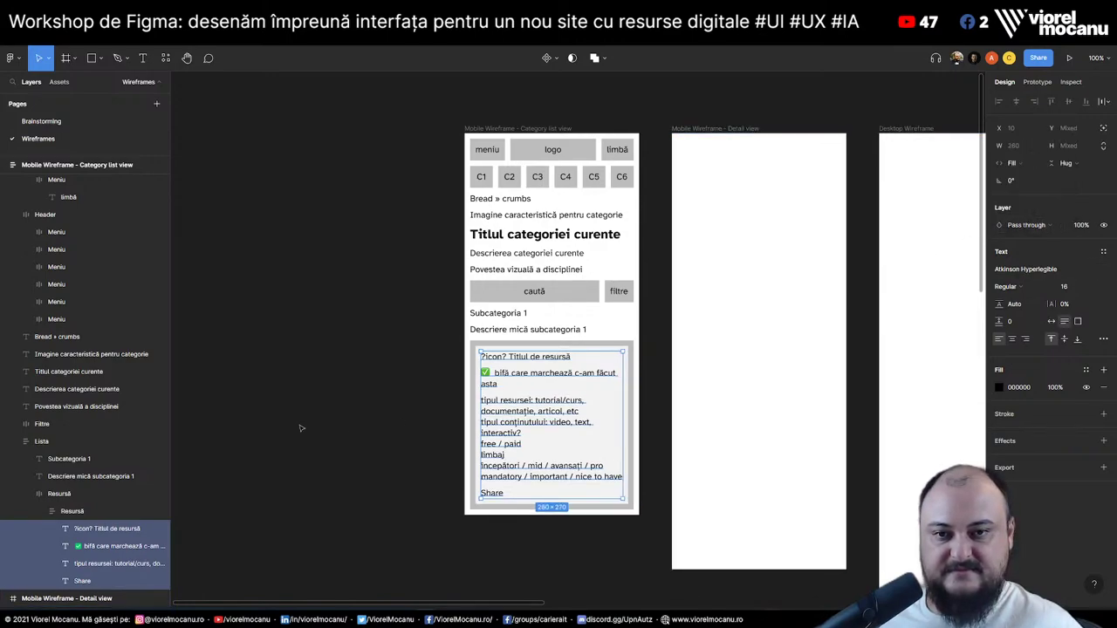
click(370, 448)
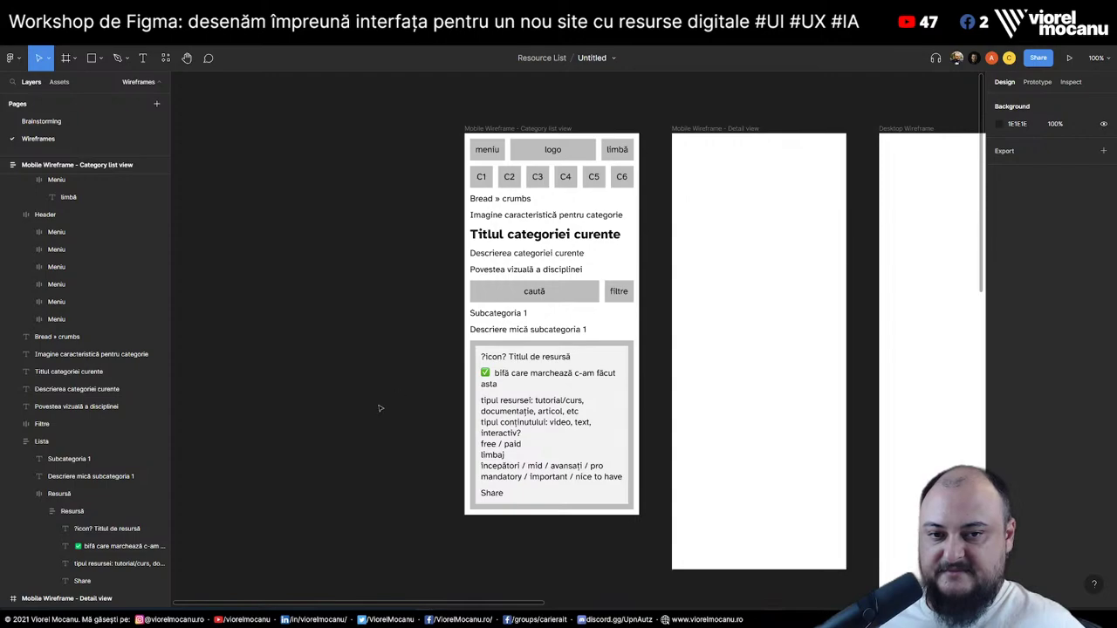
click(35, 121)
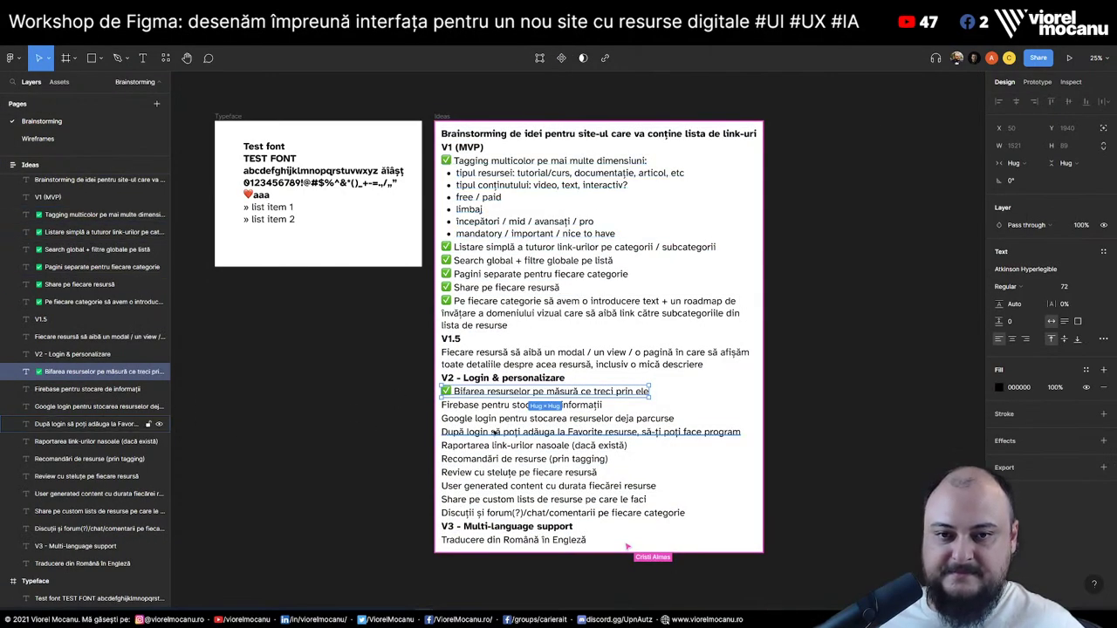
click(478, 407)
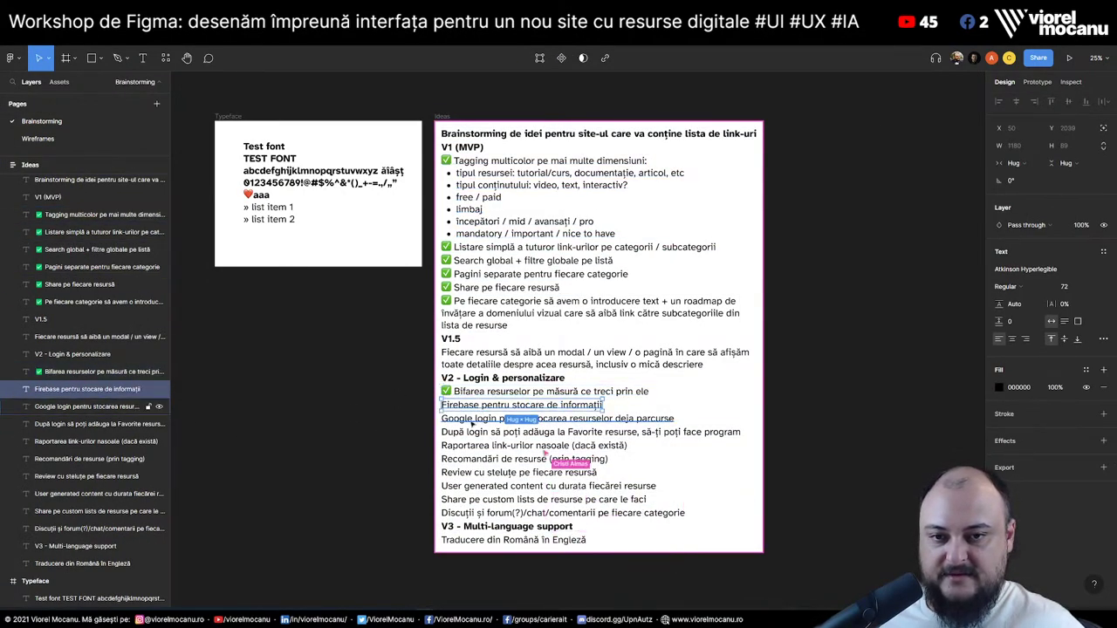
click(456, 392)
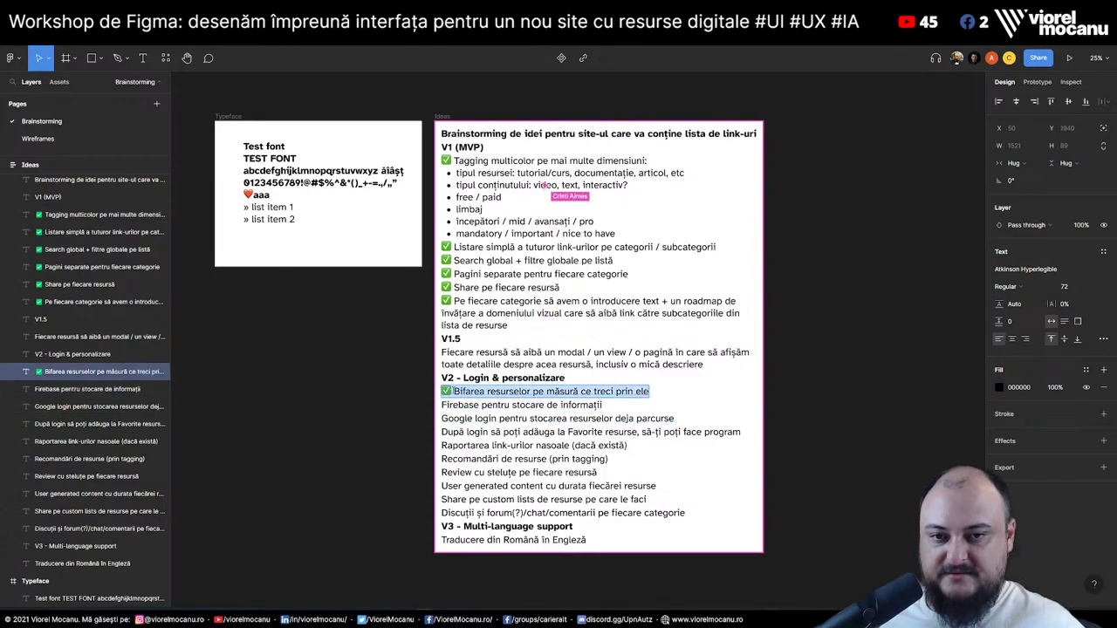
click(463, 406)
click(467, 420)
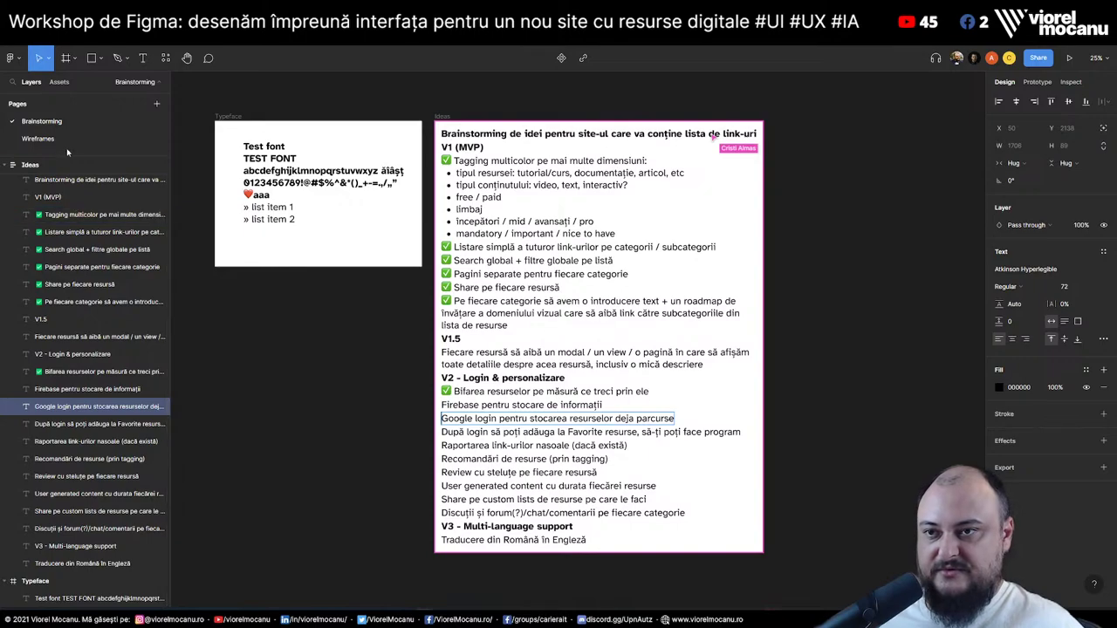
click(39, 139)
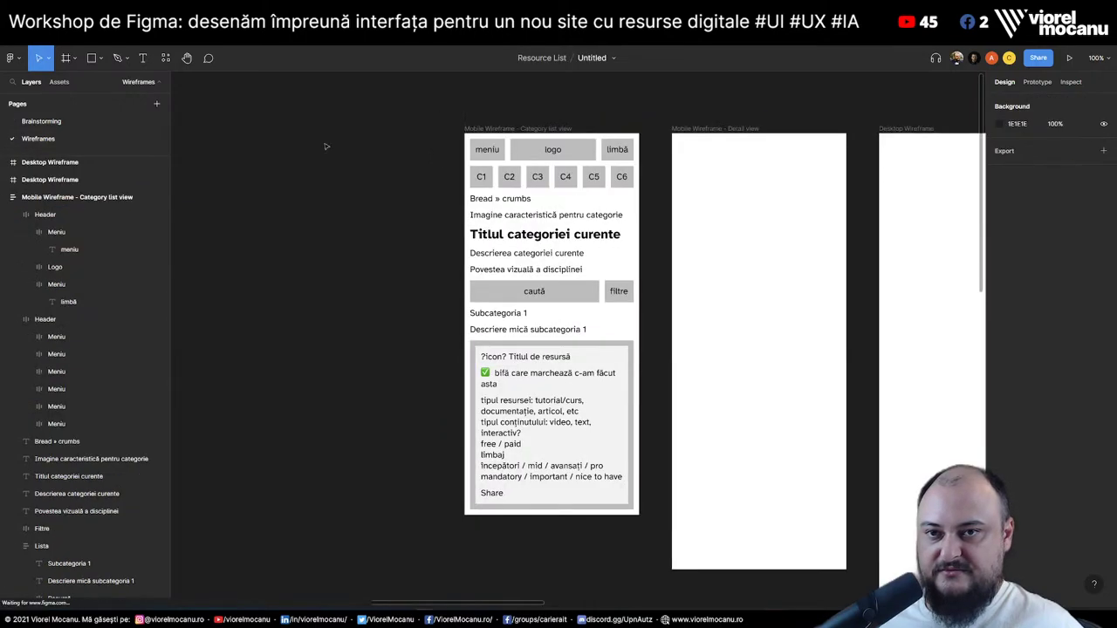
Duplicate the limbă header button and relabel the first copy 'login'
click(617, 150)
click(77, 286)
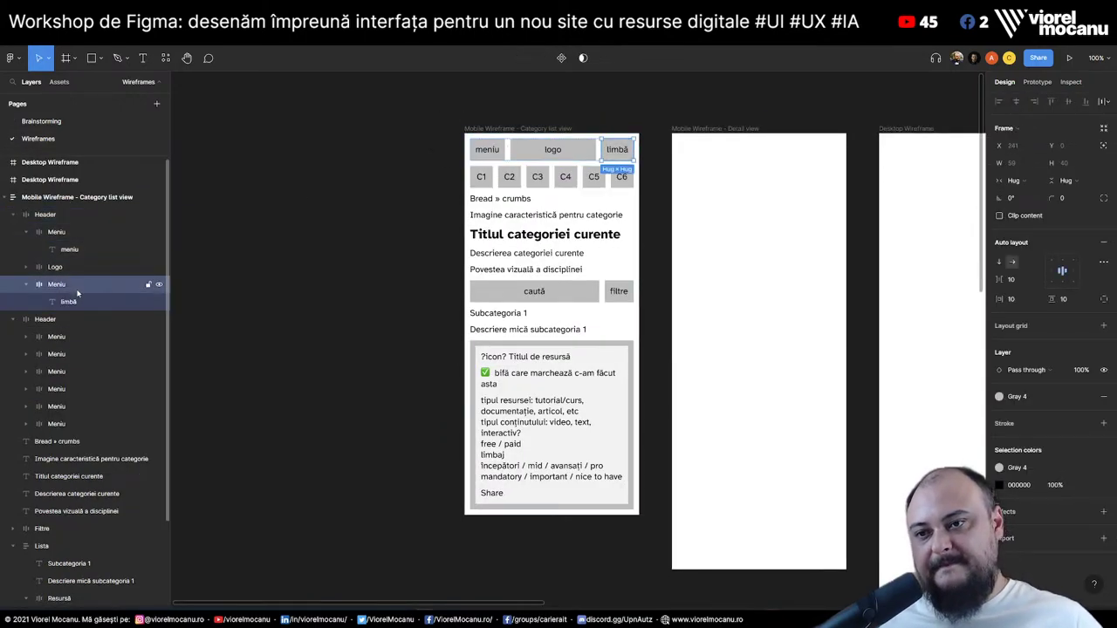
key(ctrl+d)
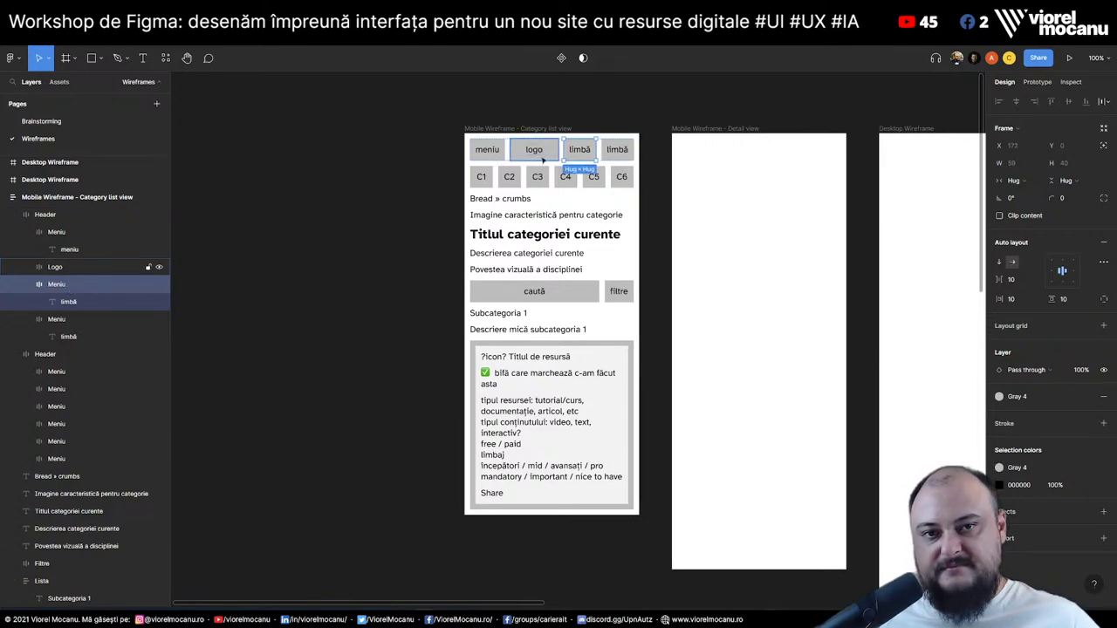
double_click(579, 149)
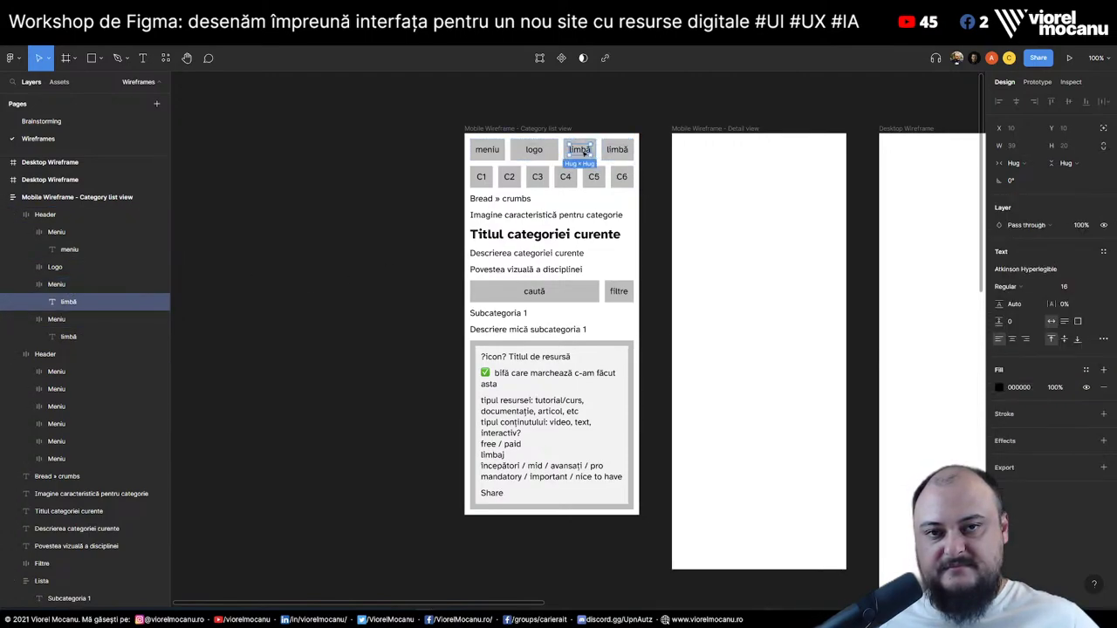
text(login)
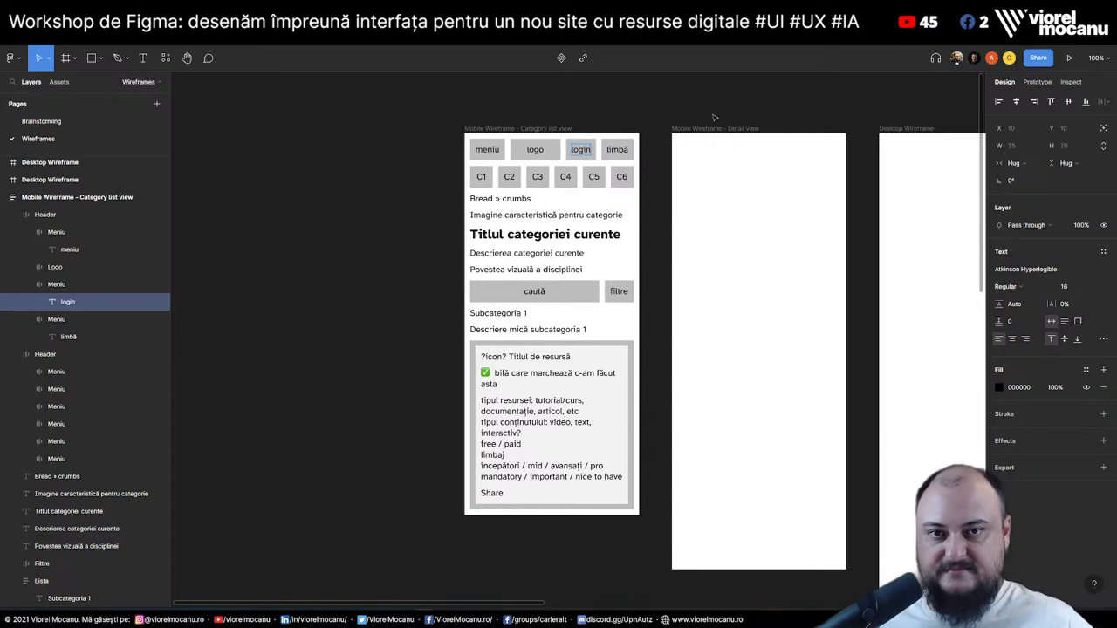
key(Escape)
click(346, 281)
On Brainstorming, select the bad-link reporting and Google login idea lines
click(41, 122)
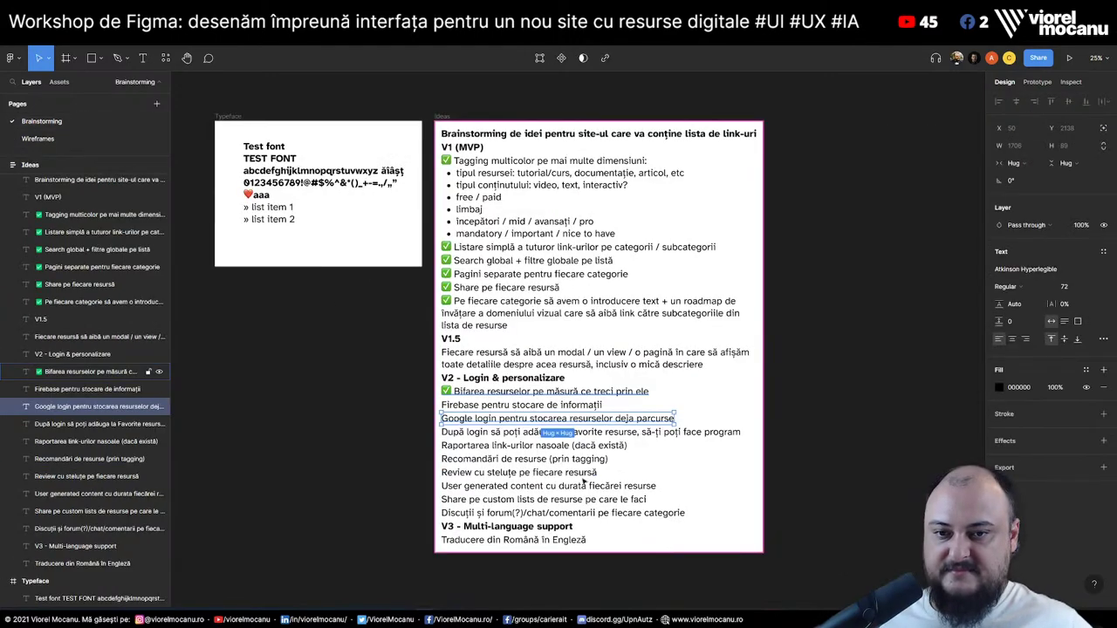
click(490, 447)
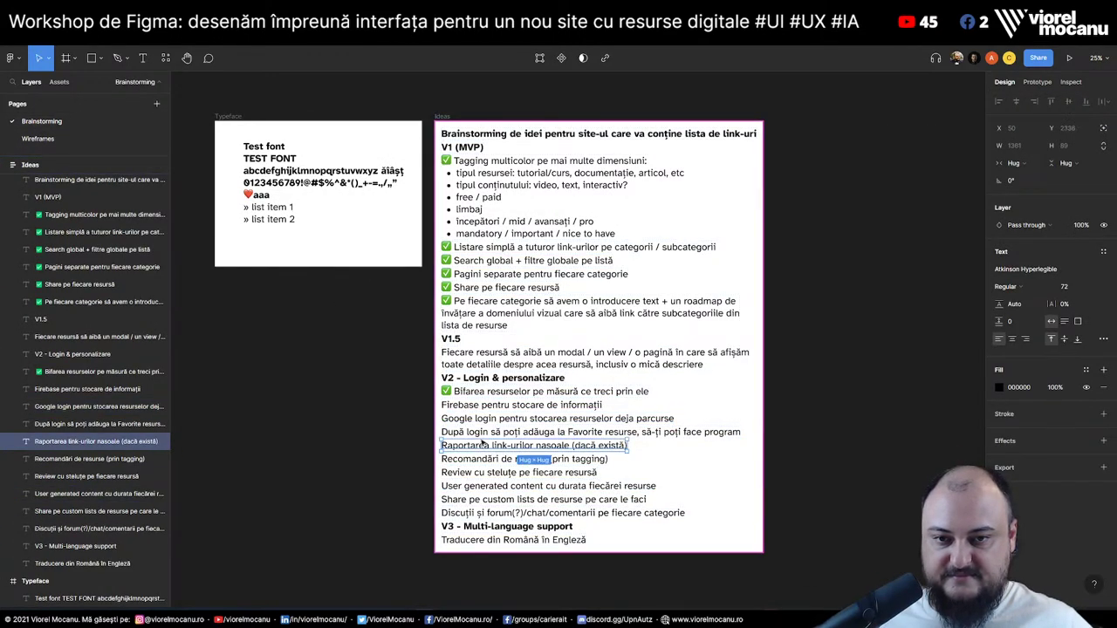
click(478, 420)
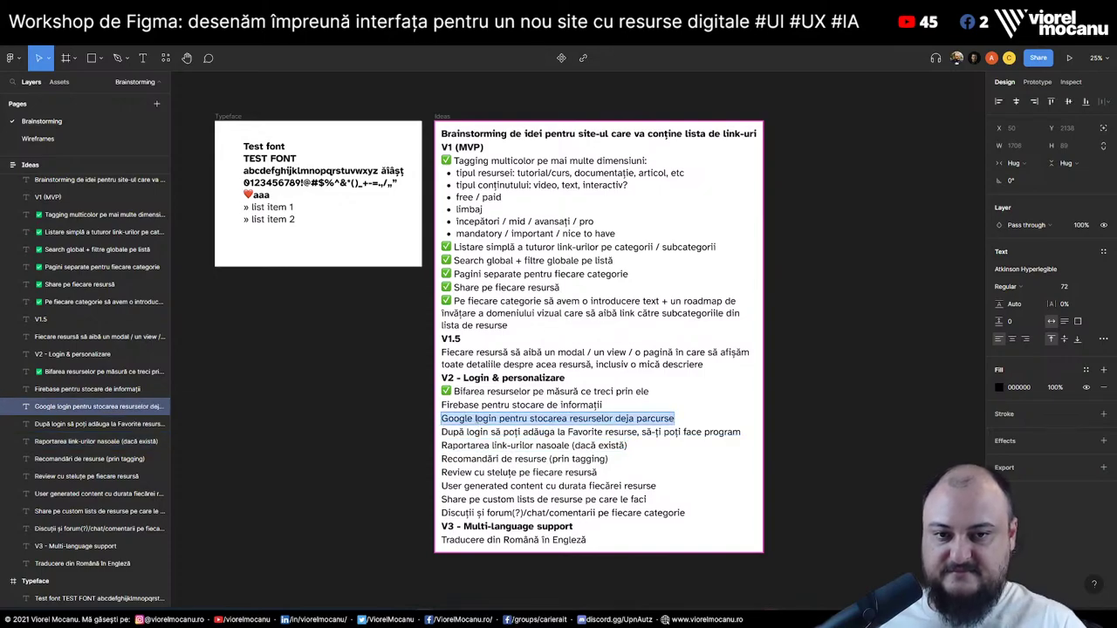
Tick the Google login idea, then add an 'Add to favorites' line copied from Share
key(ctrl+z)
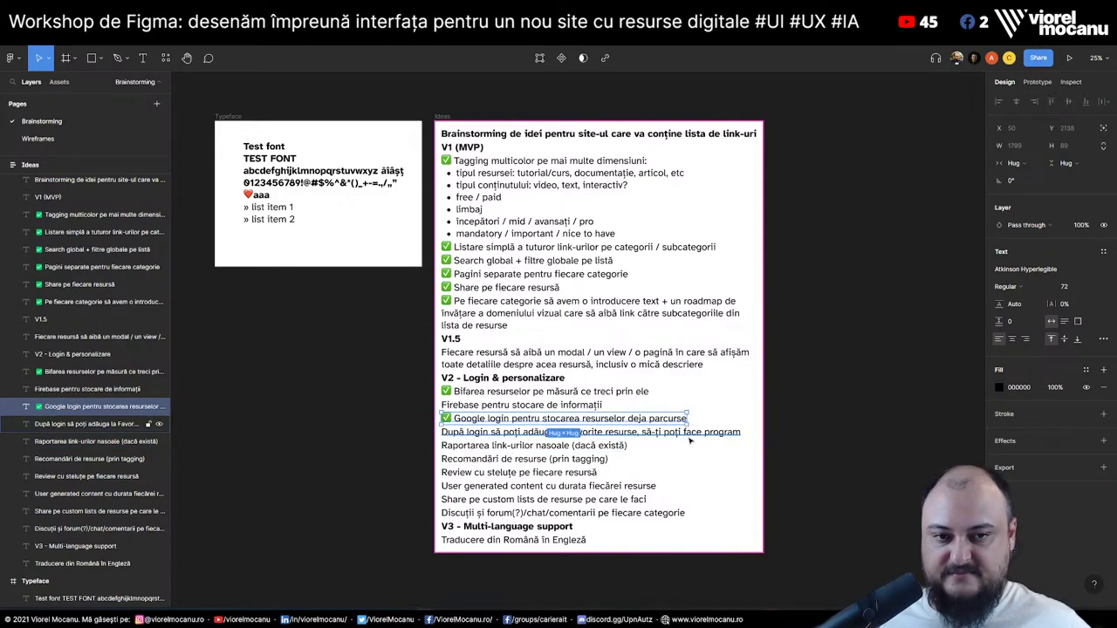
click(689, 437)
click(48, 138)
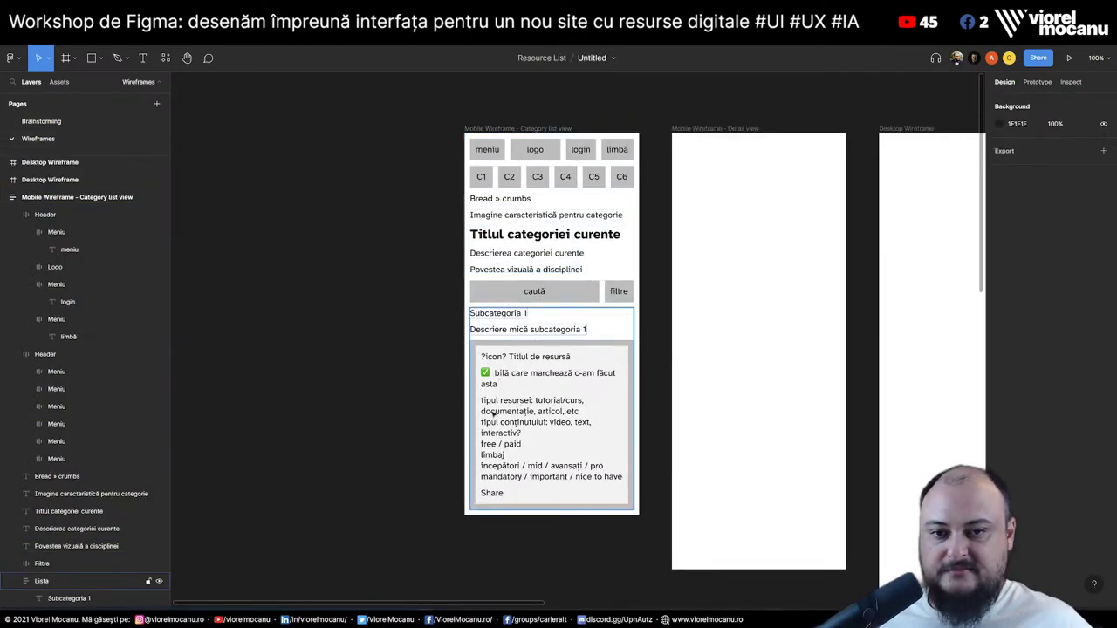
double_click(498, 495)
double_click(498, 495)
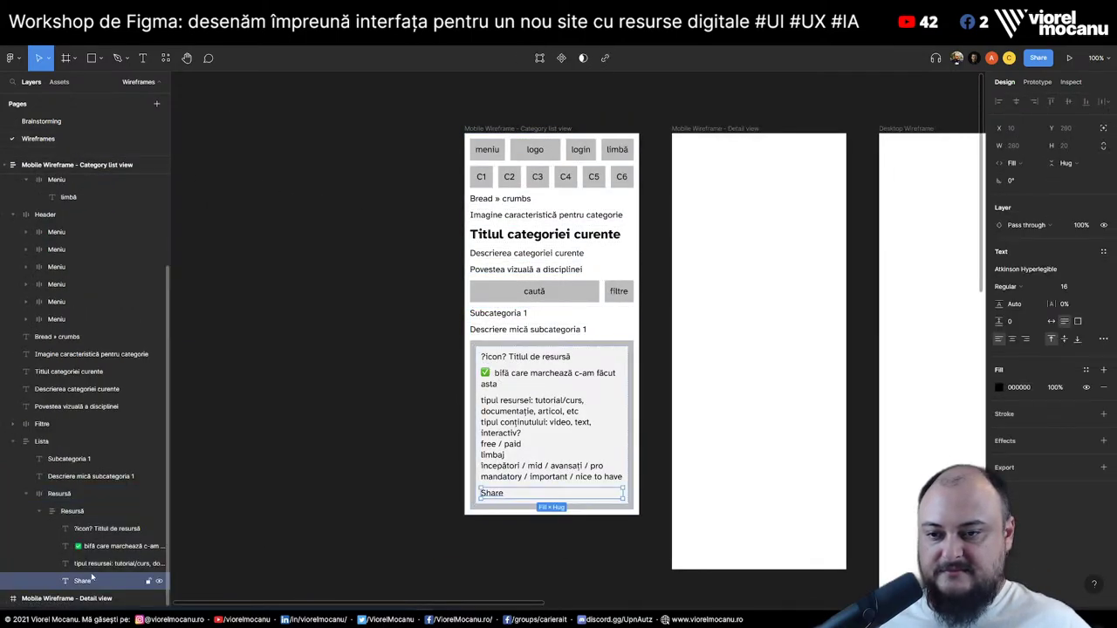
key(ctrl+d)
key(Return)
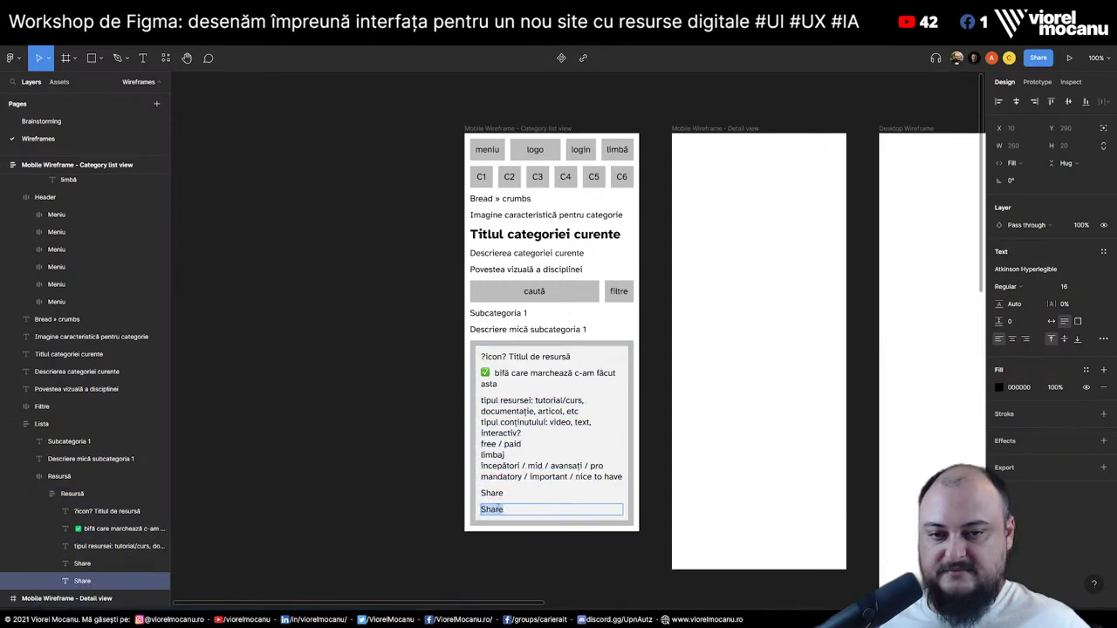
text(Add to fac)
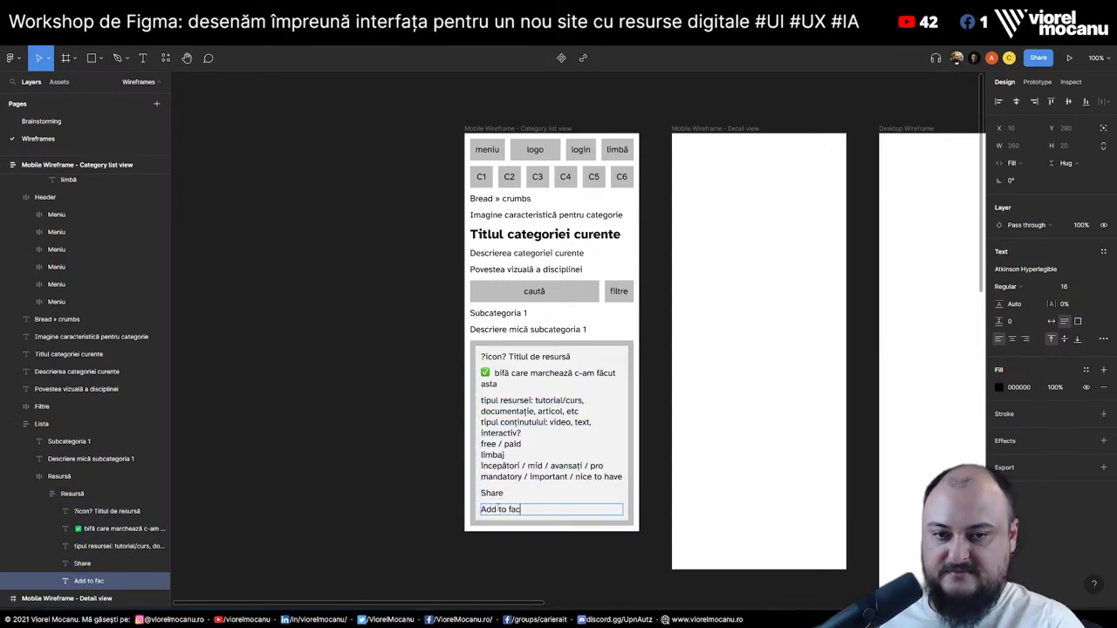
key(BackSpace)
text(vorites)
click(288, 403)
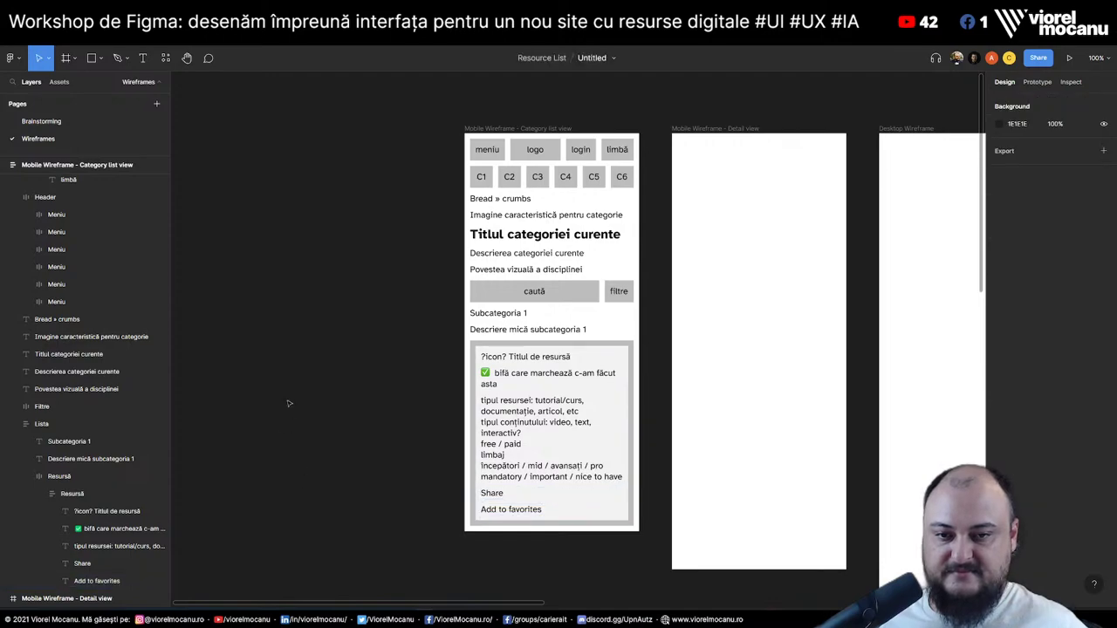
Add ✅ before the favorites idea and 'Raportarea link-urilor nasoale (dacă există)'
click(41, 121)
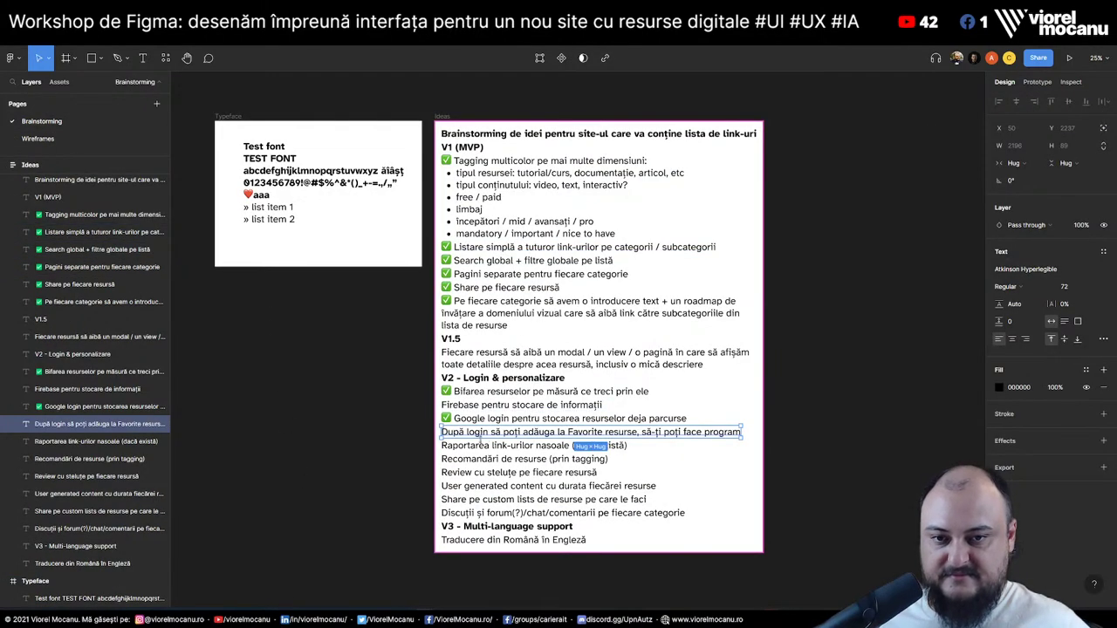
key(Left)
text(✅)
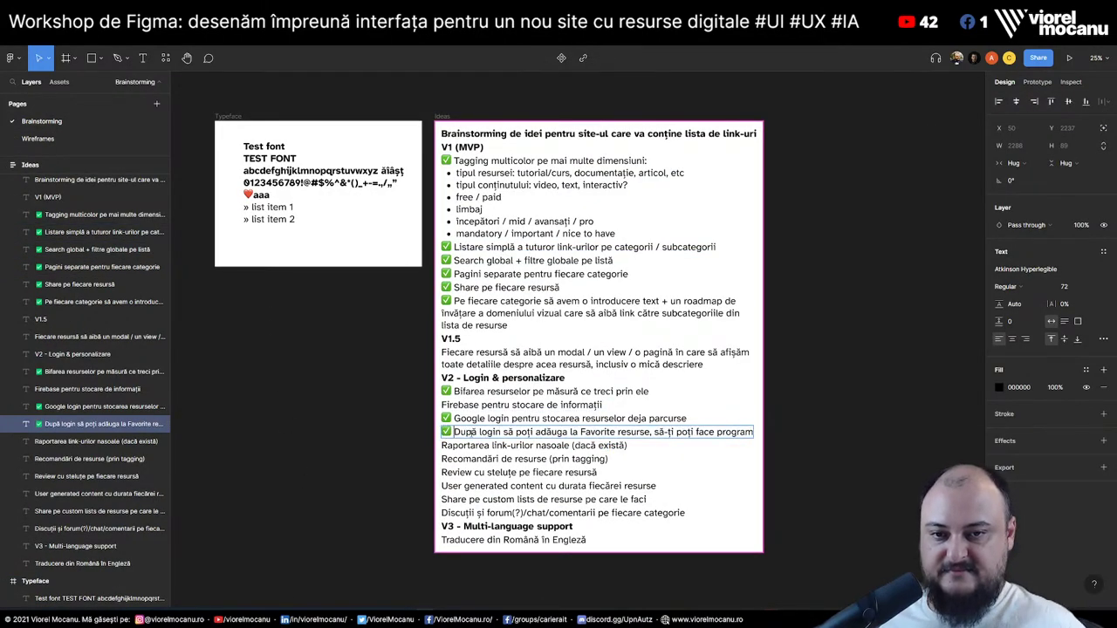
click(293, 468)
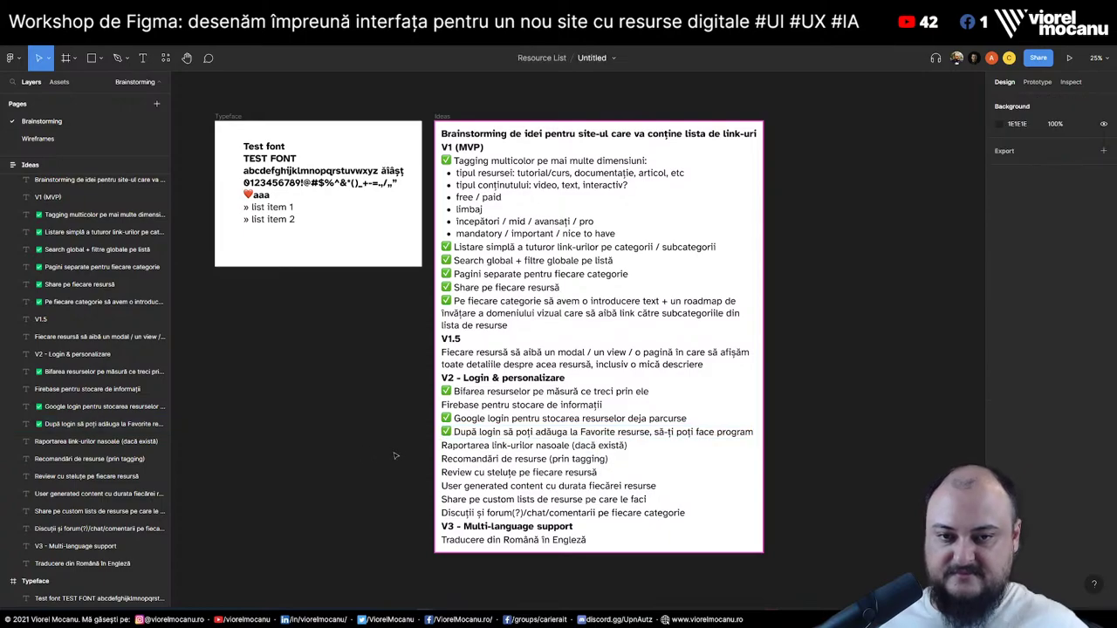
click(451, 447)
key(Return)
key(Left)
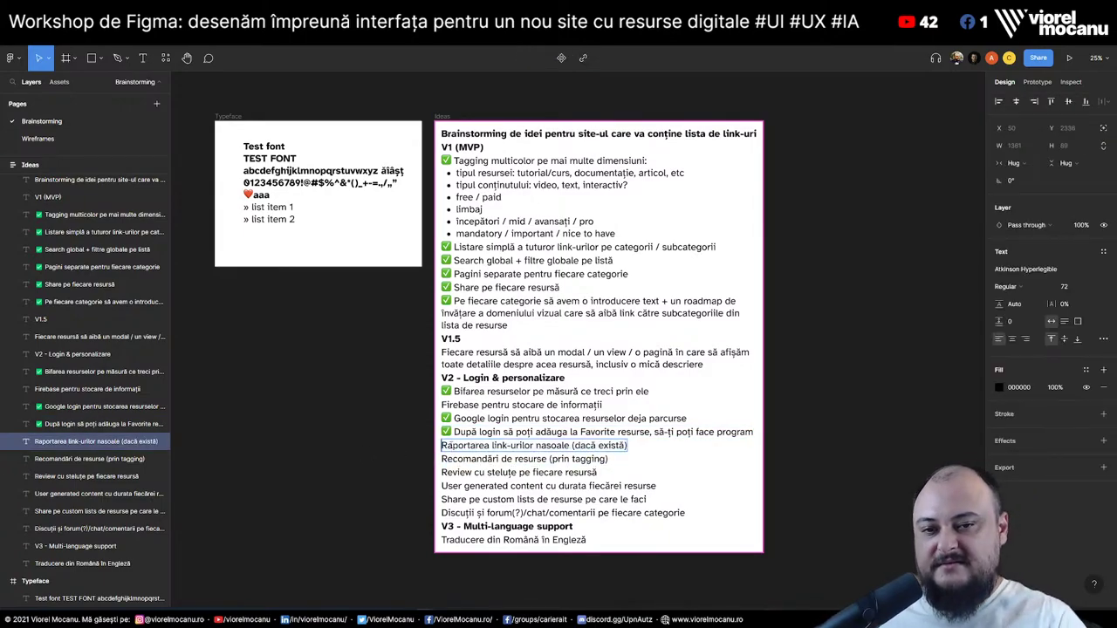
text(✅)
key(Escape)
Duplicate 'Add to favorites' in the resource card and retype it as 'Report link'
key(Page_Down)
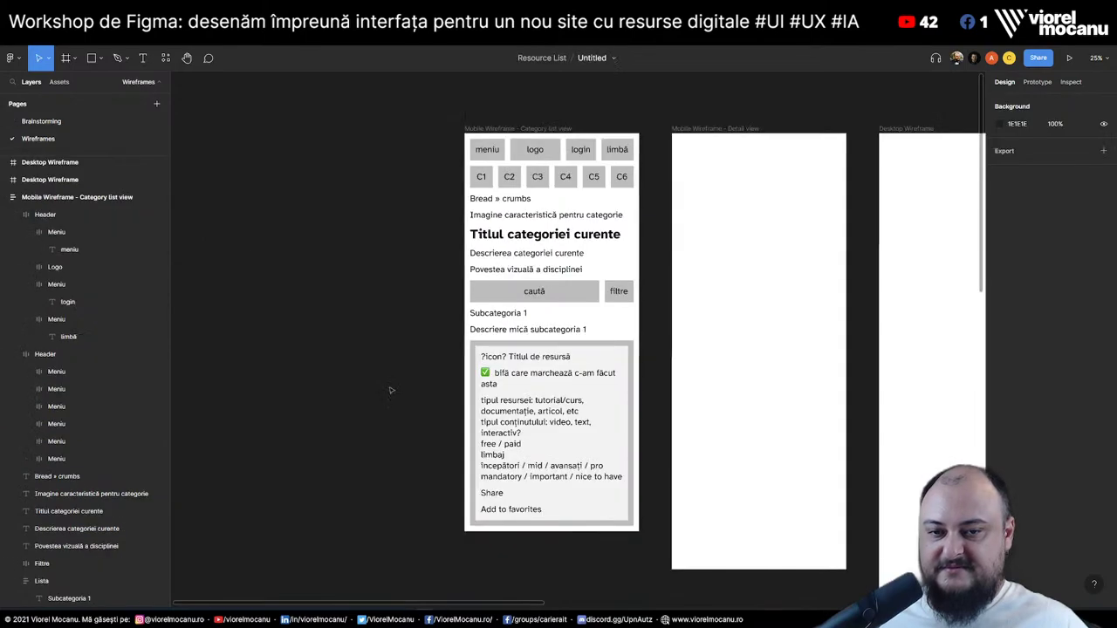
click(526, 513)
scroll(96, 523, down, 3)
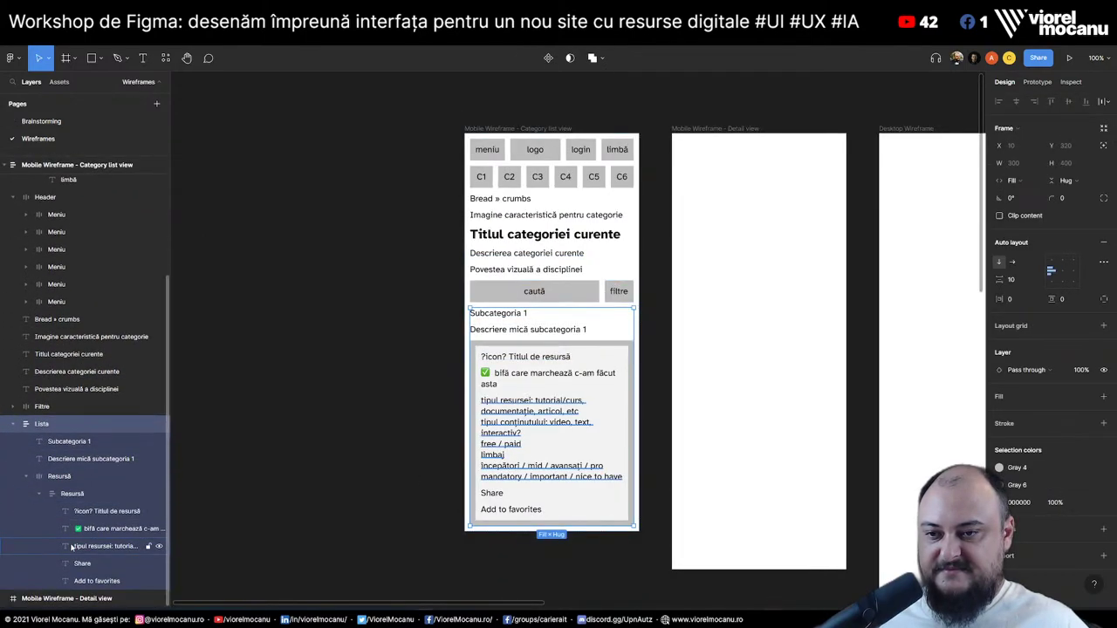
click(109, 583)
key(ctrl+d)
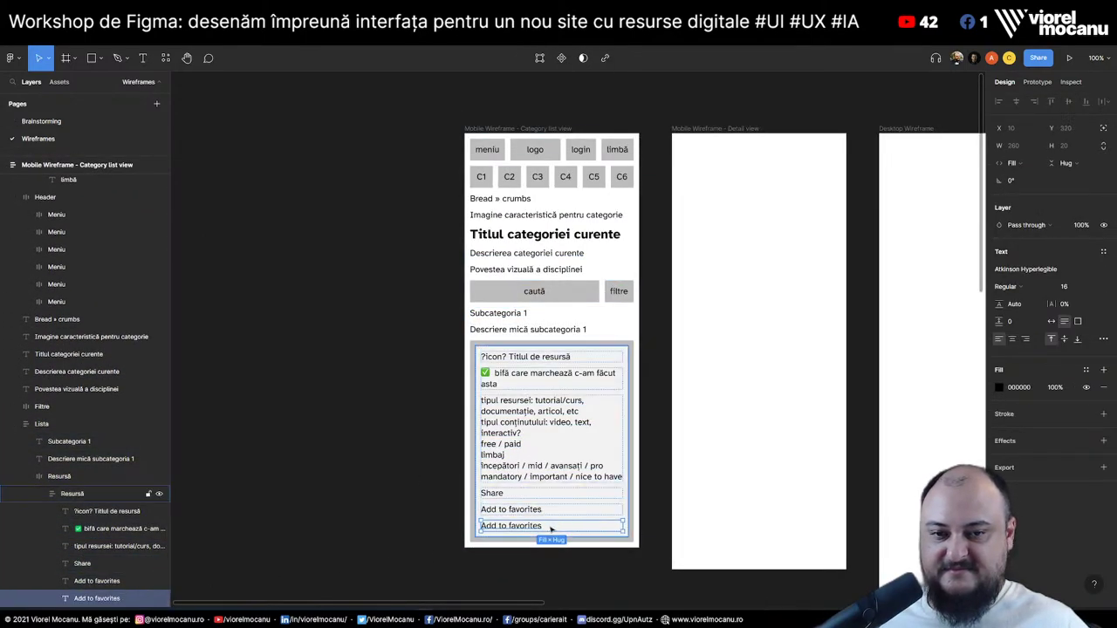
double_click(536, 526)
text(Report link)
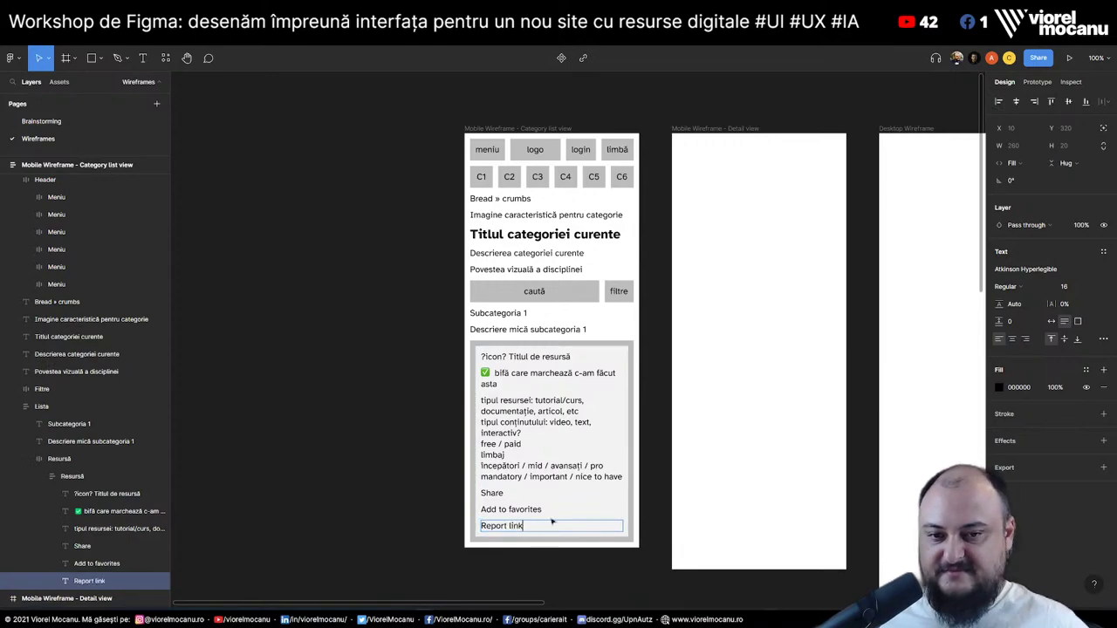
key(Escape)
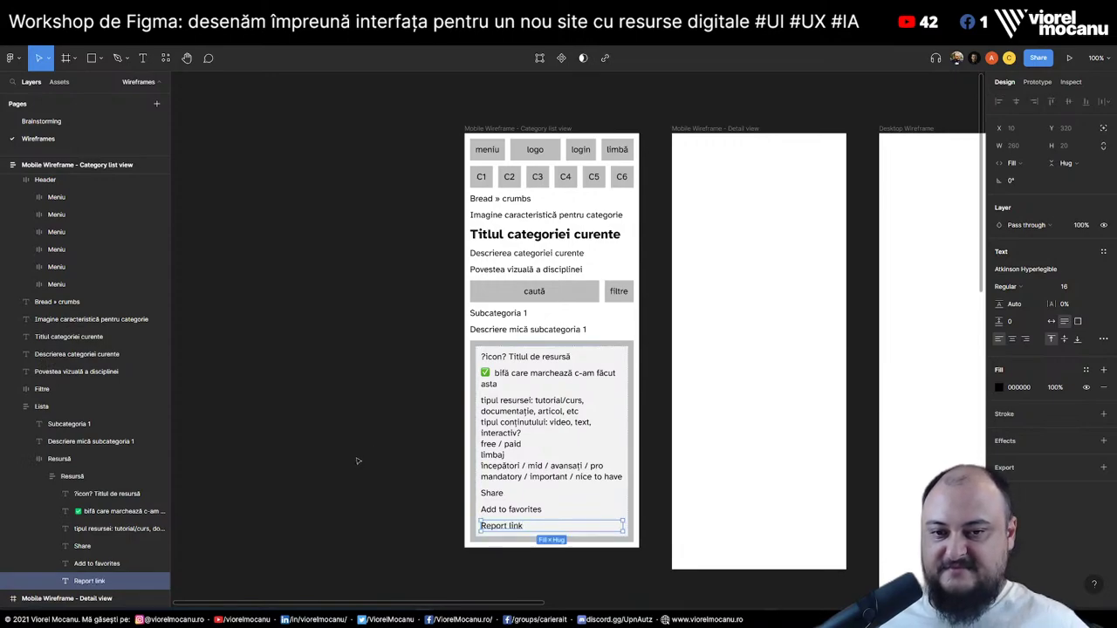
click(41, 122)
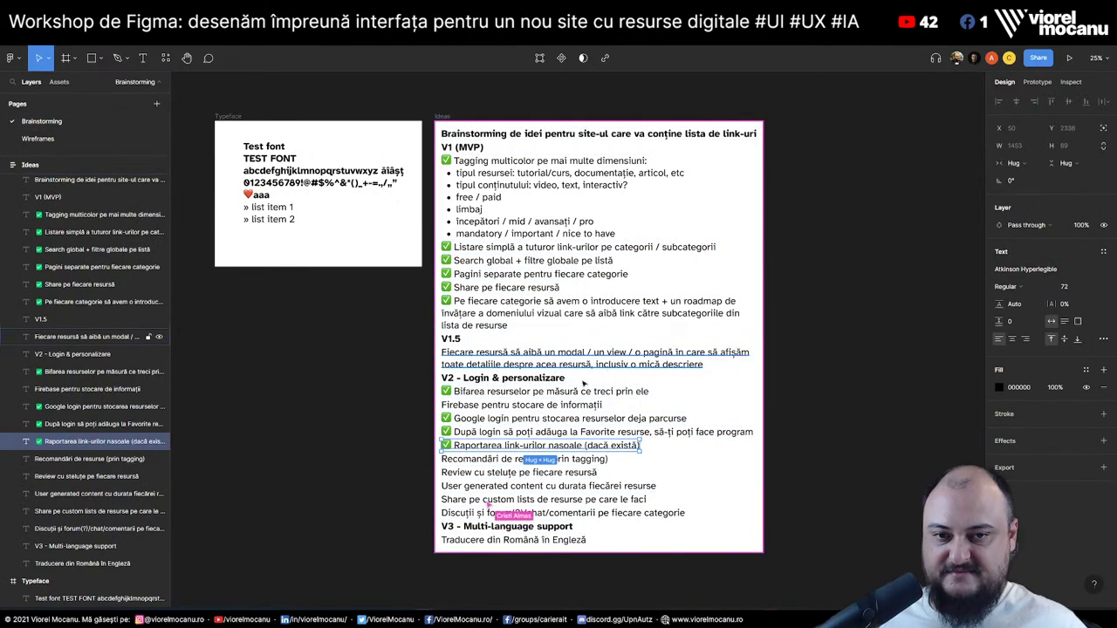
Duplicate the card's '?icon? Titlul de resursă' line and start editing the copy
double_click(480, 465)
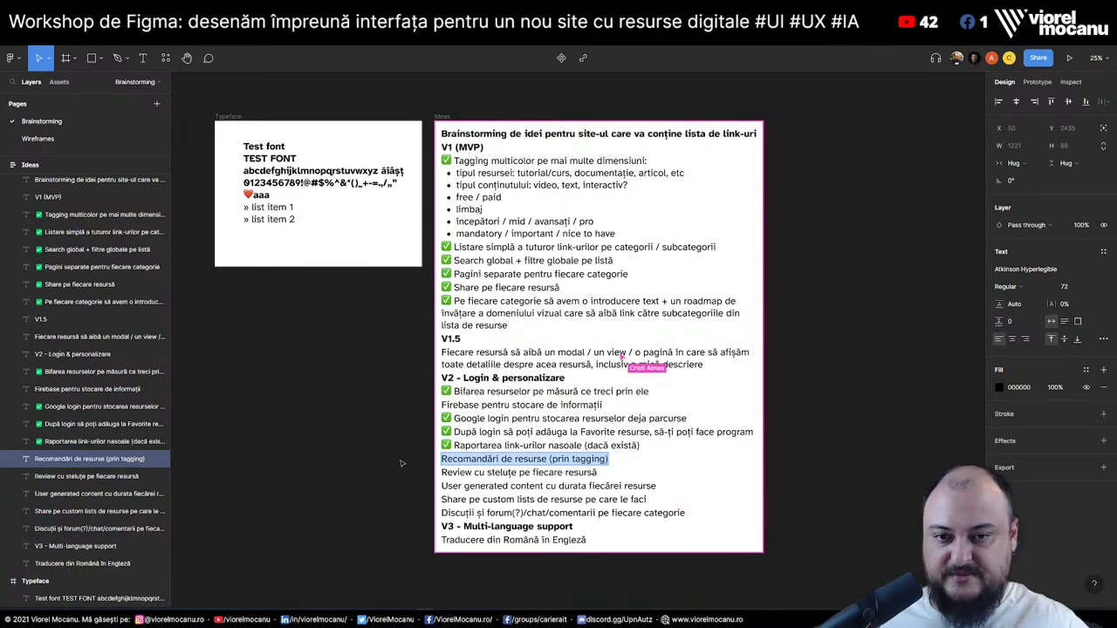
click(484, 472)
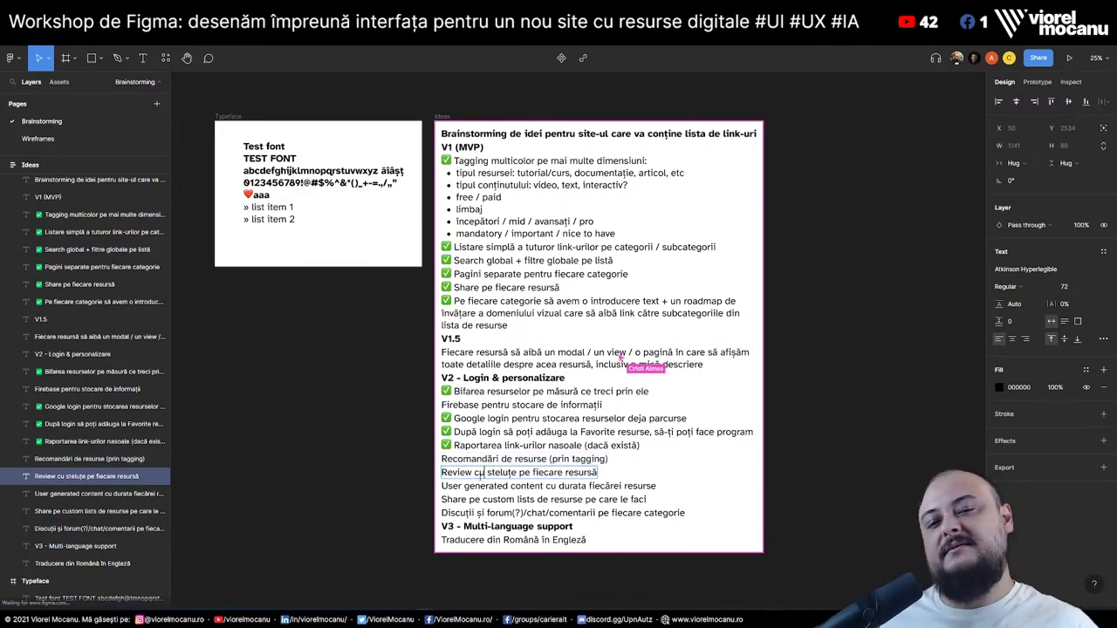
click(55, 141)
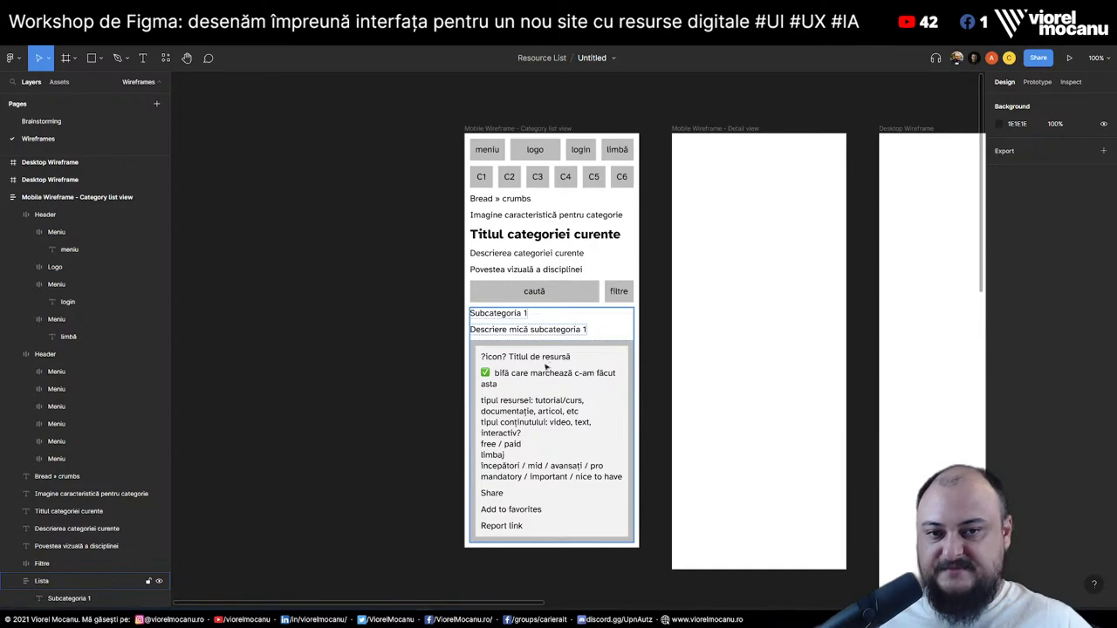
double_click(541, 365)
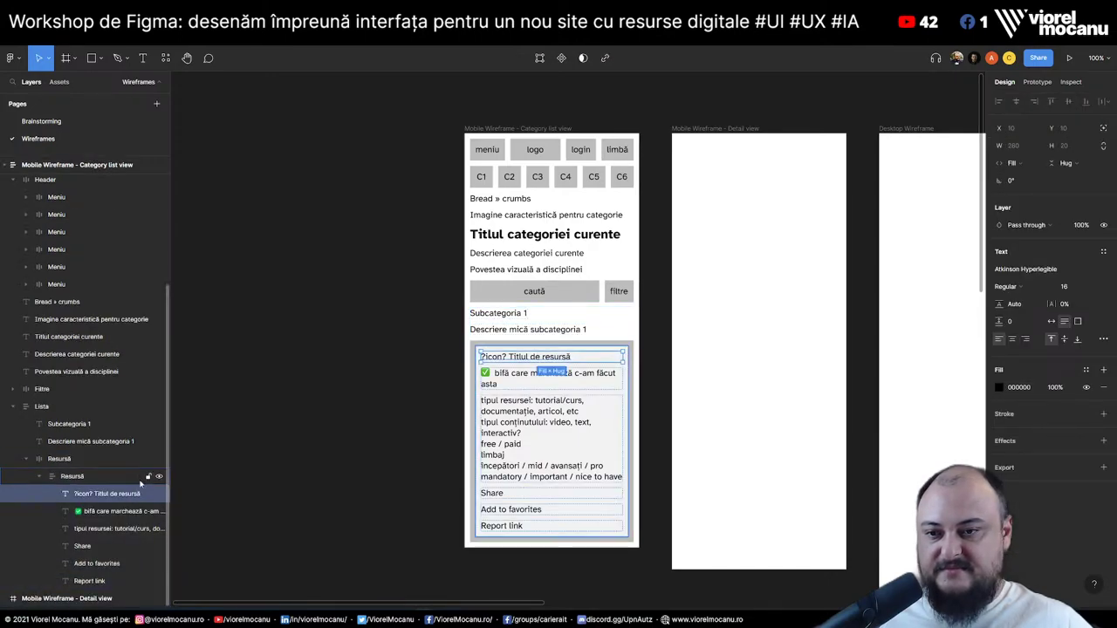
key(ctrl+d)
key(Return)
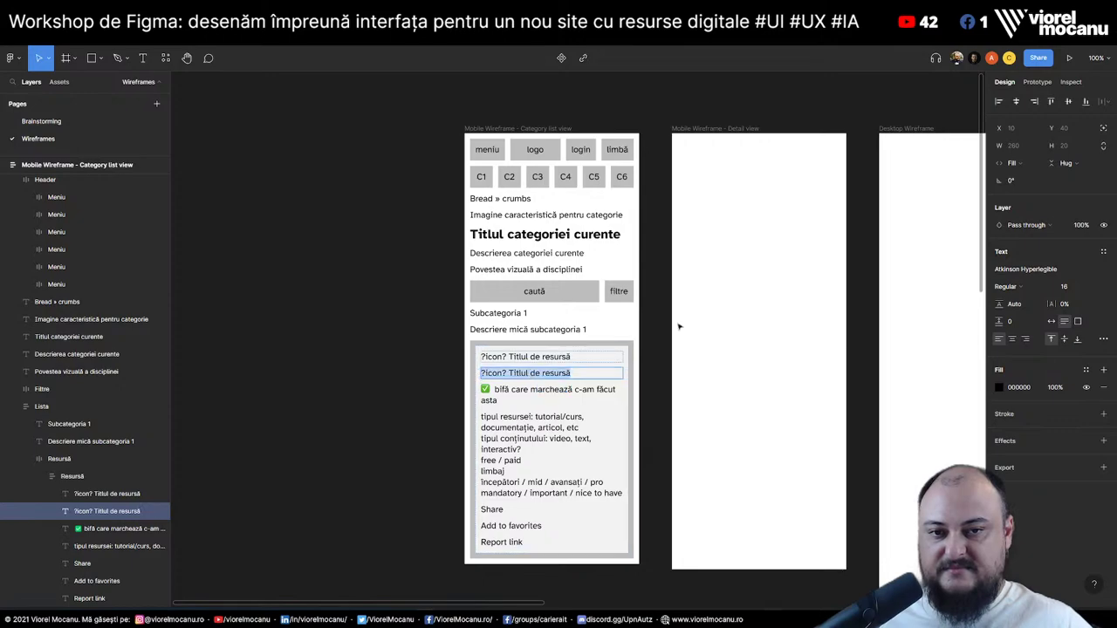
Search Emojipedia in the browser for 'star' emojis
key(alt+Tab)
triple_click(402, 60)
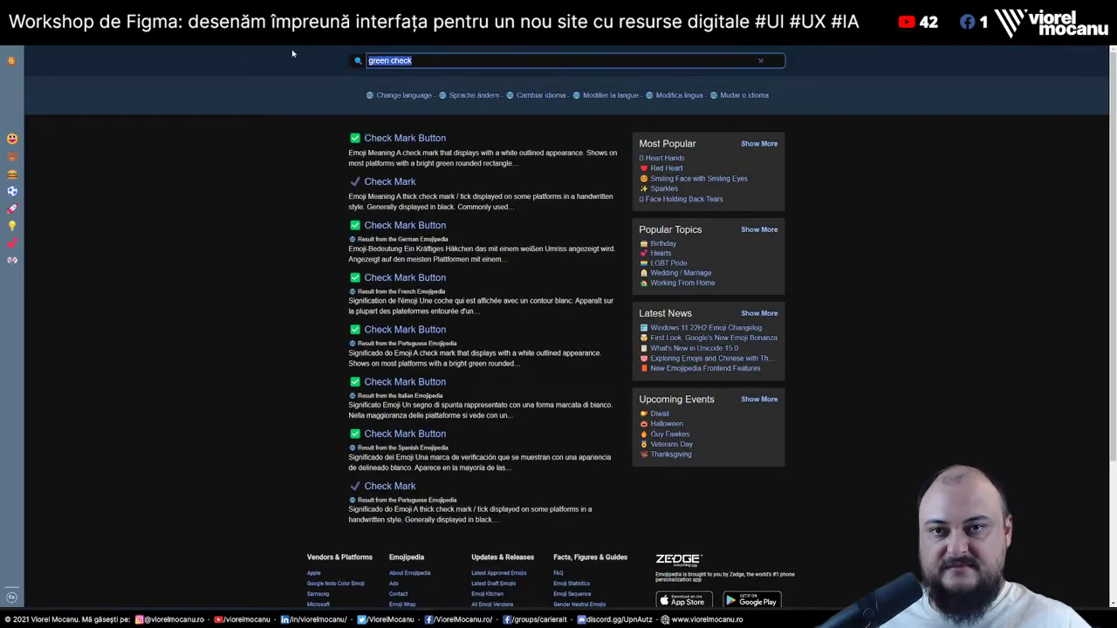
text(star)
key(Return)
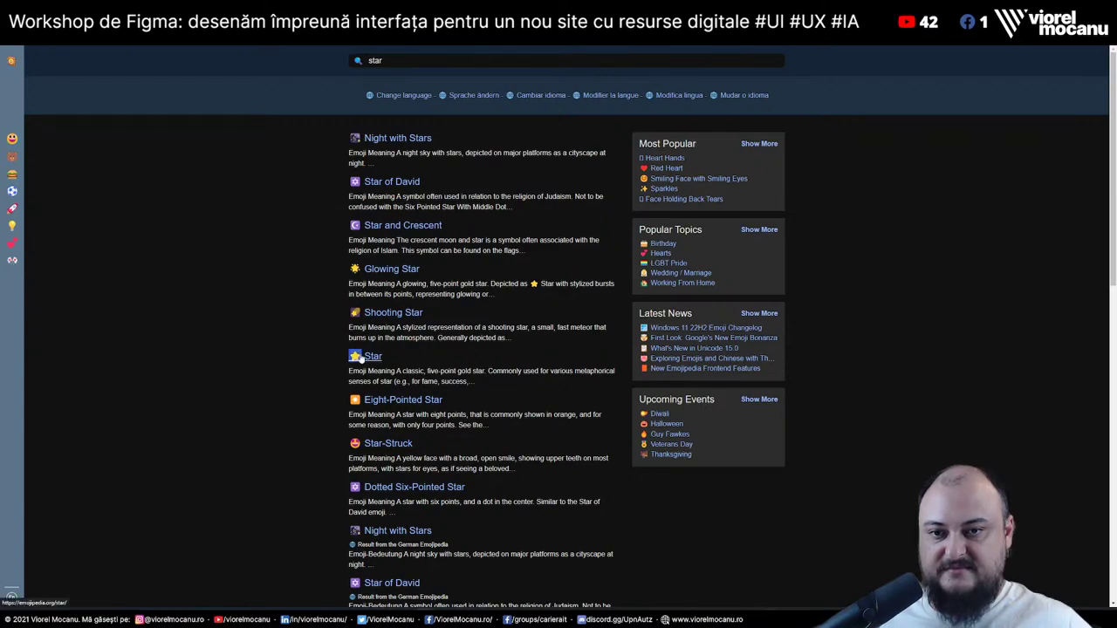
key(alt+Tab)
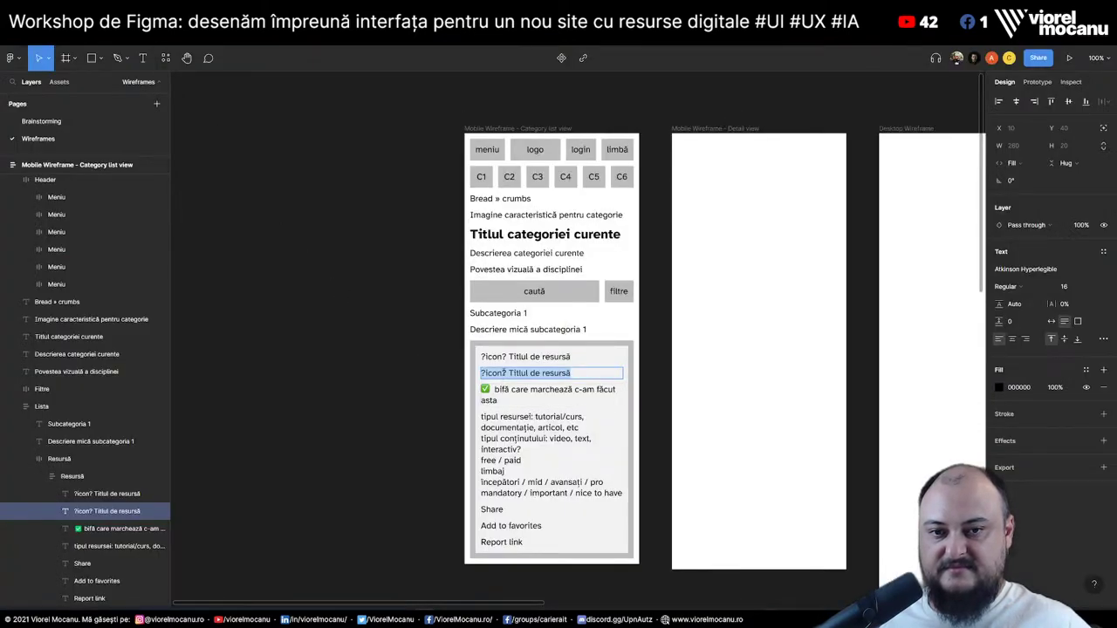
Fill the duplicated line with five star emojis and '10 reviews'
text(⭐)
key(ctrl+v)
key(ctrl+v)
key(ctrl+v)
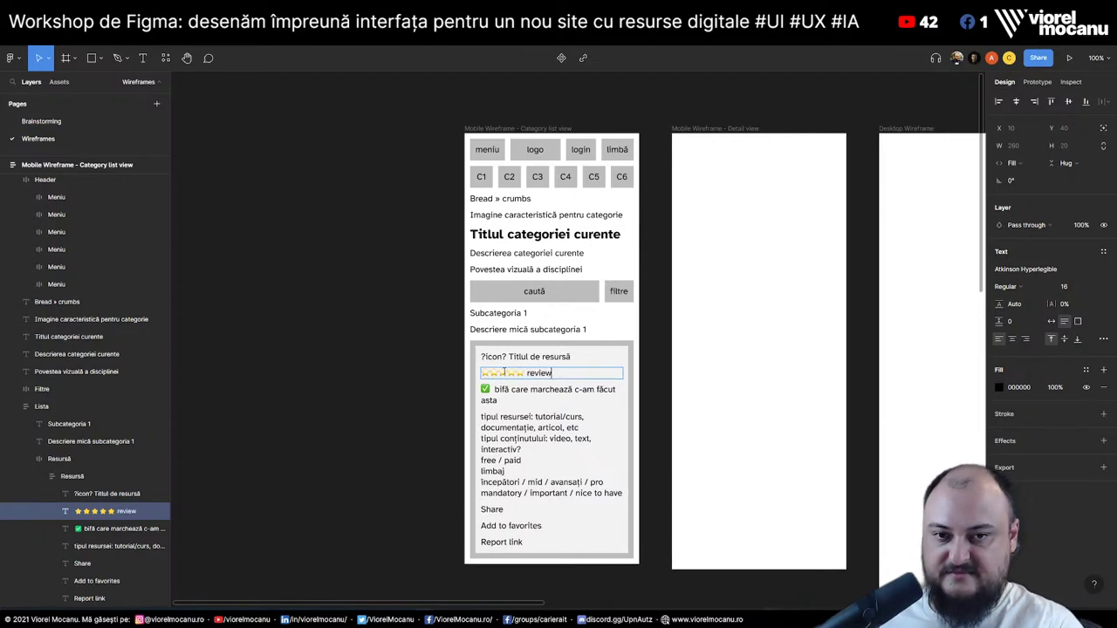
text(reviews)
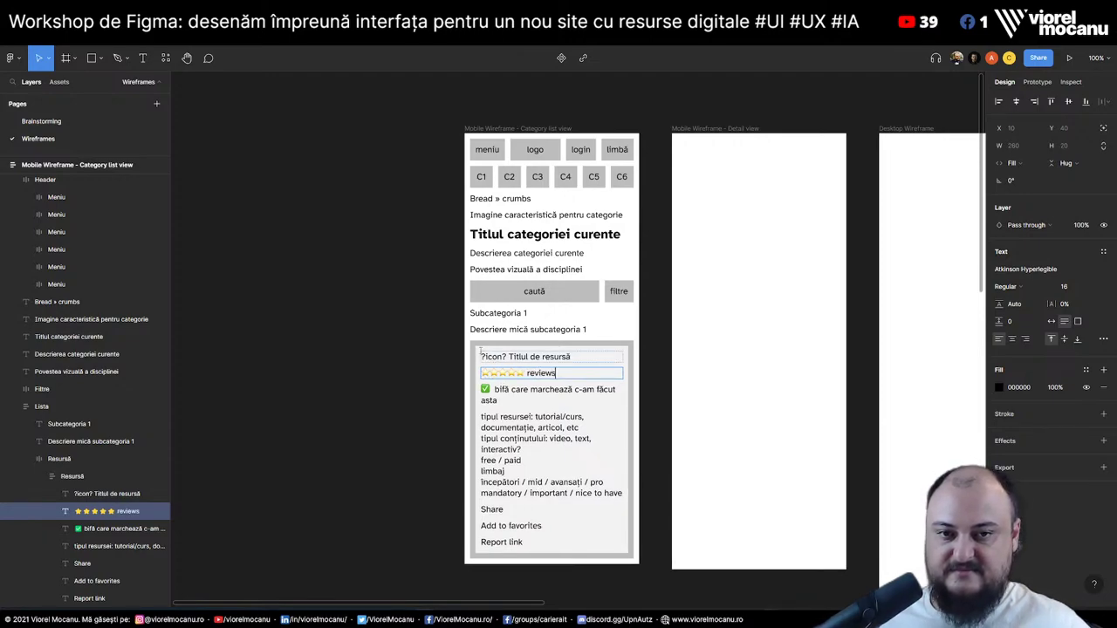
text(10)
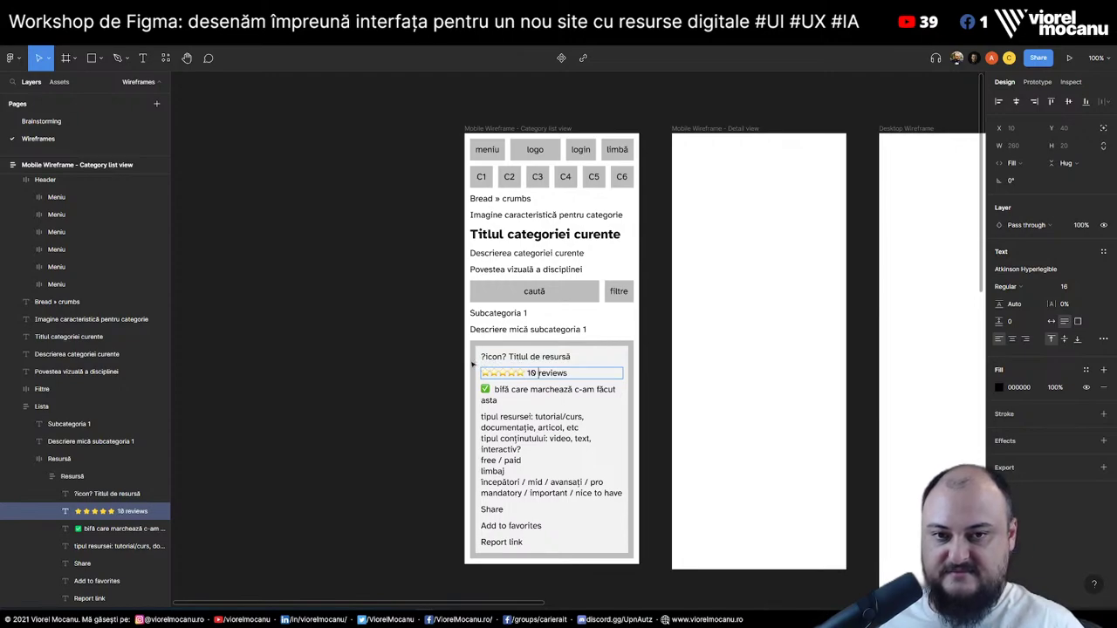
click(384, 389)
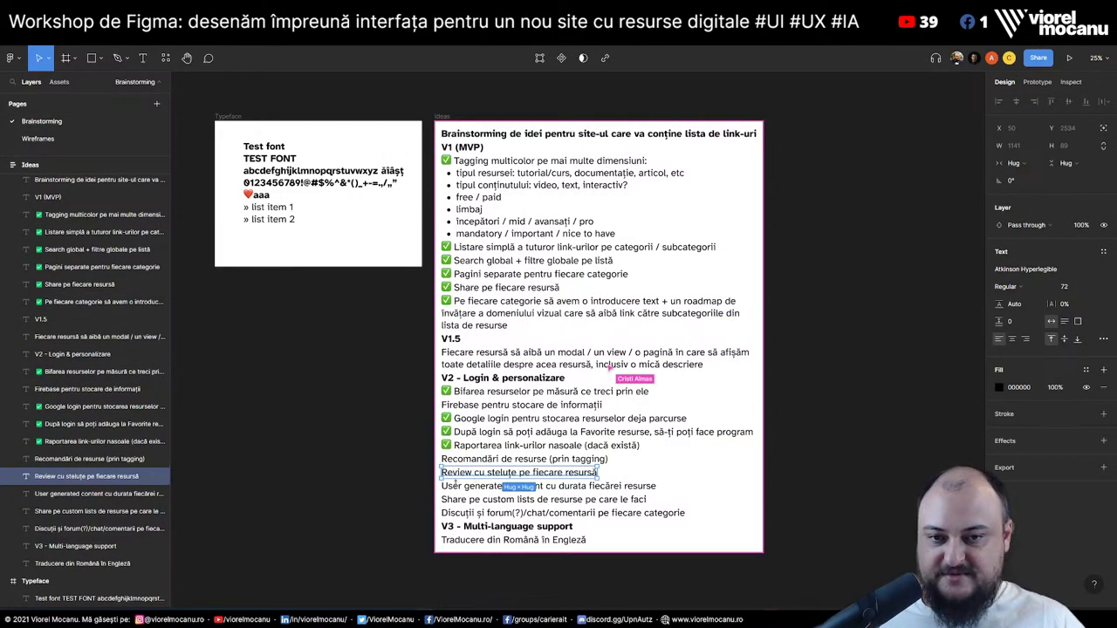
Tick the star-review and User generated content ideas on Brainstorming
click(453, 445)
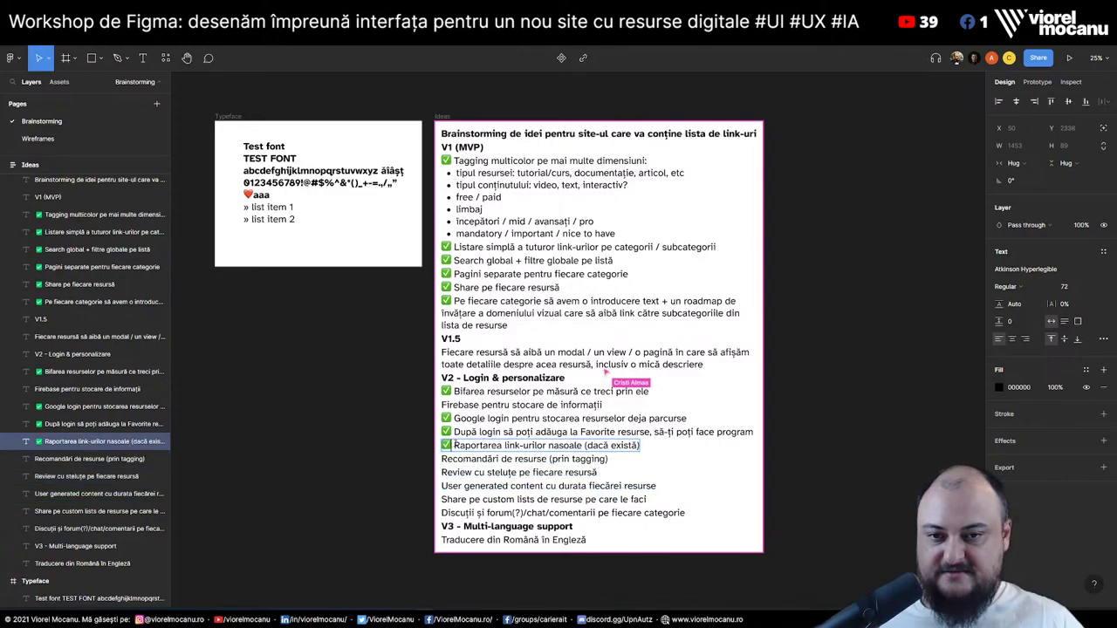
click(444, 472)
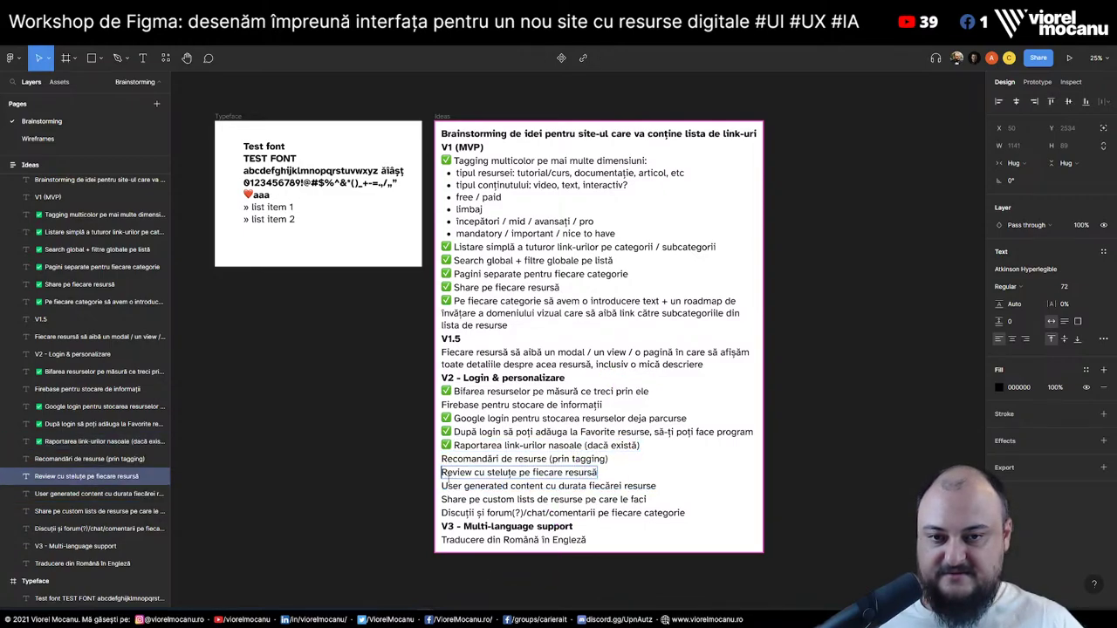
text(✅)
click(445, 486)
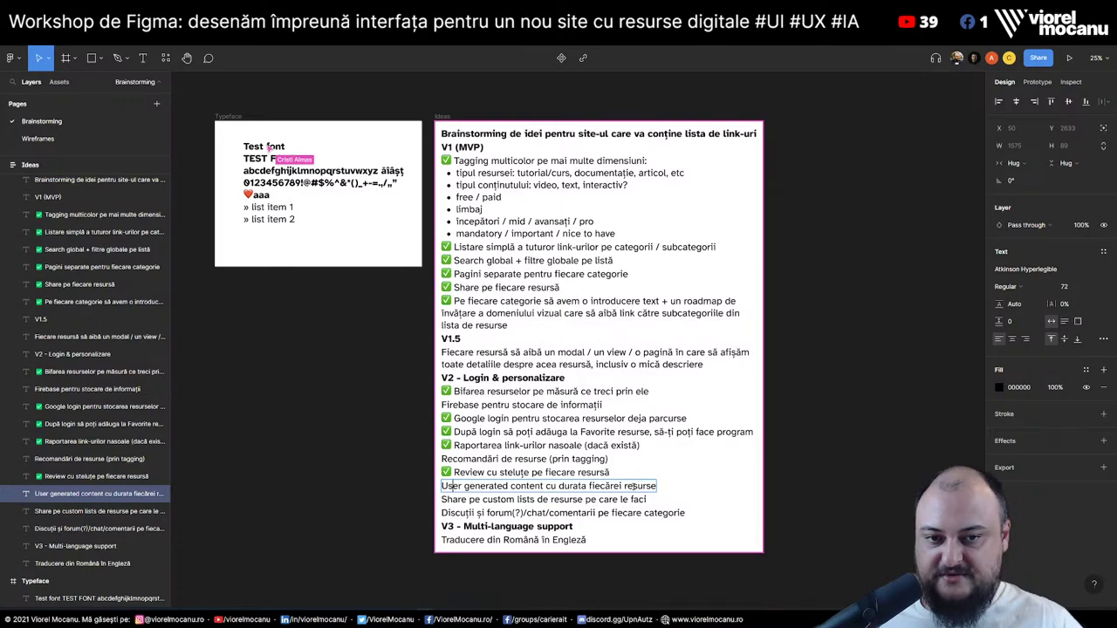
double_click(442, 486)
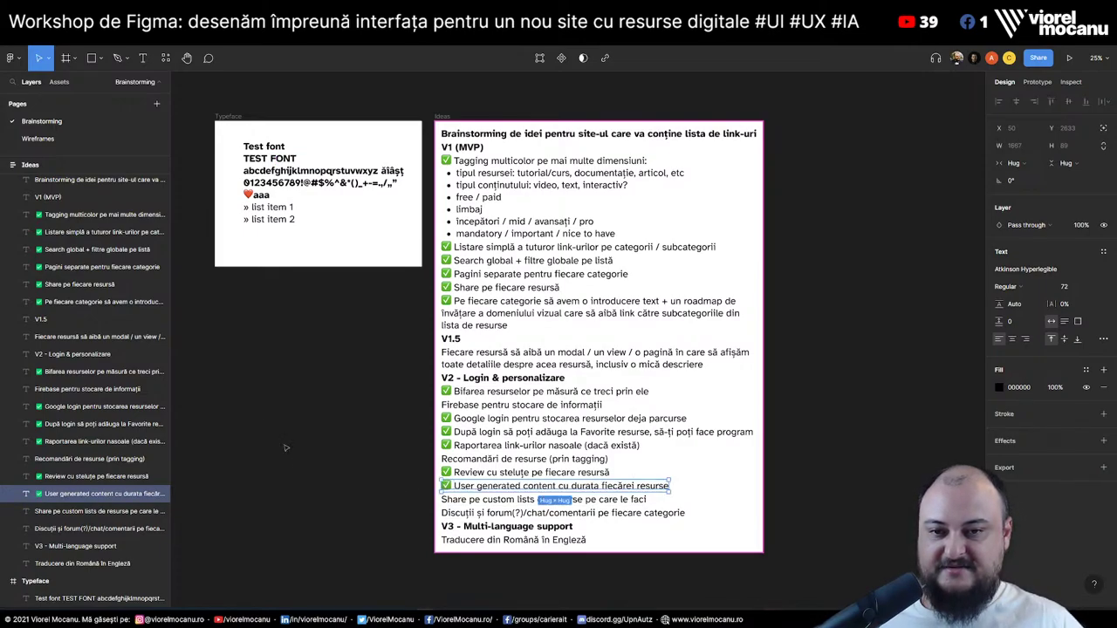
click(37, 138)
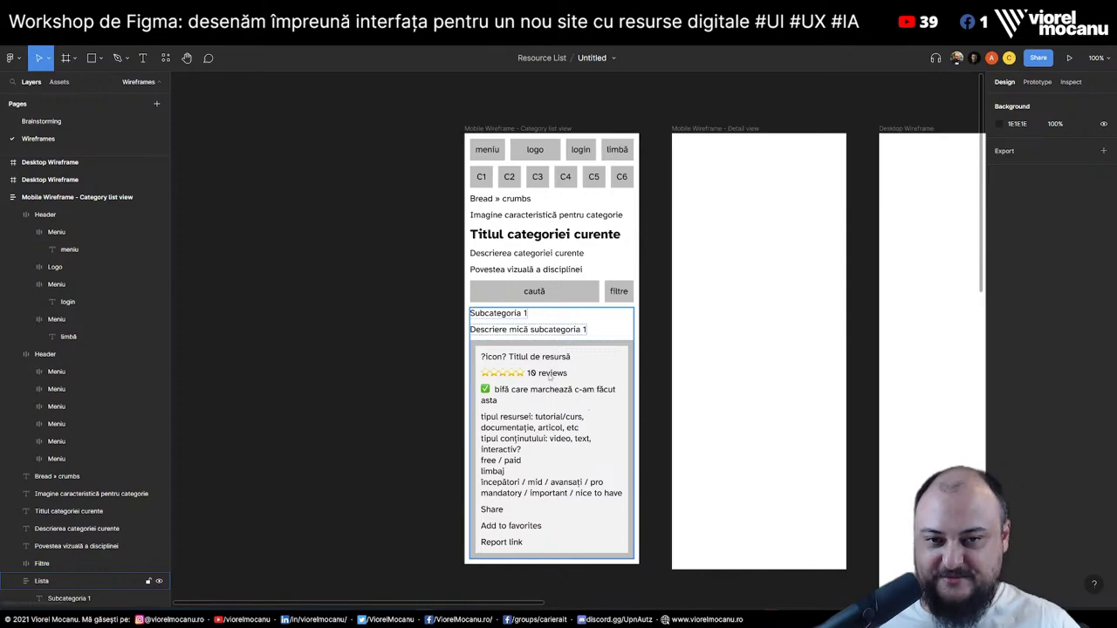
Duplicate the 10 reviews line as an '80 ore' line, then select Emojipedia's 'star' query
double_click(555, 379)
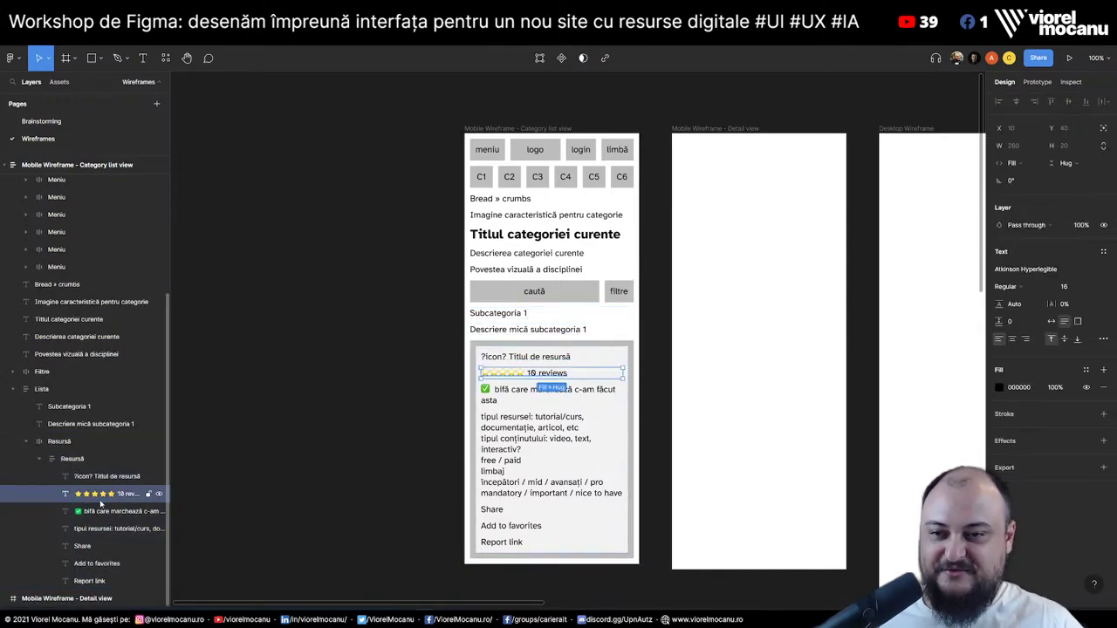
click(110, 583)
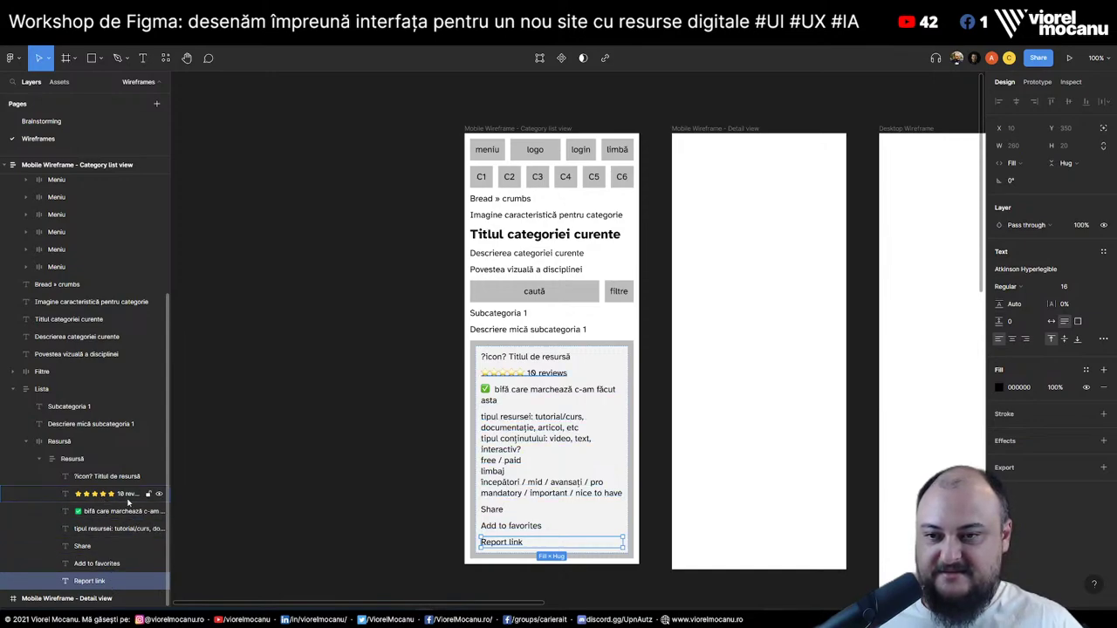
click(127, 497)
key(ctrl+d)
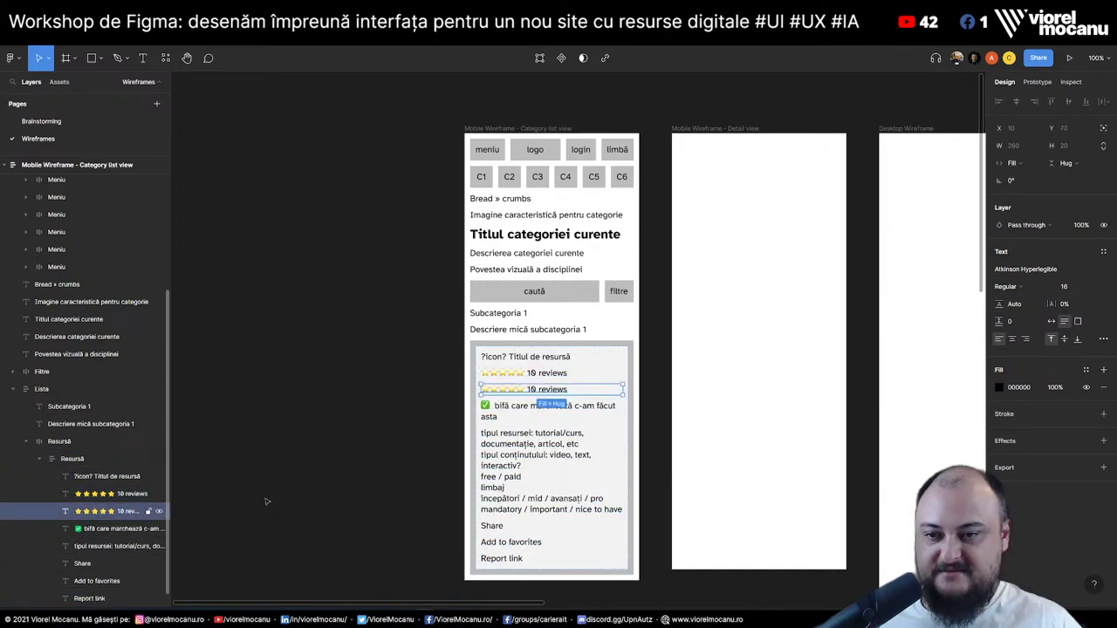
double_click(550, 391)
click(530, 391)
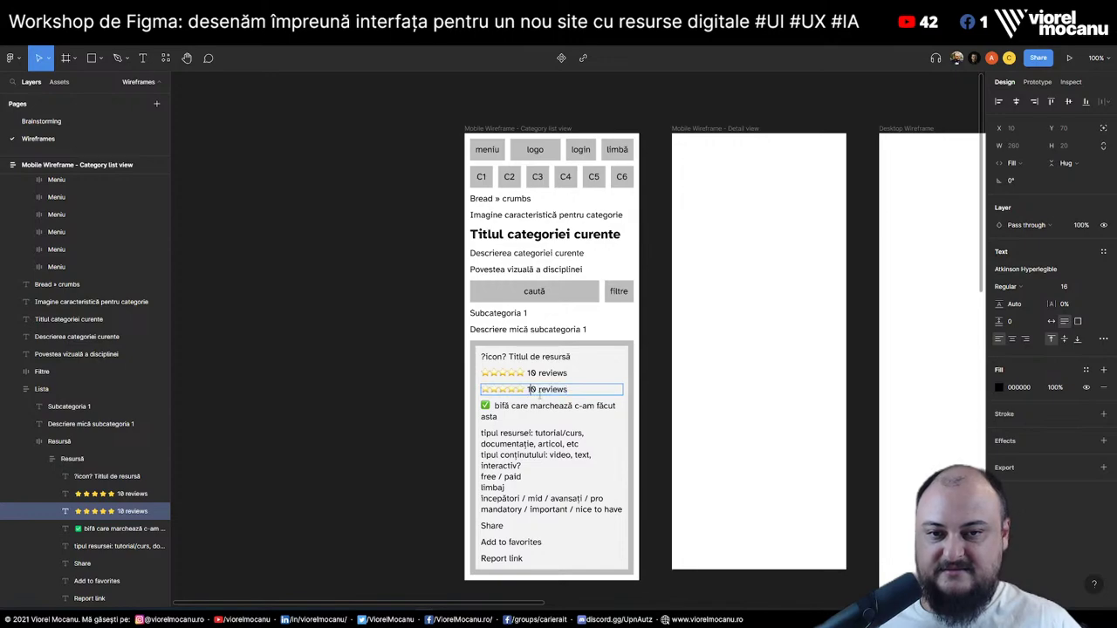
drag(528, 391, 611, 389)
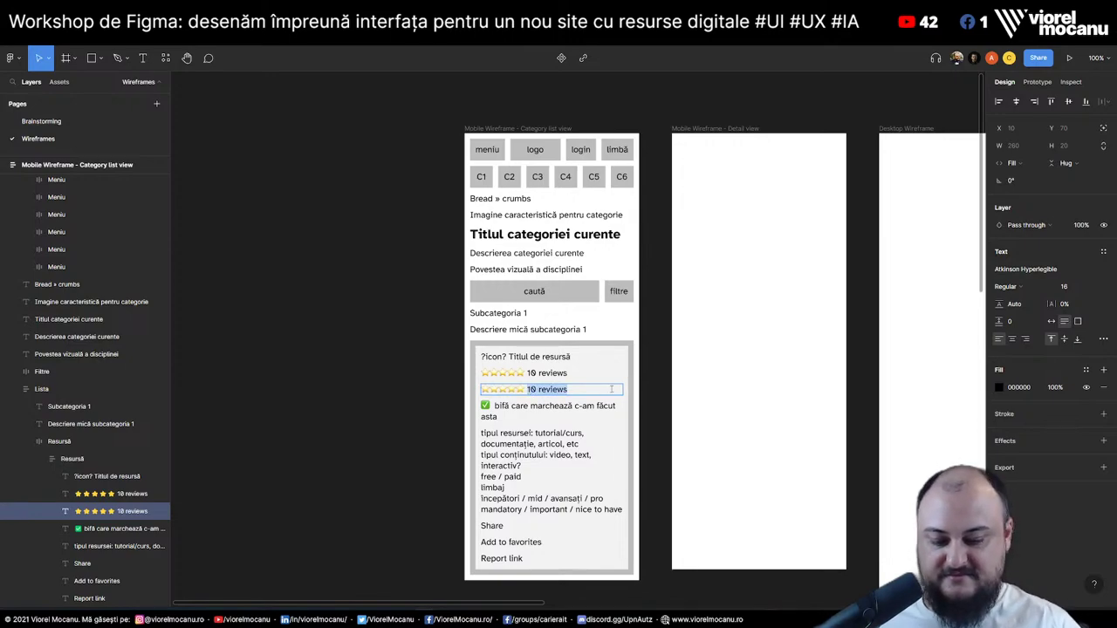
text(80 ore)
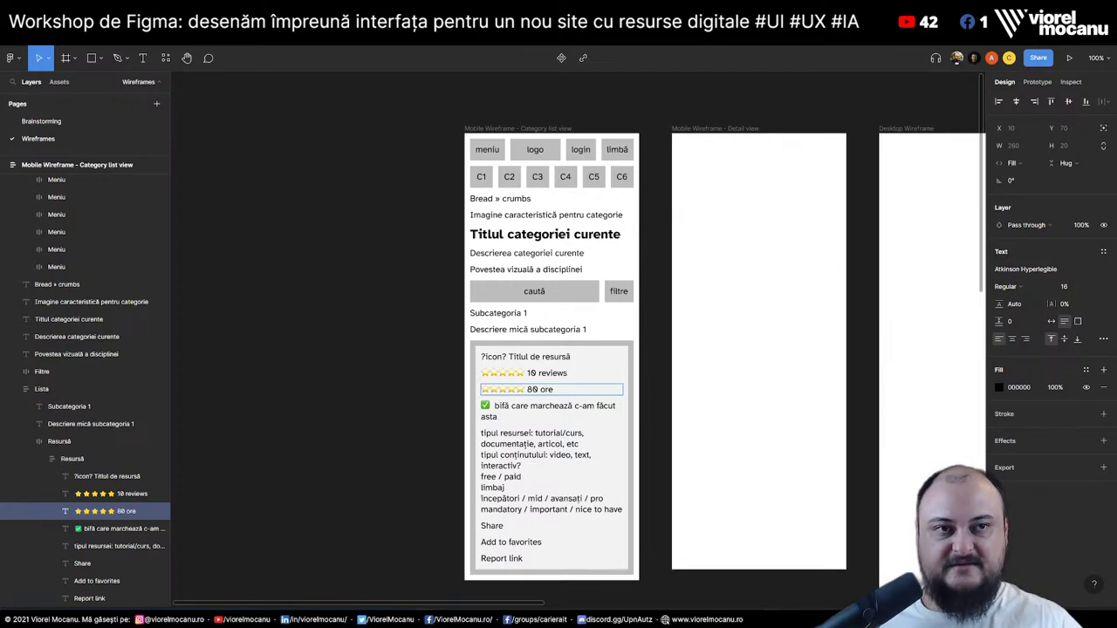
key(alt+Tab)
double_click(376, 61)
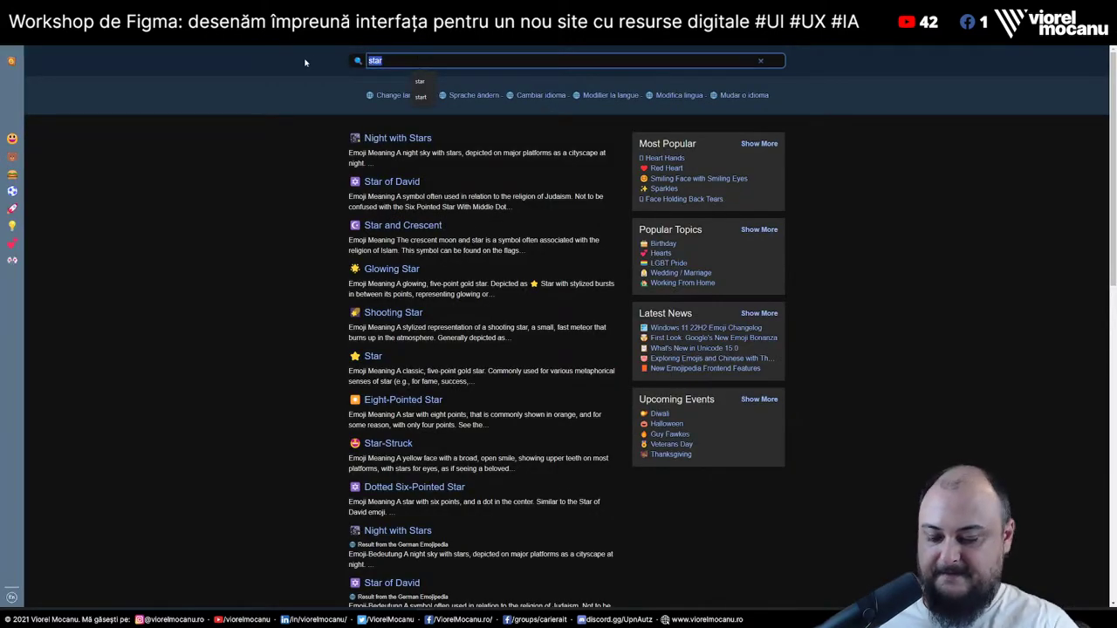
Search Emojipedia for 'clock' and copy the Alarm Clock emoji
text(clock)
key(Return)
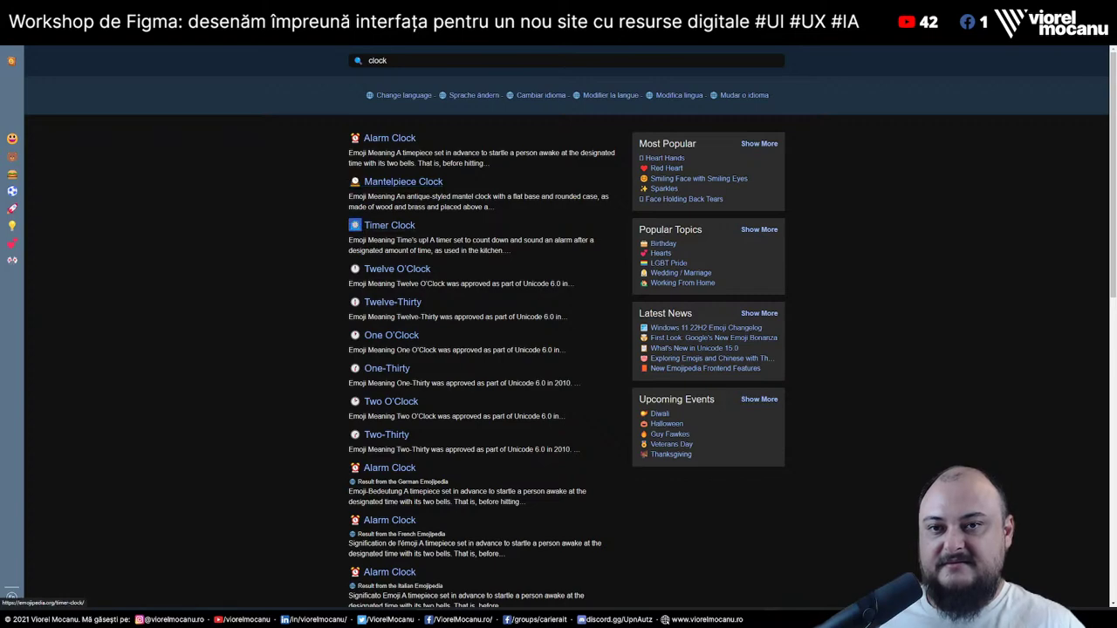
drag(329, 143, 362, 139)
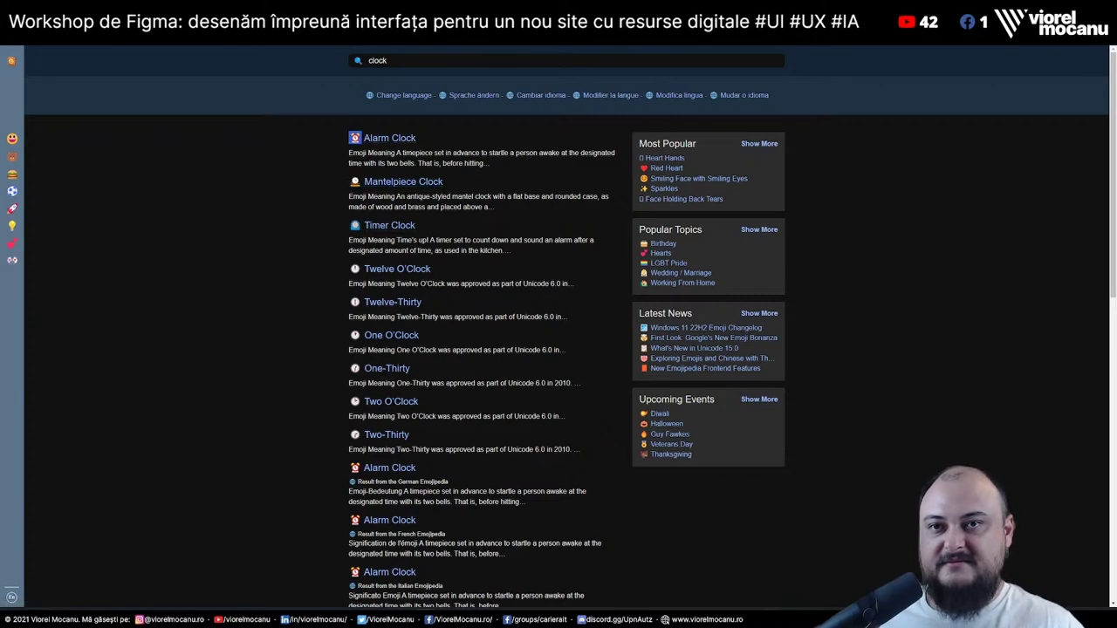
key(ctrl+c)
key(alt+Tab)
Paste the alarm clock before '80 ore', then select 'favorites' in the Add to favorites line
key(ctrl+v)
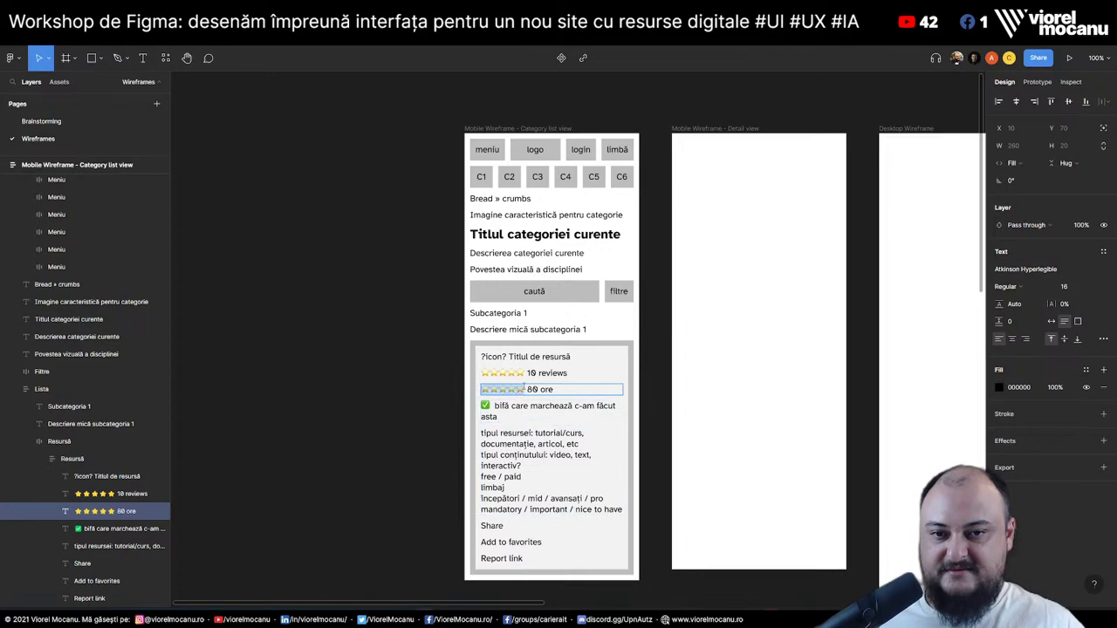
click(352, 448)
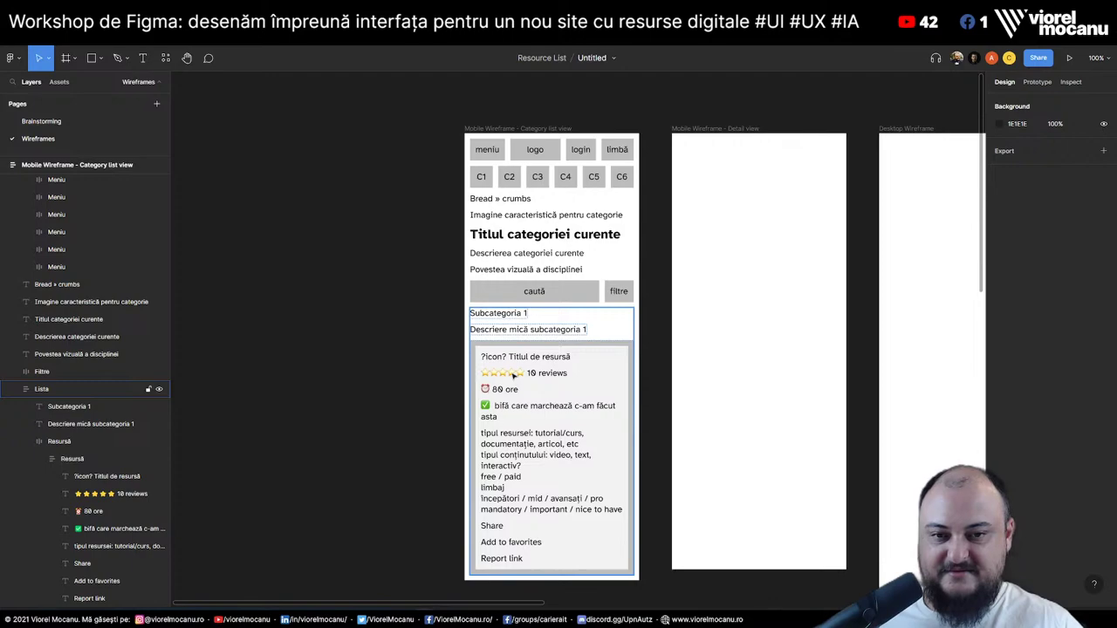
click(506, 542)
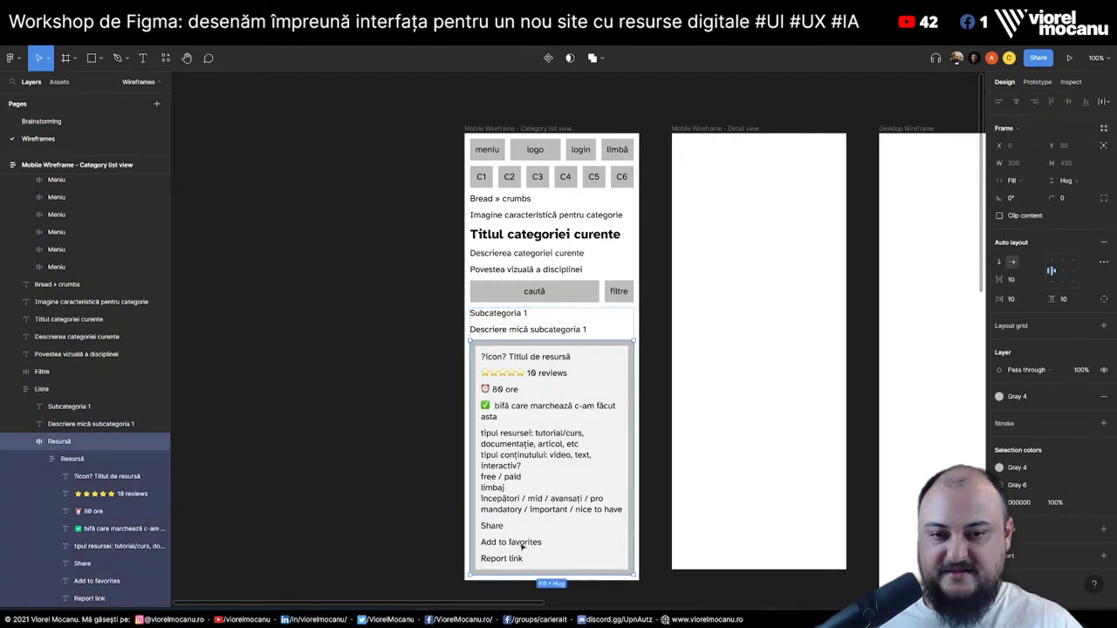
click(520, 544)
double_click(517, 540)
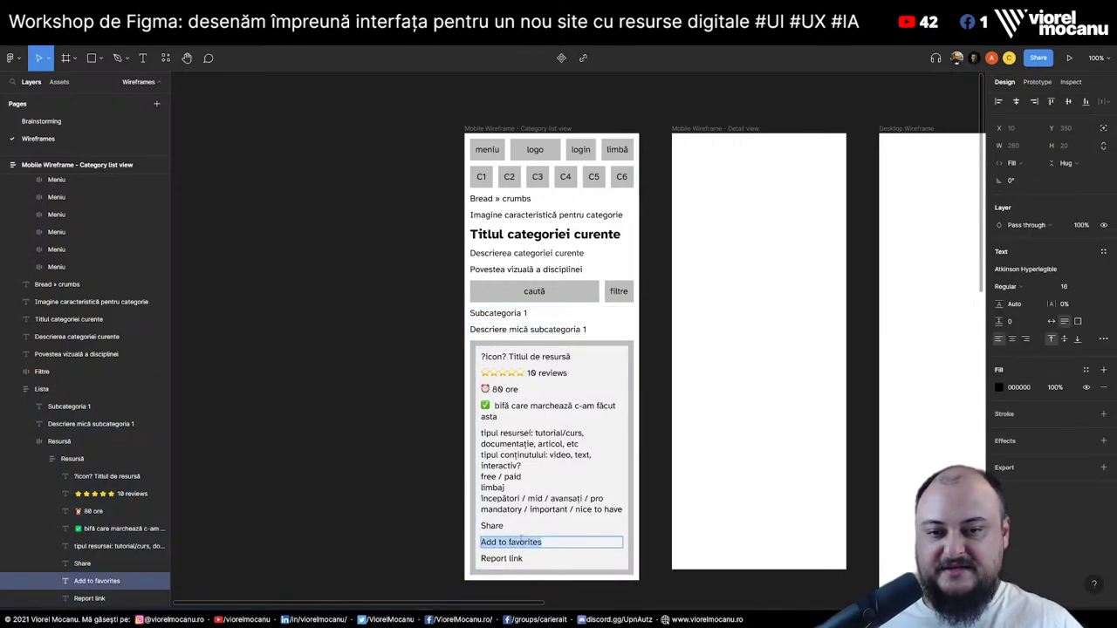
double_click(518, 542)
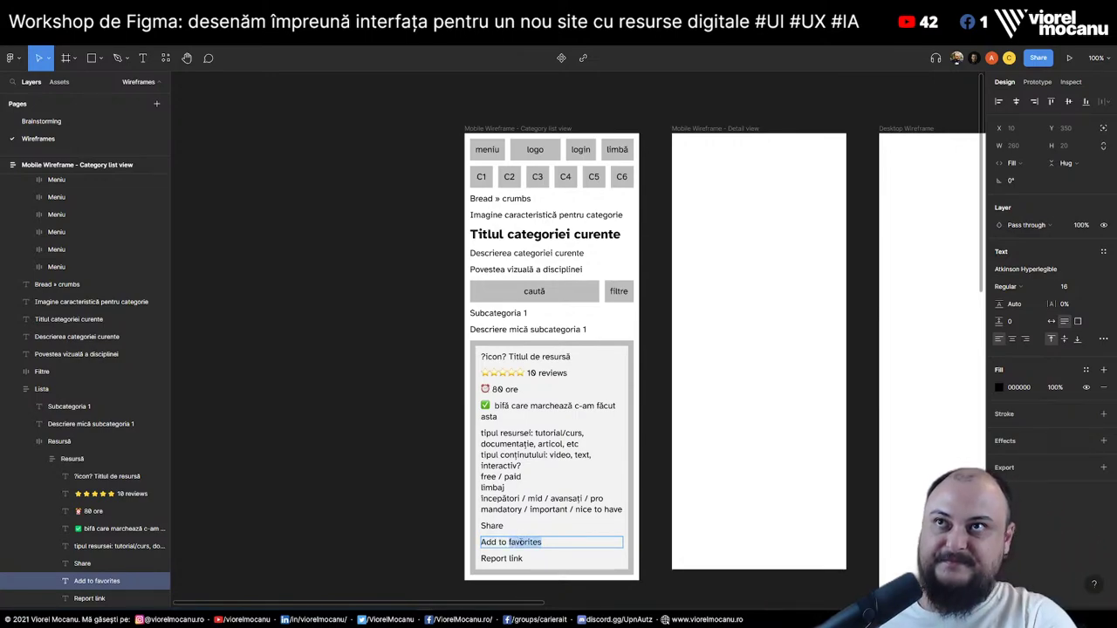
Replace 'favorites' with 'my list' and reselect 'clock' in Emojipedia's search box
text(my list)
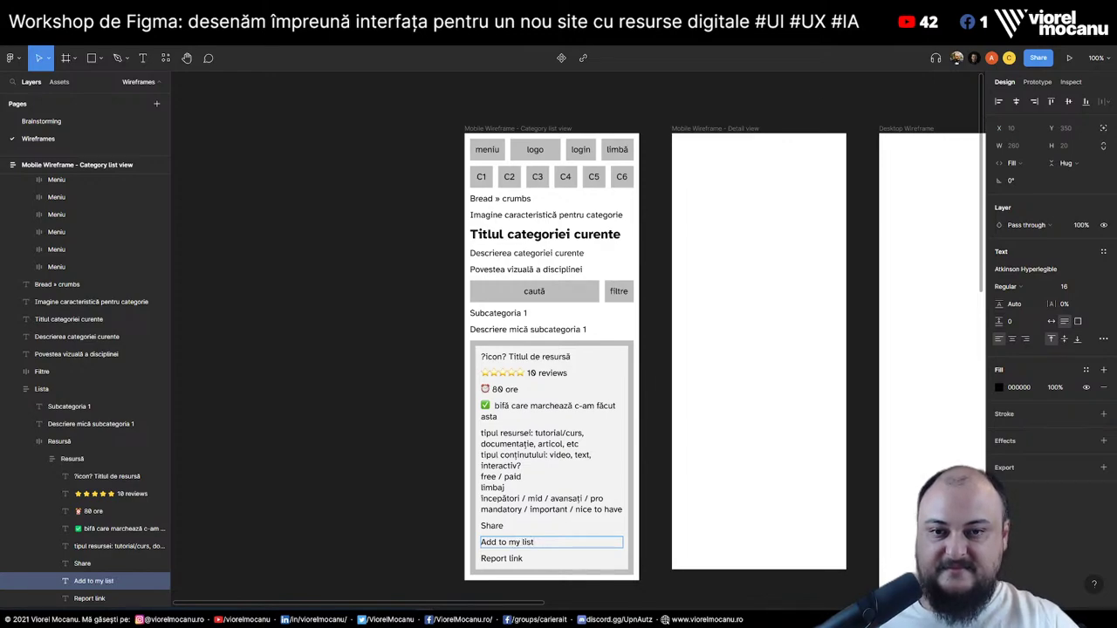
key(alt+Tab)
double_click(410, 56)
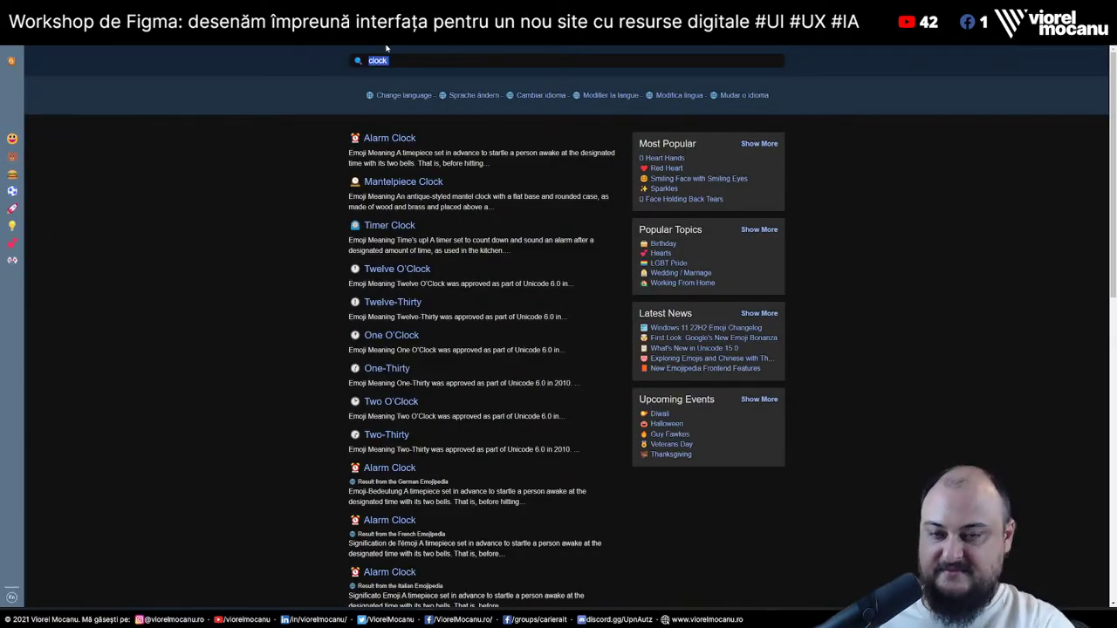
Search Emojipedia for 'heart' and look through the heart emoji results
click(401, 55)
double_click(410, 56)
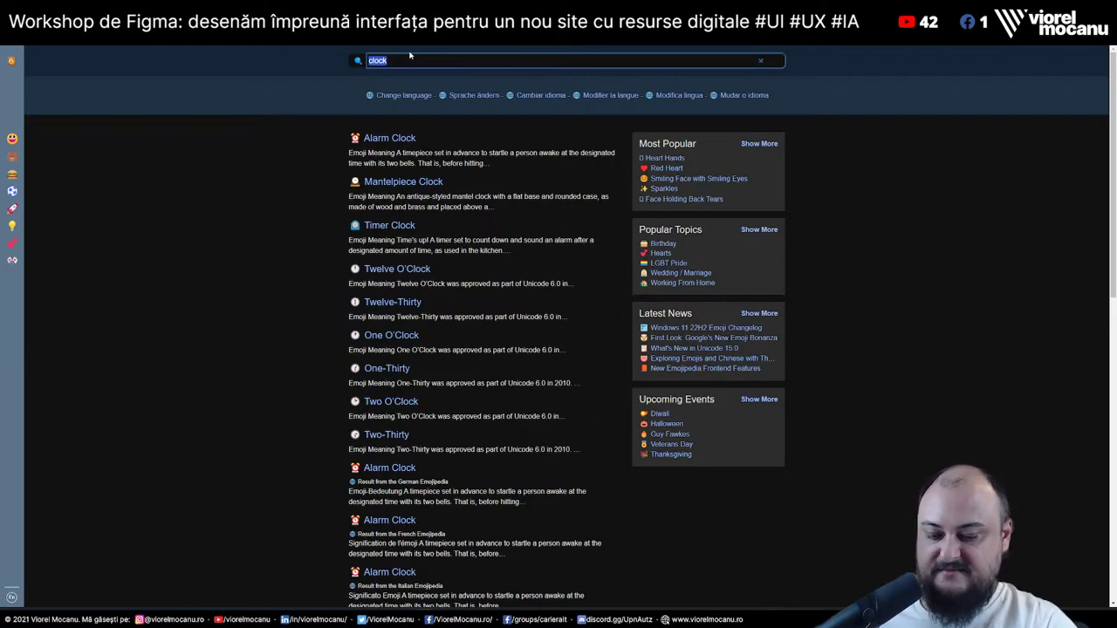
text(heart)
key(Return)
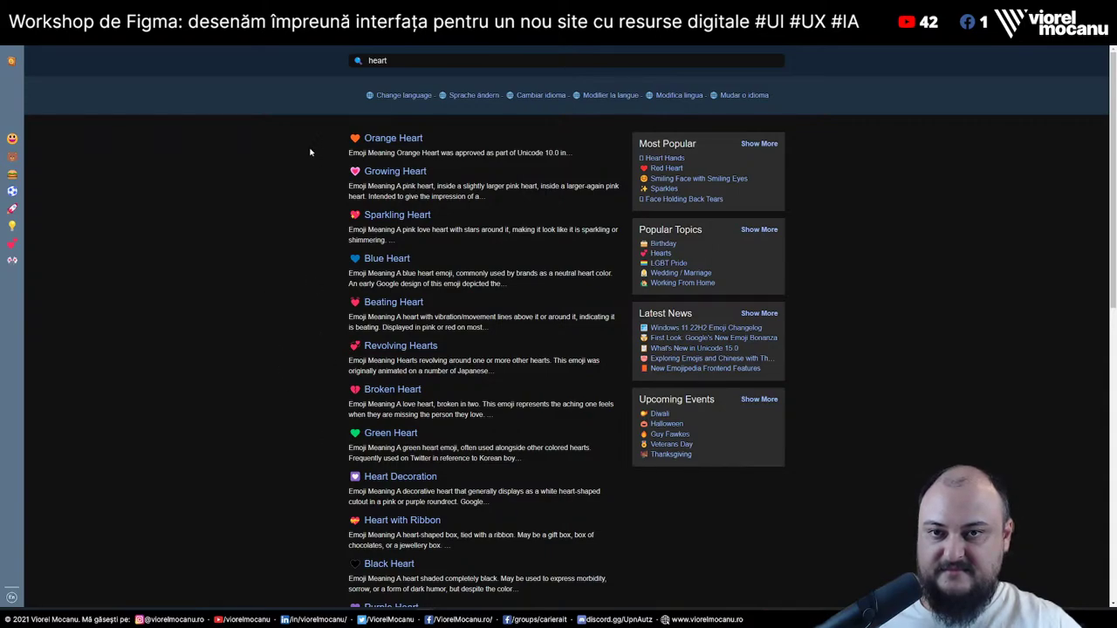
scroll(302, 177, down, 3)
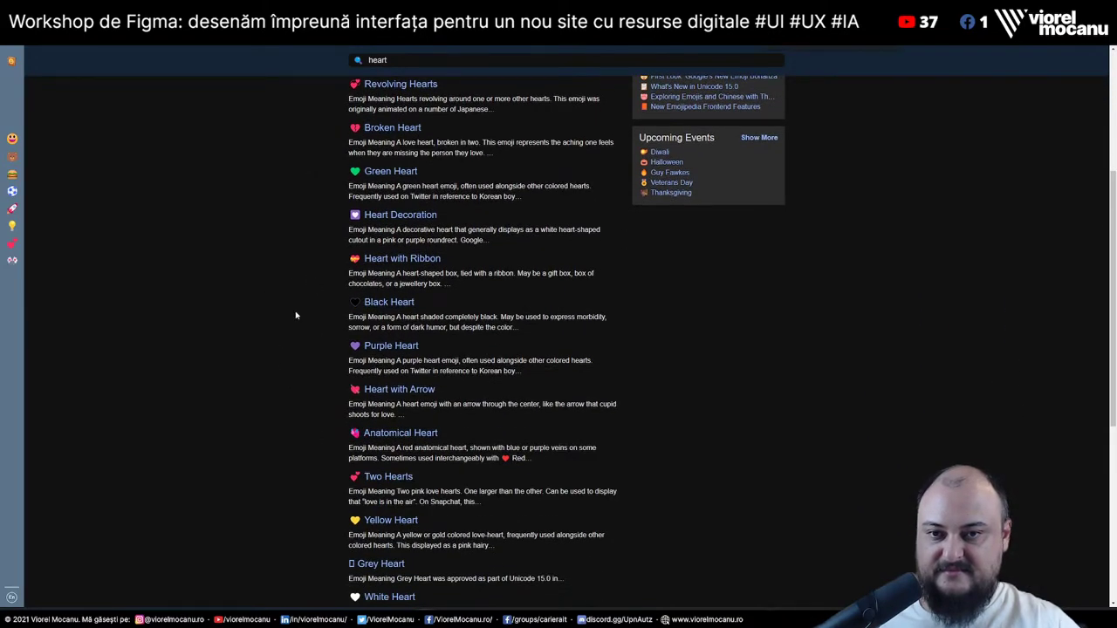
scroll(297, 310, up, 3)
Narrow the Emojipedia search to 'red heart', then return to the Figma wireframe
double_click(384, 60)
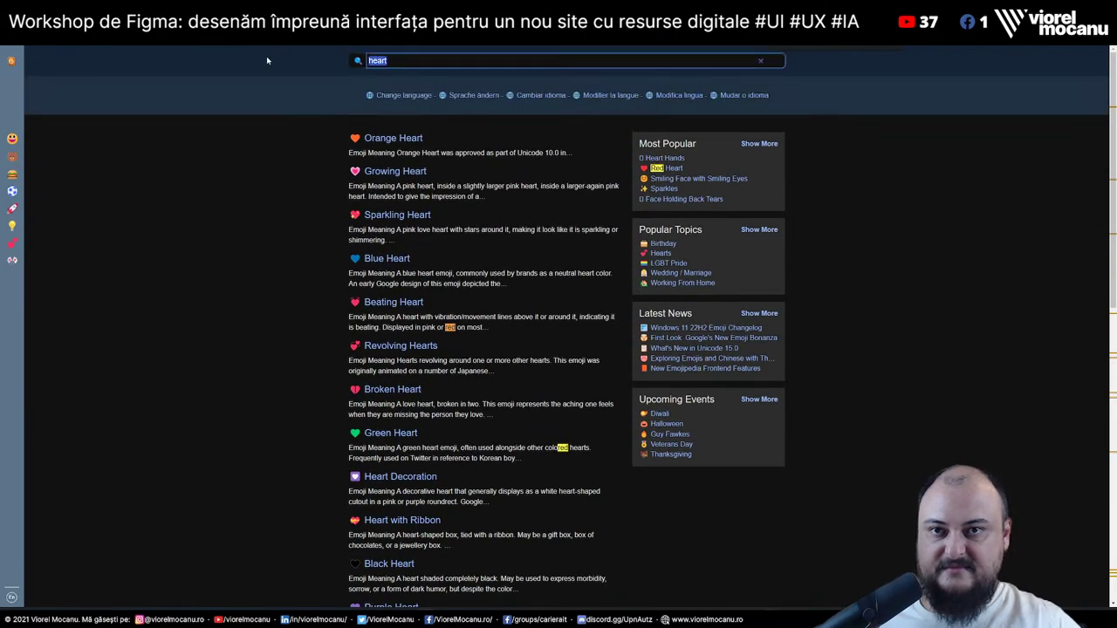
text(red heart)
key(Return)
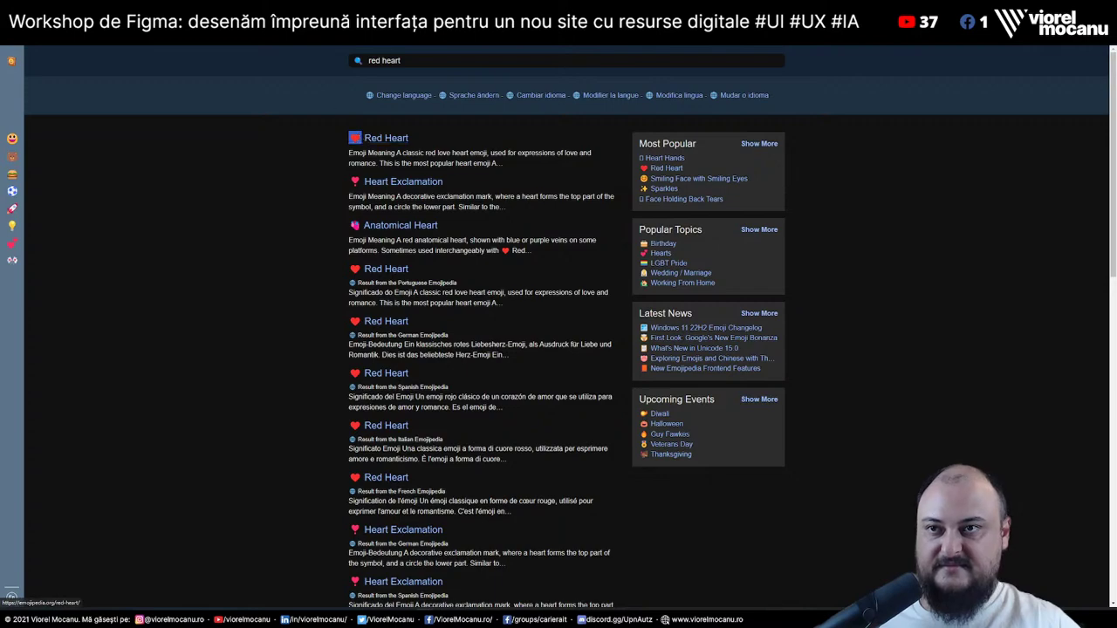
key(alt+Tab)
Paste the red heart emoji at the start of the 'Add link to my list' line
key(Home)
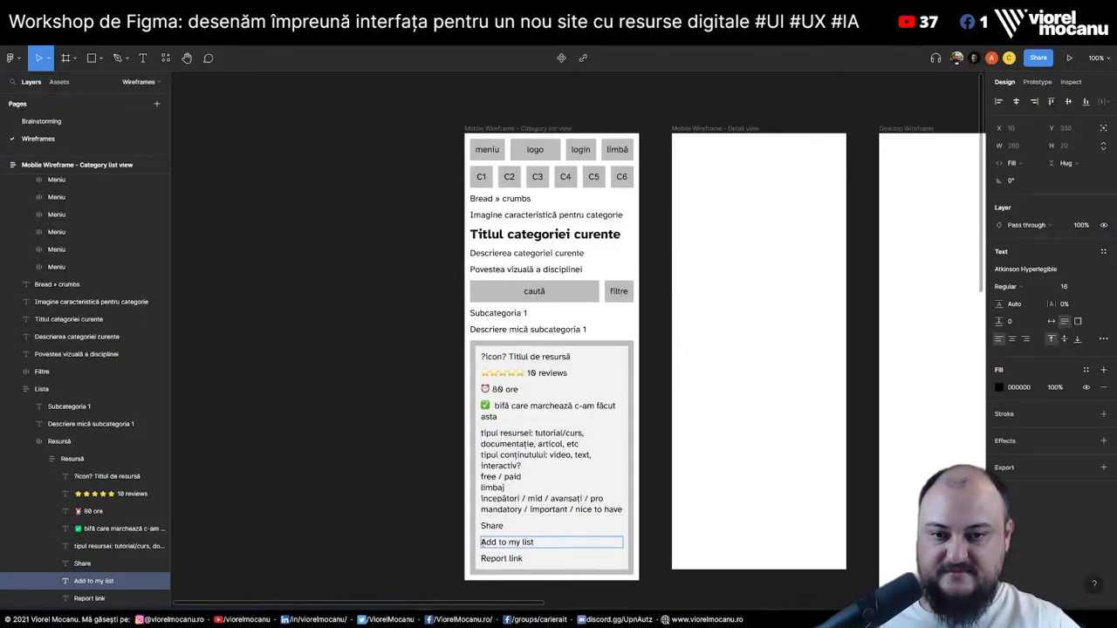
key(ctrl+v)
key(Escape)
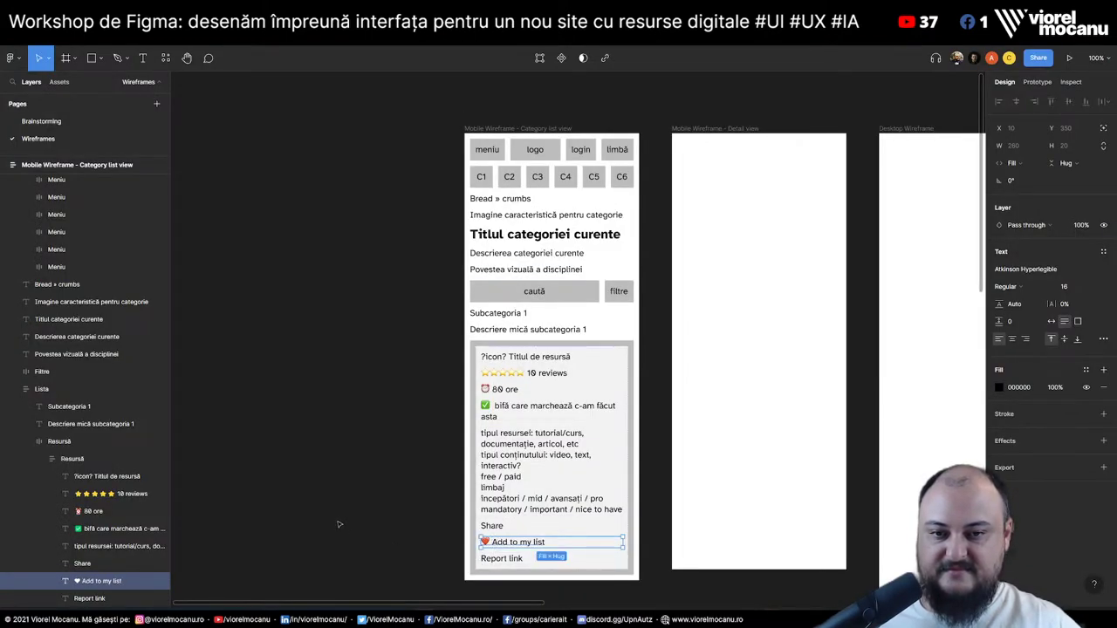
click(340, 525)
Search Emojipedia for 'warning' and paste the warning sign before 'Report link'
key(alt+Tab)
key(slash)
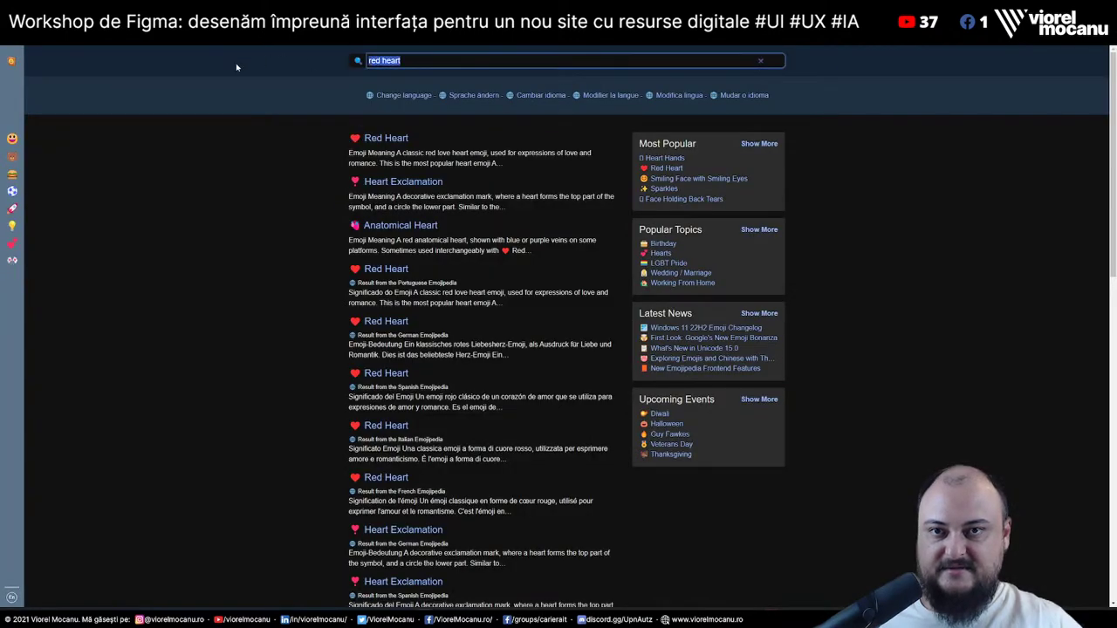
text(warning)
key(Return)
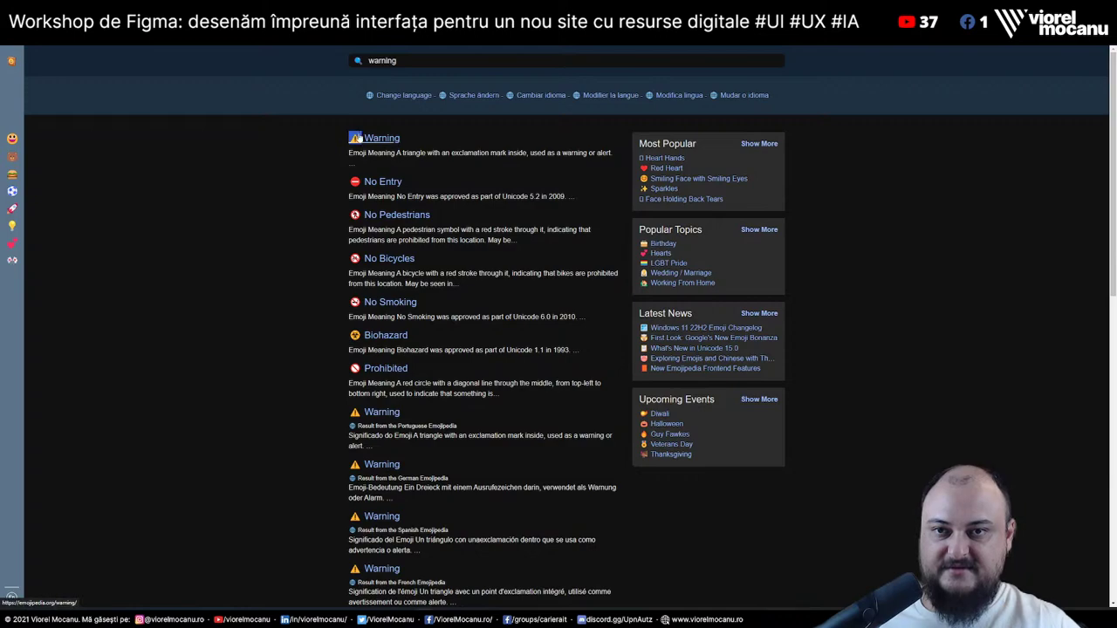
key(alt+Tab)
click(482, 559)
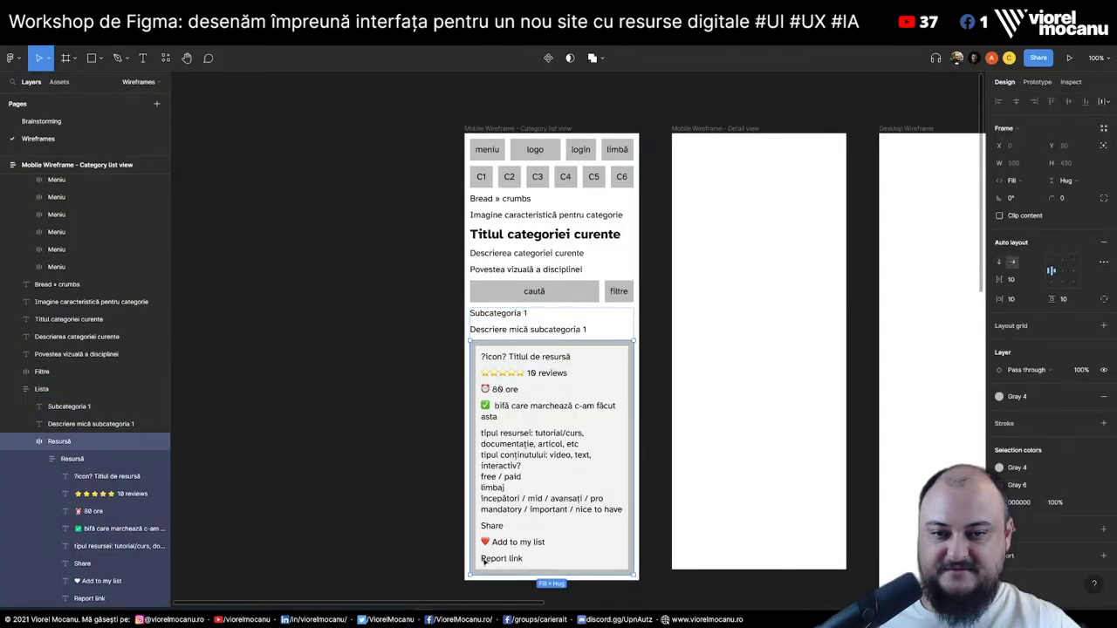
double_click(482, 560)
key(ctrl+v)
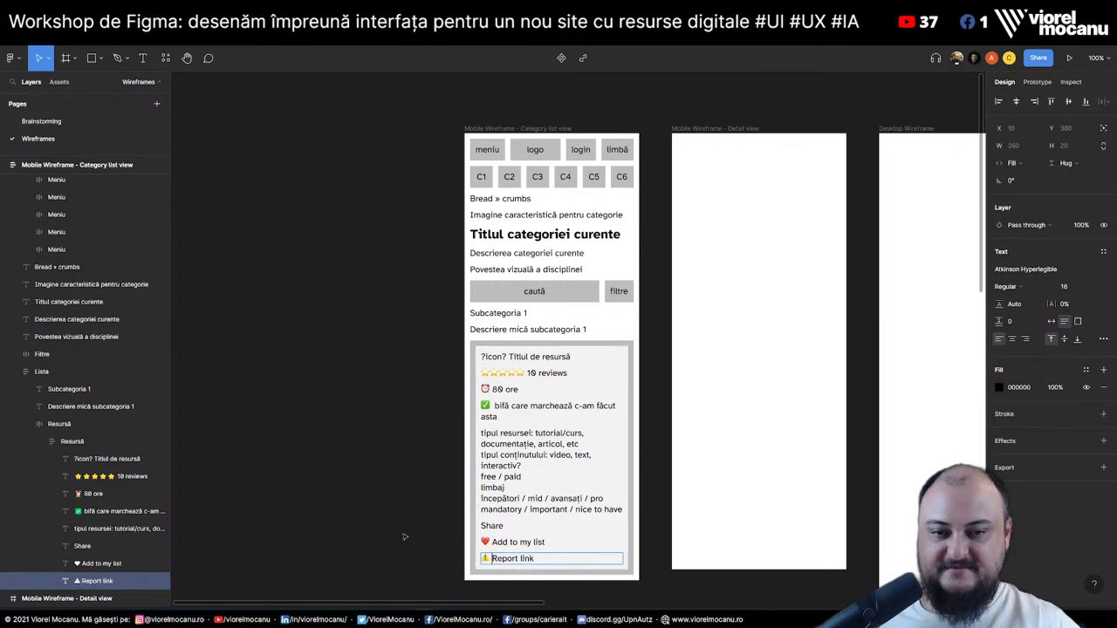
key(Escape)
Search for 'share' and make the Share line read rocket emoji plus 'Share link'
key(alt+Tab)
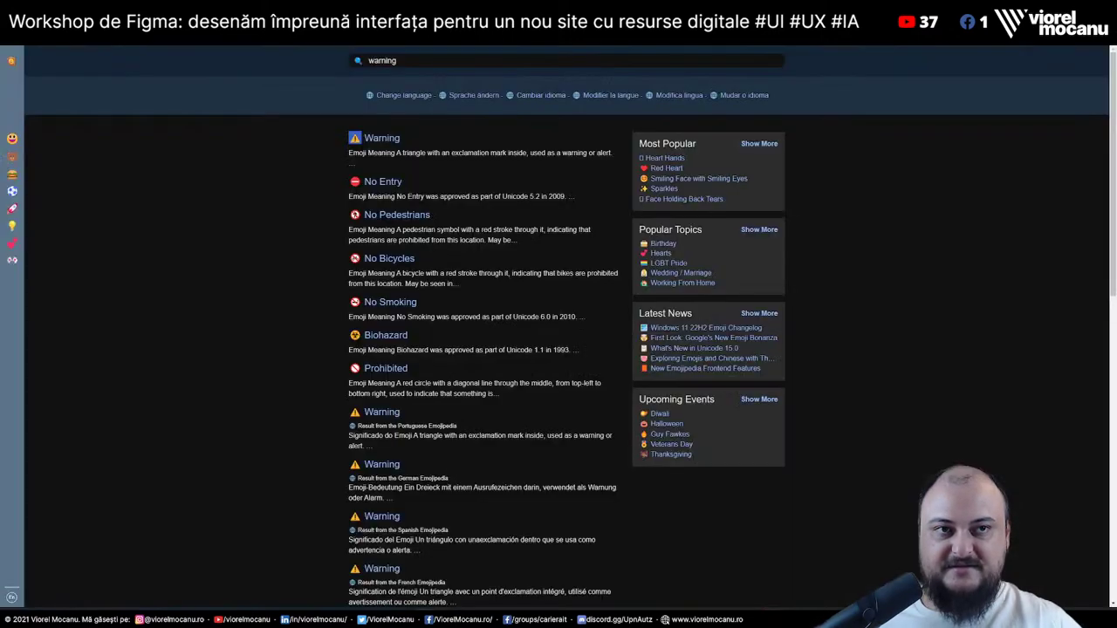
text(share)
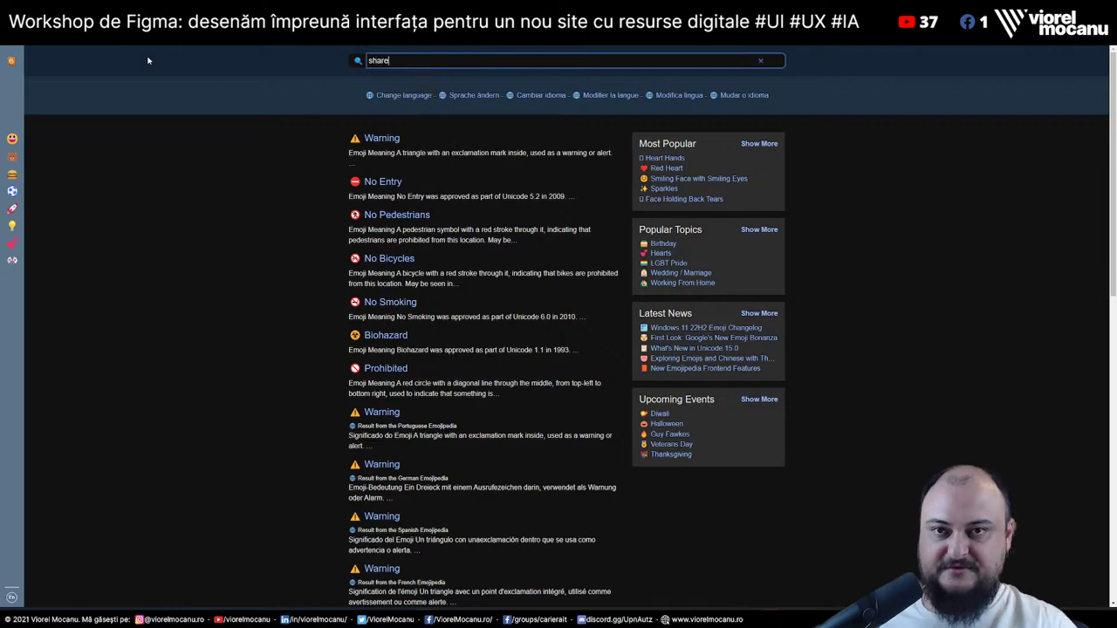
key(Return)
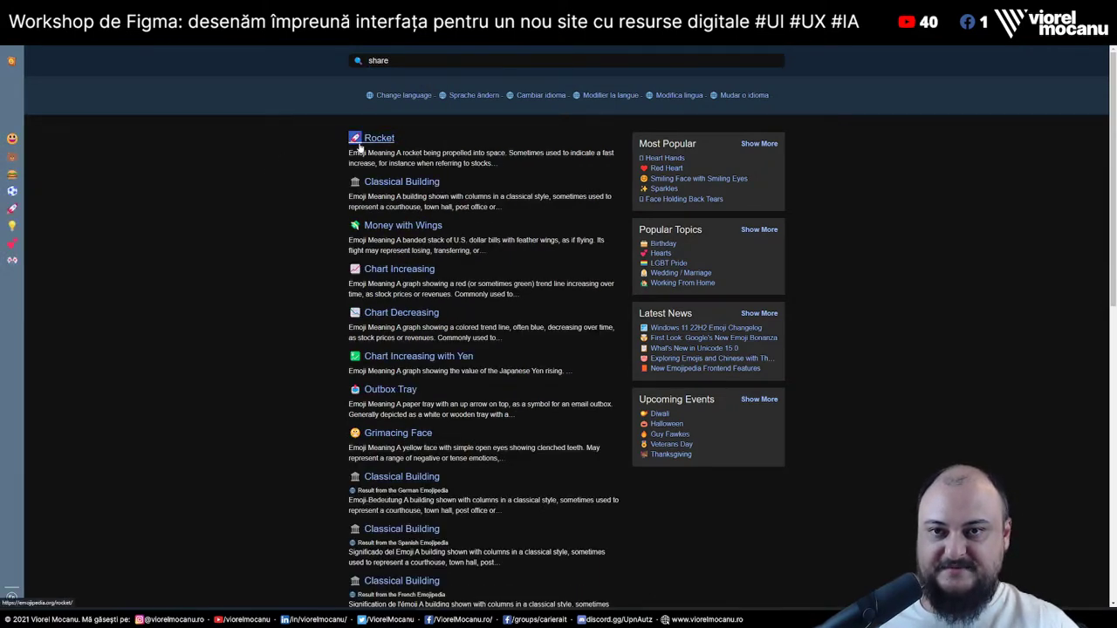
key(alt+Tab)
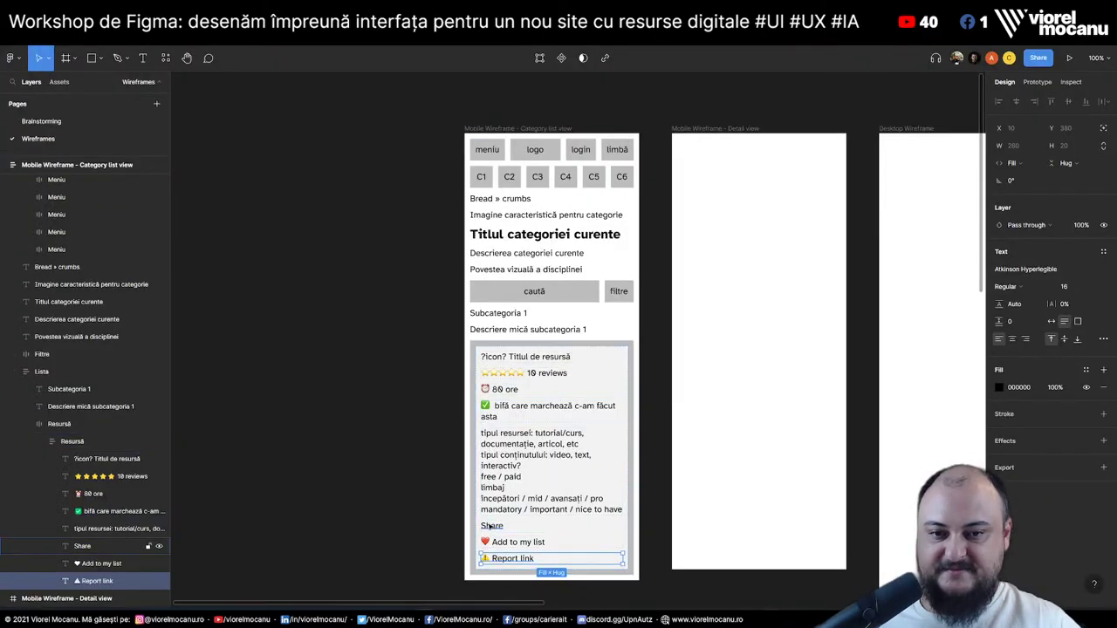
click(490, 527)
double_click(490, 526)
key(Home)
text(🚀)
text(Share)
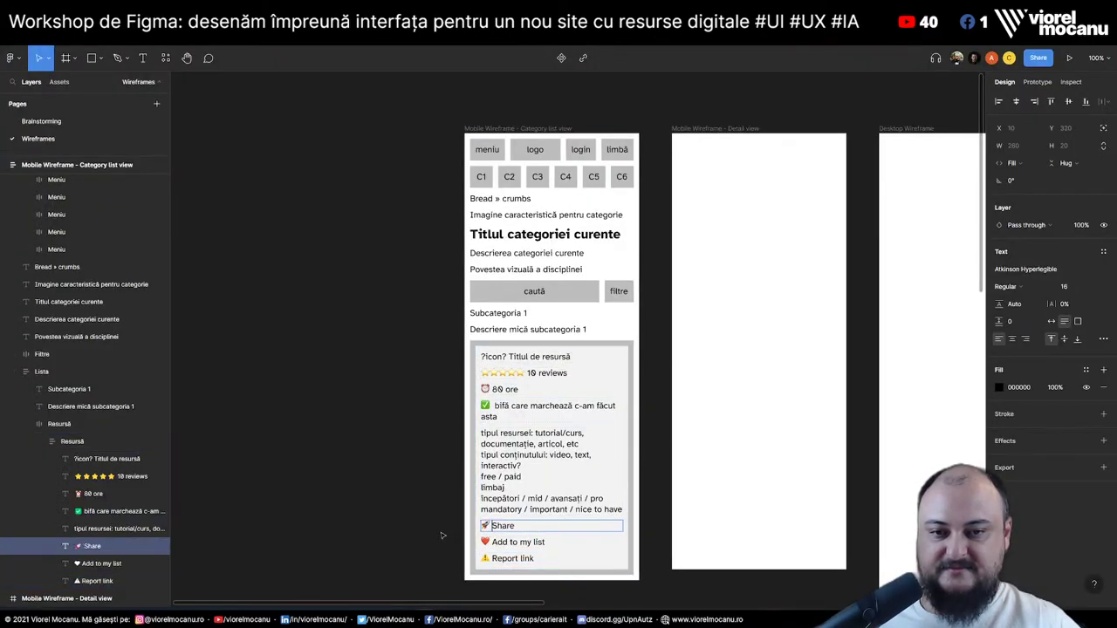
text( link)
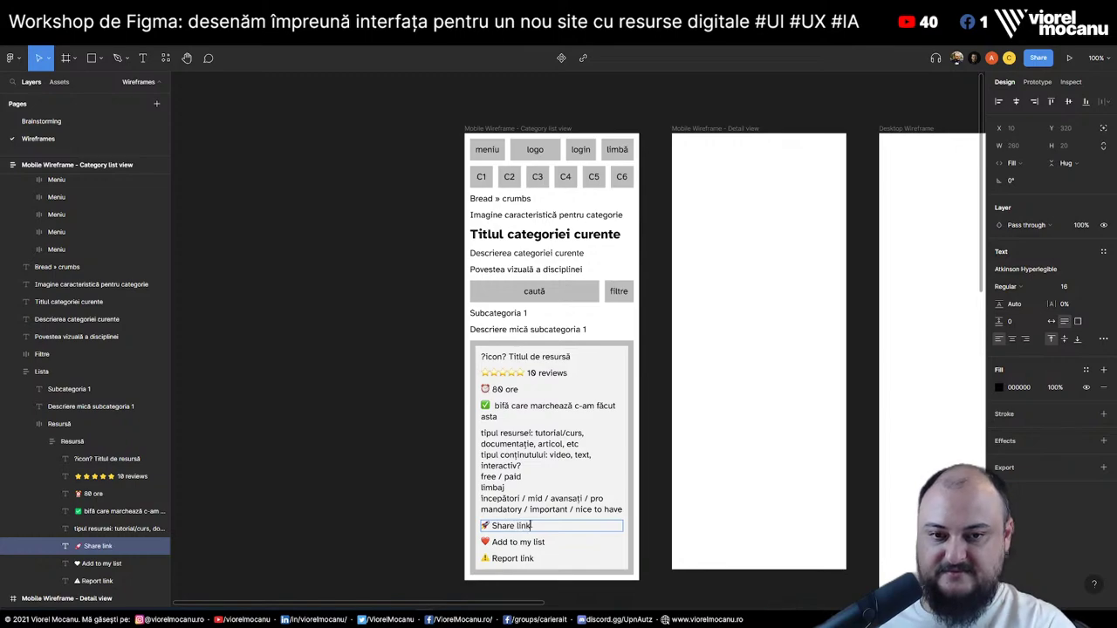
Fix the wording of the add-to-list line so it reads 'Add link to my list'
double_click(511, 542)
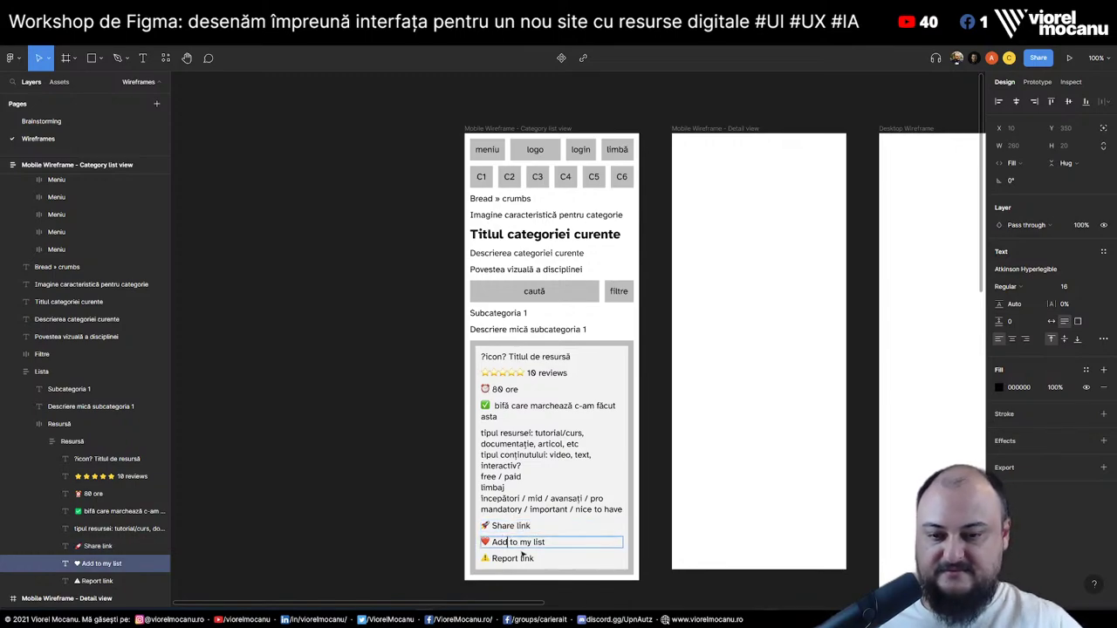
text(Iink)
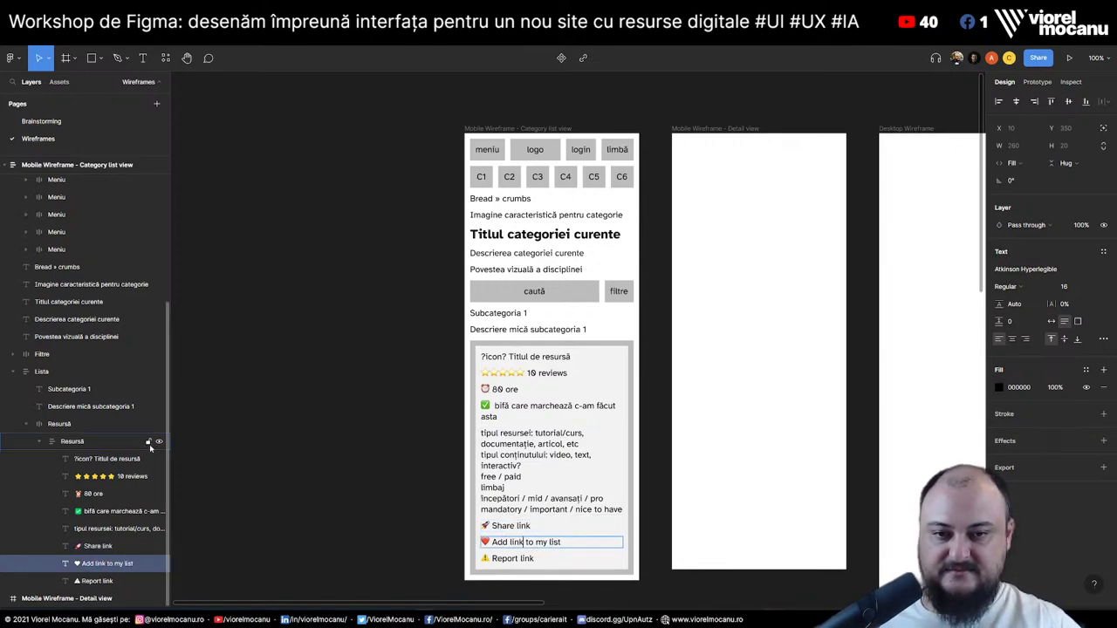
key(Escape)
click(385, 456)
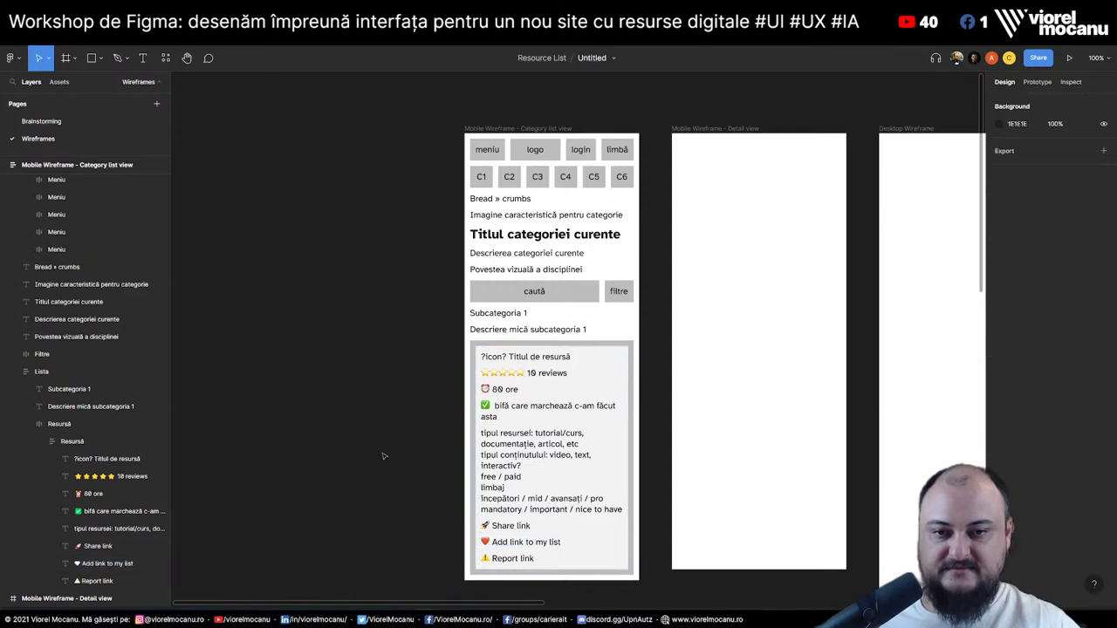
Set 'Titlul de resursă' in the card title to Bold weight, leaving '?icon?' regular
click(518, 360)
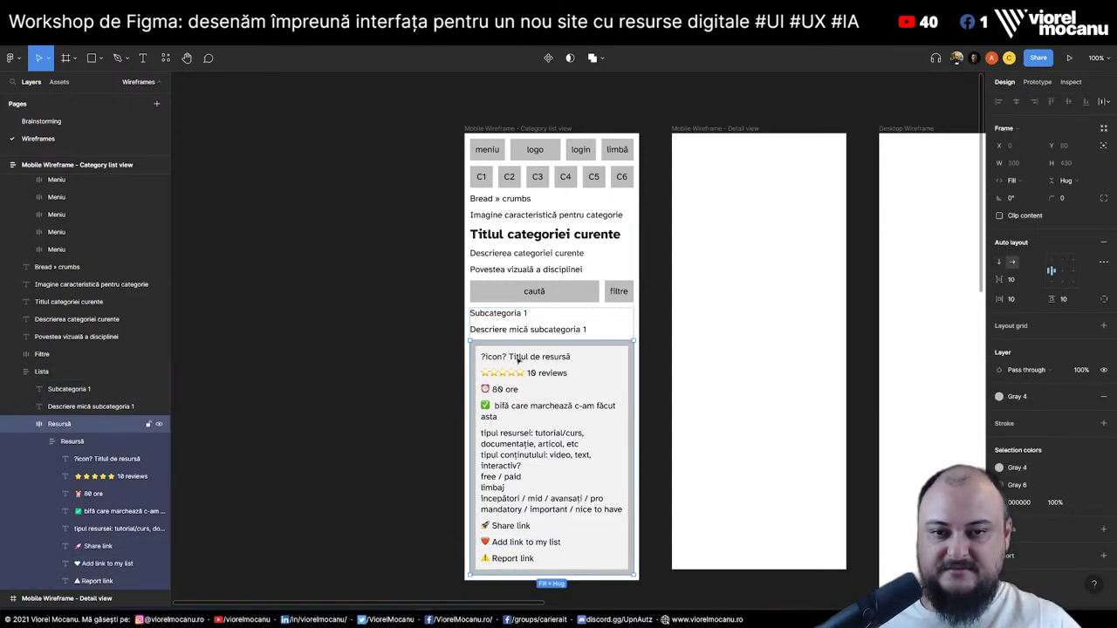
double_click(518, 357)
drag(509, 357, 571, 357)
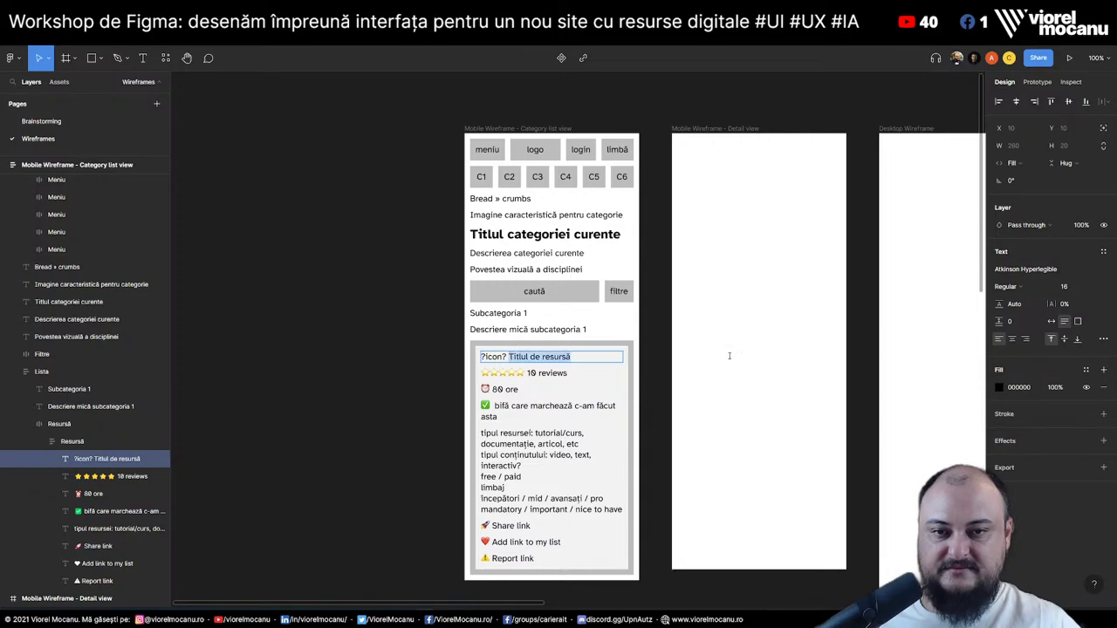
click(1008, 286)
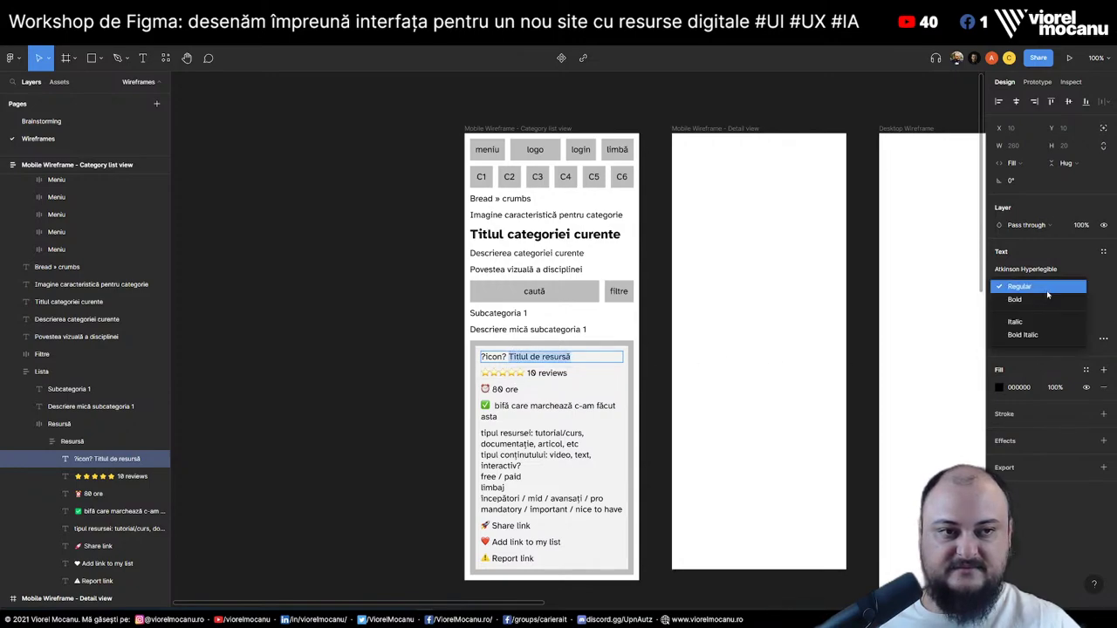
click(1017, 322)
key(Escape)
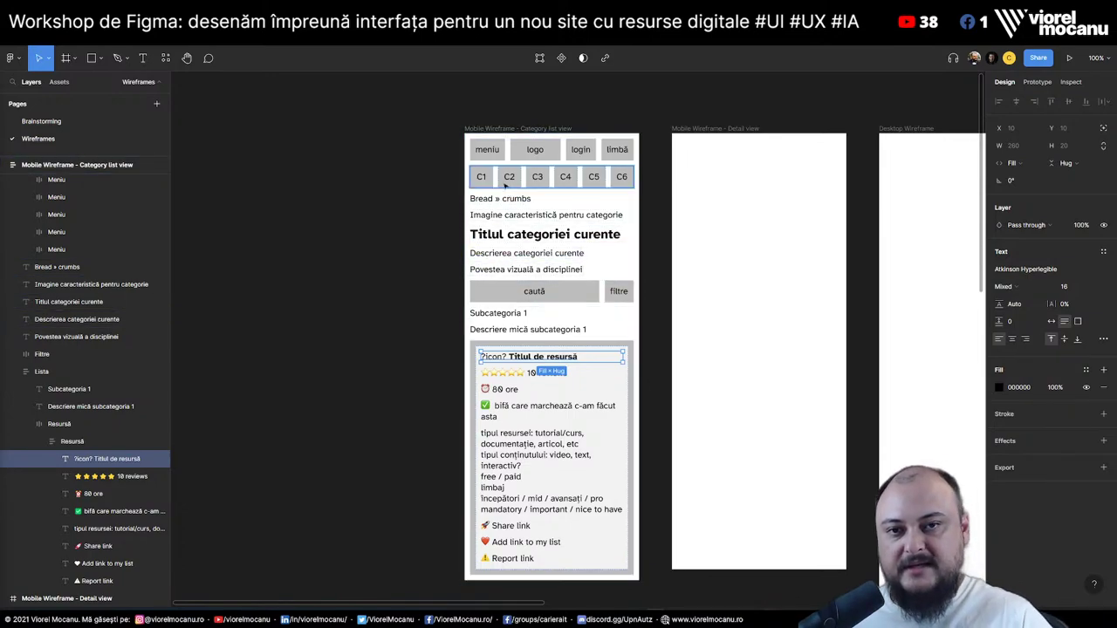
click(615, 162)
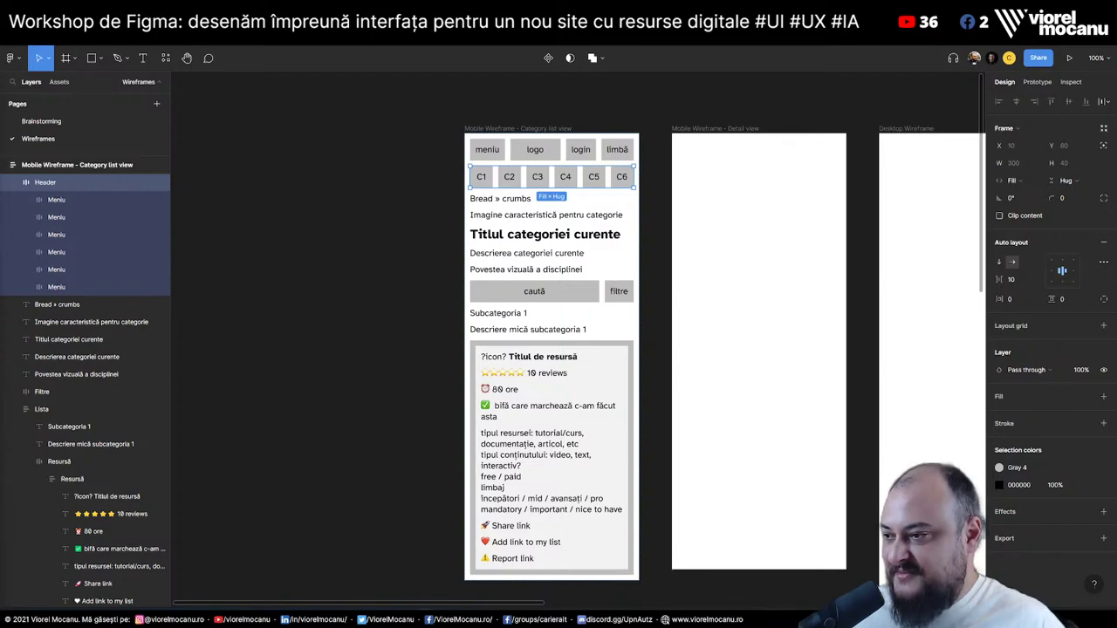
click(395, 290)
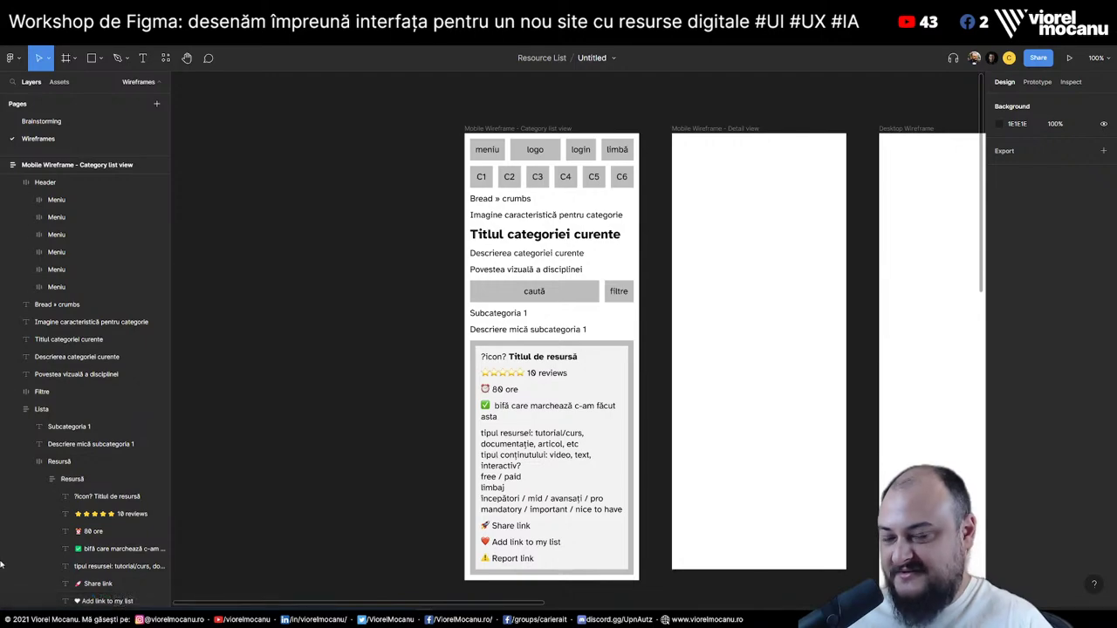
Add the Brainstorming idea 'Share să fie făcut prin shortlink pentru statistici' below the custom-lists line
click(527, 542)
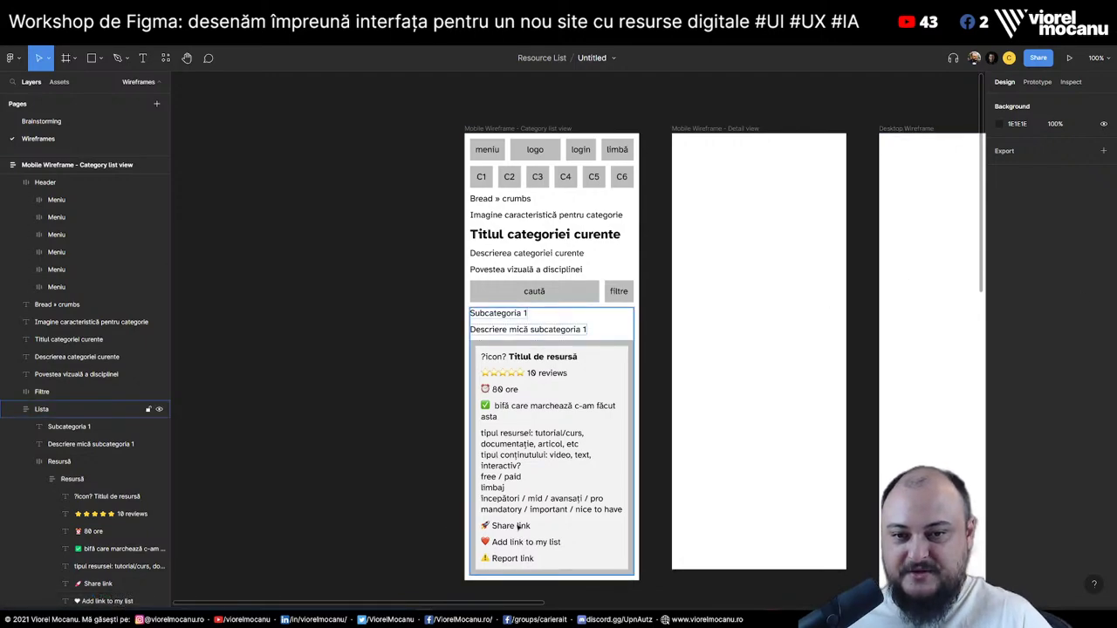
double_click(520, 527)
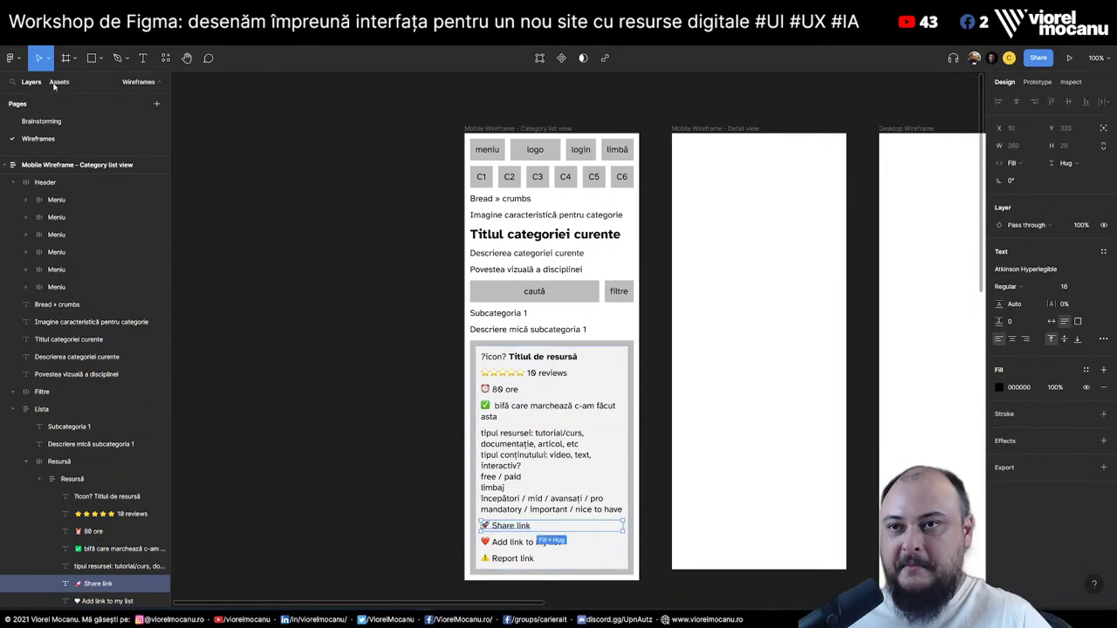
click(52, 121)
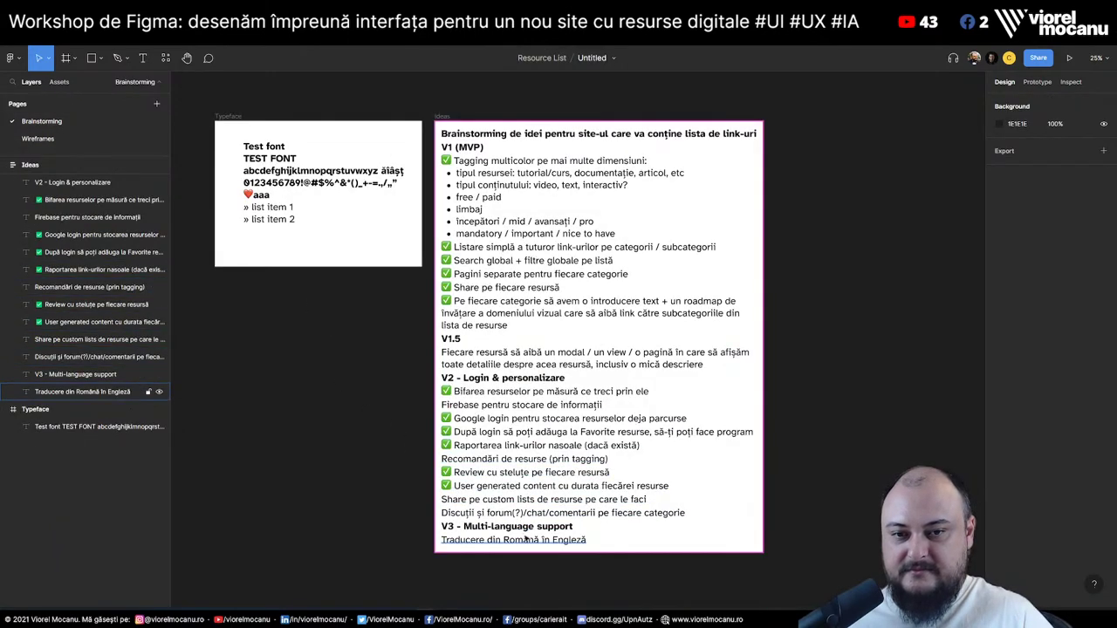
click(555, 503)
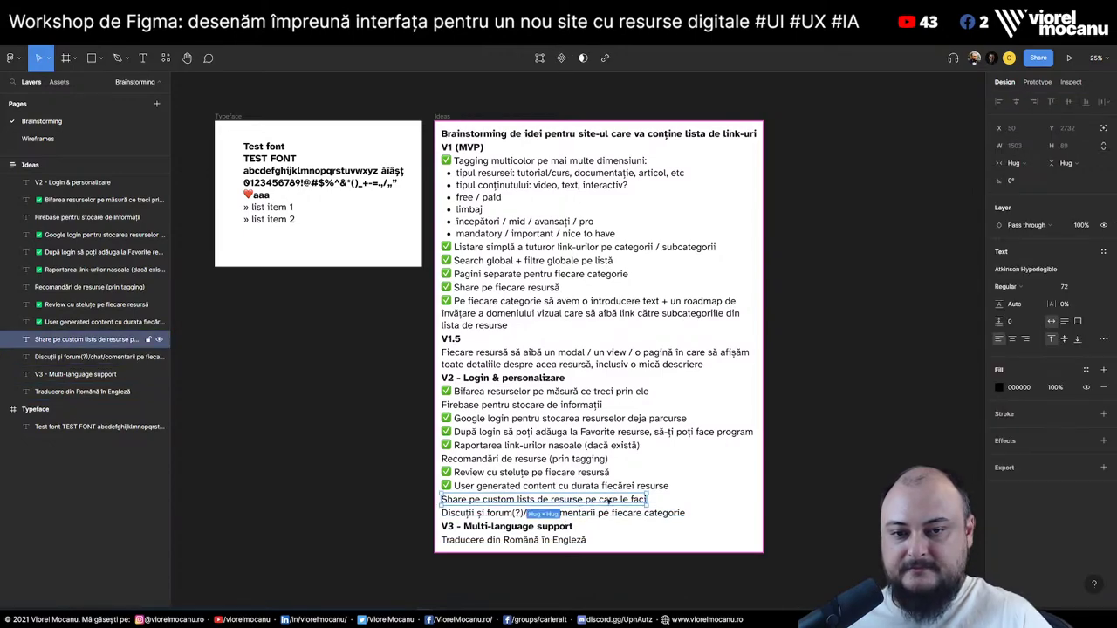
key(ctrl+v)
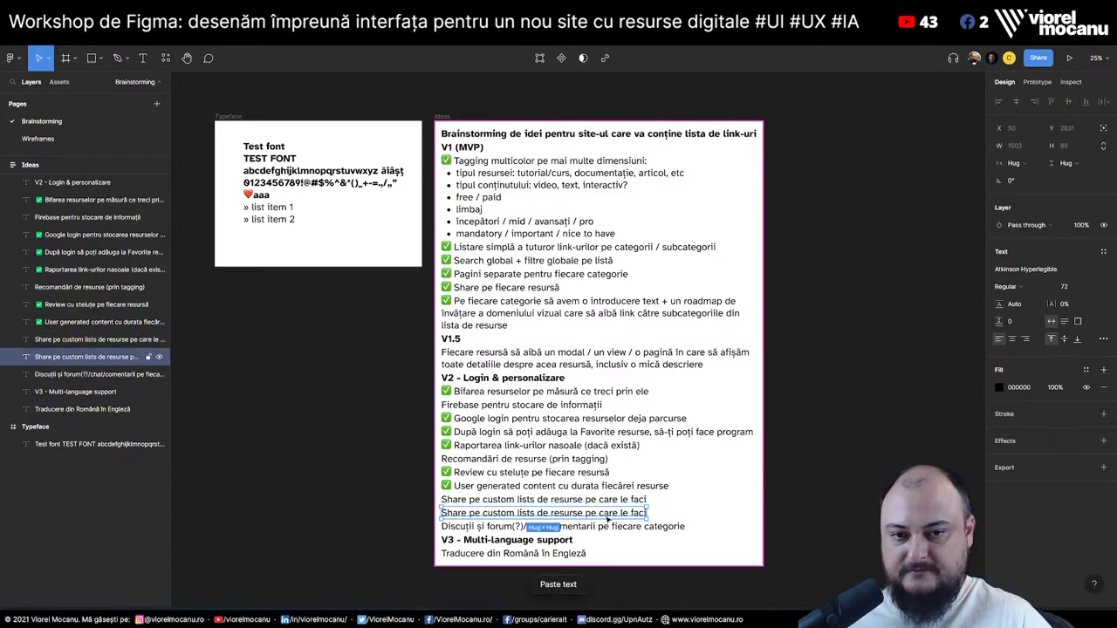
double_click(602, 515)
text(Share să fi)
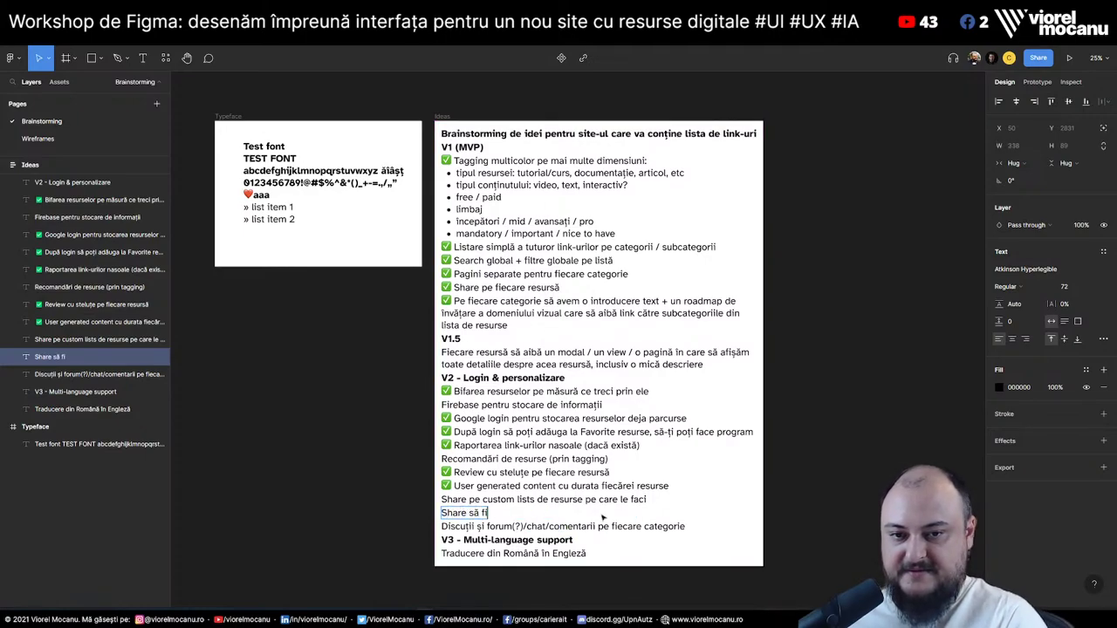
text(e făcut prin shortl)
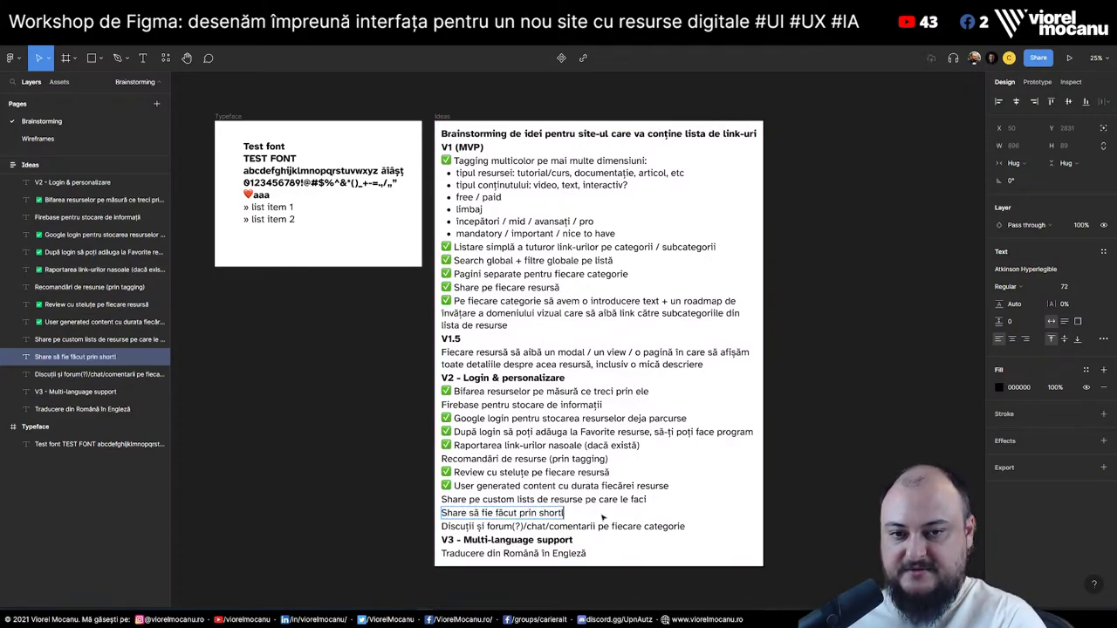
text(ink pen)
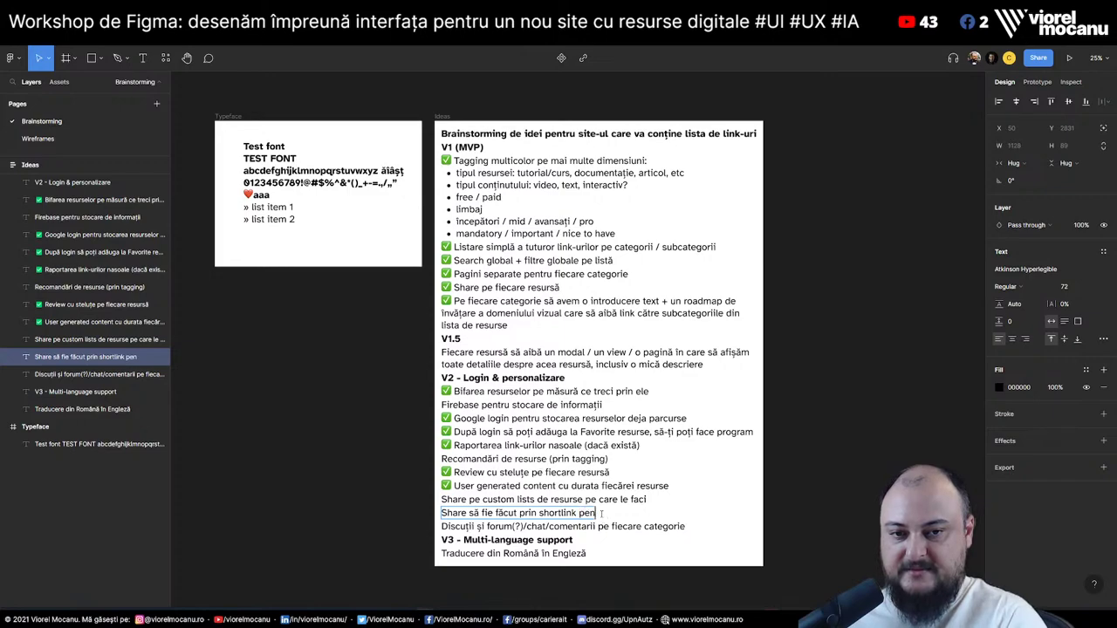
text(tru statistici)
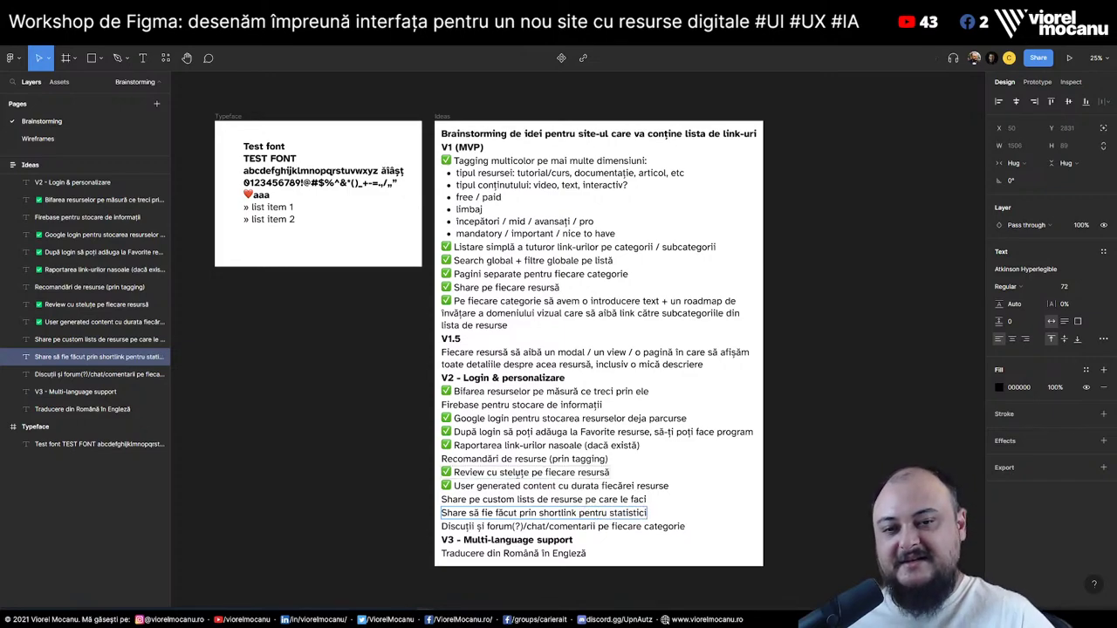
key(Escape)
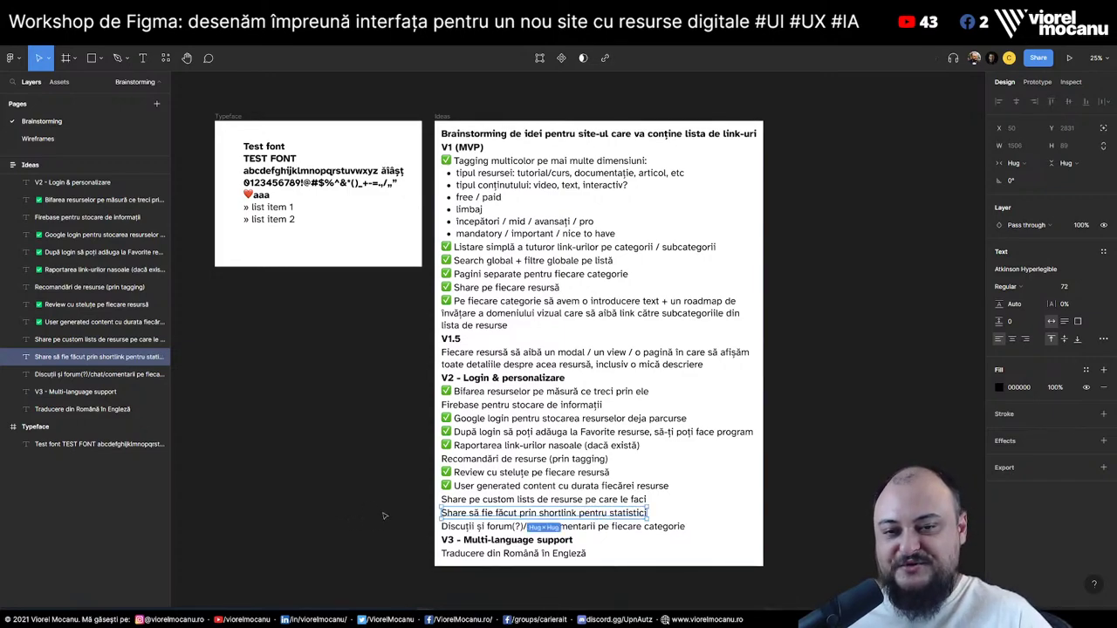
key(Escape)
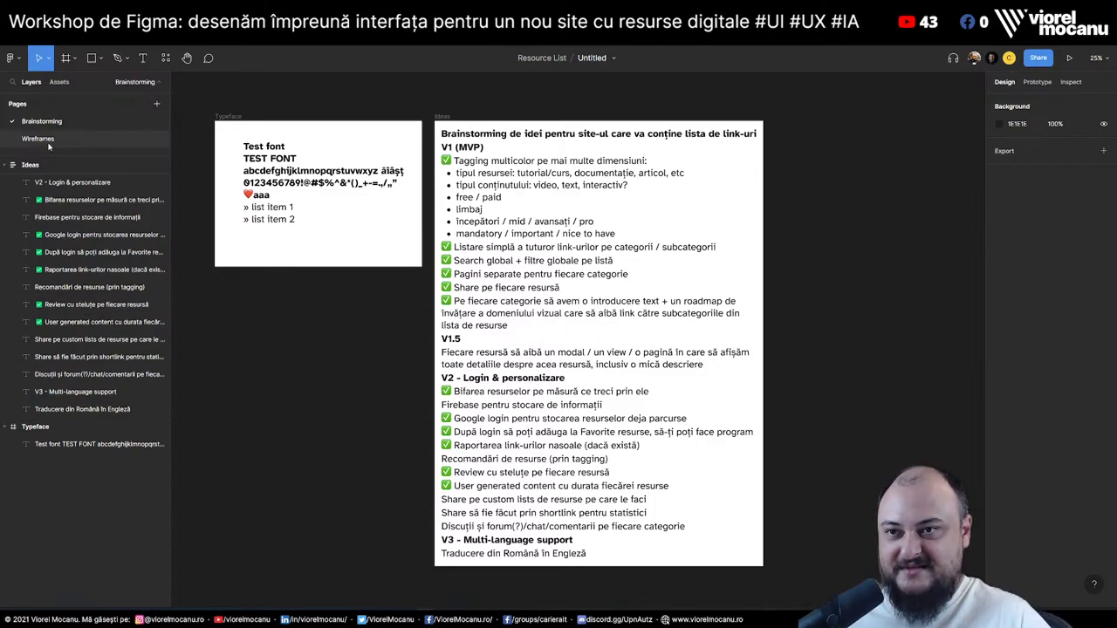
Copy the '10 reviews' line in the Wireframes card and change the copy to '7895 clicks'
click(38, 139)
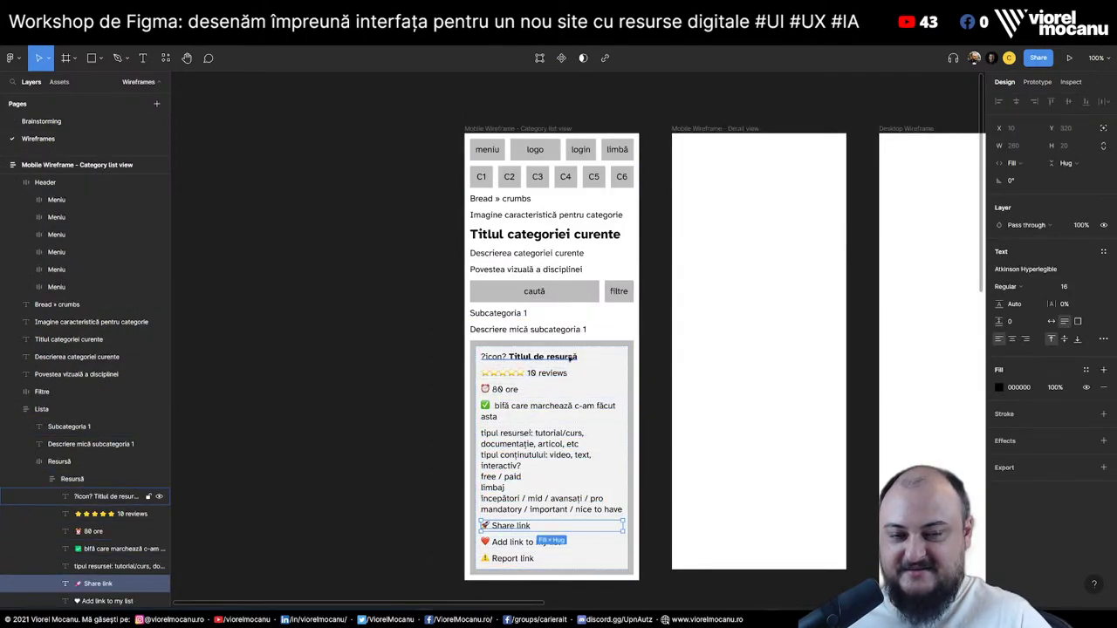
click(559, 372)
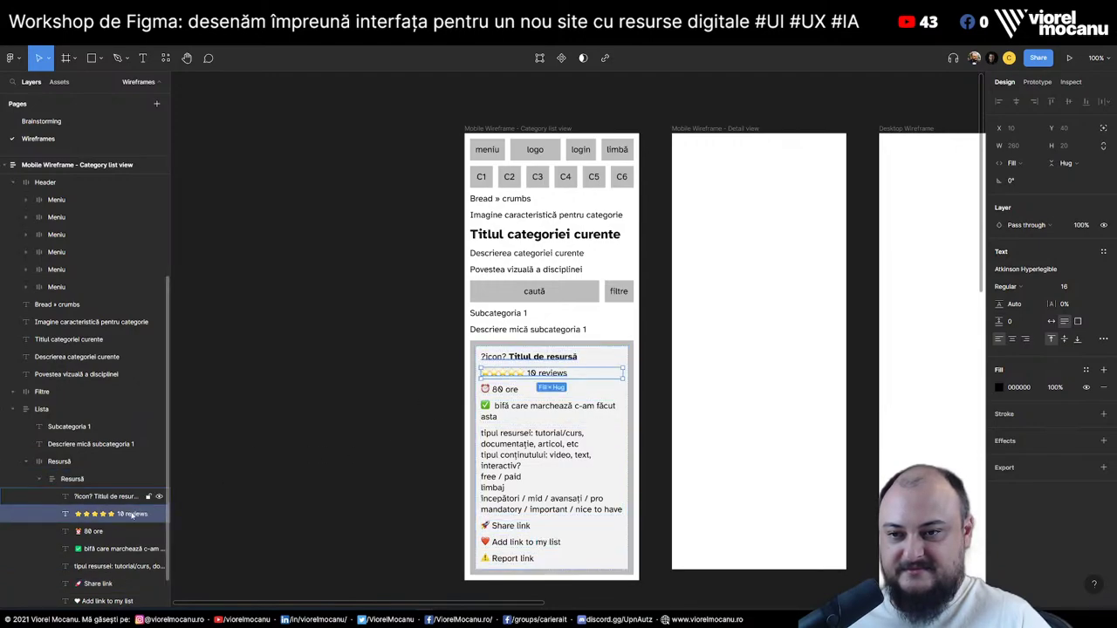
drag(118, 515, 120, 534)
click(538, 389)
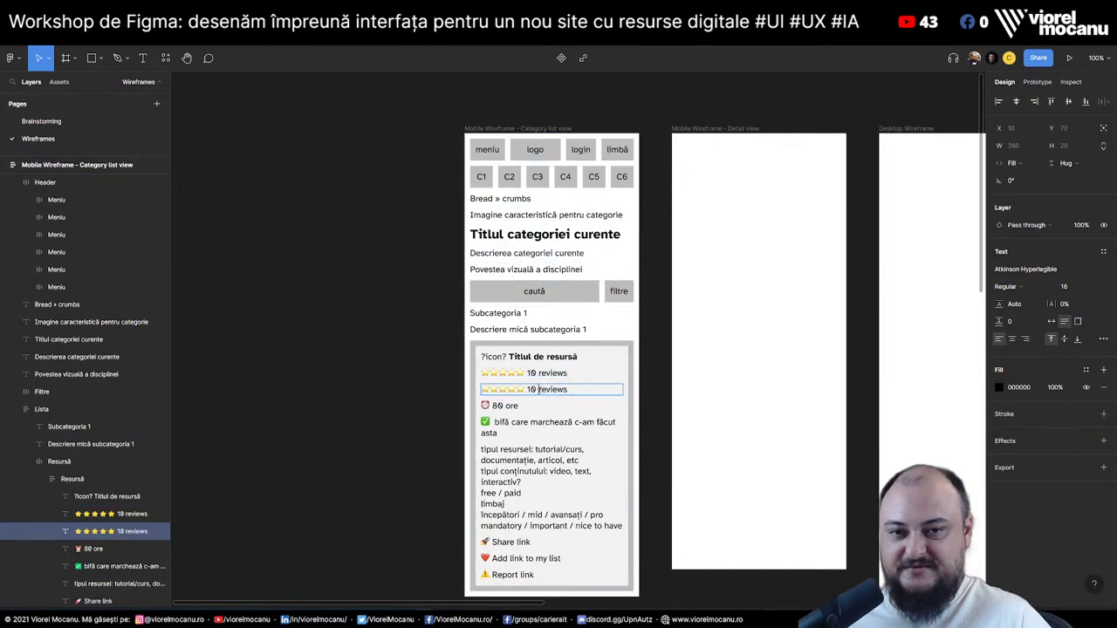
key(BackSpace)
key(BackSpace)
key(BackSpace)
key(BackSpace)
key(BackSpace)
key(BackSpace)
key(BackSpace)
key(ctrl+a)
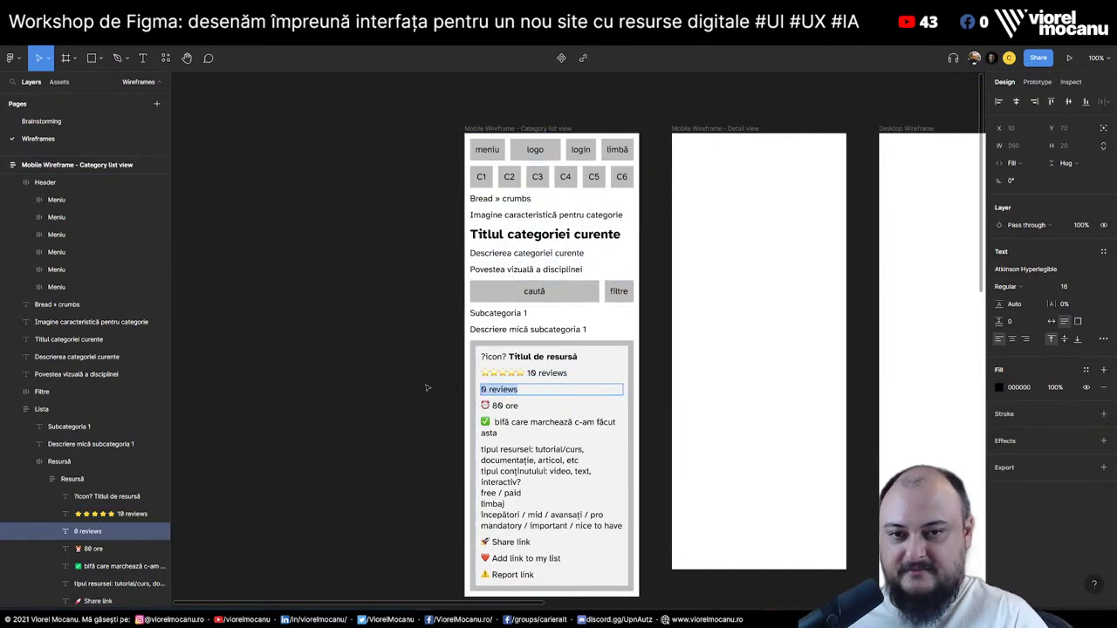
text(789)
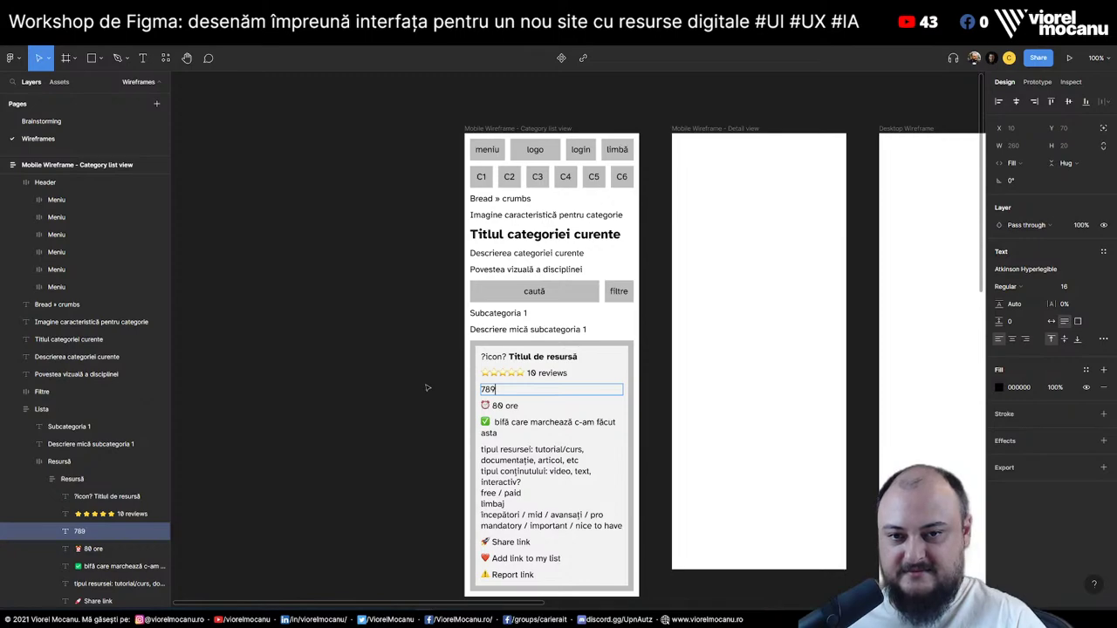
text(5 clicks)
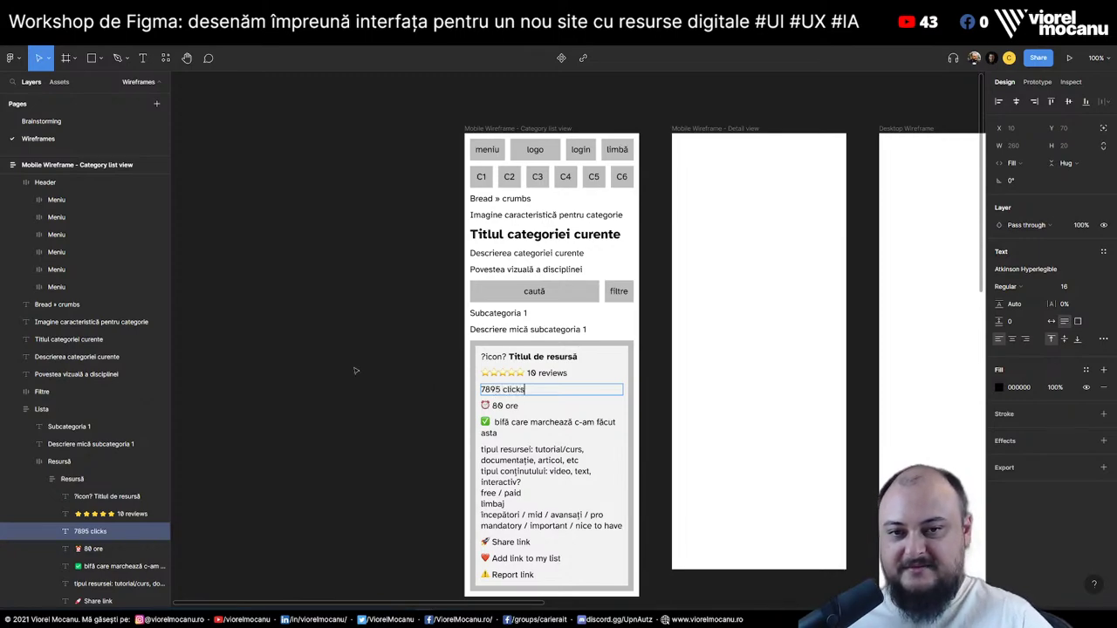
key(Escape)
click(401, 435)
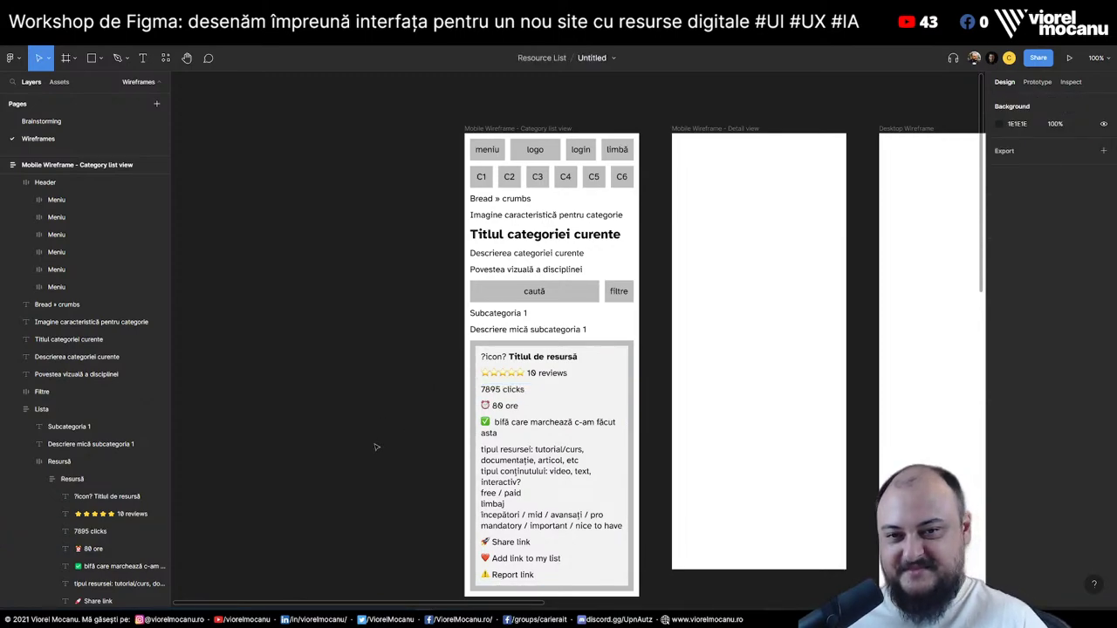
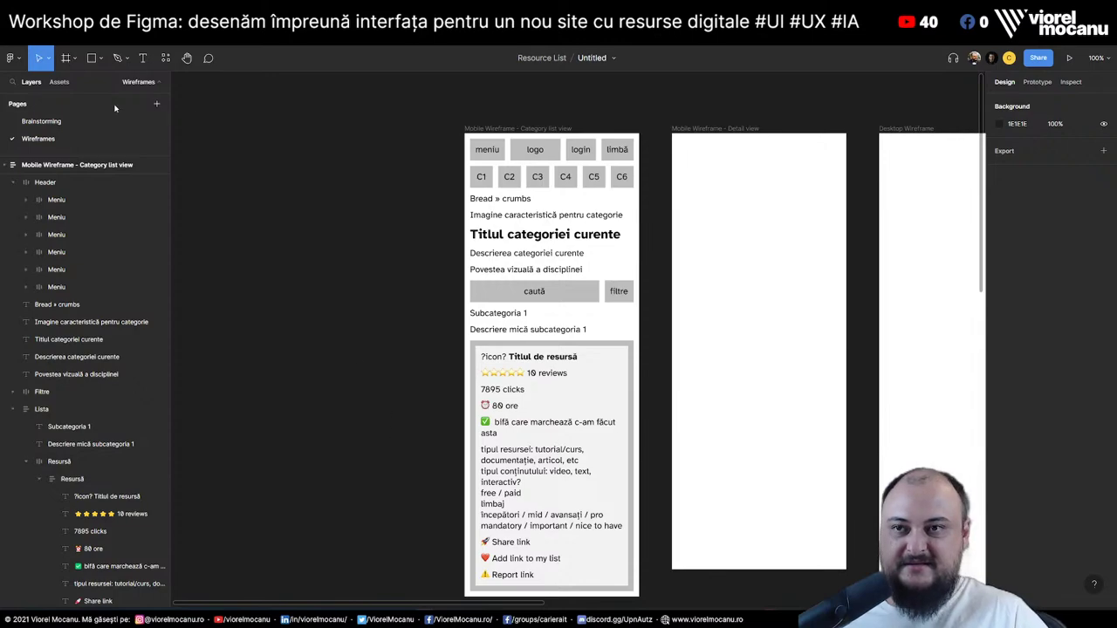
On the Brainstorming page, move the 'Share să fie făcut…' shortlink statistics line under the V1.5 line
click(70, 121)
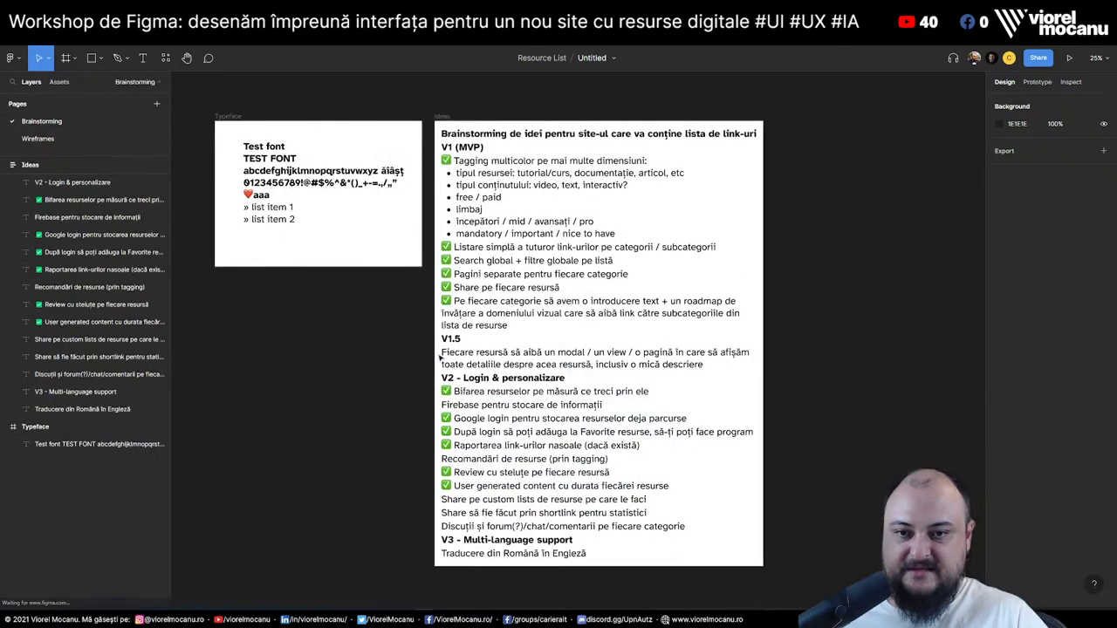
click(463, 489)
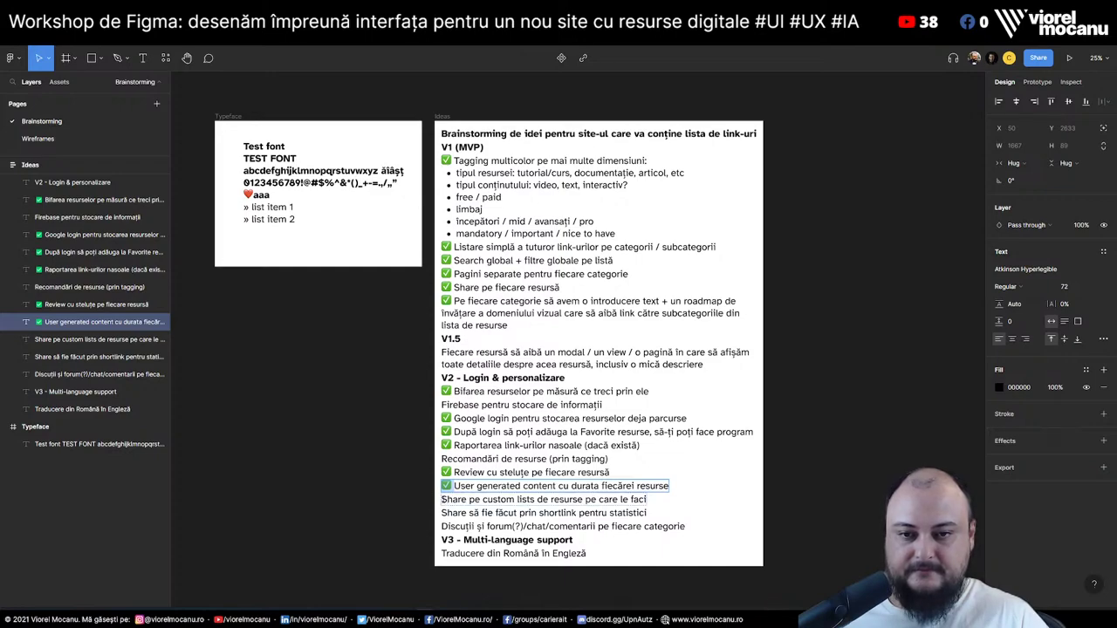
click(443, 499)
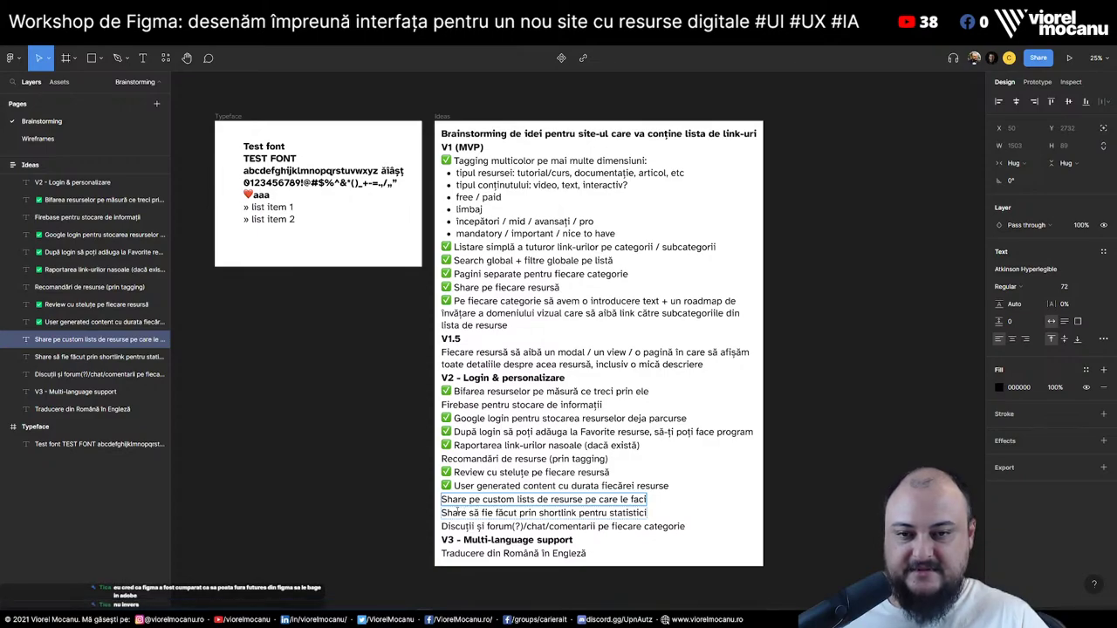
click(482, 514)
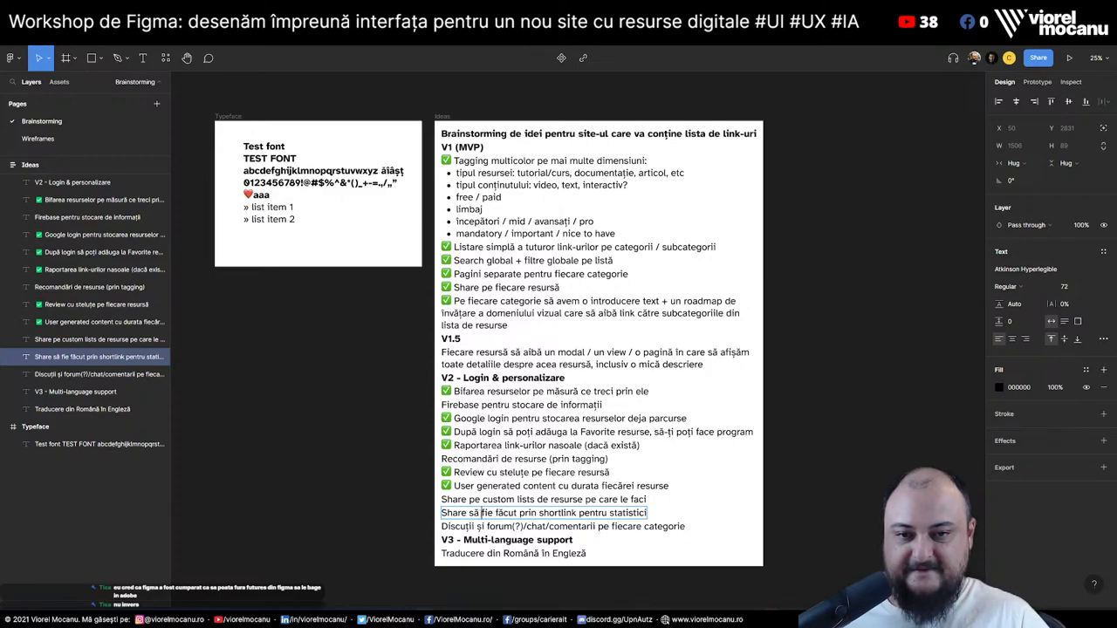
click(466, 513)
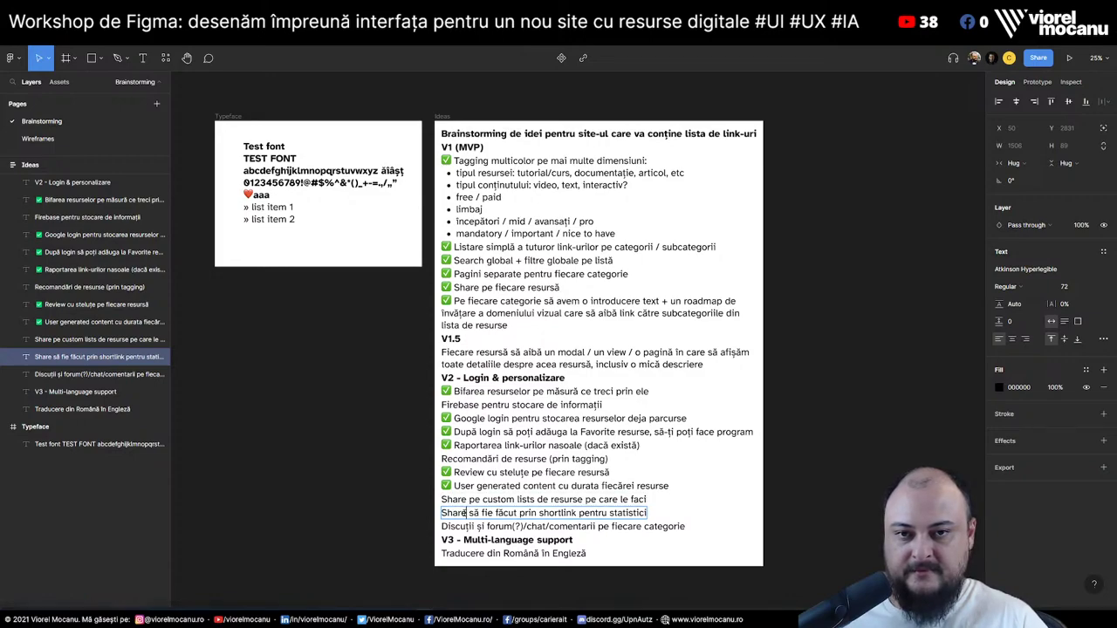
key(Return)
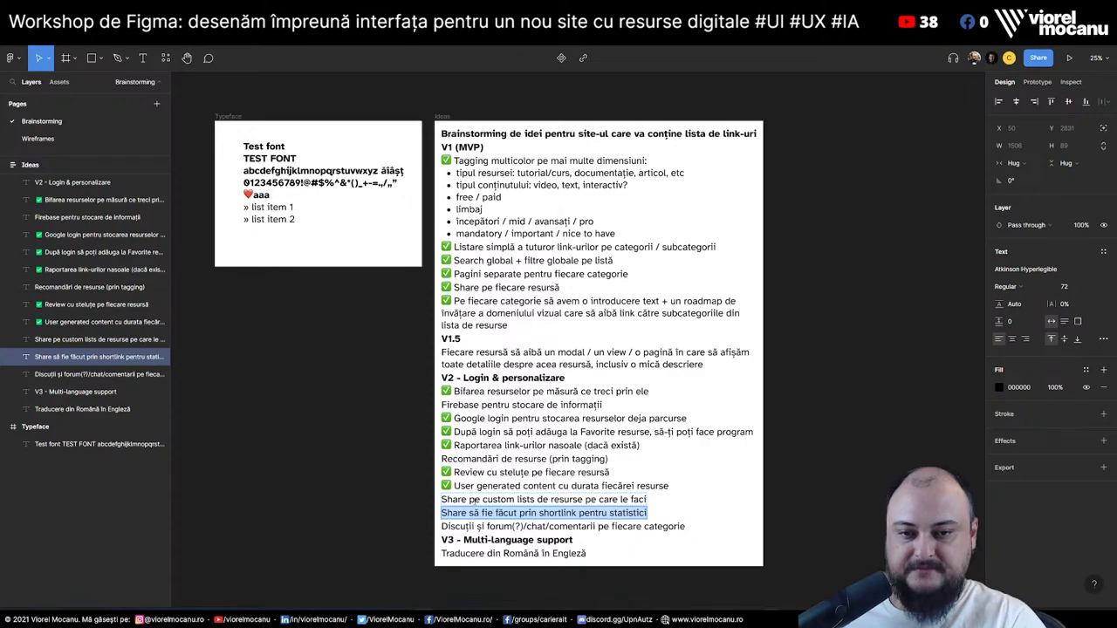
key(BackSpace)
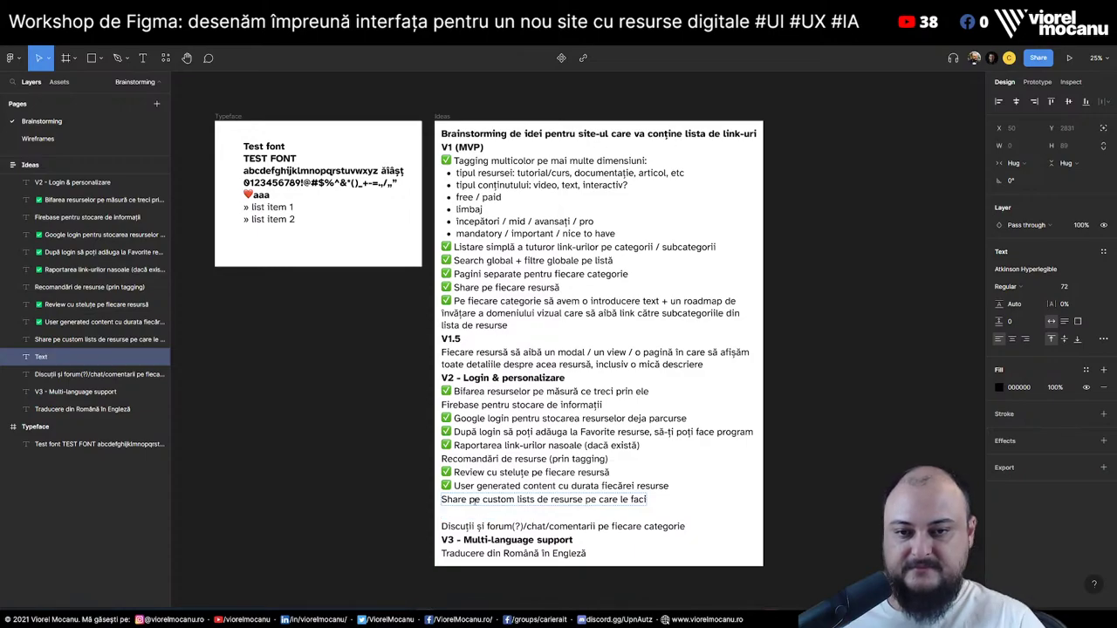
key(ctrl+z)
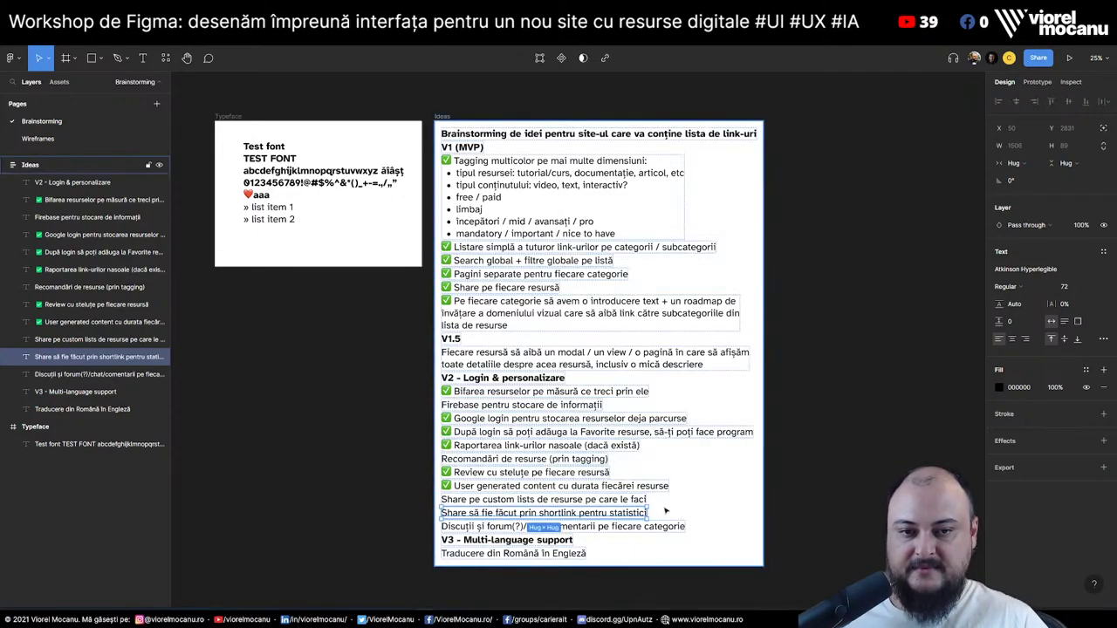
key(ctrl+x)
click(558, 358)
key(ctrl+v)
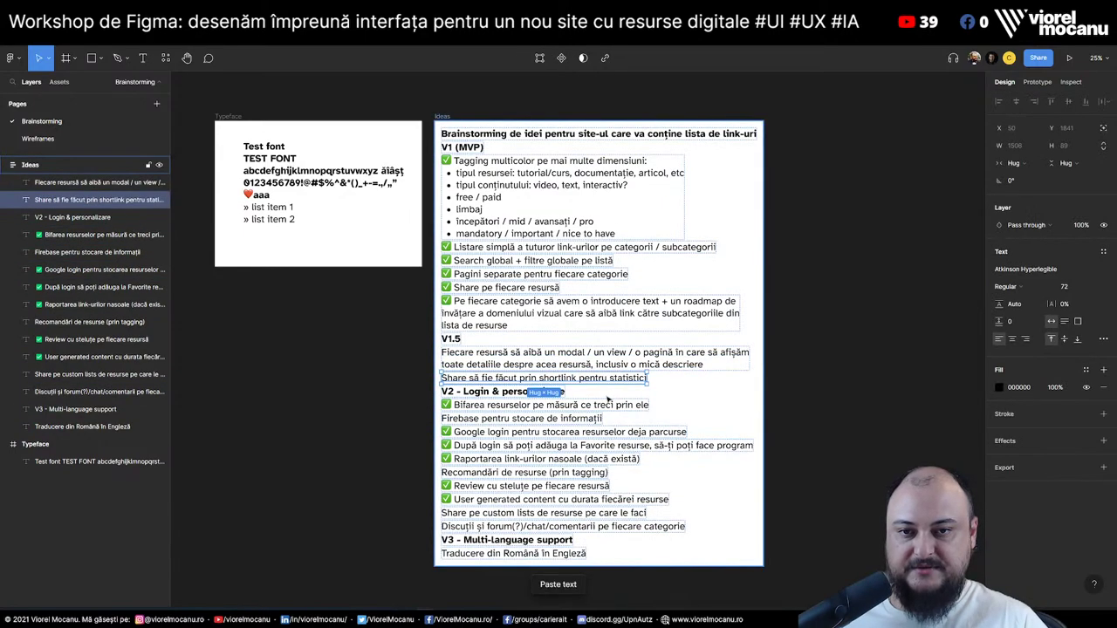
key(Escape)
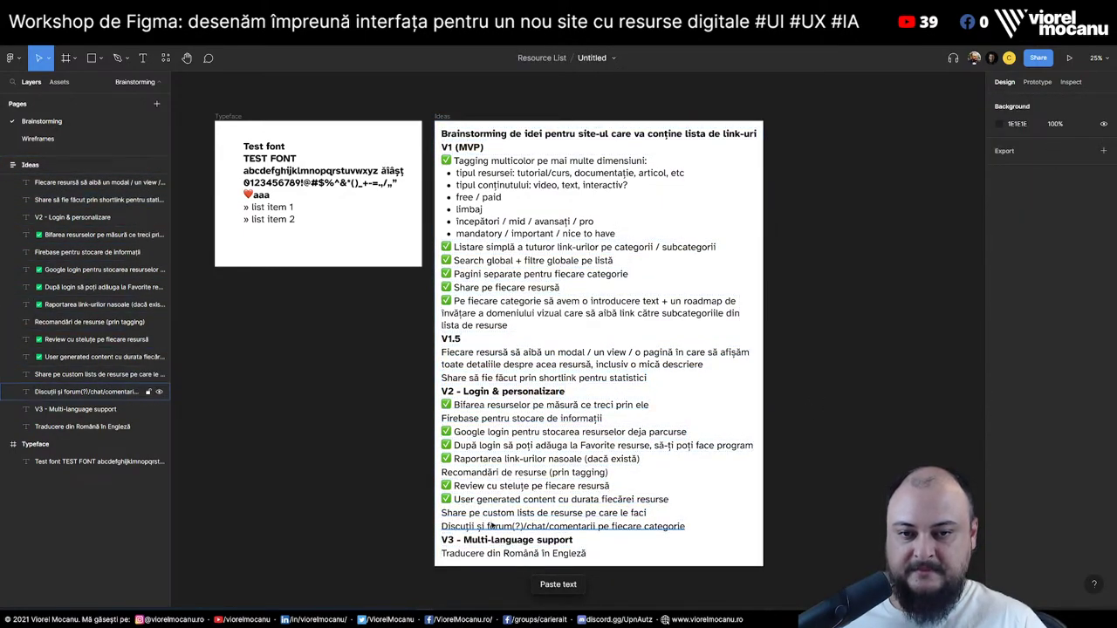
Mark the 'Traducere din Română în Engleză' idea with a ✅, then return to Wireframes
click(491, 527)
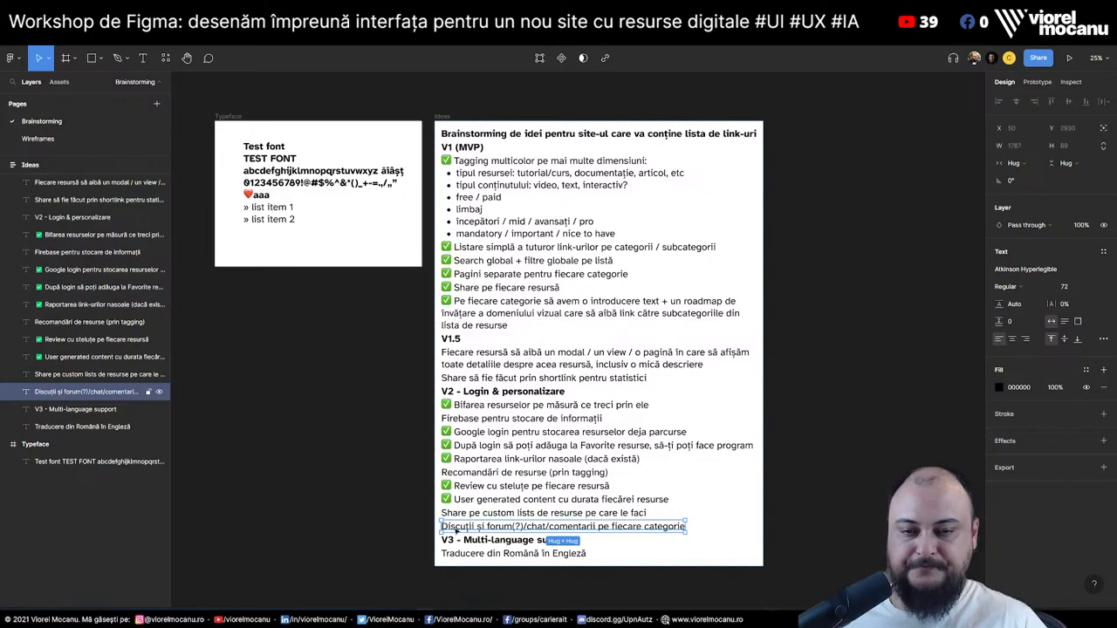
click(506, 554)
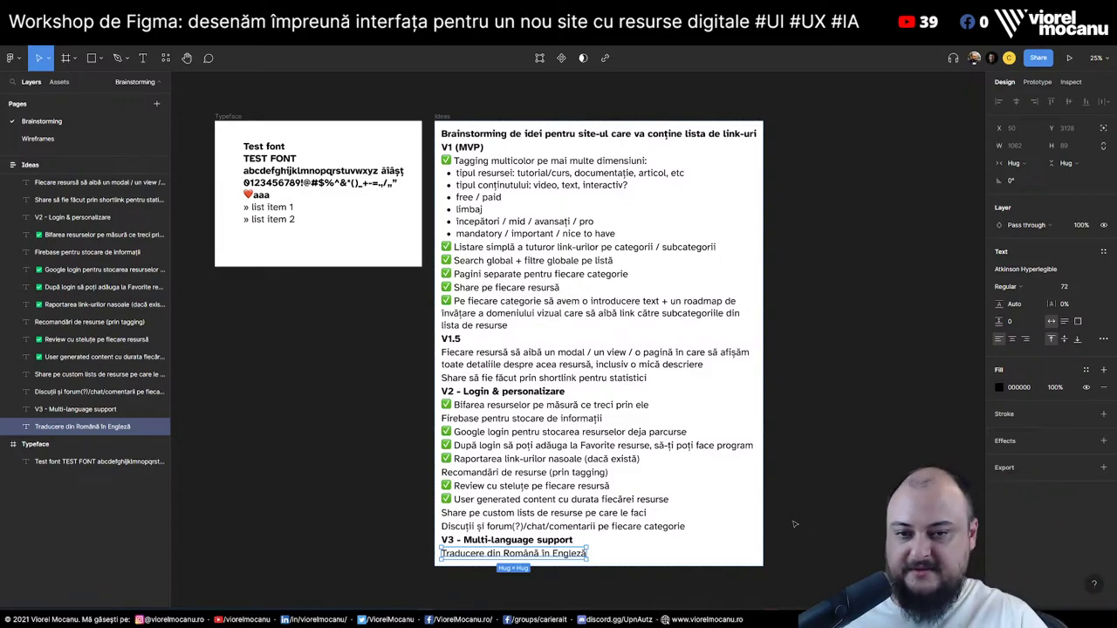
click(468, 563)
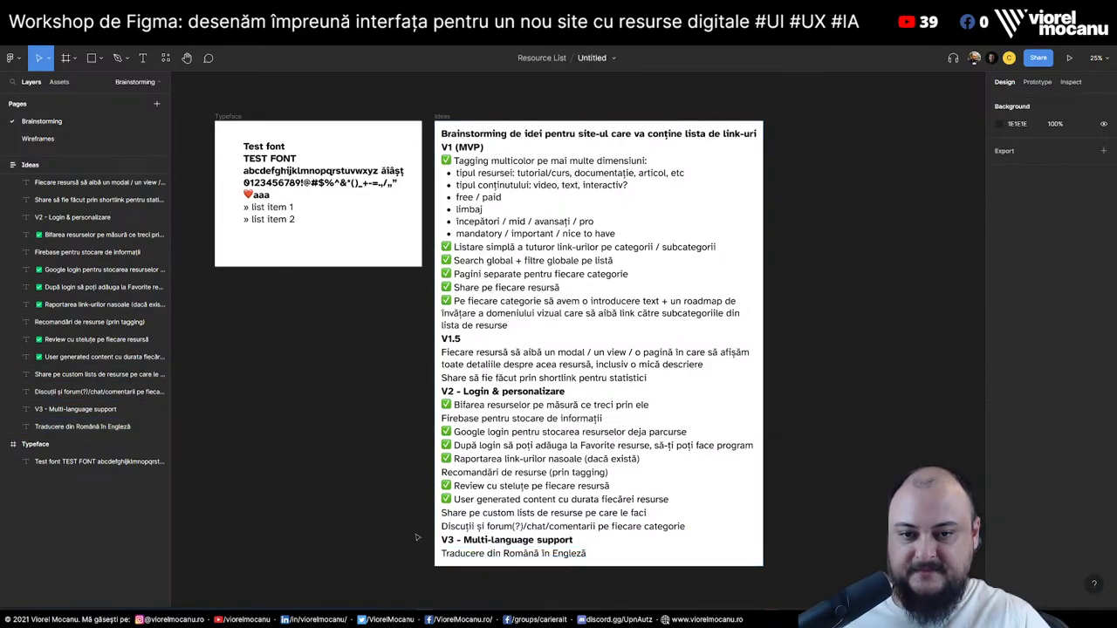
click(457, 497)
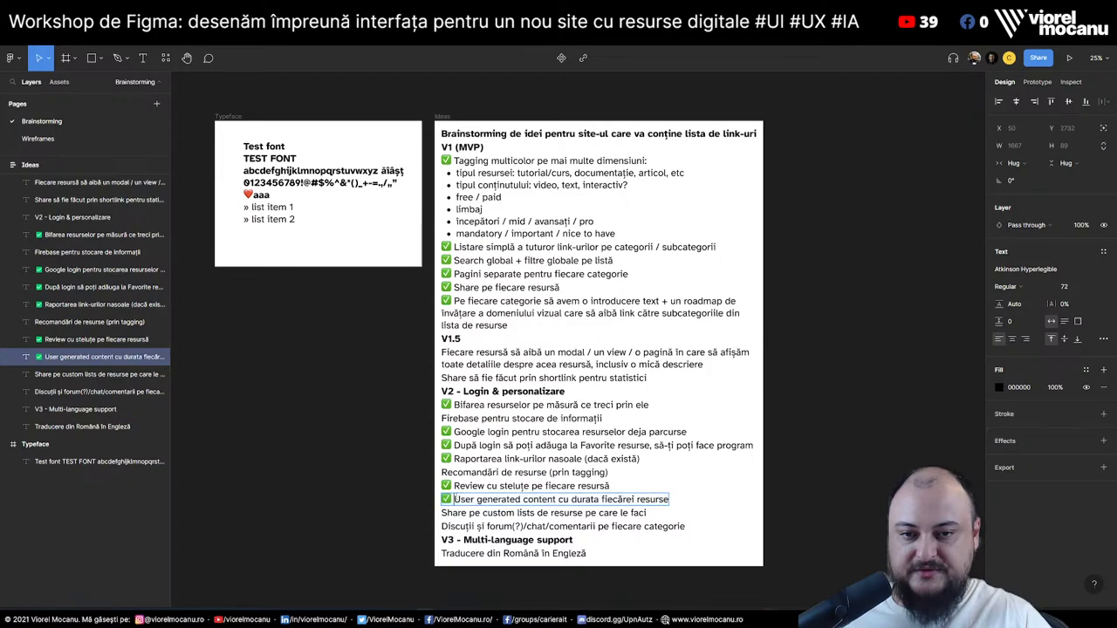
click(515, 553)
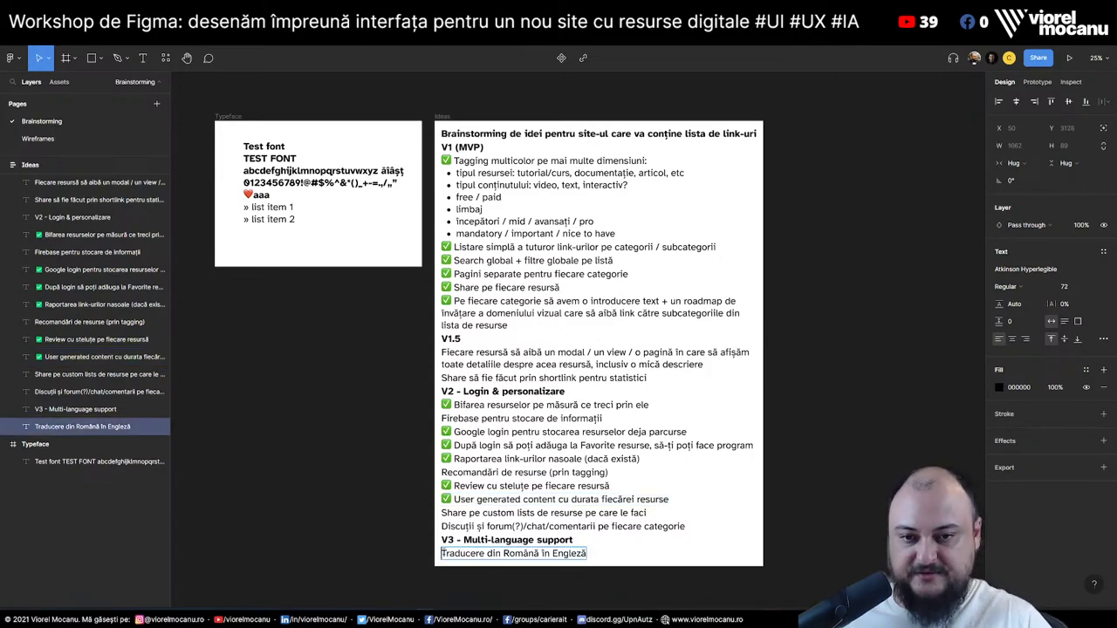
key(ctrl+v)
click(621, 526)
click(563, 514)
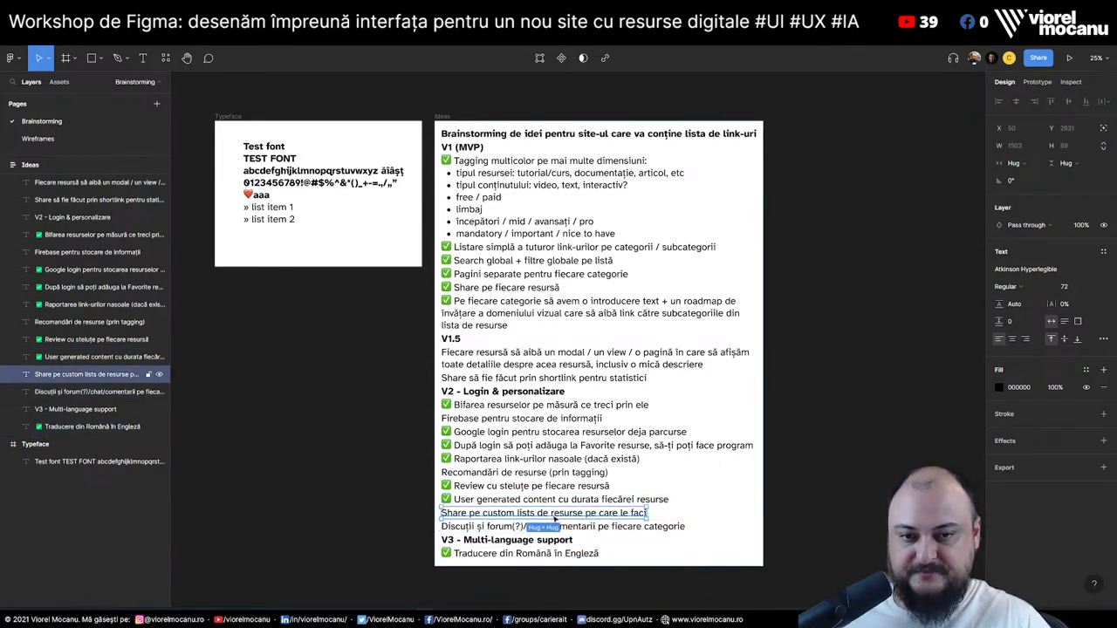
click(590, 529)
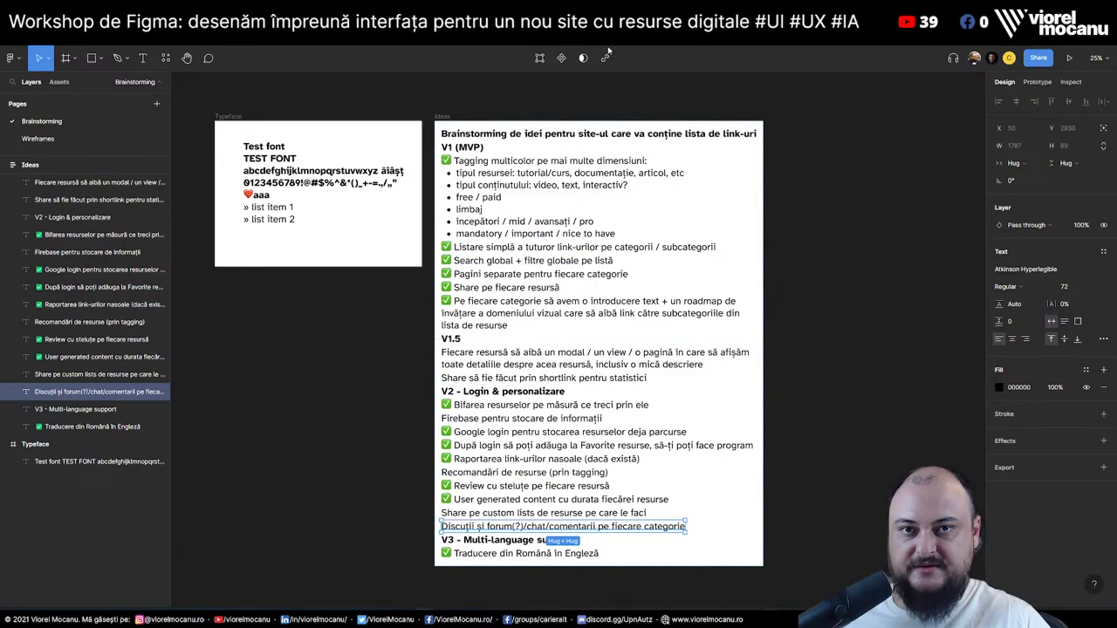
click(37, 138)
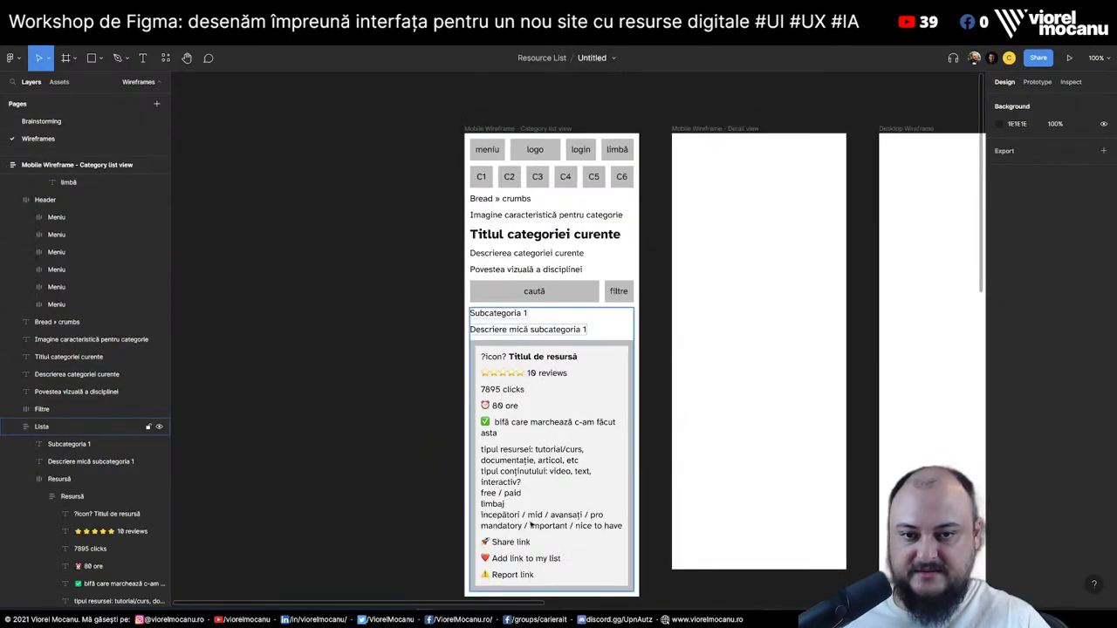
Duplicate the Resursă card, then duplicate the subcategory description together with its card group
click(40, 497)
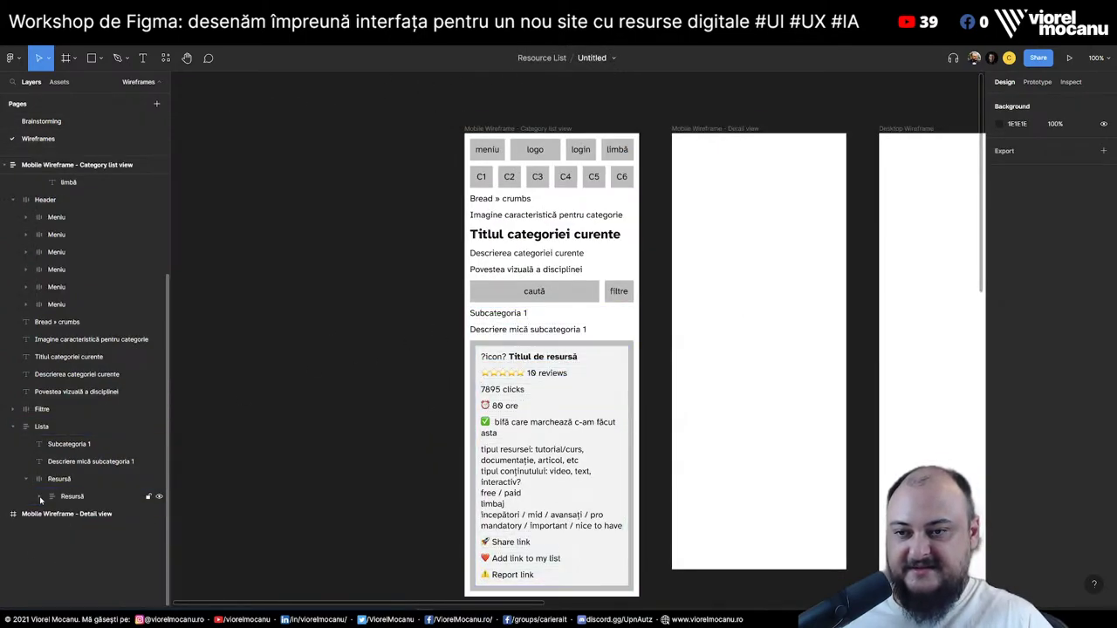
click(60, 497)
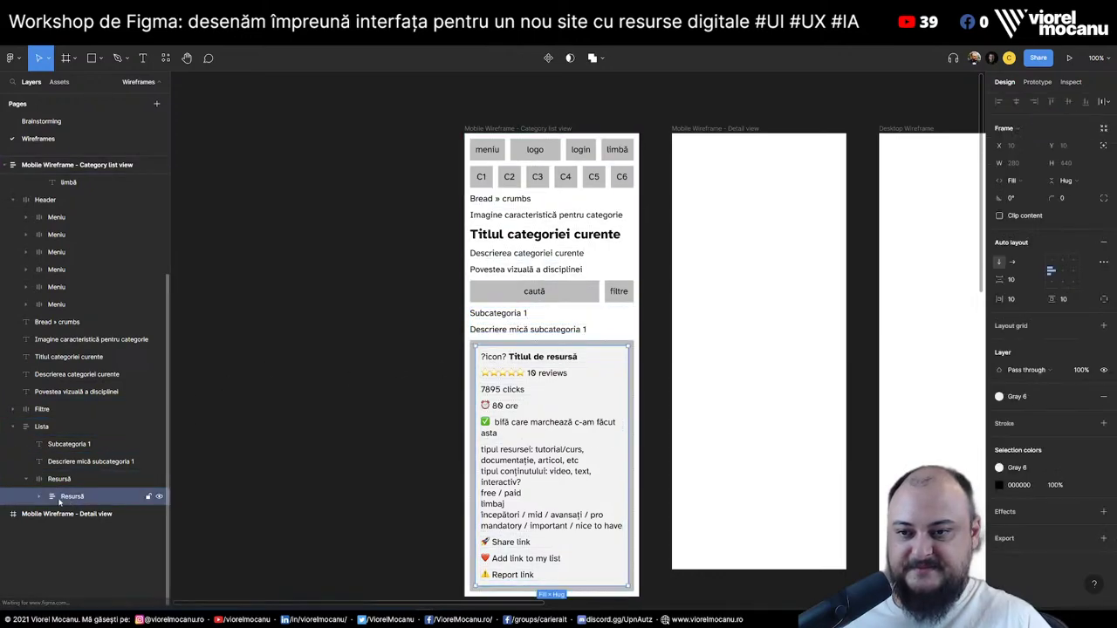
key(ctrl+d)
click(26, 480)
click(79, 463)
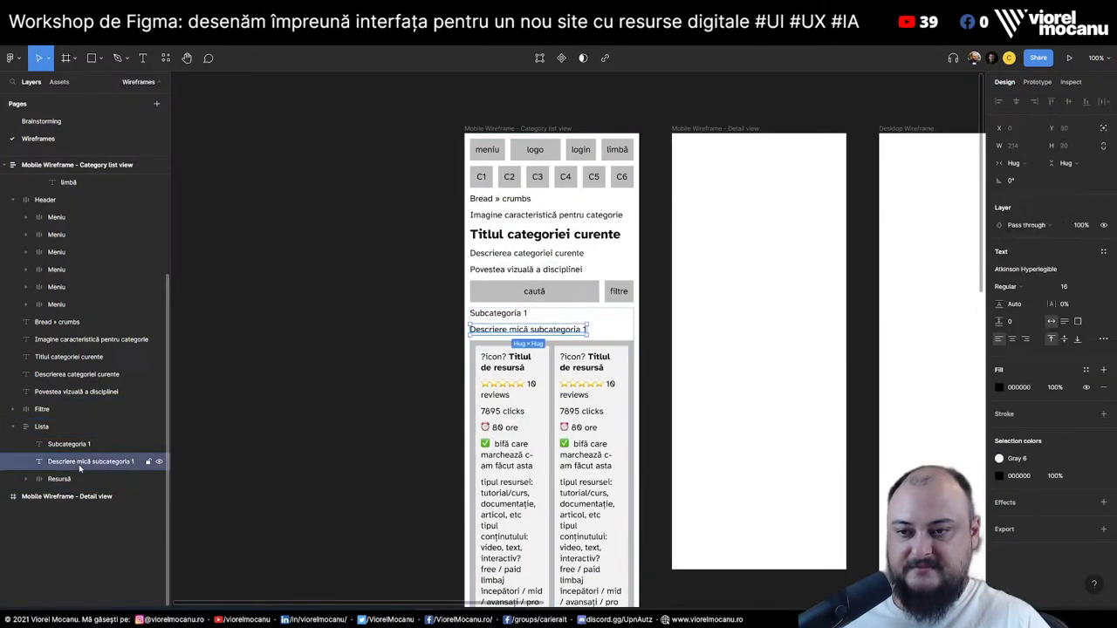
shift+click(61, 479)
key(ctrl+d)
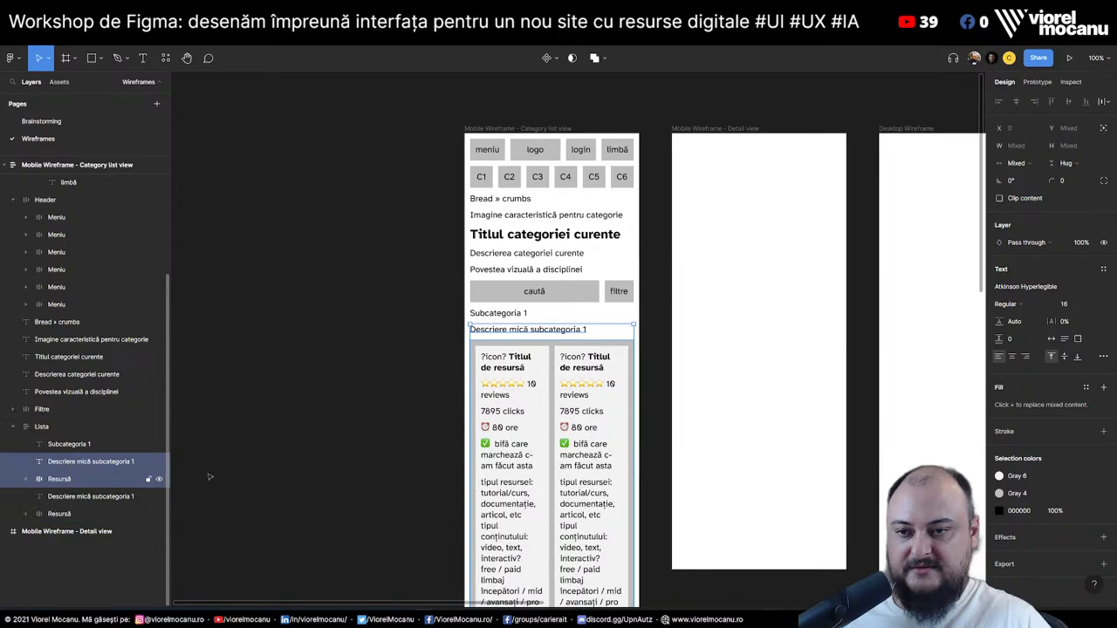
click(405, 375)
Set the Resursă card groups' Auto layout direction to vertical so cards stack full width
click(144, 479)
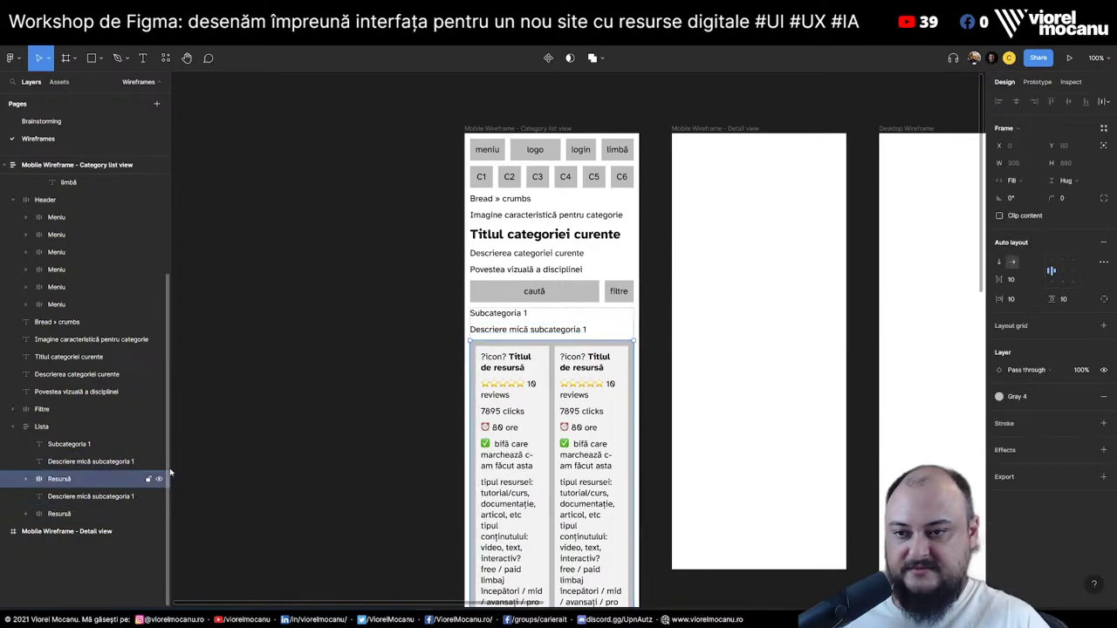
click(1000, 262)
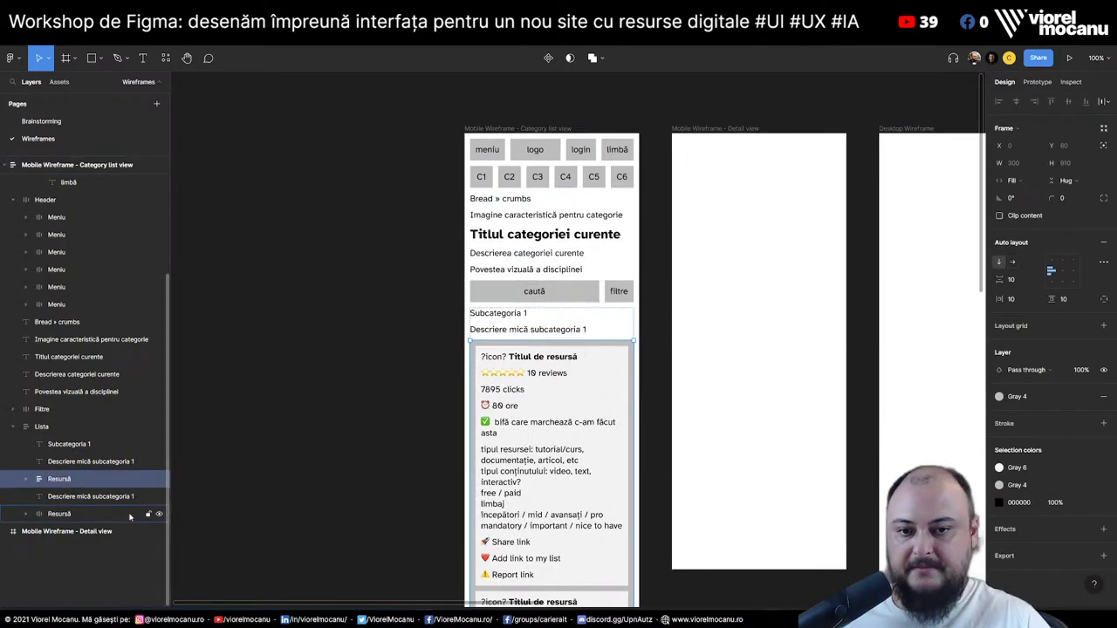
click(76, 514)
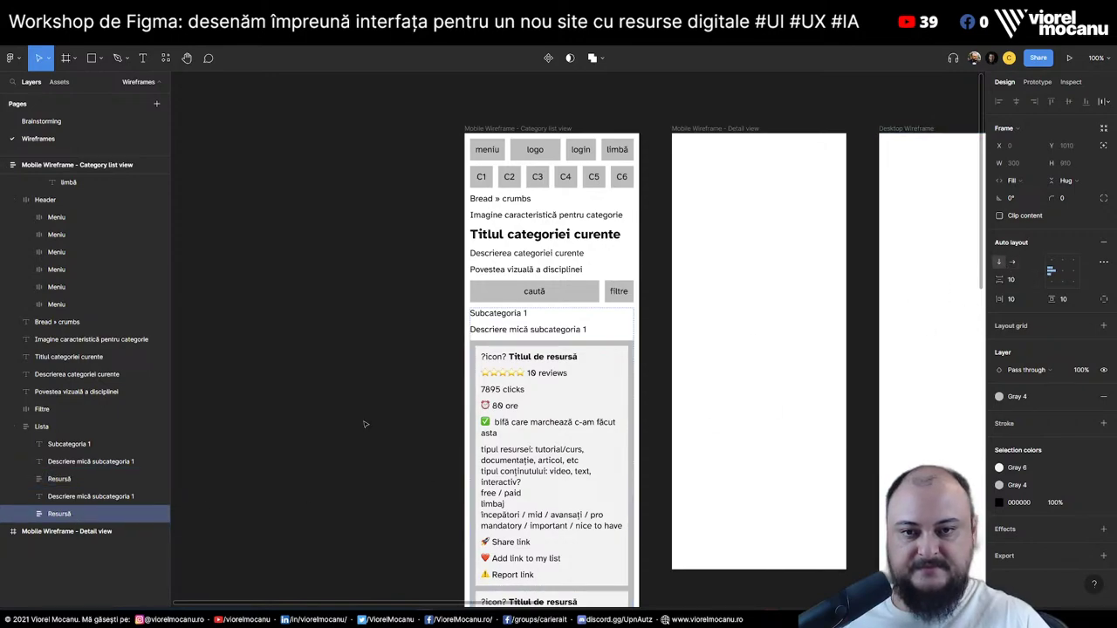
click(384, 382)
scroll(384, 383, down, 5)
scroll(384, 382, down, 10)
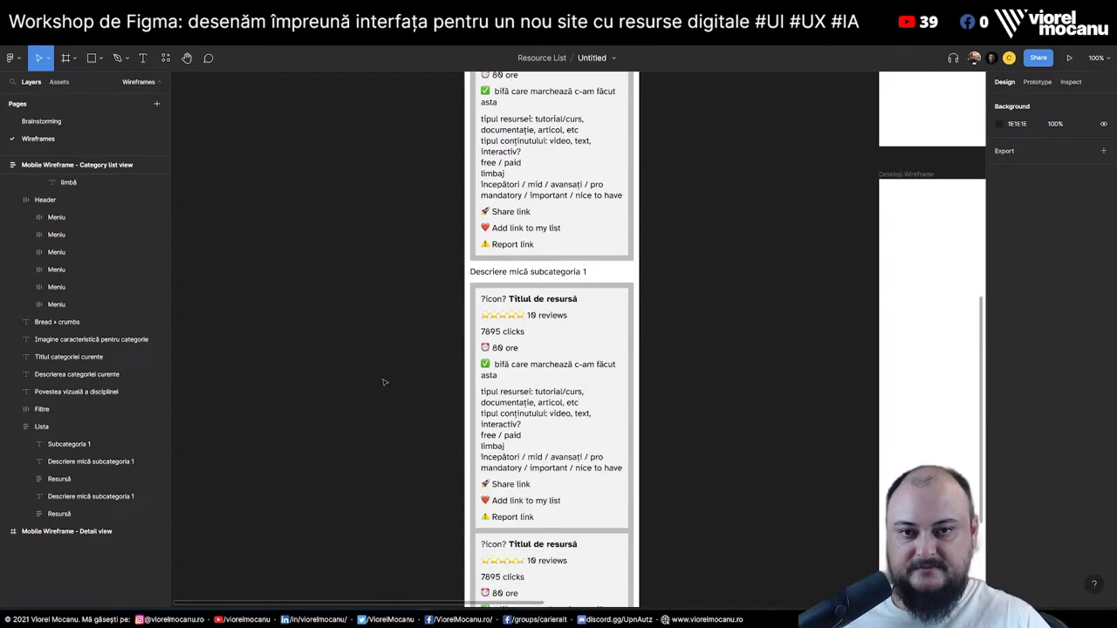
scroll(384, 383, up, 15)
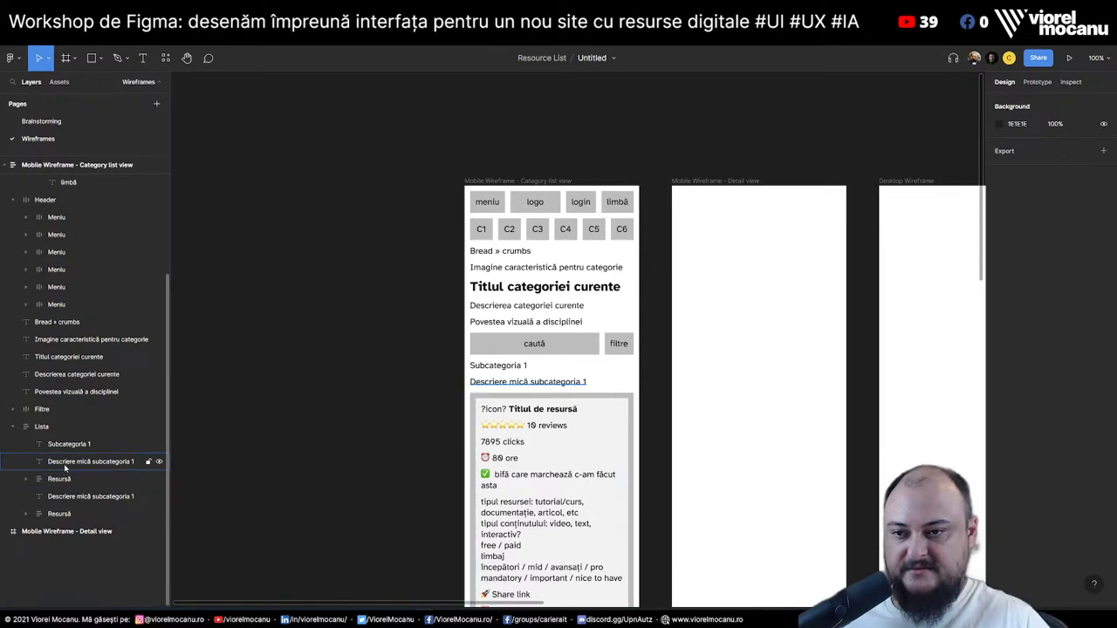
Copy the Subcategoria 1 heading above the search row and retype it 'Join the current category chat'
click(78, 446)
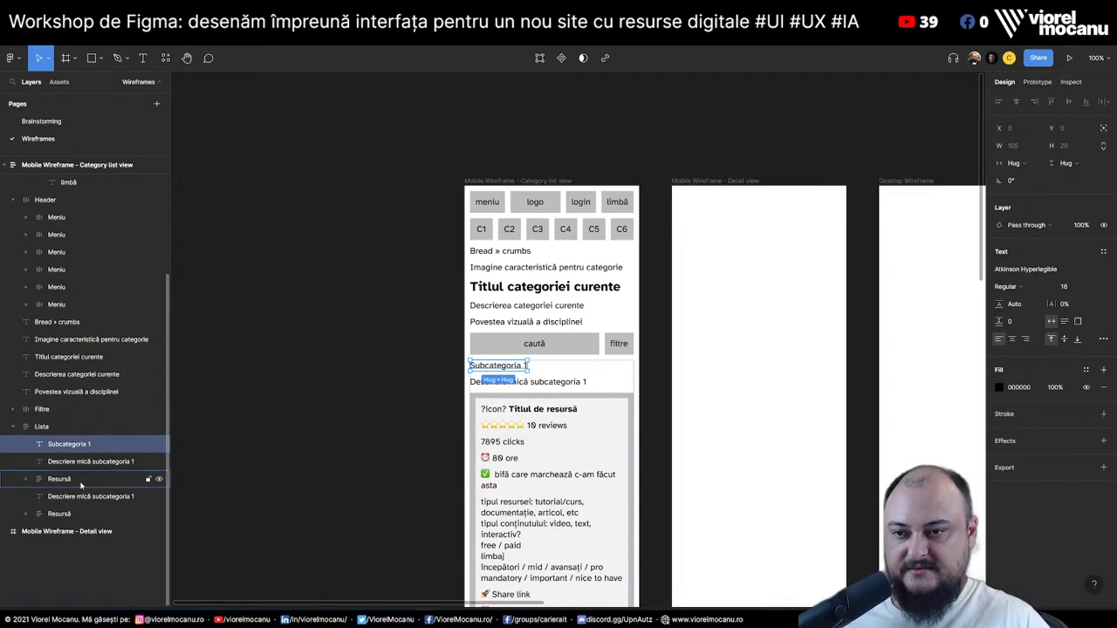
key(ctrl+v)
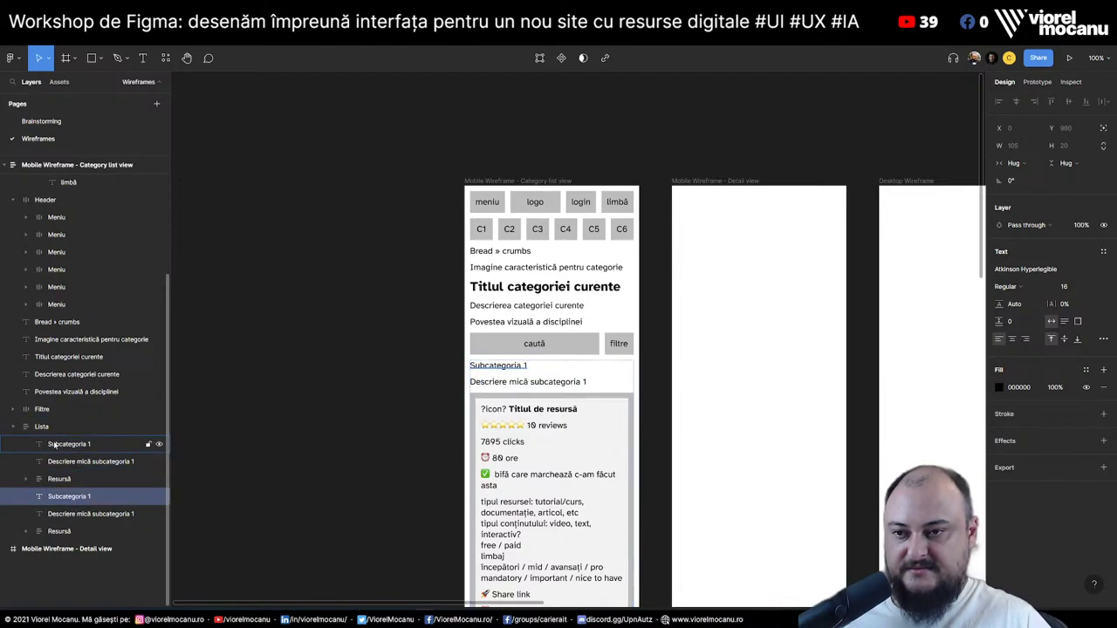
drag(54, 445, 57, 427)
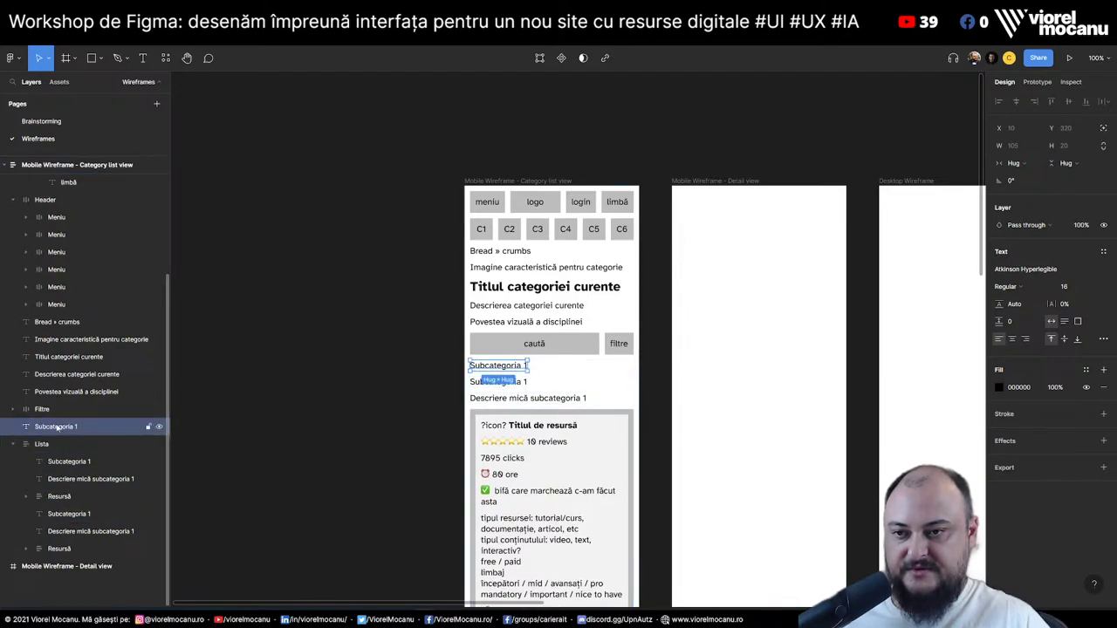
key(Up)
click(12, 444)
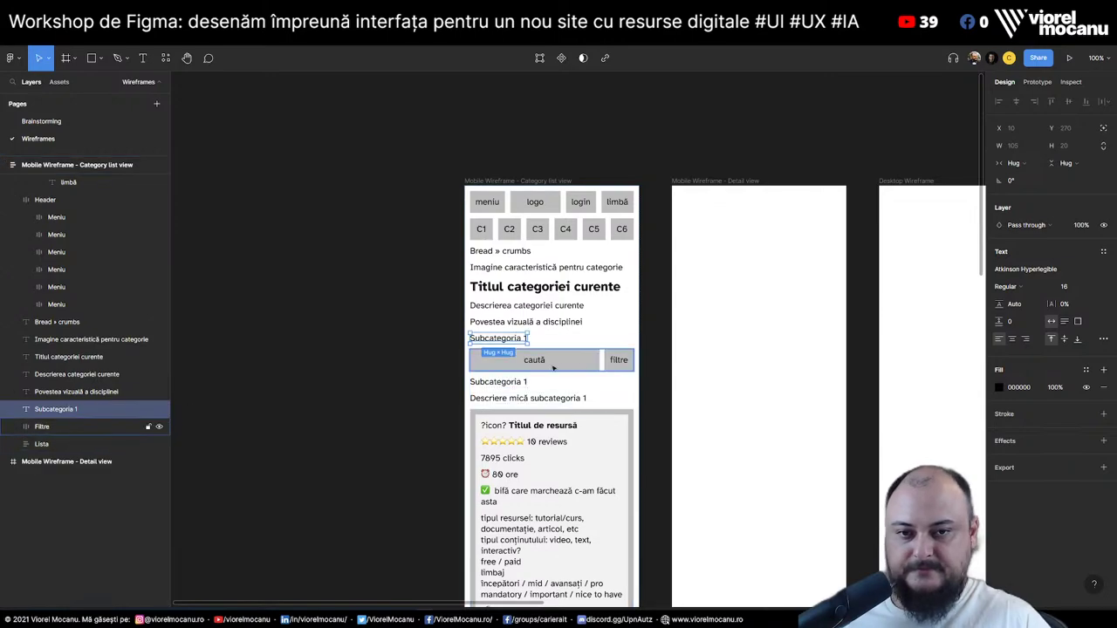
double_click(511, 340)
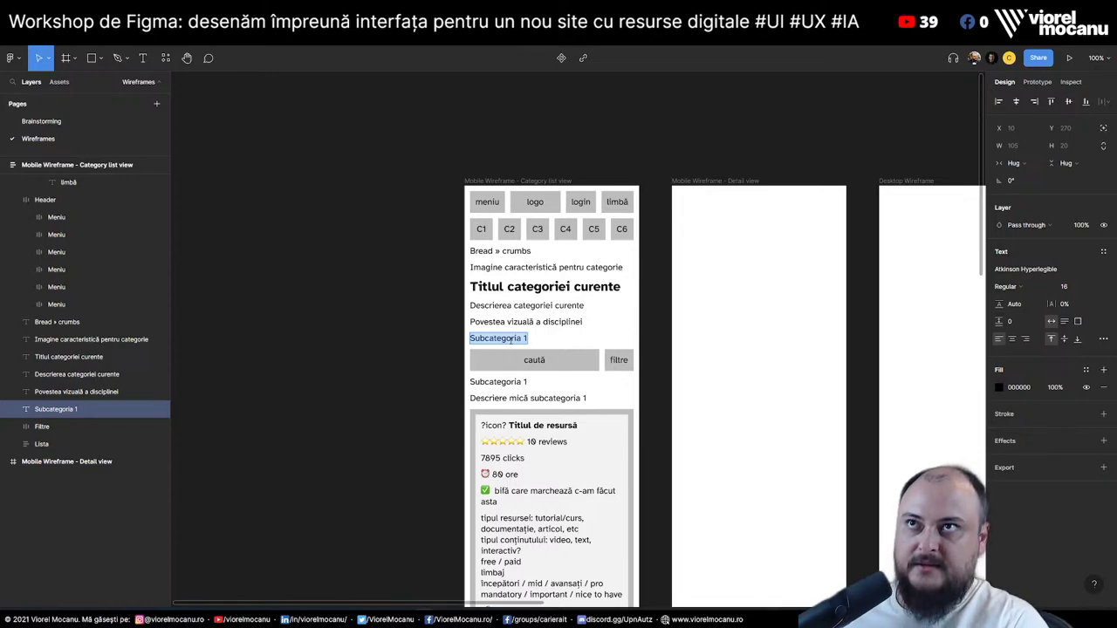
text(Join the)
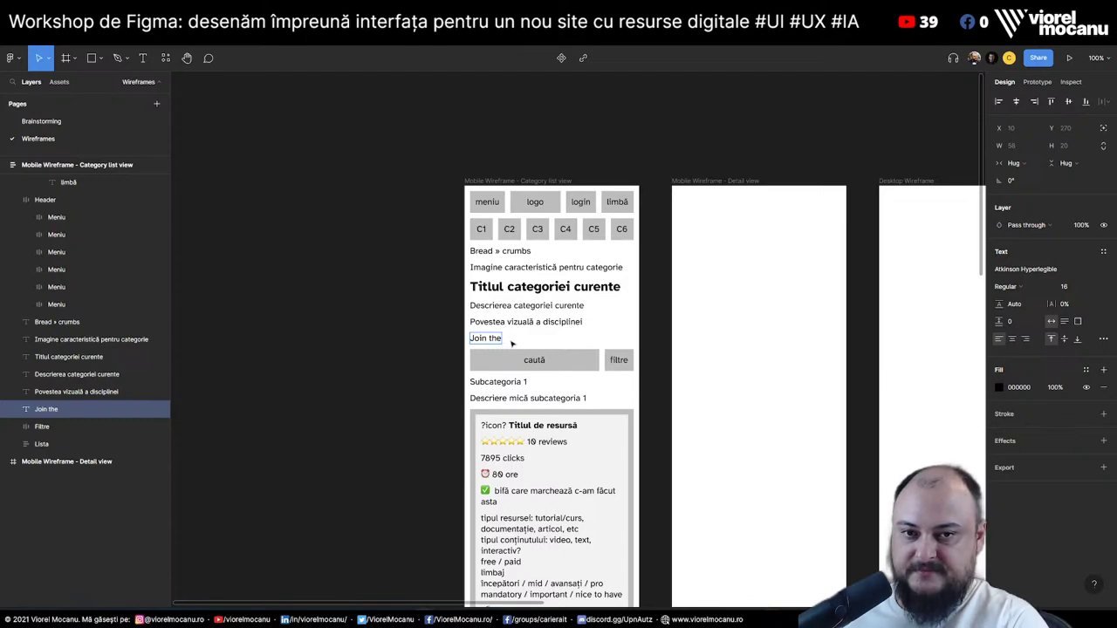
text( curr)
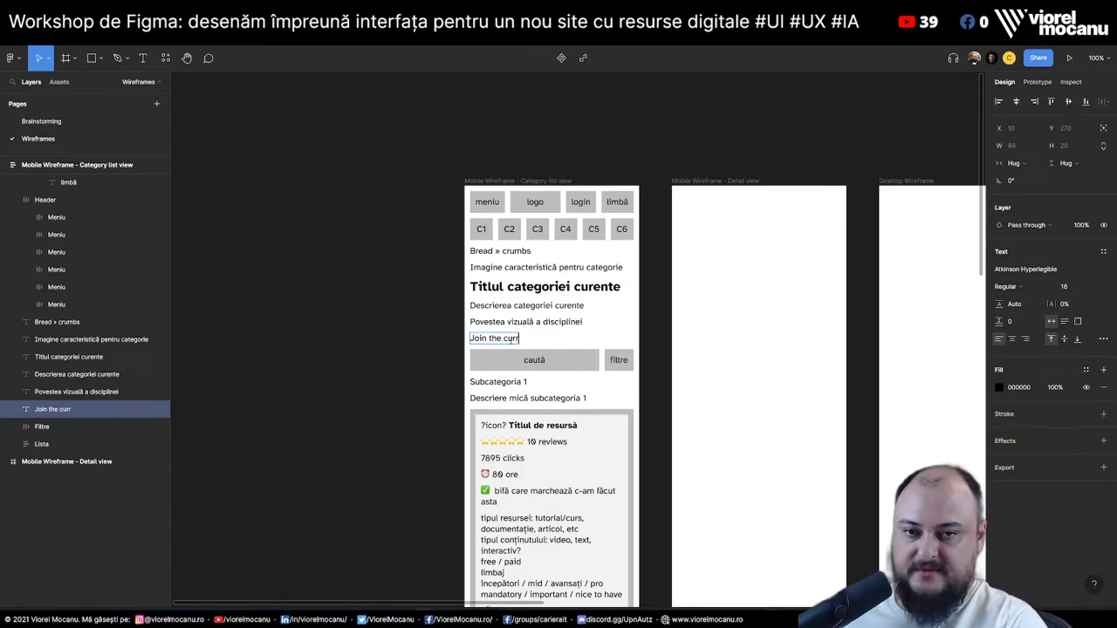
text(ent category chat)
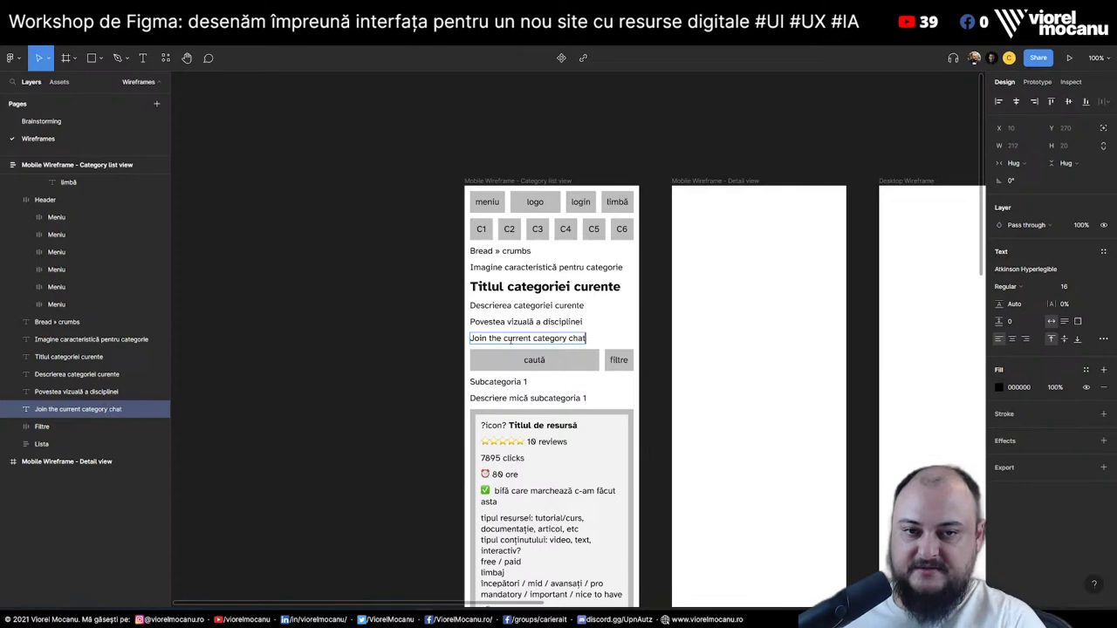
key(ctrl+a)
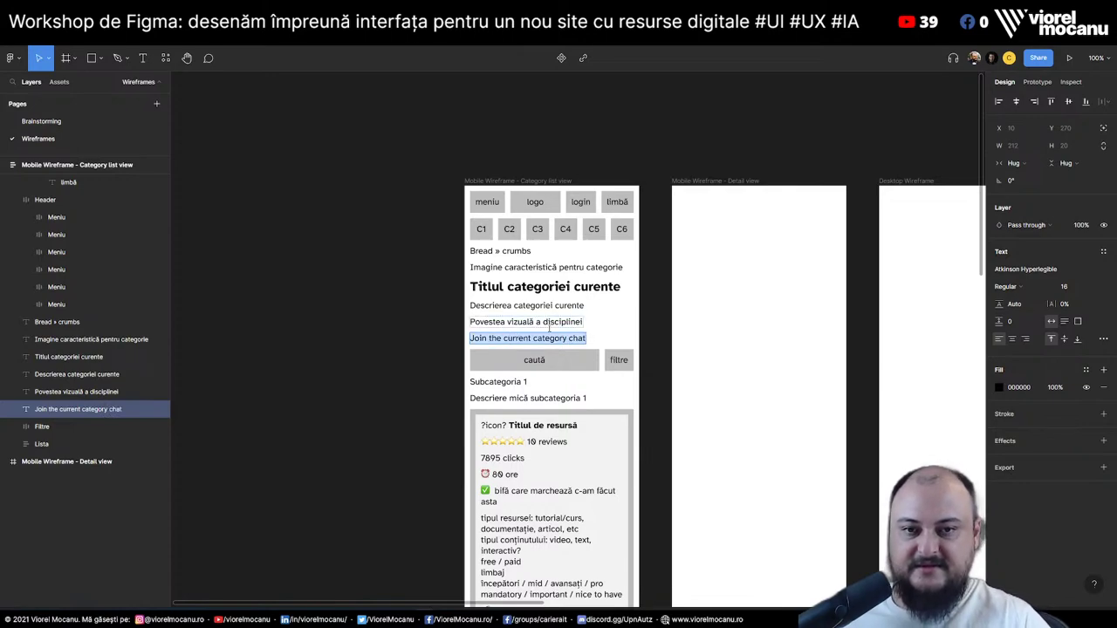
click(70, 409)
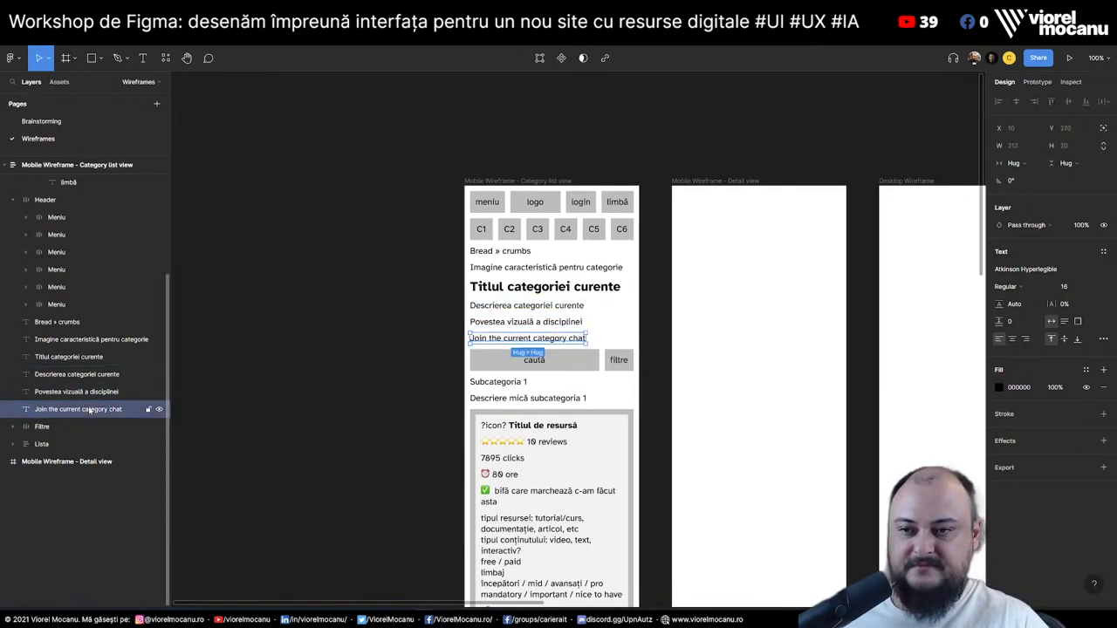
Place a copy of the chat line below the list, reworded as 'Current category chat'
drag(70, 409, 81, 459)
scroll(521, 410, down, 10)
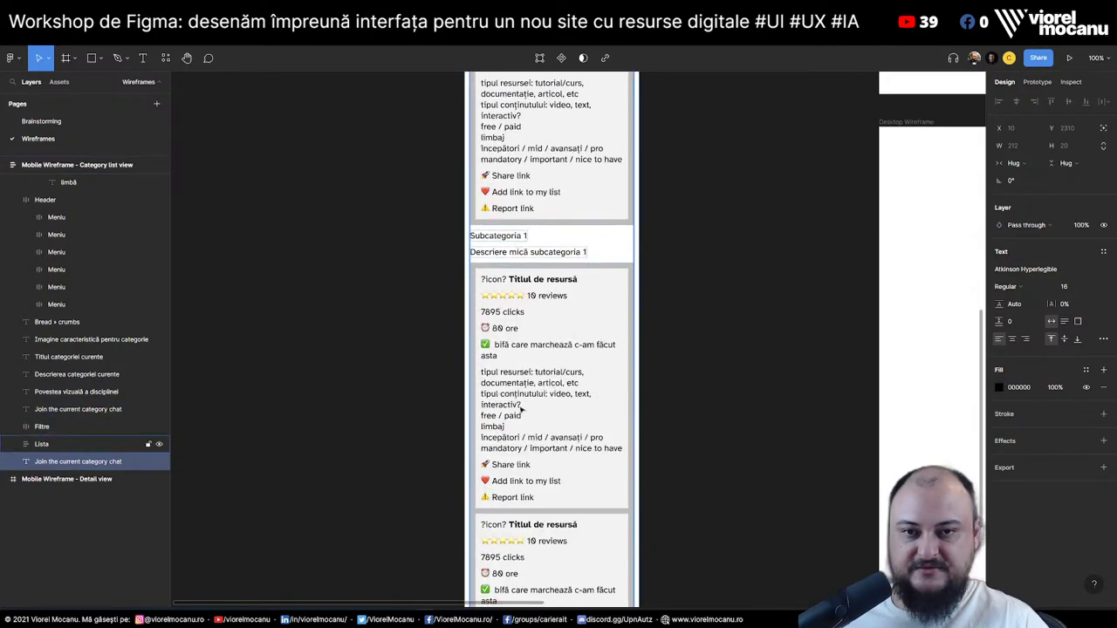
scroll(521, 410, down, 4)
double_click(515, 456)
click(514, 456)
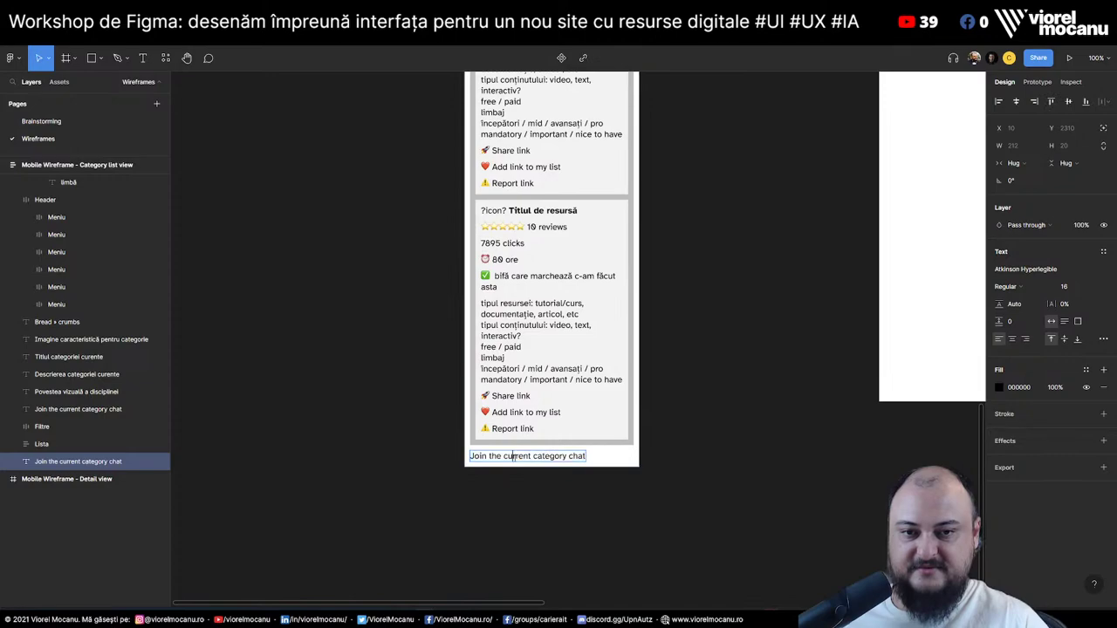
drag(514, 456, 470, 456)
text(Cu)
key(Escape)
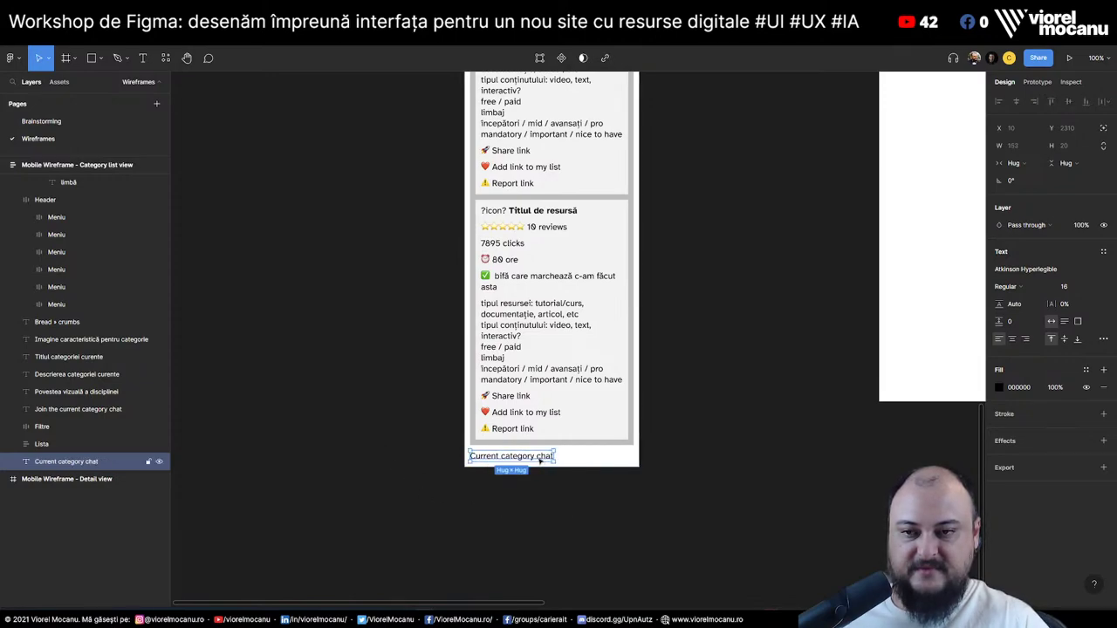
scroll(545, 340, up, 5)
scroll(546, 340, up, 10)
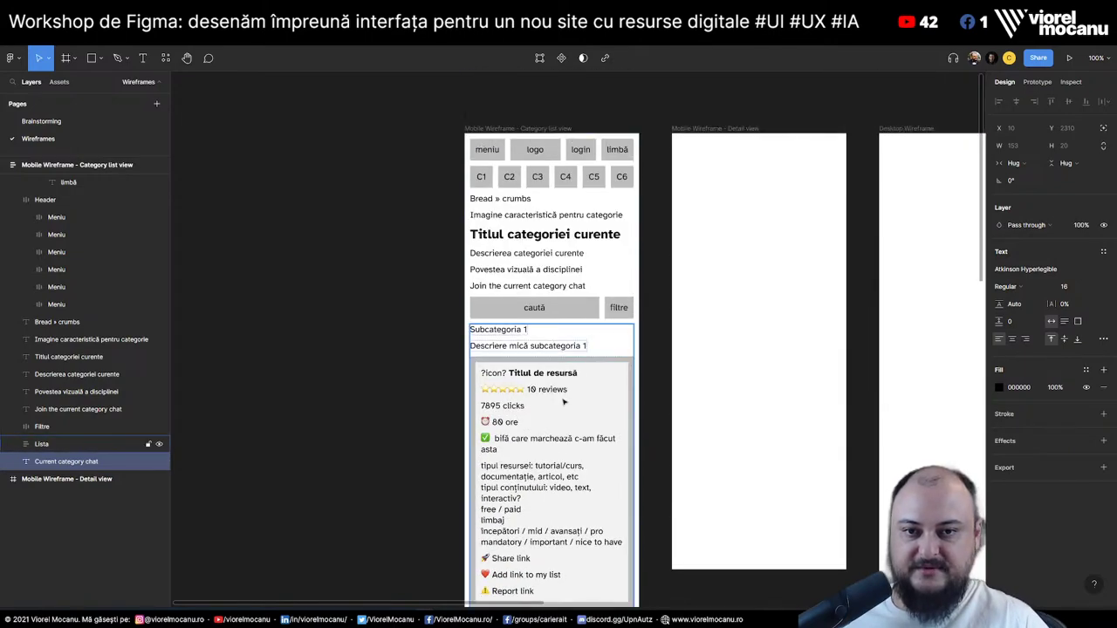
scroll(554, 345, down, 15)
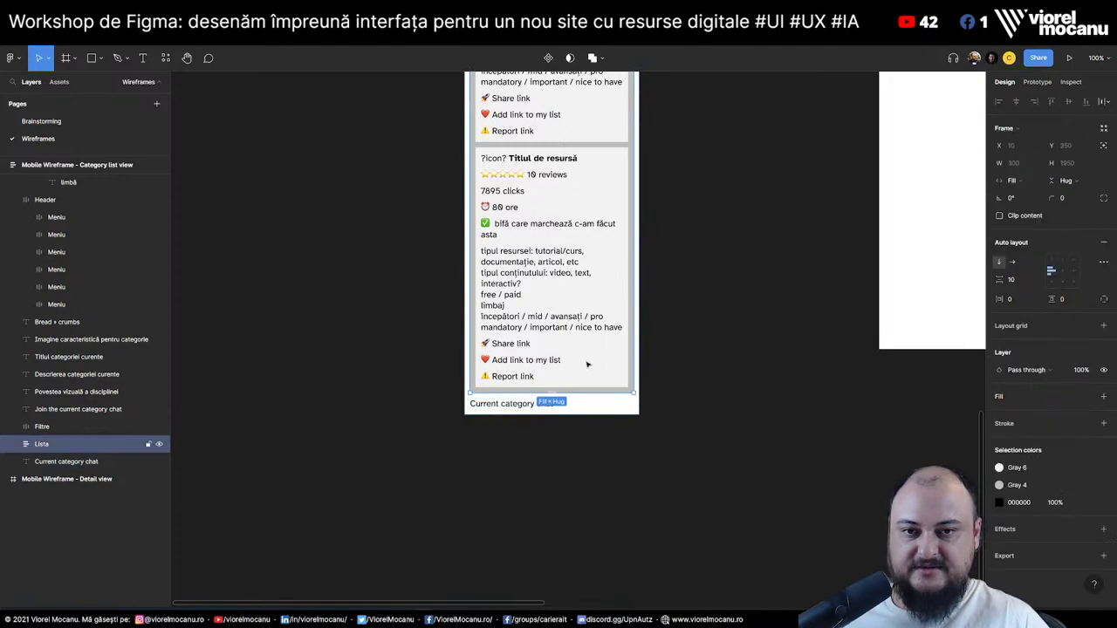
Paste a copy of the resource list below it and delete its subcategory headings and descriptions
key(Escape)
key(ctrl+v)
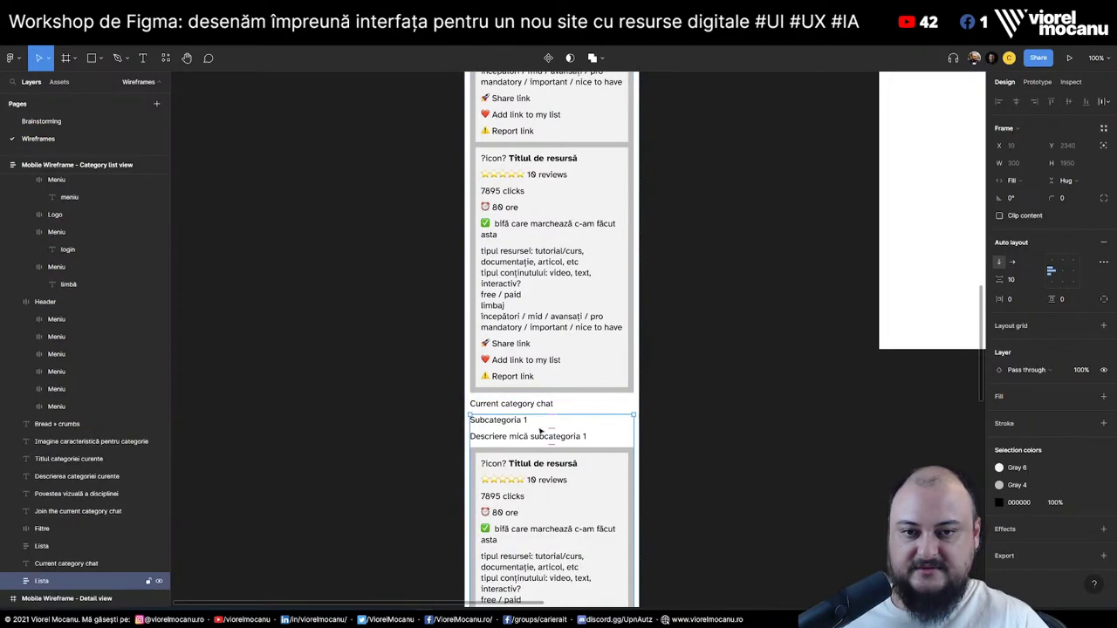
double_click(507, 422)
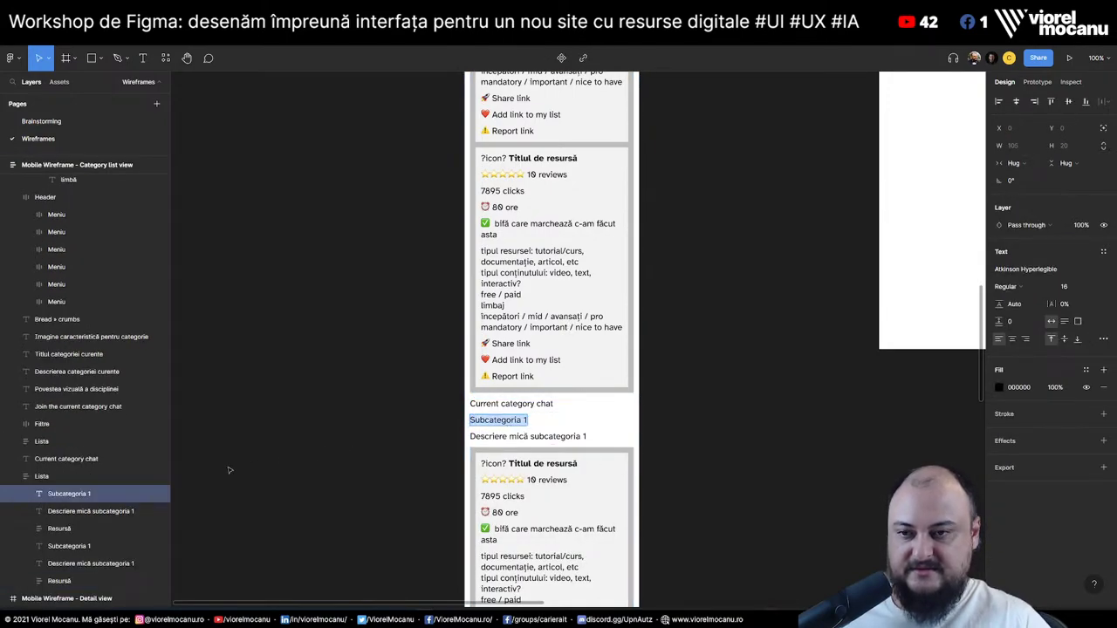
shift+click(96, 512)
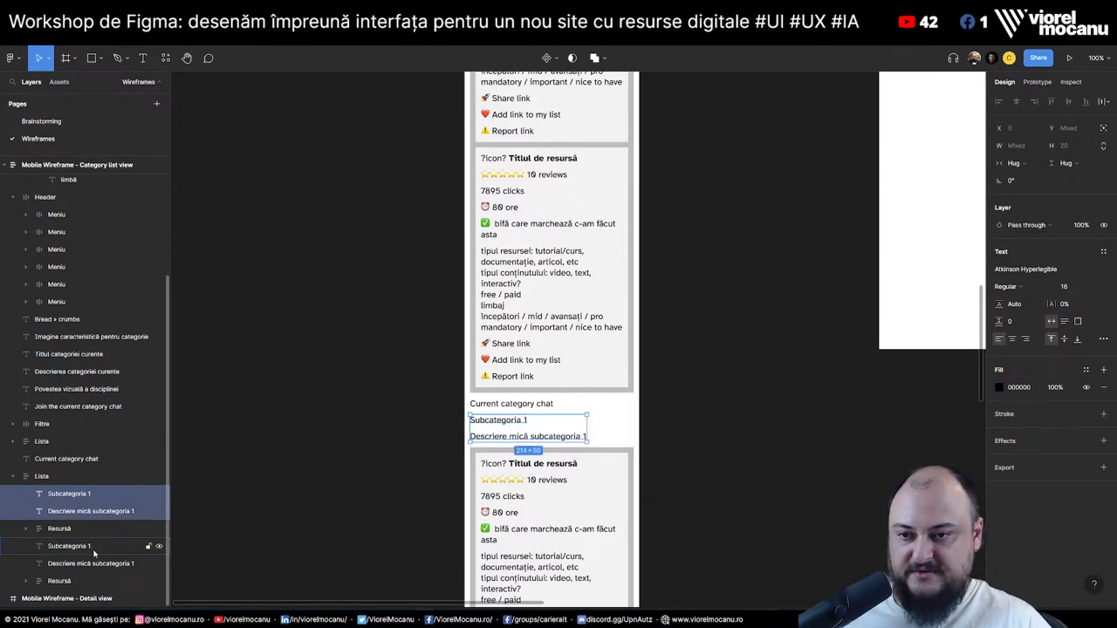
shift+click(94, 546)
shift+click(96, 564)
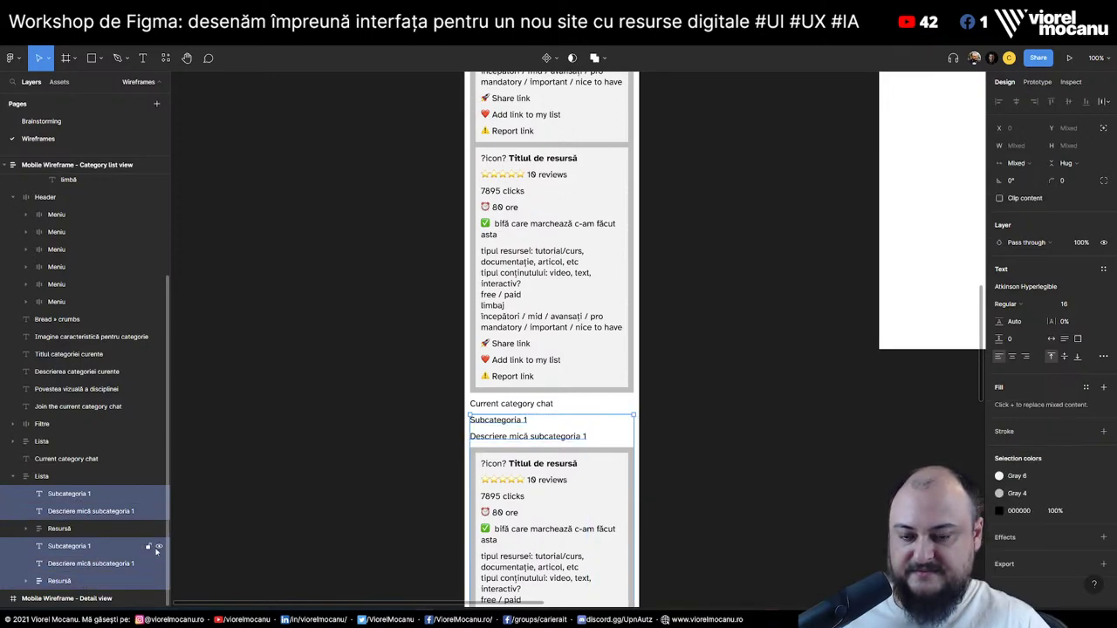
key(Delete)
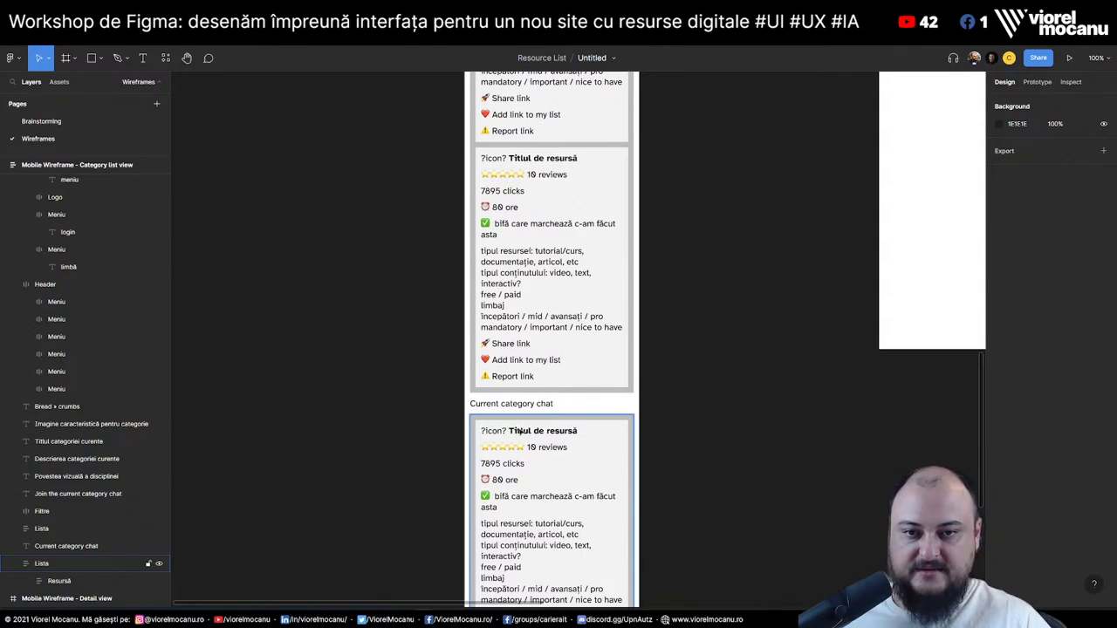
Retitle the first copied card's line as 'avatar' followed by a placeholder username
double_click(516, 431)
double_click(507, 431)
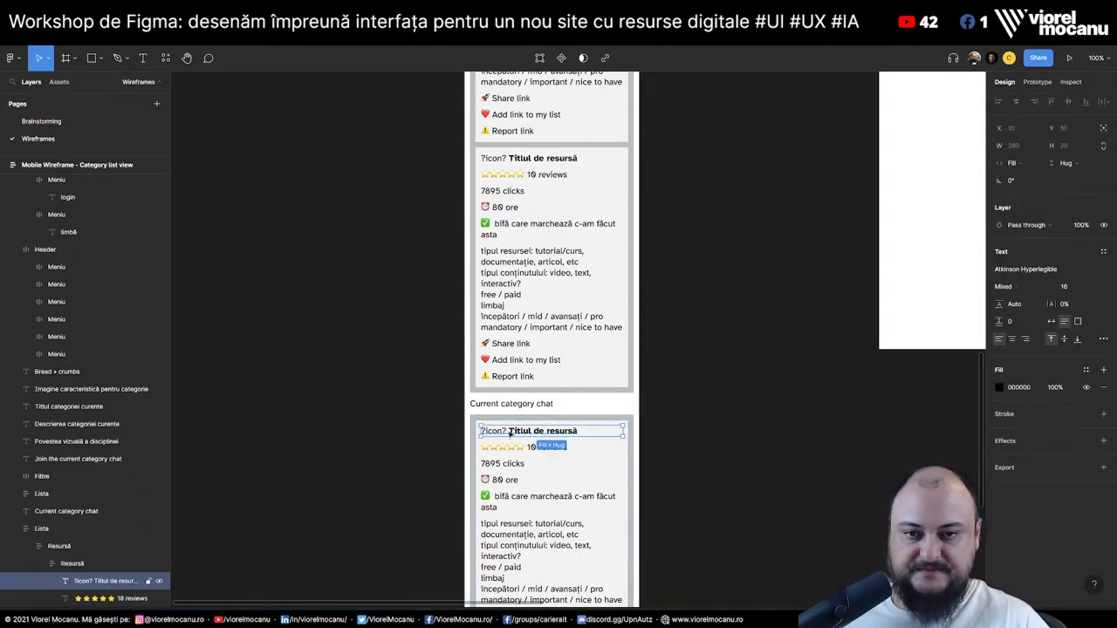
double_click(509, 433)
drag(510, 432, 433, 431)
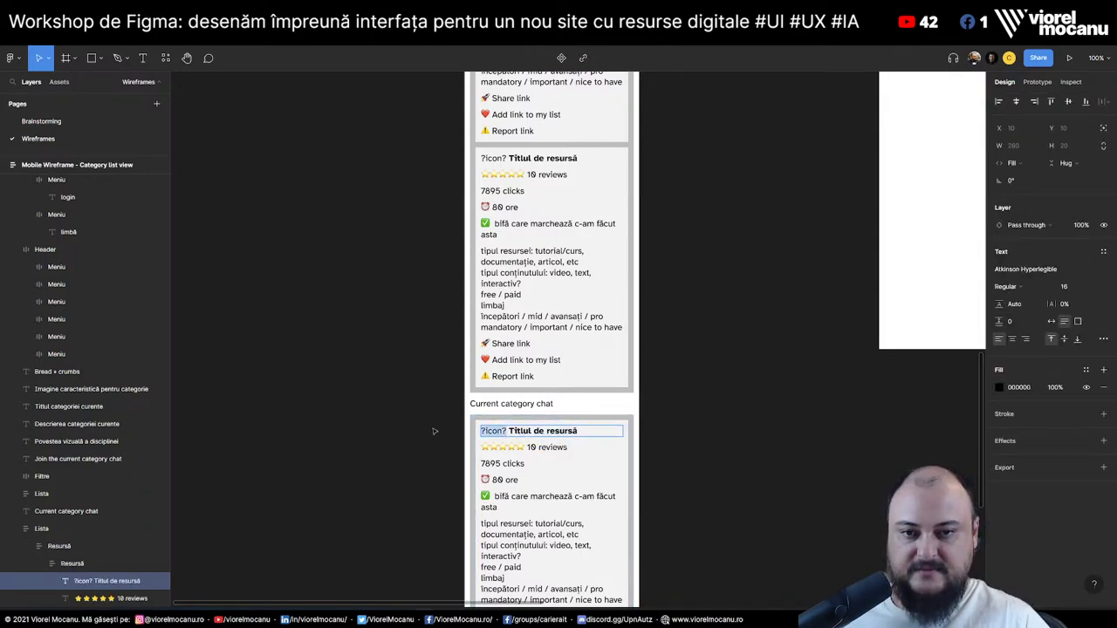
text(avatar)
drag(507, 432, 722, 439)
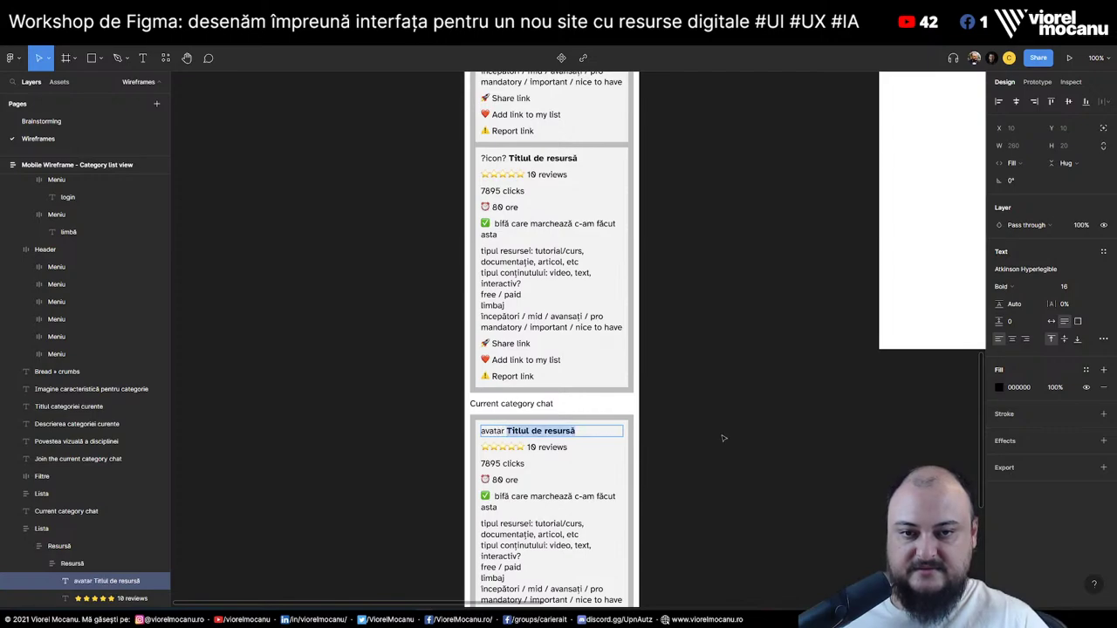
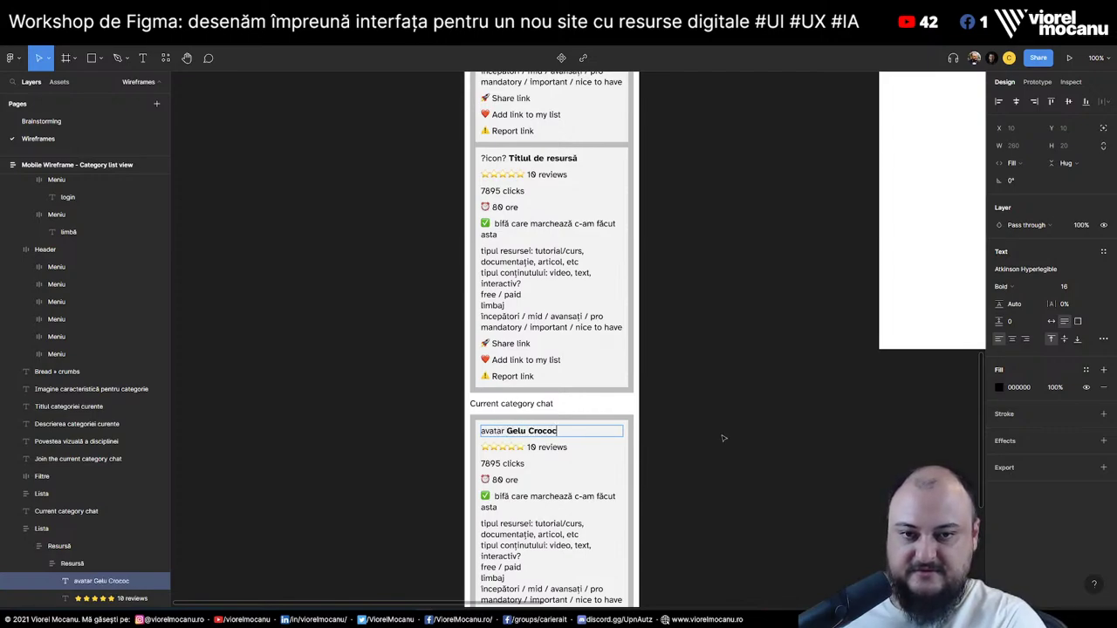
key(BackSpace)
key(BackSpace)
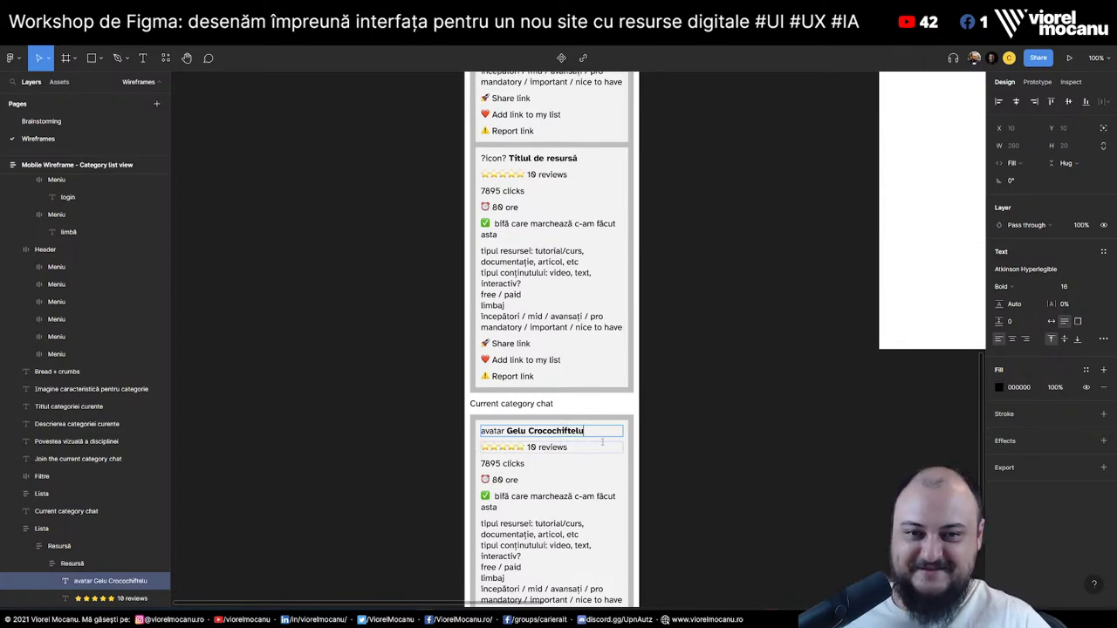
Hide the card's stars, clicks, ore and bifă layers
click(530, 453)
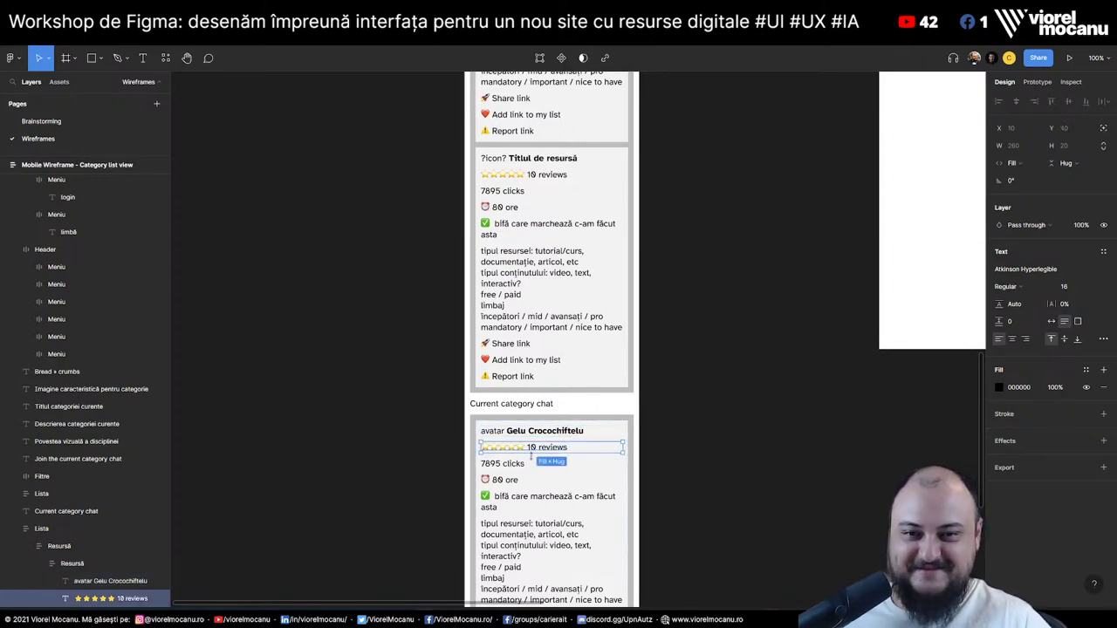
double_click(551, 449)
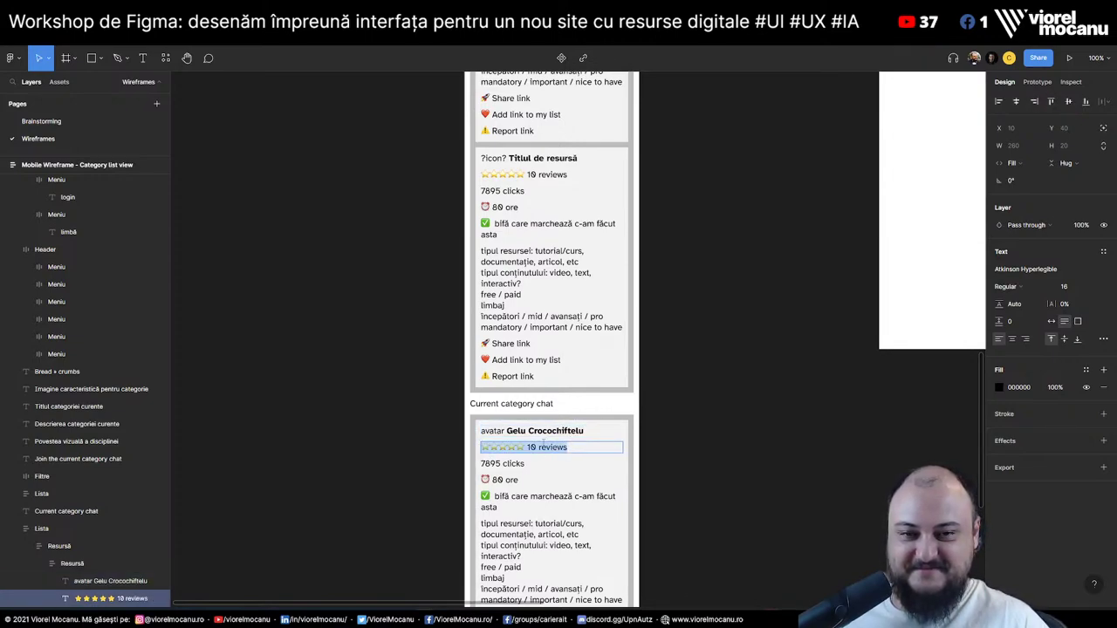
scroll(140, 462, down, 3)
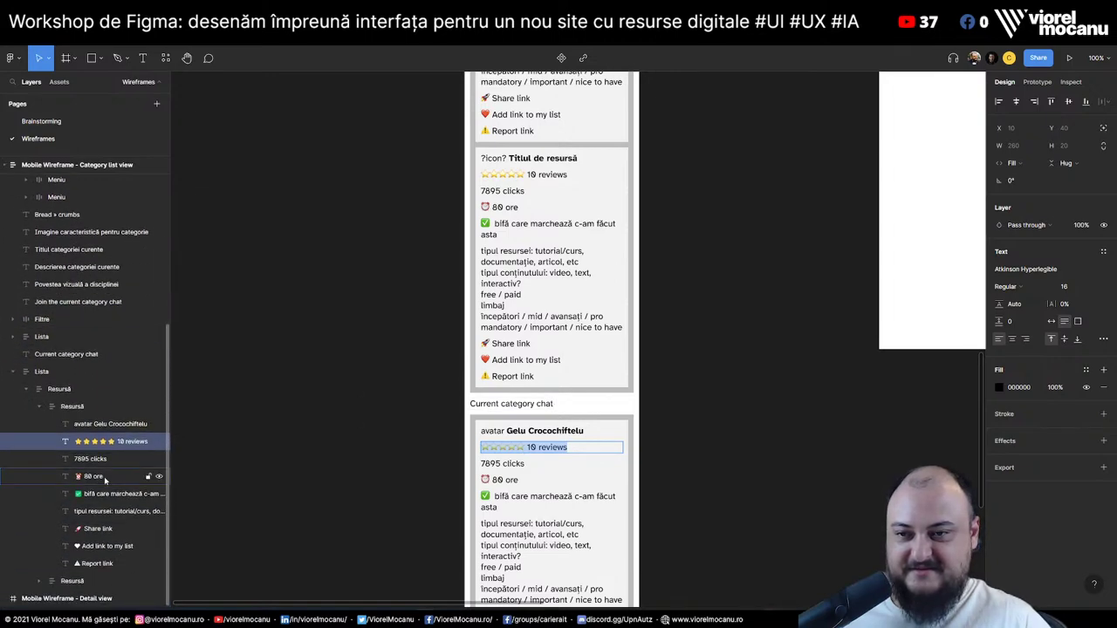
click(159, 443)
click(159, 459)
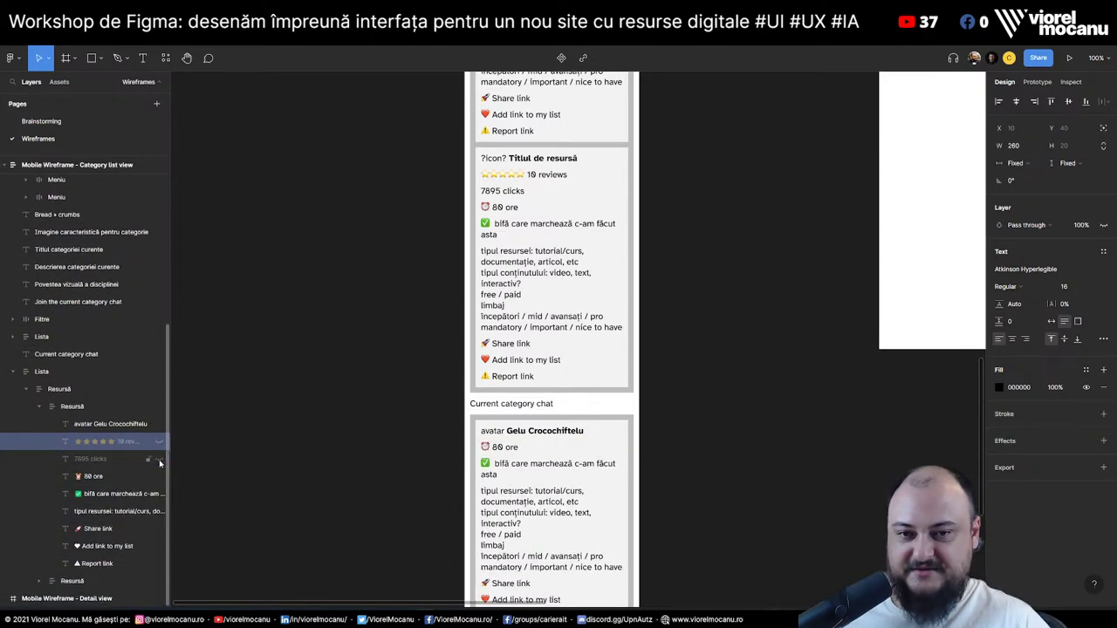
click(158, 478)
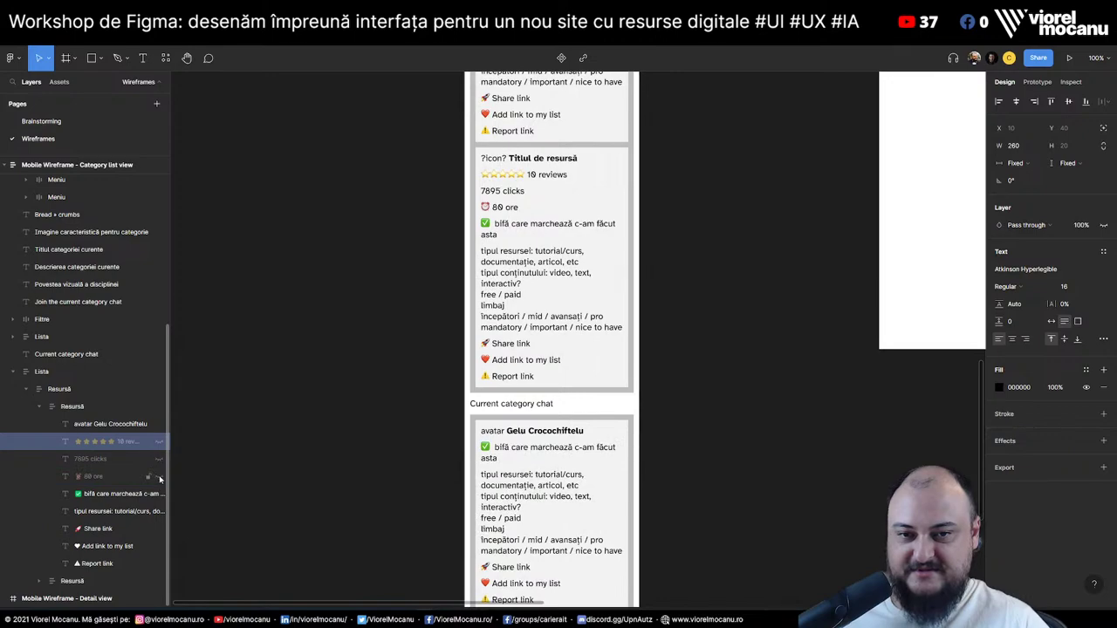
click(160, 499)
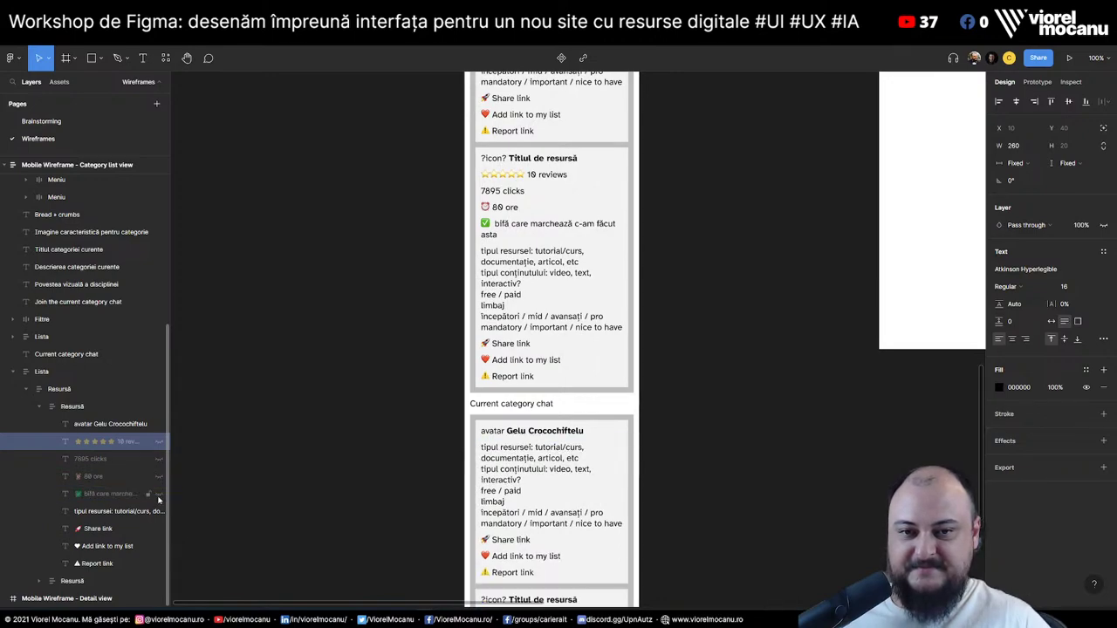
click(517, 451)
Replace the resource-type text with 'Comentariu comentariu comentariu comentariu' and rename 'Add link to my list' to Like
key(ctrl+a)
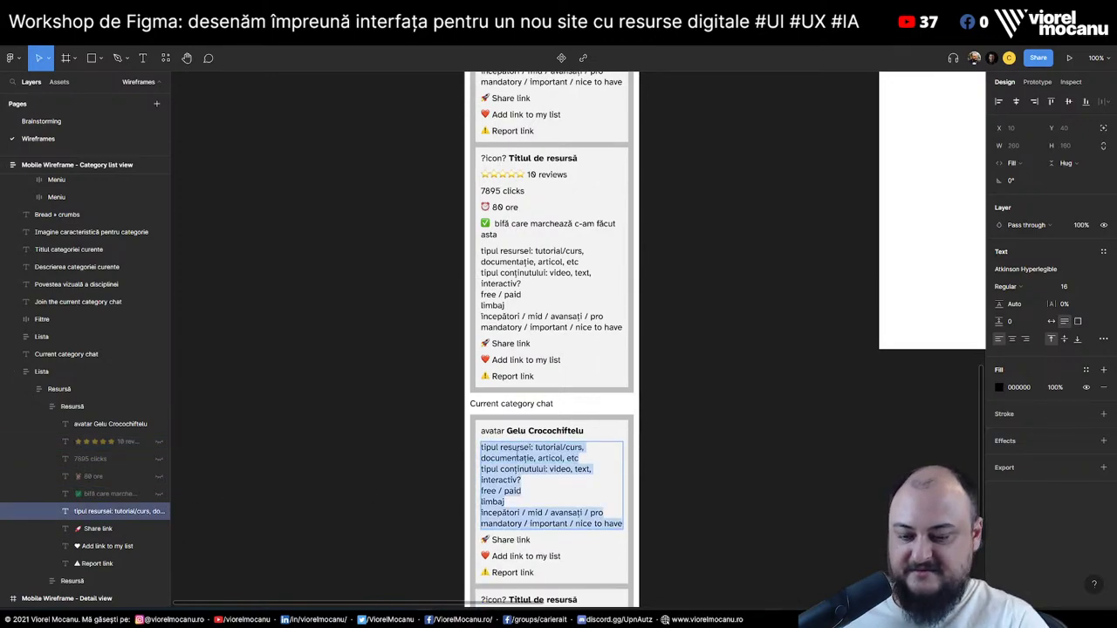
text(Comentariu c)
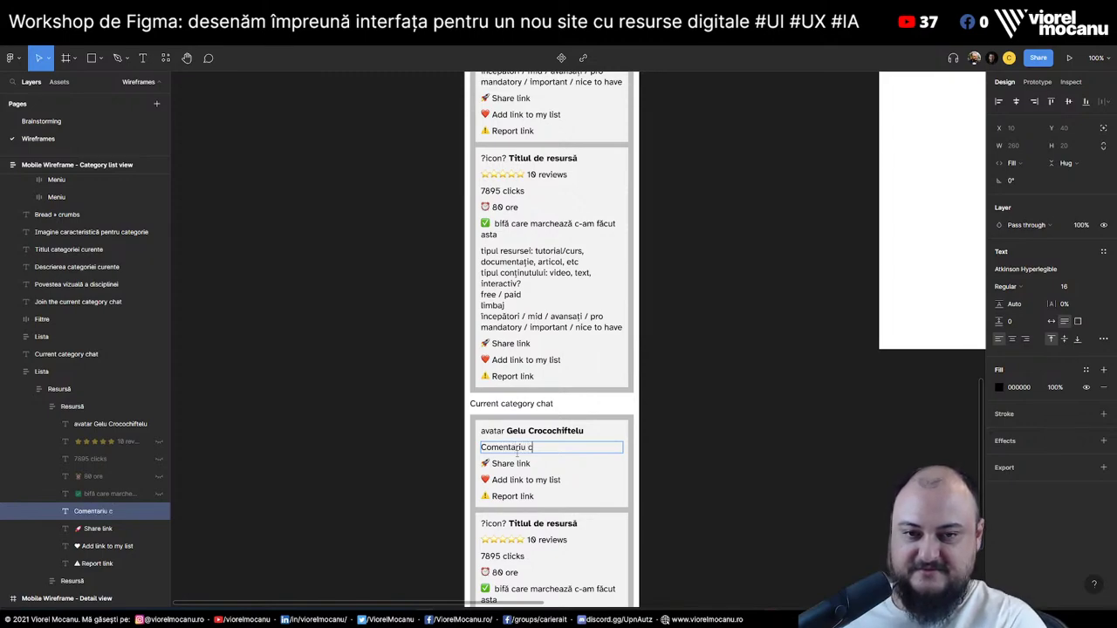
text(omentariu comentariu)
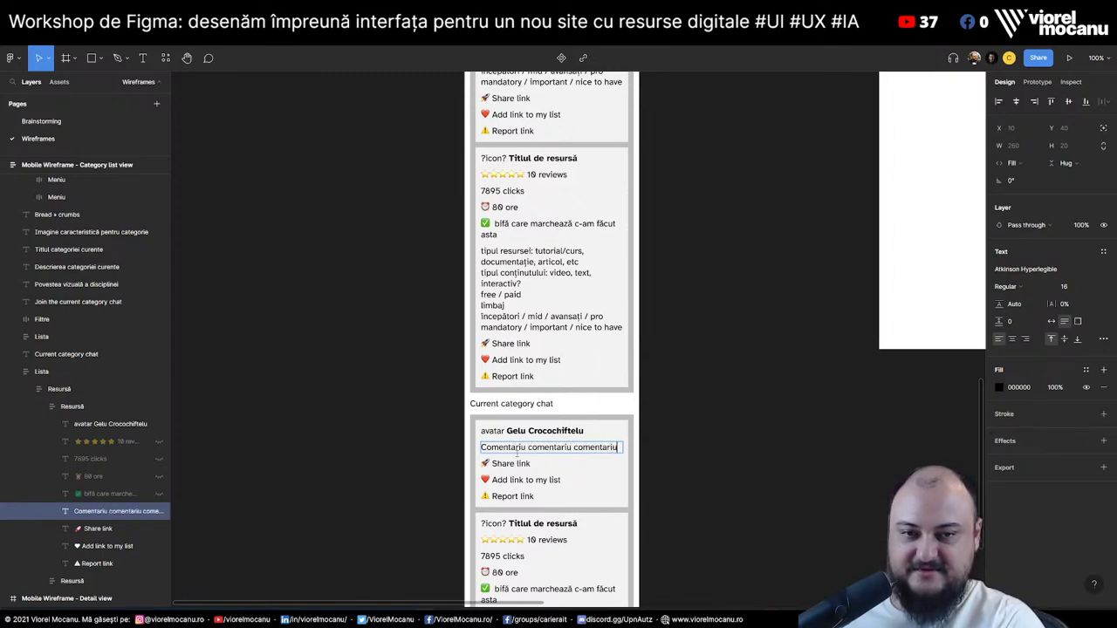
text( comentariu)
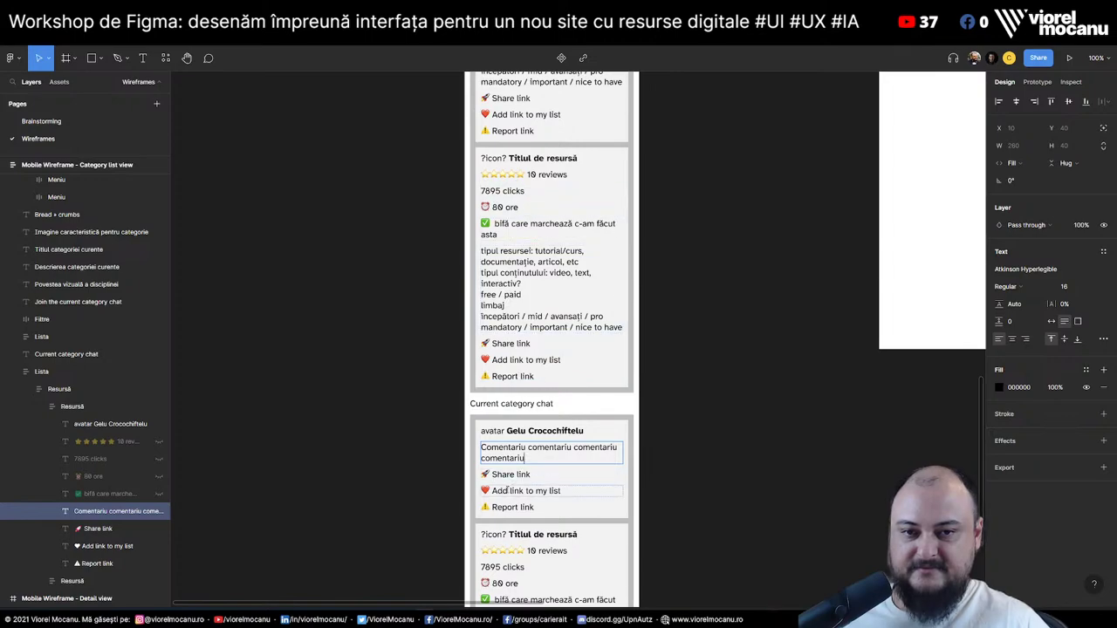
click(526, 490)
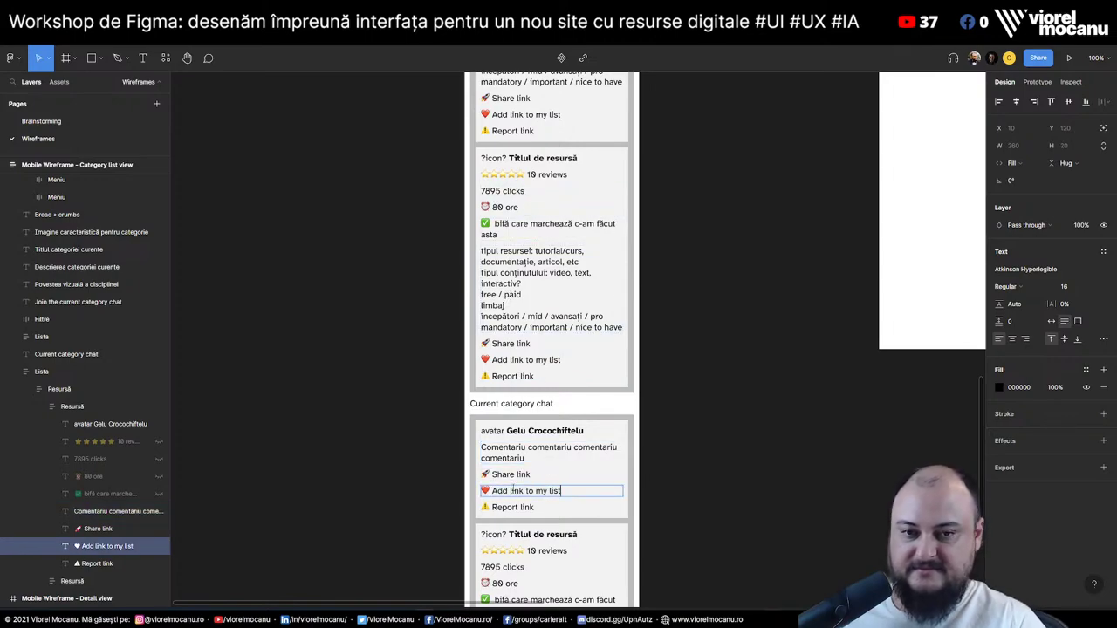
key(Return)
text(Like)
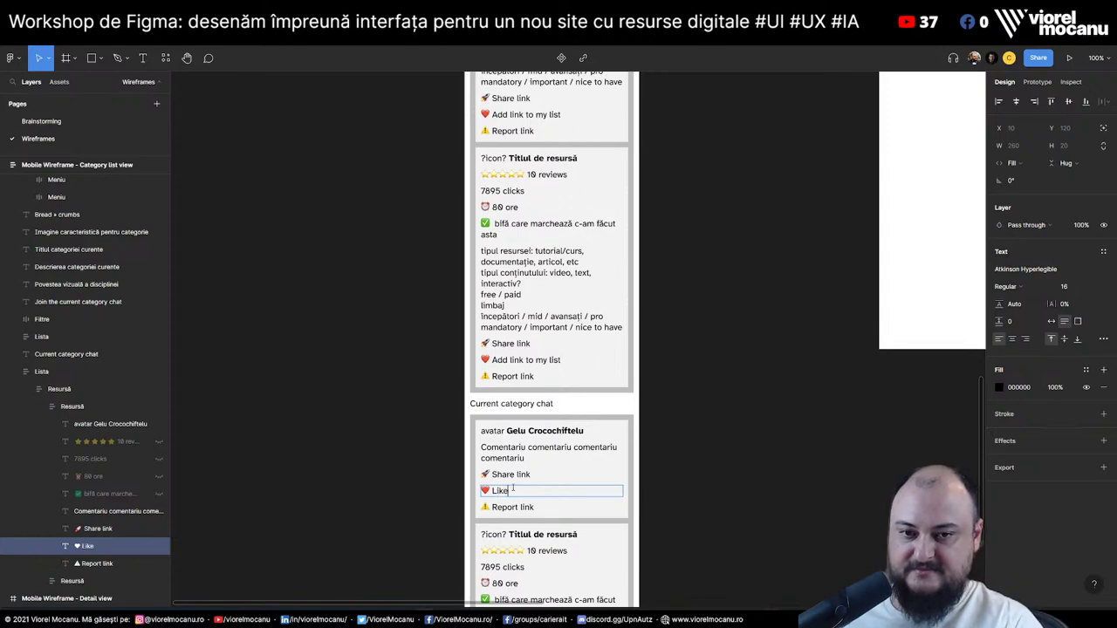
Hide the Share link line and retype Report link as Reply
click(100, 529)
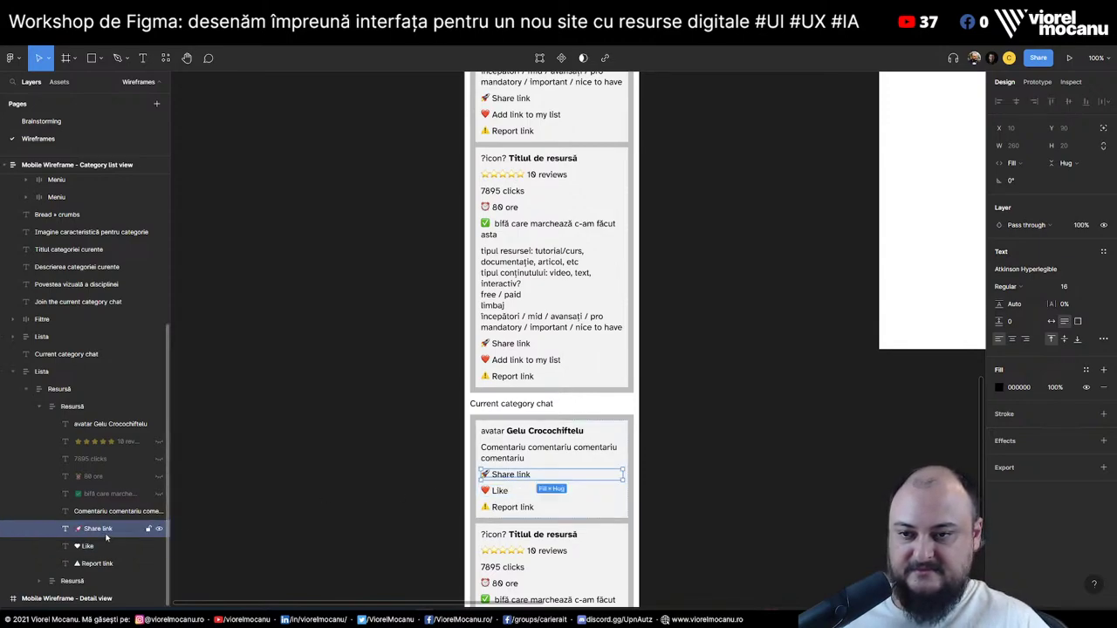
click(159, 530)
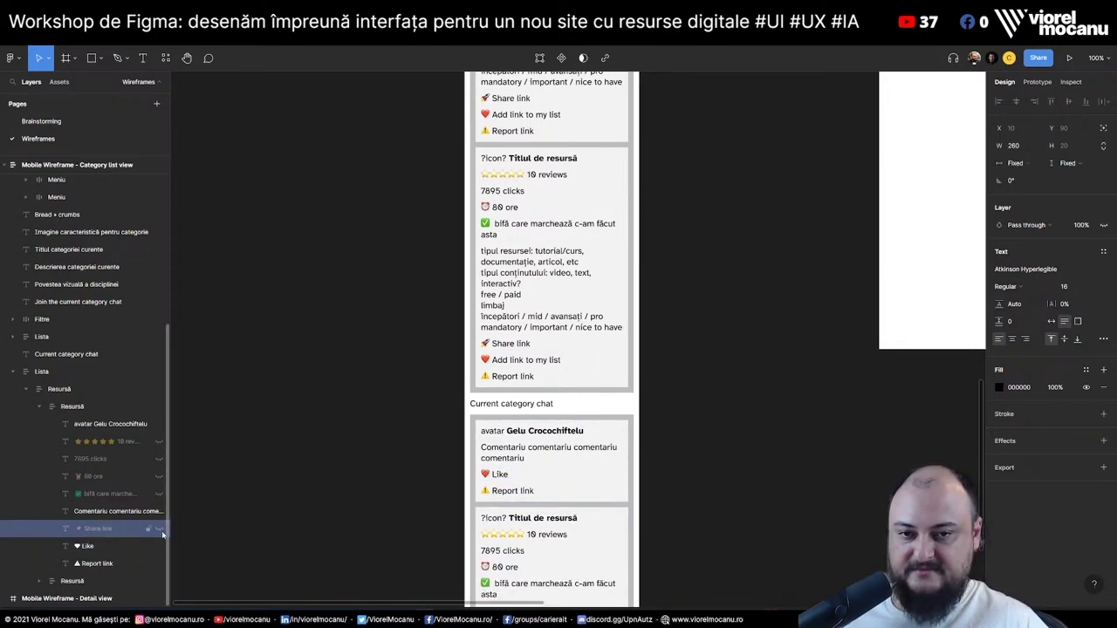
click(509, 491)
double_click(509, 490)
key(ctrl+a)
text(Re)
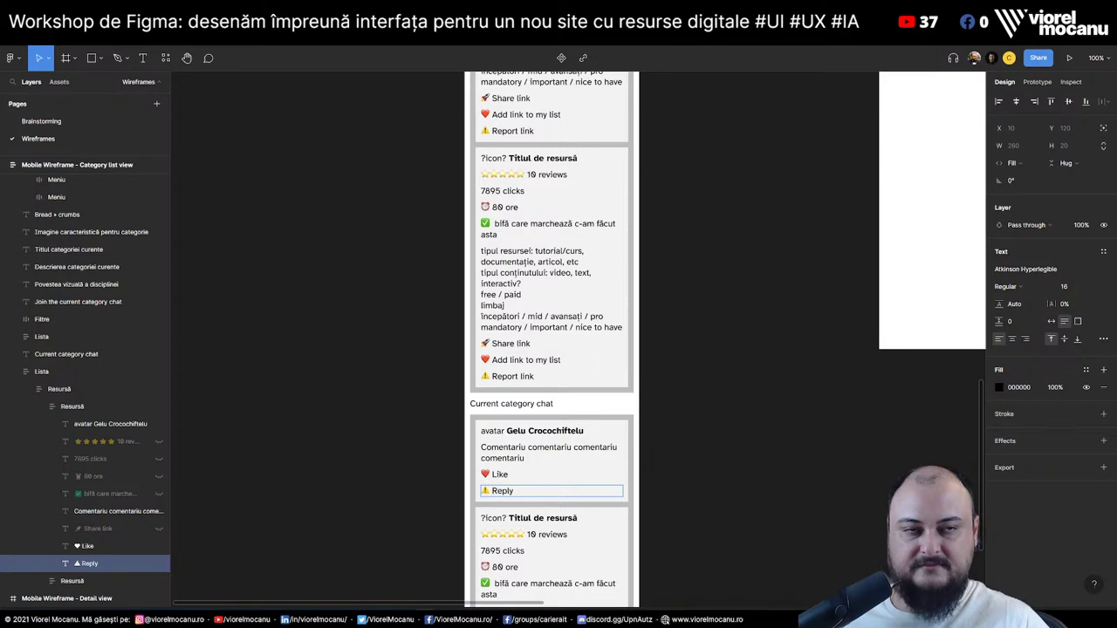
Search Emojipedia for 'arrow' emojis, then return to the Figma wireframe
key(alt+Tab)
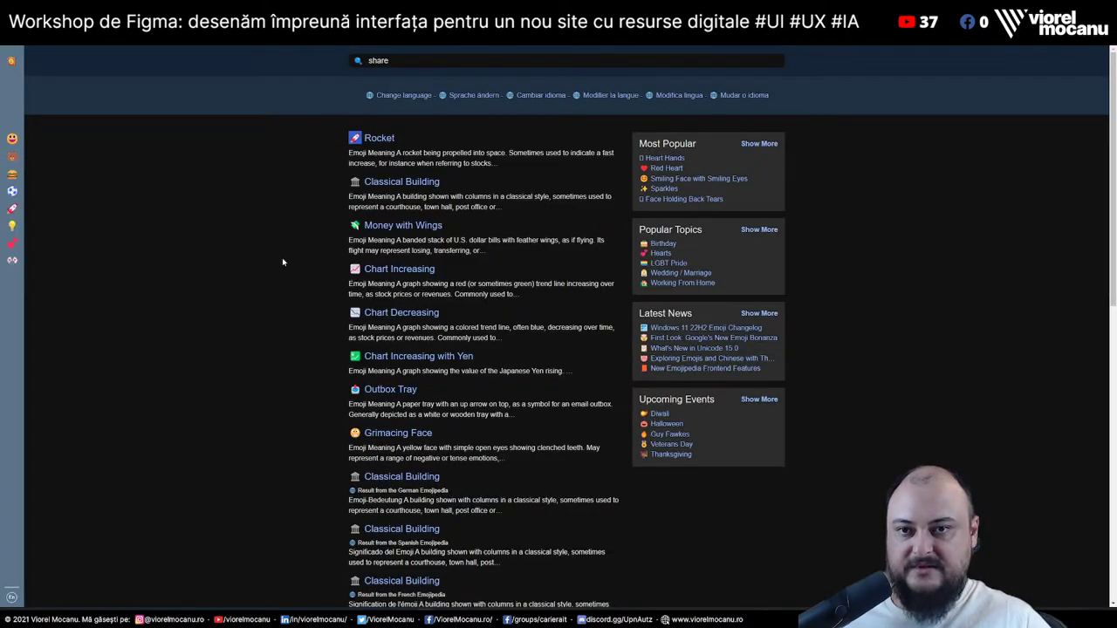
text(/arrow)
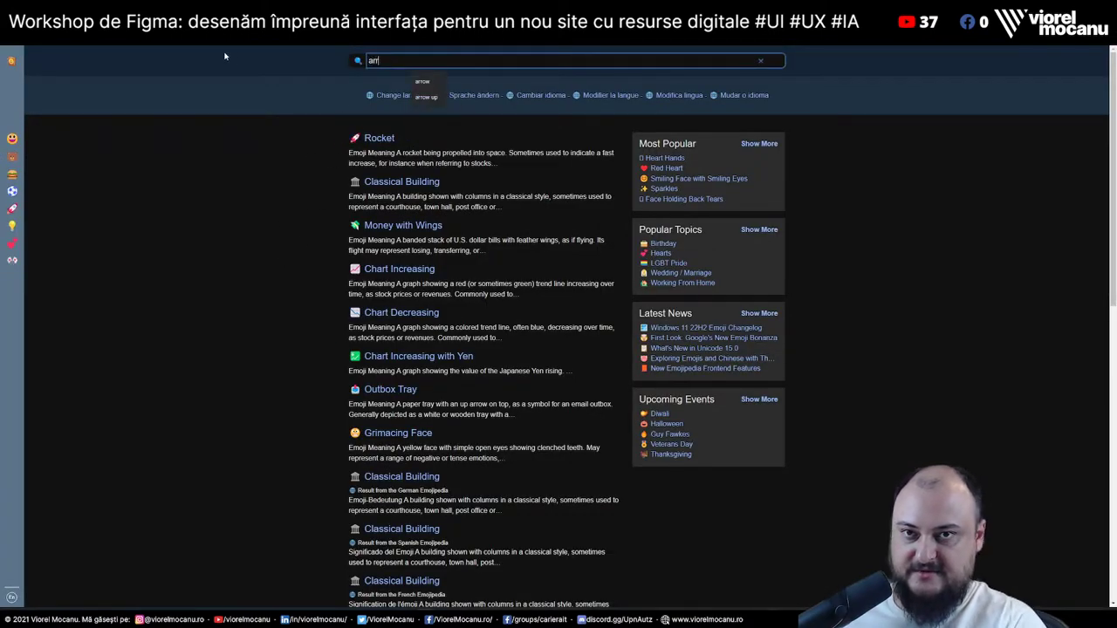
key(Return)
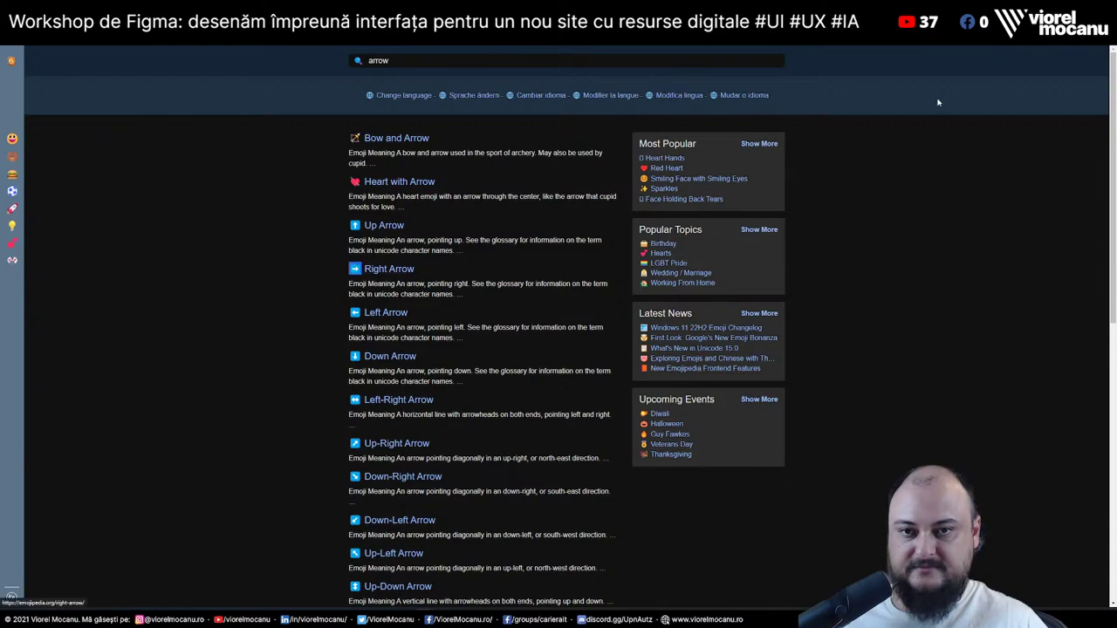
key(alt+Tab)
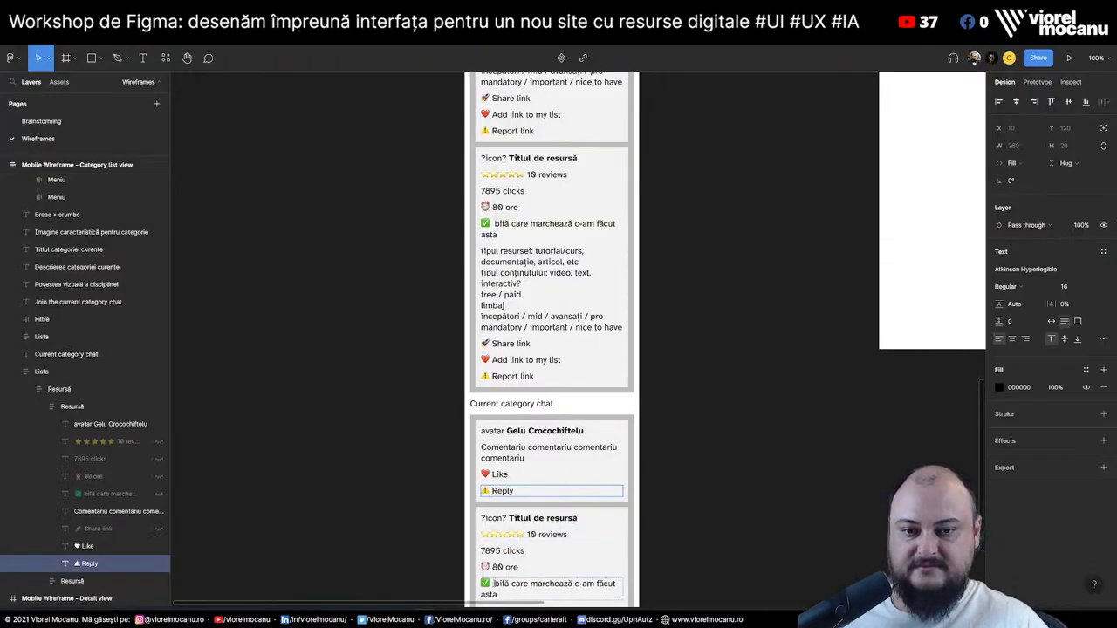
Add the right-arrow emoji before Reply, delete the card's hidden layers, and duplicate the comment card
text(➡)
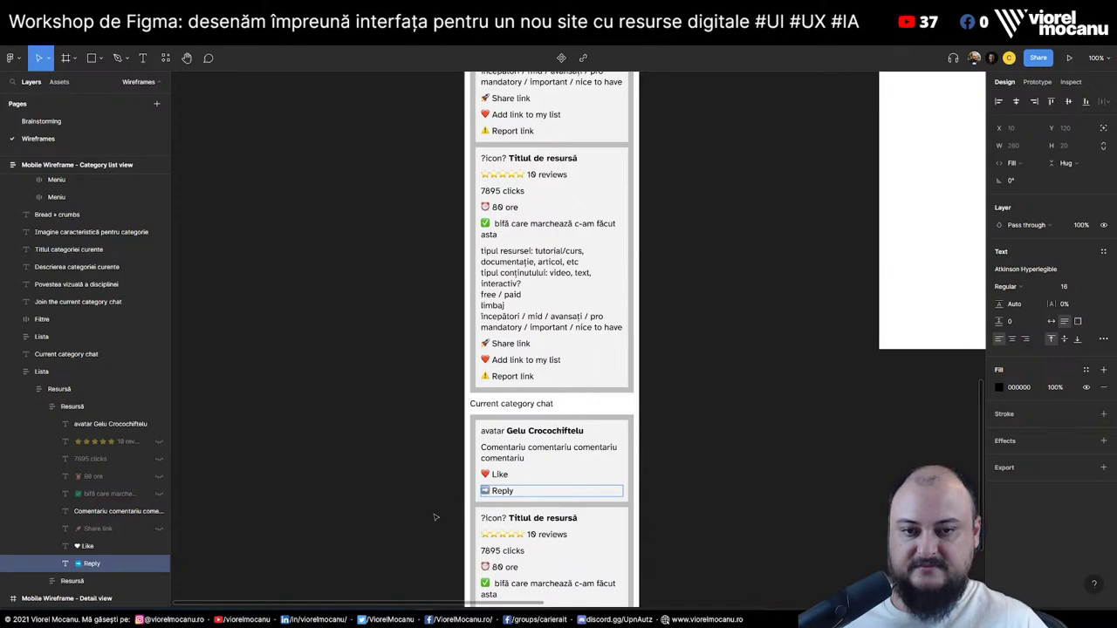
click(425, 516)
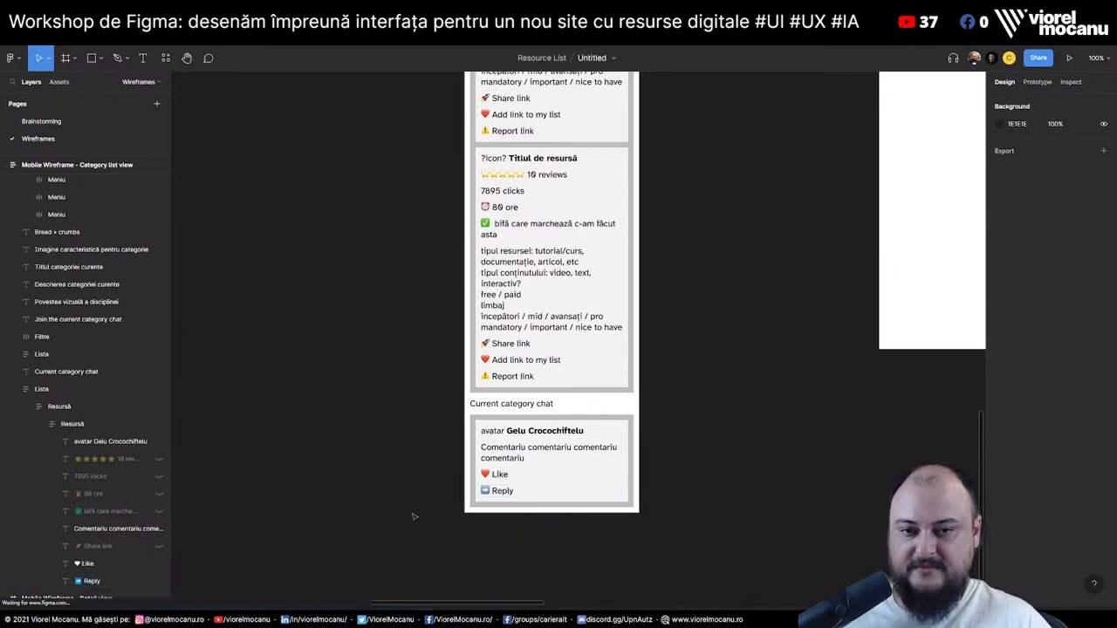
click(526, 462)
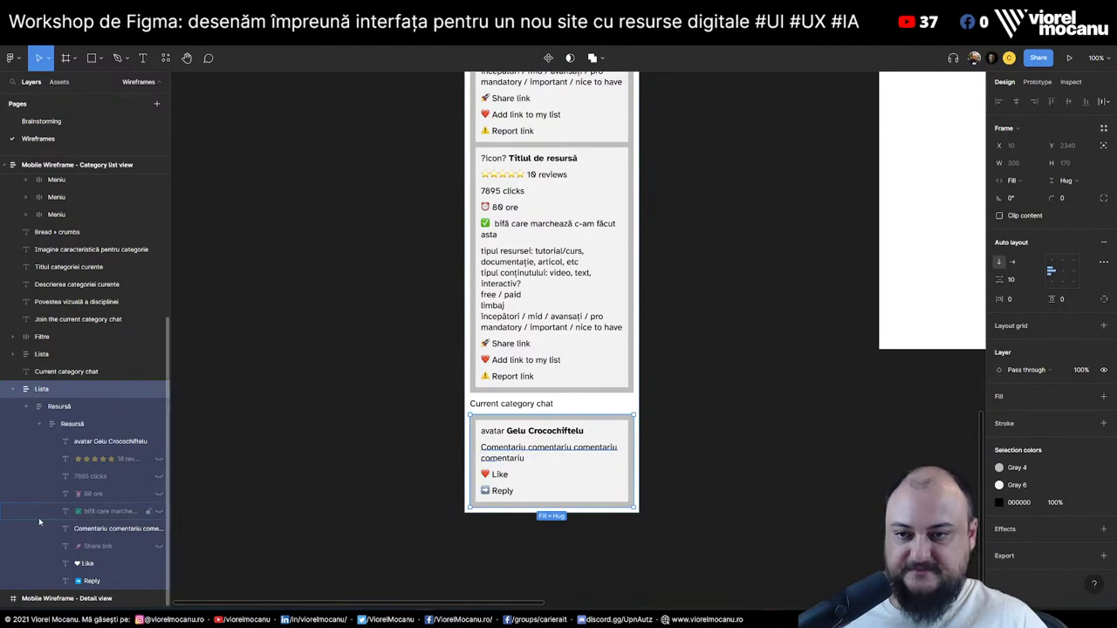
click(99, 516)
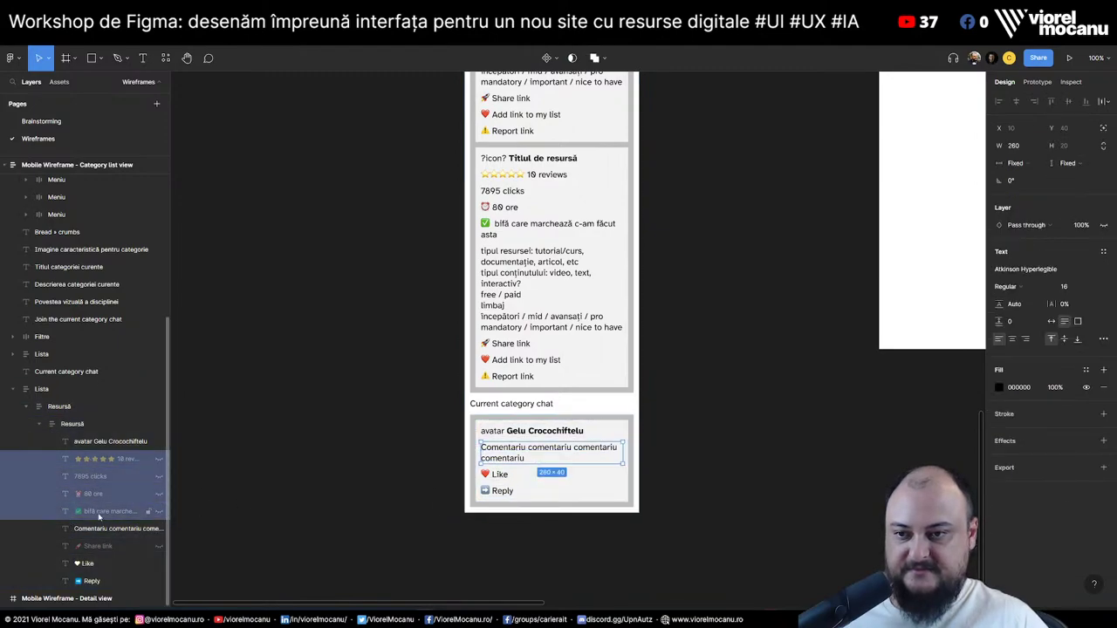
shift+click(108, 547)
key(Delete)
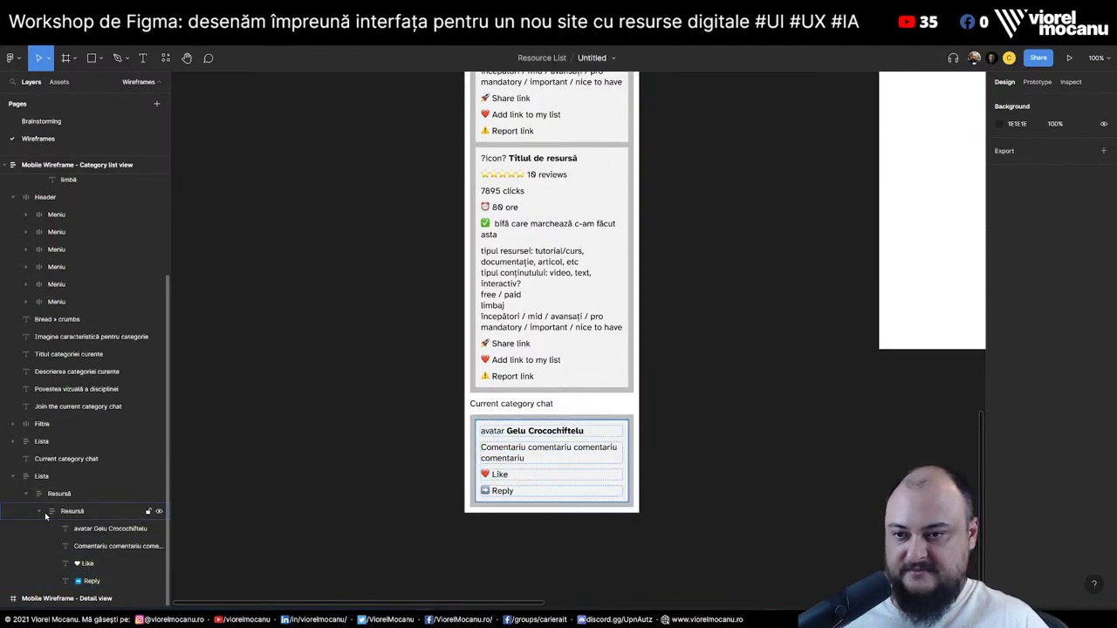
click(45, 516)
key(ctrl+d)
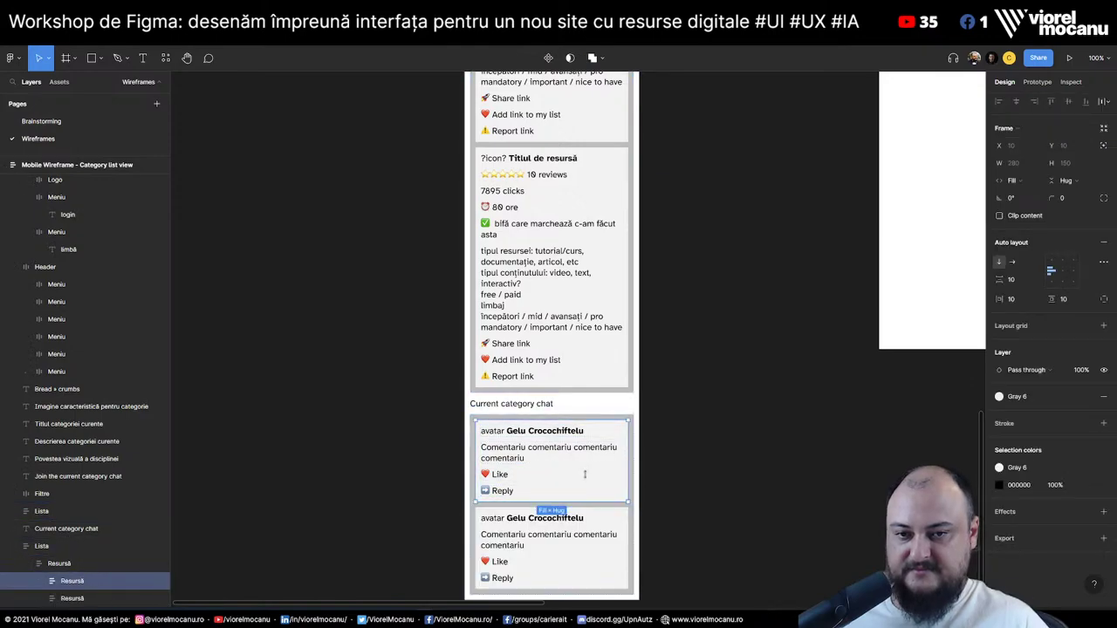
click(707, 420)
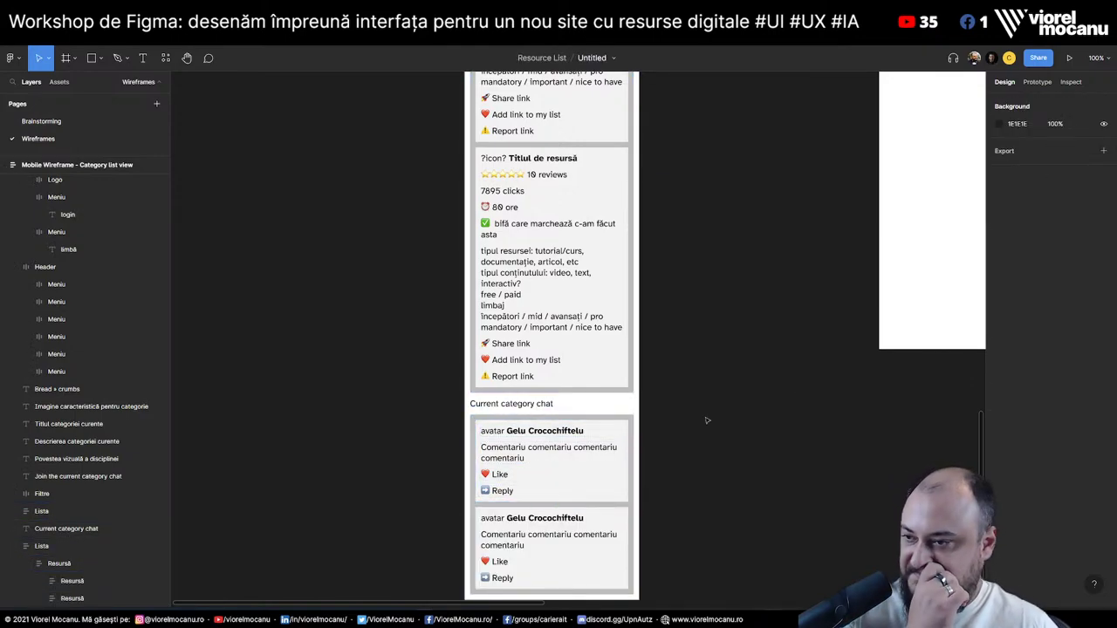
Copy the Current category chat heading below the comments and retype it as 'Footer'
scroll(18, 559, down, 1)
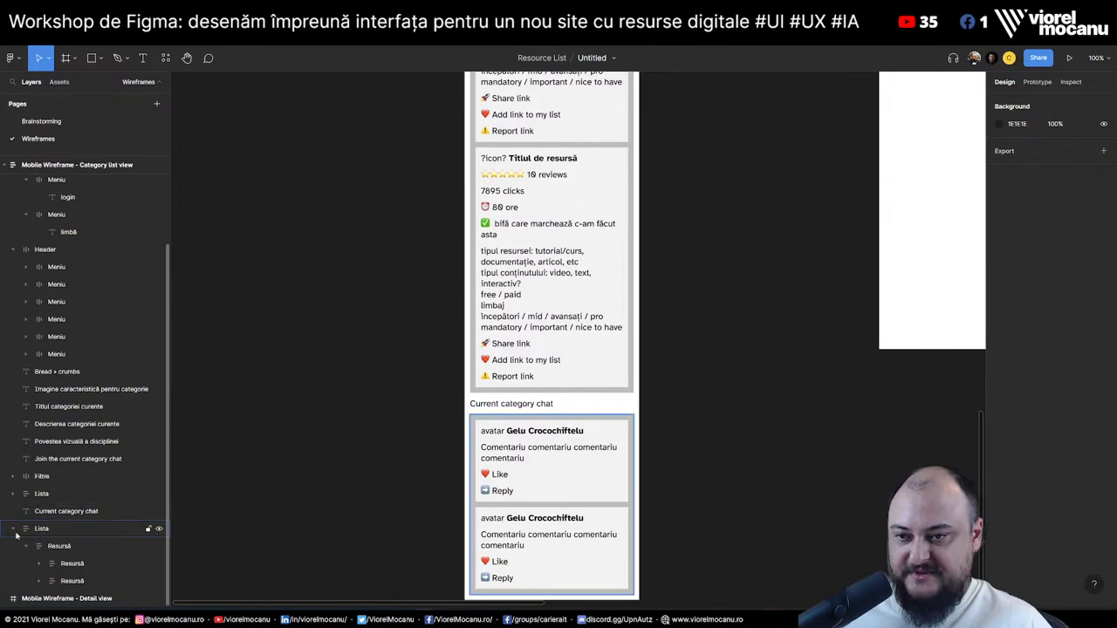
click(14, 529)
click(69, 563)
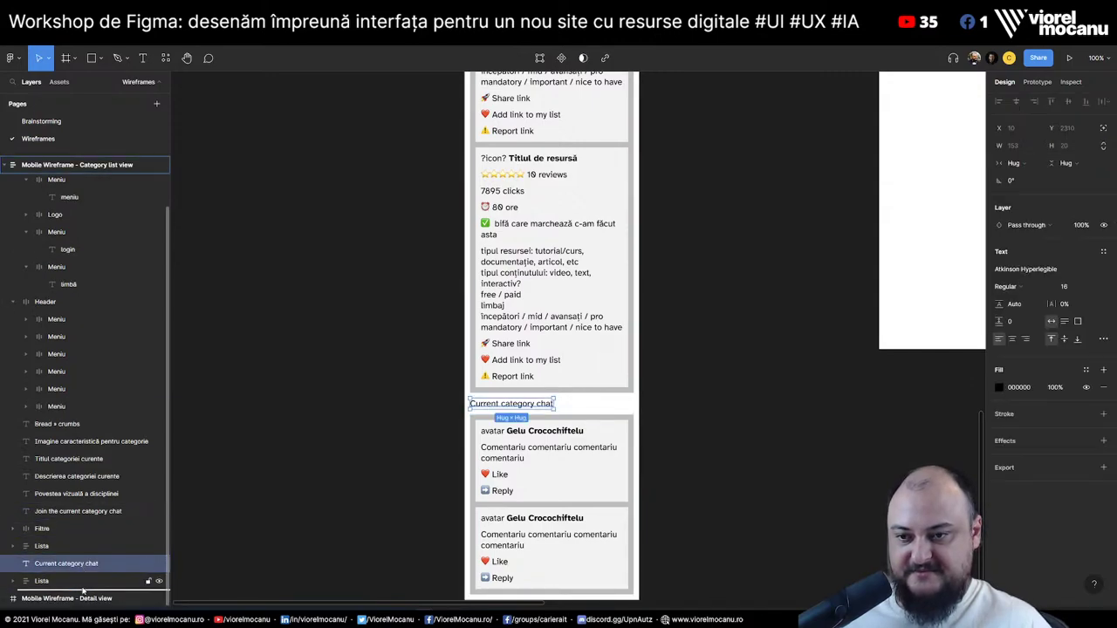
drag(83, 592, 83, 593)
scroll(605, 515, down, 2)
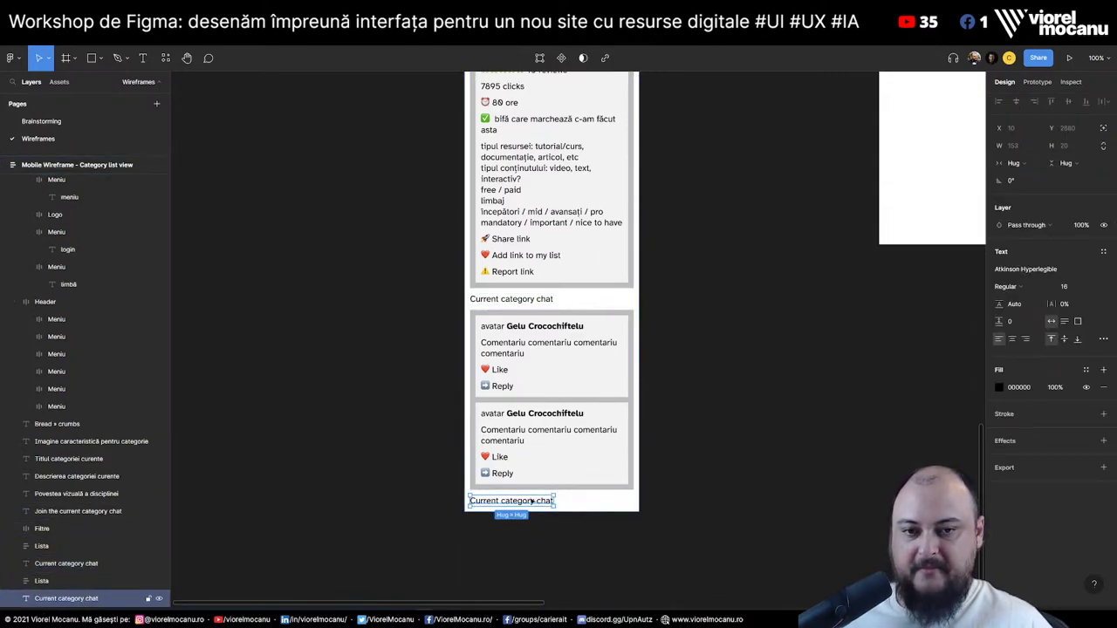
double_click(531, 500)
text(Footer)
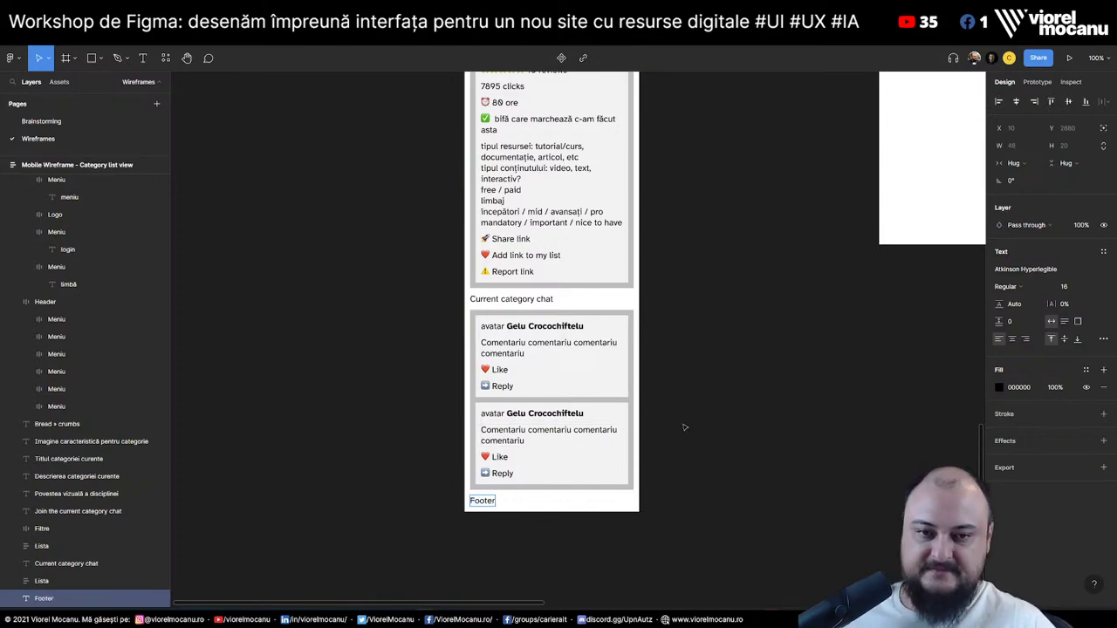
click(702, 473)
Move the search and filter row to the bottom, relabel it 'Footer', and delete the filtre box
scroll(505, 498, up, 15)
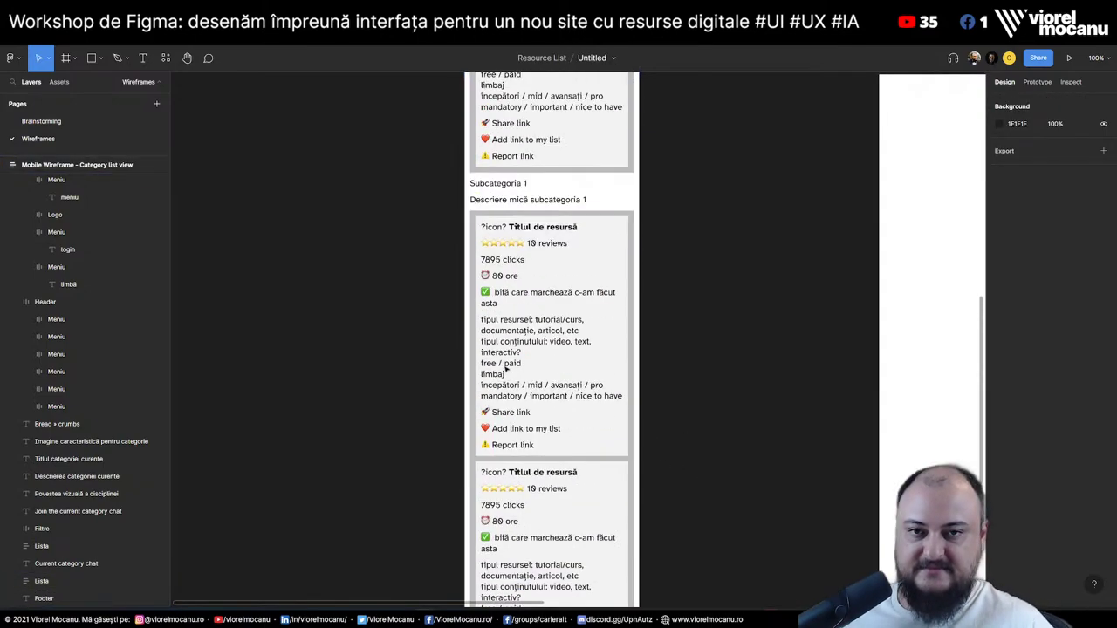
click(541, 311)
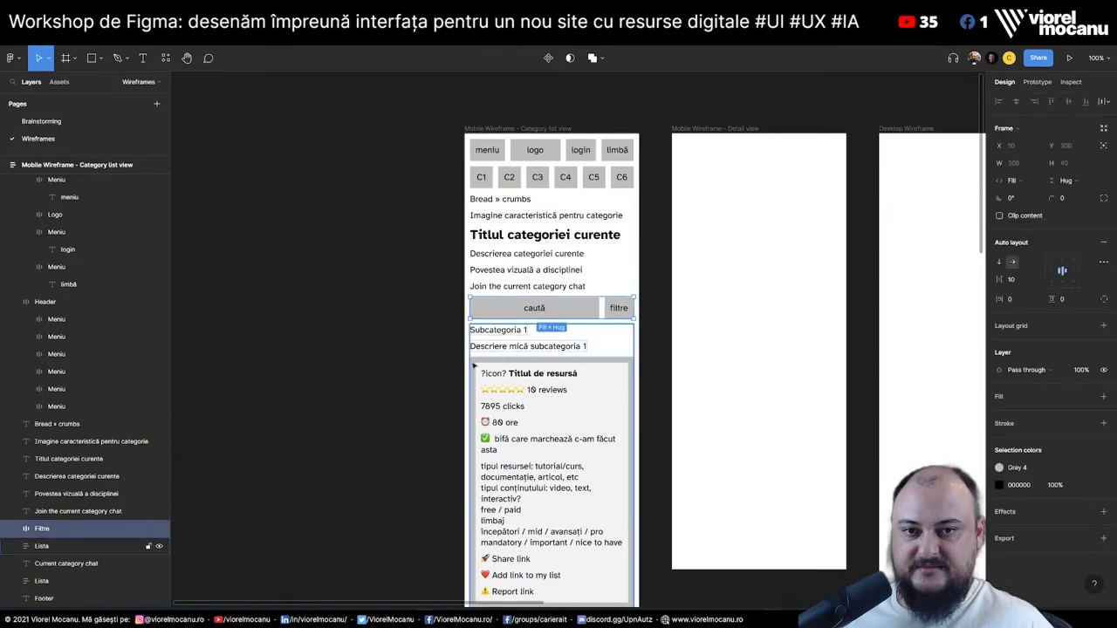
drag(63, 541, 56, 582)
click(44, 563)
key(Delete)
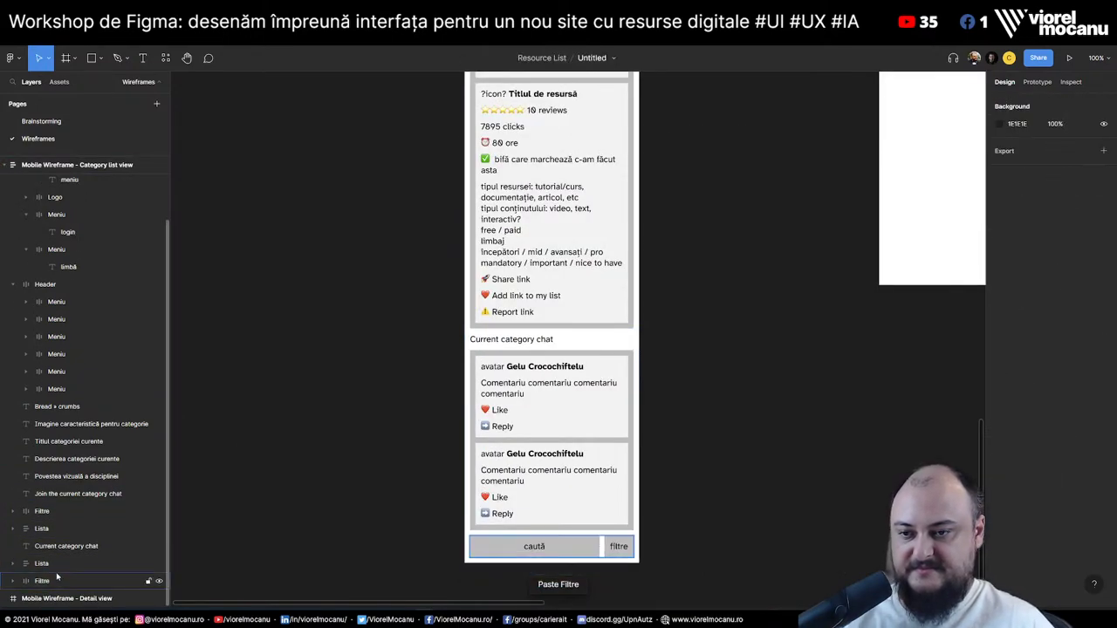
click(545, 547)
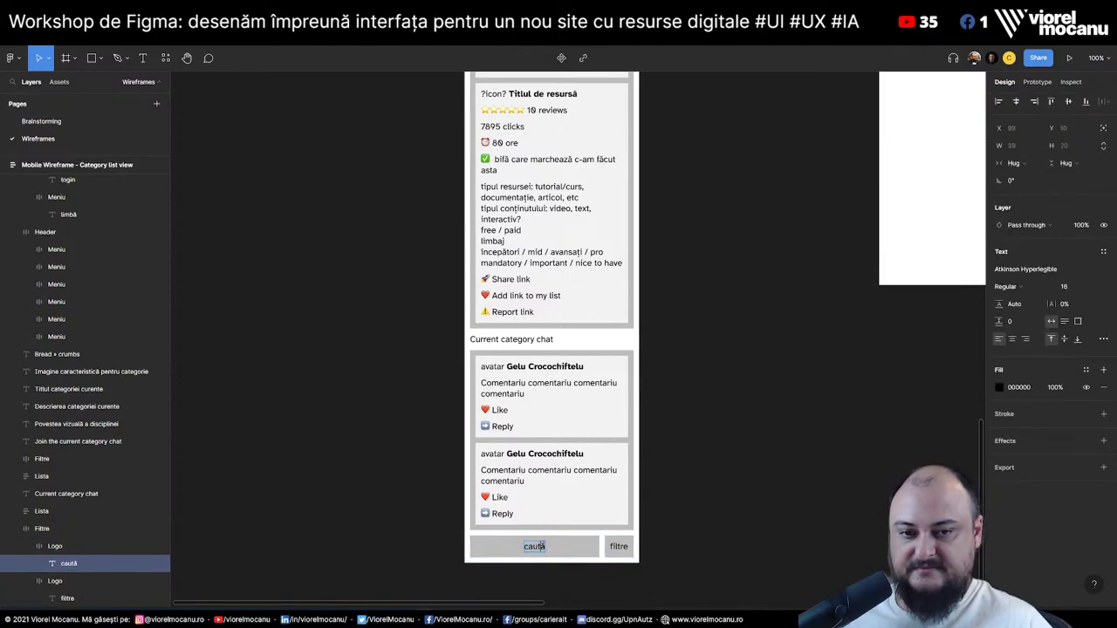
text(Footer)
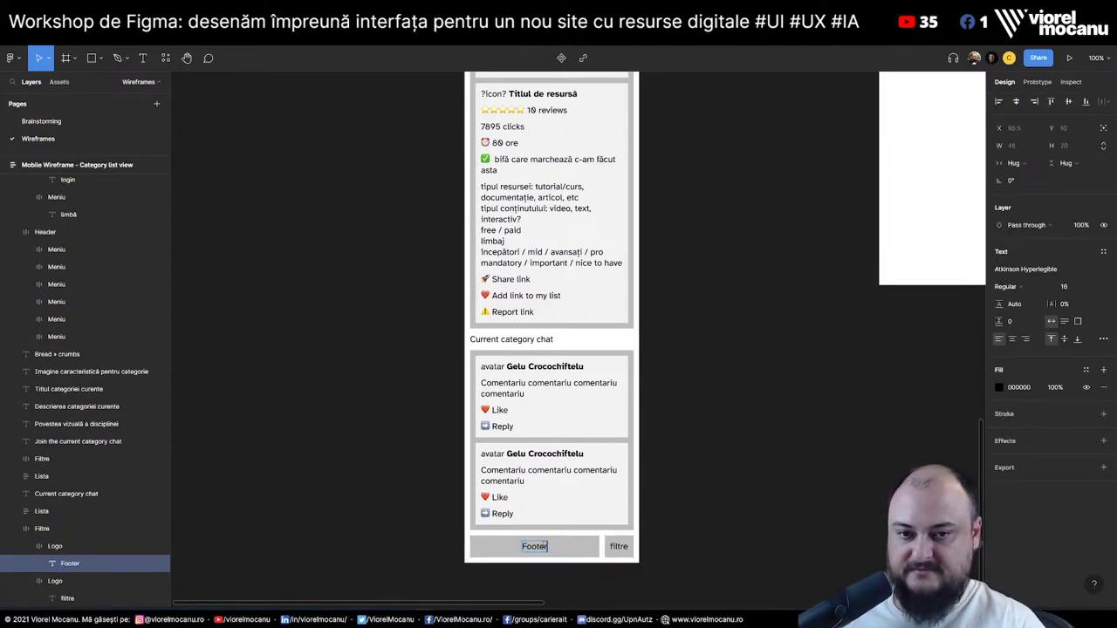
scroll(81, 576, down, 1)
click(82, 566)
key(Delete)
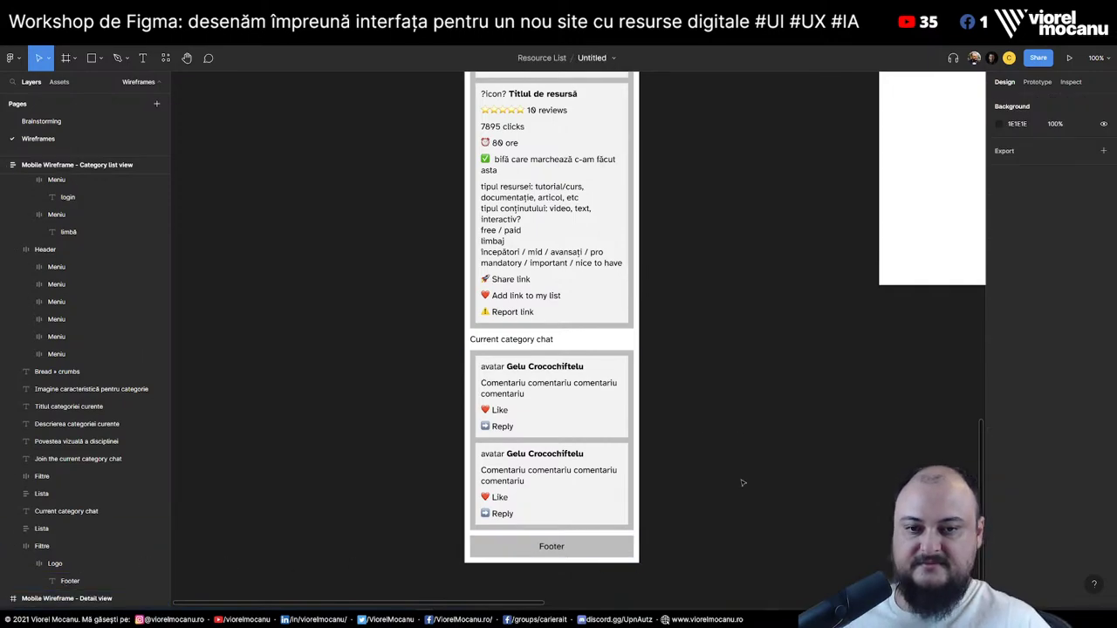
scroll(741, 483, up, 10)
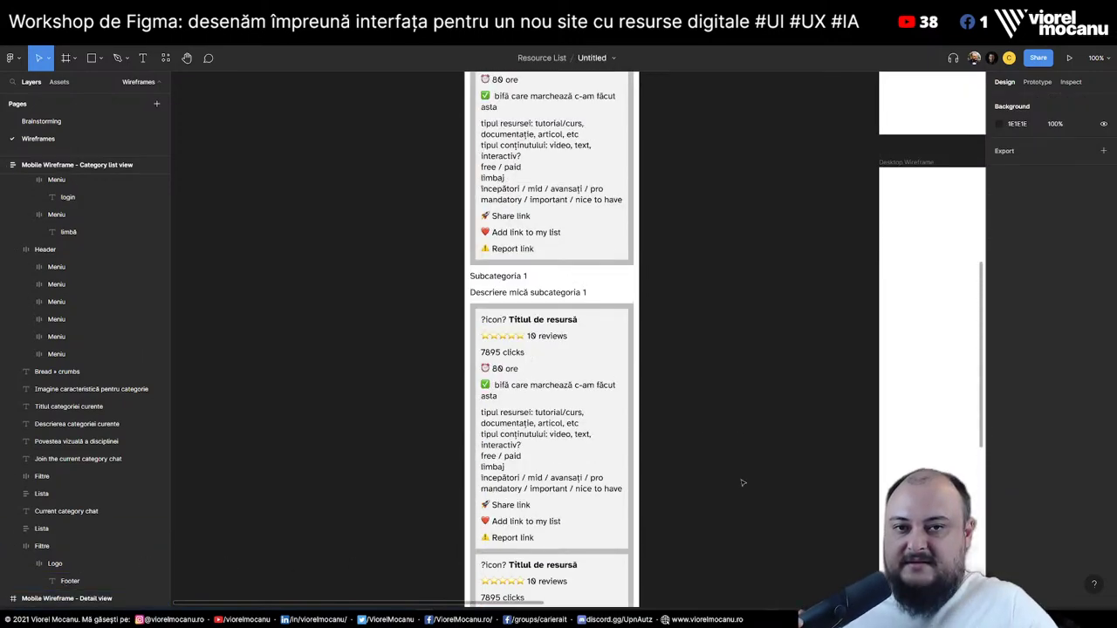
scroll(742, 482, up, 5)
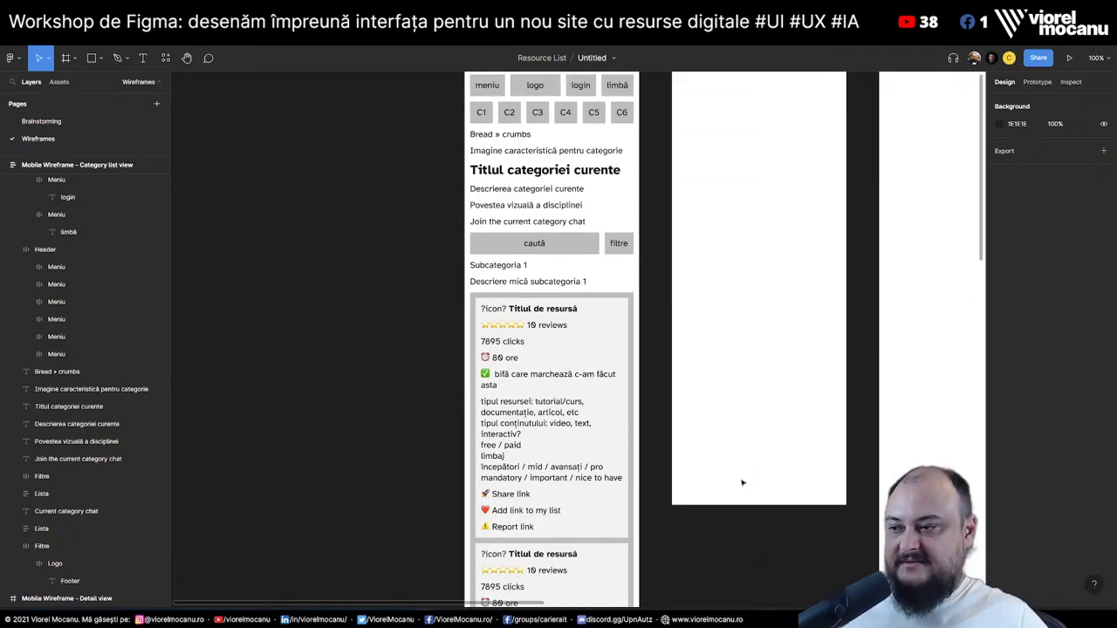
scroll(622, 366, up, 5)
scroll(611, 344, down, 3)
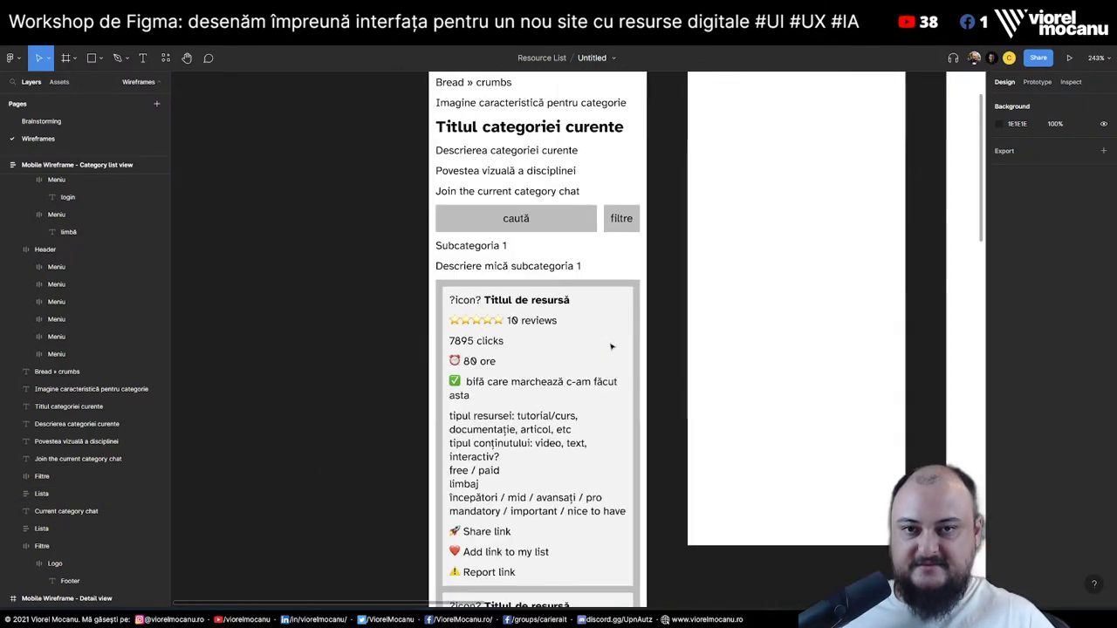
scroll(682, 271, up, 4)
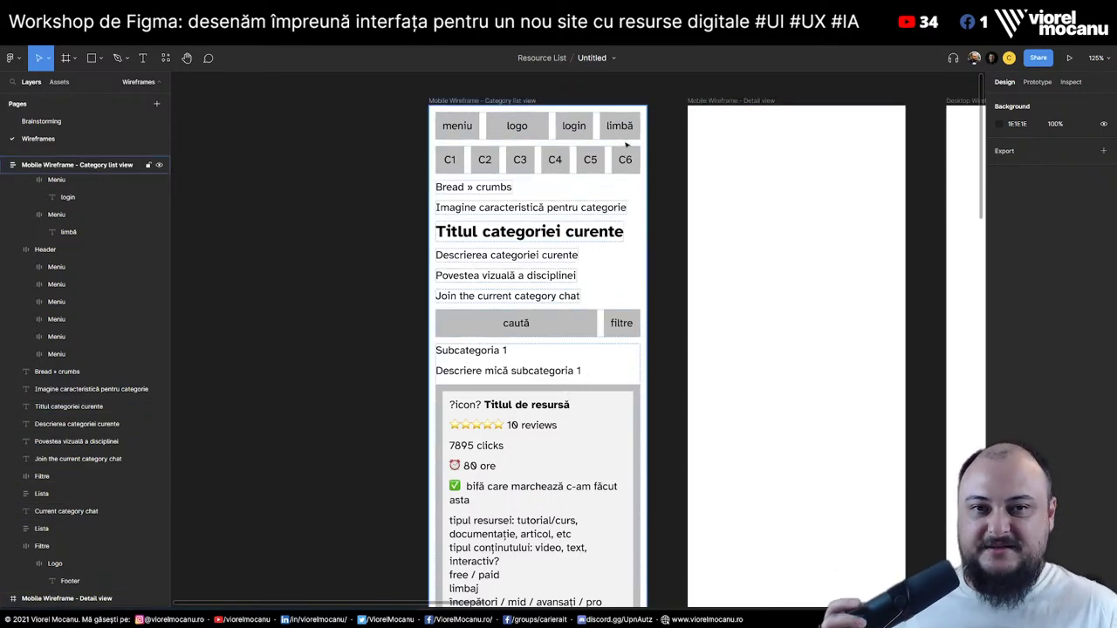
scroll(347, 243, right, 5)
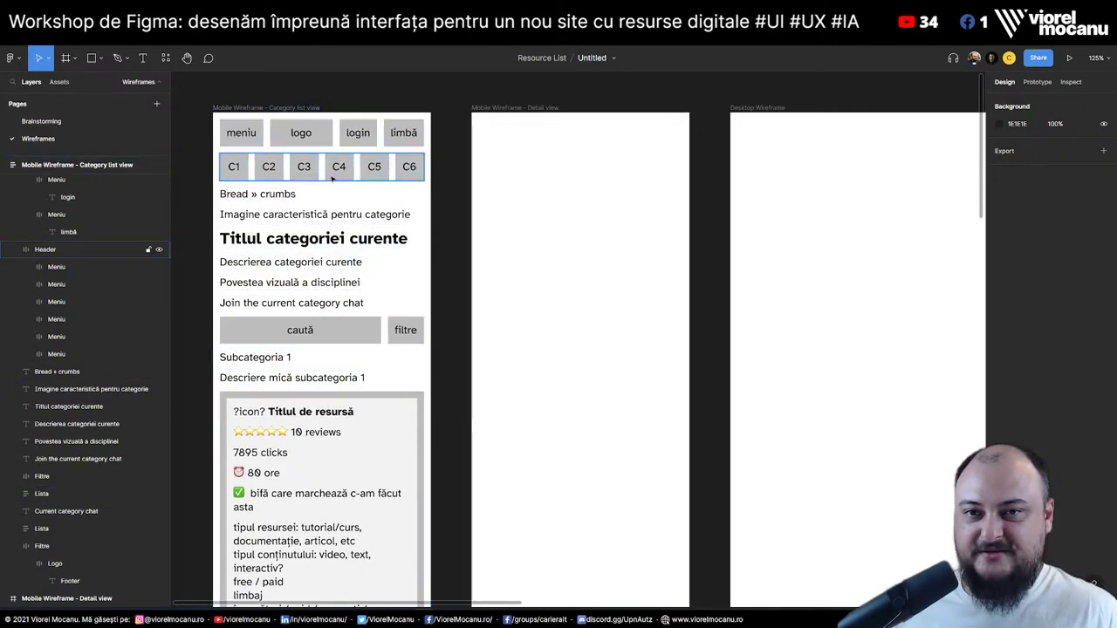
scroll(486, 358, left, 2)
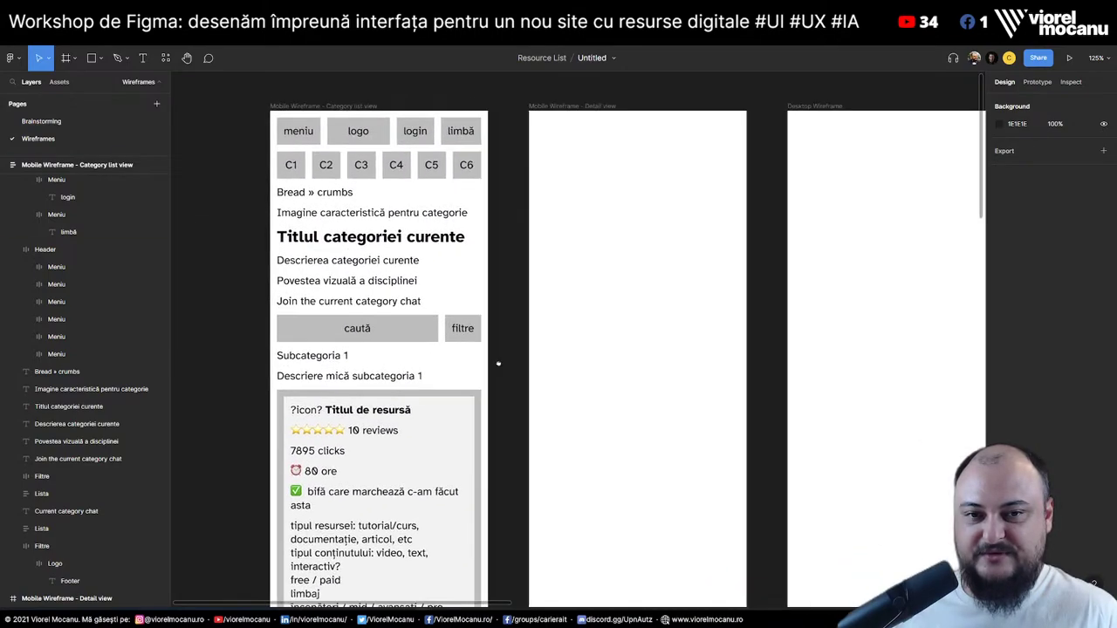
scroll(486, 359, down, 5)
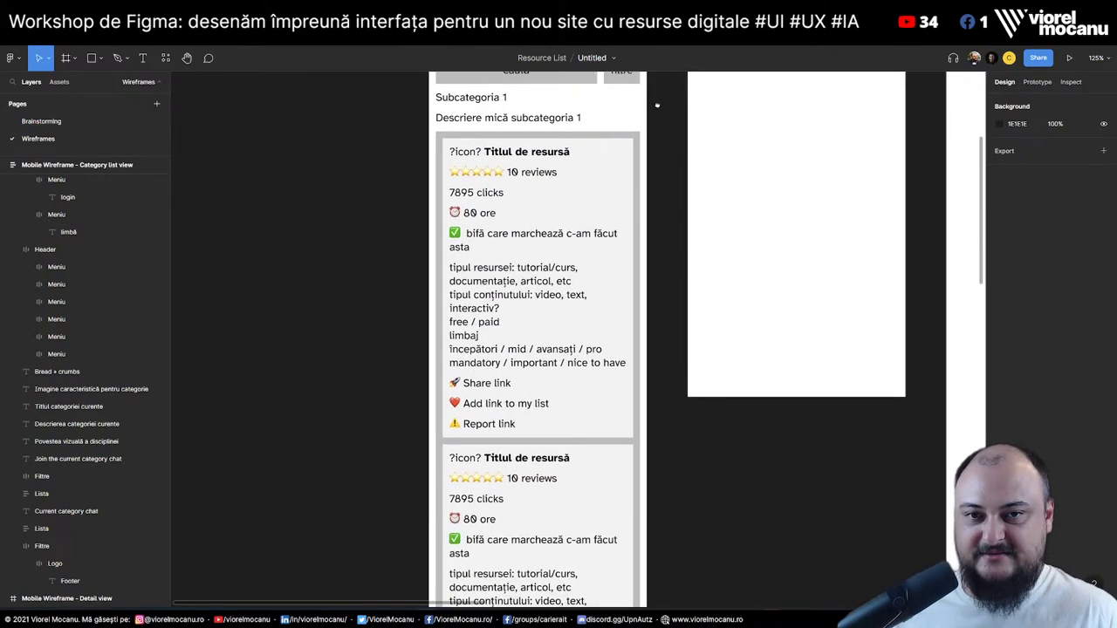
scroll(436, 279, up, 3)
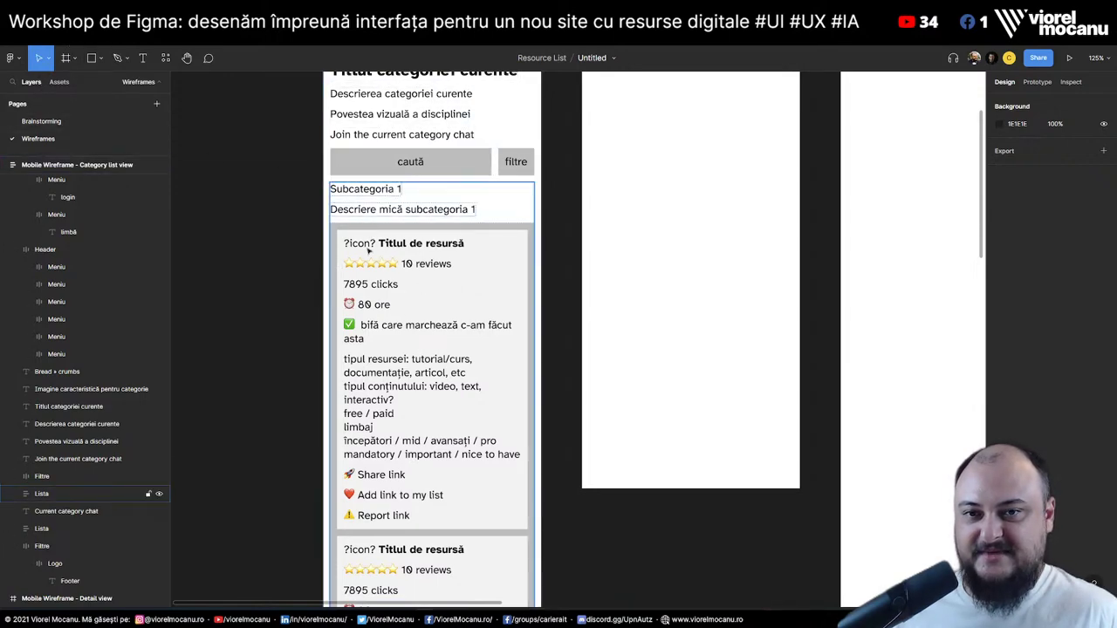
Switch to the Brainstorming page and review the V1 (MVP) ideas, including the per-resource detail view
click(41, 121)
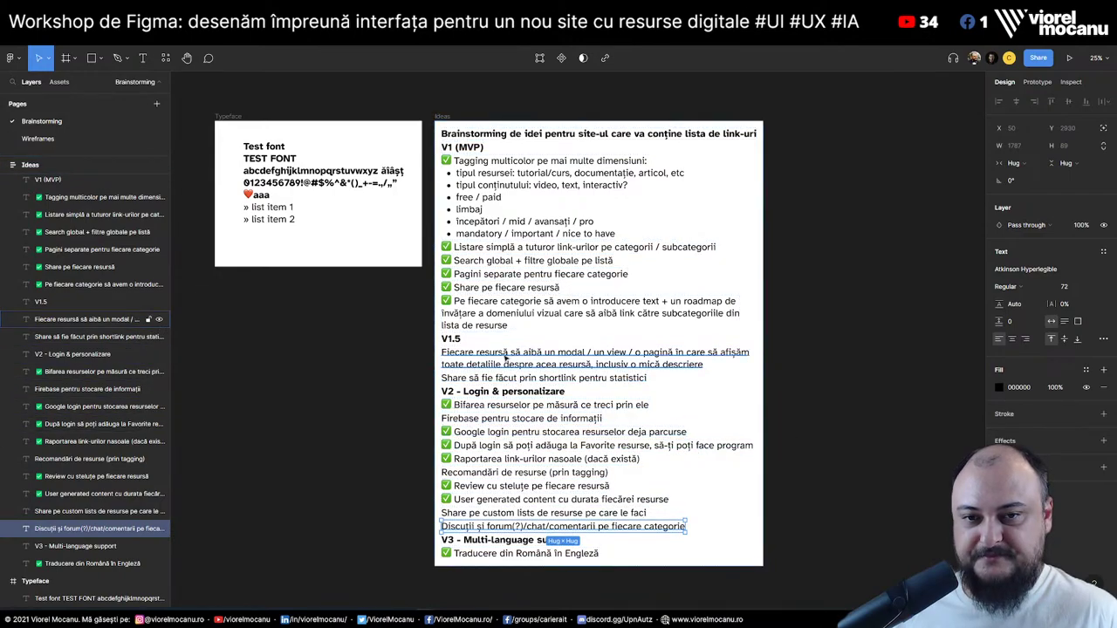
click(461, 355)
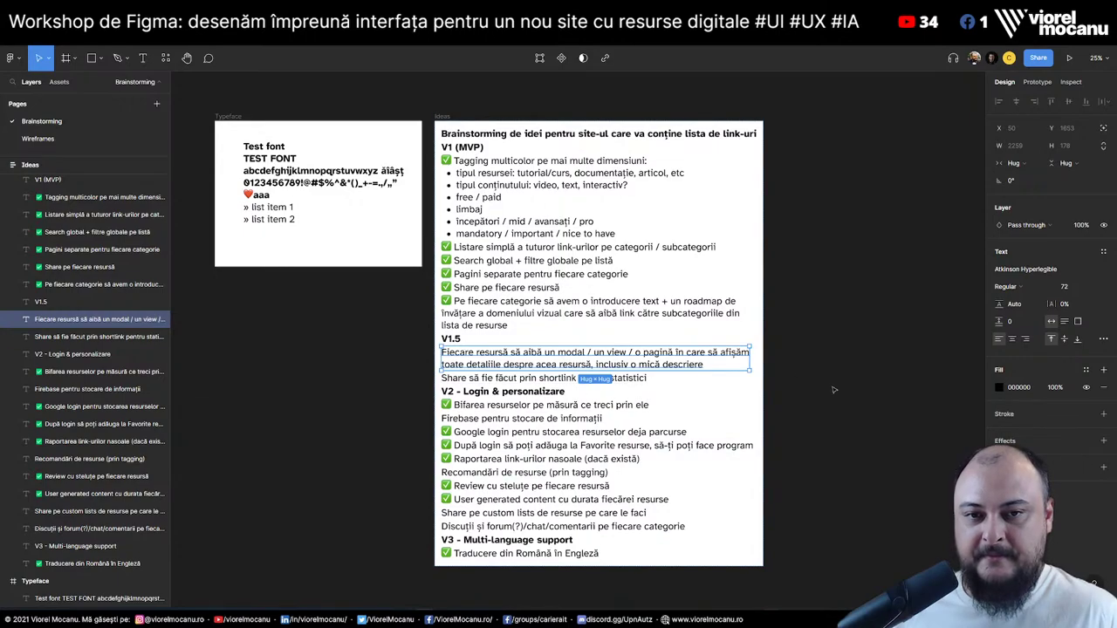
click(781, 397)
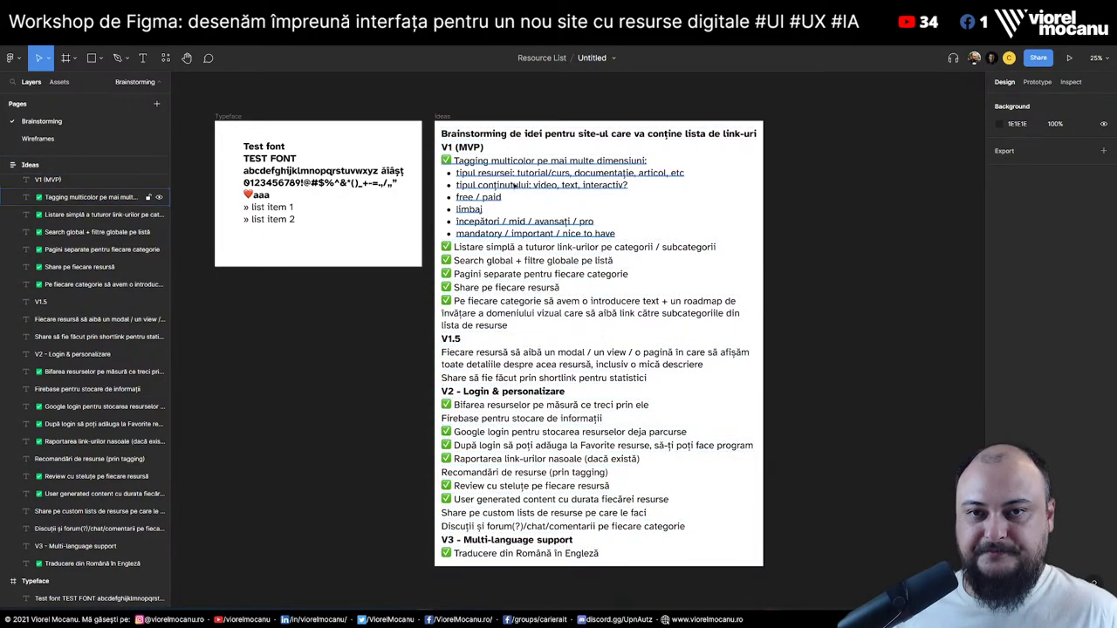
click(467, 147)
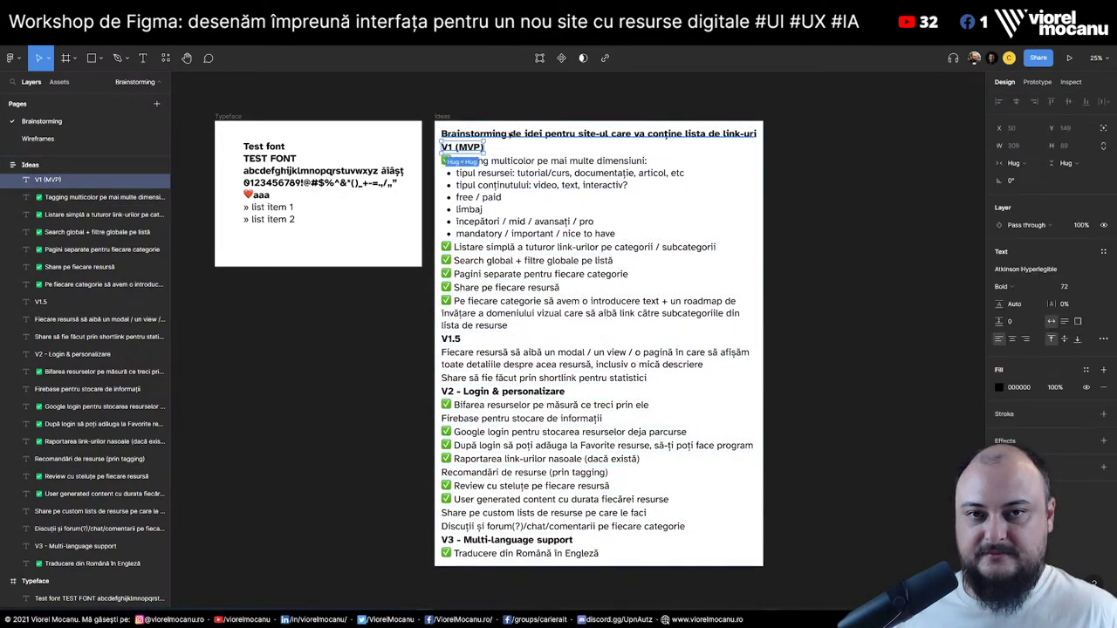
click(511, 133)
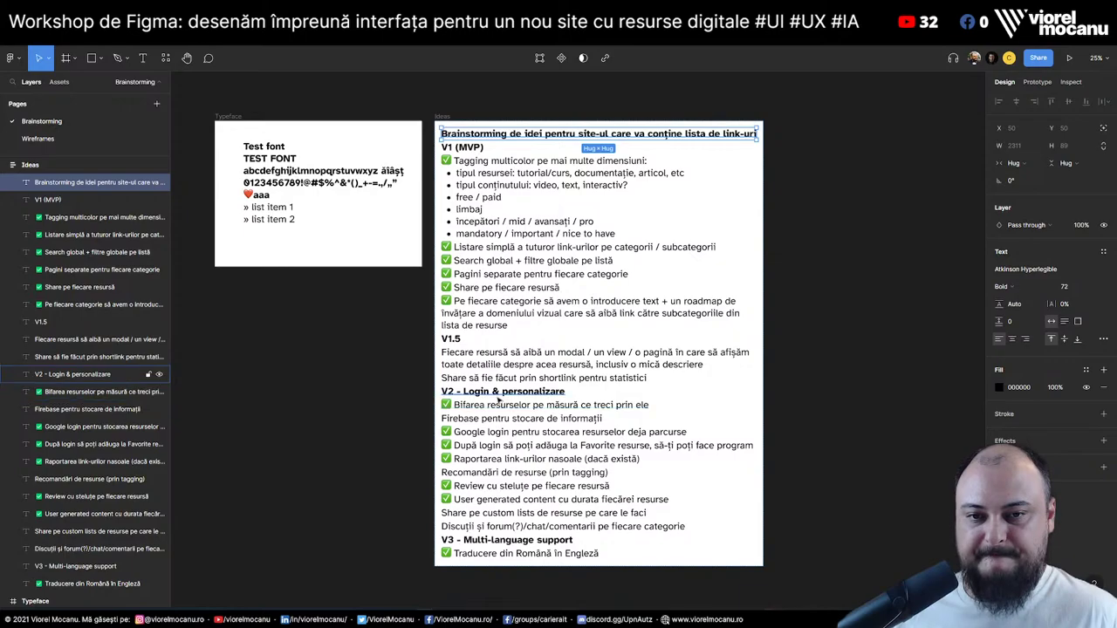
click(501, 358)
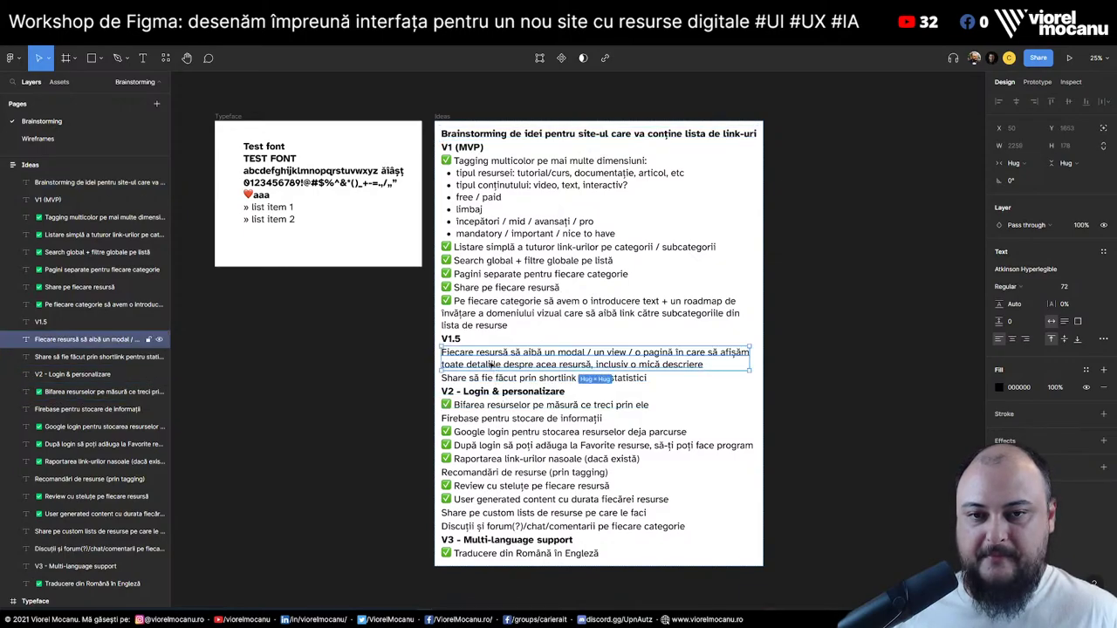
click(523, 378)
click(507, 359)
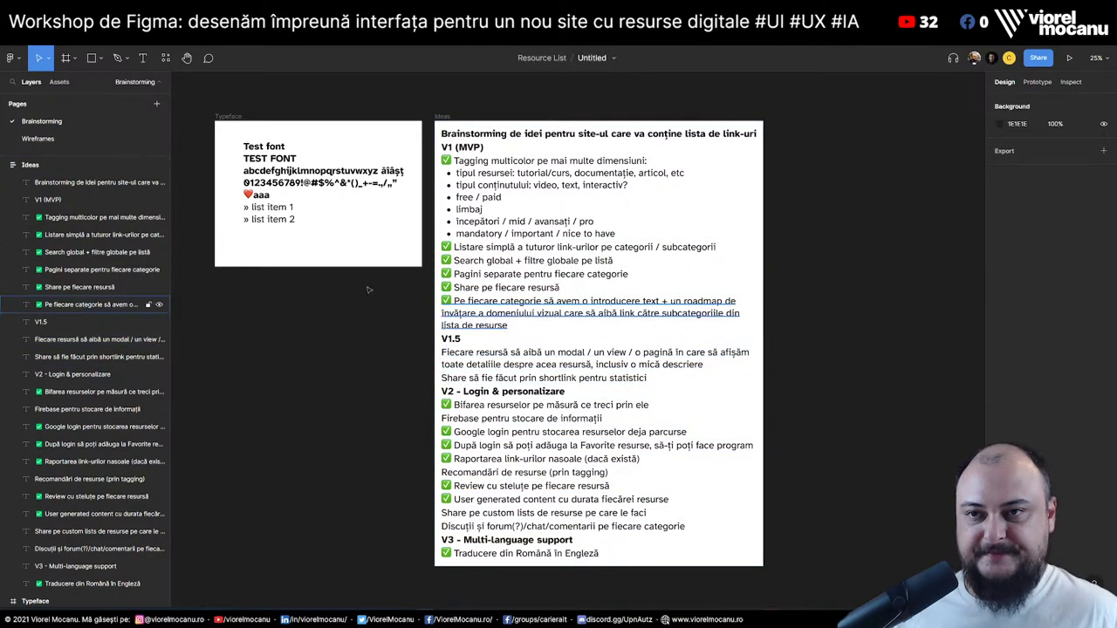
Back on the Wireframes page, rename the C1–C6 category row layer to 'Carusel de categorii'
click(39, 138)
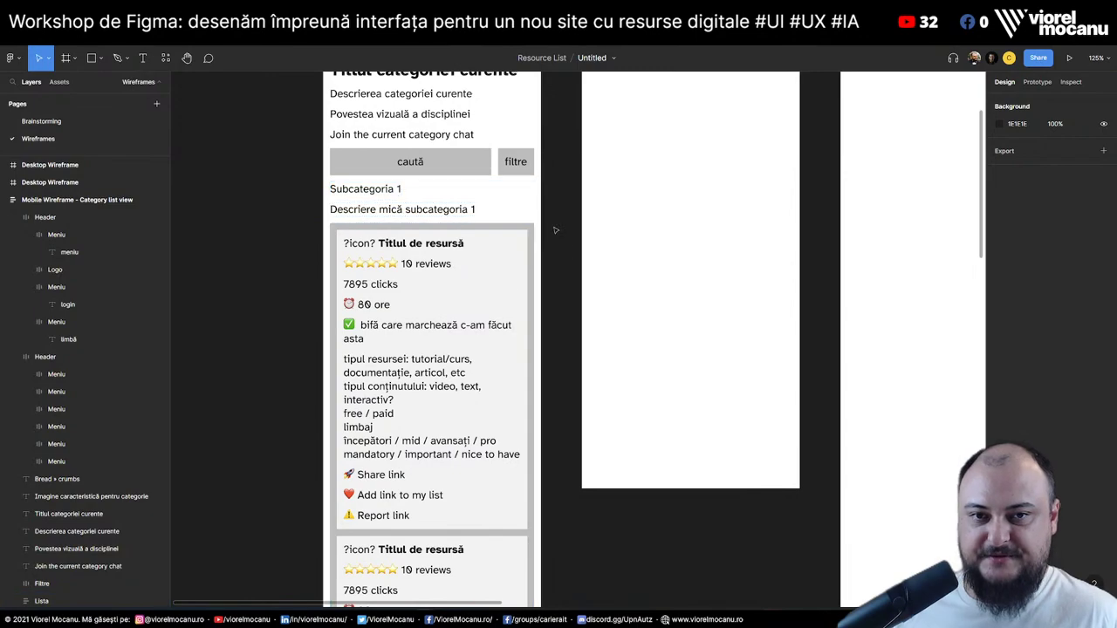
scroll(556, 180, up, 5)
scroll(556, 180, right, 2)
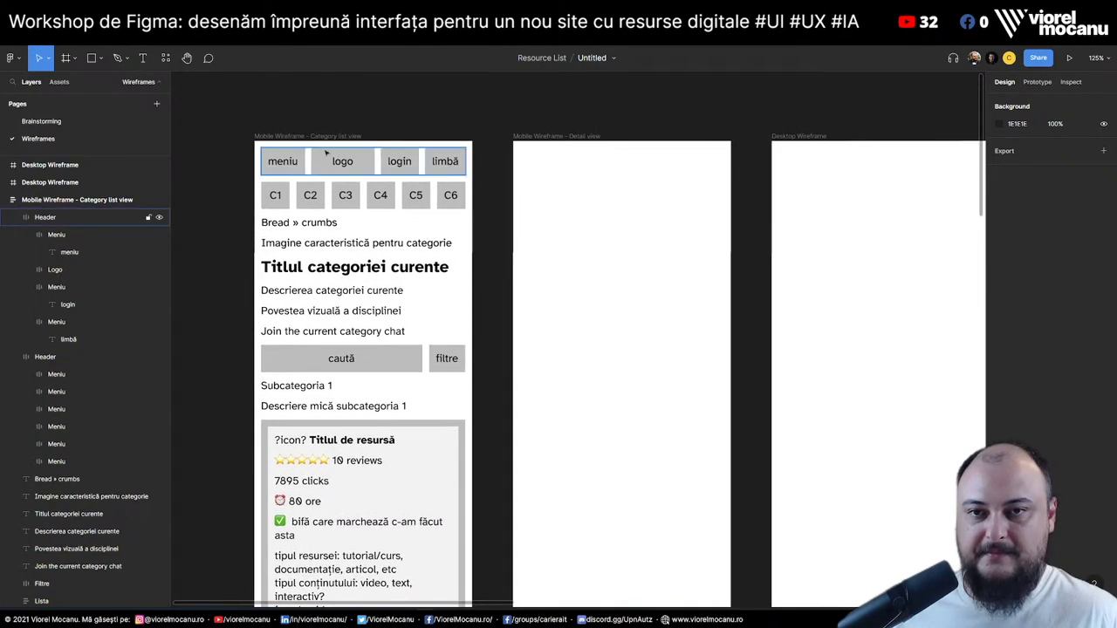
click(14, 218)
click(44, 217)
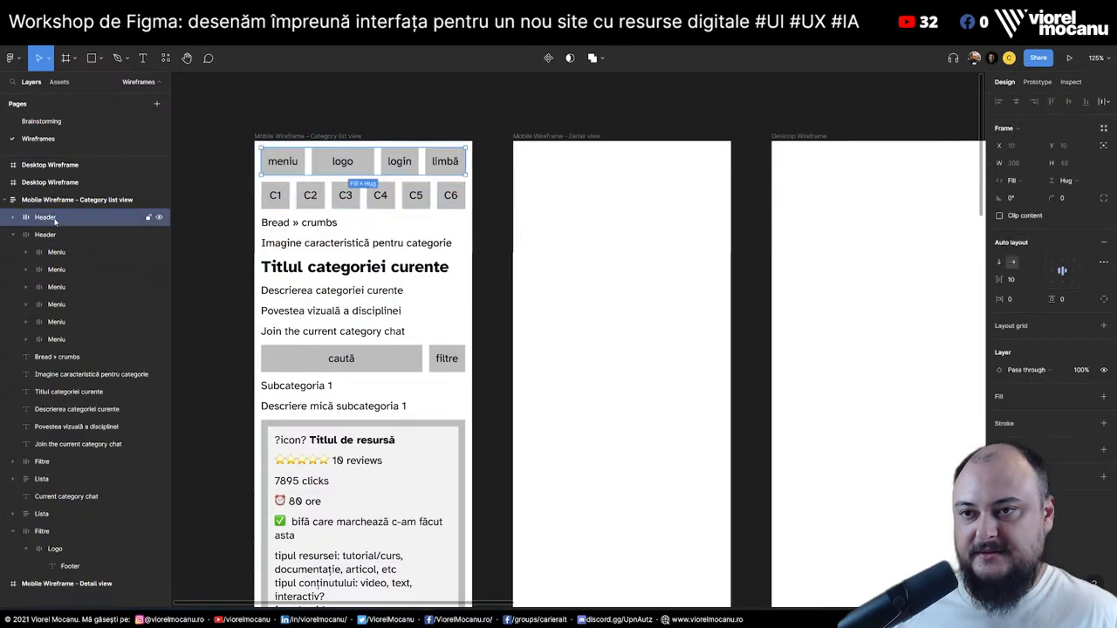
click(45, 236)
double_click(47, 235)
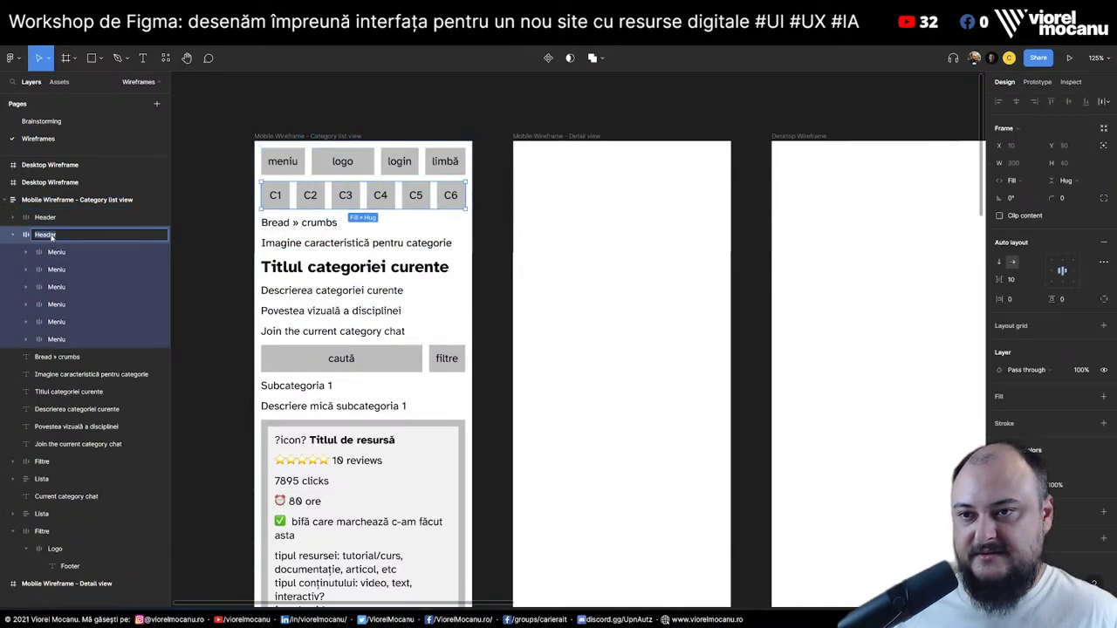
text(Car)
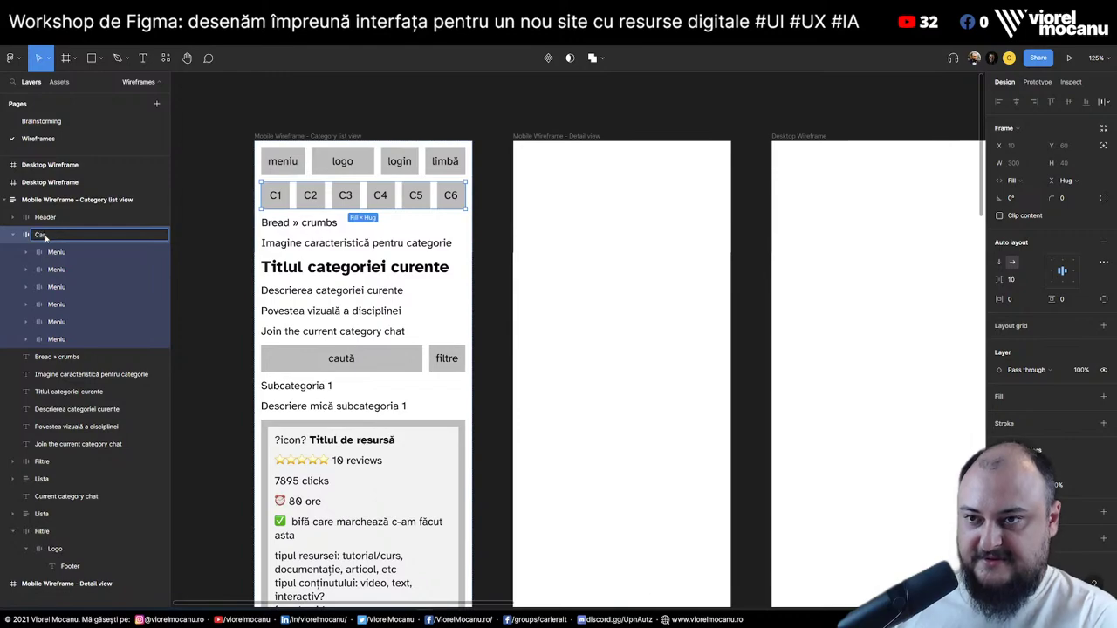
text(usel de categori)
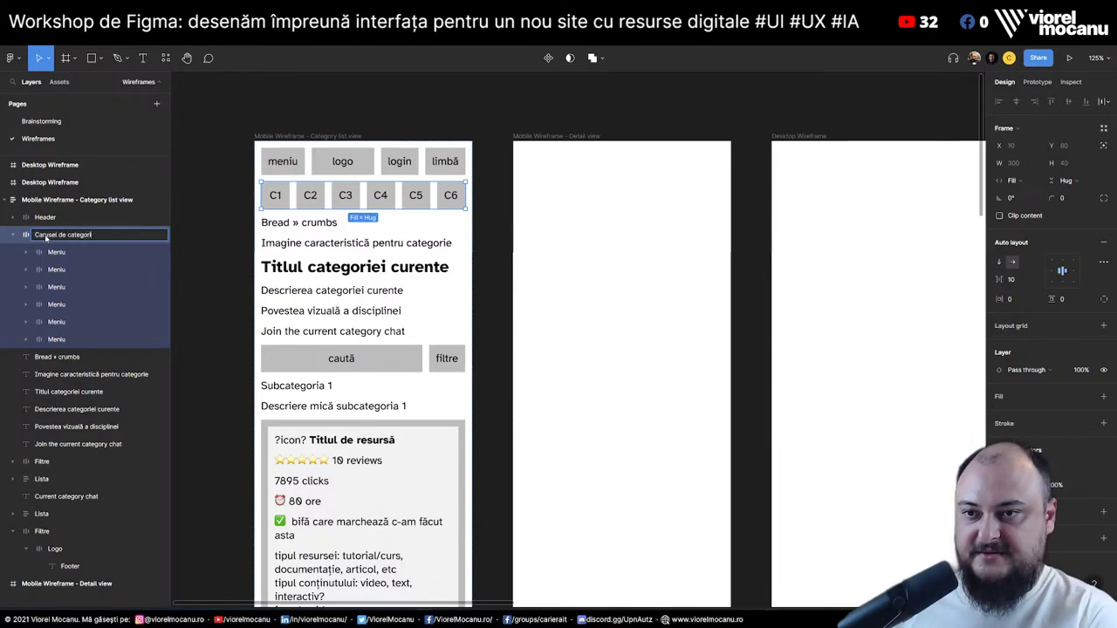
text(i)
key(Return)
click(25, 235)
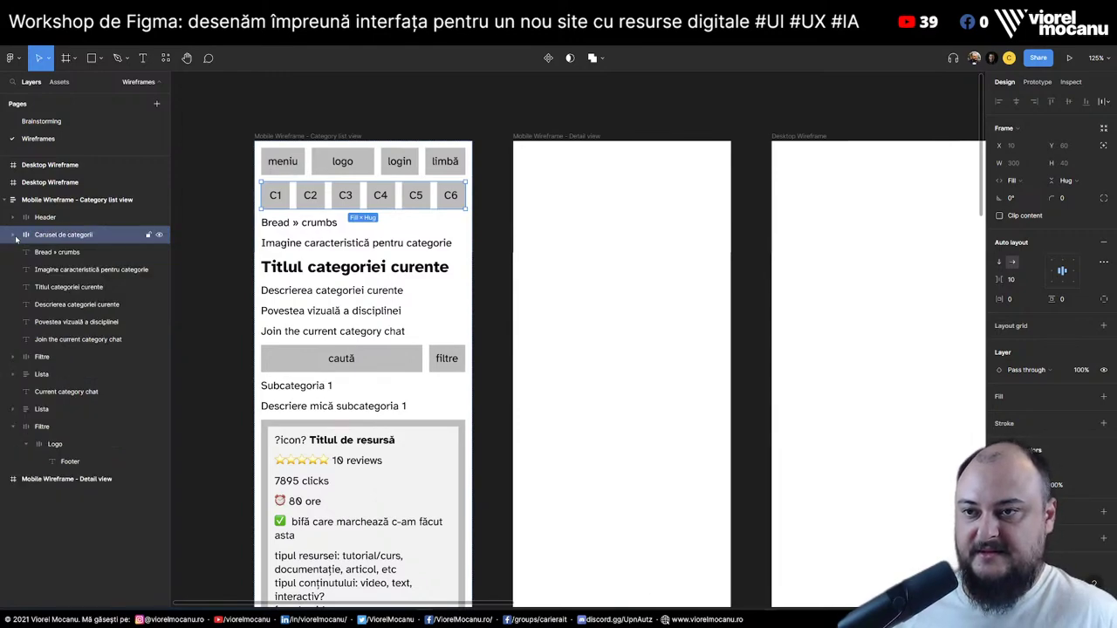
Rename the second Lista layer, the chat comment card list, to 'Chat'
click(54, 252)
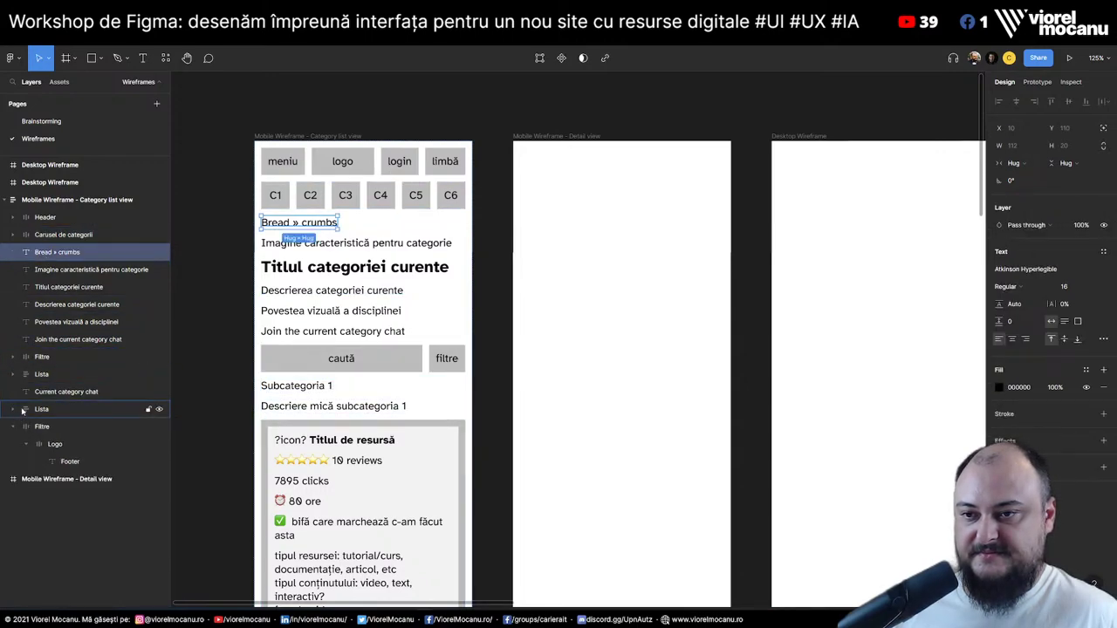
click(29, 410)
click(13, 426)
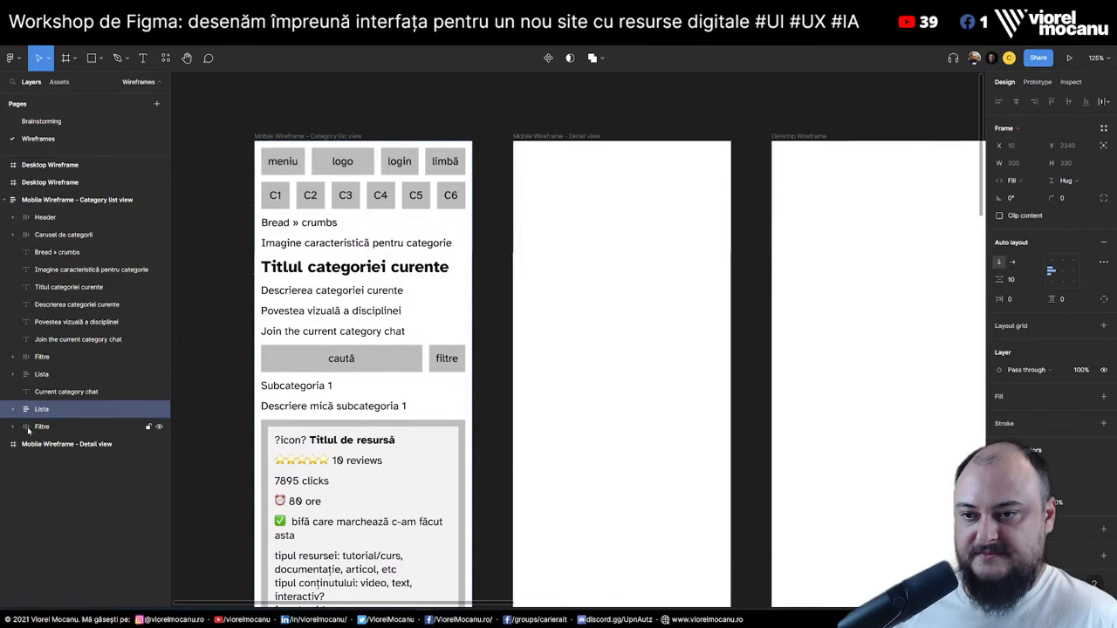
click(41, 427)
click(46, 411)
double_click(47, 410)
scroll(406, 319, down, 10)
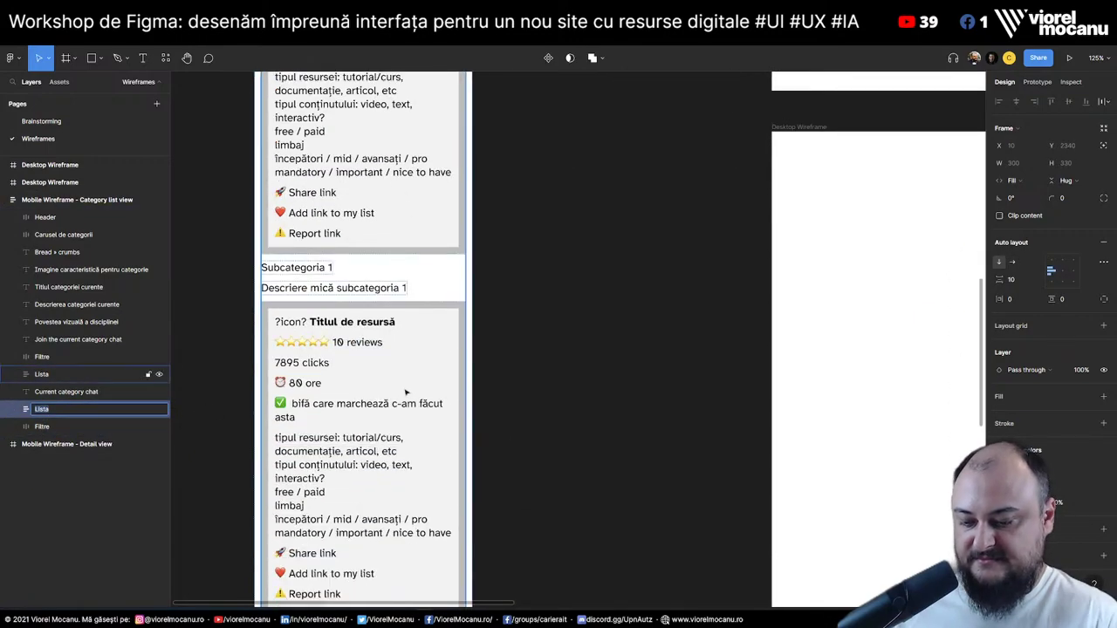
text(Chat)
key(Return)
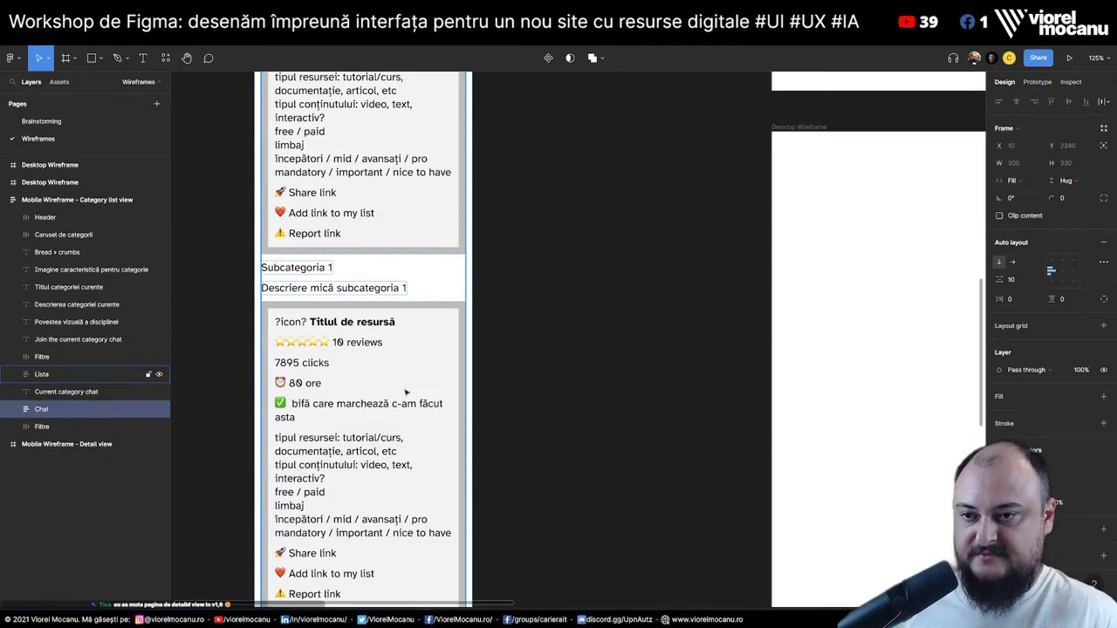
scroll(406, 393, up, 8)
scroll(262, 349, down, 3)
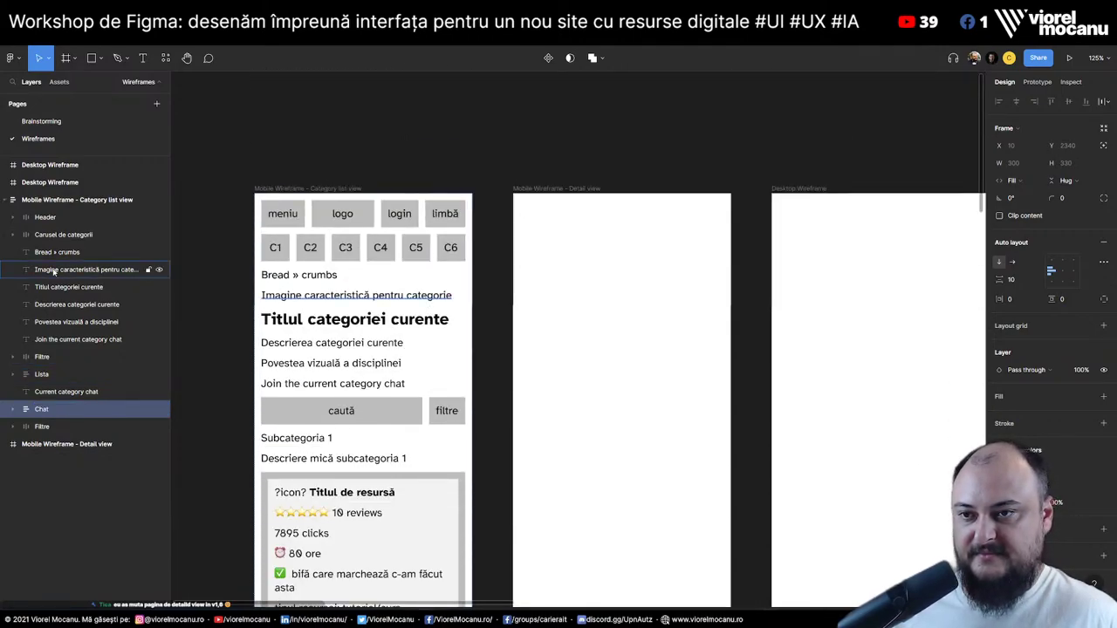
Paste the category list's Header through Filtre layers into the Detail view frame
click(43, 218)
shift+click(55, 428)
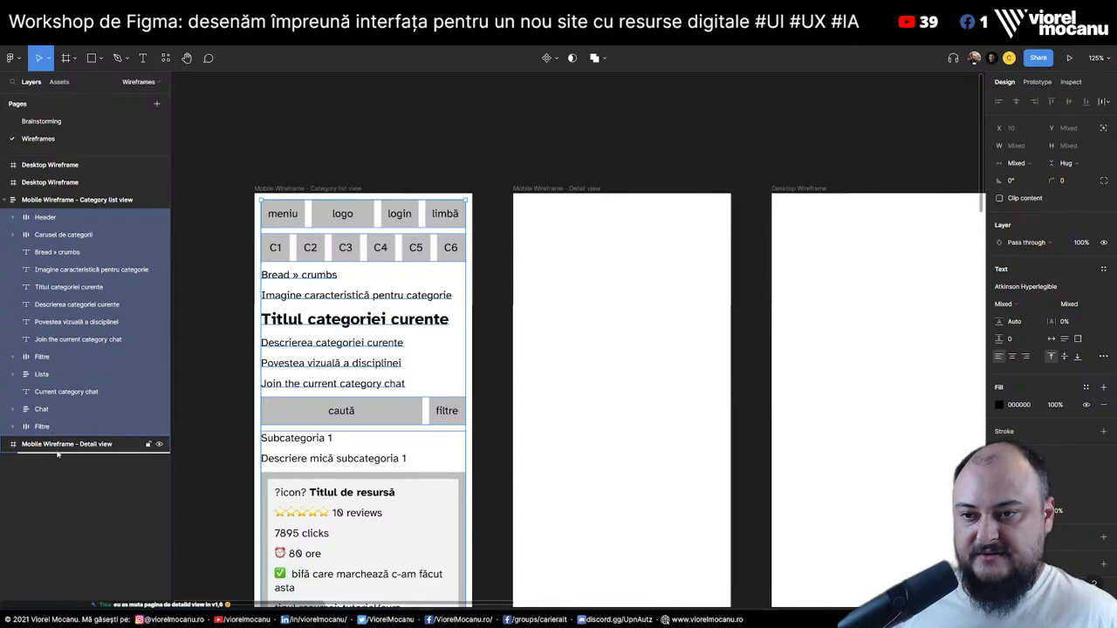
click(58, 446)
key(ctrl+v)
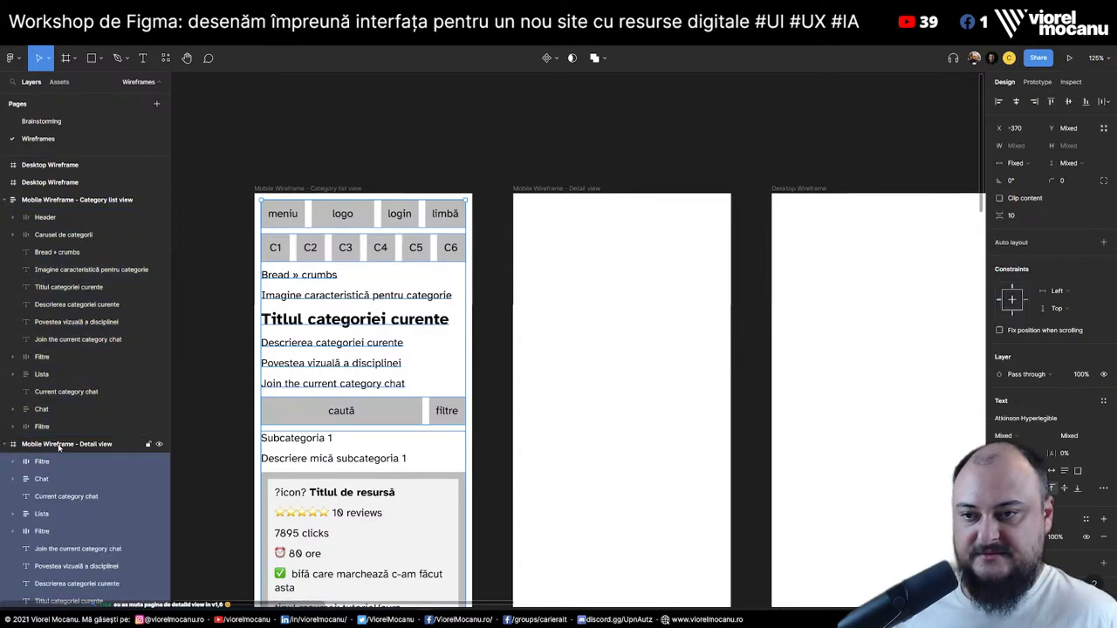
key(ctrl+z)
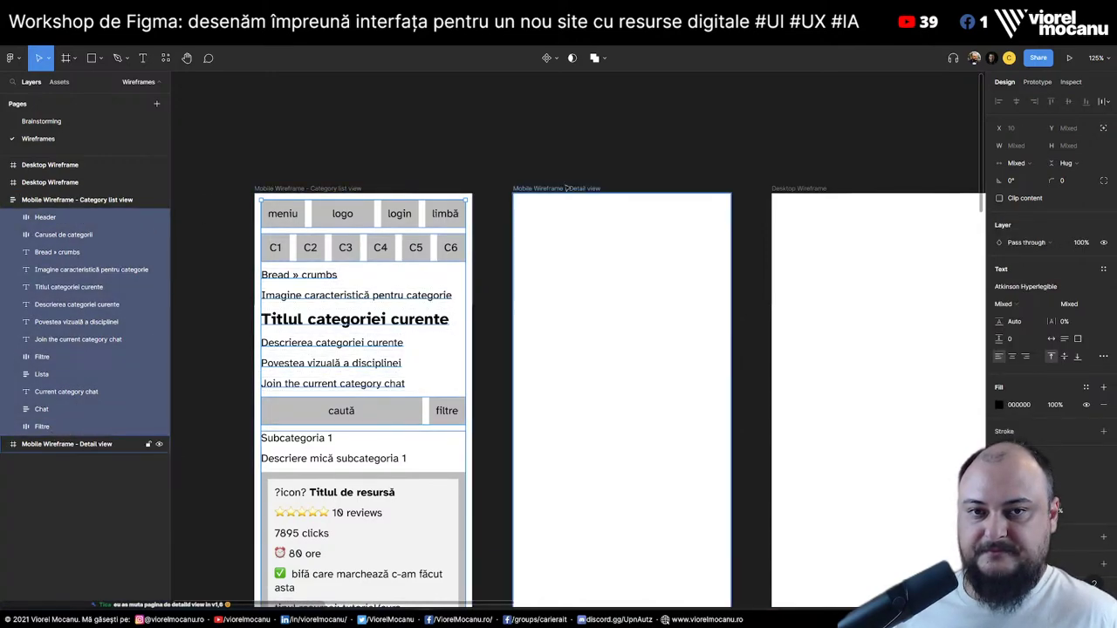
key(Escape)
click(43, 218)
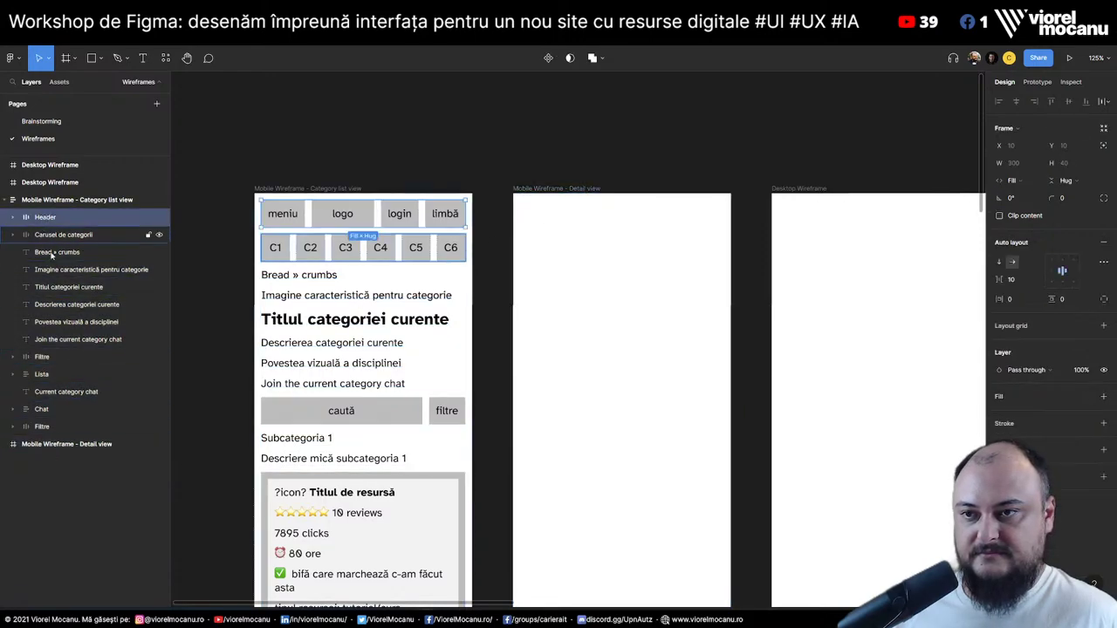
shift+click(57, 431)
click(54, 445)
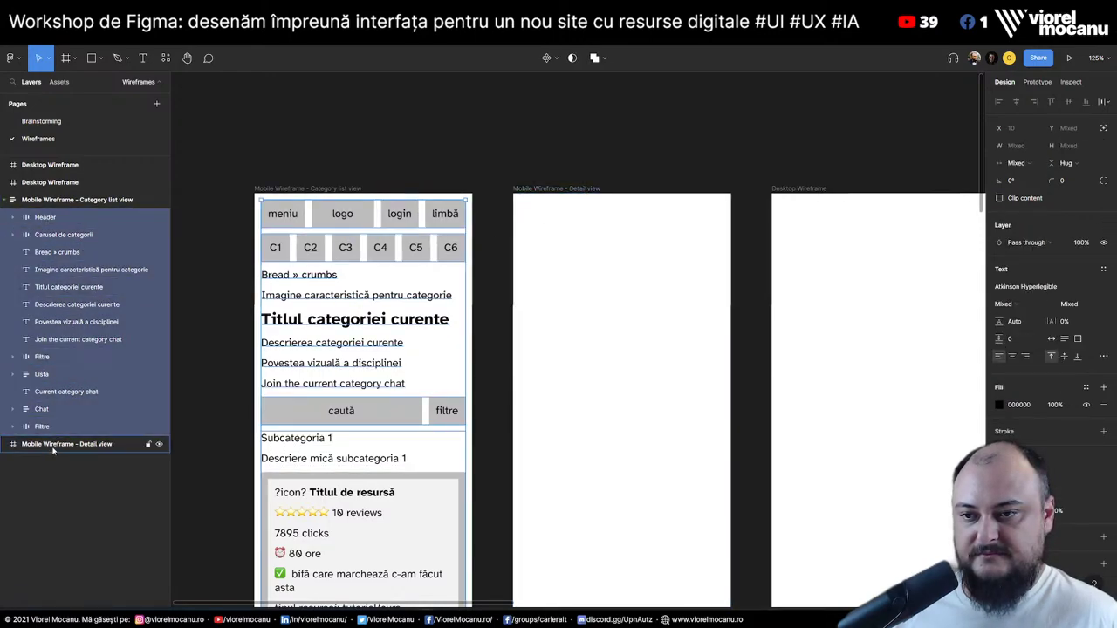
key(ctrl+v)
click(56, 462)
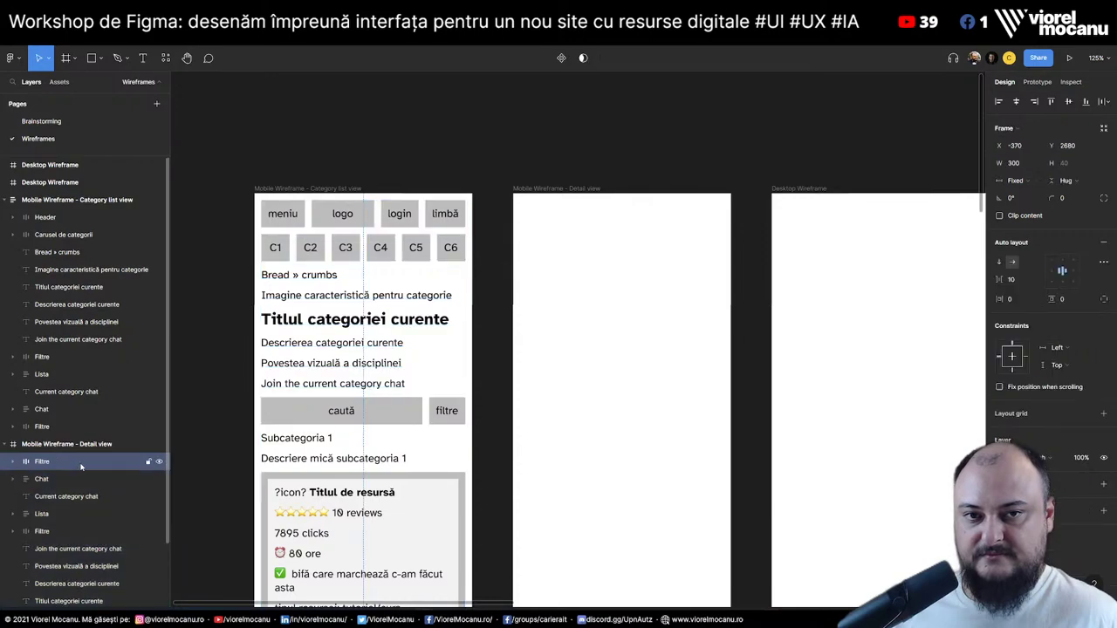
scroll(386, 418, down, 3)
scroll(387, 418, down, 4)
scroll(387, 418, up, 8)
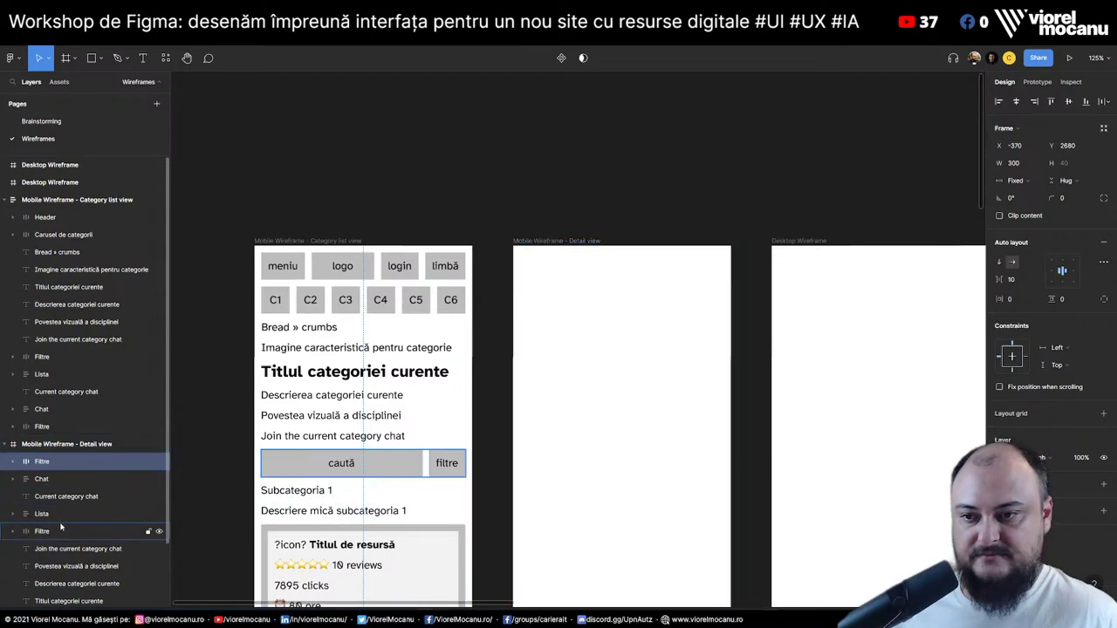
scroll(53, 453, down, 3)
Give the Mobile Wireframe - Detail view frame auto layout and a fixed width of 320
click(72, 368)
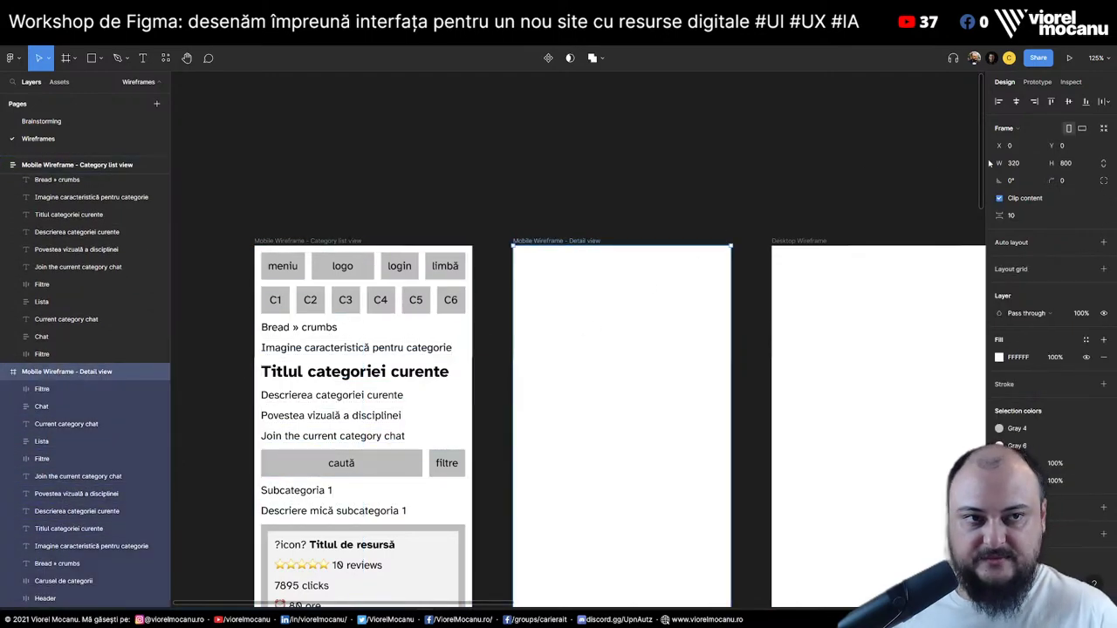
click(1027, 243)
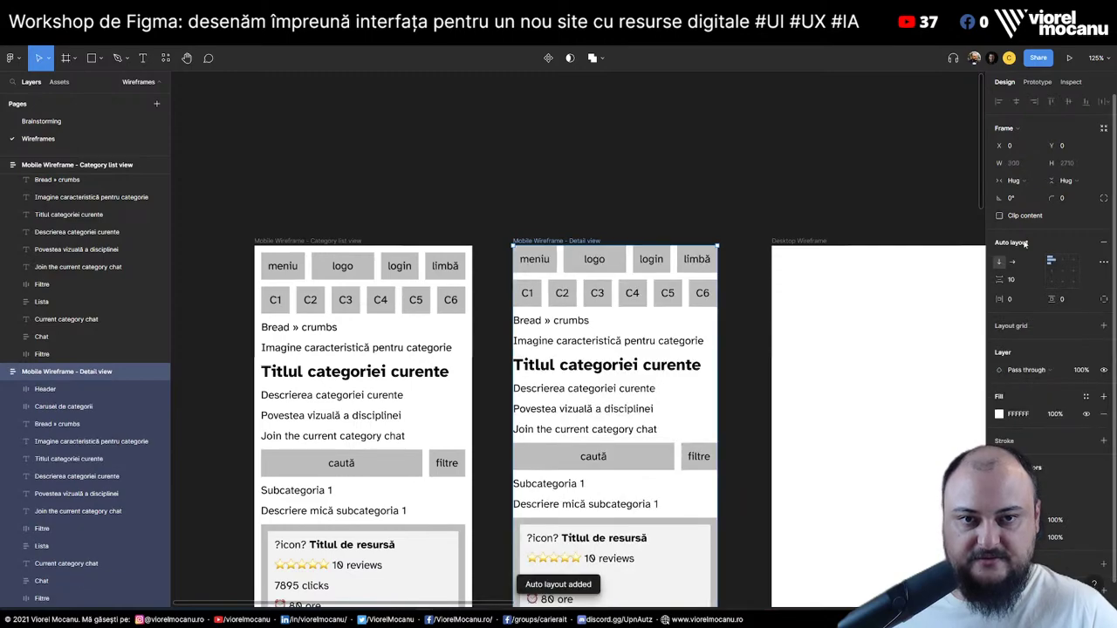
click(1023, 183)
click(1021, 166)
click(1019, 163)
text(3)
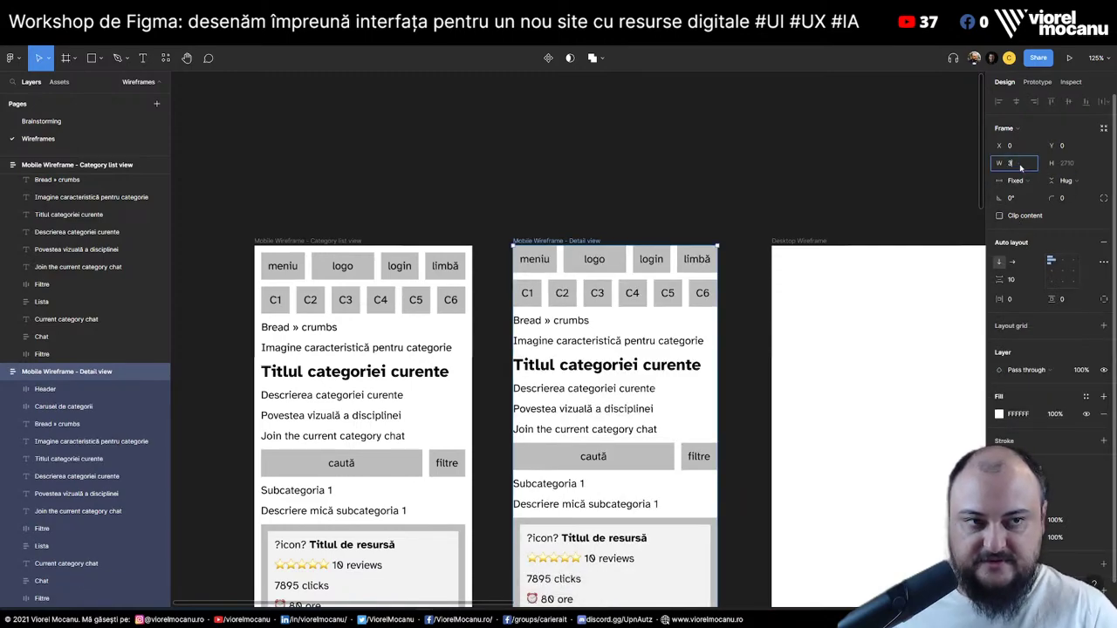
key(Return)
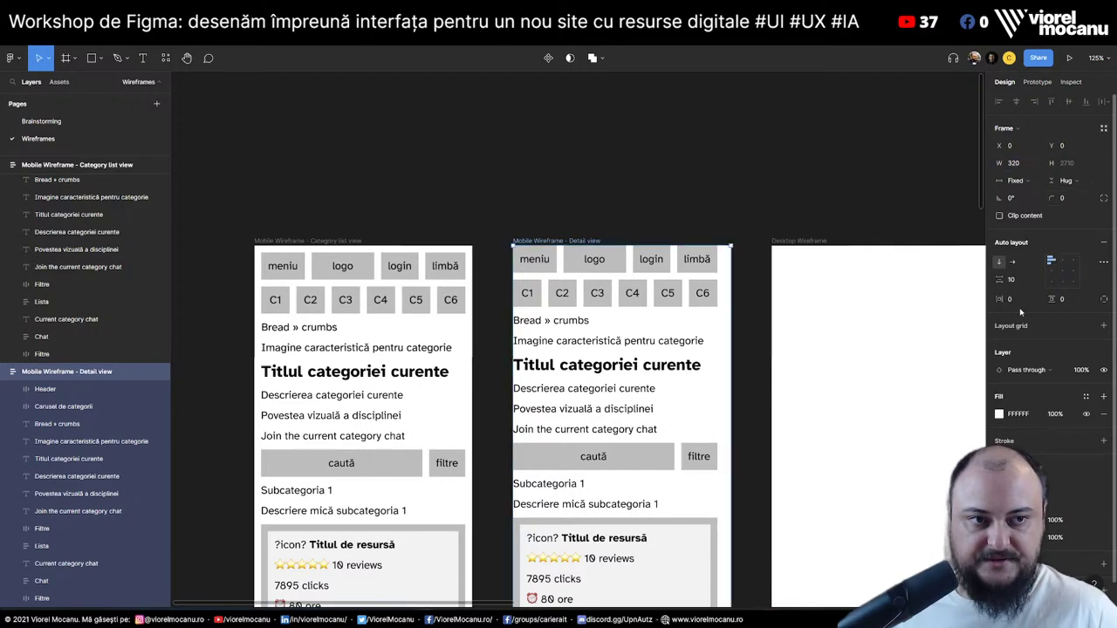
Set the Detail view frame's auto layout padding to 10
click(1015, 299)
key(Return)
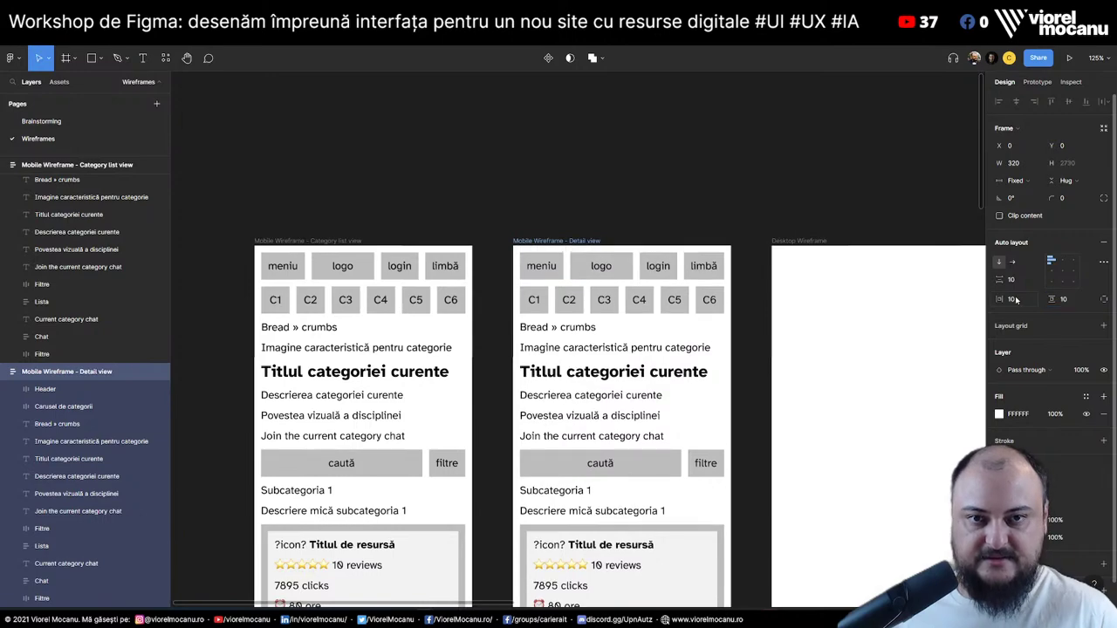
click(666, 200)
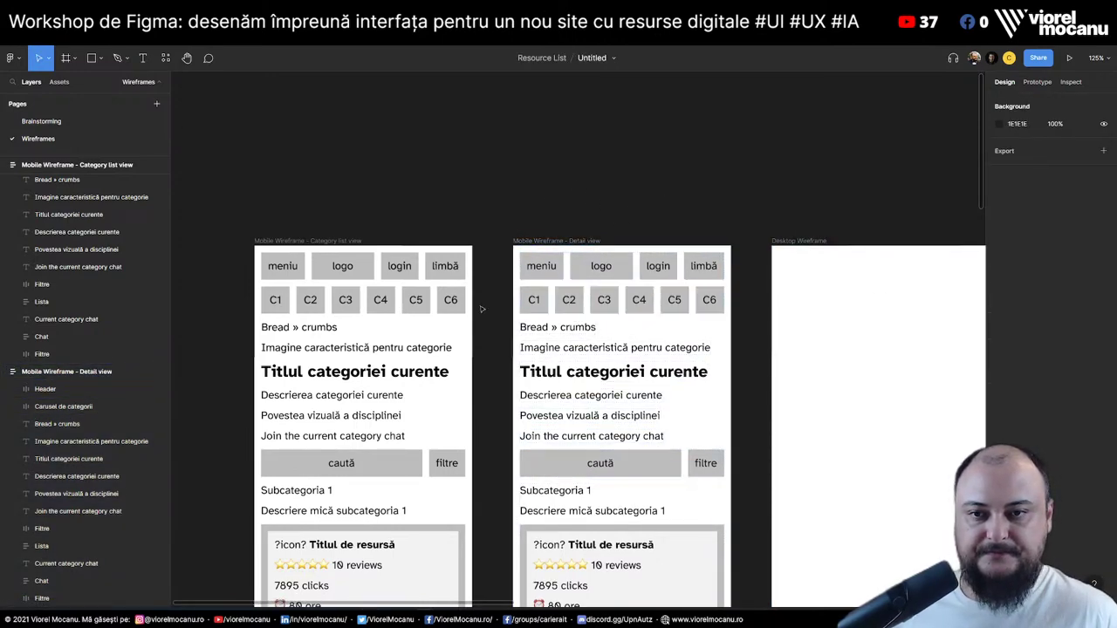
Fill the C1 category button in the category list view with the Gray 1 colour style
double_click(285, 312)
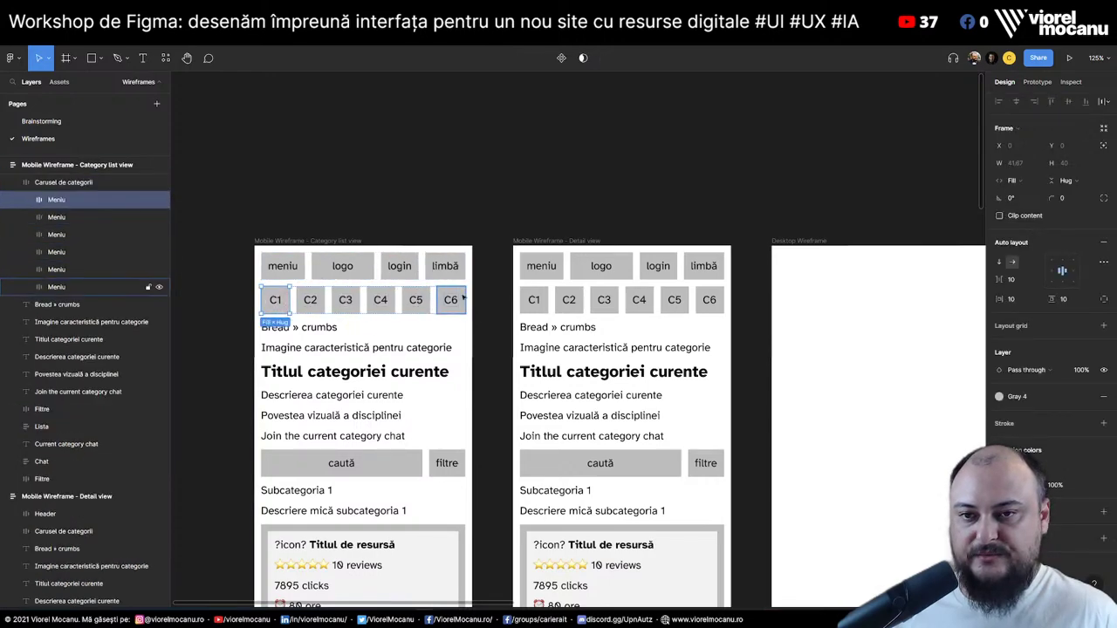
click(1086, 485)
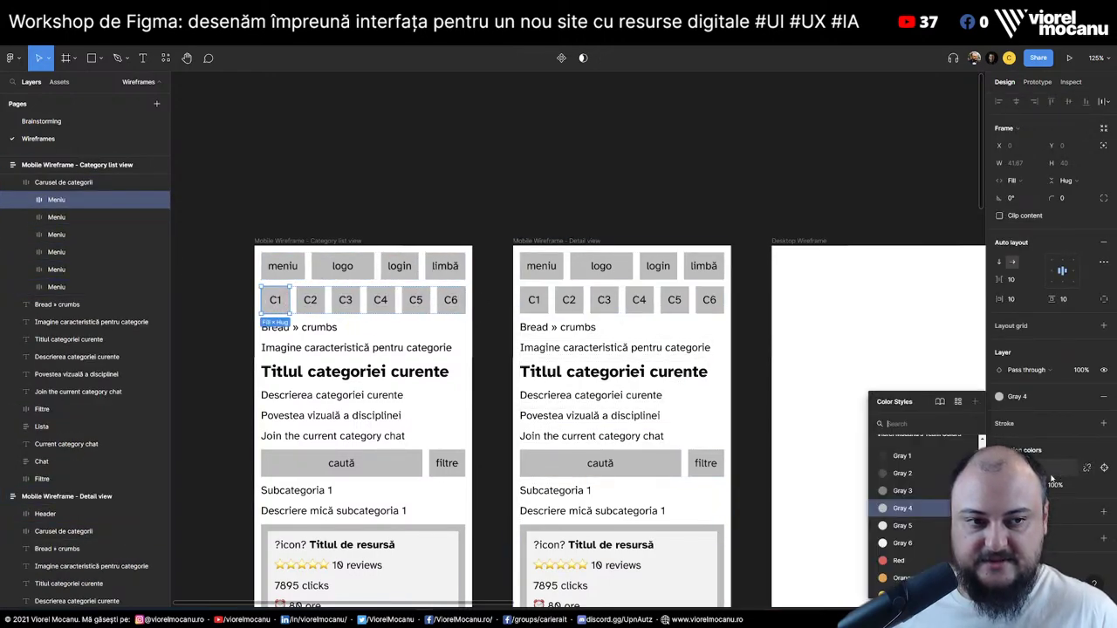
click(875, 466)
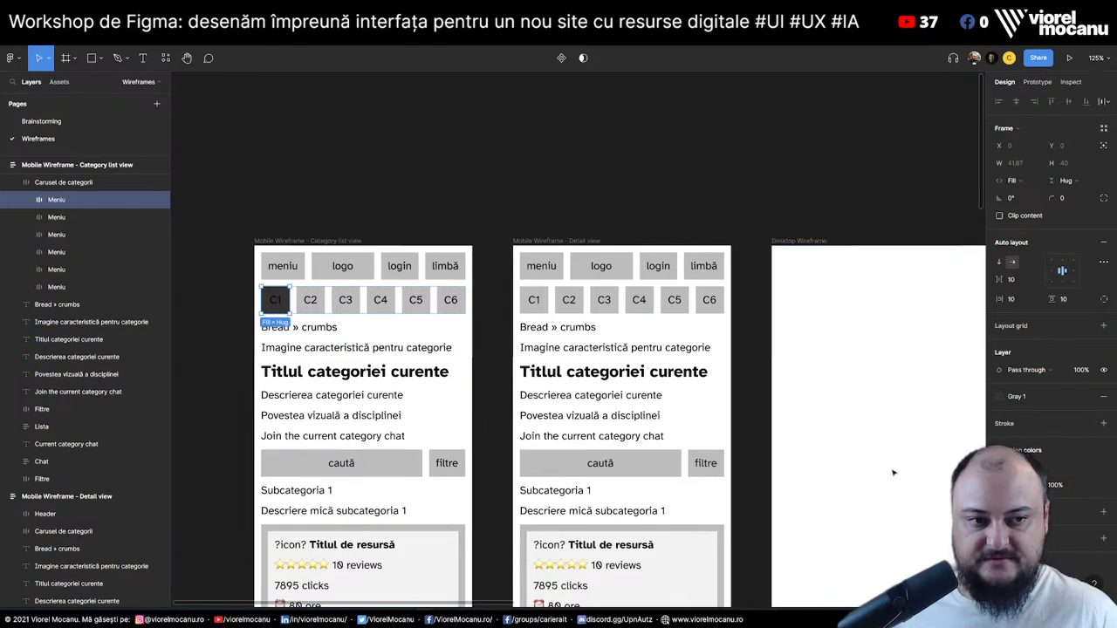
click(1086, 485)
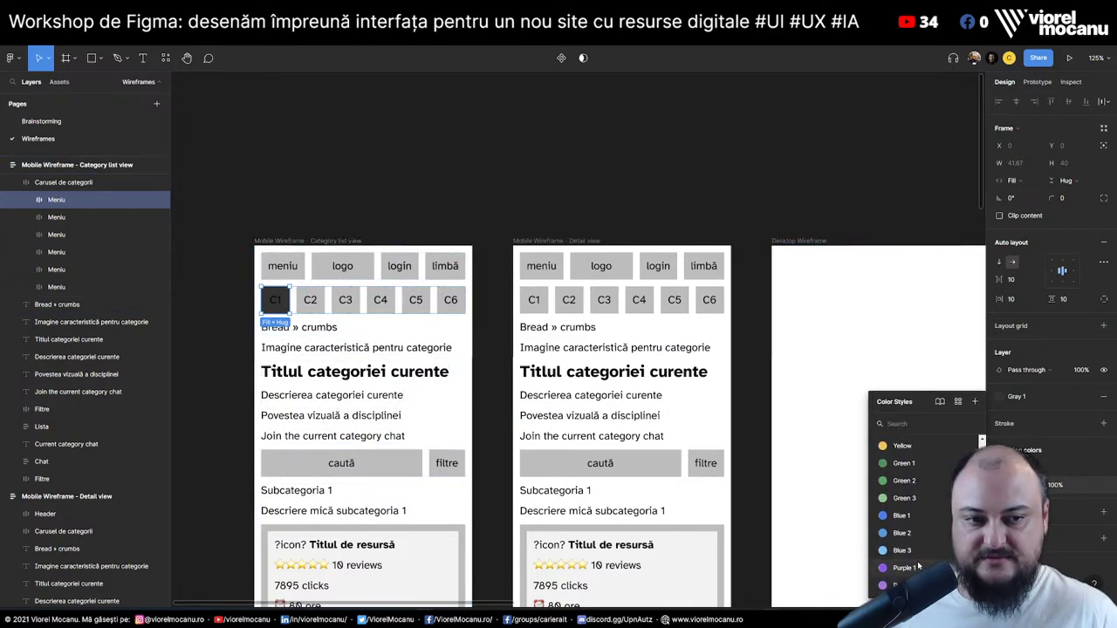
scroll(917, 565, up, 3)
key(Escape)
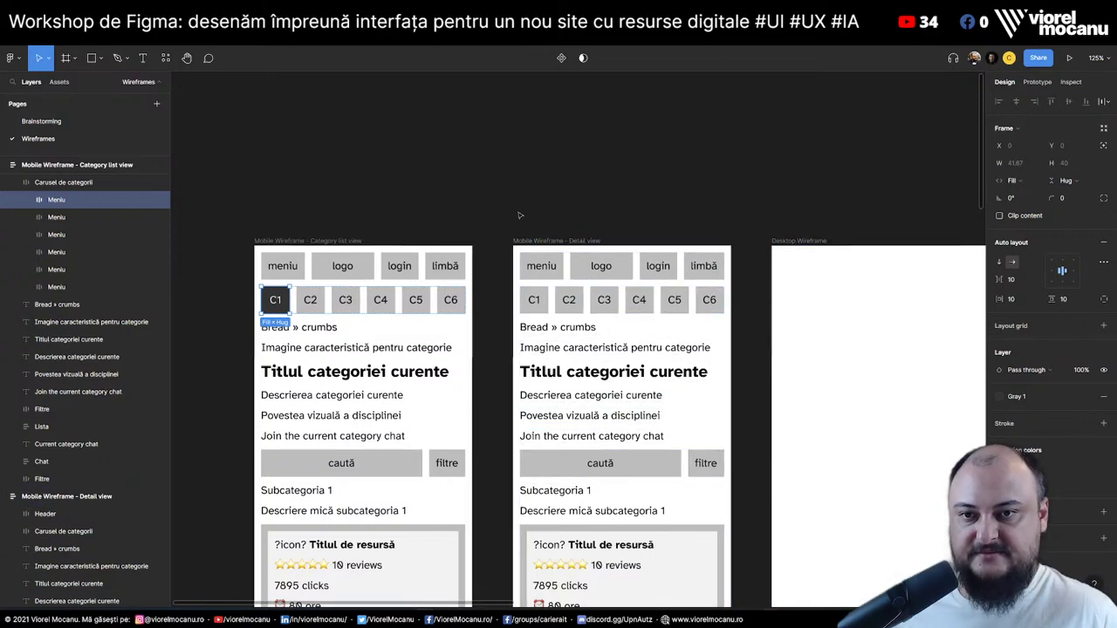
click(457, 172)
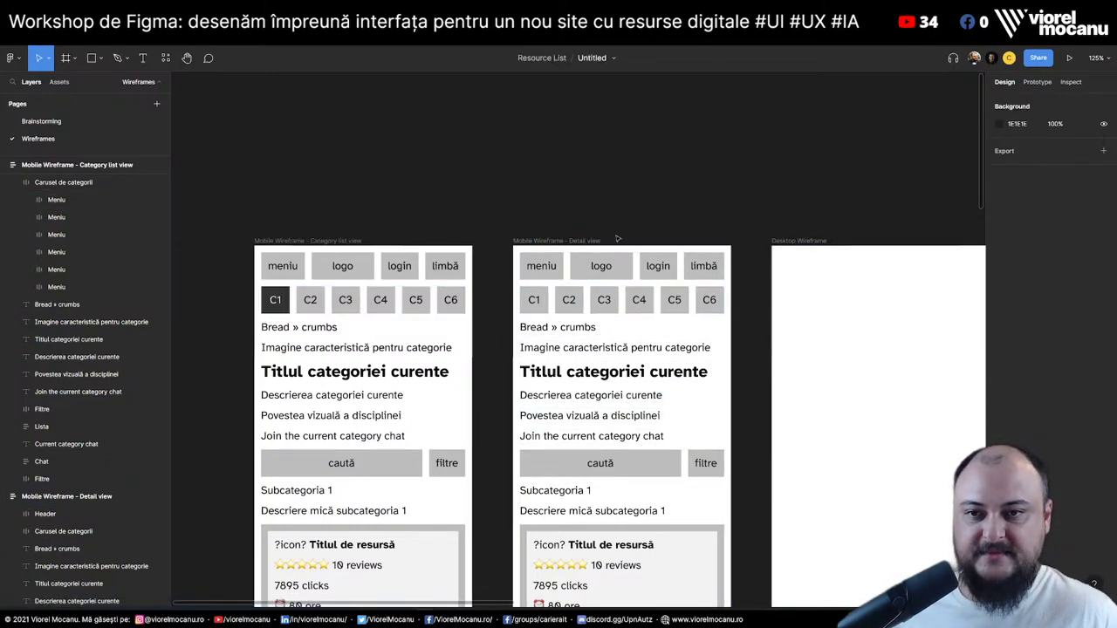
Set the breadcrumbs to 'Home » Categorie 1' in the list and 'Home » Categorie 1 » Link 256' in Detail view
click(288, 330)
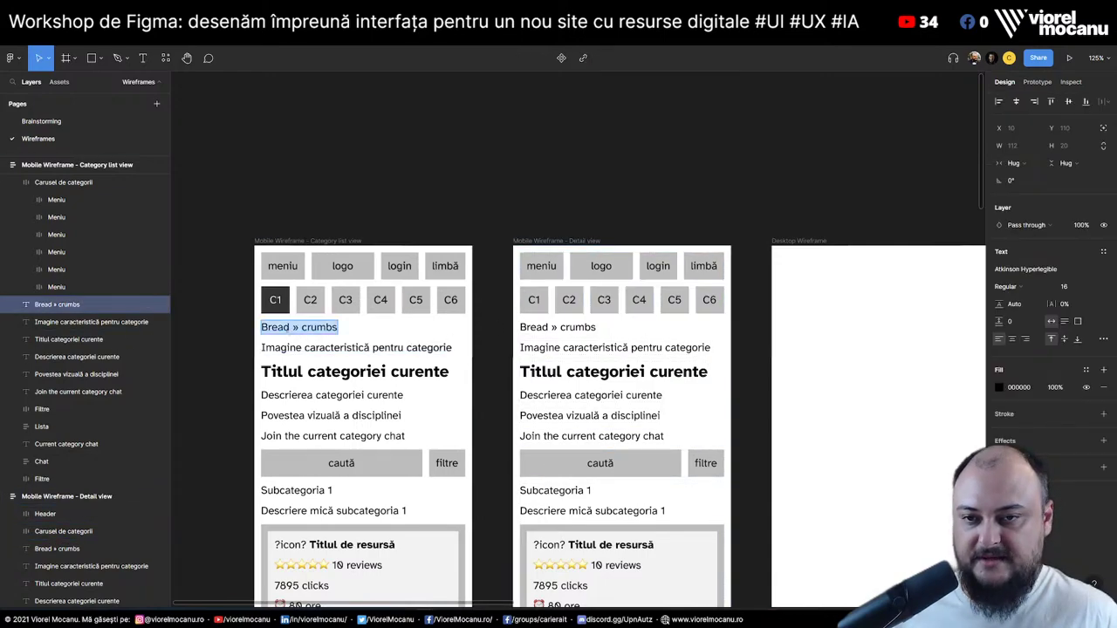
text(Home)
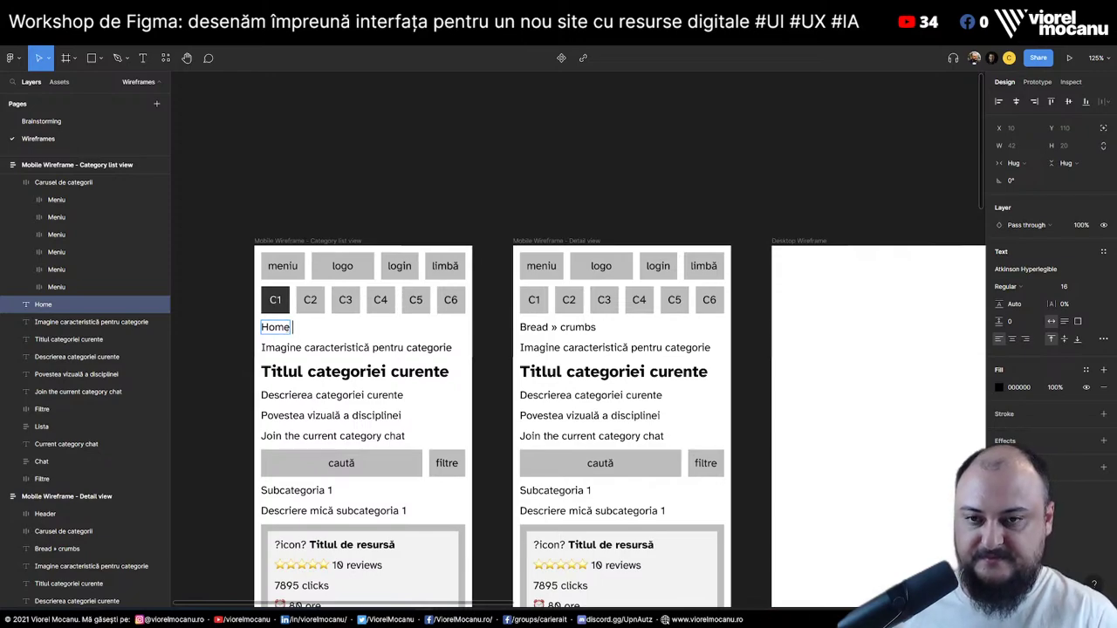
text( » Catego)
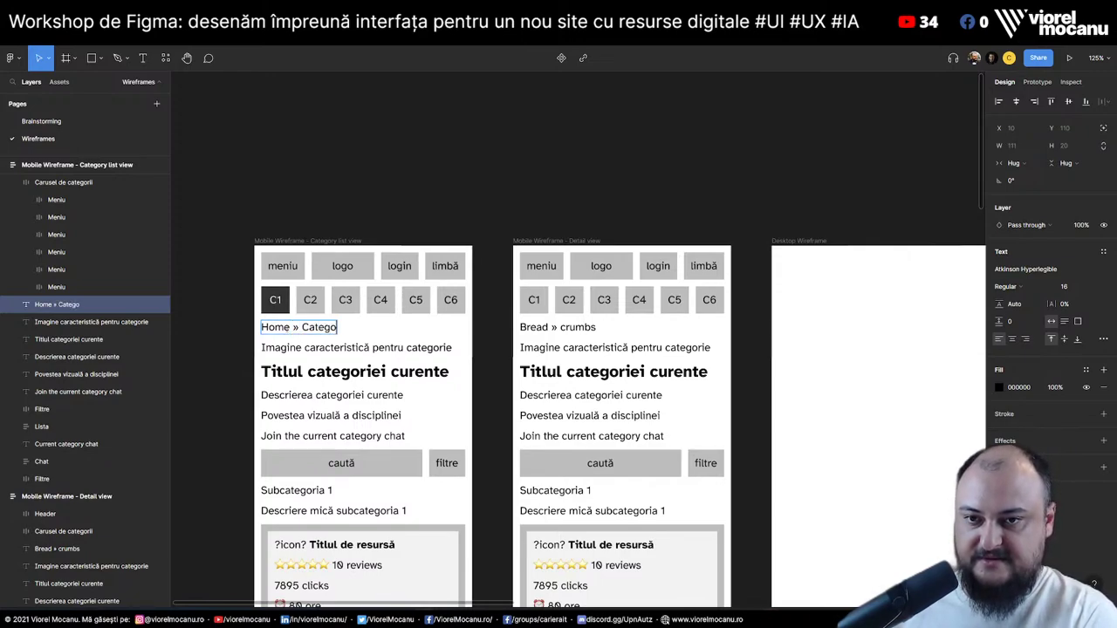
text(rie 1)
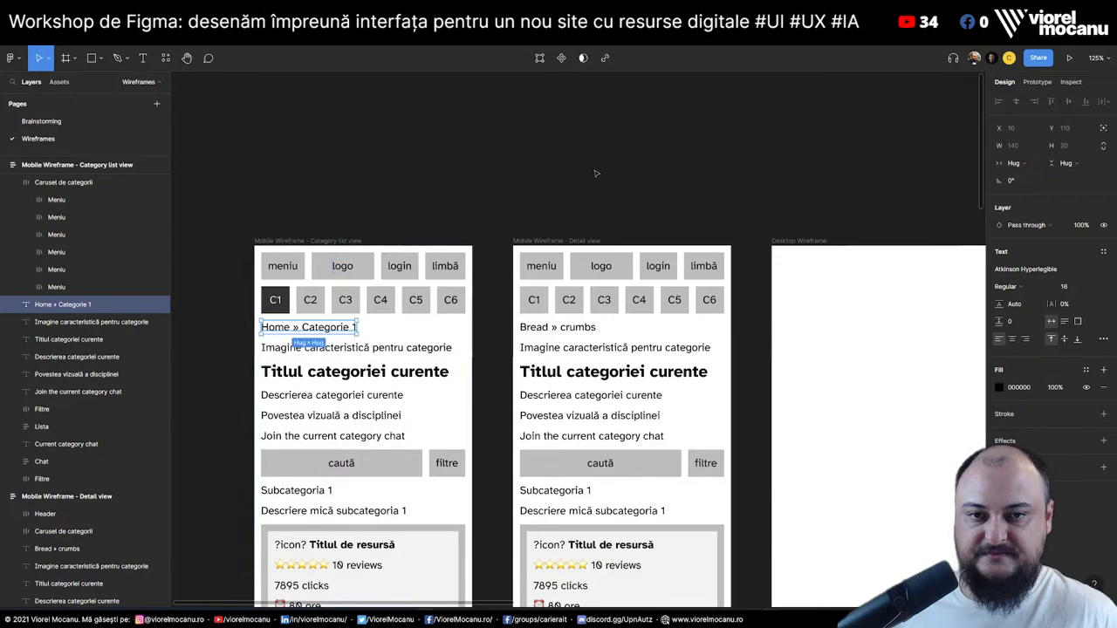
click(492, 314)
click(552, 327)
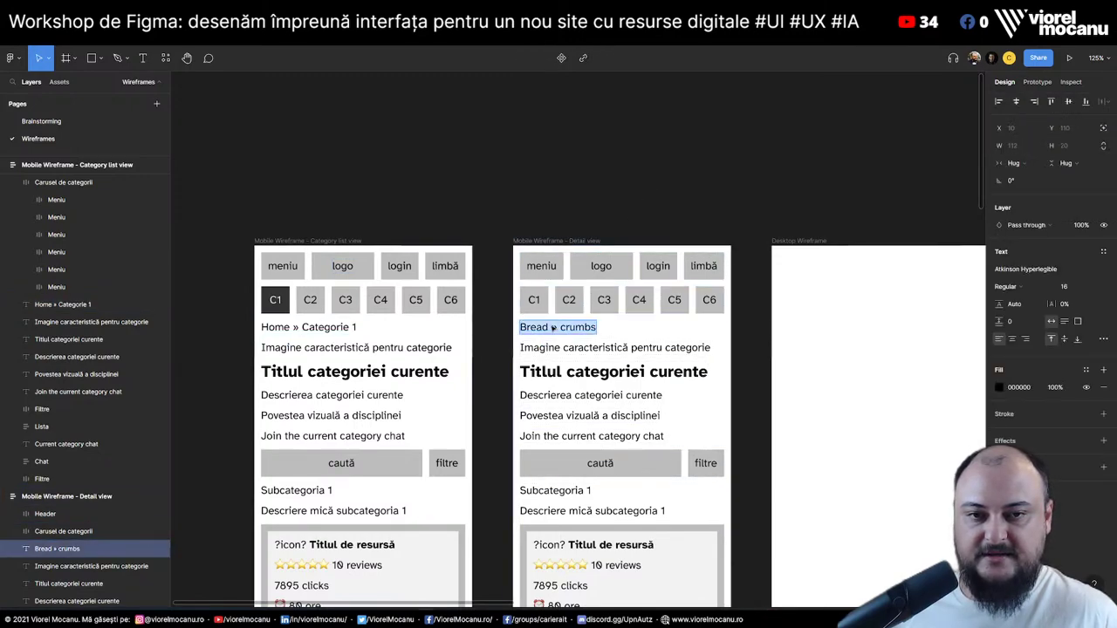
key(Return)
text(Home)
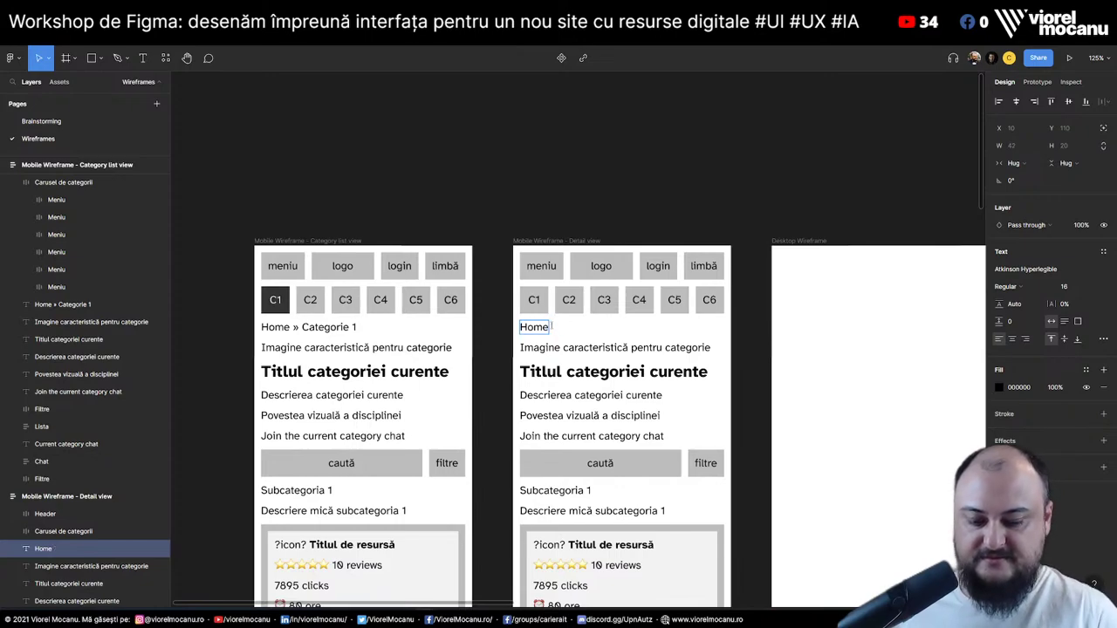
text( » Categproe)
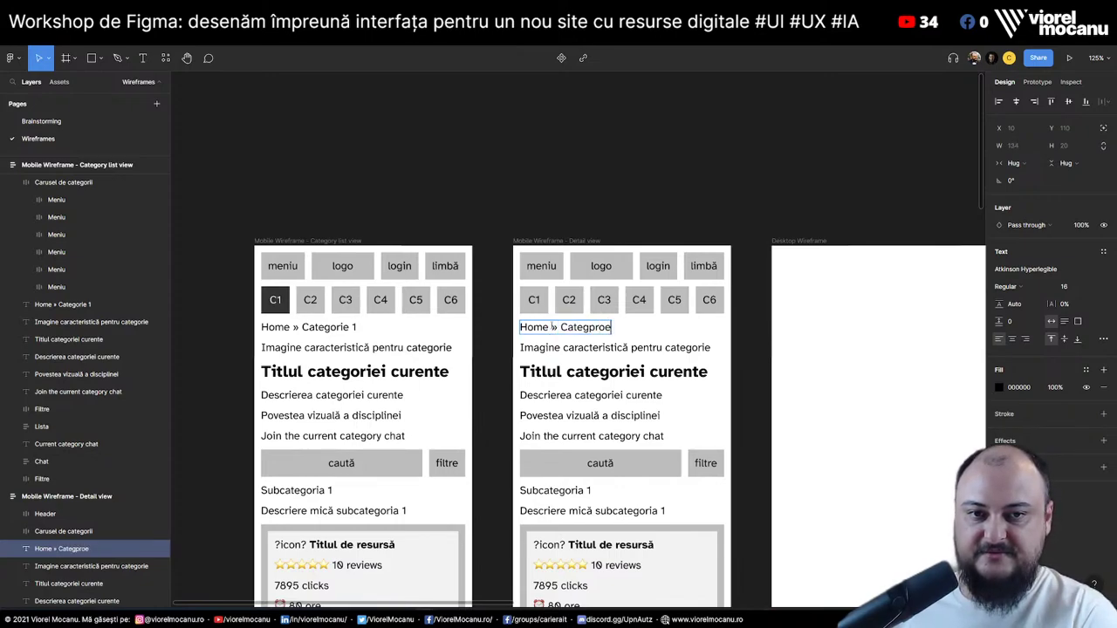
key(BackSpace)
key(BackSpace)
key(BackSpace)
key(BackSpace)
text(or)
key(BackSpace)
text(rie)
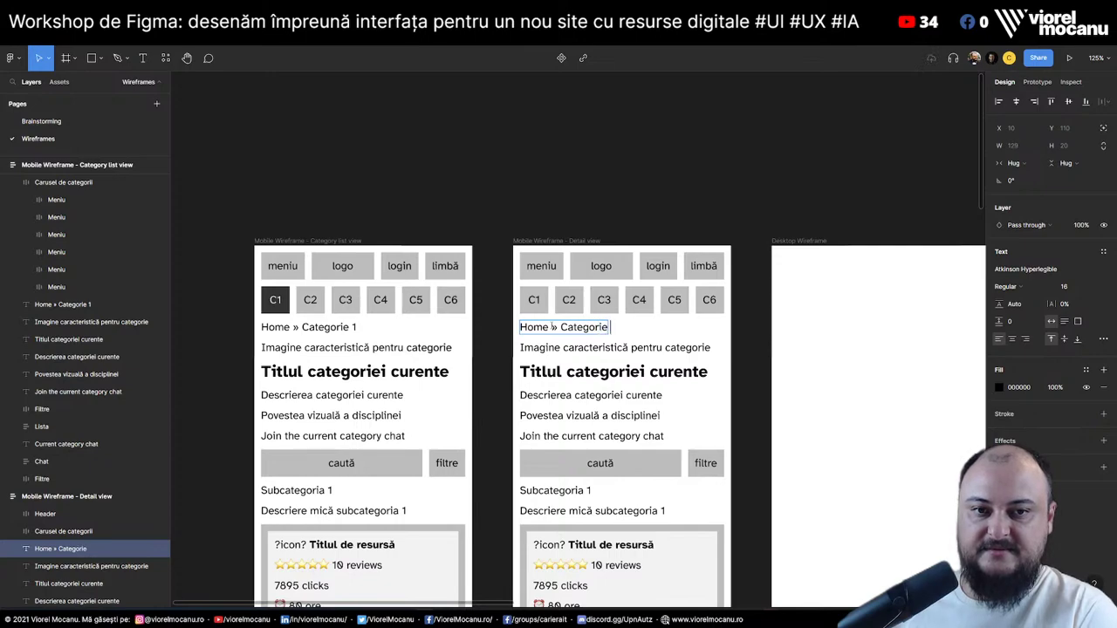
text( 1 »)
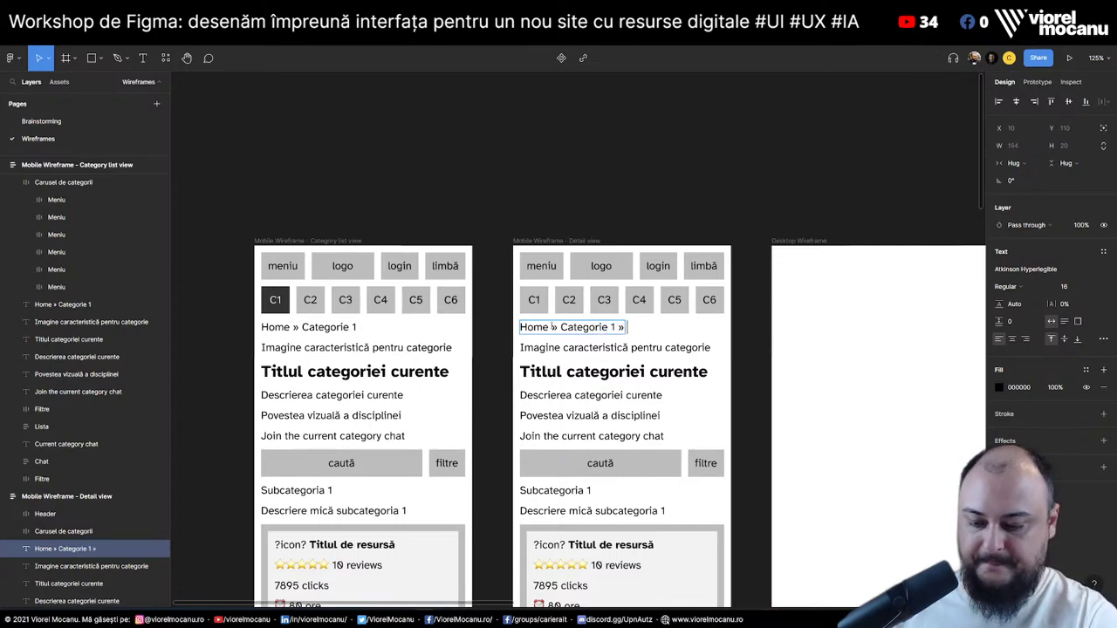
text( Link)
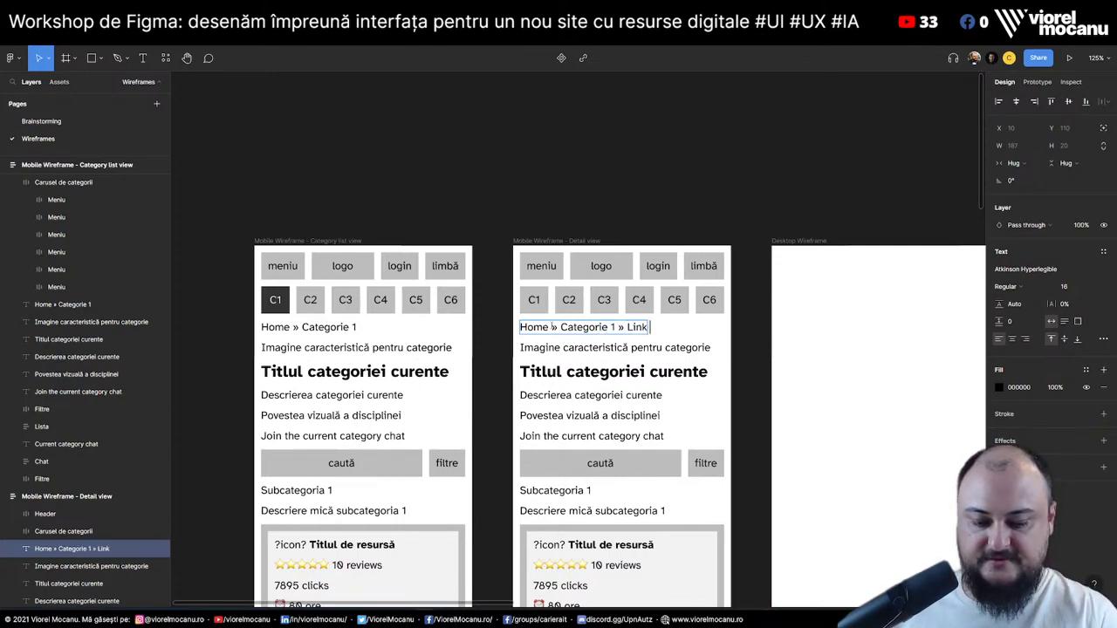
text( 256)
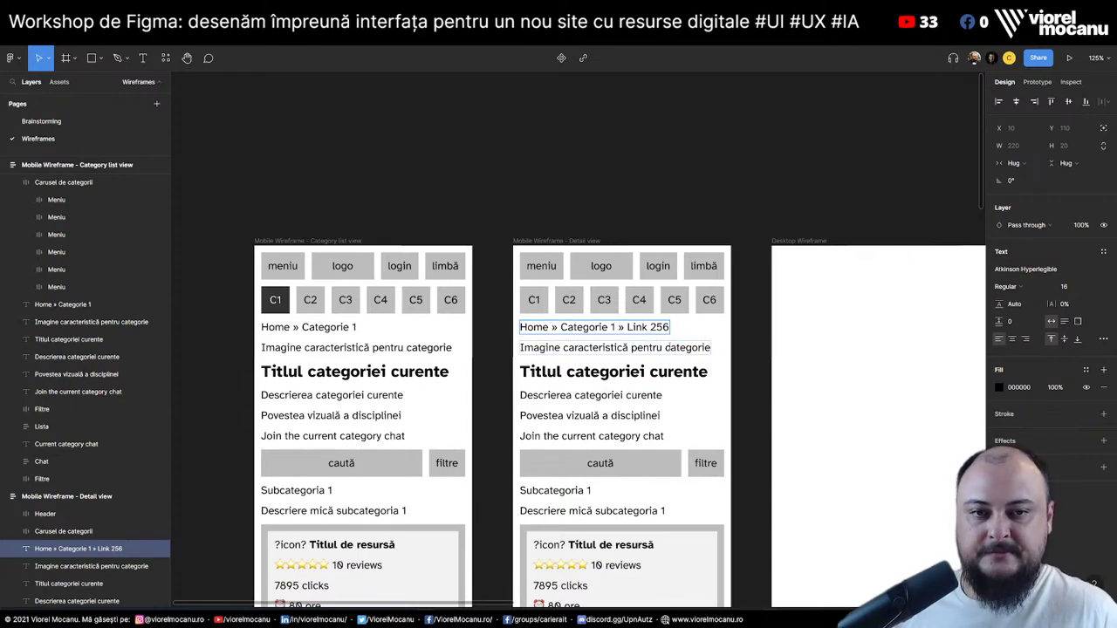
Fill the Detail view's C1 category button with the Gray 1 colour style
click(534, 300)
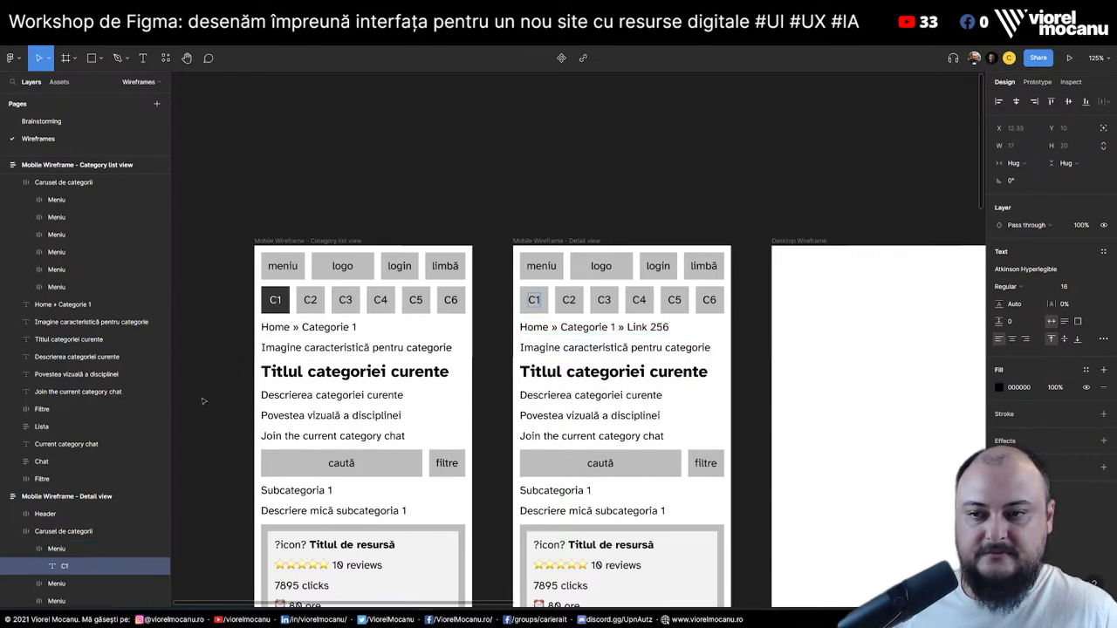
click(56, 548)
click(1054, 469)
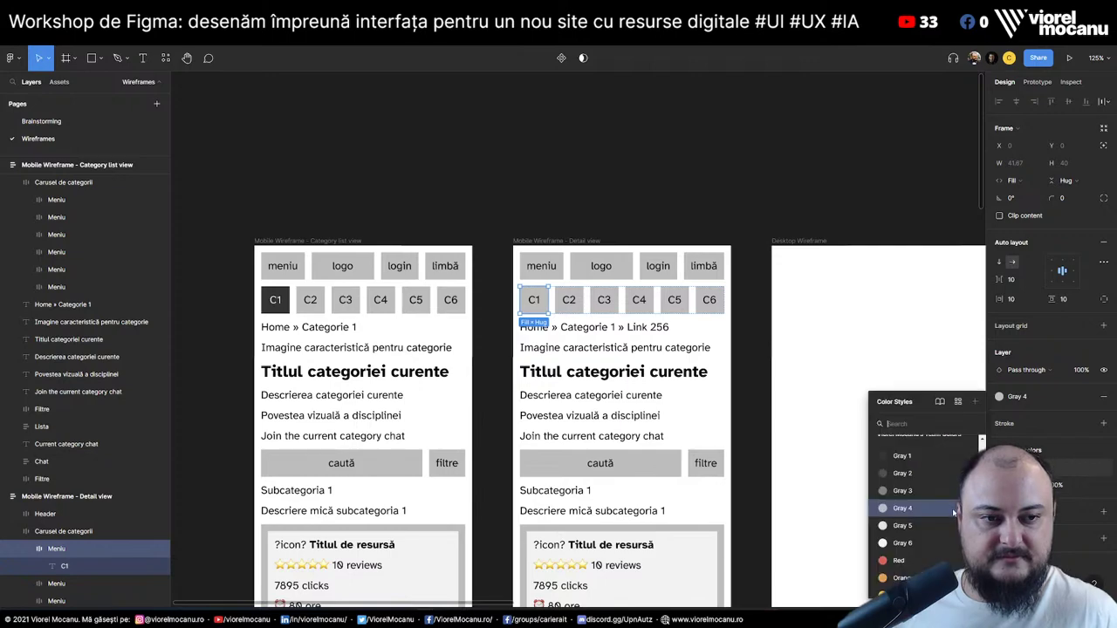
click(890, 462)
click(1057, 485)
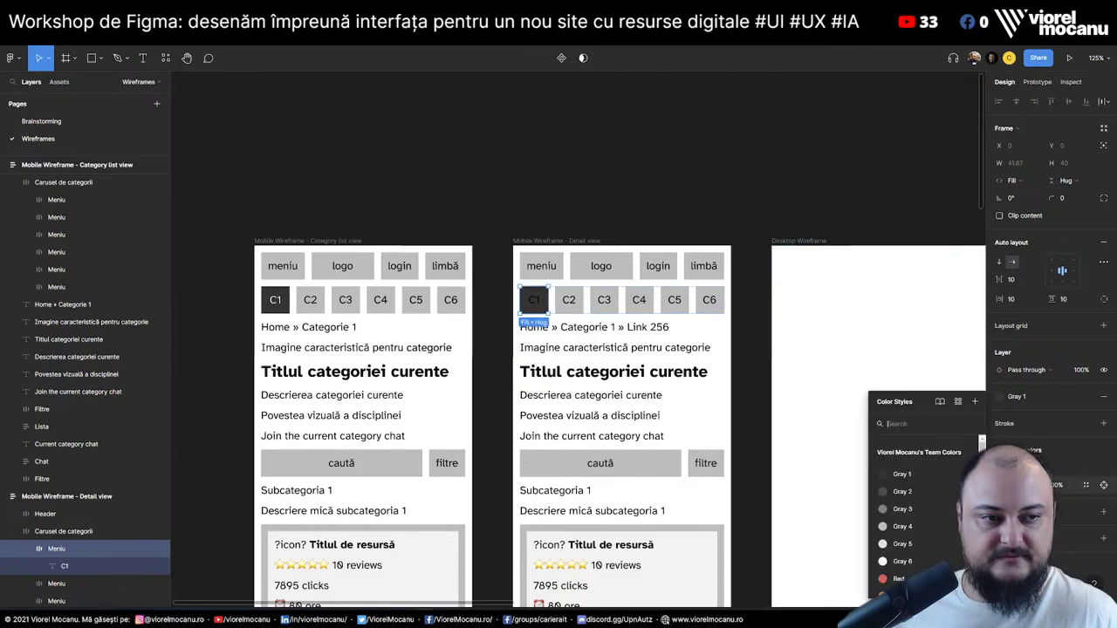
click(718, 198)
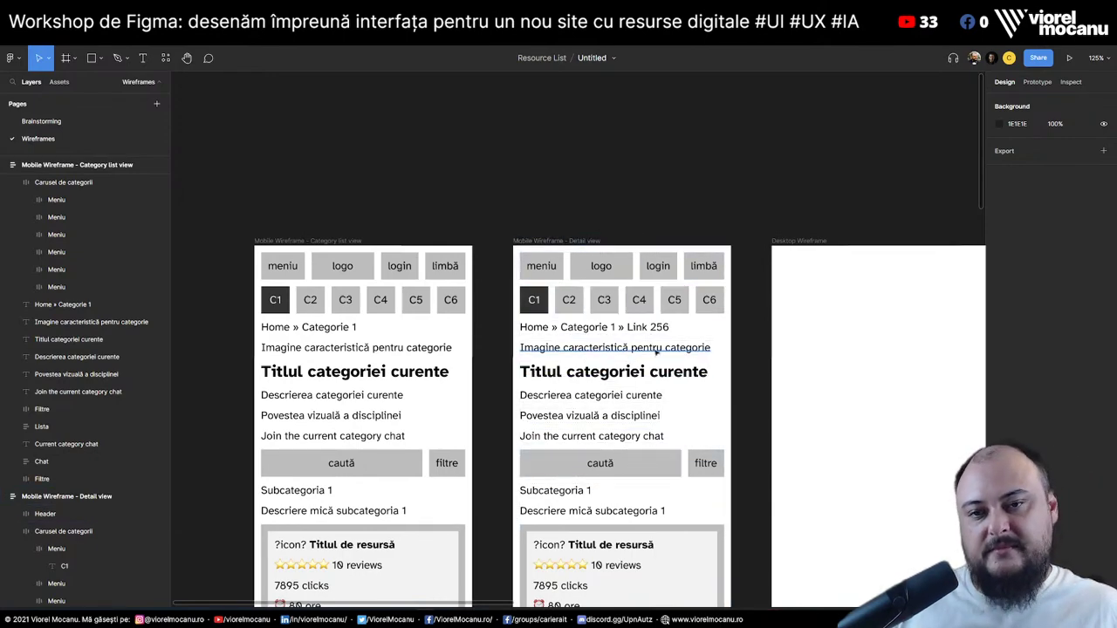
Add a 'thumbnail link (dacă putem genera)' line above the first resource card's title
scroll(349, 366, down, 5)
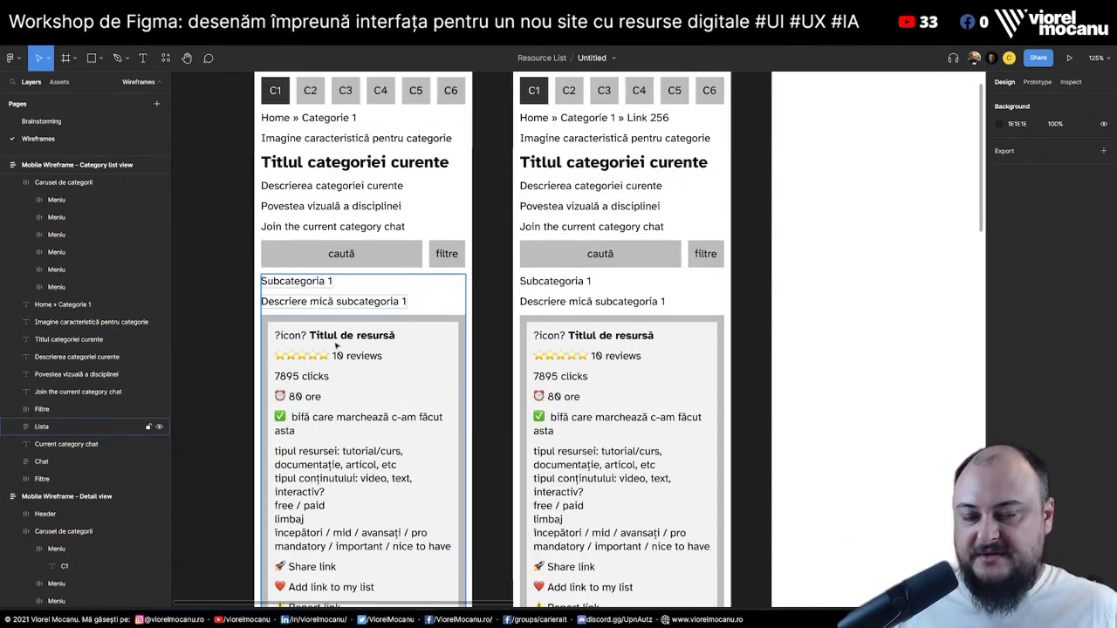
click(312, 337)
double_click(304, 339)
double_click(295, 345)
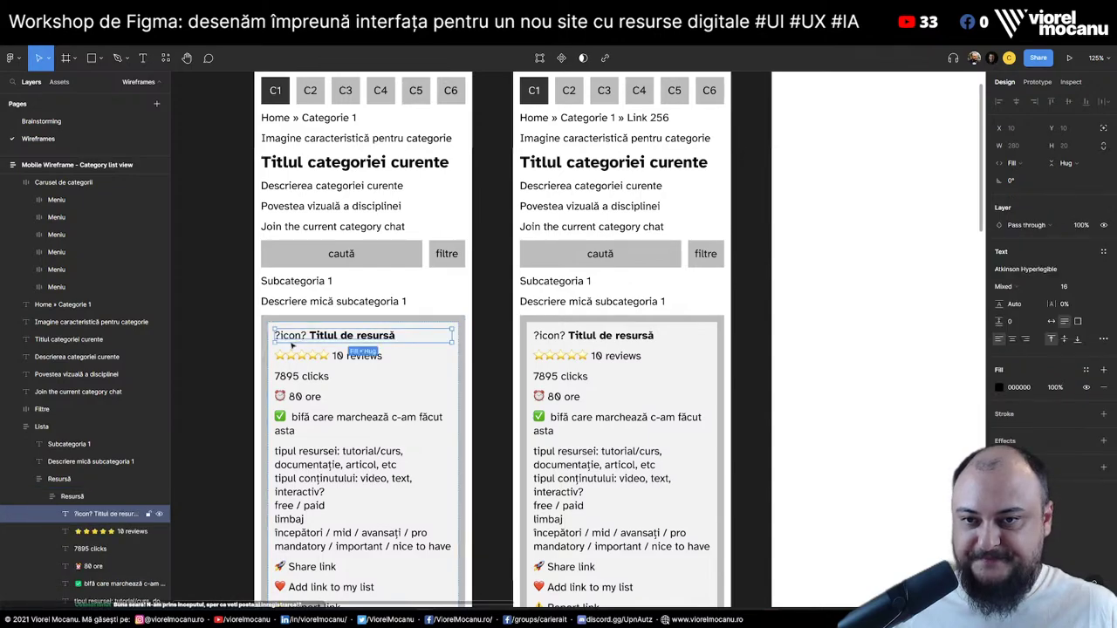
drag(117, 534, 118, 514)
key(Return)
text(th)
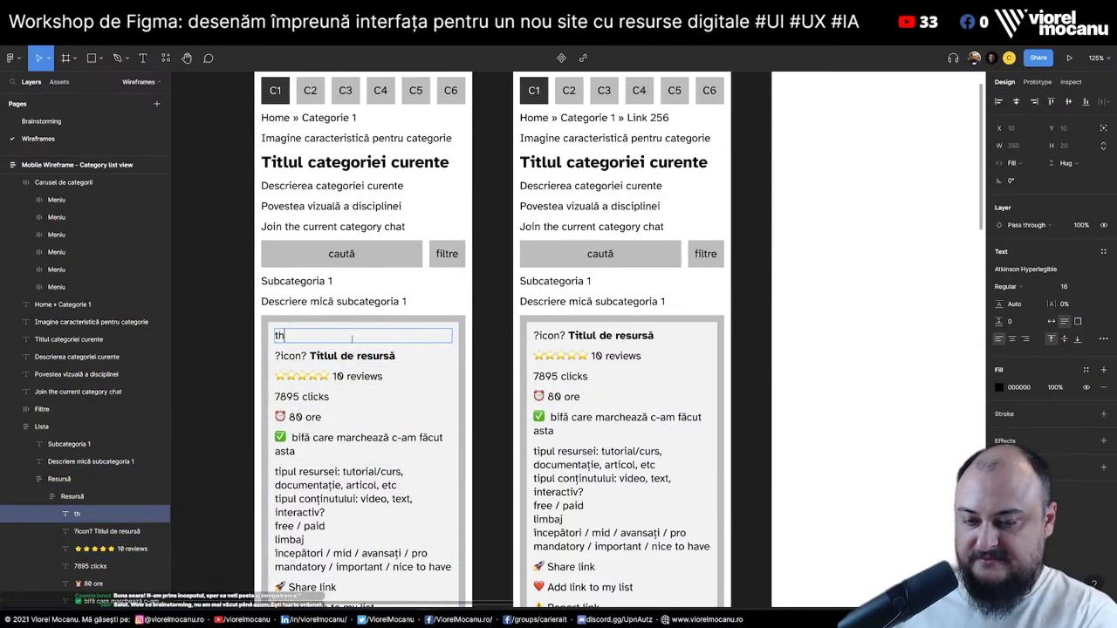
text(umbnail link)
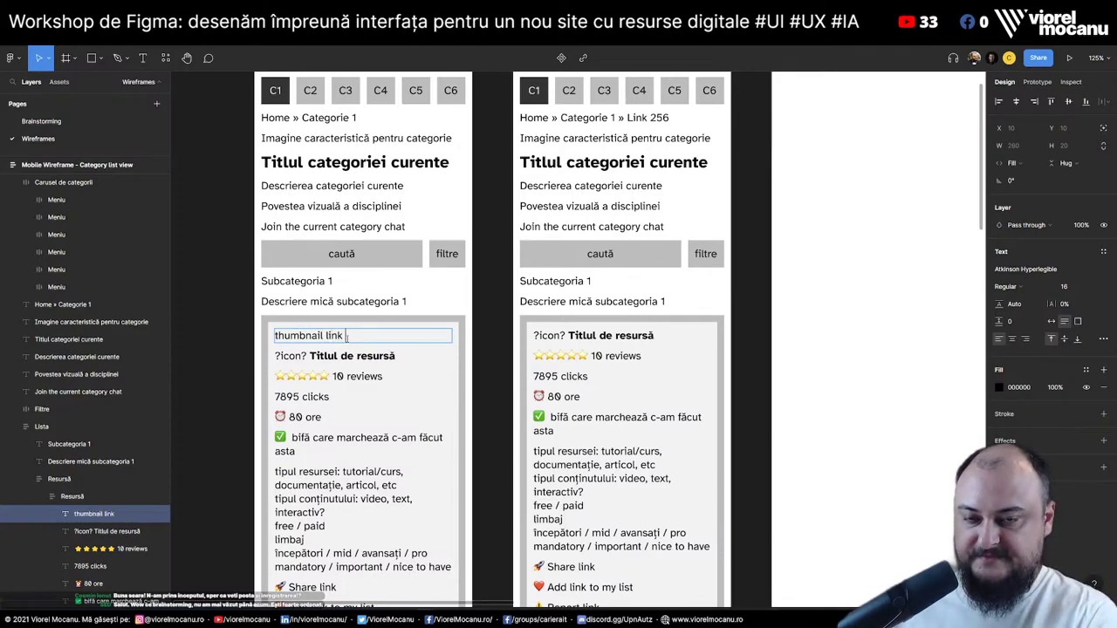
text( (dacă putem genera)
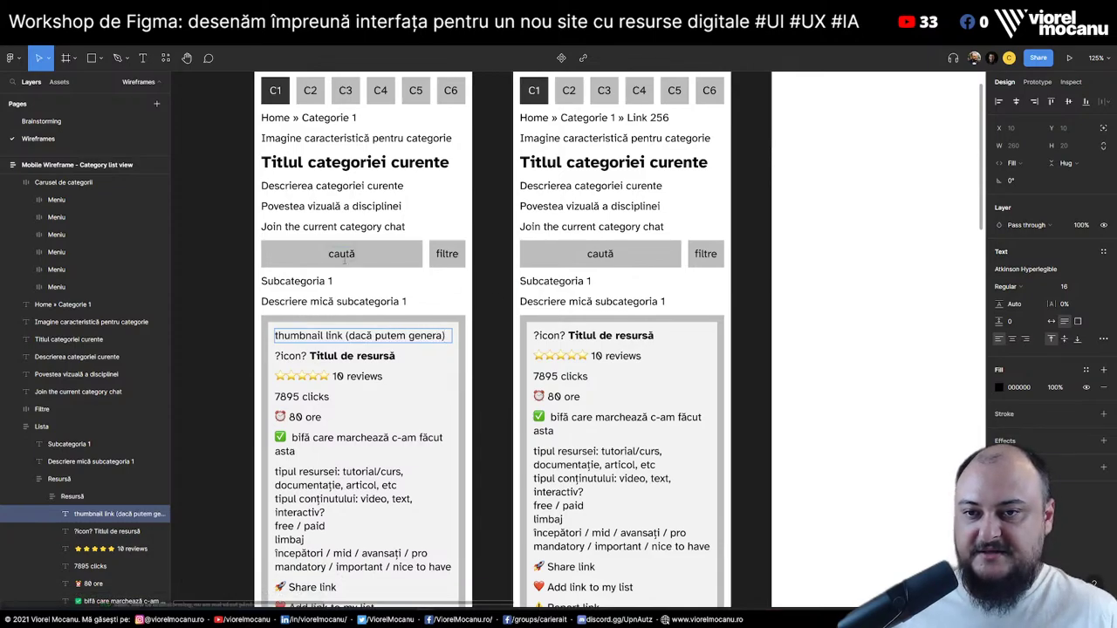
key(Escape)
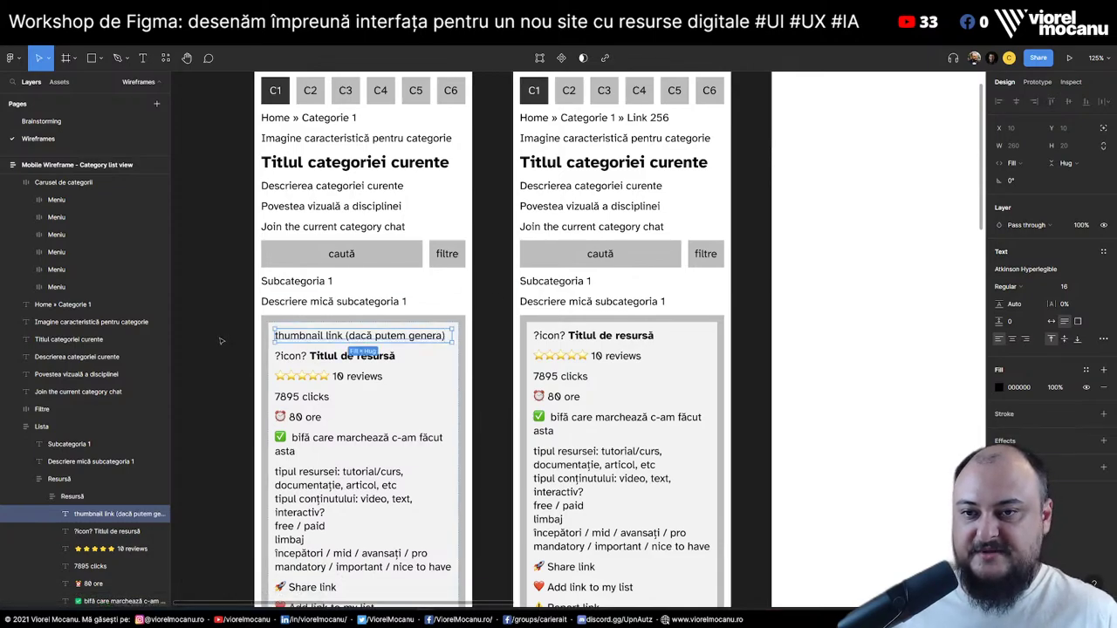
On the Brainstorming page, add the V1.5 idea 'Fiecare link să aibă un thumbnail autogenerat' below the shortlink line
click(41, 122)
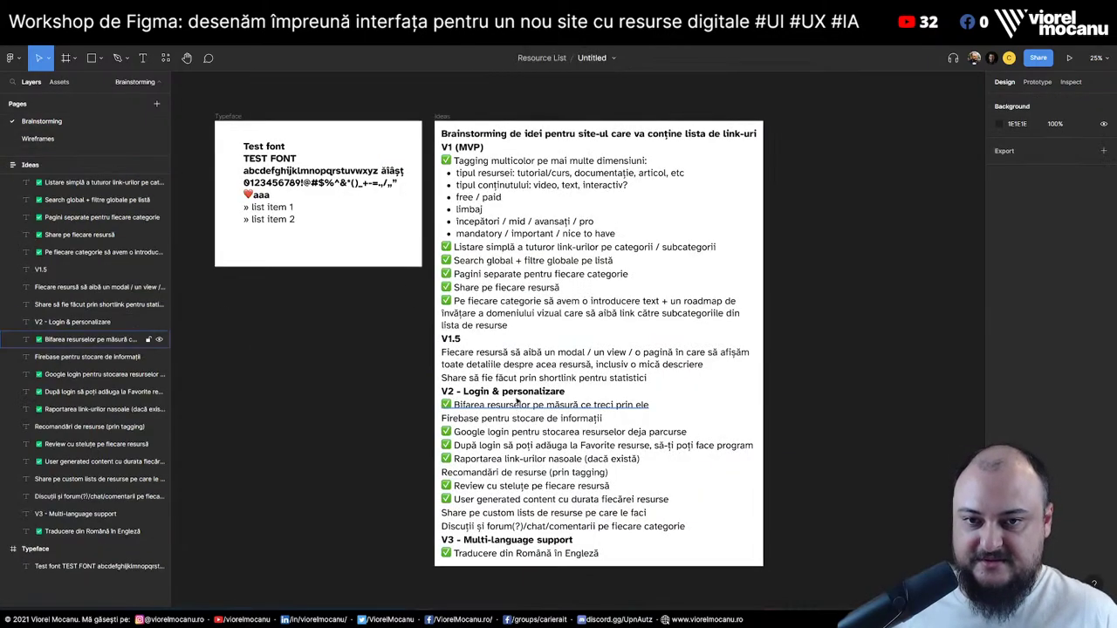
click(496, 369)
click(546, 379)
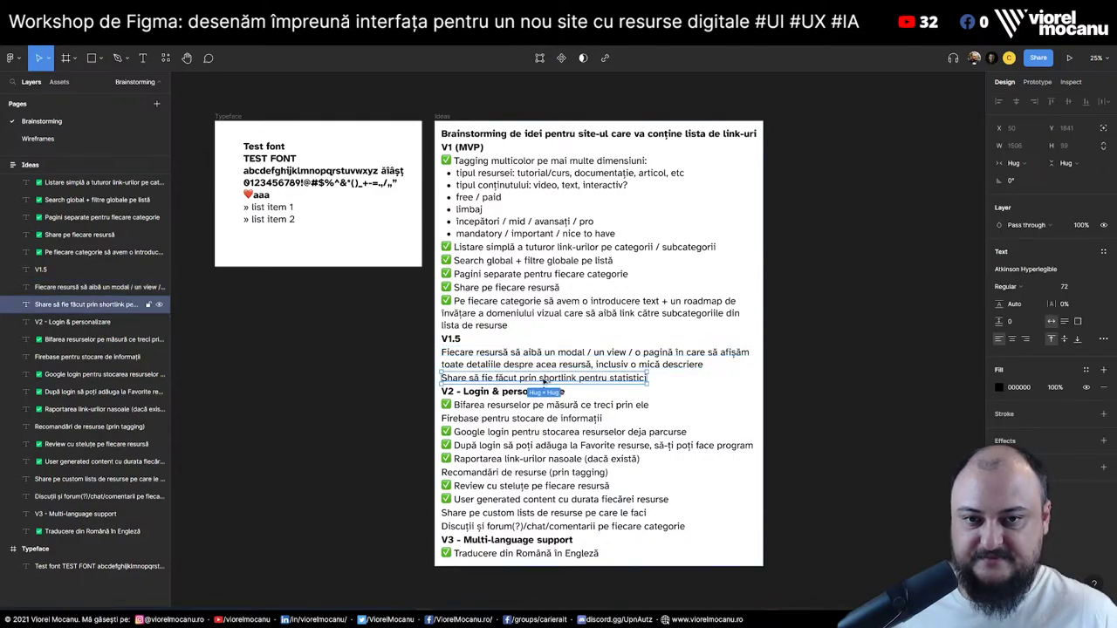
key(ctrl+d)
key(Return)
text(Fie)
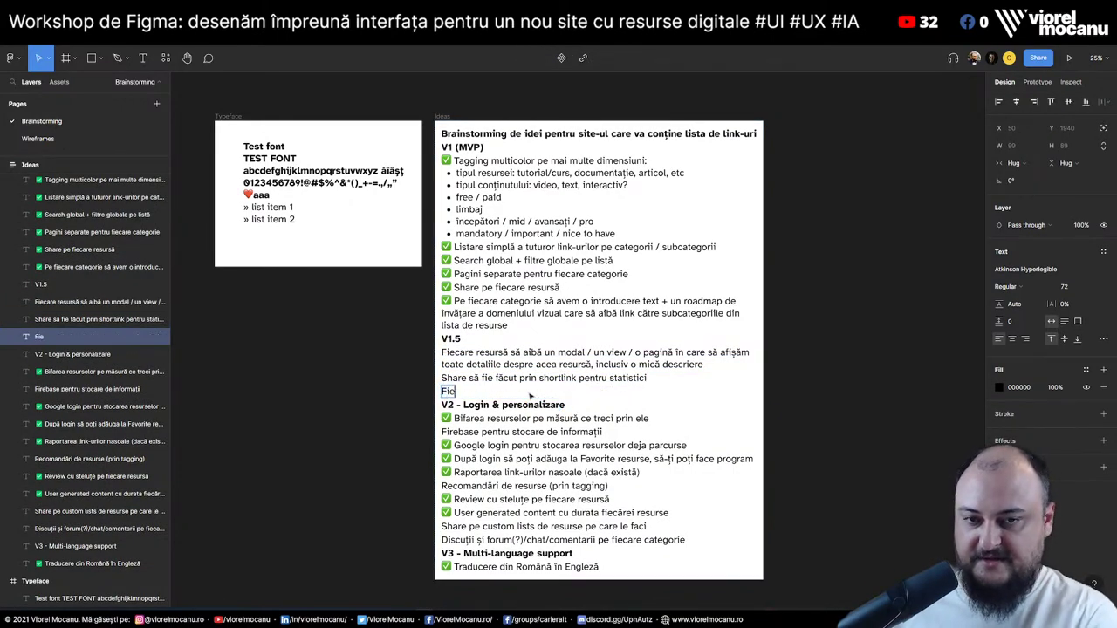
text(care link să aibă)
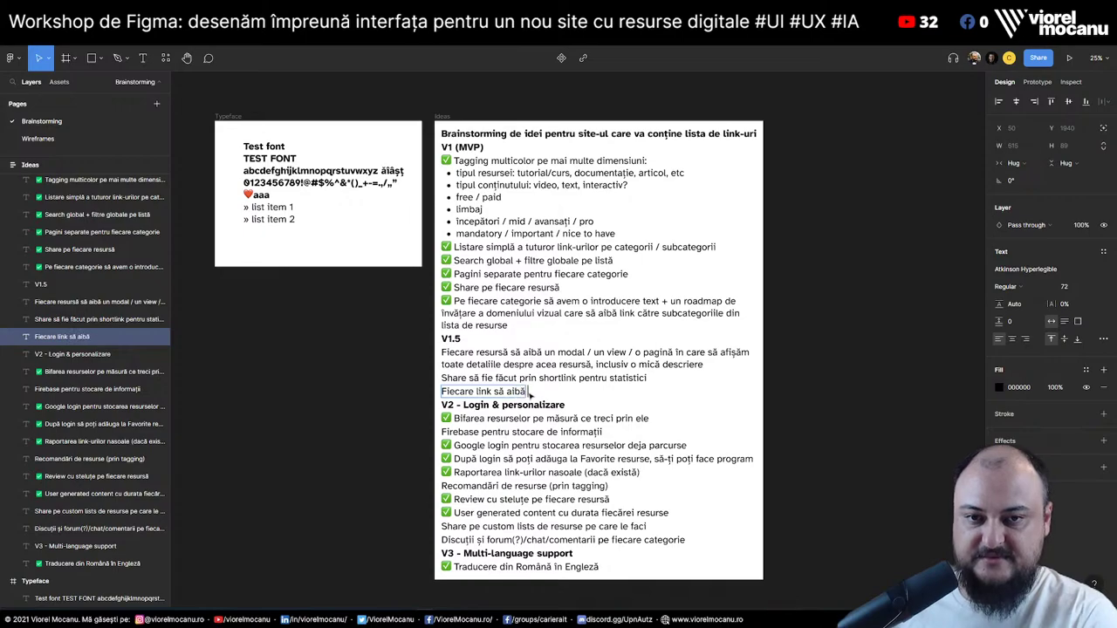
text( un thumbnail a)
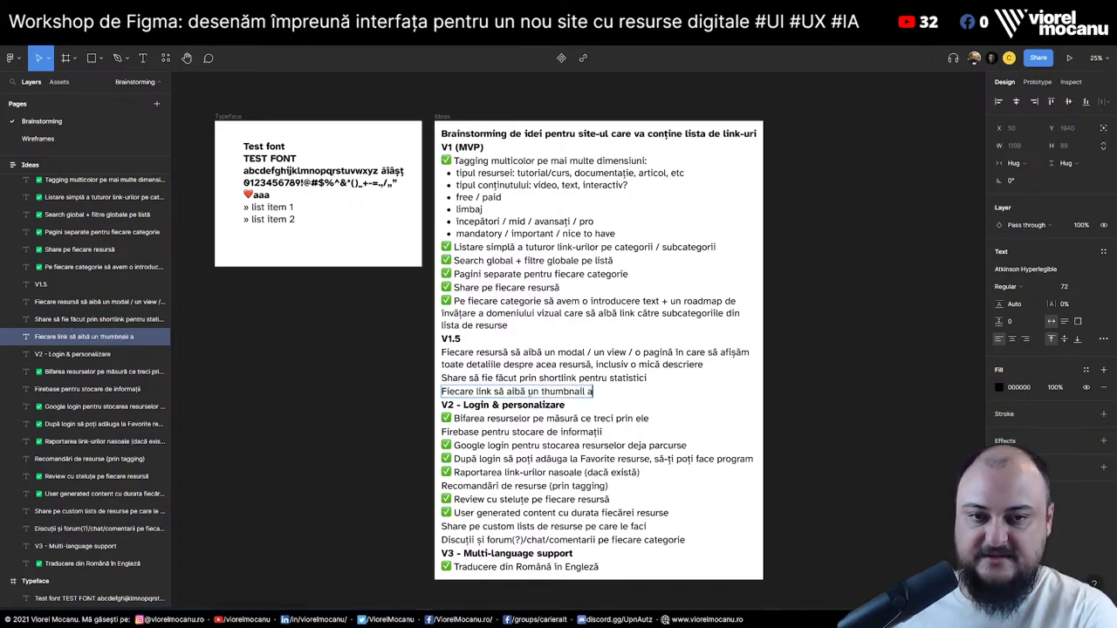
text(utogenerat)
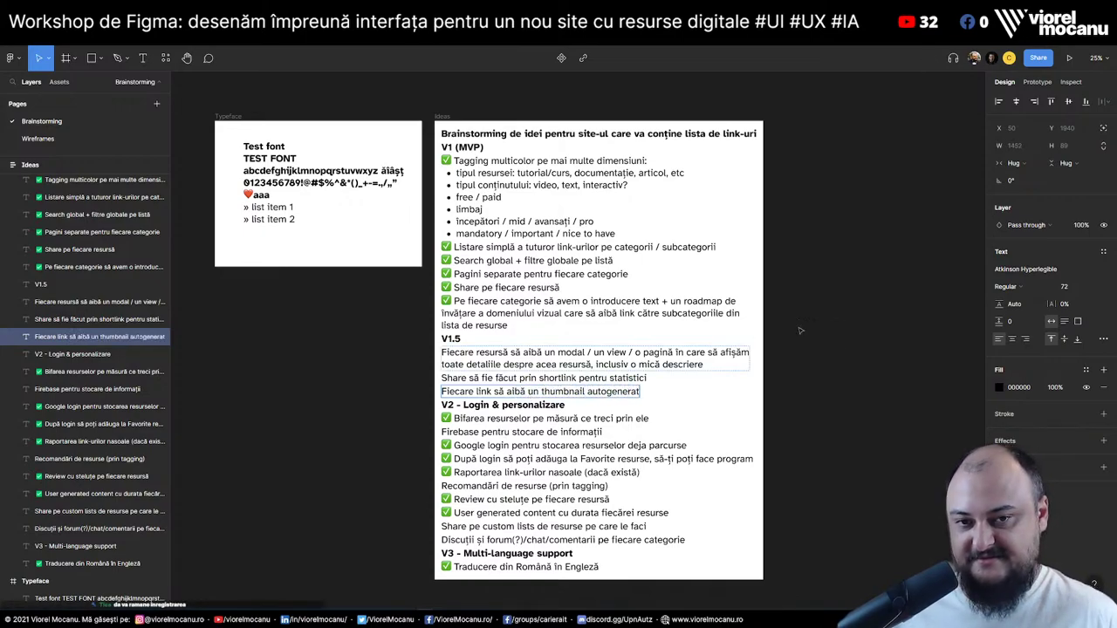
click(245, 390)
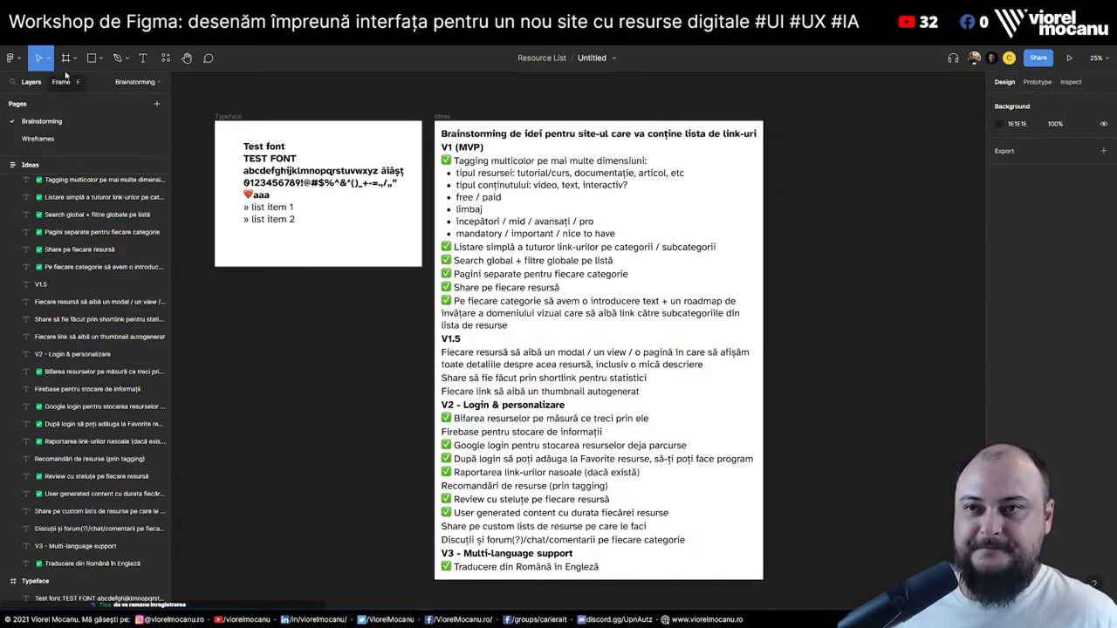
Prefix the thumbnail idea with ✅ and return to the Wireframes page
click(474, 424)
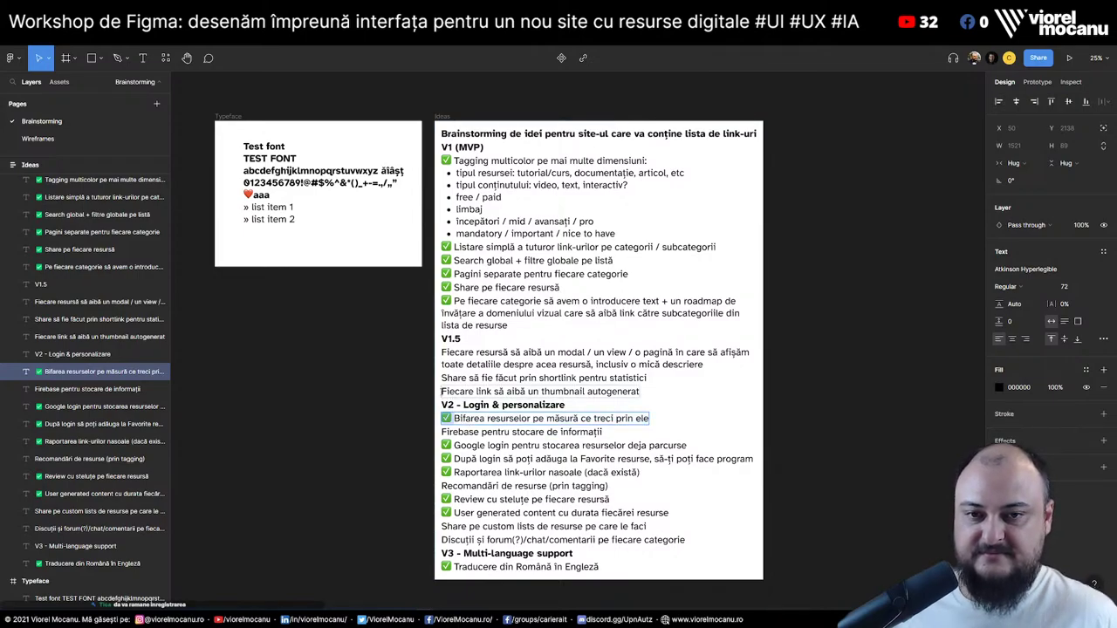
click(542, 391)
double_click(481, 395)
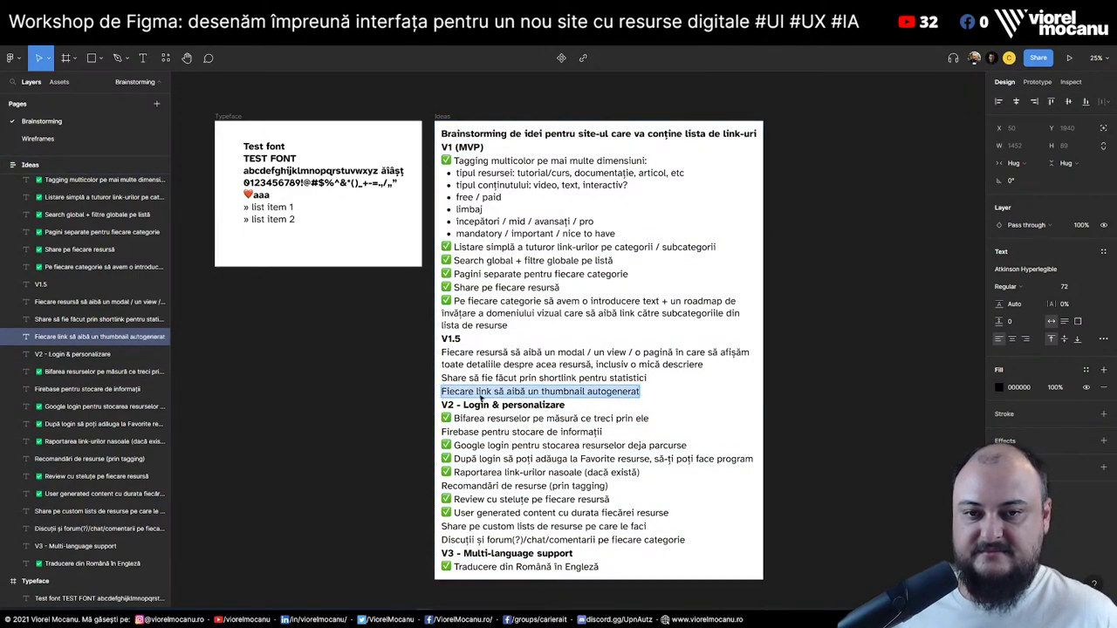
key(Left)
text(✅)
click(869, 433)
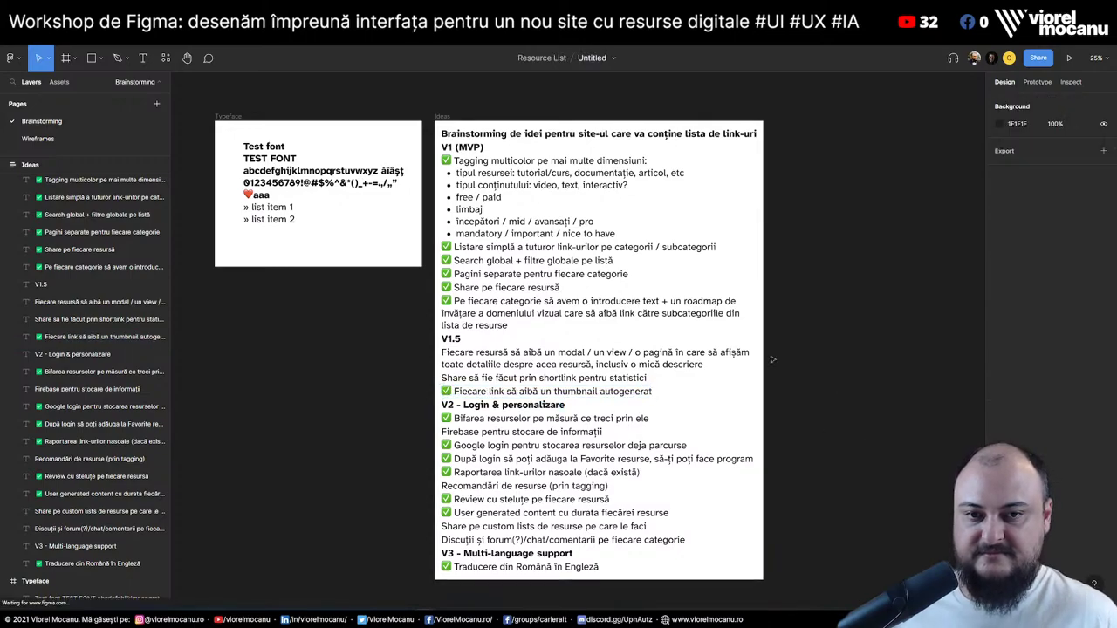
click(56, 140)
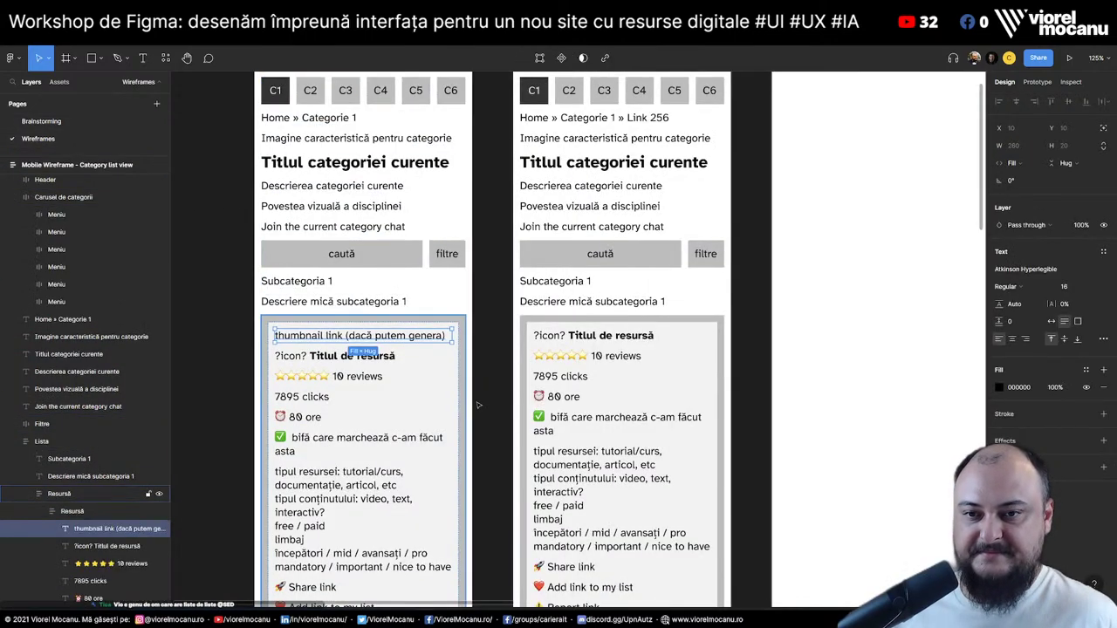
scroll(609, 326, up, 2)
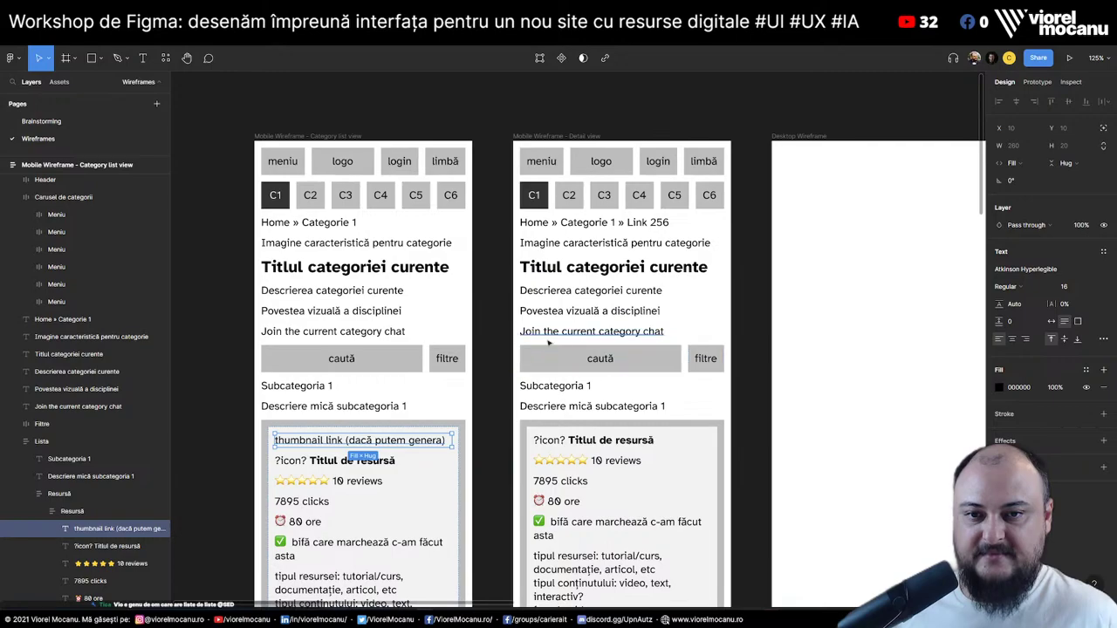
scroll(369, 292, down, 3)
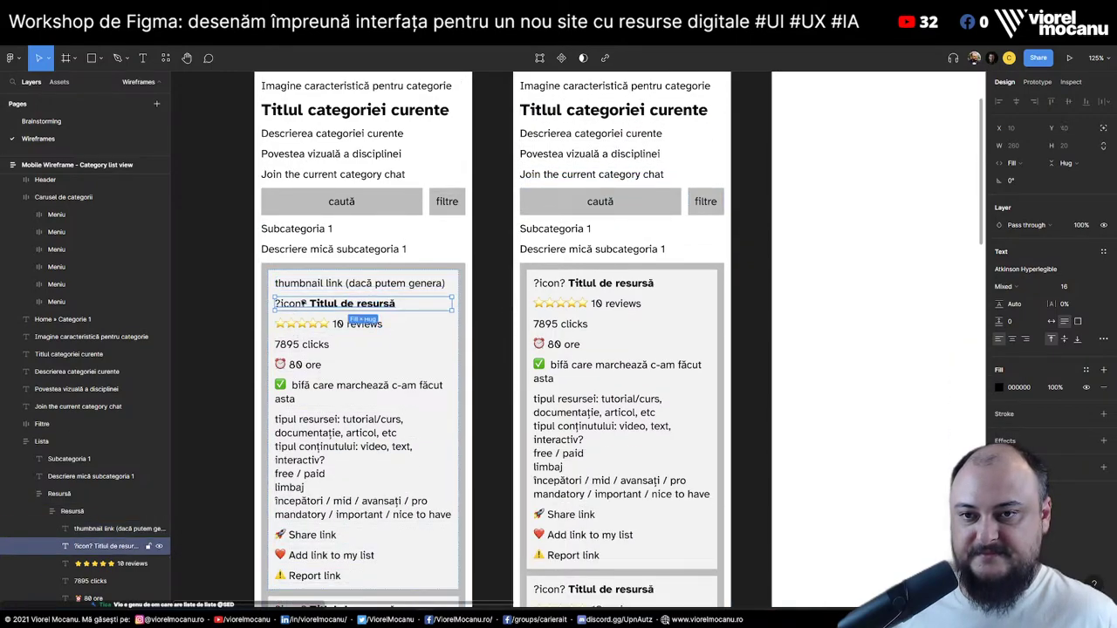
Paste the thumbnail link line above the titles of the second list card and the Detail view card
scroll(323, 317, down, 3)
key(ctrl+c)
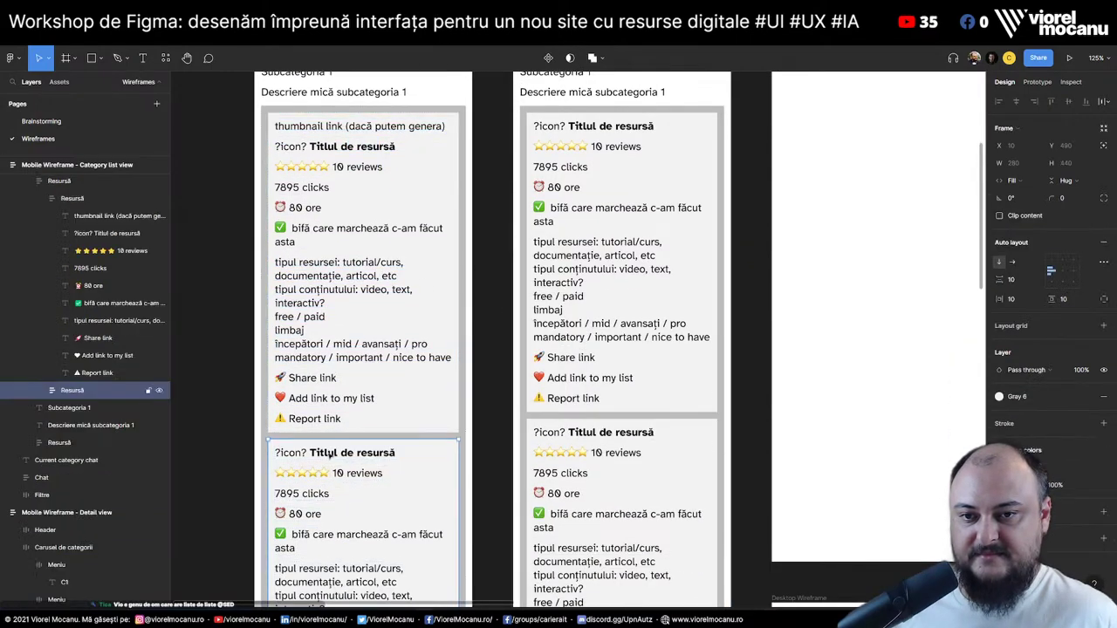
click(322, 453)
key(ctrl+v)
drag(322, 468, 321, 449)
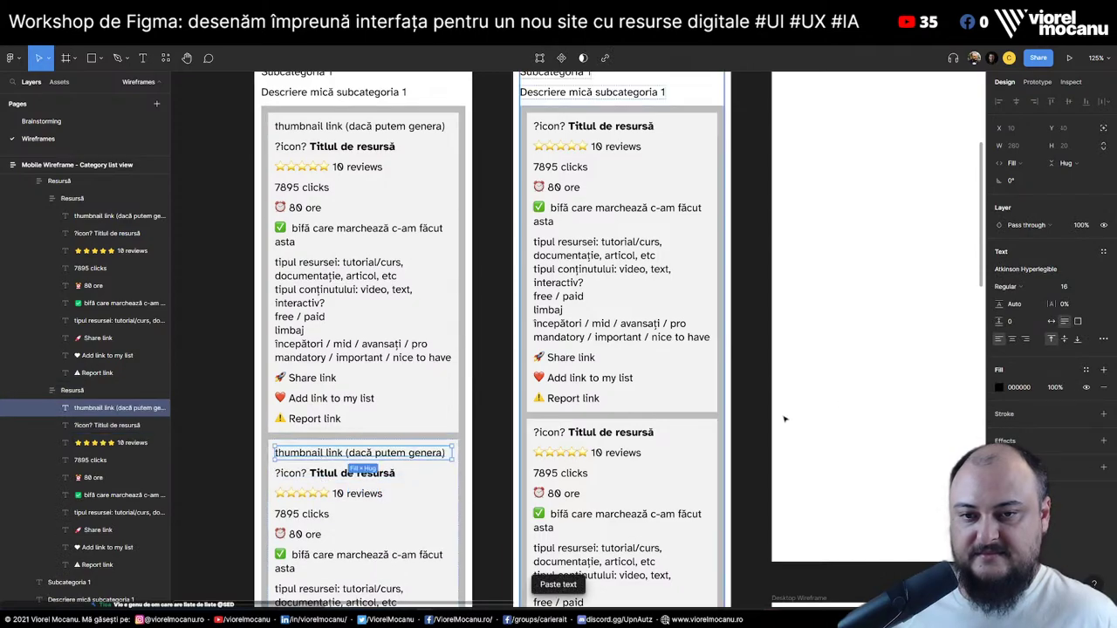
click(757, 373)
scroll(663, 383, up, 5)
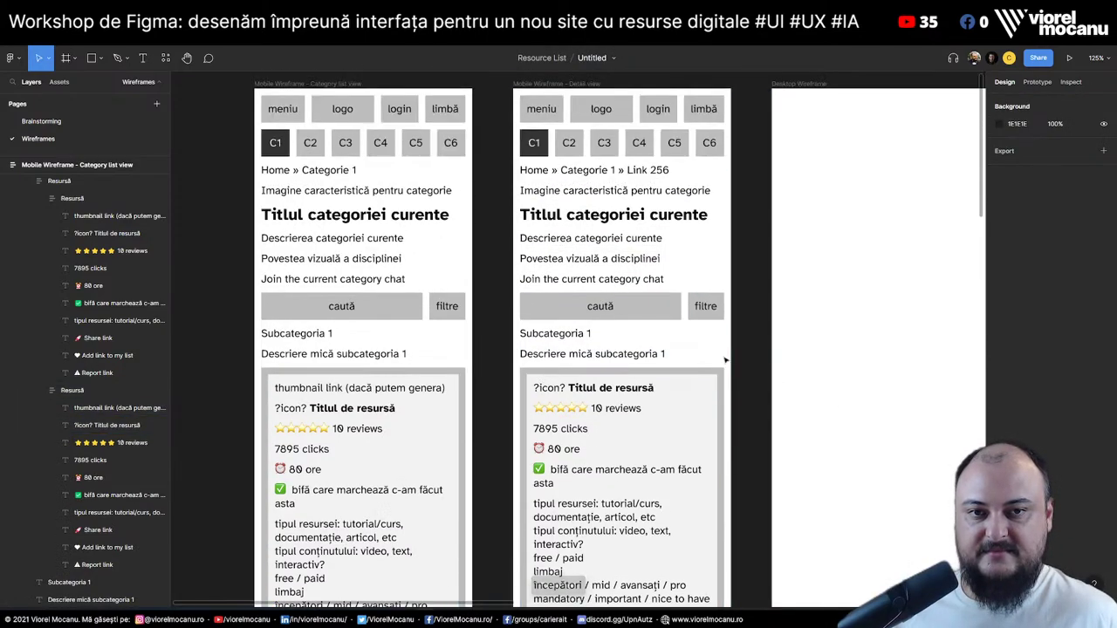
click(605, 394)
double_click(602, 393)
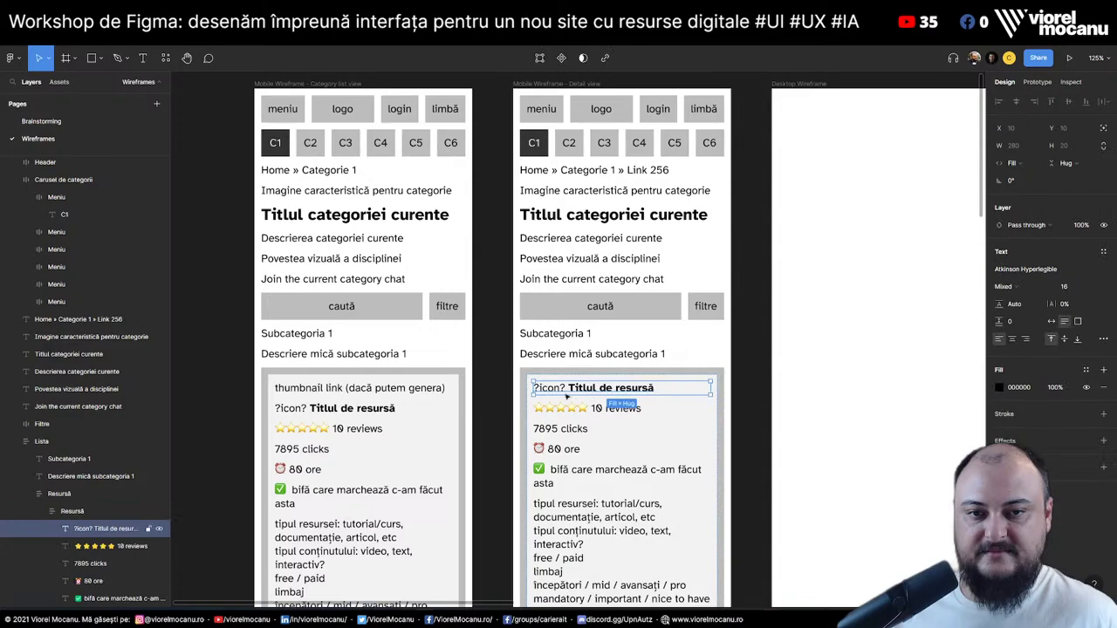
key(ctrl+v)
drag(572, 410, 572, 387)
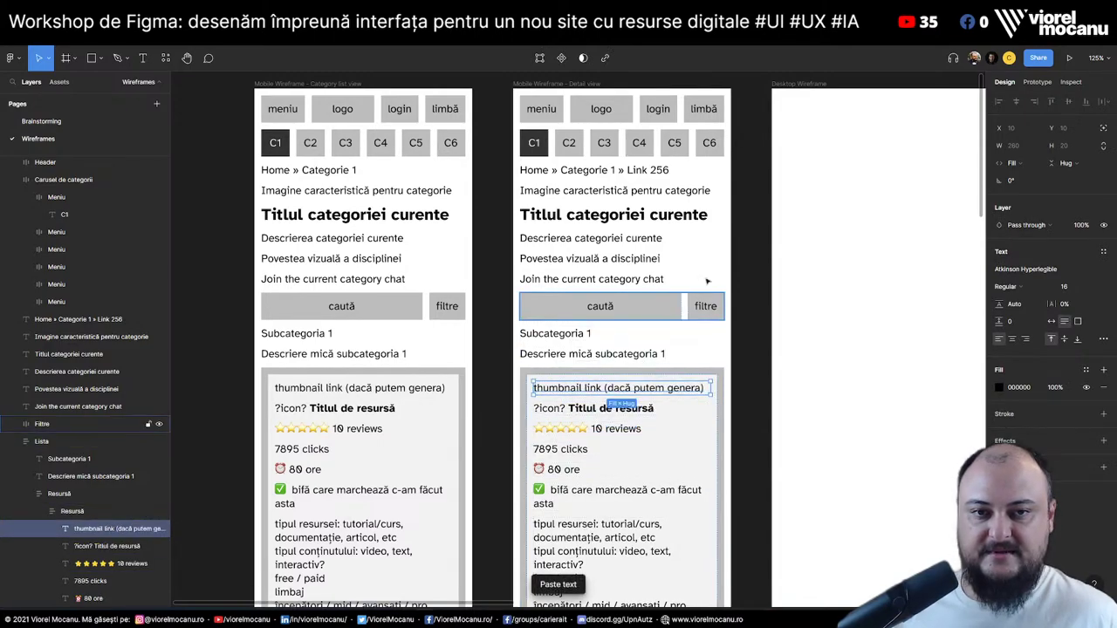
Change the placeholder to 'Thumbnail link autogenerat' and the heading to 'Titlul link-ului'
double_click(593, 191)
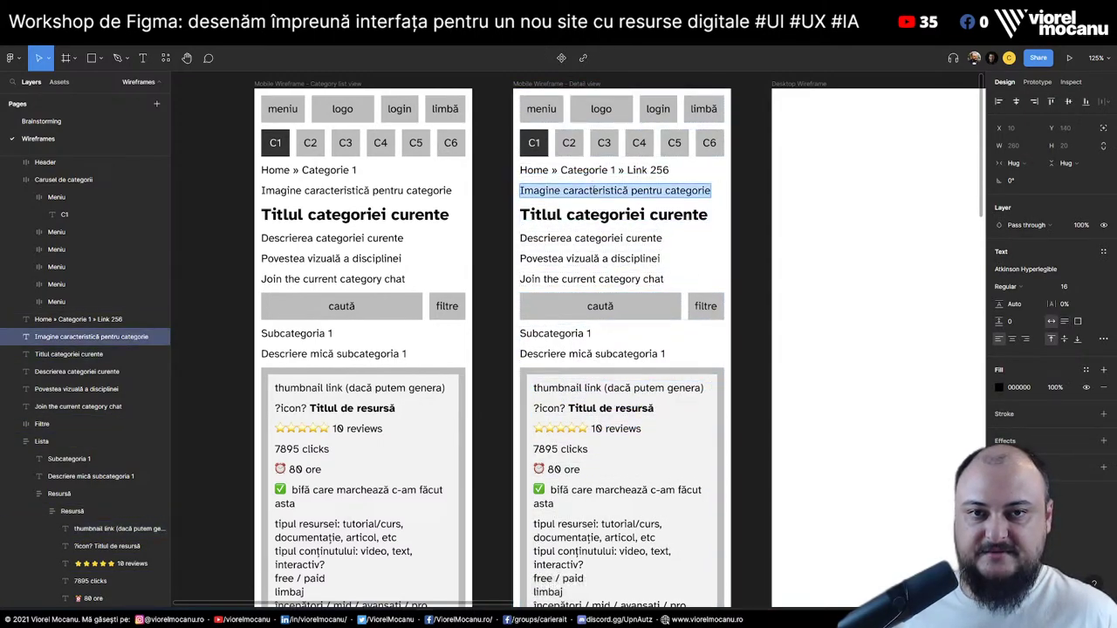
text(Thumbn)
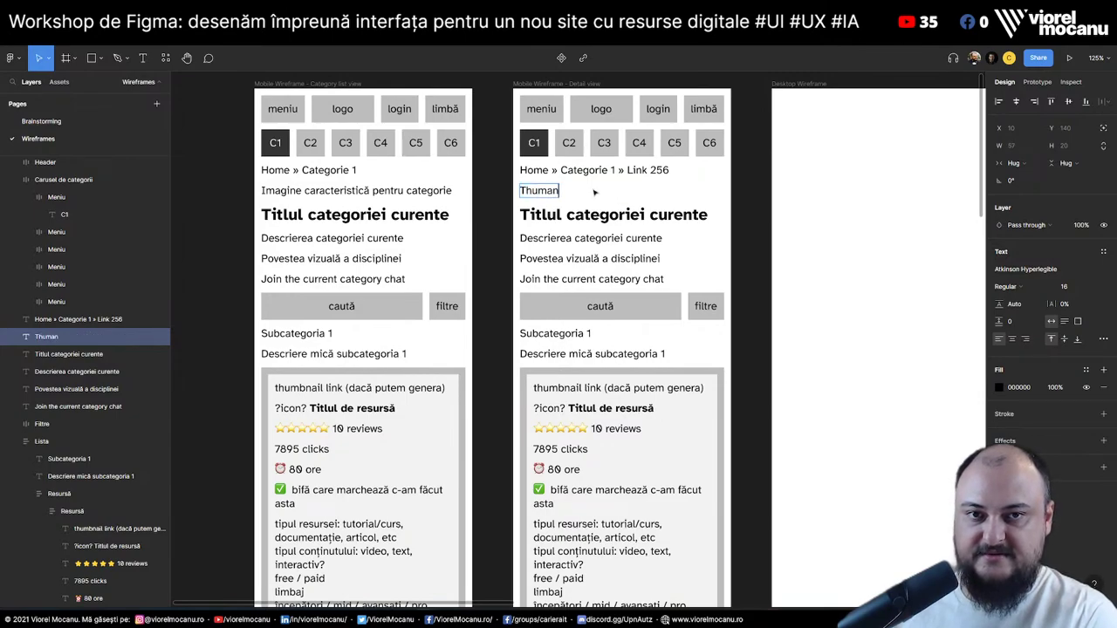
text(ail link)
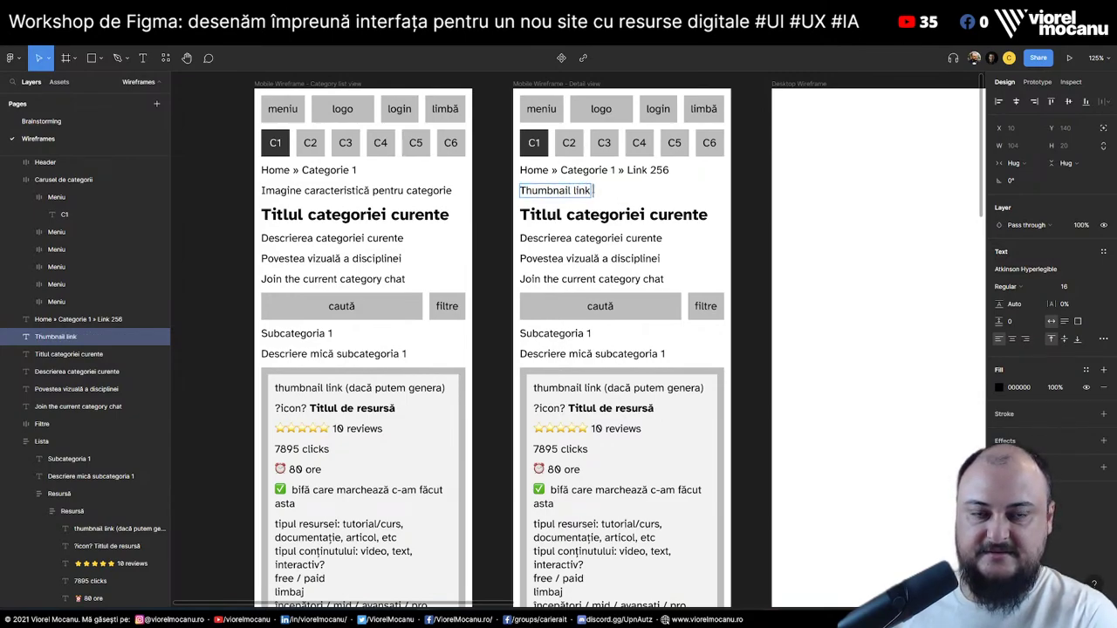
text( autogenerat)
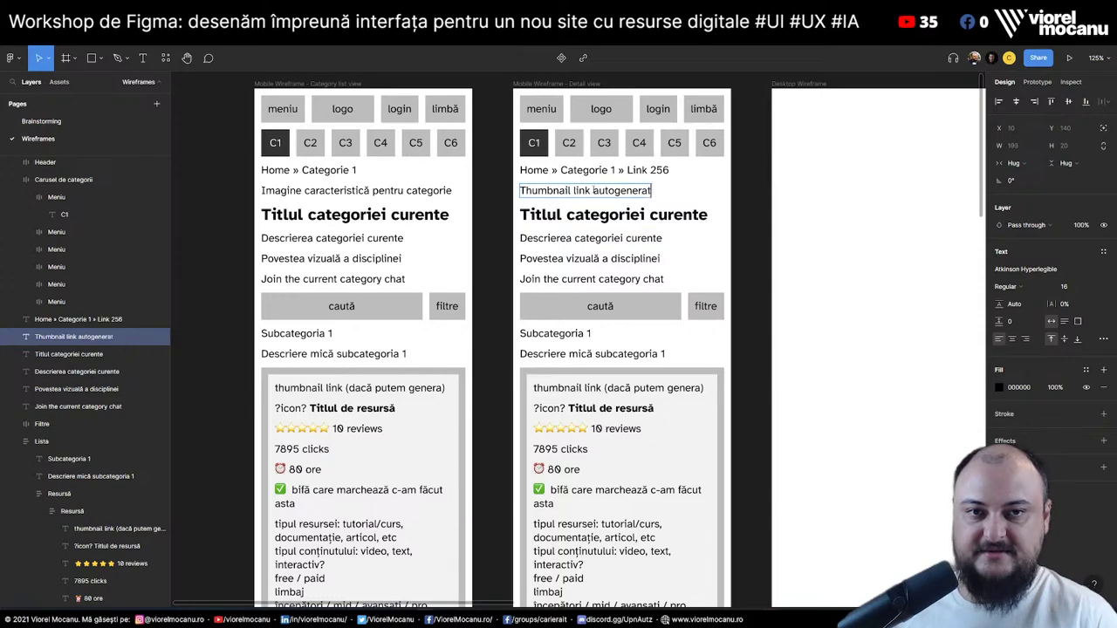
key(Escape)
double_click(576, 214)
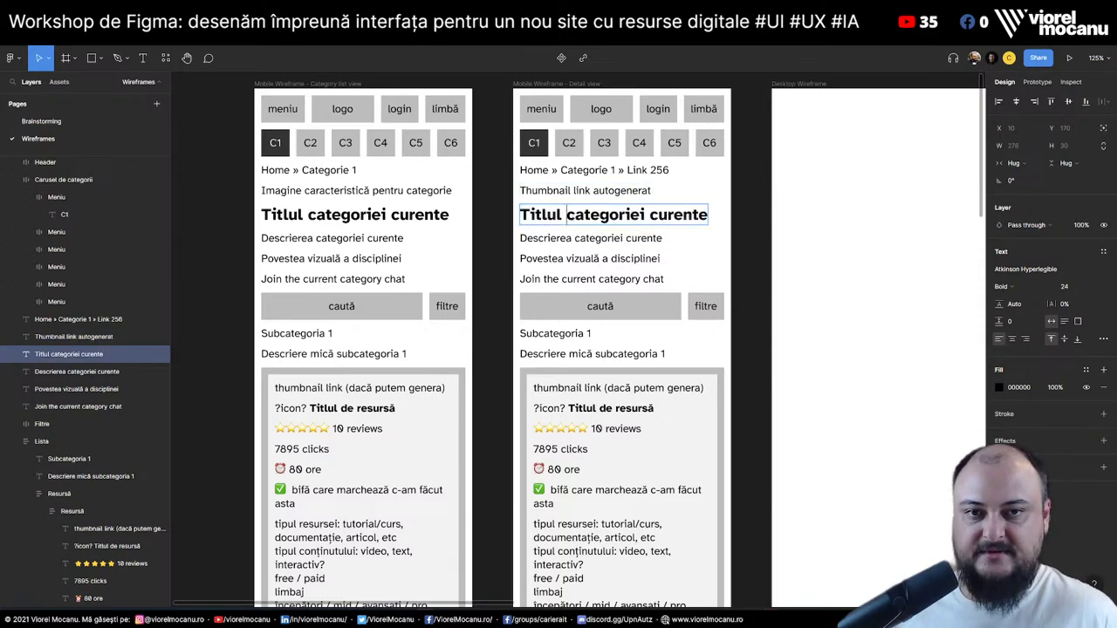
drag(567, 215, 789, 205)
text(link-ului)
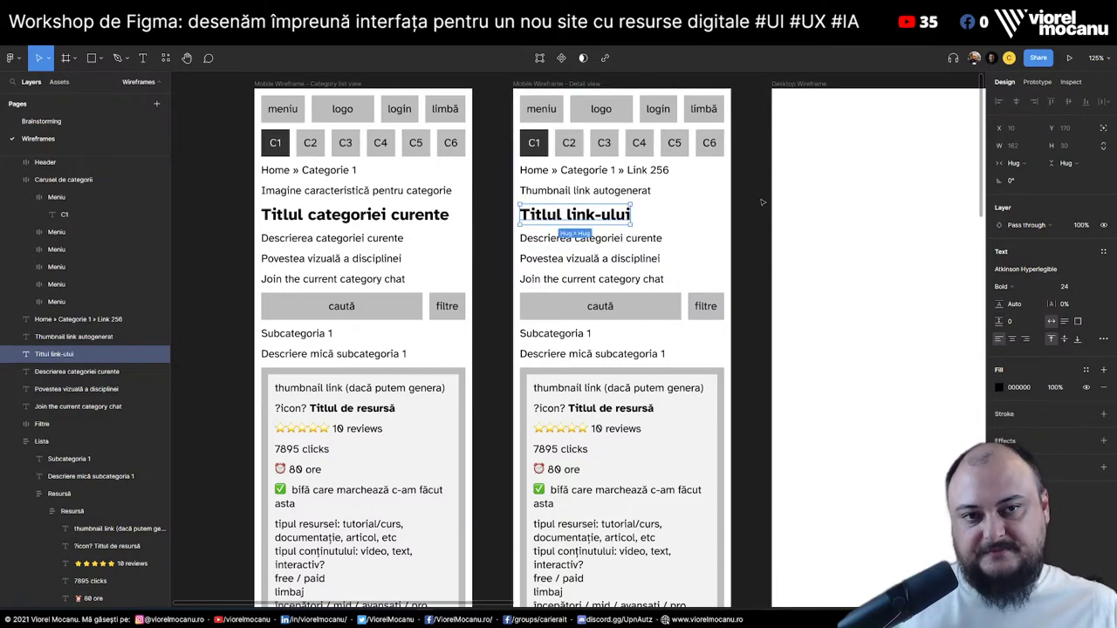
Delete the search and filter row from the Detail view
click(580, 239)
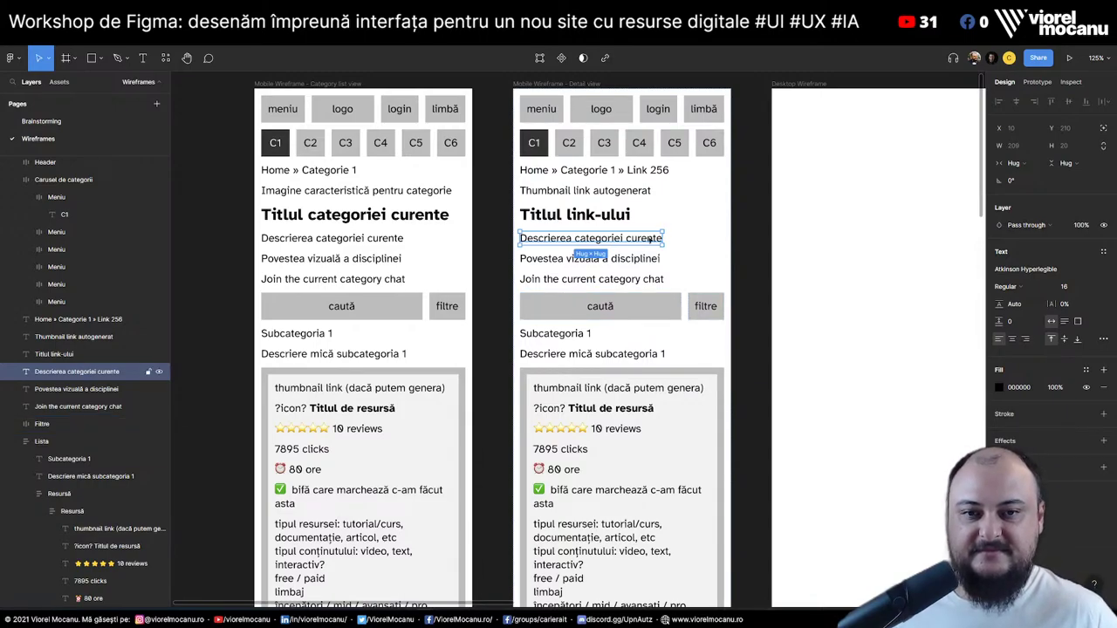
scroll(649, 238, down, 3)
scroll(645, 262, up, 3)
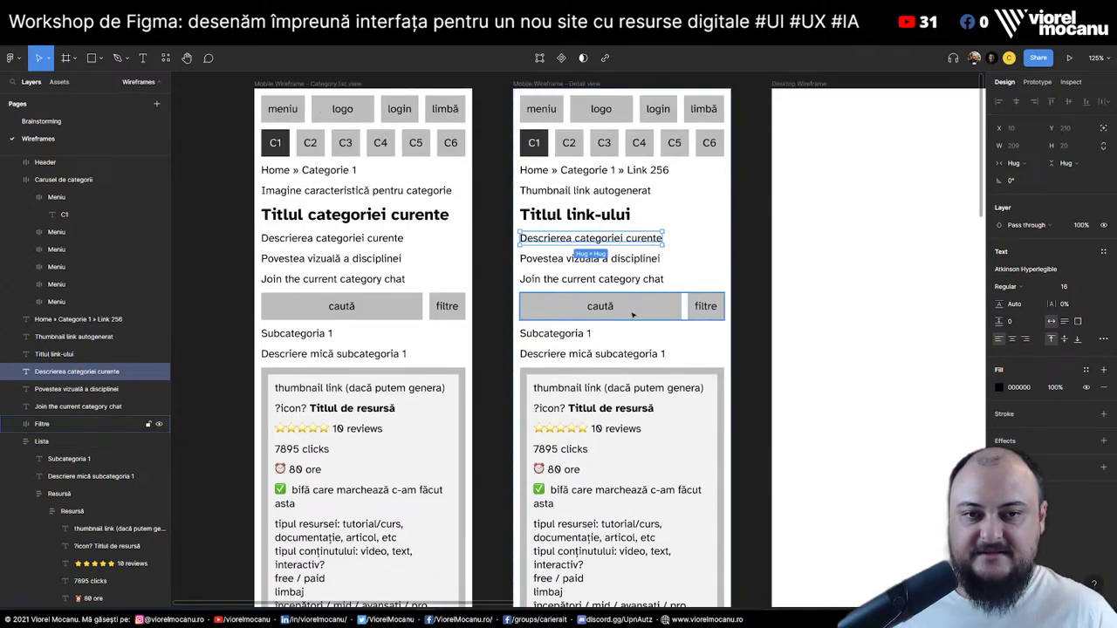
click(633, 315)
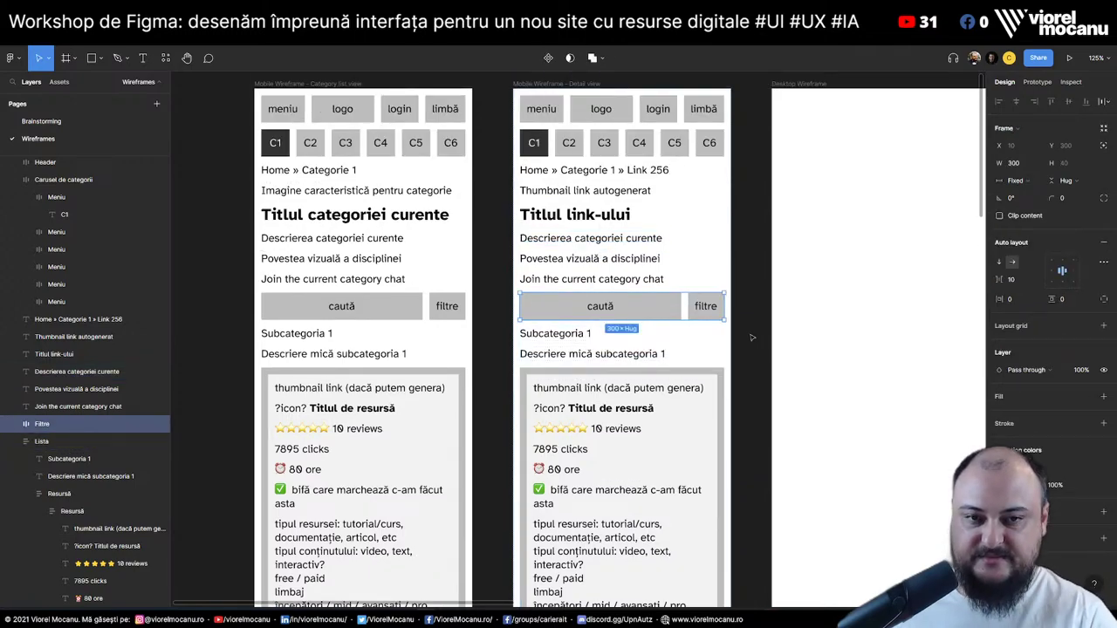
key(Delete)
Change the description to 'Descrierea link-ului' and delete the 'Povestea vizuală a disciplinei' line
click(602, 241)
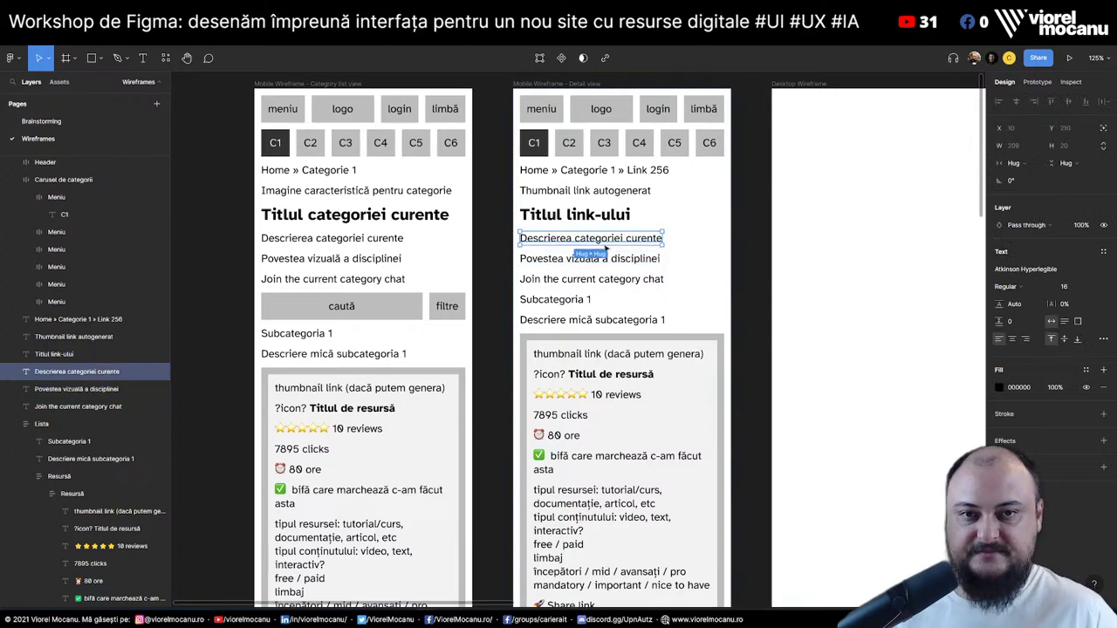
double_click(604, 242)
drag(574, 238, 877, 255)
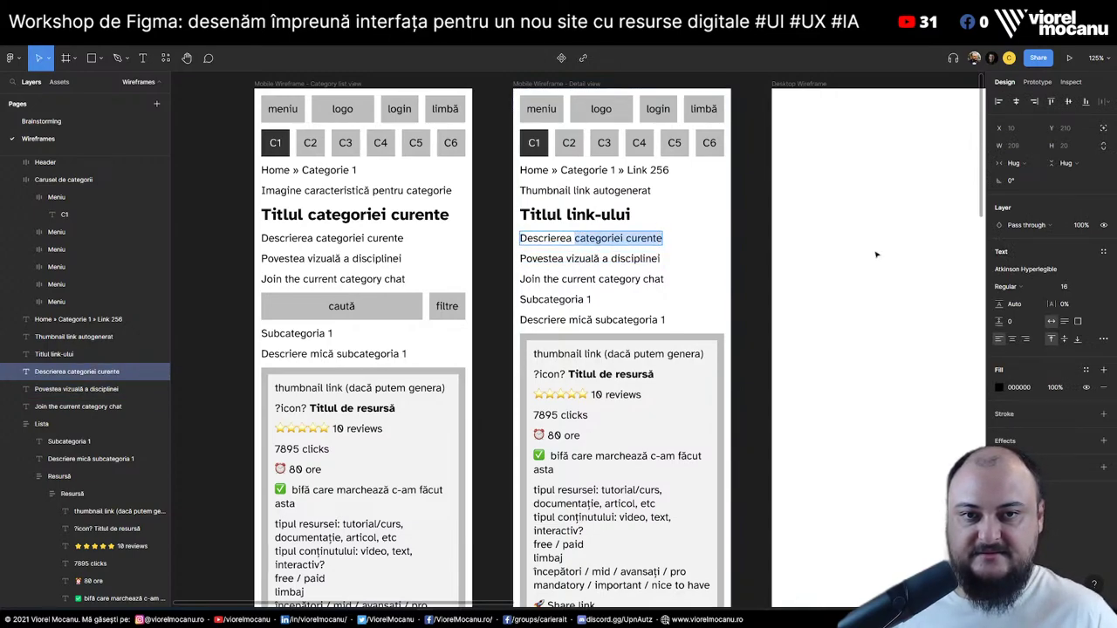
text(link-ului)
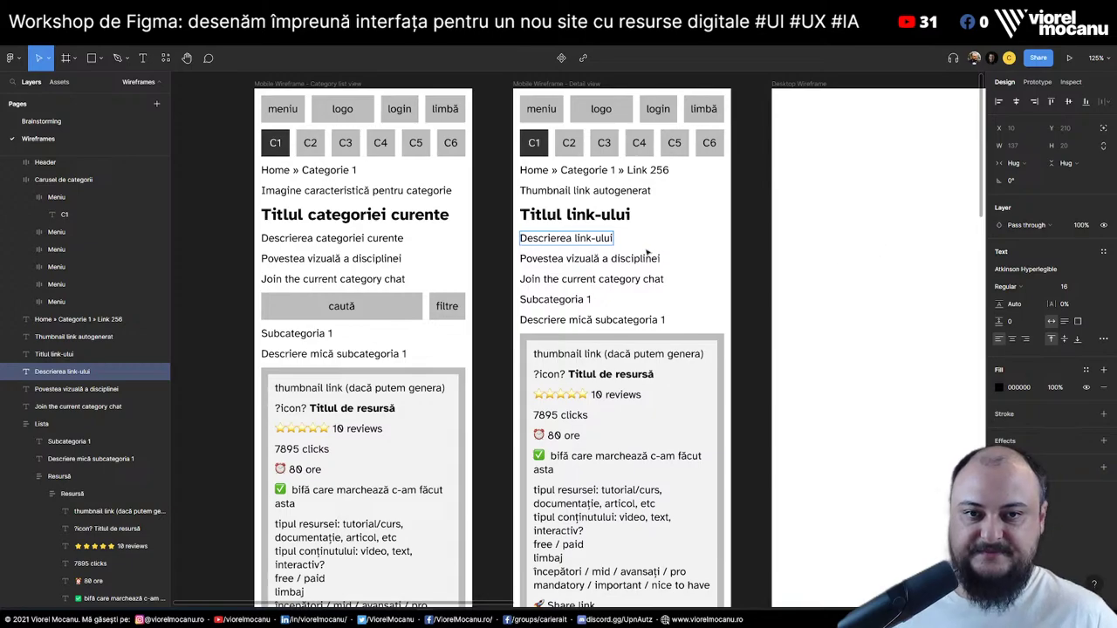
click(646, 257)
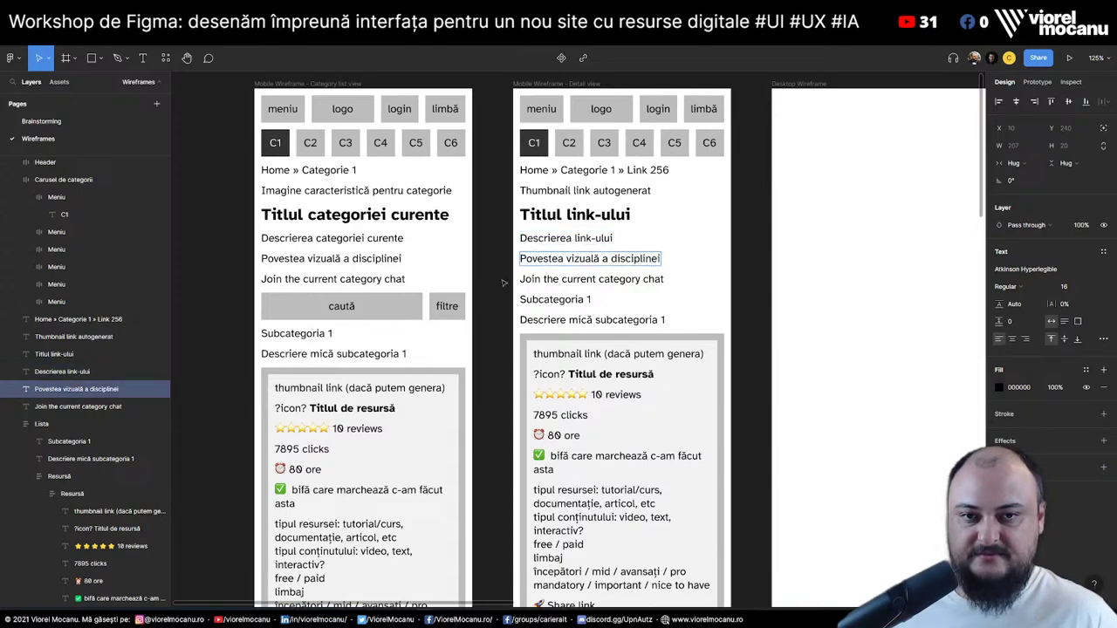
double_click(634, 258)
triple_click(559, 259)
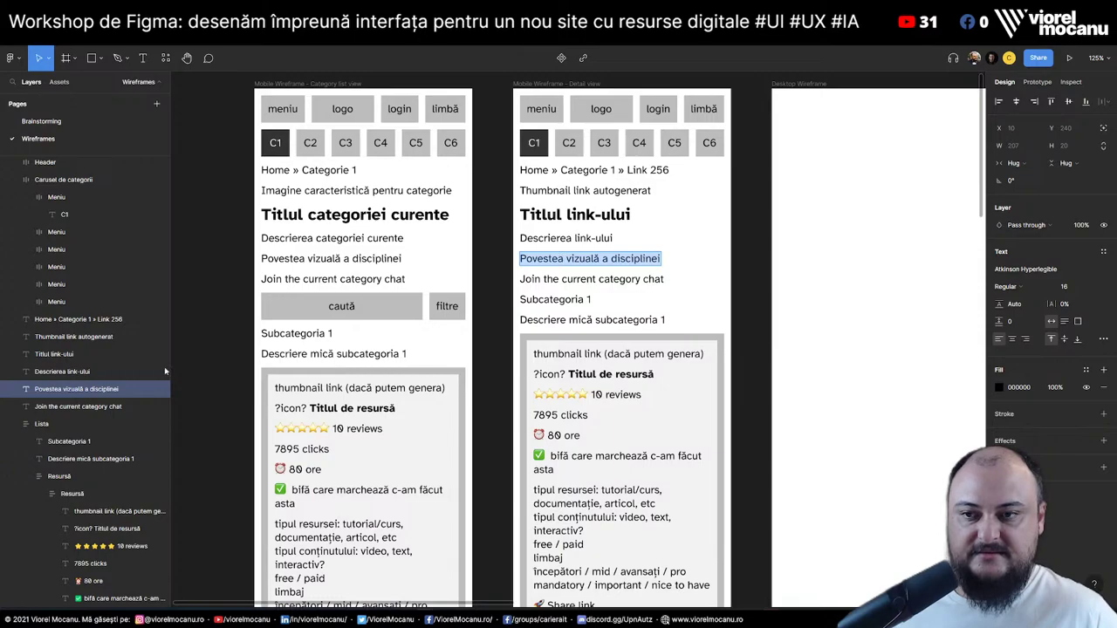
click(88, 390)
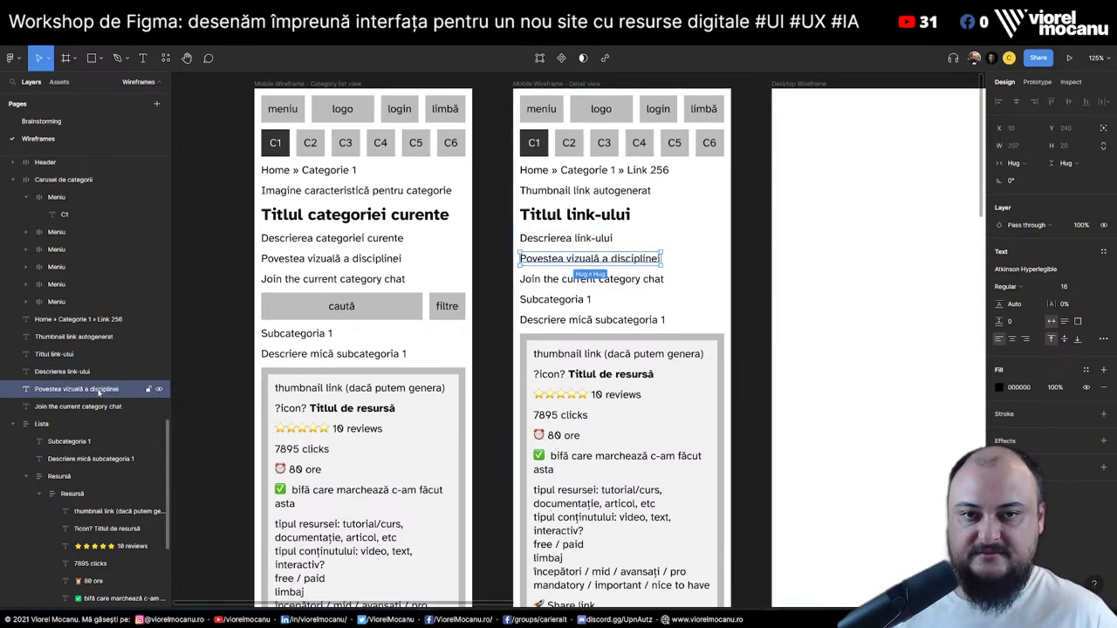
key(Delete)
Delete the 'Join the current category chat' line and the Subcategoria 1 title and description
click(571, 259)
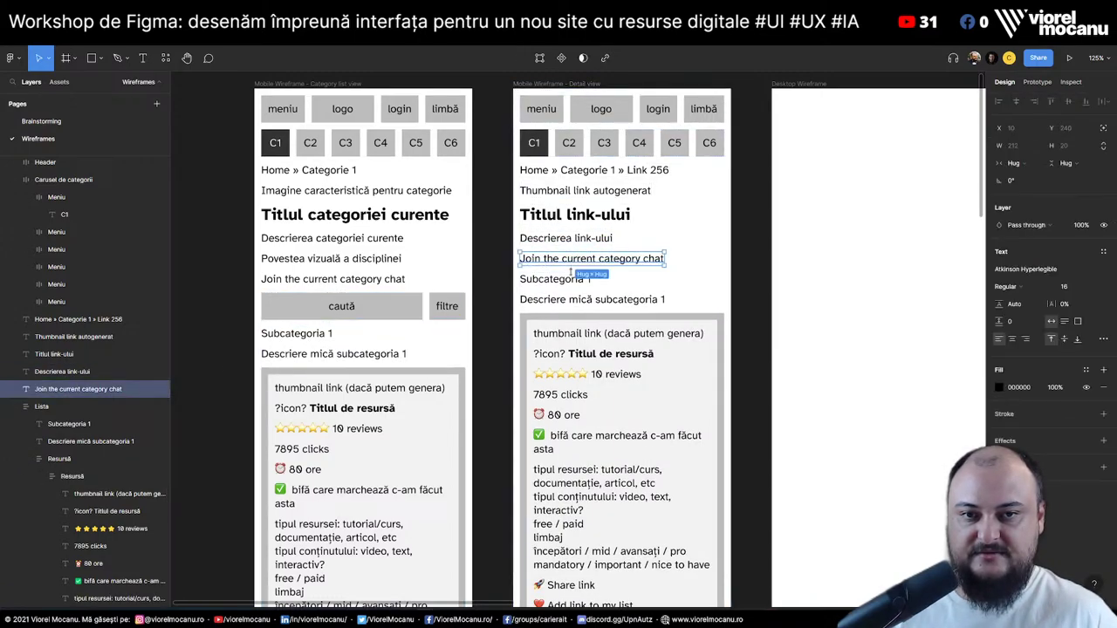
key(Delete)
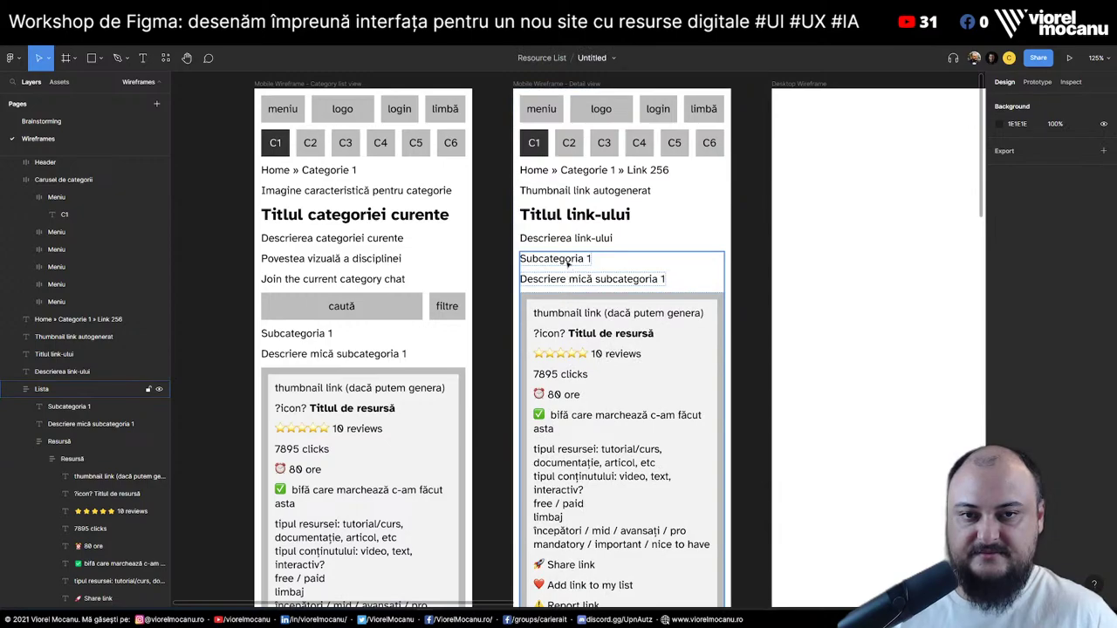
click(568, 264)
key(Delete)
click(576, 258)
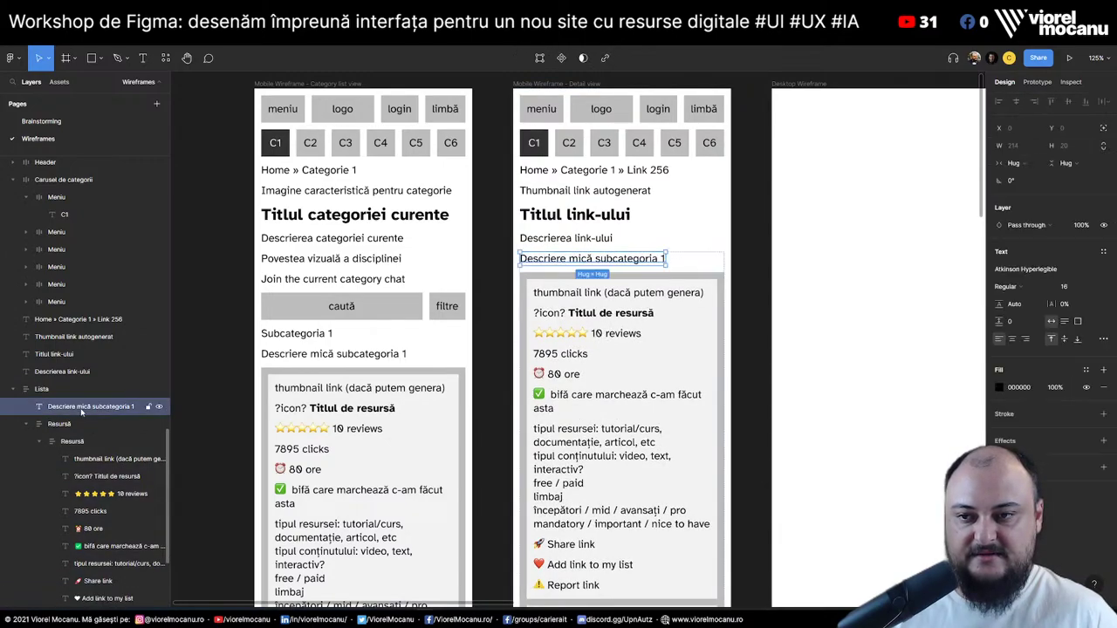
key(Delete)
Remove the leftover subcategory description and the second resource card
scroll(604, 390, down, 5)
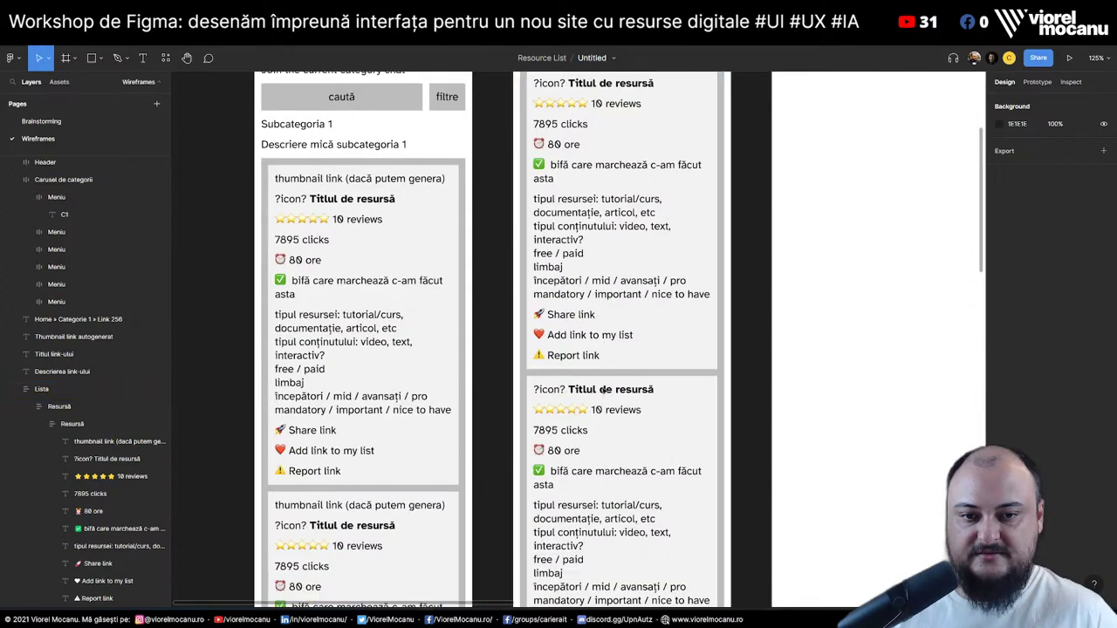
click(610, 403)
drag(87, 493, 88, 537)
click(84, 528)
key(Delete)
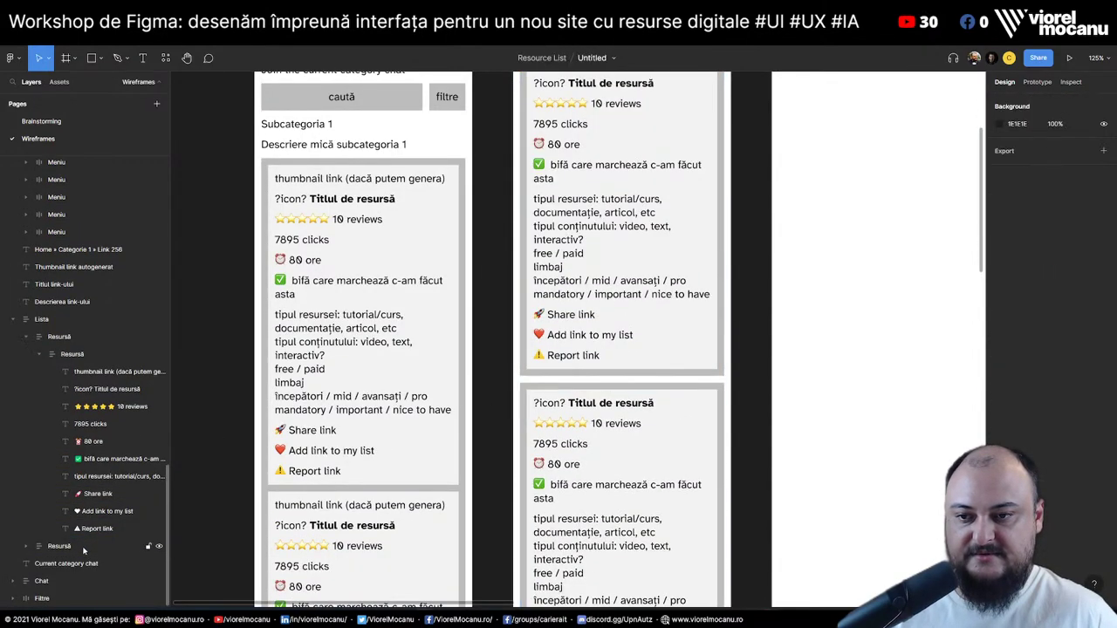
click(85, 547)
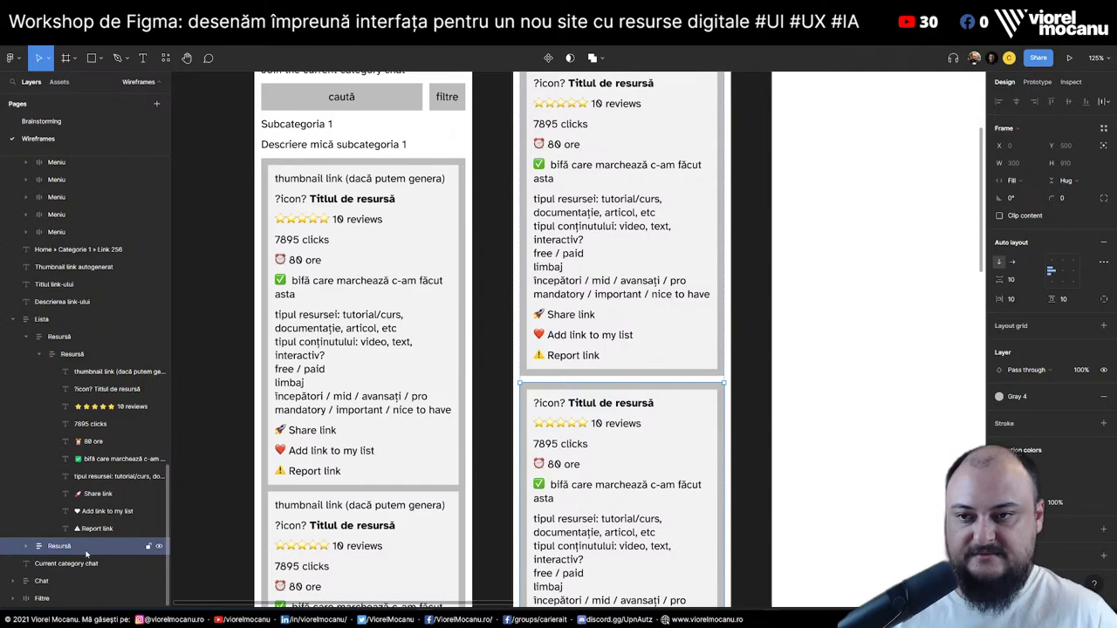
key(Delete)
Delete the Current category chat heading and the chat section with its comments
click(88, 563)
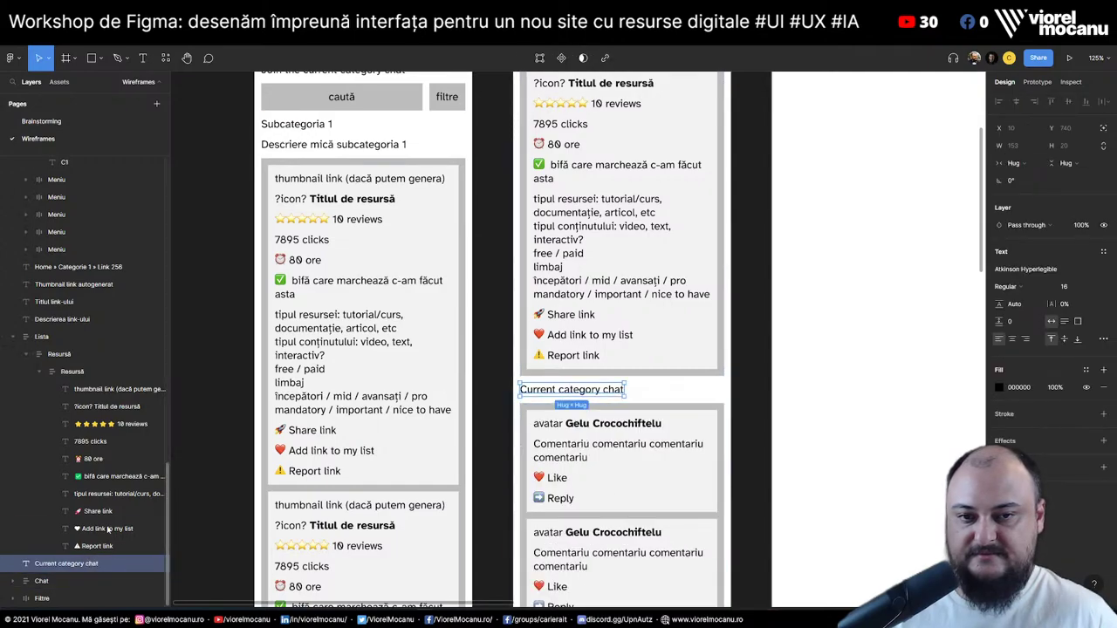
key(Delete)
click(67, 583)
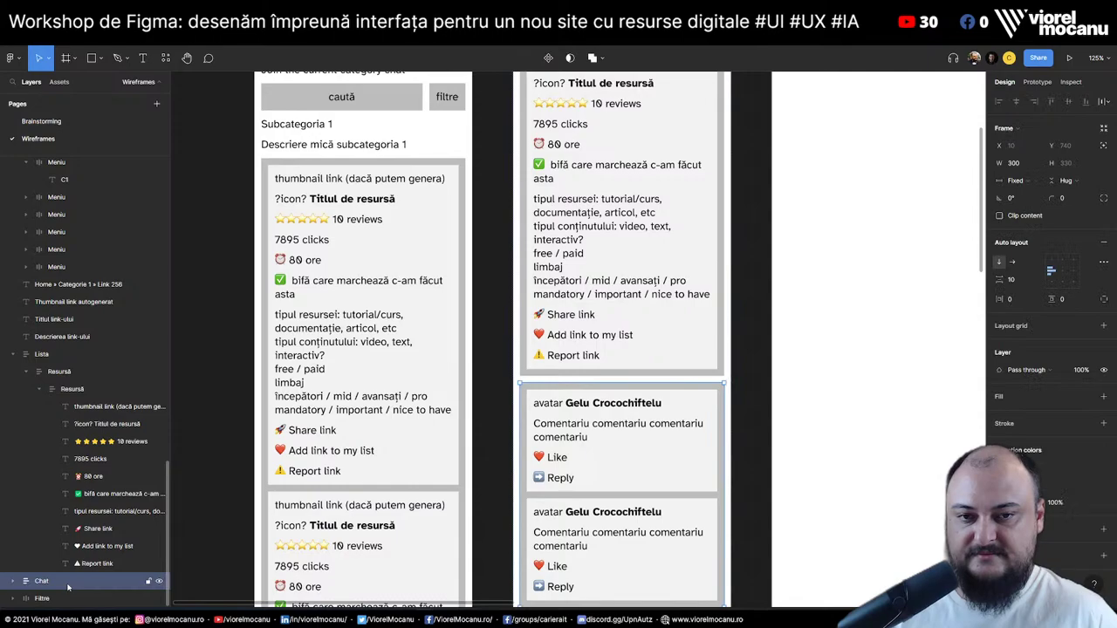
key(Delete)
scroll(685, 373, up, 5)
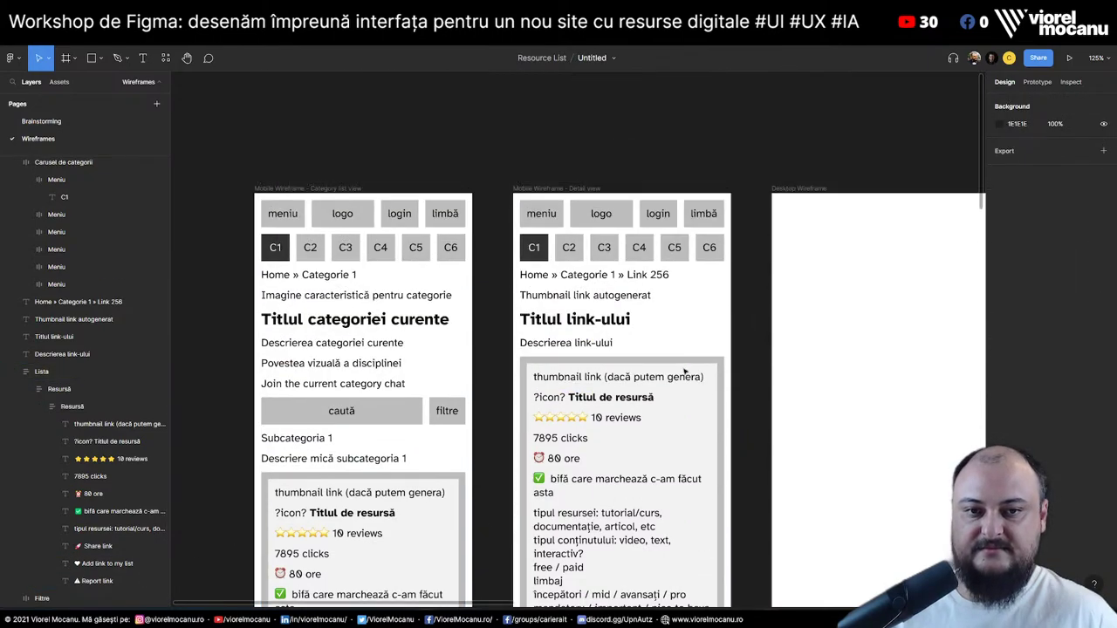
scroll(688, 364, down, 5)
click(578, 179)
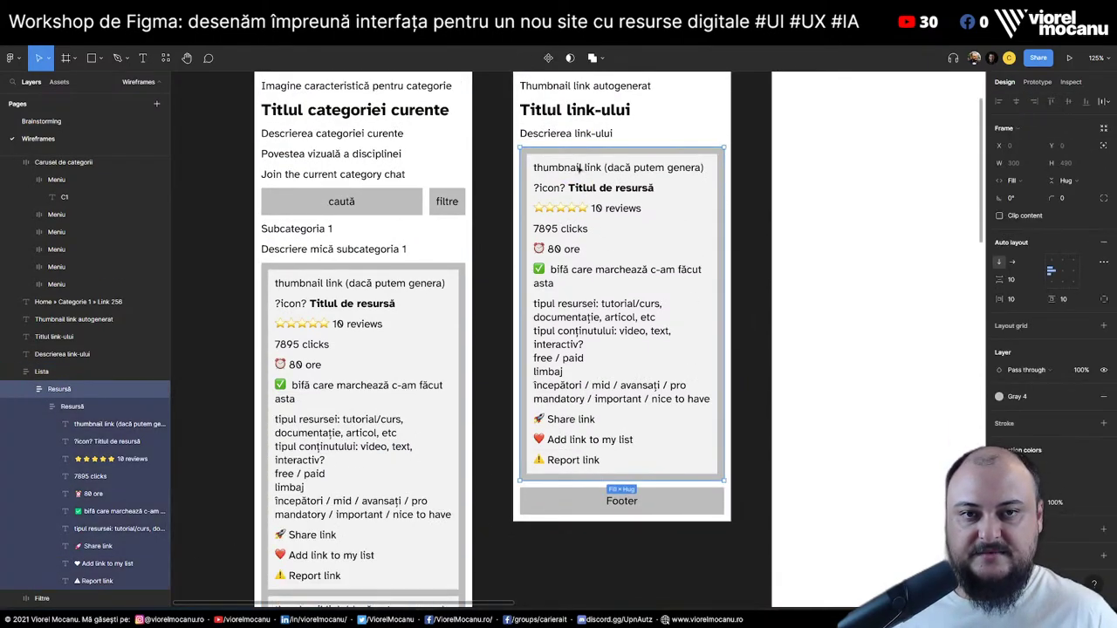
double_click(579, 175)
double_click(580, 168)
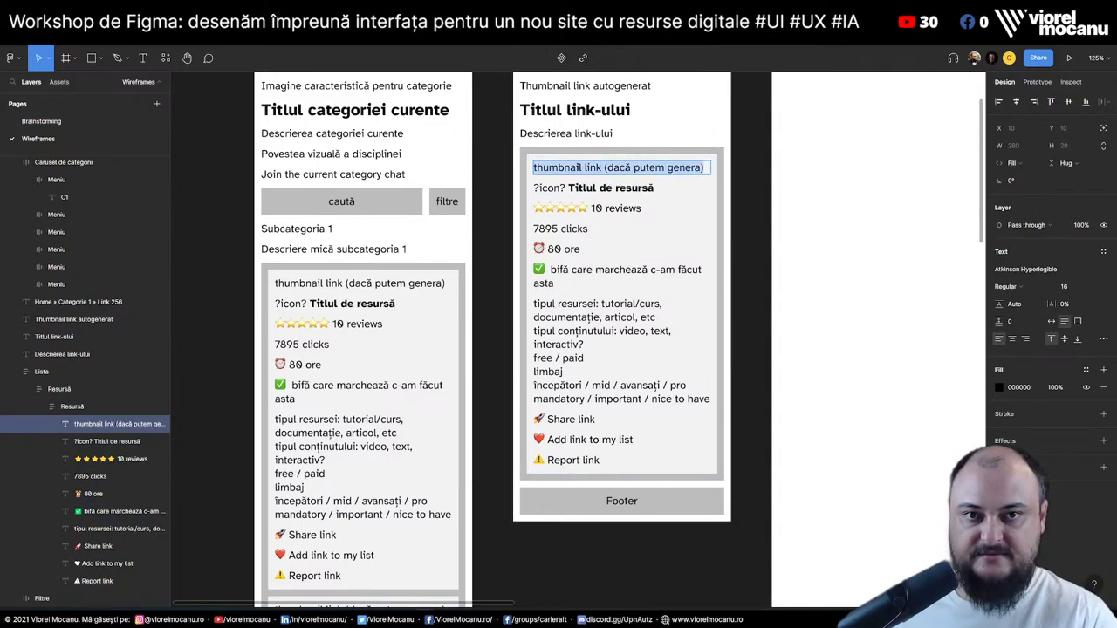
key(Escape)
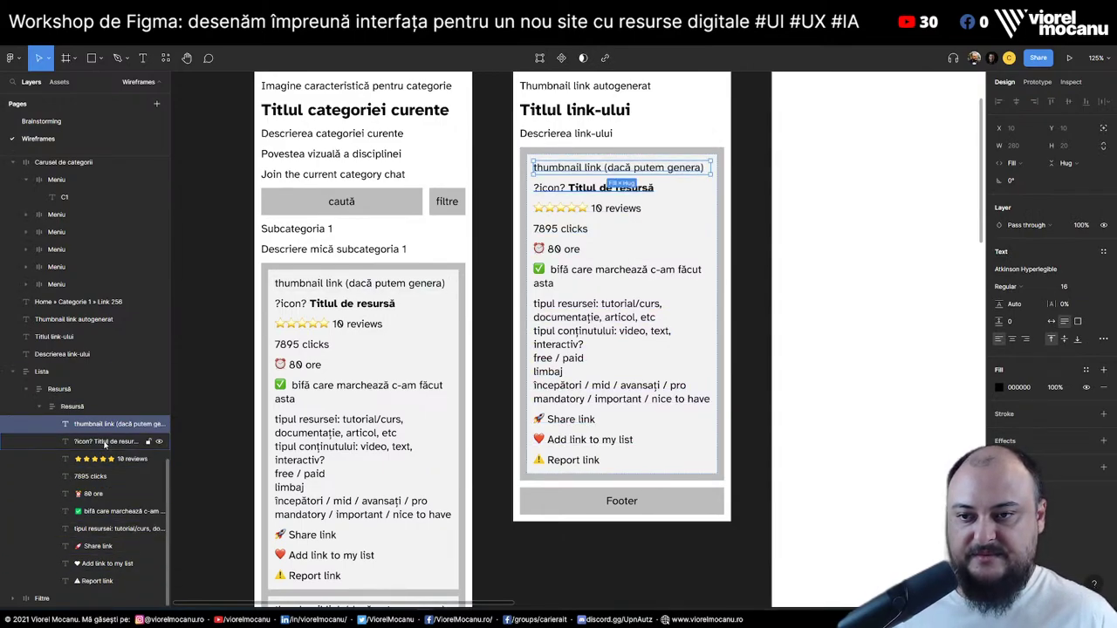
shift+click(106, 441)
key(Delete)
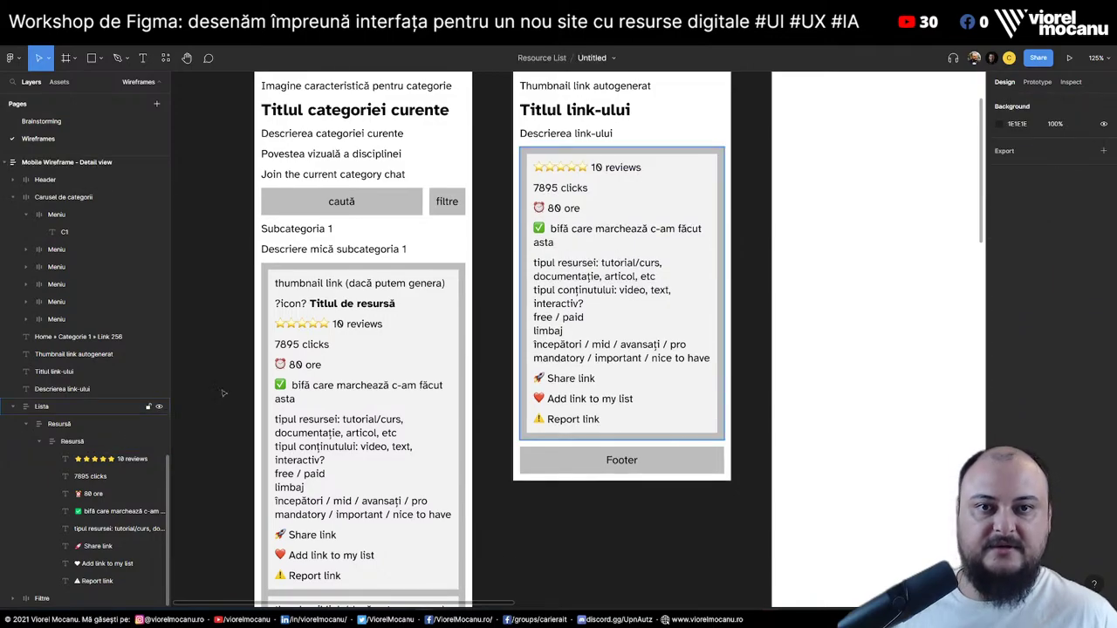
scroll(631, 326, up, 4)
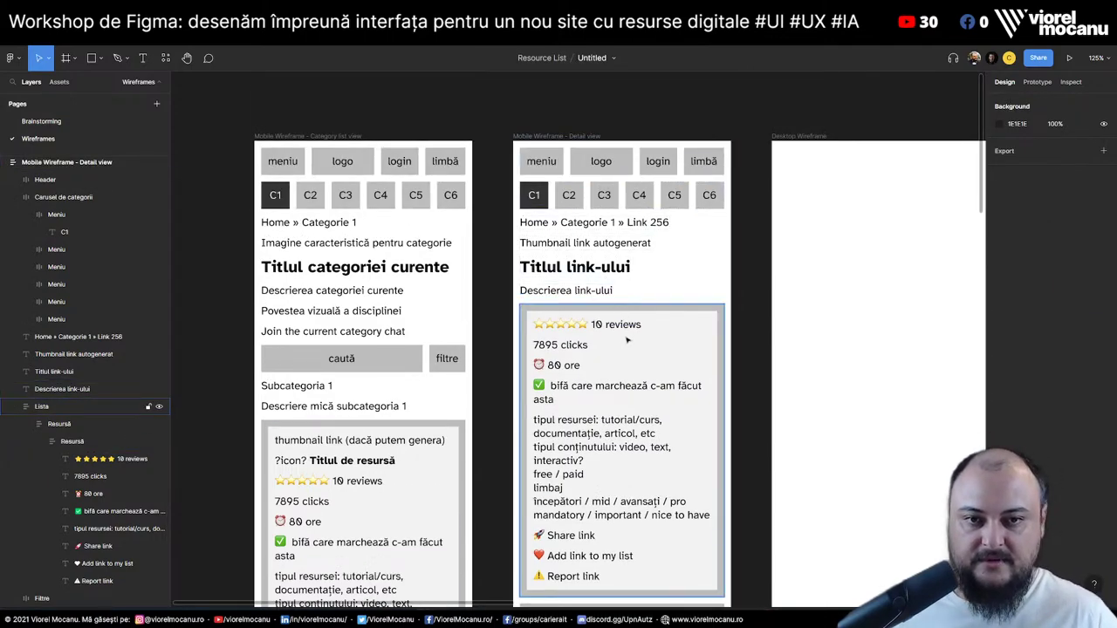
click(603, 339)
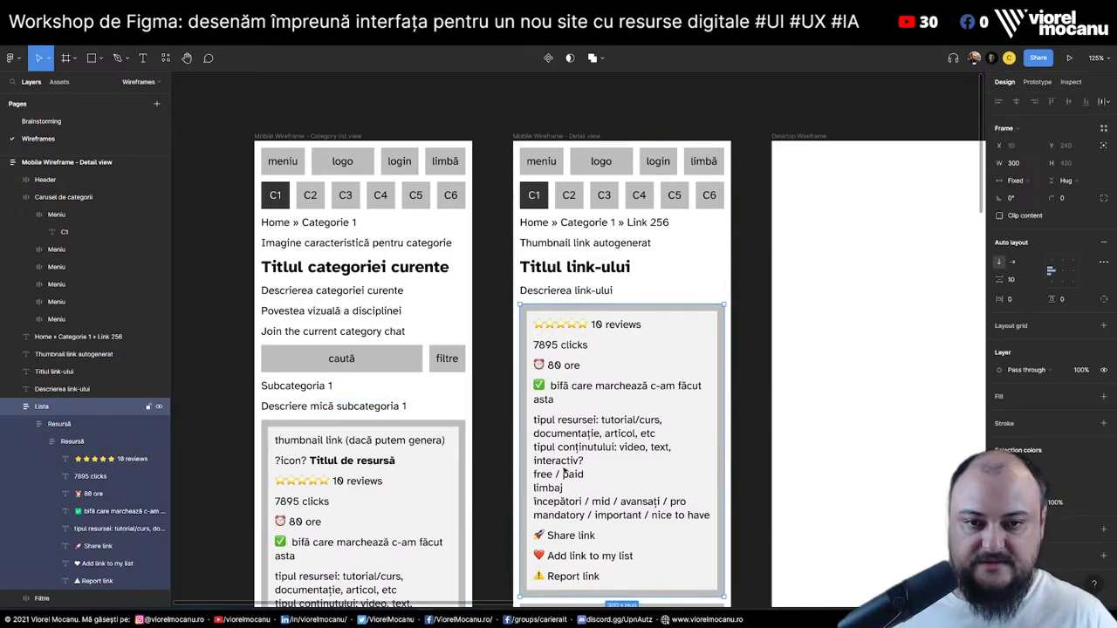
scroll(599, 526, down, 3)
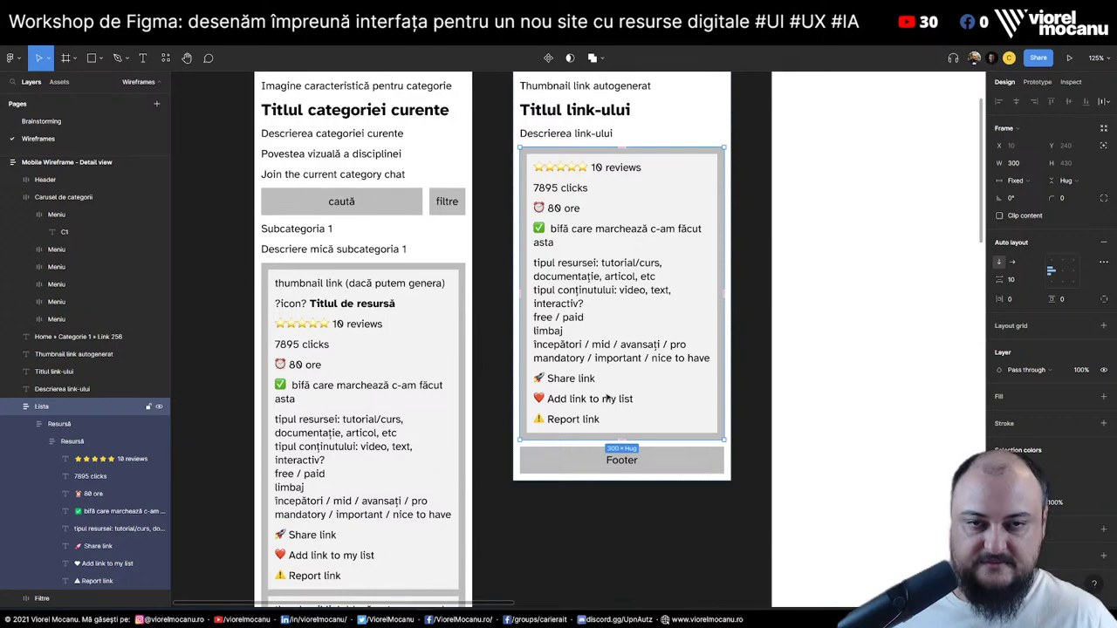
scroll(611, 359, up, 3)
click(548, 291)
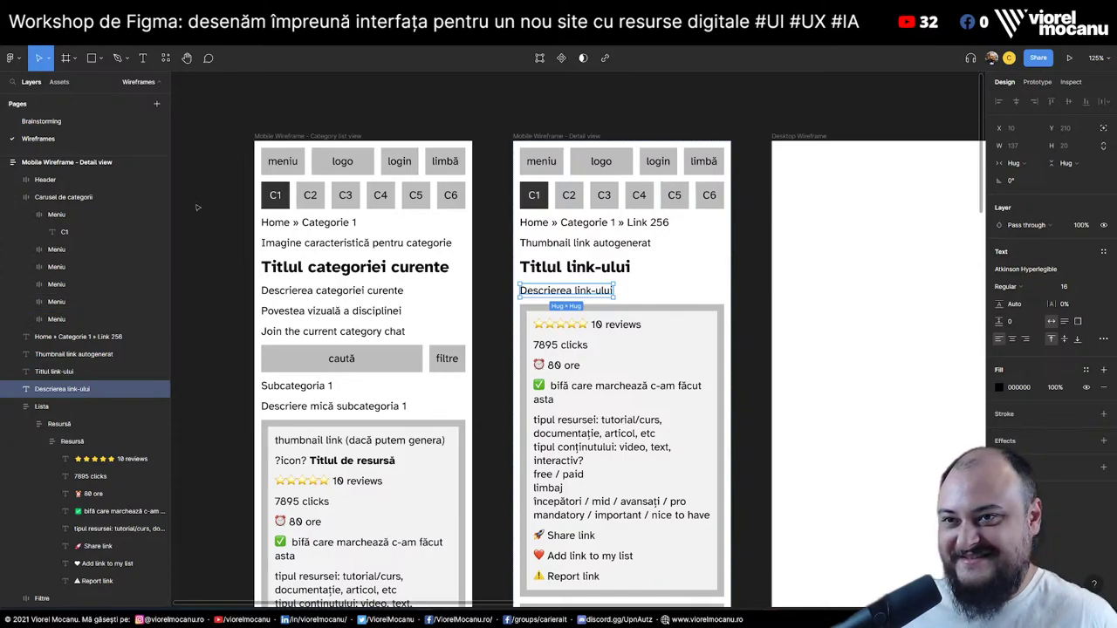
On the Brainstorming page, paste a copy of the V1.5 heading above V2 and rename it V1.6
click(42, 126)
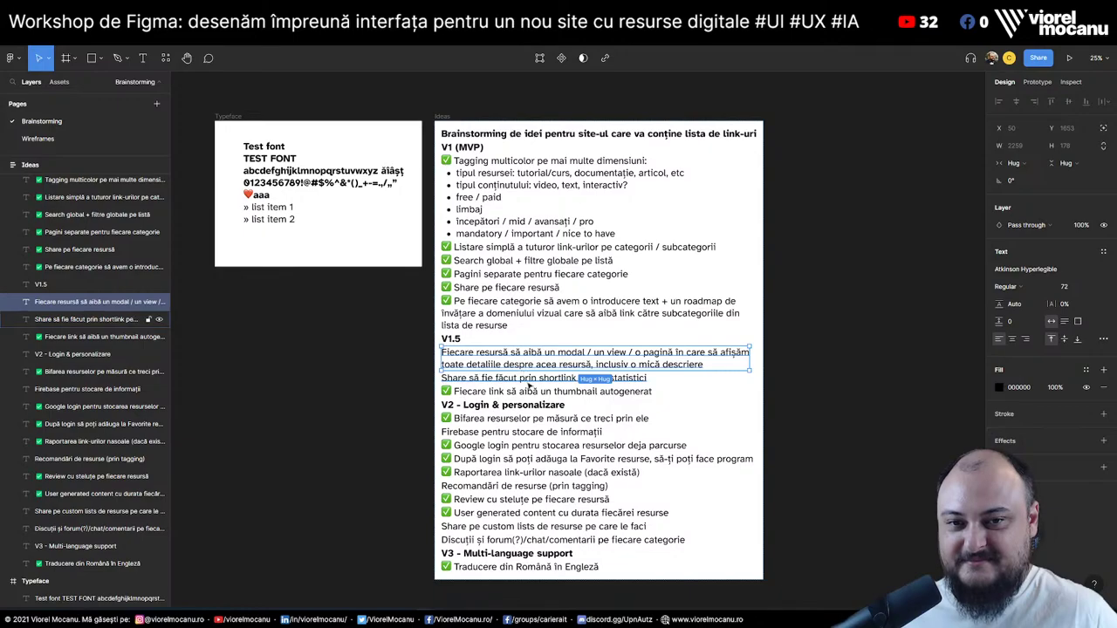
click(523, 378)
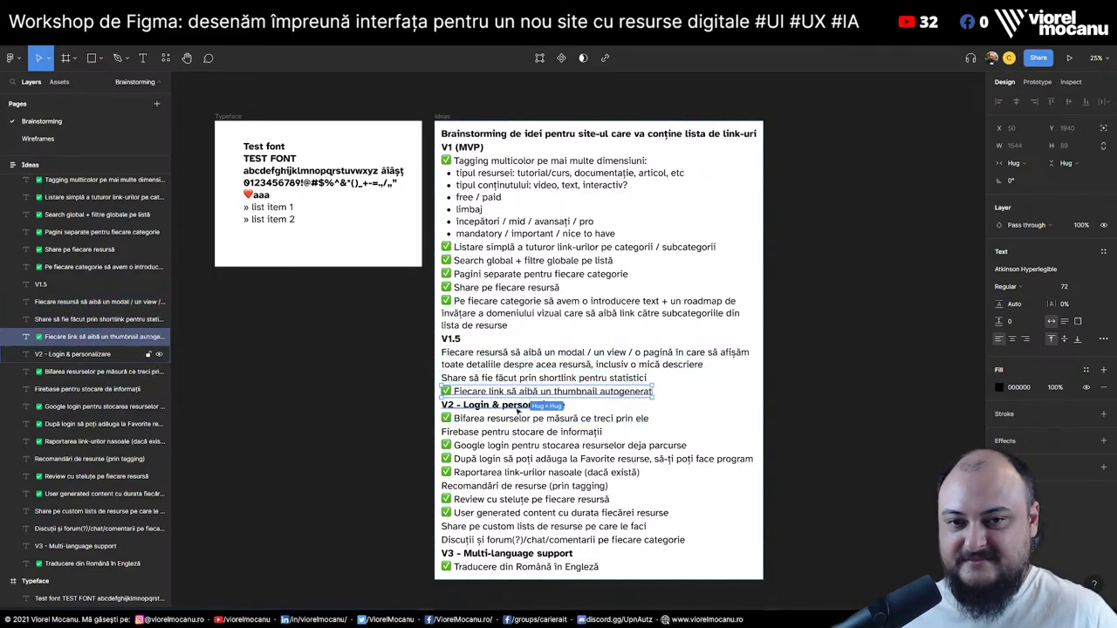
click(499, 365)
click(450, 341)
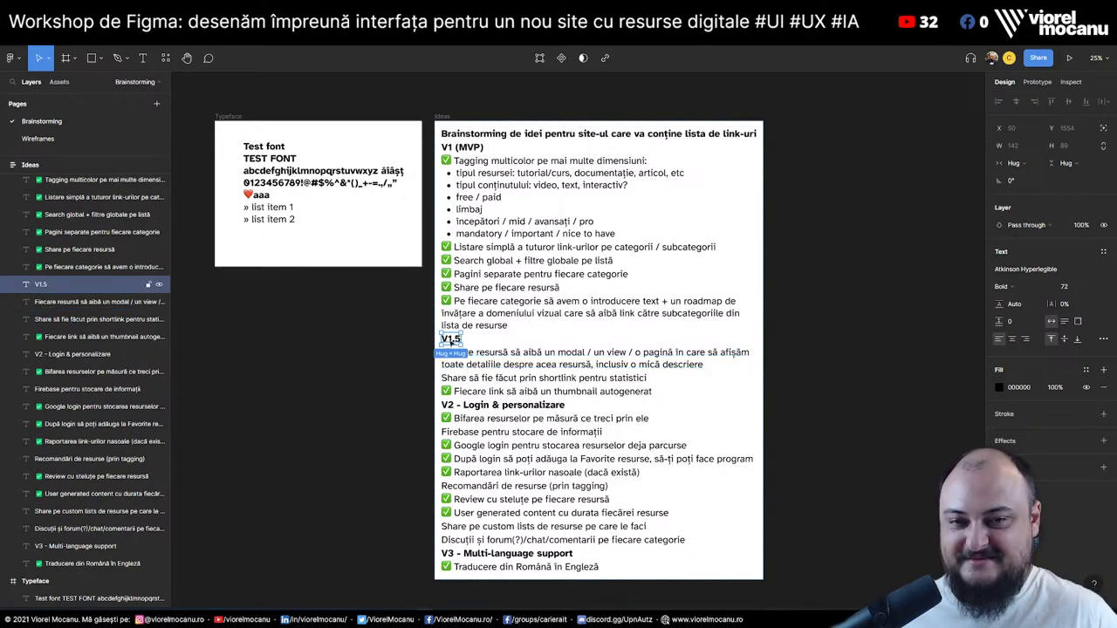
key(ctrl+v)
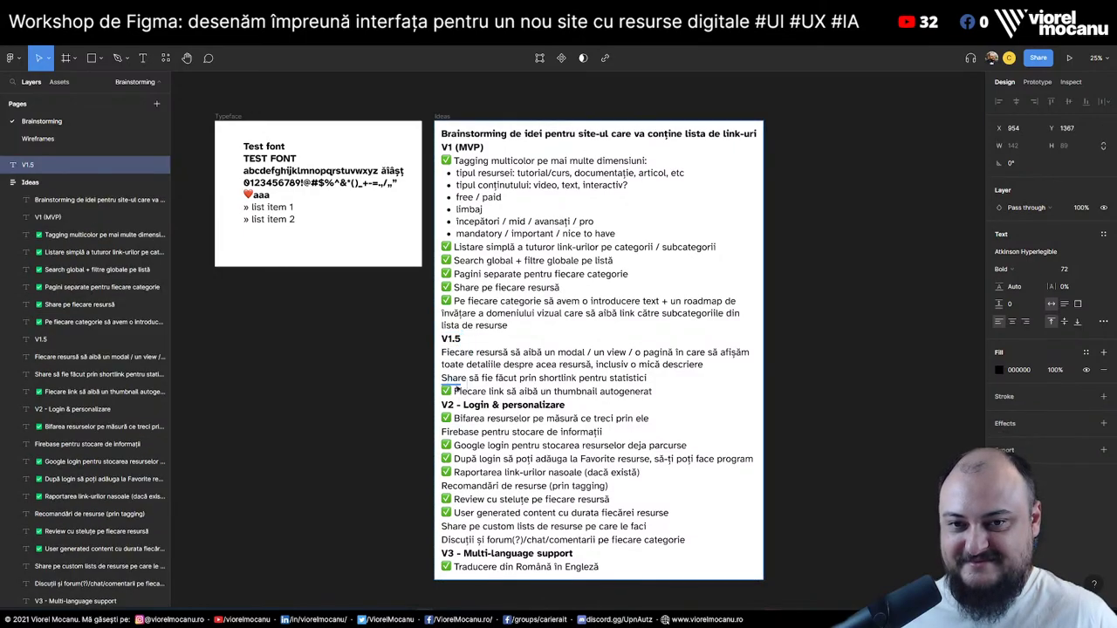
drag(453, 397, 453, 404)
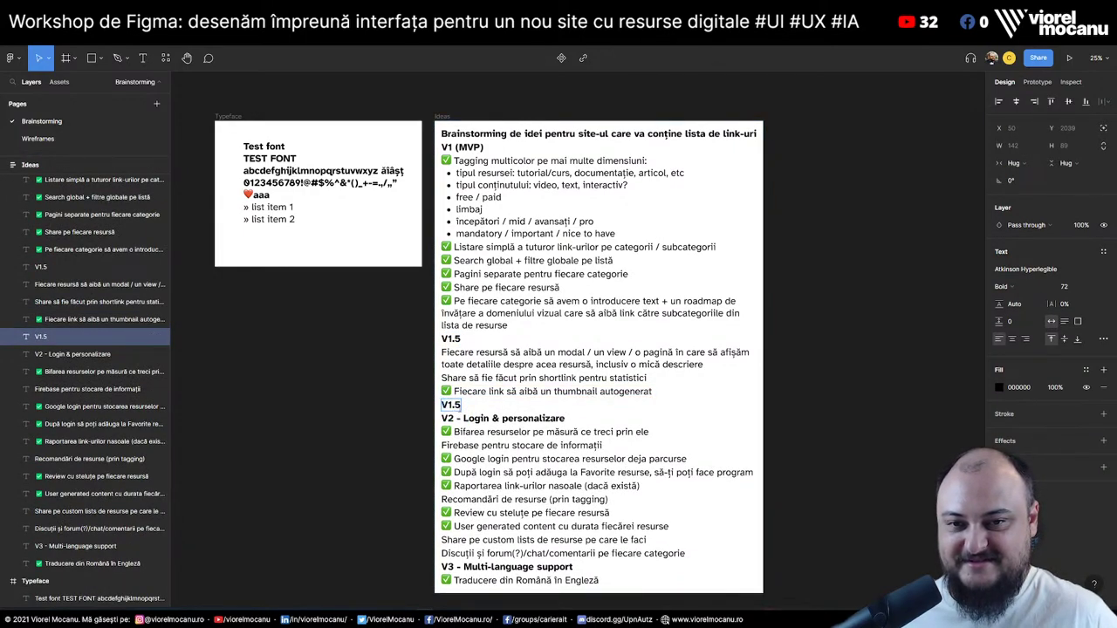
double_click(458, 404)
text(6)
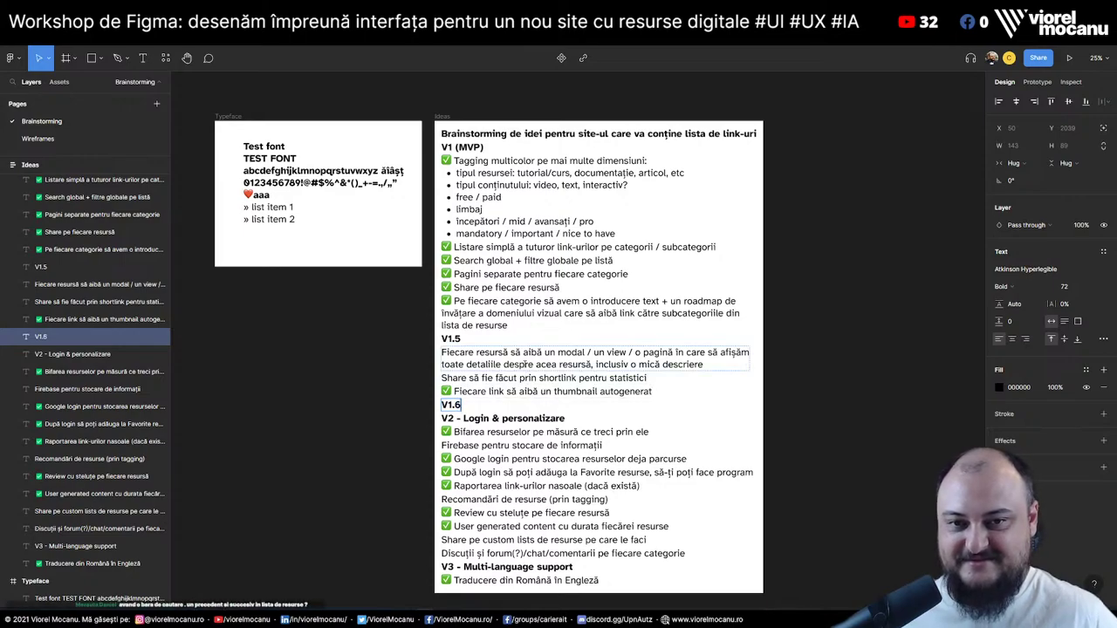
Move the per-resource detail page idea under V1.6 and return to the Wireframes page
click(523, 362)
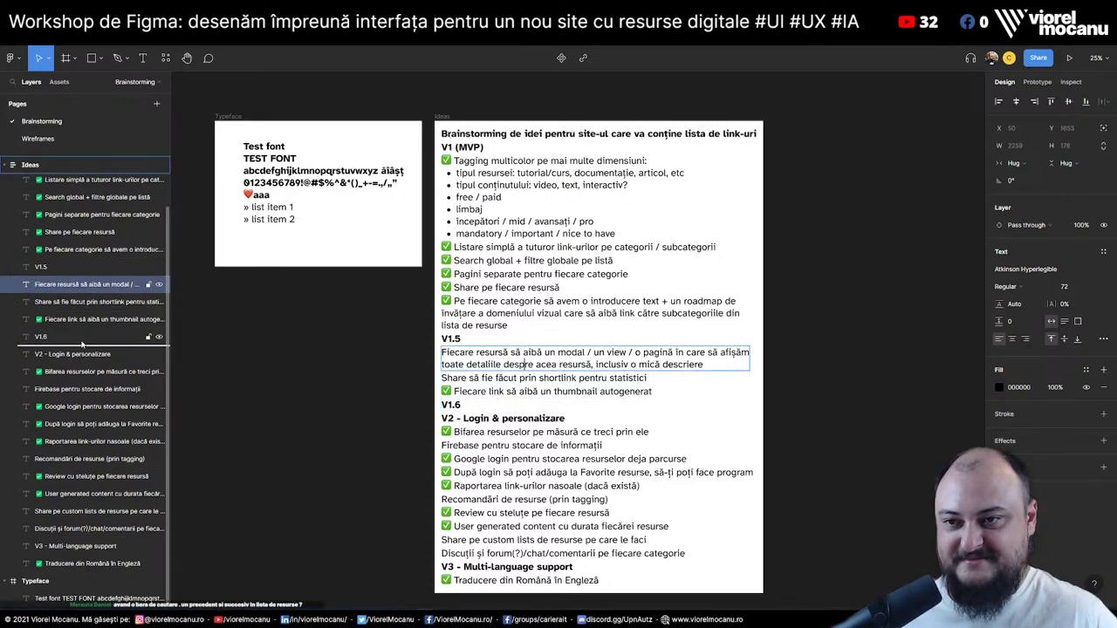
key(Down)
key(Down)
key(Down)
click(845, 370)
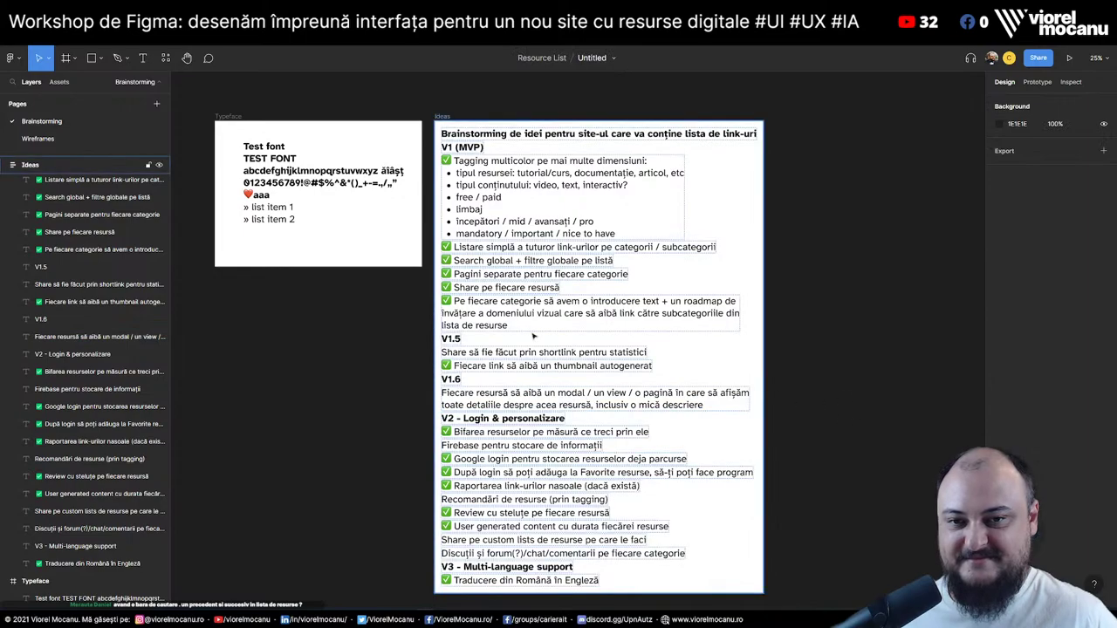
click(39, 139)
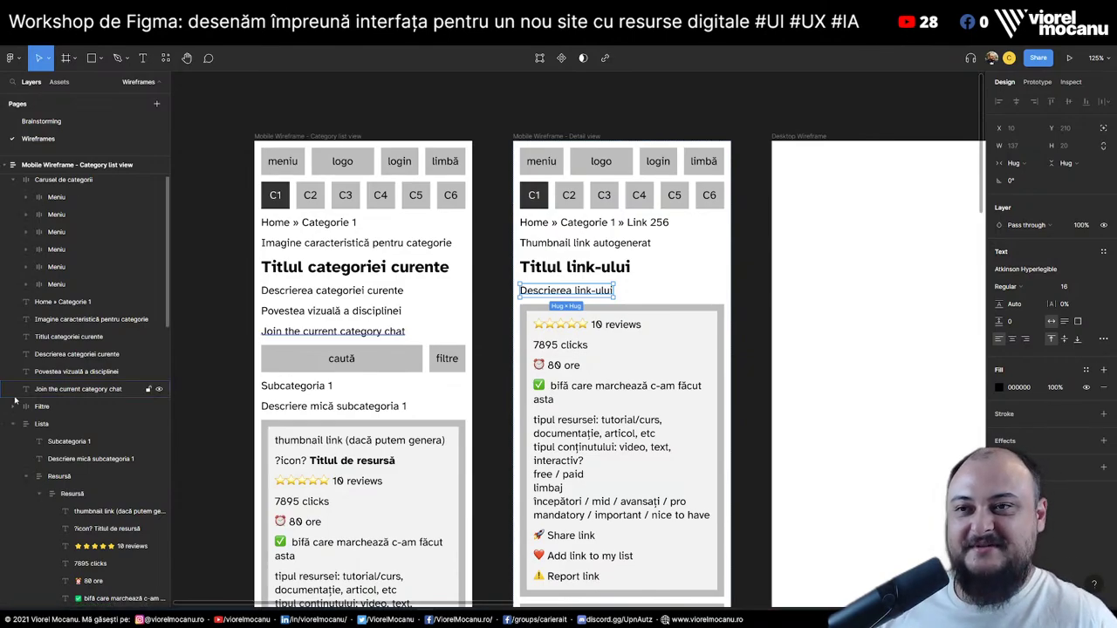
click(41, 121)
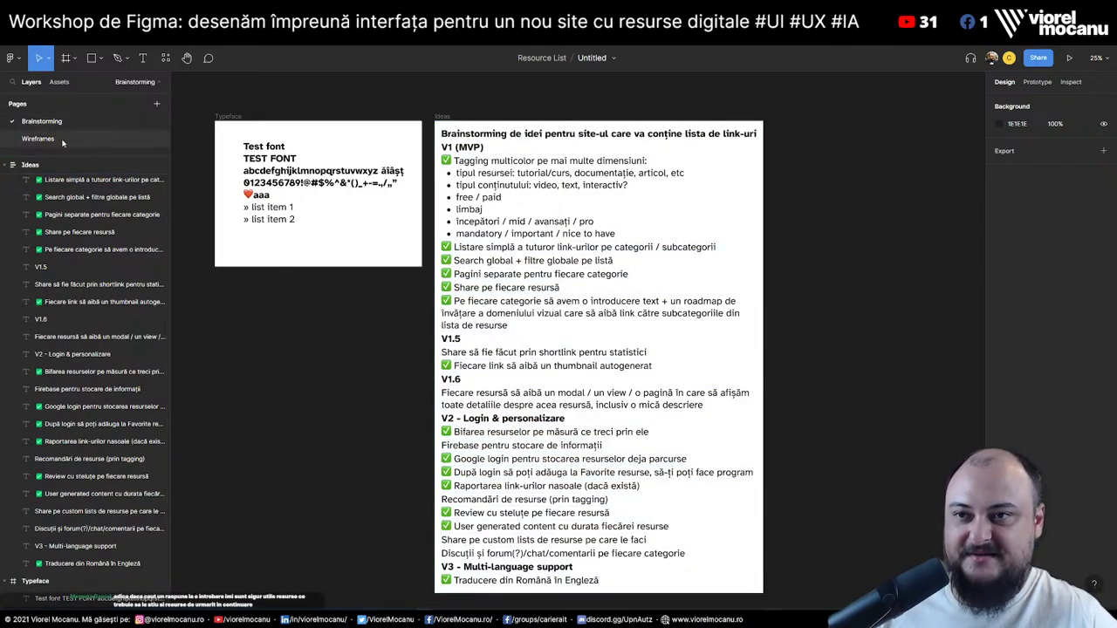
click(40, 139)
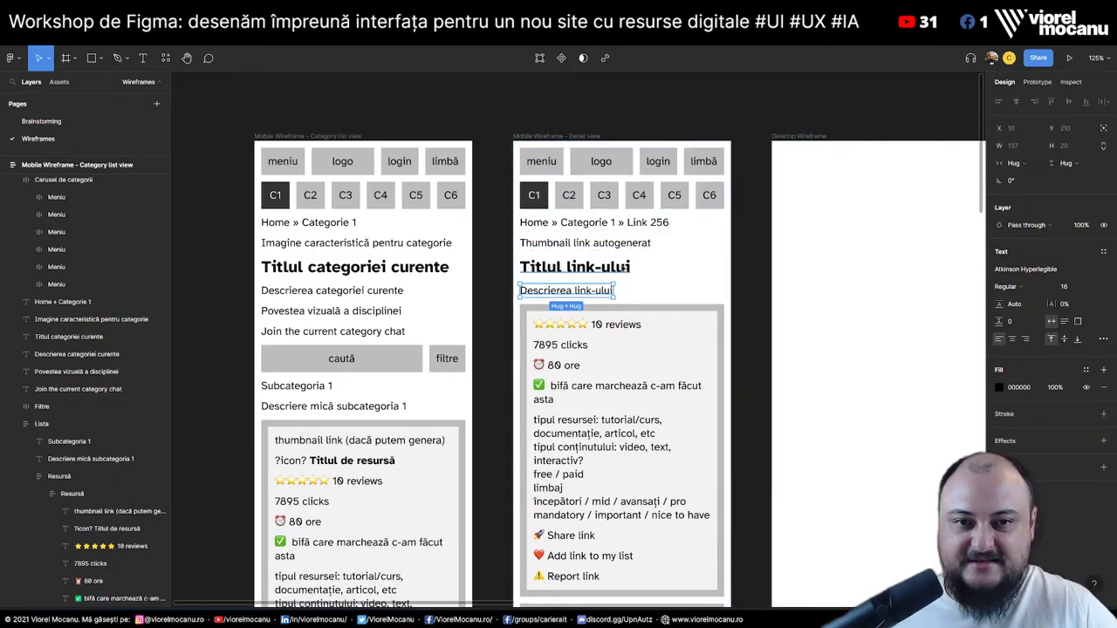
click(630, 247)
scroll(630, 251, down, 3)
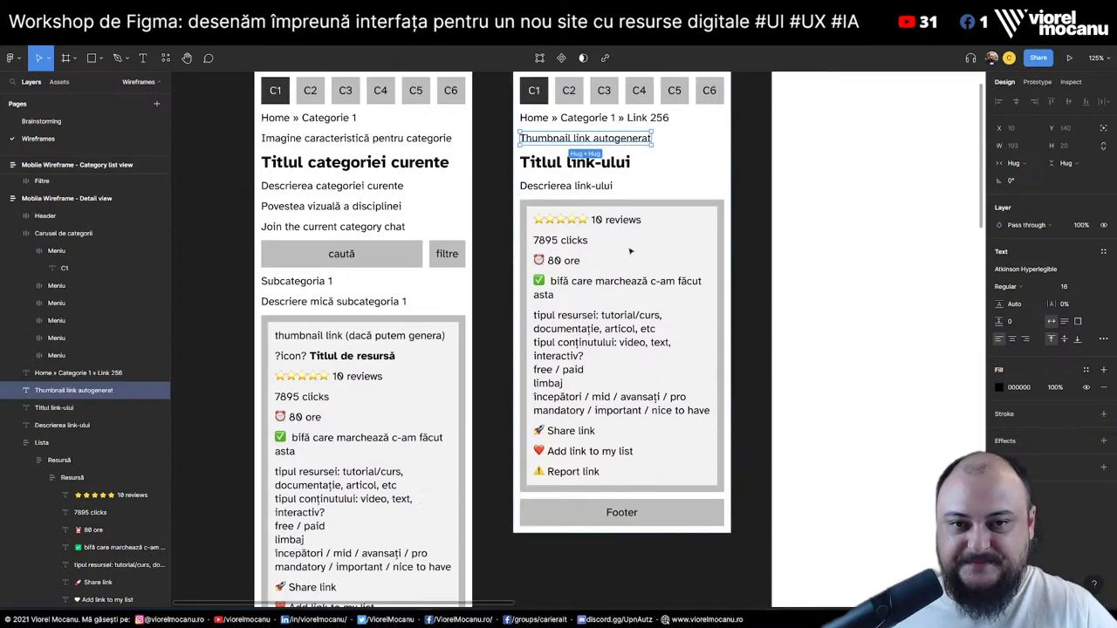
click(572, 186)
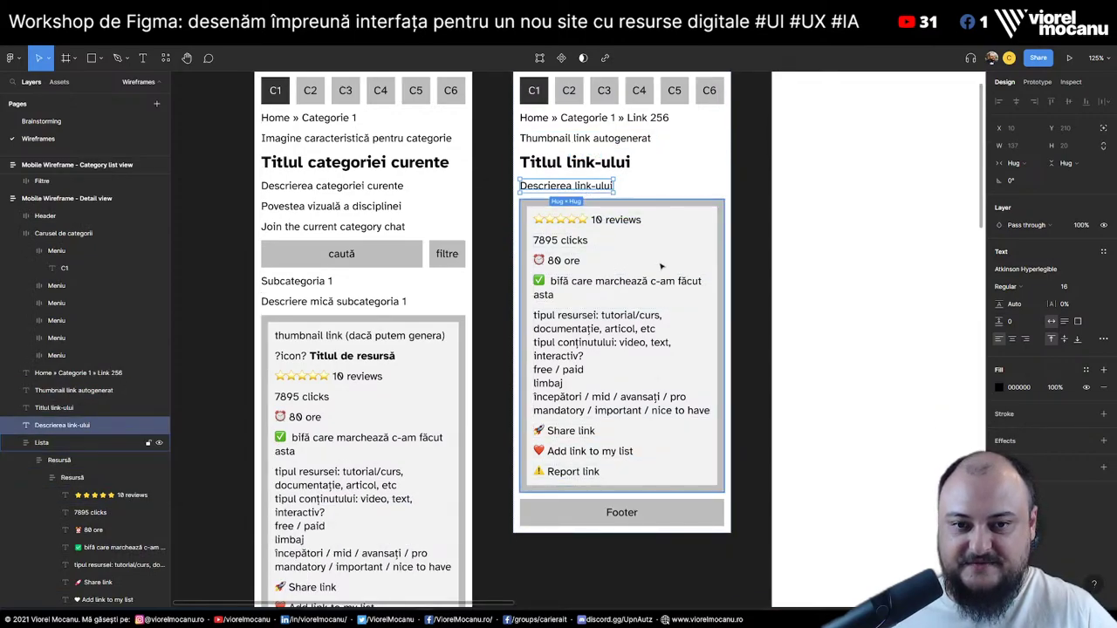
key(ctrl+v)
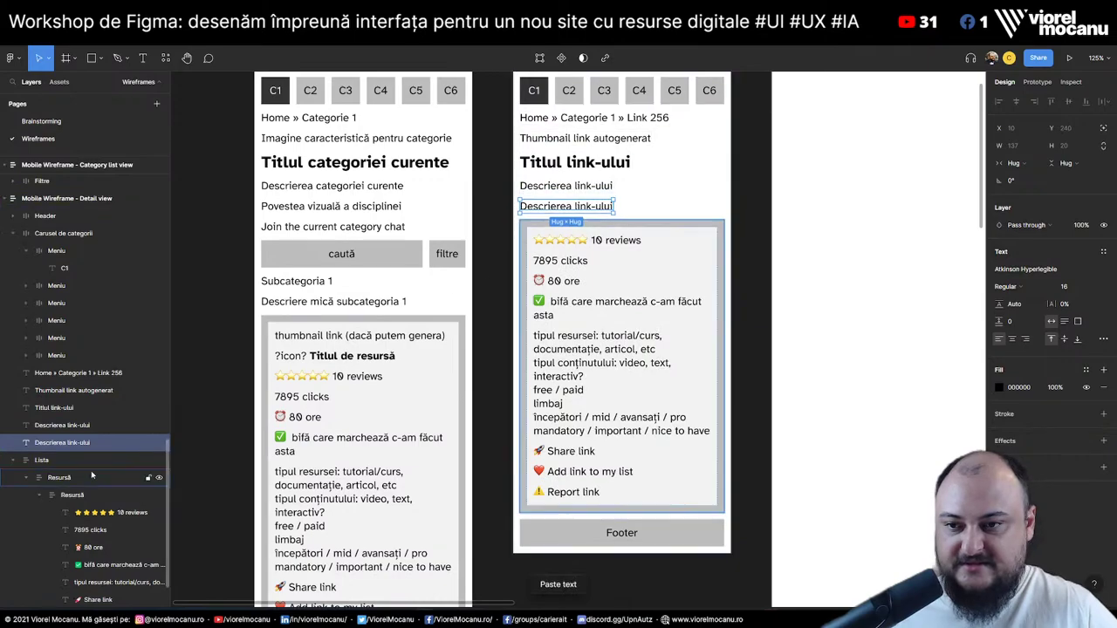
click(18, 460)
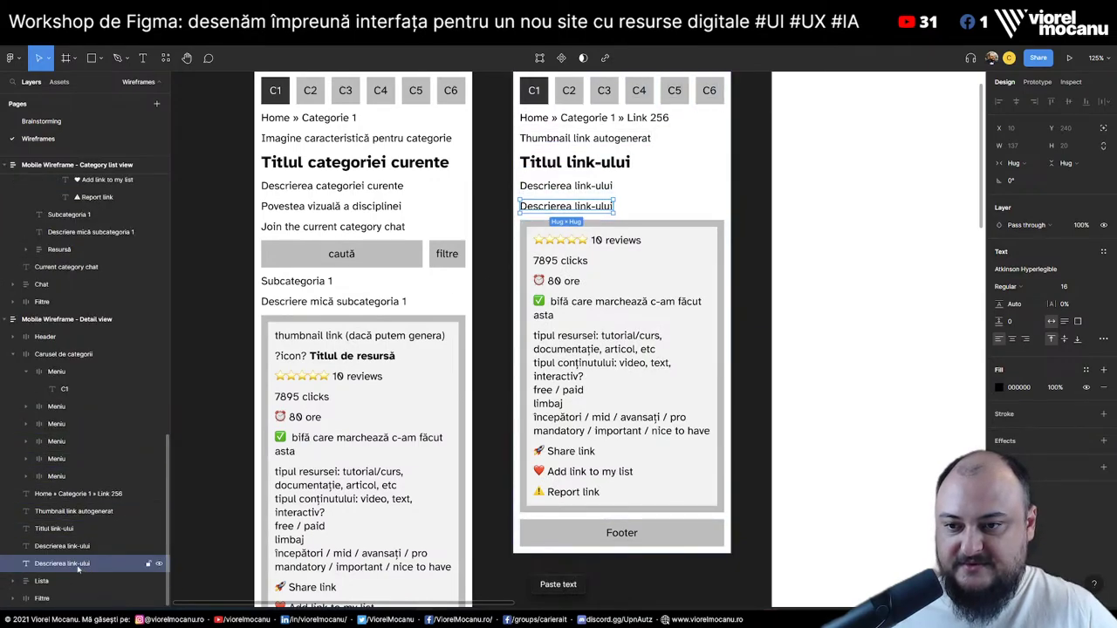
drag(77, 569, 73, 594)
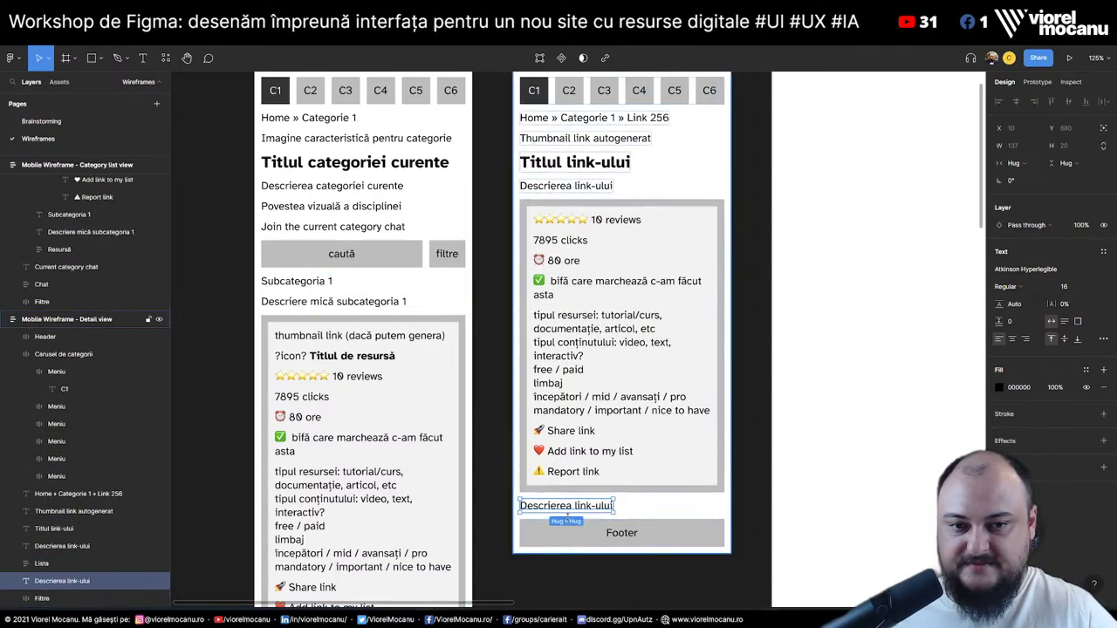
double_click(573, 506)
text(Previous link)
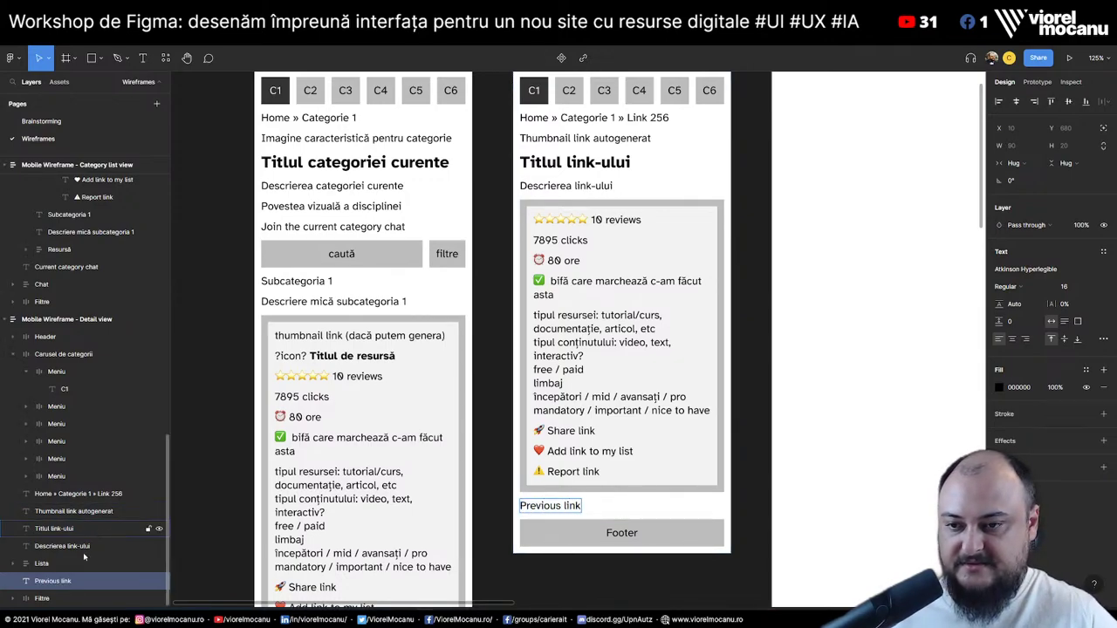
key(Escape)
key(ctrl+d)
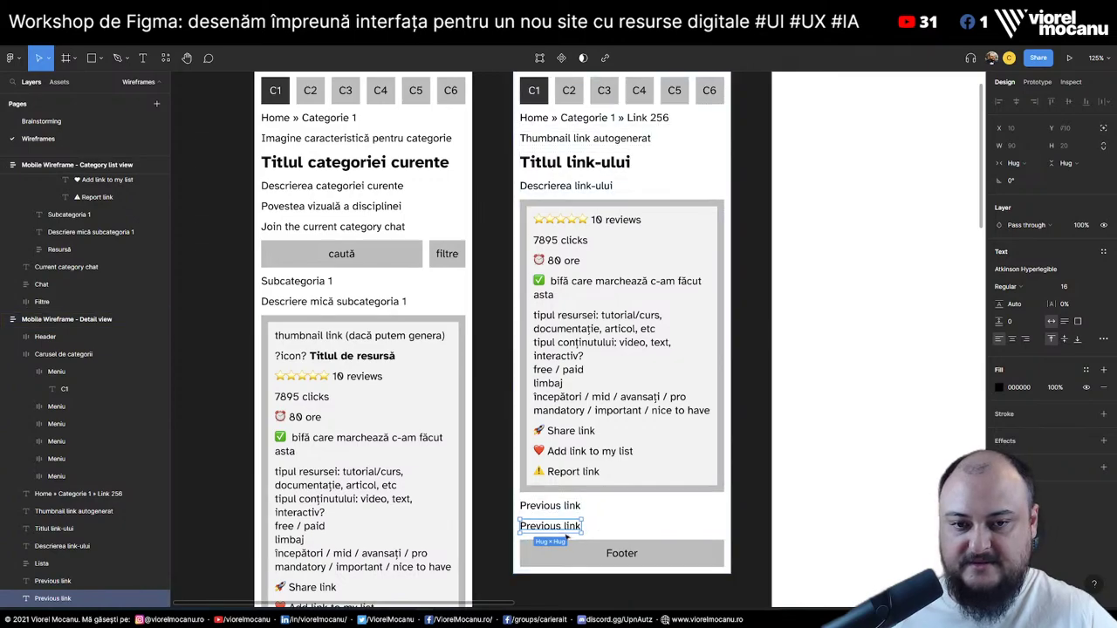
double_click(559, 528)
text(Next link)
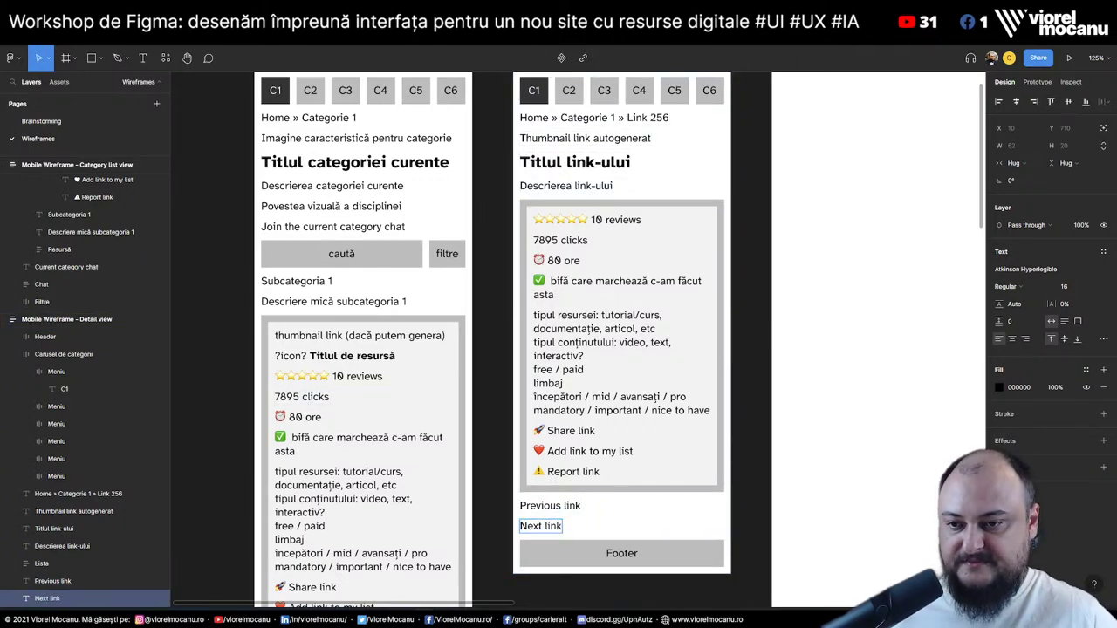
key(Escape)
shift+click(550, 505)
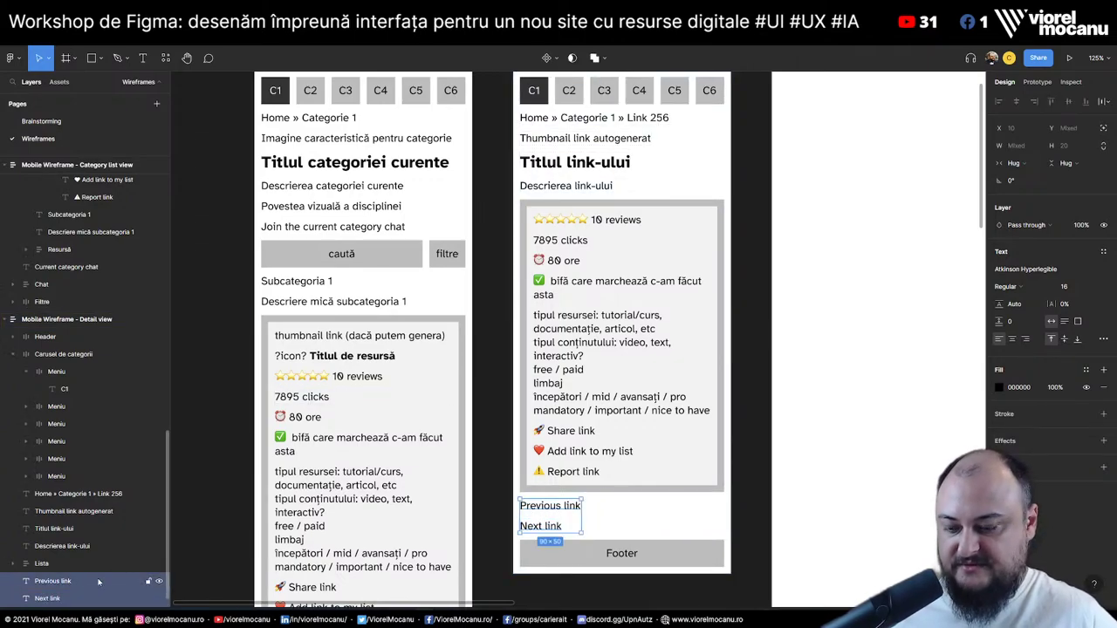
key(ctrl+g)
key(shift+a)
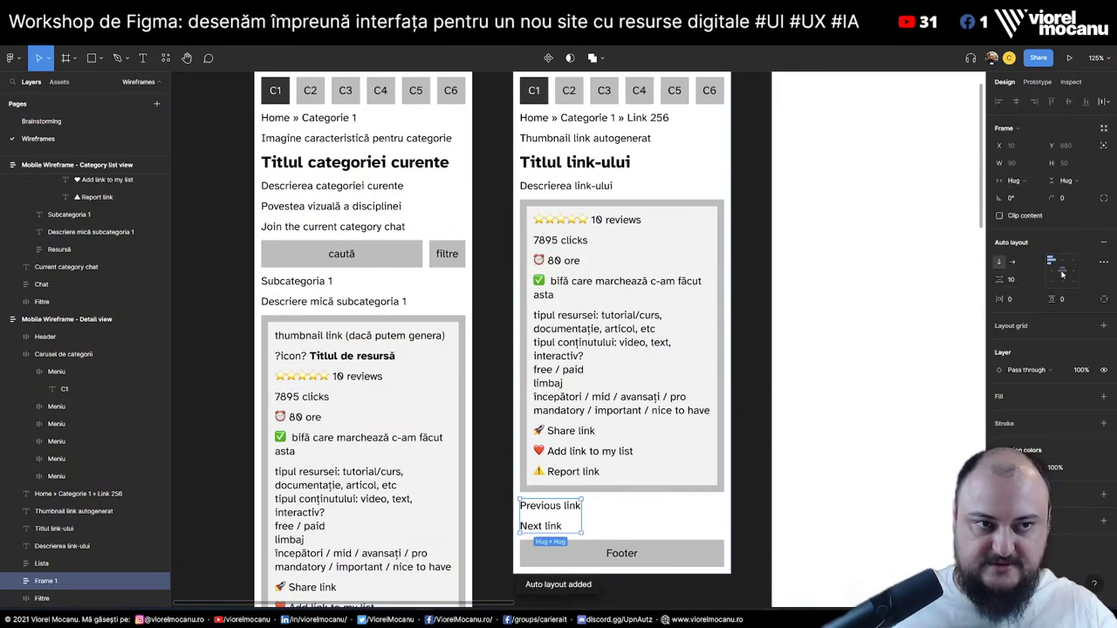
click(1013, 261)
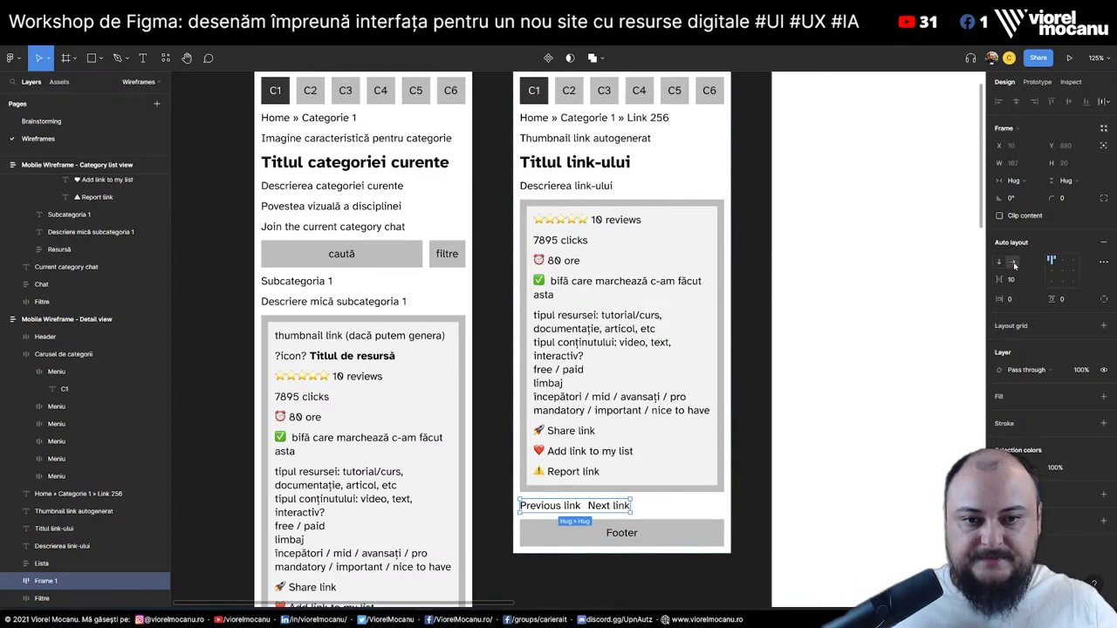
click(1017, 180)
click(1021, 197)
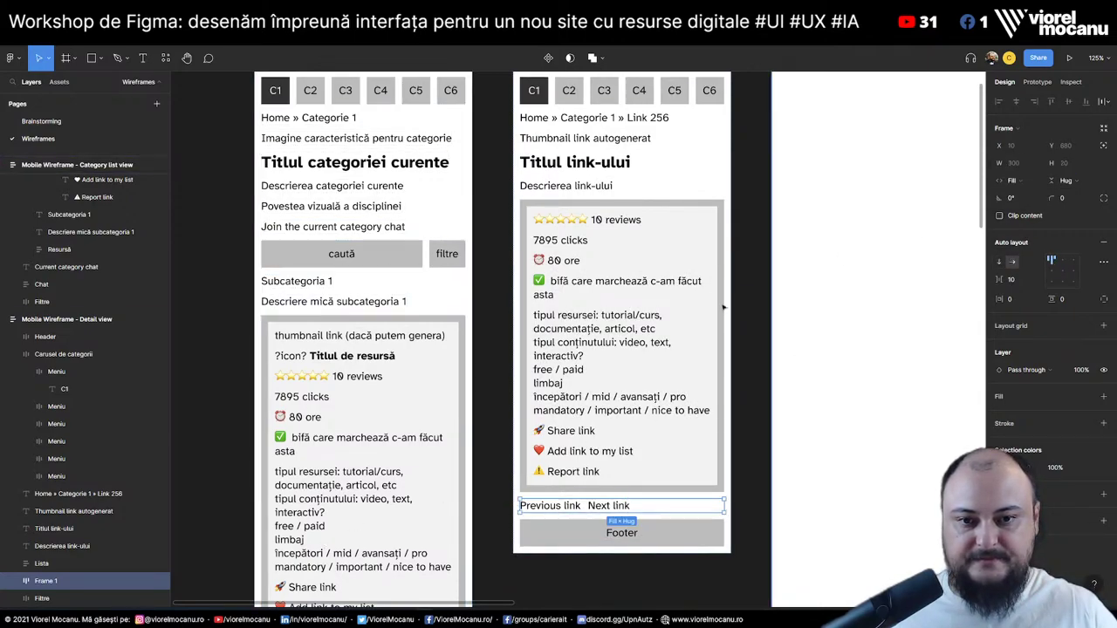
click(549, 507)
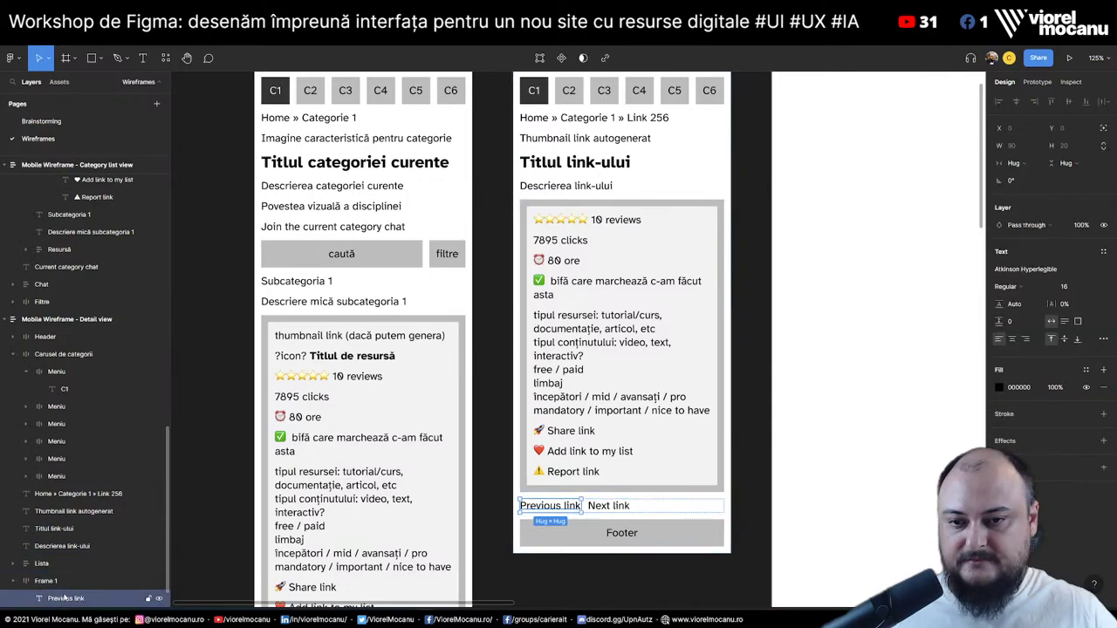
click(1012, 164)
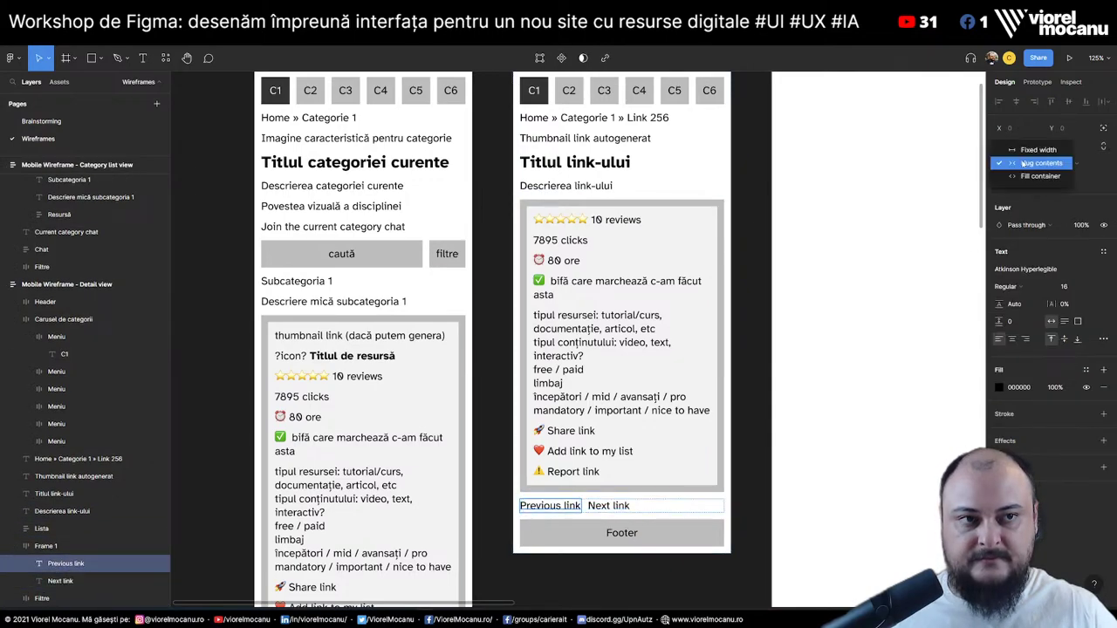
click(1021, 180)
click(689, 511)
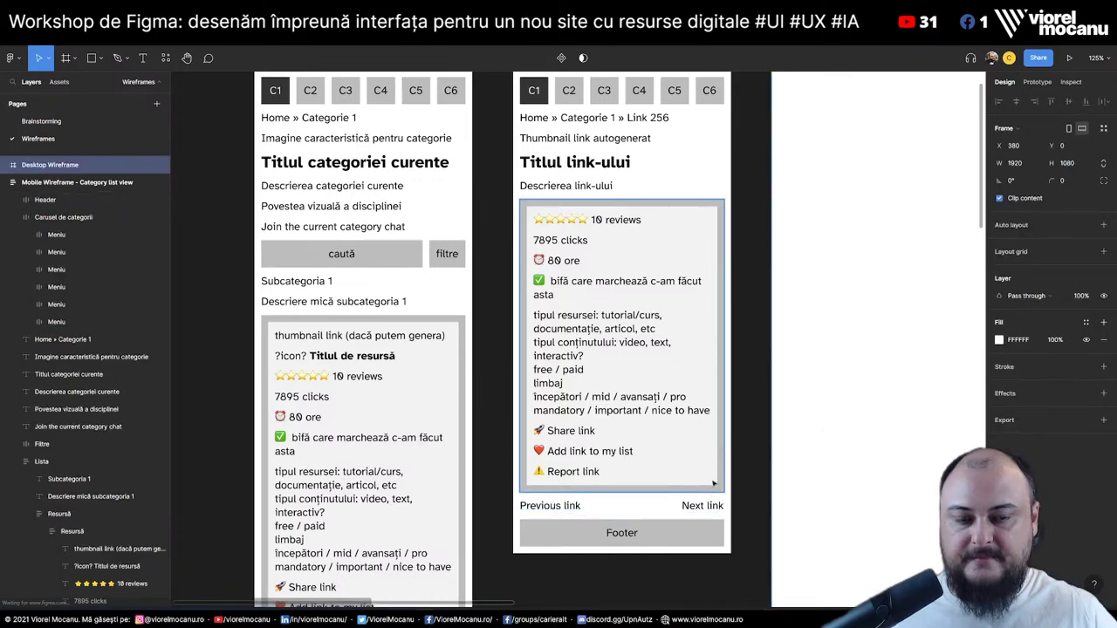
click(689, 510)
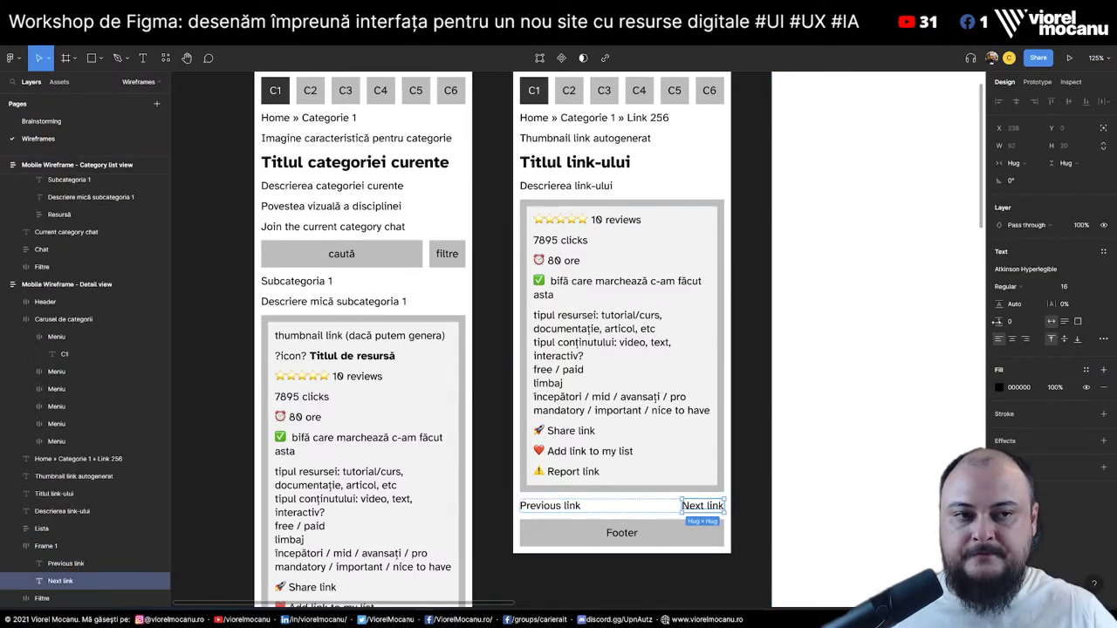
click(818, 490)
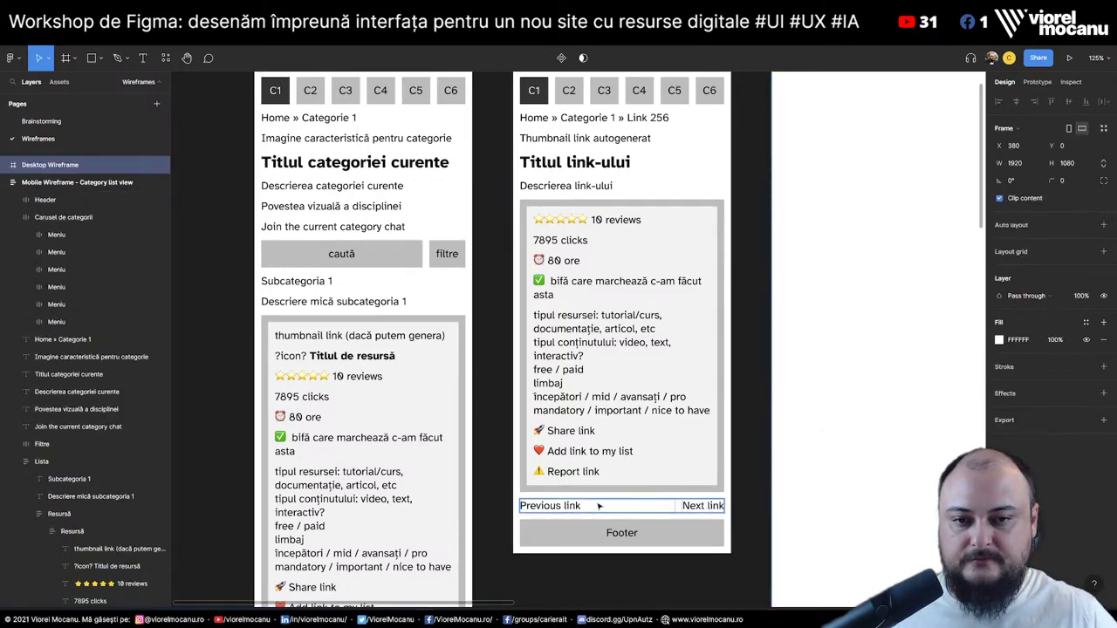
click(553, 509)
double_click(552, 509)
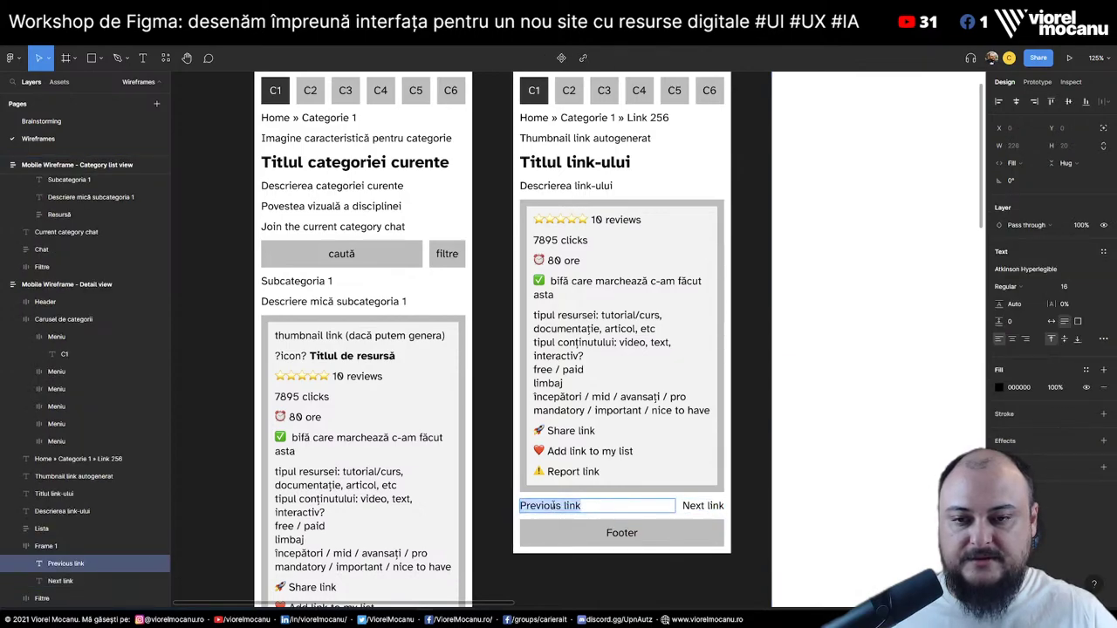
key(alt+Tab)
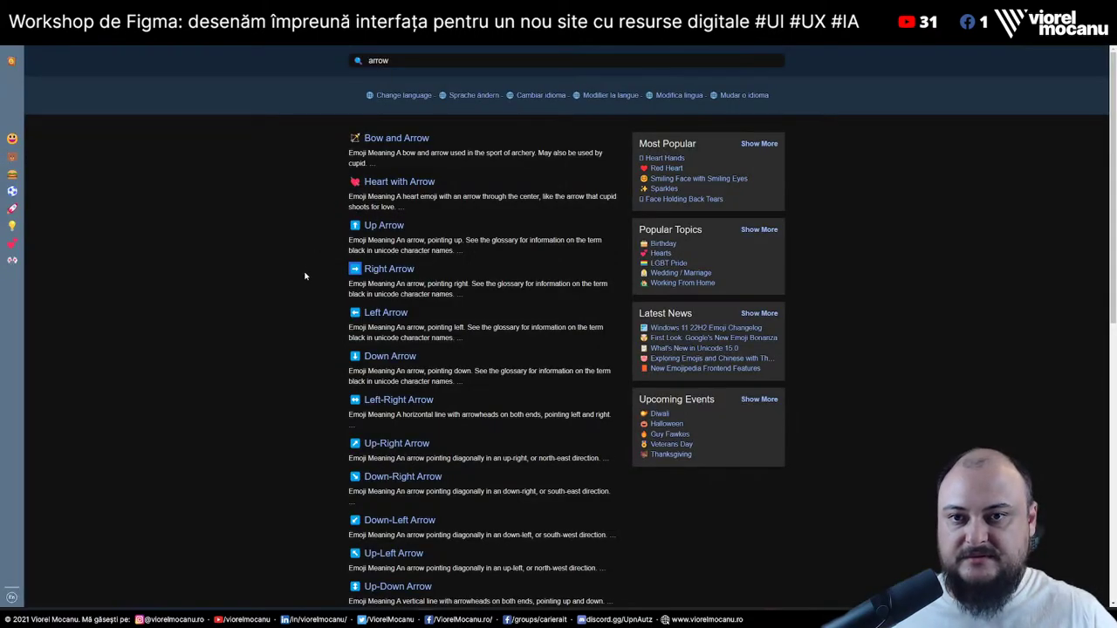
key(alt+Tab)
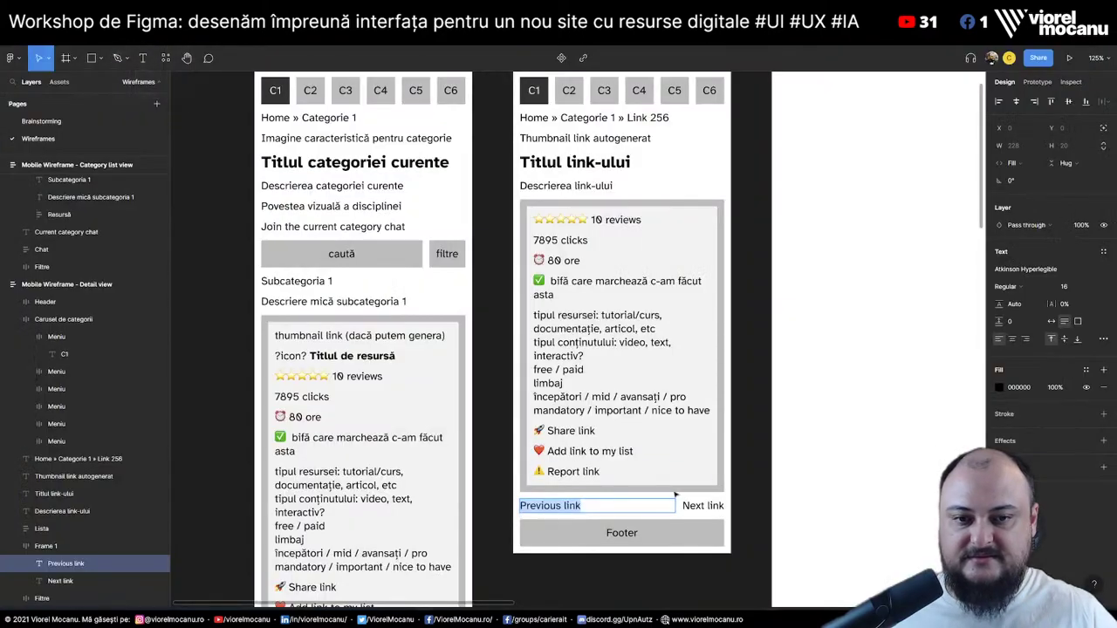
Append ➡️ to 'Next link' and put ⬅️ from Emojipedia before 'Previous link'
click(703, 505)
key(Return)
key(End)
text(➡️)
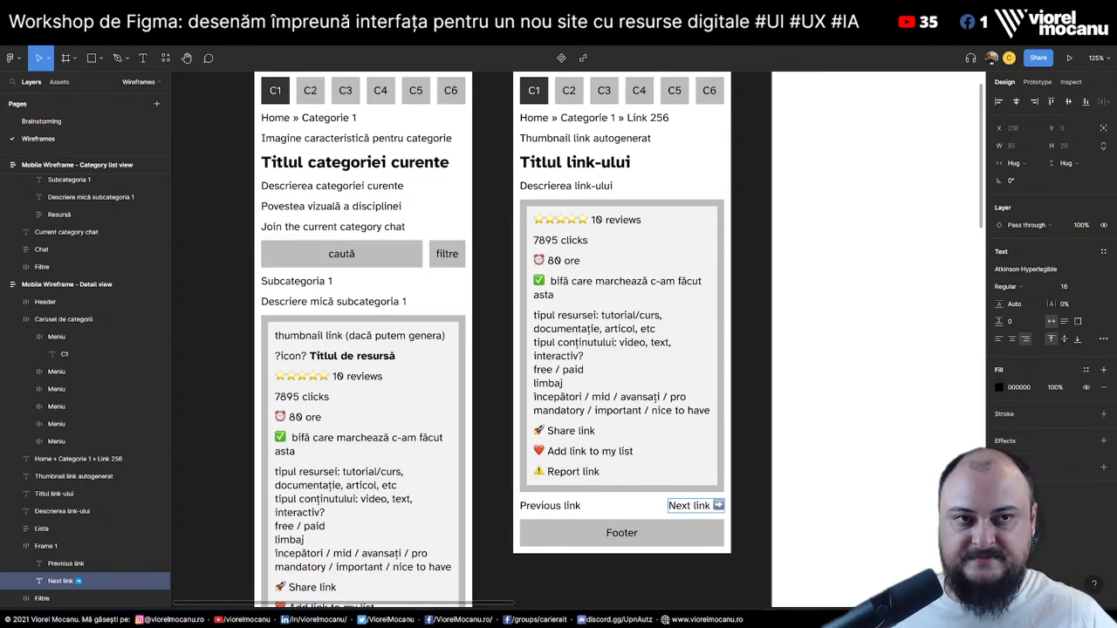
key(alt+Tab)
drag(337, 314, 363, 314)
key(ctrl+c)
key(alt+Tab)
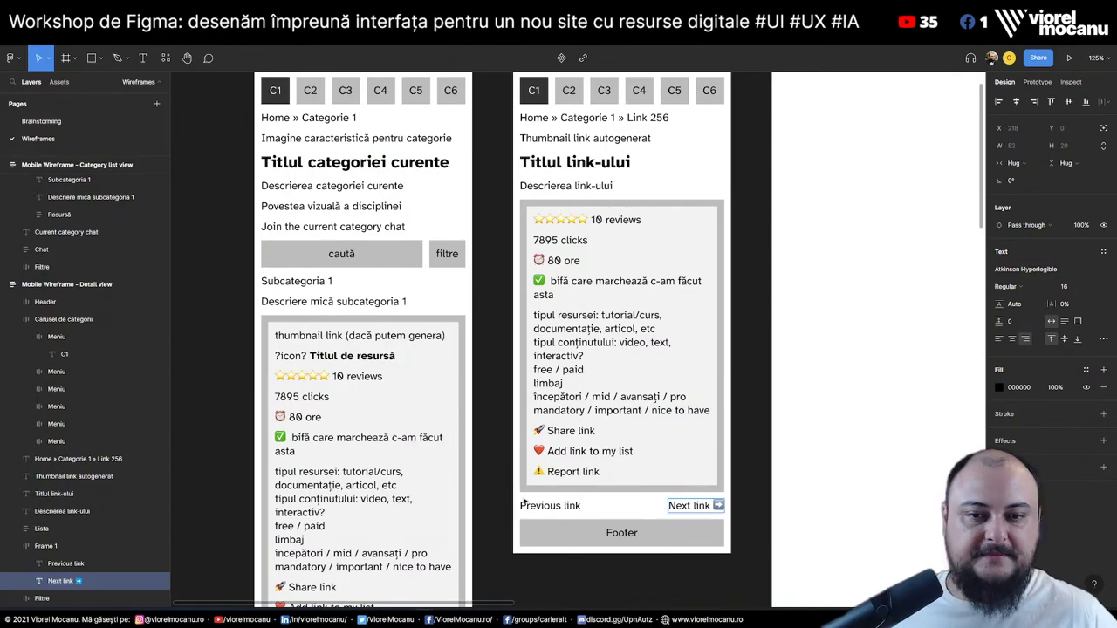
double_click(525, 506)
key(ctrl+v)
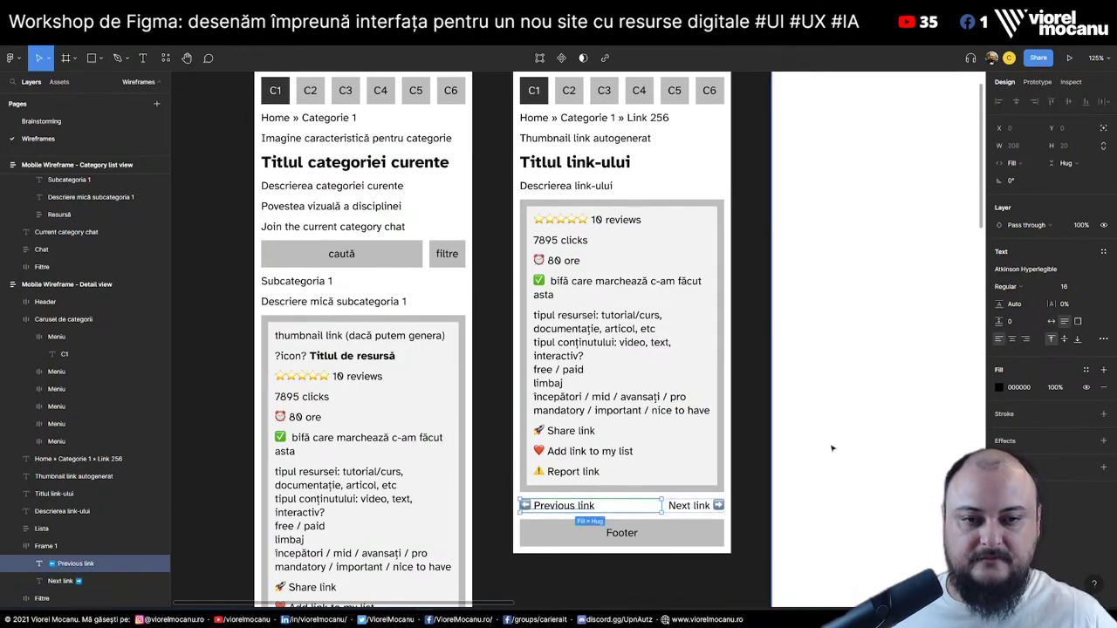
click(831, 449)
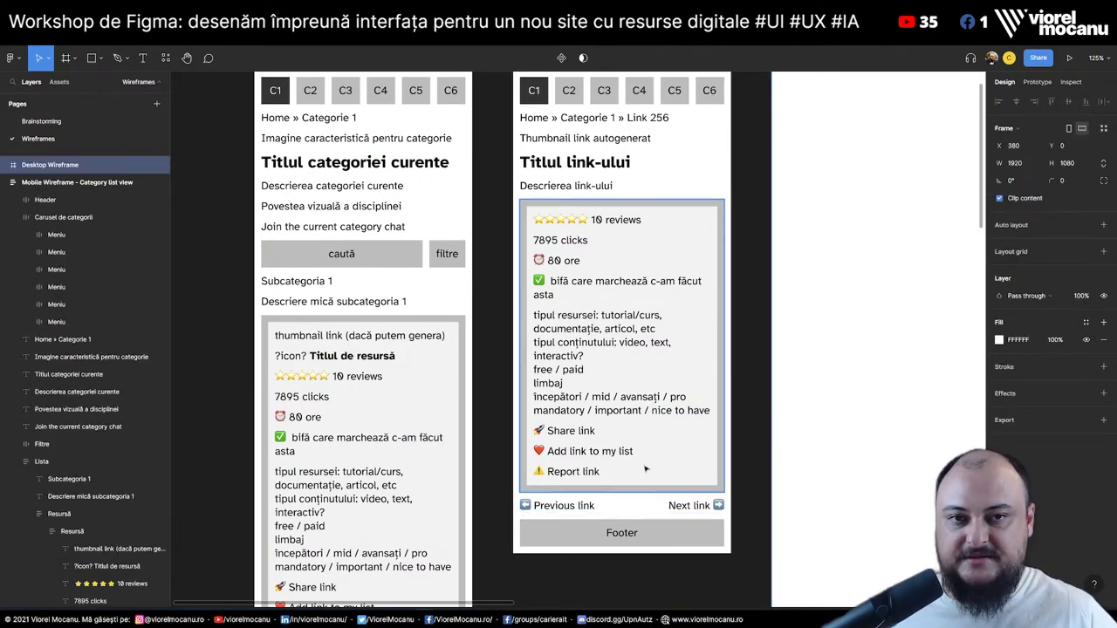
Wrap Previous link and Next link together in one auto-layout row
click(562, 505)
shift+click(689, 505)
key(shift+a)
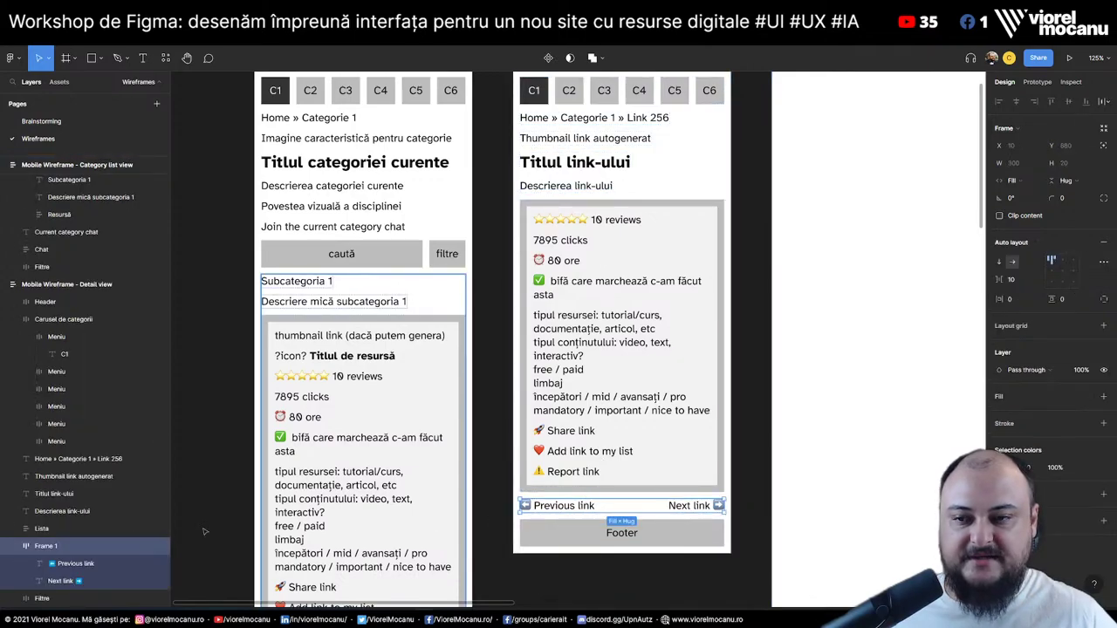
click(70, 512)
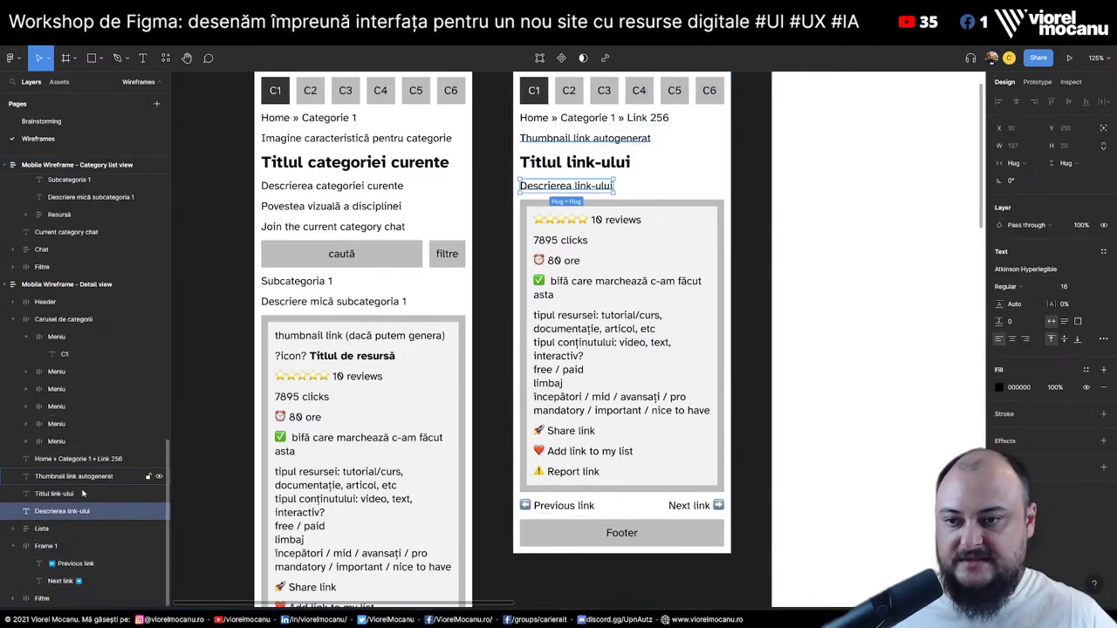
Duplicate the description line above the Previous/Next links and retype it 'Alte link-uri de pe același site:'
drag(77, 520, 75, 542)
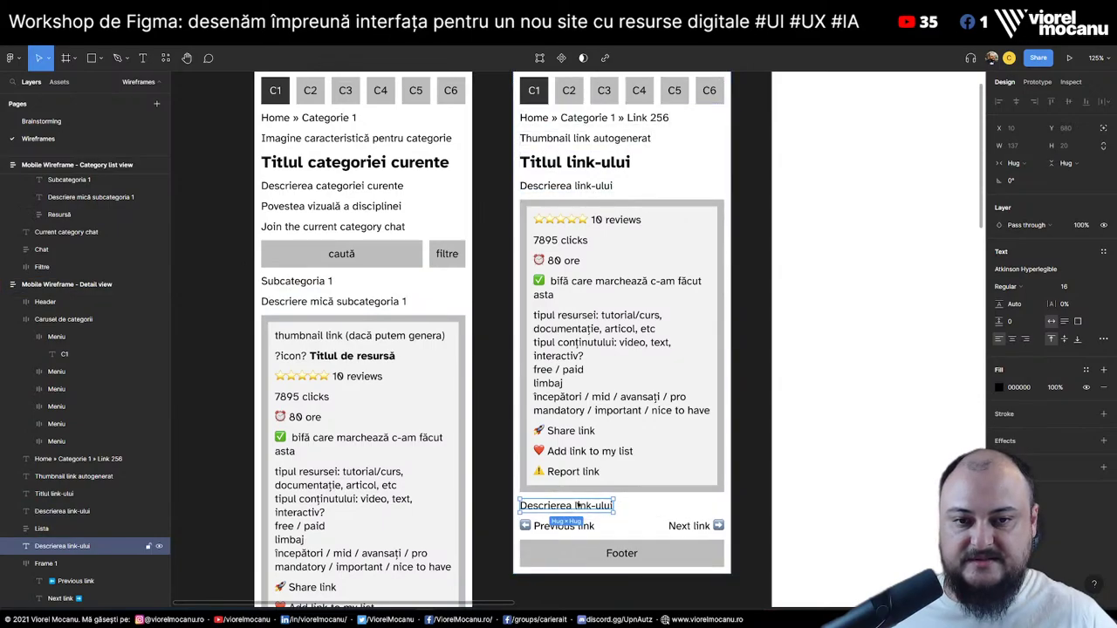
double_click(578, 505)
text(A)
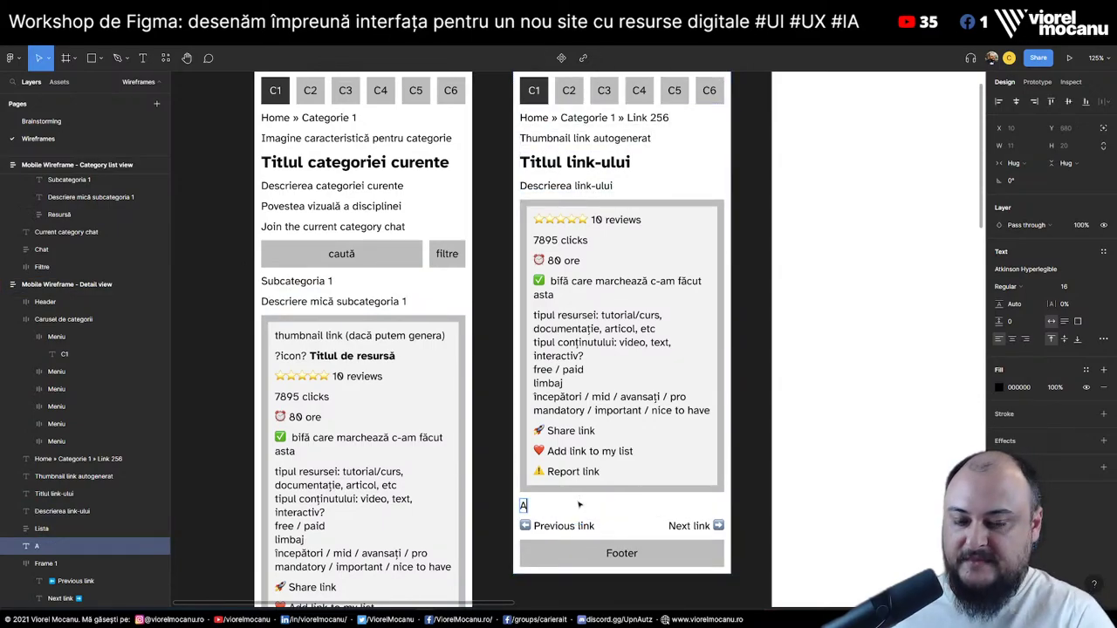
text(lte link-uri de)
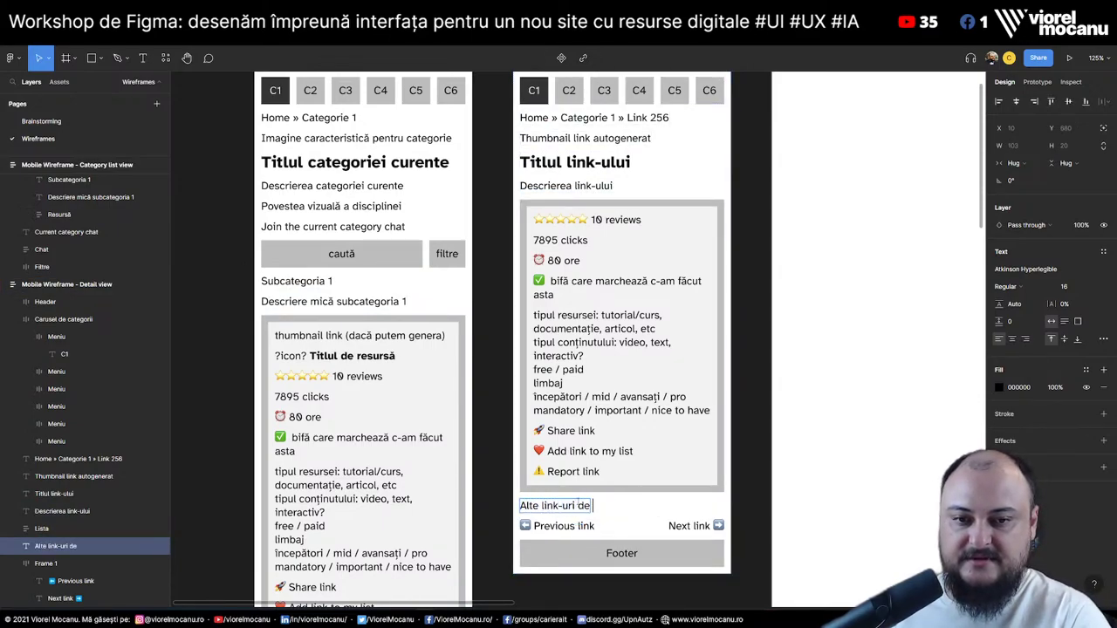
text( pe același s)
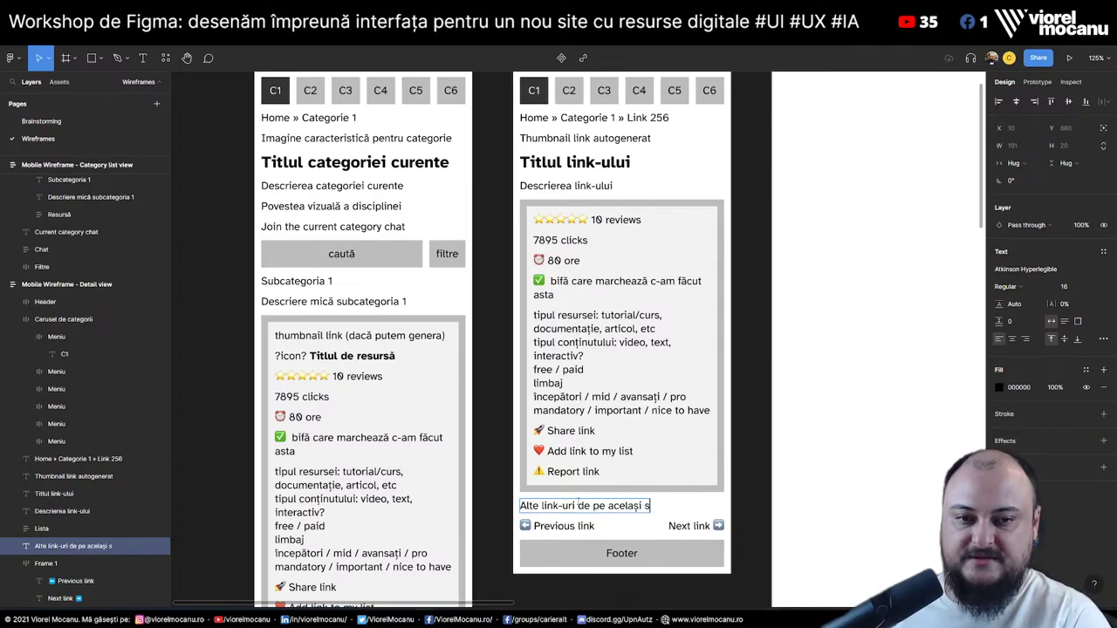
text(ite:)
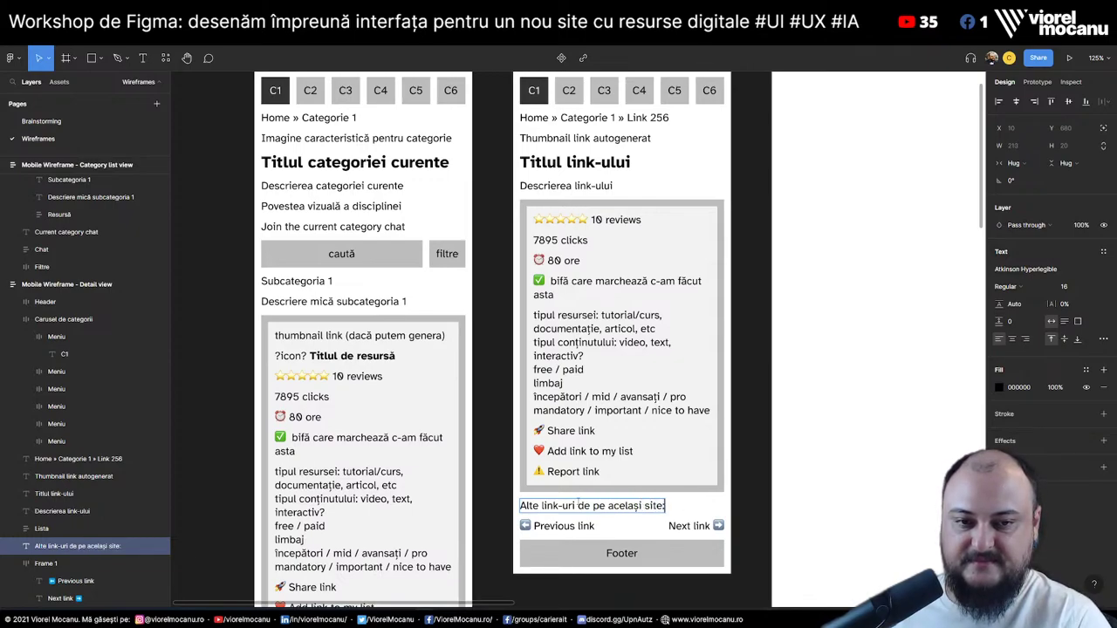
scroll(532, 410, down, 1)
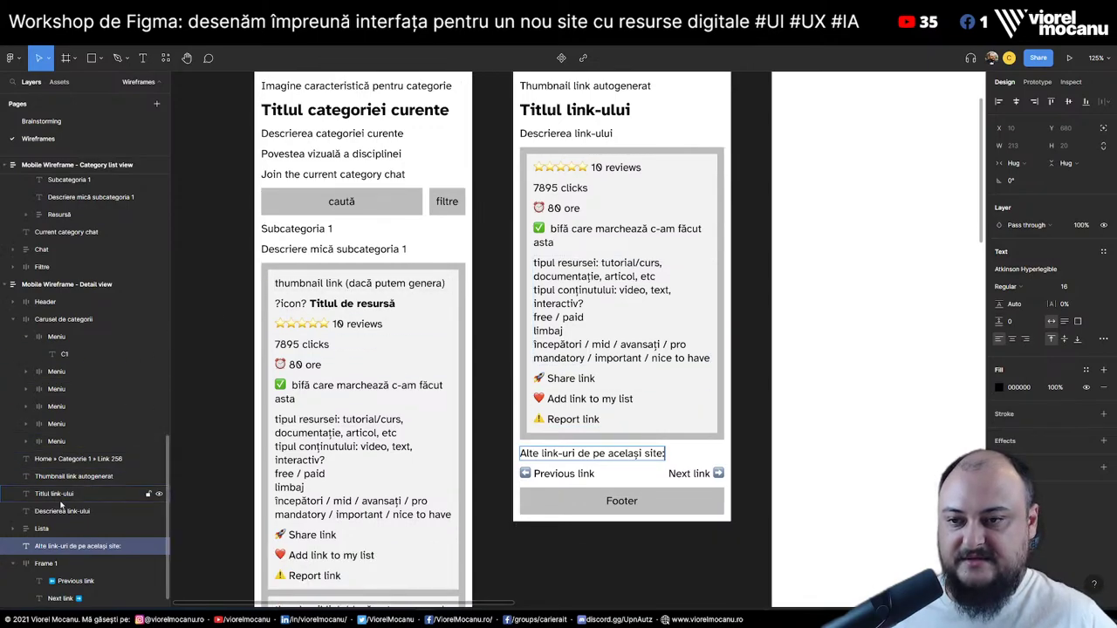
scroll(86, 336, up, 4)
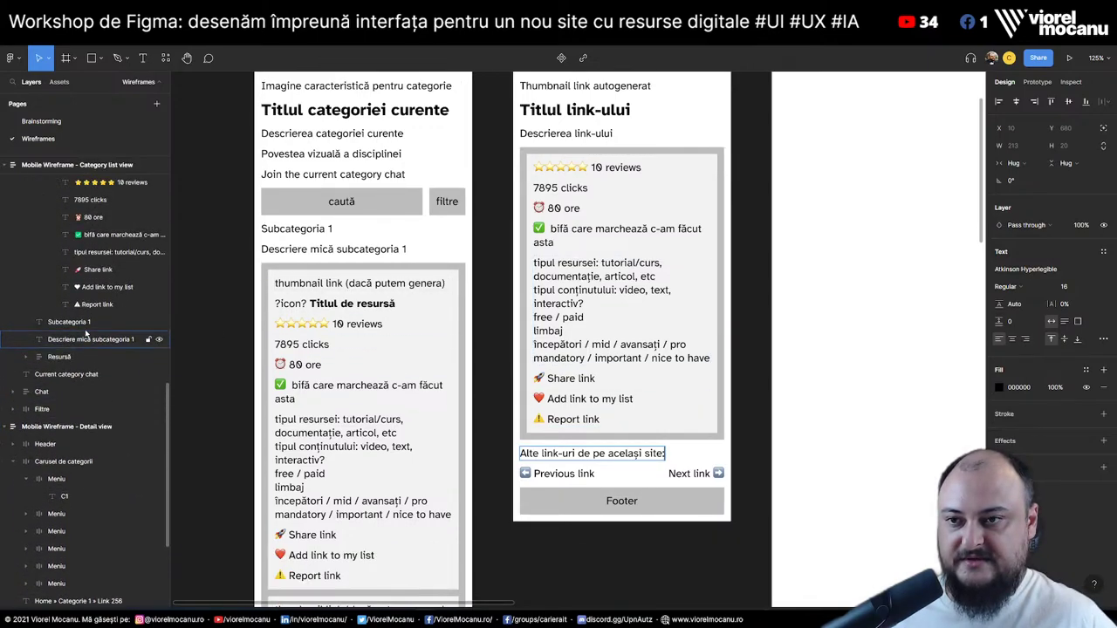
scroll(85, 332, up, 1)
Collapse the expanded Resursă groups in the Layers panel
click(39, 381)
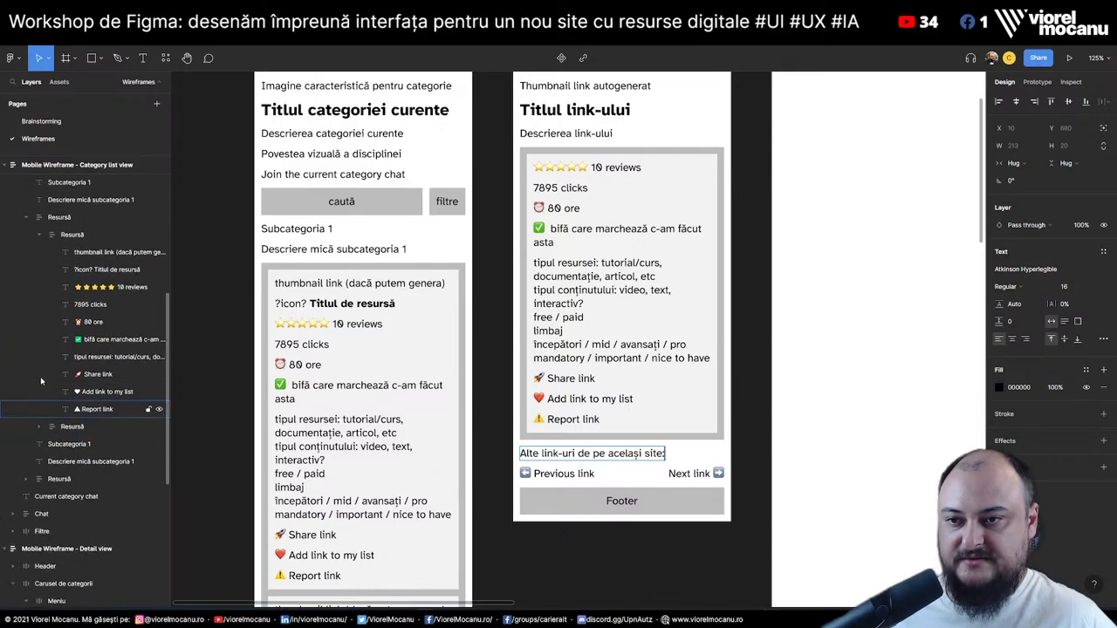
click(38, 363)
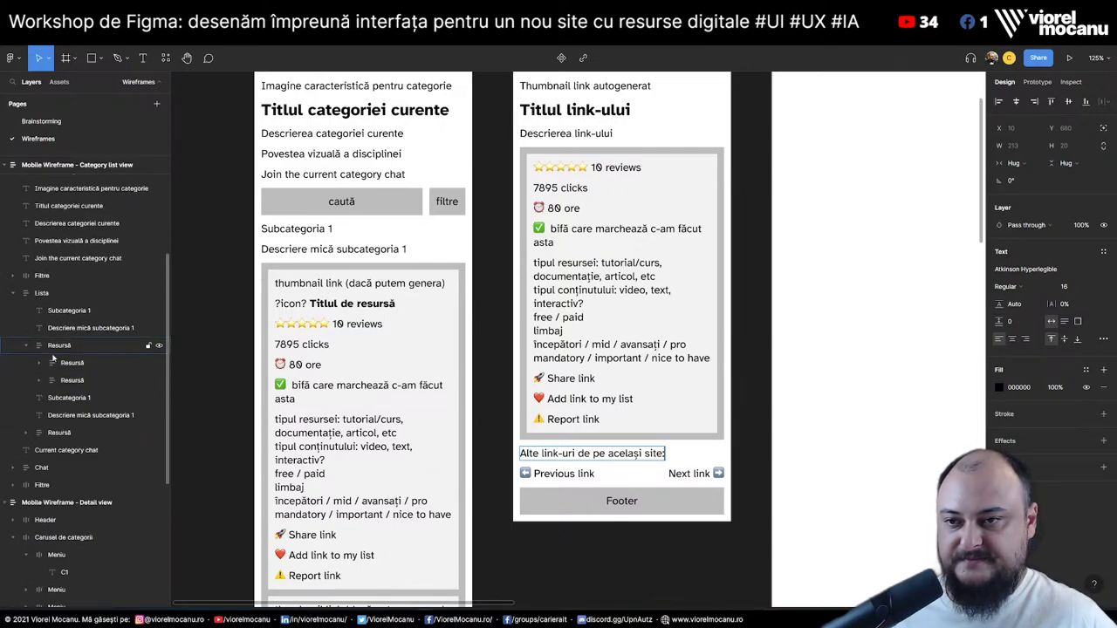
click(26, 347)
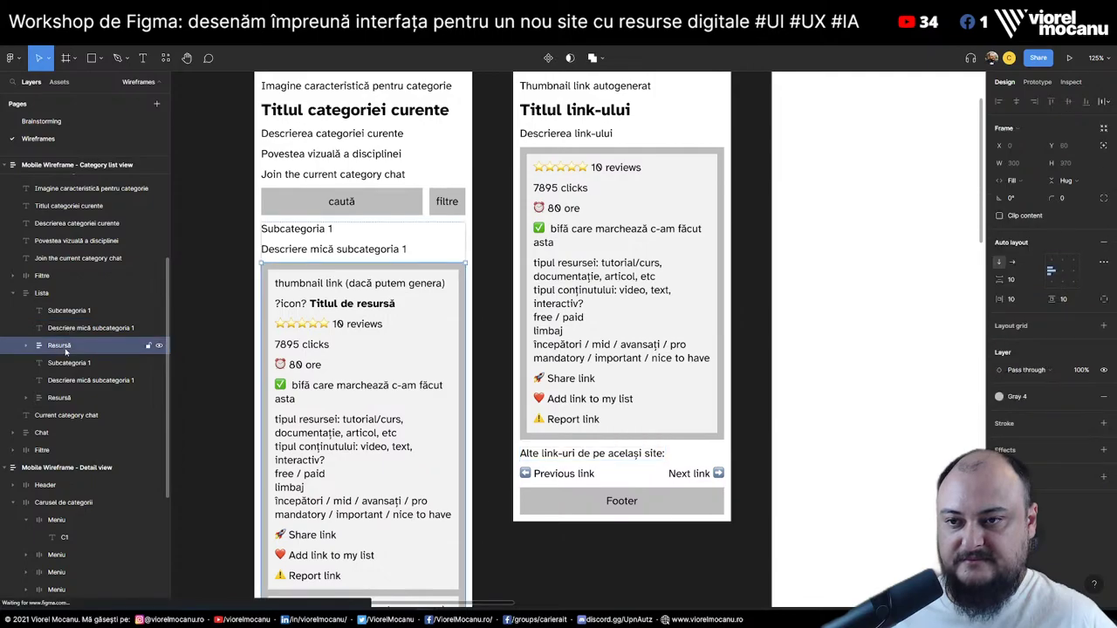
Copy the category view's Lista frame into the detail frame under the new heading
click(66, 349)
scroll(66, 351, down, 2)
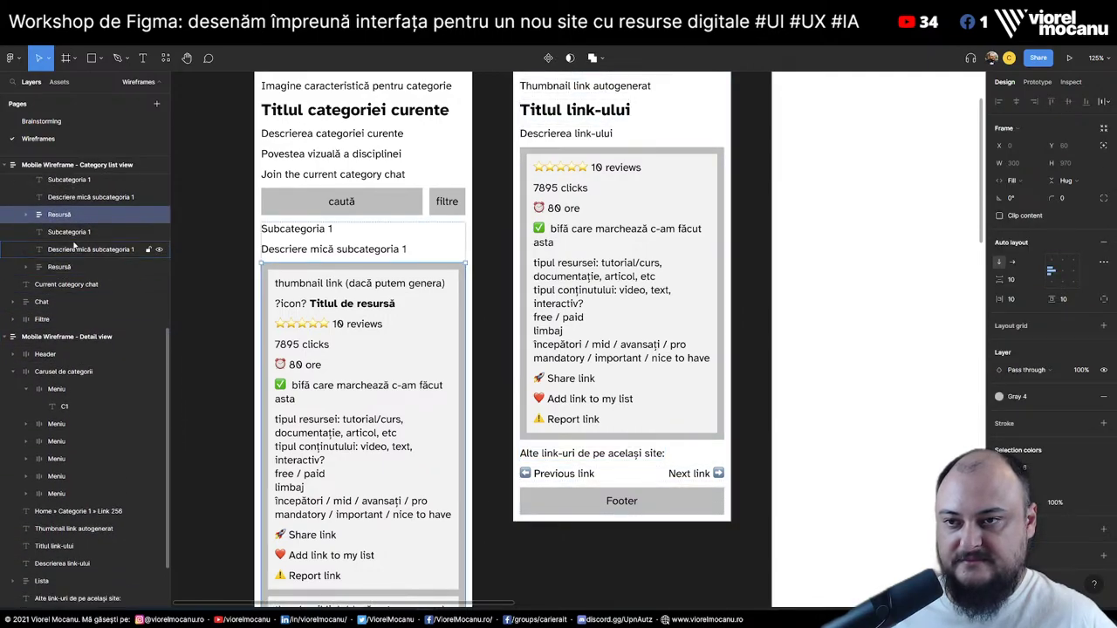
click(41, 182)
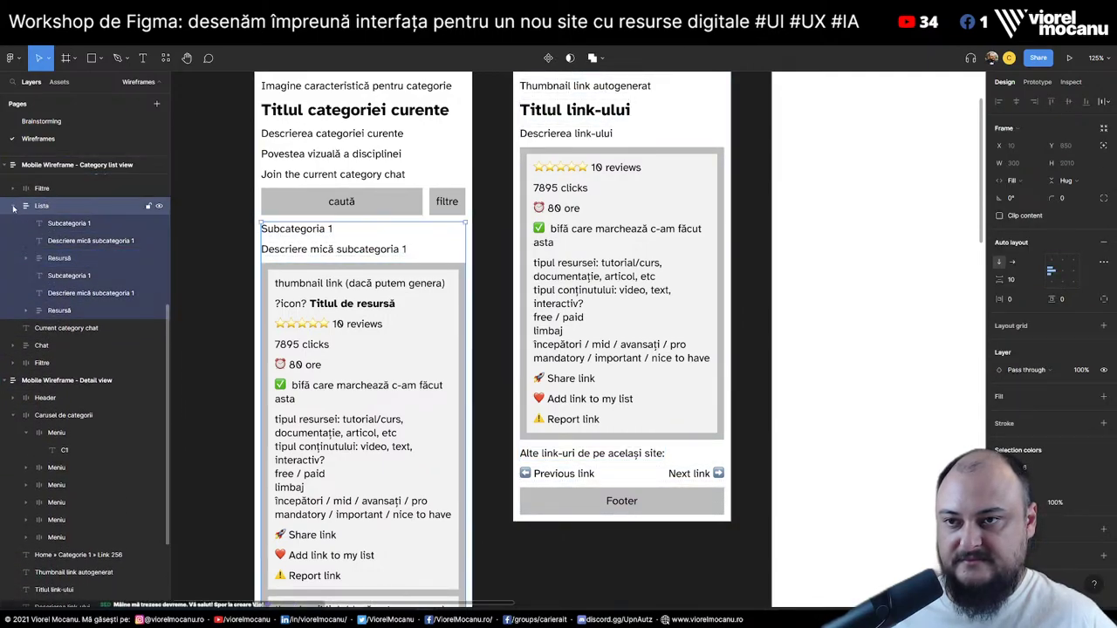
click(12, 182)
drag(55, 367, 87, 541)
Strip the copied list's Subcategoria 1 title and description, moving a resource card to the top
double_click(567, 481)
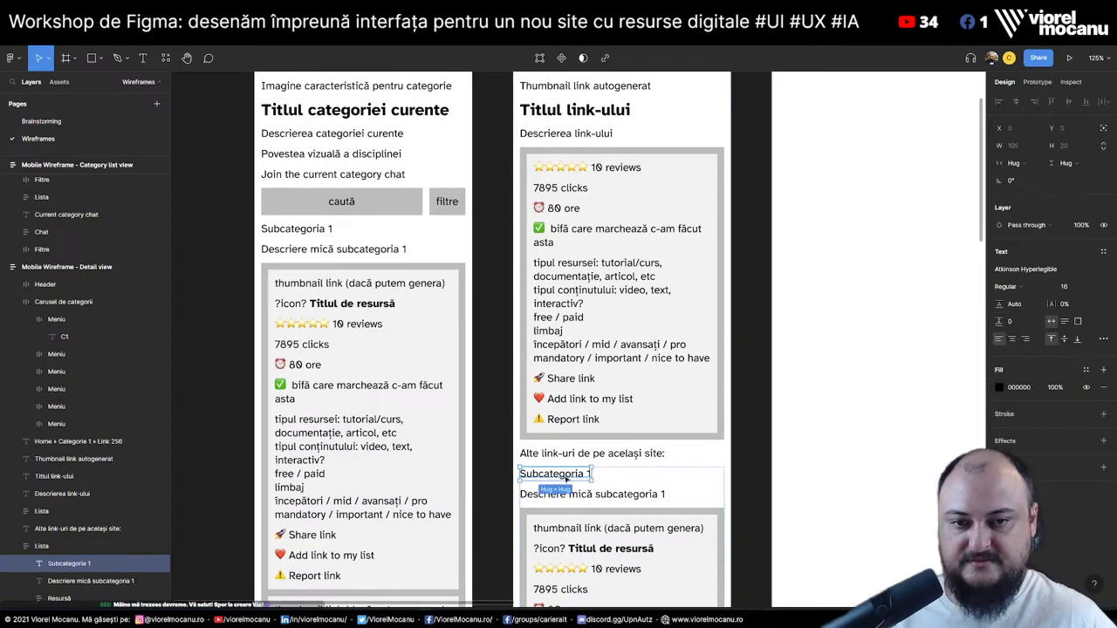
double_click(567, 481)
key(BackSpace)
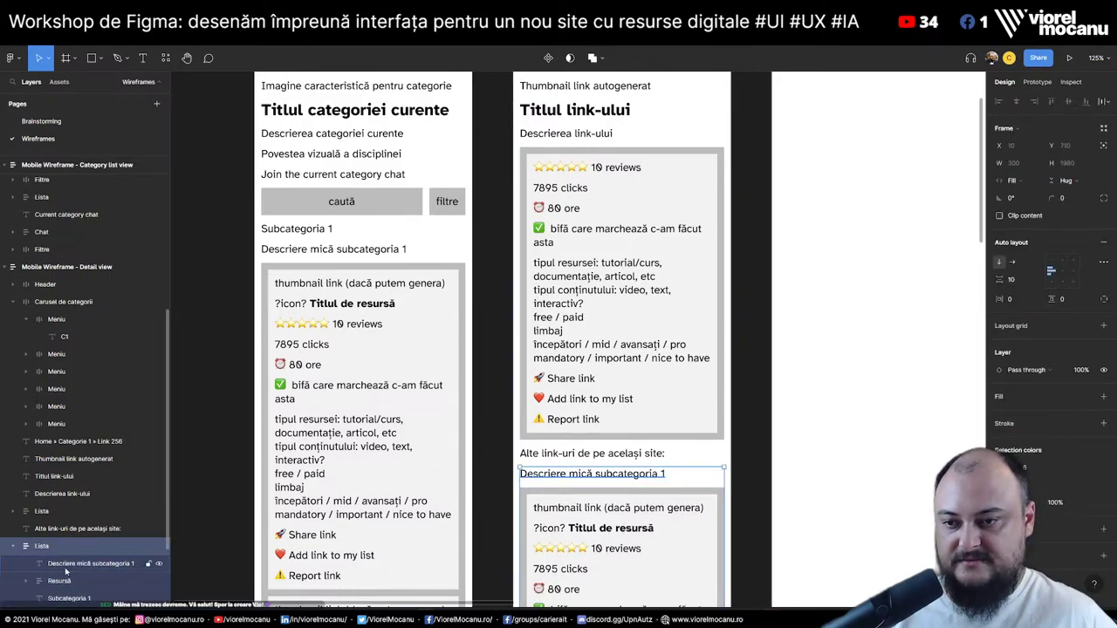
drag(60, 598, 60, 561)
click(83, 585)
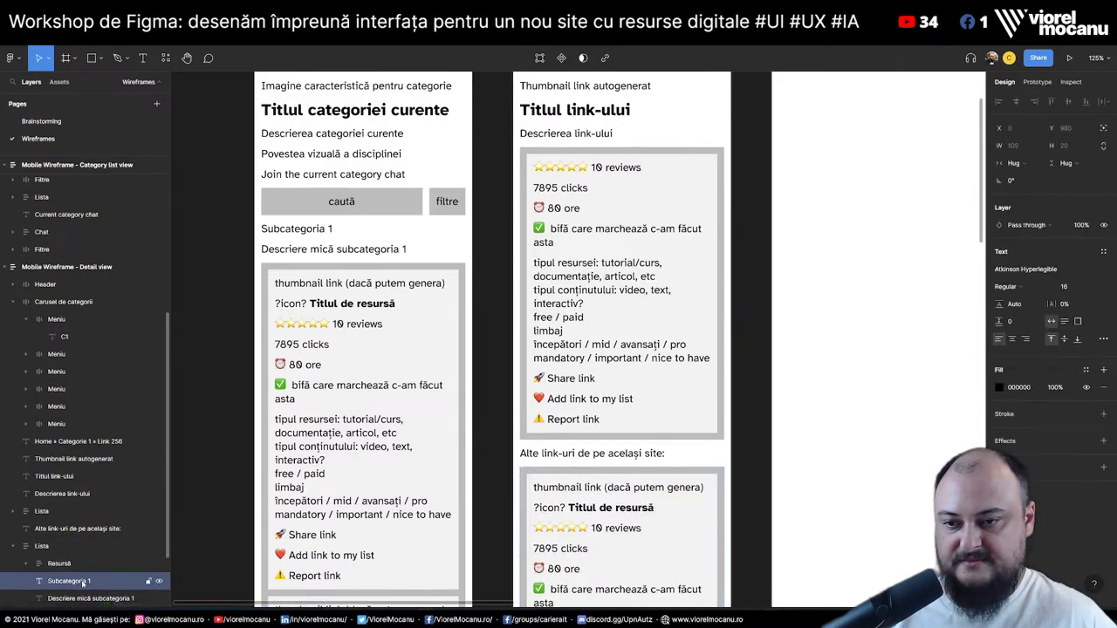
key(Delete)
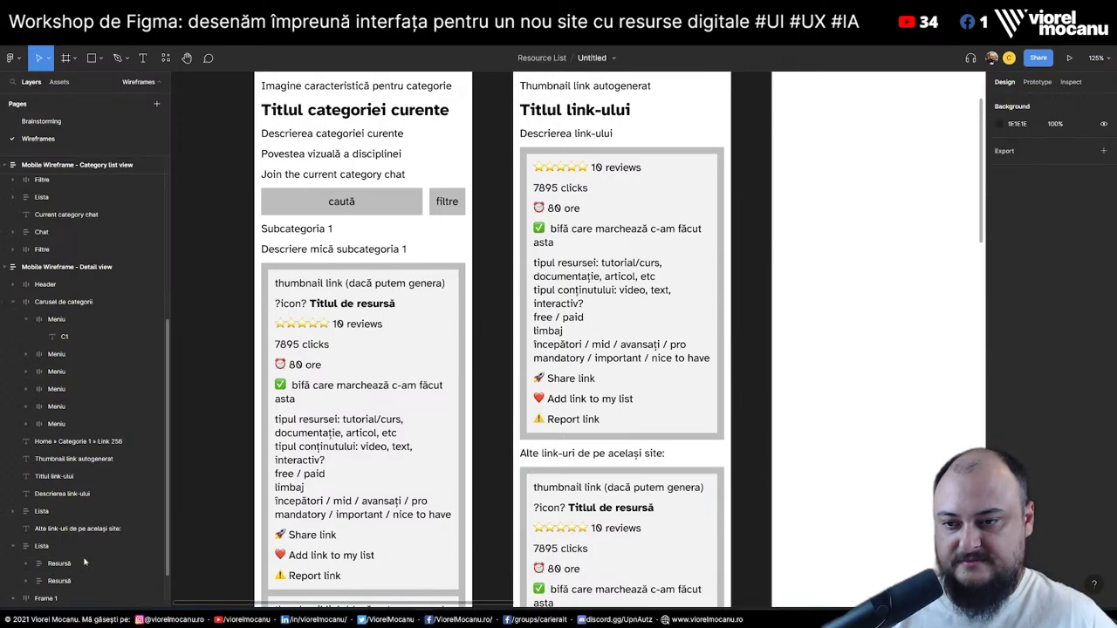
click(27, 564)
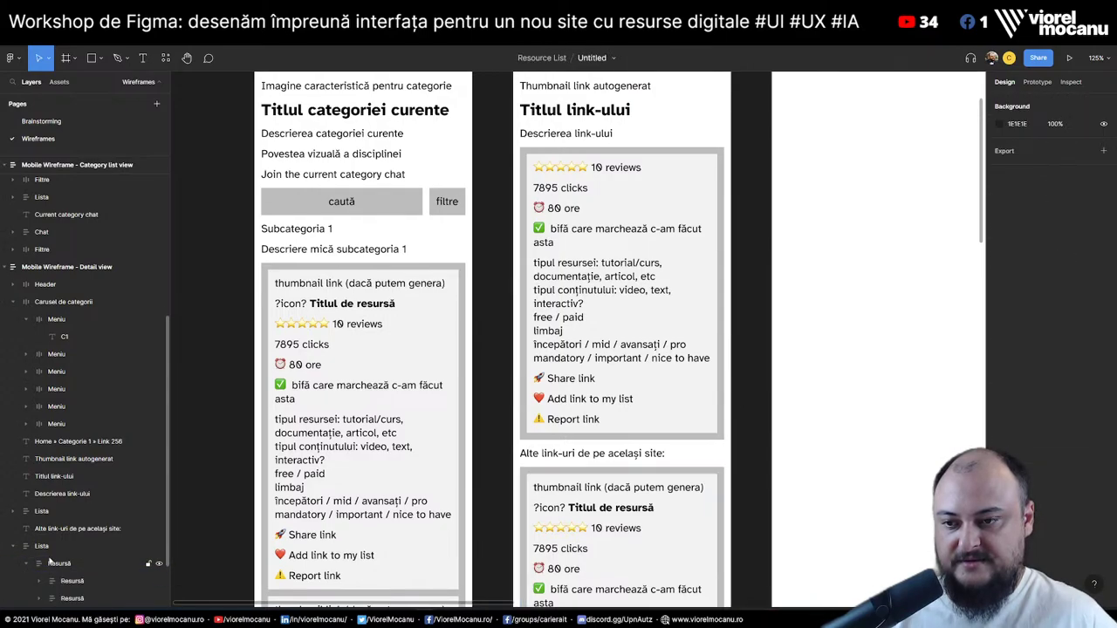
Remove the detail lines from the first card, from 7895 clicks to Report, keeping thumbnail, title and reviews
scroll(701, 476, down, 5)
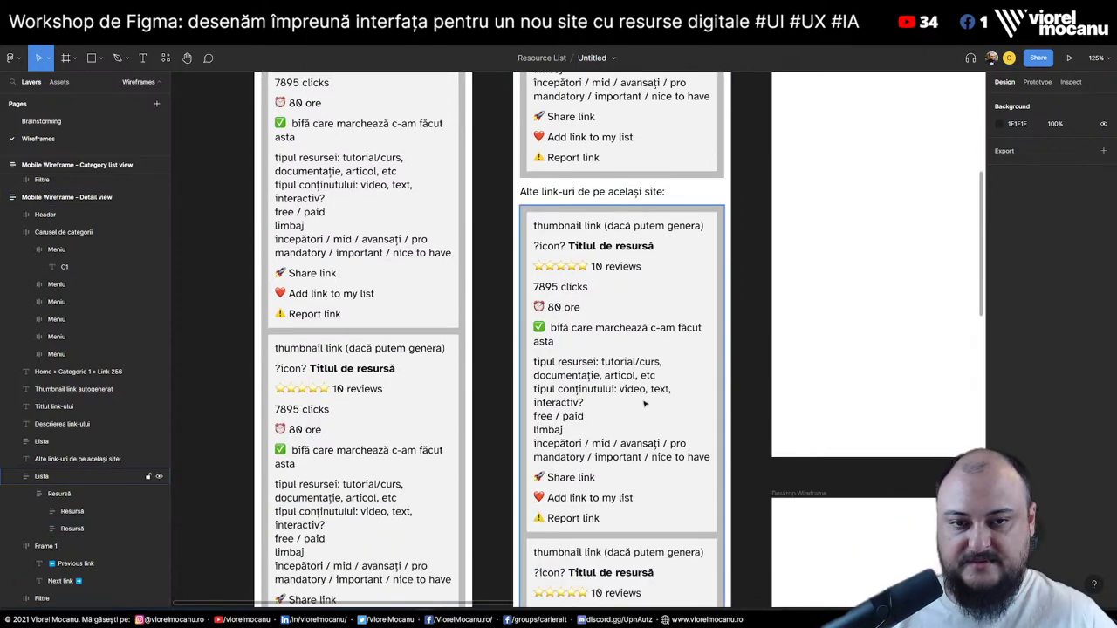
double_click(597, 227)
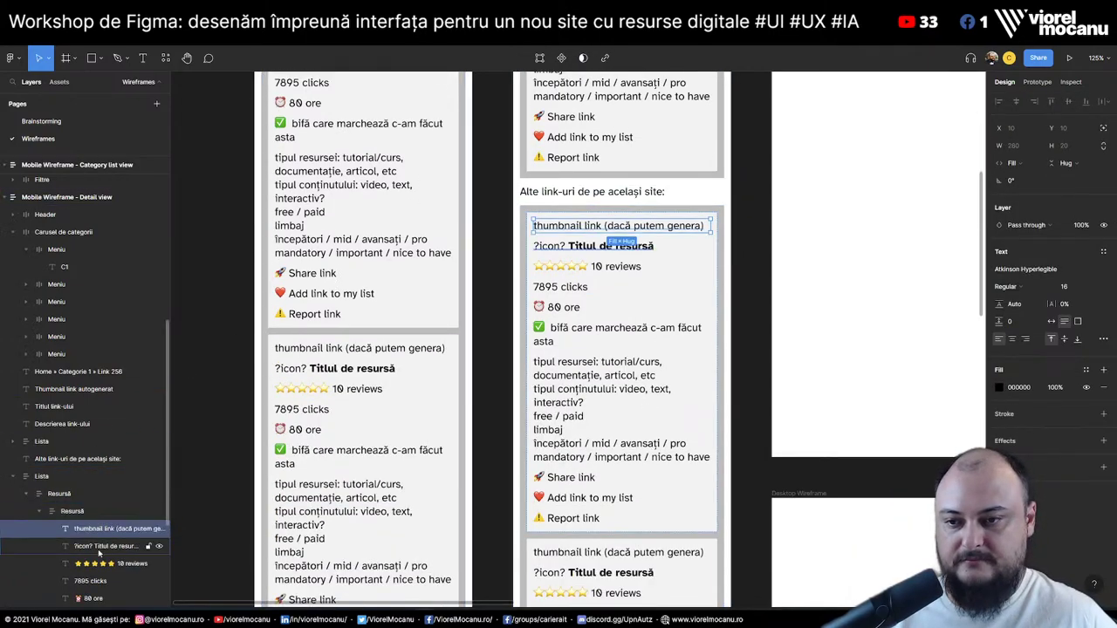
click(98, 550)
click(106, 565)
click(103, 581)
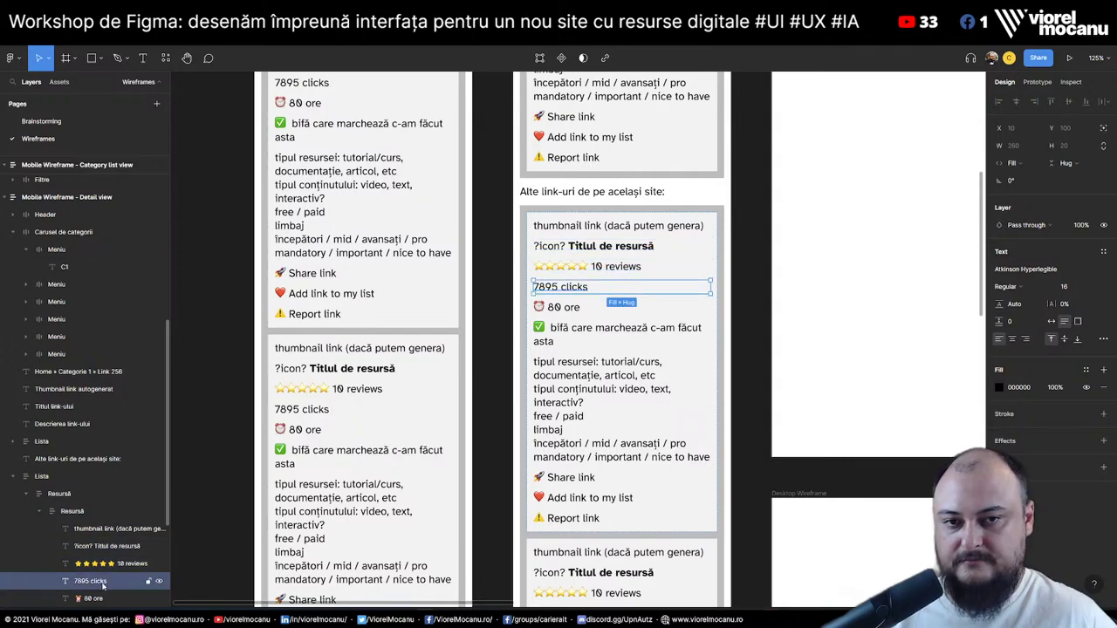
scroll(109, 541, down, 5)
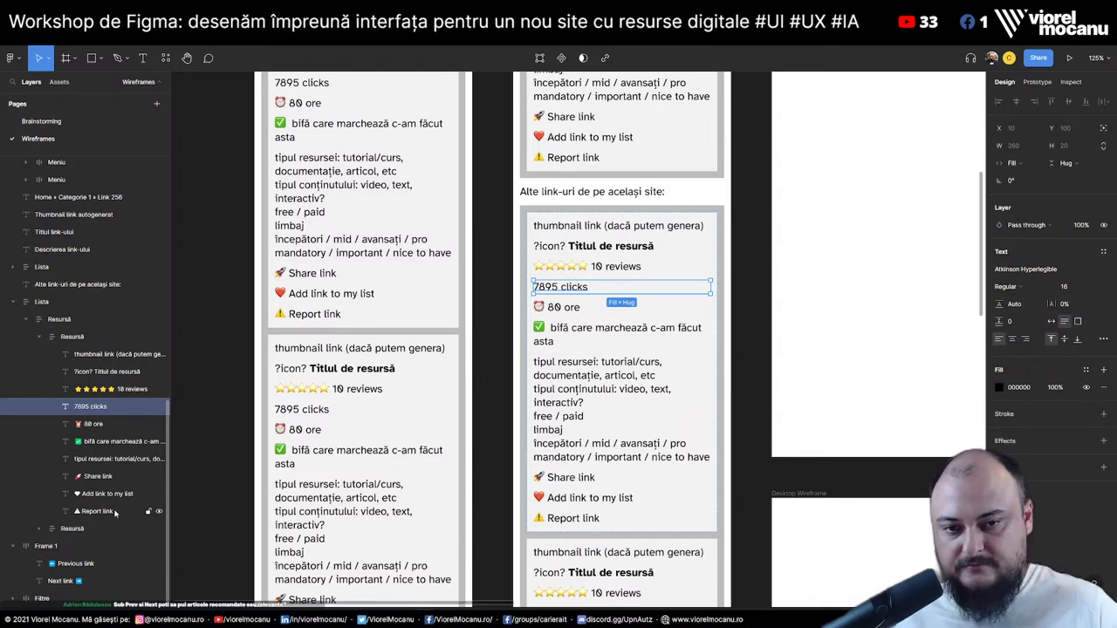
shift+click(115, 514)
drag(114, 514, 69, 529)
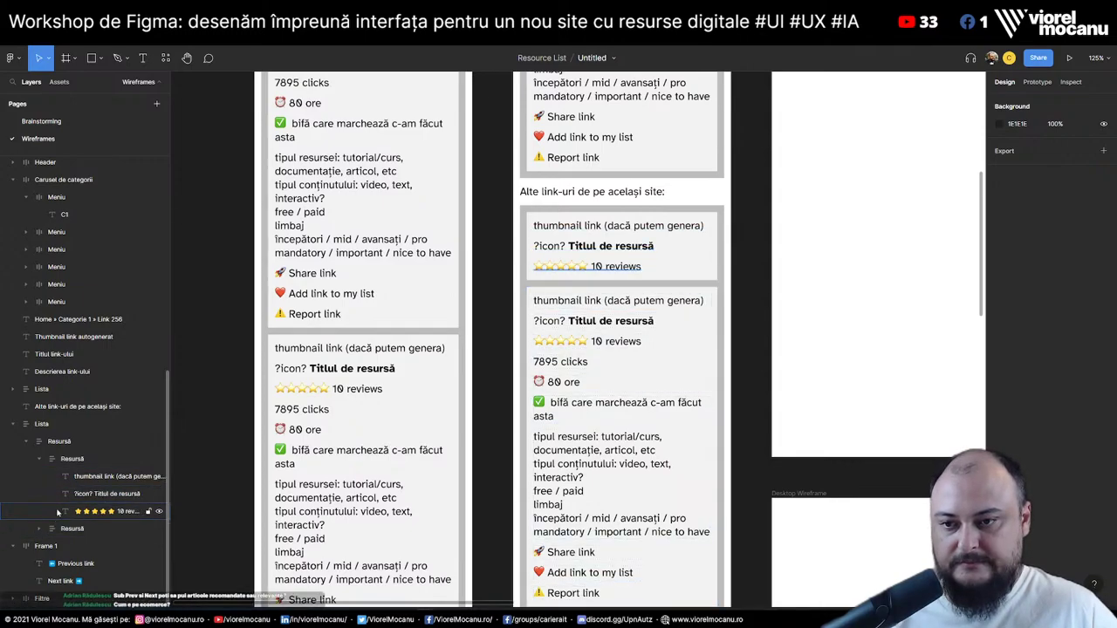
click(82, 530)
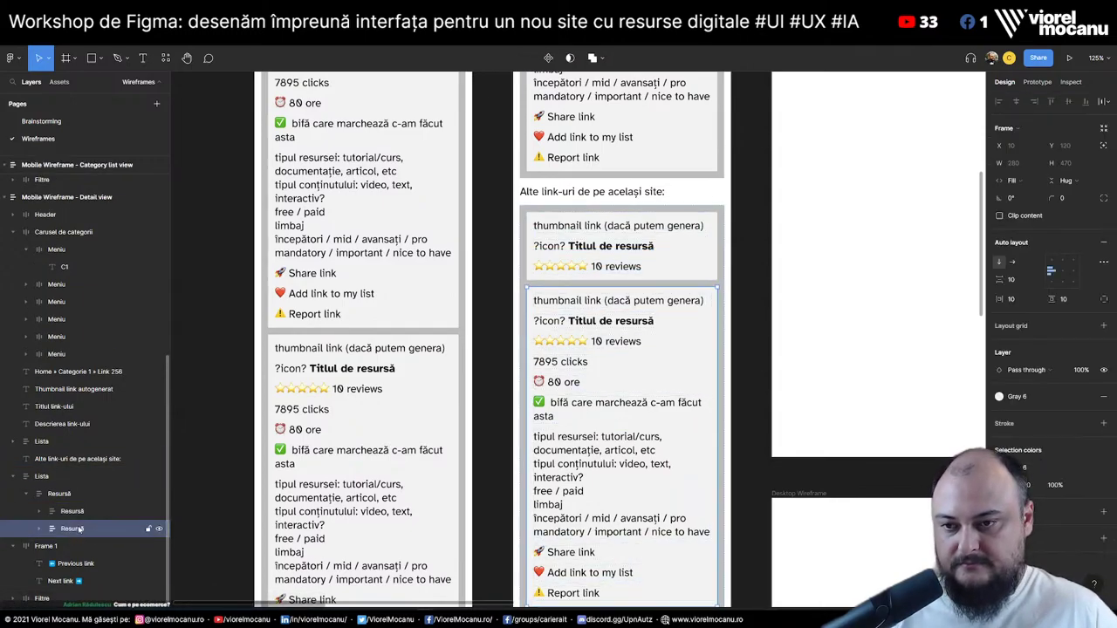
key(ctrl+z)
Duplicate the compact resource card to fill out the list
key(ctrl+d)
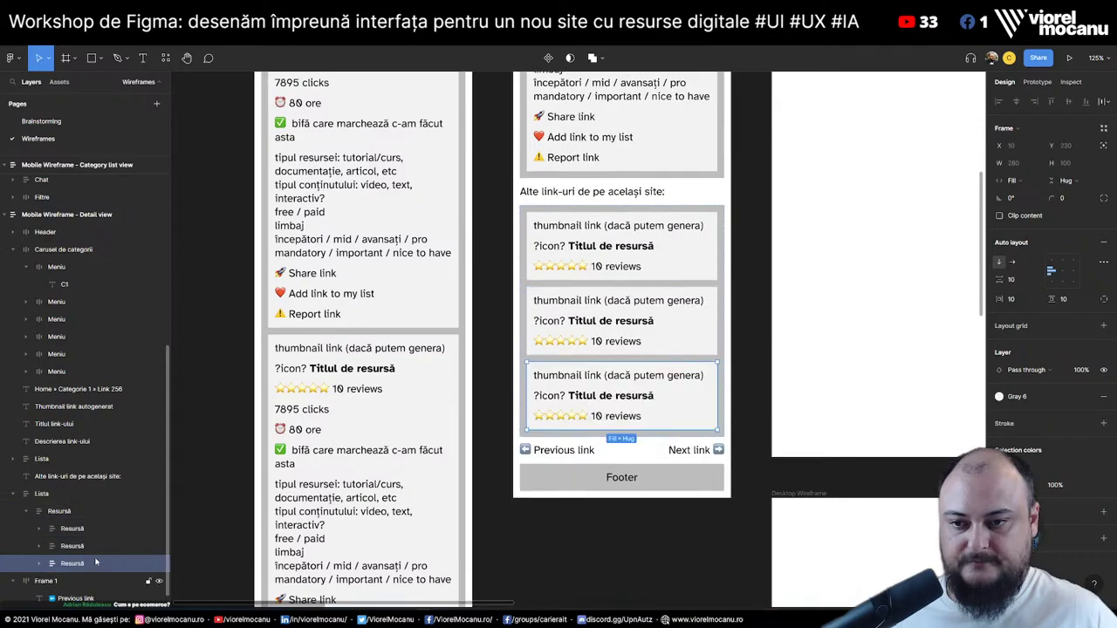
click(17, 497)
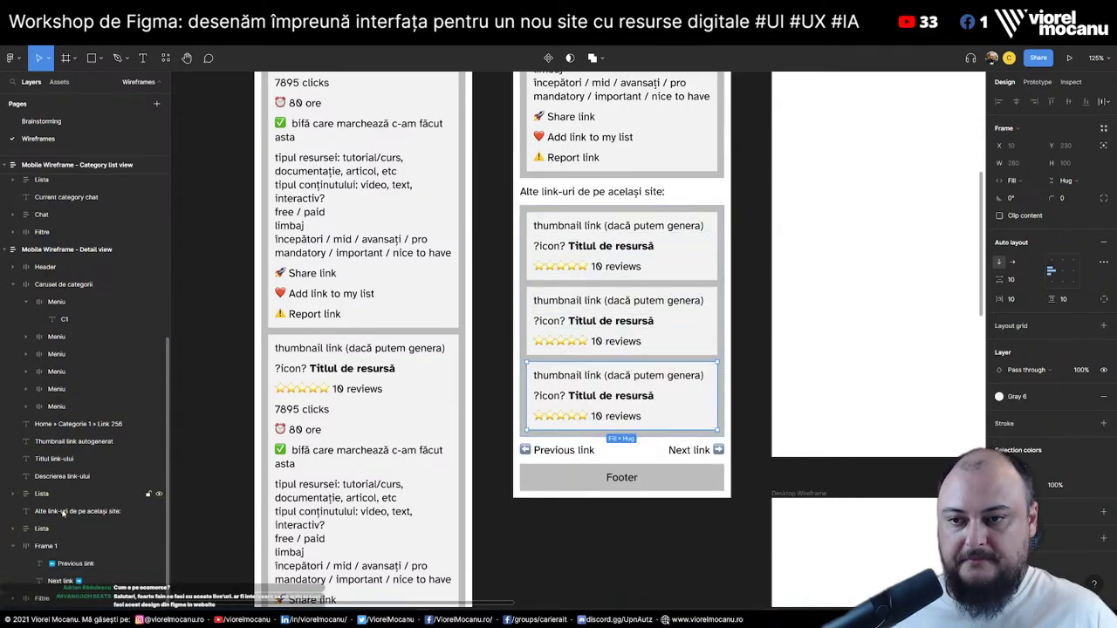
click(77, 512)
Duplicate the heading with its card list and retype it 'Link-uri relevante / recomandate (după tag-urile folosite):'
shift+click(68, 528)
key(ctrl+d)
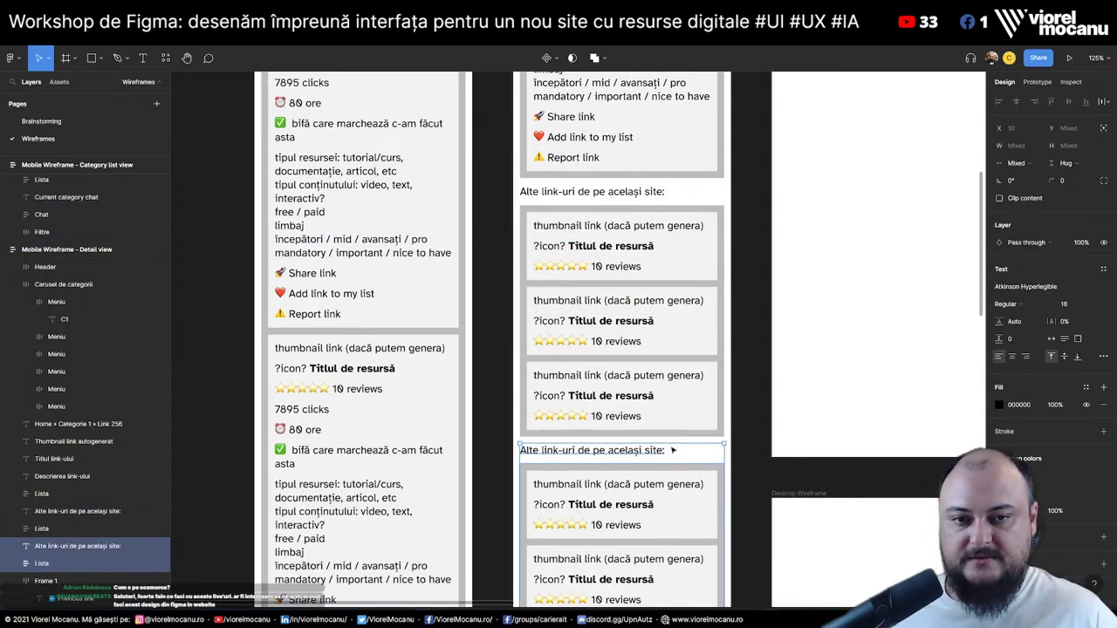
click(603, 450)
double_click(605, 452)
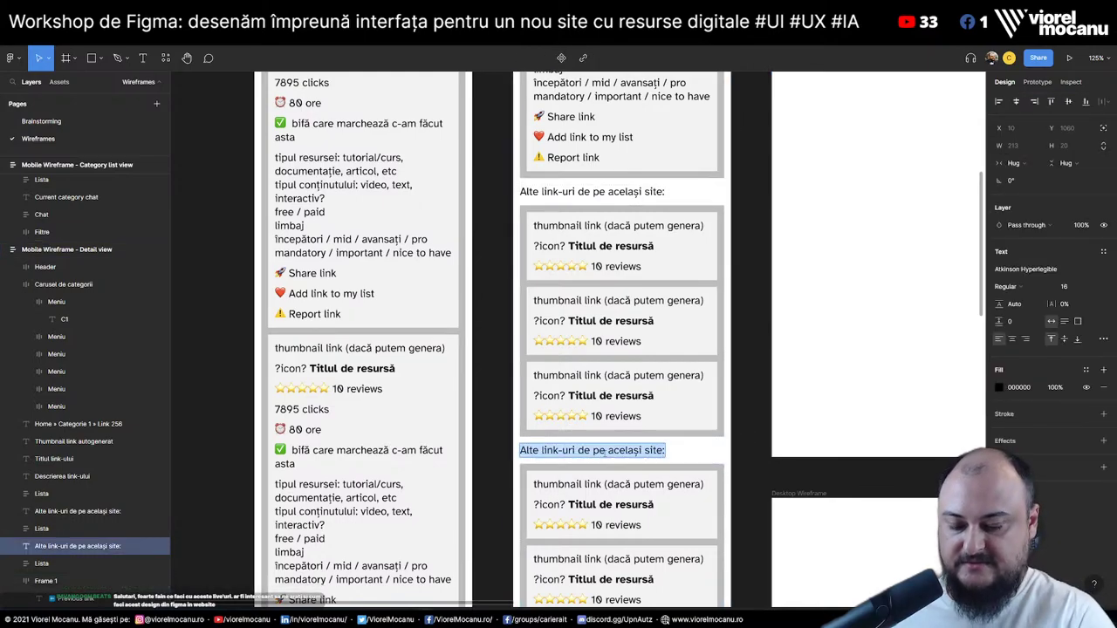
text(Link-uri)
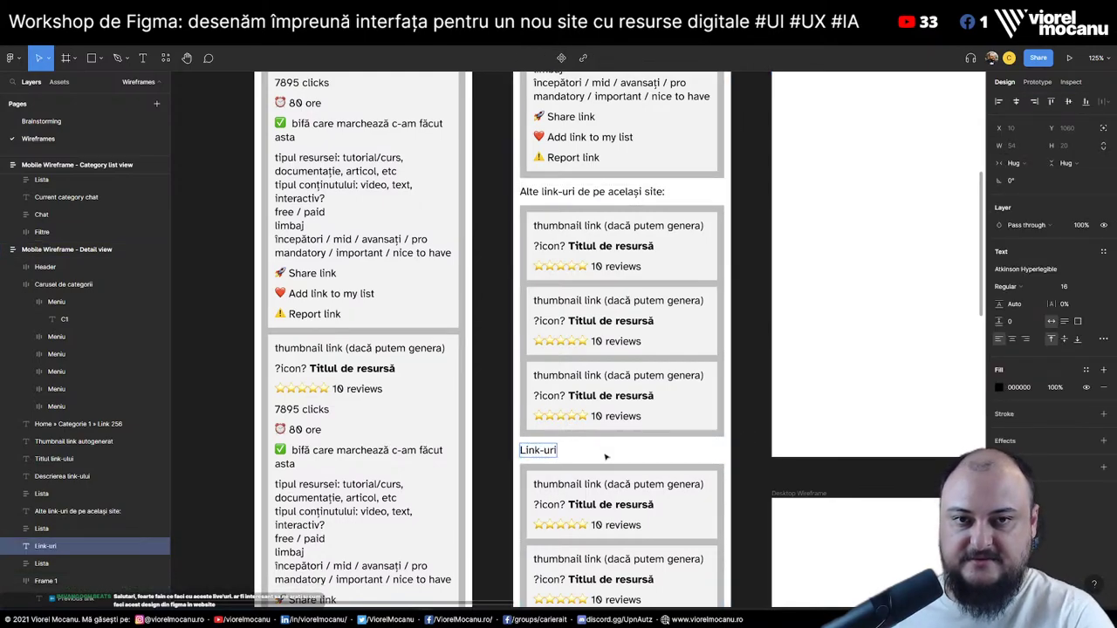
text( relevante:)
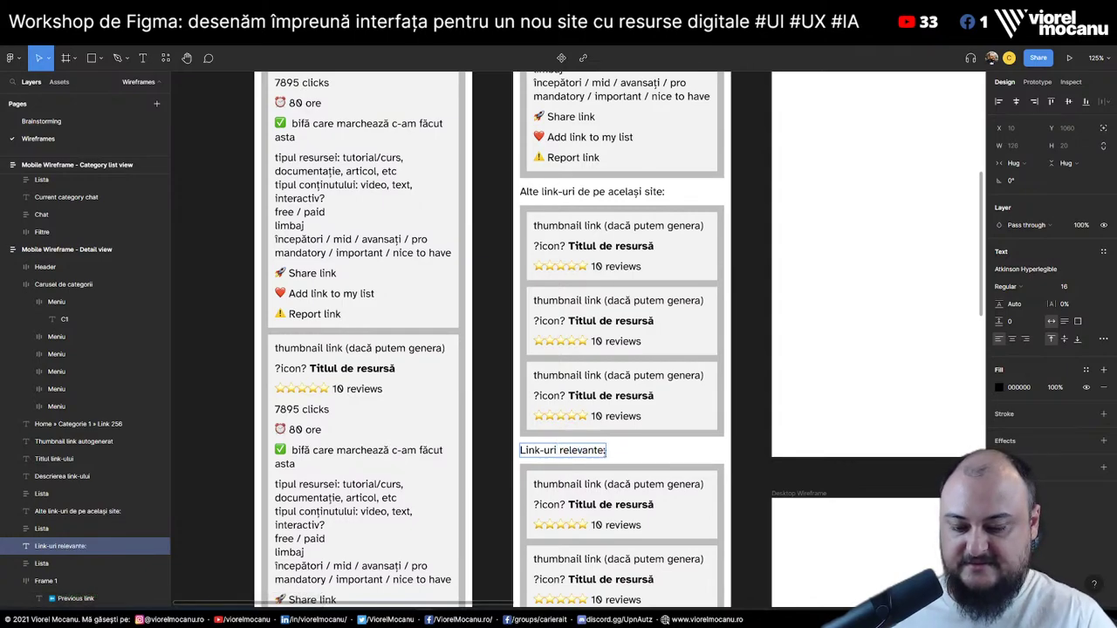
key(BackSpace)
text(/ recomandate:)
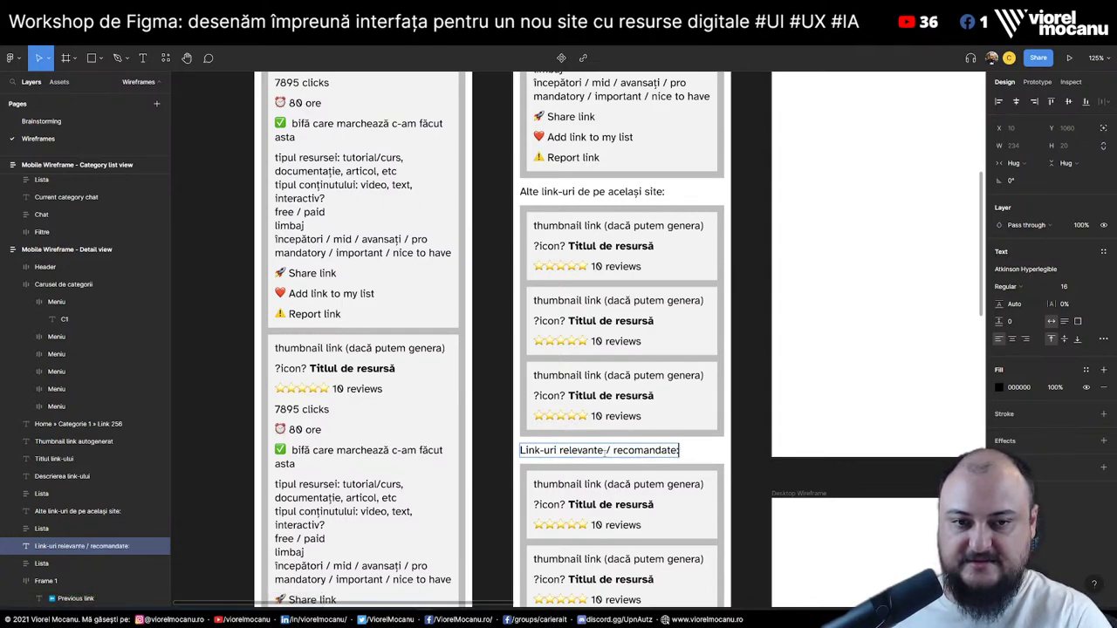
key(BackSpace)
text((du)
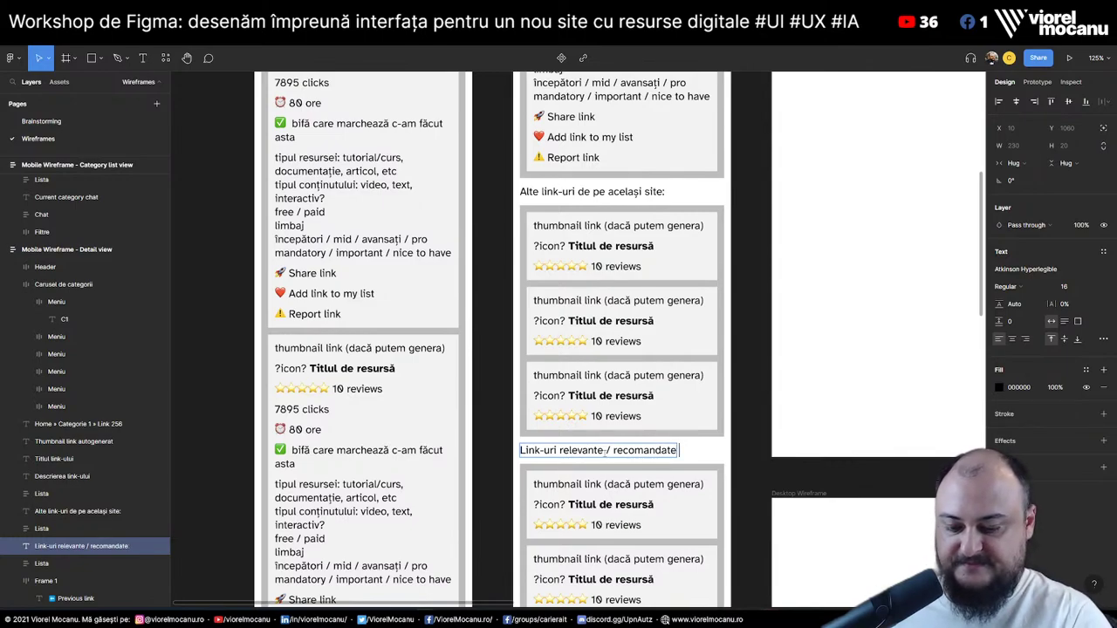
text(pă tag)
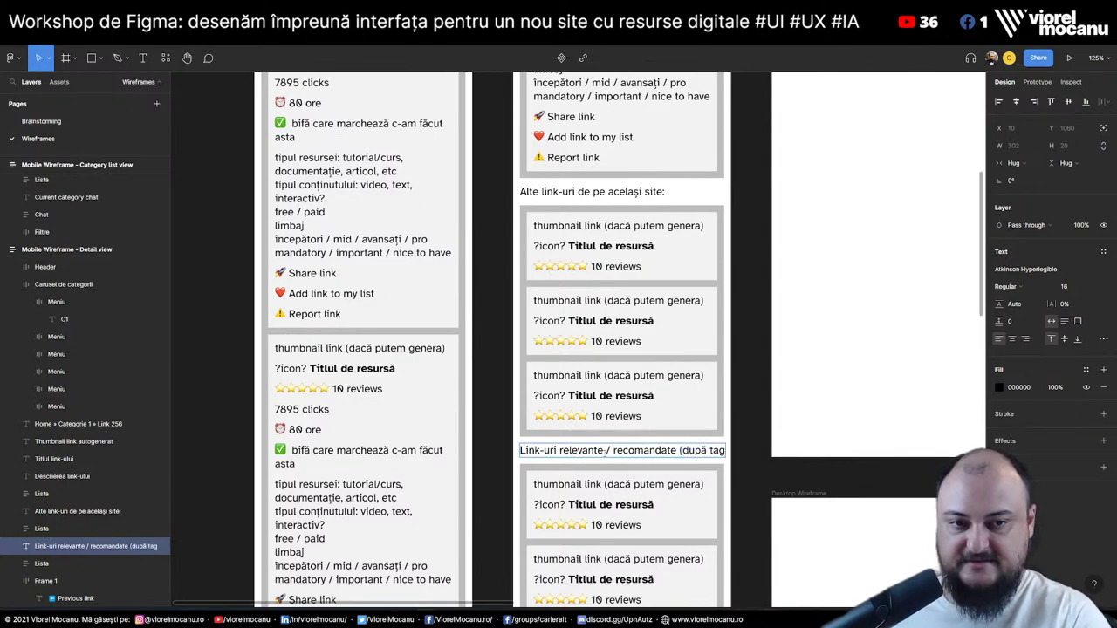
text(-urile folo)
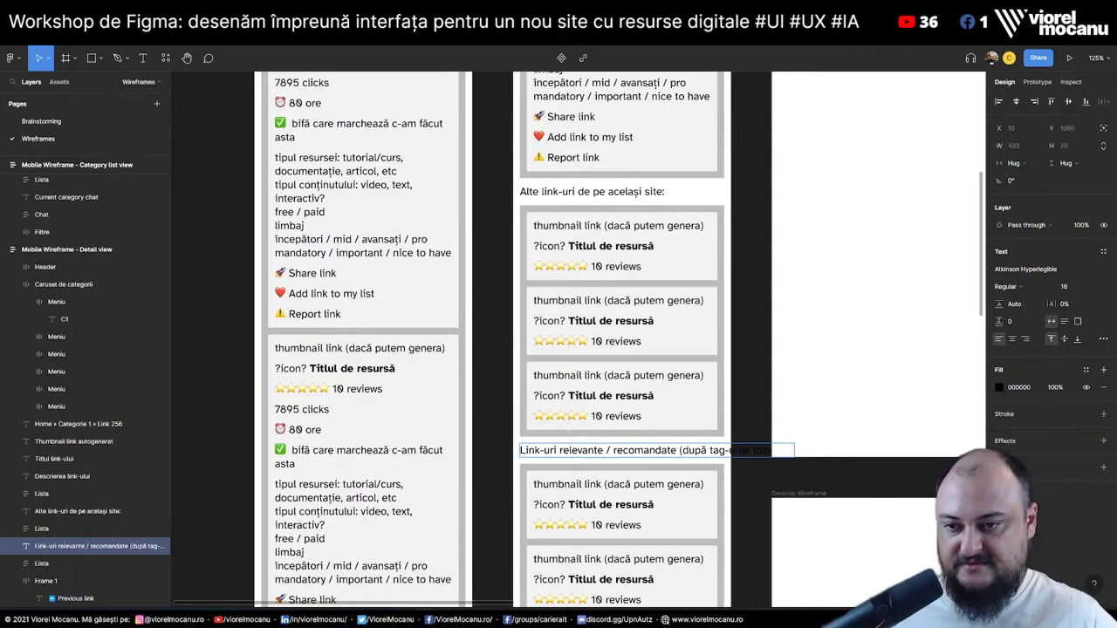
key(Escape)
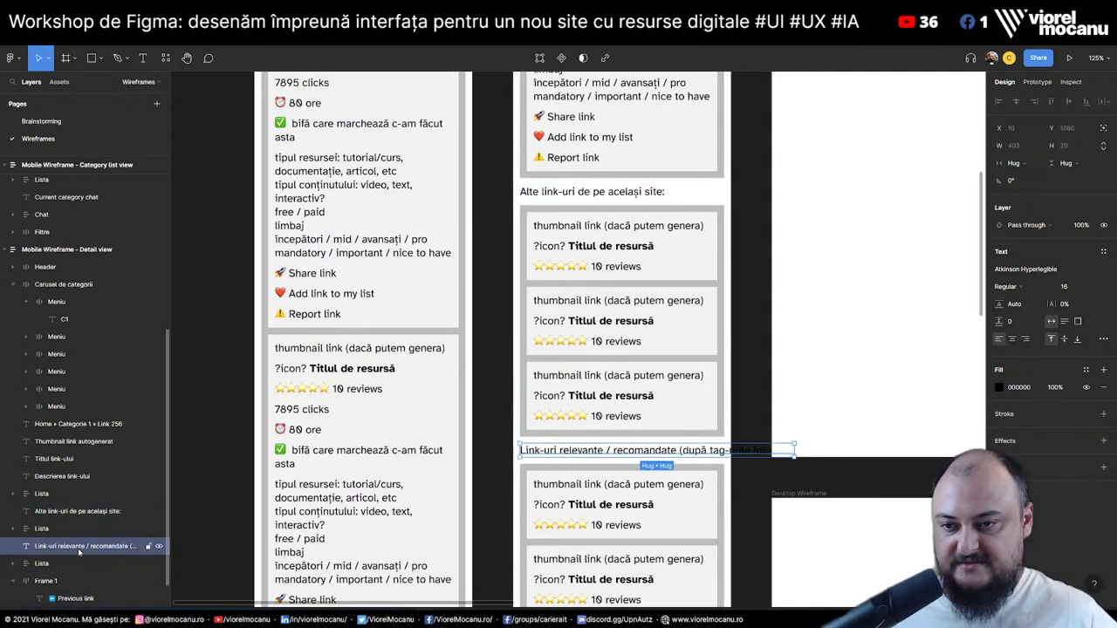
Give the new heading a fixed width so it wraps to two lines, then tidy its ending
click(1014, 163)
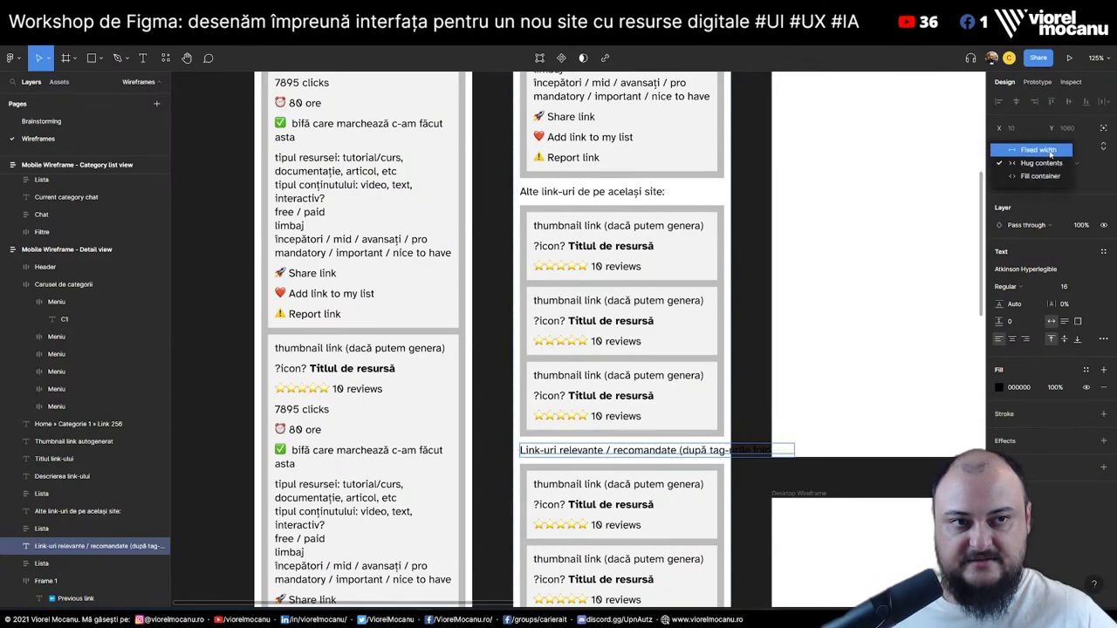
click(1051, 154)
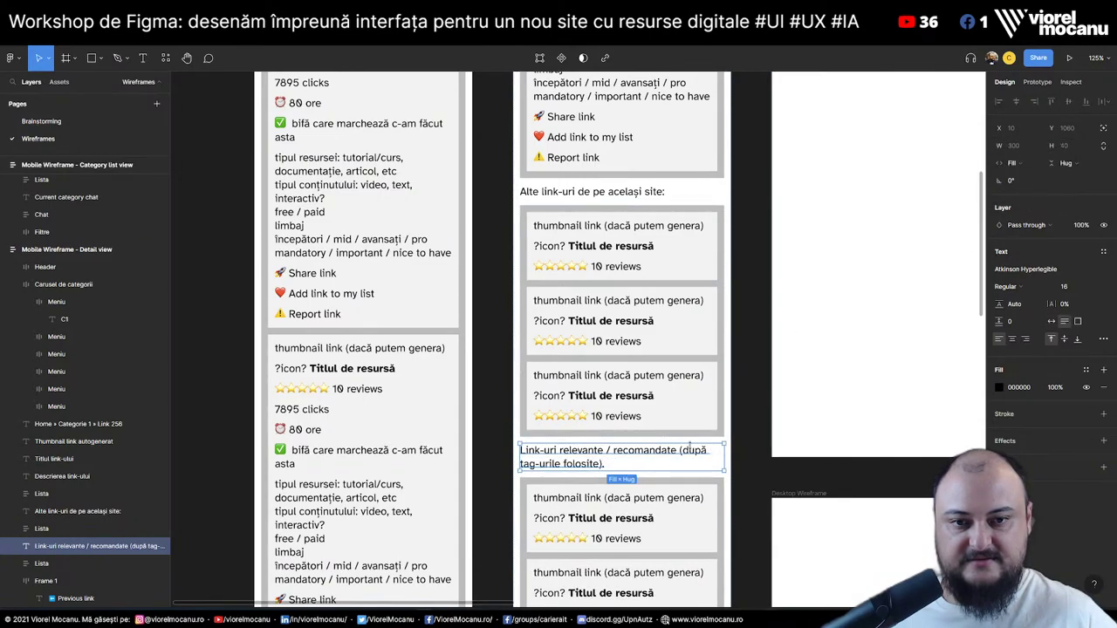
click(756, 428)
double_click(609, 465)
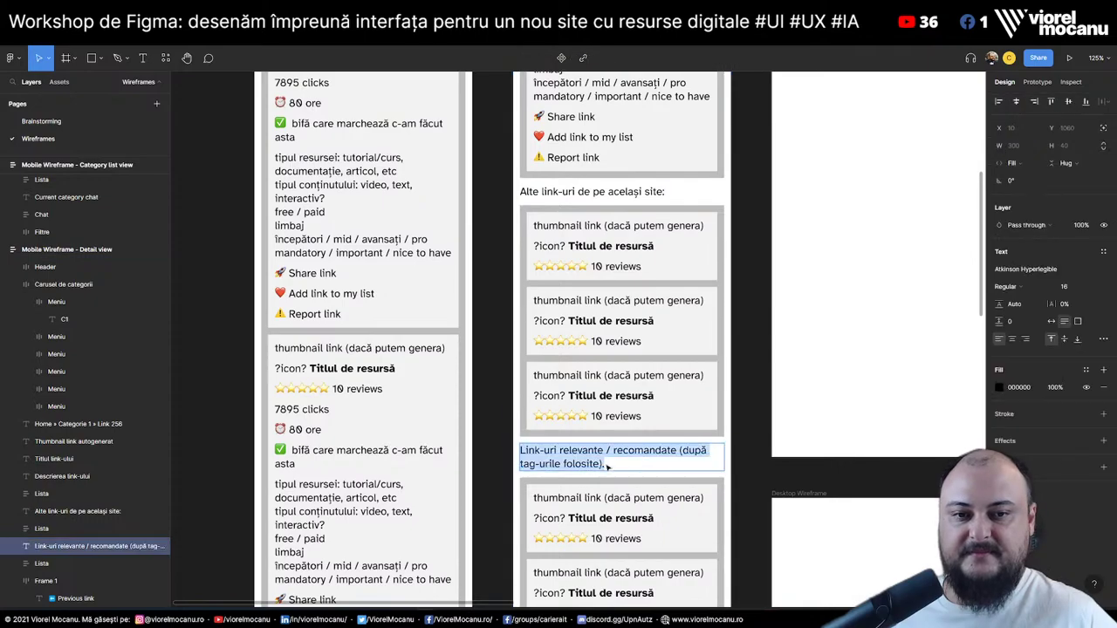
click(609, 464)
text(S)
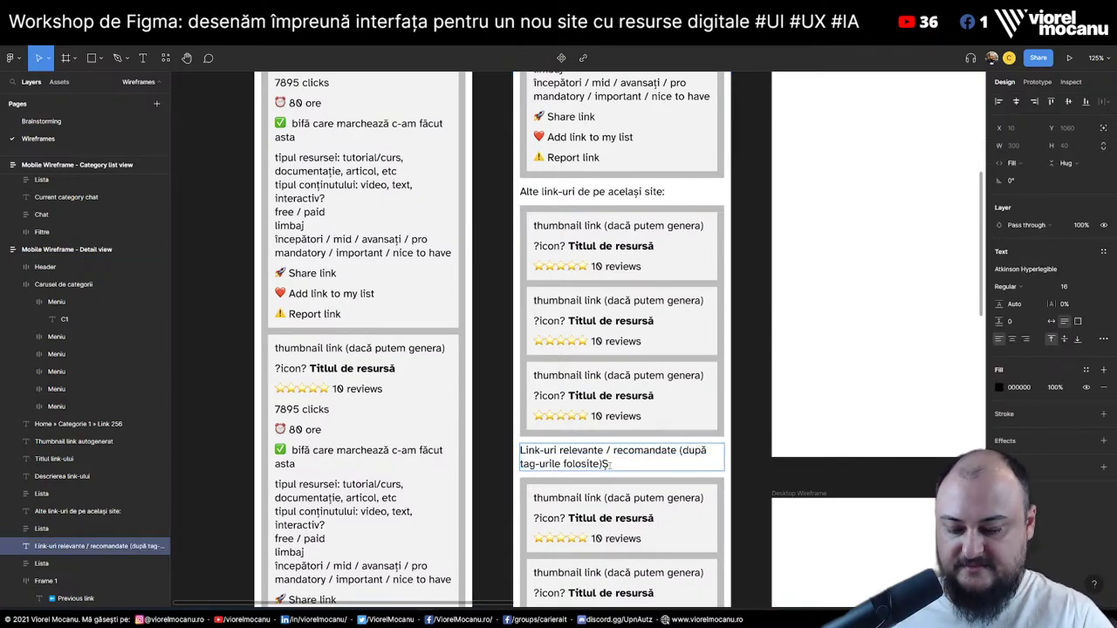
key(BackSpace)
key(Escape)
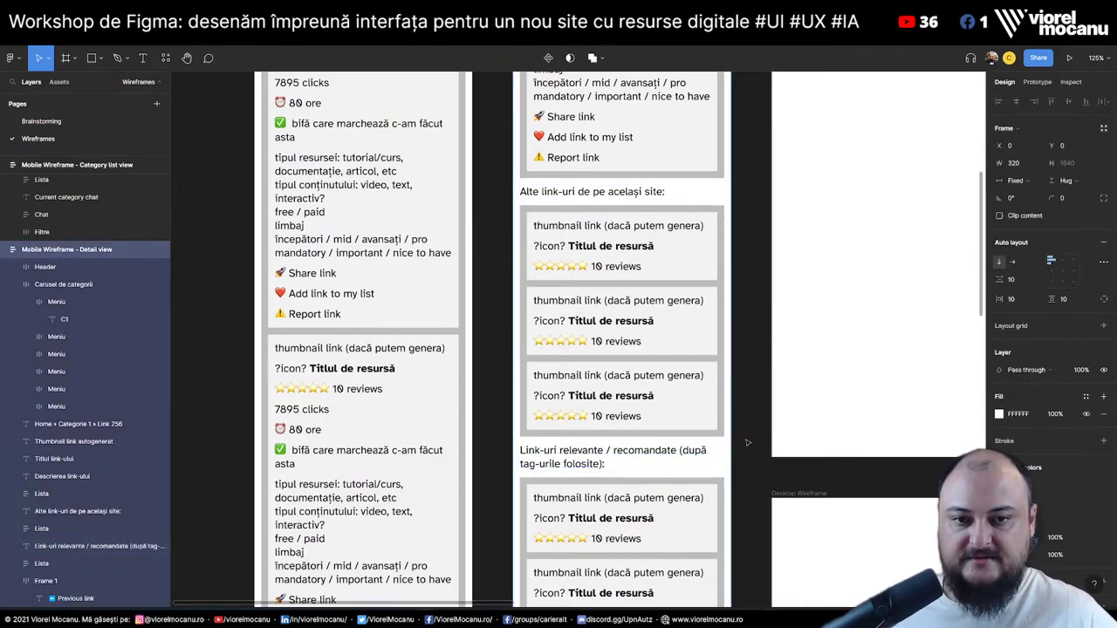
click(219, 262)
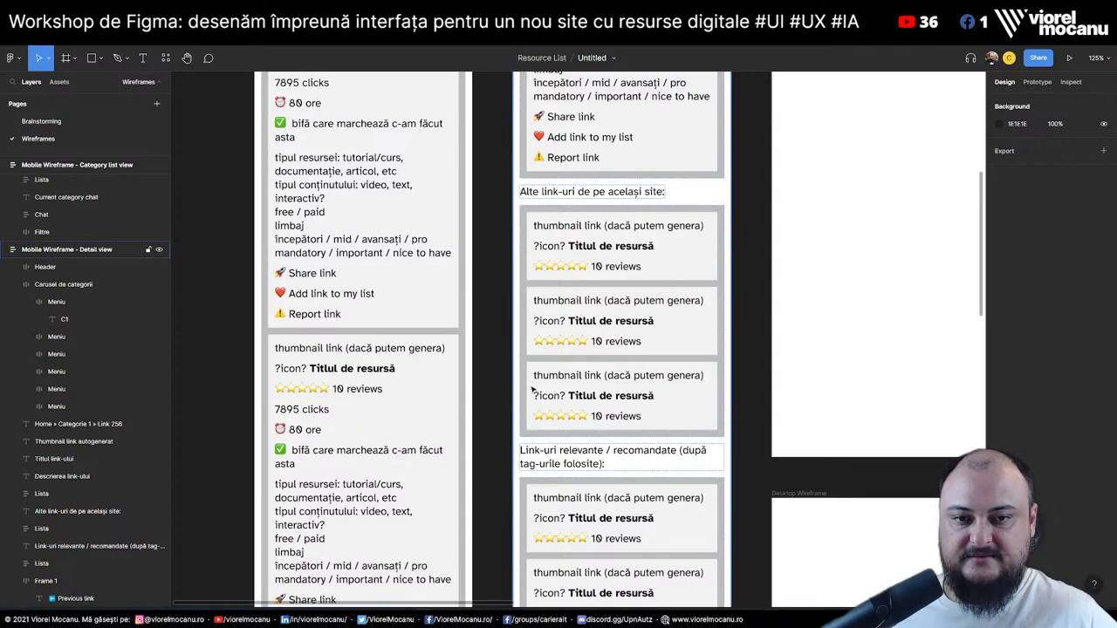
On the Brainstorming page, prefix 'Recomandări de resurse (prin tagging)' with a ✅
click(41, 121)
click(479, 363)
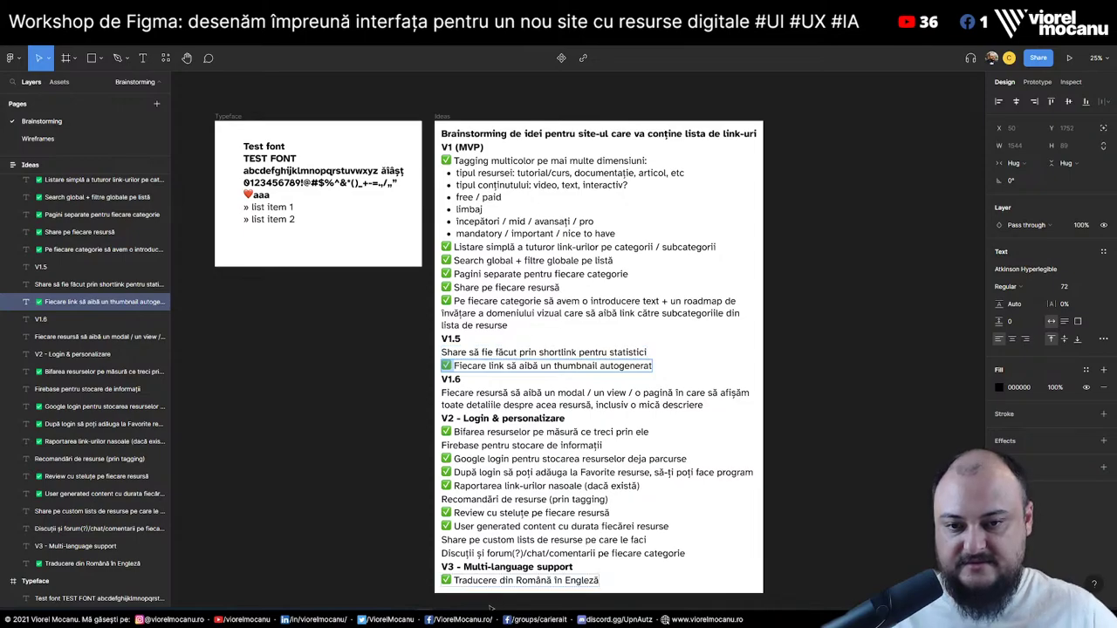
click(472, 554)
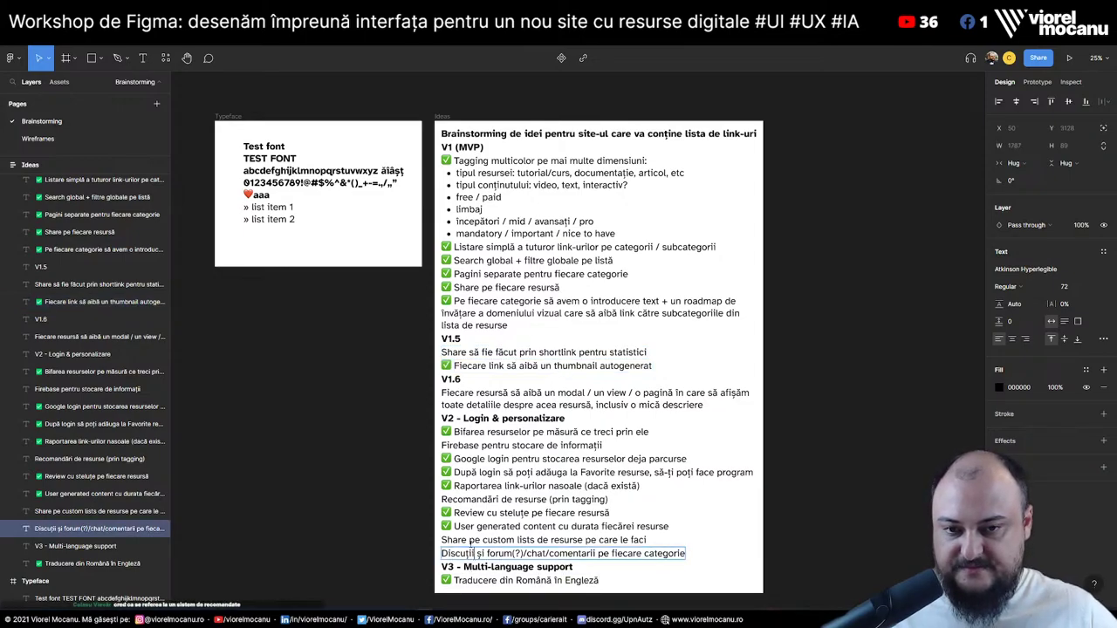
click(485, 499)
key(Home)
text(✅)
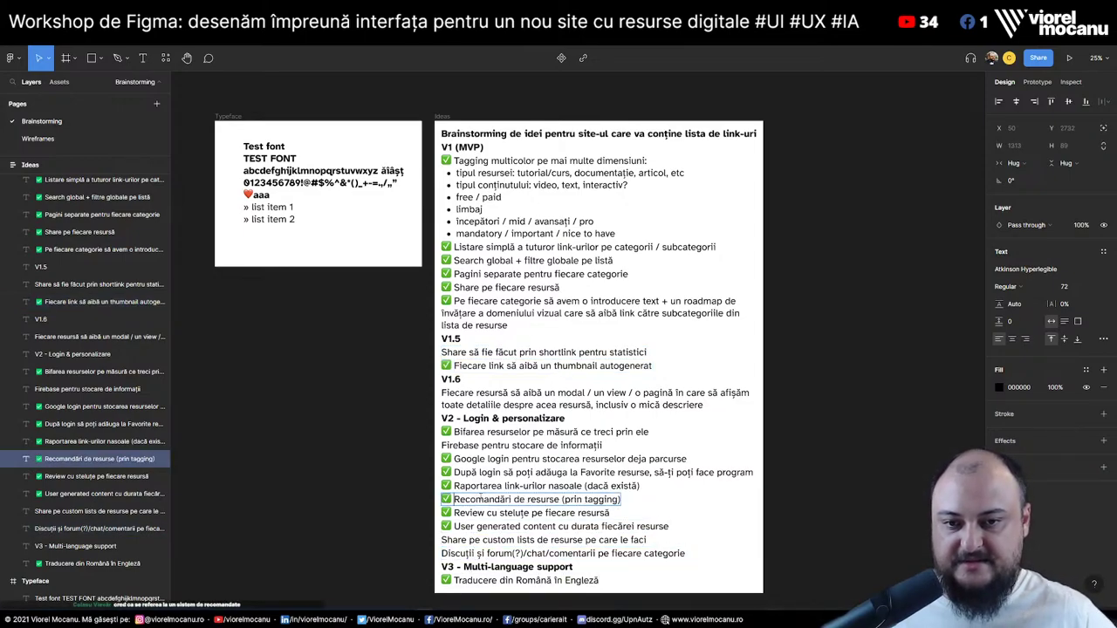
key(Escape)
key(Escape)
Look over the remaining ideas and go back to the Wireframes page
click(606, 541)
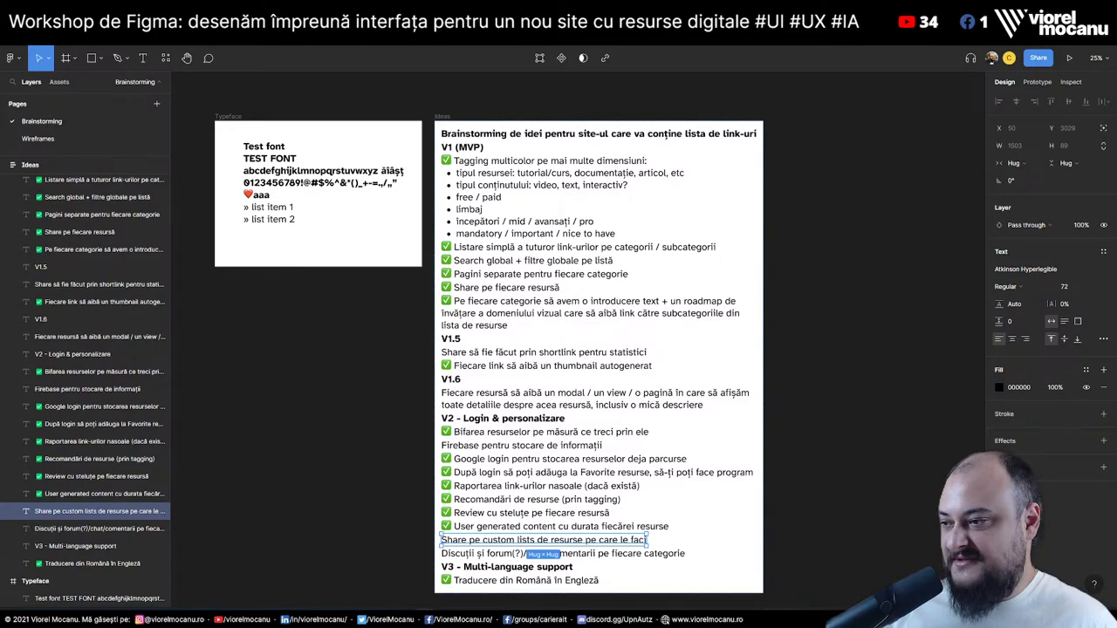
scroll(599, 349, down, 3)
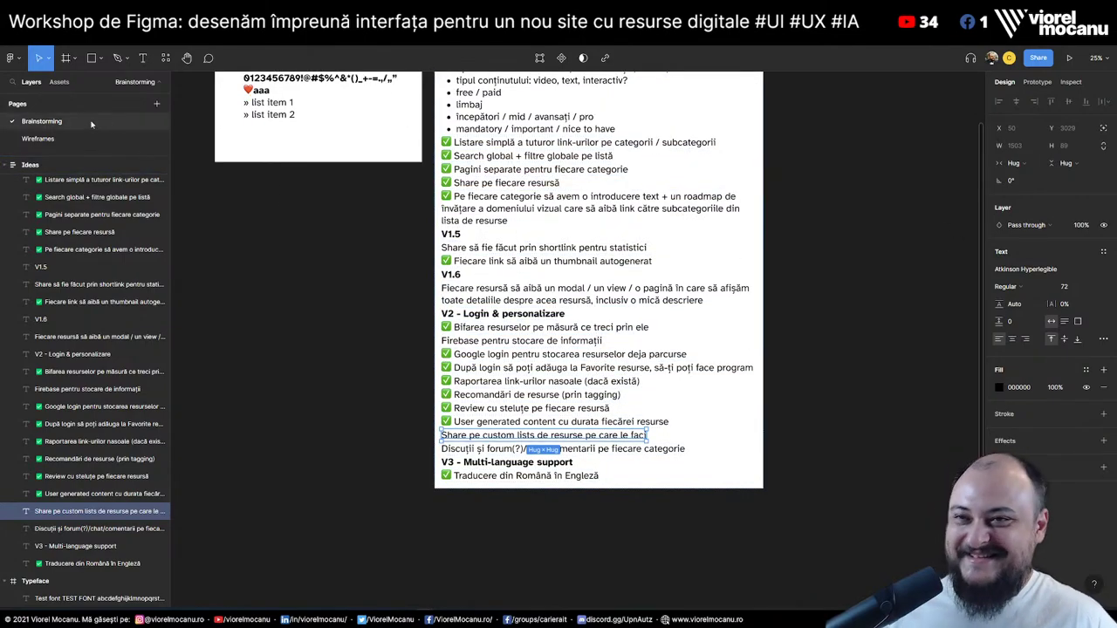
click(50, 139)
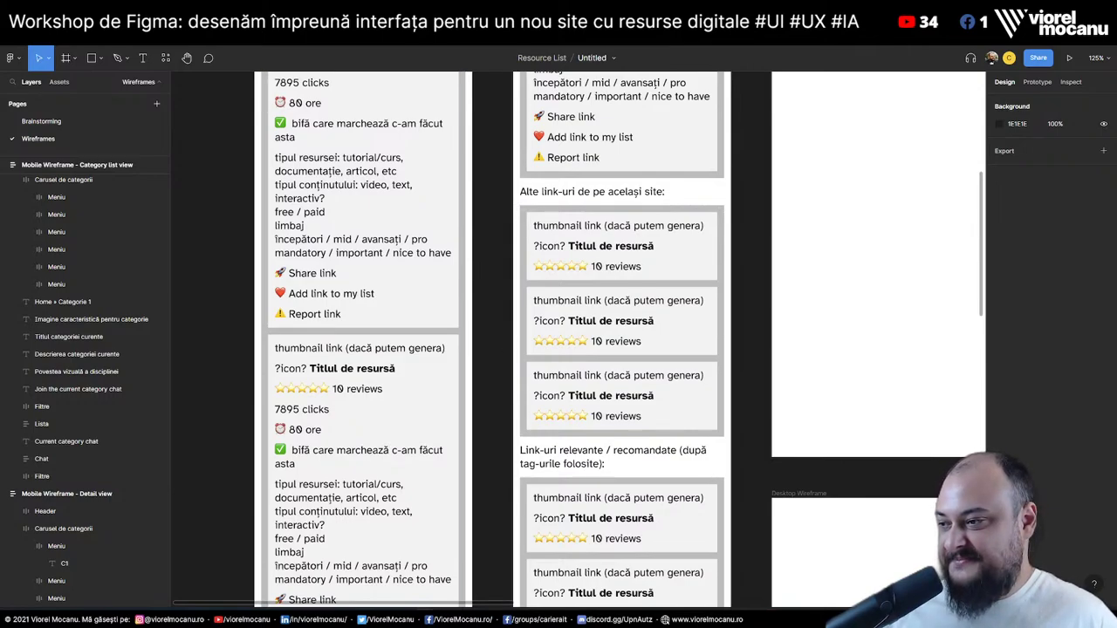
scroll(512, 437, down, 5)
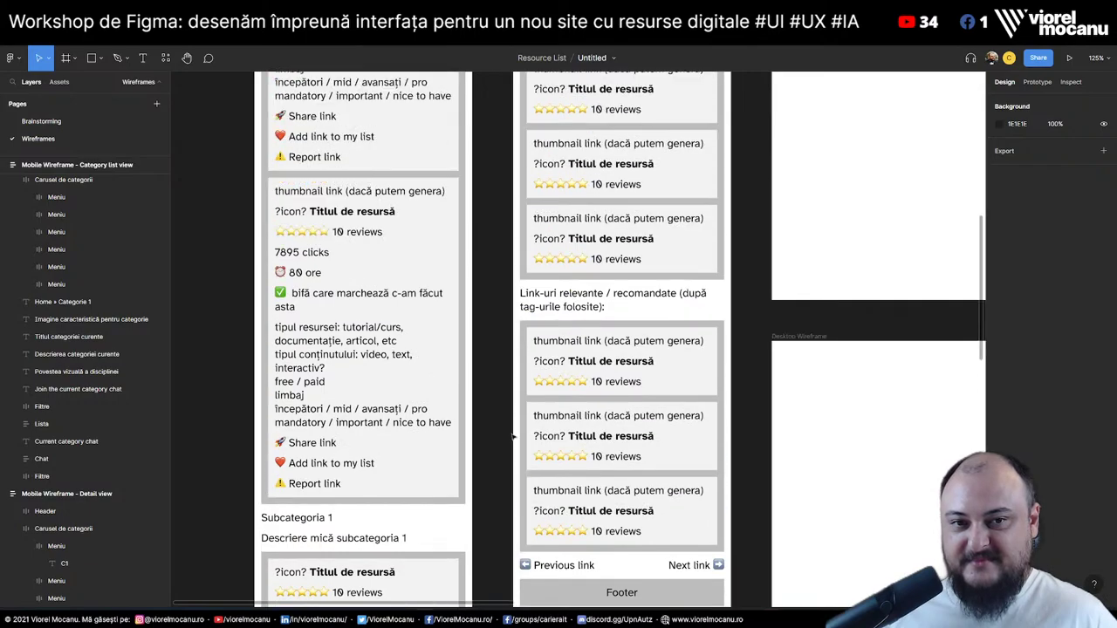
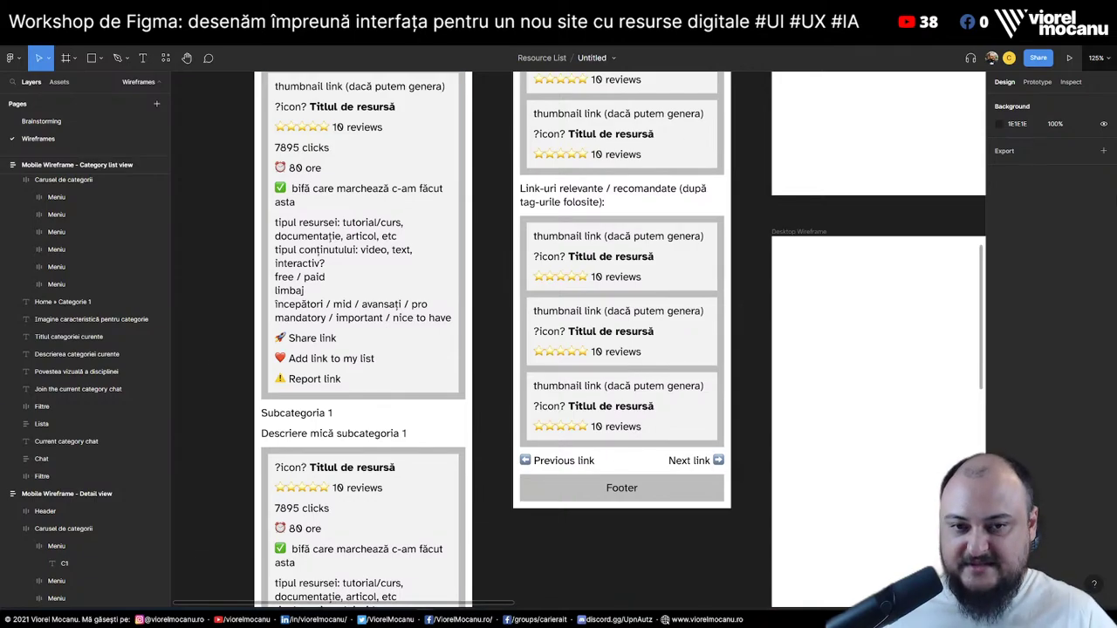
Prefix the 'Discuții și forum' idea on the Brainstorming page with a ✅, then return to Wireframes
click(61, 123)
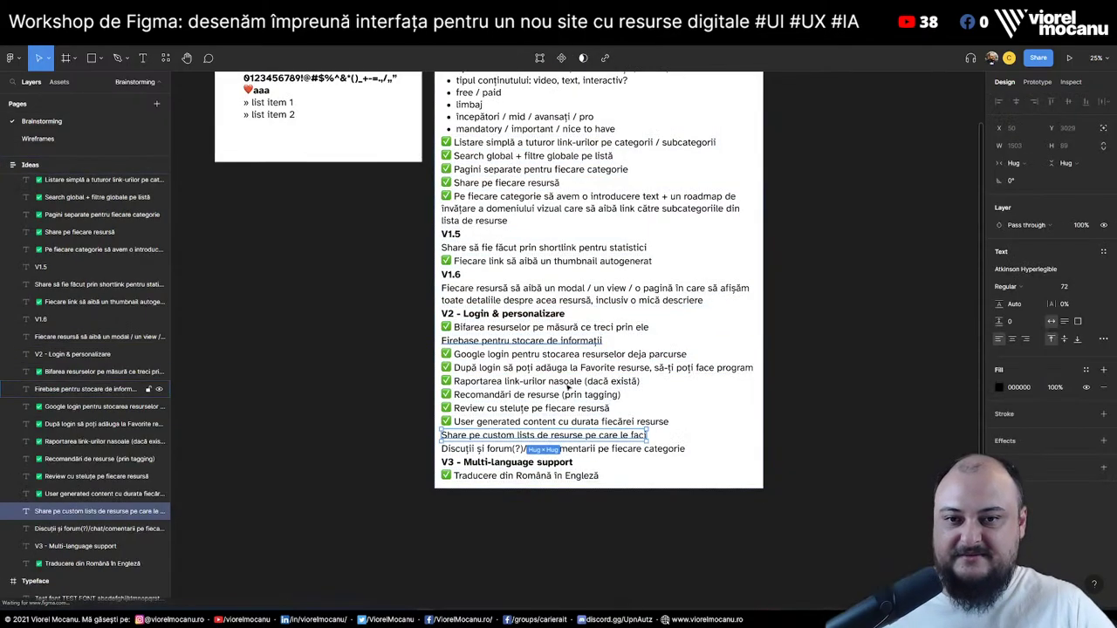
click(479, 408)
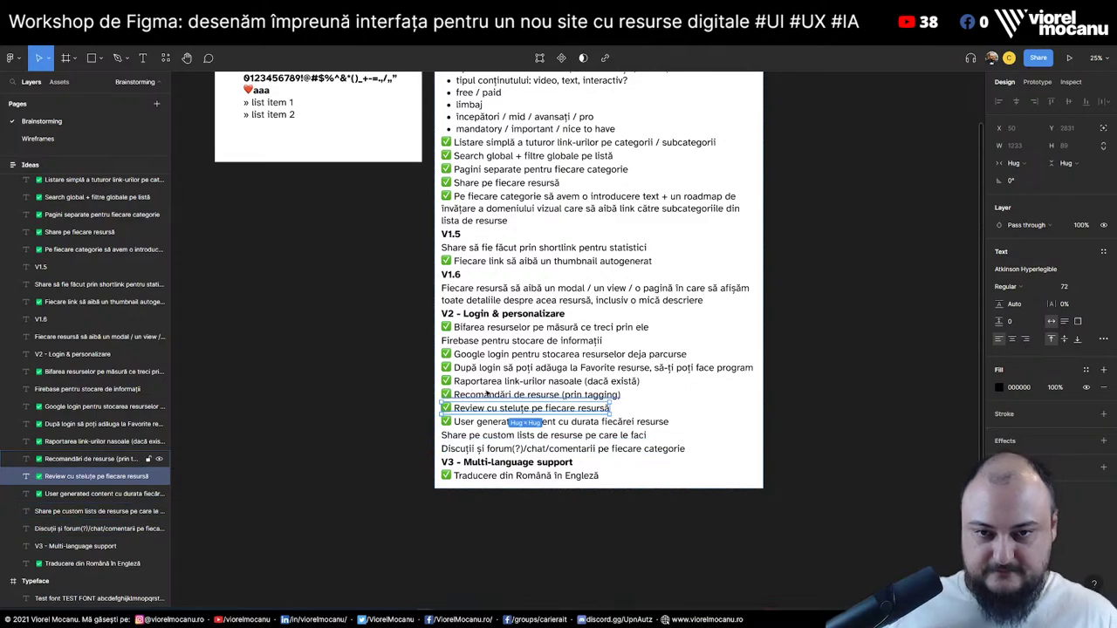
click(476, 436)
click(863, 436)
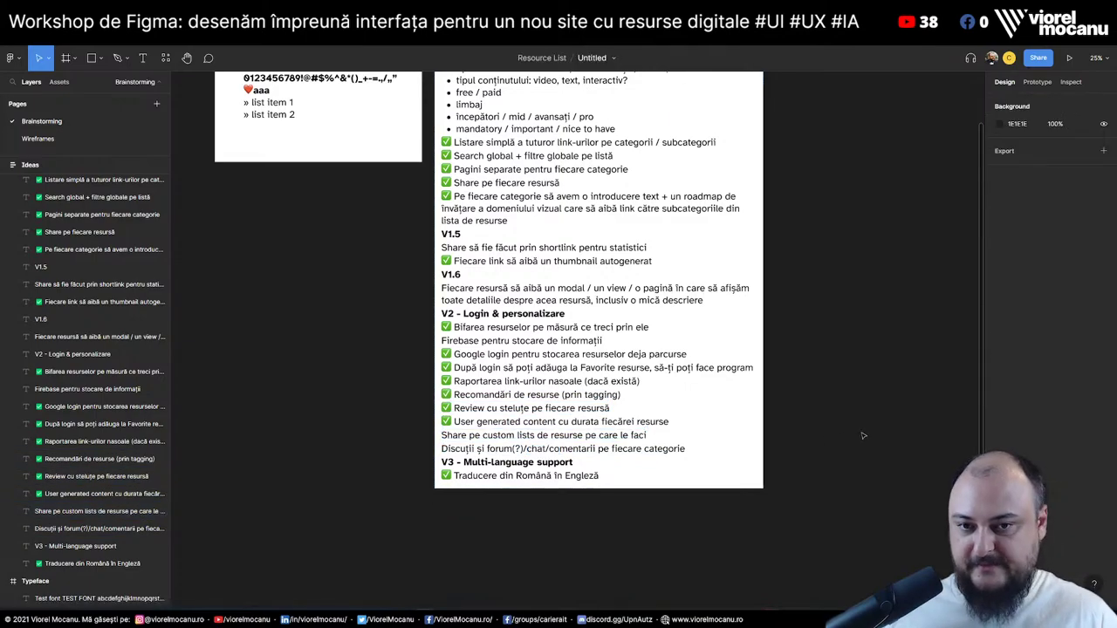
click(462, 422)
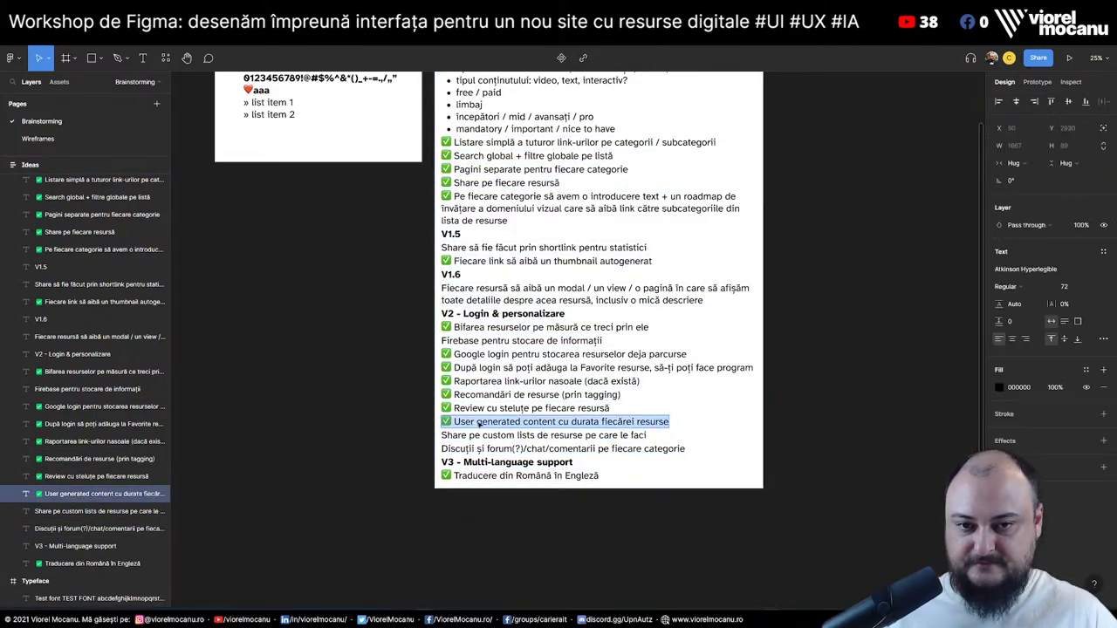
click(465, 449)
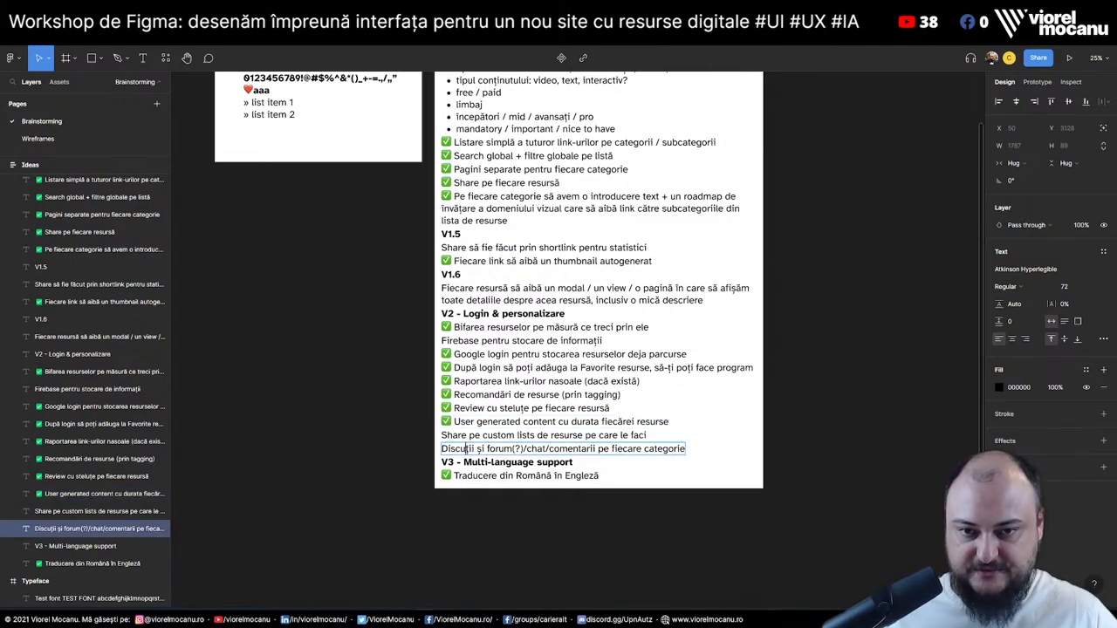
text(✅)
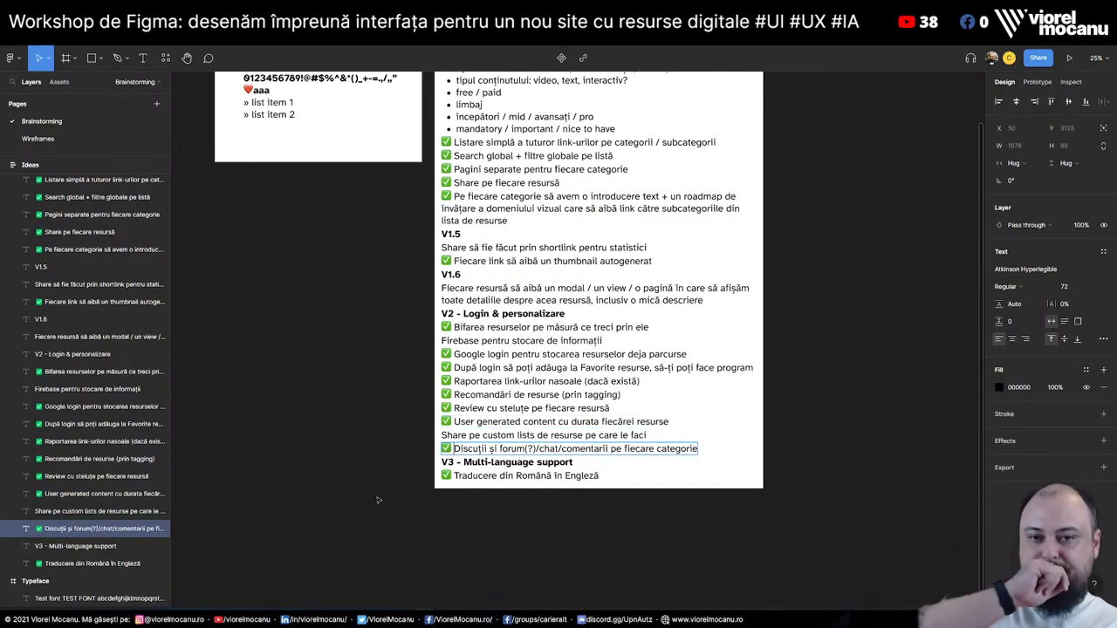
click(723, 414)
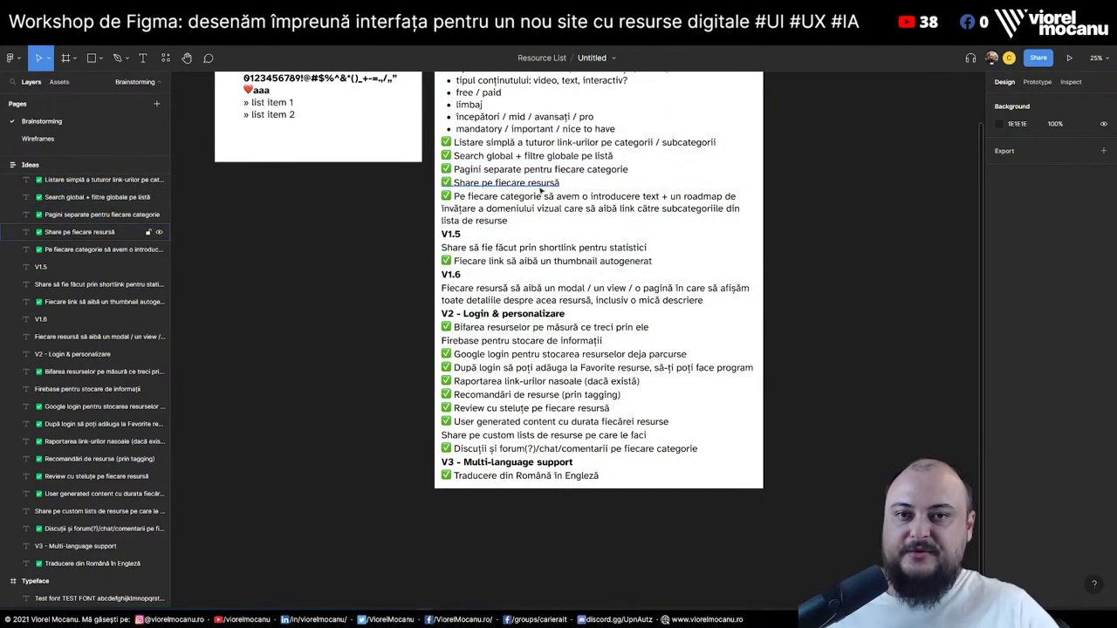
key(Page_Down)
scroll(619, 204, up, 15)
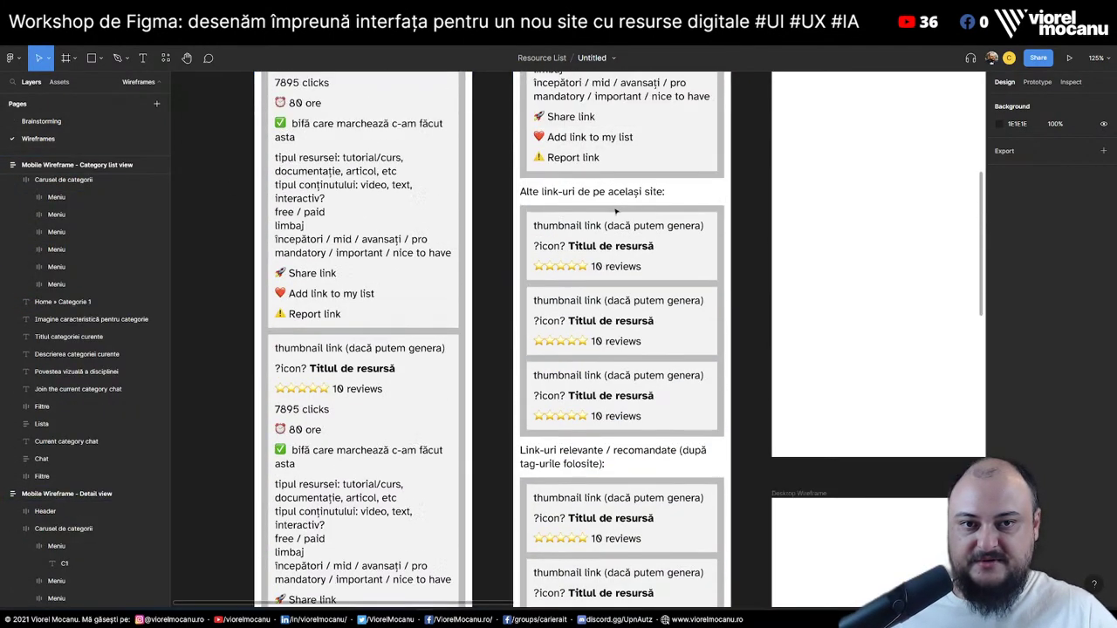
scroll(550, 248, down, 5)
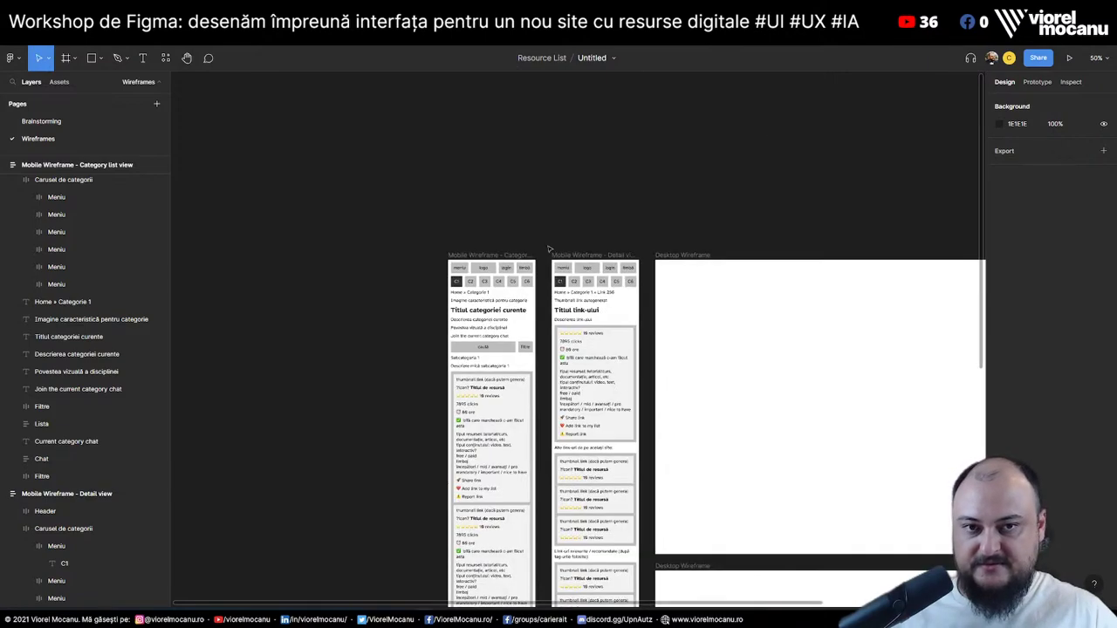
scroll(565, 194, up, 3)
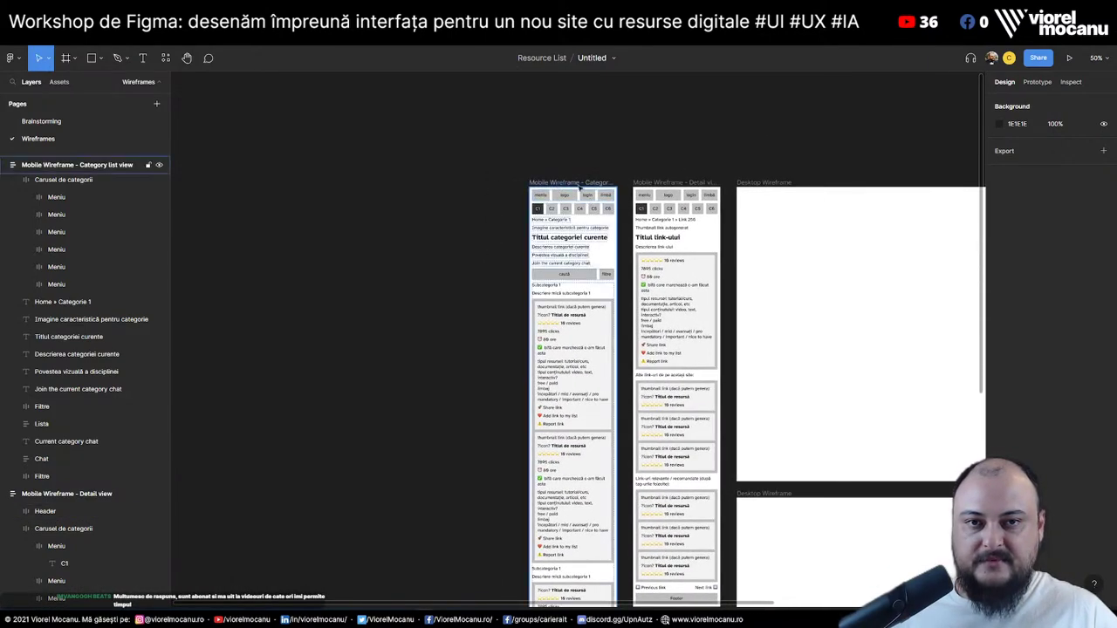
drag(573, 186, 471, 185)
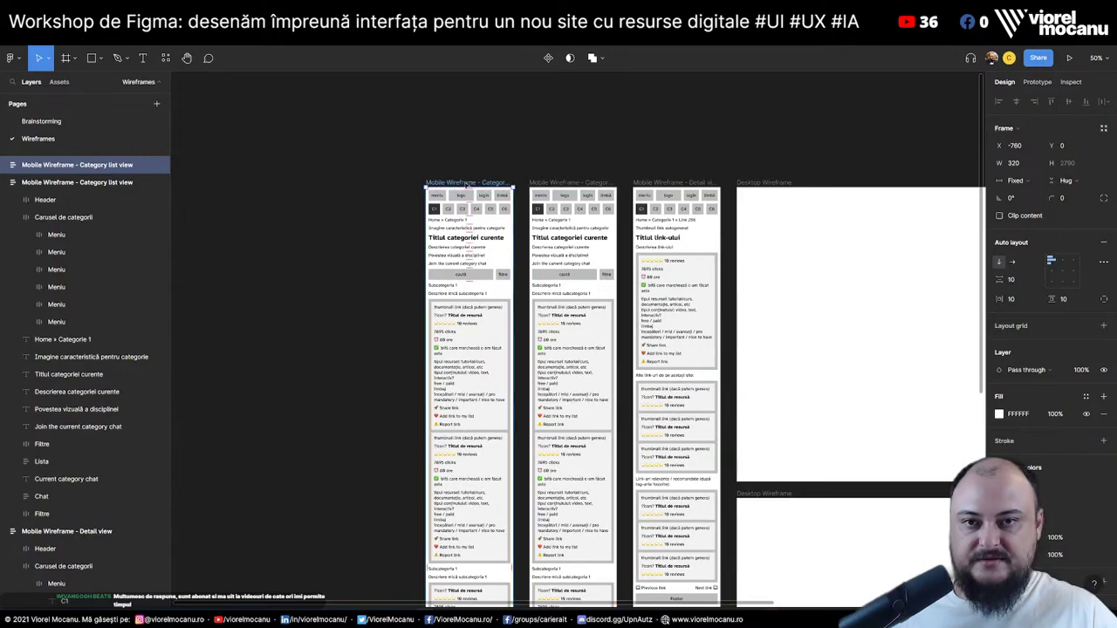
double_click(468, 183)
text(O)
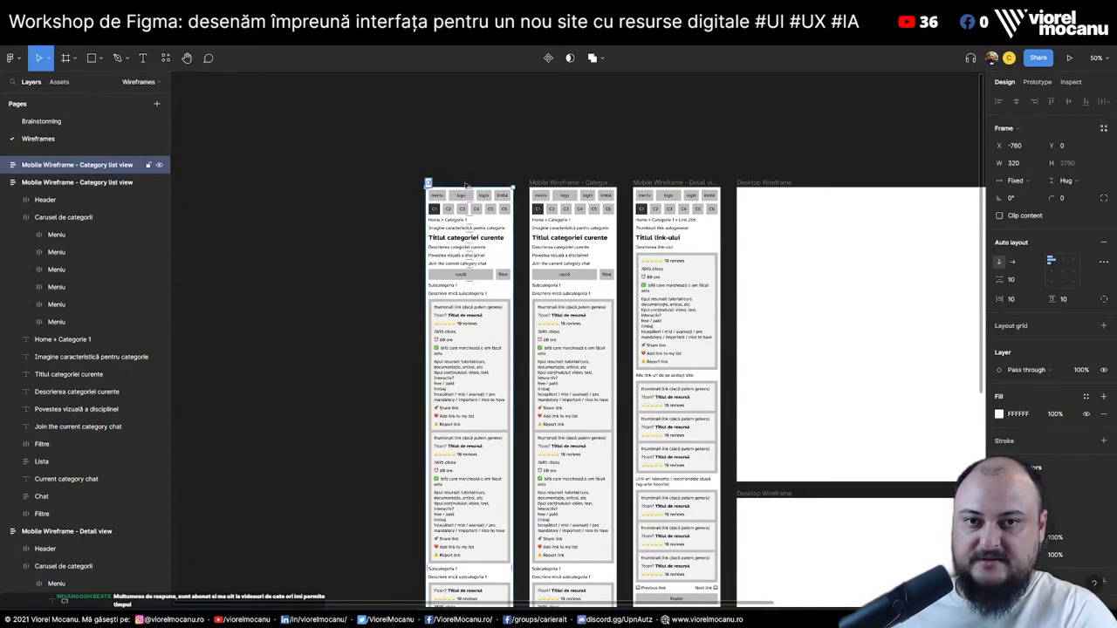
text(ther wireframes)
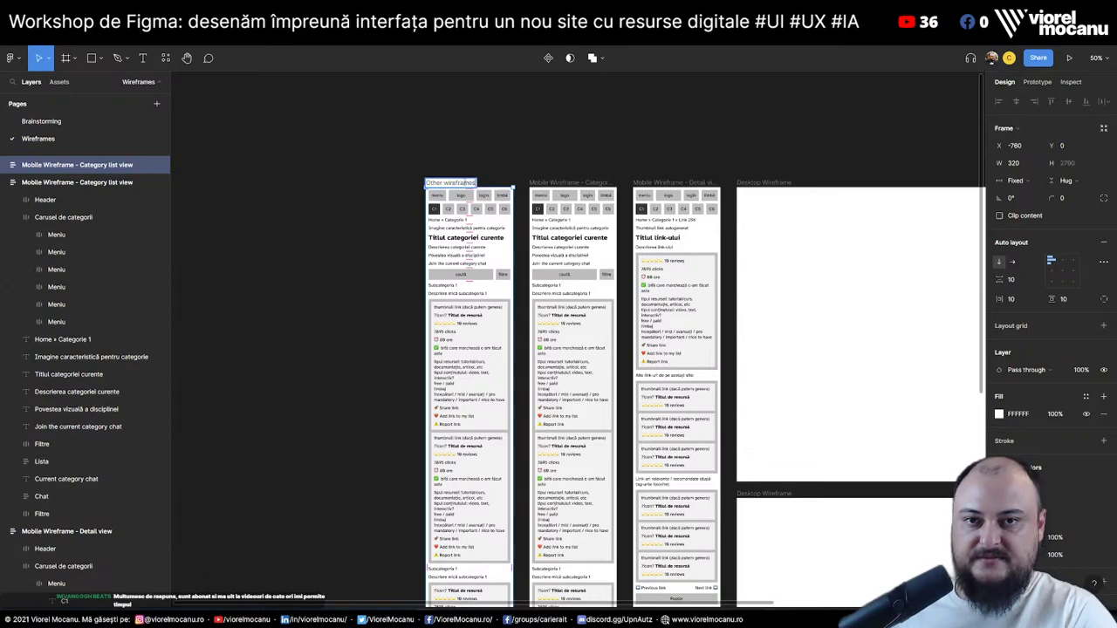
text( @TODO)
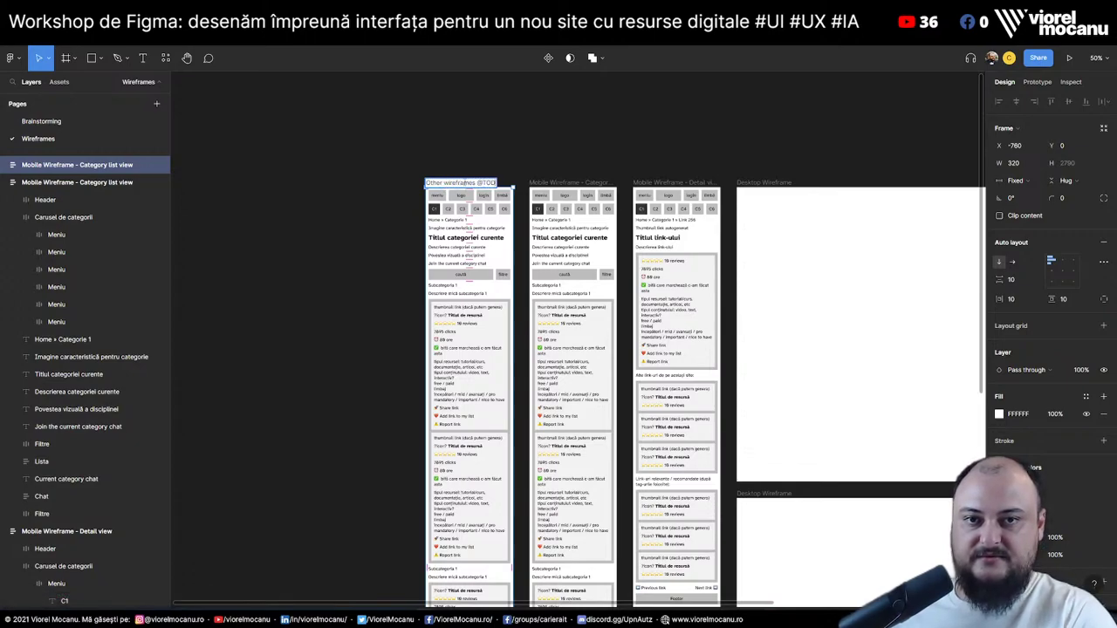
click(456, 206)
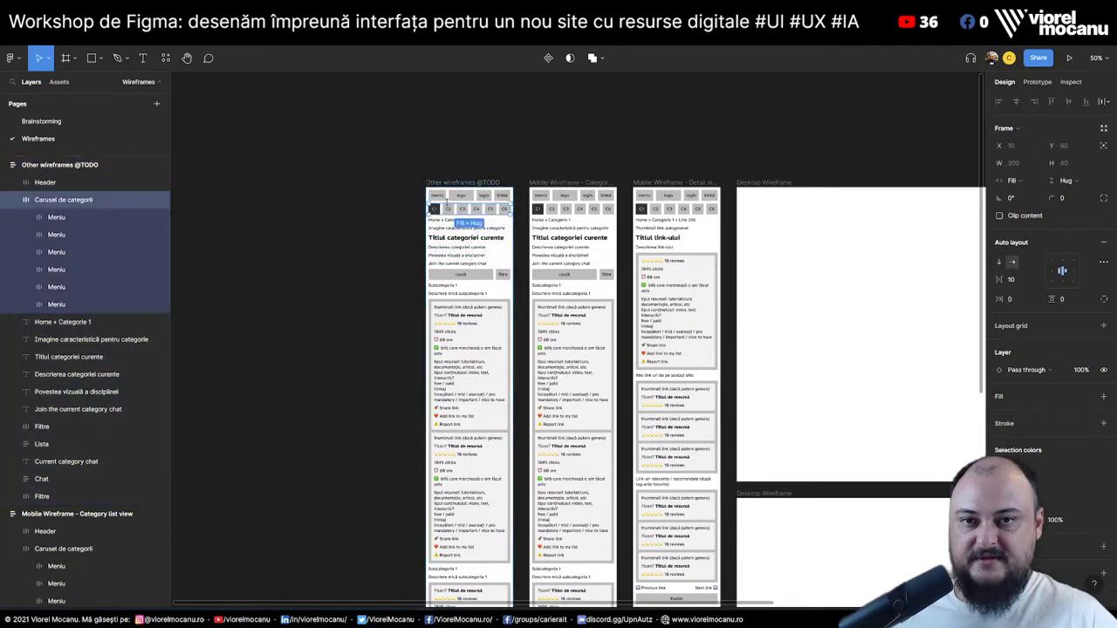
Delete every layer in the copy except the 'Imagine caracteristică pentru categorie' text
click(14, 201)
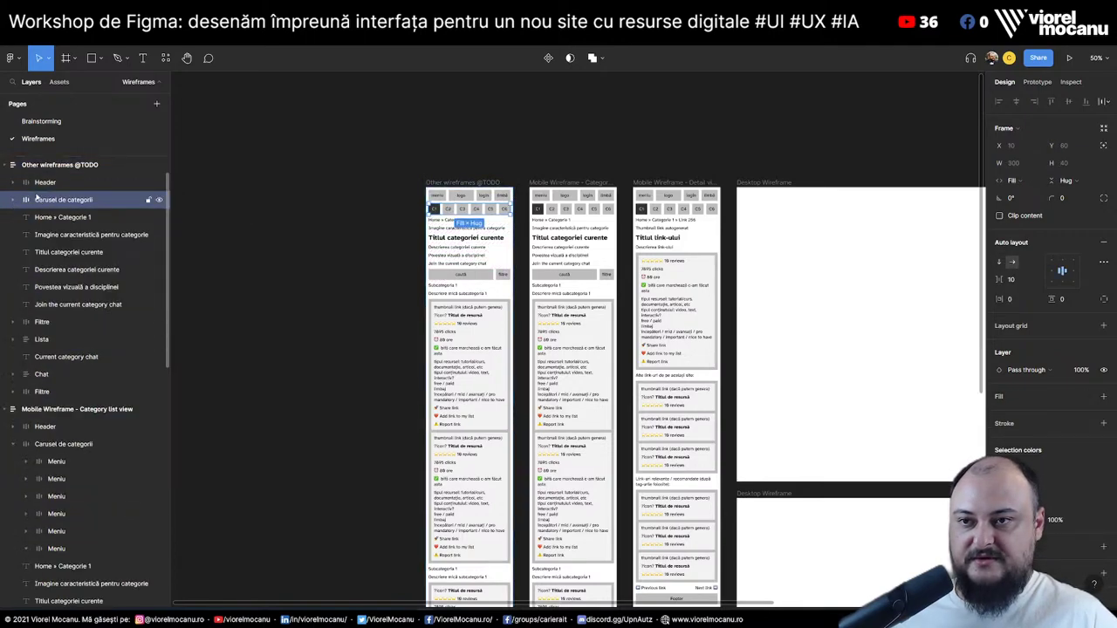
click(42, 182)
shift+click(54, 218)
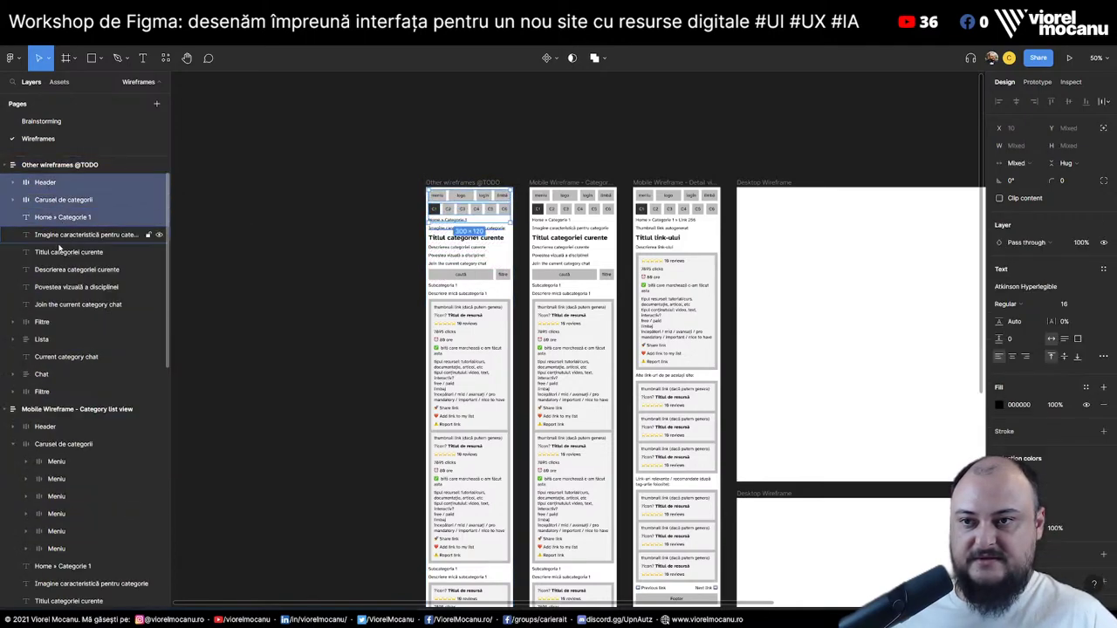
shift+click(59, 252)
shift+click(63, 269)
shift+click(65, 288)
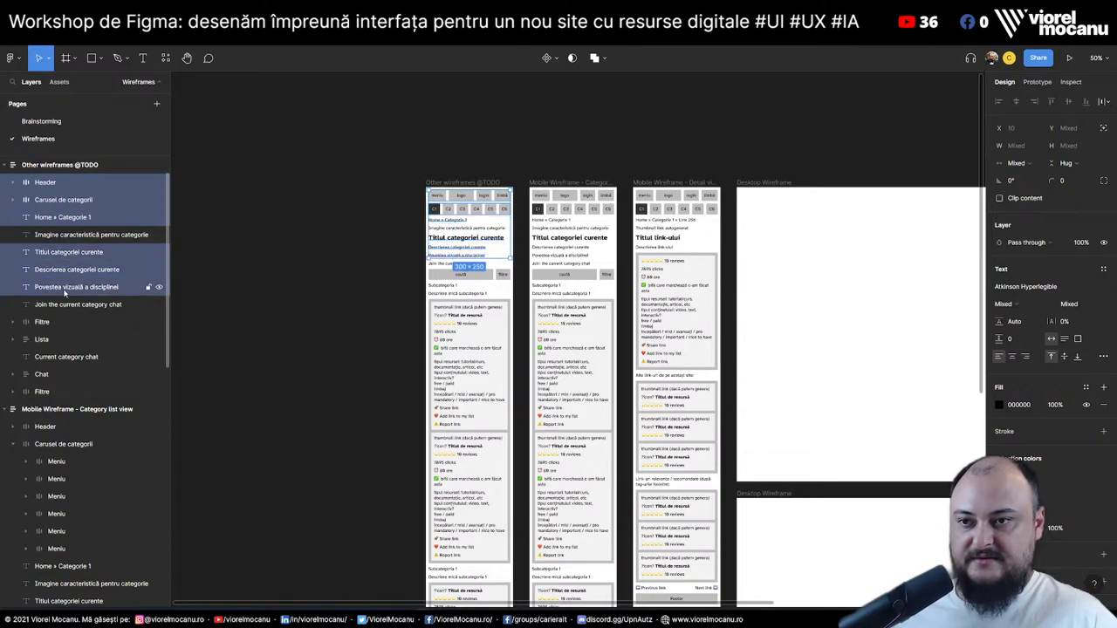
shift+click(66, 305)
shift+click(68, 322)
shift+click(70, 340)
shift+click(74, 357)
shift+click(79, 374)
shift+click(83, 388)
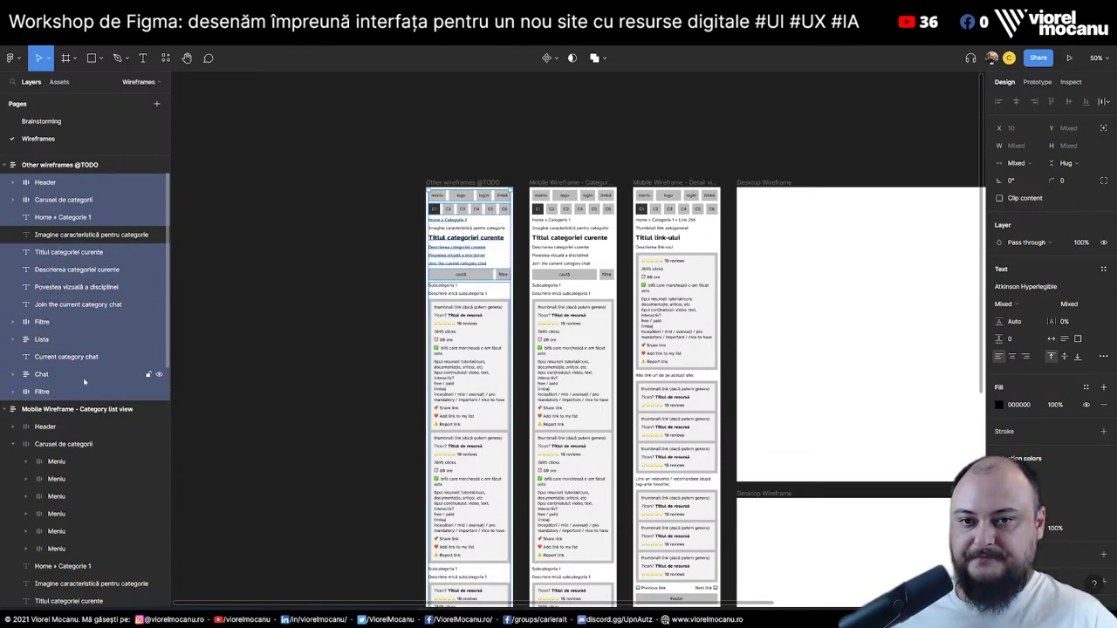
key(Delete)
Rewrite the remaining text as 'We still have to draw saeral wireframes.' listing '1. User profile' and 'Homepage'
click(453, 194)
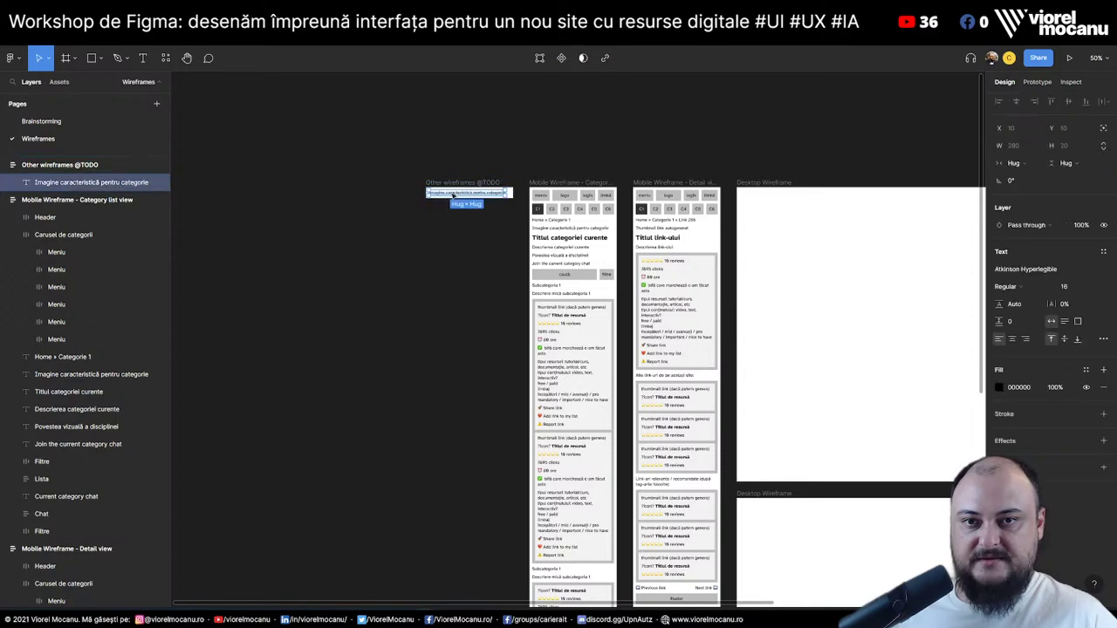
double_click(453, 194)
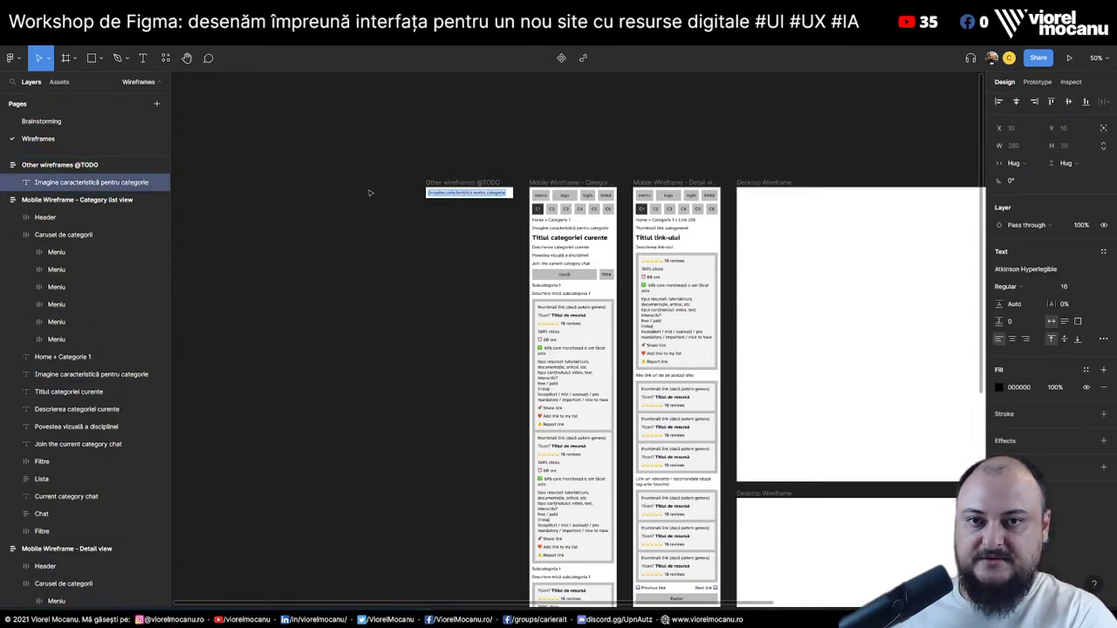
text(We still hav)
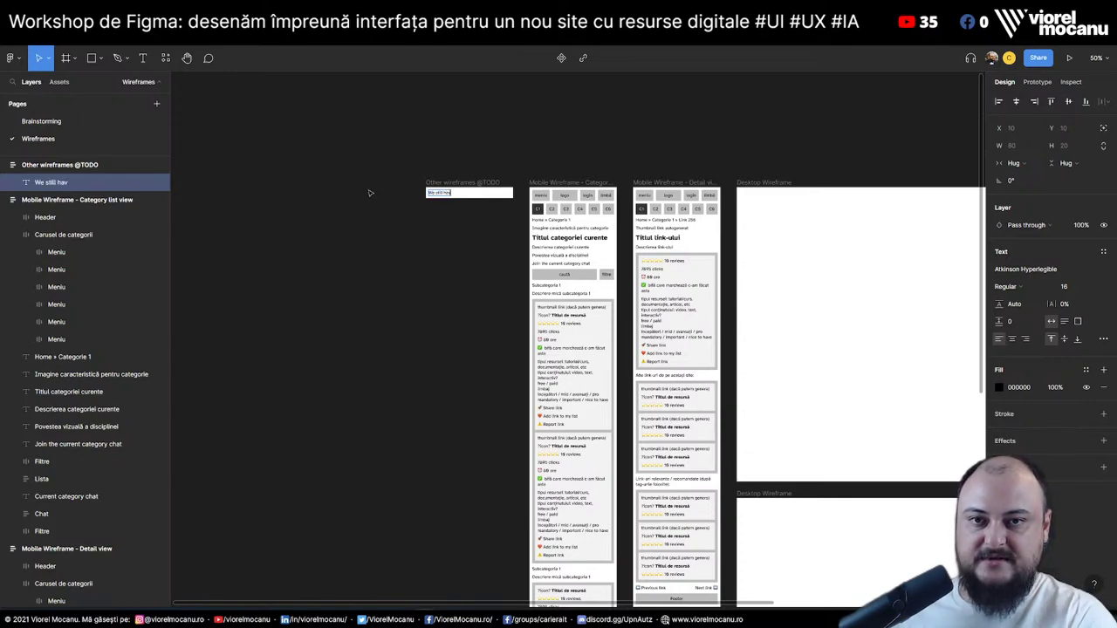
text(e to draw sae)
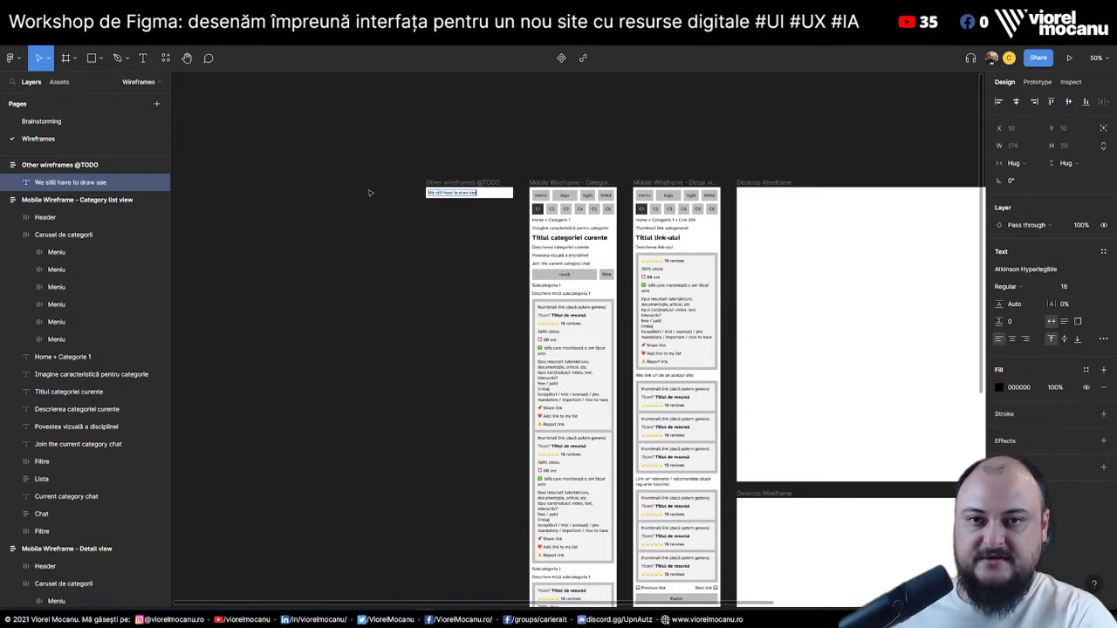
text(ral wiref)
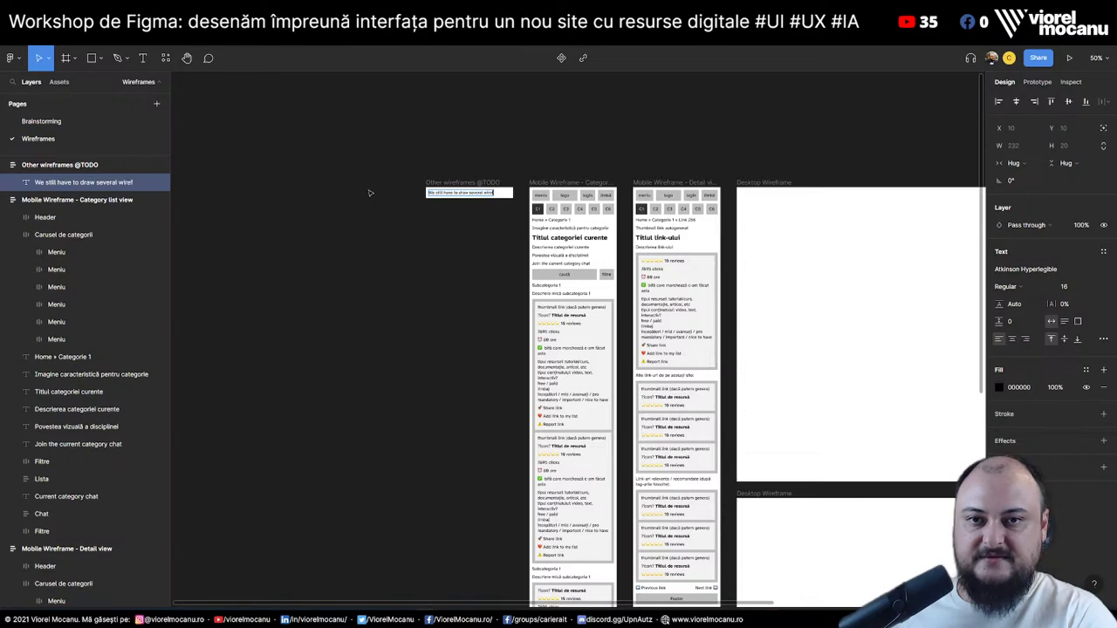
text(rames.)
key(Return)
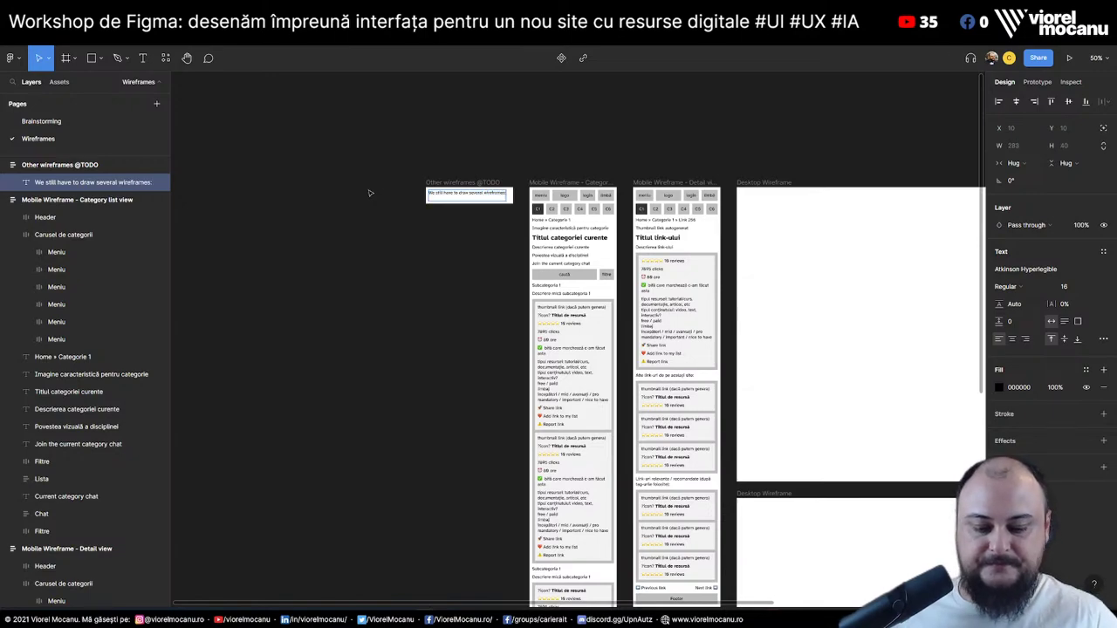
text(1.)
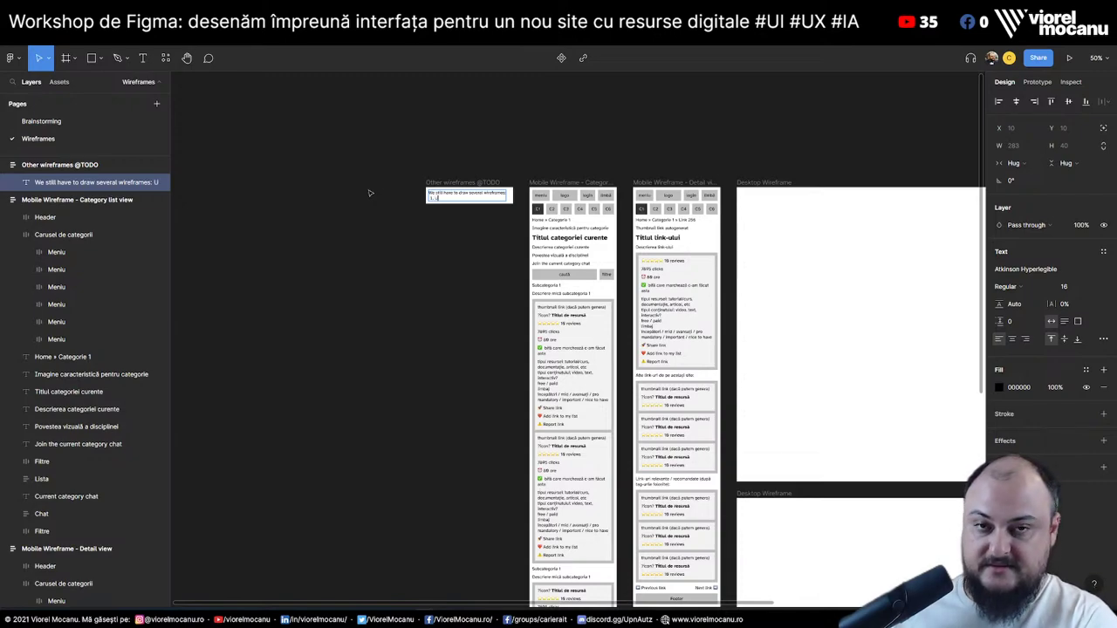
text( User profile)
key(Return)
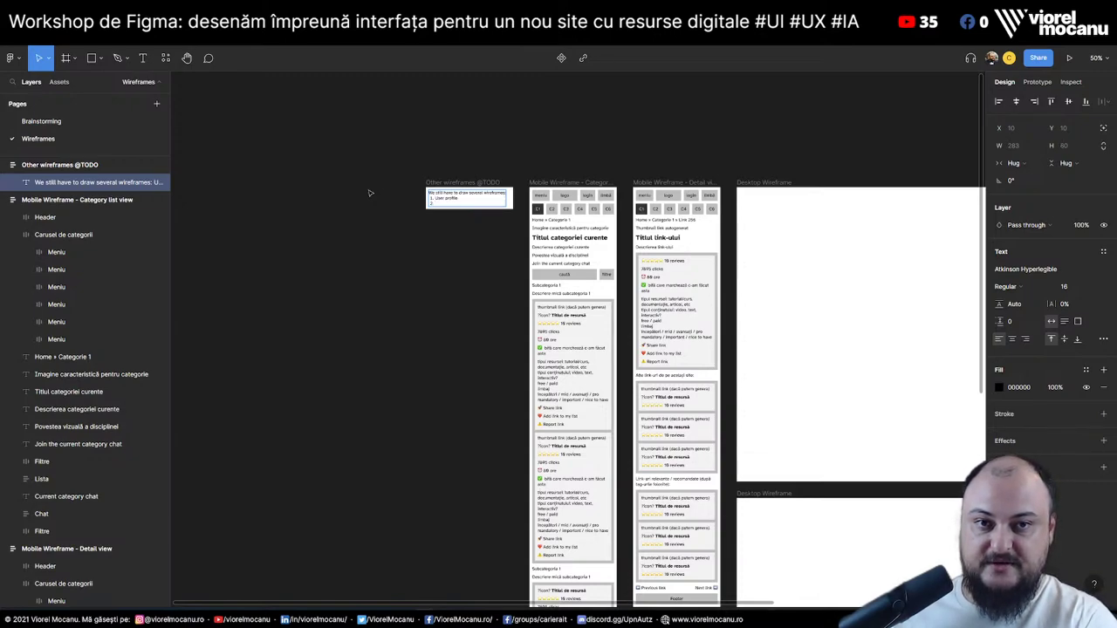
text(Homepage)
key(Return)
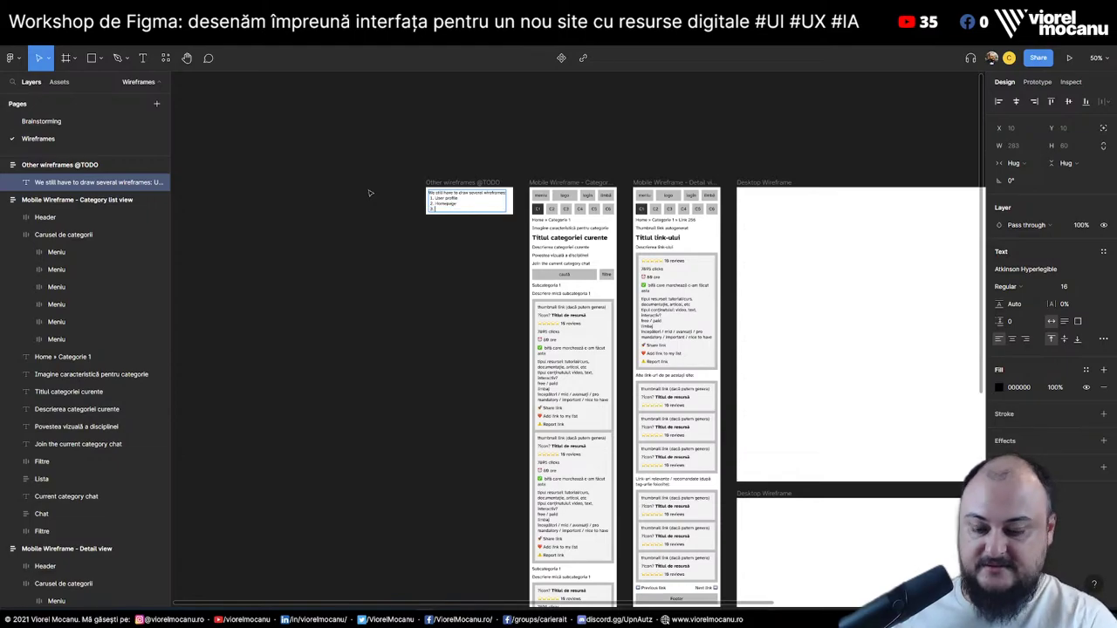
Add 'Legal ?' as the third to-do item, then zoom out to 50%
scroll(578, 339, up, 5)
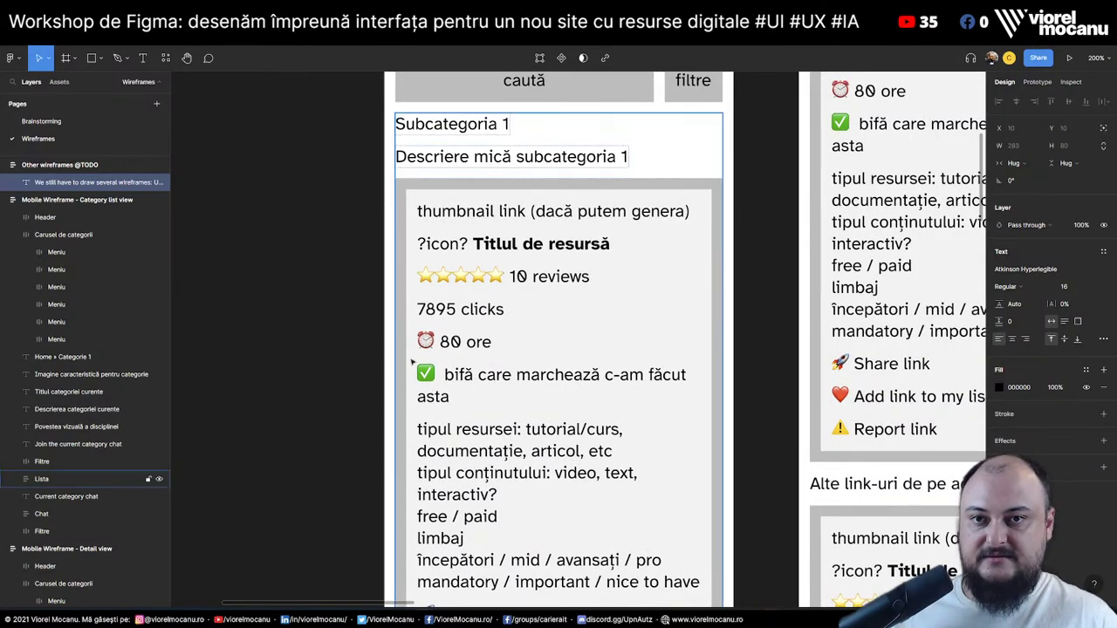
key(shift+2)
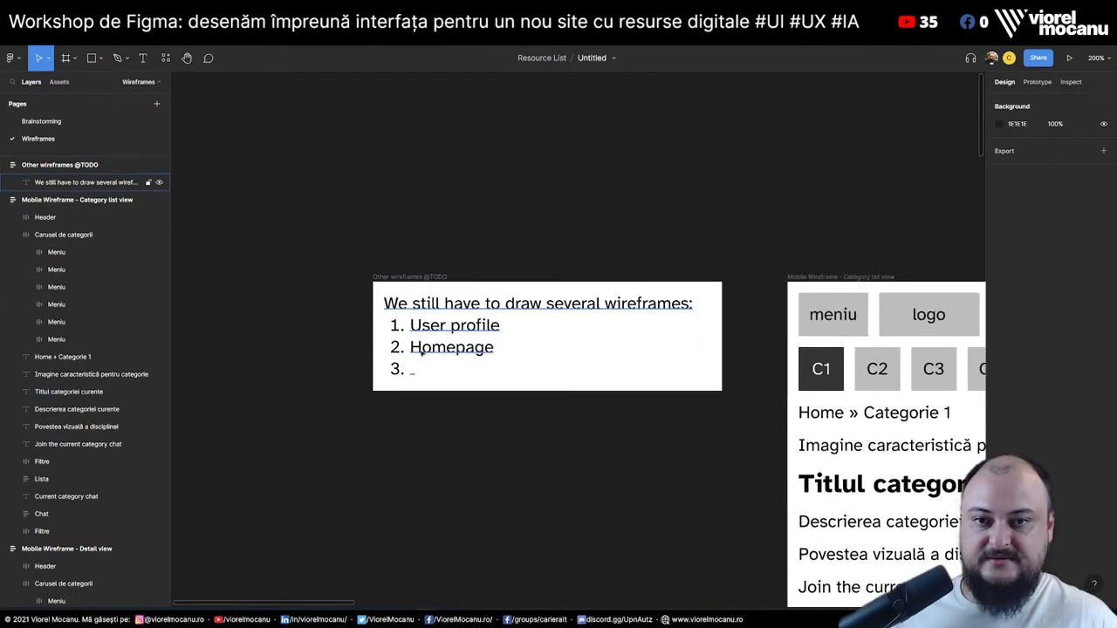
double_click(422, 352)
click(446, 372)
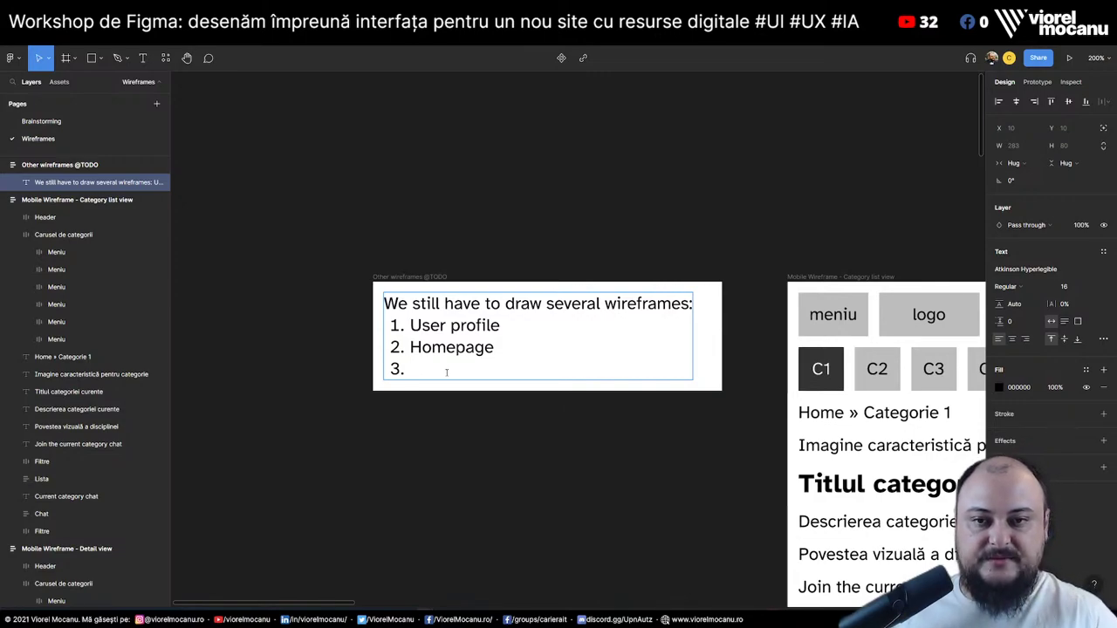
scroll(342, 608, right, 2)
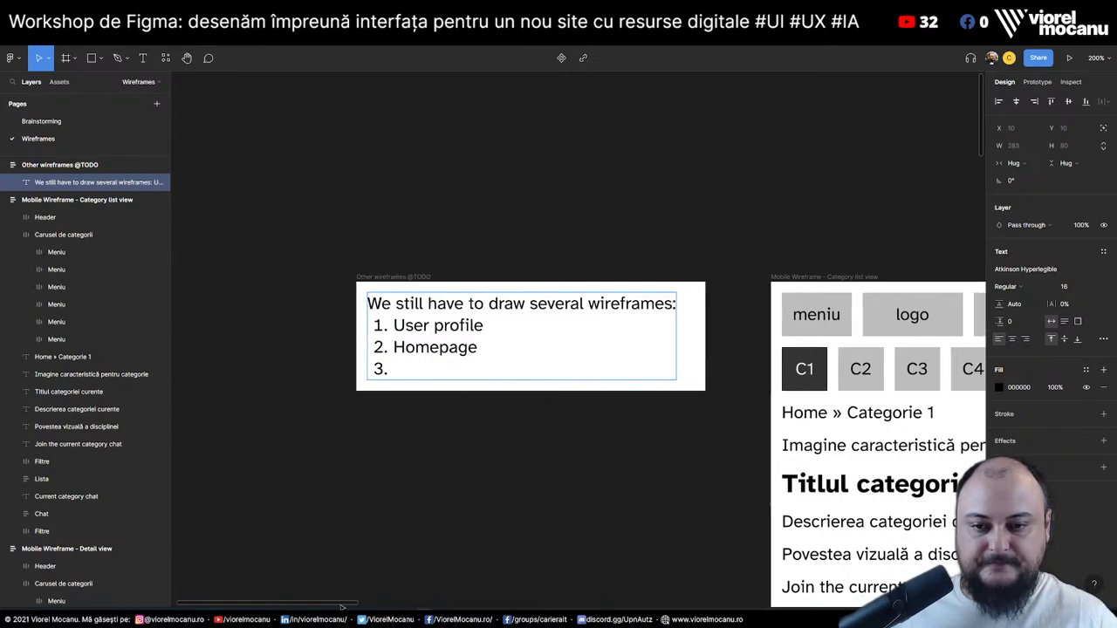
scroll(342, 607, right, 6)
scroll(342, 608, left, 4)
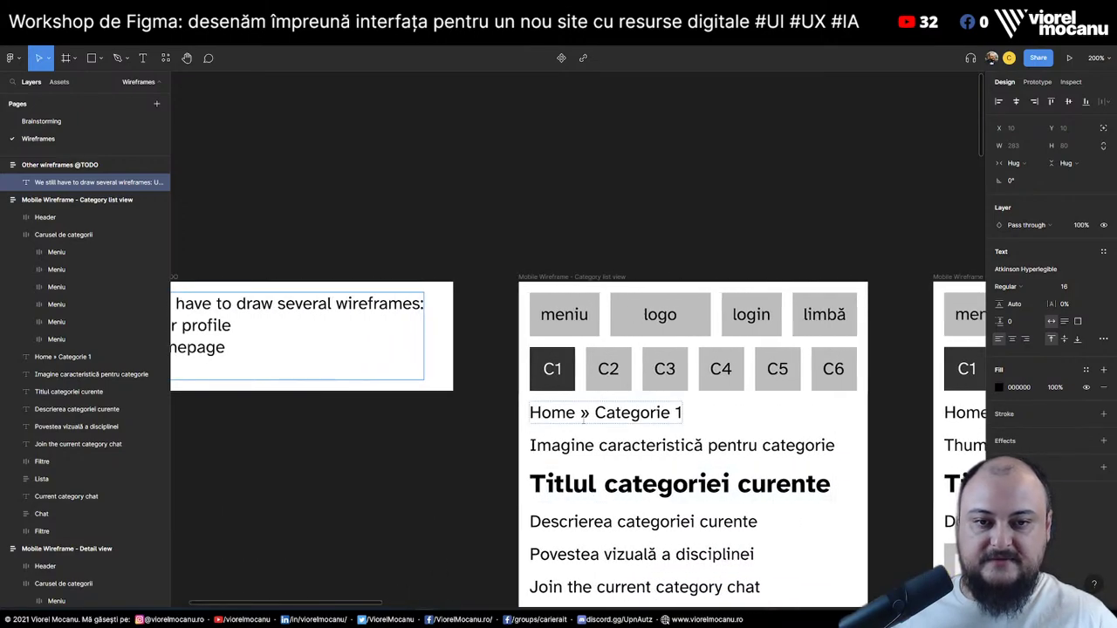
scroll(583, 419, down, 5)
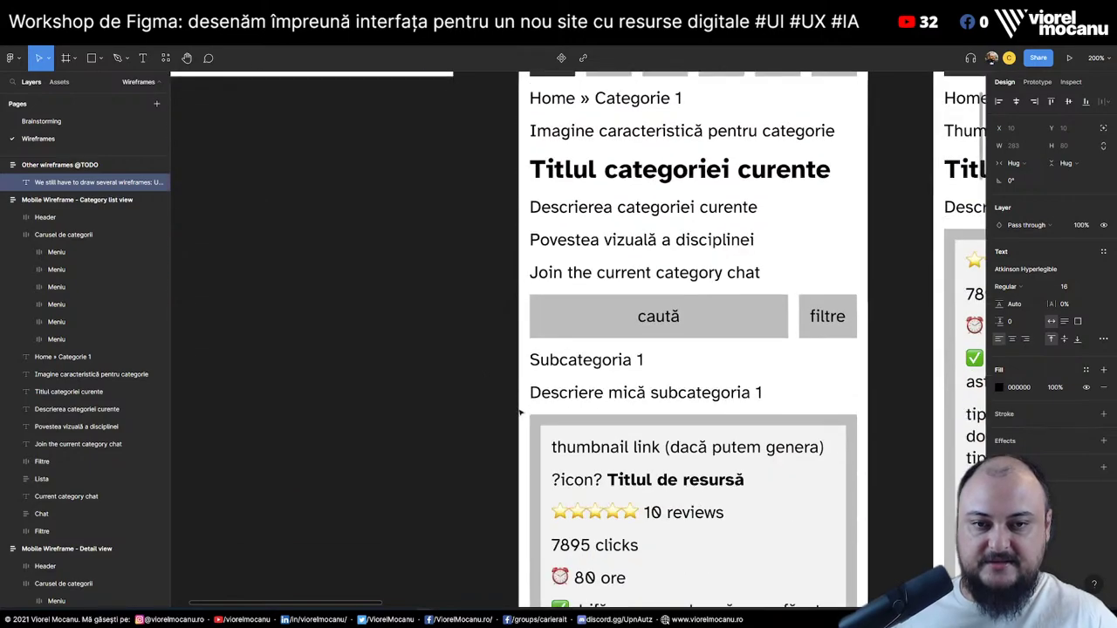
scroll(608, 491, up, 4)
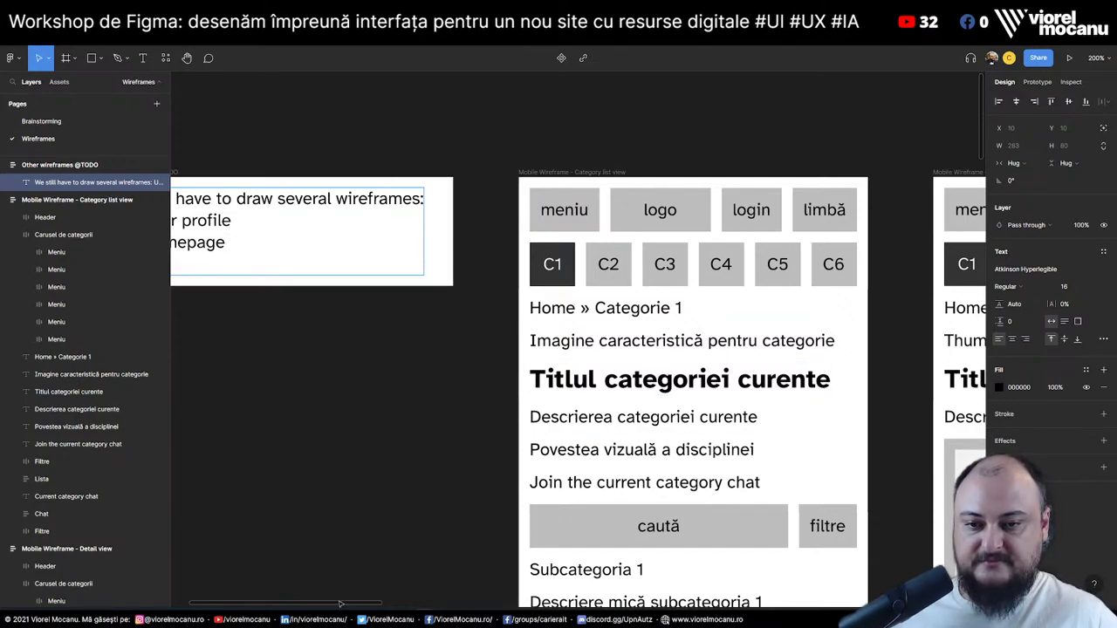
scroll(335, 602, left, 3)
text(m)
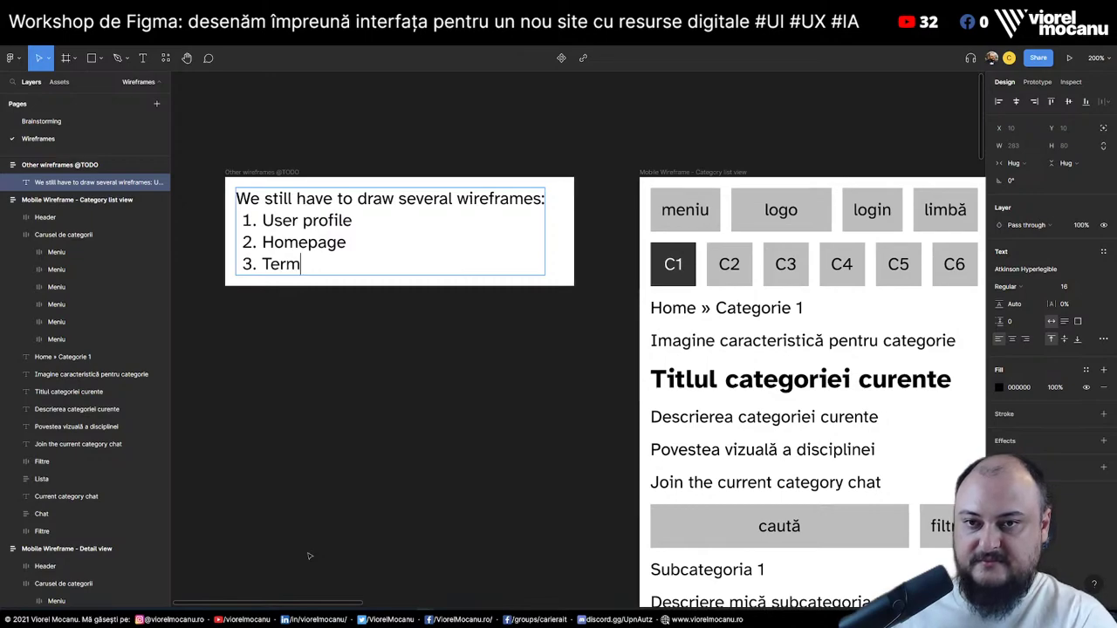
key(BackSpace)
key(BackSpace)
key(BackSpace)
key(BackSpace)
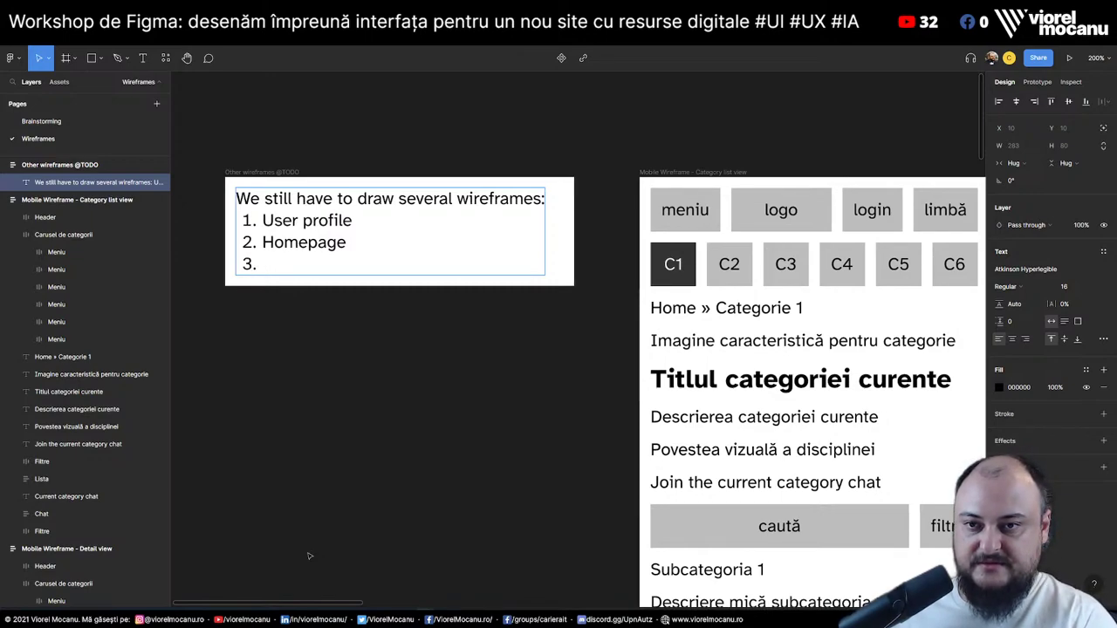
text(Legal ?)
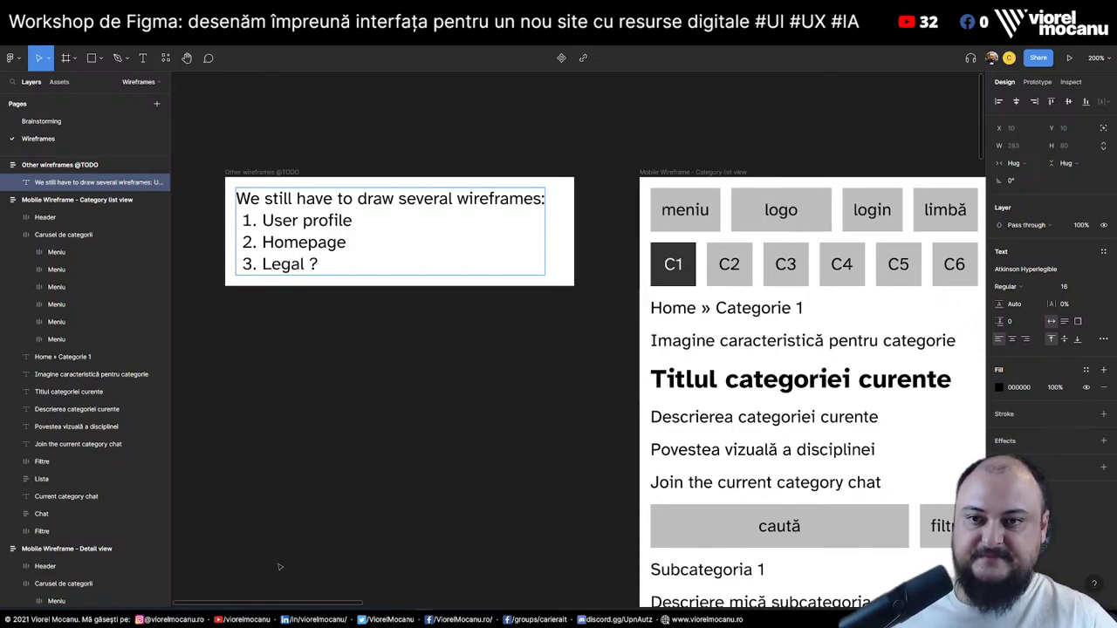
key(Escape)
key(Escape)
key(minus)
key(minus)
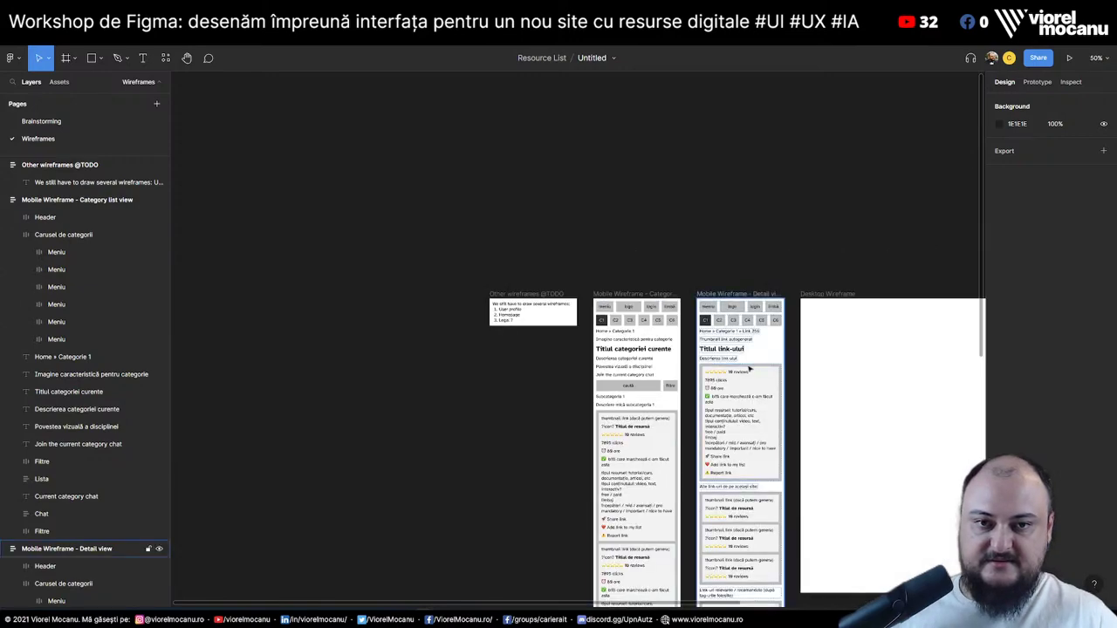
key(minus)
scroll(373, 266, right, 5)
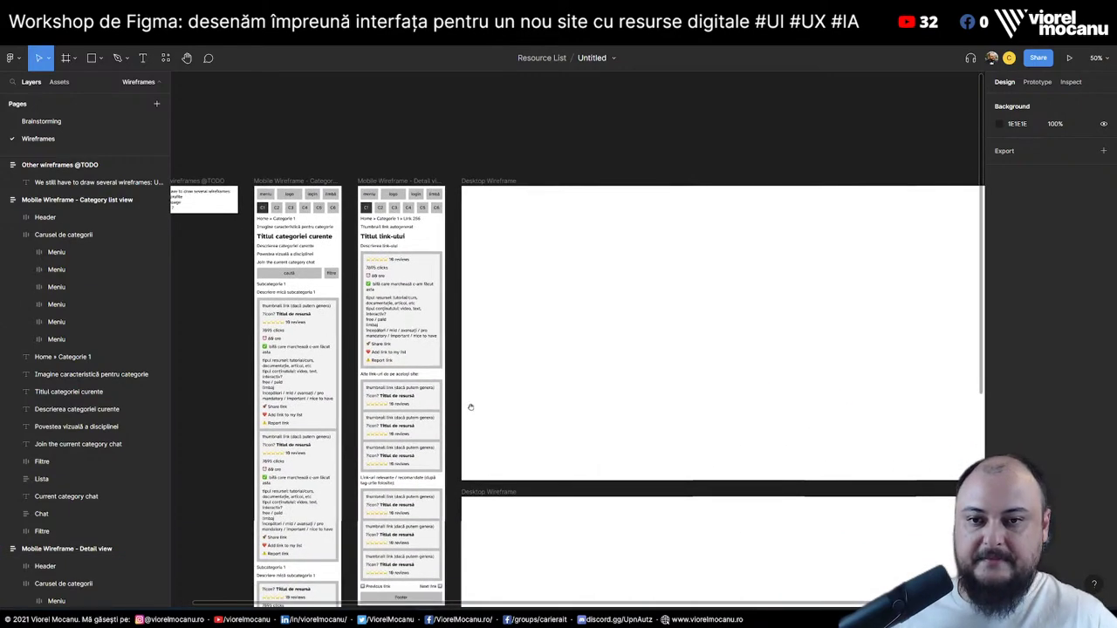
drag(471, 407, 616, 376)
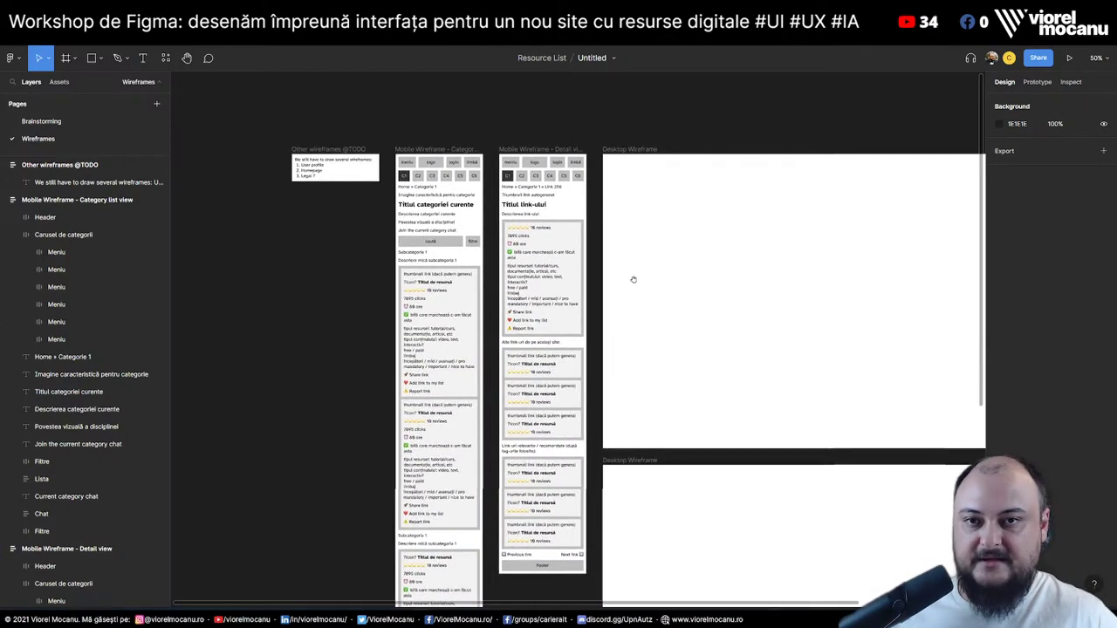
drag(631, 280, 434, 249)
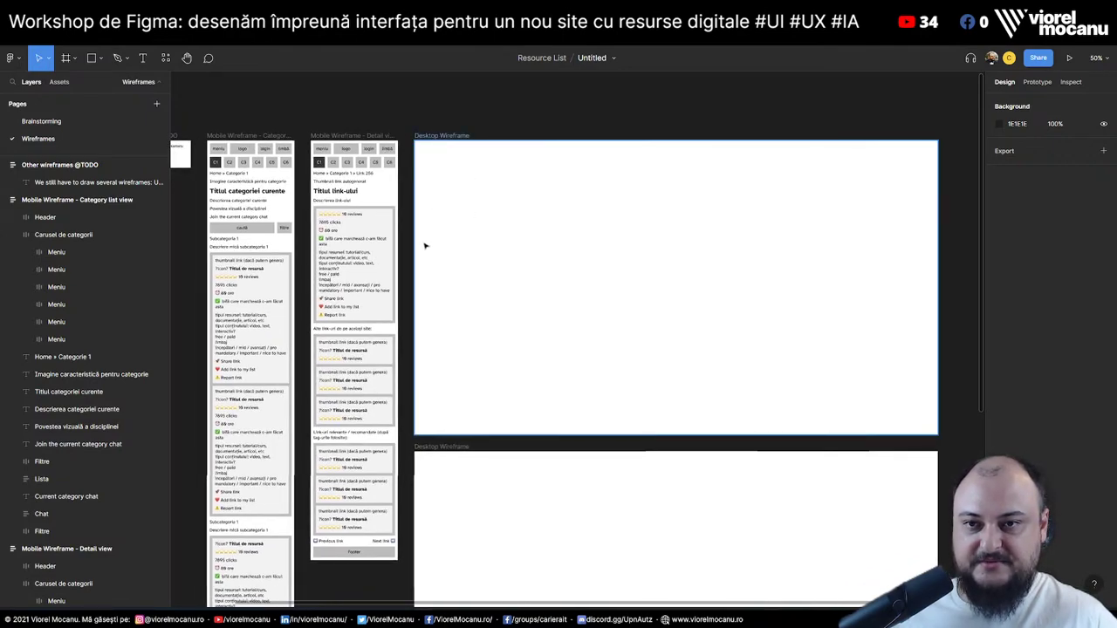
click(441, 142)
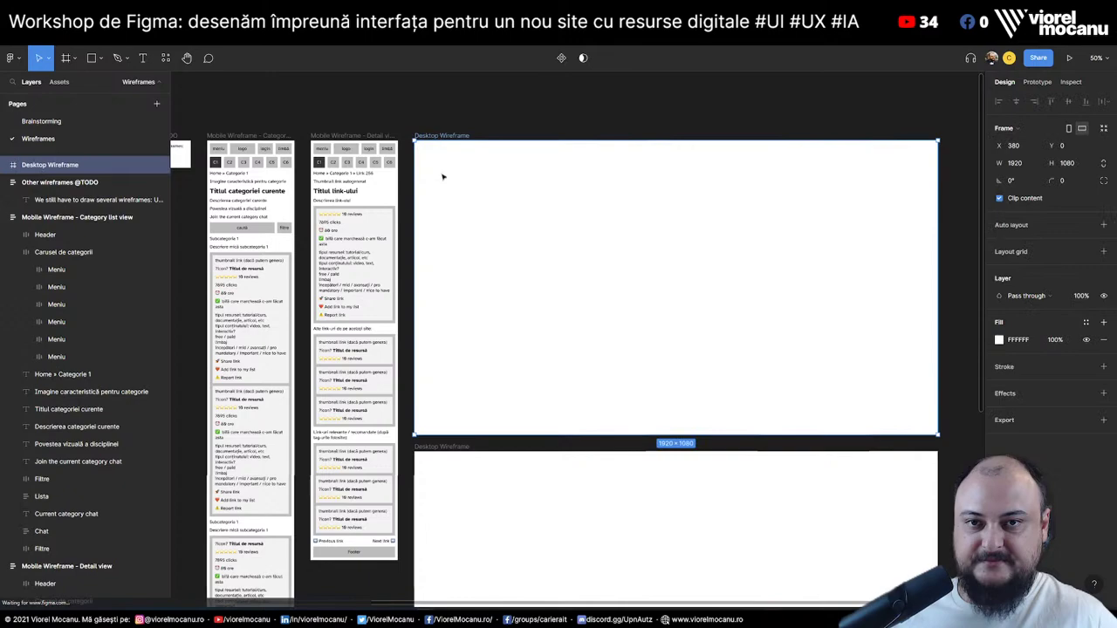
click(601, 117)
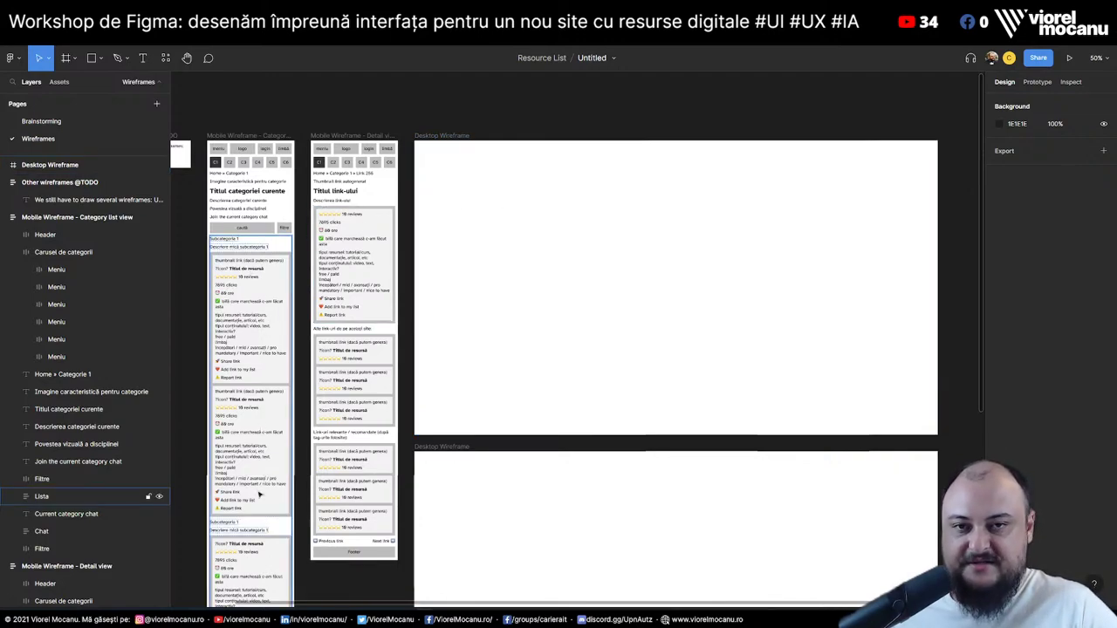
click(54, 124)
scroll(603, 318, up, 2)
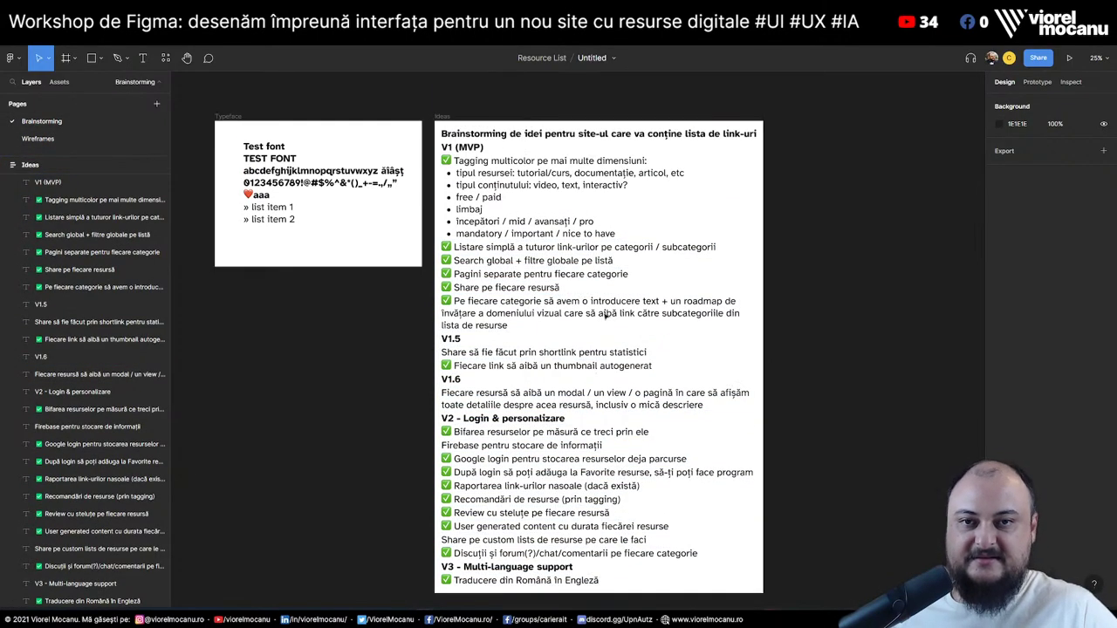
click(63, 138)
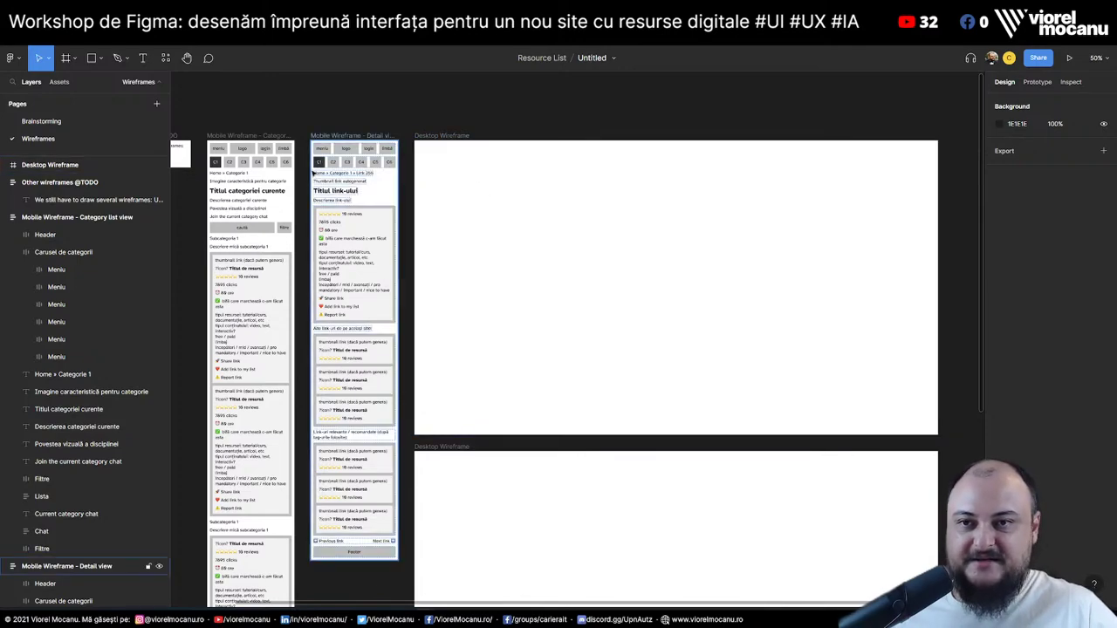
click(286, 148)
click(25, 252)
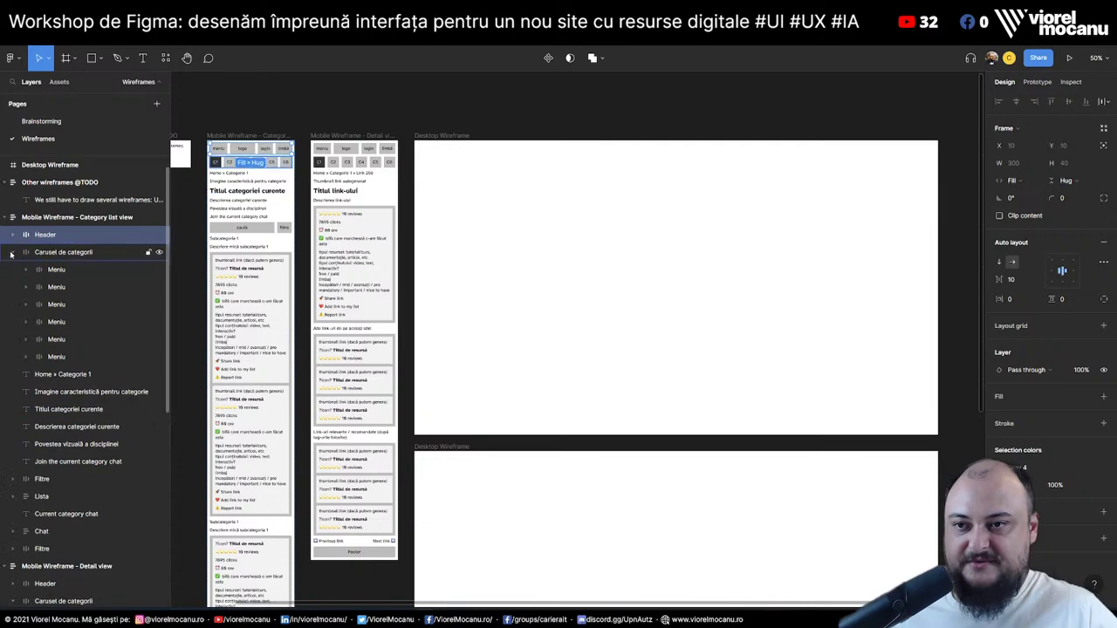
Collapse the wireframes' layer trees and duplicate the empty Desktop Wireframe frame
key(ctrl+a)
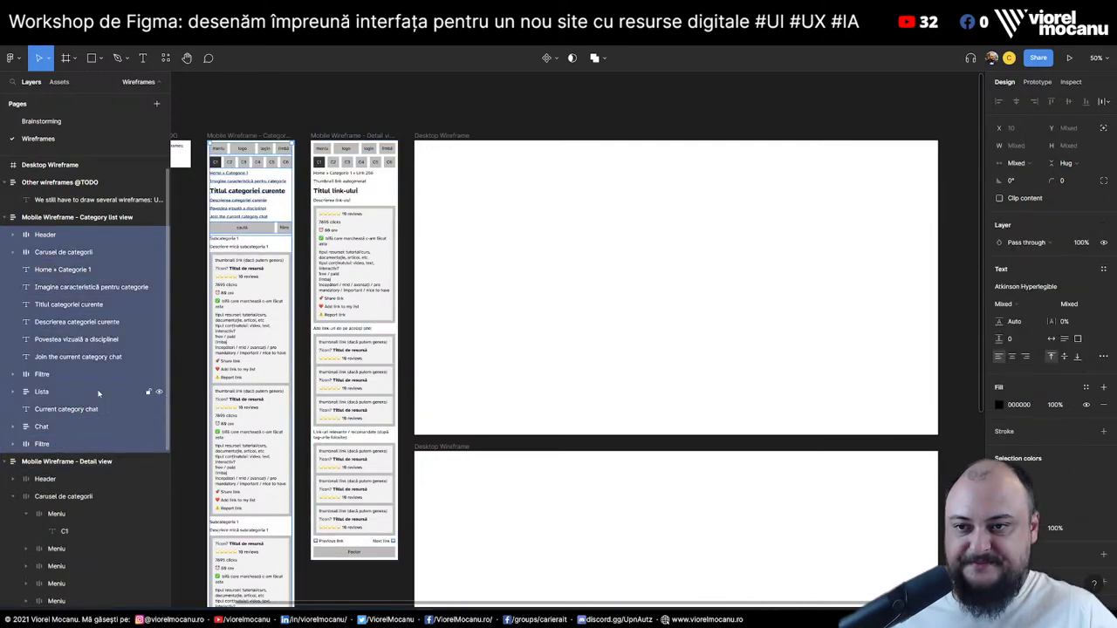
click(4, 462)
click(7, 217)
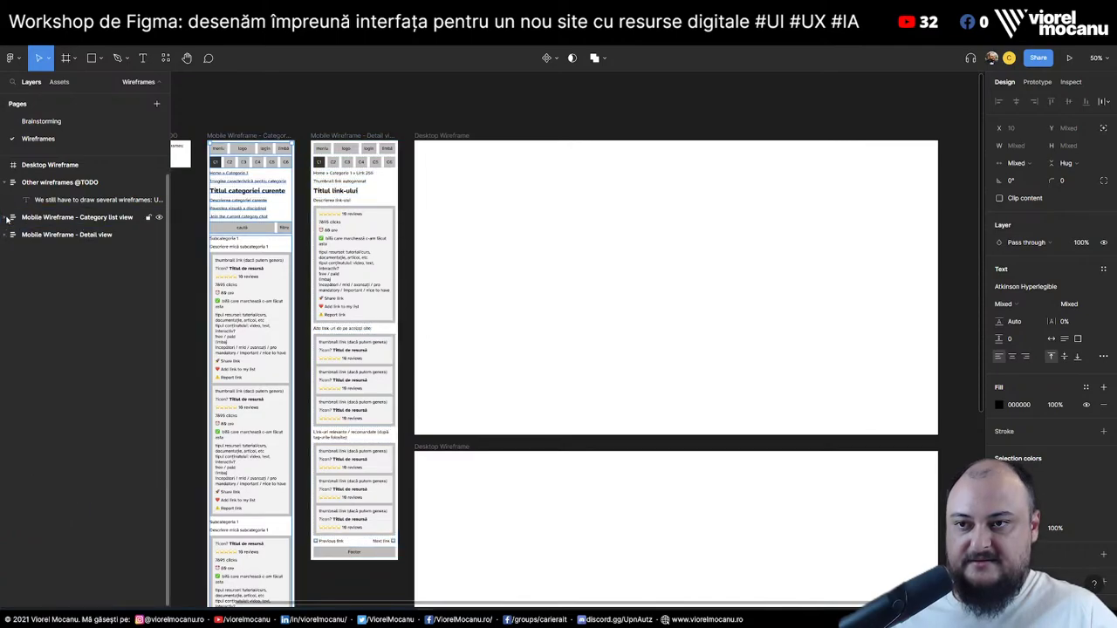
click(6, 183)
click(504, 214)
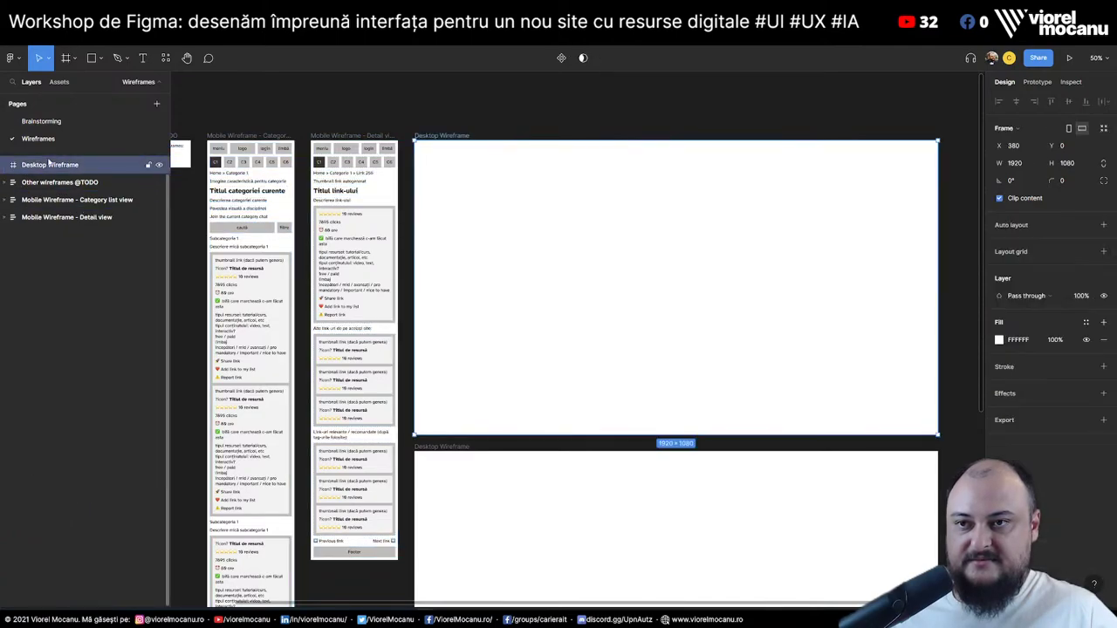
key(ctrl+d)
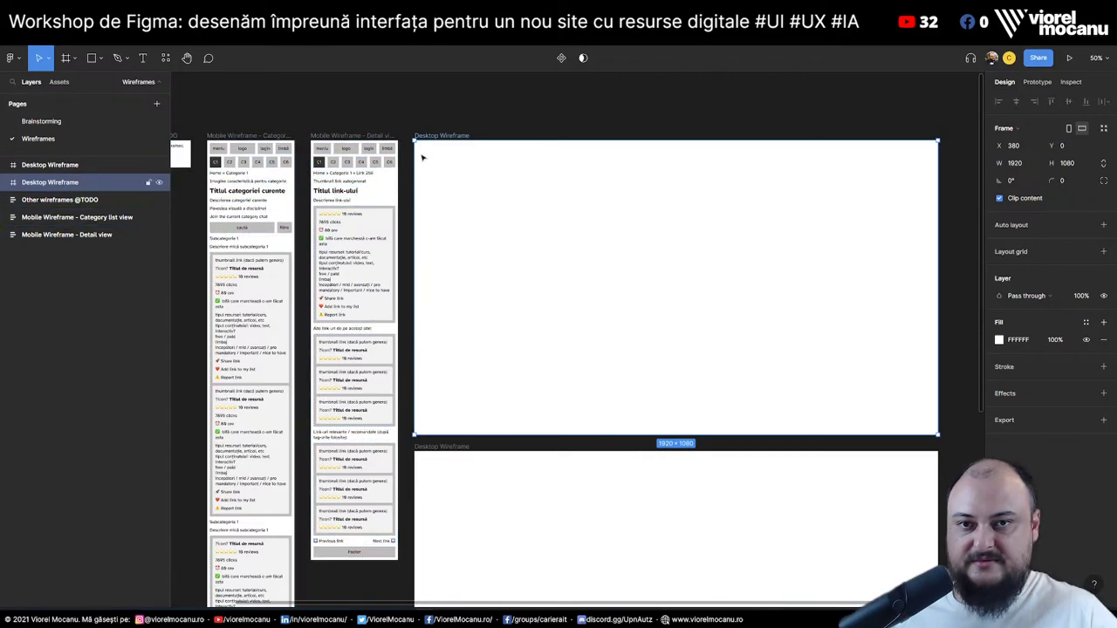
Rename the copy 'Desktop Wireframe - Category view' and give it auto layout
double_click(465, 136)
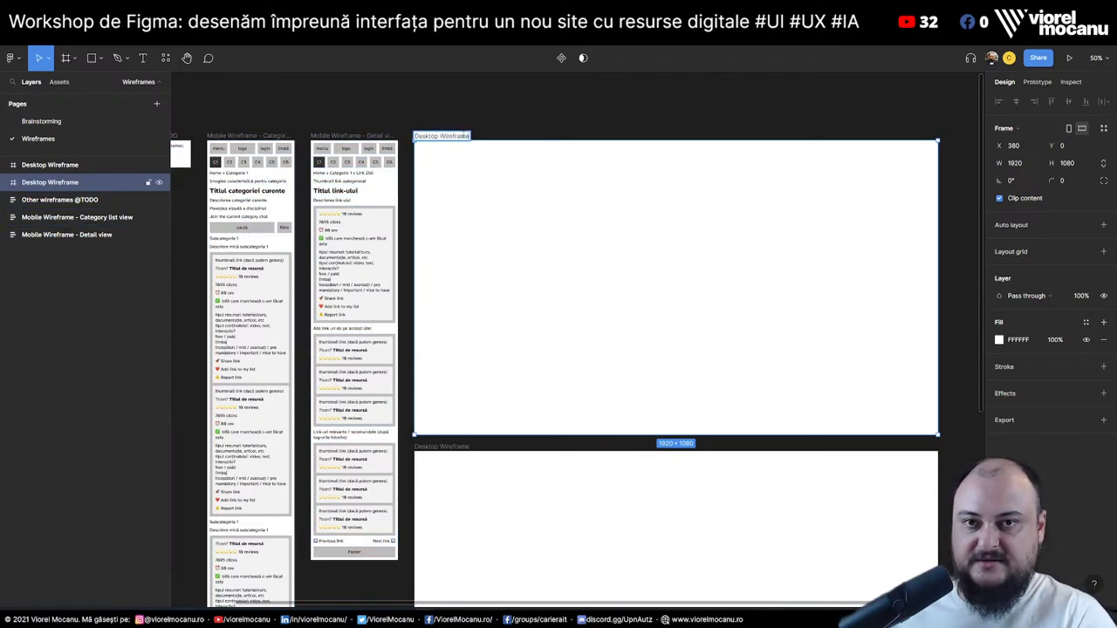
text(- C)
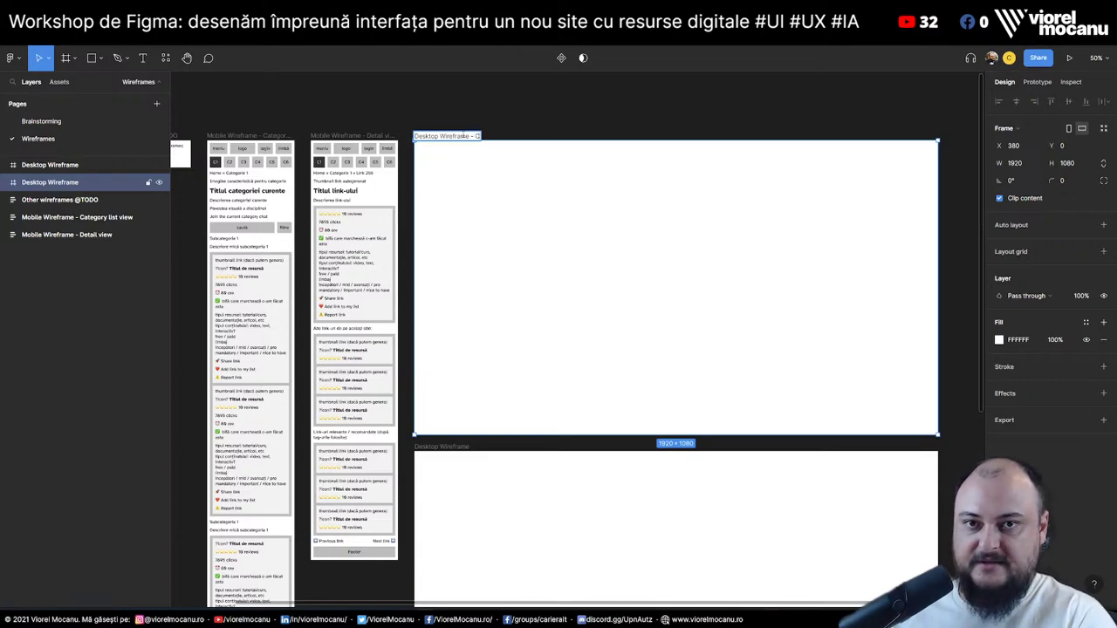
text(ategory View)
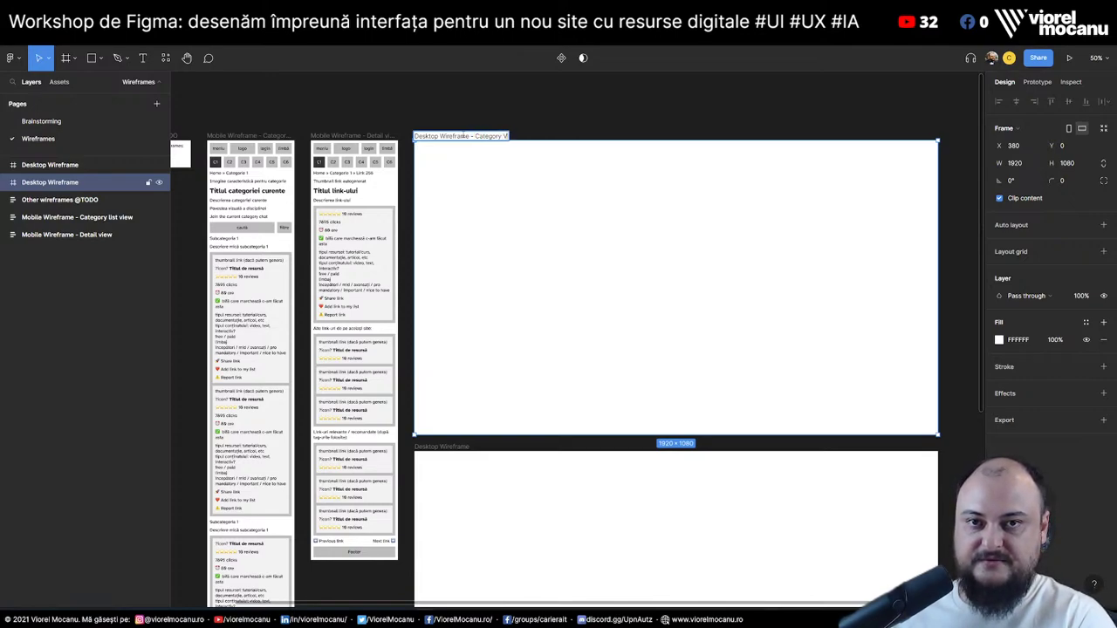
key(Return)
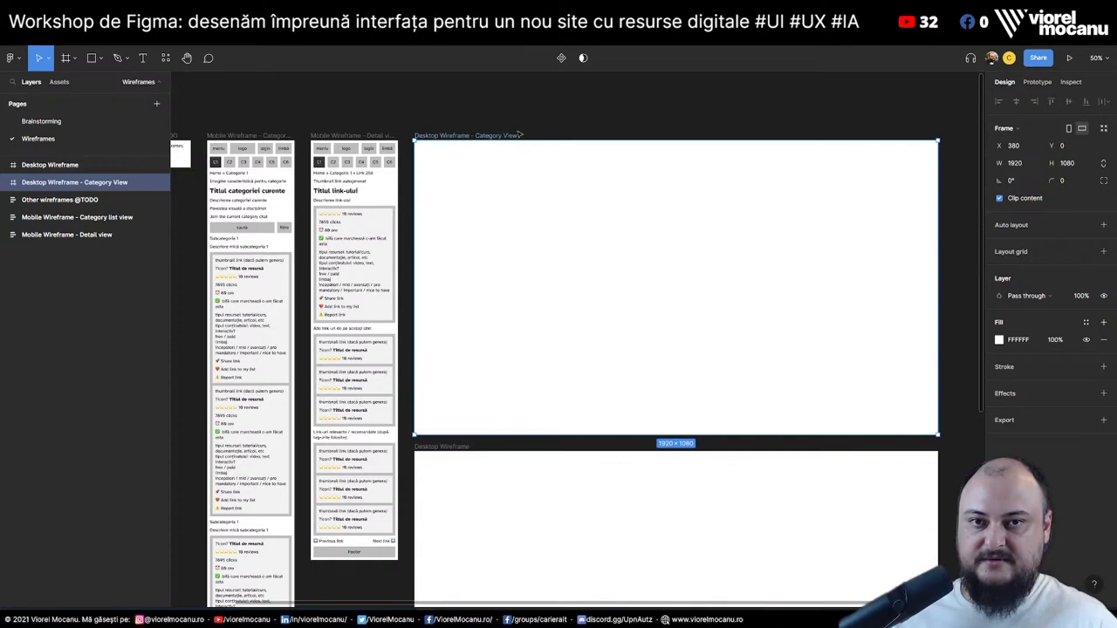
double_click(515, 136)
key(End)
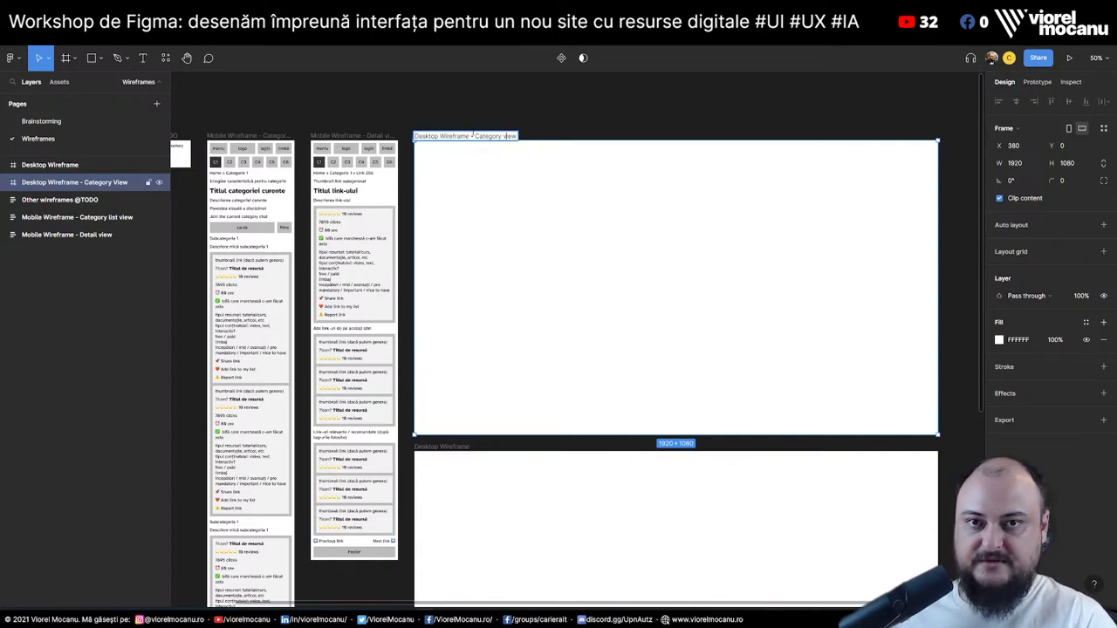
key(BackSpace)
key(BackSpace)
key(BackSpace)
key(BackSpace)
text(view)
key(Return)
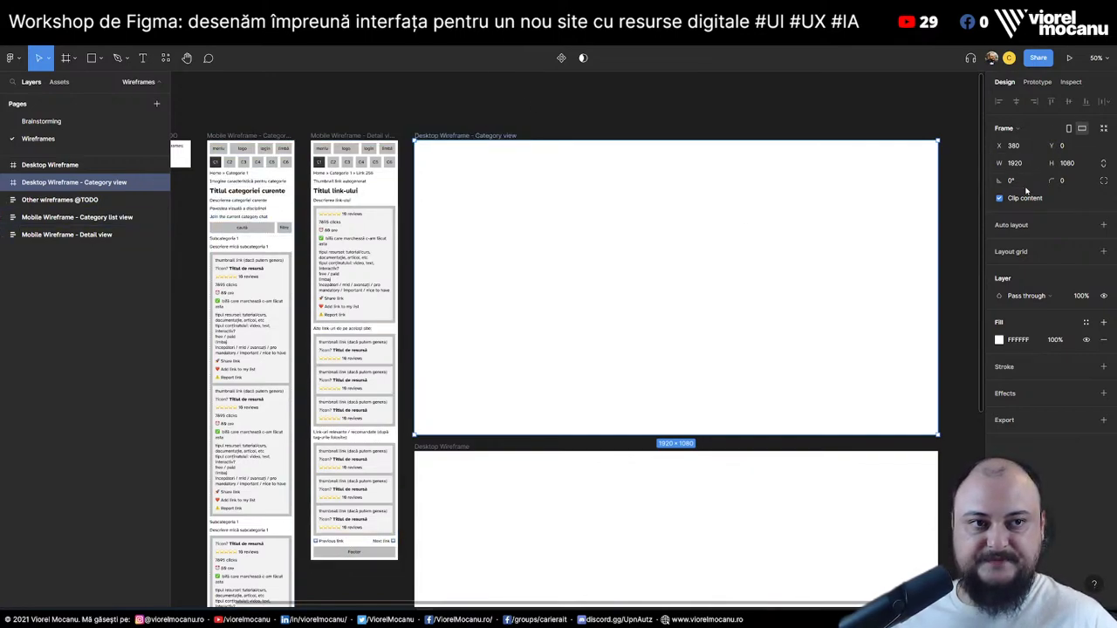
key(shift+a)
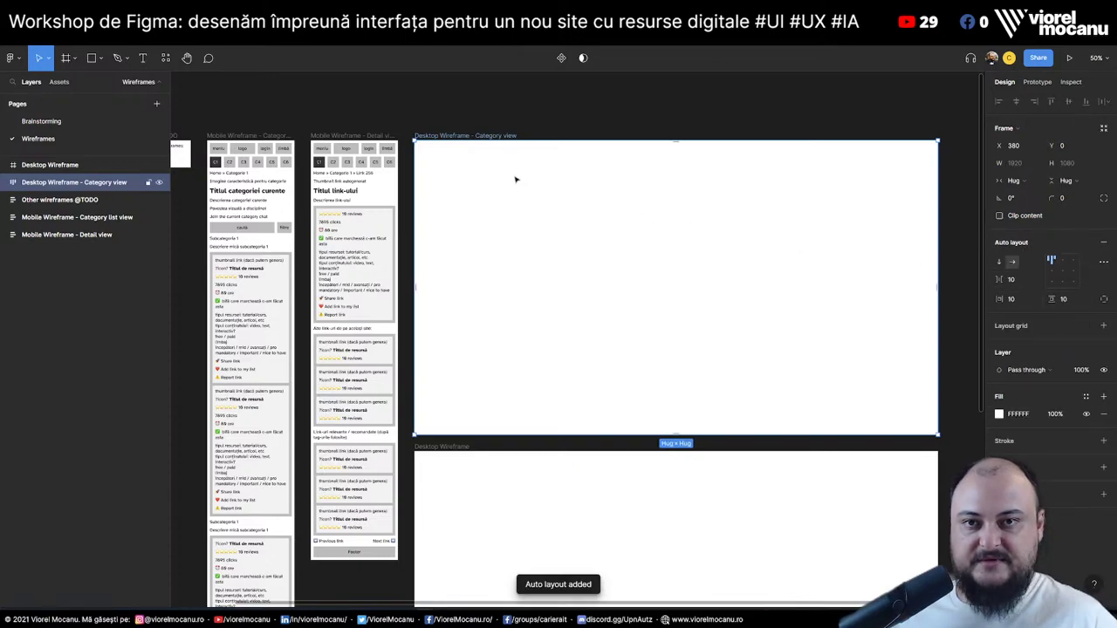
Paste the mobile category list elements into the frame and stack them vertically
key(ctrl+v)
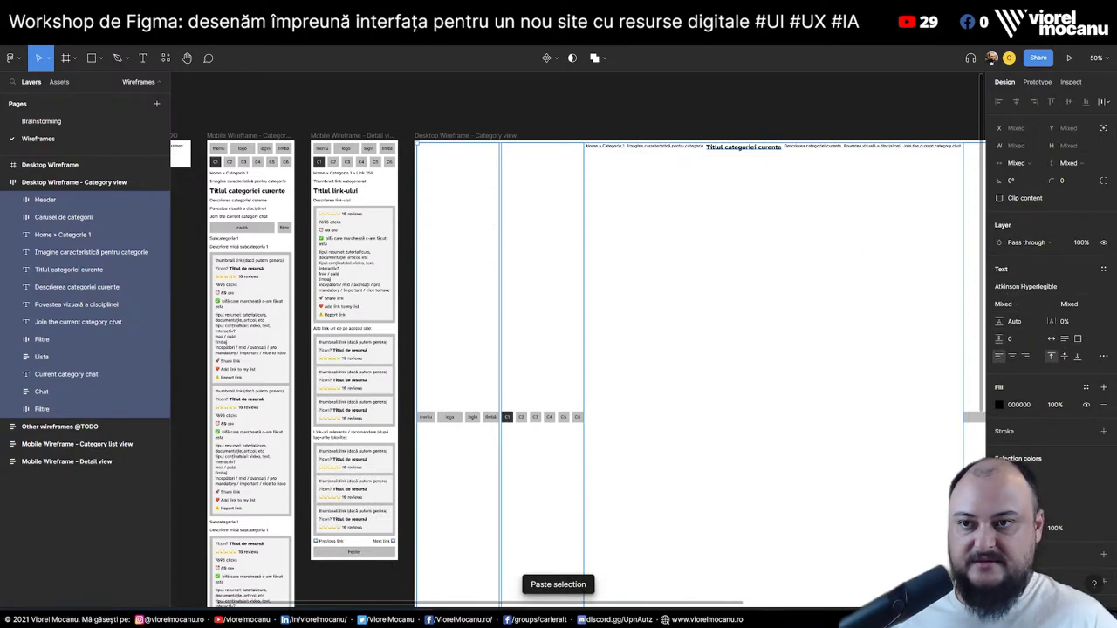
click(55, 182)
click(999, 262)
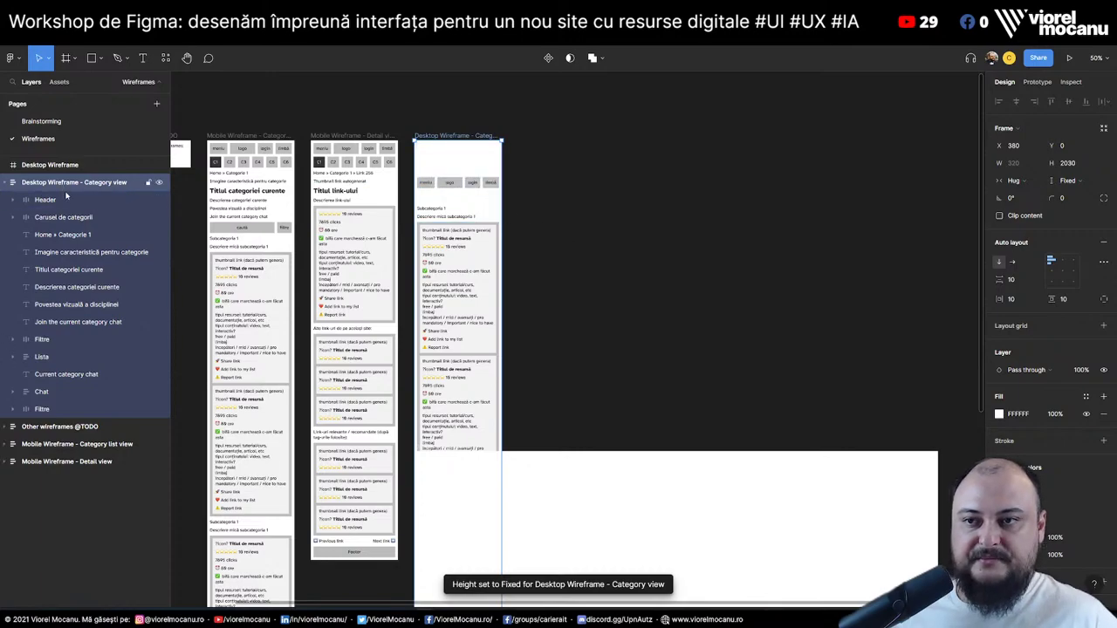
Give the frame a fixed 1920 px width and a height that hugs its contents
click(1028, 180)
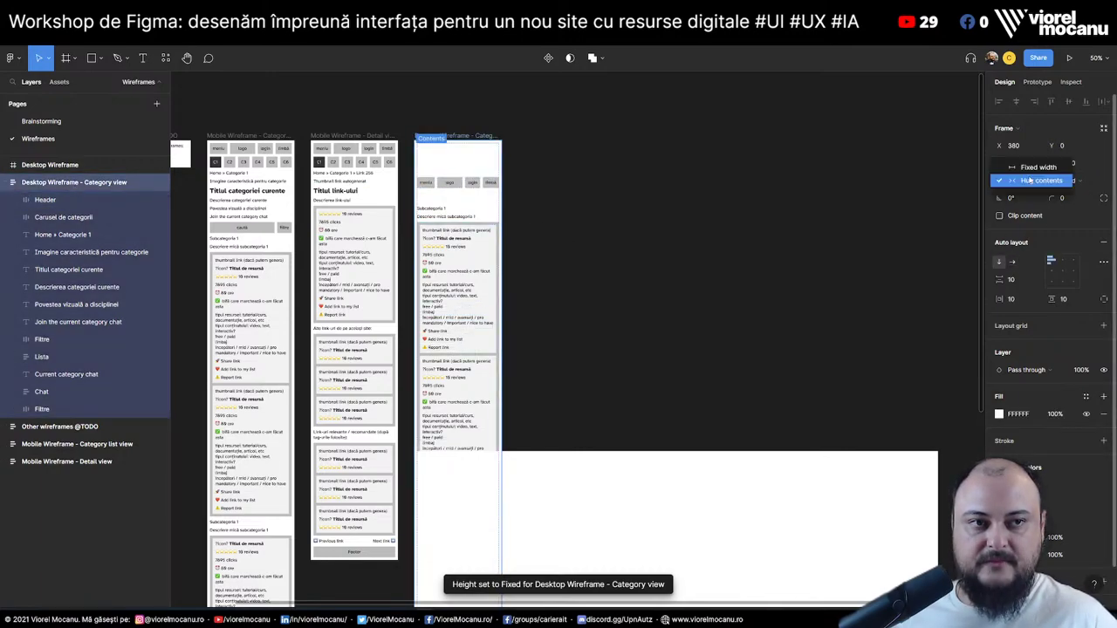
click(1035, 167)
click(1028, 165)
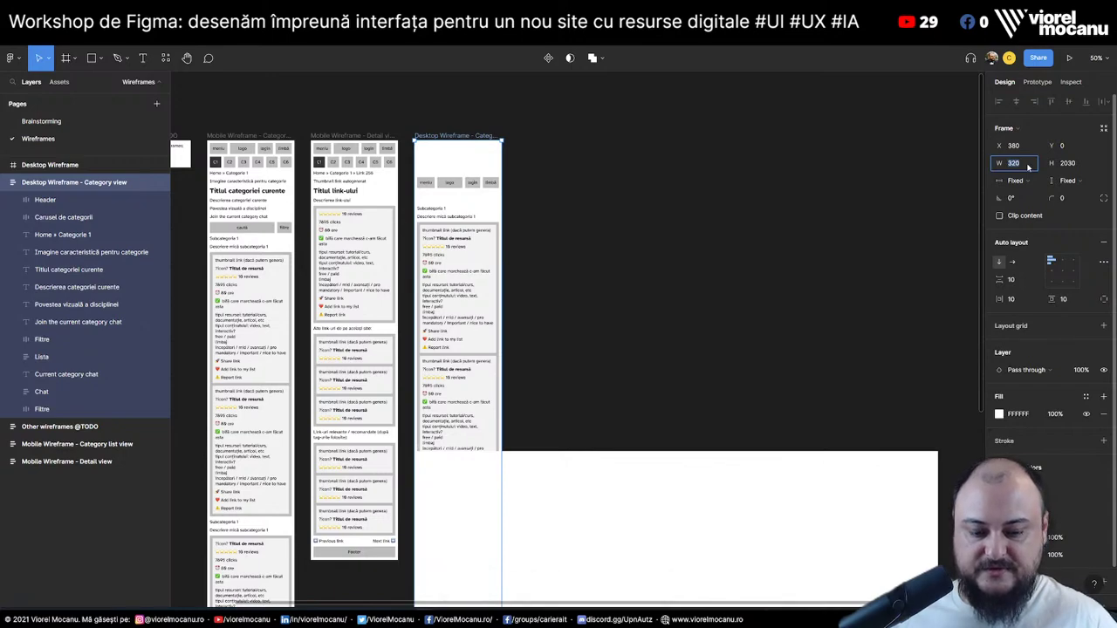
text(41)
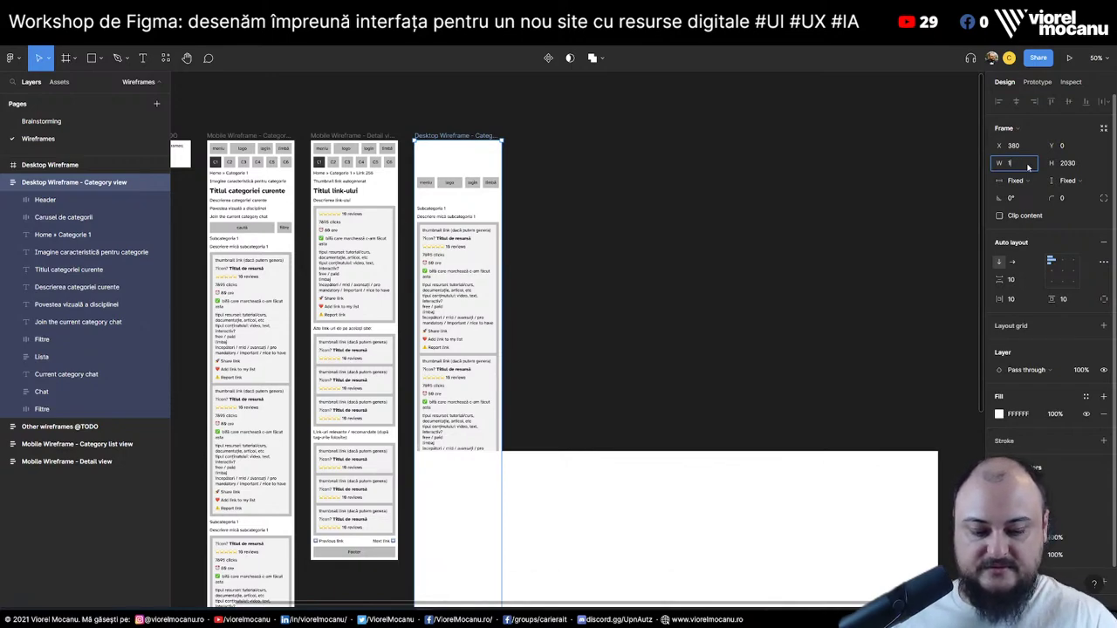
text(20)
key(Return)
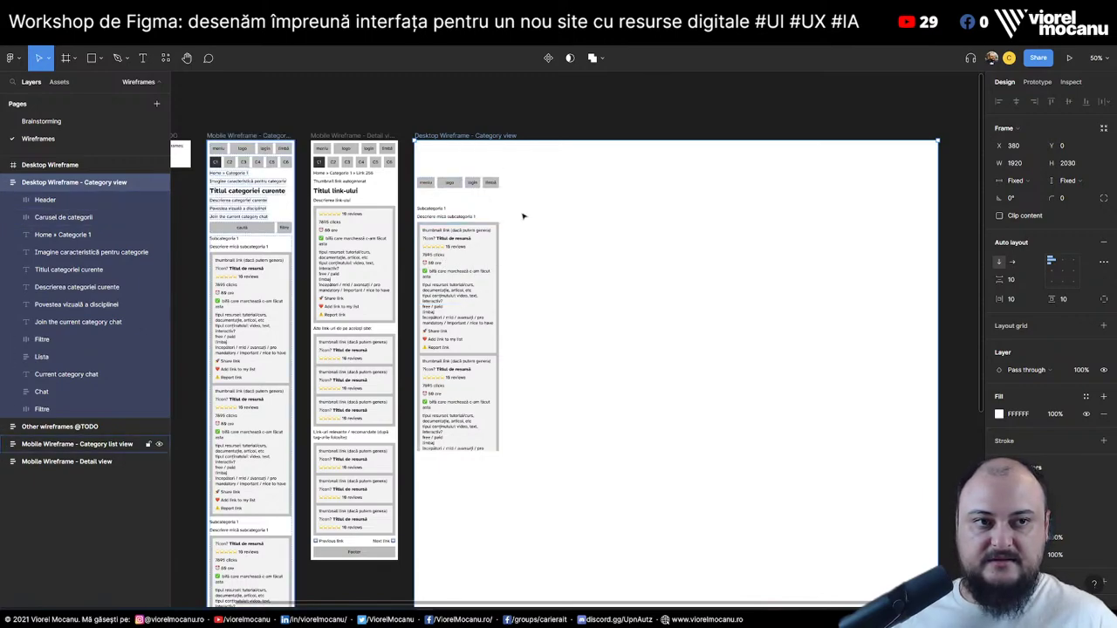
click(1018, 181)
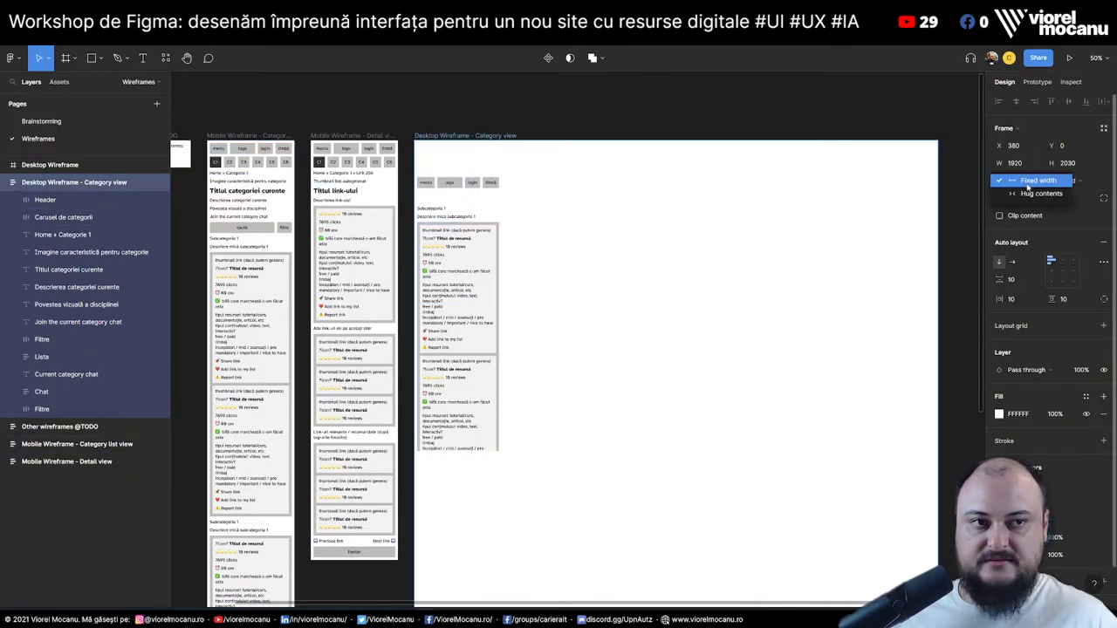
click(1043, 193)
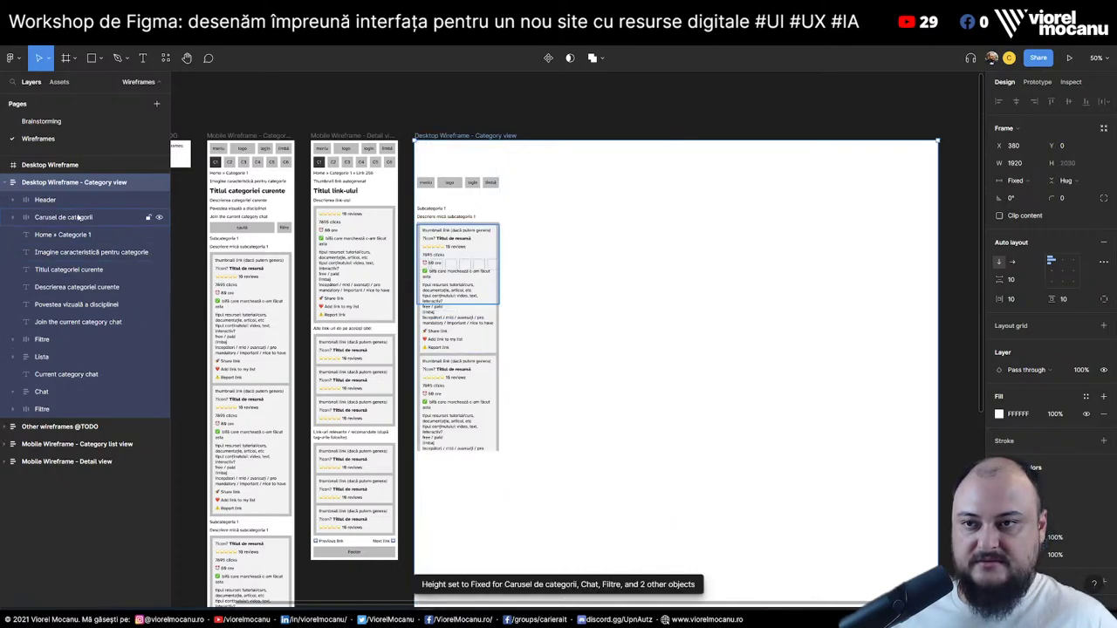
click(52, 200)
key(shift+0)
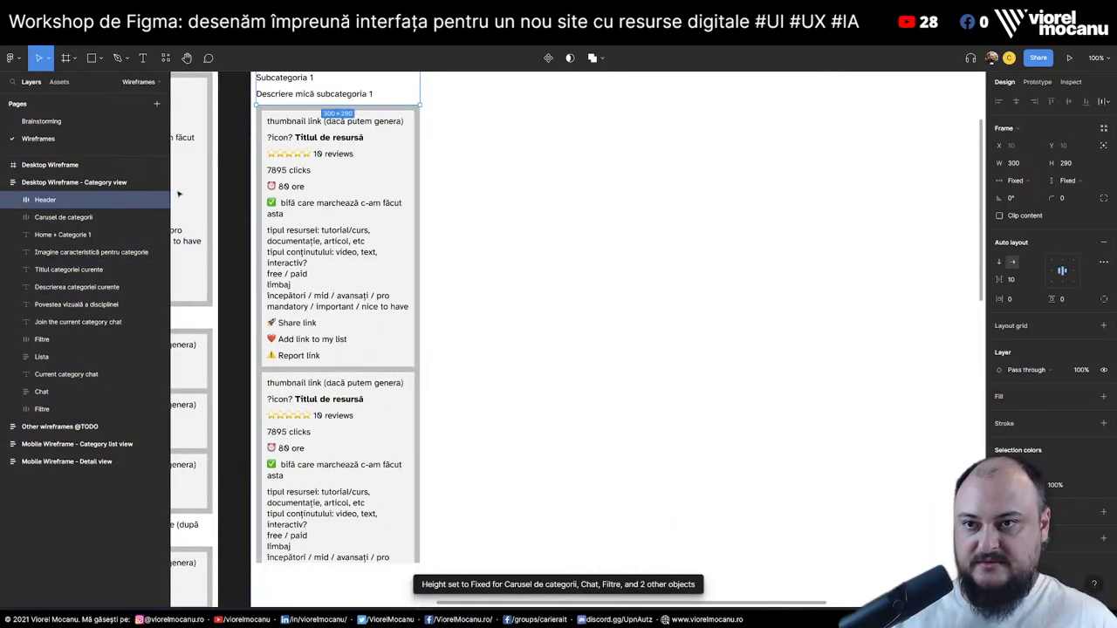
Set layers Header through Filtre to Fill container width and Hug contents height
shift+click(140, 409)
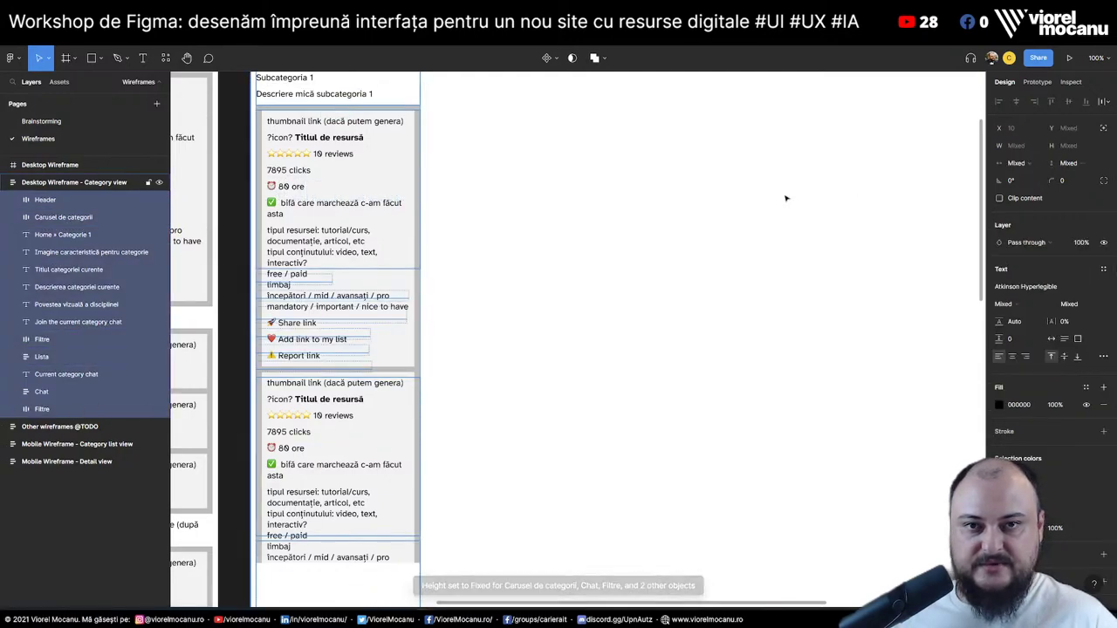
scroll(551, 223, up, 3)
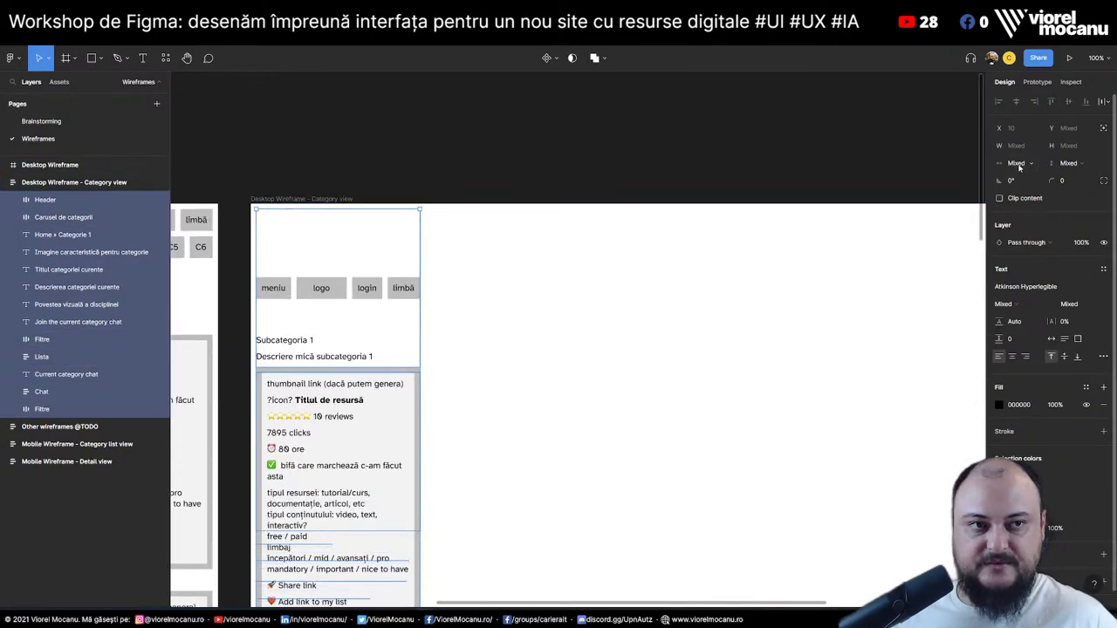
click(1017, 164)
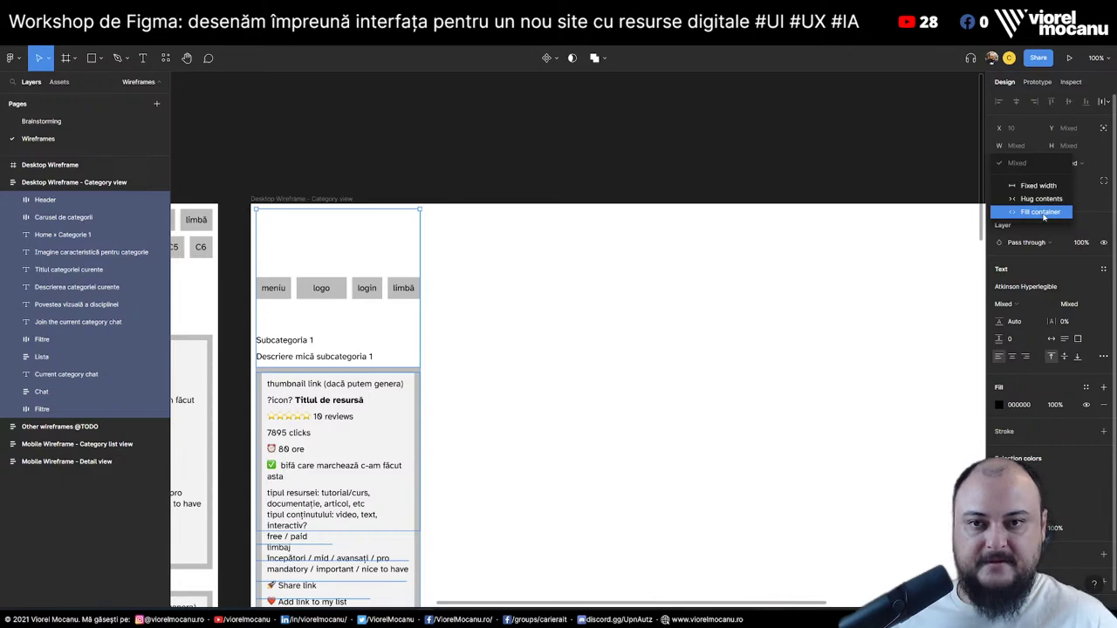
click(1044, 214)
click(1082, 164)
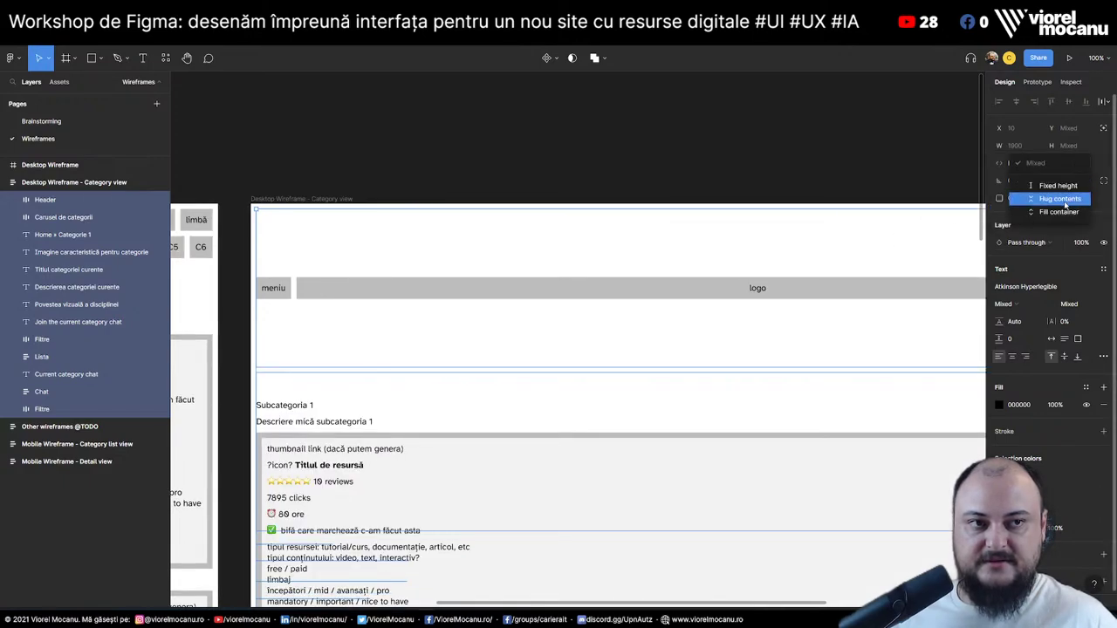
click(1058, 199)
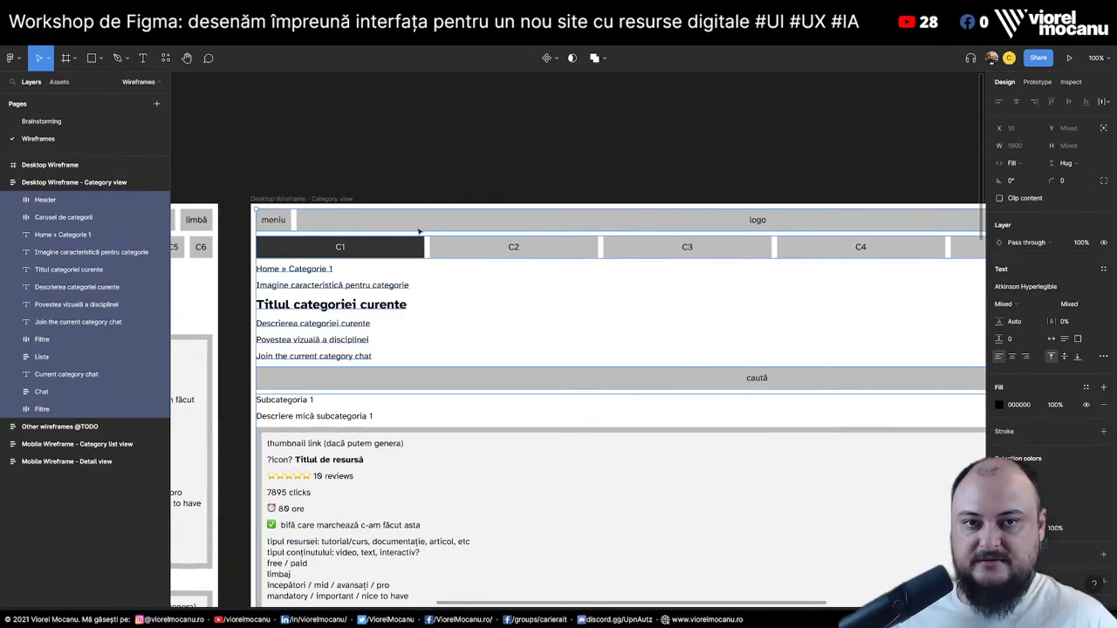
key(Escape)
scroll(515, 140, down, 3)
scroll(515, 140, right, 3)
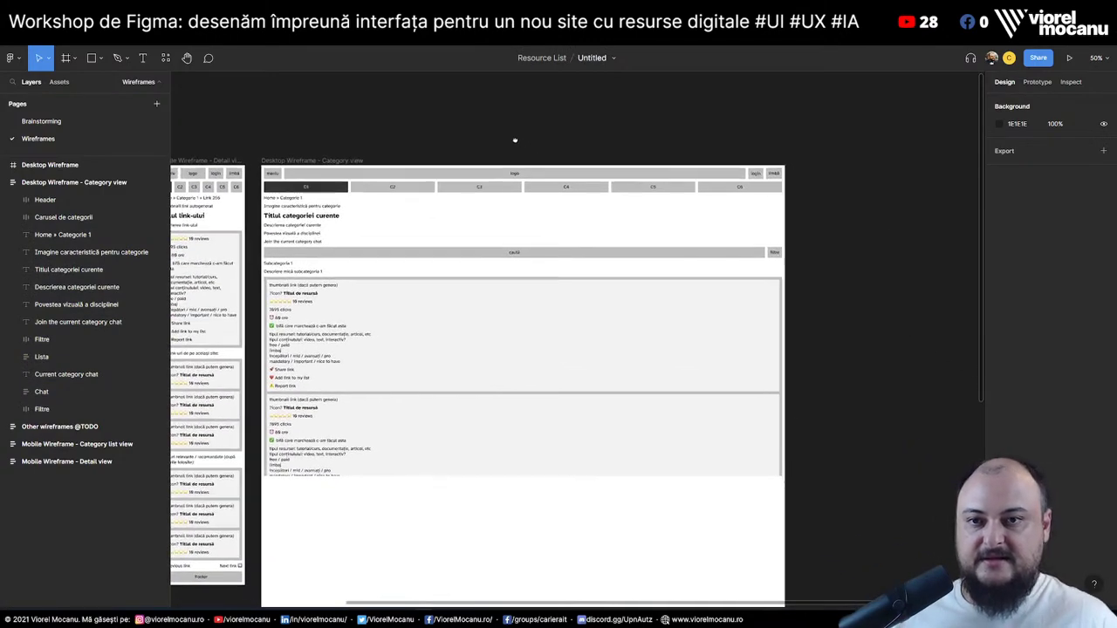
click(454, 190)
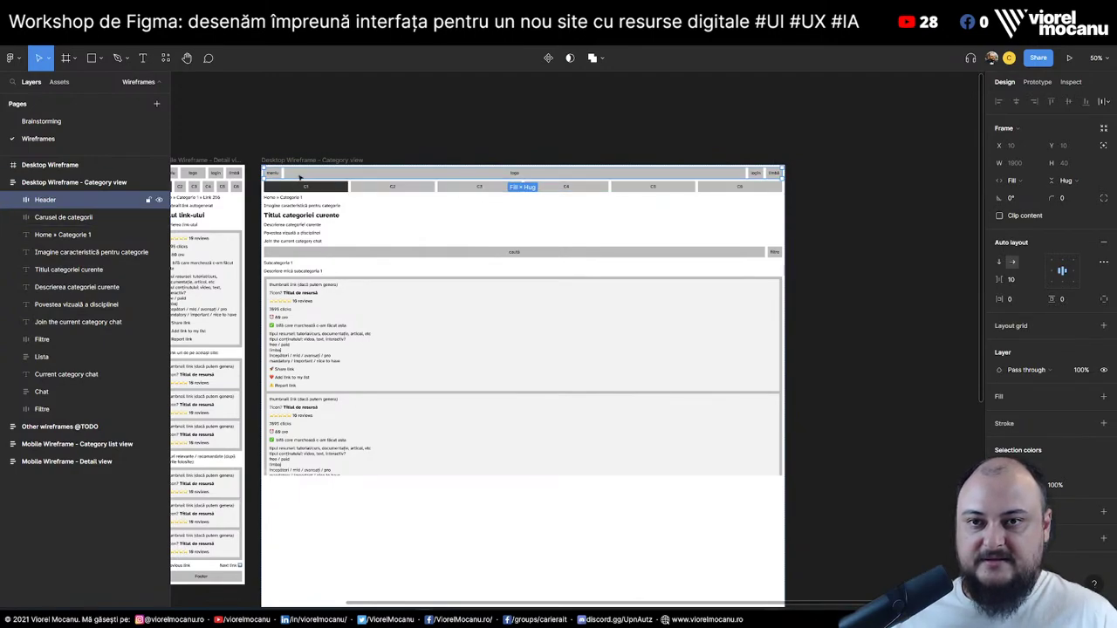
key(shift+0)
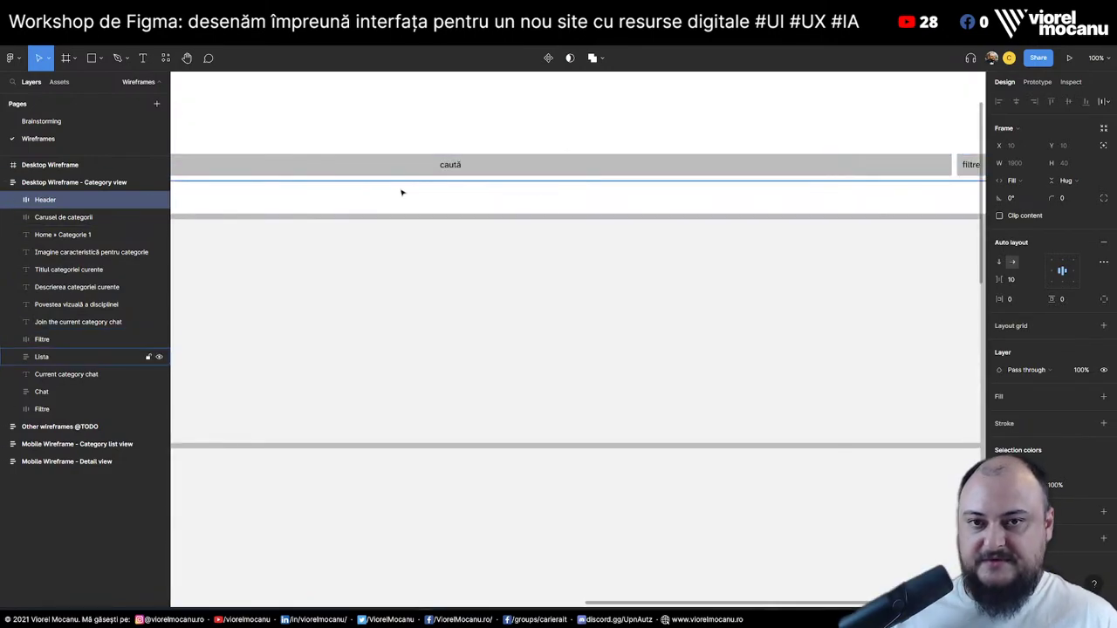
scroll(579, 309, up, 5)
scroll(646, 312, left, 4)
Make the Logo hug its contents, move it before the meniu button, then delete the meniu button
double_click(586, 209)
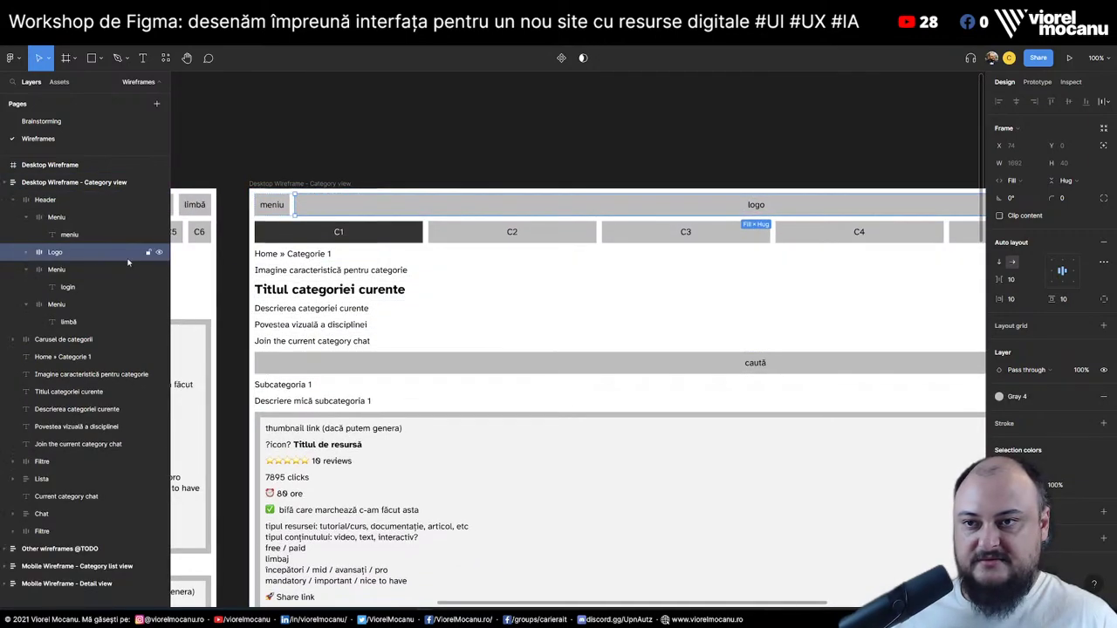
click(1013, 180)
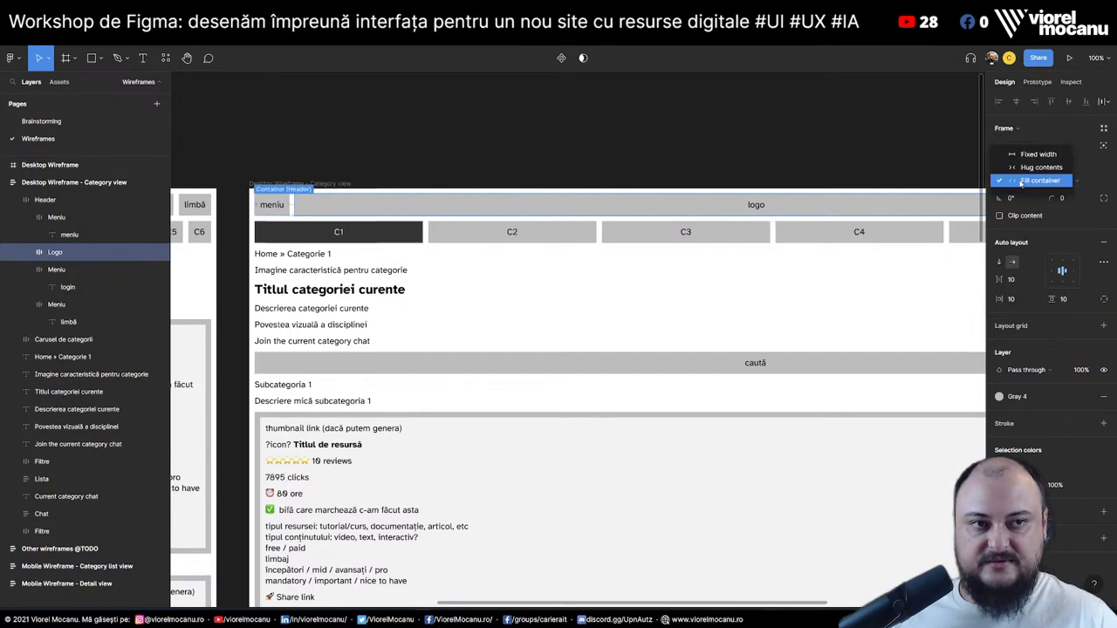
click(1038, 165)
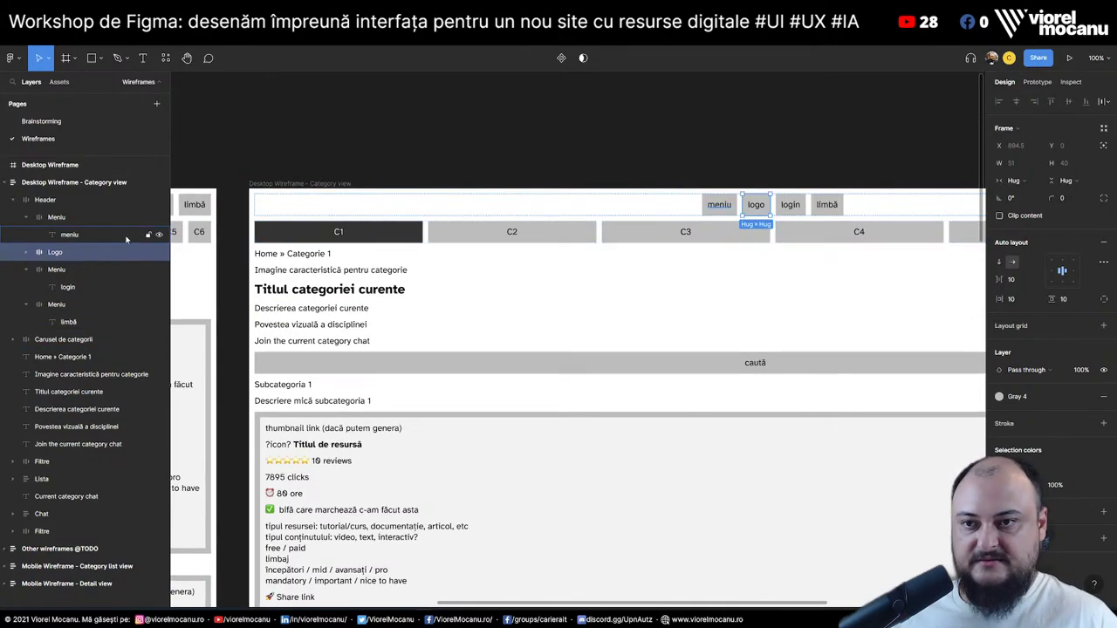
click(29, 218)
drag(53, 234, 69, 214)
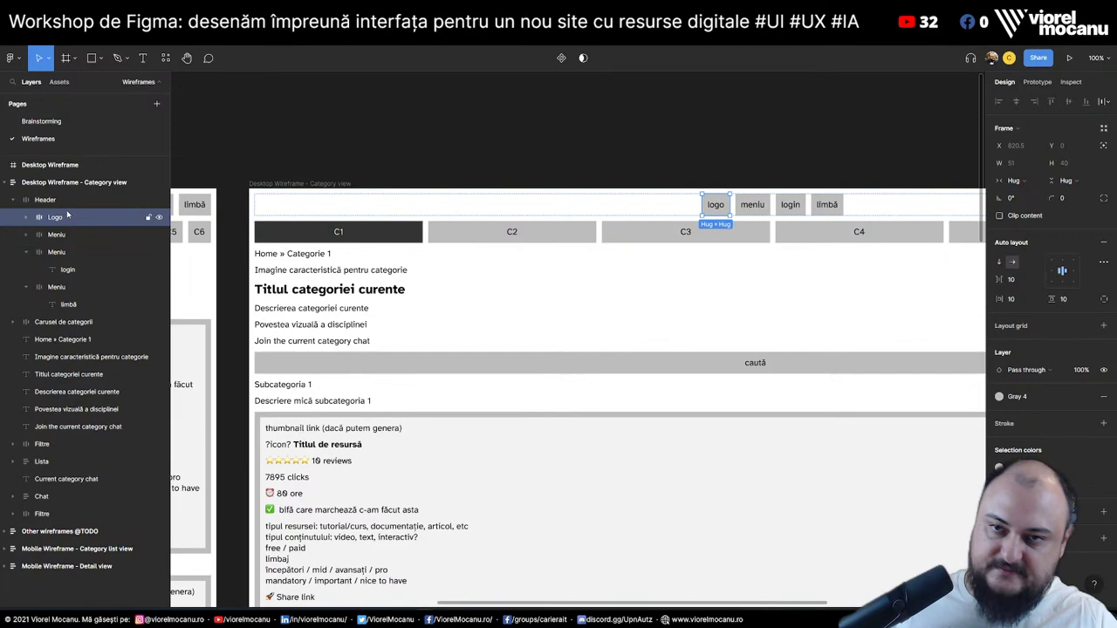
click(751, 206)
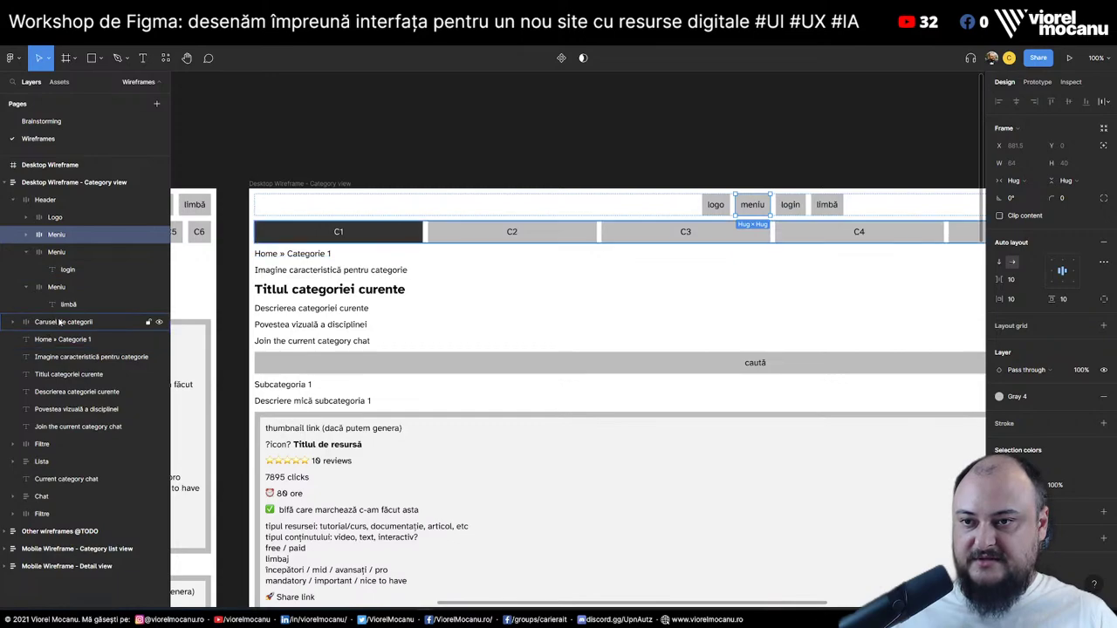
click(24, 257)
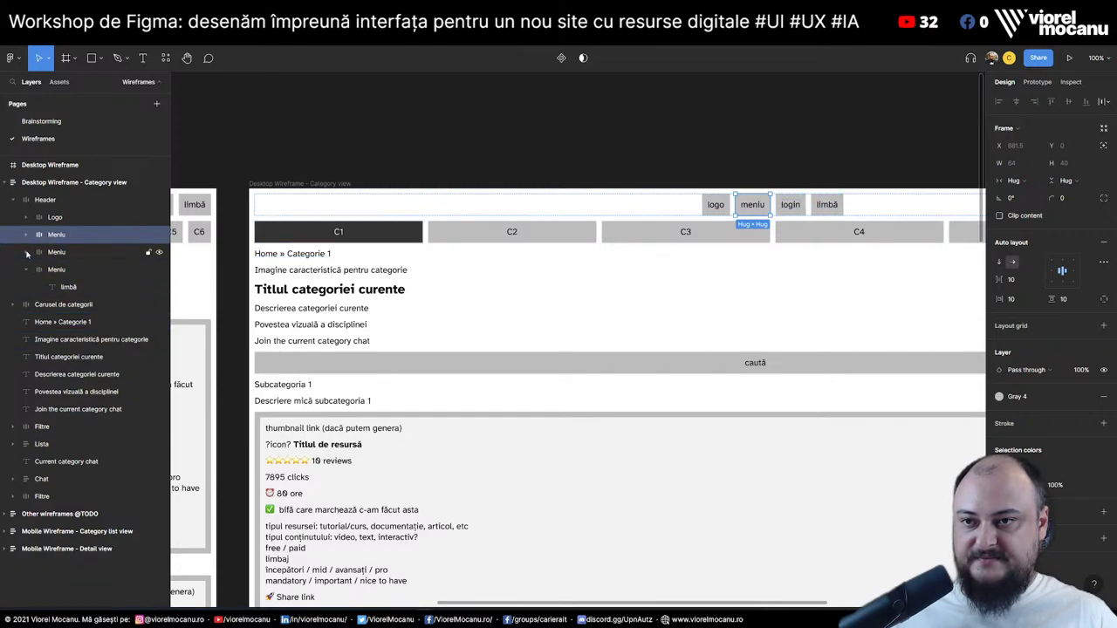
click(55, 252)
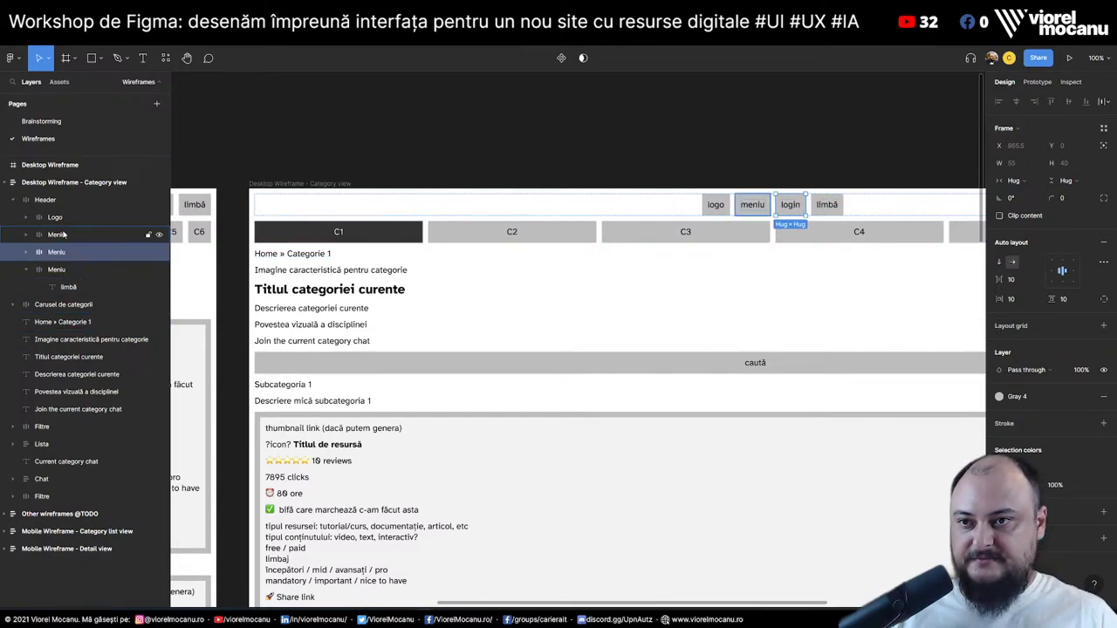
click(122, 235)
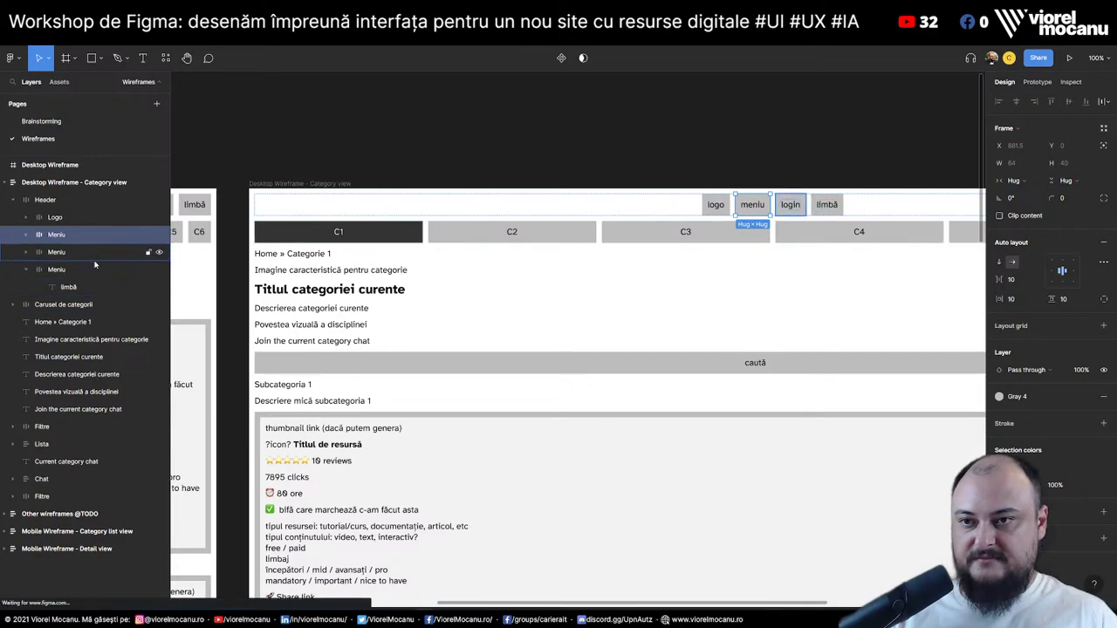
key(Delete)
Move the category carousel into the Header after the Logo and make it fill the header width
click(83, 288)
drag(83, 288, 83, 227)
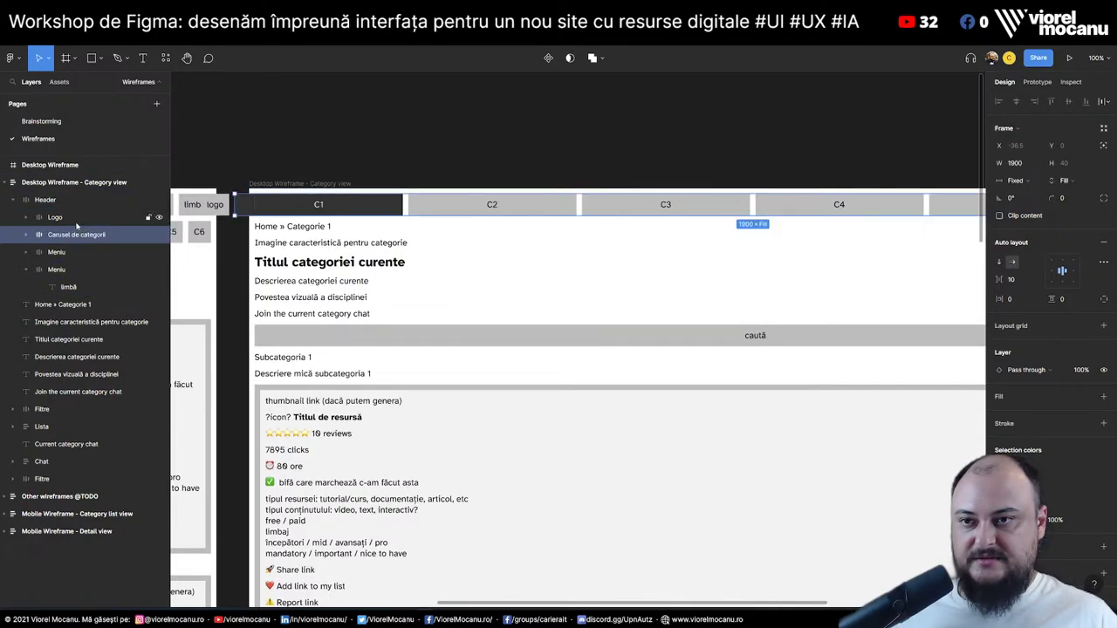
click(1017, 181)
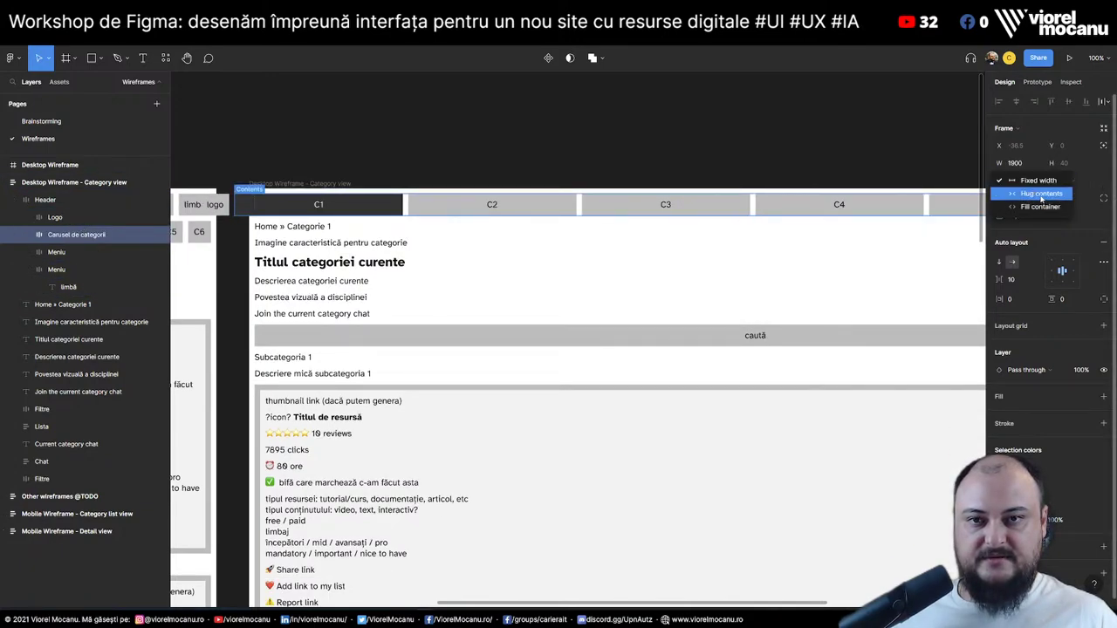
click(1042, 196)
click(27, 235)
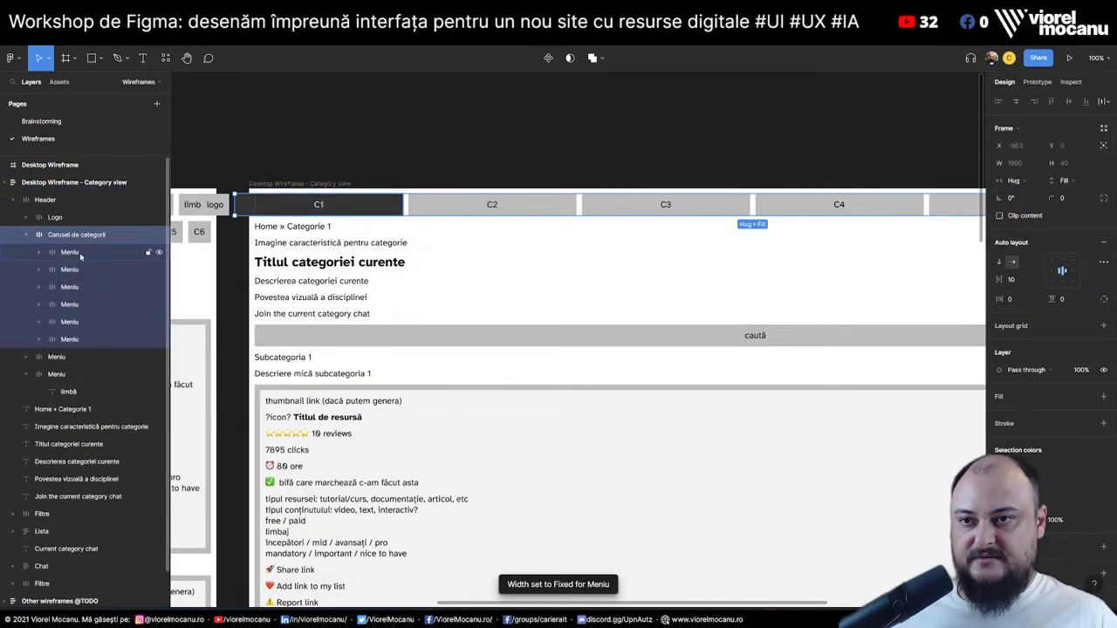
key(Return)
click(1023, 185)
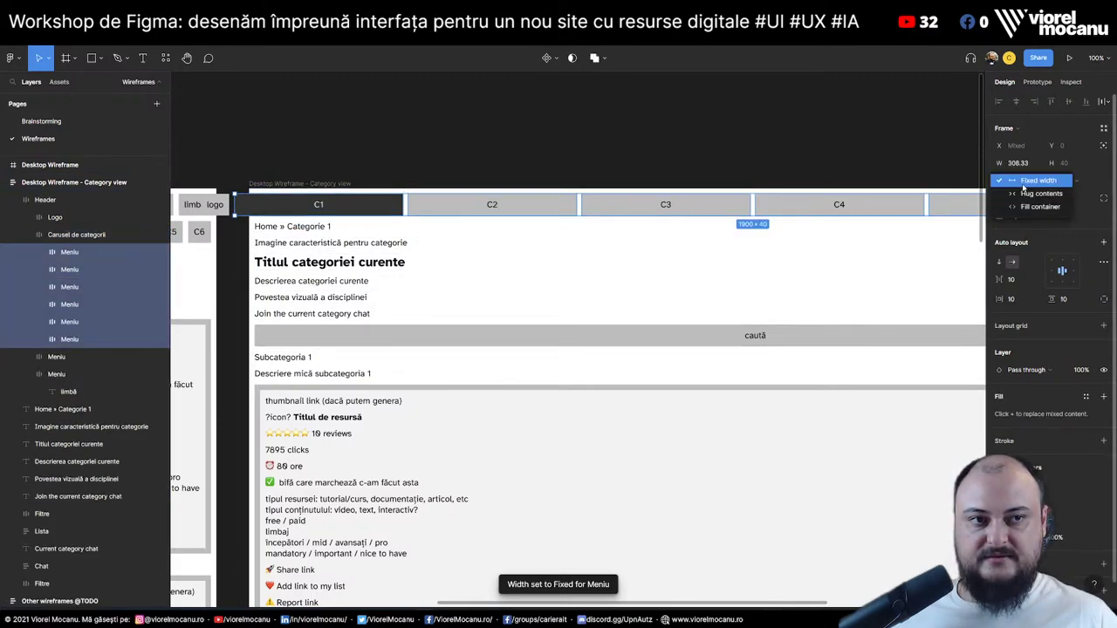
click(1023, 181)
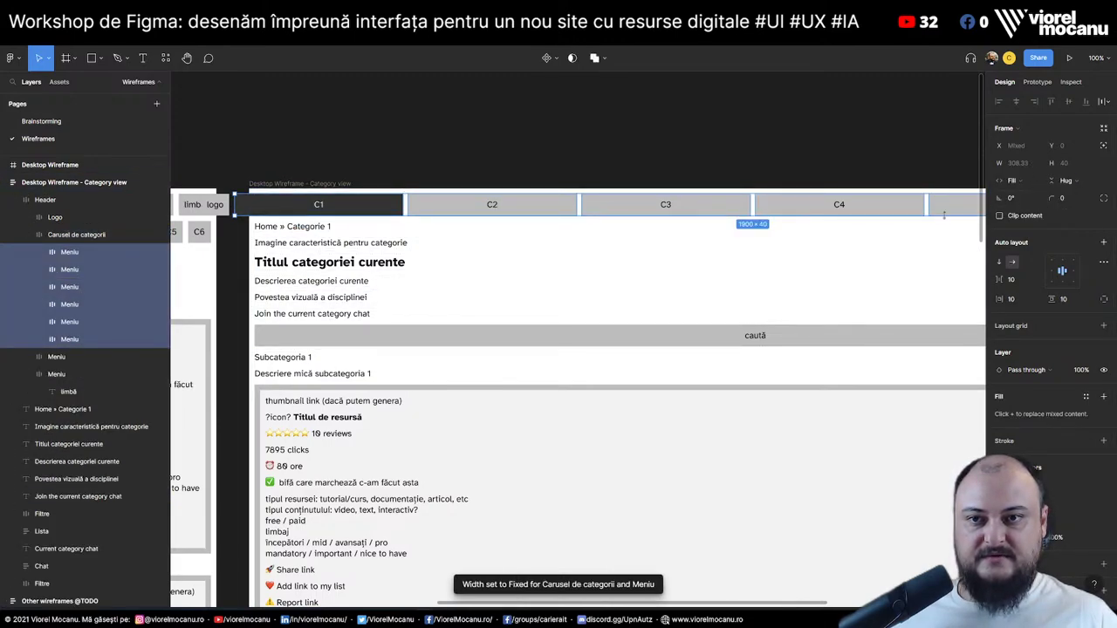
click(83, 241)
click(1019, 180)
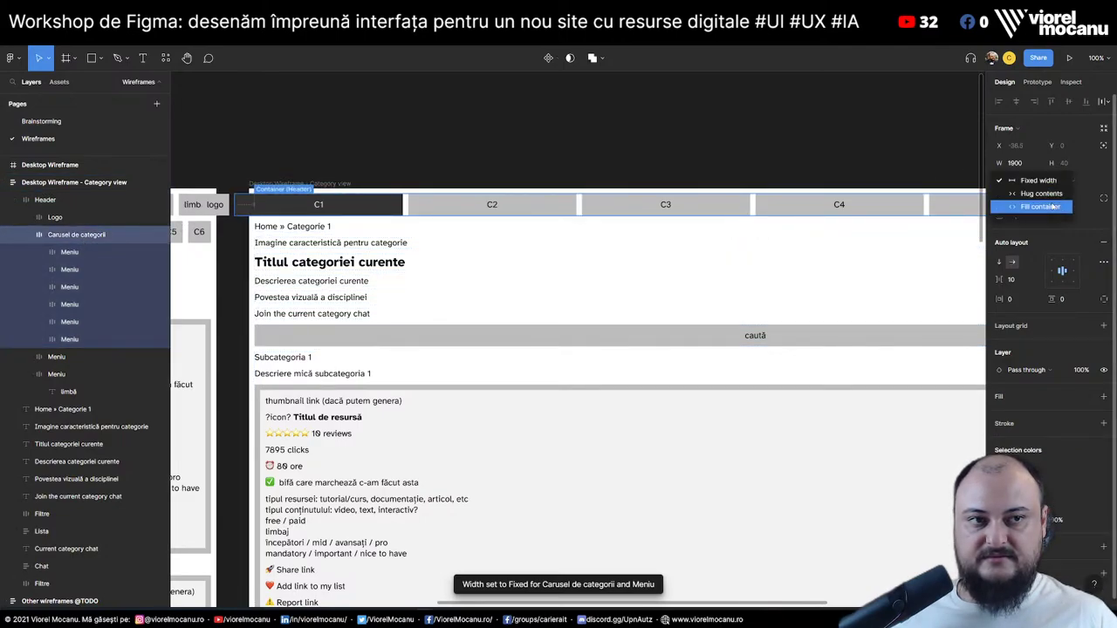
click(1054, 207)
click(759, 149)
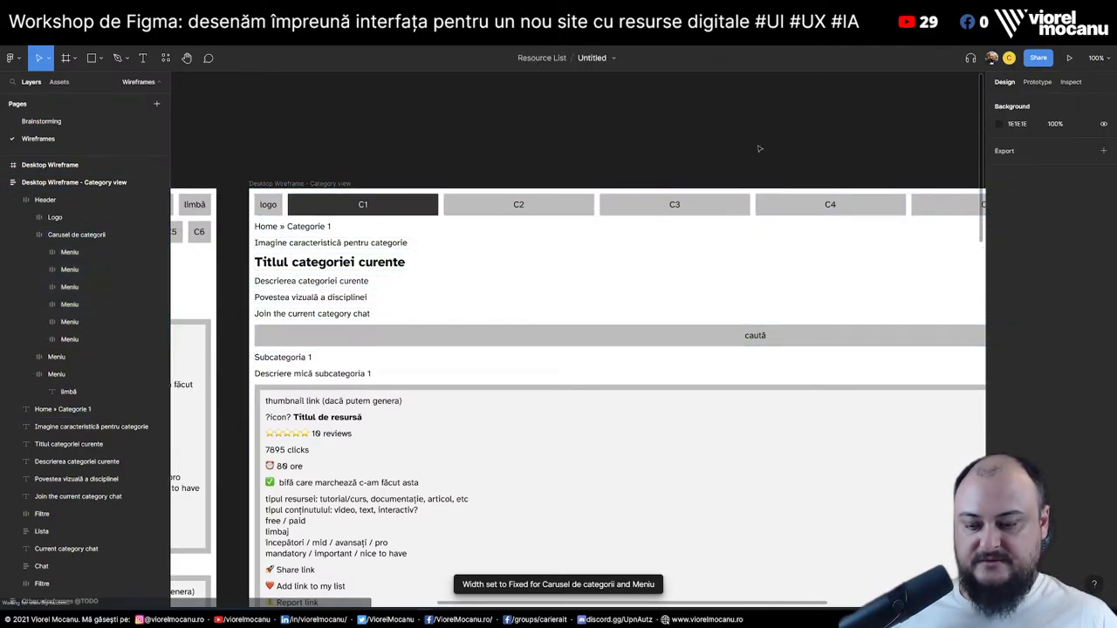
key(minus)
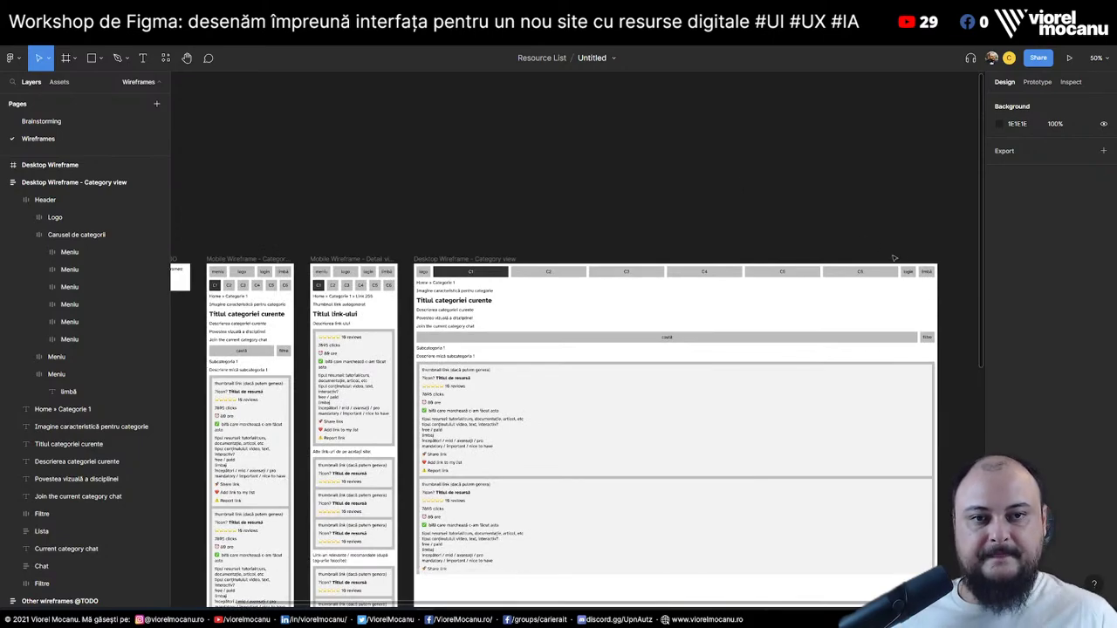
scroll(524, 166, up, 5)
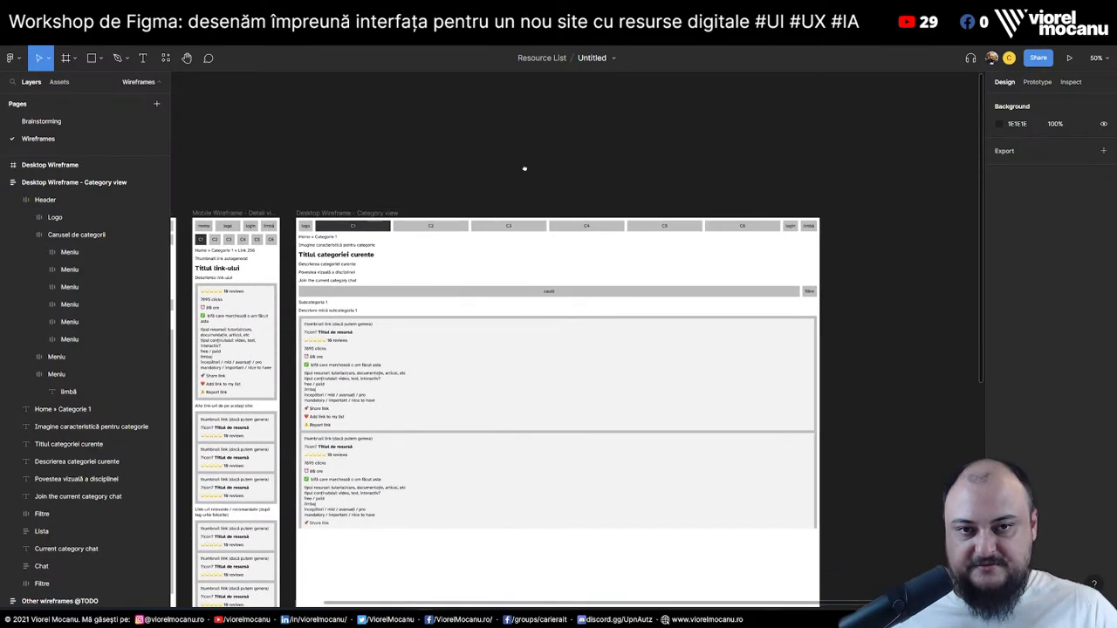
scroll(536, 137, up, 5)
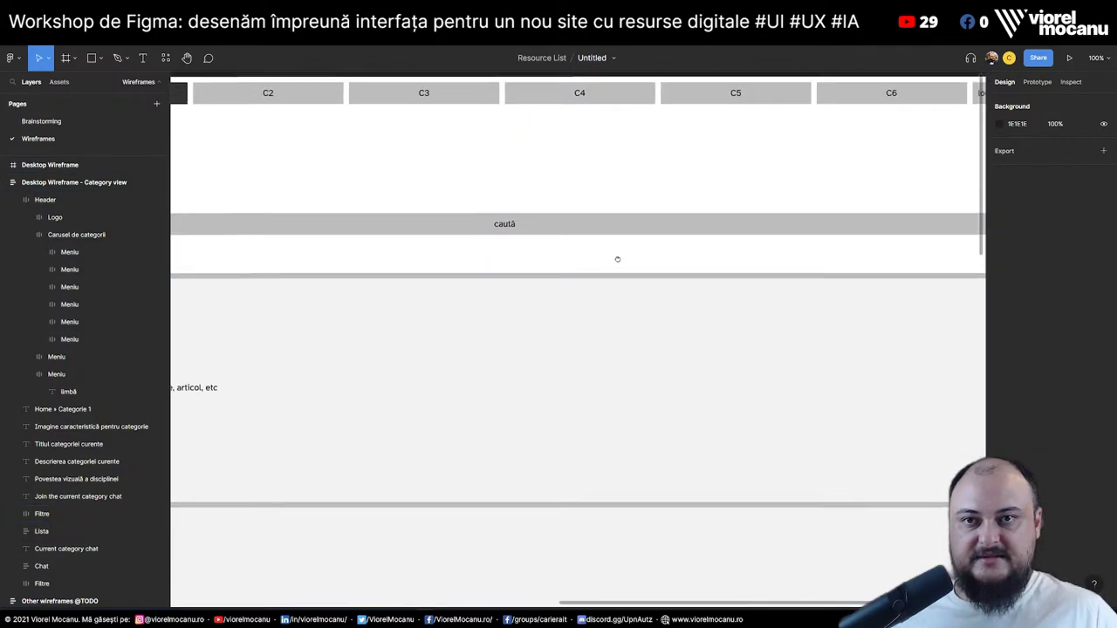
scroll(765, 117, down, 1)
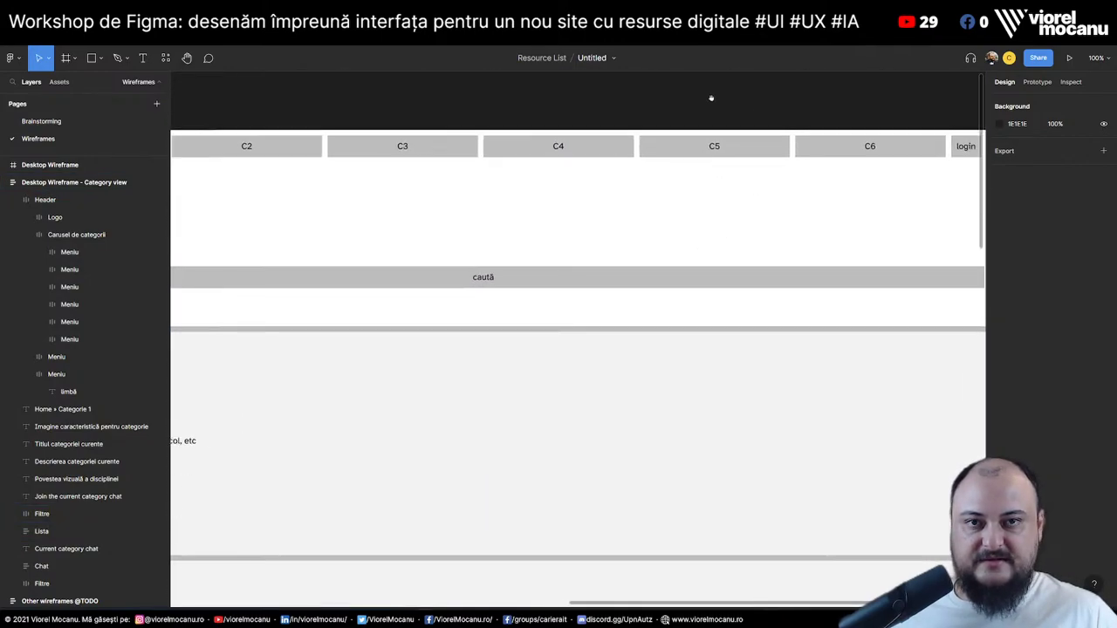
click(1101, 58)
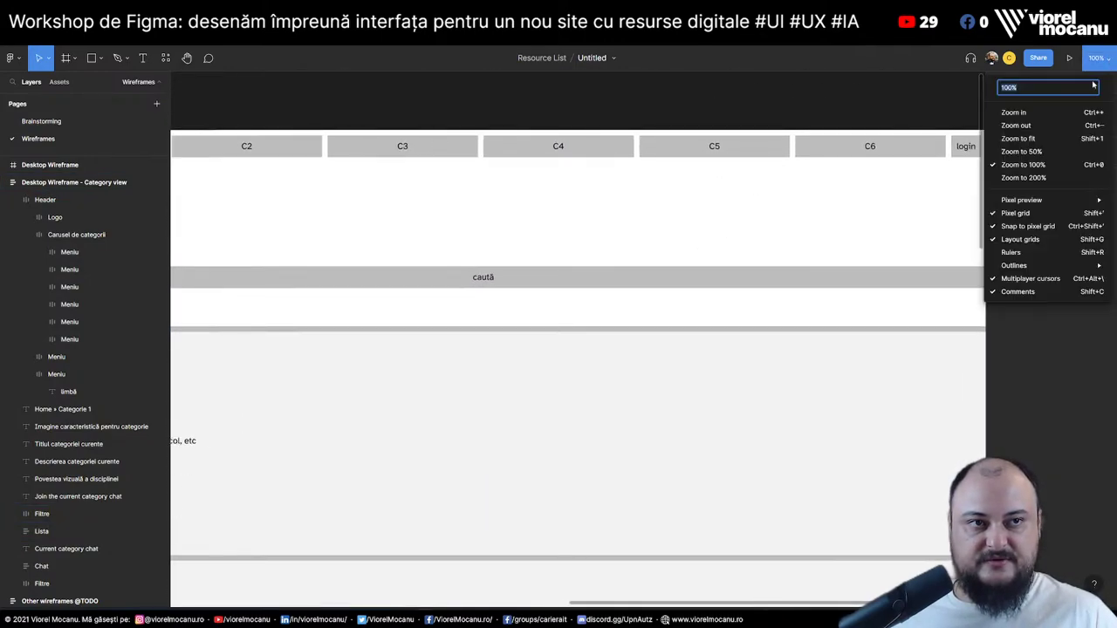
Lower the browser page zoom from 125% to 100% and bring the Category view frame into view
click(1070, 393)
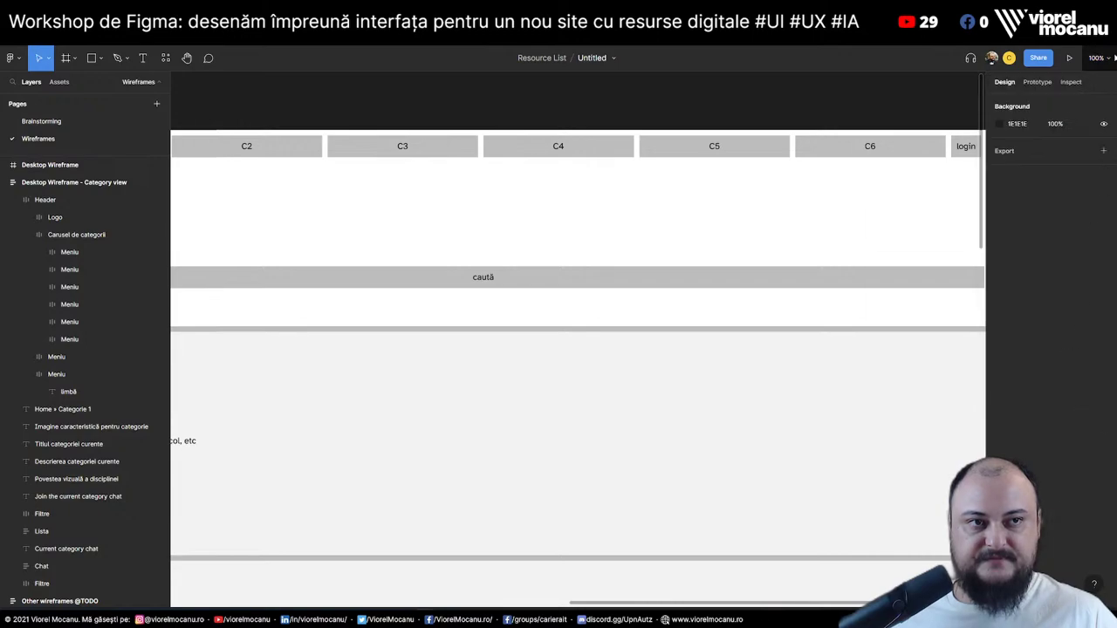
key(alt+f)
click(1053, 107)
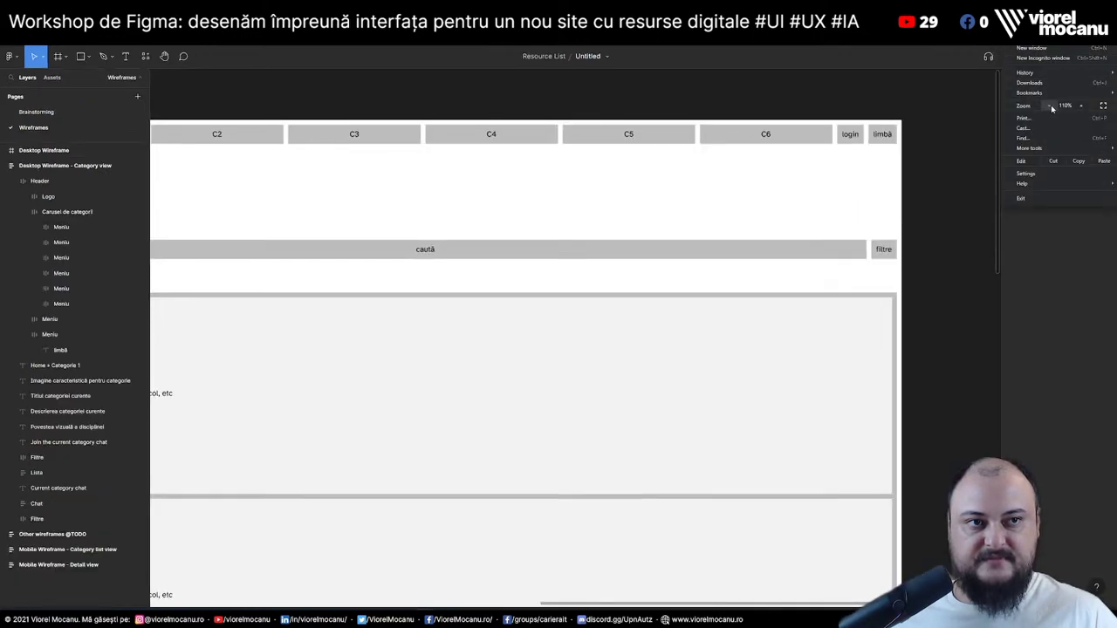
click(1051, 105)
click(961, 130)
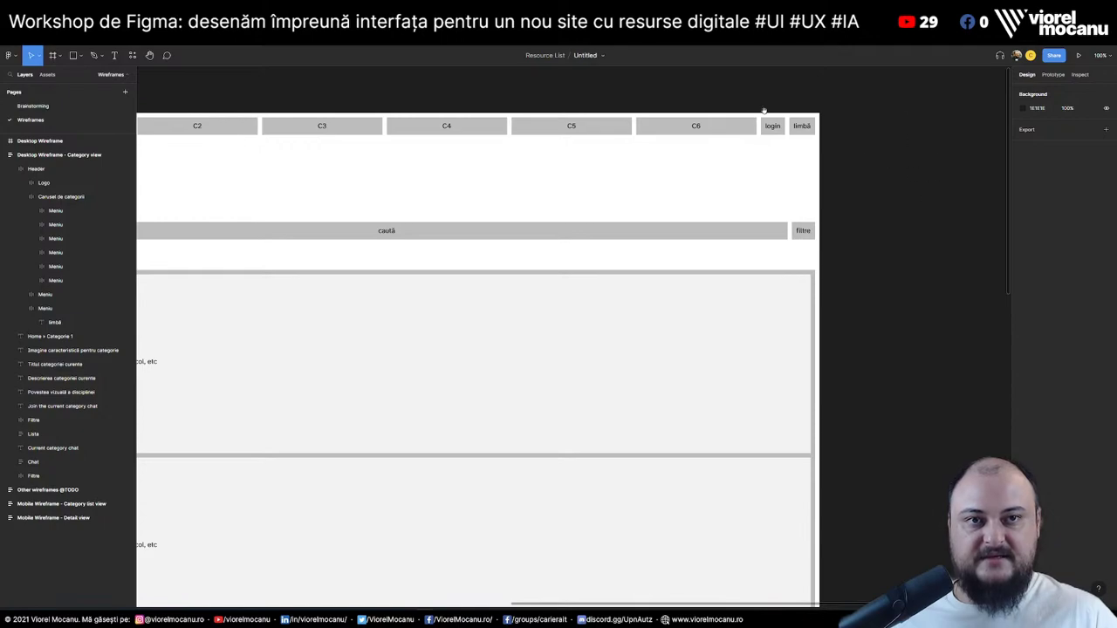
scroll(661, 83, down, 1)
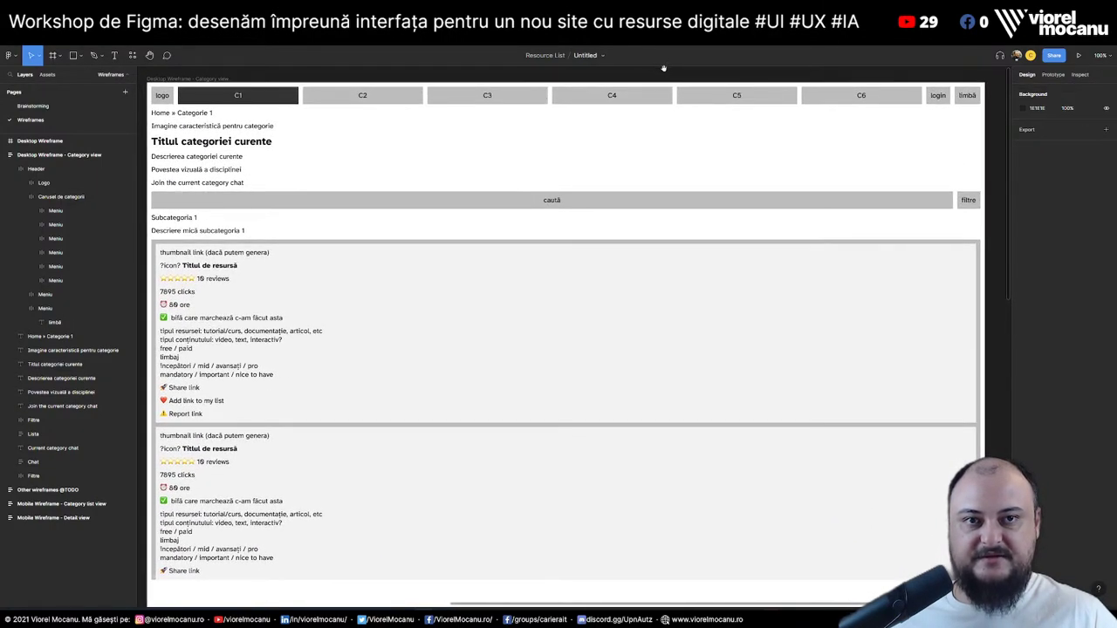
scroll(663, 68, left, 1)
click(204, 78)
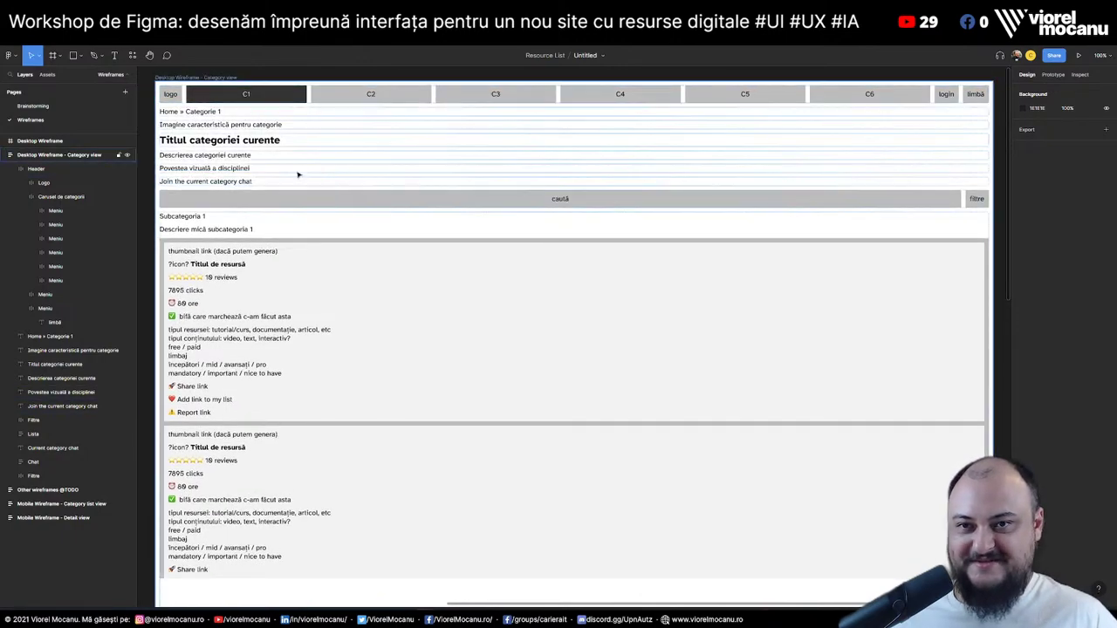
click(187, 113)
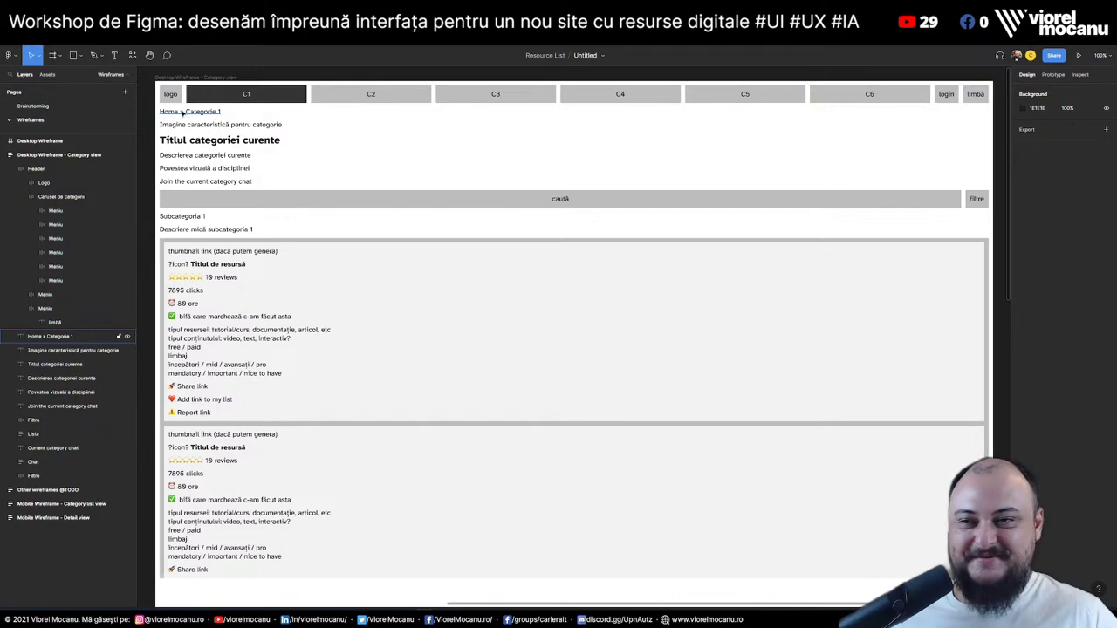
key(Escape)
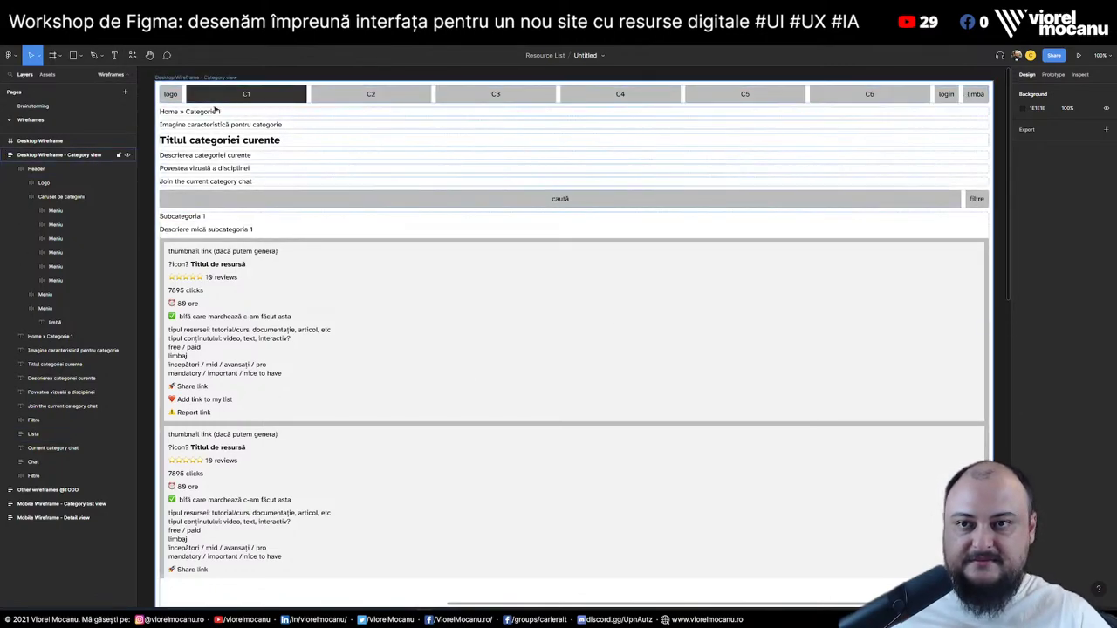
Inspect the Header, breadcrumb, image caption, title, description and chat text layers
click(961, 98)
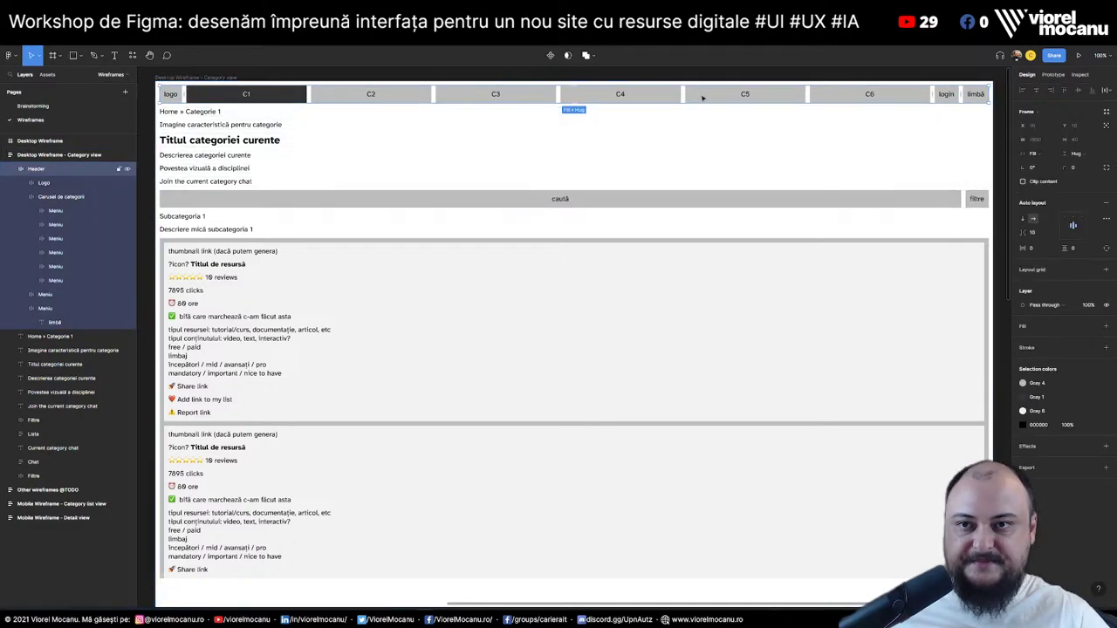
click(179, 111)
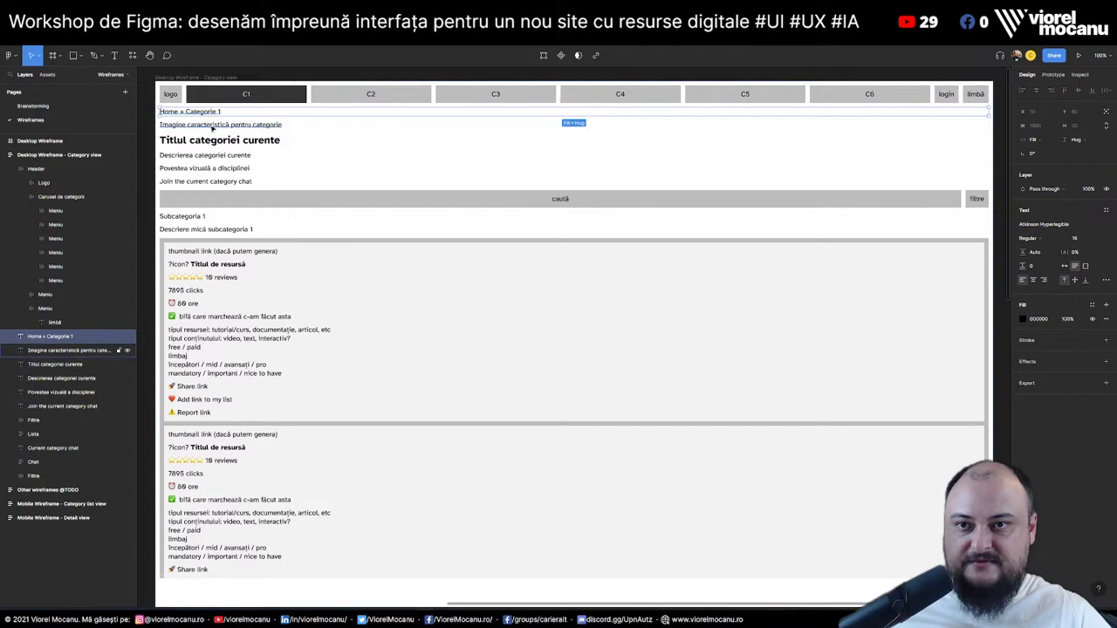
click(209, 125)
click(211, 141)
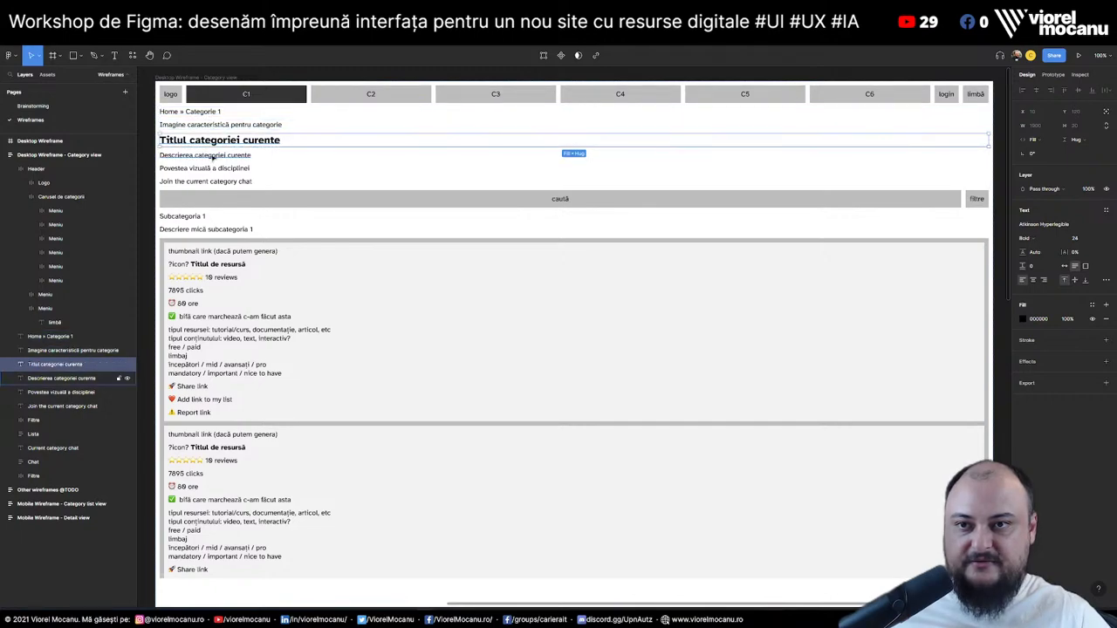
click(210, 157)
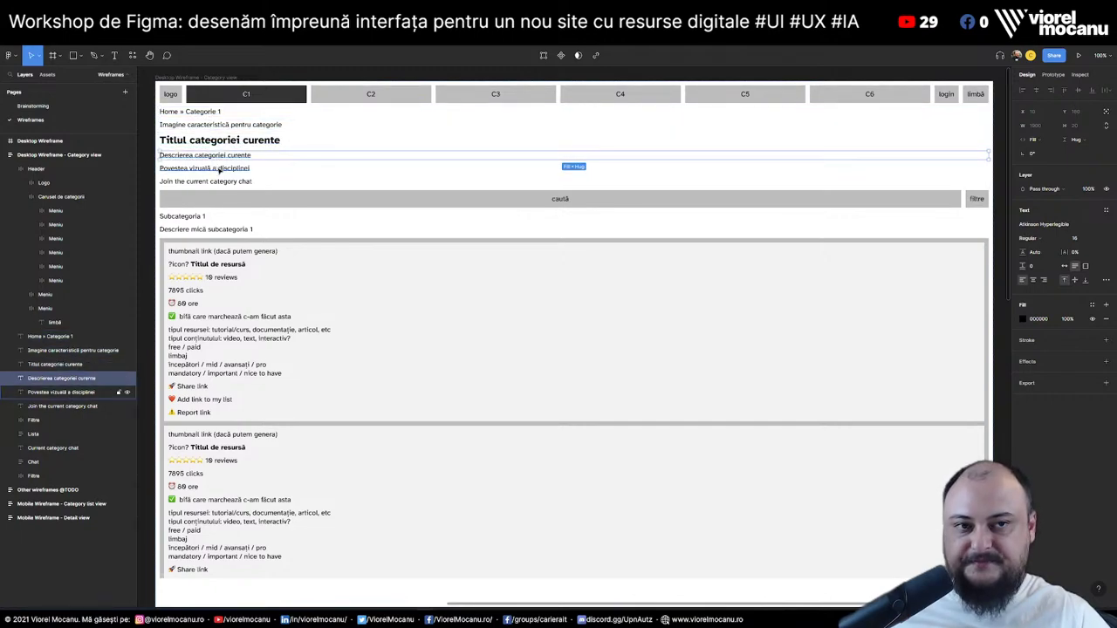
click(220, 170)
key(Tab)
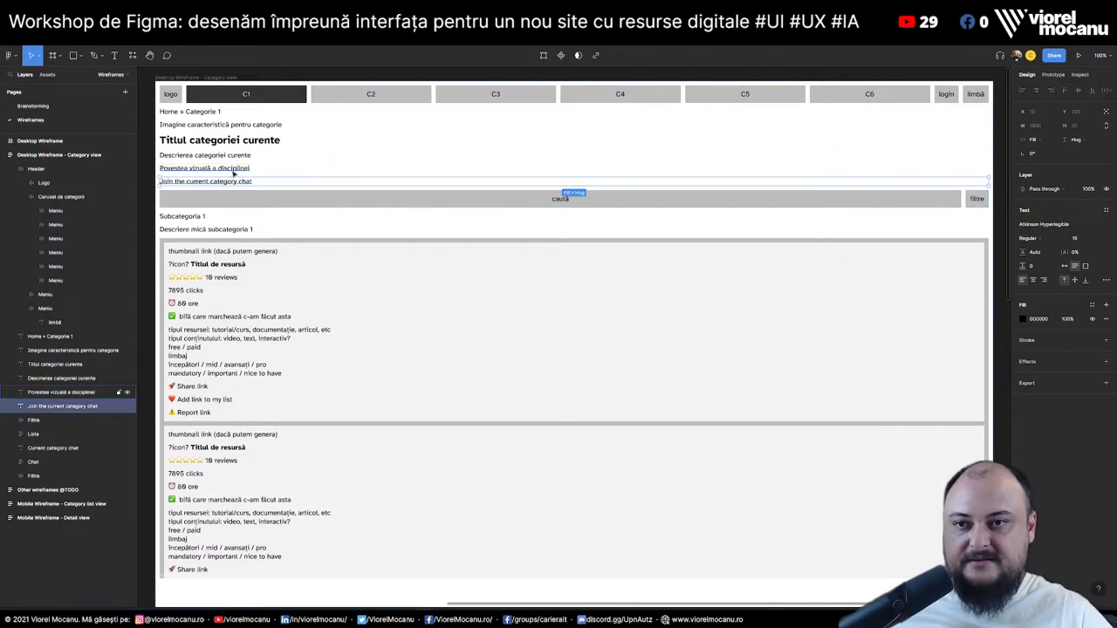
click(234, 172)
click(241, 182)
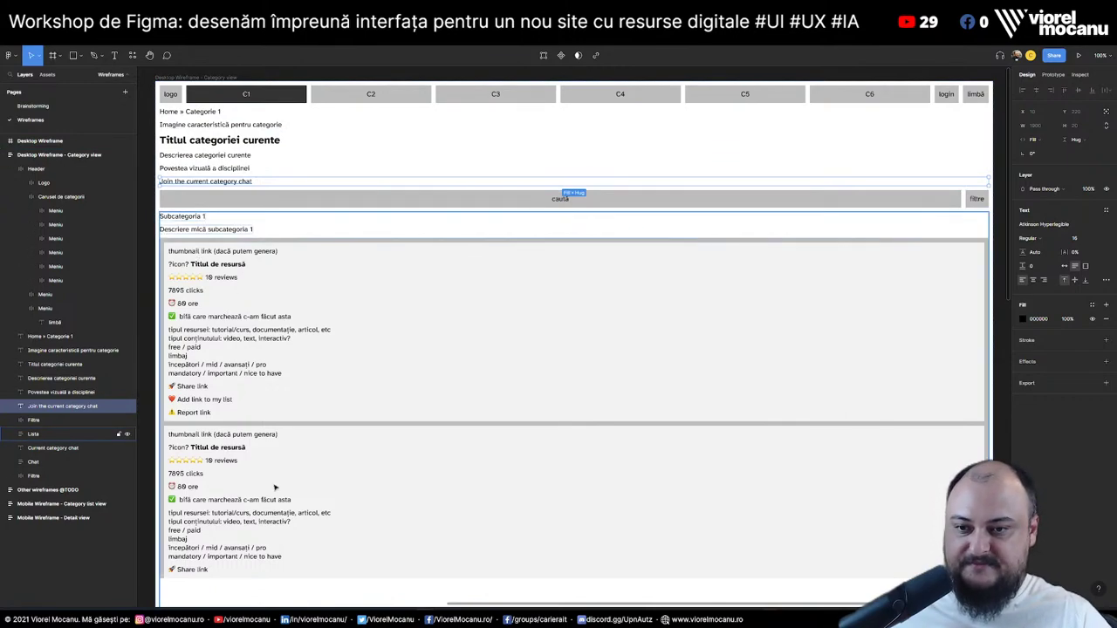
Remove the empty Desktop Wireframe frame and bring the chat section into view
scroll(276, 487, down, 1)
click(48, 476)
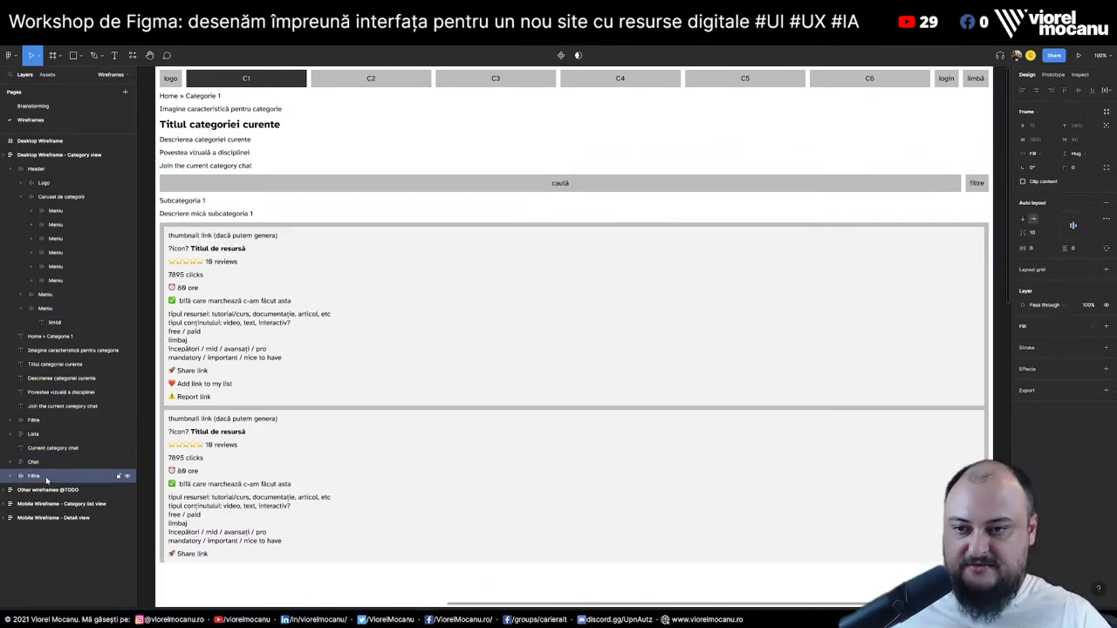
scroll(392, 431, down, 10)
scroll(417, 447, up, 5)
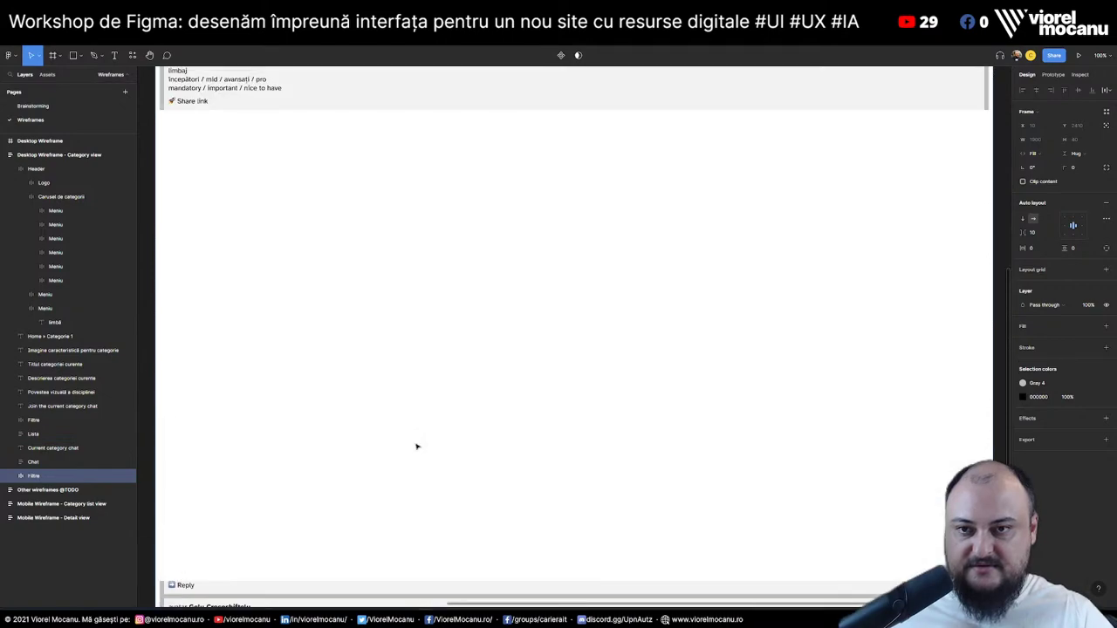
click(313, 271)
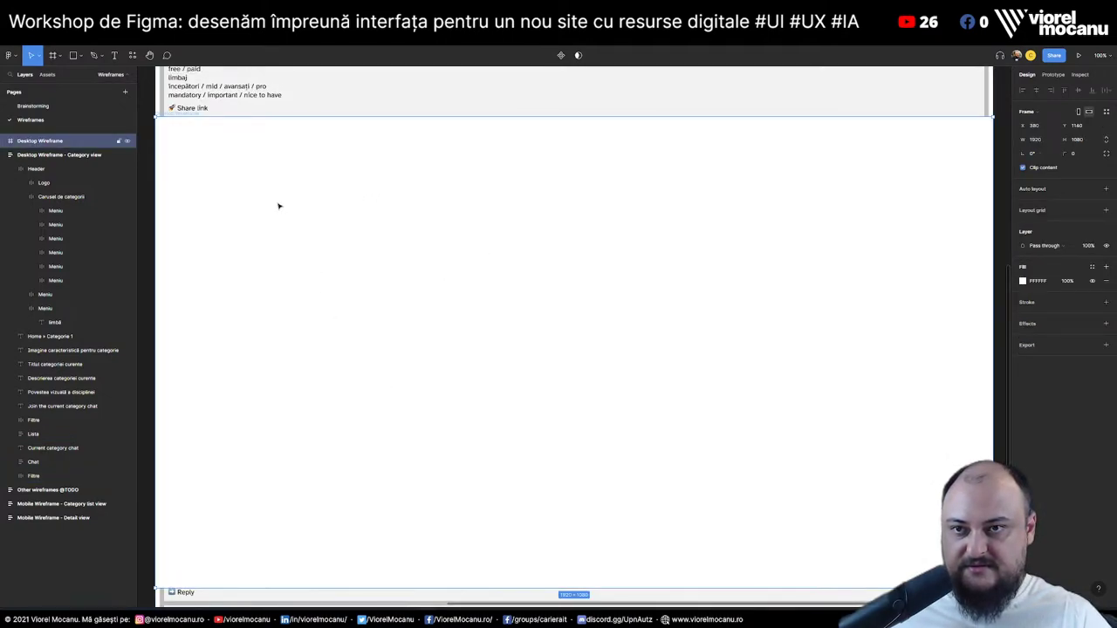
scroll(290, 231, down, 10)
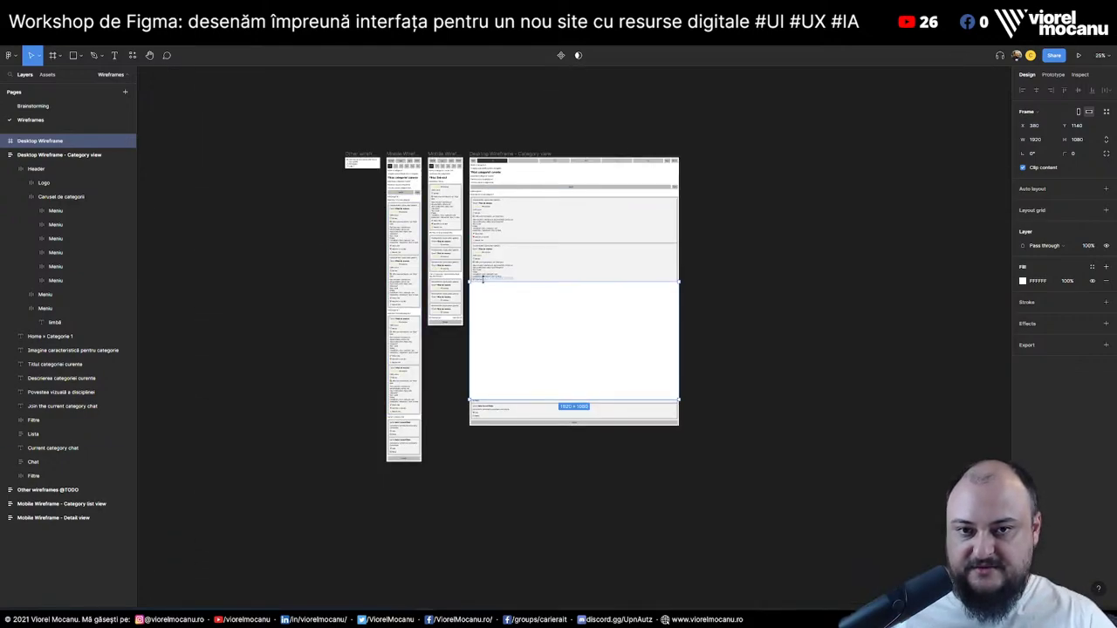
click(52, 154)
key(Escape)
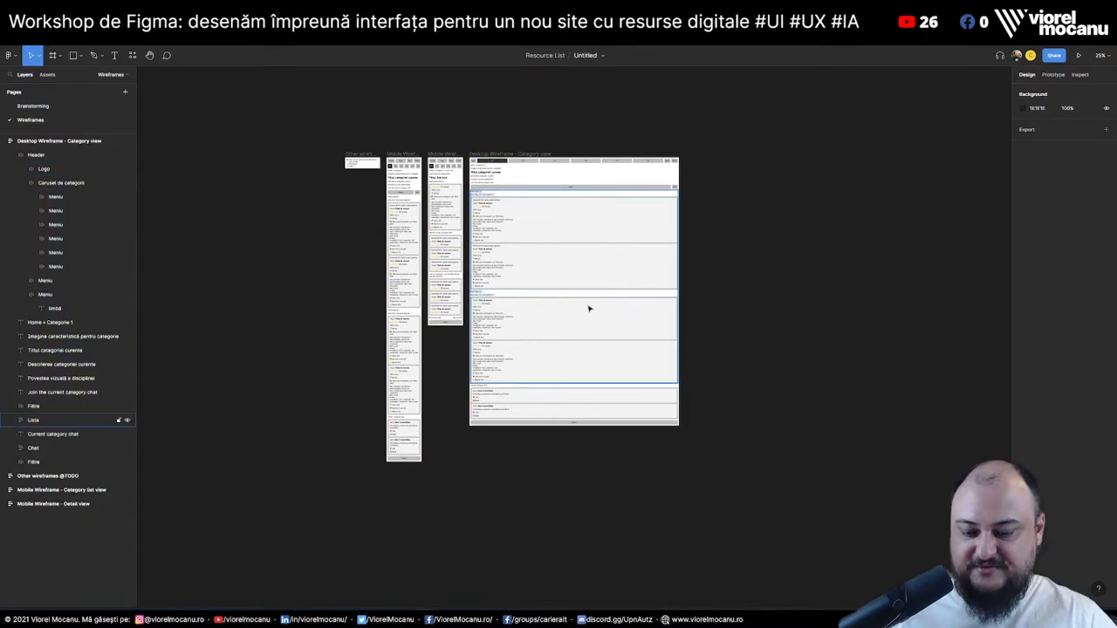
scroll(667, 332, up, 3)
scroll(577, 341, up, 5)
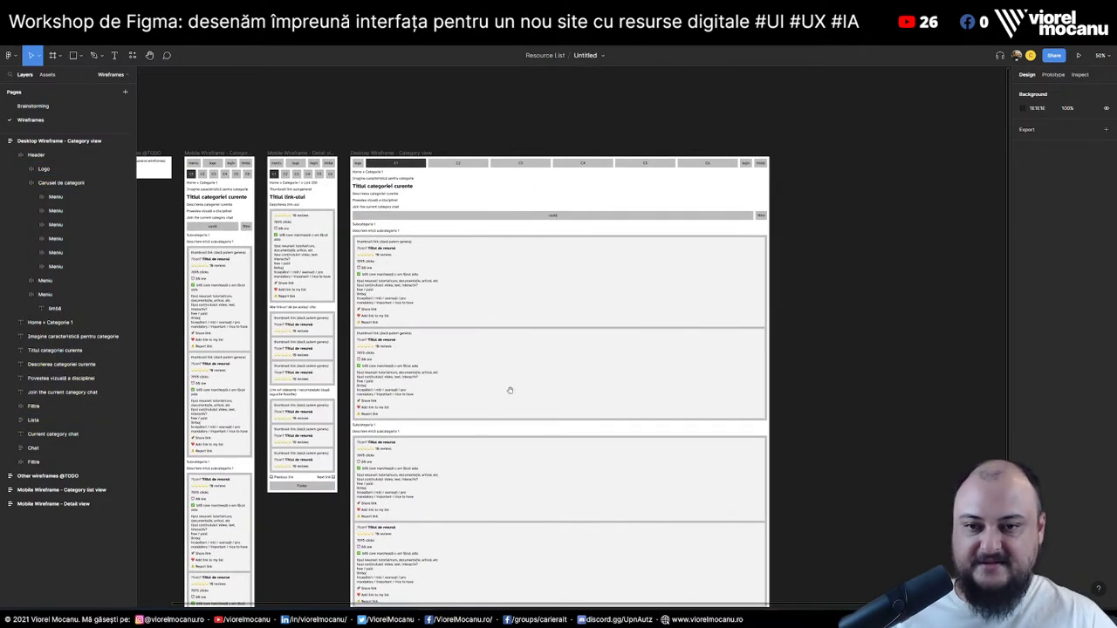
scroll(510, 390, down, 2)
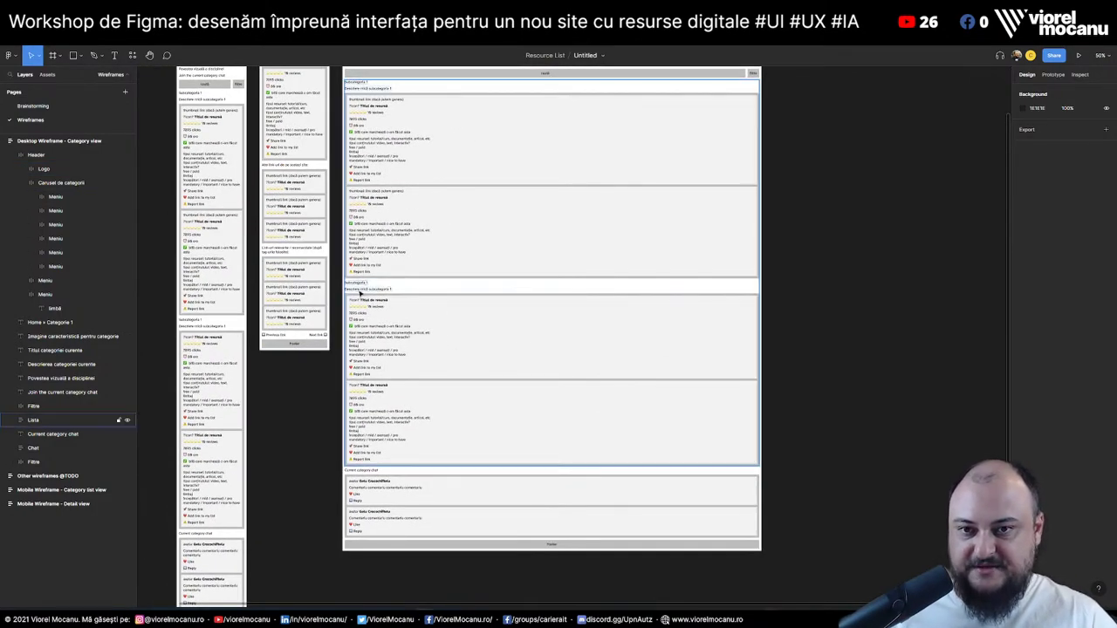
scroll(327, 369, up, 4)
scroll(558, 185, down, 2)
scroll(558, 185, right, 2)
scroll(558, 185, down, 1)
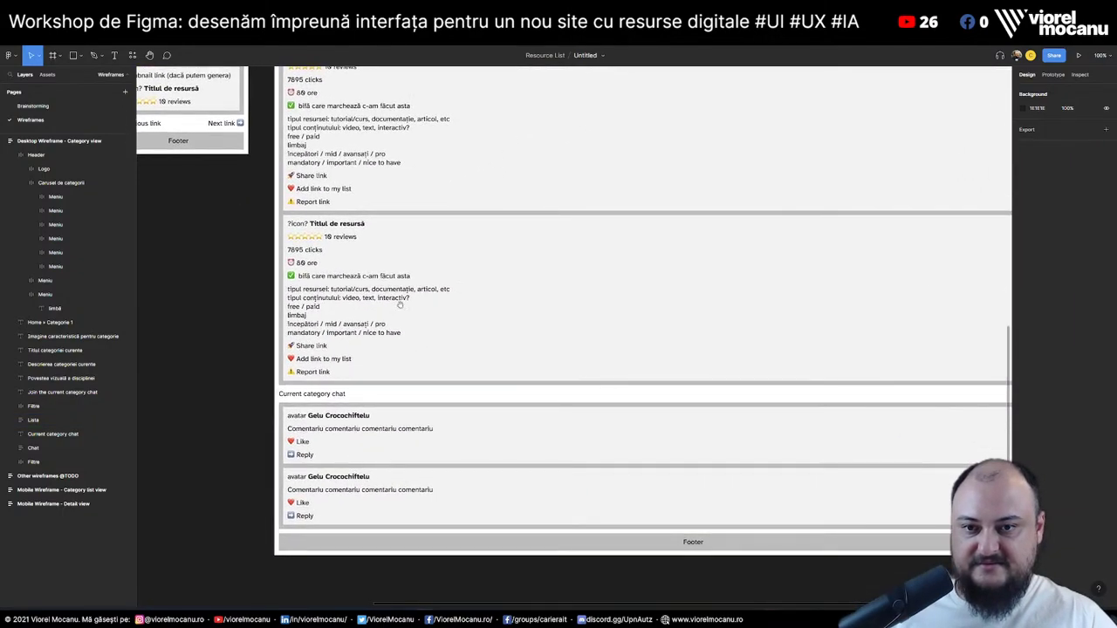
Delete the old Current category chat heading and Chat group
click(52, 434)
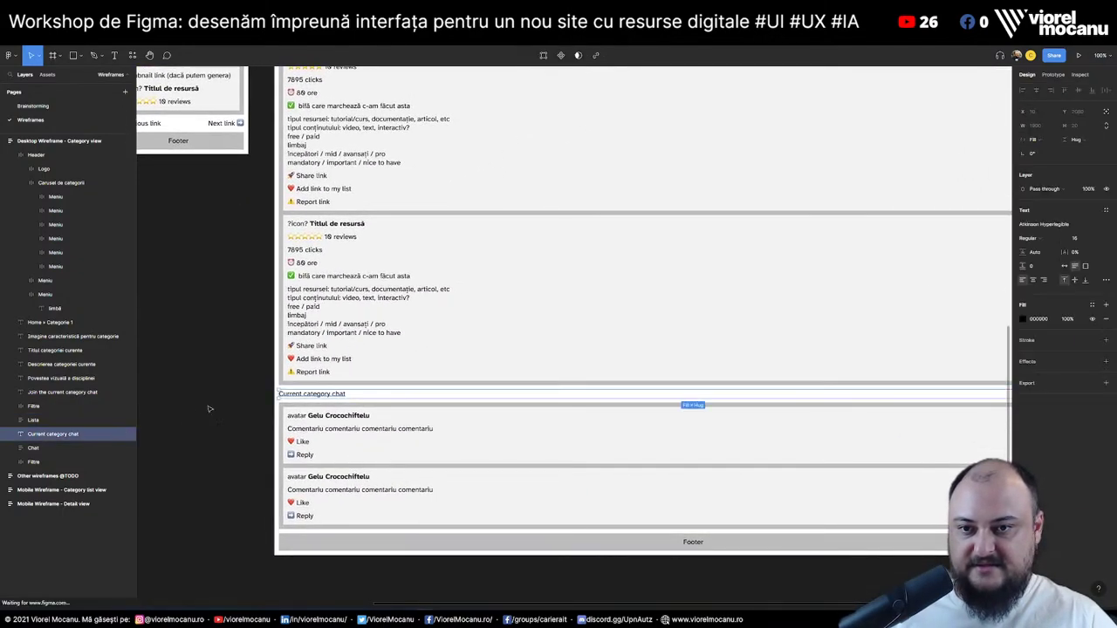
shift+click(58, 450)
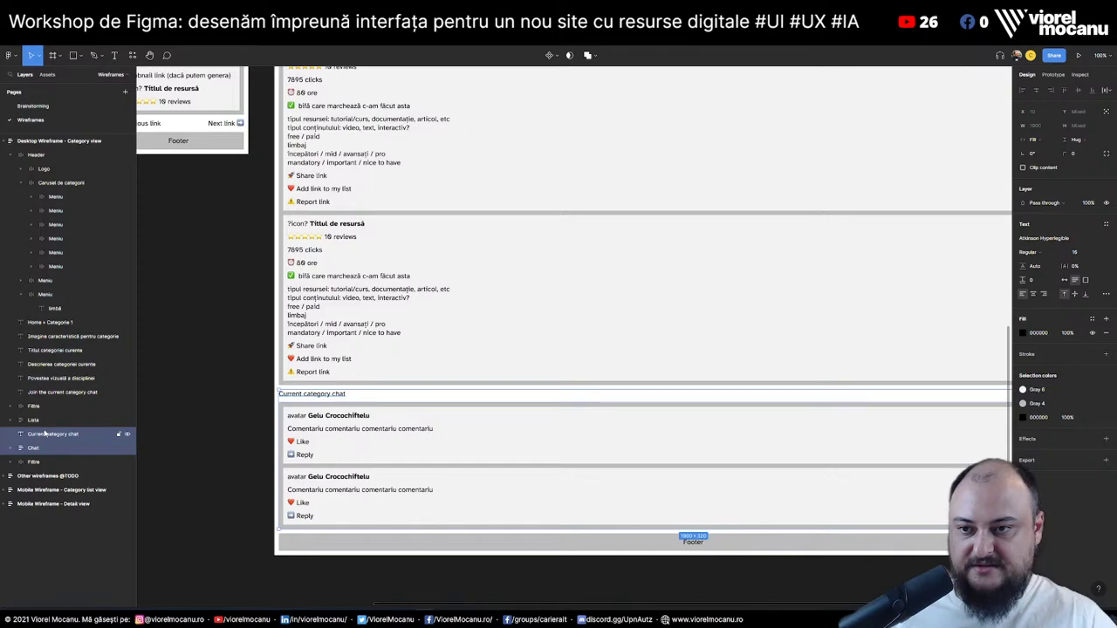
key(Delete)
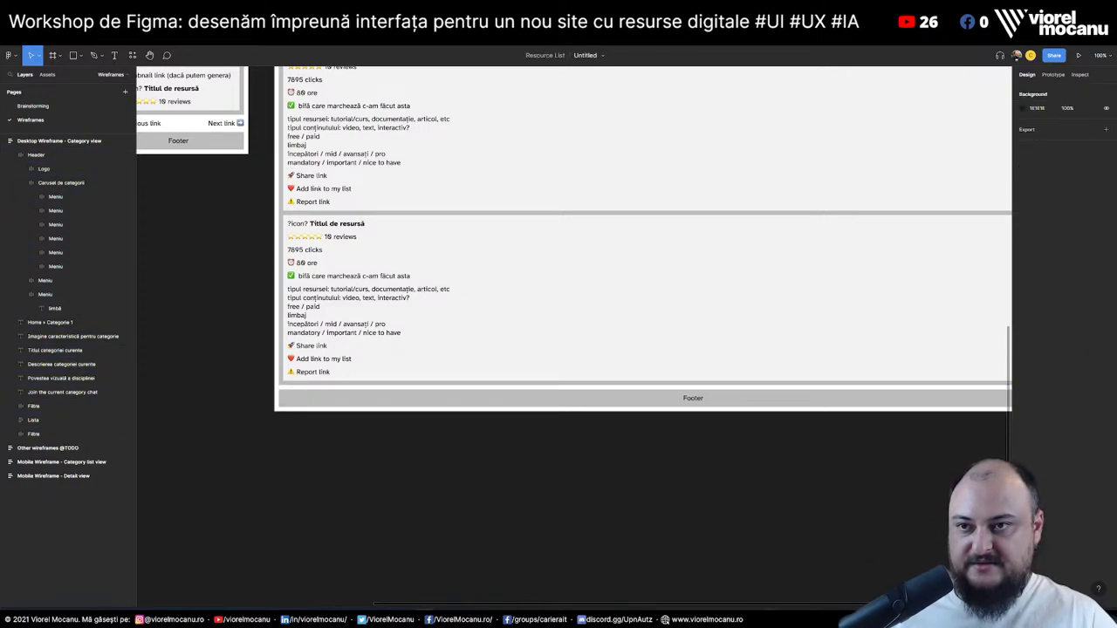
click(20, 154)
click(36, 173)
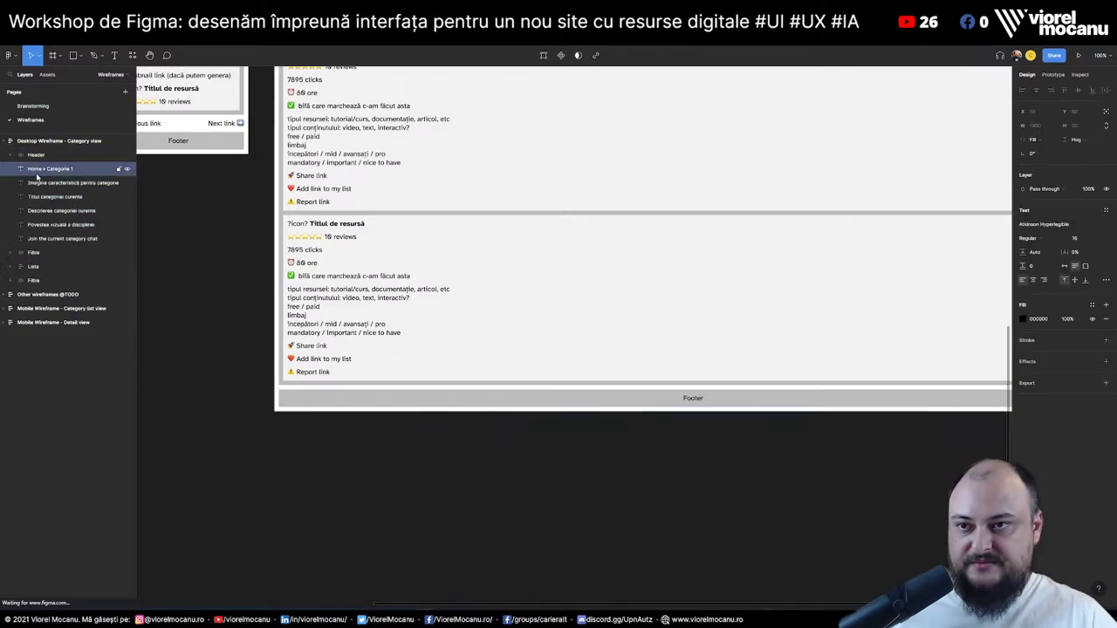
Rename the footer's misnamed Filtre layer to Footer
scroll(759, 257, down, 5)
scroll(758, 256, up, 3)
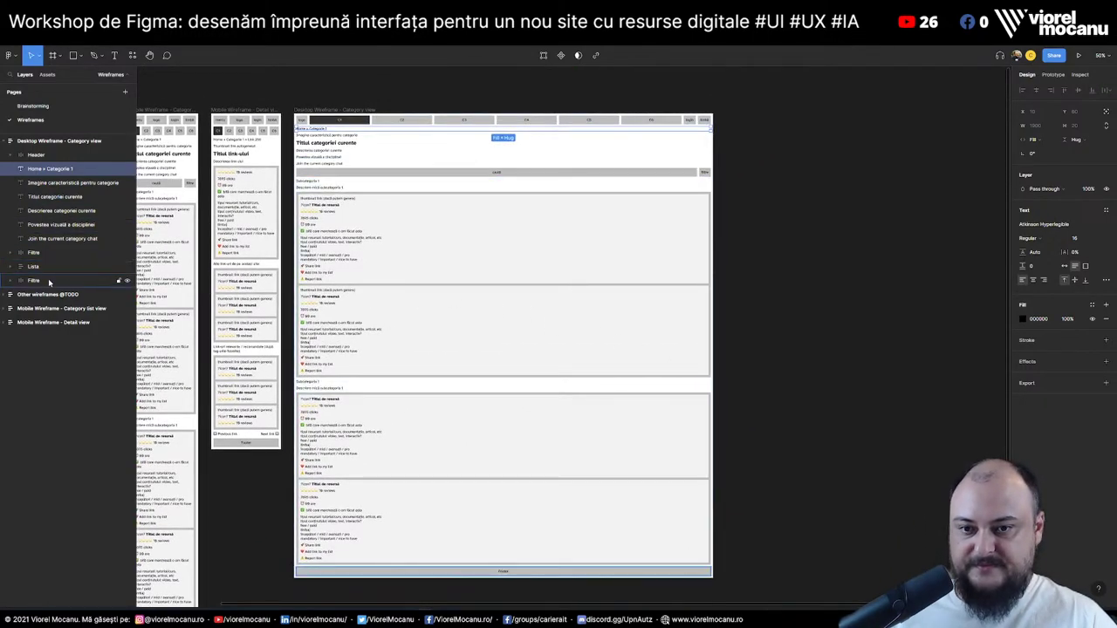
scroll(733, 425, down, 1)
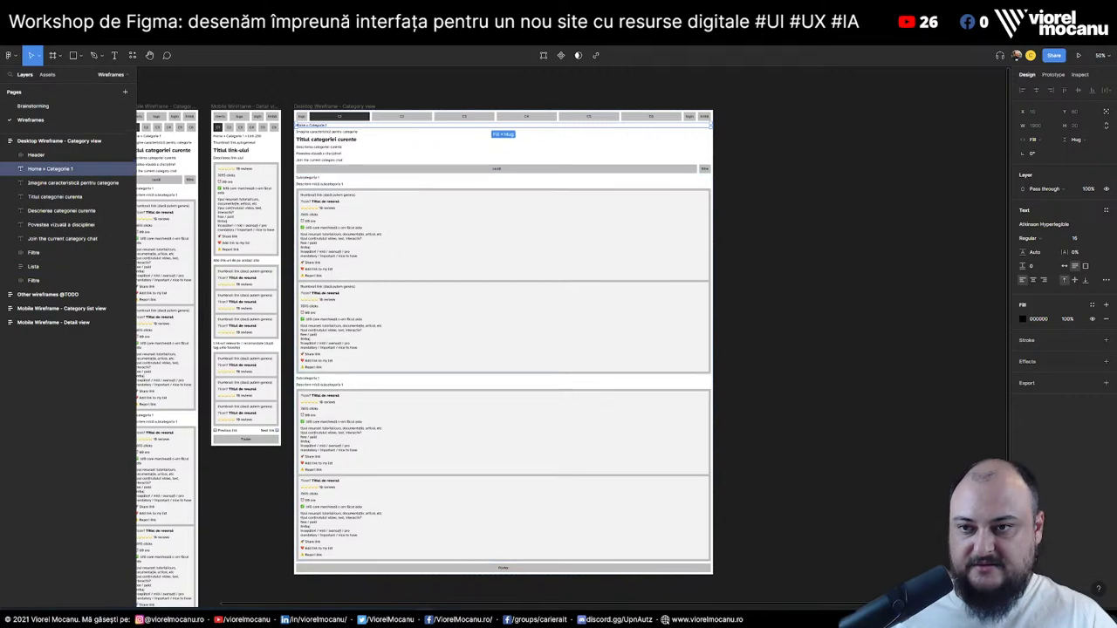
scroll(569, 408, down, 2)
click(439, 552)
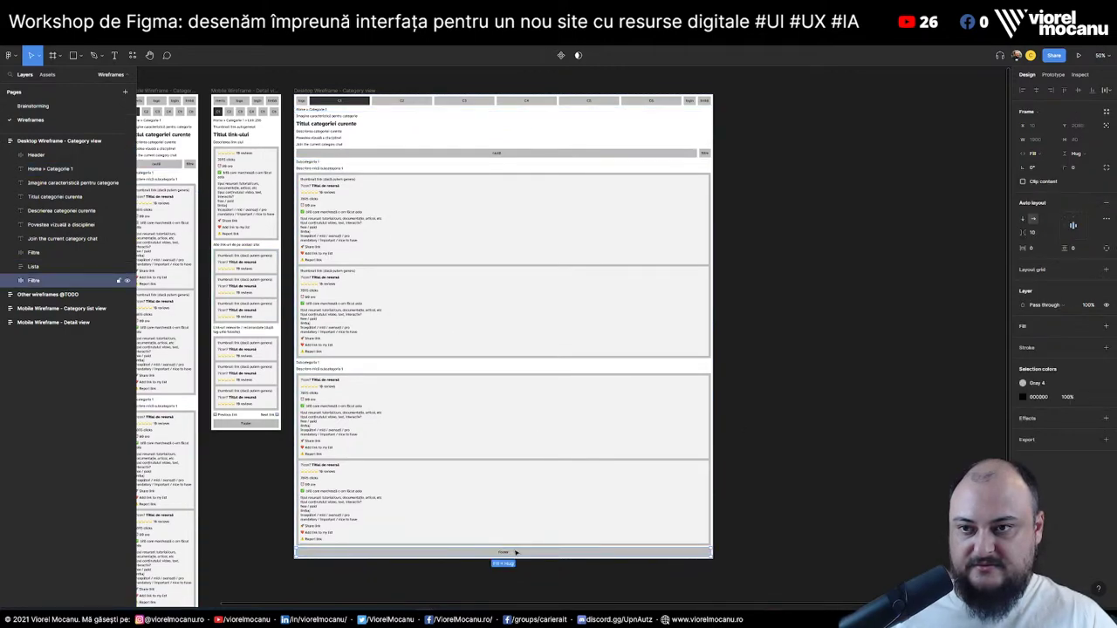
double_click(33, 280)
text(F)
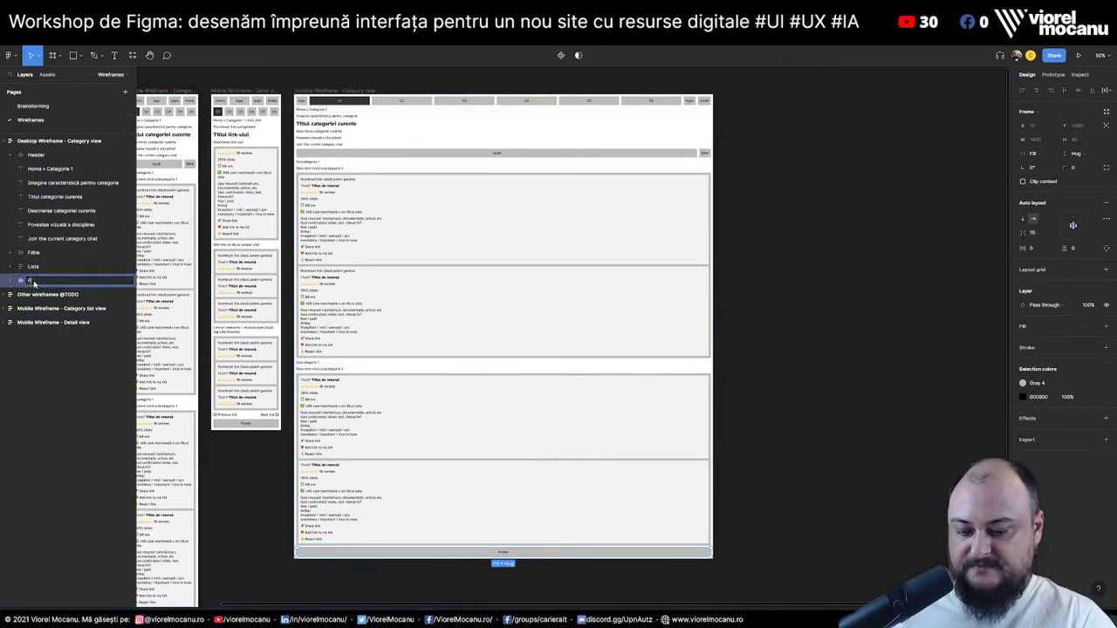
key(Return)
Group the layers from Home > Categorie 1 to Lista into an auto-layout frame
click(33, 267)
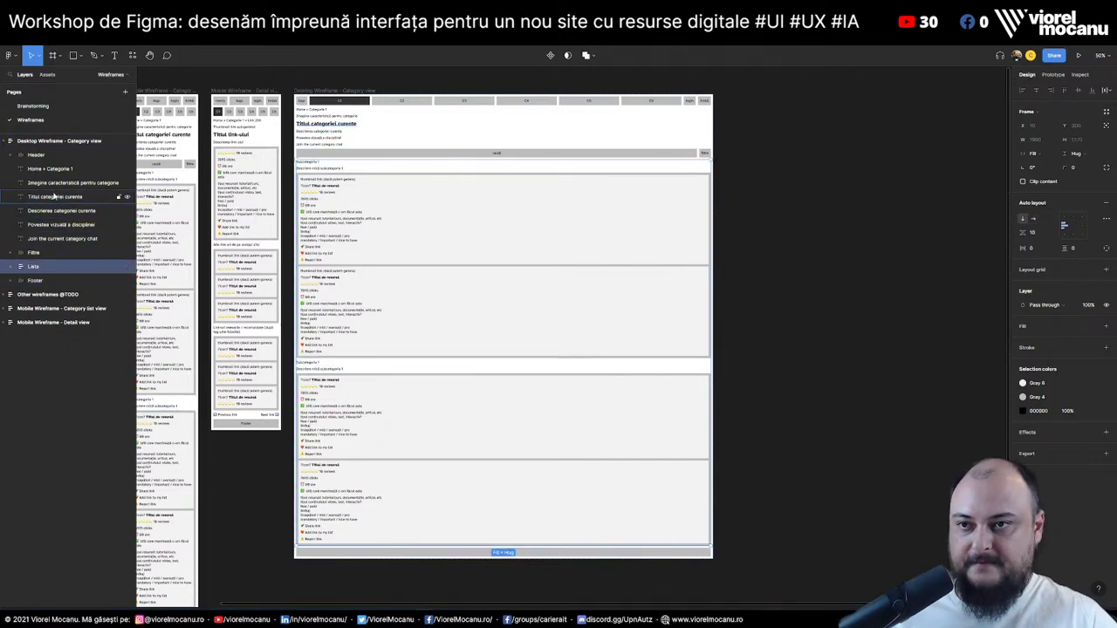
shift+click(56, 168)
key(ctrl+g)
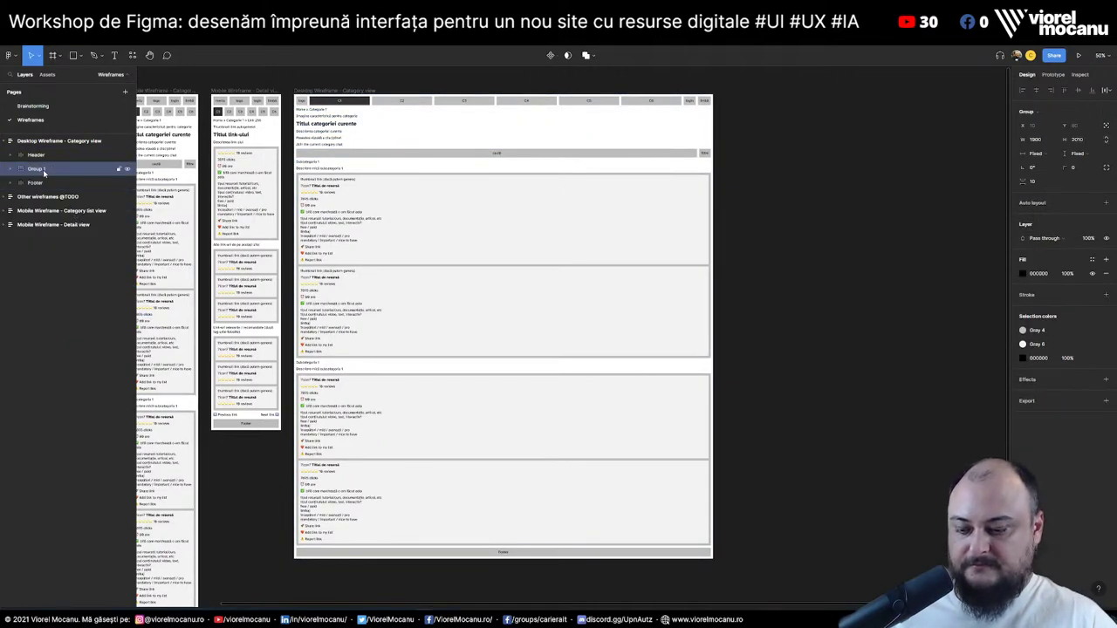
key(shift+a)
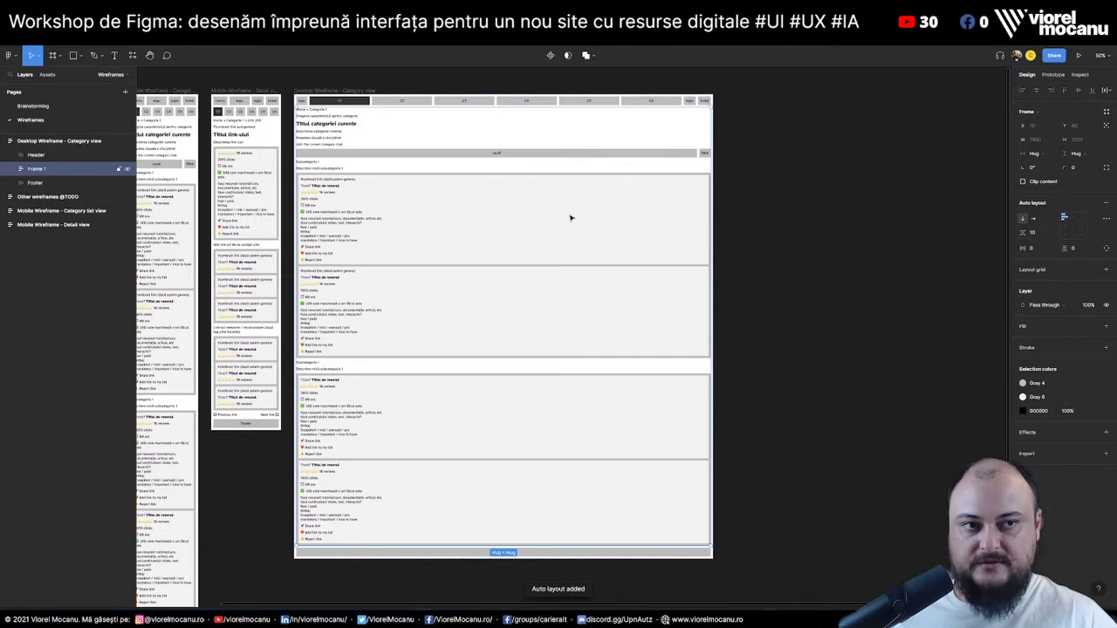
key(ctrl+z)
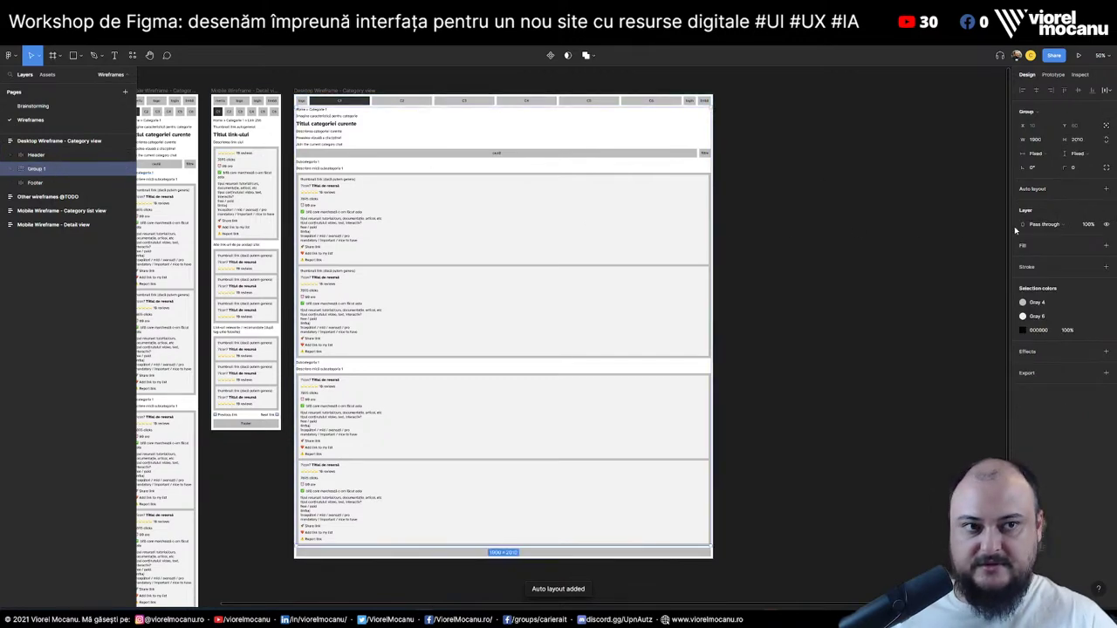
key(shift+a)
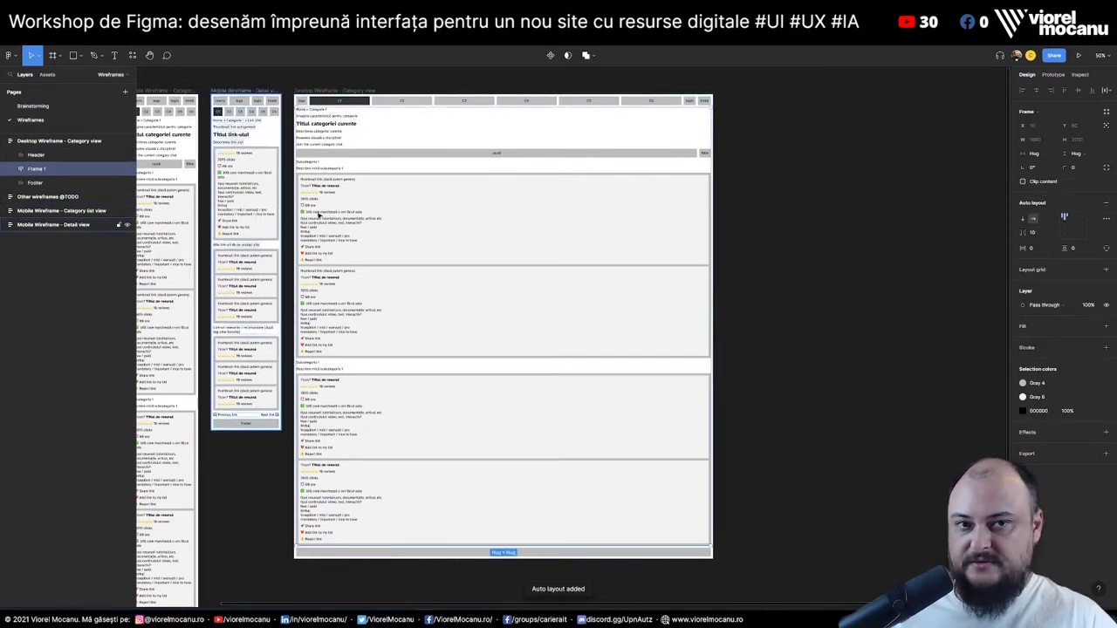
Paste the category chat into the content frame with Fixed width and Hug height
key(ctrl+v)
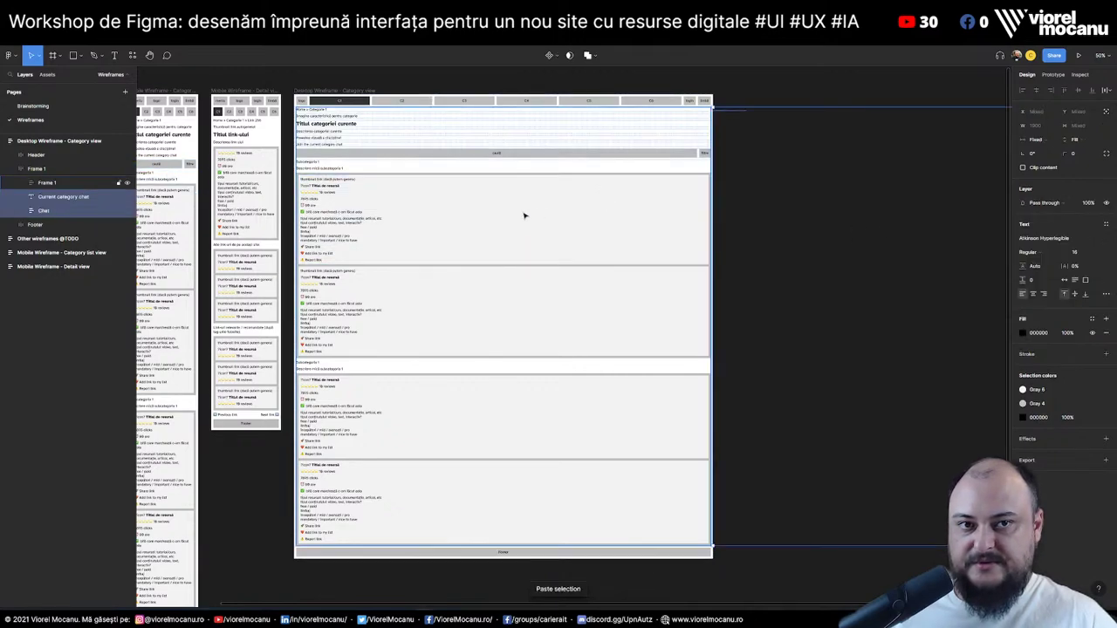
click(1036, 140)
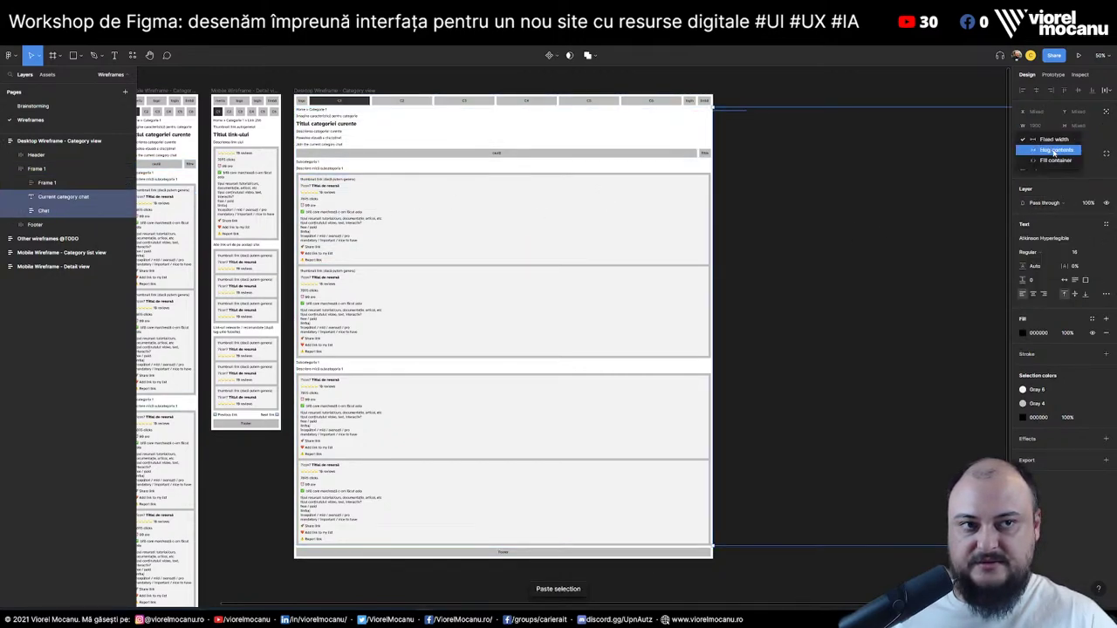
click(1047, 151)
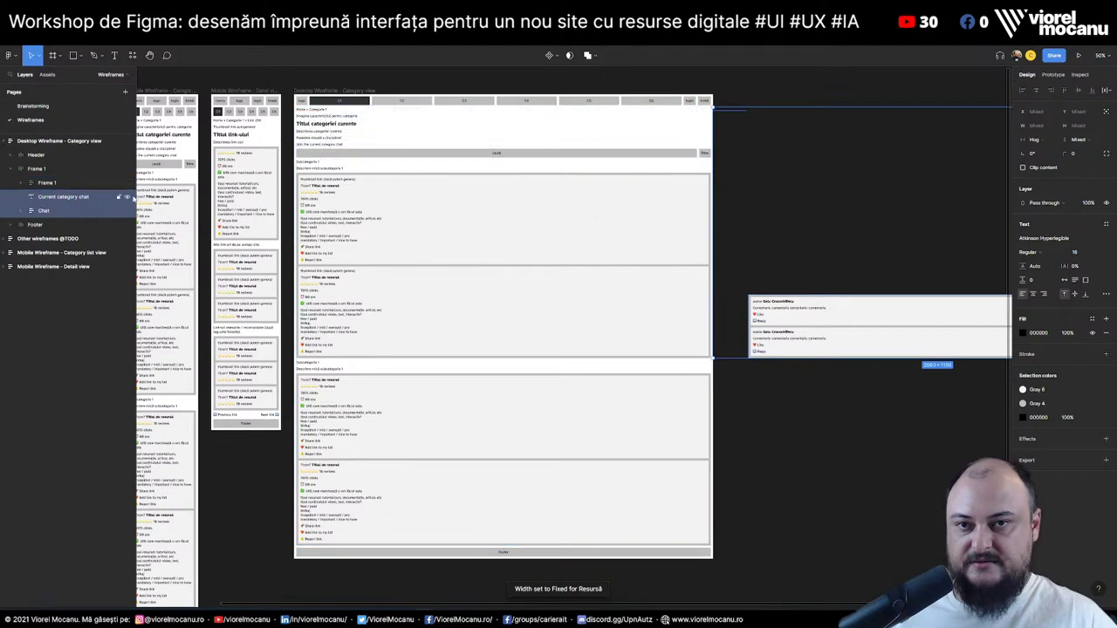
click(1079, 147)
click(1077, 171)
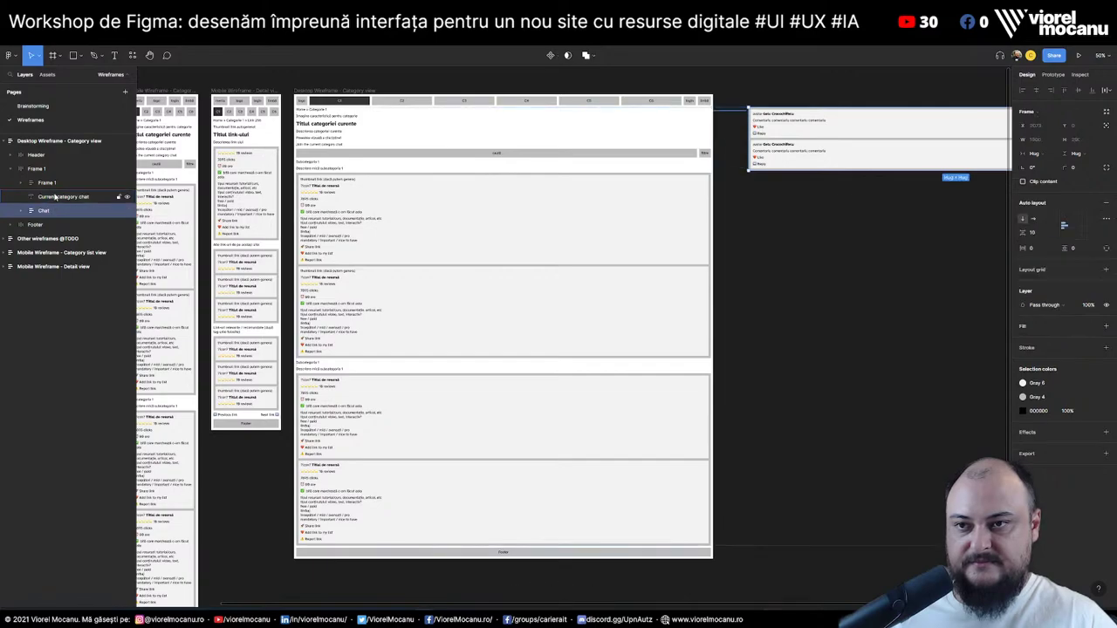
Group the Current category chat title and Chat list into an auto-layout frame
shift+click(58, 211)
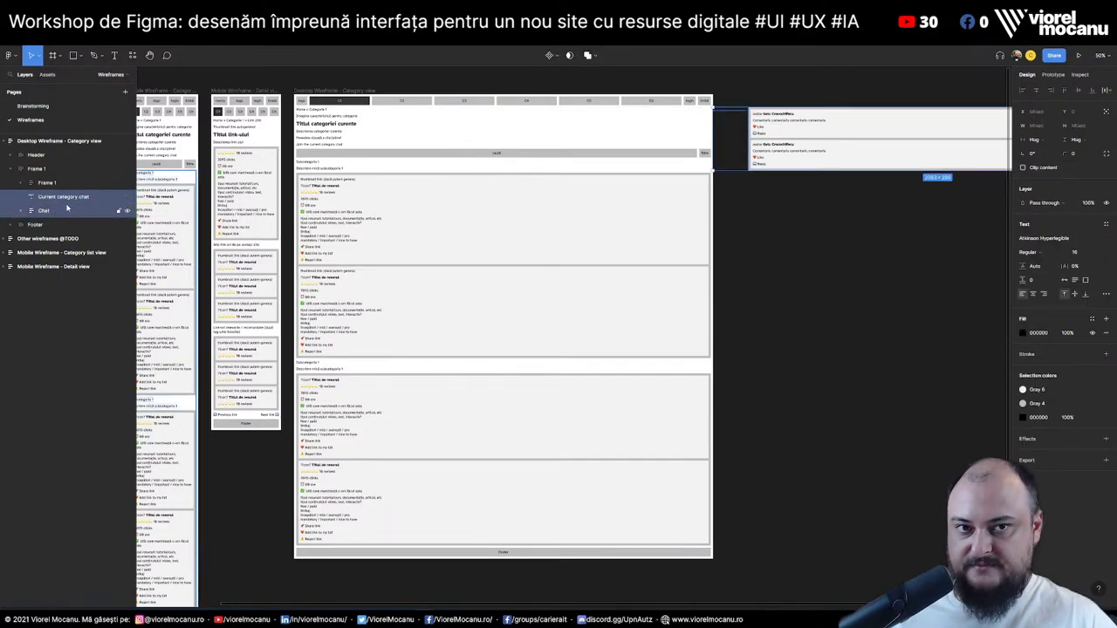
click(52, 184)
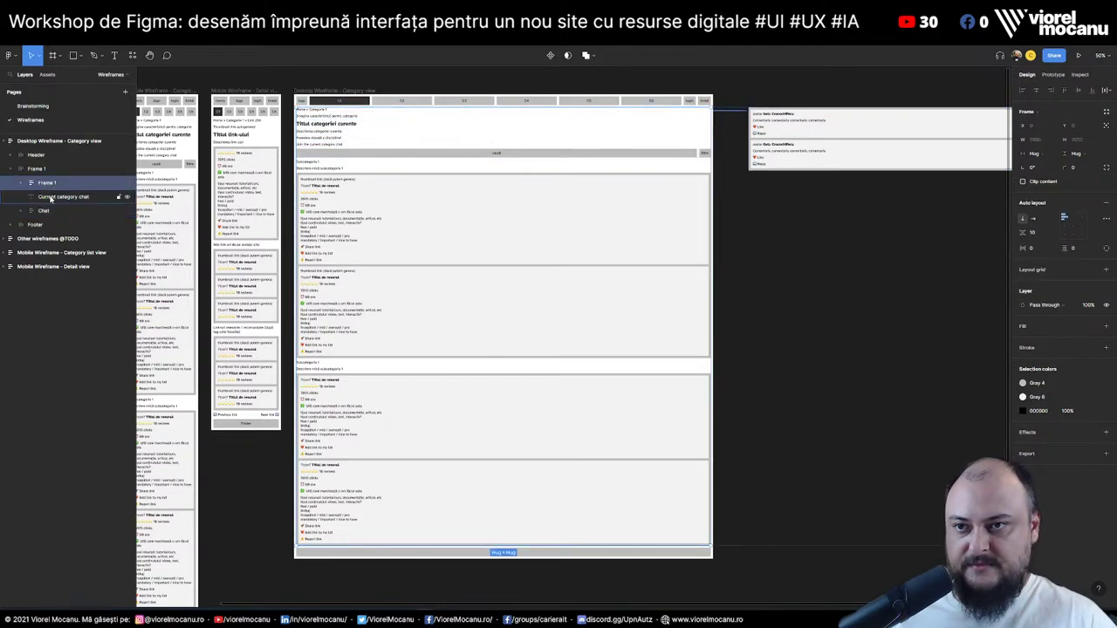
click(50, 198)
shift+click(53, 213)
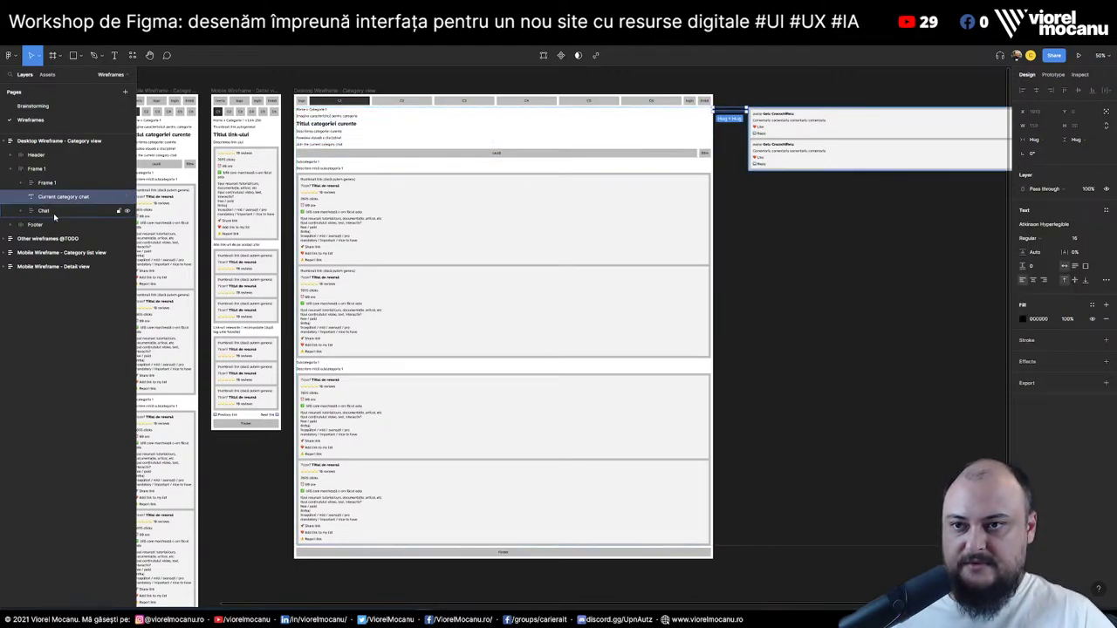
key(ctrl+g)
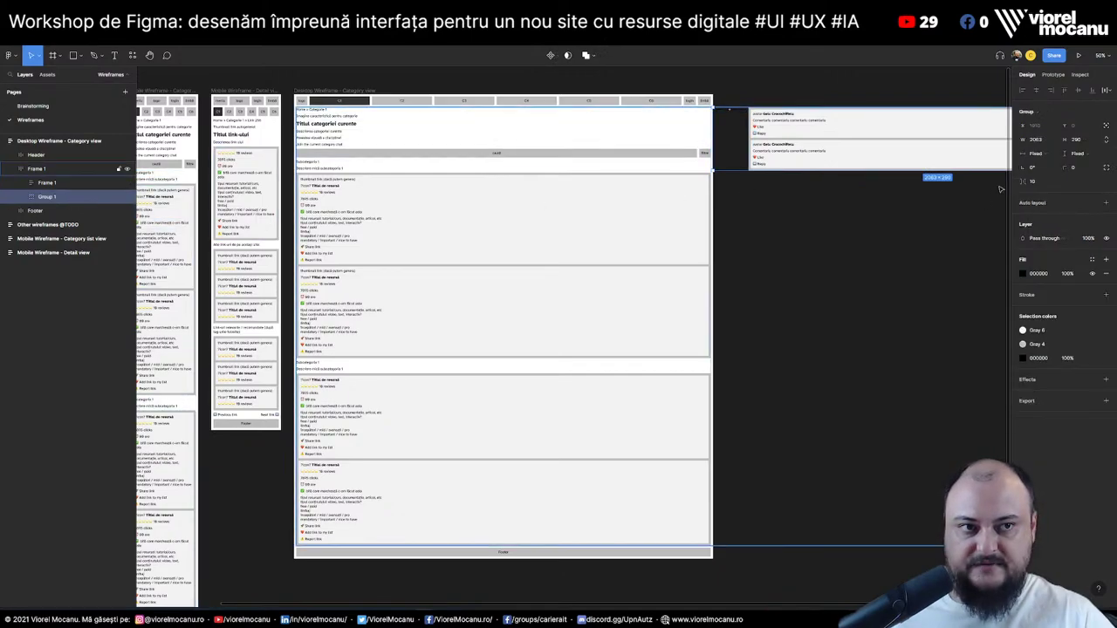
key(shift+a)
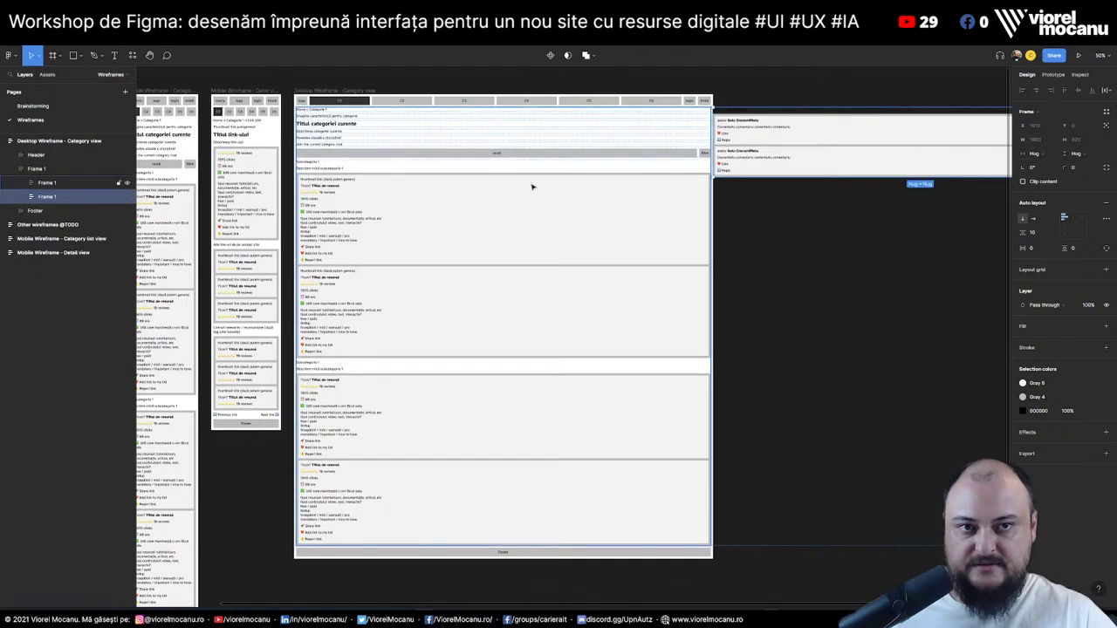
Set both the outer content frame and the chat frame to Fill container width
click(19, 198)
click(481, 232)
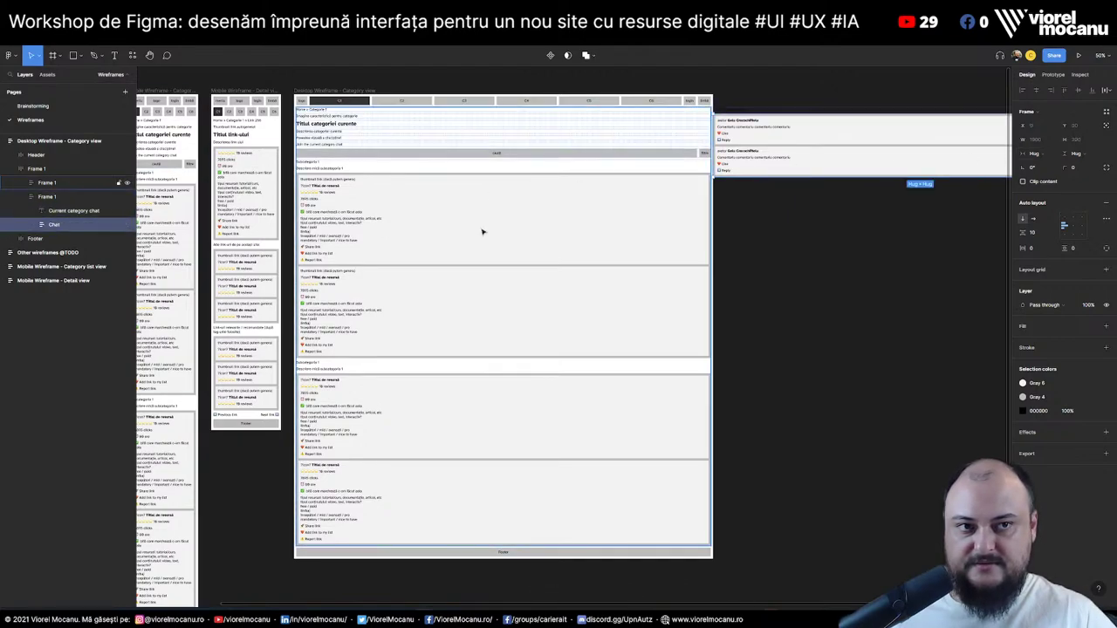
click(40, 169)
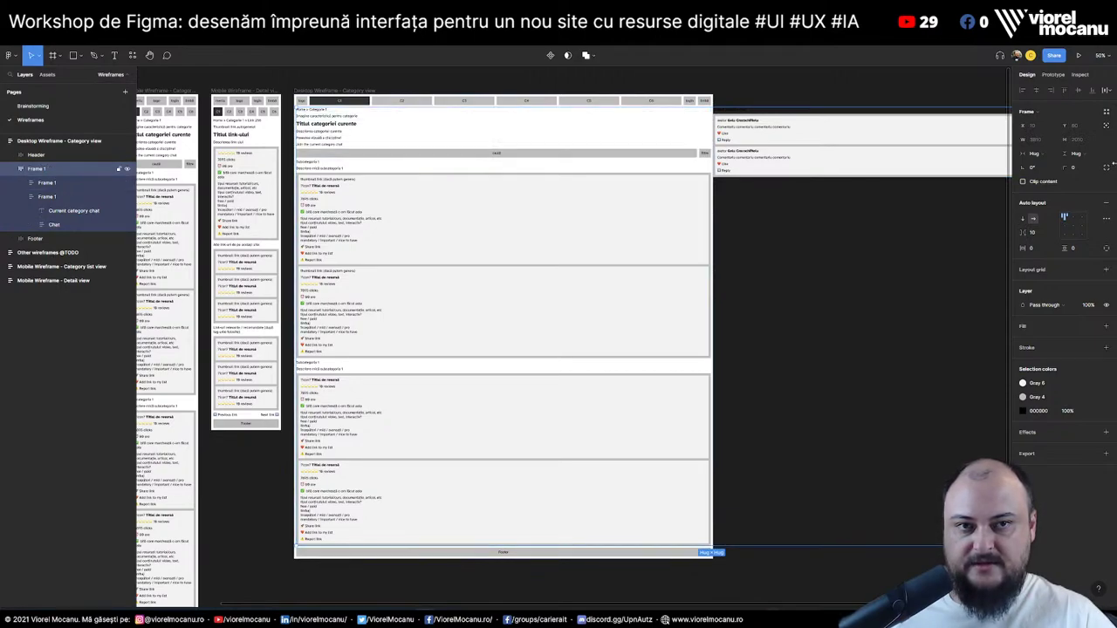
click(1046, 157)
click(1056, 164)
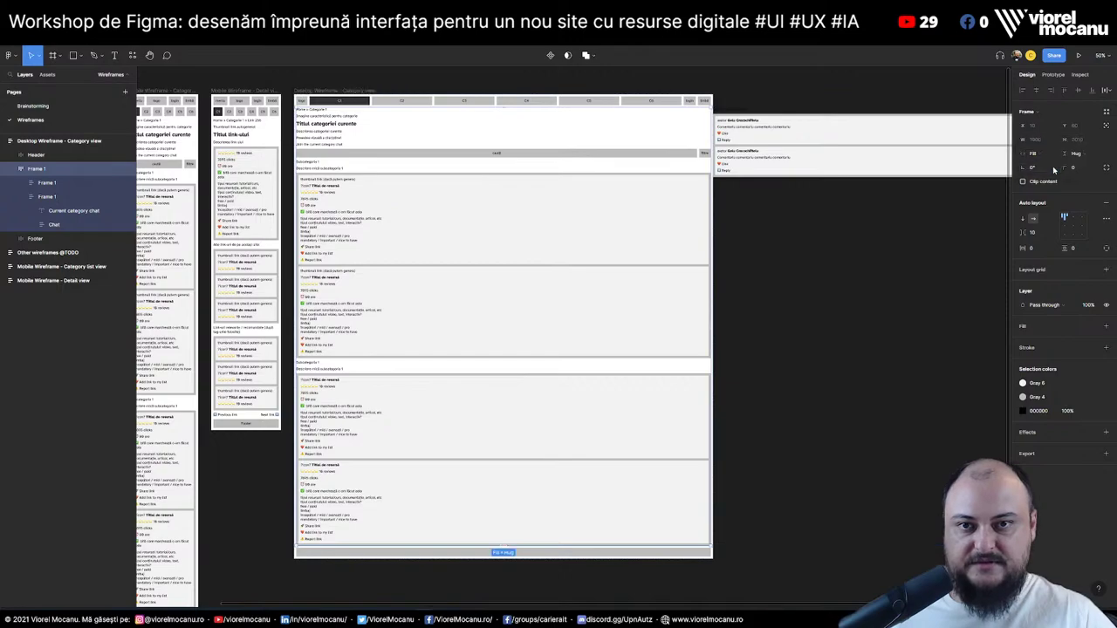
click(62, 185)
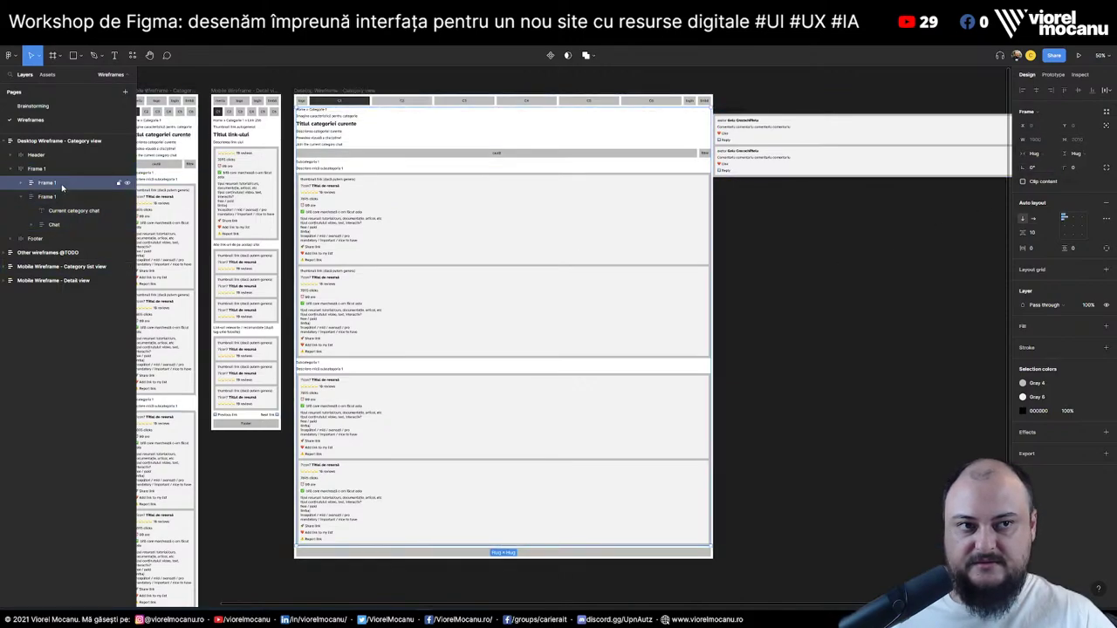
click(1037, 154)
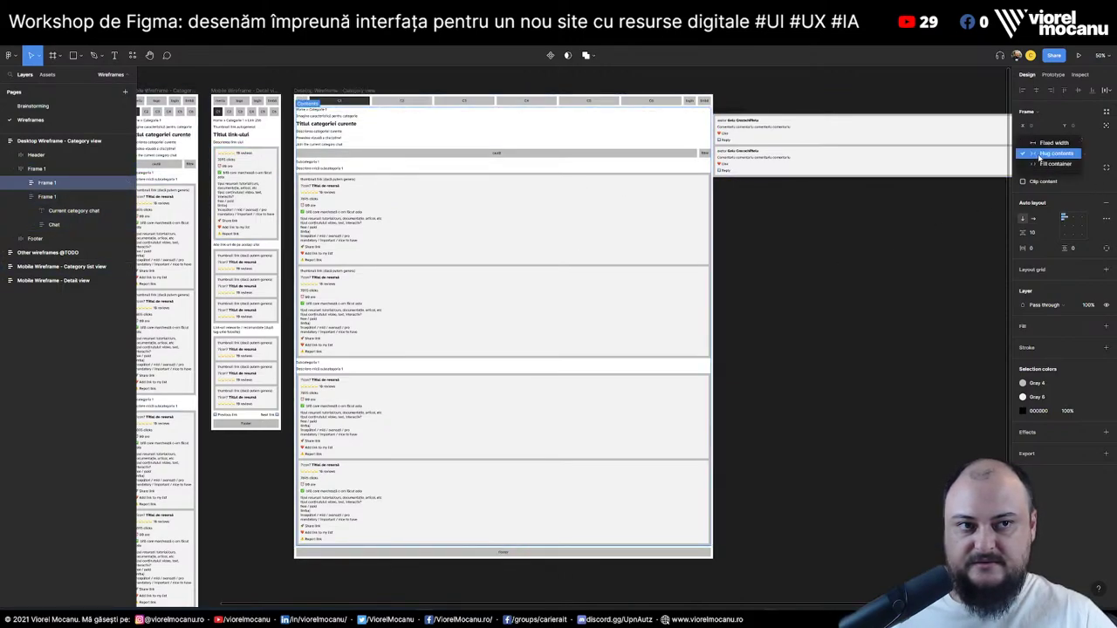
click(1056, 165)
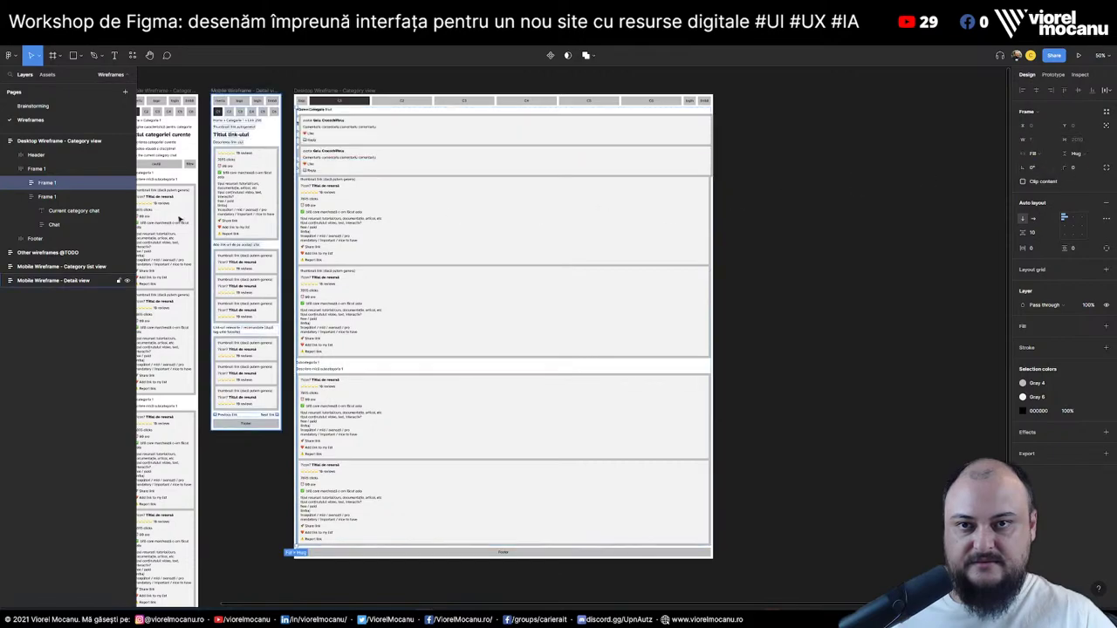
Lay the frame holding content and chat horizontally so the chat sits beside the content
click(62, 199)
click(1039, 154)
click(1060, 165)
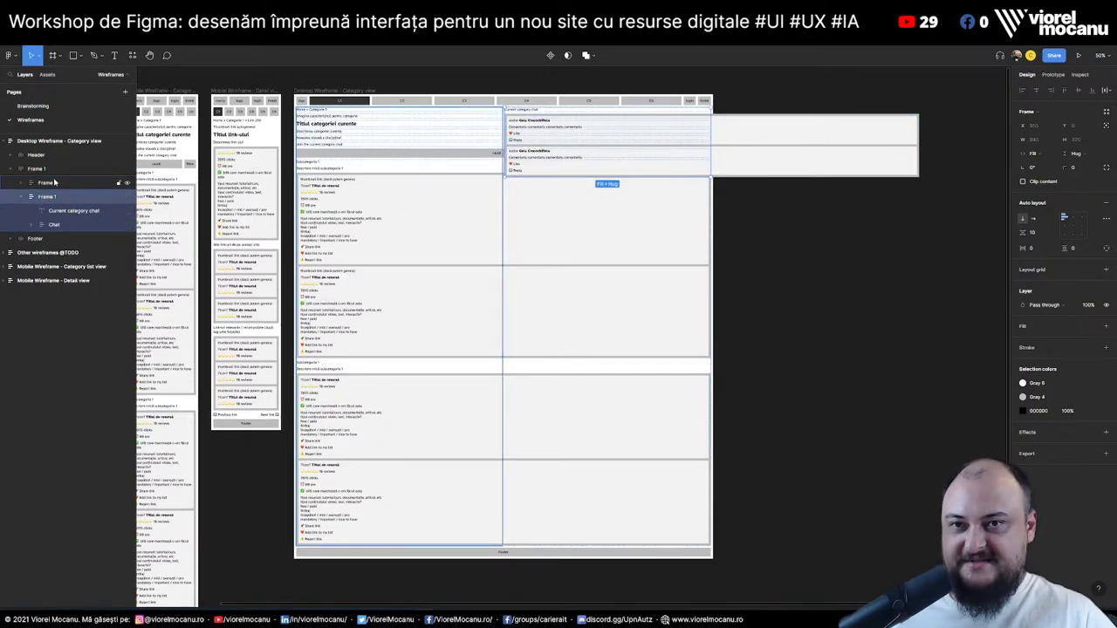
Select both Resursă comment cards and review their width sizing options
click(32, 226)
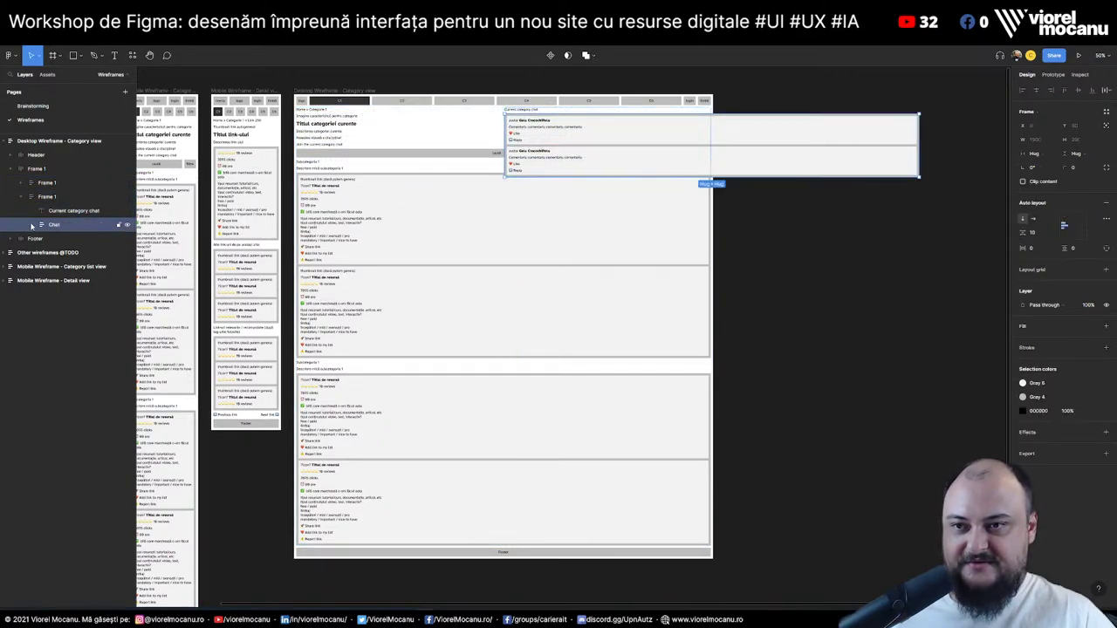
click(32, 225)
click(68, 238)
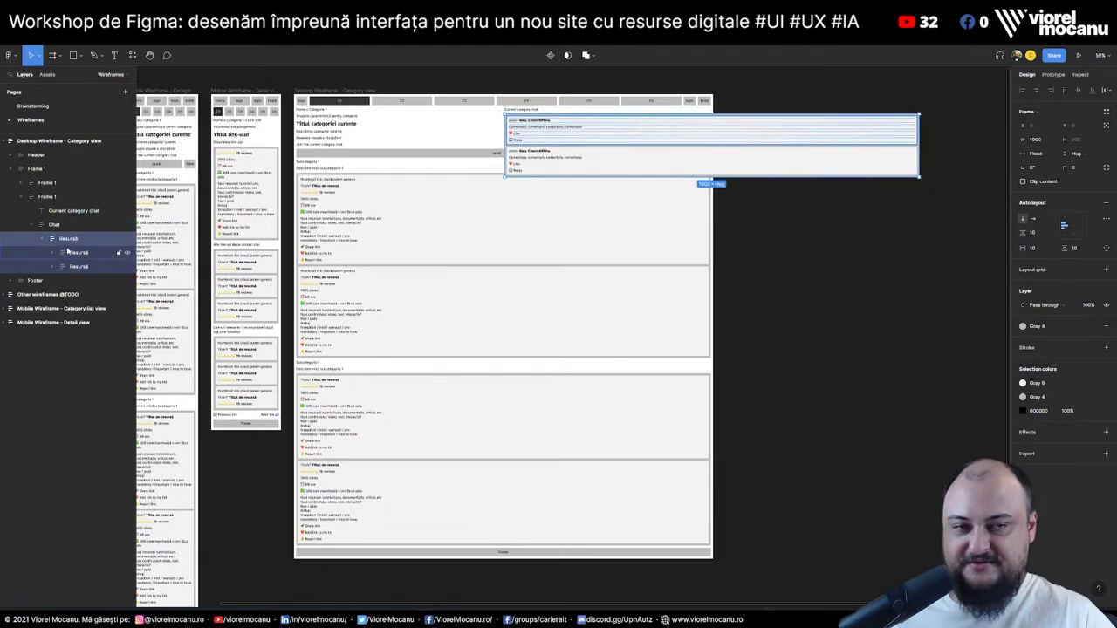
click(84, 256)
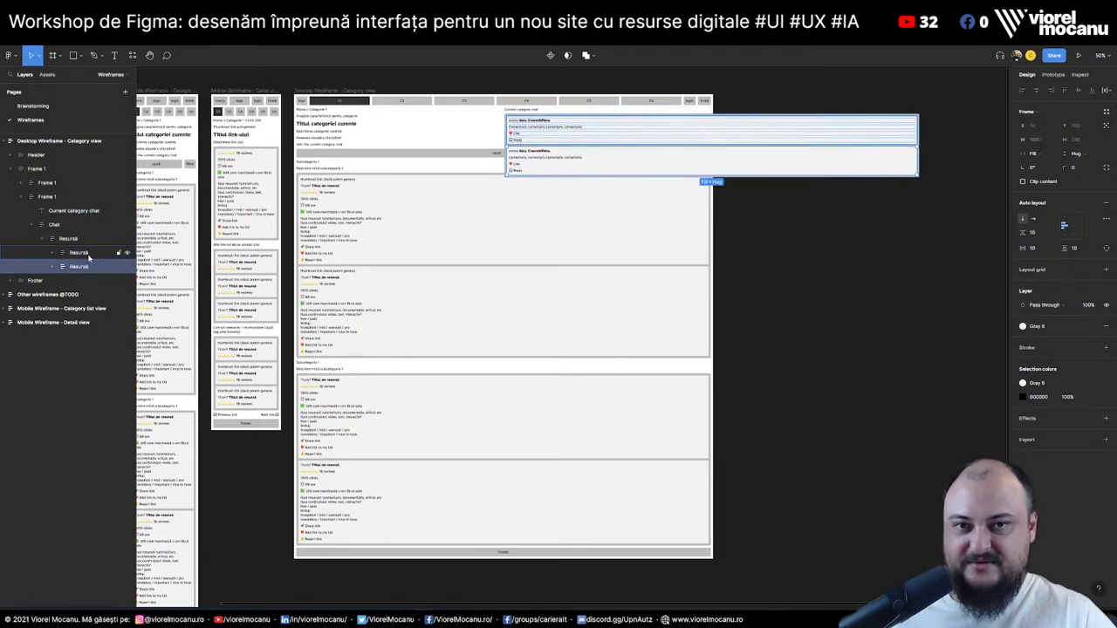
click(53, 266)
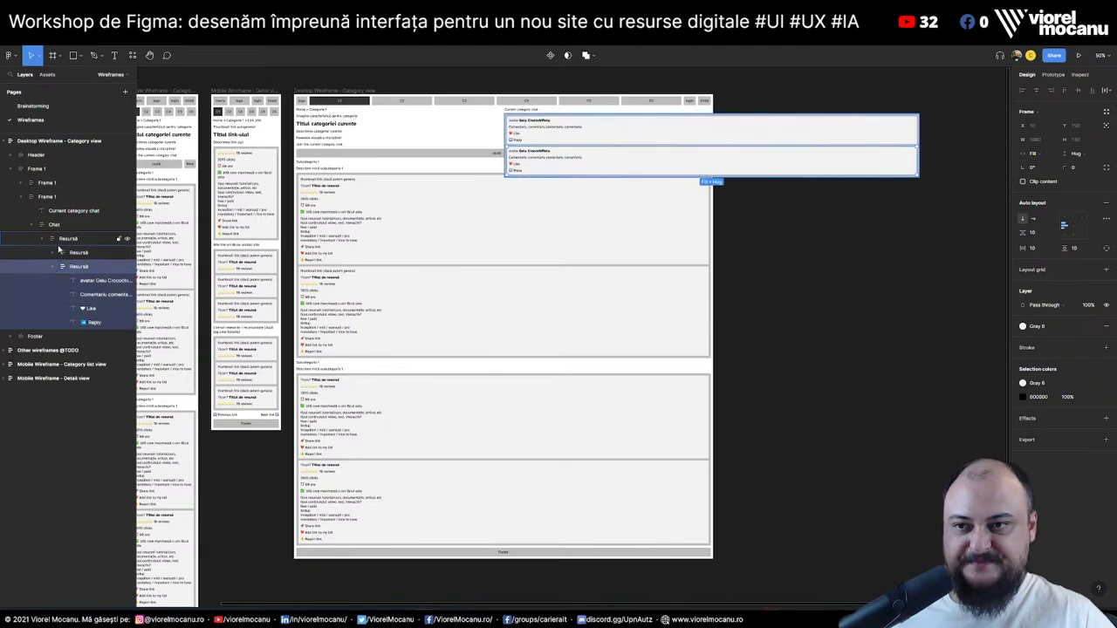
click(53, 253)
shift+click(78, 252)
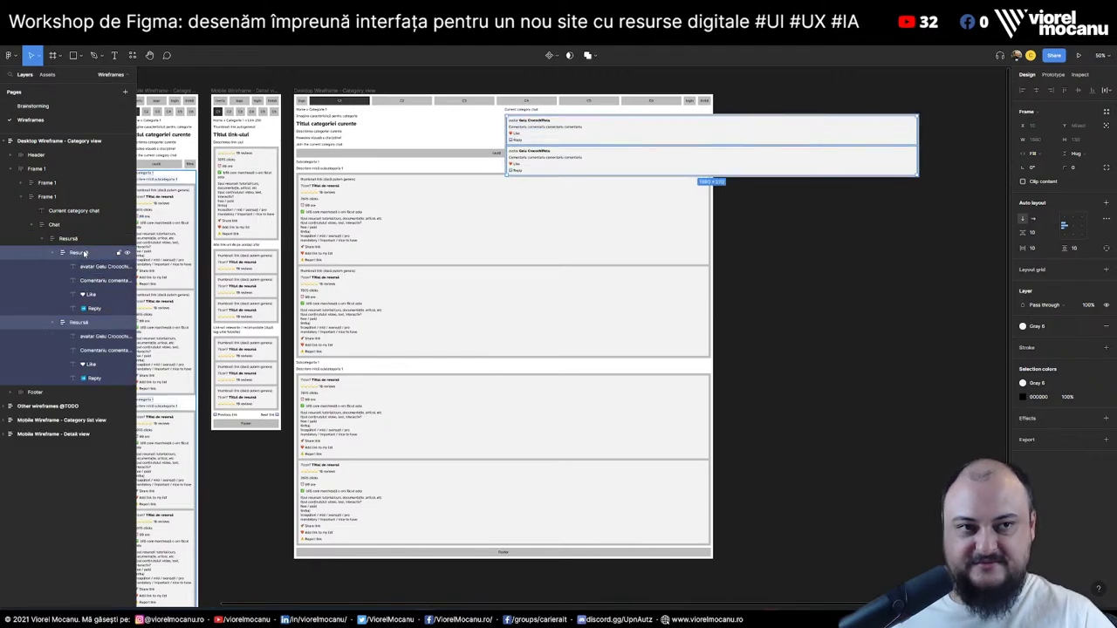
click(1038, 156)
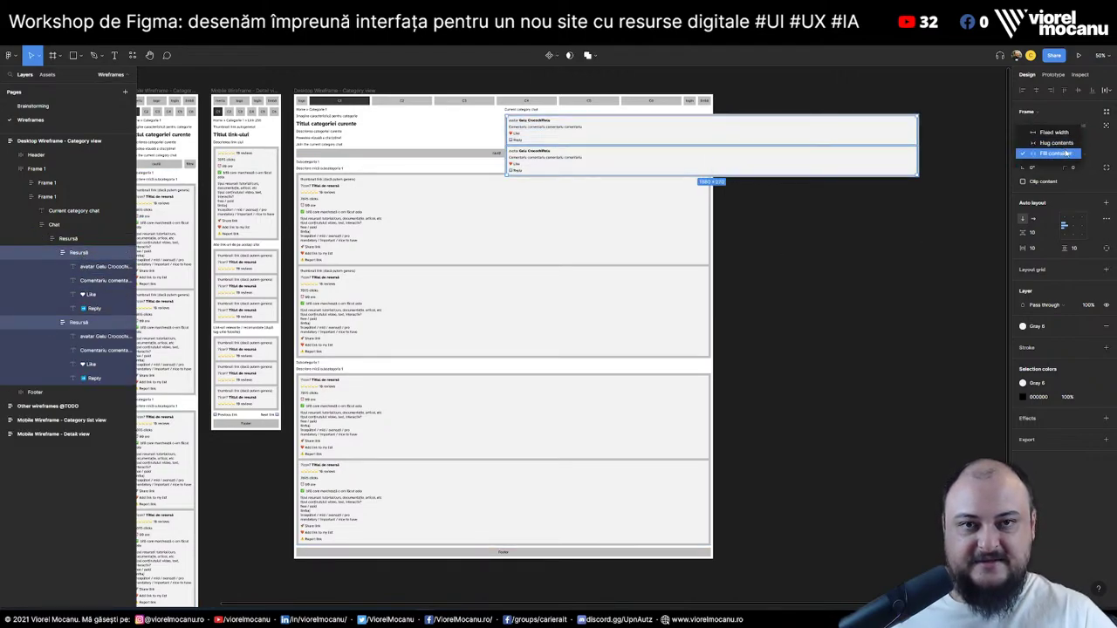
click(1105, 152)
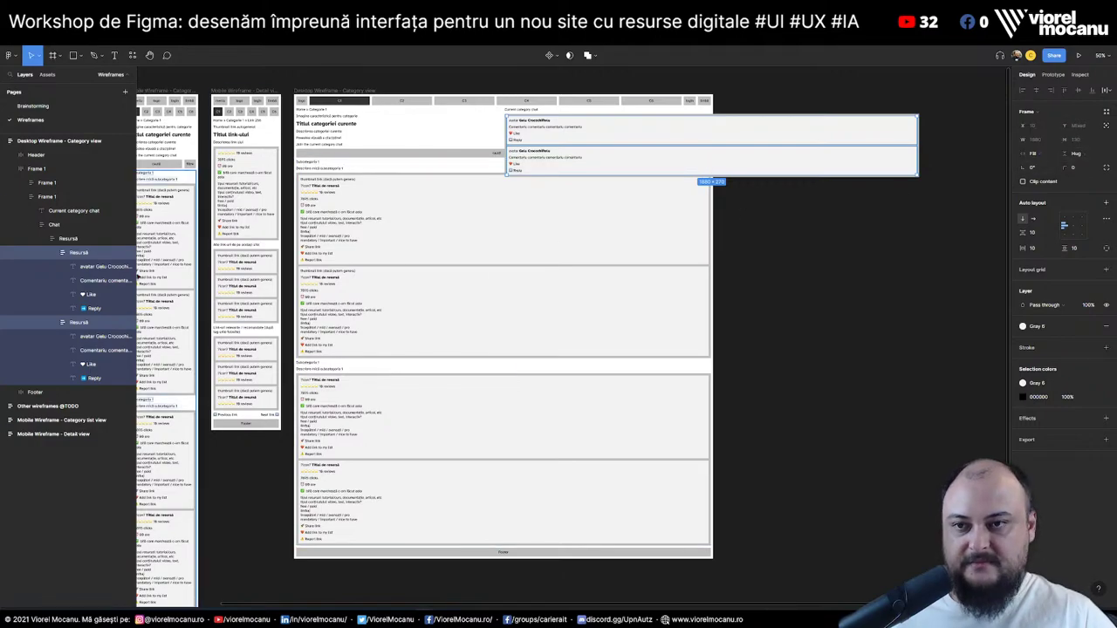
Set the first Resursă card's width to Fill container
click(93, 337)
click(95, 378)
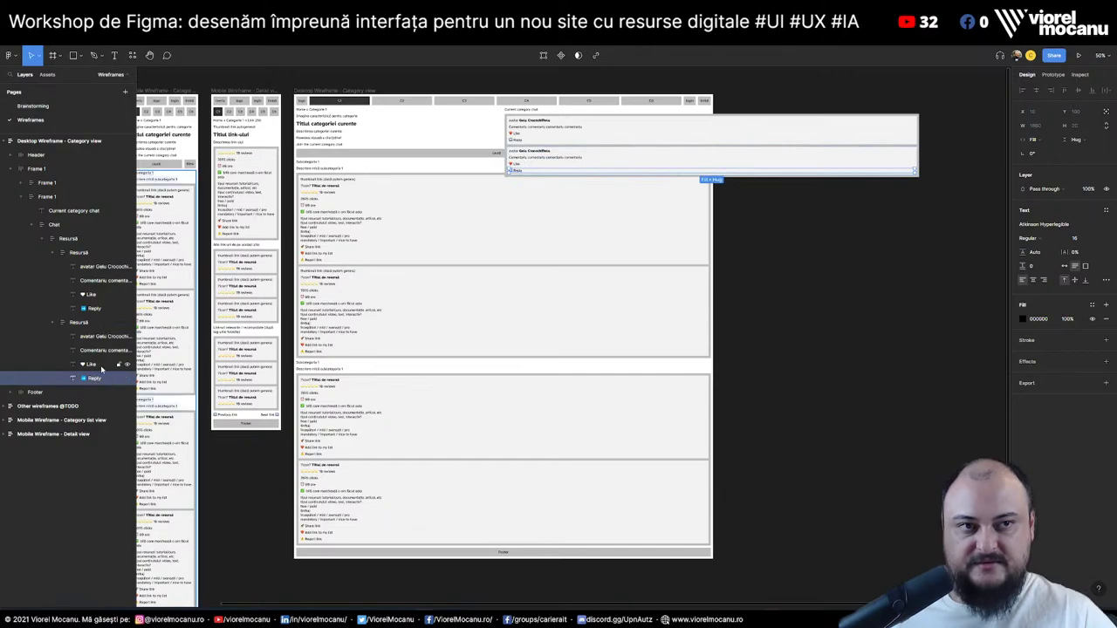
click(96, 337)
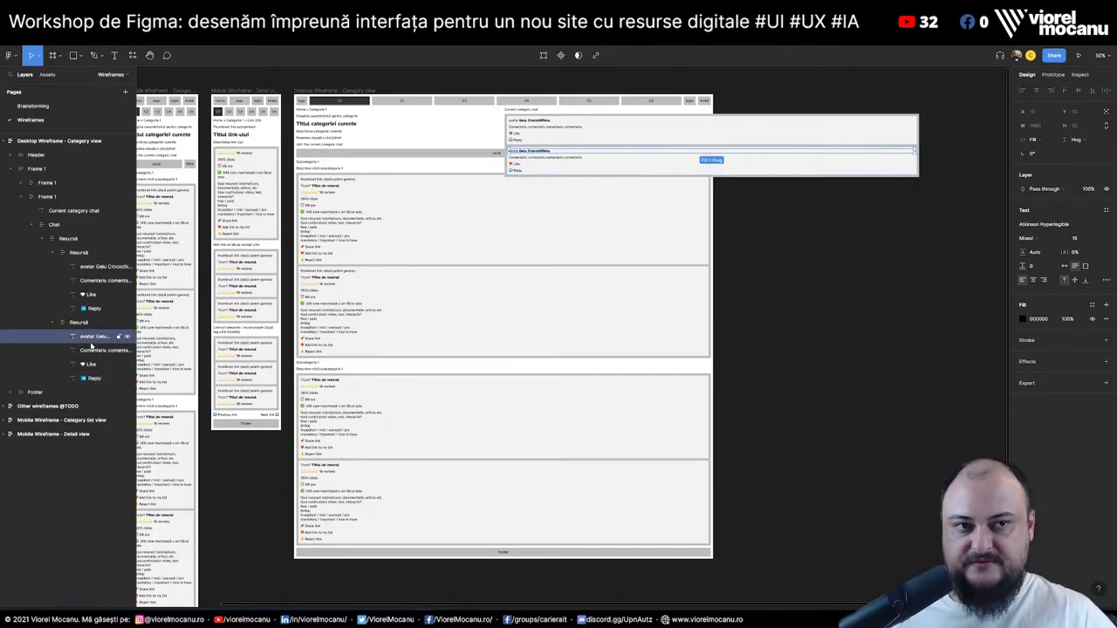
click(65, 241)
click(1040, 154)
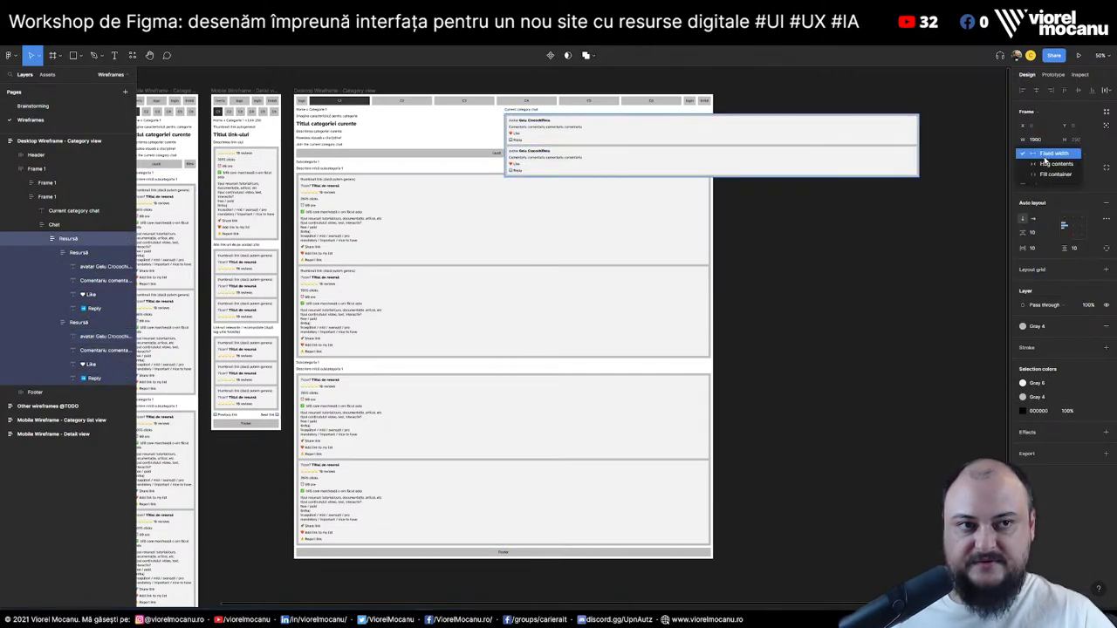
click(1061, 177)
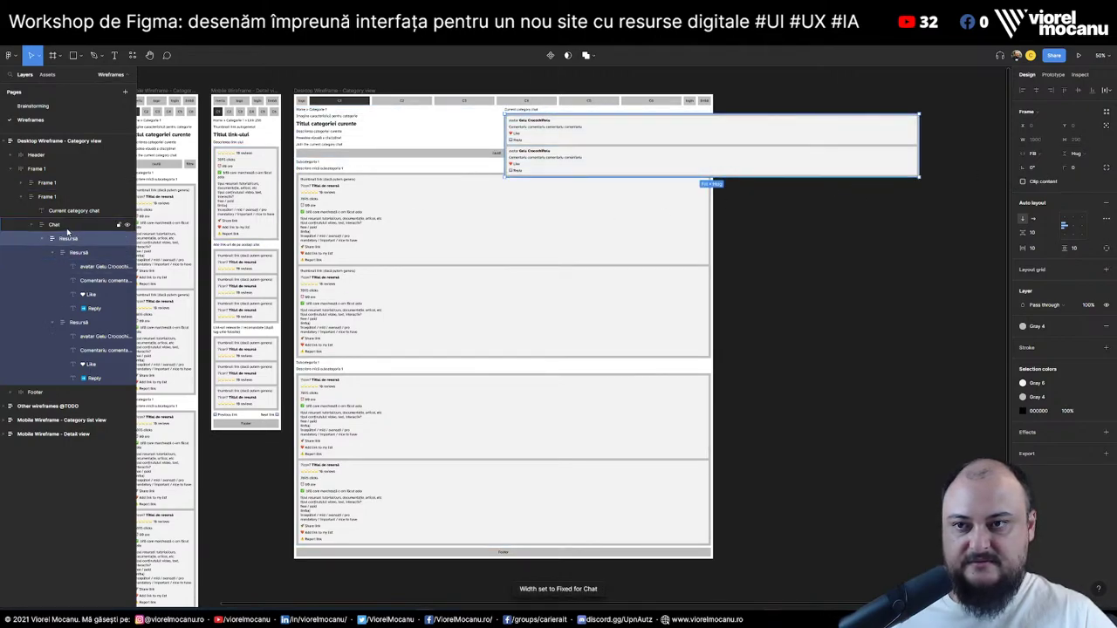
Set the Chat group's width to Fill container
click(68, 227)
click(1045, 153)
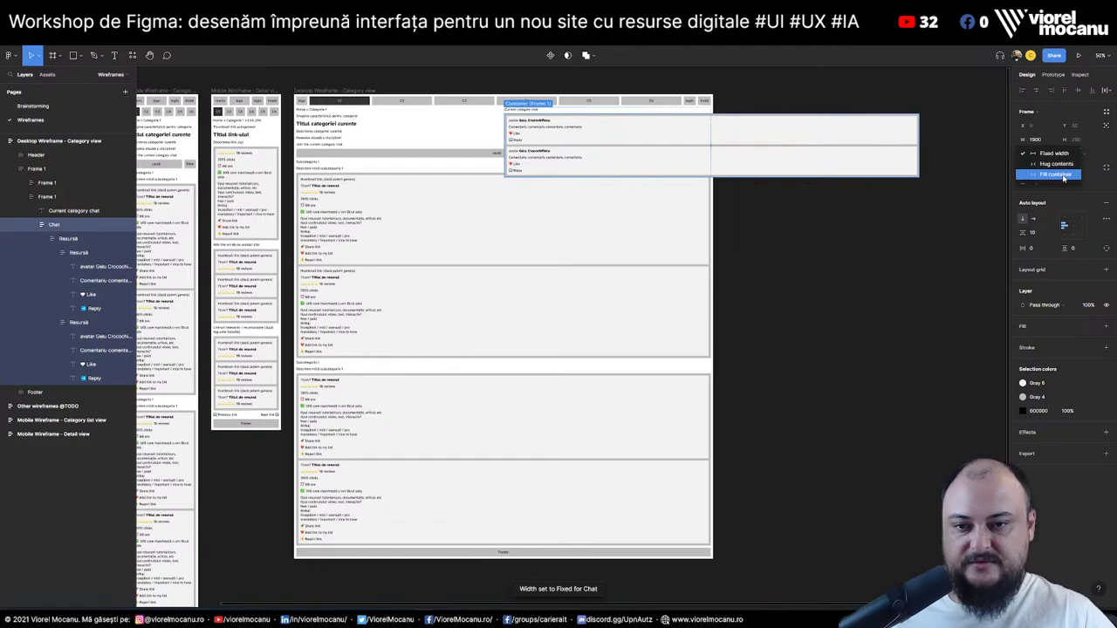
click(1063, 177)
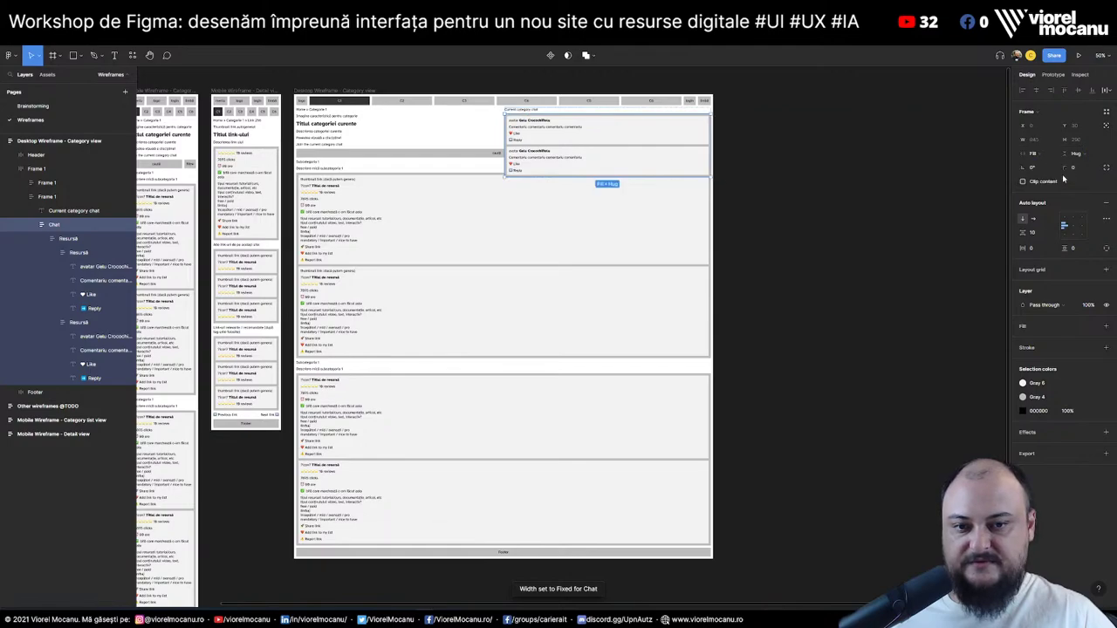
click(66, 214)
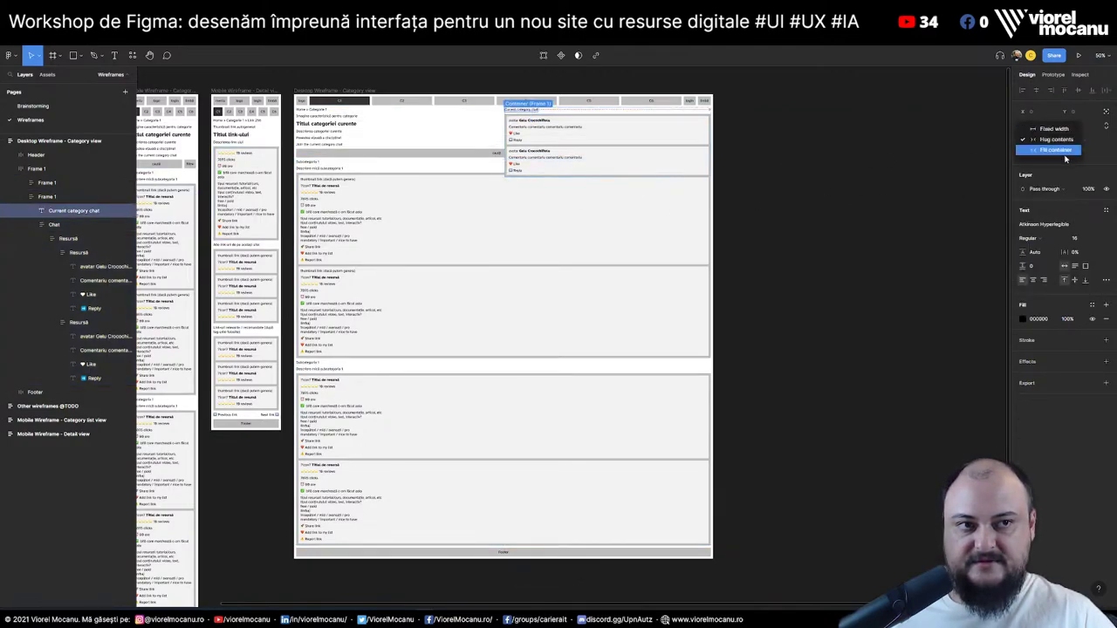
click(49, 197)
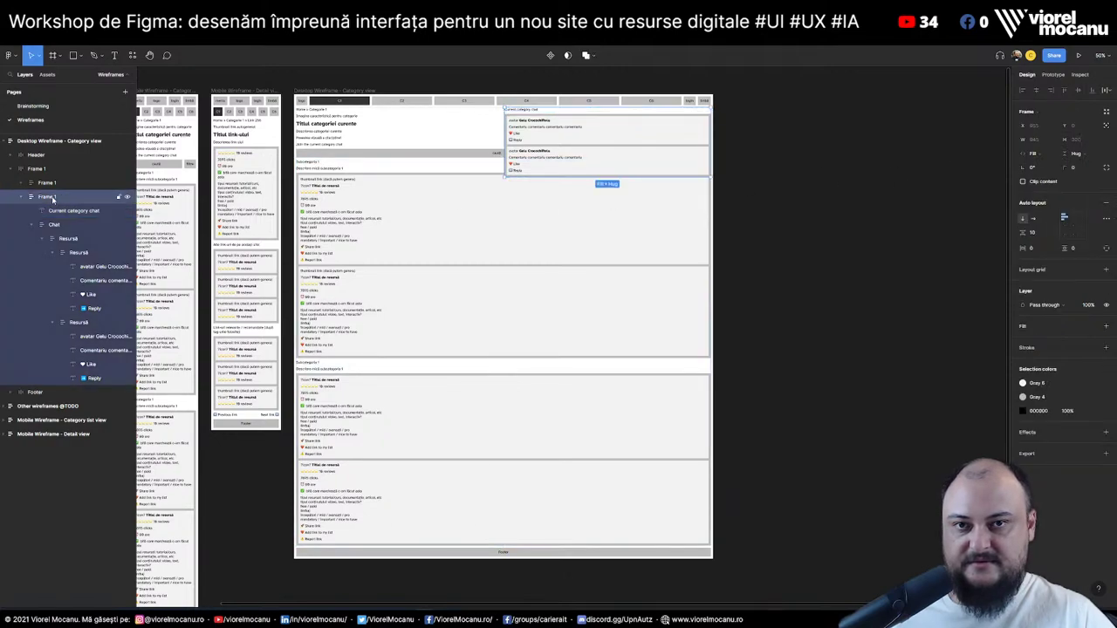
click(21, 199)
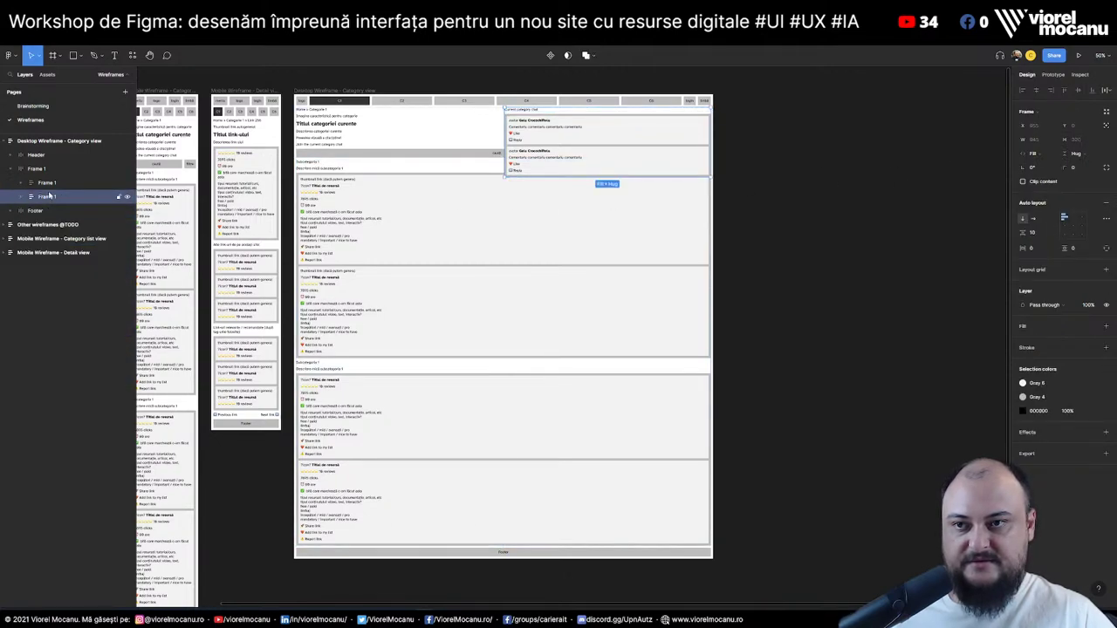
Fix the chat column's width at 400
click(1035, 154)
click(1062, 143)
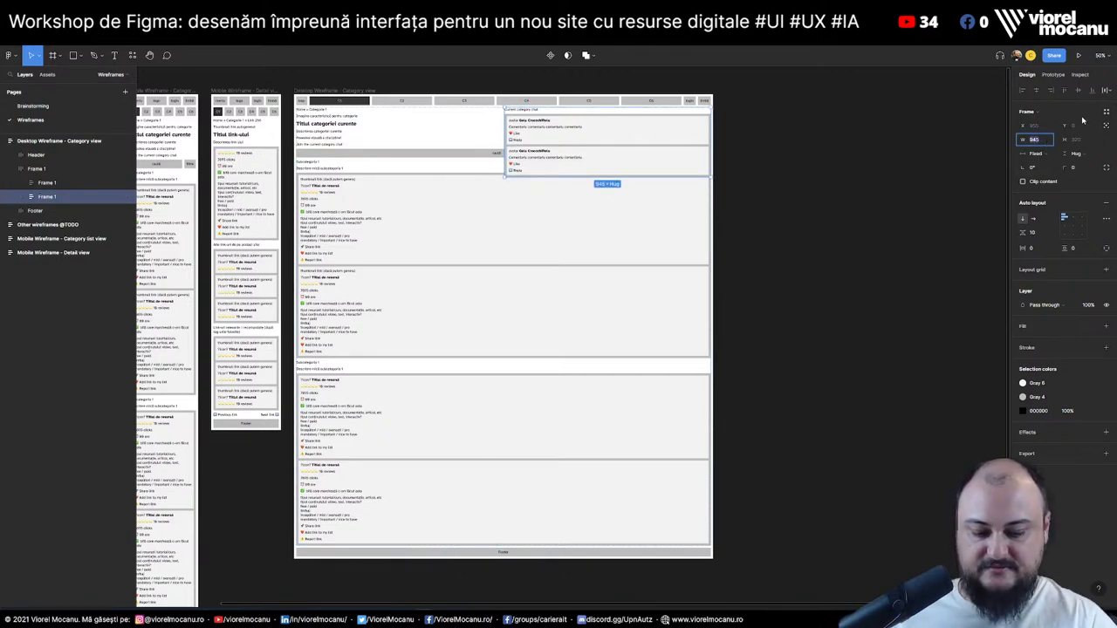
text(400)
key(Return)
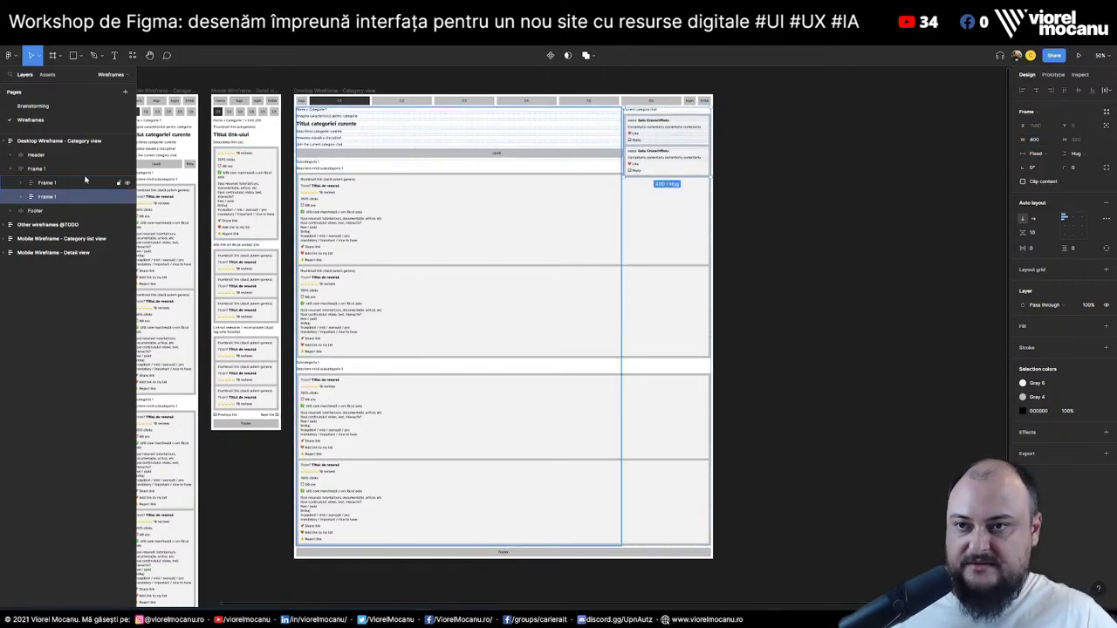
Make all the main content frame's child layers Fill container width
click(47, 184)
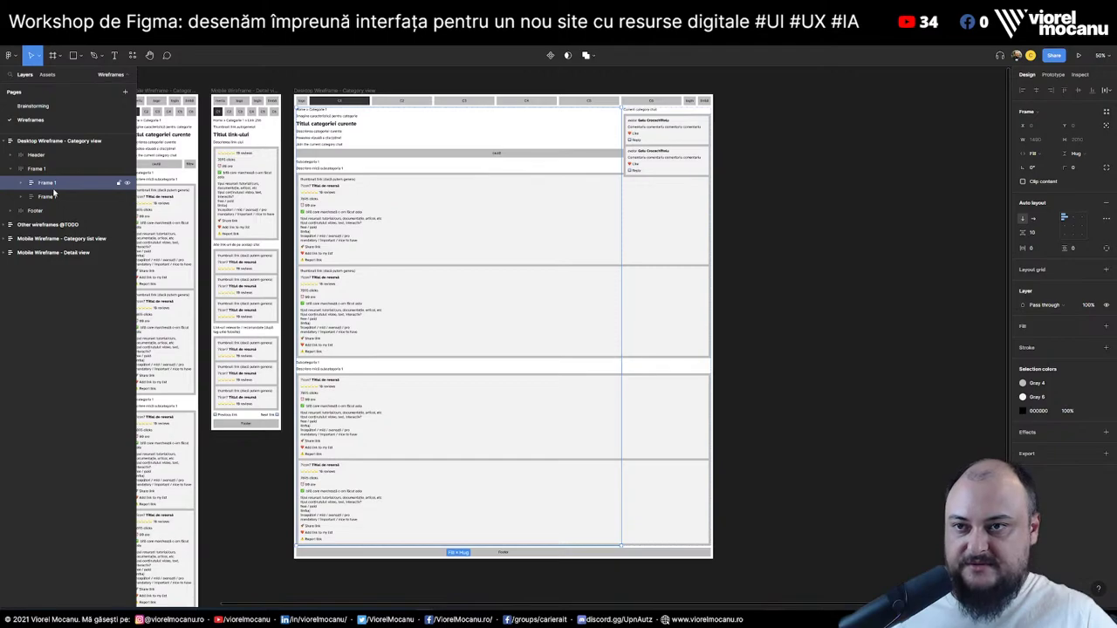
click(26, 184)
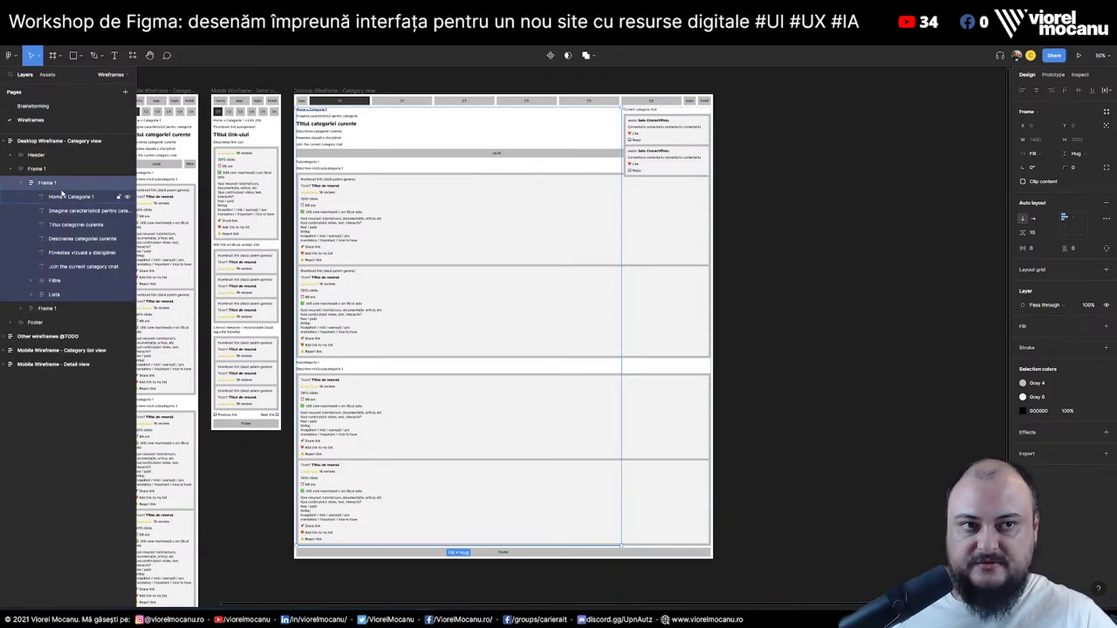
click(60, 201)
shift+click(54, 294)
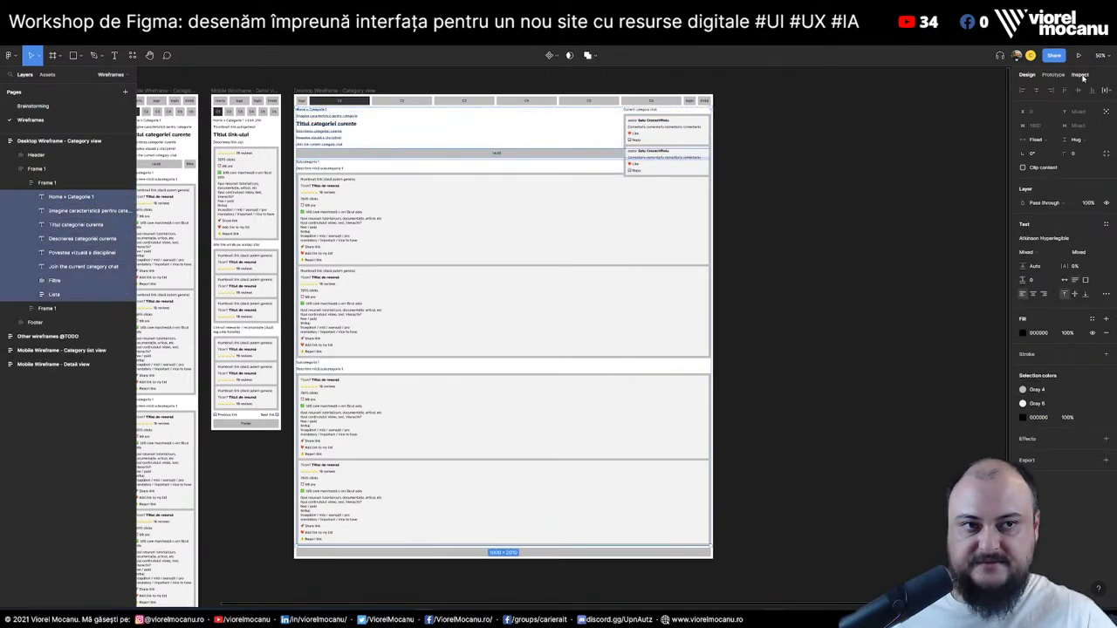
click(1038, 140)
click(1058, 161)
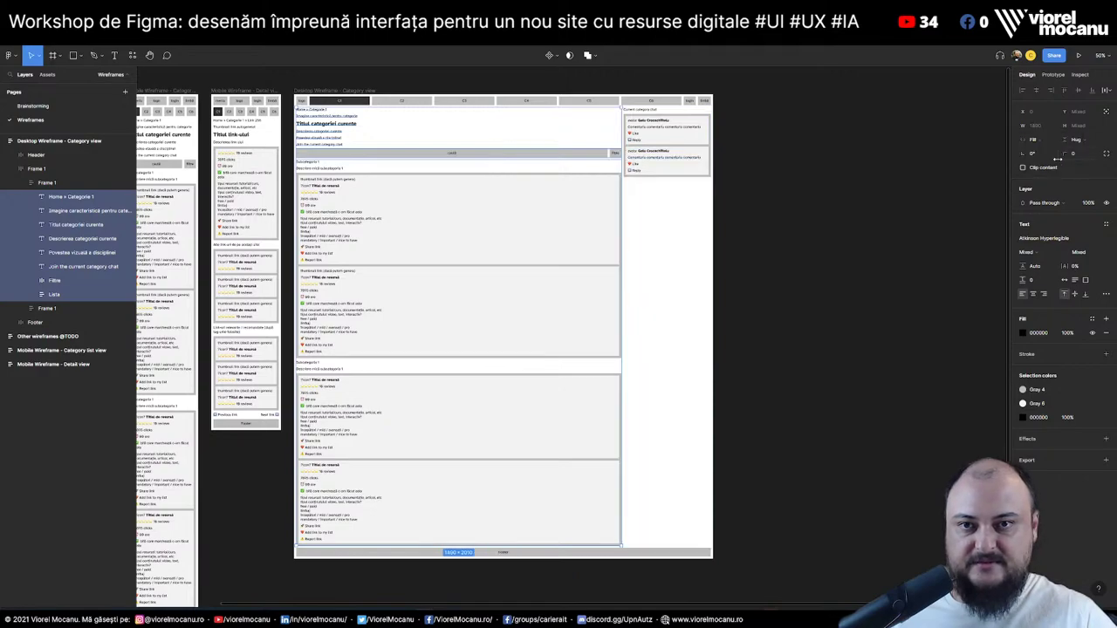
click(806, 202)
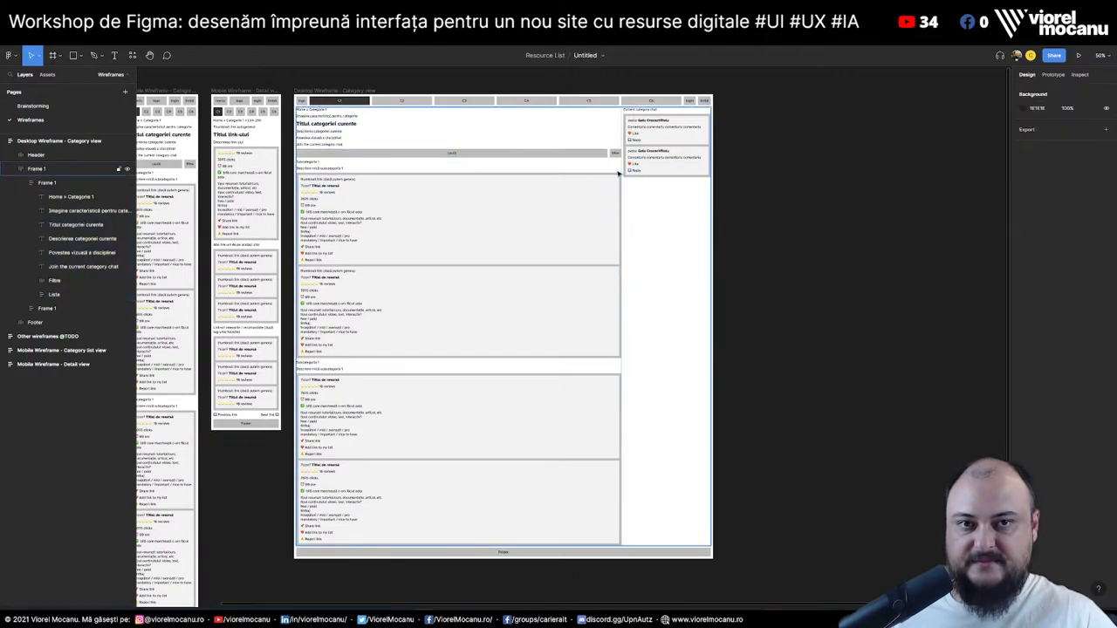
Move the breadcrumb, image caption, title, description and Povestea vizuală texts above both columns
key(shift+0)
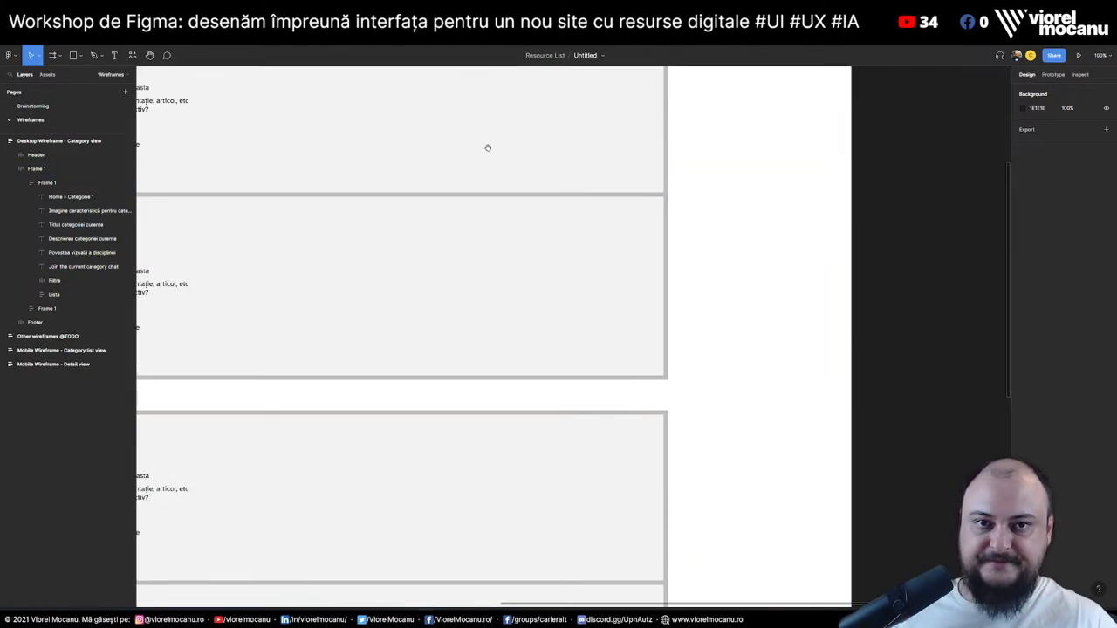
scroll(591, 354, up, 2)
drag(625, 388, 631, 376)
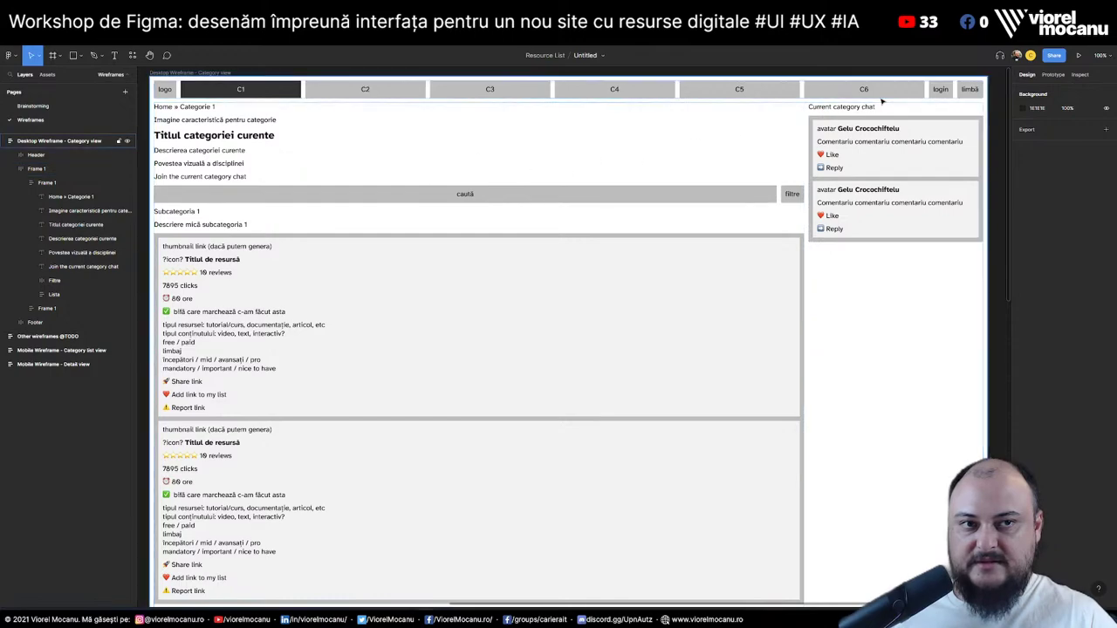
click(866, 111)
click(67, 210)
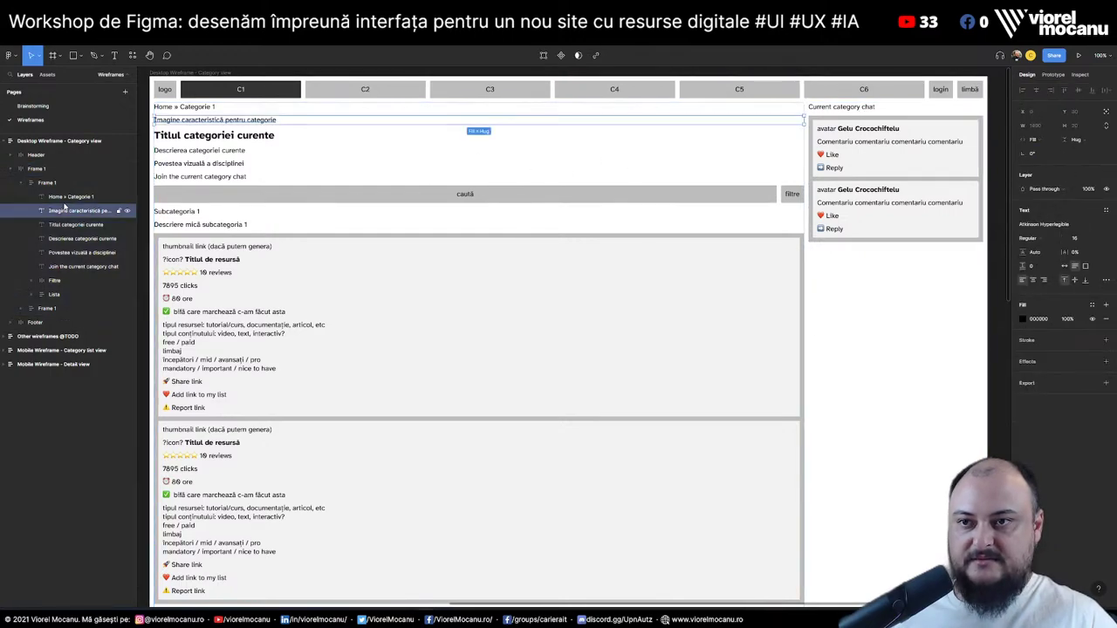
click(70, 197)
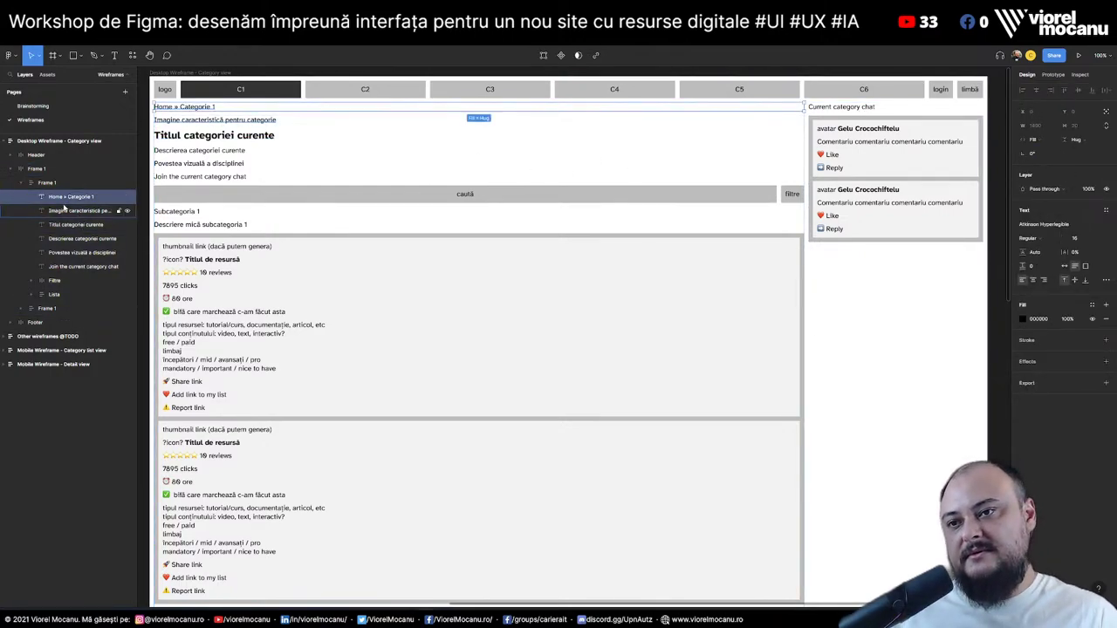
shift+click(78, 224)
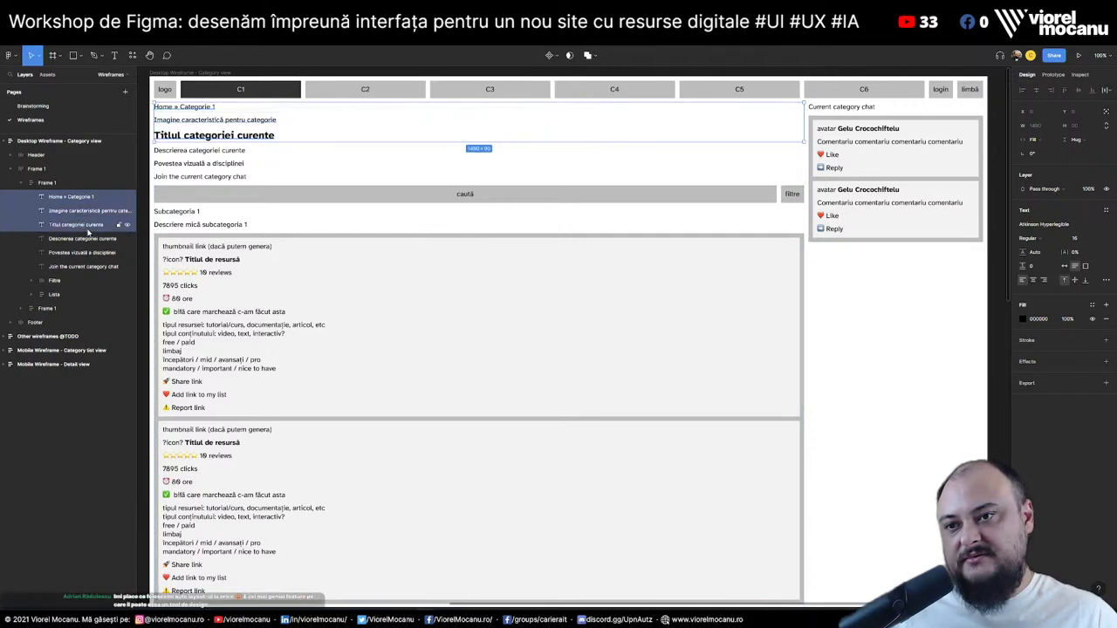
shift+click(87, 239)
drag(76, 207, 51, 167)
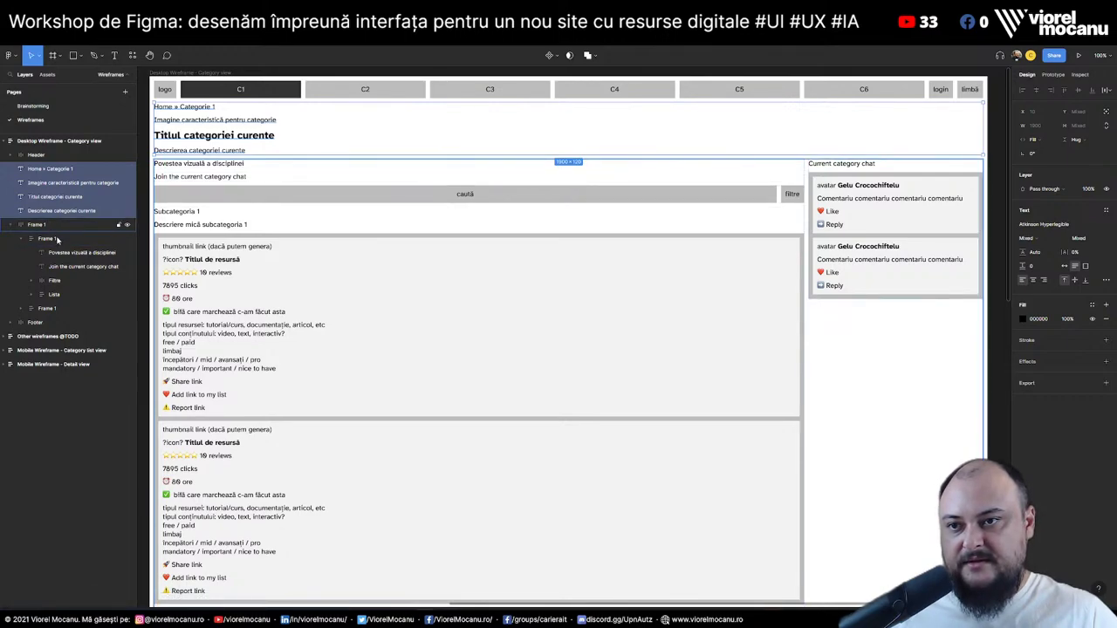
drag(70, 252, 70, 230)
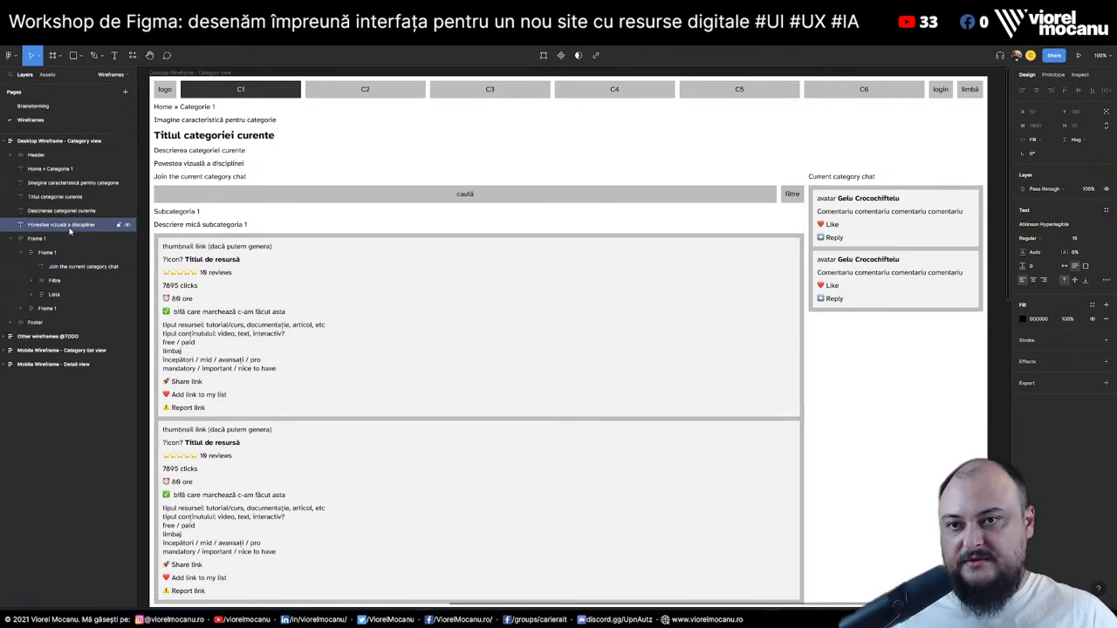
Hide the Join the current category chat text
click(229, 178)
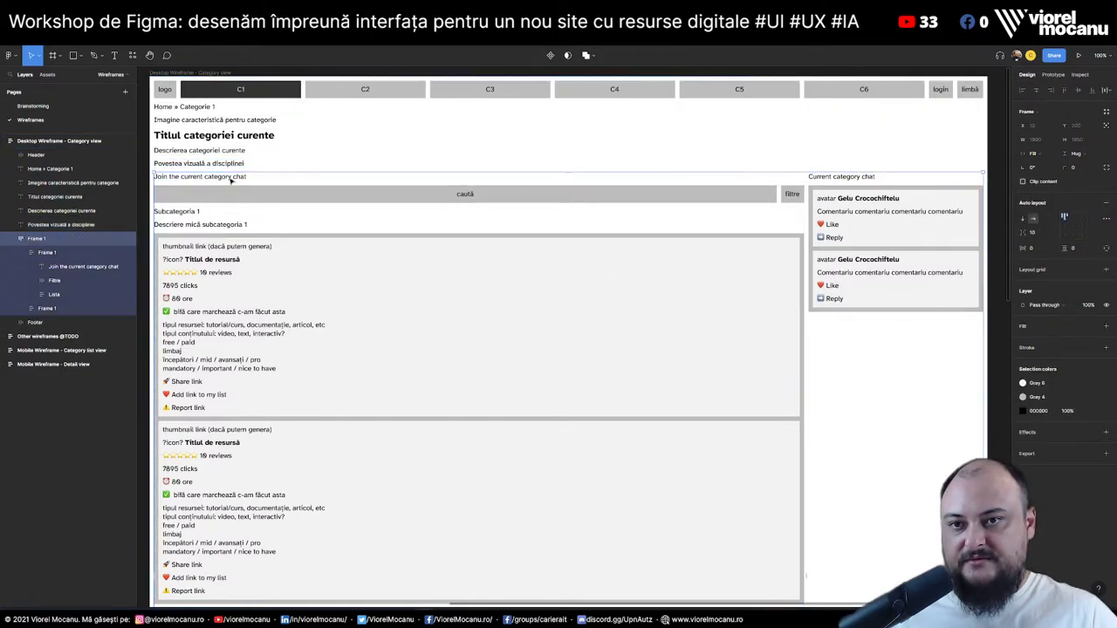
double_click(229, 177)
click(127, 268)
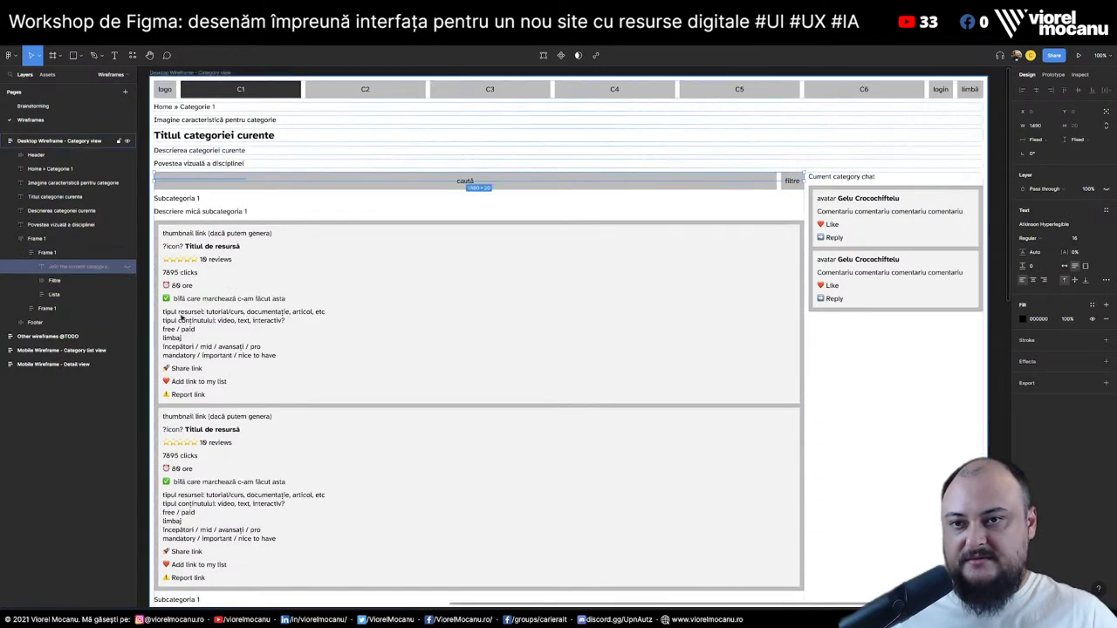
Set a spacing of 30 between the content and chat columns
click(921, 455)
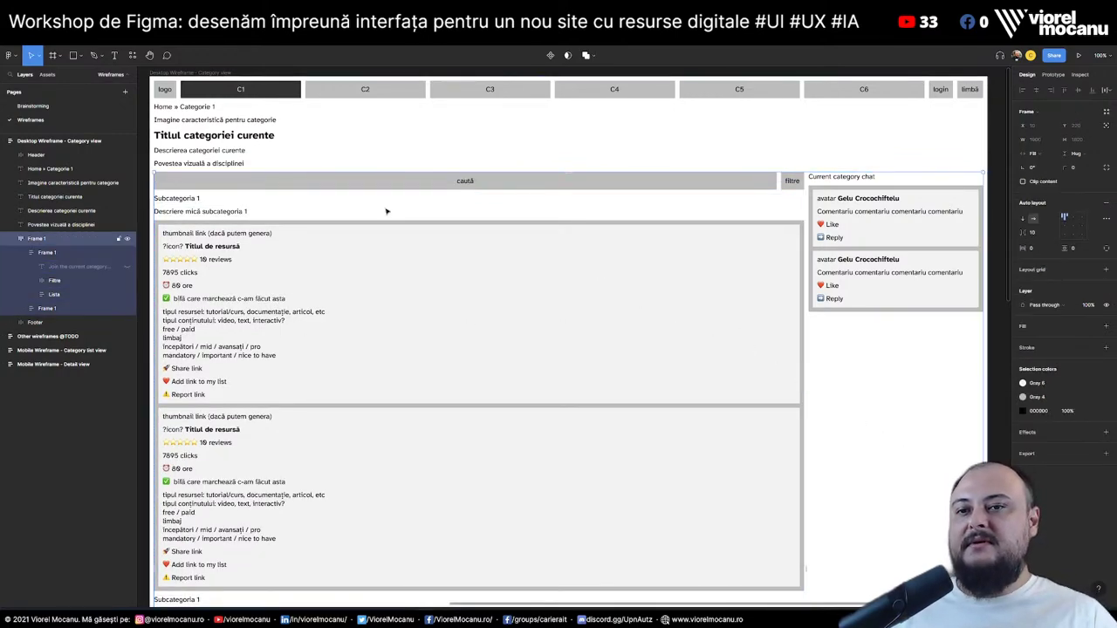
click(1041, 233)
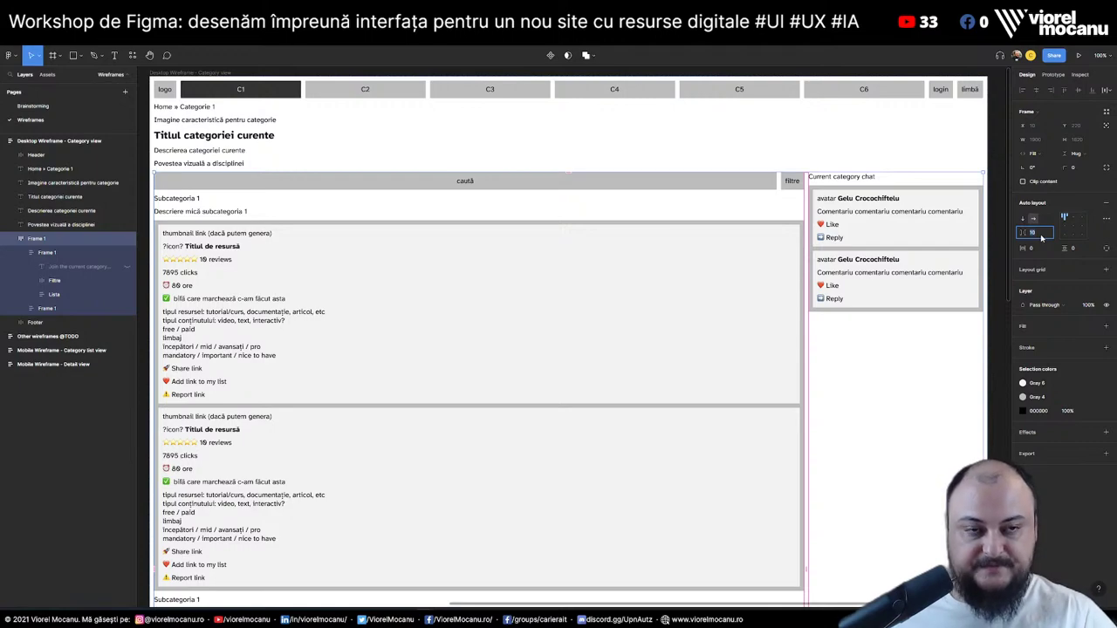
text(30)
key(Return)
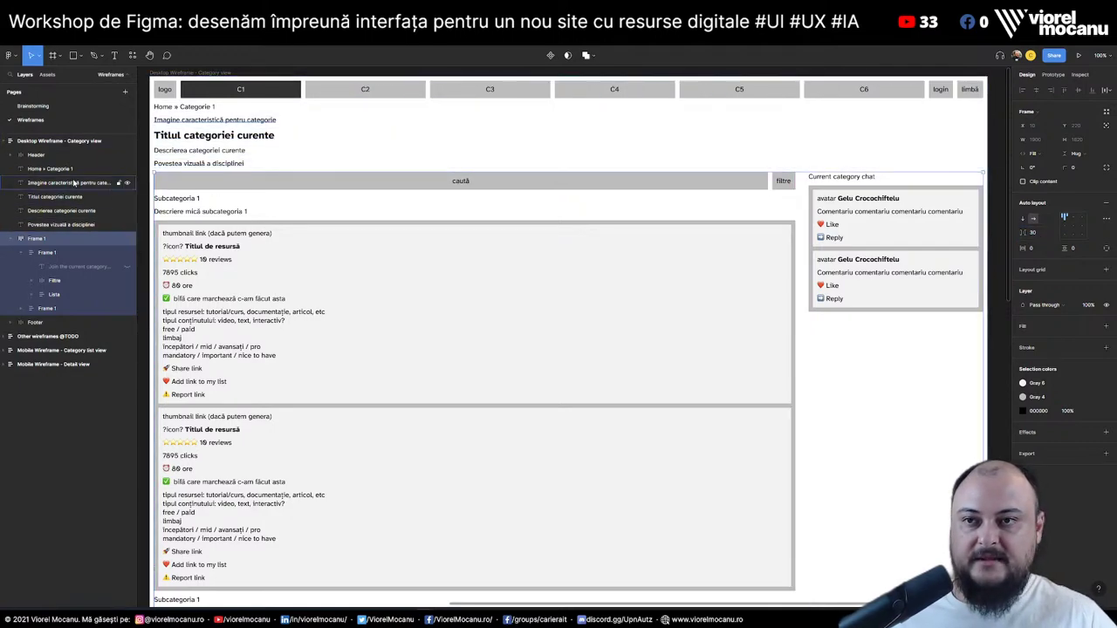
Give the category-view wireframe frame 20 item spacing and 30 horizontal and vertical padding
key(Escape)
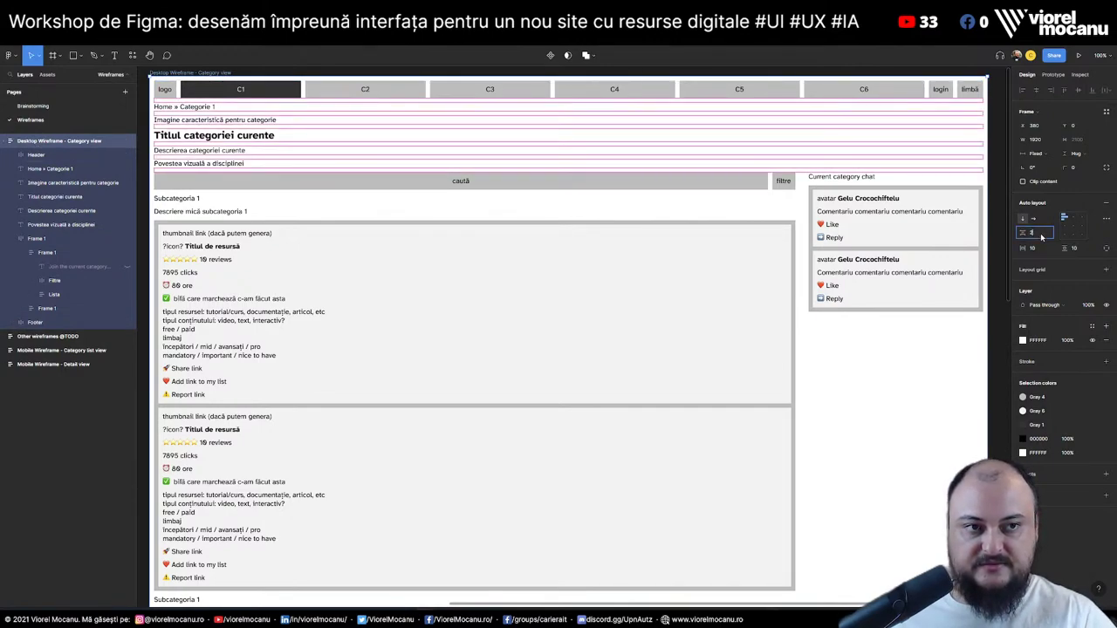
key(Tab)
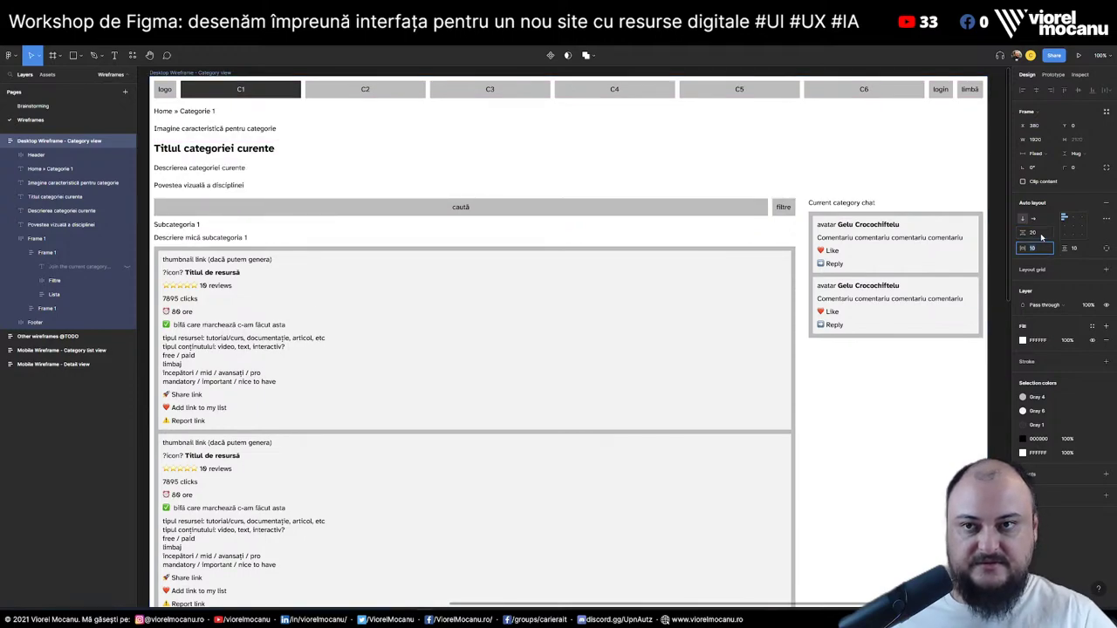
text(30)
key(Tab)
text(30)
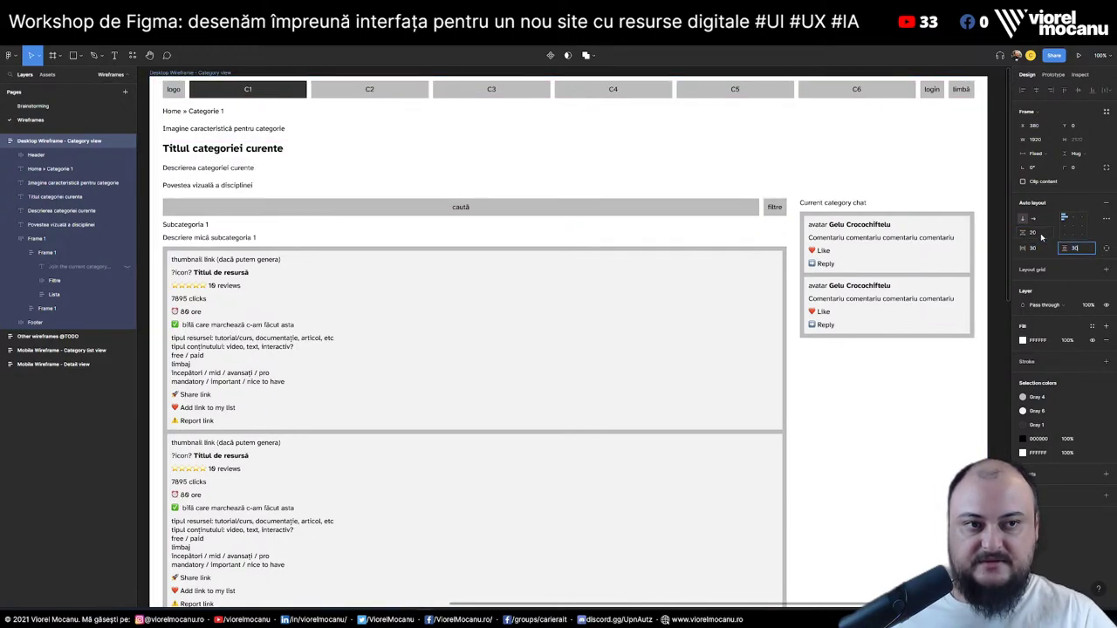
key(Return)
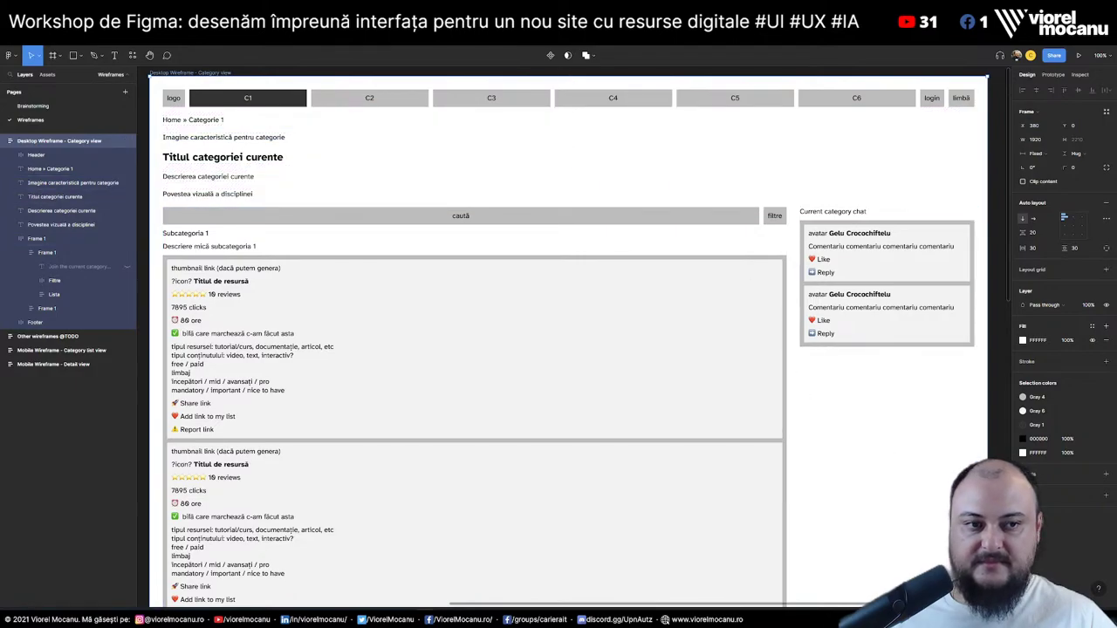
key(Escape)
scroll(313, 301, down, 2)
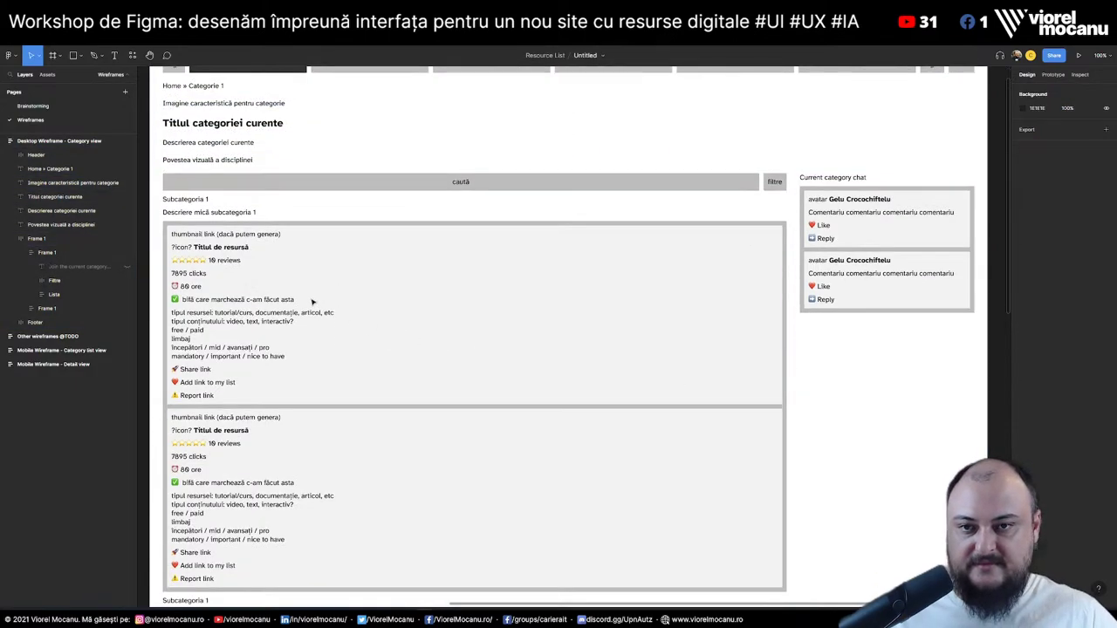
double_click(239, 253)
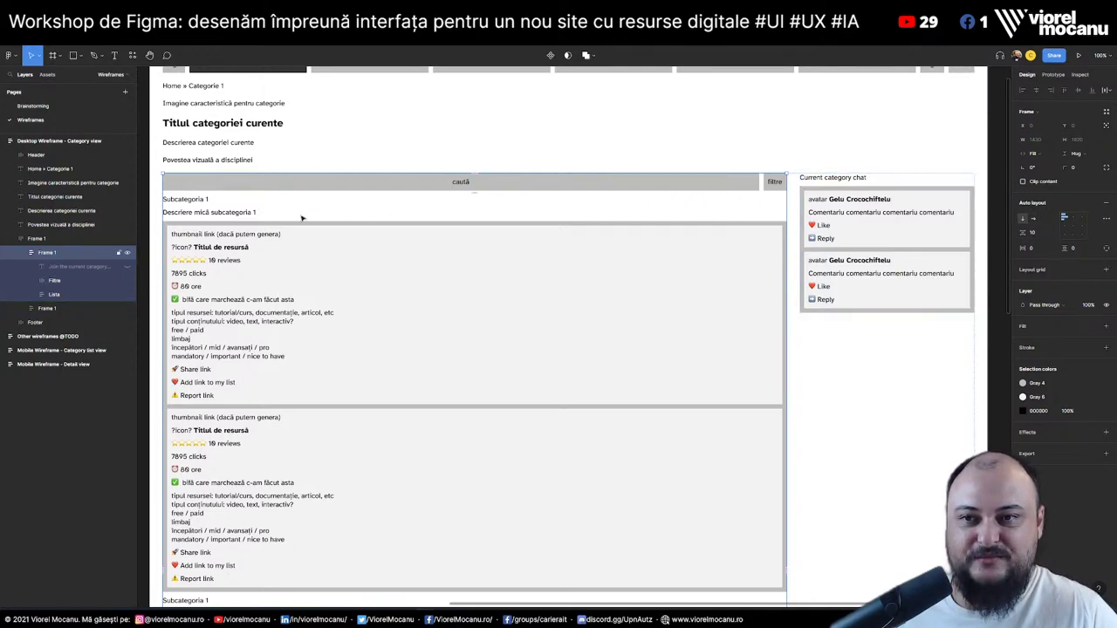
click(840, 178)
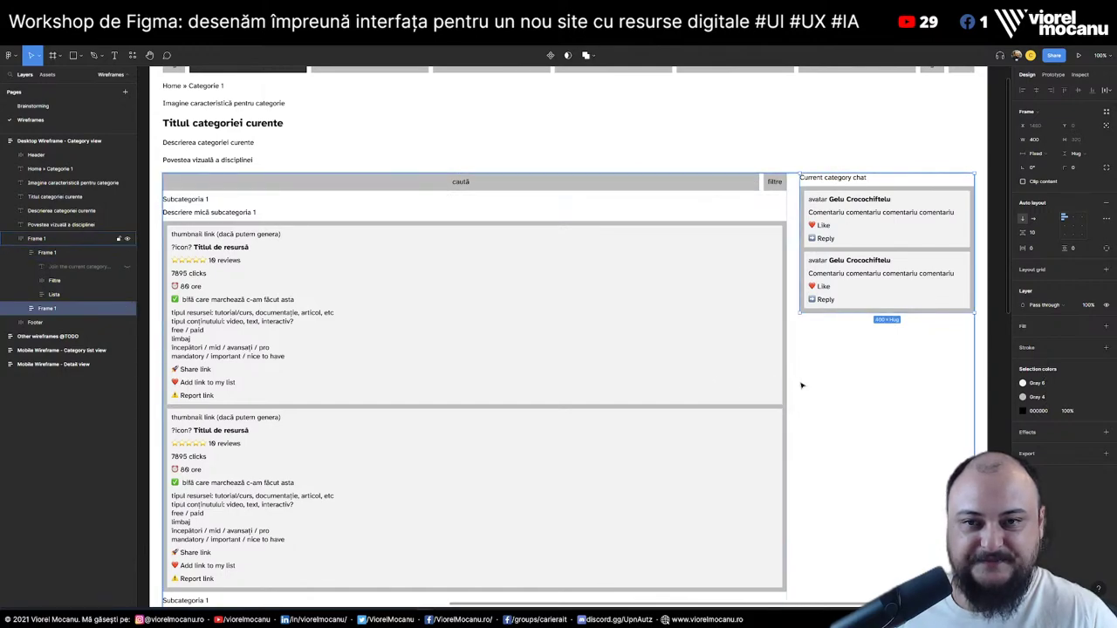
click(1040, 140)
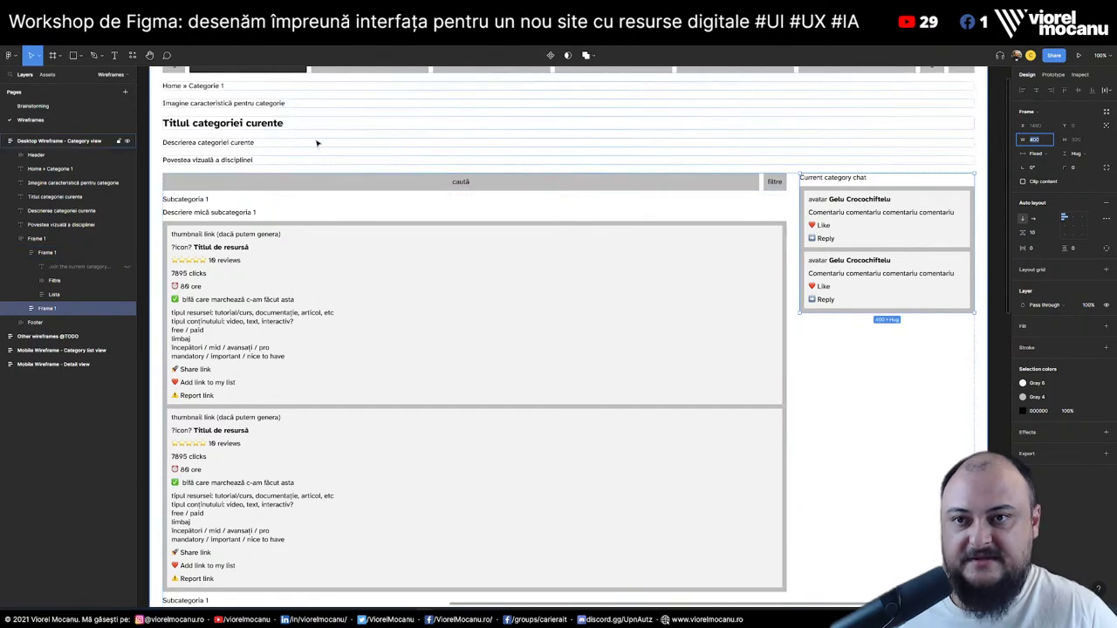
scroll(302, 168, up, 1)
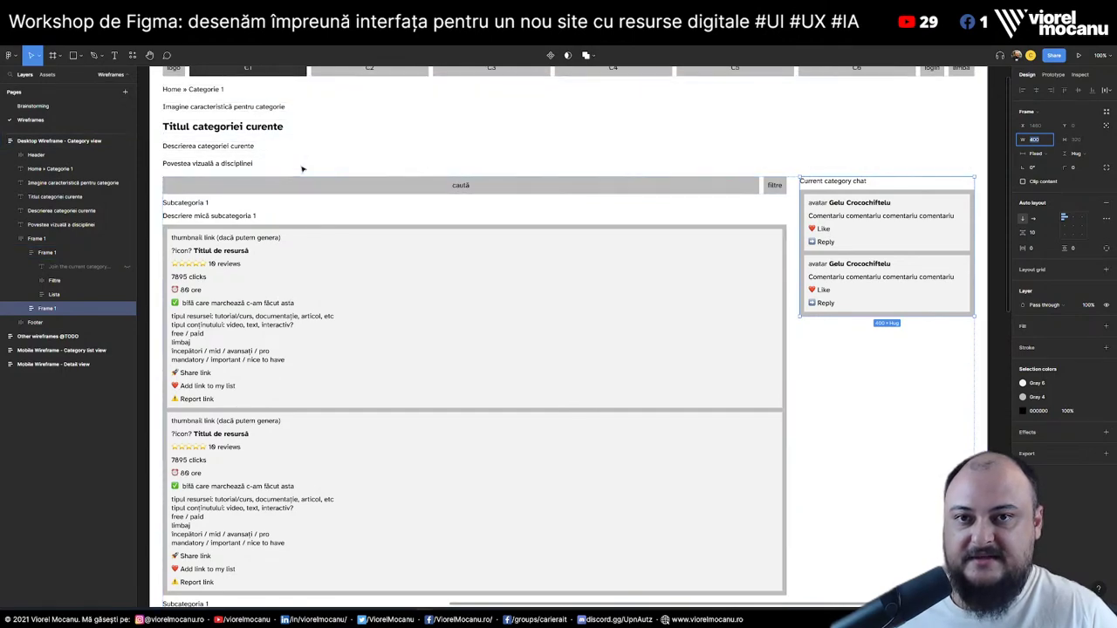
click(48, 253)
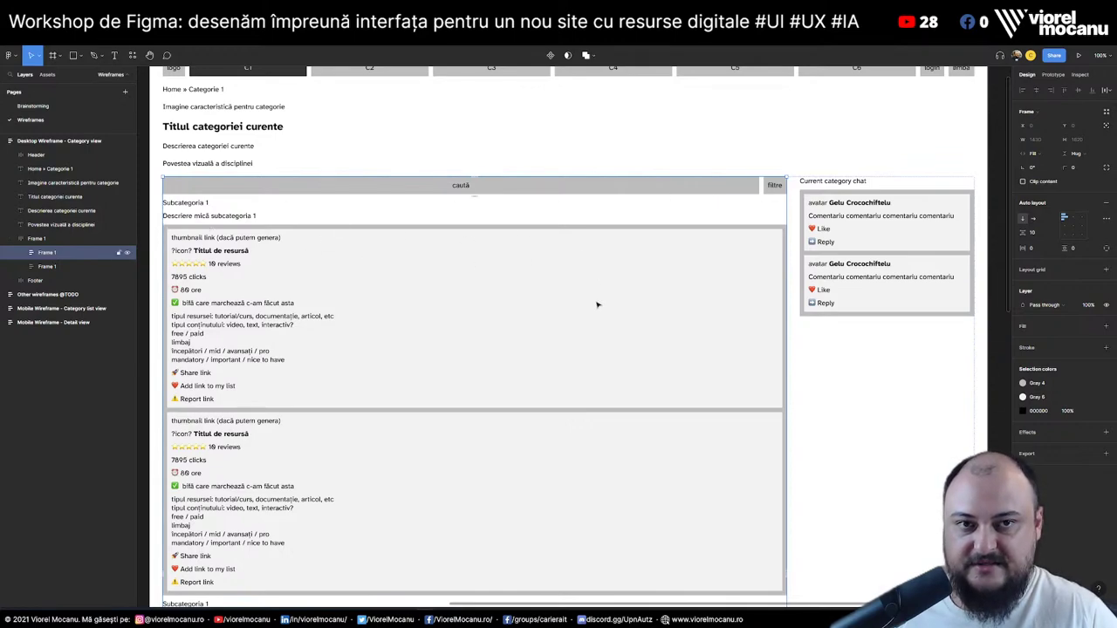
scroll(597, 305, up, 1)
scroll(597, 305, down, 1)
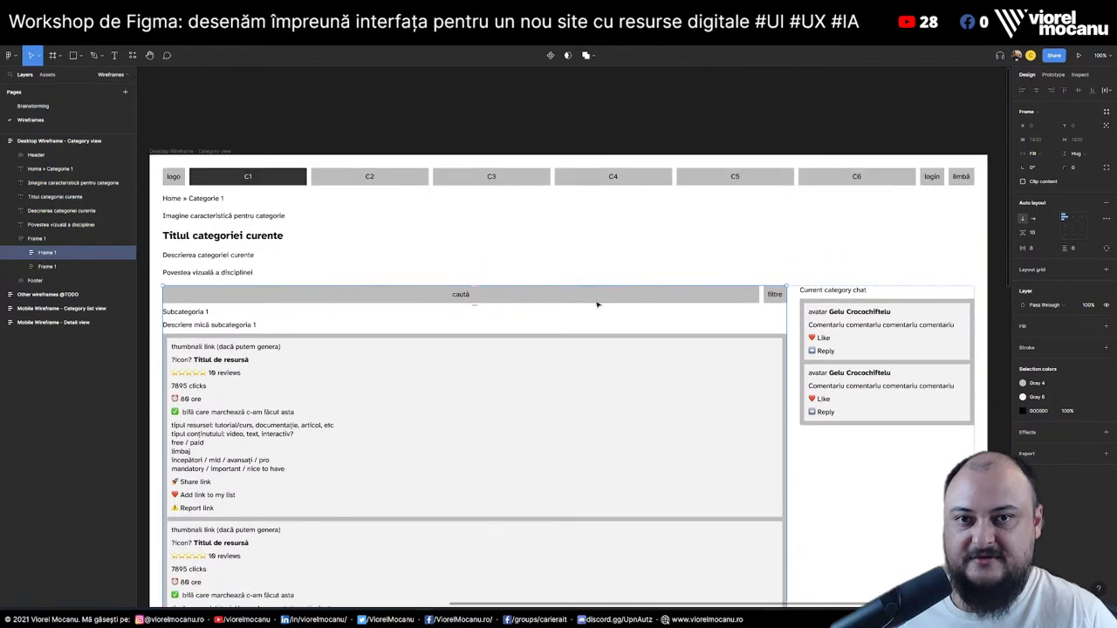
scroll(599, 306, up, 1)
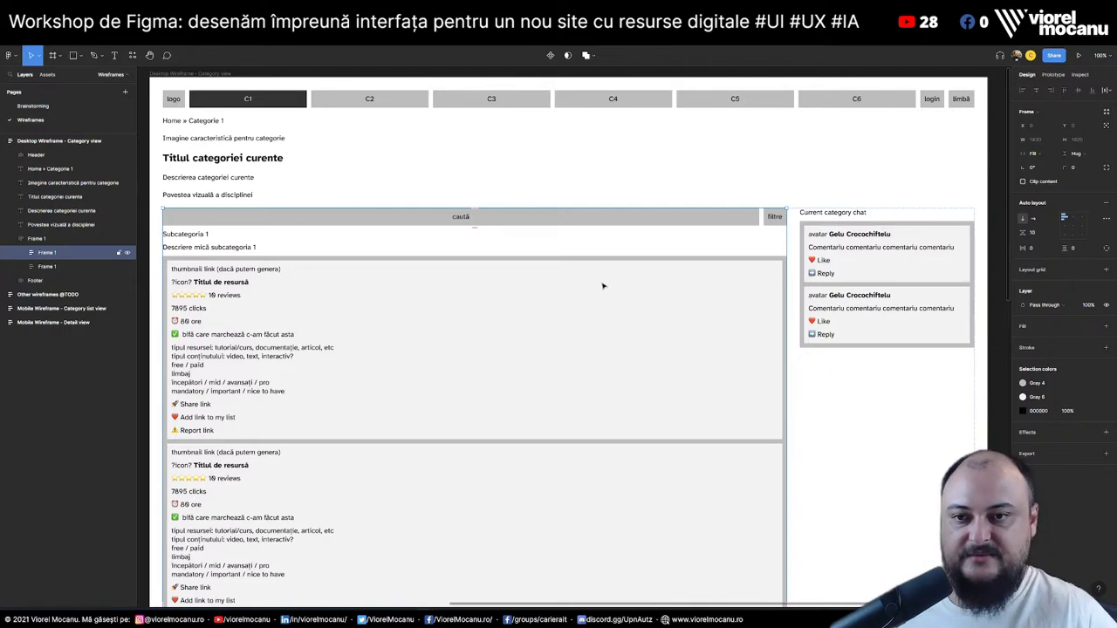
Switch the upper and lower Resursă card groups to horizontal auto layout
double_click(259, 350)
double_click(259, 350)
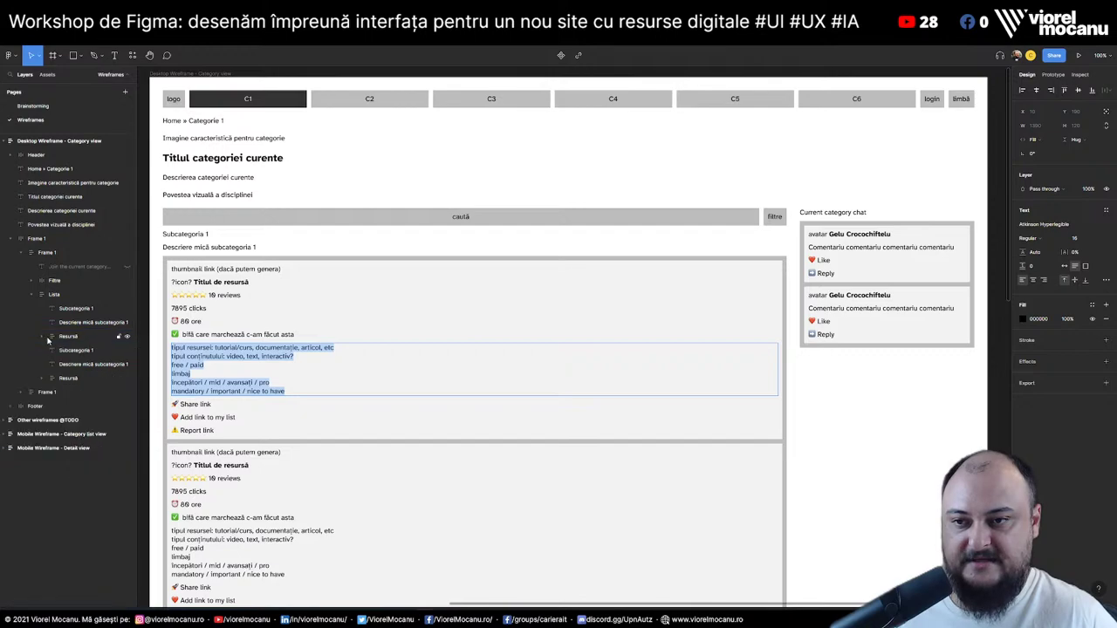
click(54, 341)
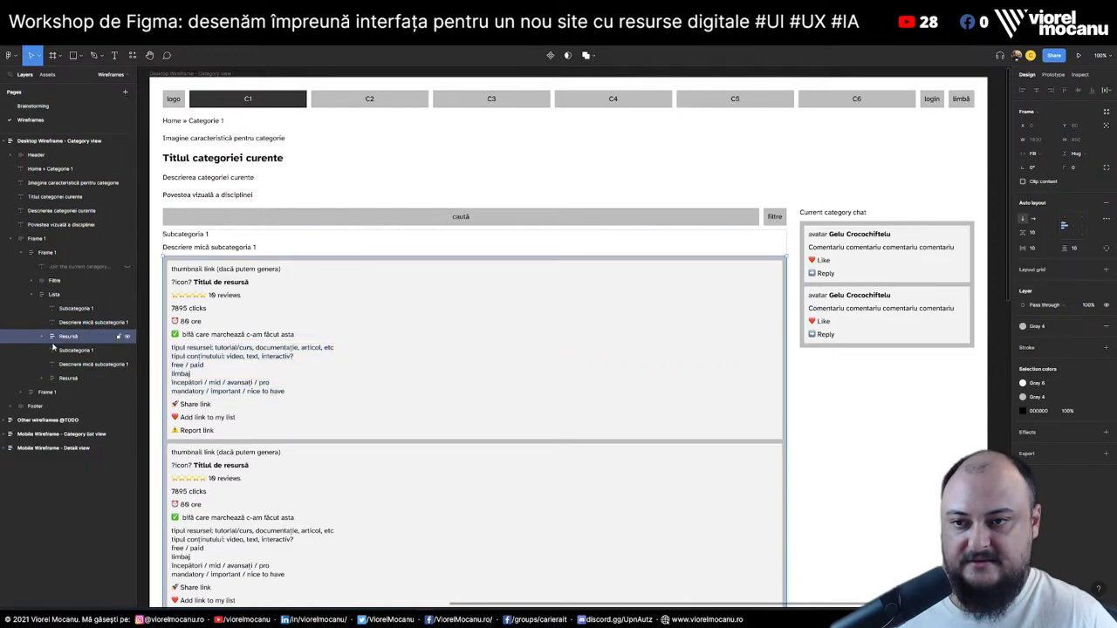
click(52, 336)
click(54, 350)
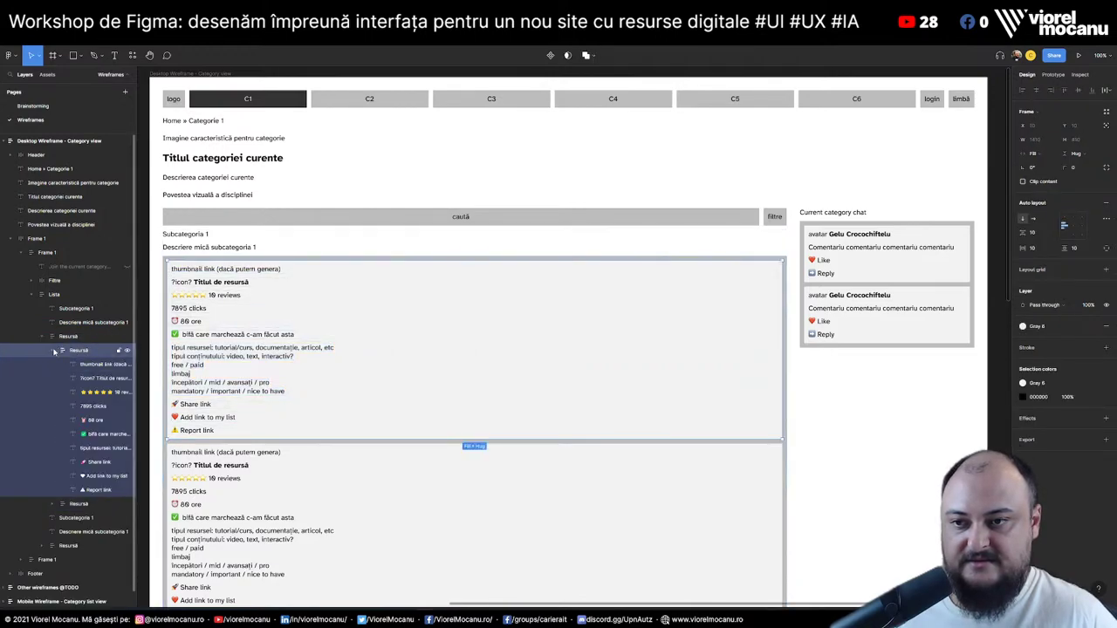
click(54, 350)
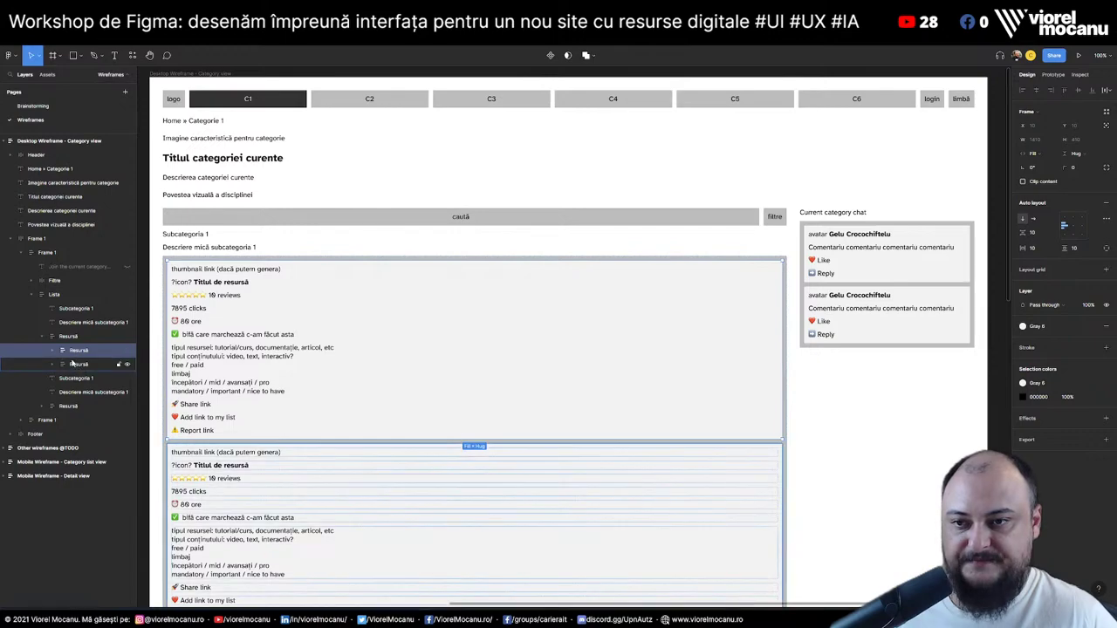
key(Escape)
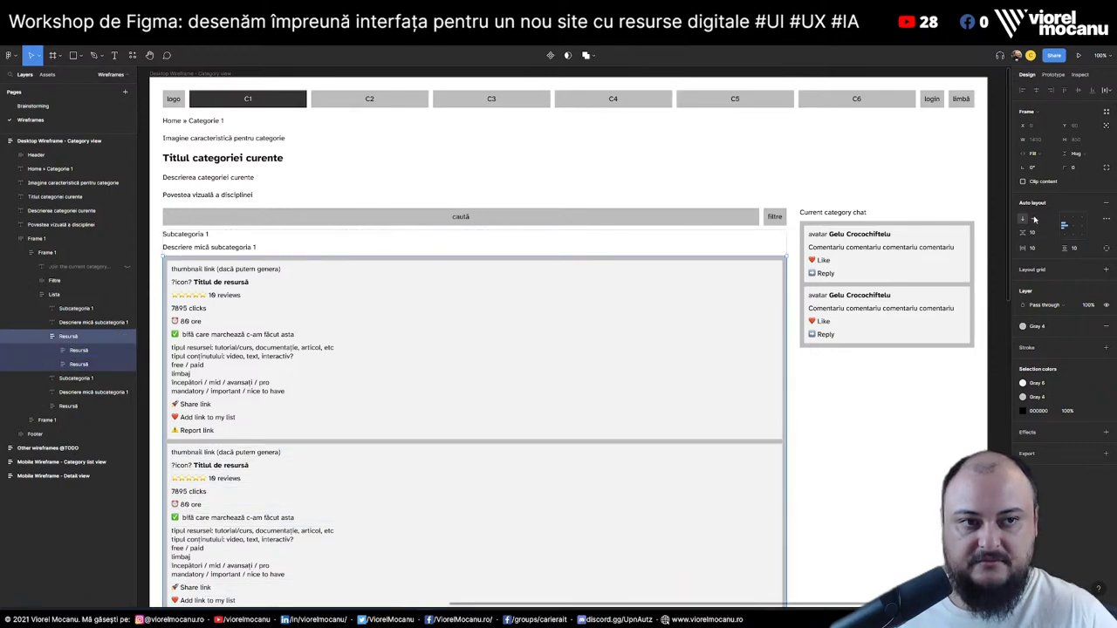
click(1034, 219)
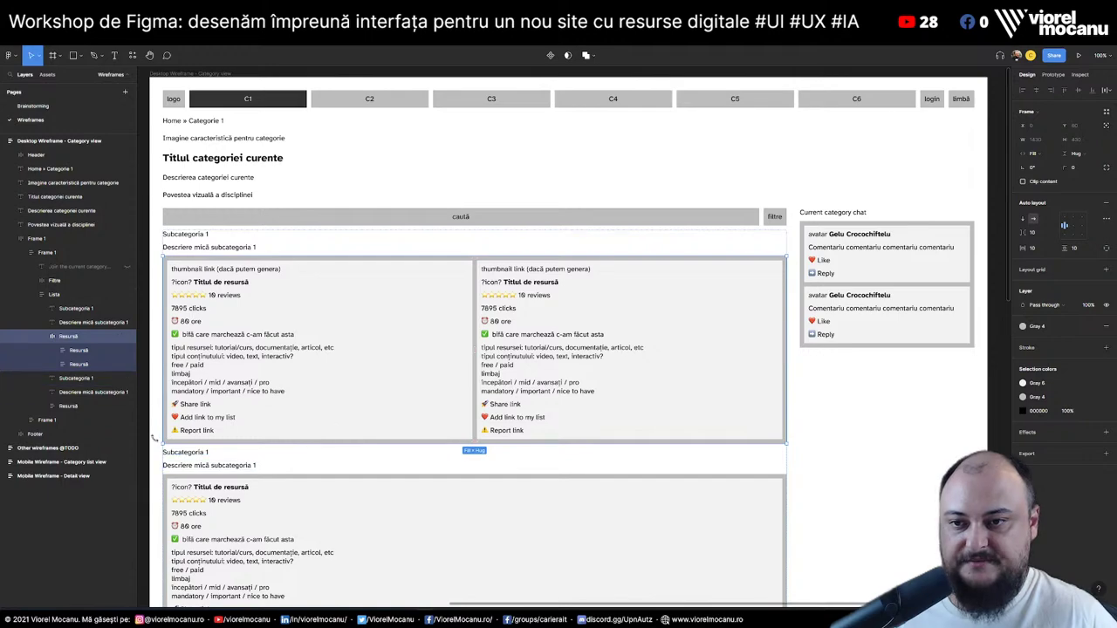
click(48, 406)
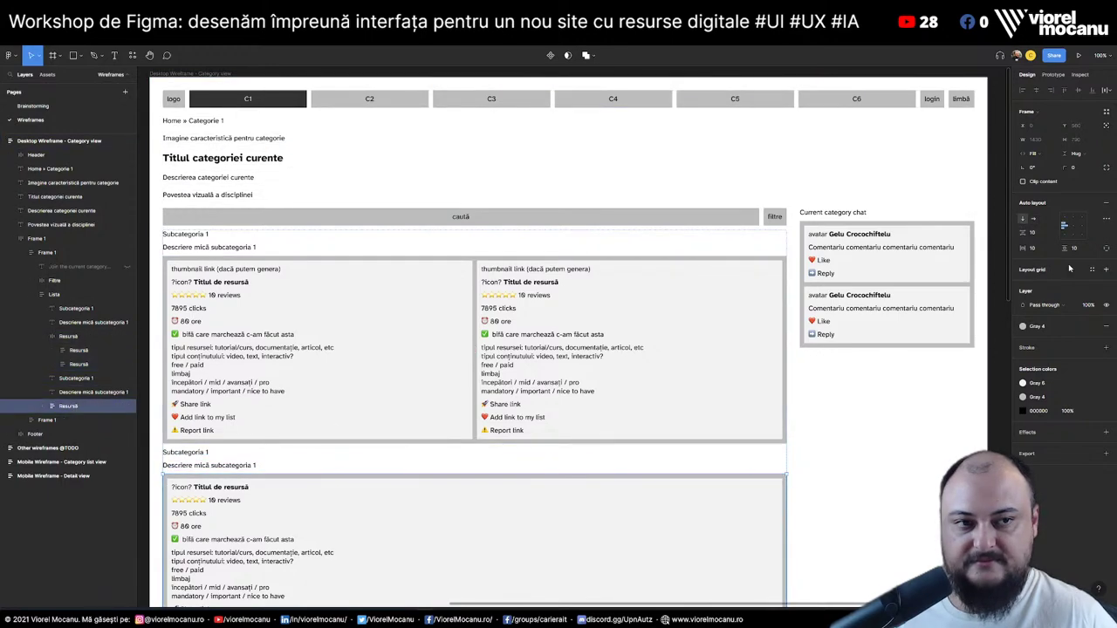
click(1033, 220)
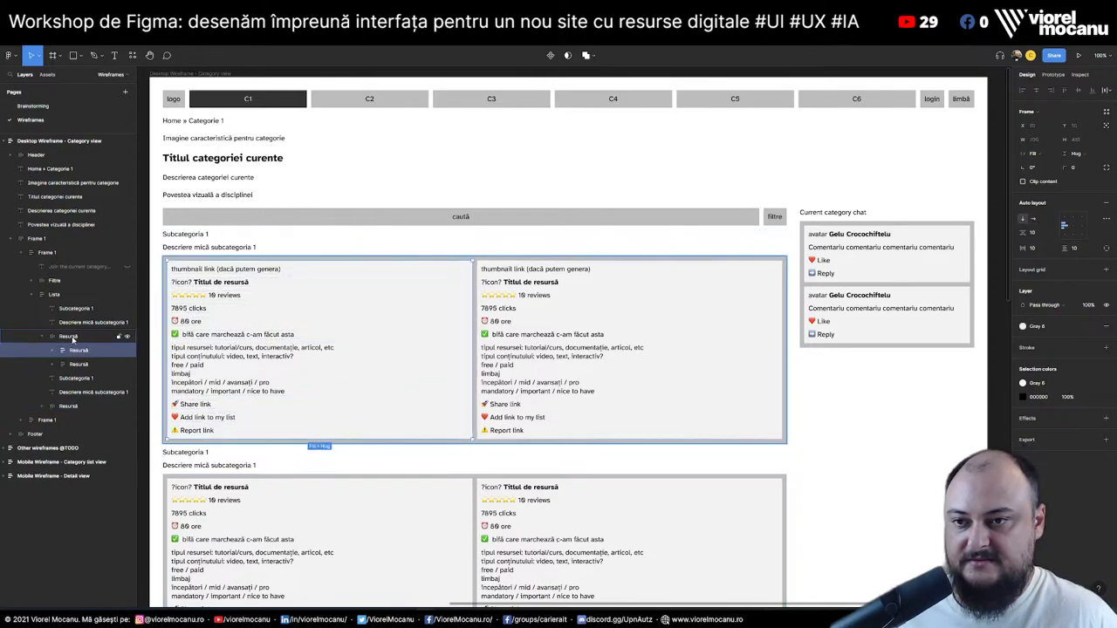
Duplicate the upper two-card Resursă row to form a second row
click(44, 337)
click(68, 339)
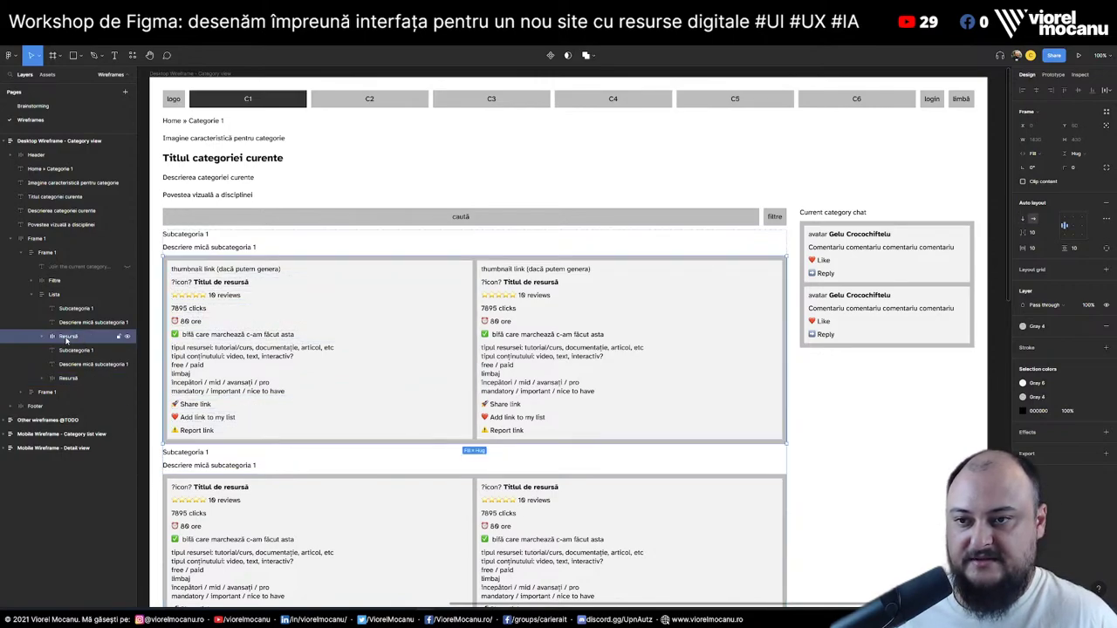
key(ctrl+d)
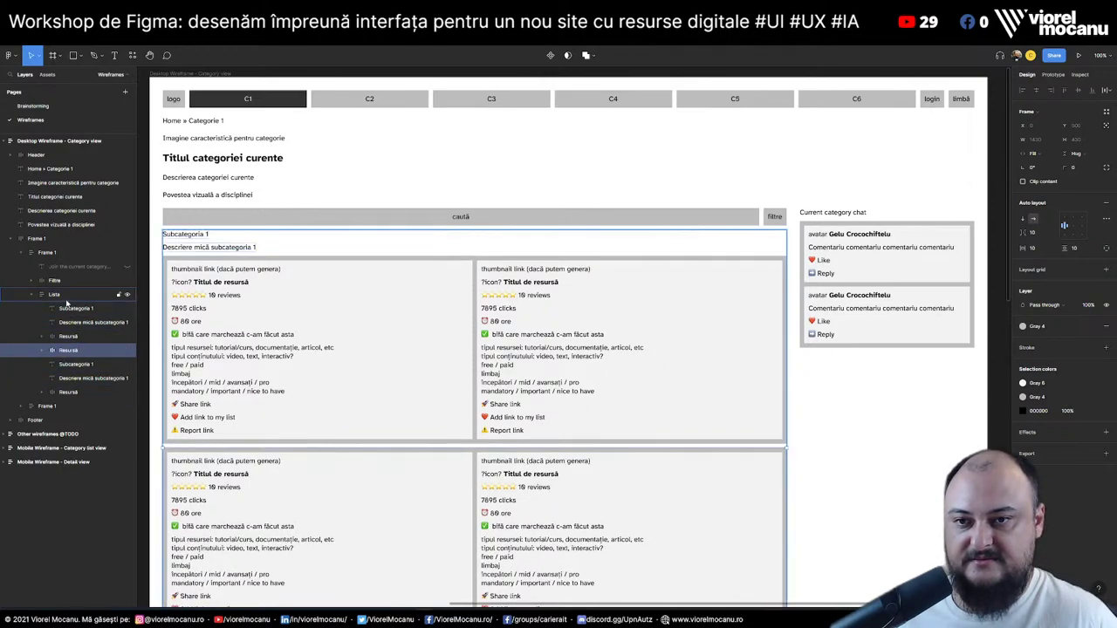
scroll(439, 337, down, 3)
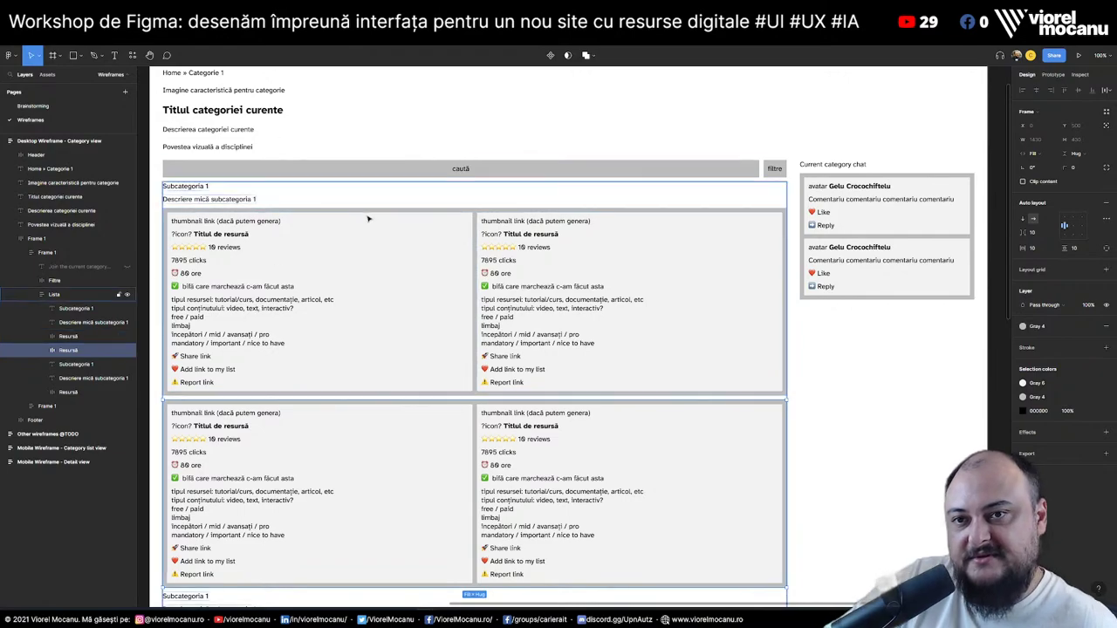
scroll(368, 219, up, 3)
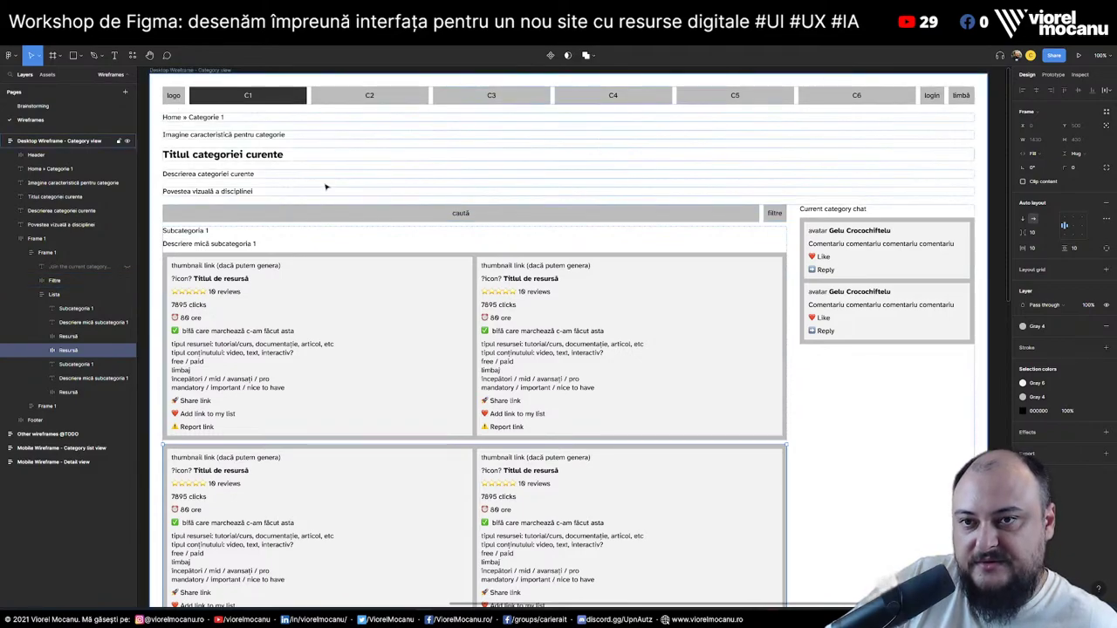
scroll(262, 175, up, 1)
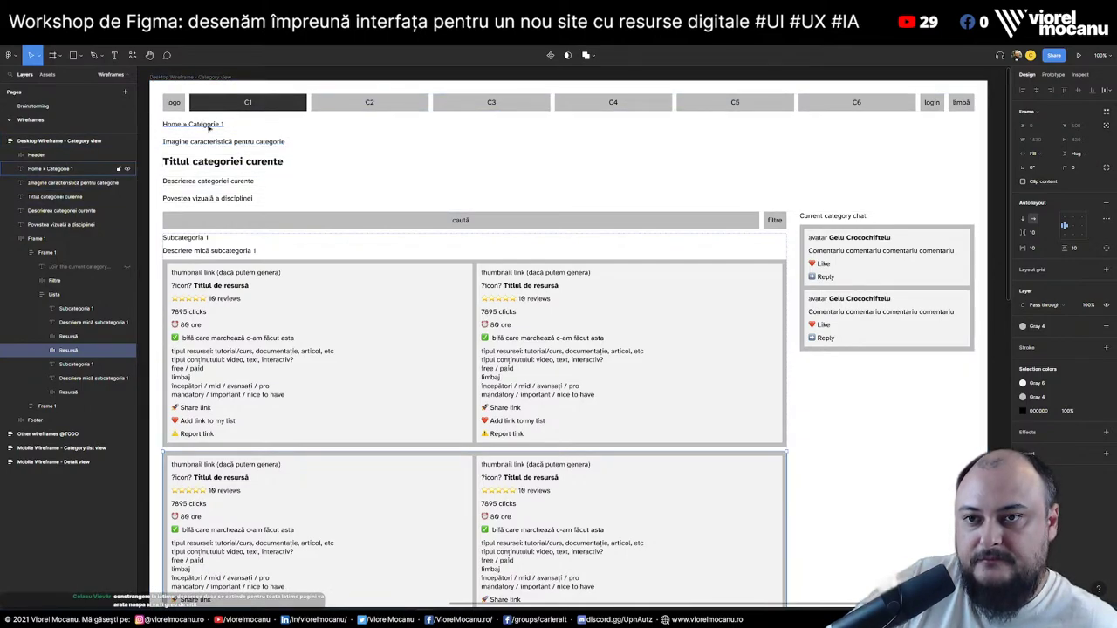
Group the breadcrumb through the content frame into a new auto layout frame
click(49, 169)
key(alt+l)
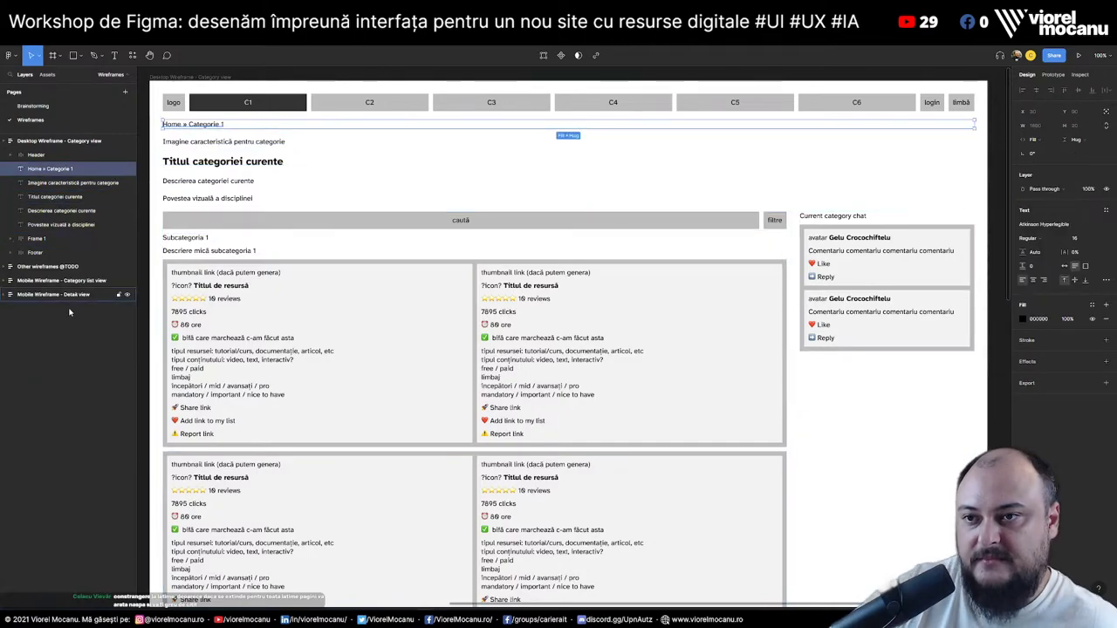
shift+click(47, 244)
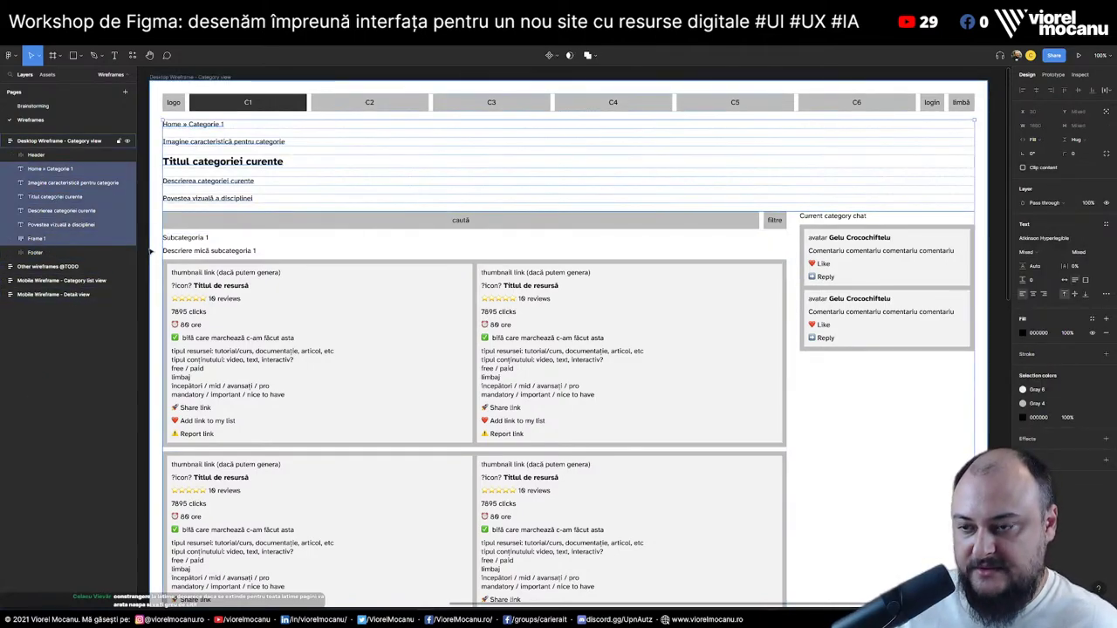
key(ctrl+g)
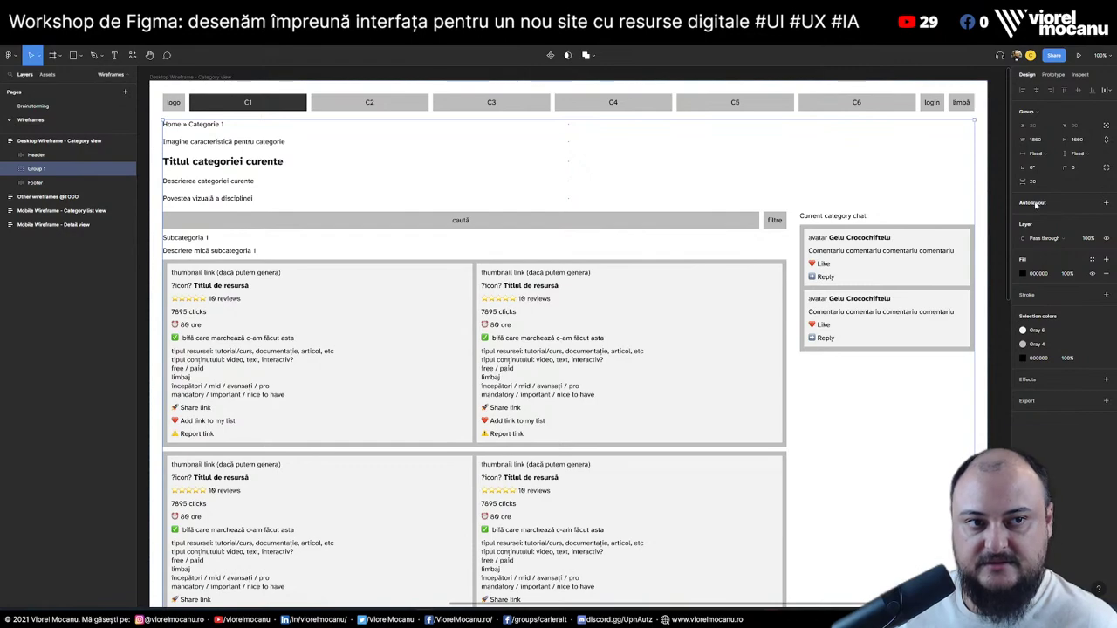
key(shift+a)
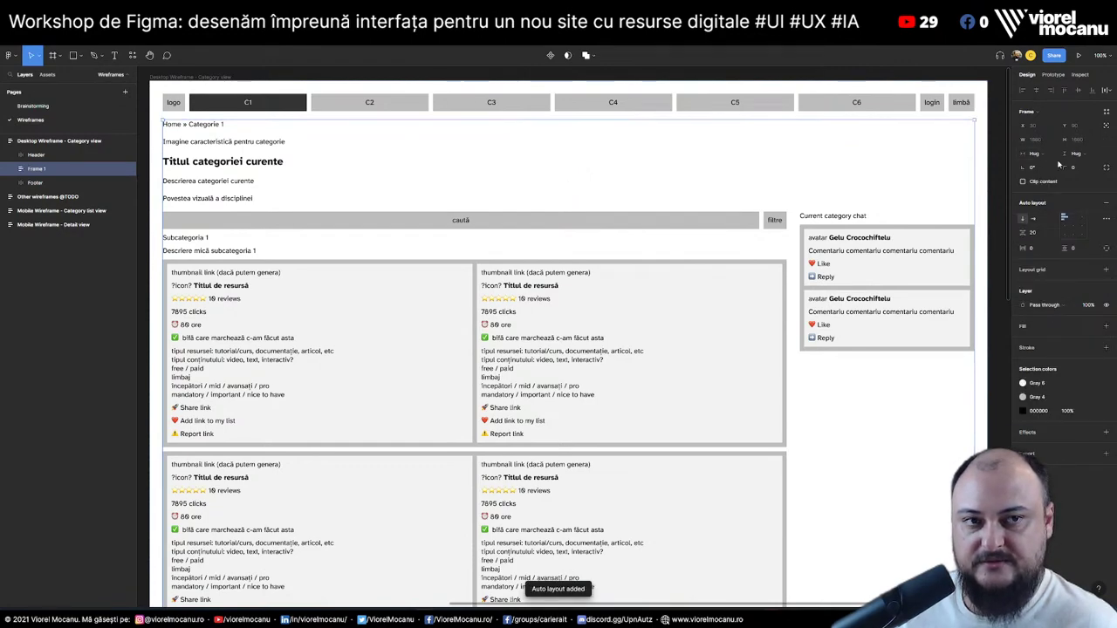
Set the new frame's width to Hug and its horizontal padding to 800
click(1035, 154)
click(1039, 175)
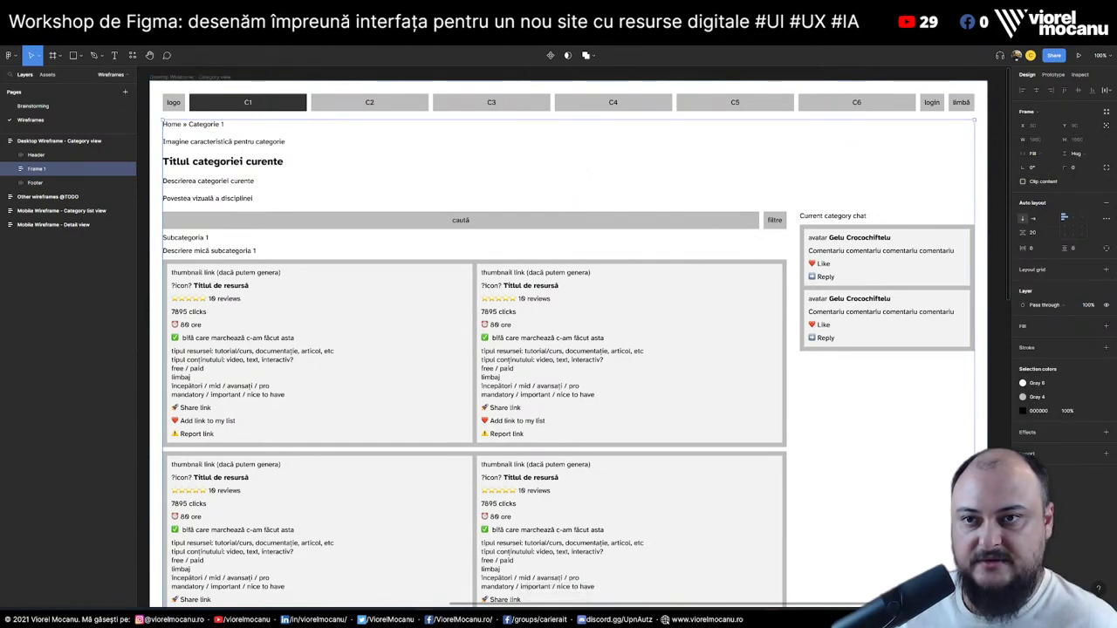
click(1038, 153)
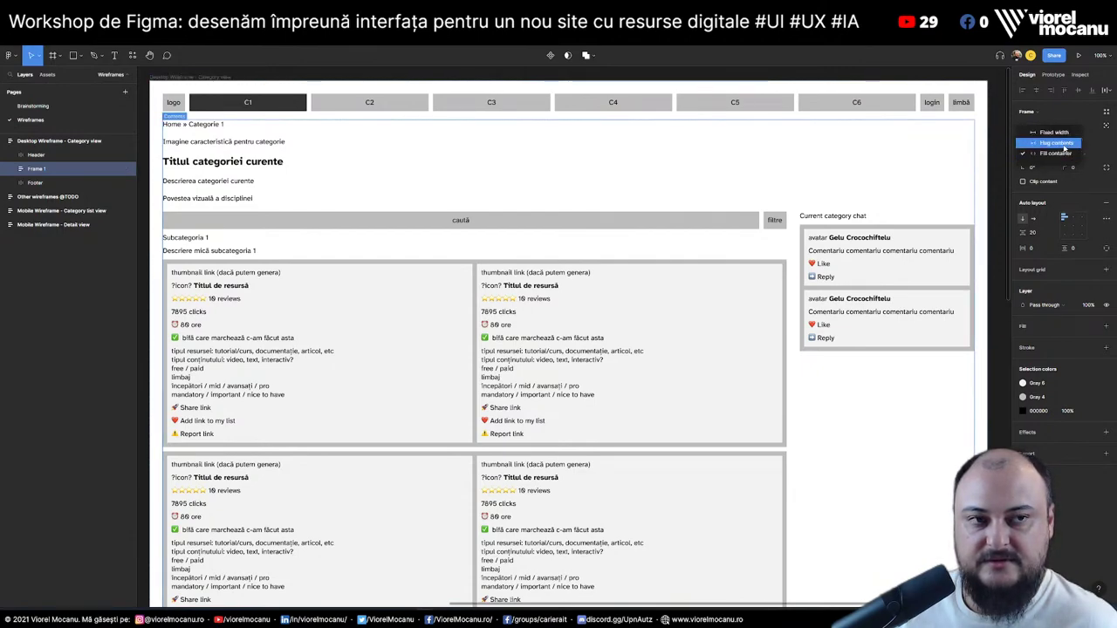
click(1064, 147)
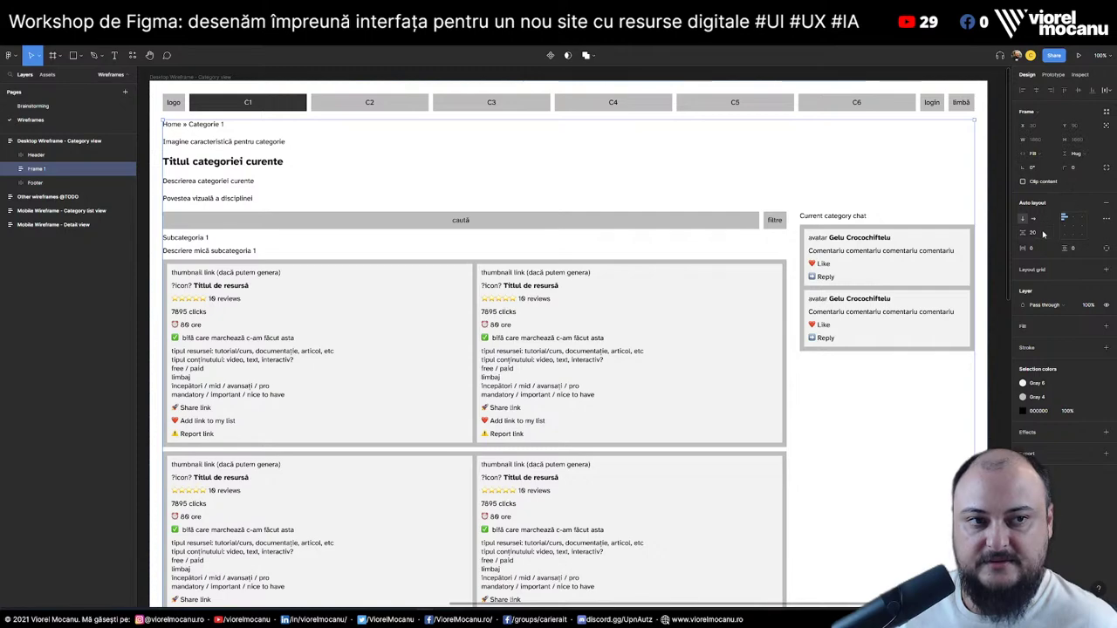
click(1038, 248)
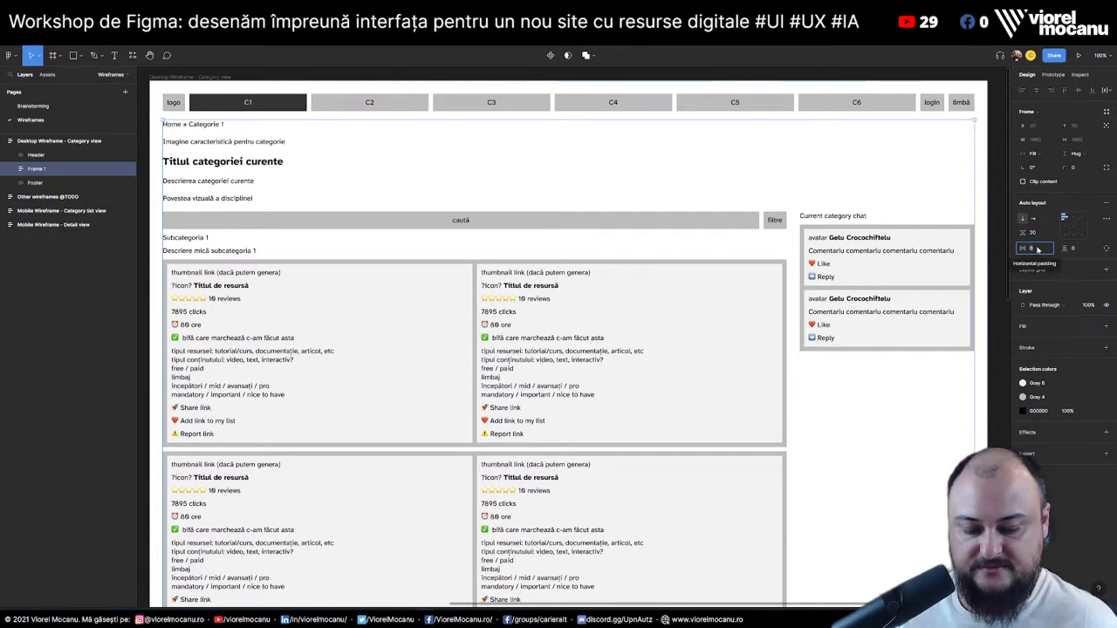
text(800)
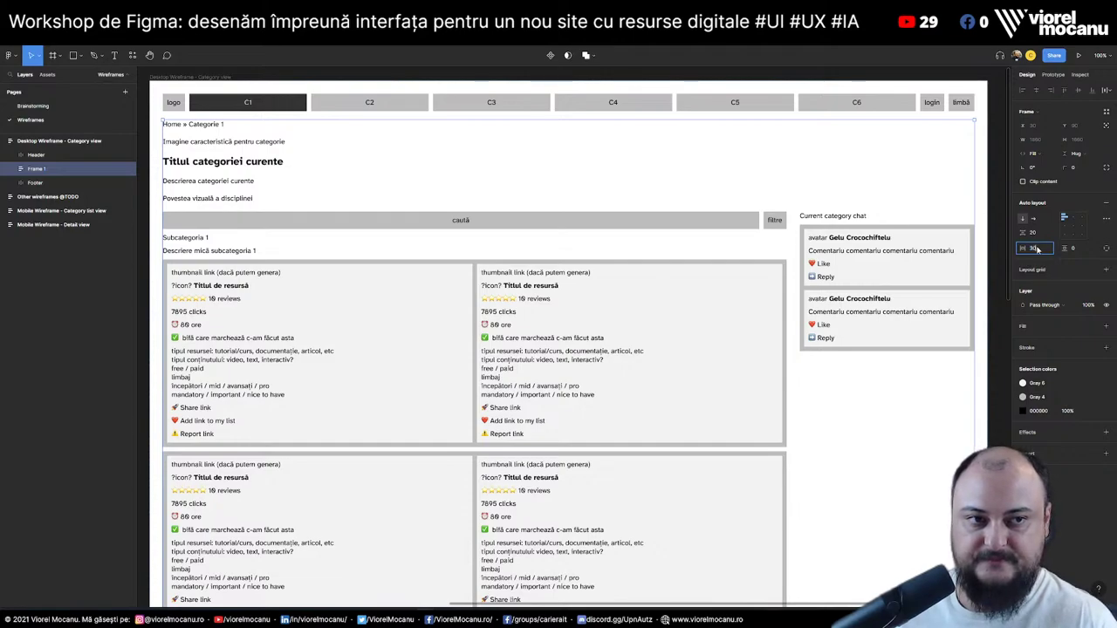
key(Return)
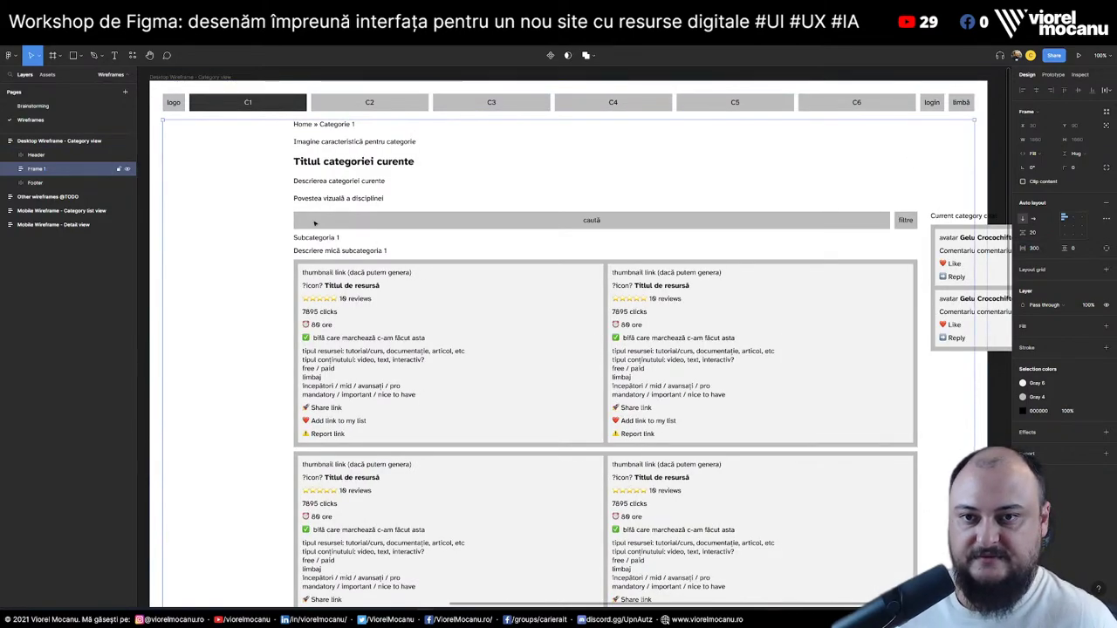
Make the five heading text layers and the search, cards and chat row fill the container width
click(12, 169)
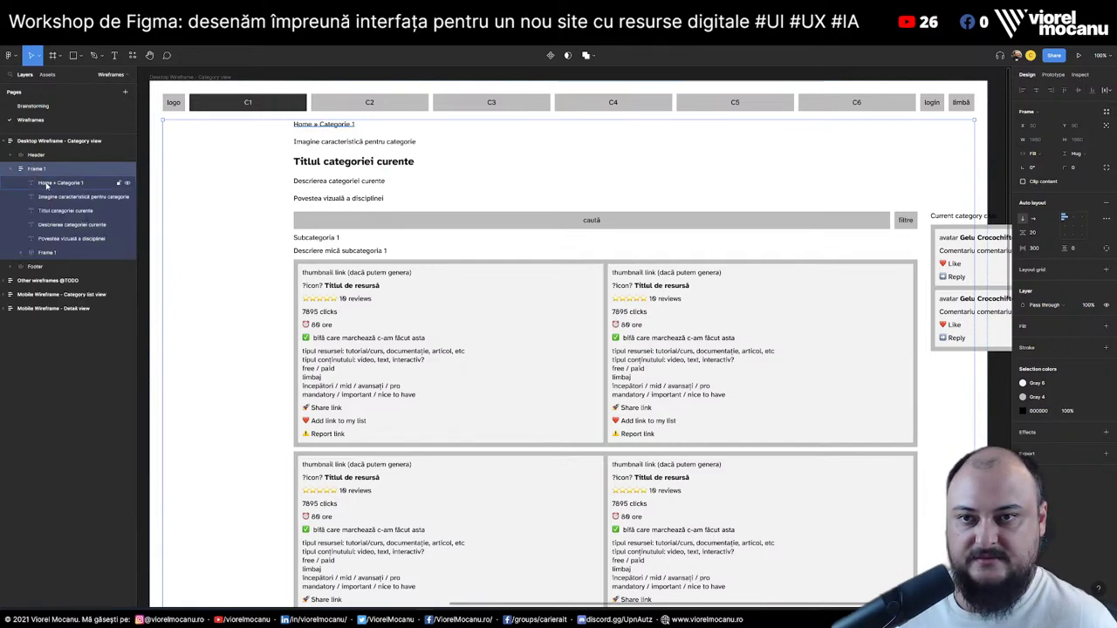
click(47, 185)
shift+click(69, 239)
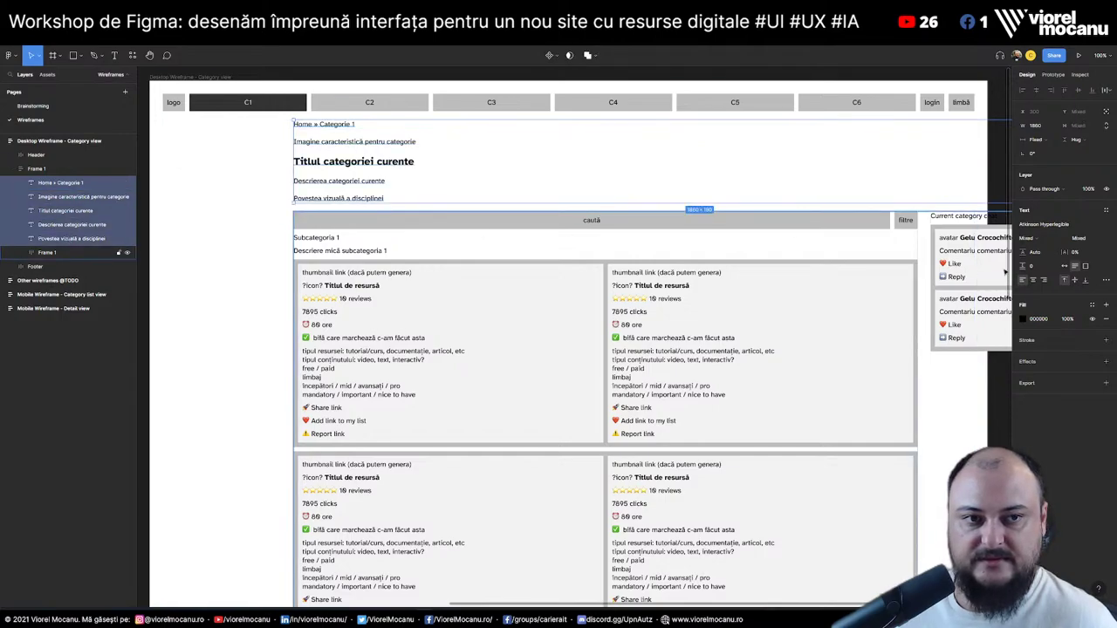
click(1038, 140)
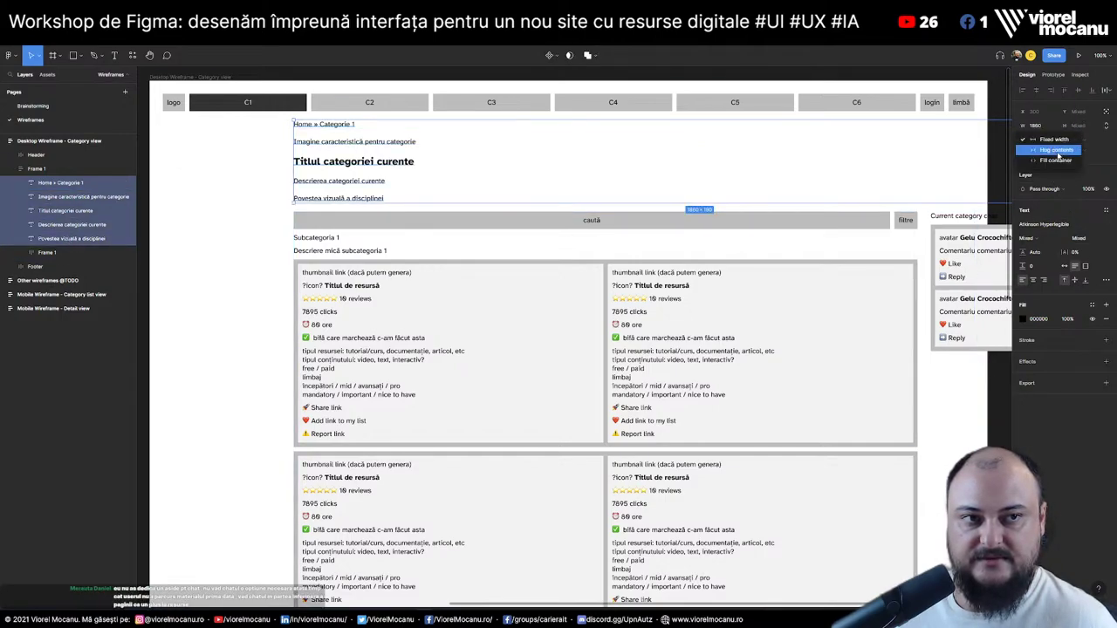
click(1055, 160)
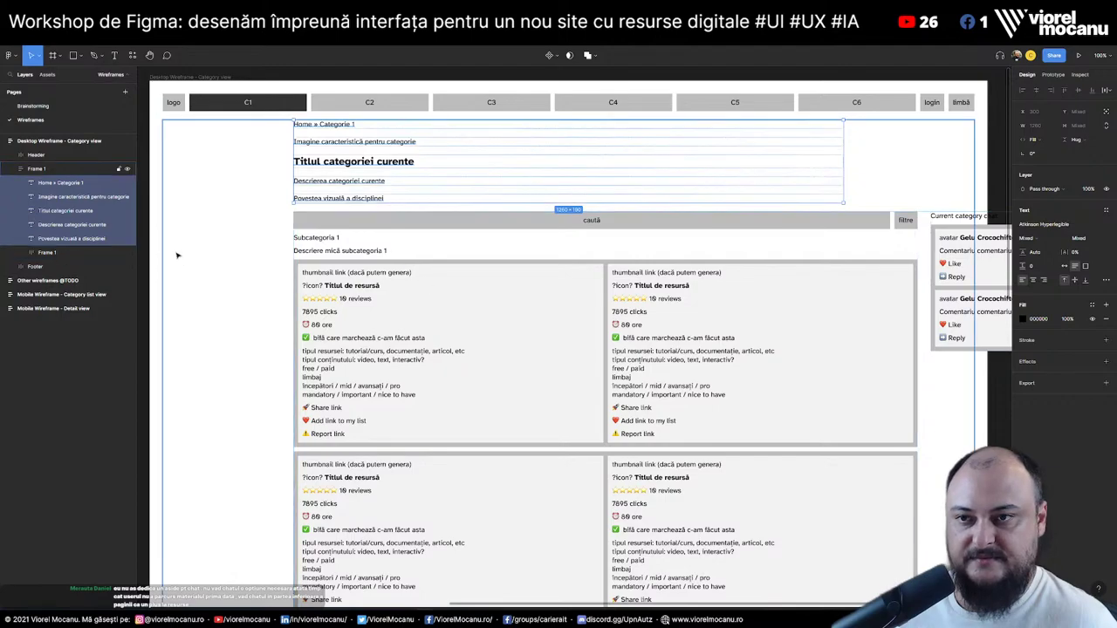
click(407, 267)
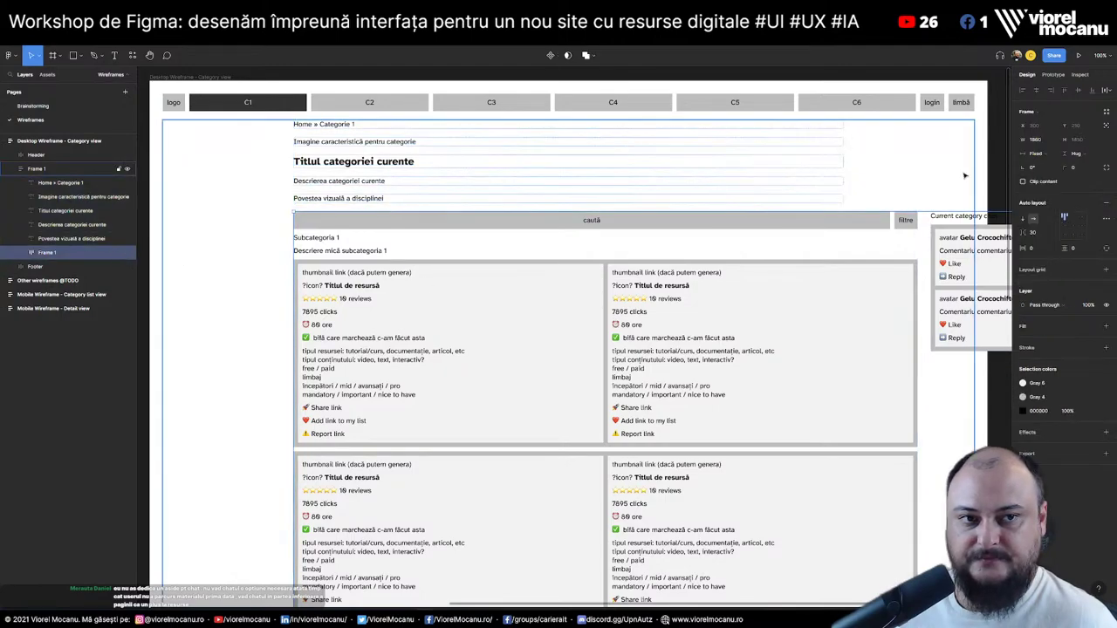
click(1041, 153)
click(1050, 174)
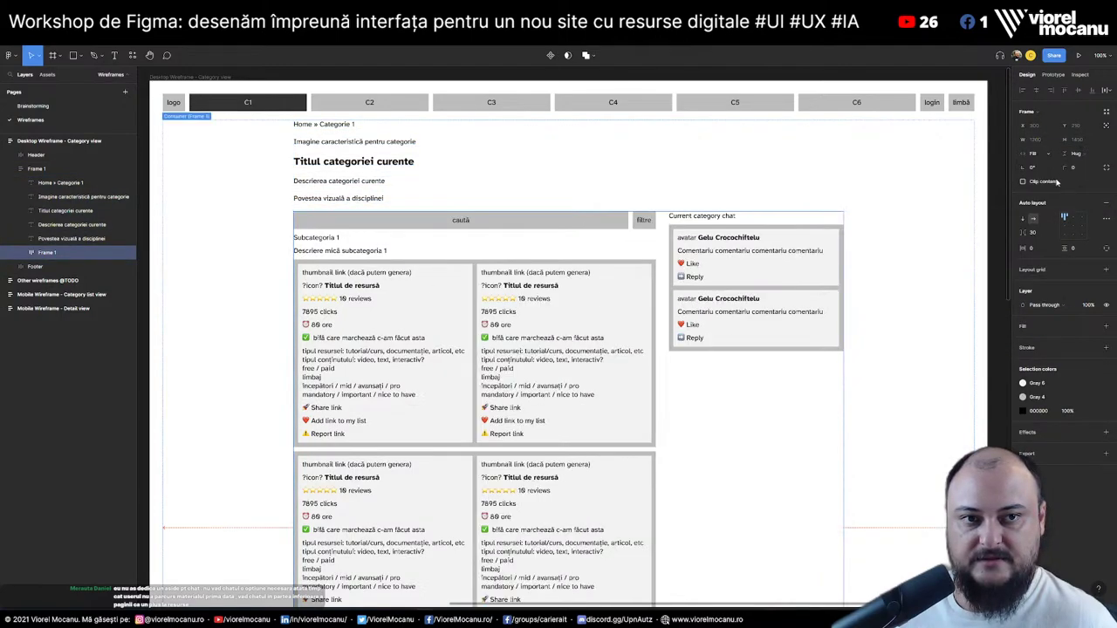
click(957, 230)
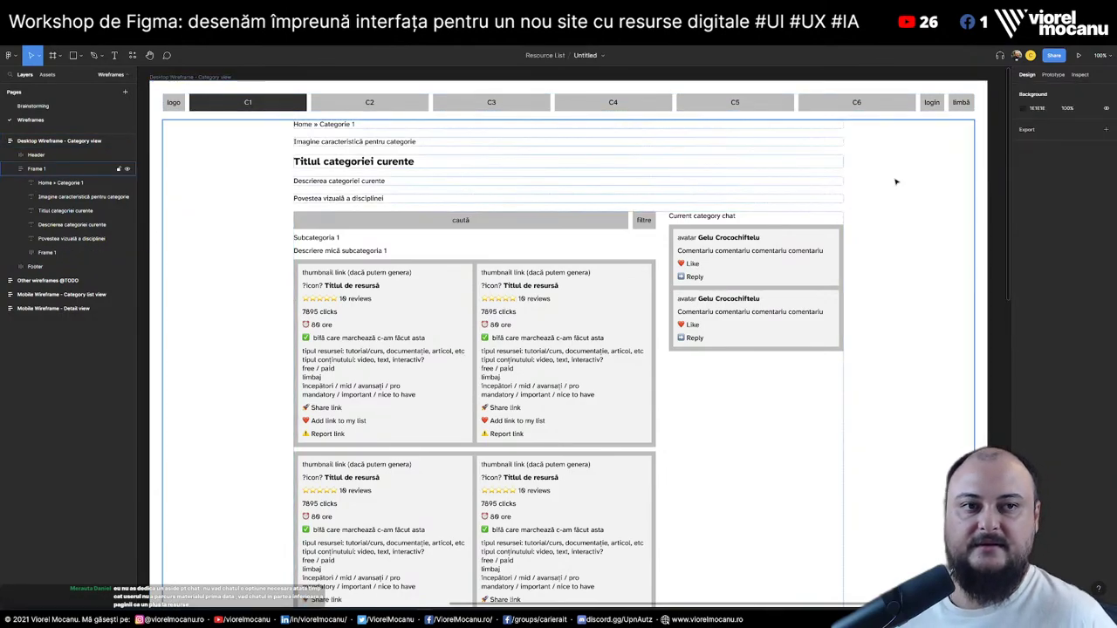
Switch the first resource card row's auto layout direction to vertical
scroll(925, 227, down, 10)
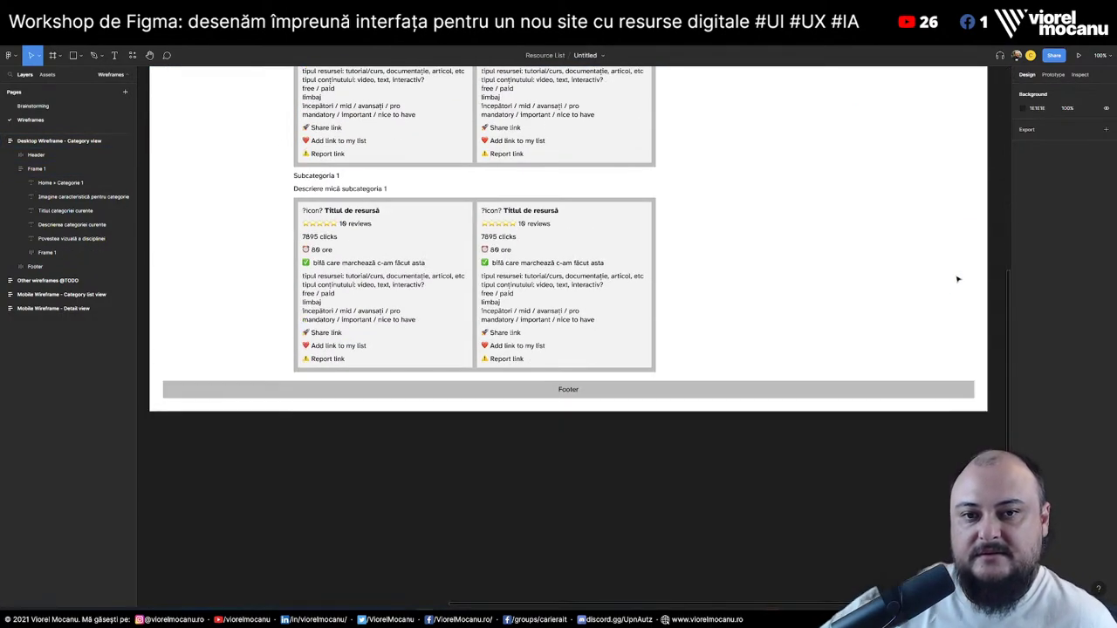
scroll(810, 336, up, 10)
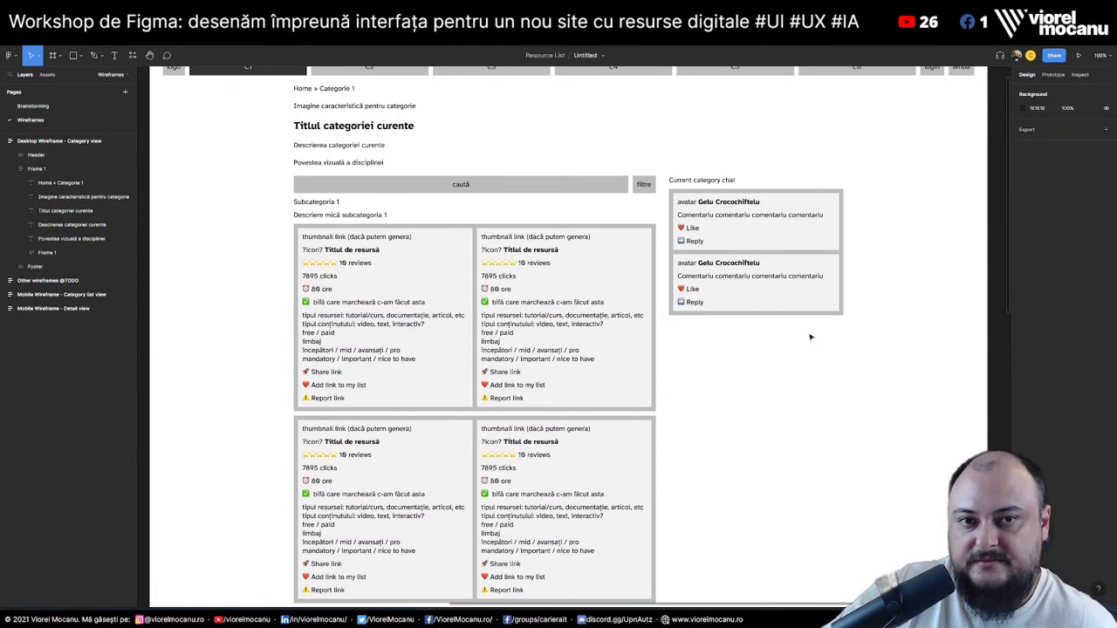
scroll(810, 336, up, 2)
click(478, 376)
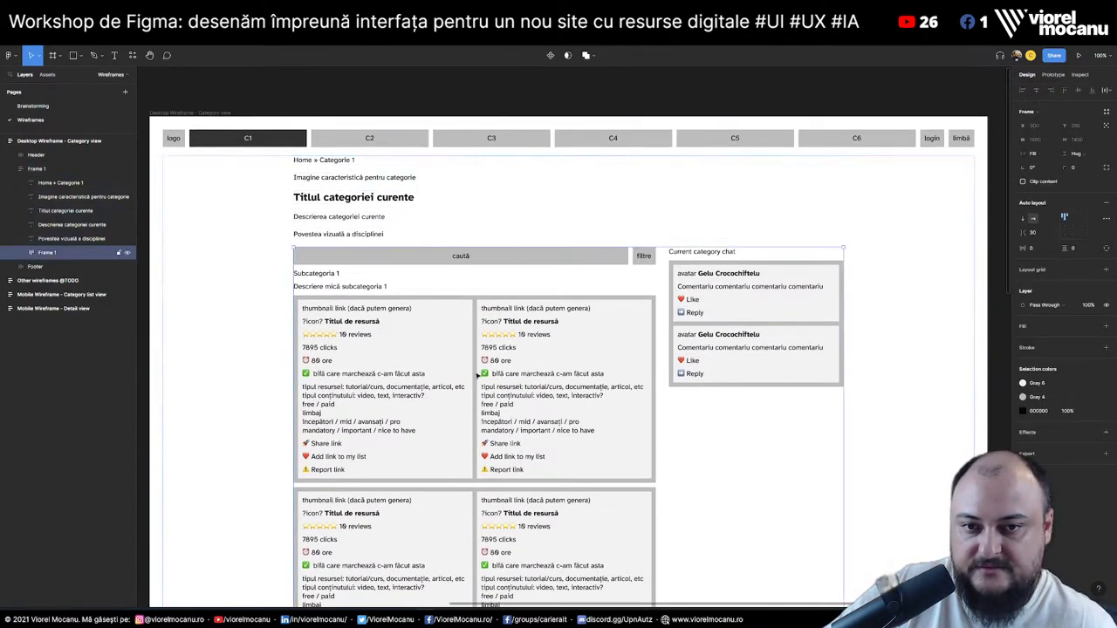
ctrl+click(478, 375)
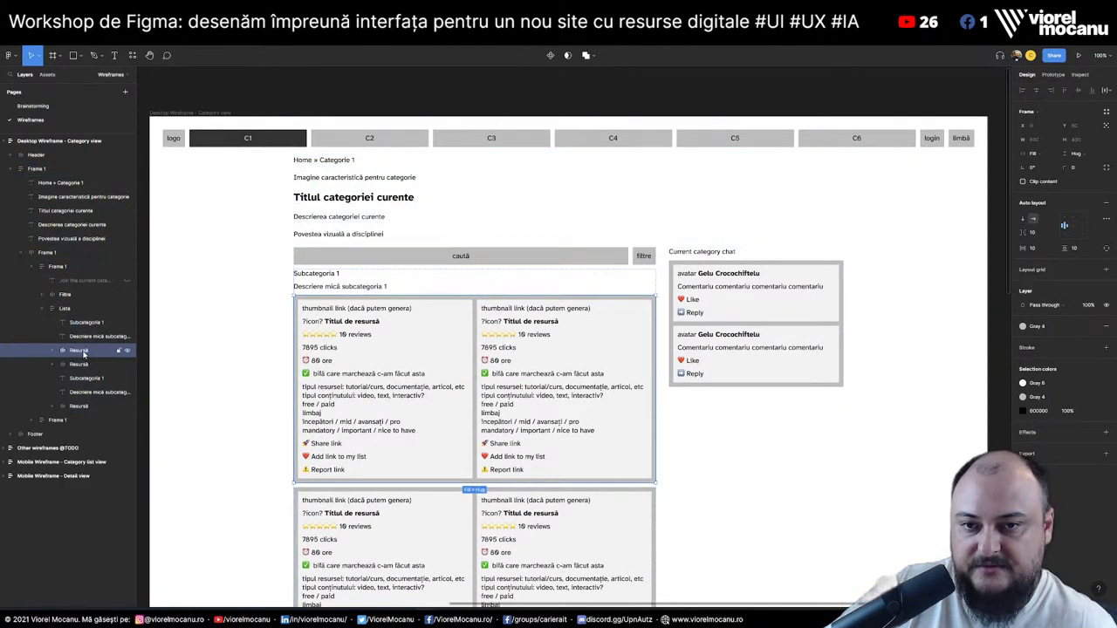
click(1023, 219)
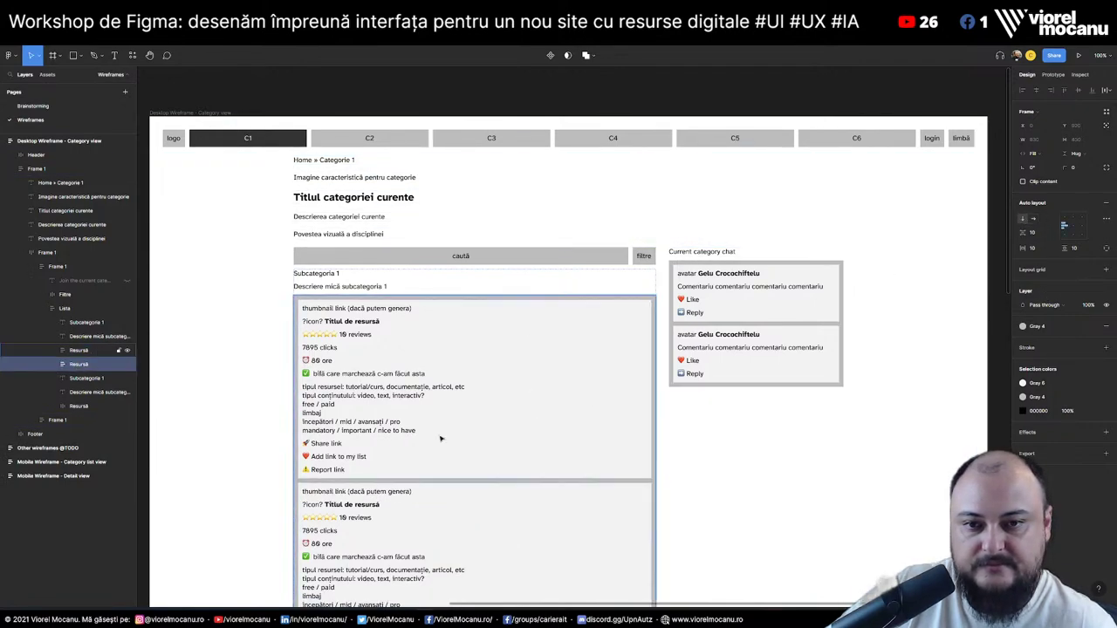
Ungroup the second card row and move its cards into the first card group
scroll(449, 432, down, 3)
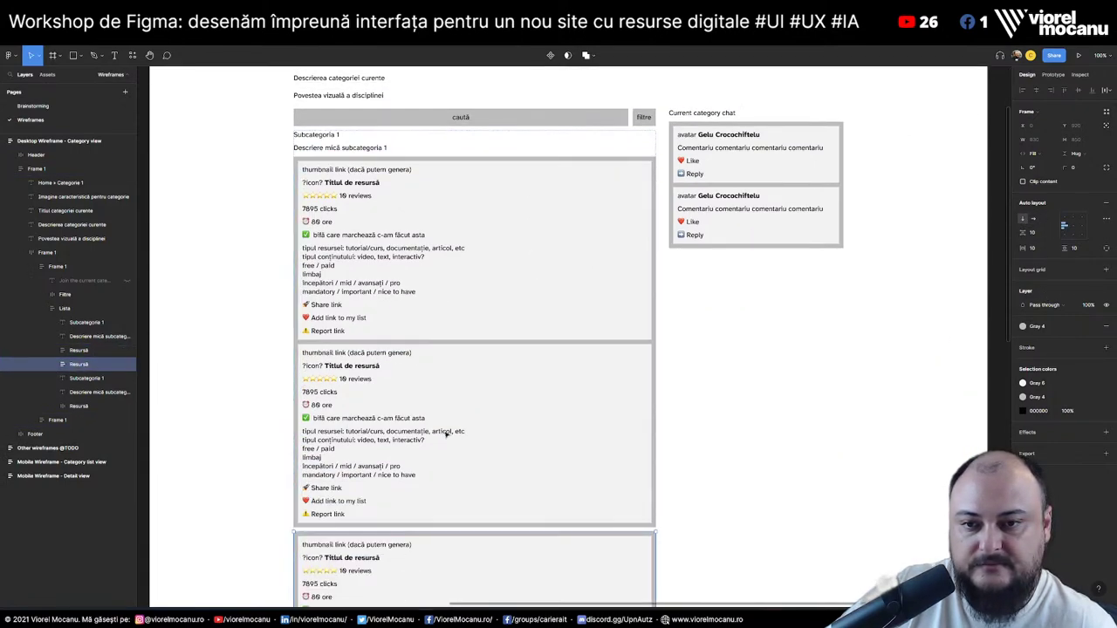
click(53, 365)
click(54, 351)
key(ctrl+shift+g)
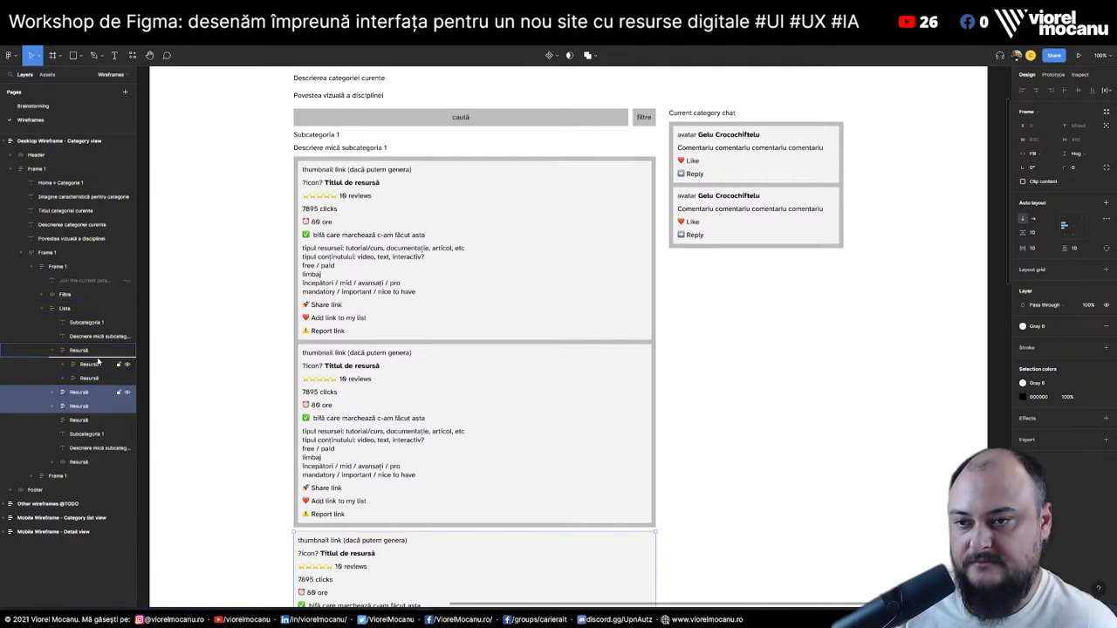
drag(98, 361, 98, 363)
click(158, 428)
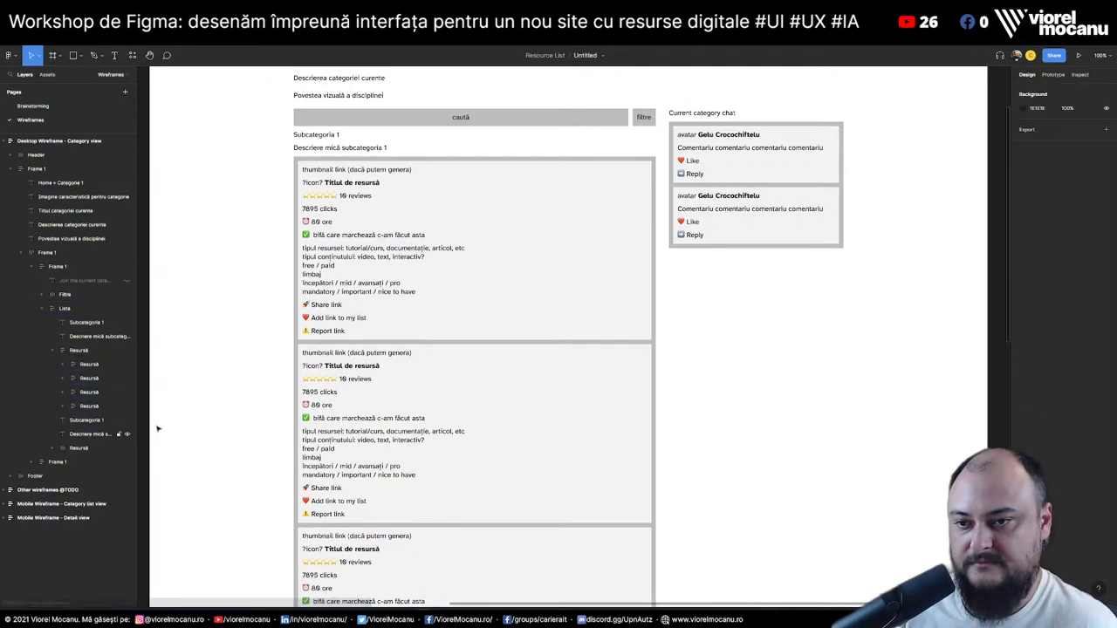
Stack the second subcategory's card row vertically and review the Subcategoria 1 layout
click(119, 448)
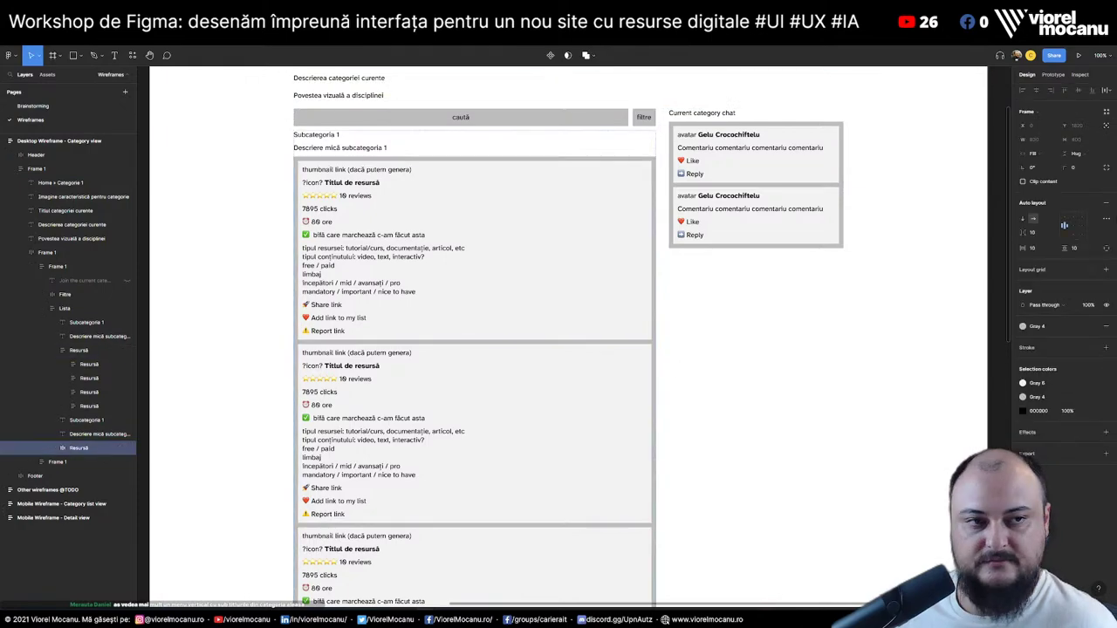
click(1022, 219)
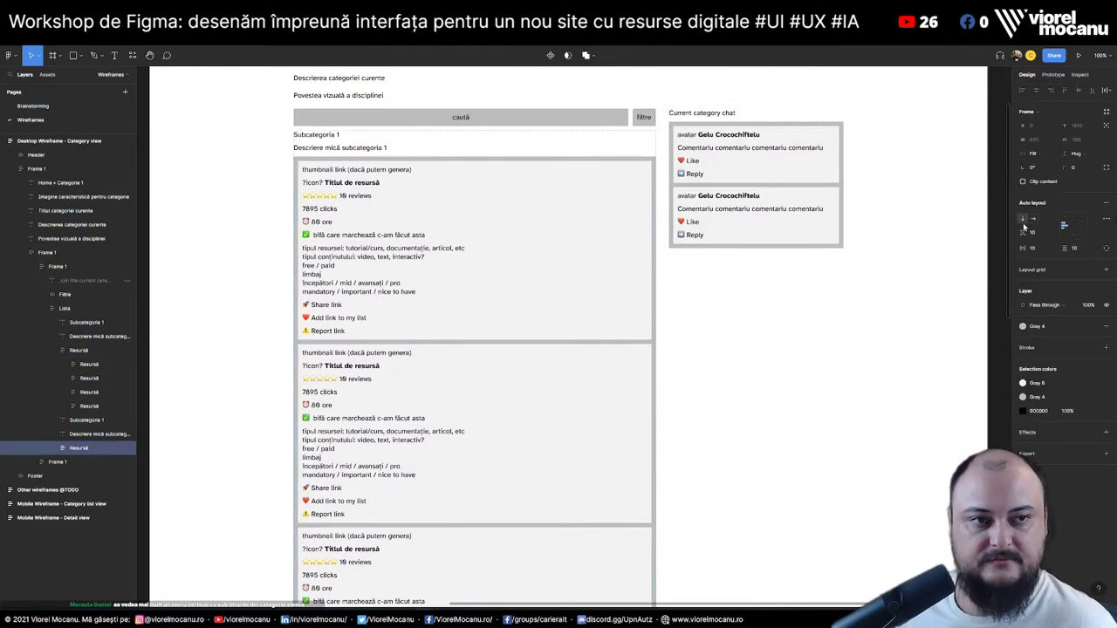
click(995, 266)
scroll(996, 269, down, 10)
scroll(996, 269, up, 2)
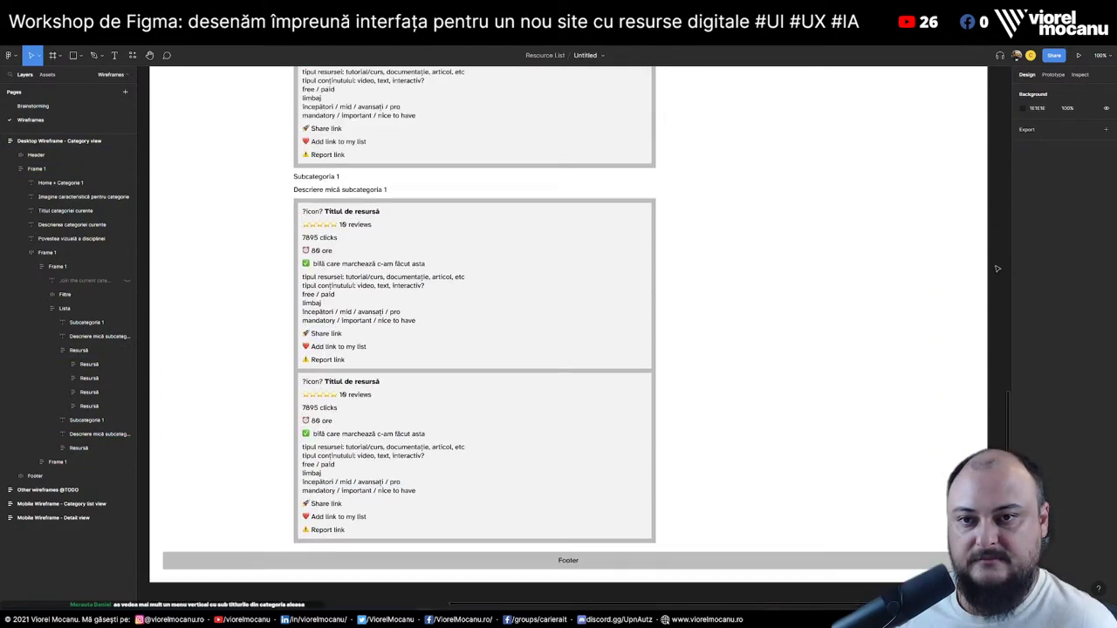
scroll(721, 420, up, 15)
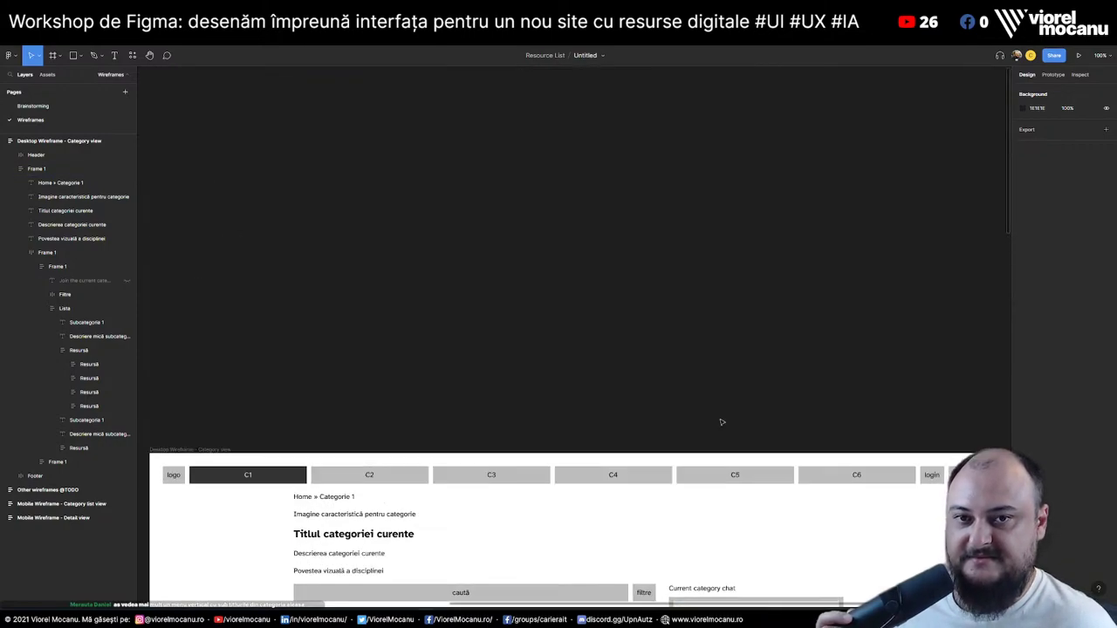
scroll(721, 422, down, 4)
scroll(345, 552, down, 1)
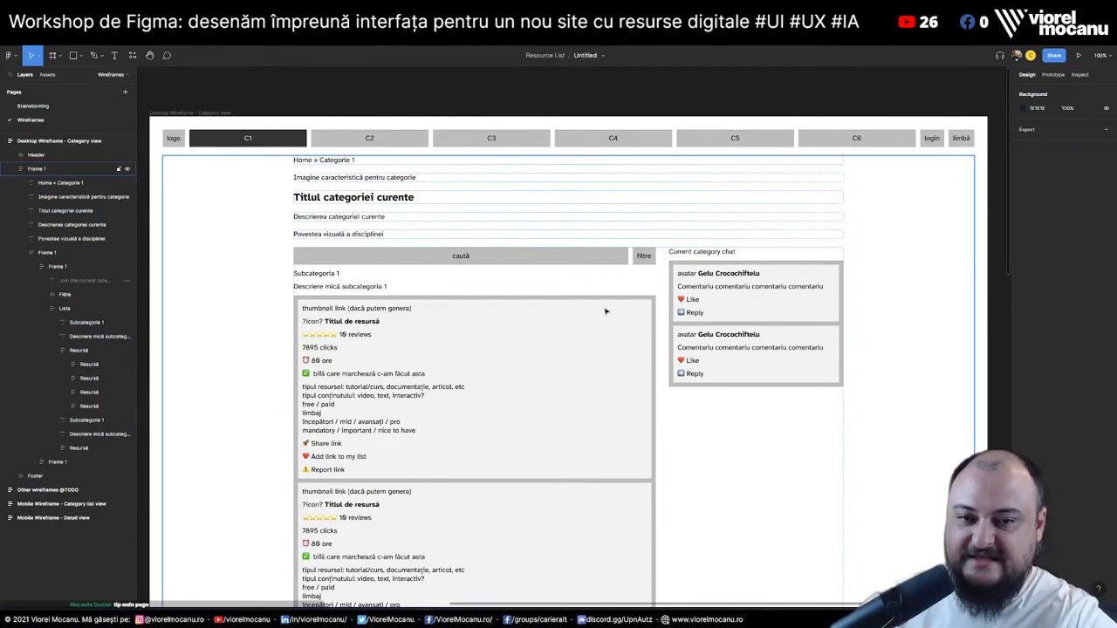
click(87, 322)
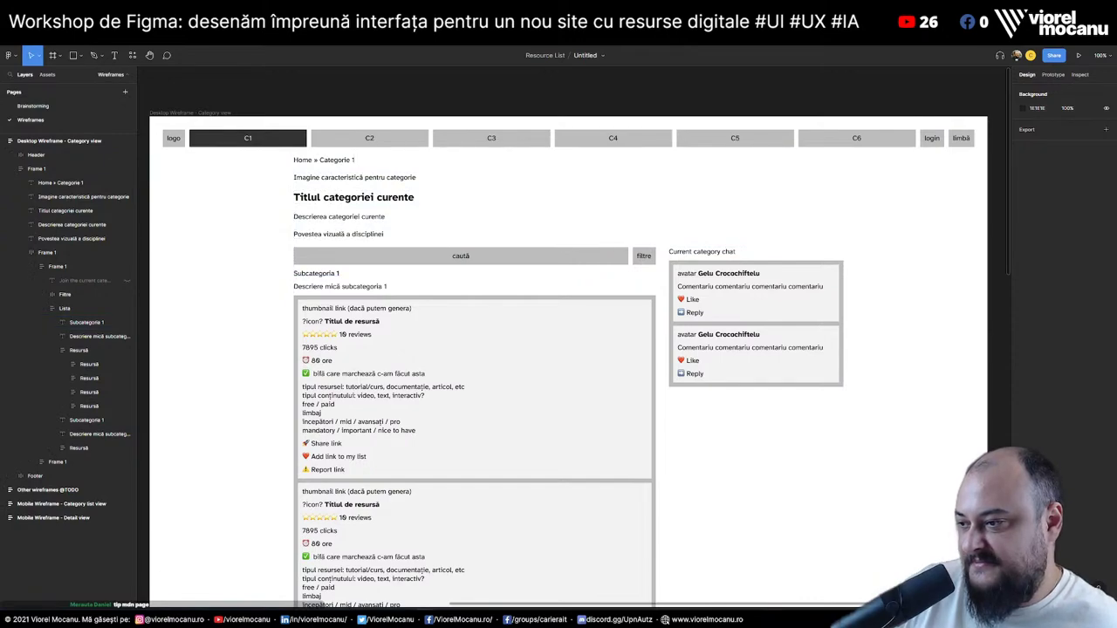
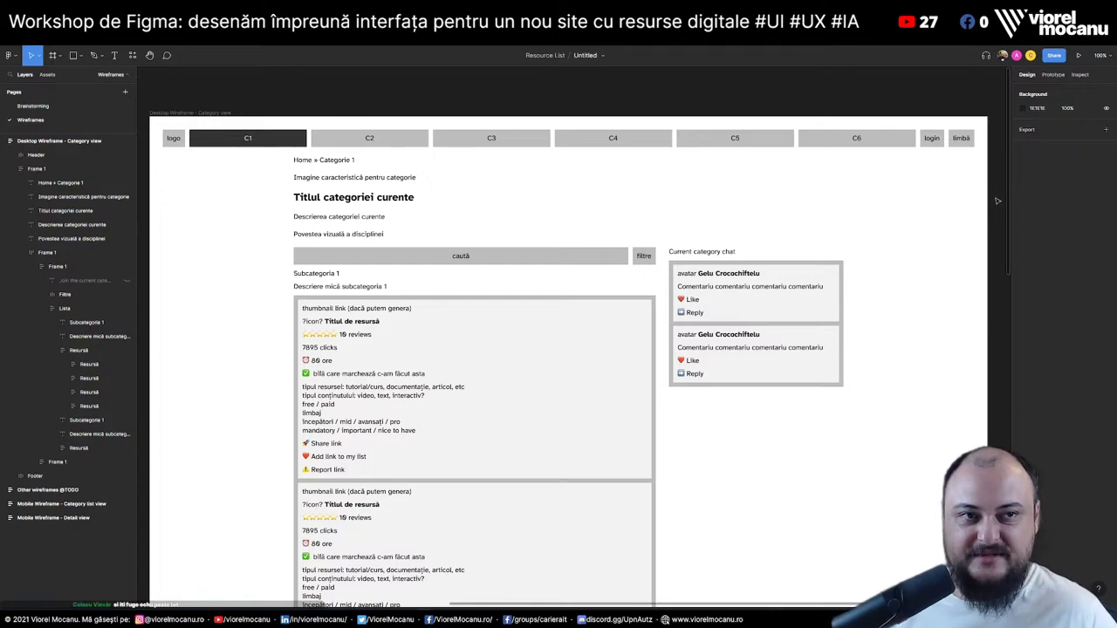
Move the Current category chat and Chat layers out of the right column frame
scroll(568, 349, down, 1)
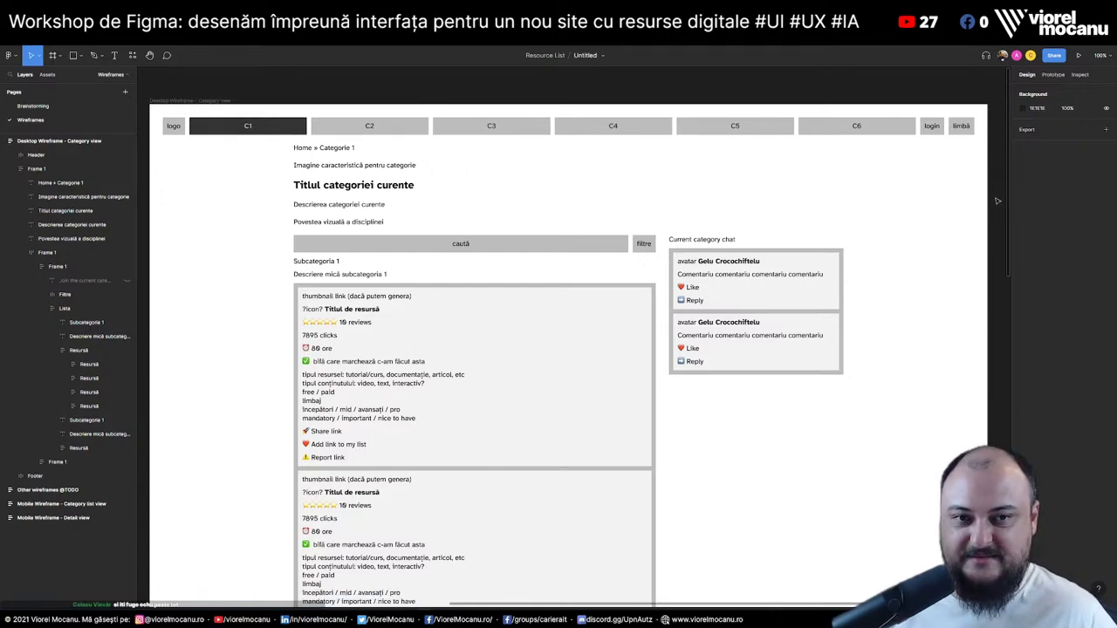
click(30, 462)
click(70, 476)
shift+click(76, 490)
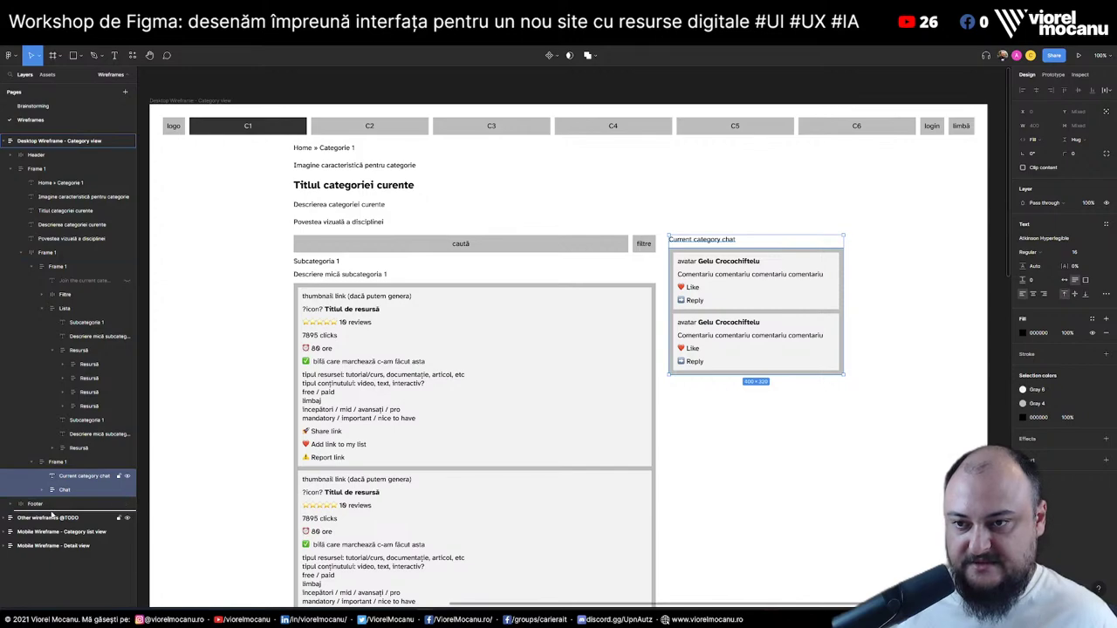
drag(53, 515, 64, 469)
click(65, 469)
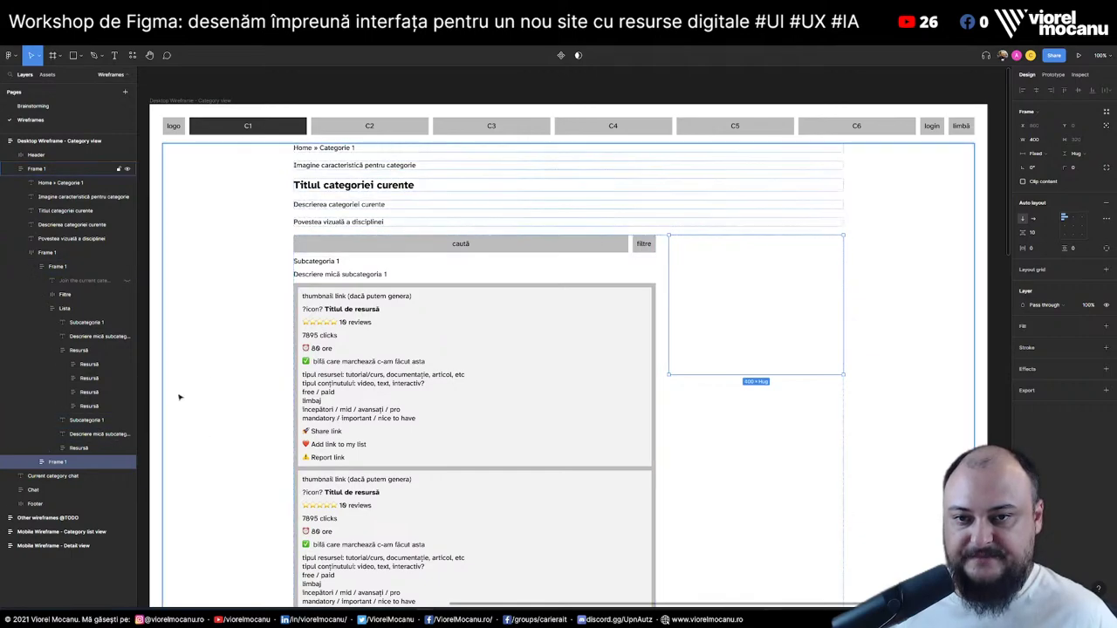
Paste a copy of Subcategoria 1 into the right column and add the title 'Titlul categoriei curente' above it
click(323, 262)
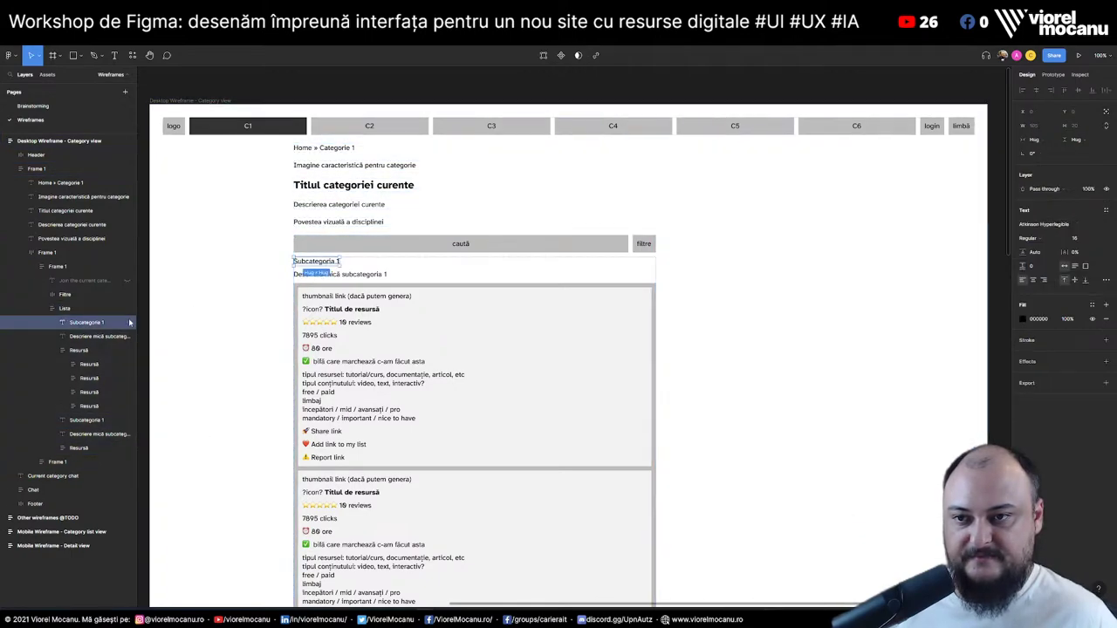
text(Subcategoria 1)
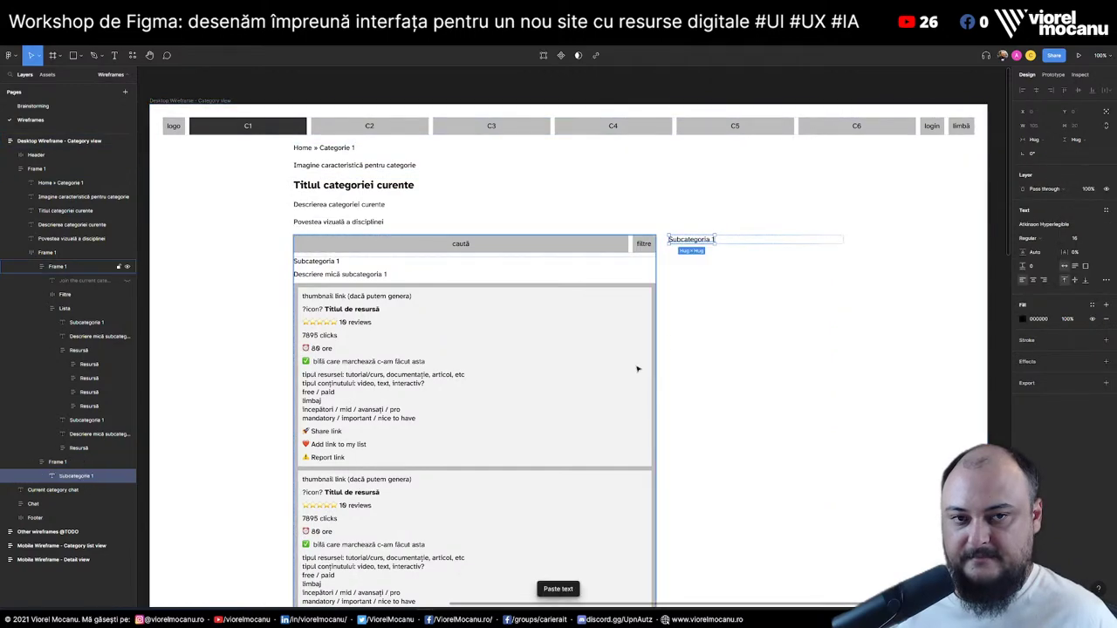
double_click(700, 239)
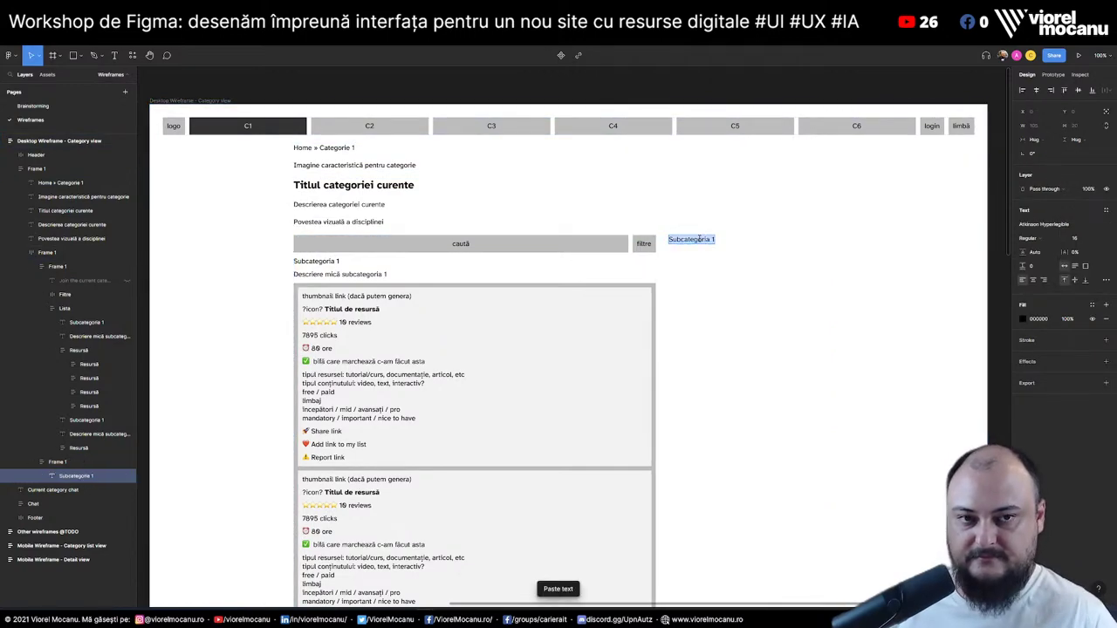
key(Left)
key(Return)
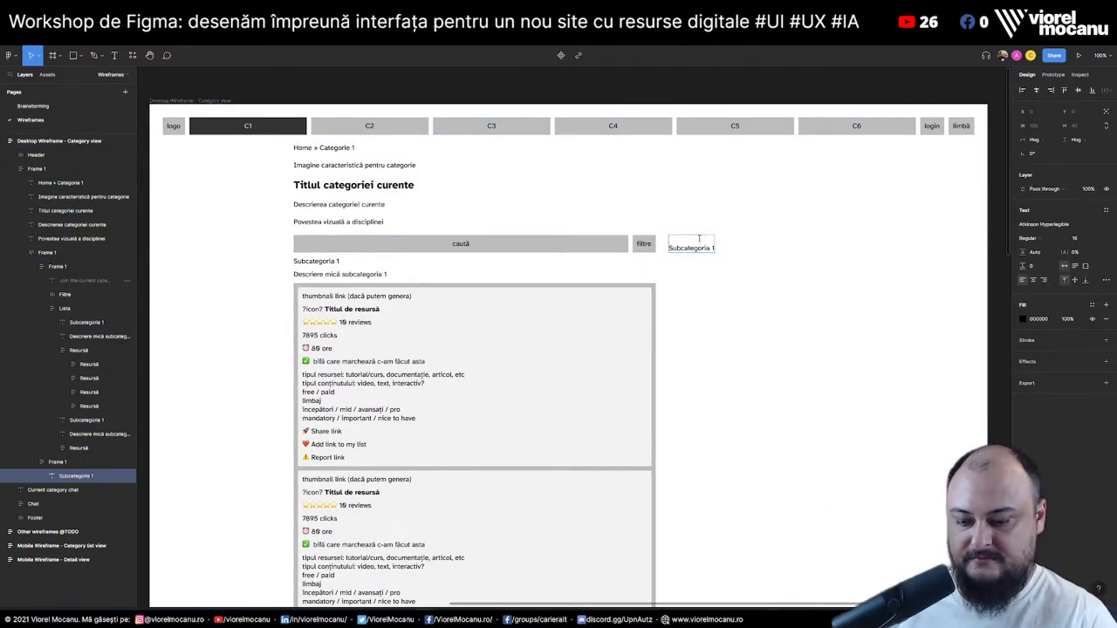
text(Titlul categoriei)
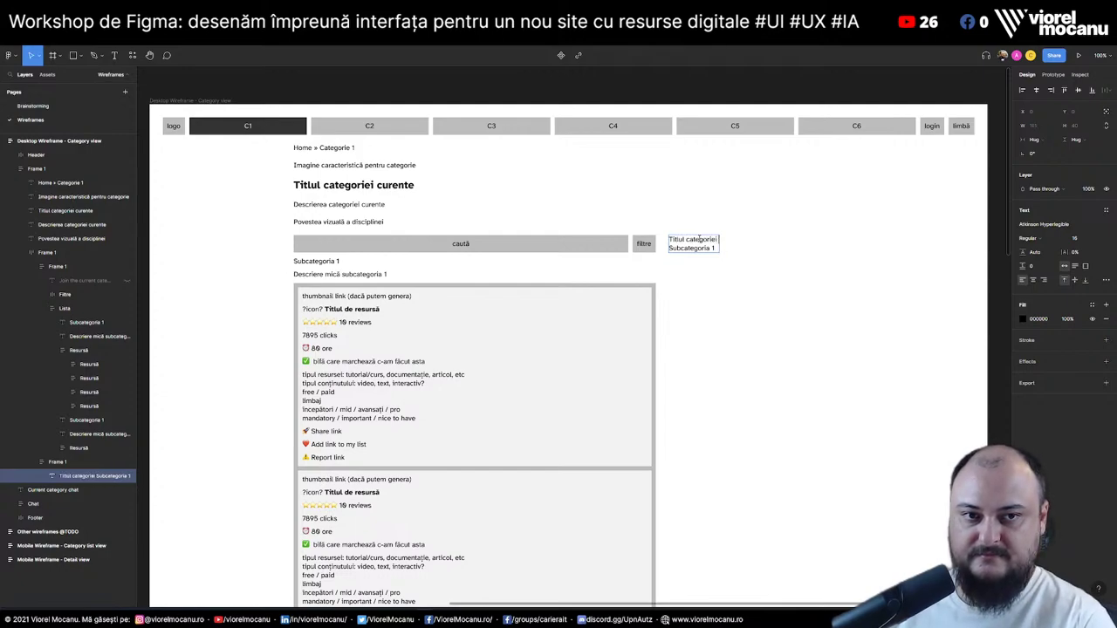
text( curente )
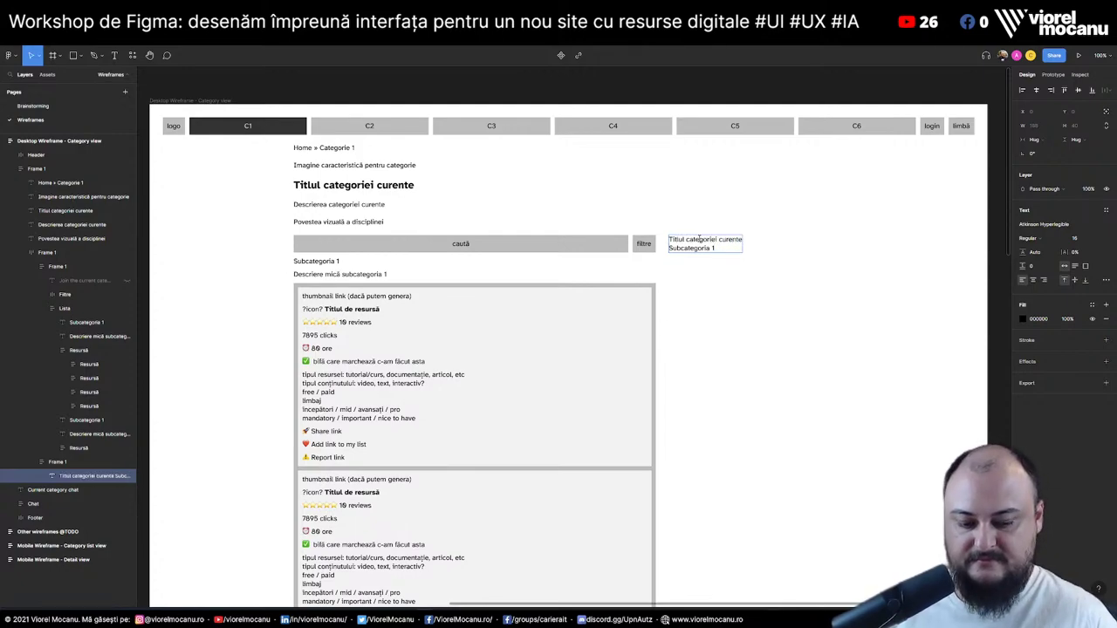
text(»)
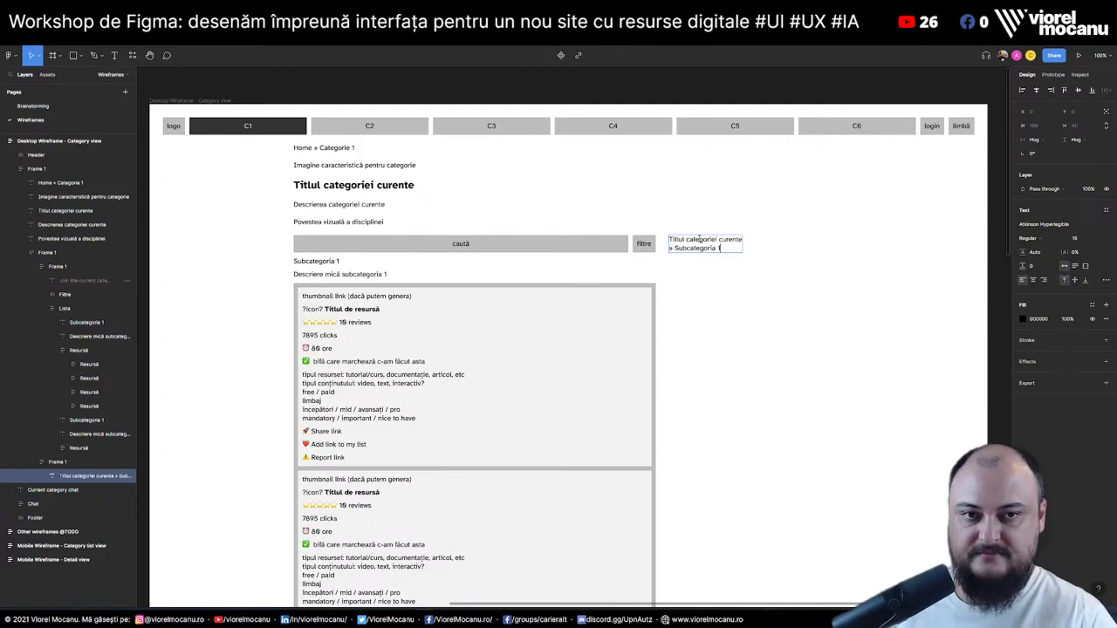
Extend the list with » Subcategoria lines so it runs from 1 through 5
key(Return)
text(» Subcategoria)
text(2)
key(Return)
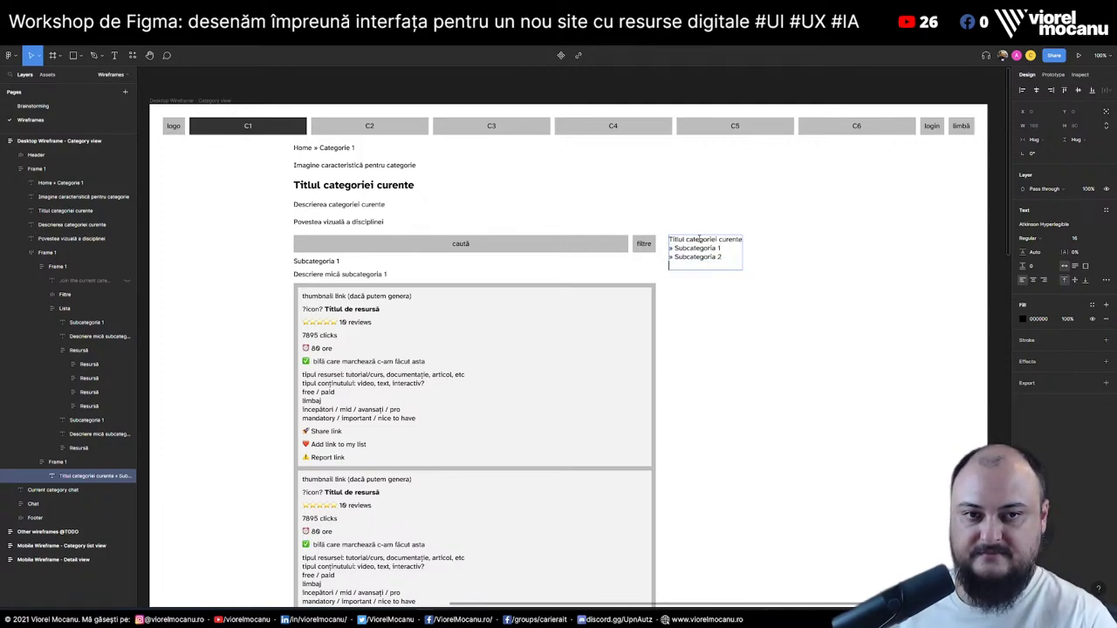
text(» Subcategoria)
text(3)
text(» Subcategoria)
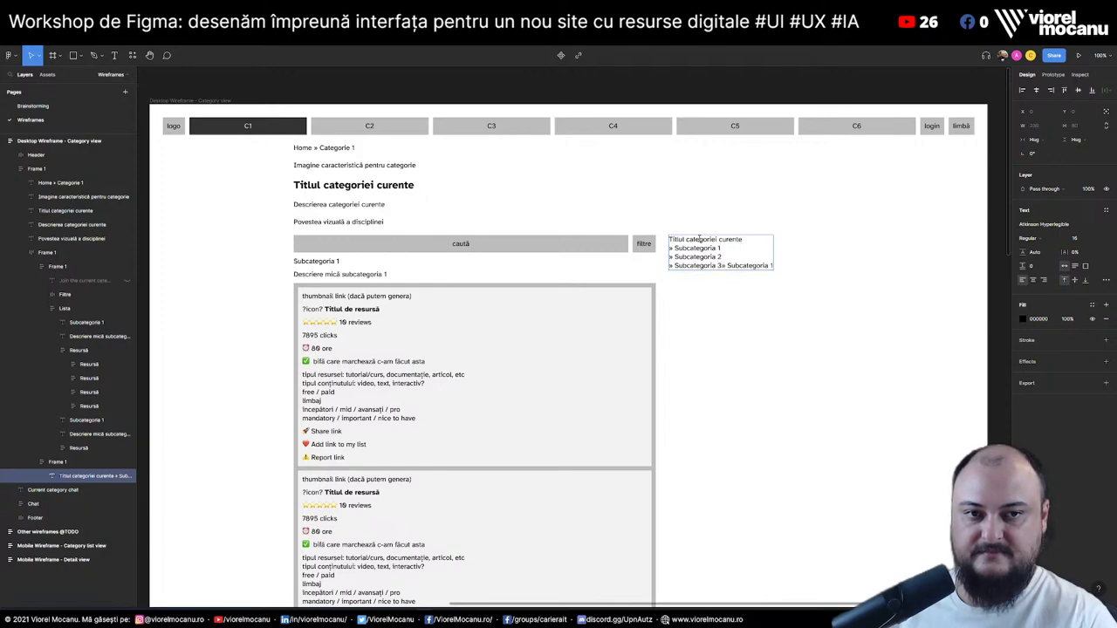
key(ctrl+z)
key(Return)
text(» Subcategoria)
text(1)
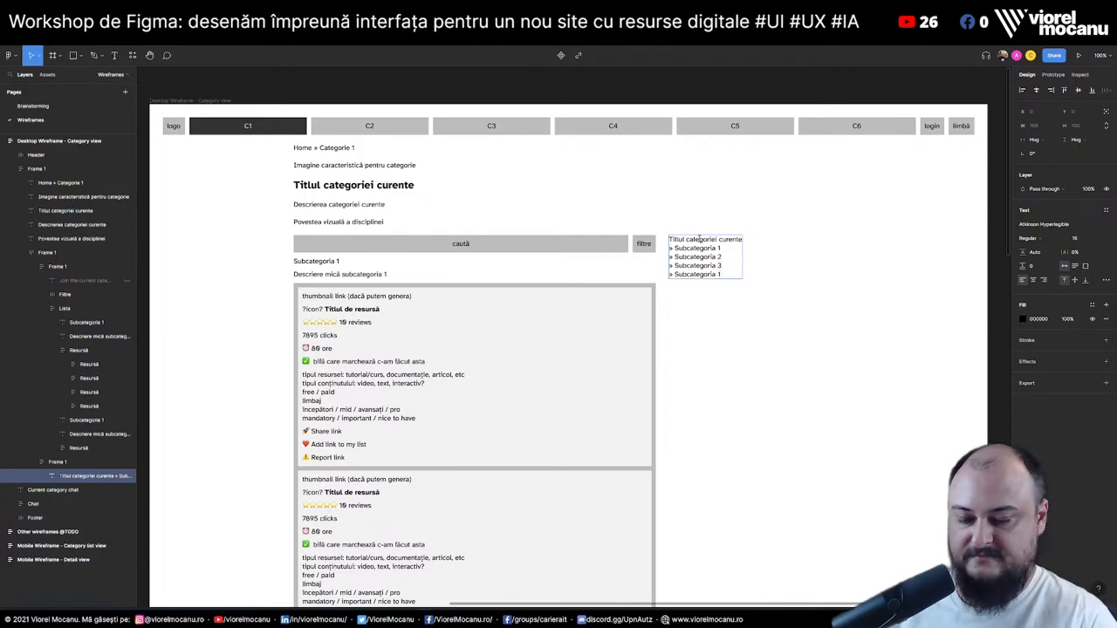
key(Return)
text(» Subcategoria 1)
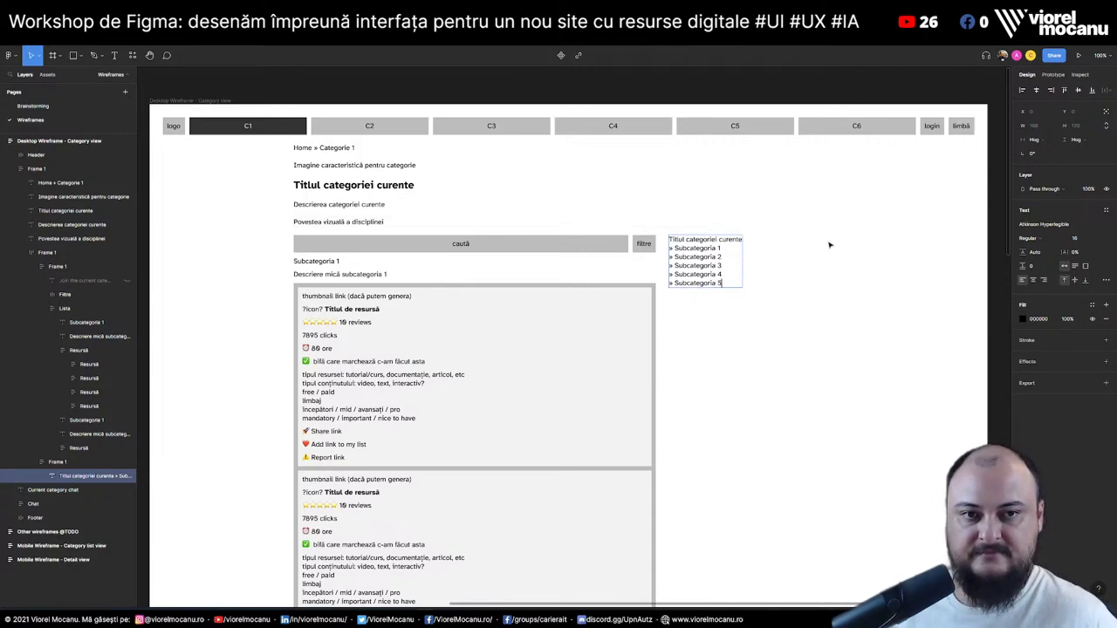
key(Escape)
key(Escape)
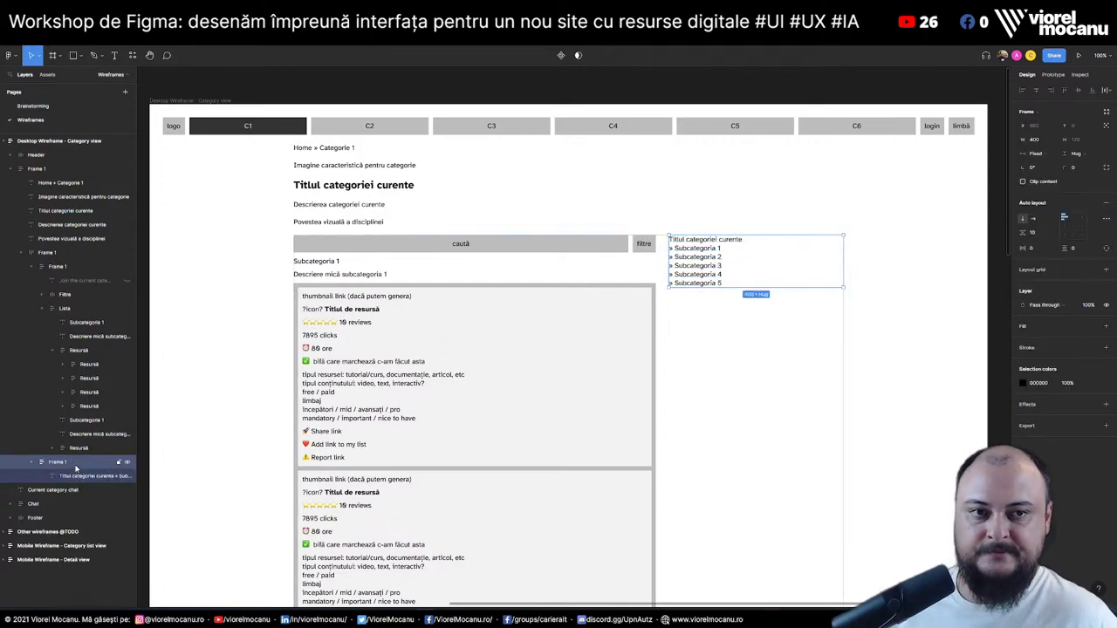
Make the category list text fill its frame's width
click(77, 476)
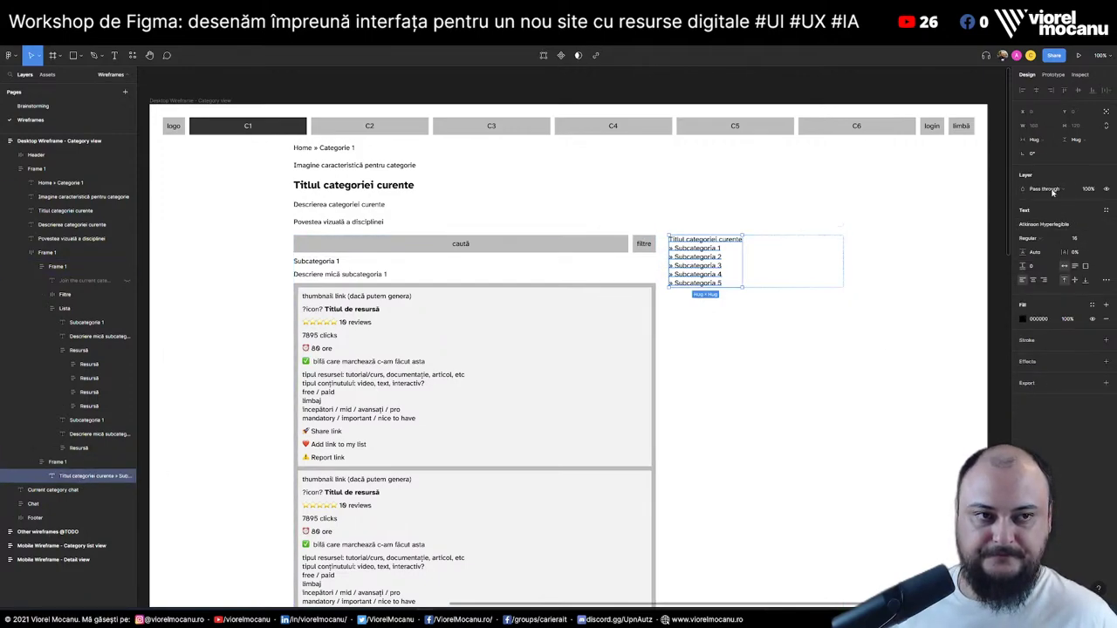
click(1044, 141)
click(1051, 158)
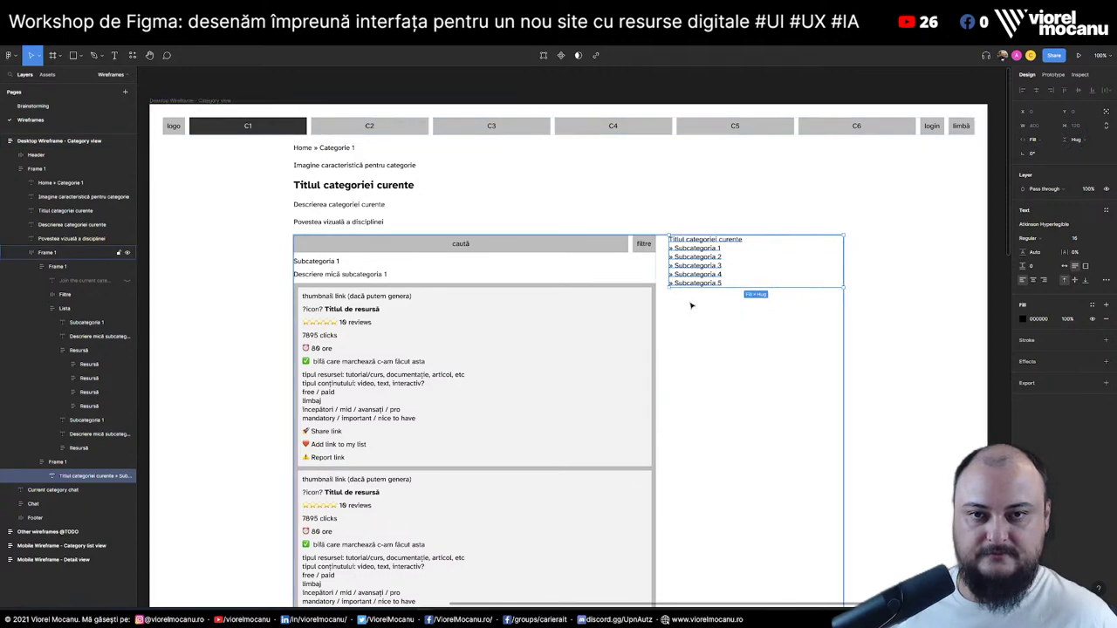
click(161, 395)
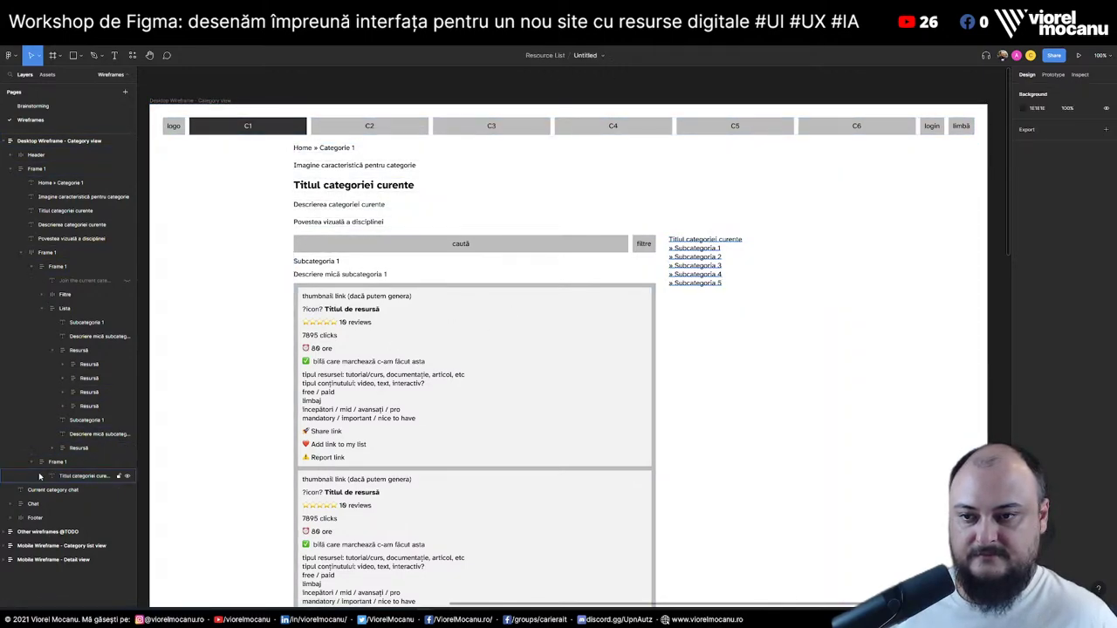
Set the category list frame to a fixed width of 300
click(750, 262)
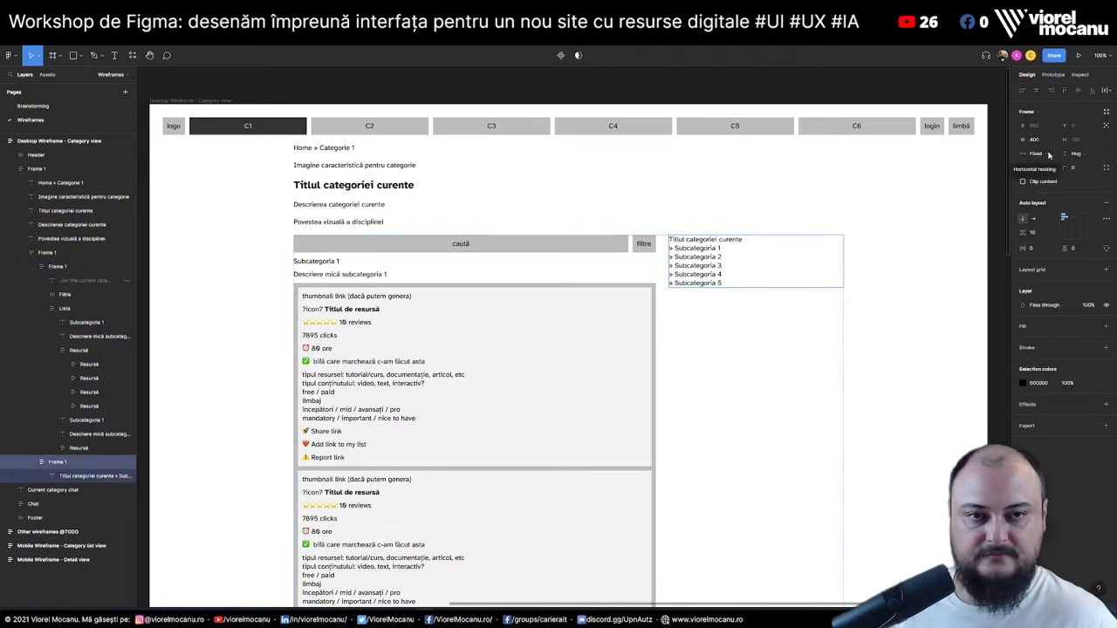
click(1049, 154)
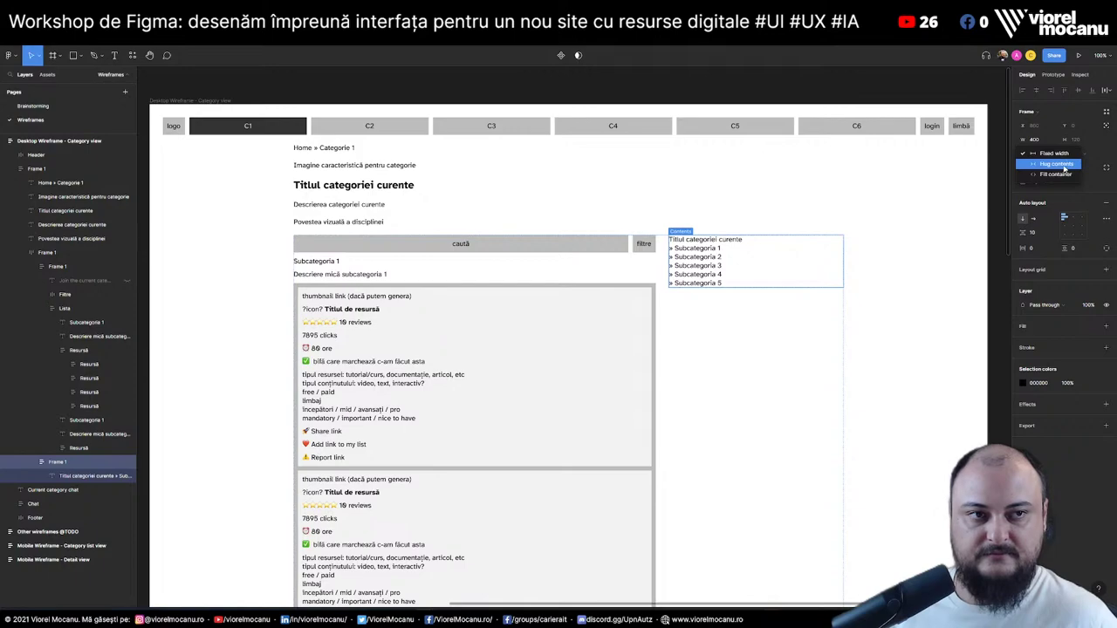
key(Escape)
click(1047, 142)
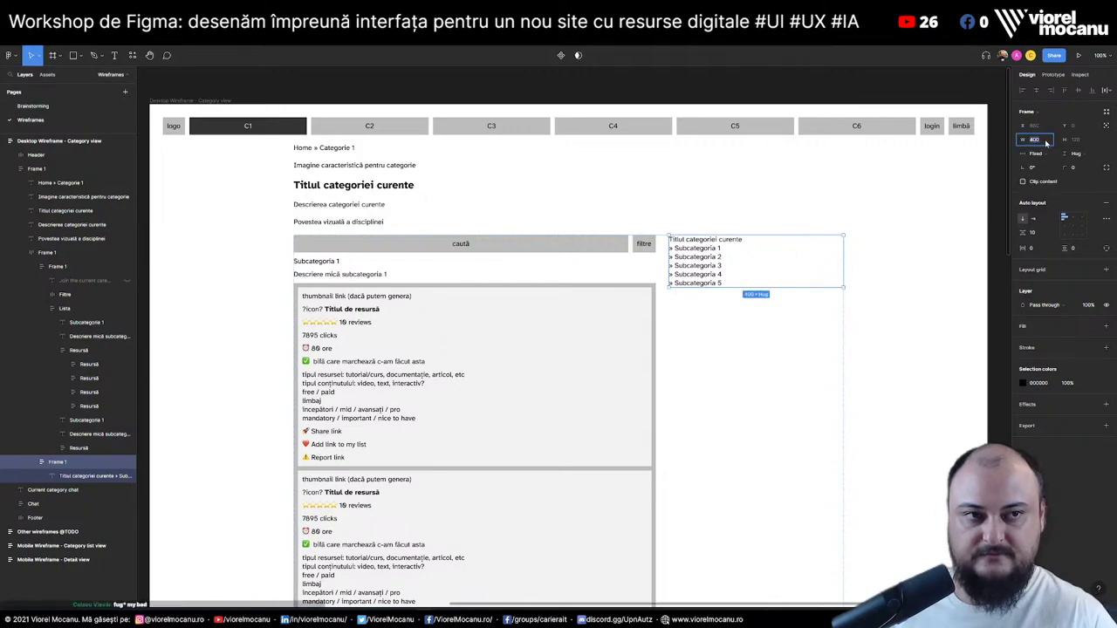
text(300)
key(Return)
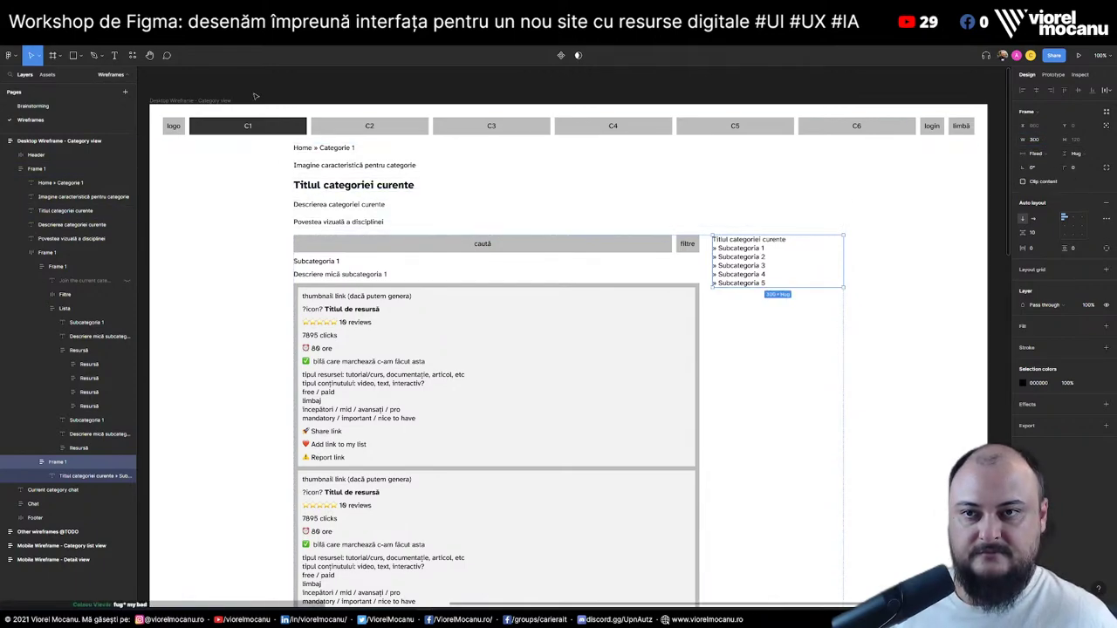
click(255, 96)
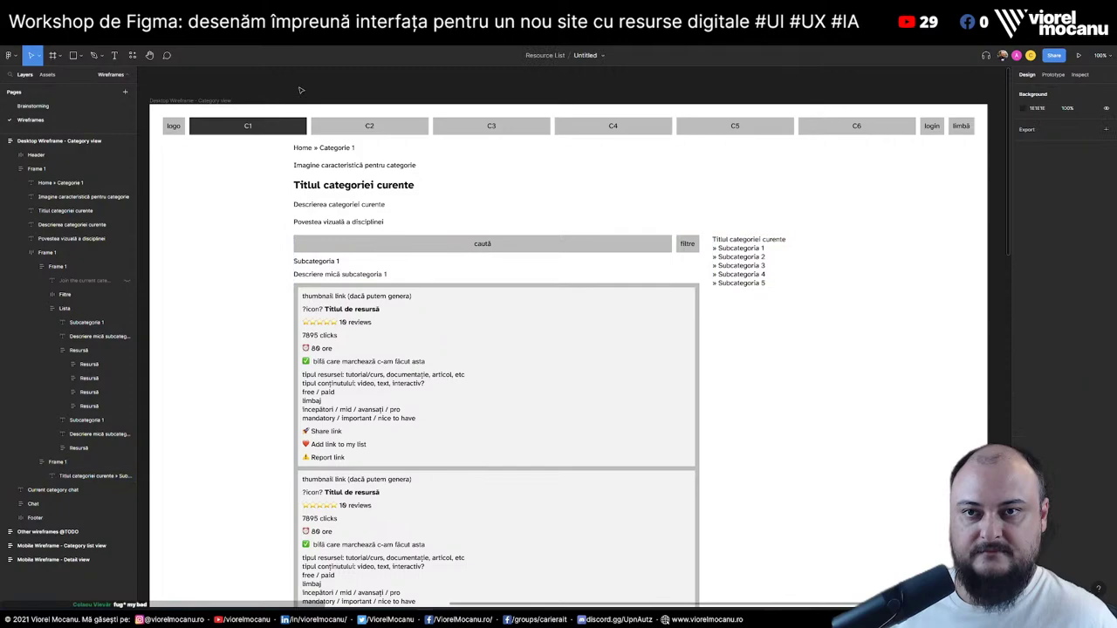
Give the sidebar frame a Gray 6 fill and 30 padding, and make its height fill the container
click(764, 242)
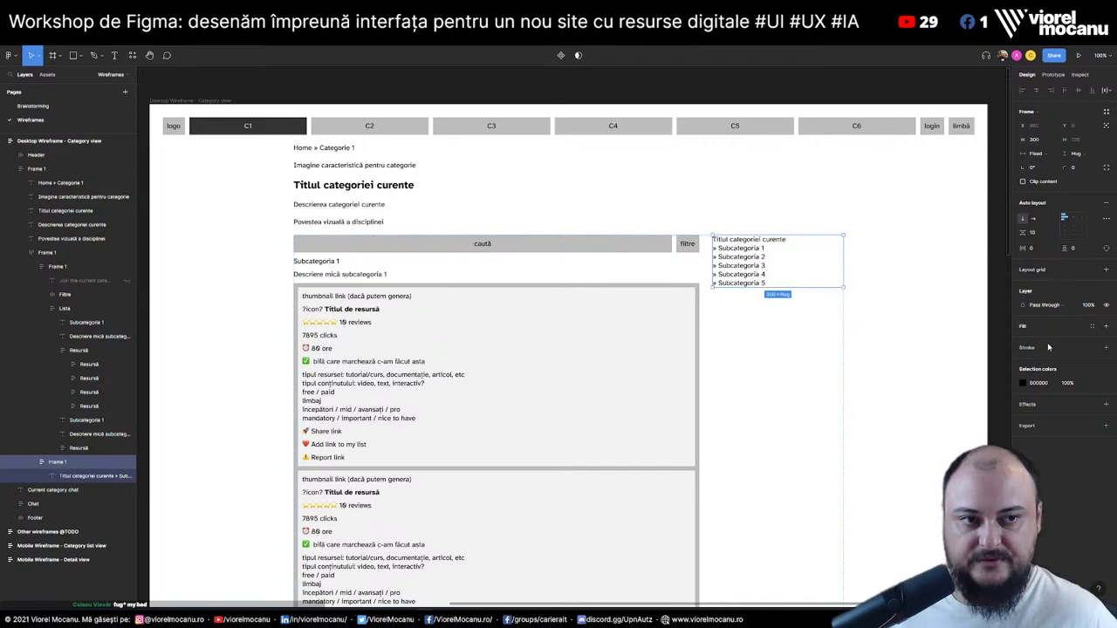
click(1094, 326)
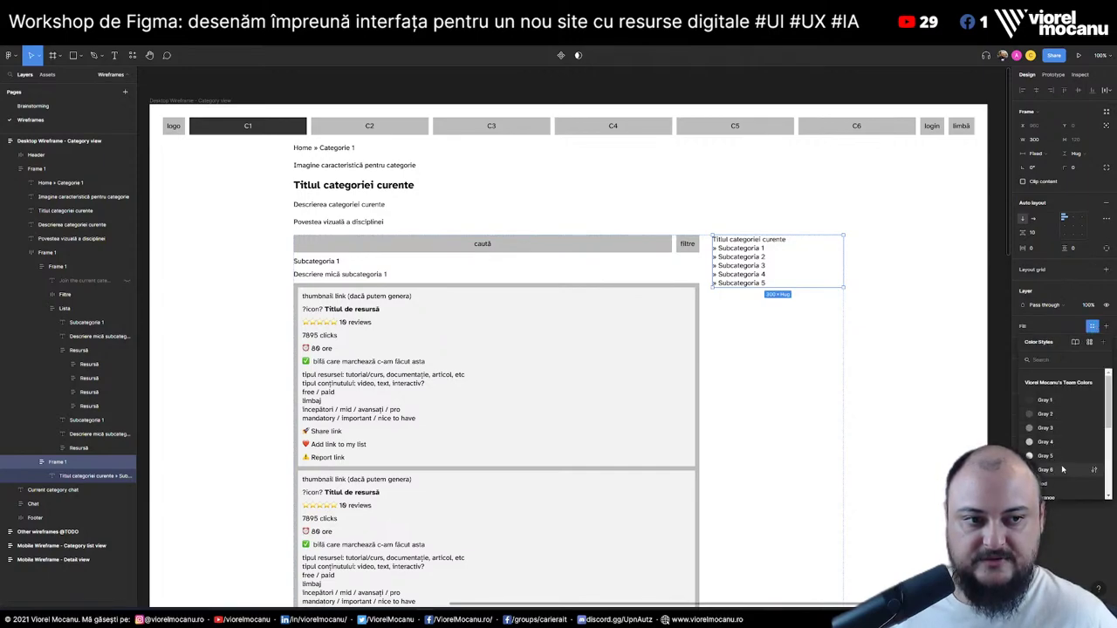
key(Escape)
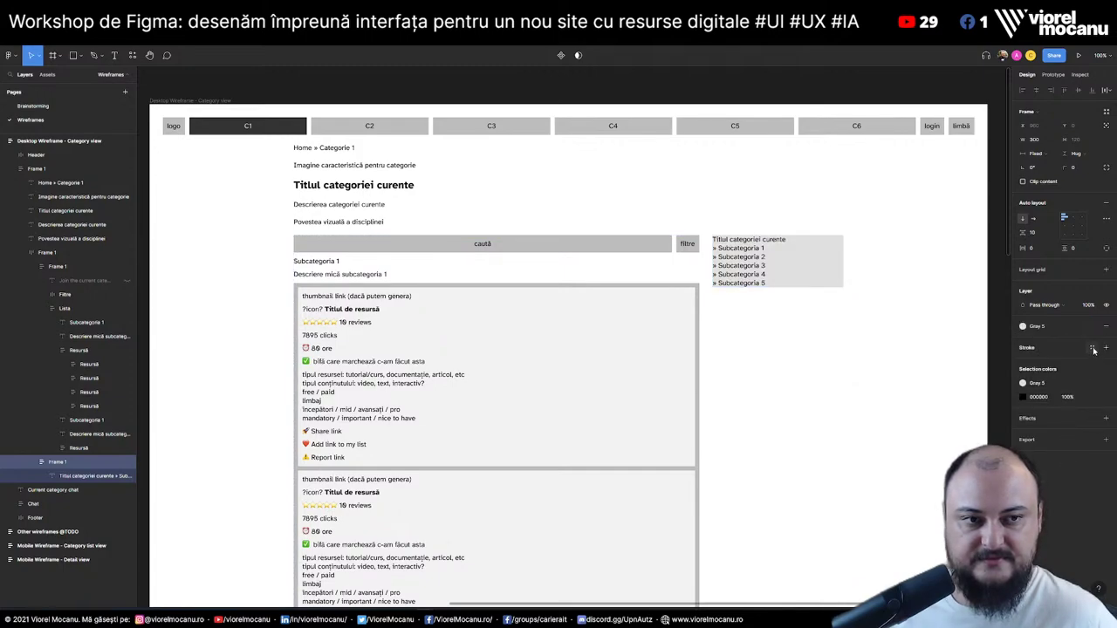
click(1092, 383)
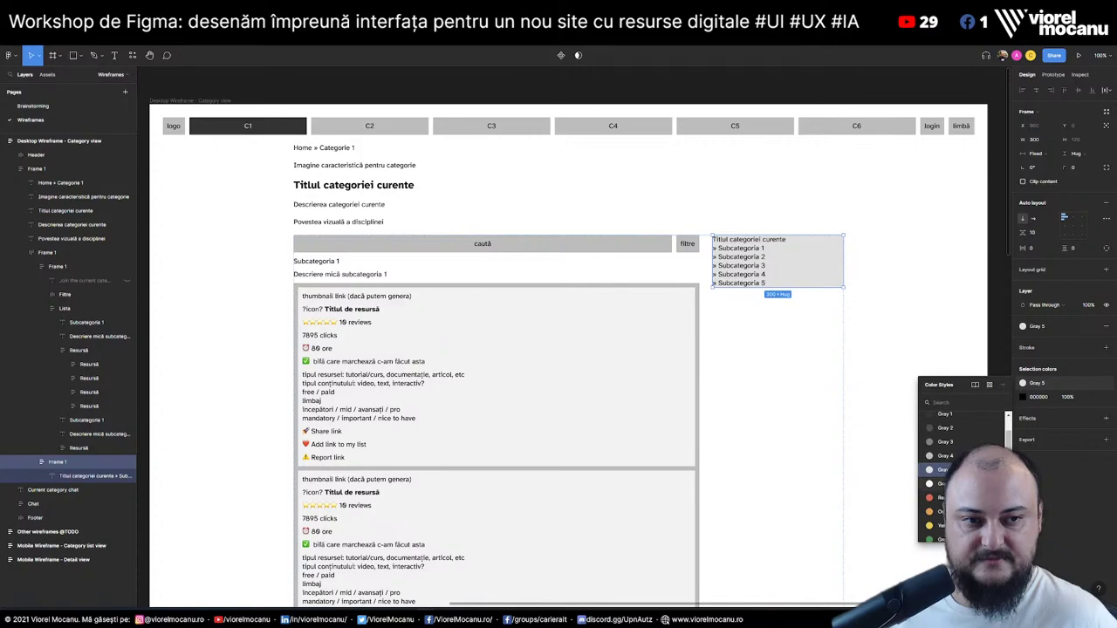
key(Escape)
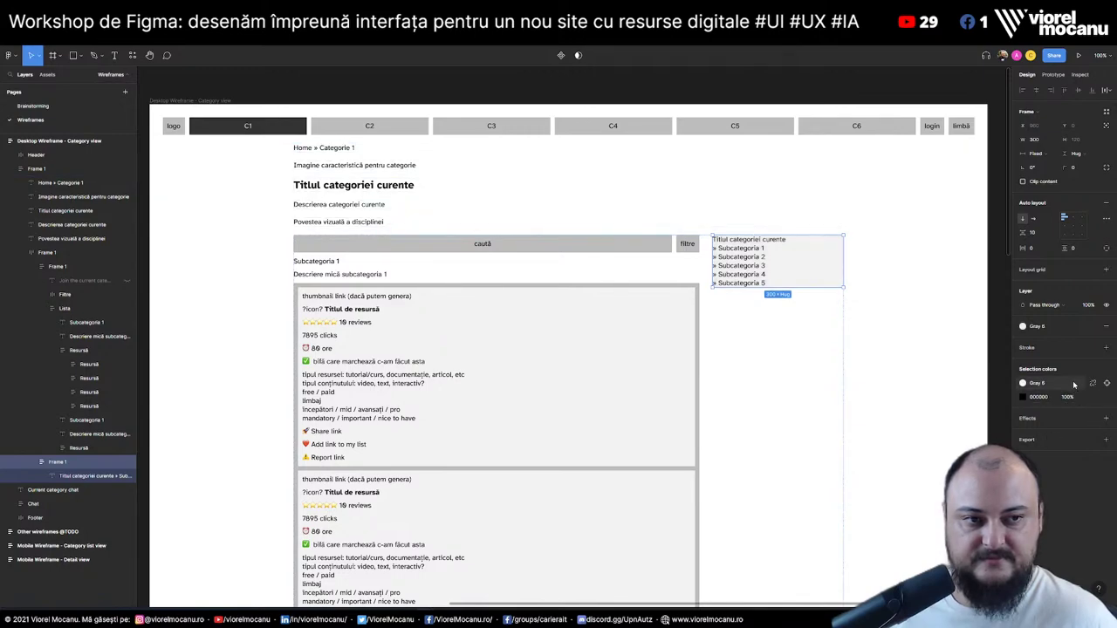
click(1041, 252)
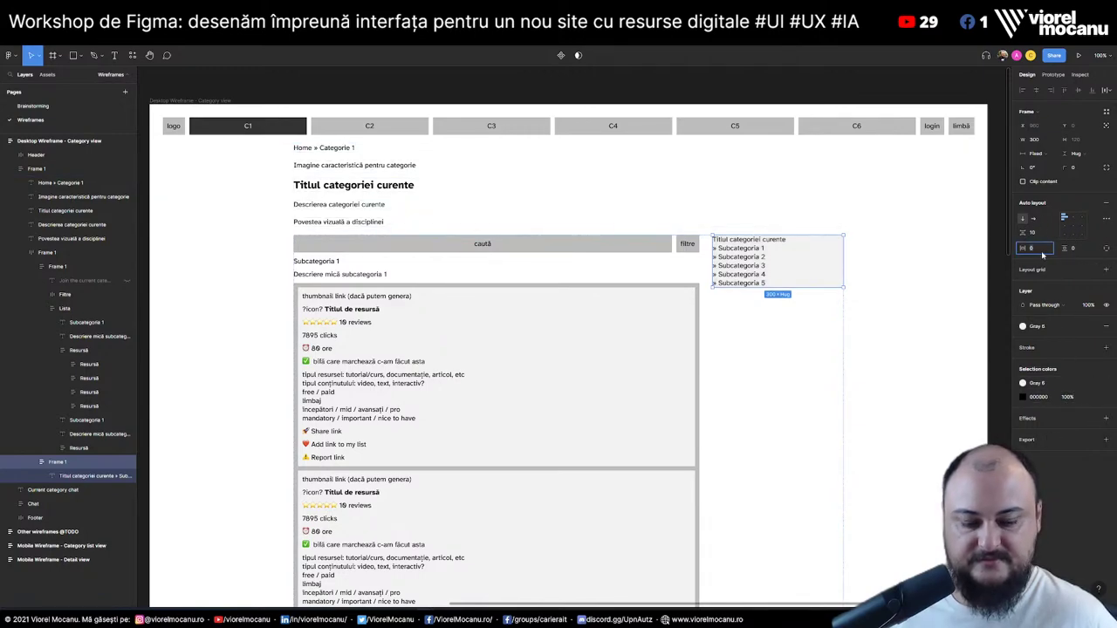
text(30)
key(Tab)
text(30)
key(Return)
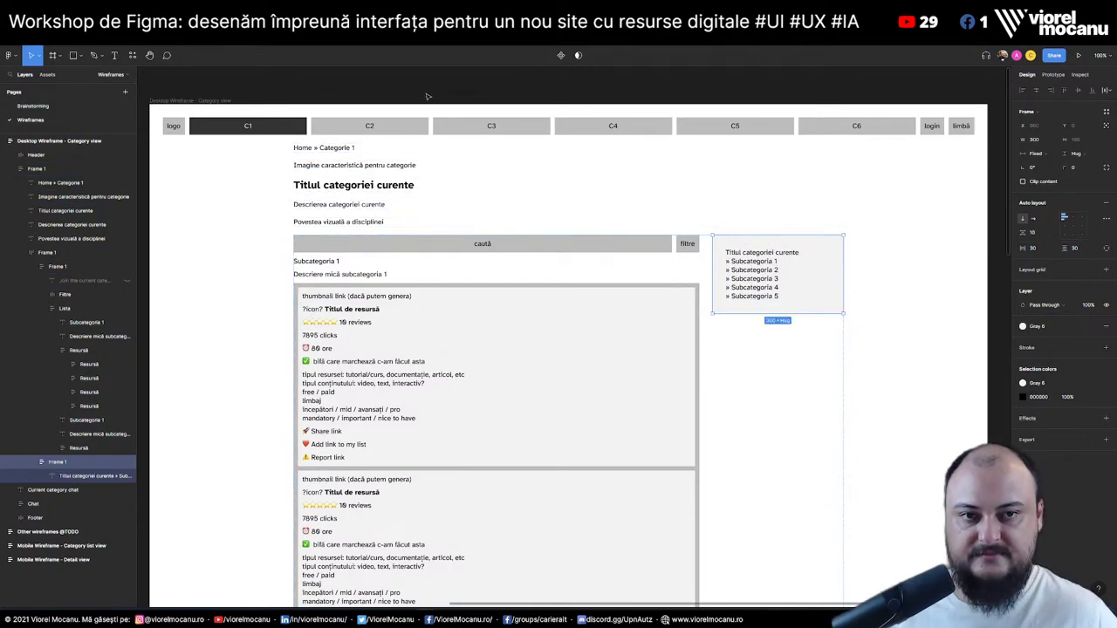
click(1075, 154)
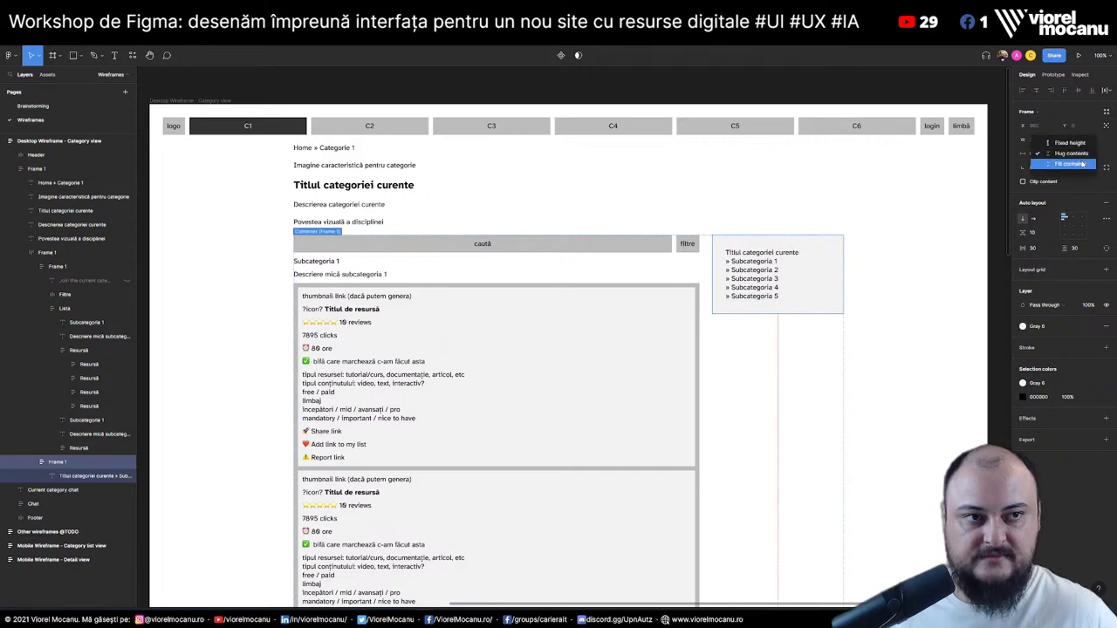
click(1080, 164)
Select the Current category chat heading together with the Chat comments group
click(664, 98)
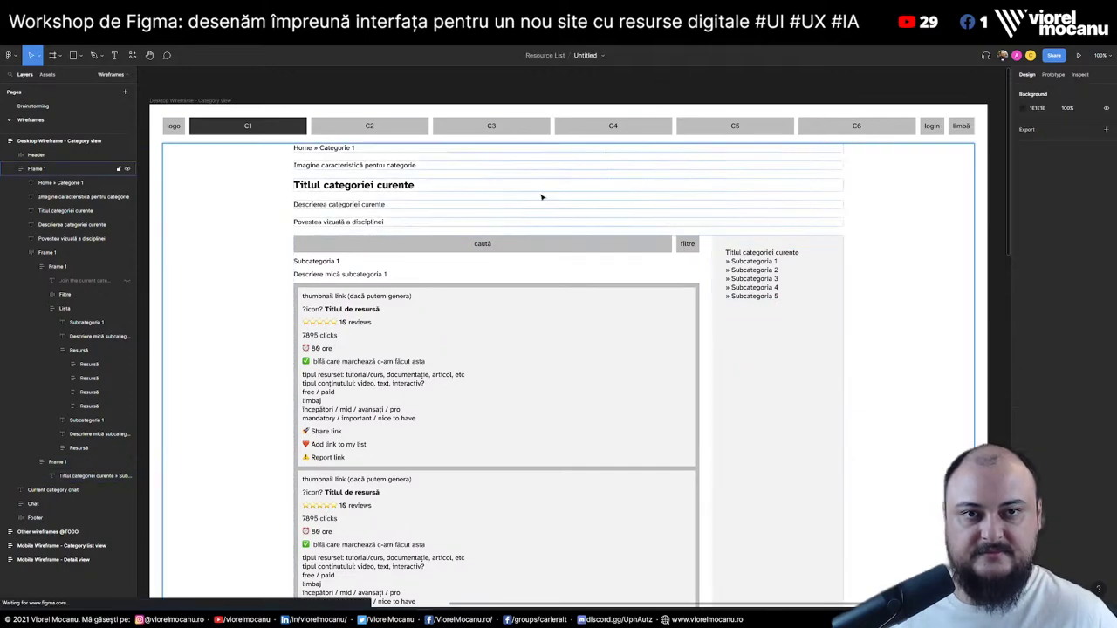
scroll(432, 323, down, 10)
scroll(430, 395, down, 5)
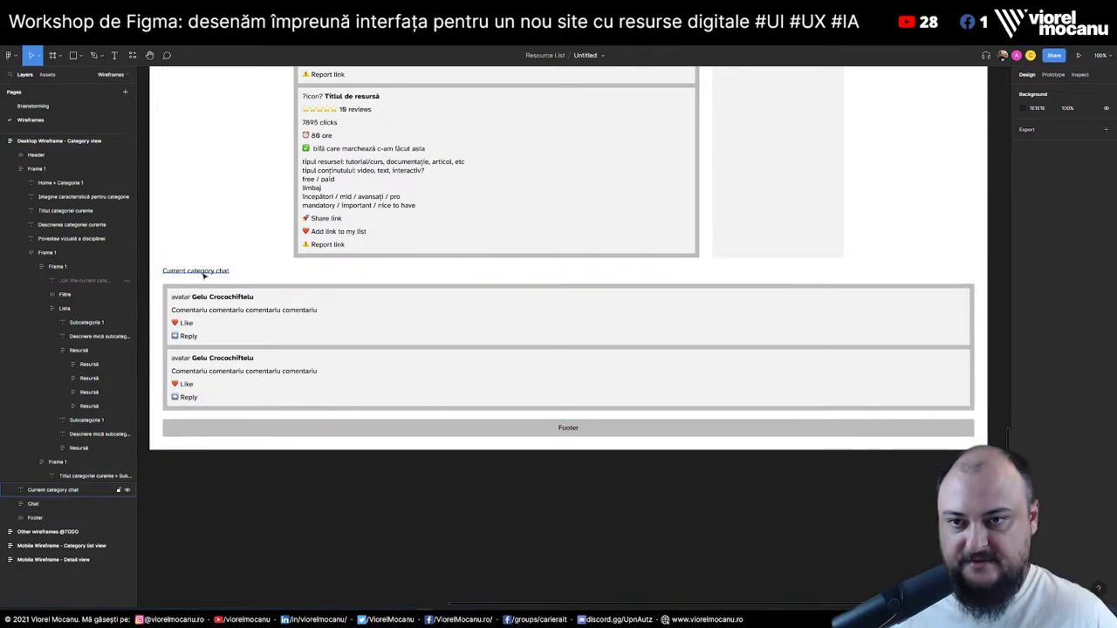
click(200, 271)
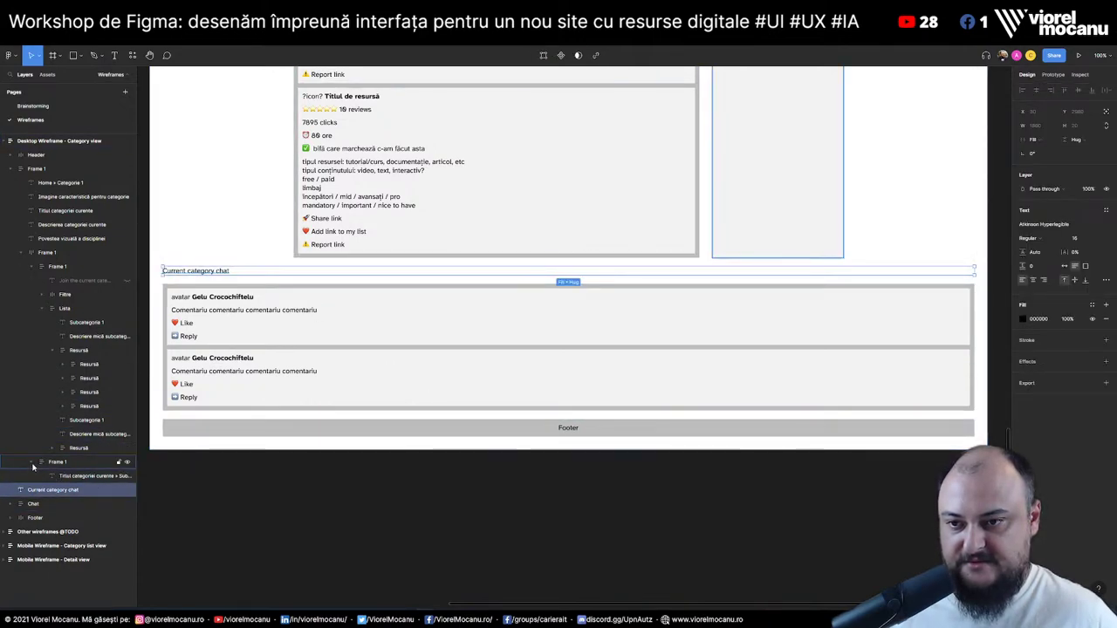
shift+click(49, 504)
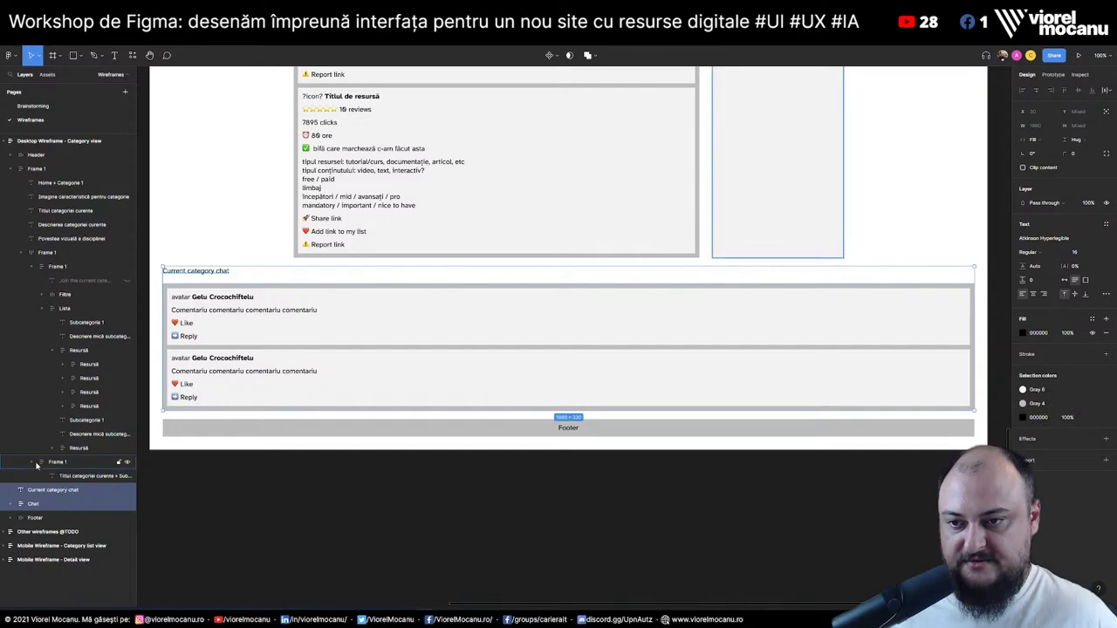
Collapse the nested Frame 1 groups and rename the outer Frame 1 to 'Width maxim'
click(32, 462)
click(33, 267)
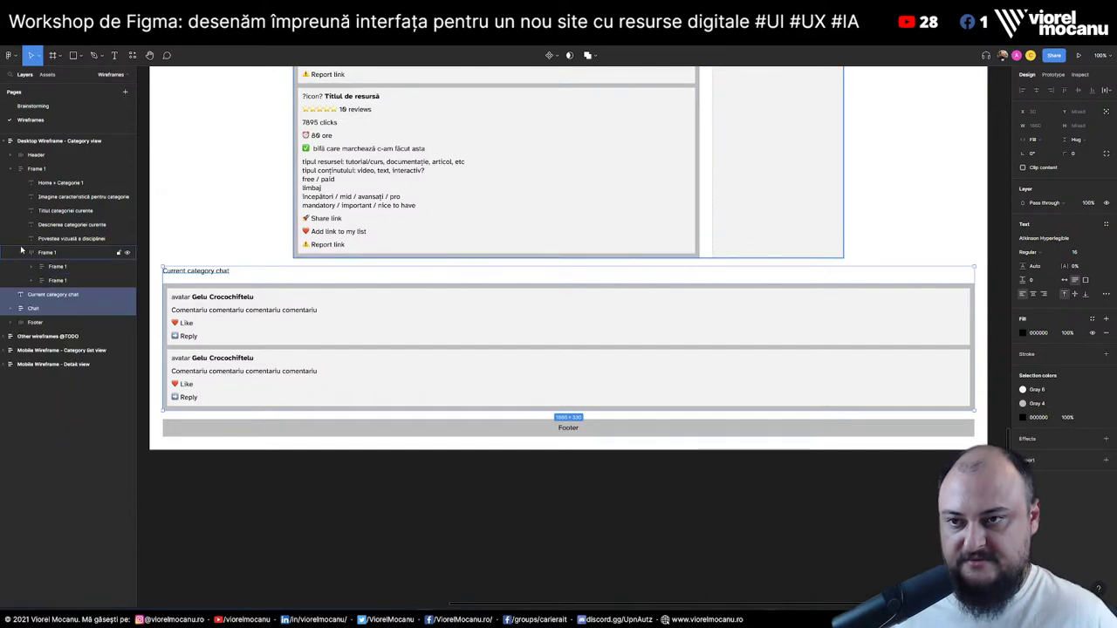
click(23, 252)
click(39, 169)
double_click(39, 170)
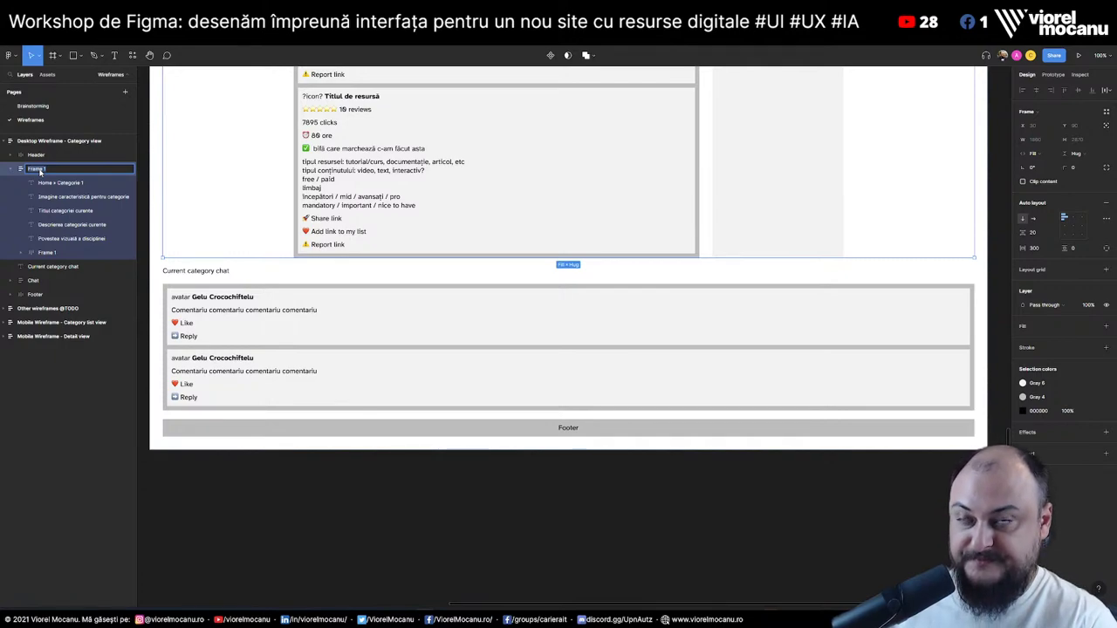
text(W)
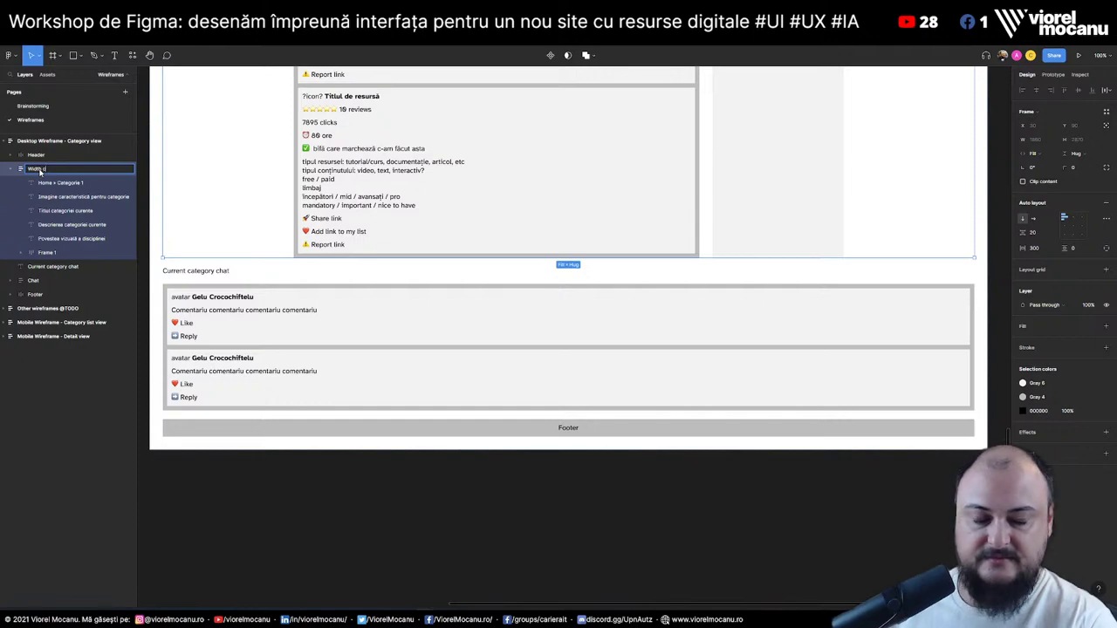
text(idth c)
key(BackSpace)
key(BackSpace)
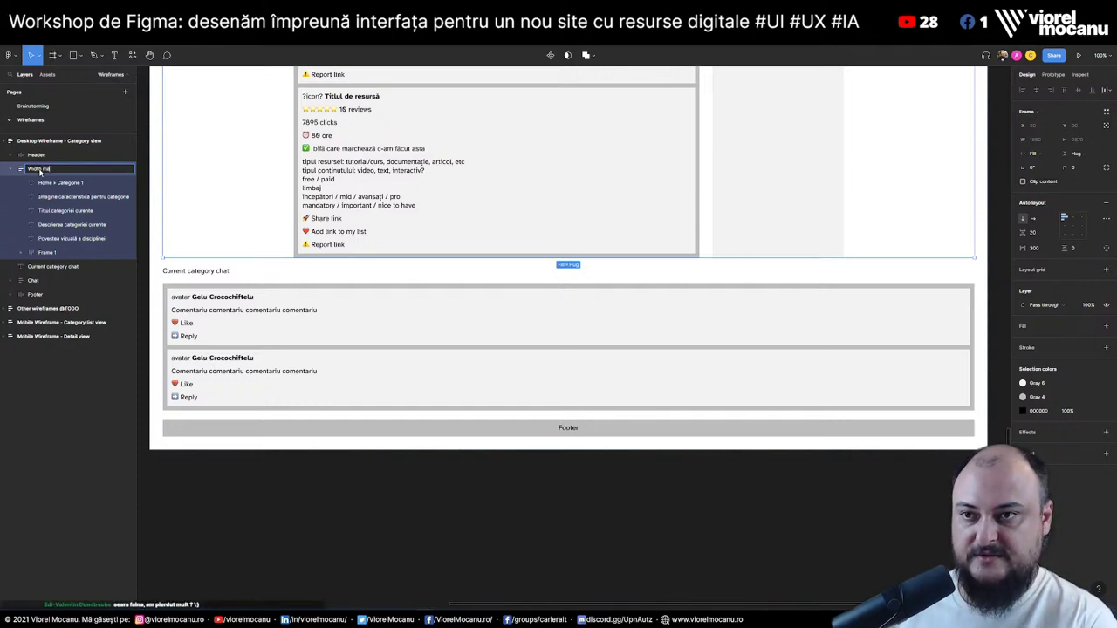
key(Return)
Move the chat heading and comments into the Width maxim frame
click(48, 267)
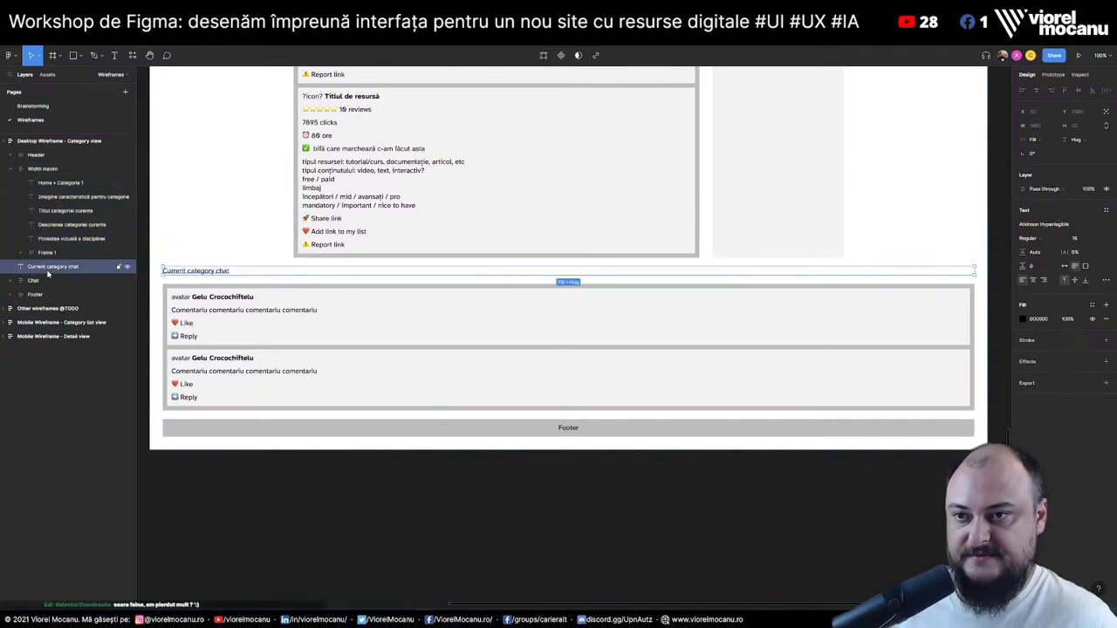
drag(48, 267, 52, 175)
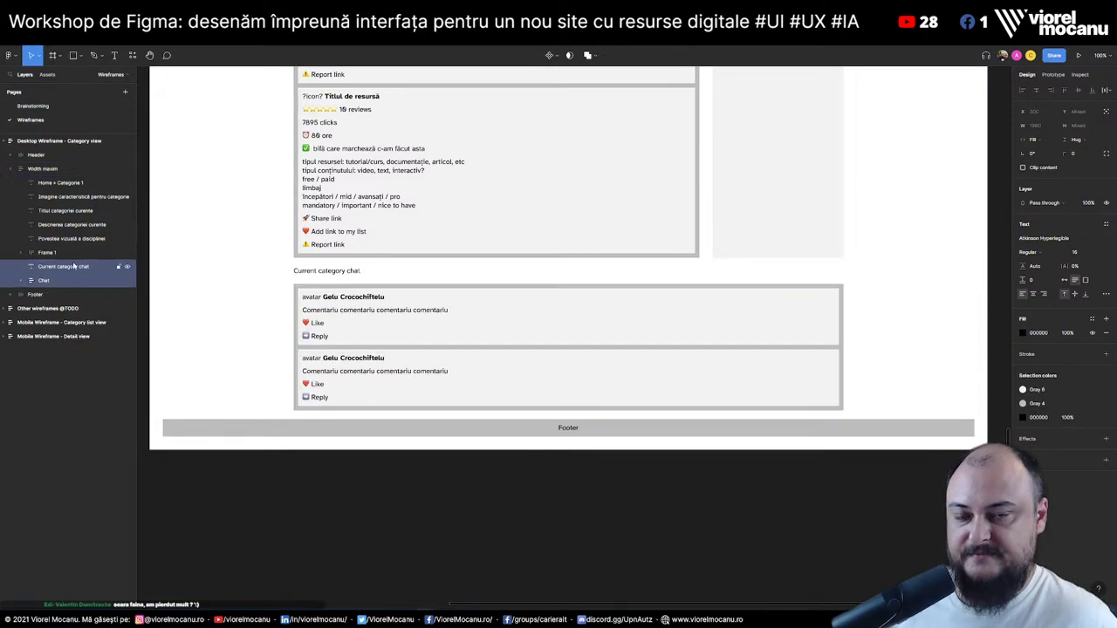
click(816, 504)
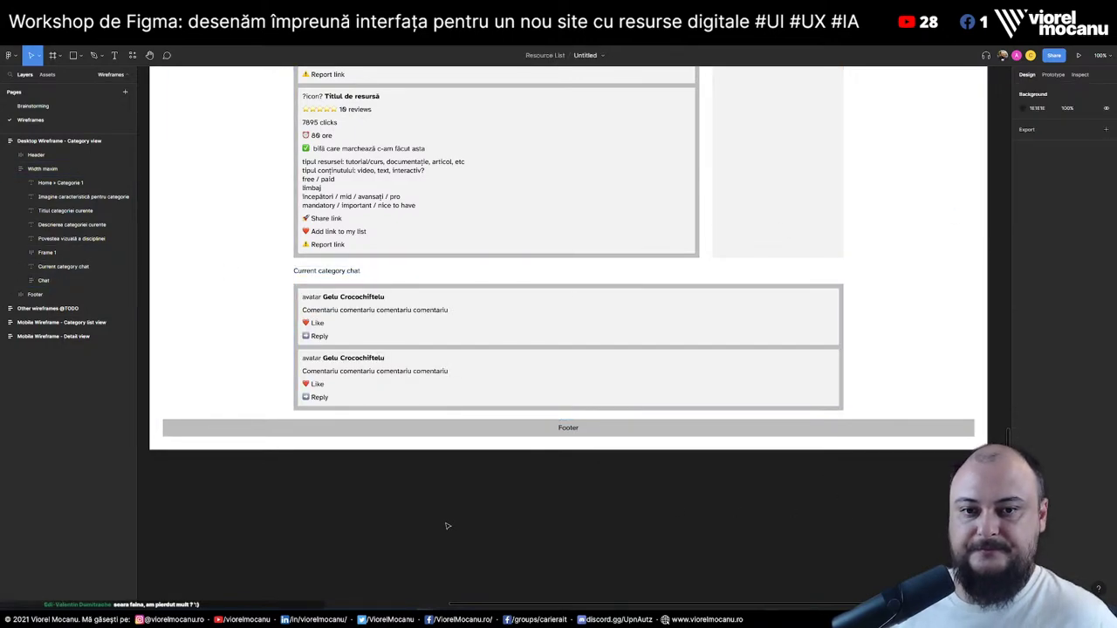
scroll(447, 526, up, 10)
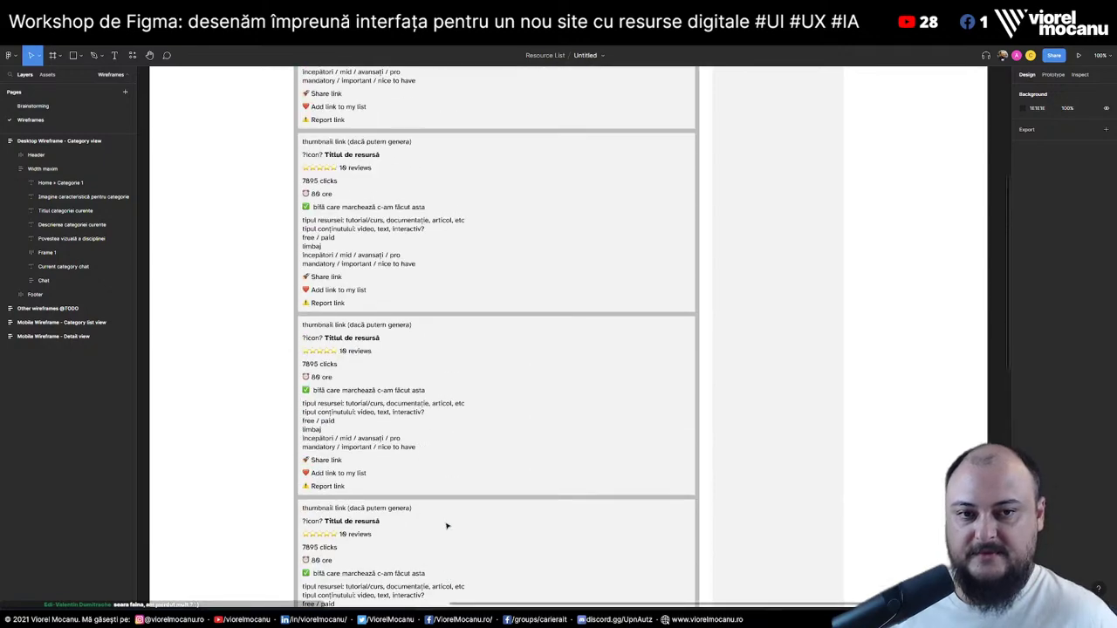
scroll(447, 526, up, 5)
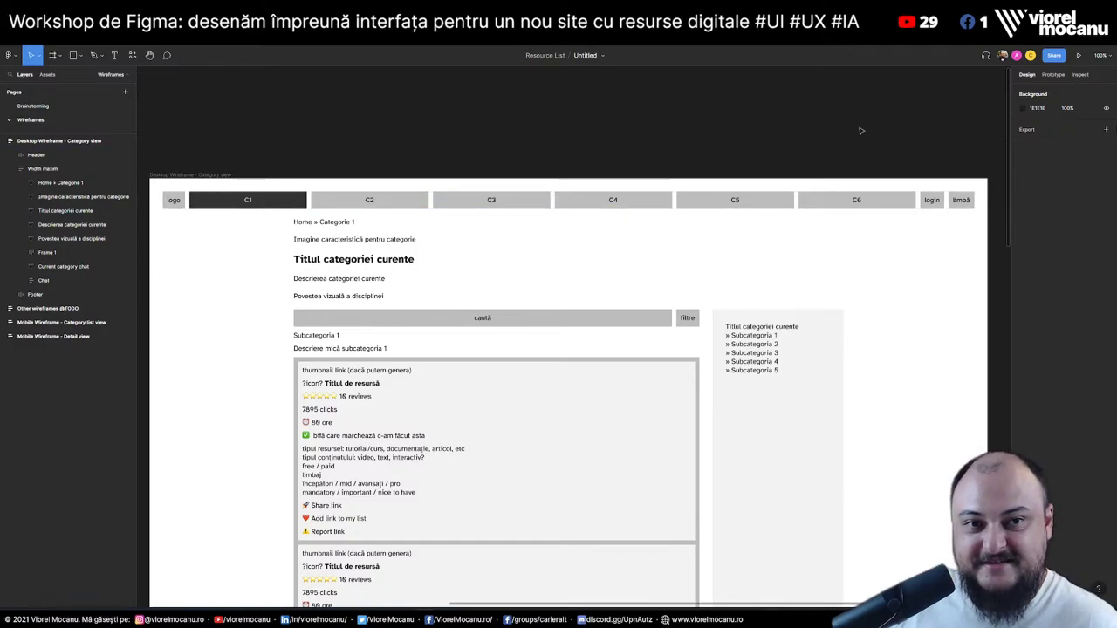
scroll(632, 273, down, 3)
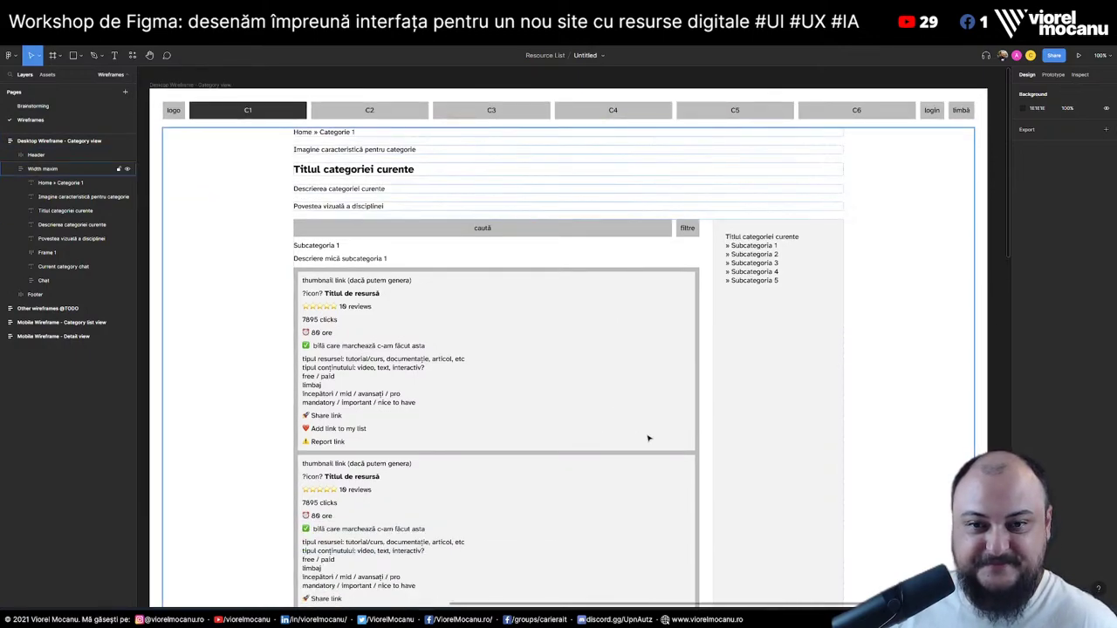
scroll(648, 438, down, 2)
scroll(650, 436, up, 2)
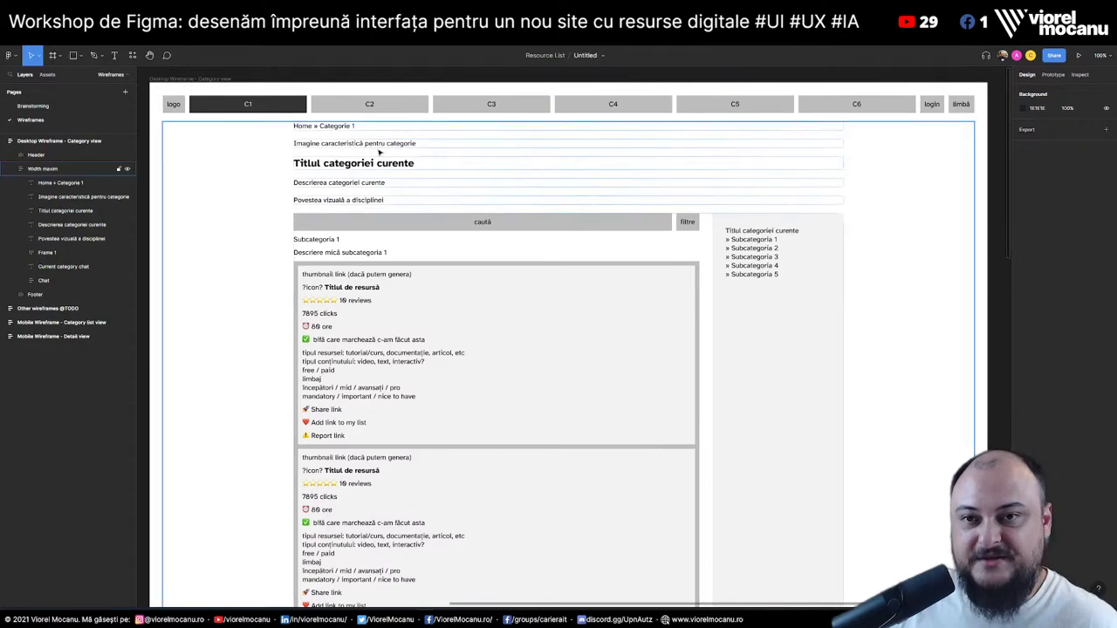
Review the Width maxim frame across the wireframe, then switch to the Google Docs tutorial
click(316, 128)
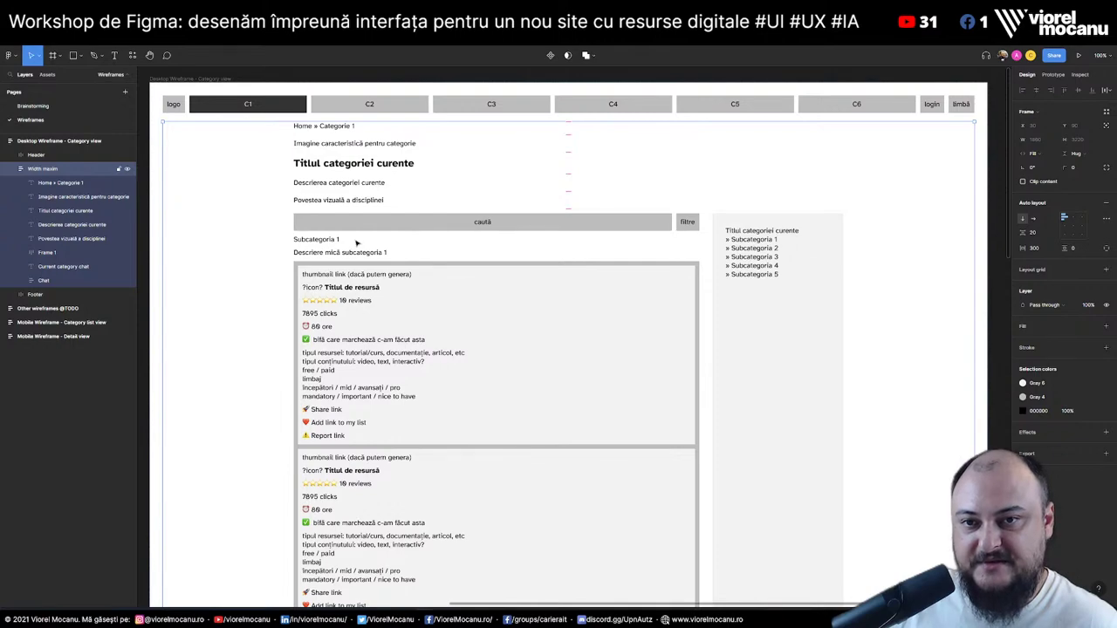
scroll(342, 478, down, 10)
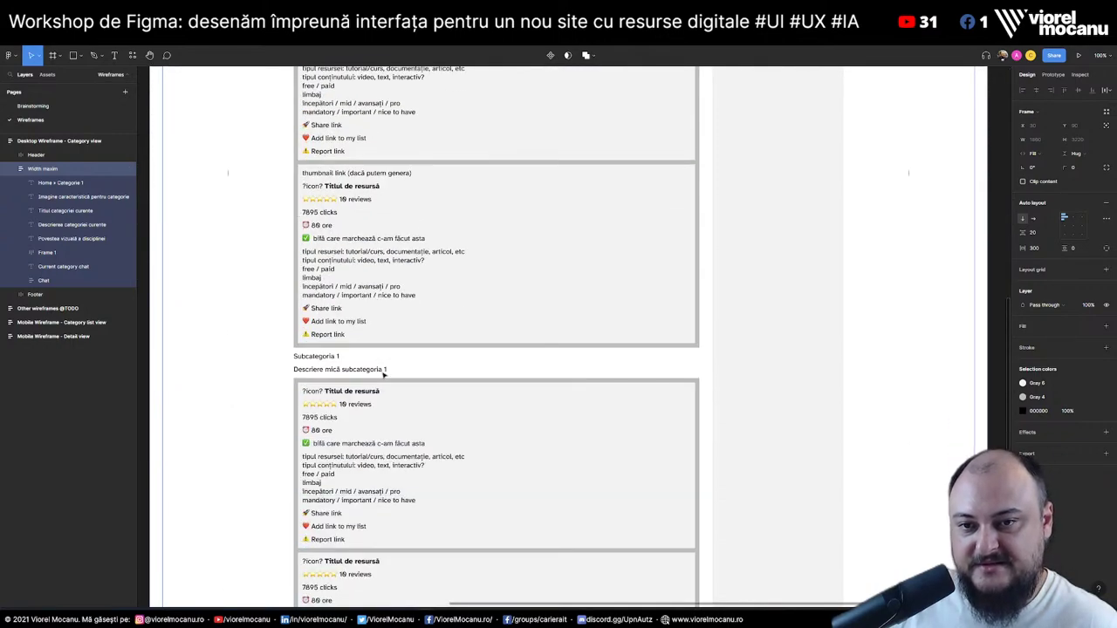
scroll(359, 262, down, 10)
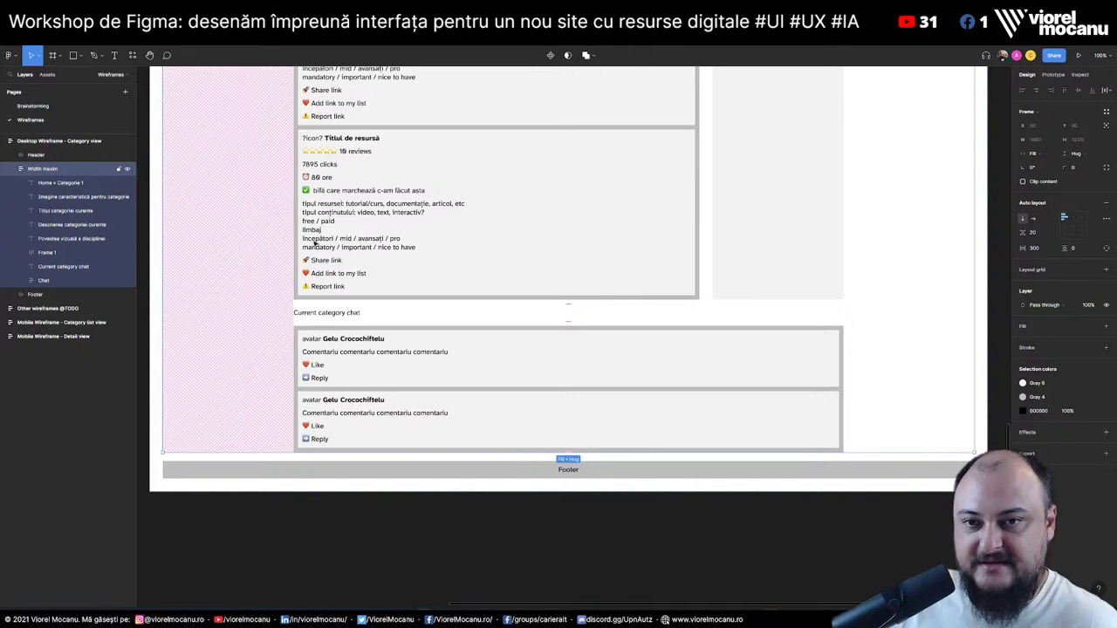
scroll(702, 296, up, 20)
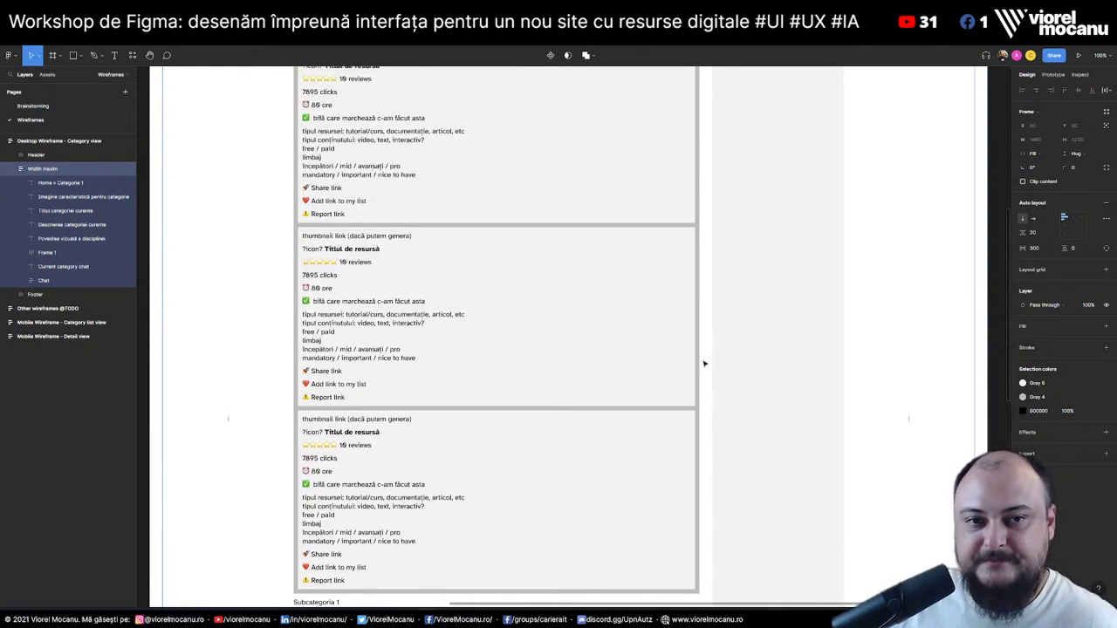
scroll(705, 364, down, 3)
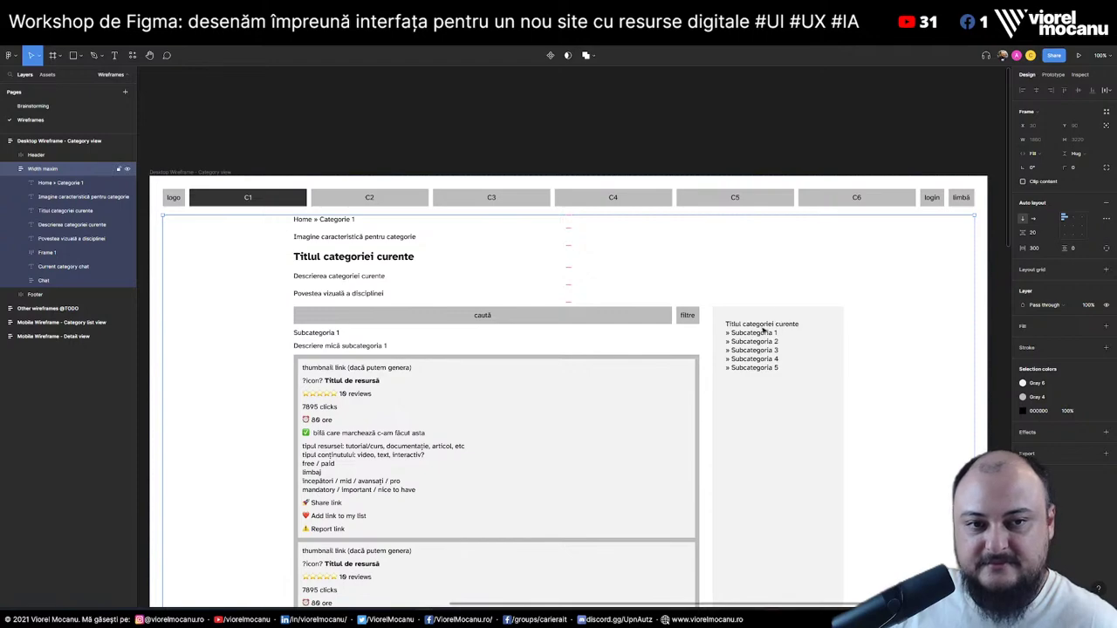
scroll(761, 330, down, 1)
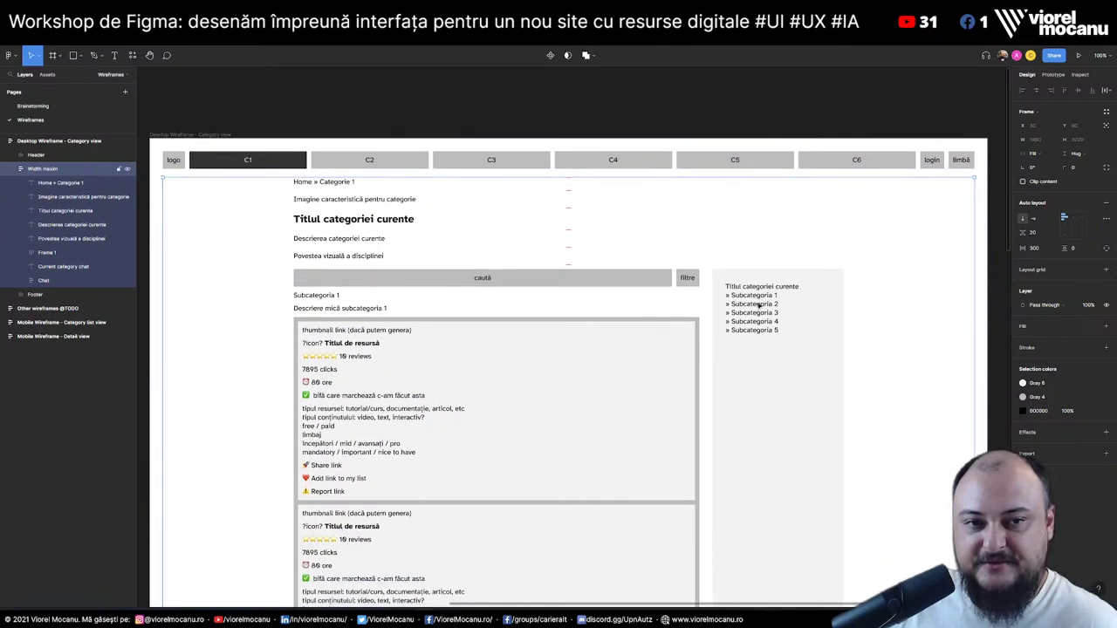
scroll(773, 314, down, 4)
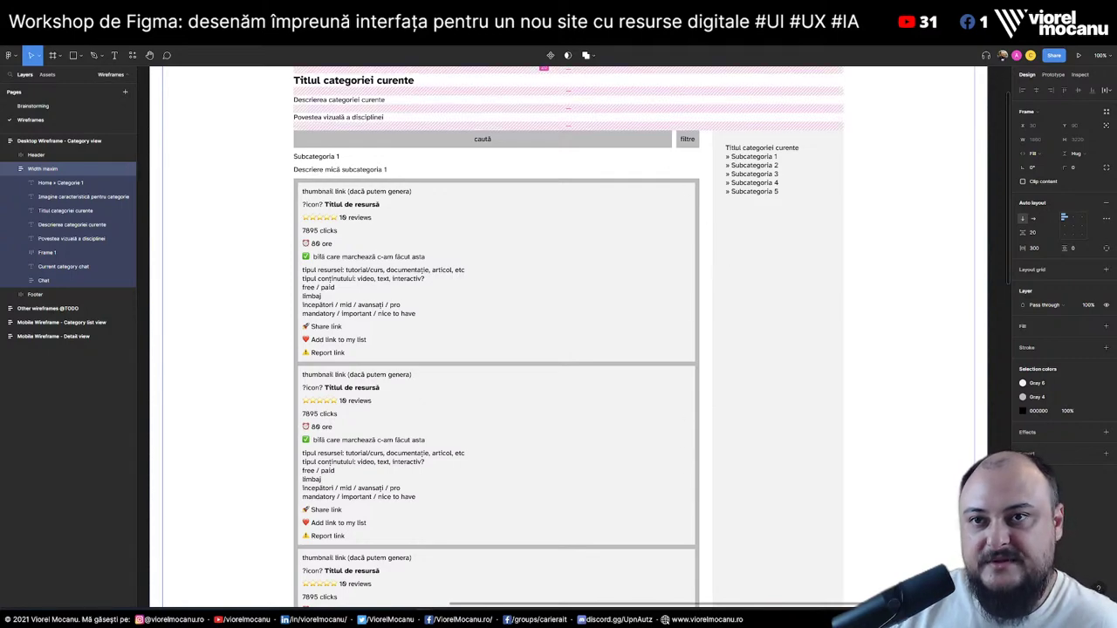
key(alt+Tab)
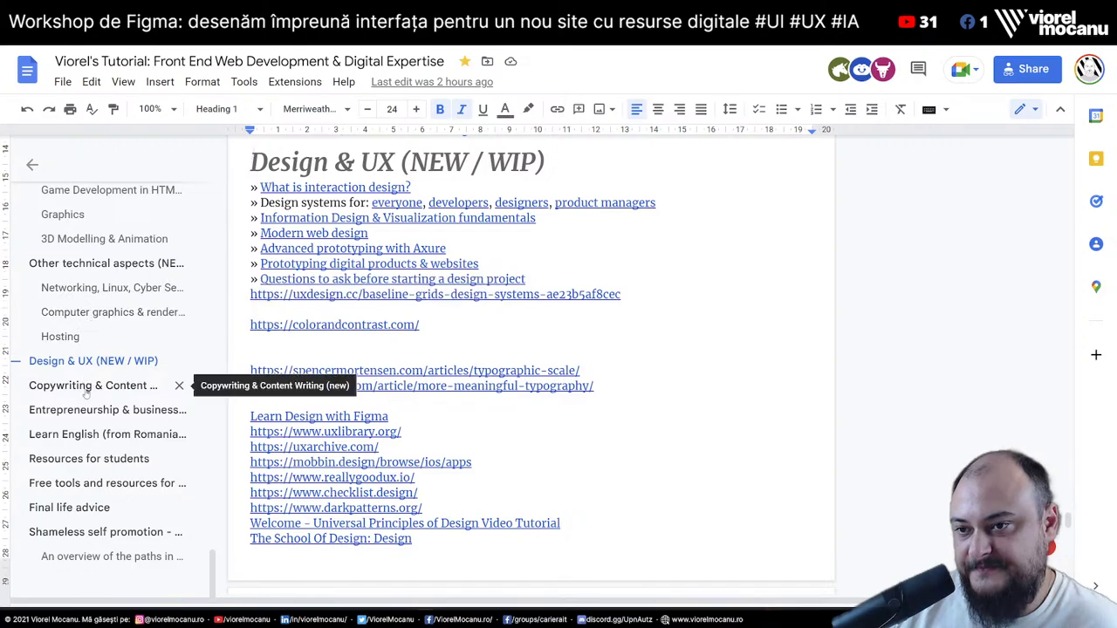
scroll(129, 492, up, 3)
scroll(128, 491, up, 10)
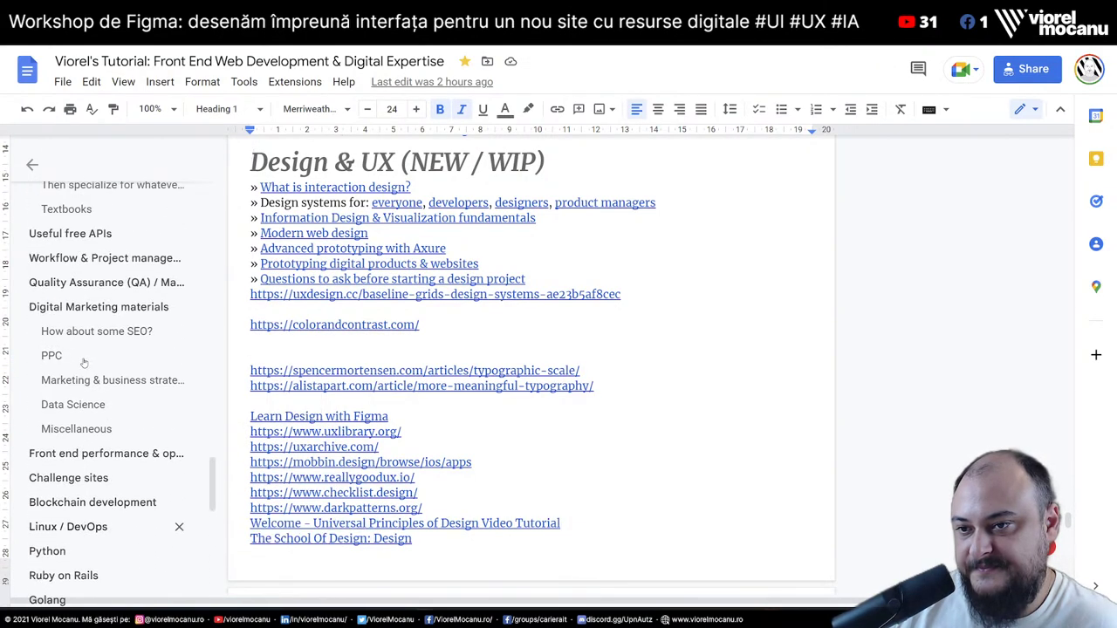
scroll(81, 360, up, 15)
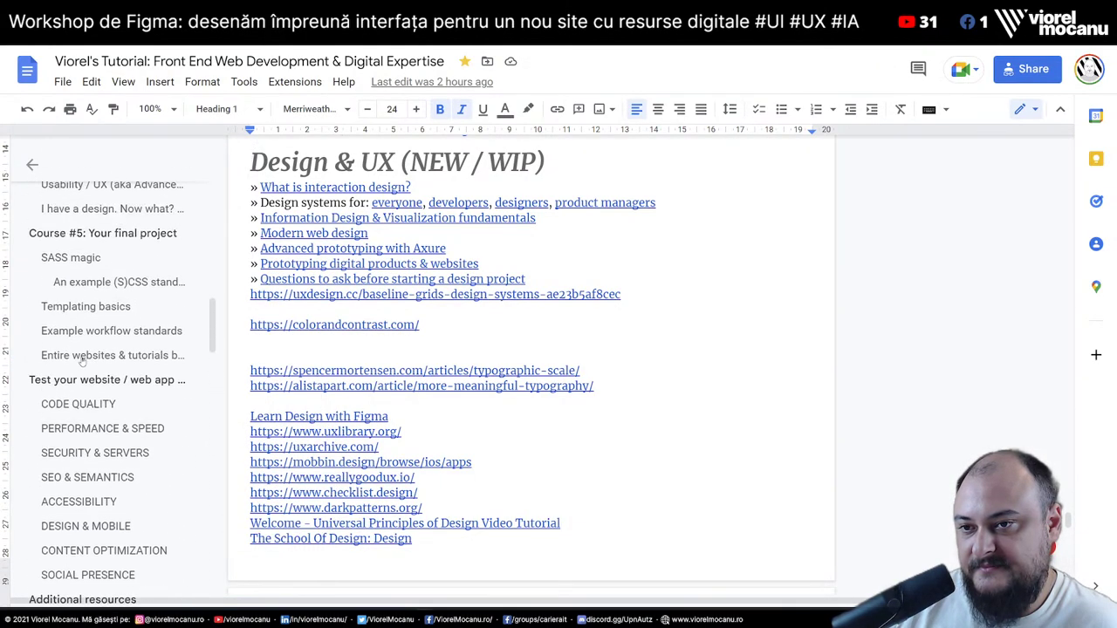
scroll(81, 360, up, 4)
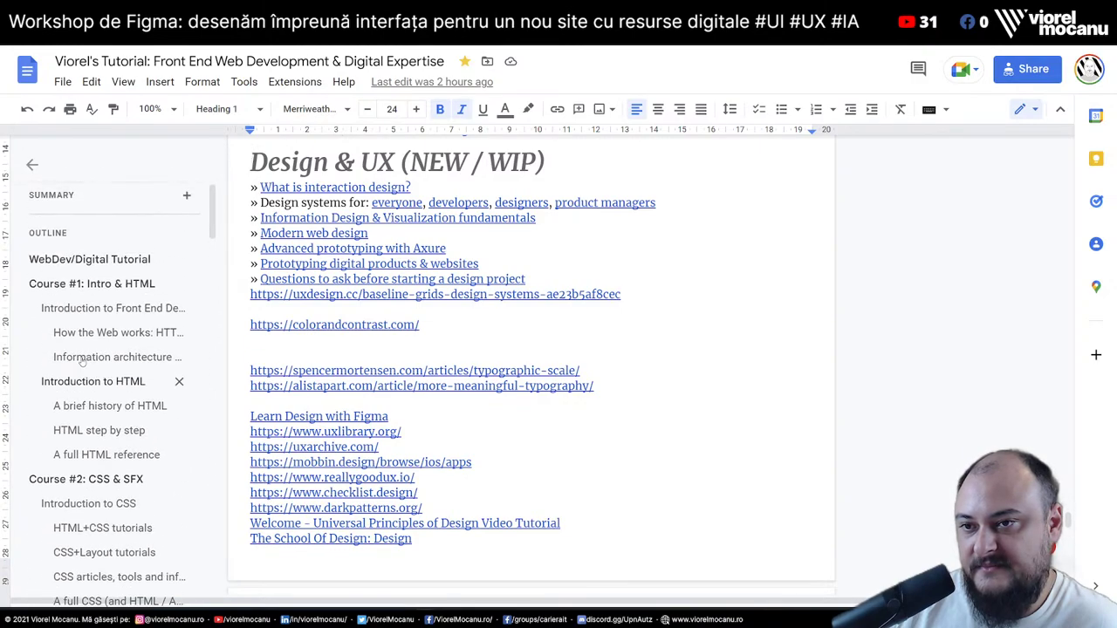
scroll(81, 360, down, 15)
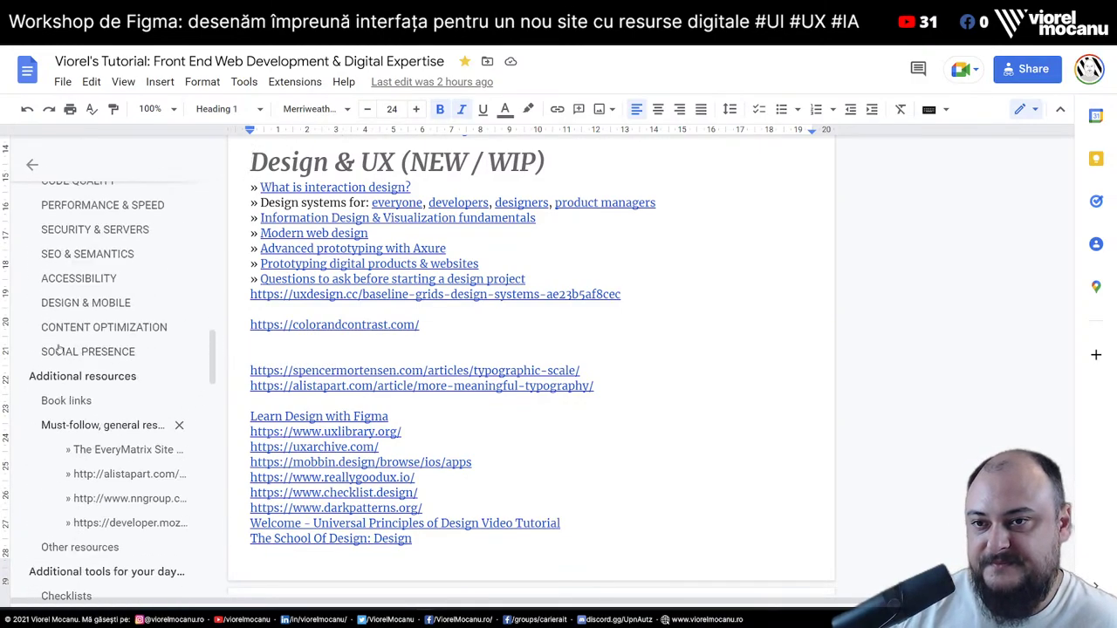
scroll(82, 340, up, 15)
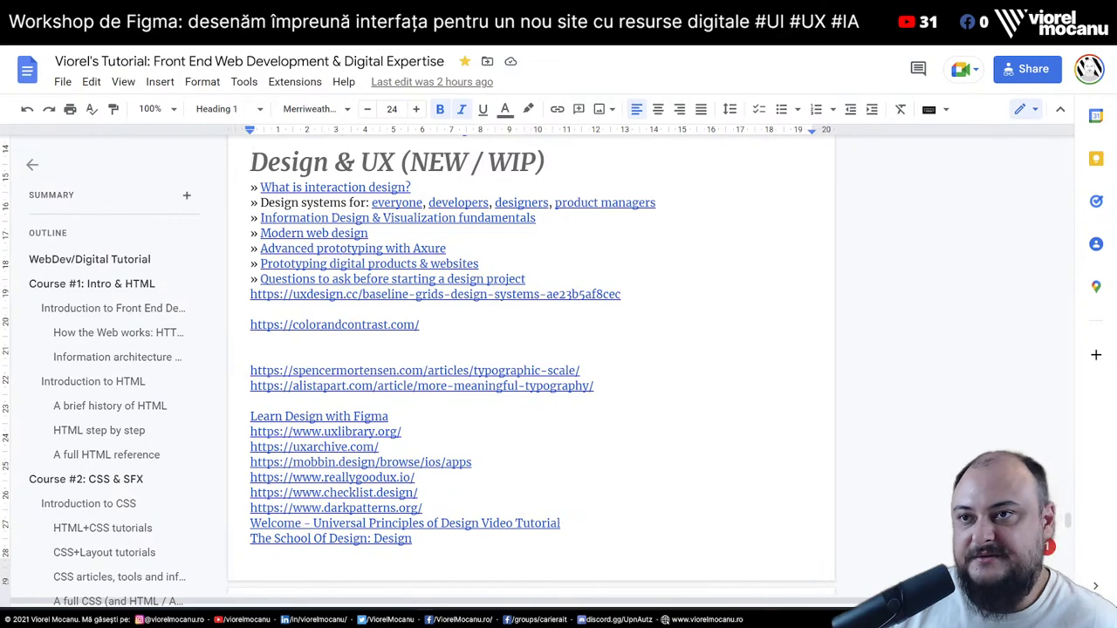
key(alt+Tab)
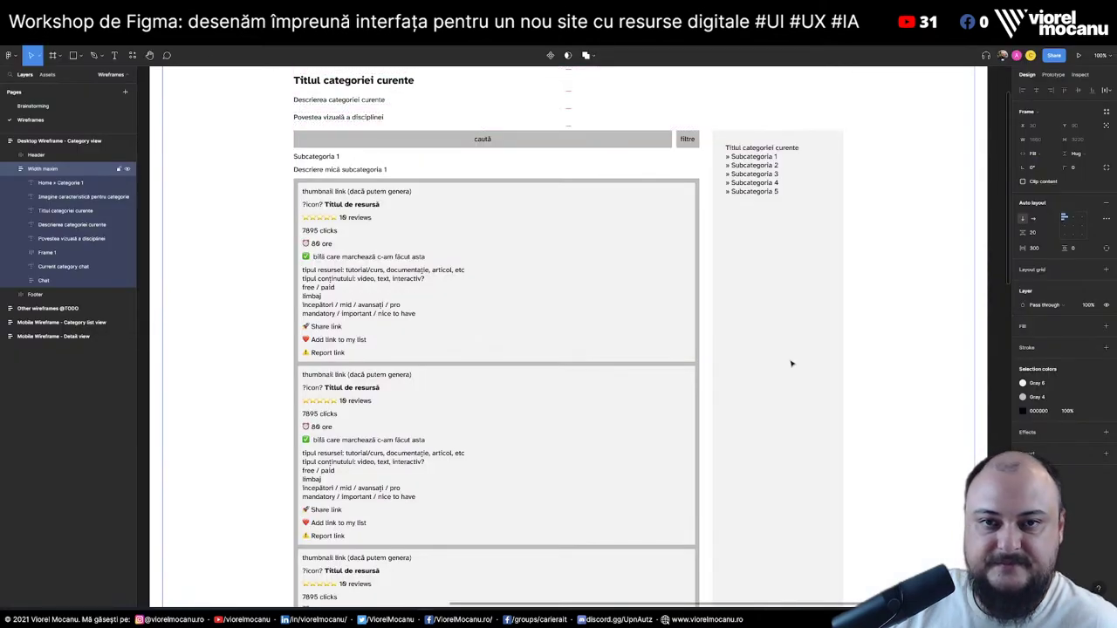
scroll(789, 262, up, 3)
click(785, 200)
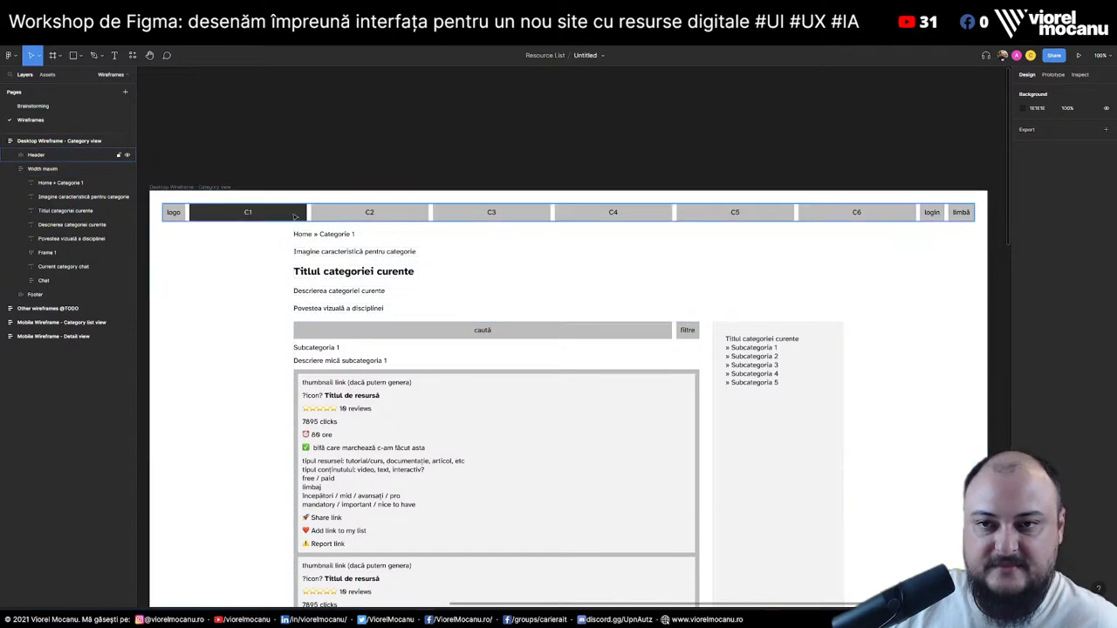
scroll(456, 381, down, 8)
scroll(456, 381, down, 8)
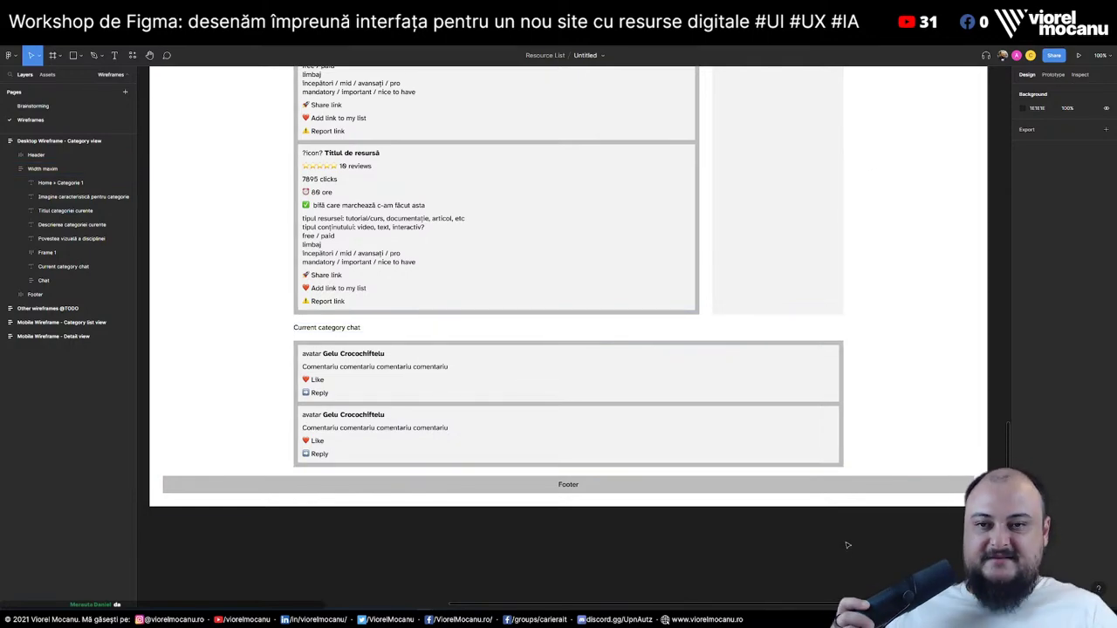
key(minus)
scroll(606, 448, up, 10)
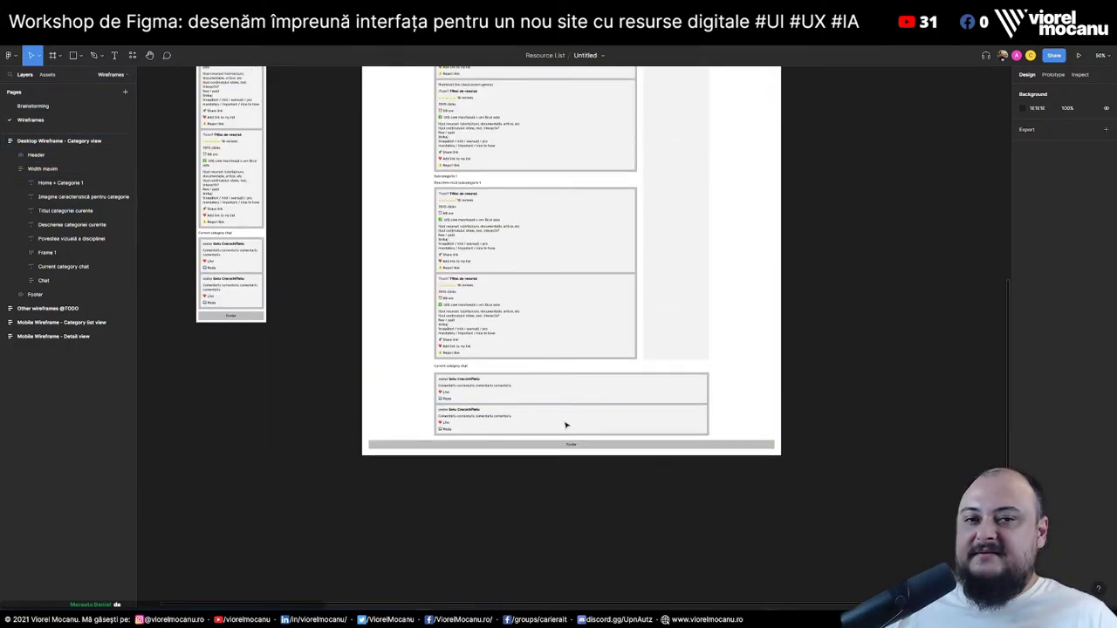
scroll(565, 425, up, 3)
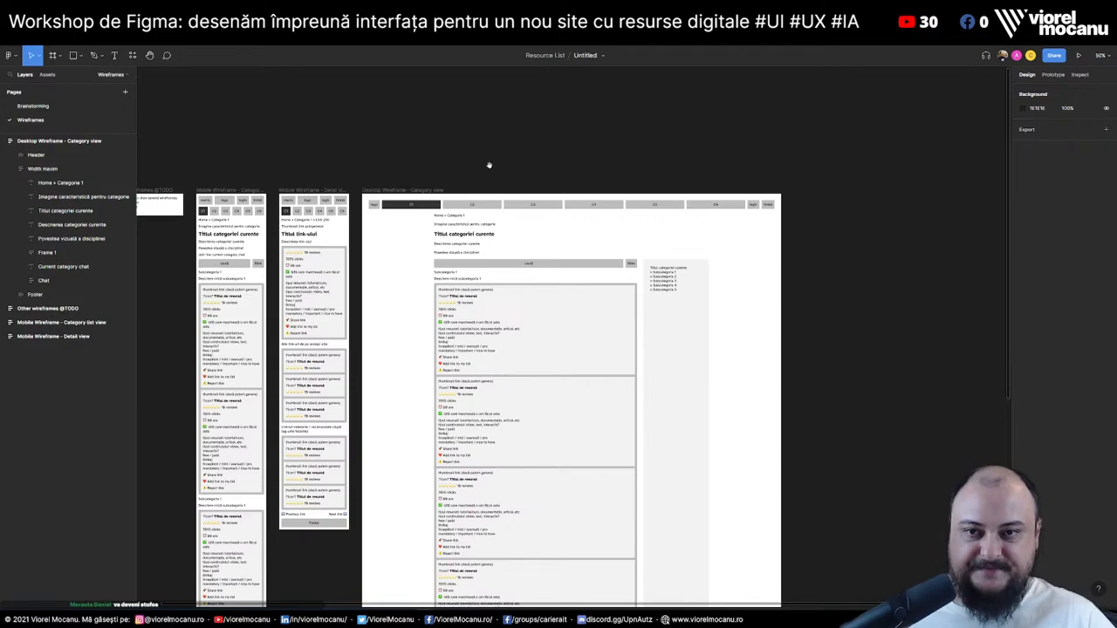
drag(489, 165, 567, 129)
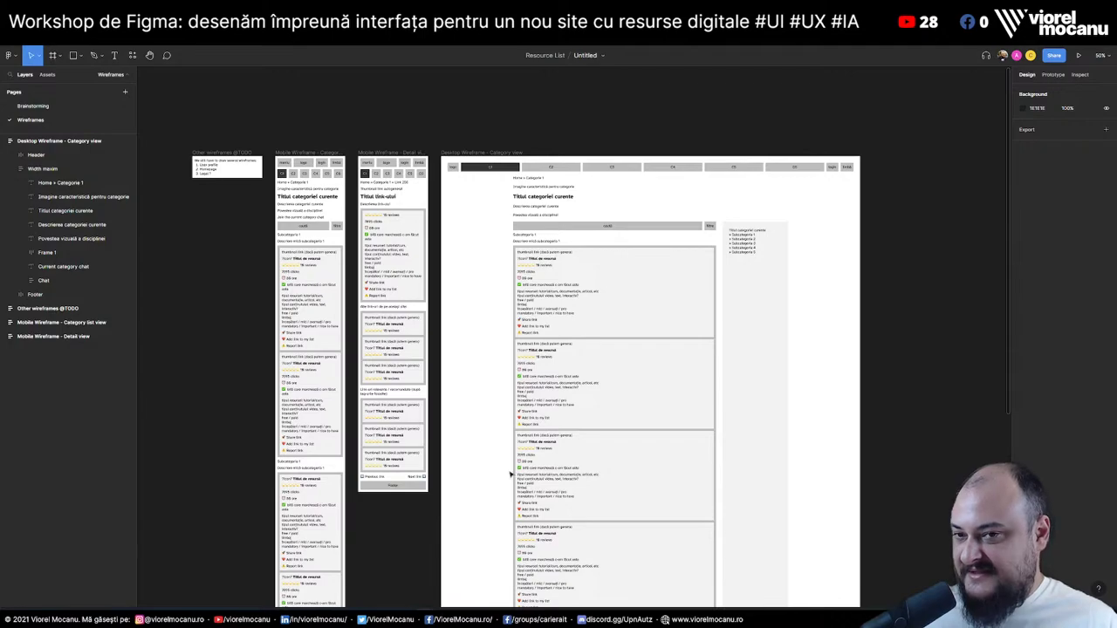
scroll(687, 296, up, 5)
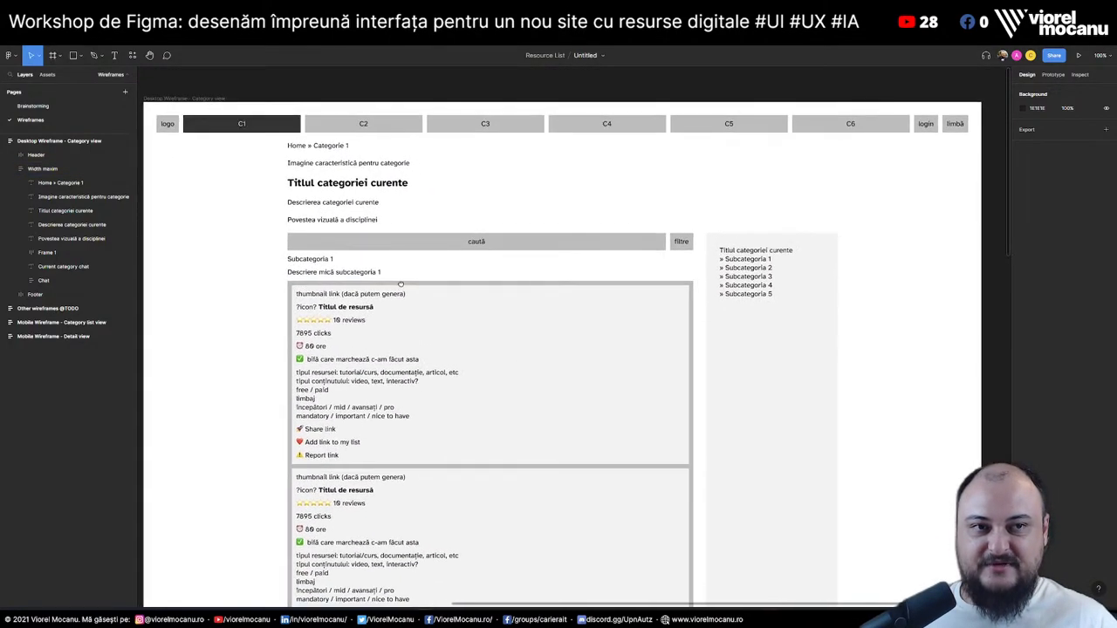
key(minus)
drag(306, 203, 425, 116)
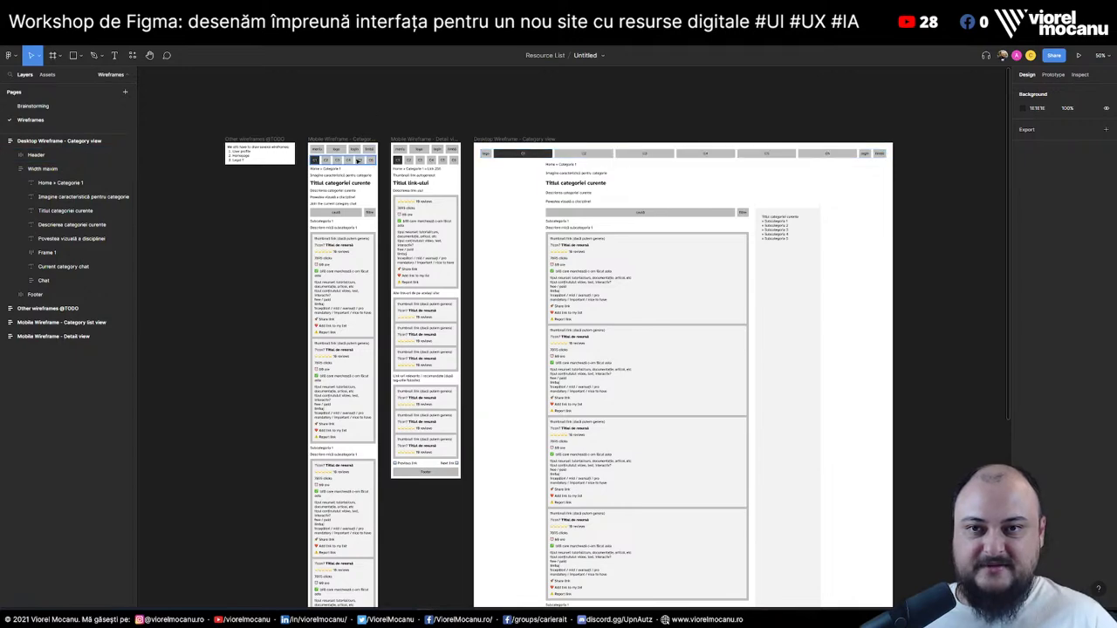
drag(312, 99, 472, 555)
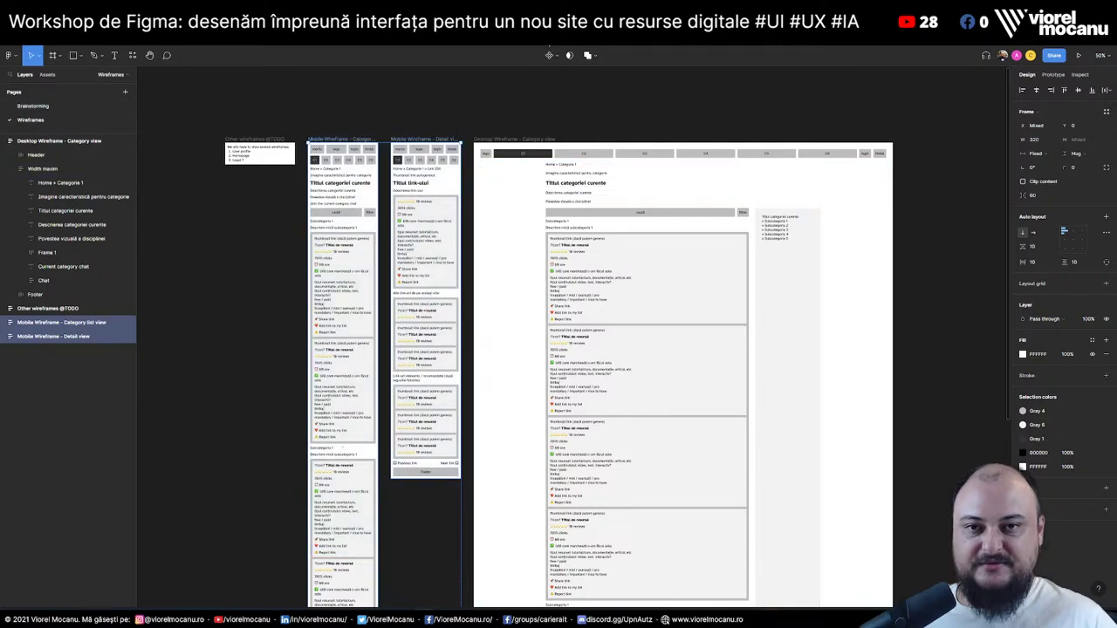
click(523, 125)
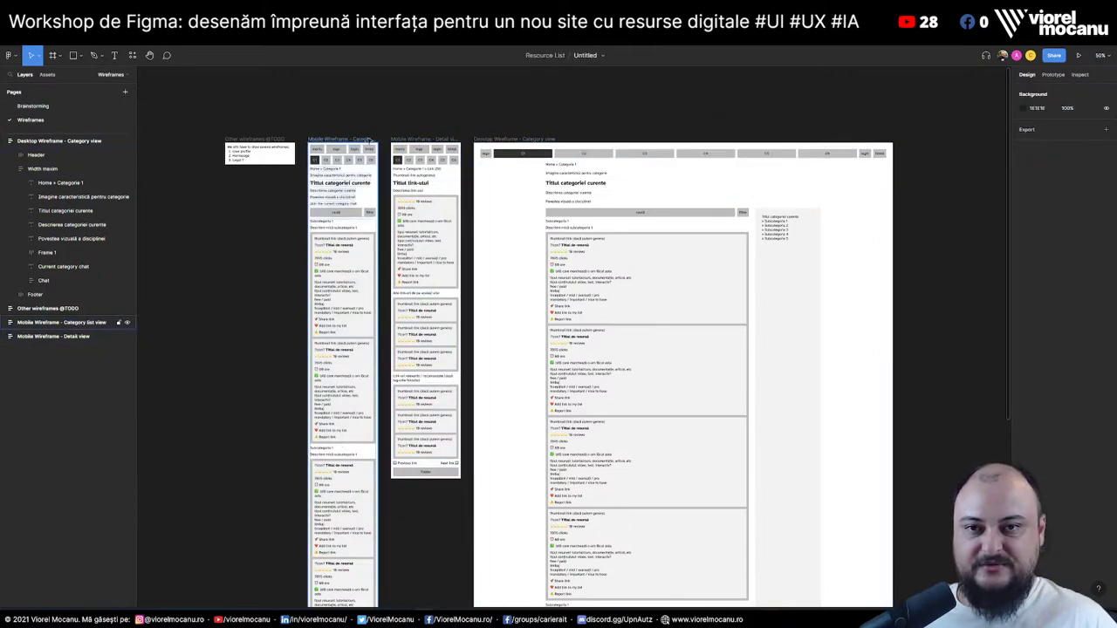
drag(307, 91, 469, 288)
click(526, 92)
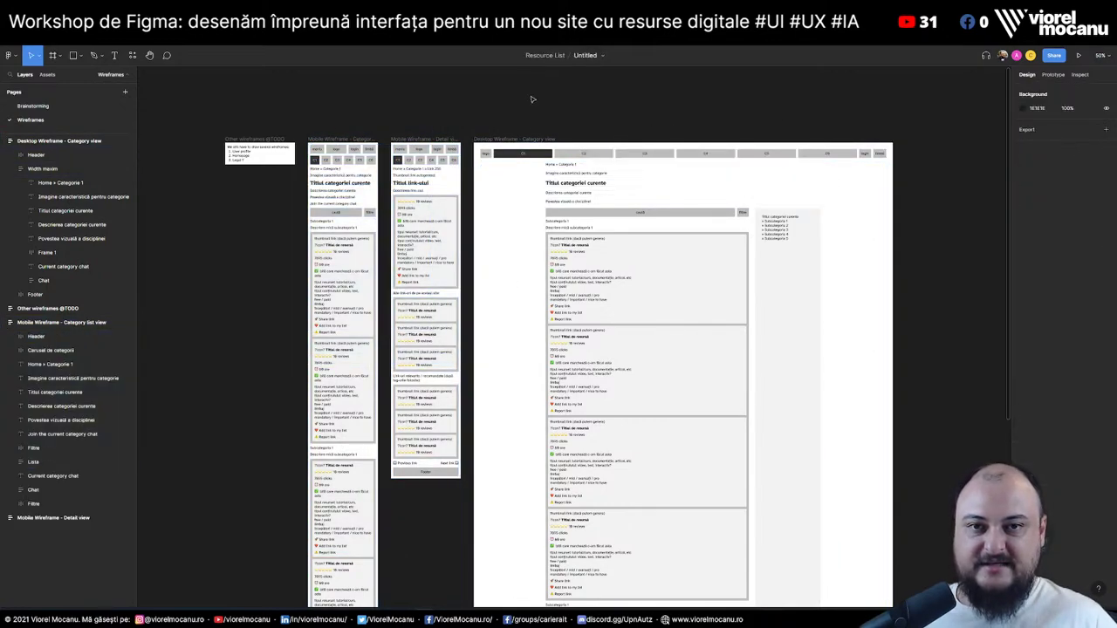
click(547, 140)
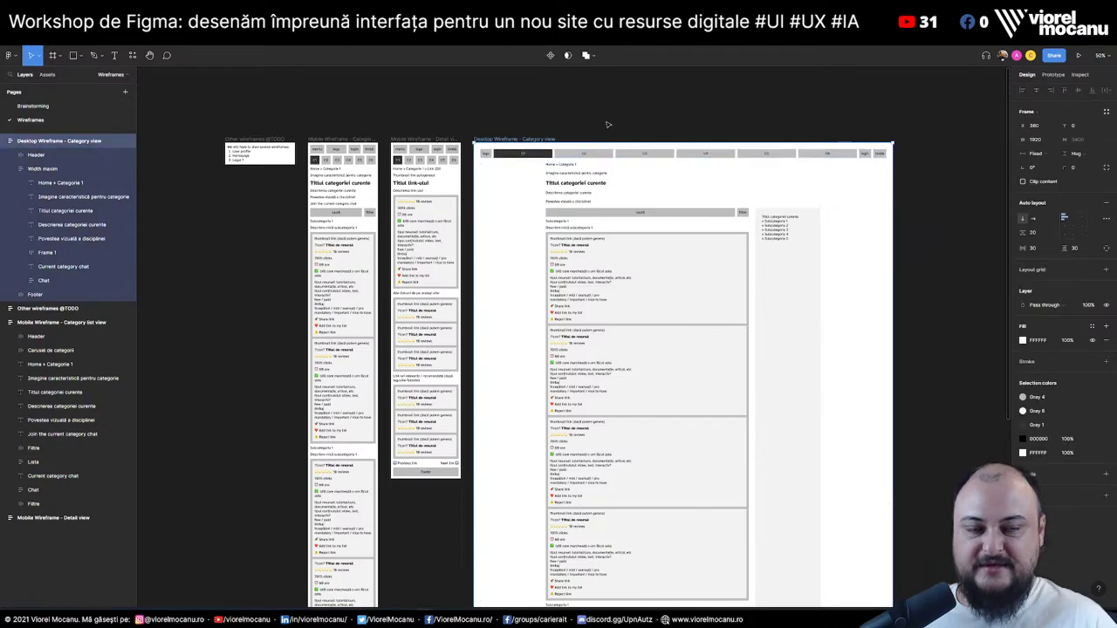
click(553, 122)
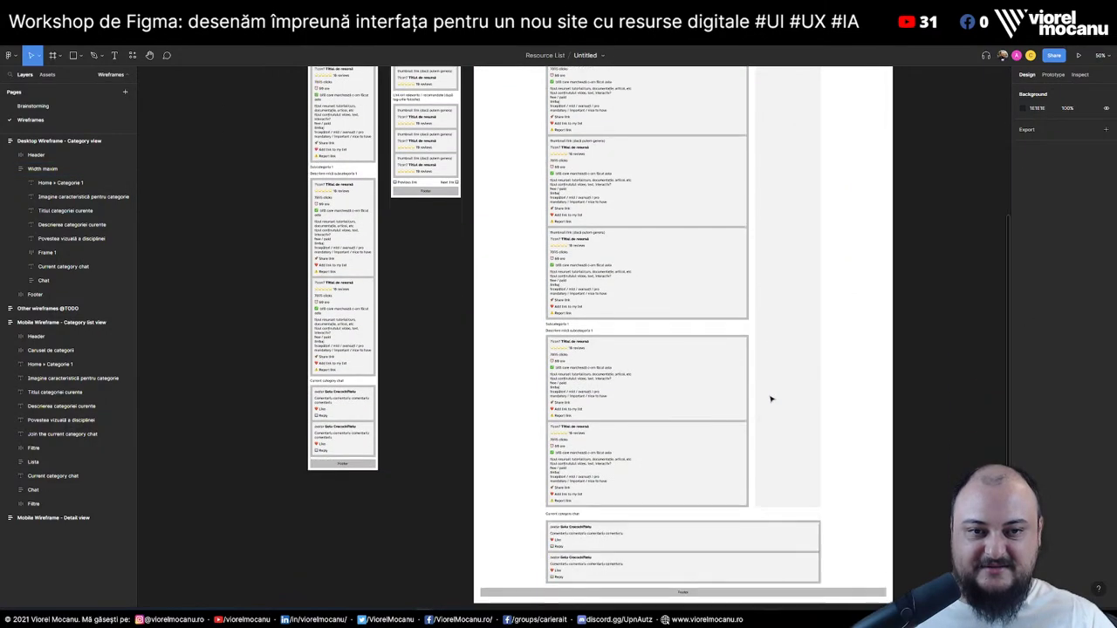
scroll(771, 396, down, 4)
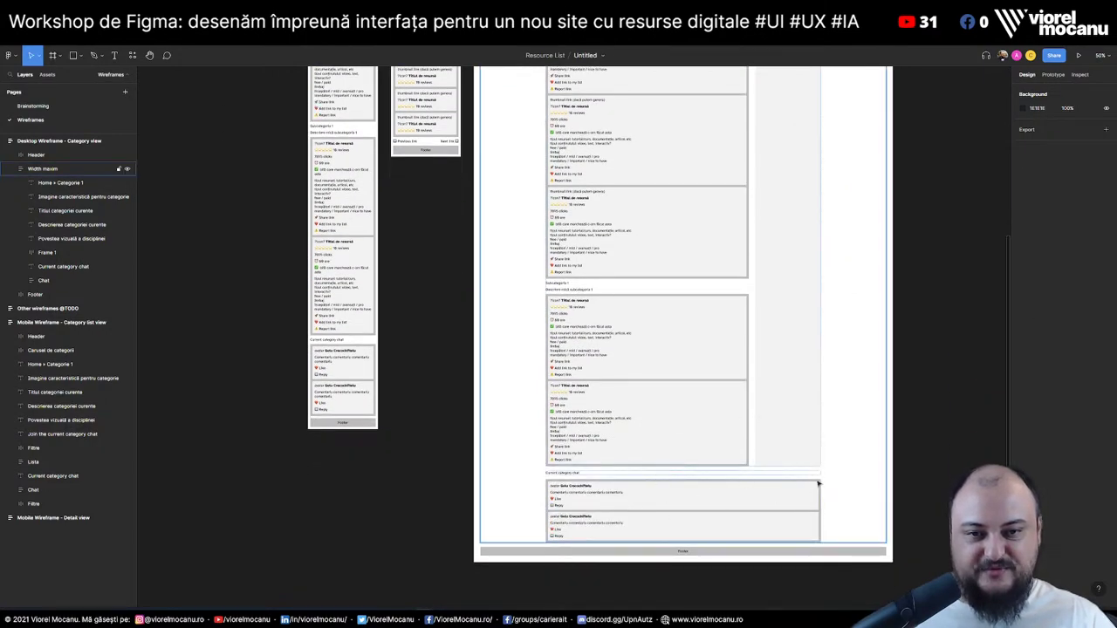
scroll(788, 466, up, 10)
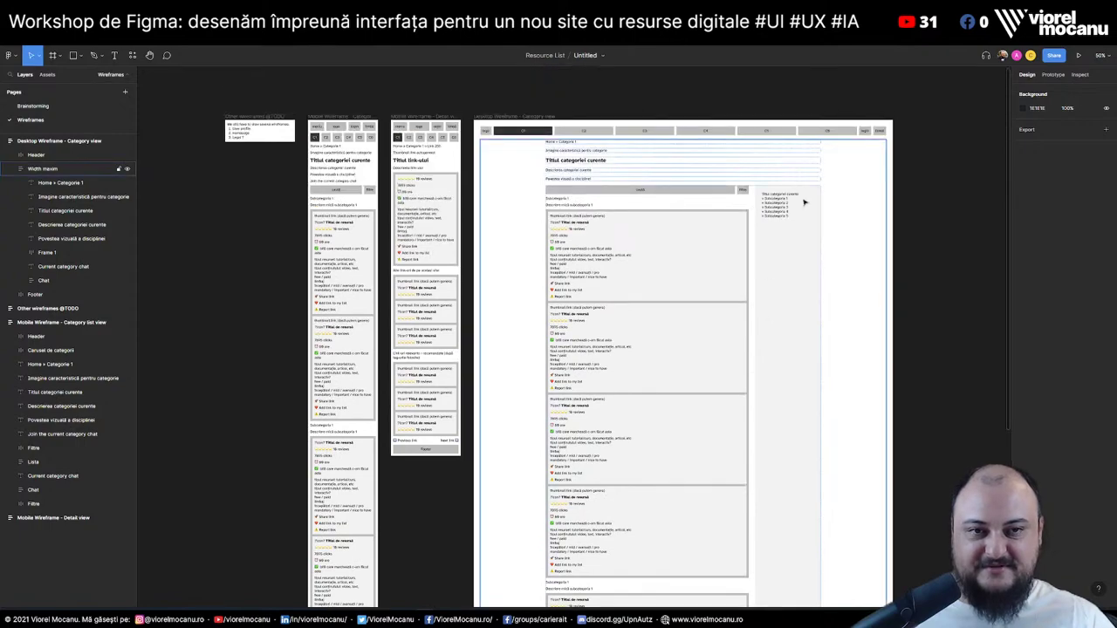
click(795, 198)
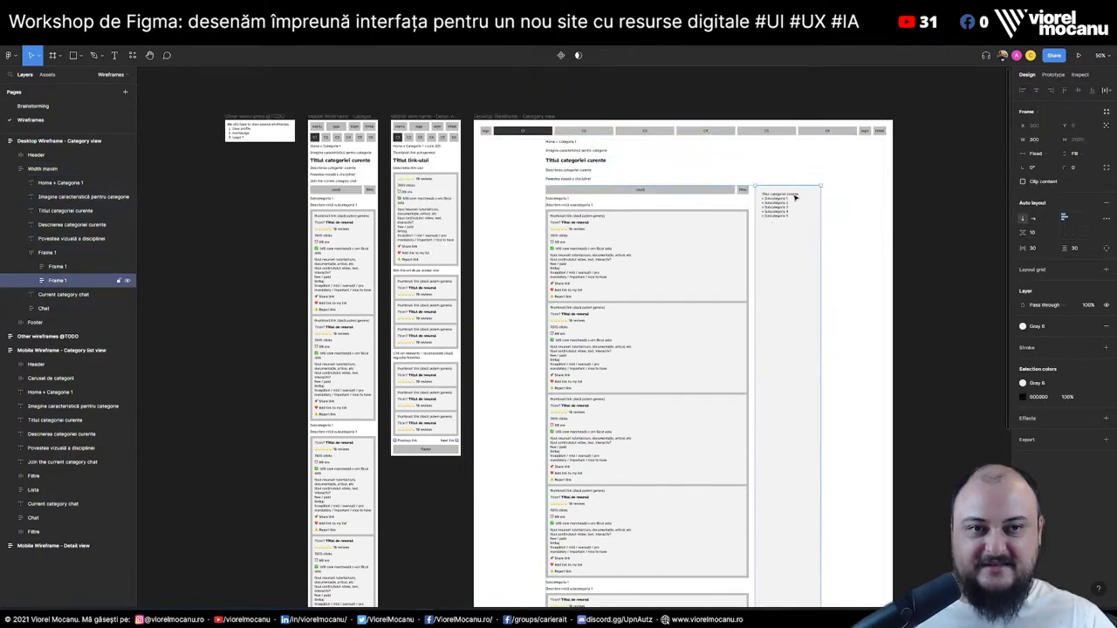
click(466, 130)
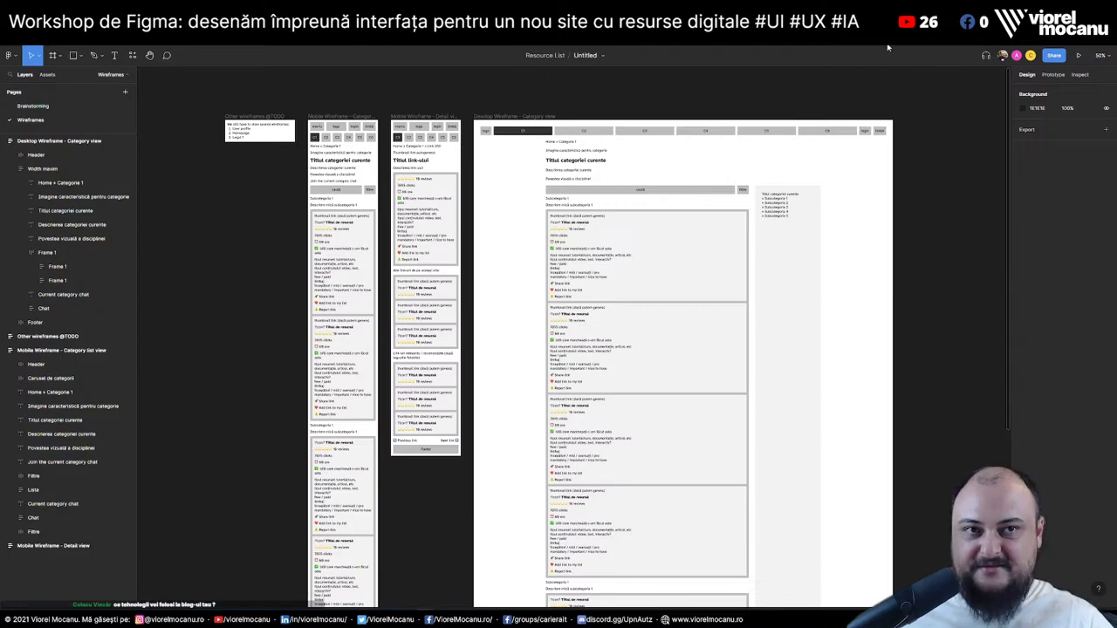
Switch to the browser showing the developer portfolio home page
key(alt+Tab)
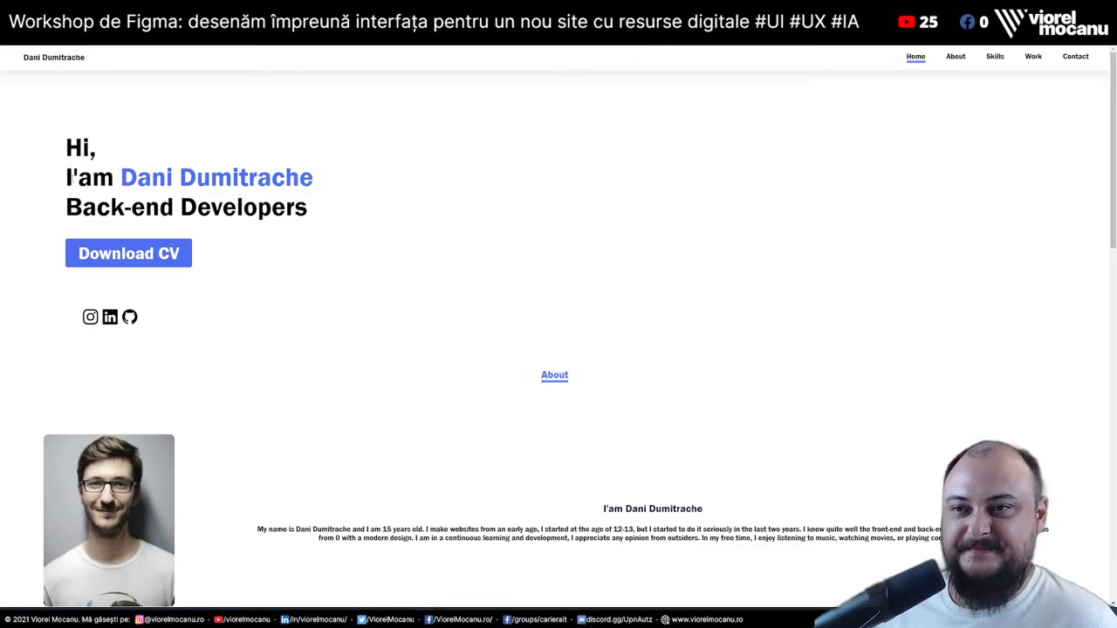
Correct the hero greeting from "I'am" to "I'm" through DevTools
drag(64, 181, 91, 178)
click(67, 179)
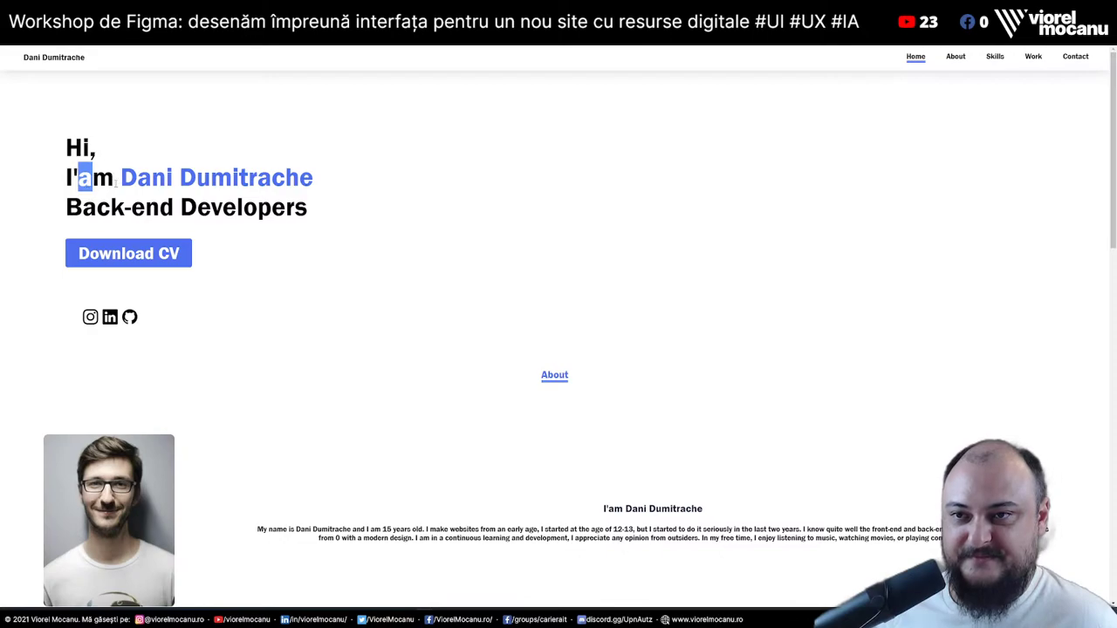
click(91, 193)
right_click(77, 181)
click(96, 368)
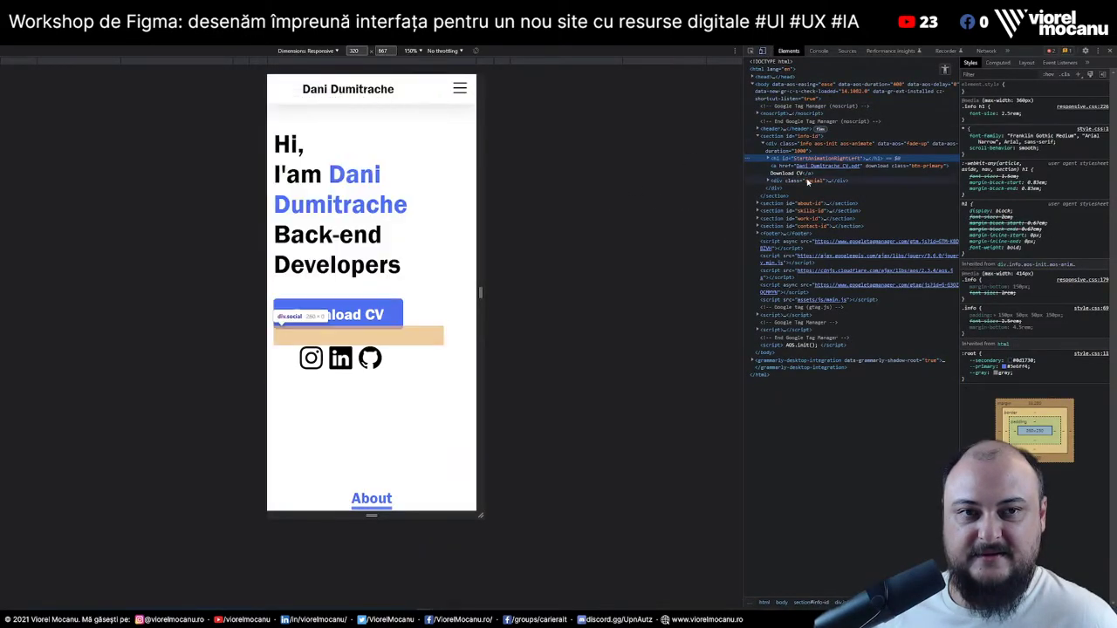
click(768, 159)
click(785, 181)
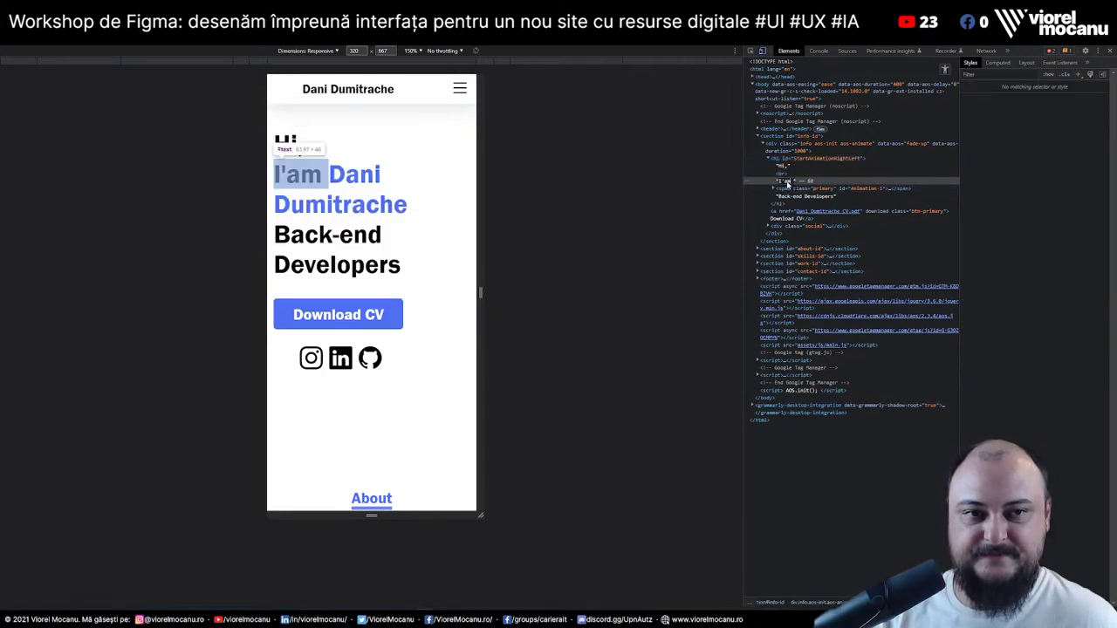
double_click(785, 181)
text(I'm)
key(Return)
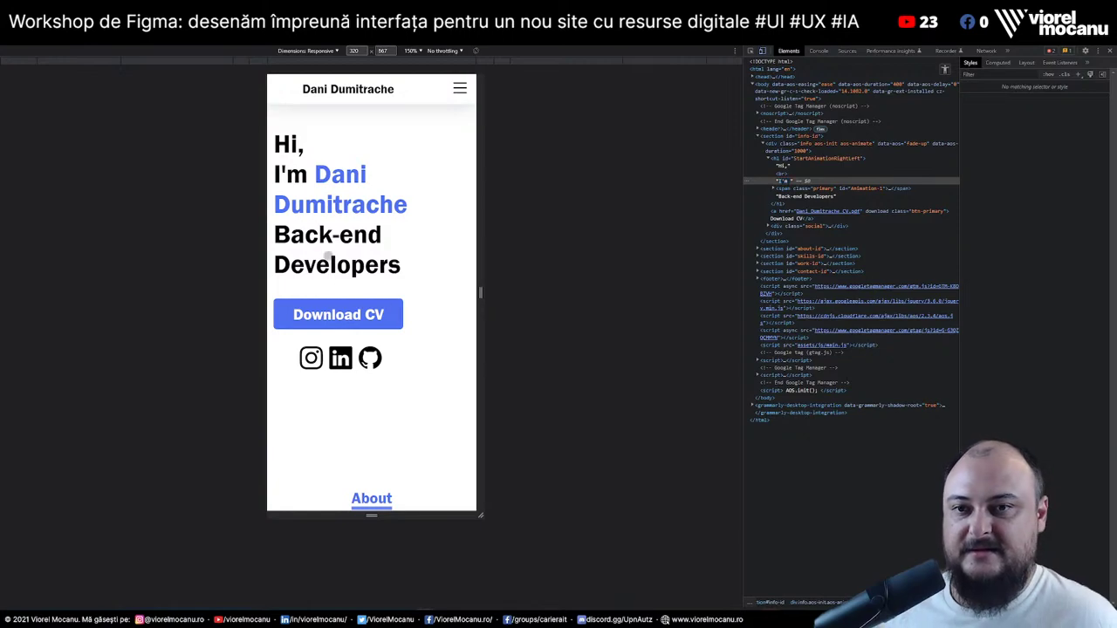
Change the heading text "Back-end Developers" to the singular "Back-end Developer"
right_click(382, 264)
click(419, 495)
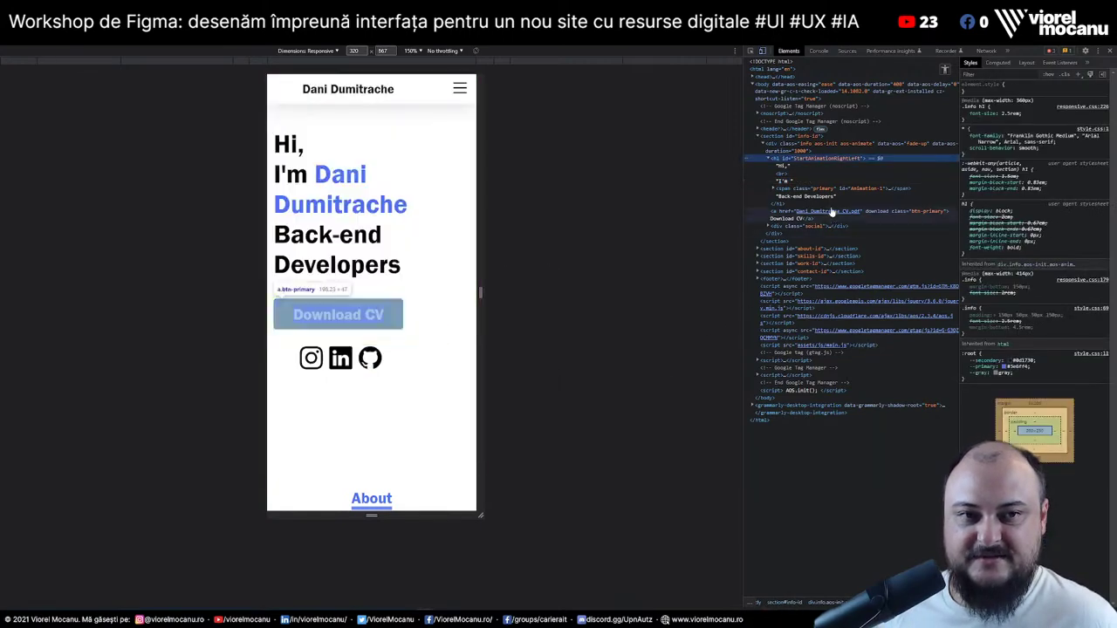
click(829, 197)
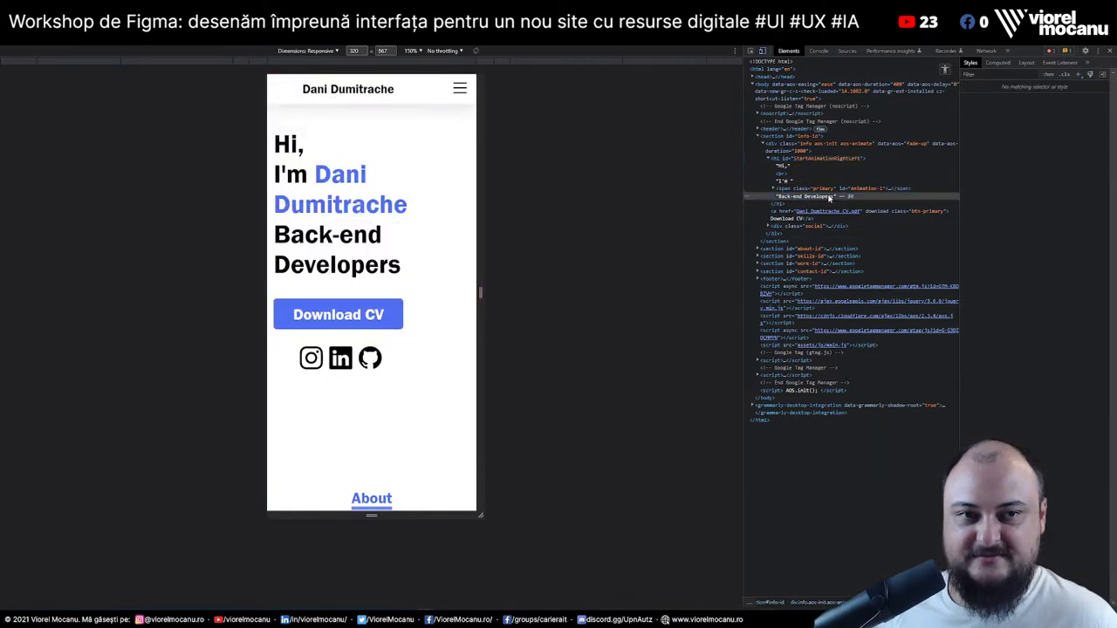
double_click(833, 197)
key(BackSpace)
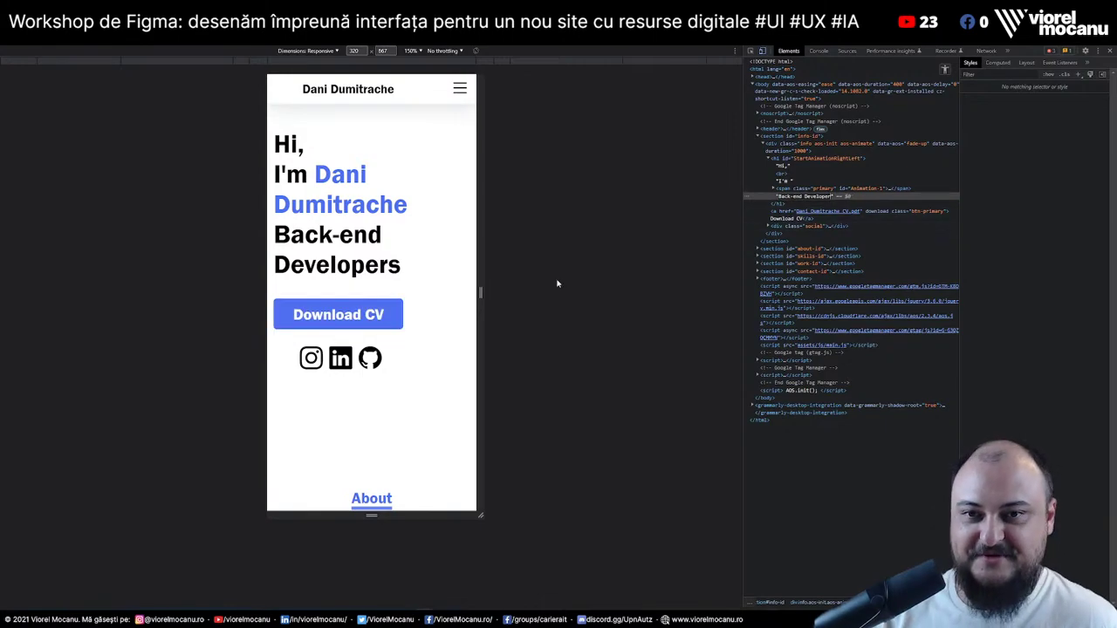
key(Return)
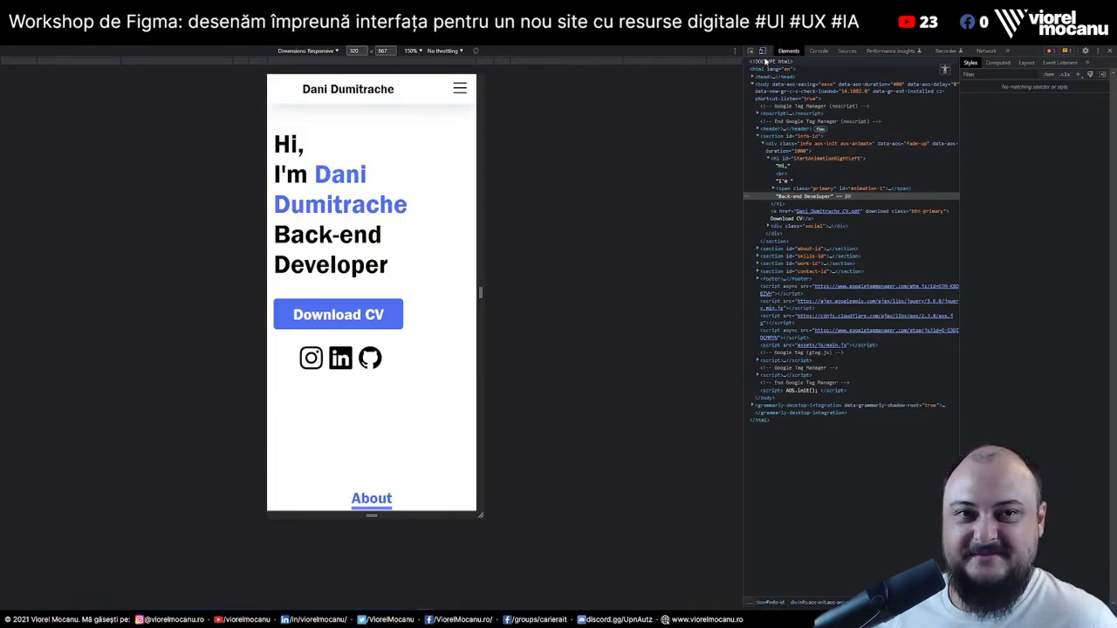
Scroll the 320px preview down to the contact form and footer, then back up
scroll(465, 298, down, 6)
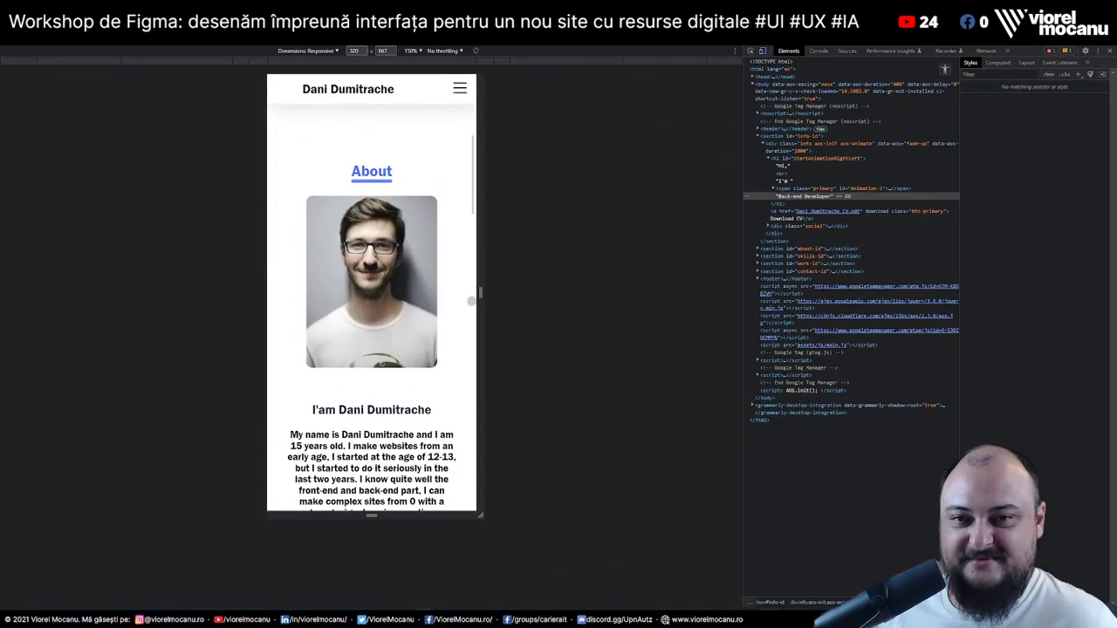
scroll(466, 297, down, 8)
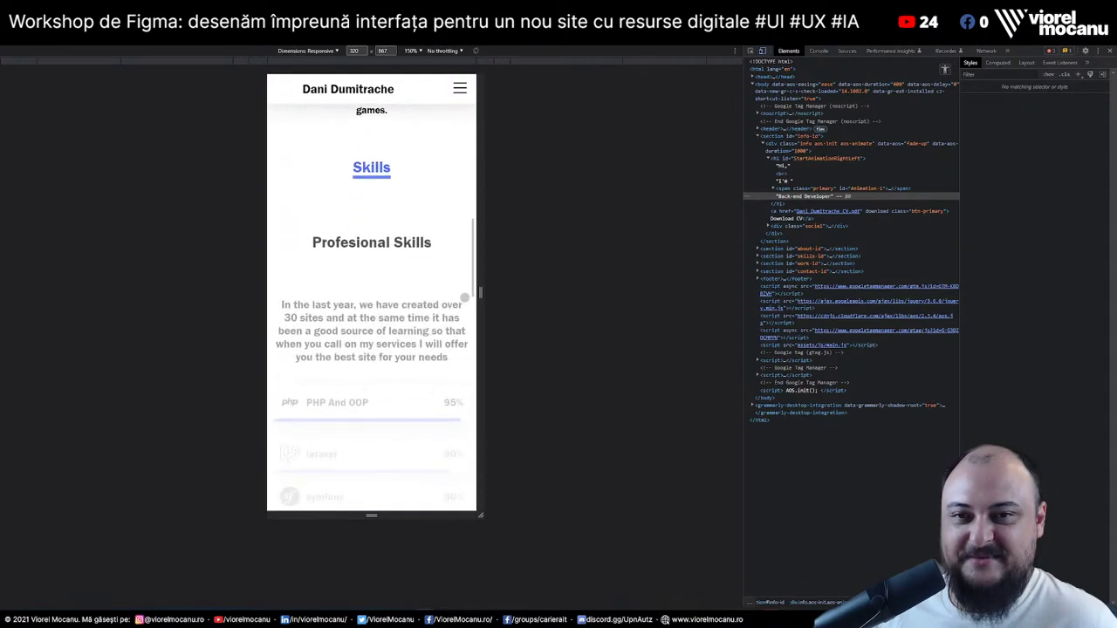
scroll(444, 253, down, 3)
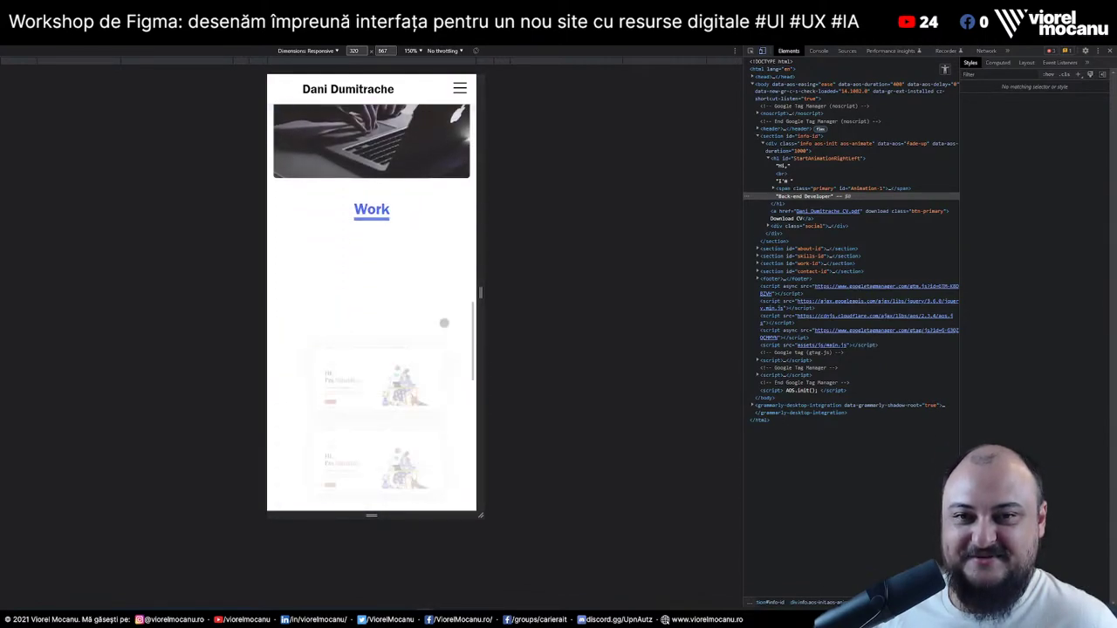
scroll(443, 323, down, 8)
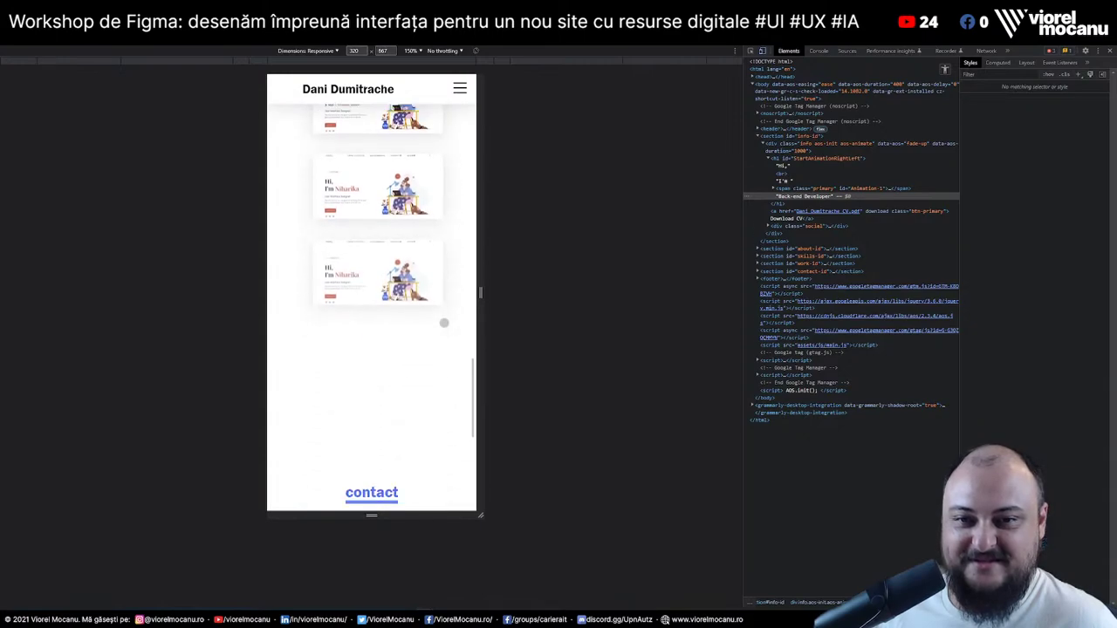
scroll(444, 323, down, 2)
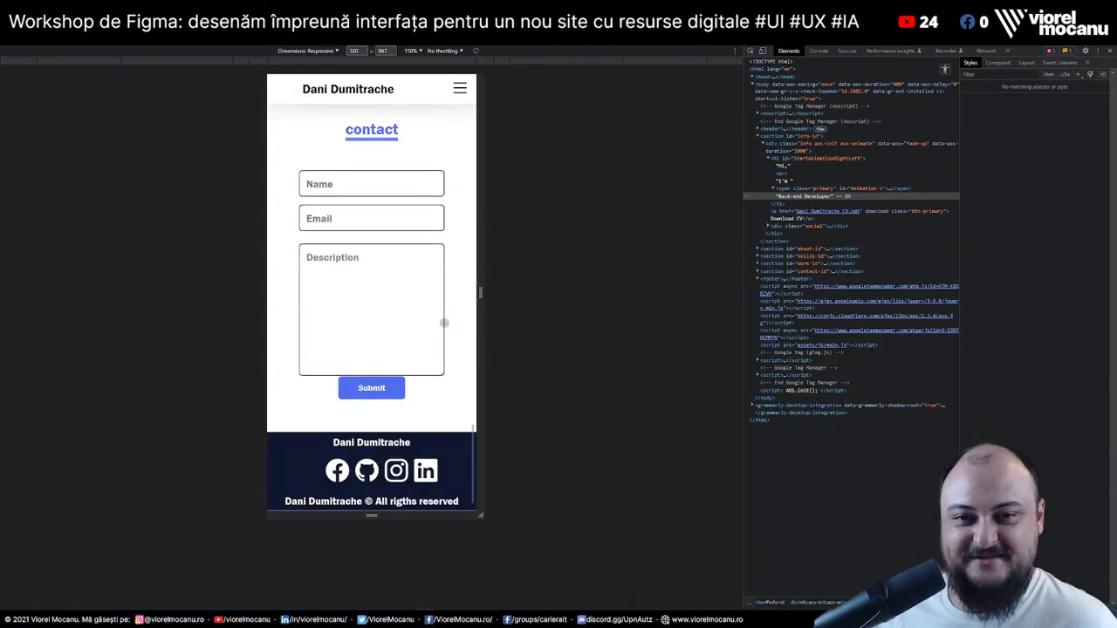
scroll(444, 323, up, 15)
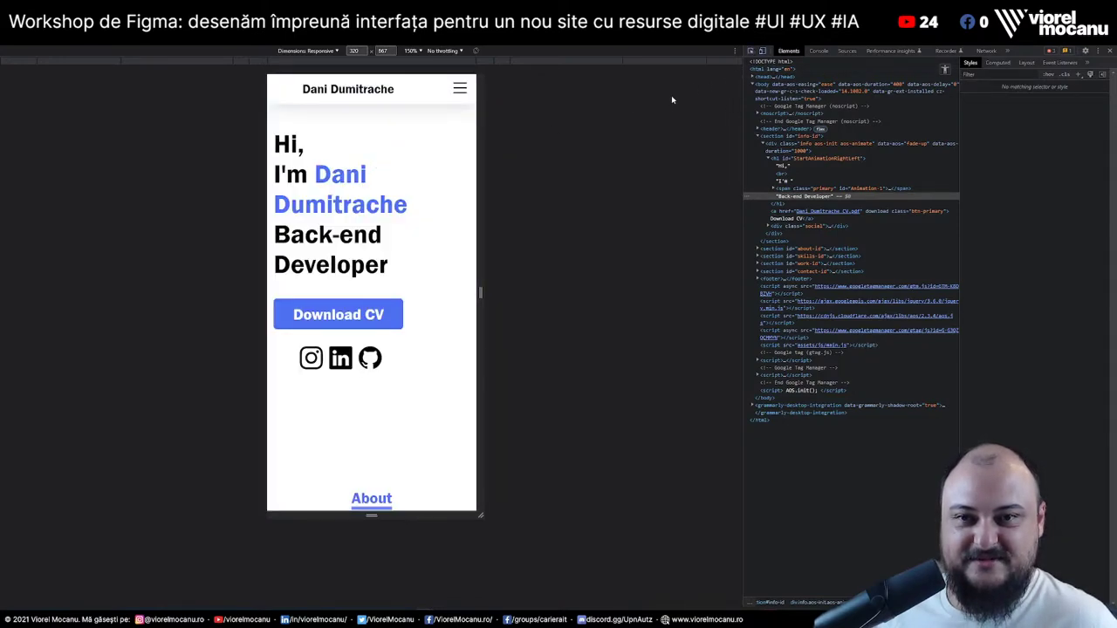
Lower the hero heading's 2.5rem font-size in the Styles pane
click(348, 227)
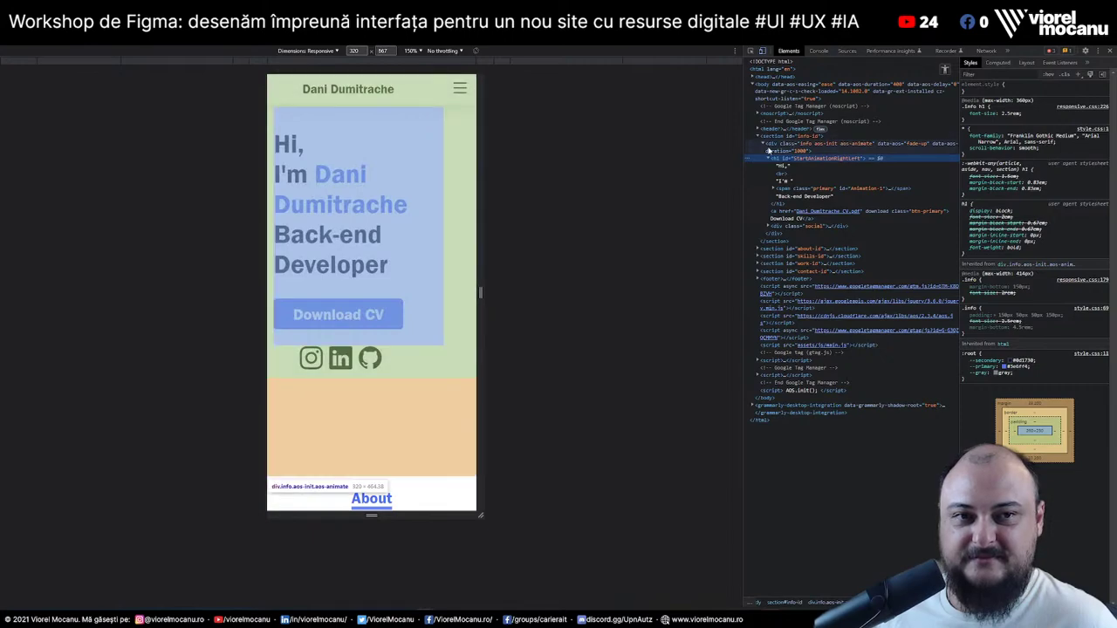
click(777, 148)
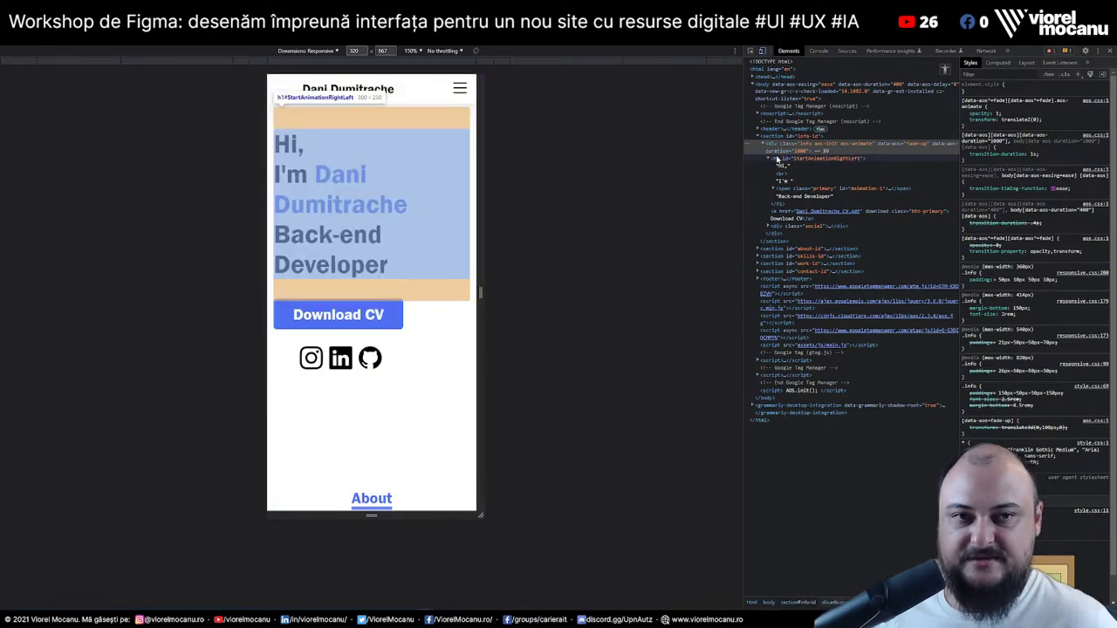
click(776, 159)
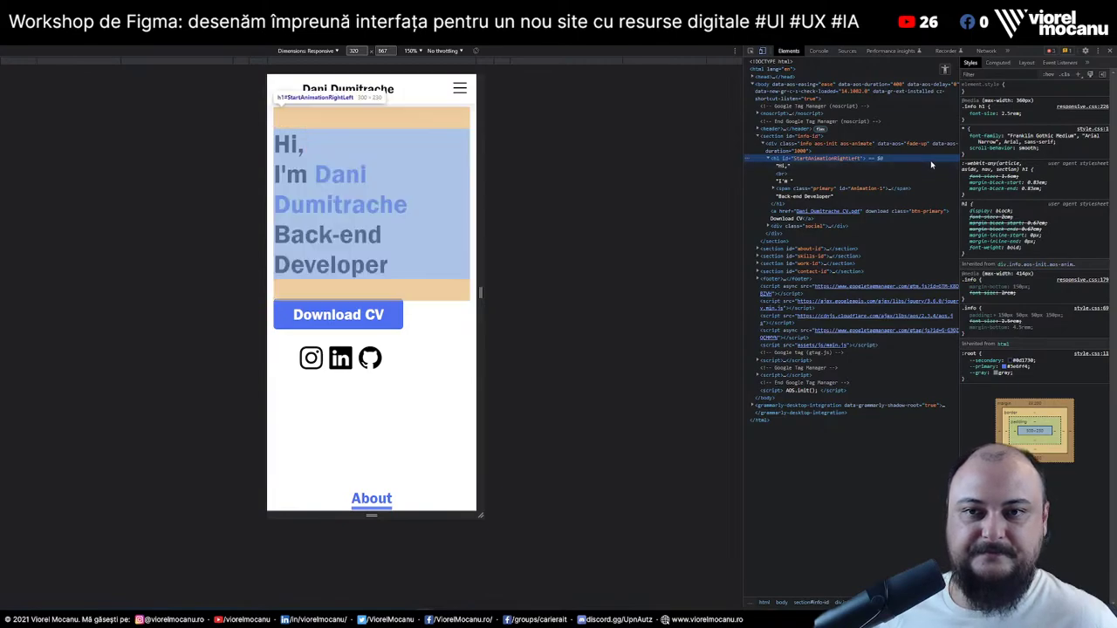
click(1010, 114)
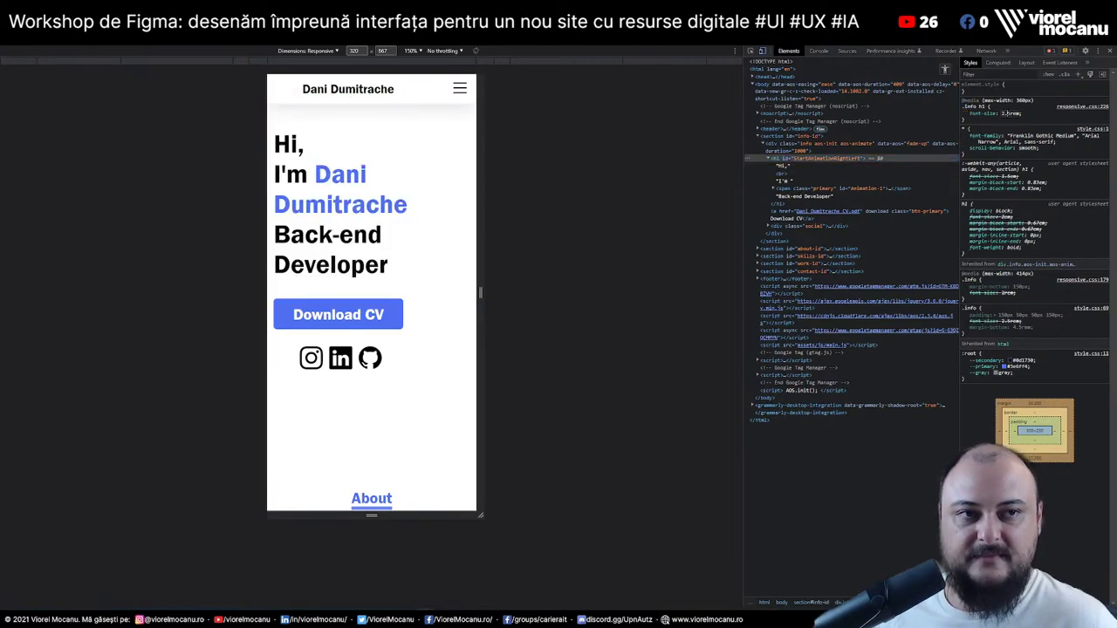
key(Down)
key(Down)
key(Down)
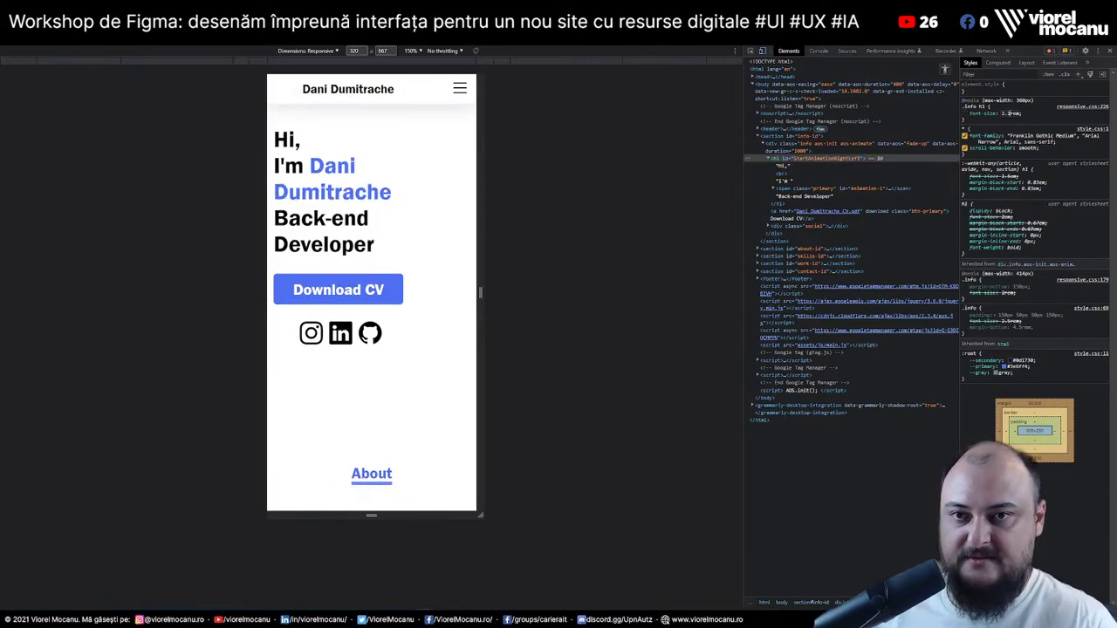
key(Down)
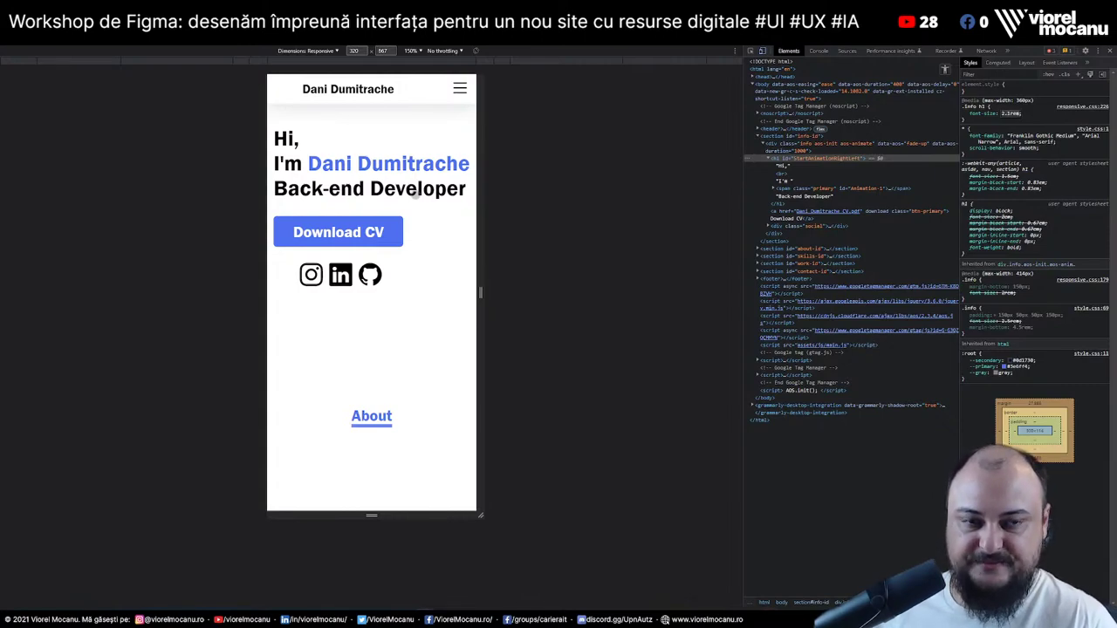
key(BackSpace)
text(4)
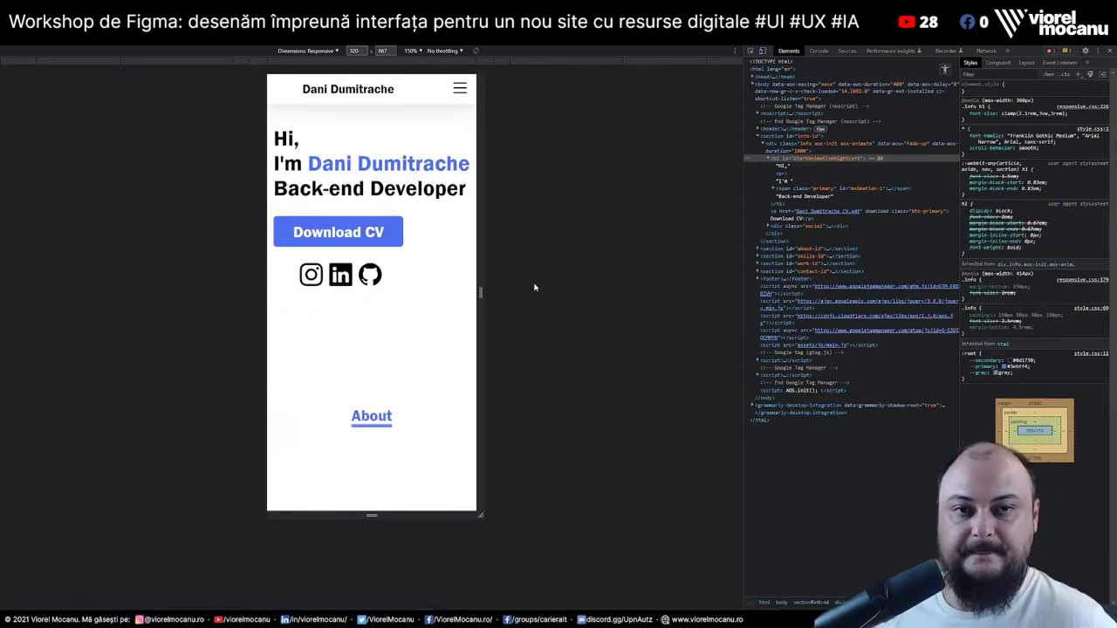
Turn off the mobile device preview and inspect the hero heading at desktop width
click(762, 50)
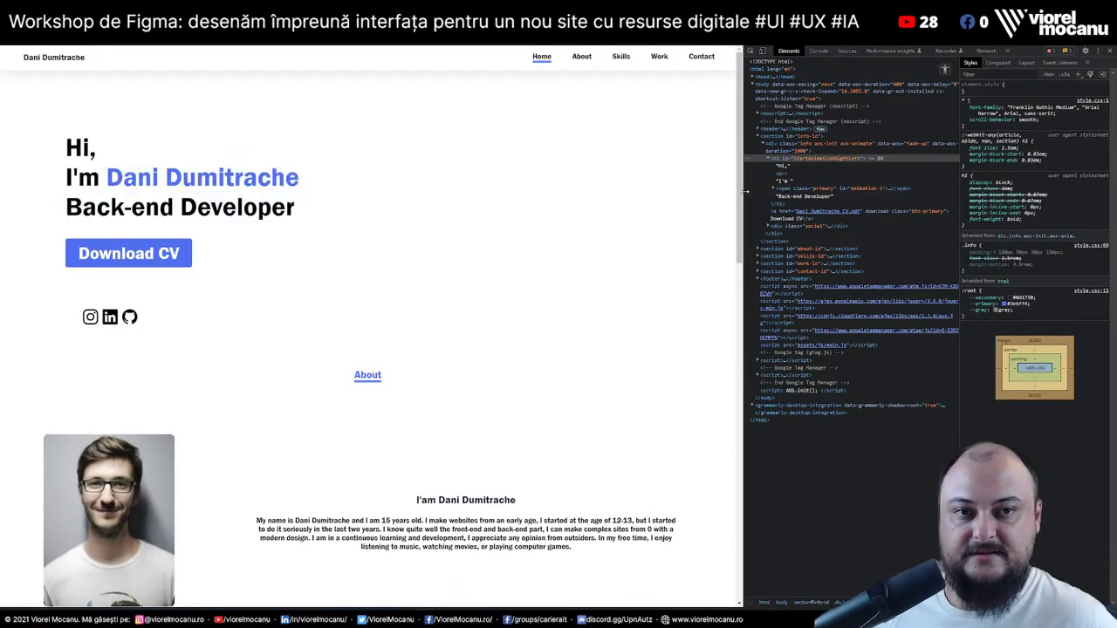
click(745, 190)
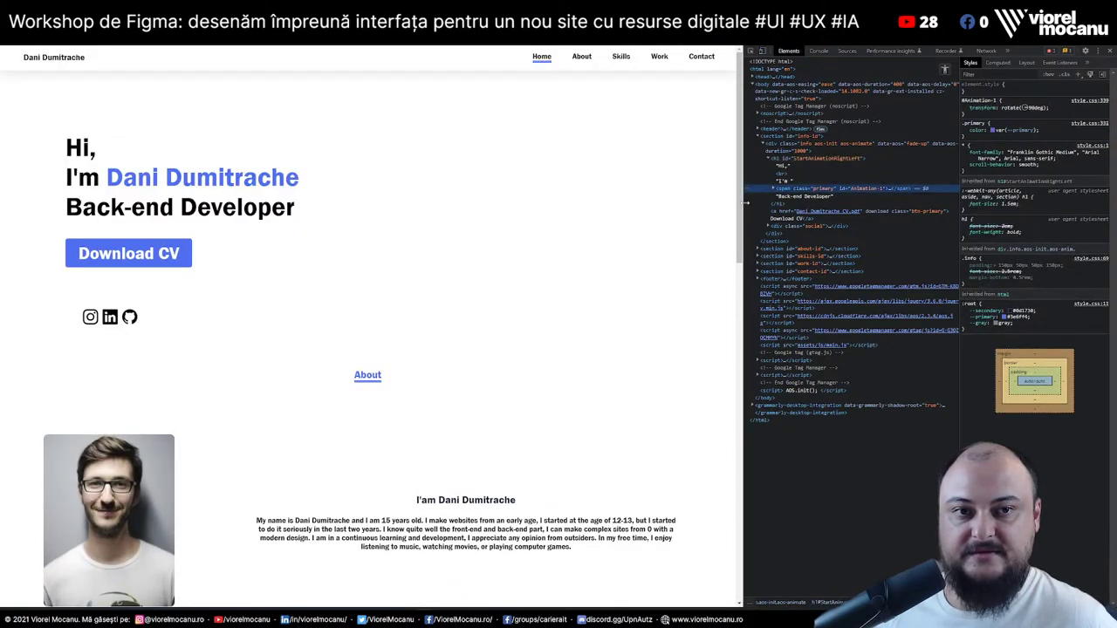
drag(743, 206, 664, 208)
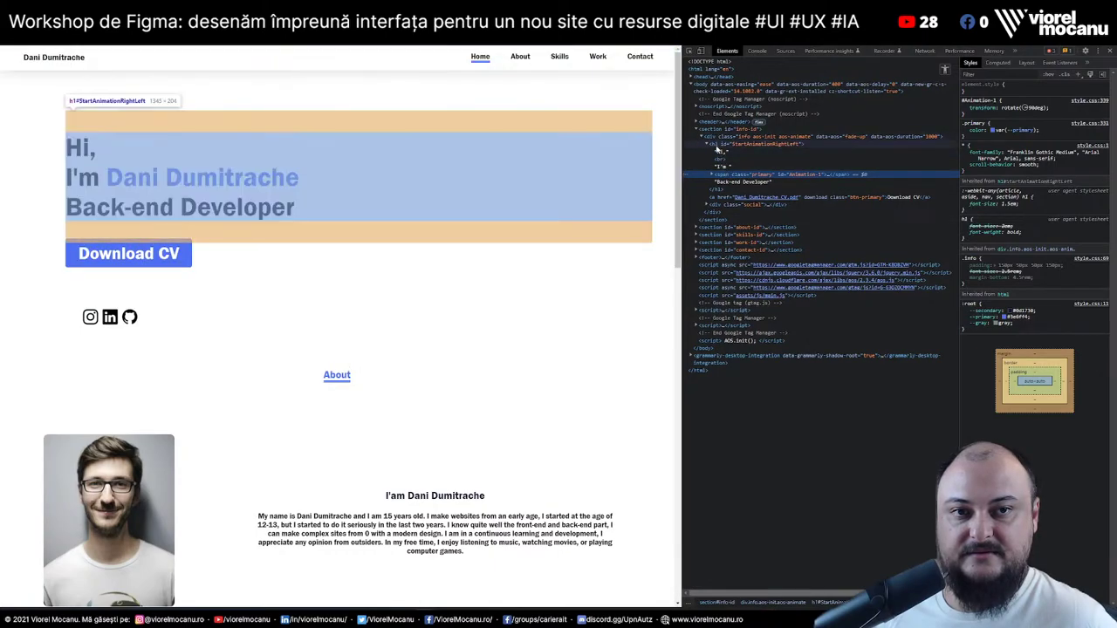
click(720, 143)
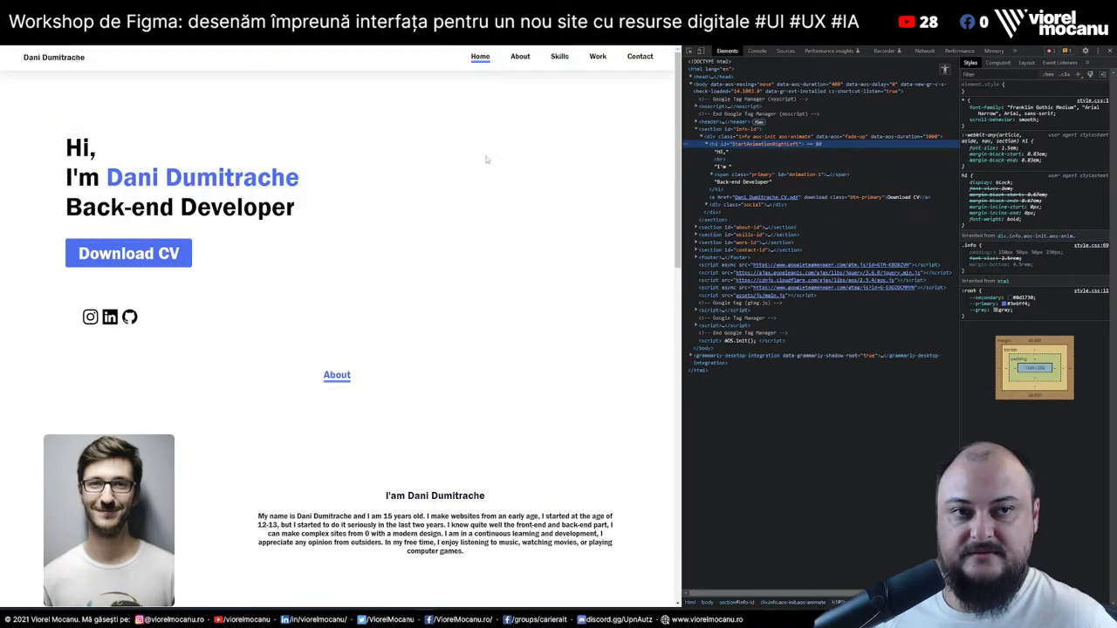
right_click(241, 206)
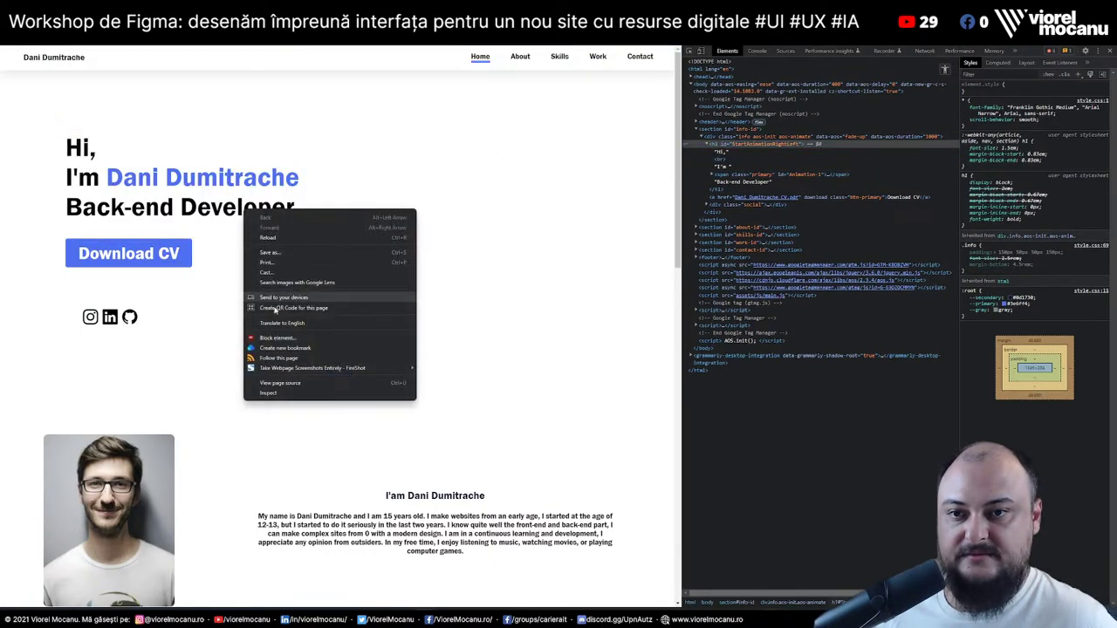
click(287, 393)
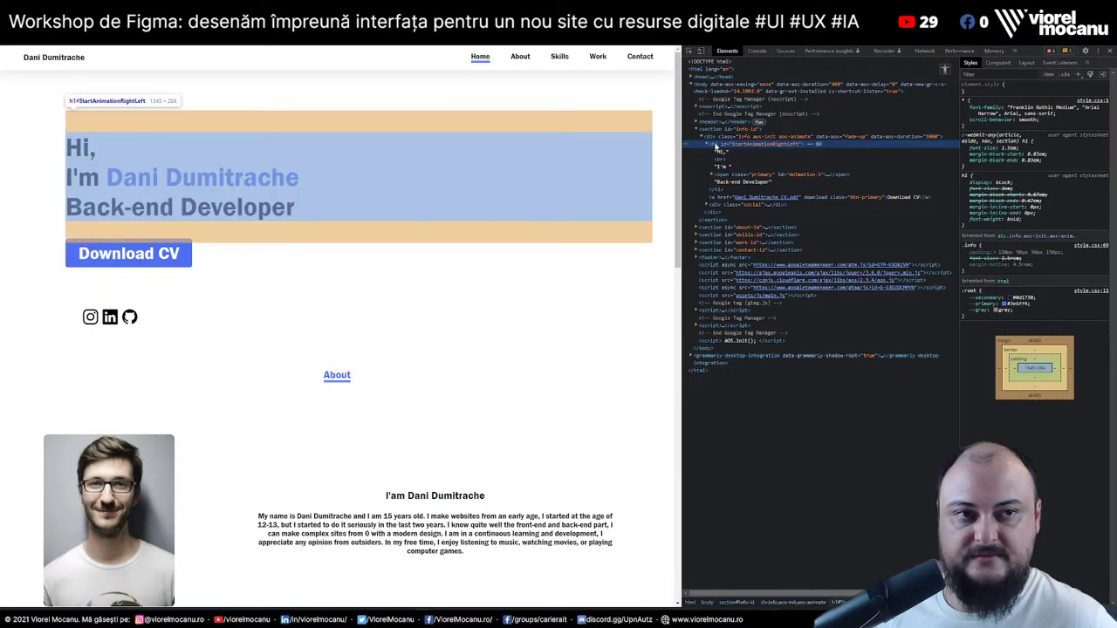
Look up 'css clamp' on MDN, select the clamp(1rem, 10vw, 2rem) example, and return to the portfolio
key(ctrl+t)
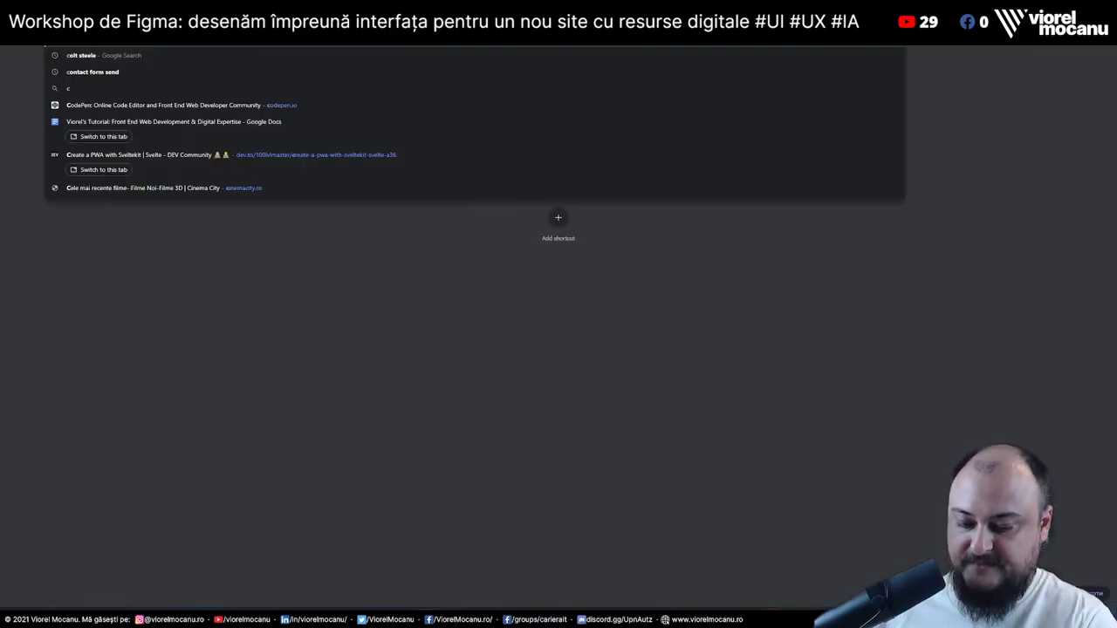
text(css clamp)
key(Return)
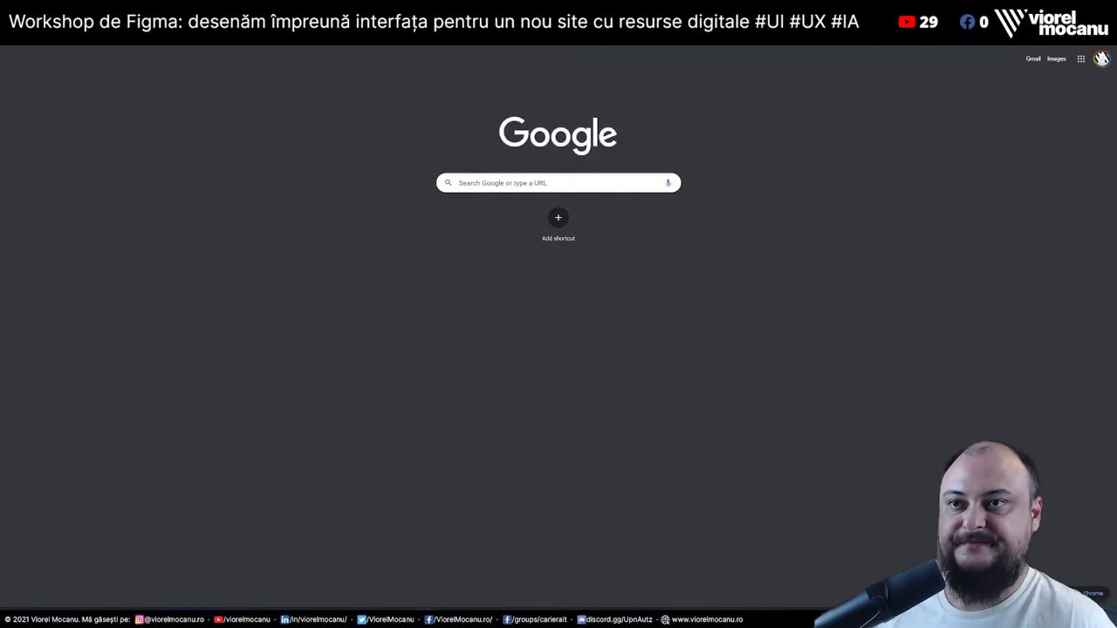
click(142, 143)
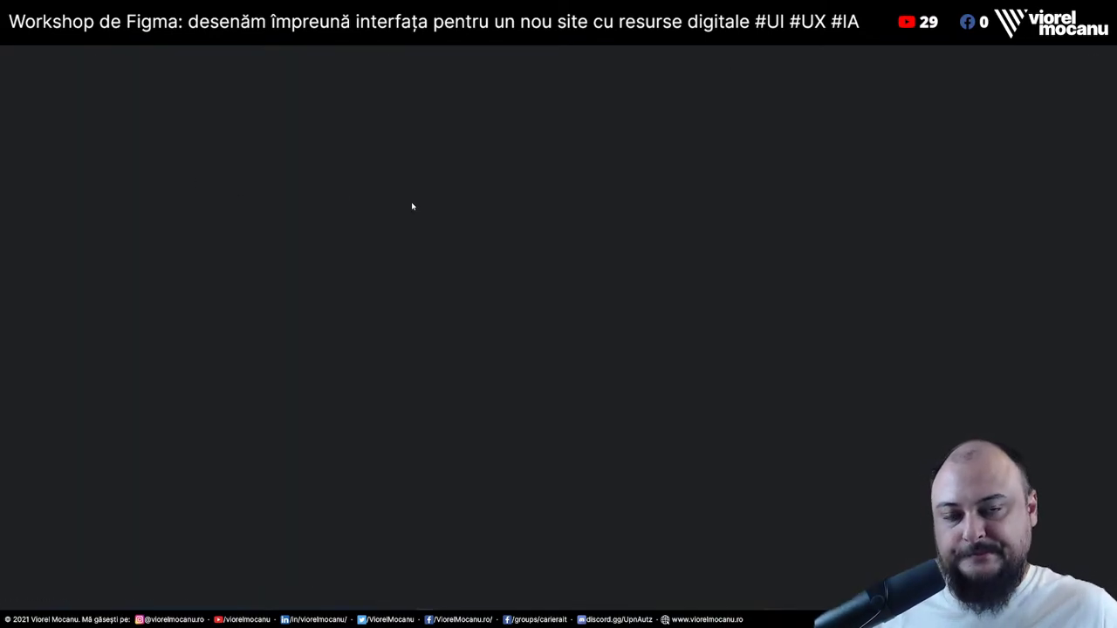
scroll(589, 291, down, 2)
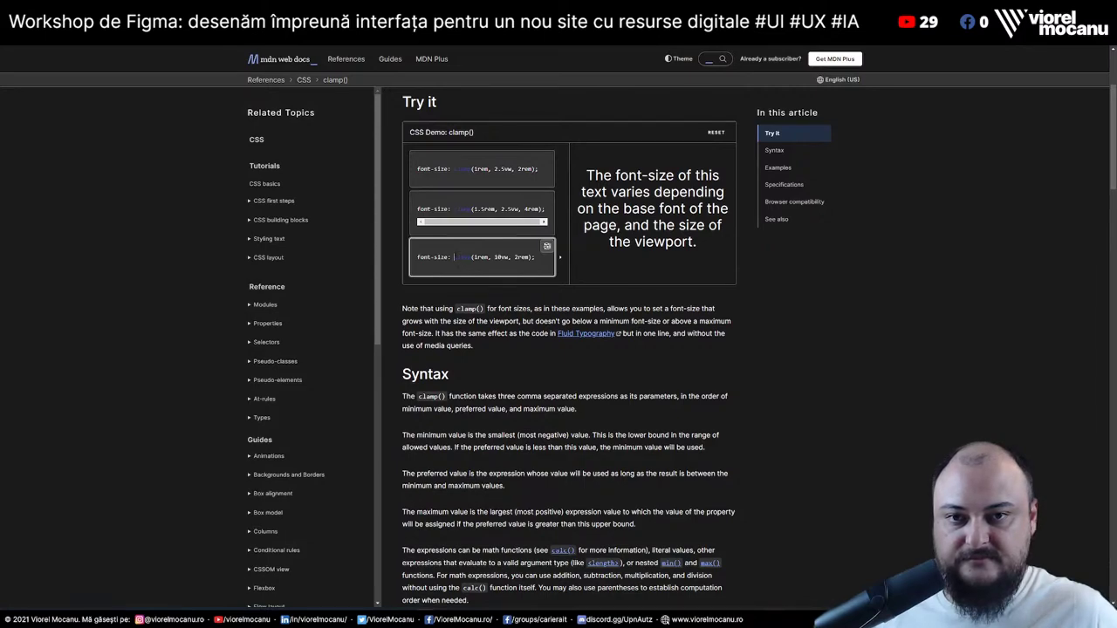
drag(454, 257, 528, 257)
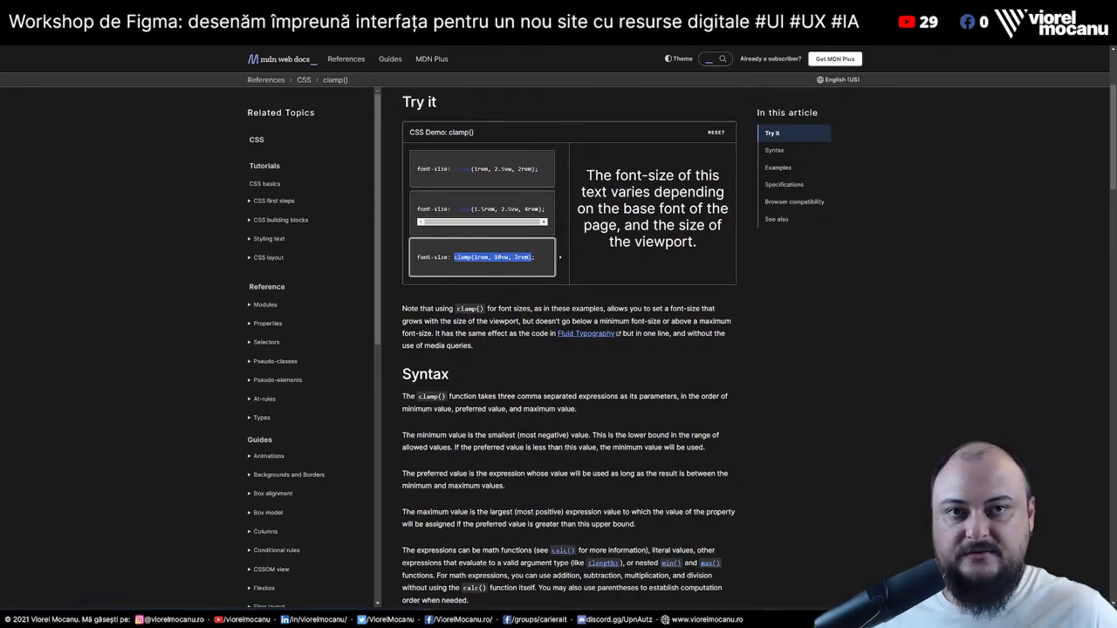
key(alt+Tab)
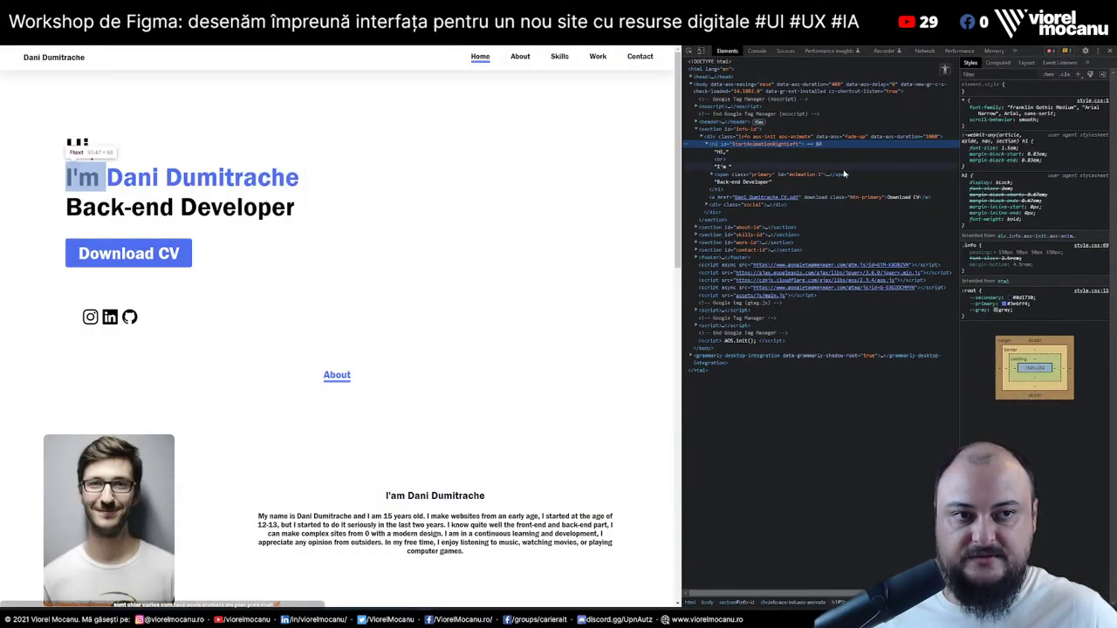
Test narrow and wide viewports, then add inline font-size: clamp(1rem, 10vw, 2rem) to the heading
drag(682, 186, 149, 246)
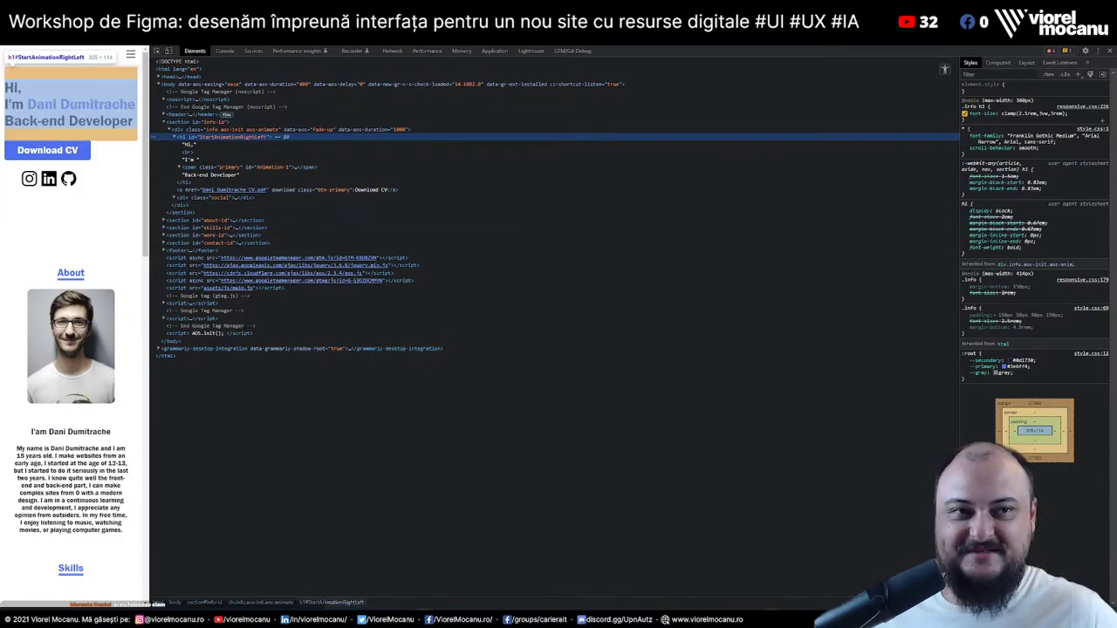
drag(150, 159, 441, 160)
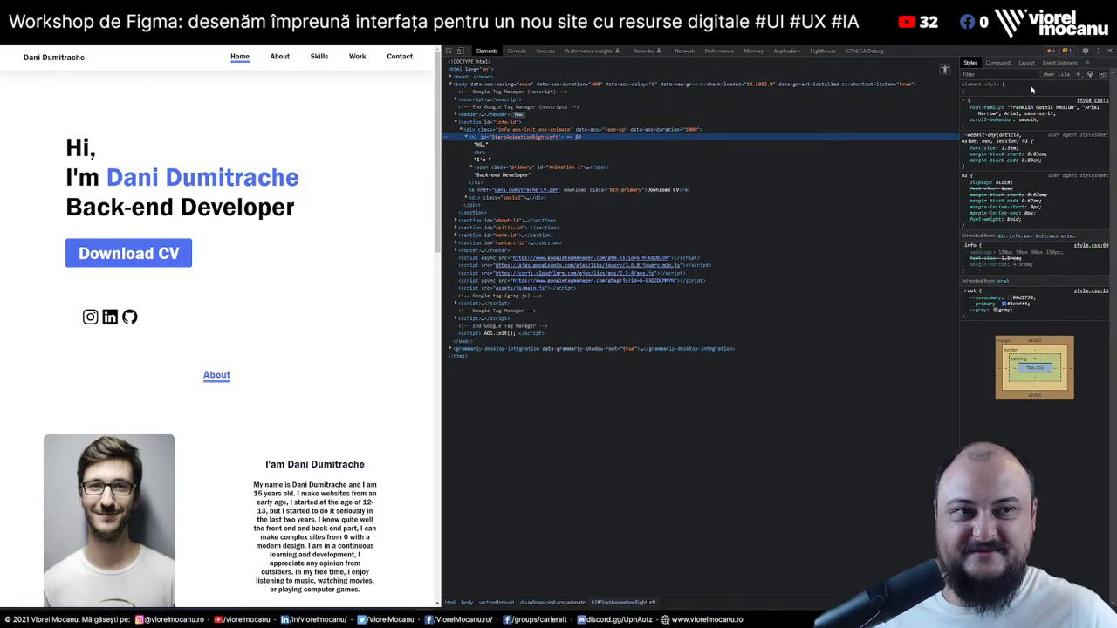
click(1032, 90)
text(font-size: clamp(1rem, 10vw, 2rem);)
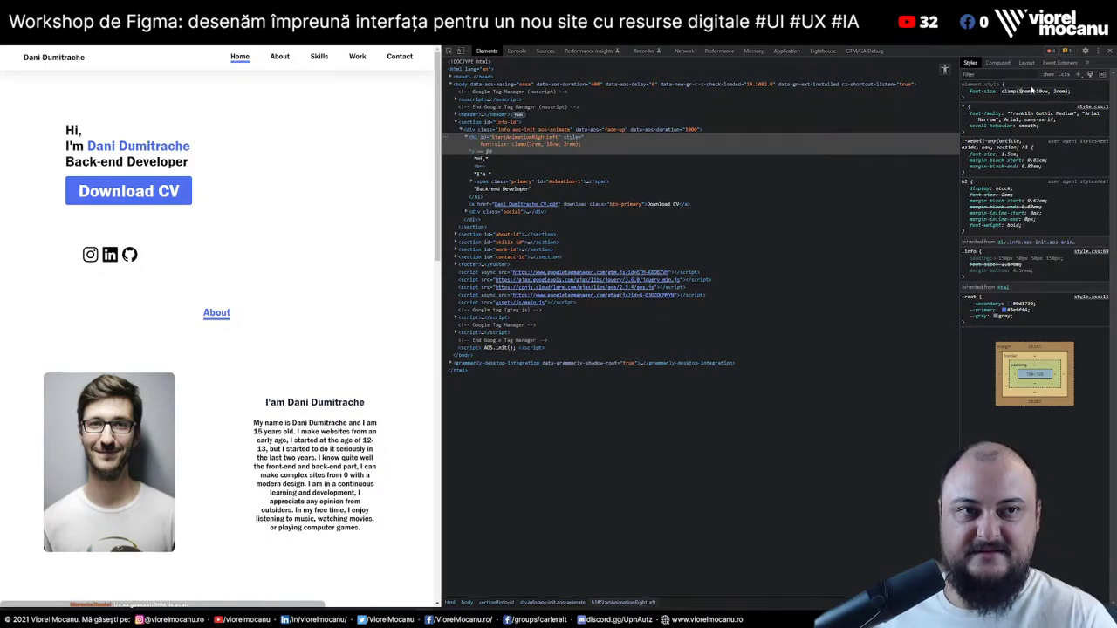
Tune the clamp to (2.1rem, 6vw, 4rem) and narrow the page to test scaling
click(1031, 90)
key(Up)
key(Down)
key(alt+Up)
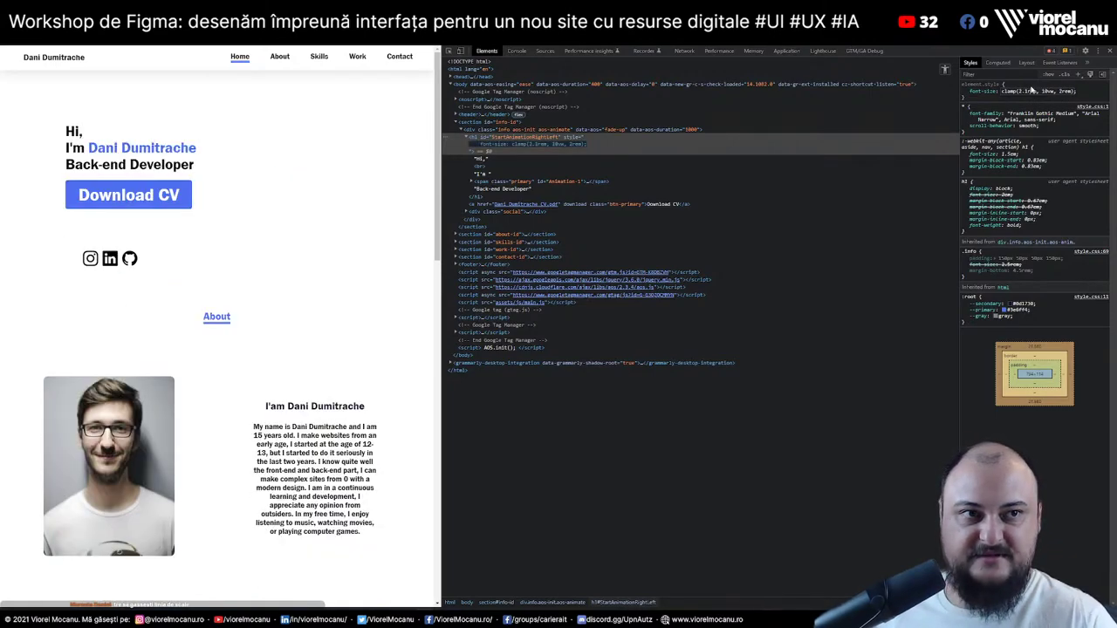
key(Up)
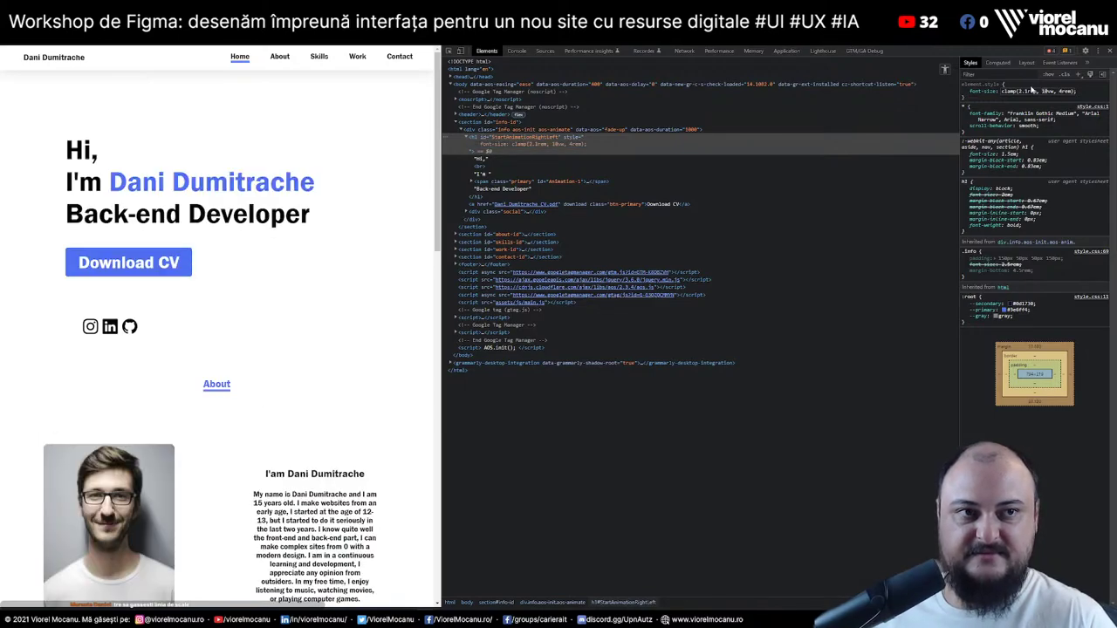
key(Down)
key(Down)
key(Down)
key(Down)
key(Down)
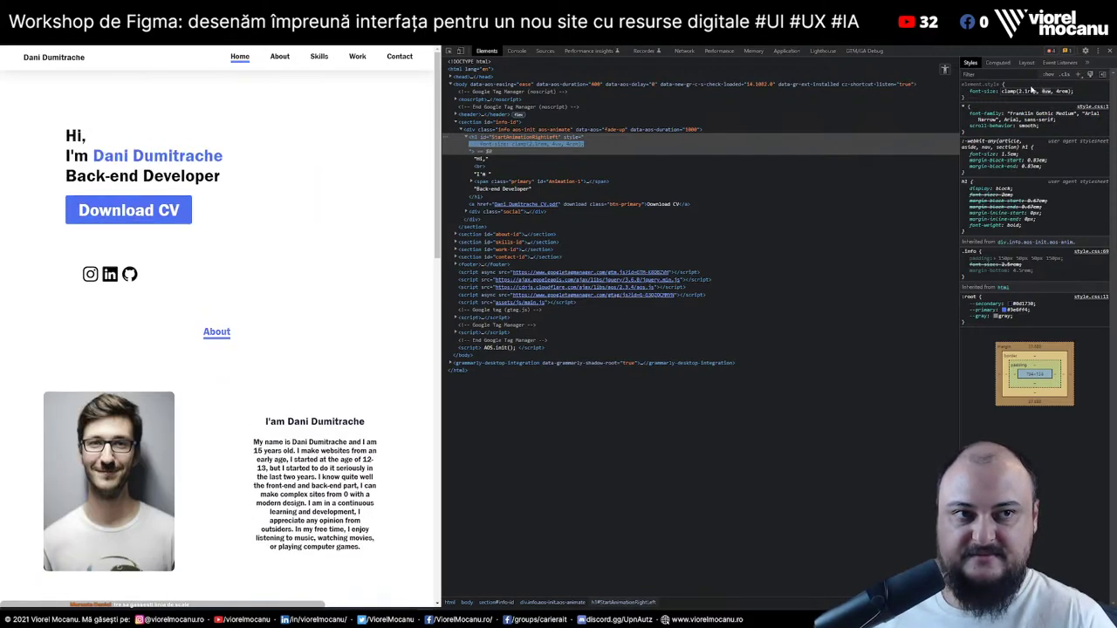
key(Up)
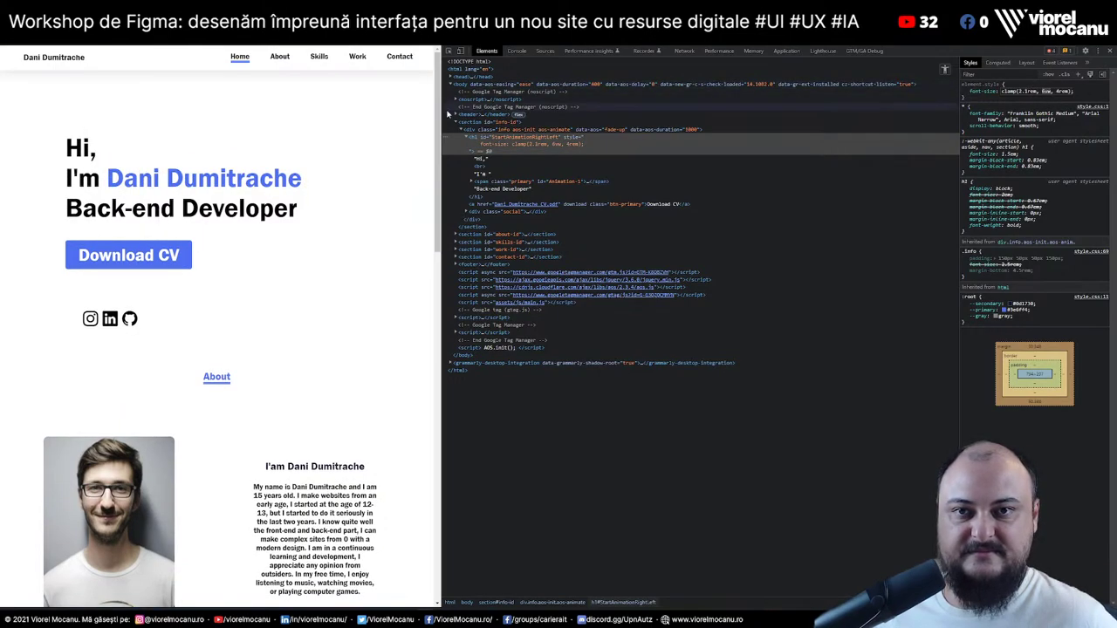
drag(439, 123, 140, 125)
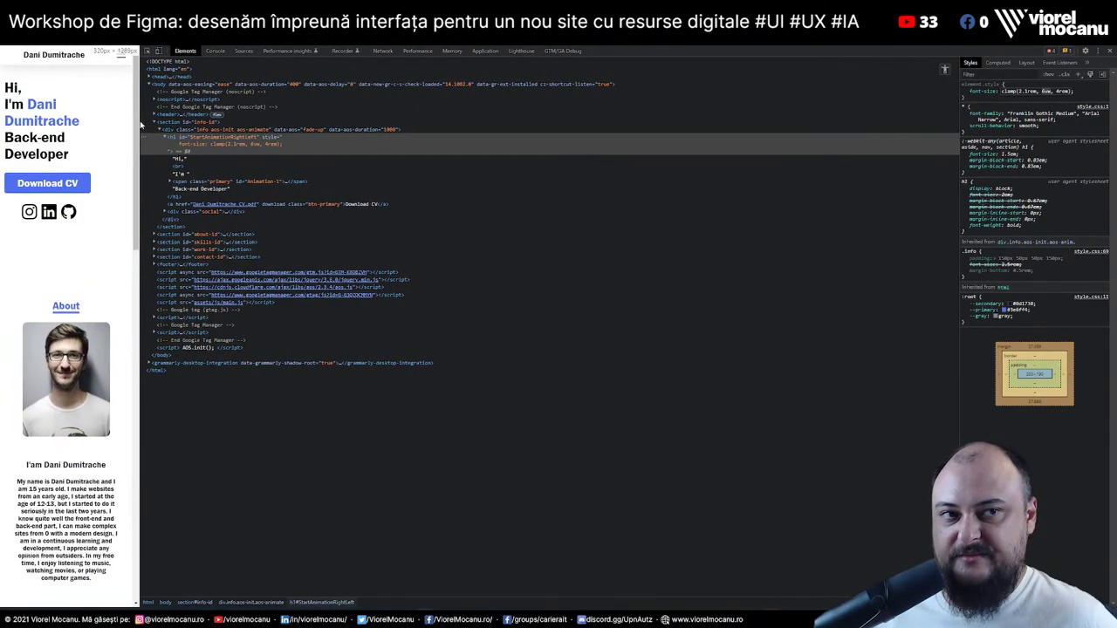
Enlarge the DevTools text, resize the panes, and select the hero h1 element
key(ctrl+plus)
key(ctrl+plus)
key(ctrl+plus)
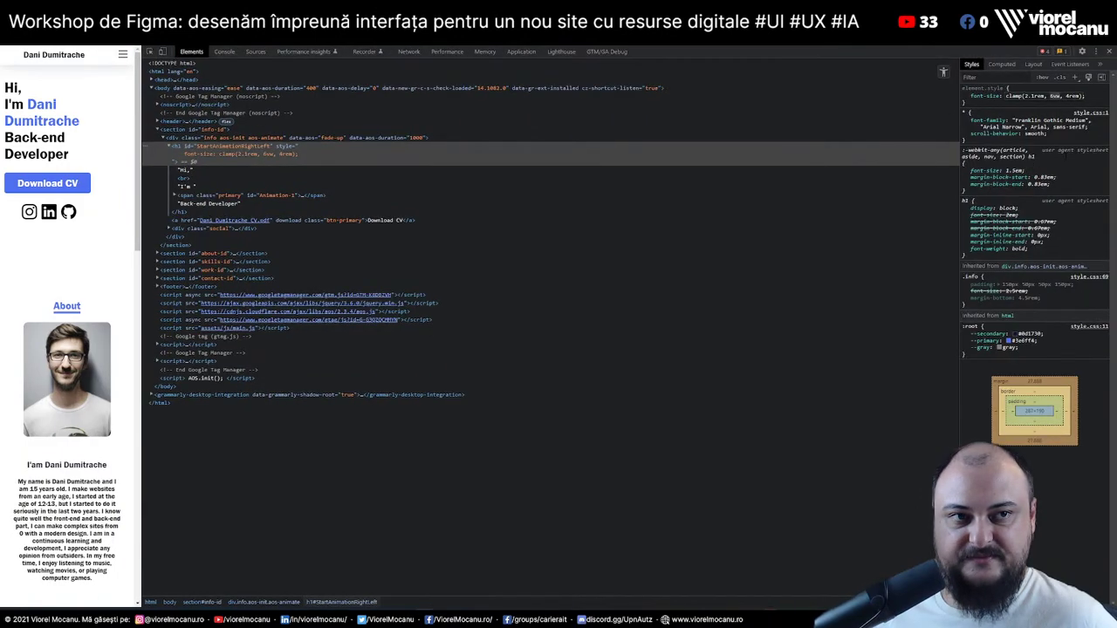
drag(957, 173, 807, 172)
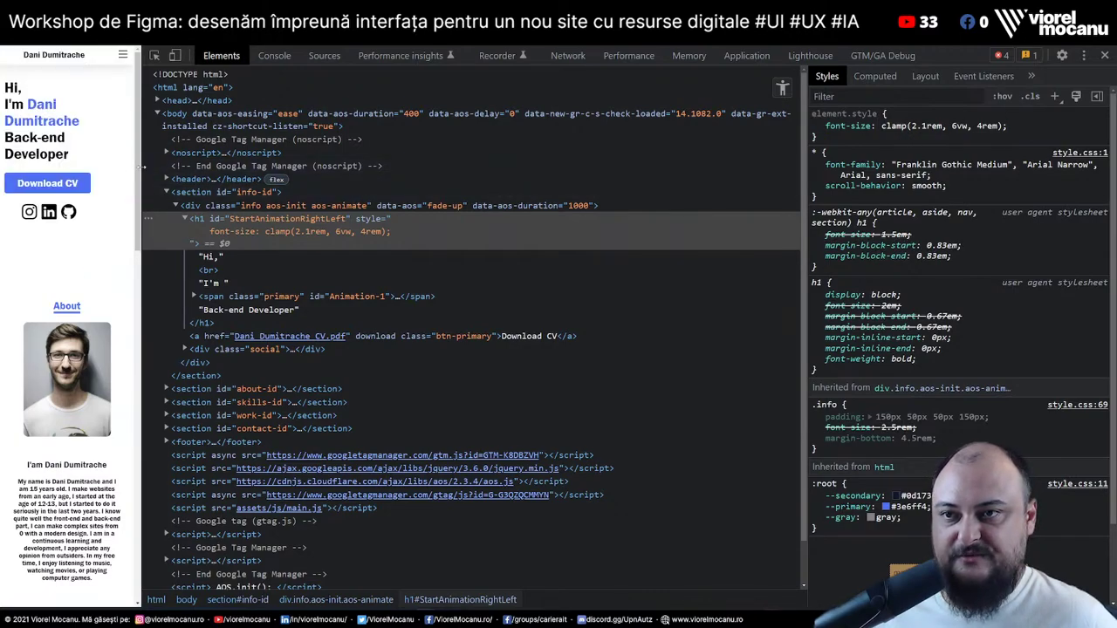
drag(142, 166, 140, 171)
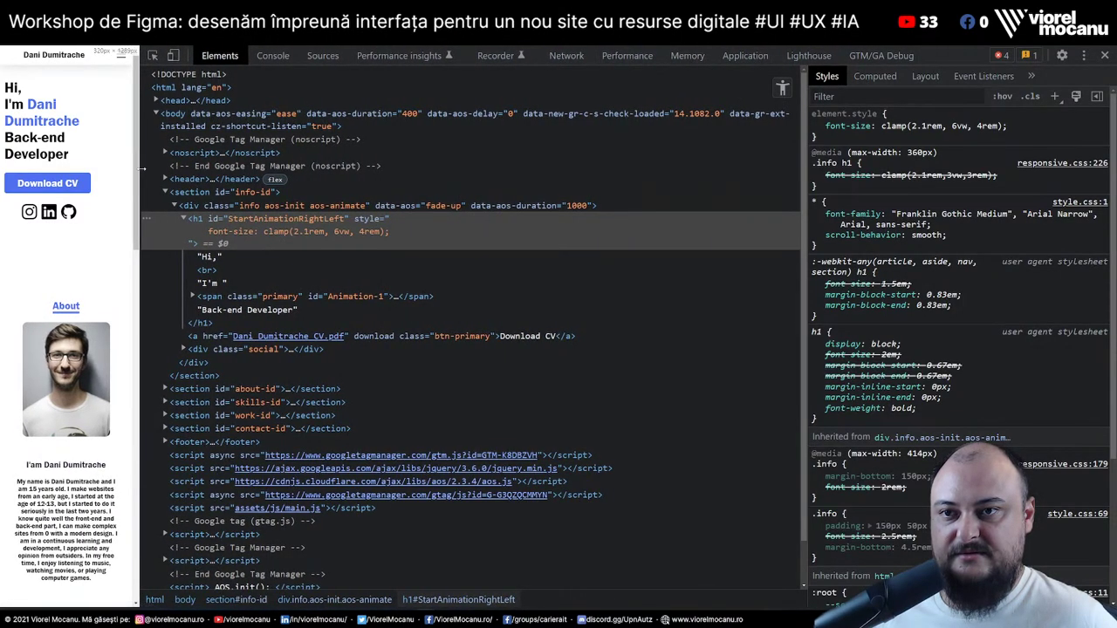
click(197, 220)
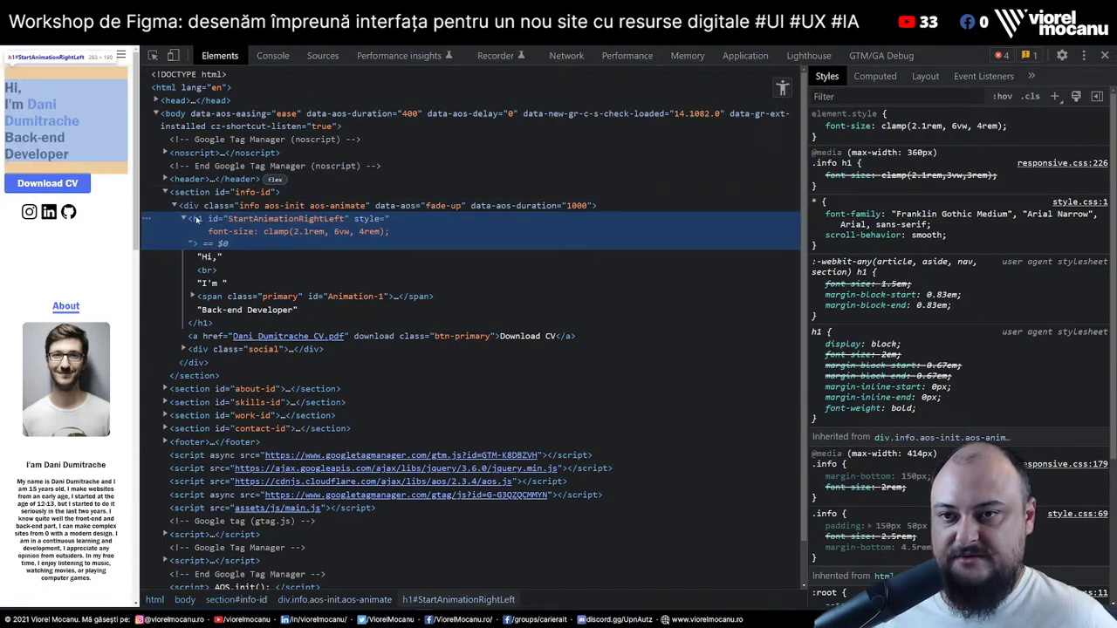
click(110, 126)
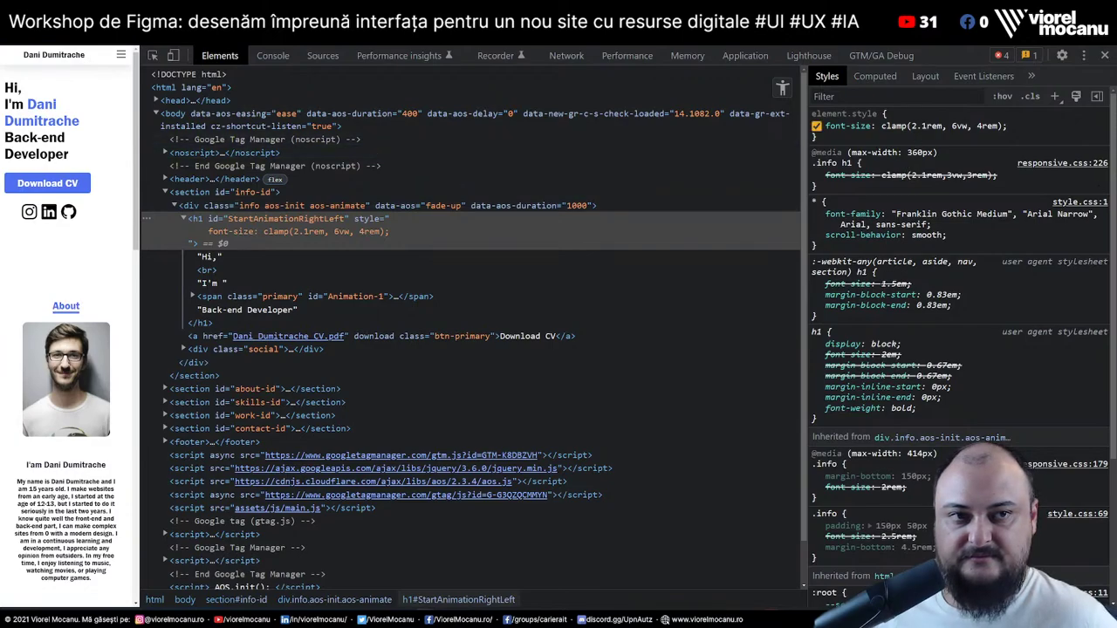
Change the h1's inline font-size minimum to 1.9rem, making it clamp(1.9rem, 6vw, 4rem)
click(942, 125)
click(914, 126)
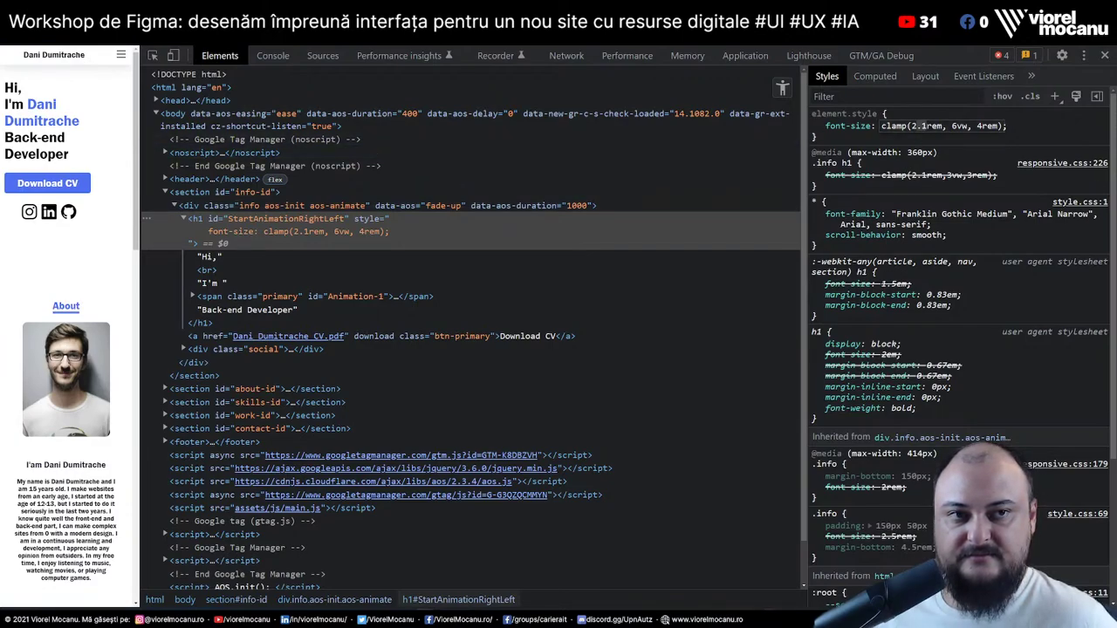
key(Delete)
key(Delete)
text(0)
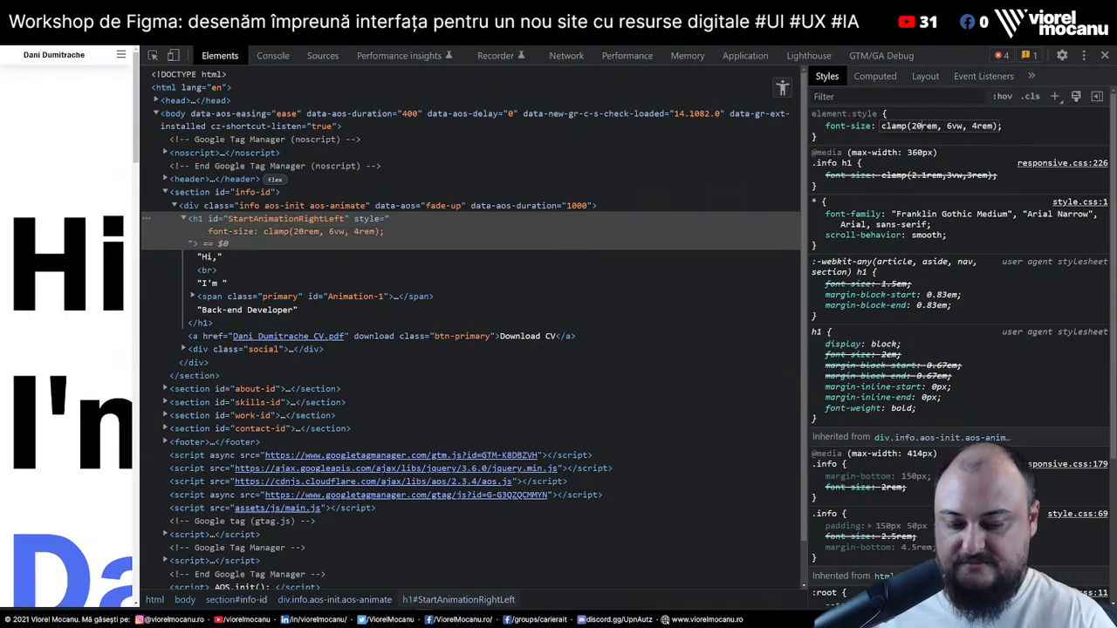
key(BackSpace)
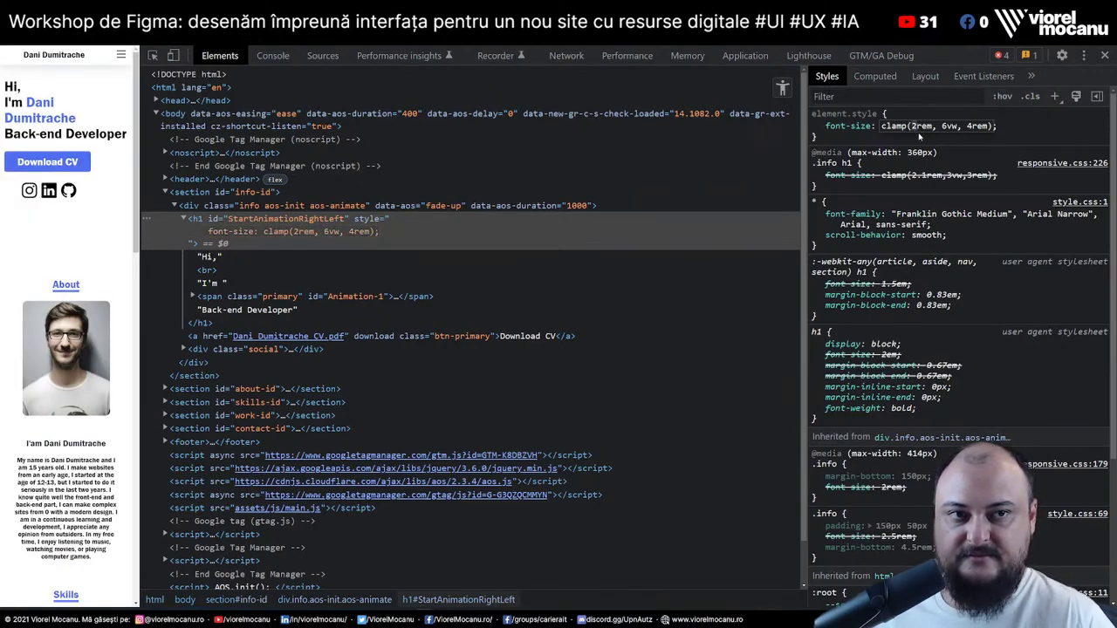
key(BackSpace)
text(1.9)
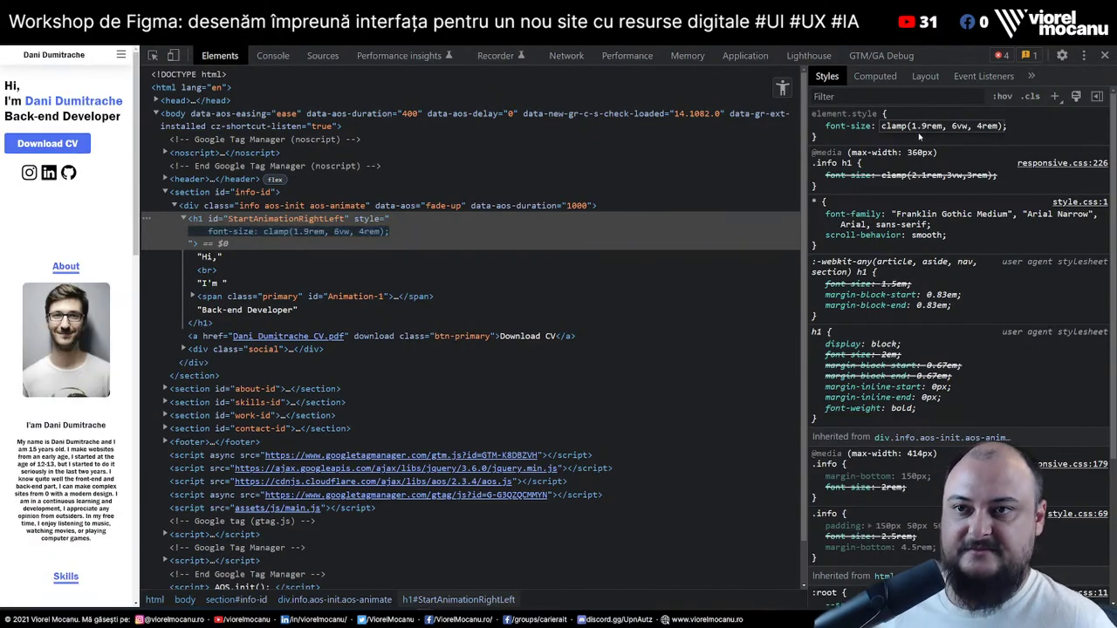
key(Return)
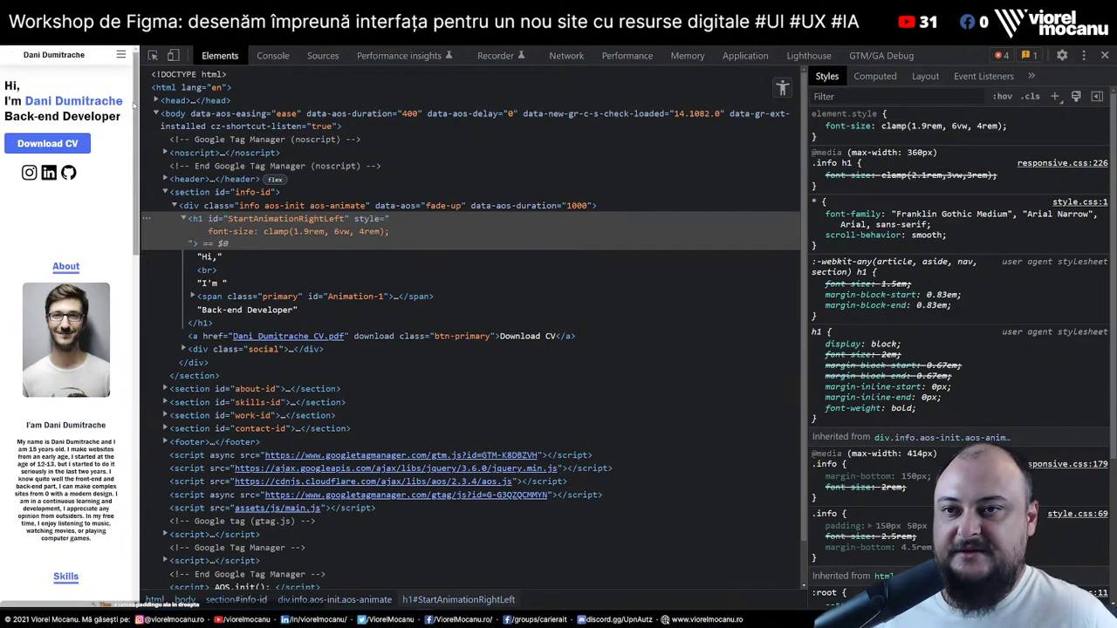
Check the heading's text wrapping, then widen the page preview to a larger layout
drag(5, 84, 114, 128)
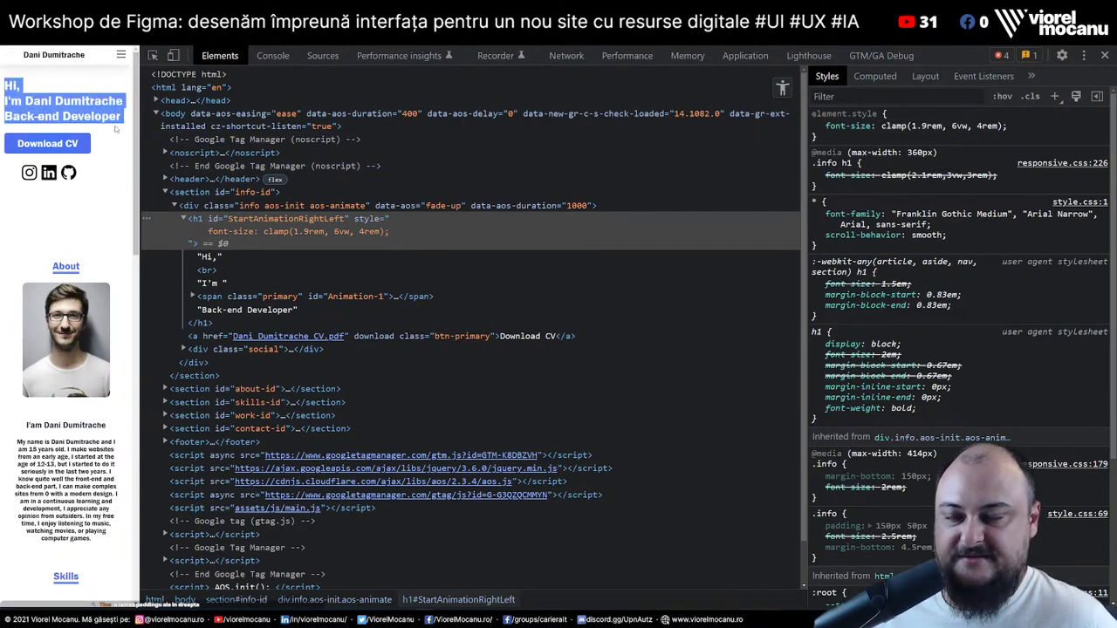
click(114, 128)
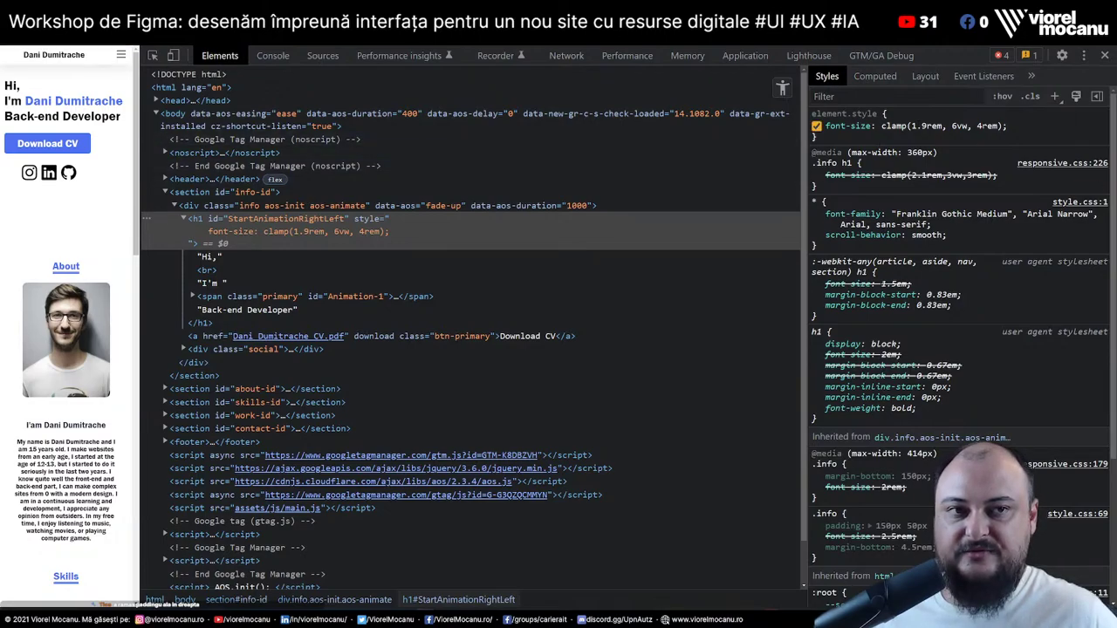
double_click(927, 126)
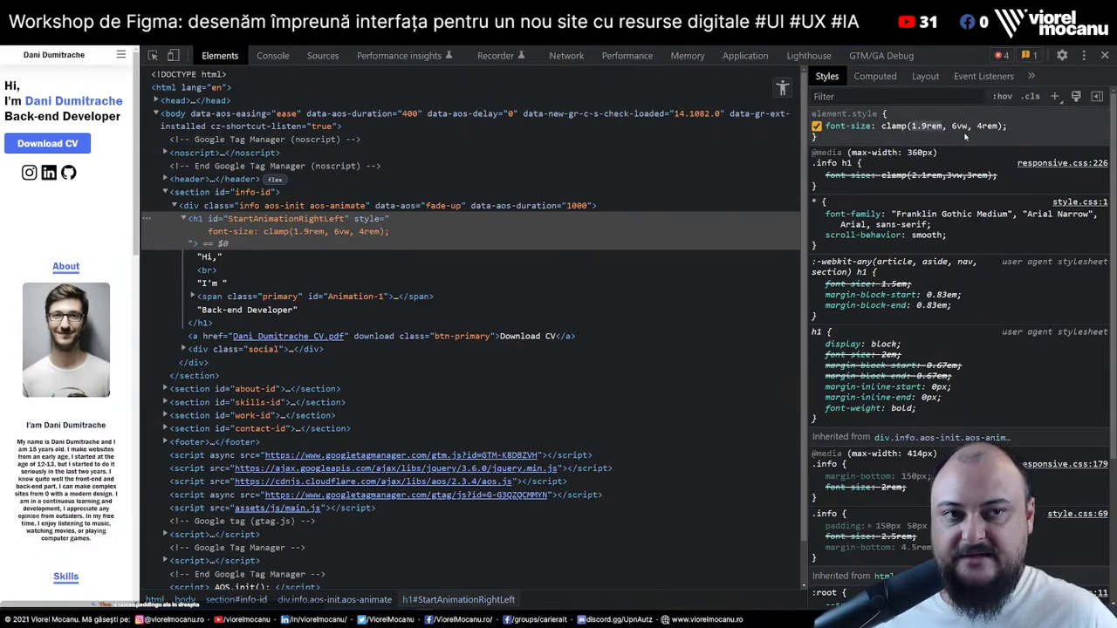
click(954, 127)
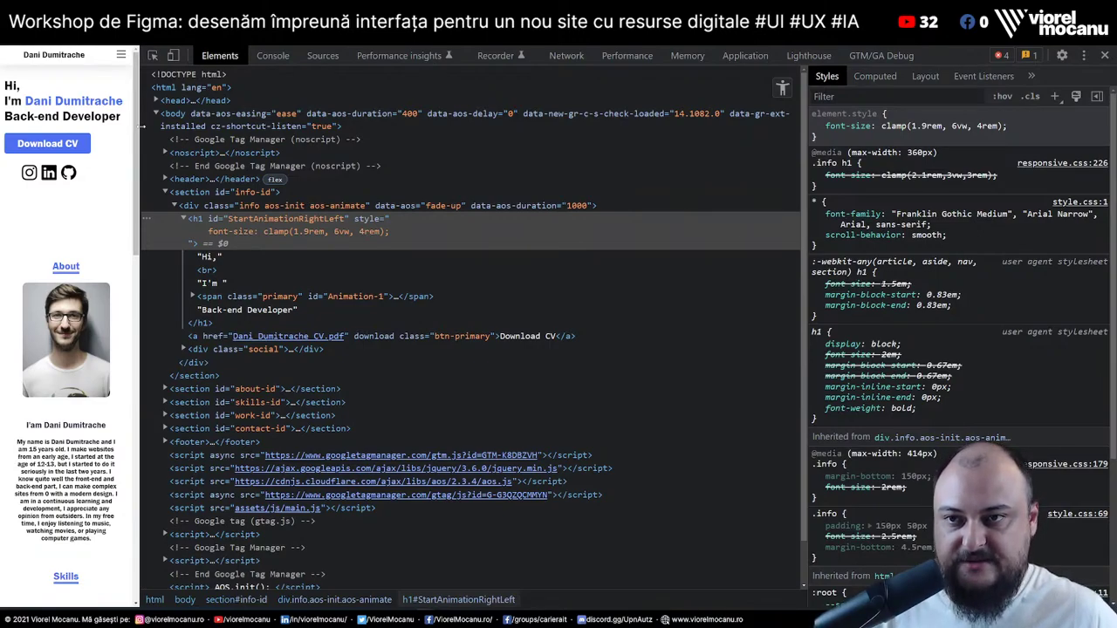
drag(140, 127, 474, 171)
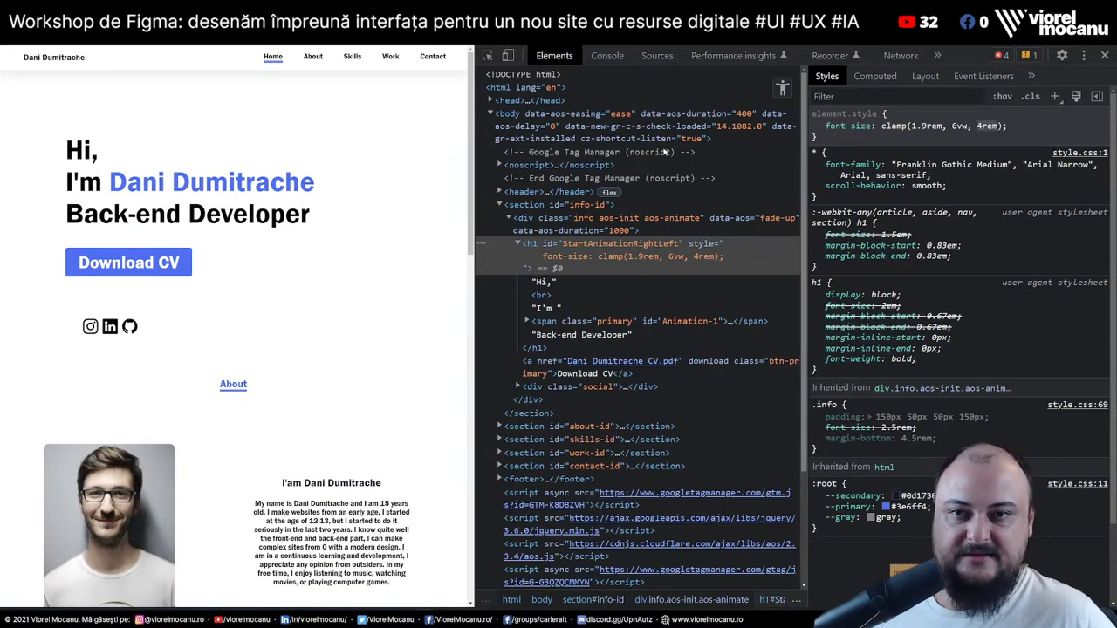
Resize the page preview to test how the clamp(1.9rem, 6vw, 4rem) heading scales at wide widths
drag(476, 185, 518, 200)
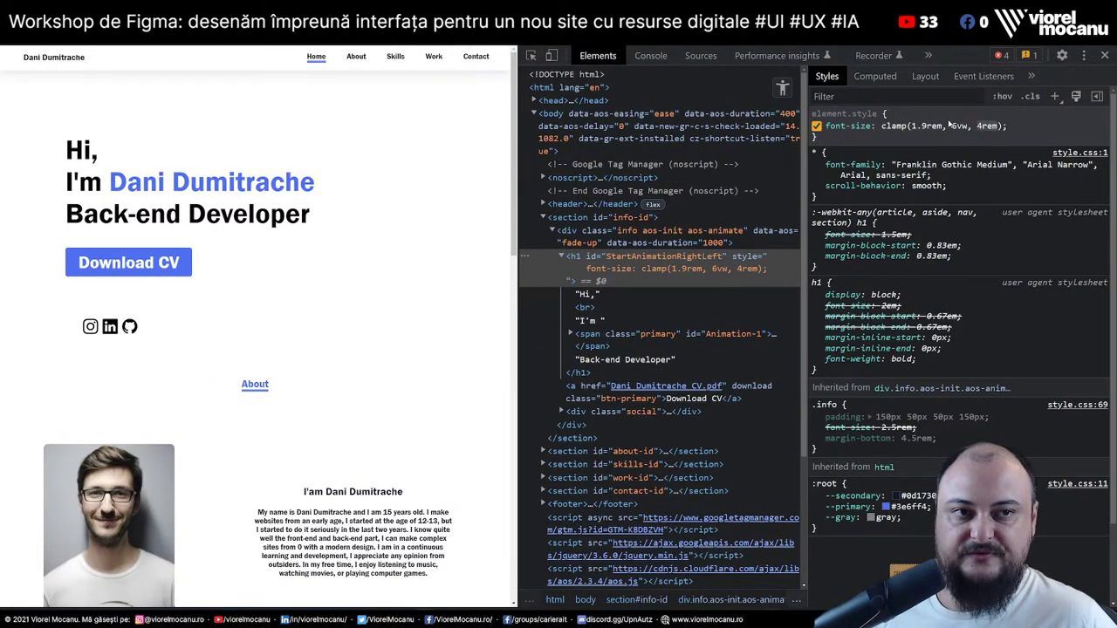
click(950, 125)
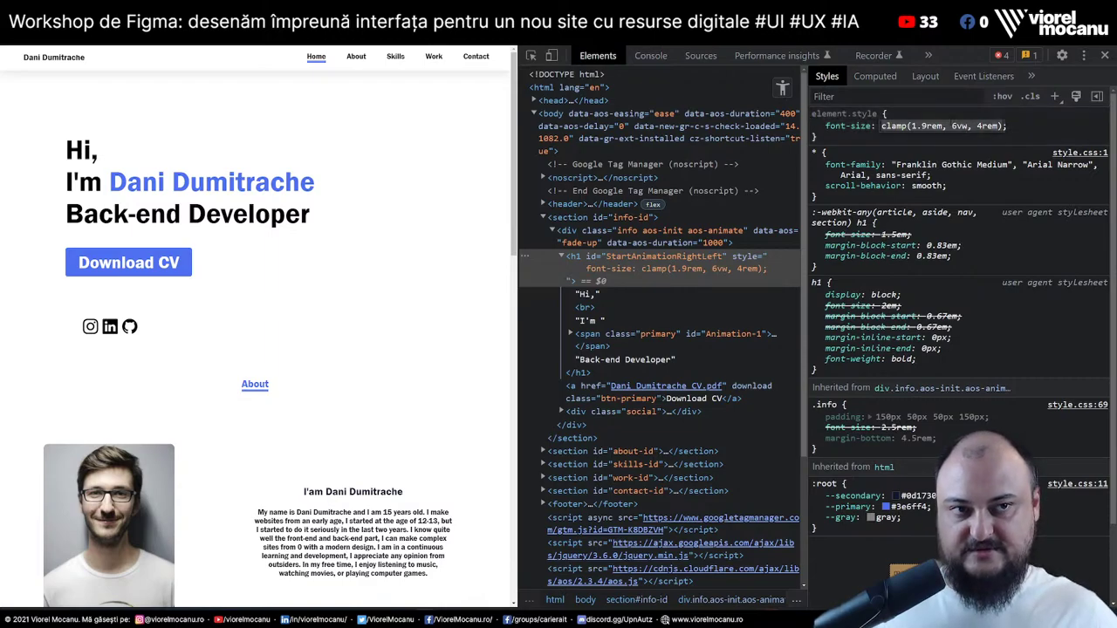
click(951, 126)
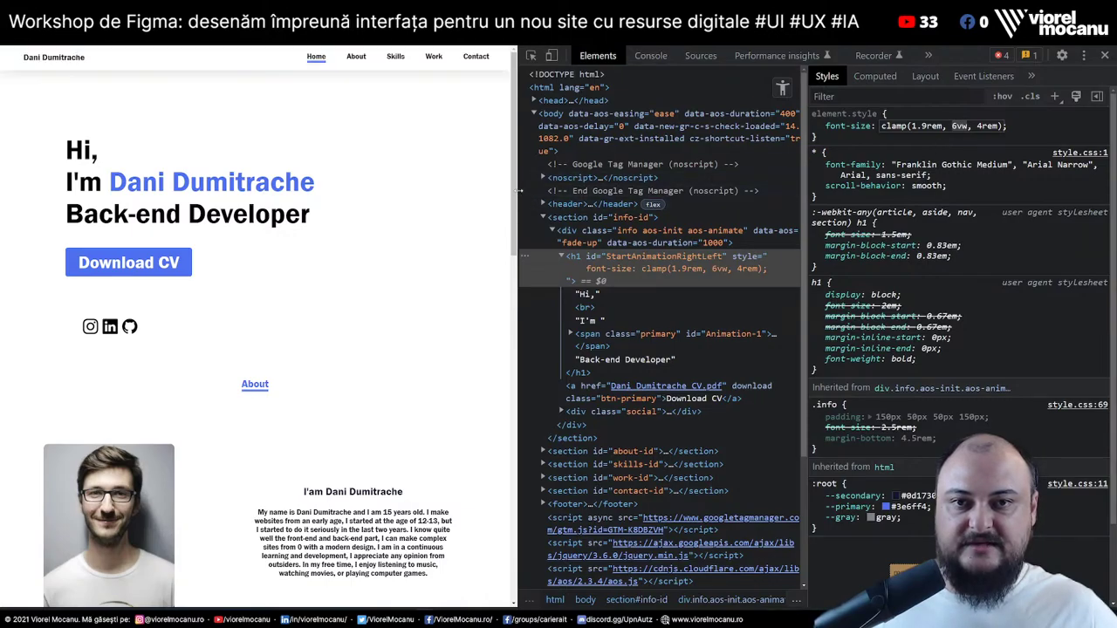
drag(519, 192, 776, 330)
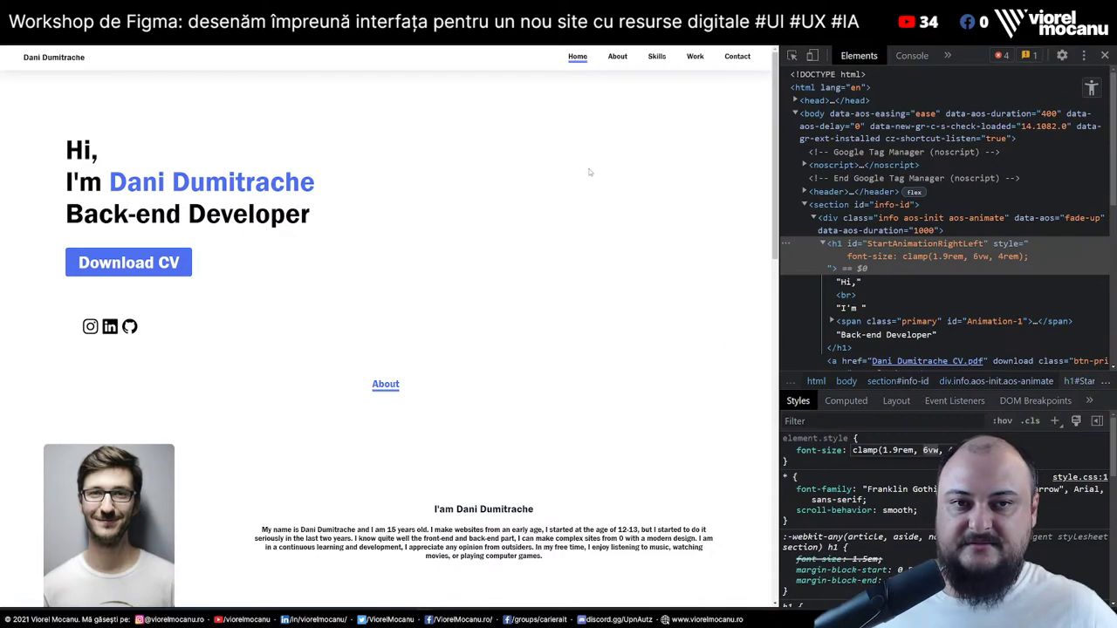
Select and deselect the hero heading text to check its line wrapping
drag(44, 125, 262, 327)
click(420, 263)
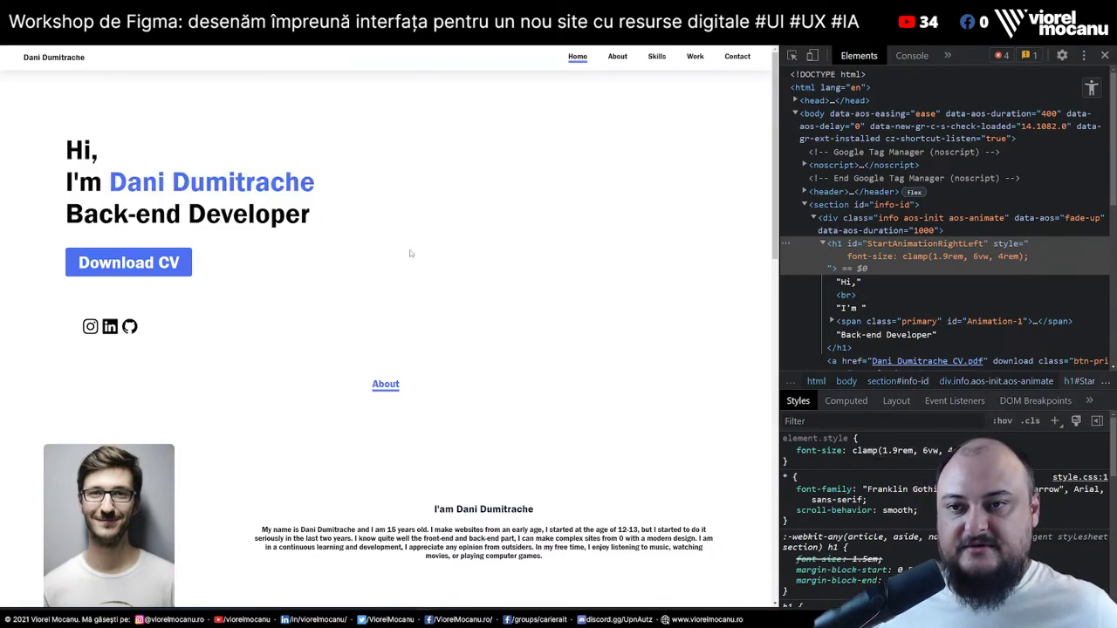
drag(48, 127, 49, 285)
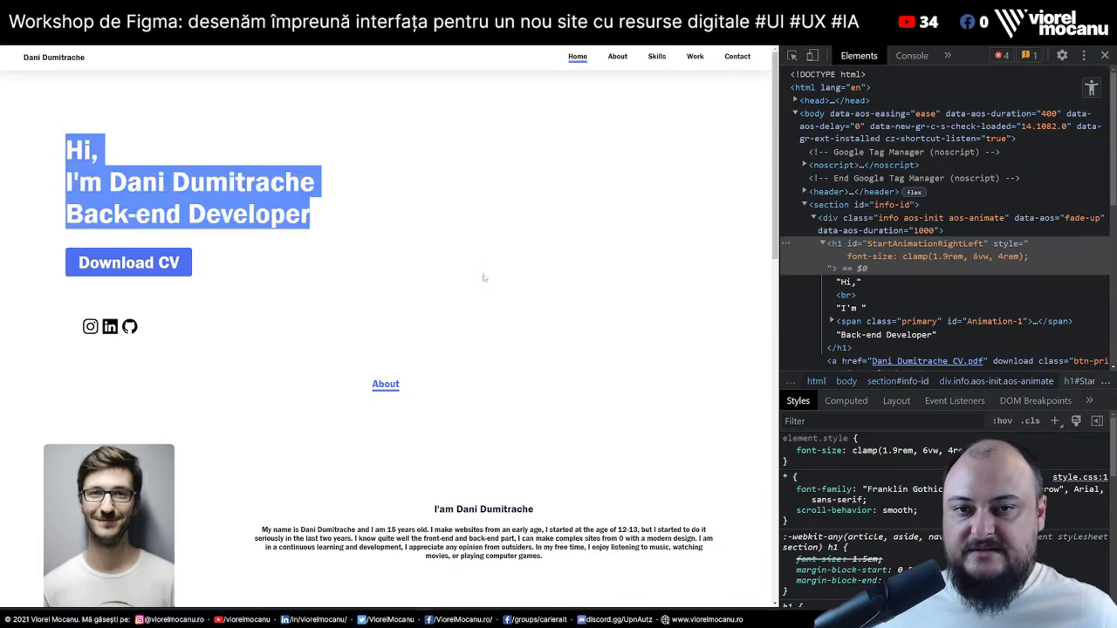
click(378, 259)
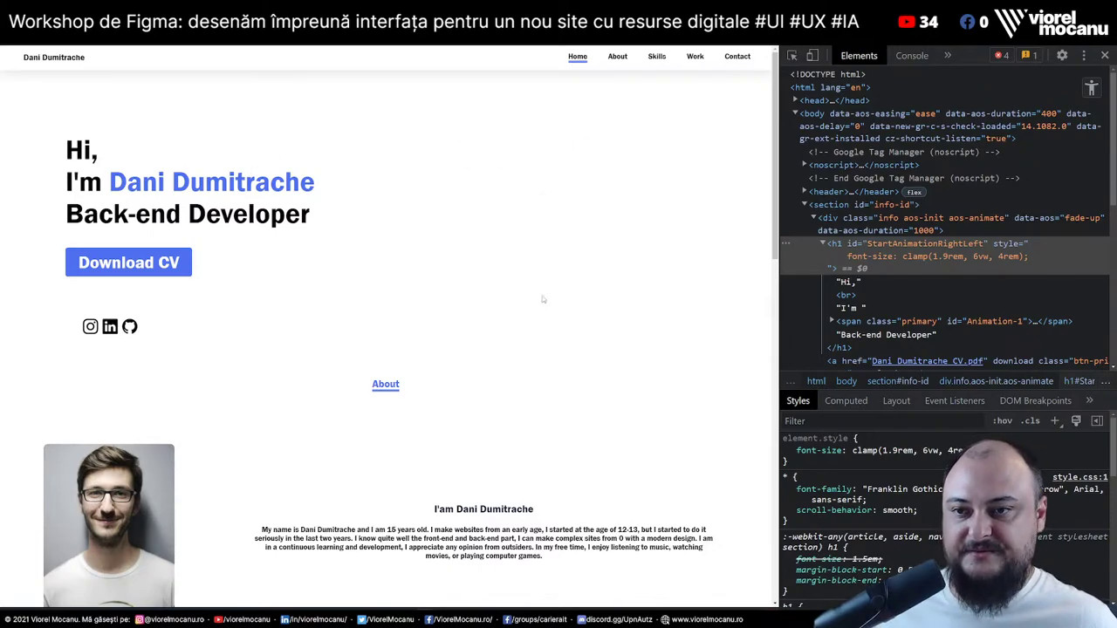
Scroll to the About section and test selecting its heading and paragraph text
scroll(434, 358, down, 3)
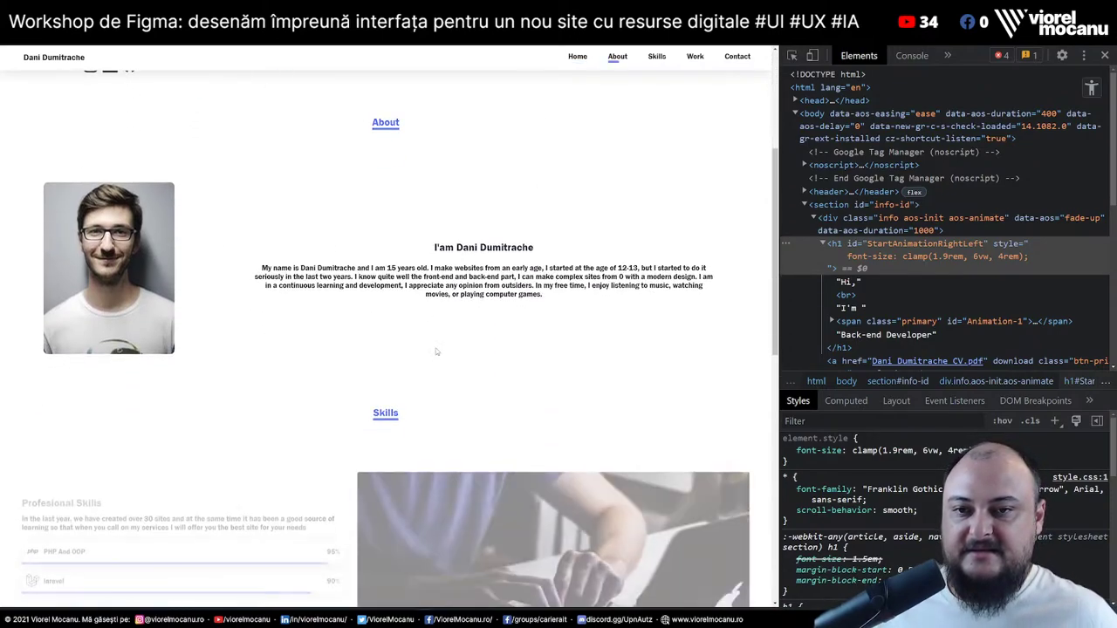
scroll(434, 344, up, 2)
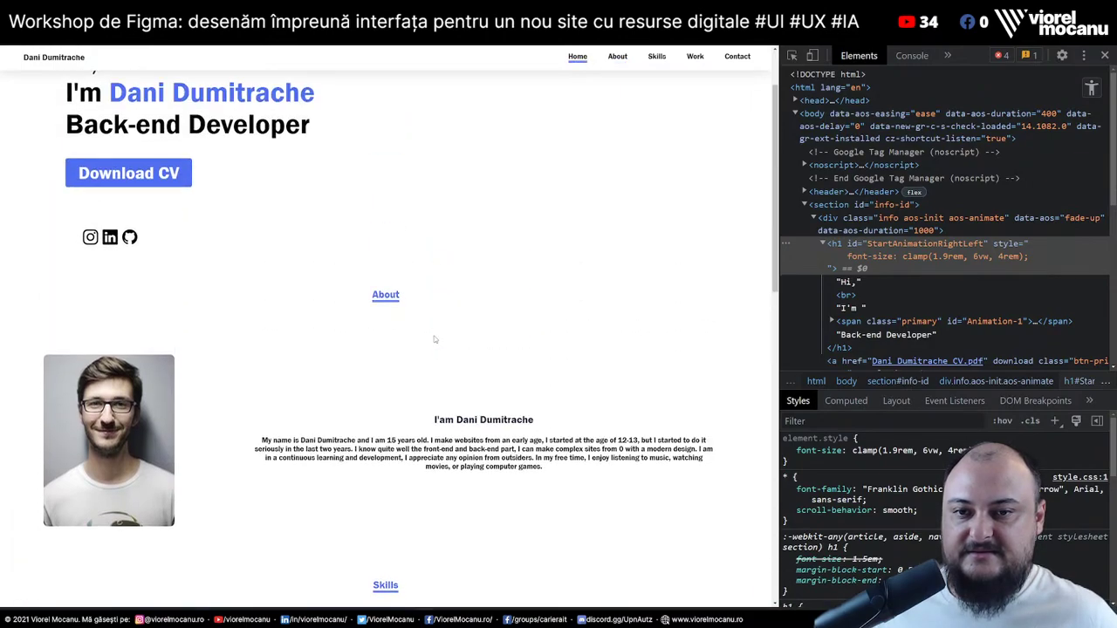
scroll(402, 357, down, 2)
scroll(376, 384, up, 1)
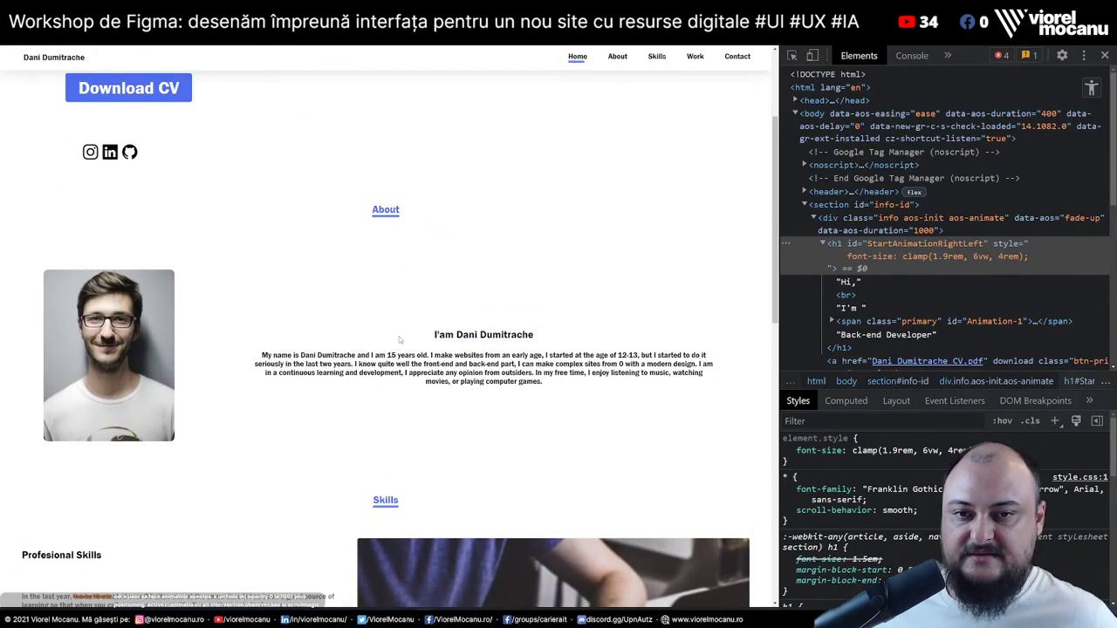
drag(410, 325, 596, 404)
click(262, 368)
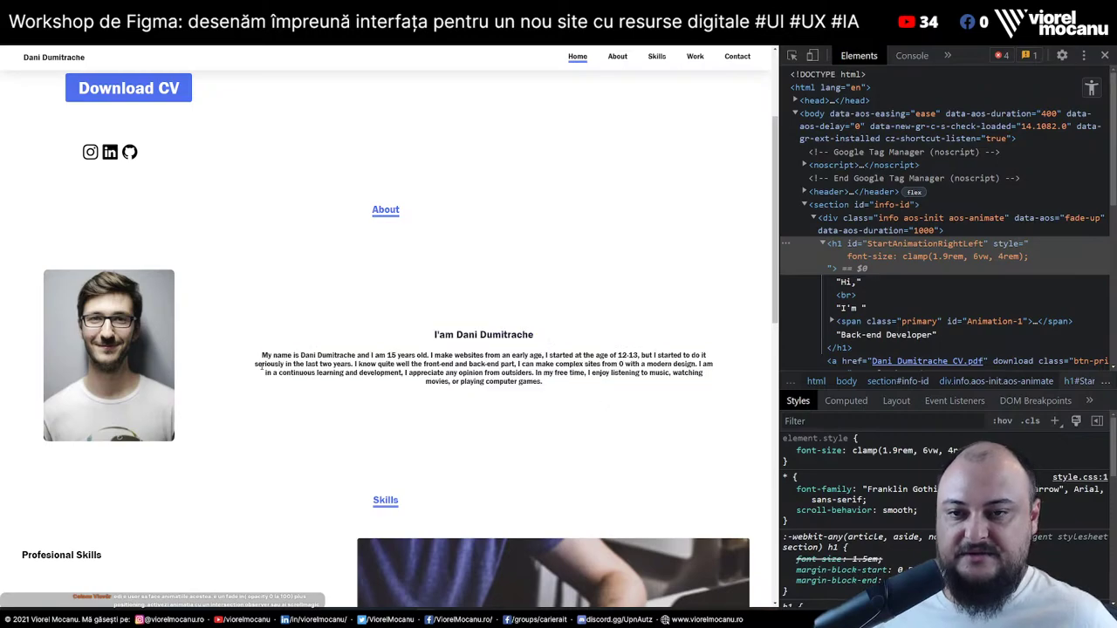
drag(275, 335, 589, 393)
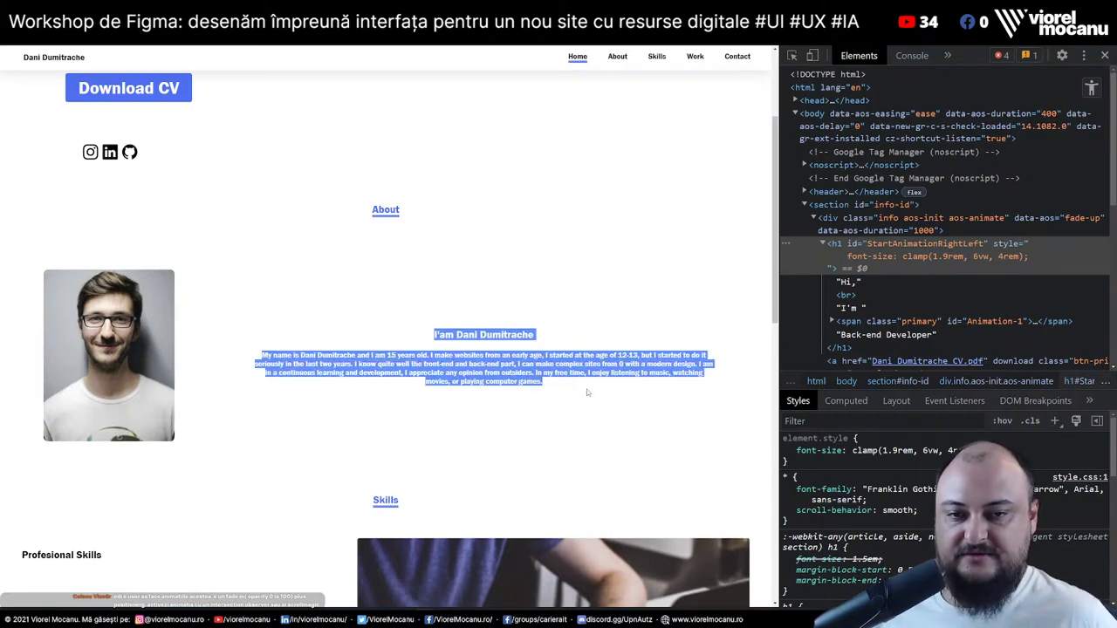
click(589, 393)
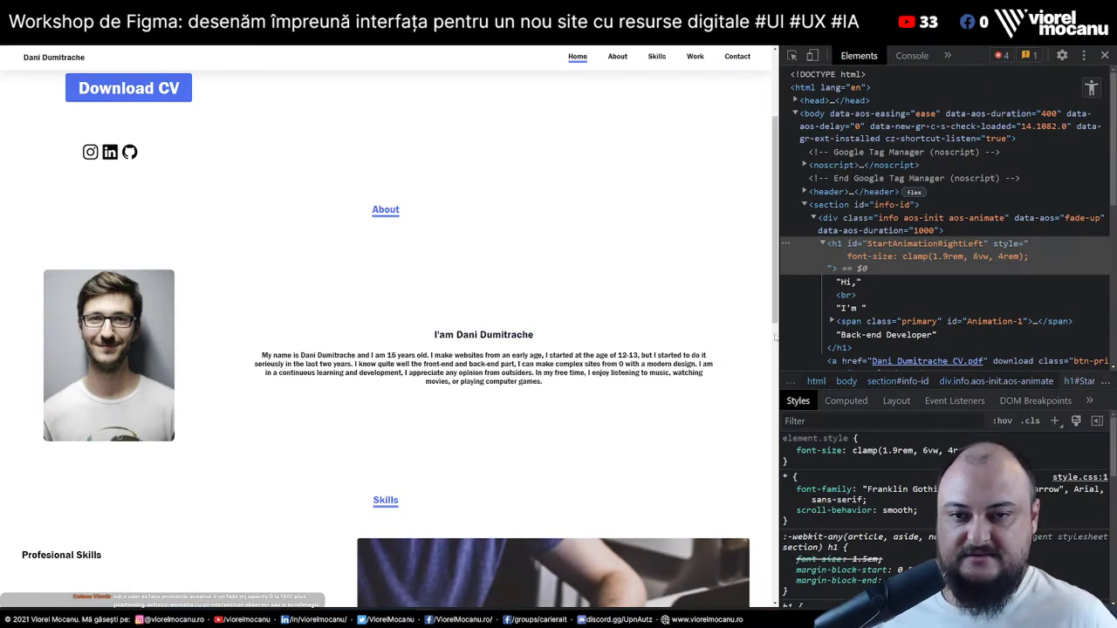
drag(403, 332, 605, 397)
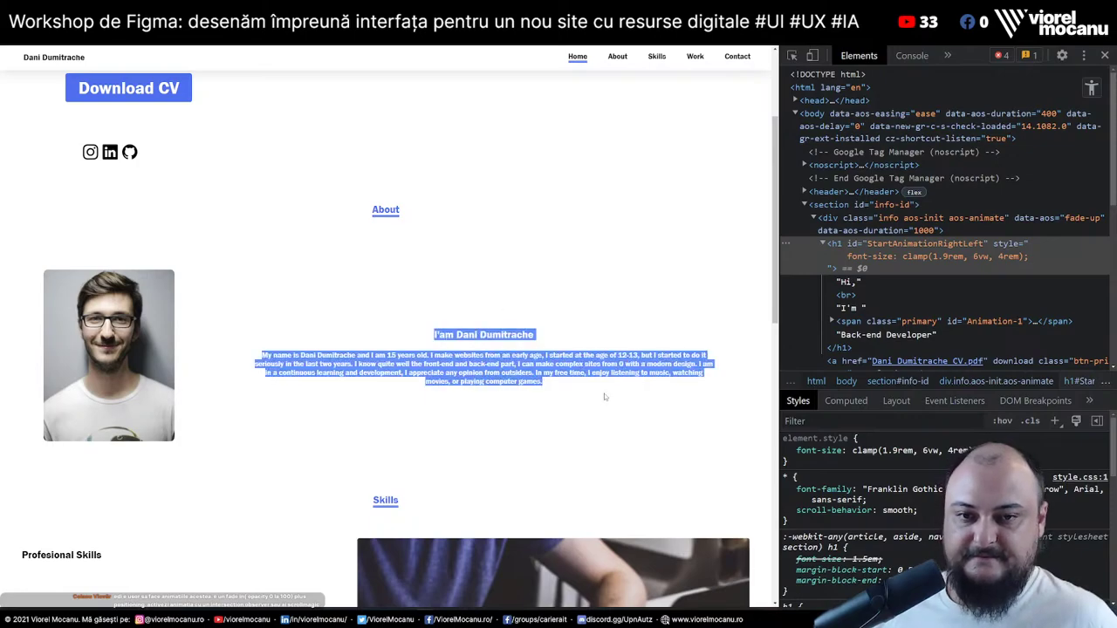
click(605, 397)
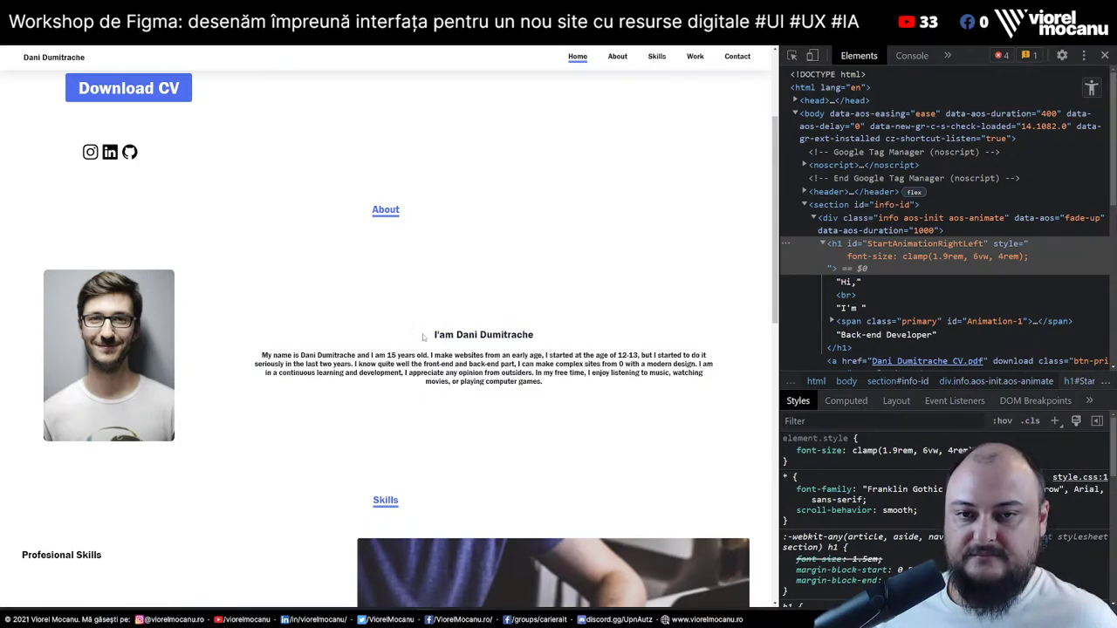
drag(424, 336, 558, 404)
scroll(304, 401, down, 3)
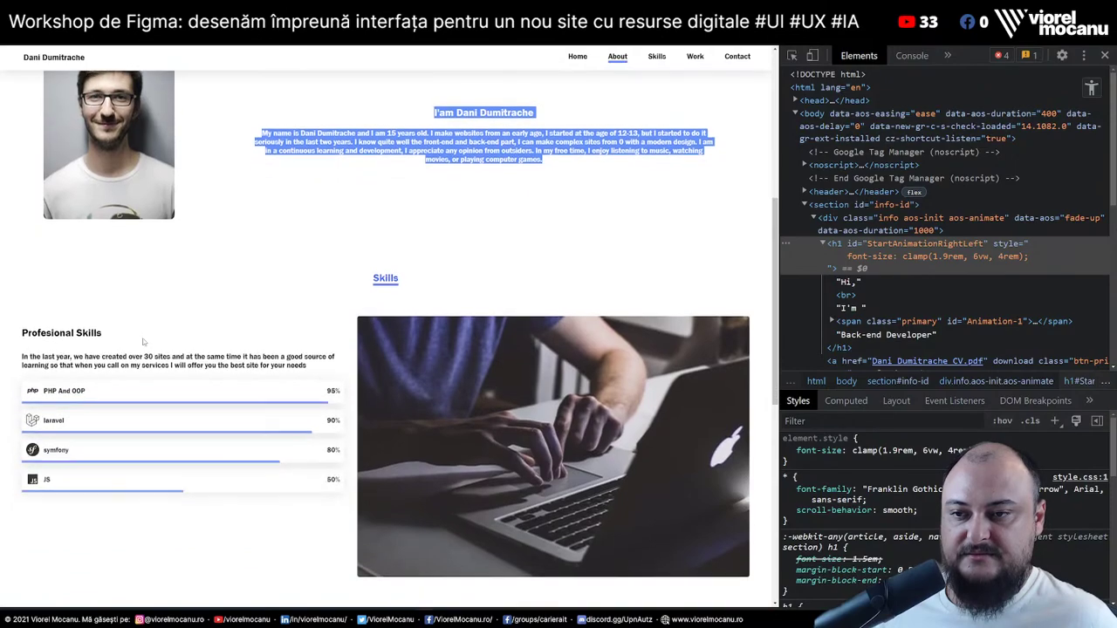
Select text in the Skills rows and intro, then scroll down to the Work thumbnails
drag(42, 345, 345, 346)
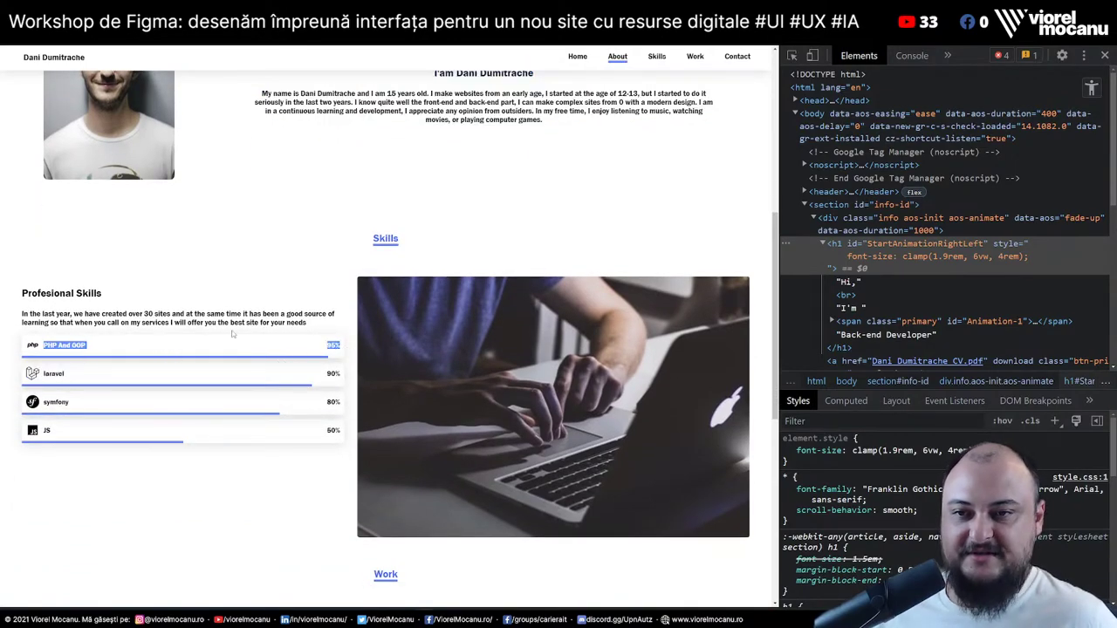
click(207, 341)
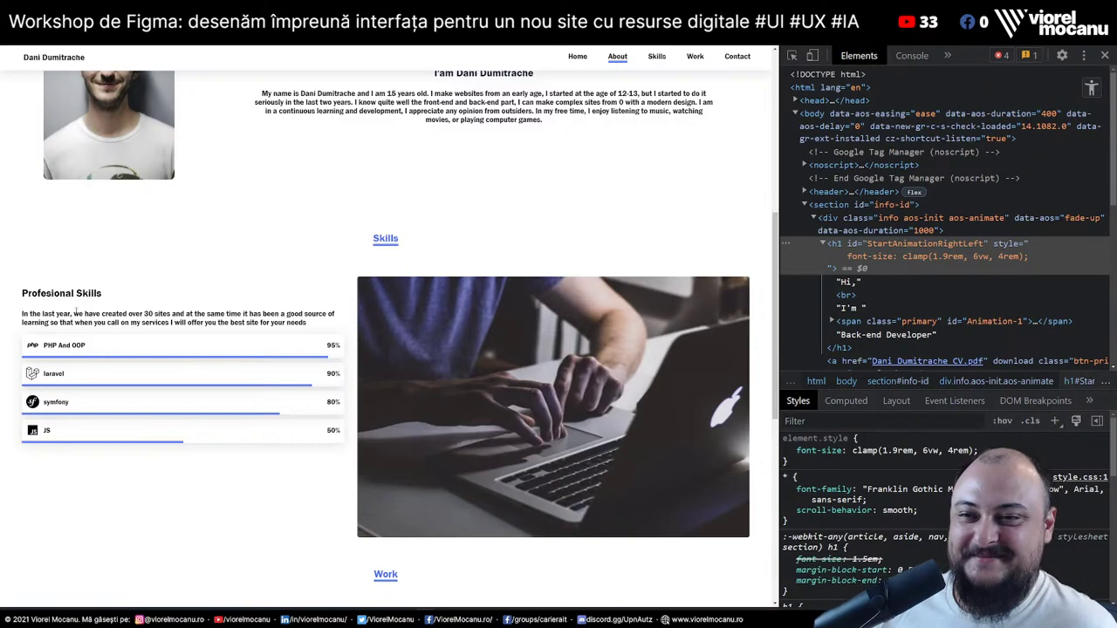
drag(76, 311, 307, 324)
click(174, 311)
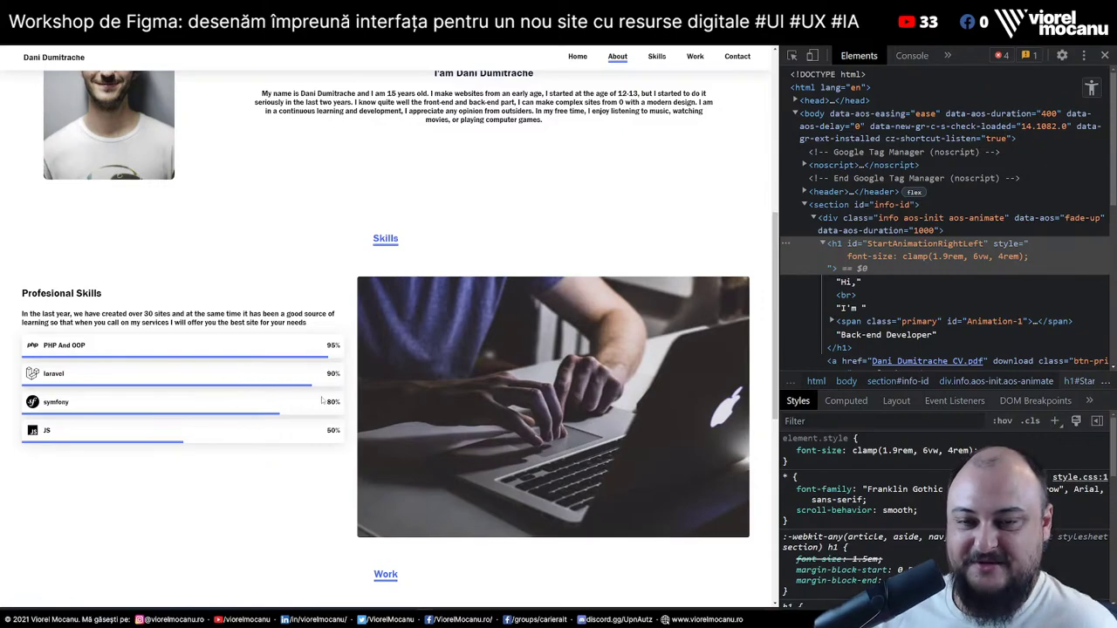
scroll(317, 373, down, 3)
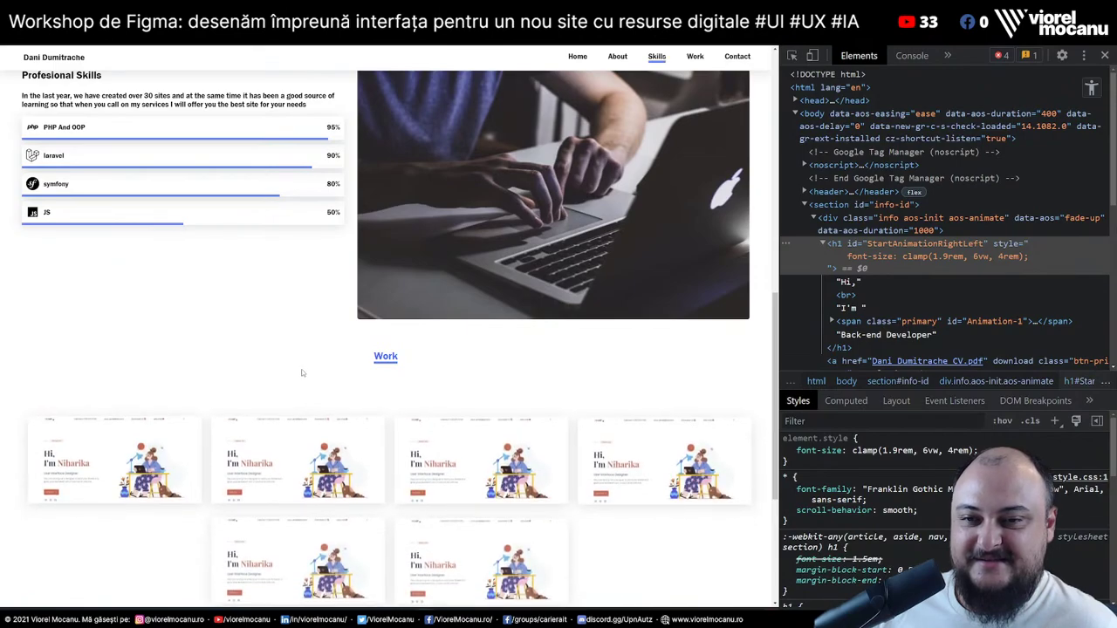
scroll(122, 463, down, 2)
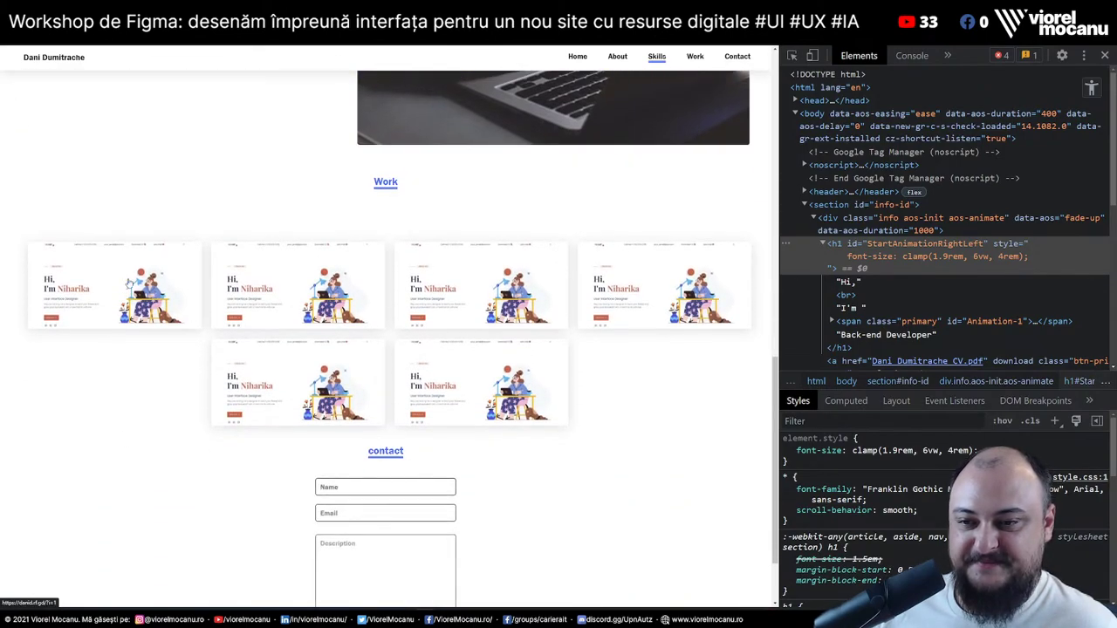
Reload the page, scroll past the Work thumbnails, and submit the contact form empty
key(F5)
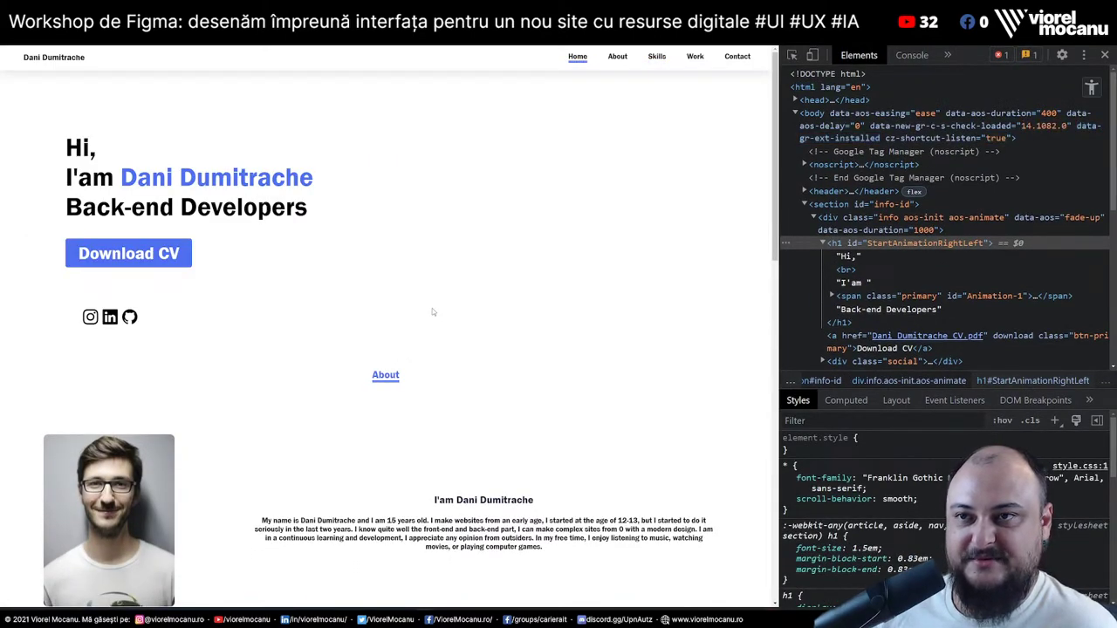
scroll(431, 313, down, 10)
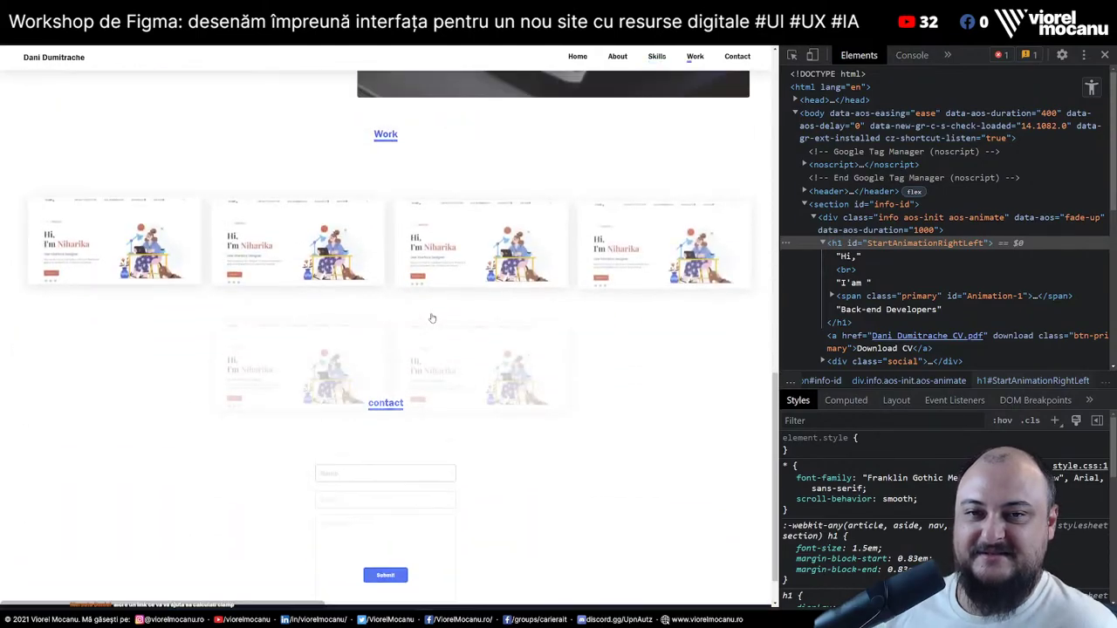
scroll(432, 318, down, 12)
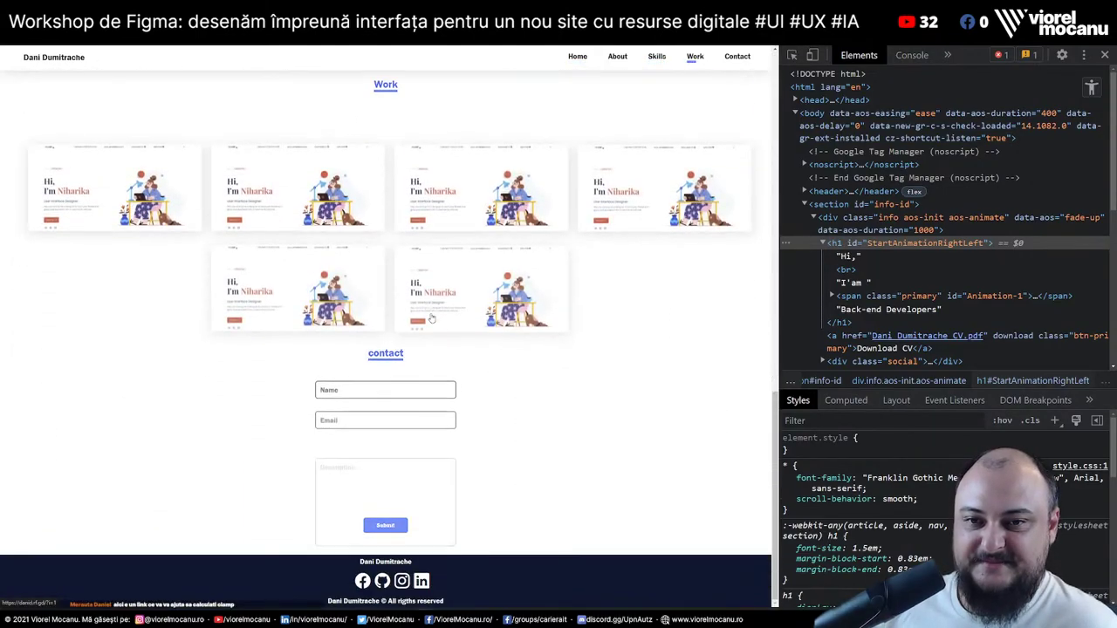
drag(61, 126, 542, 327)
click(537, 417)
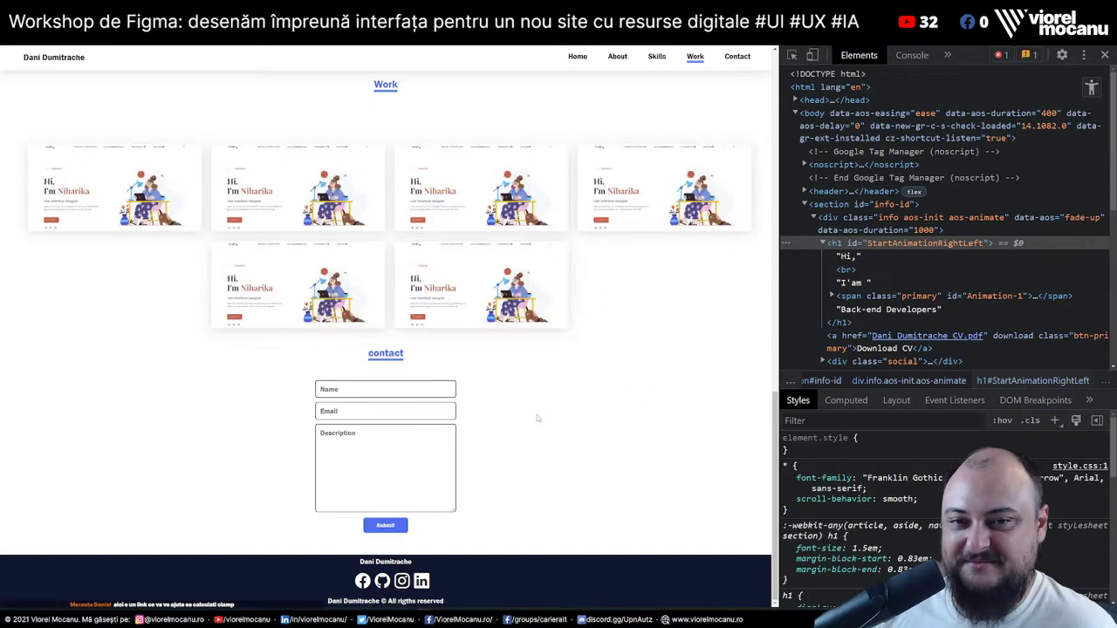
click(391, 528)
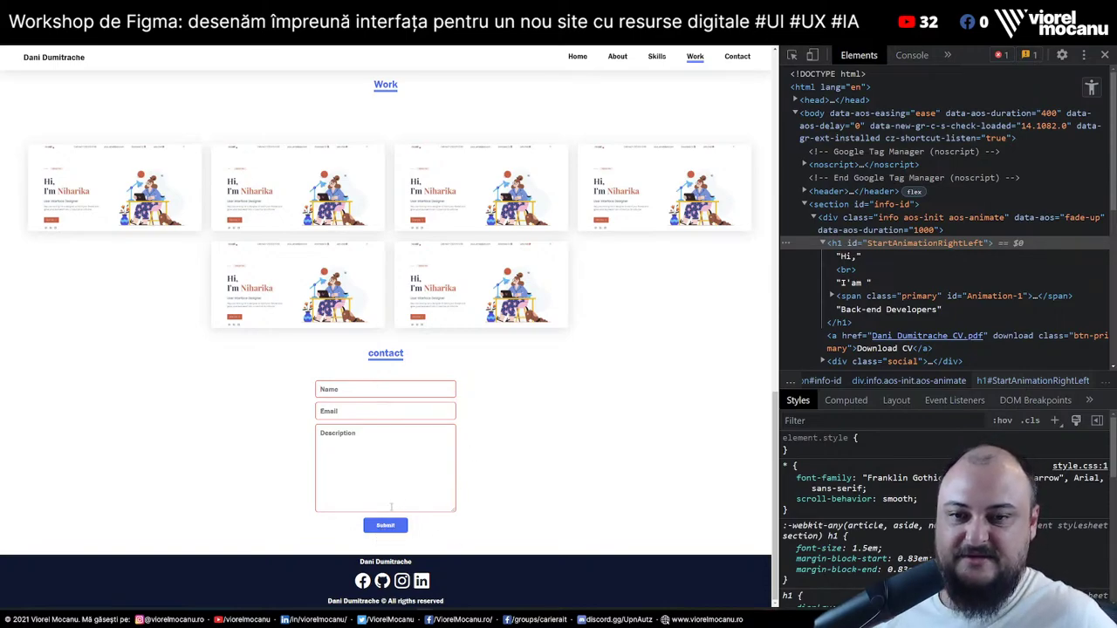
Add the required attribute to the Name input's tag via Edit as HTML
right_click(388, 390)
click(452, 534)
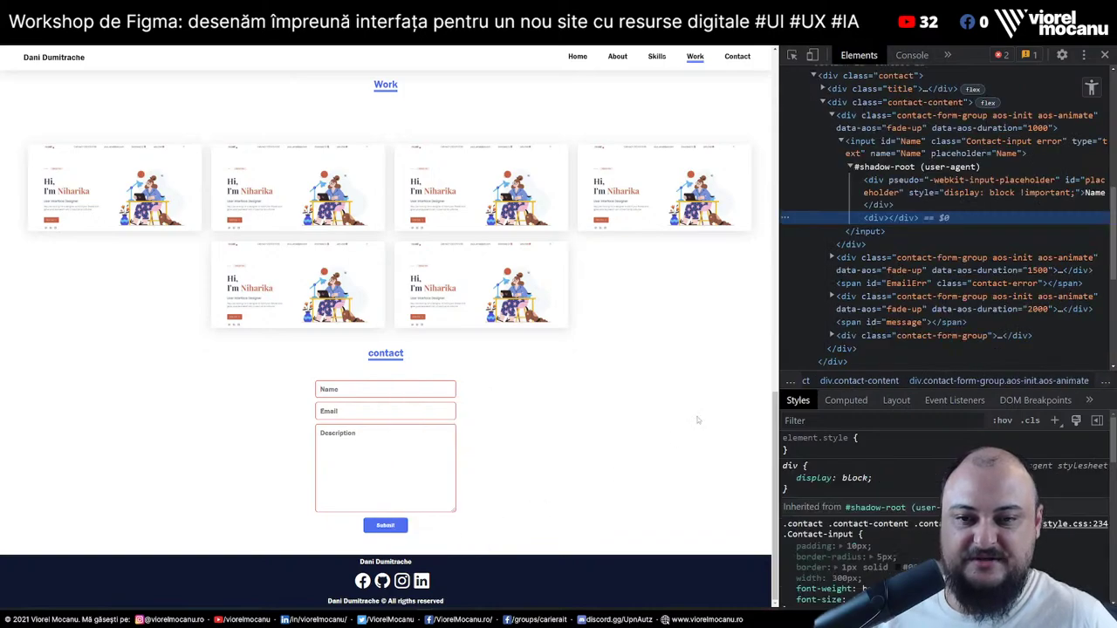
click(842, 142)
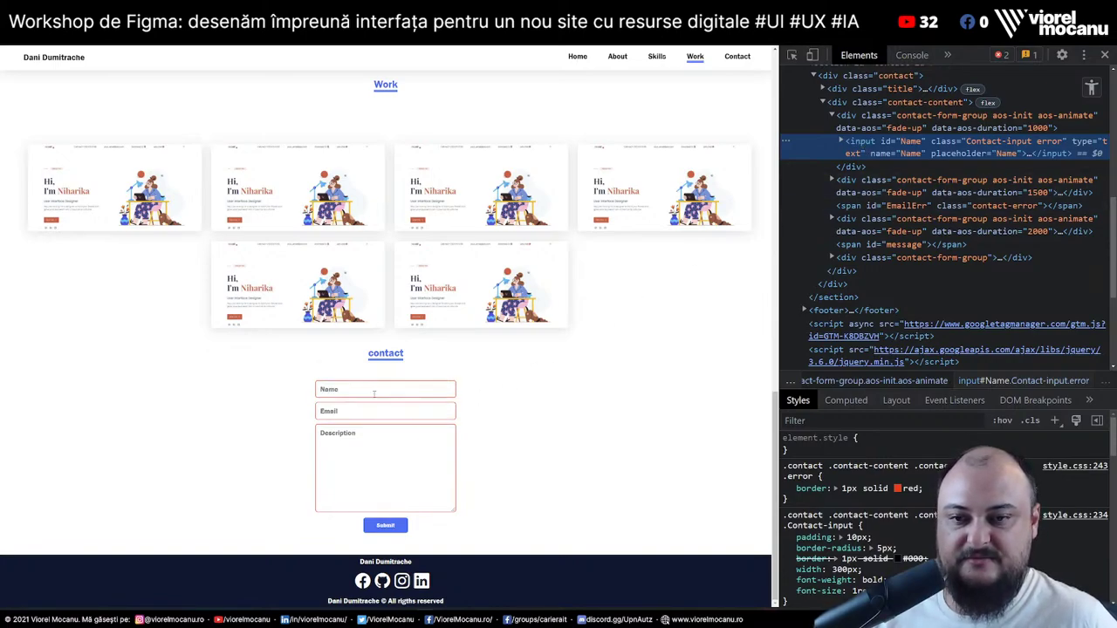
right_click(870, 147)
click(887, 163)
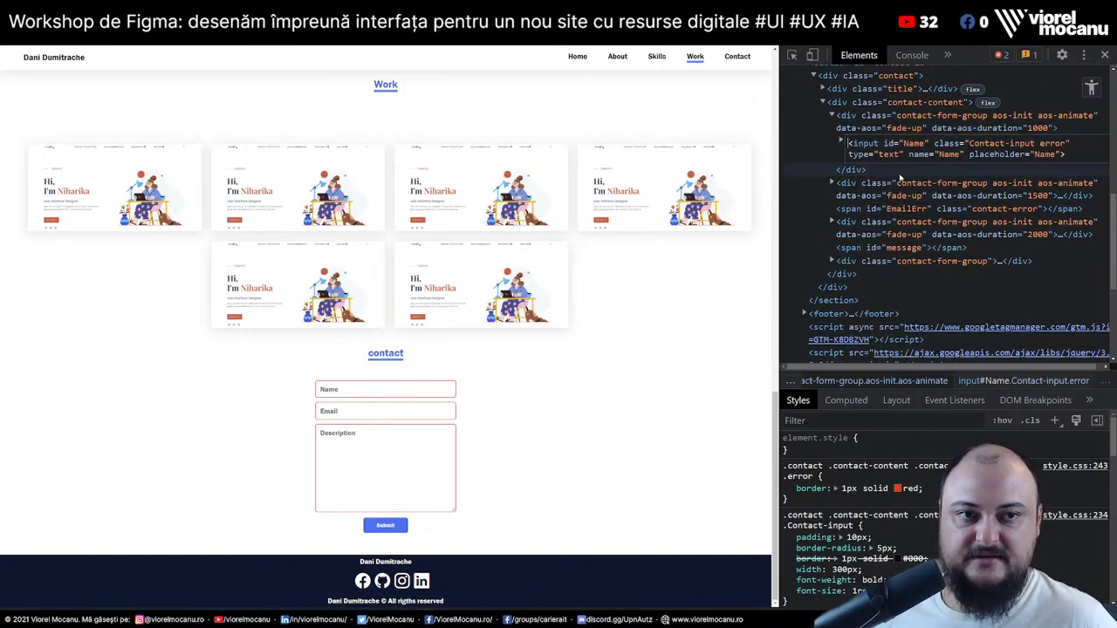
click(1063, 154)
text(re)
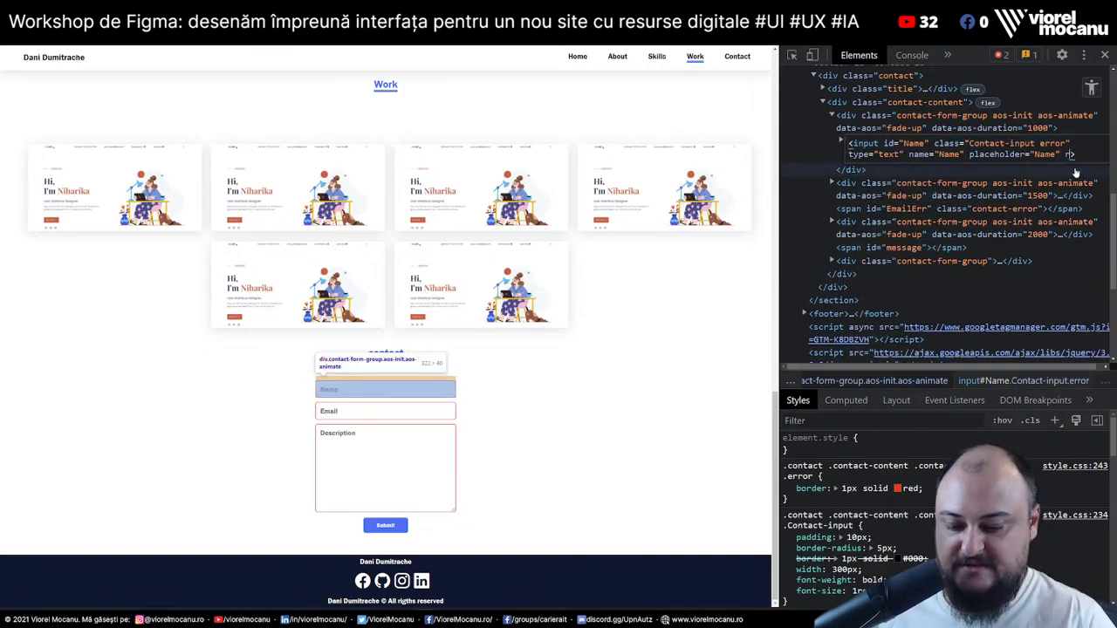
text(quired)
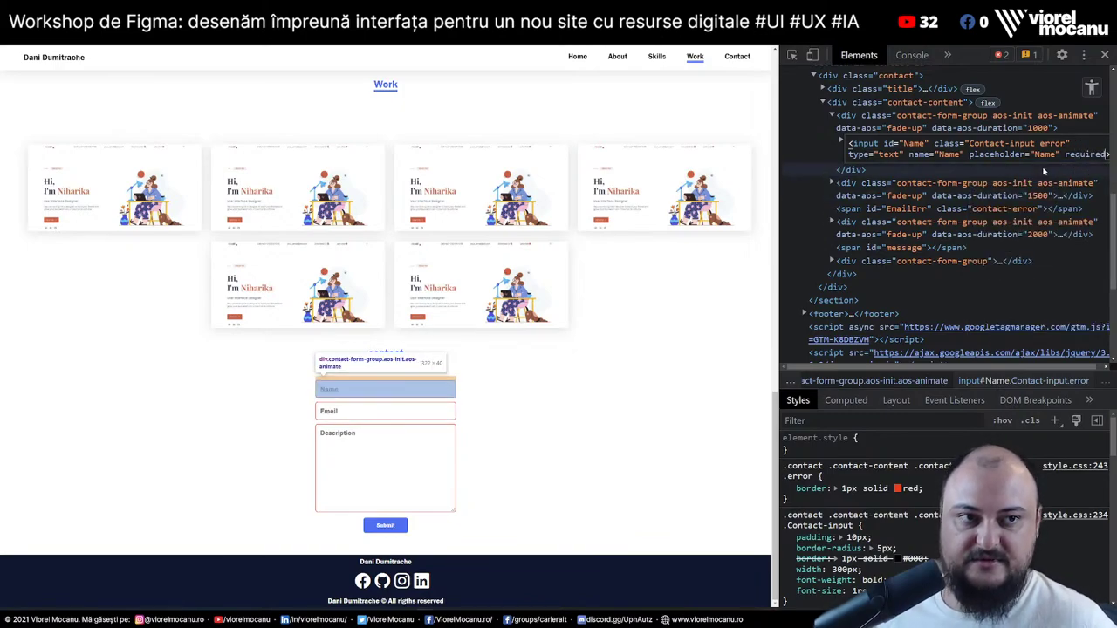
click(1076, 172)
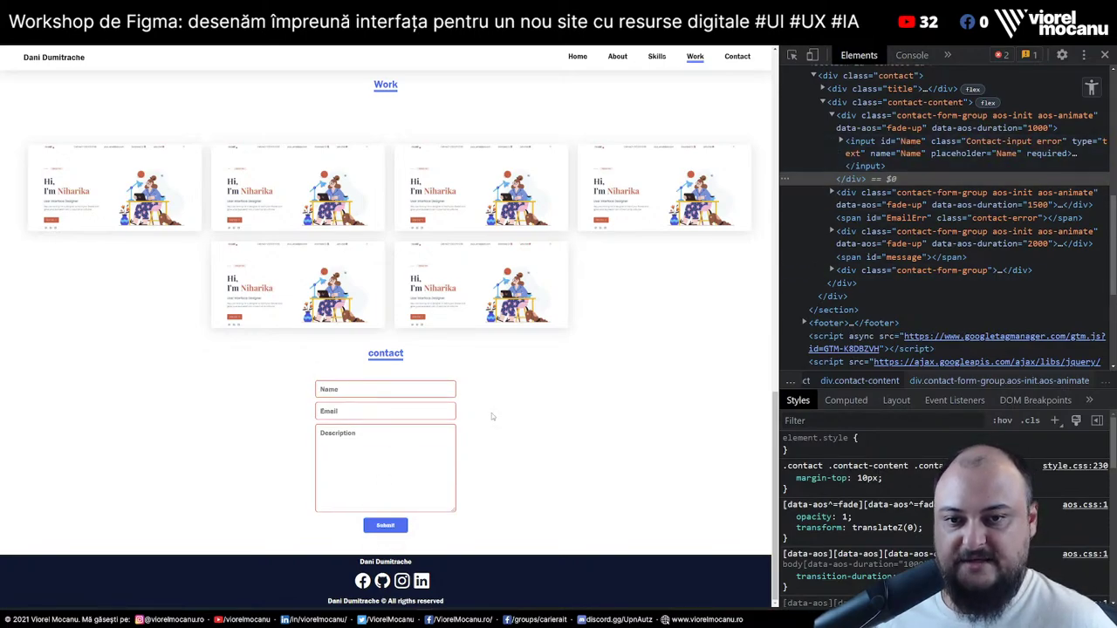
Test the Email field, then inspect the Name field and the Submit button's markup
click(369, 419)
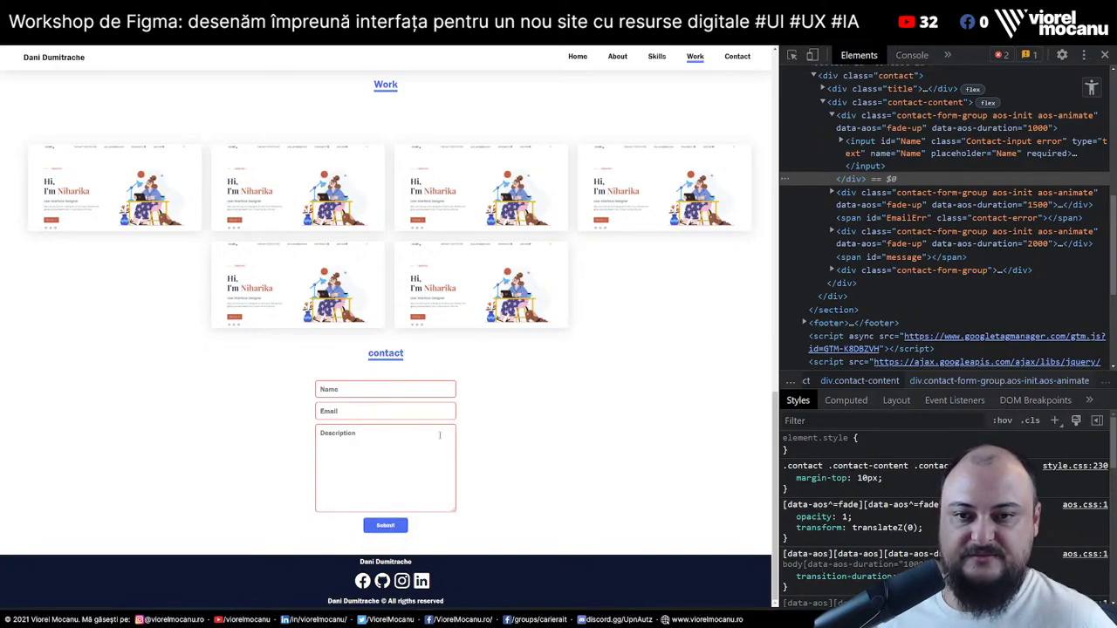
key(ctrl+shift+c)
click(393, 390)
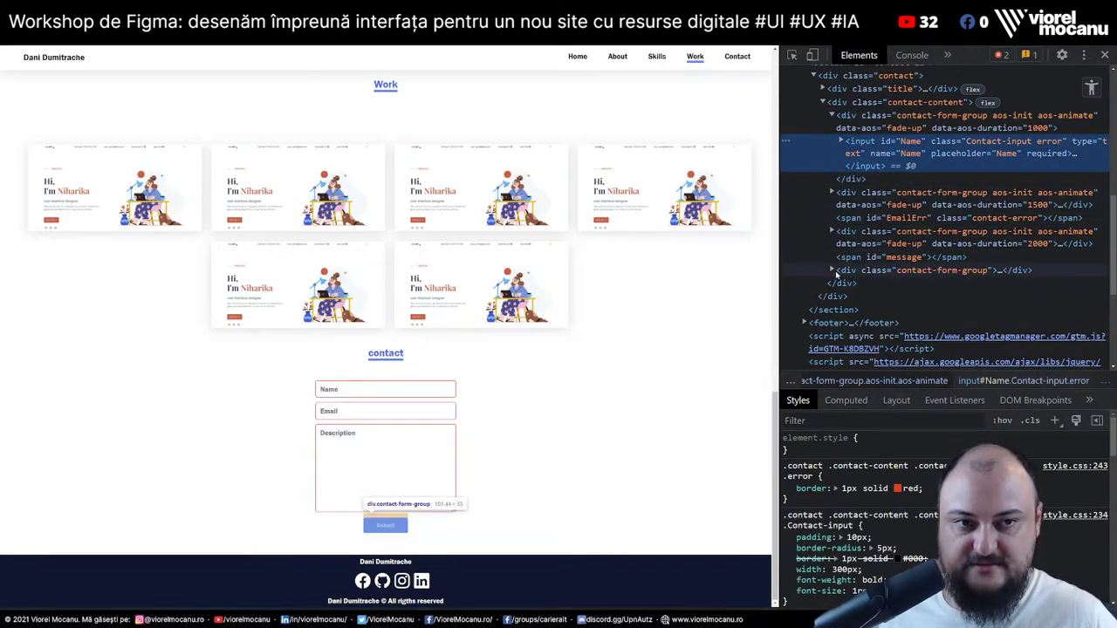
right_click(380, 524)
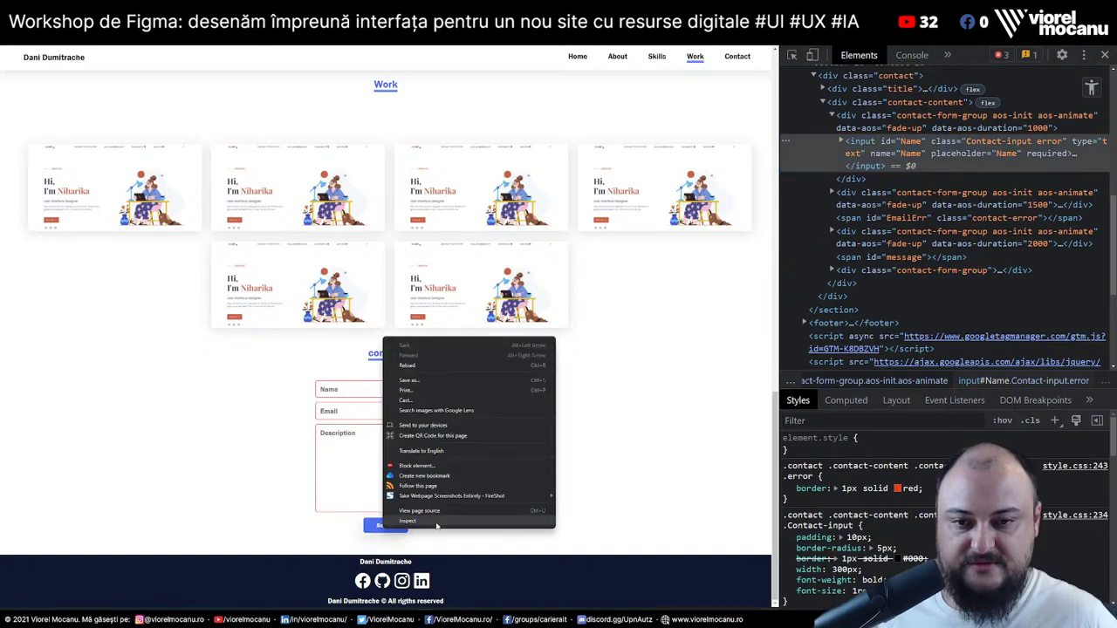
click(401, 526)
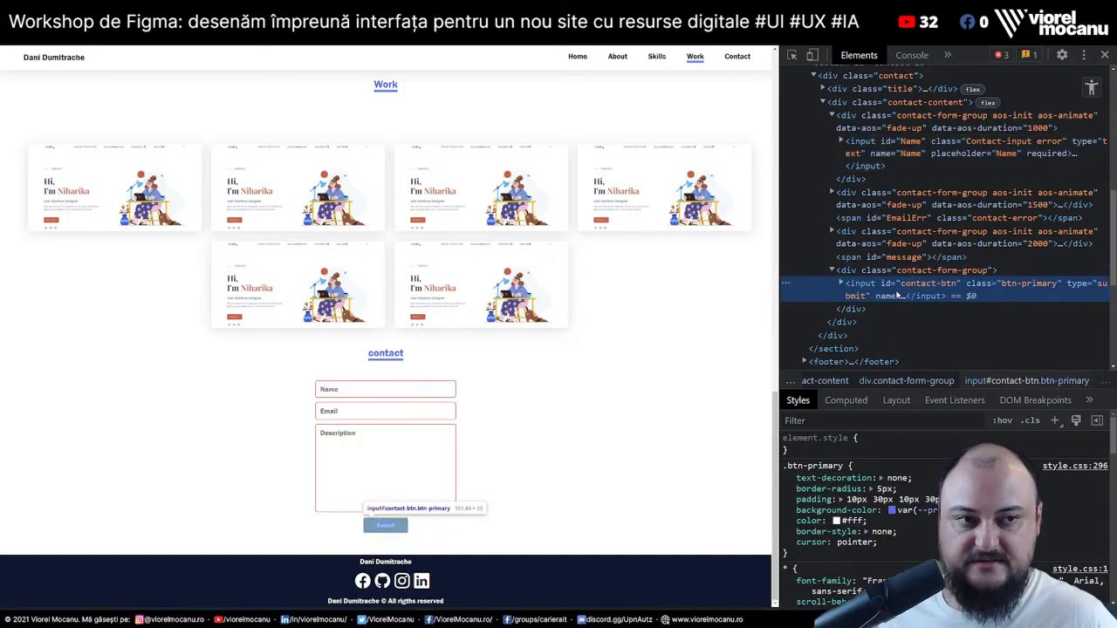
click(840, 283)
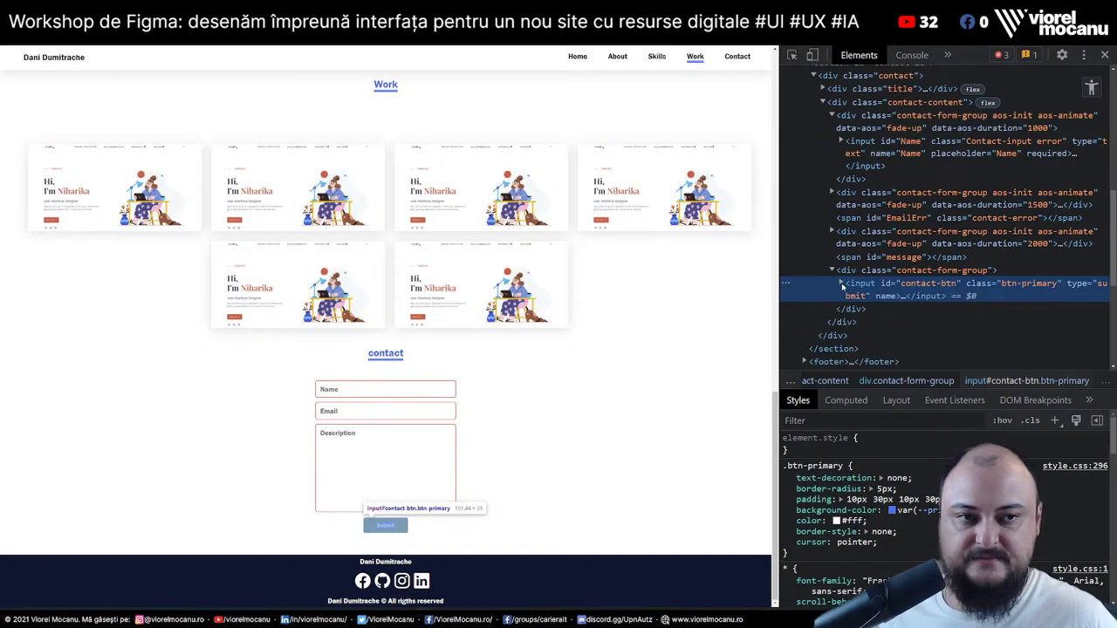
click(841, 284)
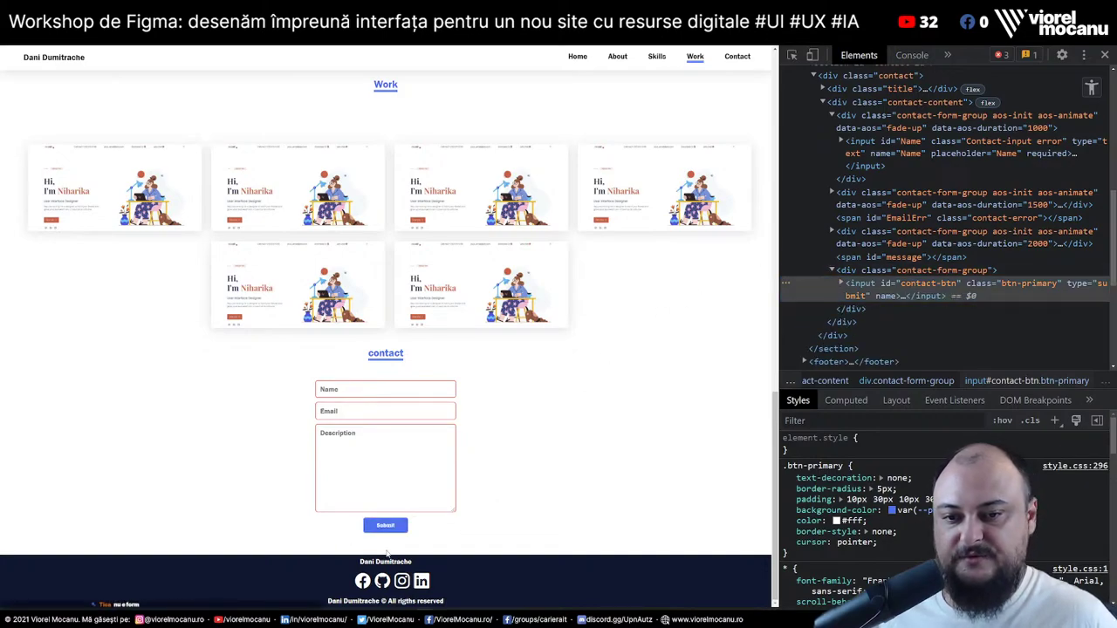
drag(462, 514, 576, 434)
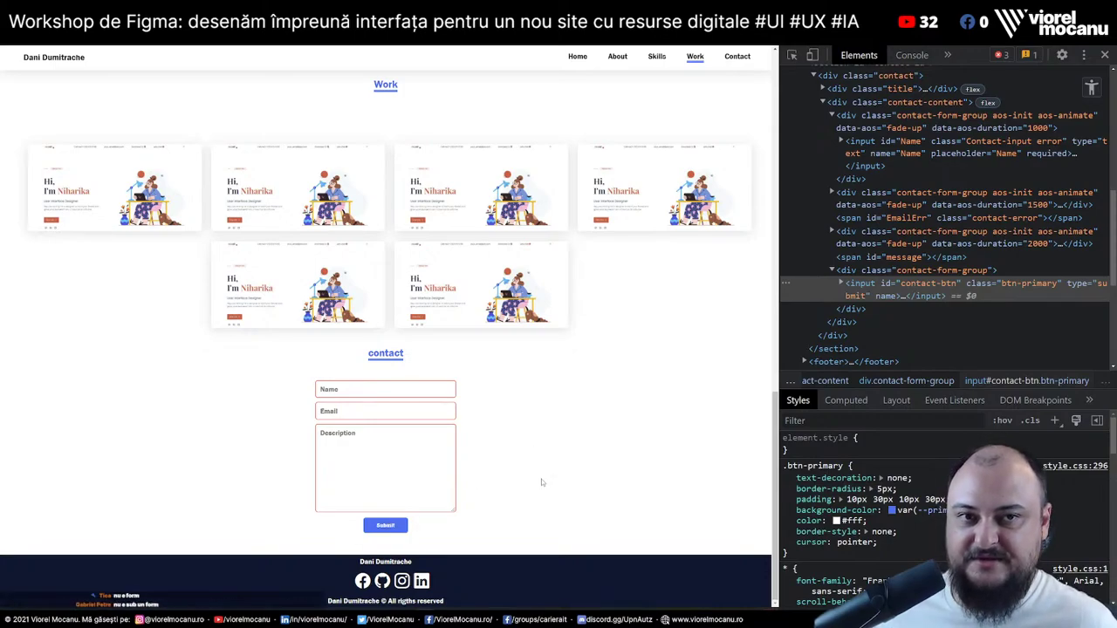
Jump to the page bottom, re-inspect the Name field, and select div.contact-content
key(Home)
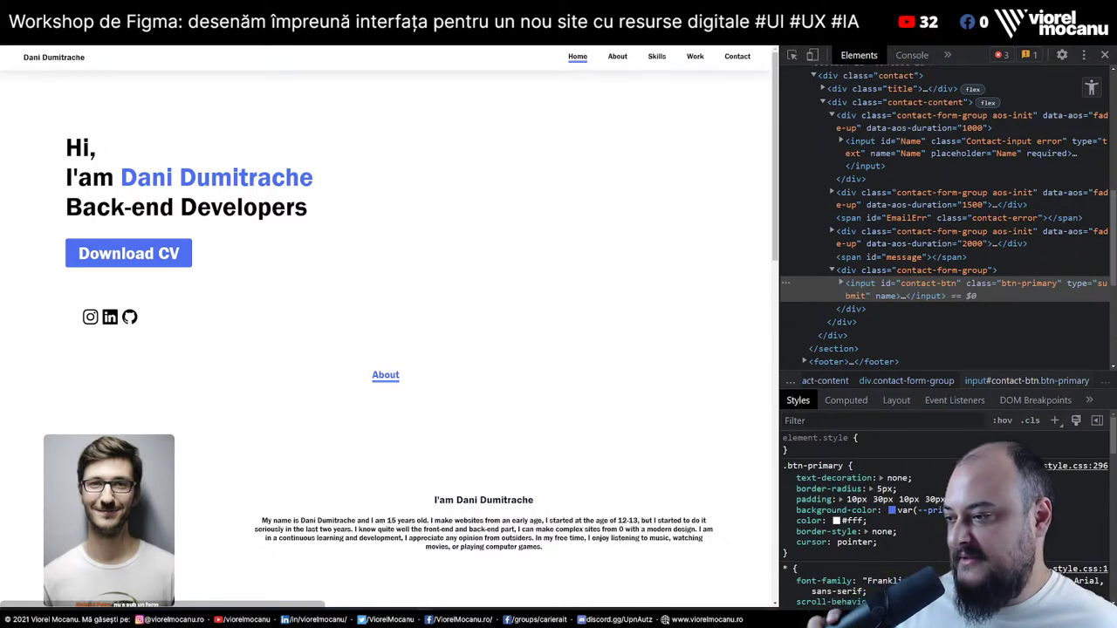
key(End)
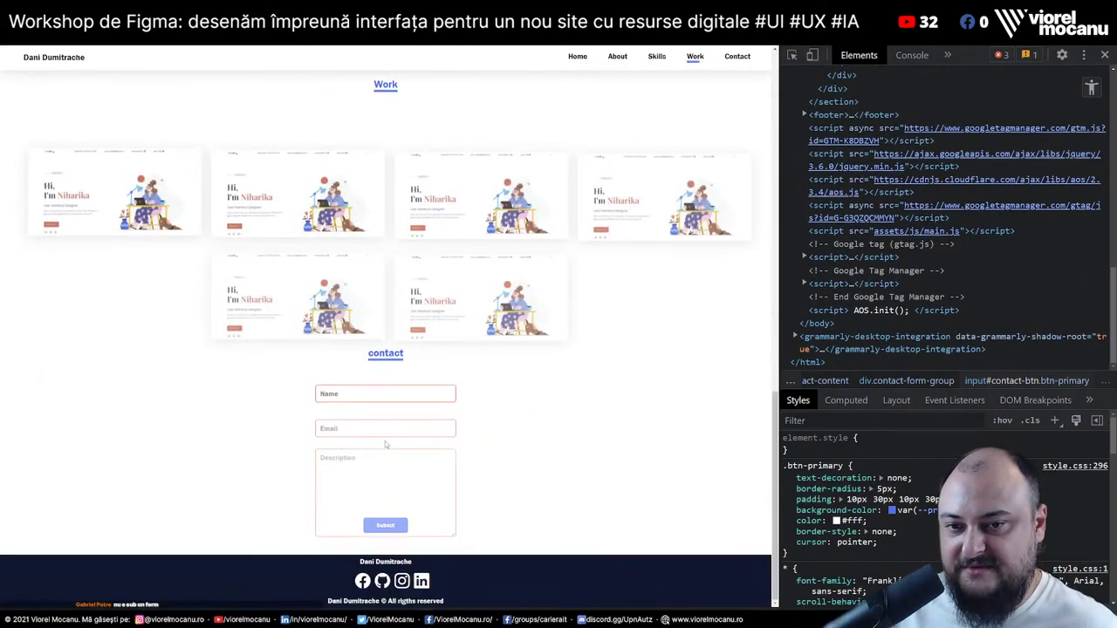
right_click(375, 396)
click(398, 538)
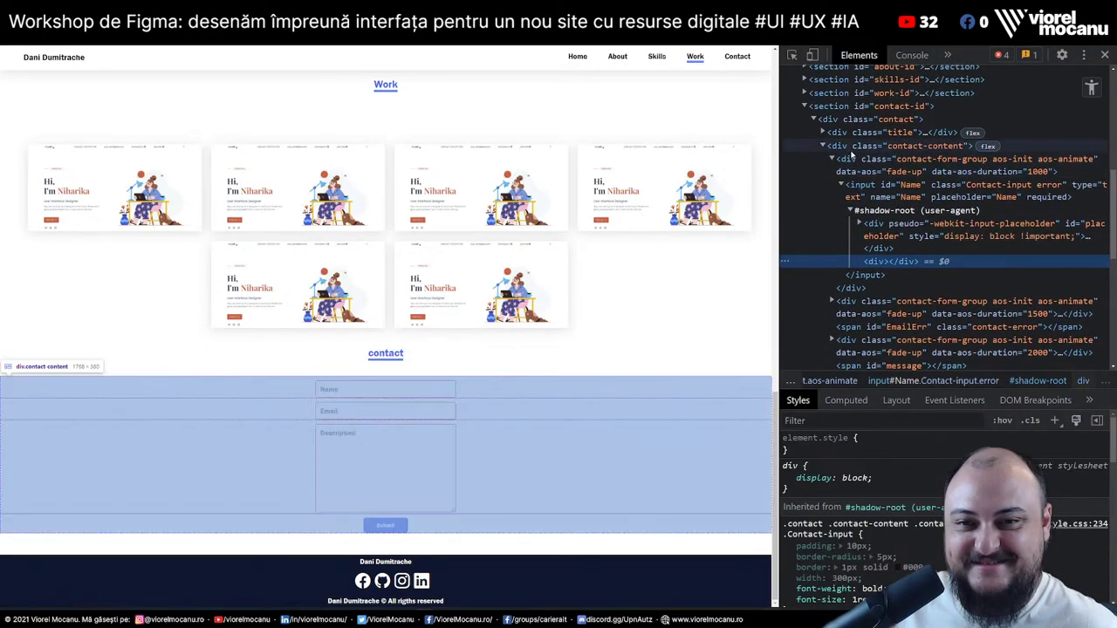
click(851, 150)
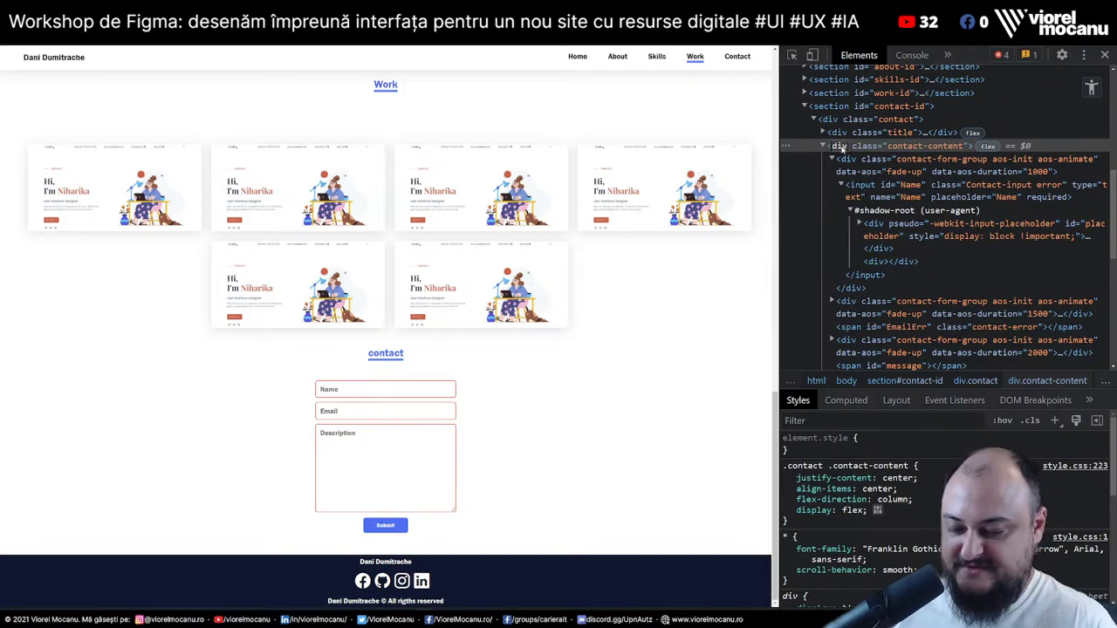
Rename the container tag to form and add method="post" action="#", then return to the page top
text(form)
key(Return)
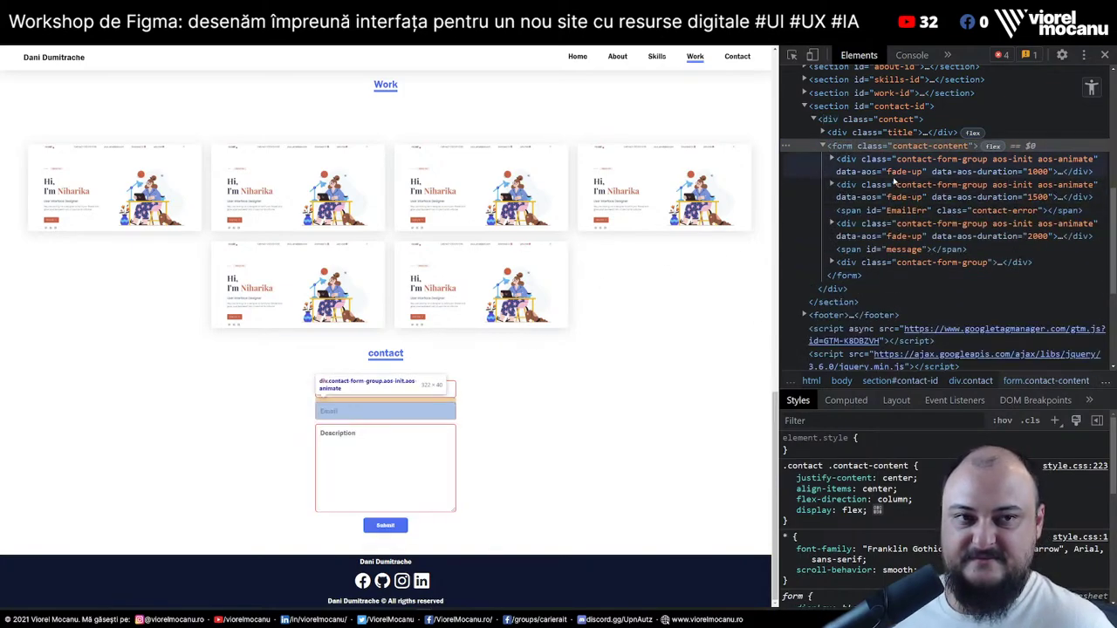
click(958, 147)
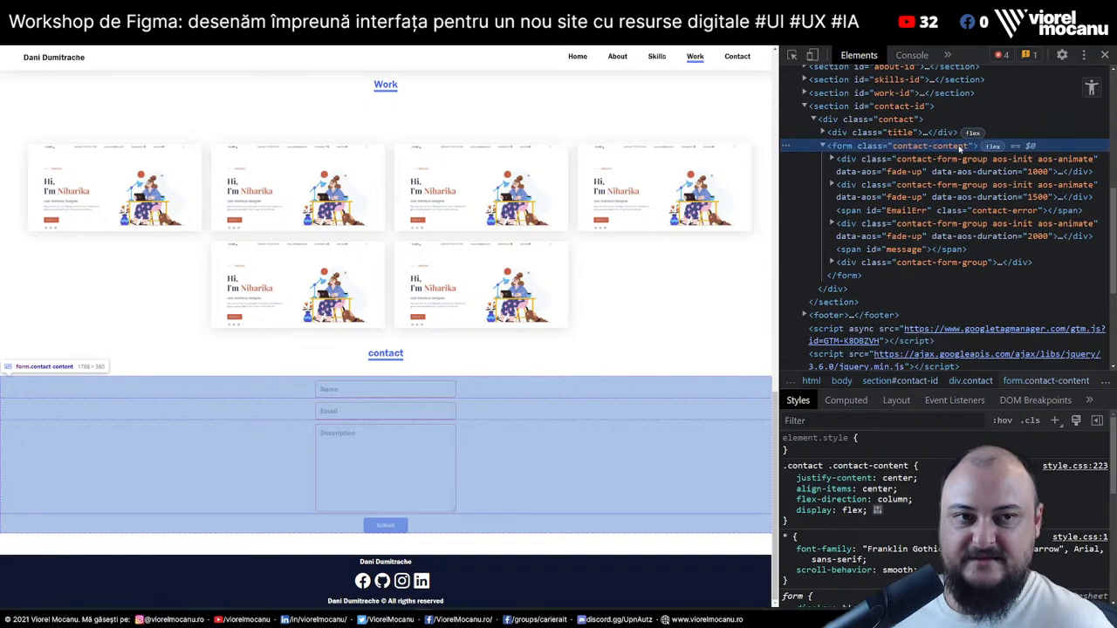
right_click(848, 148)
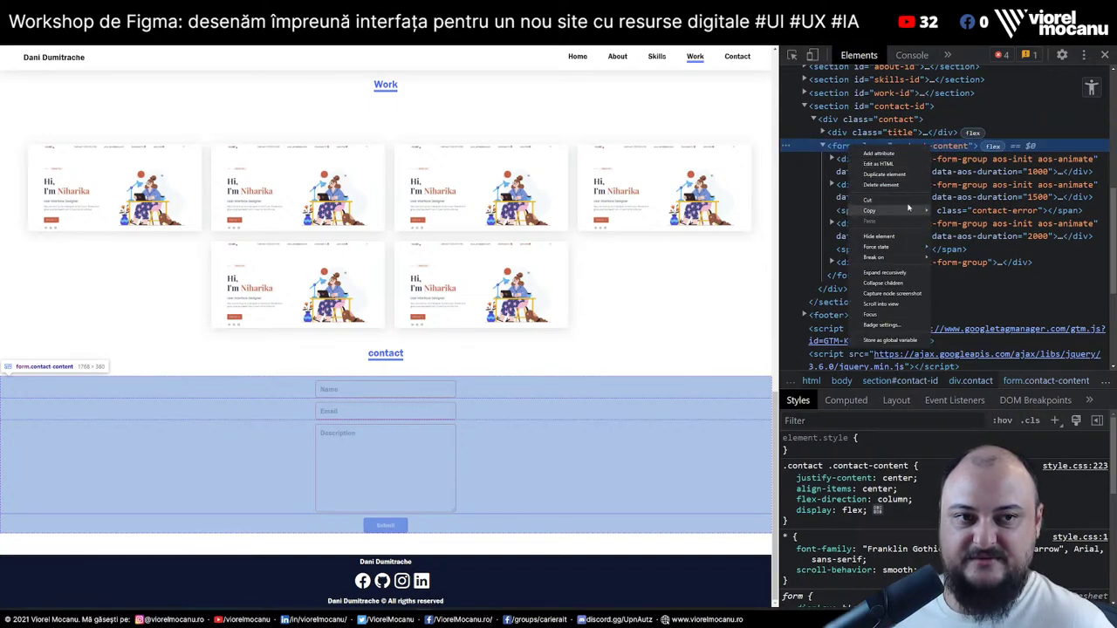
click(881, 164)
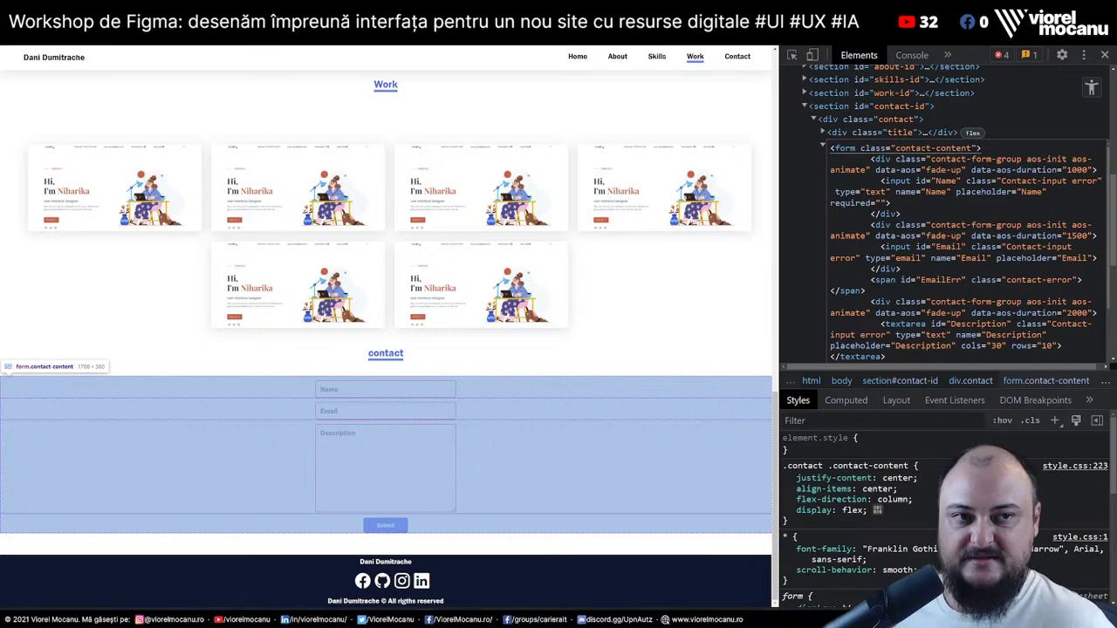
text(method)
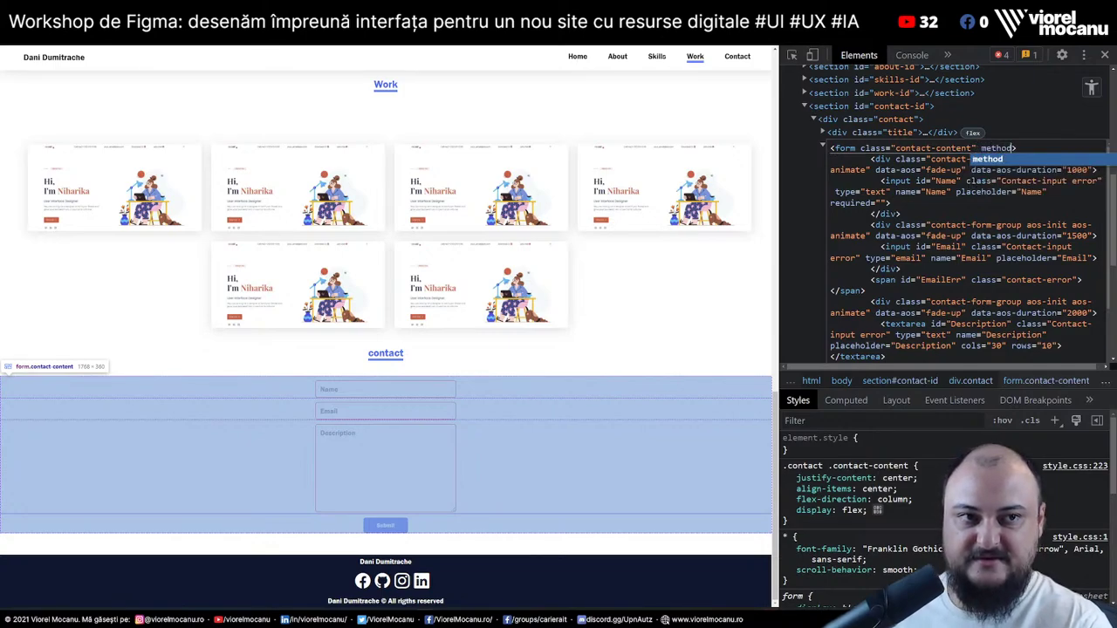
text(="po)
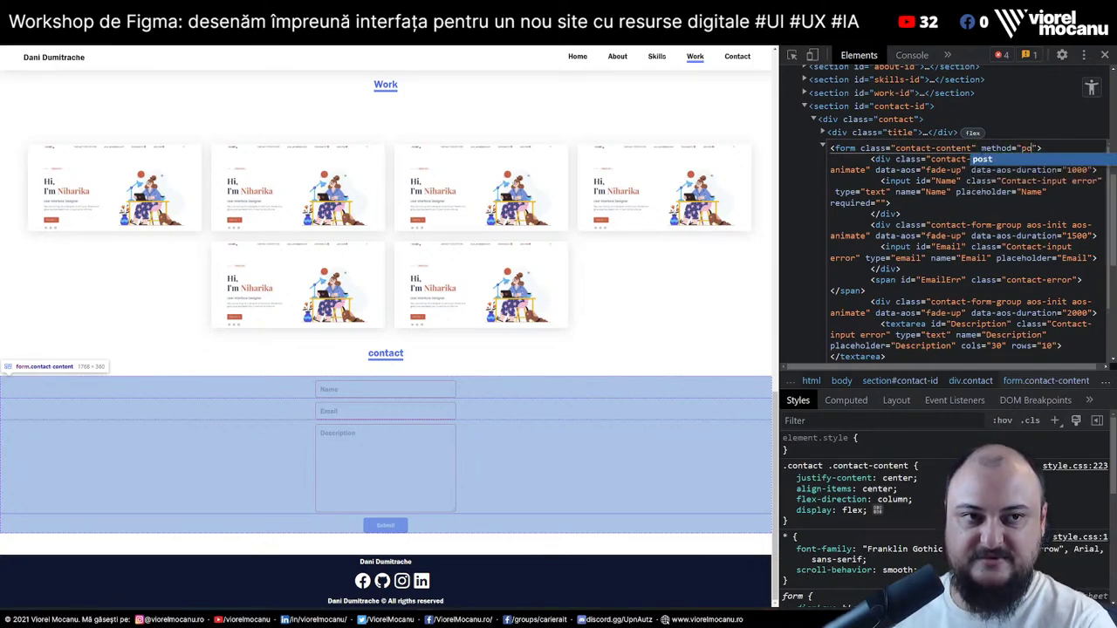
text(st" action="#)
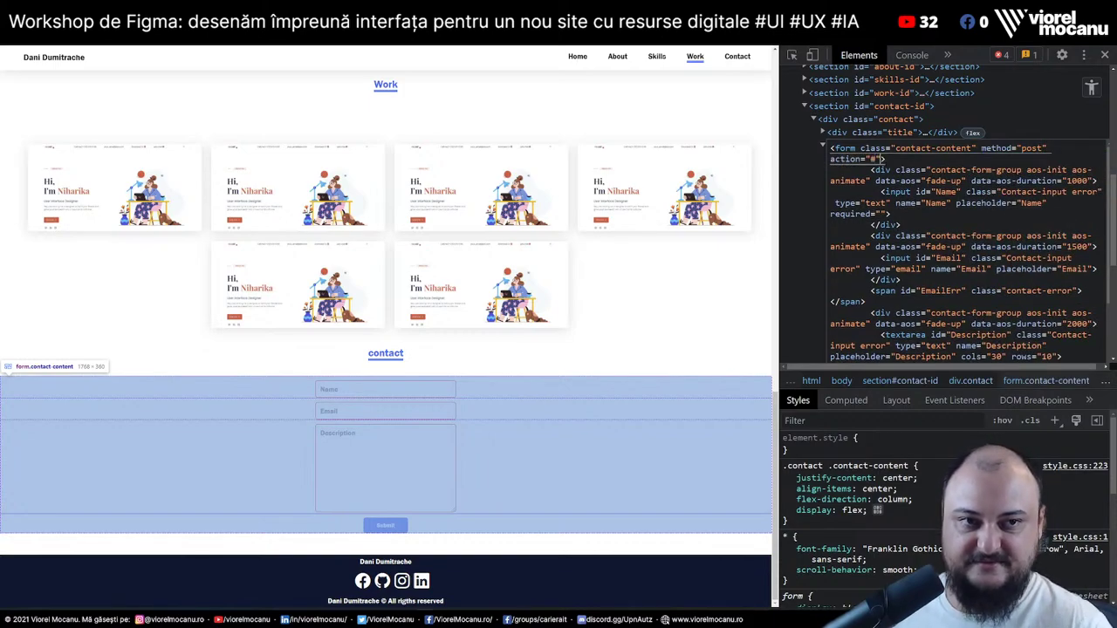
click(810, 256)
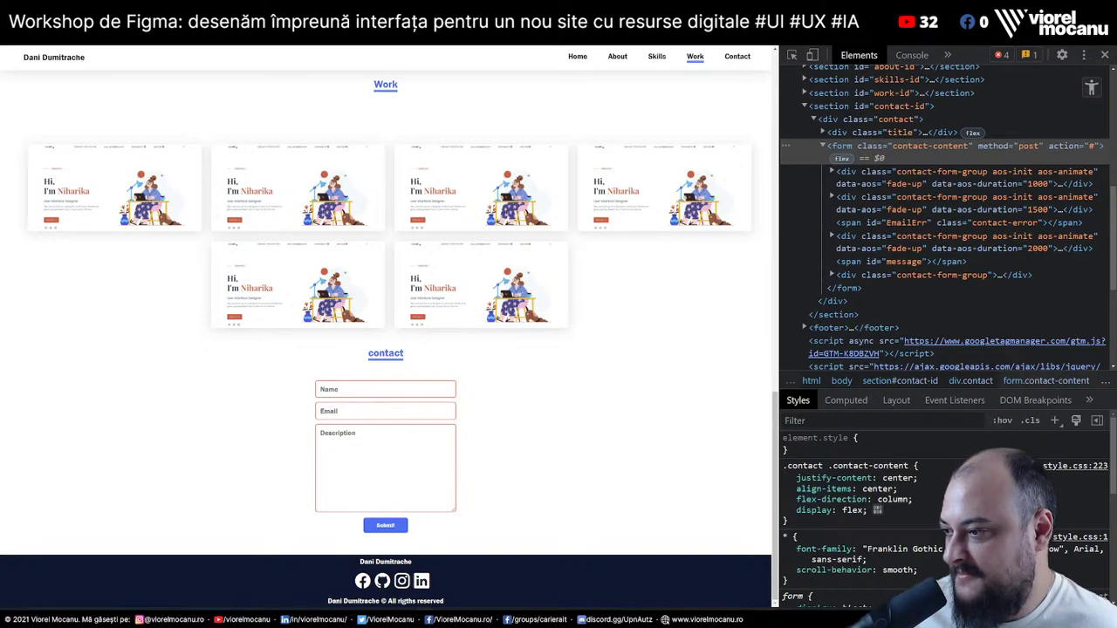
key(Home)
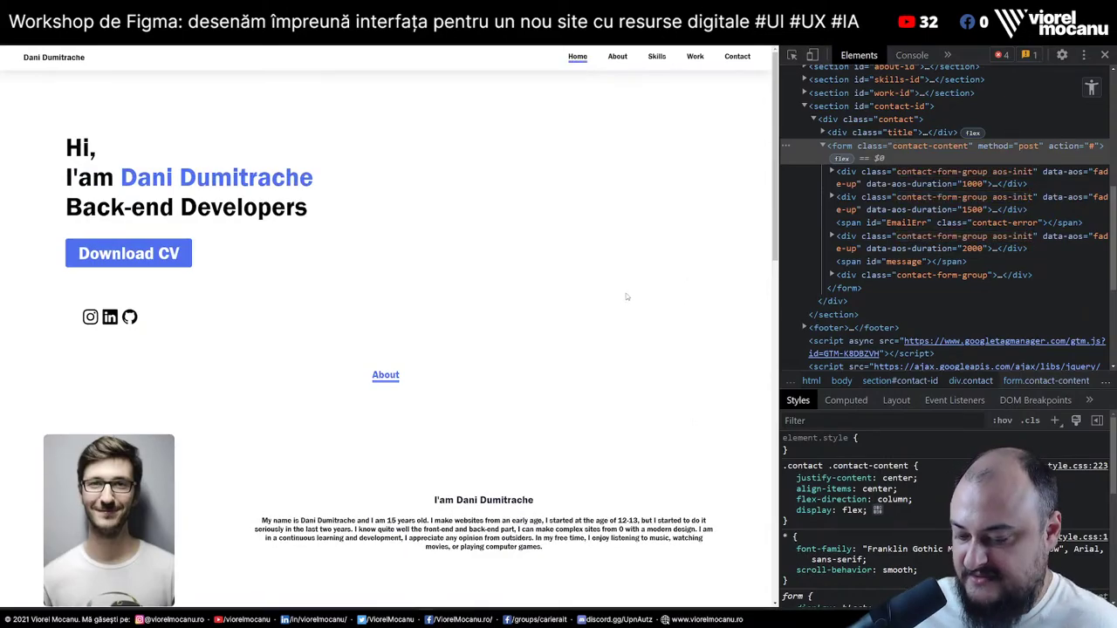
Preview the reloaded portfolio at a narrow mobile width, then restore the desktop-width layout
key(F5)
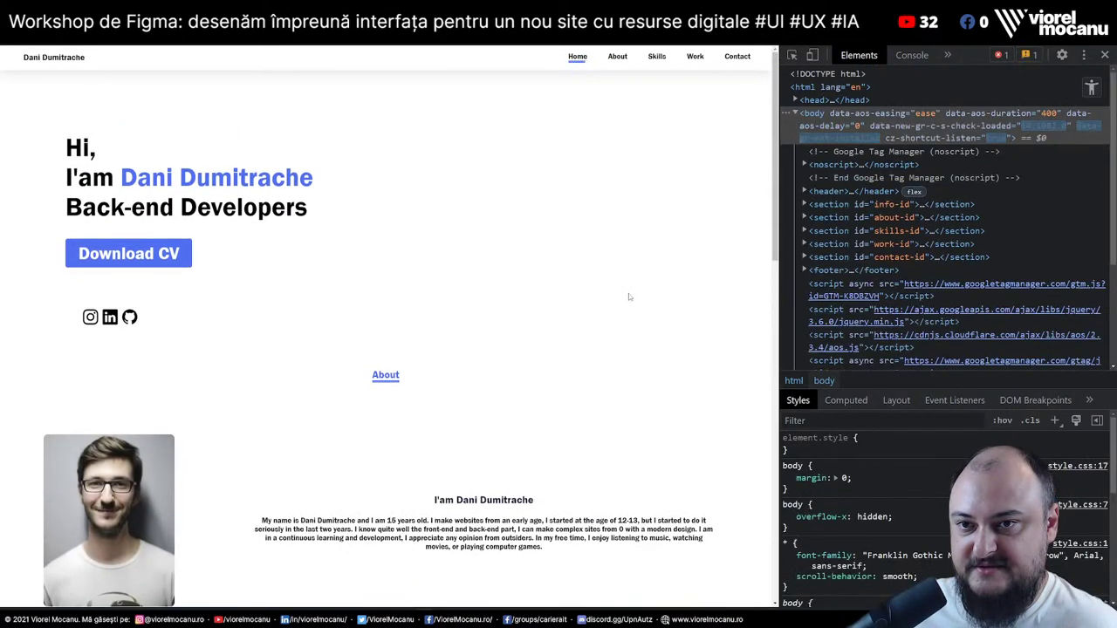
drag(781, 307, 297, 299)
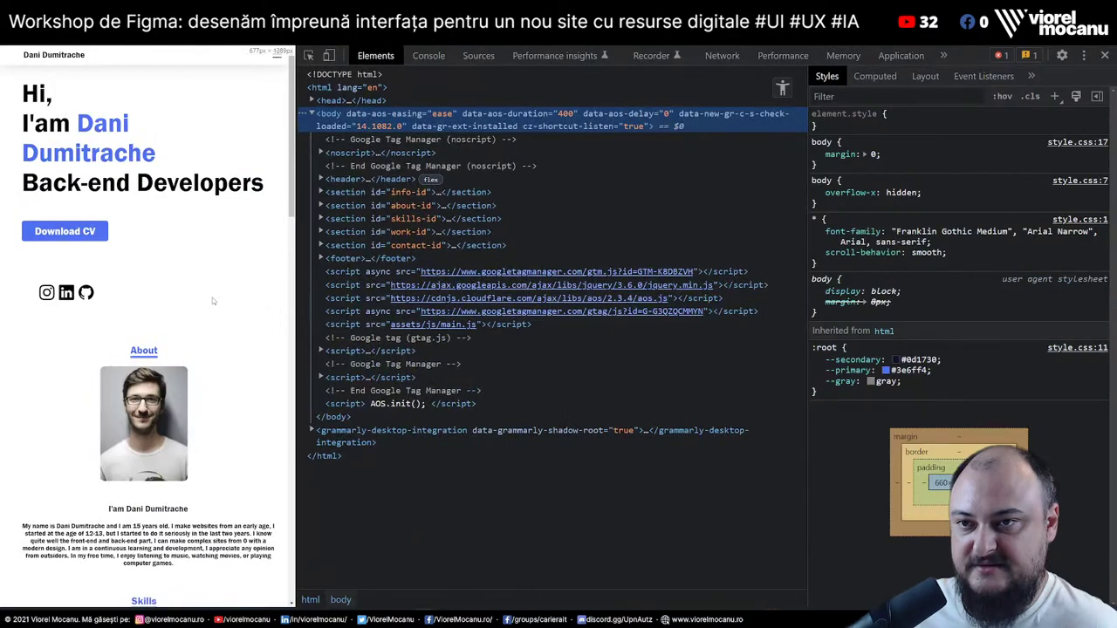
key(F5)
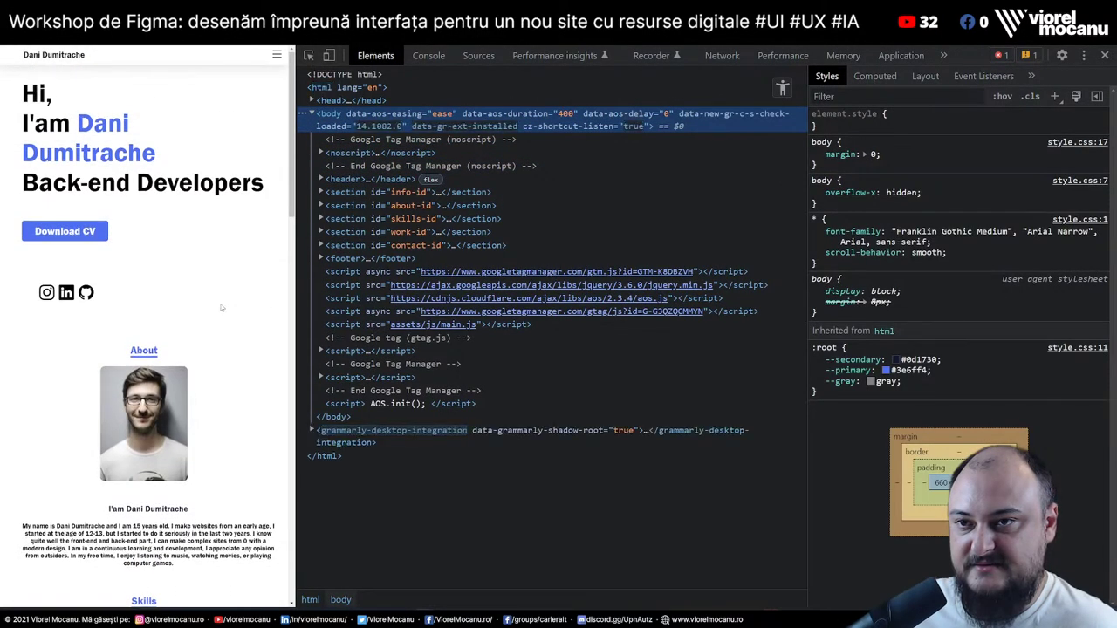
scroll(221, 307, down, 7)
scroll(221, 288, up, 2)
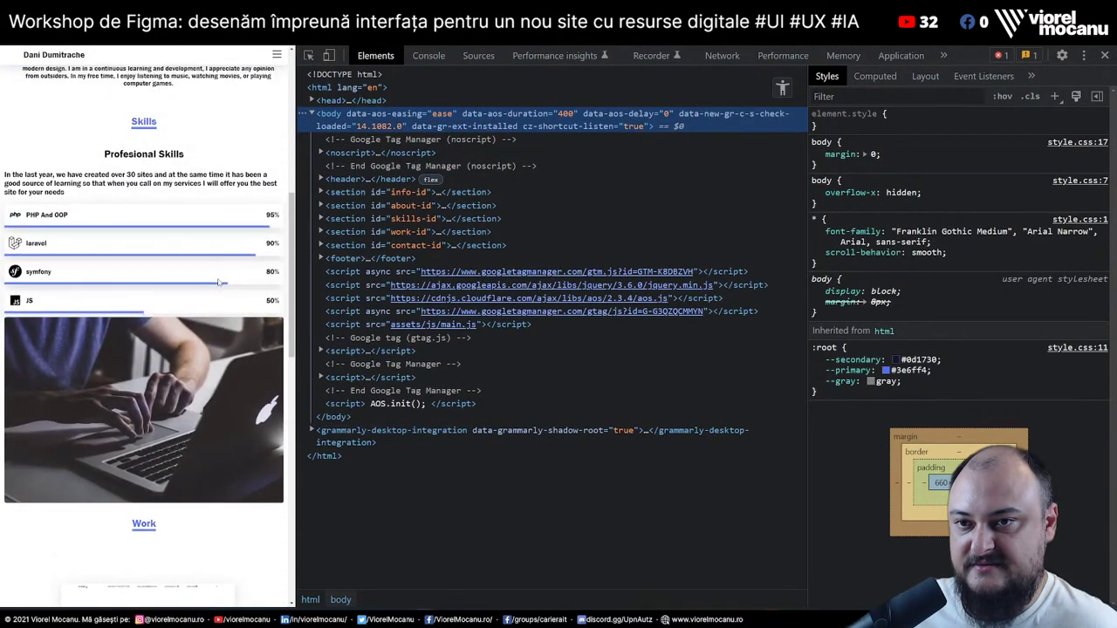
key(F5)
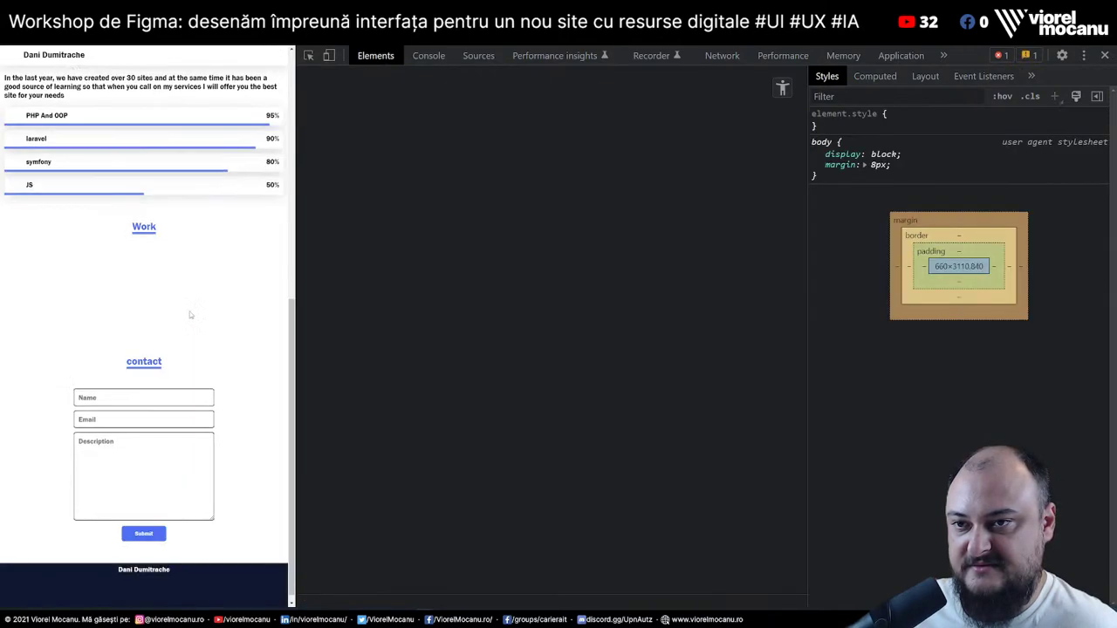
scroll(141, 321, down, 8)
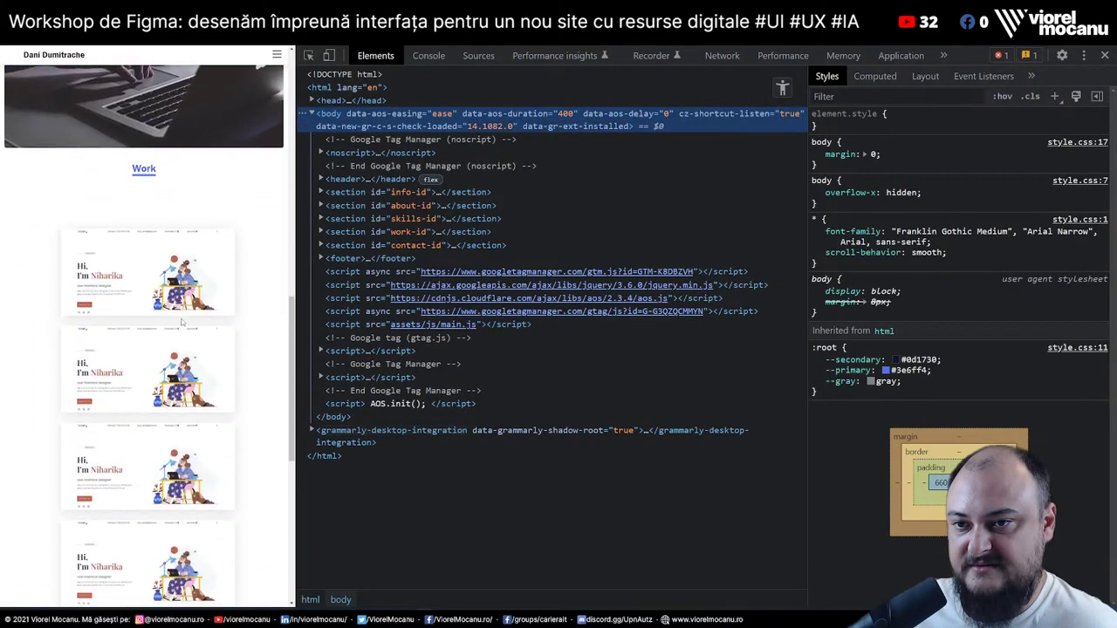
scroll(187, 324, up, 10)
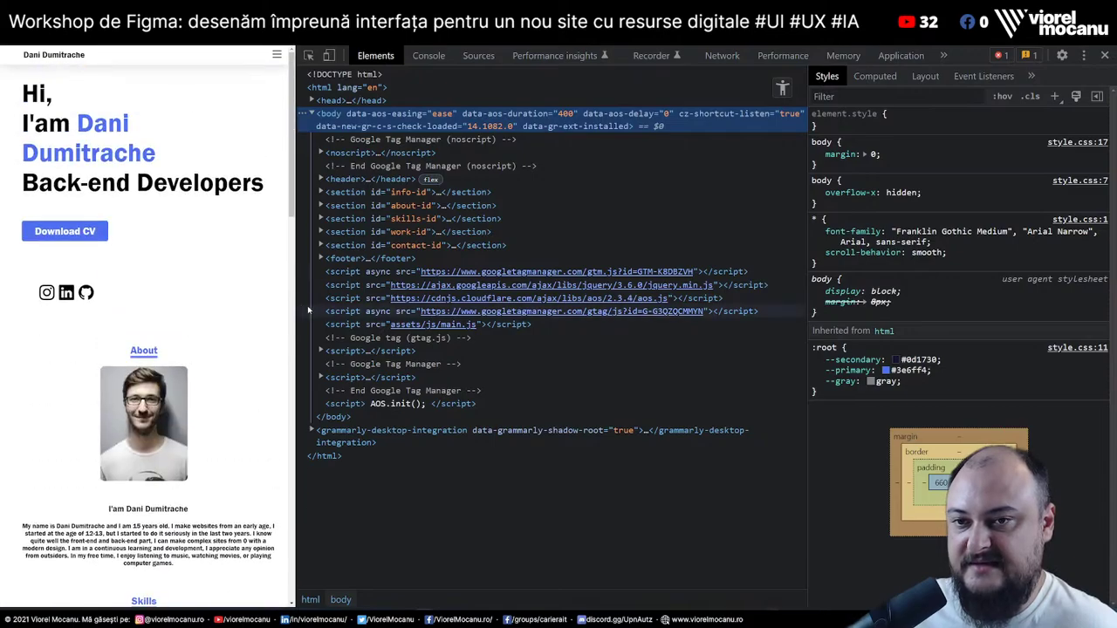
drag(295, 307, 886, 343)
Inspect the laptop photo's image element and give the inspector more room
scroll(715, 362, down, 5)
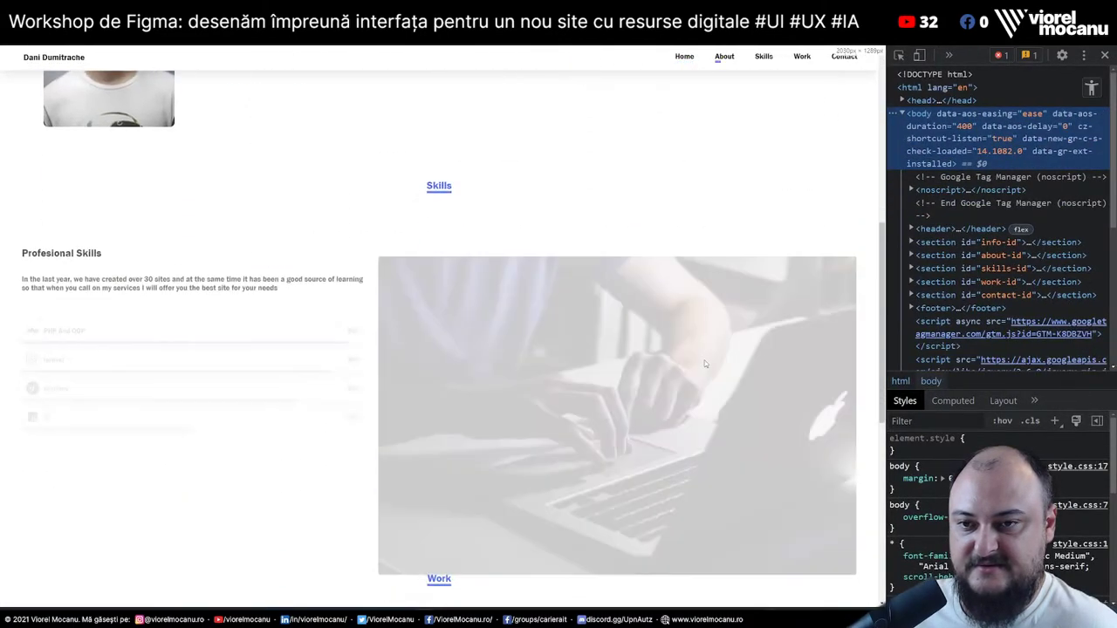
right_click(579, 347)
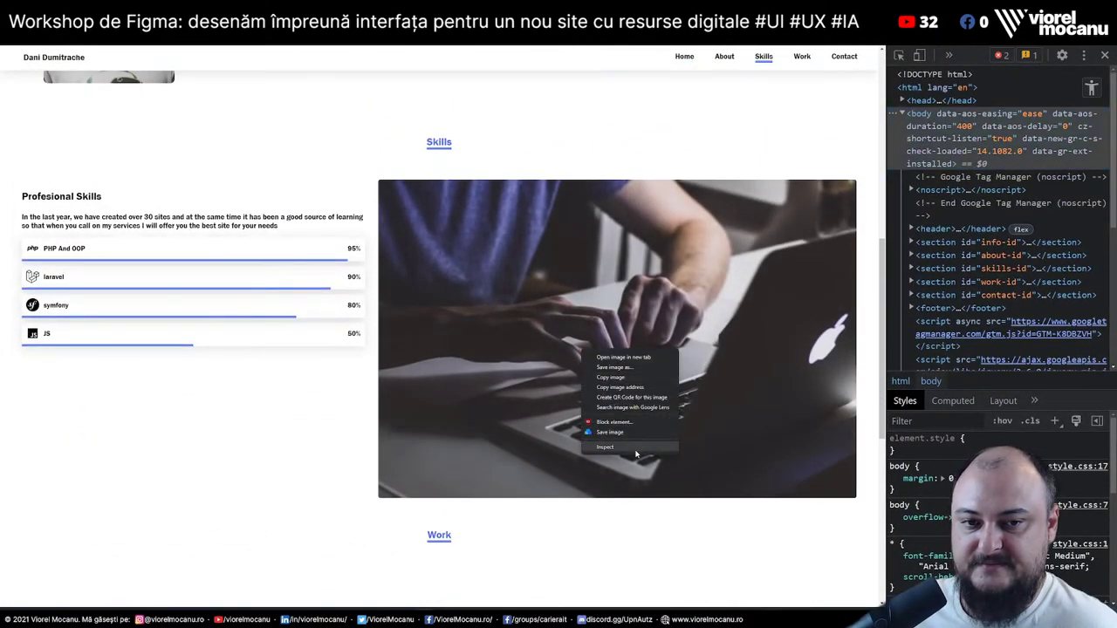
click(638, 450)
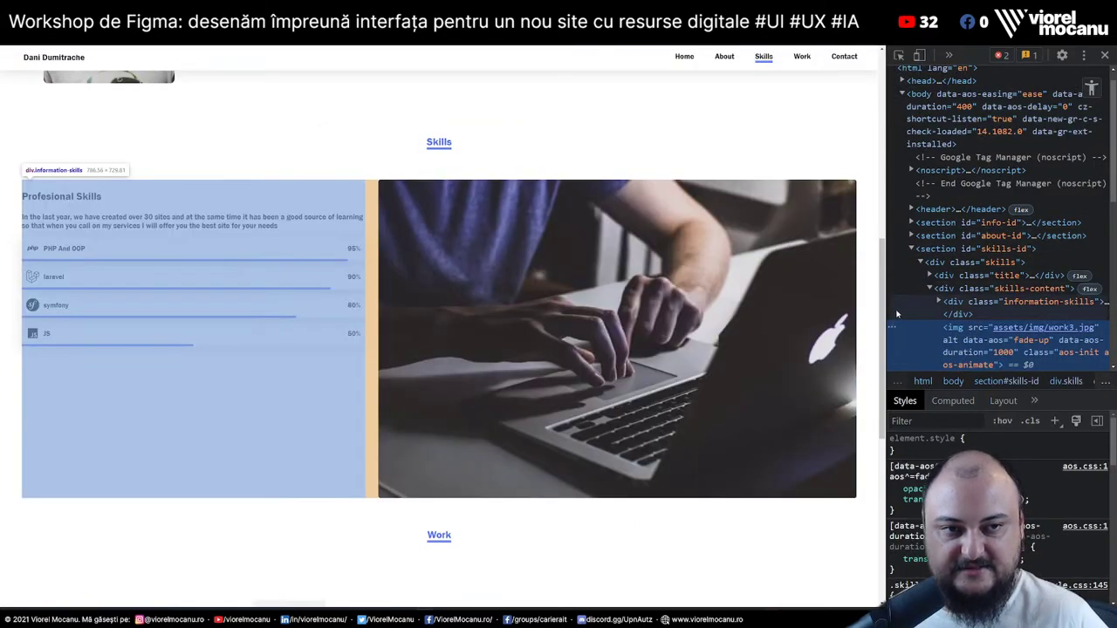
drag(886, 296, 741, 296)
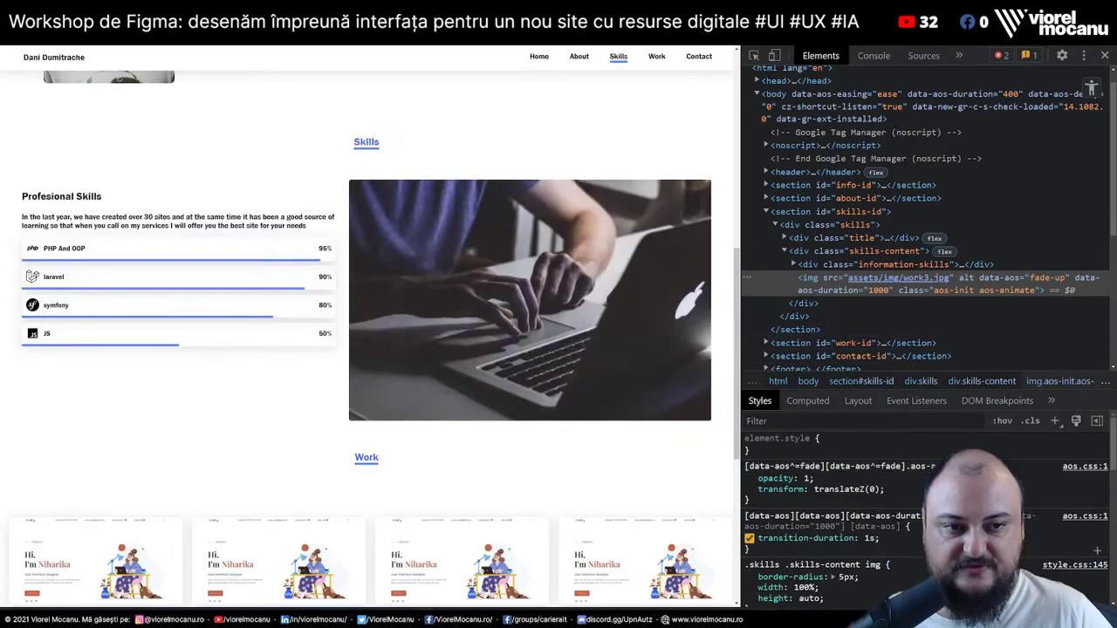
Look at the fade-up rule's transform and opacity values without changing them
scroll(883, 489, down, 3)
scroll(882, 490, down, 3)
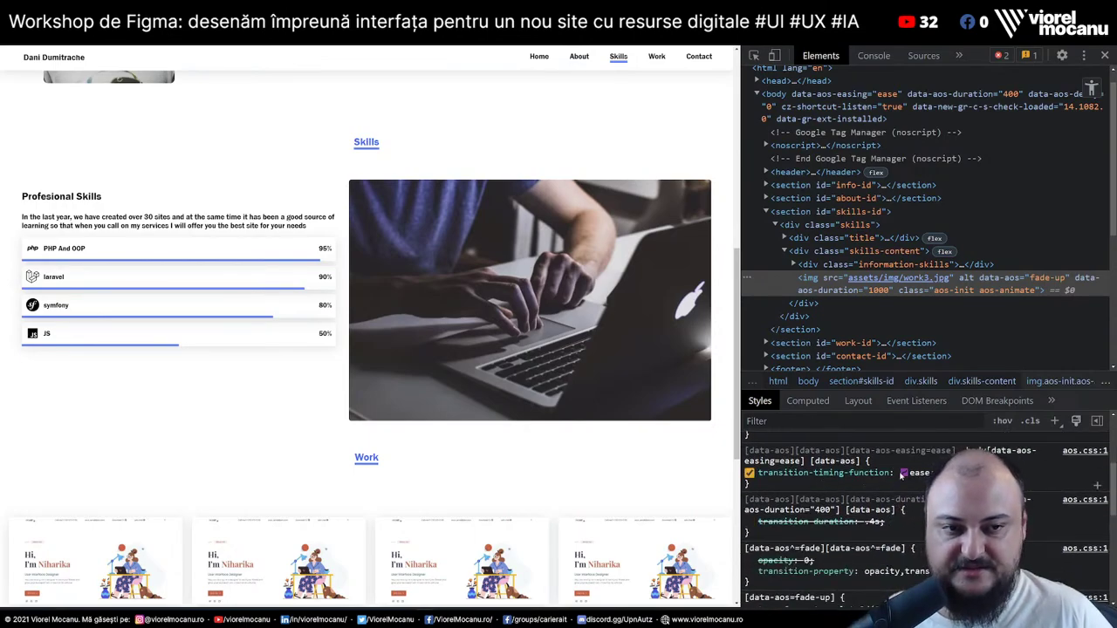
scroll(881, 515, down, 1)
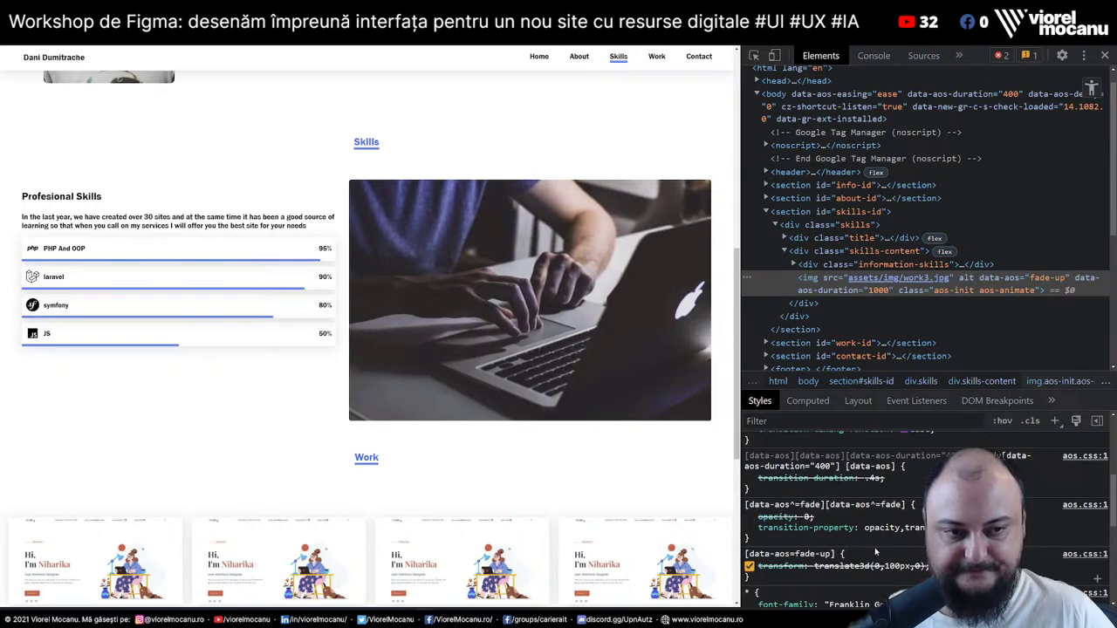
scroll(875, 551, down, 2)
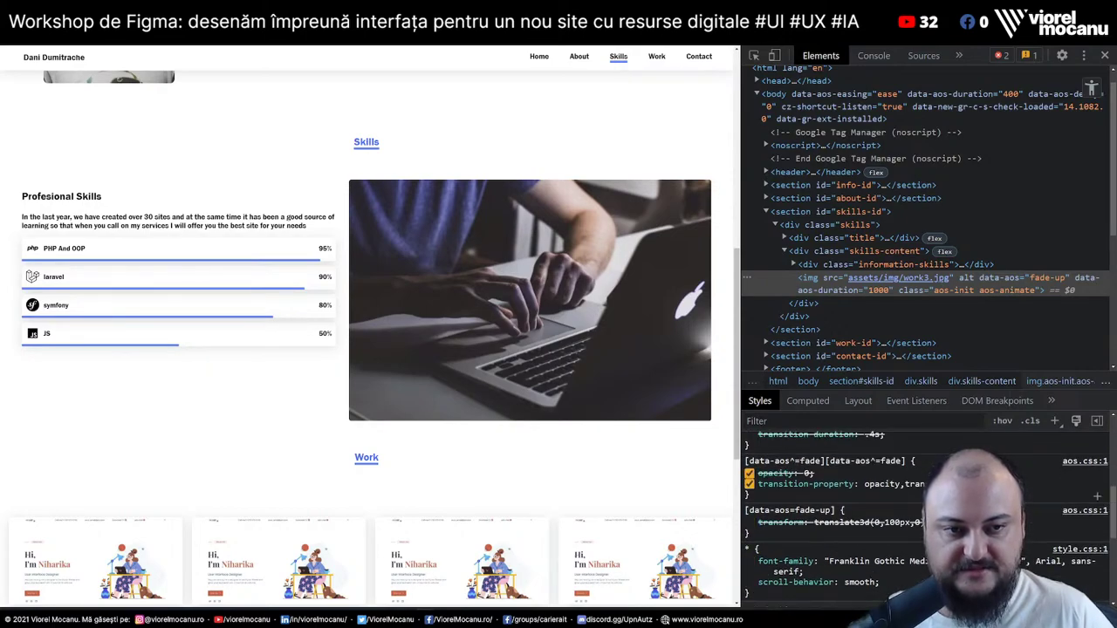
scroll(820, 524, down, 5)
scroll(821, 524, up, 5)
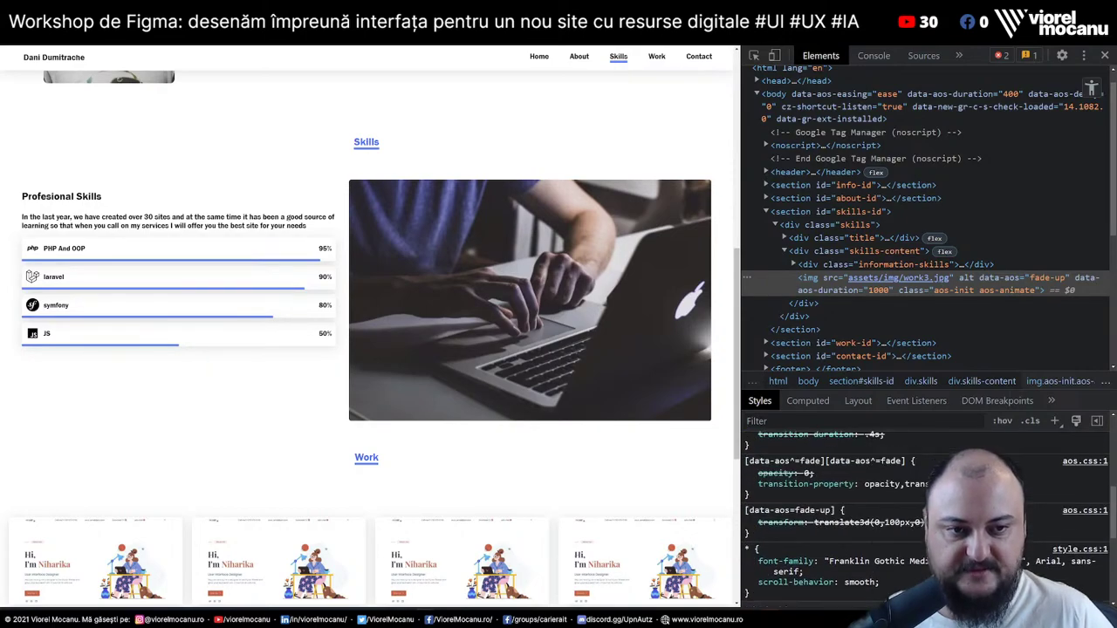
mouse_move(870, 543)
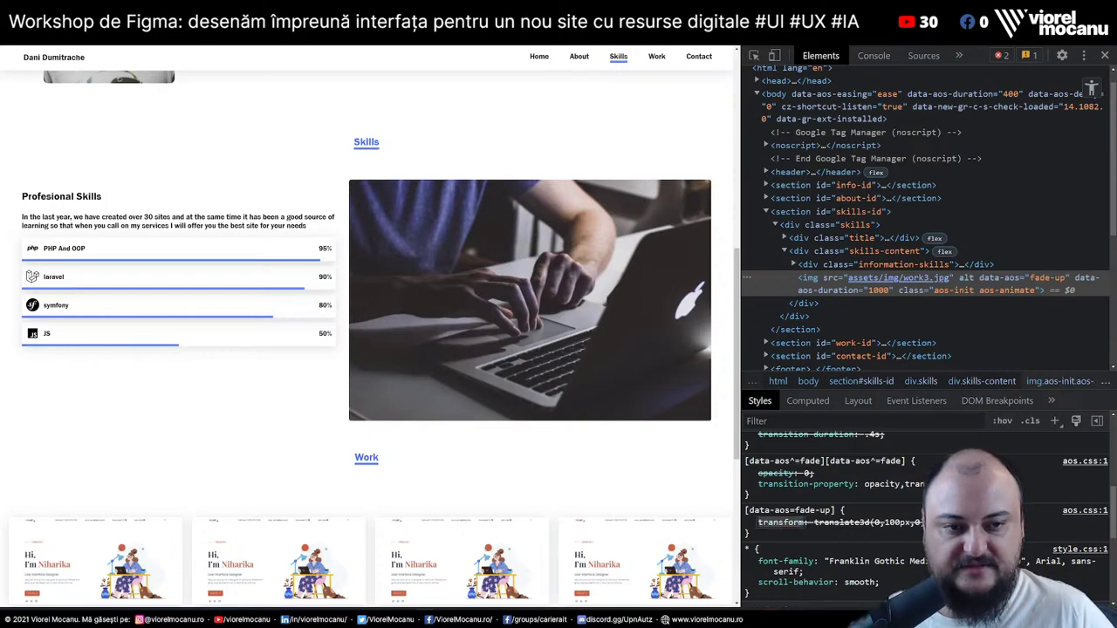
click(885, 522)
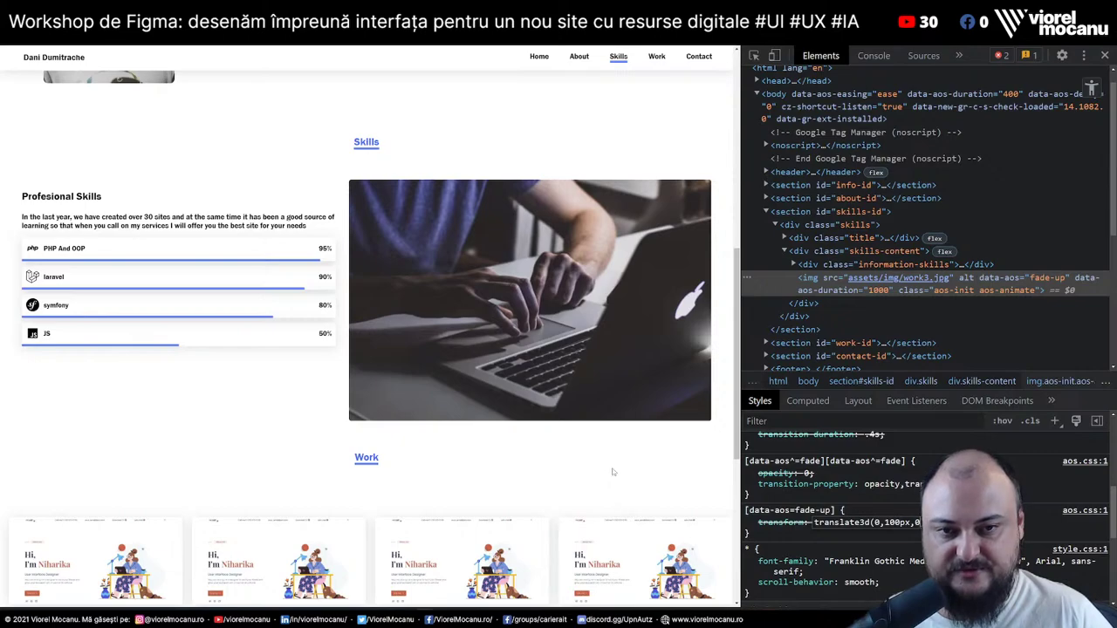
key(Escape)
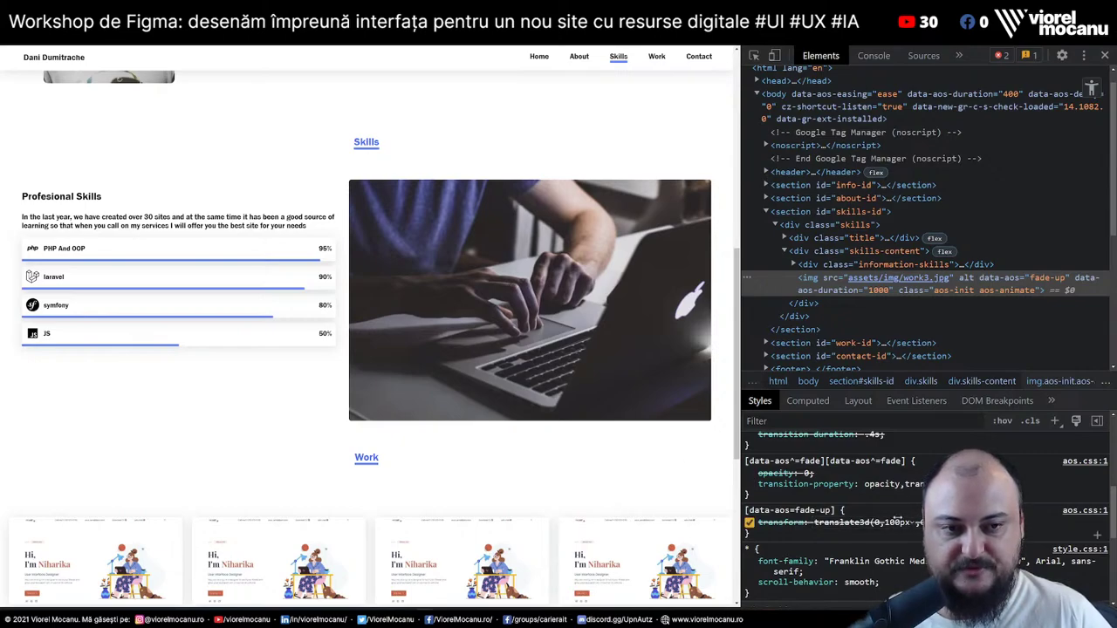
click(773, 473)
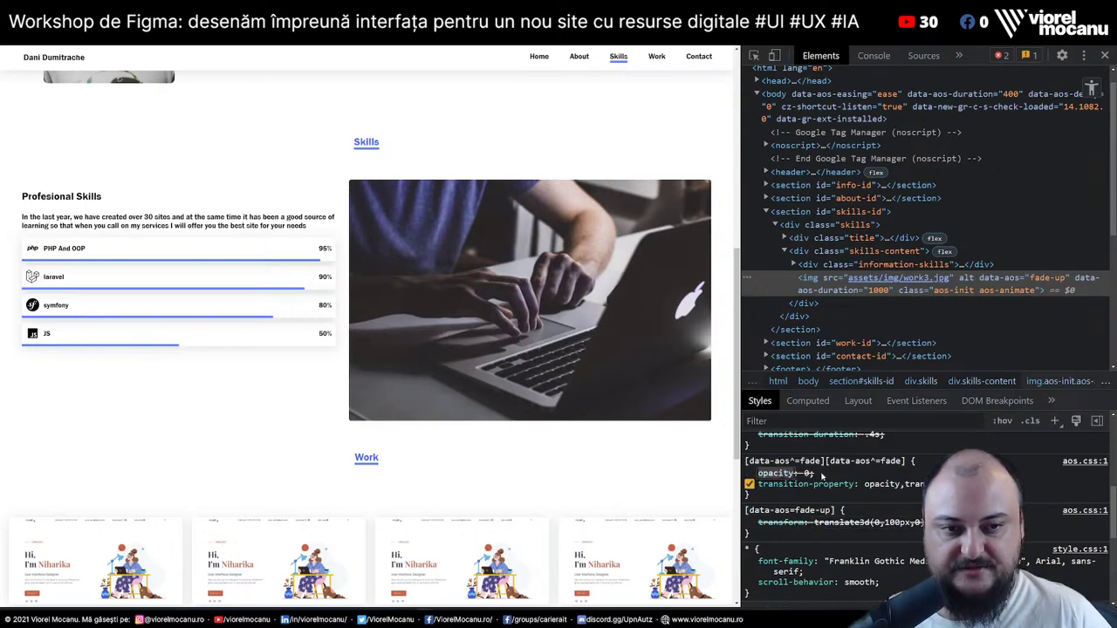
key(Escape)
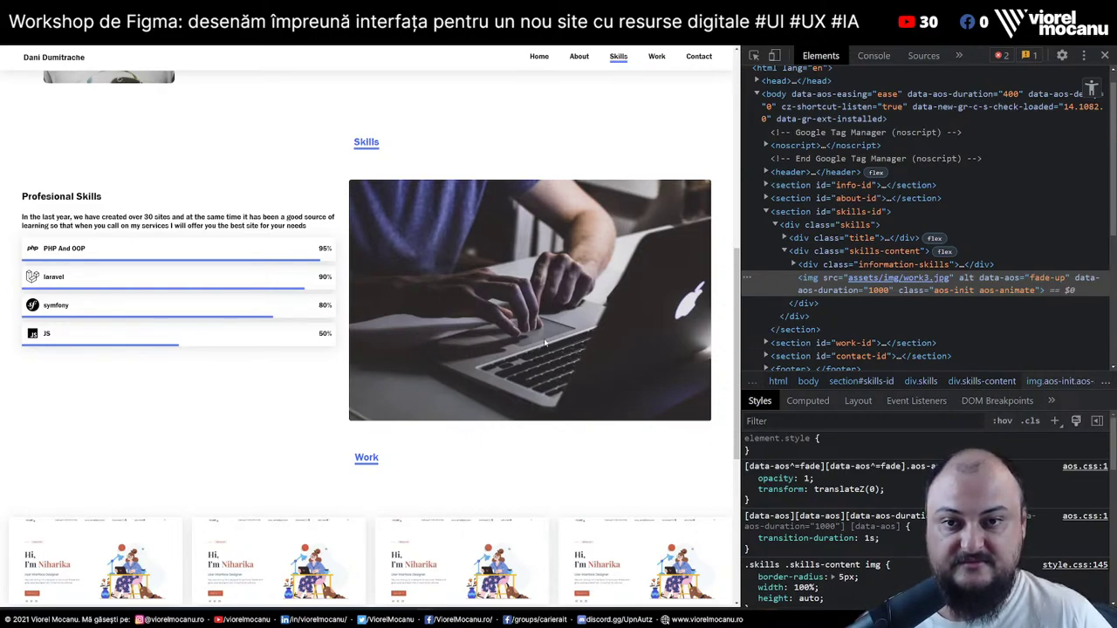
Reload to replay the fade animations, scroll through all sections, then open a new tab
key(F5)
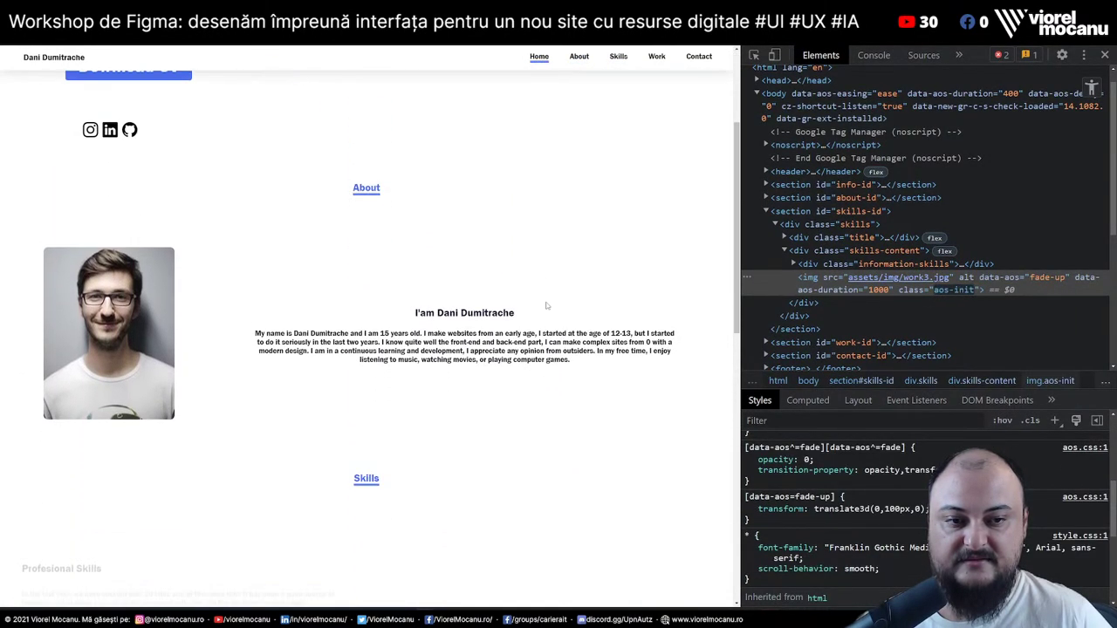
key(F5)
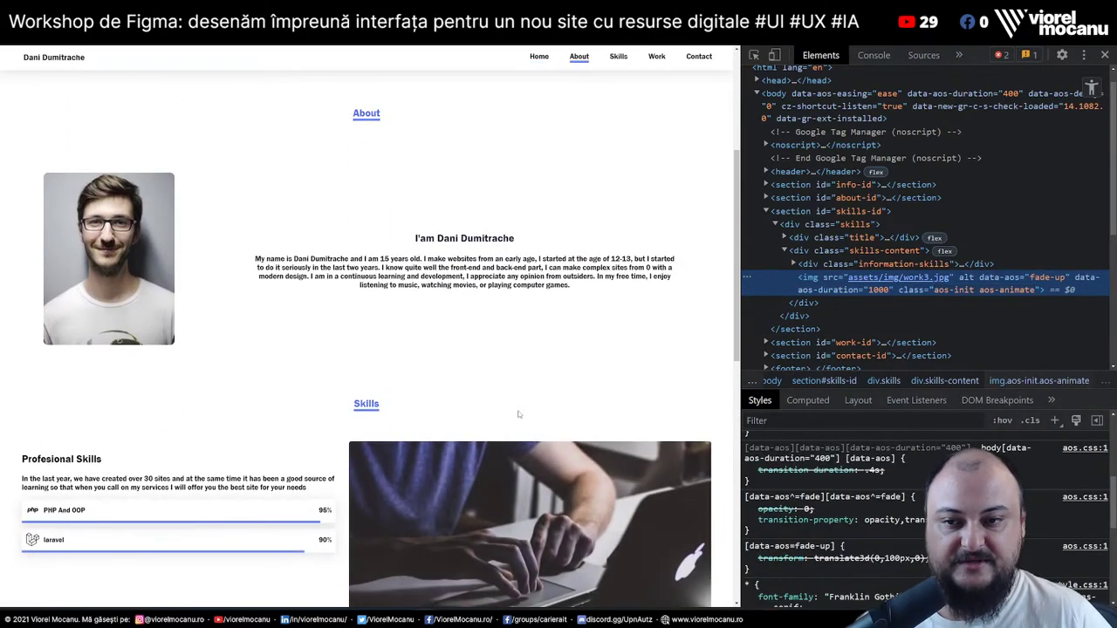
scroll(524, 414, up, 3)
scroll(518, 415, down, 4)
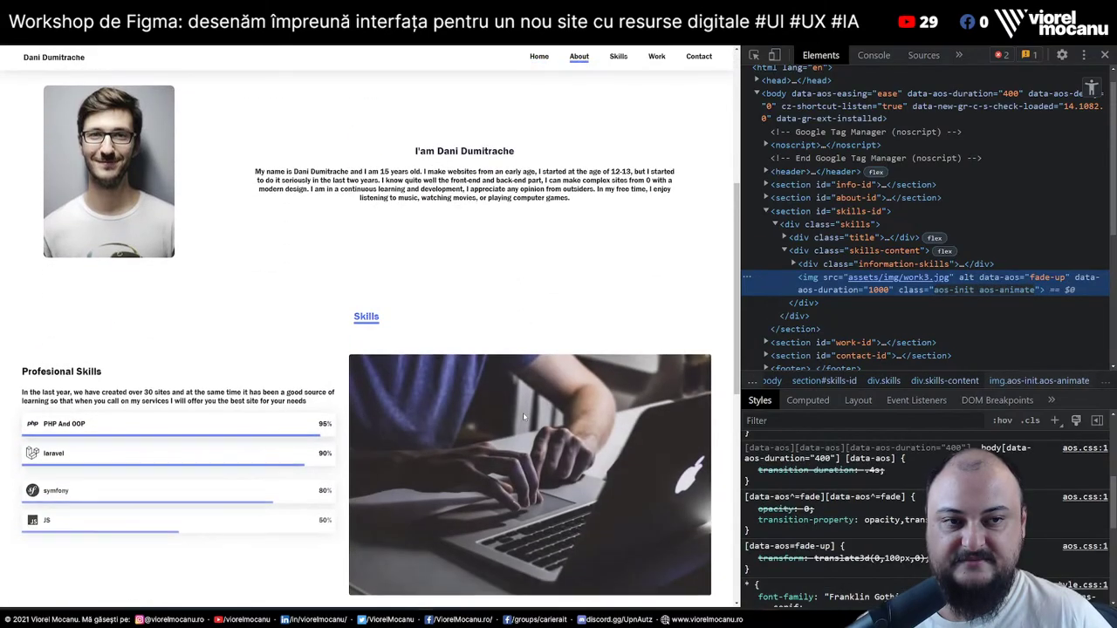
scroll(523, 412, up, 4)
scroll(525, 418, down, 2)
scroll(526, 418, down, 2)
scroll(527, 418, up, 4)
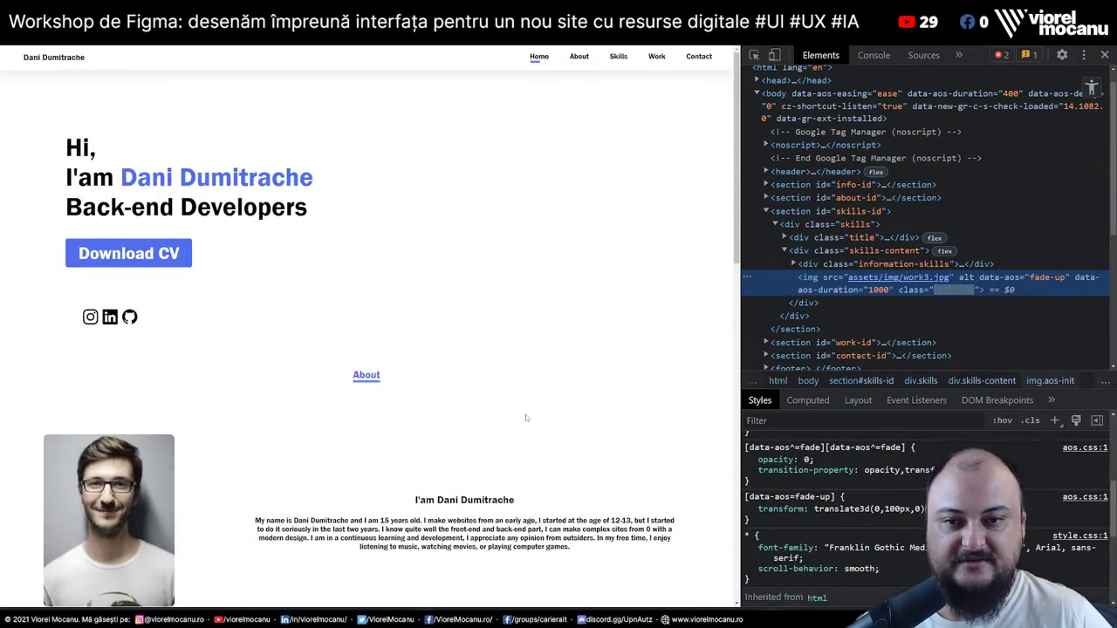
scroll(526, 418, down, 4)
scroll(527, 419, up, 4)
scroll(527, 419, down, 4)
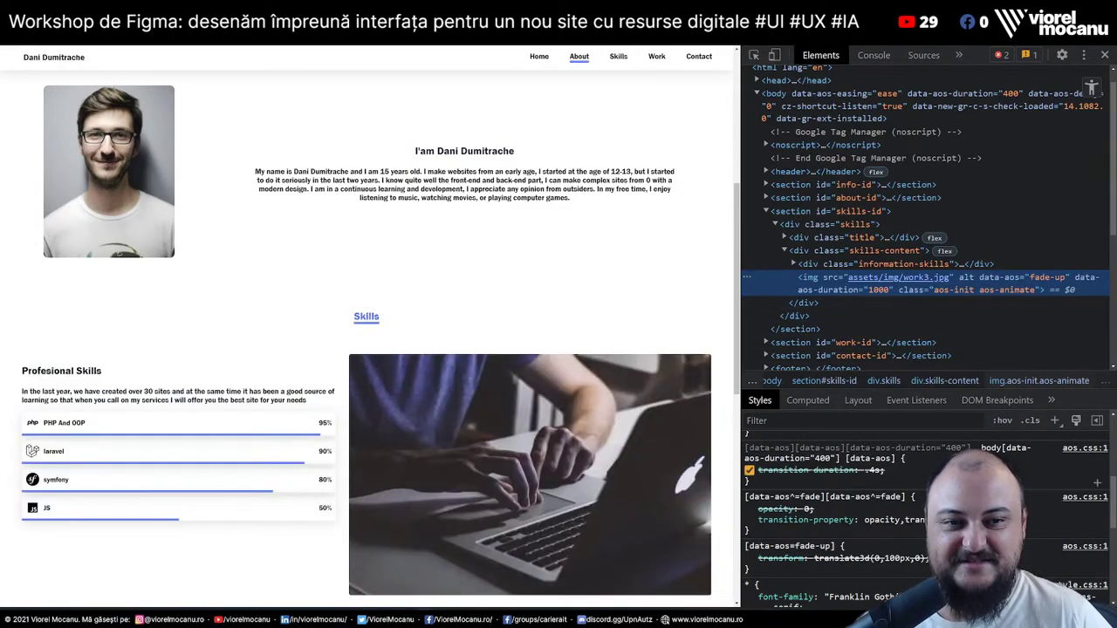
scroll(429, 425, down, 3)
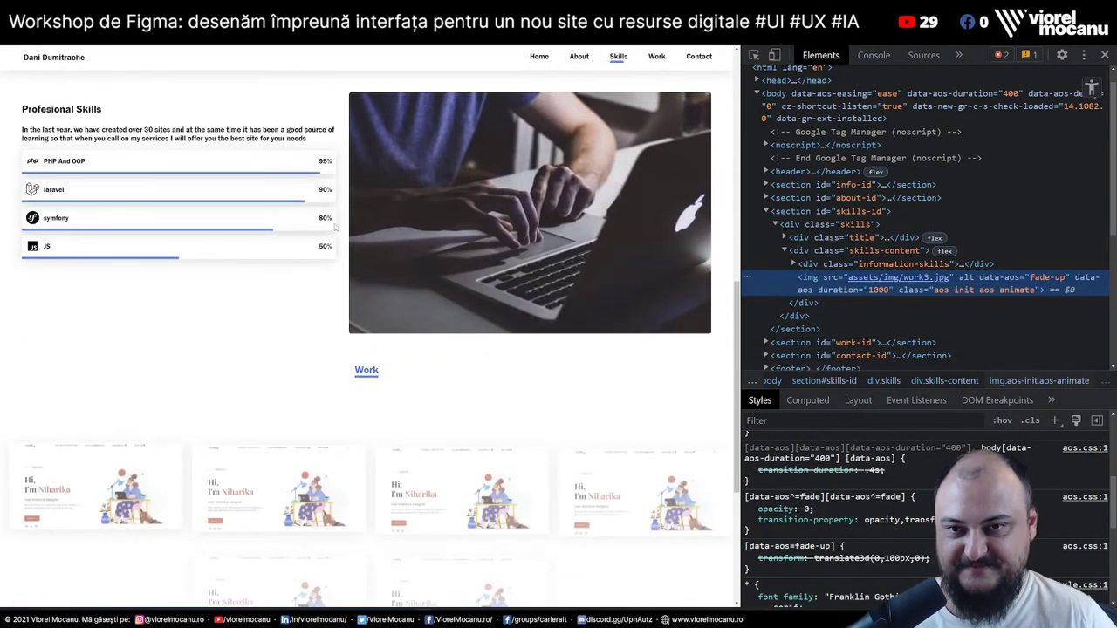
scroll(429, 422, down, 3)
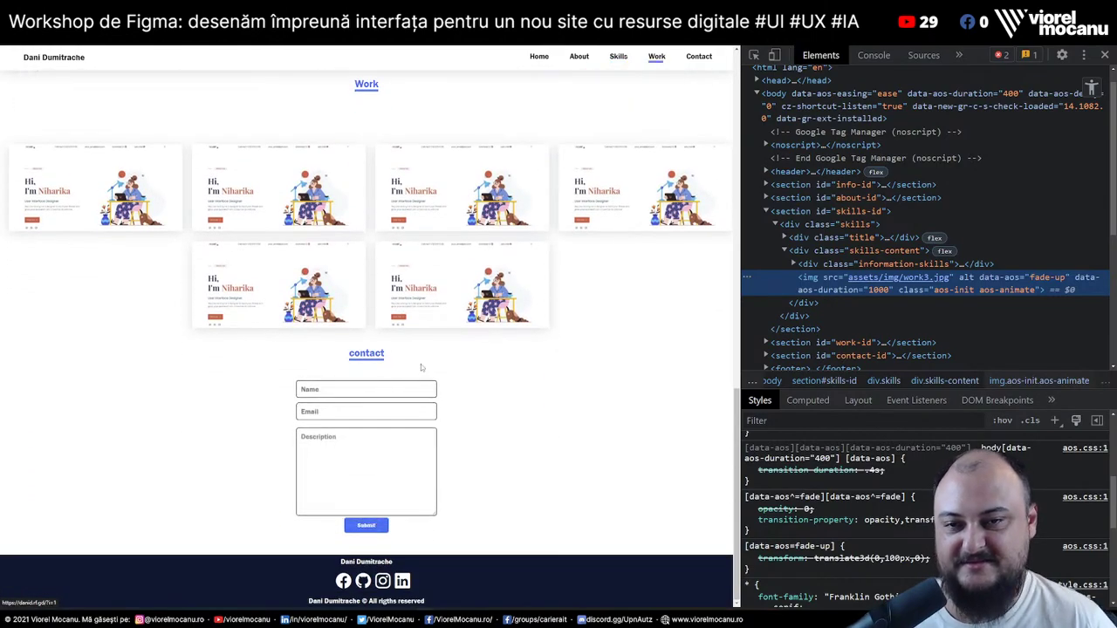
scroll(563, 353, up, 4)
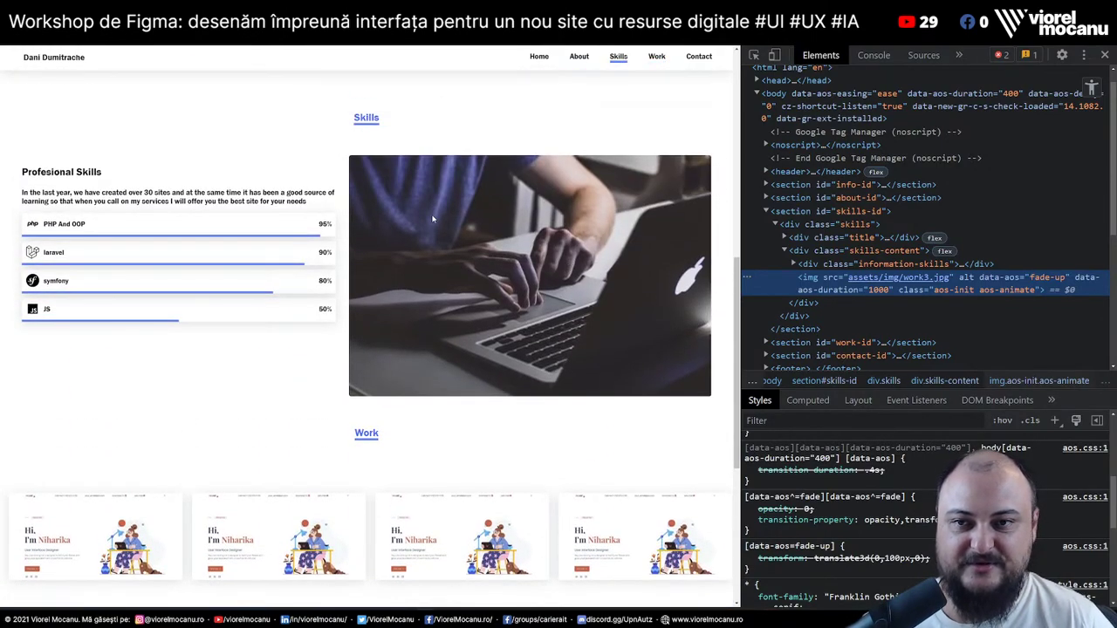
scroll(420, 282, up, 4)
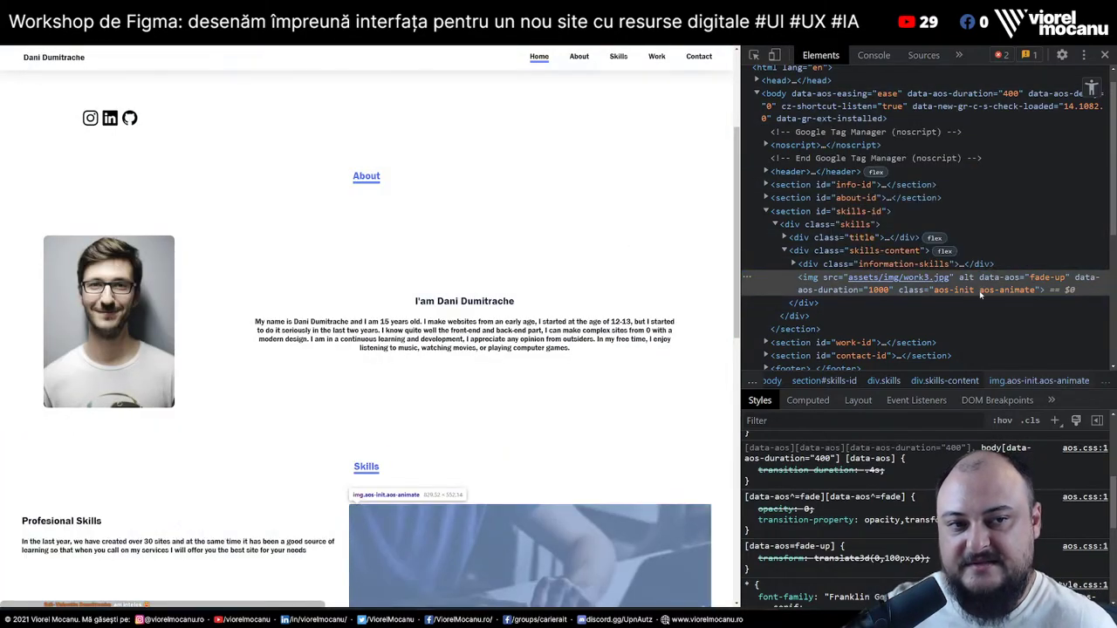
scroll(599, 312, up, 2)
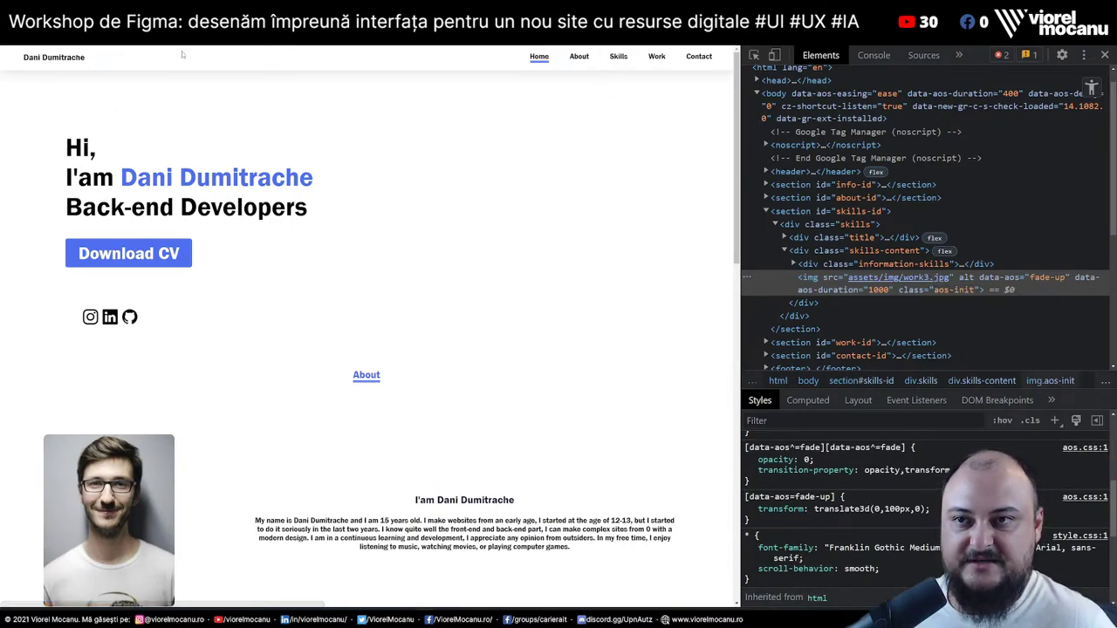
scroll(560, 286, down, 1)
scroll(561, 287, down, 2)
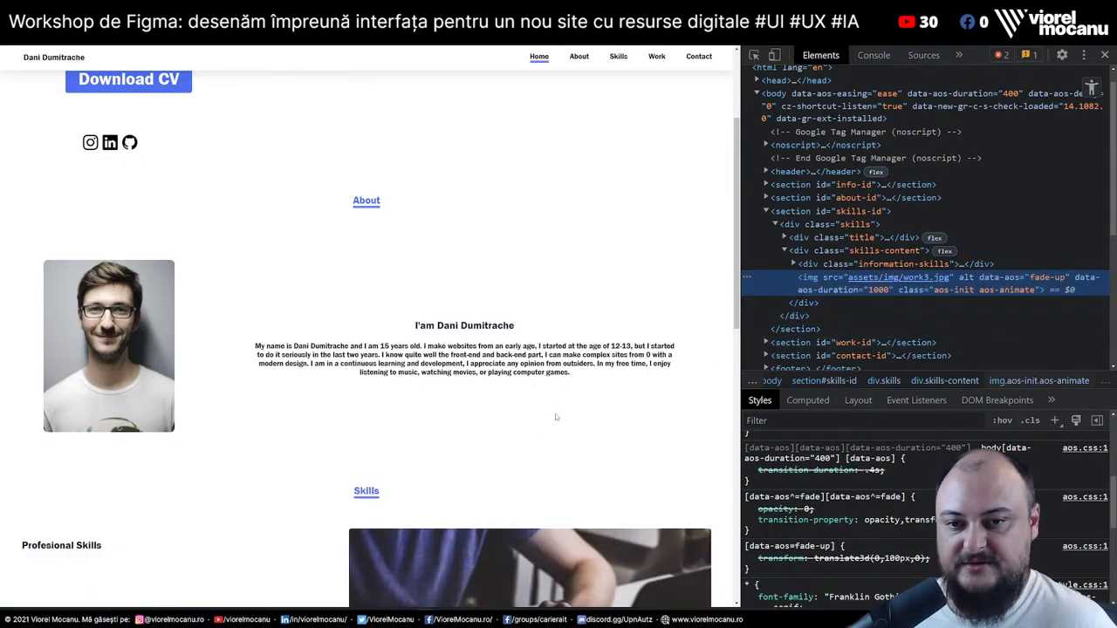
scroll(559, 449, down, 3)
scroll(559, 449, down, 1)
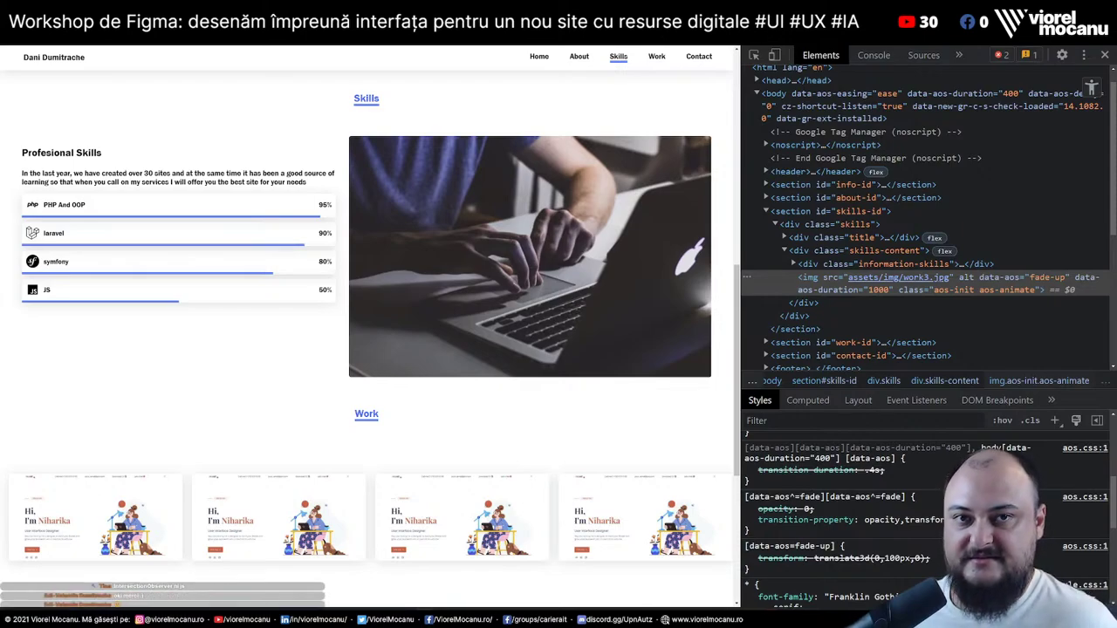
key(ctrl+t)
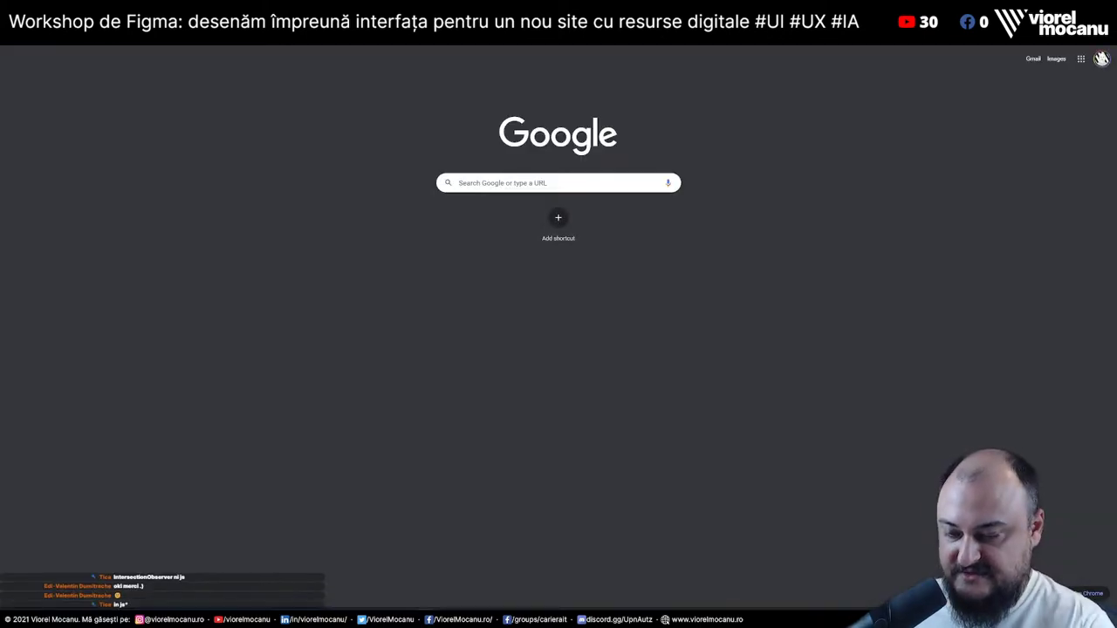
Close the new tab, read the GoIT landing page to its footer, then switch to MDN clamp()
key(ctrl+w)
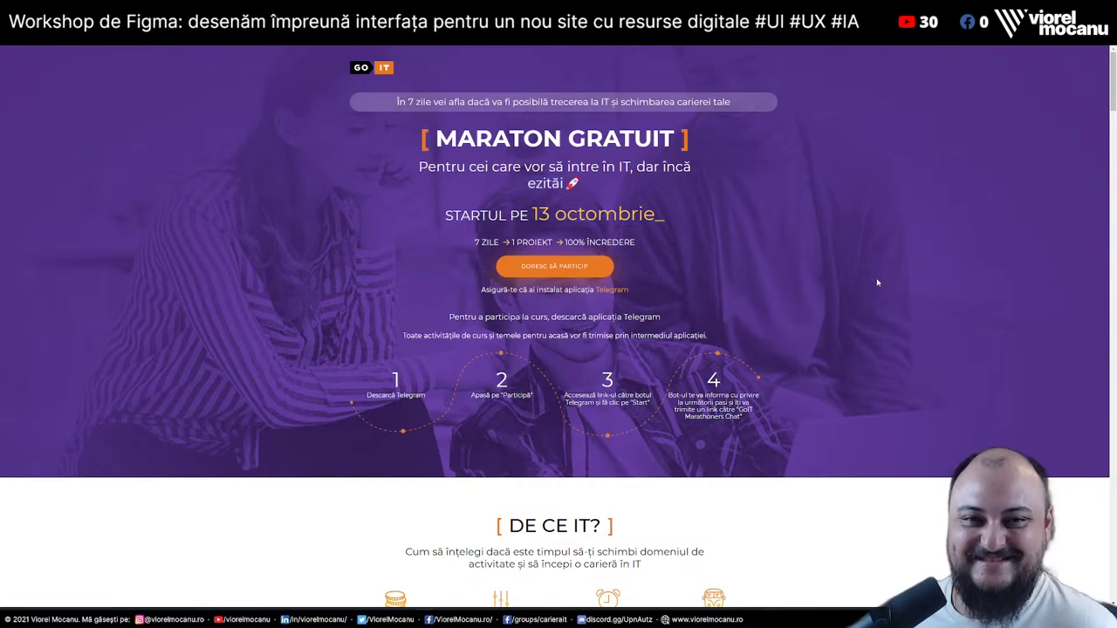
scroll(878, 282, down, 10)
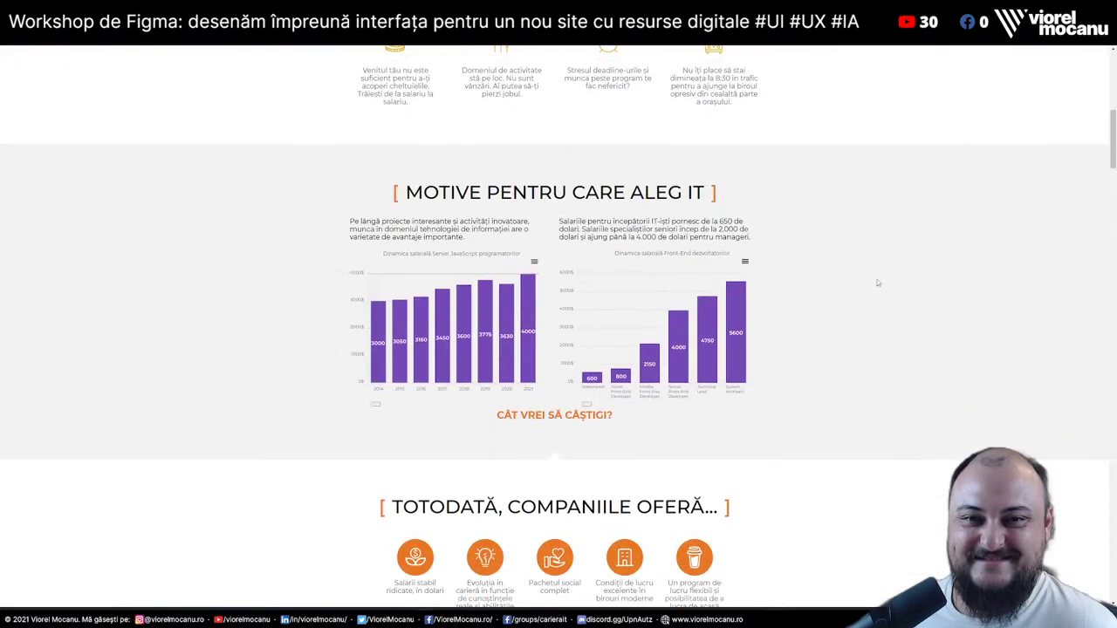
scroll(878, 282, down, 20)
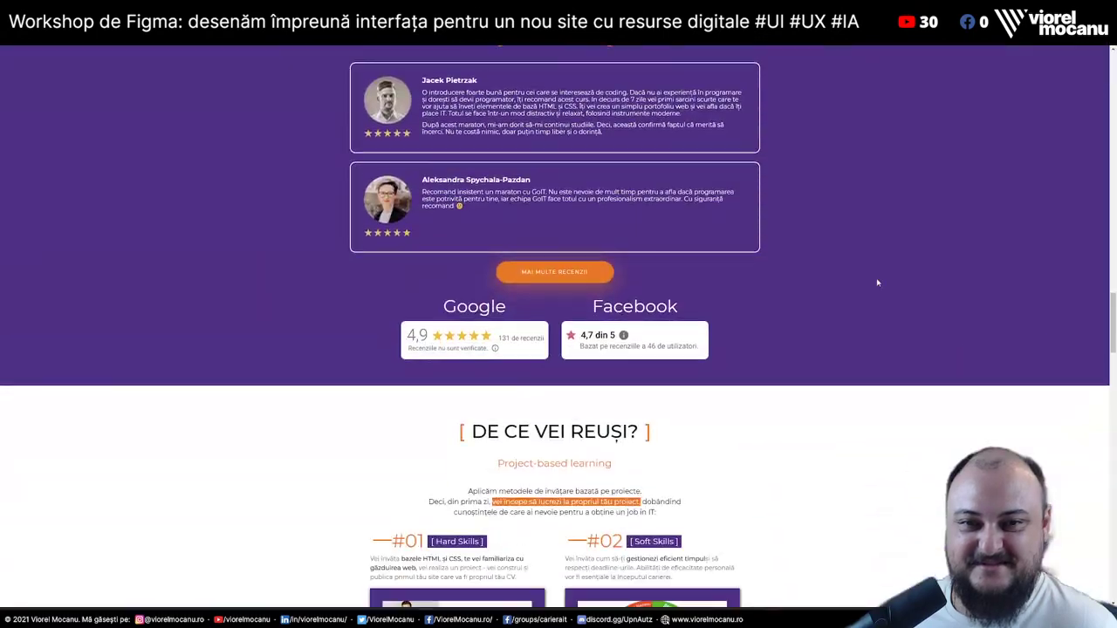
scroll(878, 282, down, 10)
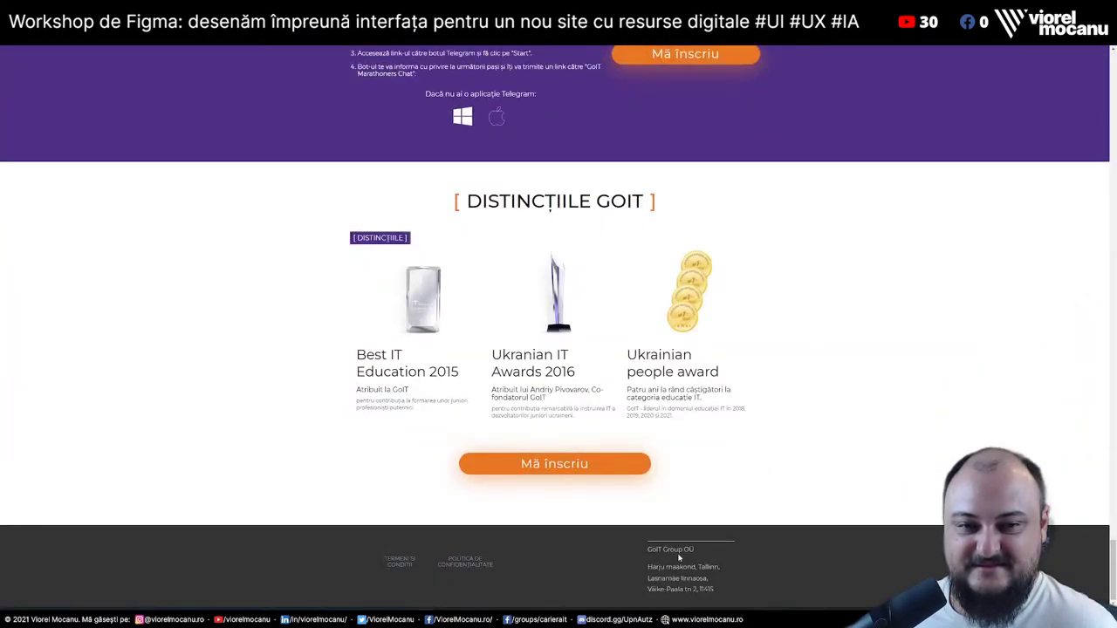
drag(689, 550, 741, 596)
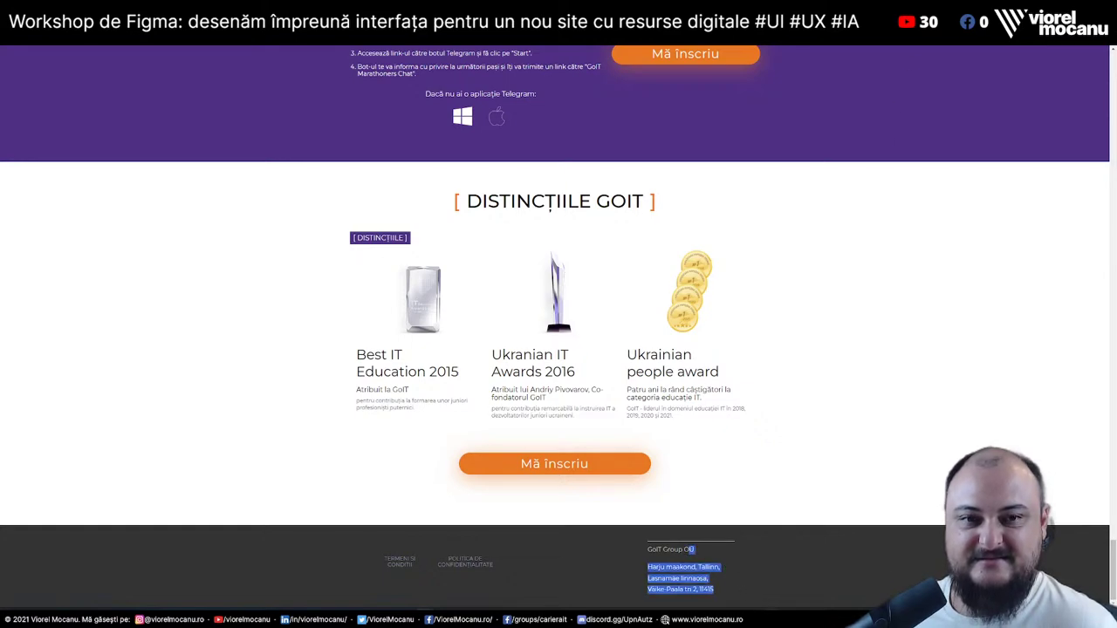
key(ctrl+Tab)
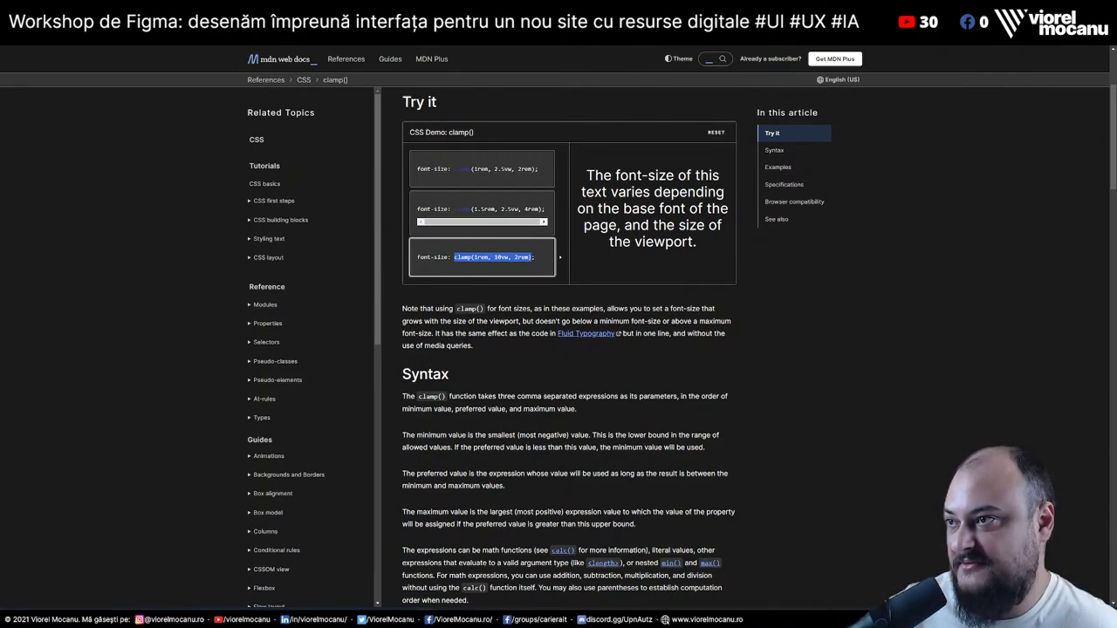
Switch away from Chrome and back, then open a new tab to search for discord
key(alt+Tab)
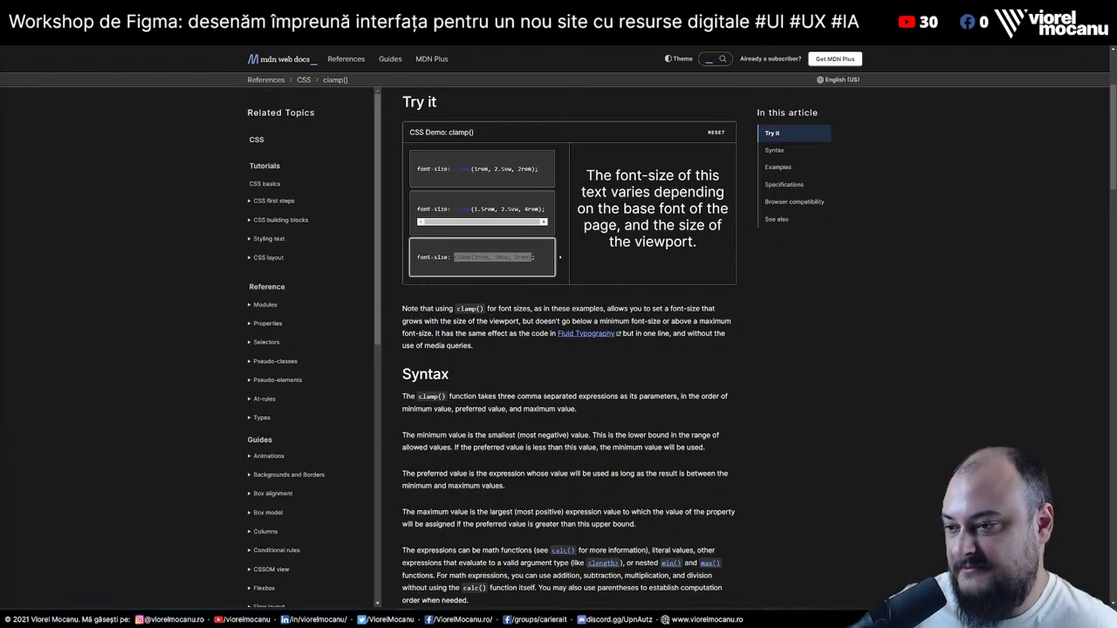
key(alt+Tab)
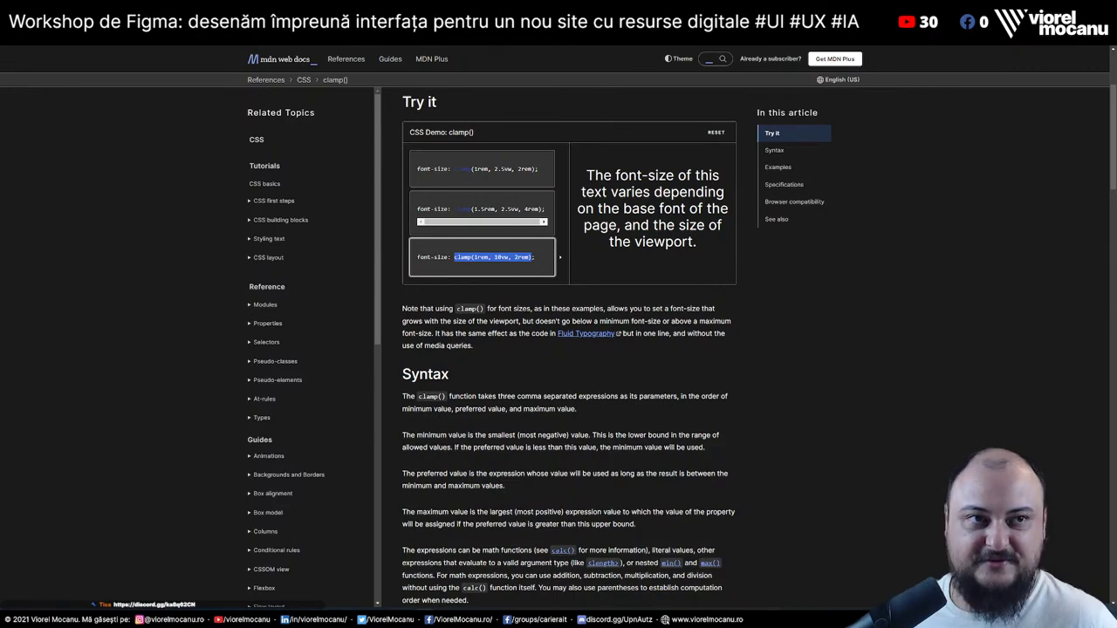
key(ctrl+t)
Open the Carieră în IT Discord invite from the 'discord' suggestions, then return to MDN's clamp() page
text(discord)
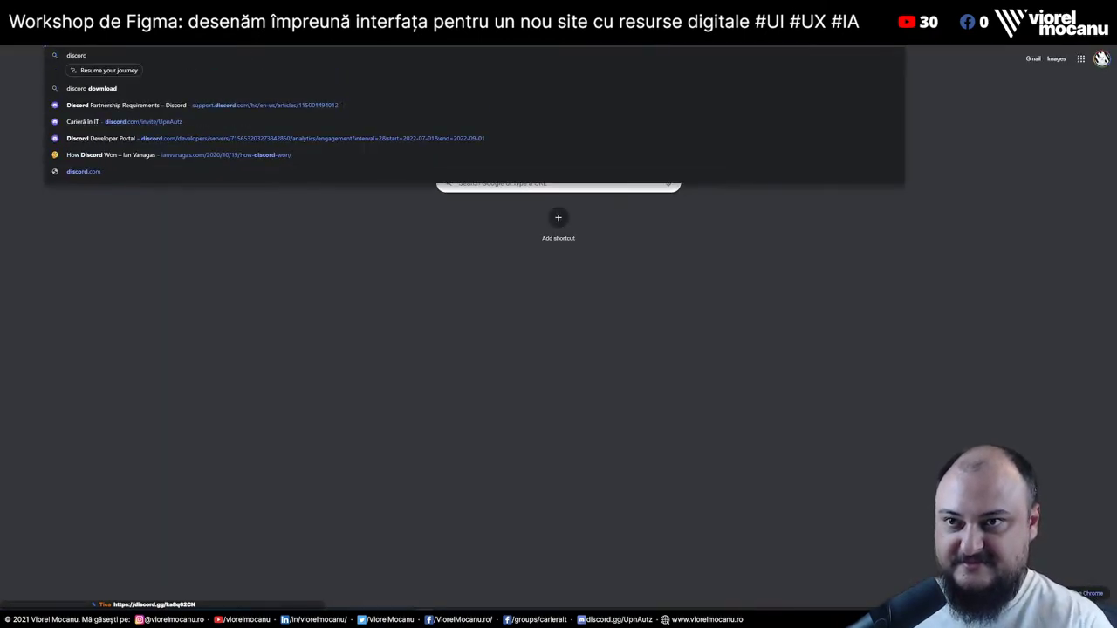
key(Down)
key(Down)
key(Down)
key(Down)
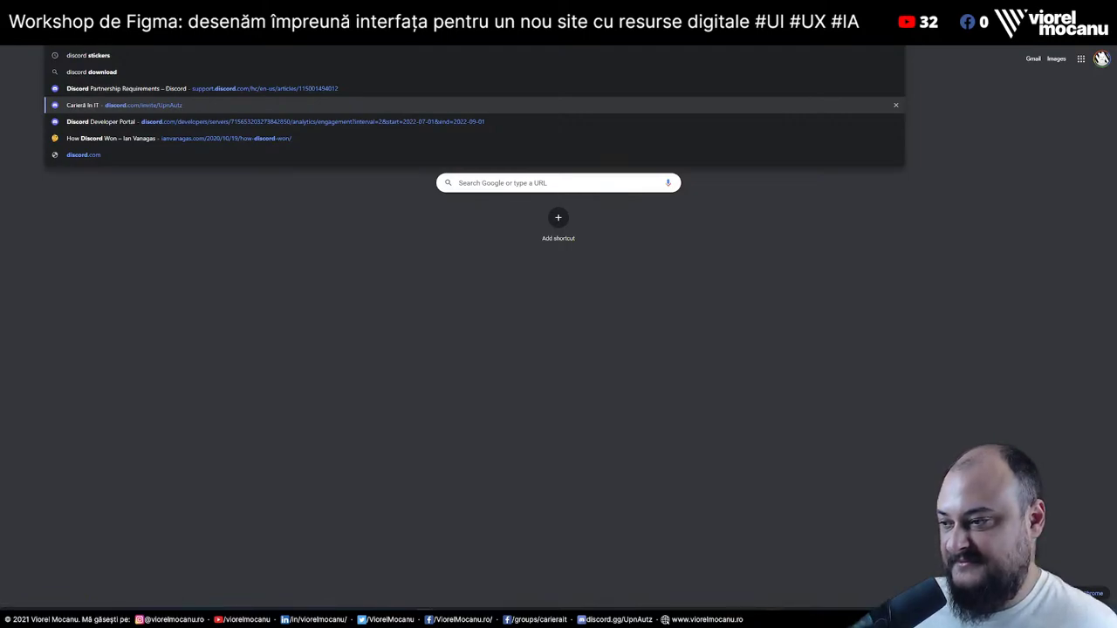
key(Escape)
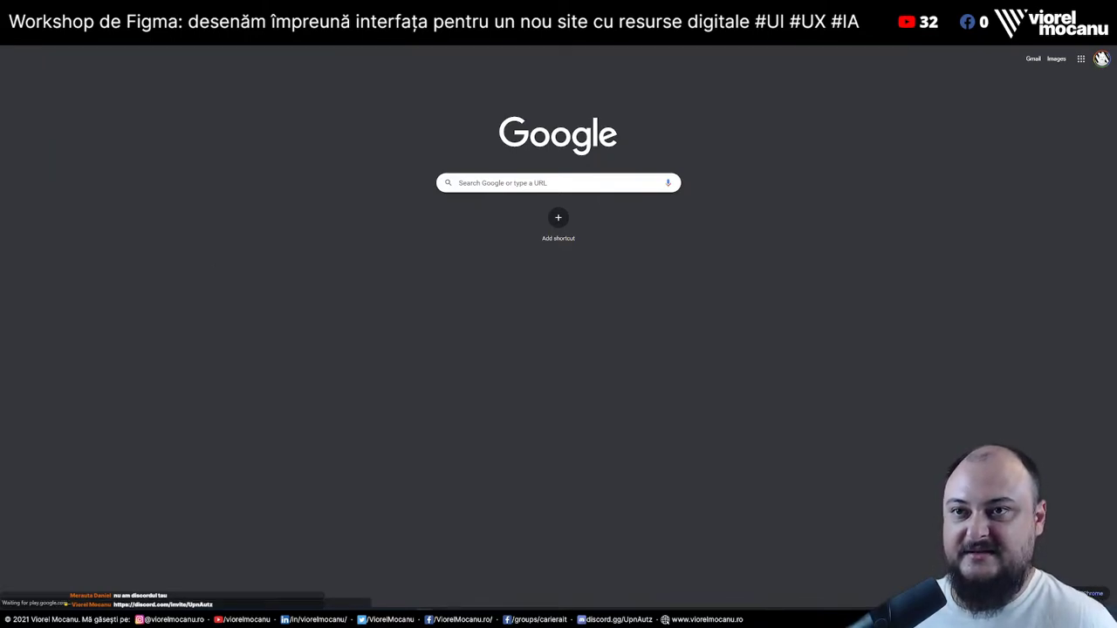
click(453, 51)
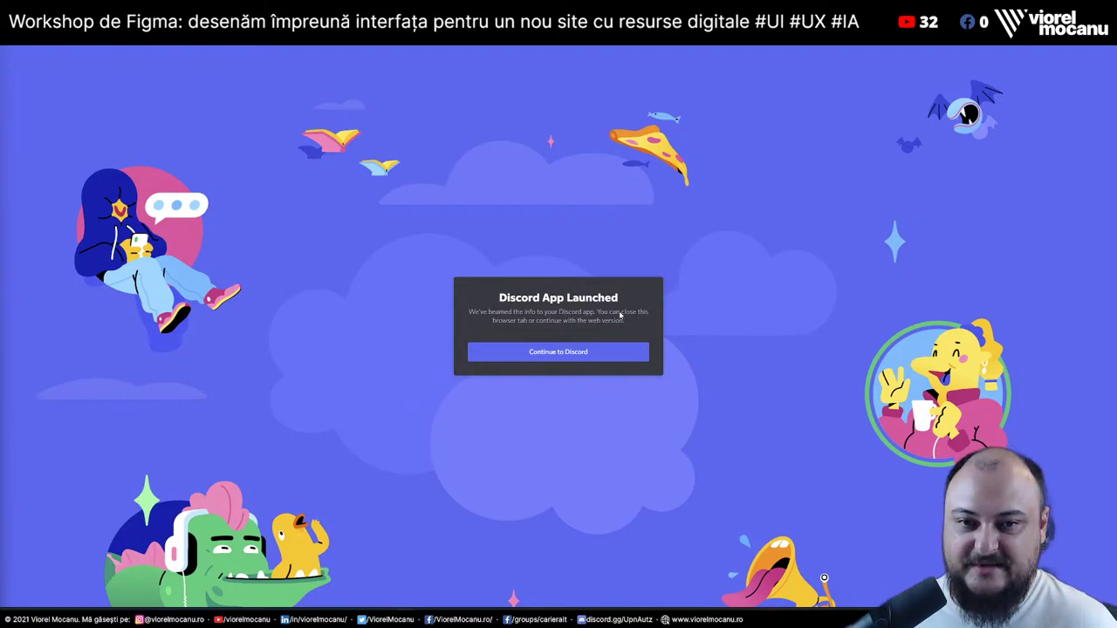
click(898, 48)
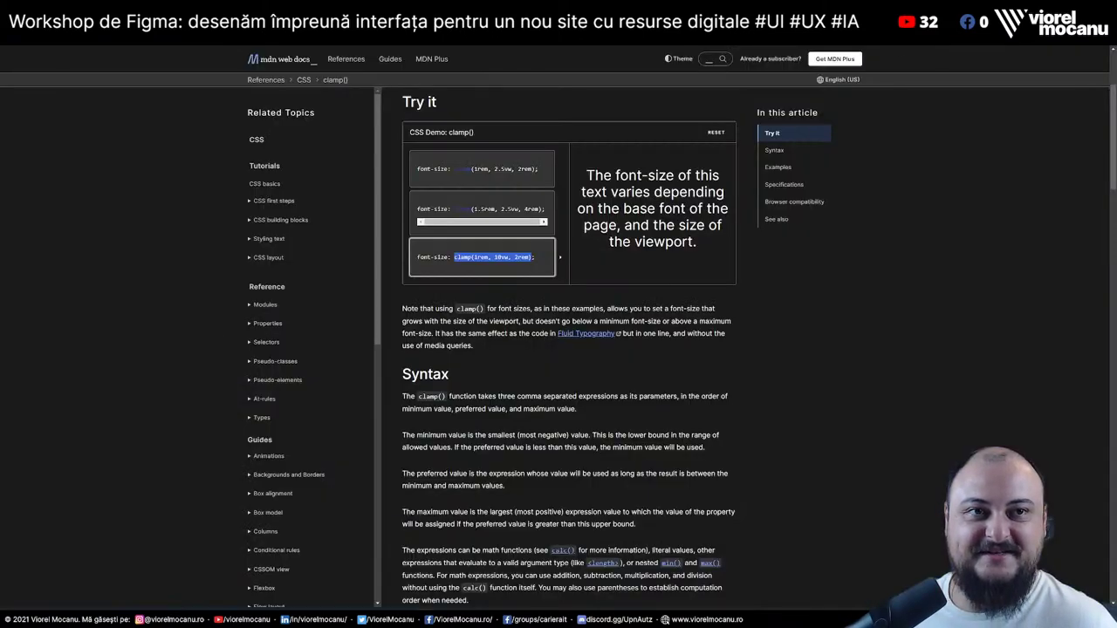
Reload the portfolio window to replay its entry animations and scroll through the sections
key(alt+Tab)
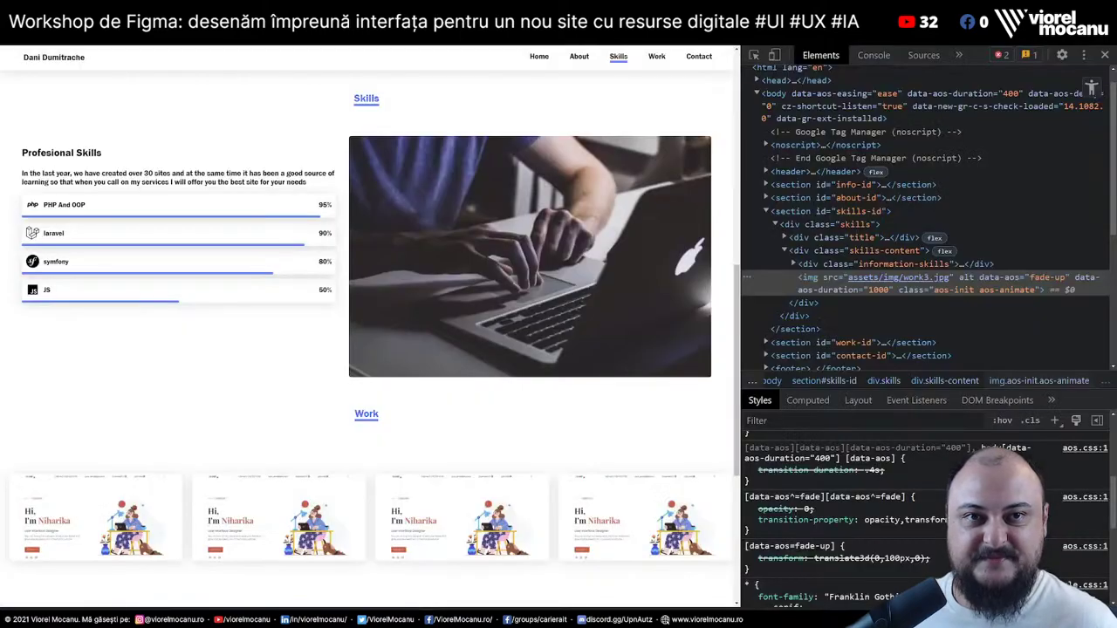
key(F5)
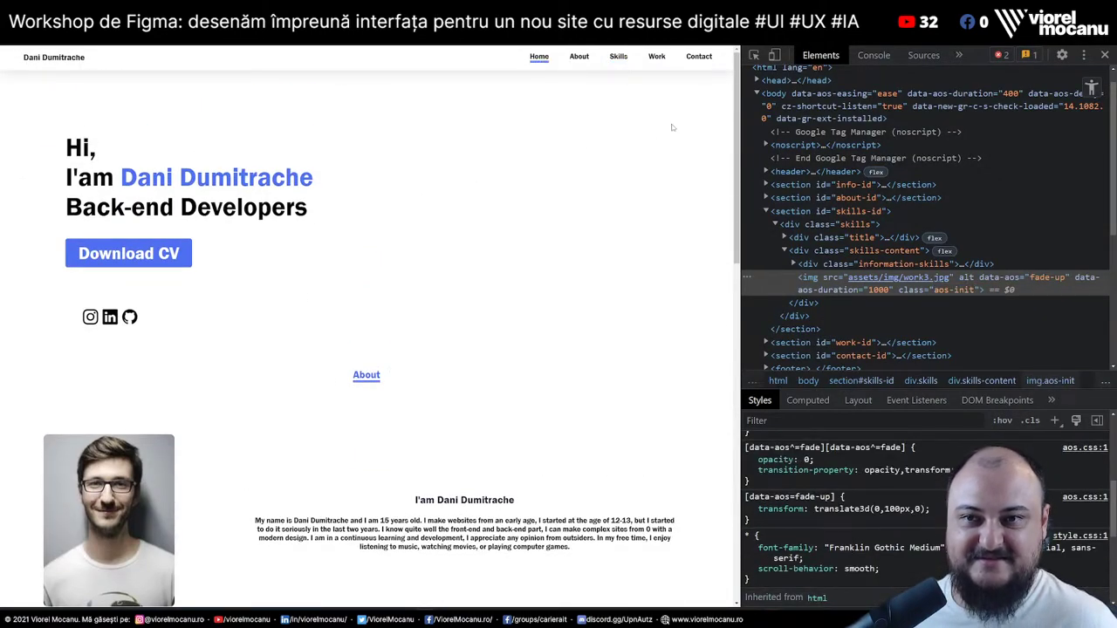
scroll(315, 235, down, 4)
scroll(269, 294, down, 3)
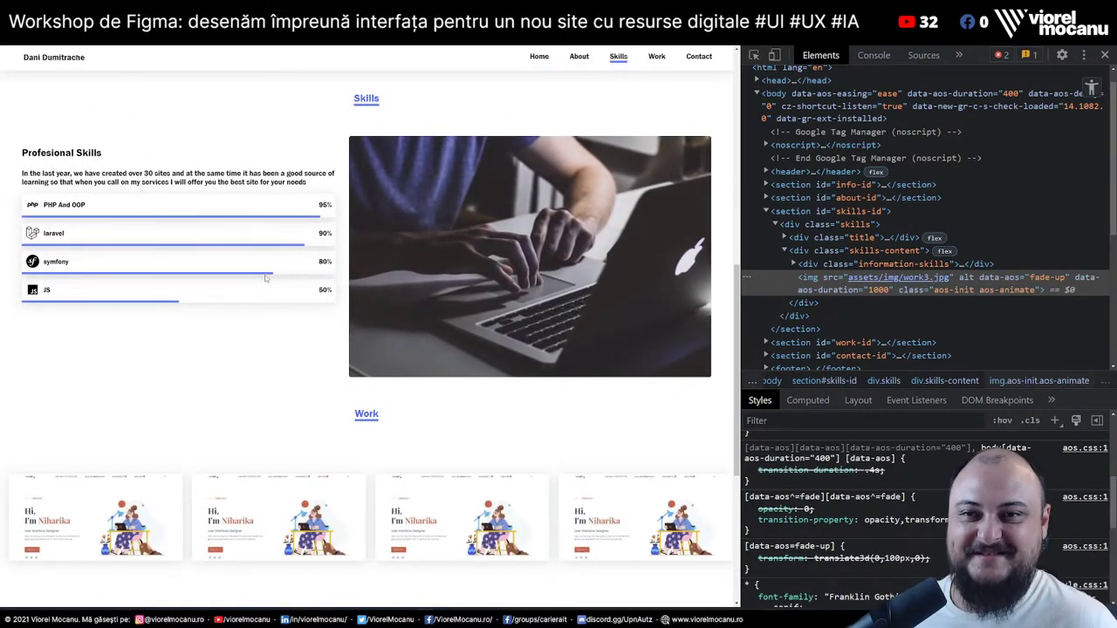
scroll(266, 278, down, 3)
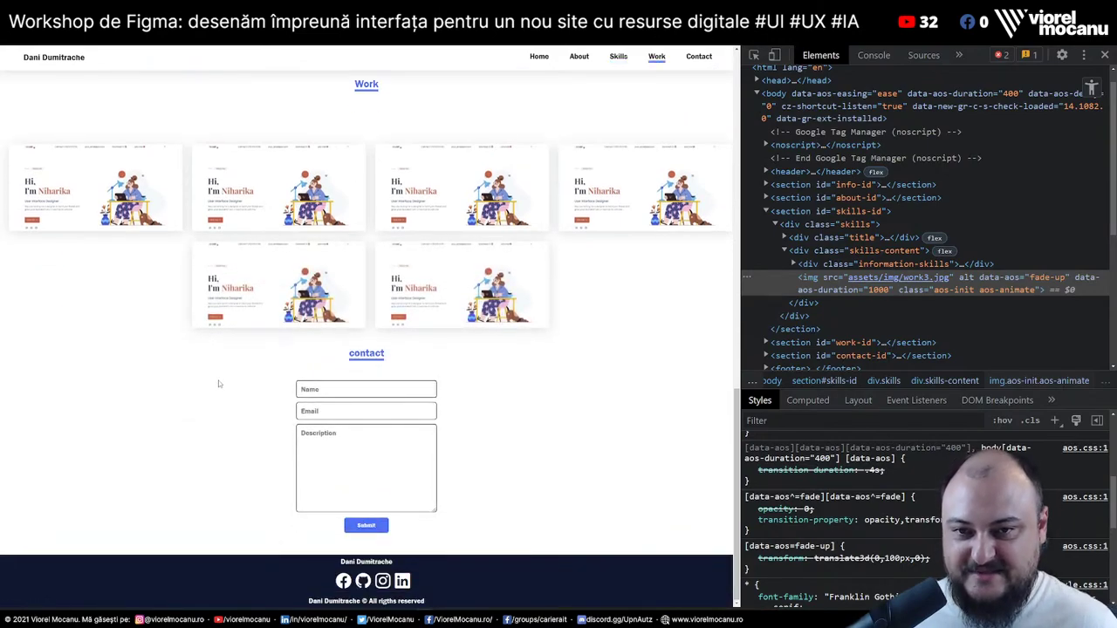
scroll(218, 381, up, 15)
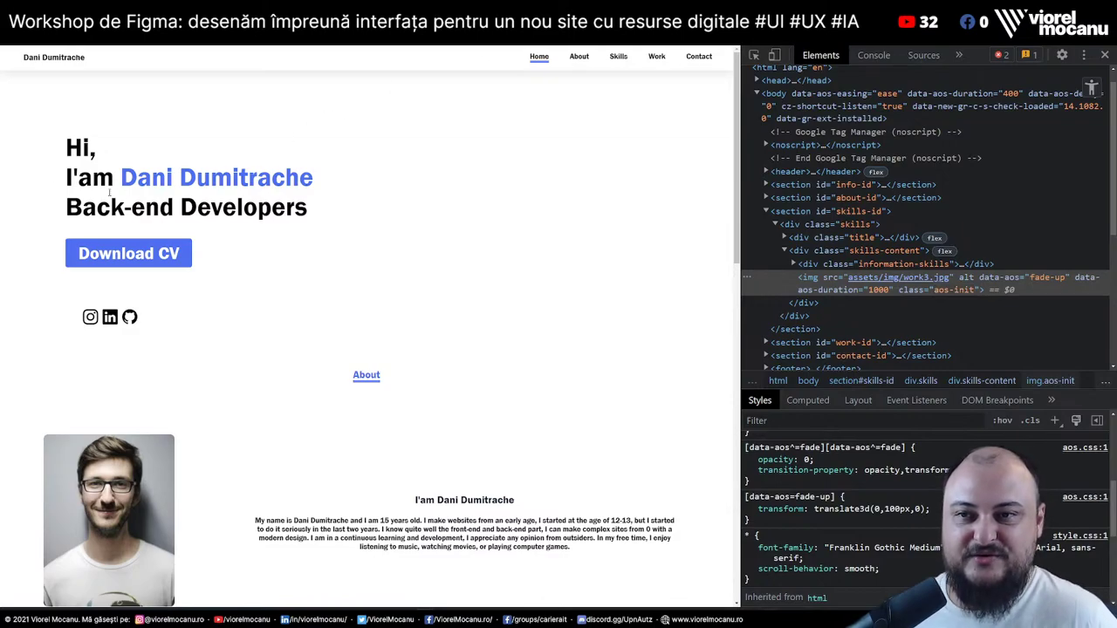
Select and then deselect the hero heading text, and focus the address bar for a search
drag(52, 145, 315, 214)
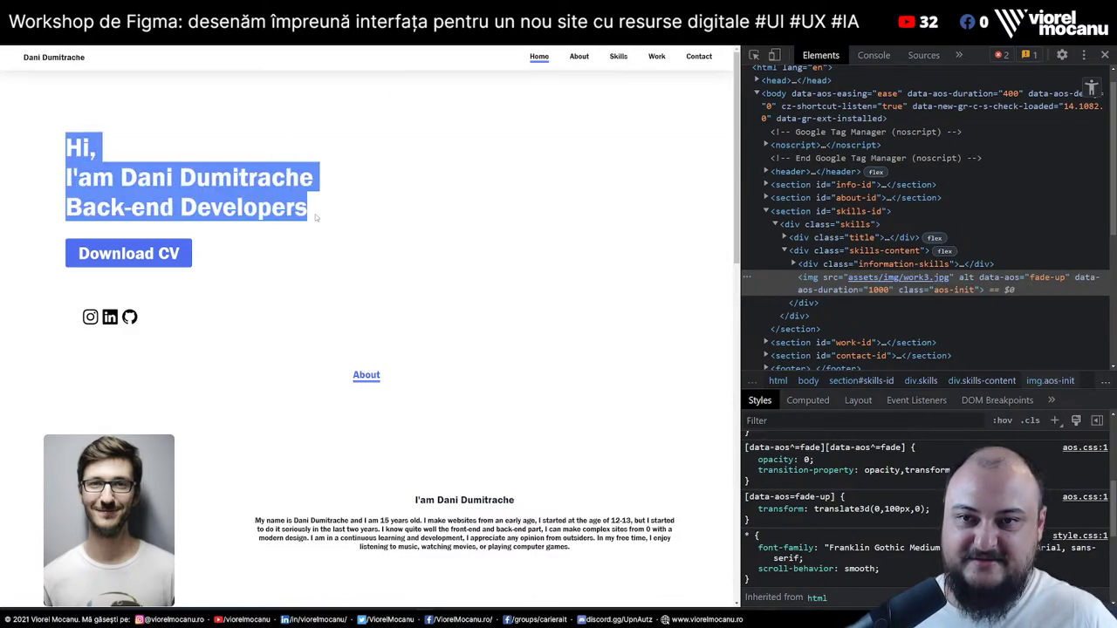
click(446, 203)
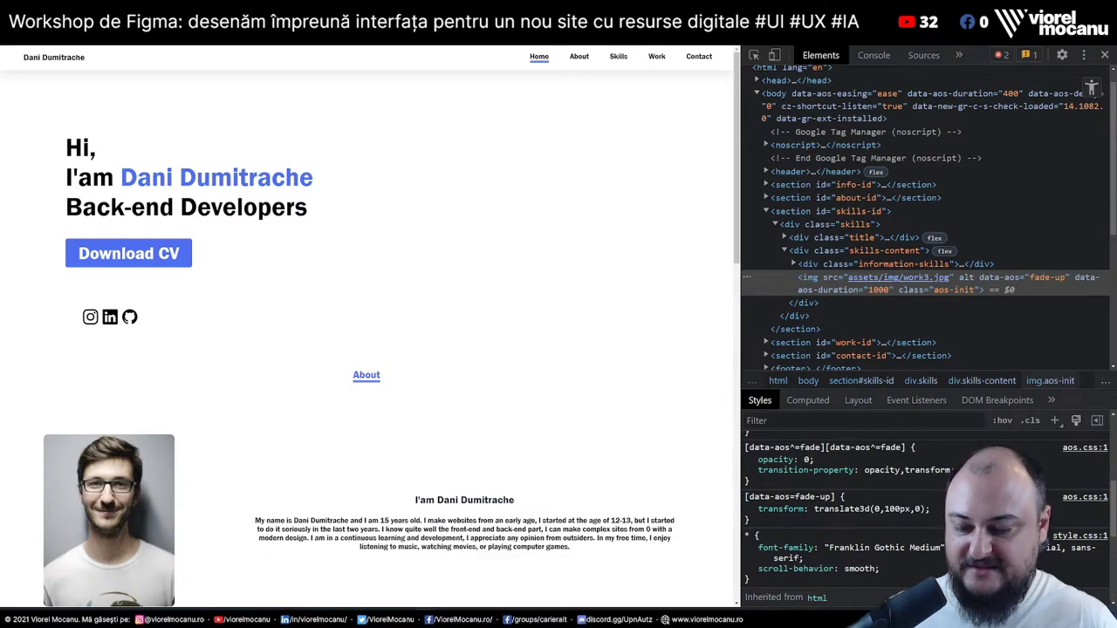
key(ctrl+l)
Go to the Auditorul de site-uri page via 'auditor' and scroll its validator list down to WAVE
text(auditor)
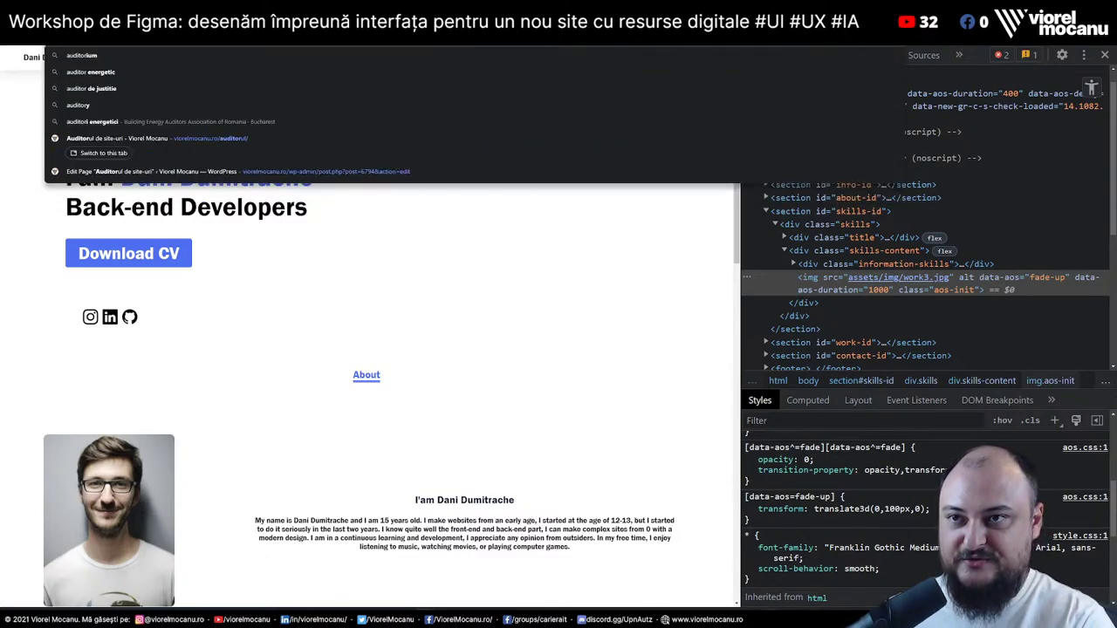
key(Escape)
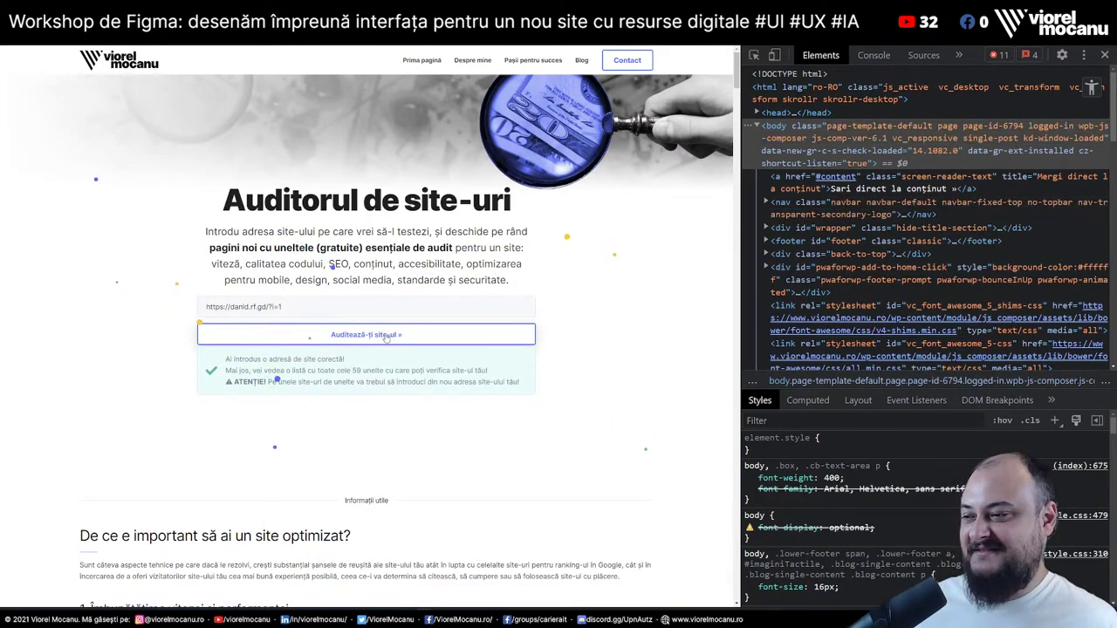
scroll(387, 337, down, 1)
scroll(386, 337, down, 2)
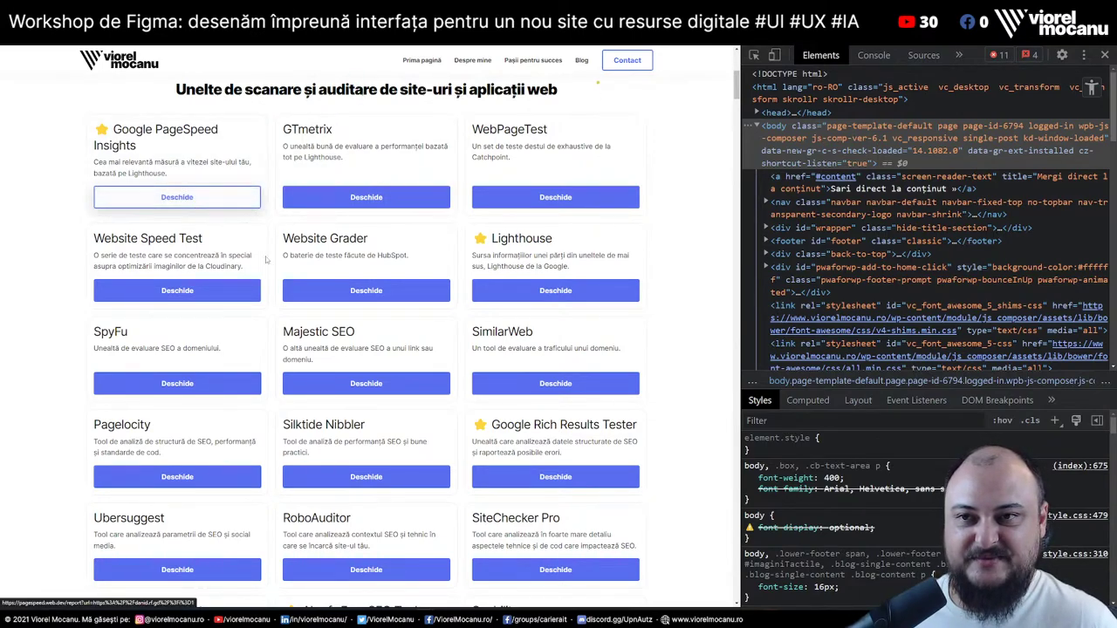
scroll(582, 292, down, 5)
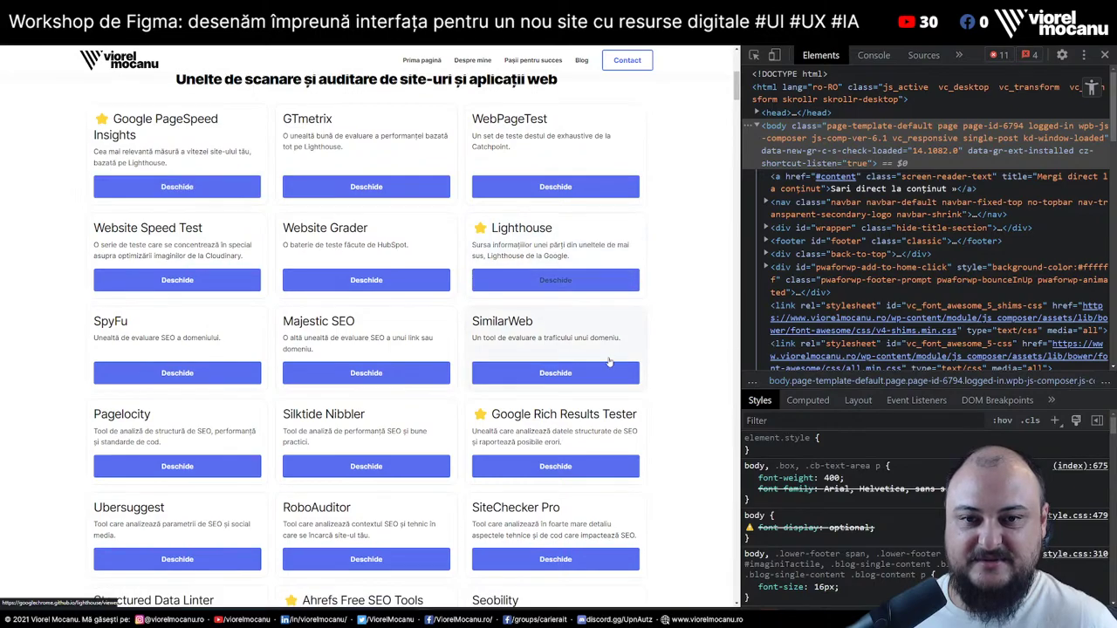
scroll(609, 361, down, 1)
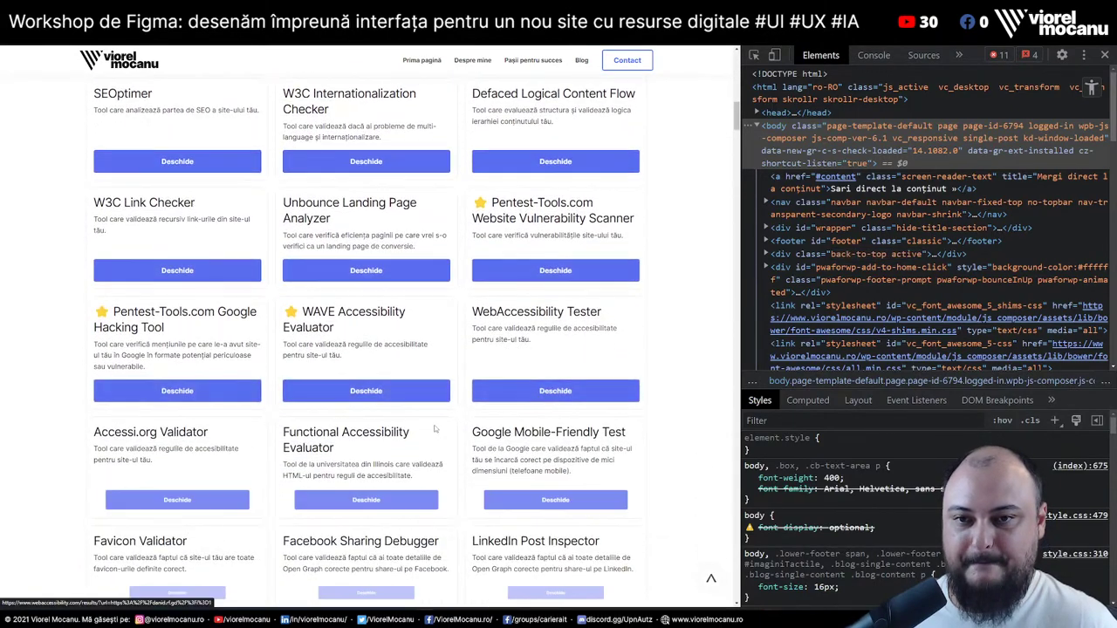
scroll(353, 397, down, 5)
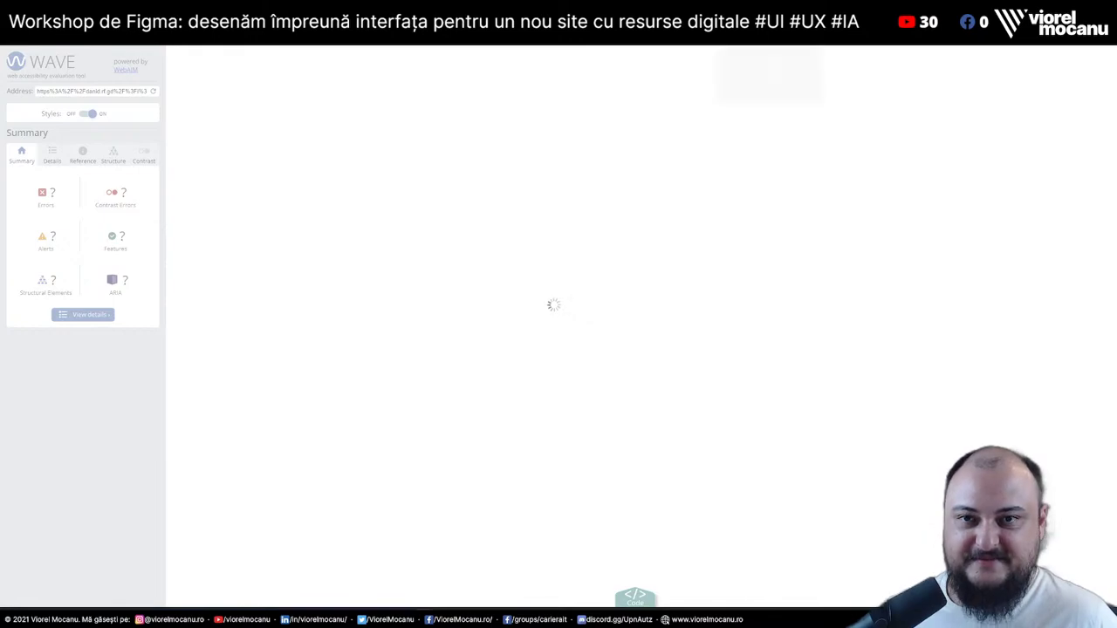
Launch the Yellow Lab Tools test on the site and bring up the Lighthouse report
key(ctrl+Tab)
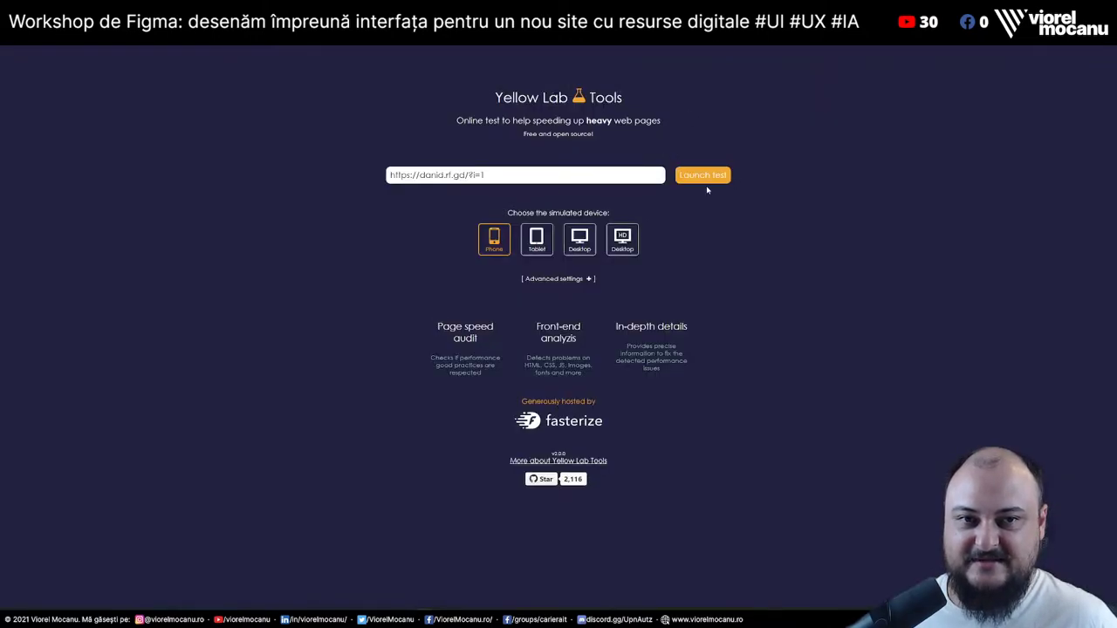
click(704, 176)
key(ctrl+Tab)
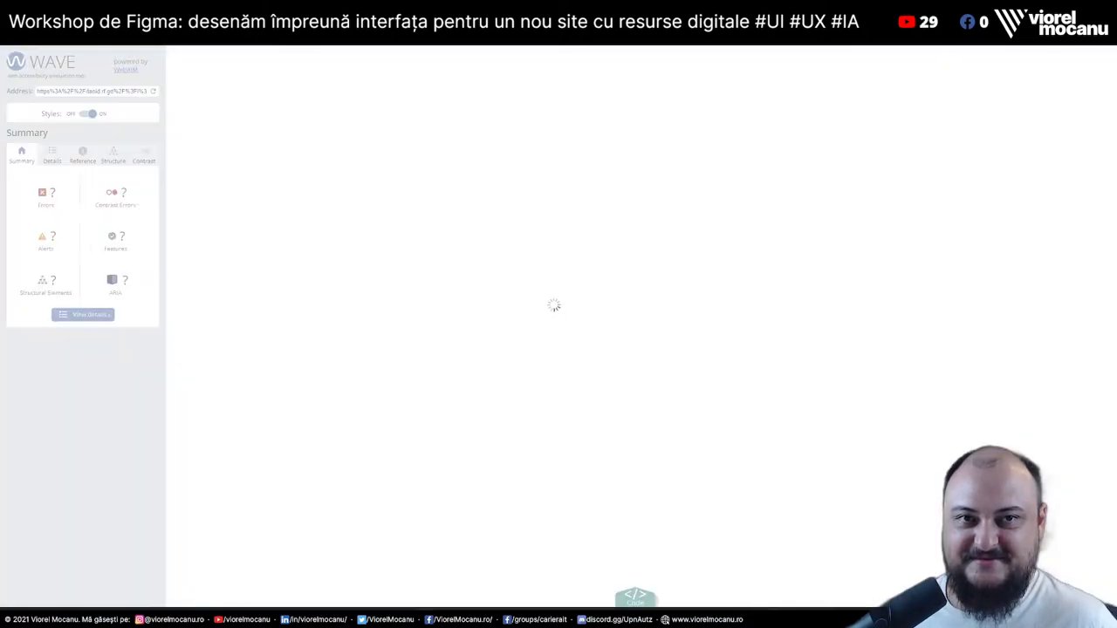
key(ctrl+Tab)
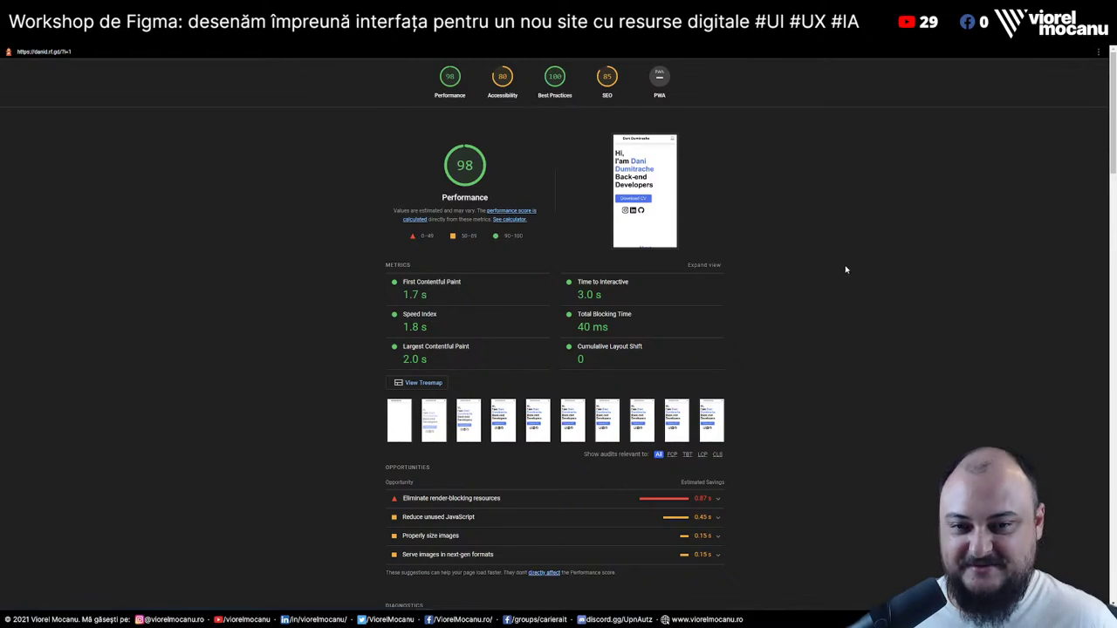
Expand 'Eliminate render-blocking resources' and highlight the cdn.jsdelivr.net domain of the first CSS file
scroll(845, 270, down, 1)
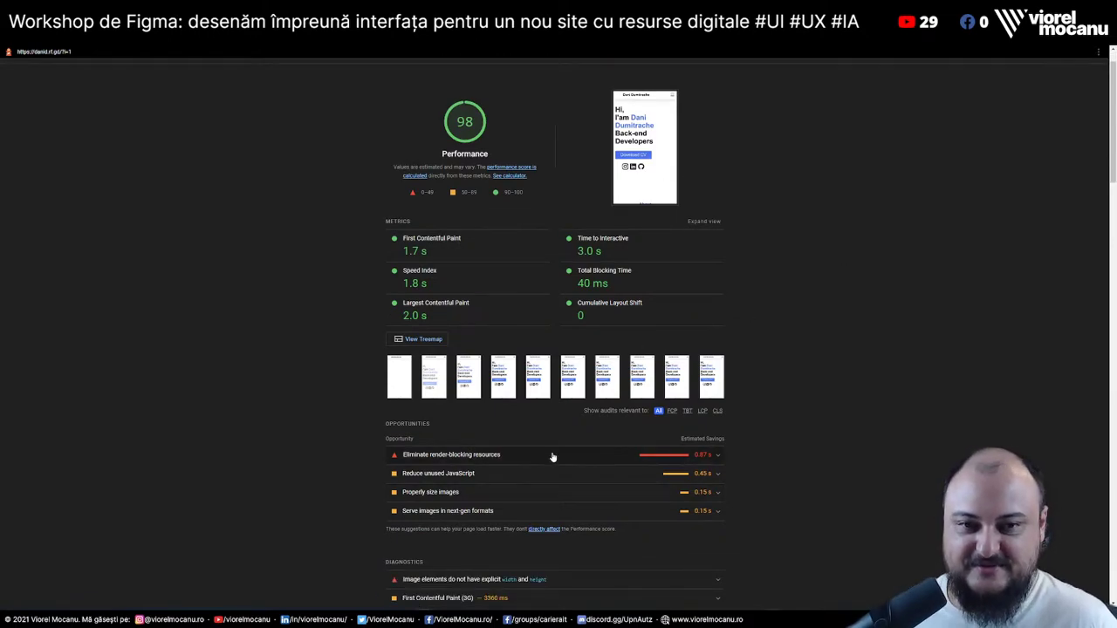
click(569, 456)
scroll(569, 459, down, 3)
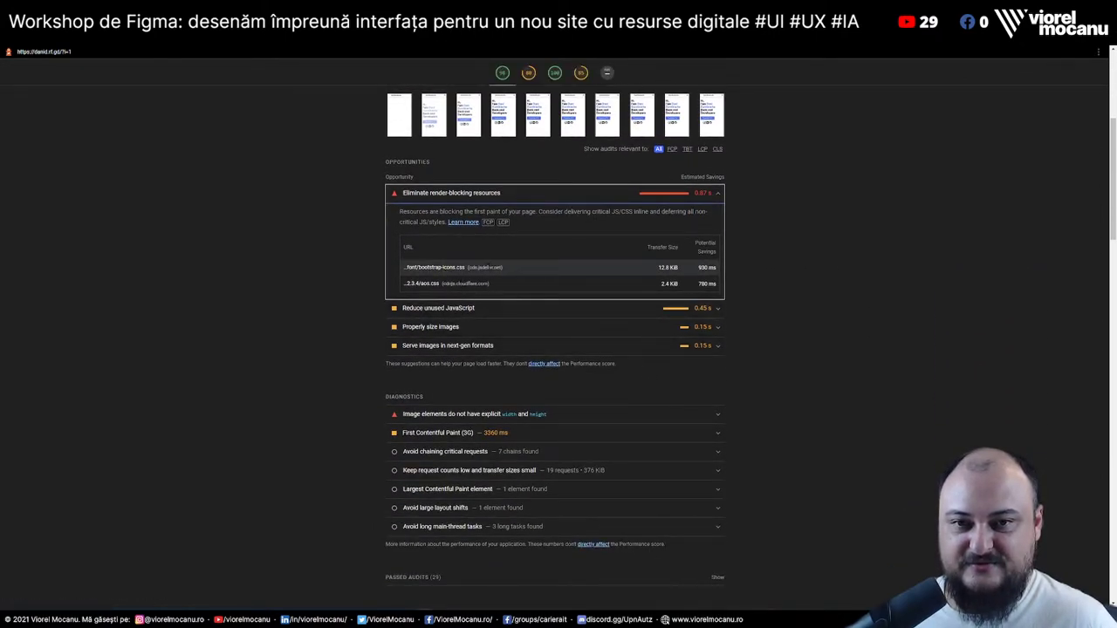
drag(478, 267, 521, 268)
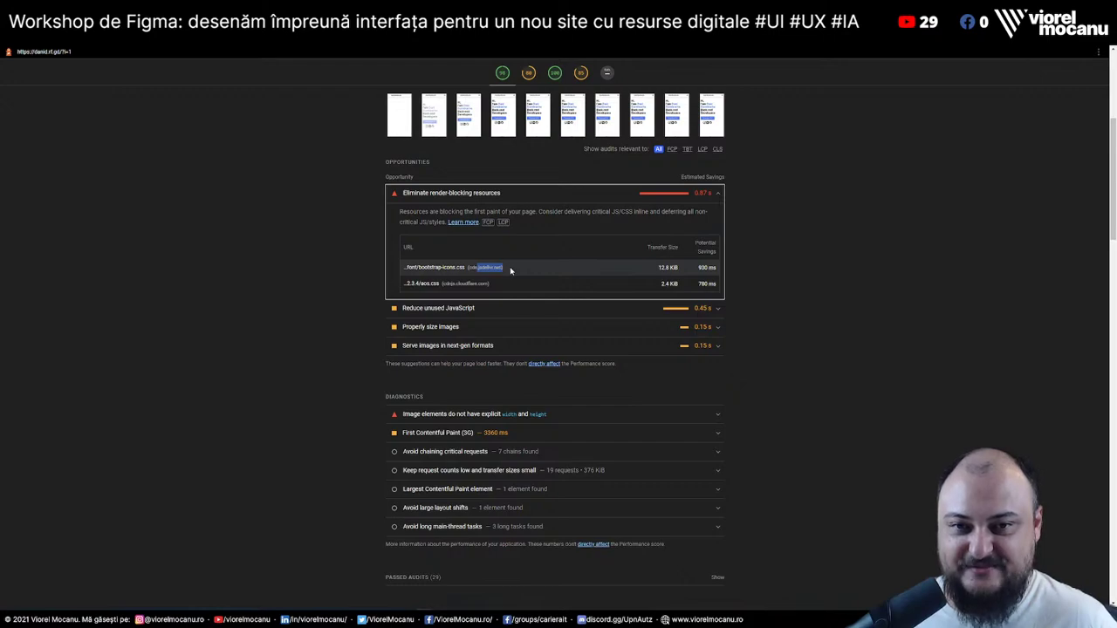
click(510, 271)
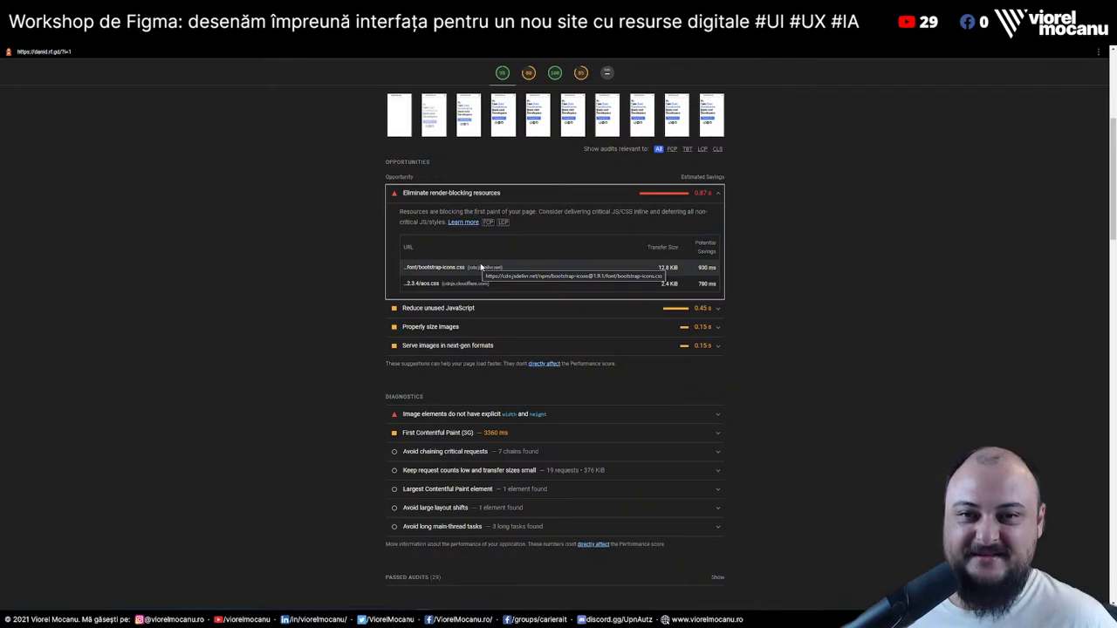
drag(481, 267, 504, 273)
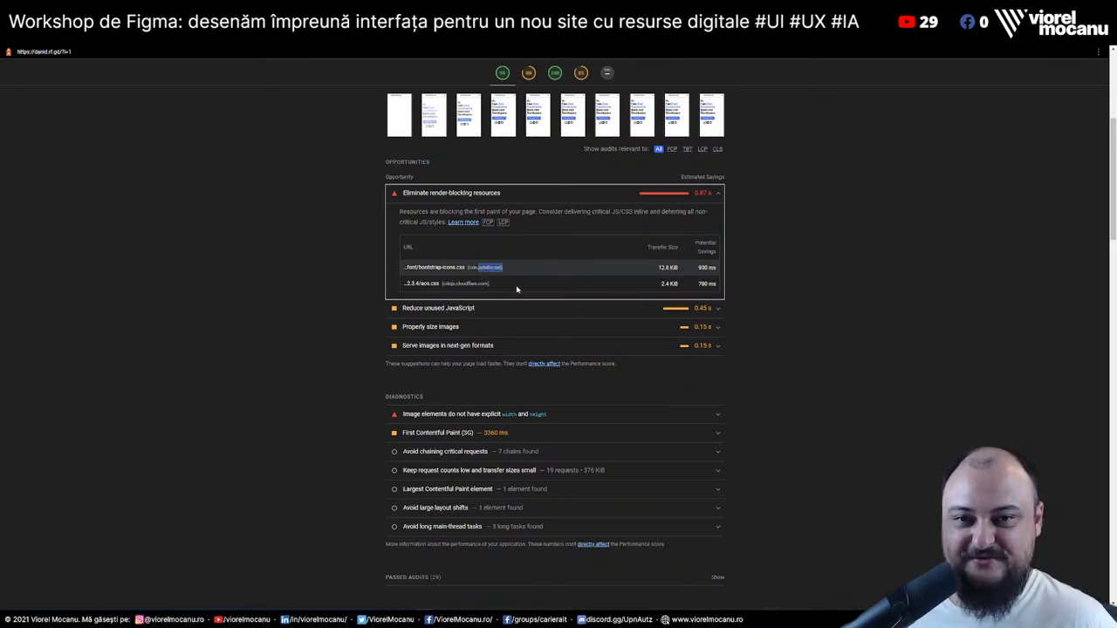
Expand the 'Reduce unused JavaScript' and 'Properly size images' opportunities
click(472, 310)
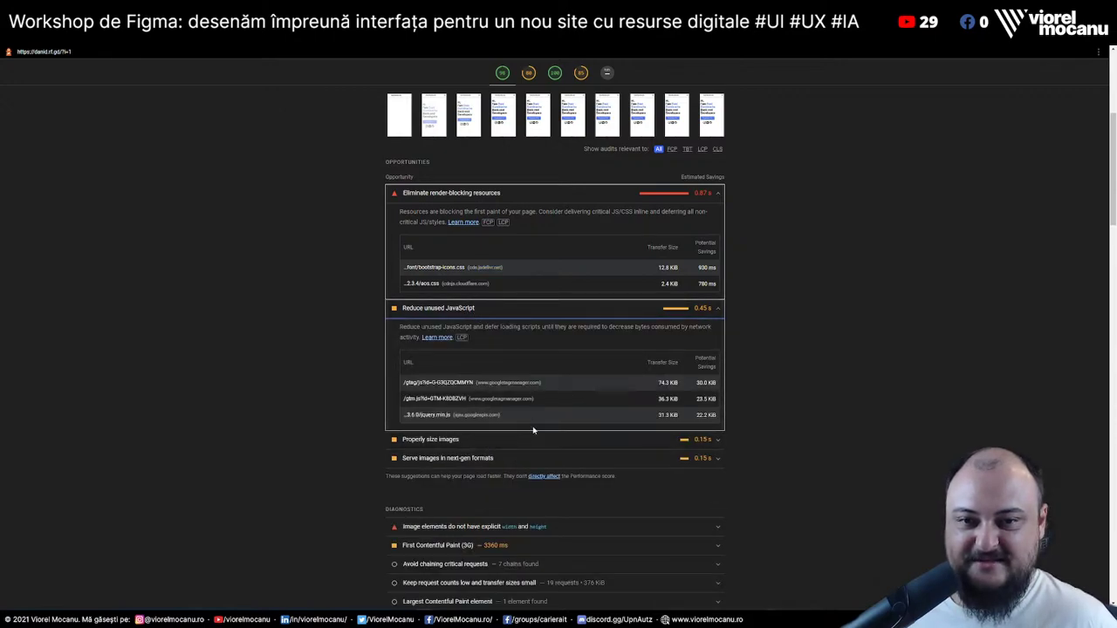
click(509, 442)
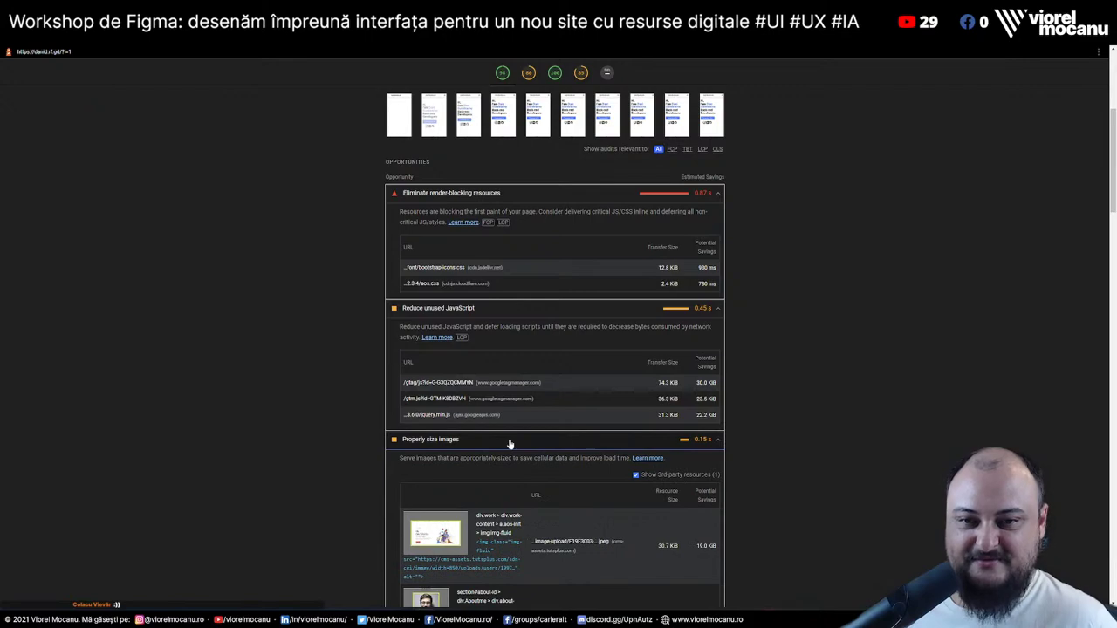
scroll(838, 439, down, 3)
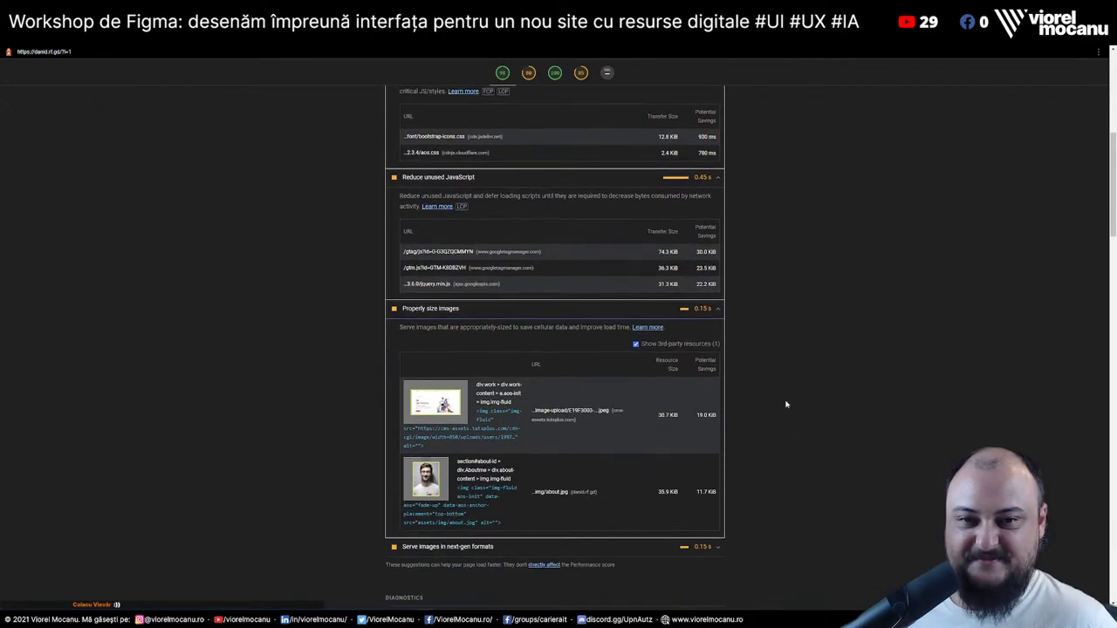
scroll(484, 461, down, 5)
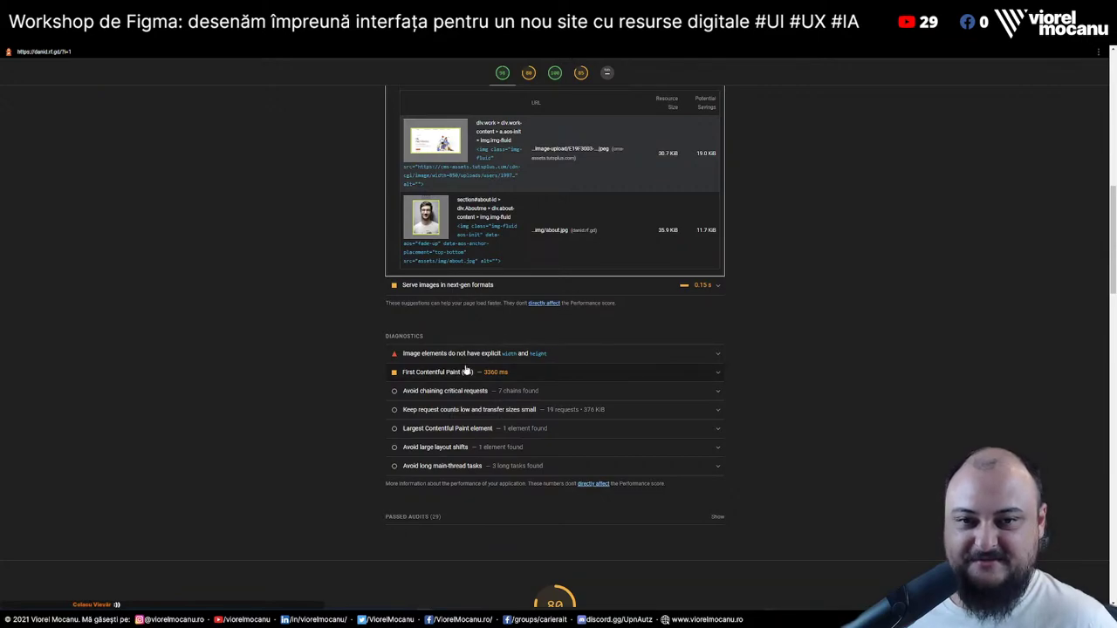
Expand the missing image width and height diagnostic and review the rest of the report
click(602, 353)
scroll(611, 288, down, 5)
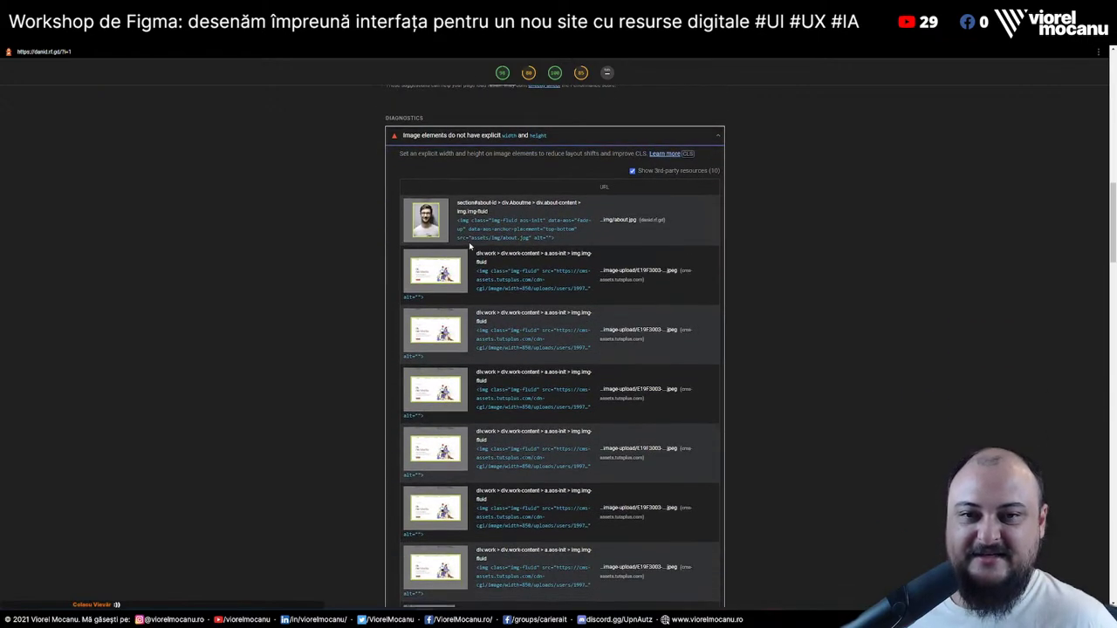
scroll(587, 301, down, 5)
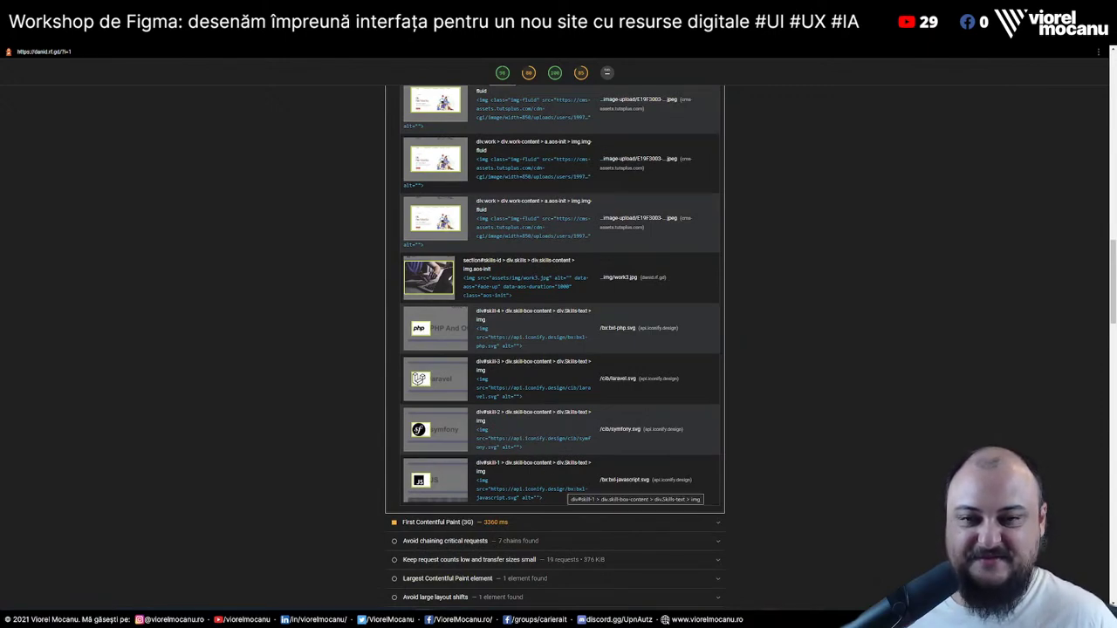
scroll(563, 427, down, 1)
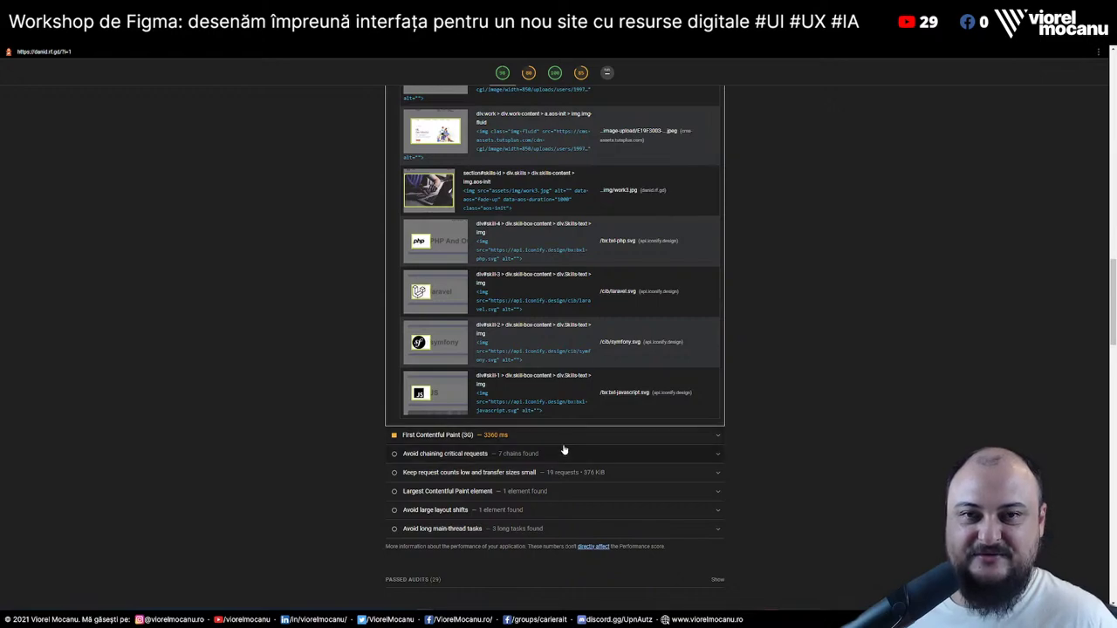
scroll(560, 446, up, 2)
scroll(560, 447, up, 5)
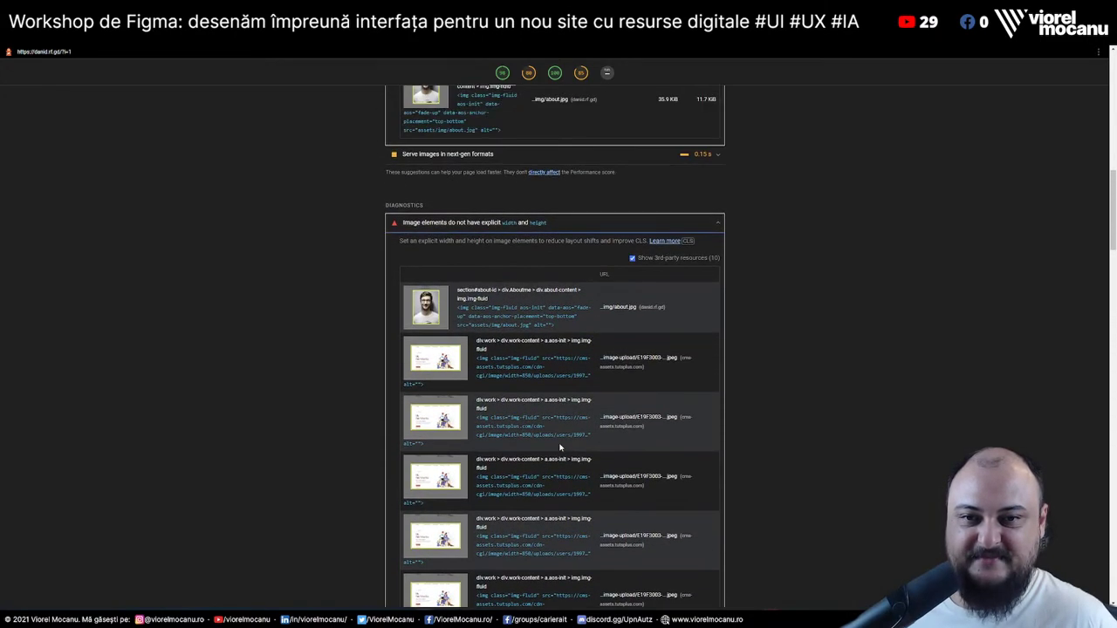
scroll(555, 345, up, 1)
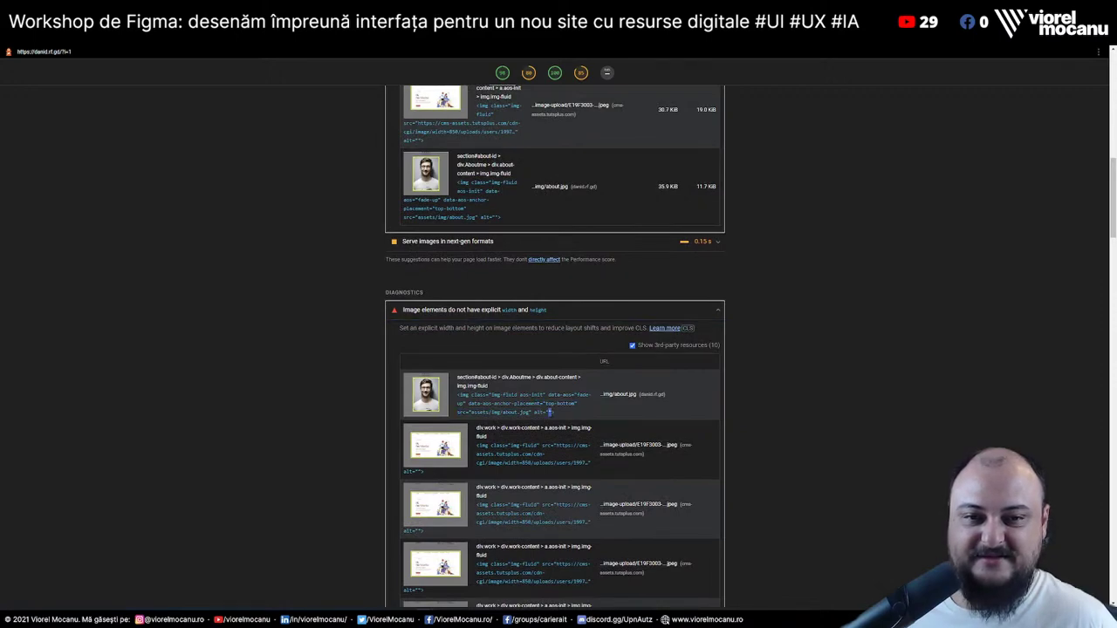
scroll(606, 506, down, 5)
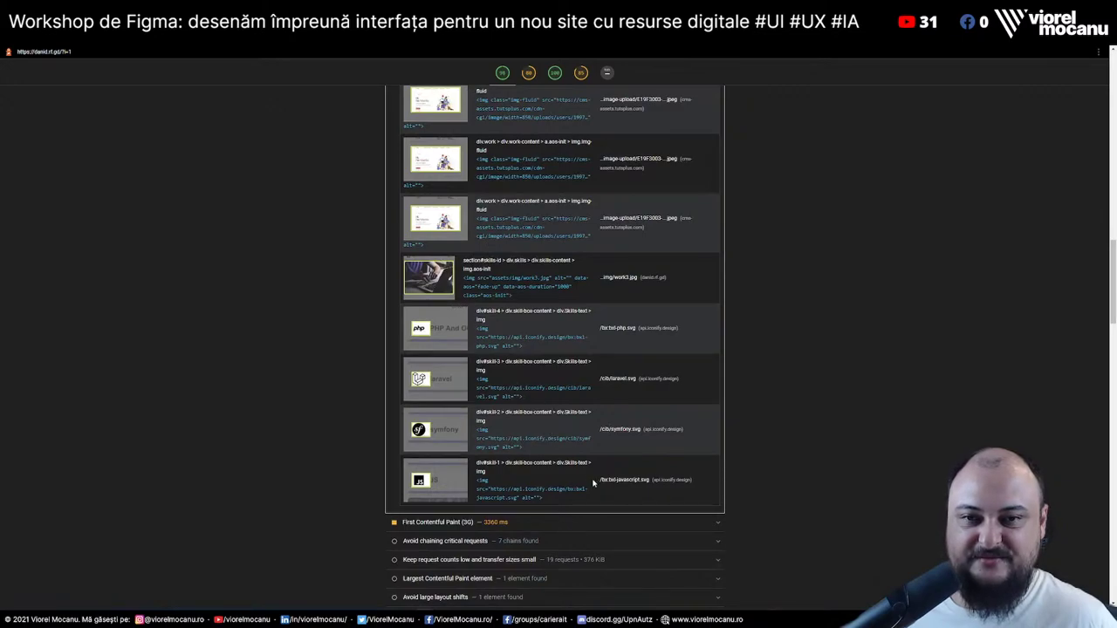
scroll(585, 479, up, 10)
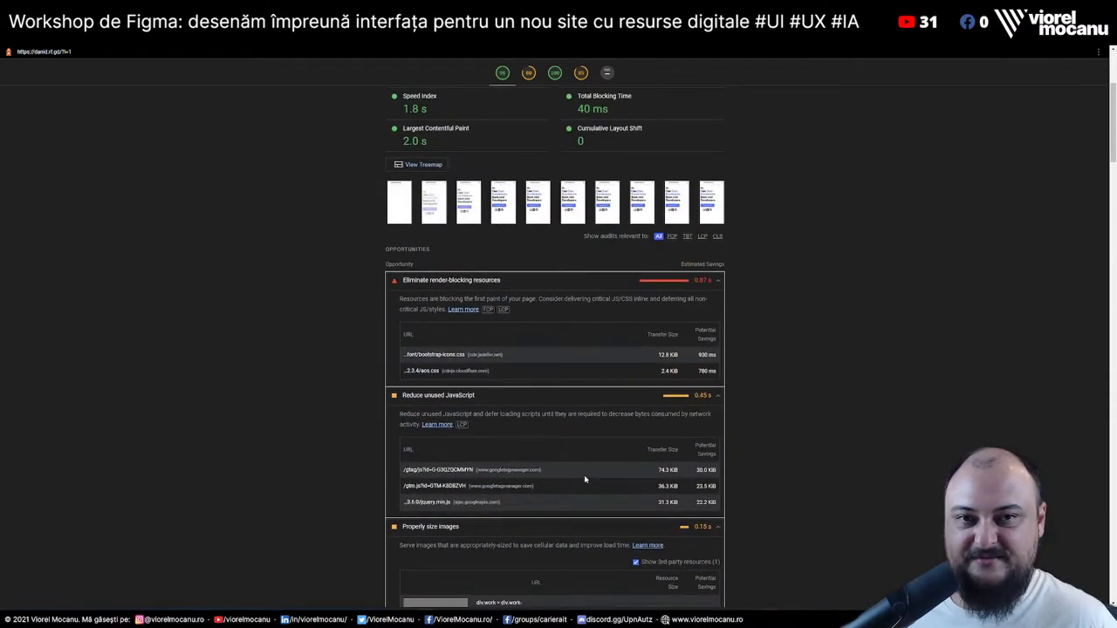
scroll(584, 475, up, 3)
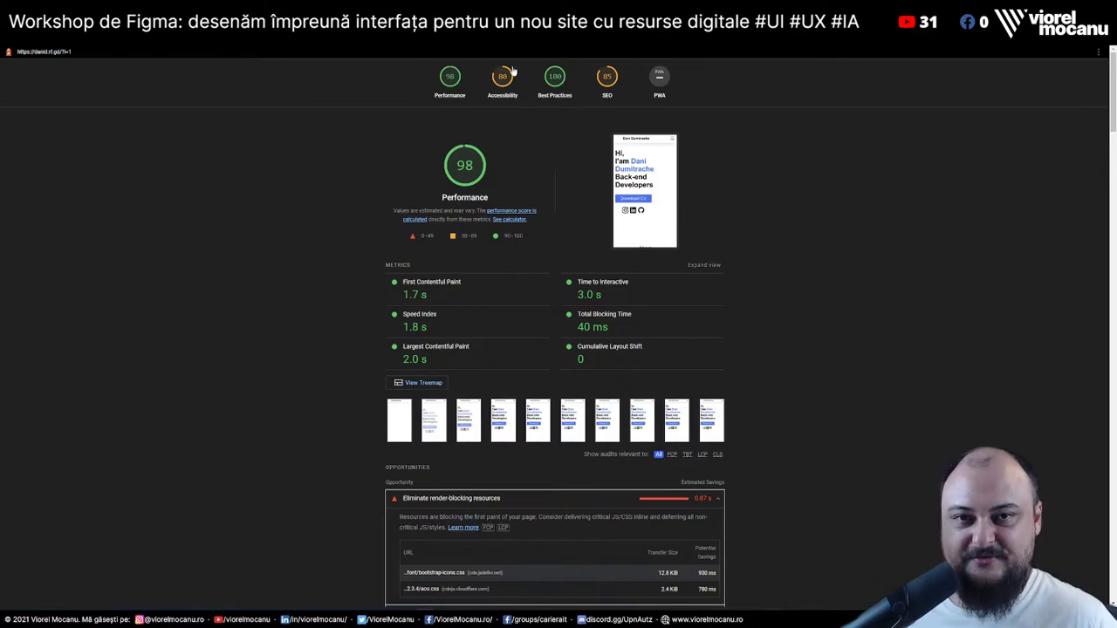
In the Accessibility section, expand the buttons-without-accessible-name and links-without-discernible-name audits
click(506, 74)
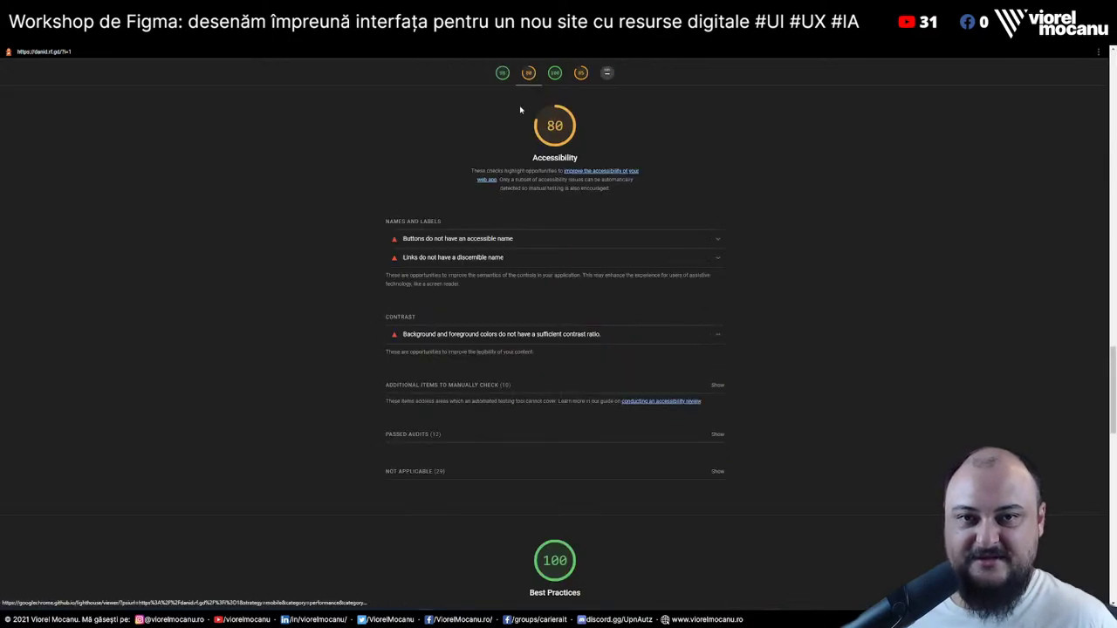
click(629, 245)
click(563, 365)
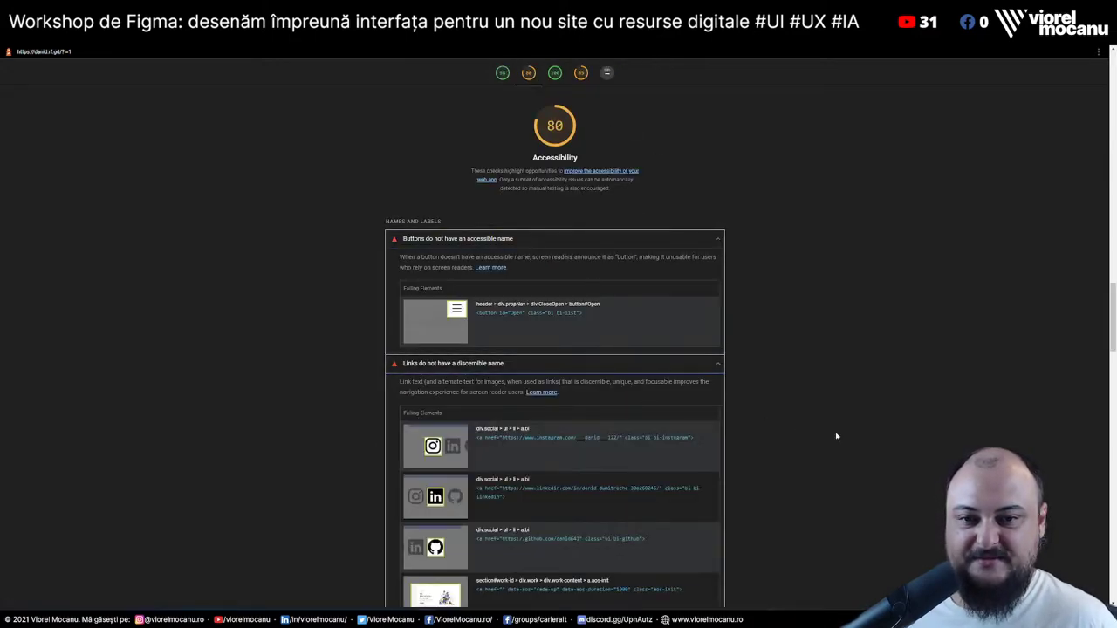
scroll(833, 434, down, 15)
scroll(833, 433, down, 5)
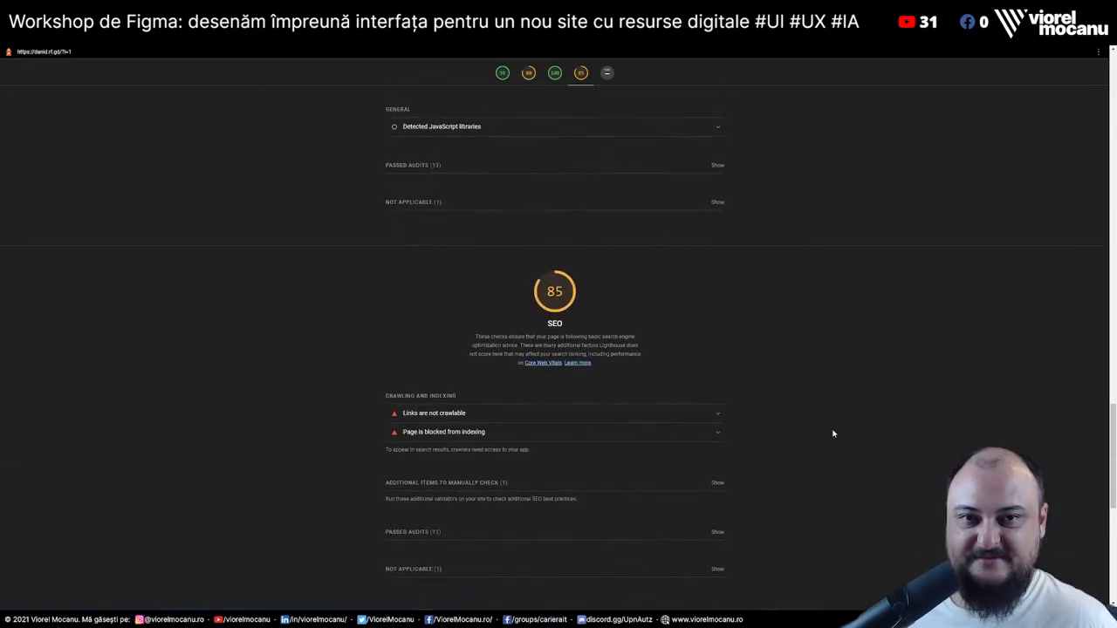
scroll(834, 433, down, 3)
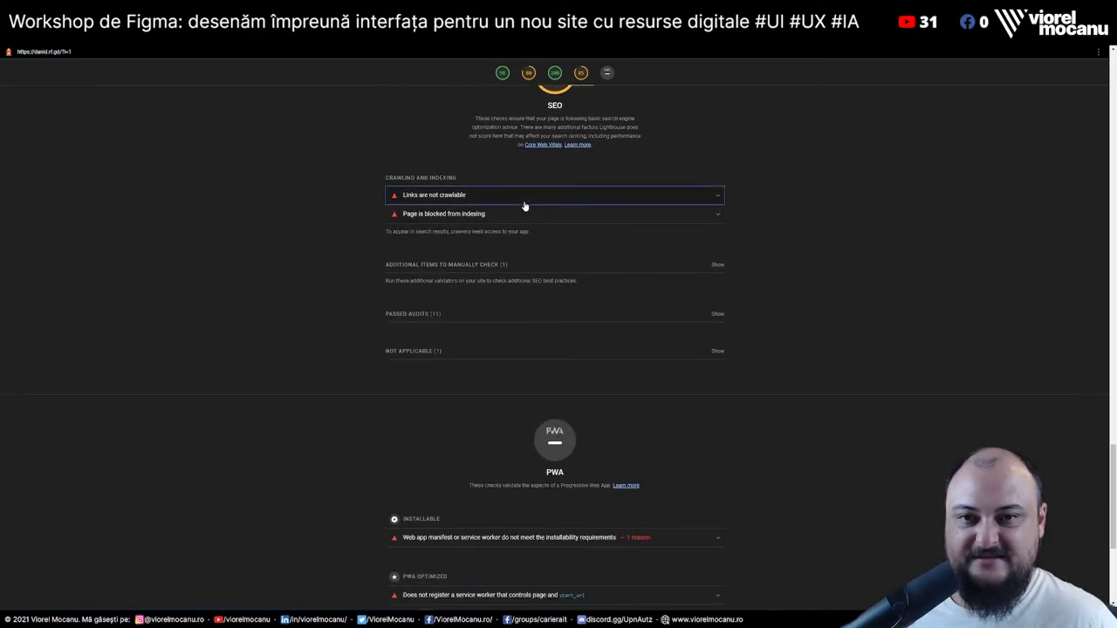
Expand the SEO audits 'Links are not crawlable' and 'Page is blocked from indexing', then return to WAVE
click(525, 206)
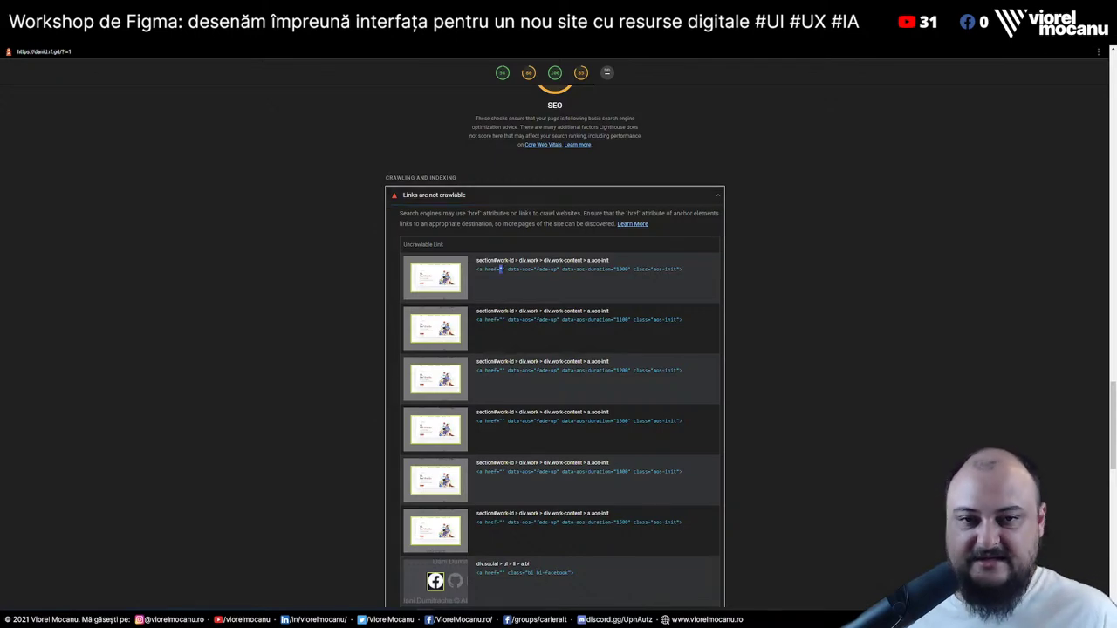
scroll(827, 325, down, 3)
scroll(792, 337, down, 7)
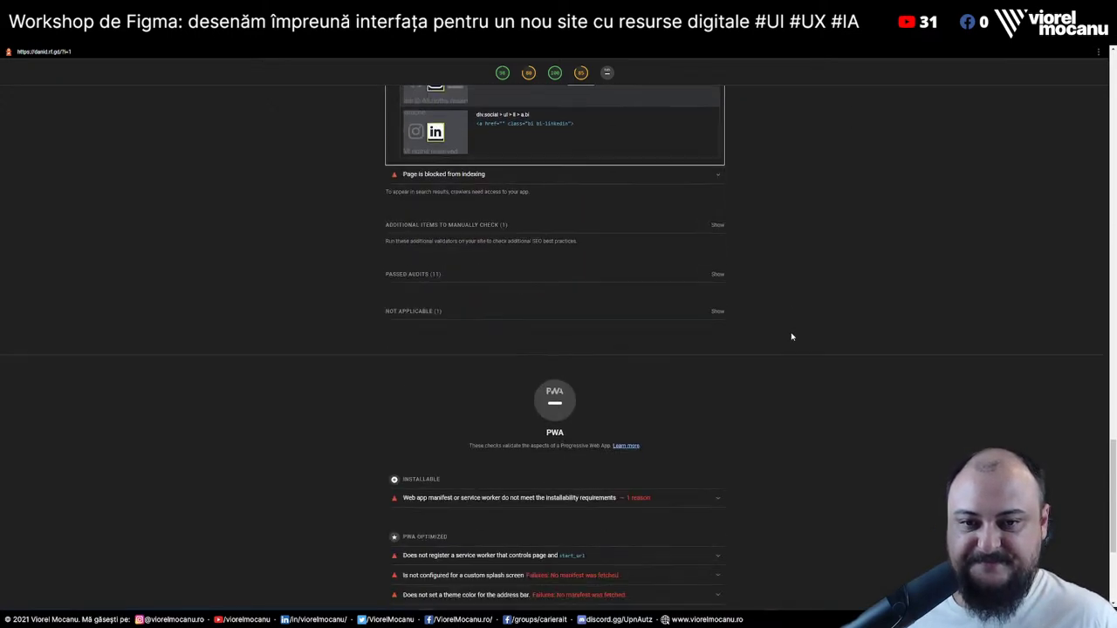
scroll(669, 314, up, 3)
click(543, 295)
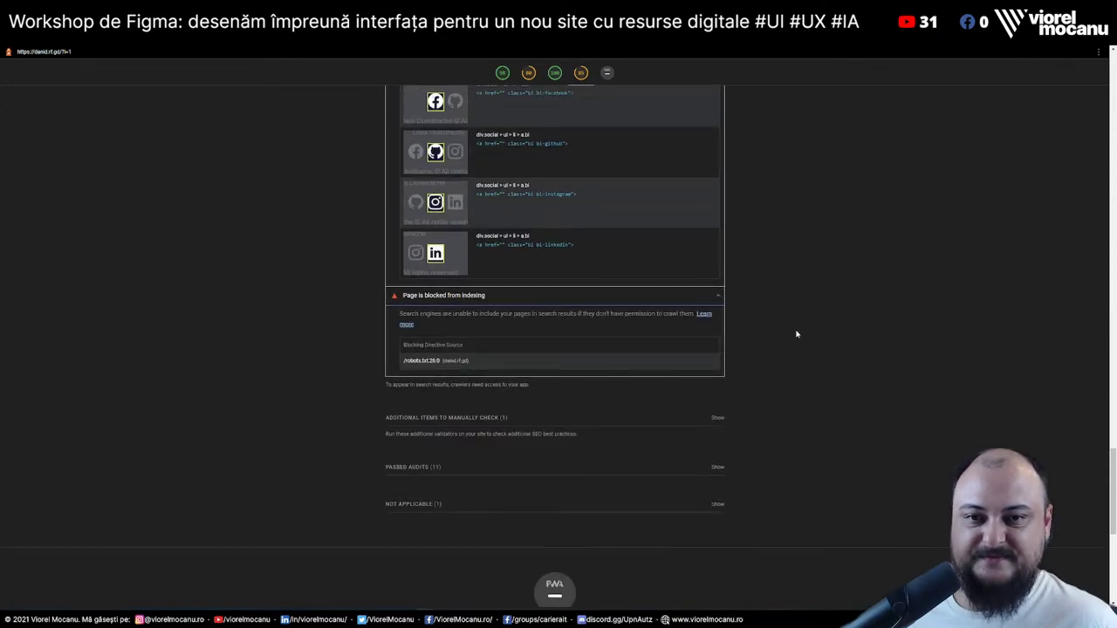
scroll(796, 334, down, 6)
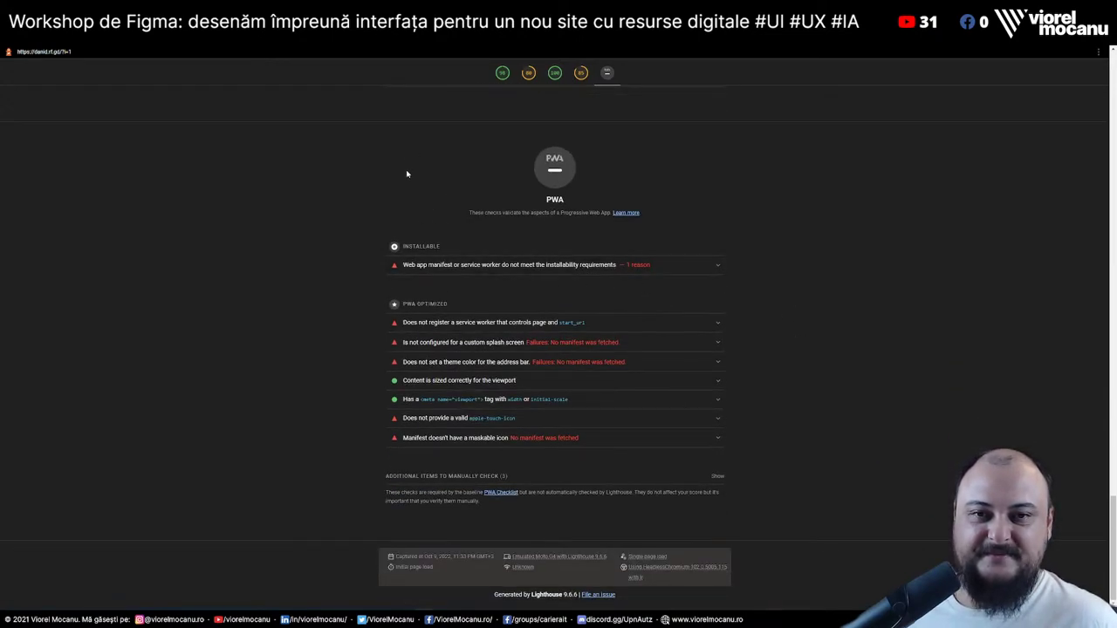
key(ctrl+a)
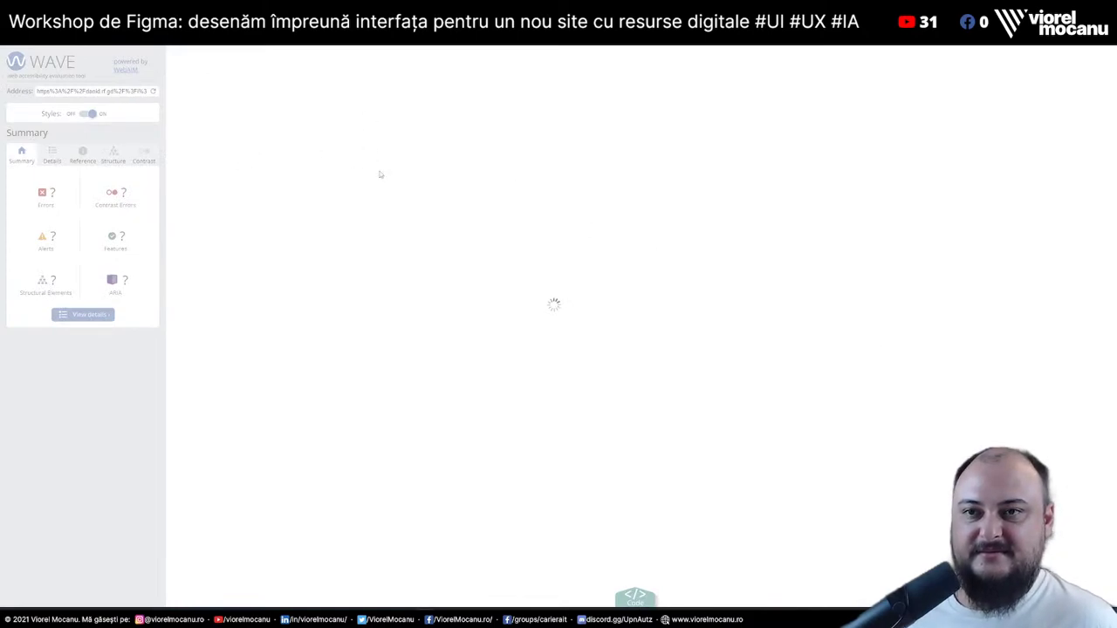
In Yellow Lab Tools results, open and review the Redundant body selectors details
key(ctrl+Tab)
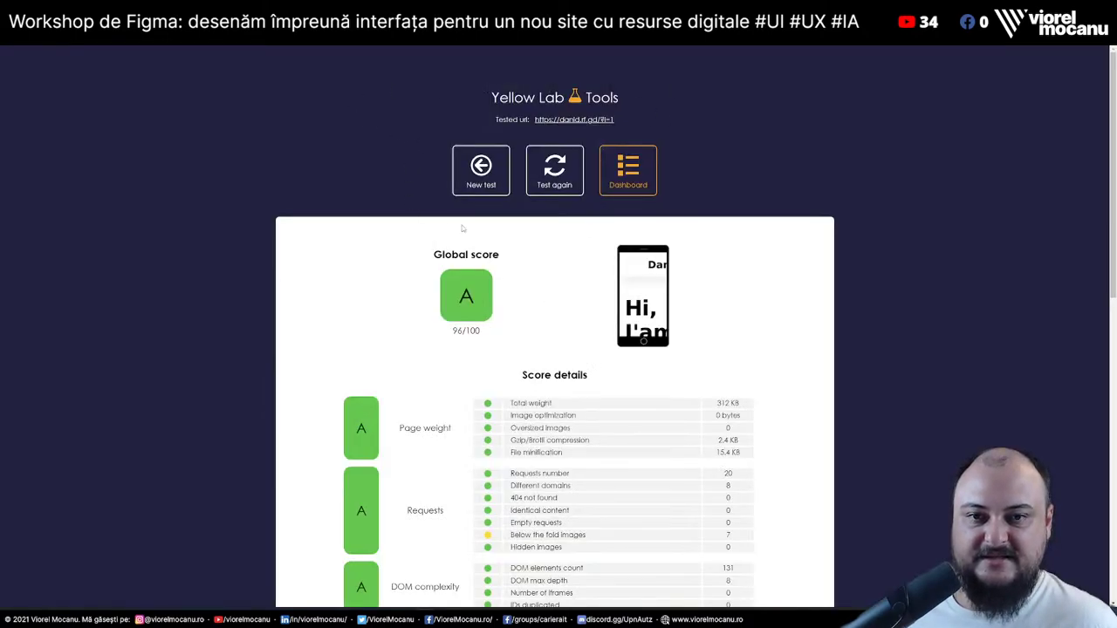
scroll(787, 243, down, 3)
scroll(787, 243, down, 3)
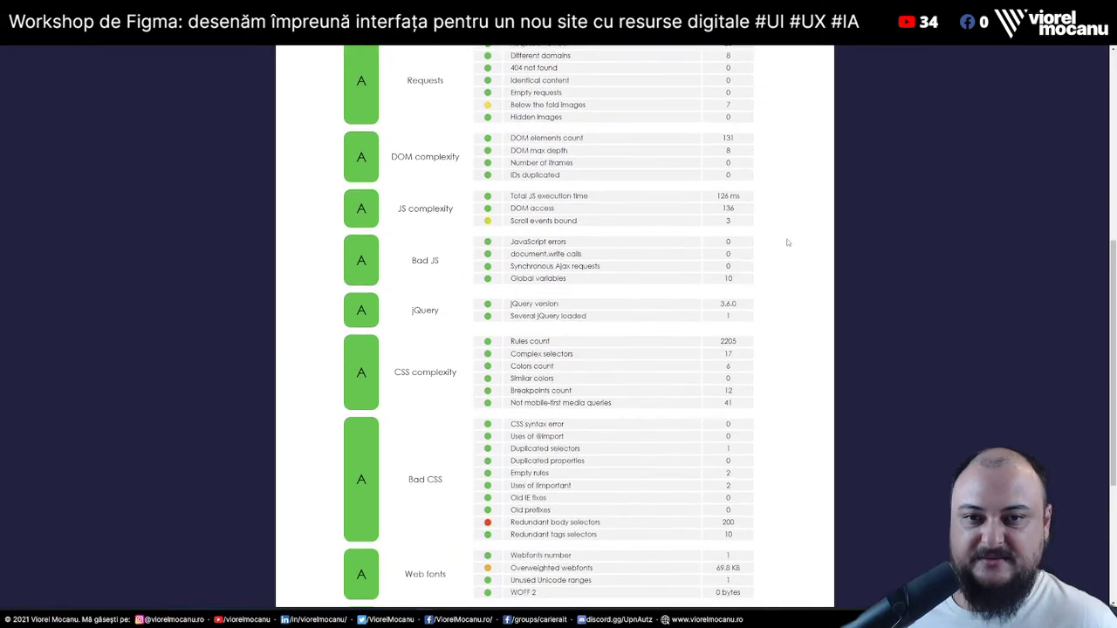
scroll(787, 242, up, 7)
scroll(787, 243, down, 7)
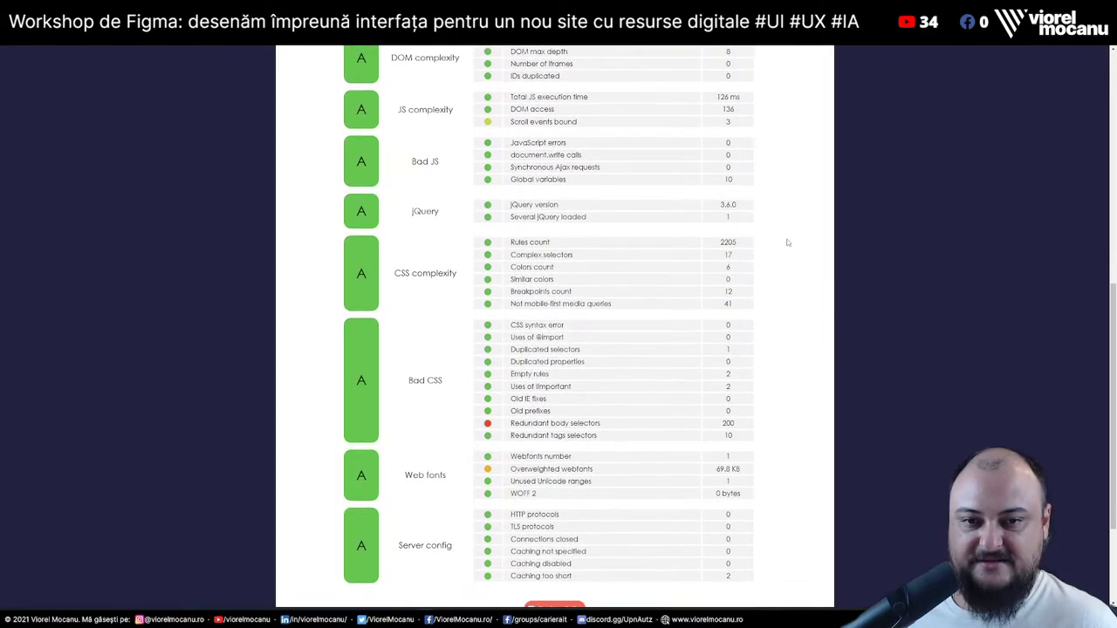
scroll(787, 242, down, 2)
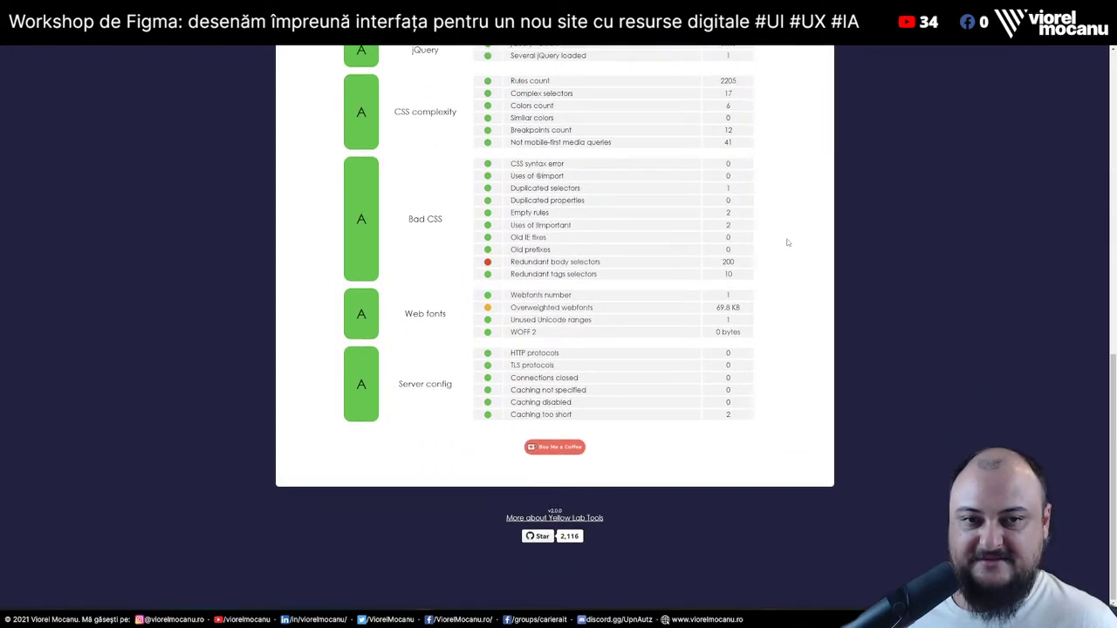
click(566, 263)
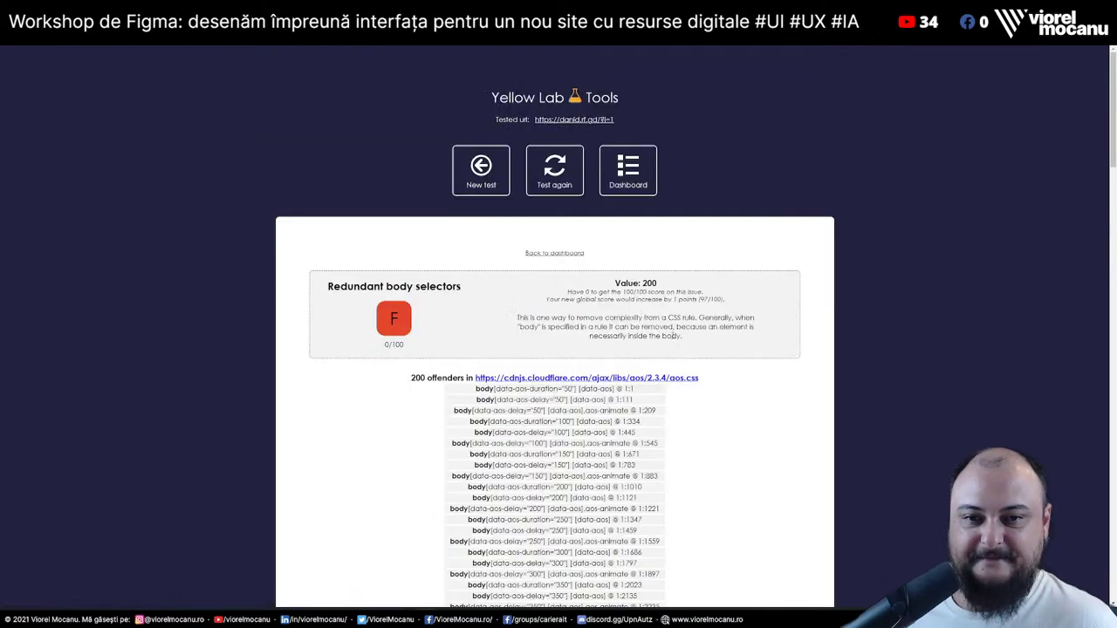
scroll(735, 413, down, 2)
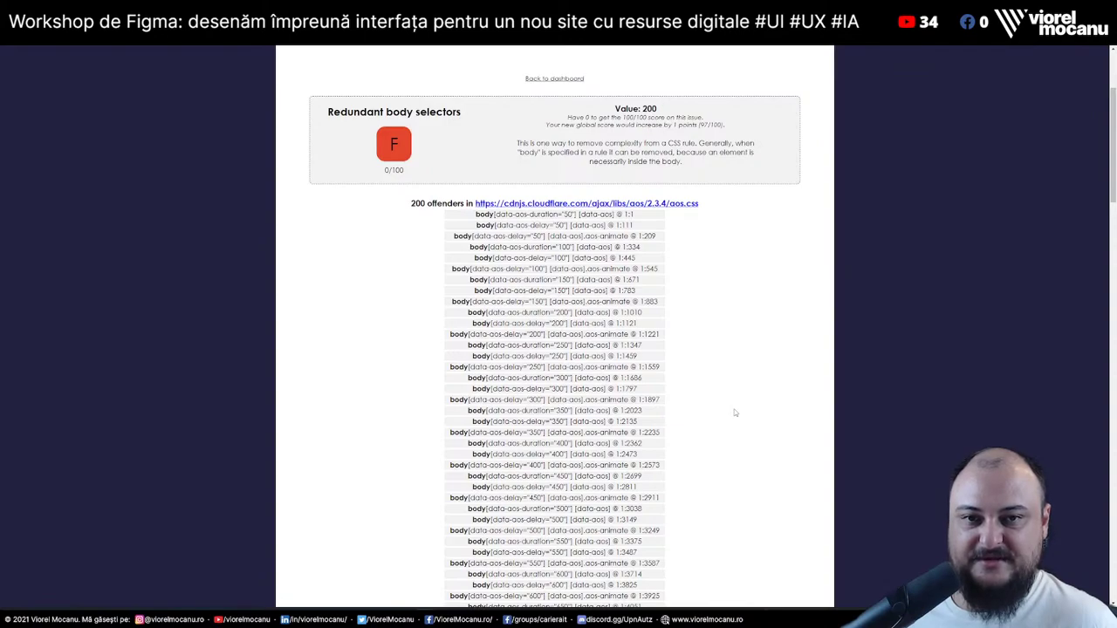
scroll(735, 413, down, 13)
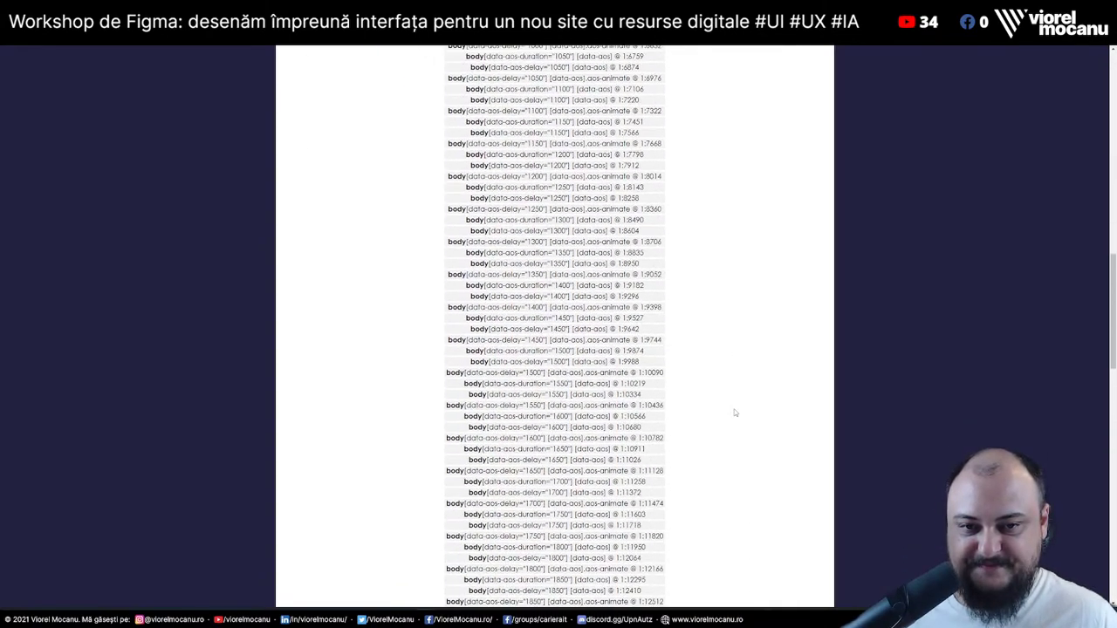
scroll(735, 412, down, 9)
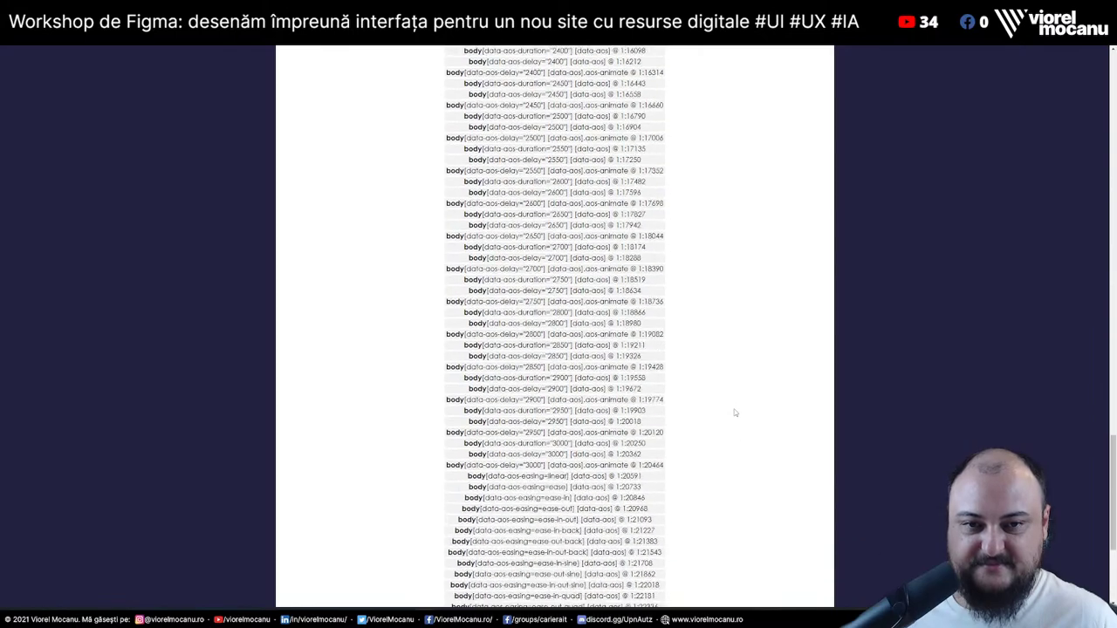
scroll(735, 413, down, 1)
scroll(735, 413, up, 20)
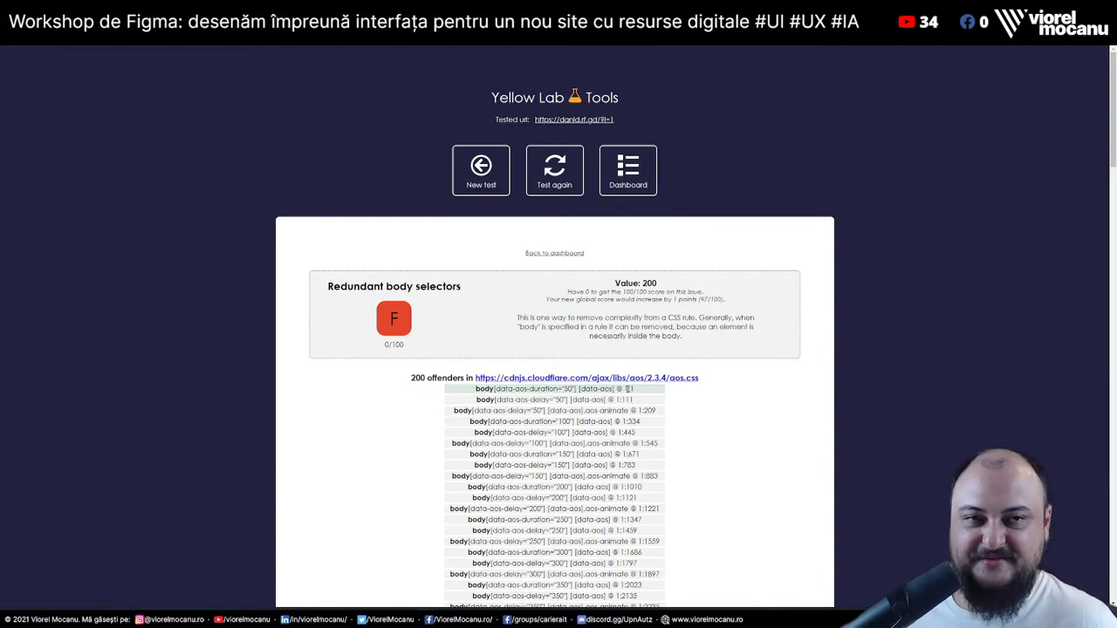
Back on the dashboard, review Below the fold images (7 images, 45/100), then move to the LinkedIn profile
click(554, 253)
scroll(518, 301, down, 15)
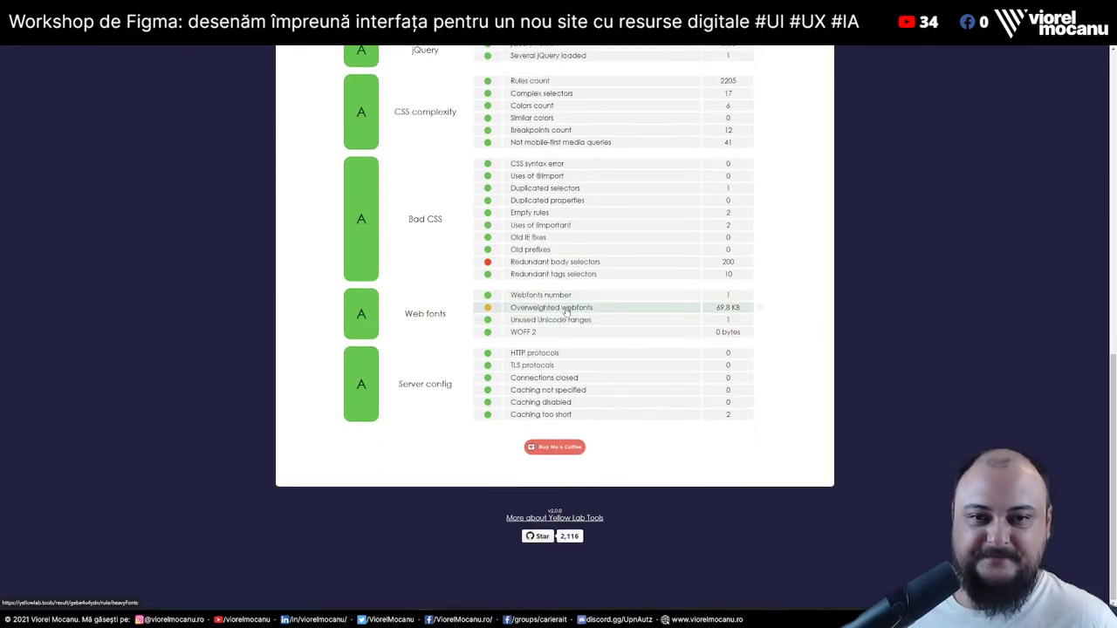
scroll(566, 313, up, 5)
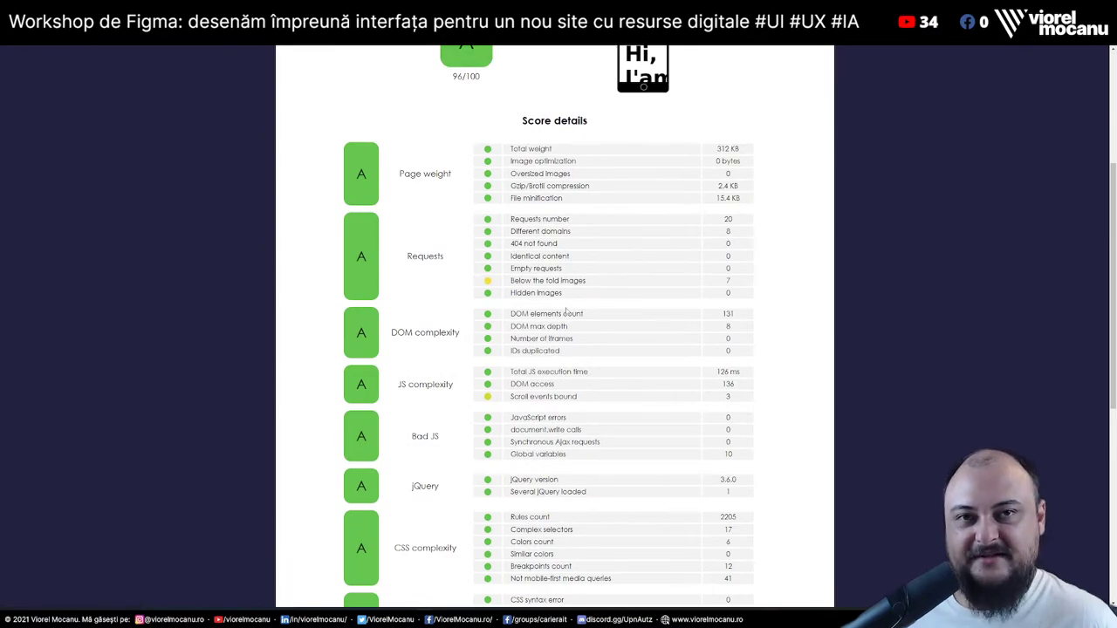
scroll(565, 313, down, 10)
scroll(566, 313, up, 15)
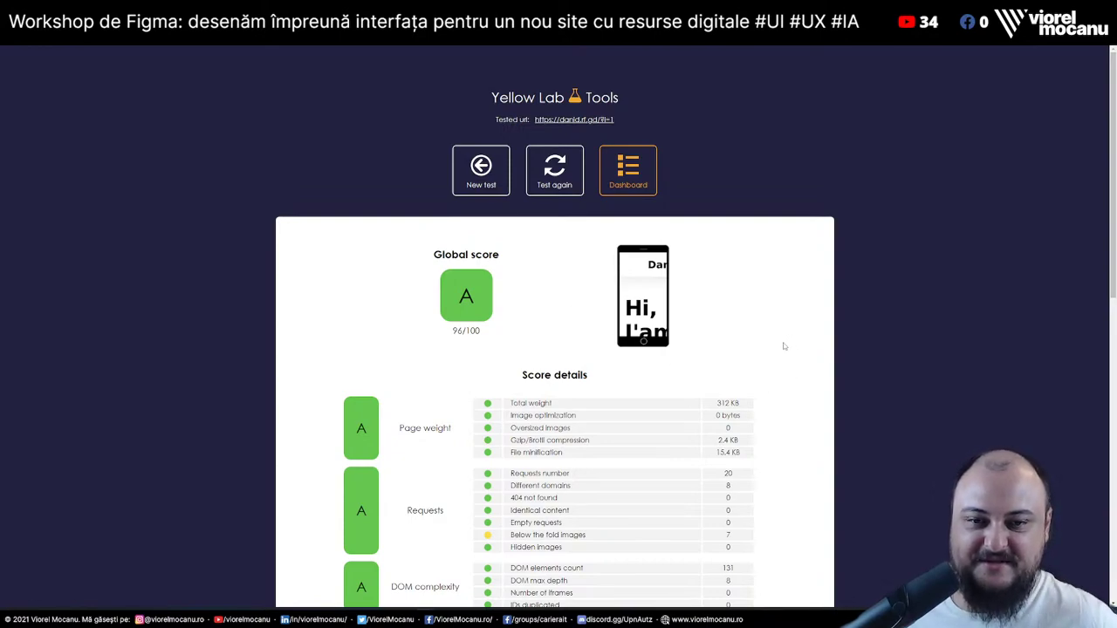
click(589, 536)
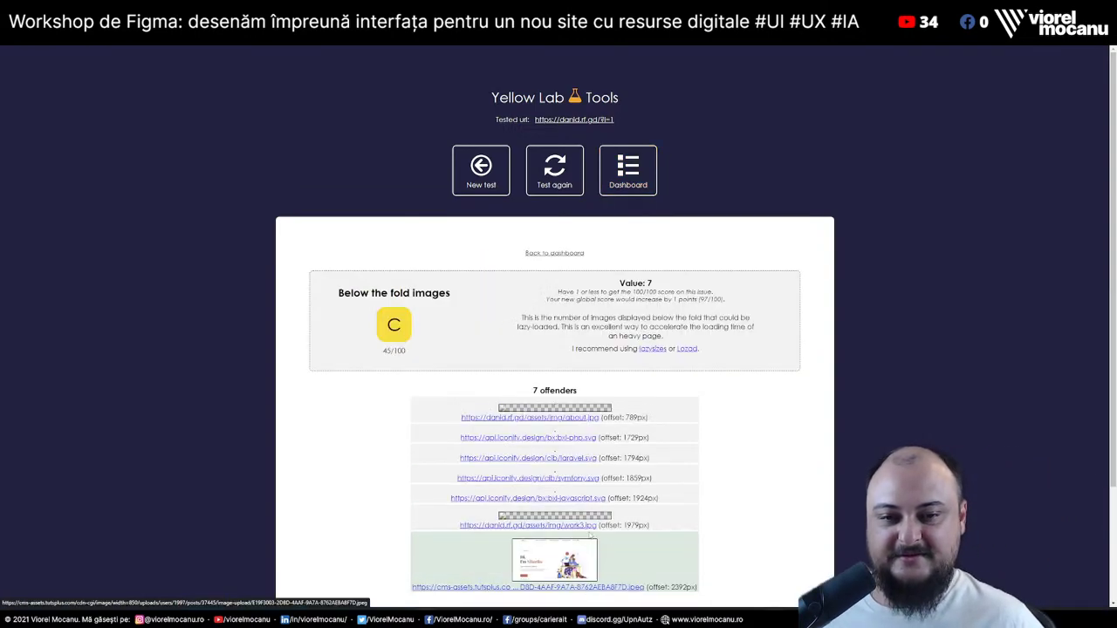
scroll(712, 456, down, 2)
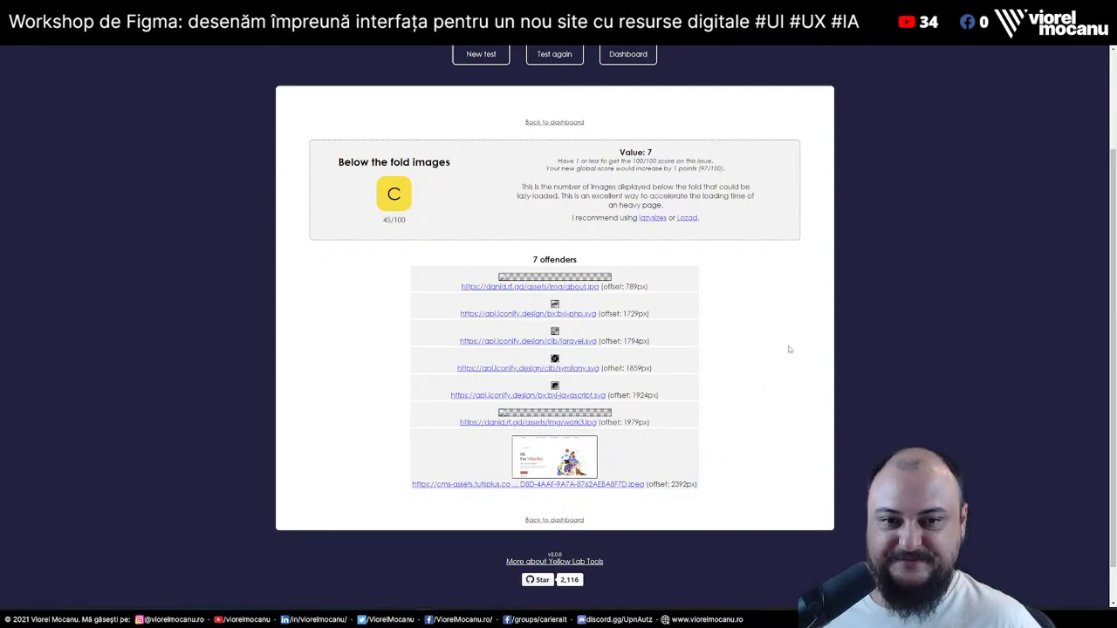
scroll(789, 349, up, 2)
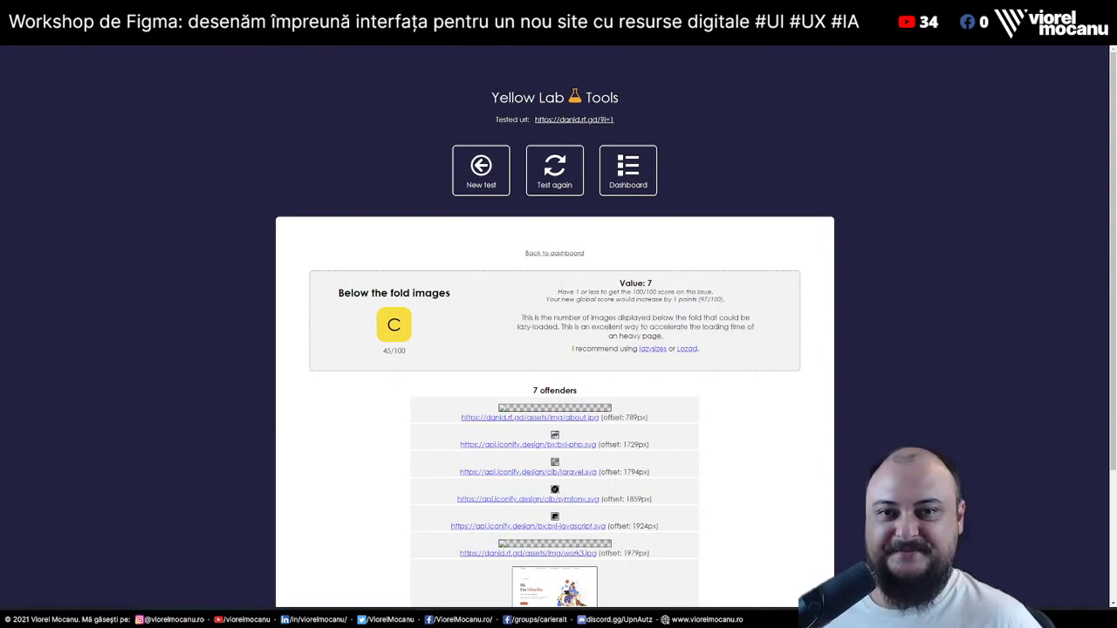
key(ctrl+w)
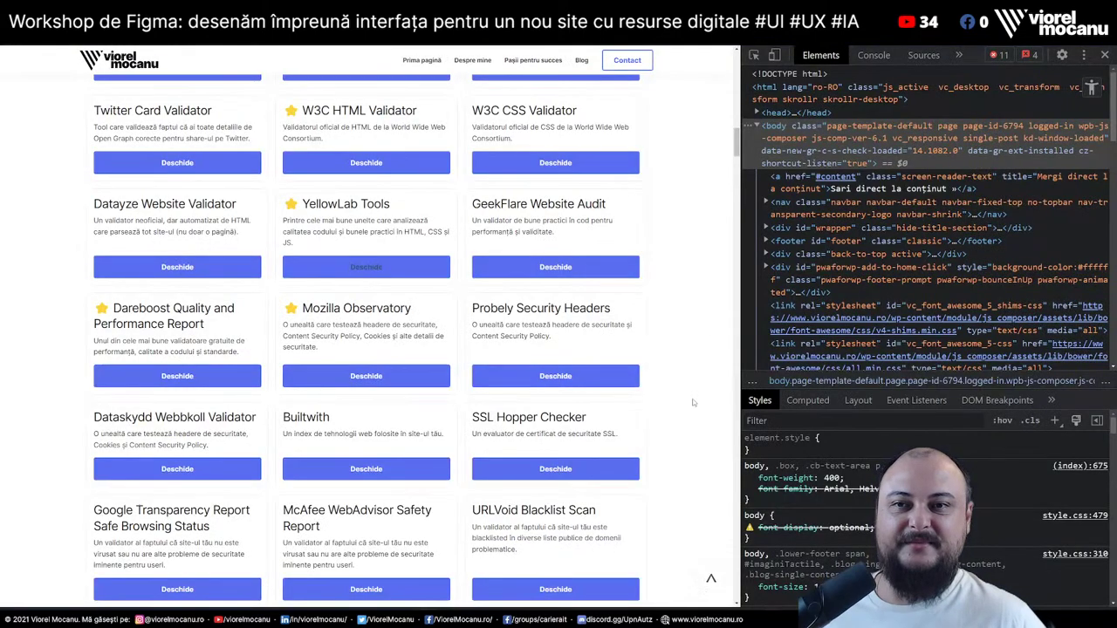
key(alt+Tab)
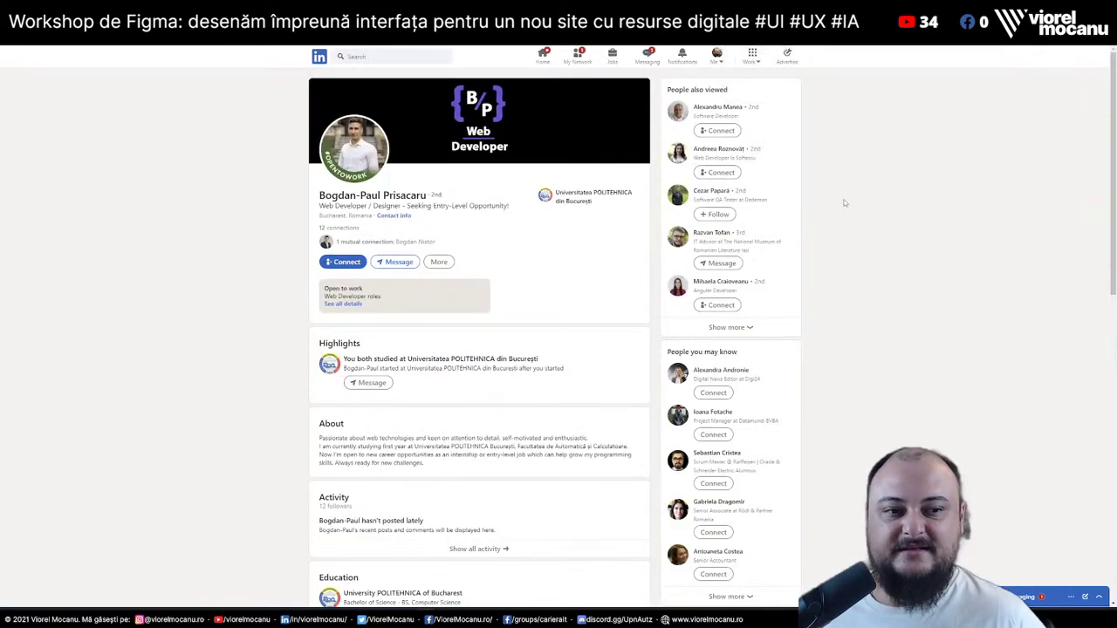
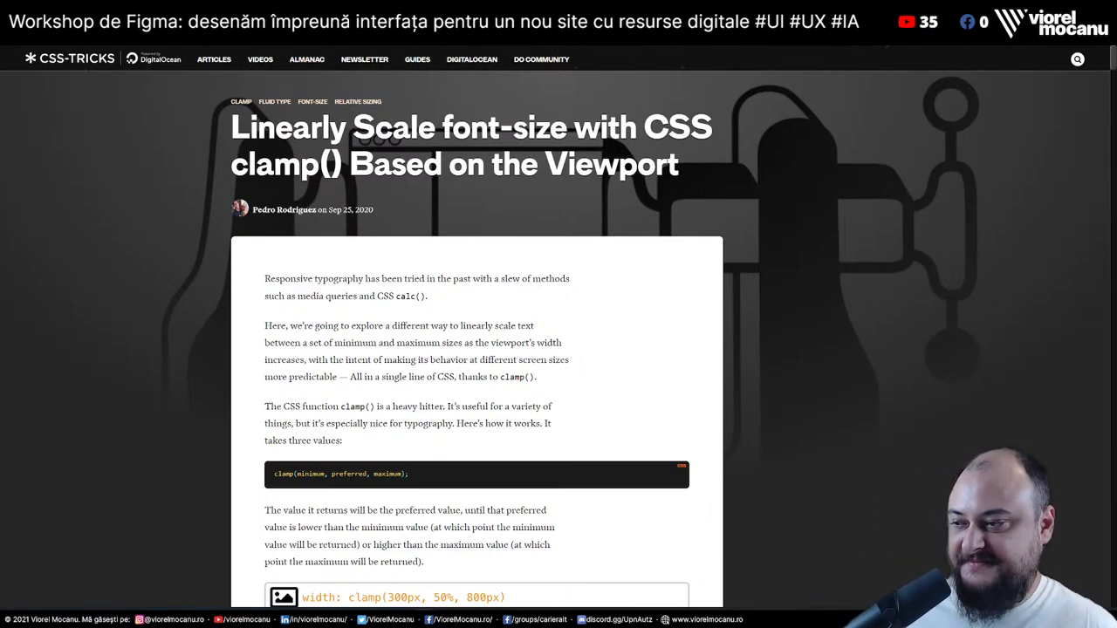
Read through the CSS-Tricks clamp() font-size article, then move to the LinkedIn profile tab
scroll(319, 233, down, 3)
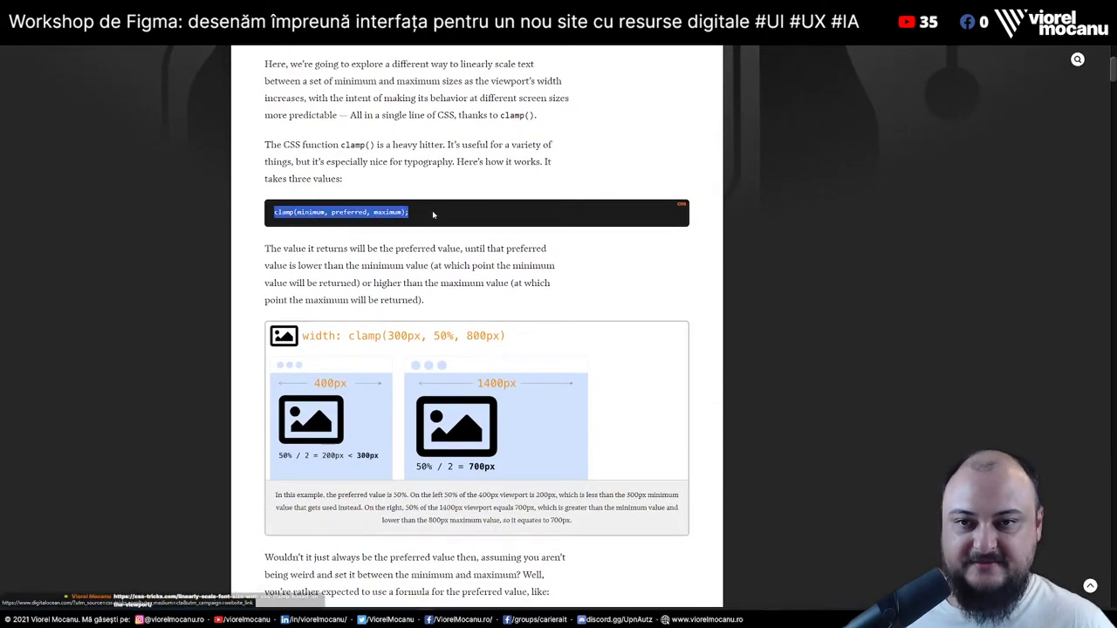
scroll(636, 260, down, 3)
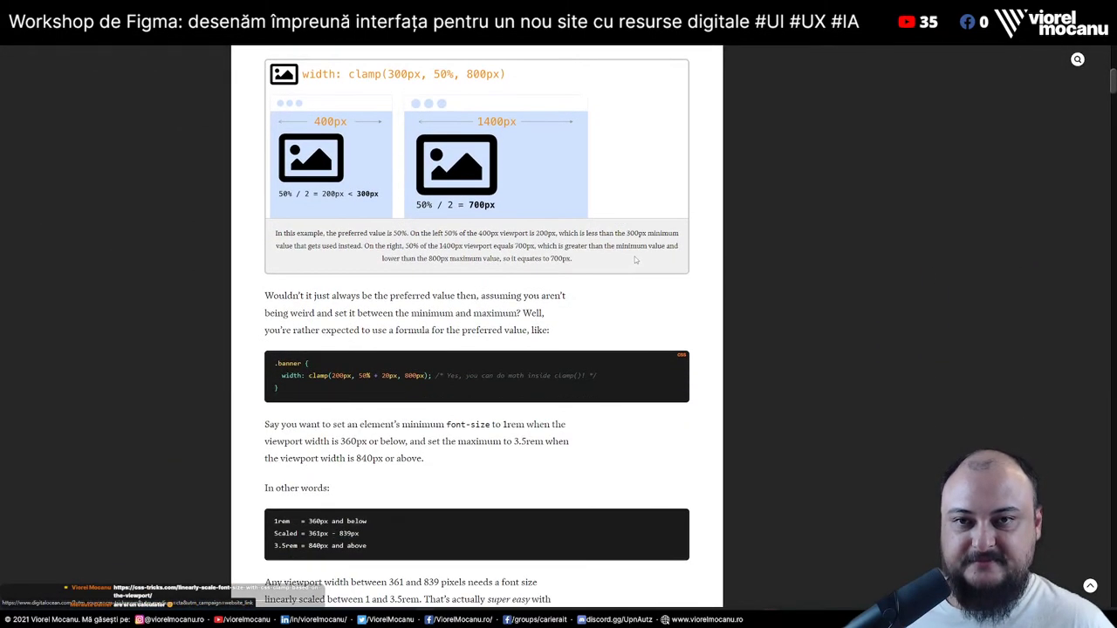
scroll(636, 259, down, 10)
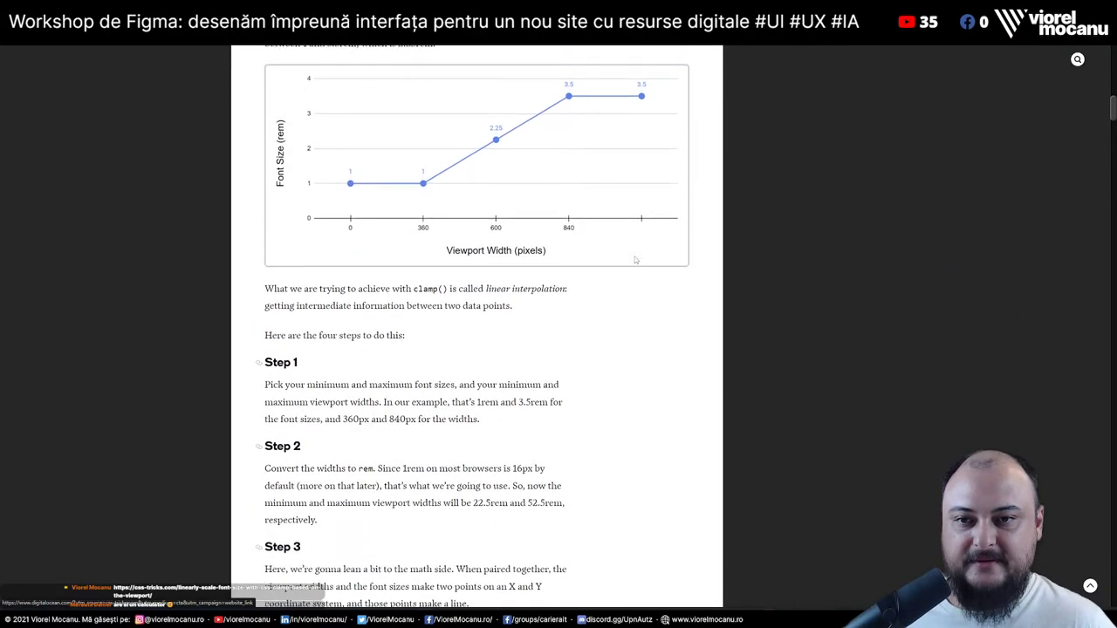
scroll(635, 260, up, 10)
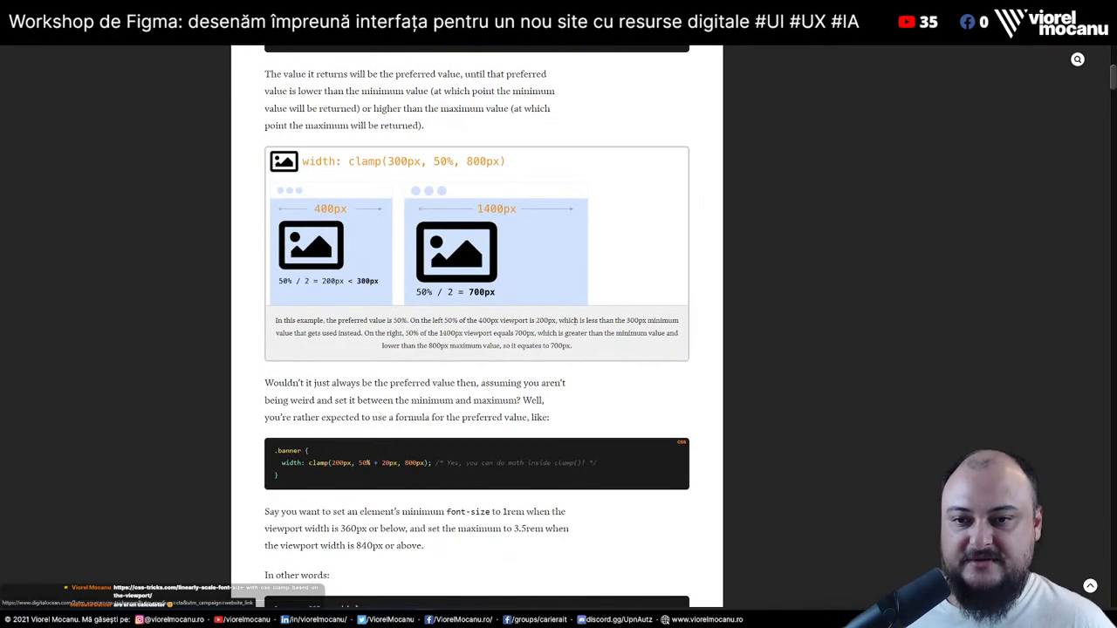
scroll(612, 327, up, 2)
scroll(524, 380, down, 2)
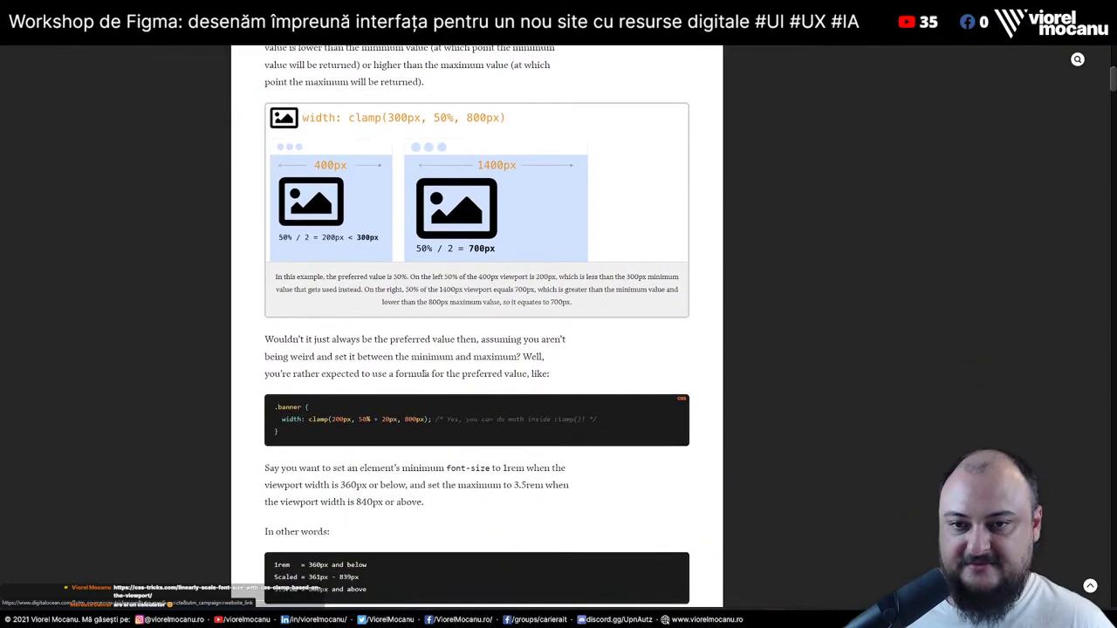
scroll(357, 433, down, 4)
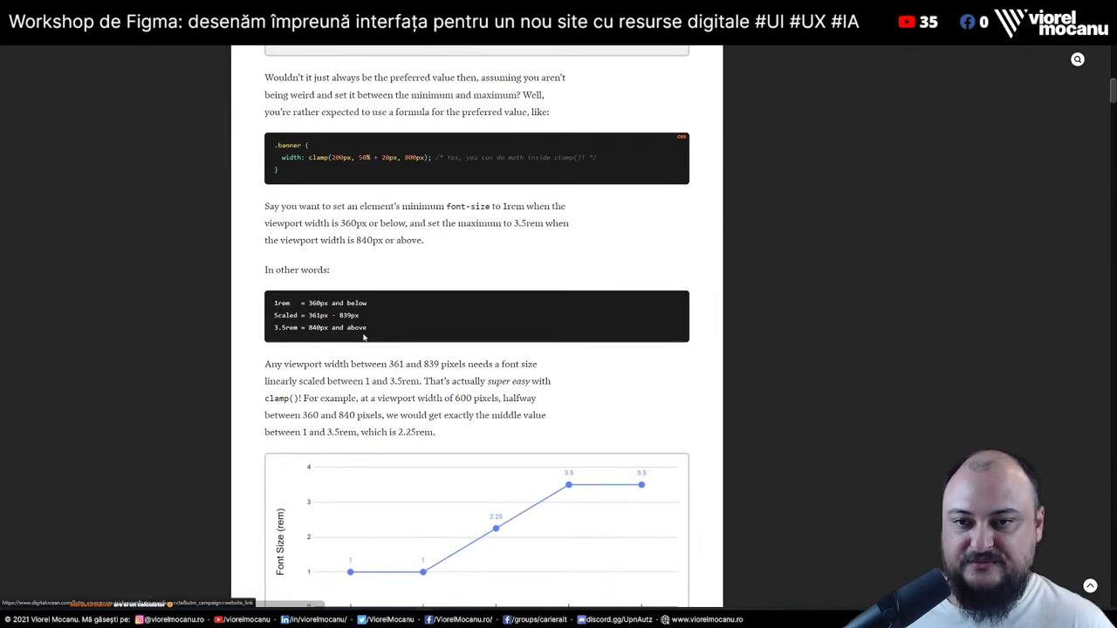
scroll(382, 376, down, 3)
scroll(382, 377, down, 5)
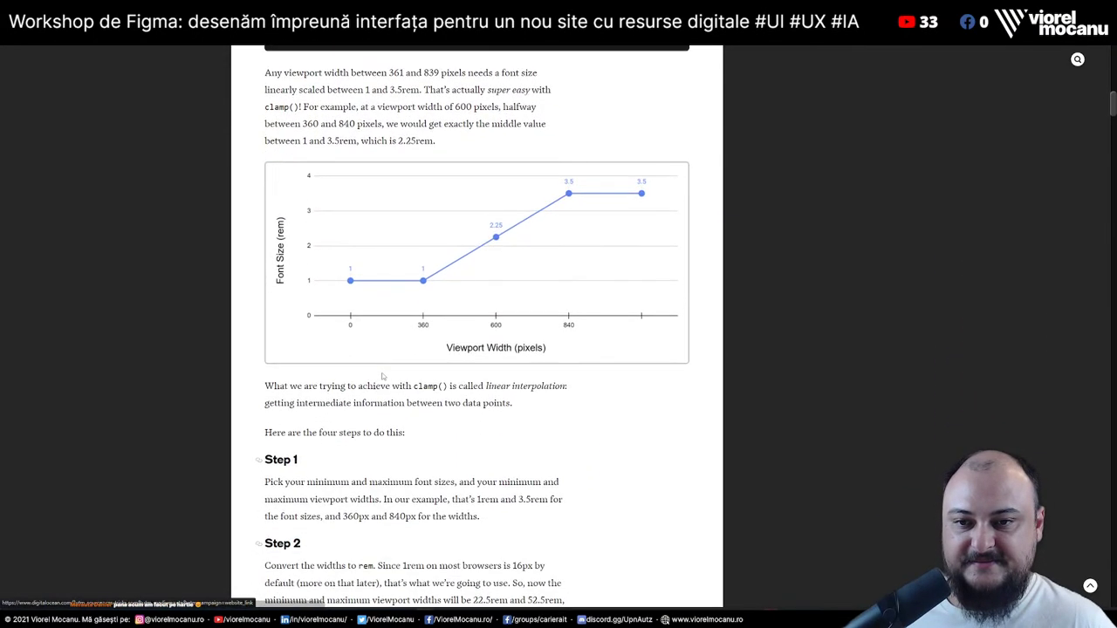
scroll(382, 376, down, 3)
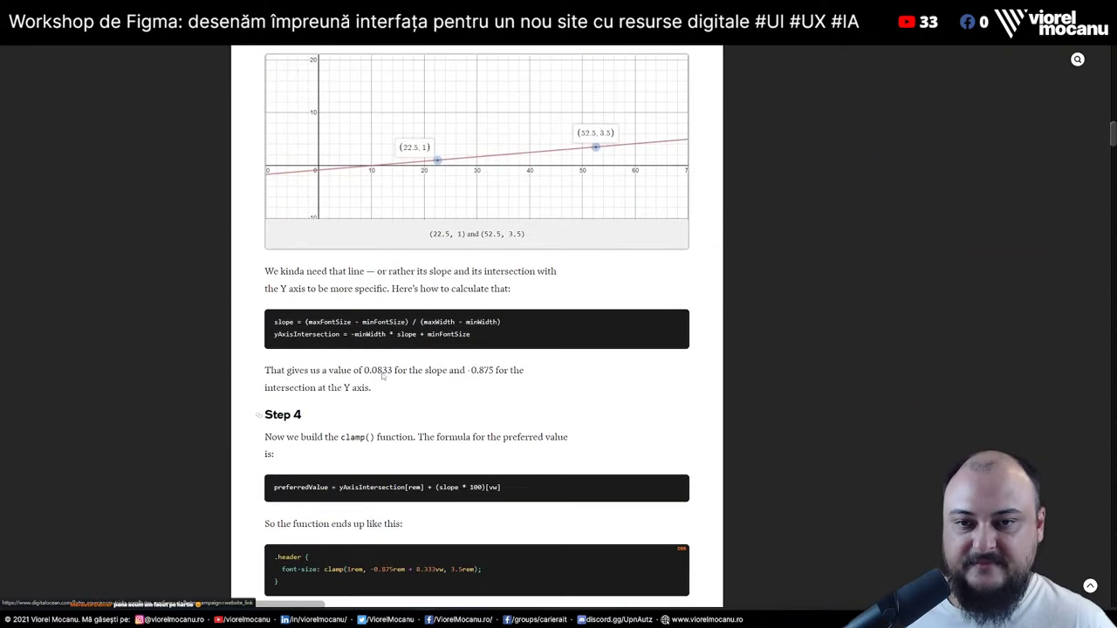
scroll(380, 370, down, 1)
scroll(381, 371, up, 10)
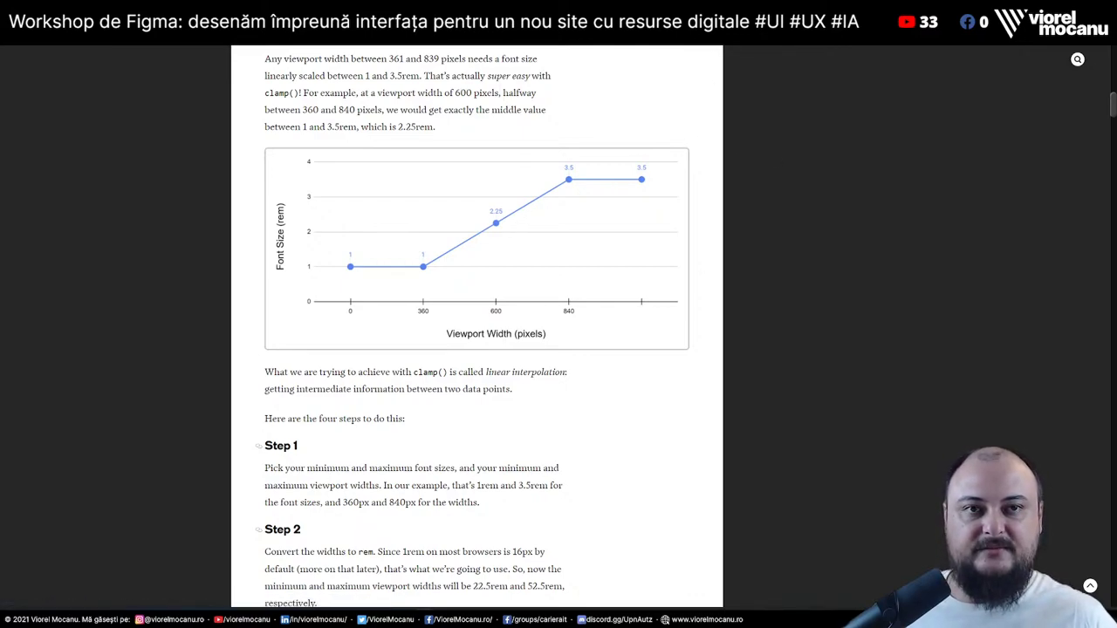
key(ctrl+Tab)
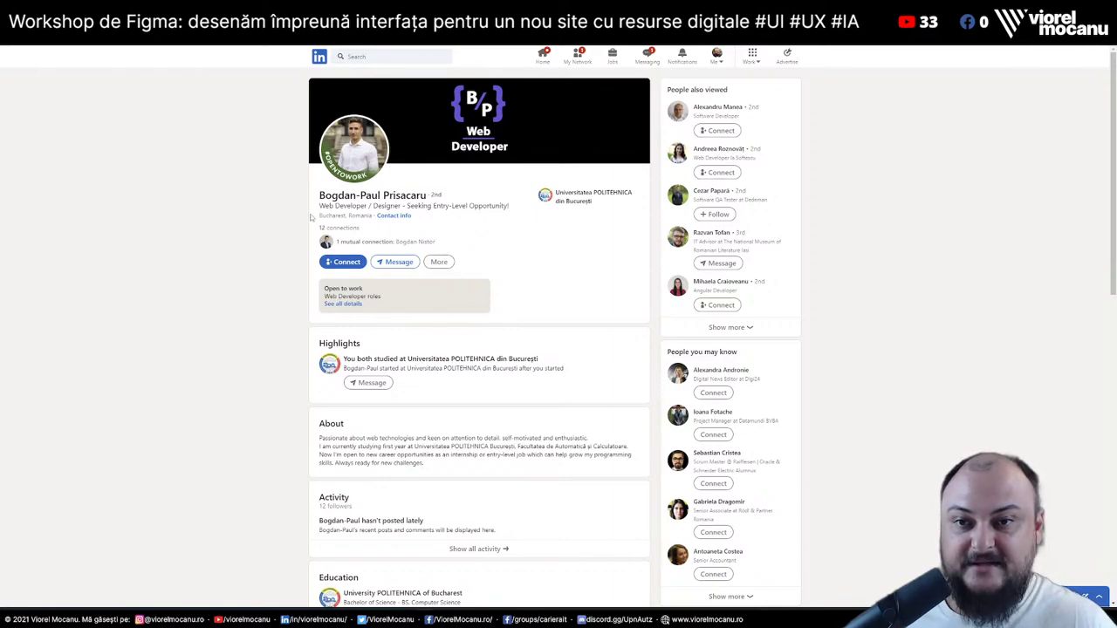
drag(321, 206, 514, 206)
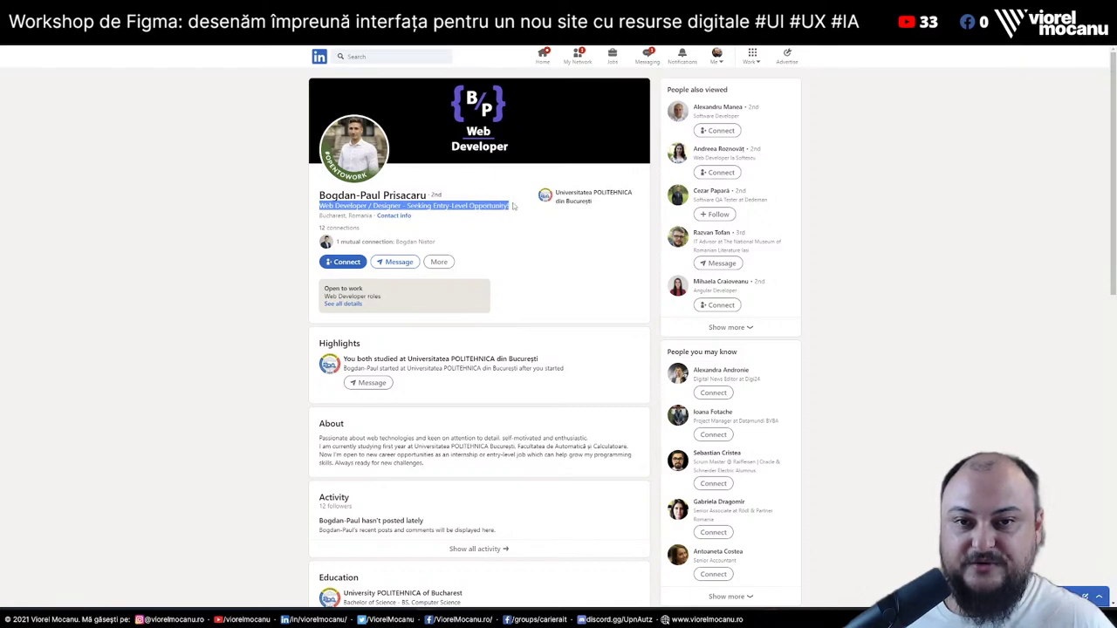
click(515, 208)
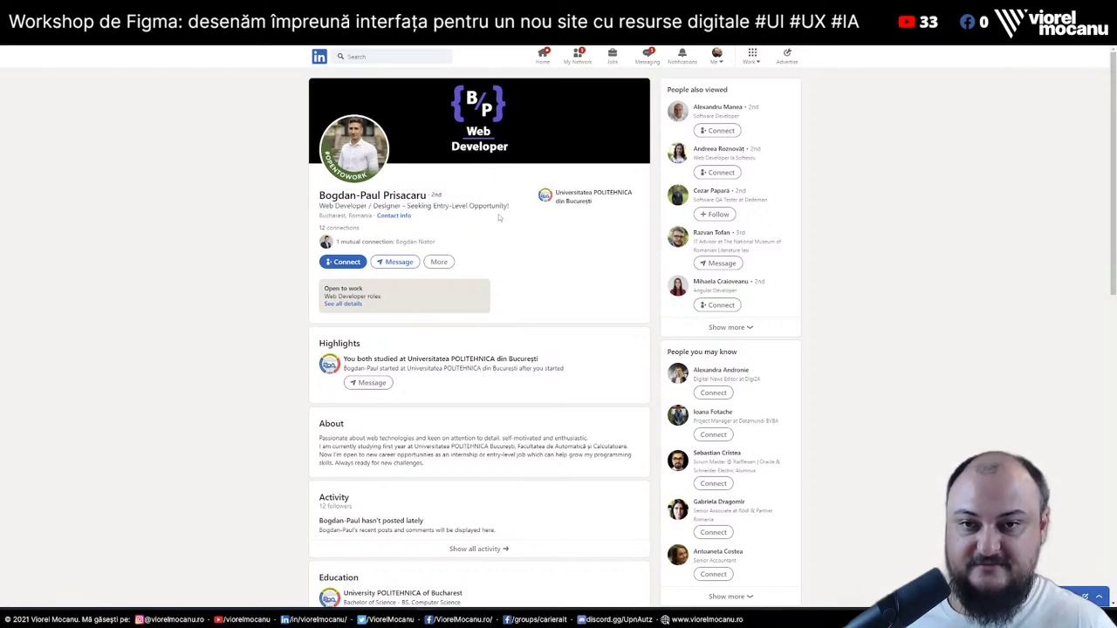
drag(322, 206, 543, 207)
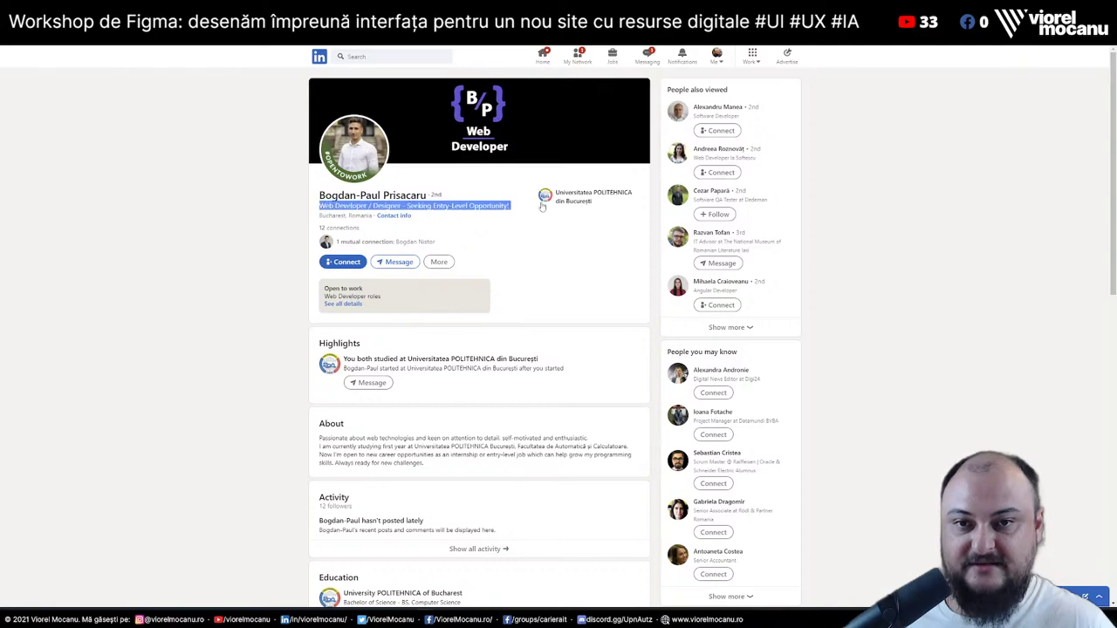
click(529, 204)
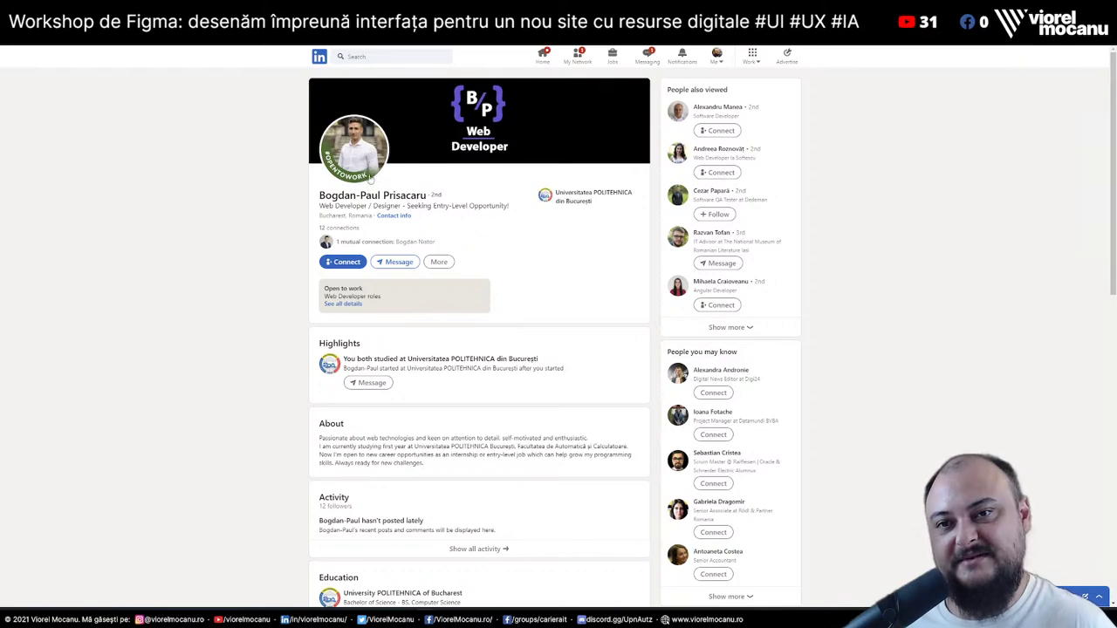
scroll(283, 376, down, 1)
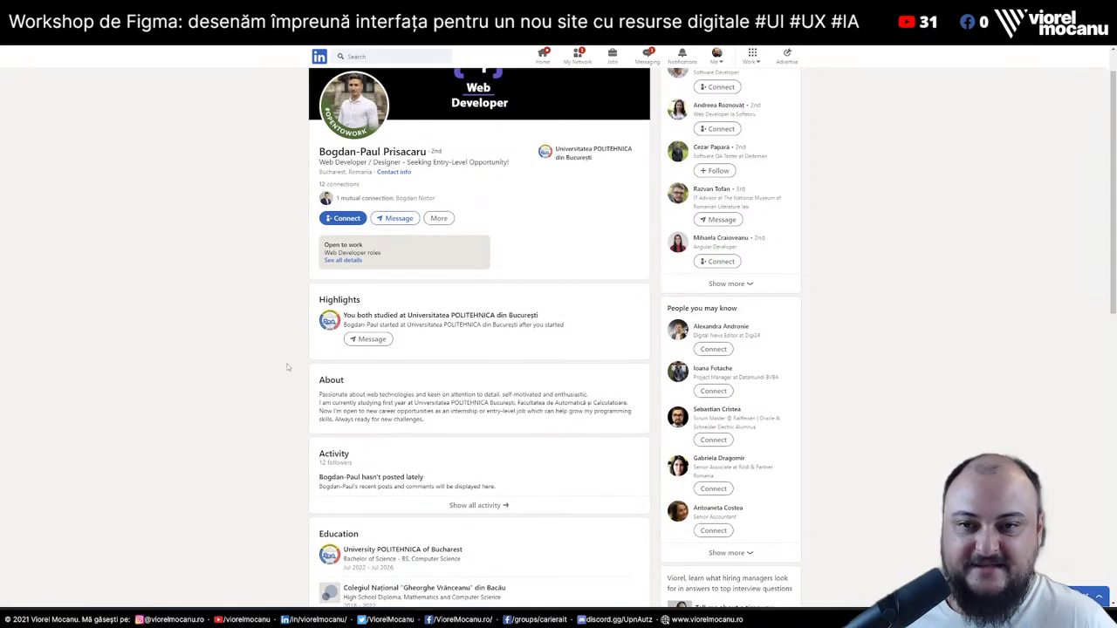
drag(319, 395, 588, 393)
click(588, 387)
key(ctrl+plus)
key(ctrl+plus)
key(ctrl+plus)
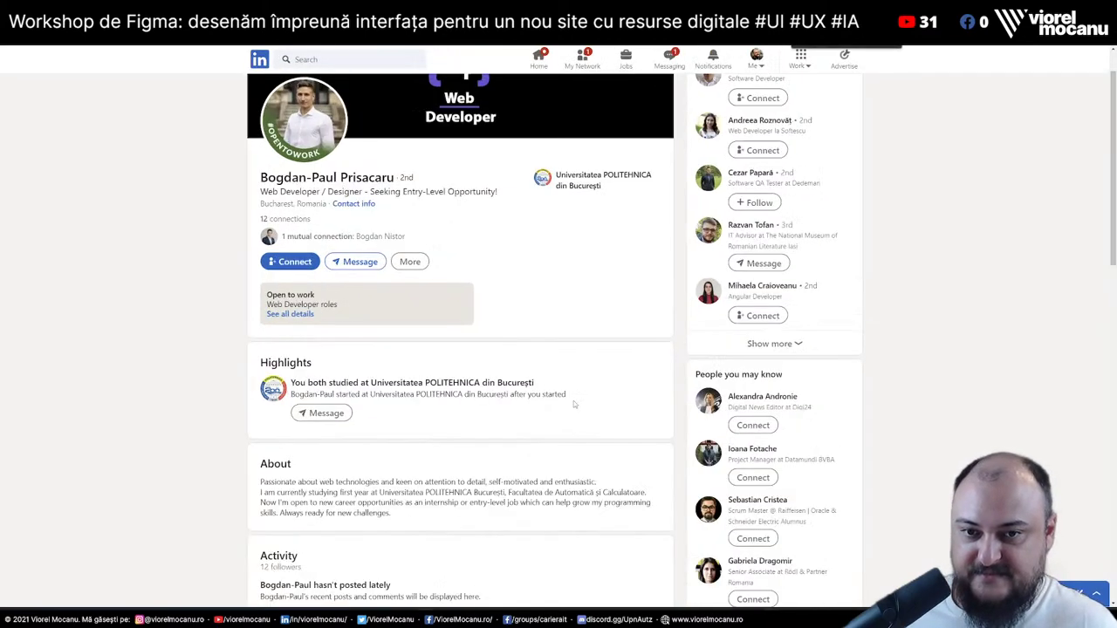
scroll(573, 402, down, 5)
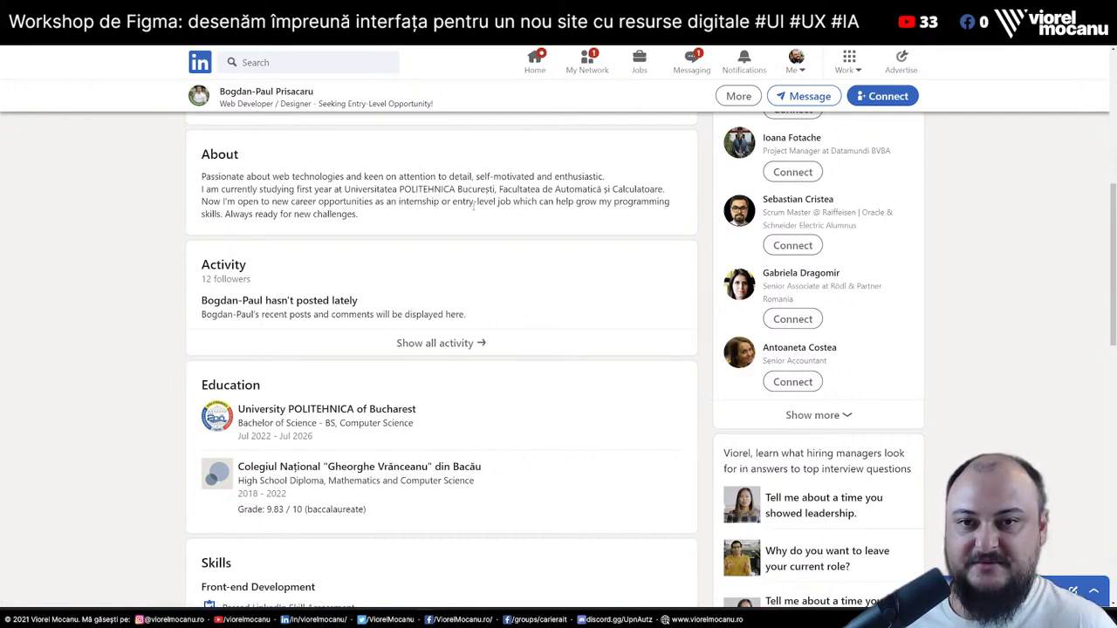
drag(399, 201, 440, 201)
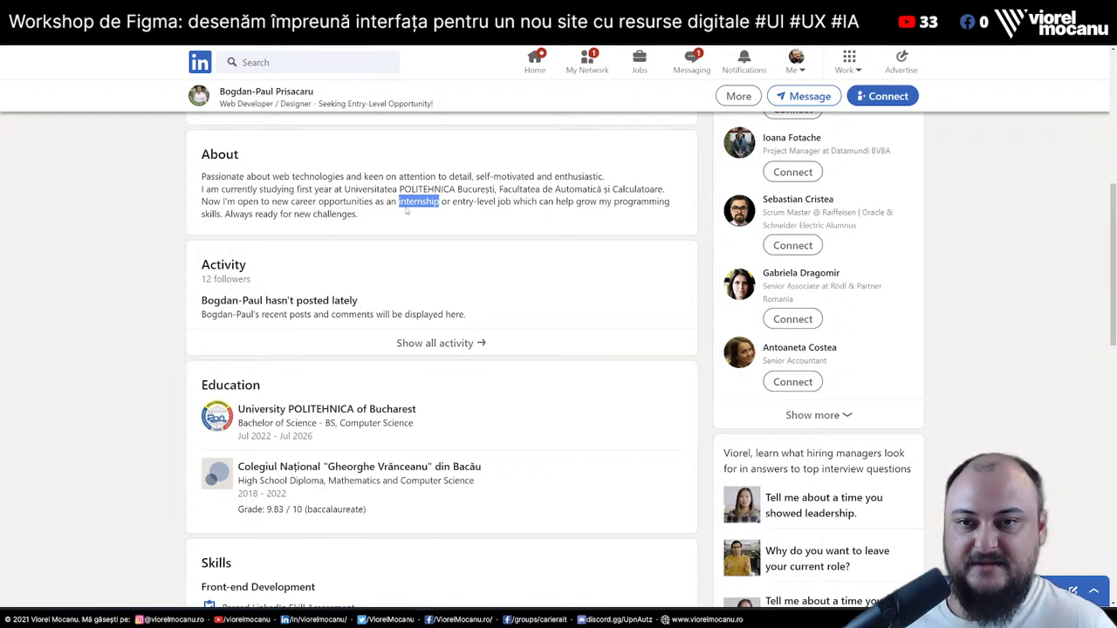
drag(375, 202, 514, 204)
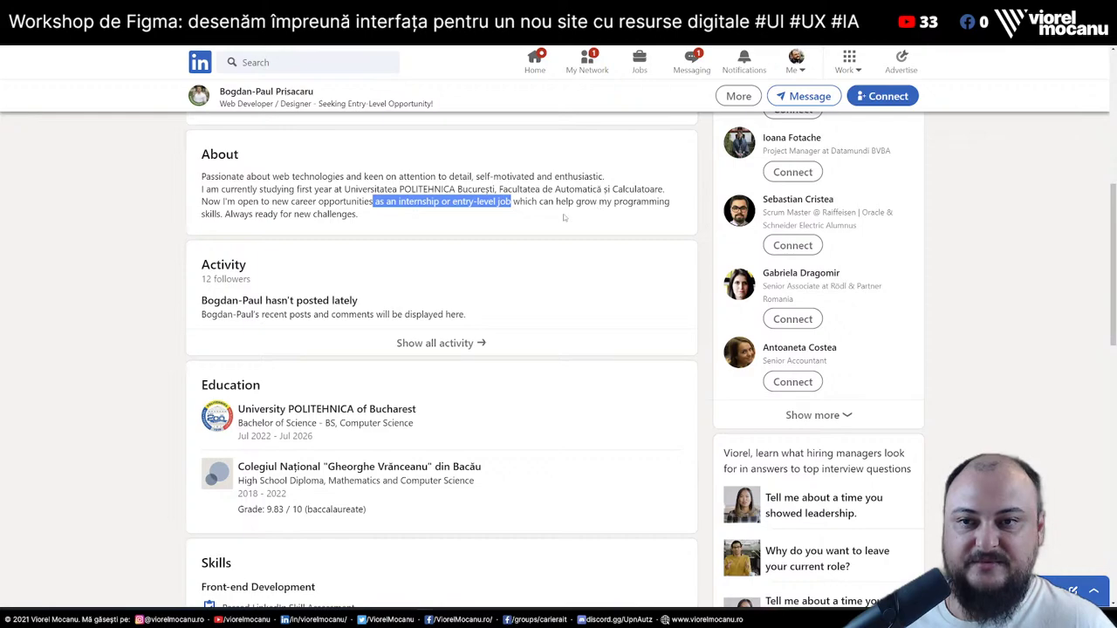
drag(228, 214, 385, 202)
click(389, 216)
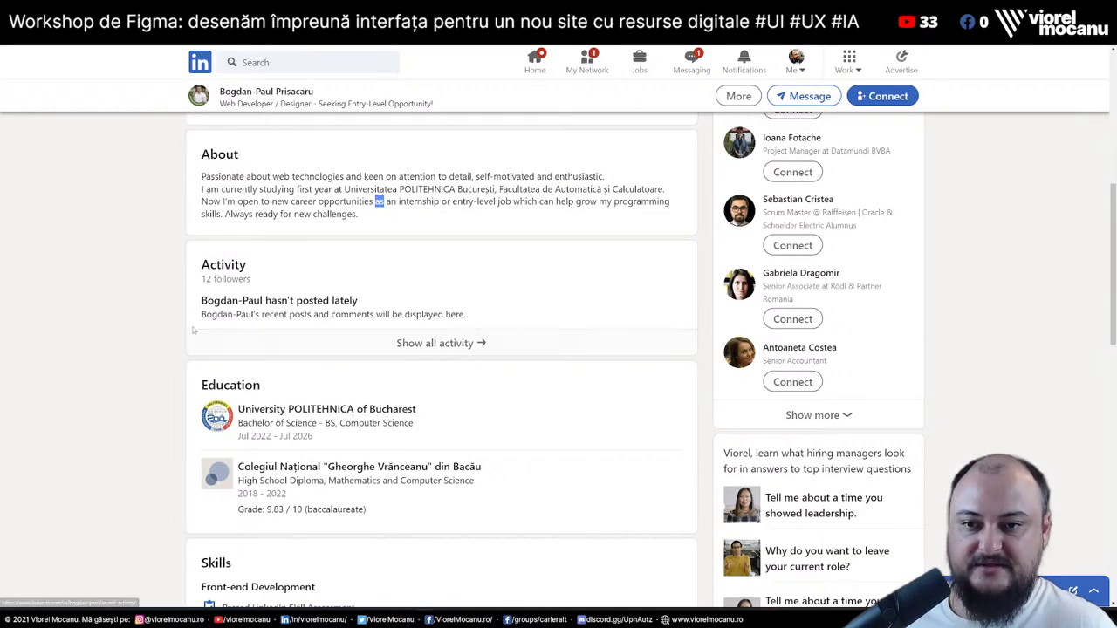
scroll(132, 336, up, 1)
scroll(133, 335, up, 7)
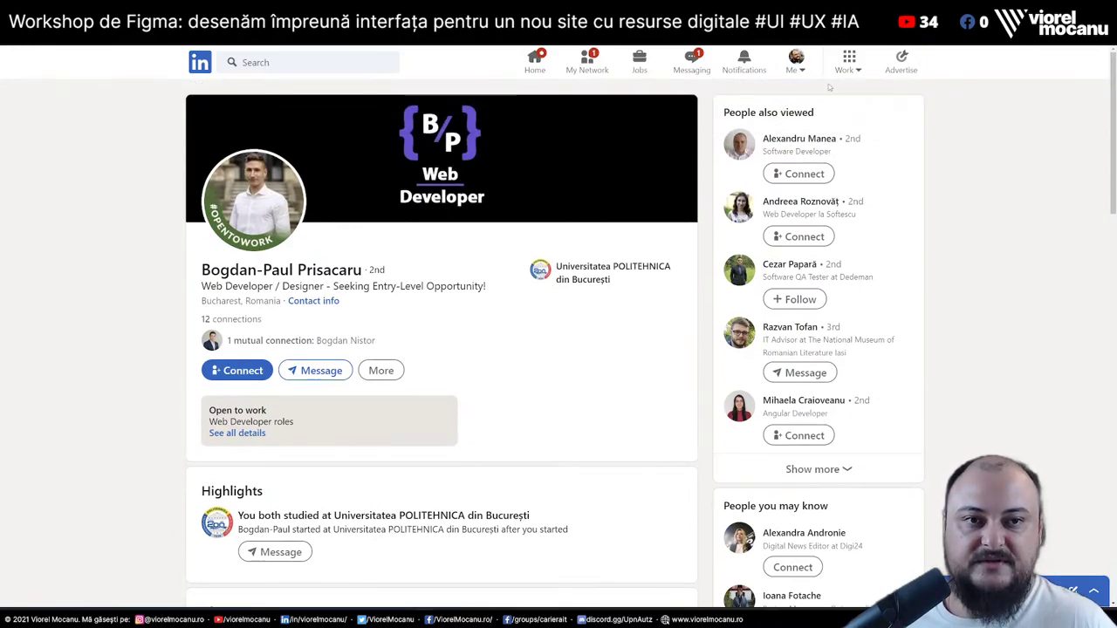
click(801, 72)
click(750, 181)
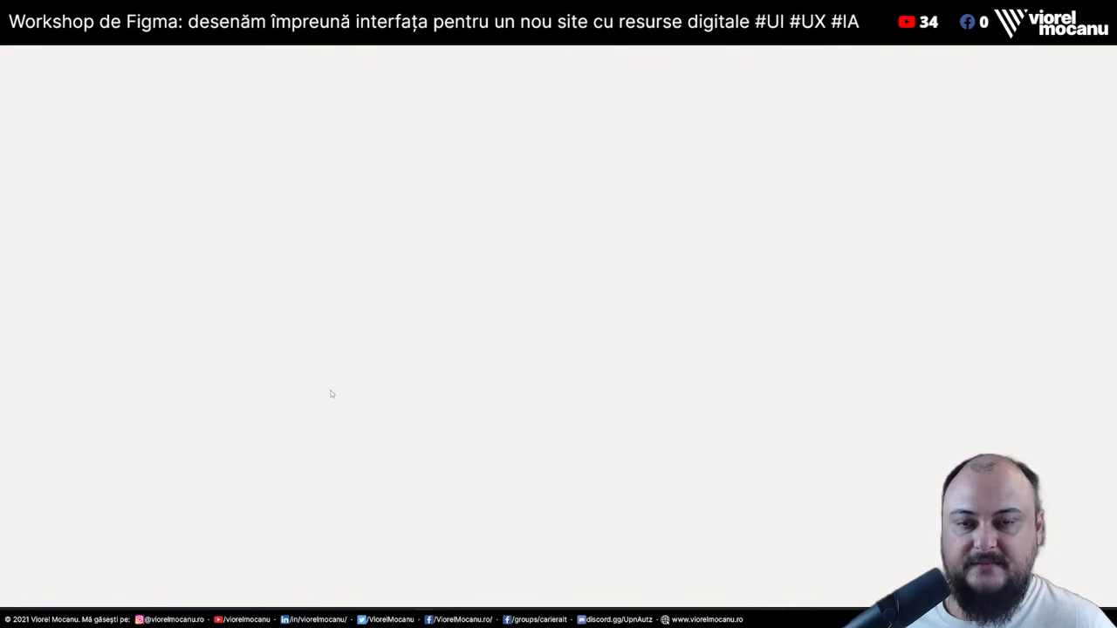
scroll(331, 391, down, 3)
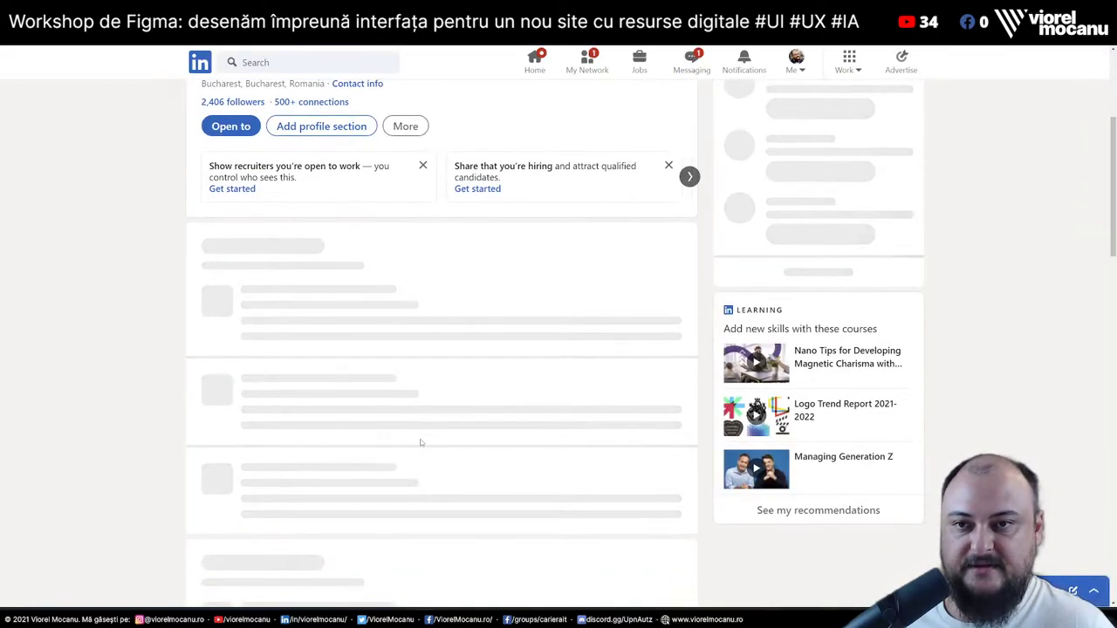
scroll(204, 340, down, 3)
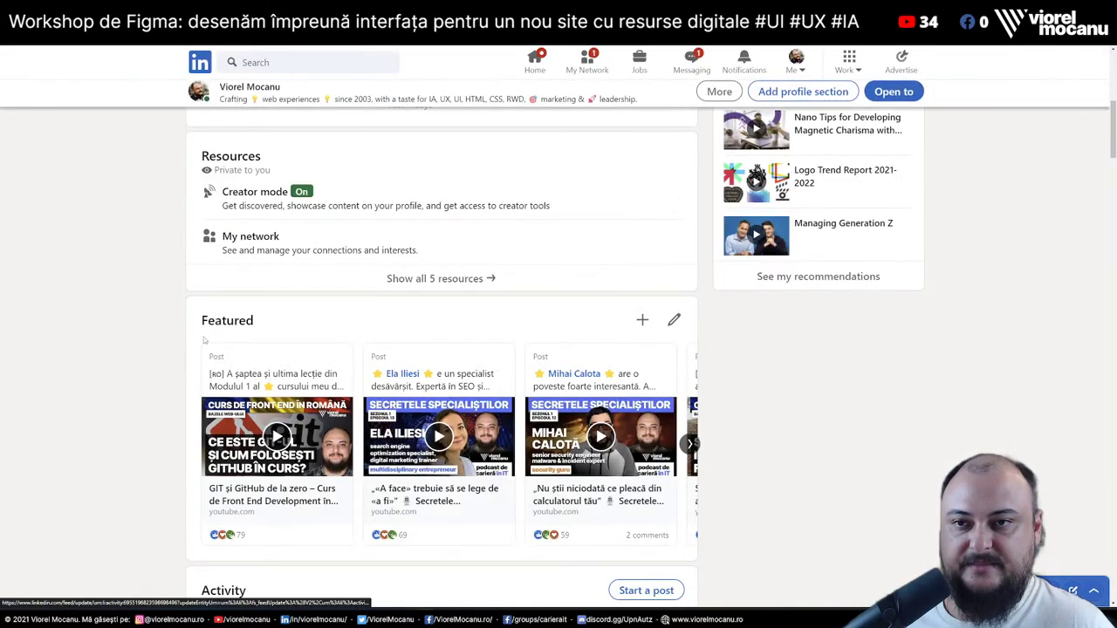
scroll(137, 317, down, 3)
drag(186, 177, 636, 431)
click(747, 428)
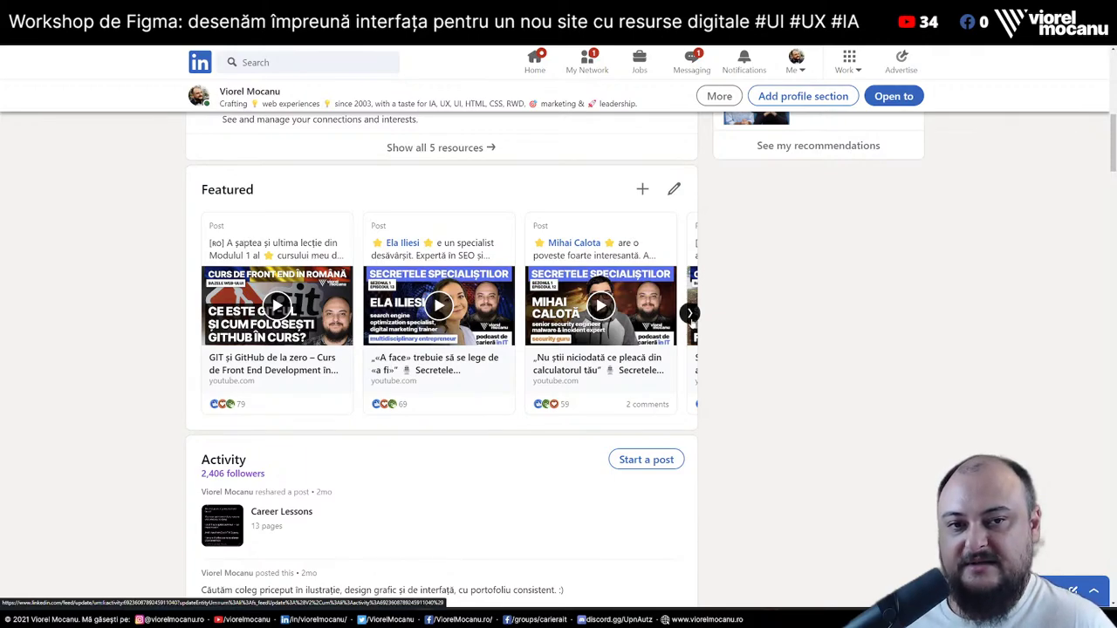
click(691, 314)
click(691, 314)
click(691, 314)
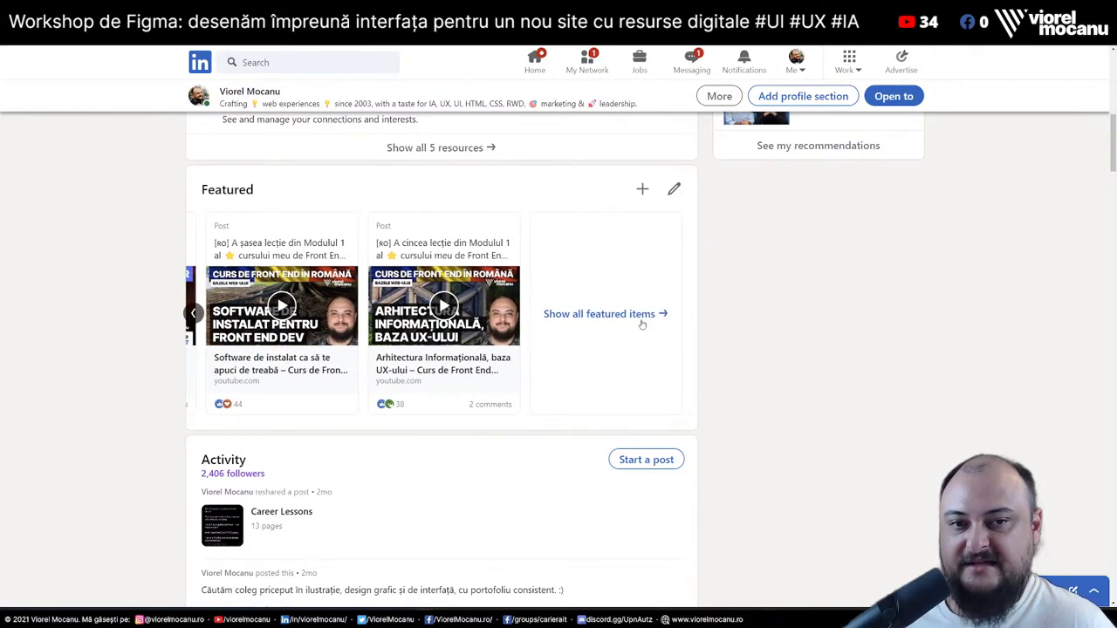
click(195, 313)
click(196, 313)
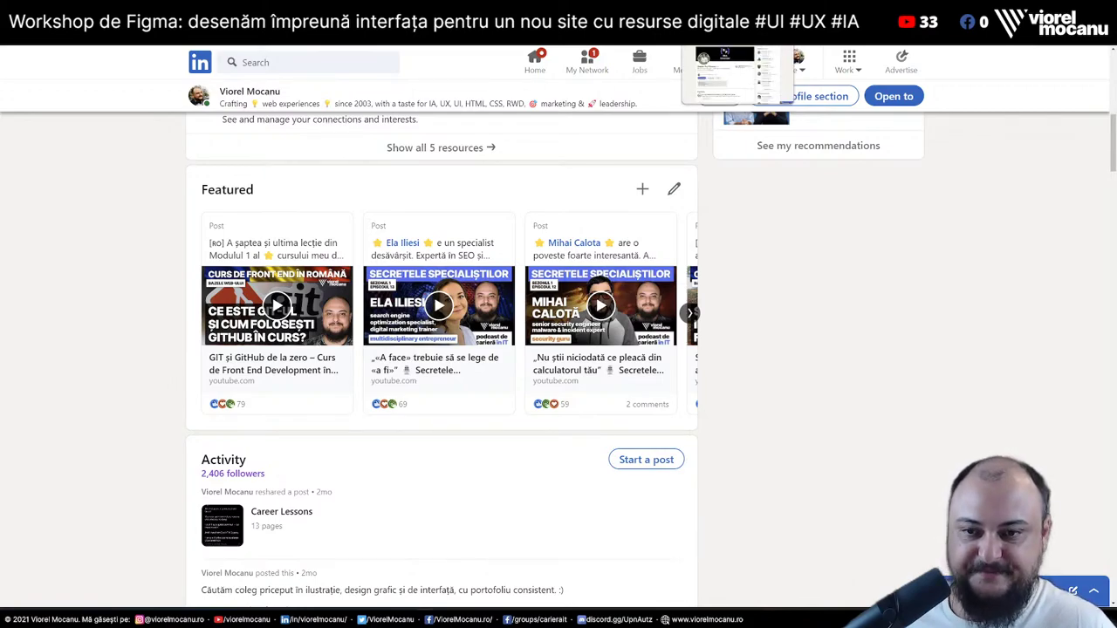
click(742, 18)
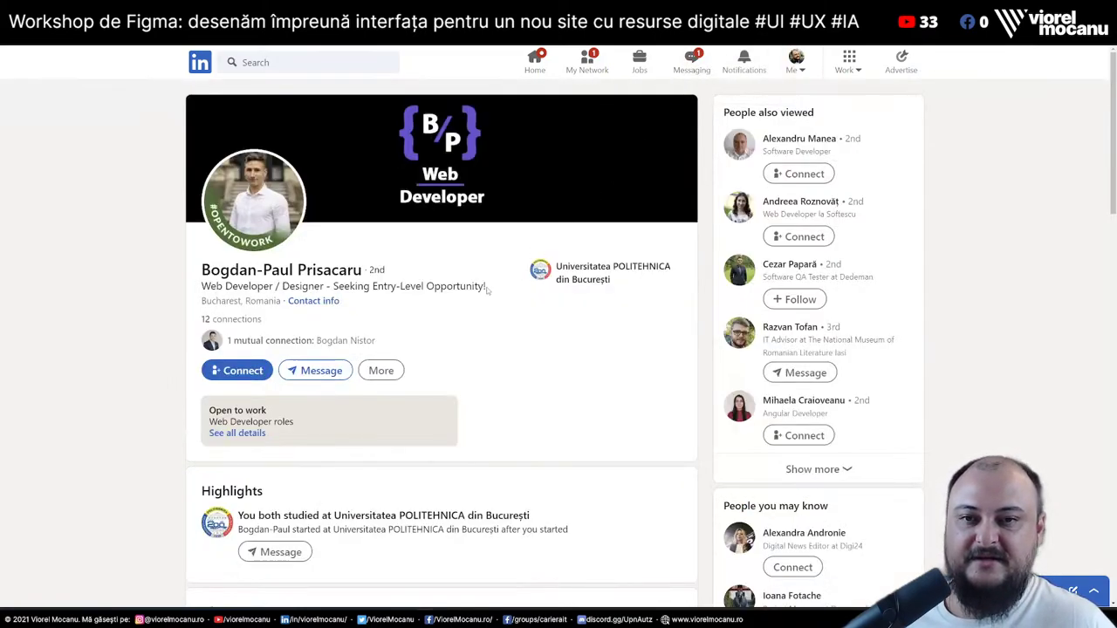
scroll(162, 352, down, 10)
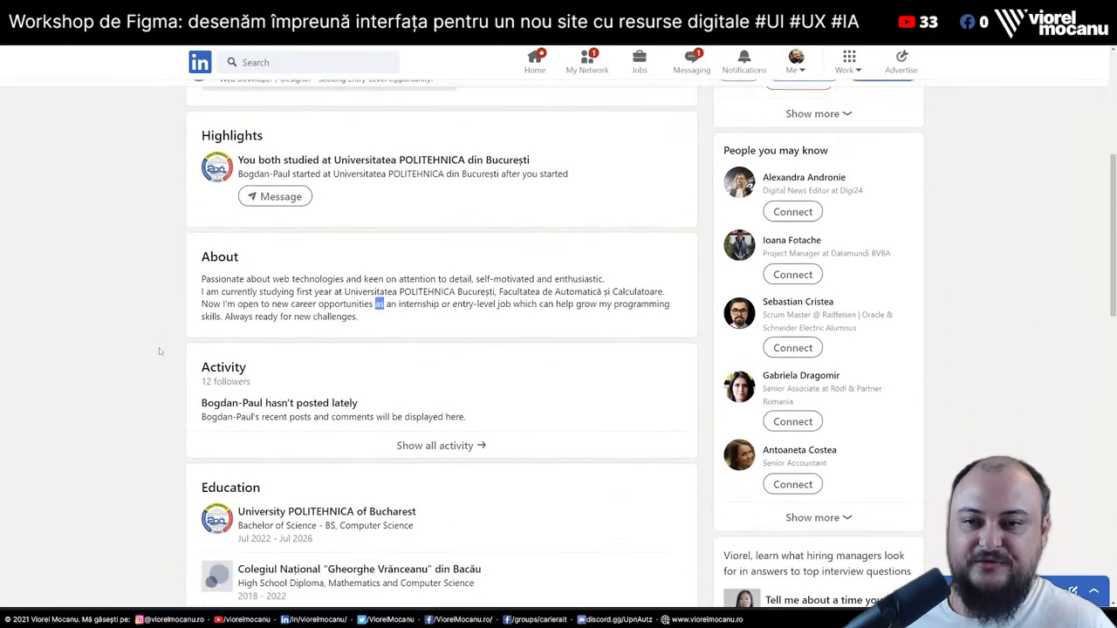
scroll(160, 351, up, 4)
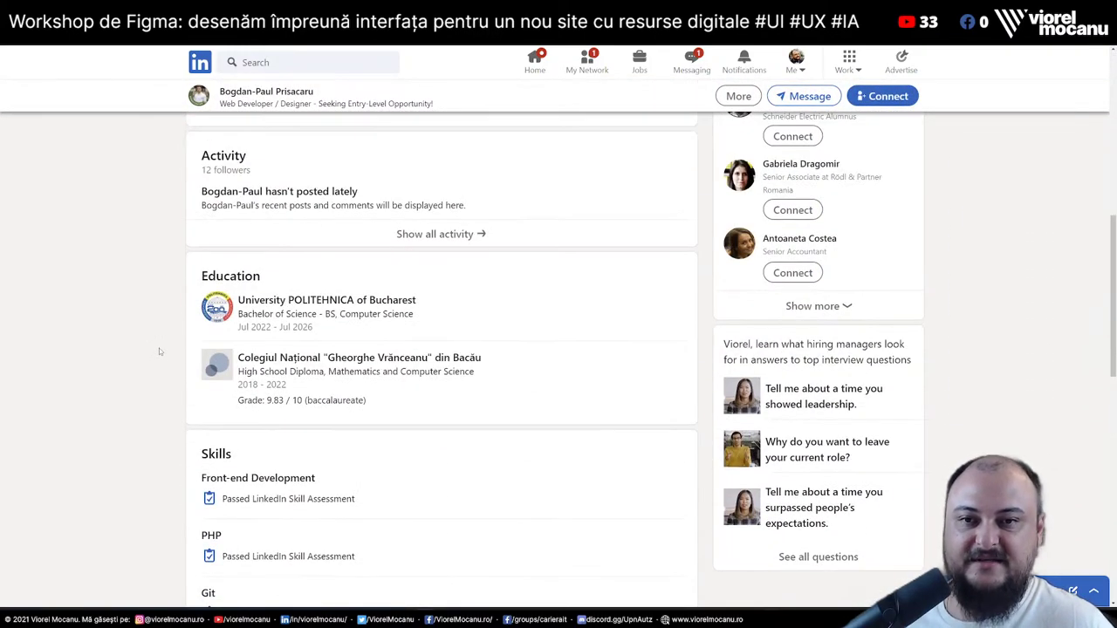
scroll(159, 348, up, 6)
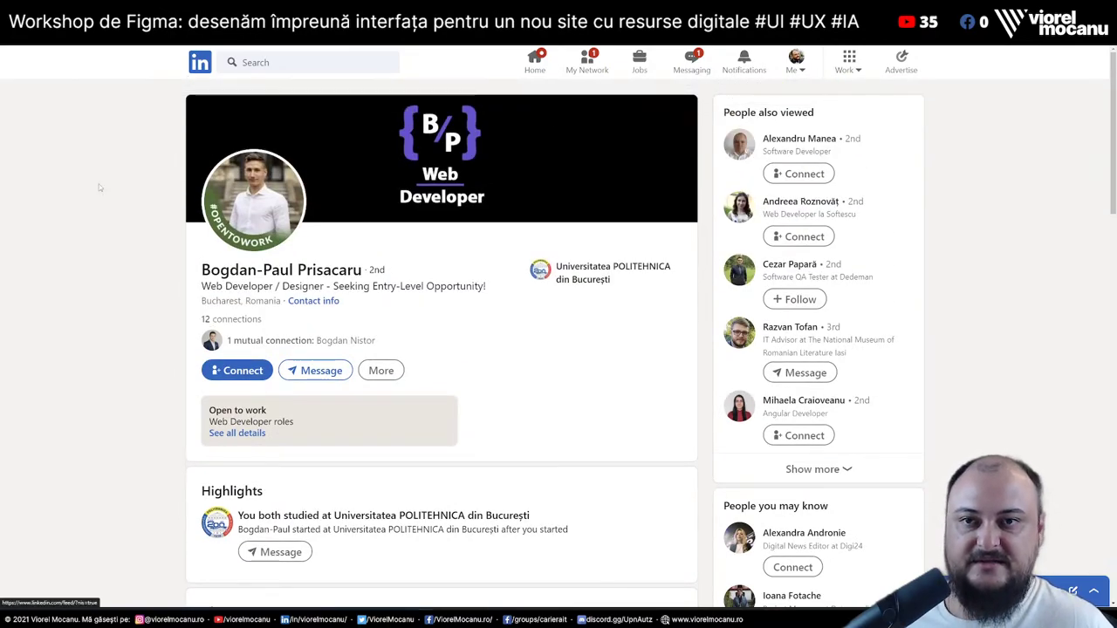
scroll(77, 353, down, 2)
scroll(77, 353, down, 3)
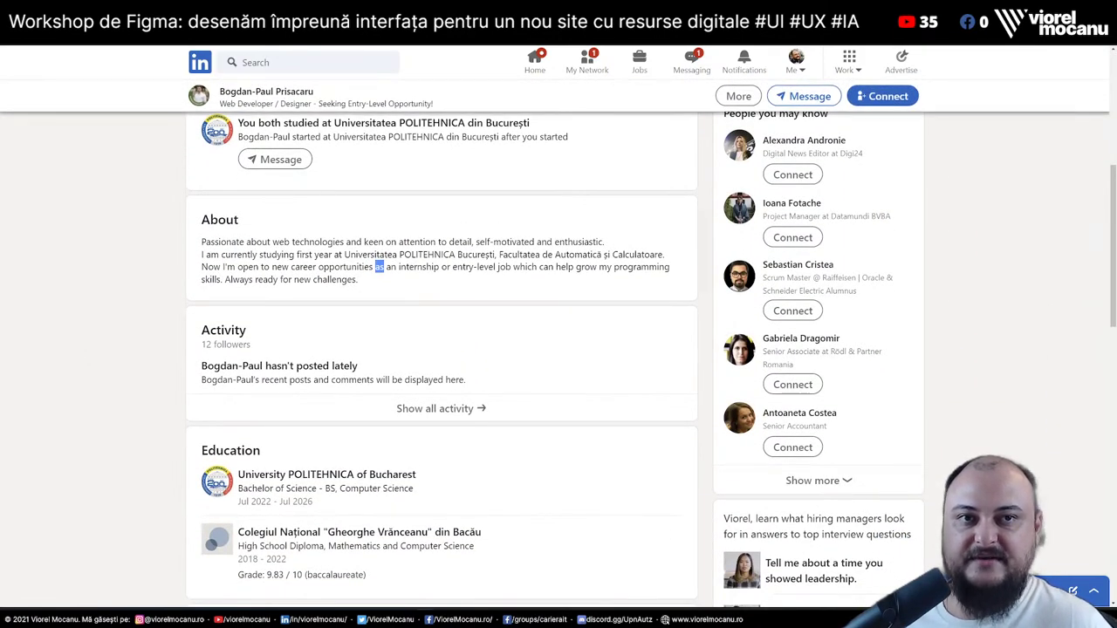
key(alt+Left)
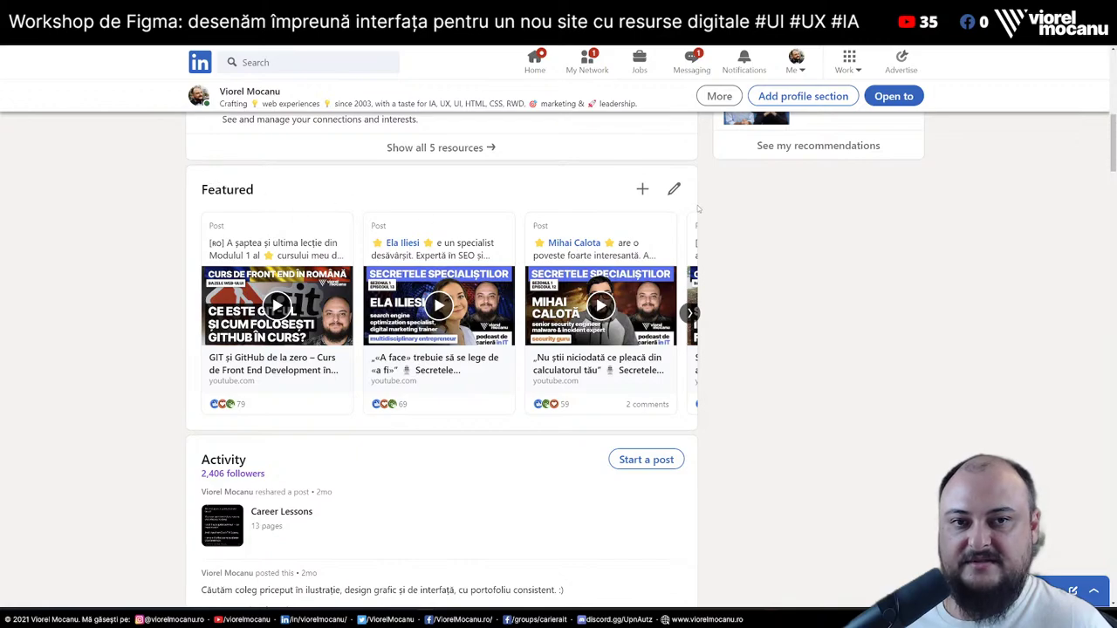
click(674, 189)
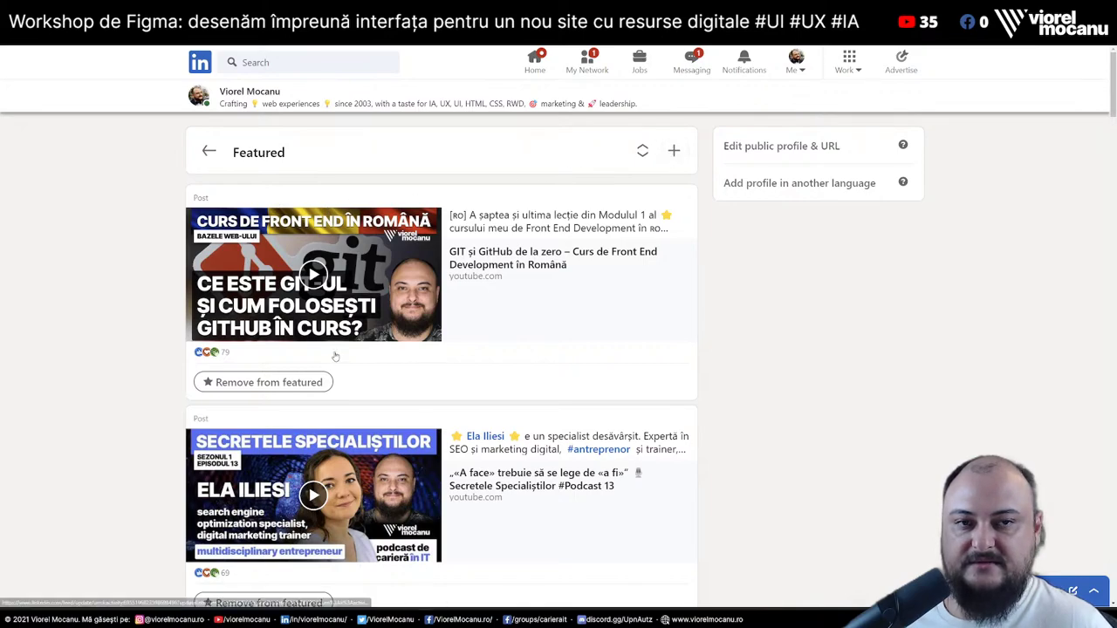
click(208, 151)
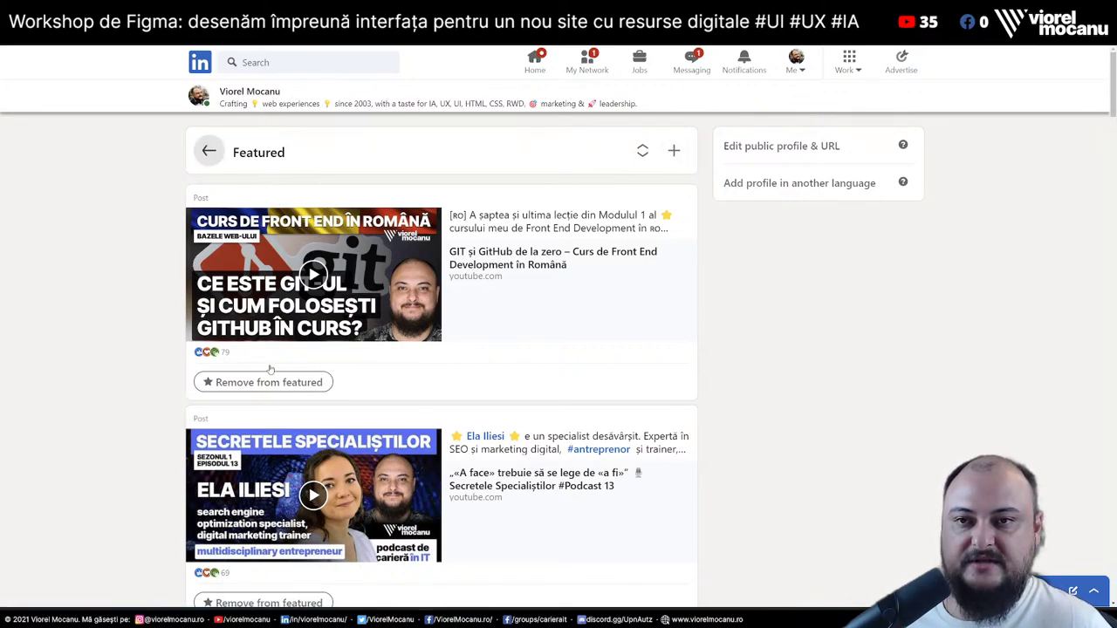
scroll(349, 356, up, 3)
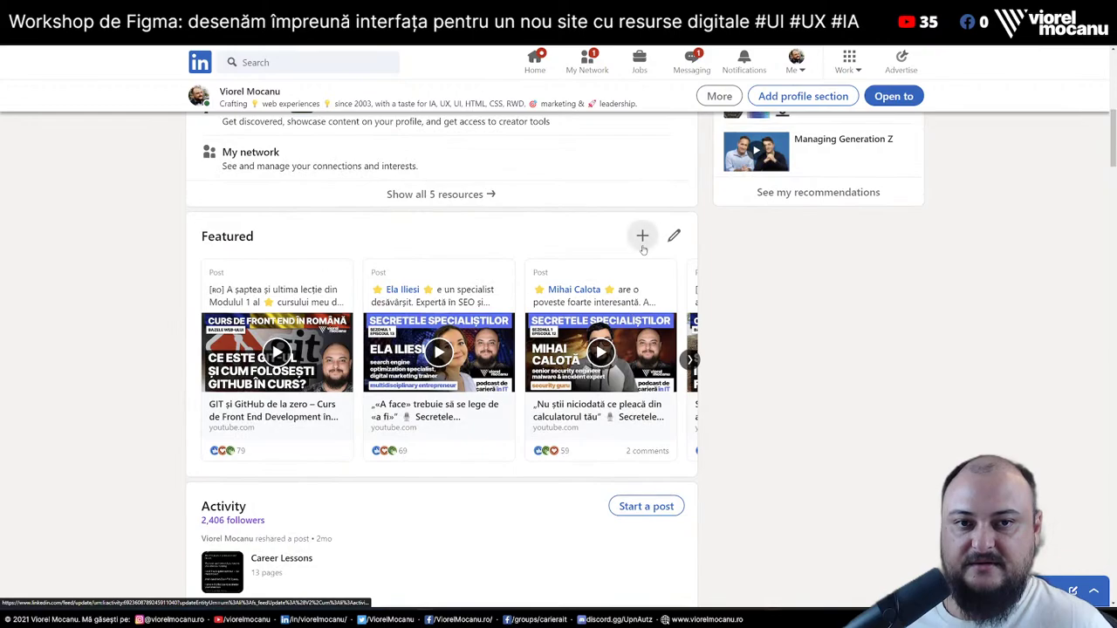
click(641, 236)
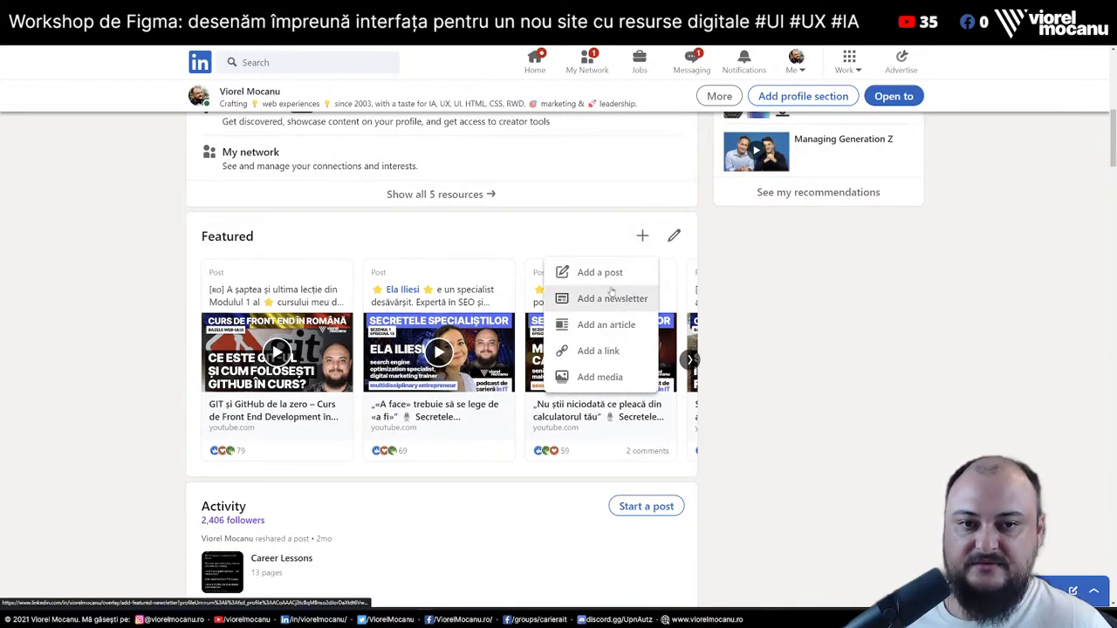
click(602, 276)
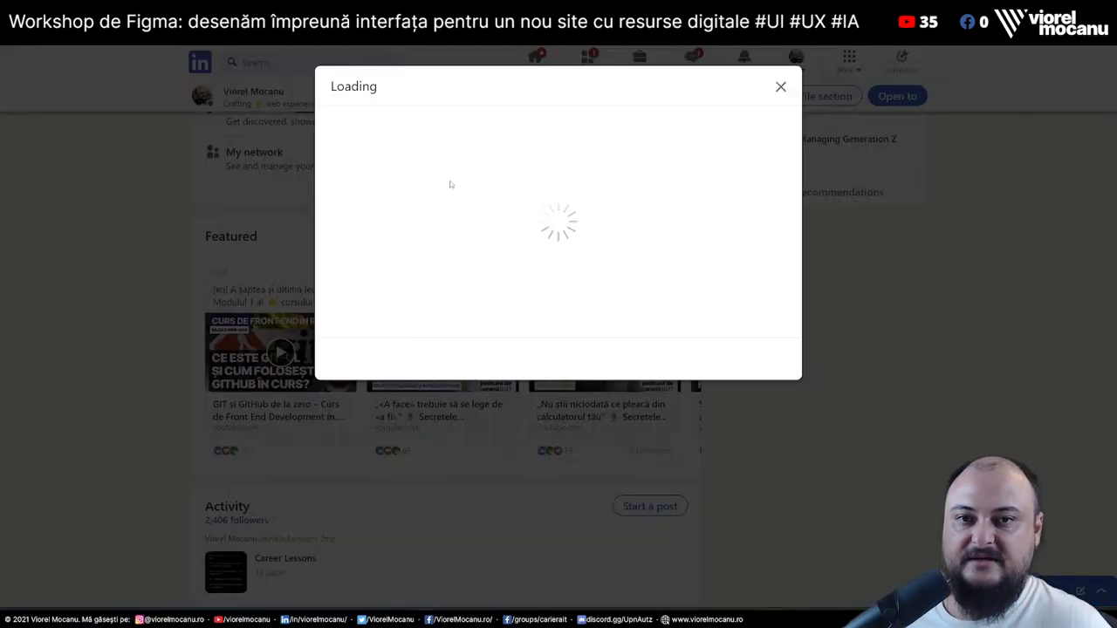
click(780, 87)
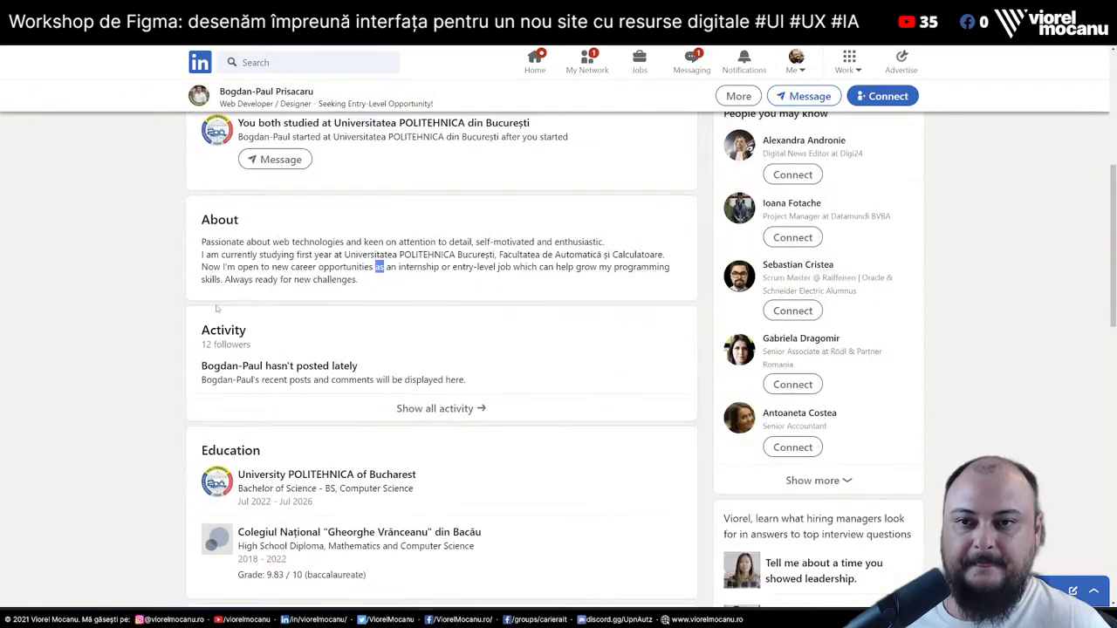
click(124, 309)
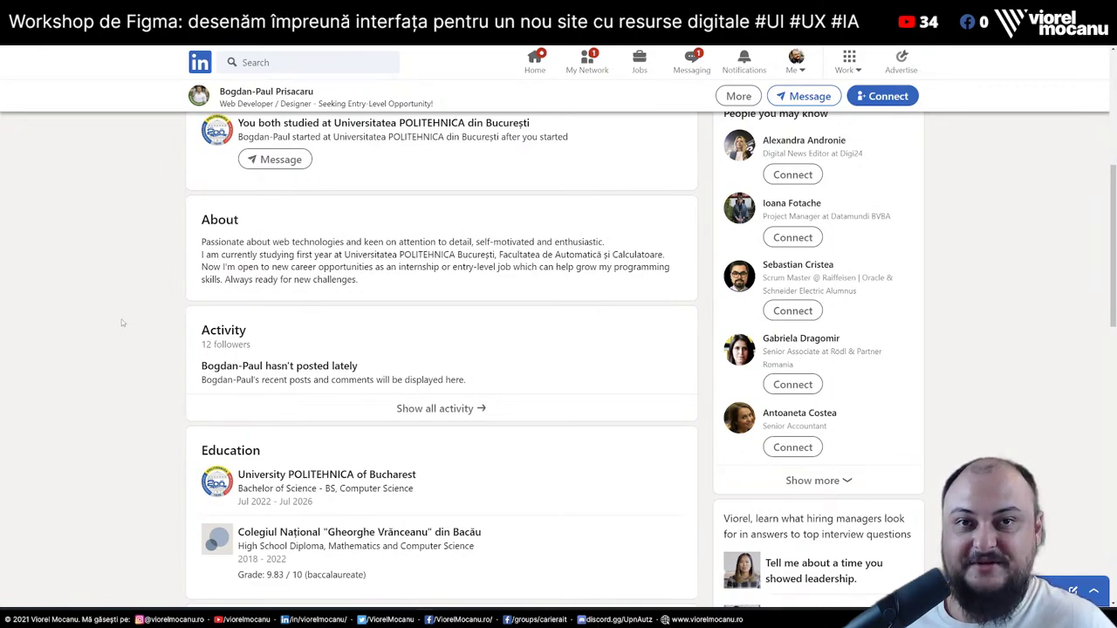
scroll(91, 423, down, 1)
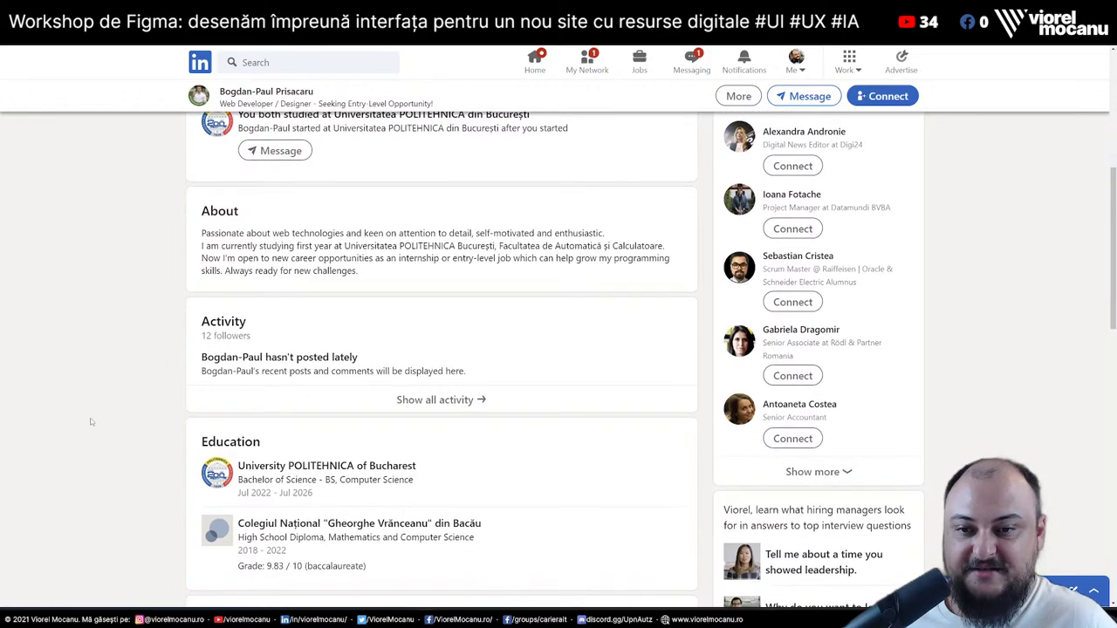
scroll(91, 422, down, 2)
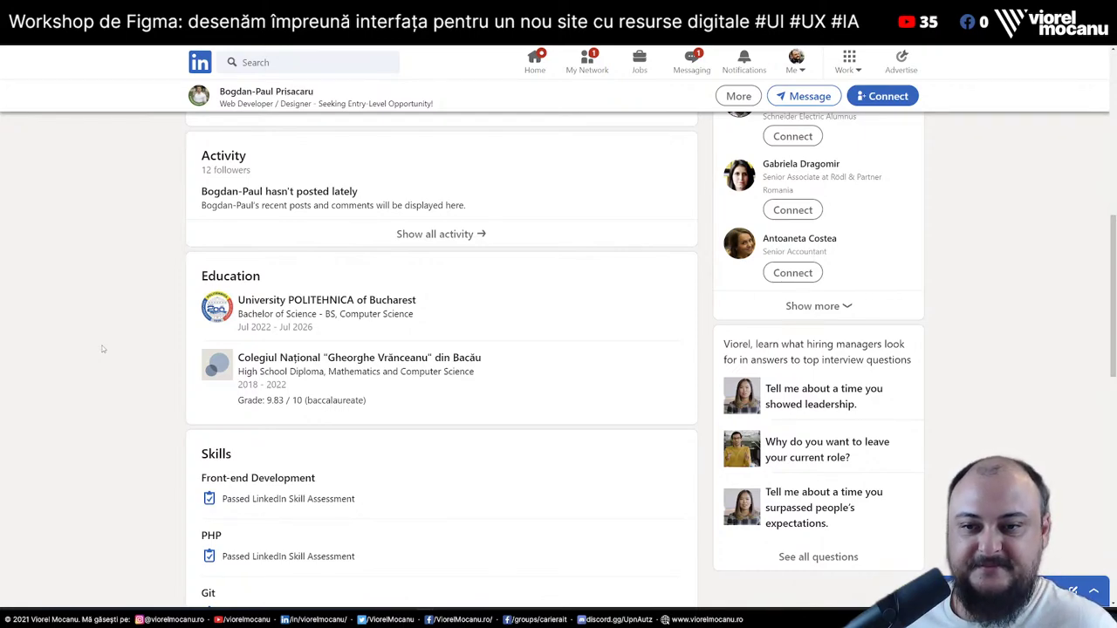
scroll(102, 349, down, 3)
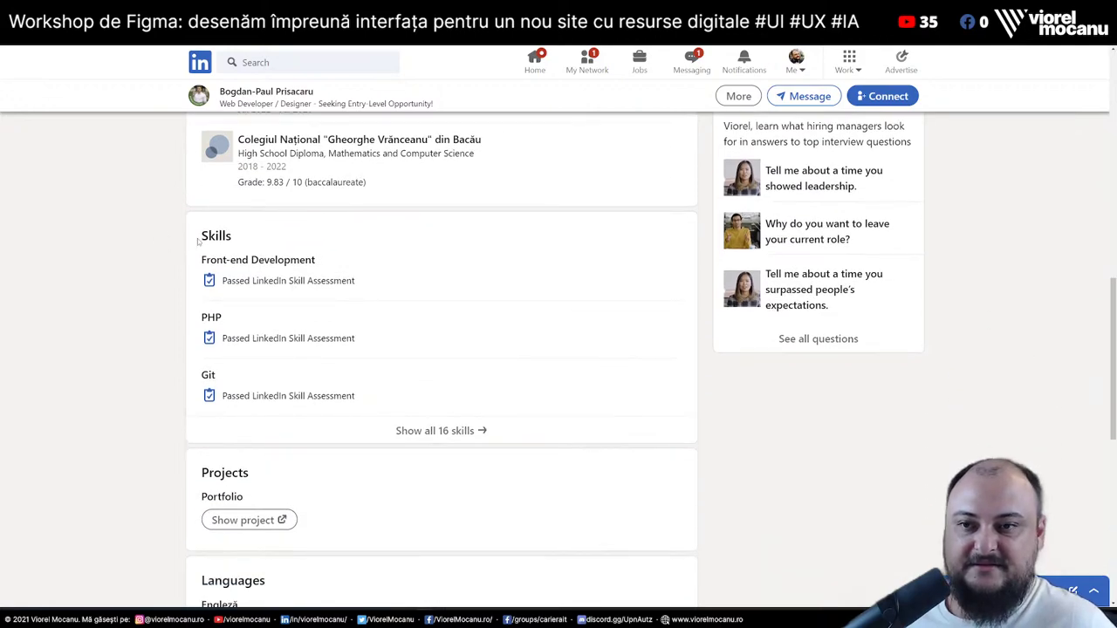
drag(196, 242, 260, 245)
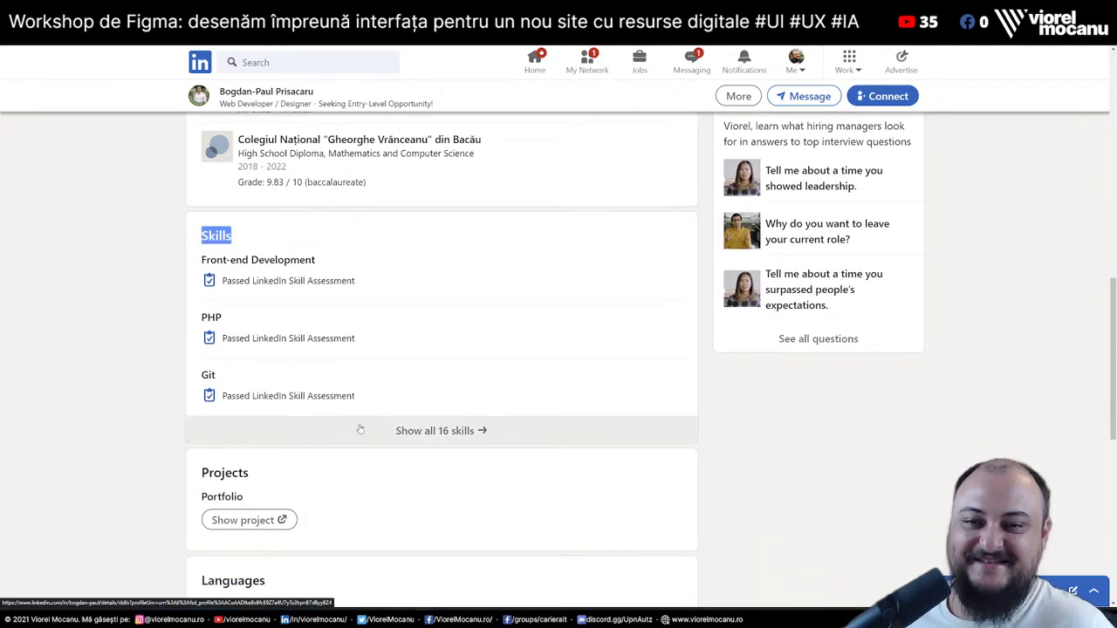
drag(201, 259, 371, 288)
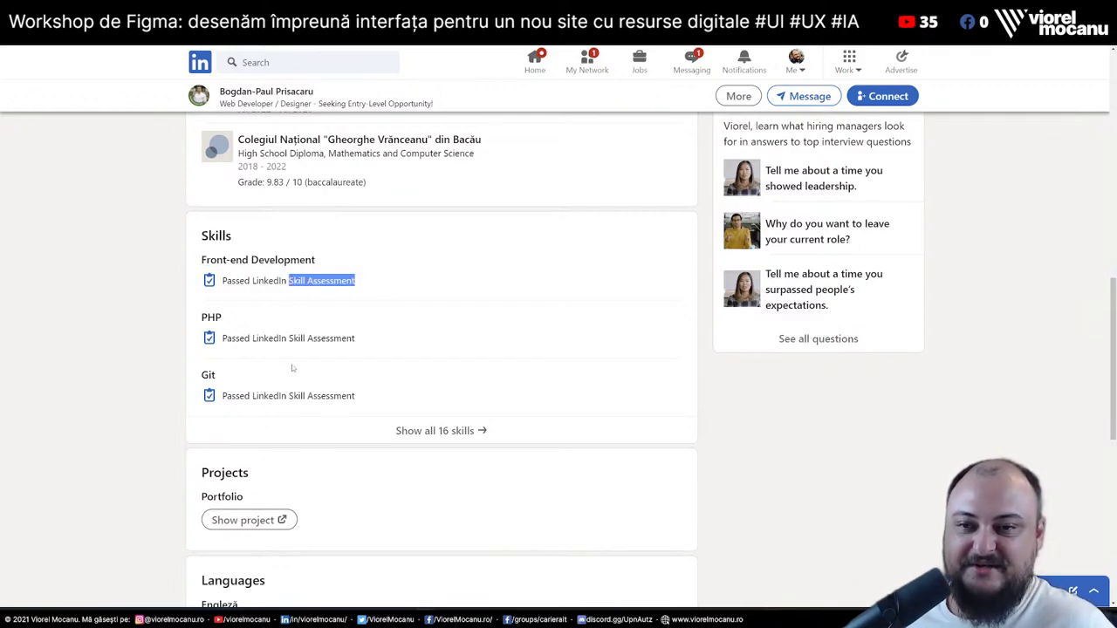
click(137, 372)
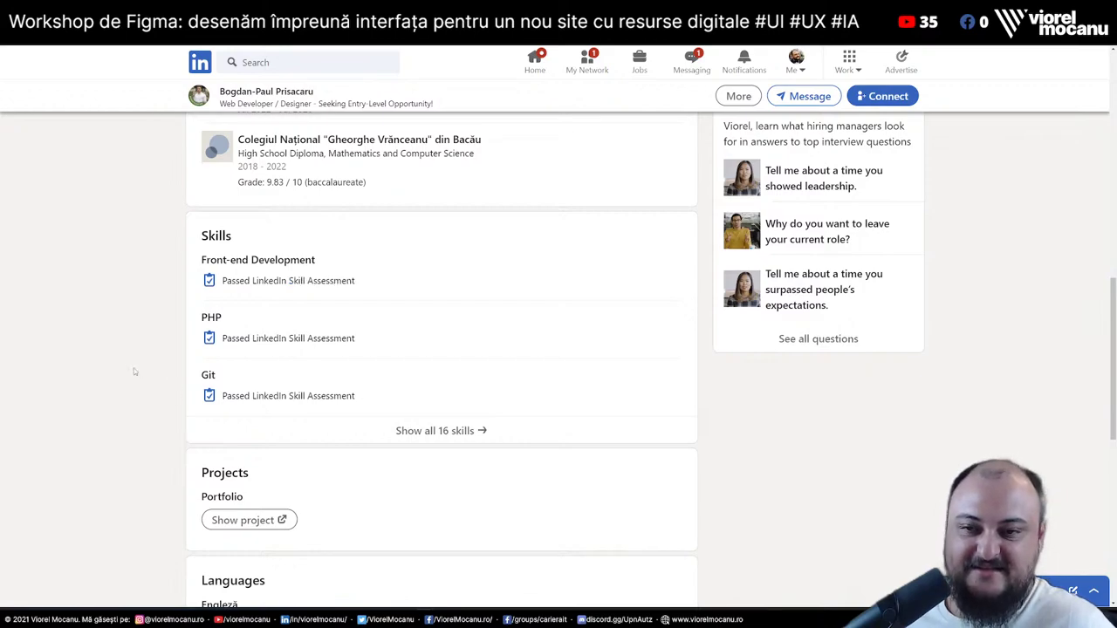
click(445, 430)
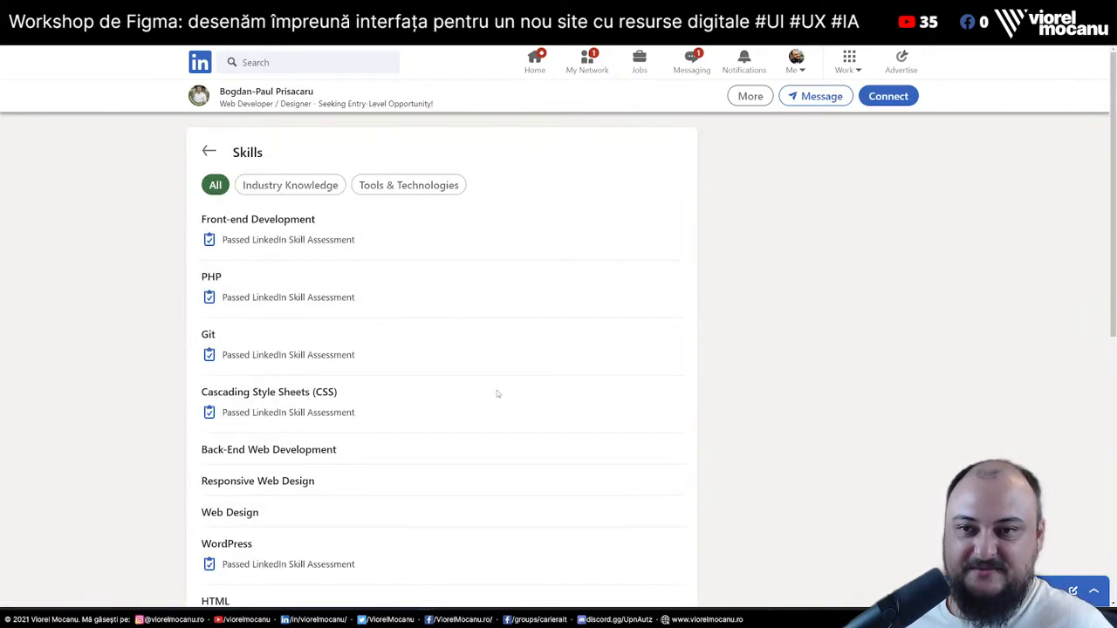
scroll(463, 367, down, 3)
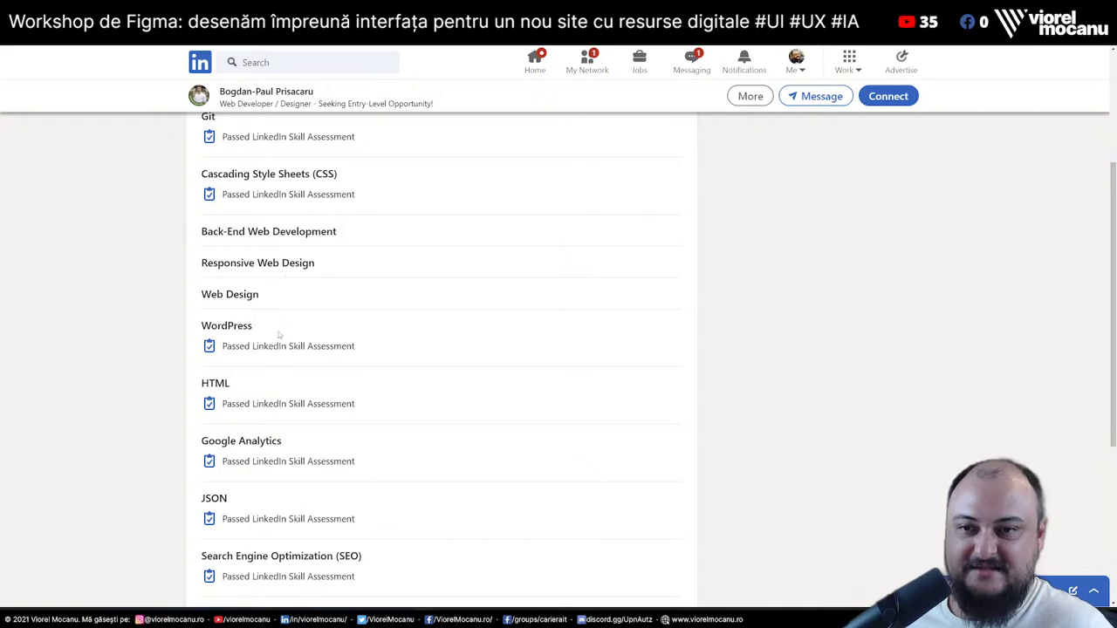
scroll(275, 329, down, 2)
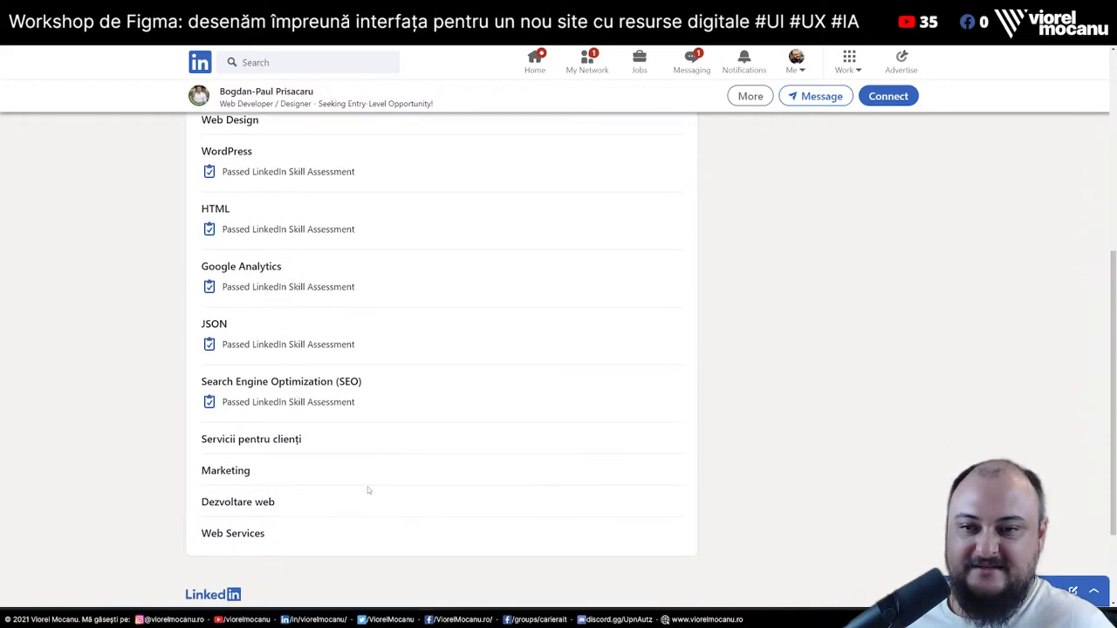
scroll(368, 491, up, 2)
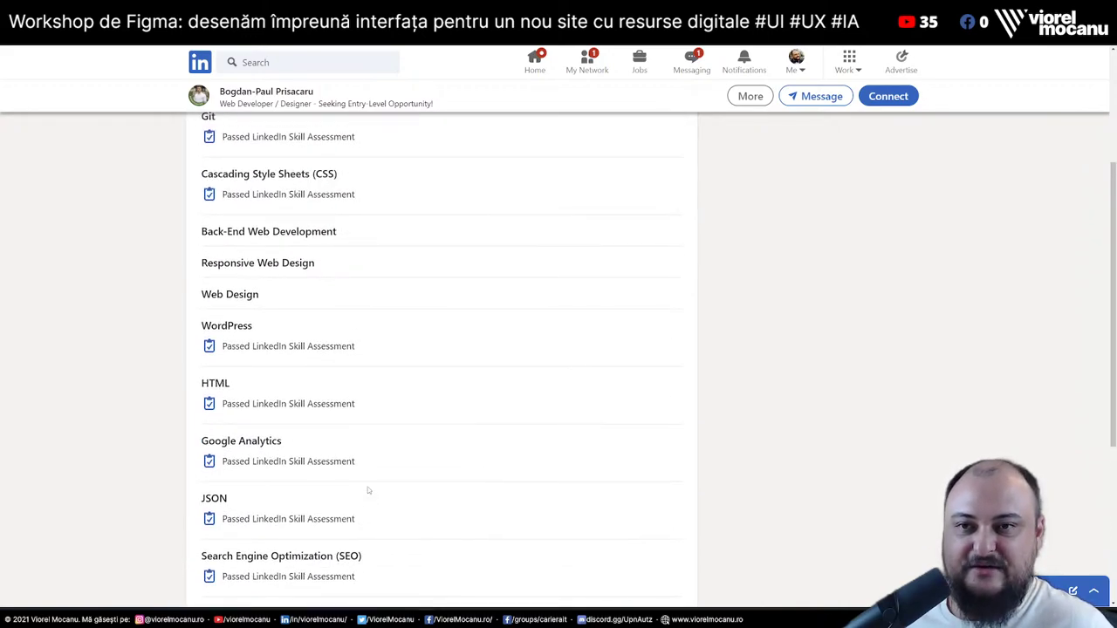
scroll(369, 491, up, 3)
key(alt+Left)
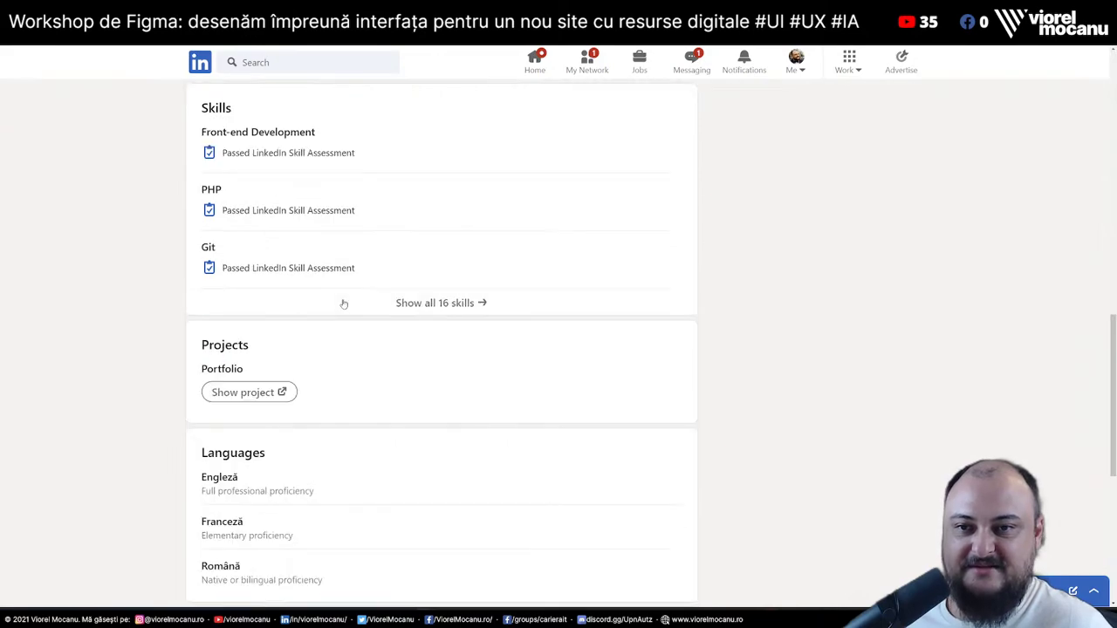
scroll(359, 338, up, 2)
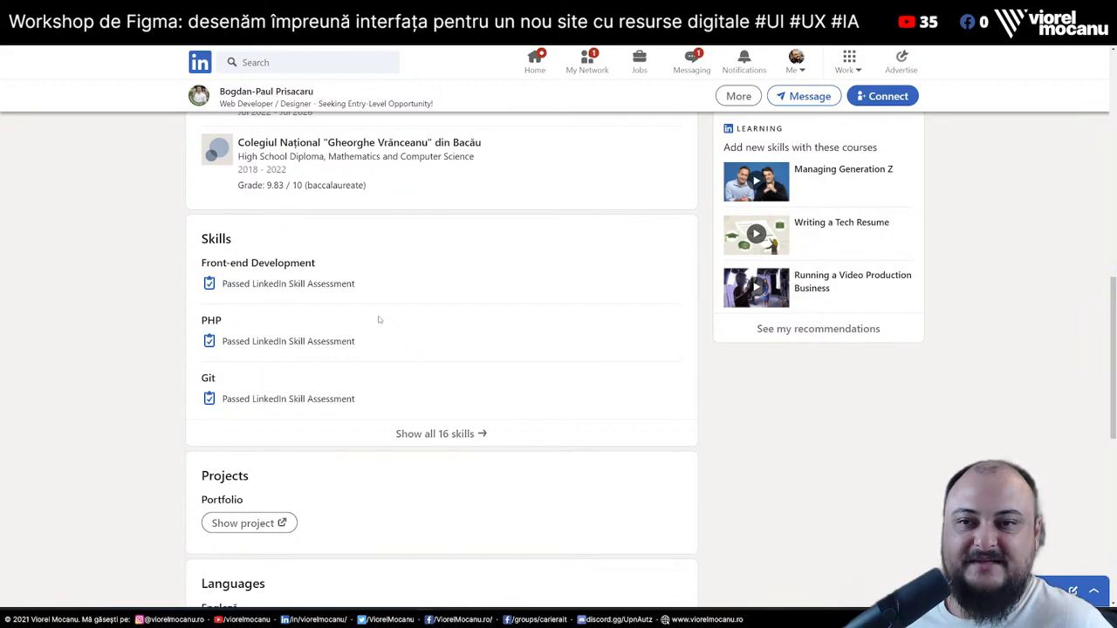
drag(189, 288, 424, 317)
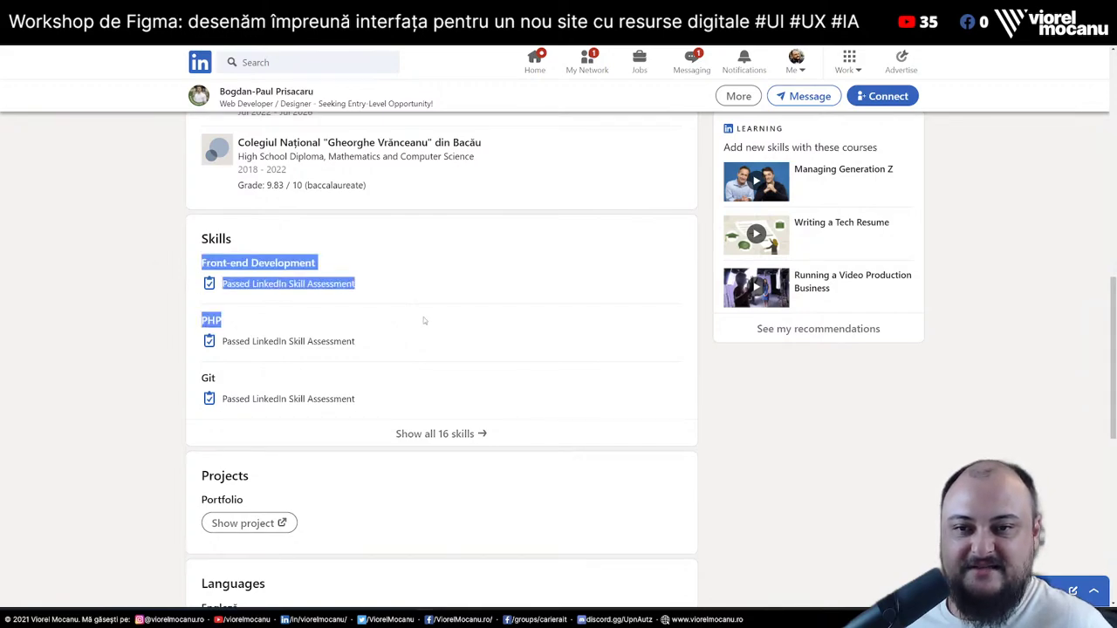
click(307, 269)
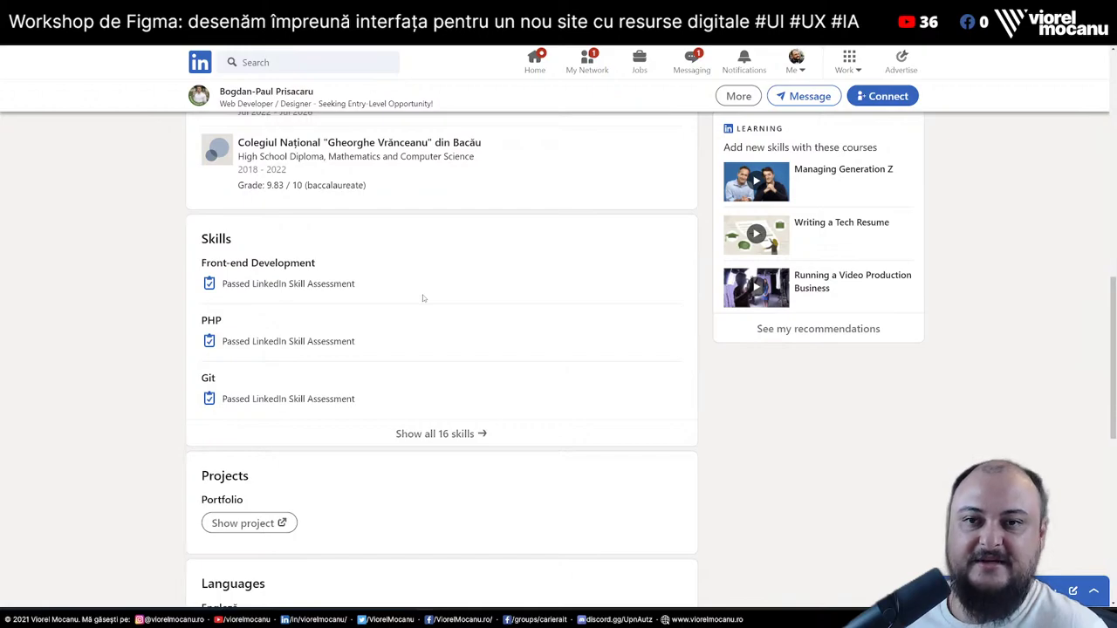
scroll(516, 387, up, 15)
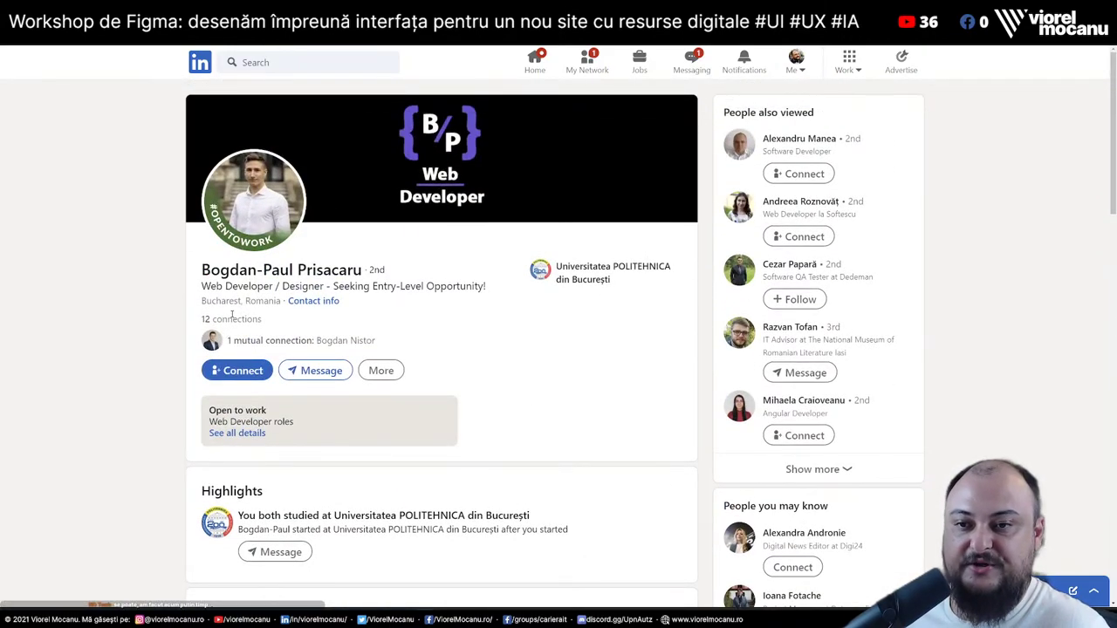
scroll(592, 385, down, 6)
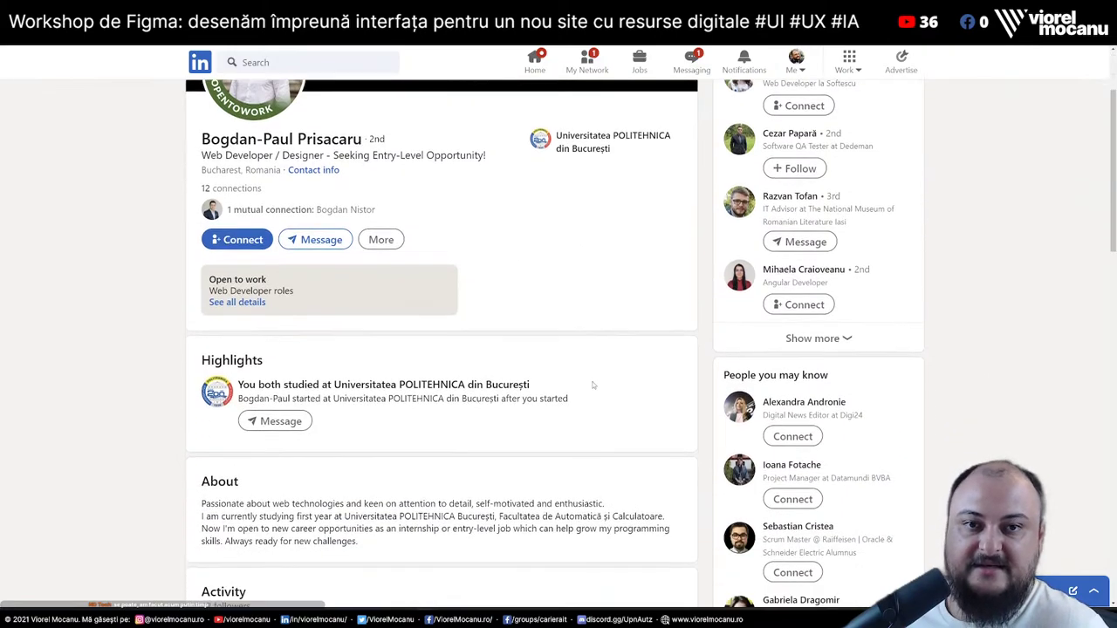
scroll(592, 385, down, 3)
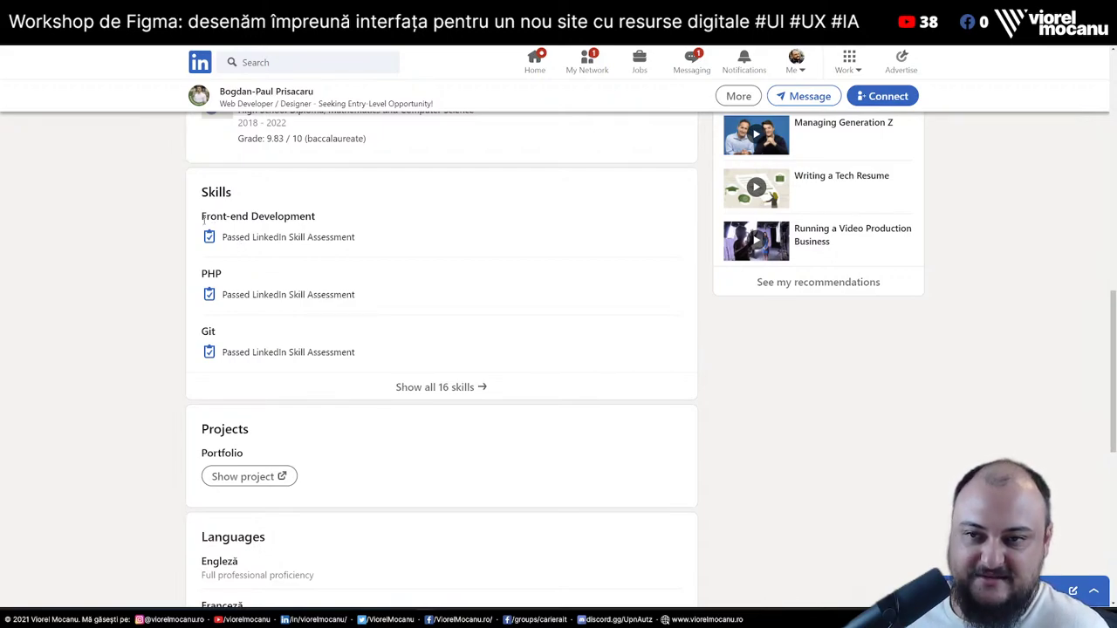
drag(203, 221, 361, 241)
click(361, 244)
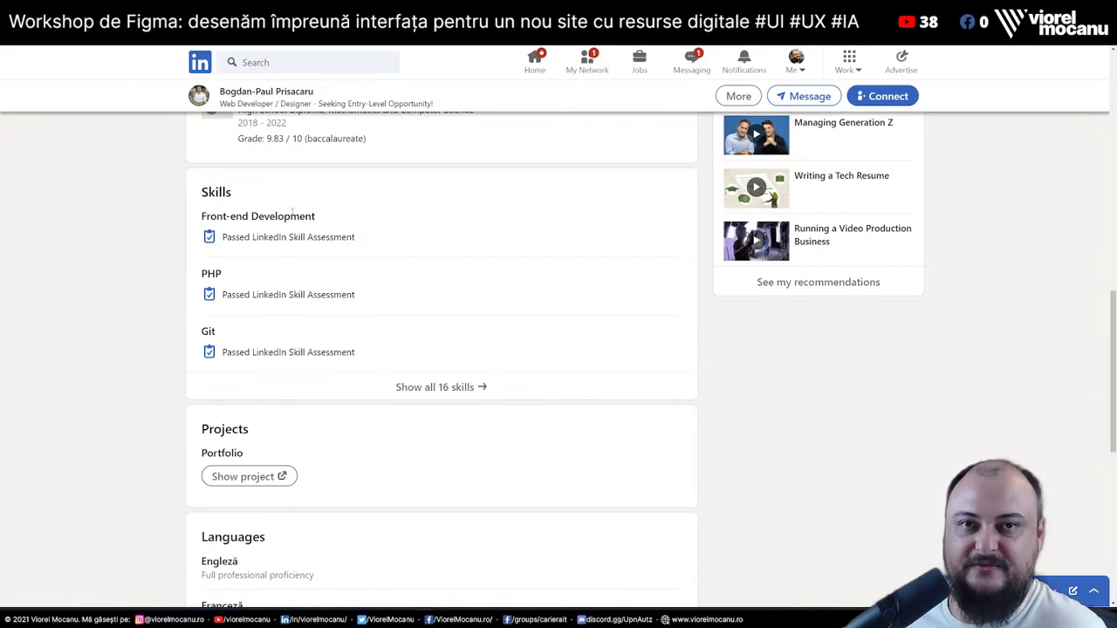
scroll(307, 291, down, 3)
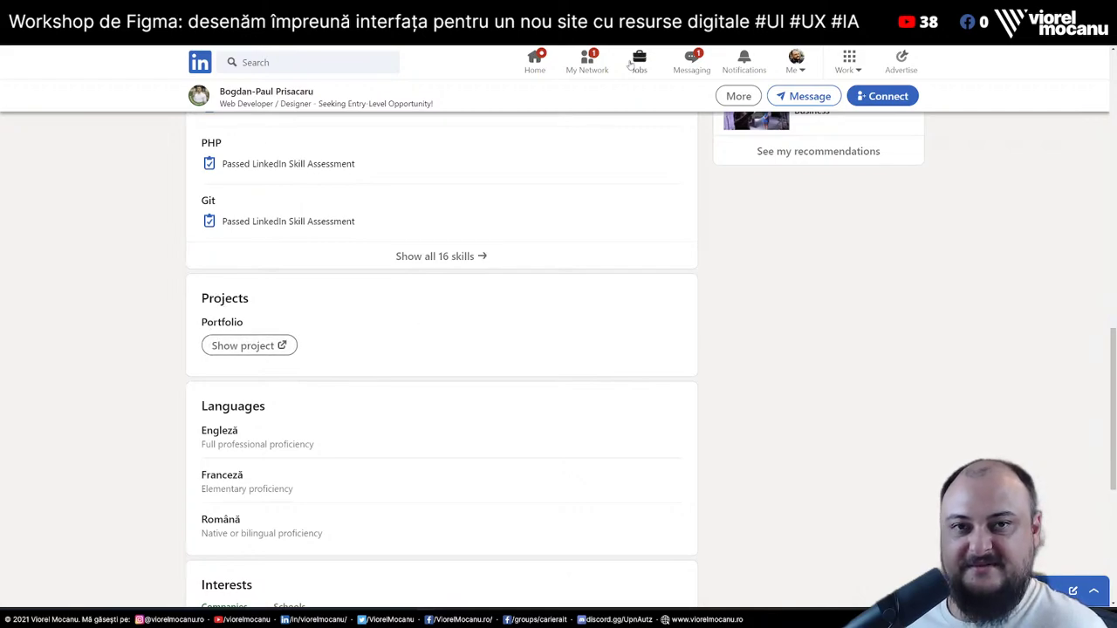
key(alt+Left)
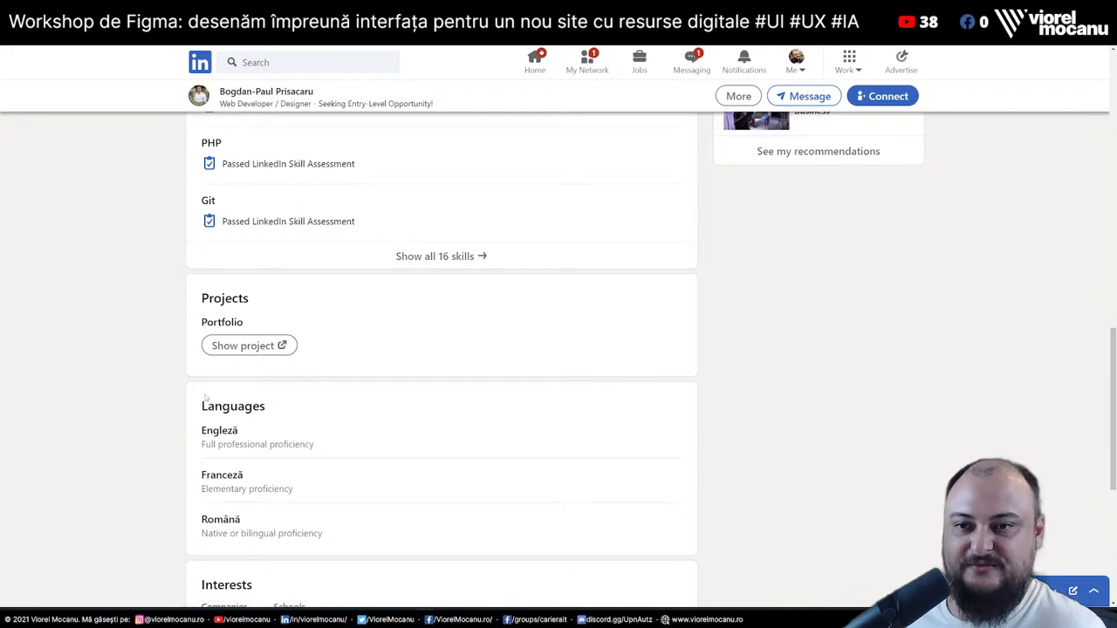
Open the candidate's Portfolio project link, glance at it, then close it to return to LinkedIn
click(233, 352)
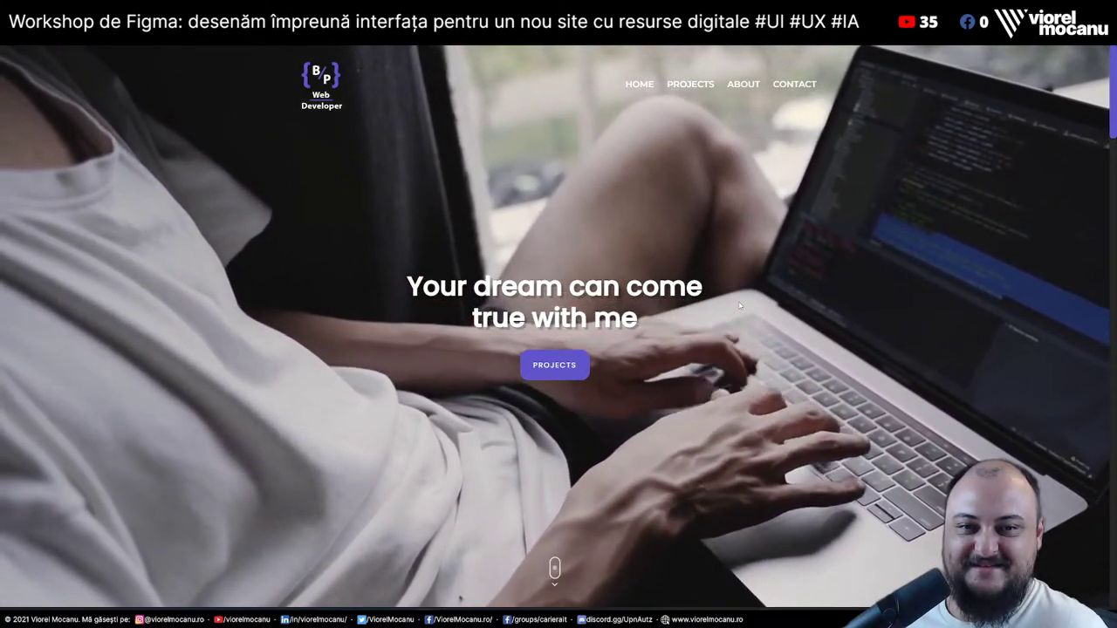
scroll(739, 304, down, 5)
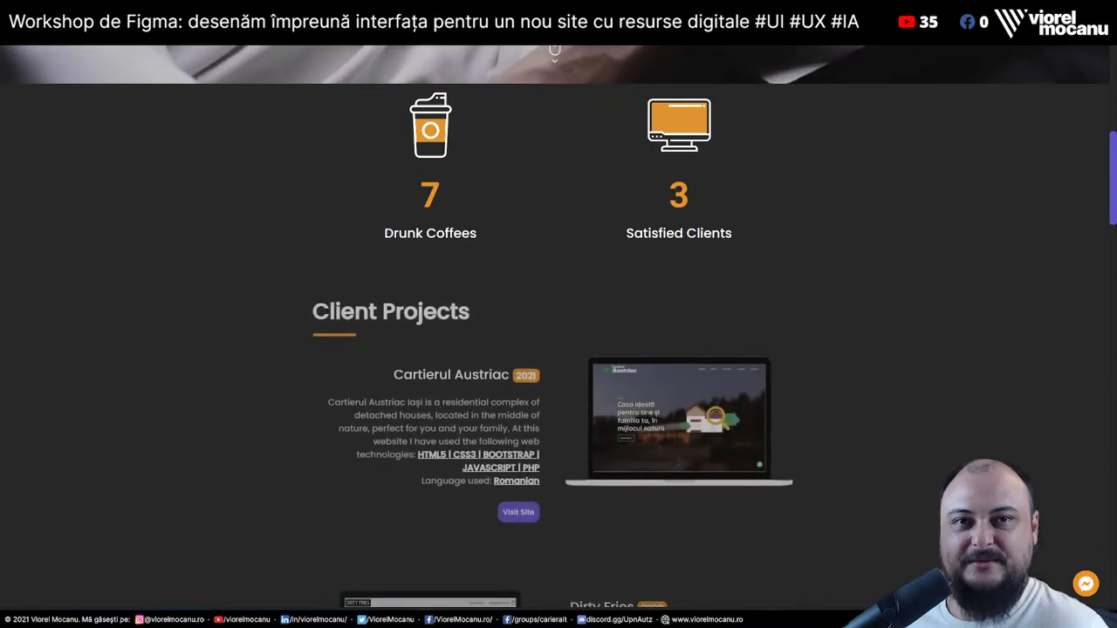
key(ctrl+w)
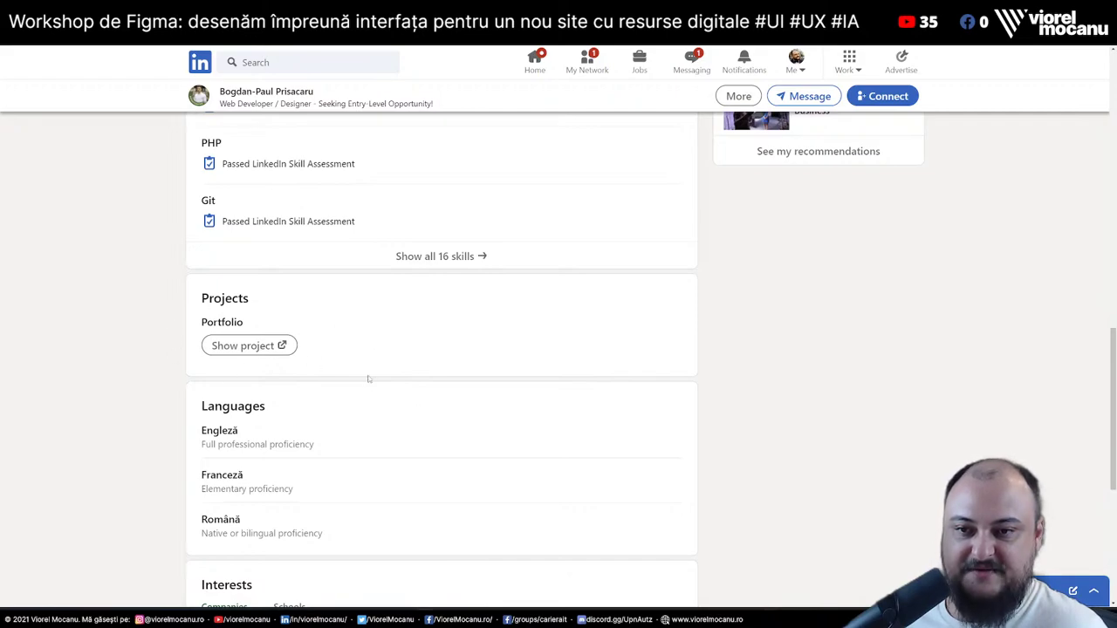
scroll(452, 377, up, 2)
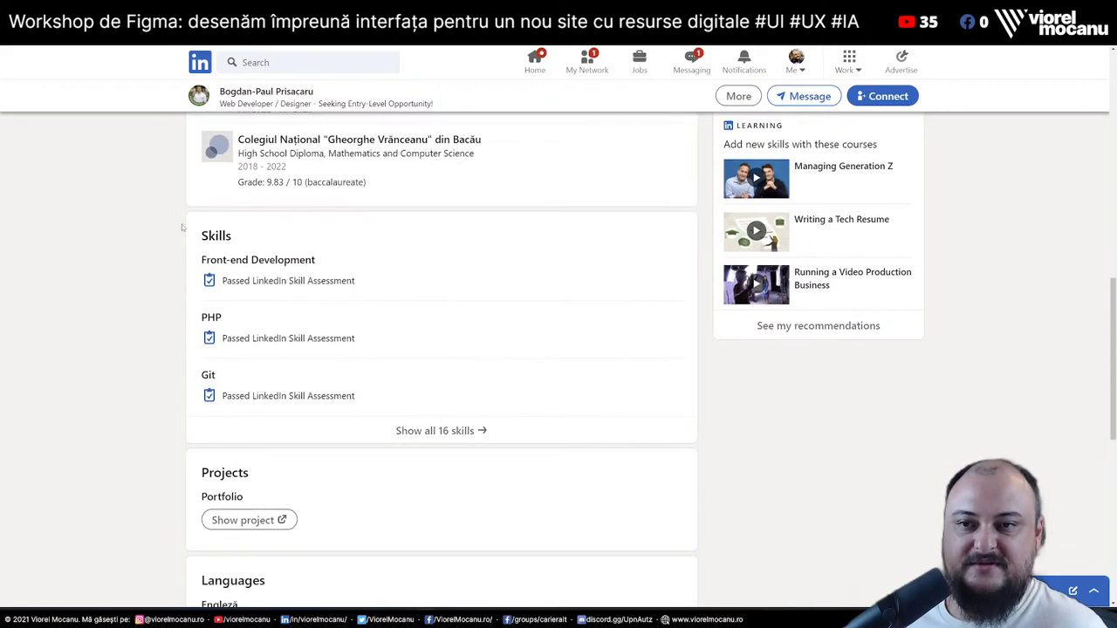
drag(185, 234, 330, 241)
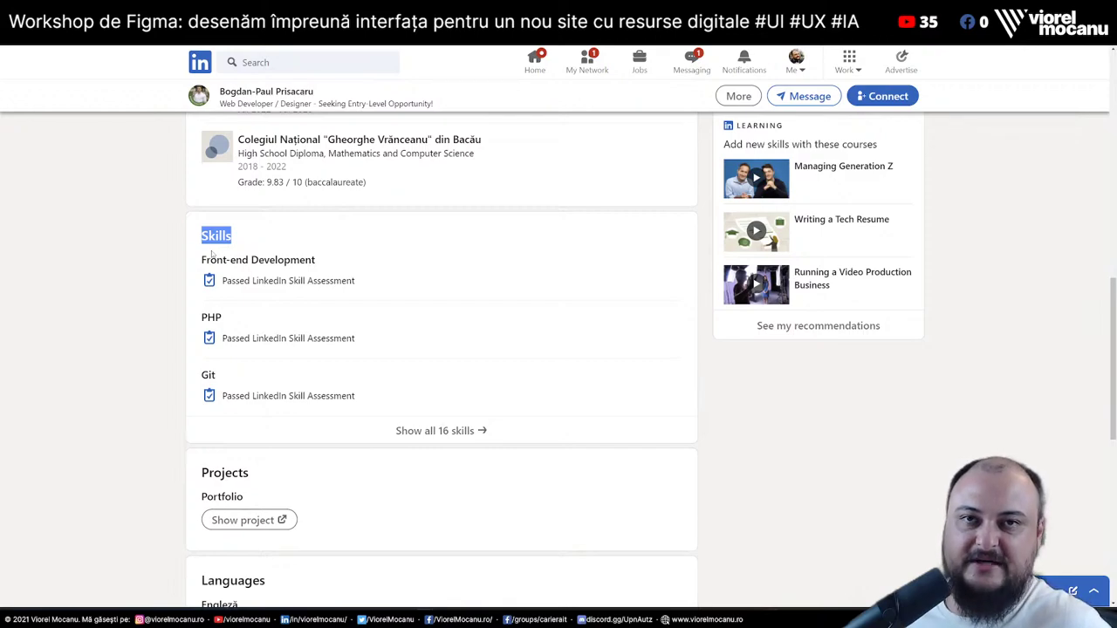
click(99, 262)
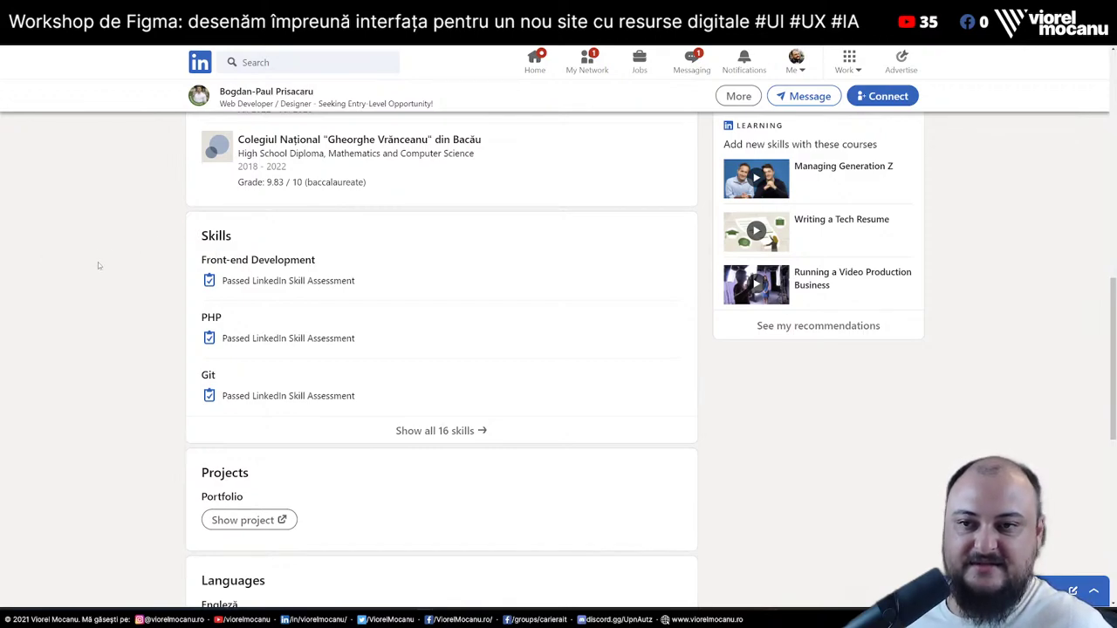
key(alt+Left)
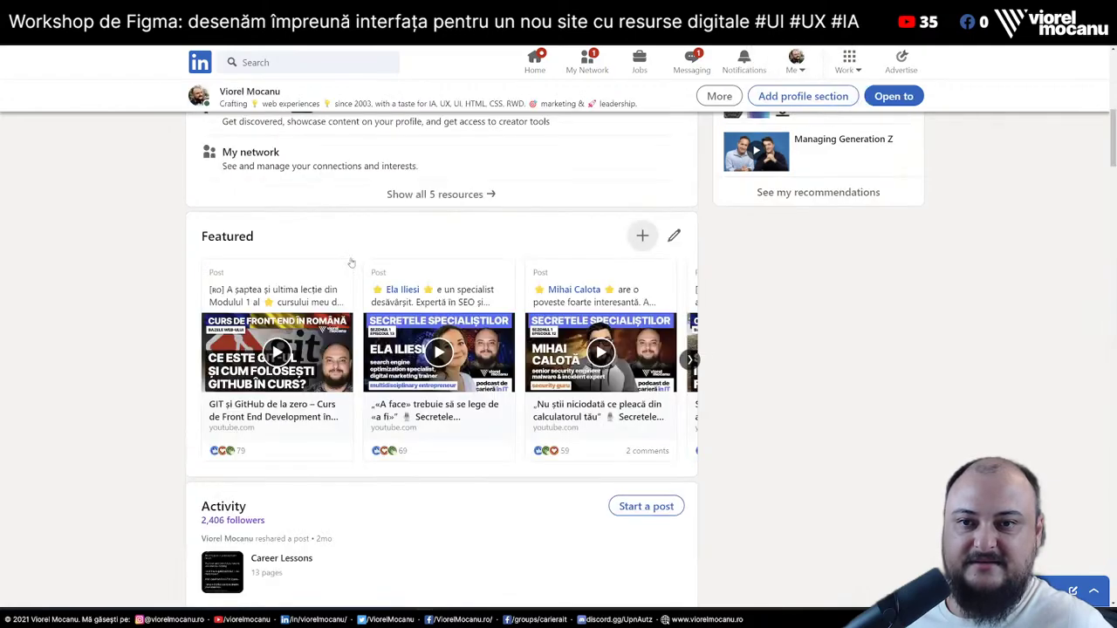
scroll(108, 350, down, 8)
scroll(108, 354, down, 10)
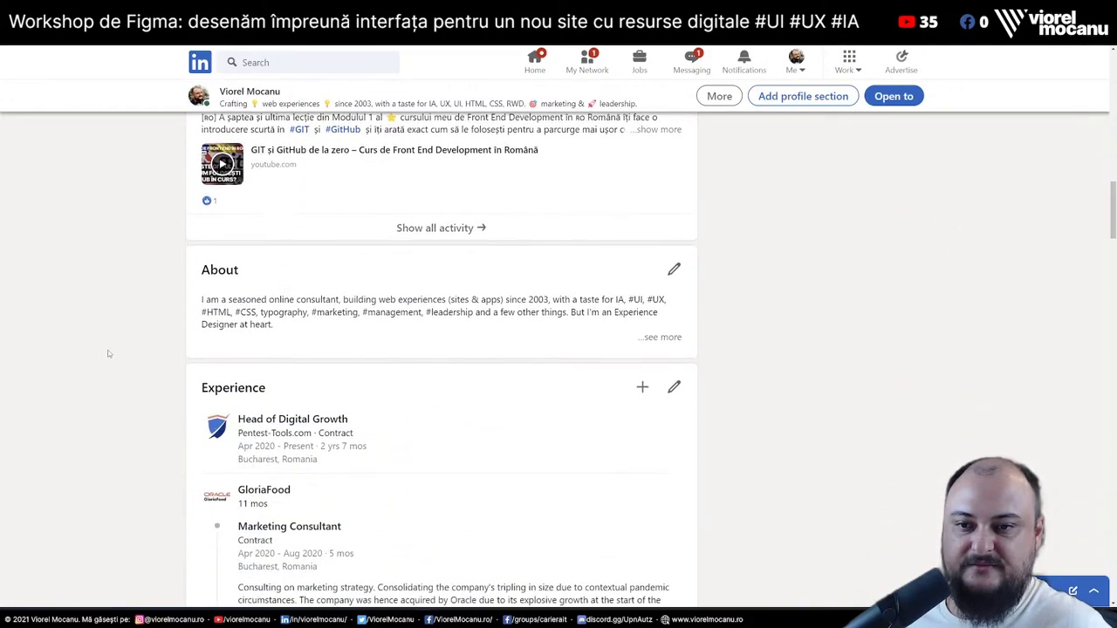
scroll(108, 353, down, 10)
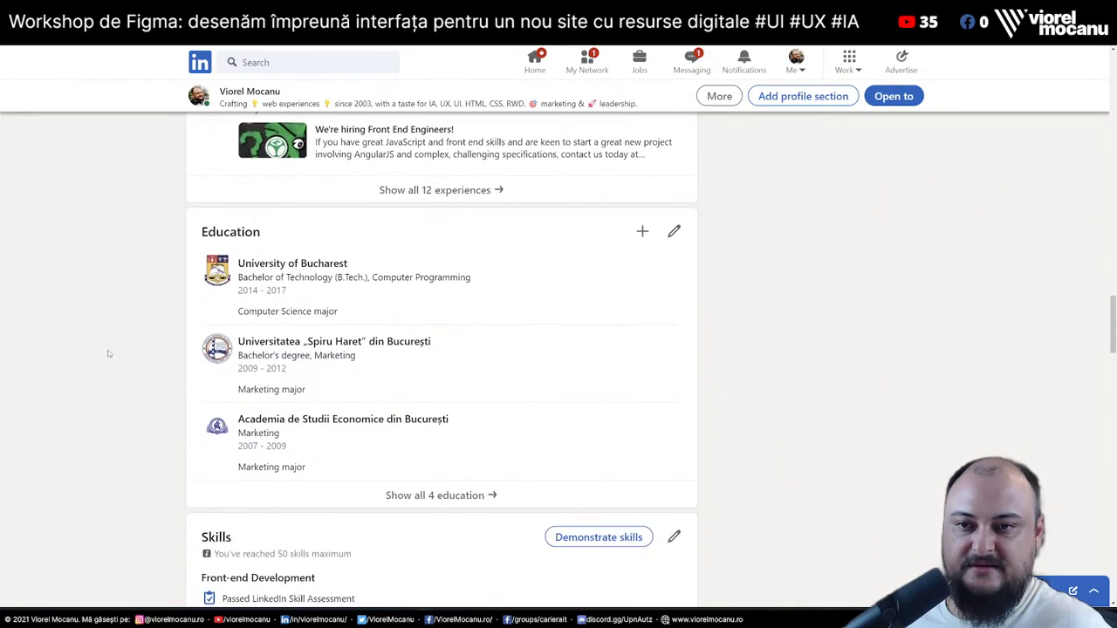
scroll(109, 353, down, 2)
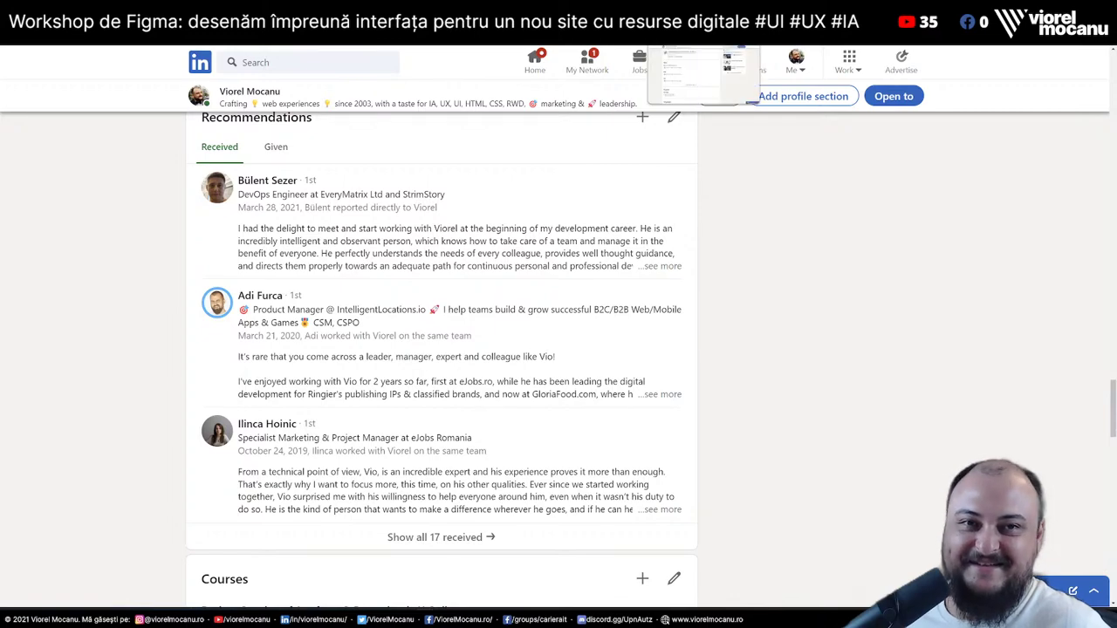
key(alt+Tab)
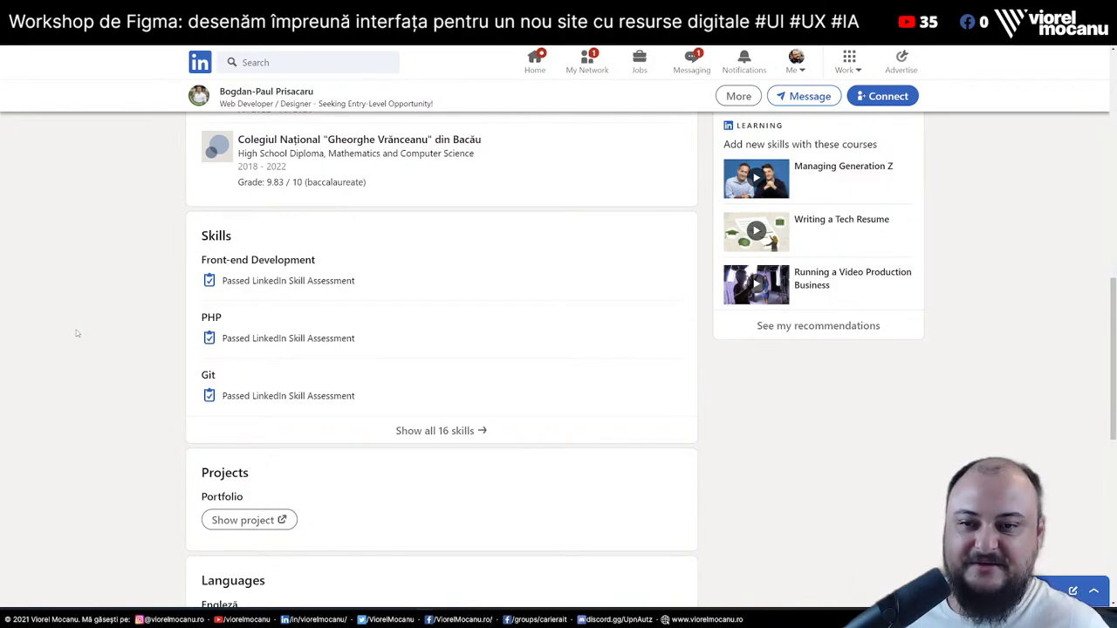
Scroll through the web developer's LinkedIn profile and back toward the top
scroll(76, 332, down, 1)
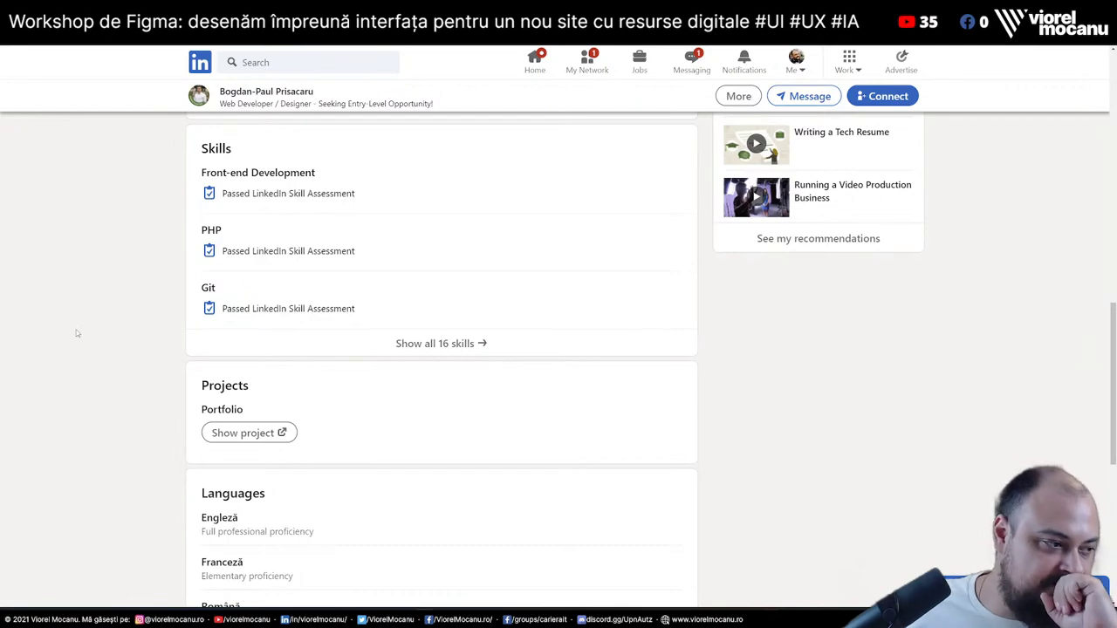
scroll(76, 330, down, 4)
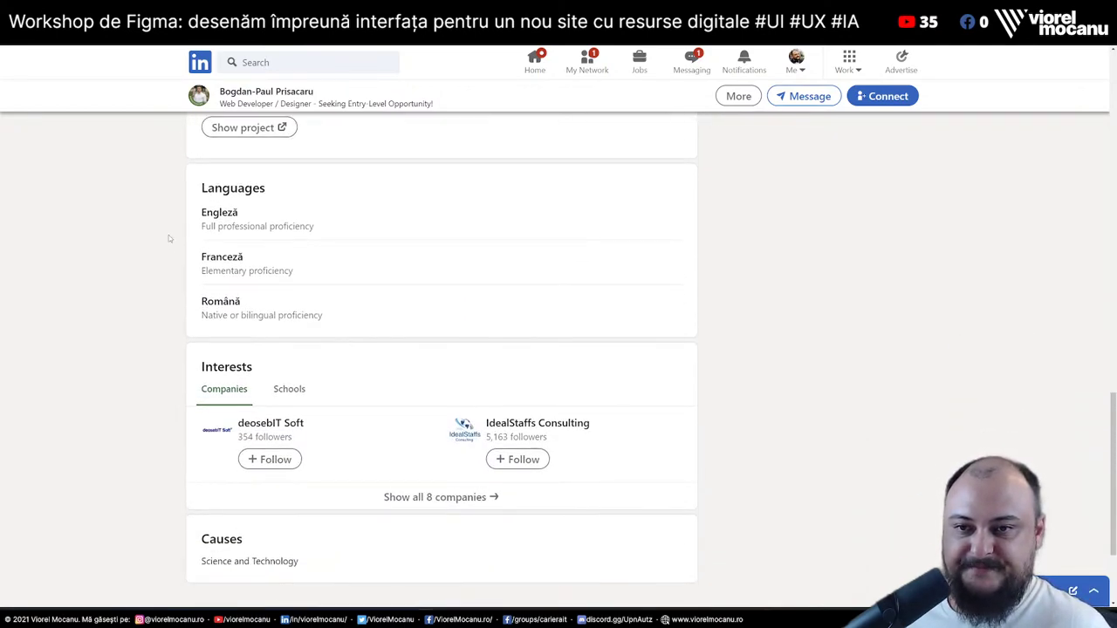
scroll(167, 369, down, 2)
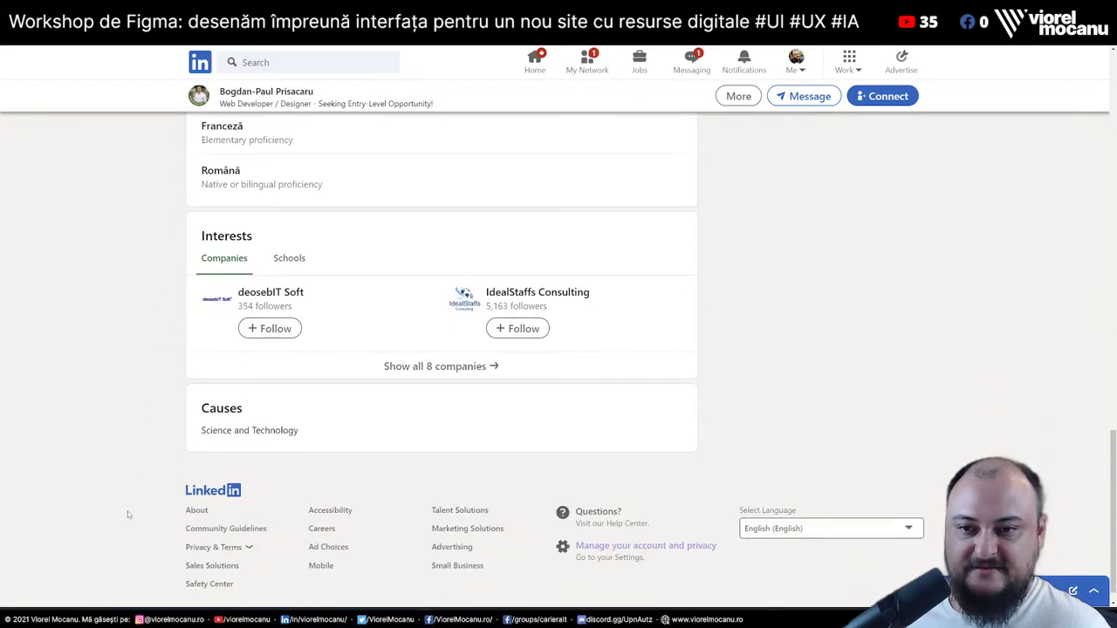
scroll(124, 511, up, 20)
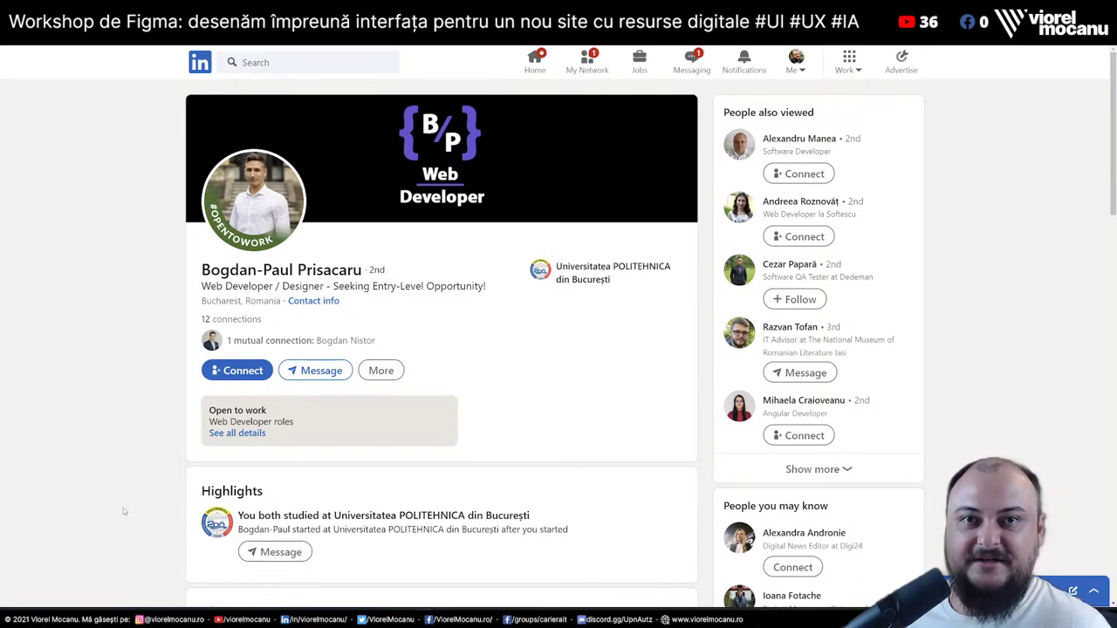
scroll(123, 512, down, 15)
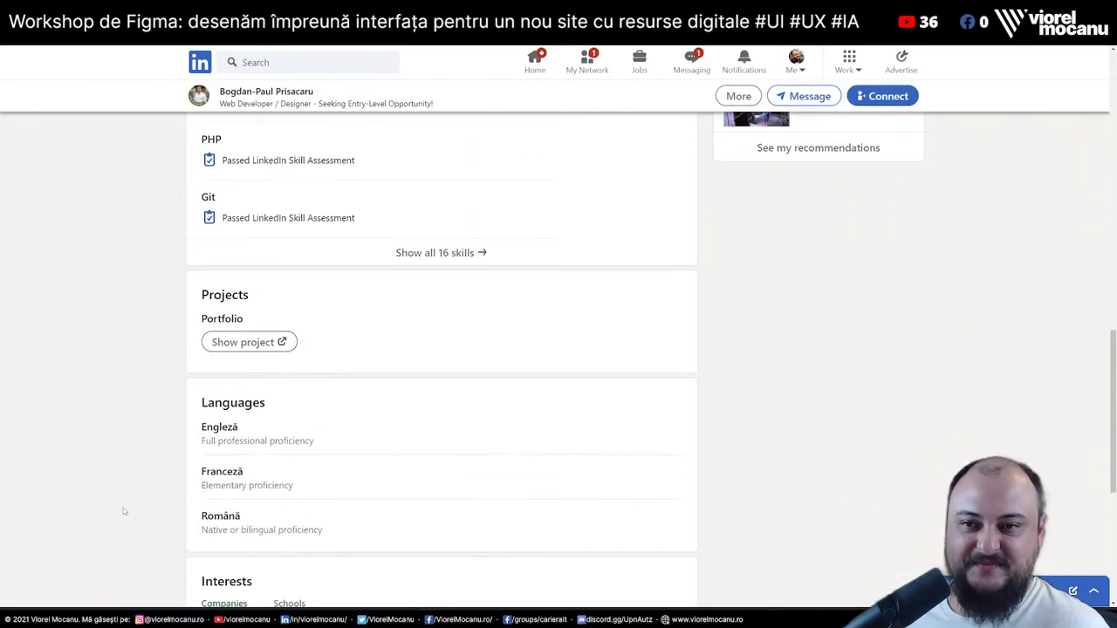
scroll(124, 511, down, 4)
scroll(123, 512, up, 8)
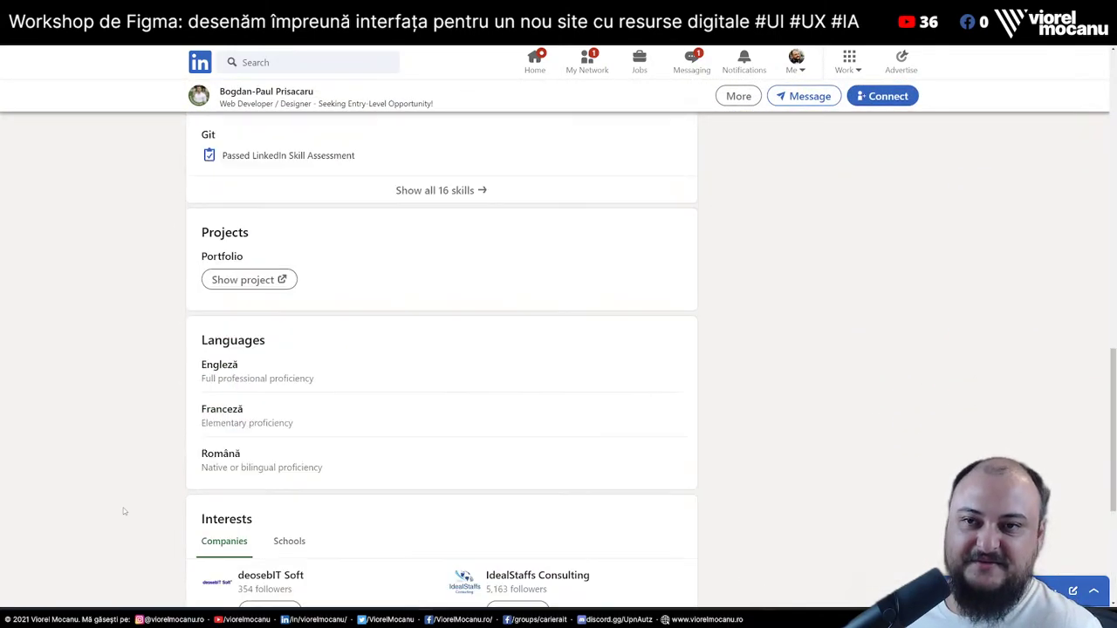
scroll(124, 511, up, 10)
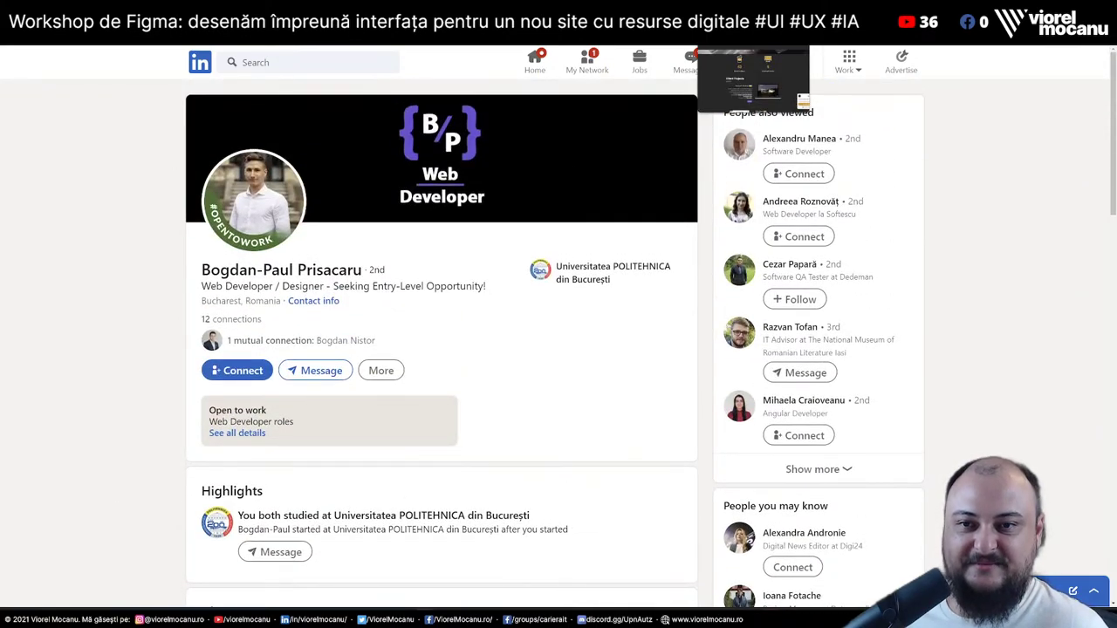
Bring up the portfolio site and scroll through its Client Projects list
click(753, 78)
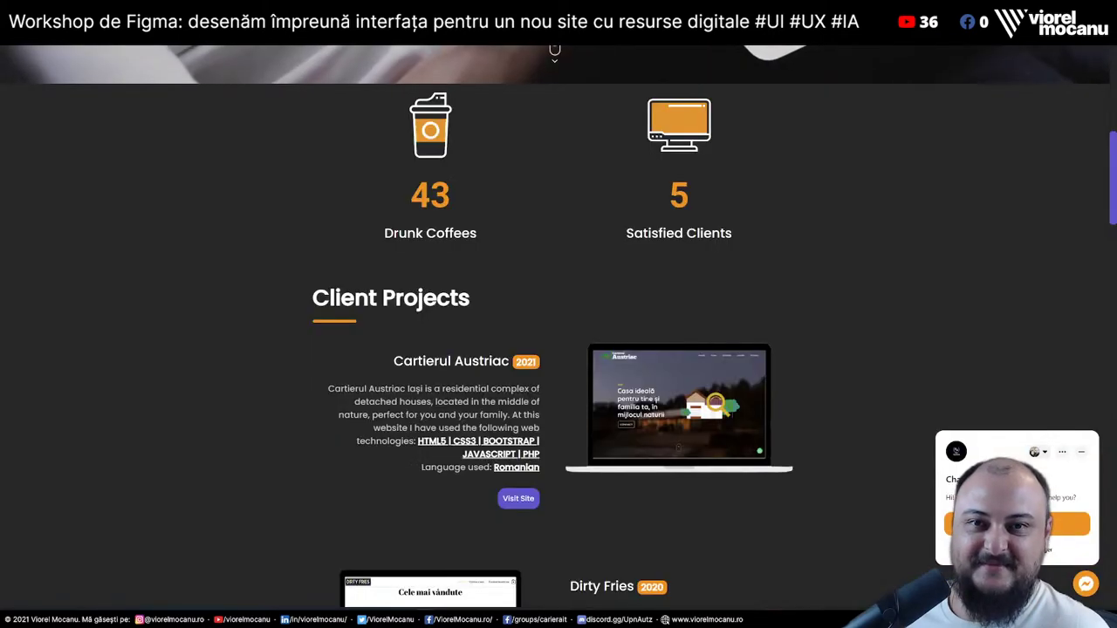
scroll(738, 217, up, 5)
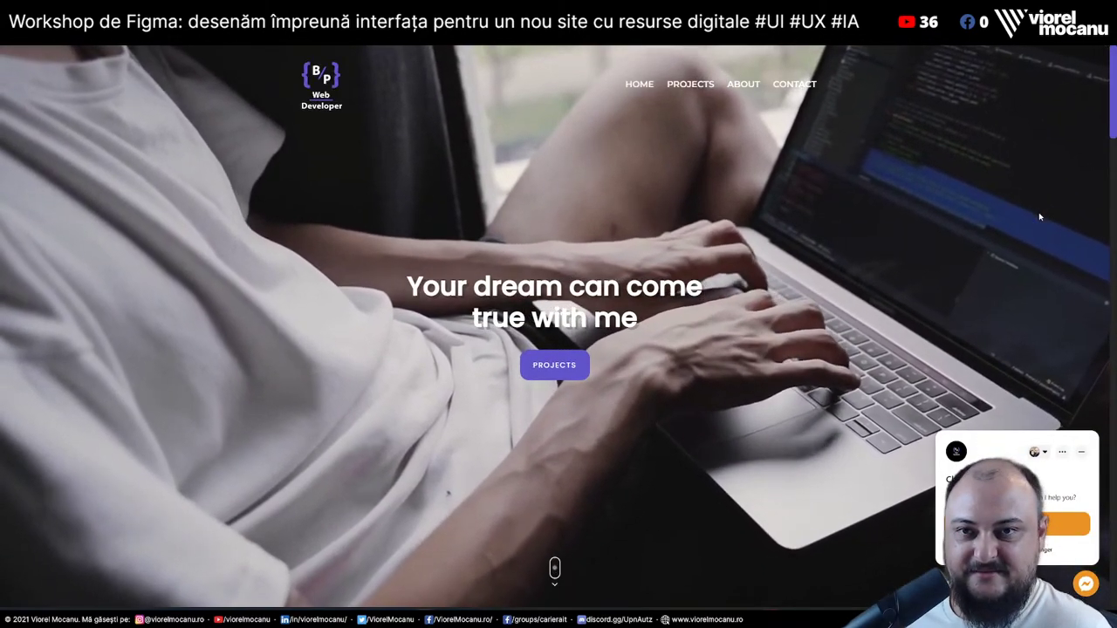
scroll(1039, 217, down, 8)
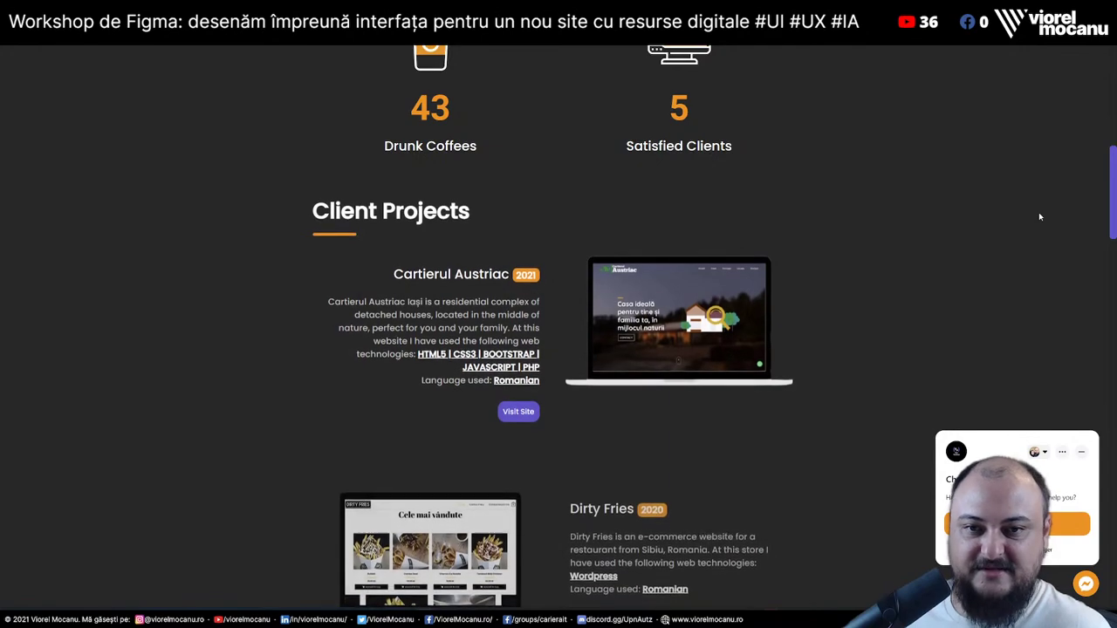
scroll(1038, 216, down, 3)
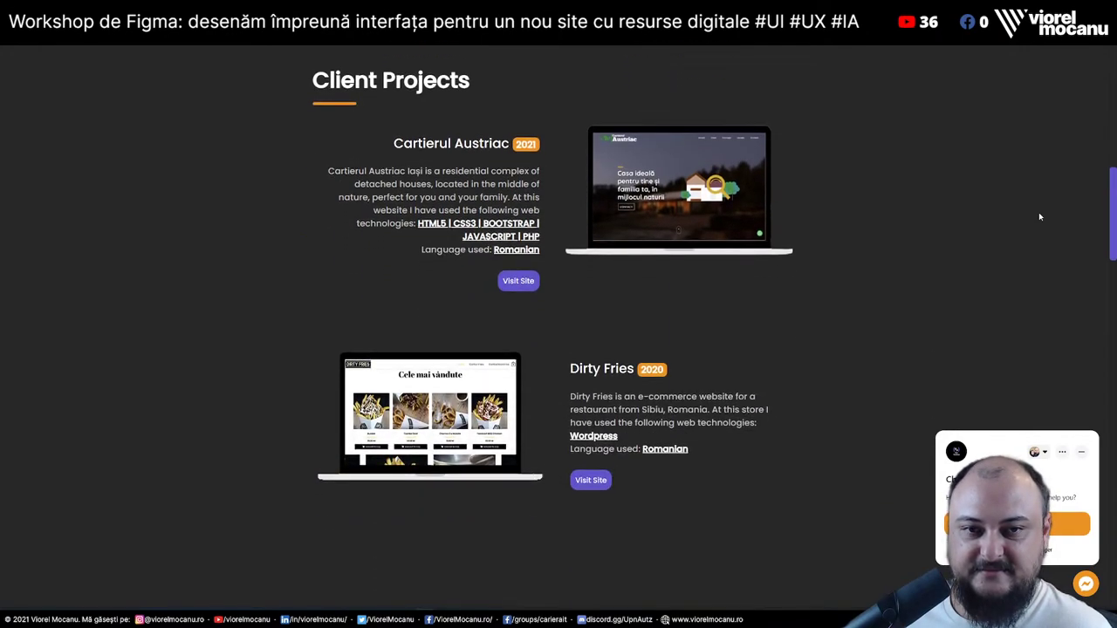
scroll(1038, 216, up, 3)
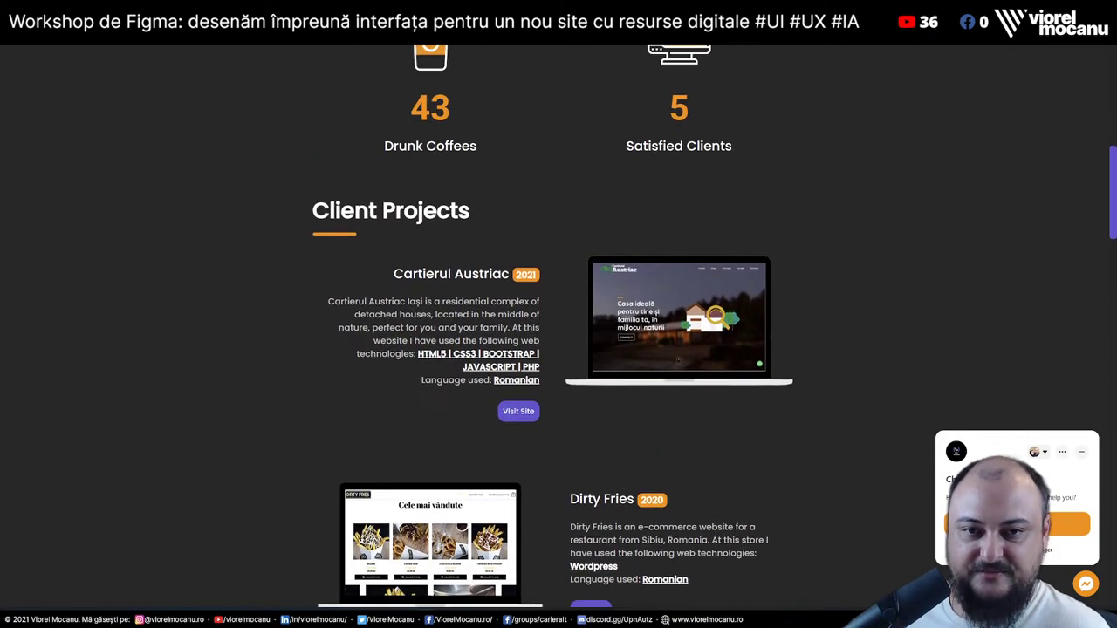
scroll(524, 280, down, 3)
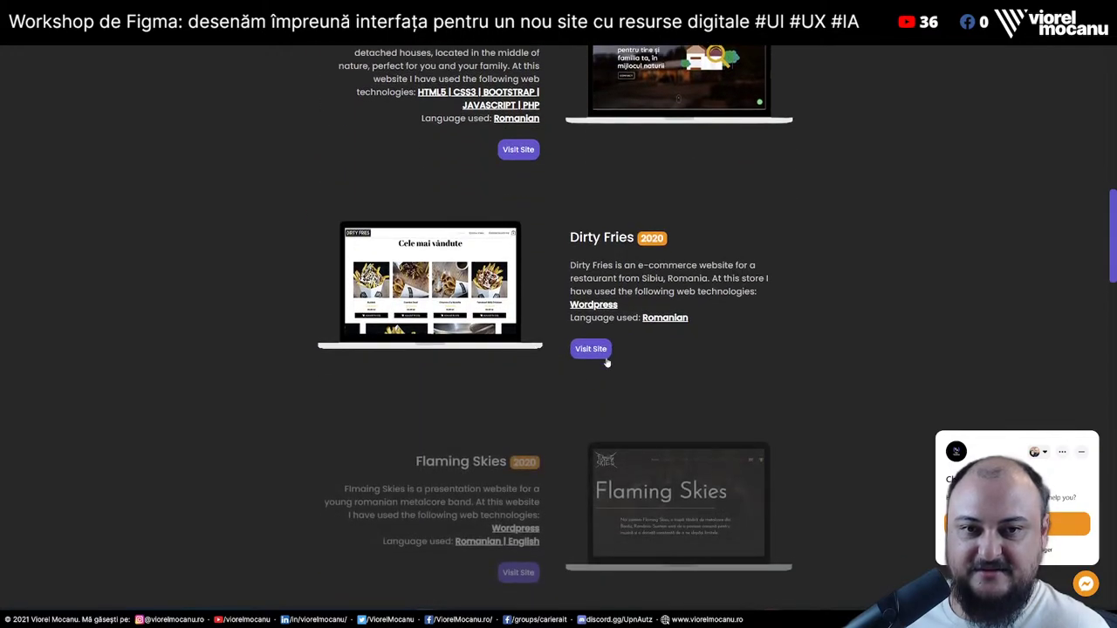
scroll(511, 371, down, 3)
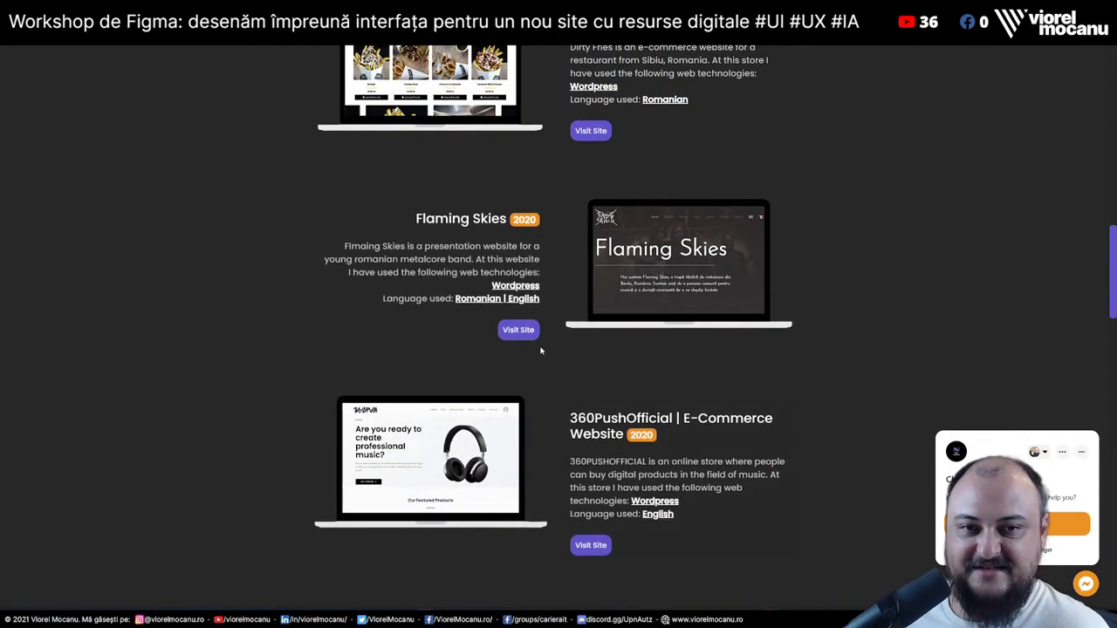
scroll(516, 336, down, 3)
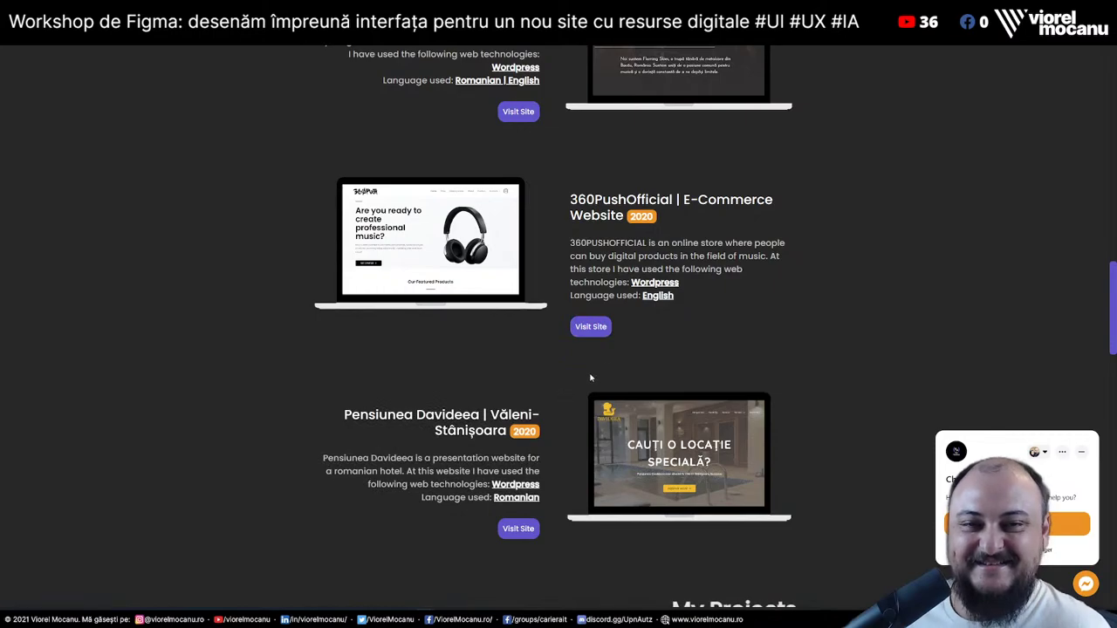
scroll(563, 287, up, 3)
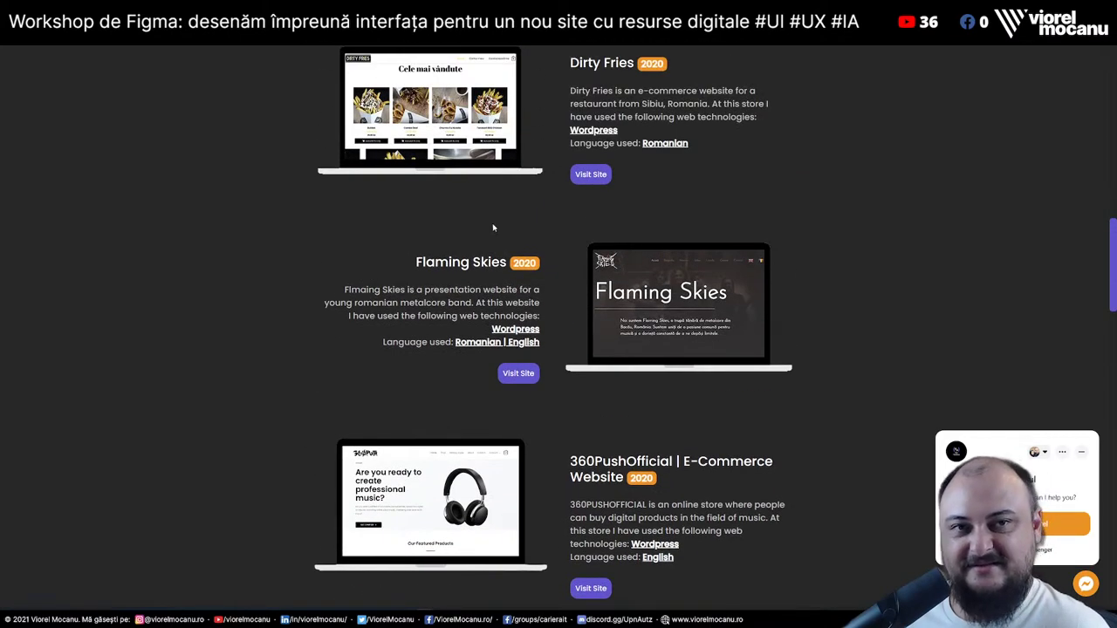
scroll(575, 377, down, 6)
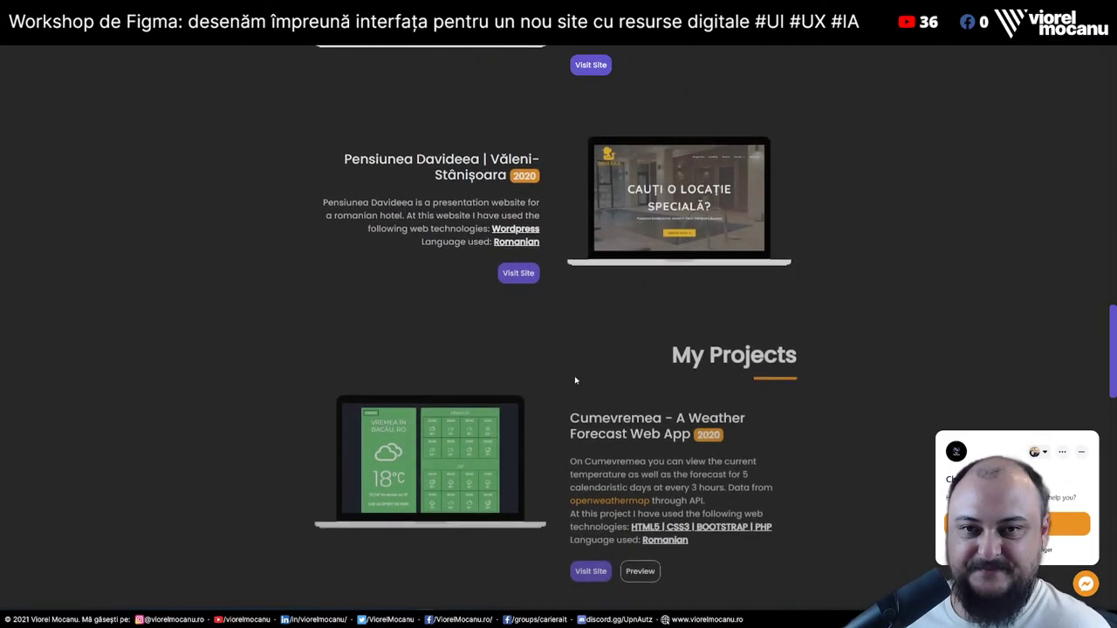
scroll(576, 380, down, 3)
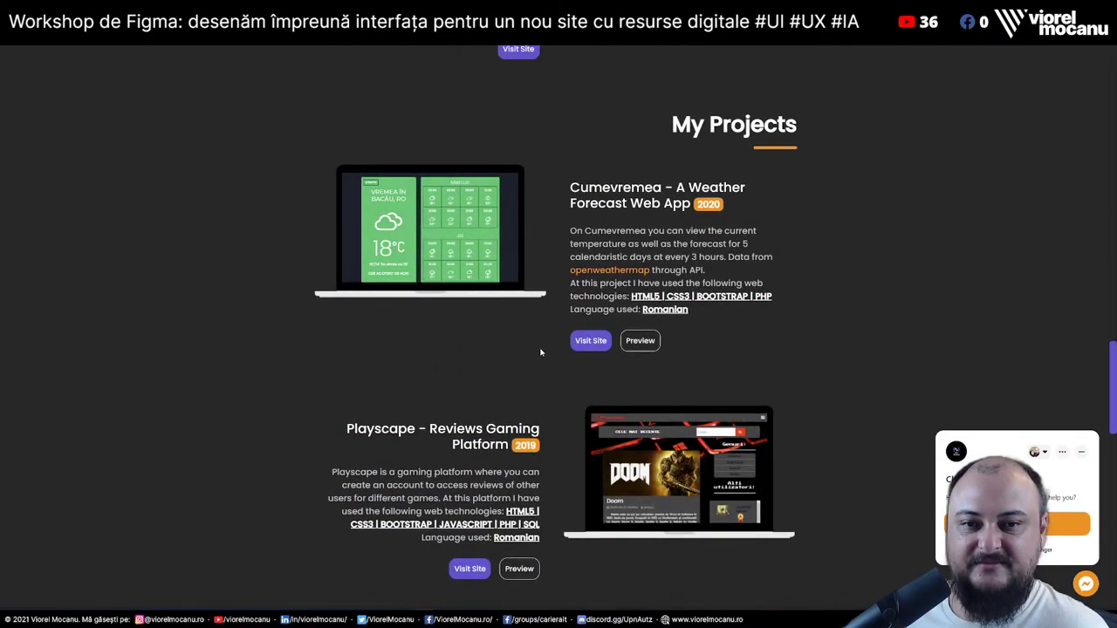
scroll(515, 385, down, 4)
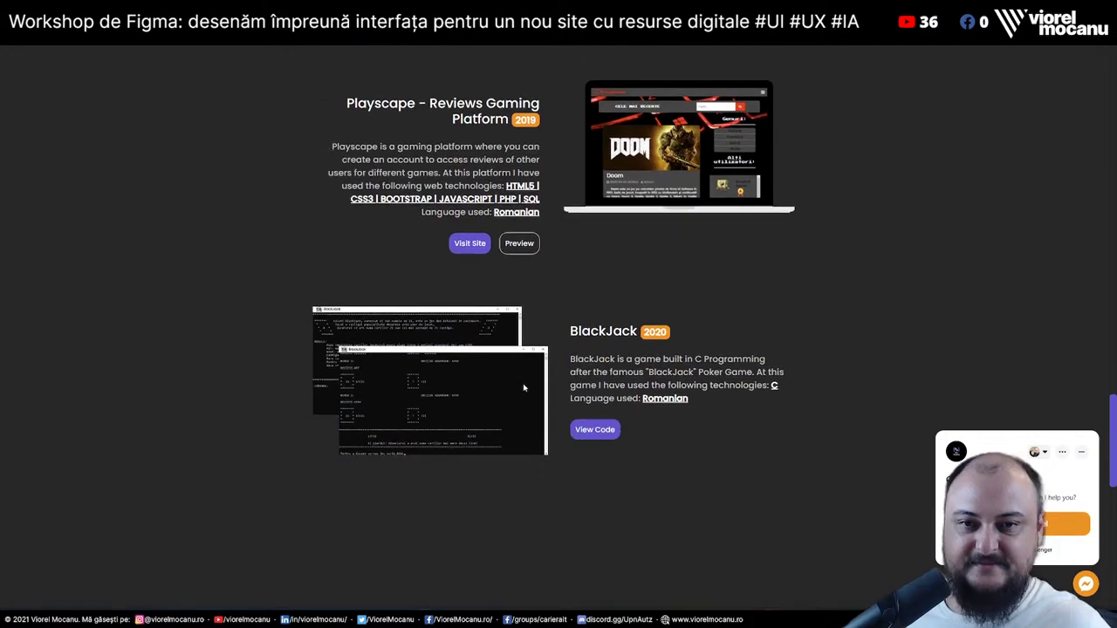
scroll(556, 446, down, 1)
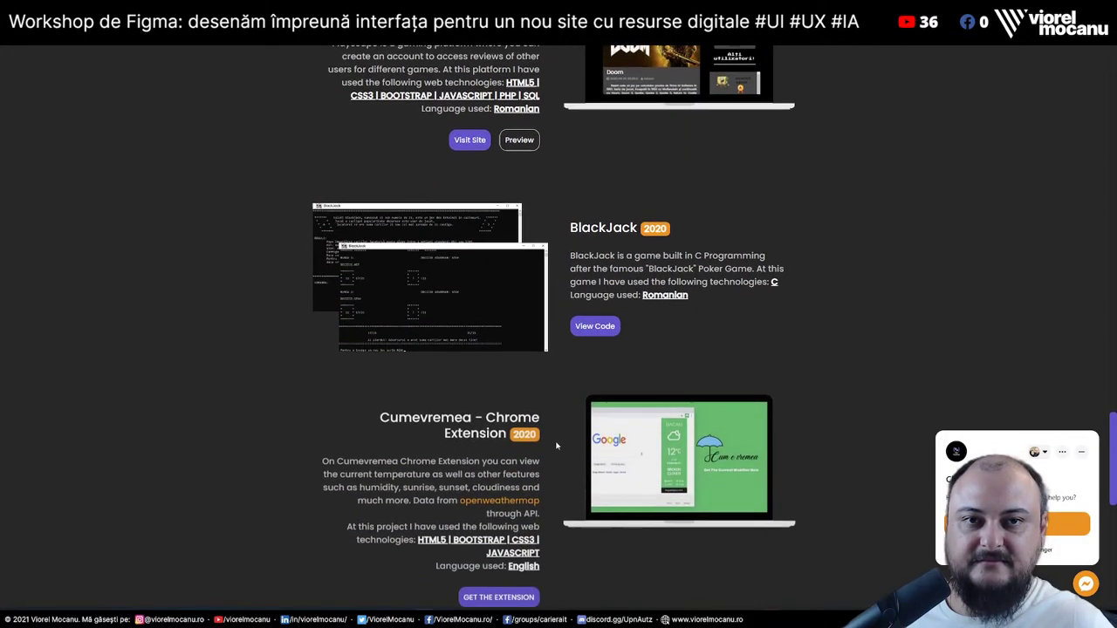
scroll(556, 446, up, 3)
scroll(556, 446, down, 5)
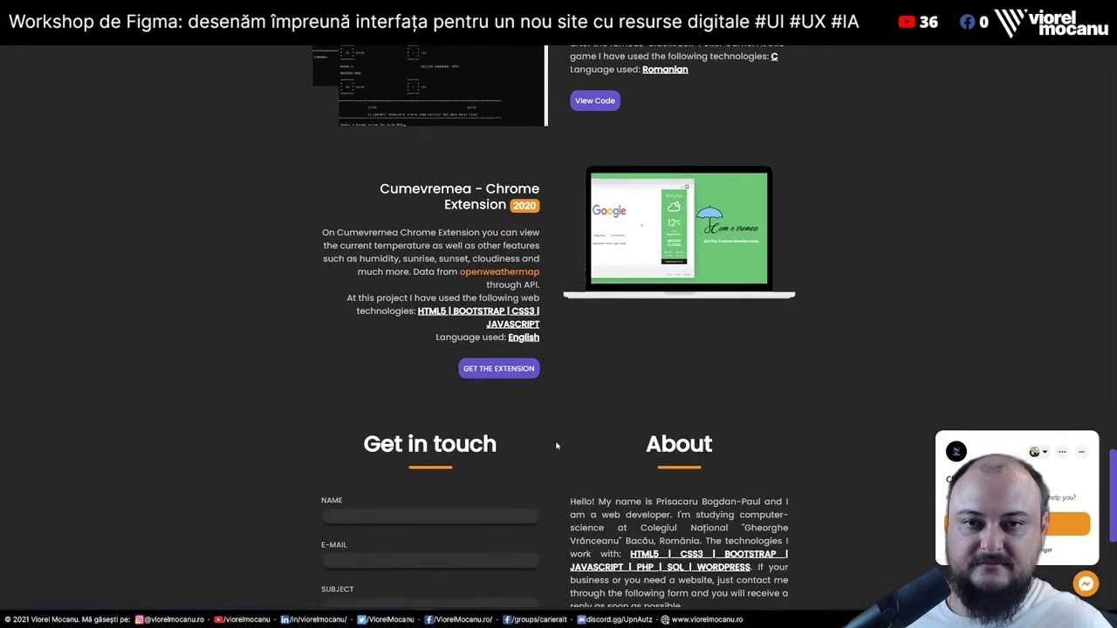
scroll(556, 446, down, 3)
scroll(556, 445, up, 15)
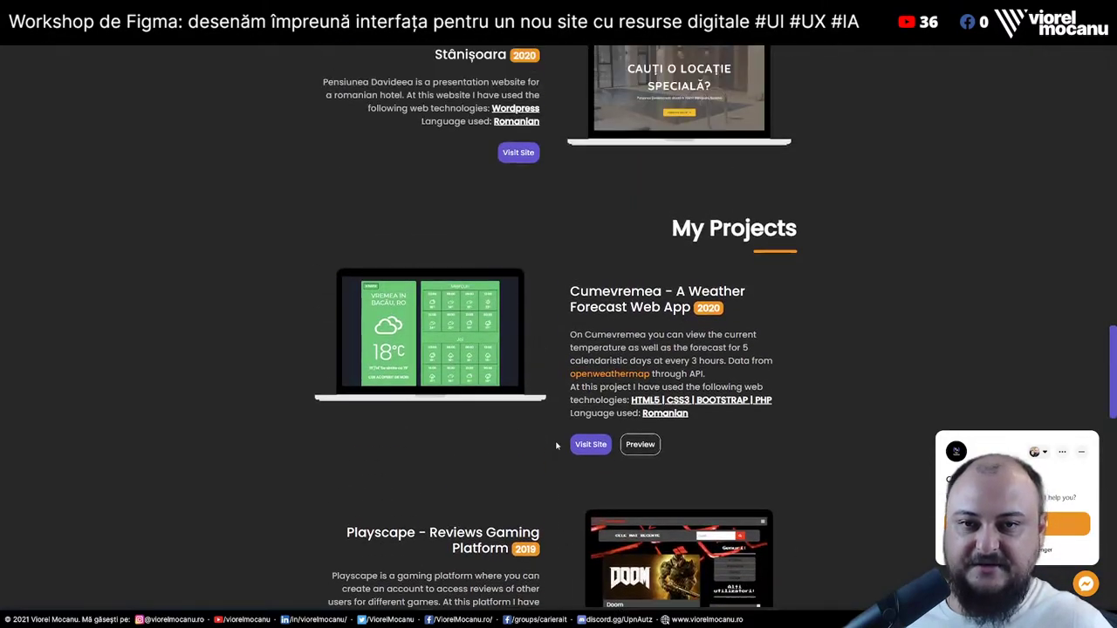
scroll(556, 446, up, 10)
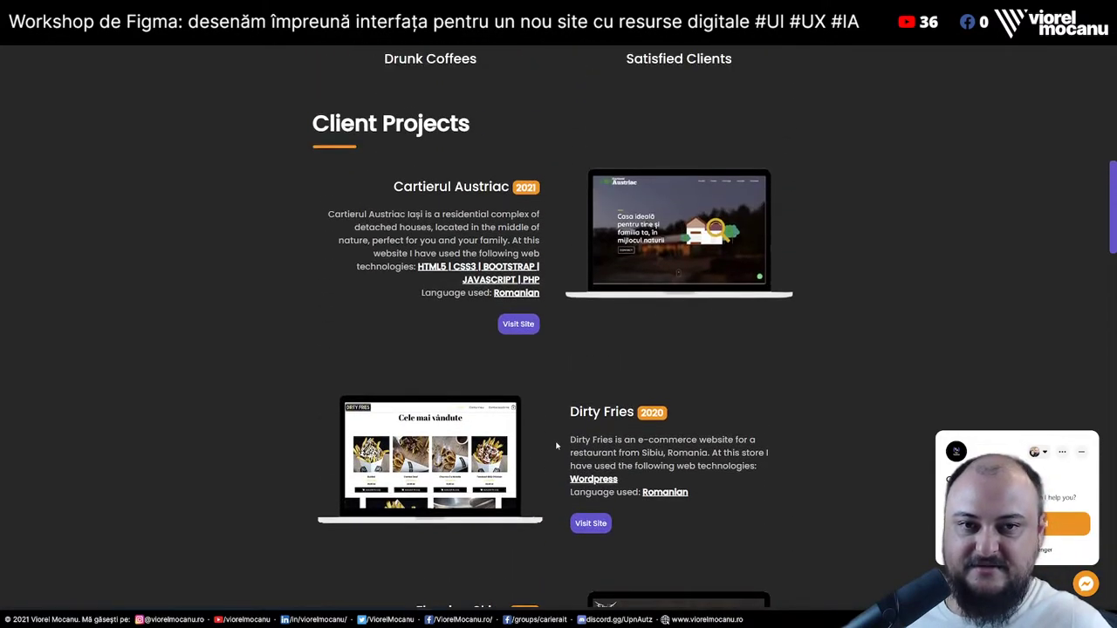
Open the Cartierul Austriac client site and switch to its new tab
click(518, 408)
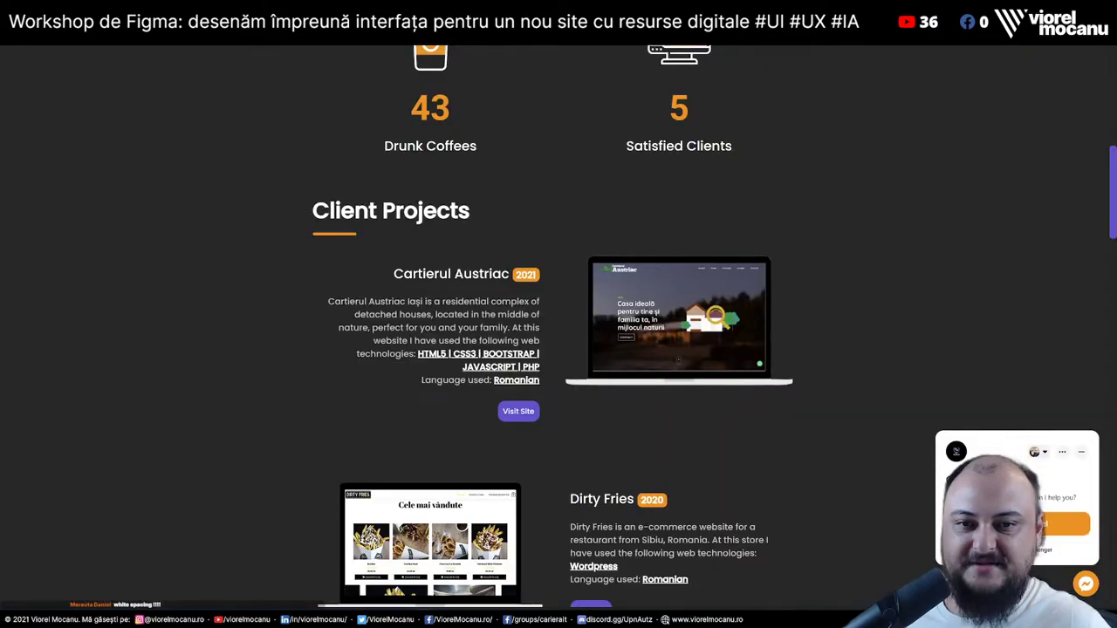
drag(502, 353, 539, 367)
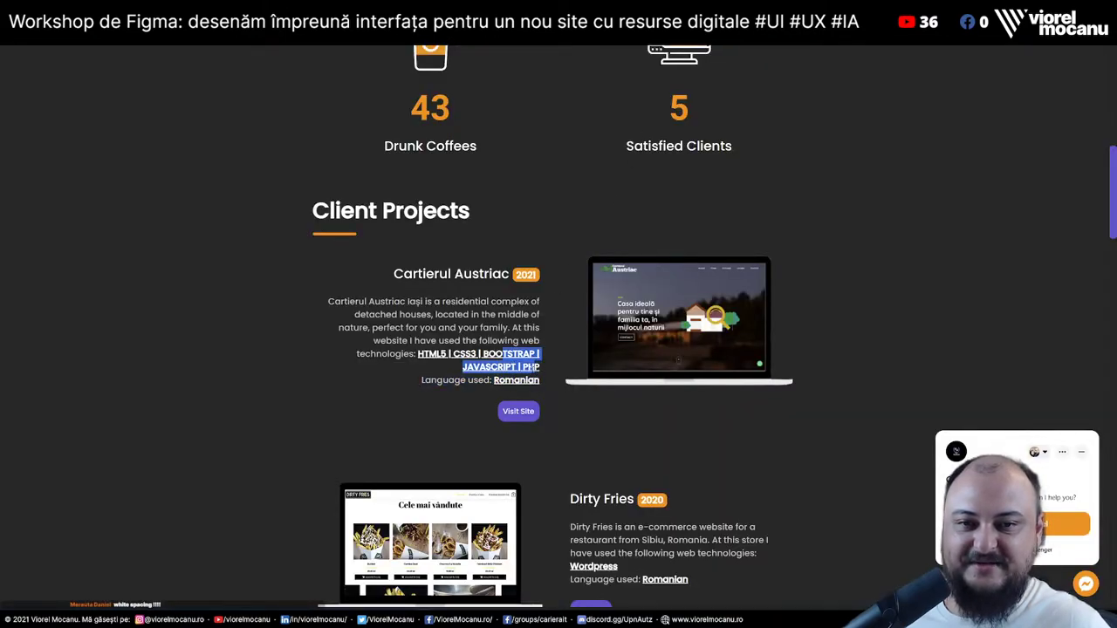
key(ctrl+Tab)
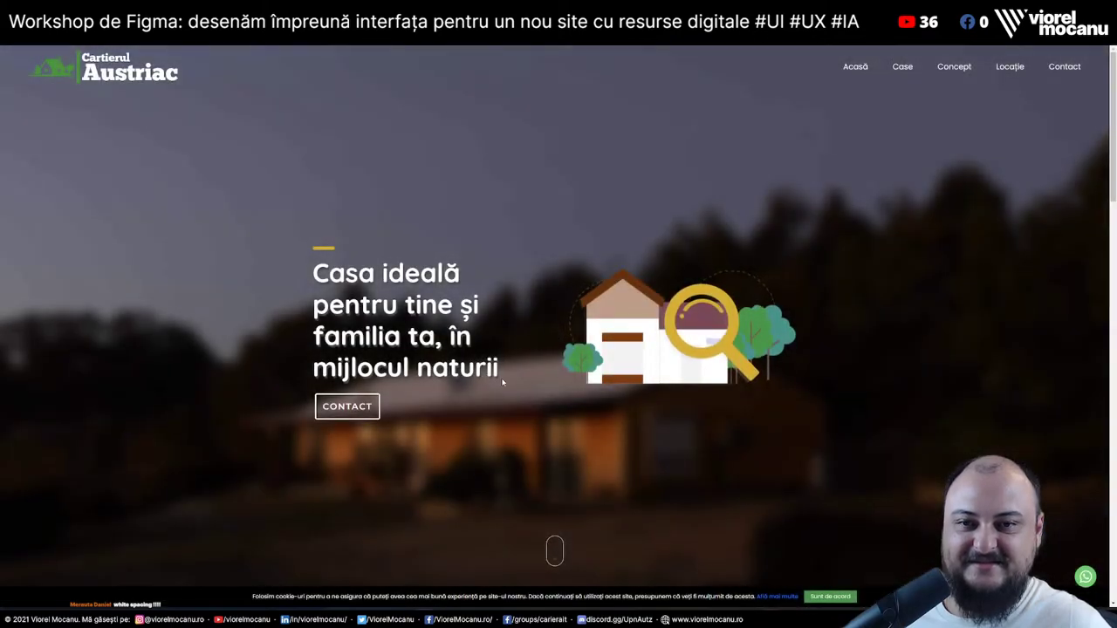
Skim the Cartierul Austriac homepage, briefly check the LinkedIn profile, then come back
scroll(508, 376, down, 5)
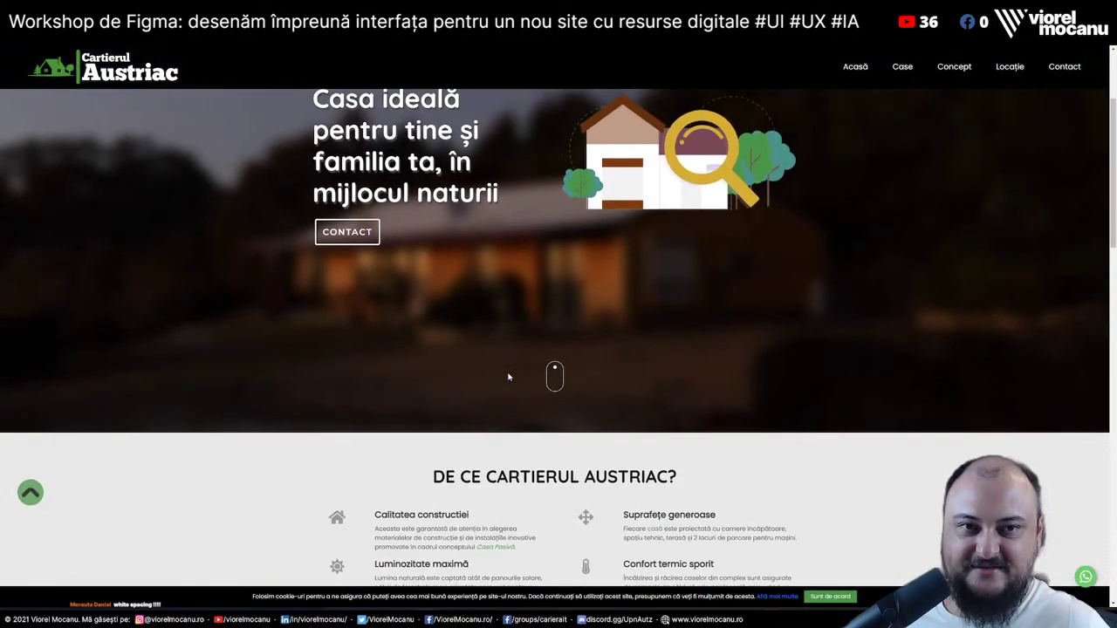
scroll(509, 376, down, 6)
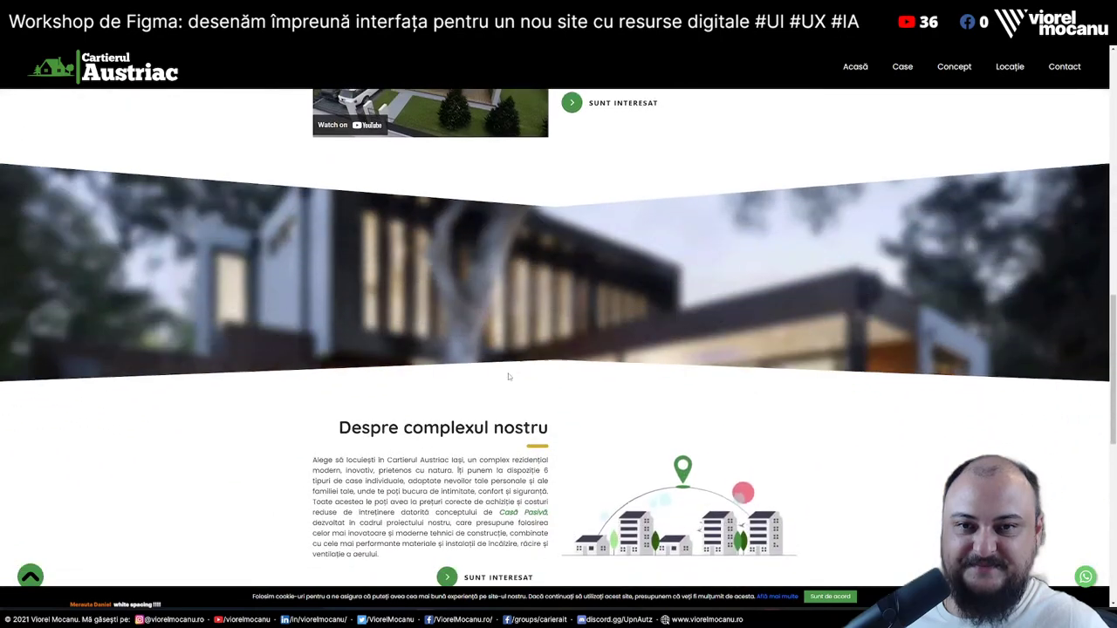
key(Home)
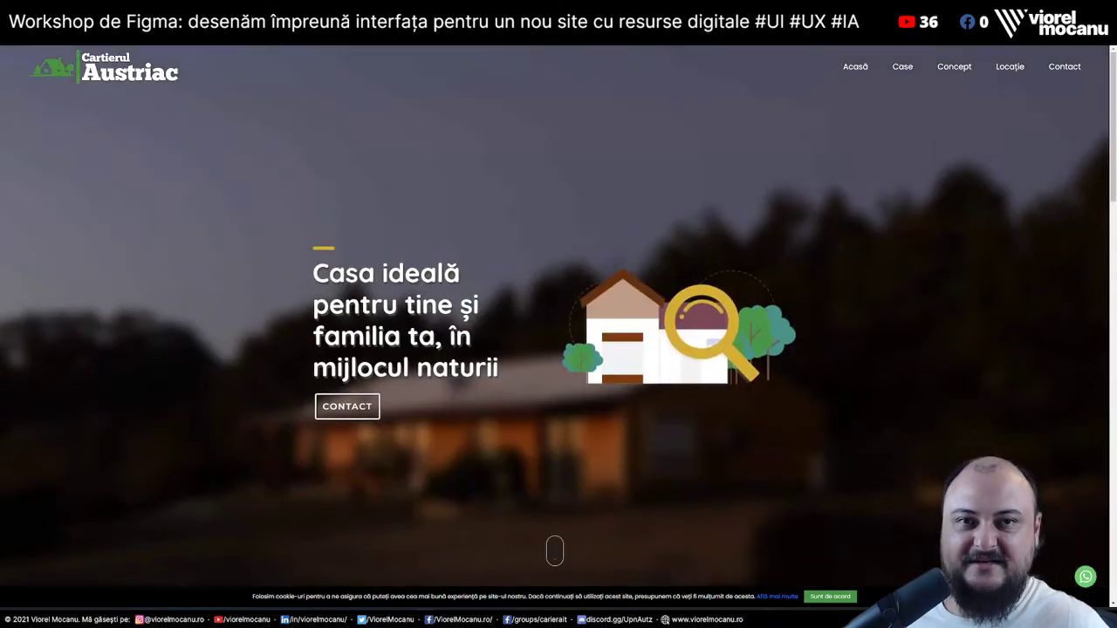
key(alt+Tab)
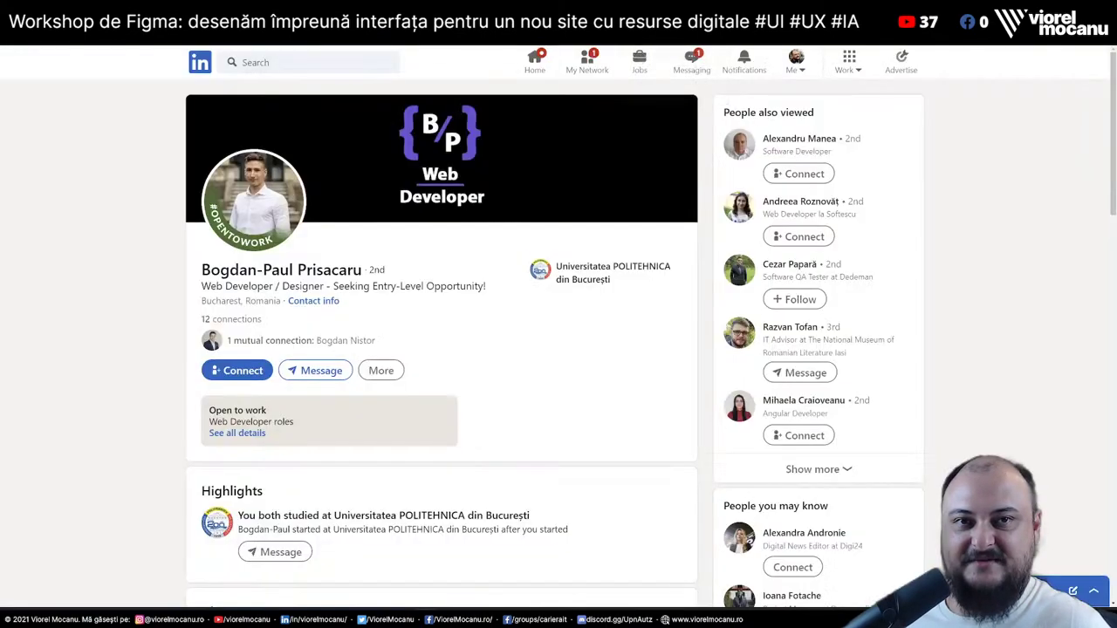
scroll(372, 370, down, 10)
scroll(372, 372, down, 1)
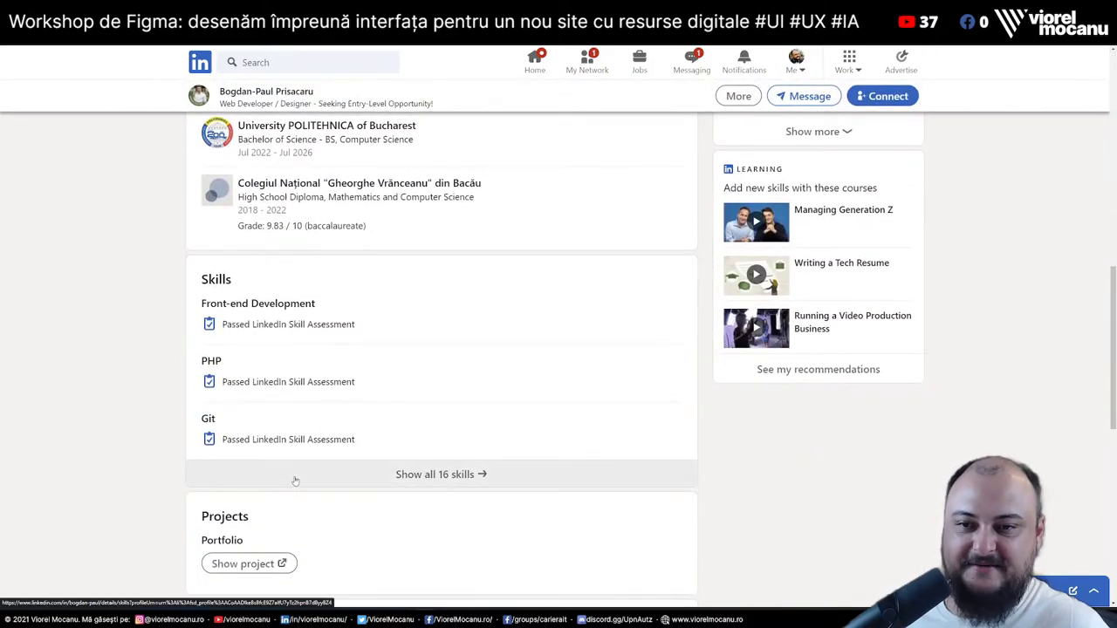
scroll(314, 498, down, 2)
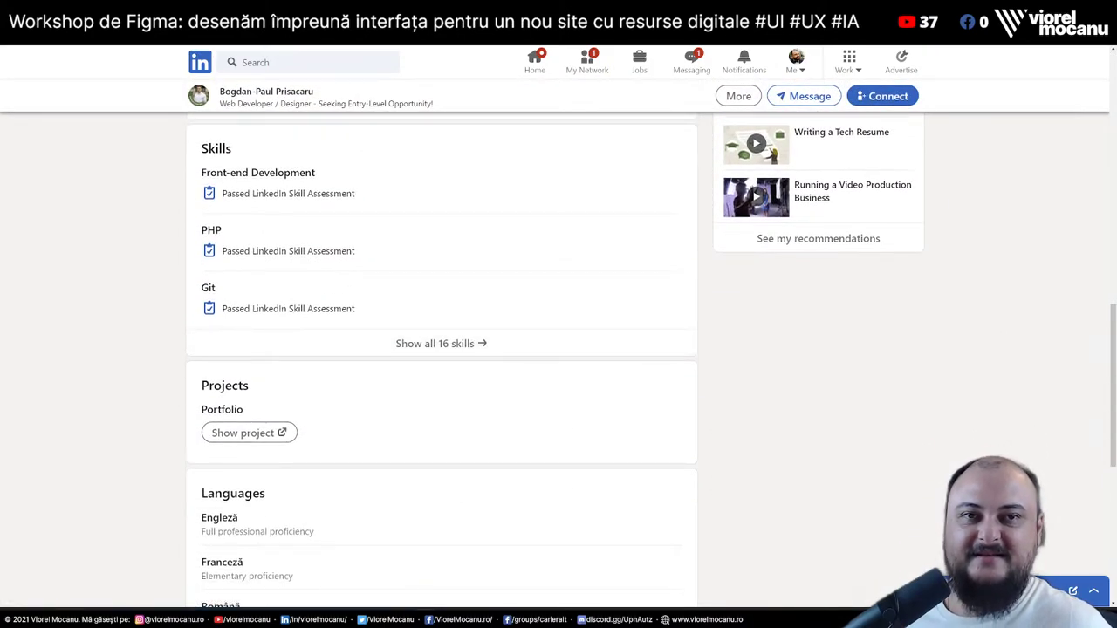
key(alt+Tab)
Scroll the whole Cartierul Austriac page, then open Angela from the Case menu
scroll(672, 344, down, 5)
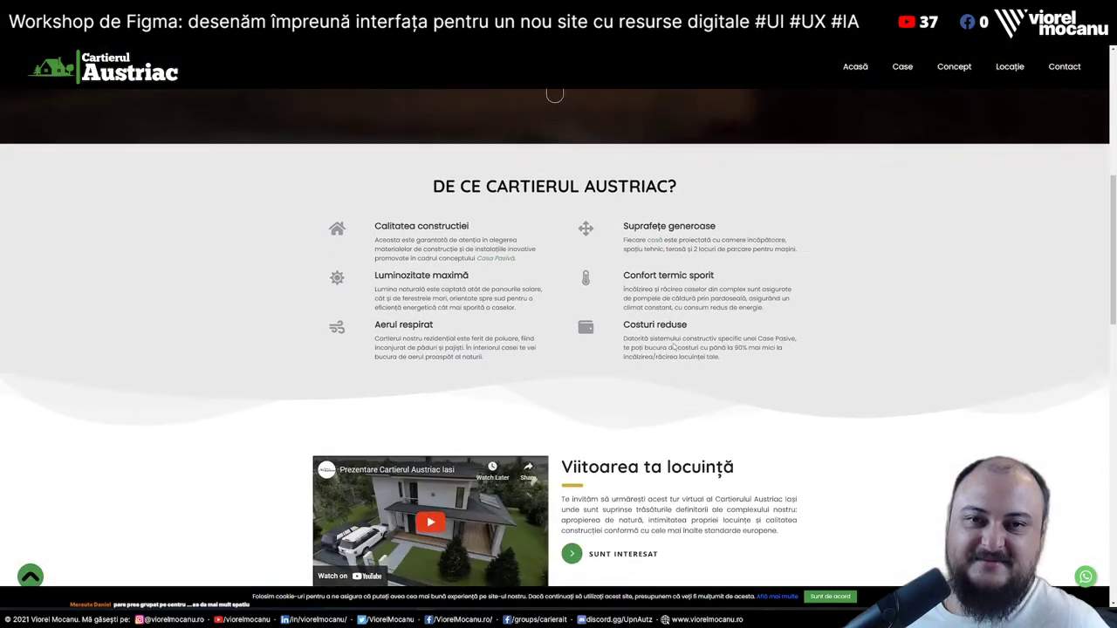
scroll(673, 346, down, 4)
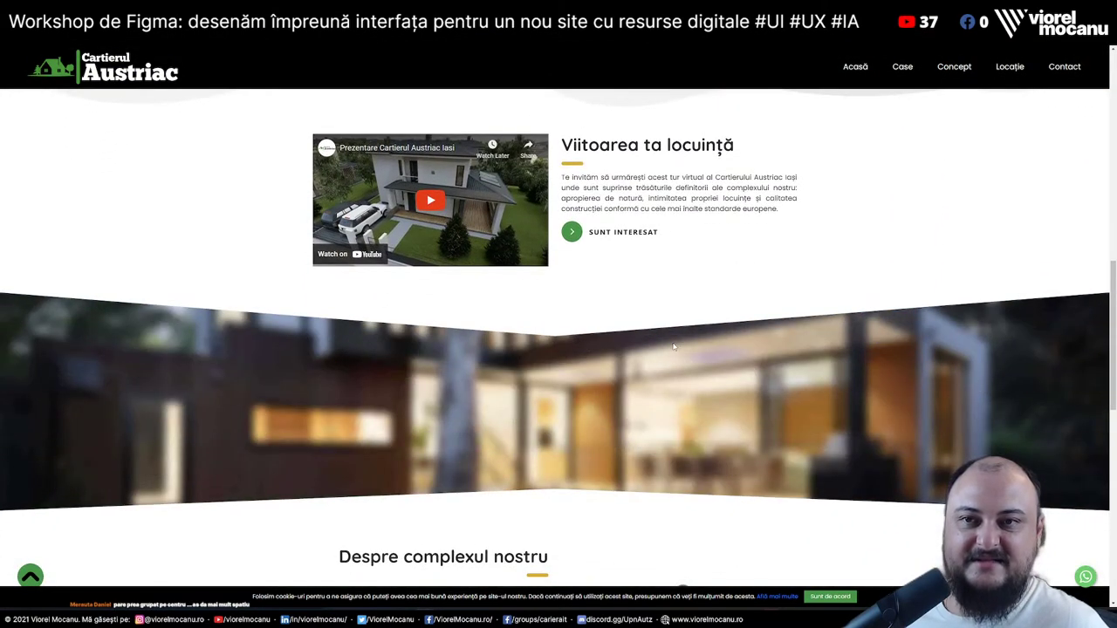
scroll(673, 345, down, 3)
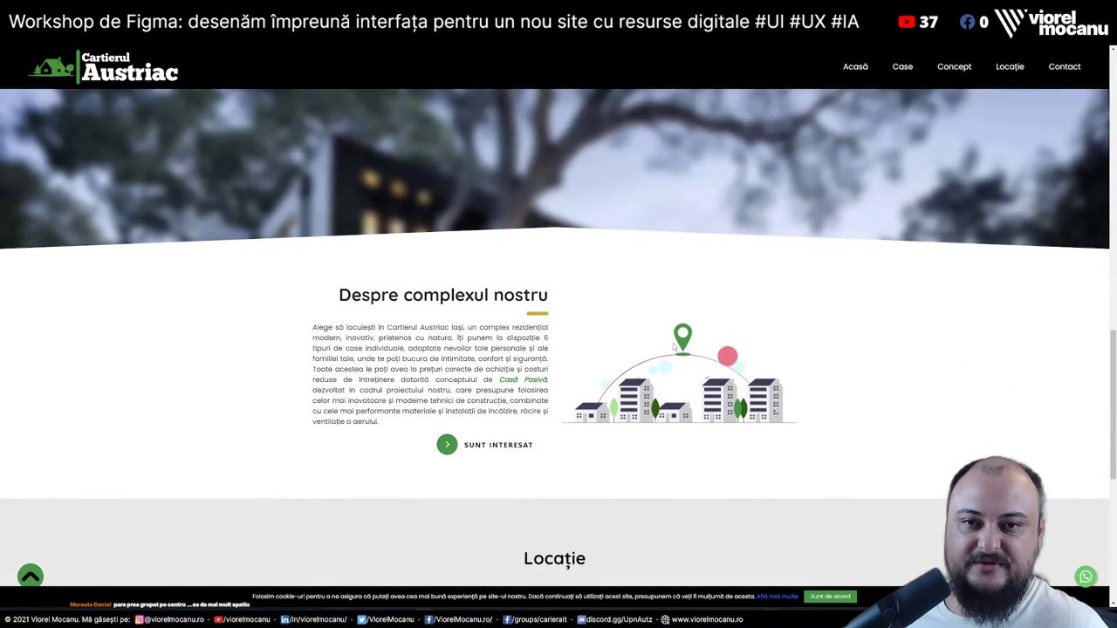
scroll(673, 346, down, 2)
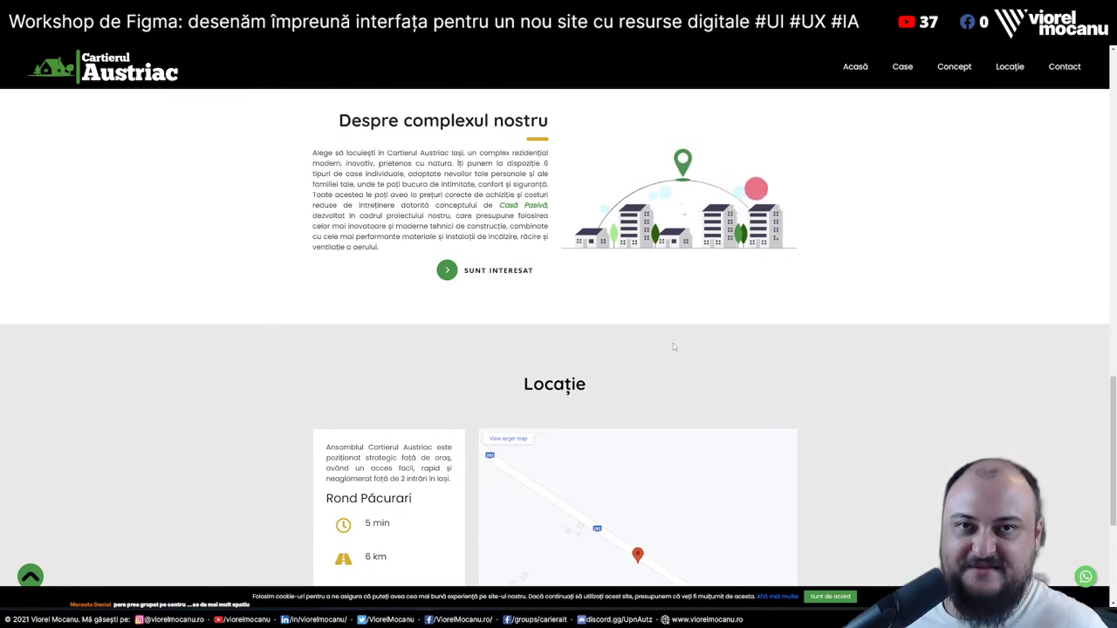
scroll(673, 346, down, 1)
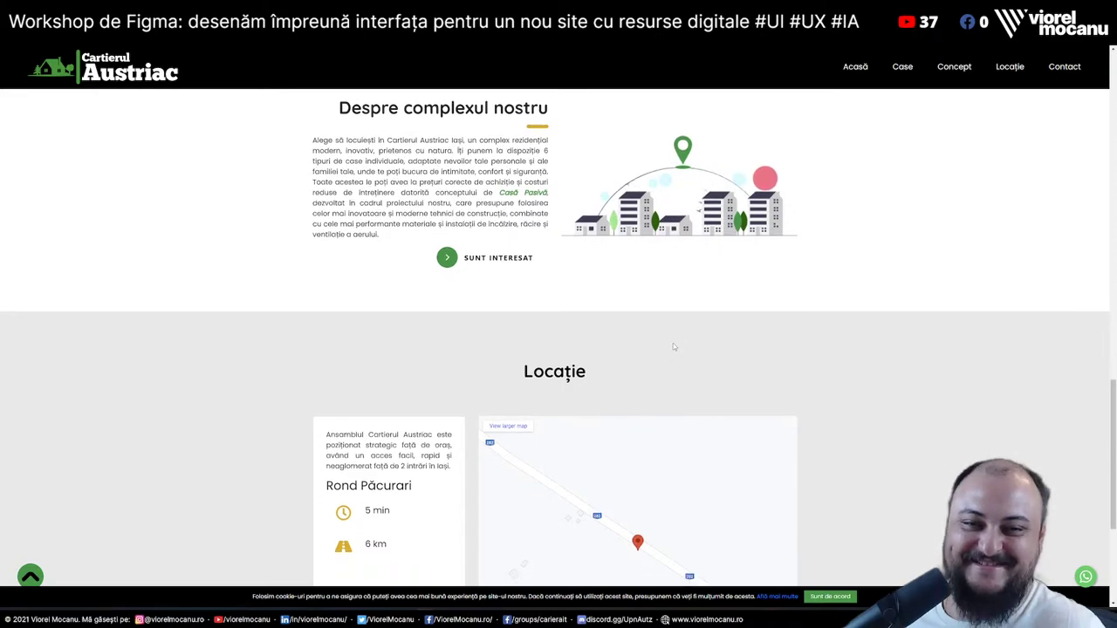
scroll(673, 348, down, 2)
scroll(900, 425, down, 1)
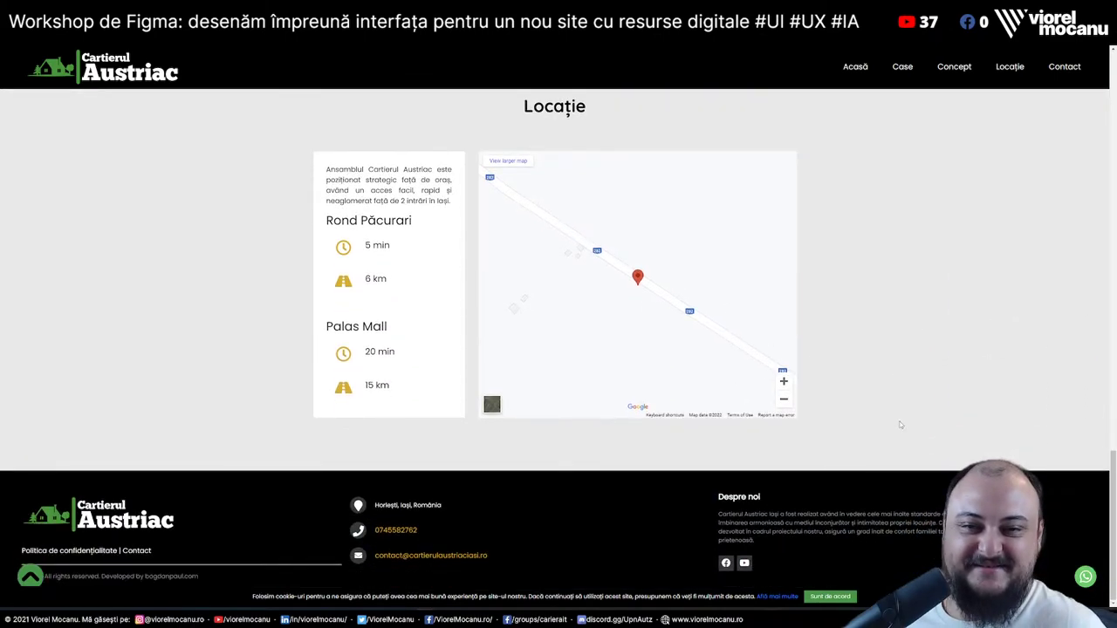
key(Home)
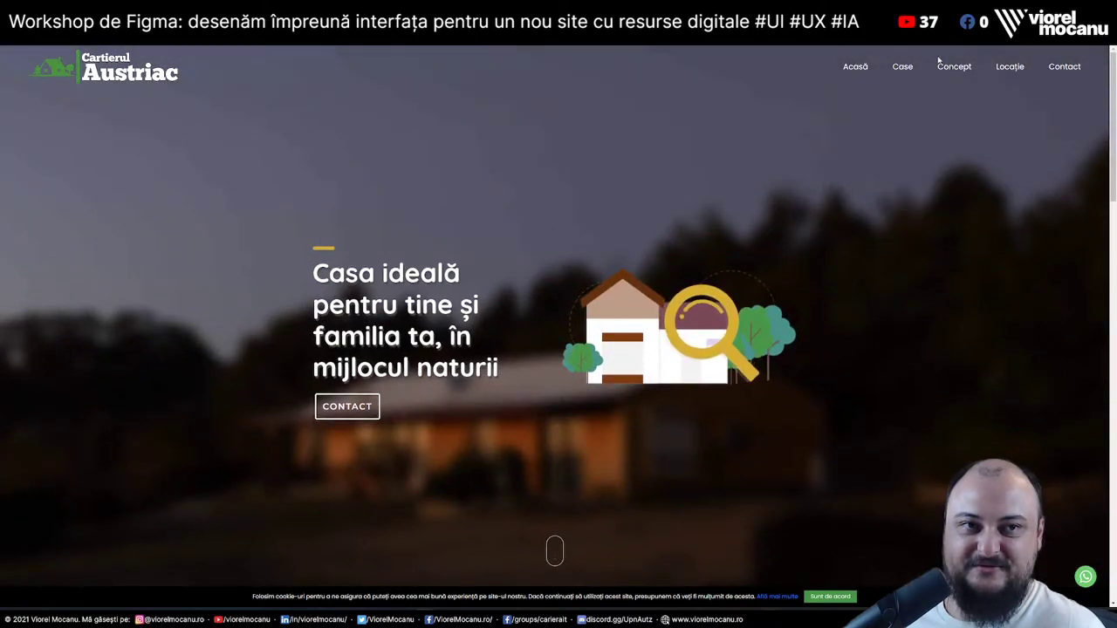
mouse_move(898, 72)
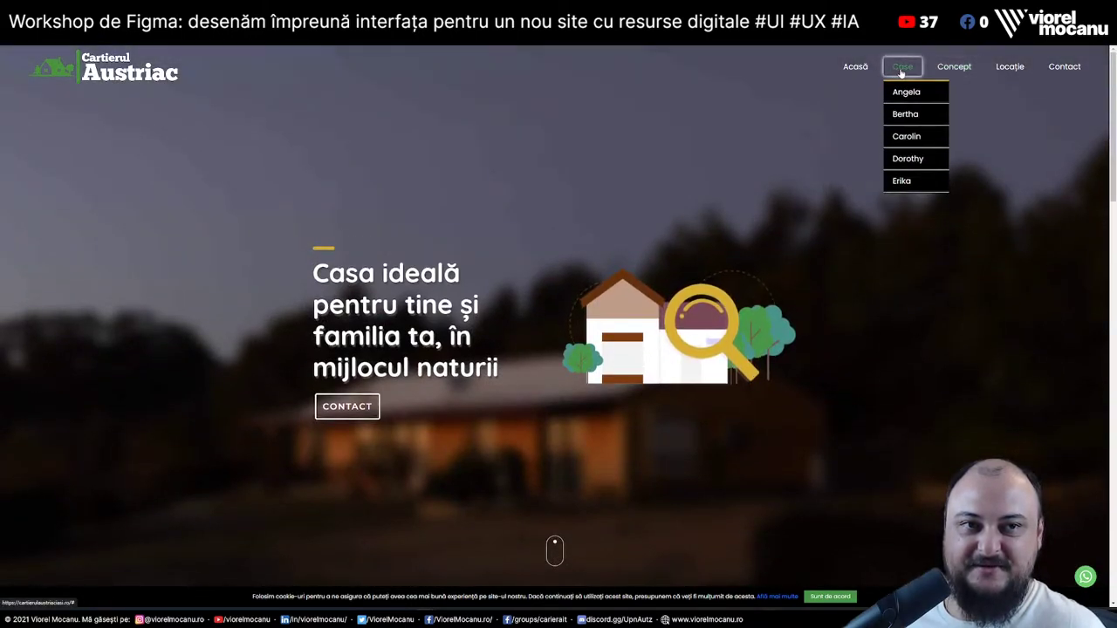
click(907, 92)
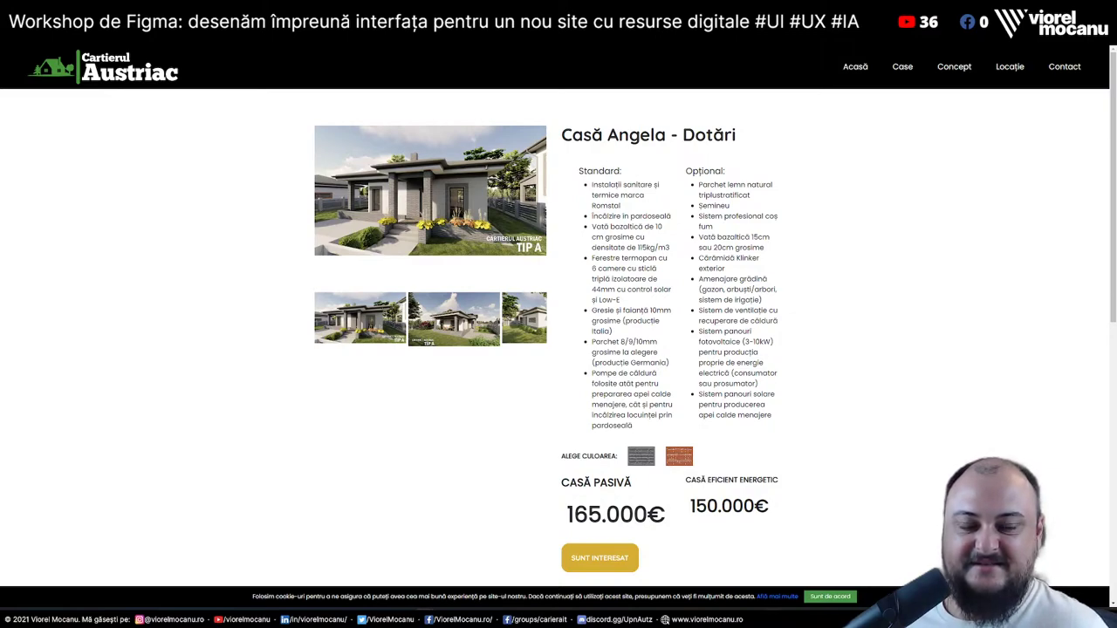
Cycle tabs past LinkedIn and the portfolio to reach the Auditorul de site-uri page
key(ctrl+Tab)
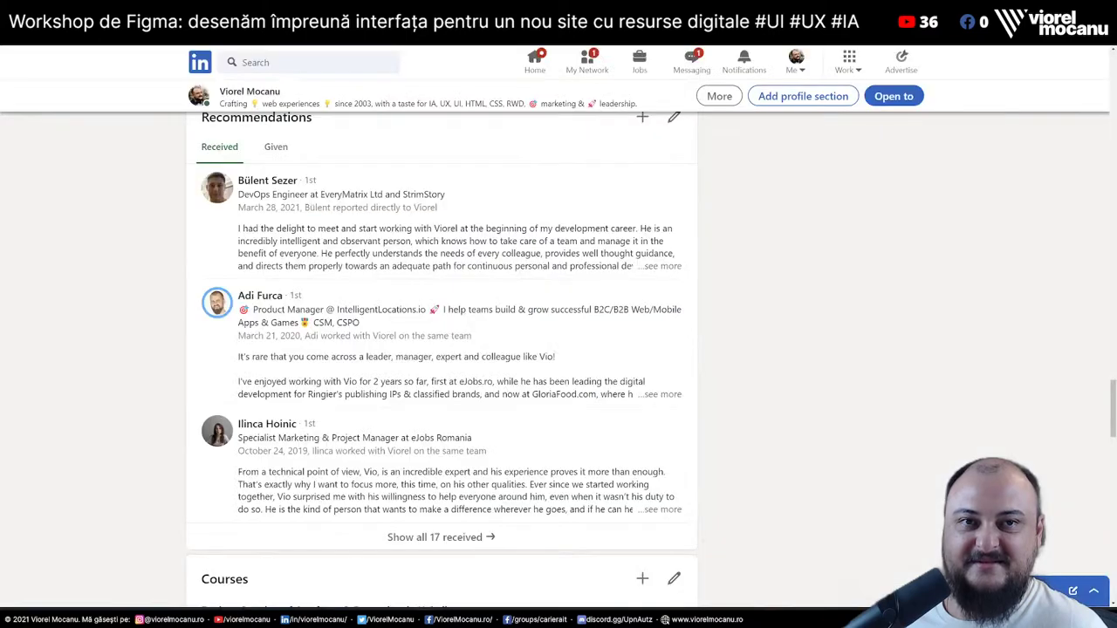
key(ctrl+Tab)
key(ctrl+Tab)
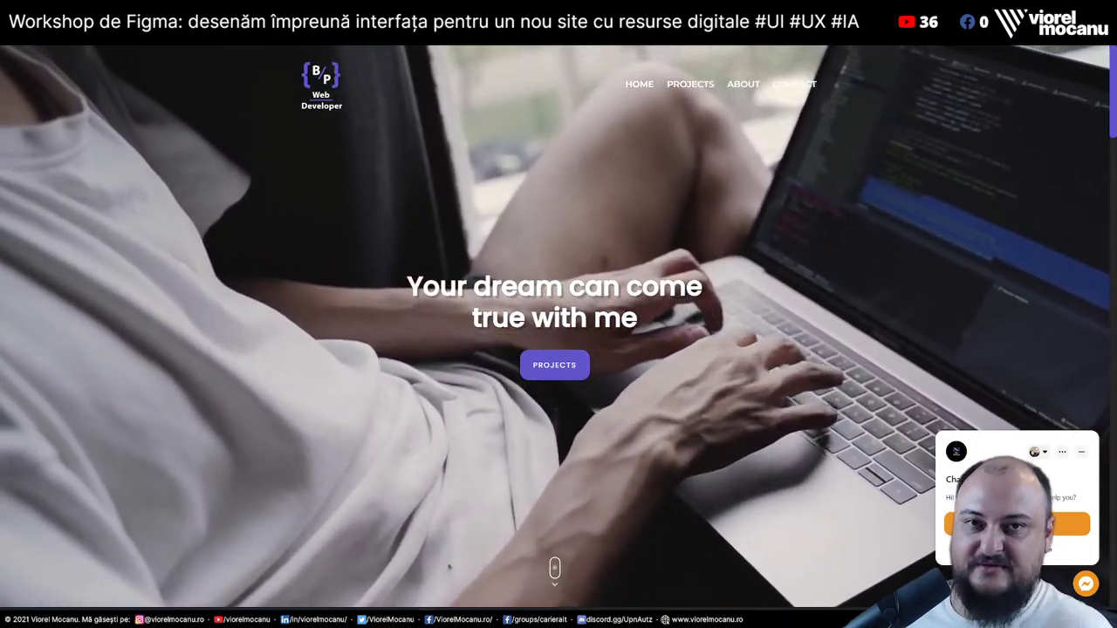
key(ctrl+Tab)
scroll(448, 257, up, 20)
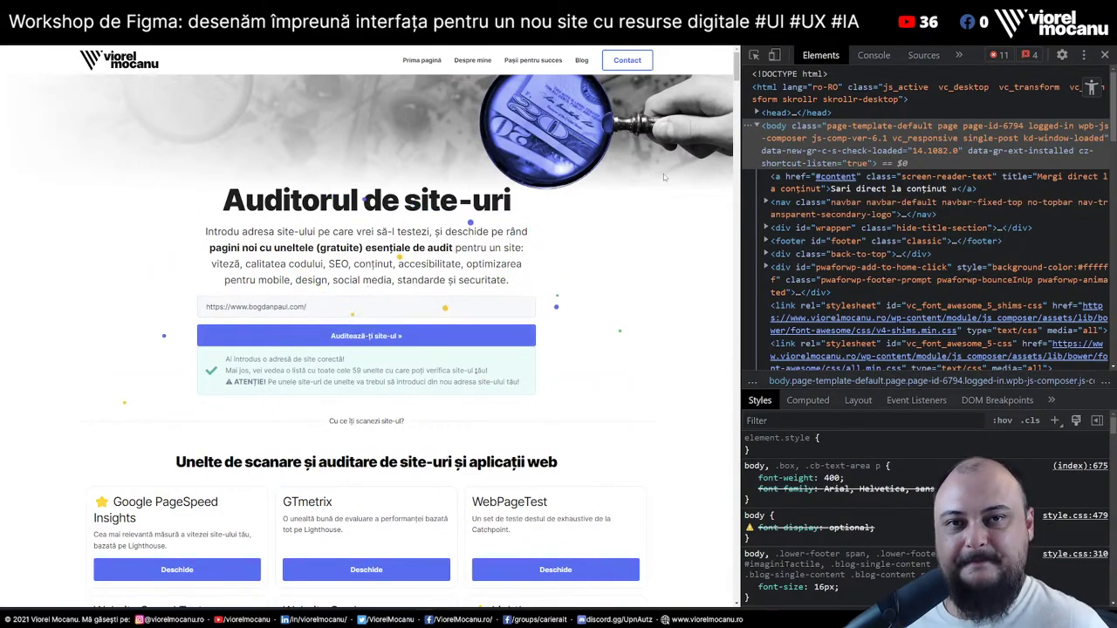
Open YellowLab Tools in a new tab from the tools grid, then return to LinkedIn
scroll(645, 202, down, 4)
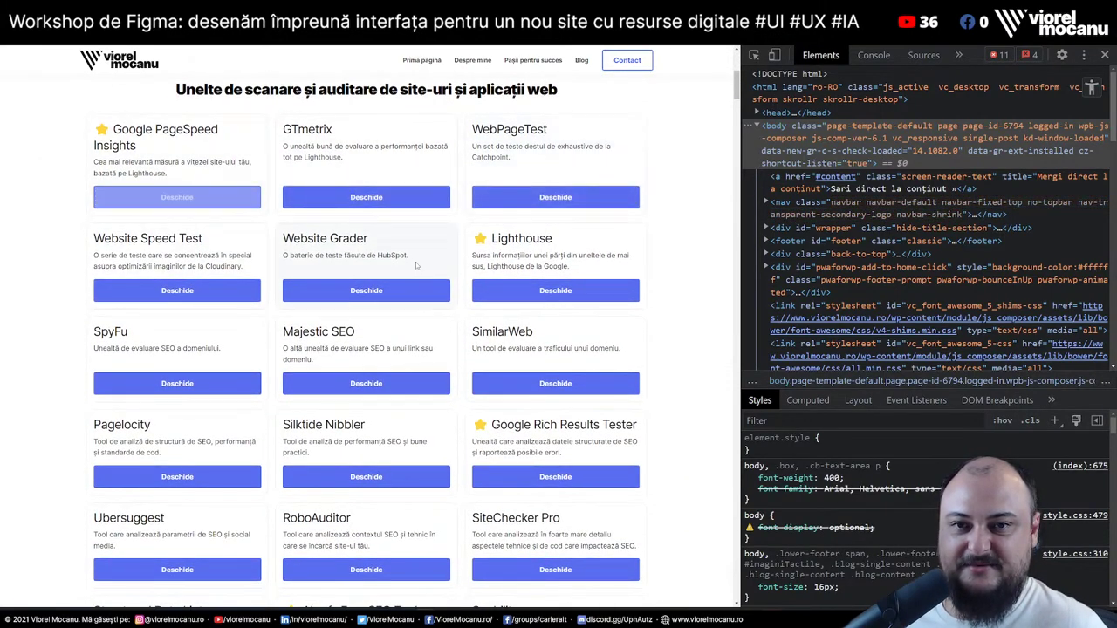
scroll(489, 314, down, 4)
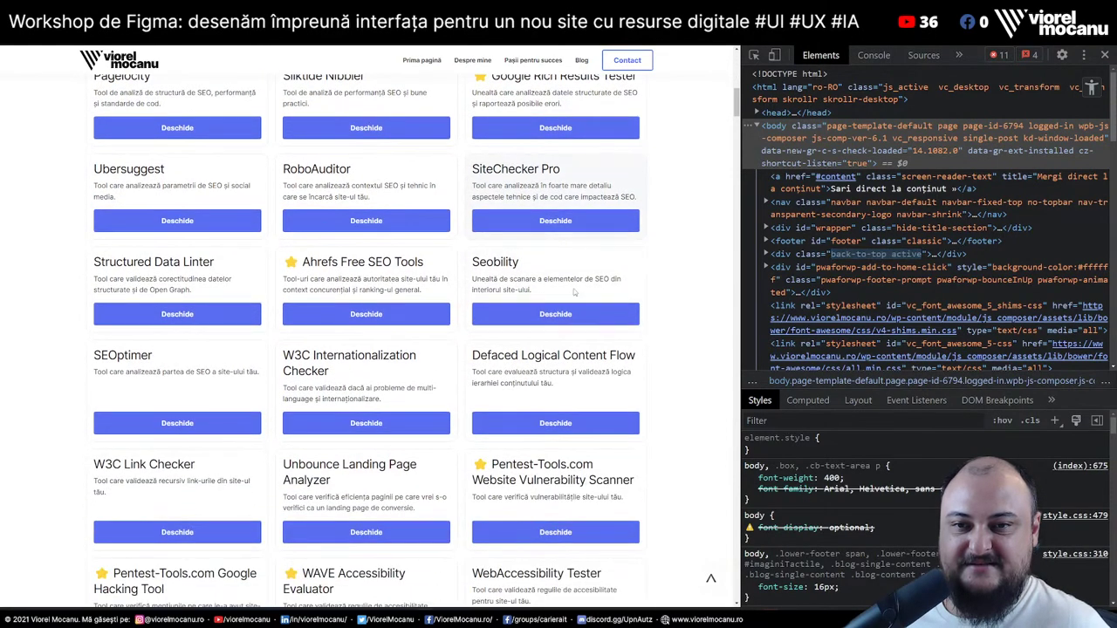
scroll(382, 325, down, 2)
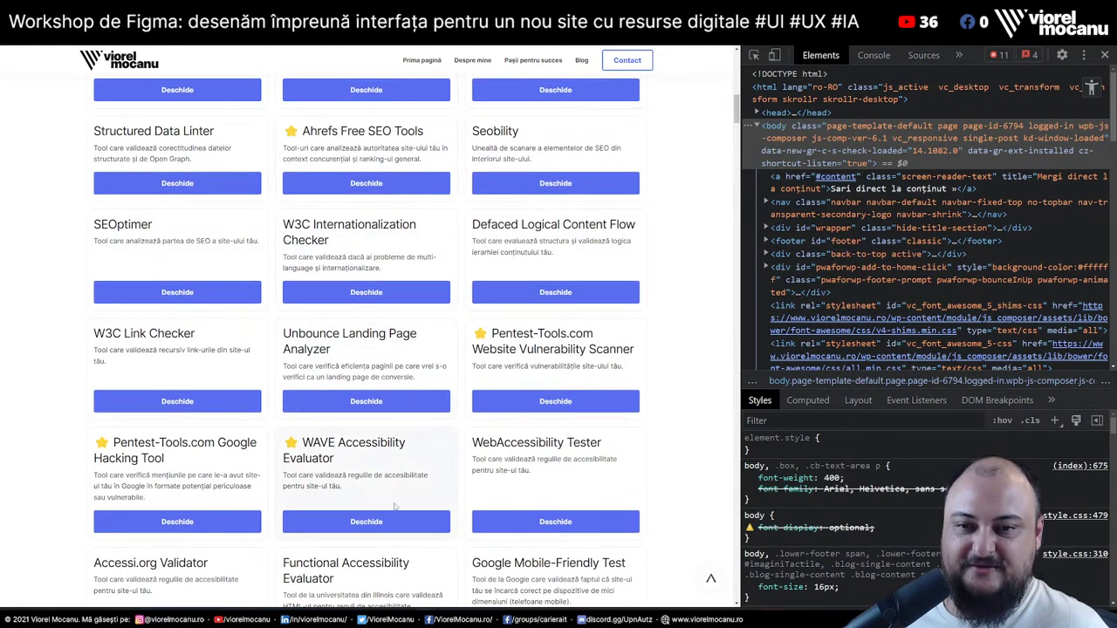
scroll(397, 523, down, 6)
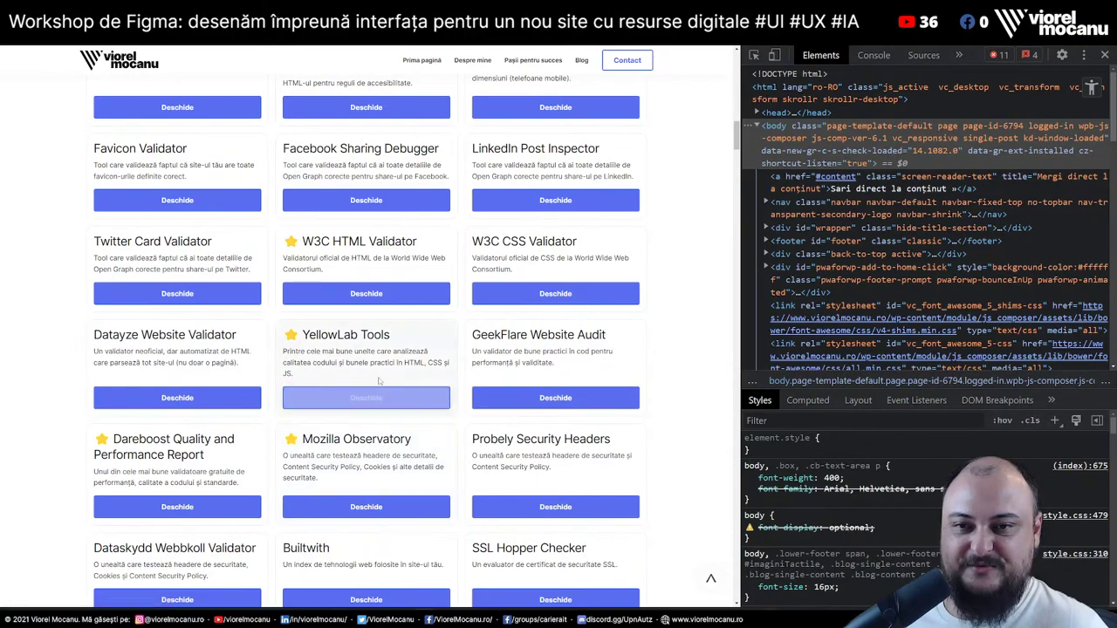
click(376, 398)
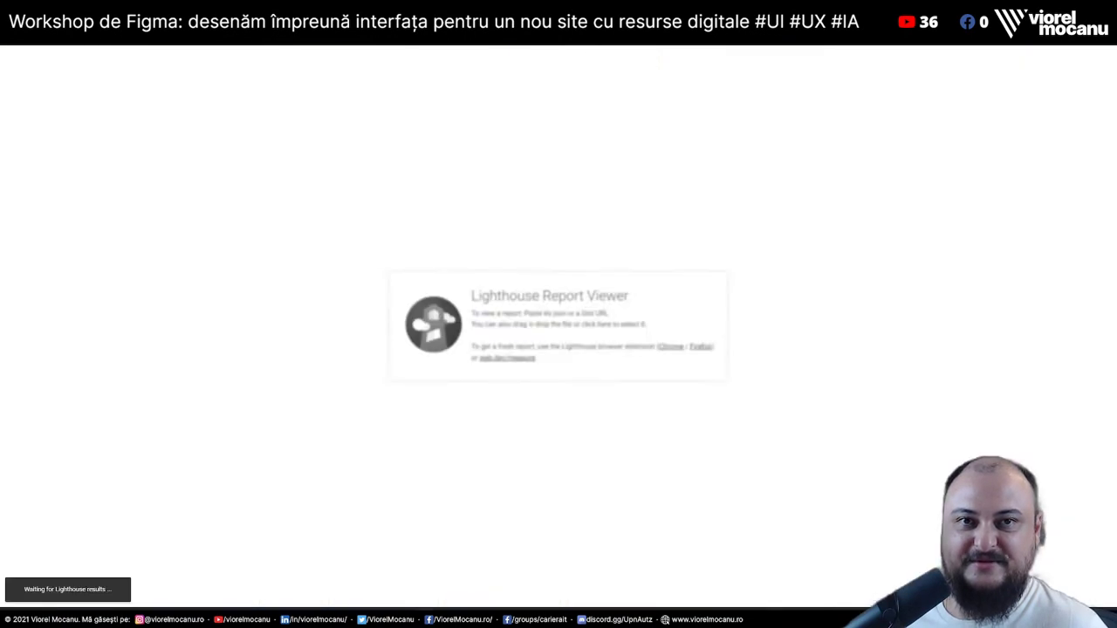
key(ctrl+Tab)
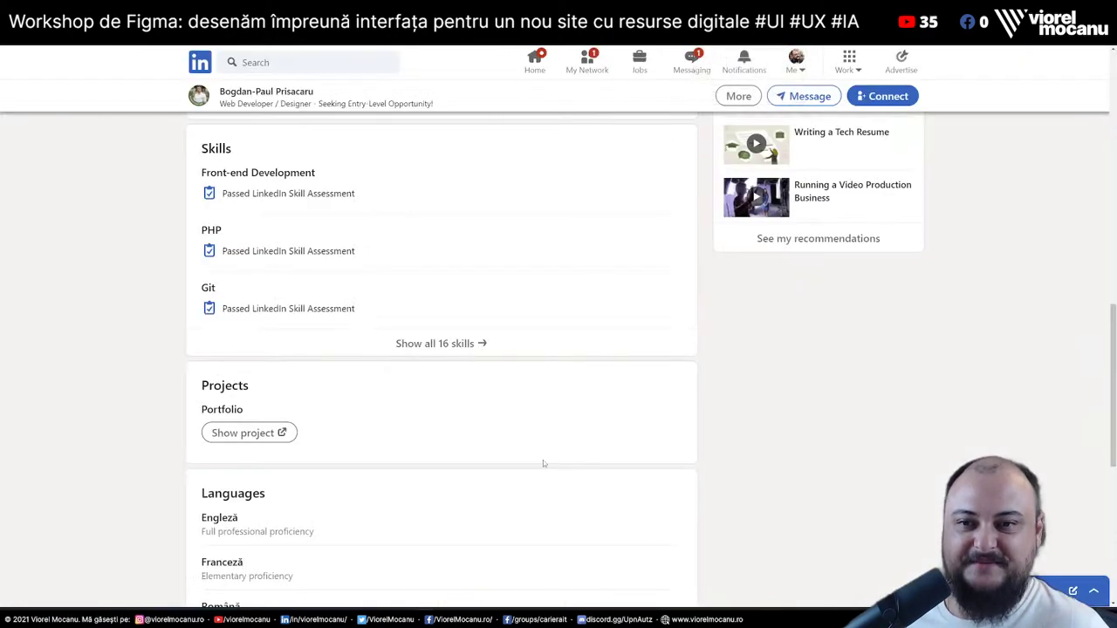
Scroll back up toward the top of the candidate's LinkedIn profile
scroll(543, 460, up, 15)
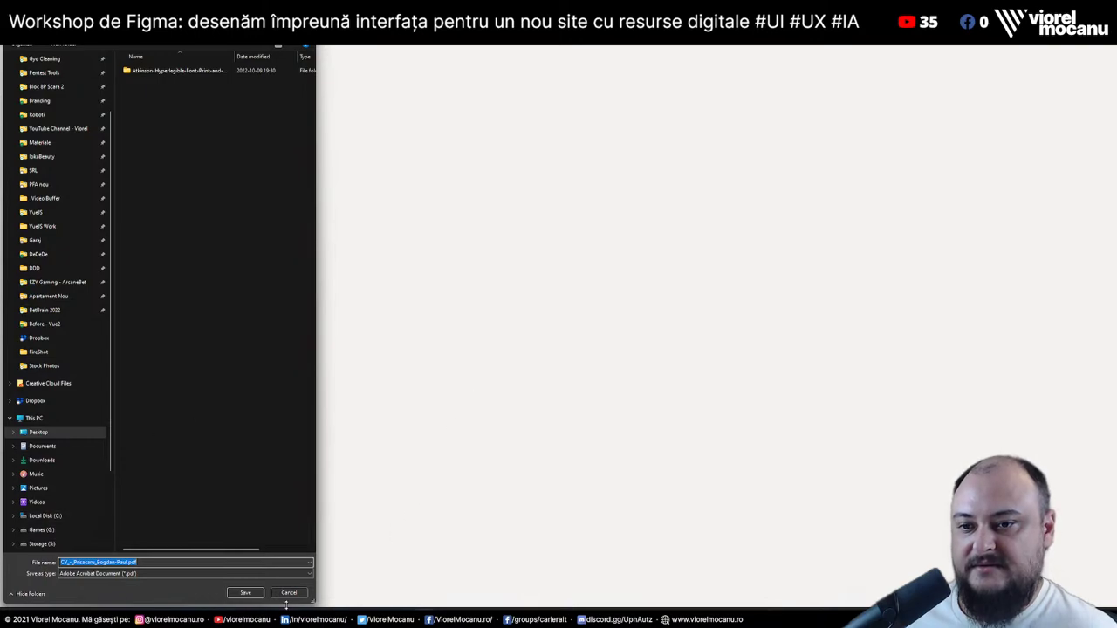
Save the profile CV PDF to the Desktop and show the downloaded file in its folder
click(248, 593)
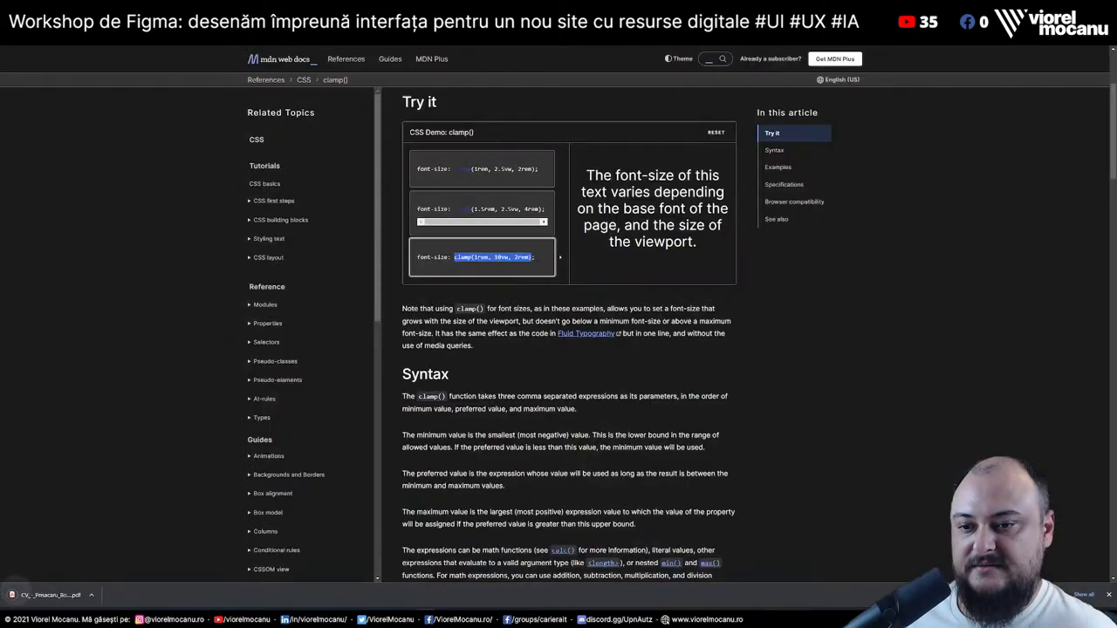
click(91, 595)
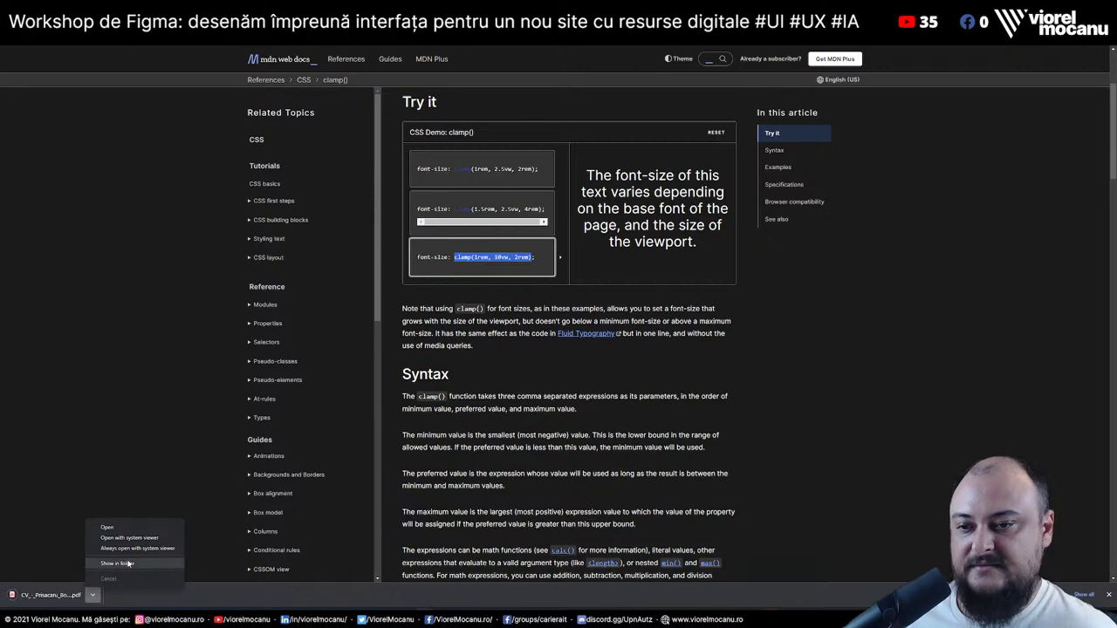
click(118, 566)
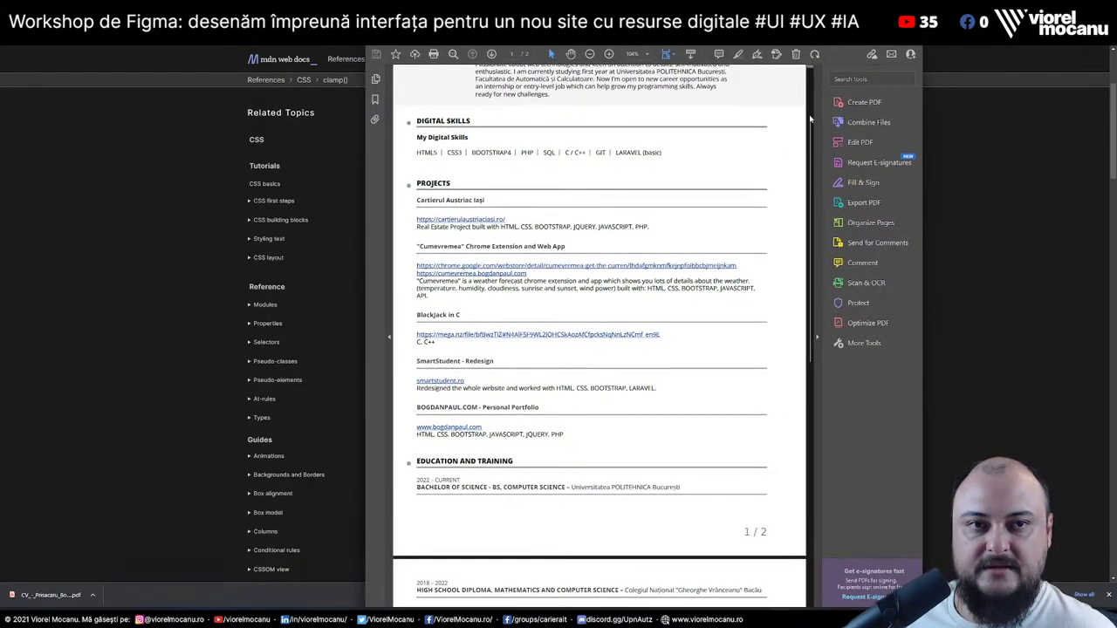
drag(813, 131, 811, 122)
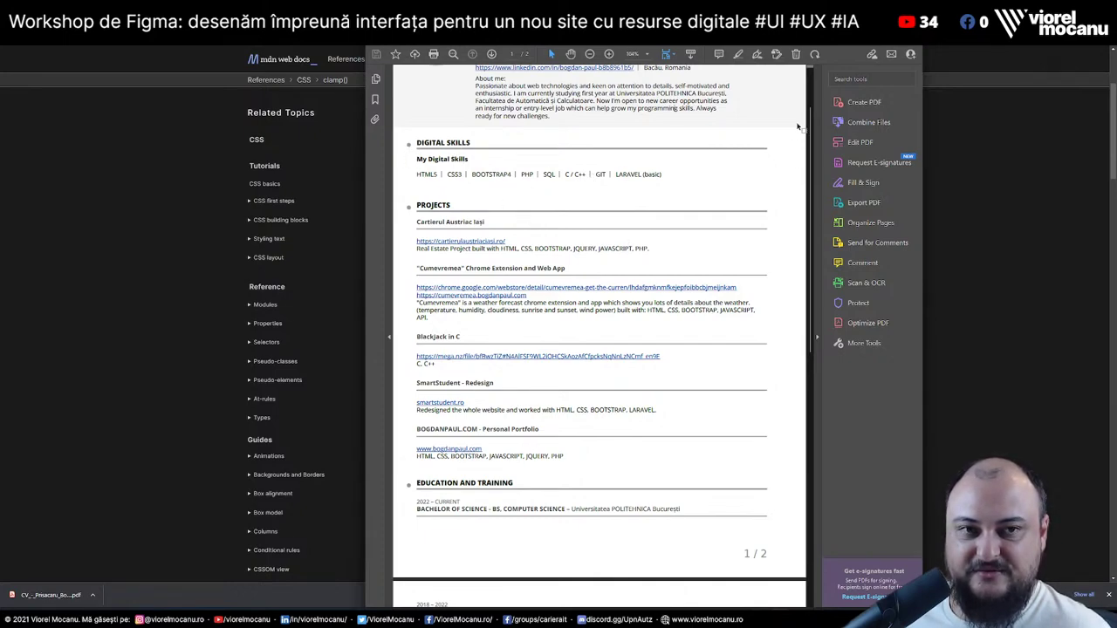
scroll(819, 253, down, 3)
scroll(819, 254, down, 2)
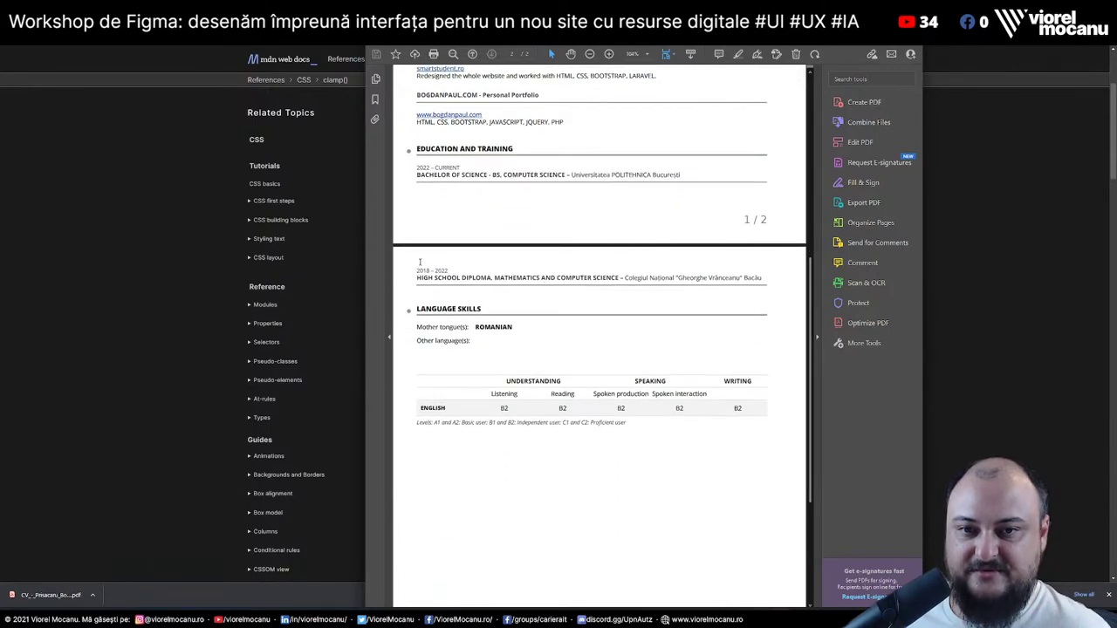
drag(399, 270, 788, 452)
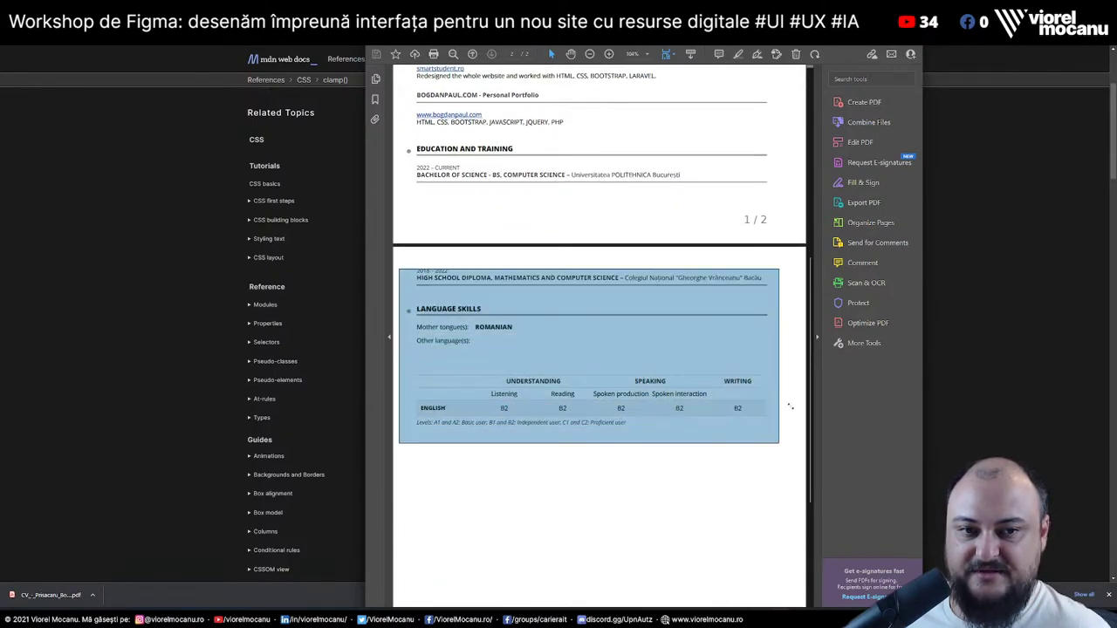
scroll(812, 451, up, 1)
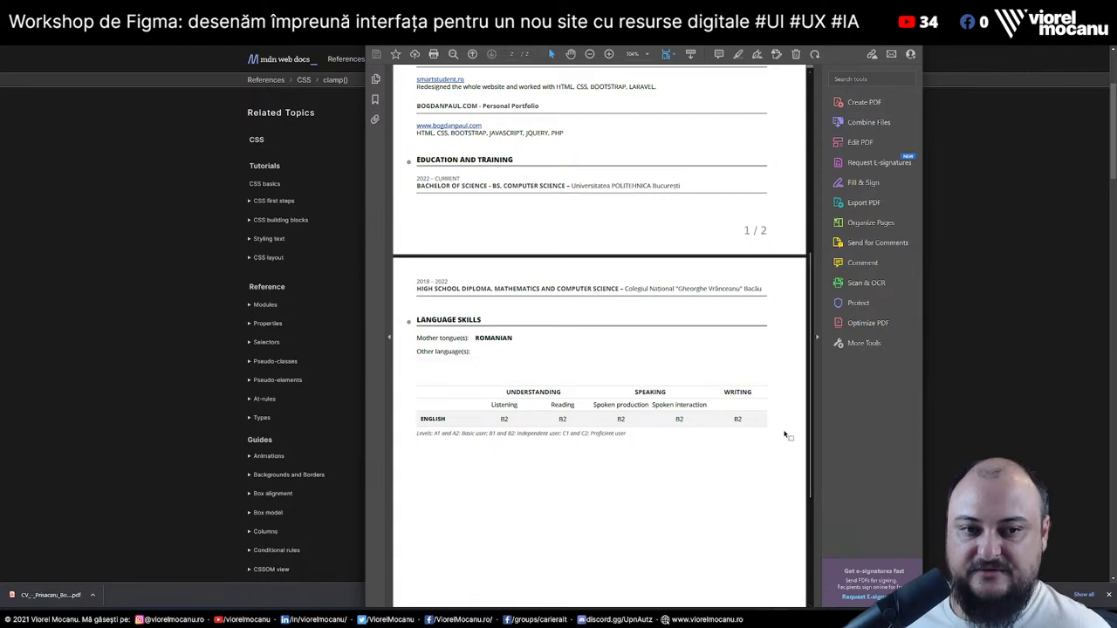
drag(811, 449, 794, 301)
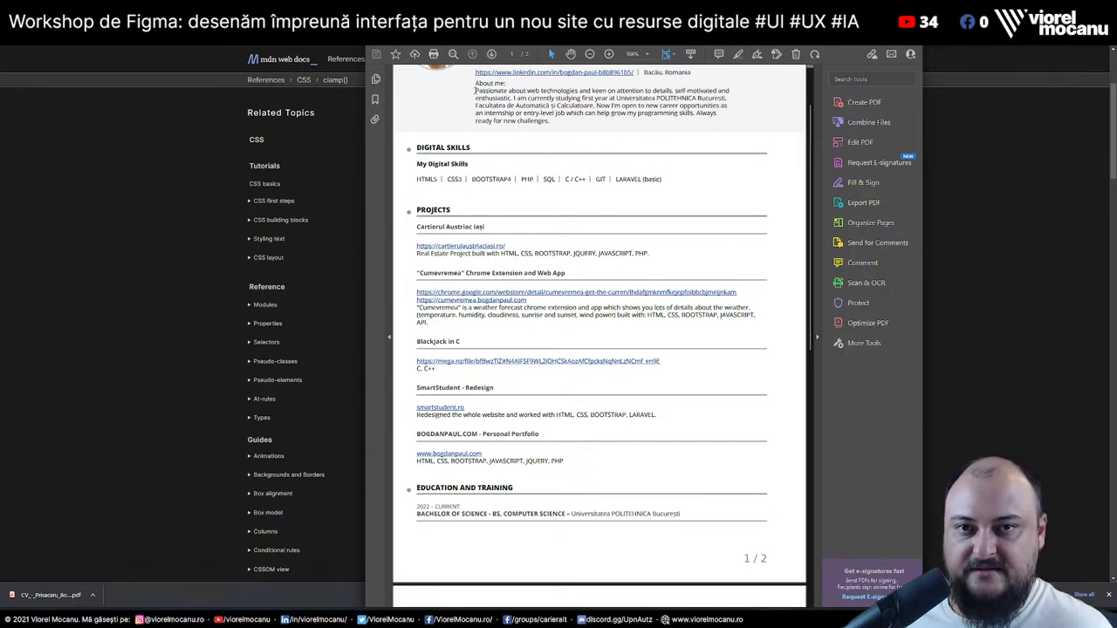
drag(476, 90, 552, 122)
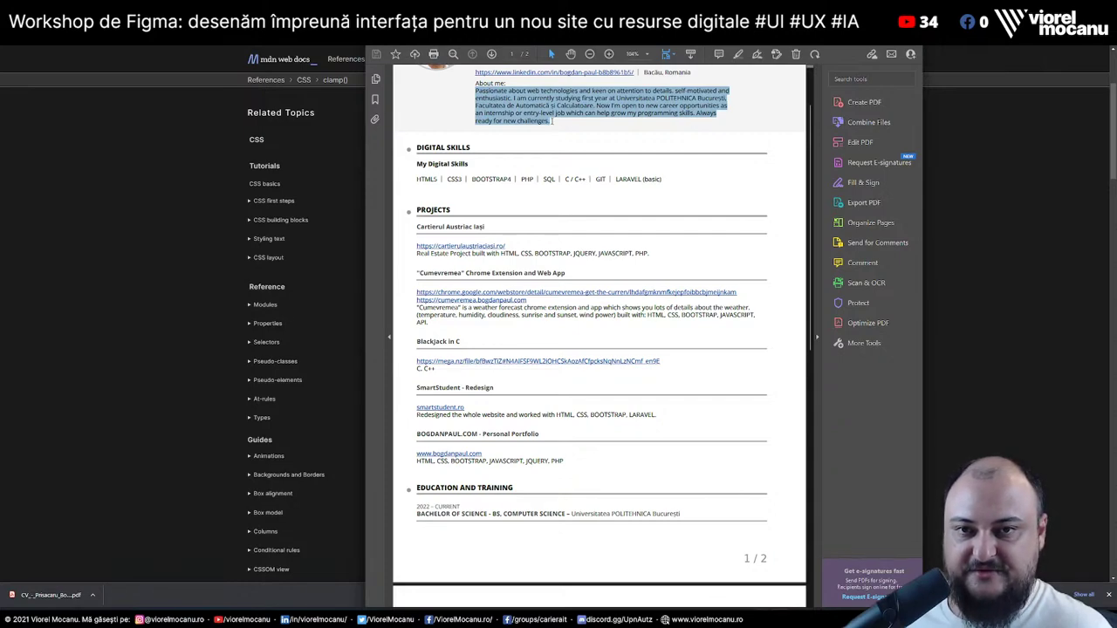
drag(552, 121, 559, 122)
click(605, 171)
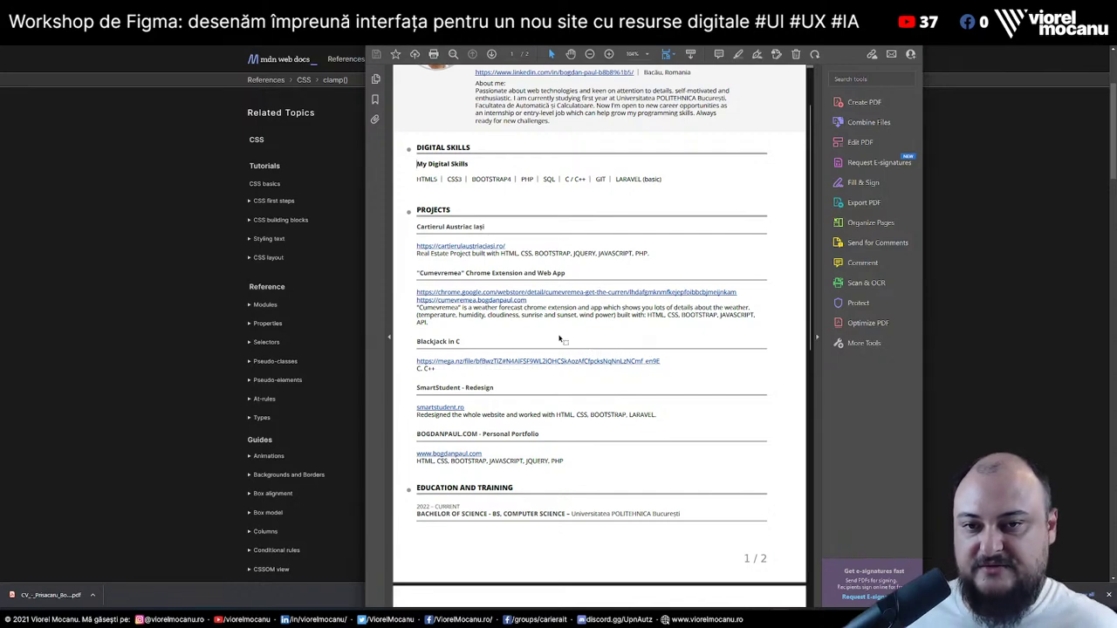
drag(617, 315, 754, 315)
drag(434, 322, 416, 322)
click(744, 320)
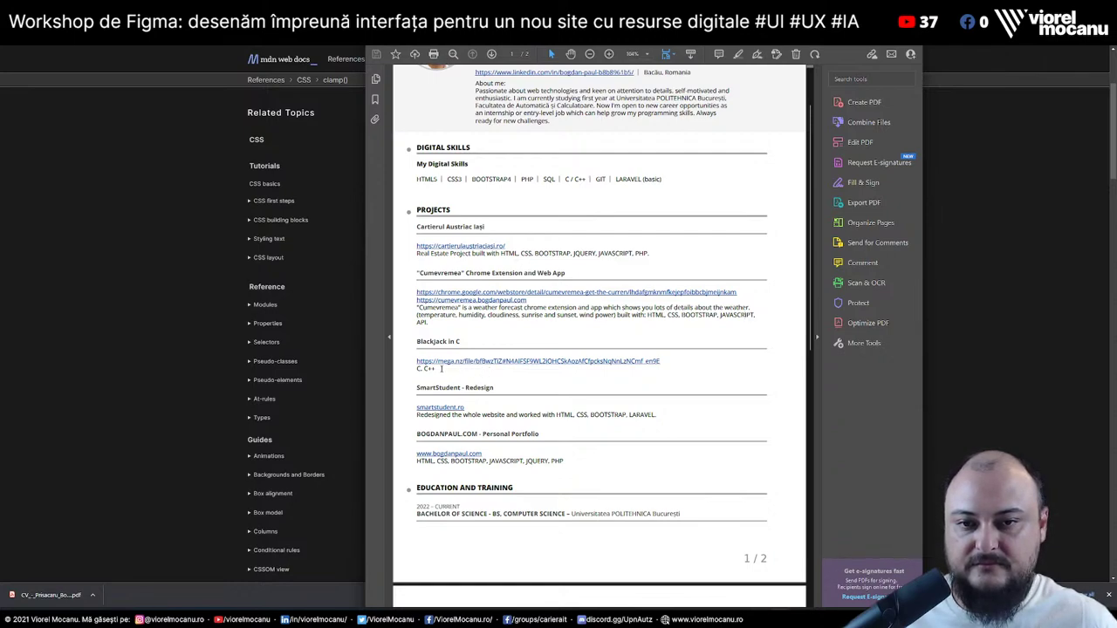
triple_click(443, 368)
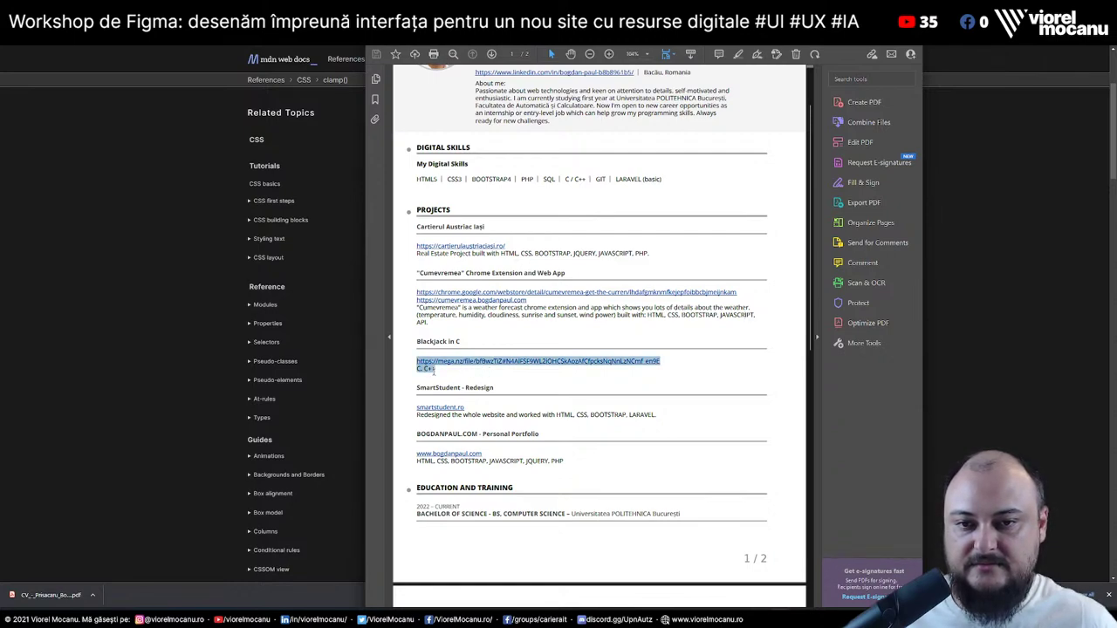
click(439, 377)
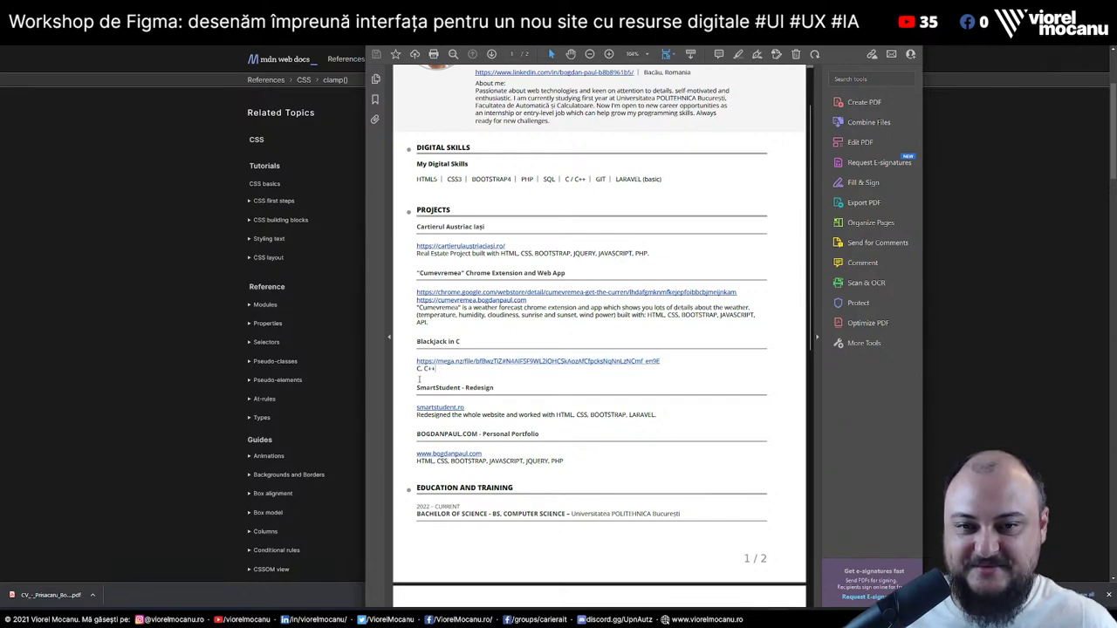
drag(422, 369, 445, 360)
double_click(436, 387)
click(486, 378)
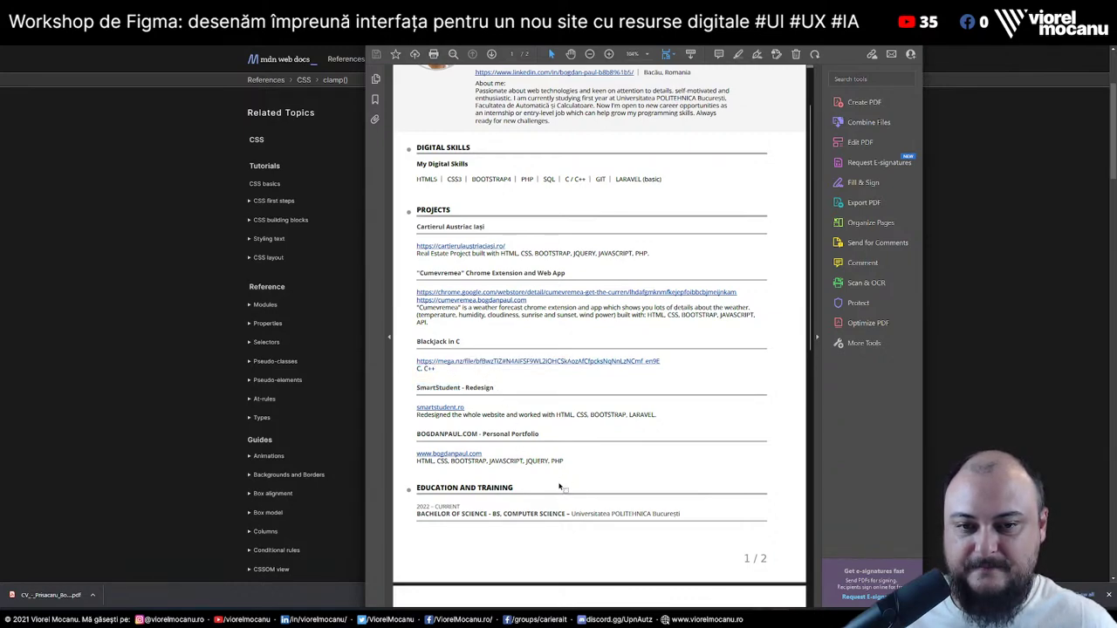
Highlight the blank lines under the skills list and above Education and Training, then clear the highlight
scroll(622, 472, down, 3)
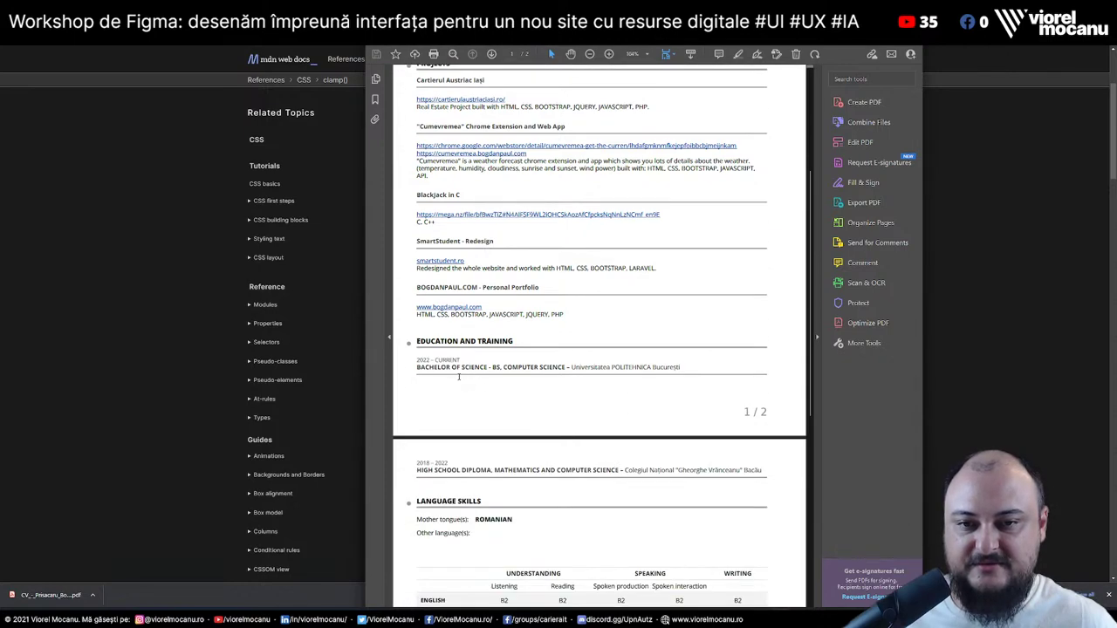
scroll(535, 370, up, 4)
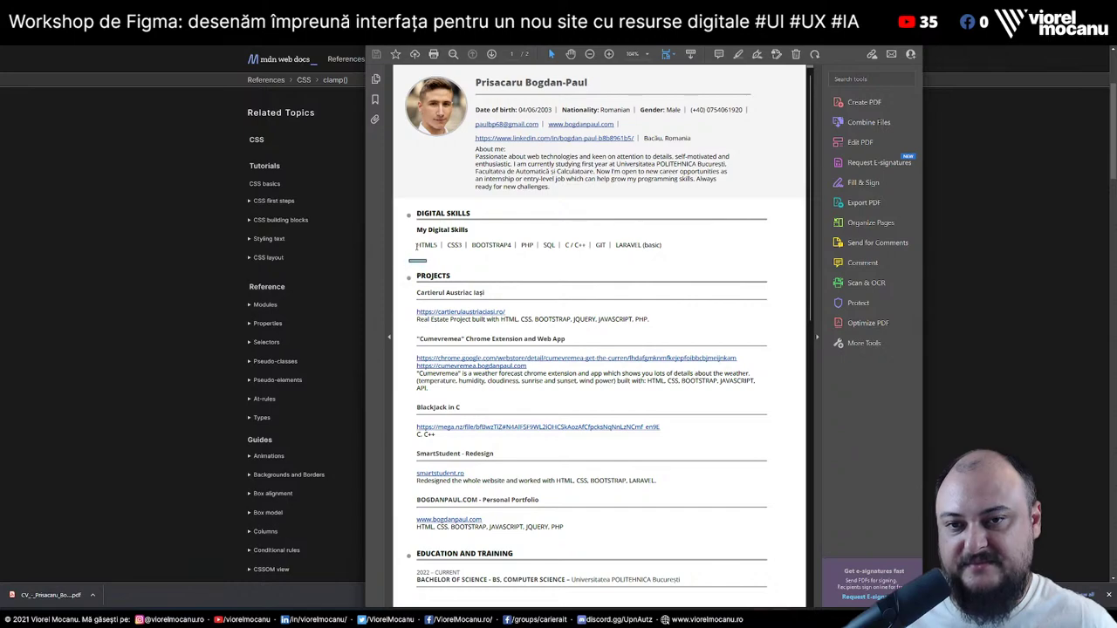
drag(411, 261, 430, 264)
scroll(411, 450, down, 2)
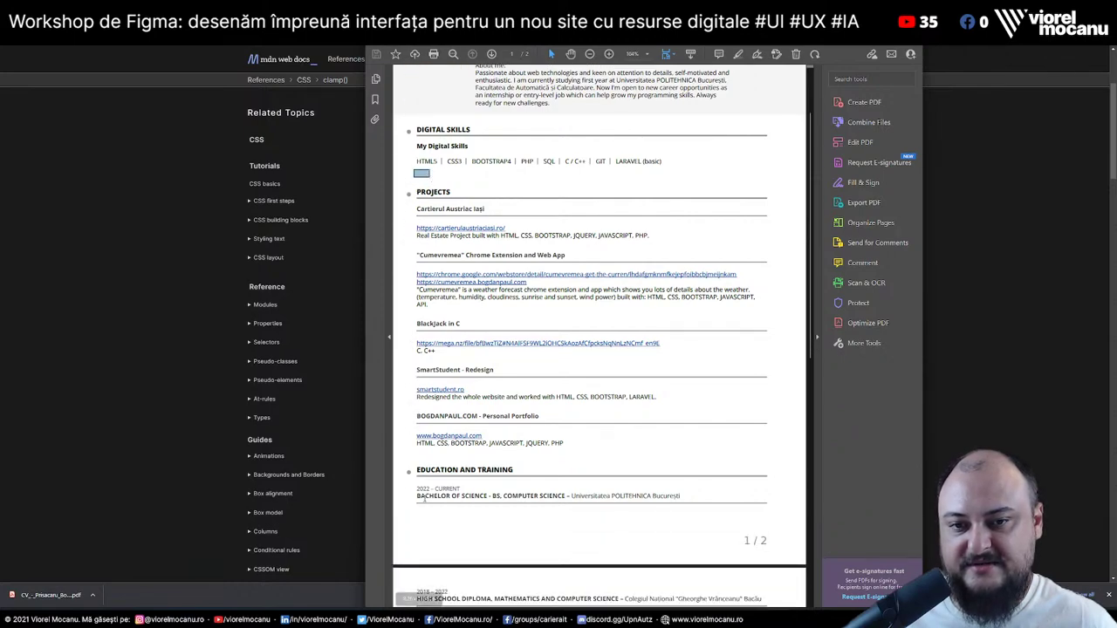
drag(411, 450, 440, 451)
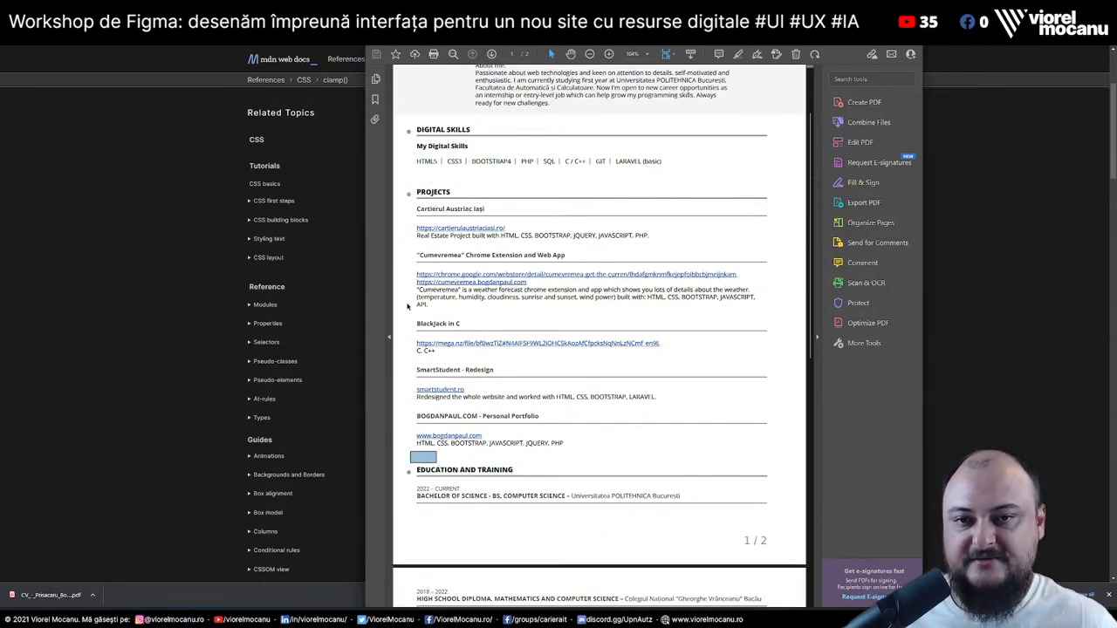
click(425, 254)
Scroll through the rest of the CV PDF, then switch away from Acrobat
scroll(425, 253, up, 2)
scroll(595, 297, down, 1)
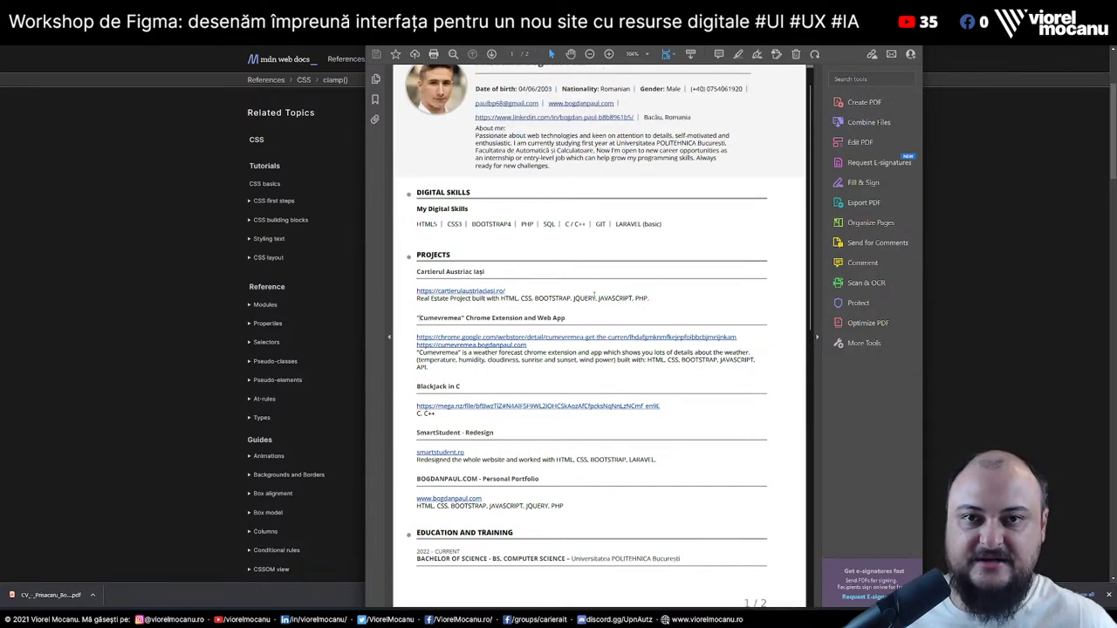
scroll(595, 297, down, 1)
scroll(597, 301, up, 1)
scroll(611, 323, down, 2)
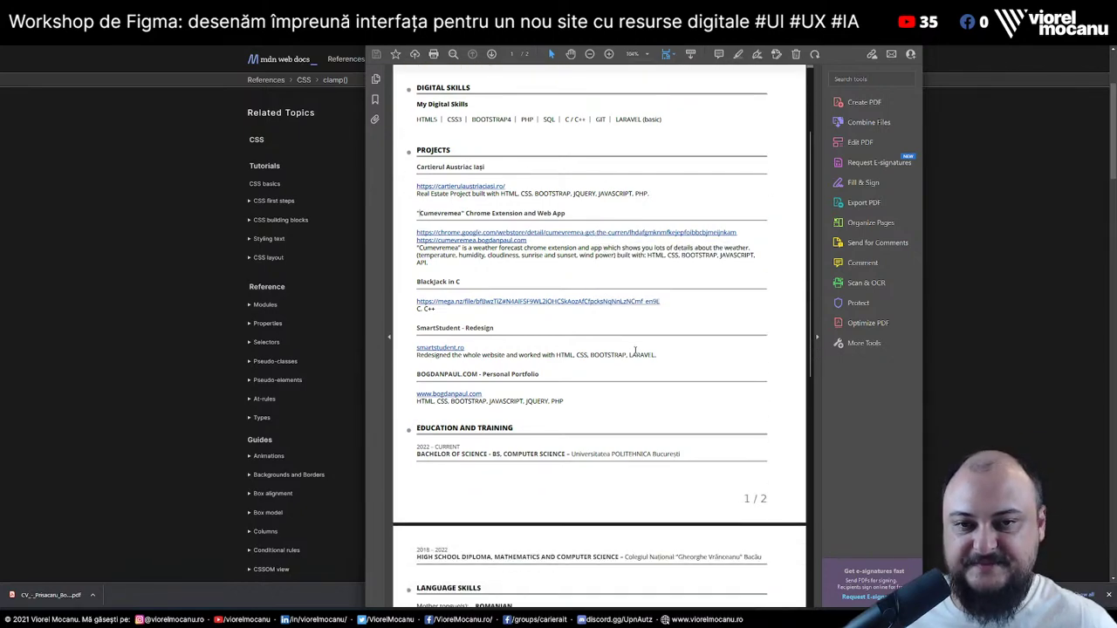
scroll(524, 491, down, 1)
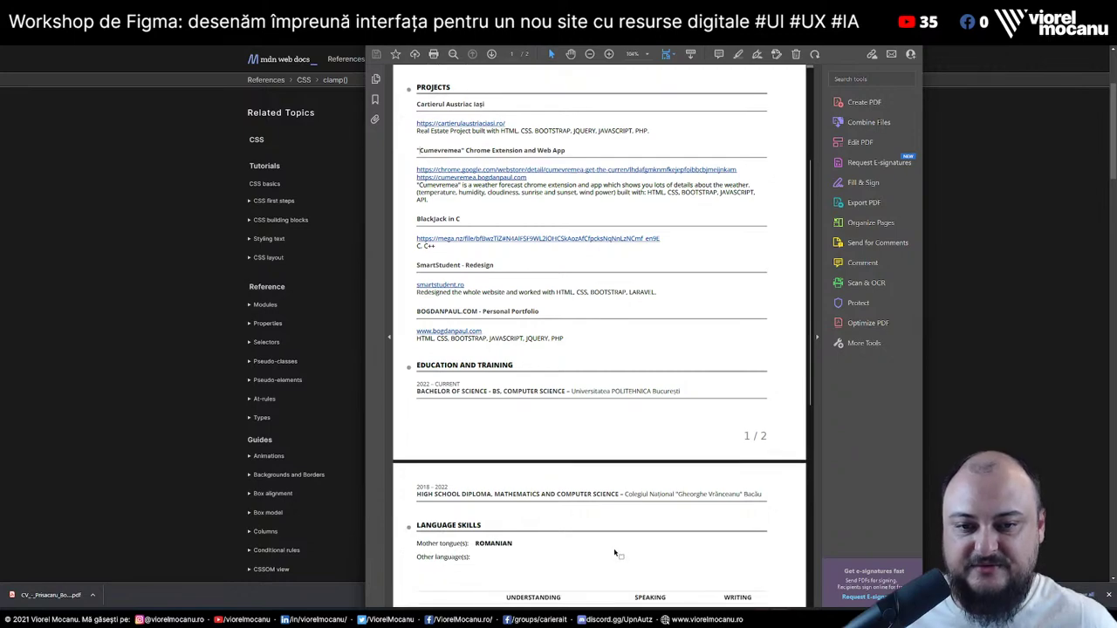
scroll(602, 510, down, 1)
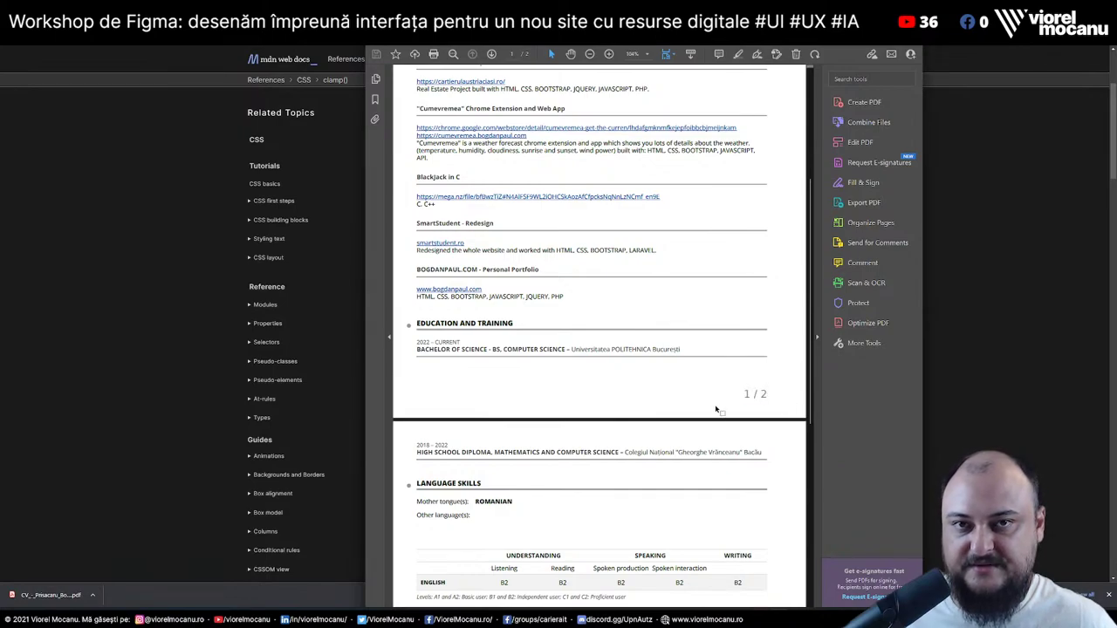
key(alt+Tab)
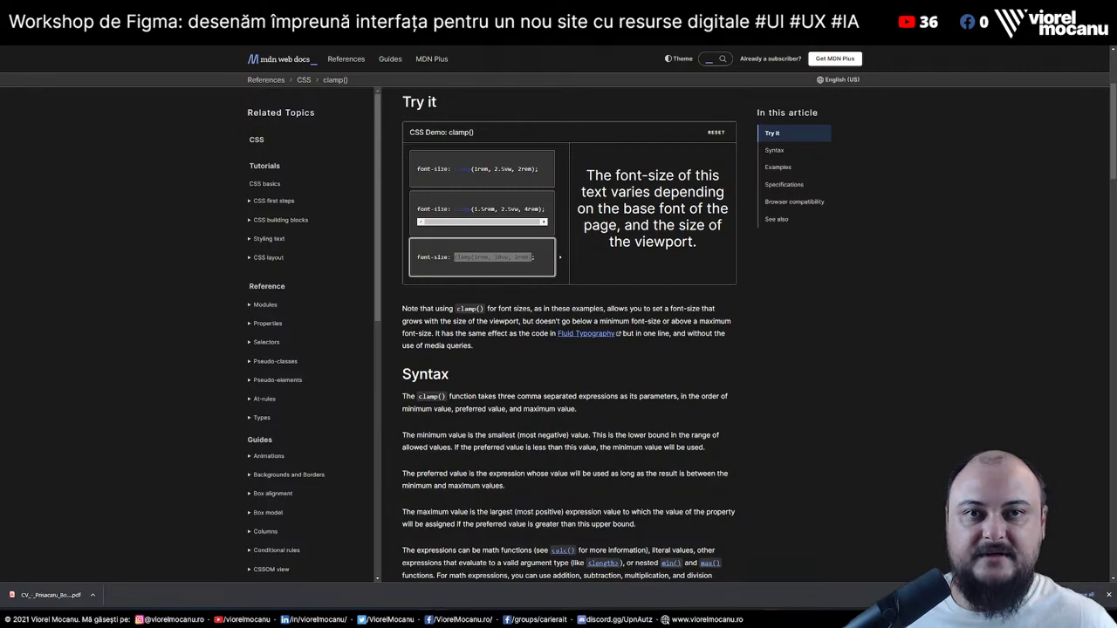
Open the WAVE report's Details list and locate the three Missing form label errors
key(alt+Tab)
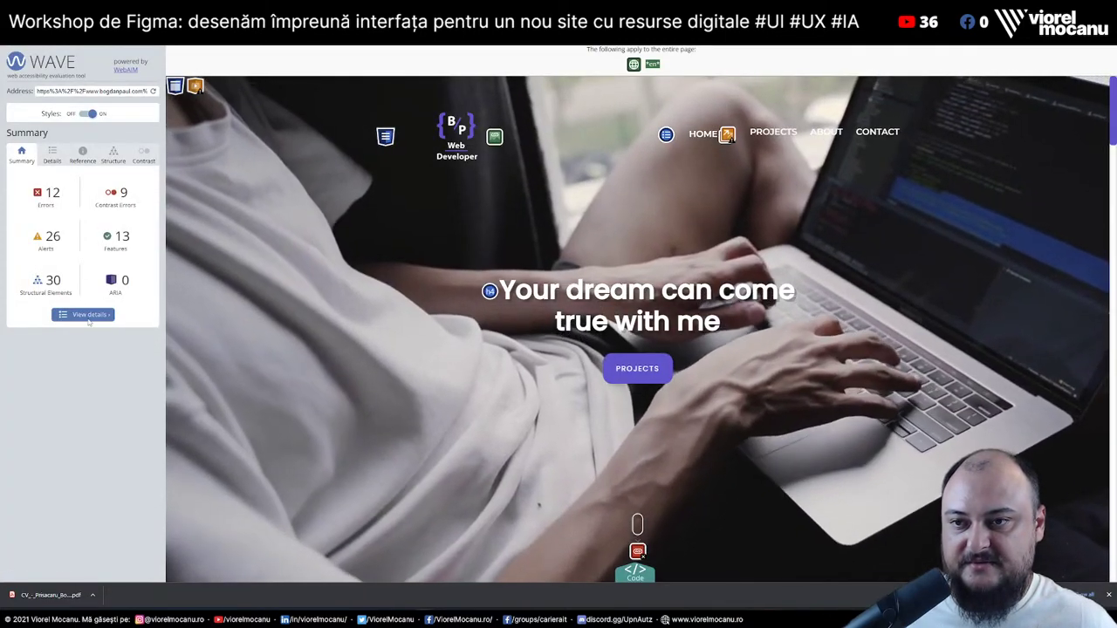
click(83, 315)
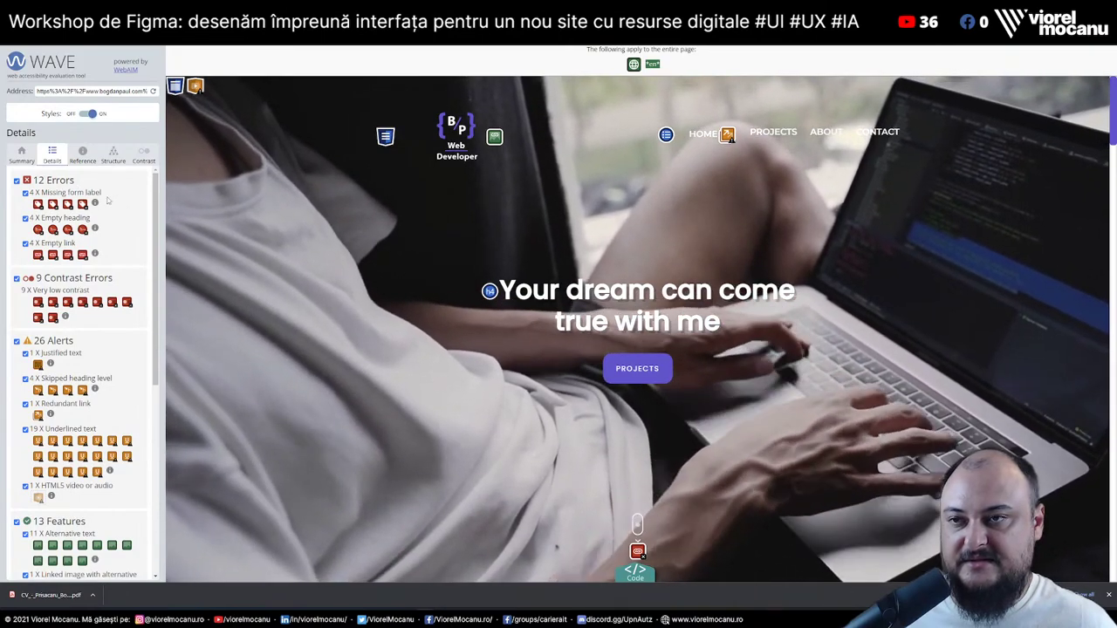
click(39, 204)
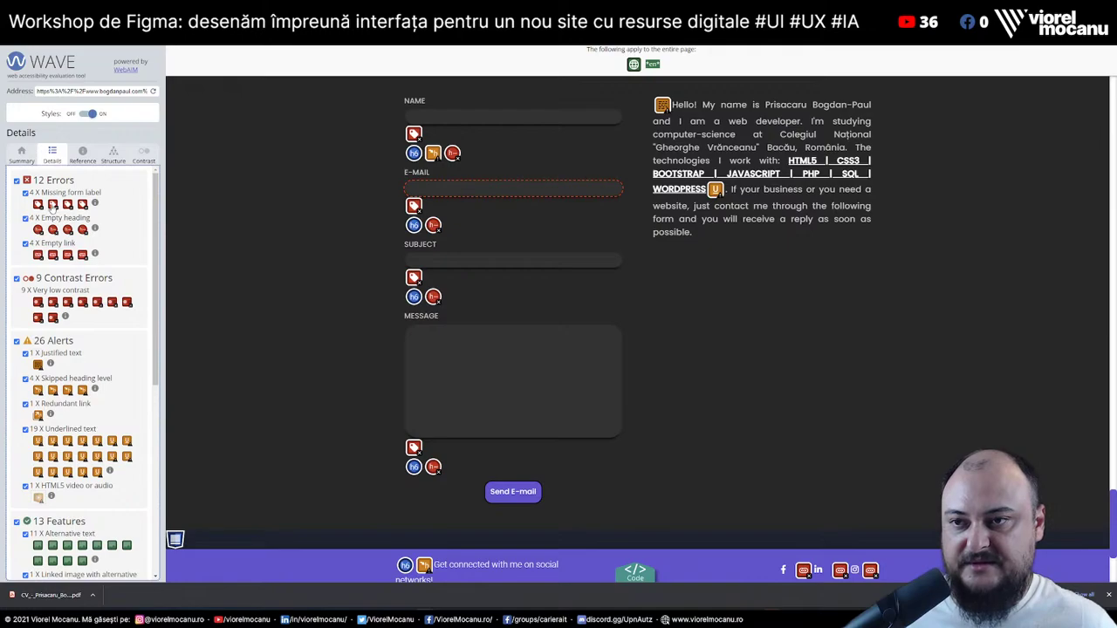
click(68, 204)
click(82, 204)
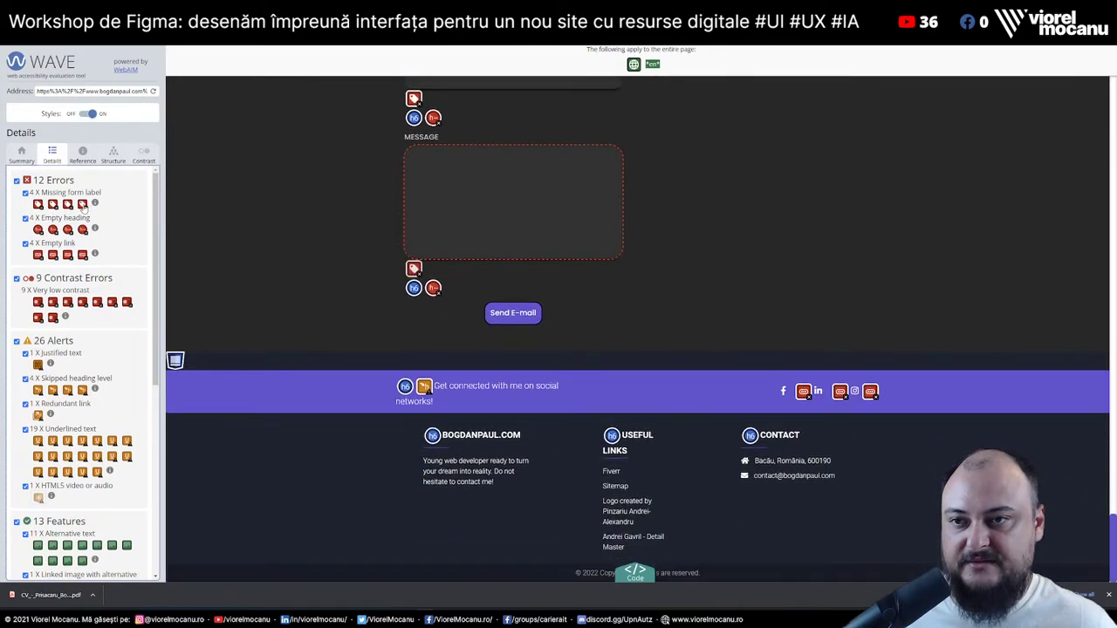
Locate the Empty heading errors at the Name, E-mail, Subject and Message fields
click(38, 229)
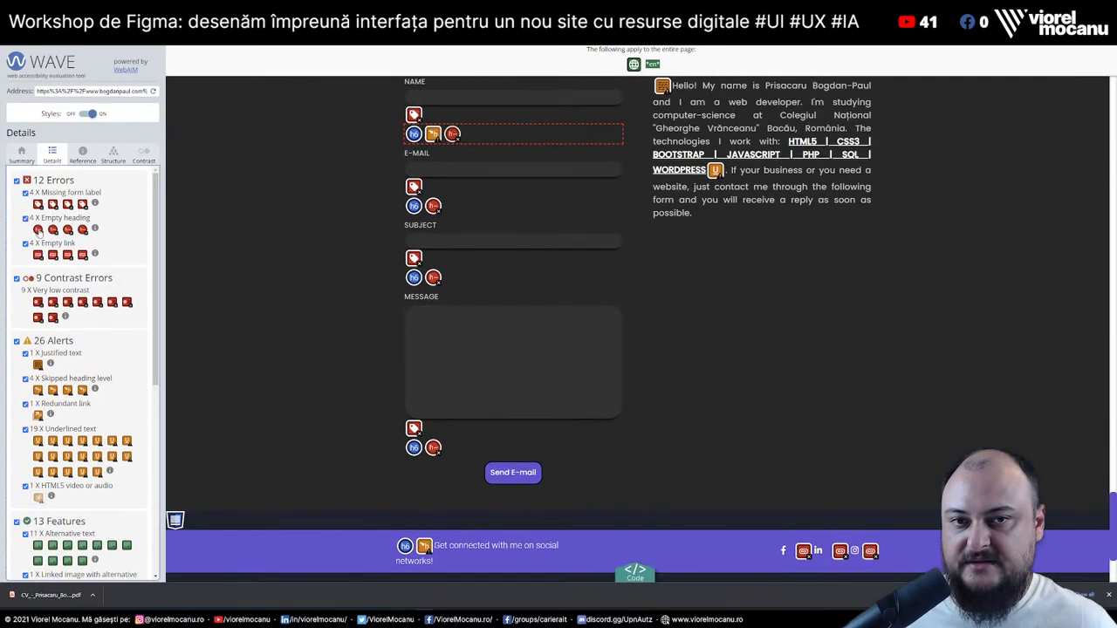
click(52, 231)
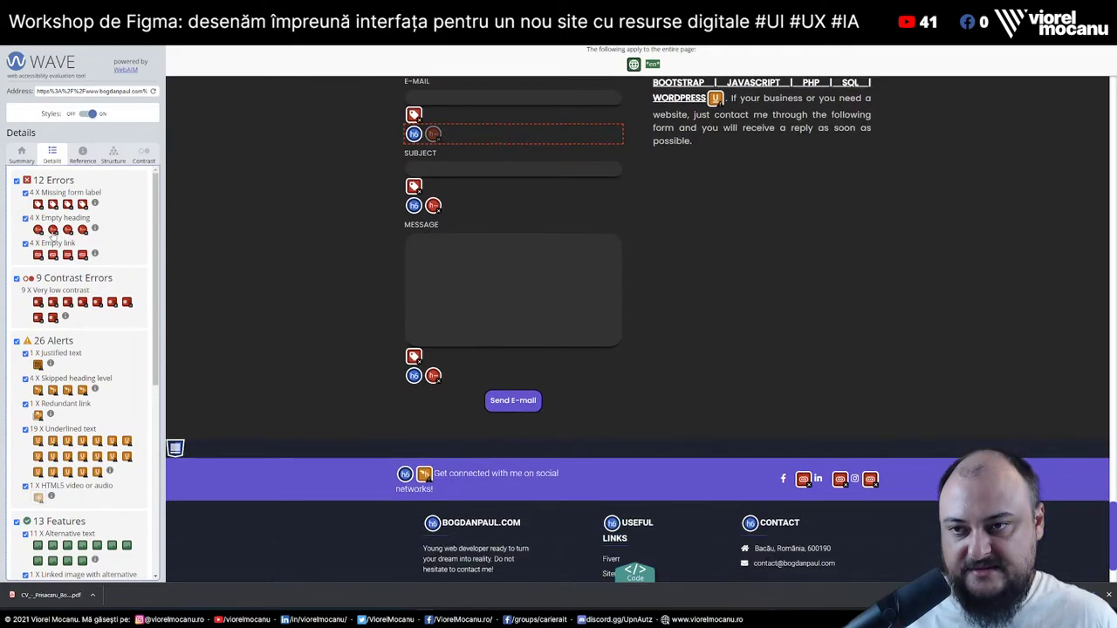
click(82, 229)
click(67, 230)
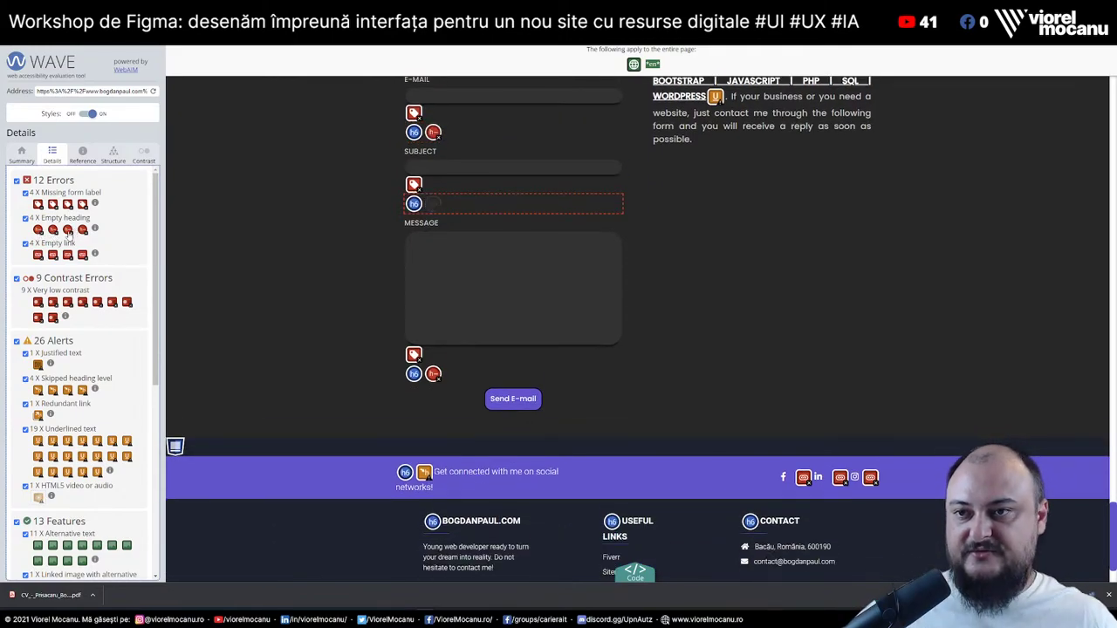
click(81, 230)
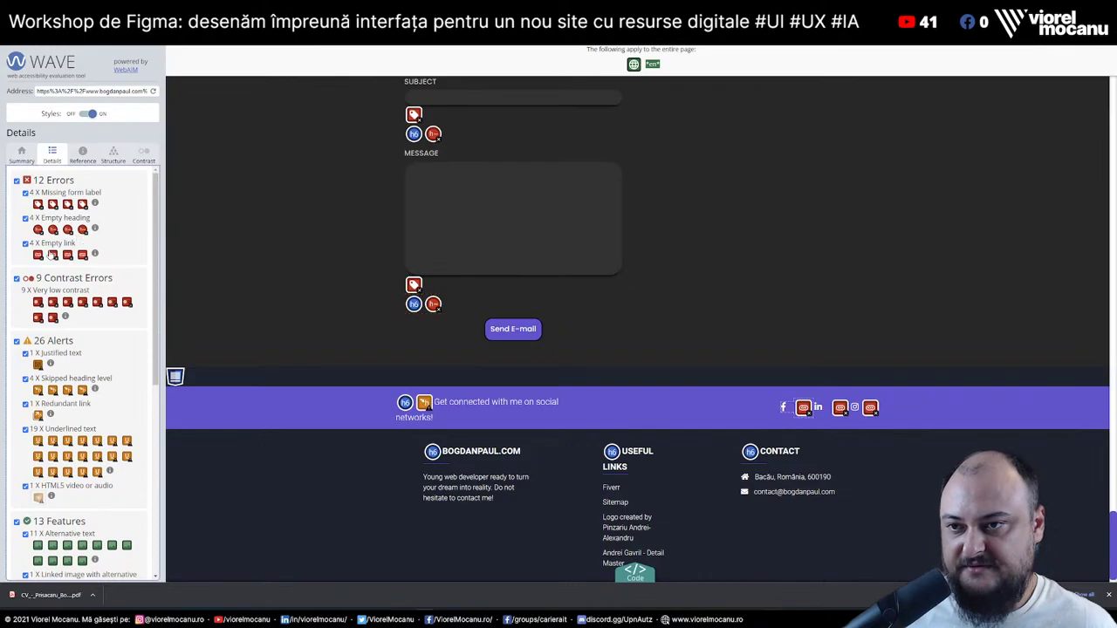
Locate the three Empty link errors in the footer and select the MESSAGE label text
click(38, 255)
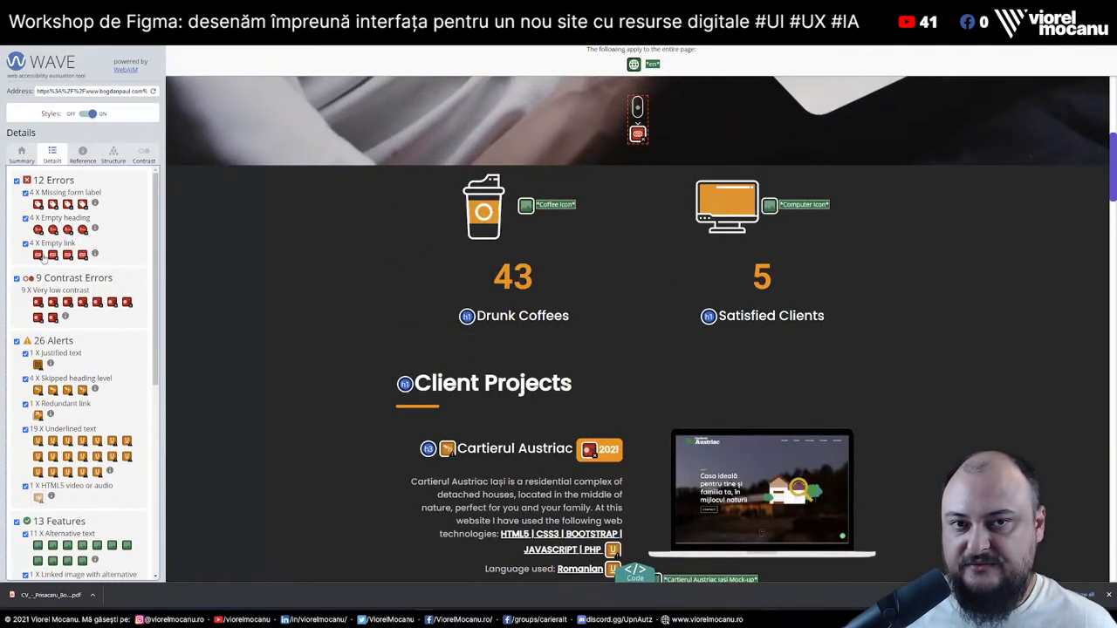
click(67, 255)
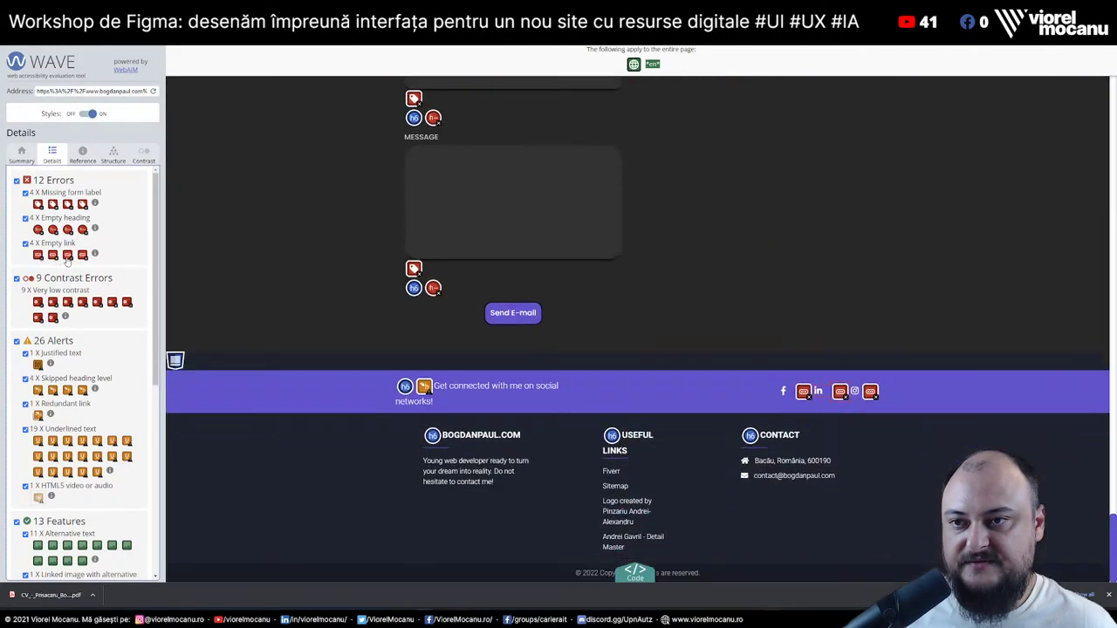
click(82, 255)
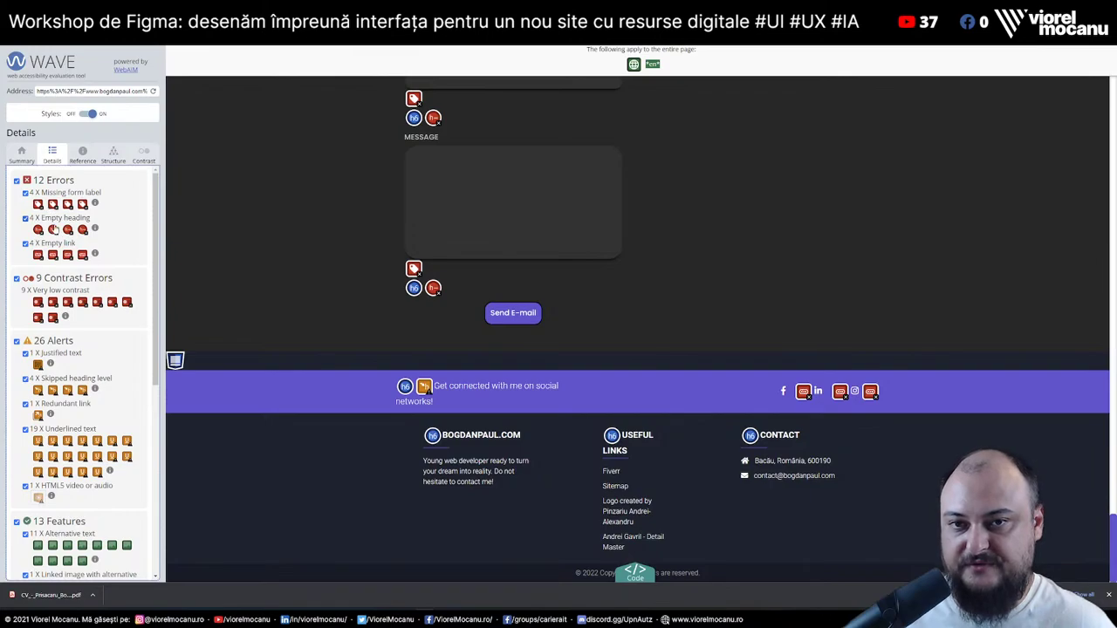
double_click(420, 137)
scroll(501, 329, up, 3)
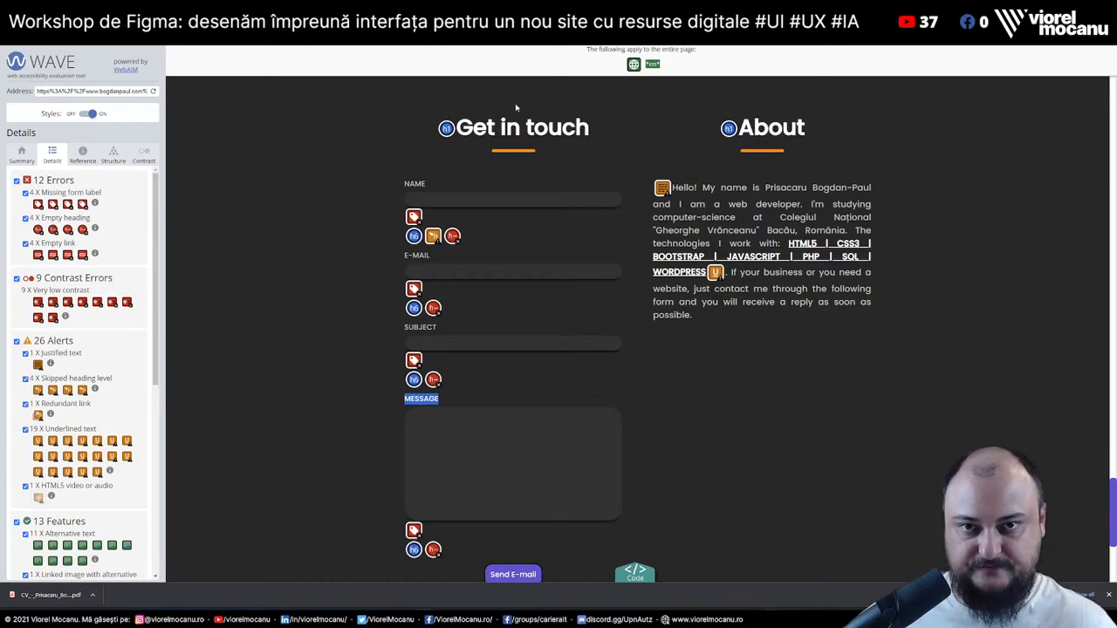
key(alt+Tab)
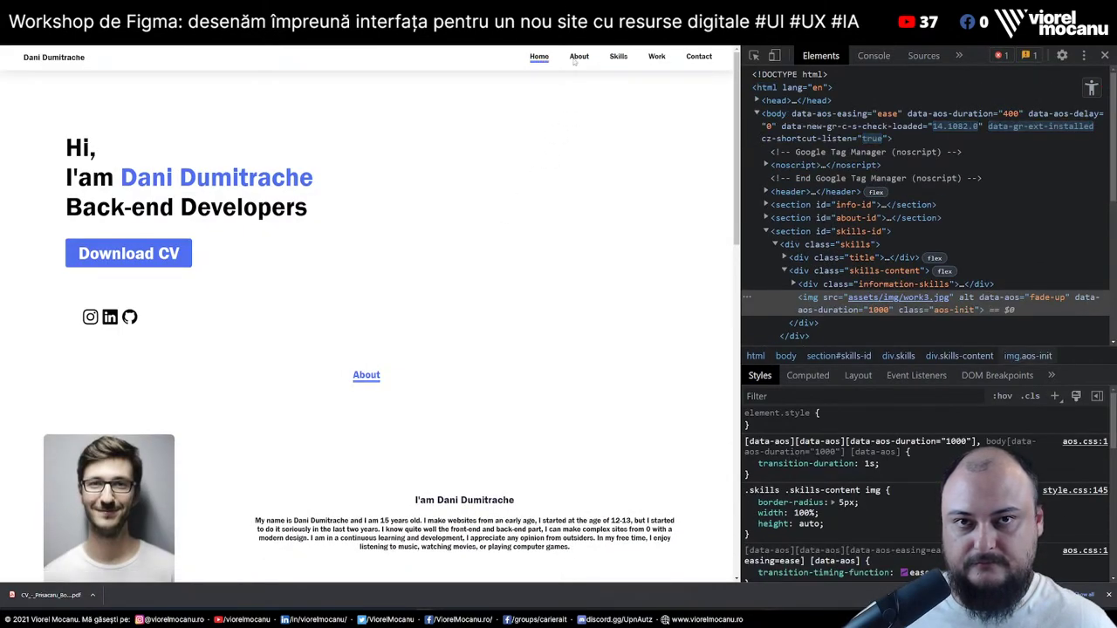
key(alt+Tab)
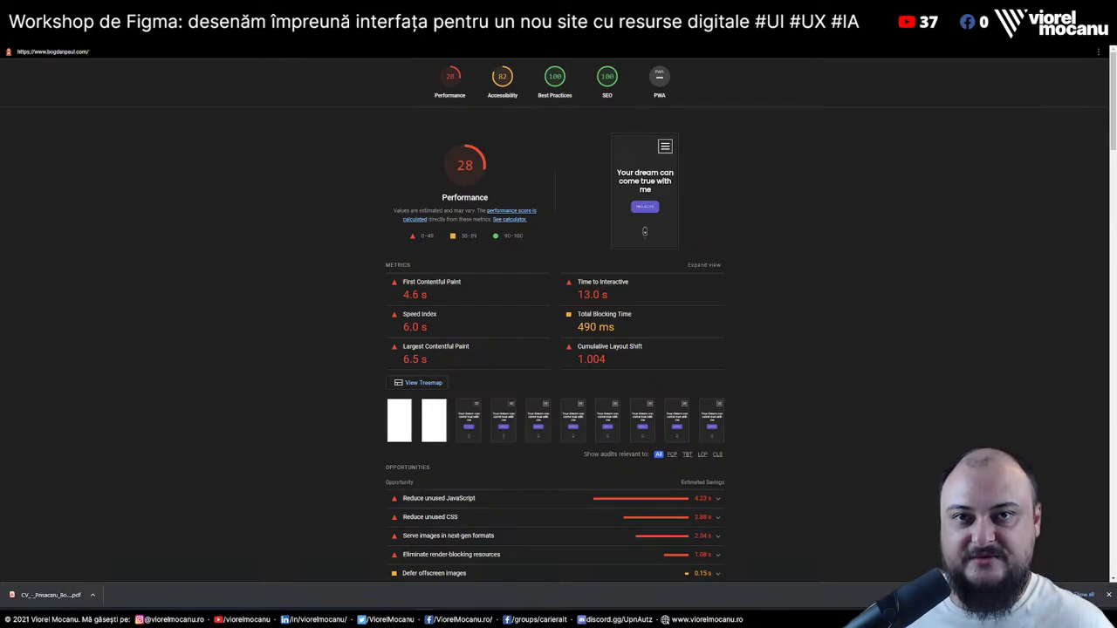
key(alt+Tab)
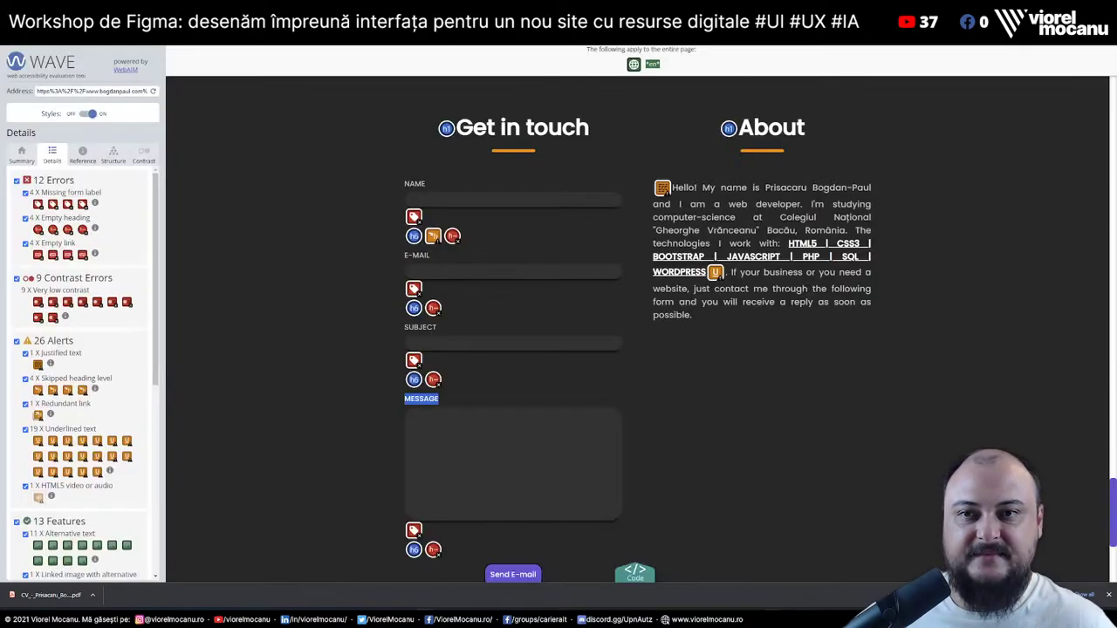
double_click(414, 183)
click(412, 199)
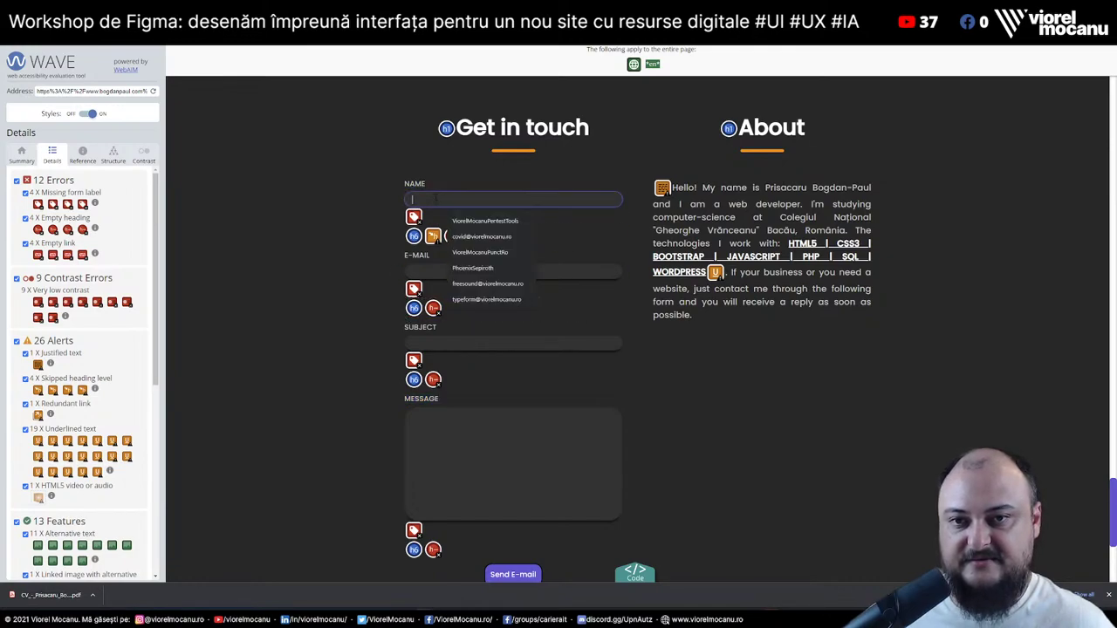
click(334, 232)
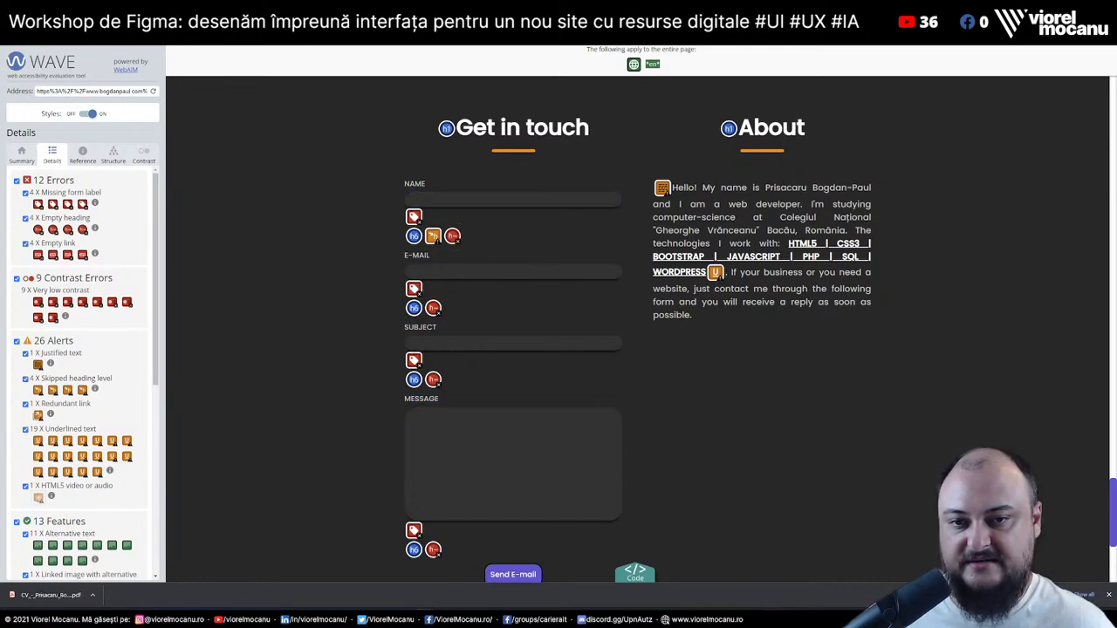
click(471, 343)
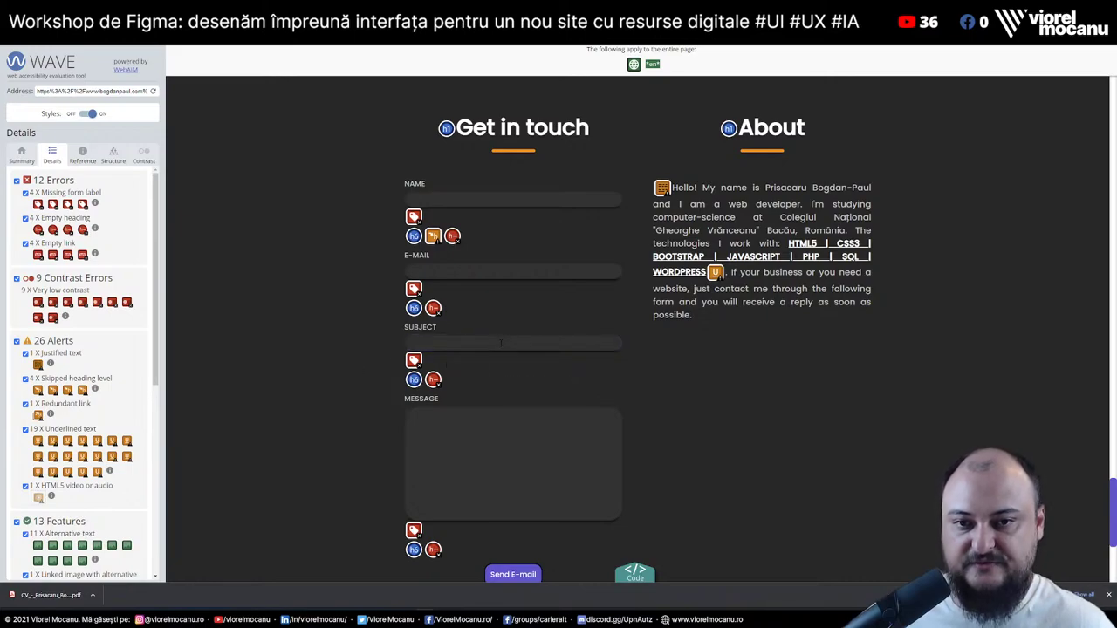
key(Tab)
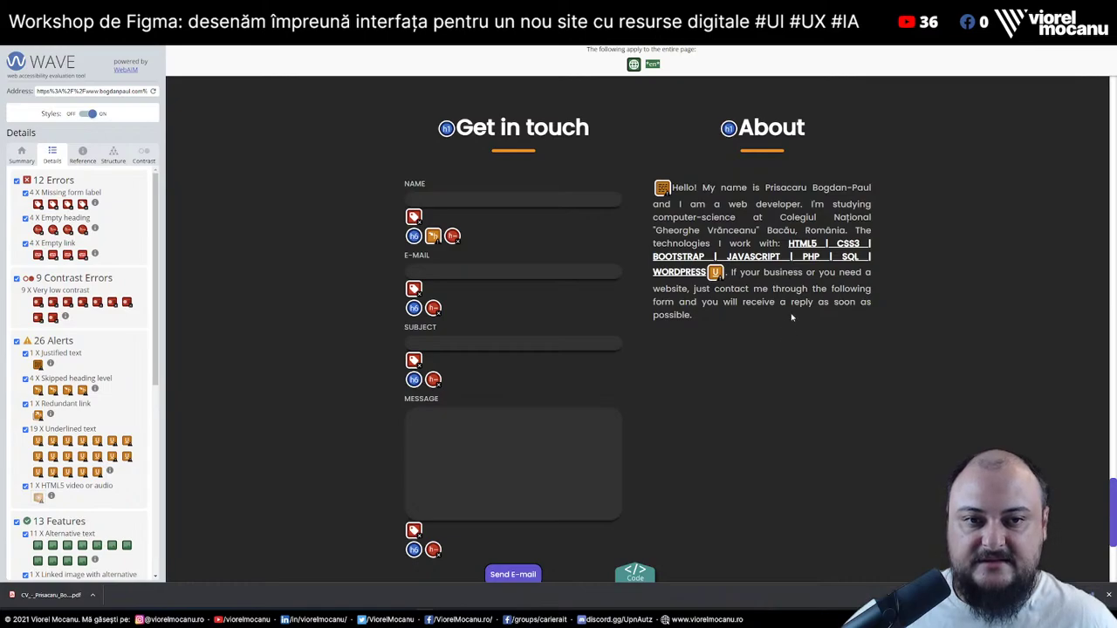
drag(788, 243, 709, 281)
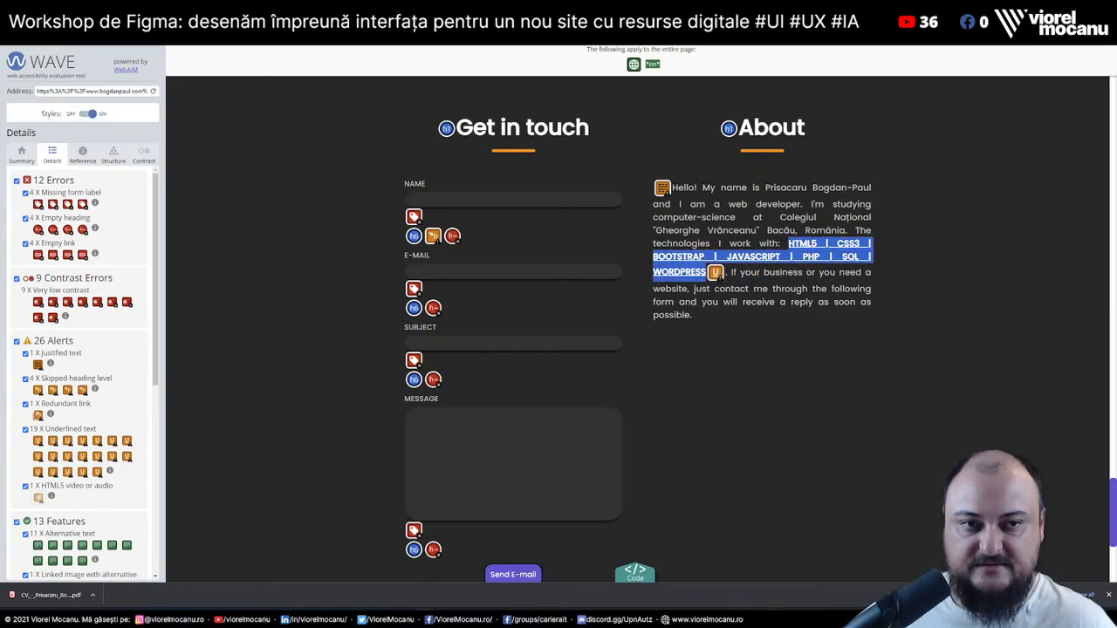
click(708, 281)
drag(826, 244, 836, 243)
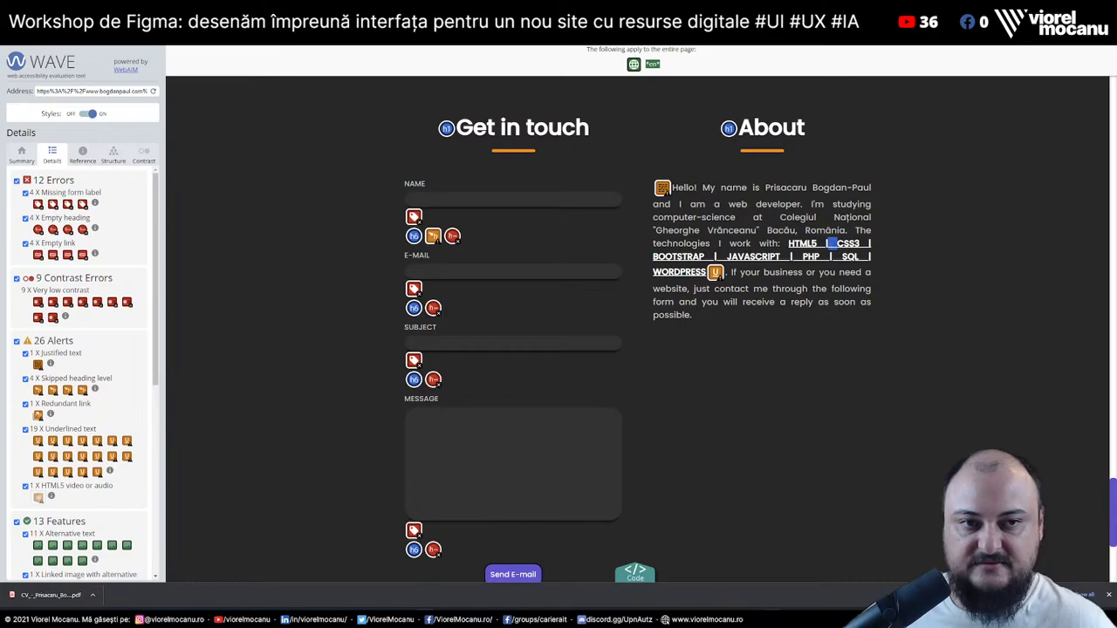
click(831, 245)
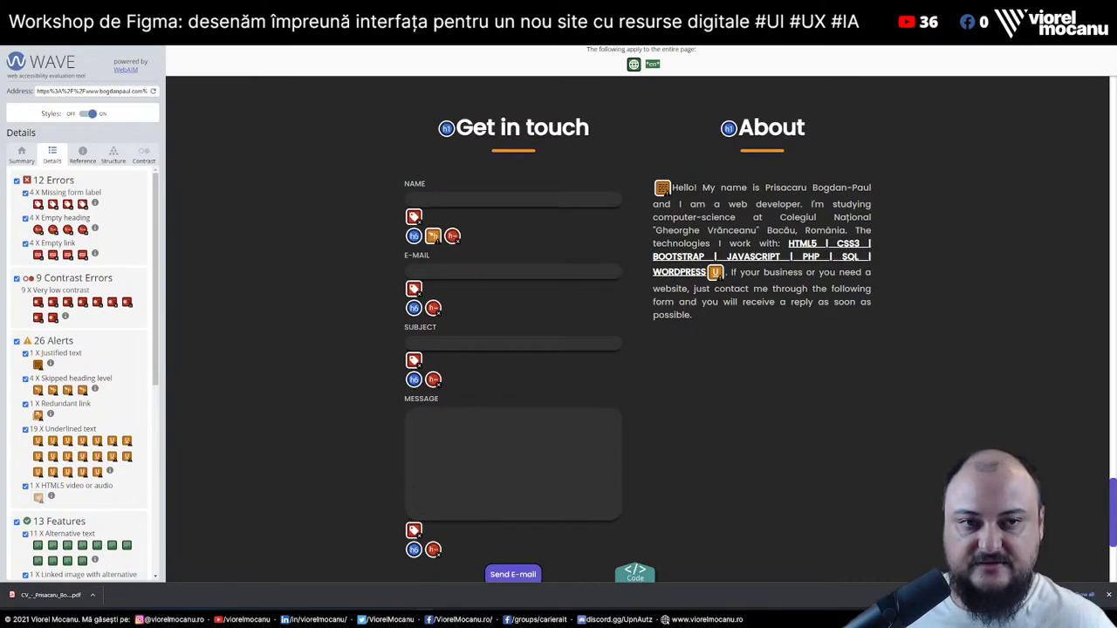
drag(816, 243, 830, 244)
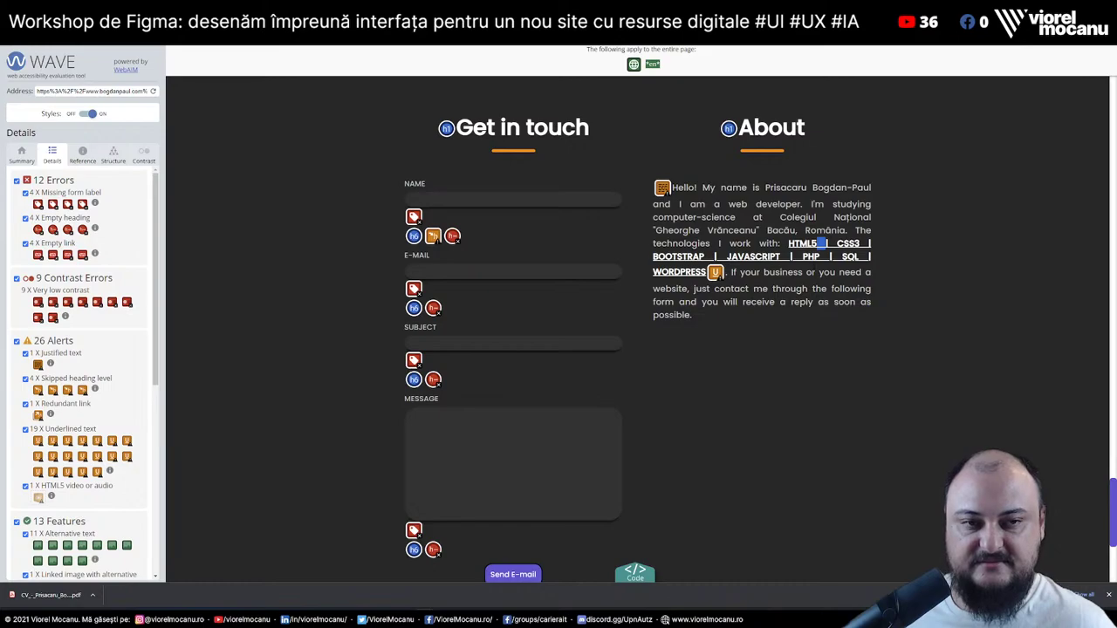
click(824, 244)
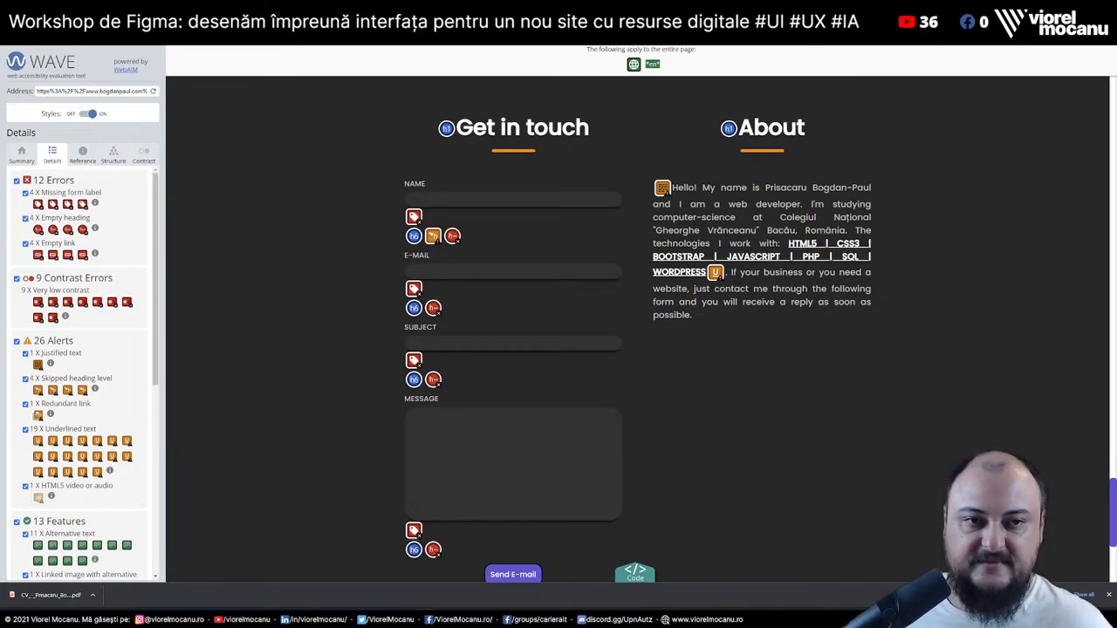
drag(816, 243, 828, 245)
click(823, 244)
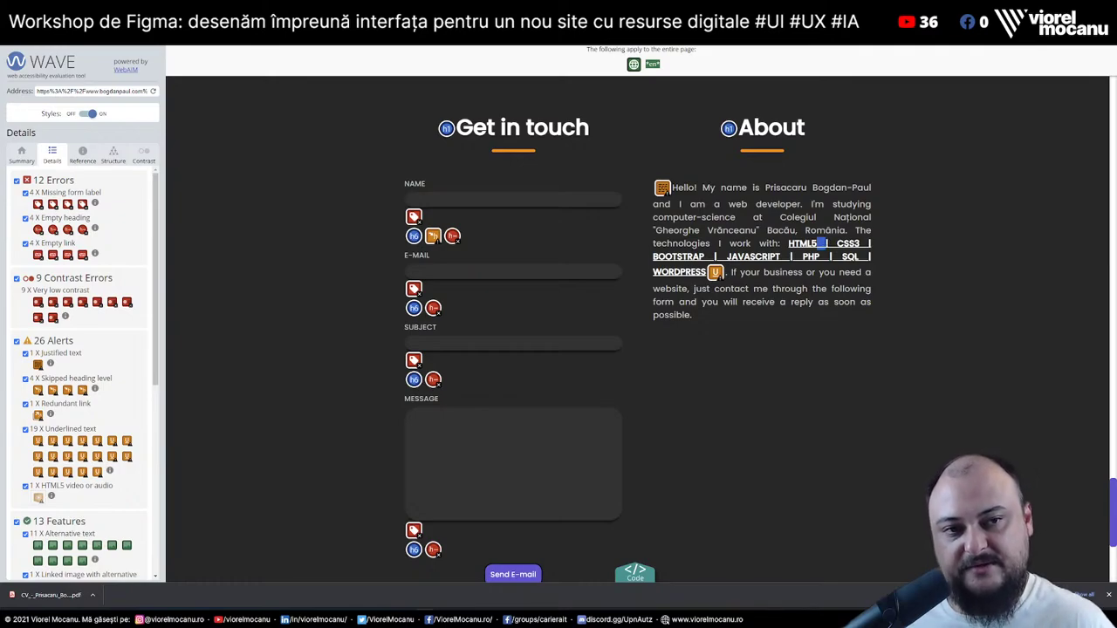
click(823, 244)
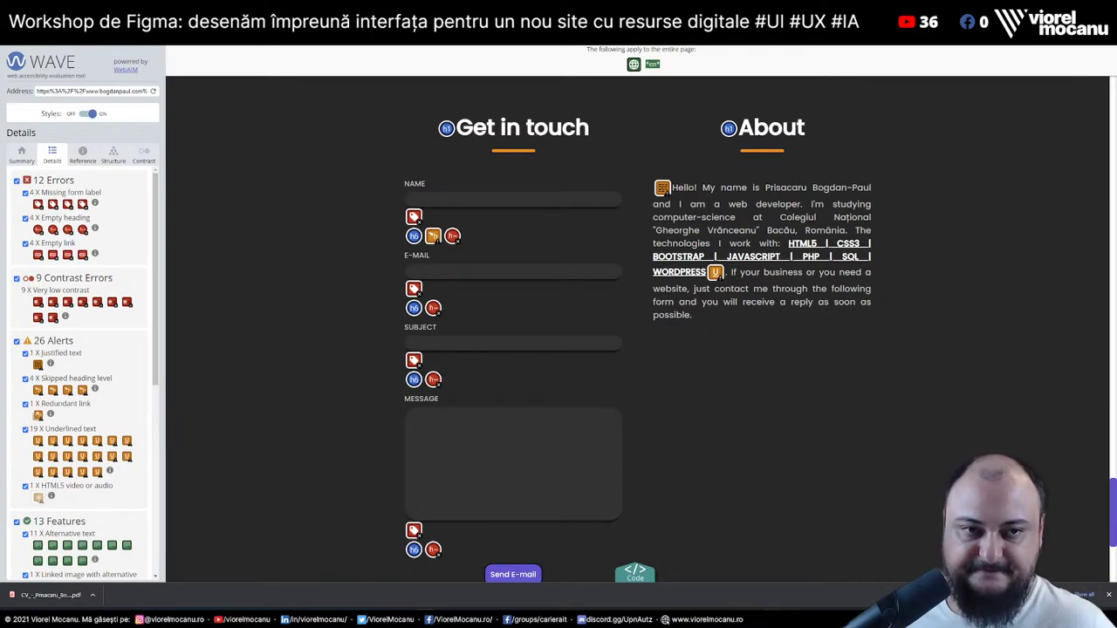
drag(790, 245, 873, 277)
click(752, 391)
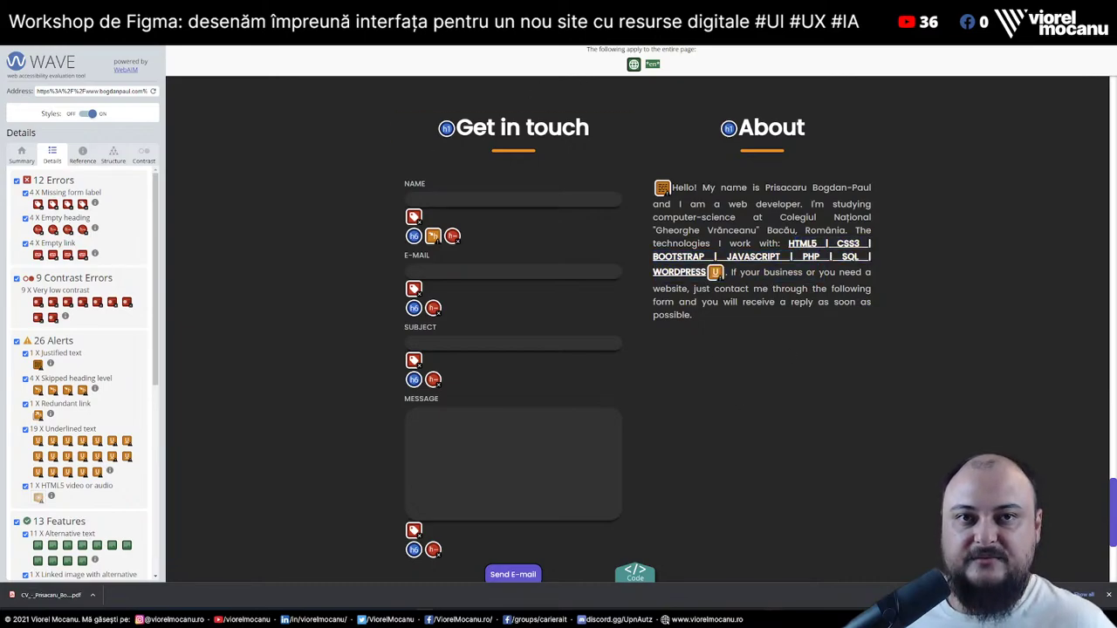
Start the Yellow Lab Tools test and expand the Reduce unused JavaScript audit in PageSpeed
key(ctrl+Tab)
click(703, 178)
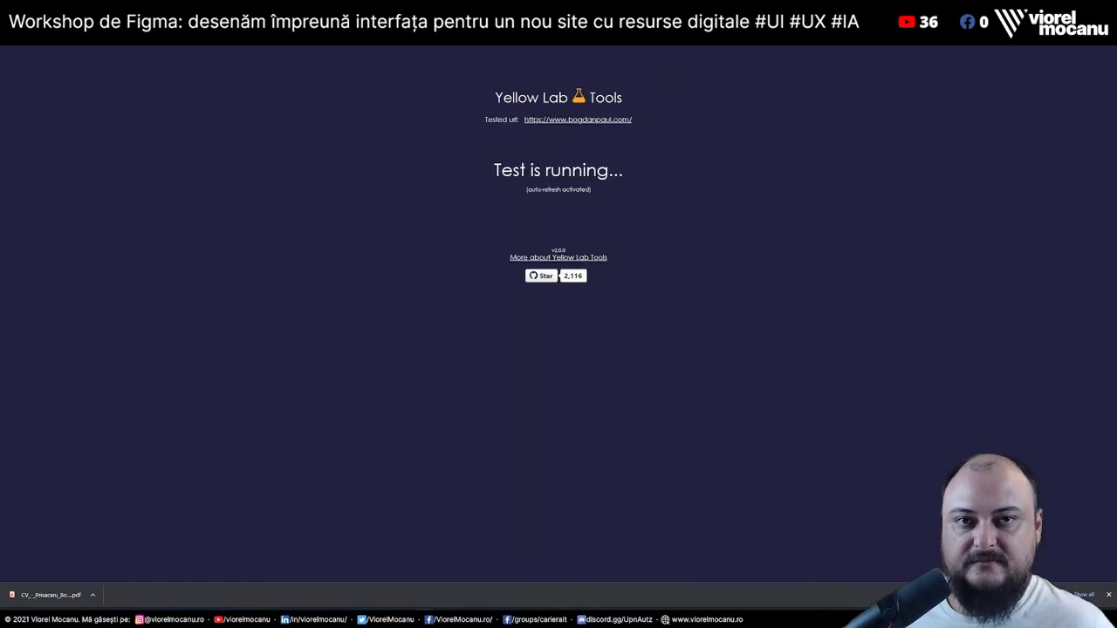
key(ctrl+Tab)
scroll(915, 314, down, 3)
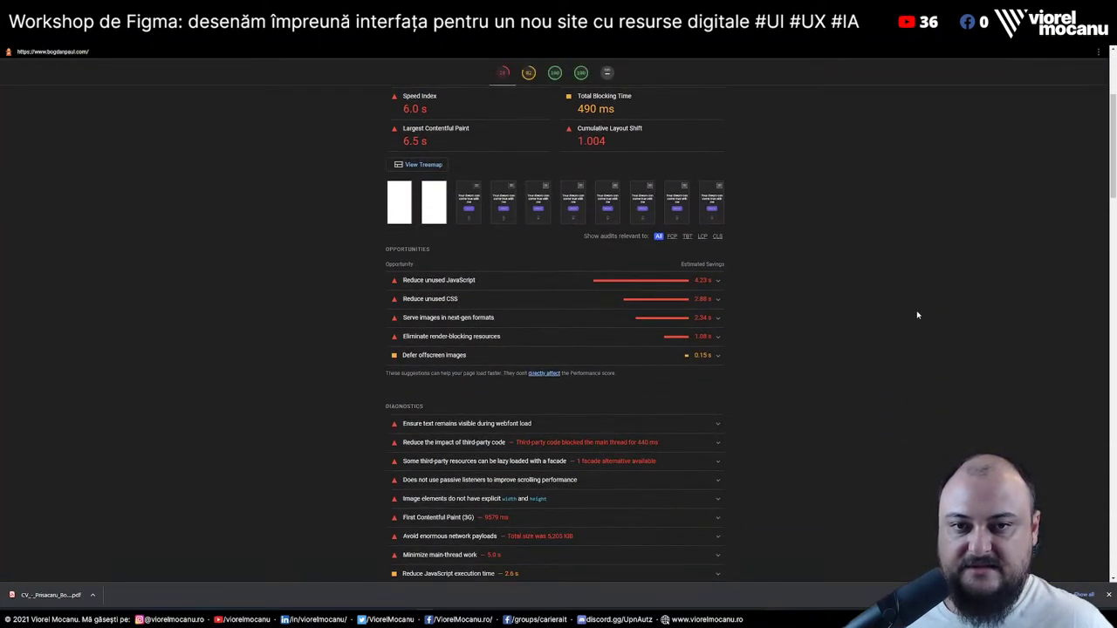
click(586, 289)
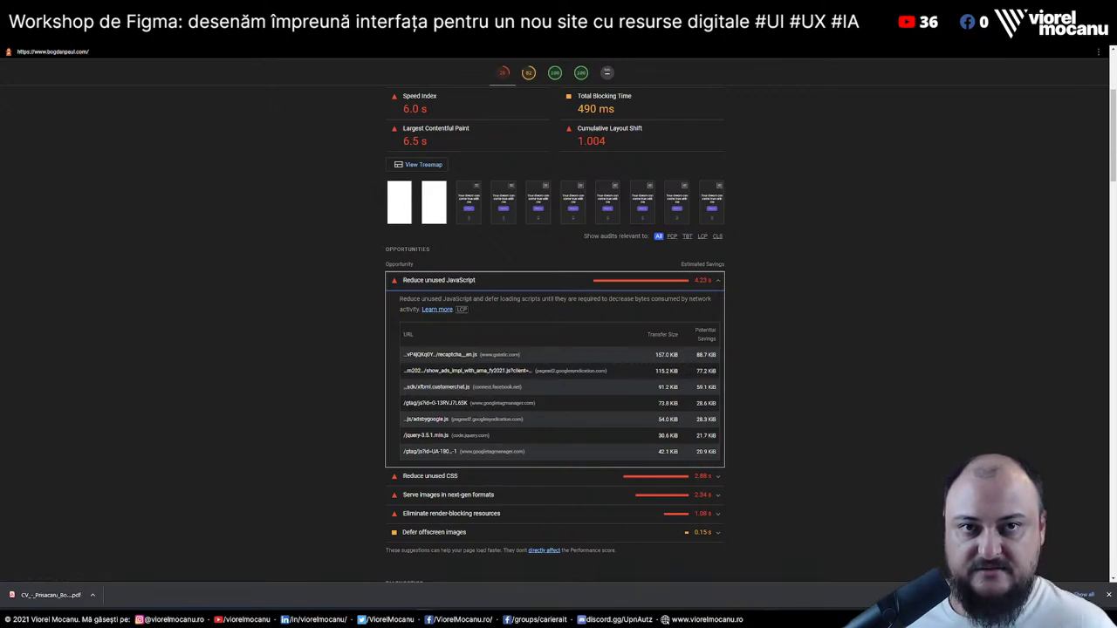
Review the Reduce unused CSS audit's bootstrap and mdb.min.css rows, then collapse it
click(650, 52)
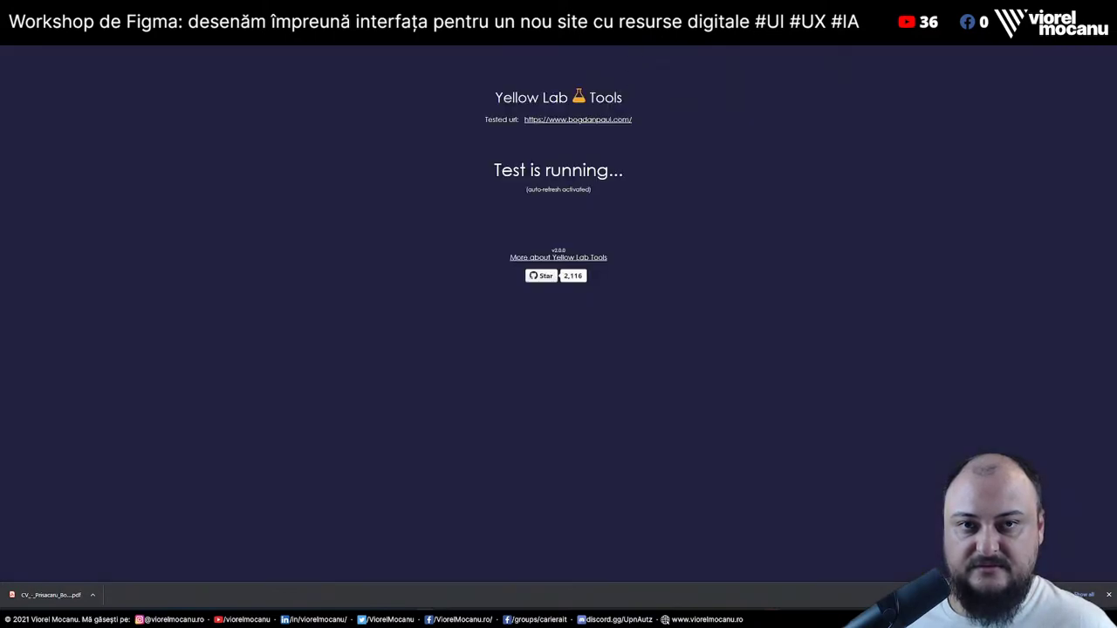
key(alt+Tab)
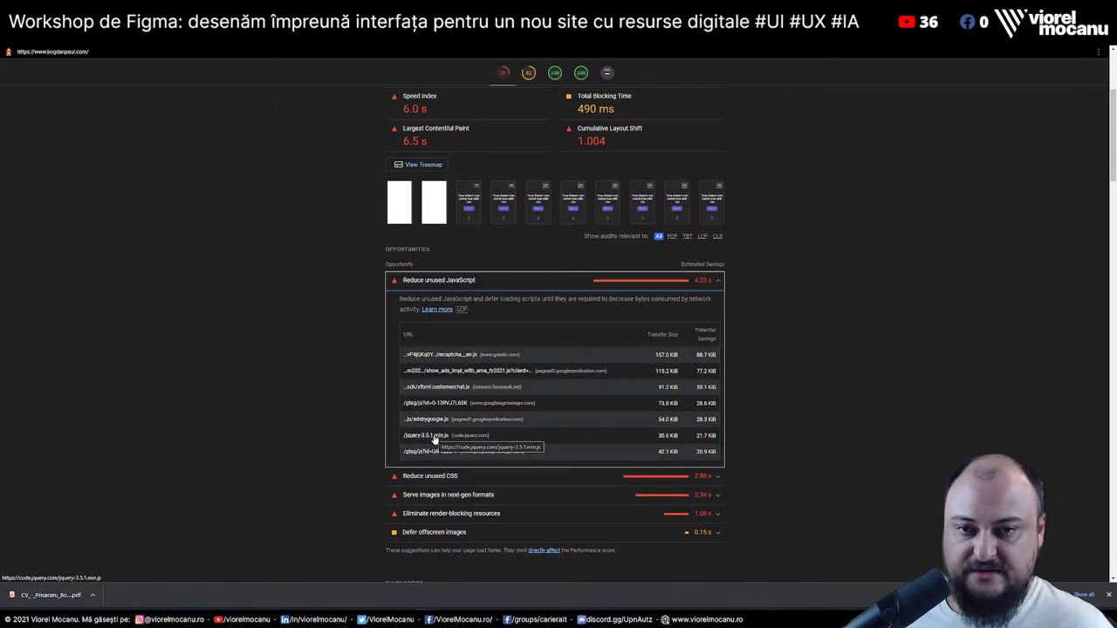
click(622, 476)
scroll(610, 454, down, 3)
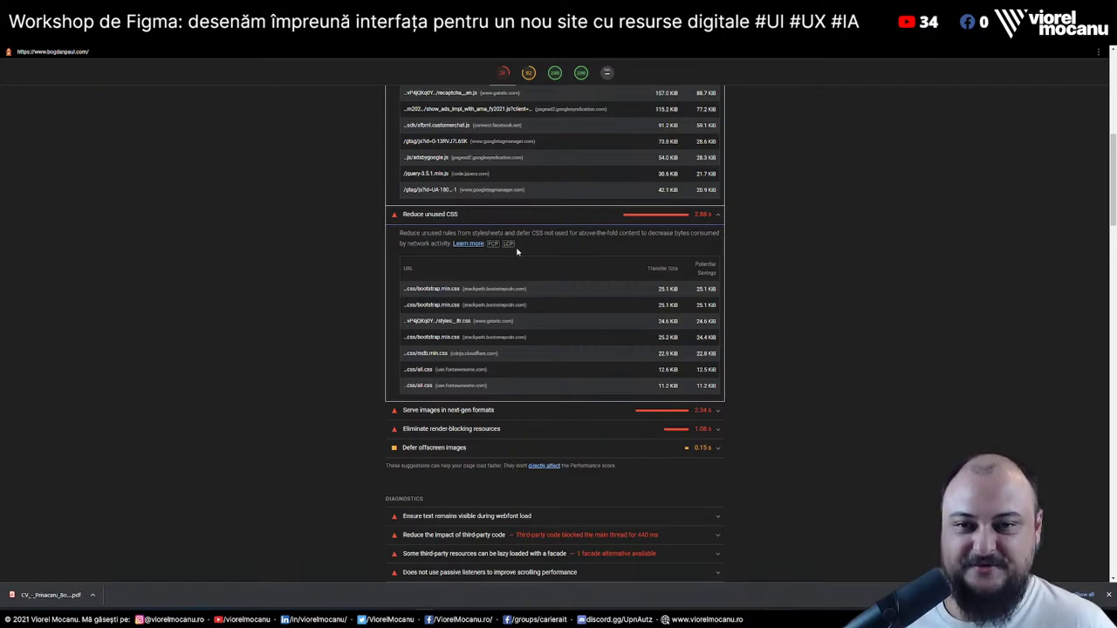
drag(478, 337, 500, 354)
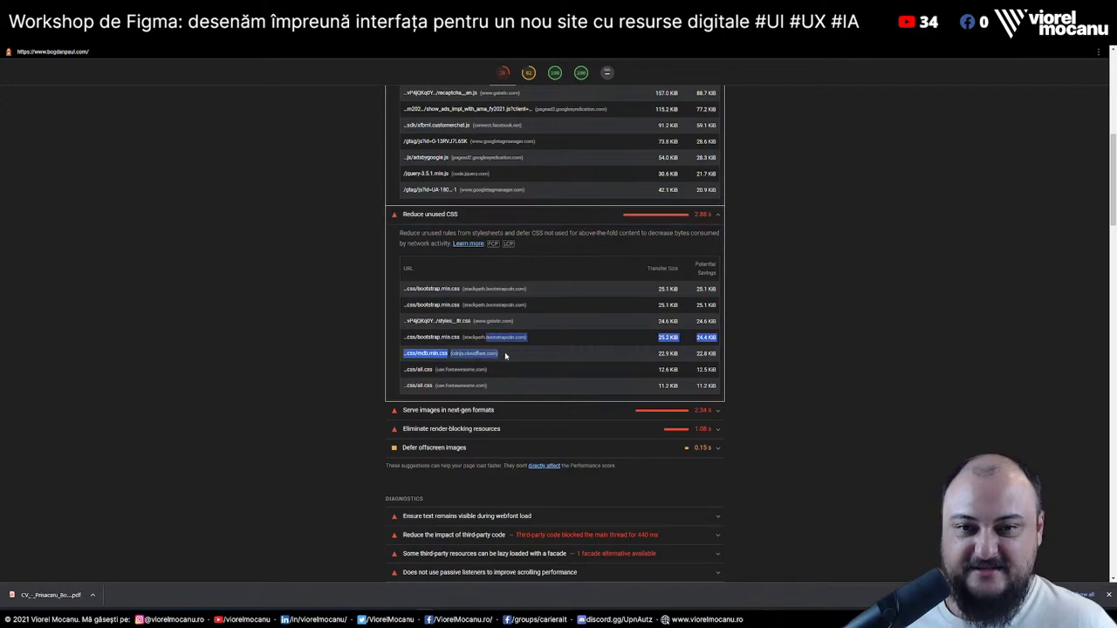
click(500, 354)
click(630, 124)
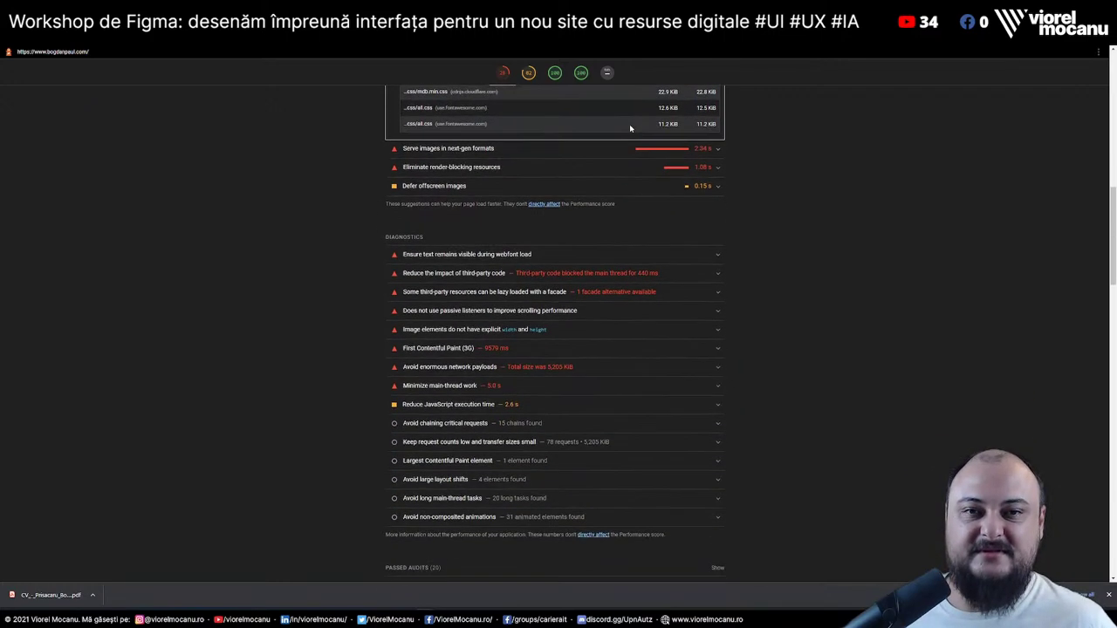
Jump through the Performance, Accessibility, Best Practices and SEO scores, then view Yellow Lab Tools results
click(503, 73)
click(529, 72)
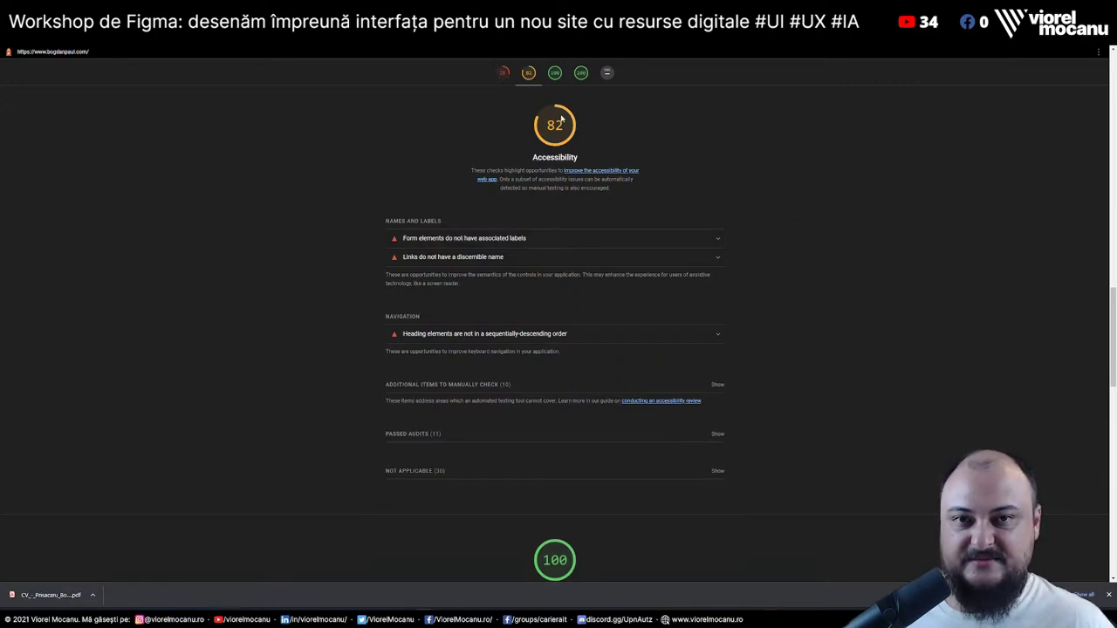
click(556, 75)
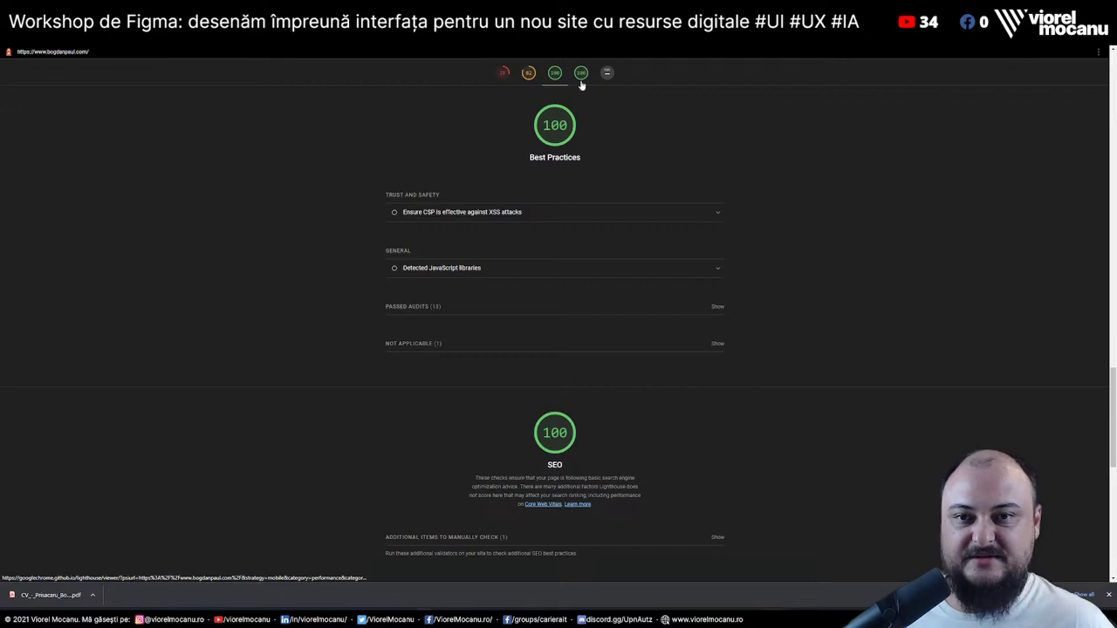
click(580, 77)
key(ctrl+Tab)
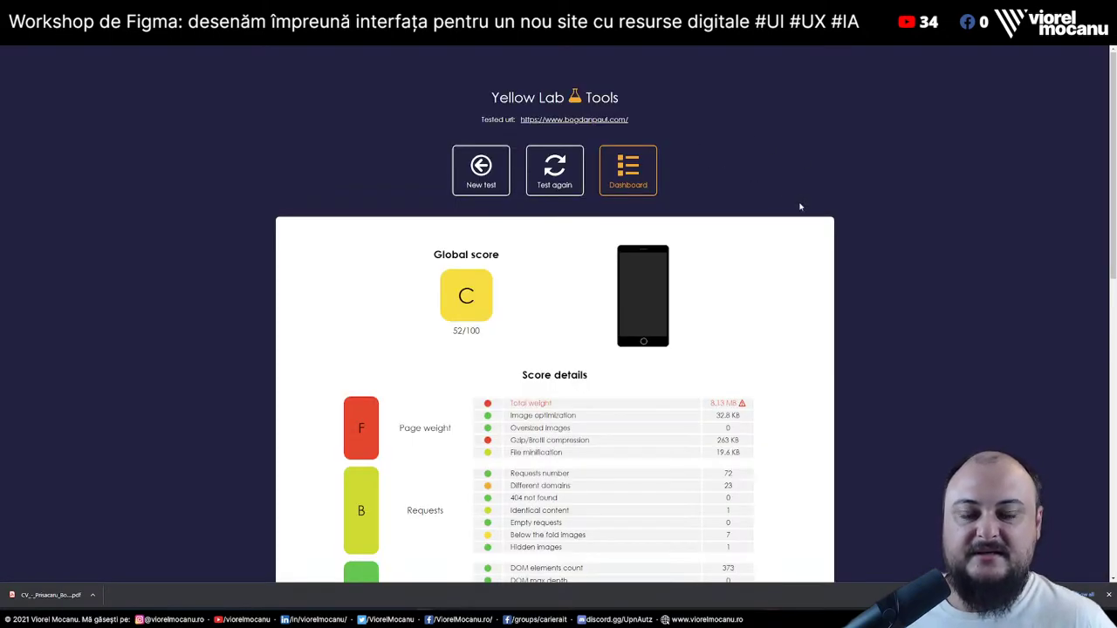
Open and read through the Total weight rule details in Yellow Lab Tools
scroll(802, 207, down, 2)
click(664, 234)
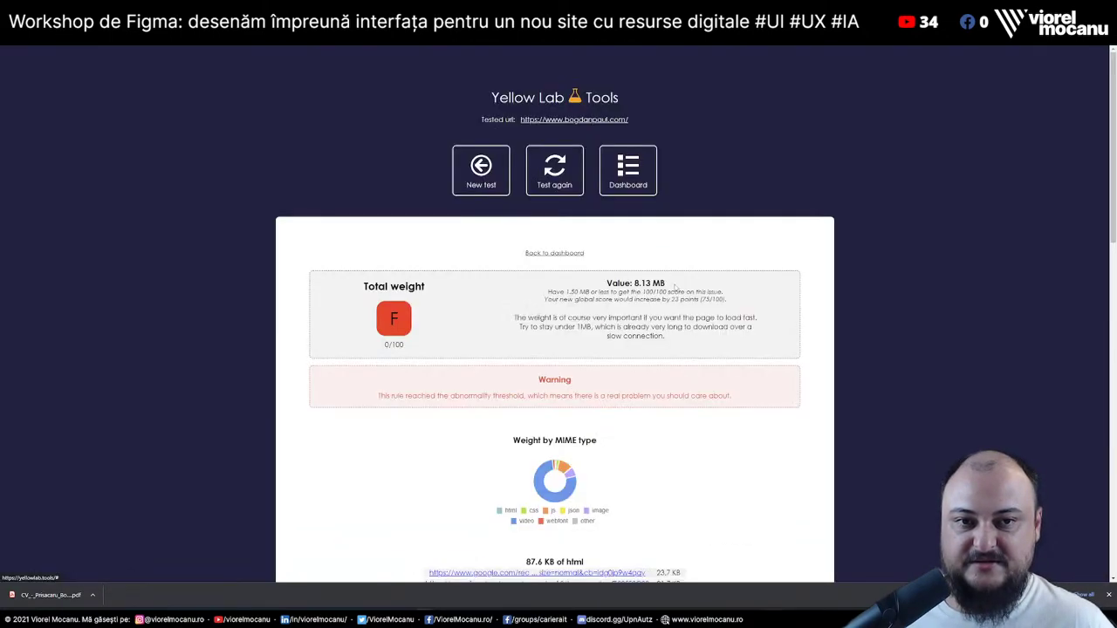
scroll(764, 361, down, 5)
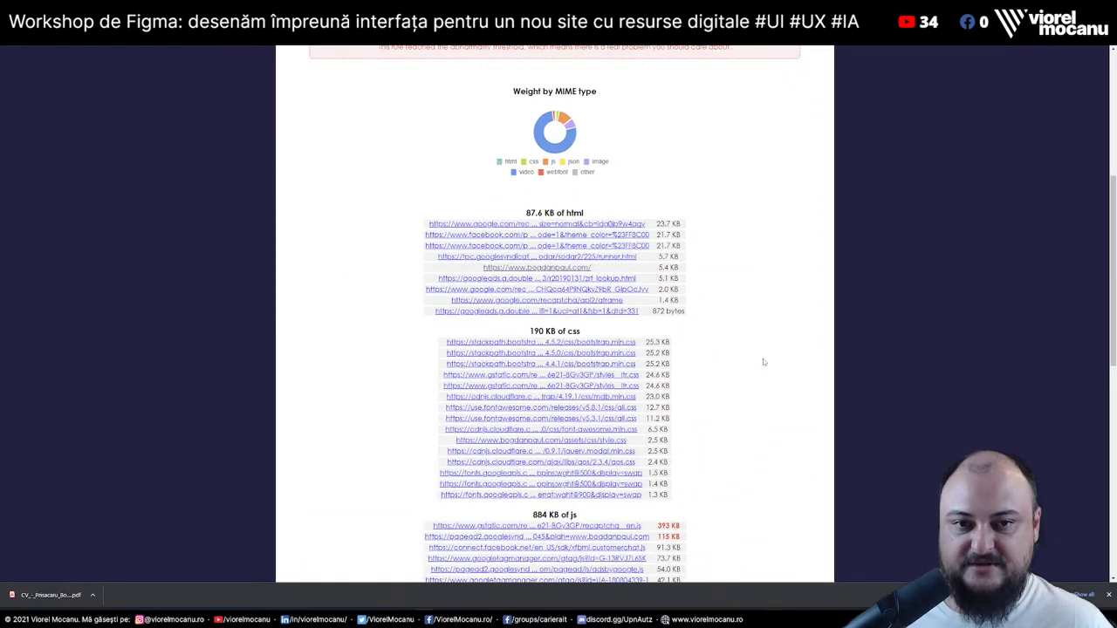
scroll(763, 362, down, 4)
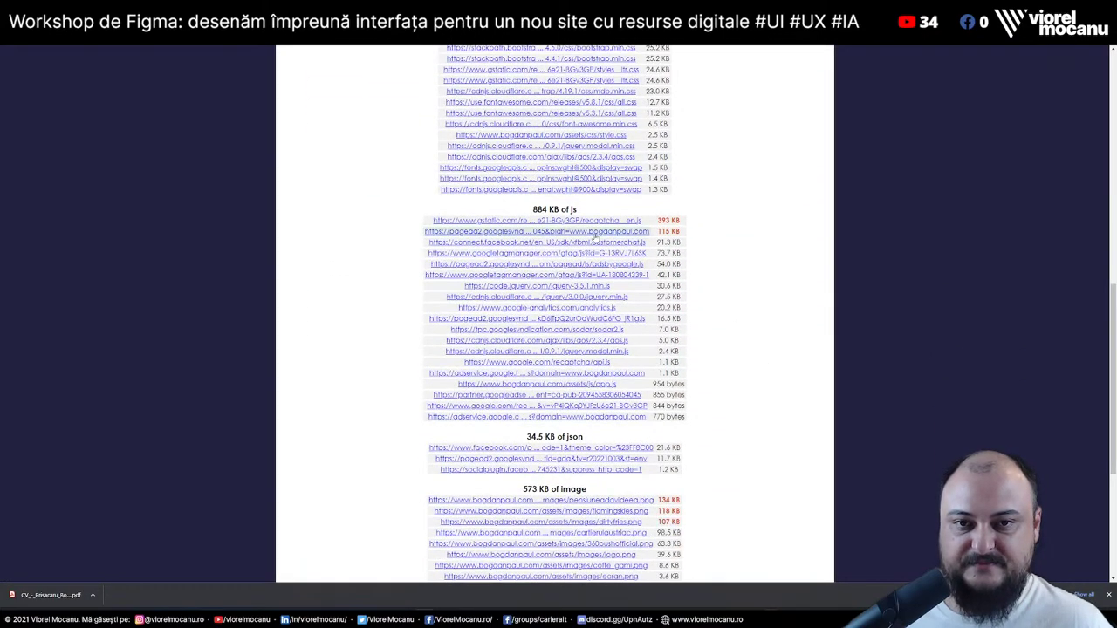
scroll(688, 274, down, 3)
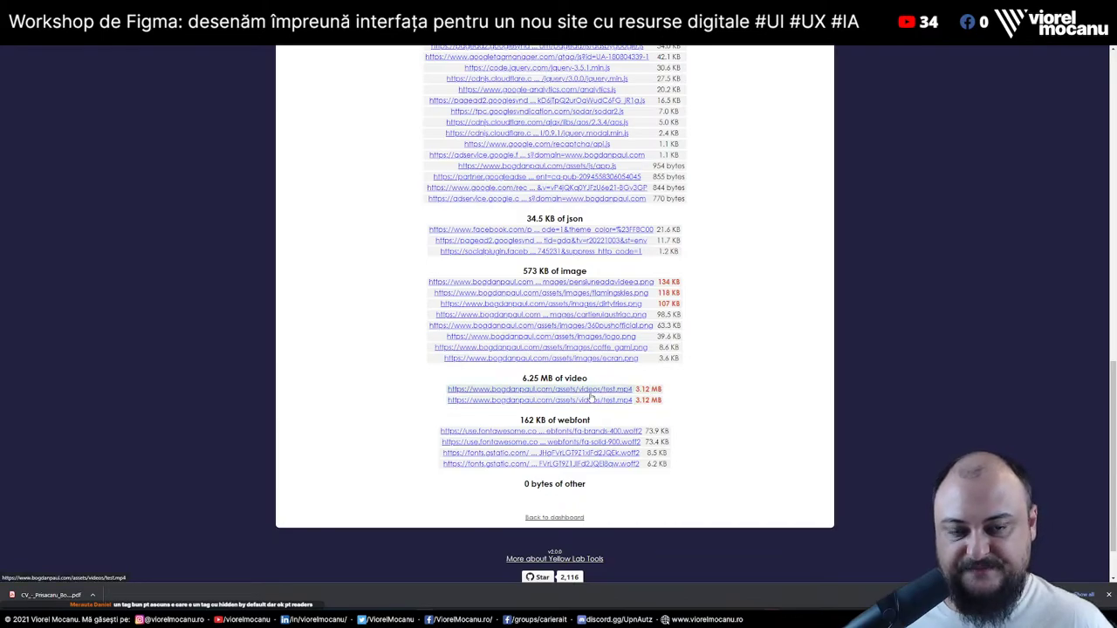
scroll(803, 348, up, 5)
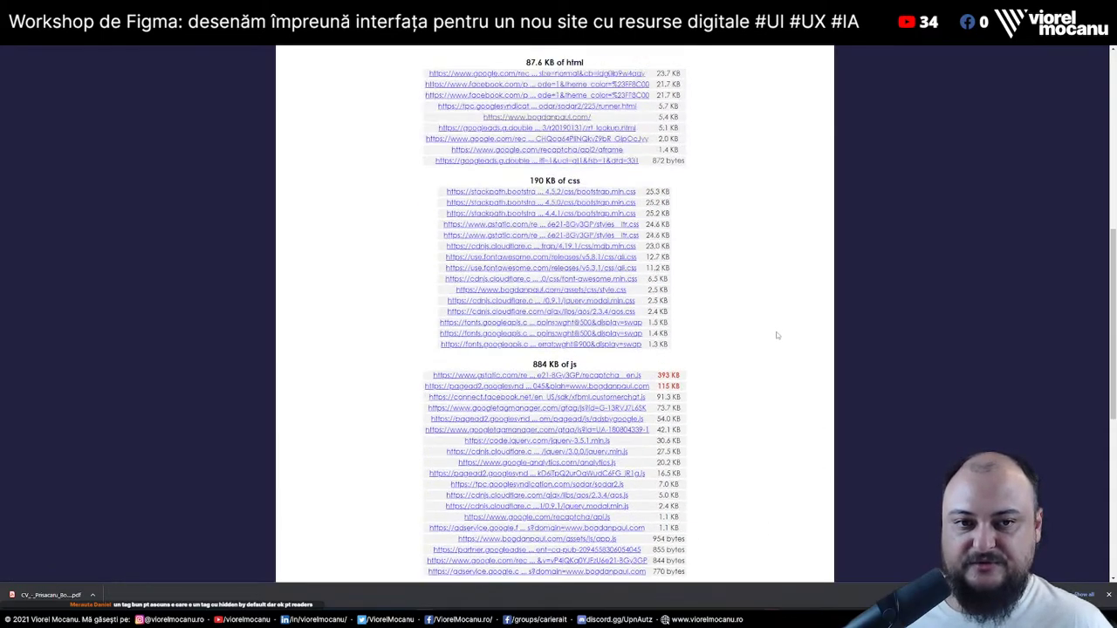
scroll(776, 336, down, 5)
scroll(776, 334, down, 1)
scroll(773, 336, up, 10)
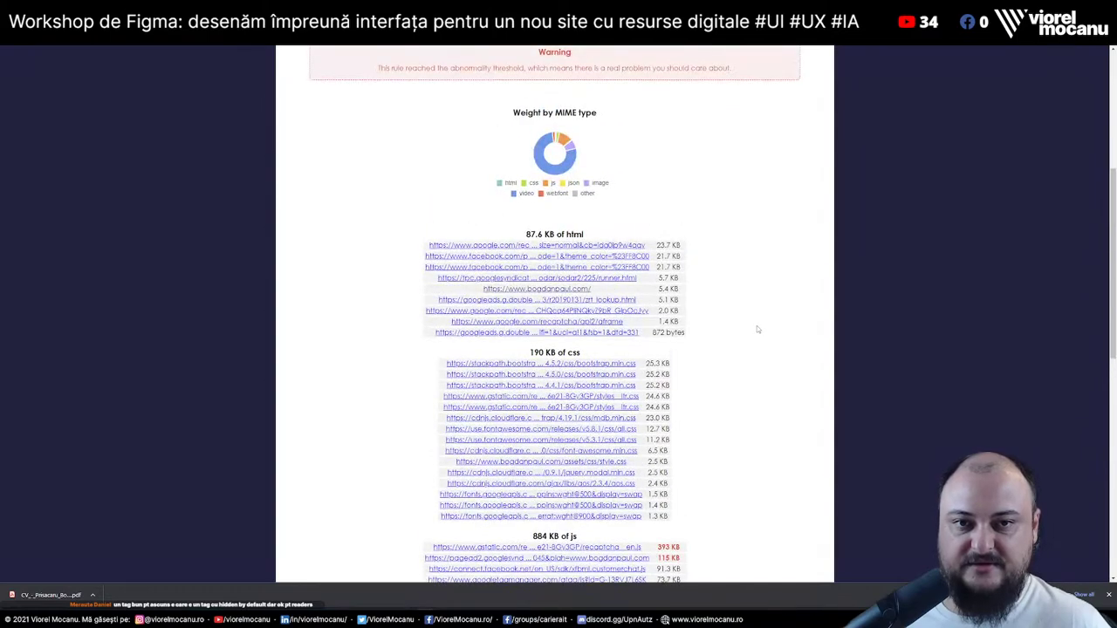
scroll(757, 327, down, 10)
Review the dashboard score details, then move to the developer's LinkedIn profile
click(555, 453)
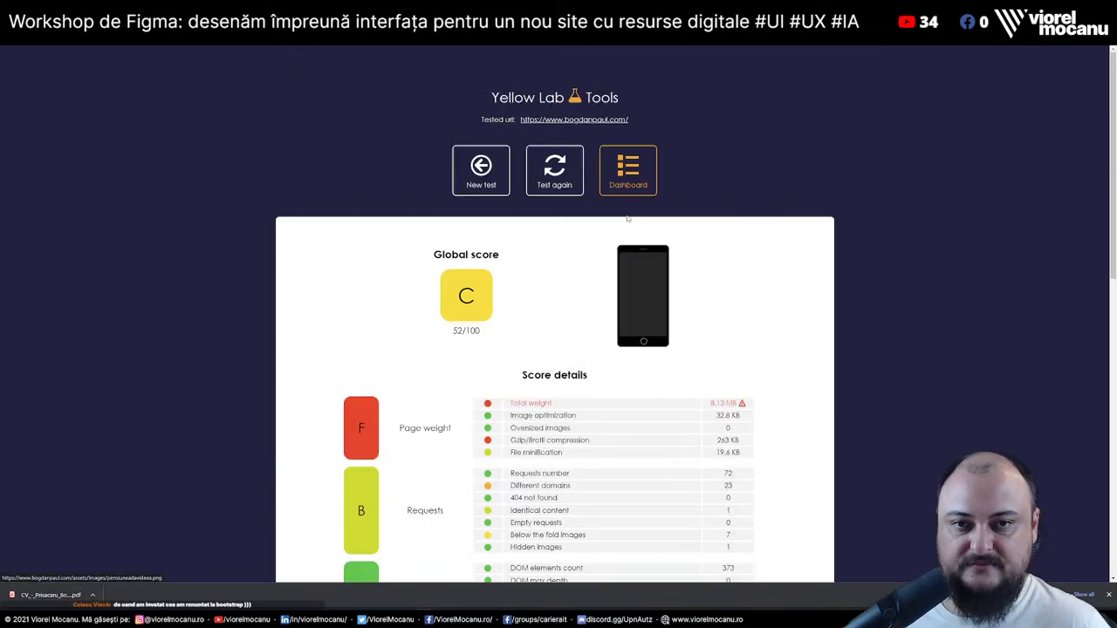
scroll(611, 361, down, 5)
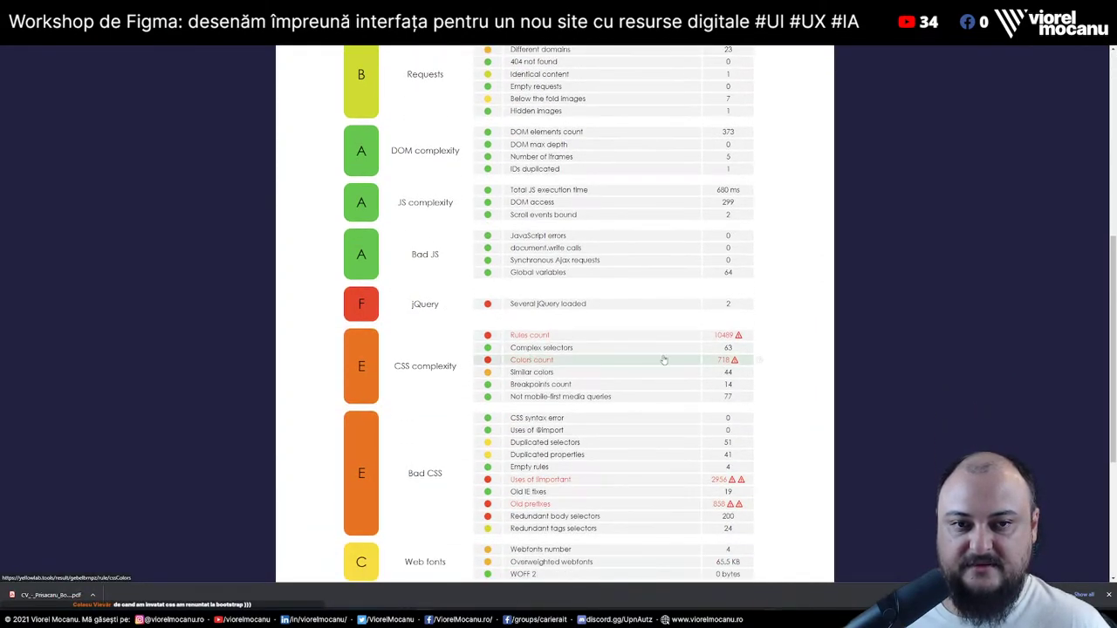
scroll(663, 360, down, 2)
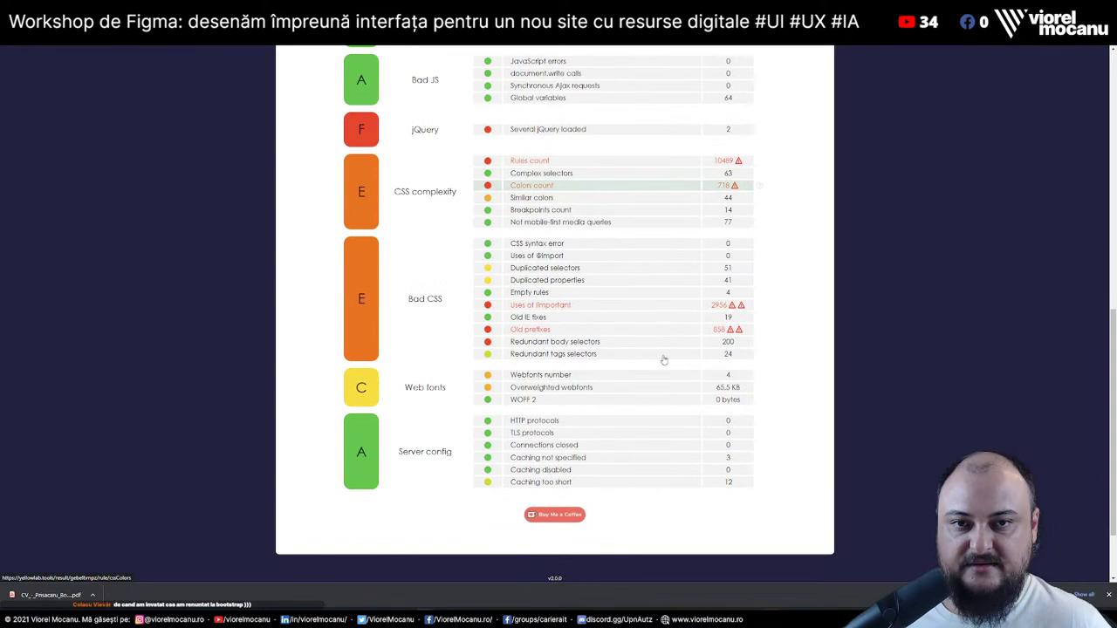
click(613, 167)
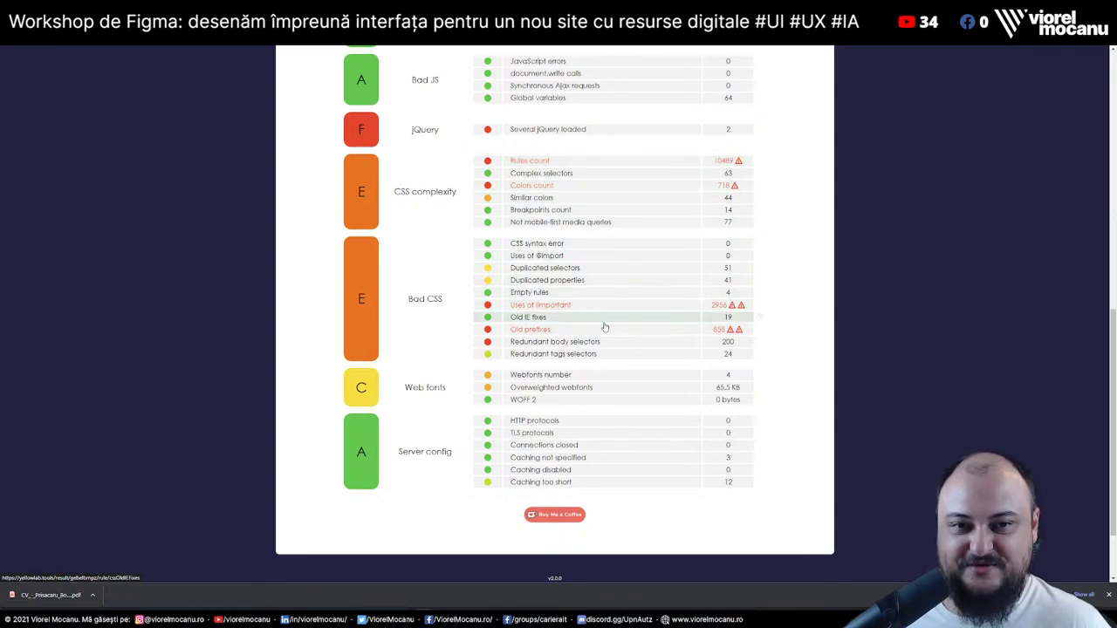
scroll(712, 365, up, 10)
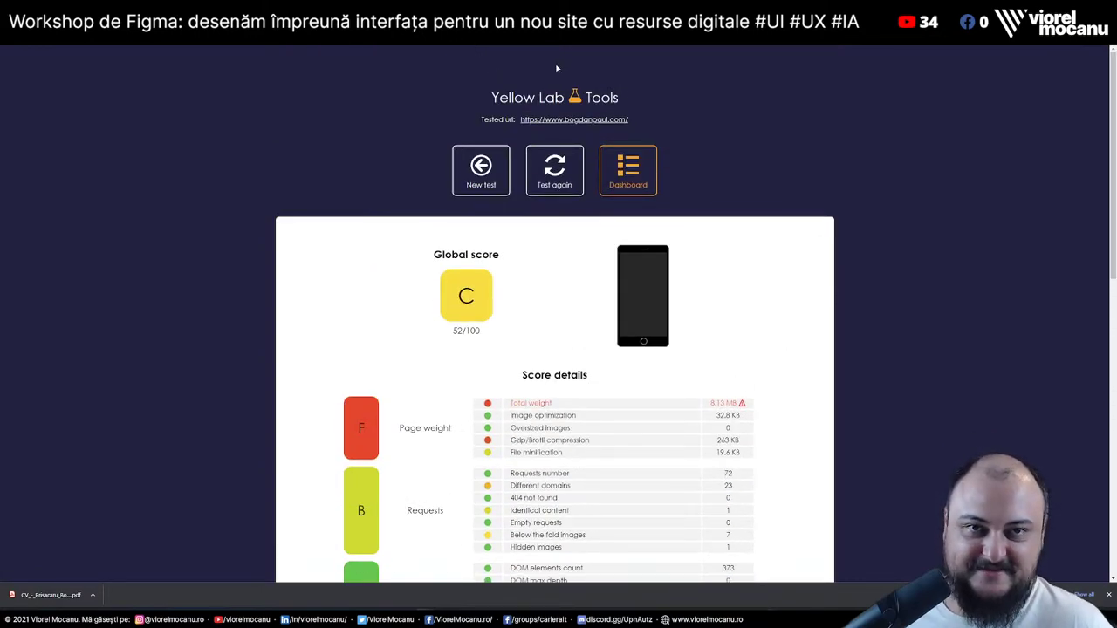
scroll(776, 320, down, 15)
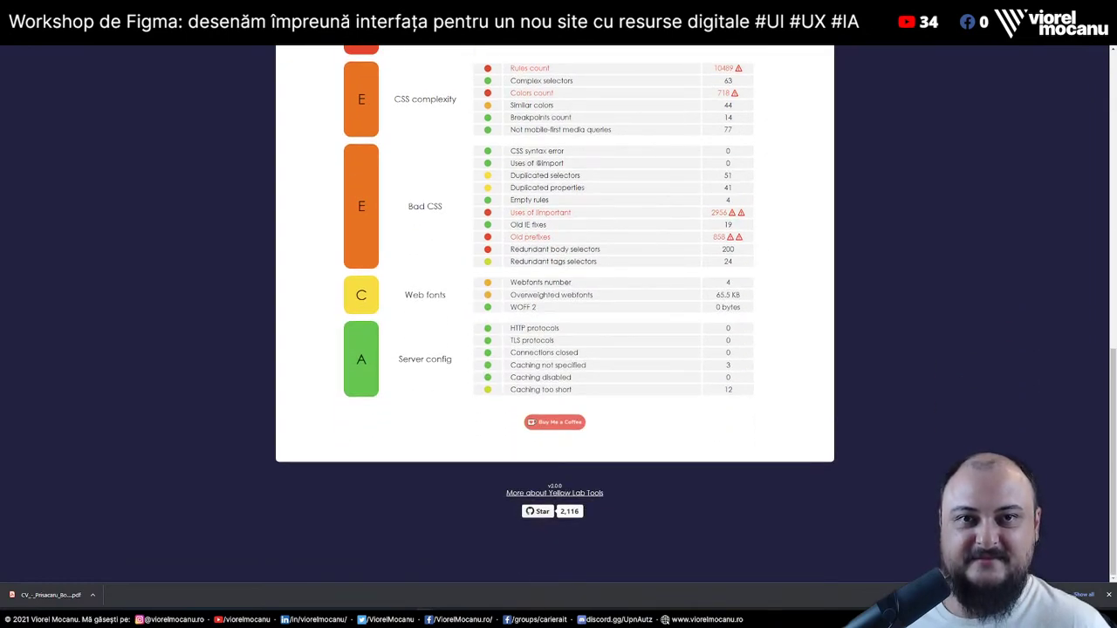
key(ctrl+Tab)
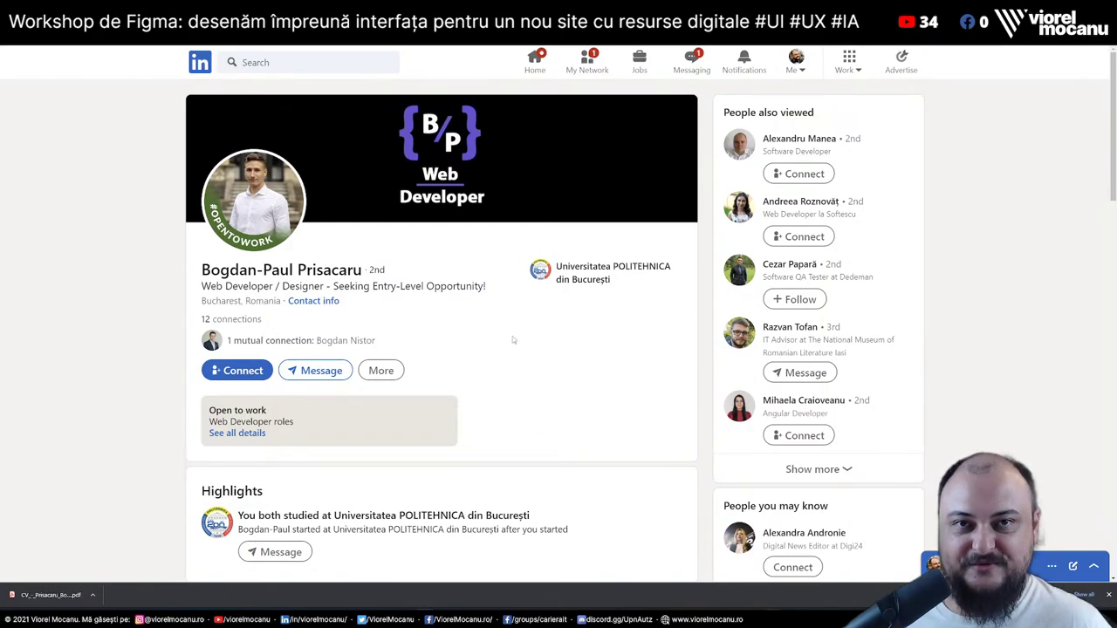
Skim the LinkedIn profile and cycle through tabs to the weather-app GitHub repository
scroll(525, 329, down, 10)
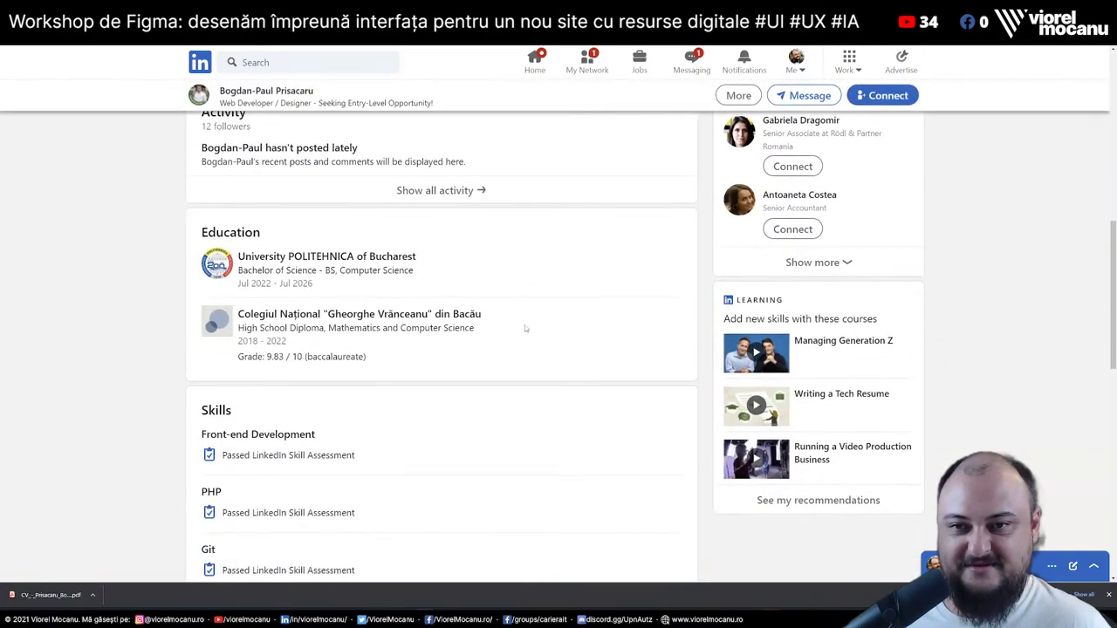
scroll(525, 329, down, 3)
scroll(526, 329, up, 2)
scroll(525, 328, down, 5)
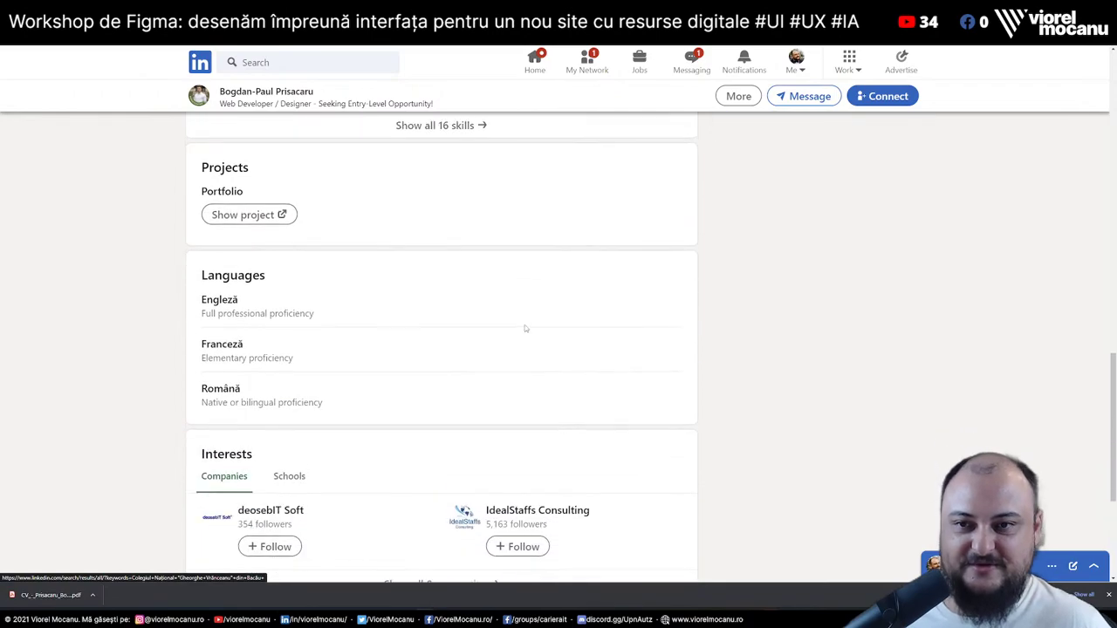
scroll(526, 328, up, 1)
scroll(525, 328, up, 3)
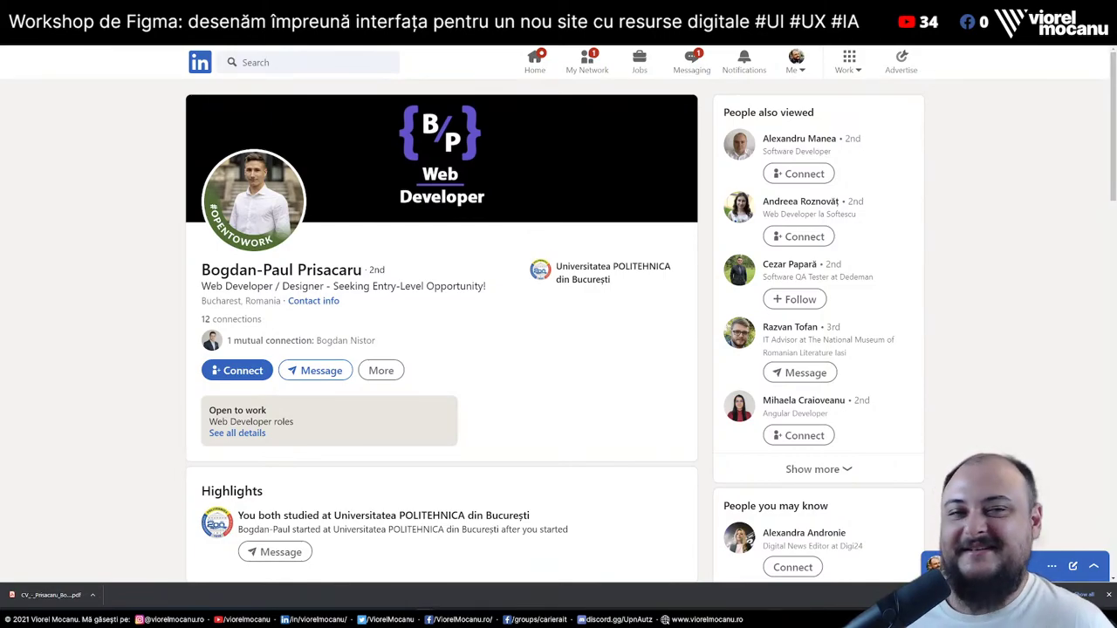
key(ctrl+Tab)
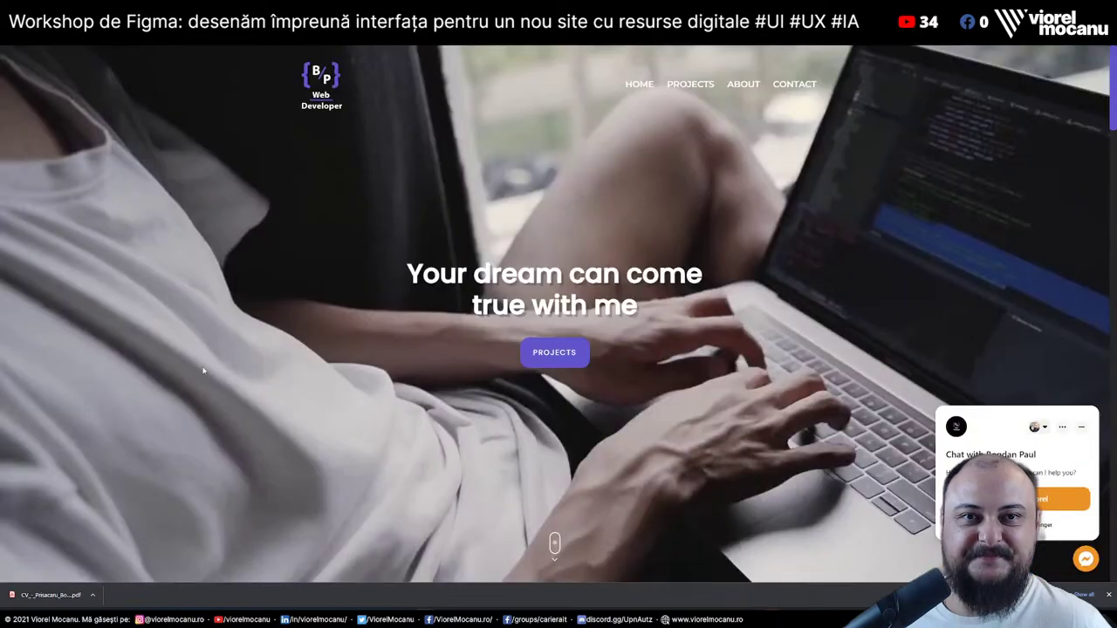
key(ctrl+shift+Tab)
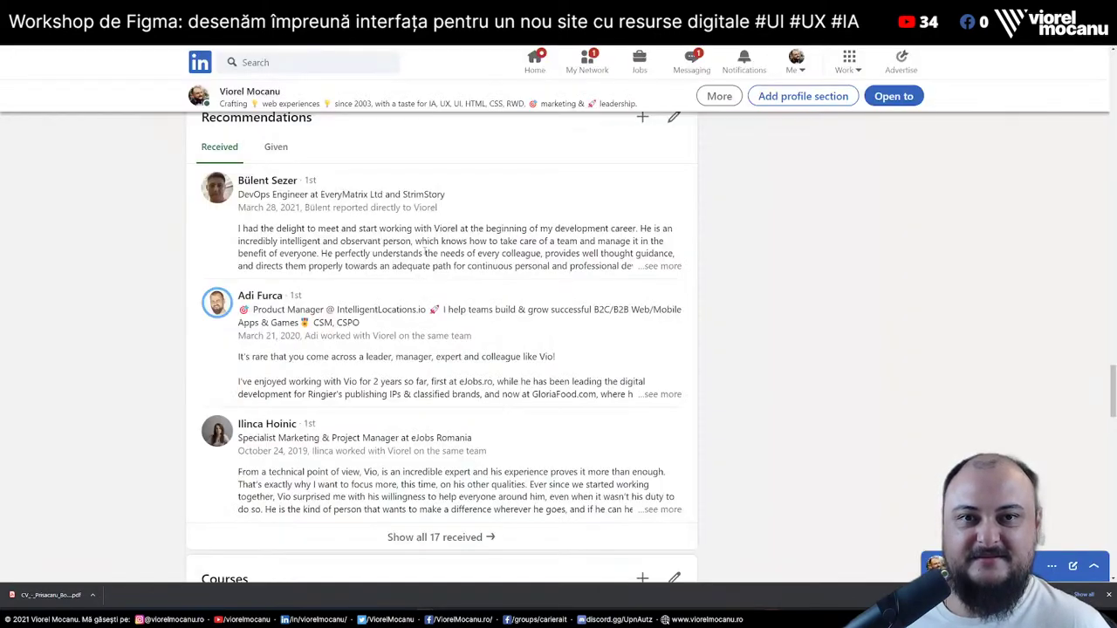
key(ctrl+Tab)
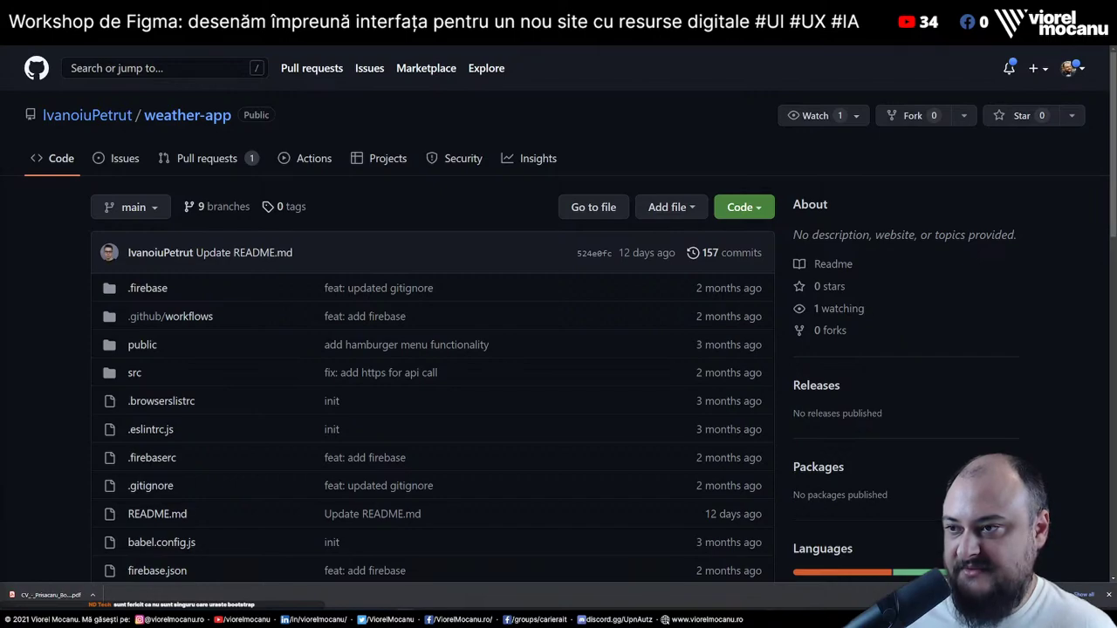
Close the download bar and confirm the weather app keeps location access allowed
click(361, 165)
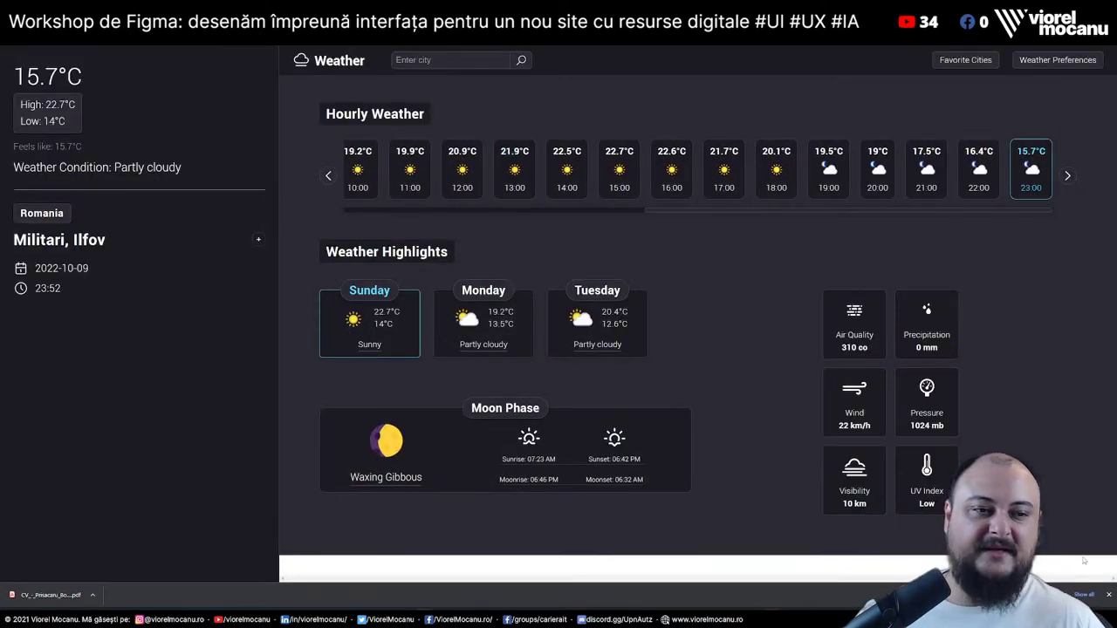
click(1108, 596)
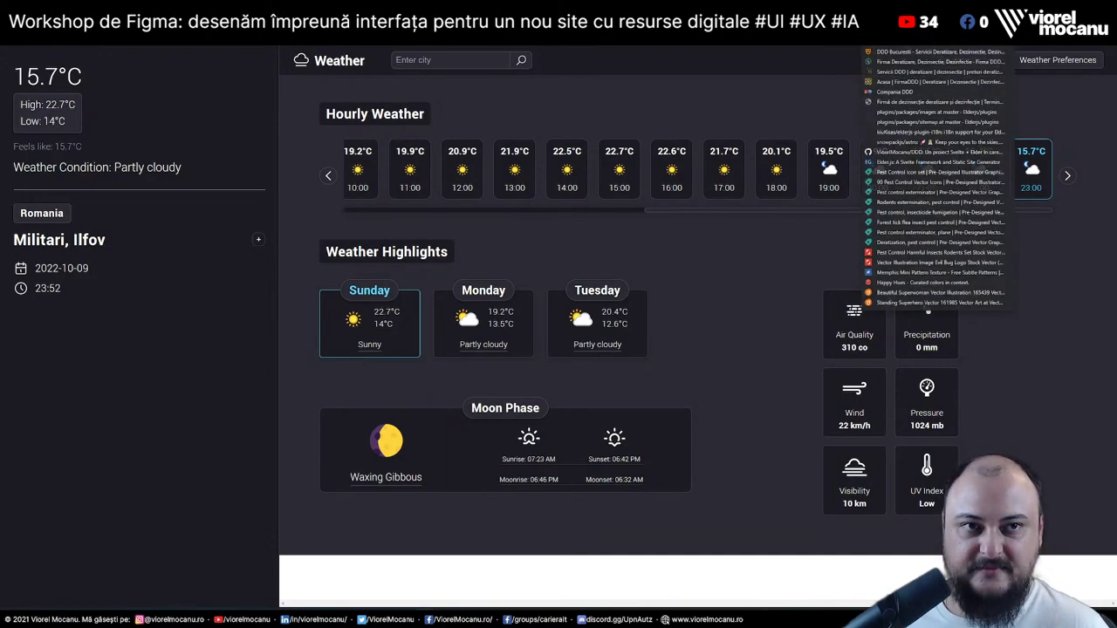
click(826, 54)
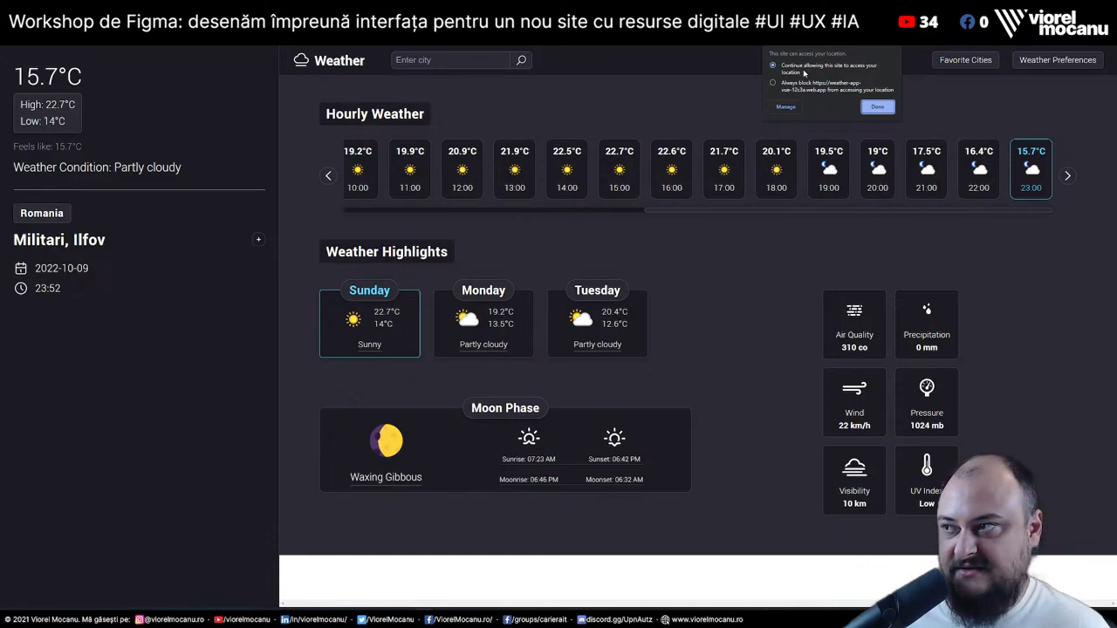
click(675, 103)
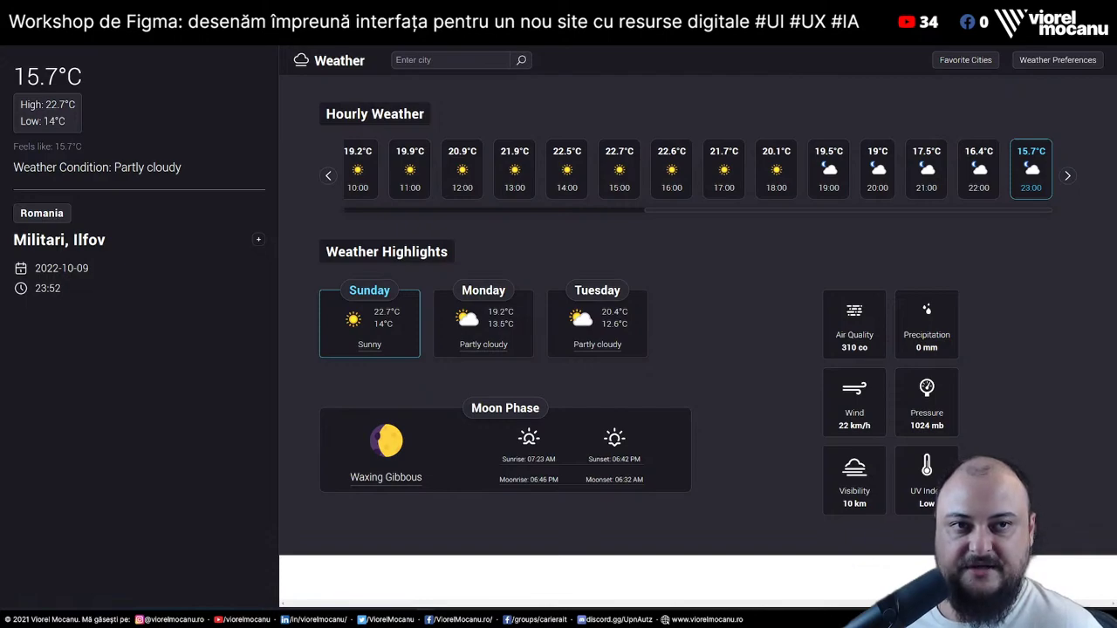
click(886, 2)
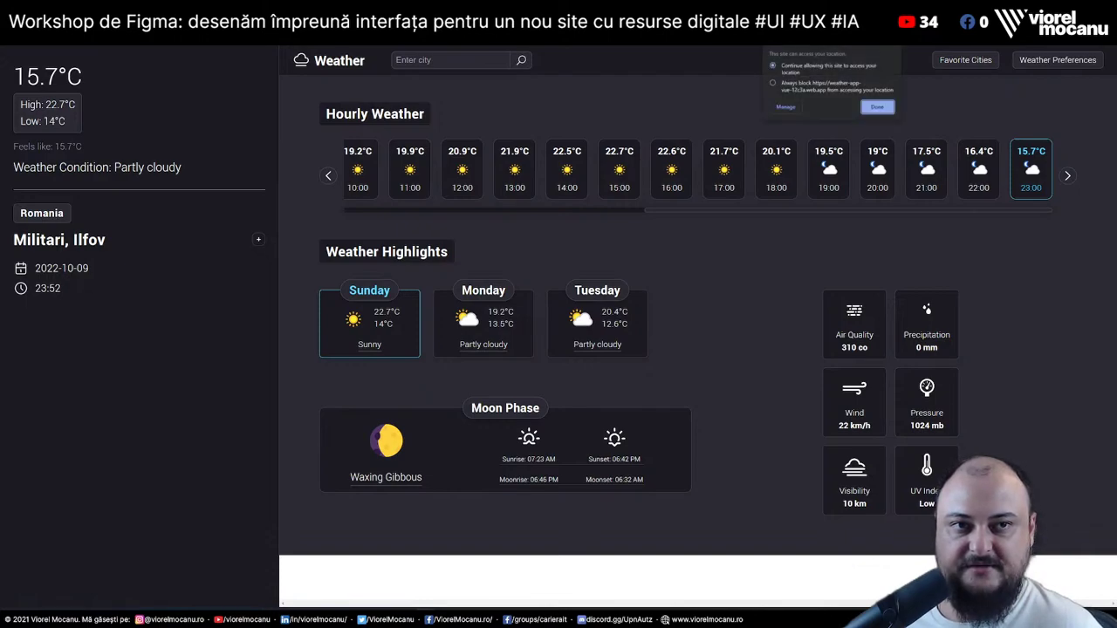
click(684, 103)
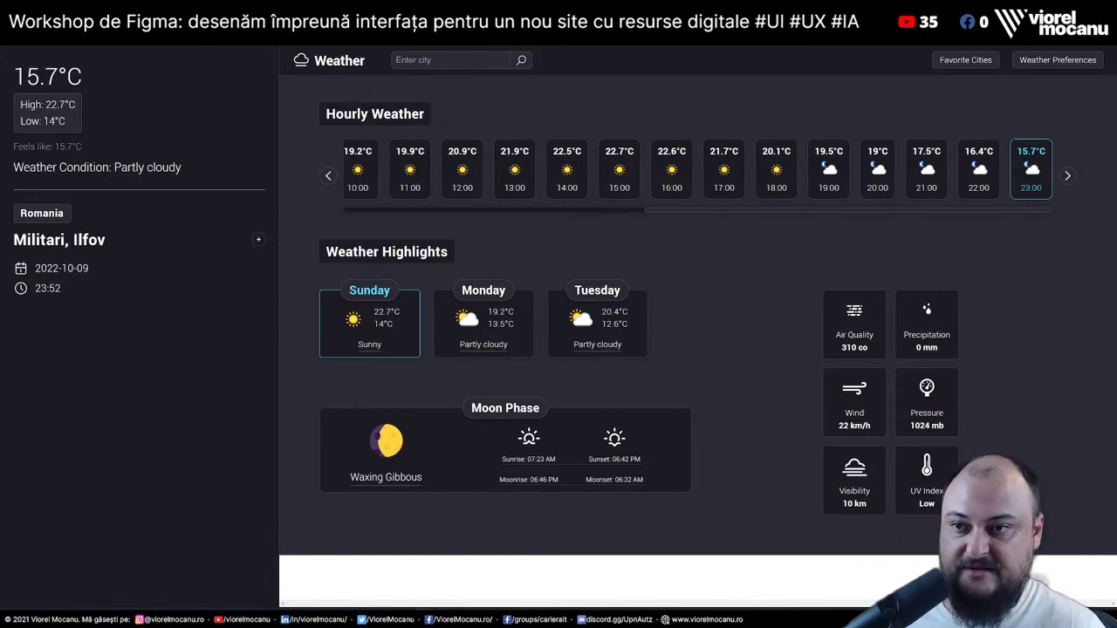
triple_click(152, 240)
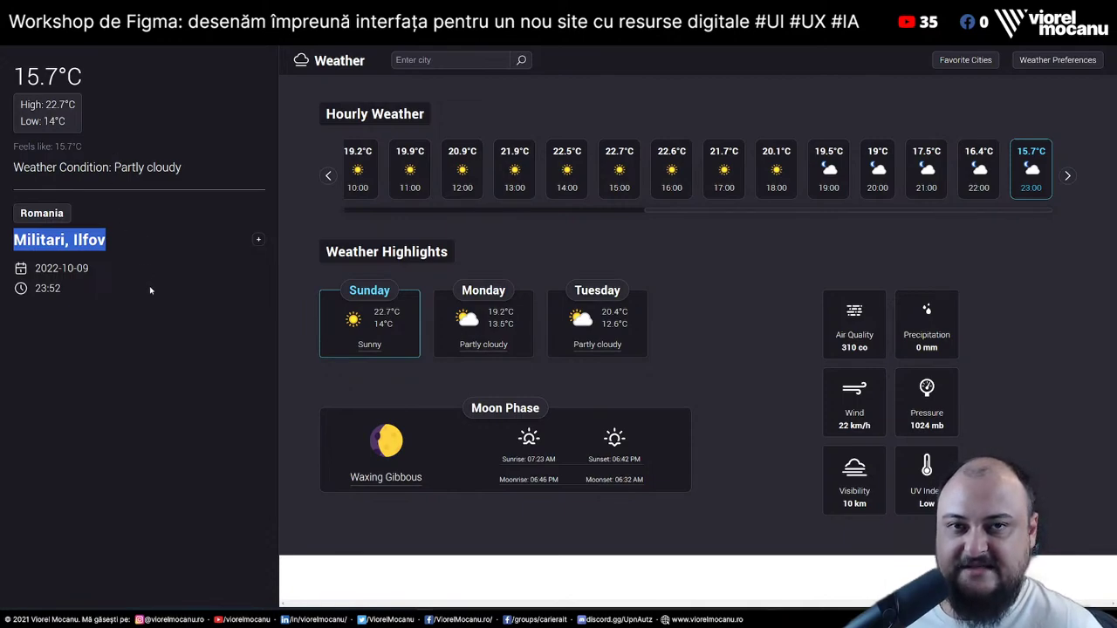
click(168, 342)
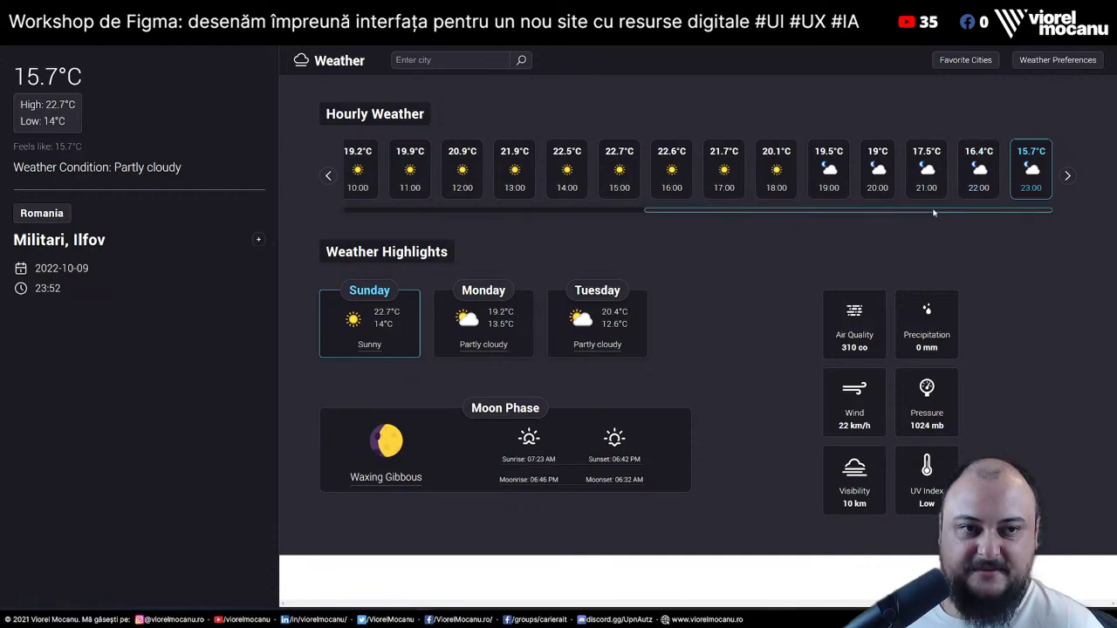
click(483, 323)
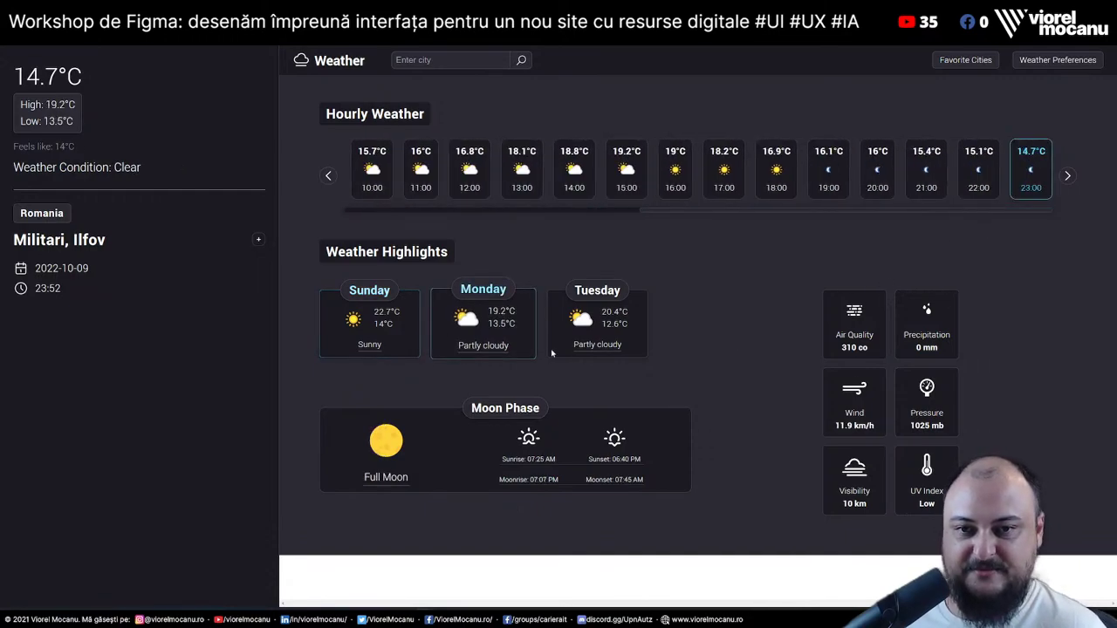
click(627, 324)
click(373, 348)
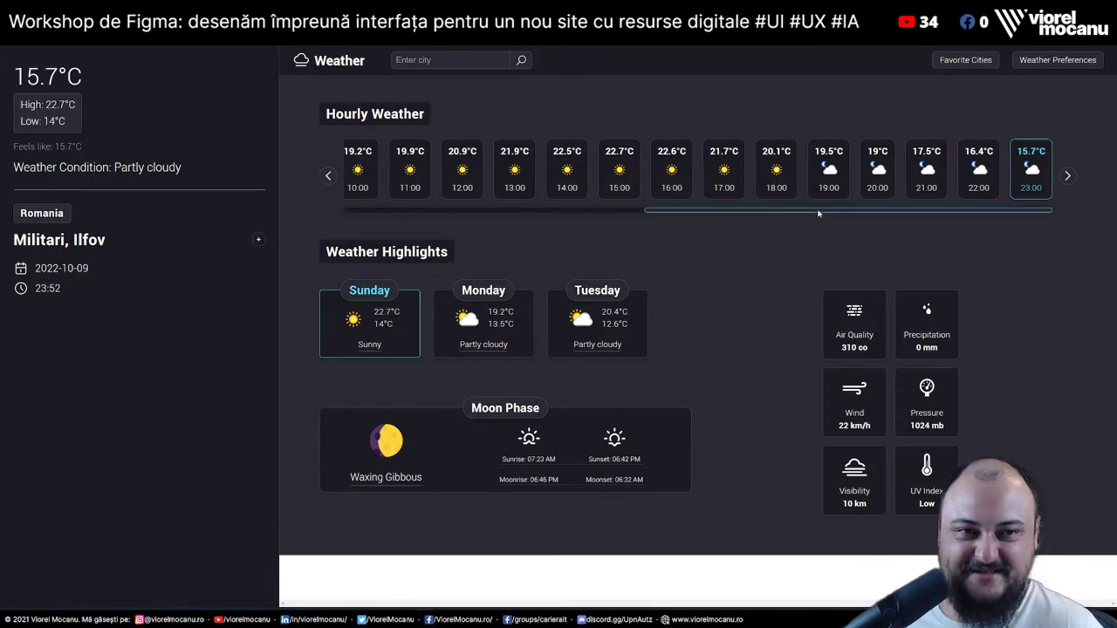
drag(818, 214, 968, 225)
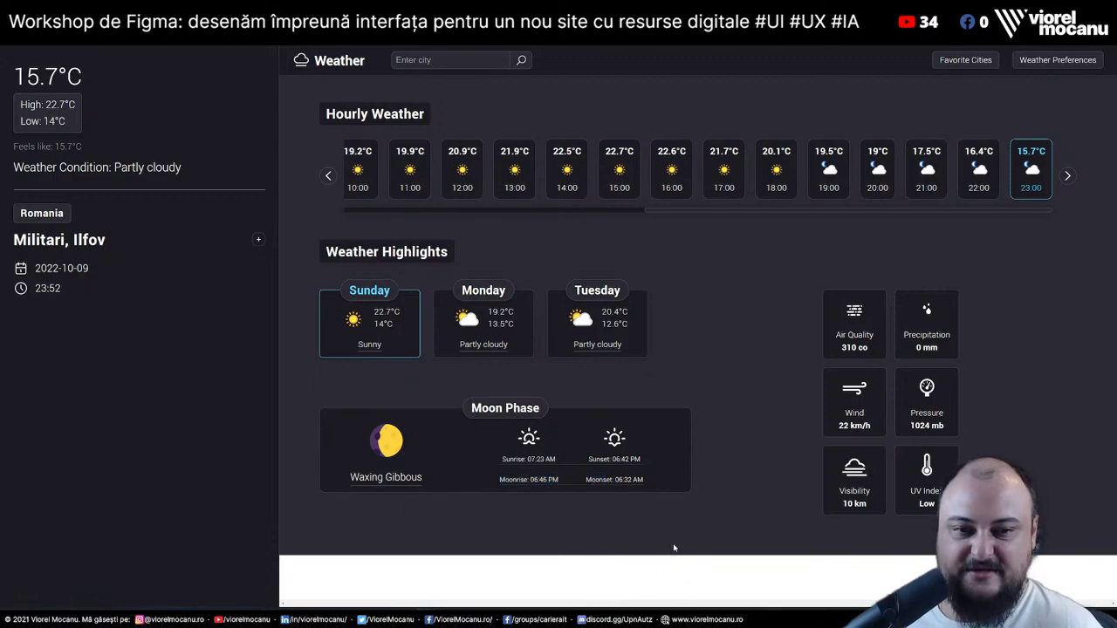
right_click(714, 581)
click(760, 609)
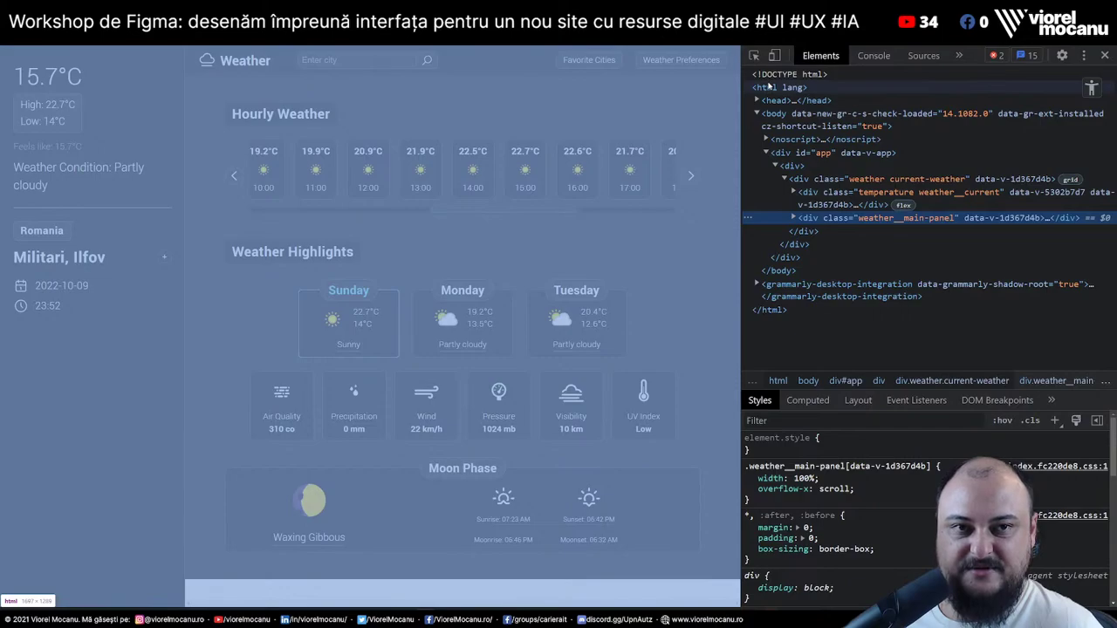
click(768, 86)
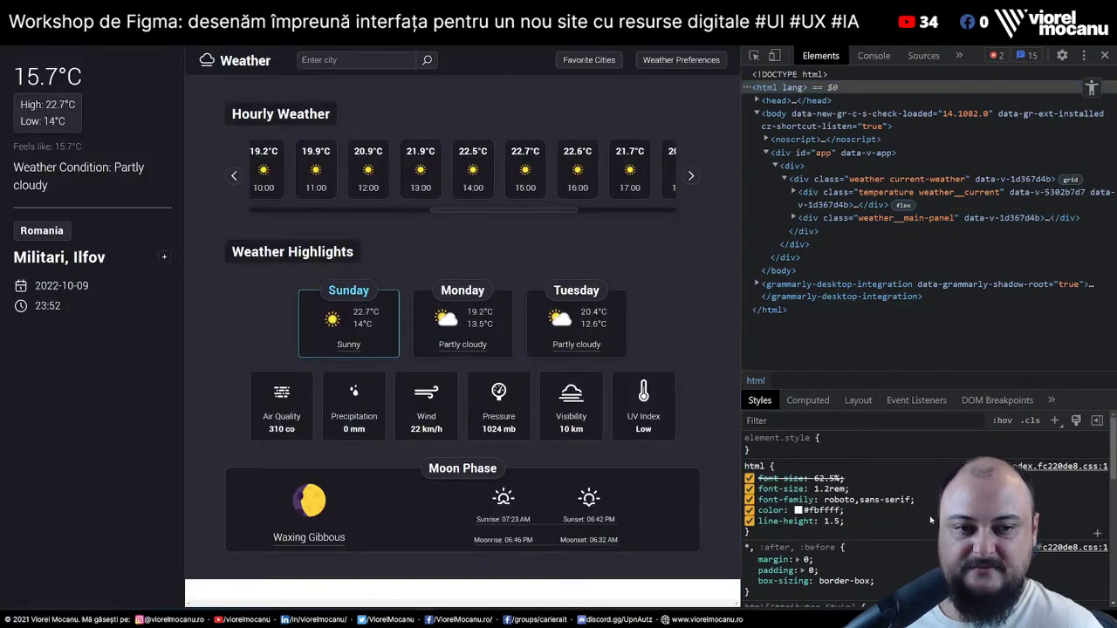
click(934, 534)
text(background: red;)
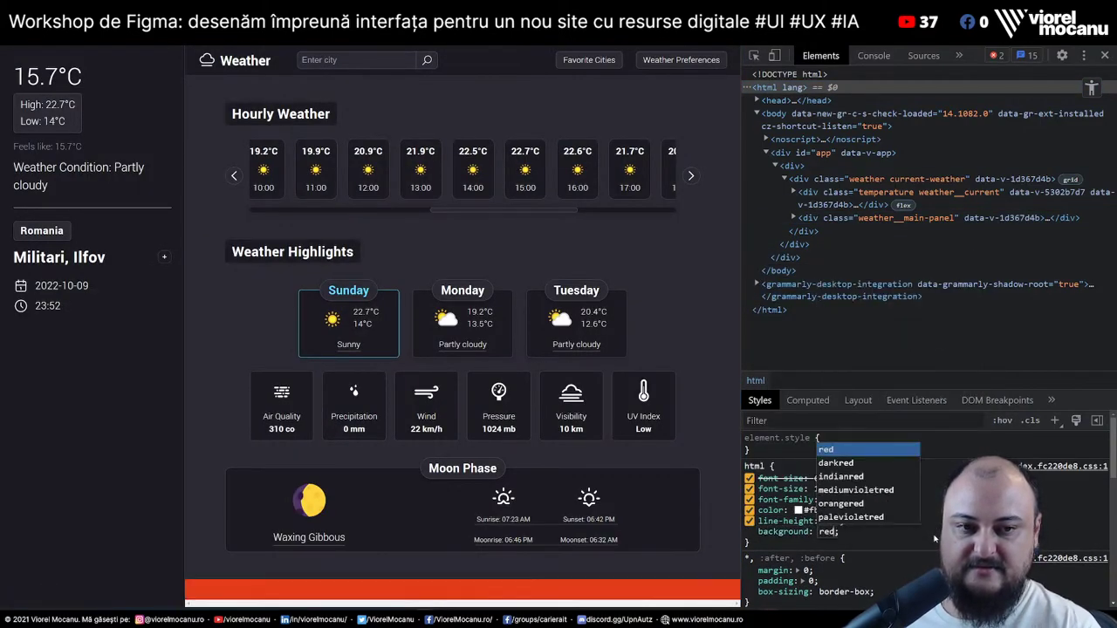
click(1105, 55)
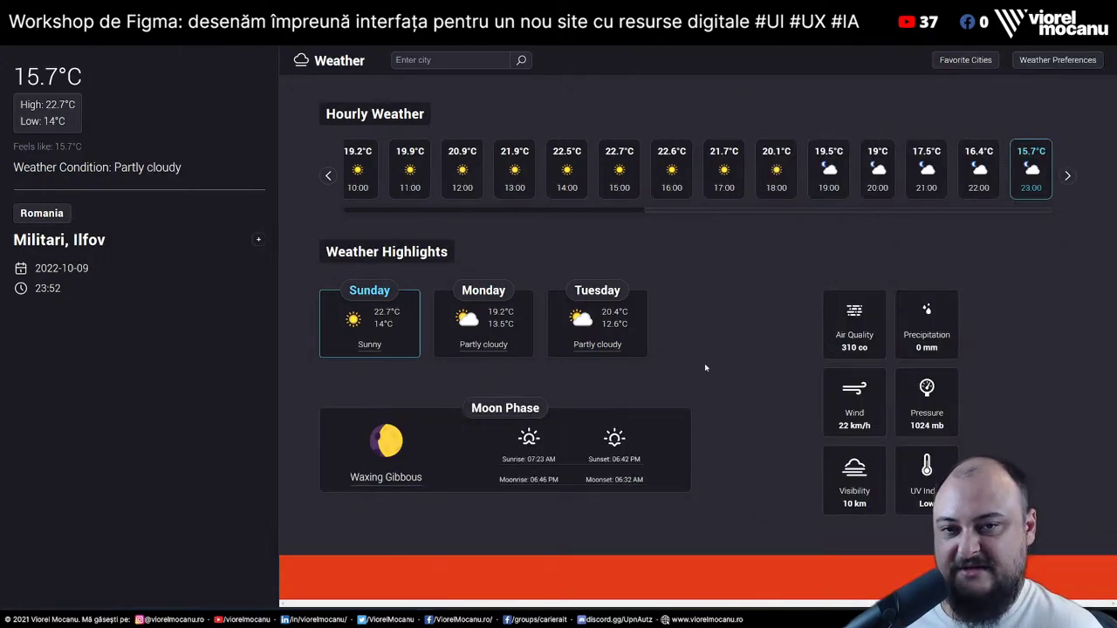
right_click(771, 441)
click(794, 429)
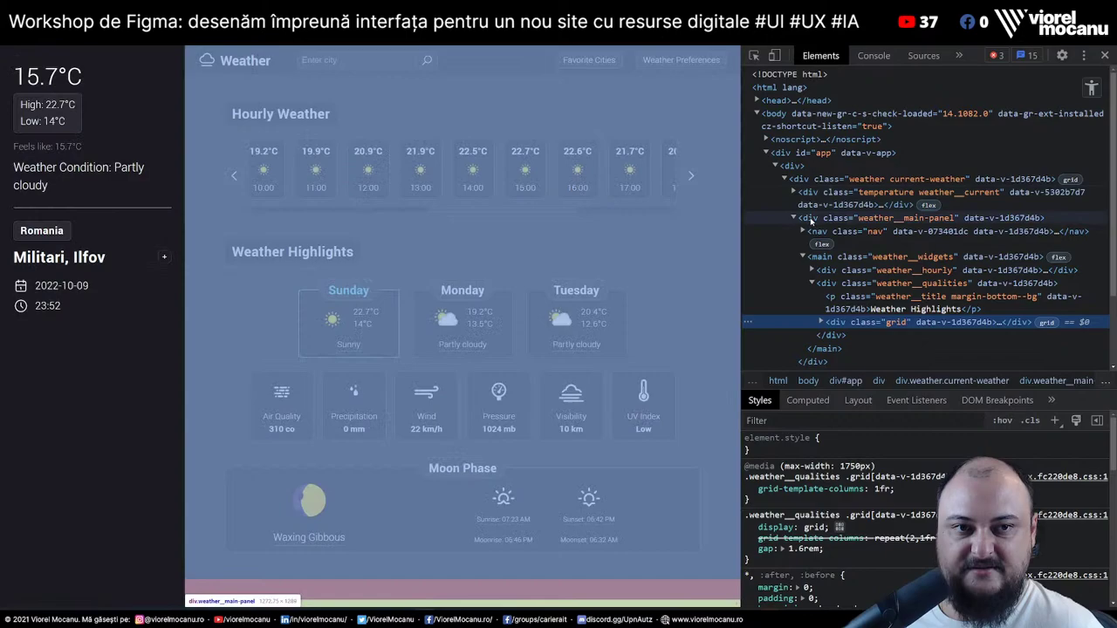
click(809, 217)
scroll(870, 435, down, 5)
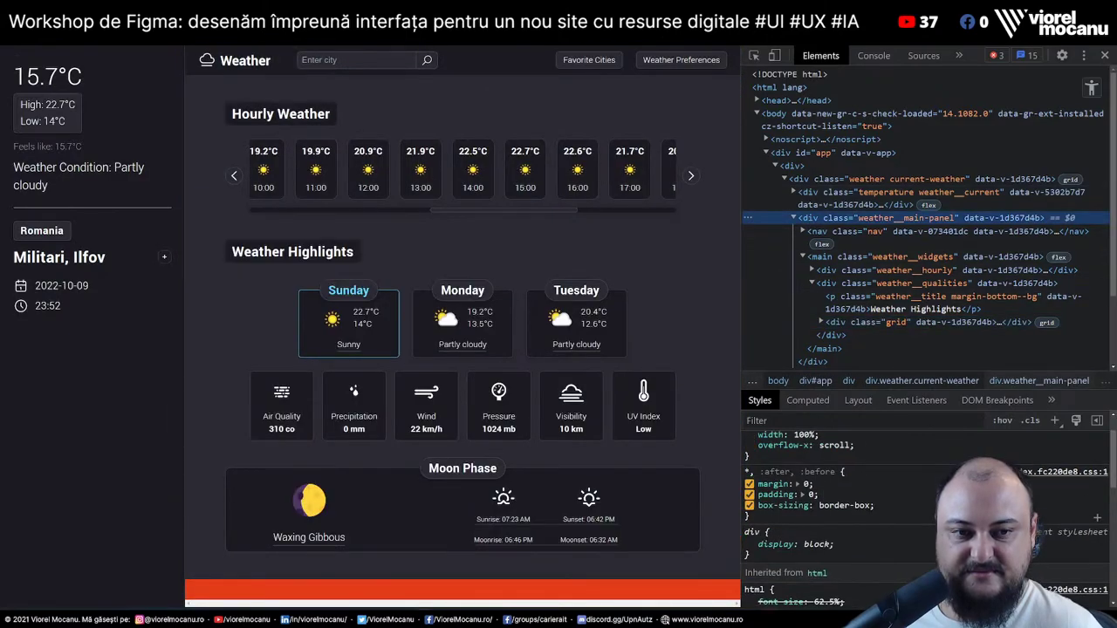
scroll(873, 463, down, 3)
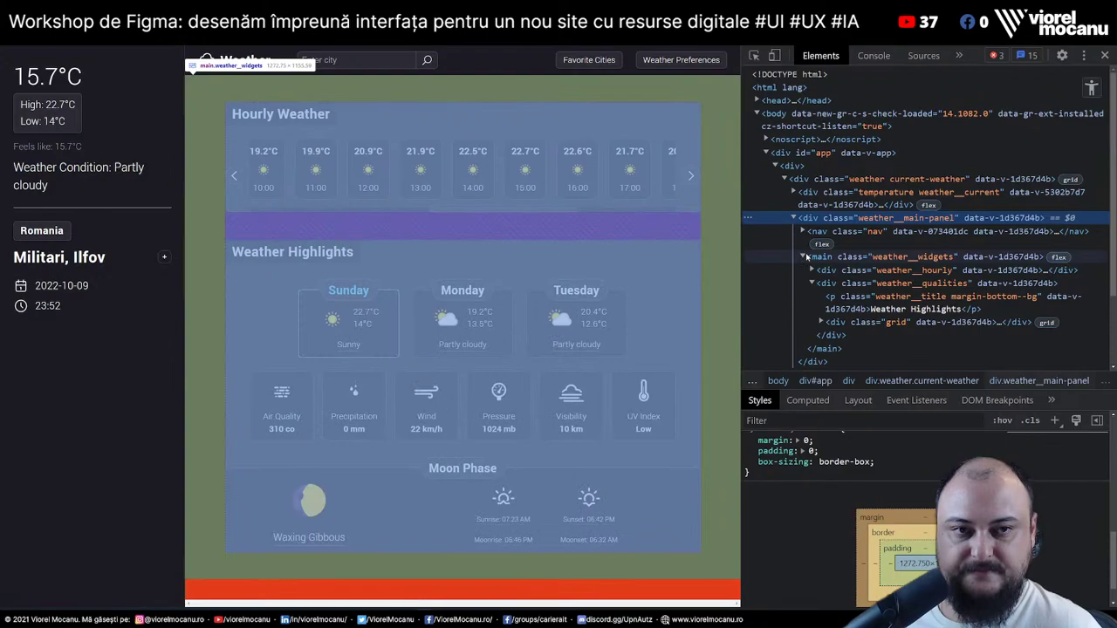
click(804, 256)
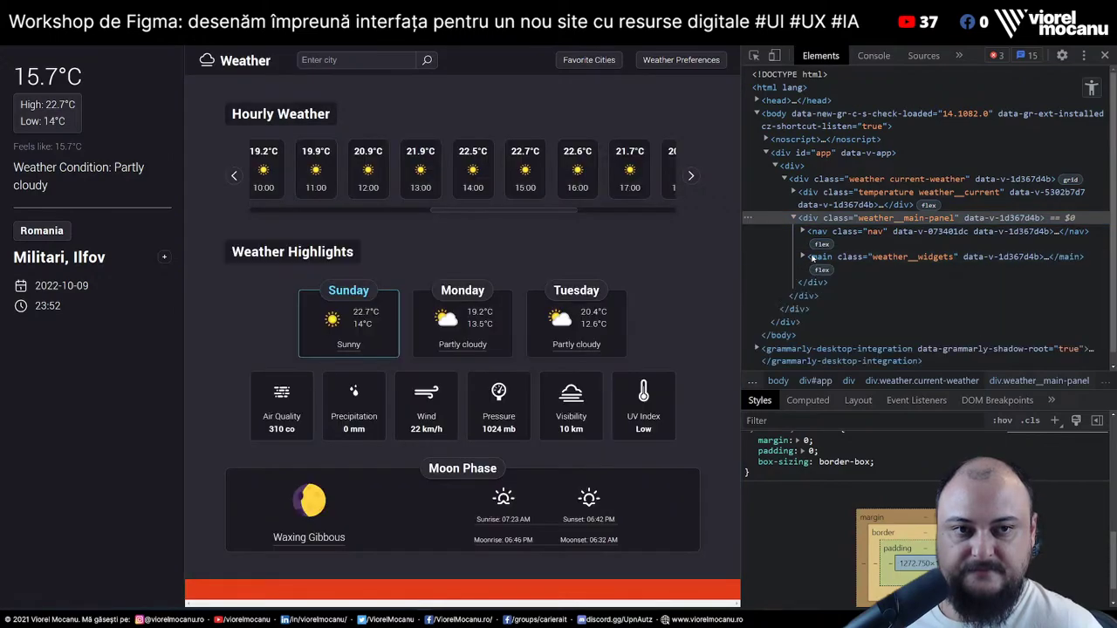
click(818, 259)
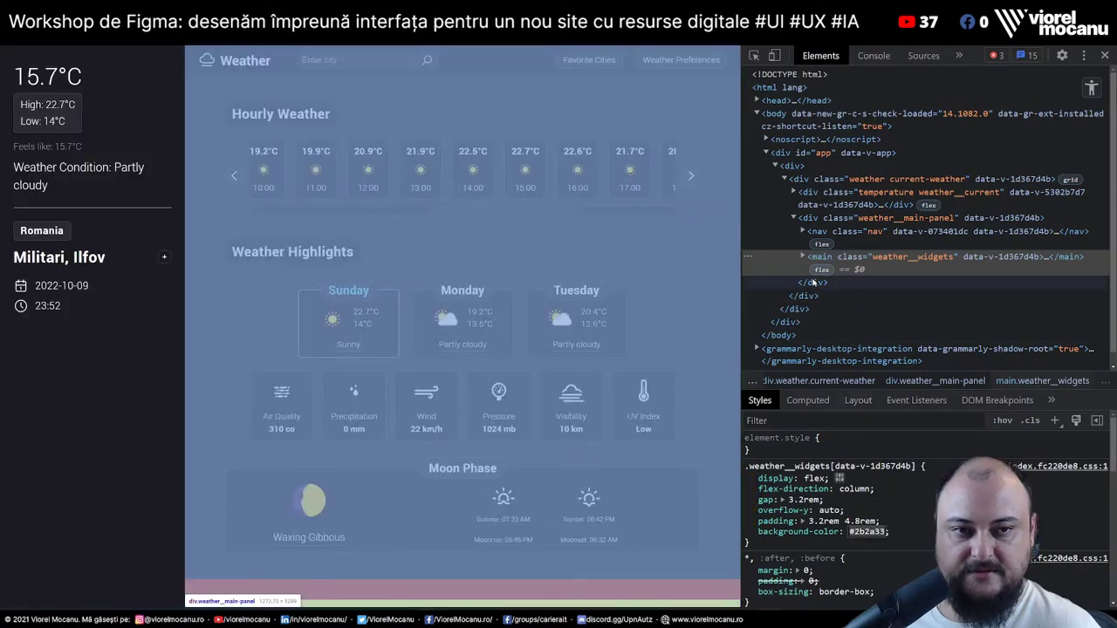
click(777, 88)
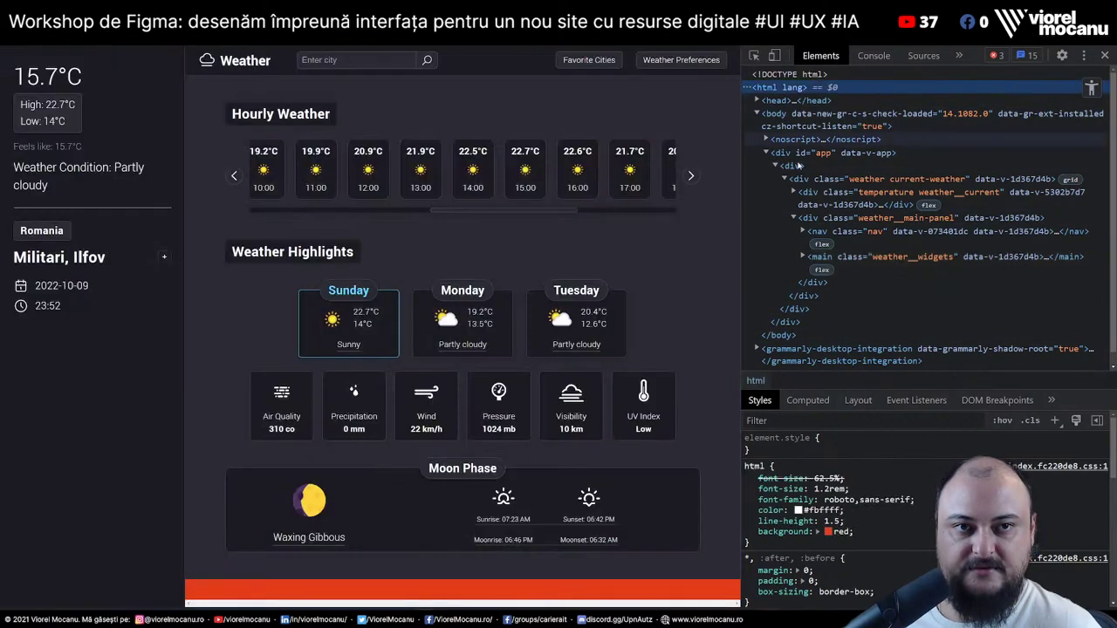
key(Escape)
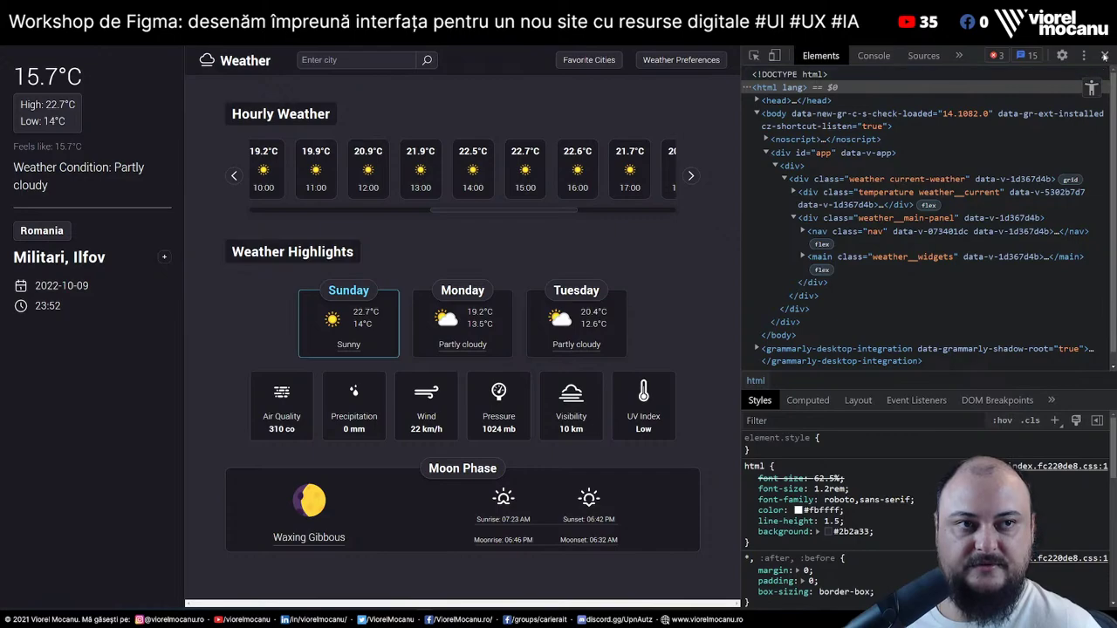
click(1104, 56)
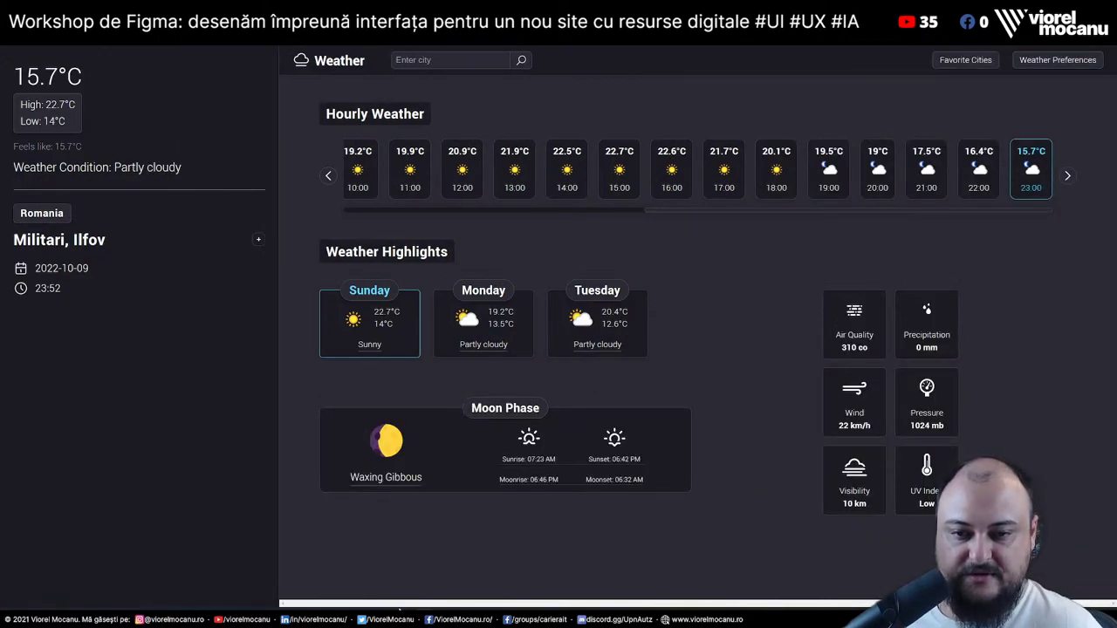
Inspect the main panel in DevTools and toggle its horizontal overflow off and on
right_click(409, 602)
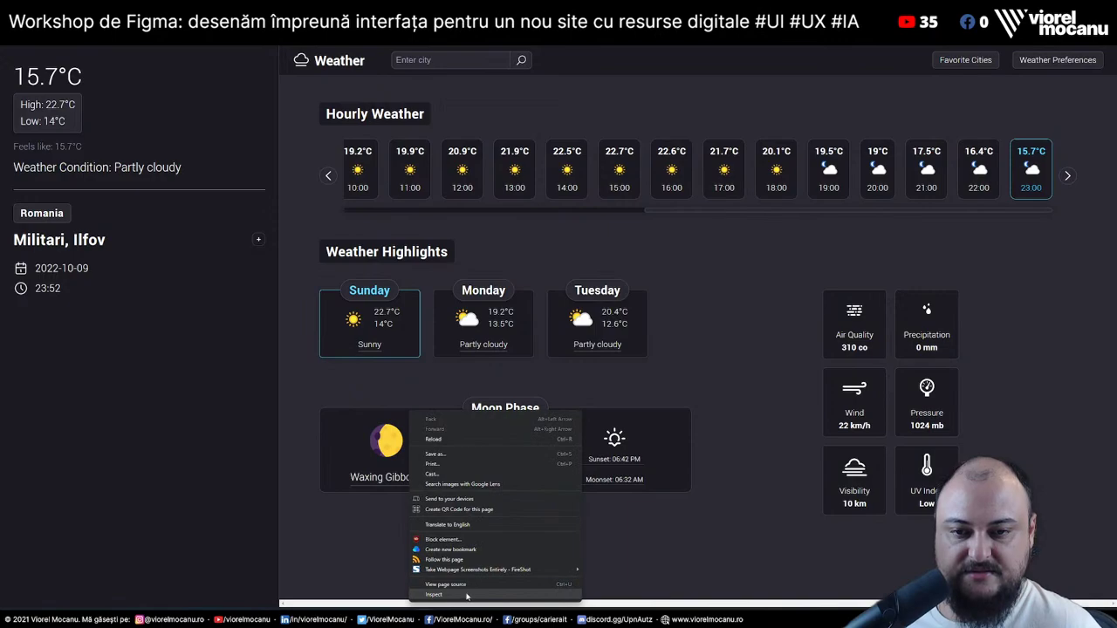
click(467, 596)
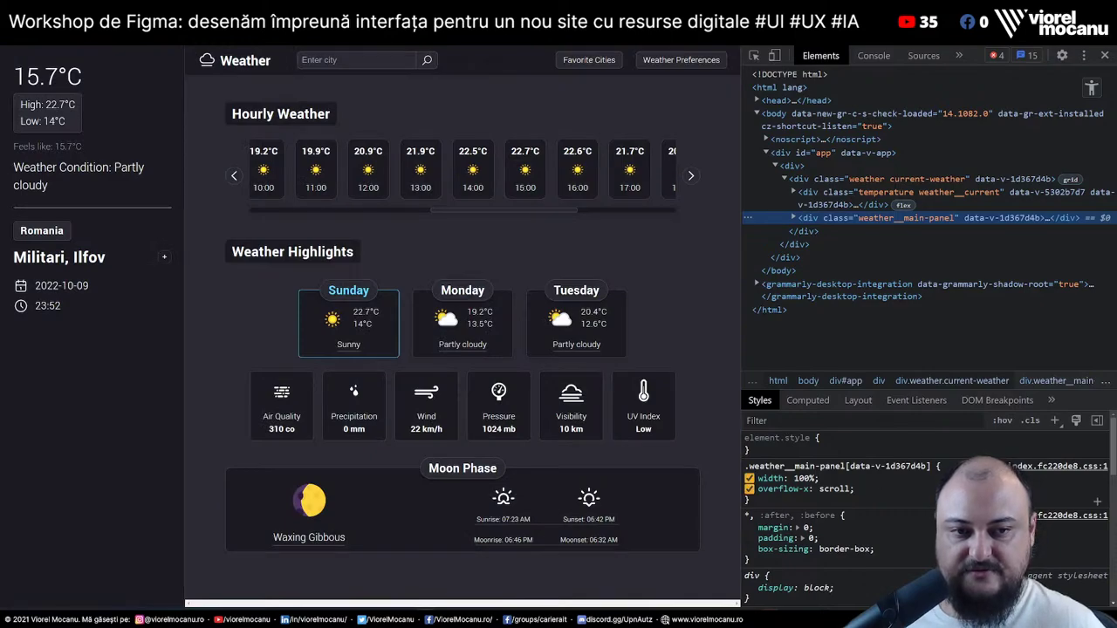
click(748, 489)
click(749, 489)
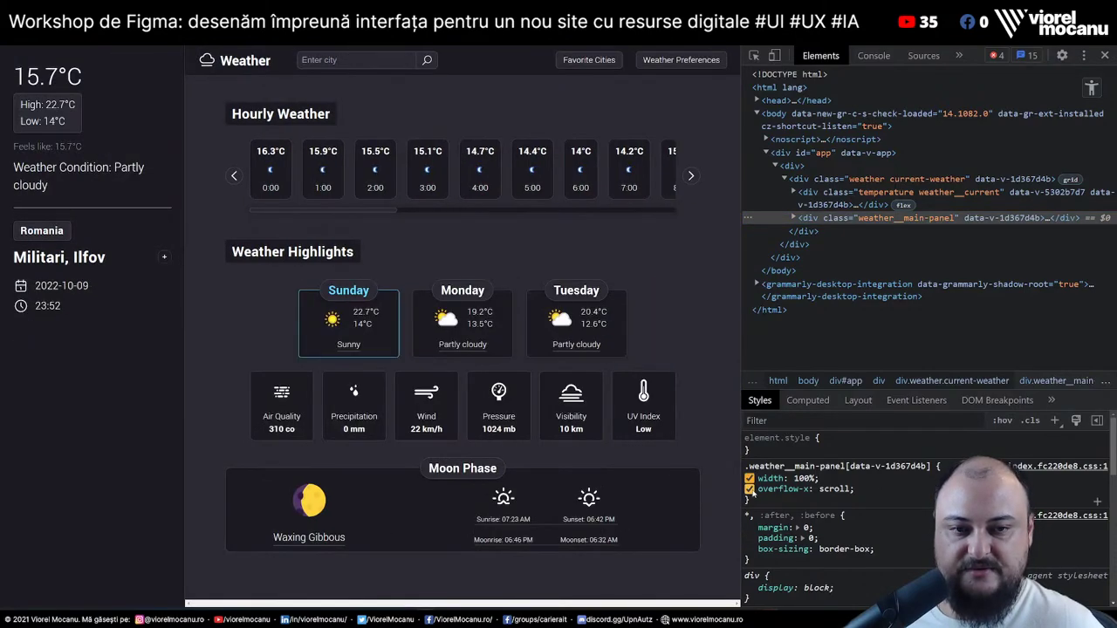
click(749, 490)
click(749, 489)
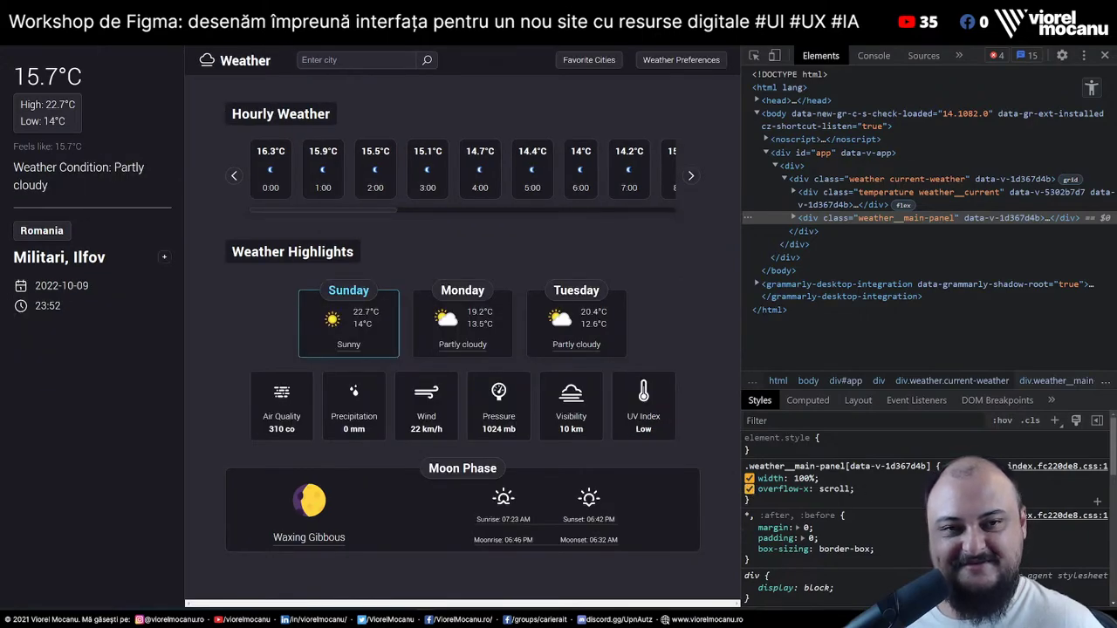
Set weather__main-panel overflow-x to auto and close DevTools
click(853, 490)
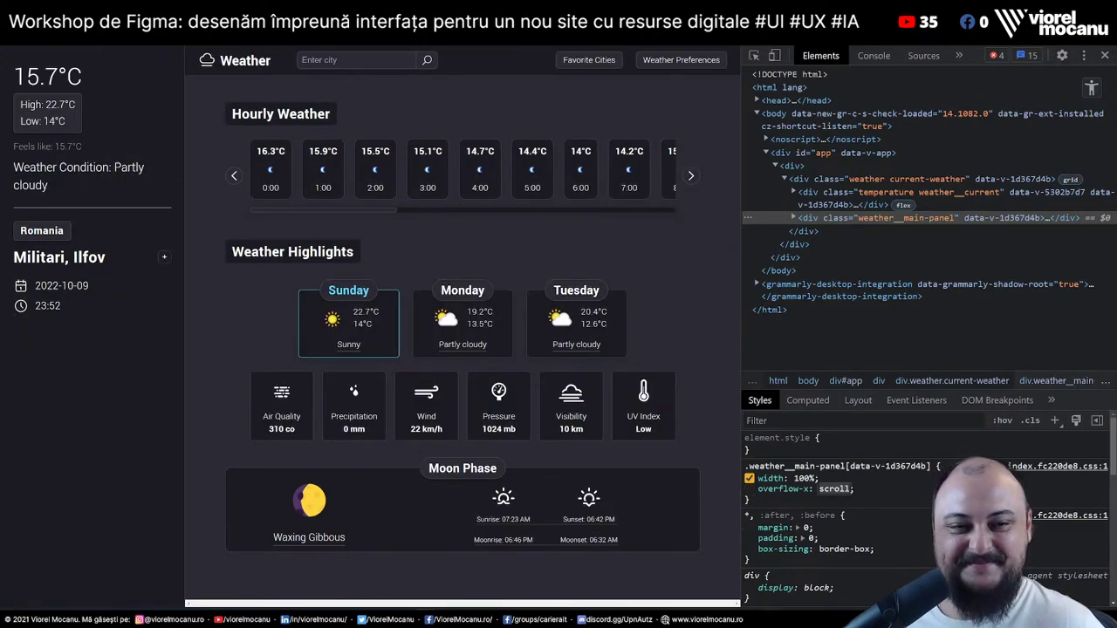
text(a)
key(Return)
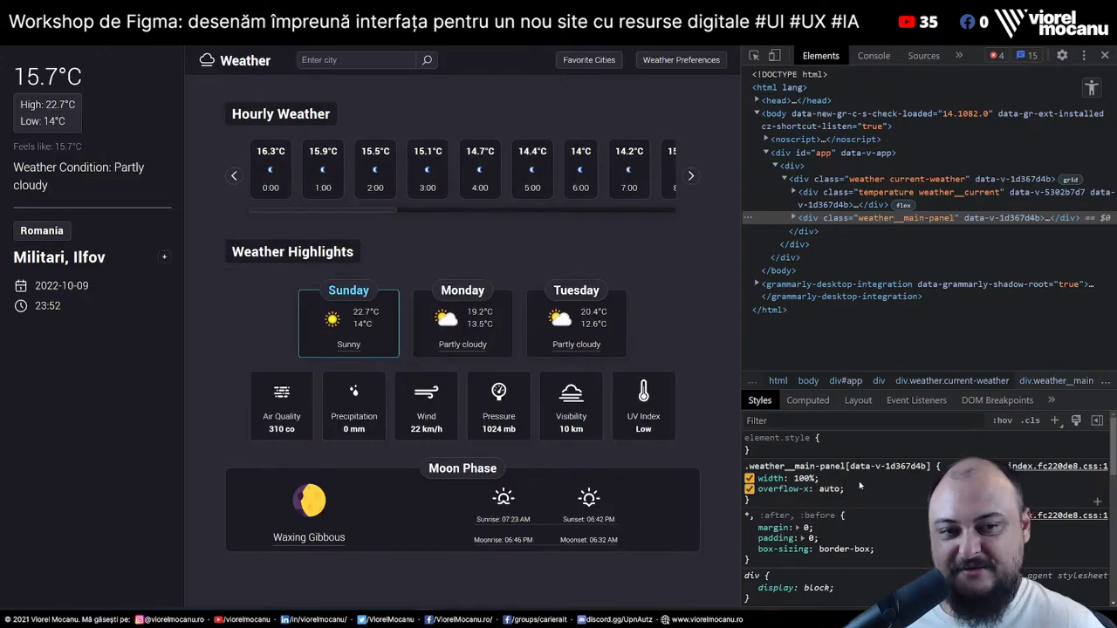
click(1105, 55)
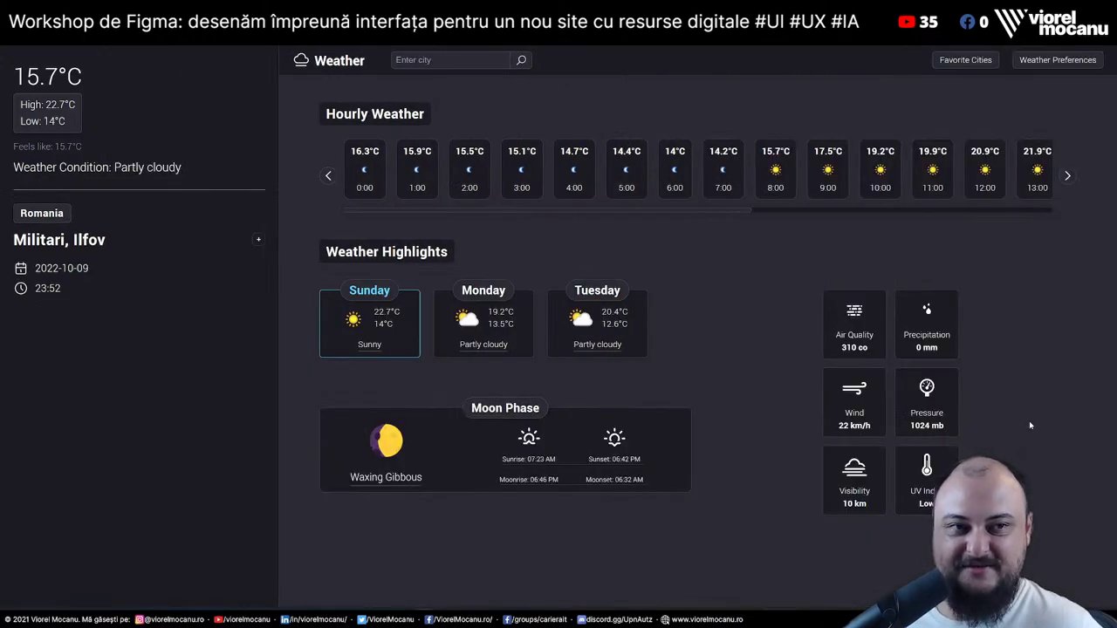
Reopen DevTools beside the page, test narrower widths, and reload to record network requests
key(ctrl+shift+i)
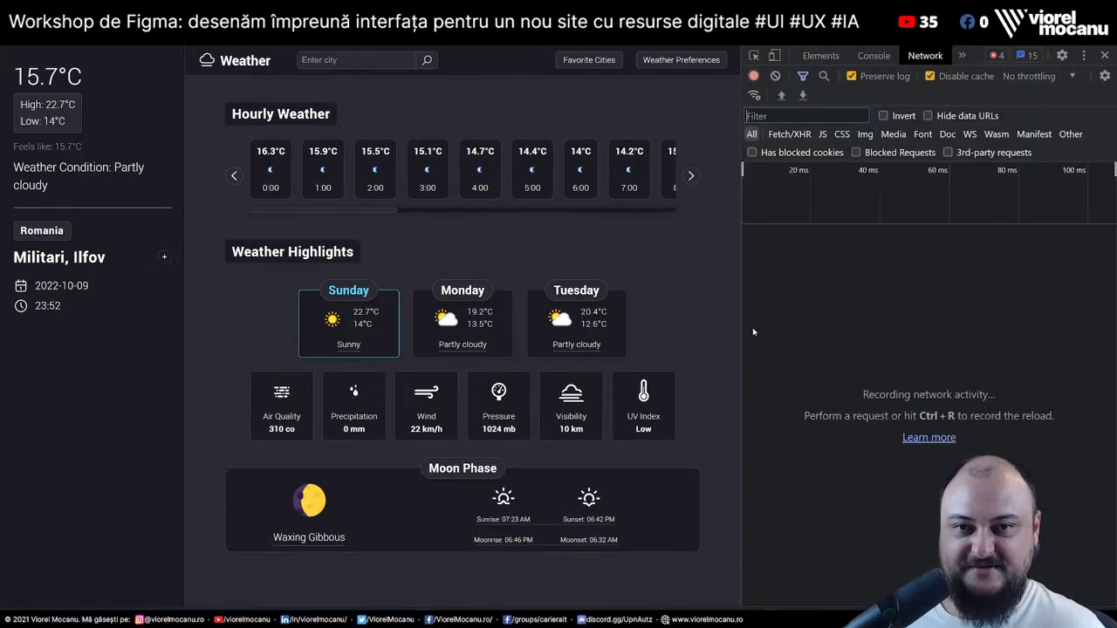
drag(743, 315, 417, 332)
scroll(376, 352, down, 5)
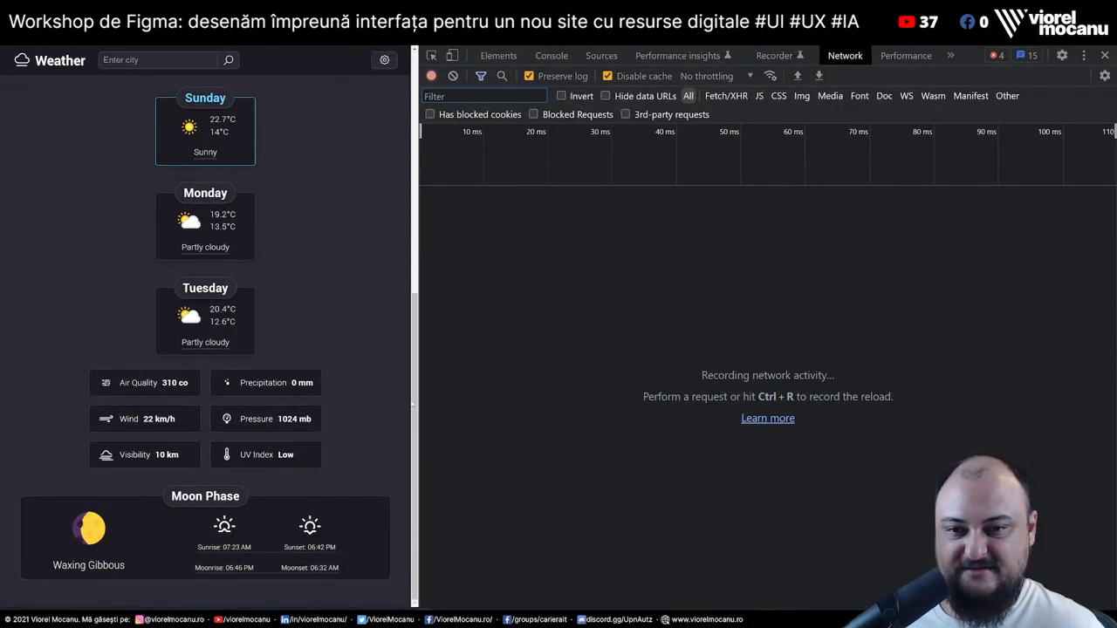
drag(420, 403, 523, 403)
drag(682, 418, 762, 404)
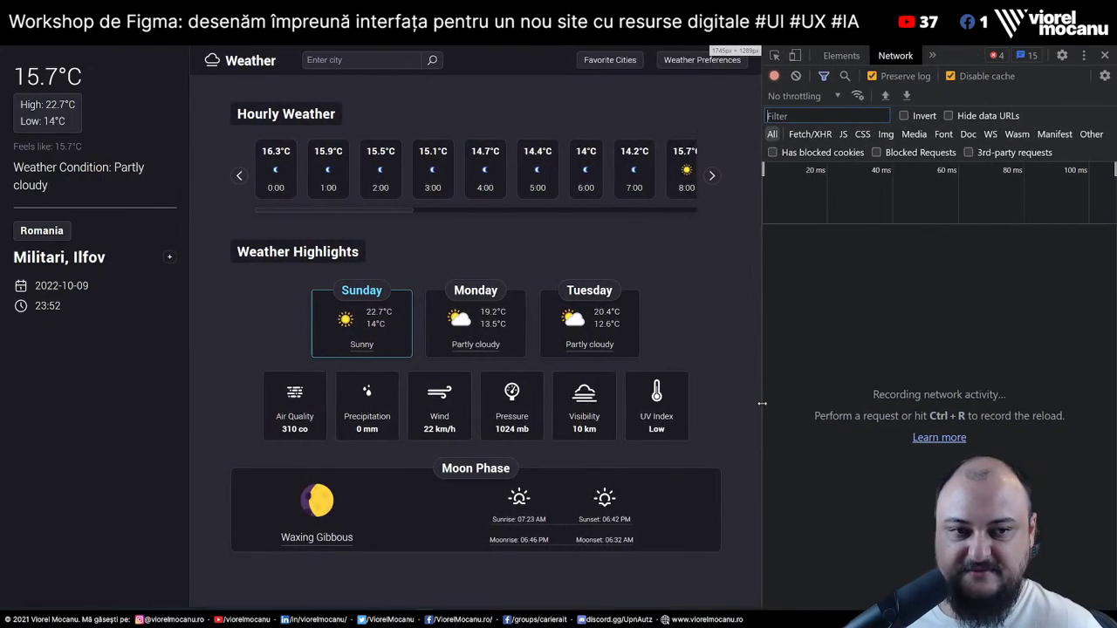
key(ctrl+r)
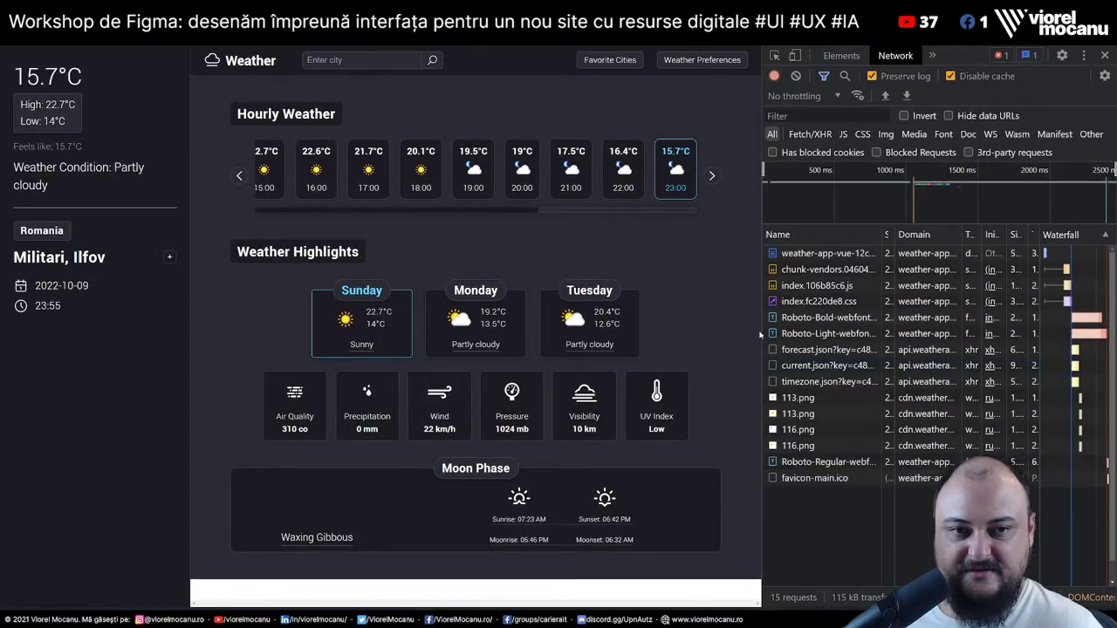
drag(762, 336, 872, 331)
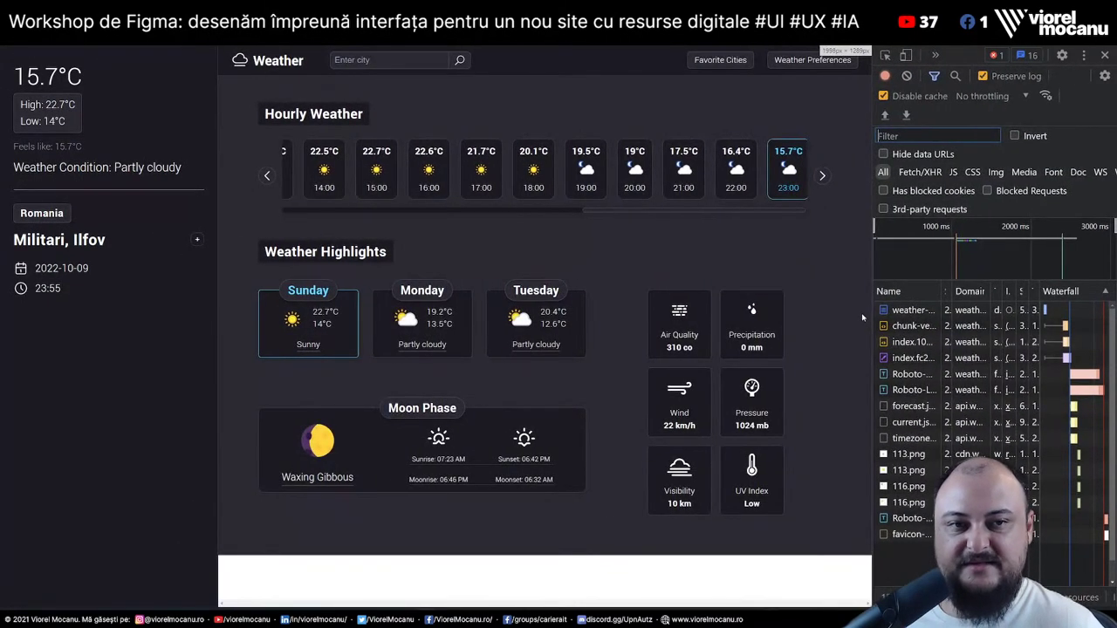
Inspect the weather__main-panel div in Elements and resize the dock to check reflow
right_click(812, 287)
click(854, 468)
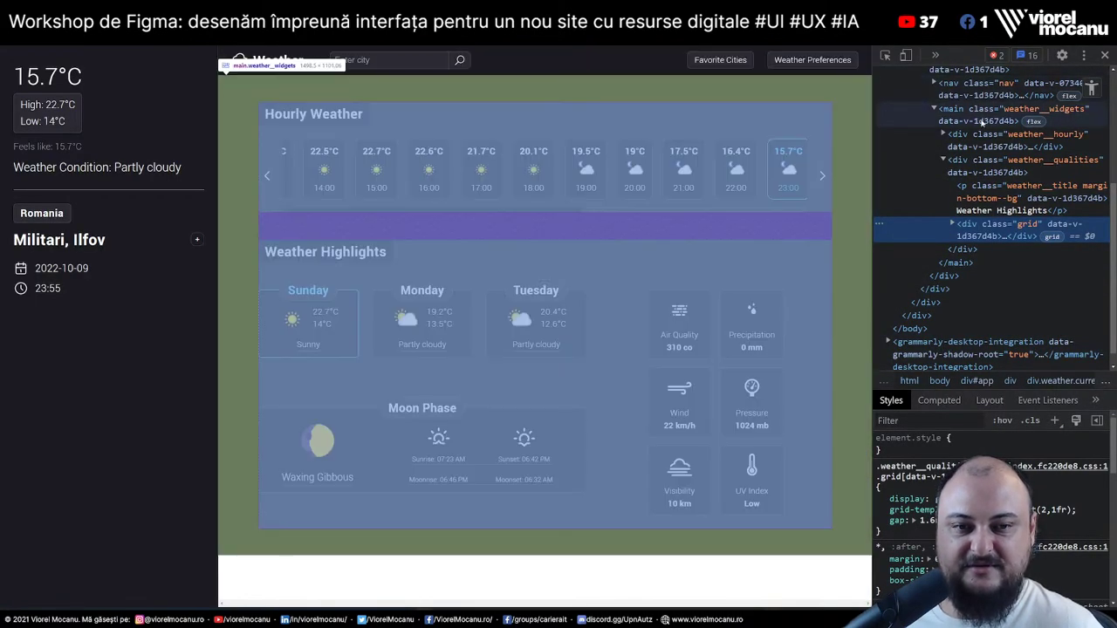
click(982, 114)
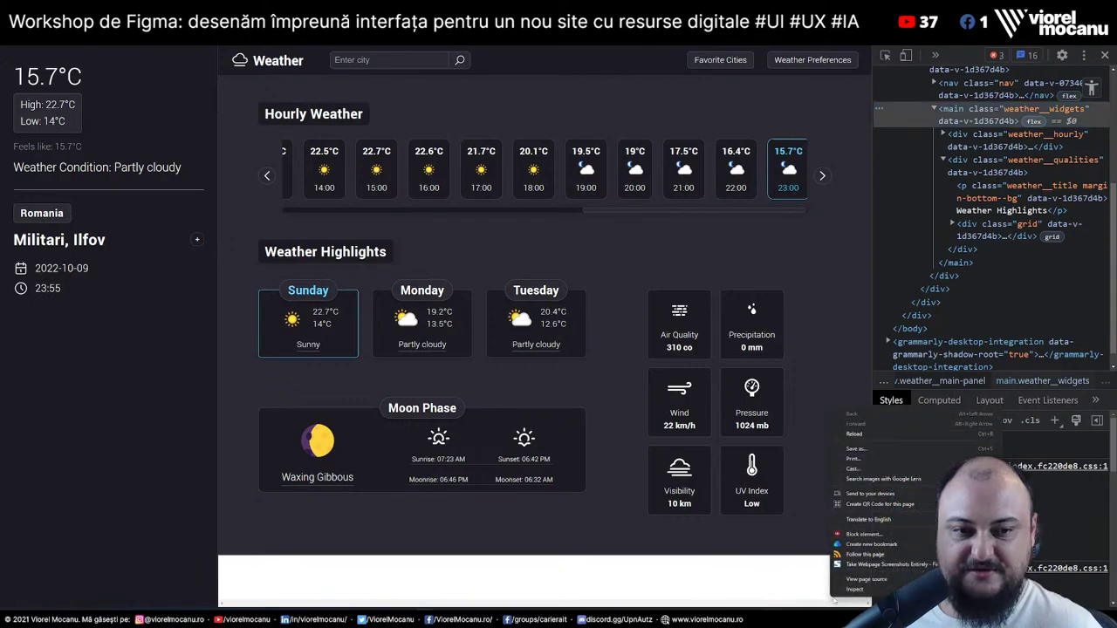
click(941, 381)
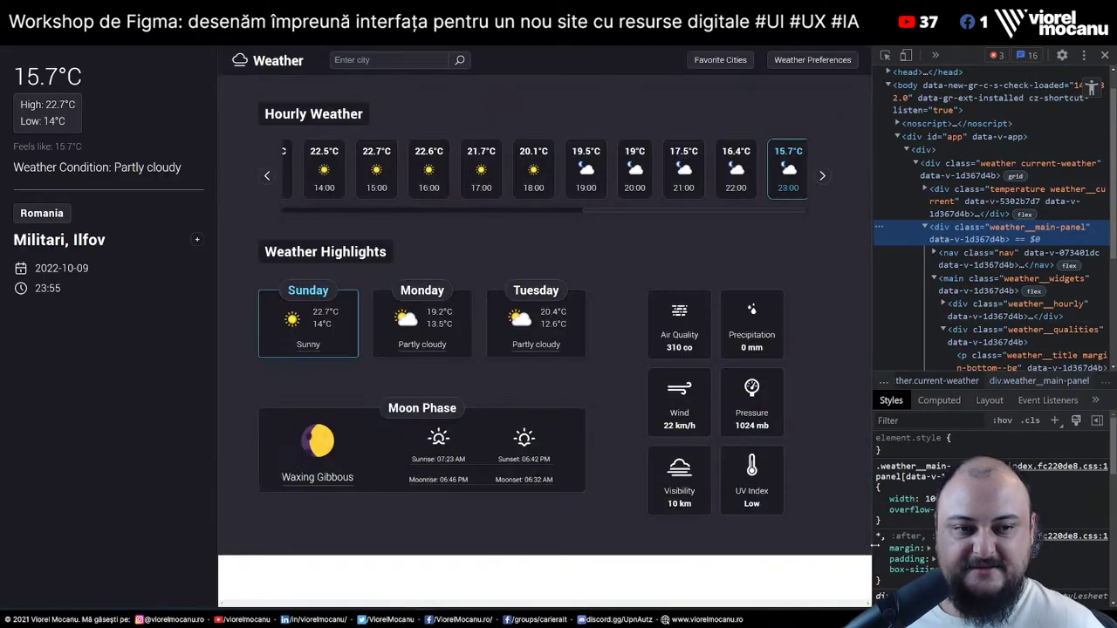
click(881, 502)
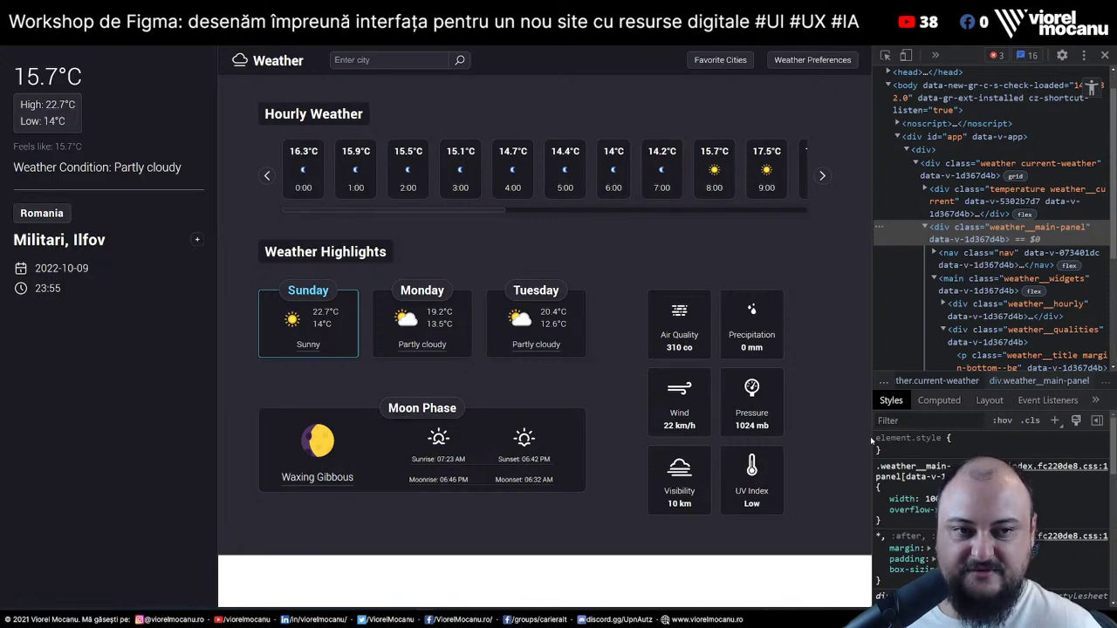
drag(871, 441, 140, 397)
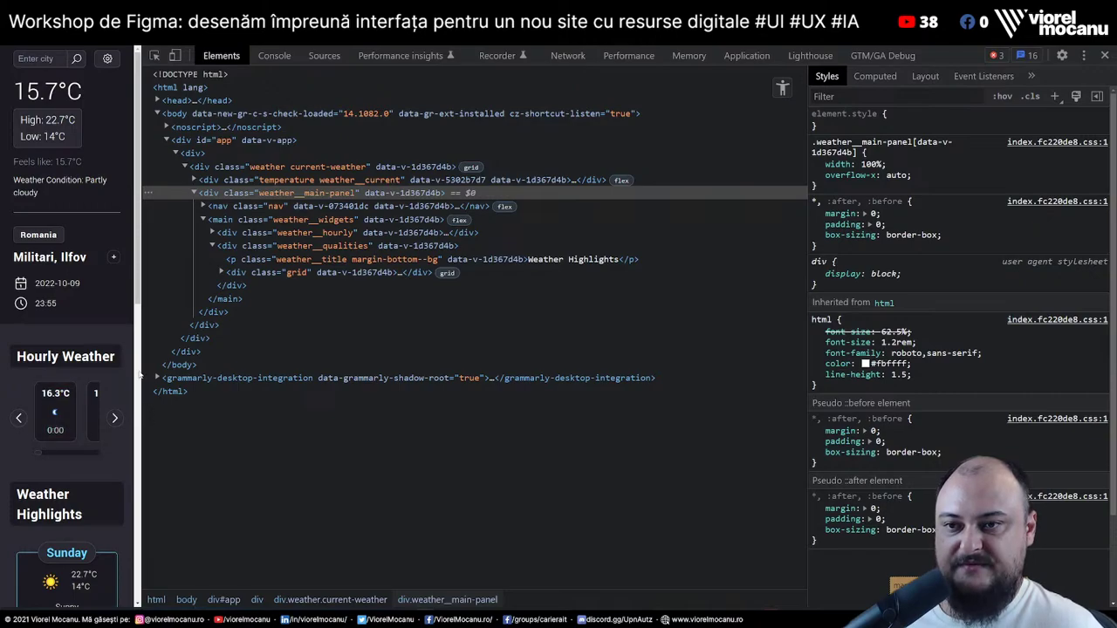
drag(142, 375, 782, 375)
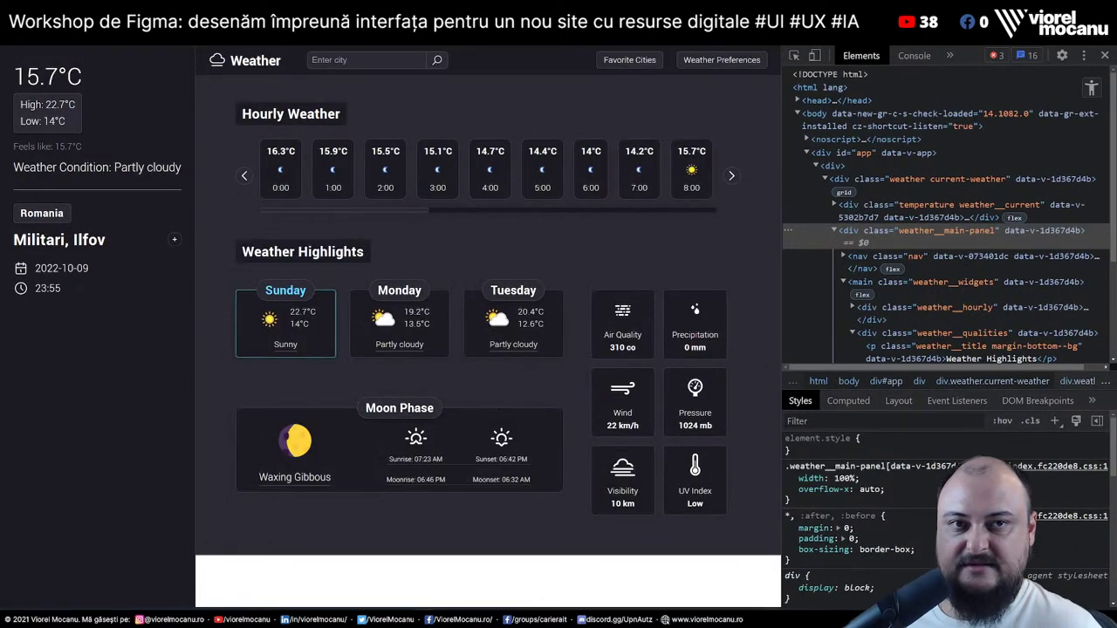
click(814, 55)
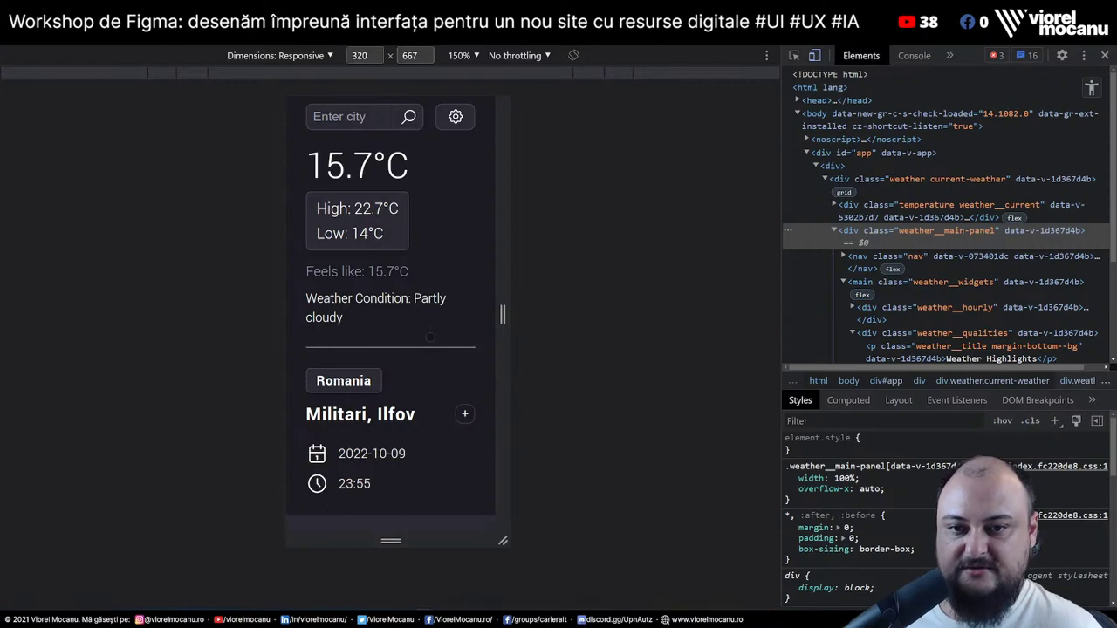
scroll(430, 381, down, 1)
scroll(430, 381, up, 1)
scroll(433, 463, down, 1)
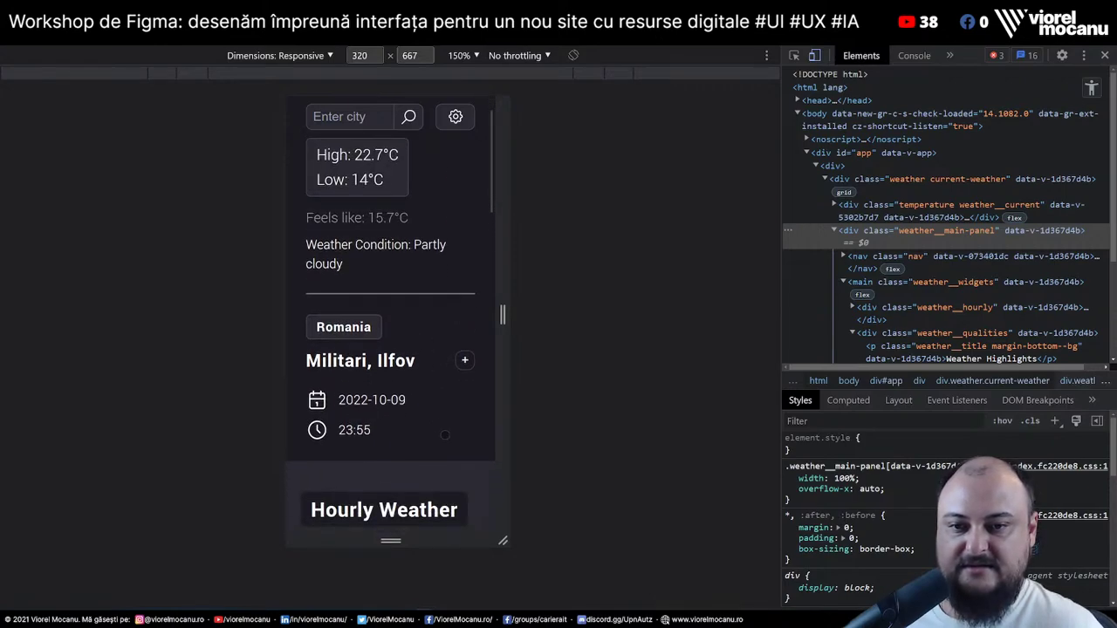
scroll(436, 545, up, 1)
scroll(435, 545, down, 2)
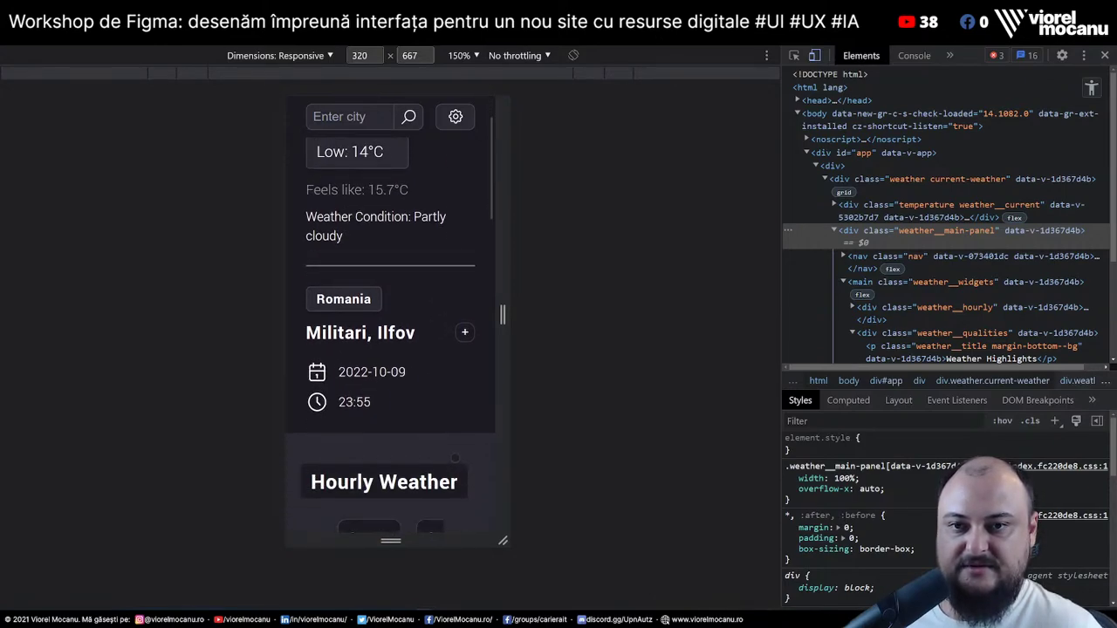
drag(450, 430, 448, 352)
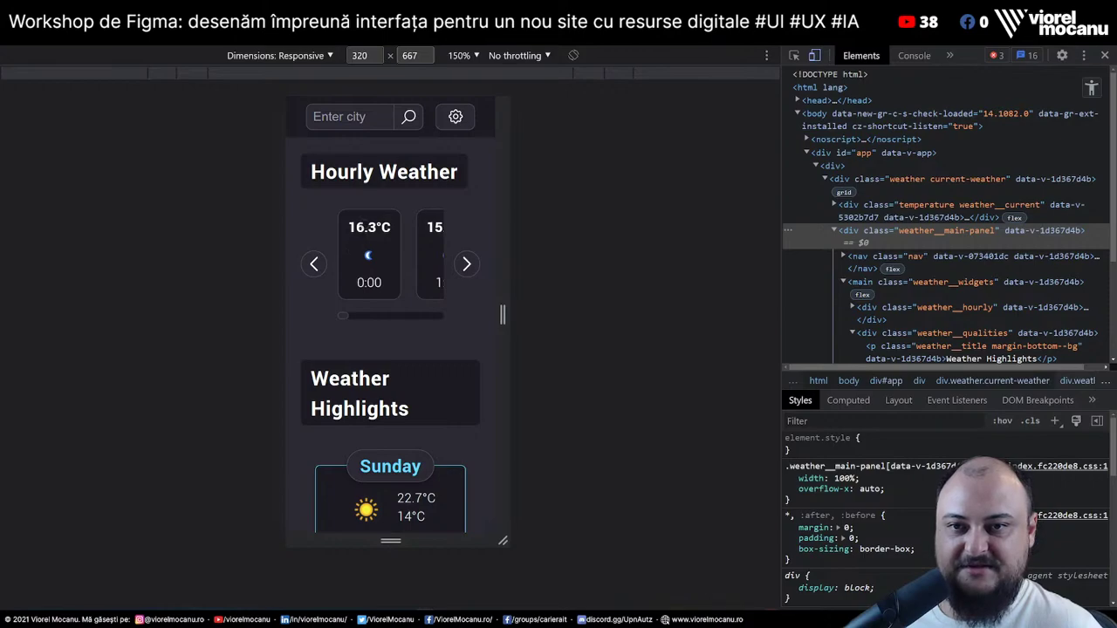
scroll(453, 375, down, 3)
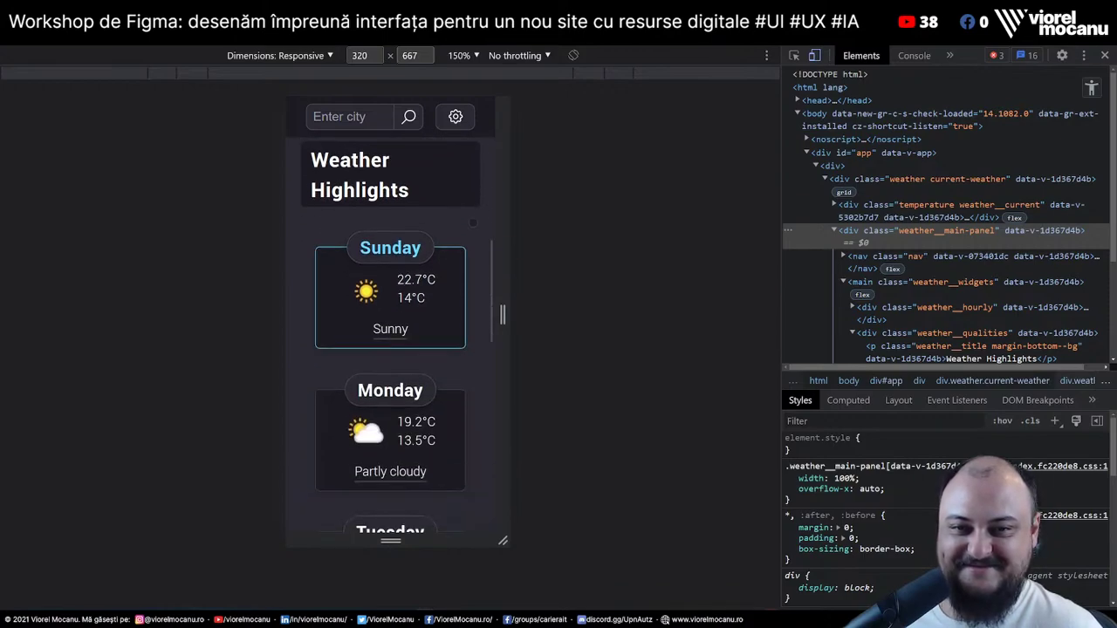
scroll(501, 251, down, 3)
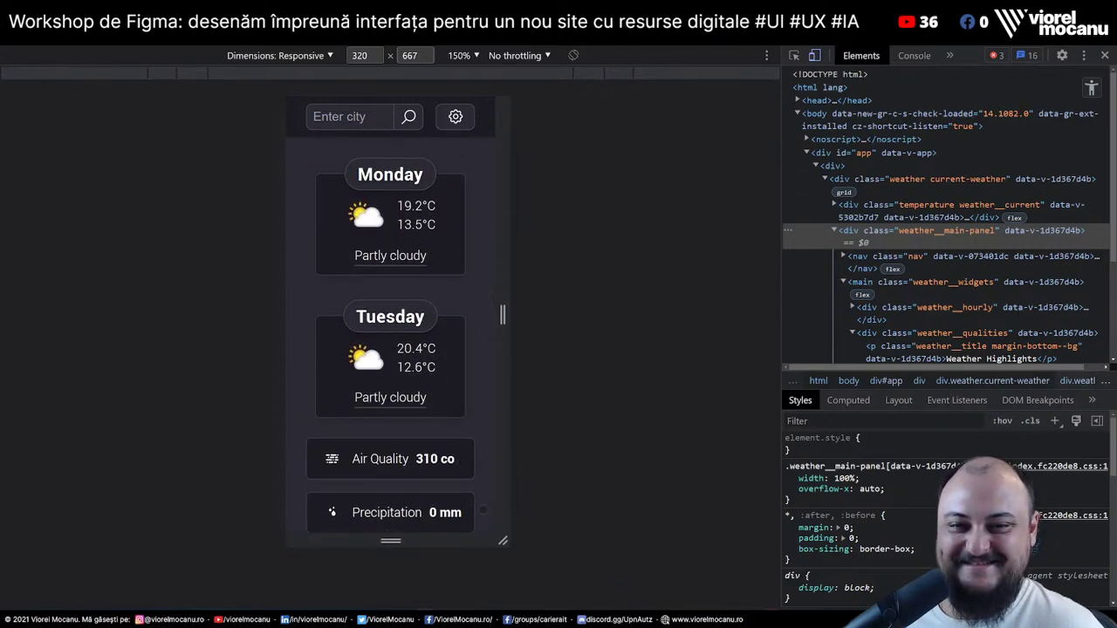
scroll(499, 251, down, 3)
scroll(492, 275, down, 2)
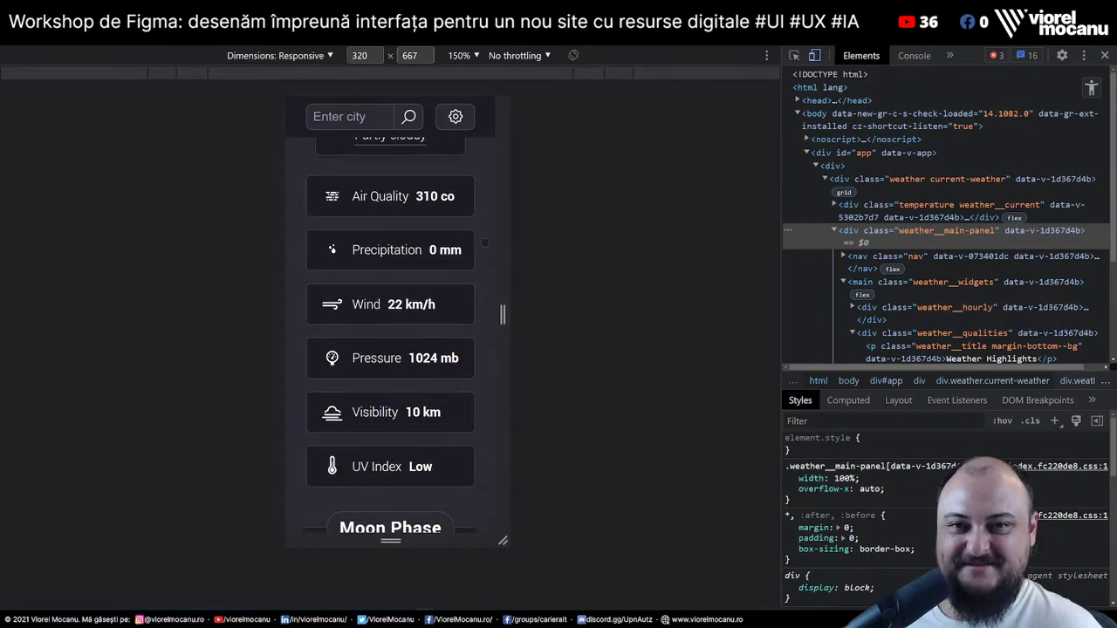
scroll(491, 274, down, 1)
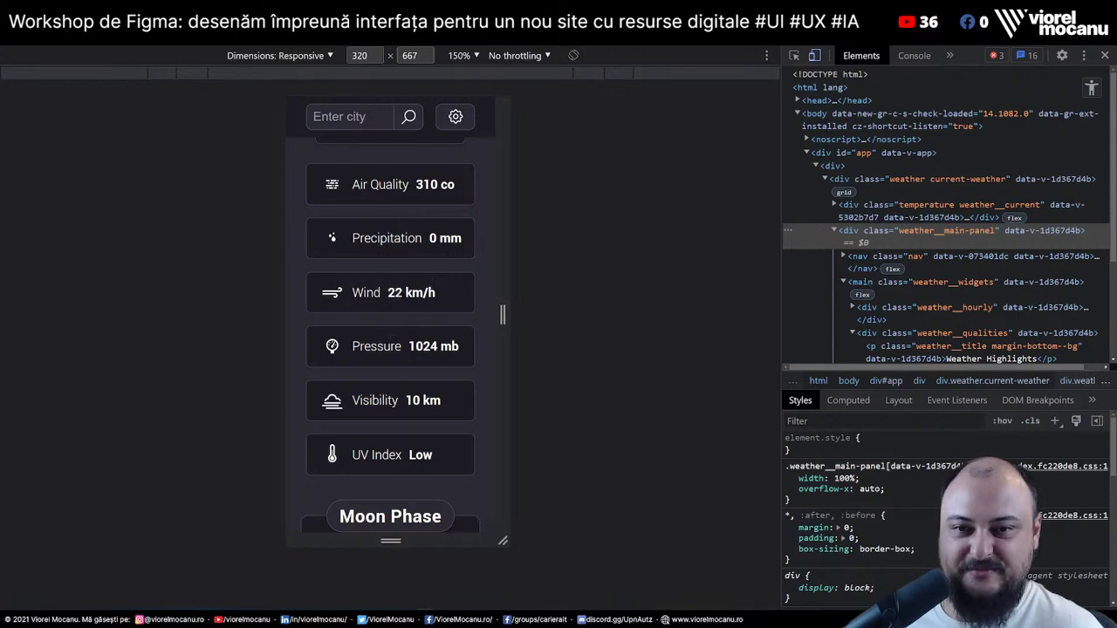
scroll(403, 301, up, 1)
scroll(410, 323, down, 2)
scroll(417, 344, up, 3)
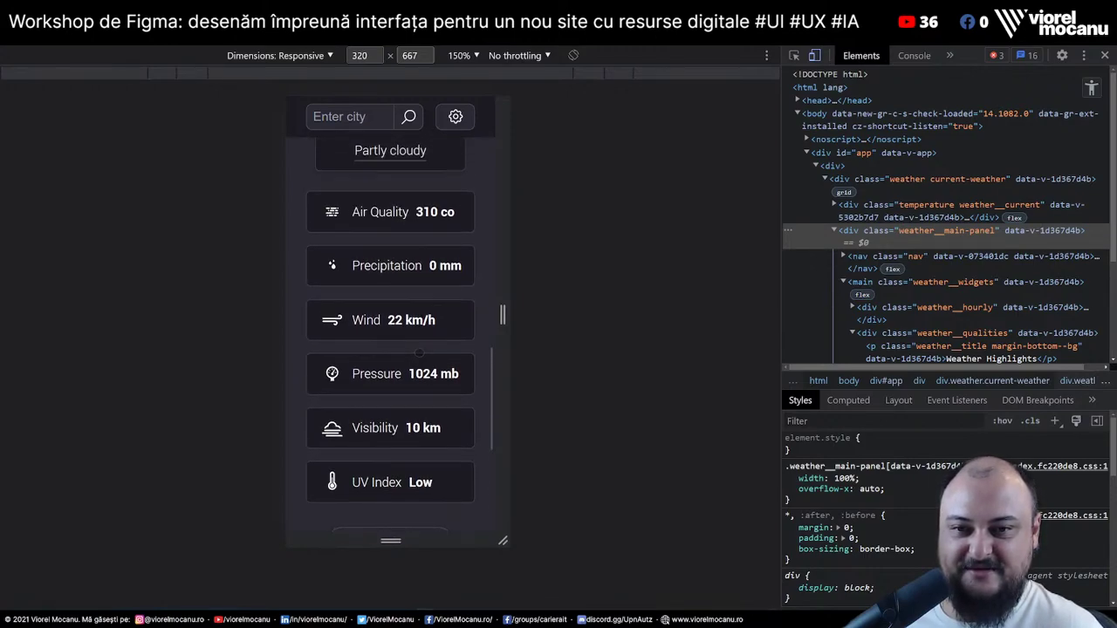
scroll(420, 352, down, 1)
scroll(433, 153, down, 3)
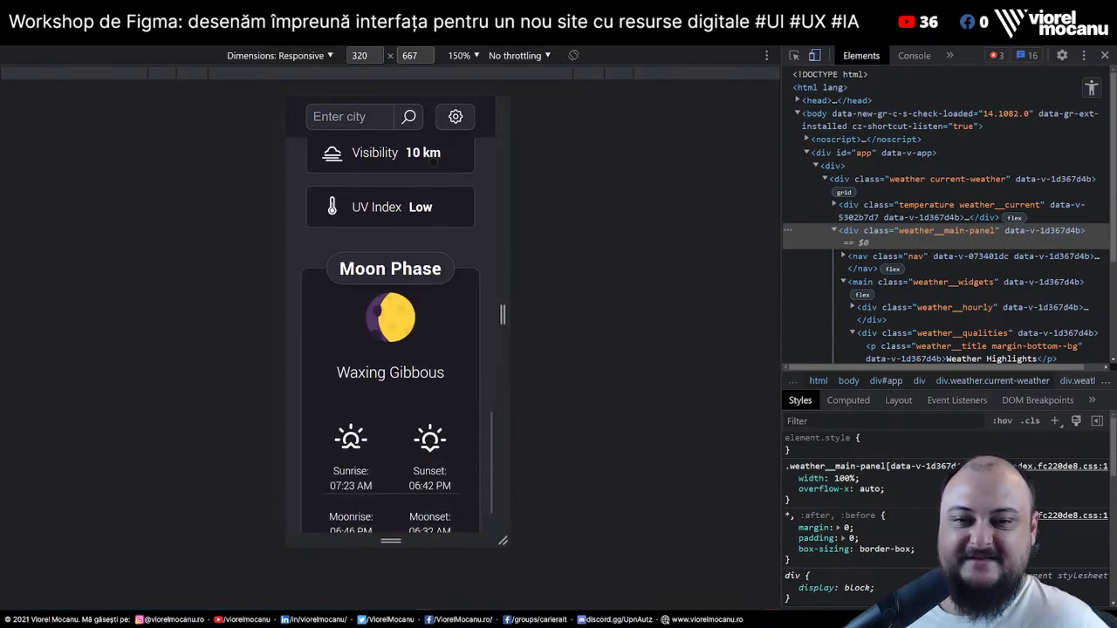
scroll(435, 153, down, 1)
scroll(439, 338, up, 4)
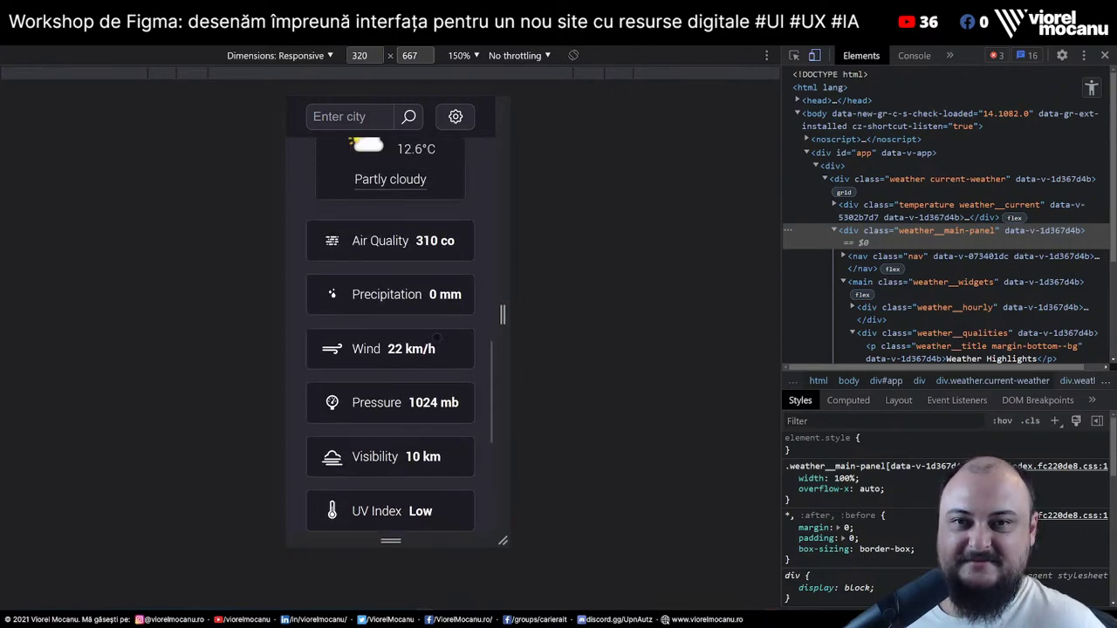
scroll(438, 338, up, 10)
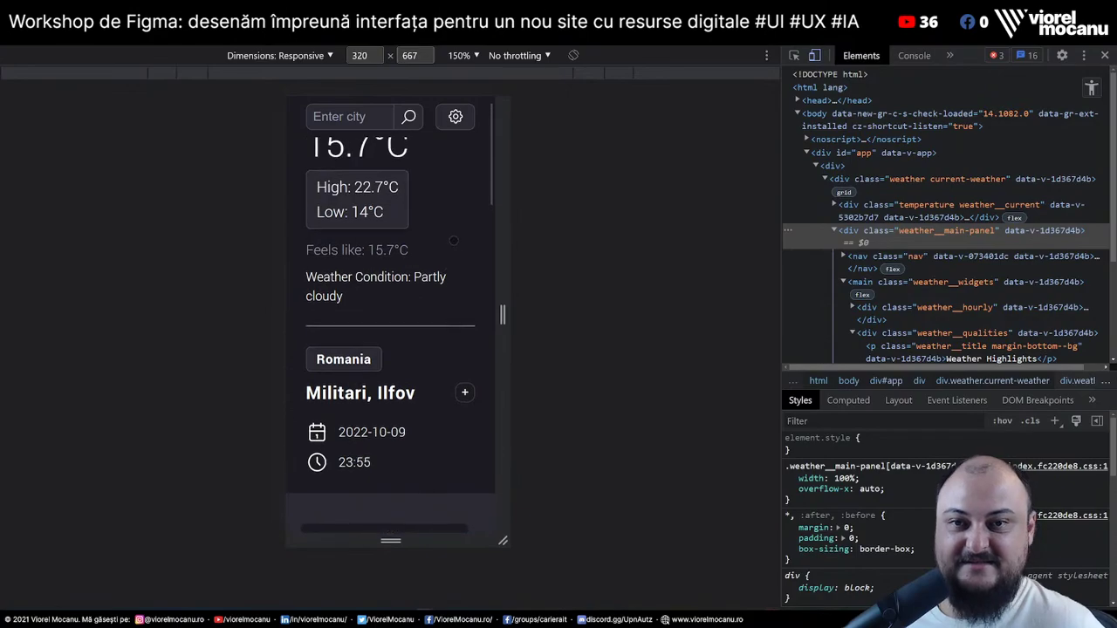
scroll(454, 240, up, 1)
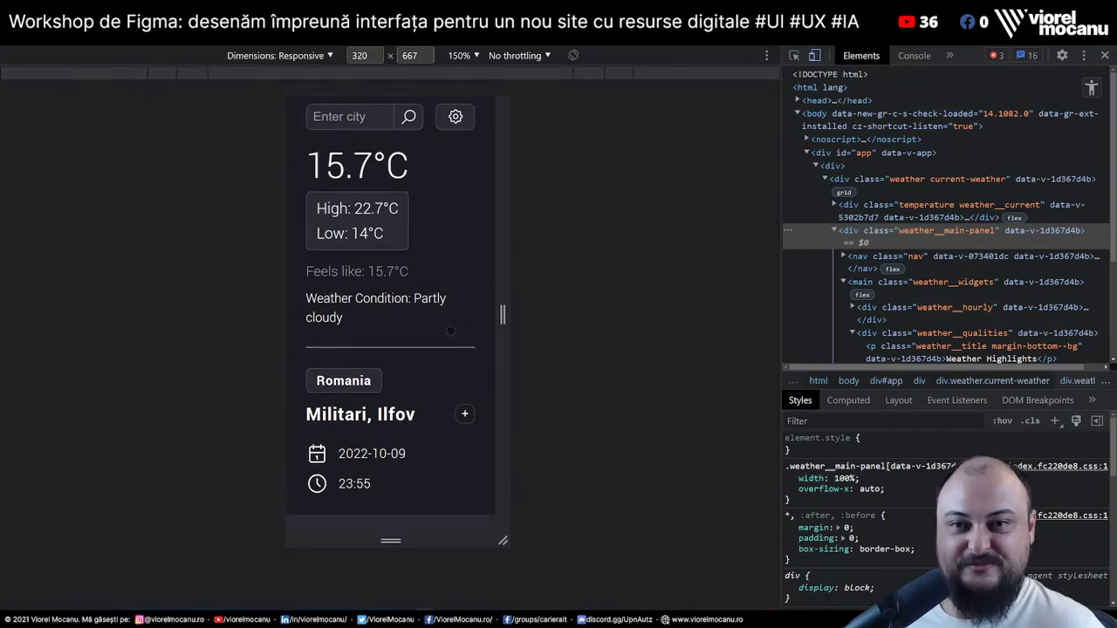
click(814, 55)
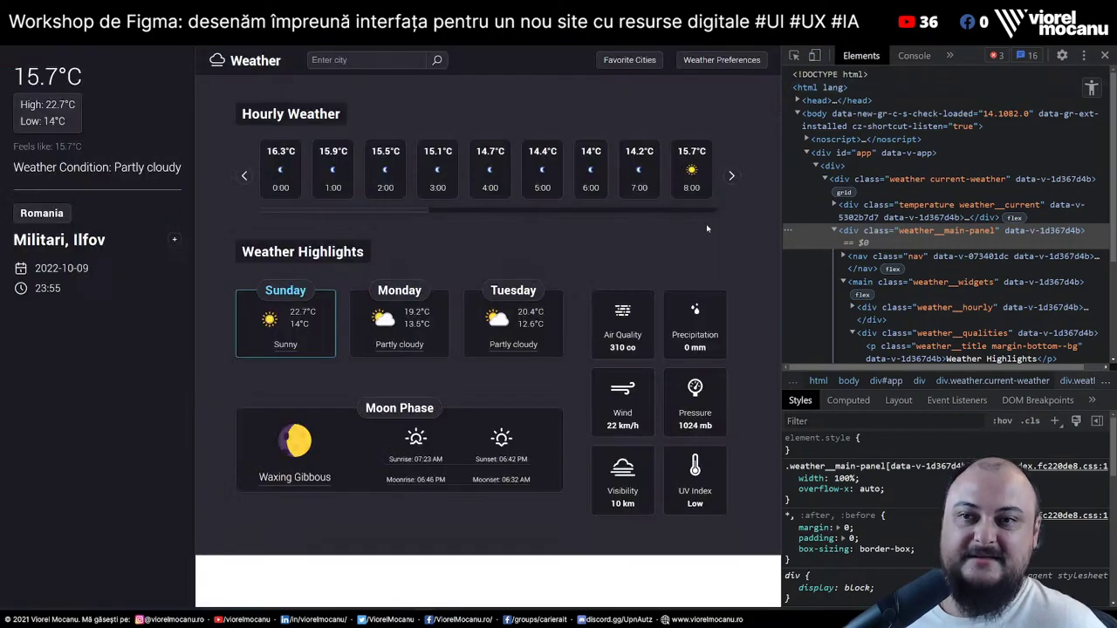
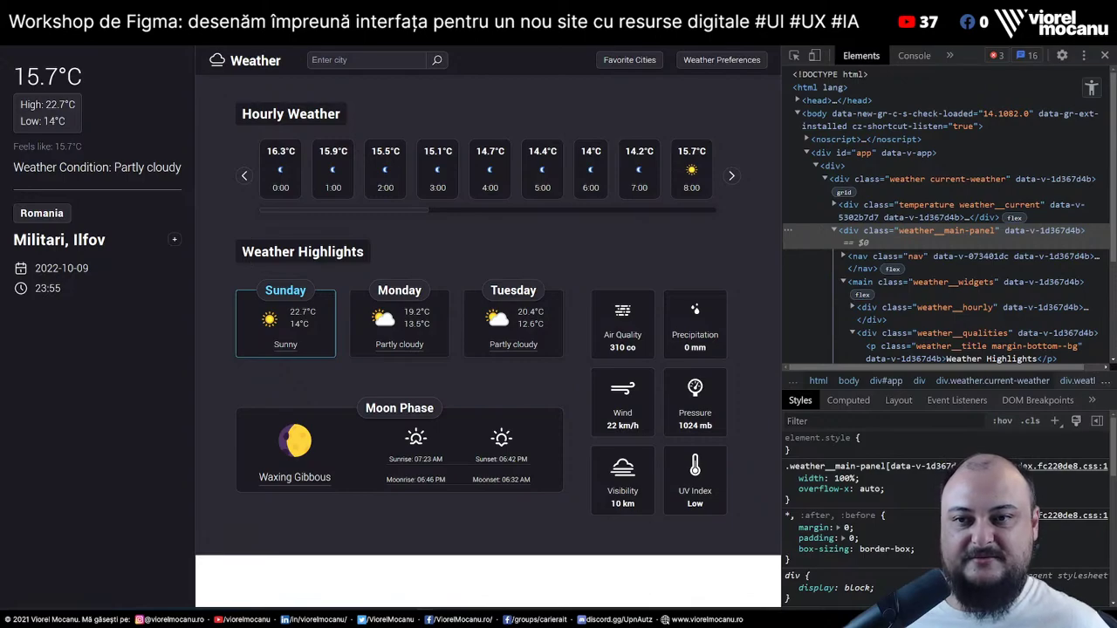
Highlight the Weather Highlights, Hourly Weather and Weather title headings in the weather app
drag(241, 257, 364, 253)
drag(243, 117, 359, 127)
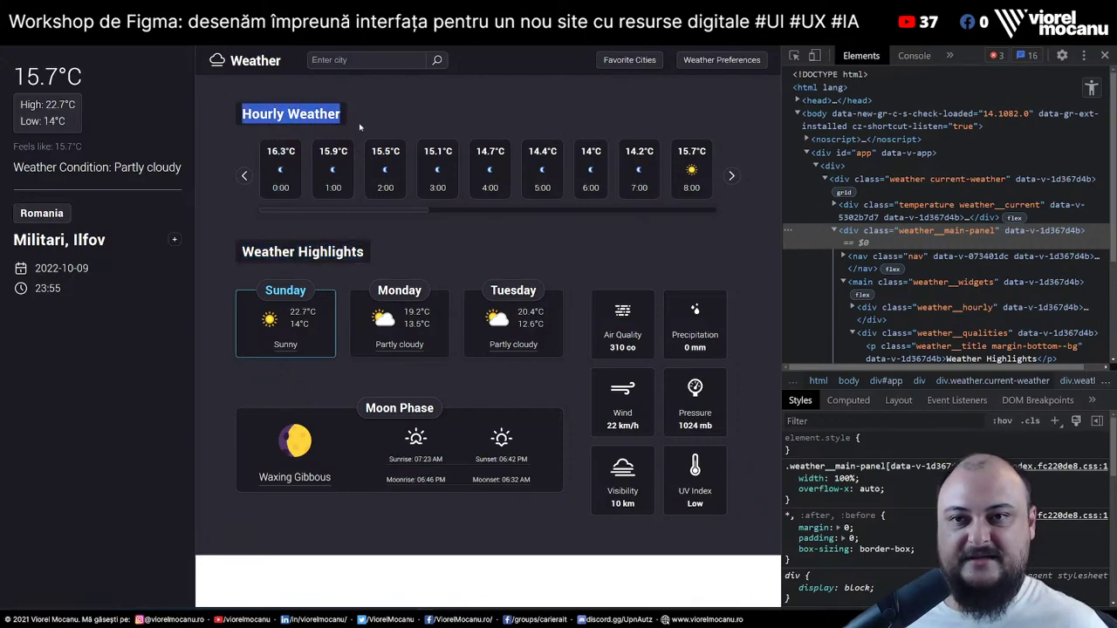
drag(231, 61, 283, 63)
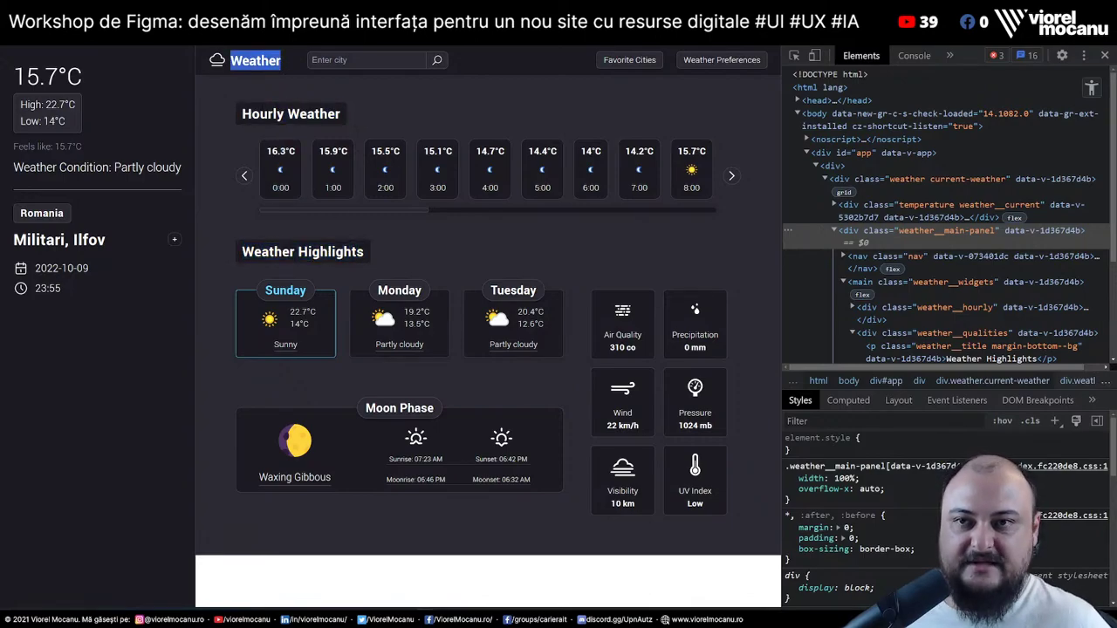
drag(328, 115, 253, 75)
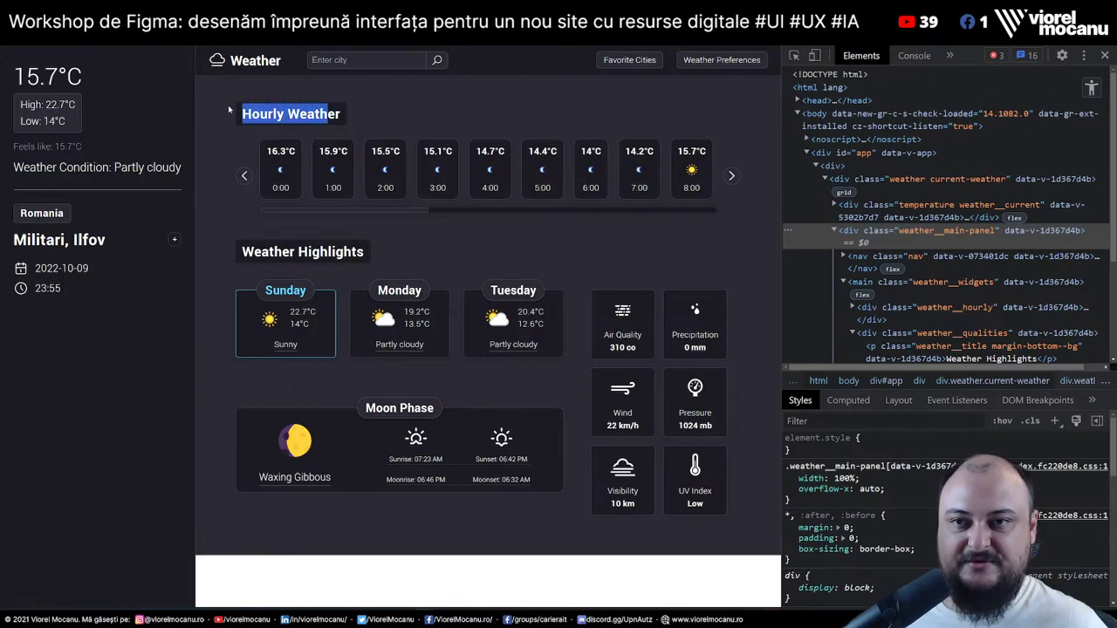
click(268, 114)
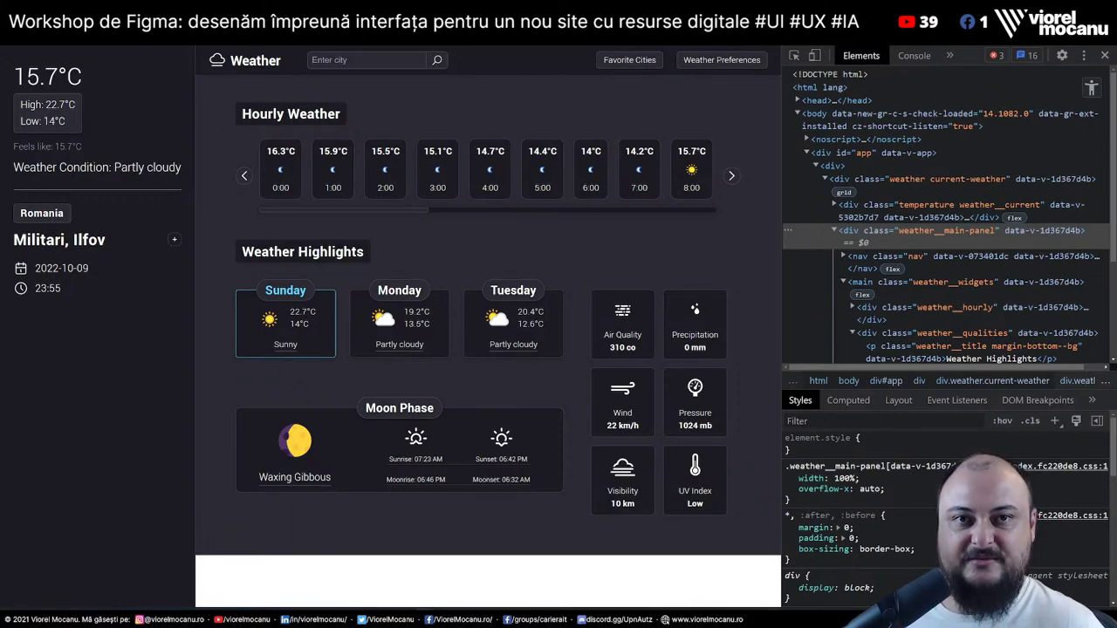
Paste the weather app URL into the site auditor, run the audit and open its report
key(ctrl+Tab)
scroll(602, 316, up, 10)
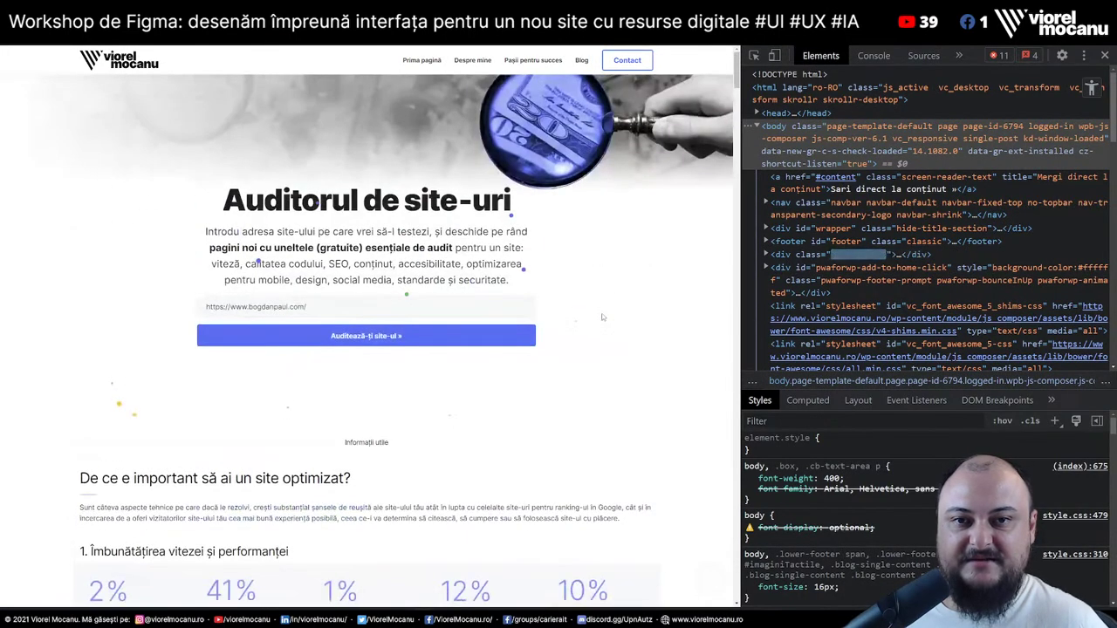
click(462, 307)
text(https://weather-app-vue-12e8a.web.app/)
click(448, 336)
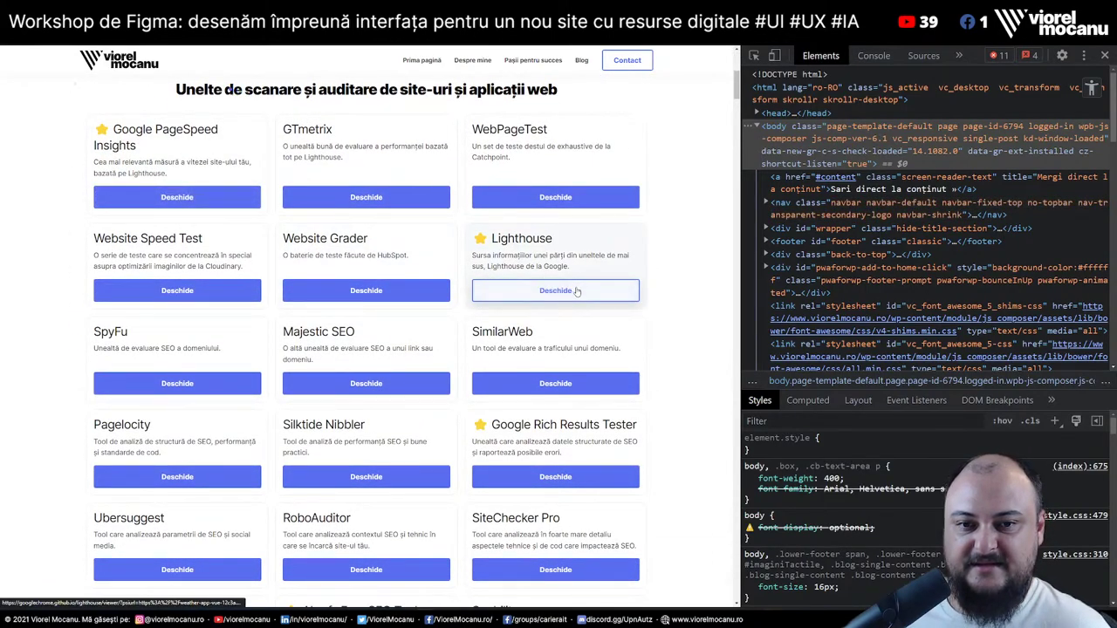
scroll(576, 291, down, 7)
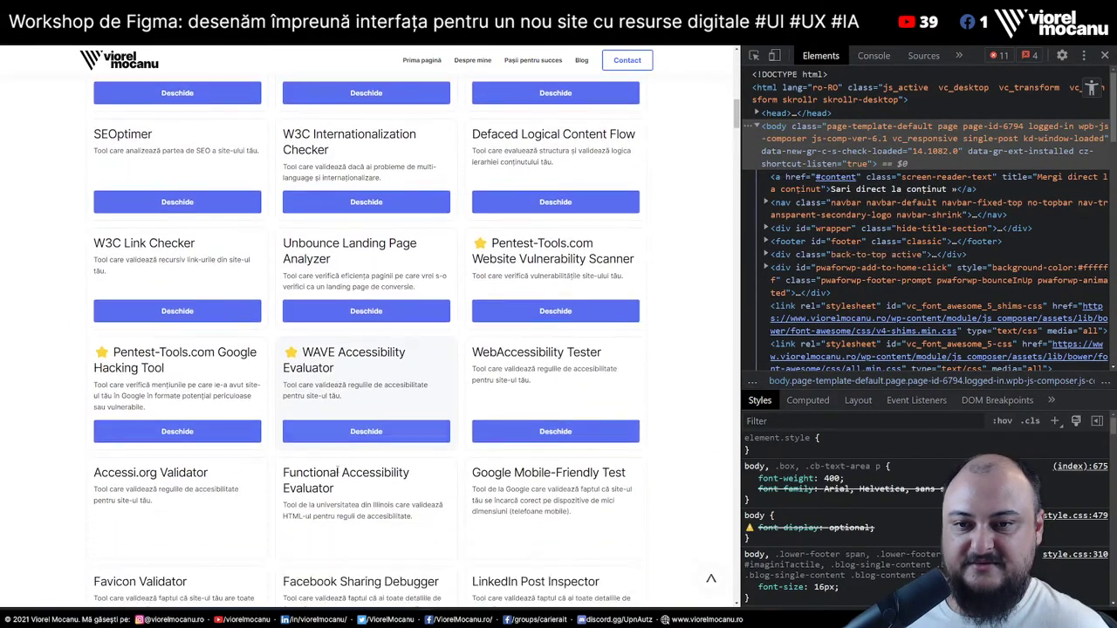
scroll(384, 247, down, 6)
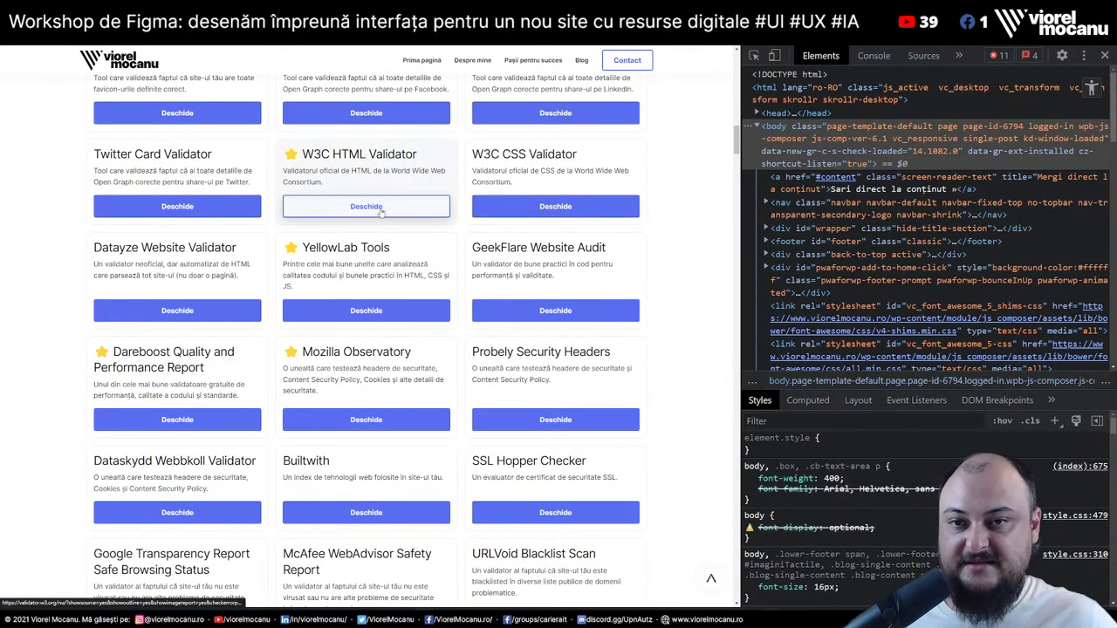
click(384, 421)
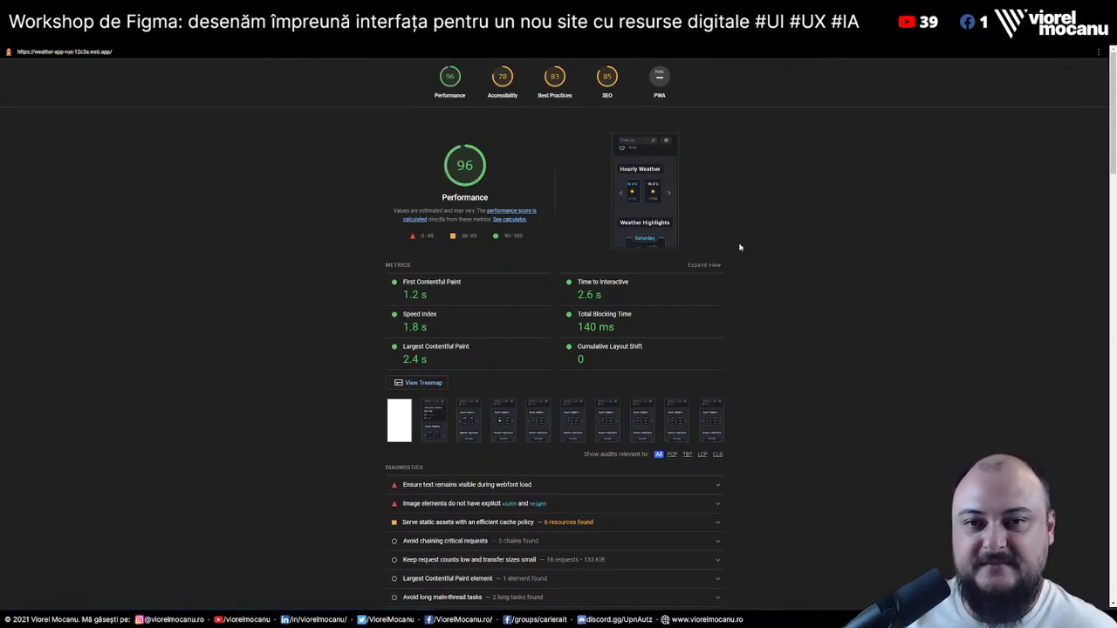
Expand the webfont loading, missing image width/height and efficient cache-policy Performance diagnostics
scroll(762, 234, down, 2)
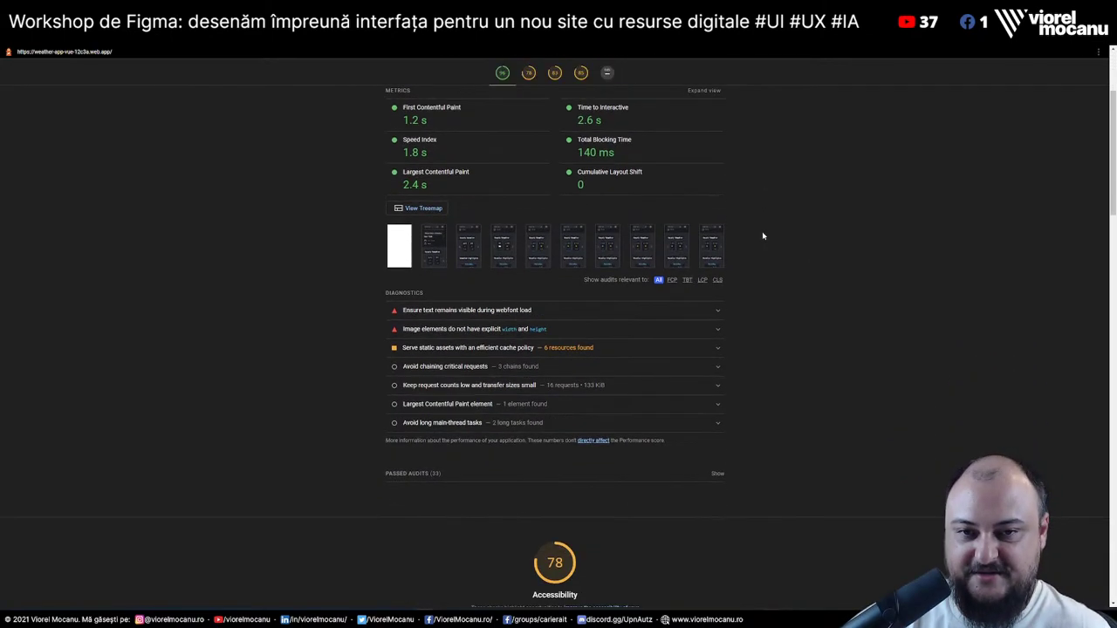
click(551, 310)
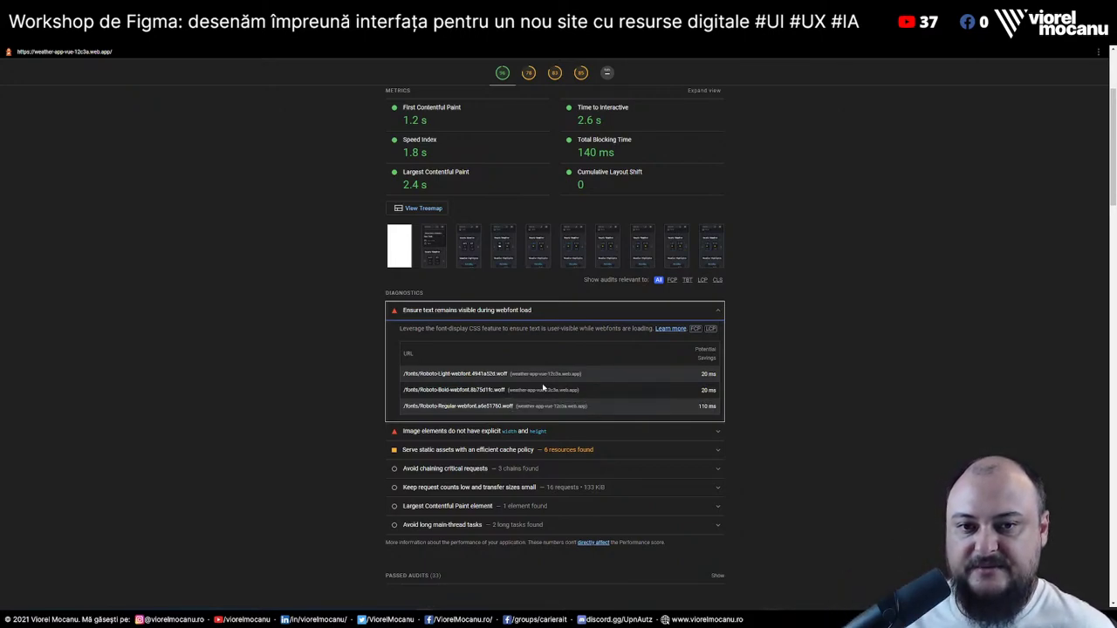
click(568, 432)
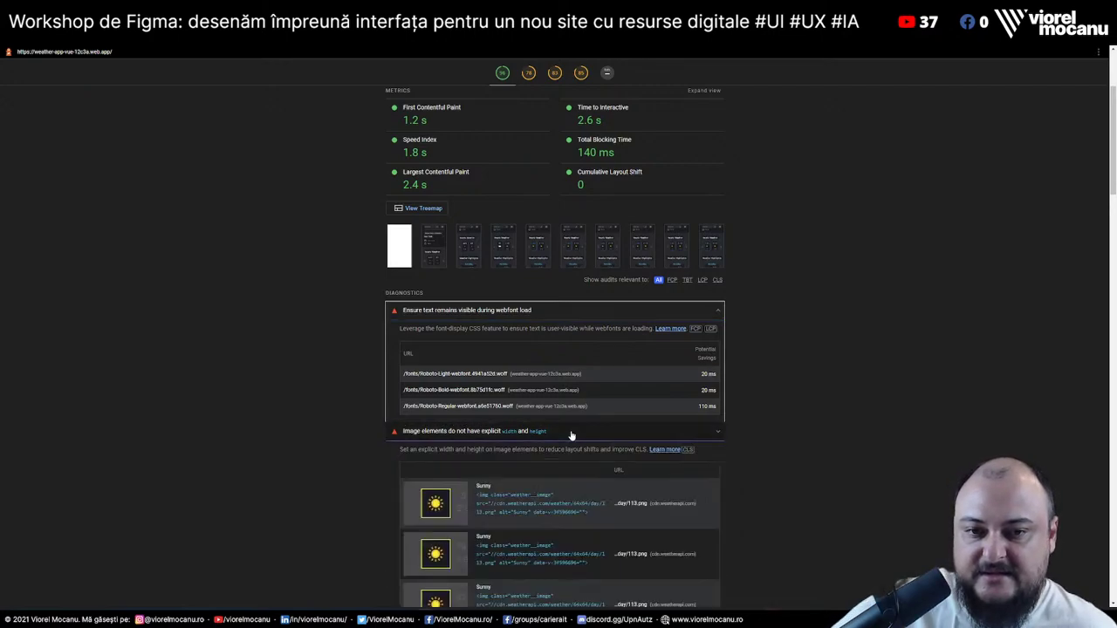
scroll(559, 393, down, 3)
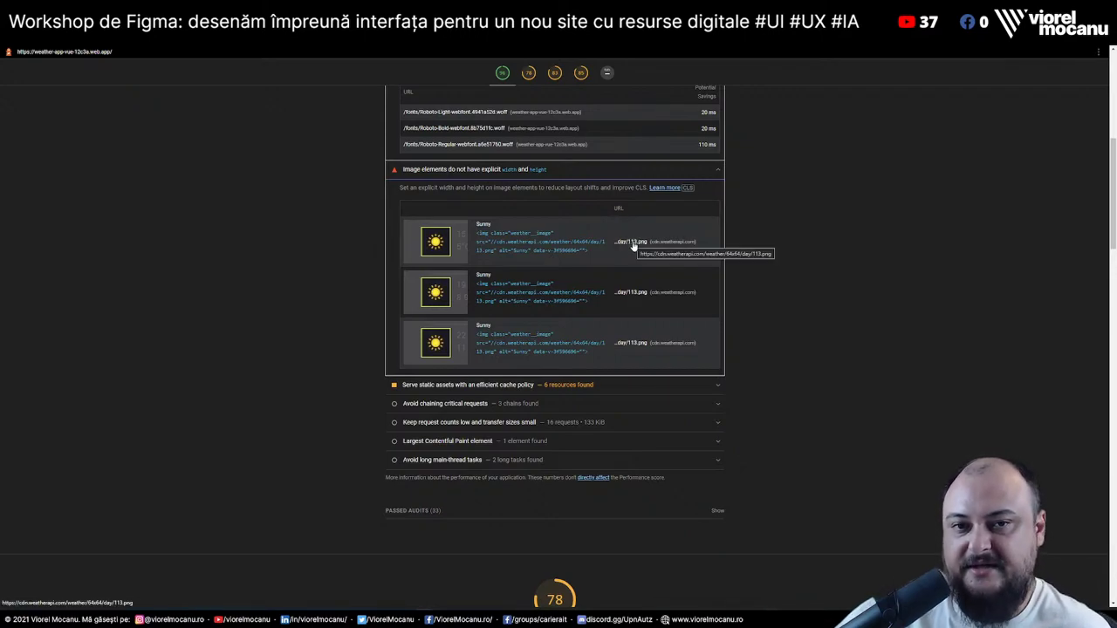
click(628, 385)
scroll(628, 387, down, 1)
scroll(627, 385, down, 2)
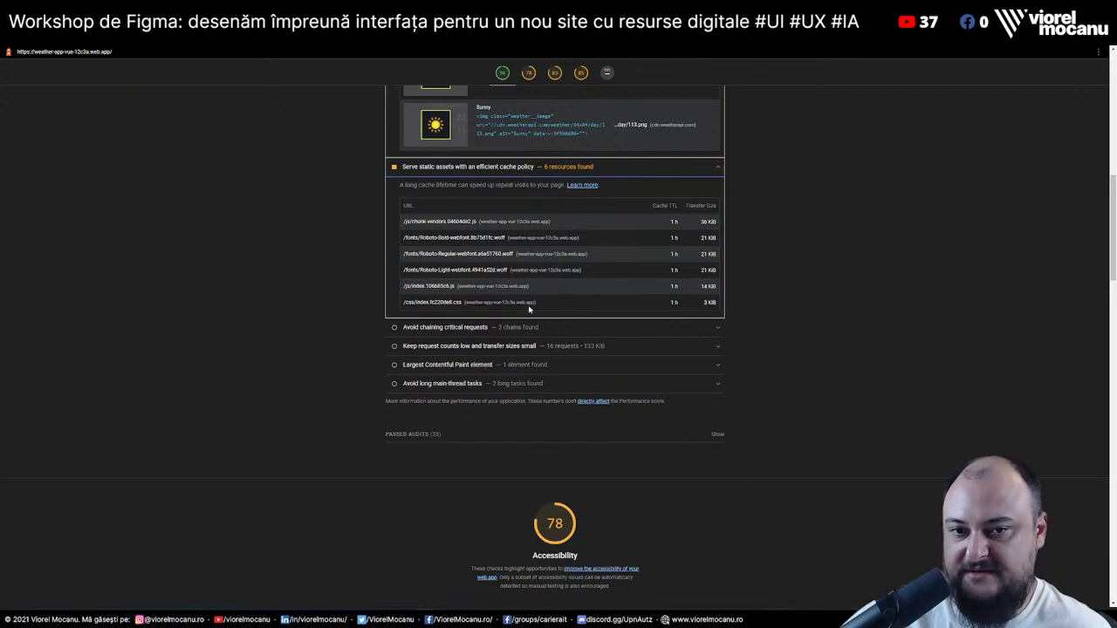
scroll(538, 321, down, 4)
scroll(537, 323, down, 1)
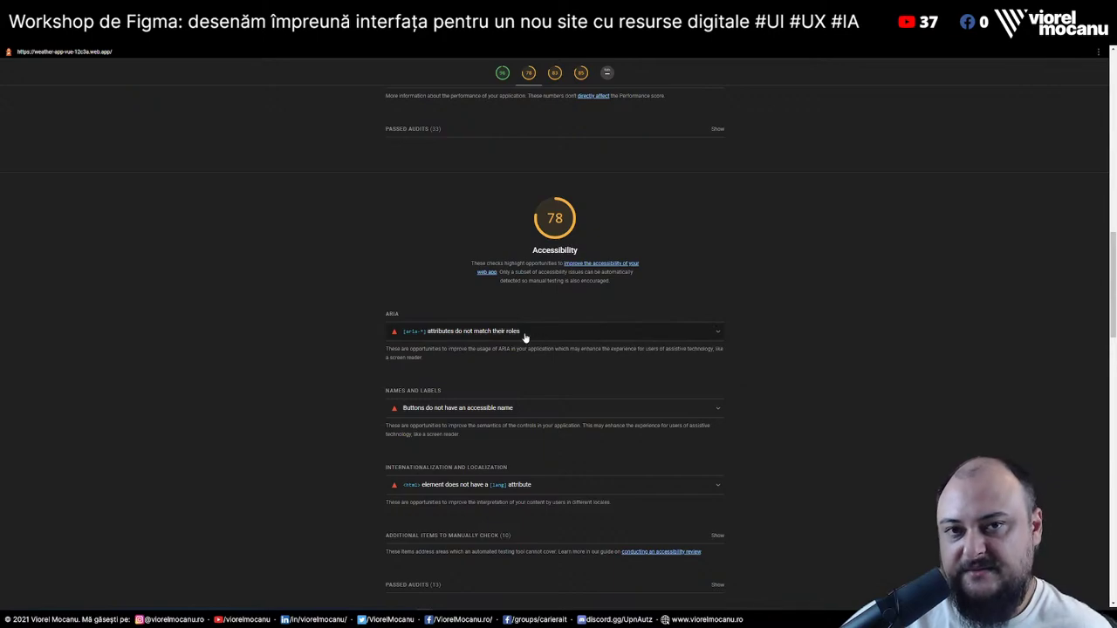
Expand the ARIA mismatch, unnamed buttons and missing lang attribute Accessibility audits
click(593, 330)
scroll(794, 375, down, 1)
scroll(795, 375, down, 2)
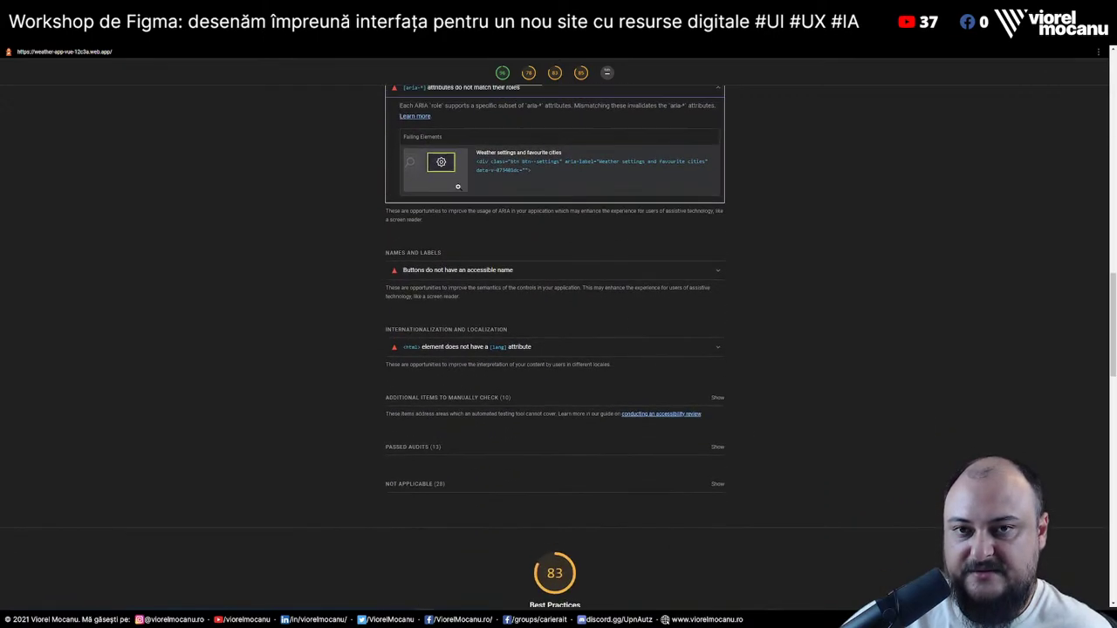
scroll(506, 218, up, 2)
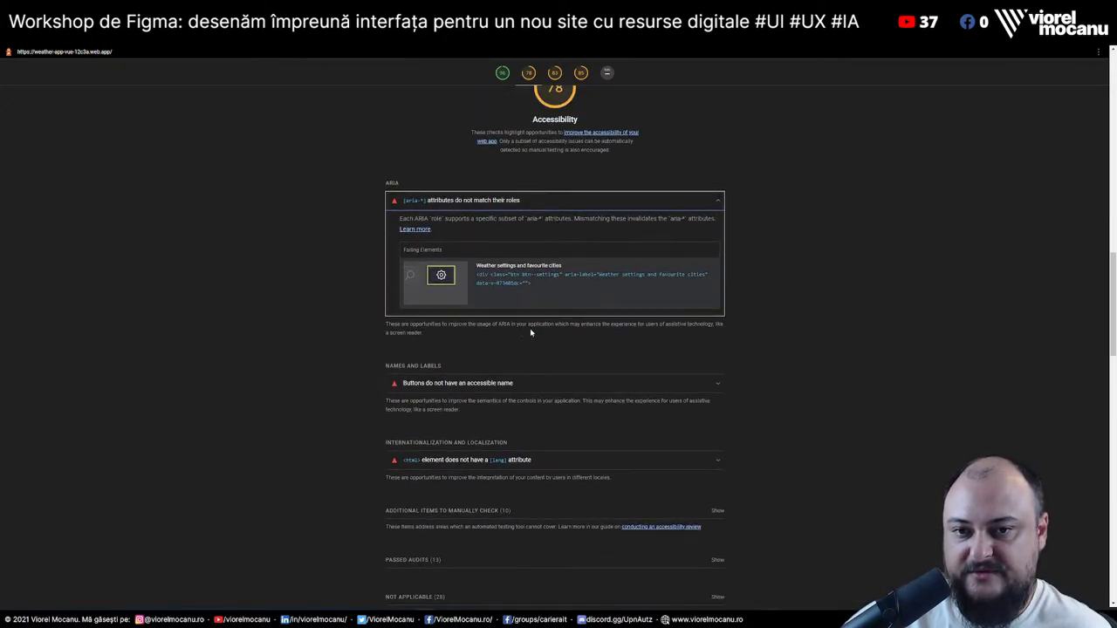
scroll(530, 328, down, 2)
click(525, 209)
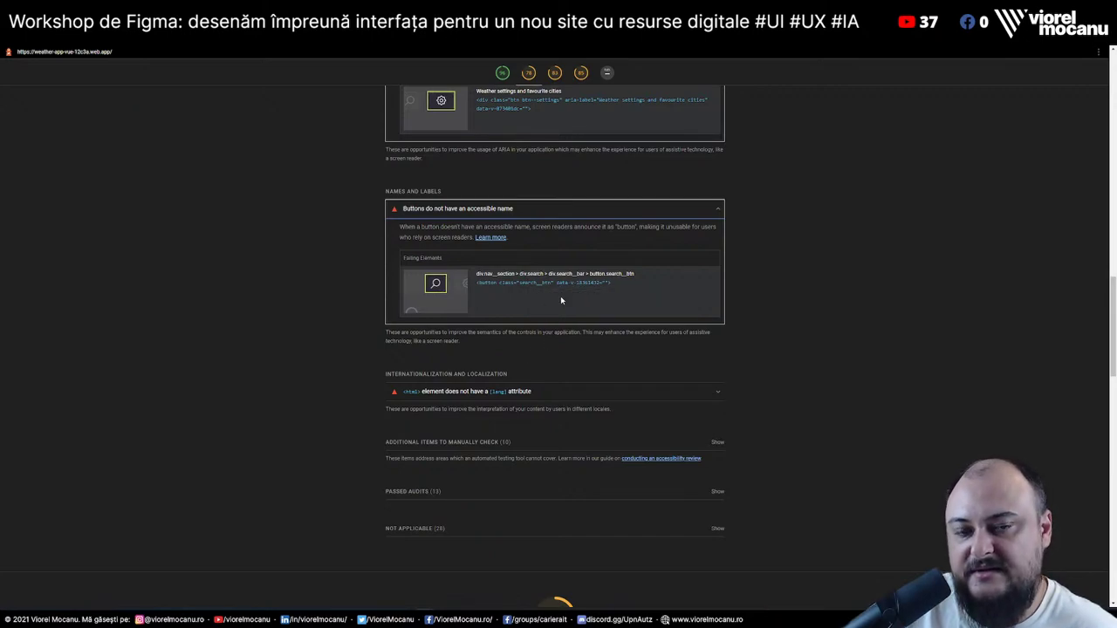
click(559, 392)
Expand the geolocation permission and low-resolution images Best Practices audits
scroll(785, 353, down, 3)
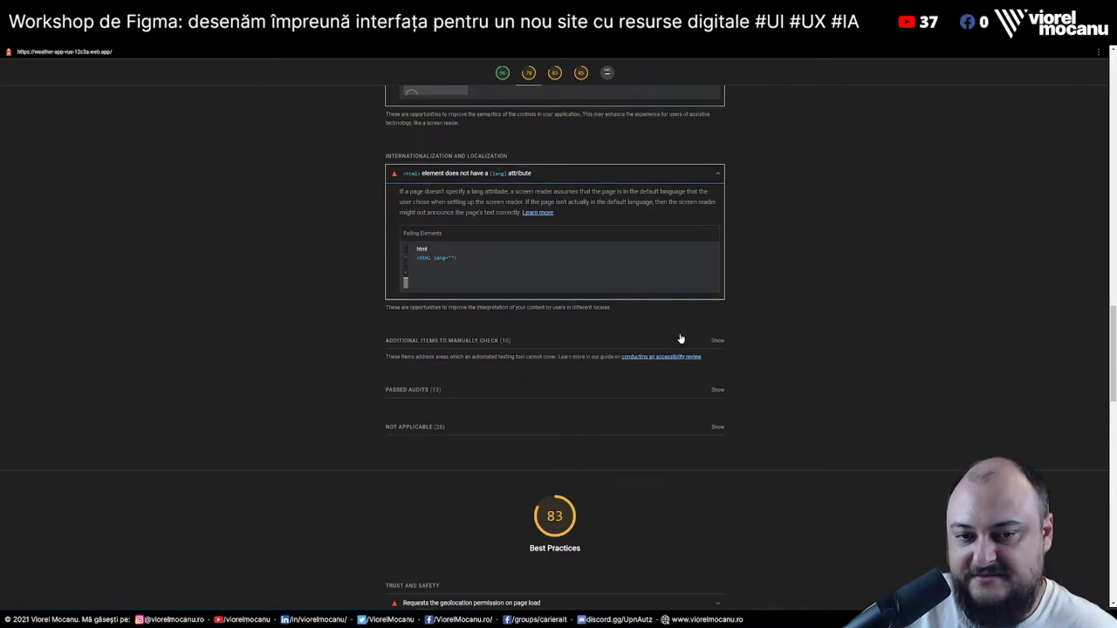
scroll(865, 356, up, 4)
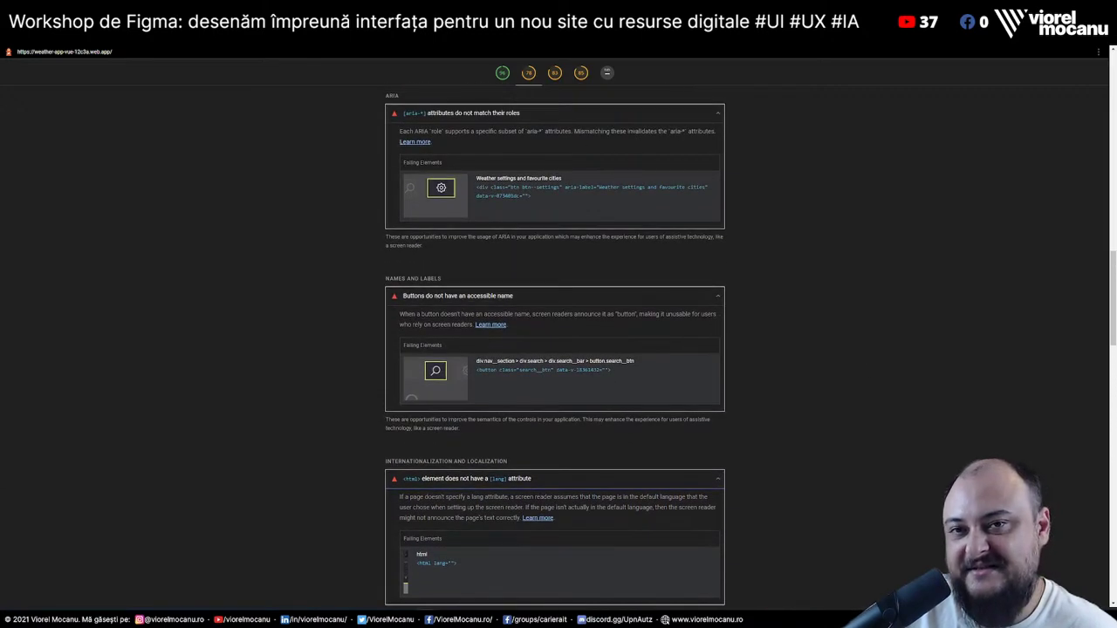
scroll(865, 467, down, 10)
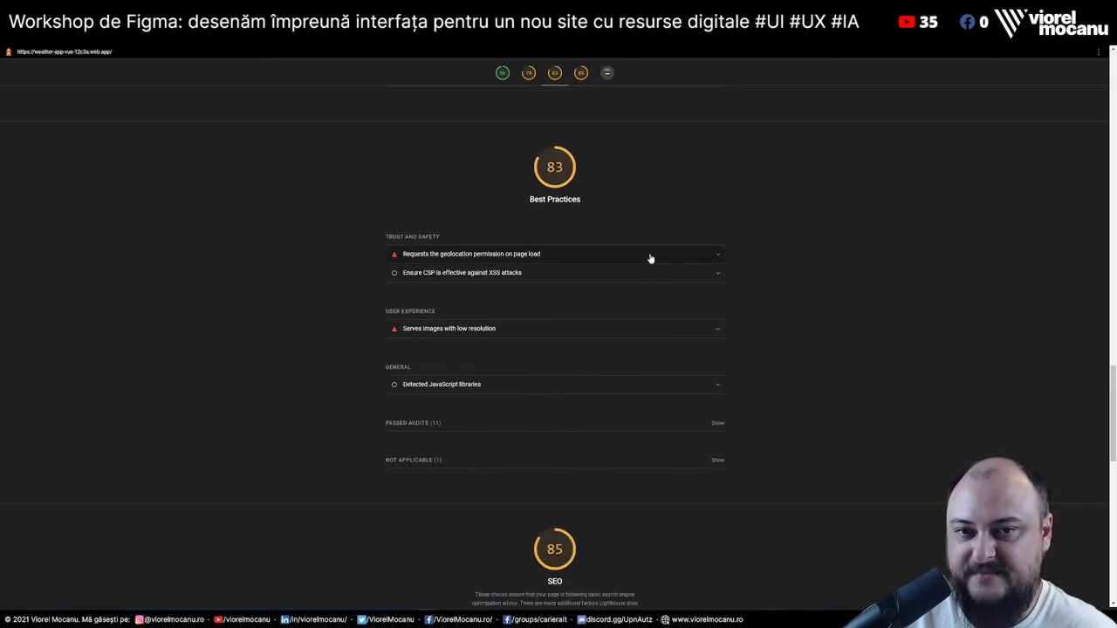
click(483, 255)
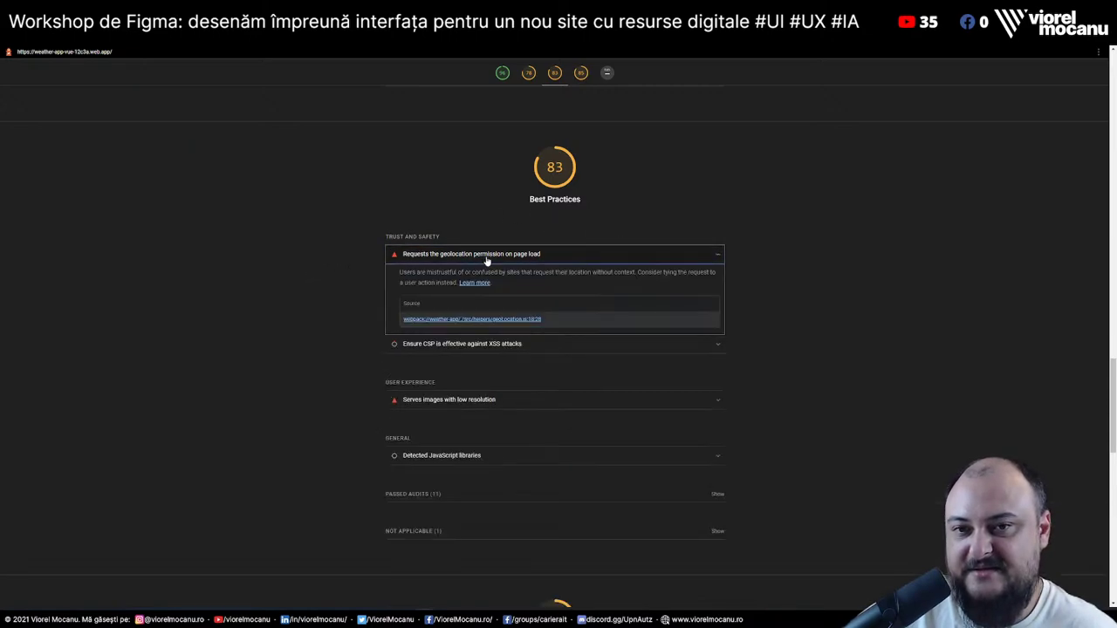
drag(400, 273, 522, 294)
click(537, 284)
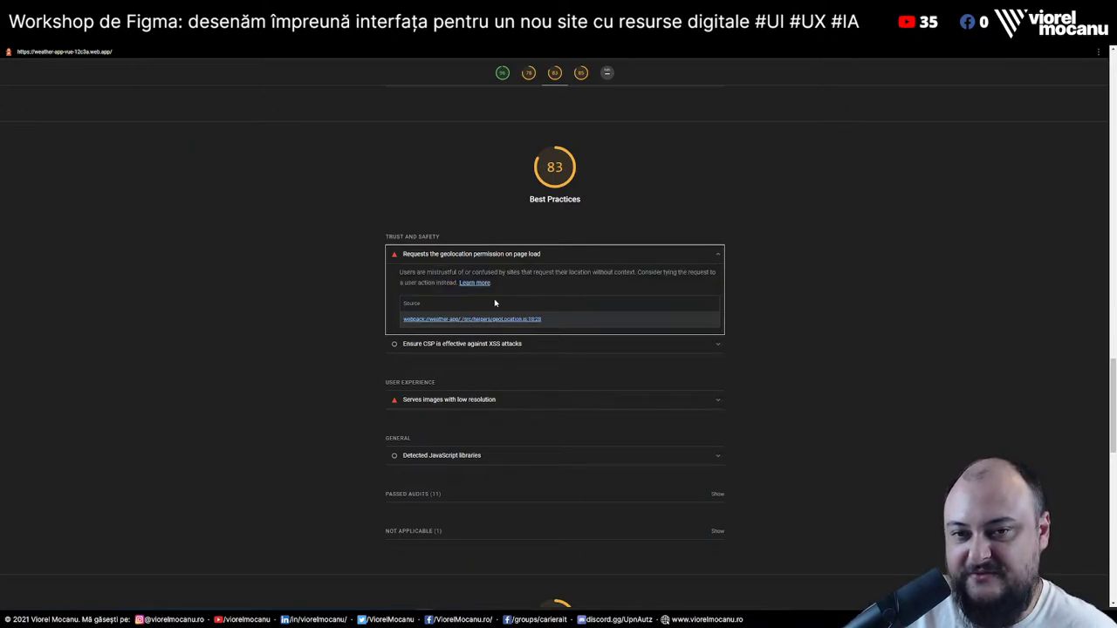
click(539, 399)
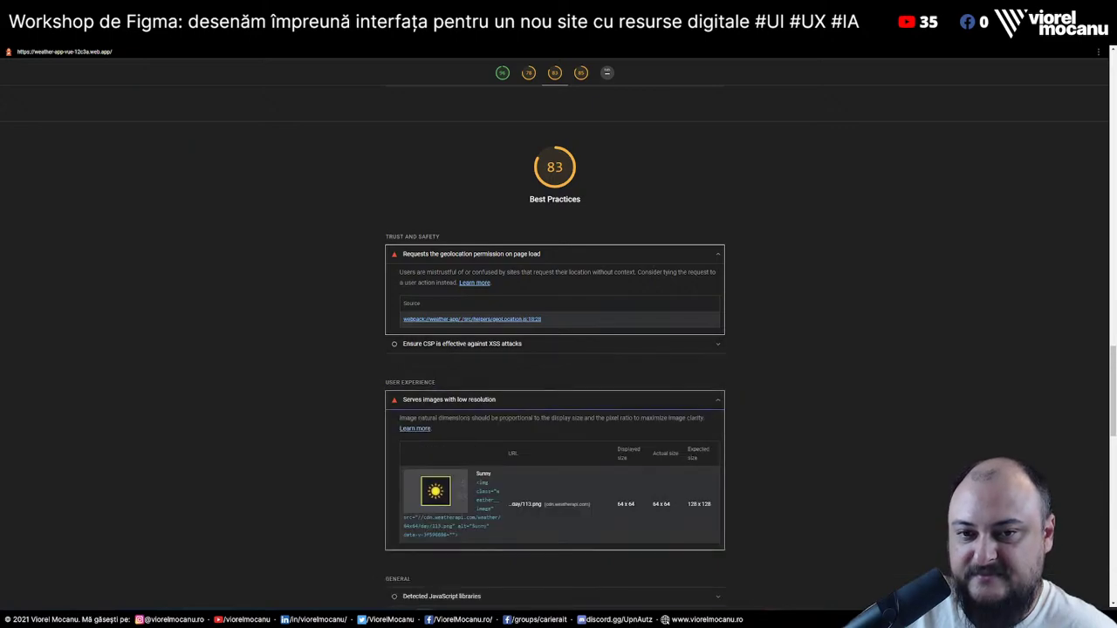
scroll(444, 314, down, 1)
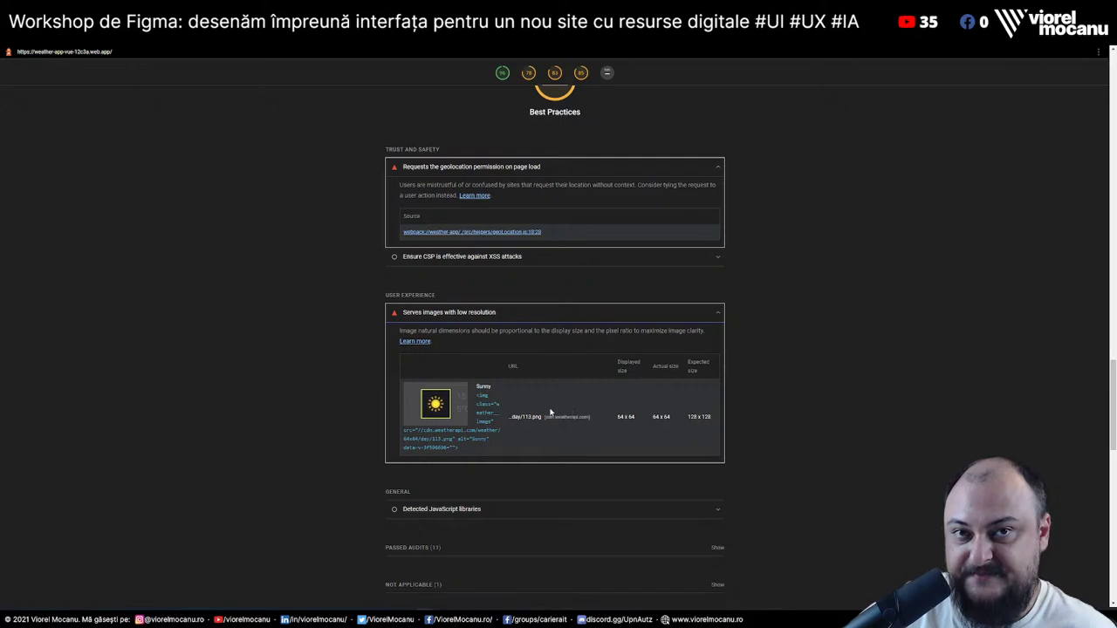
scroll(747, 458, down, 3)
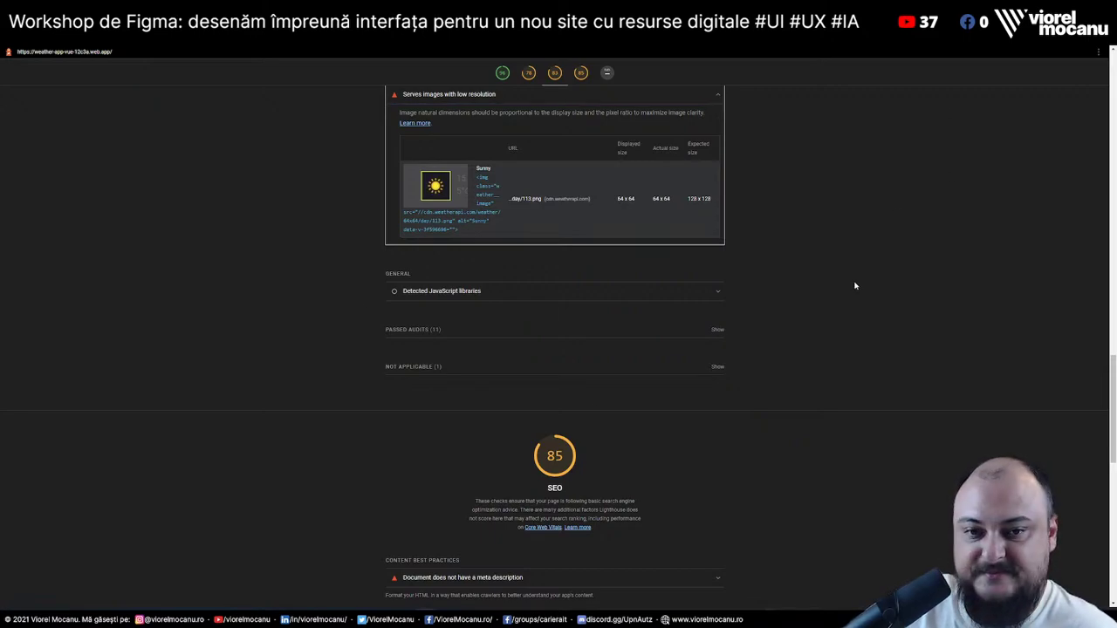
scroll(855, 286, down, 4)
Expand the missing meta description and robots.txt error SEO audits
click(495, 230)
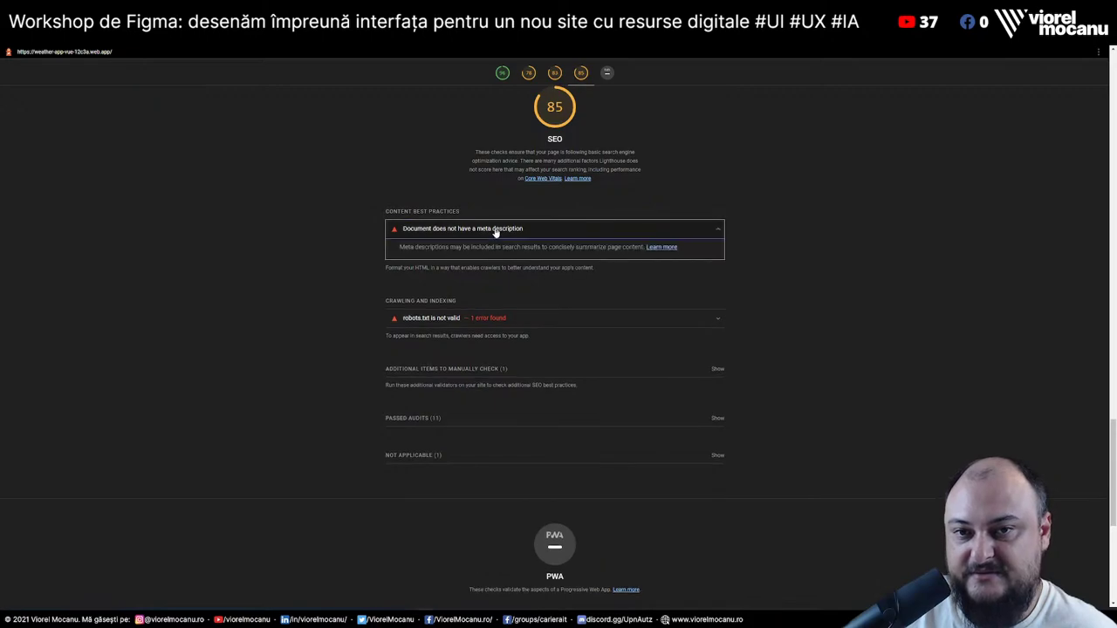
click(572, 319)
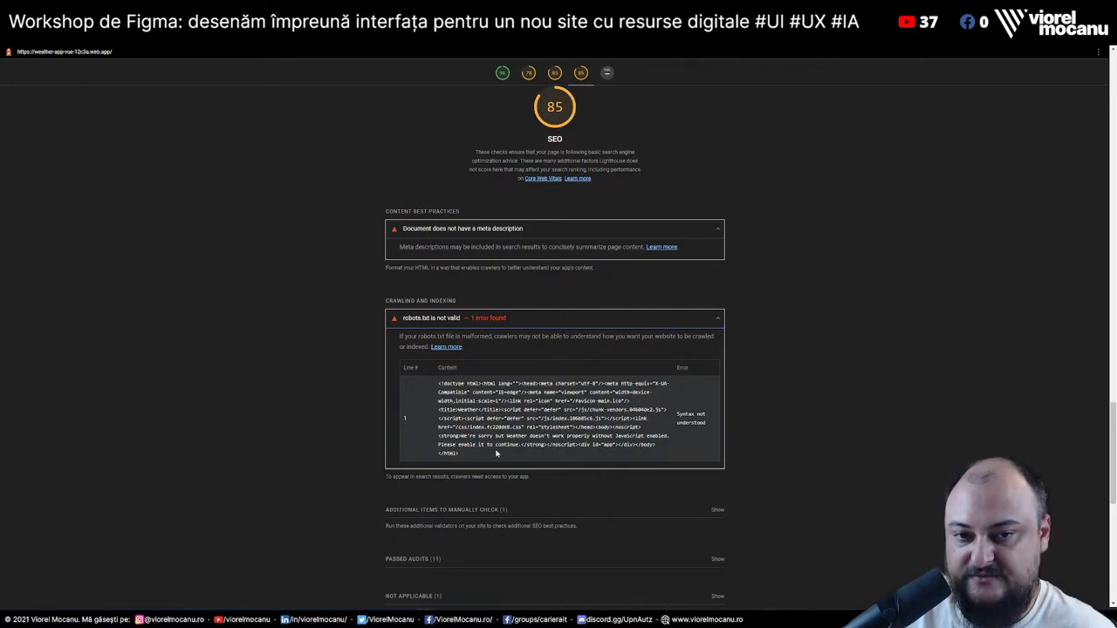
drag(468, 428, 644, 427)
click(644, 428)
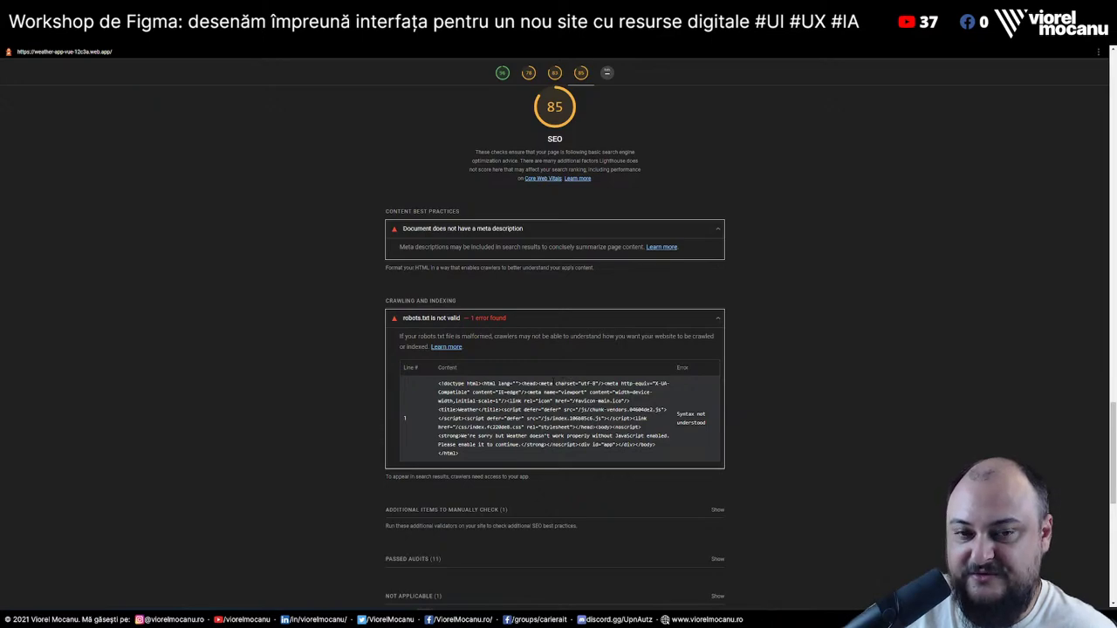
Look over the PWA section, then switch to the WAVE results for the weather app
scroll(582, 444, down, 2)
scroll(641, 391, down, 5)
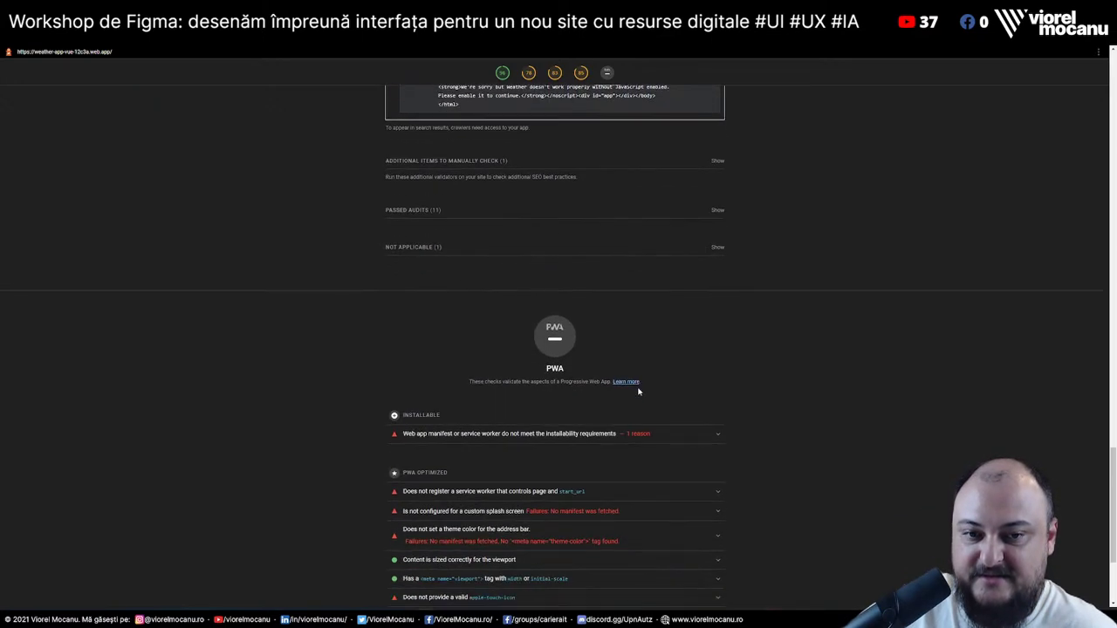
drag(382, 157, 848, 511)
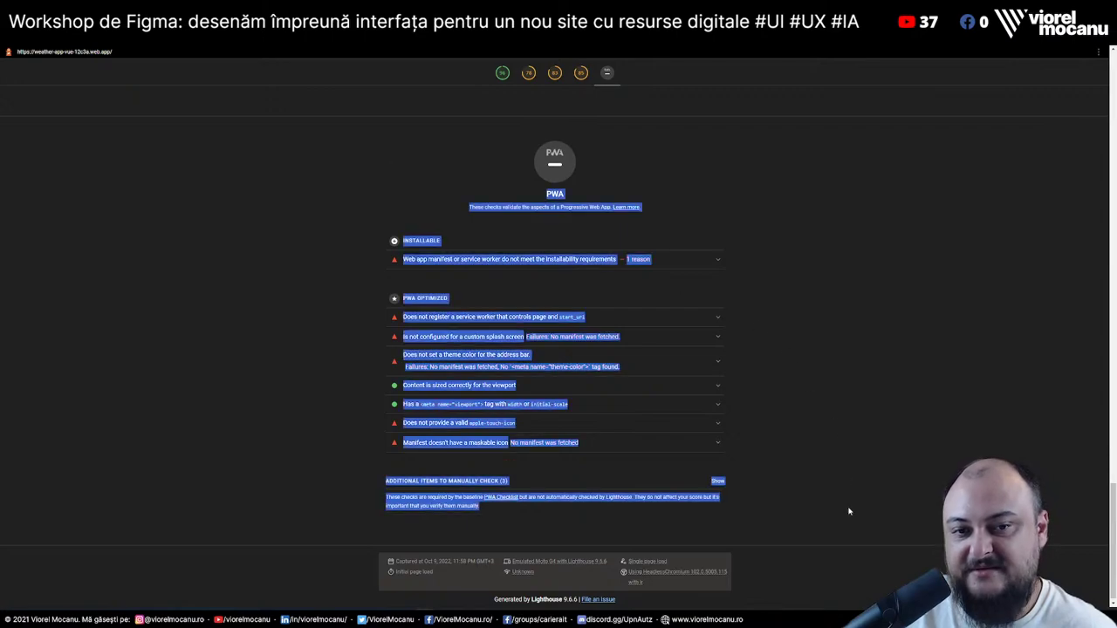
click(852, 472)
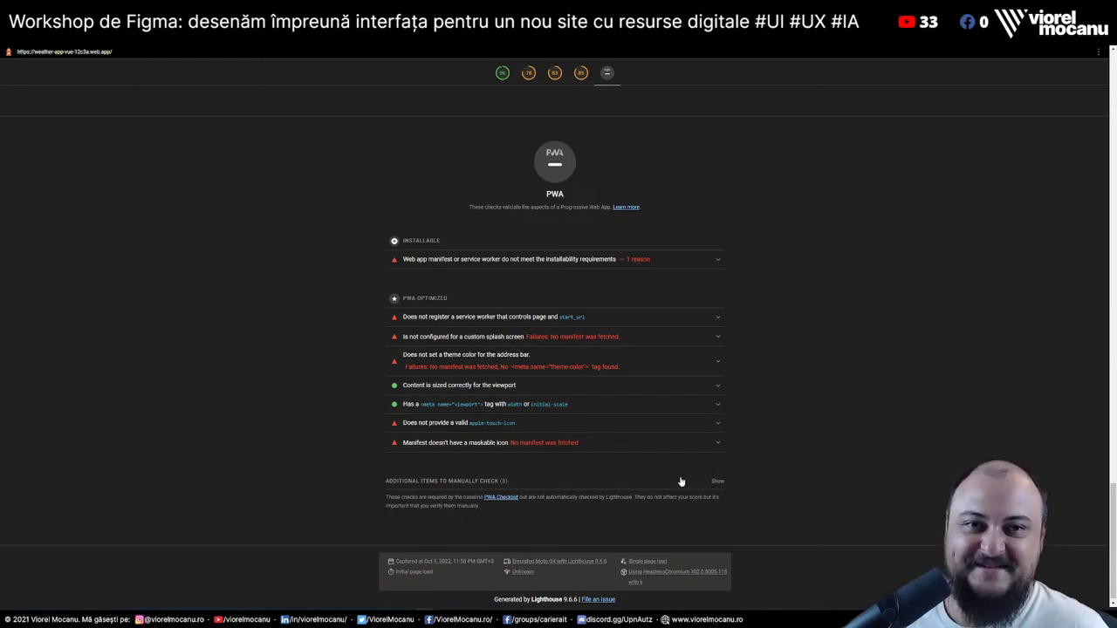
scroll(866, 401, up, 15)
scroll(865, 400, up, 5)
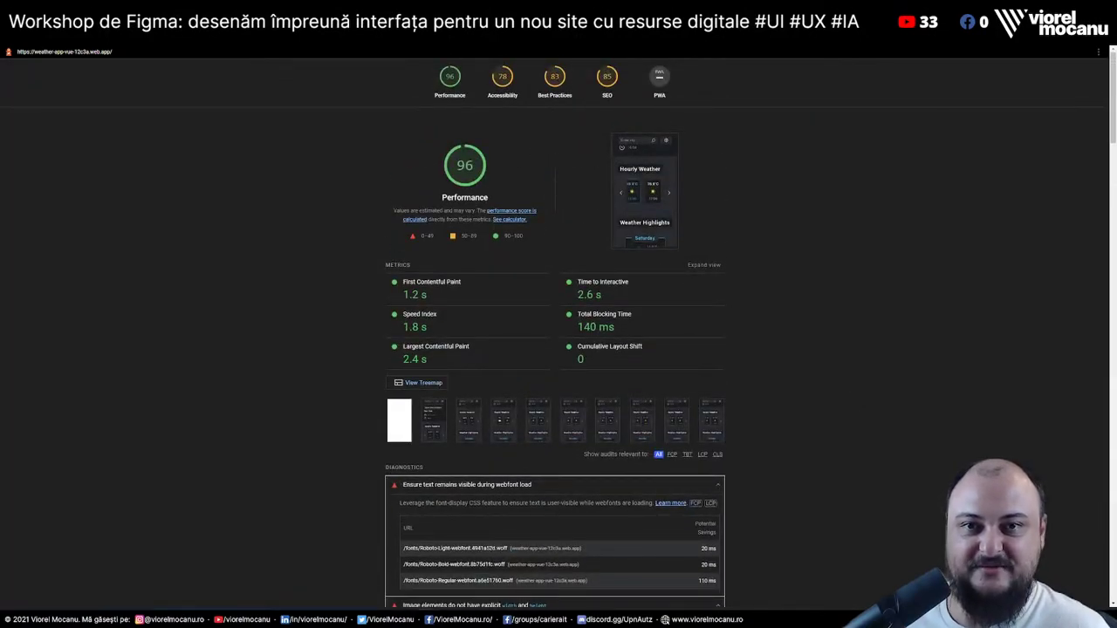
key(ctrl+Tab)
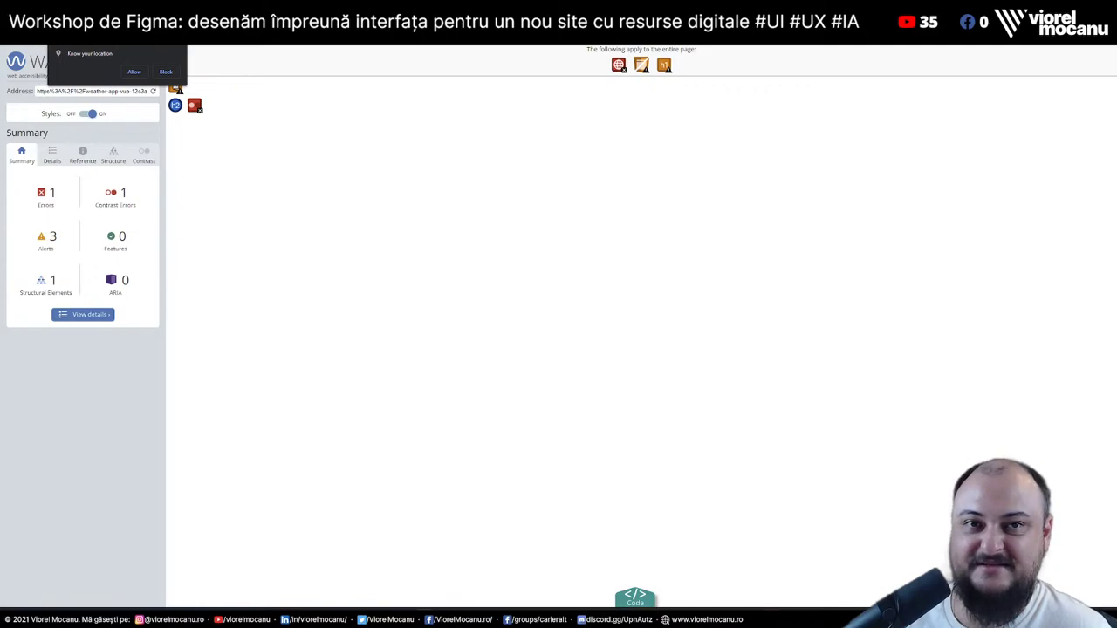
Allow location access and list WAVE's error and alert details, then go to Nu Html Checker
click(137, 72)
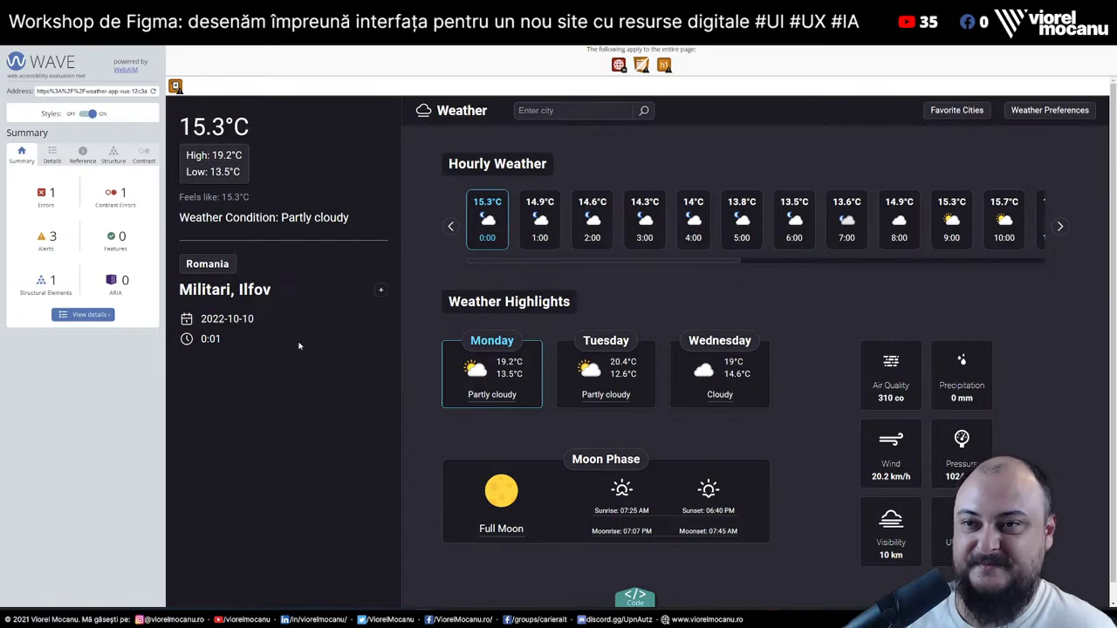
click(83, 314)
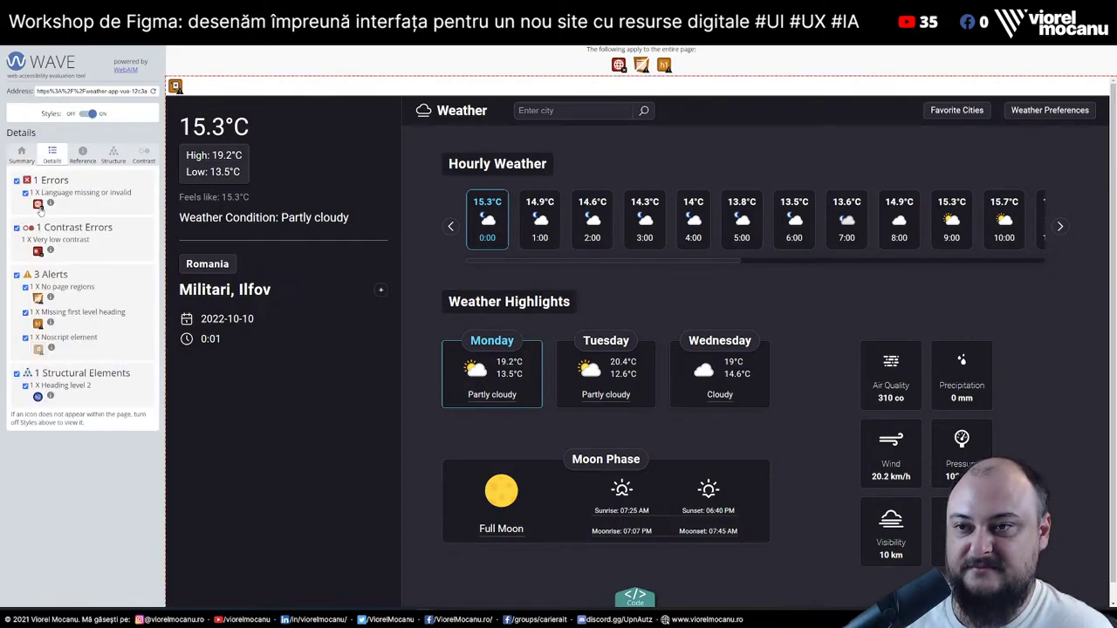
key(ctrl+Tab)
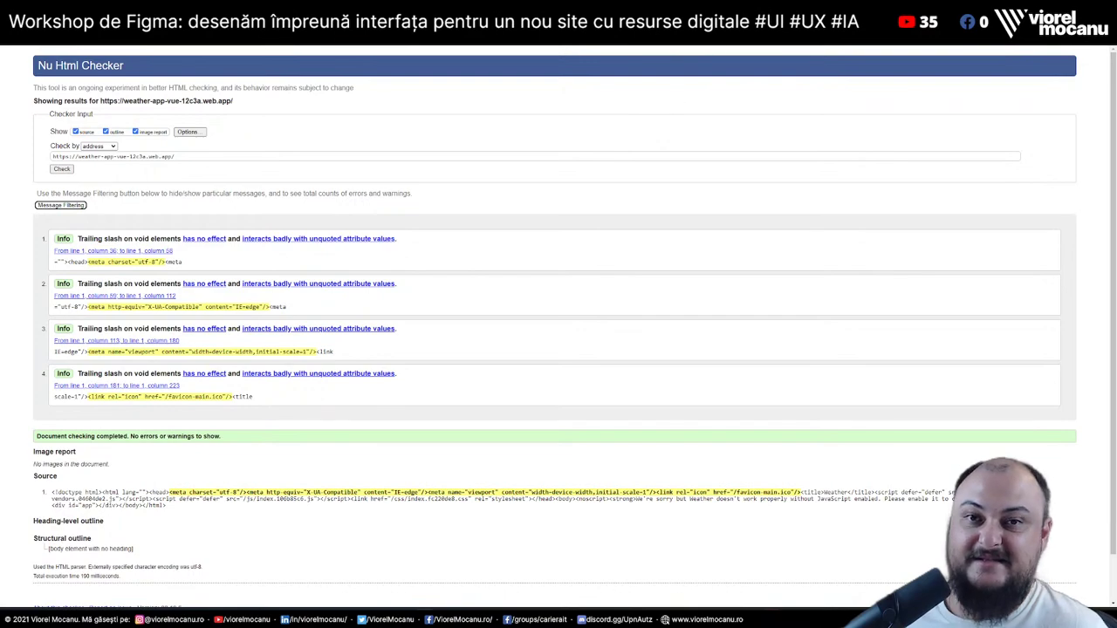
Launch the Yellow Lab Tools test and select the weather app URL in the site auditor
key(ctrl+Tab)
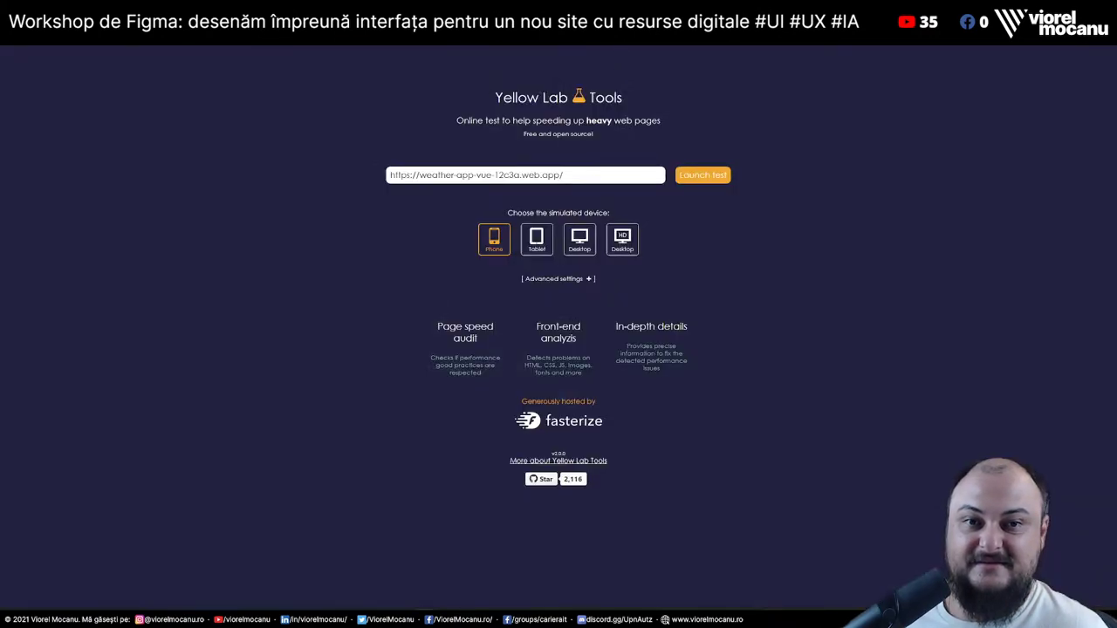
click(709, 176)
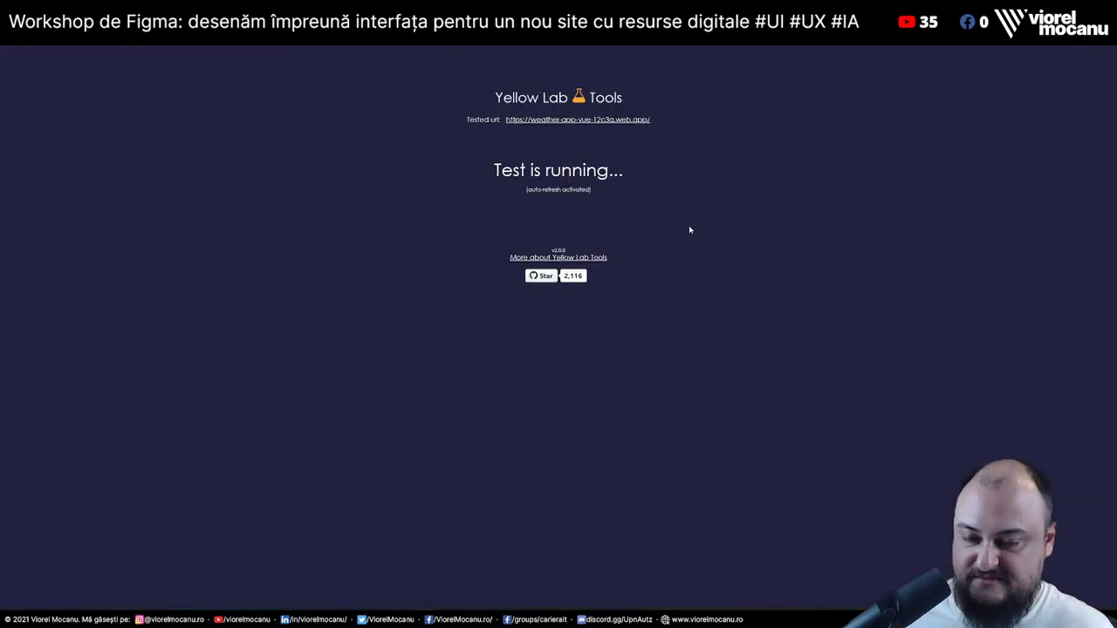
key(ctrl+shift+Tab)
scroll(402, 352, up, 10)
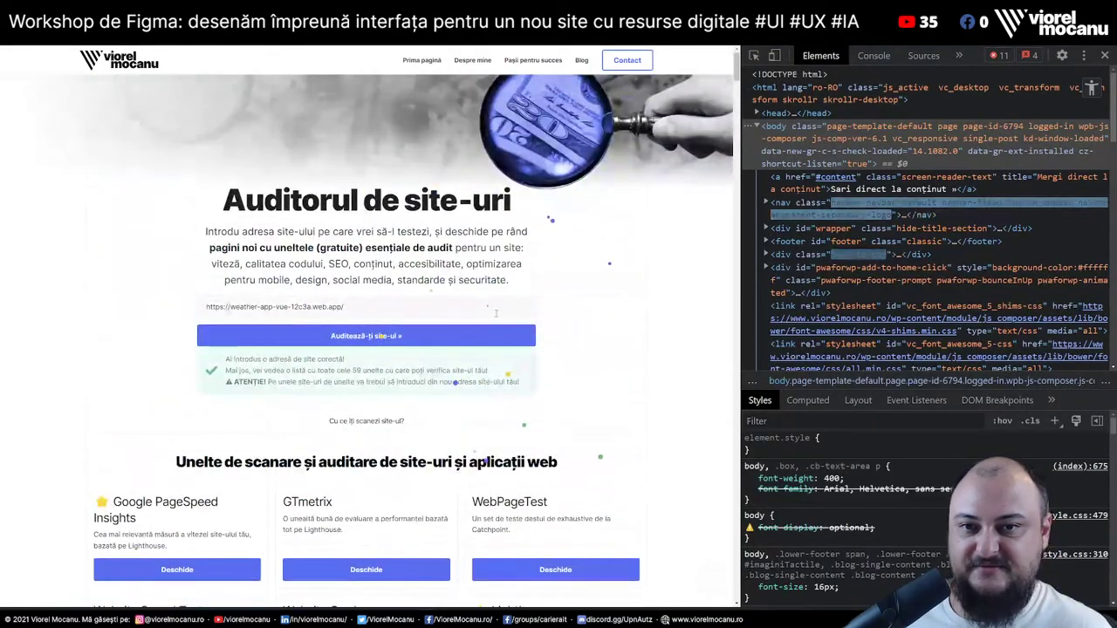
triple_click(386, 307)
Load the weather app in a new tab with DevTools open and zoomed out
key(ctrl+c)
key(ctrl+t)
key(ctrl+v)
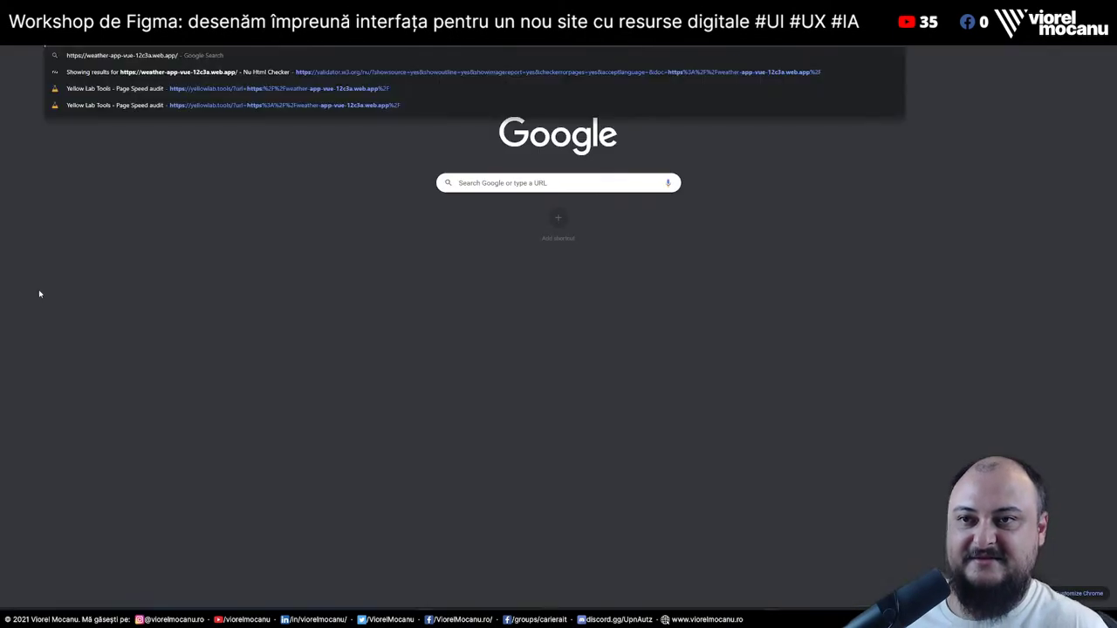
key(Return)
key(F12)
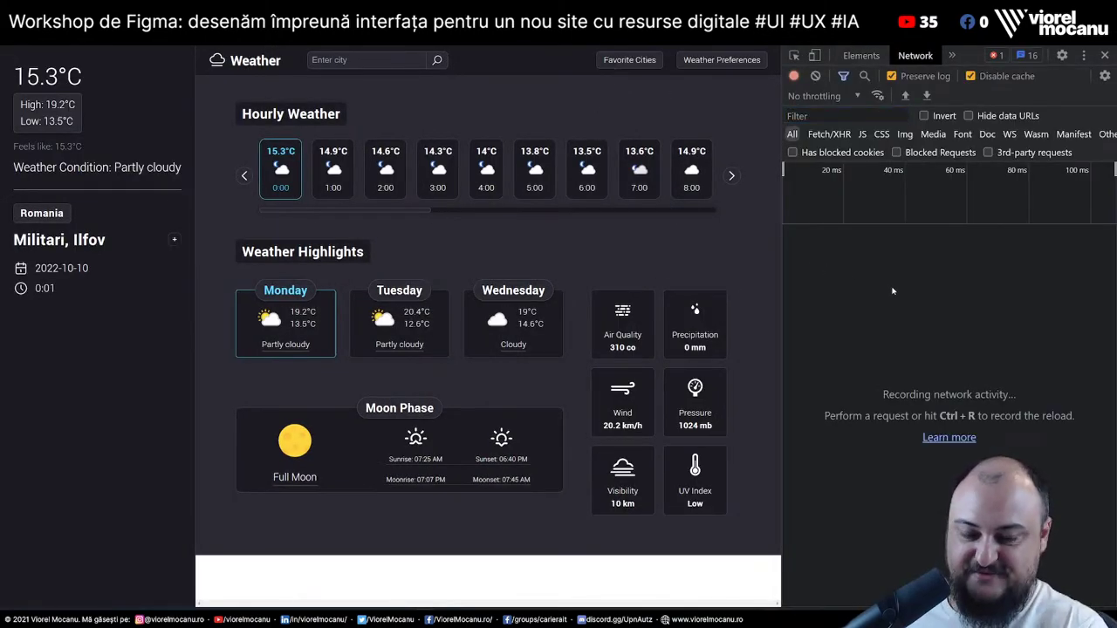
key(ctrl+minus)
key(ctrl+minus)
key(ctrl+minus)
key(ctrl+minus)
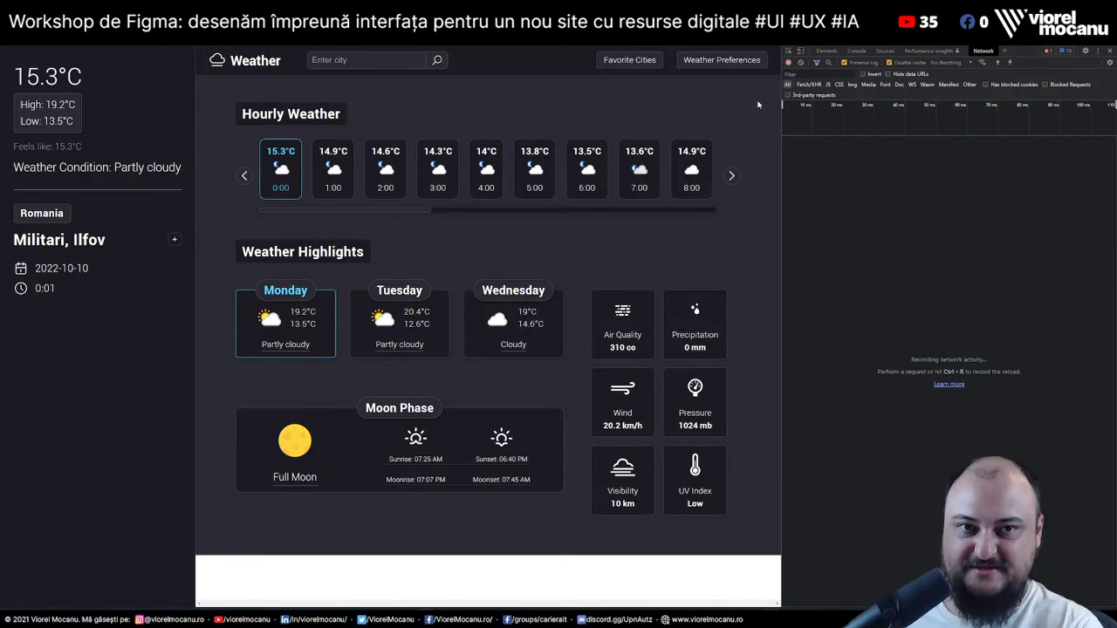
View the weather page's source code, then close the source tab
right_click(721, 133)
click(777, 309)
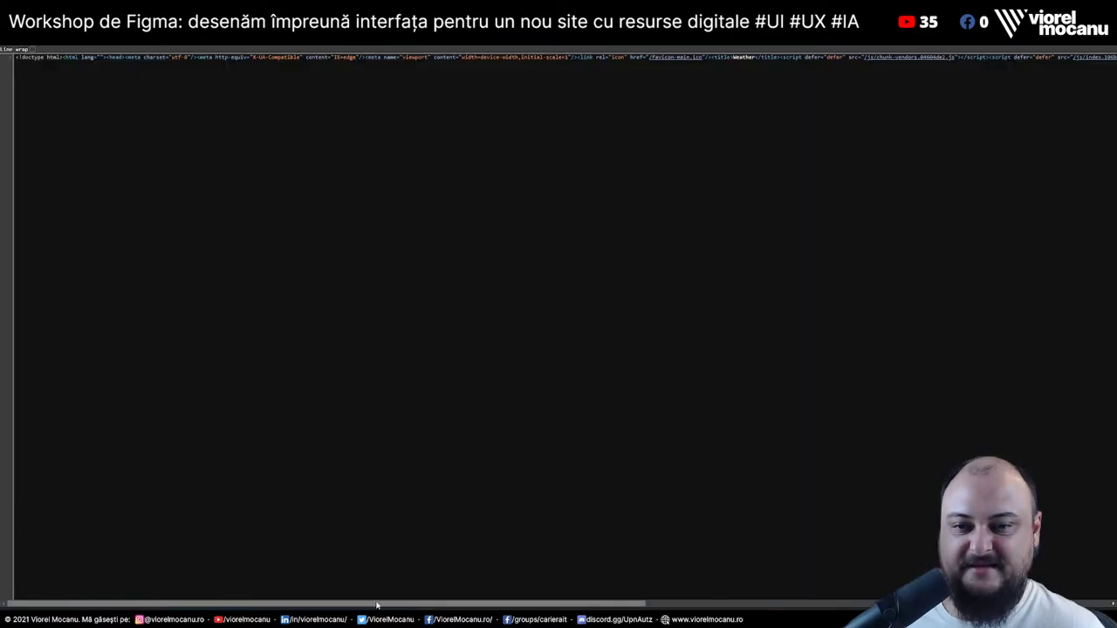
drag(375, 606, 672, 605)
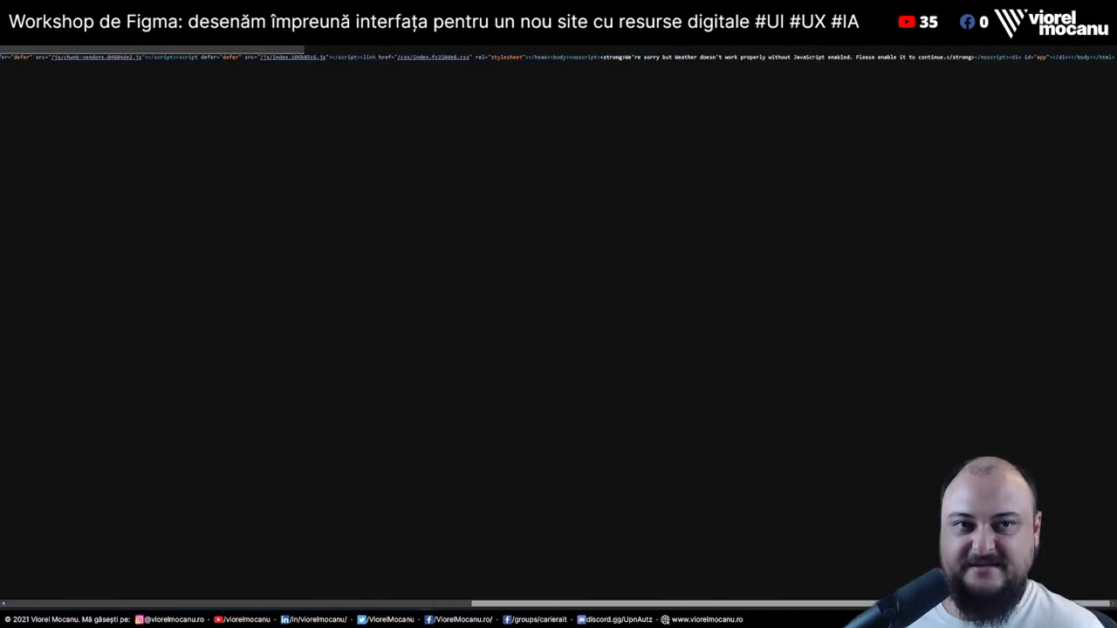
drag(785, 604, 172, 604)
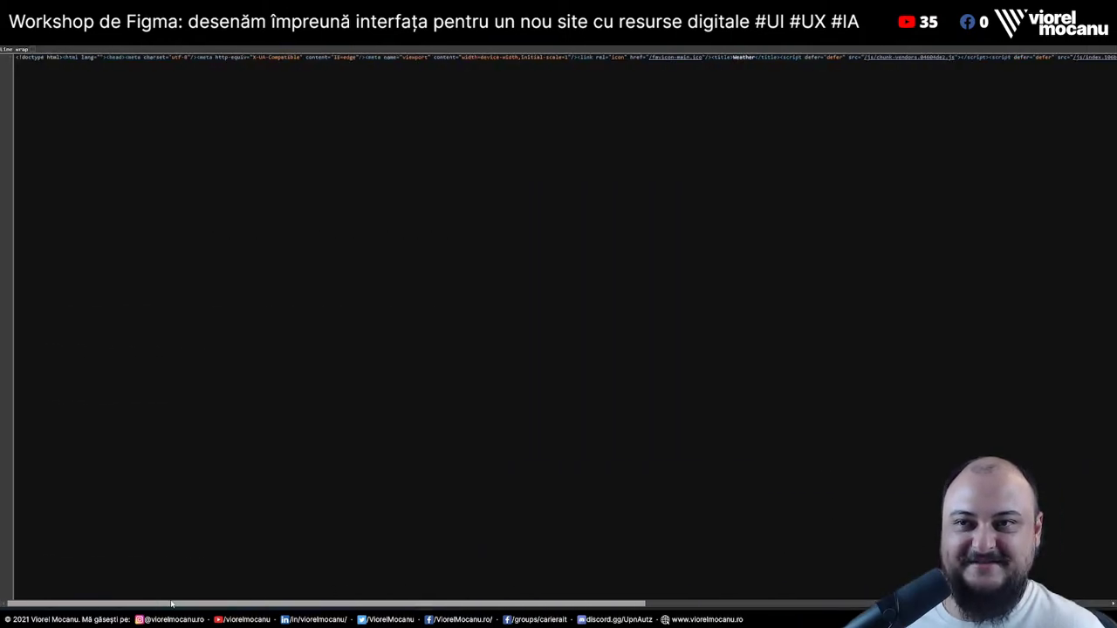
key(ctrl+w)
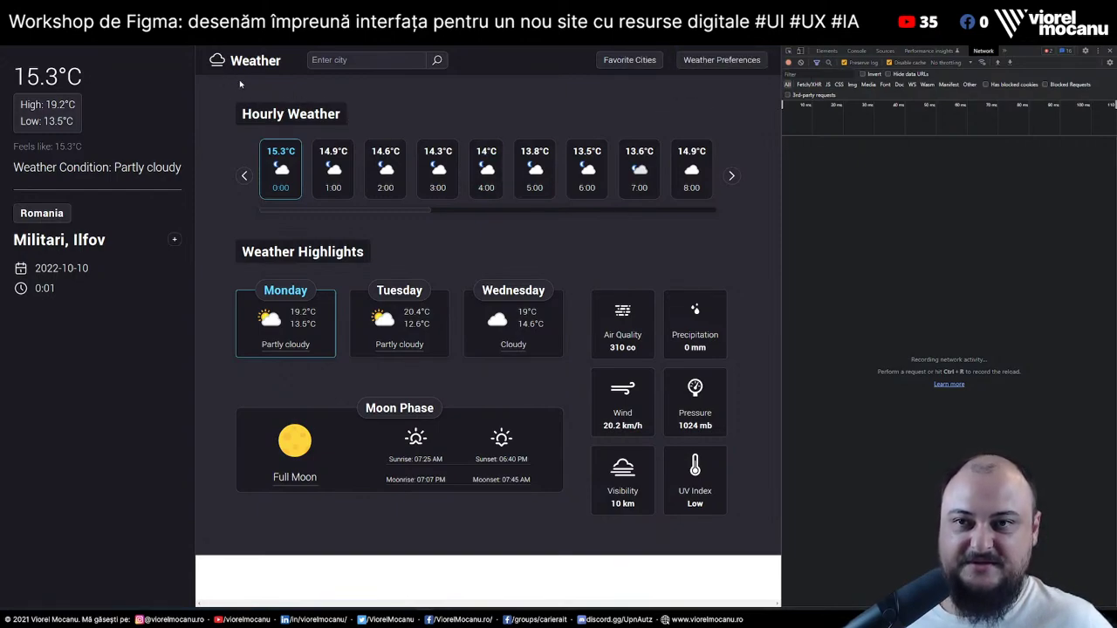
Highlight the Hourly Weather heading, then switch to the Mozilla Observatory results
drag(241, 114, 413, 122)
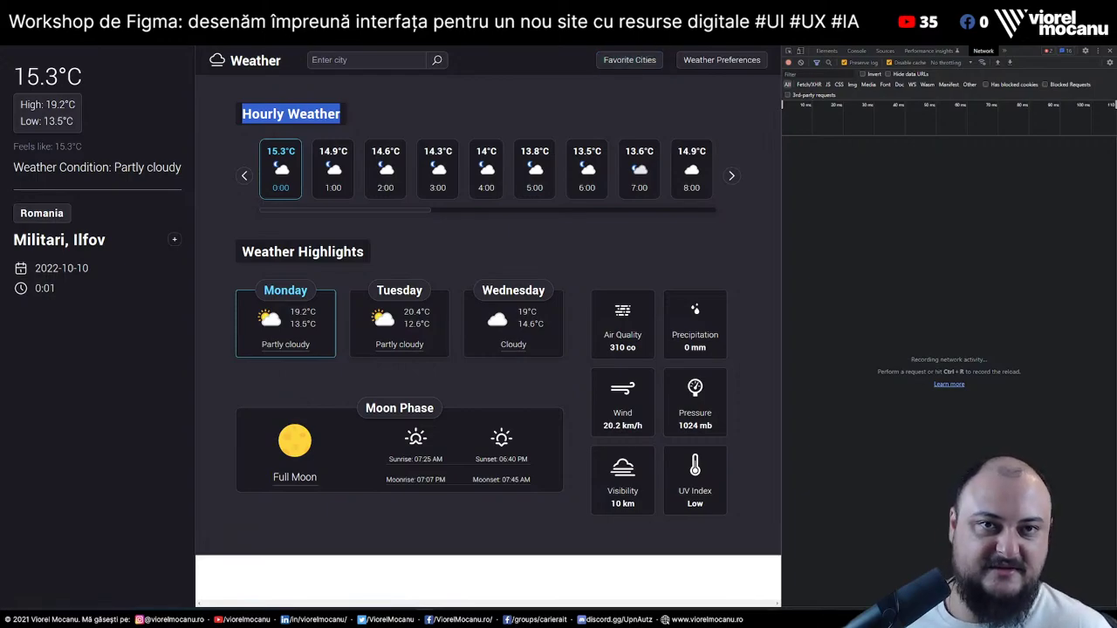
key(ctrl+Tab)
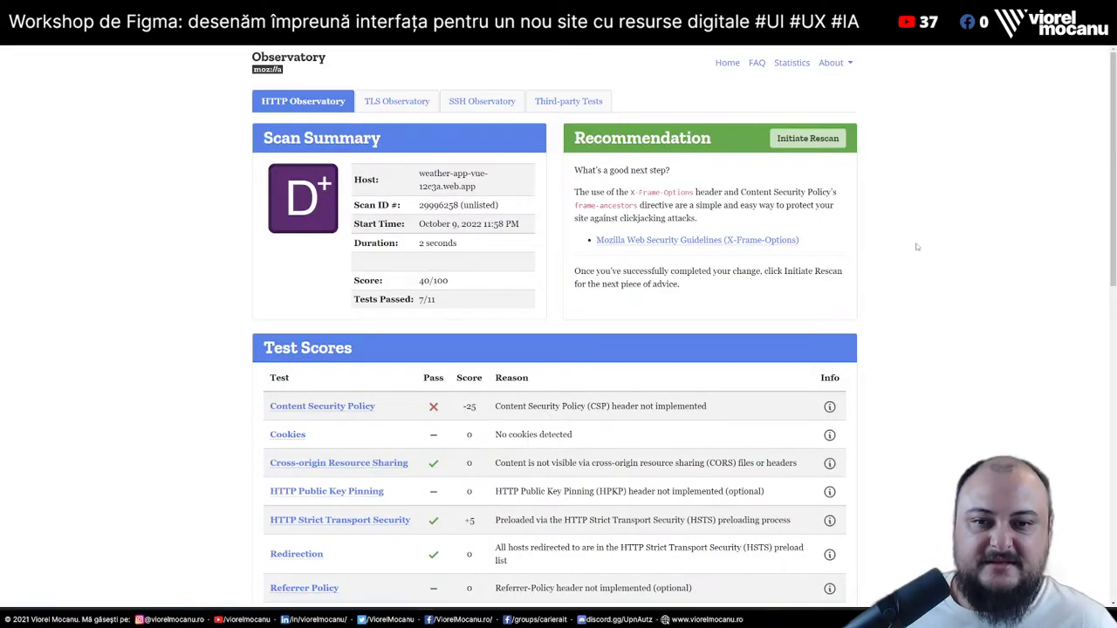
Highlight the Content Security Policy, X-Content-Type-Options and X-Frame-Options failure reasons
scroll(916, 247, down, 3)
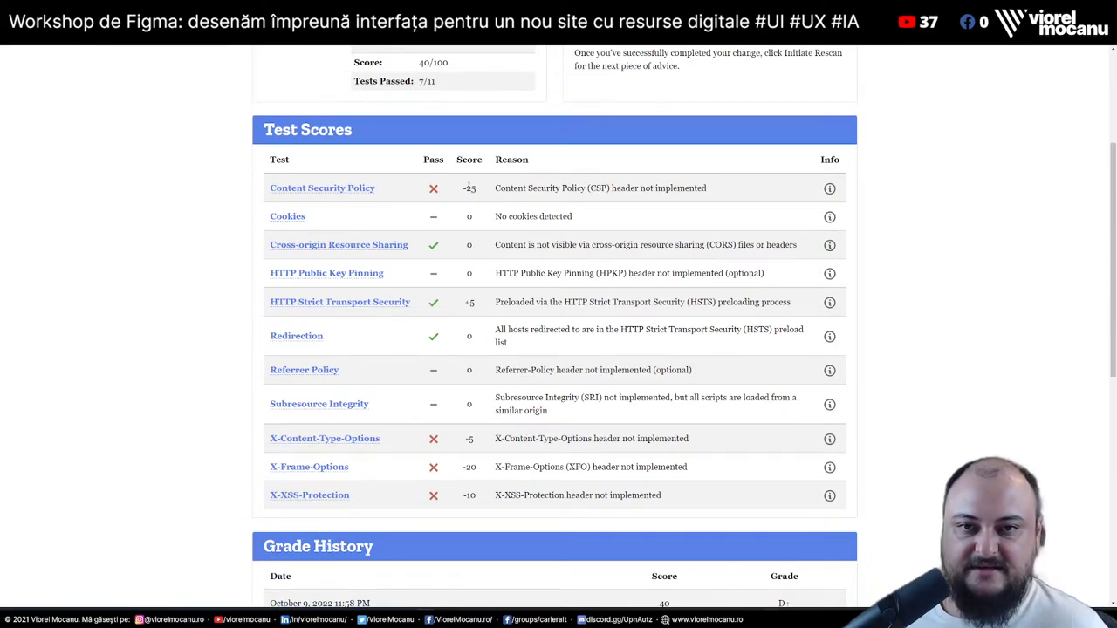
drag(480, 192, 768, 181)
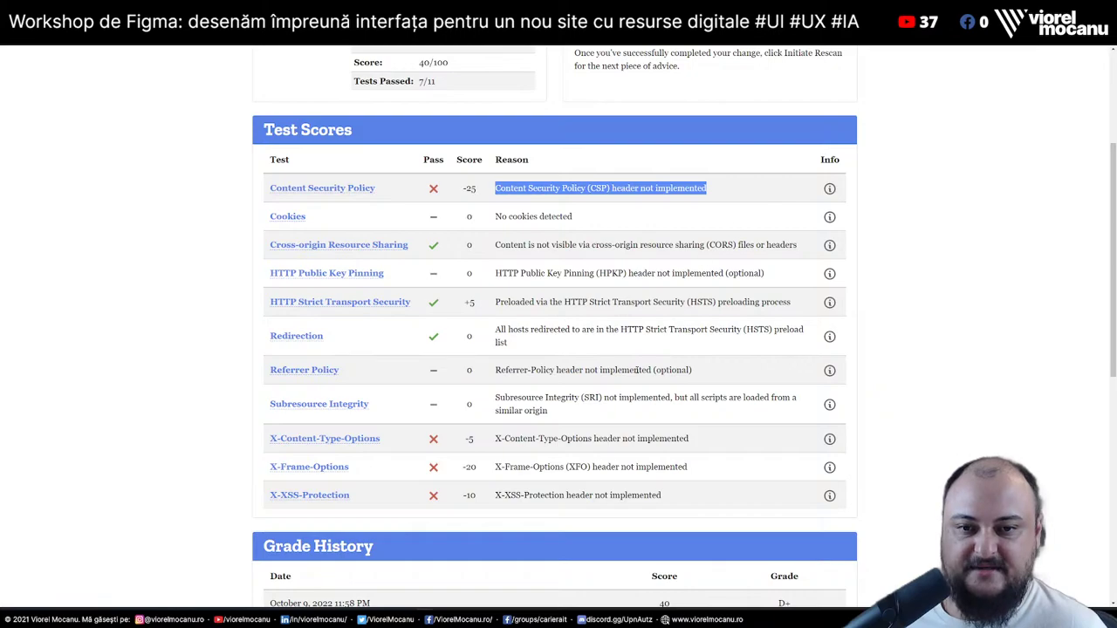
drag(489, 448, 714, 445)
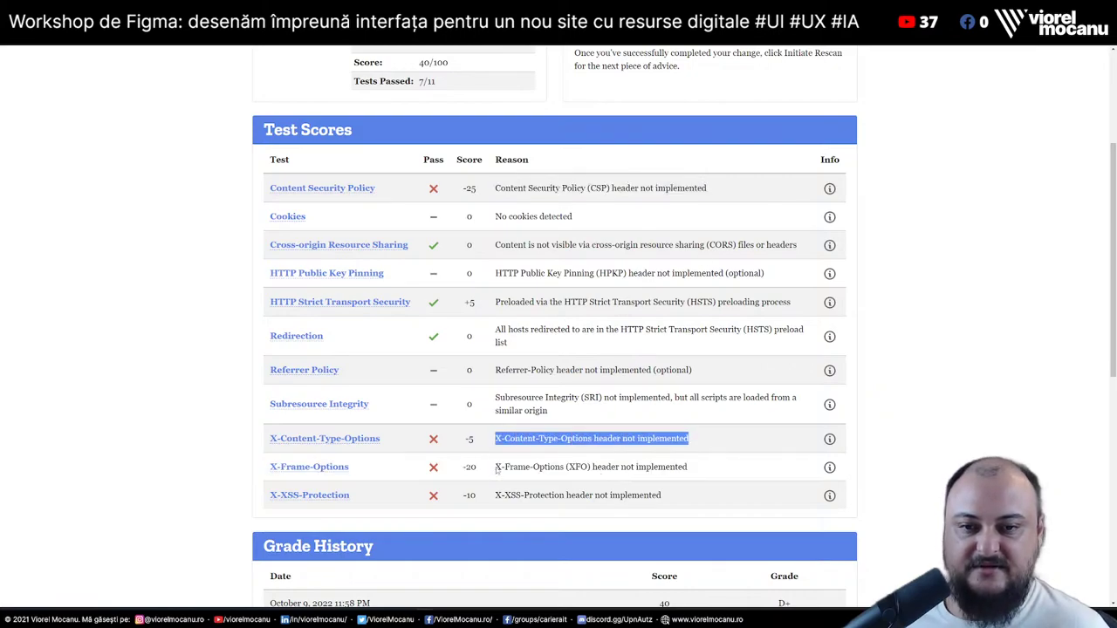
scroll(634, 337, up, 3)
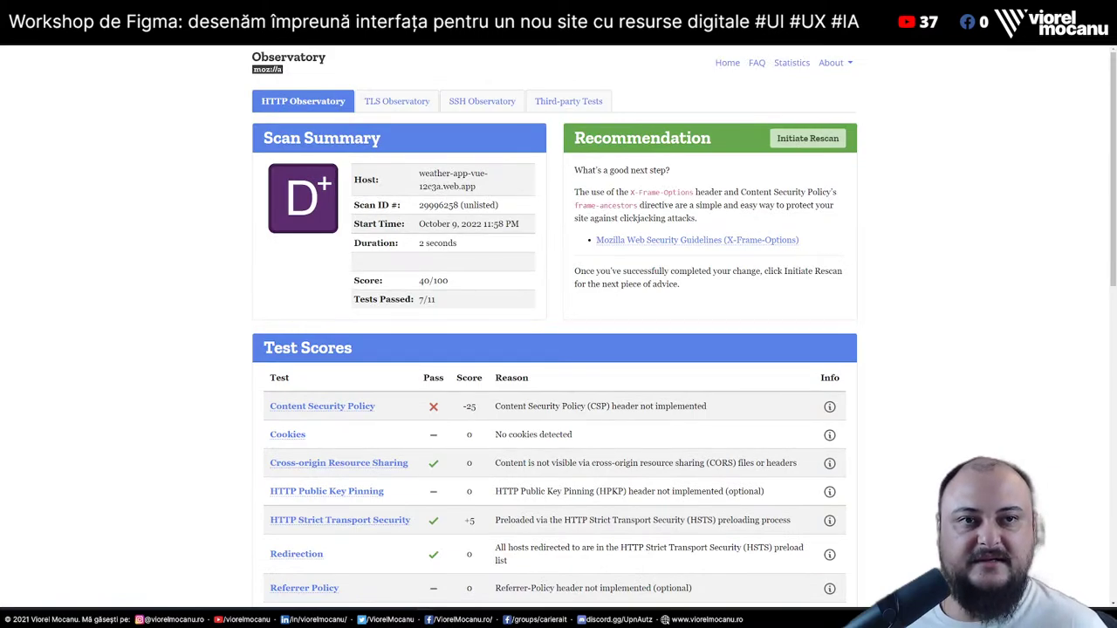
Cycle between the repository, Observatory and weather app tabs
key(ctrl+Tab)
key(ctrl+Tab)
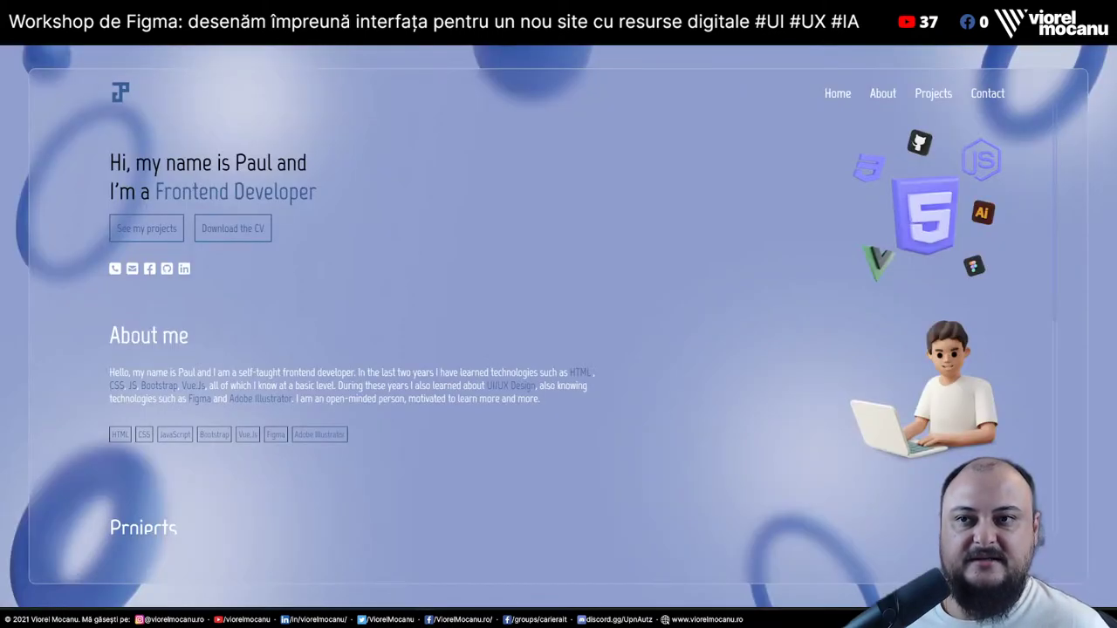
key(ctrl+shift+Tab)
key(ctrl+Tab)
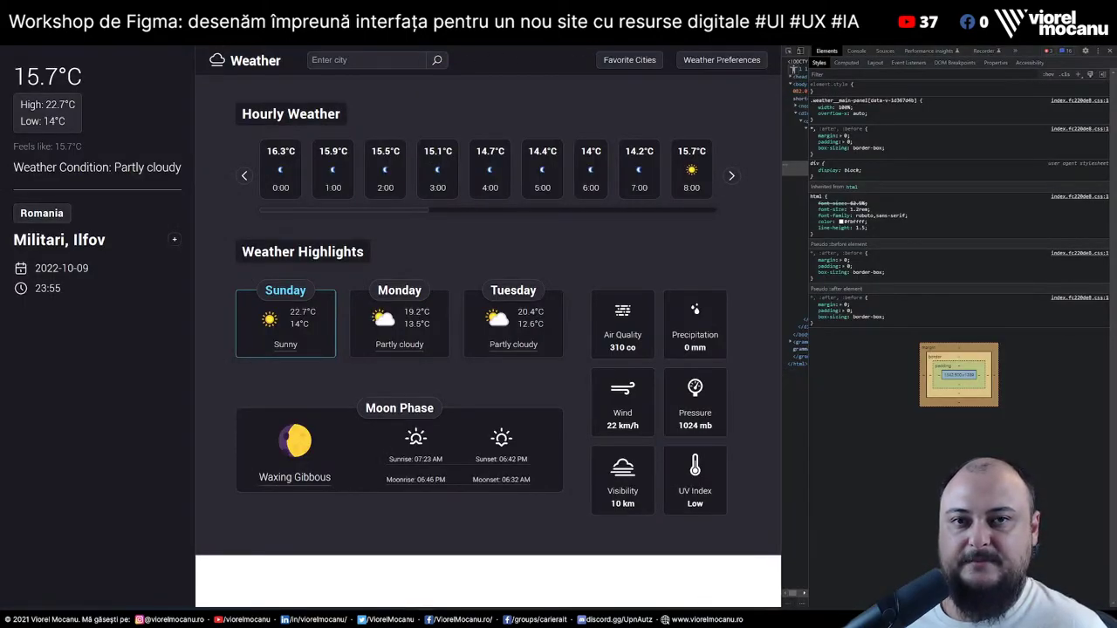
key(ctrl+Tab)
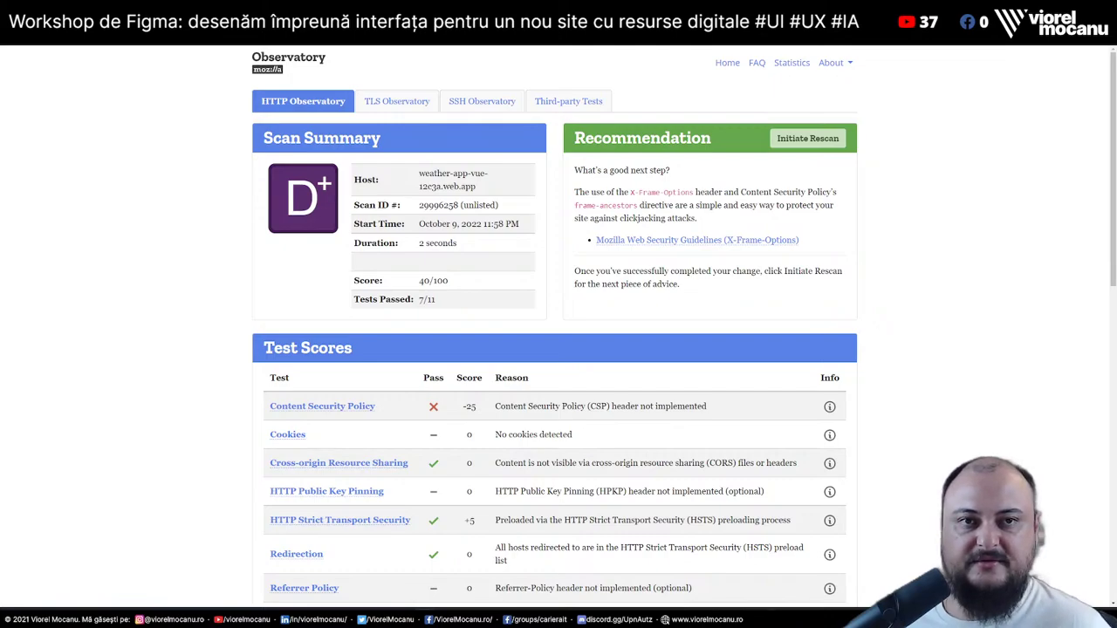
key(ctrl+shift+Tab)
Scroll through the Yellow Lab Tools results, then move past the weather app to the GitHub repository
key(ctrl+Tab)
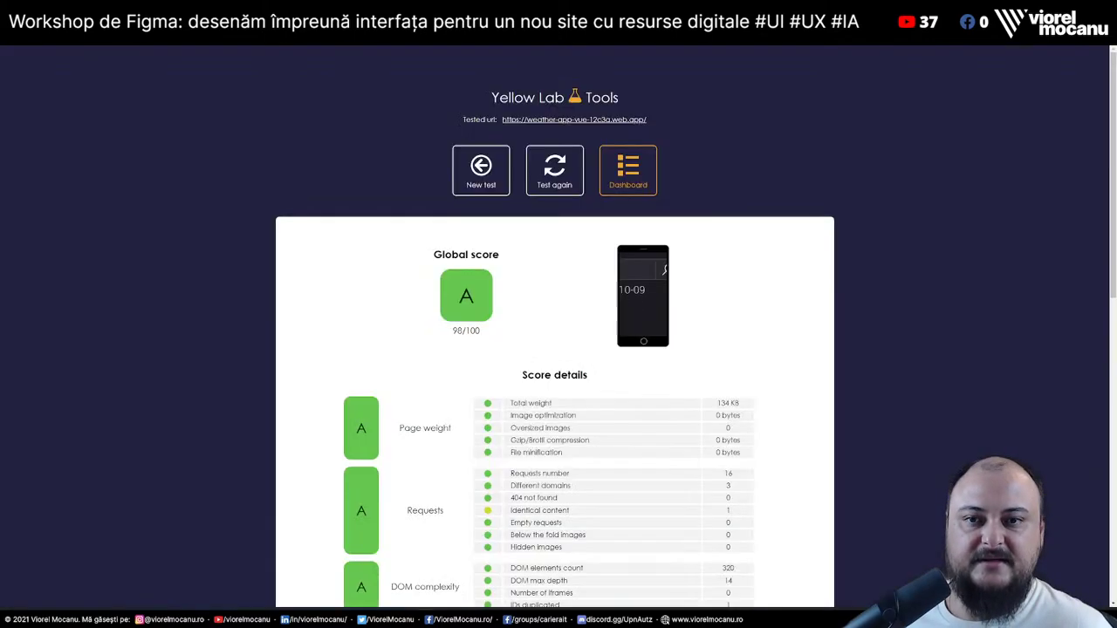
scroll(720, 297, down, 10)
scroll(720, 297, up, 6)
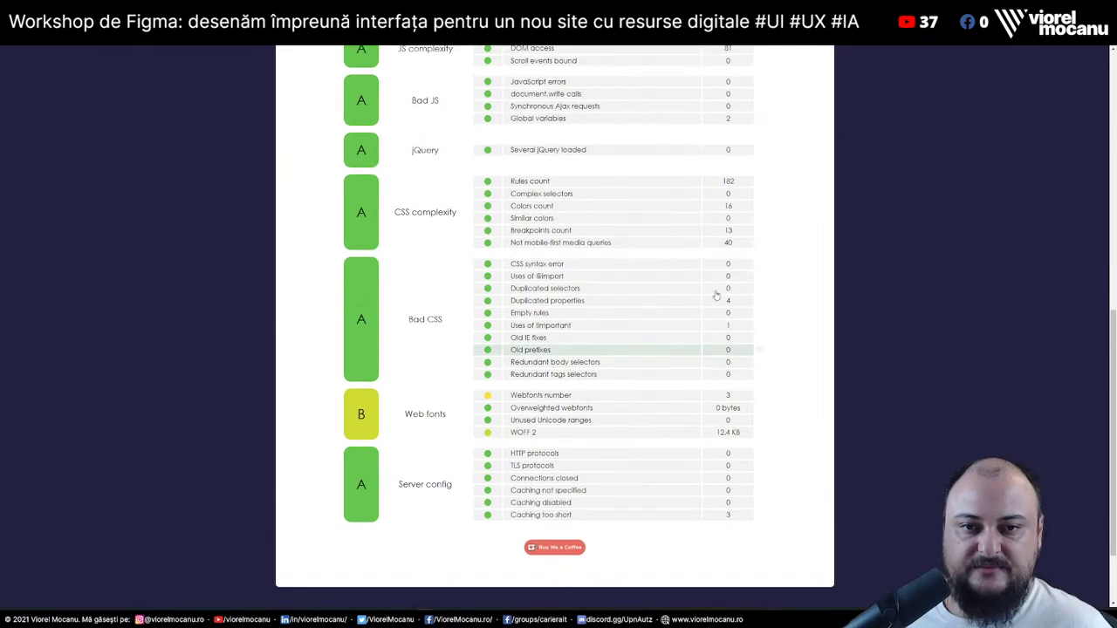
scroll(715, 294, down, 3)
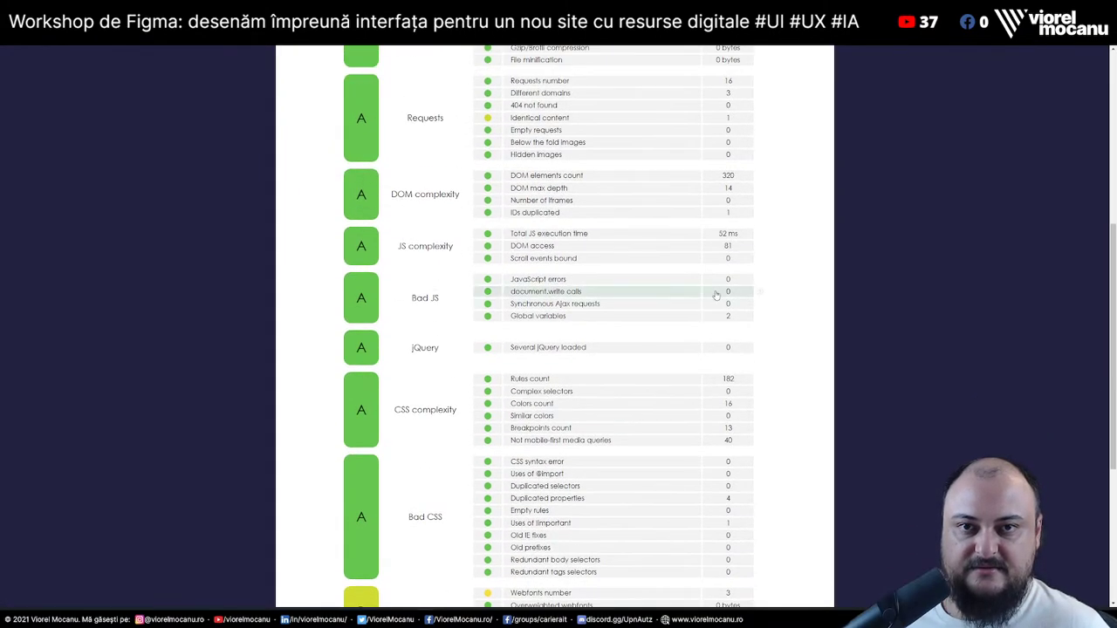
scroll(716, 294, down, 3)
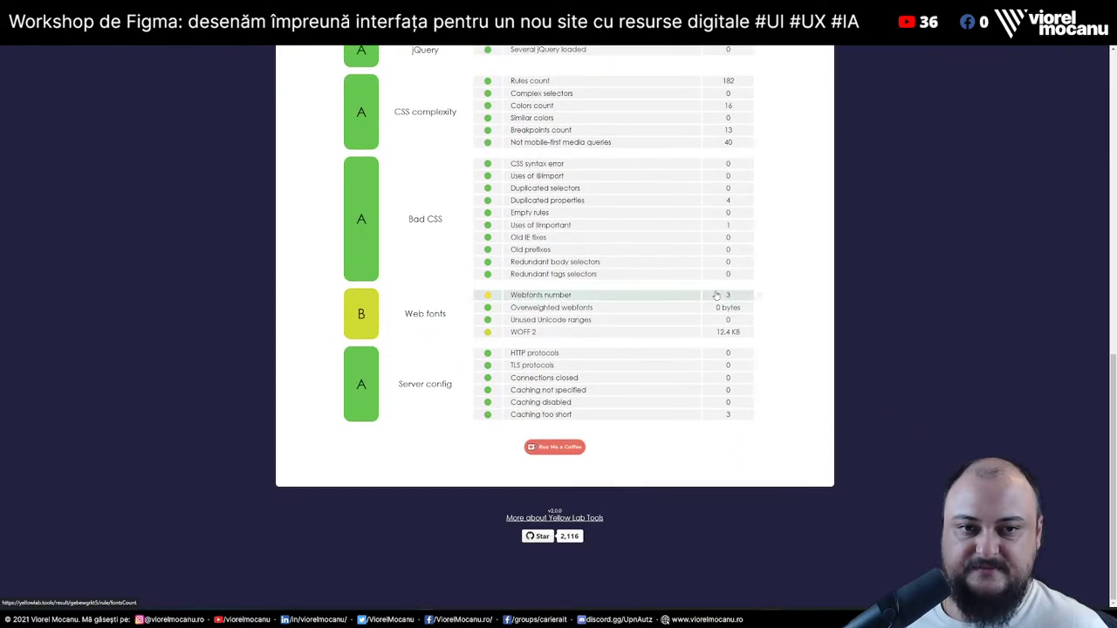
scroll(715, 295, up, 10)
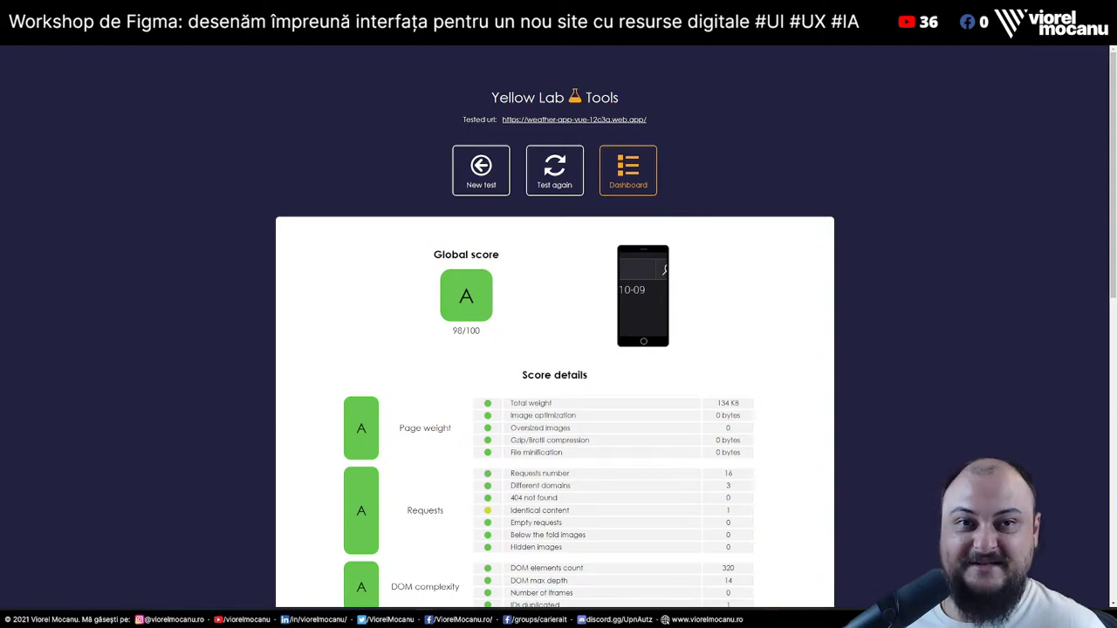
key(ctrl+Tab)
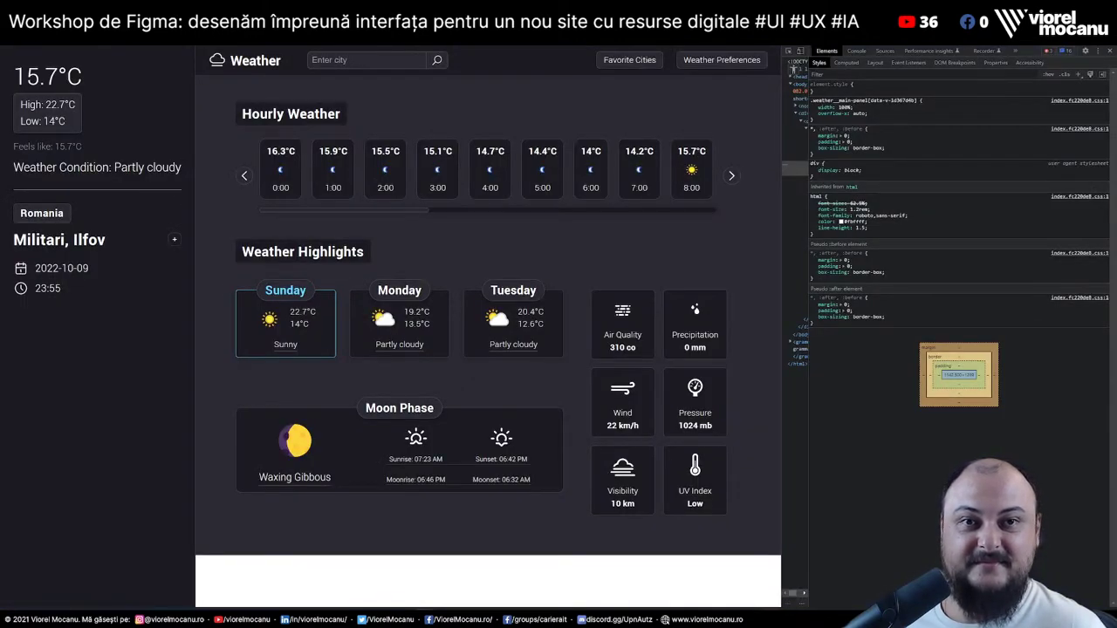
key(ctrl+Tab)
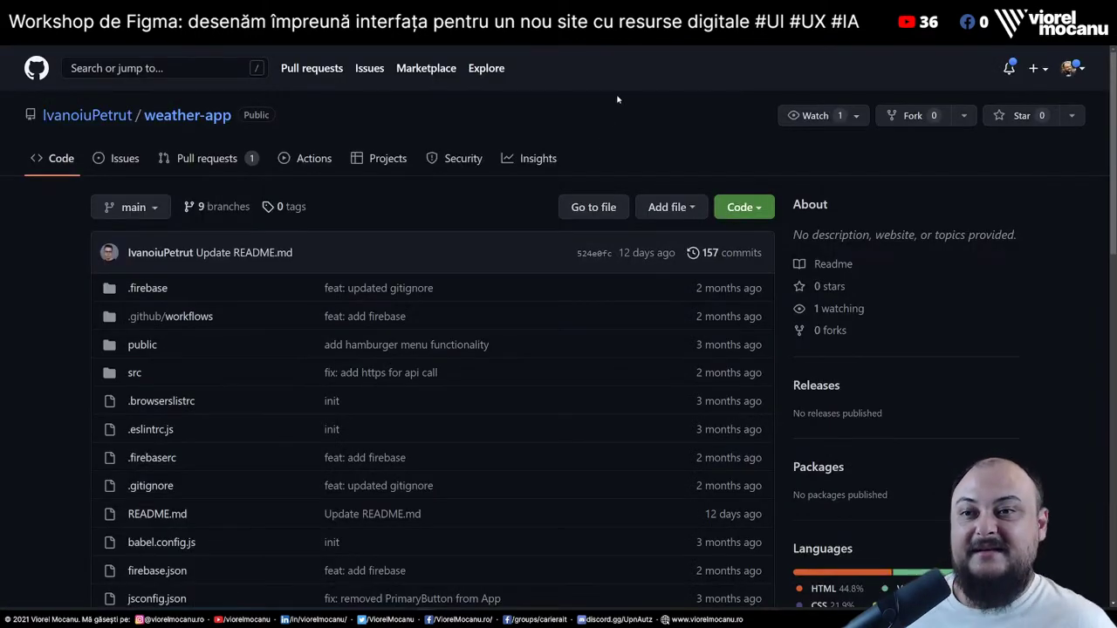
Read through the weather-app README and open the src folder
scroll(396, 377, down, 10)
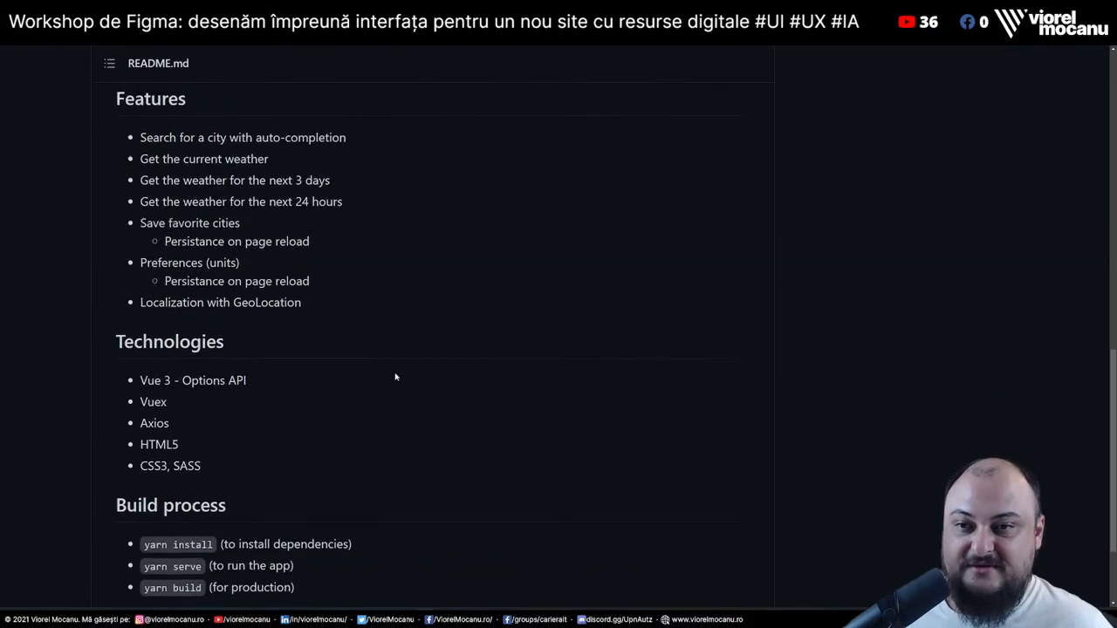
scroll(395, 377, up, 10)
scroll(190, 227, down, 2)
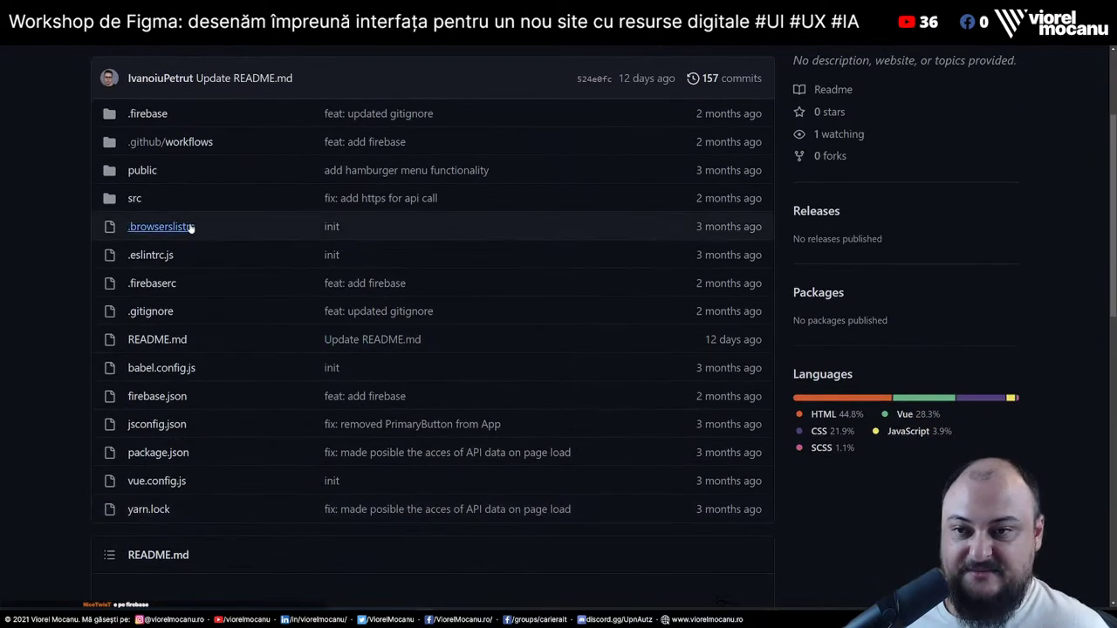
click(137, 199)
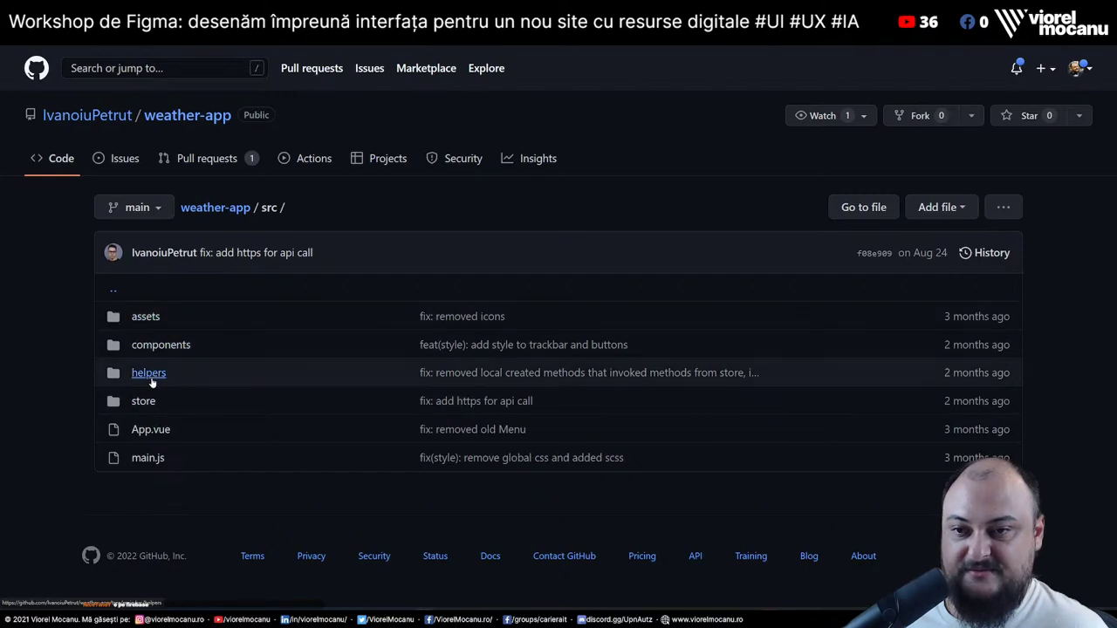
Read the App.vue source, return to the src listing, then switch to the portfolio site
click(149, 430)
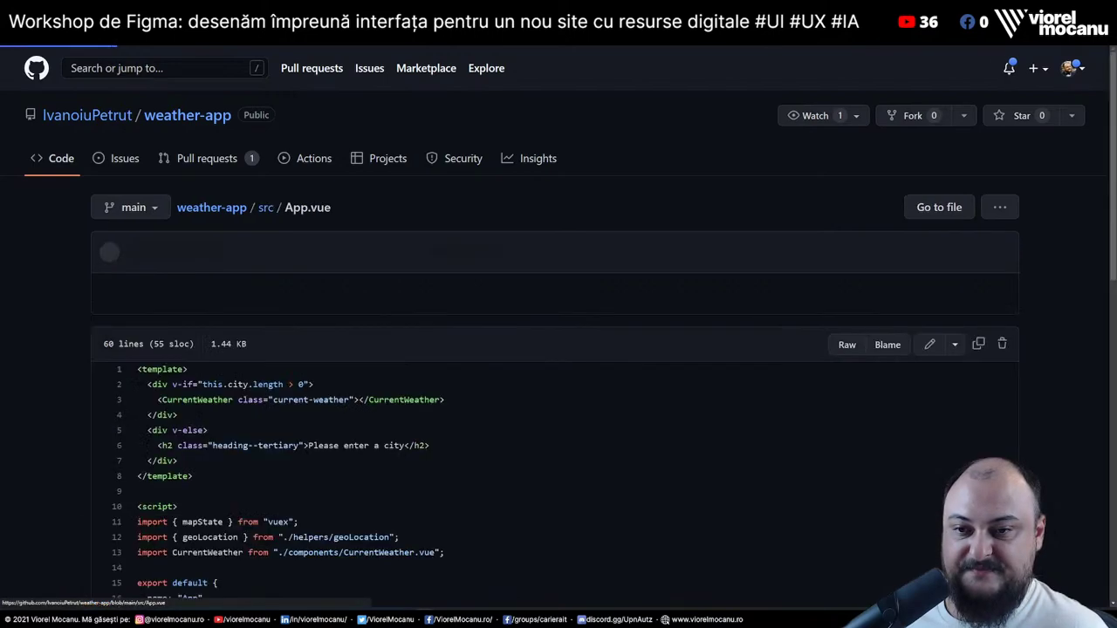
scroll(506, 452, down, 1)
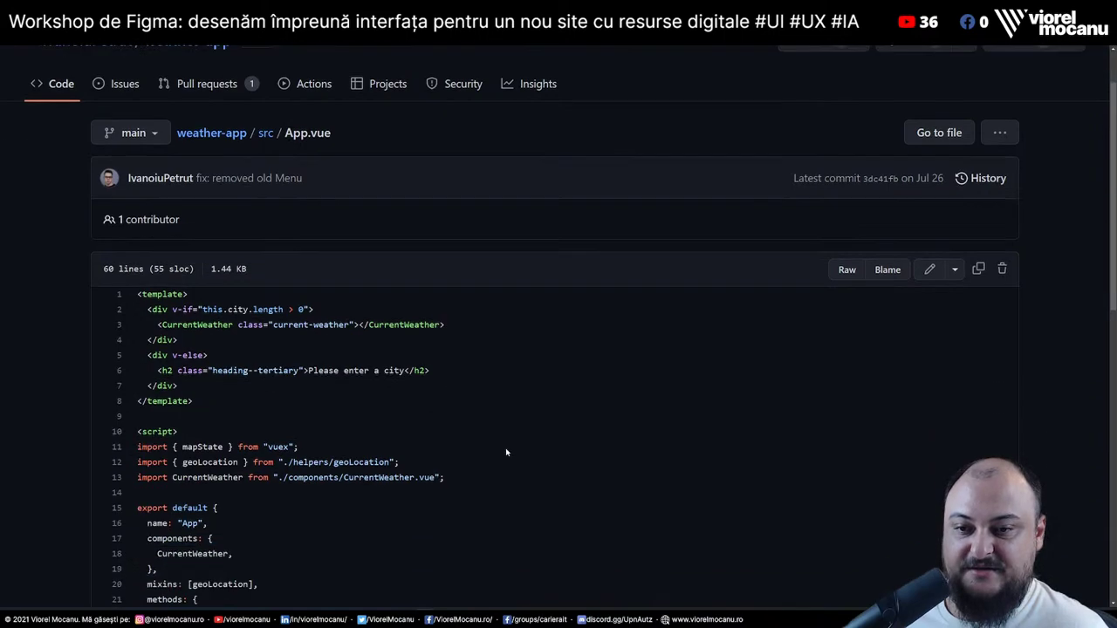
scroll(506, 452, down, 3)
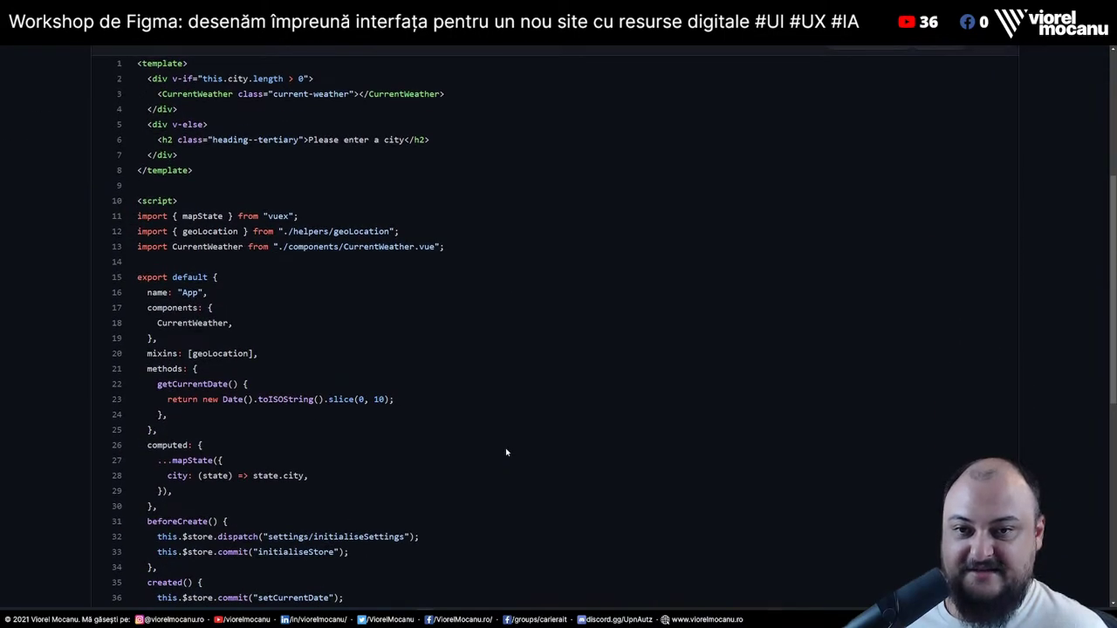
scroll(505, 452, down, 4)
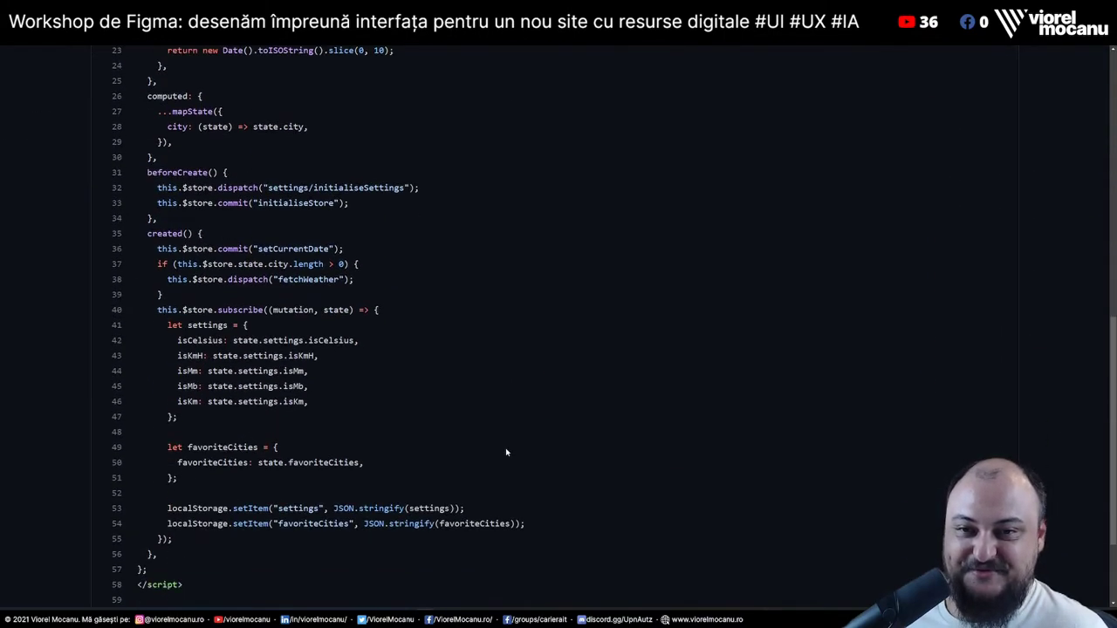
scroll(505, 452, down, 2)
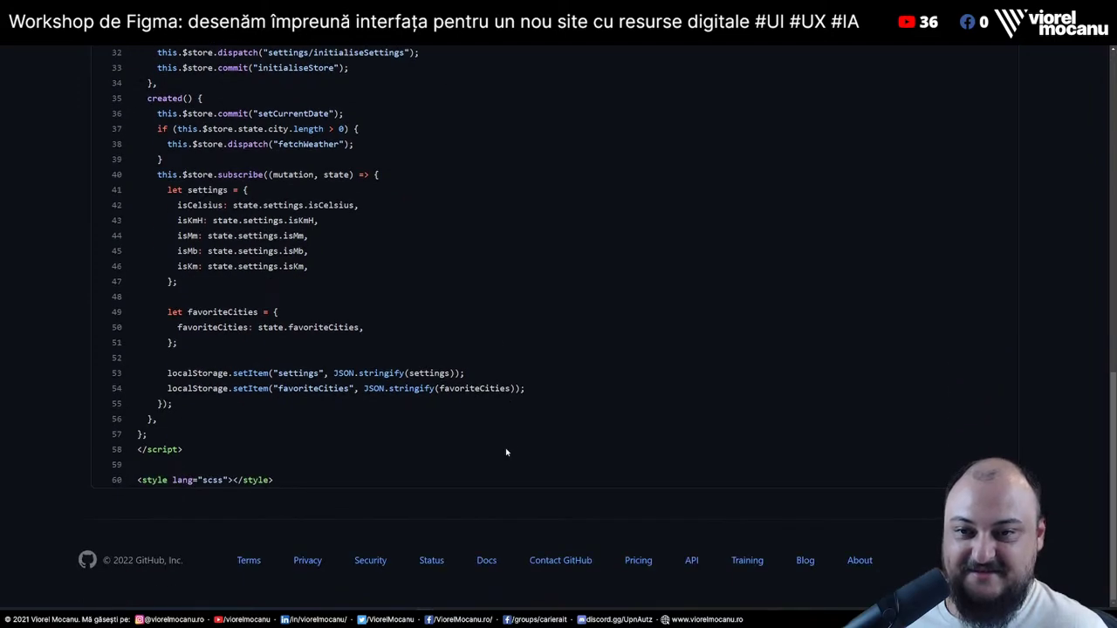
key(Home)
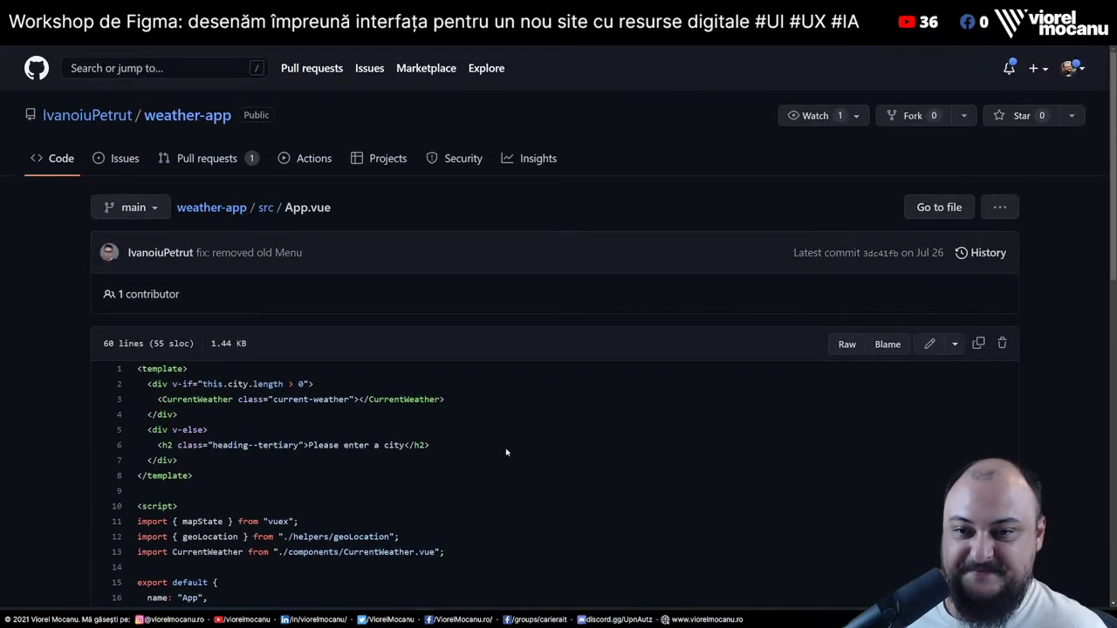
key(alt+Left)
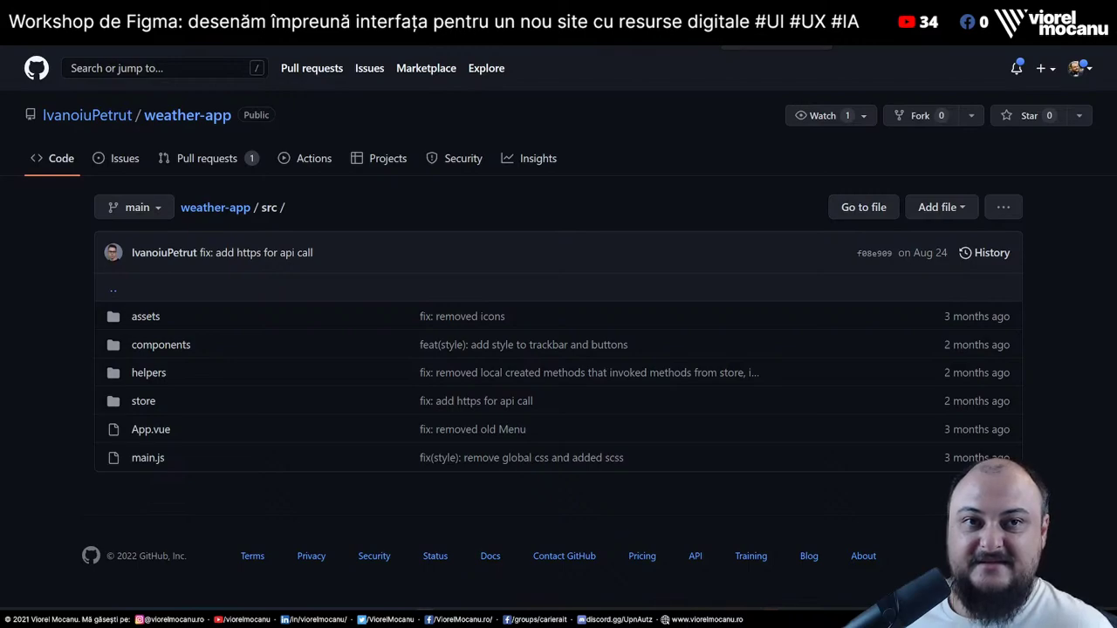
key(ctrl+Tab)
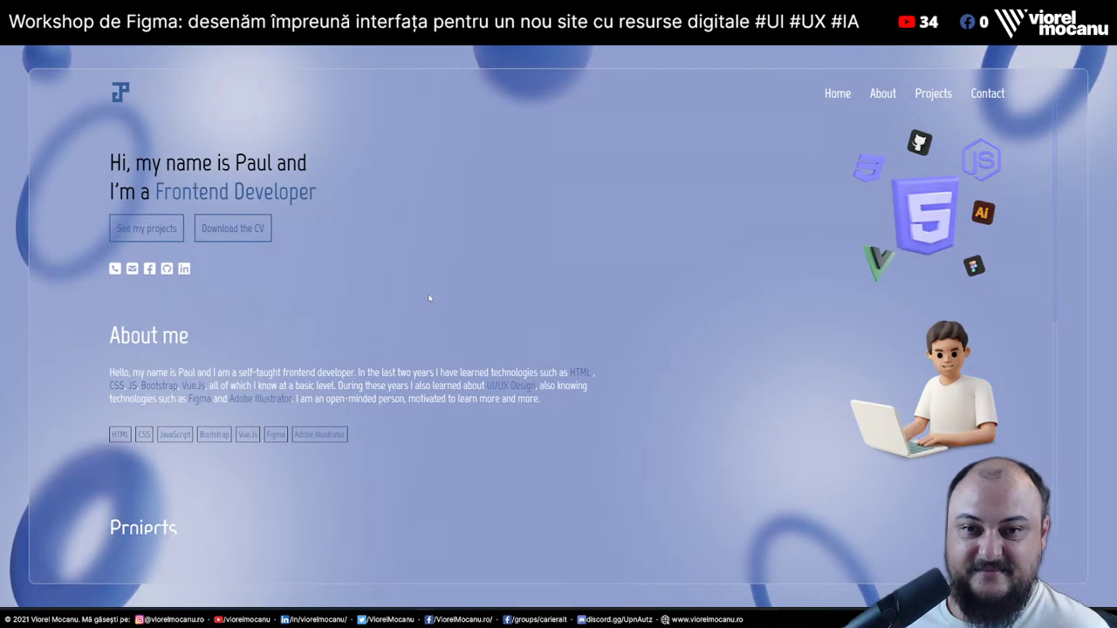
Browse the portfolio's Projects and Get in Touch sections, then open DevTools on Network
scroll(528, 339, down, 2)
scroll(528, 339, up, 2)
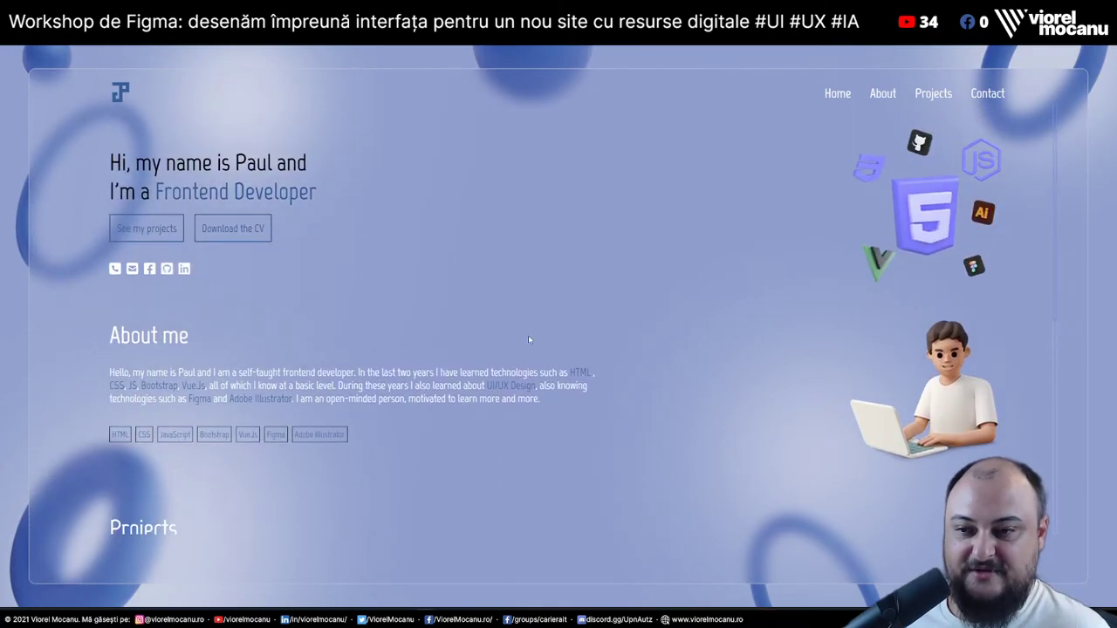
scroll(528, 340, down, 3)
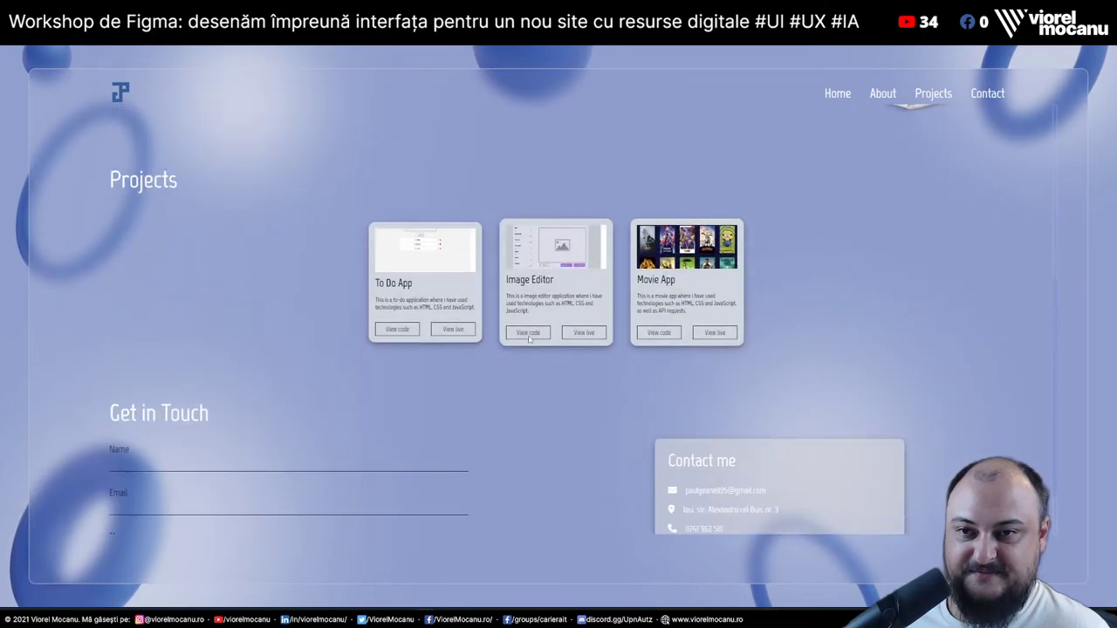
scroll(528, 341, down, 1)
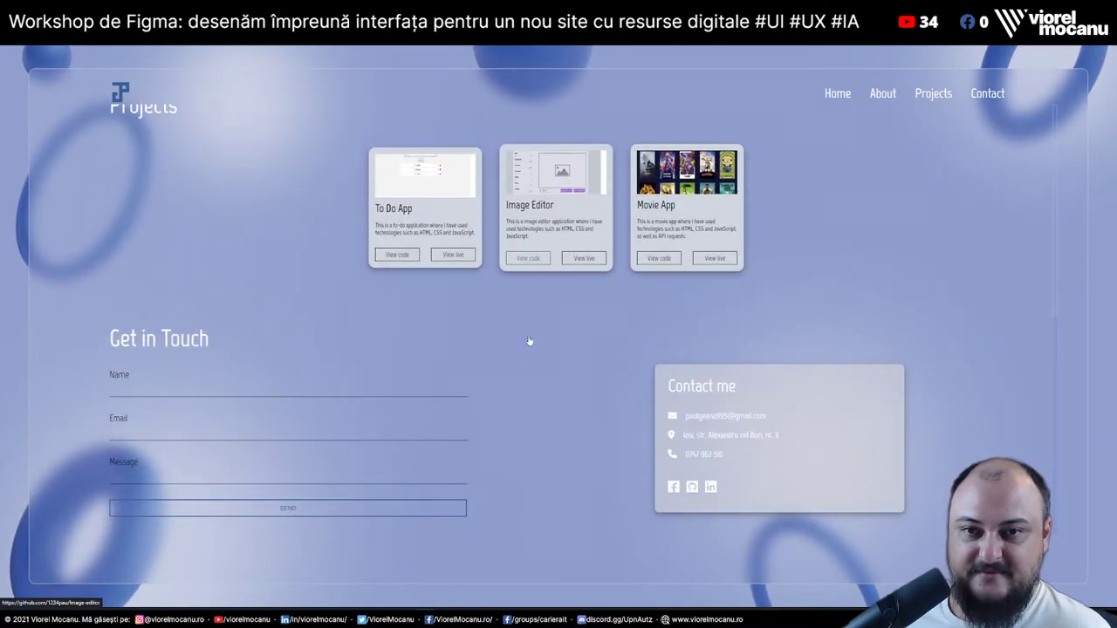
scroll(529, 341, up, 4)
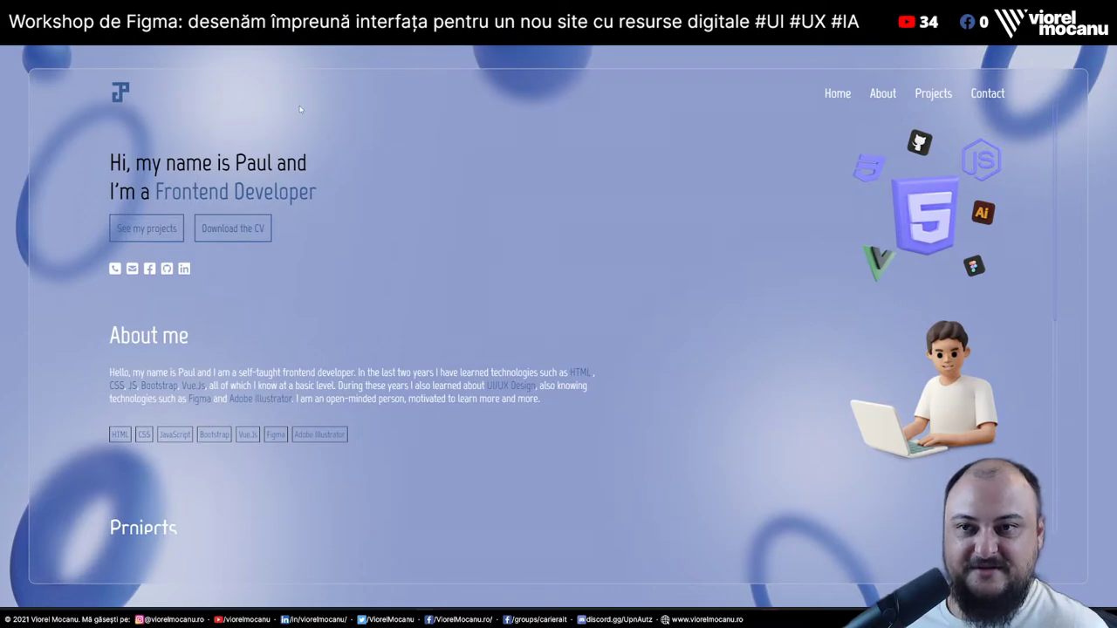
scroll(597, 328, down, 4)
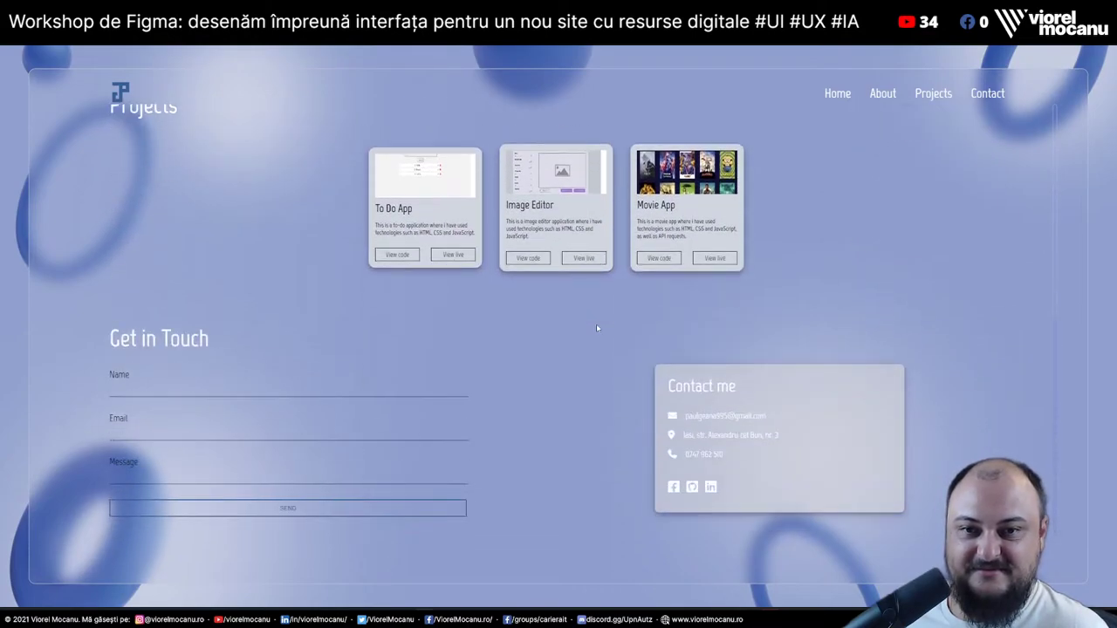
scroll(597, 329, up, 4)
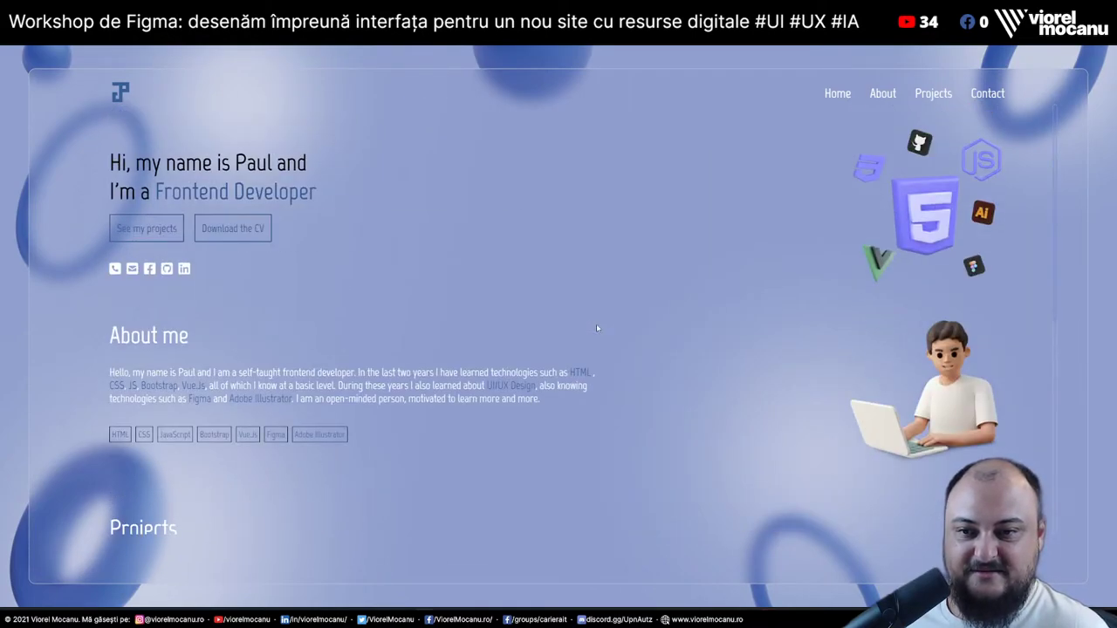
scroll(597, 328, down, 4)
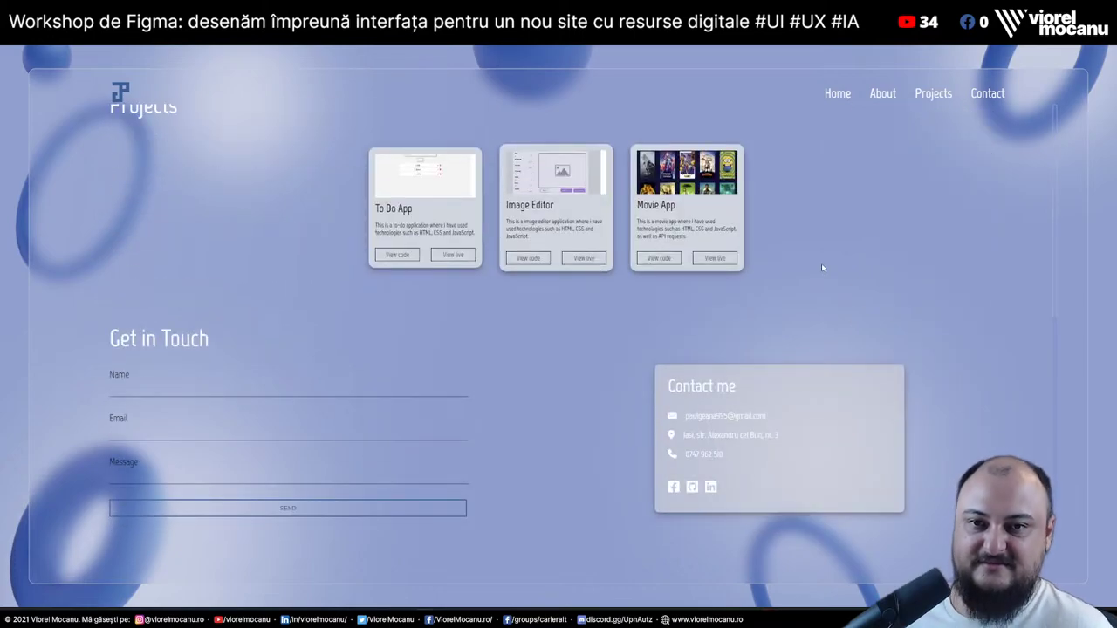
scroll(821, 263, up, 4)
key(F12)
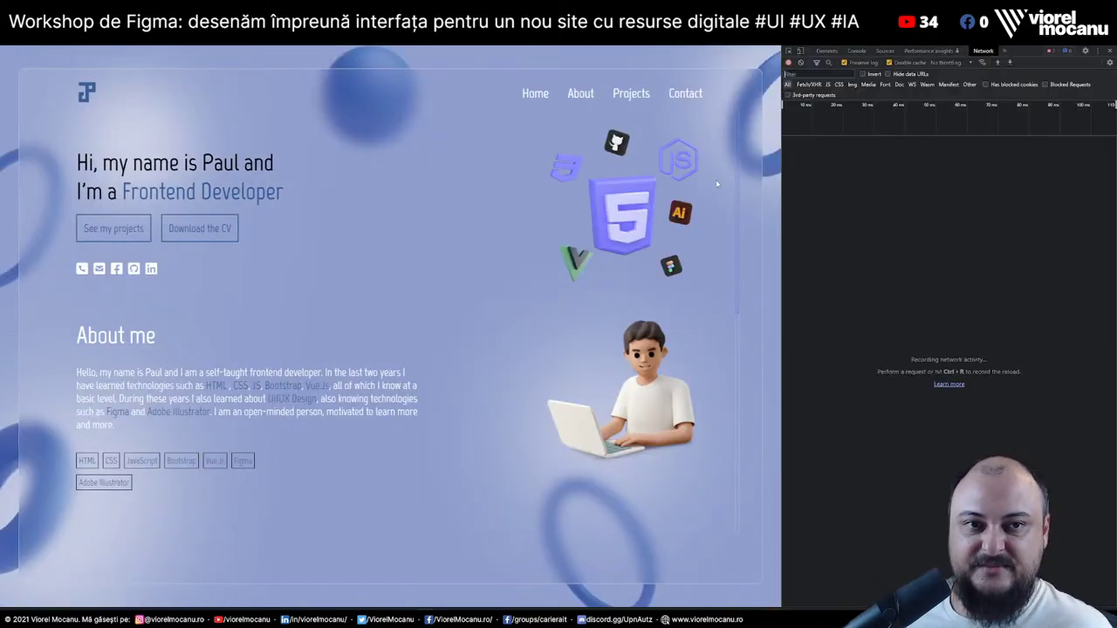
Preview the portfolio at 320×667 phone size, reload it, and inspect the hero heading
click(801, 50)
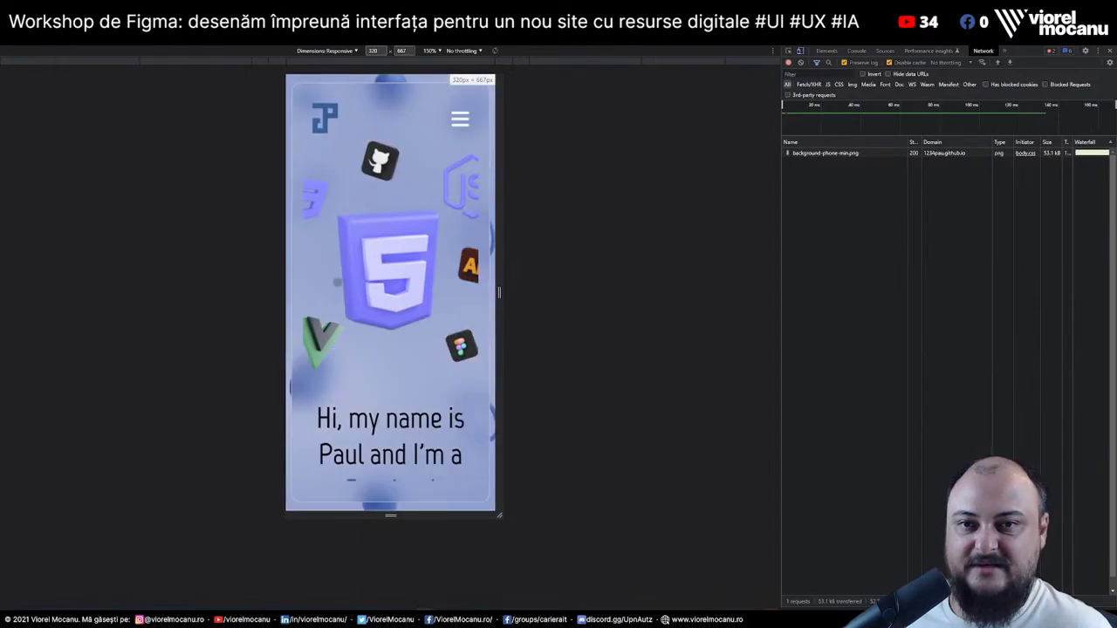
key(F5)
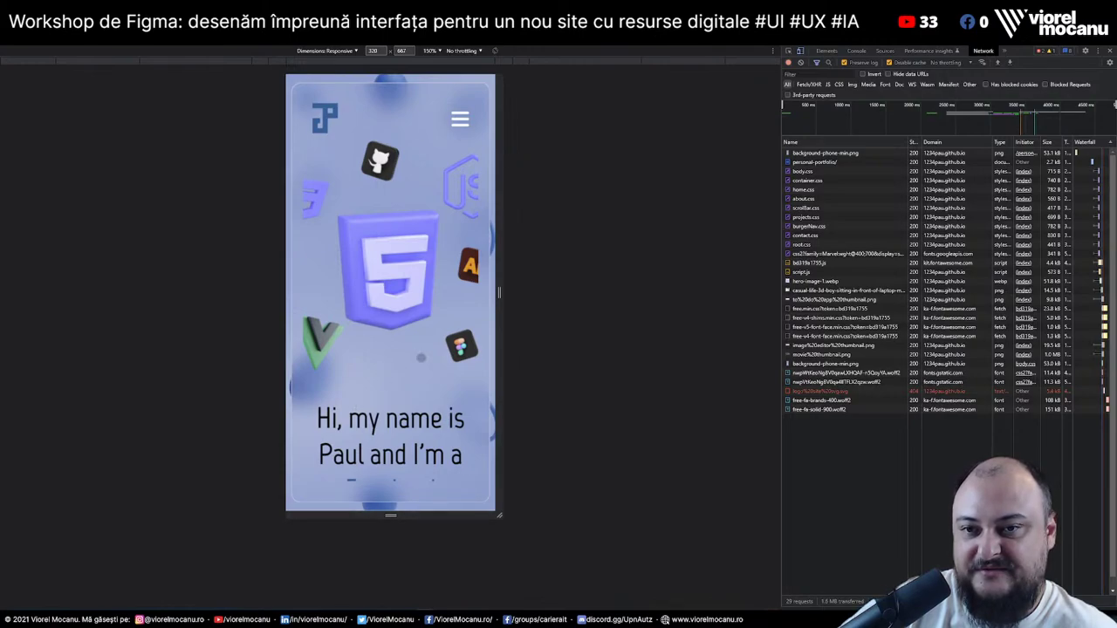
right_click(363, 419)
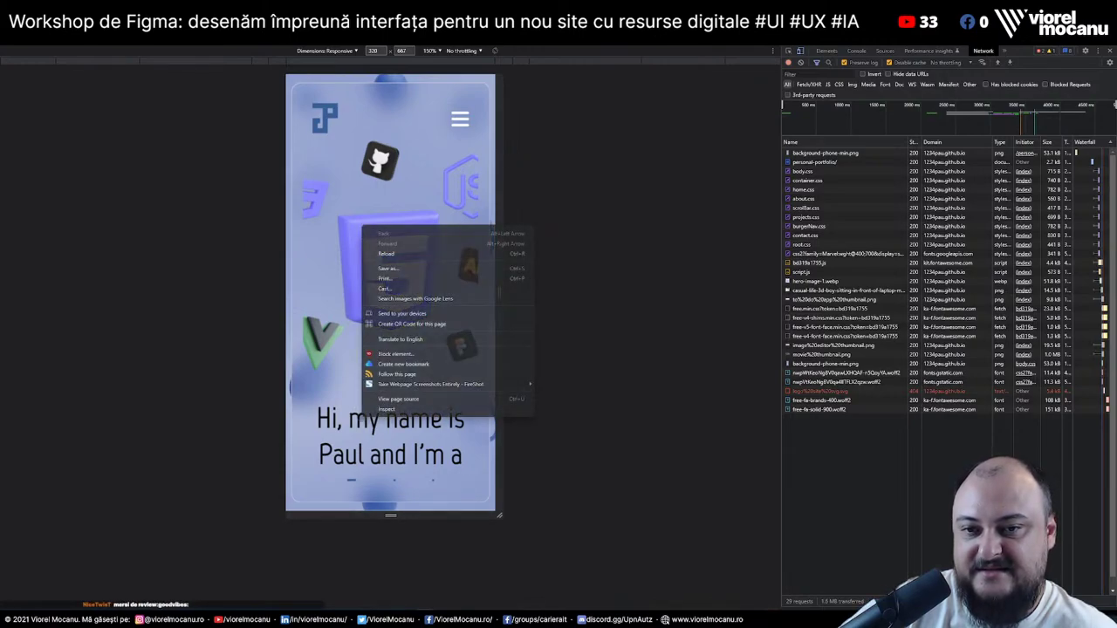
click(393, 408)
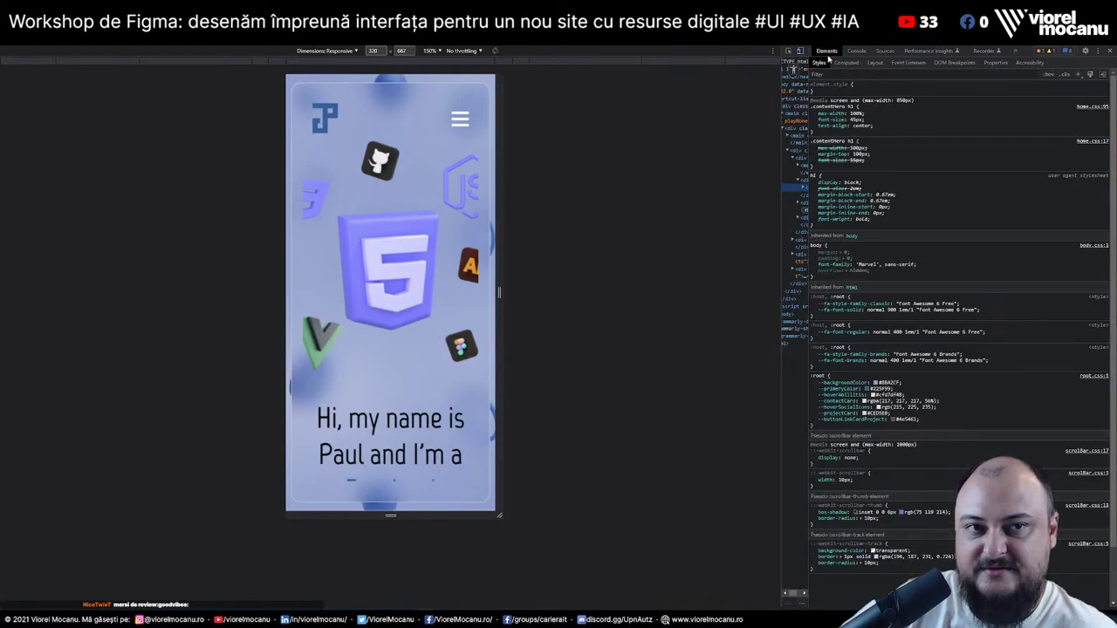
Lower the h1 heading's top margin so the full Frontend Developer tagline shows
drag(809, 113, 996, 115)
click(822, 159)
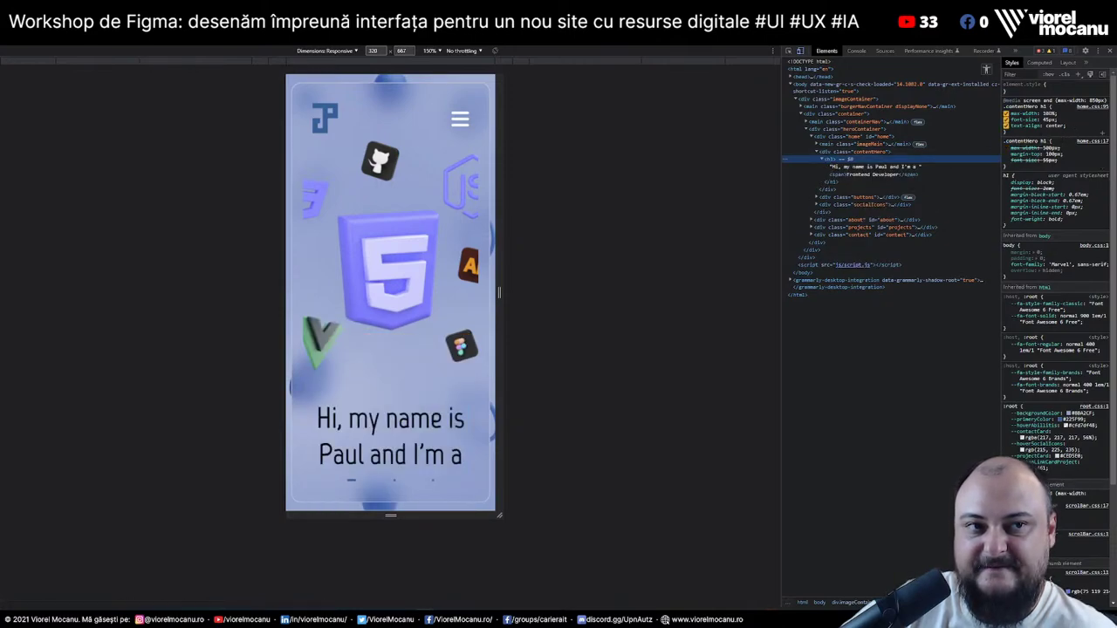
click(1051, 153)
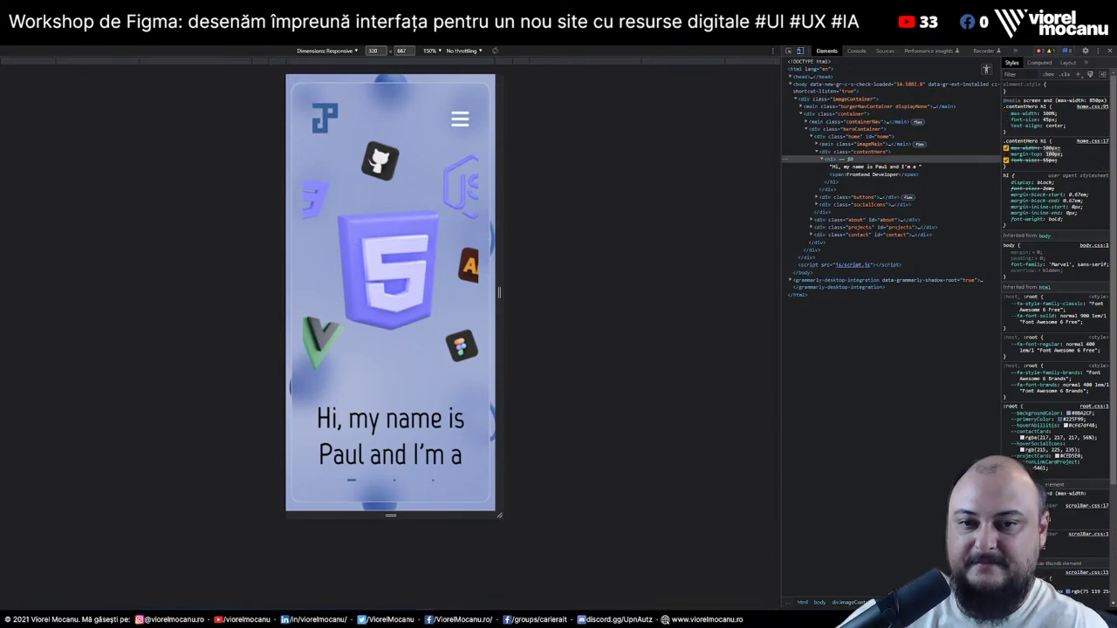
key(Down)
key(Down)
key(Down)
key(Down)
key(Down)
key(Down)
key(Down)
key(Down)
key(Down)
key(Down)
key(Down)
key(Down)
key(Down)
key(Down)
key(Down)
key(Down)
key(Down)
key(Down)
key(Down)
key(Down)
key(Down)
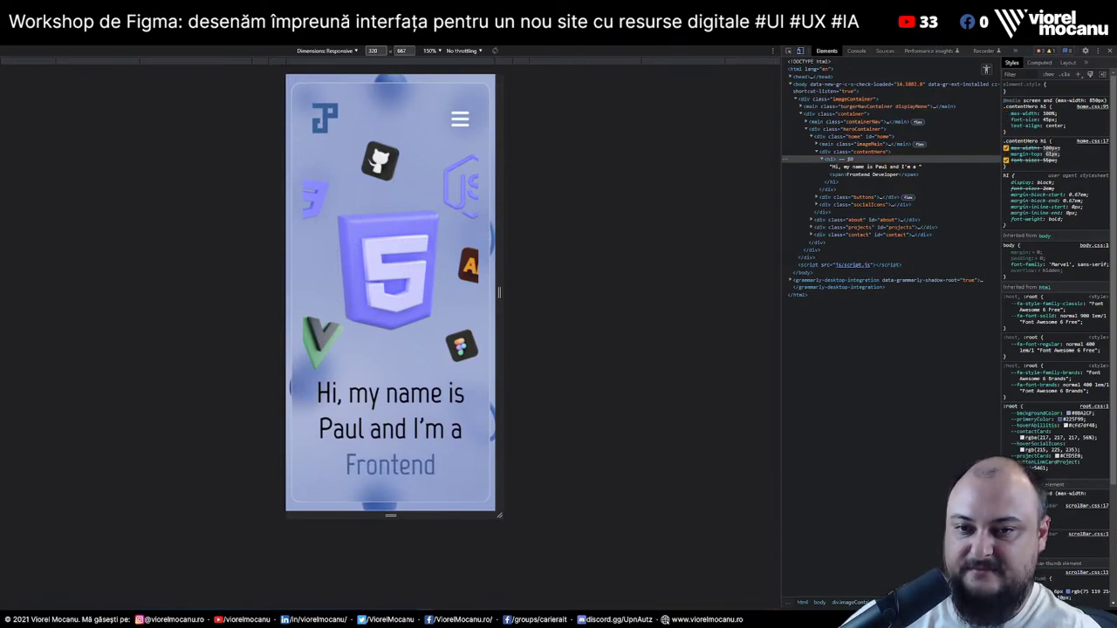
key(Down)
key(Down)
key(Down)
key(Down)
key(Down)
key(Down)
key(Down)
key(Down)
key(Down)
key(Down)
key(Down)
key(Down)
key(Down)
key(Down)
key(Down)
key(Down)
key(Down)
key(Down)
key(Down)
key(Down)
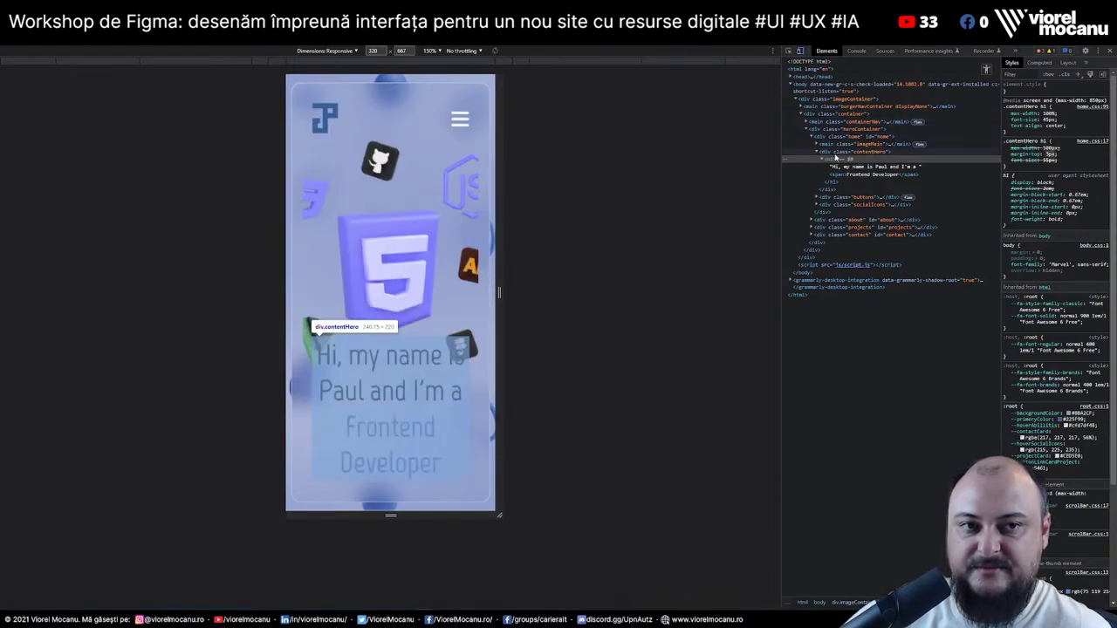
Select the img.heroImage element inside the main image container in Elements
click(822, 145)
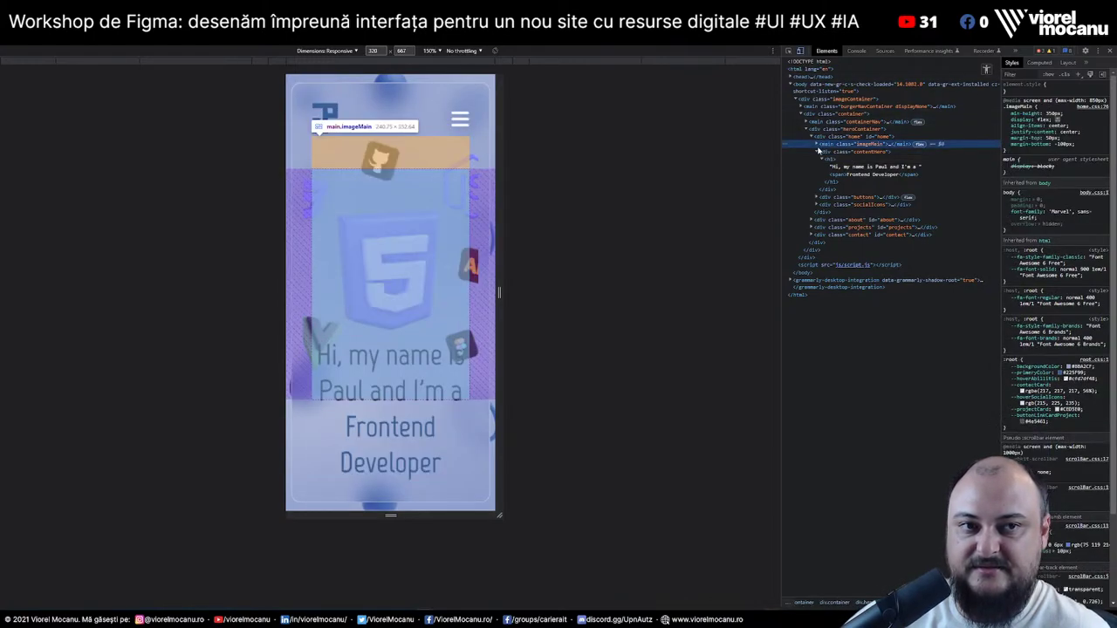
click(818, 145)
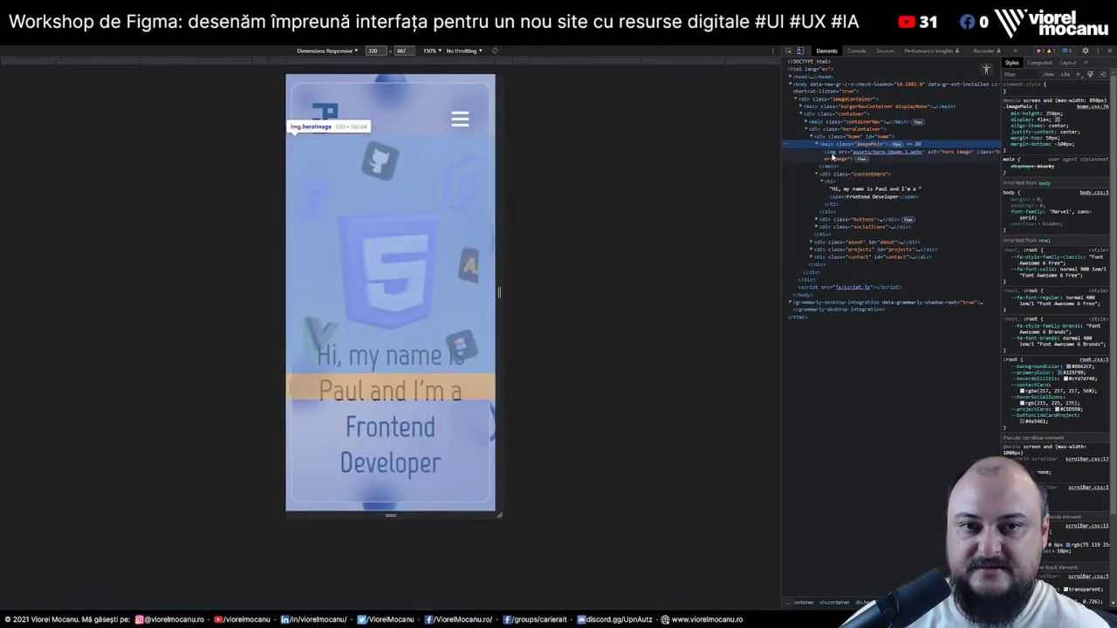
click(833, 154)
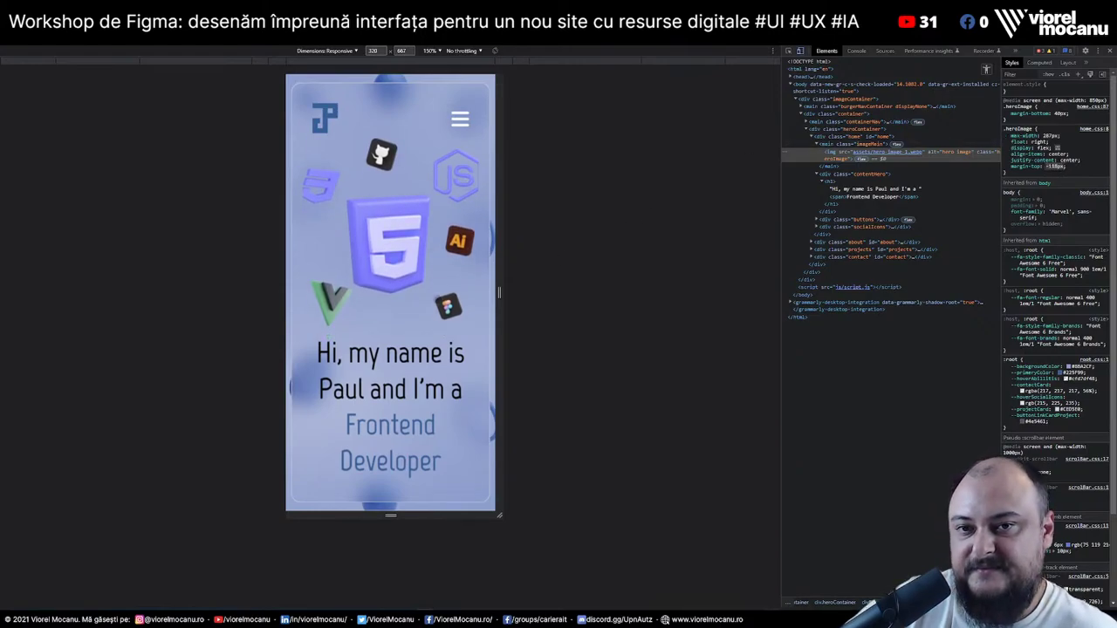
scroll(459, 381, down, 4)
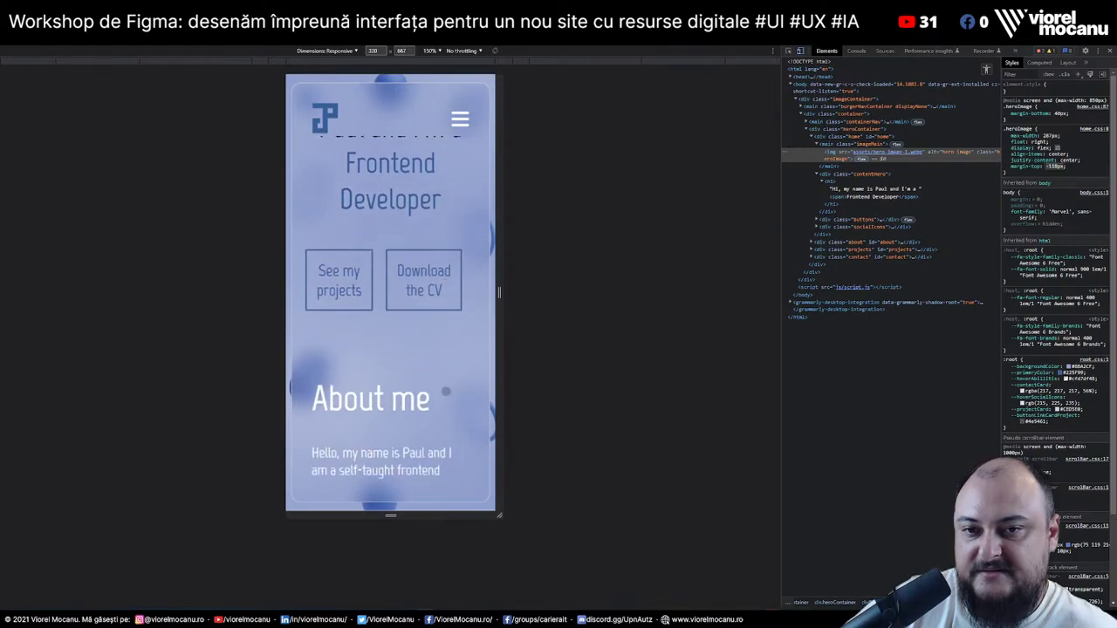
scroll(459, 381, up, 4)
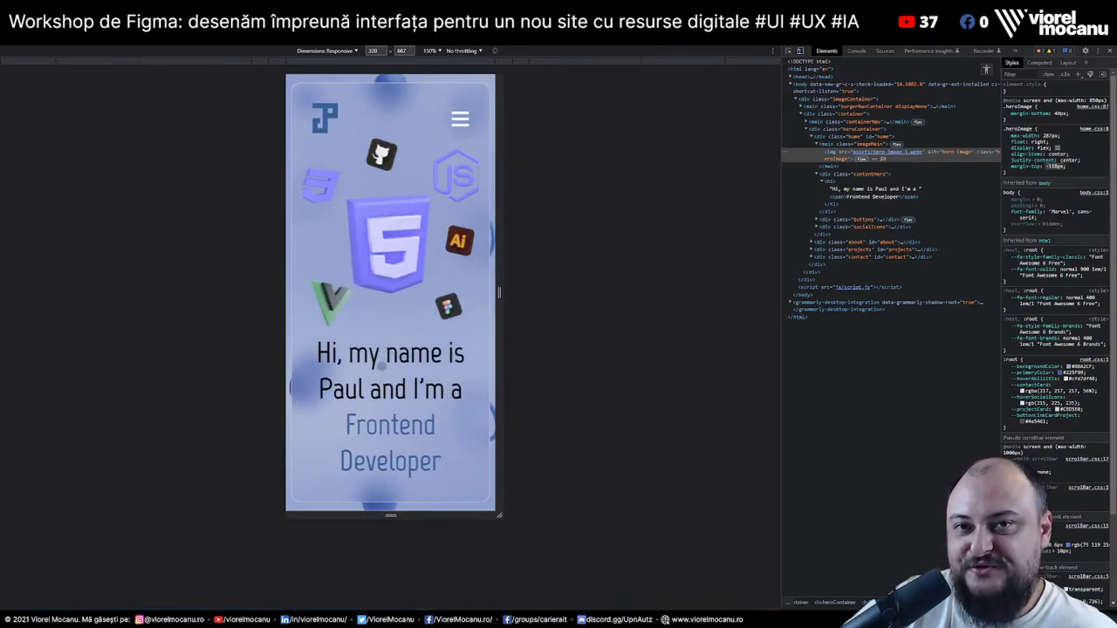
scroll(382, 366, down, 2)
scroll(382, 365, up, 2)
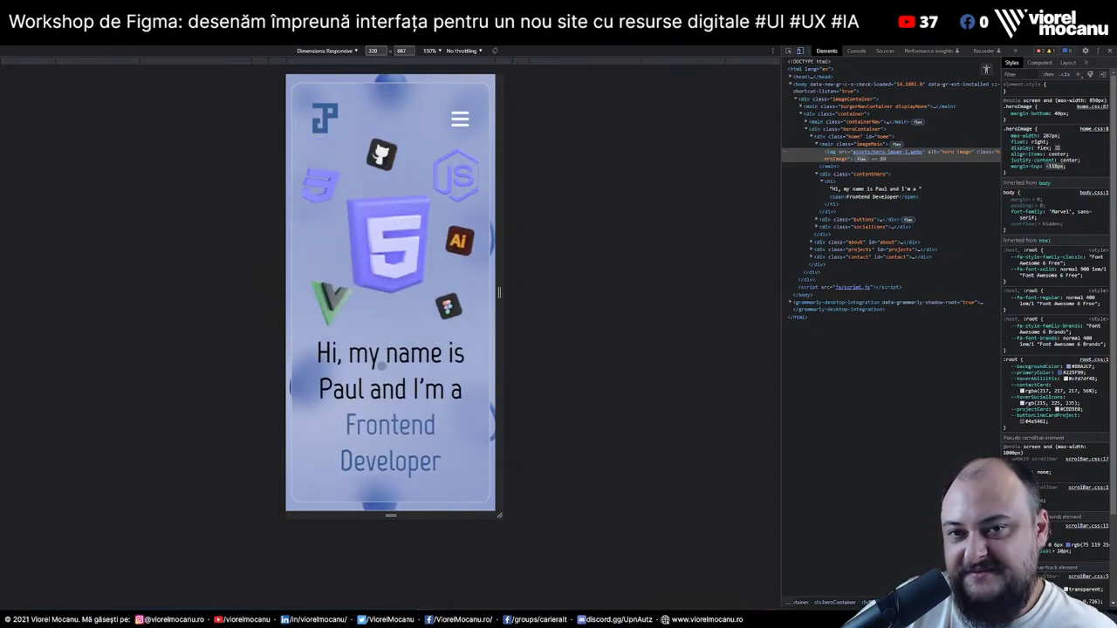
scroll(381, 365, down, 4)
scroll(382, 366, up, 1)
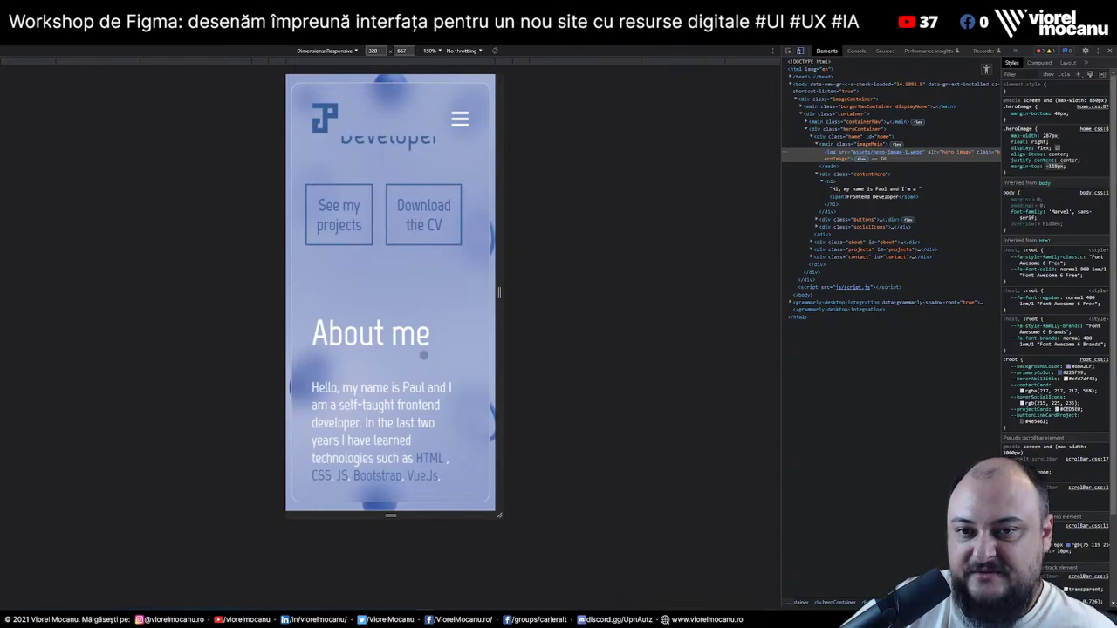
scroll(424, 352, down, 1)
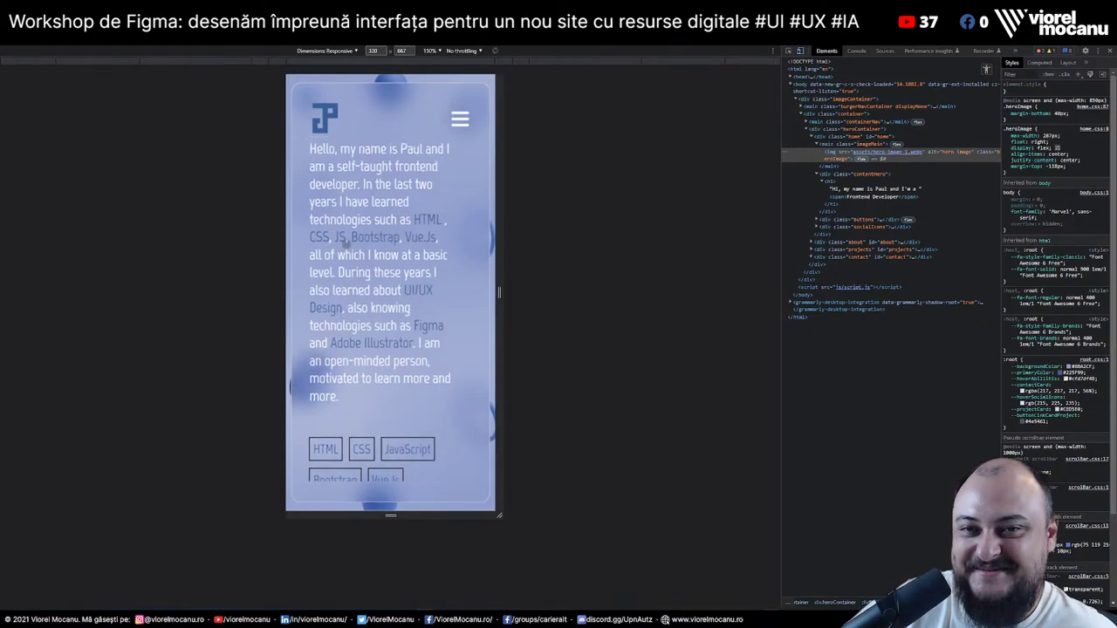
scroll(398, 281, down, 3)
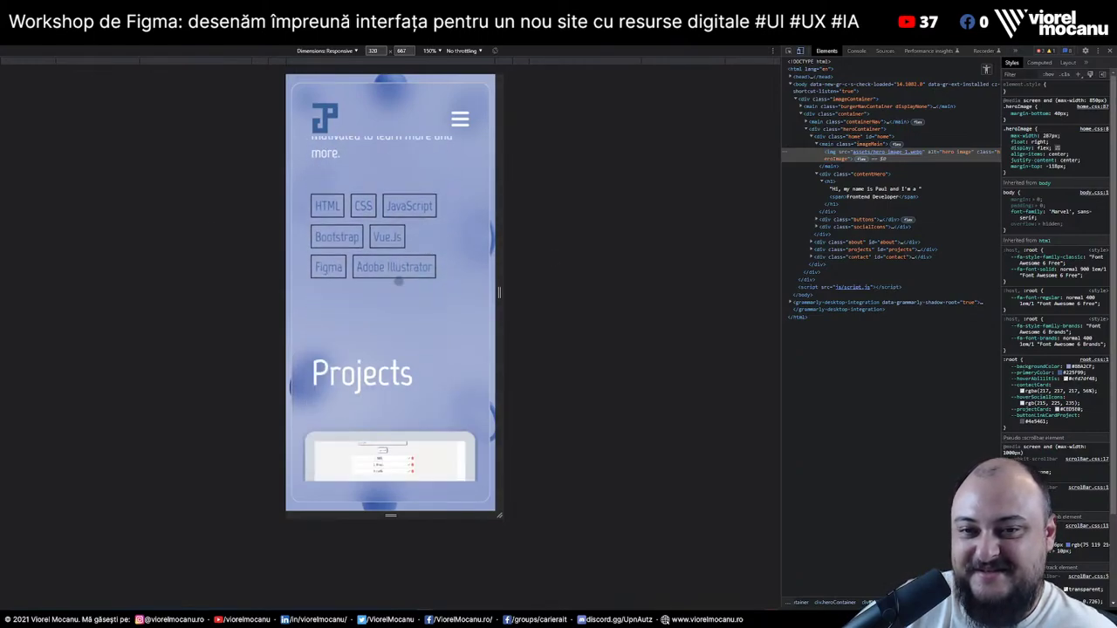
scroll(429, 327, down, 5)
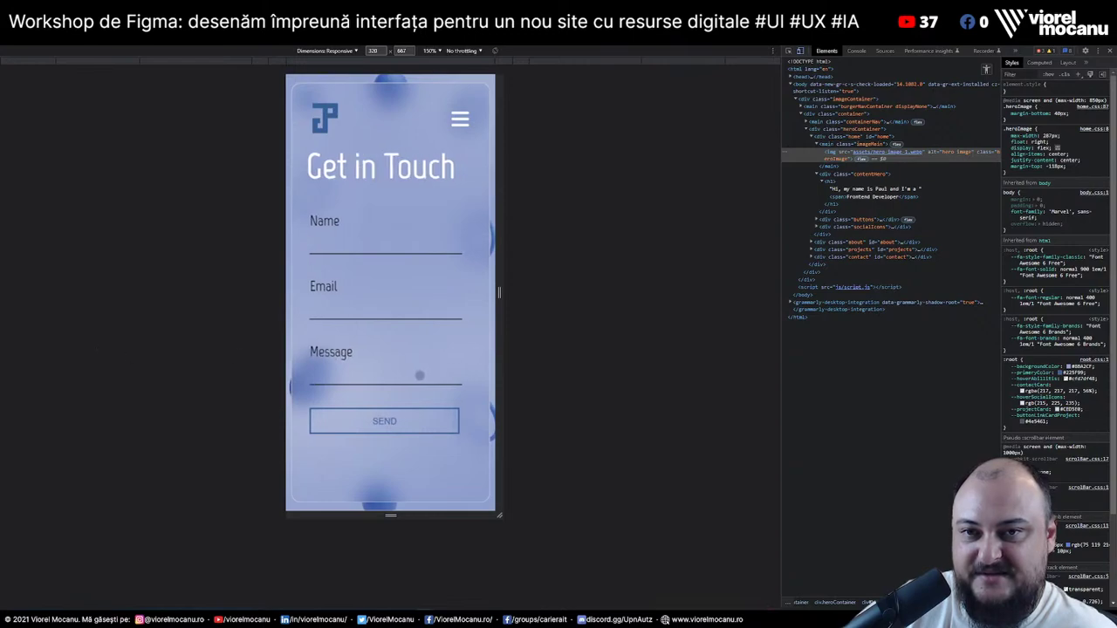
scroll(420, 376, up, 10)
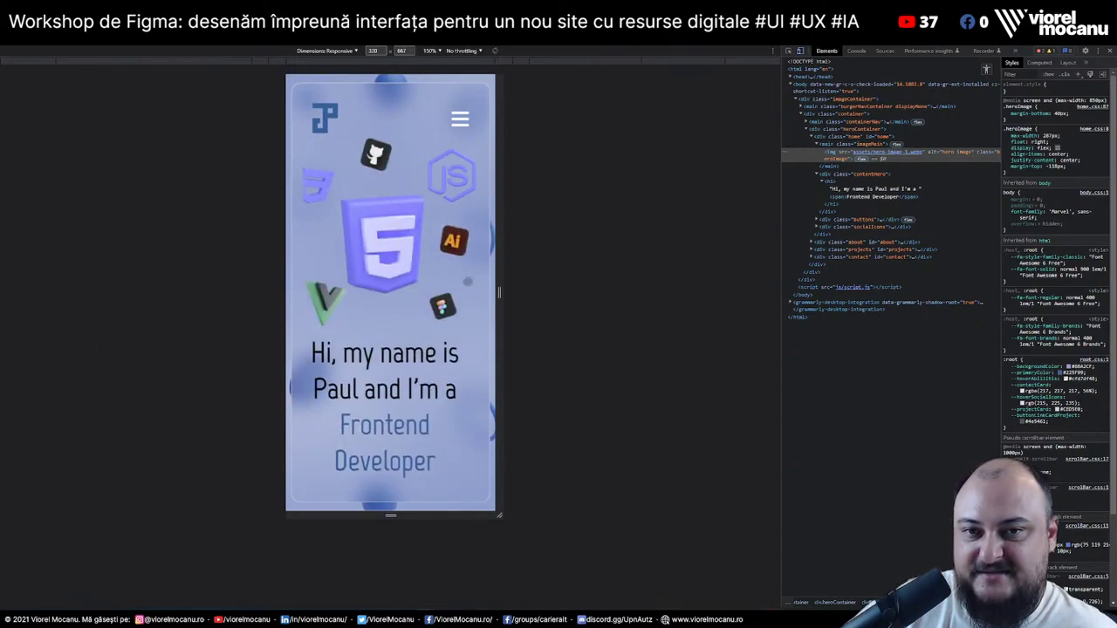
scroll(470, 394, down, 3)
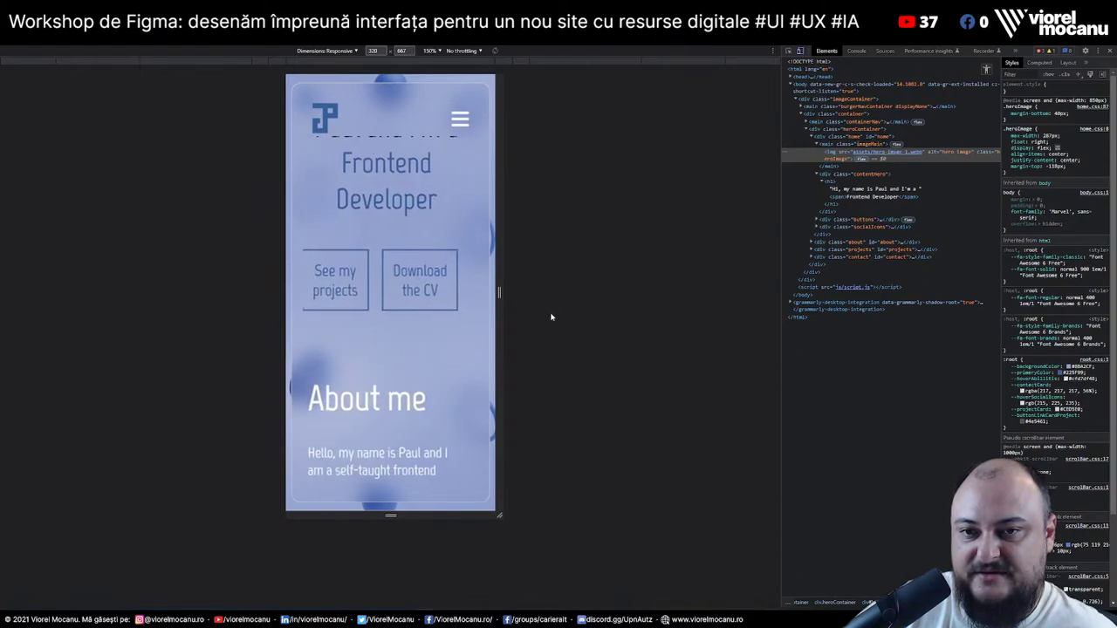
scroll(437, 218, up, 3)
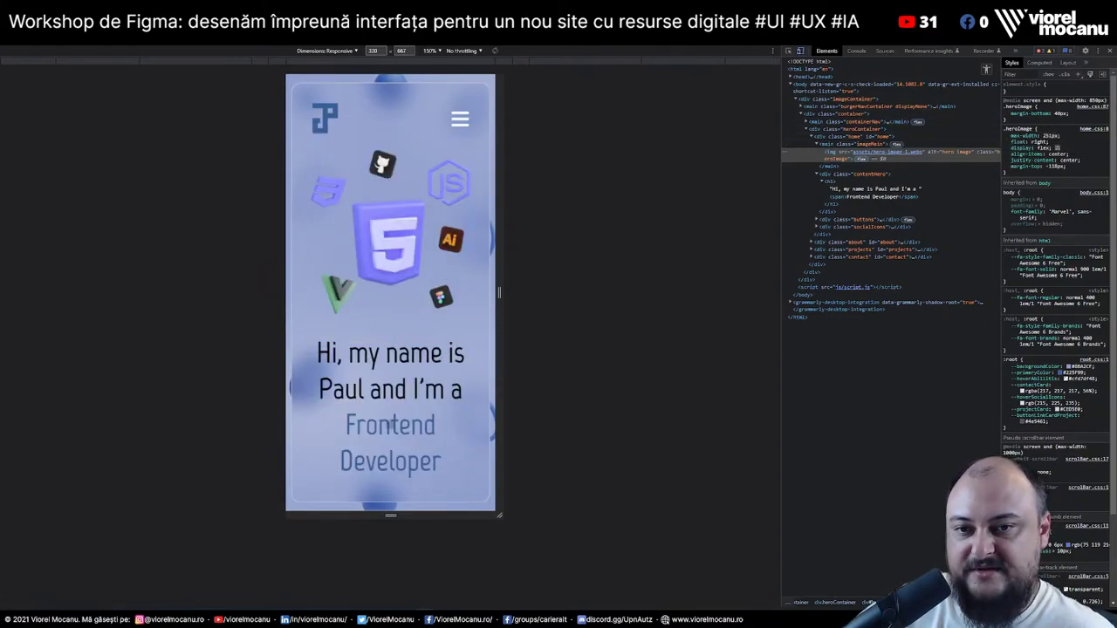
scroll(390, 424, down, 3)
scroll(407, 358, up, 4)
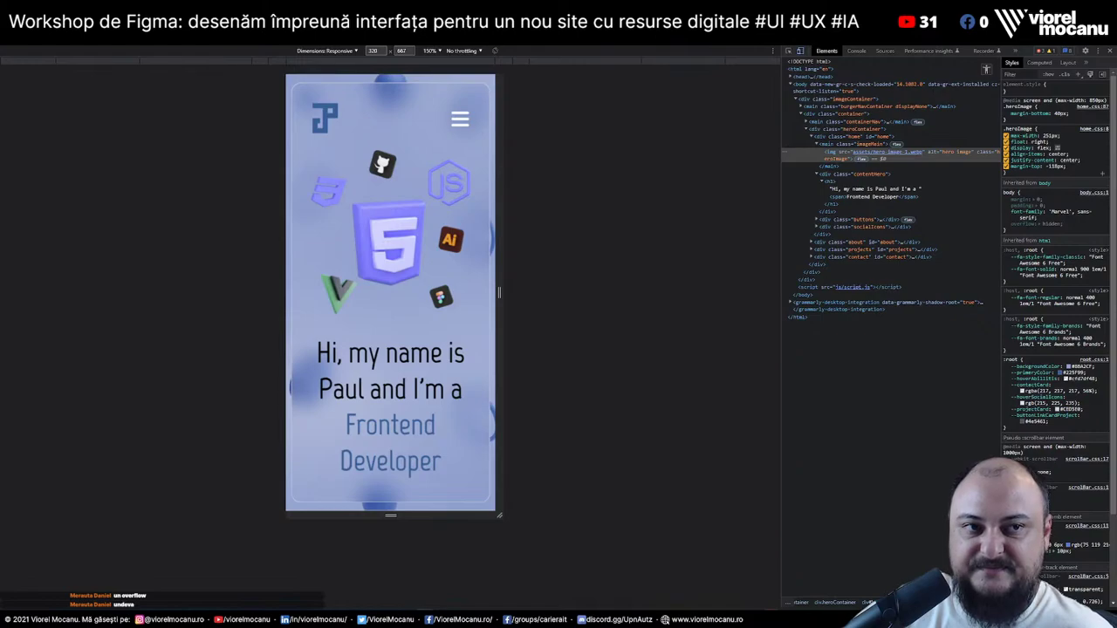
scroll(431, 366, down, 4)
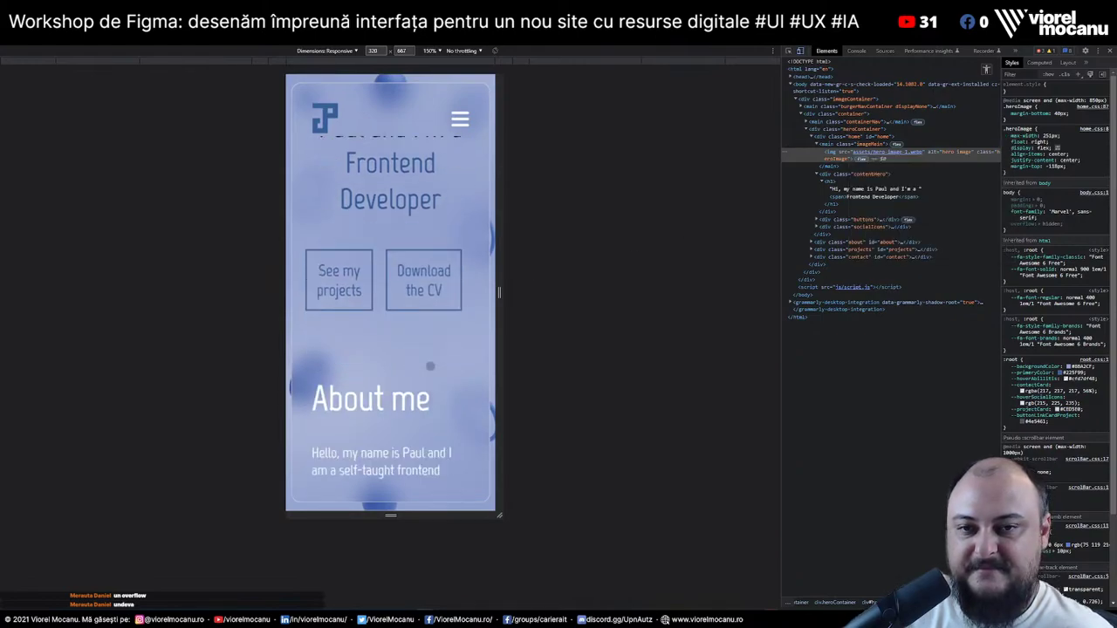
scroll(431, 366, up, 4)
scroll(431, 366, down, 7)
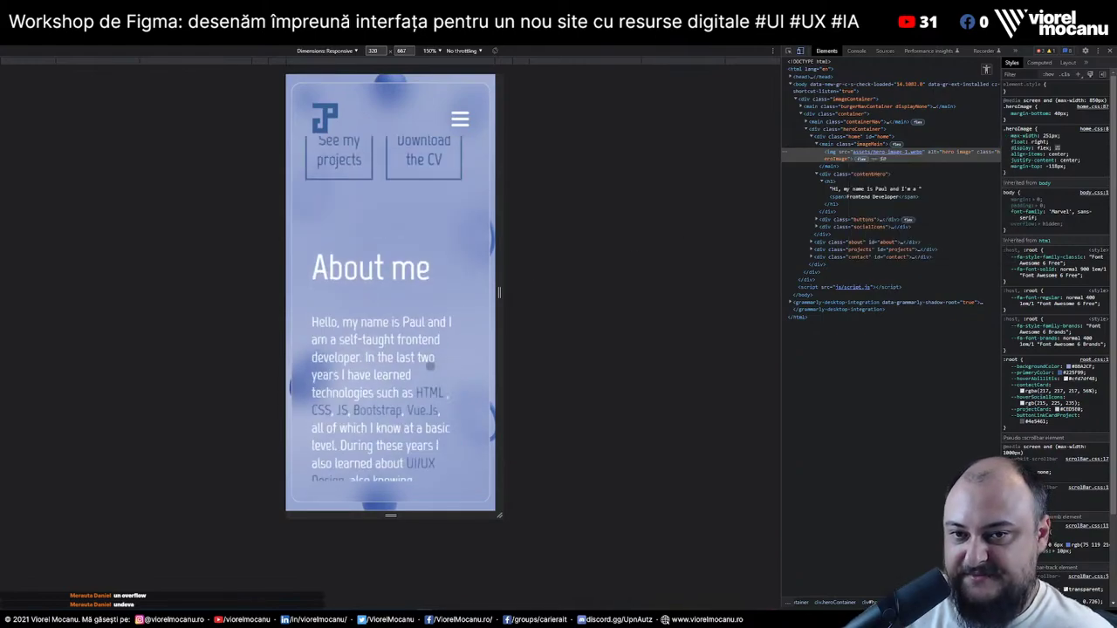
scroll(430, 366, up, 3)
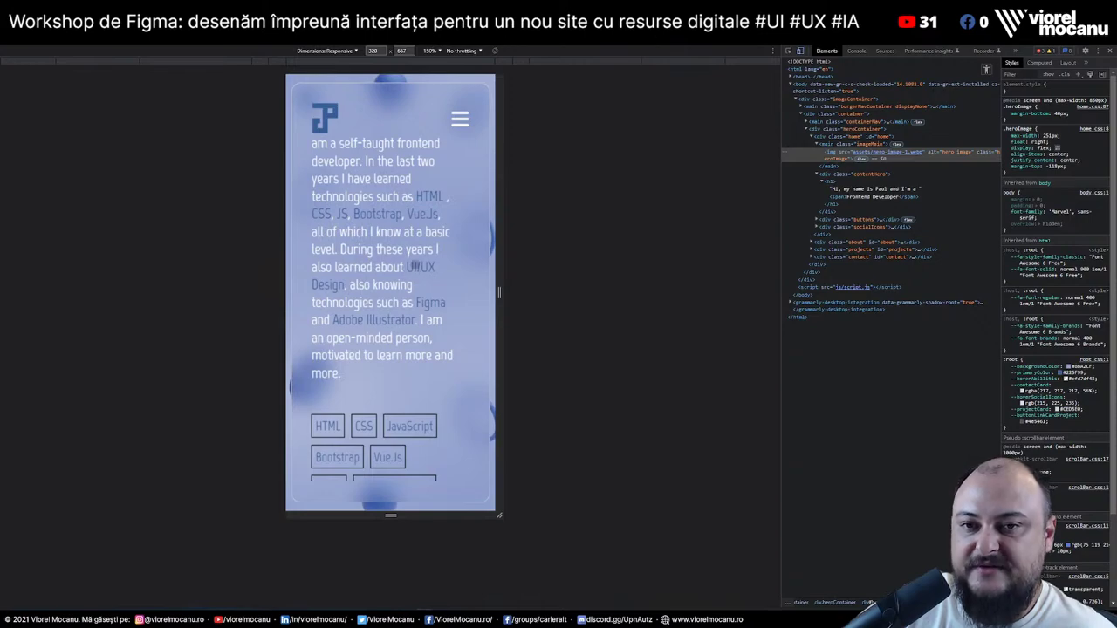
scroll(418, 267, up, 3)
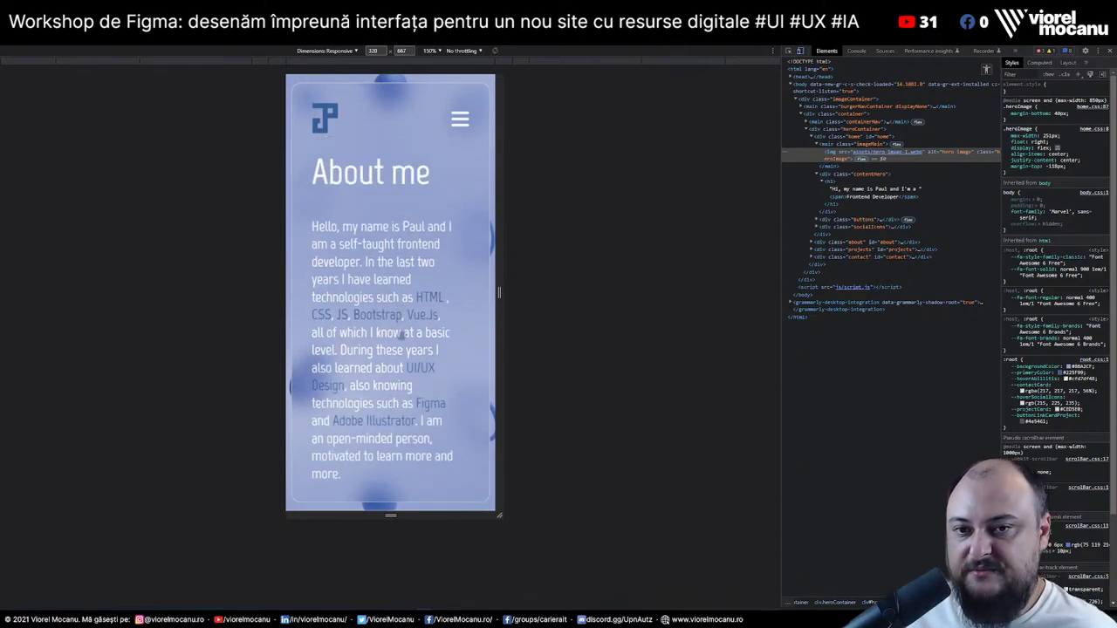
scroll(426, 199, down, 3)
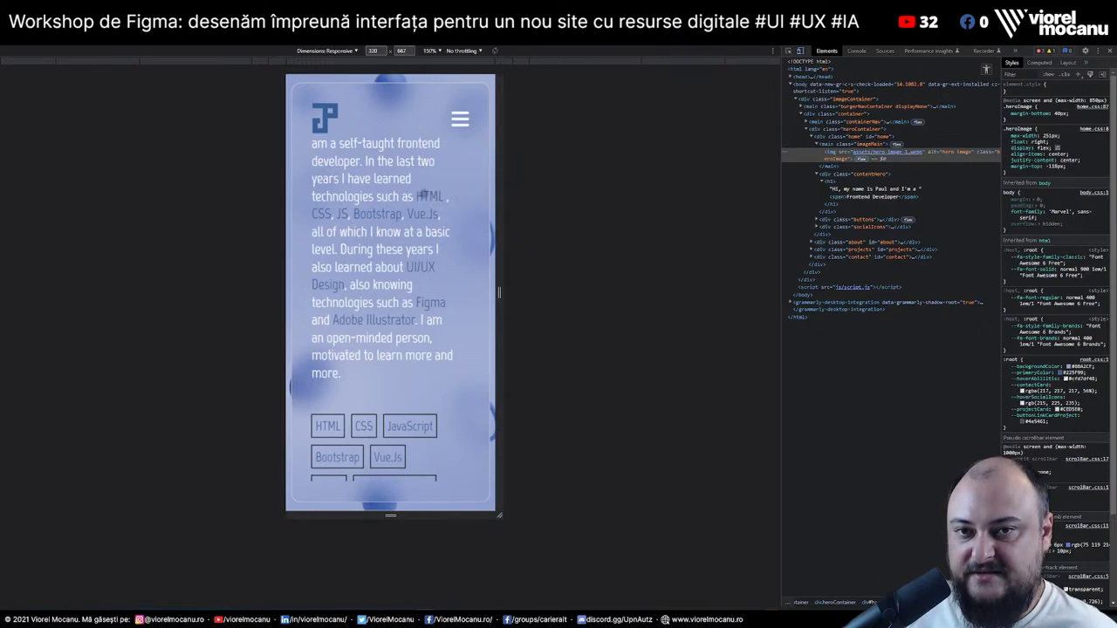
Inspect the HTML word in About me and set the span's color to white
right_click(423, 196)
click(454, 380)
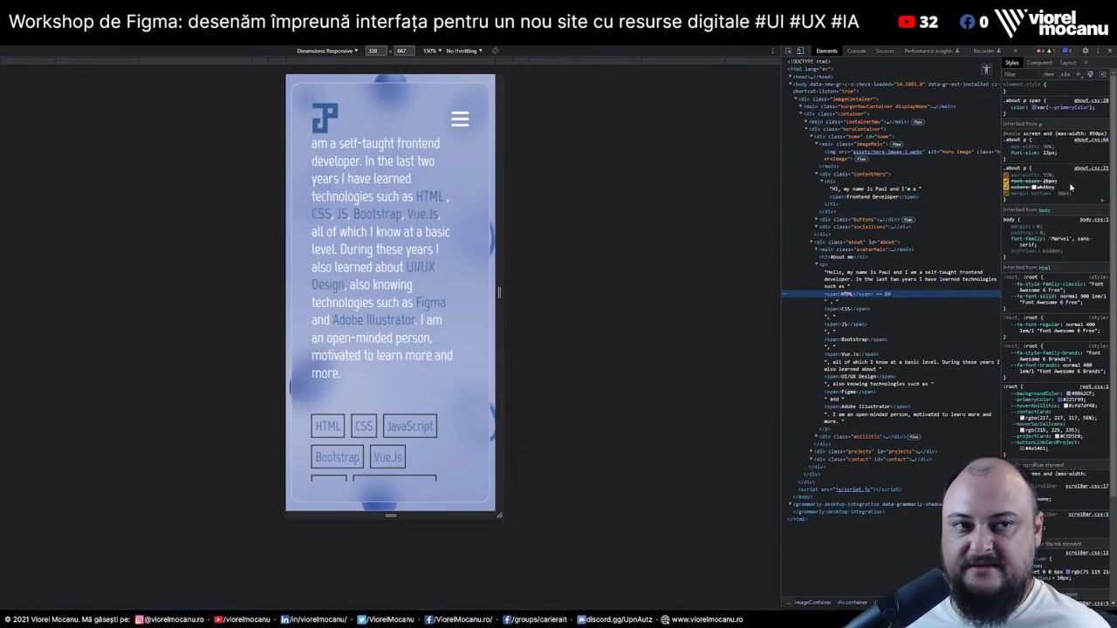
click(1041, 108)
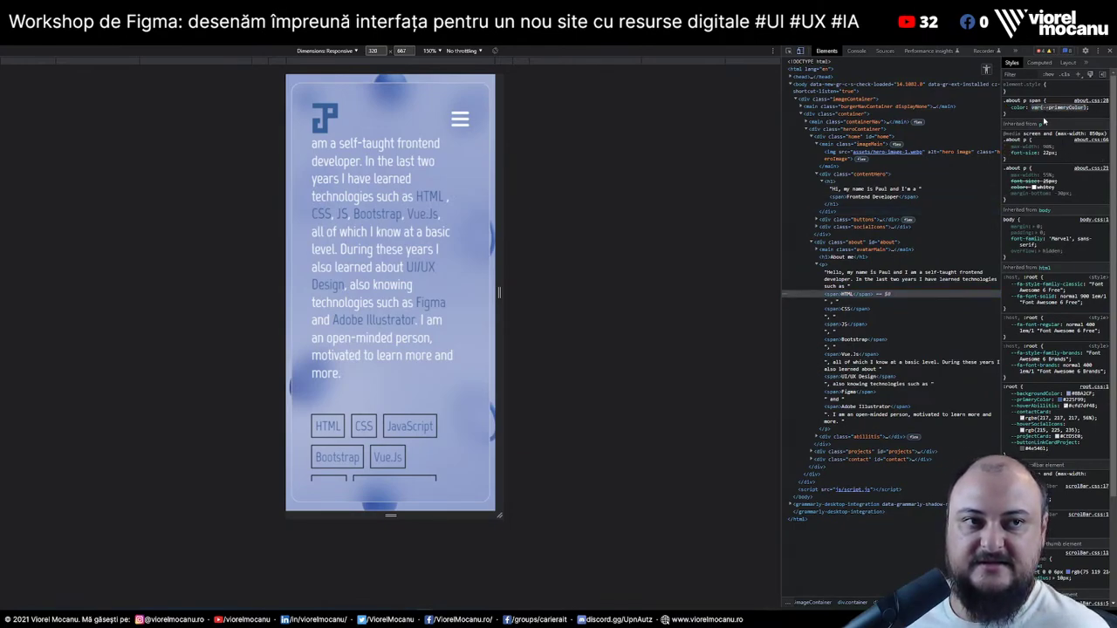
key(BackSpace)
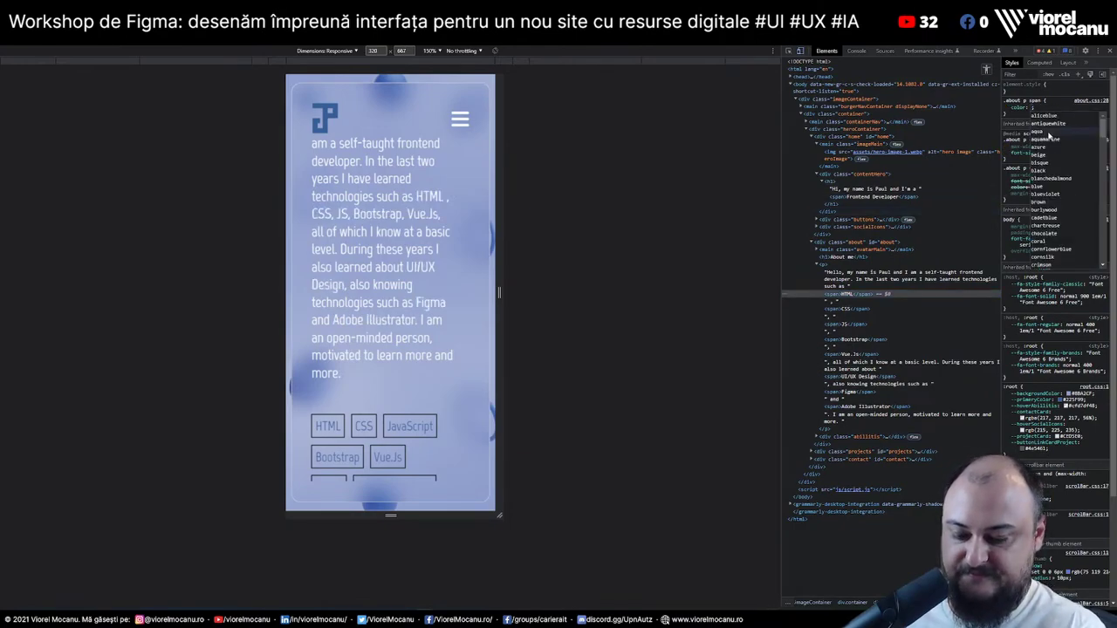
text(whi)
key(Return)
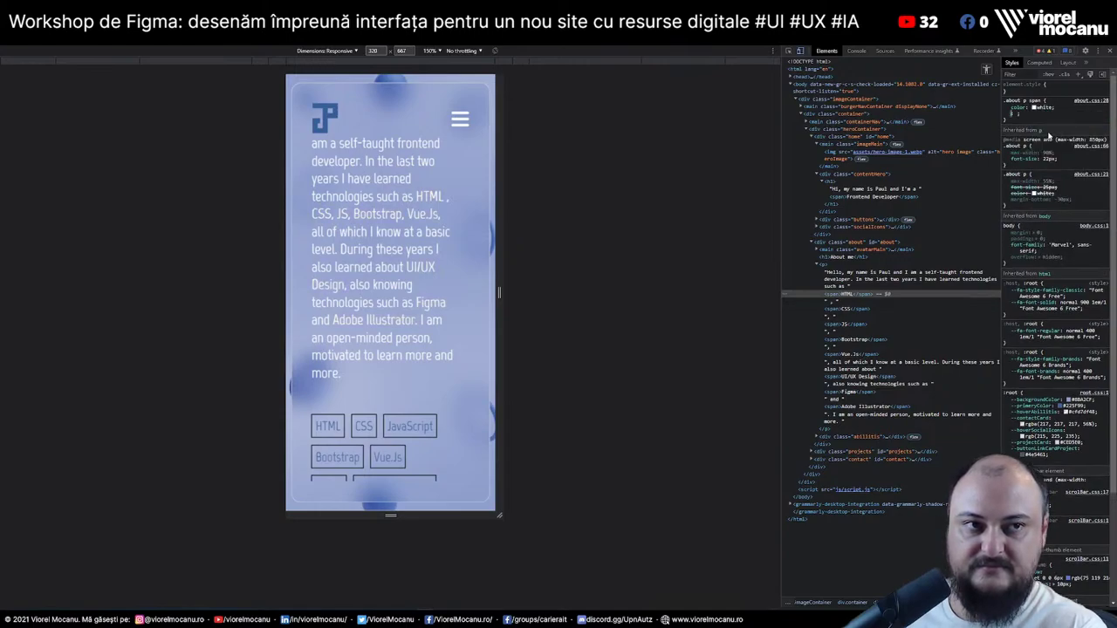
Add font-weight 900 and background var(--primaryColor) to the .about p span rule
text(font-weight)
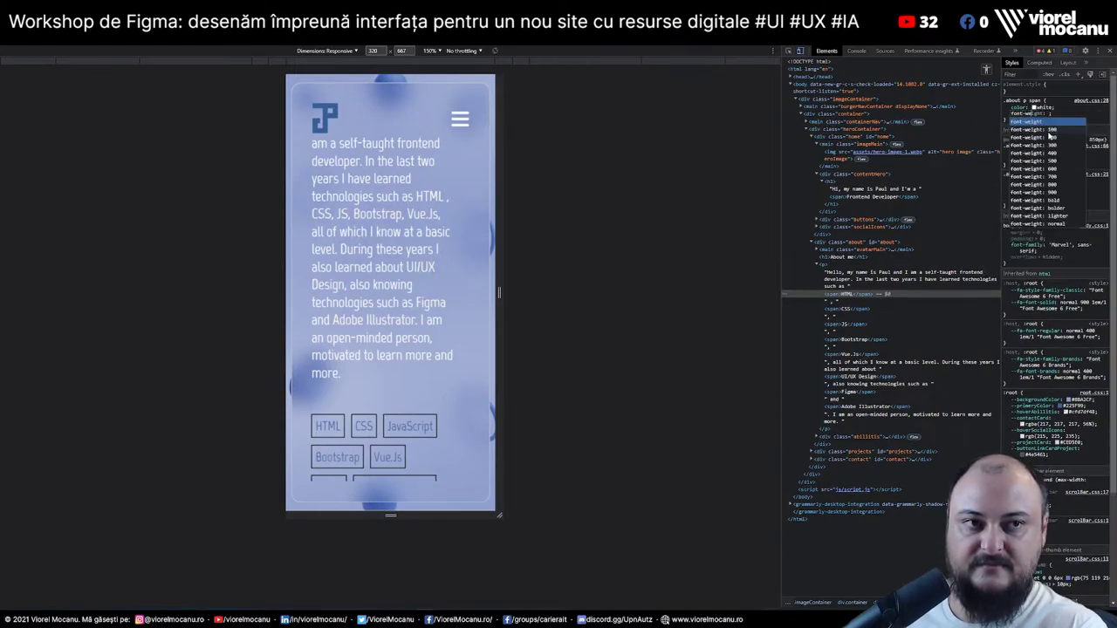
key(Tab)
text(900)
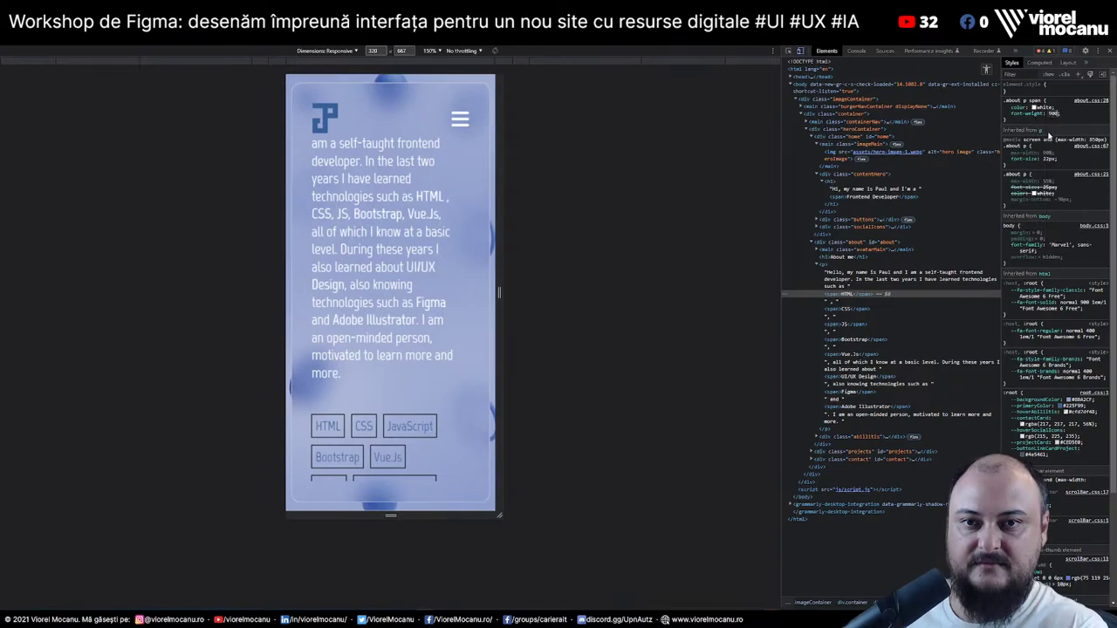
key(Return)
text(background: )
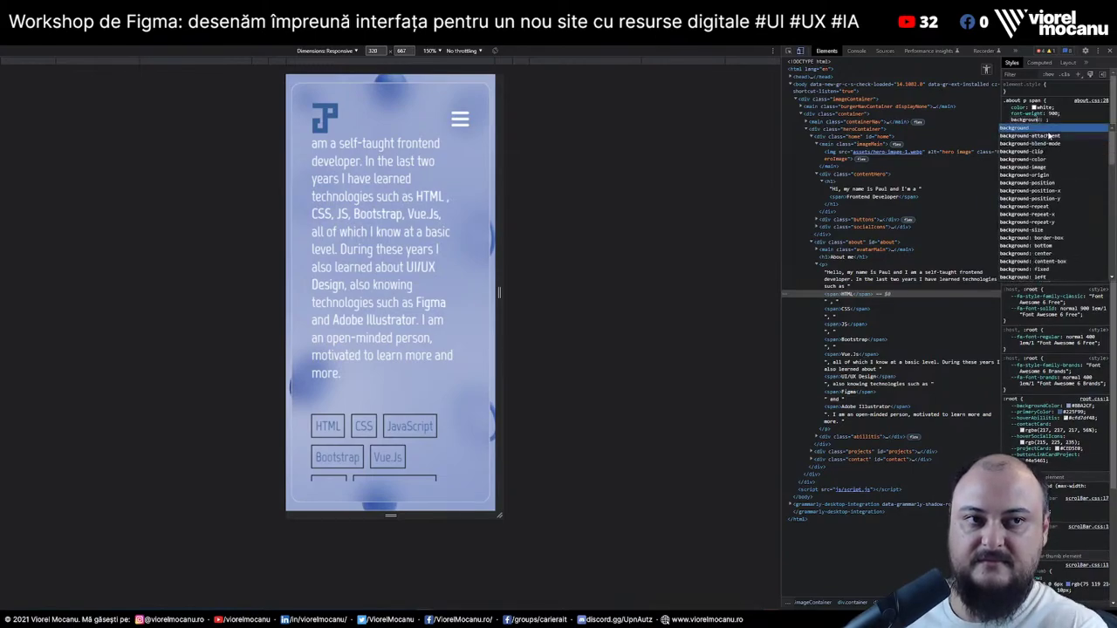
text(var(--primaryColor);)
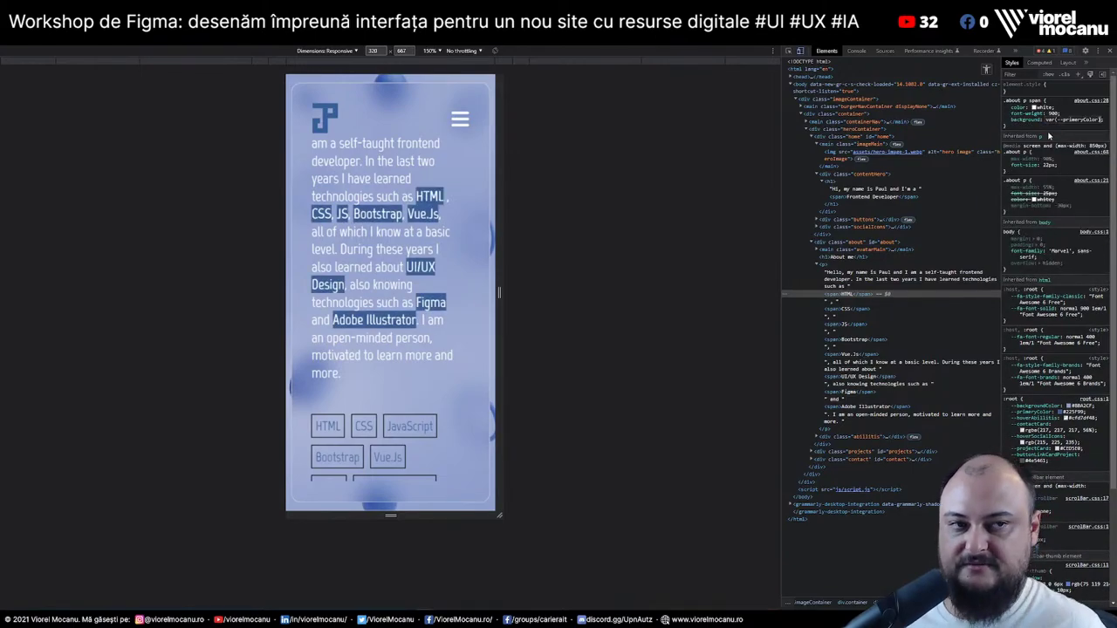
click(1007, 111)
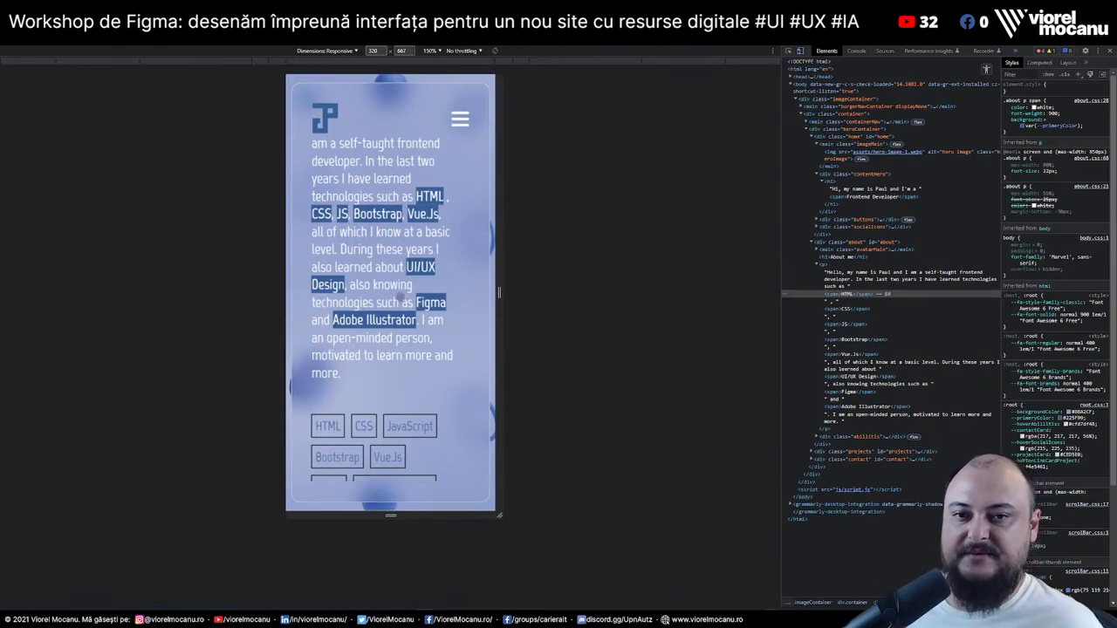
Scroll the phone preview down to the To Do App and Image Editor project cards
scroll(411, 296, down, 3)
scroll(423, 298, up, 3)
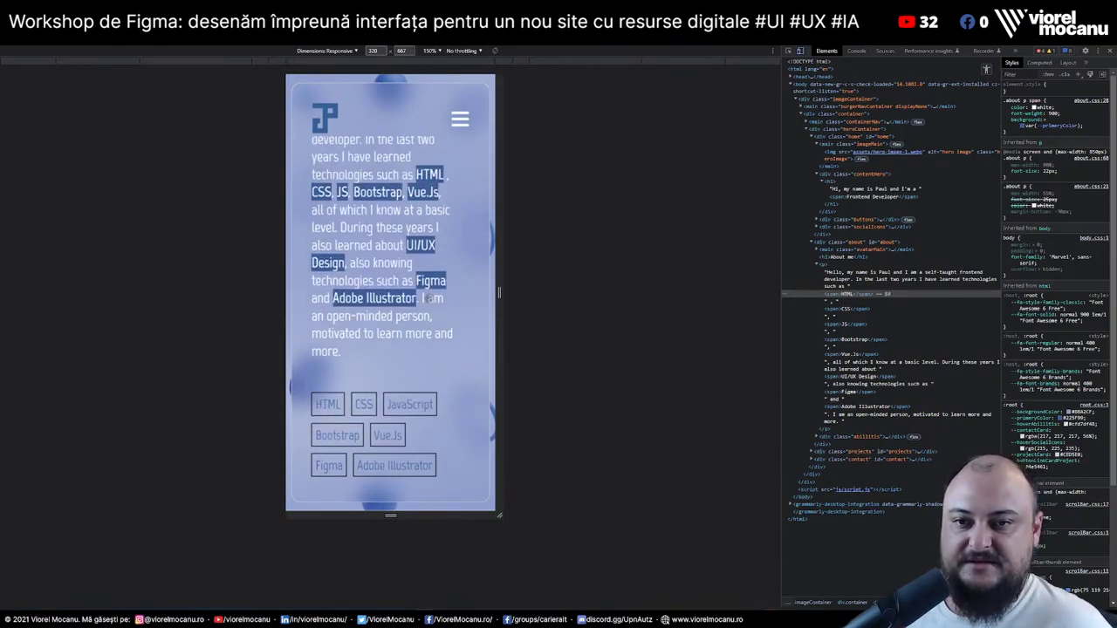
scroll(428, 298, down, 2)
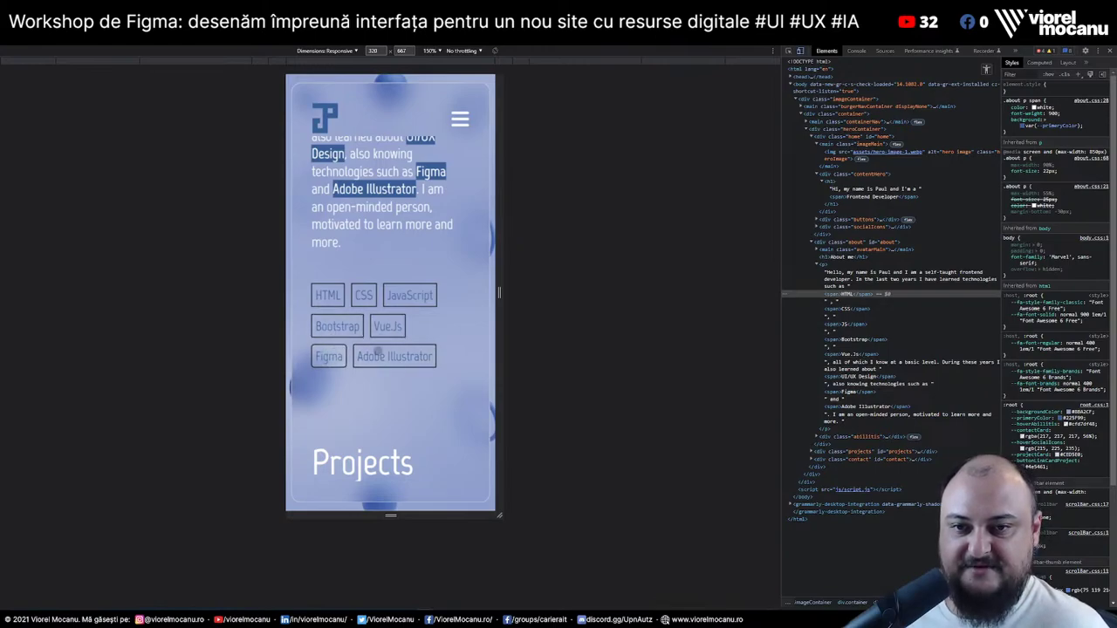
scroll(385, 376, up, 3)
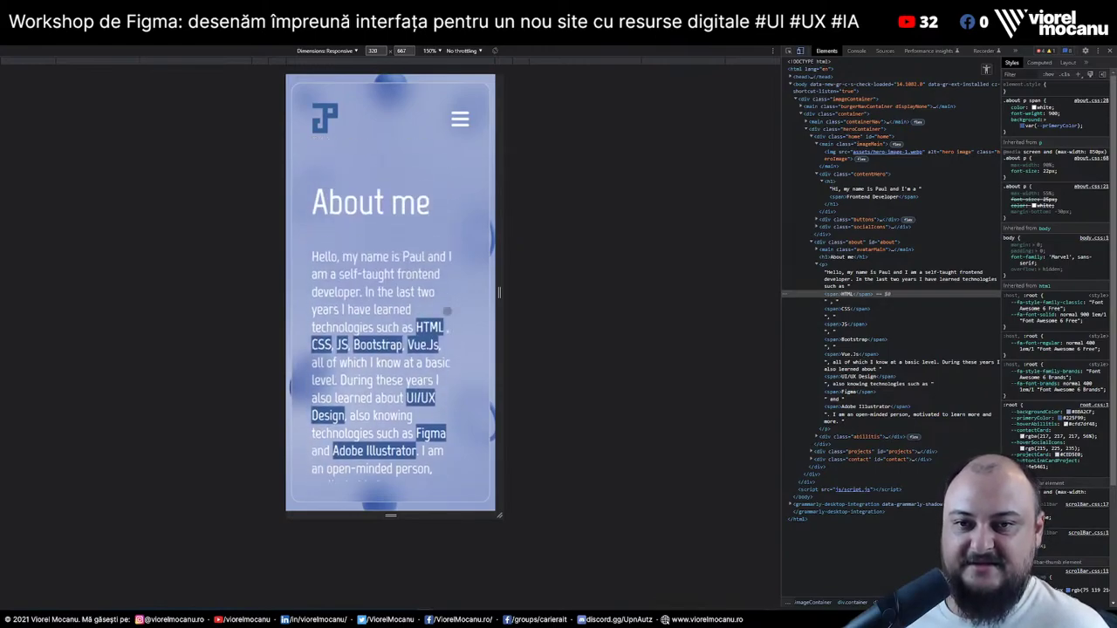
scroll(361, 312, down, 3)
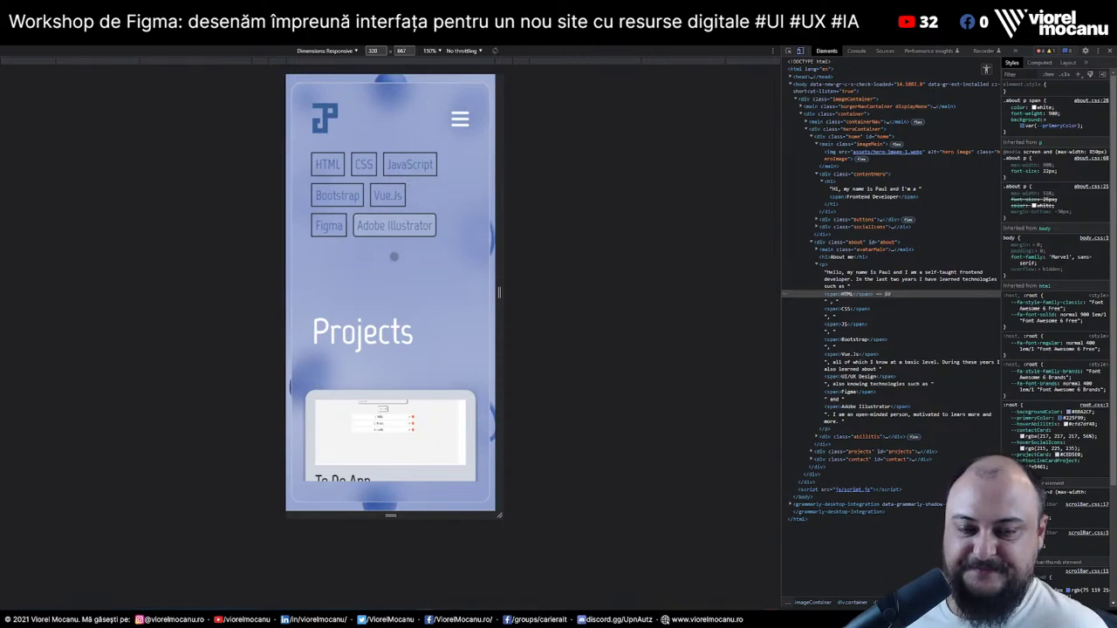
scroll(394, 256, down, 3)
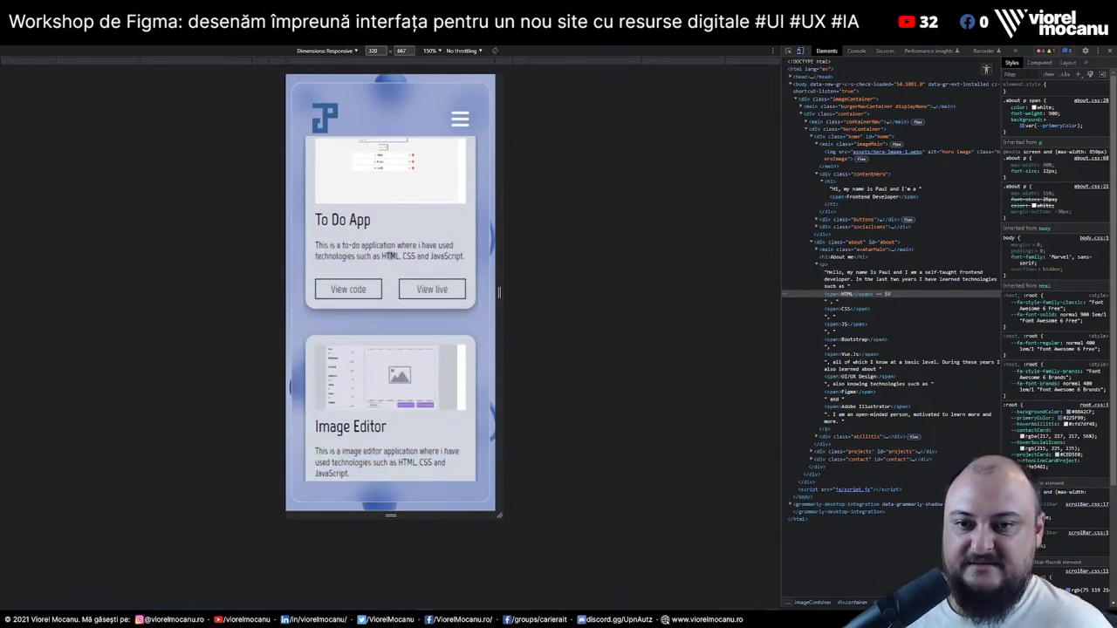
Switch the portfolio to desktop layout and open the Movie App's Movie-app-java-script repository
scroll(390, 256, down, 5)
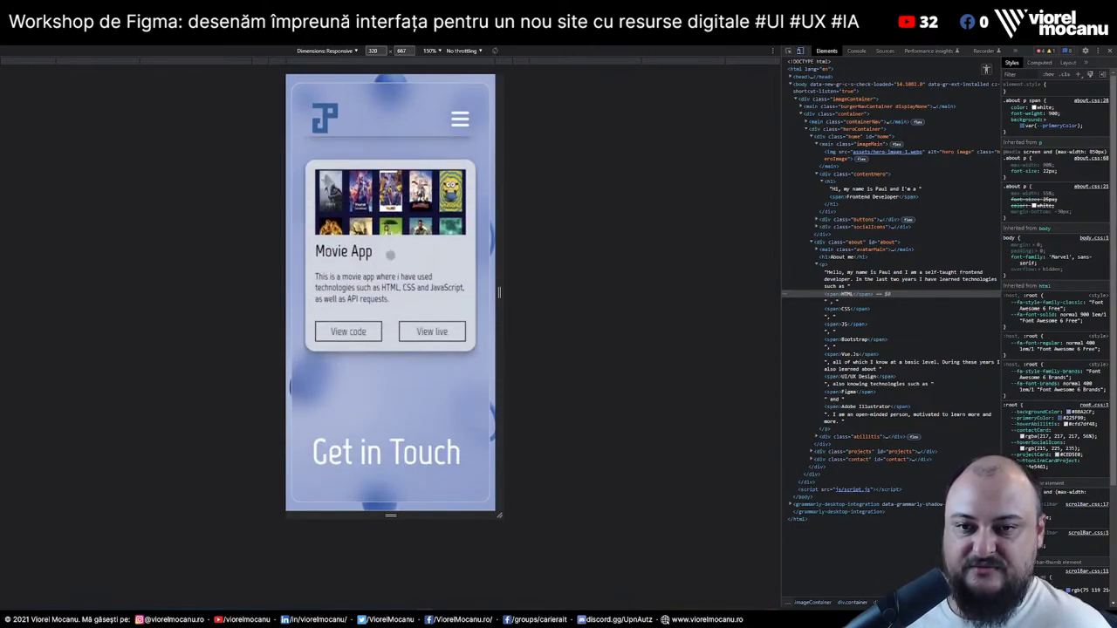
scroll(390, 255, down, 2)
scroll(391, 255, up, 2)
scroll(390, 255, up, 2)
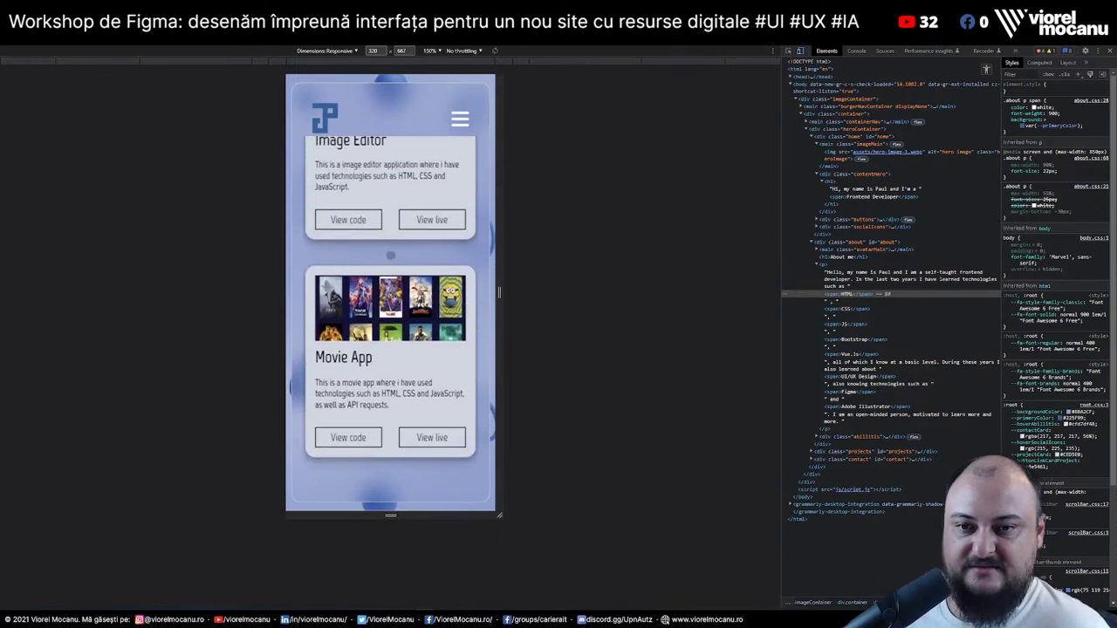
scroll(390, 255, down, 2)
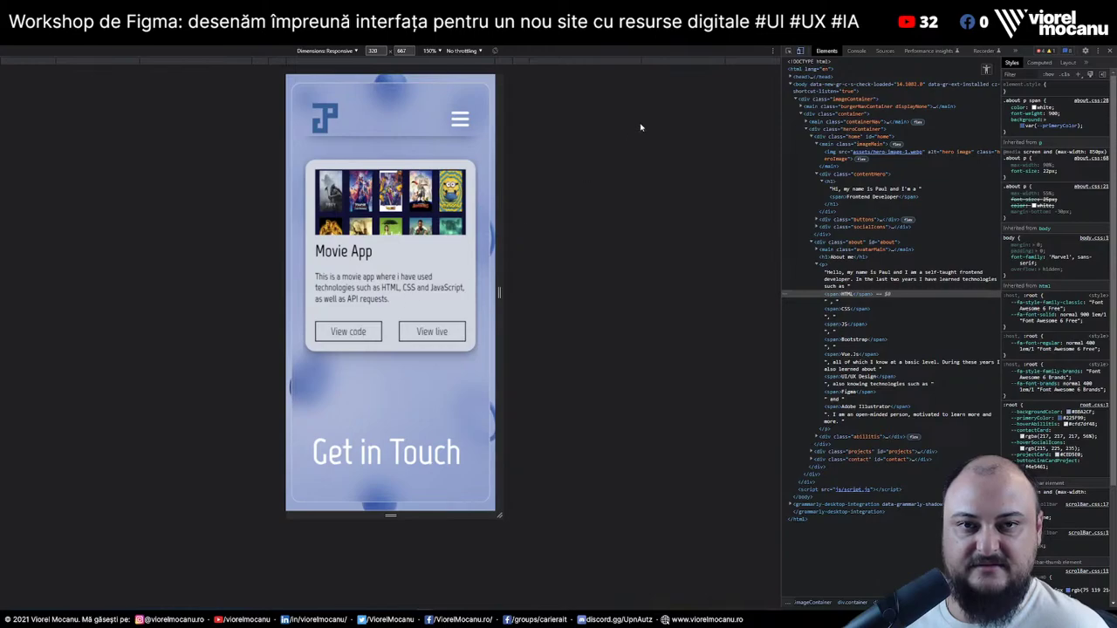
key(ctrl+shift+m)
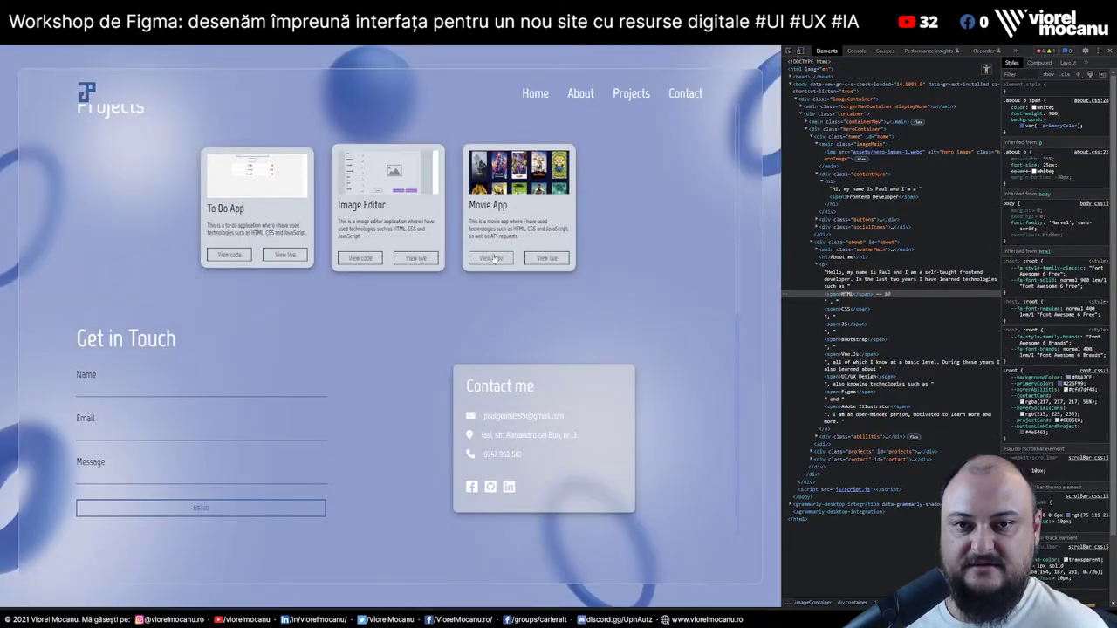
click(496, 257)
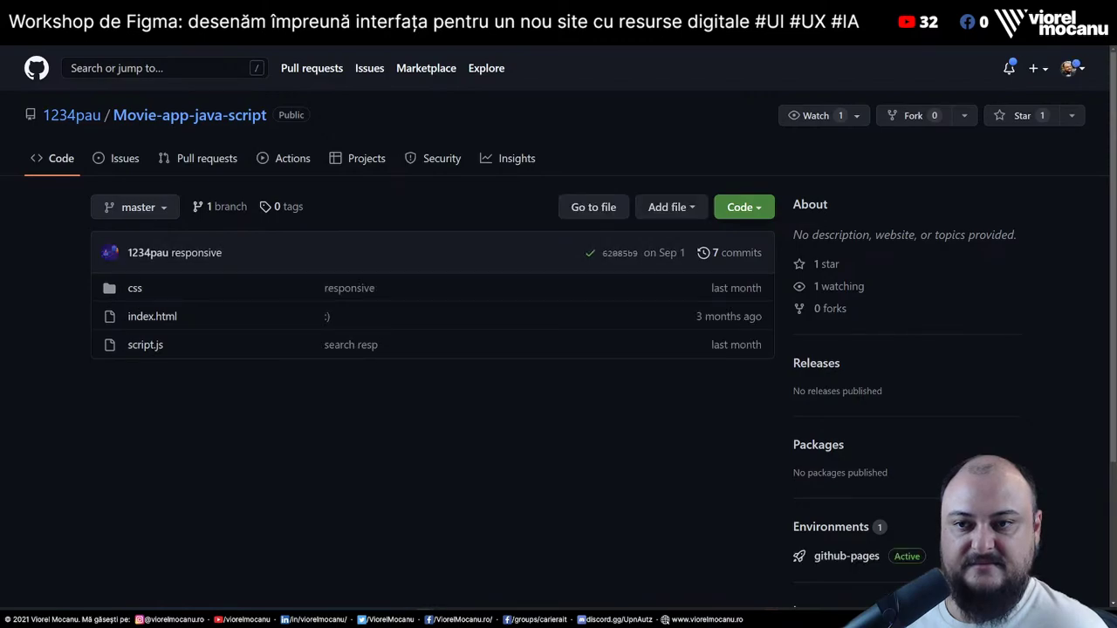
Close the repository tab, open the live Movie App, and search for pin
key(ctrl+w)
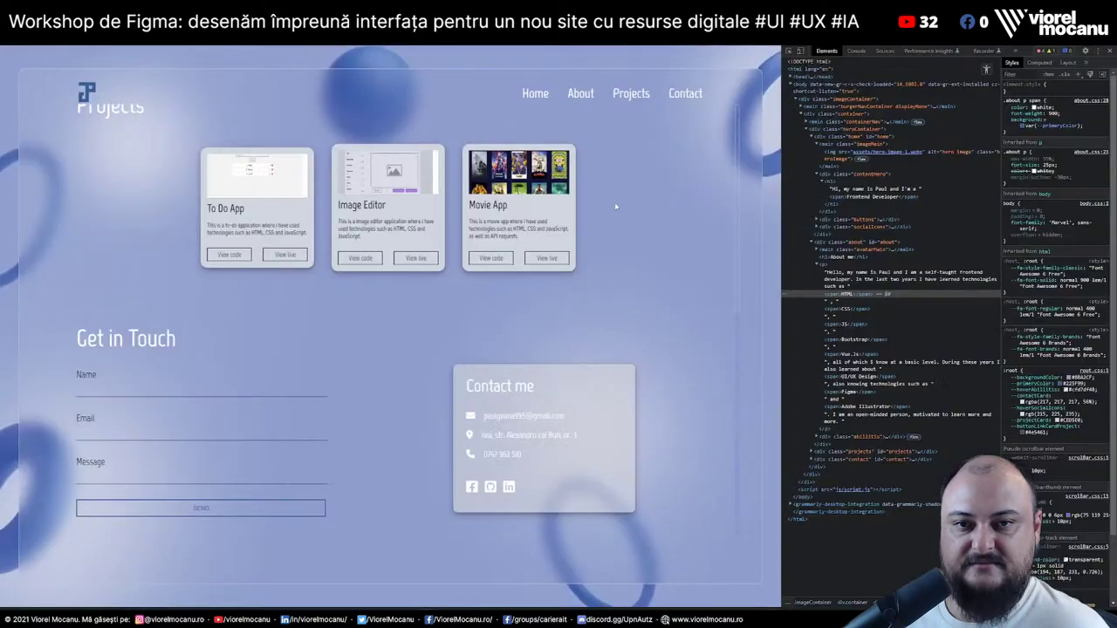
click(546, 259)
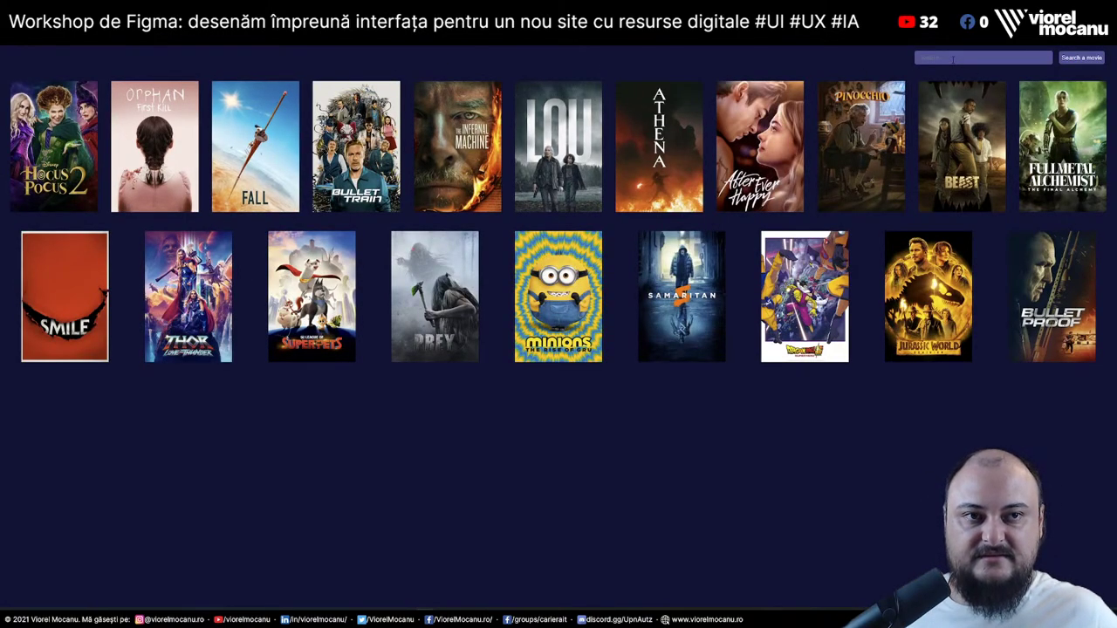
click(952, 58)
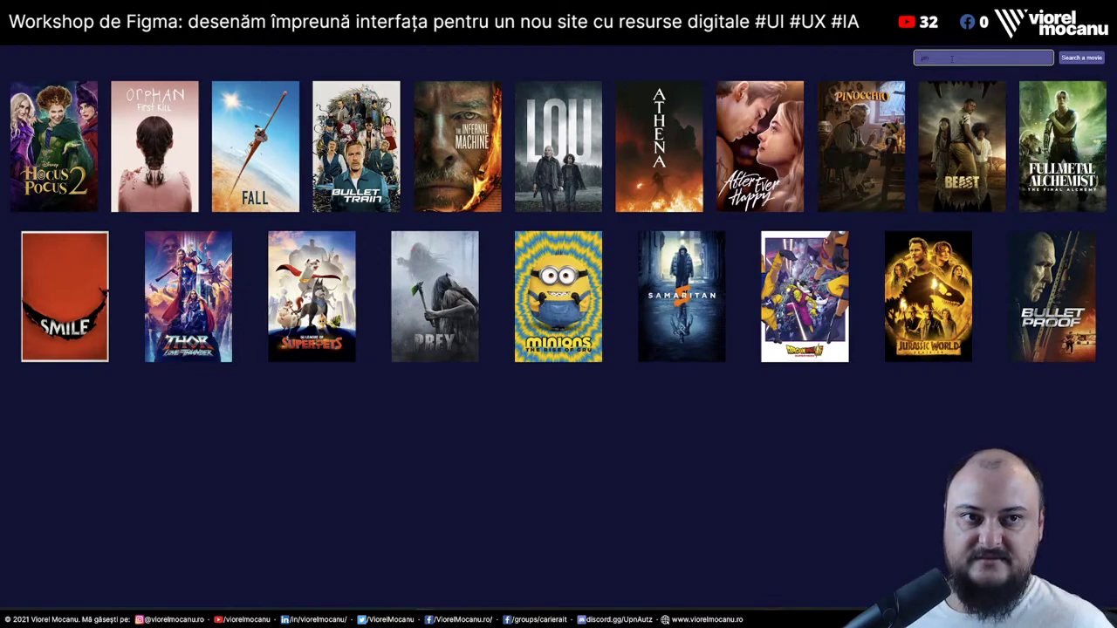
key(Return)
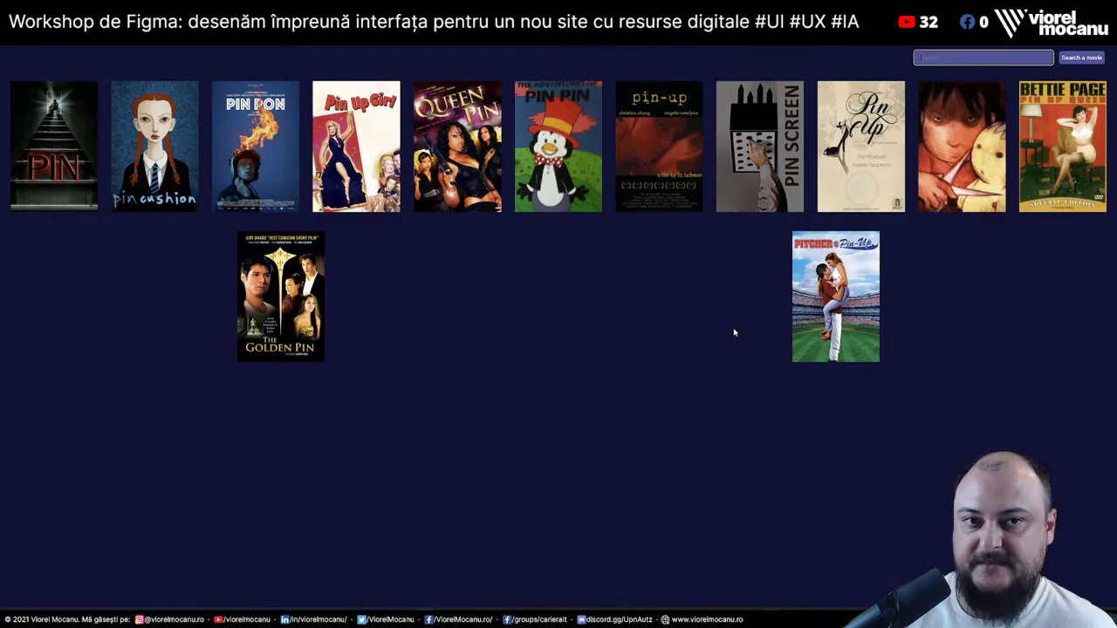
Inspect the Pitcher poster in DevTools, then return to the portfolio's About me section
right_click(777, 272)
click(810, 463)
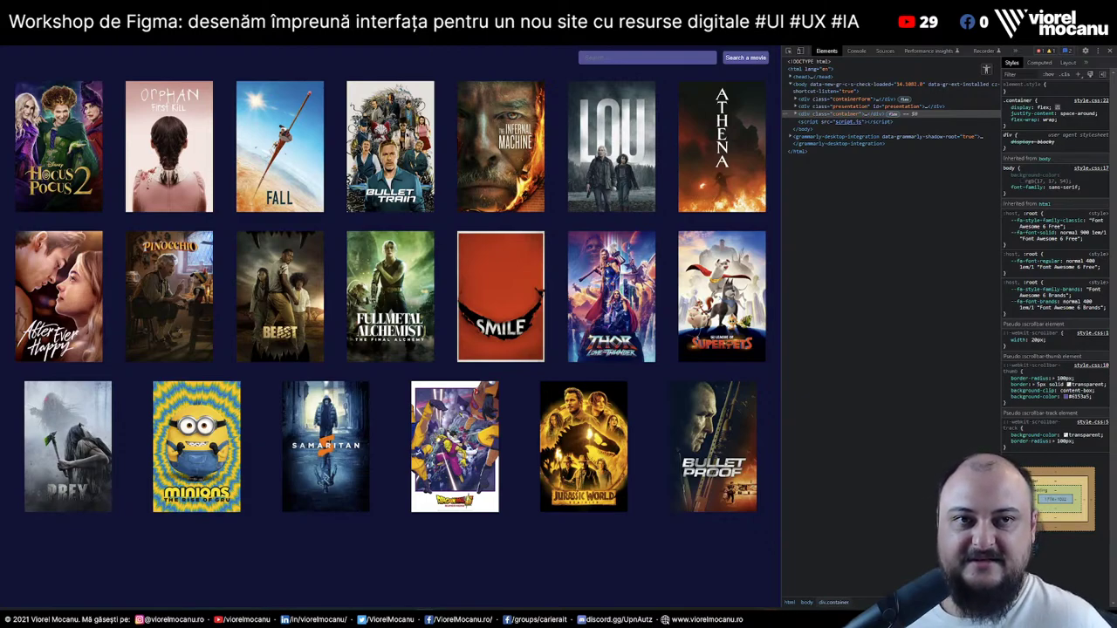
key(ctrl+Tab)
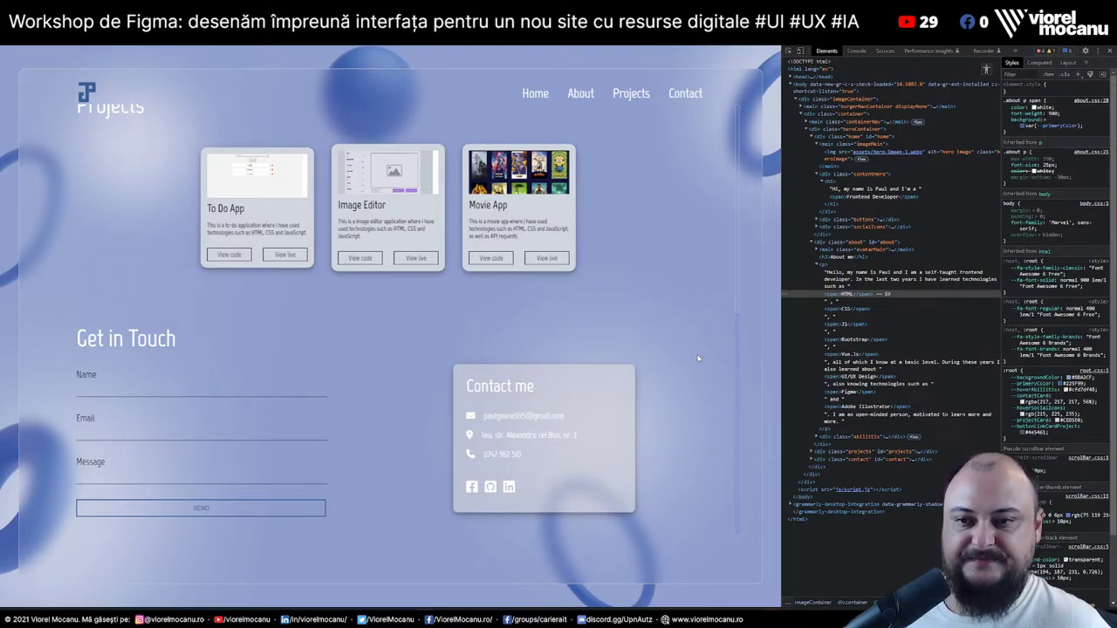
scroll(690, 359, up, 5)
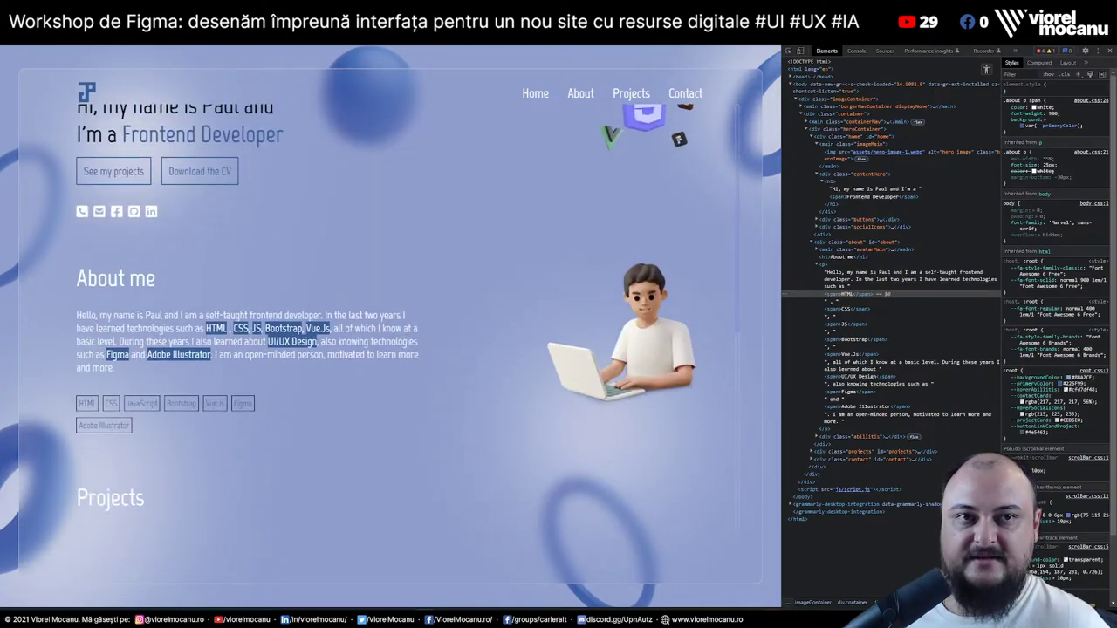
scroll(385, 315, up, 1)
Open the portfolio's Lighthouse report from the Auditorul de site-uri tool cards
key(alt+Tab)
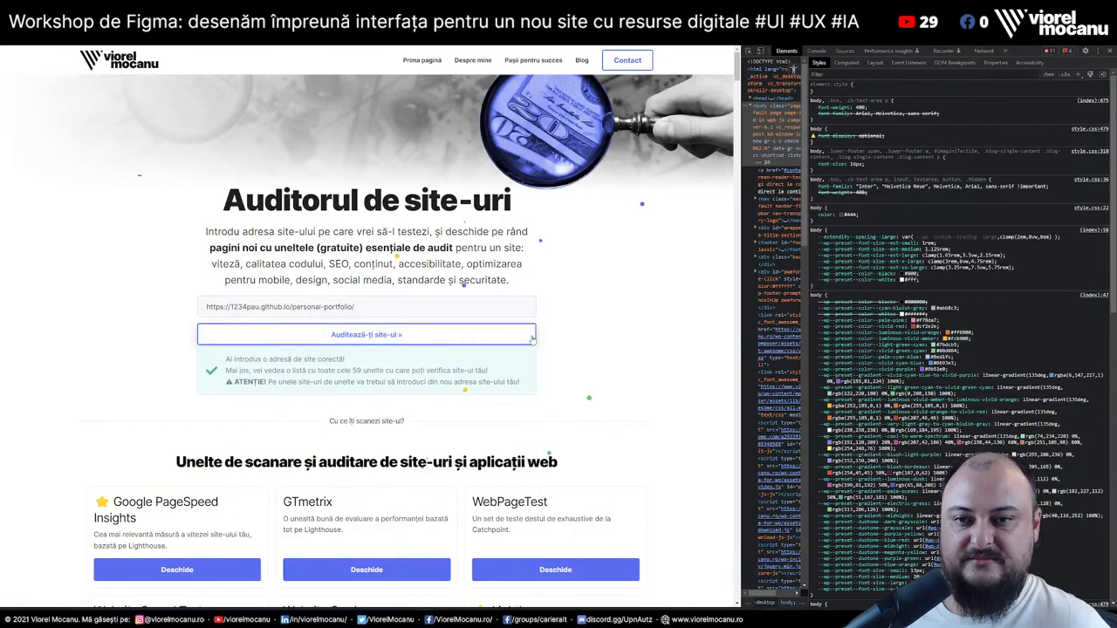
scroll(737, 87, down, 4)
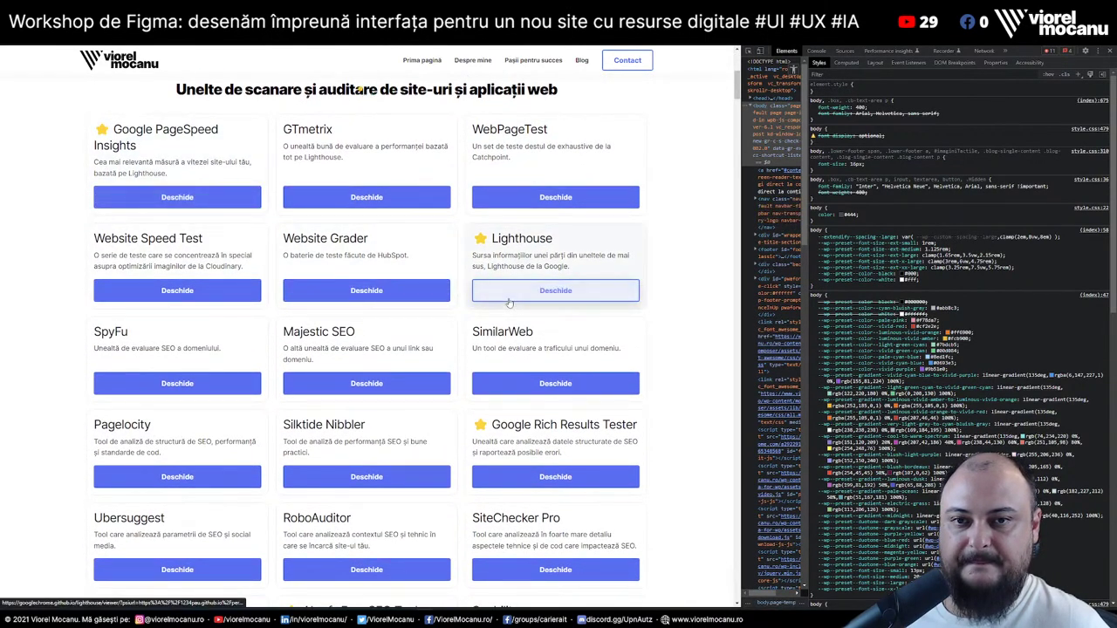
scroll(514, 297, down, 6)
scroll(512, 298, down, 7)
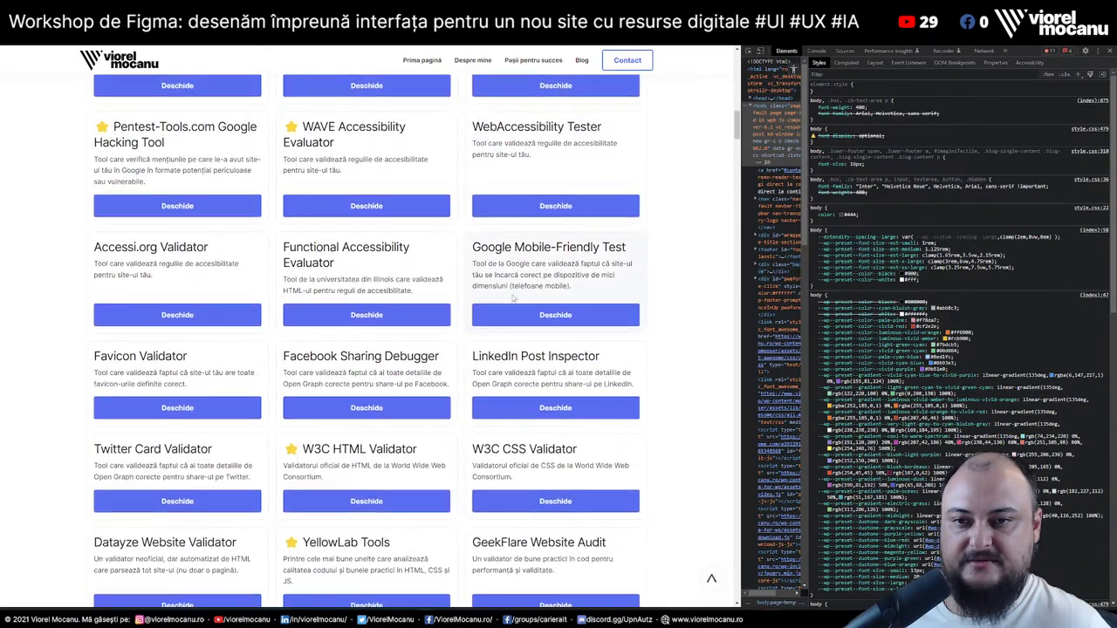
scroll(371, 159, up, 3)
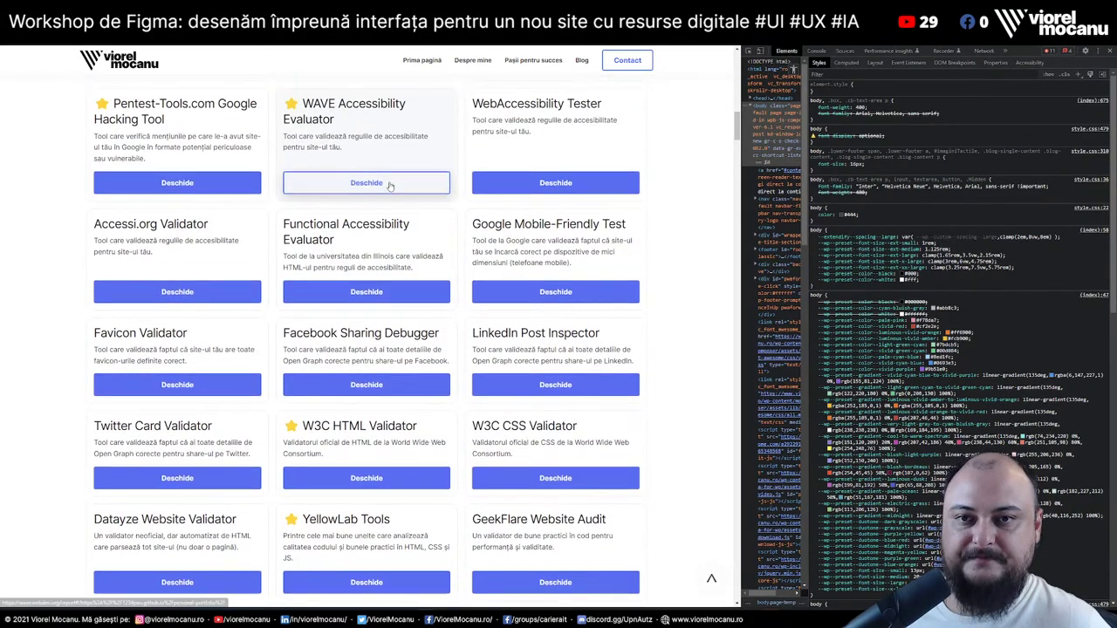
scroll(376, 170, up, 1)
scroll(427, 169, down, 3)
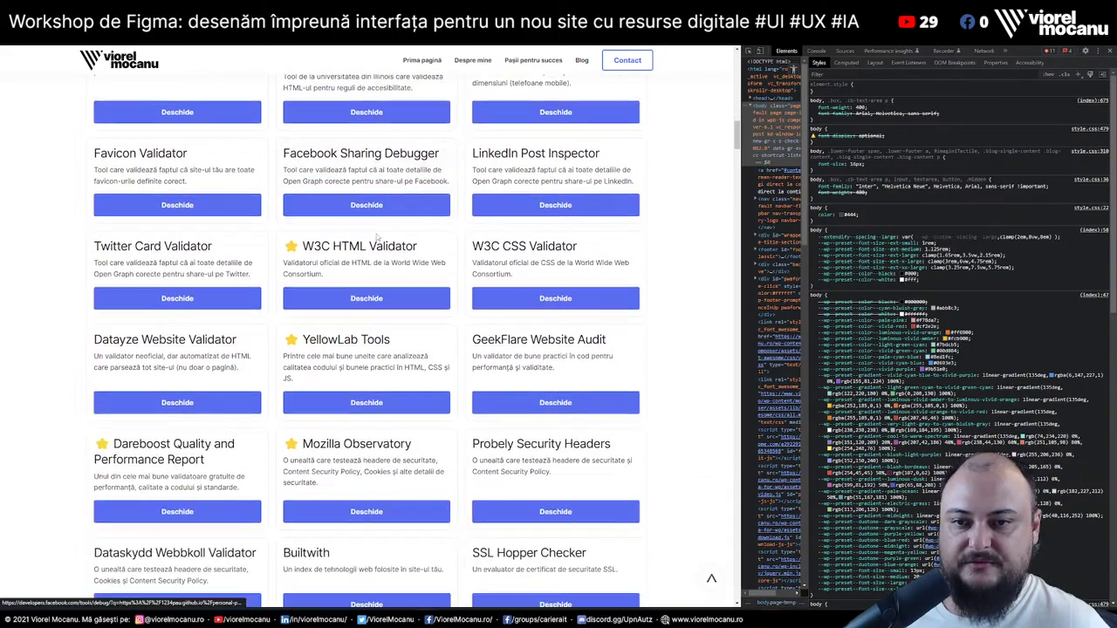
click(402, 401)
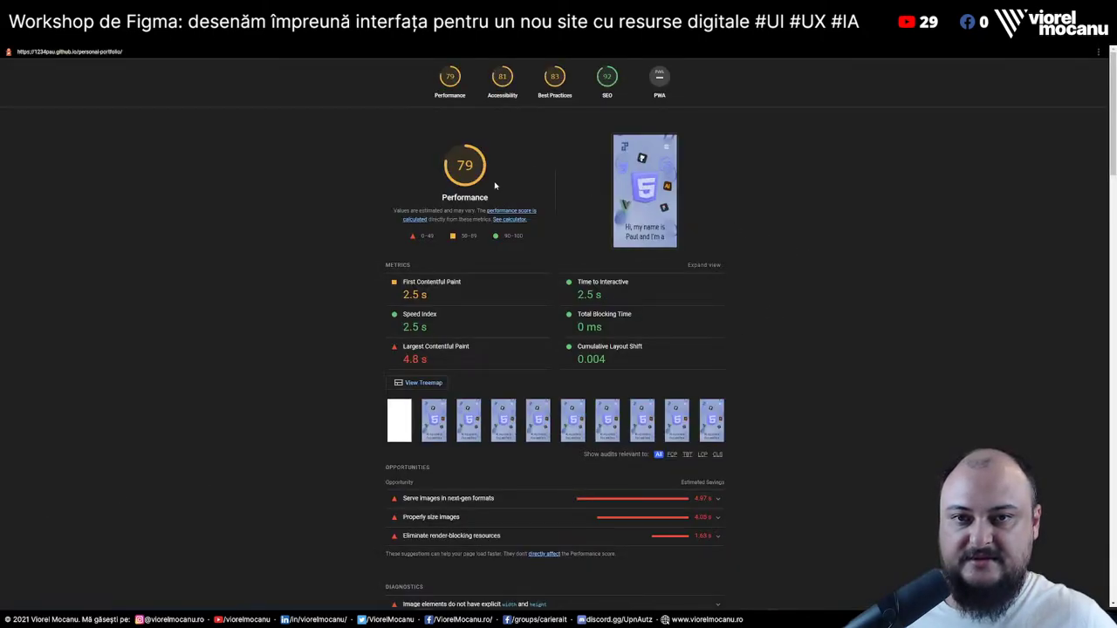
Examine the next-gen formats and Properly size images audits, noting the 1,022.1 KiB resource
scroll(524, 304, down, 2)
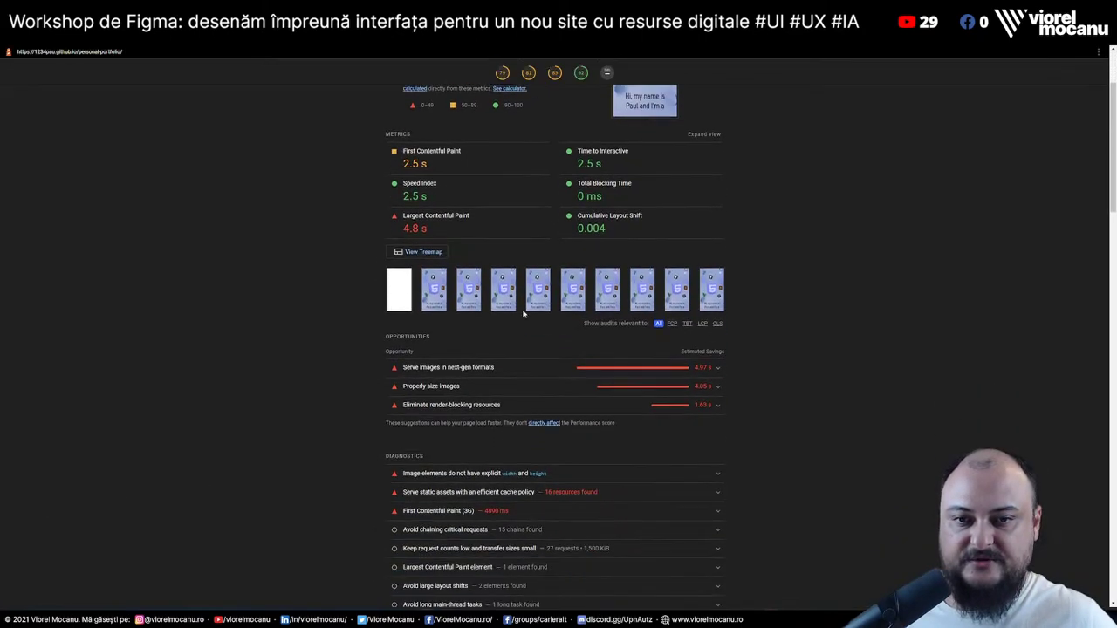
click(537, 374)
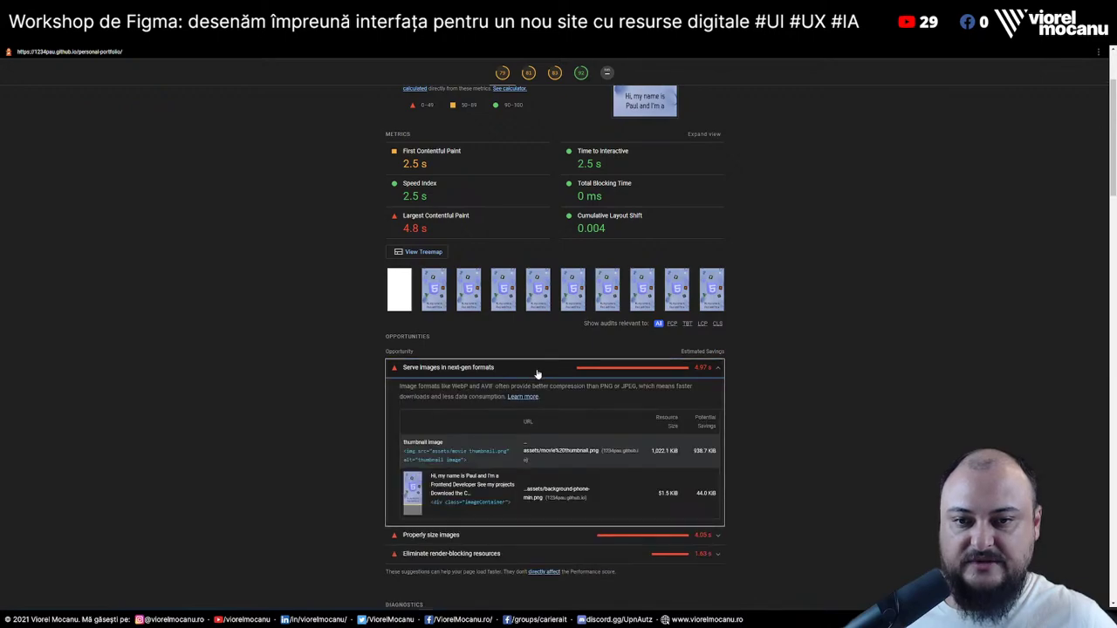
click(538, 374)
click(539, 389)
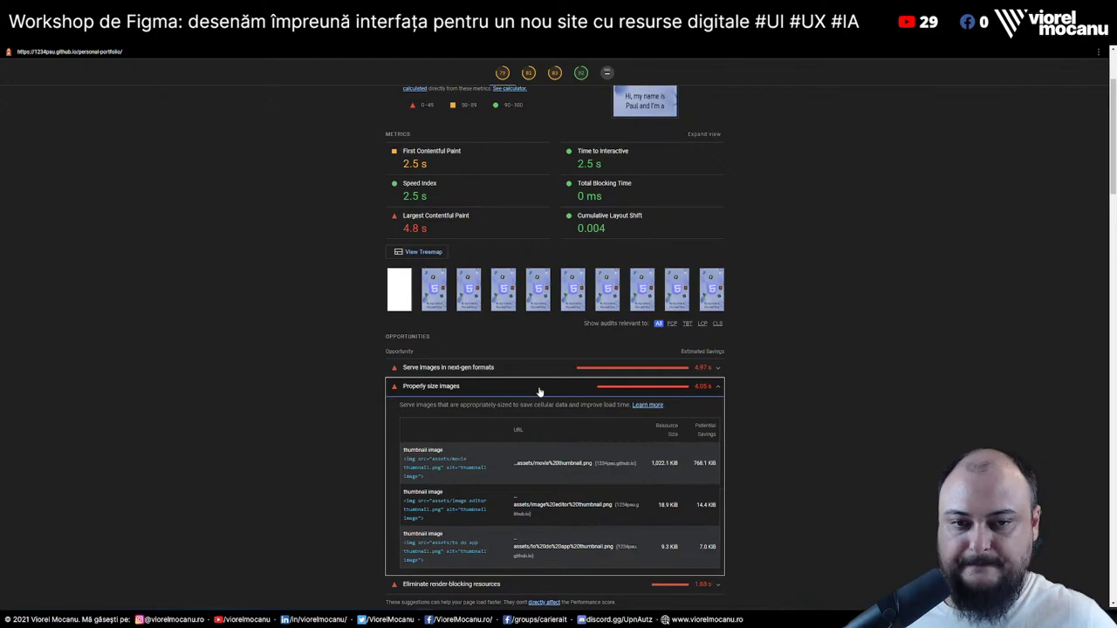
drag(651, 465, 682, 465)
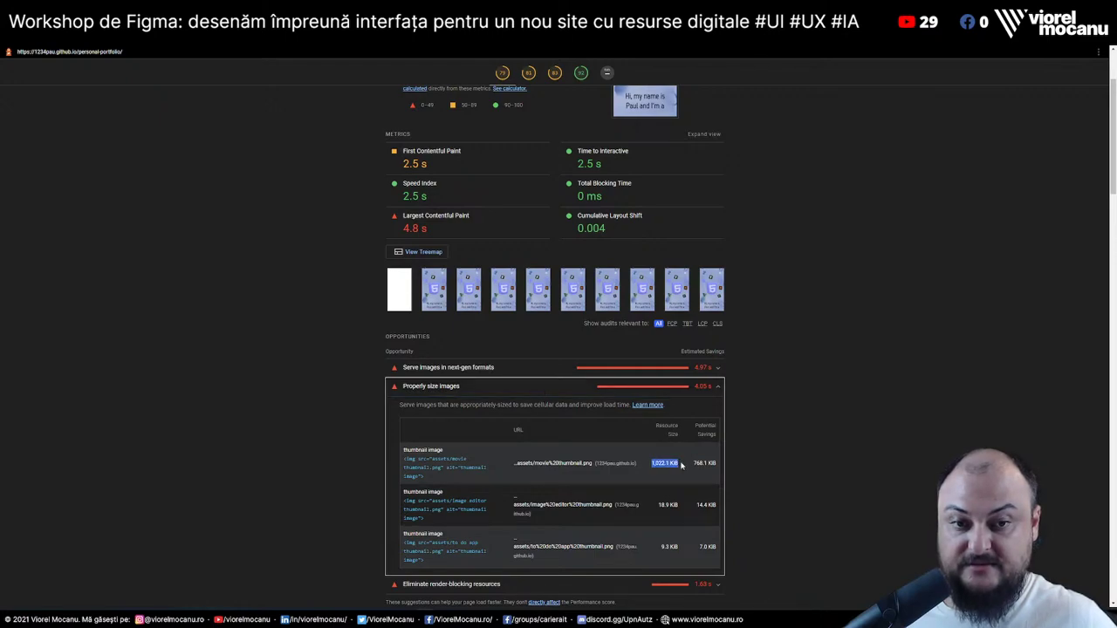
click(534, 412)
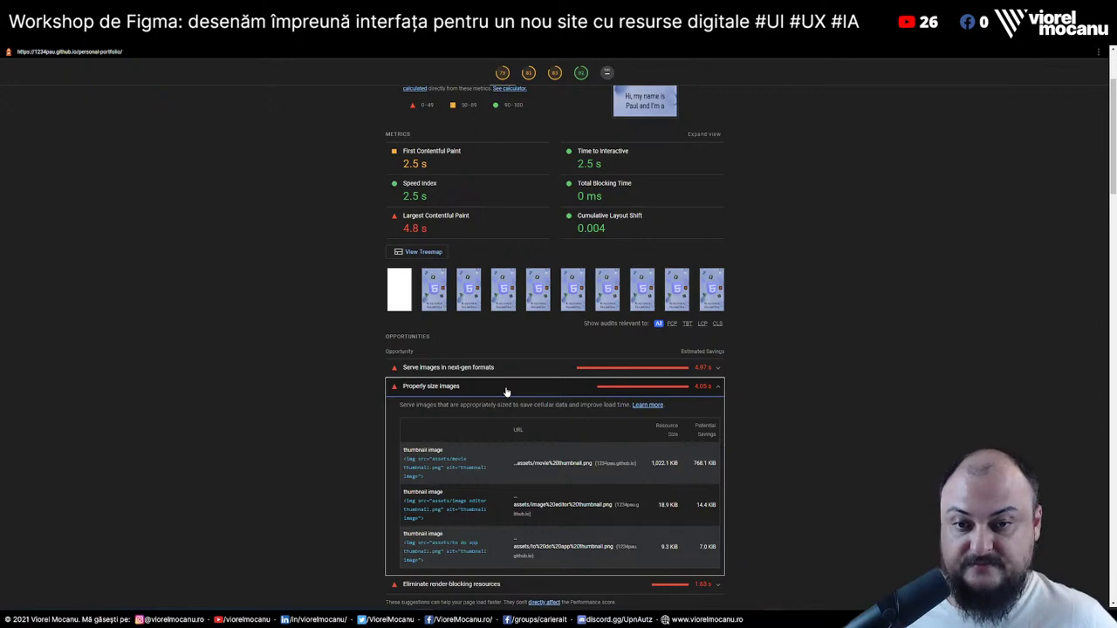
click(506, 390)
Review render-blocking resources, image width/height, cache policy and First Contentful Paint (3G) audits
click(507, 410)
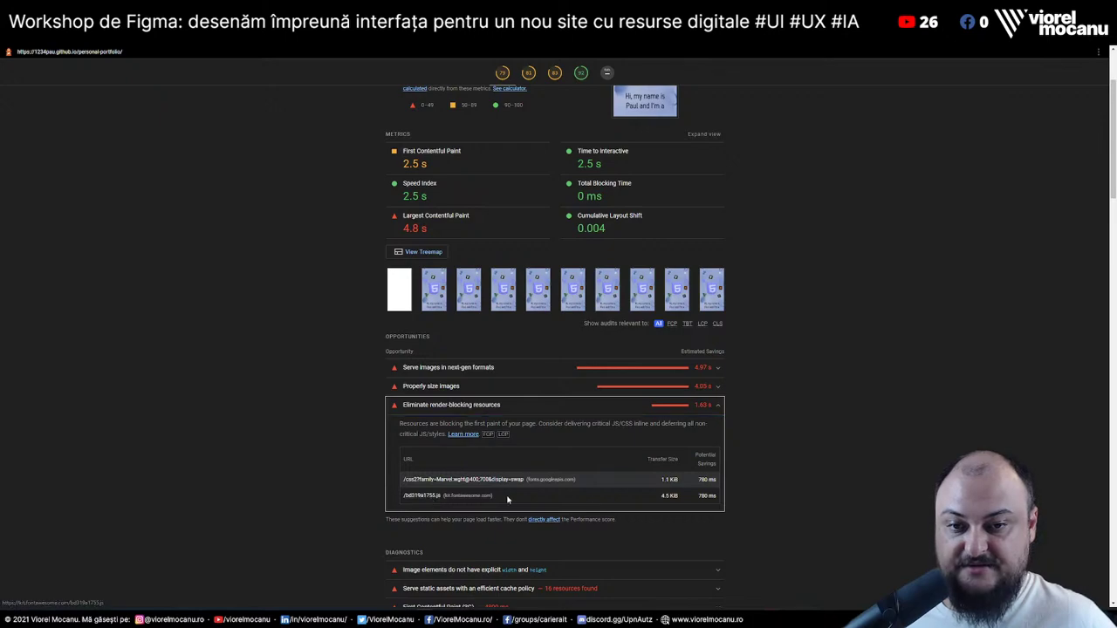
drag(491, 498, 513, 499)
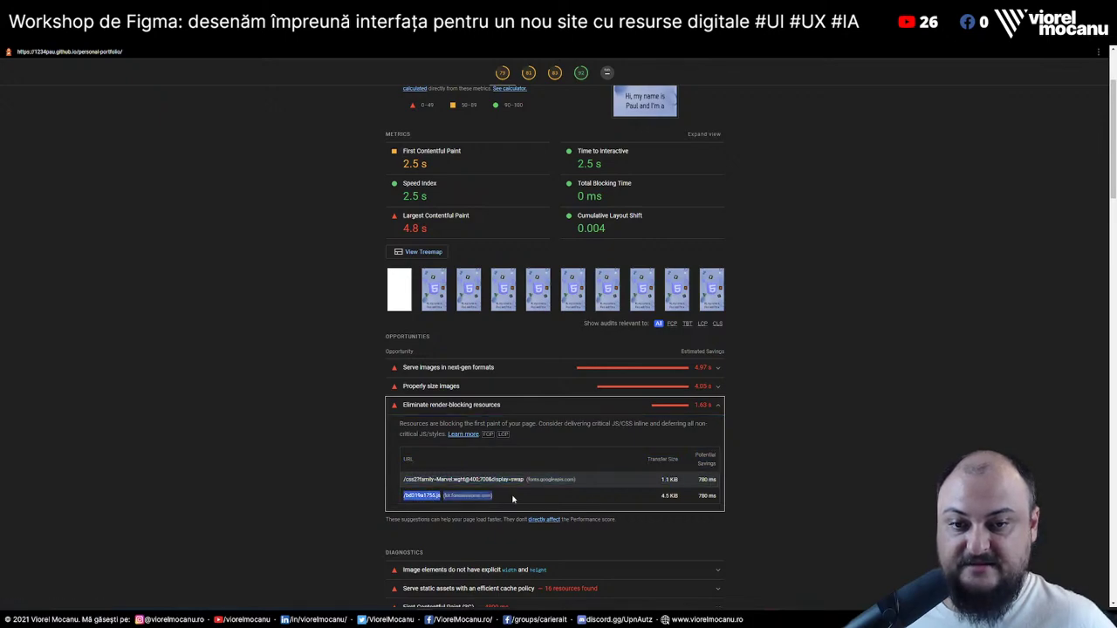
click(487, 408)
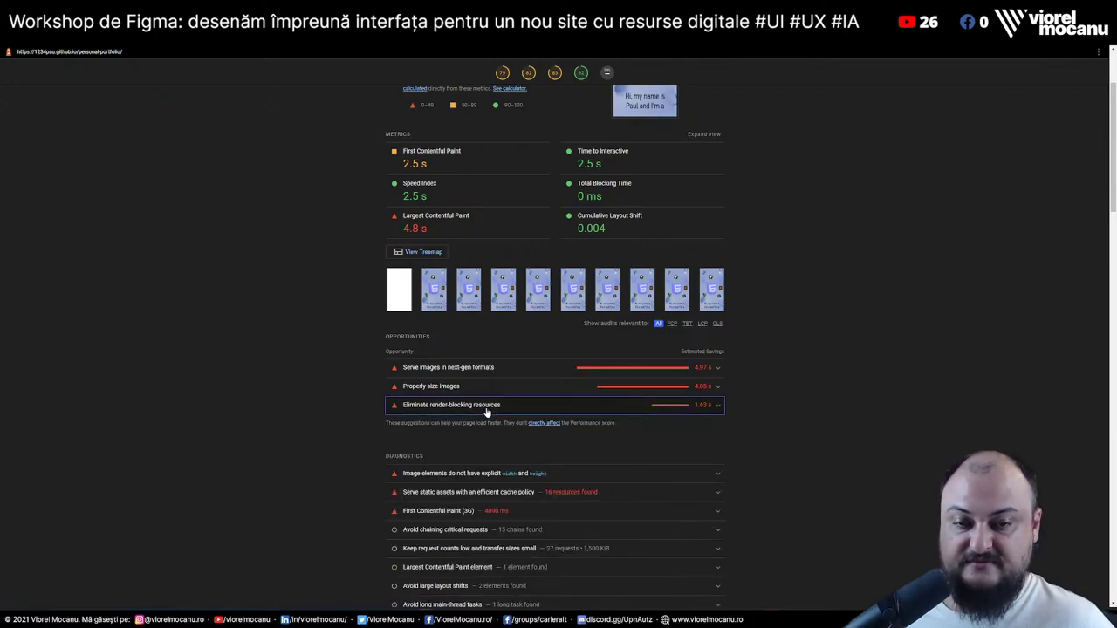
click(606, 472)
scroll(440, 238, down, 3)
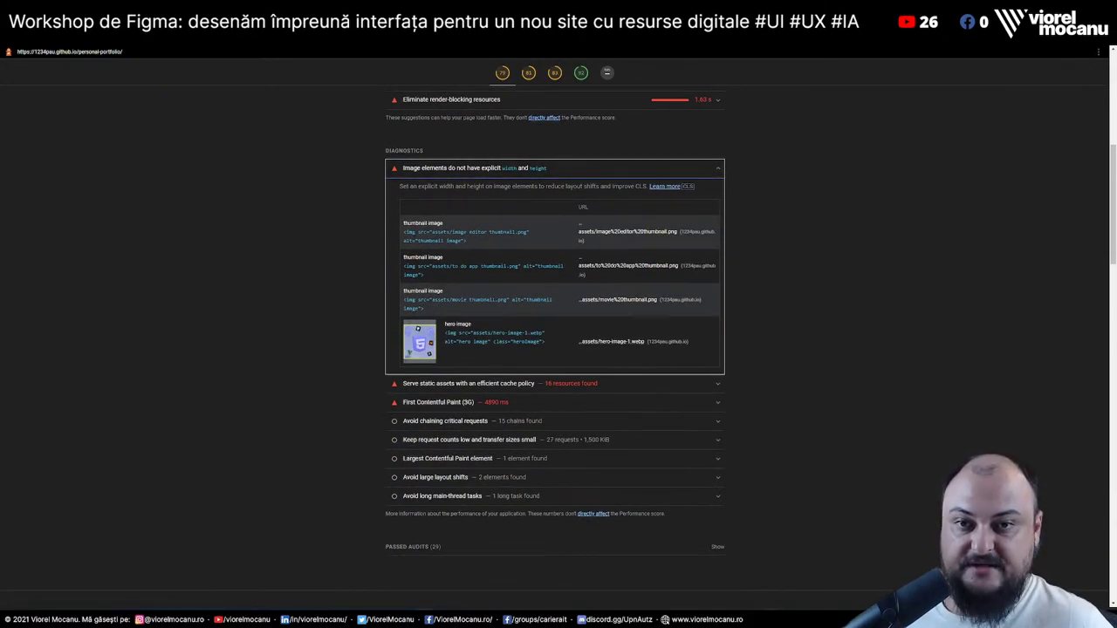
click(648, 384)
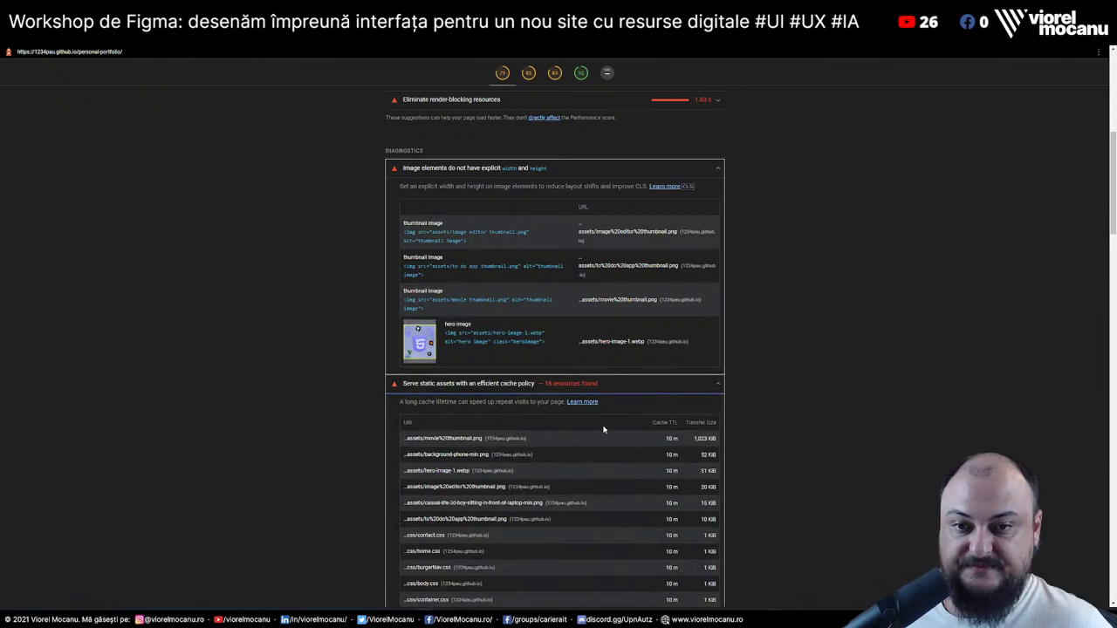
scroll(603, 428, down, 3)
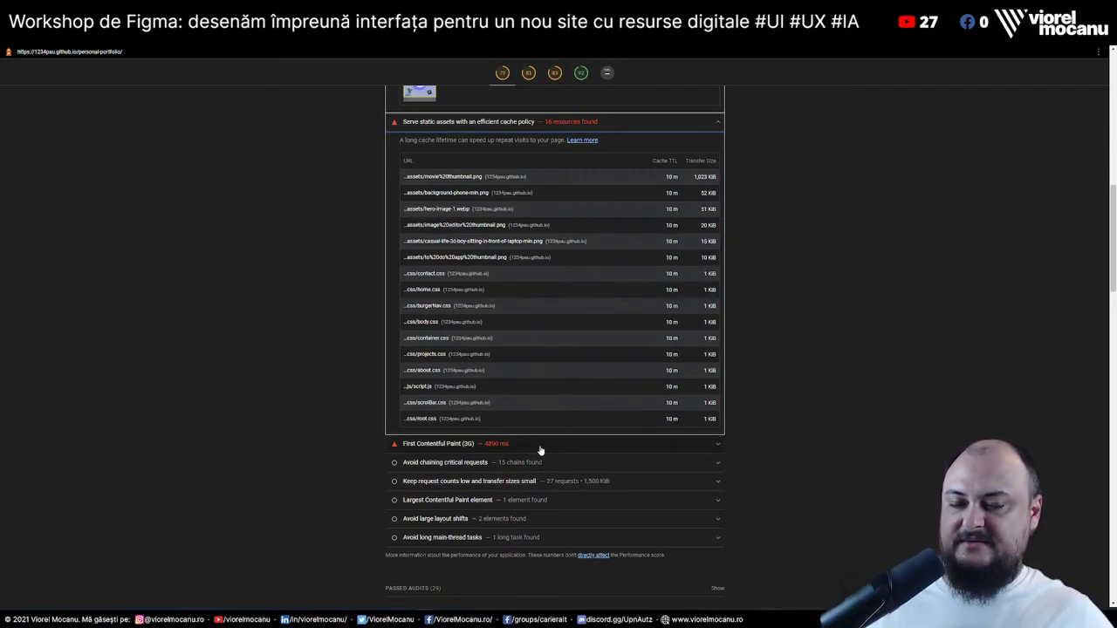
click(540, 447)
scroll(540, 451, up, 15)
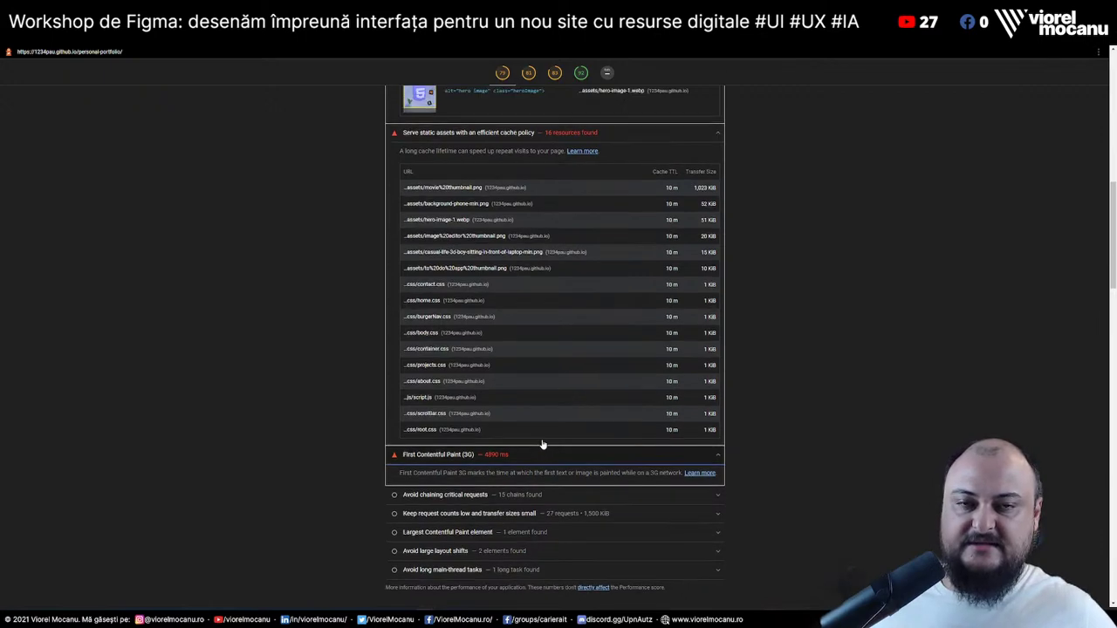
Jump to the Accessibility section and expand the form elements without labels audit
click(504, 77)
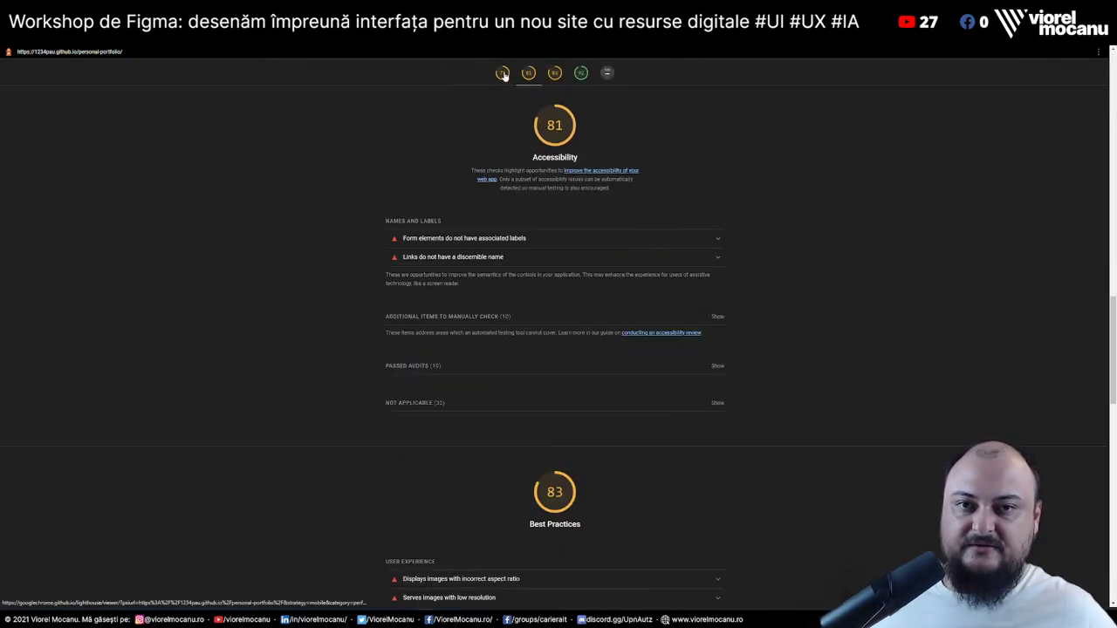
click(501, 257)
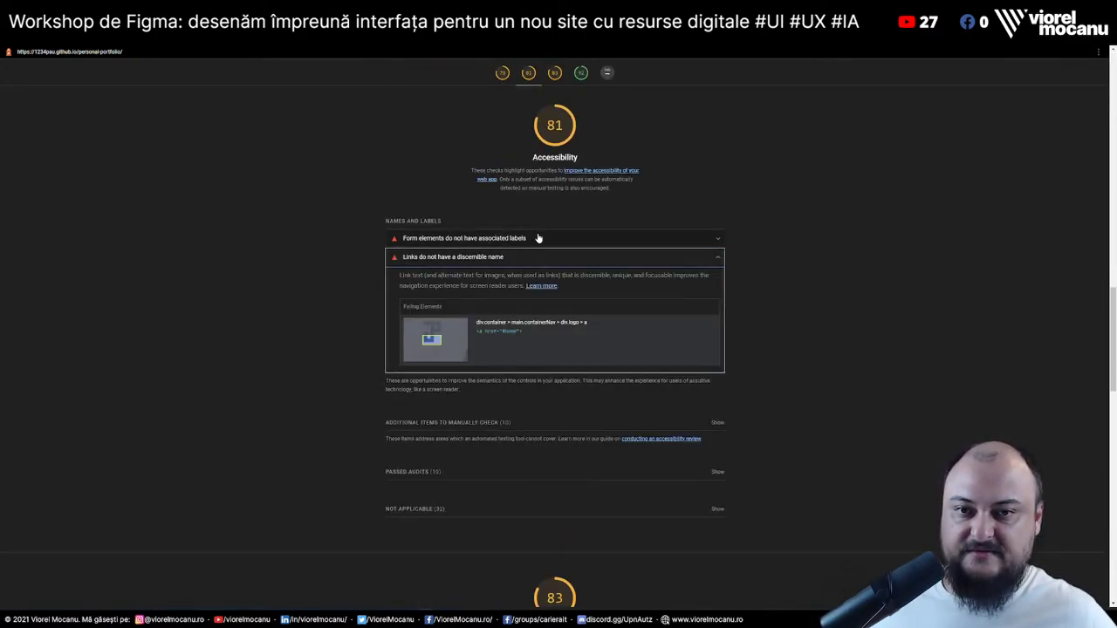
click(534, 238)
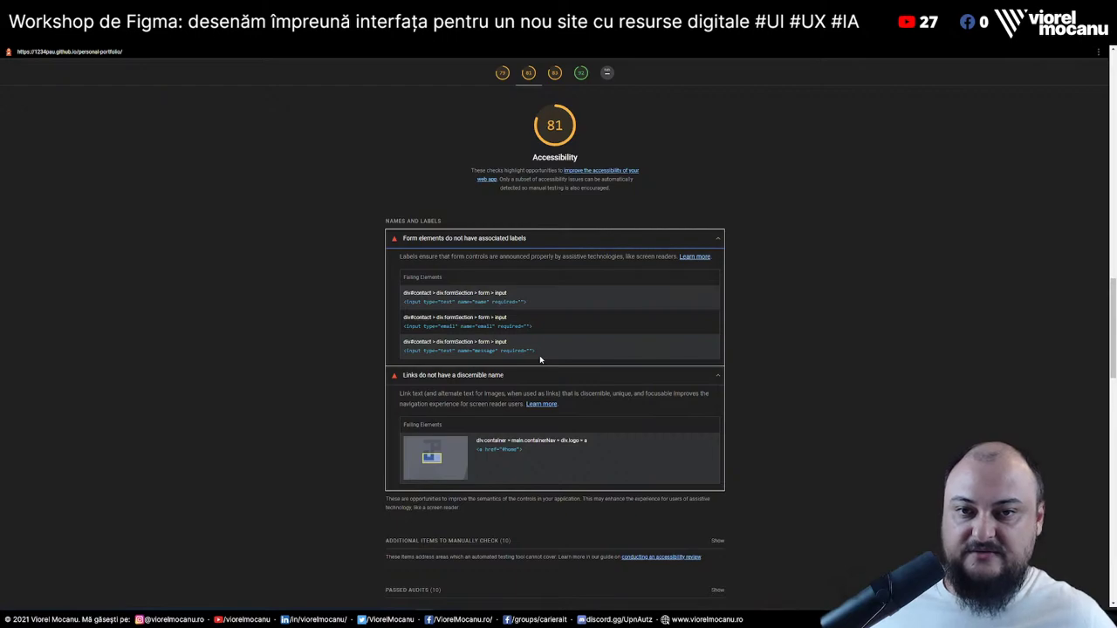
scroll(546, 361, down, 5)
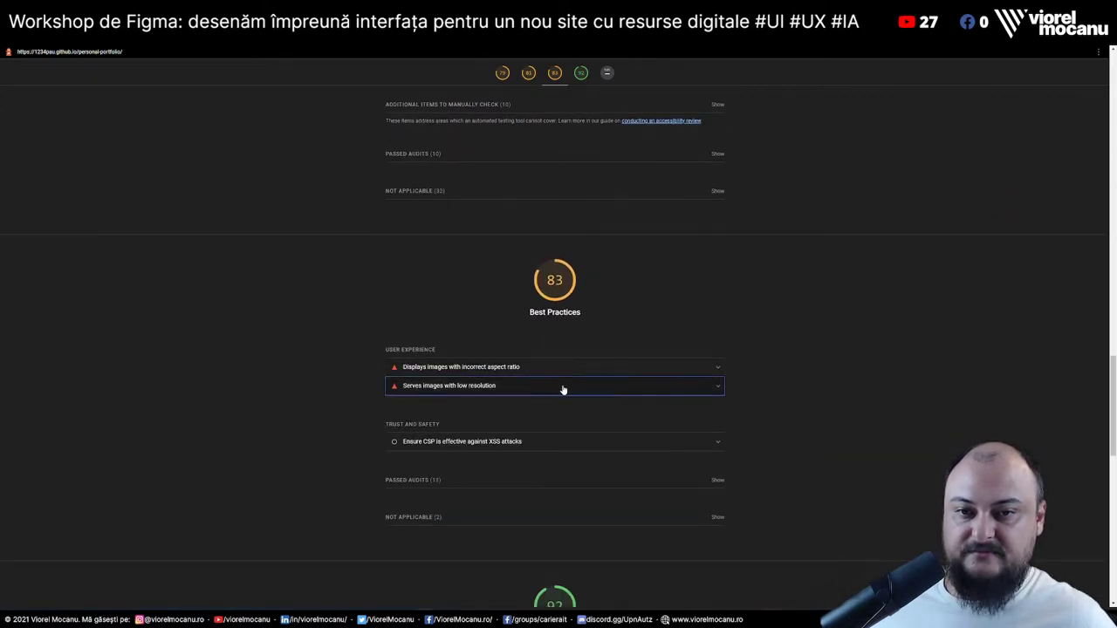
Expand the low-resolution, aspect-ratio and missing meta description audits, then go to Yellow Lab Tools
click(564, 387)
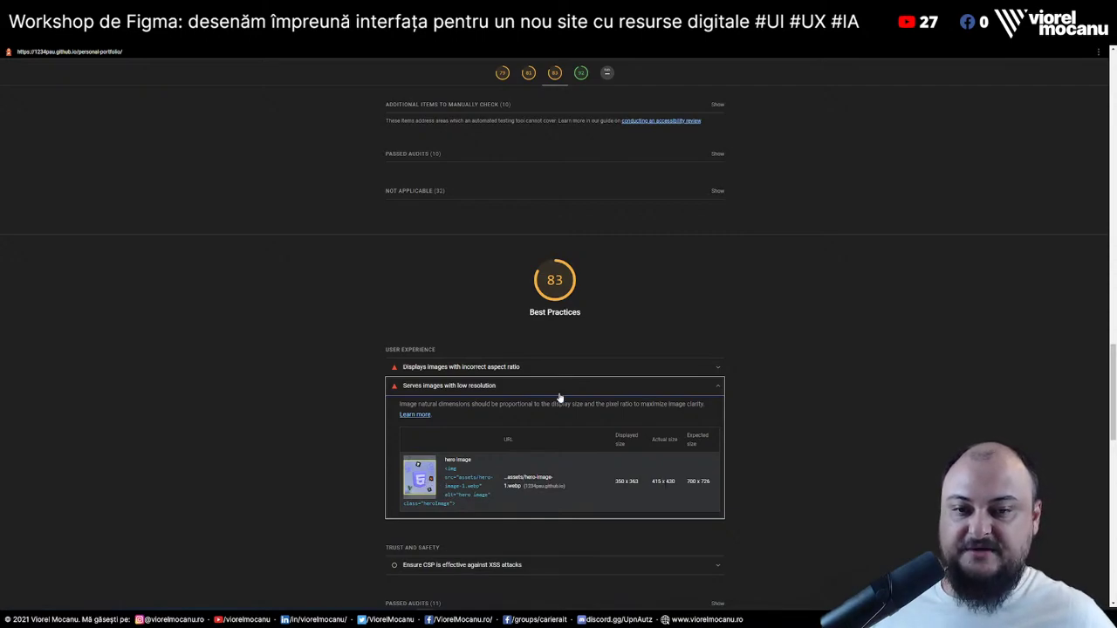
click(546, 367)
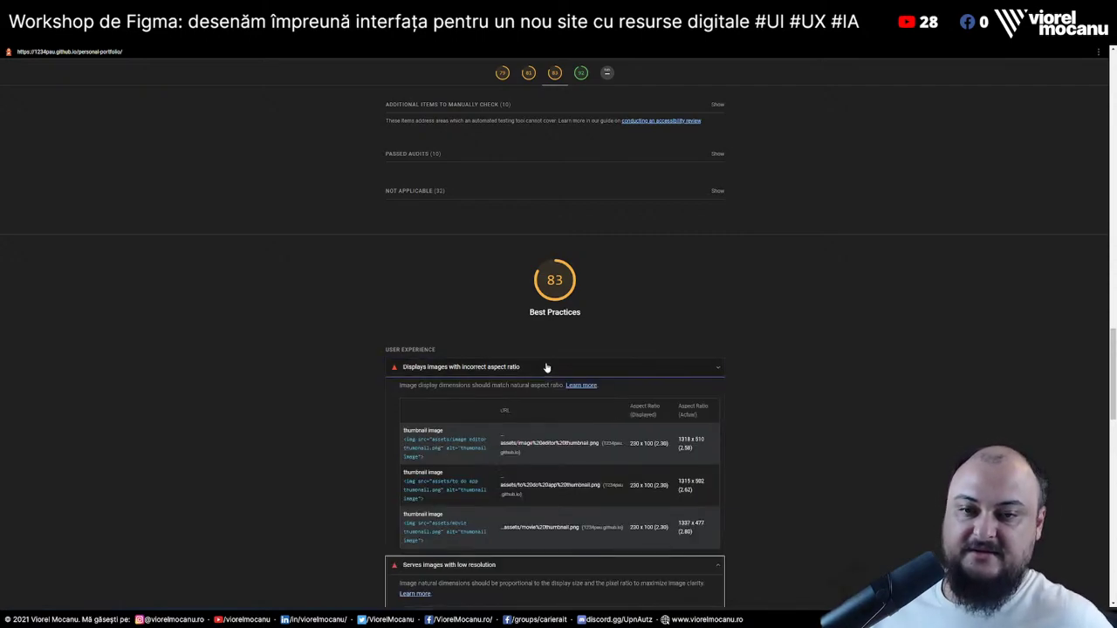
scroll(562, 448, down, 1)
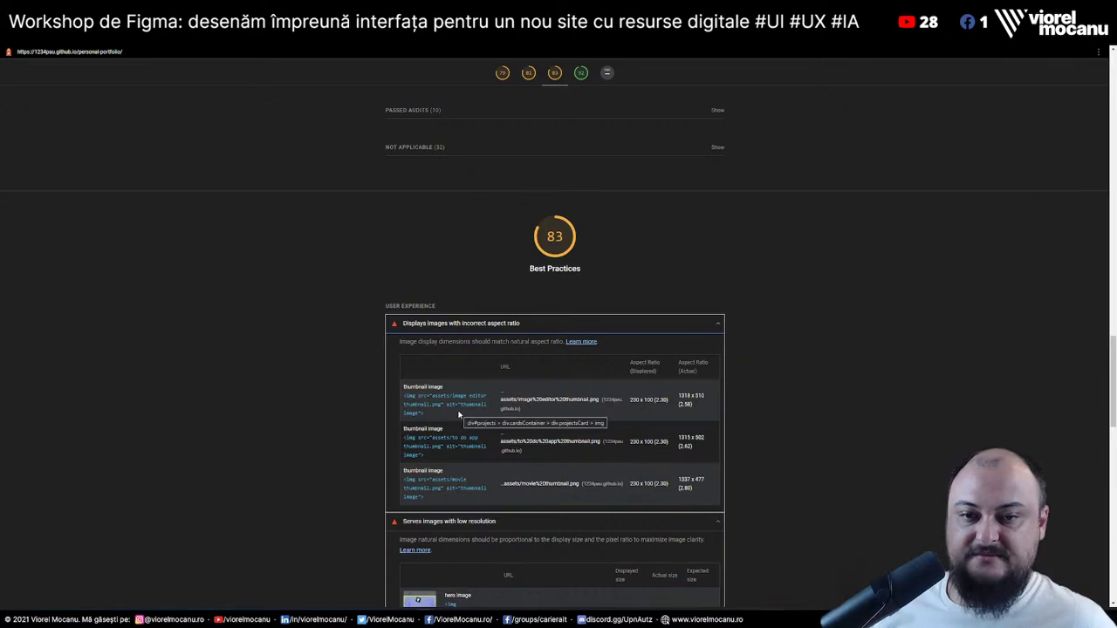
scroll(459, 410, down, 5)
scroll(456, 413, up, 2)
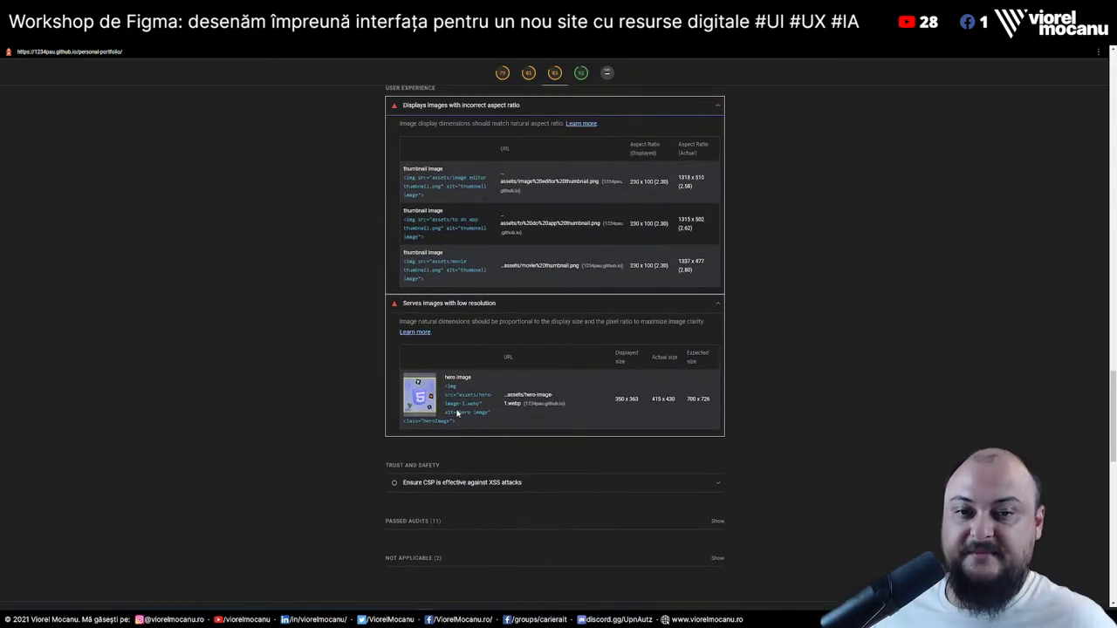
scroll(456, 413, down, 6)
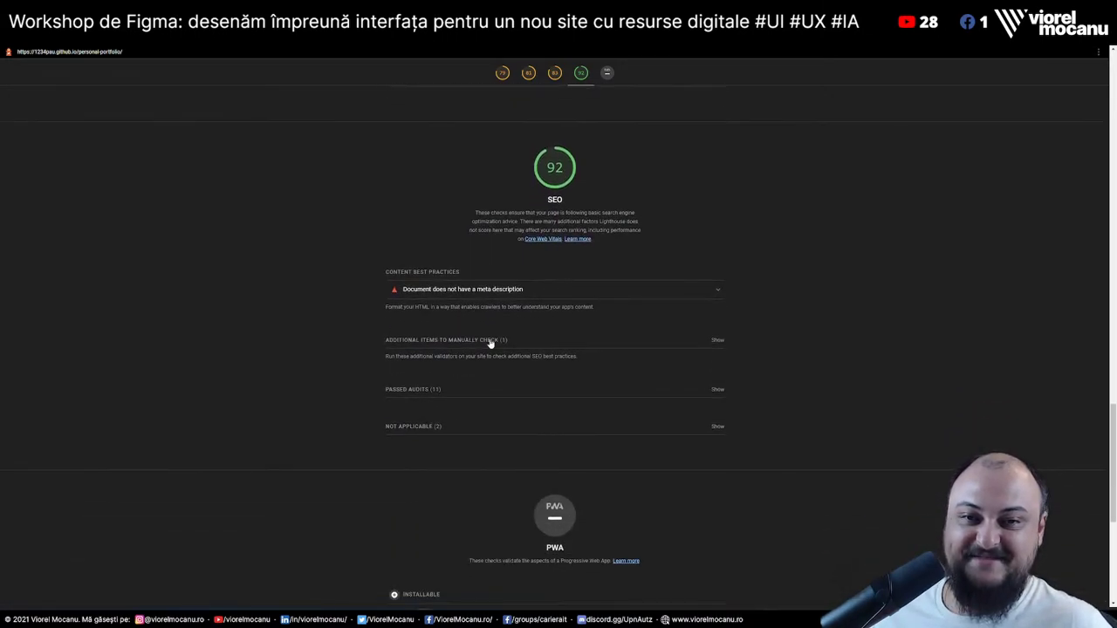
click(531, 293)
scroll(601, 400, down, 5)
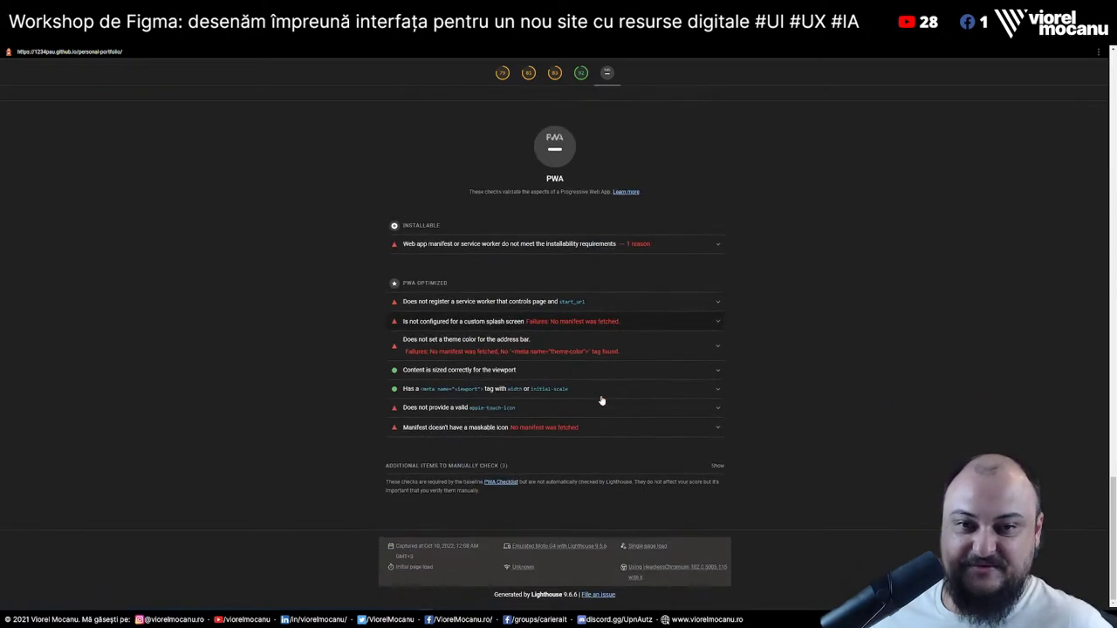
scroll(601, 400, up, 15)
scroll(585, 400, up, 2)
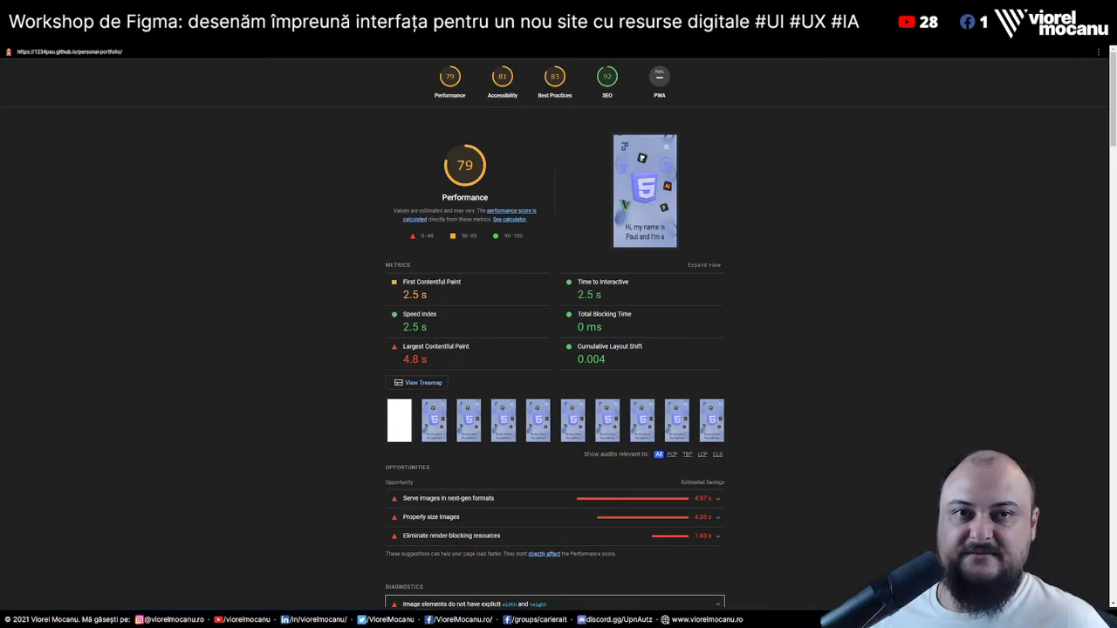
key(ctrl+Tab)
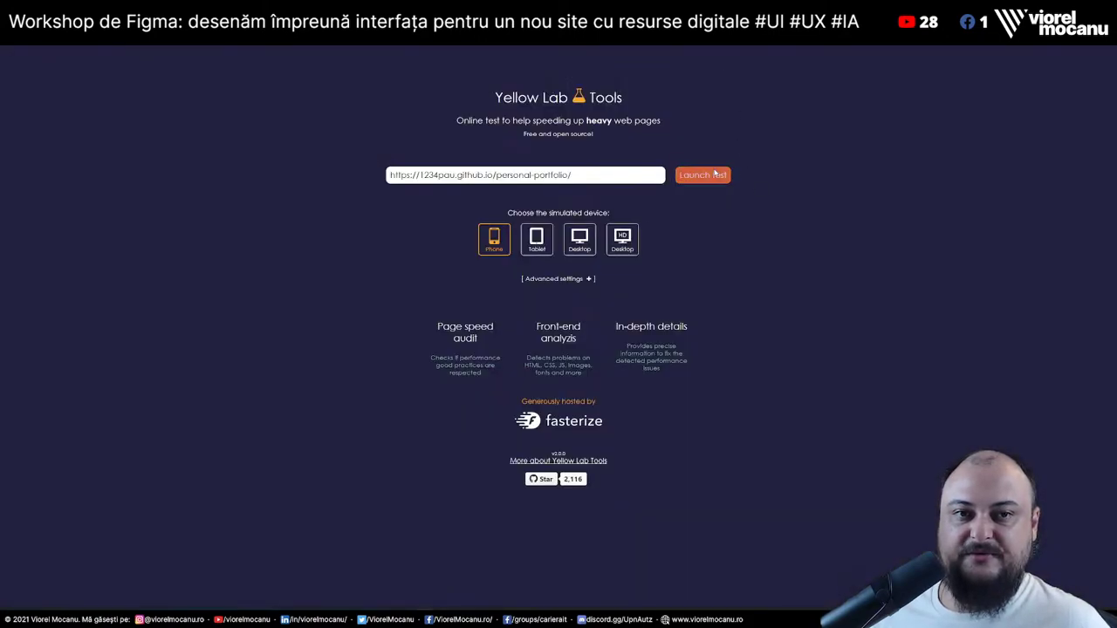
Run the Yellow Lab Tools test on the portfolio (A, 89/100) and check Image optimization details
click(711, 173)
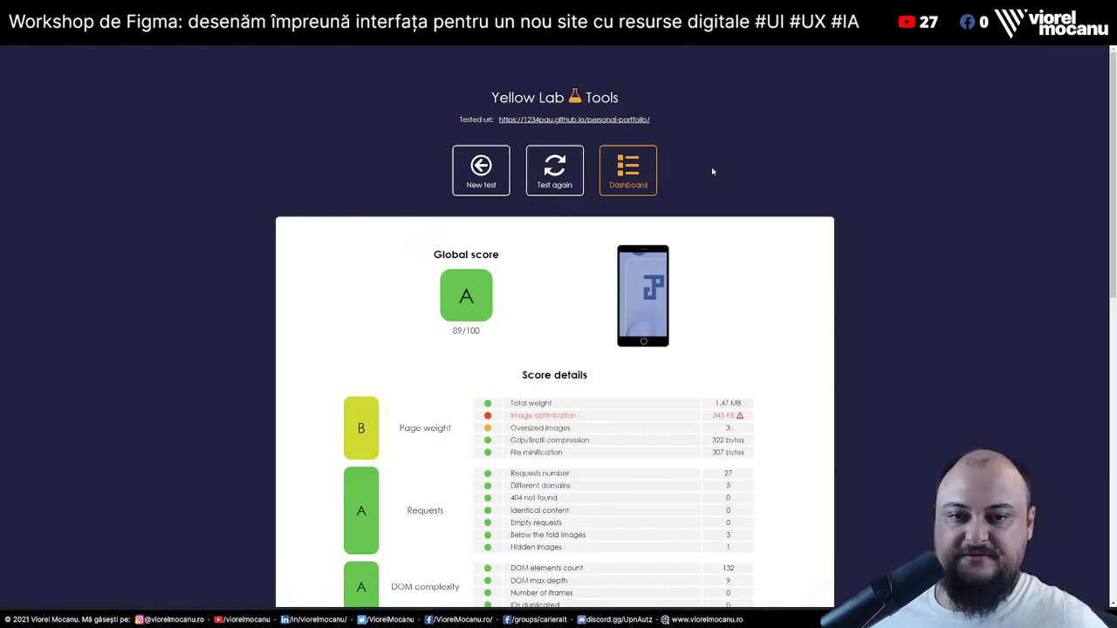
scroll(711, 171, down, 3)
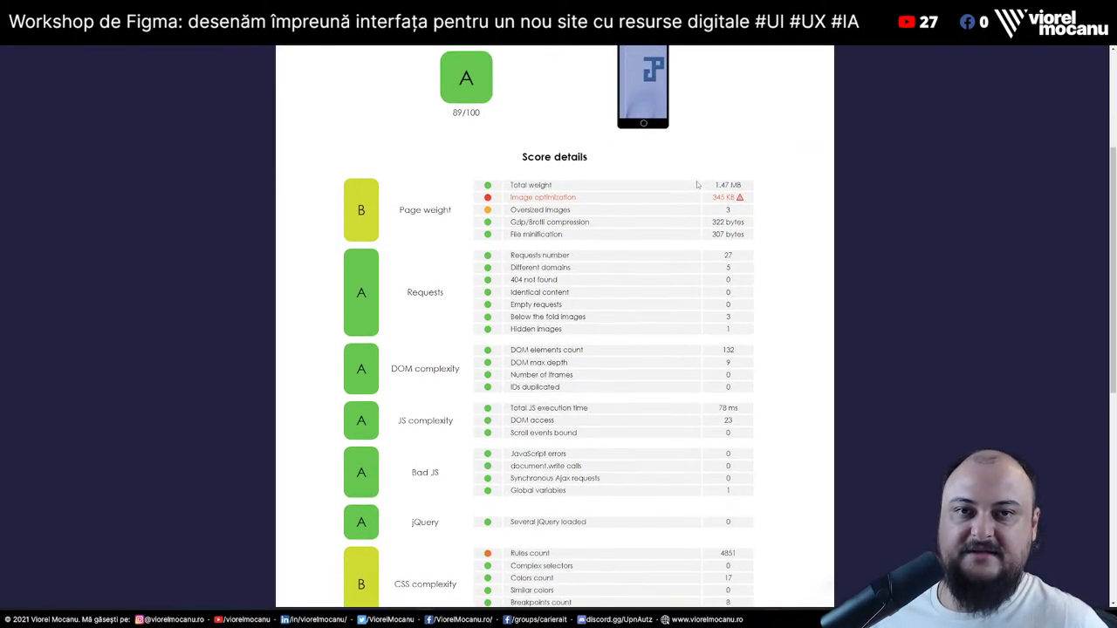
click(620, 201)
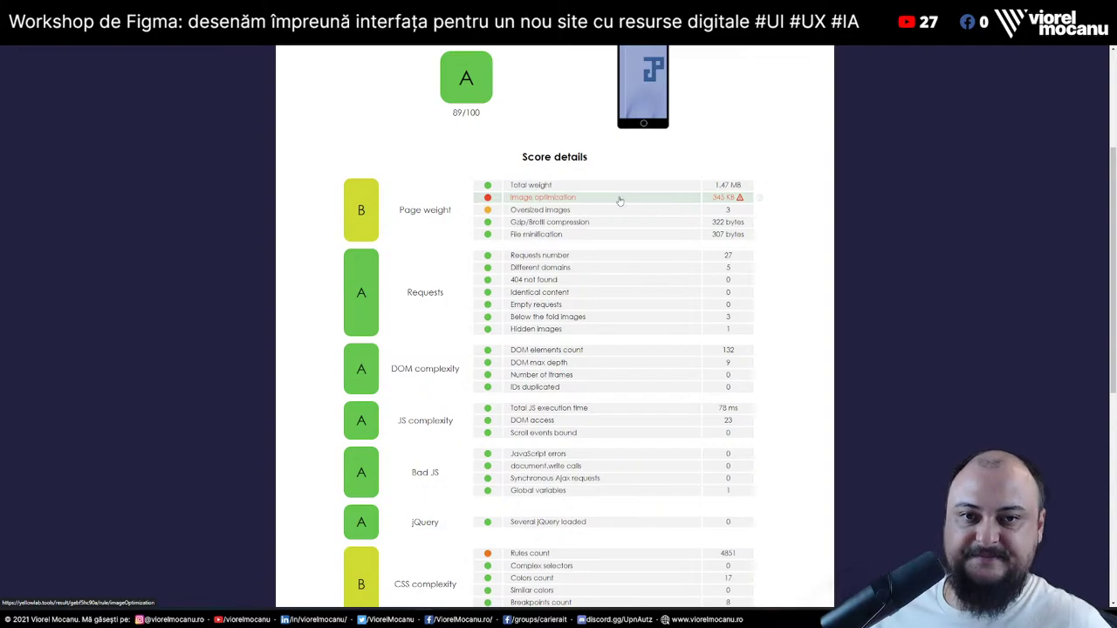
scroll(681, 277, down, 4)
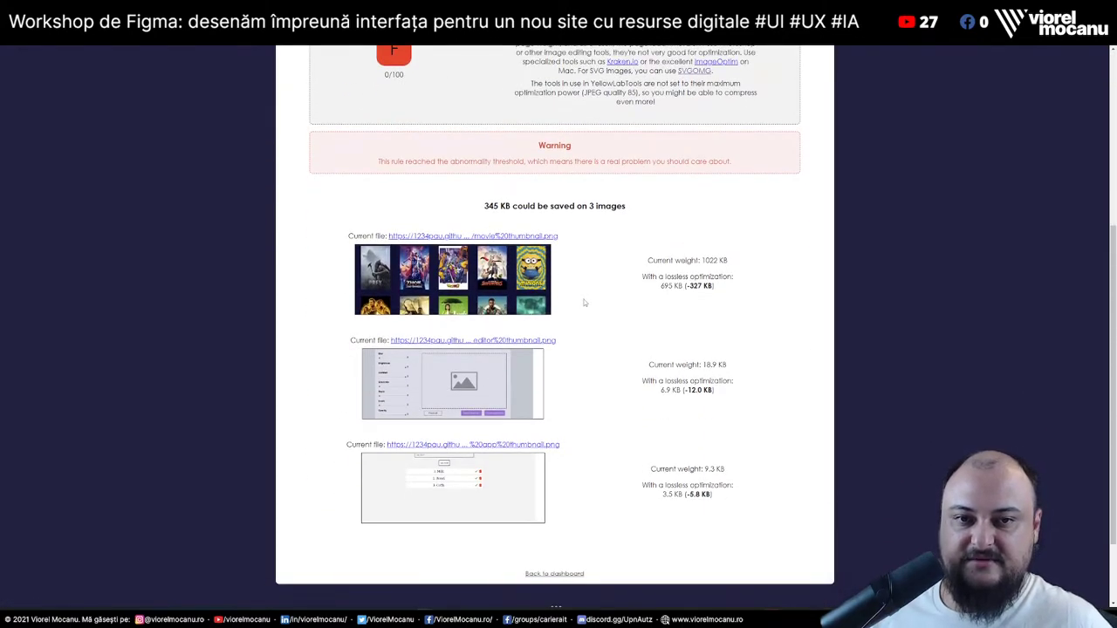
scroll(591, 346, down, 2)
key(alt+Left)
scroll(606, 345, down, 6)
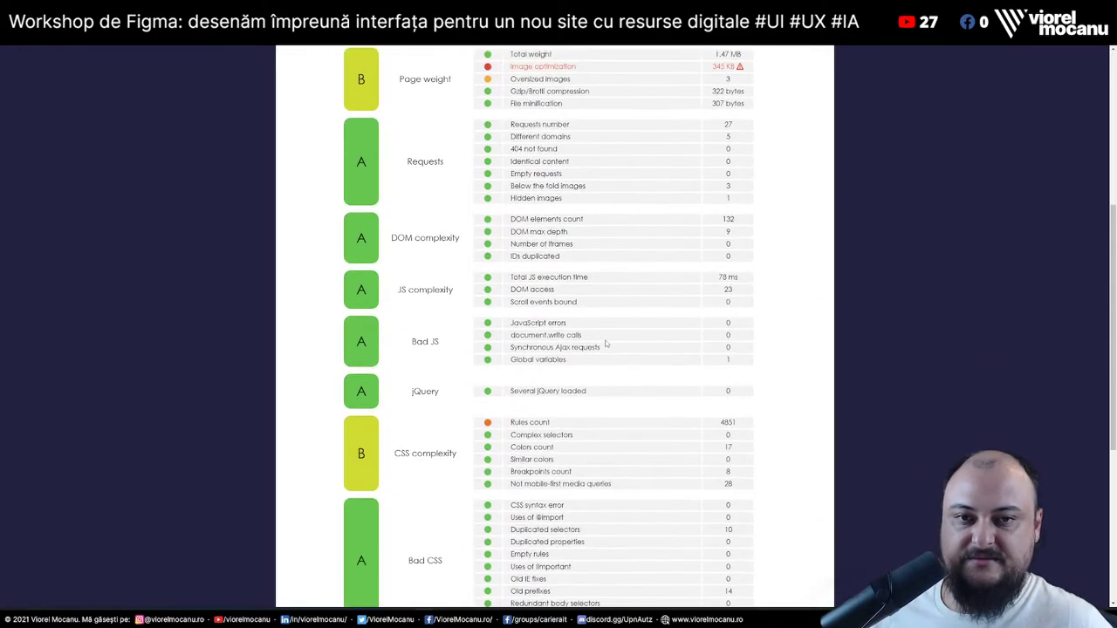
click(570, 253)
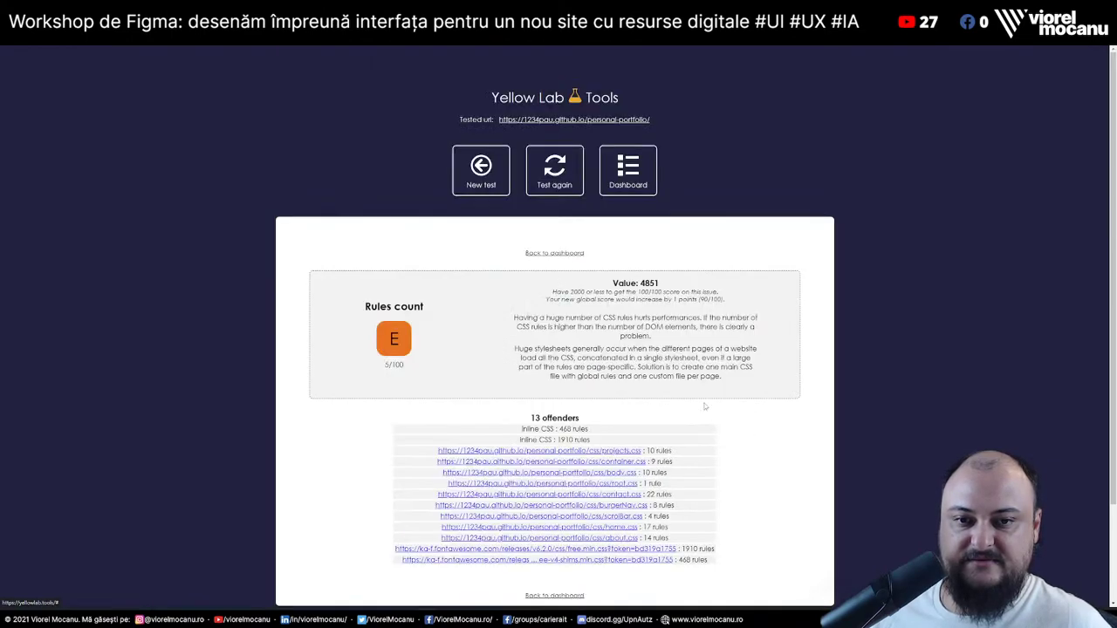
scroll(541, 339, down, 3)
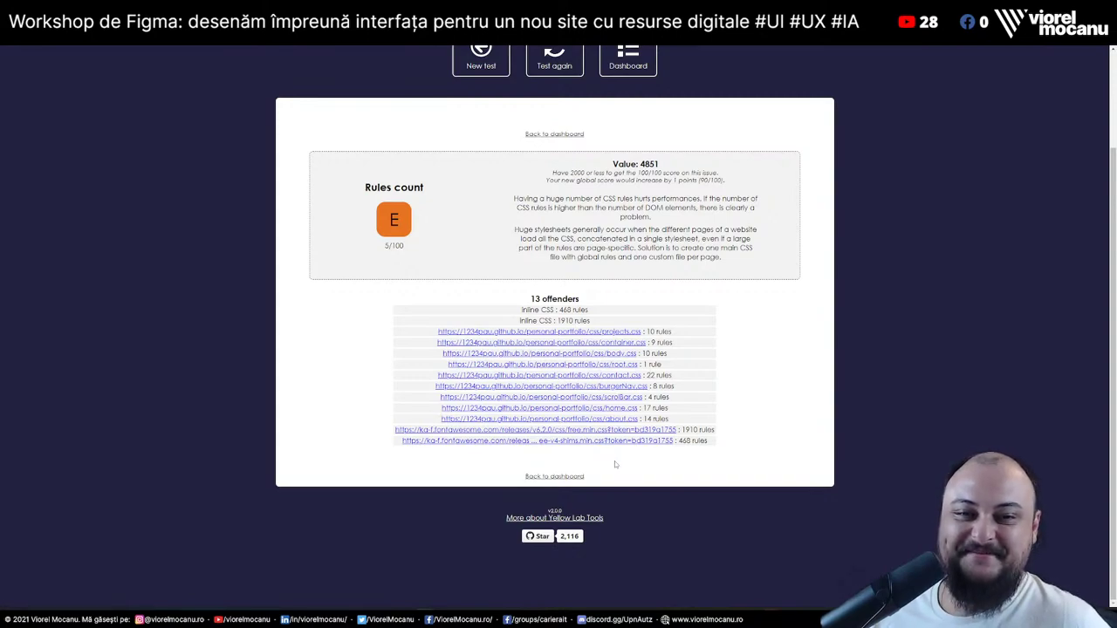
click(586, 333)
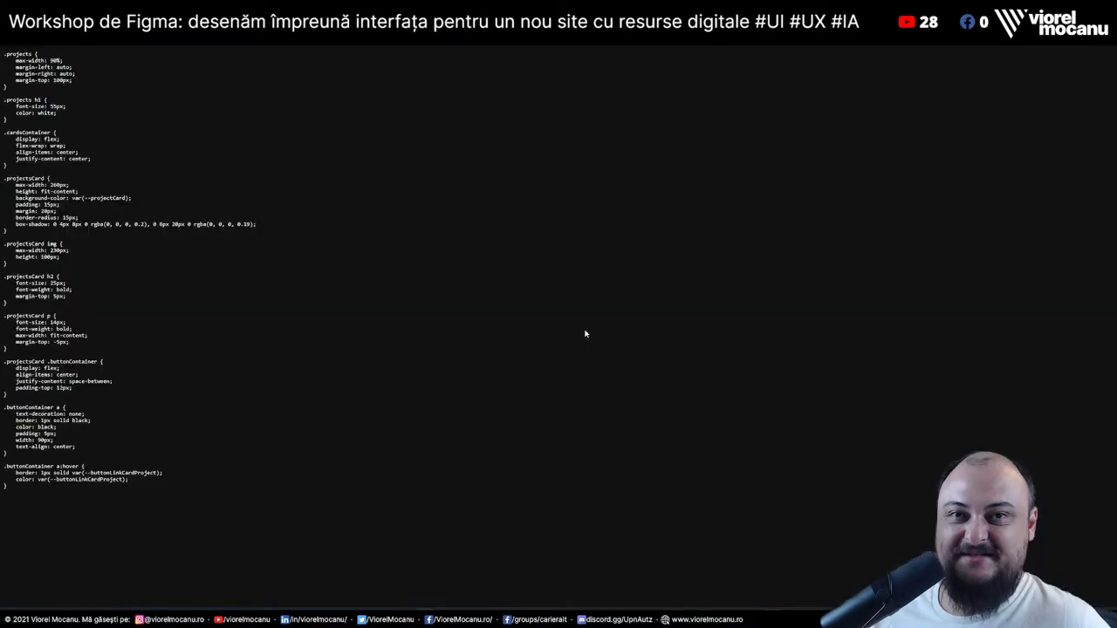
key(ctrl+a)
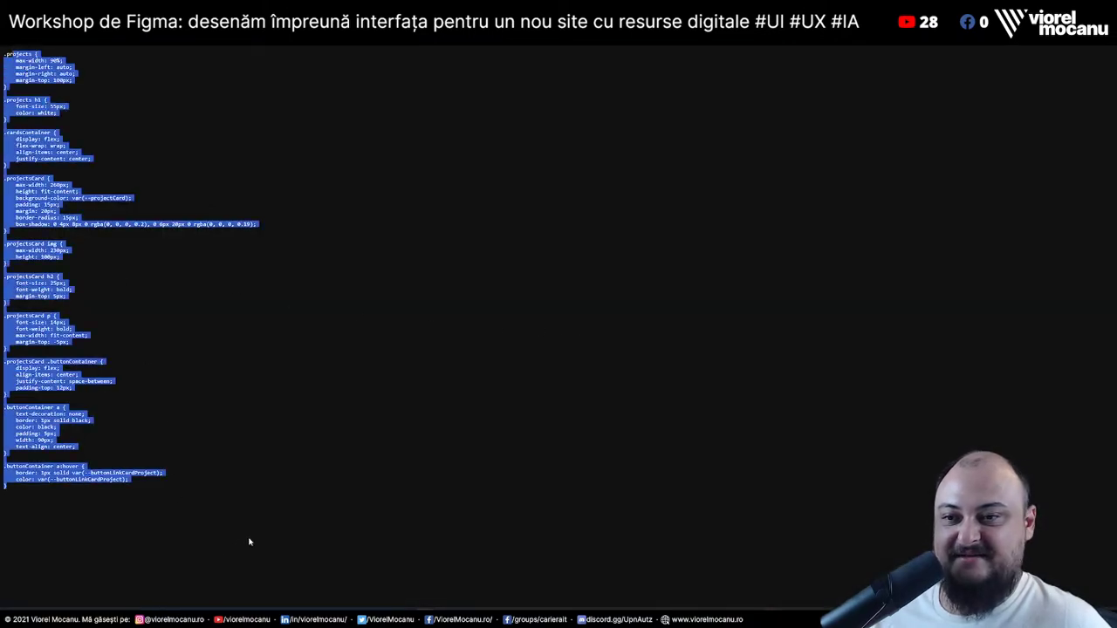
click(251, 539)
key(alt+Left)
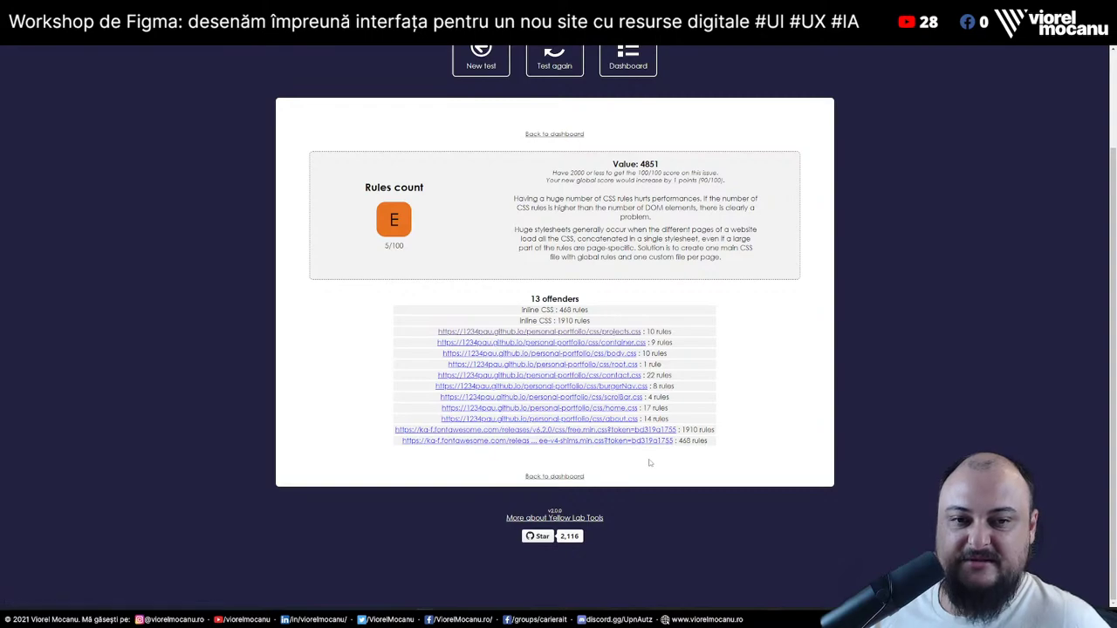
Review the Overweighted webfonts details in Yellow Lab Tools, then switch to the portfolio with DevTools
key(alt+Left)
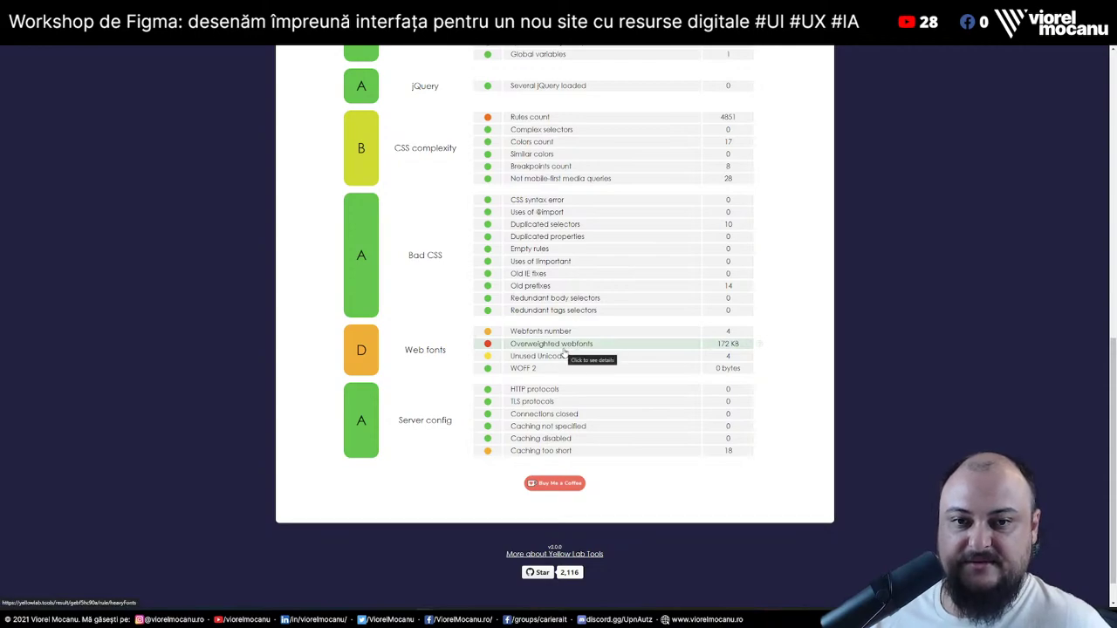
click(565, 351)
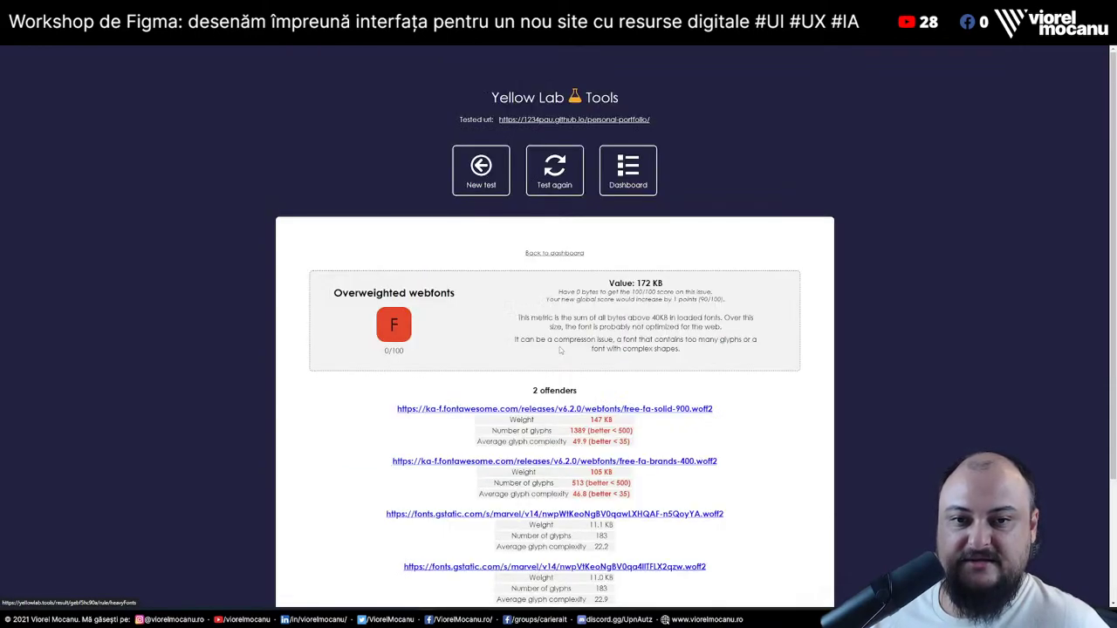
scroll(697, 418, down, 1)
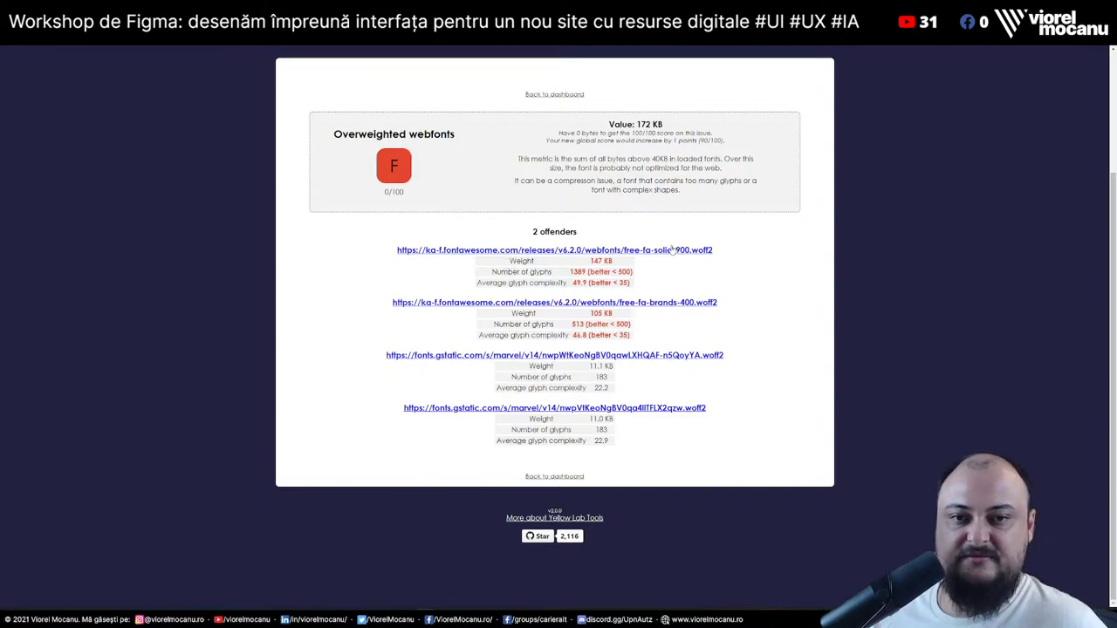
key(alt+Left)
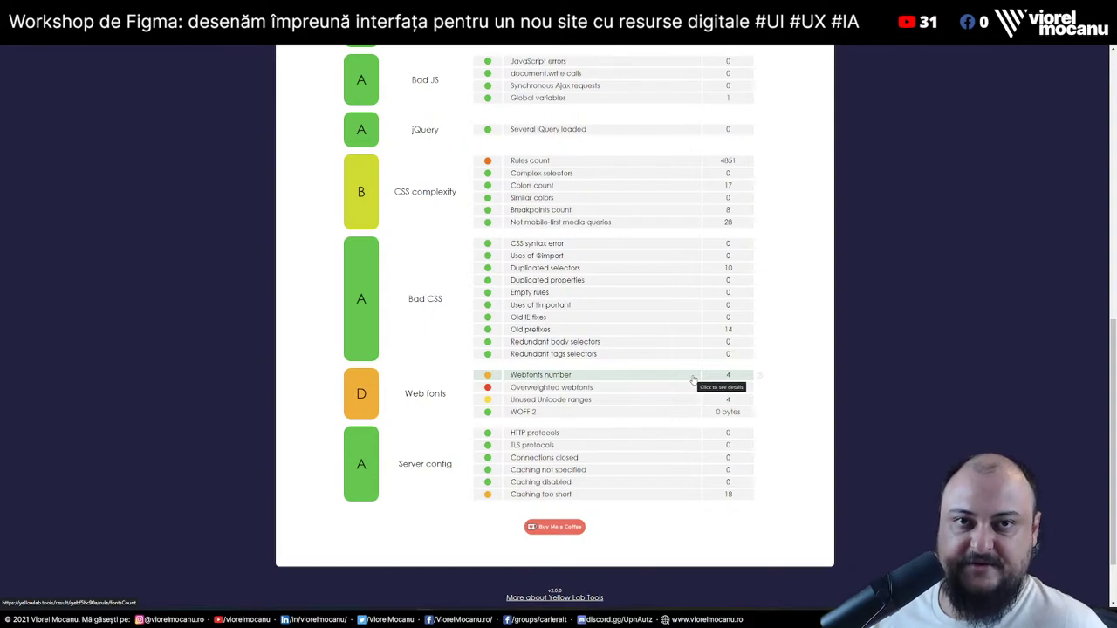
key(Home)
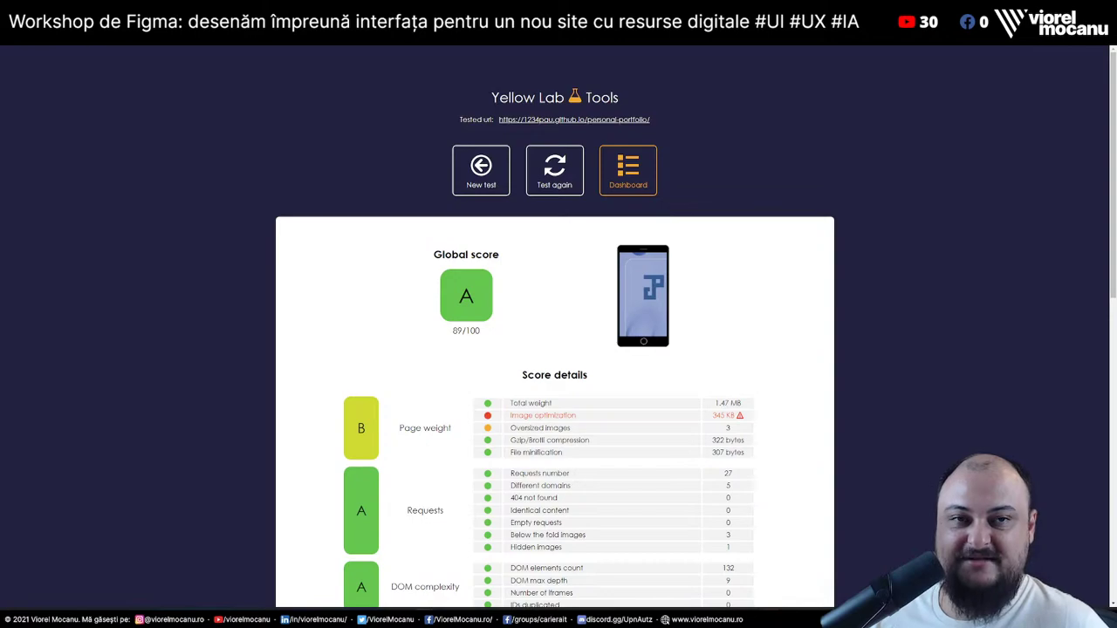
key(ctrl+Tab)
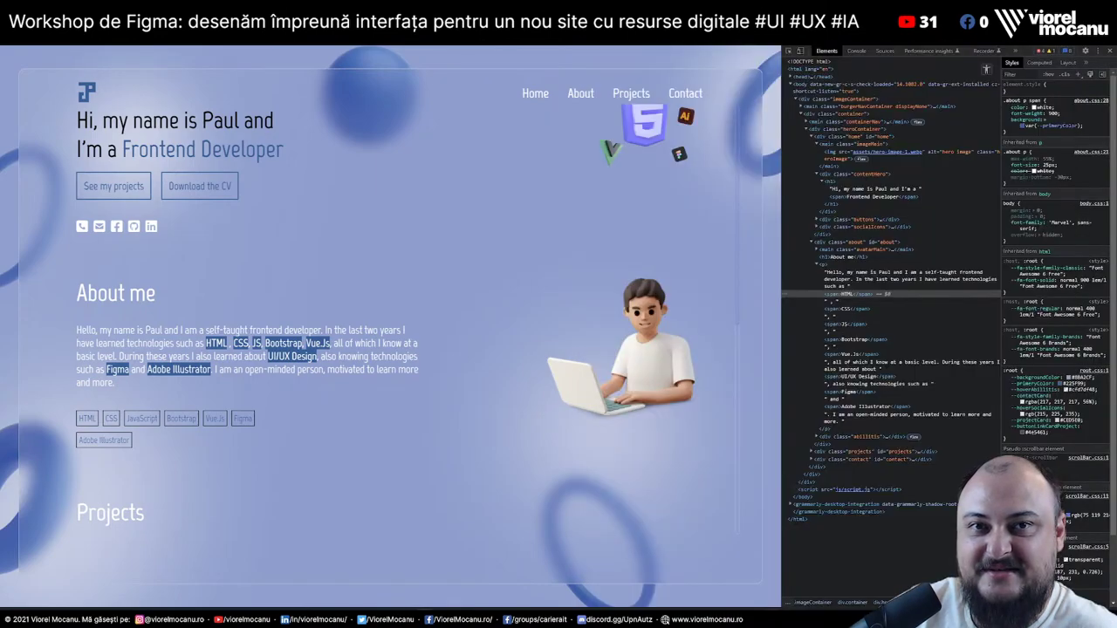
Skim the CSS-Tricks clamp() font-size article, then bring up Emojipedia's arrow search results
key(alt+Tab)
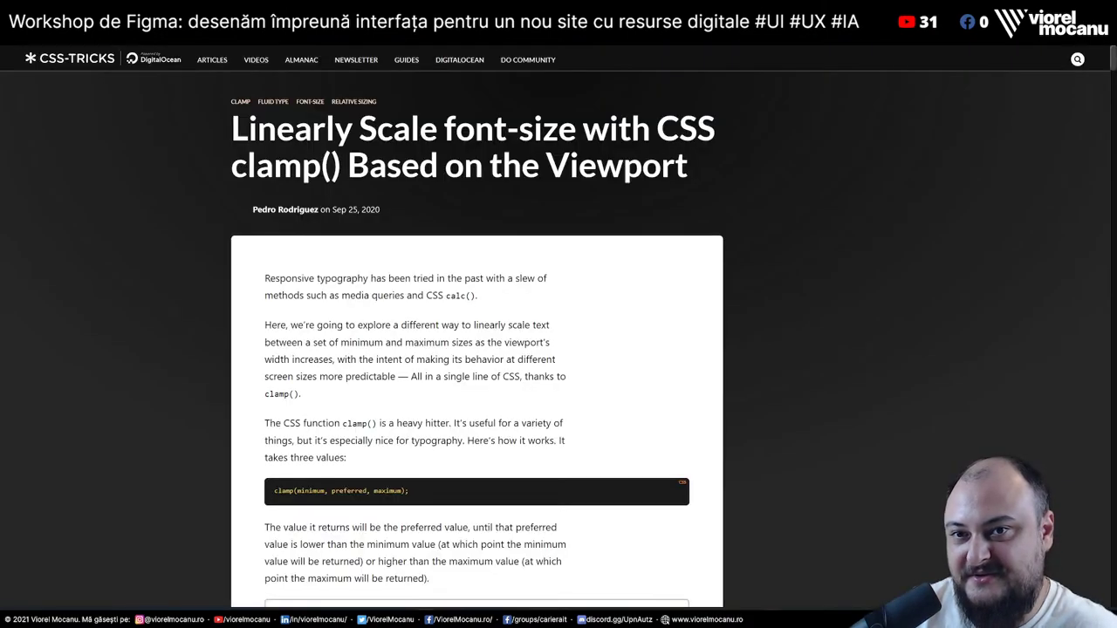
scroll(582, 534, down, 5)
scroll(587, 499, down, 20)
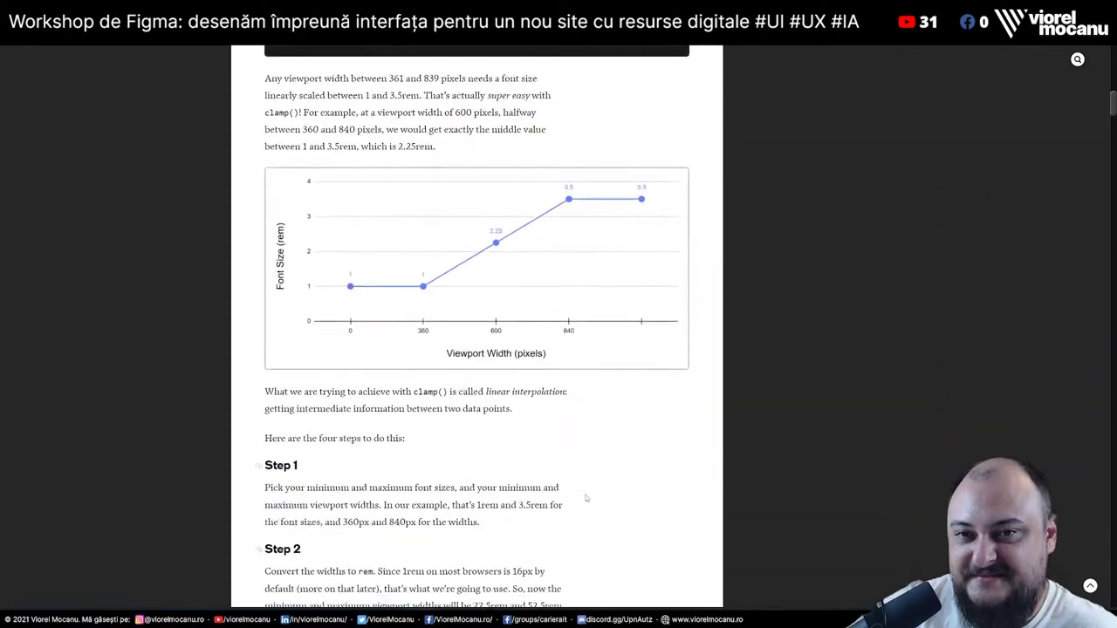
scroll(586, 499, down, 4)
scroll(587, 499, up, 4)
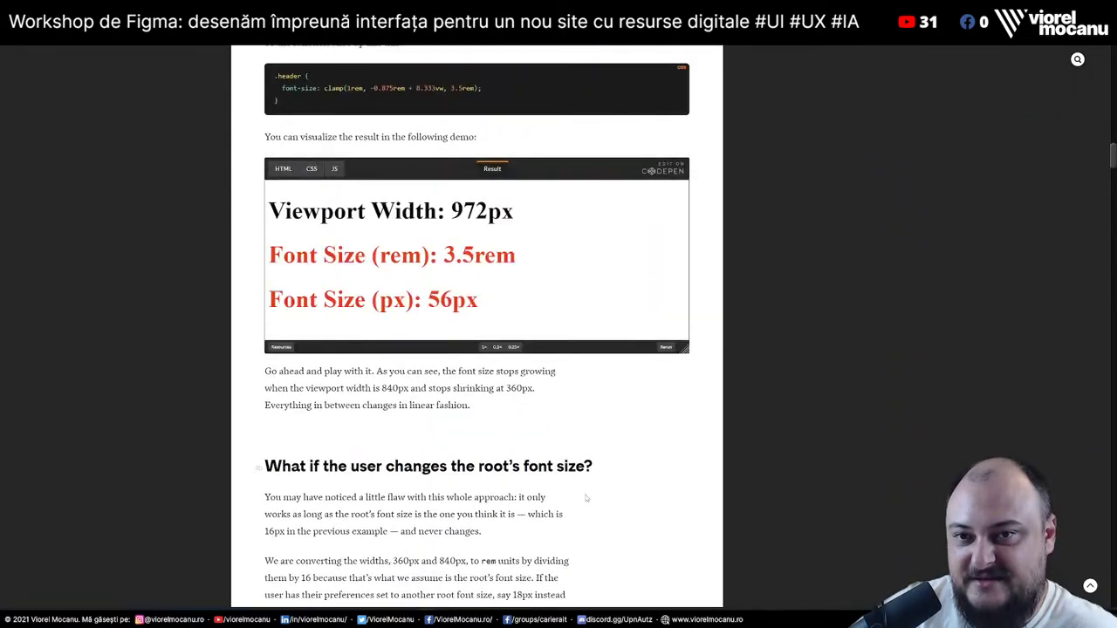
scroll(587, 500, down, 15)
scroll(587, 499, up, 3)
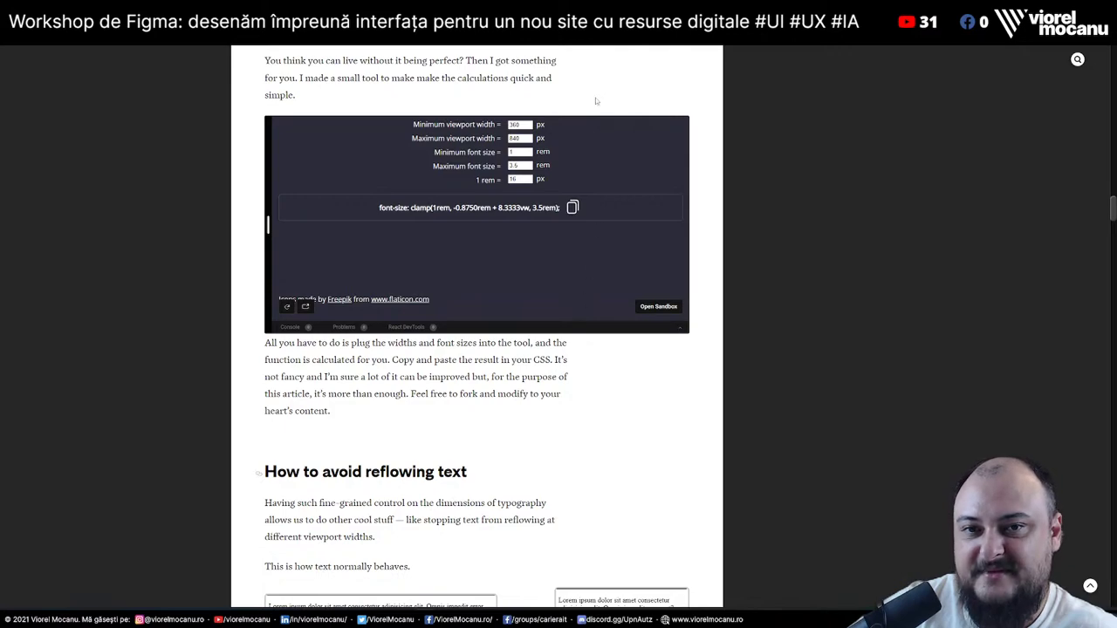
key(alt+Tab)
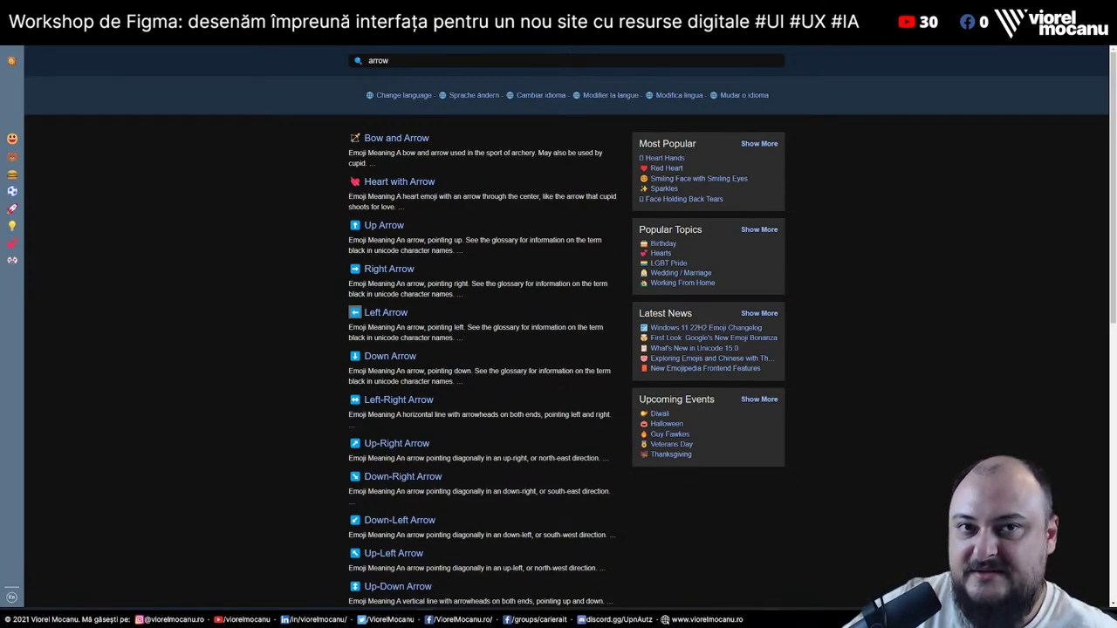
Switch from Emojipedia back to the portfolio window with DevTools open
key(alt+Tab)
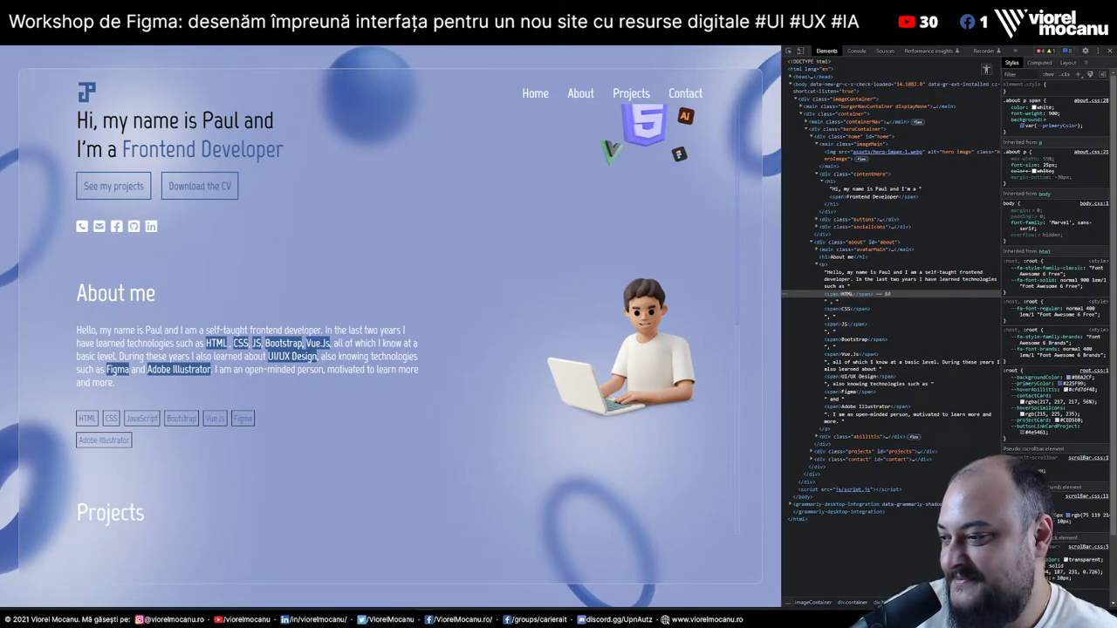
Scroll the portfolio down to Projects and back to About me, then bring up the to-do app
scroll(573, 297, down, 5)
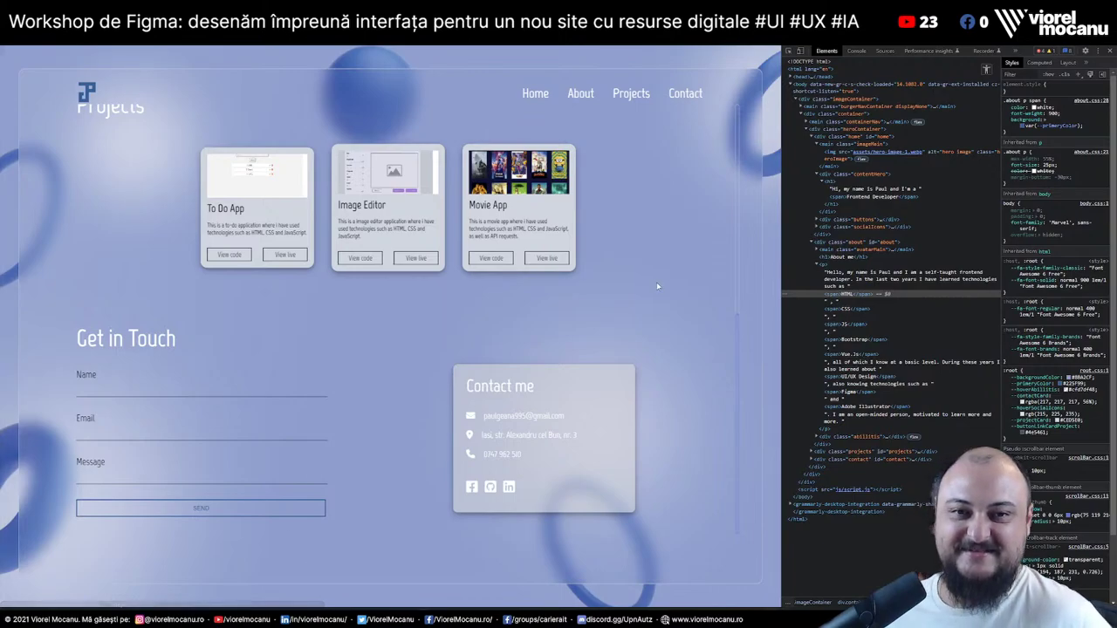
scroll(656, 282, up, 5)
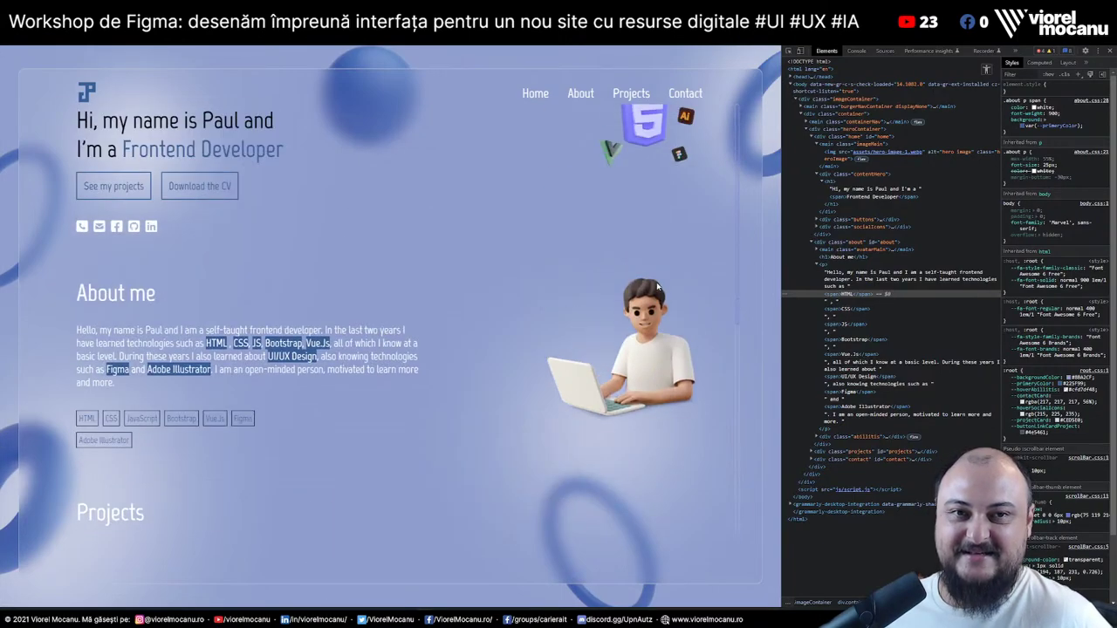
double_click(526, 231)
click(389, 328)
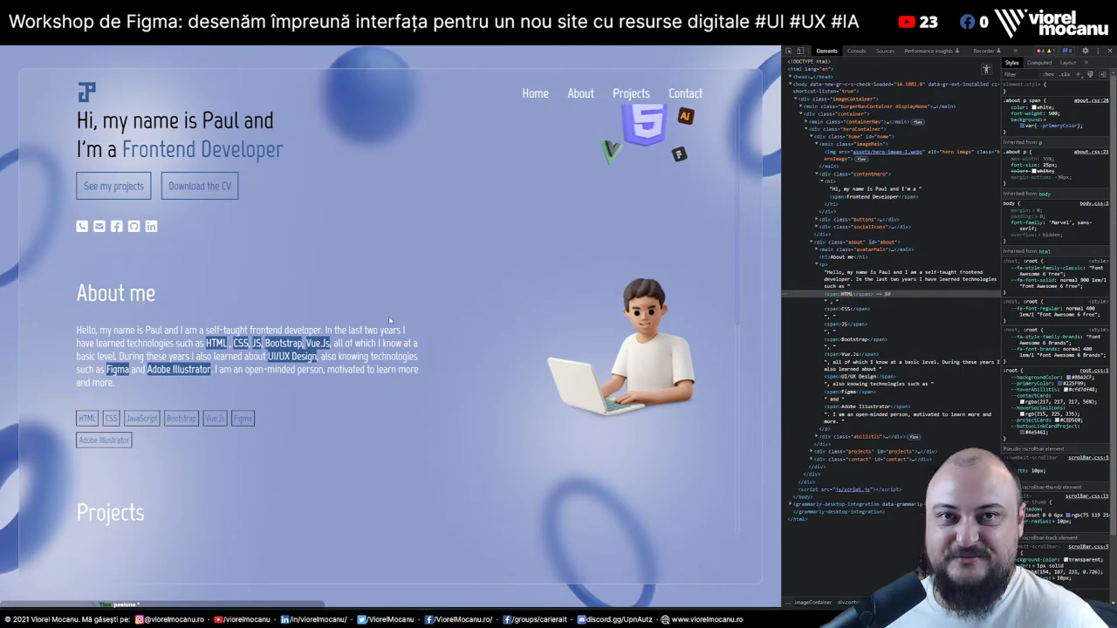
key(alt+Tab)
Submit an empty task in the to-do app, then move to the Google Docs front-end tutorial
key(Return)
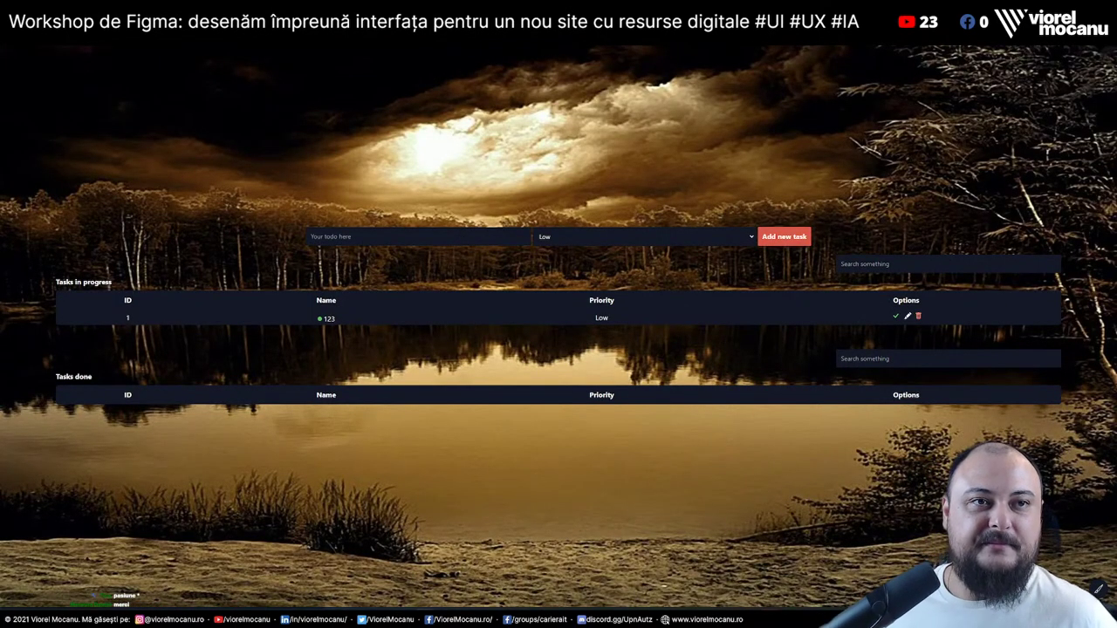
key(alt+Tab)
key(alt+Tab)
key(alt+Tab)
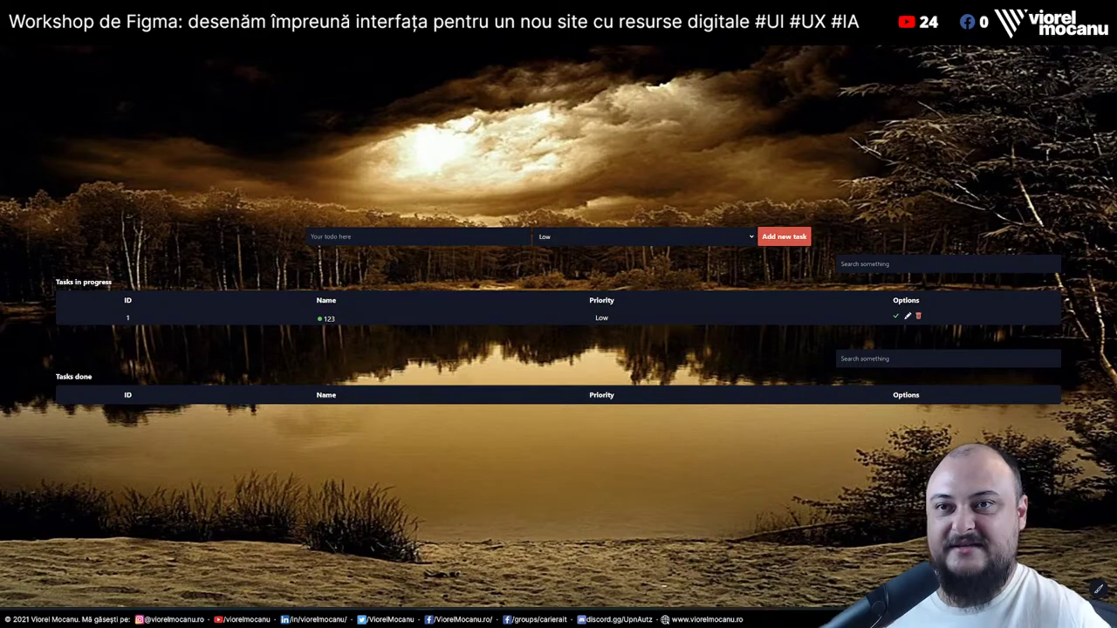
key(ctrl+Tab)
scroll(531, 366, up, 10)
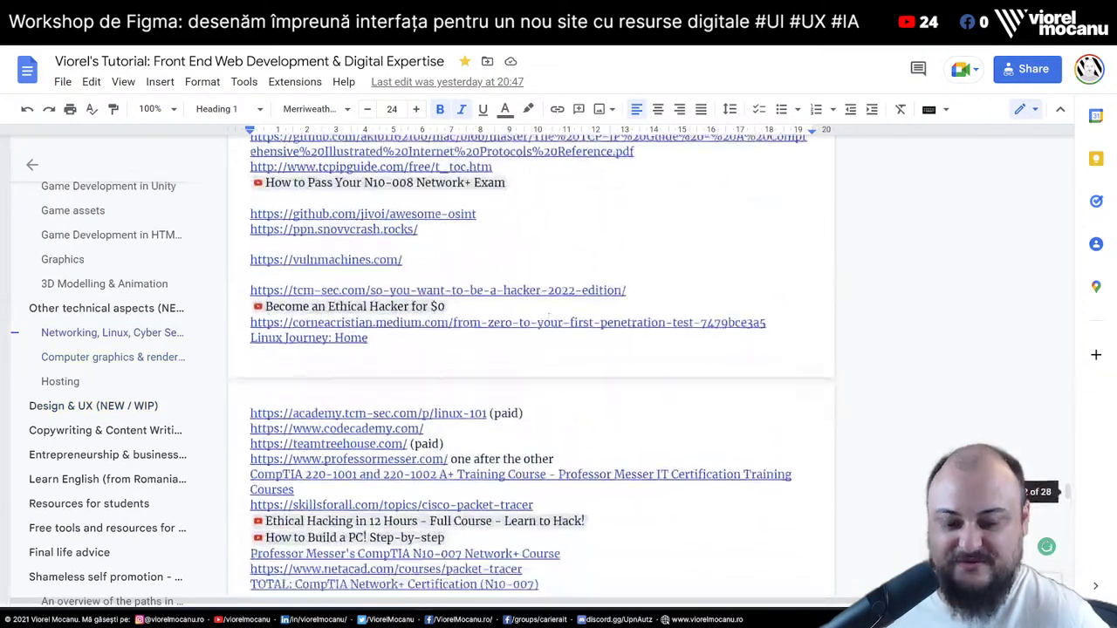
Browse the tutorial to the WebGL link, jump back to its title, then return to the to-do app
scroll(558, 318, down, 10)
click(589, 329)
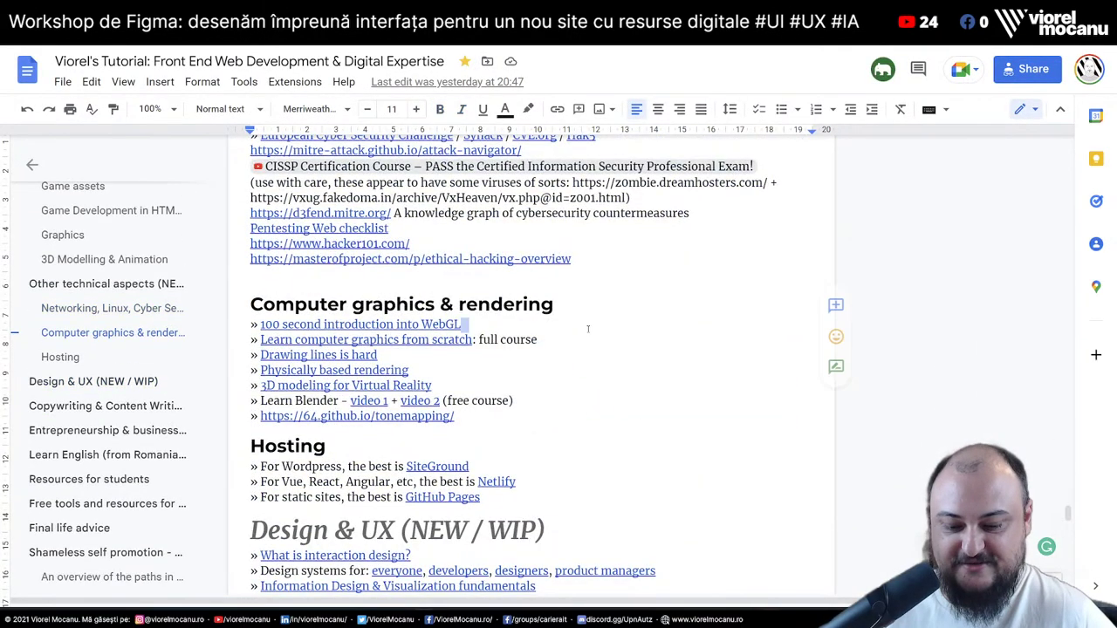
key(ctrl+Home)
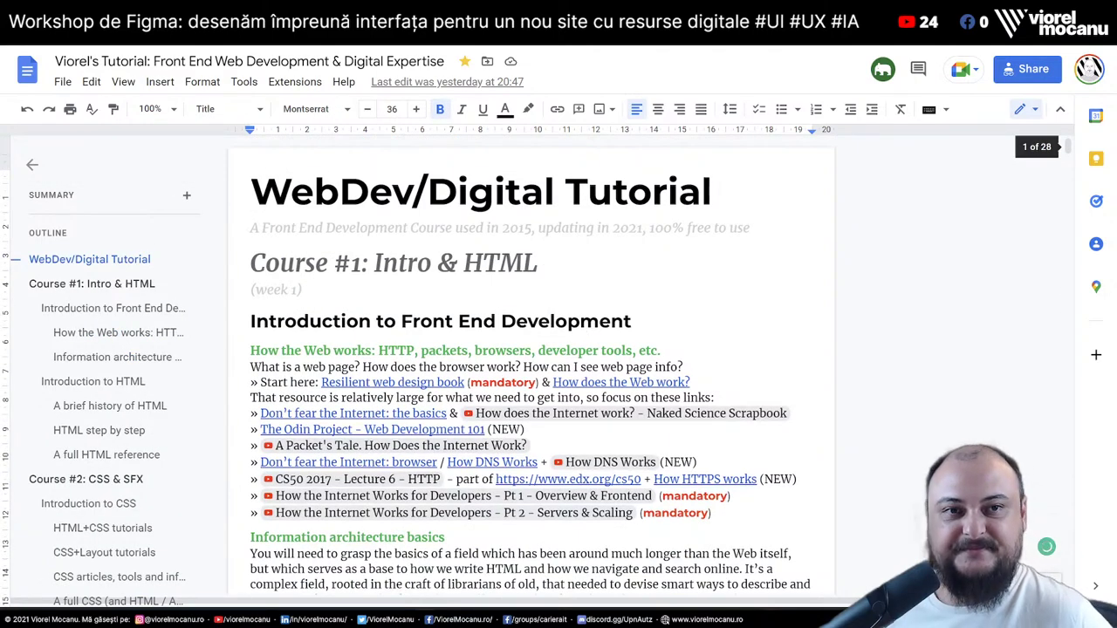
key(alt+Tab)
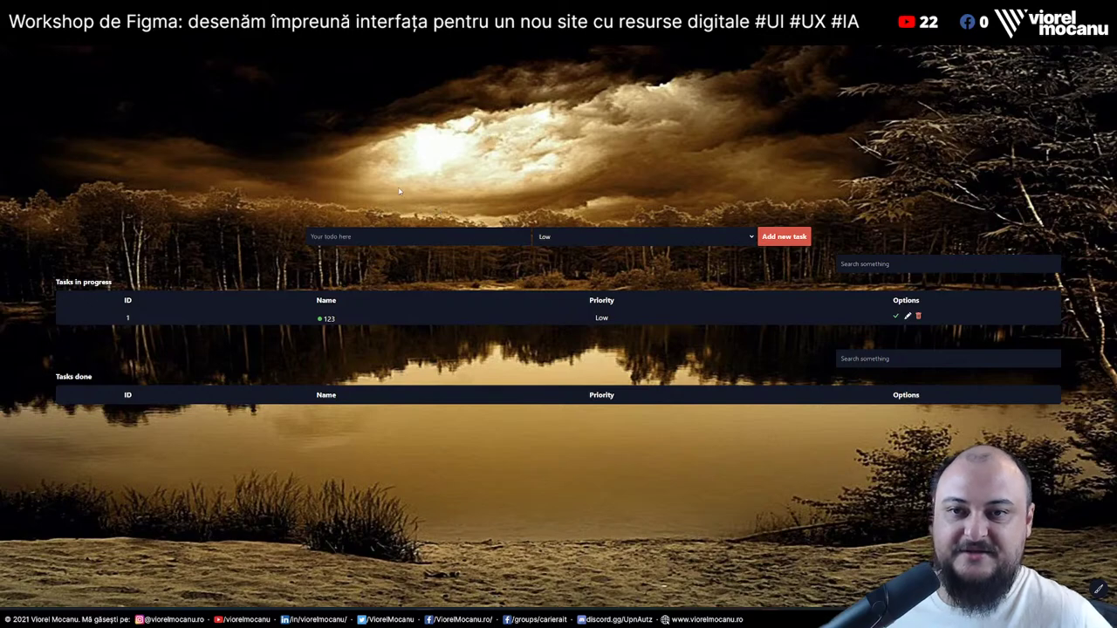
Dismiss the empty-task warning and open DevTools with Inspect on the to-do page
key(Return)
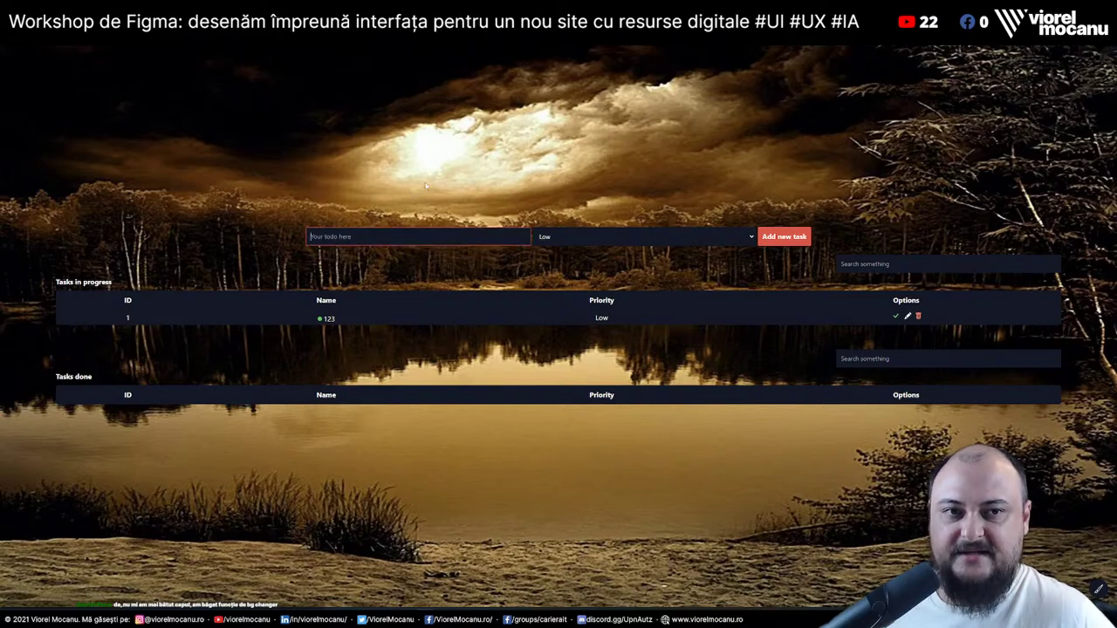
click(455, 177)
right_click(454, 177)
click(506, 357)
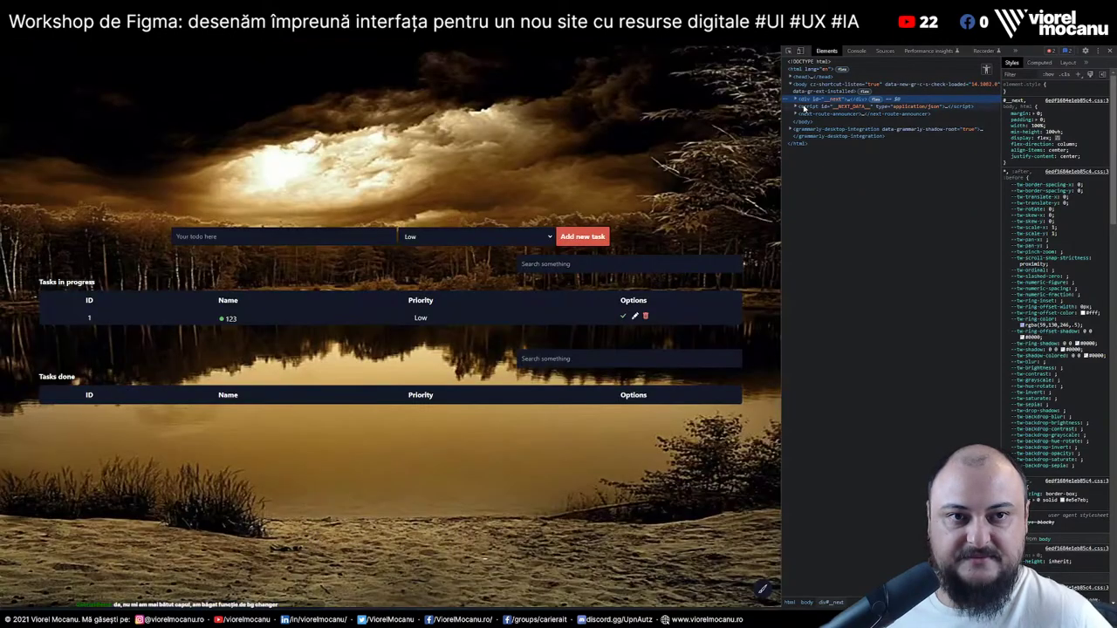
Inspect the html and body background rules, then start a 'background' search in a new tab
click(795, 99)
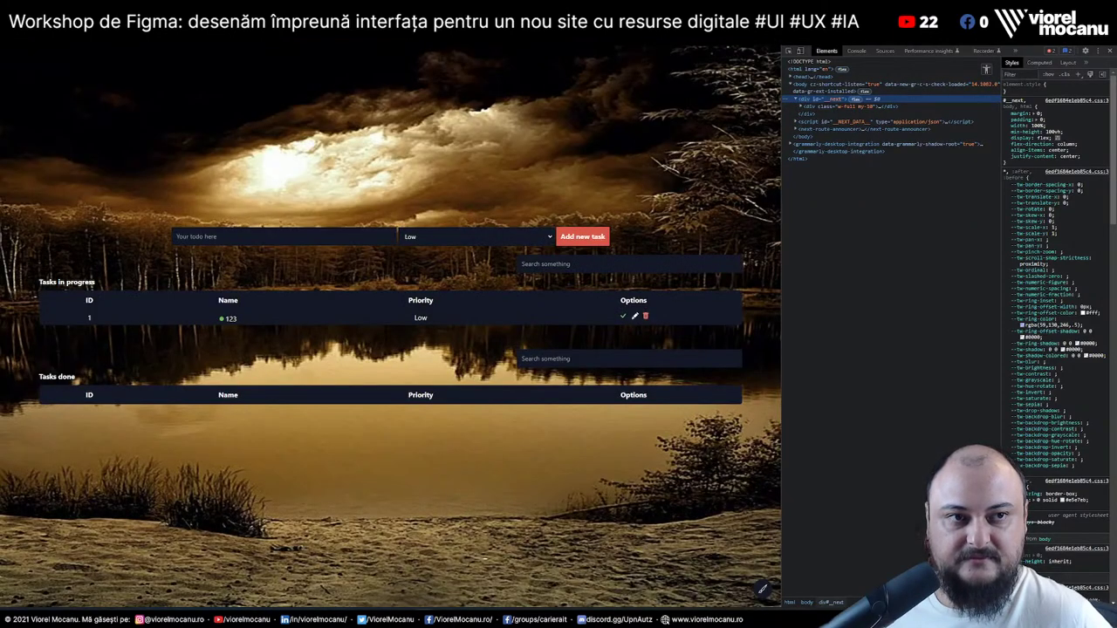
drag(1002, 123, 932, 120)
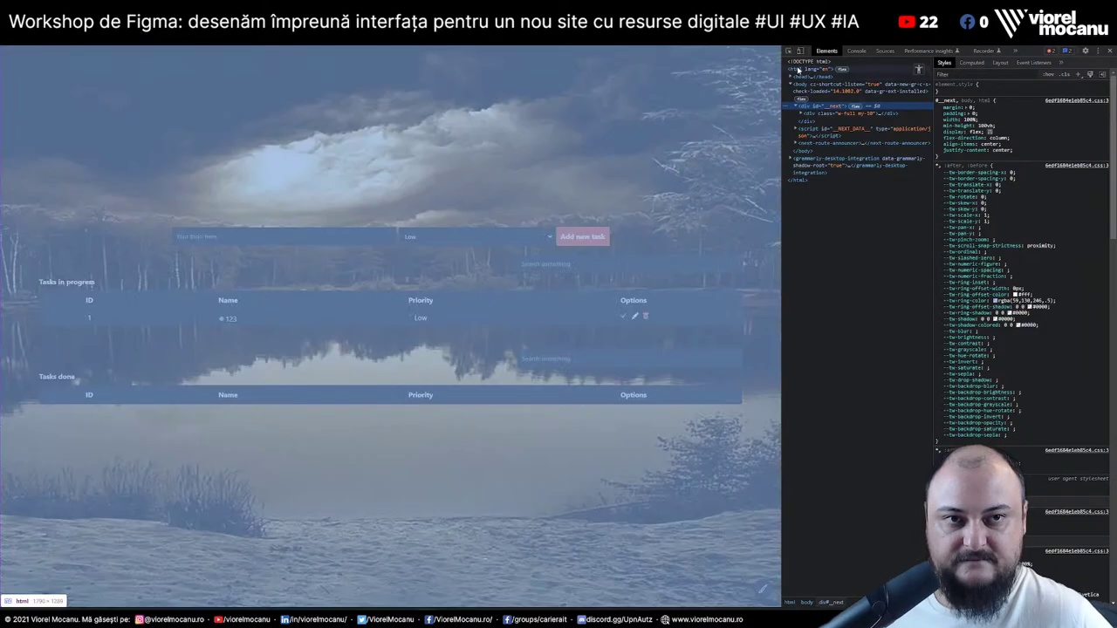
click(797, 70)
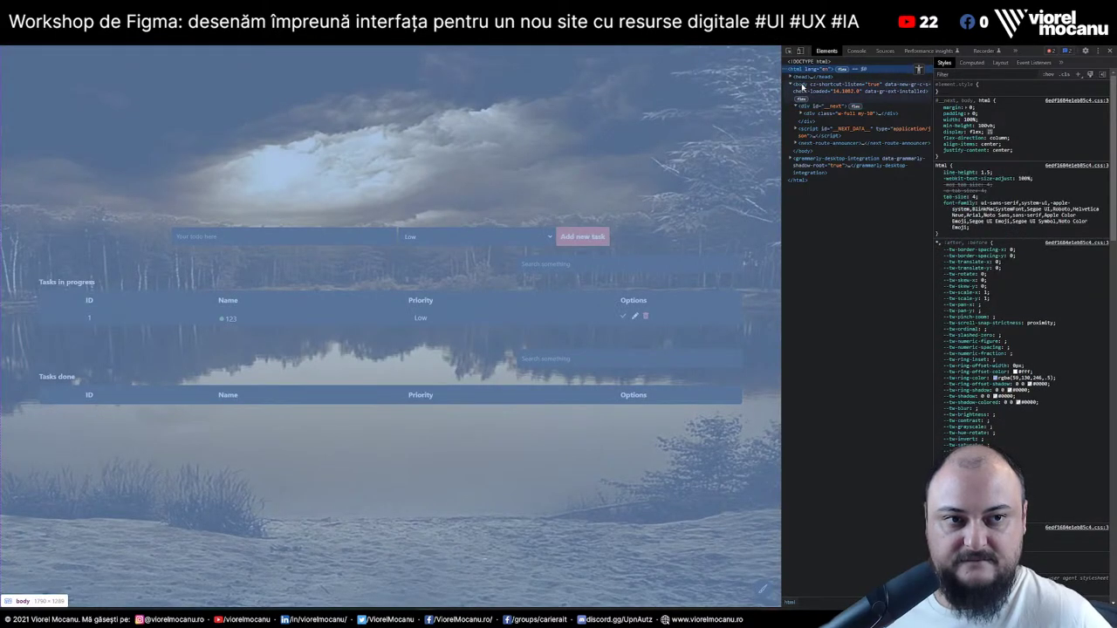
click(801, 86)
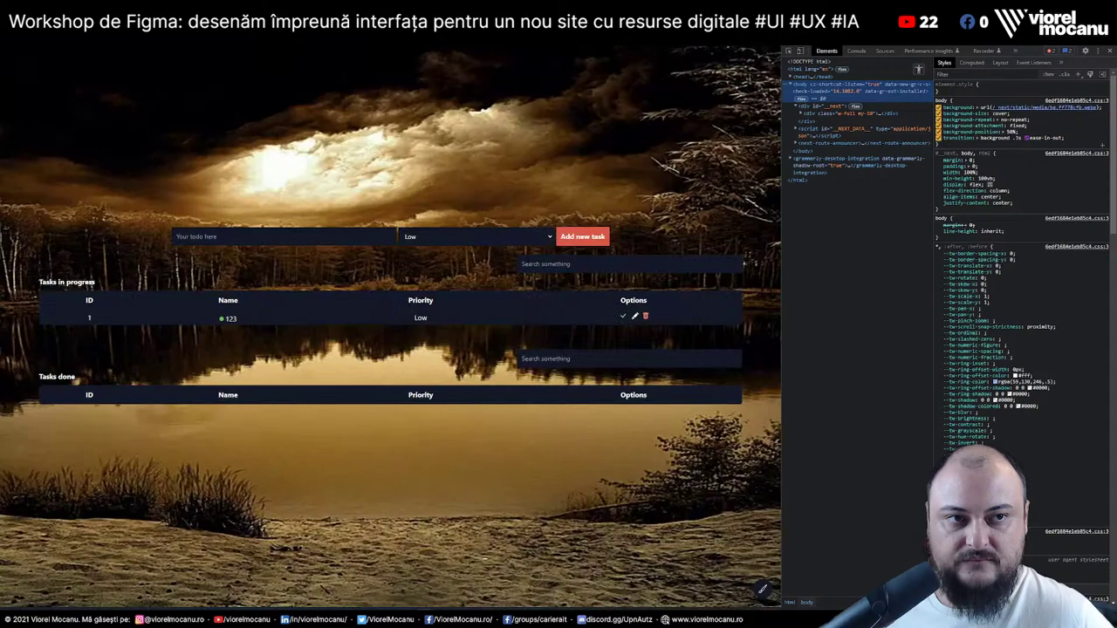
mouse_move(1015, 109)
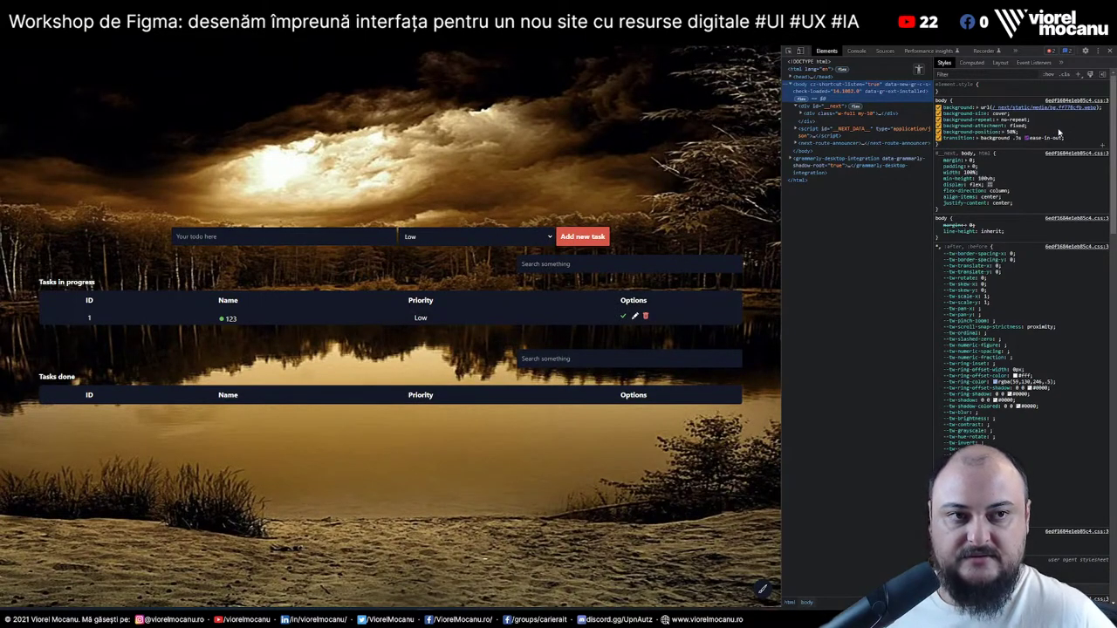
key(ctrl+t)
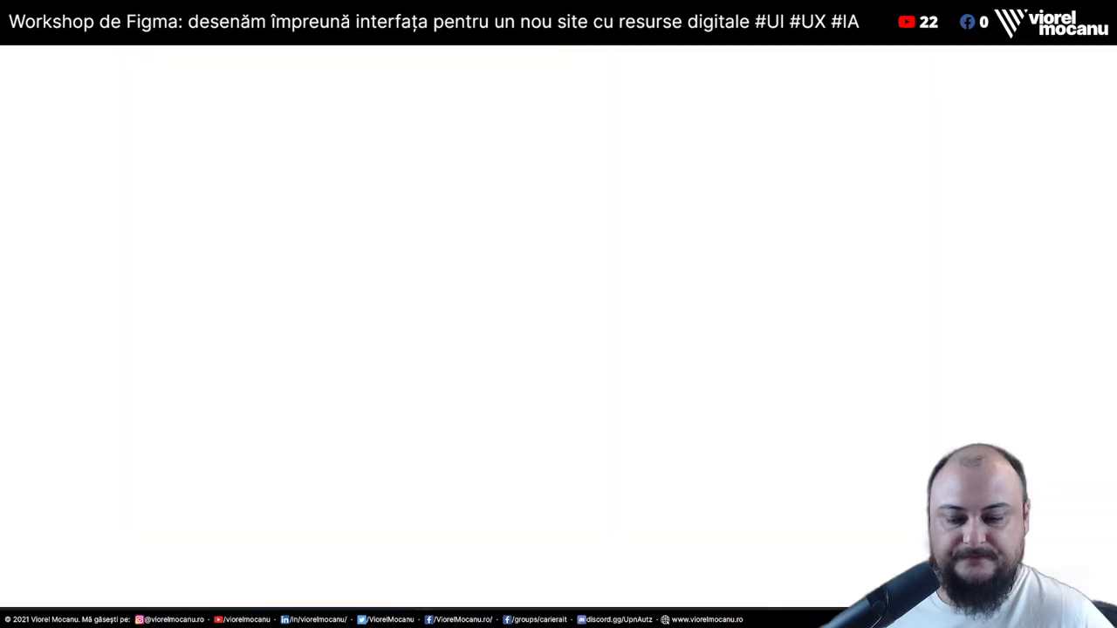
text(background)
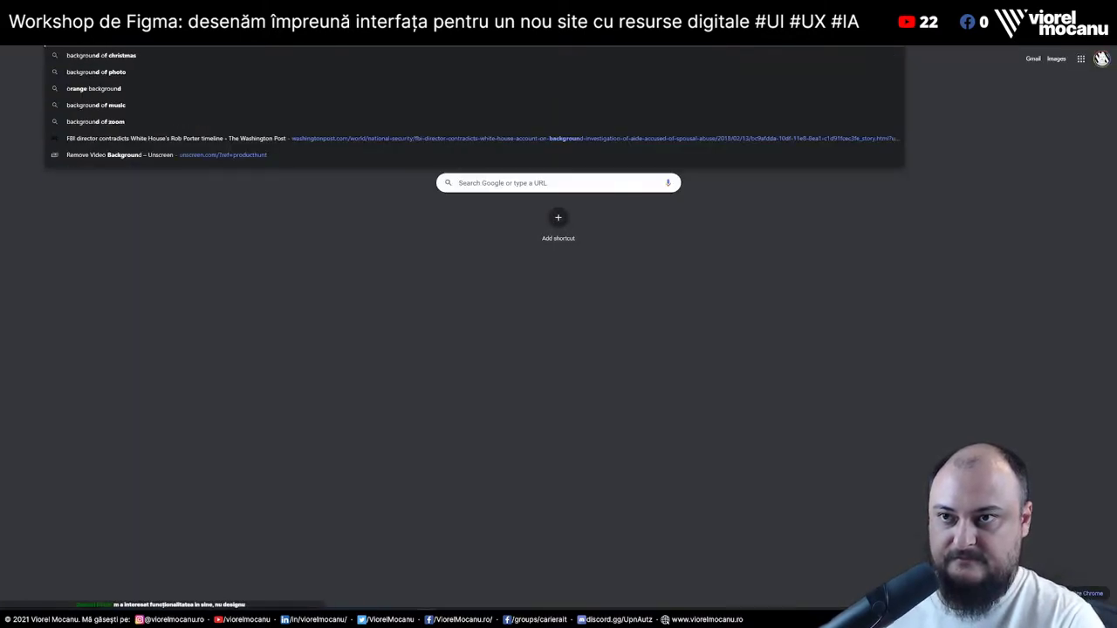
Search for 'background opacity css' and check the Stack Overflow question
key(Escape)
key(Return)
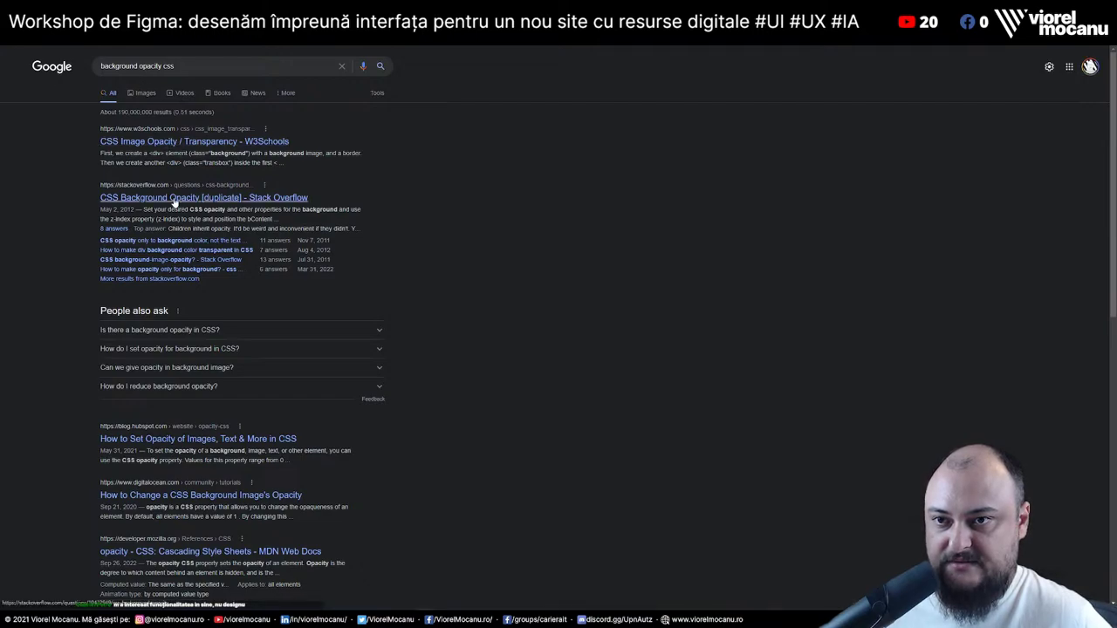
click(175, 199)
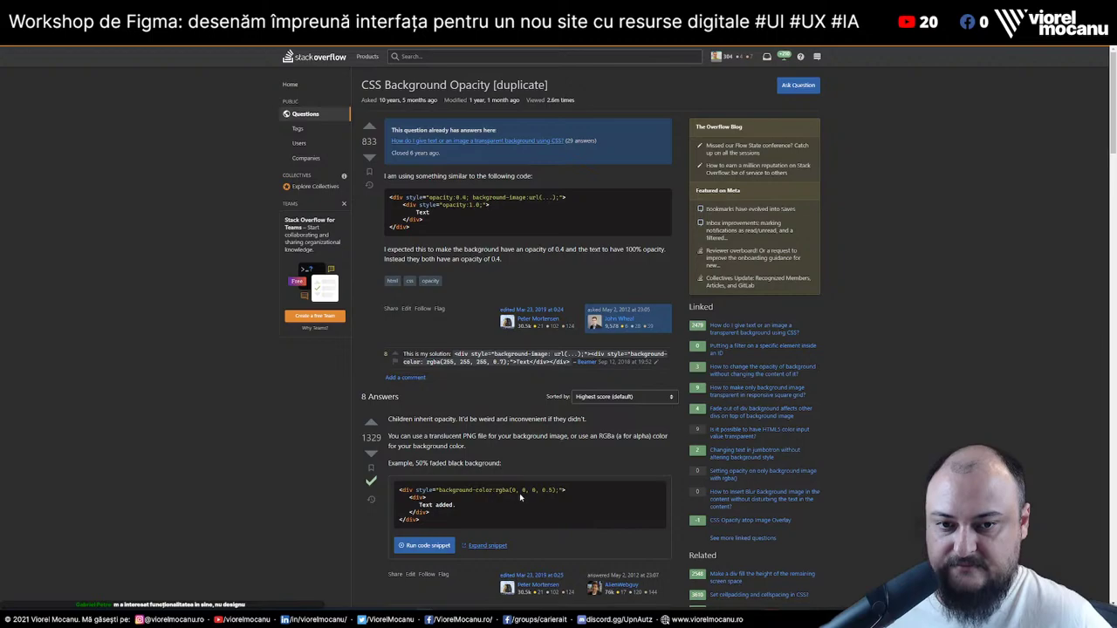
scroll(519, 493, down, 1)
key(alt+Left)
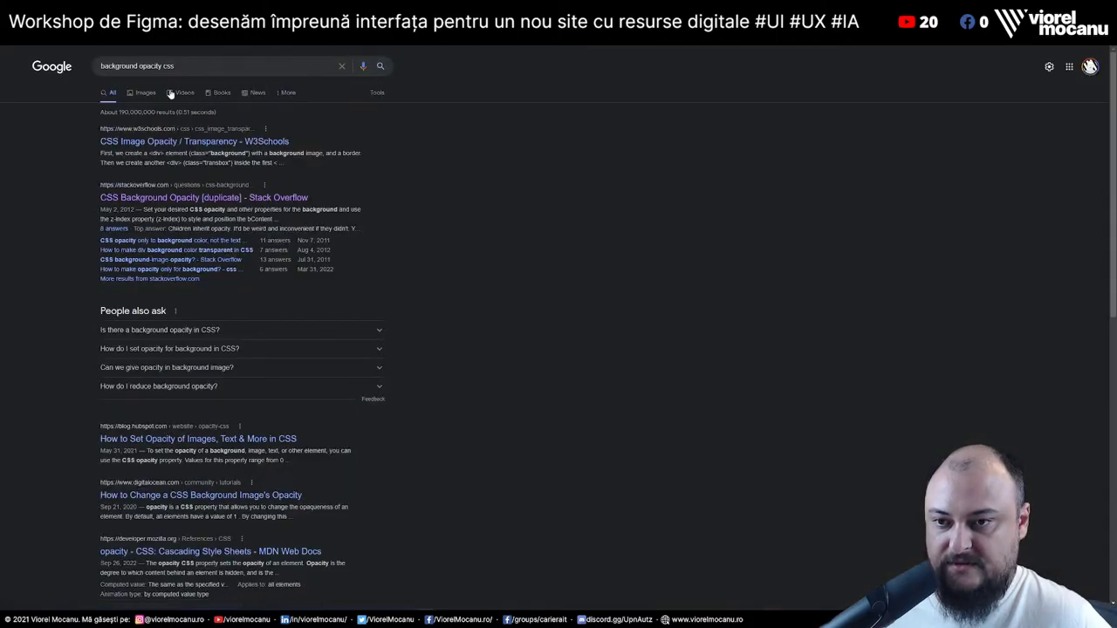
Refine to 'background image opacity css', read the DigitalOcean tutorial, then return to the to-do app
click(140, 66)
text(image)
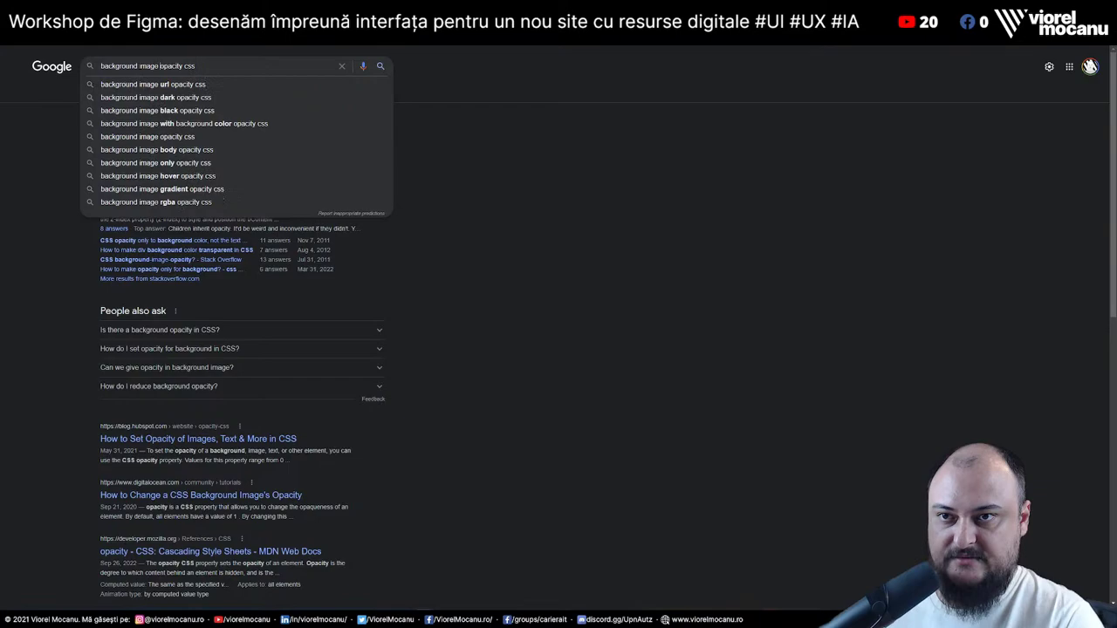
key(Return)
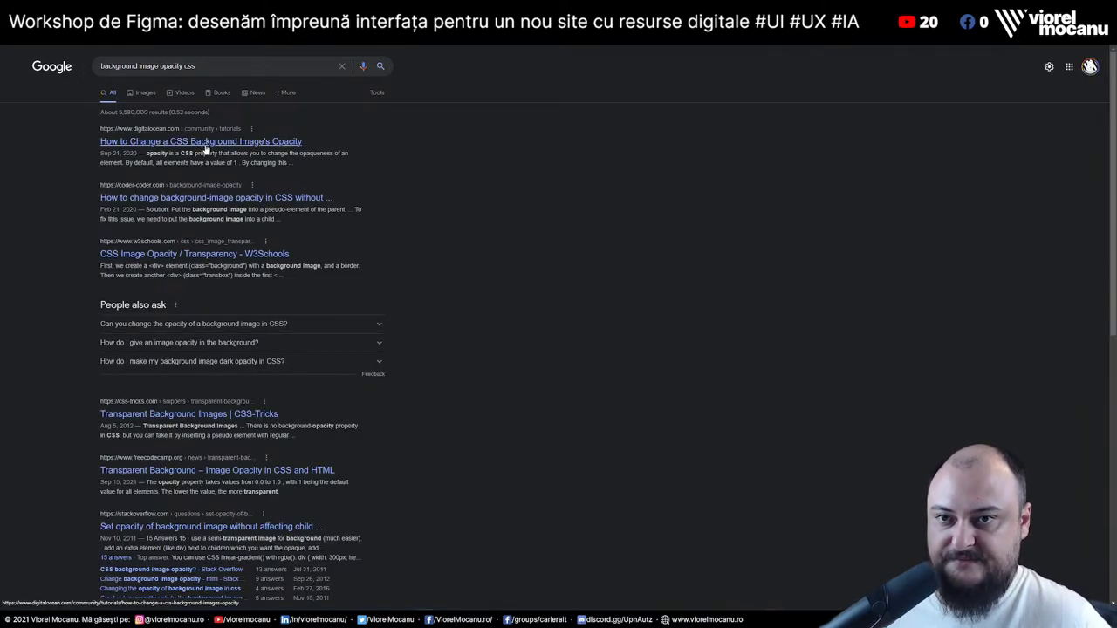
click(206, 142)
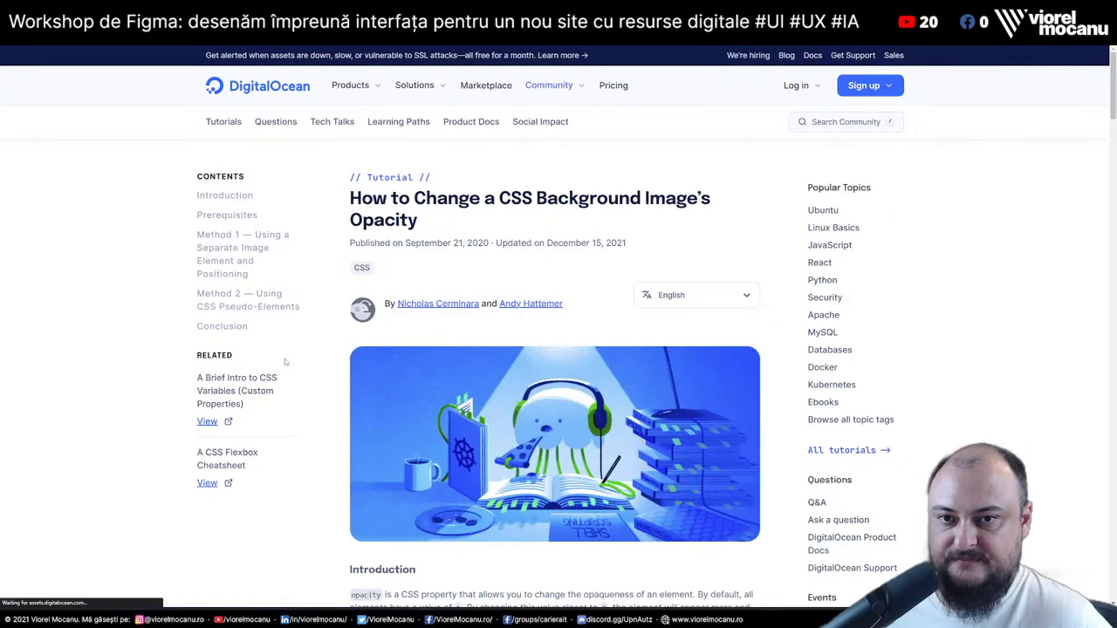
scroll(284, 360, down, 10)
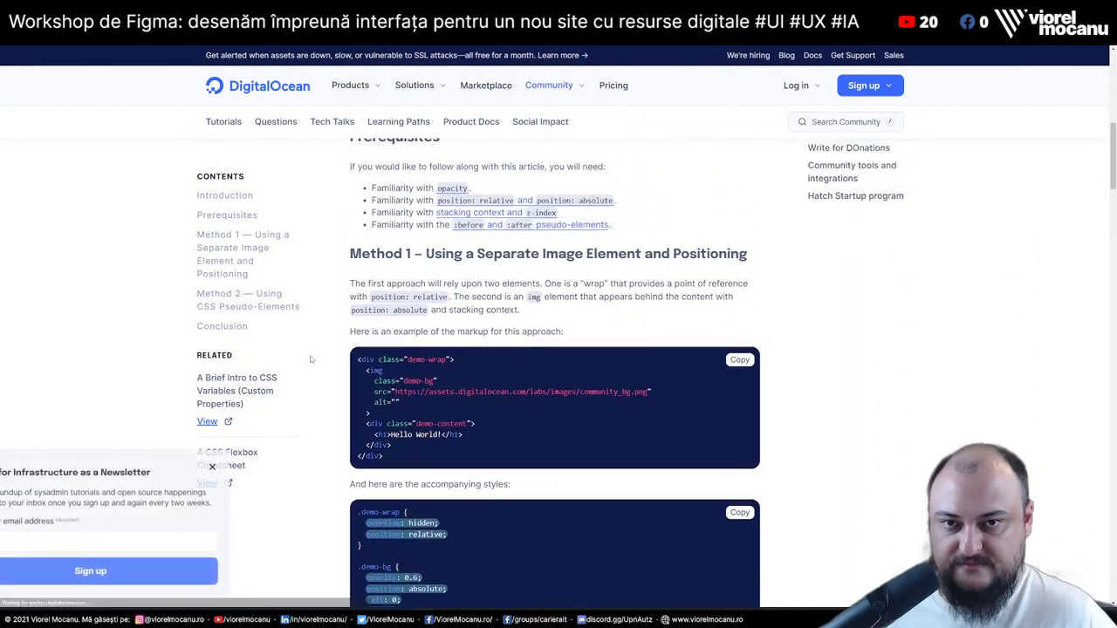
scroll(310, 359, up, 1)
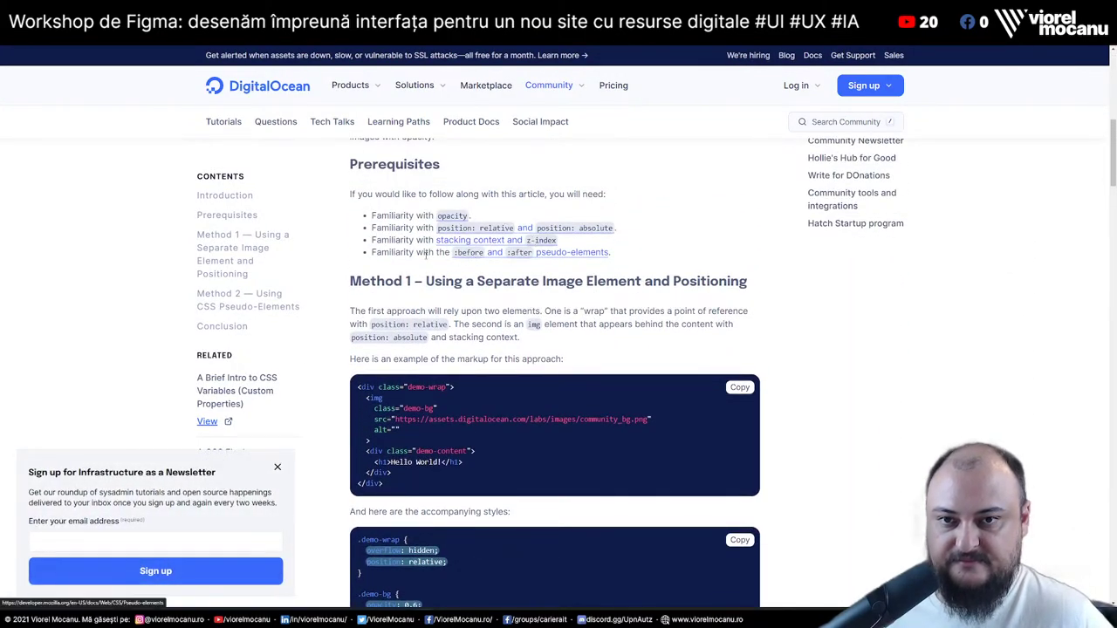
scroll(334, 291, down, 3)
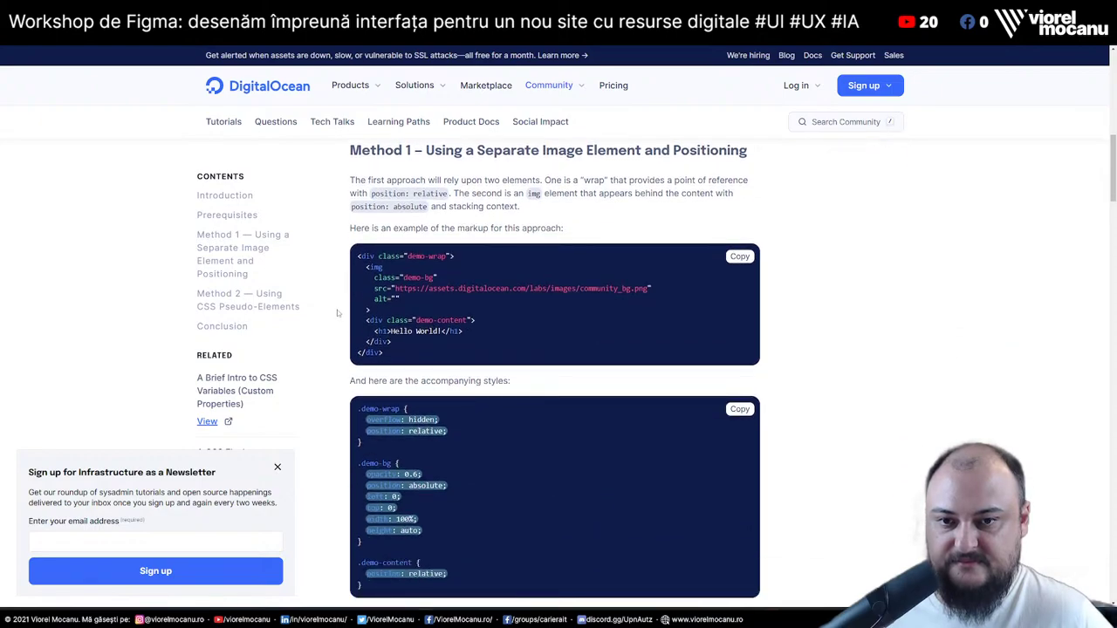
scroll(337, 312, down, 5)
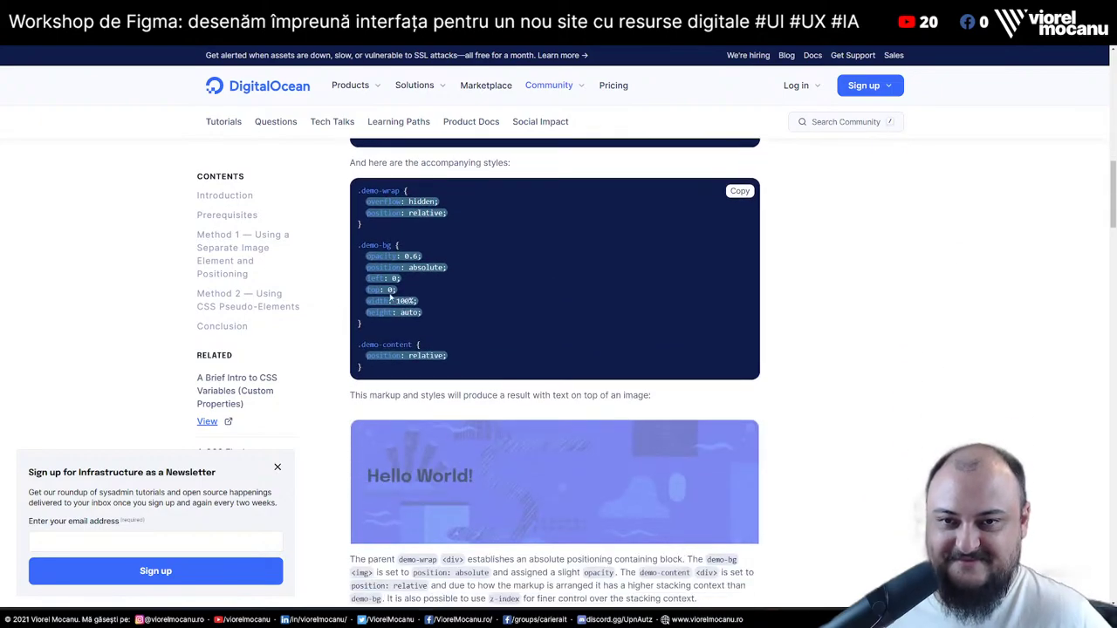
key(alt+Tab)
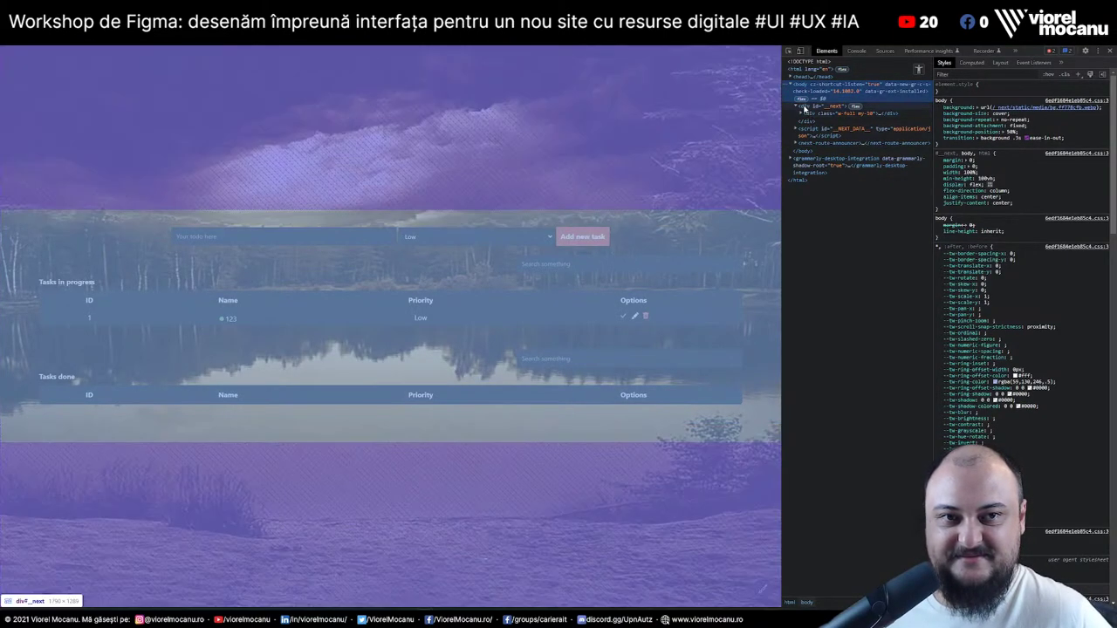
Uncheck the body's background image in Styles and add 'background: black' in its place
click(804, 108)
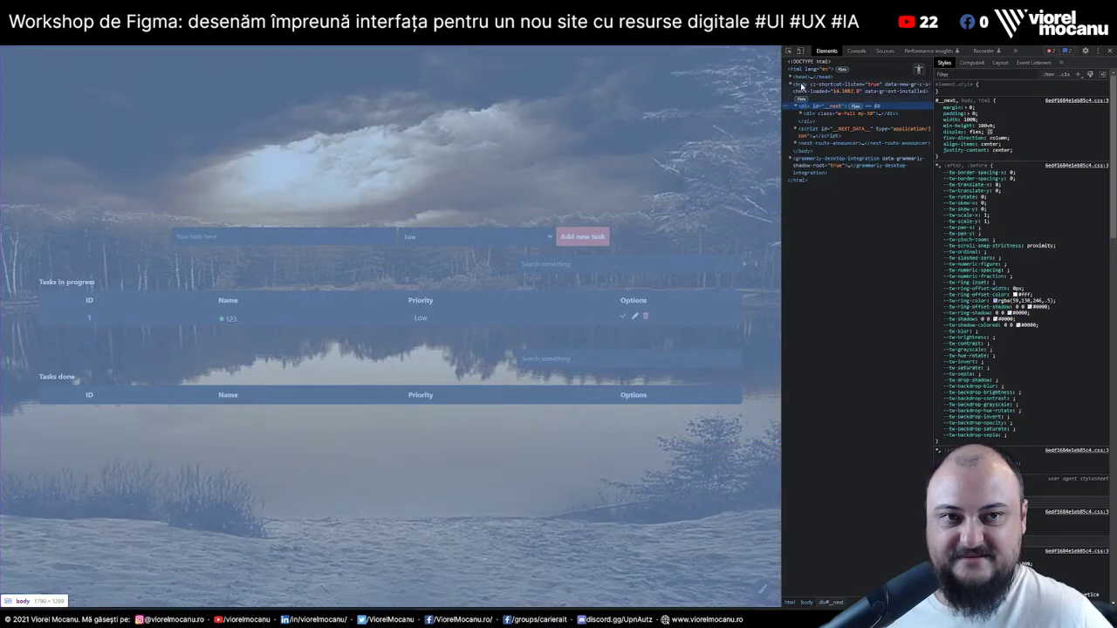
click(800, 85)
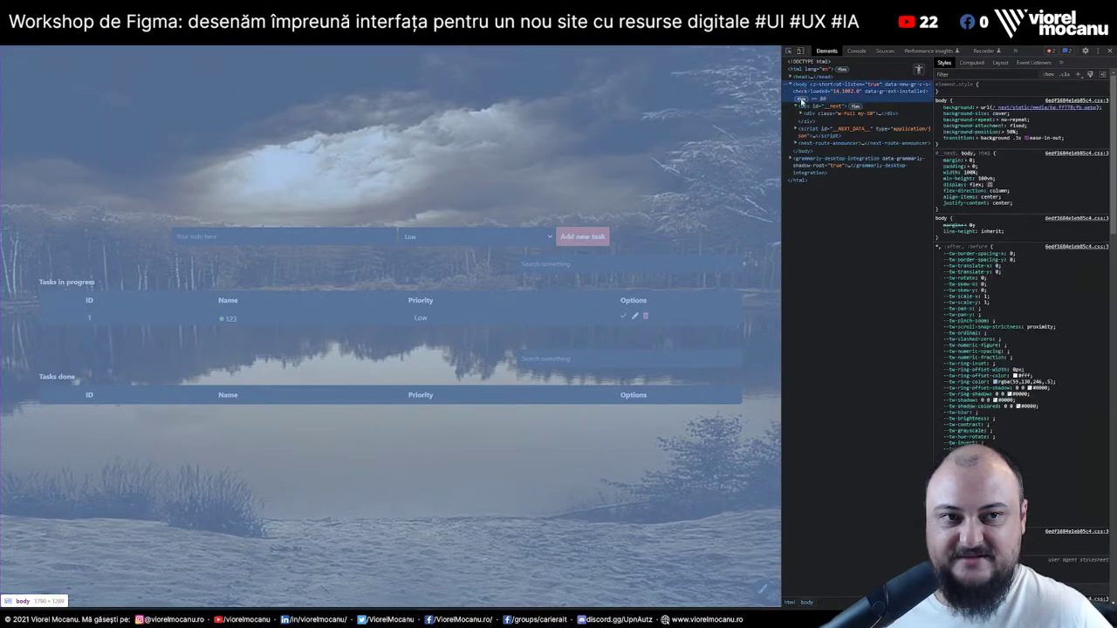
click(939, 107)
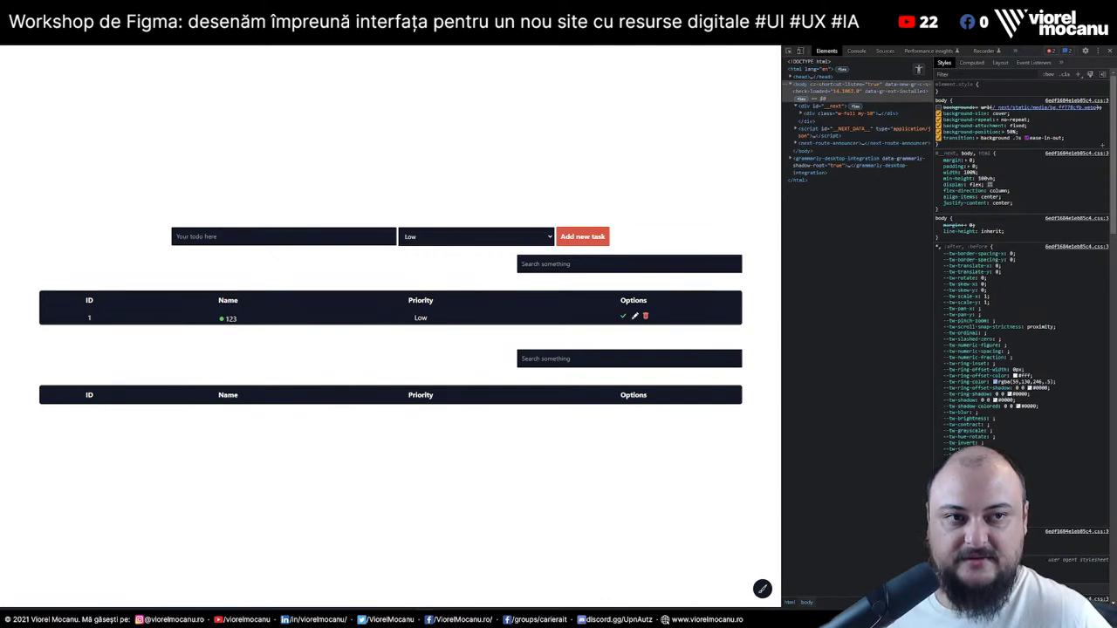
click(1081, 145)
text(background: black;)
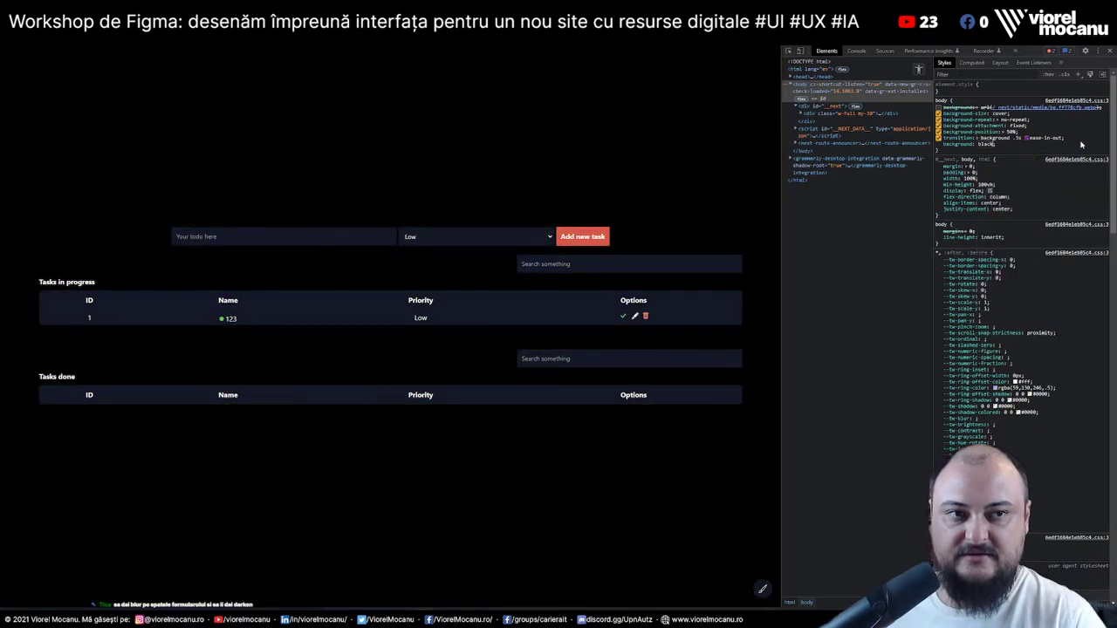
key(Return)
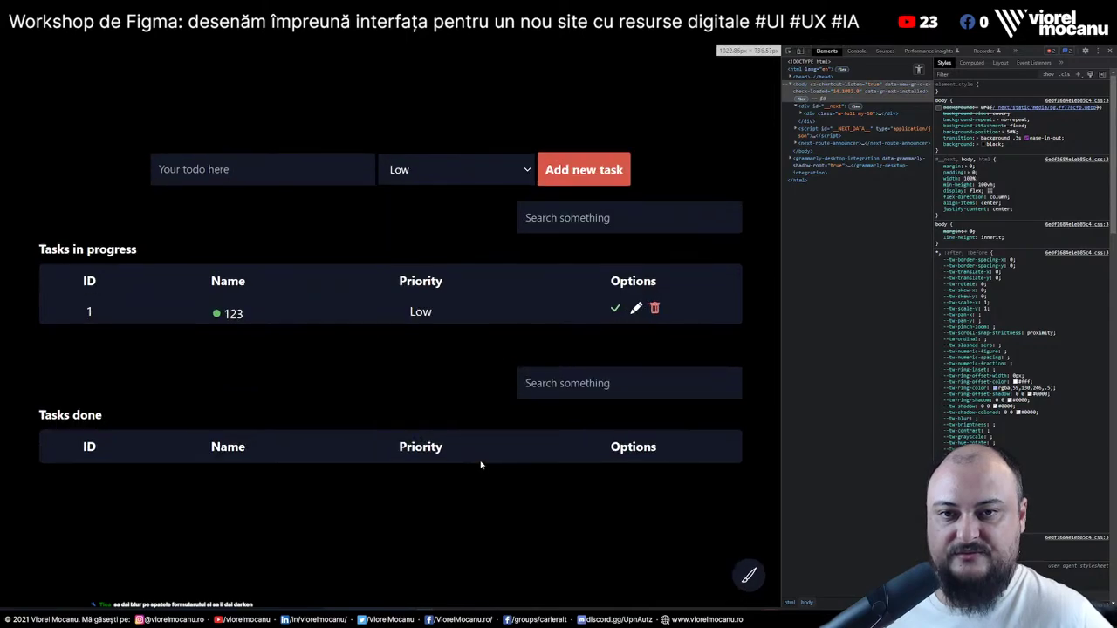
Add a new task named 1234 to the to-do list
click(253, 141)
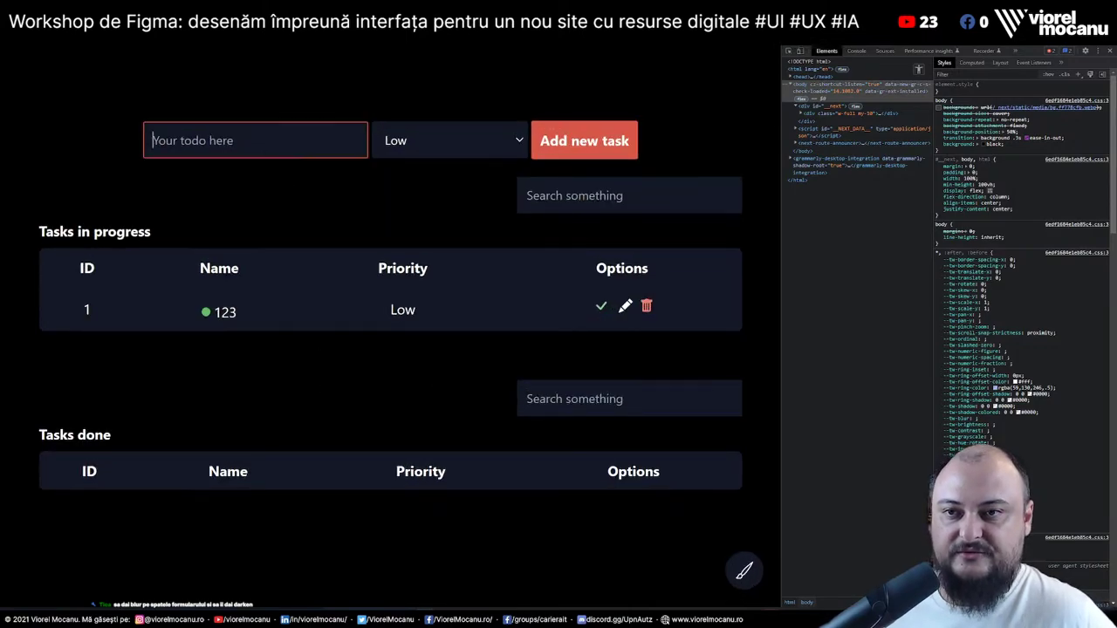
text(1234)
click(588, 152)
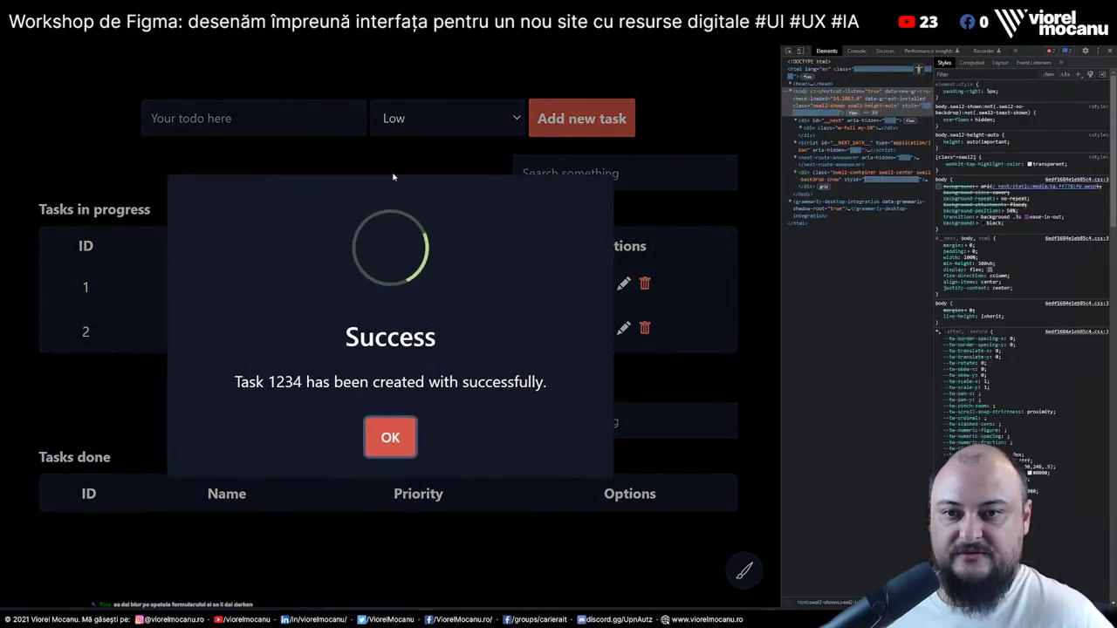
Inspect the Success popup, change its div tag to dialog, and close it with OK
right_click(535, 230)
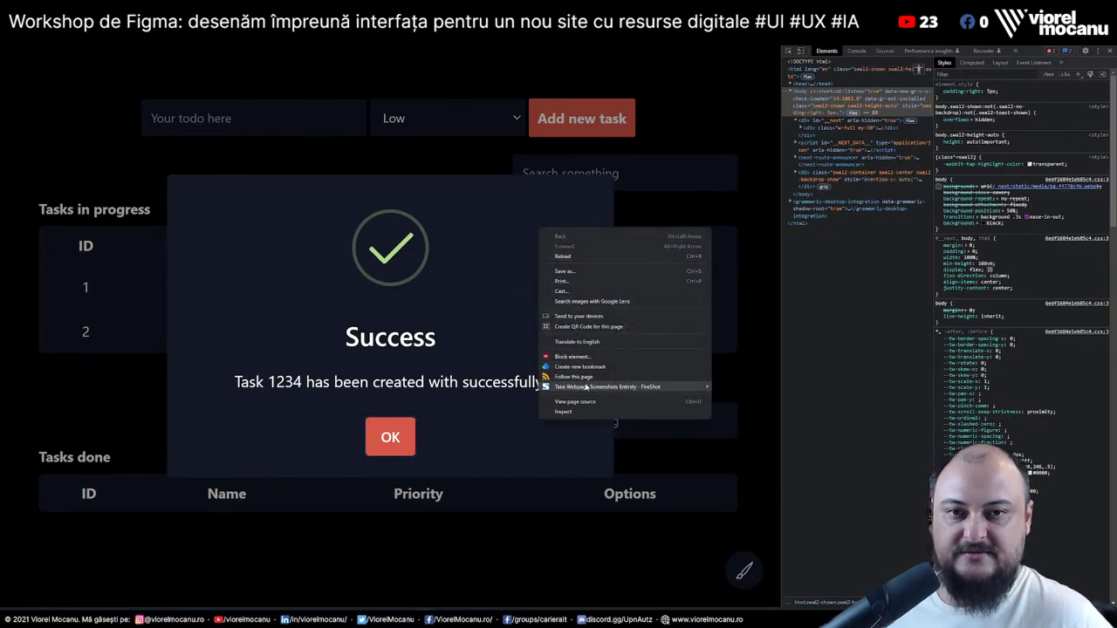
click(606, 412)
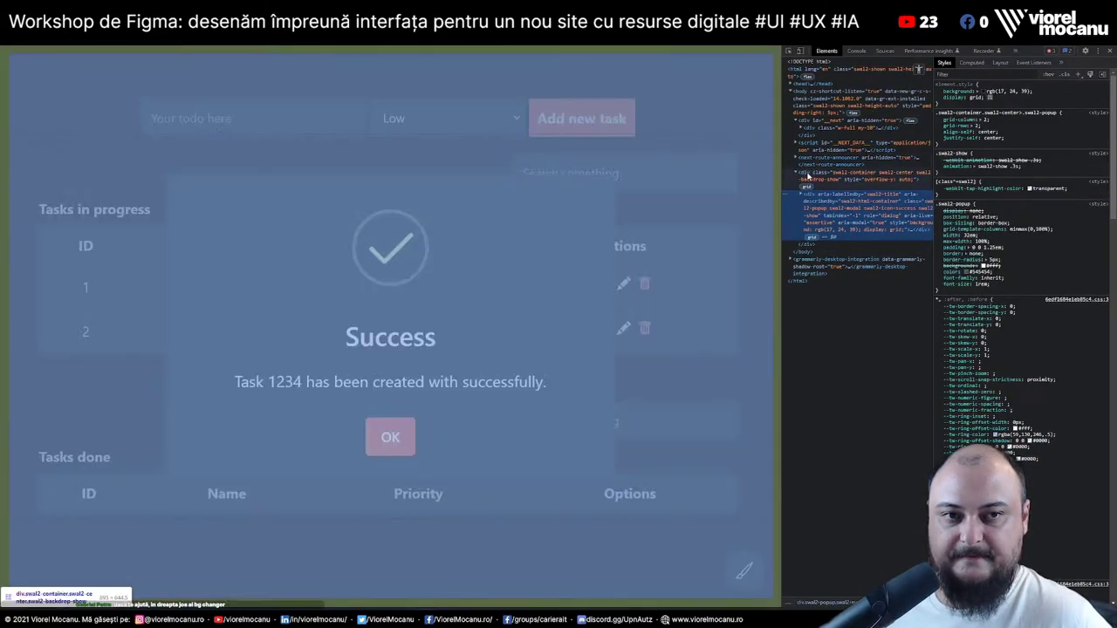
click(808, 174)
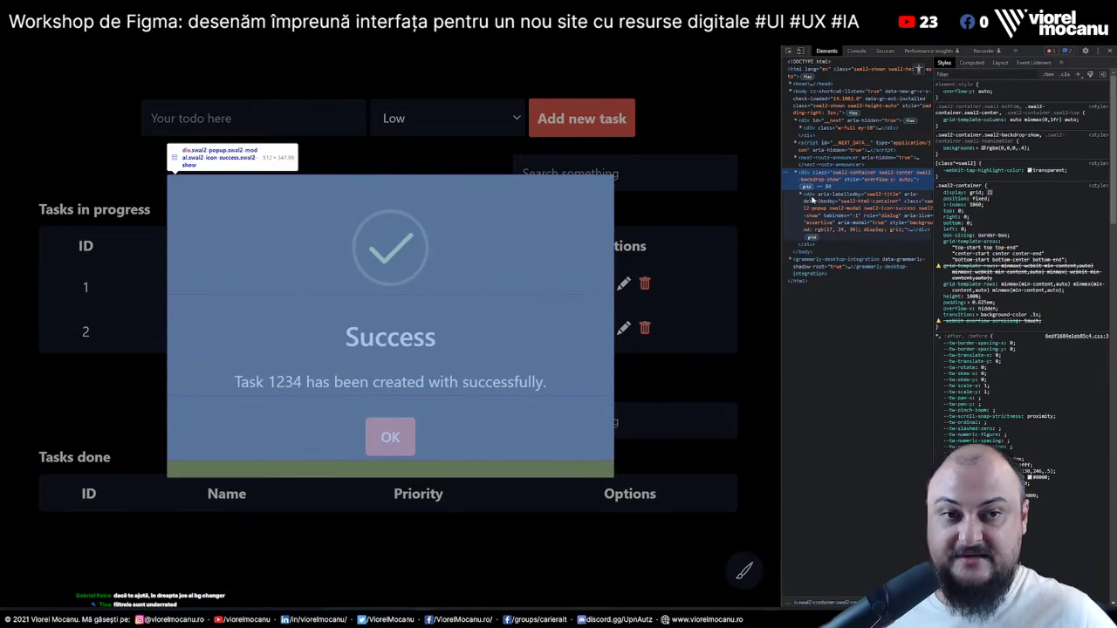
click(812, 199)
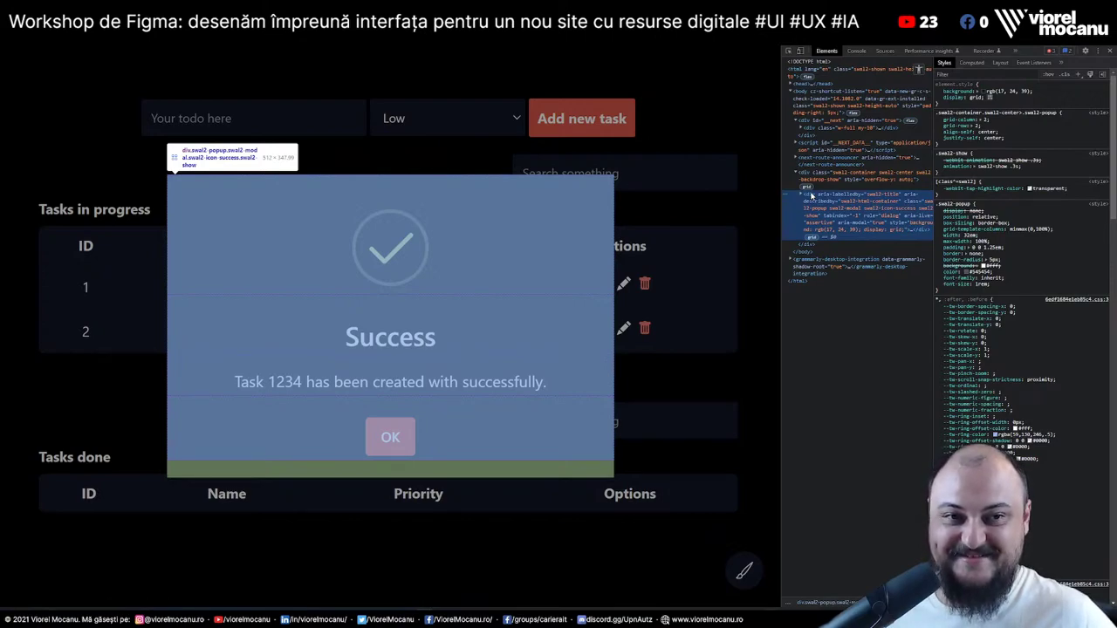
right_click(812, 196)
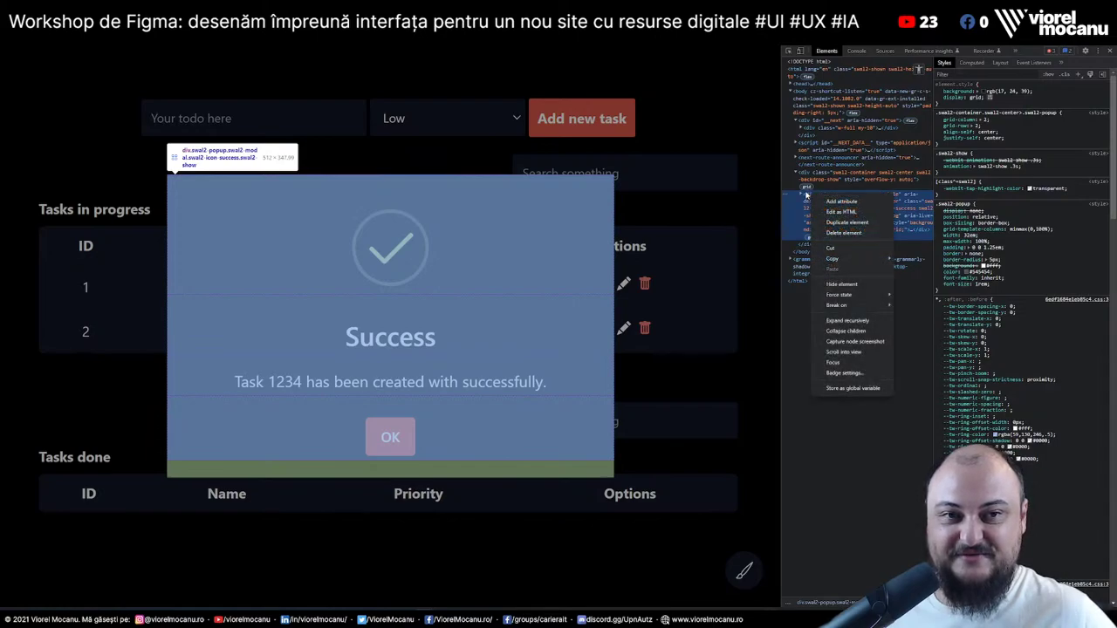
key(Escape)
click(810, 197)
double_click(811, 196)
text(dialog)
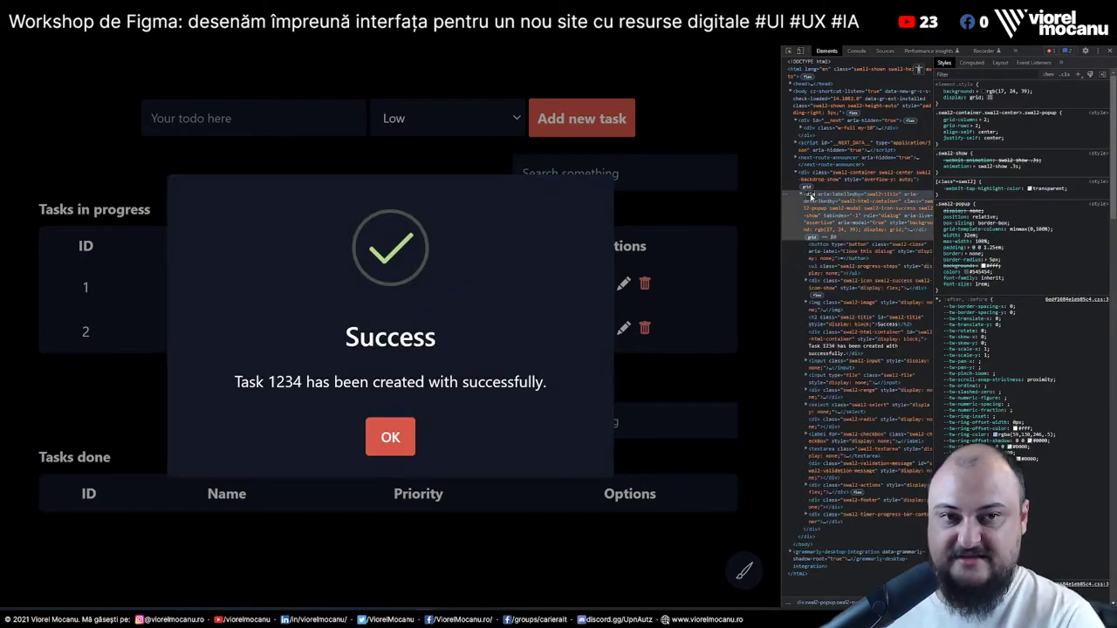
key(Return)
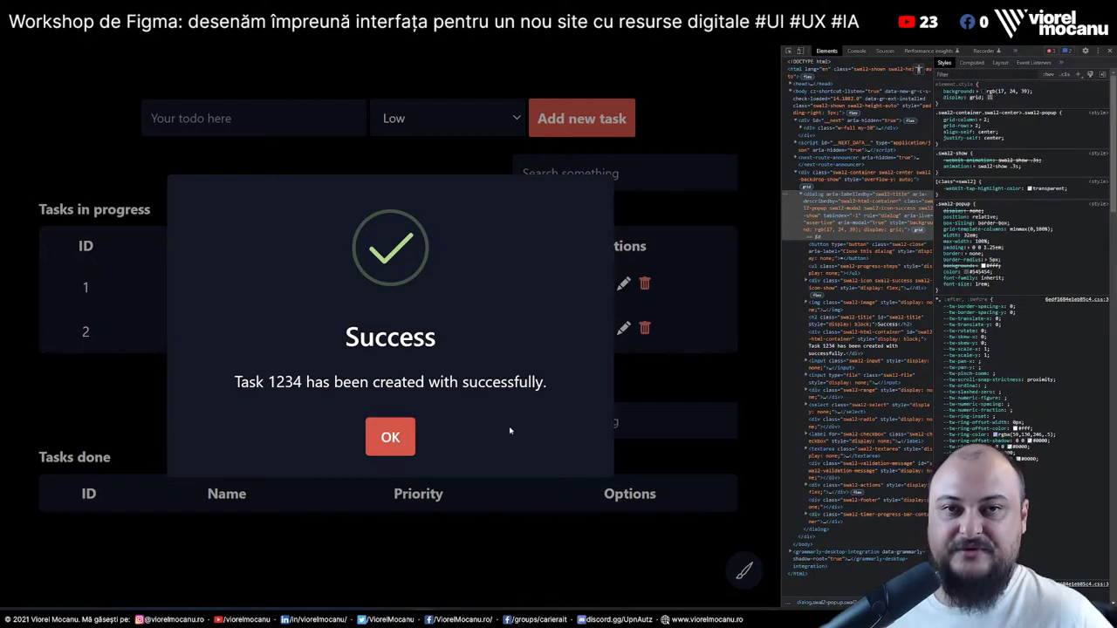
click(715, 236)
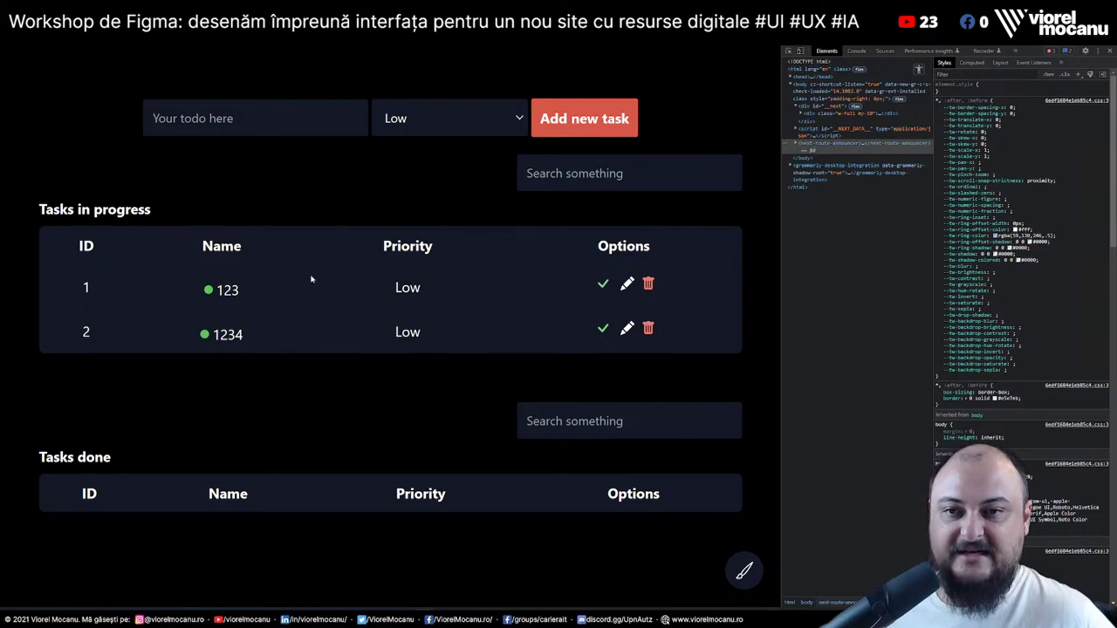
click(272, 122)
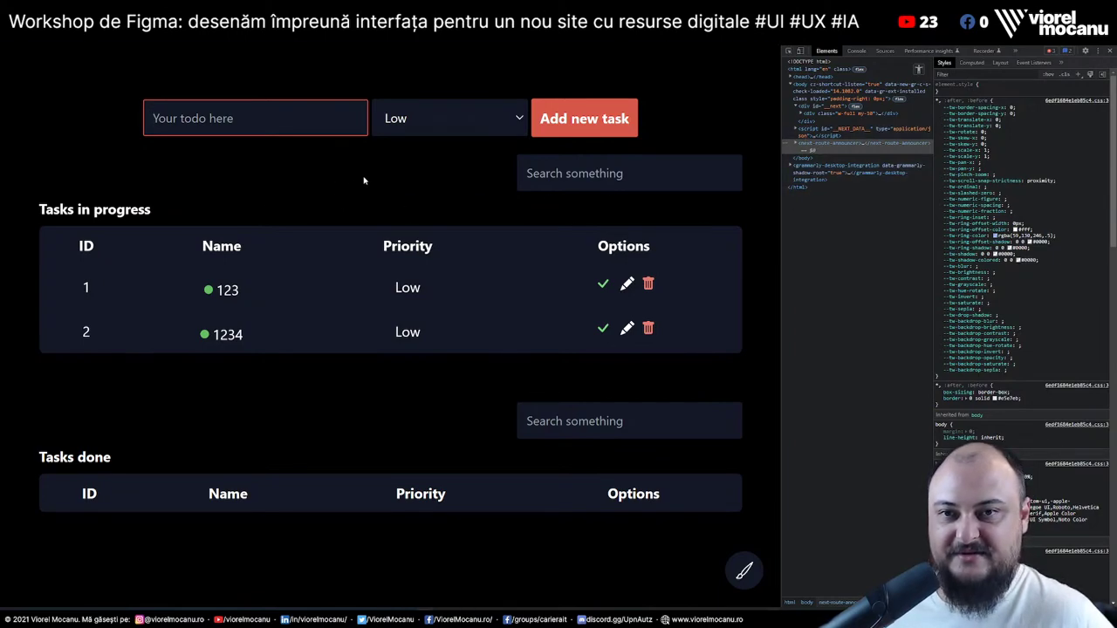
click(364, 180)
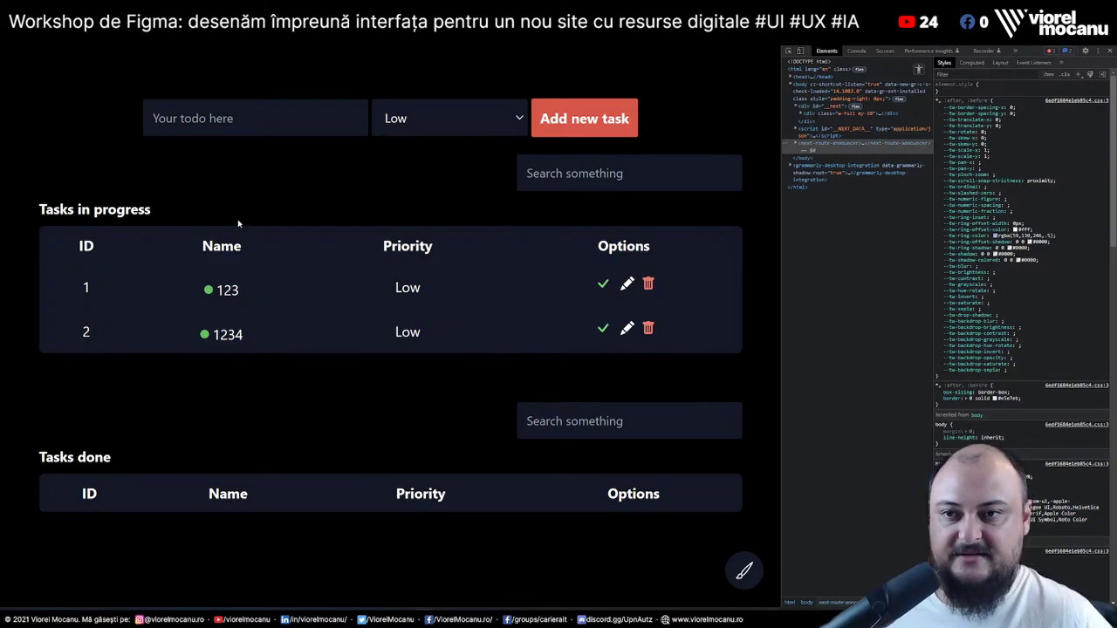
Test the Search filter with 4, then 1, then clear it so all tasks show
click(559, 174)
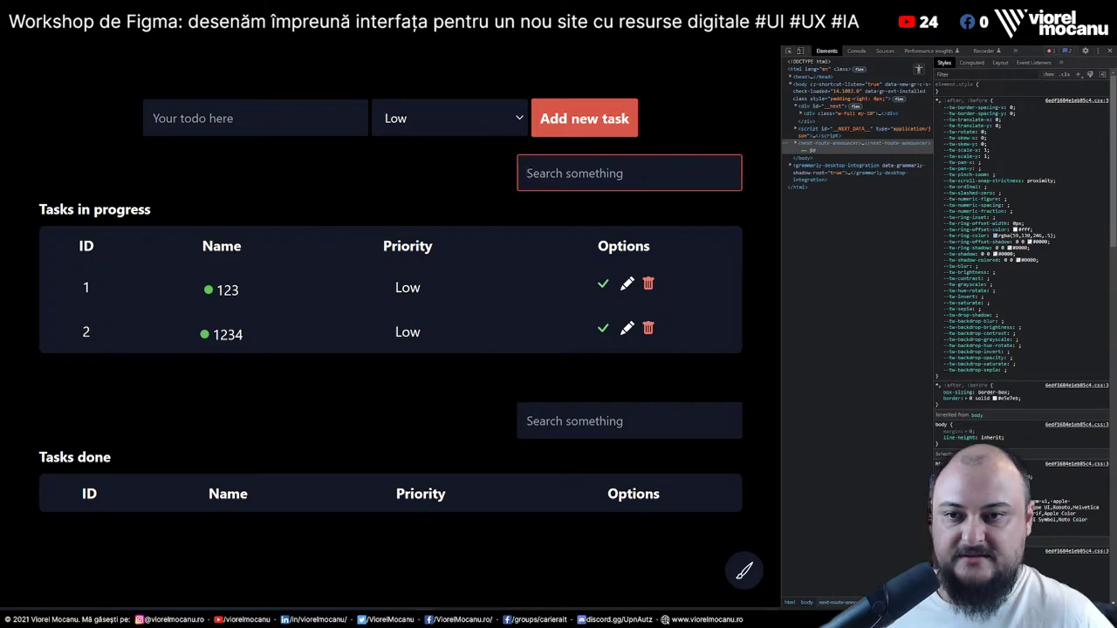
text(4)
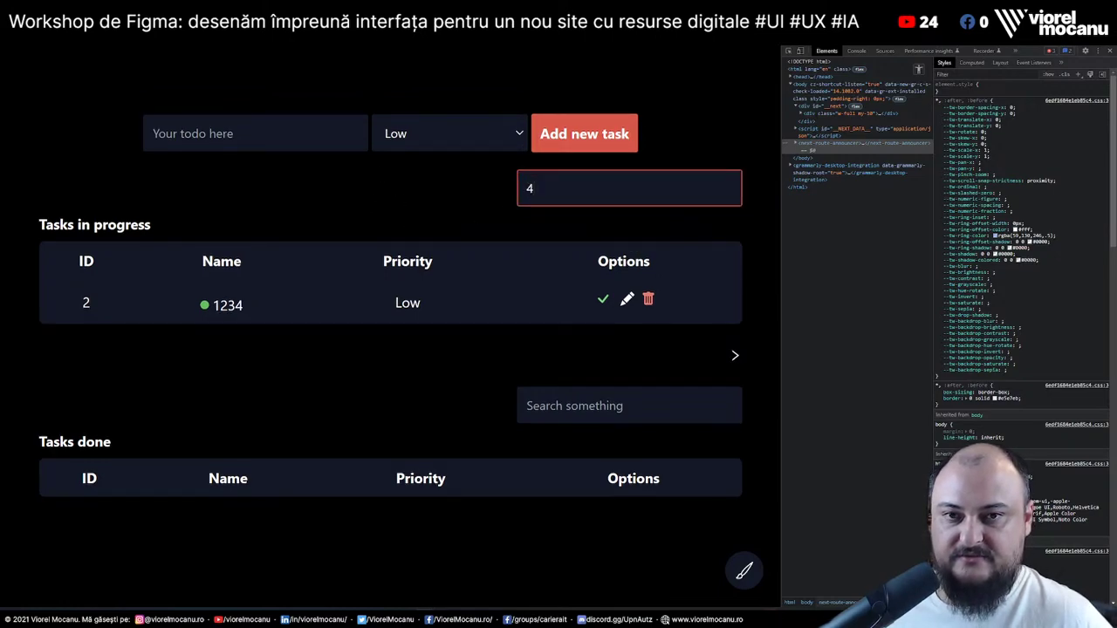
key(ctrl+a)
text(1)
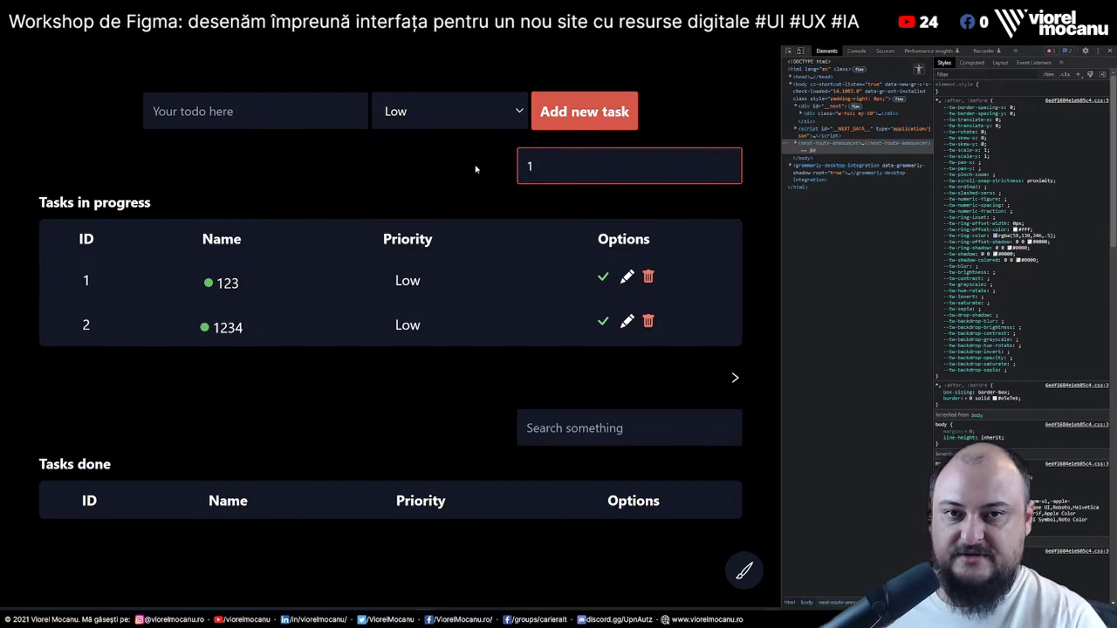
key(BackSpace)
Add a new task named aaaaa at the default Low priority
click(318, 122)
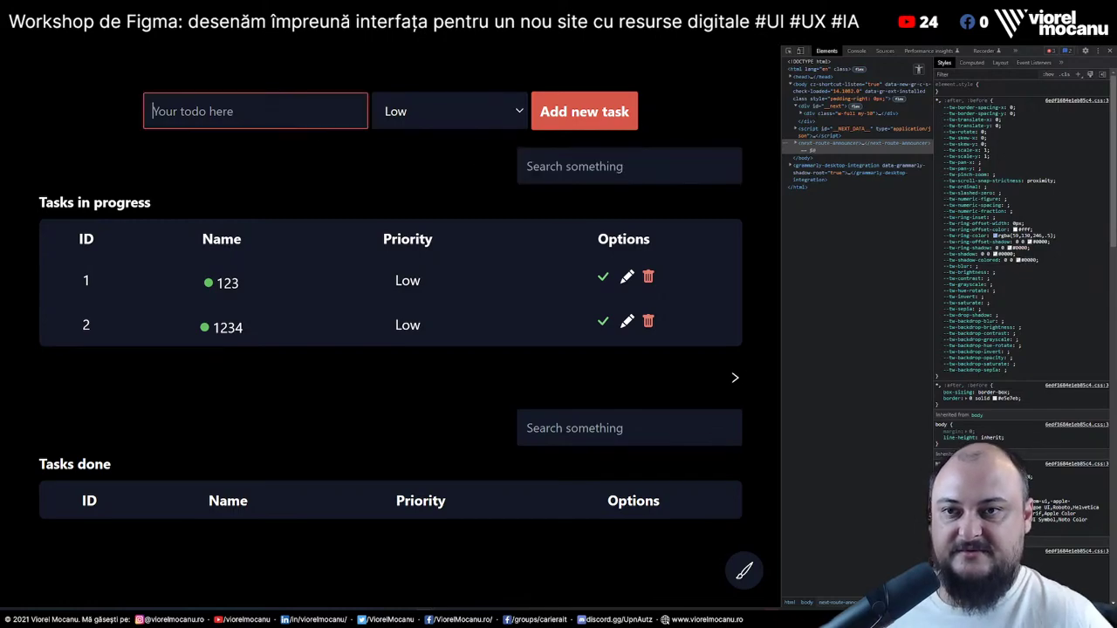
text(aaaaa)
key(Return)
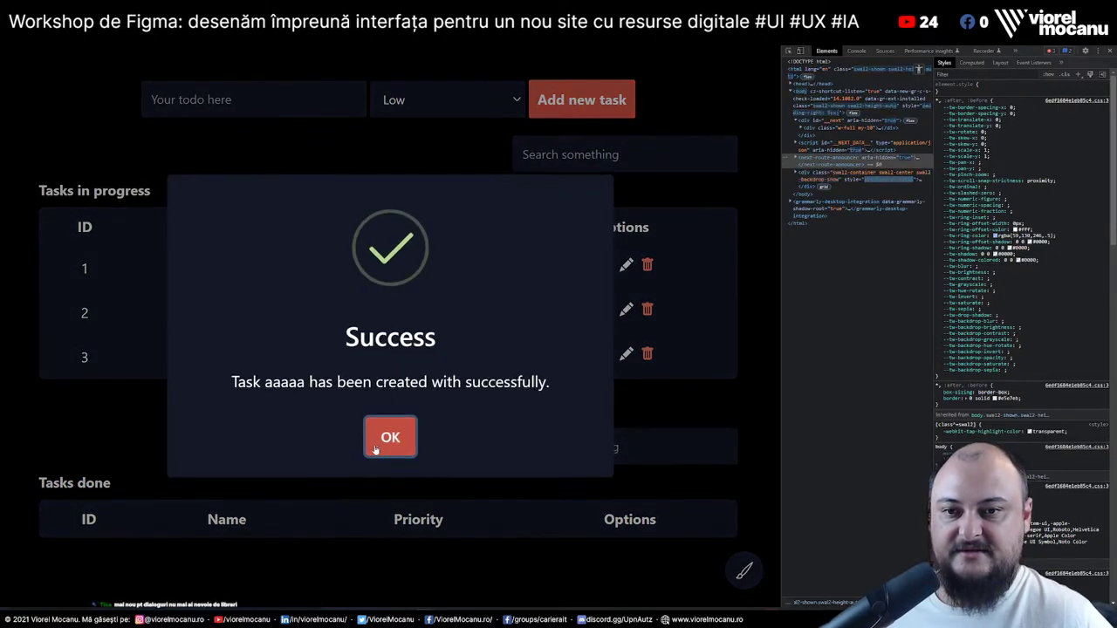
key(Return)
Add task 1121aaaasdasdasd with Medium priority
click(306, 124)
text(1121)
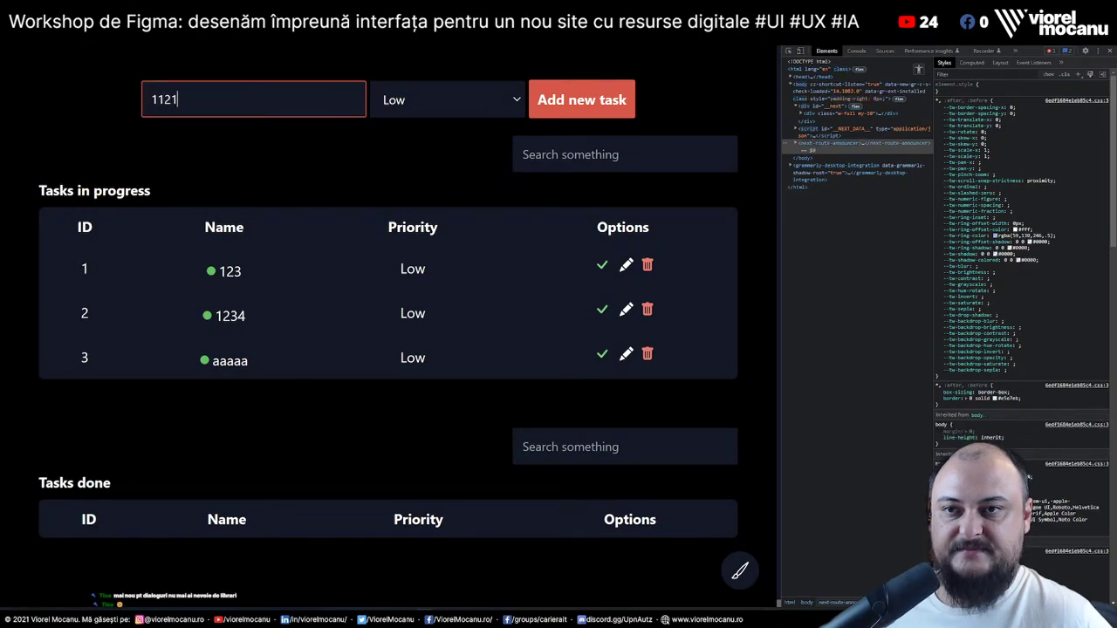
text(aaaasdasdasd)
click(433, 100)
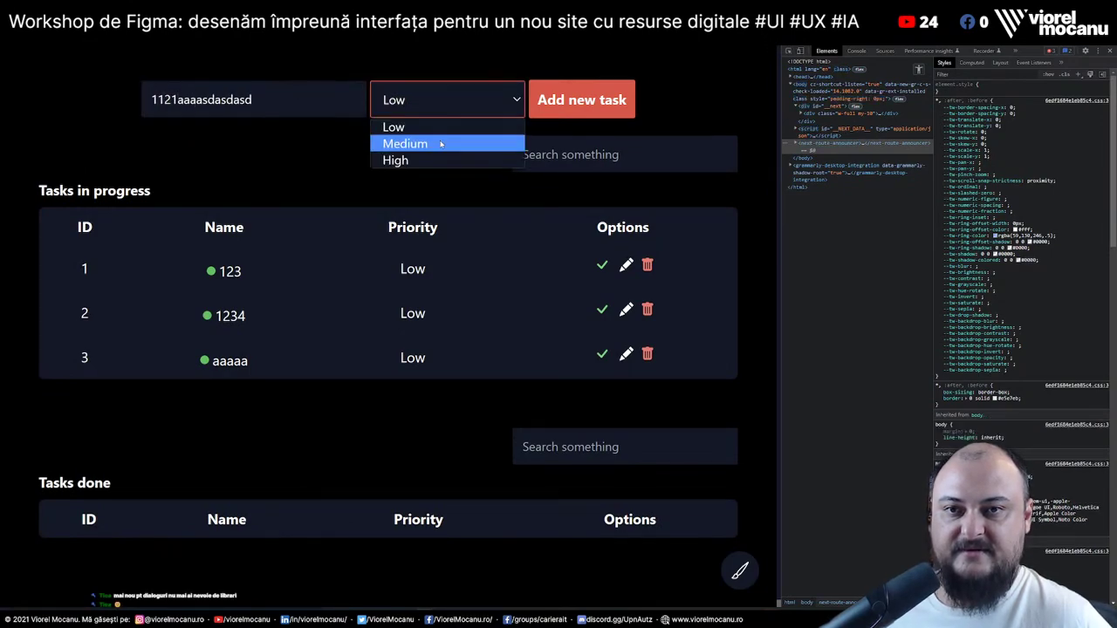
click(436, 140)
click(568, 99)
click(389, 449)
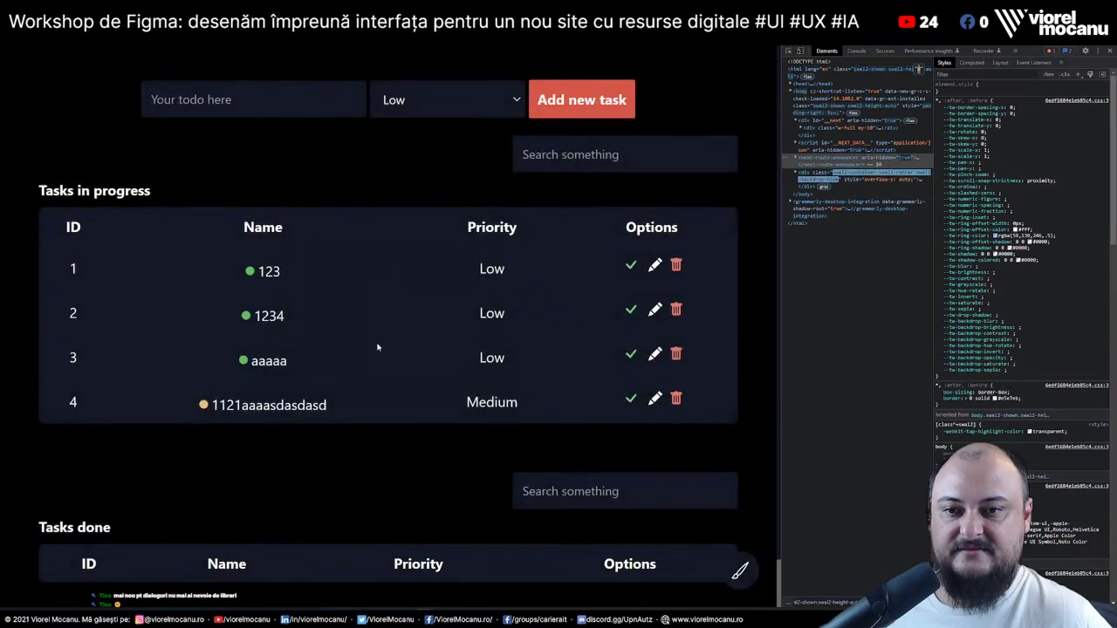
Begin another task name with '" and', then trim the typed text back
click(253, 99)
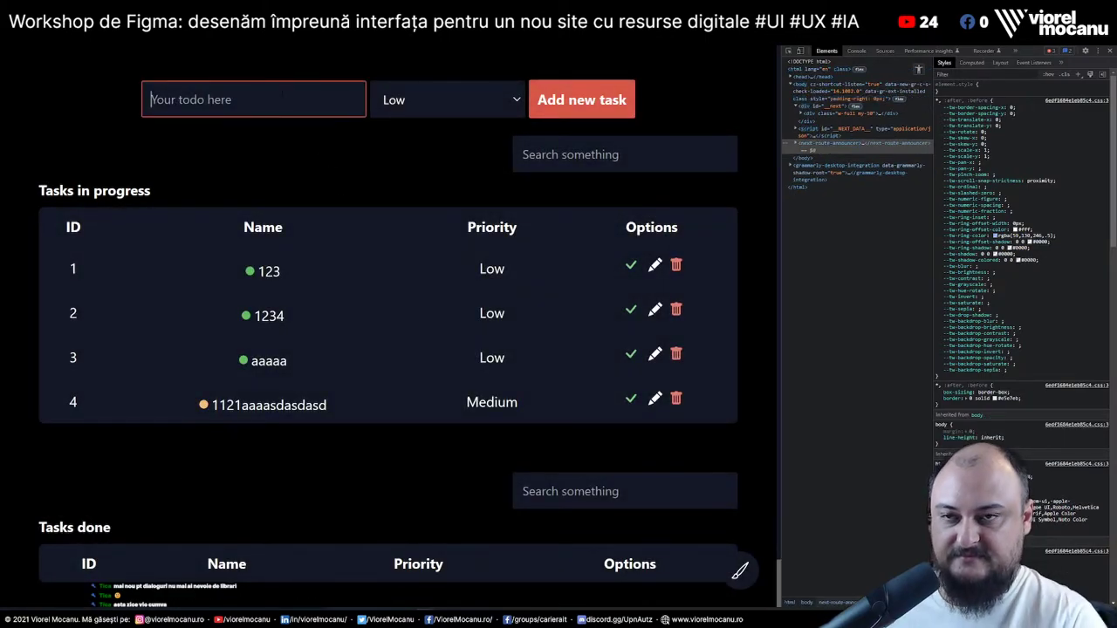
text(" and)
key(BackSpace)
key(BackSpace)
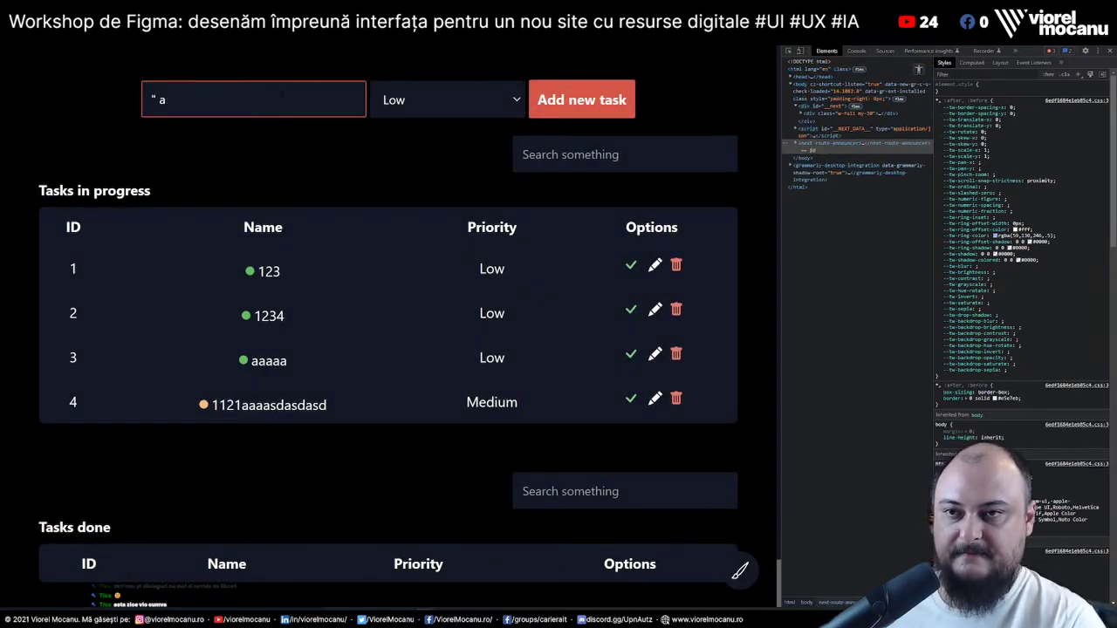
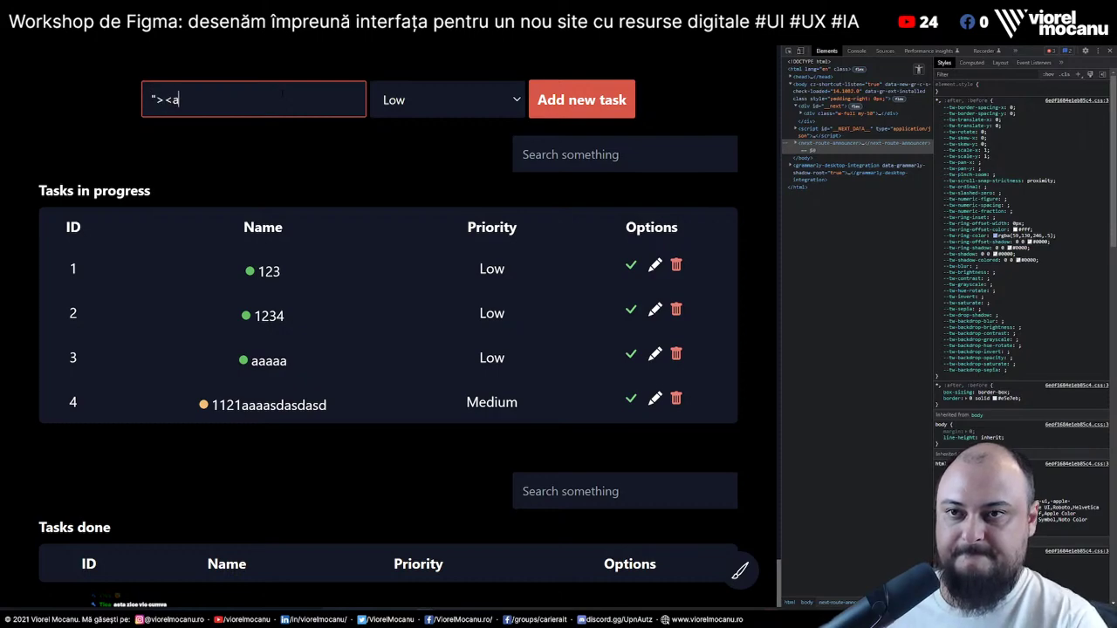
Add 'lert>' to the XSS test text in the new task field
text(lert>)
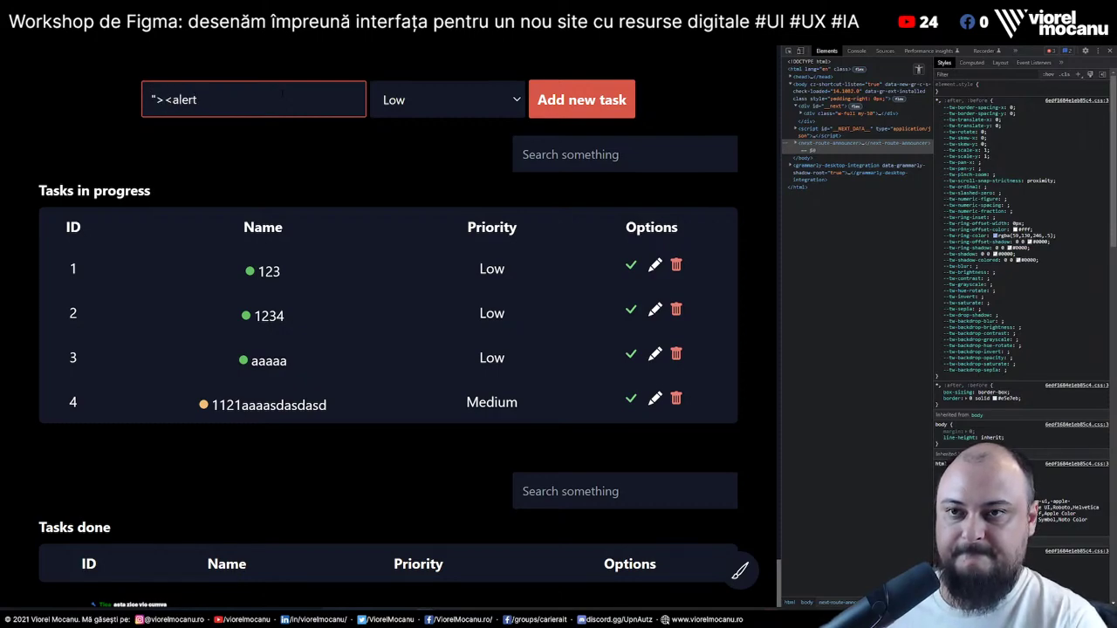
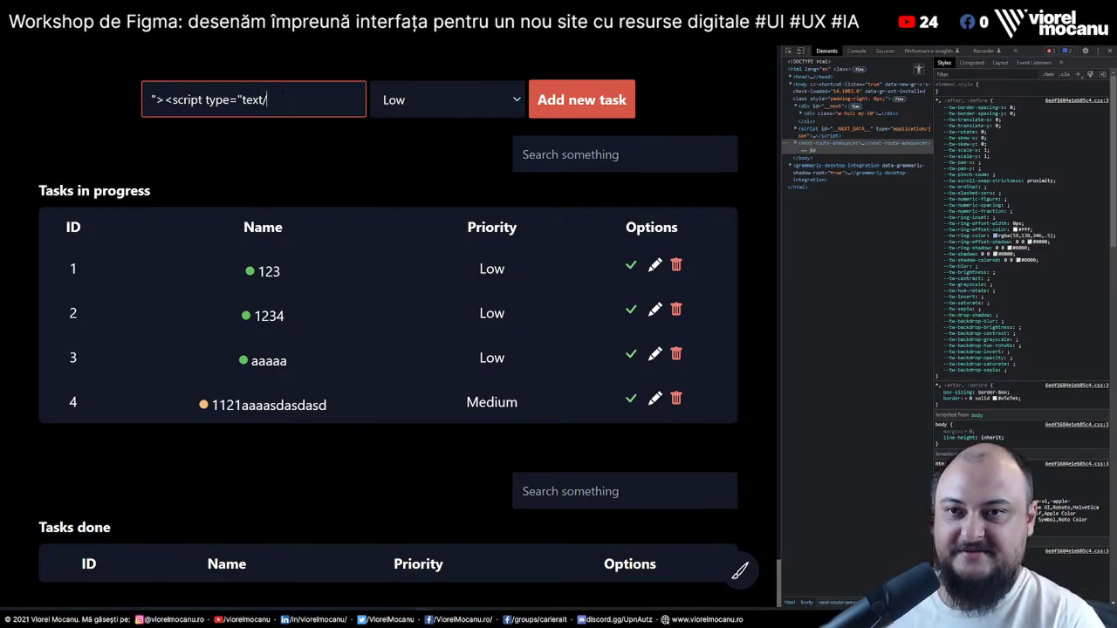
Add the script-tag alert snippet as task 5 at Low priority and dismiss the success message
text(javascript">)
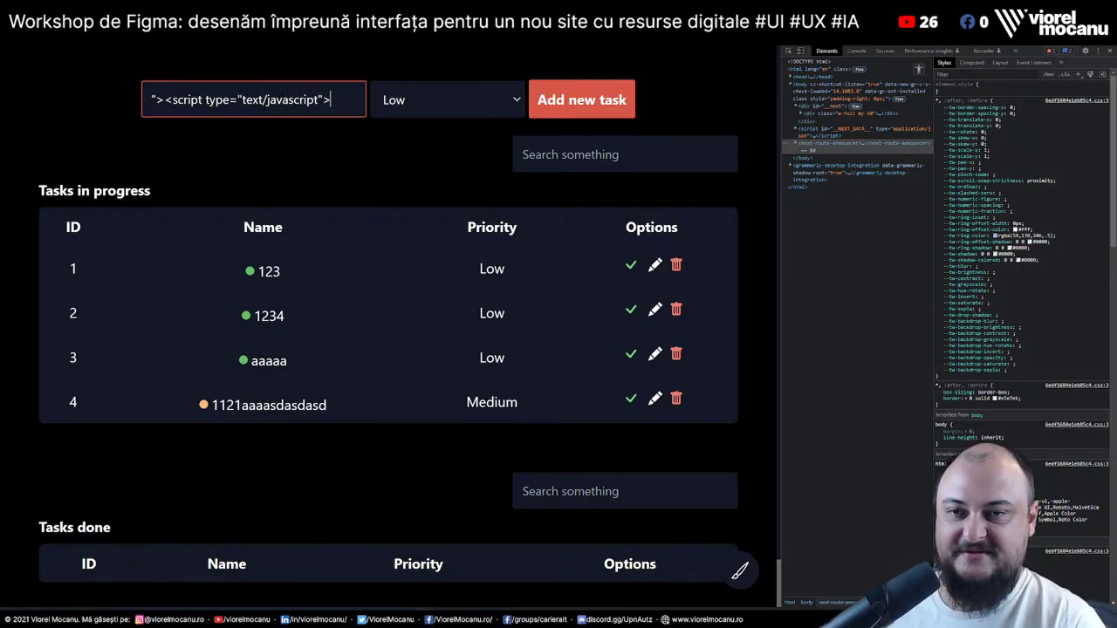
text(alert()
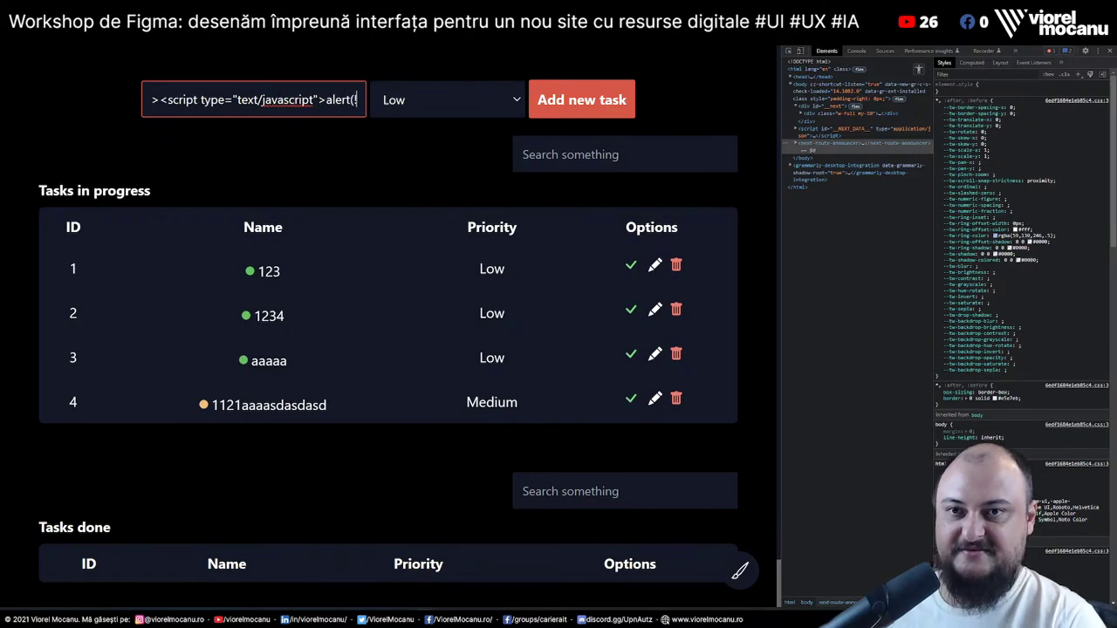
text(')
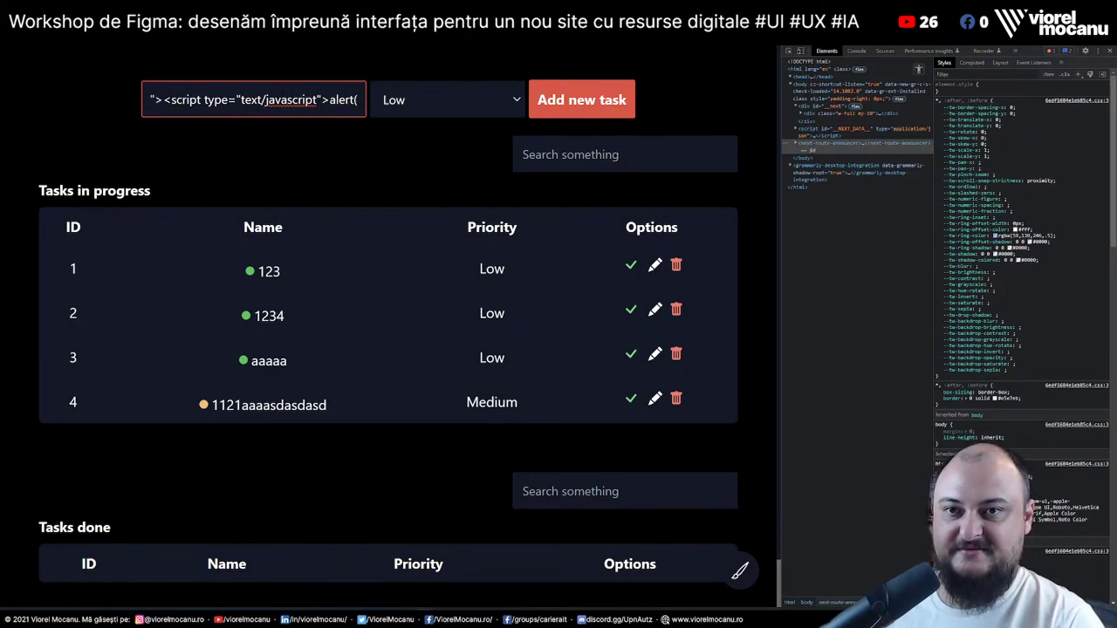
text("1)
key(Return)
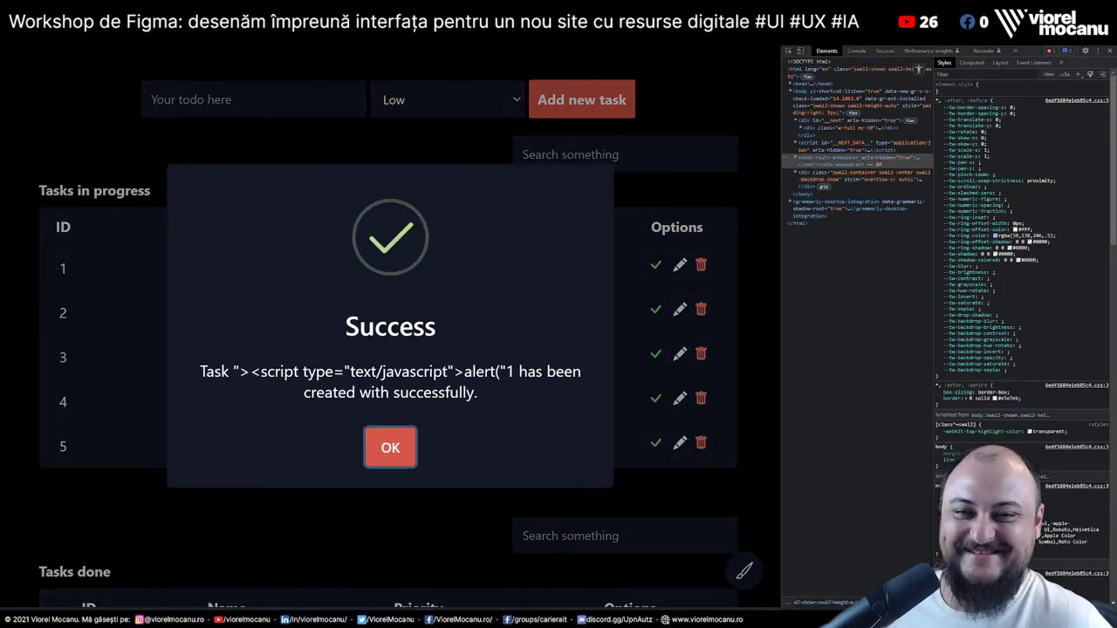
click(389, 449)
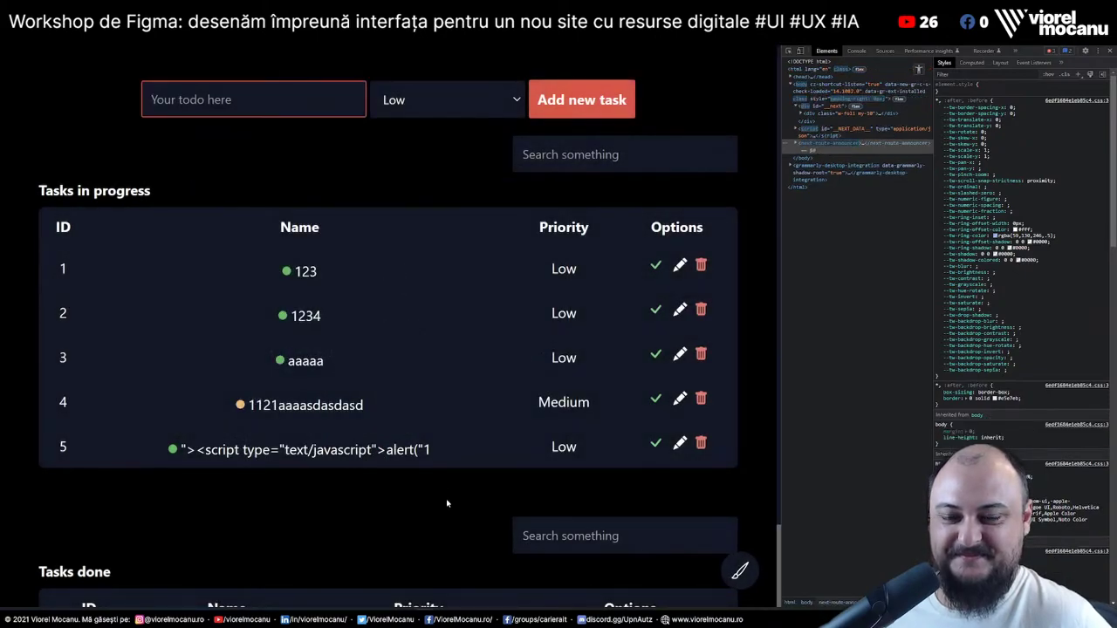
Add task 6 'sa]d]a[;sd]a[s;]dasd"/.`@+_' at High priority
click(404, 99)
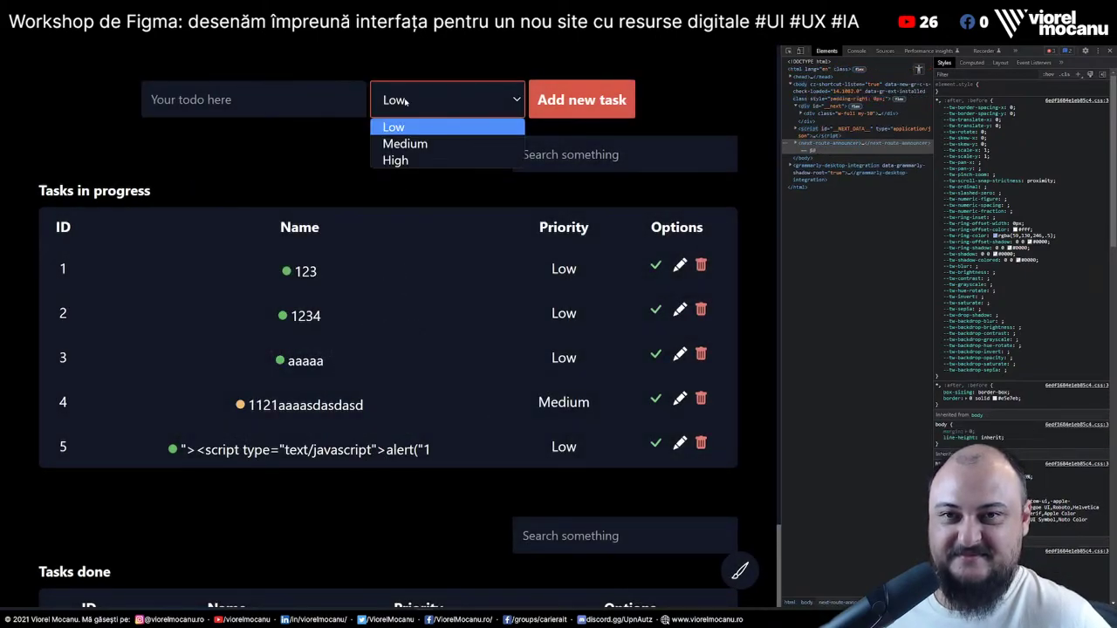
click(417, 157)
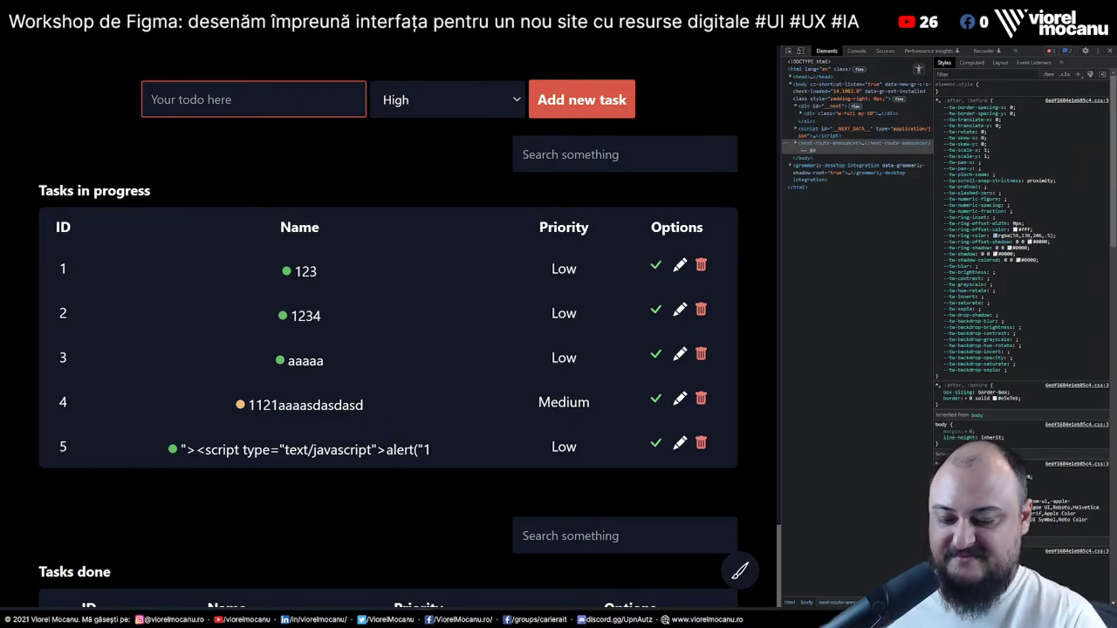
text(sa]d]a[;sd]a[s;]dasd)
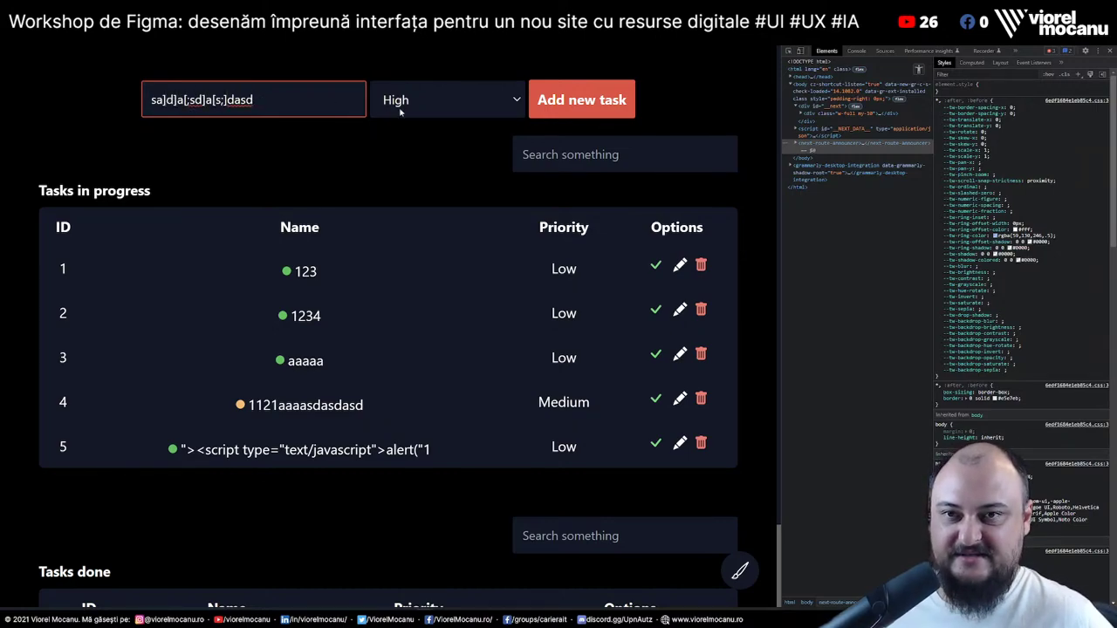
text("/.)
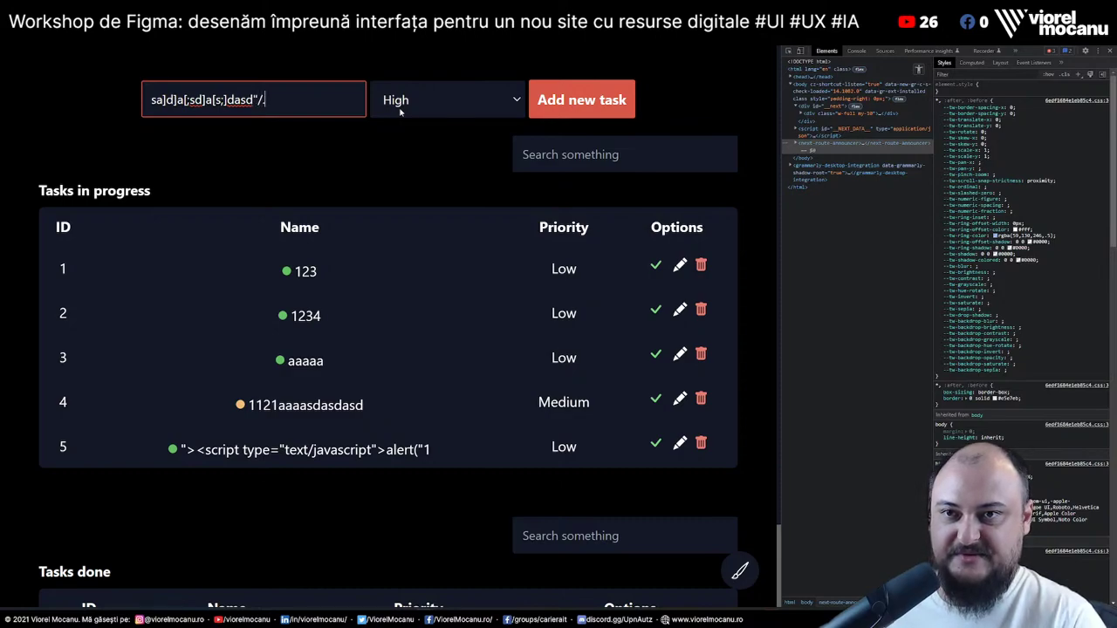
text(`@+_)
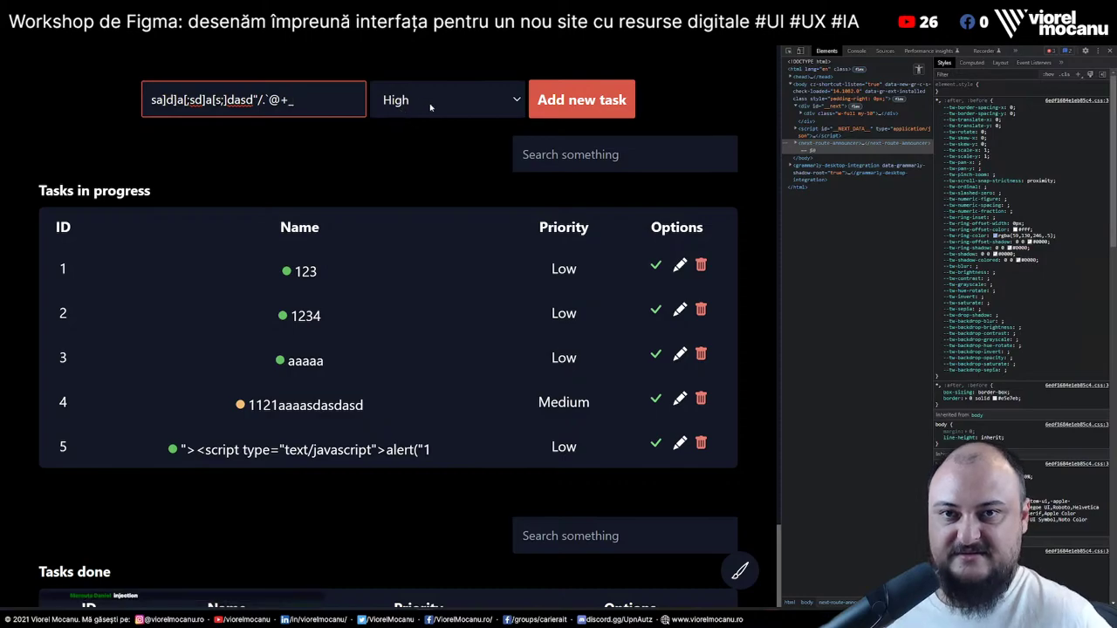
key(Return)
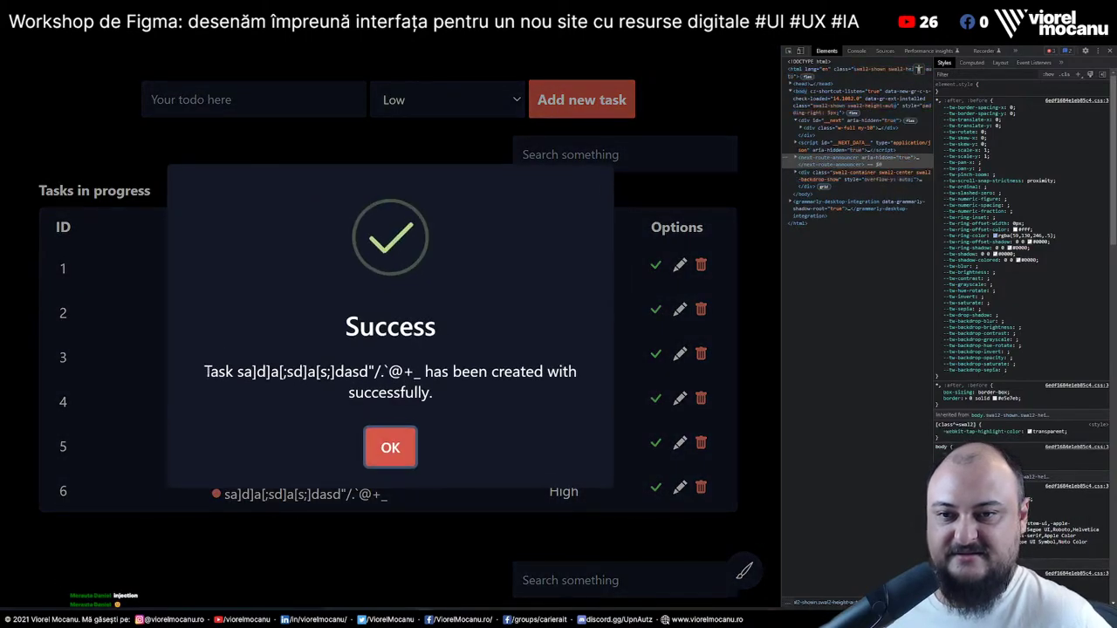
Inspect the success message's element in the page source, then dismiss the message
triple_click(391, 382)
click(375, 410)
right_click(271, 371)
click(341, 556)
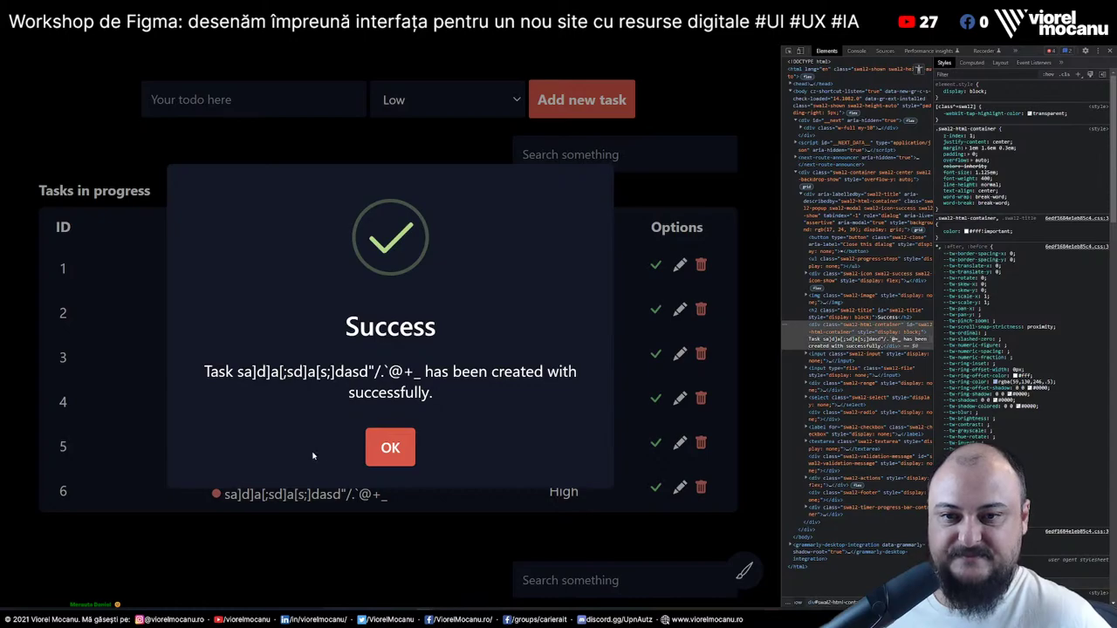
key(Return)
Add task 7 named '<strong>xxx</strong>' and dismiss the success message
text(<)
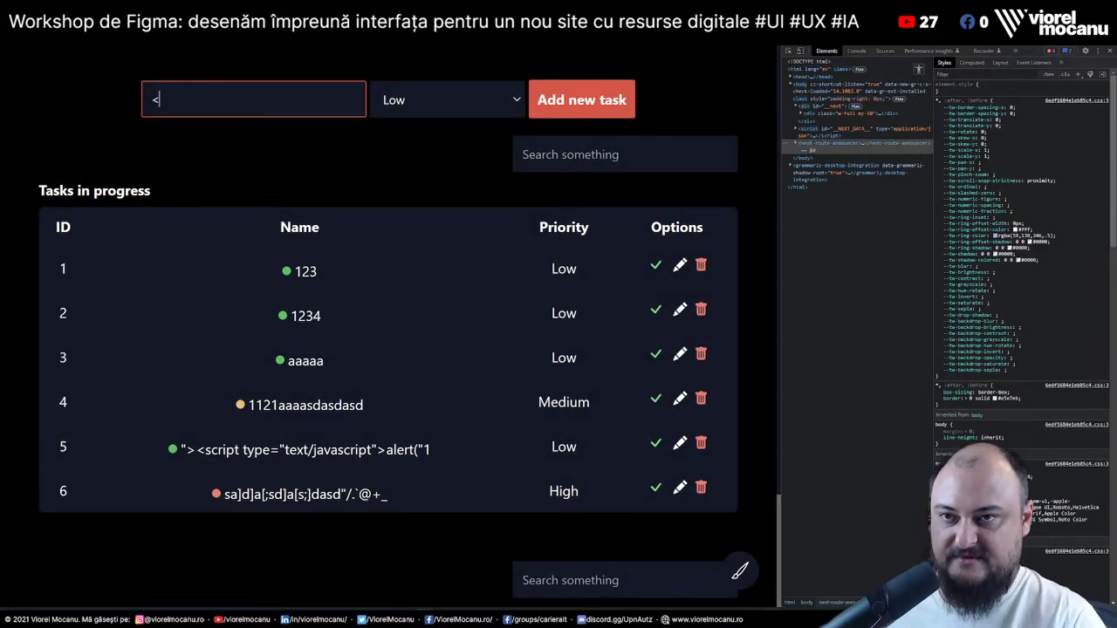
text(strong>xxx</)
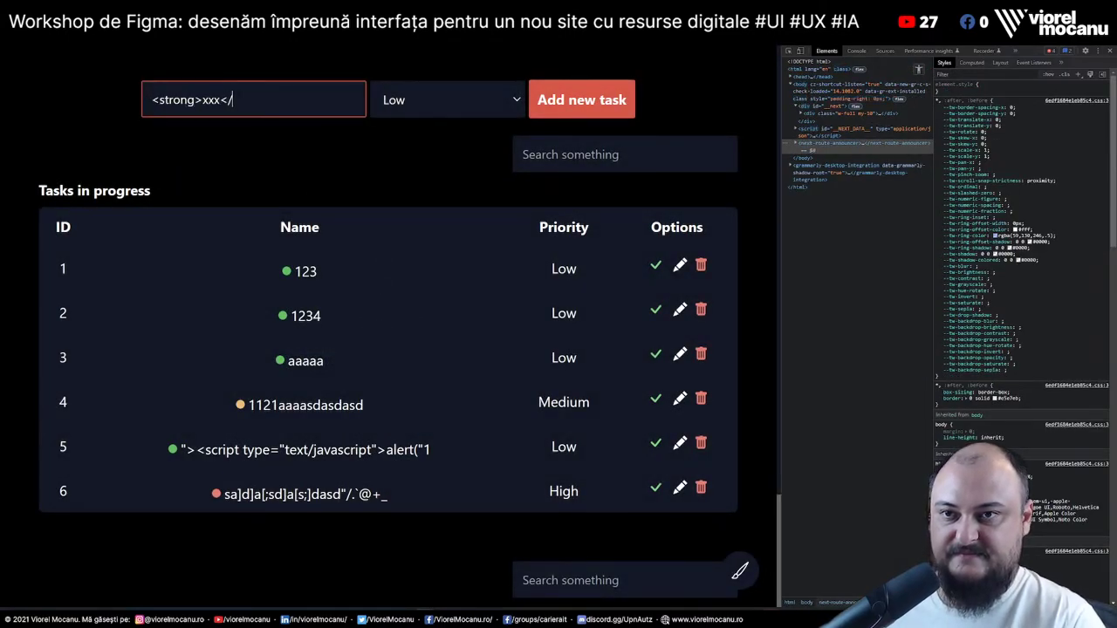
text(strong>)
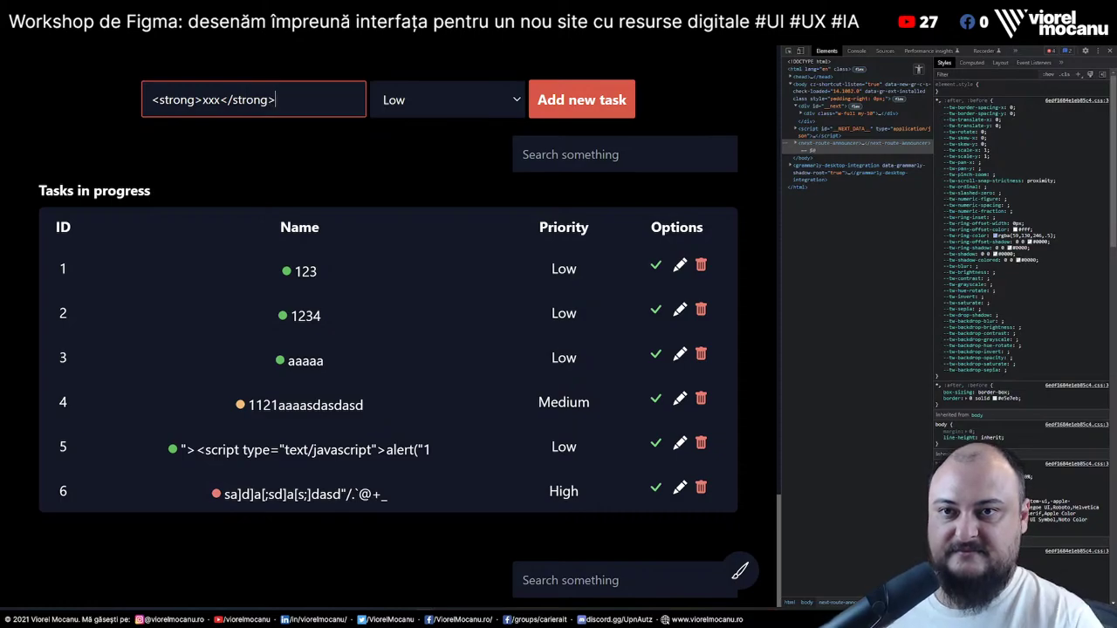
click(611, 107)
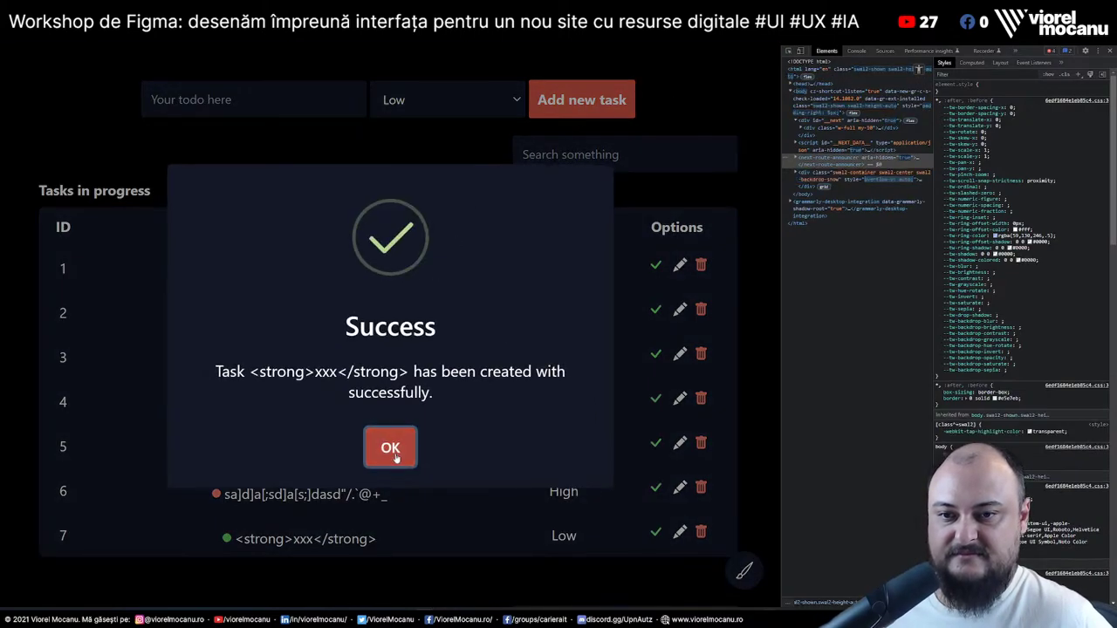
click(390, 448)
Select the text of tasks 7 and 5 to confirm they render as plain text
drag(232, 539, 457, 560)
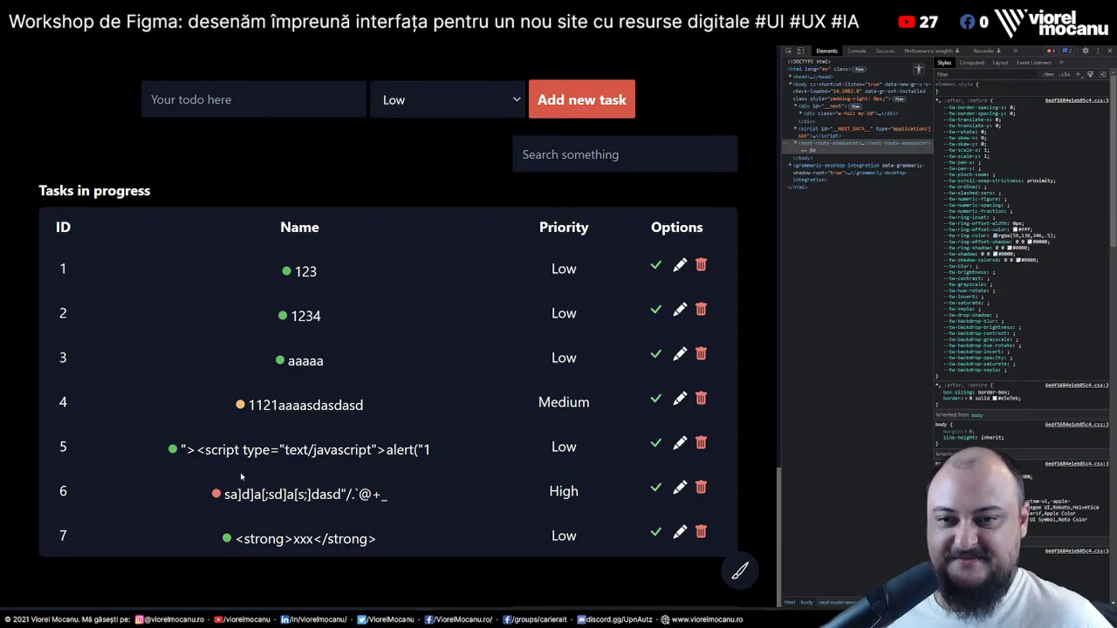
drag(225, 449, 431, 449)
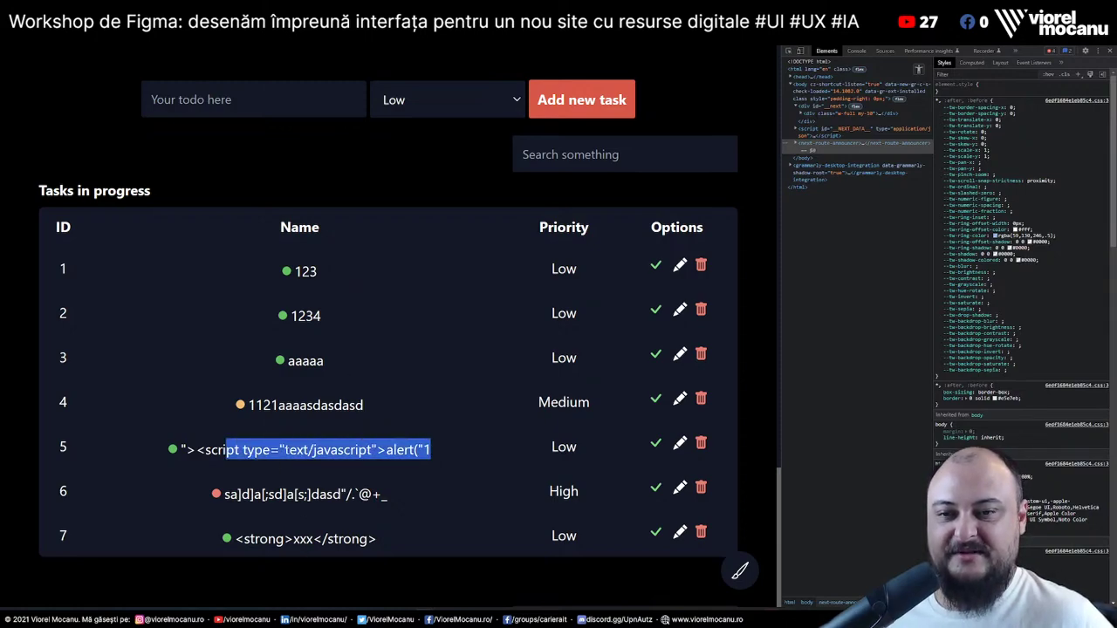
click(294, 504)
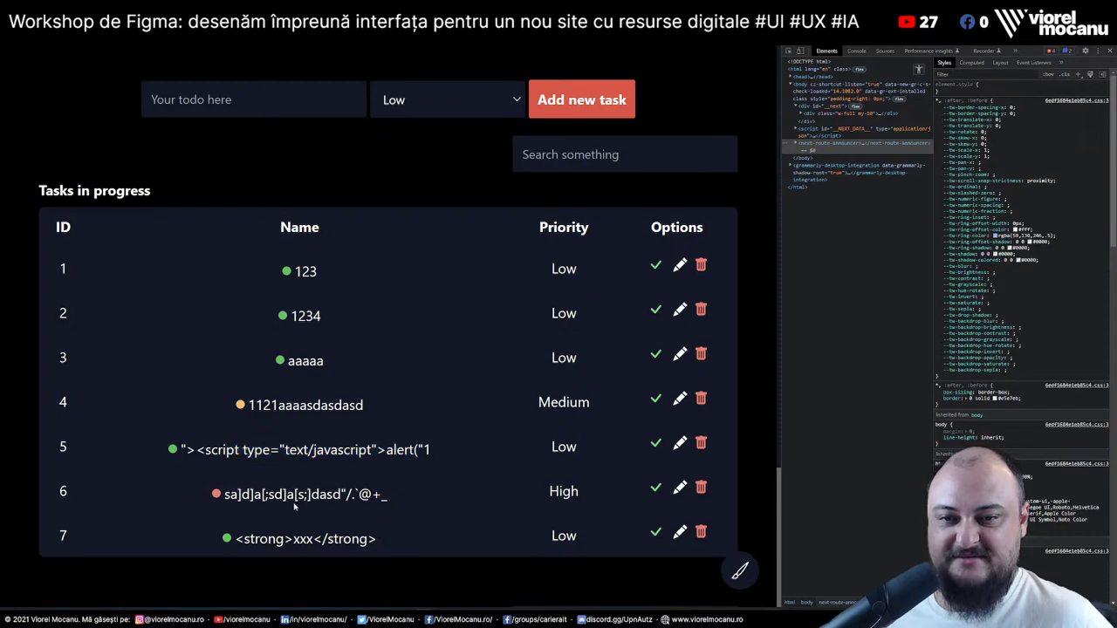
scroll(370, 439, down, 2)
scroll(370, 439, up, 2)
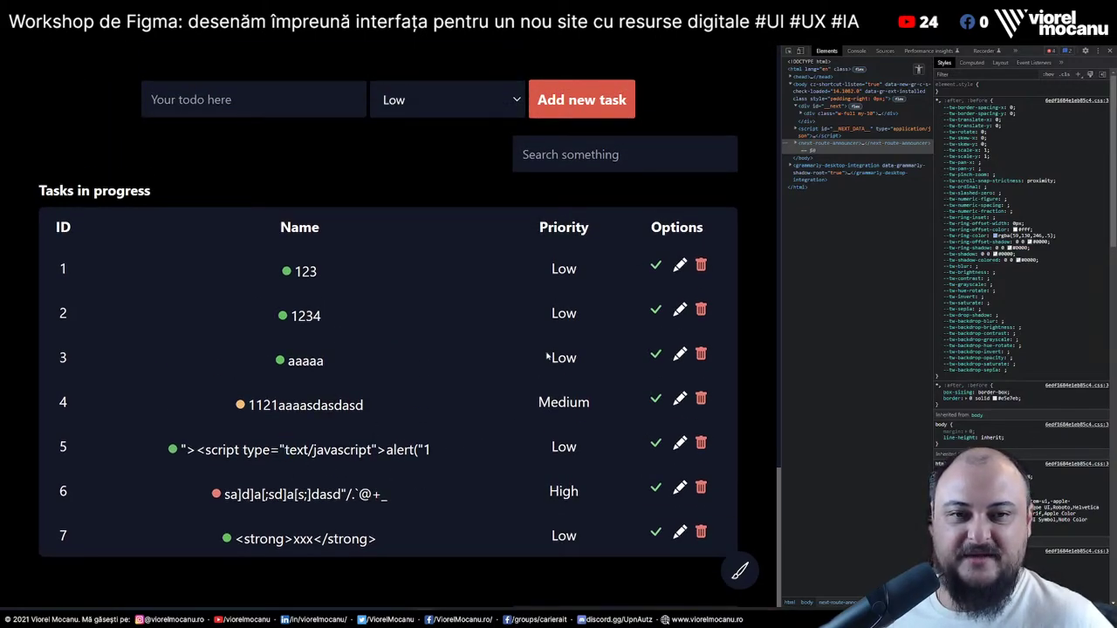
Mark task 2 (1234) as done, inspecting the Warning dialog's element before confirming
click(655, 309)
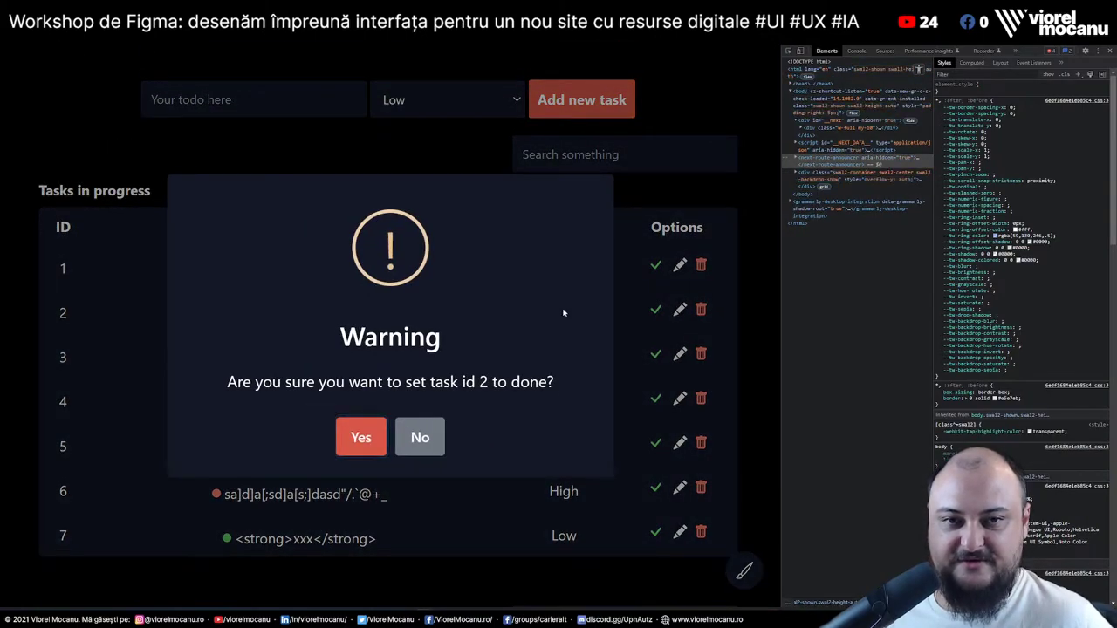
right_click(568, 311)
click(581, 493)
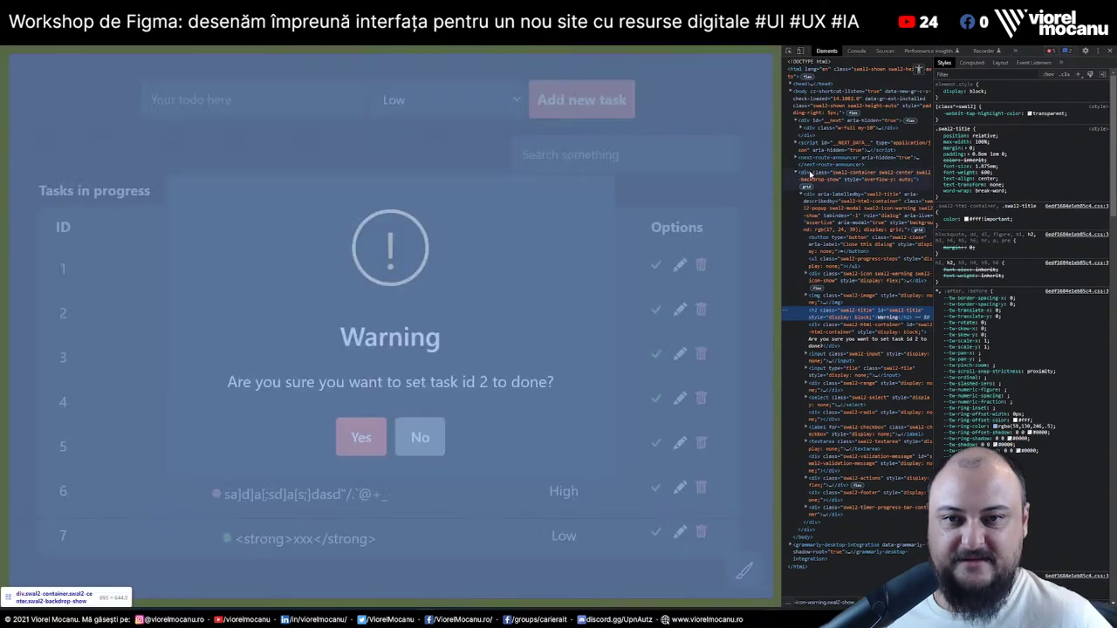
click(821, 172)
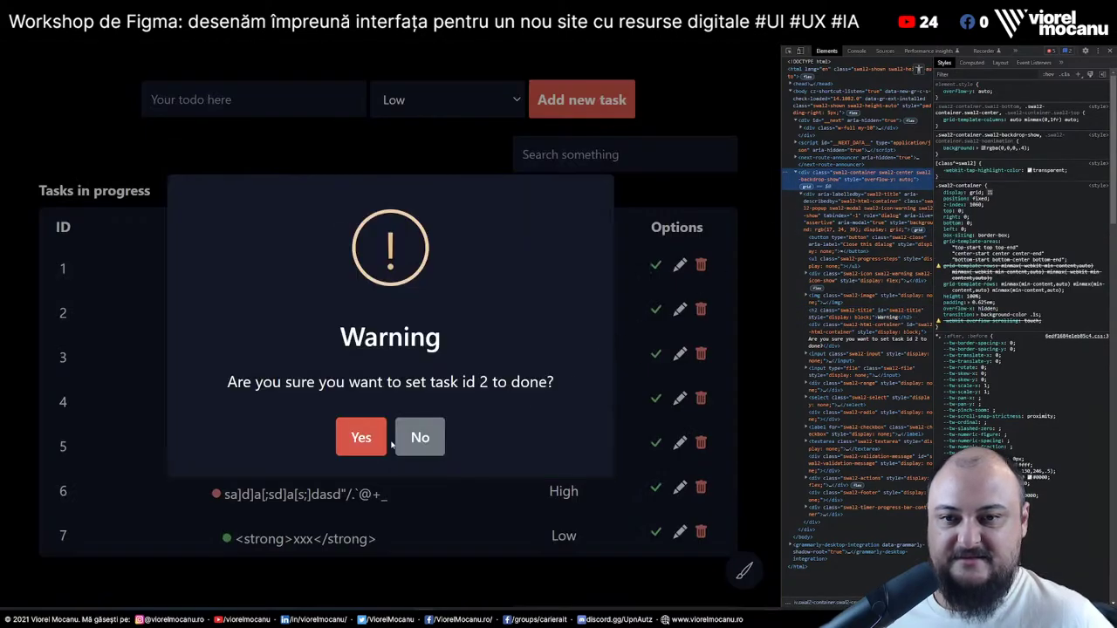
click(361, 451)
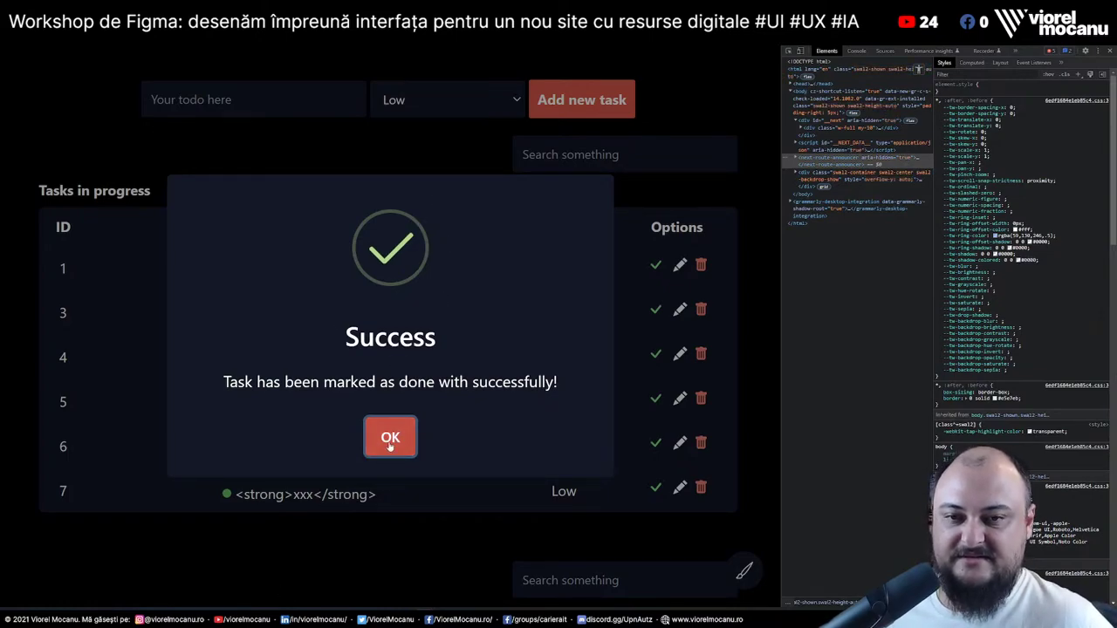
click(390, 443)
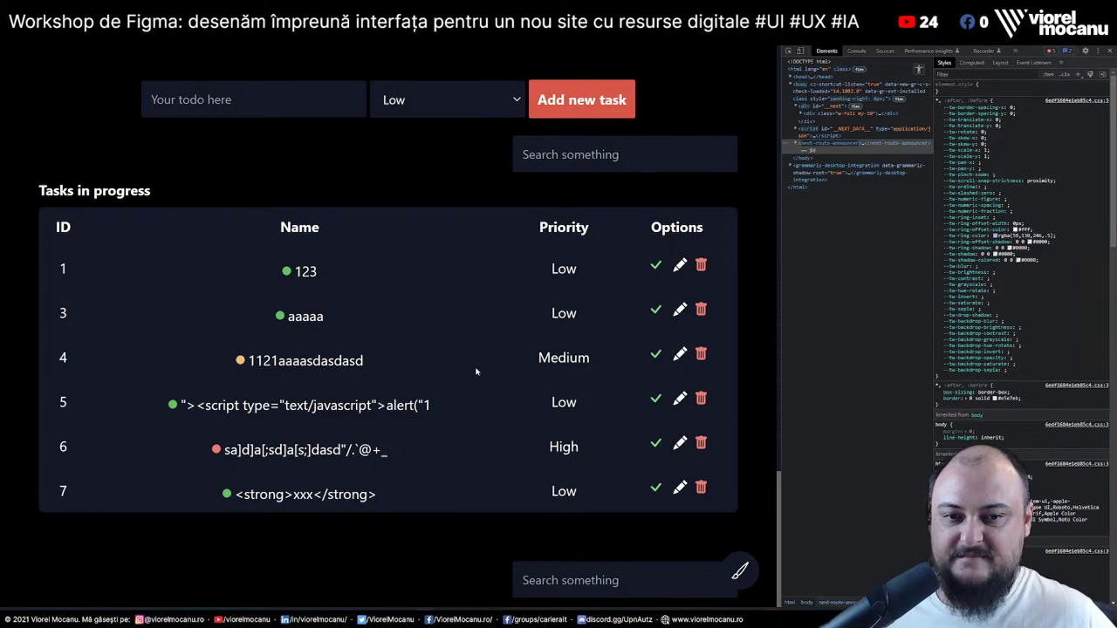
scroll(479, 370, down, 2)
scroll(483, 369, up, 2)
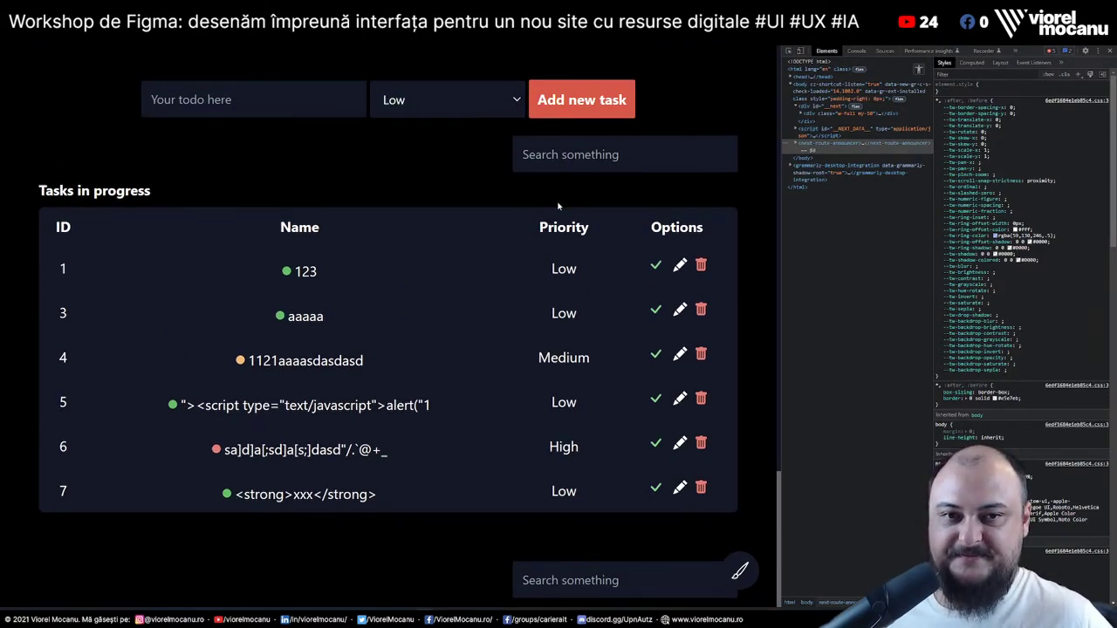
Inspect the Name column header and select the table element to view its styles
drag(244, 268, 419, 439)
click(329, 226)
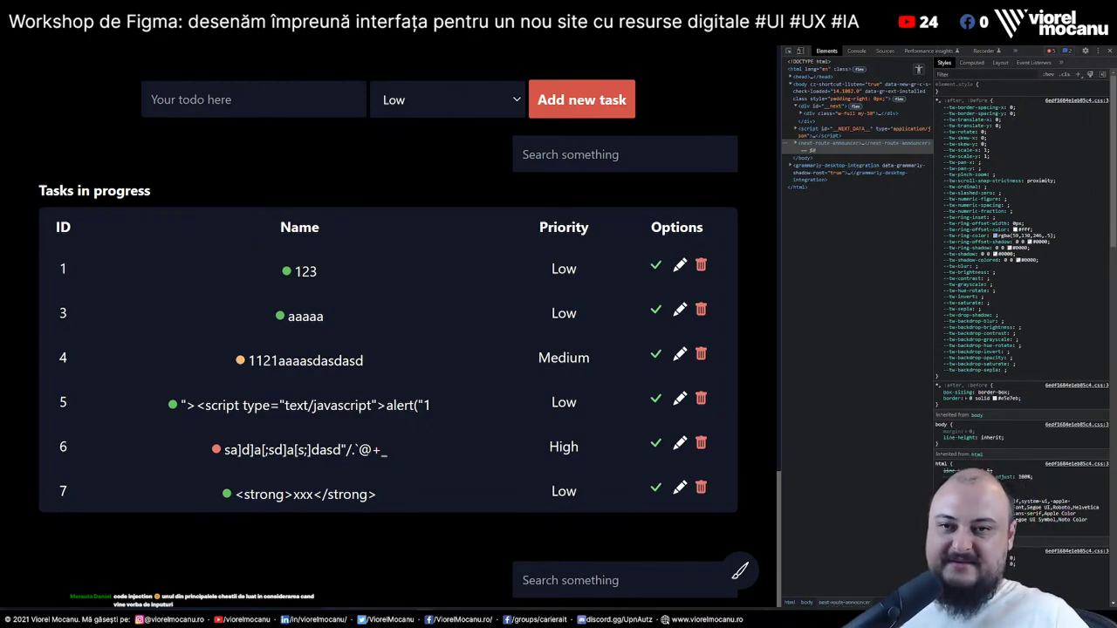
right_click(296, 225)
click(365, 417)
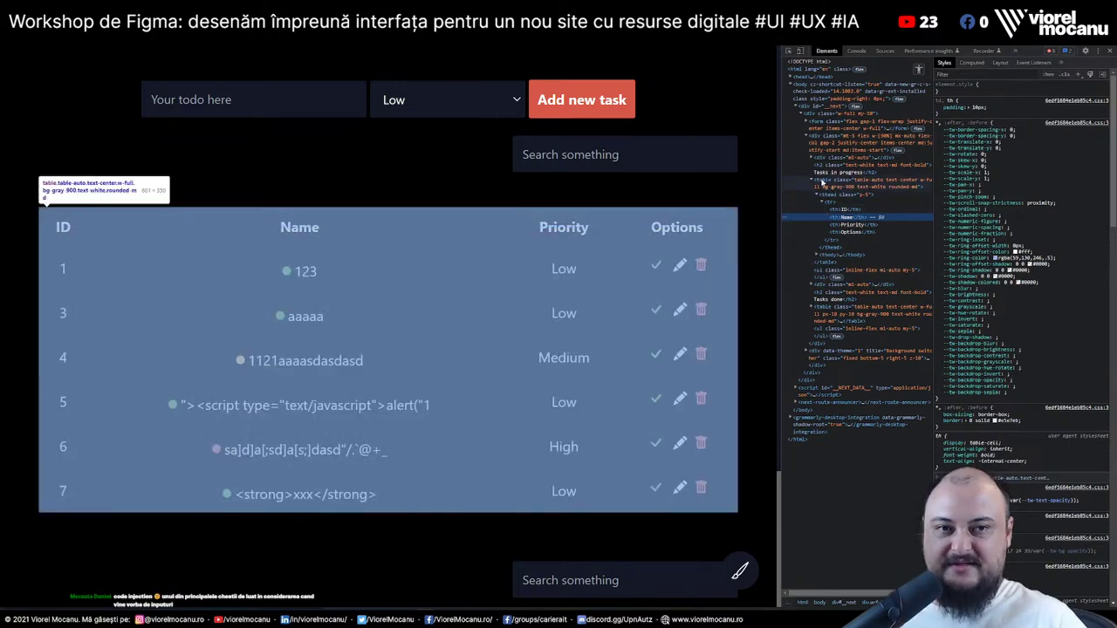
click(821, 182)
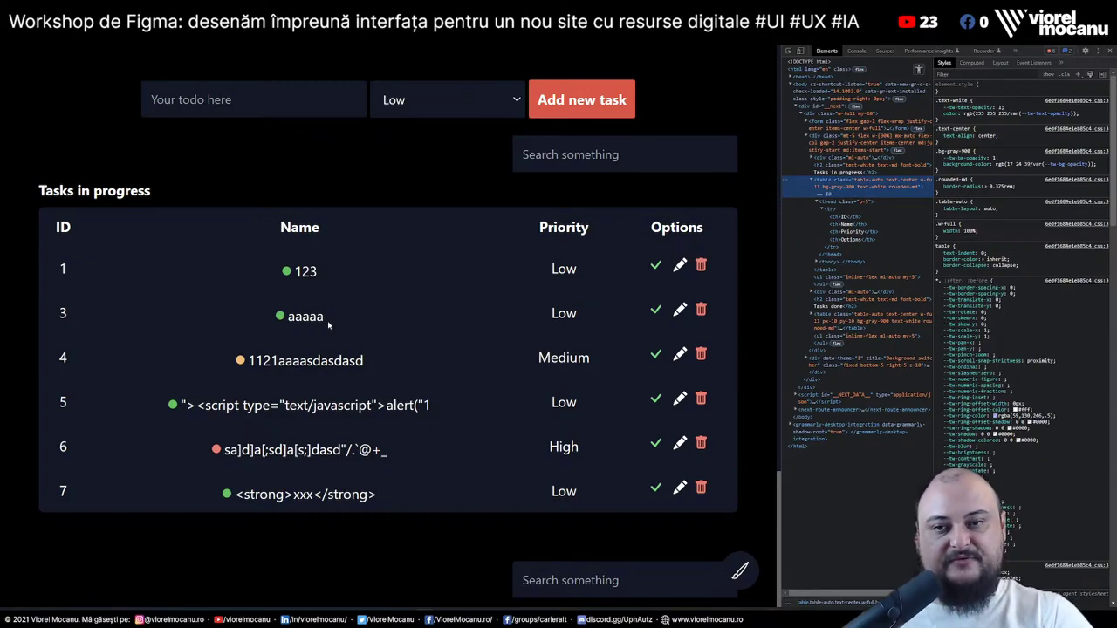
scroll(328, 324, down, 1)
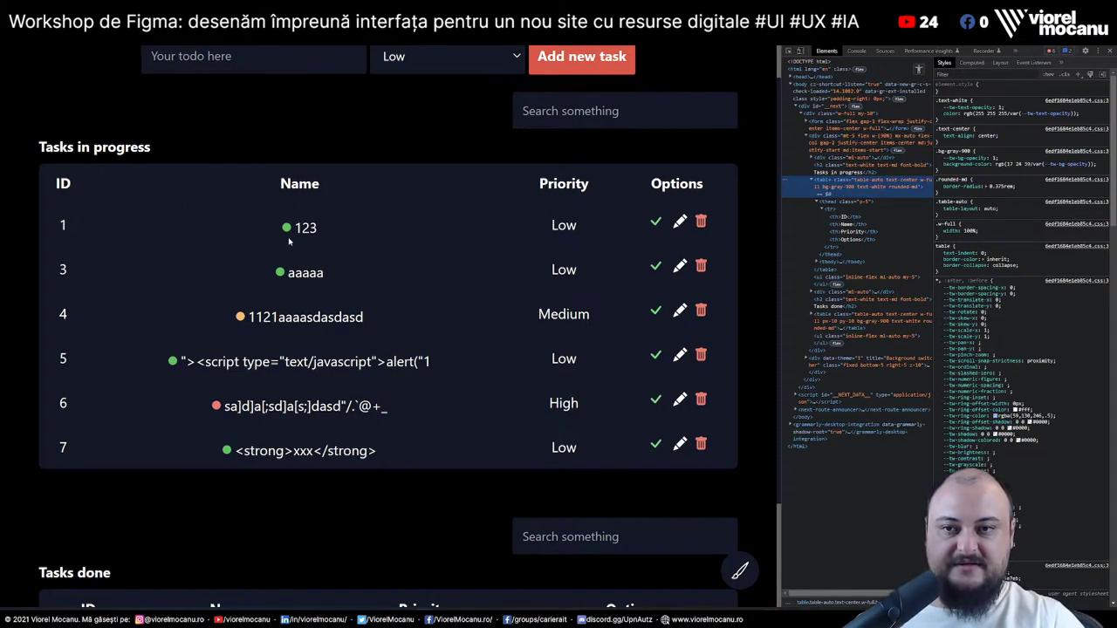
Select the task names in rows 1–5 and the Name header text to check alignment
drag(291, 241, 373, 325)
click(371, 351)
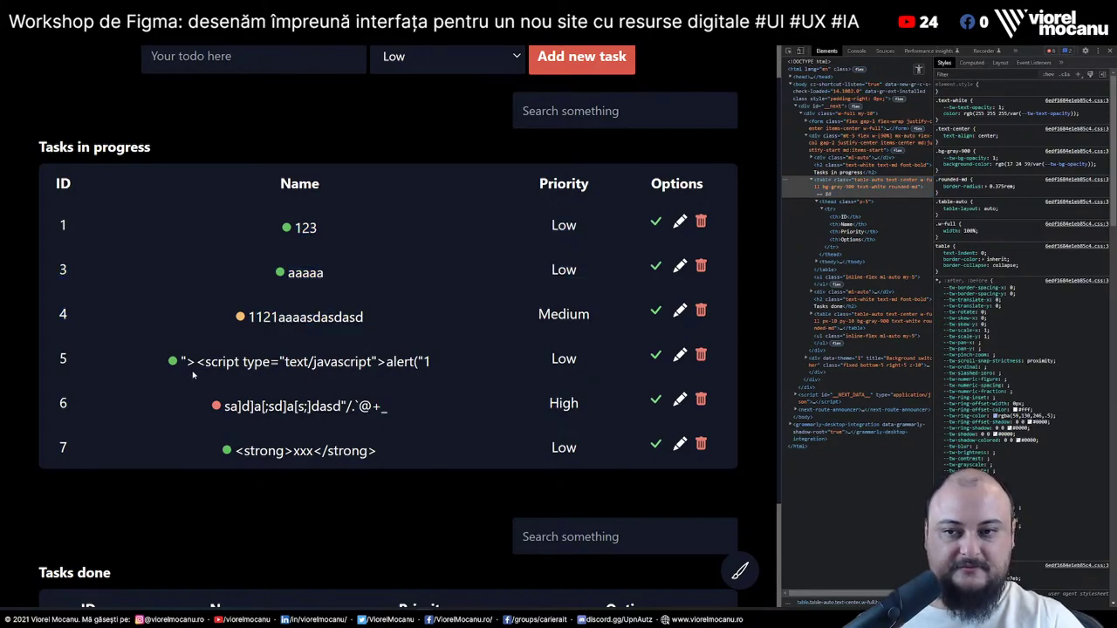
drag(178, 359, 471, 371)
click(471, 371)
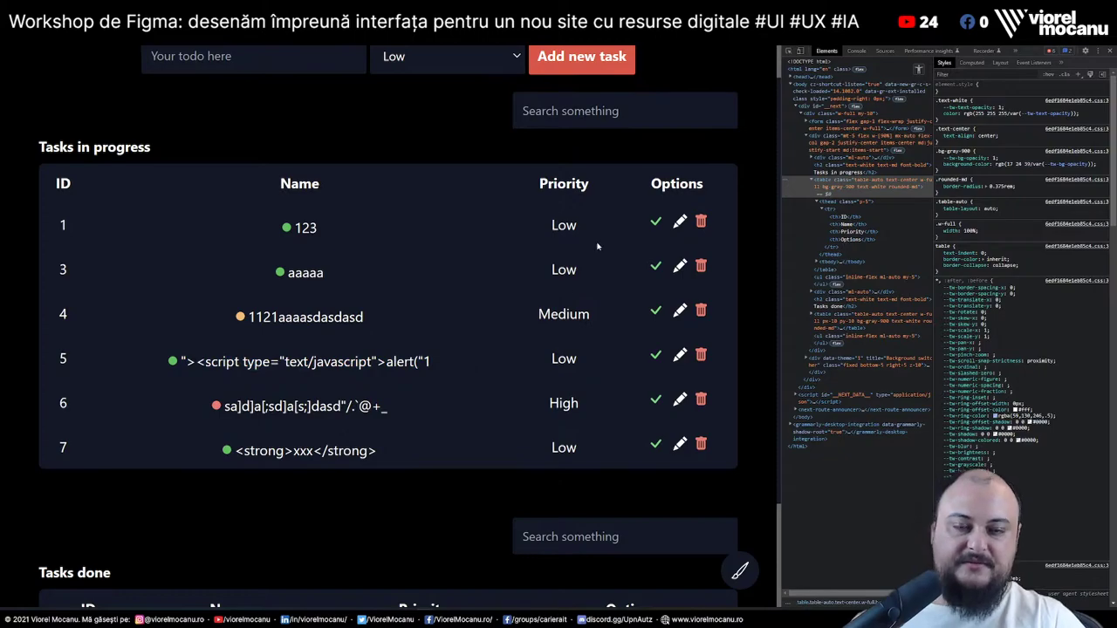
drag(278, 179, 435, 199)
click(145, 228)
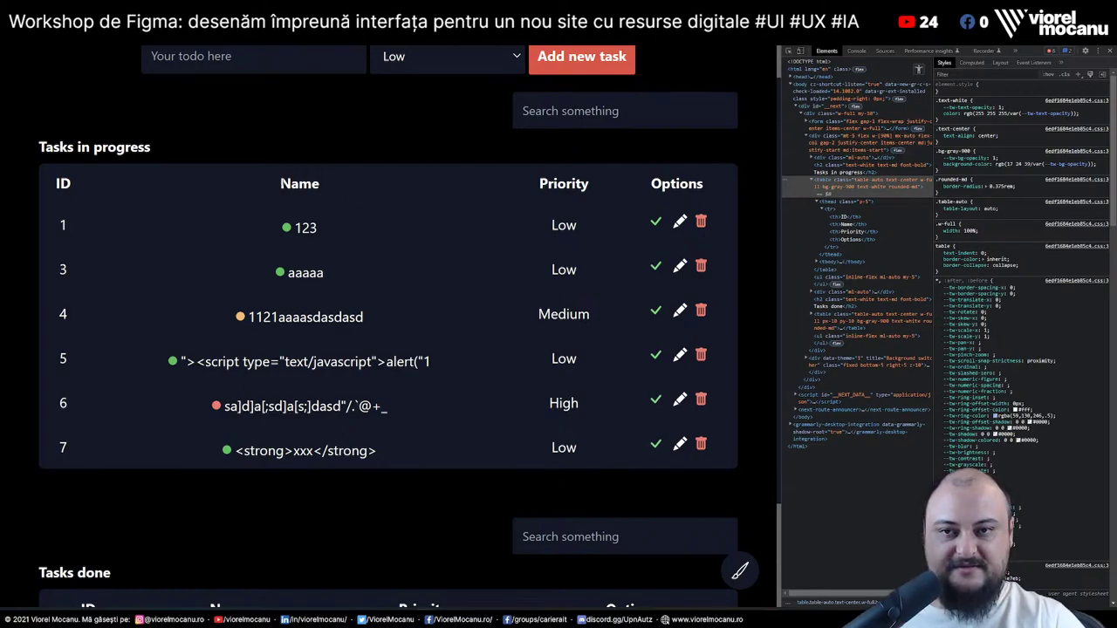
drag(281, 183, 339, 183)
click(289, 196)
Give the Name header an inline text-align: left style
right_click(289, 197)
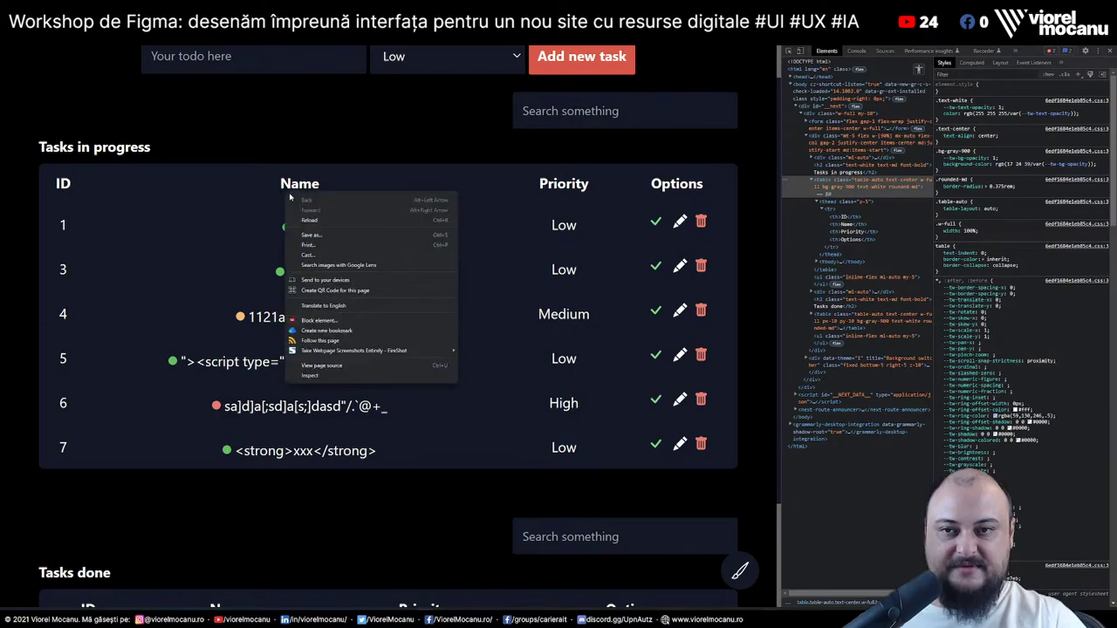
right_click(298, 188)
click(318, 364)
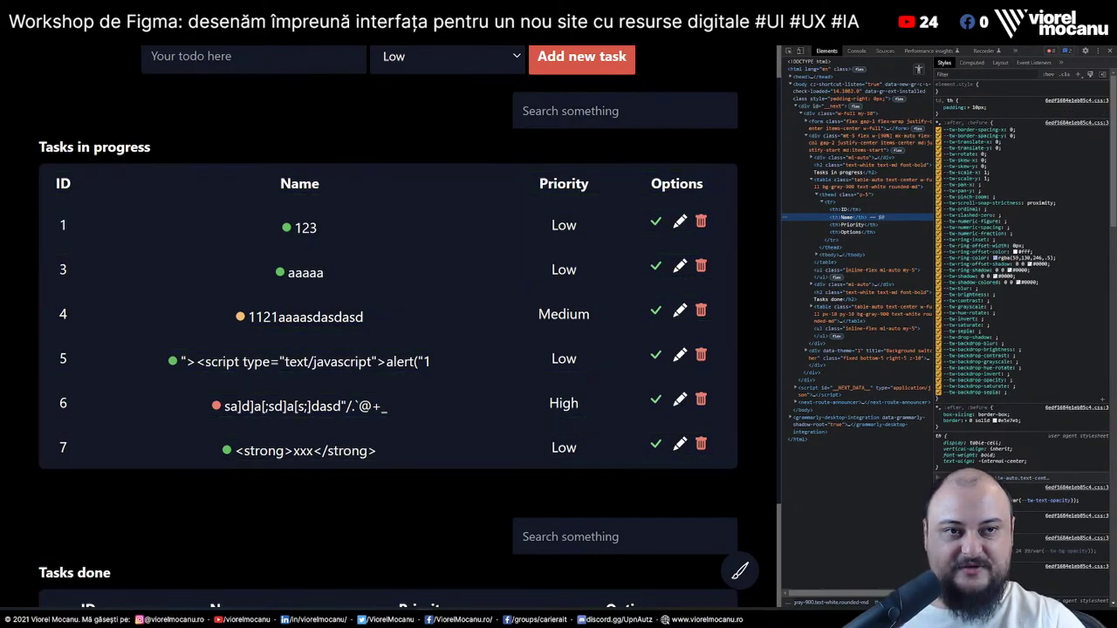
text(text-)
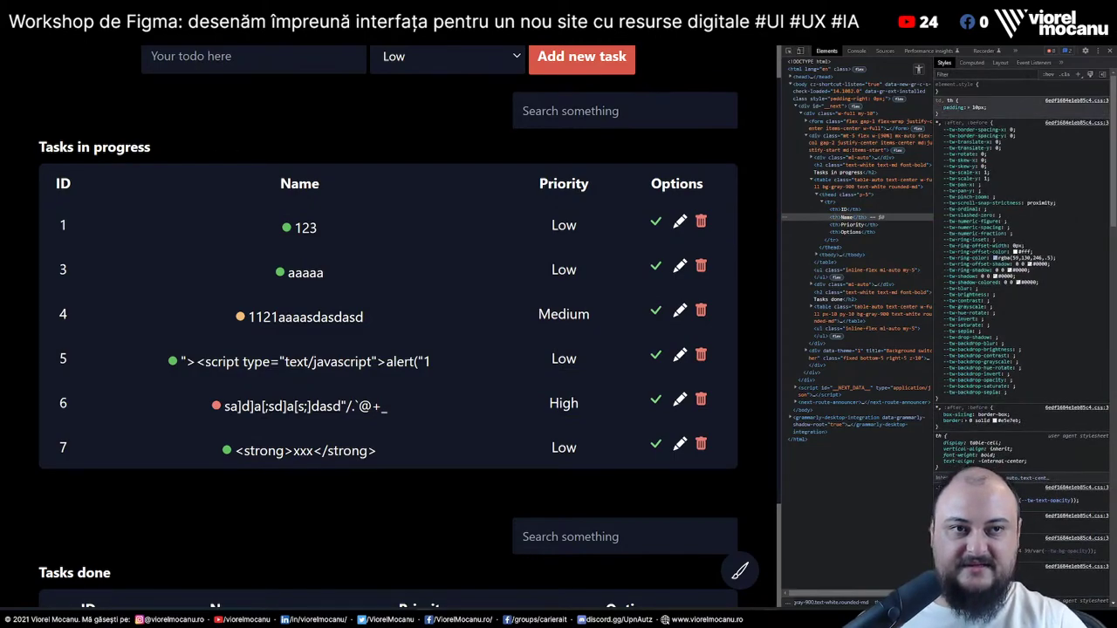
click(1004, 88)
text(text-align)
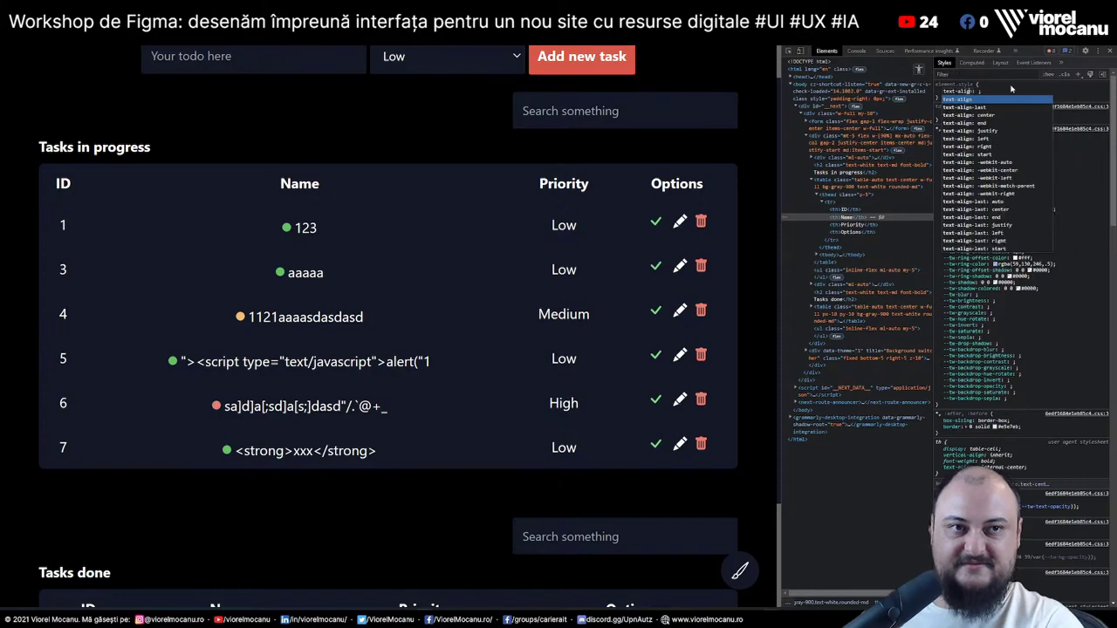
key(Tab)
text(left)
click(493, 239)
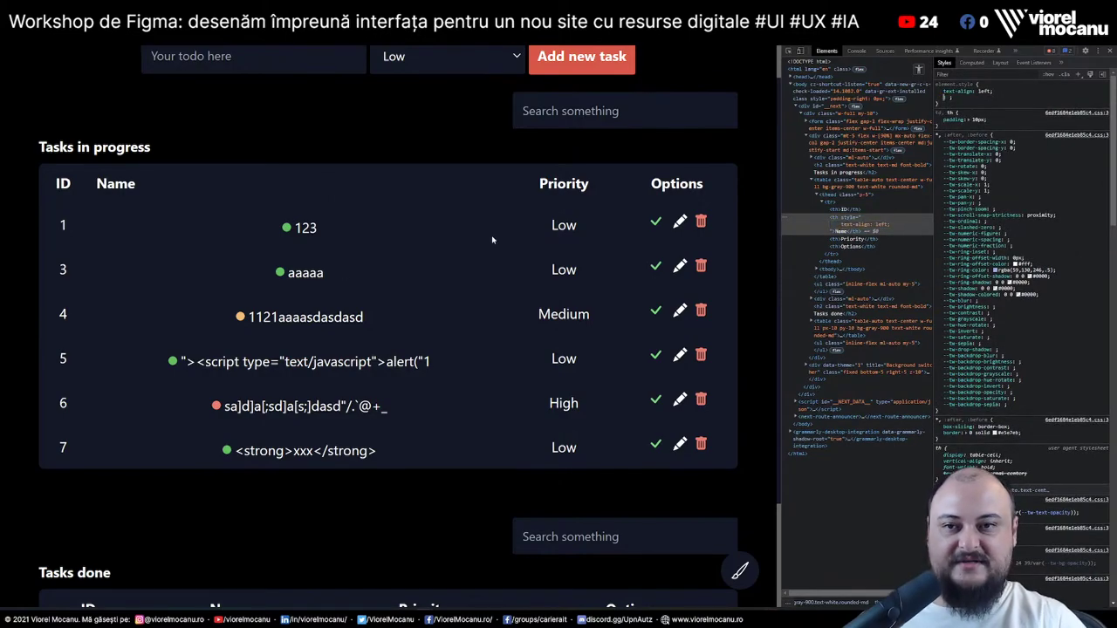
Give the 123 task cell an inline text-align: left style
right_click(308, 231)
click(386, 417)
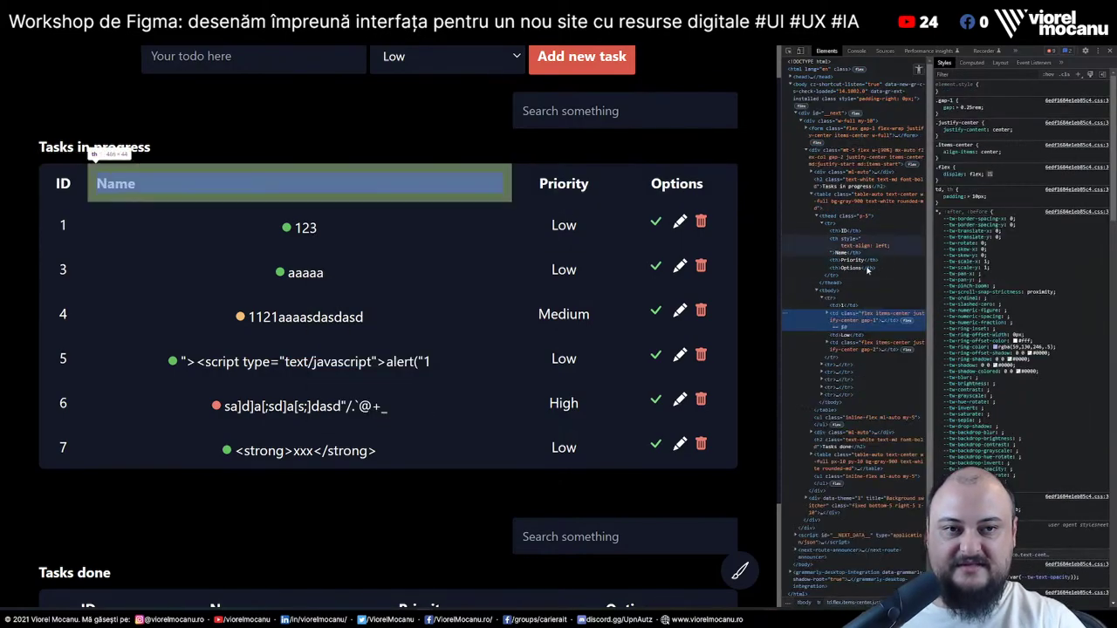
click(1018, 87)
text(te)
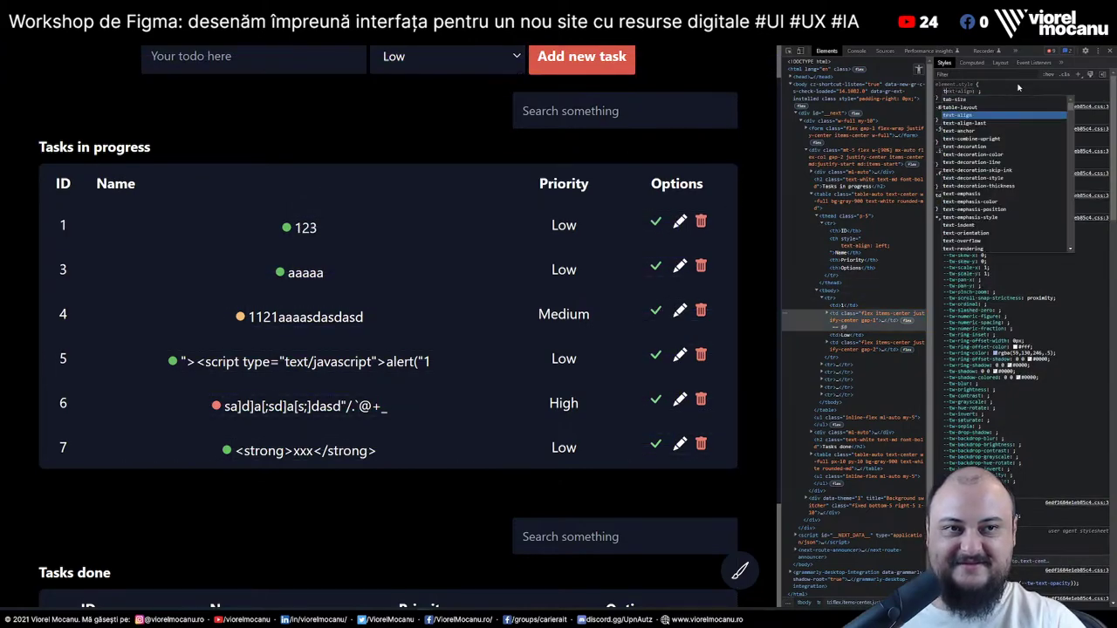
key(Tab)
text(left)
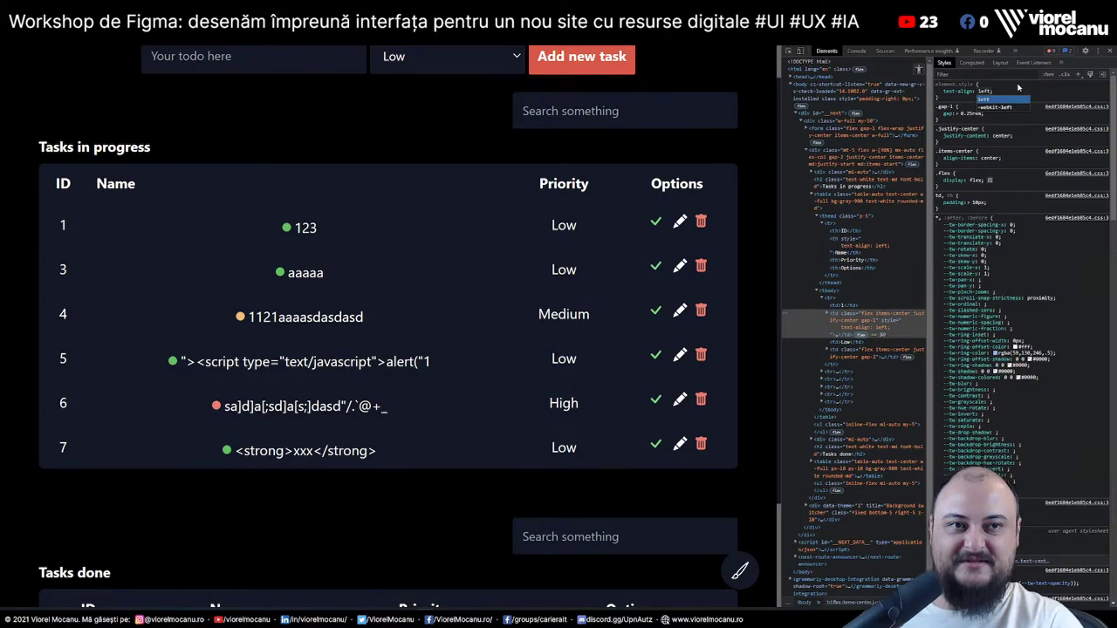
key(Return)
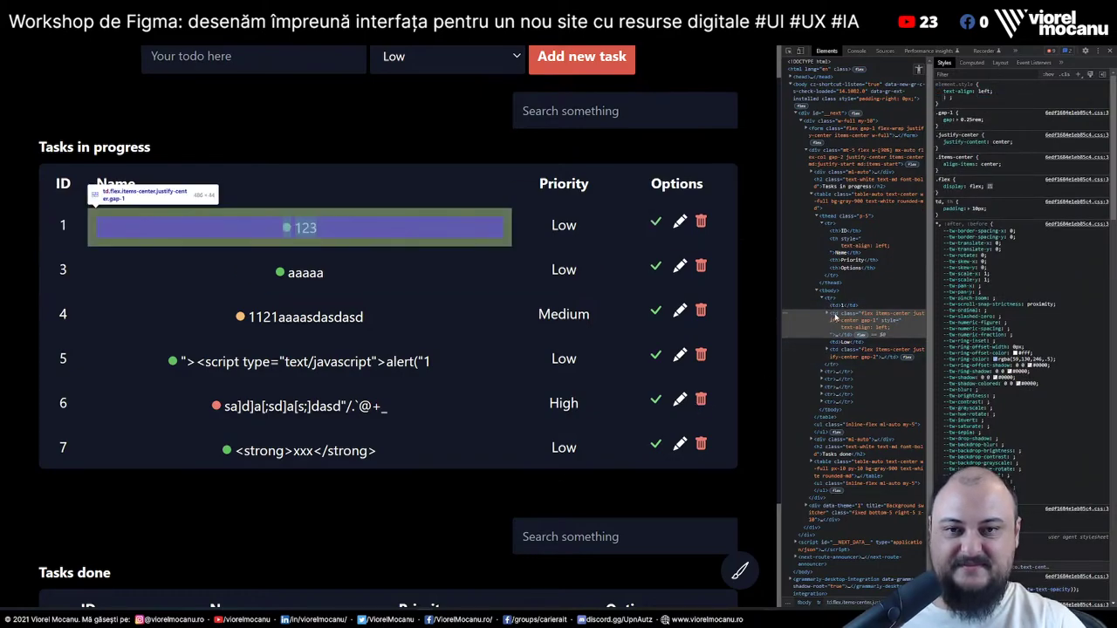
Turn off justify-content: center on row 1's name cell so task names align left
click(835, 318)
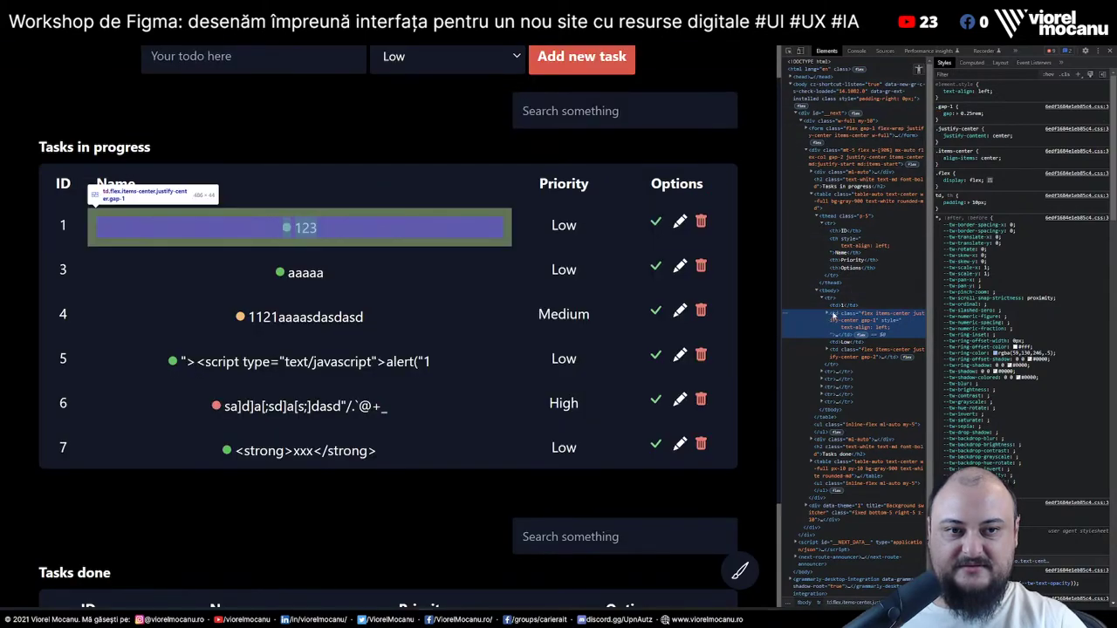
click(832, 299)
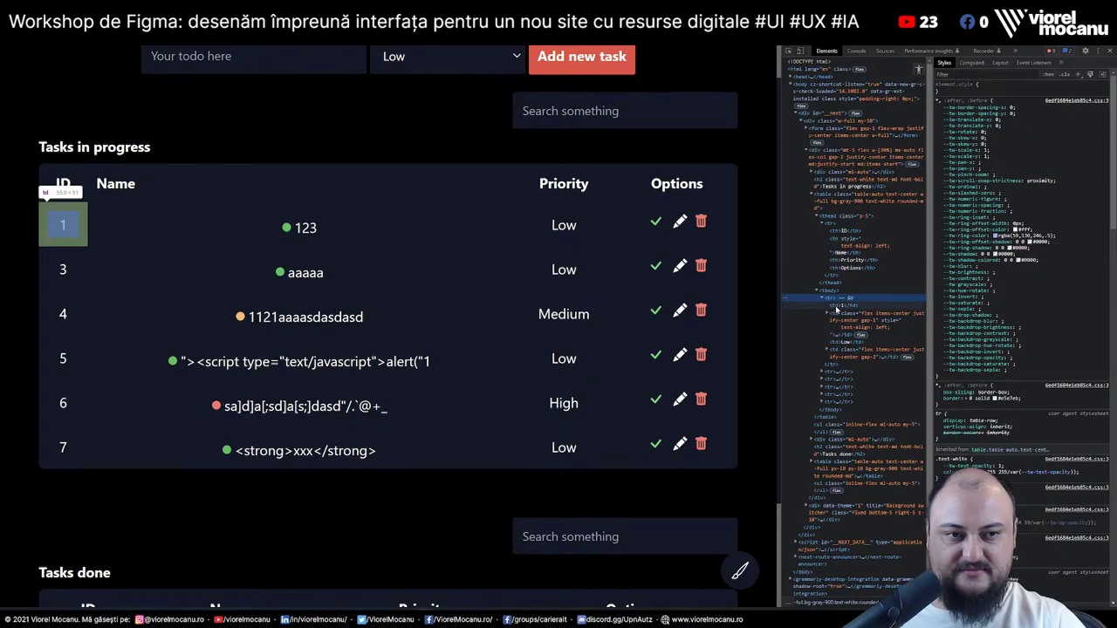
click(836, 310)
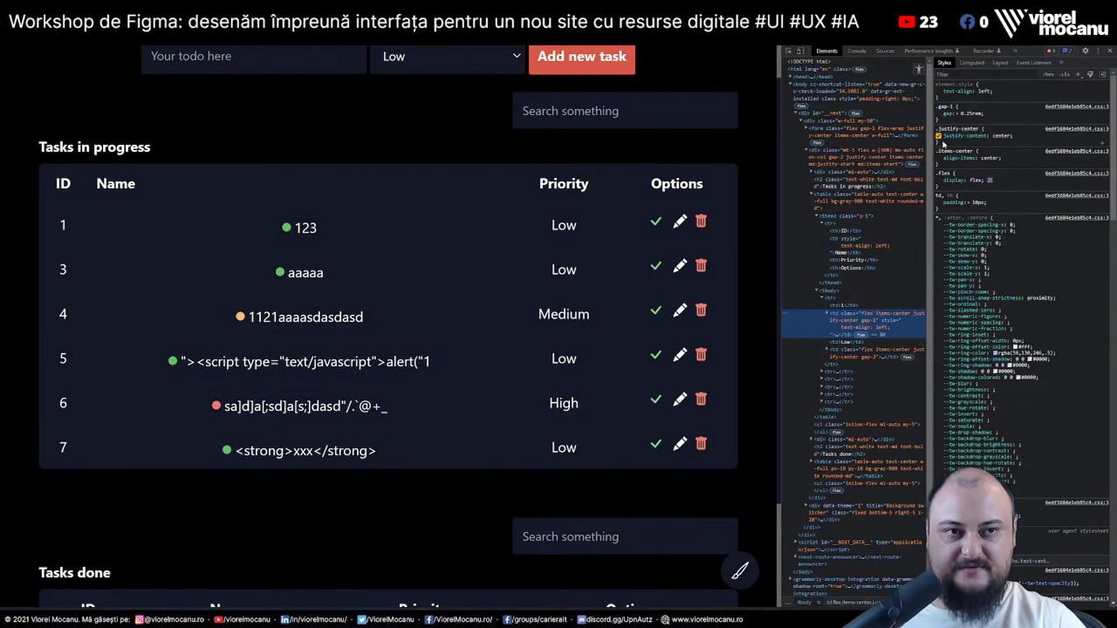
click(939, 137)
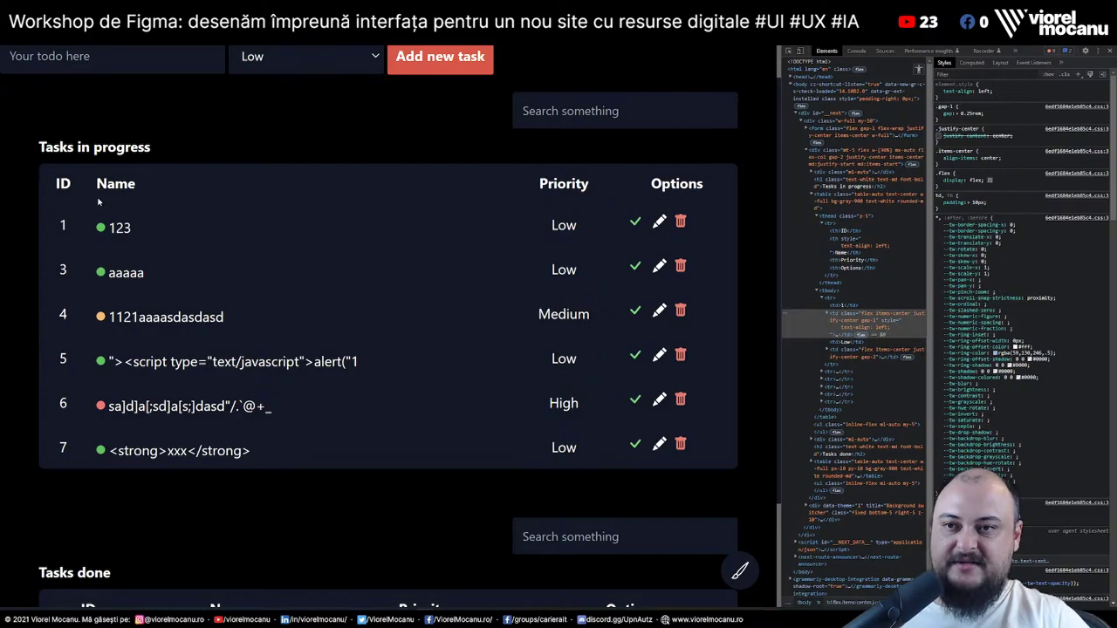
Select the Name, Priority and Options header text and row 7 to check alignment
drag(94, 184, 172, 188)
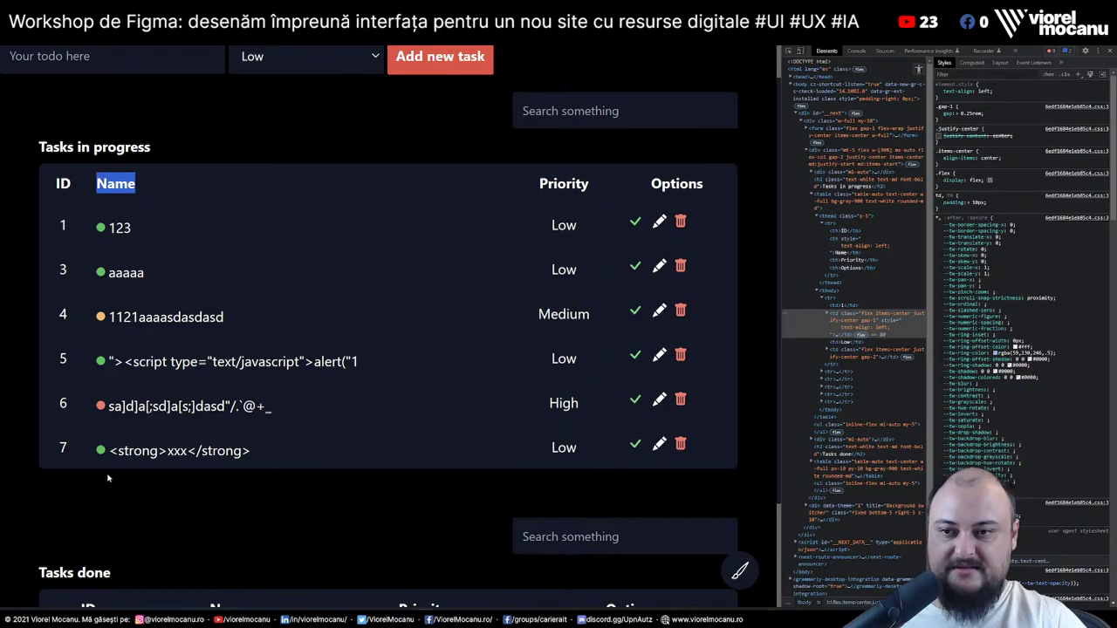
drag(548, 183, 591, 199)
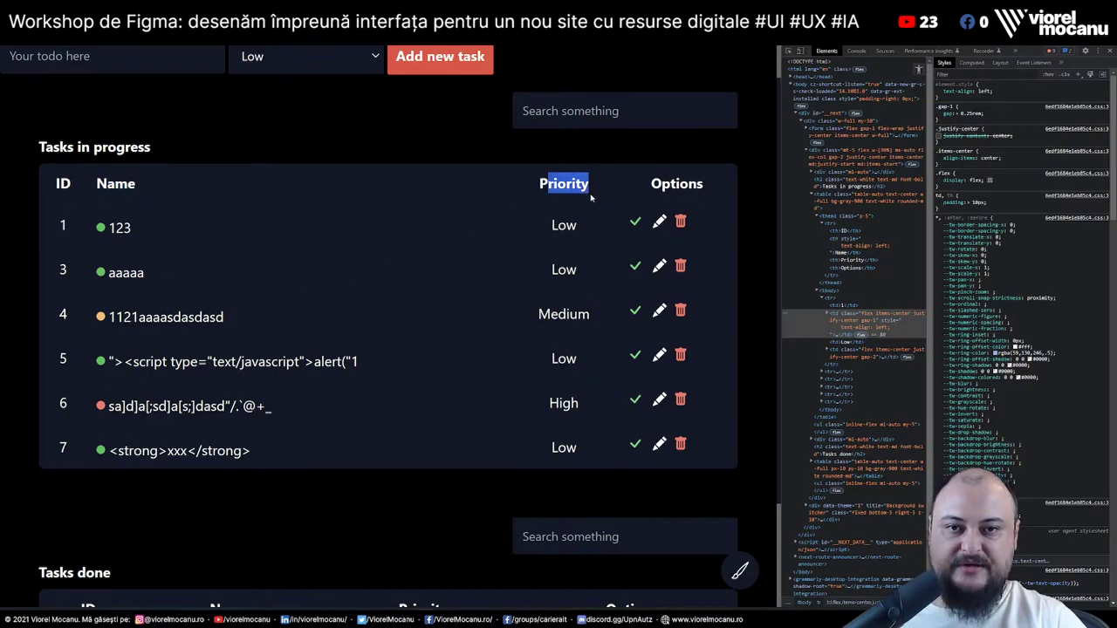
drag(555, 480, 574, 463)
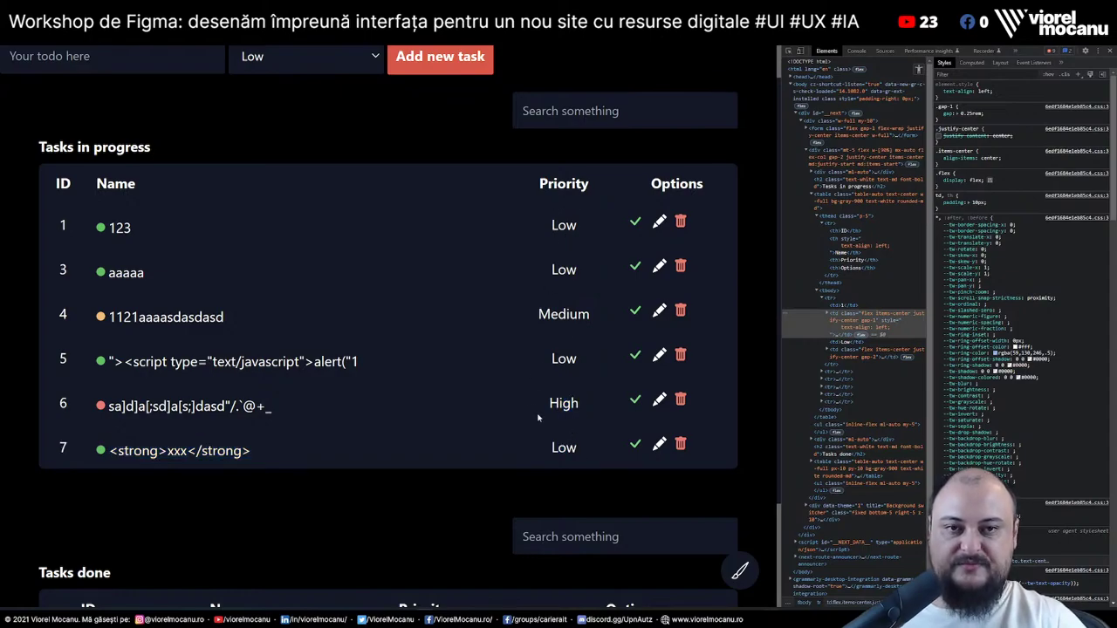
drag(662, 183, 707, 191)
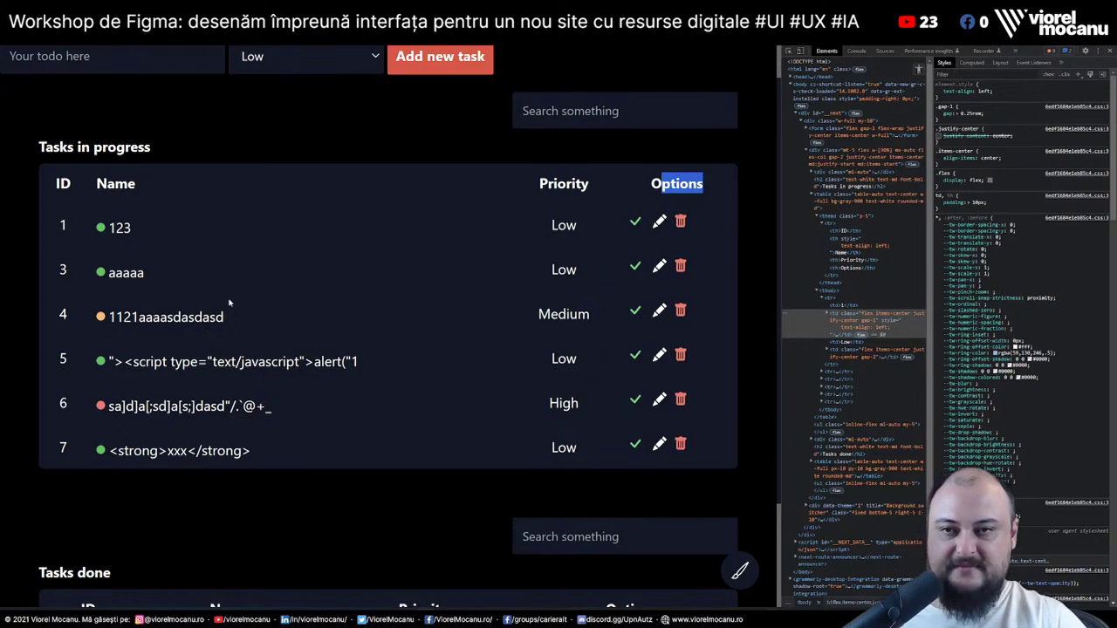
Add a long nonsense-word task 8 ('ajshd uasidh iasbdn …') at Low priority
click(111, 55)
text(ajshd uasidh iasbdn ijas)
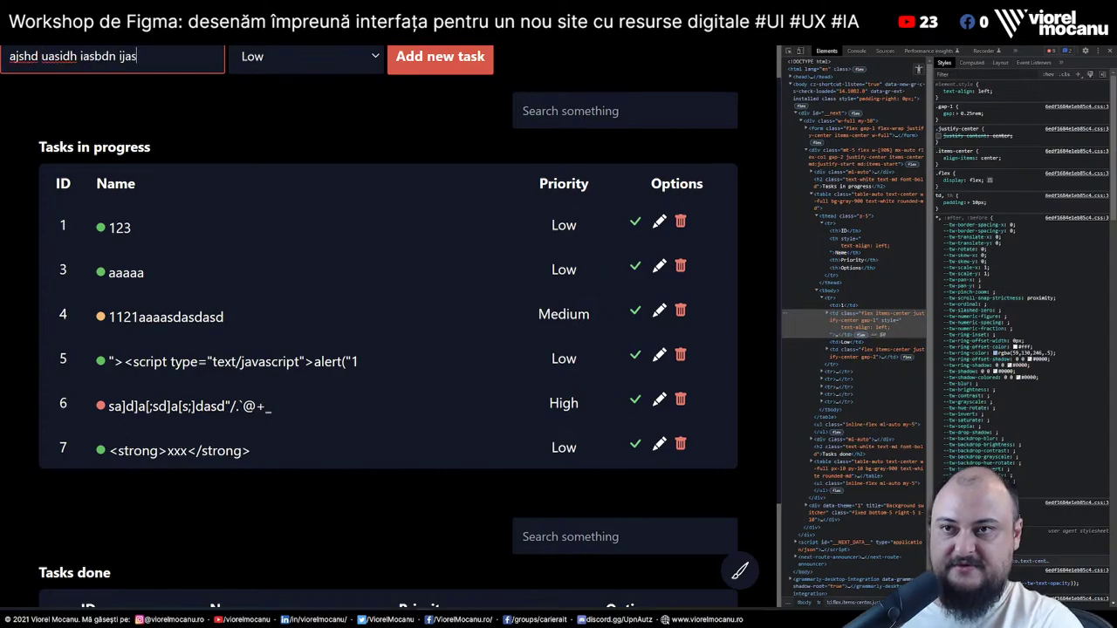
text(ndojsadoksa kodandojsandojas djbonsjodn aojsdn sd okasdnaojd najds nasjdnask)
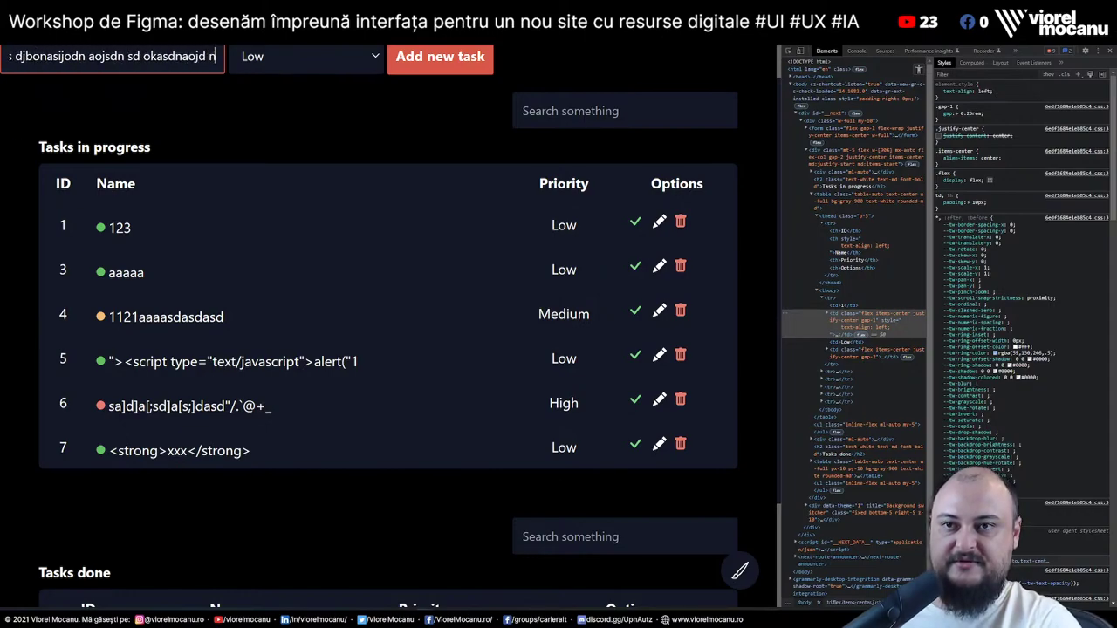
text(d mpkas mdkpasmdkas od nasjdnojasdn as dnoa ndoijn ifbnasijd)
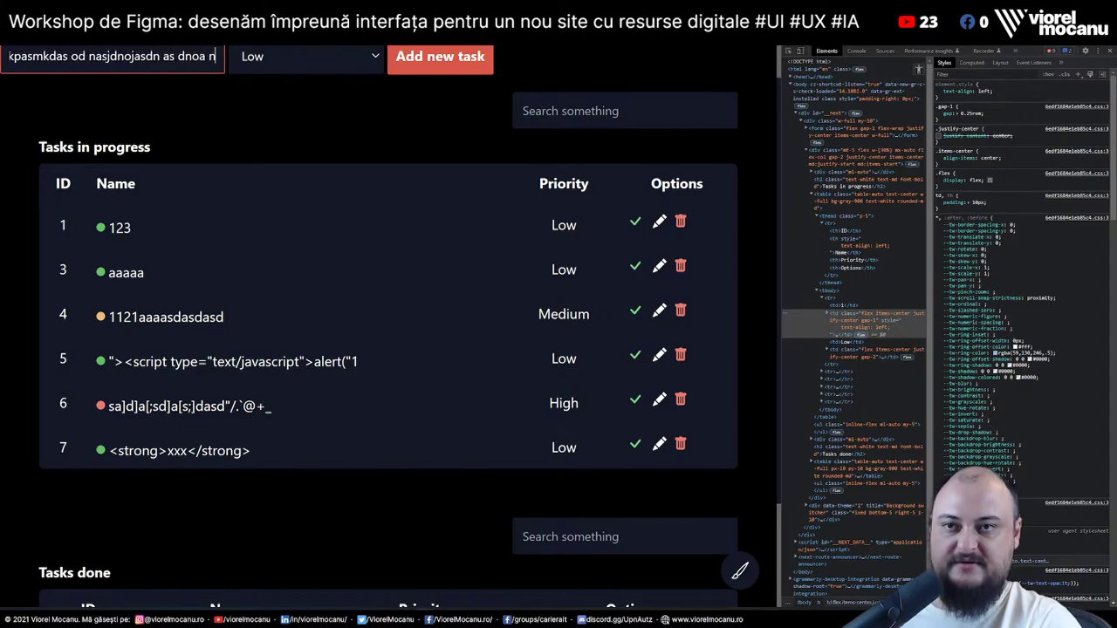
text(o mojdnfa osdjandosfbasdnoandf sonba SOFBASJIFN SOJFNASNFAS)
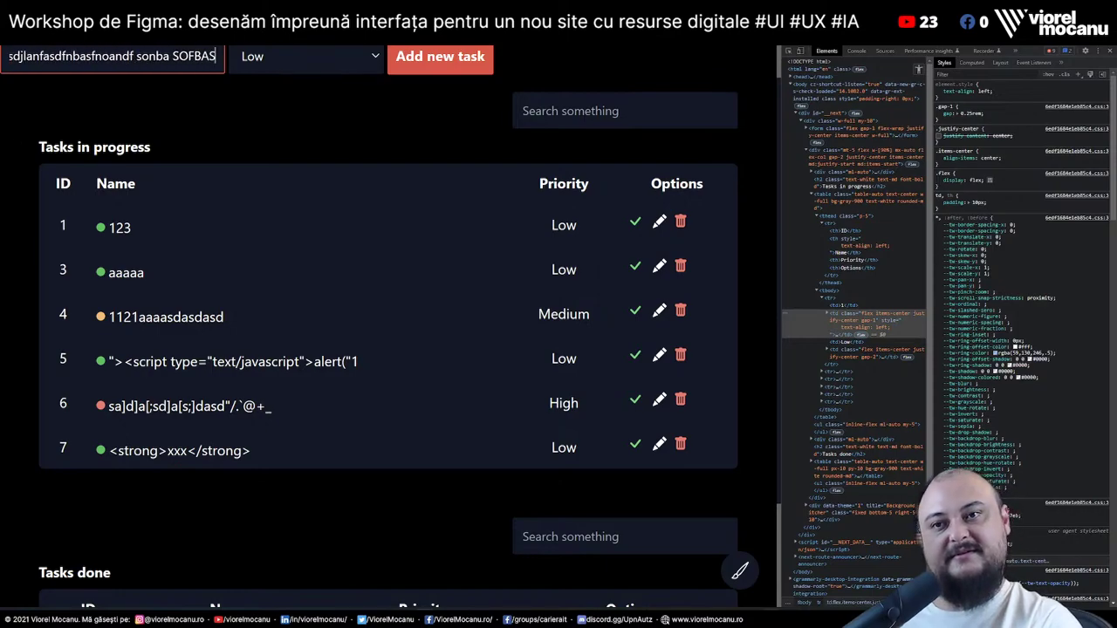
text(KFASFASFsadadasd)
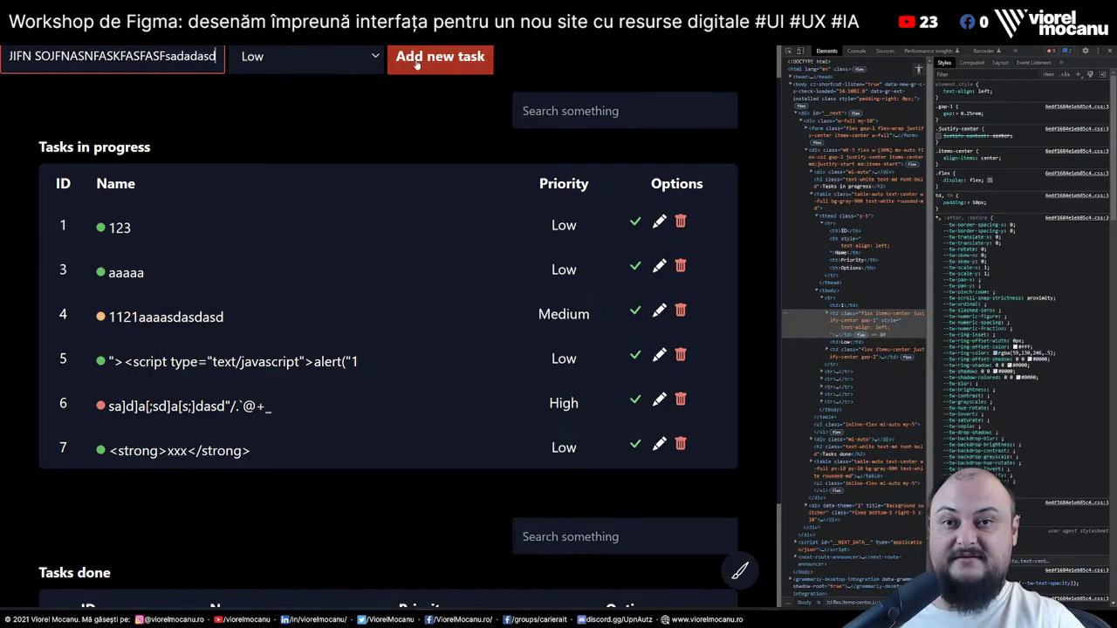
click(440, 56)
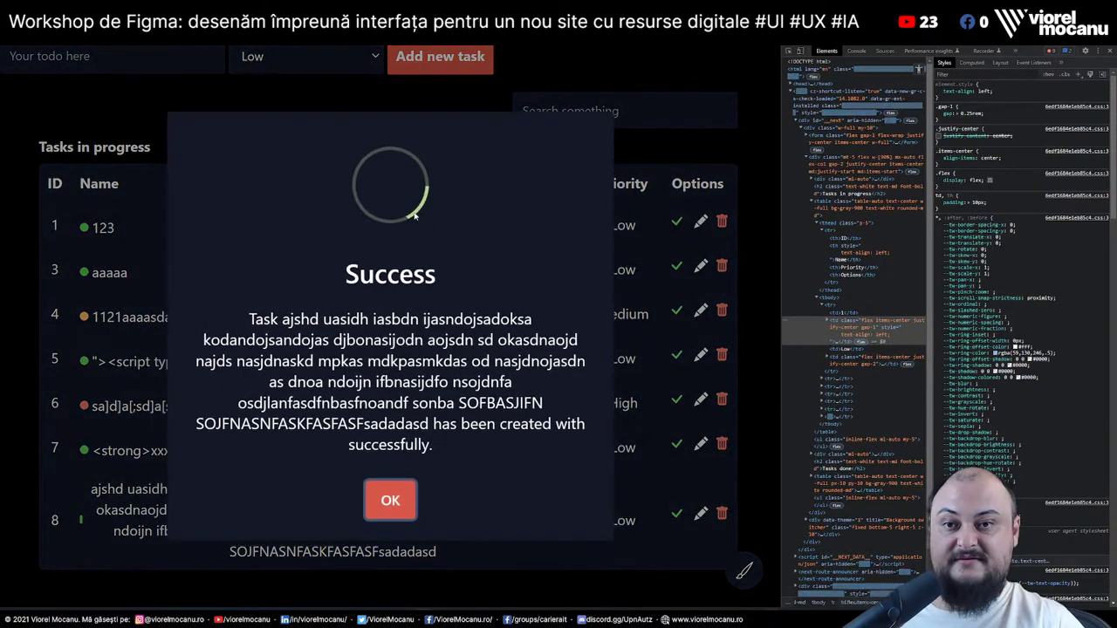
click(400, 511)
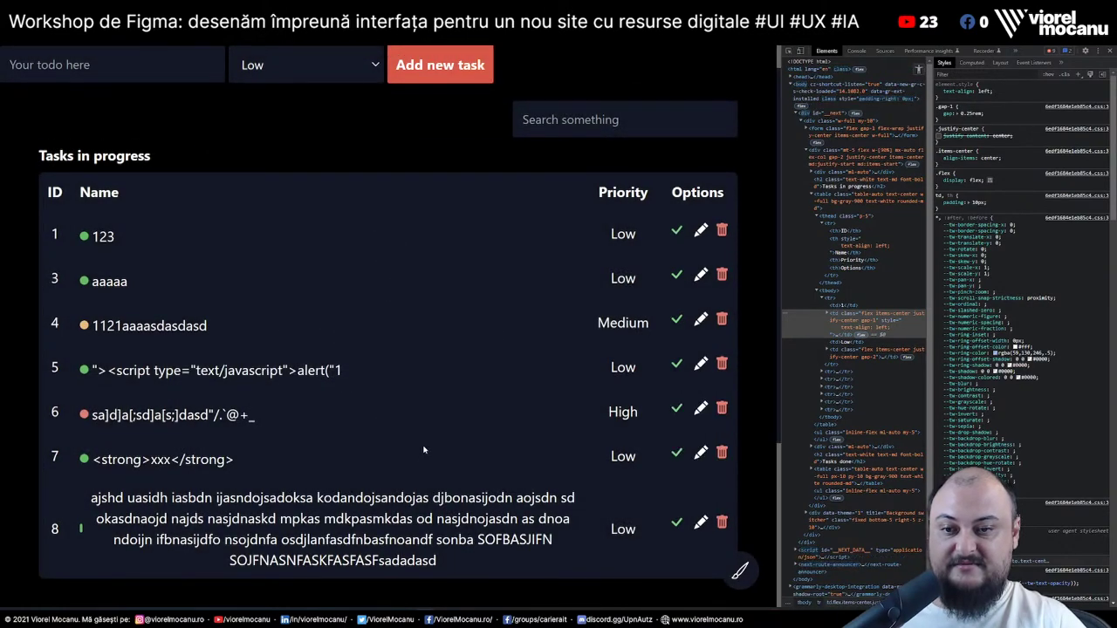
Change task 8's name cell inline text-align from center to left
right_click(292, 518)
click(314, 508)
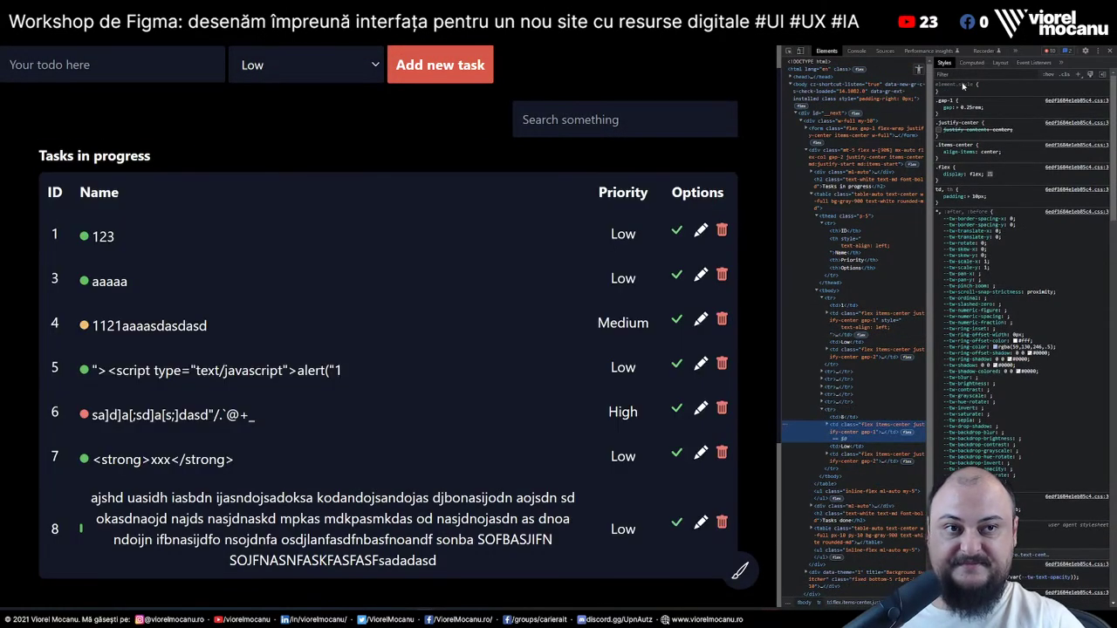
click(1000, 94)
text(text-align: ce)
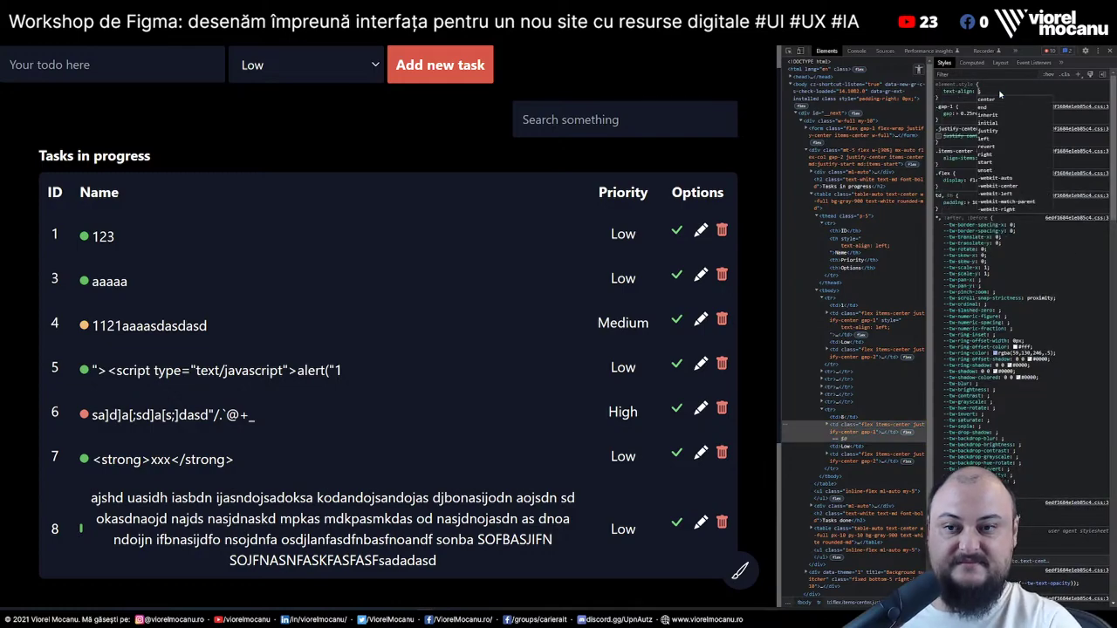
key(BackSpace)
key(BackSpace)
text(left)
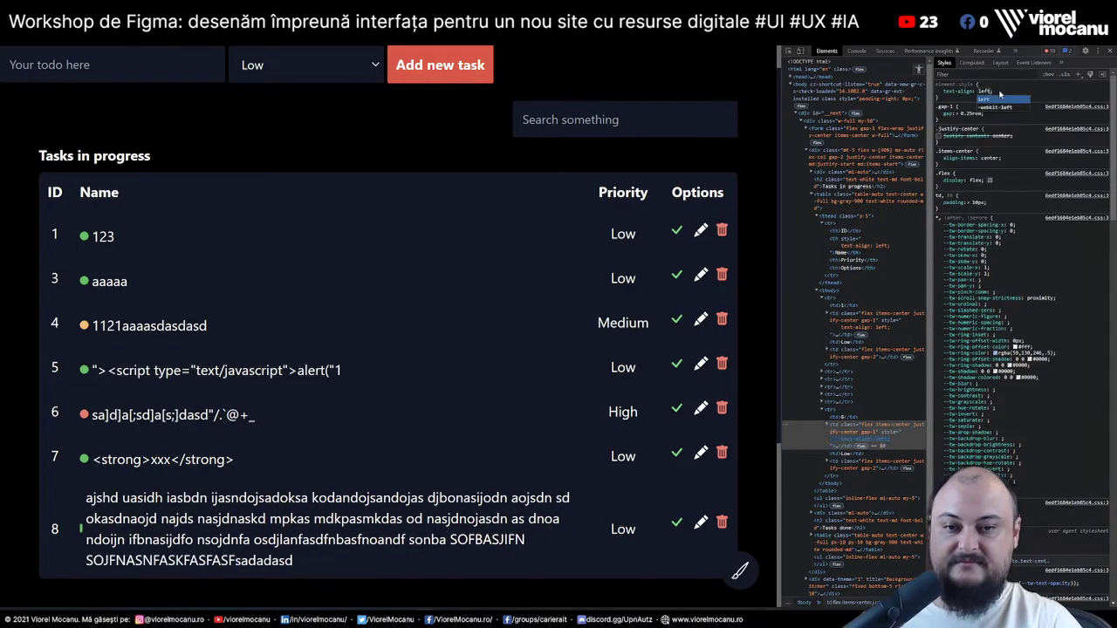
key(Return)
scroll(429, 171, down, 2)
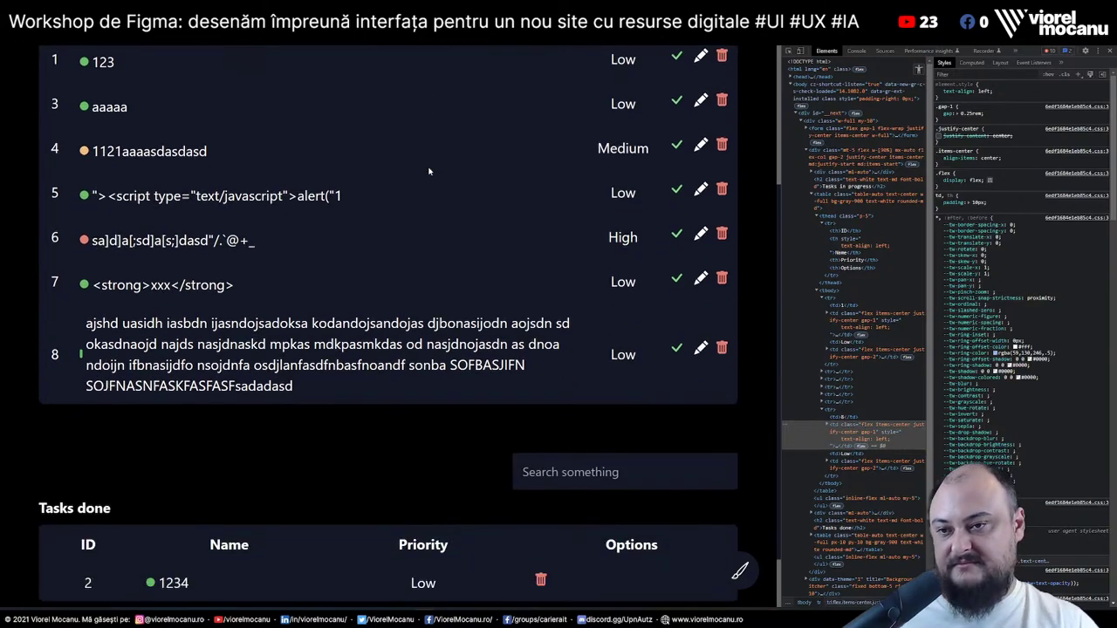
scroll(428, 169, up, 2)
Add flex-shrink: 0 to row 8's status dot span
right_click(81, 485)
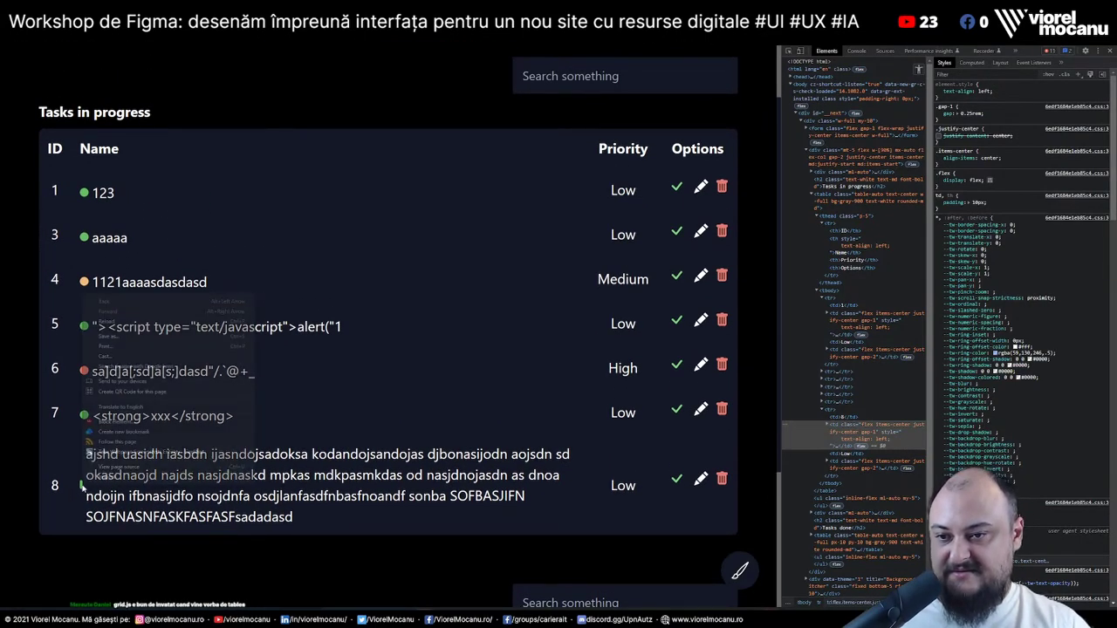
click(105, 482)
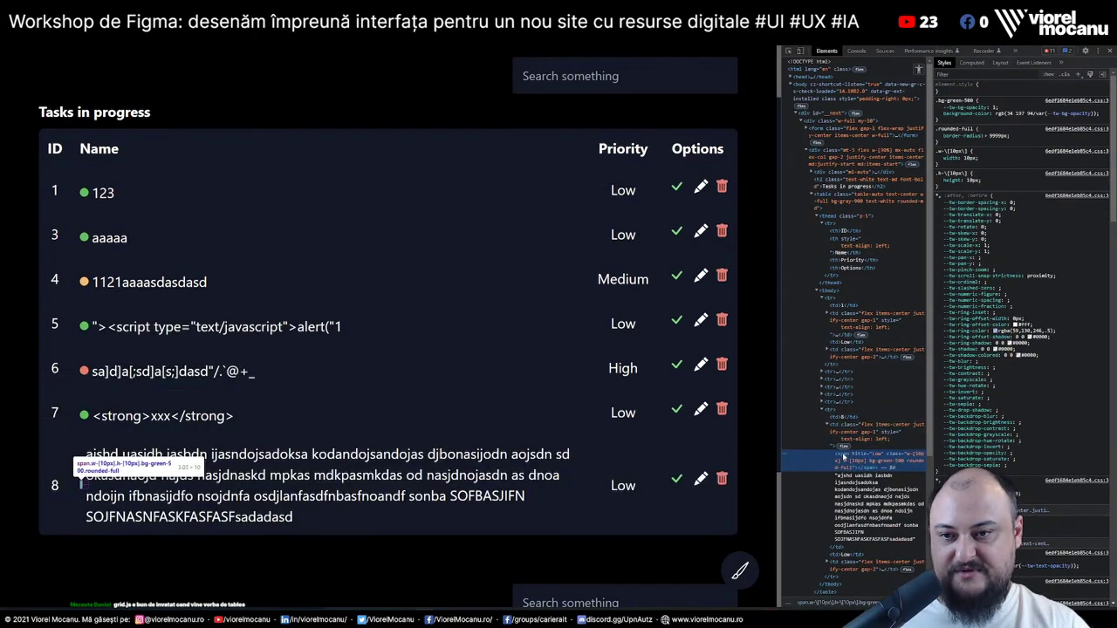
click(995, 95)
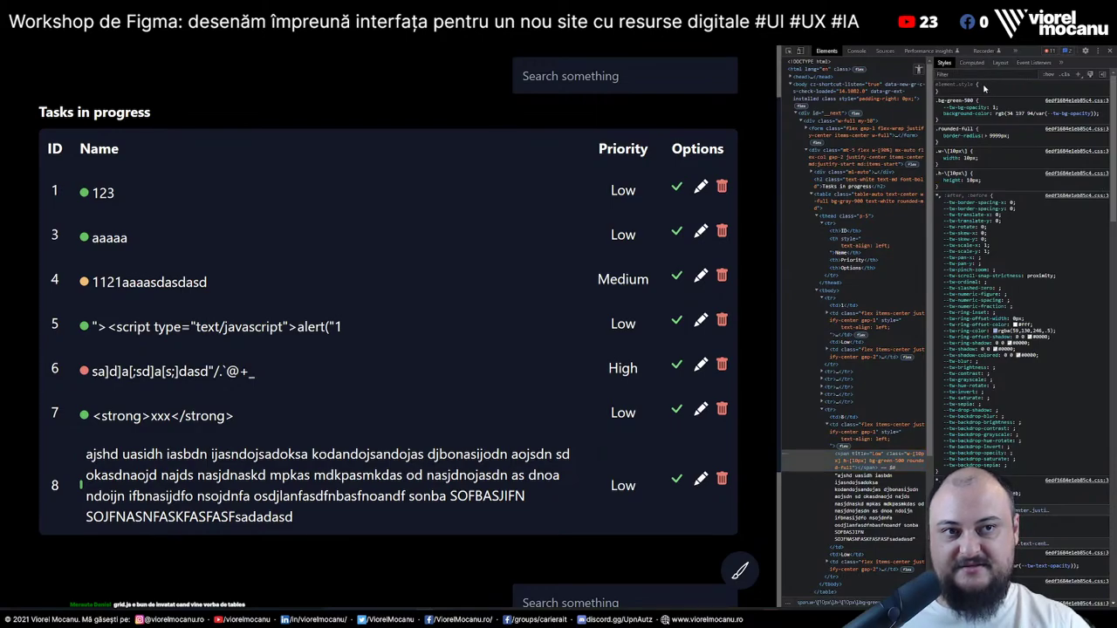
text(flex-shrink: ;)
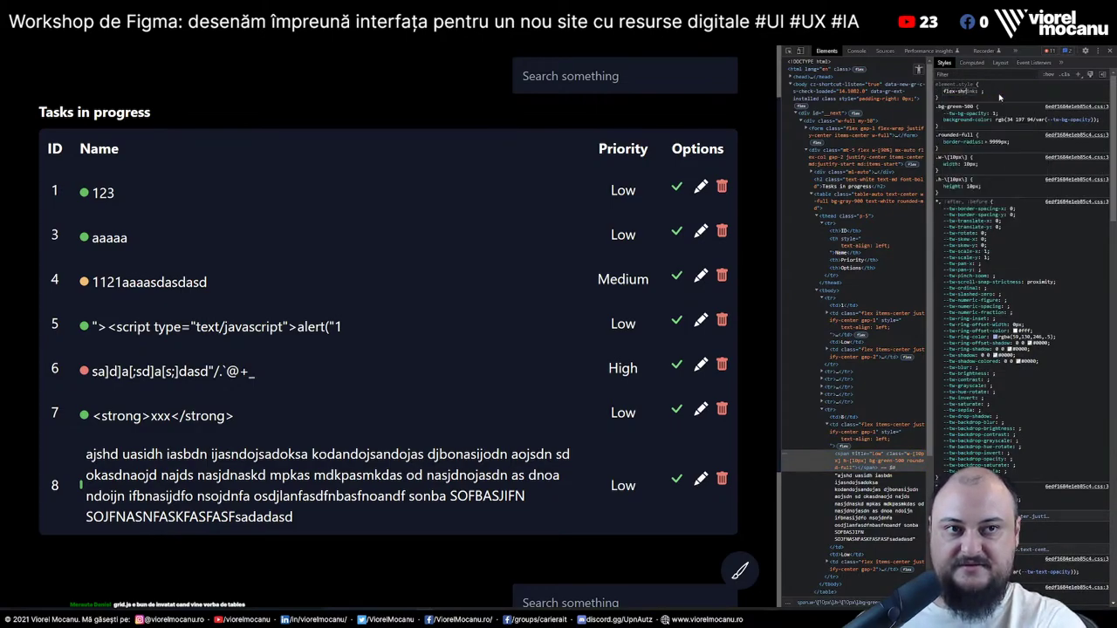
key(Tab)
text(0)
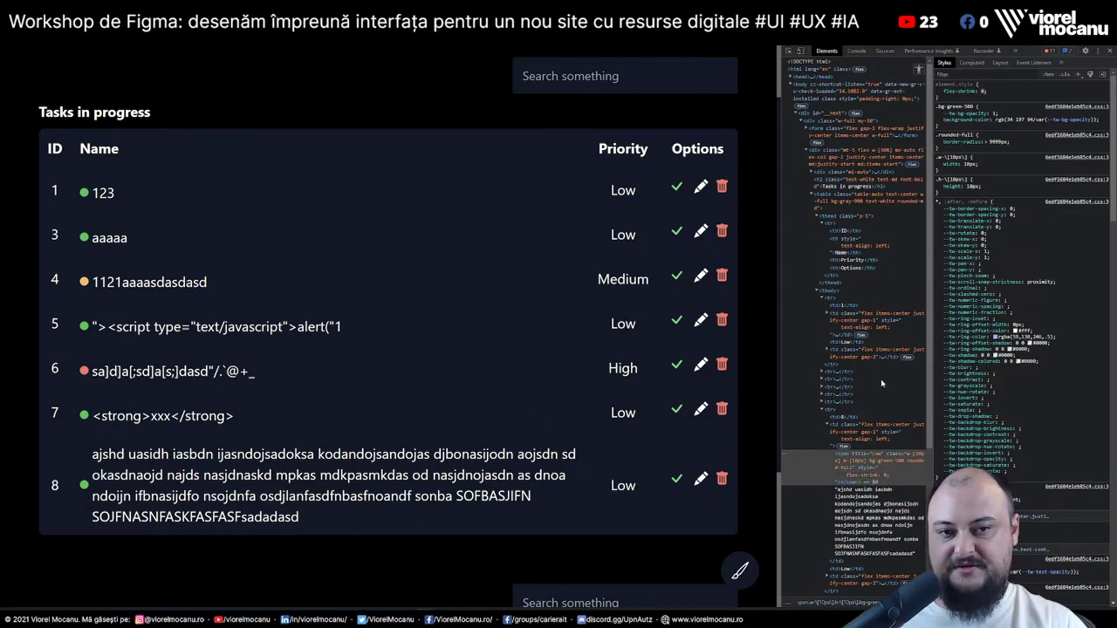
Add align-items: flex-start to row 8's name cell
click(840, 437)
click(1005, 90)
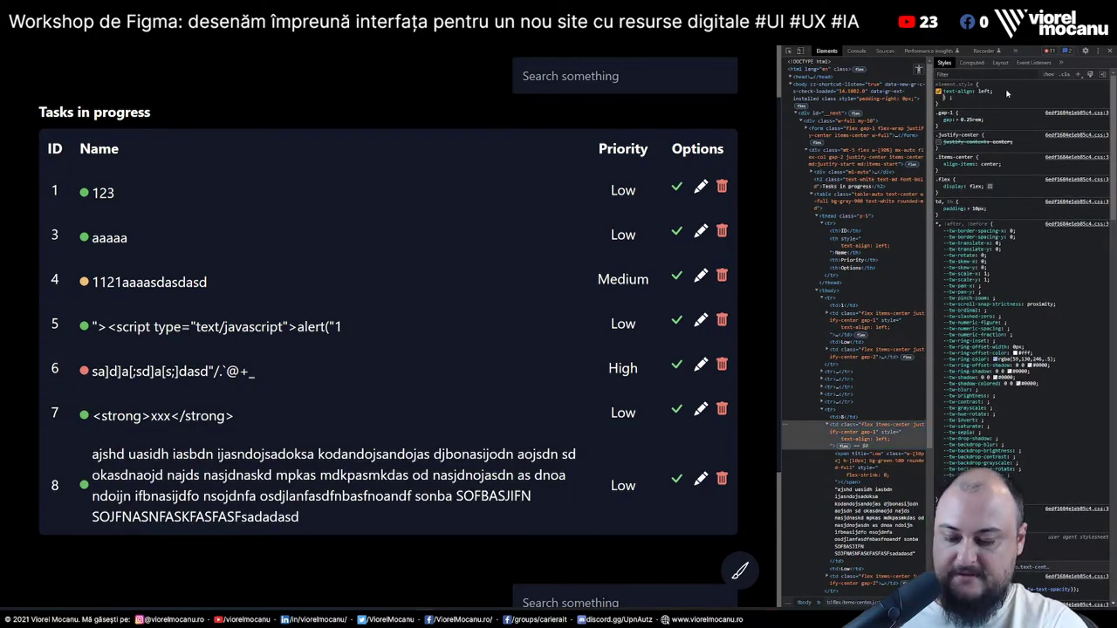
text(align-items: )
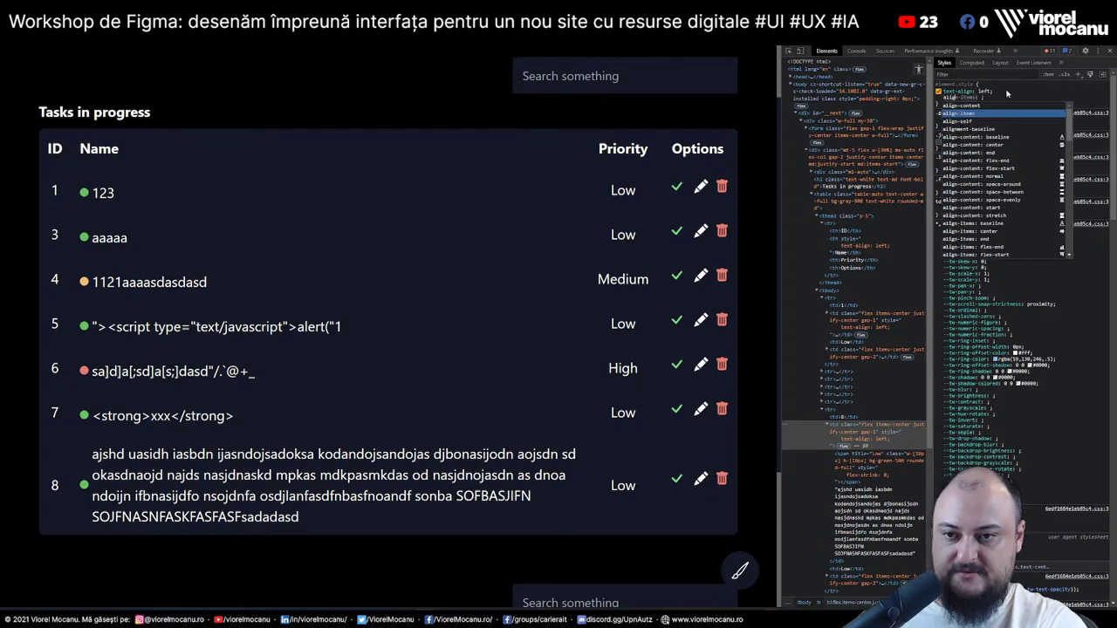
text(flex-start)
key(Return)
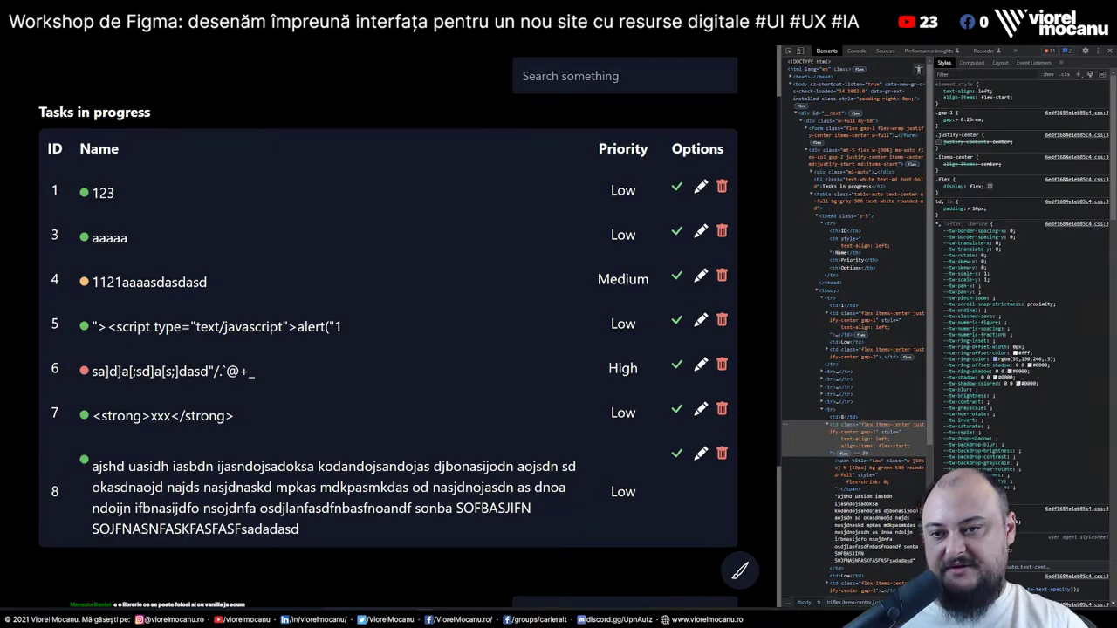
Select row 8's ID and long name lines to check the layout, then open a new tab
double_click(54, 491)
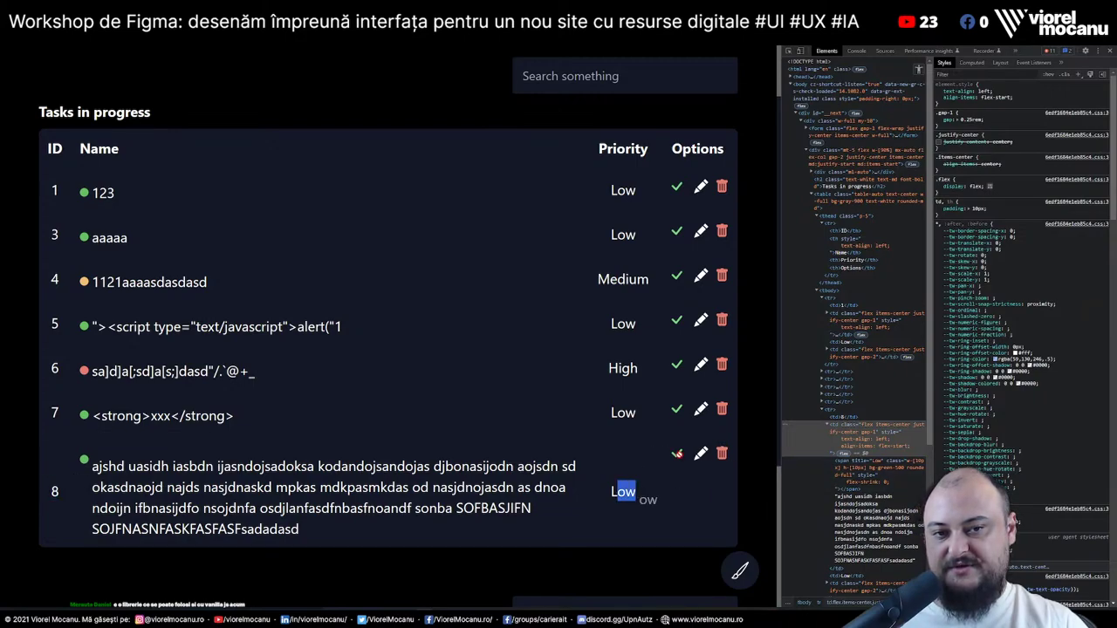
drag(91, 466, 576, 466)
drag(87, 485, 373, 537)
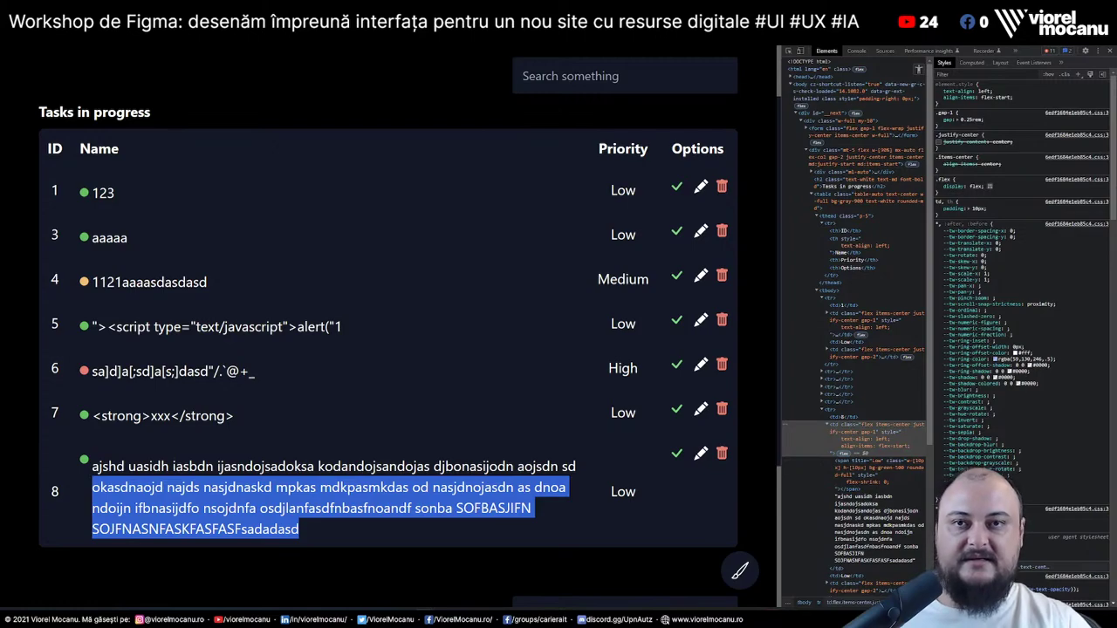
key(ctrl+t)
Search Google for 'how to style a table design principles'
text(how to sty)
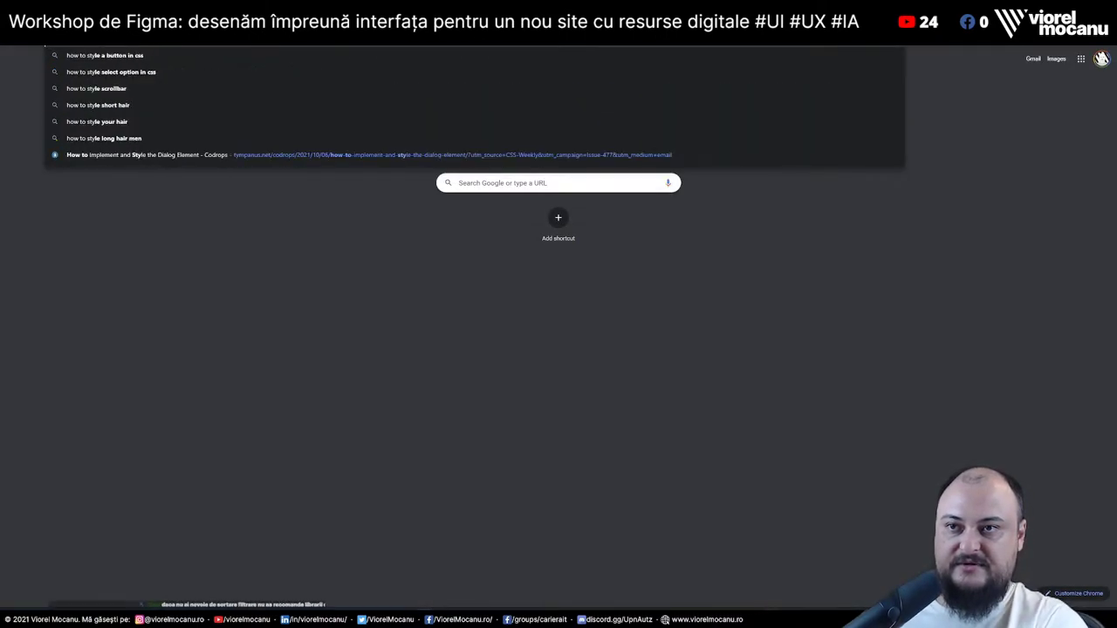
text(le a )
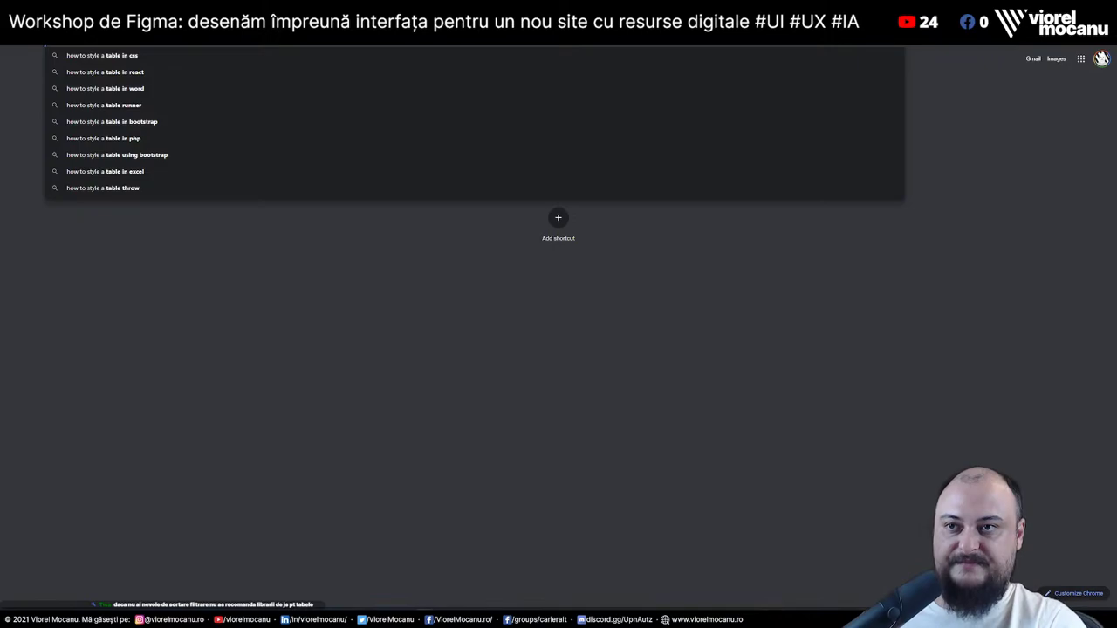
text(tabletable)
key(Return)
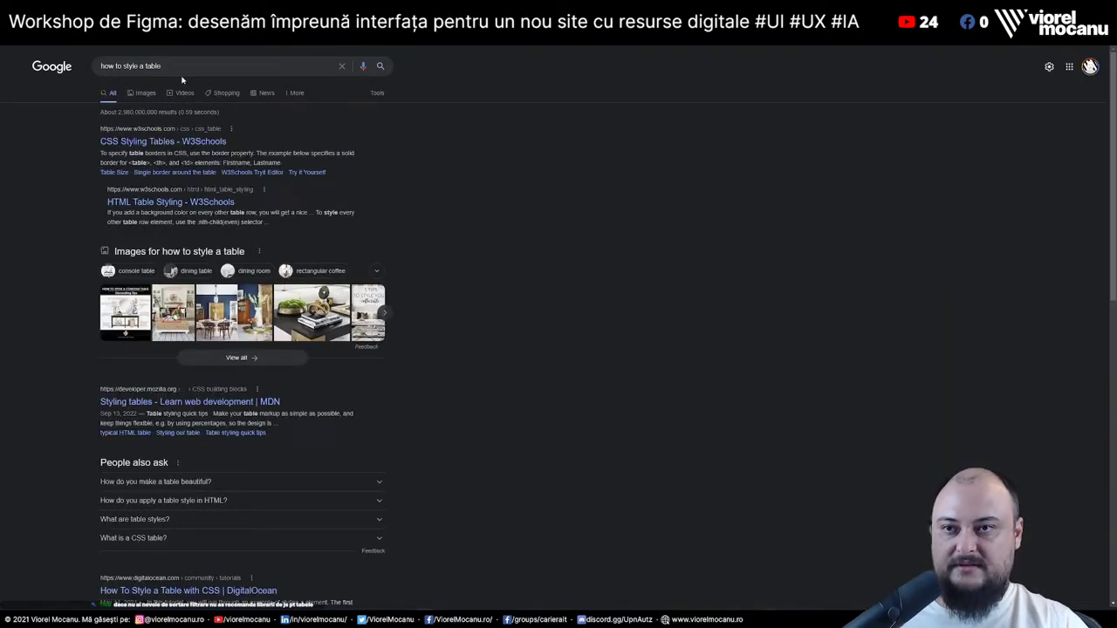
click(188, 66)
key(ctrl+shift+Left)
key(ctrl+shift+Left)
key(ctrl+shift+Left)
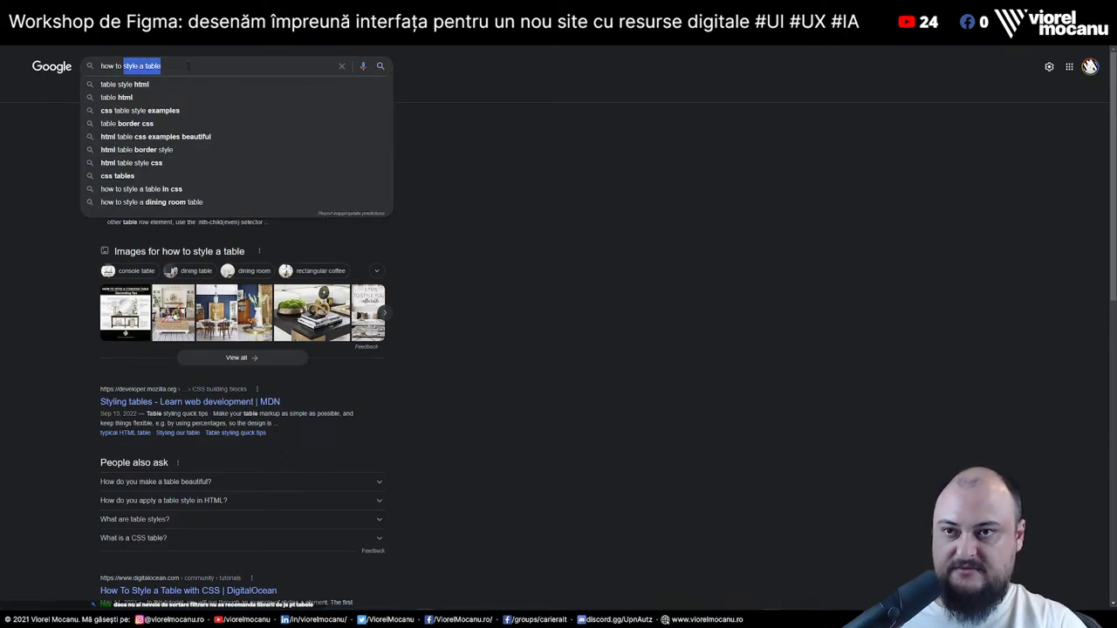
key(End)
text(des)
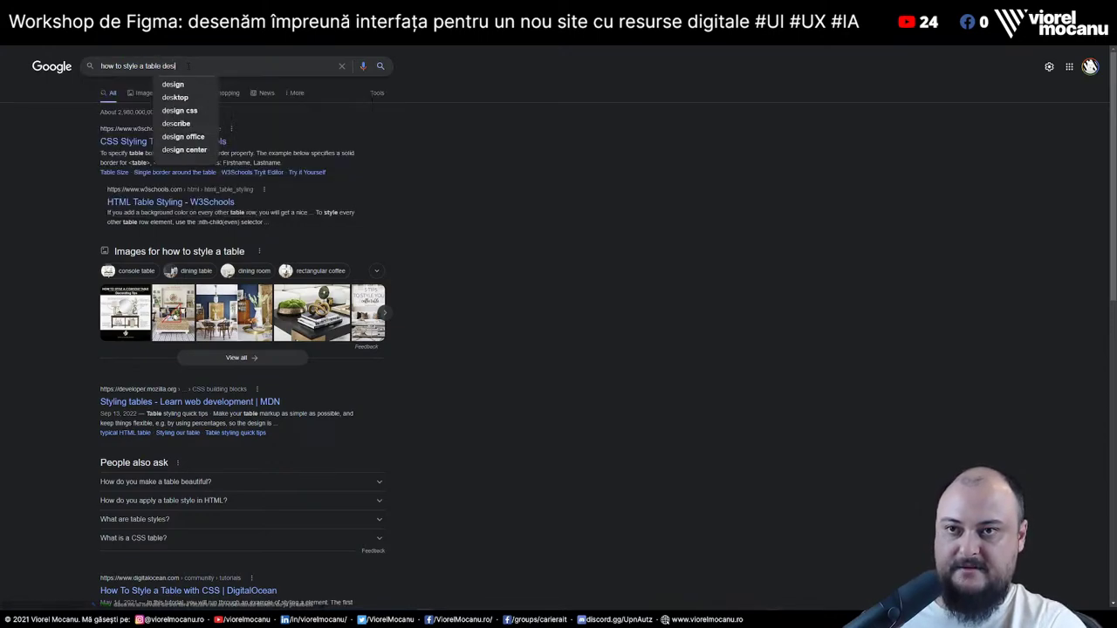
text(ign pricinples)
key(Return)
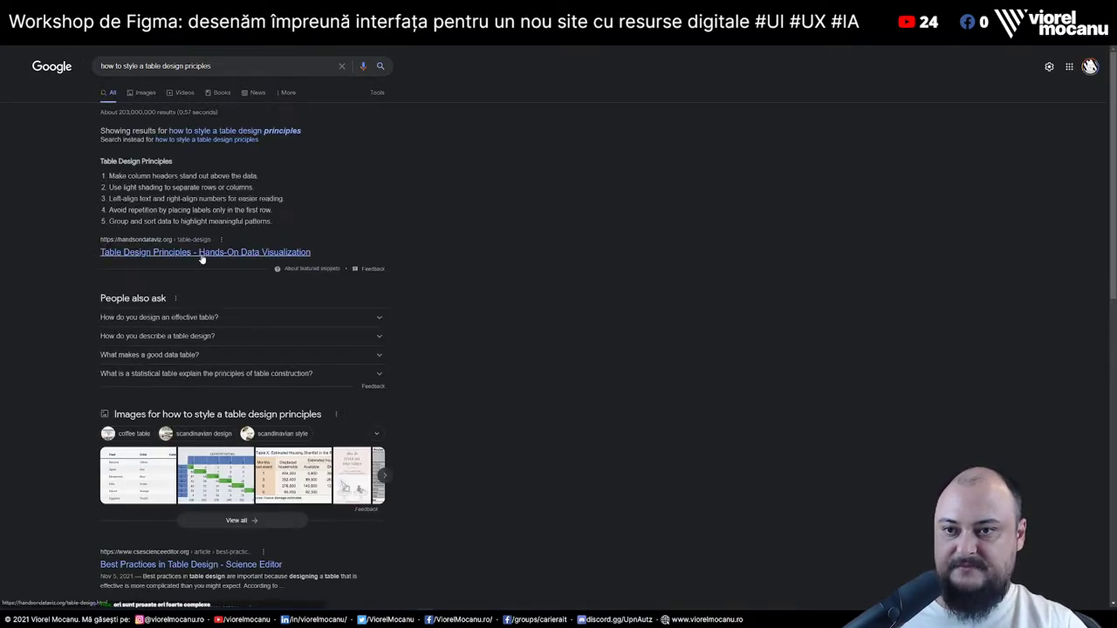
Open the Hands-On Data Visualization Table Design Principles result and scroll through it
click(212, 255)
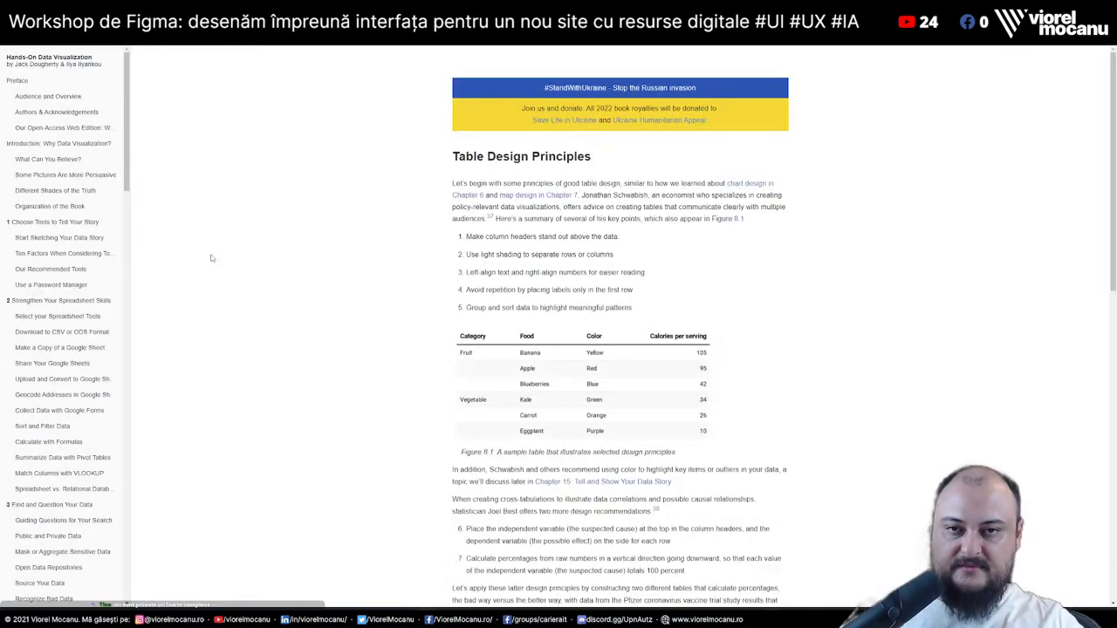
scroll(371, 368, down, 3)
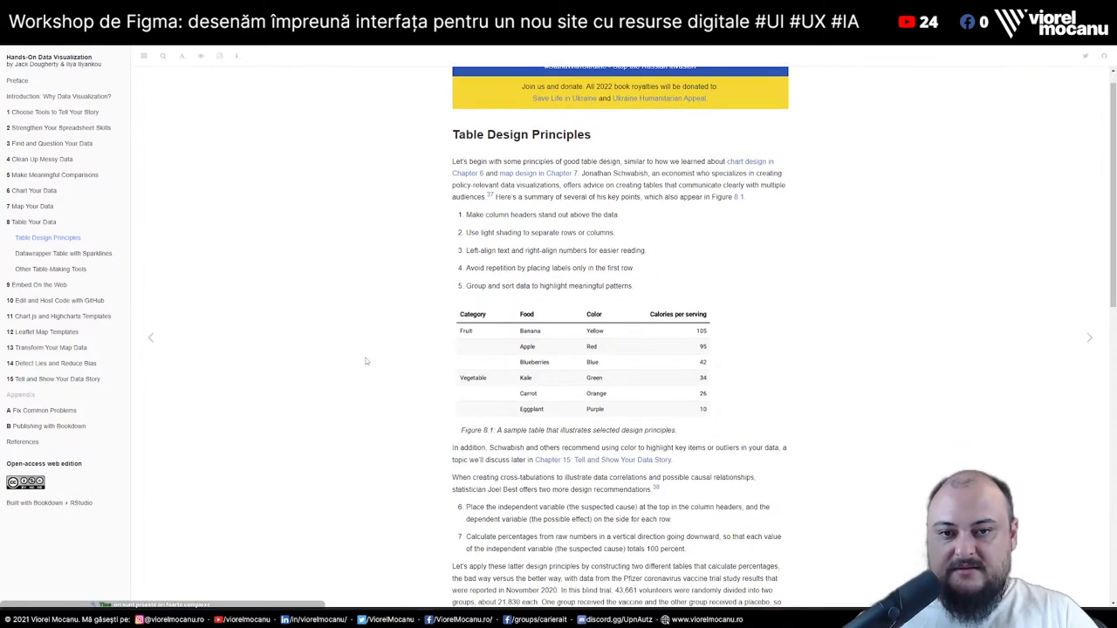
scroll(365, 290, up, 3)
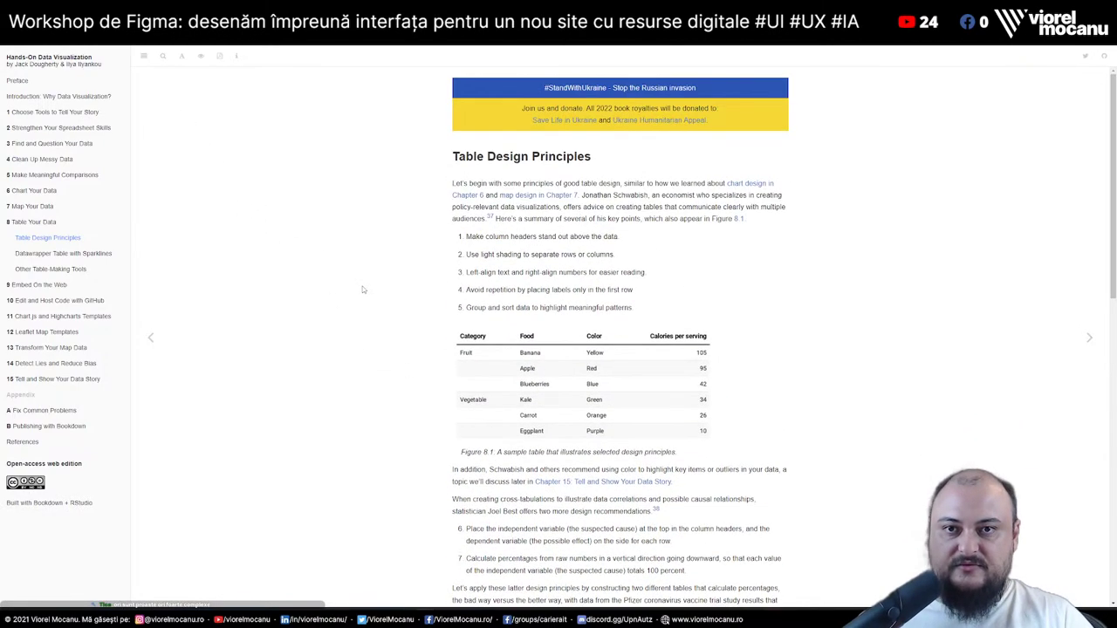
scroll(416, 318, down, 15)
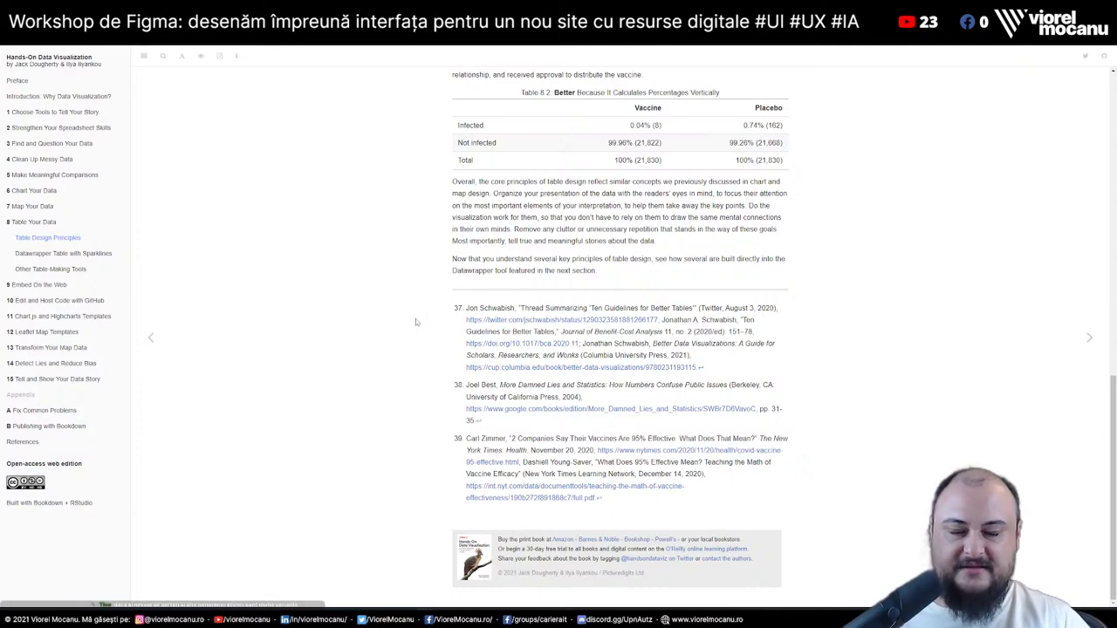
In a new tab, search Google for 'bringhurst elements of typographic style table'
key(ctrl+t)
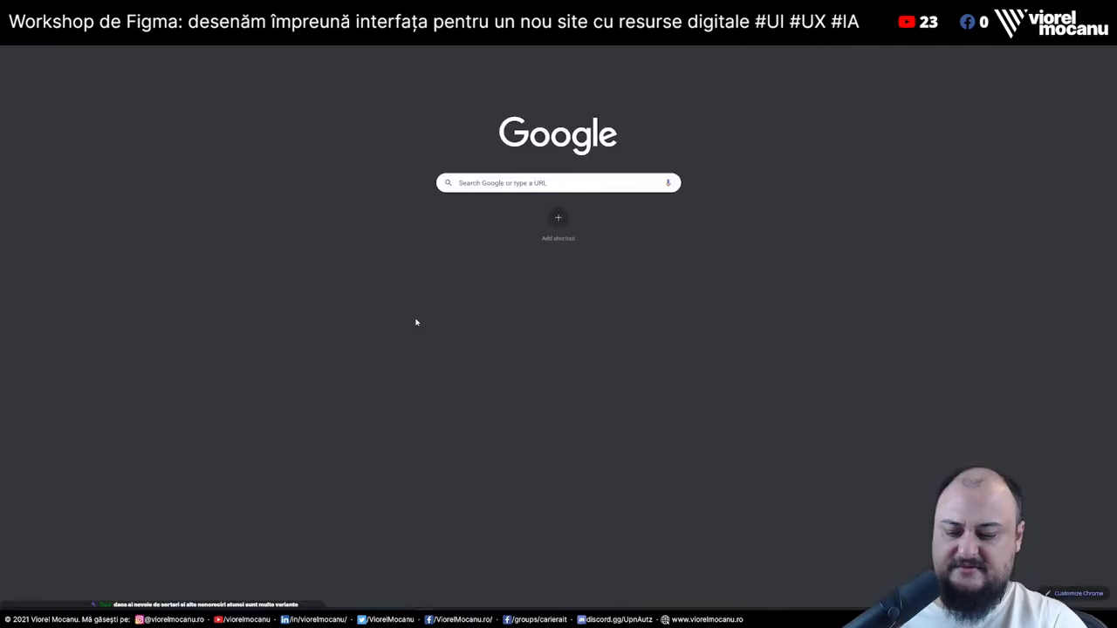
text(bringhurst)
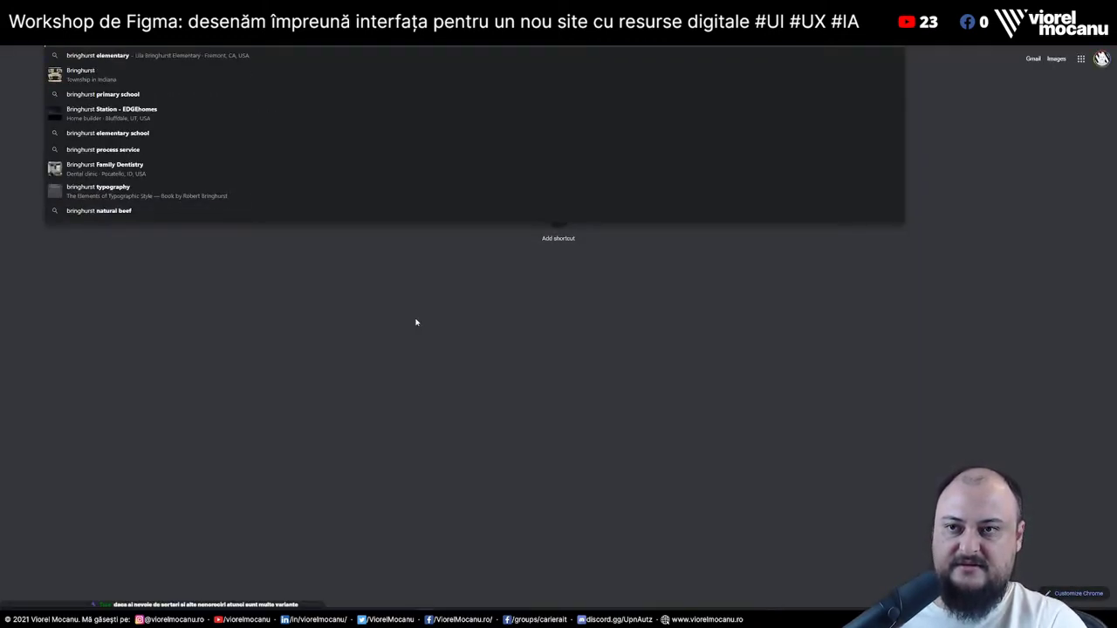
text( elements of t)
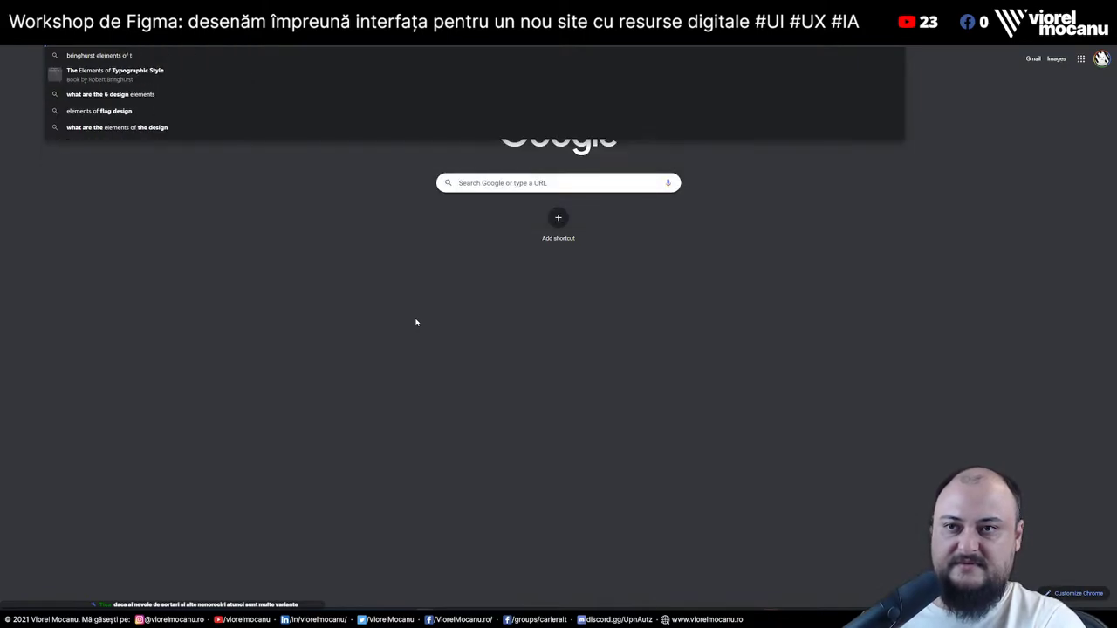
text(ypographic style)
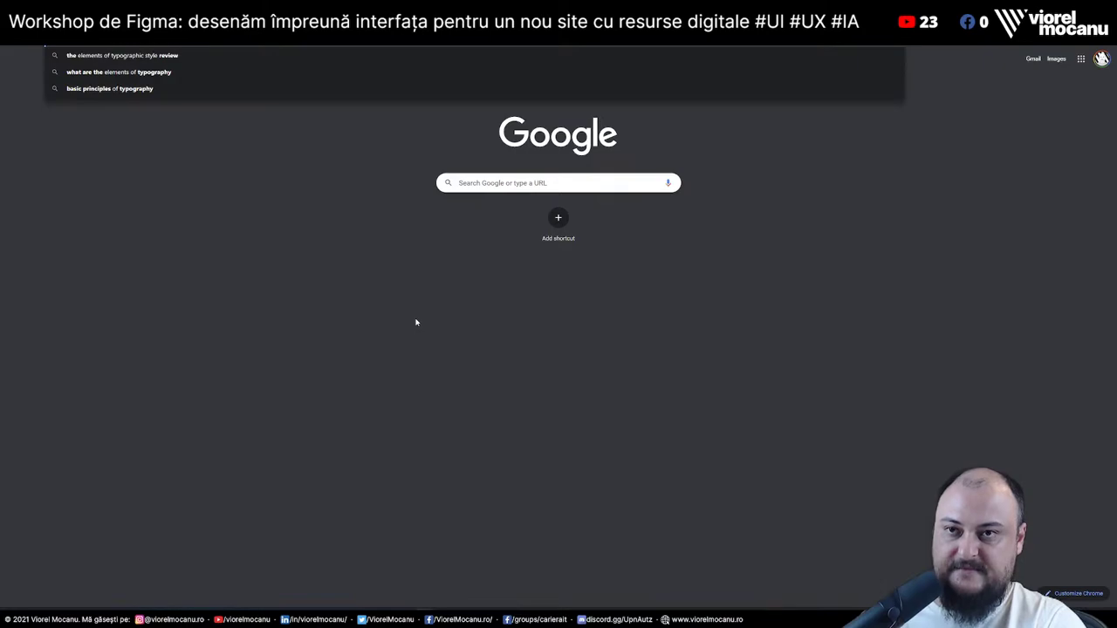
text( table)
key(Return)
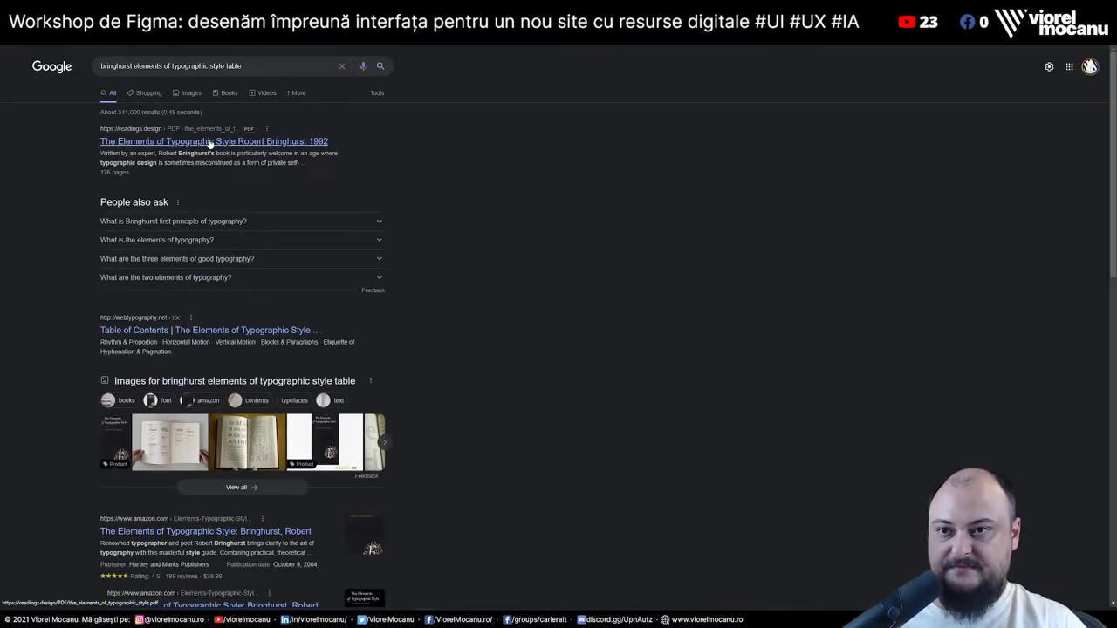
Open The Elements of Typographic Style PDF and explore its thumbnails and viewer options
click(209, 142)
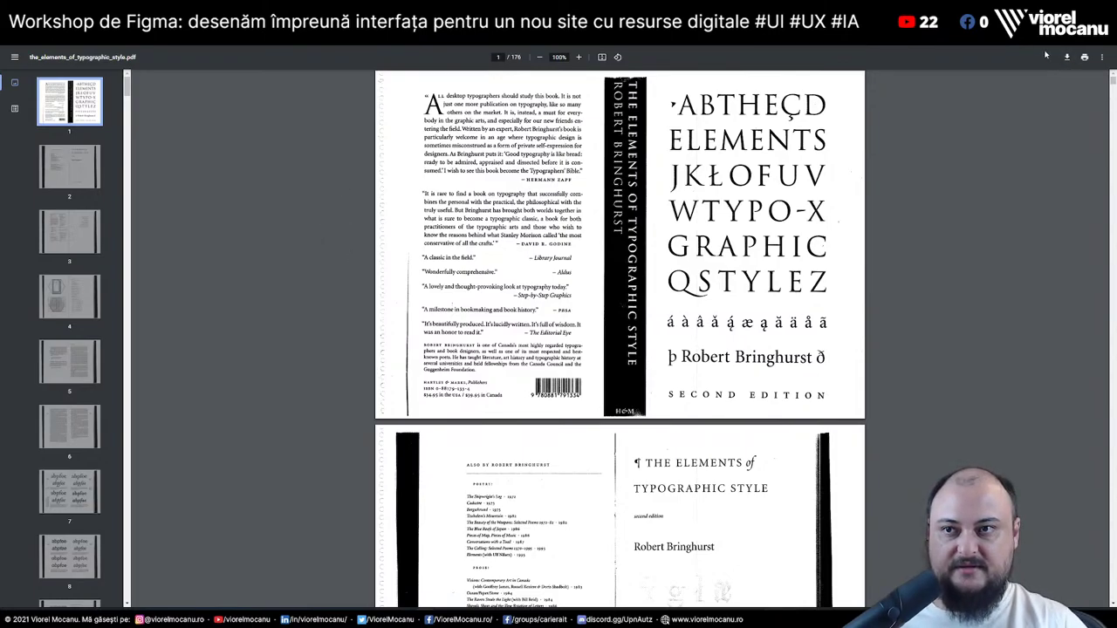
click(14, 57)
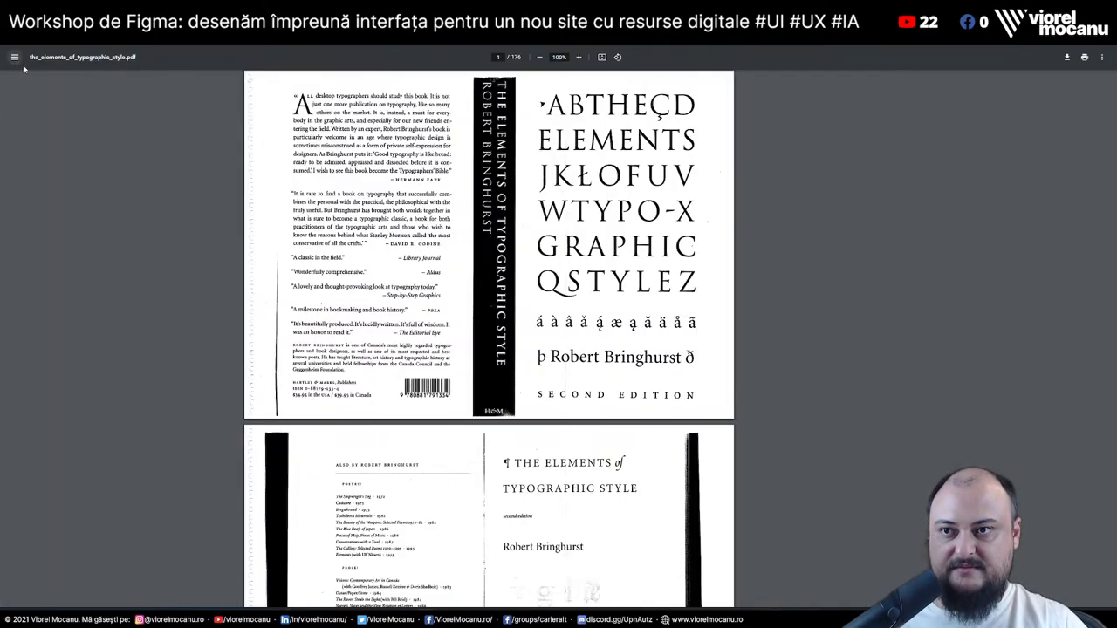
click(14, 57)
click(1101, 57)
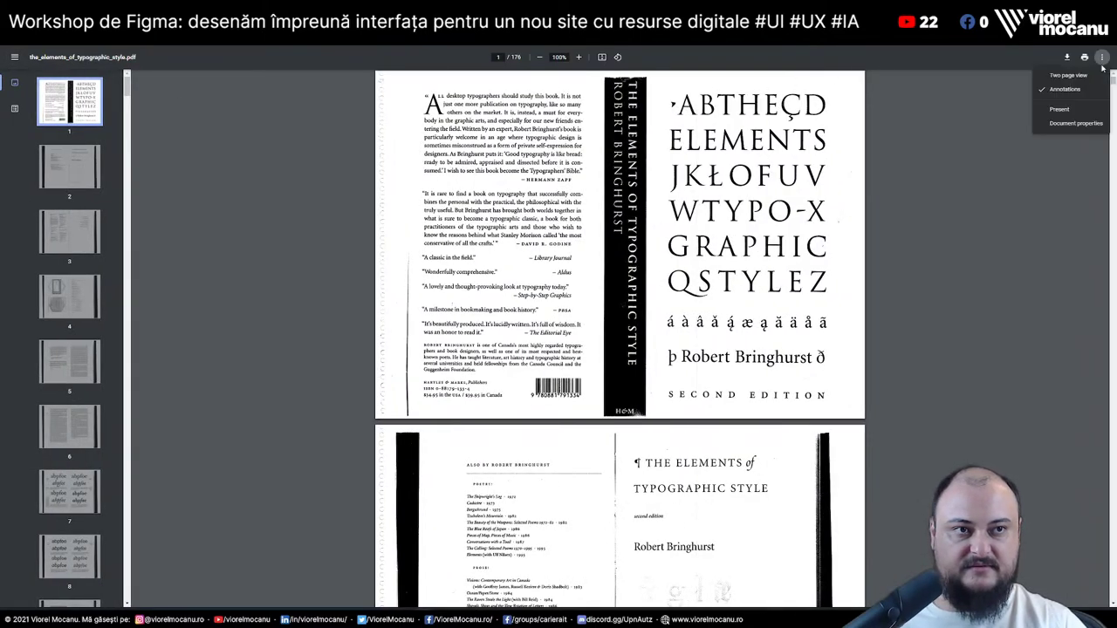
click(517, 281)
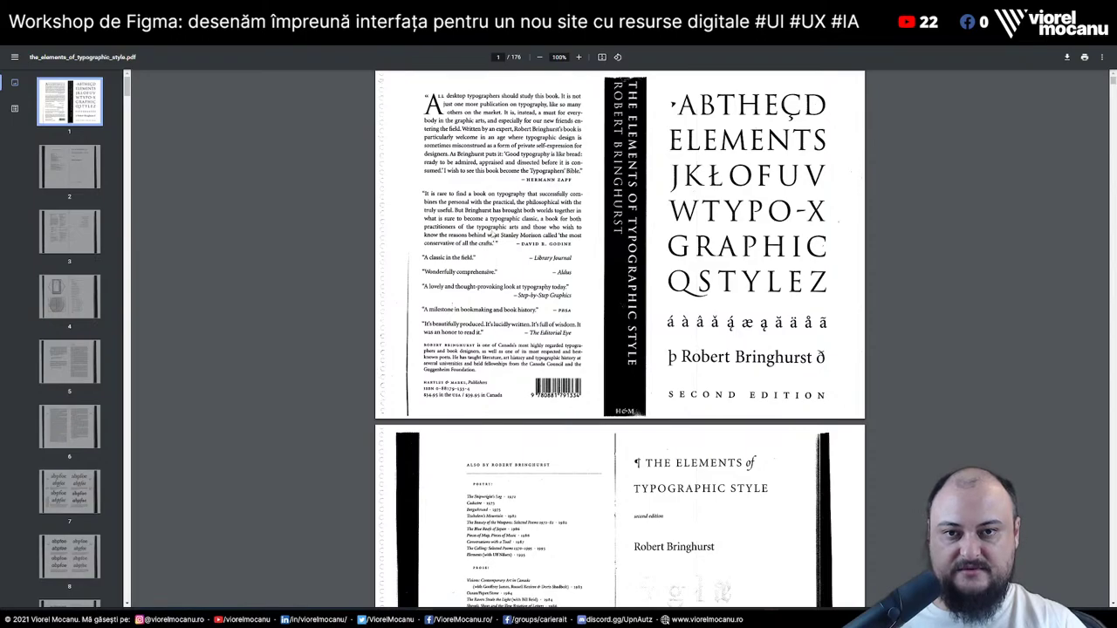
scroll(496, 244, down, 8)
Back on the results, replace 'table' in the query with 'for the web' and search
key(alt+Left)
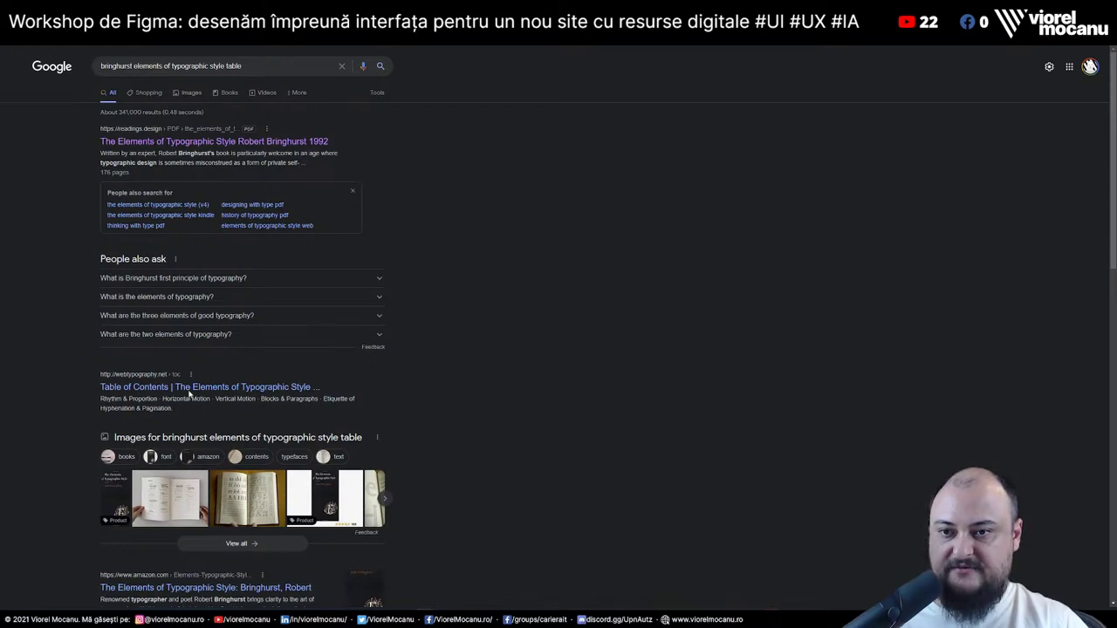
scroll(532, 372, down, 2)
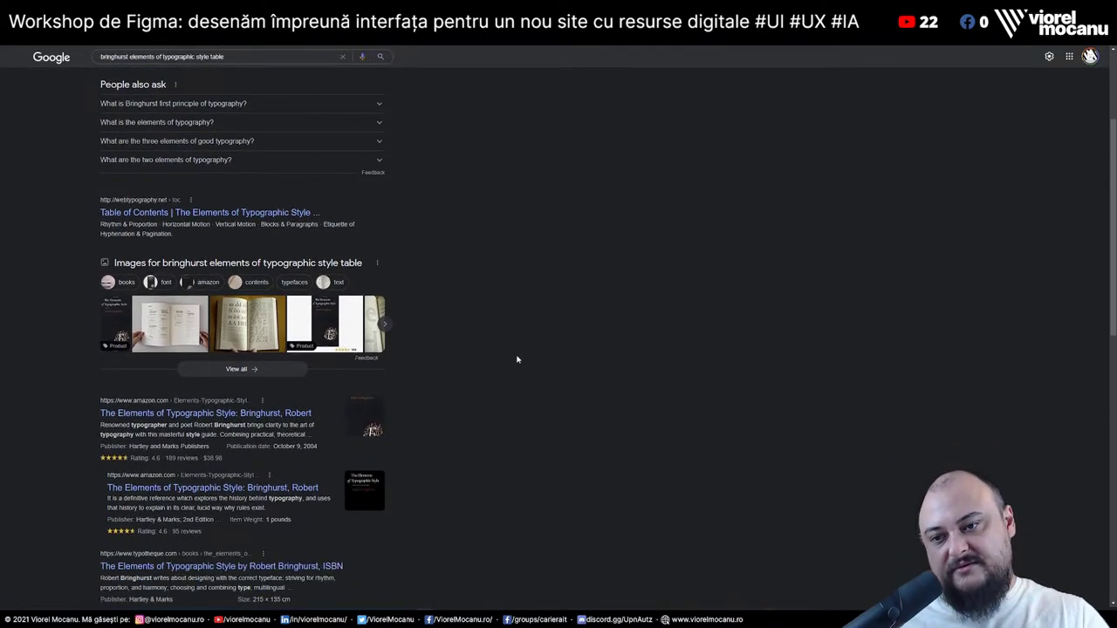
scroll(516, 358, down, 3)
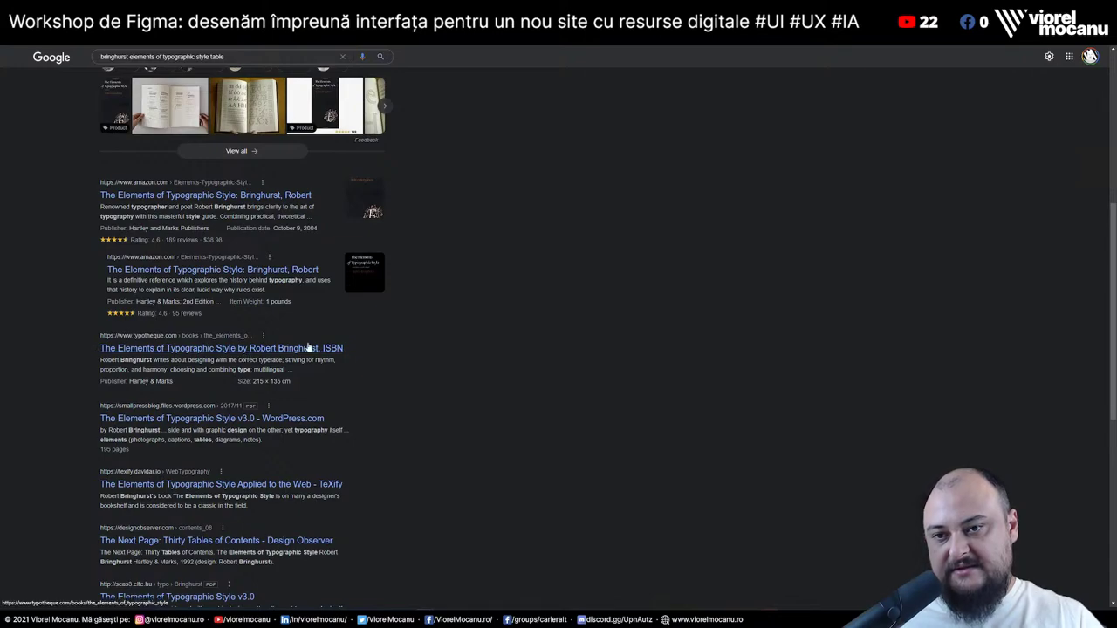
scroll(479, 236, up, 5)
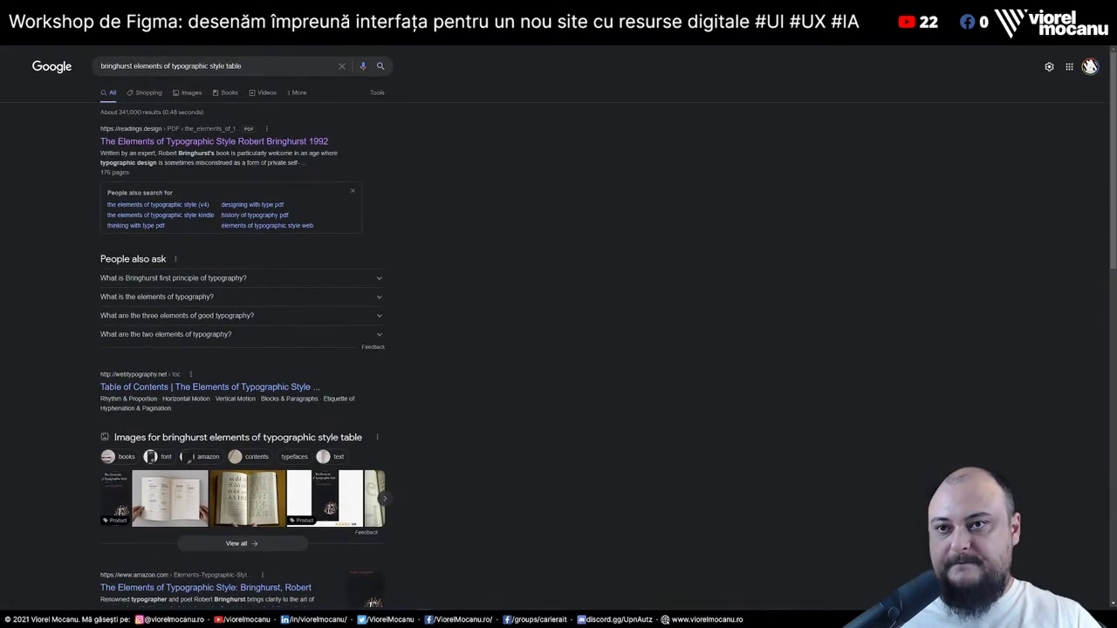
double_click(233, 65)
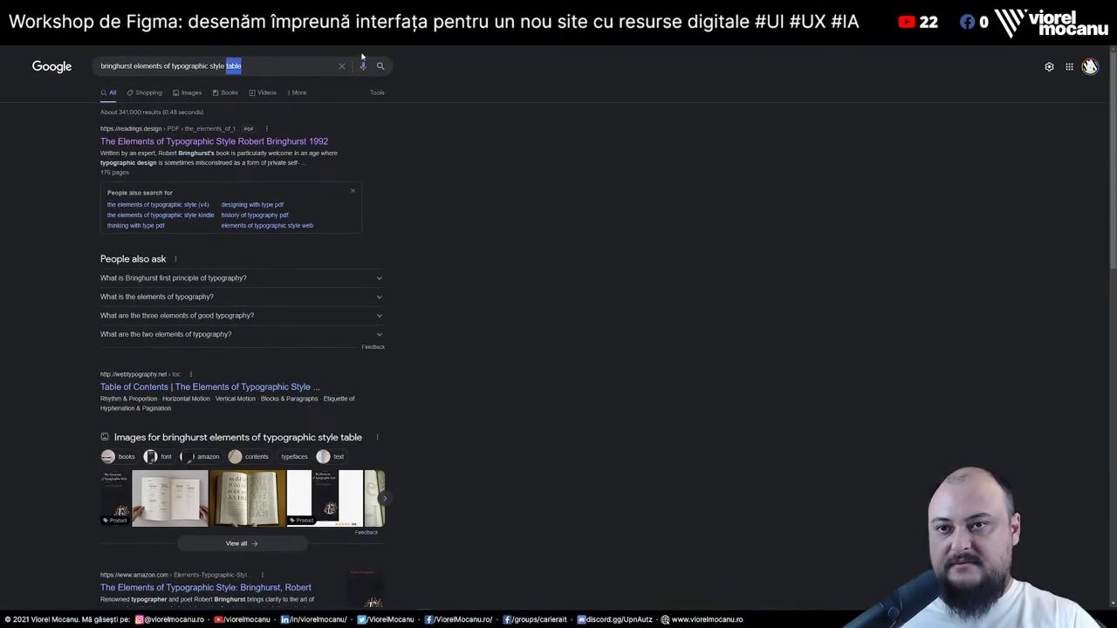
text(for the web)
key(Return)
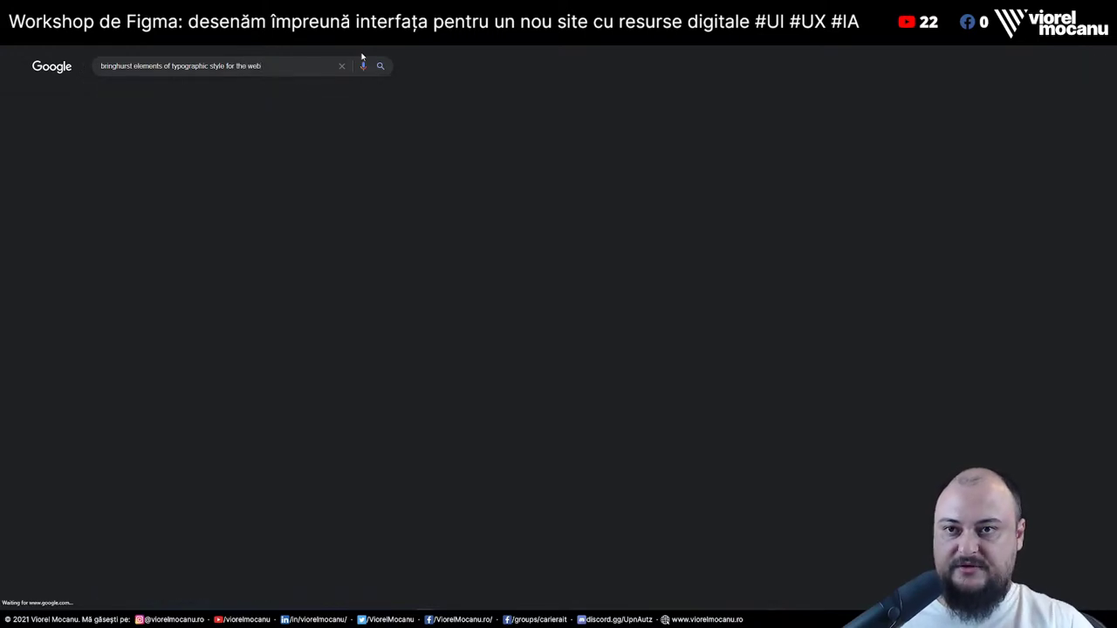
Open the web typography guide's Table of Contents, find 'table' on it, then return to the to-do app
click(188, 140)
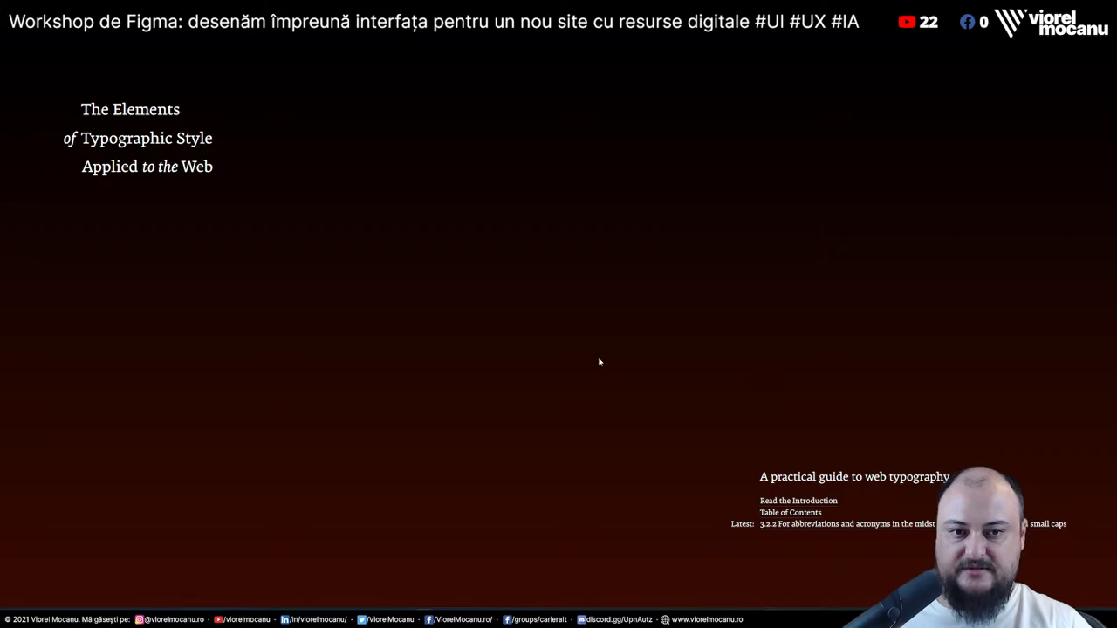
click(790, 514)
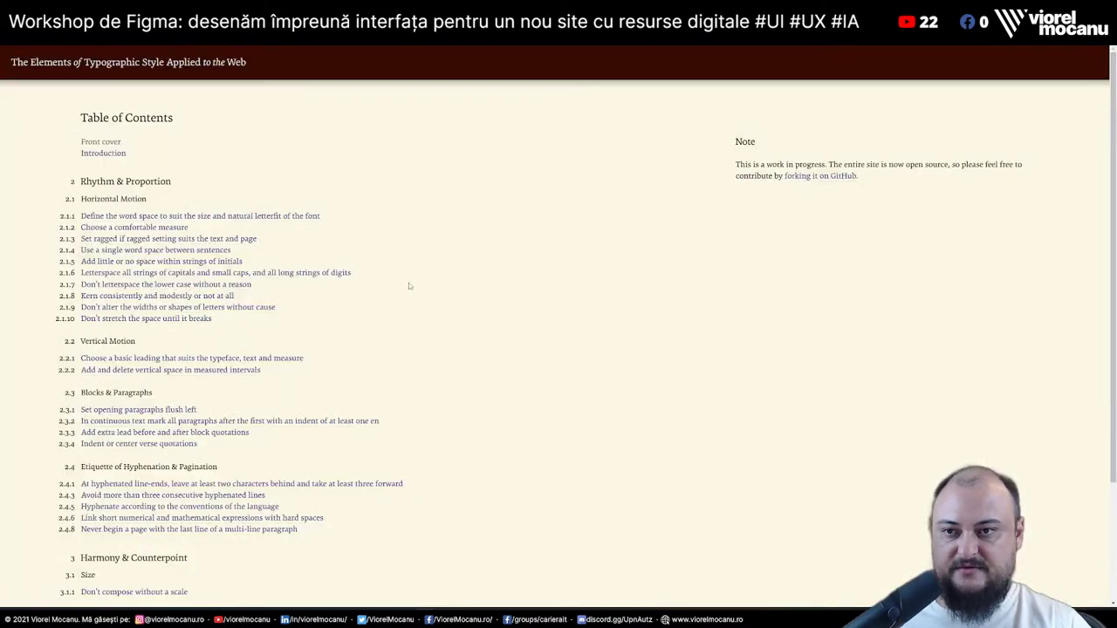
key(ctrl+f)
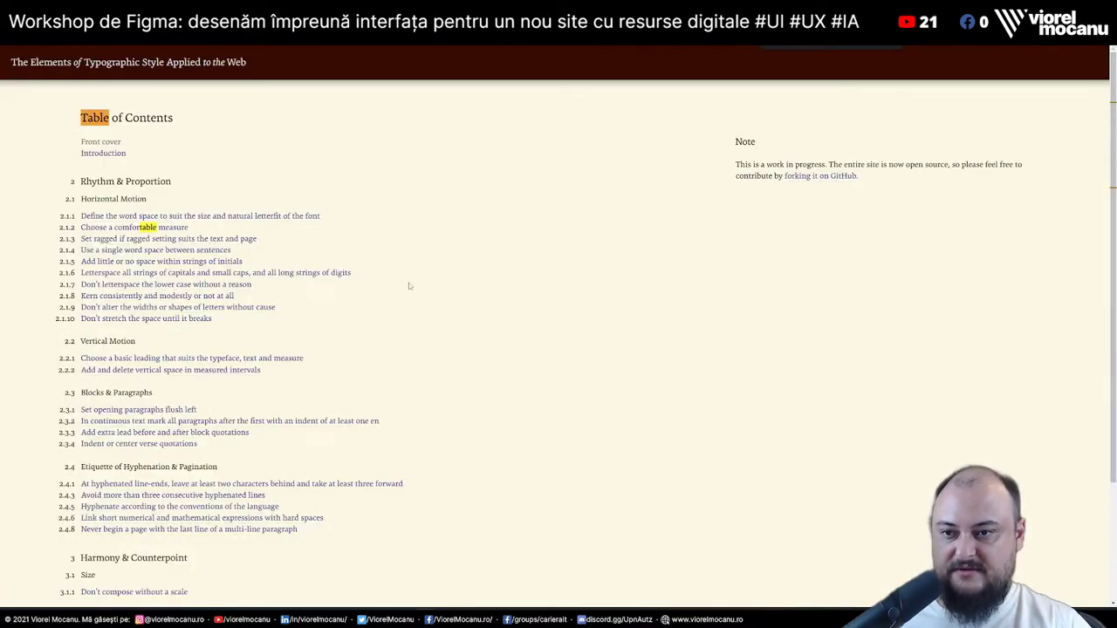
scroll(409, 283, down, 2)
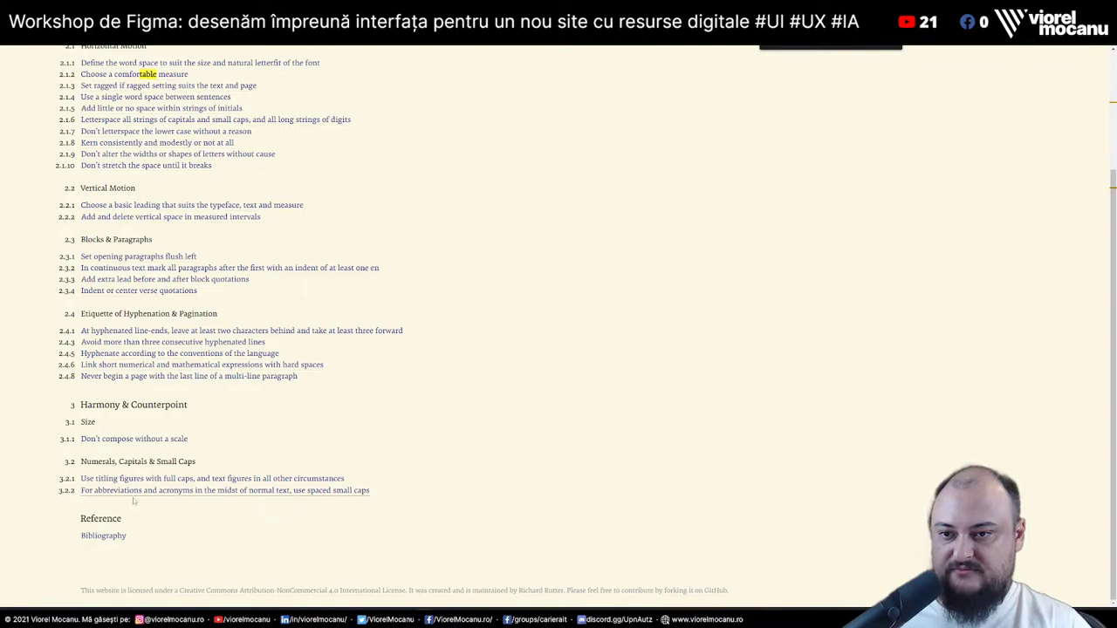
scroll(356, 452, up, 2)
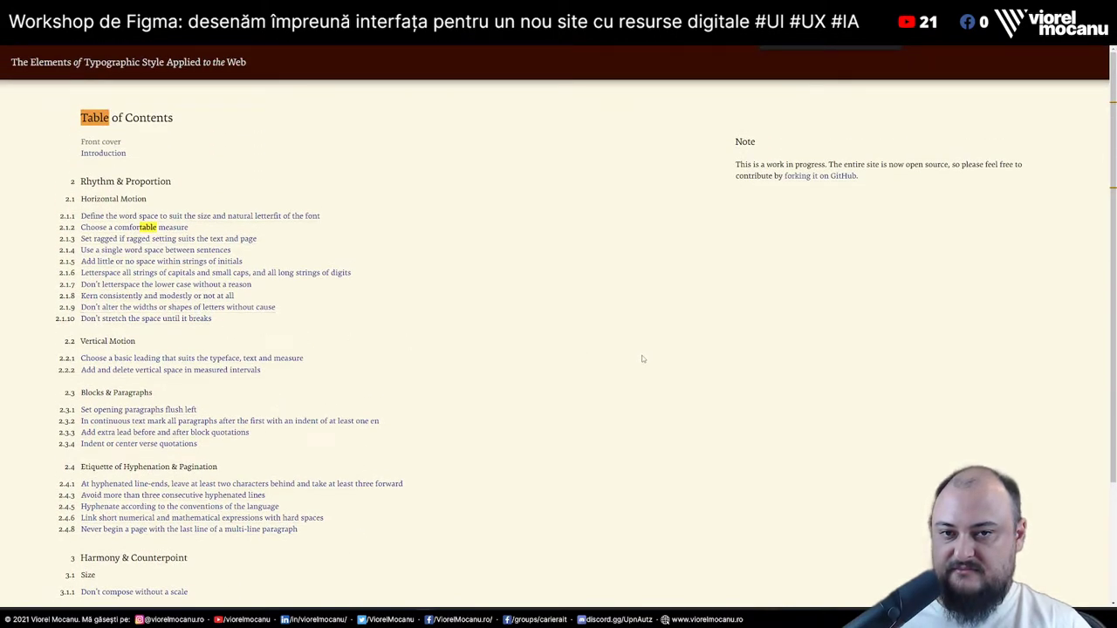
key(Escape)
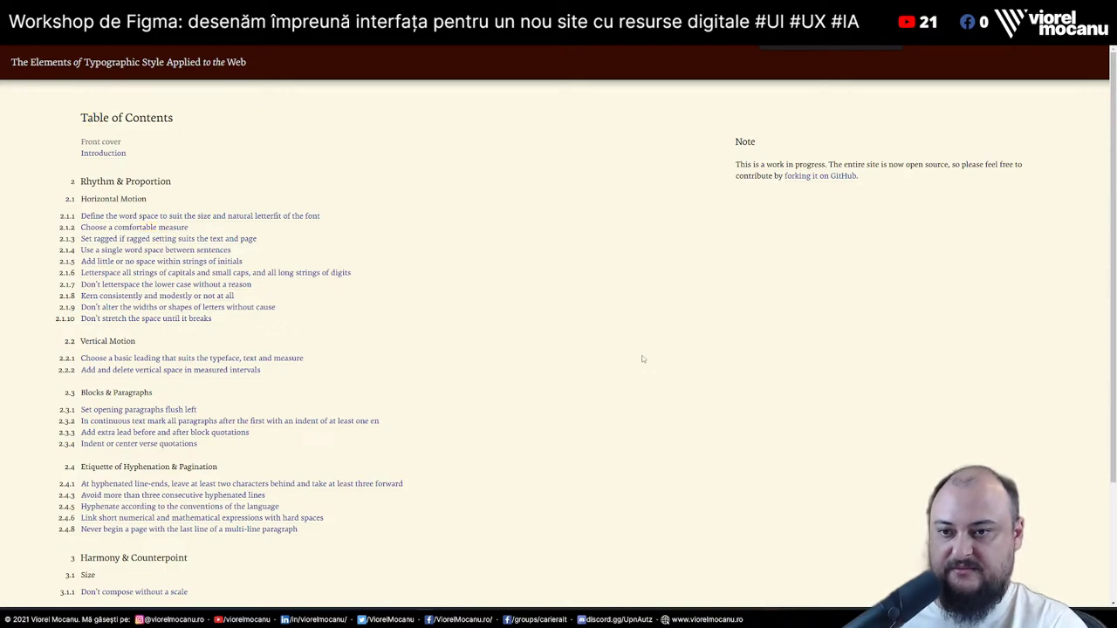
scroll(643, 358, down, 2)
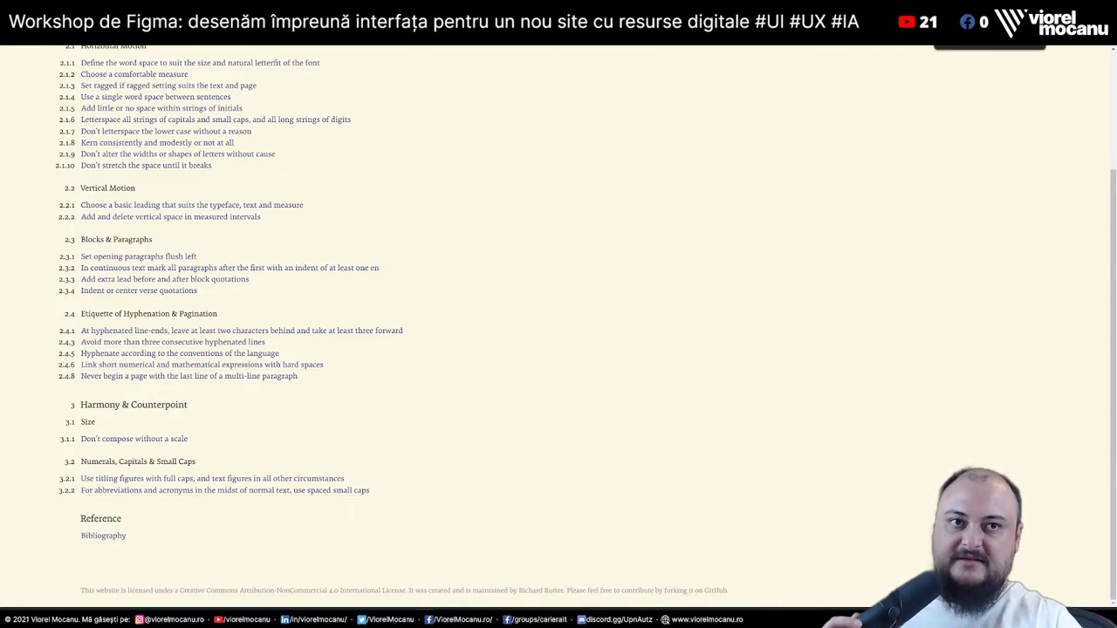
key(ctrl+Tab)
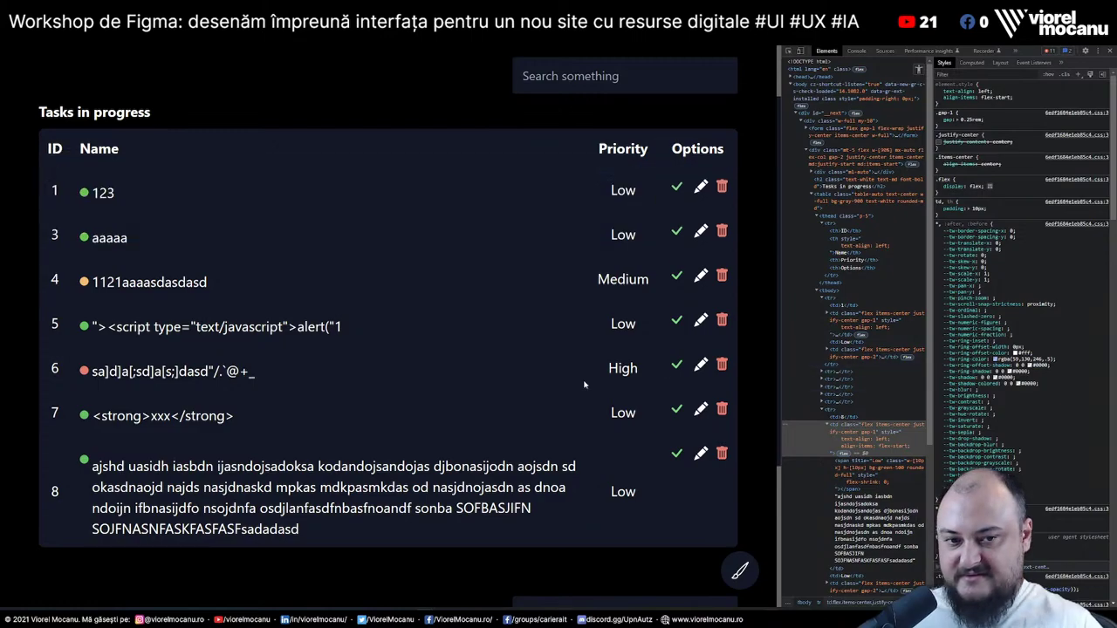
Switch the page background to black, then dark purple, then black again, dismissing each success message
scroll(389, 349, down, 2)
mouse_move(747, 587)
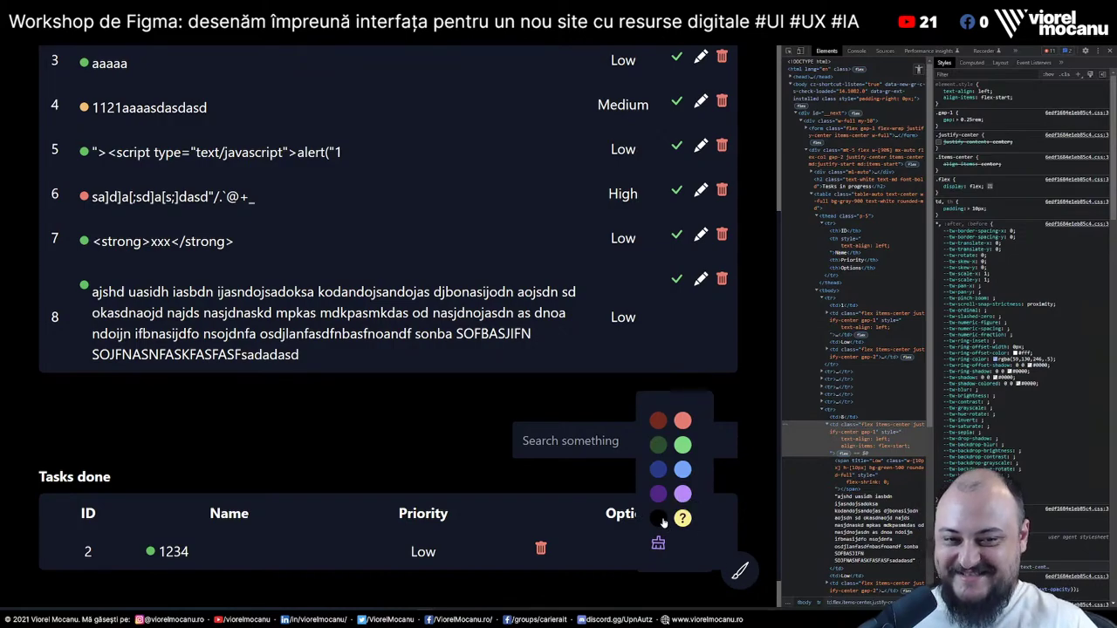
click(659, 519)
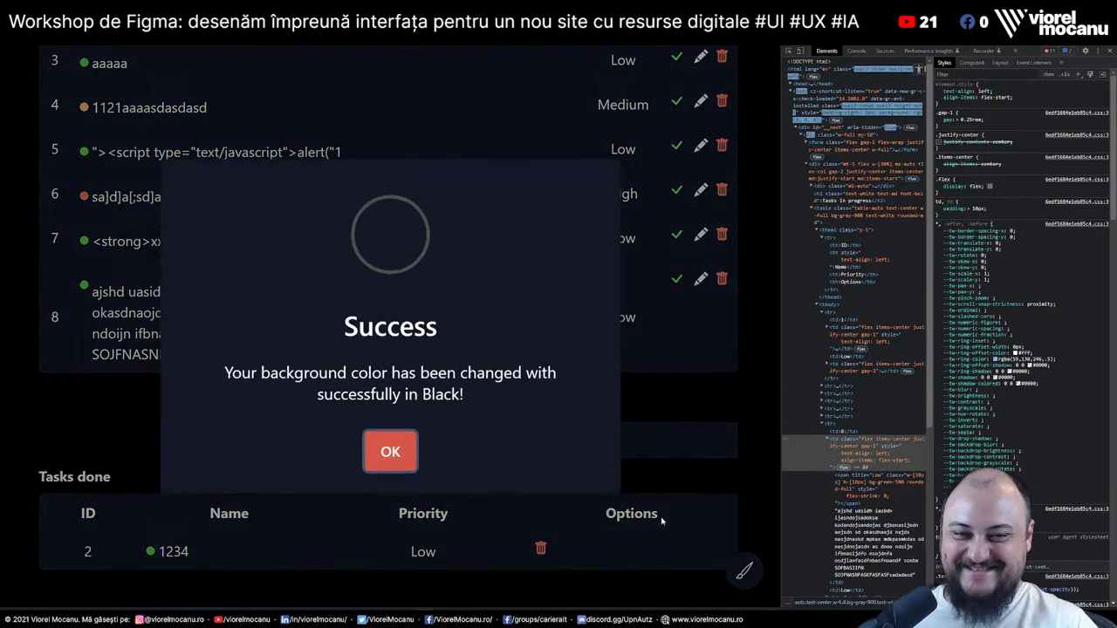
click(403, 455)
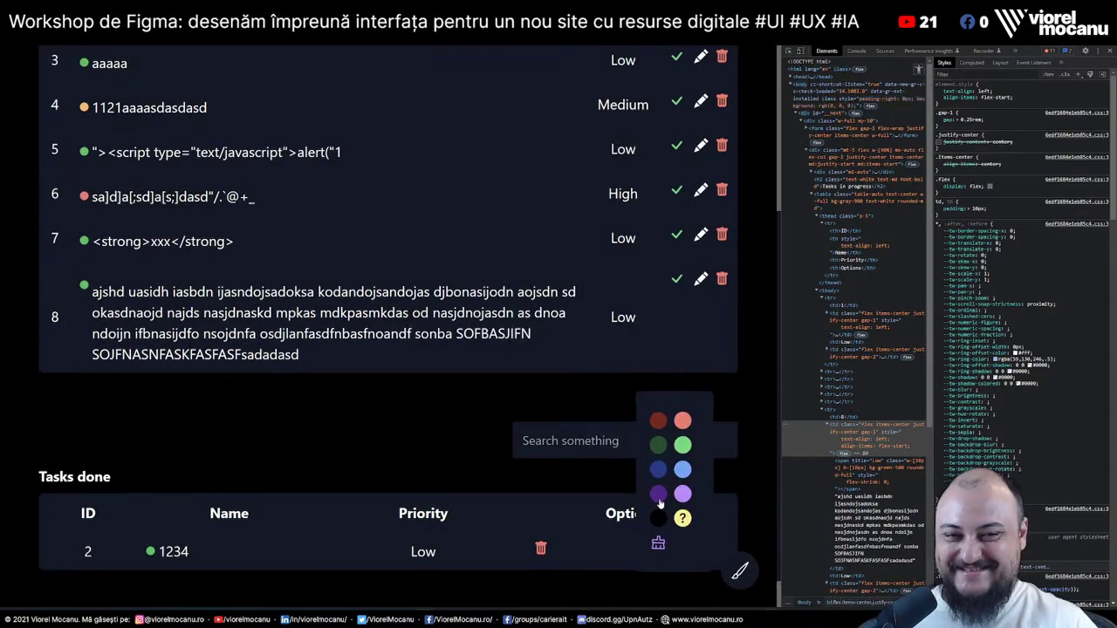
click(658, 495)
click(389, 450)
mouse_move(731, 572)
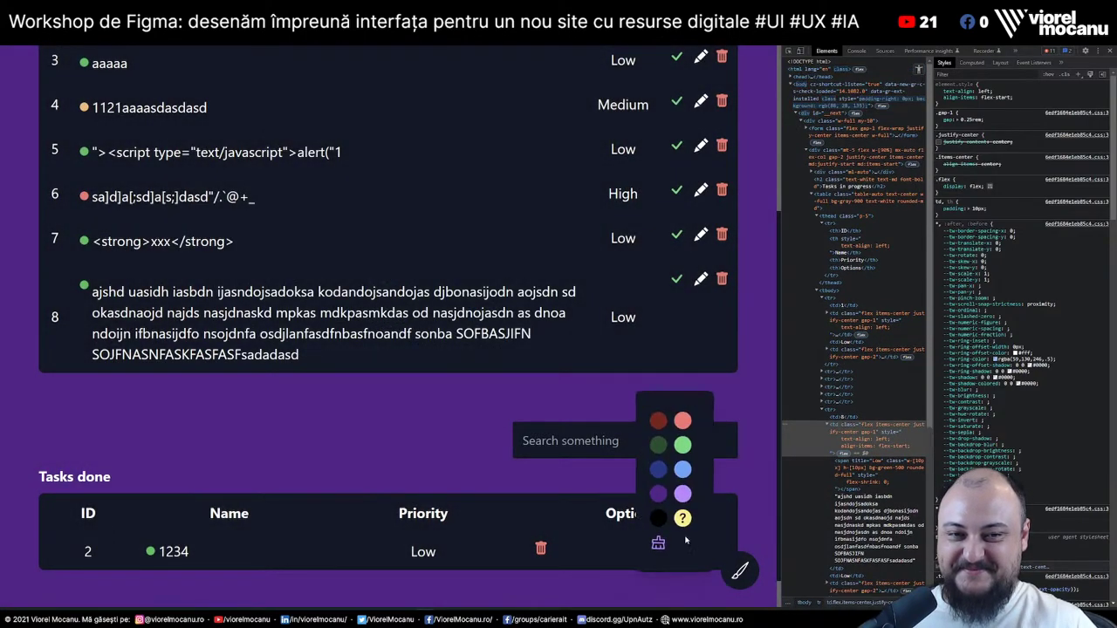
click(660, 522)
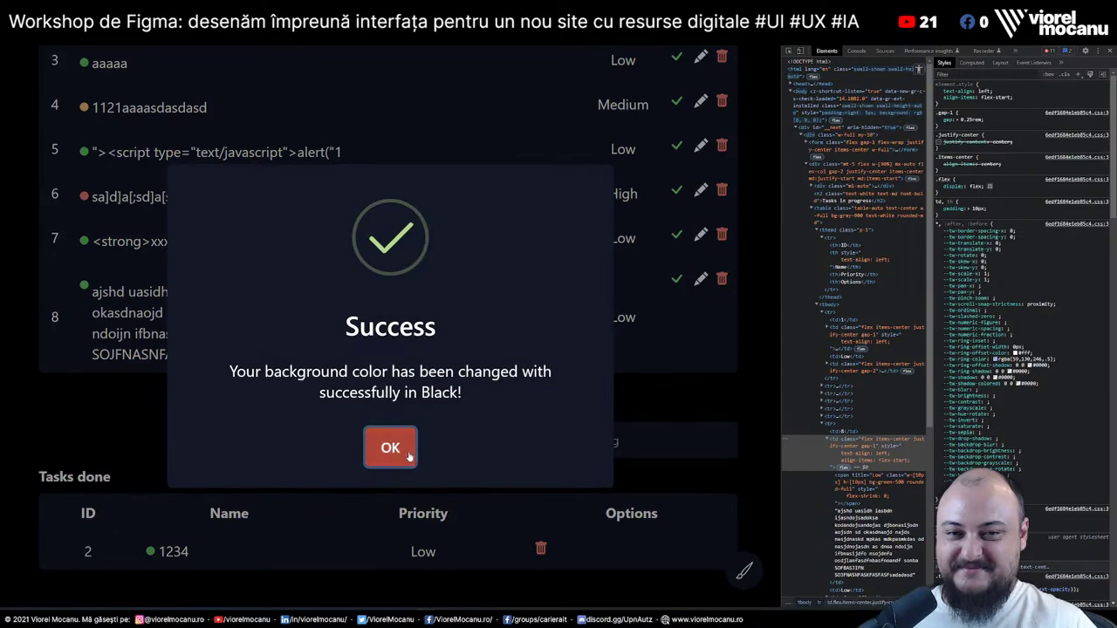
click(397, 450)
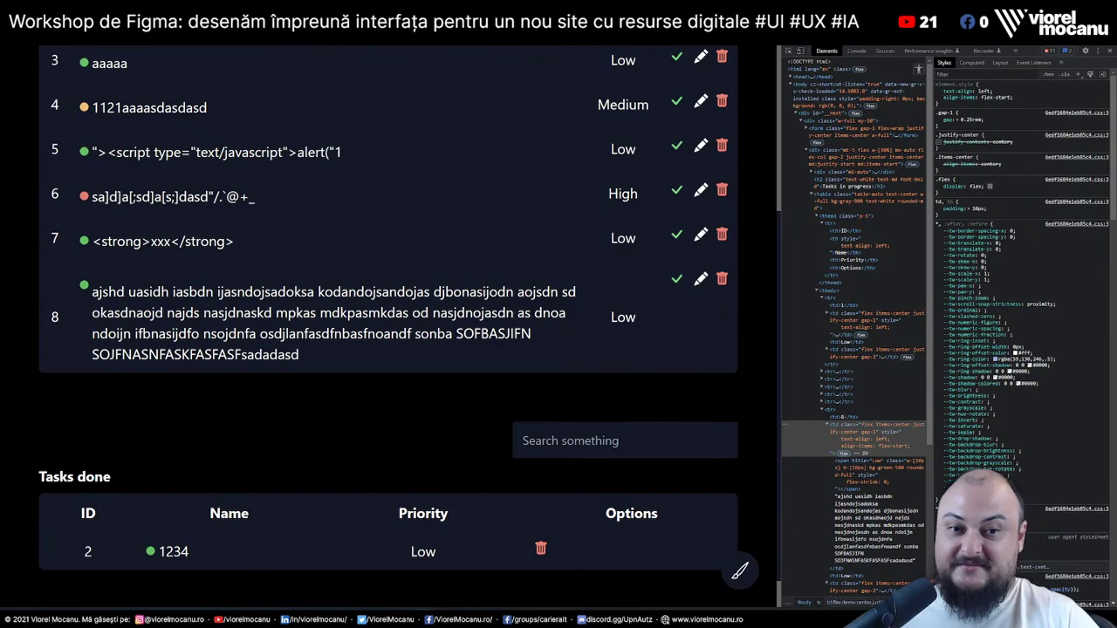
Focus the new todo input, unfocus it, then select task 5's full script-tag name
scroll(595, 492, down, 1)
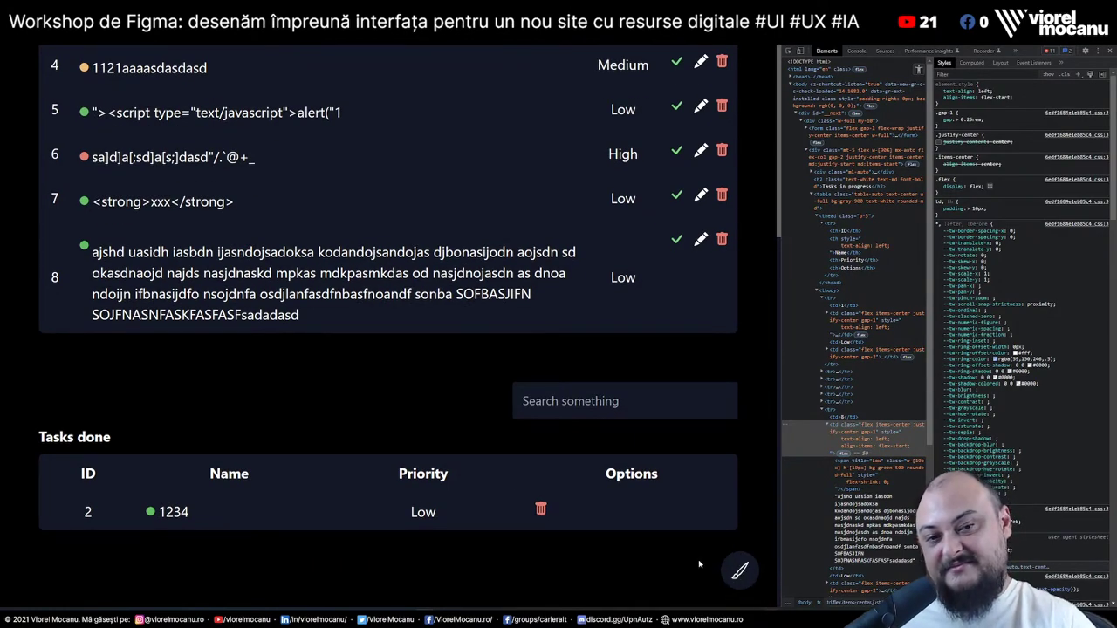
scroll(698, 563, up, 5)
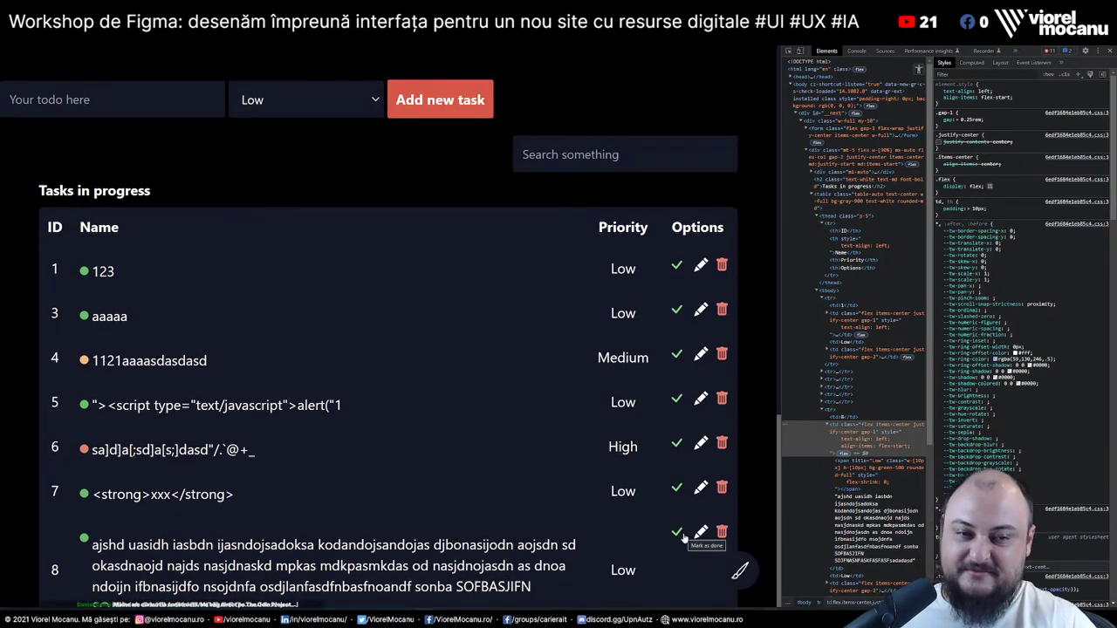
scroll(690, 542, down, 5)
scroll(674, 503, up, 5)
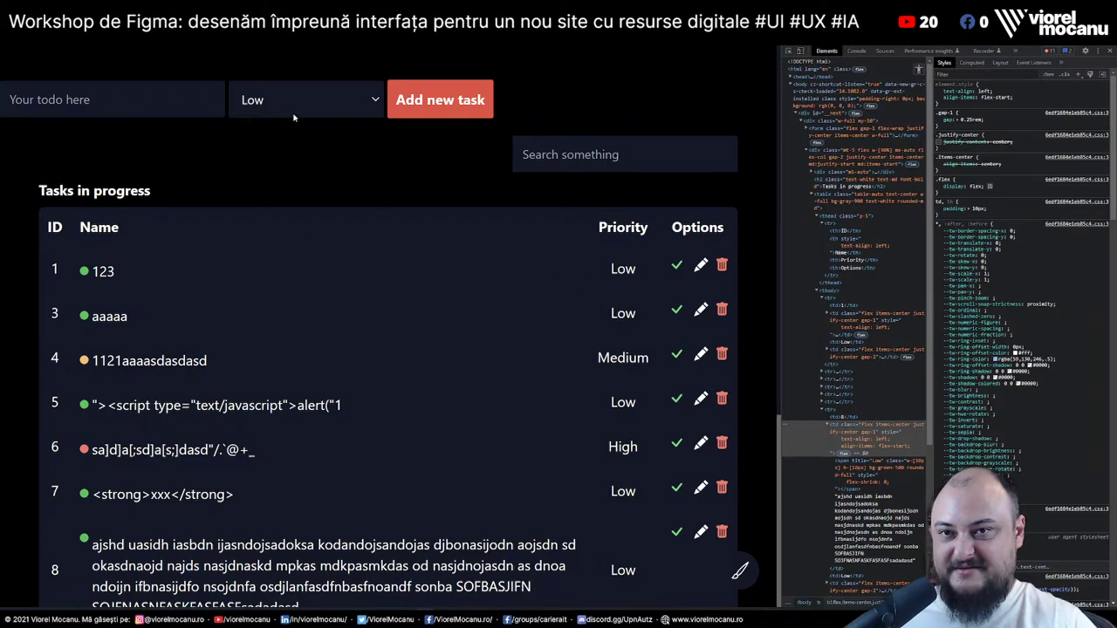
key(Tab)
scroll(364, 351, down, 2)
scroll(364, 347, up, 2)
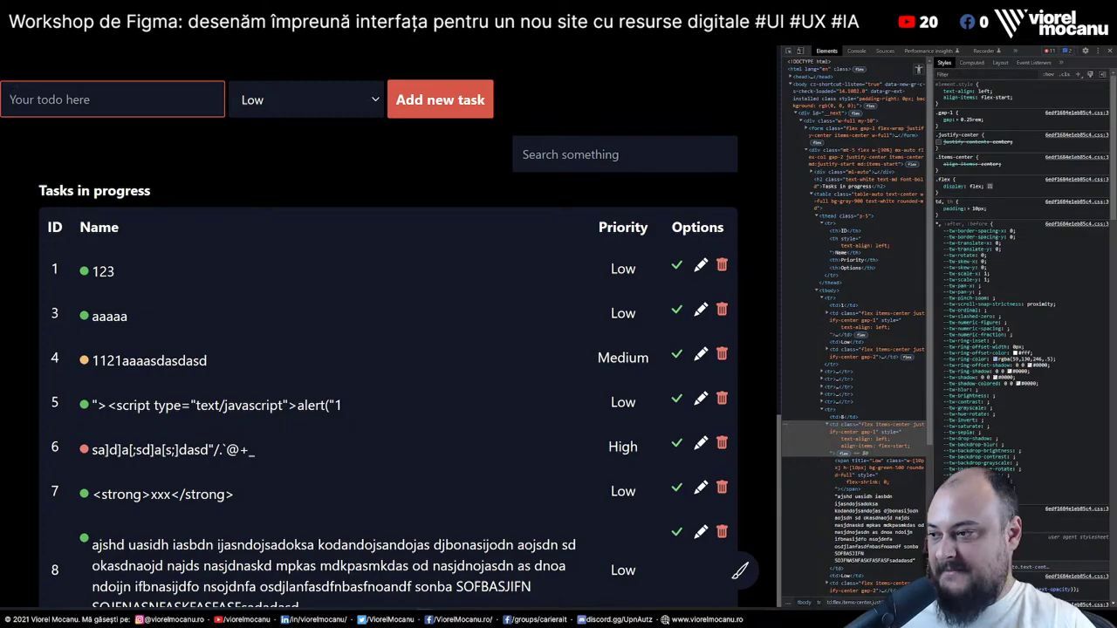
click(740, 572)
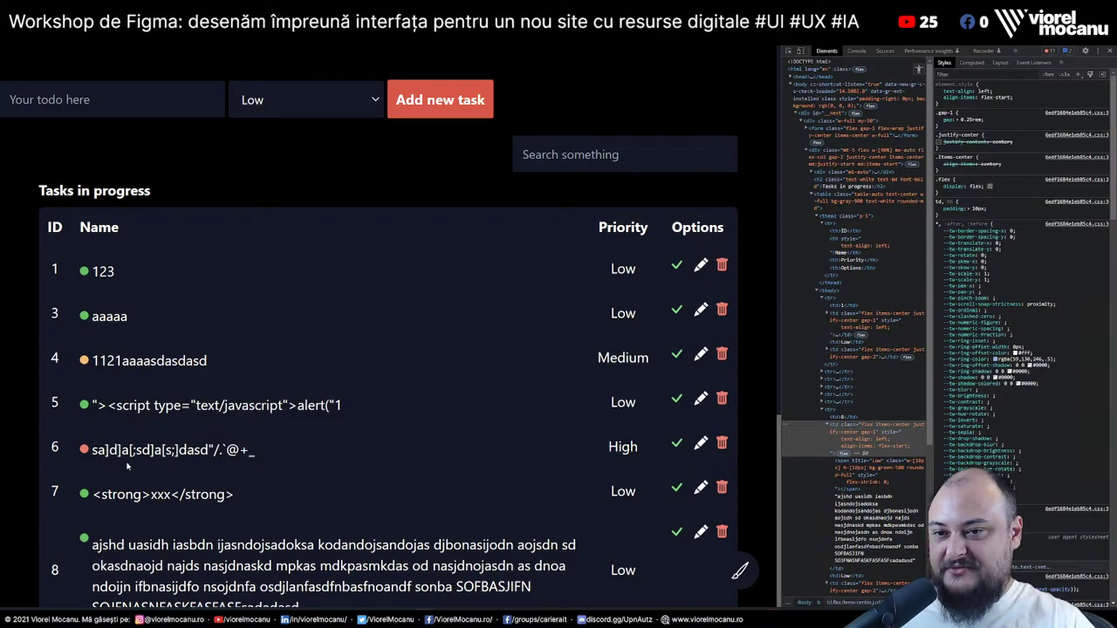
drag(91, 407, 399, 416)
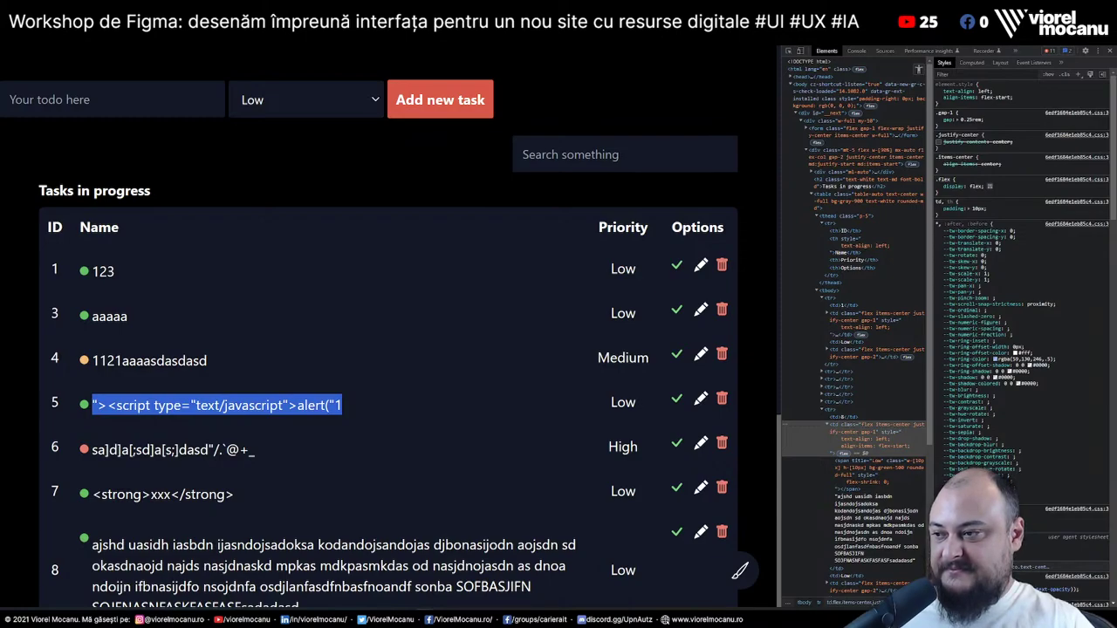
key(alt+Tab)
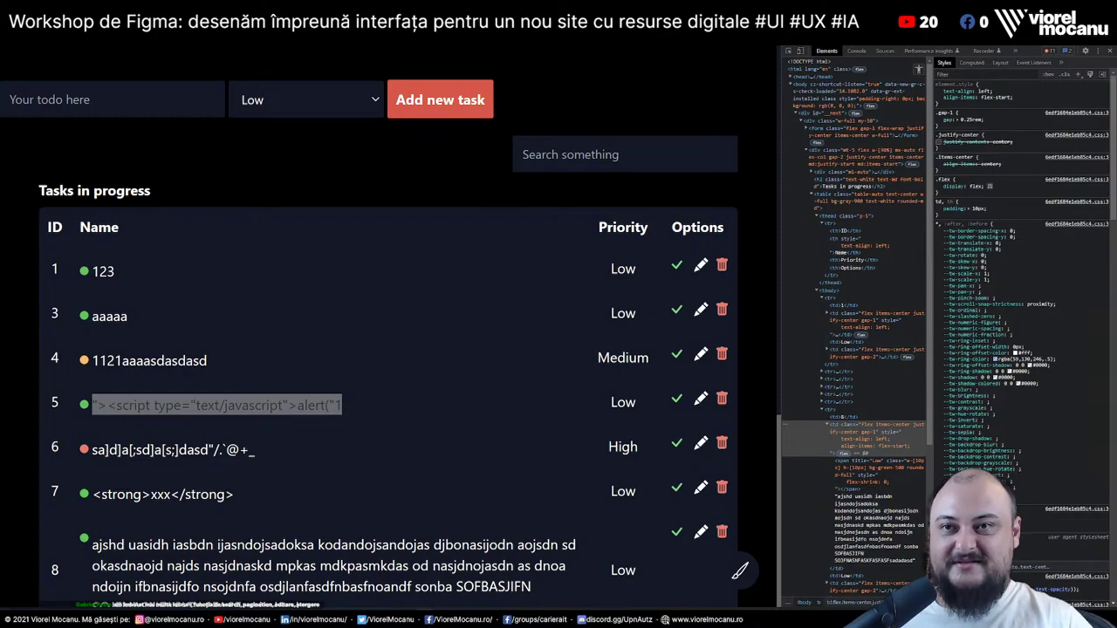
right_click(83, 40)
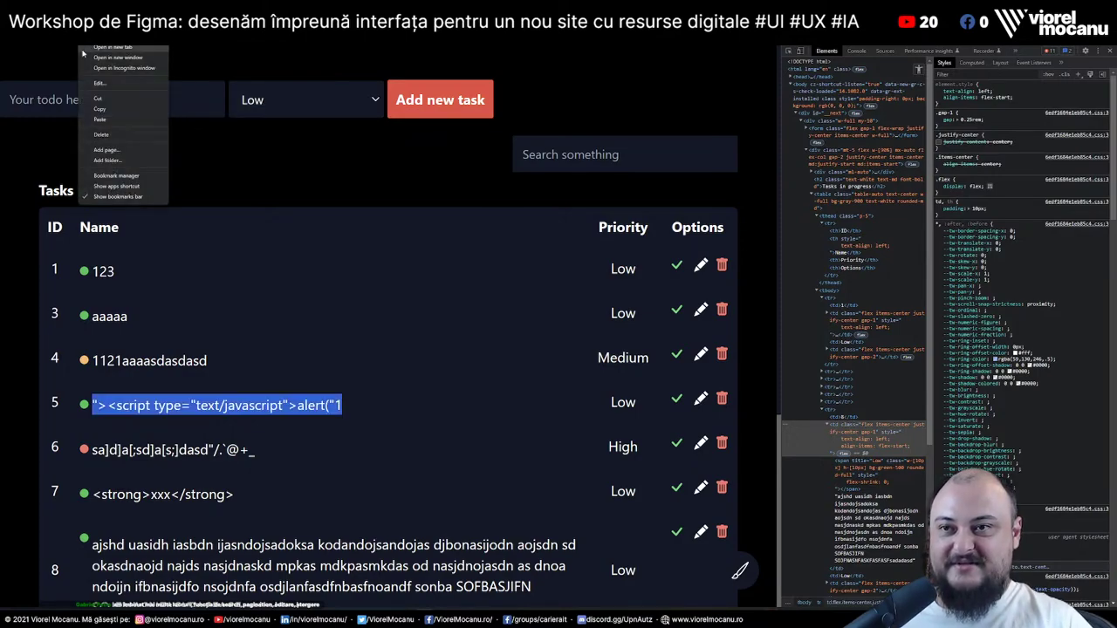
click(124, 119)
key(alt+Tab)
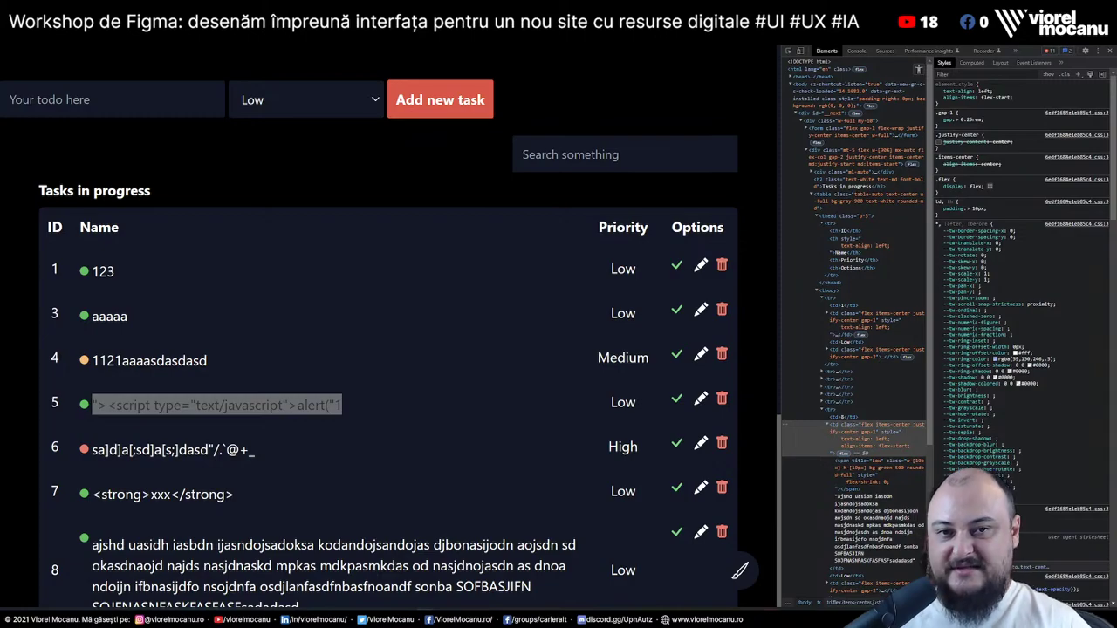
Open task 1's edit form, select its name '123', and cancel
click(620, 195)
click(701, 266)
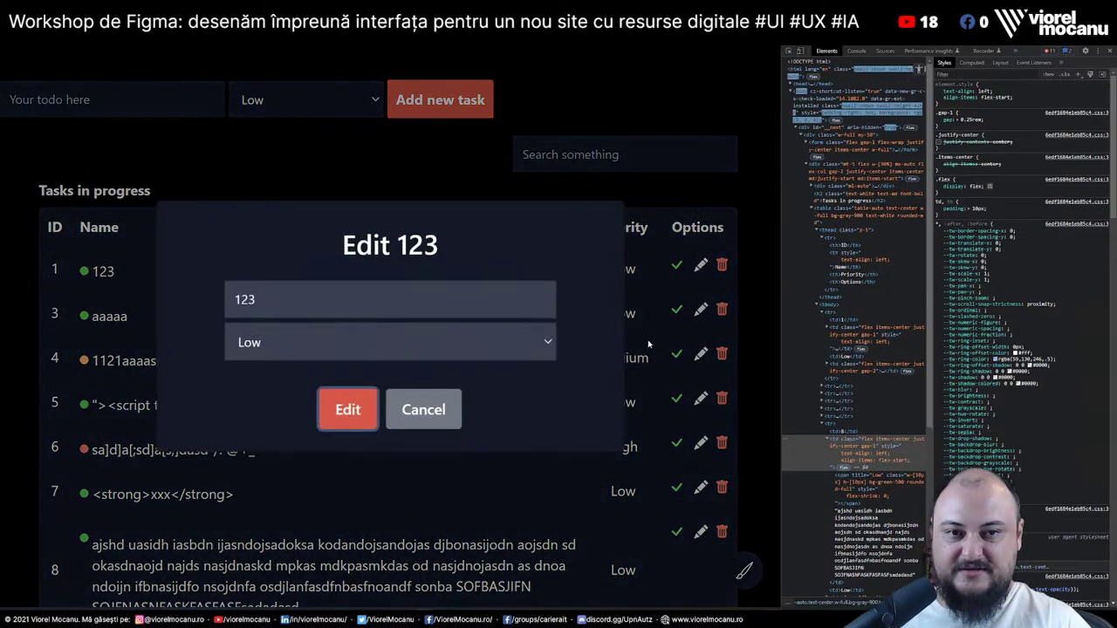
drag(375, 299, 197, 289)
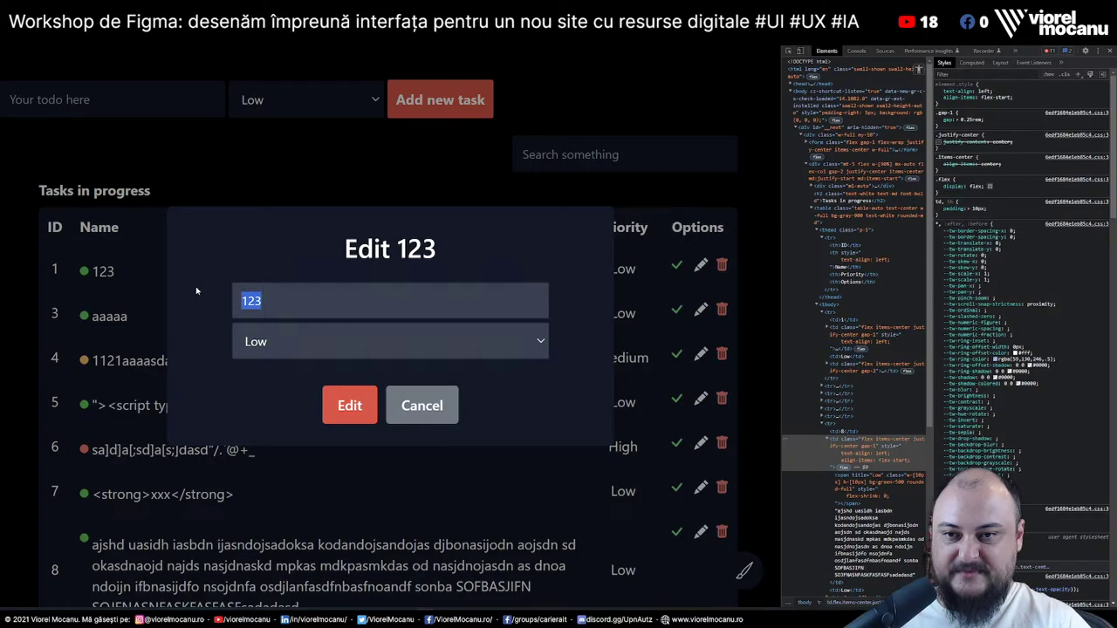
click(401, 404)
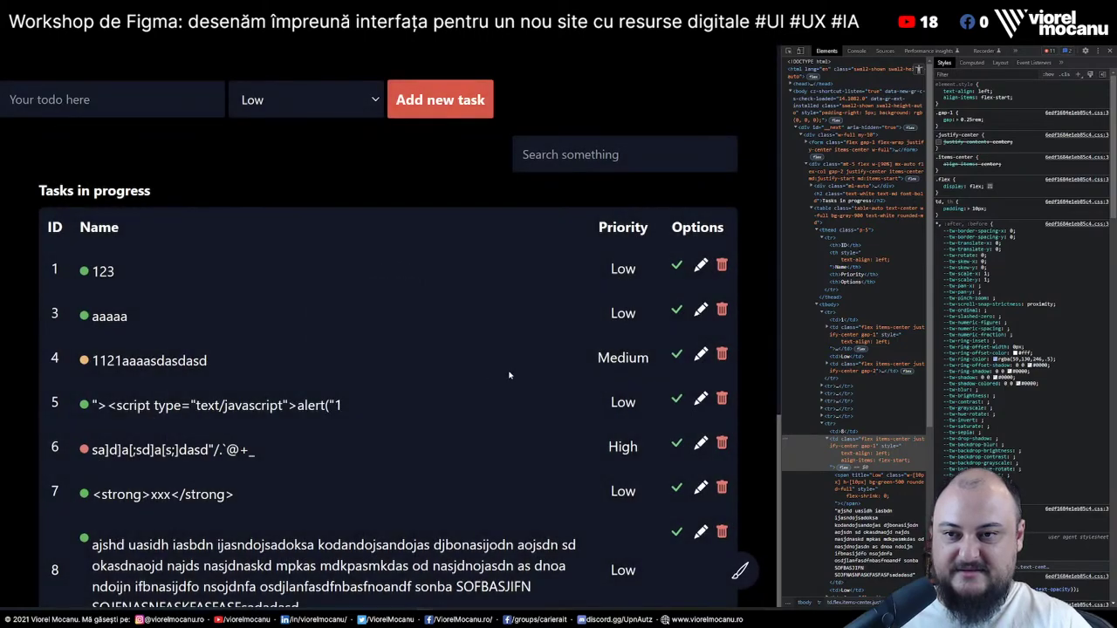
Open task 5's edit form, titled 'Edit ">', and show the DevTools Console
click(699, 402)
click(487, 301)
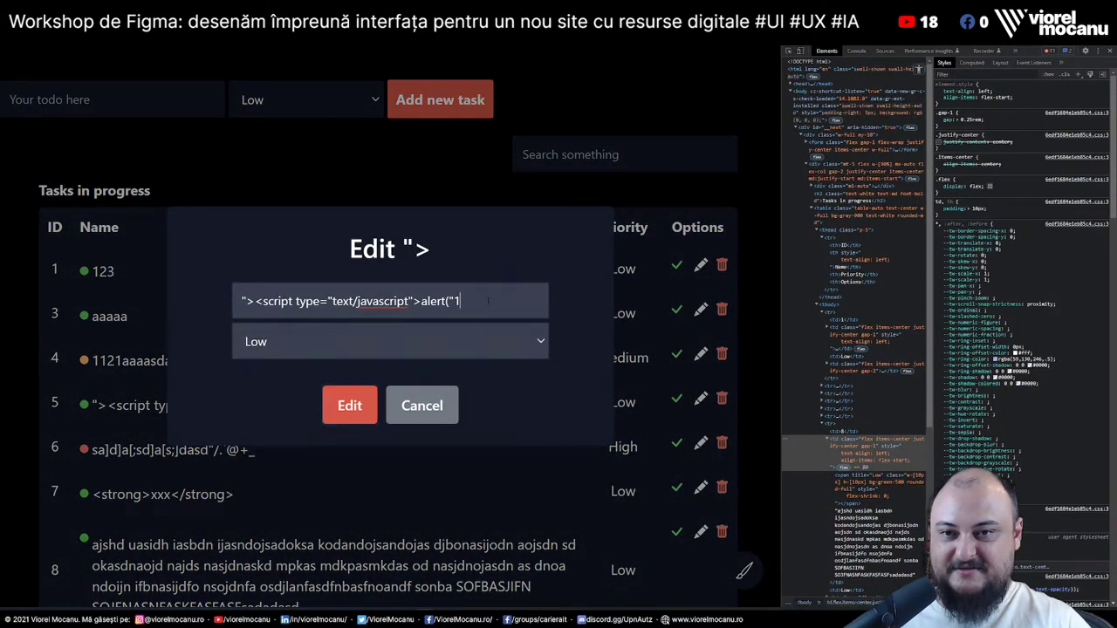
drag(401, 249, 456, 254)
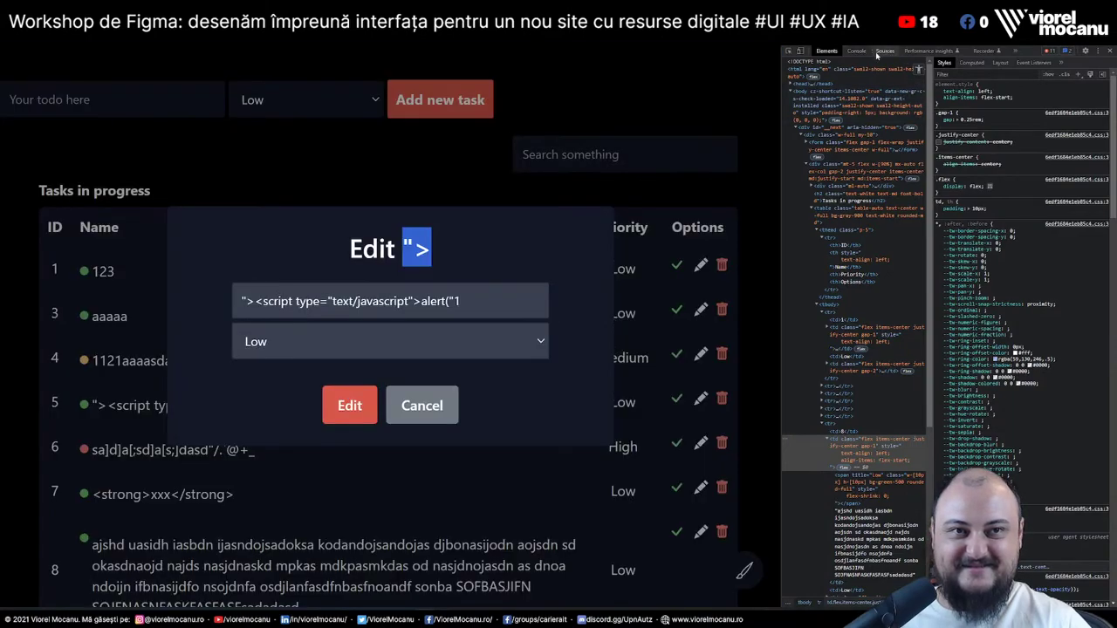
click(859, 50)
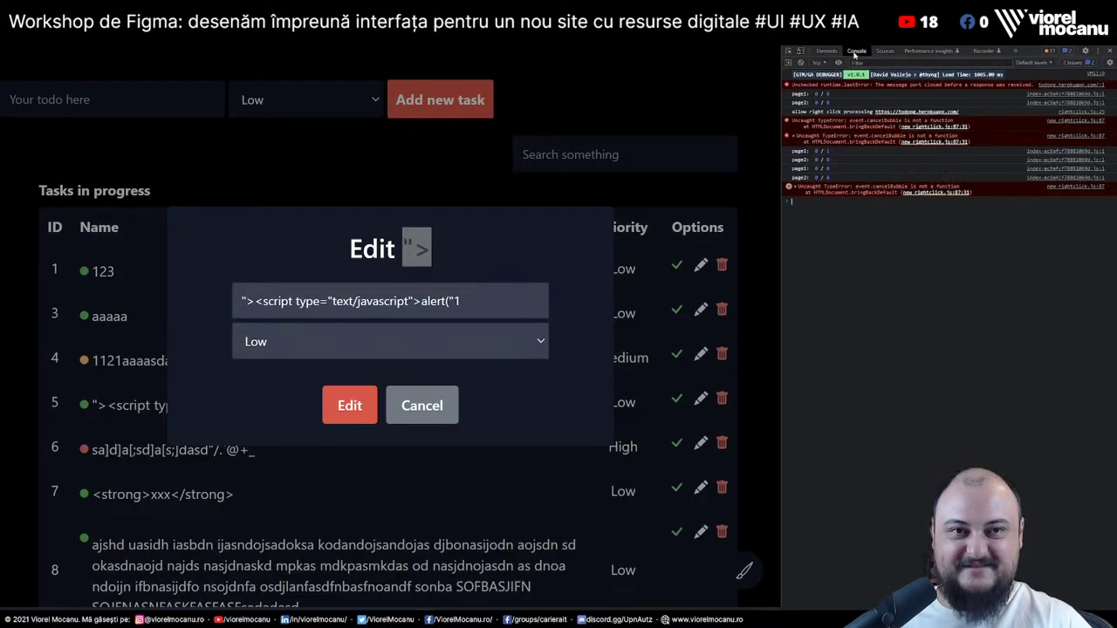
click(871, 231)
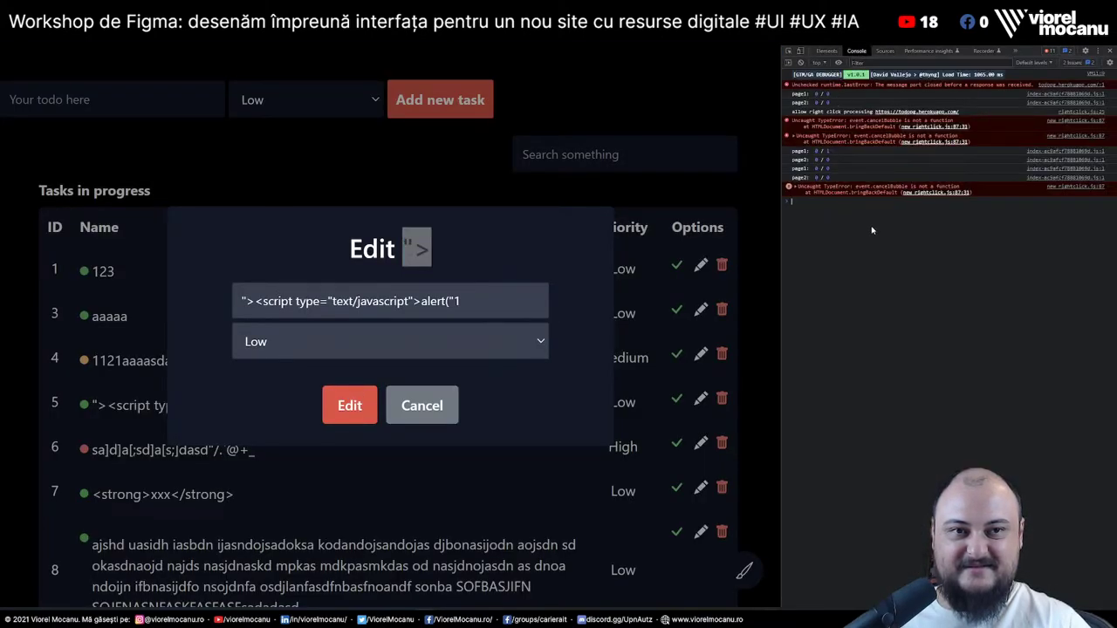
click(421, 405)
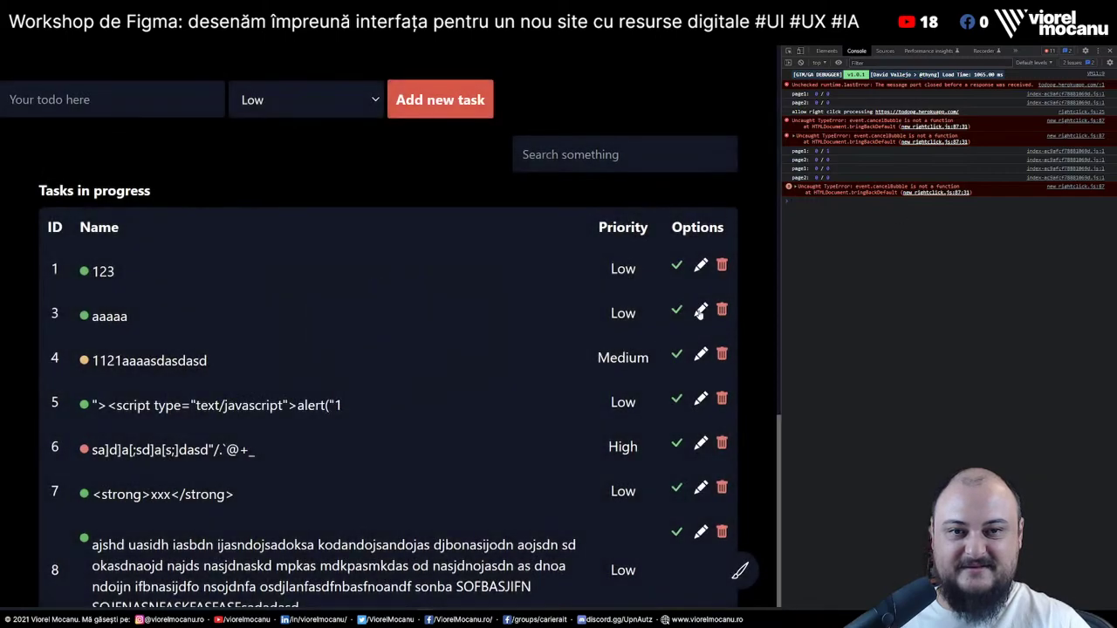
click(700, 399)
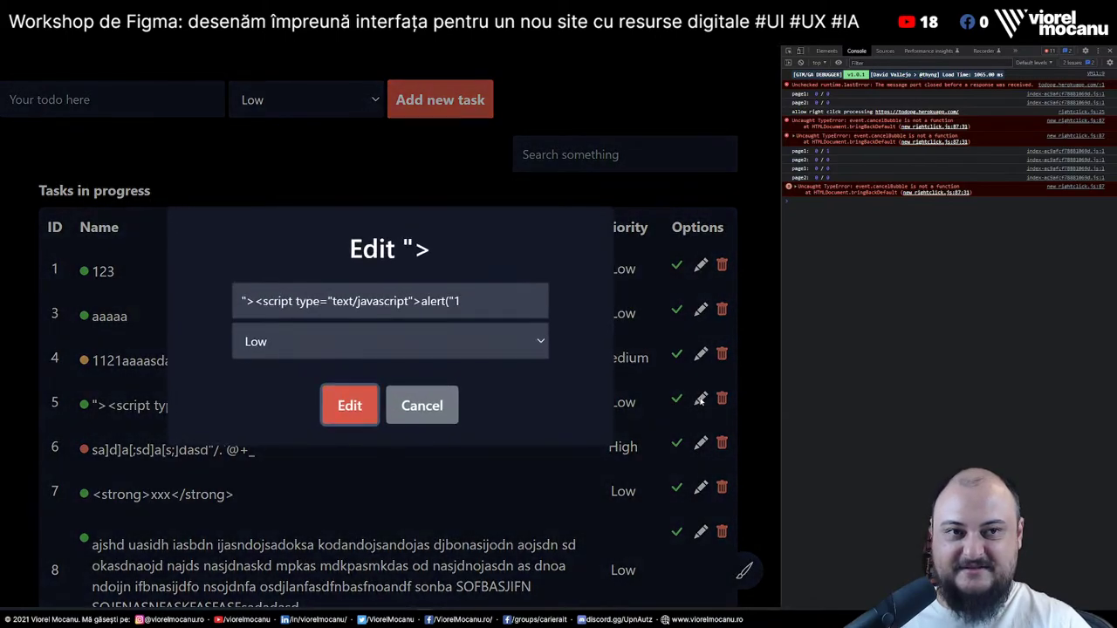
click(421, 405)
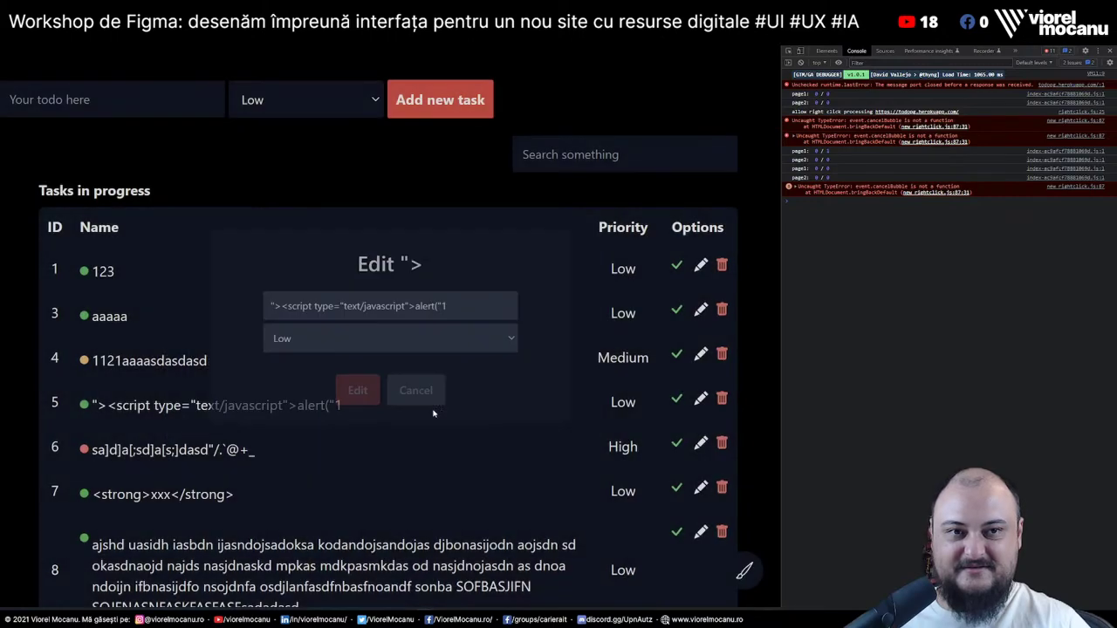
click(700, 398)
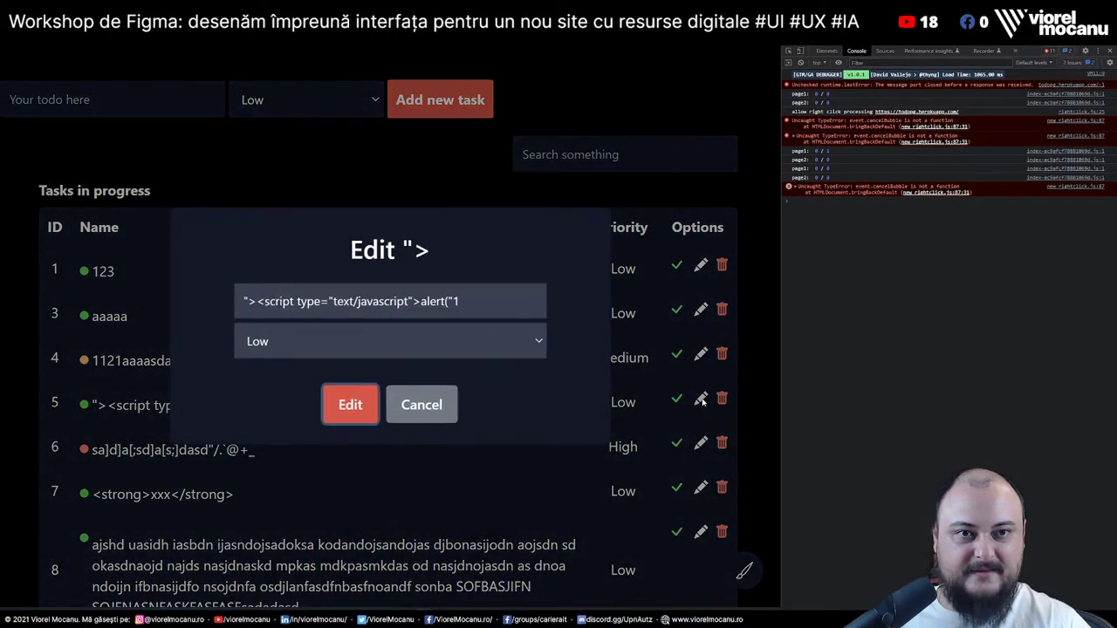
click(419, 410)
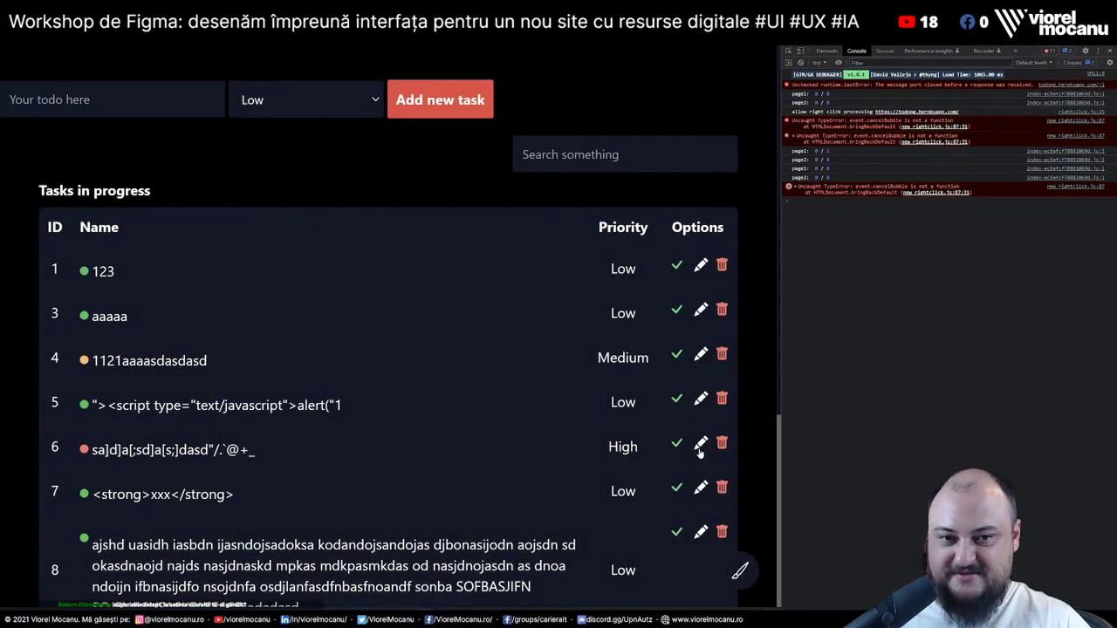
click(701, 447)
click(420, 412)
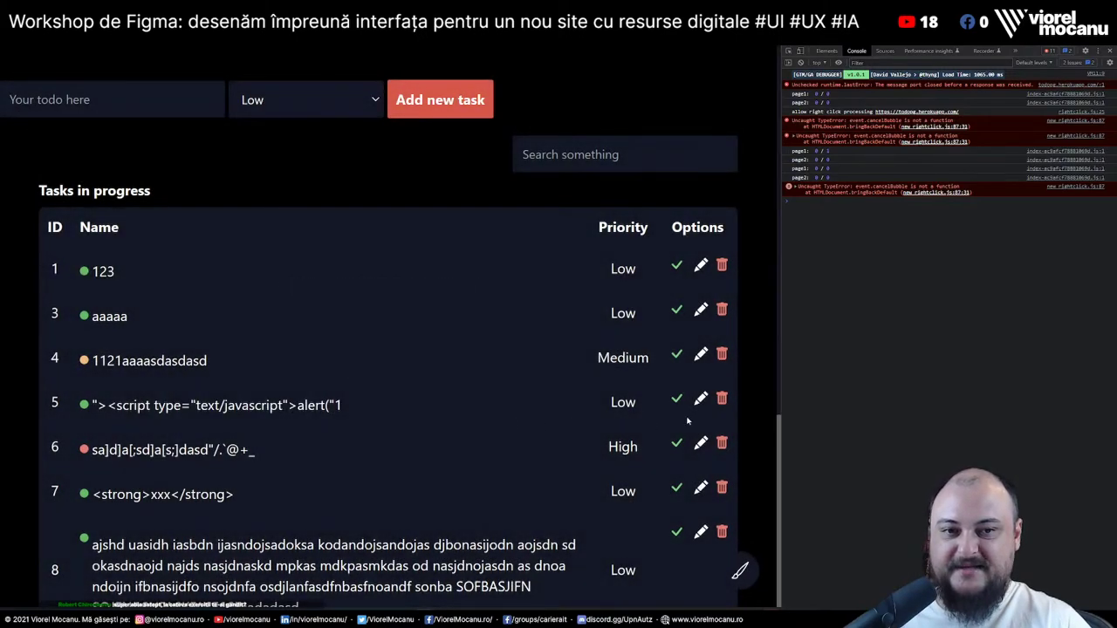
double_click(99, 405)
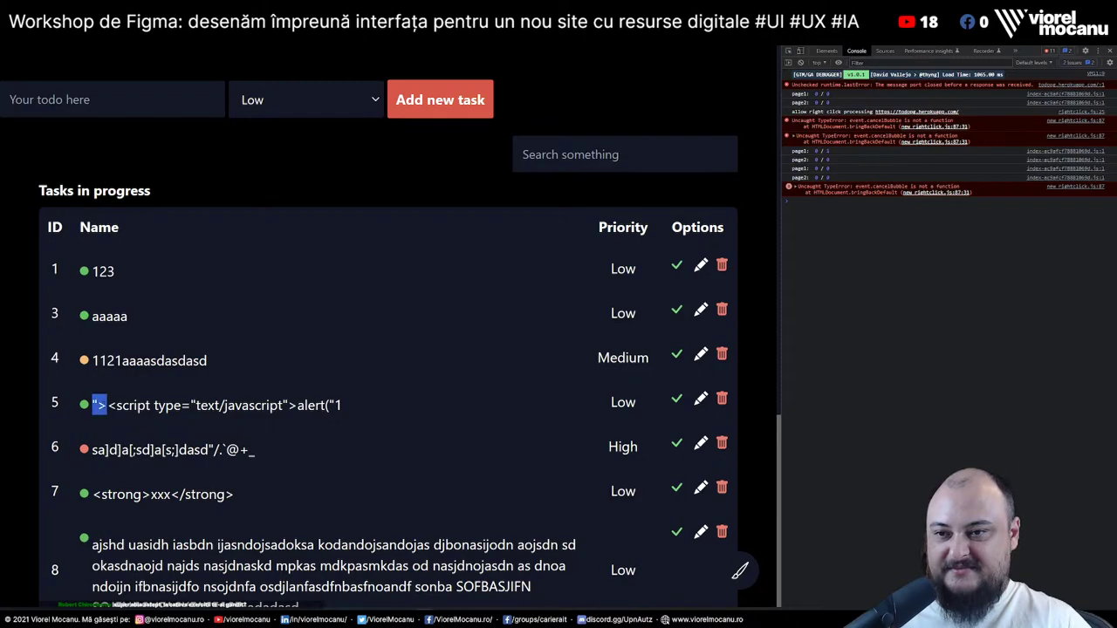
key(shift+Left)
key(shift+Right)
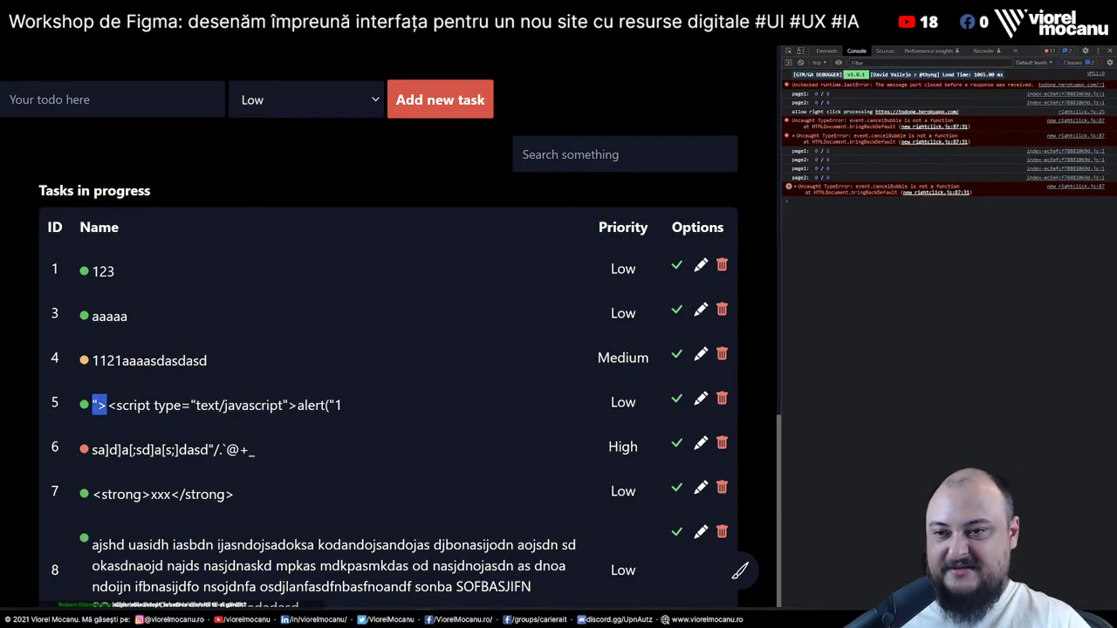
key(shift+Right)
key(shift+Right)
key(shift+Right)
key(shift+Right)
key(shift+Right)
key(shift+Right)
key(shift+Right)
key(shift+Right)
key(shift+Right)
key(shift+Right)
key(shift+Right)
key(shift+Right)
key(shift+Right)
key(shift+Right)
key(shift+Right)
key(shift+Right)
key(shift+Right)
key(shift+Right)
key(shift+Right)
key(shift+Right)
Append '");</script><' to task 5's name, keeping Low priority, and save it
click(701, 398)
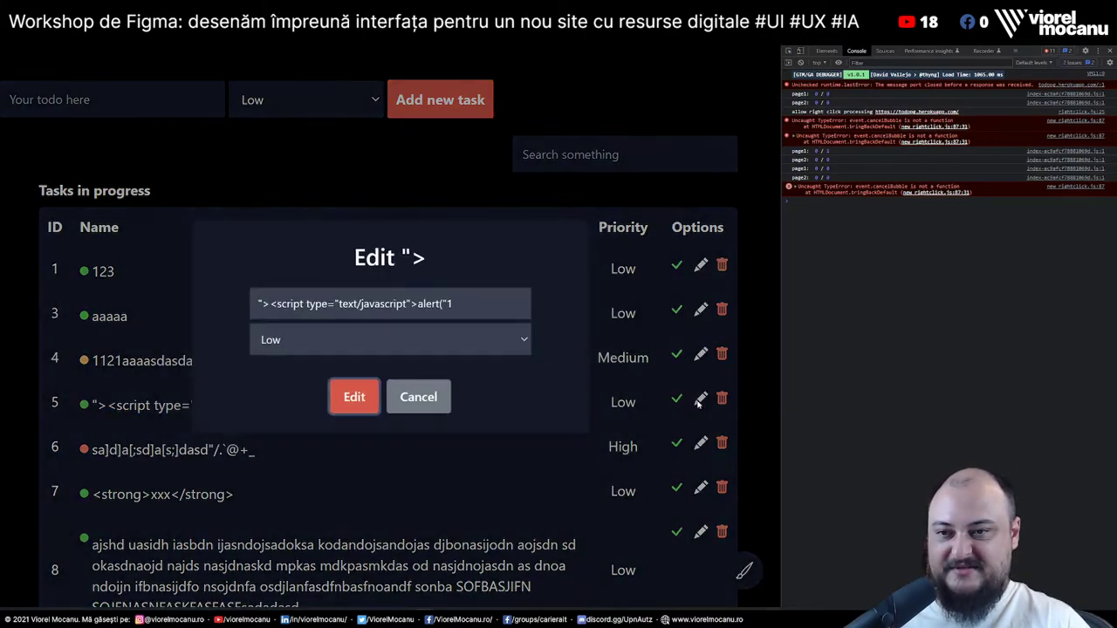
double_click(417, 249)
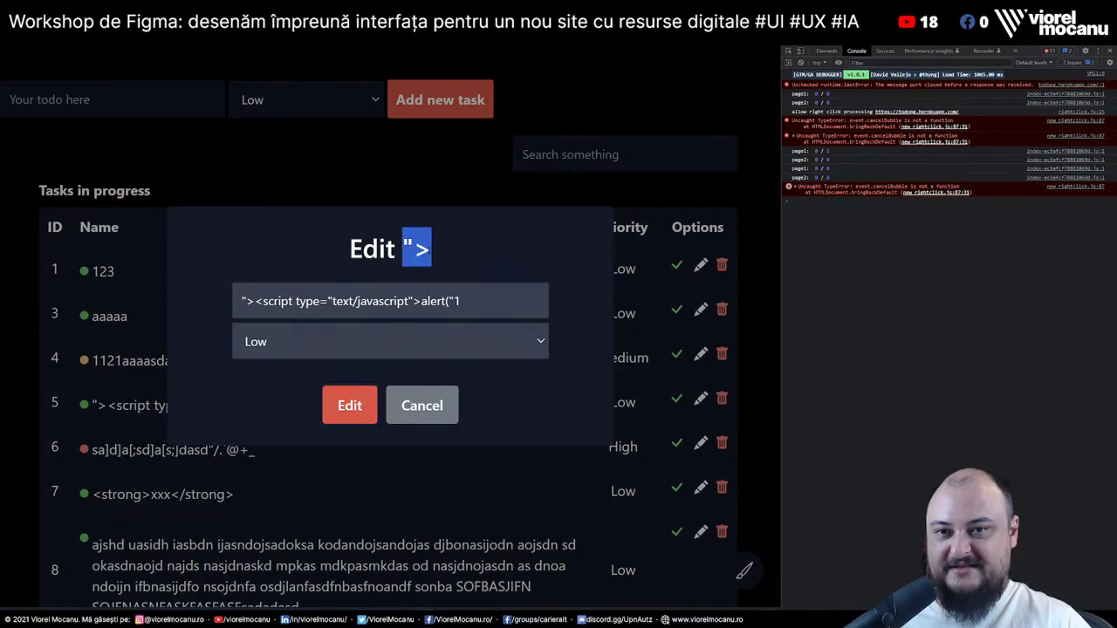
click(436, 252)
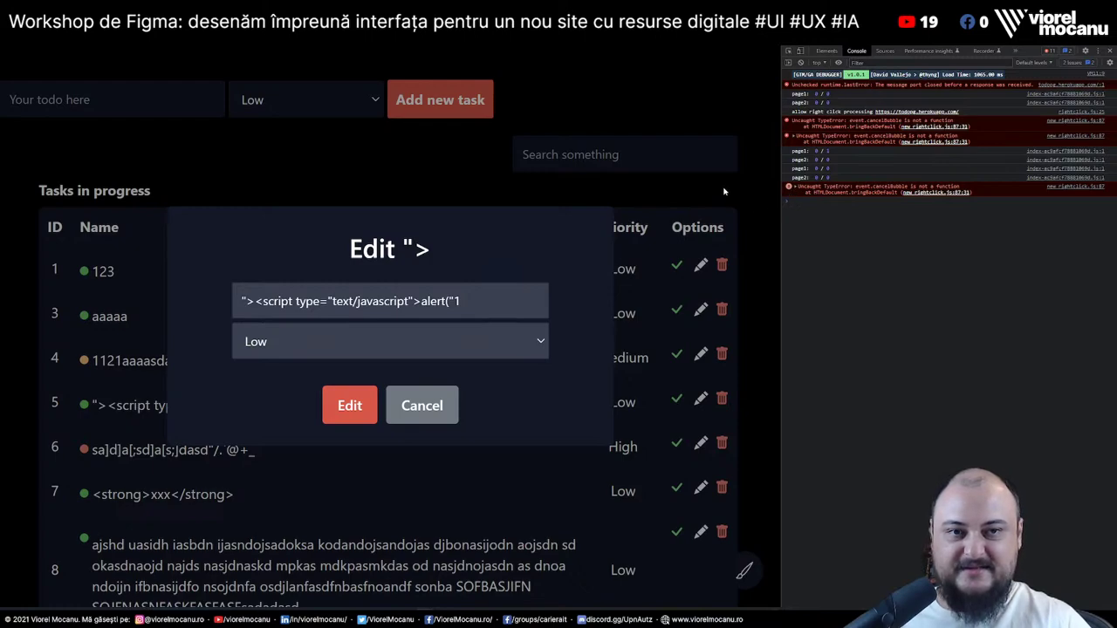
click(335, 300)
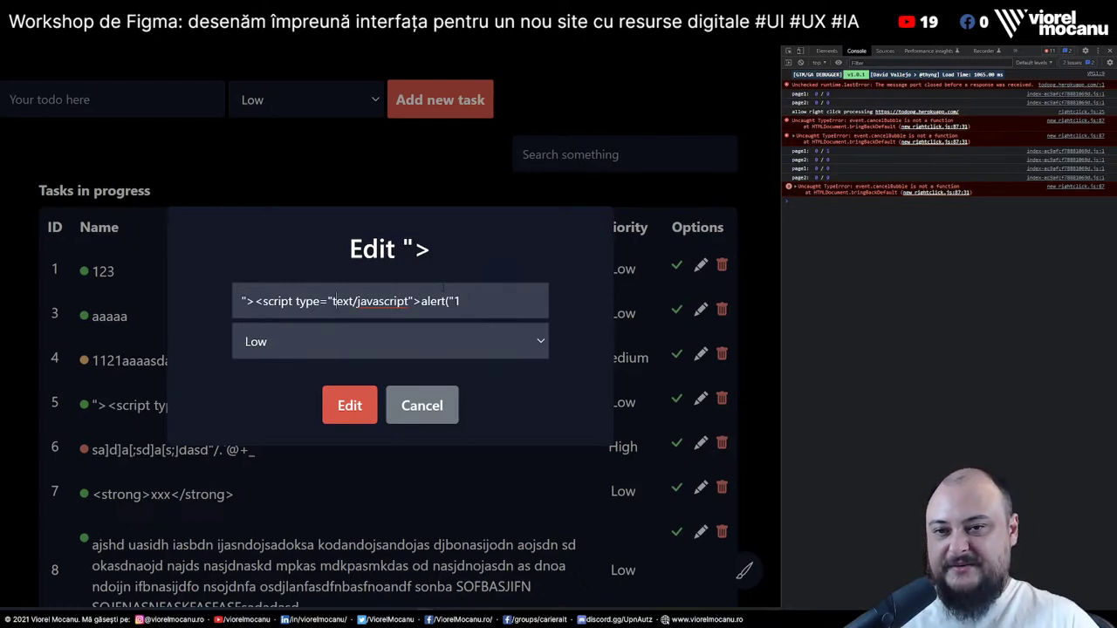
text(");)
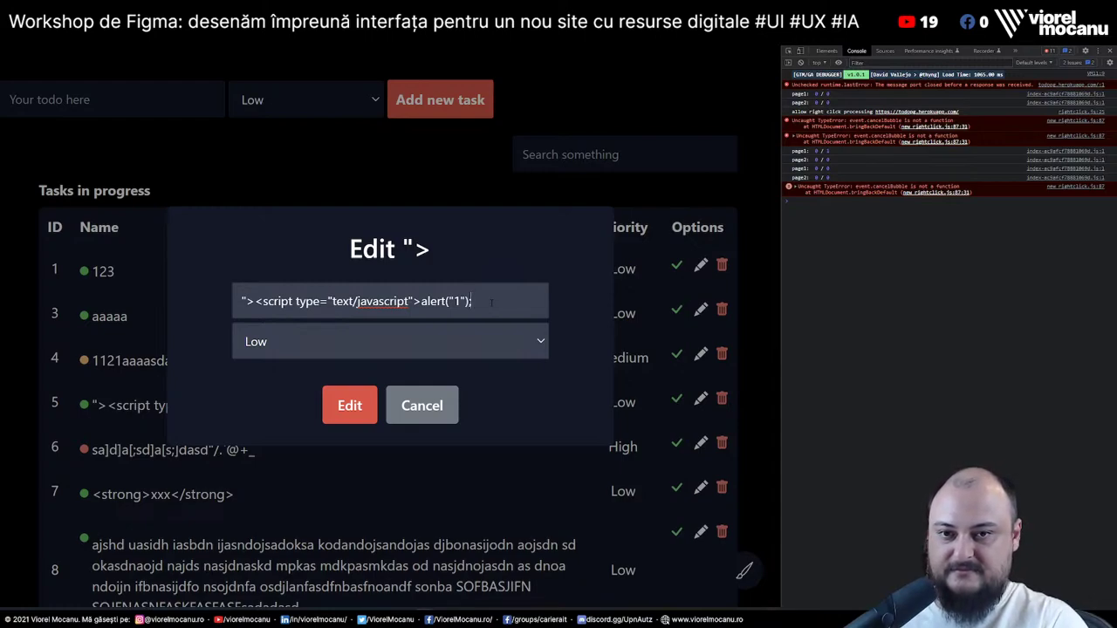
text(;</script>)
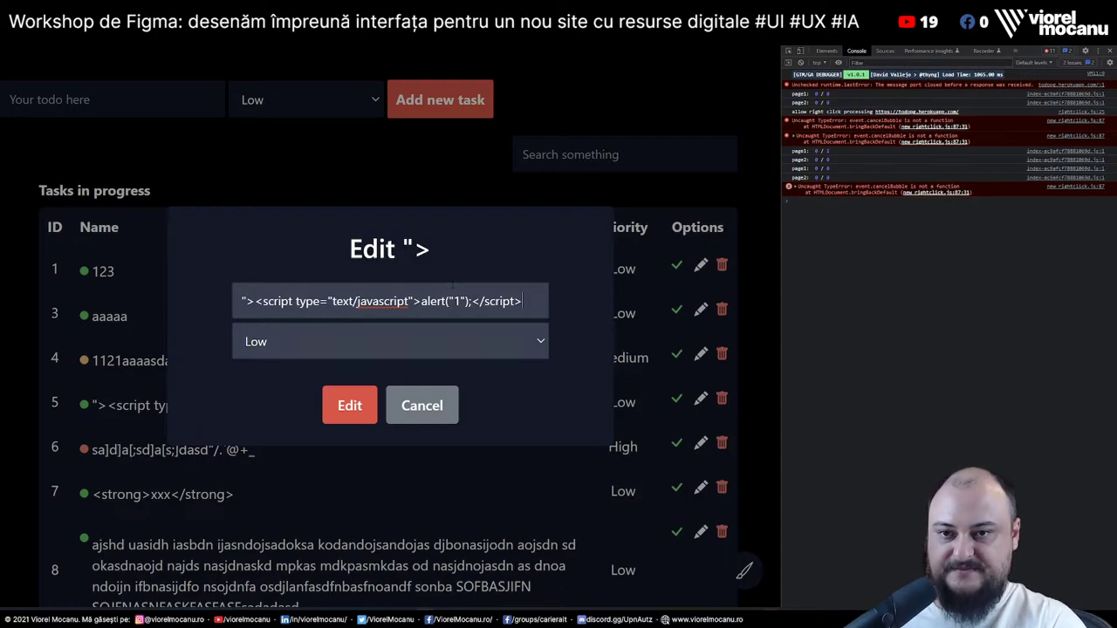
text(<")
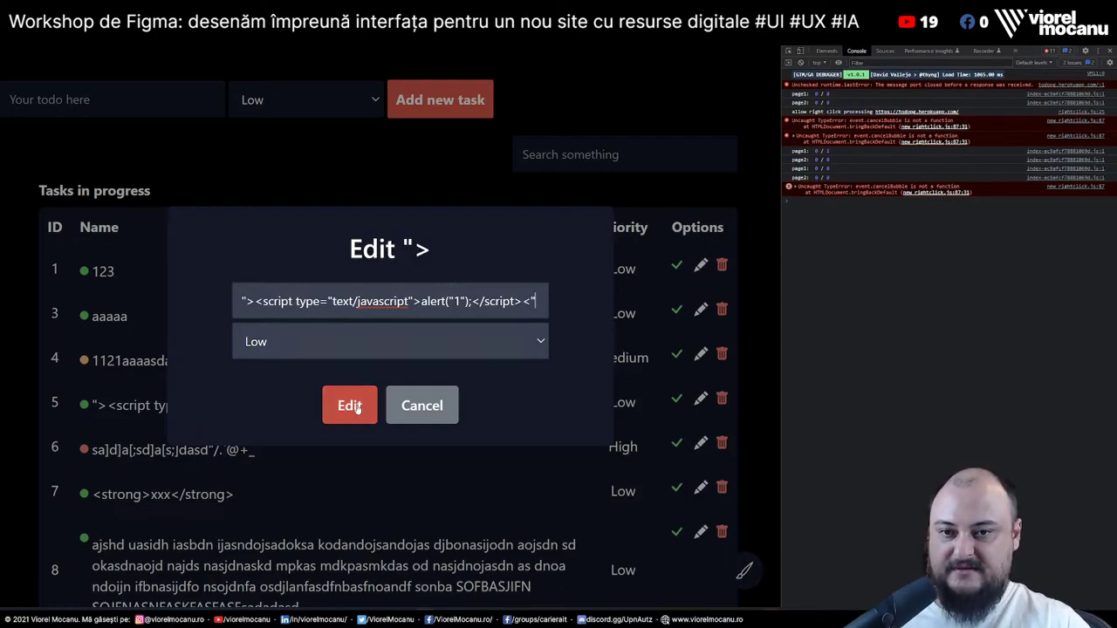
click(352, 406)
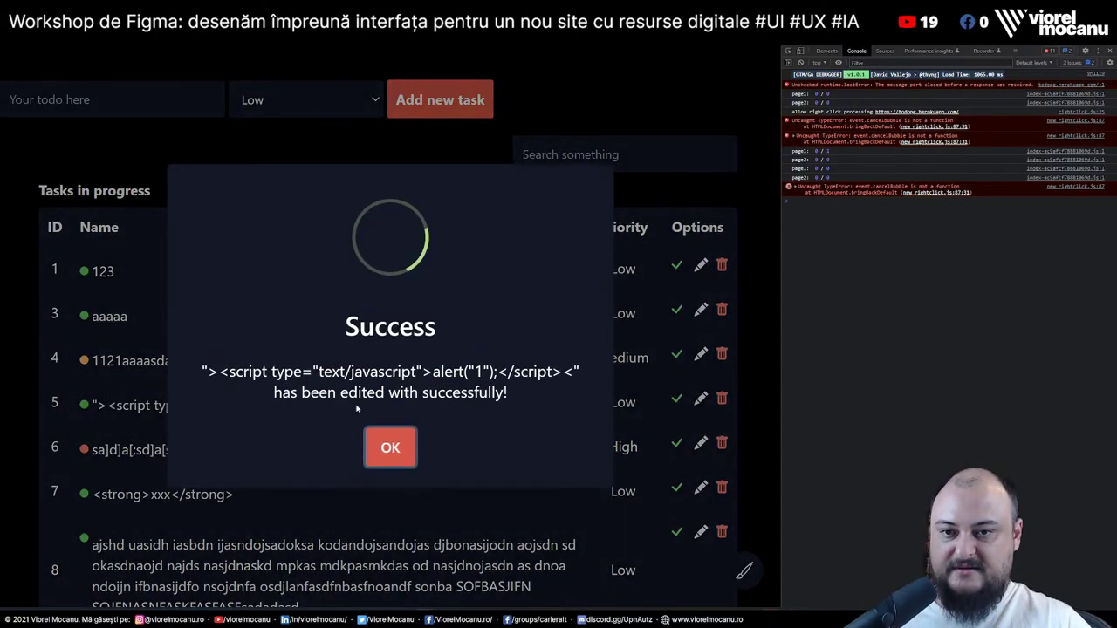
click(389, 455)
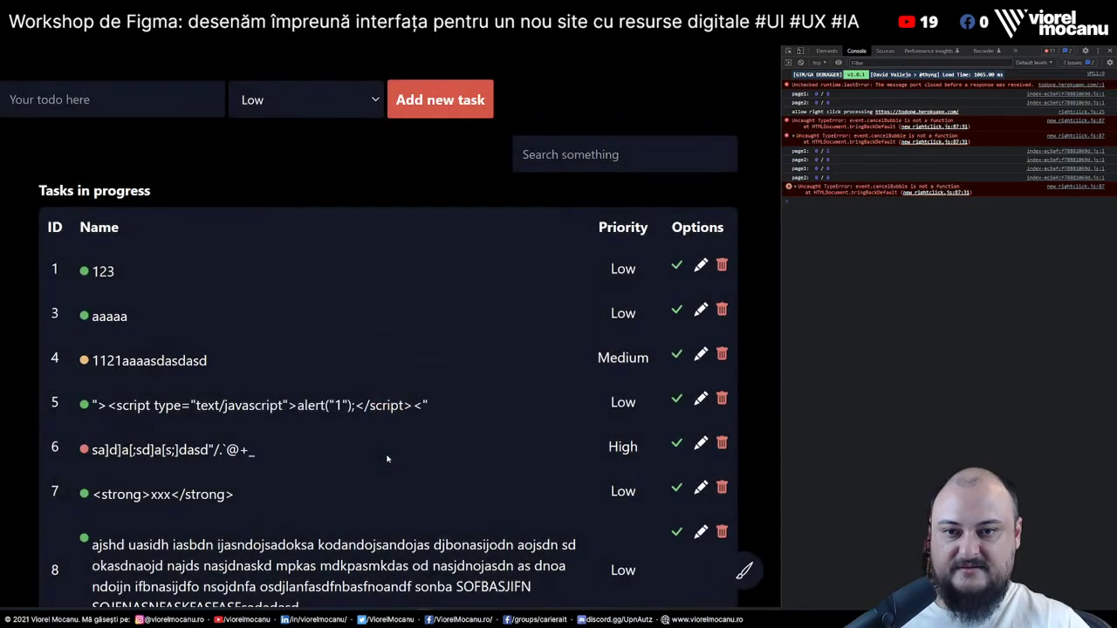
Reopen task 5's edit form to check the title, then cancel without changes
click(700, 399)
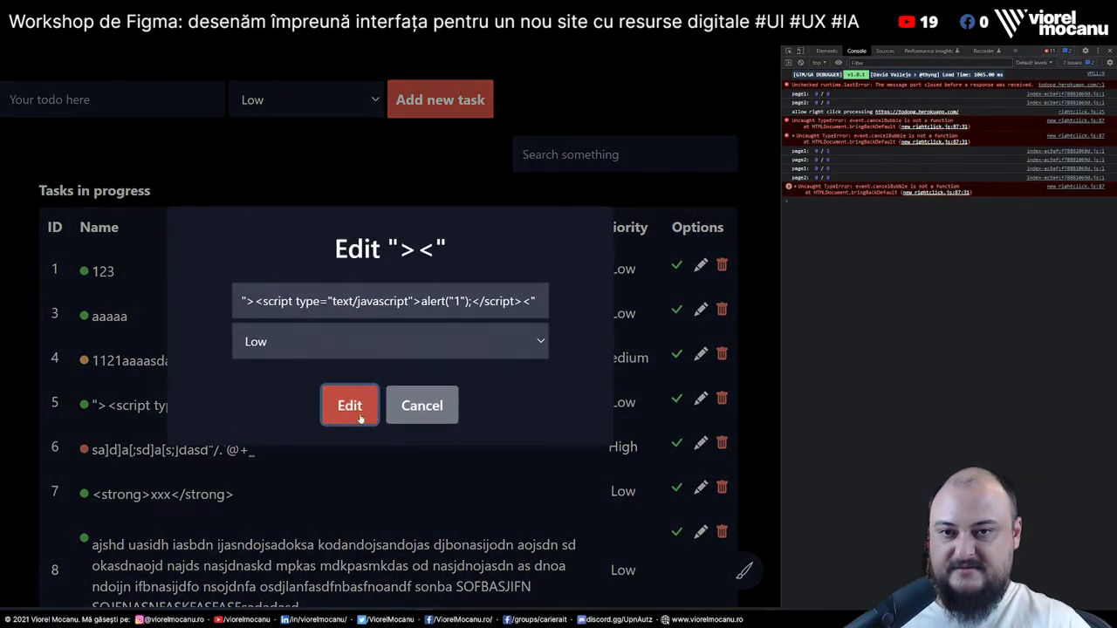
drag(400, 251, 480, 253)
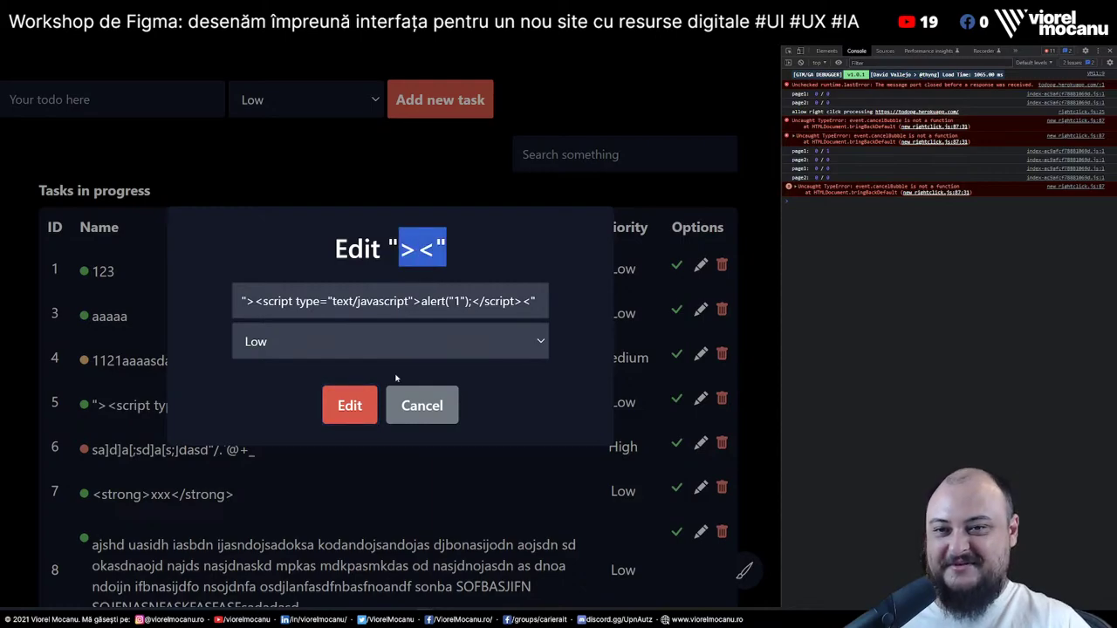
click(422, 405)
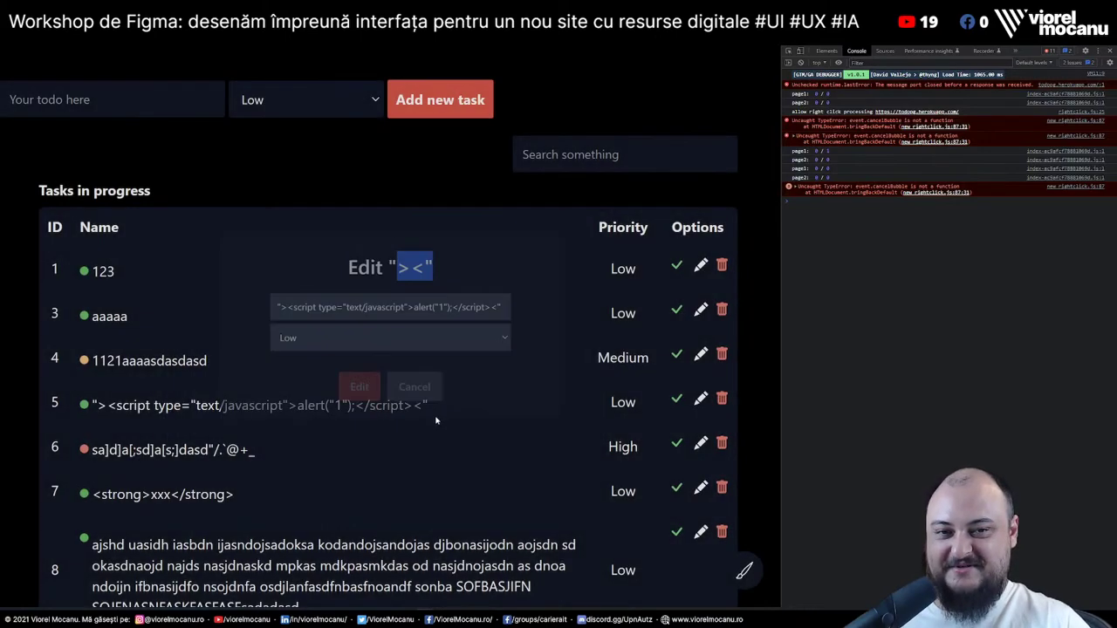
Mark task 5 as done, confirming the warning, and check it under Tasks done
click(678, 404)
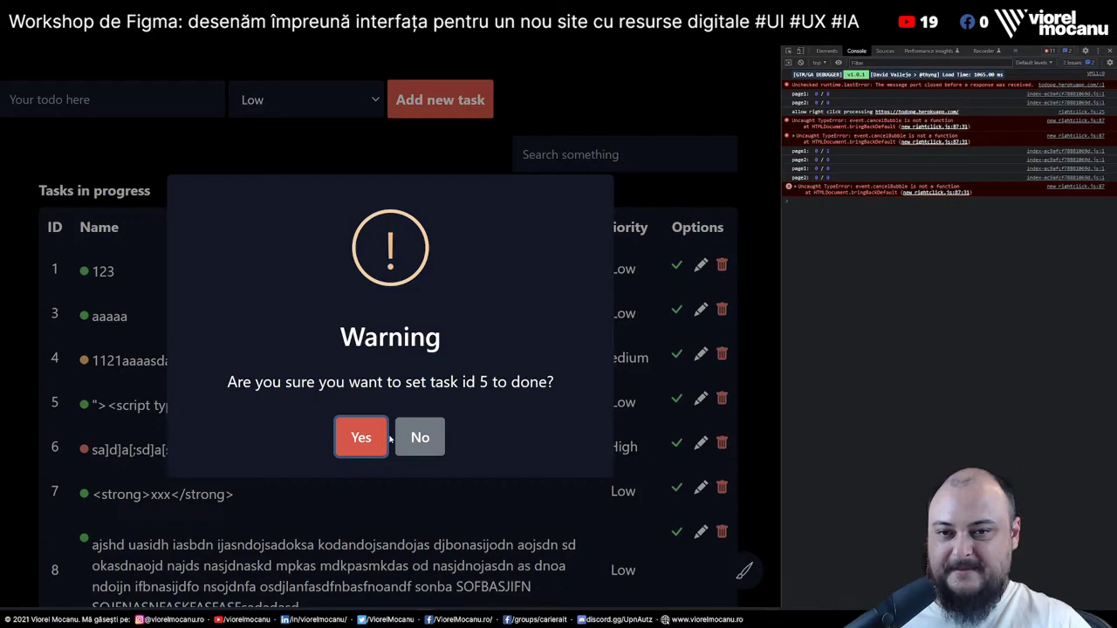
drag(428, 382, 487, 382)
click(433, 382)
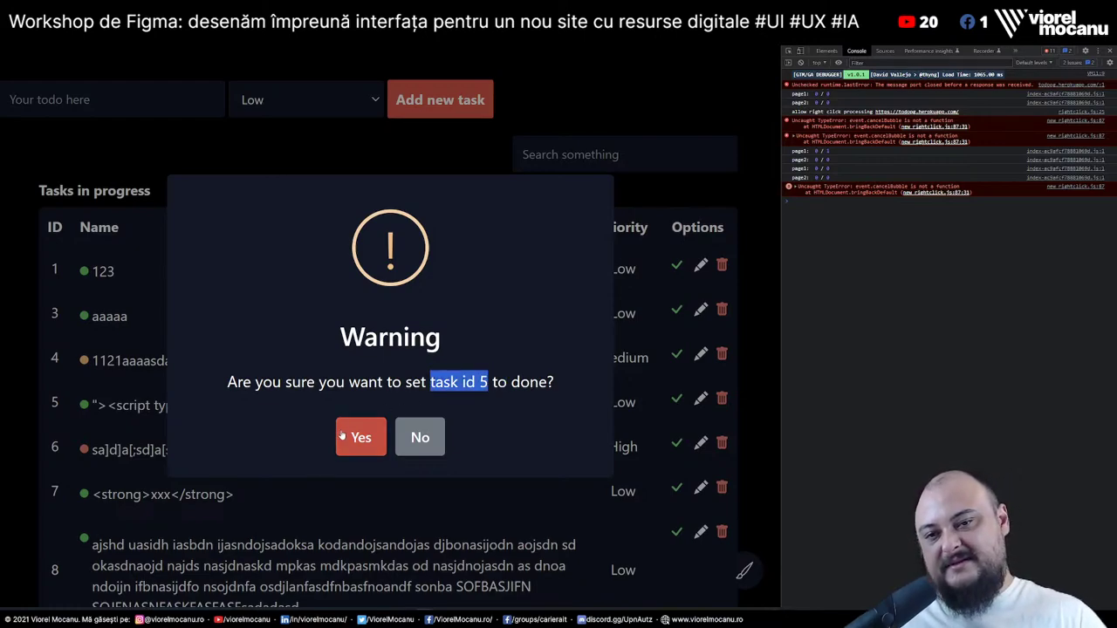
click(371, 436)
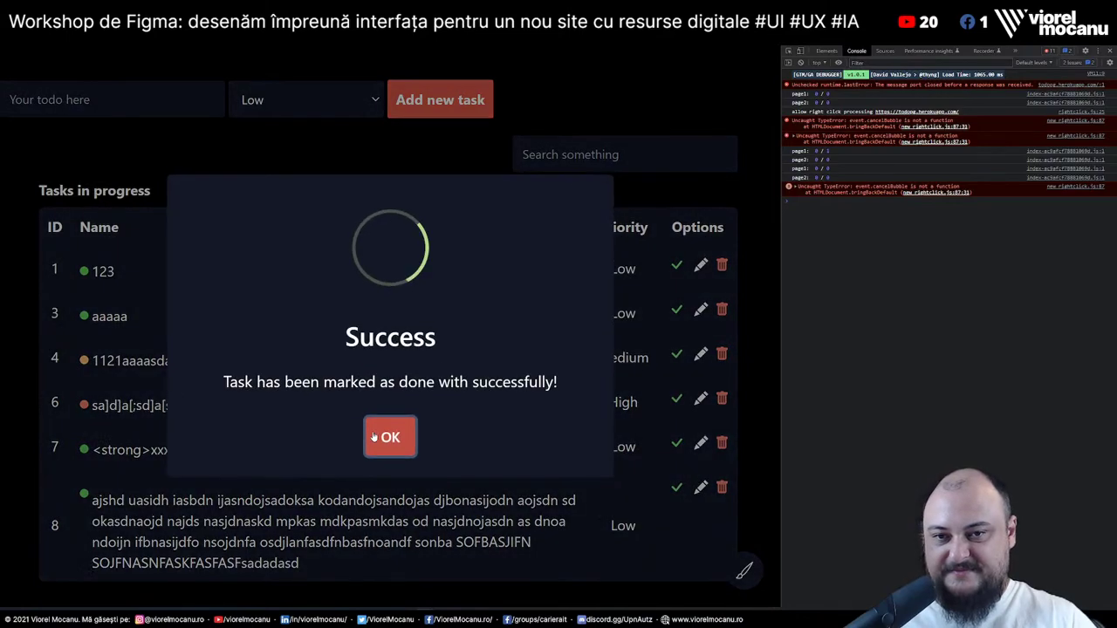
click(385, 441)
scroll(387, 442, down, 3)
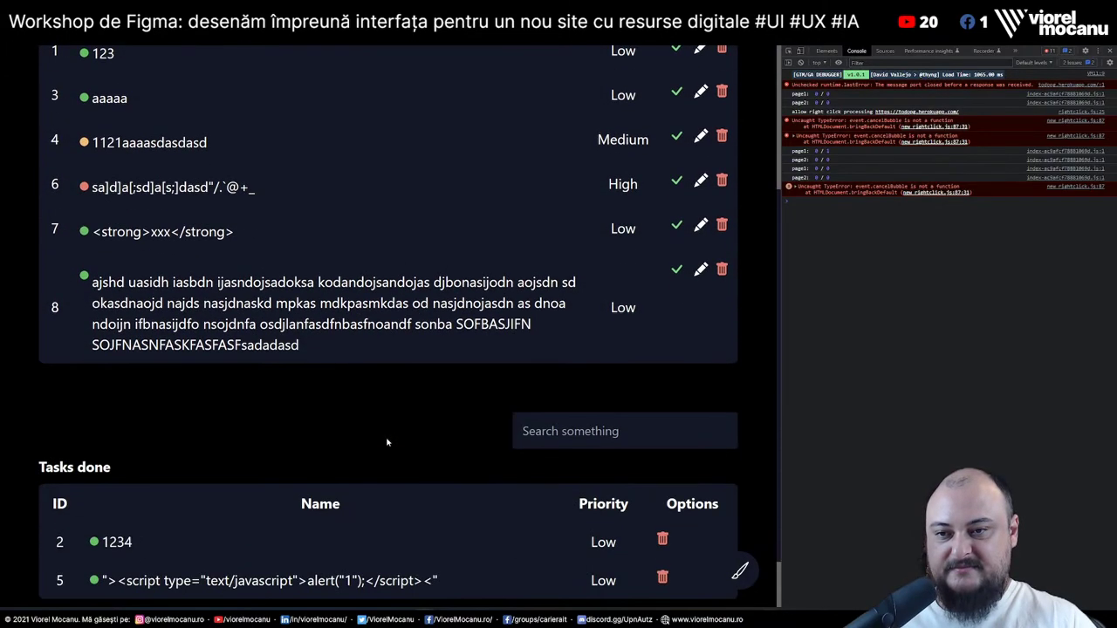
scroll(442, 541, up, 3)
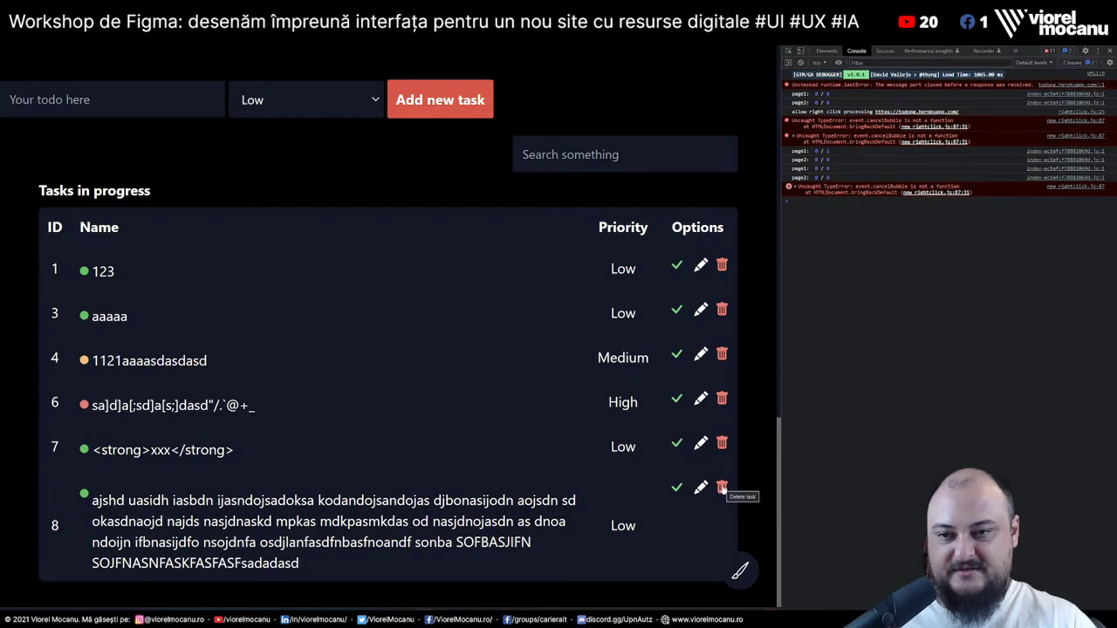
Delete task 7 (<strong>xxx</strong>), confirming the warning and dismissing the success message
click(722, 444)
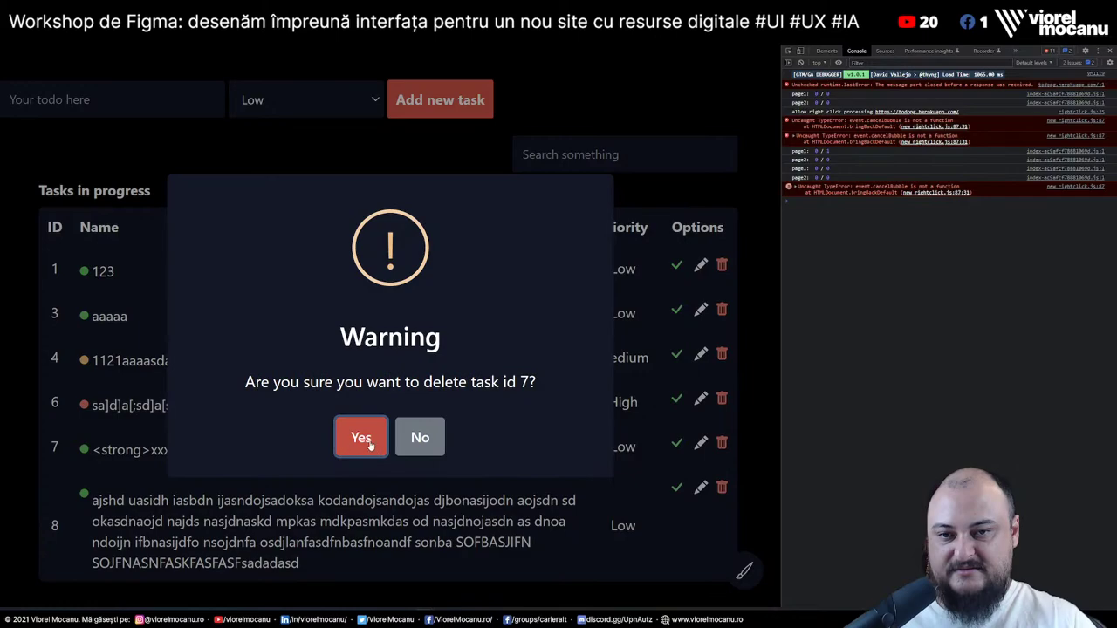
drag(469, 382, 530, 382)
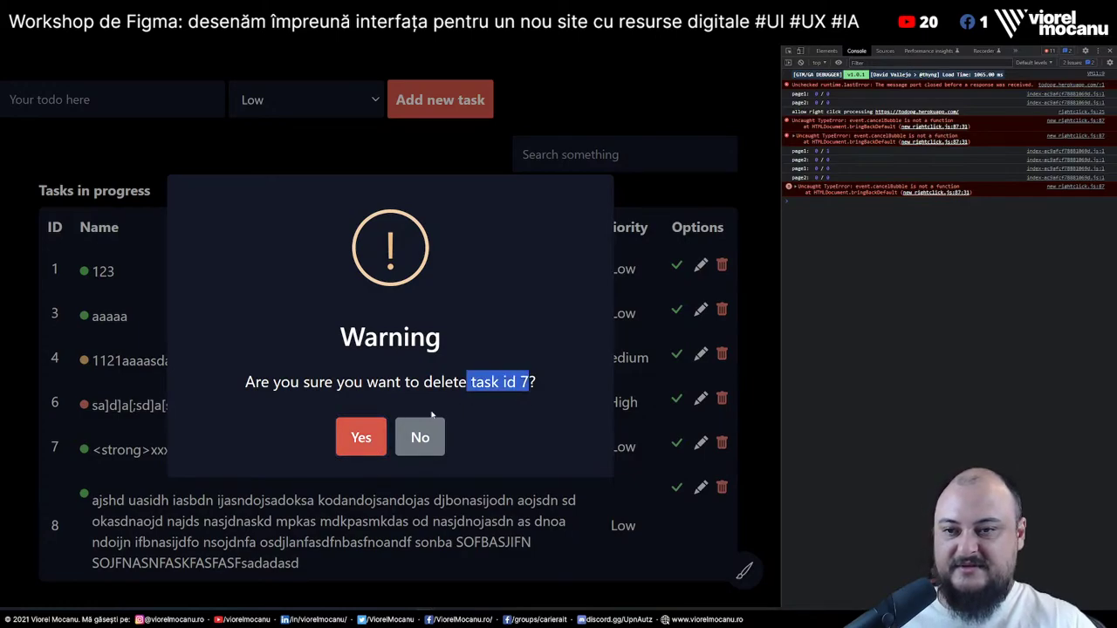
click(364, 442)
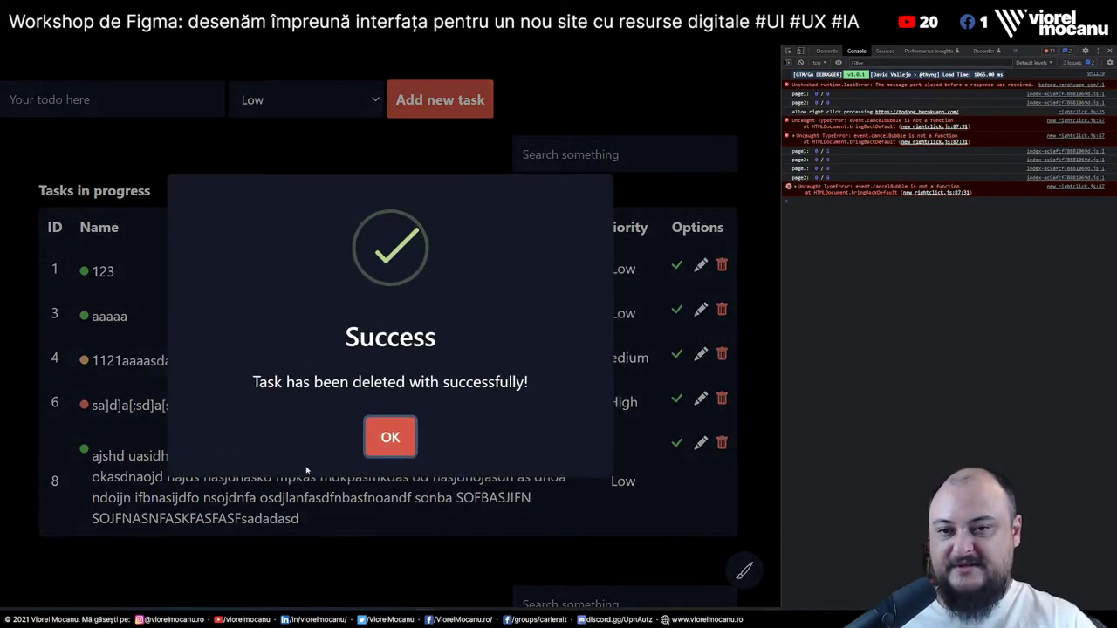
click(390, 437)
scroll(369, 394, down, 2)
scroll(367, 466, up, 2)
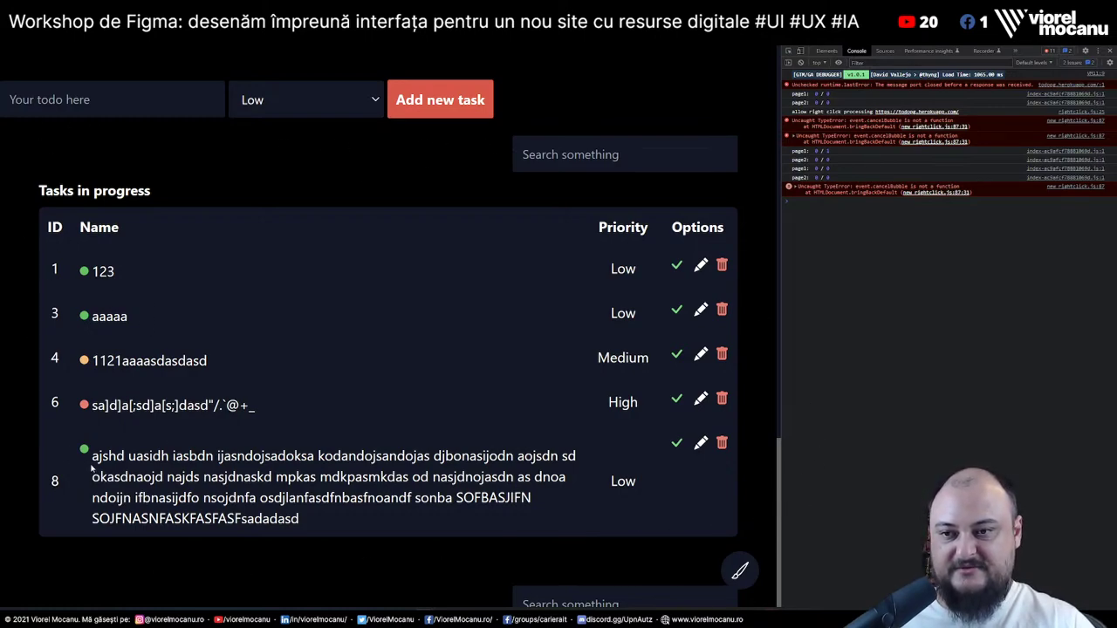
drag(159, 524, 66, 458)
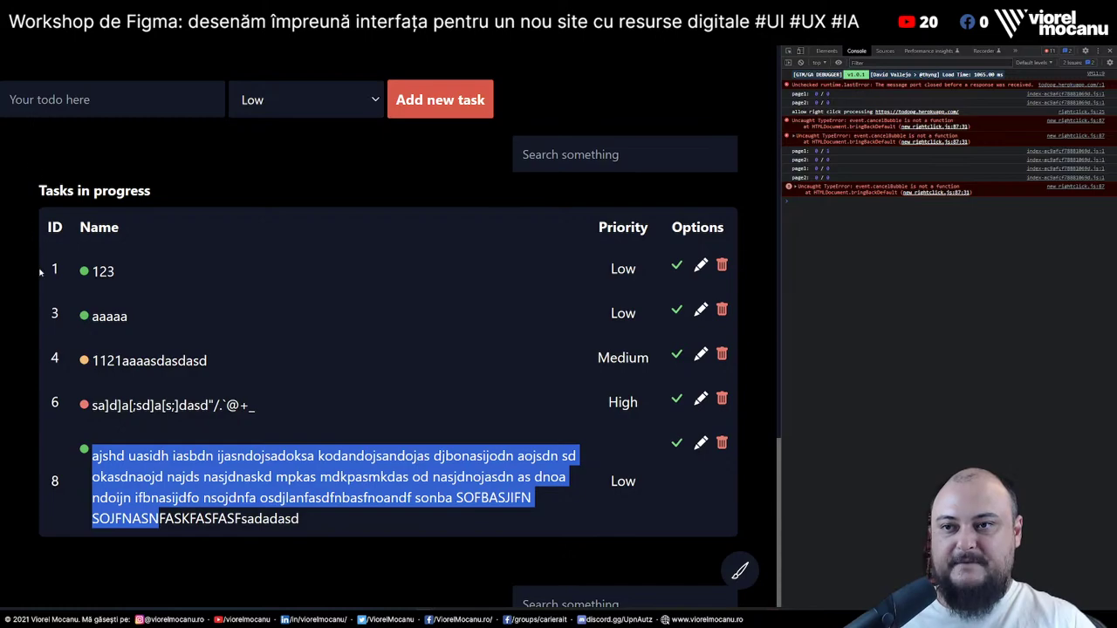
click(39, 369)
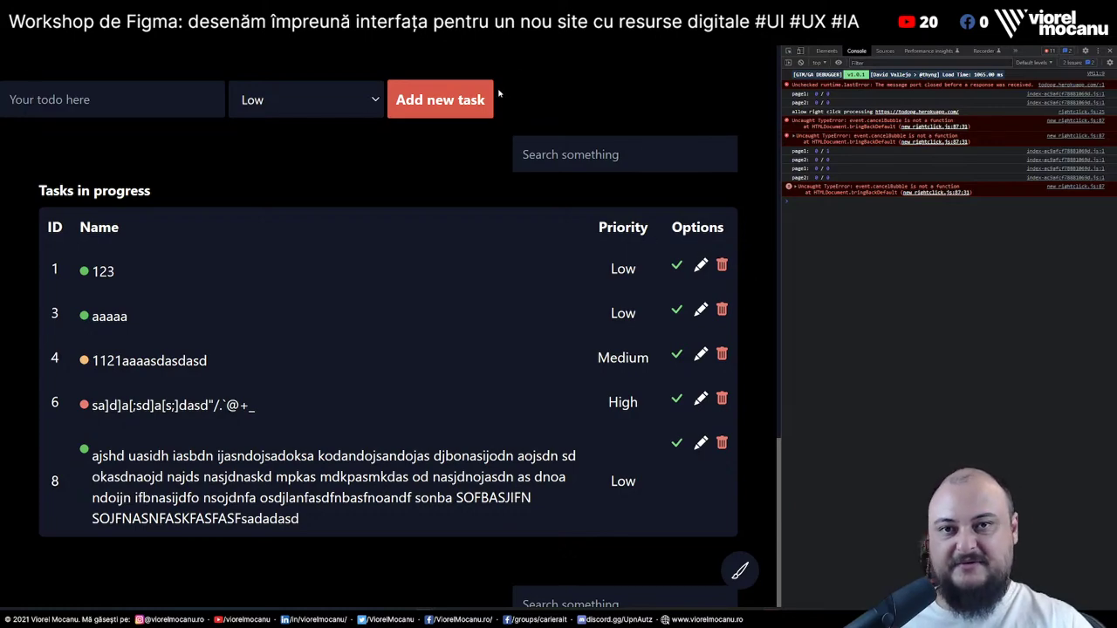
scroll(758, 393, down, 3)
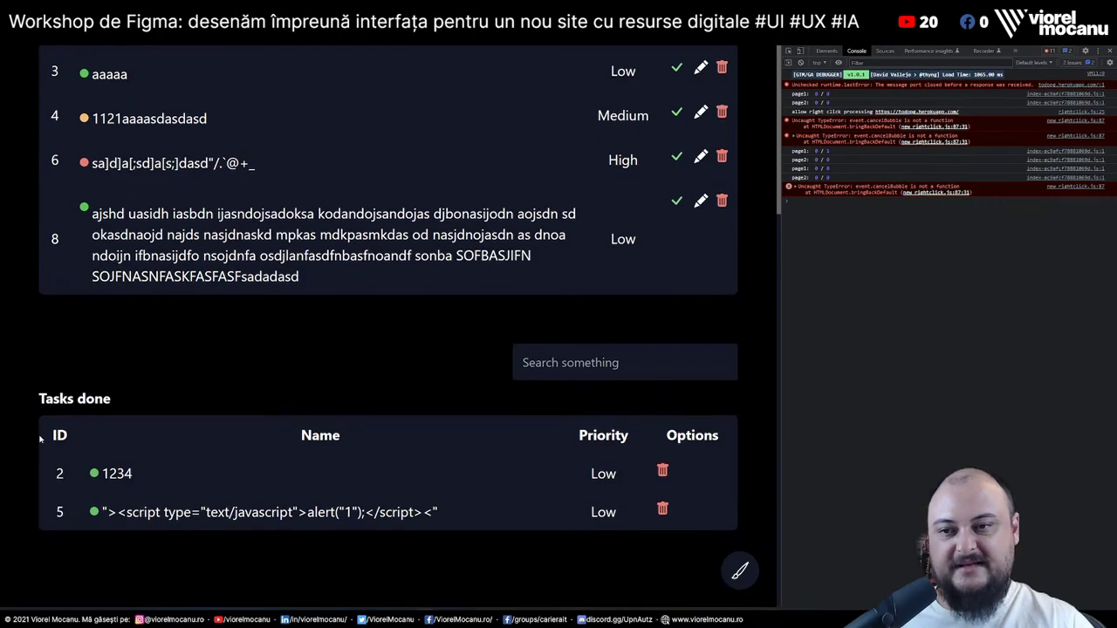
scroll(81, 454, up, 3)
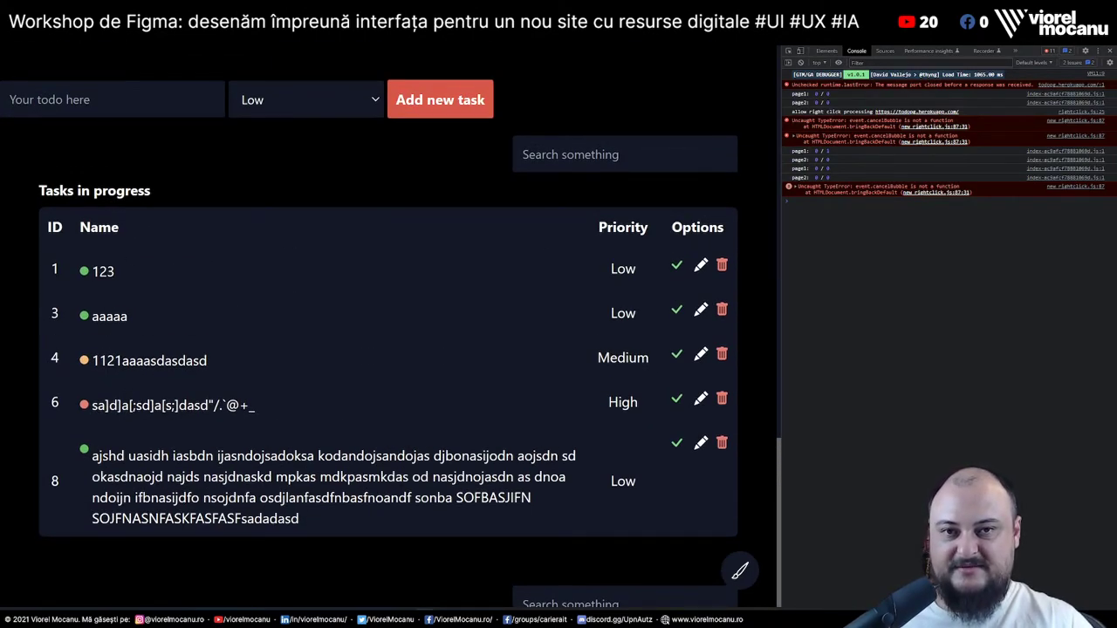
click(541, 161)
click(460, 181)
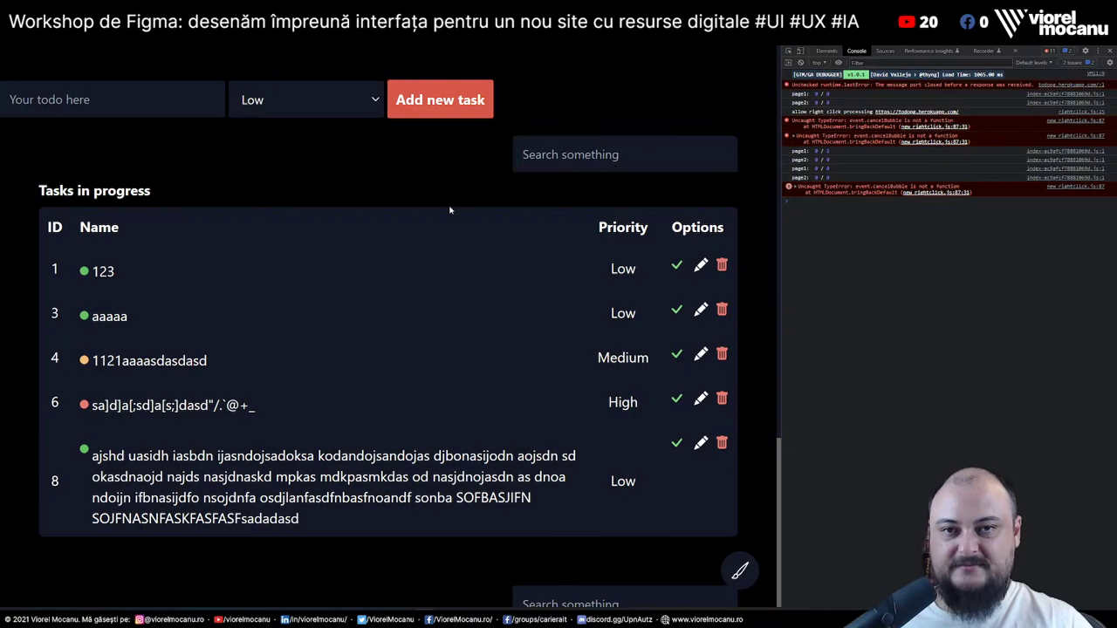
click(550, 157)
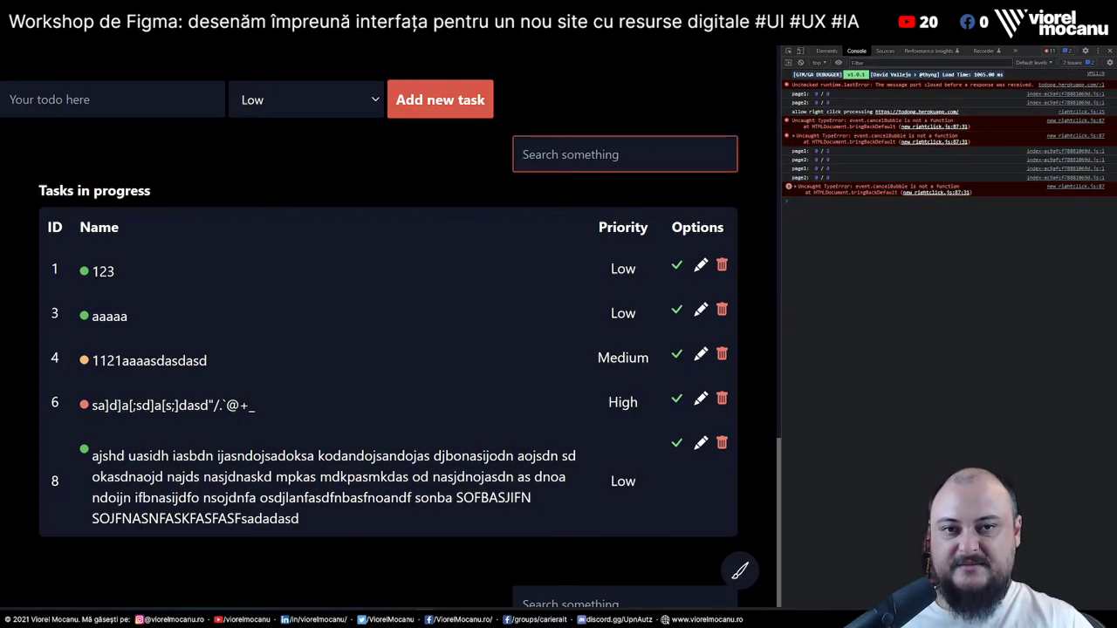
click(497, 169)
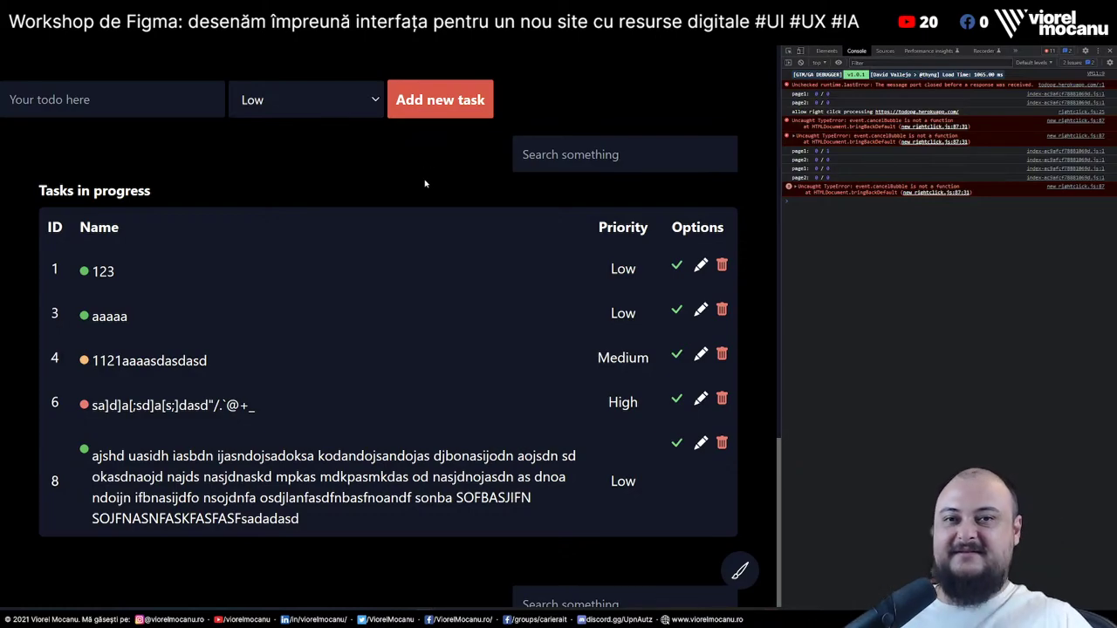
scroll(425, 183, down, 3)
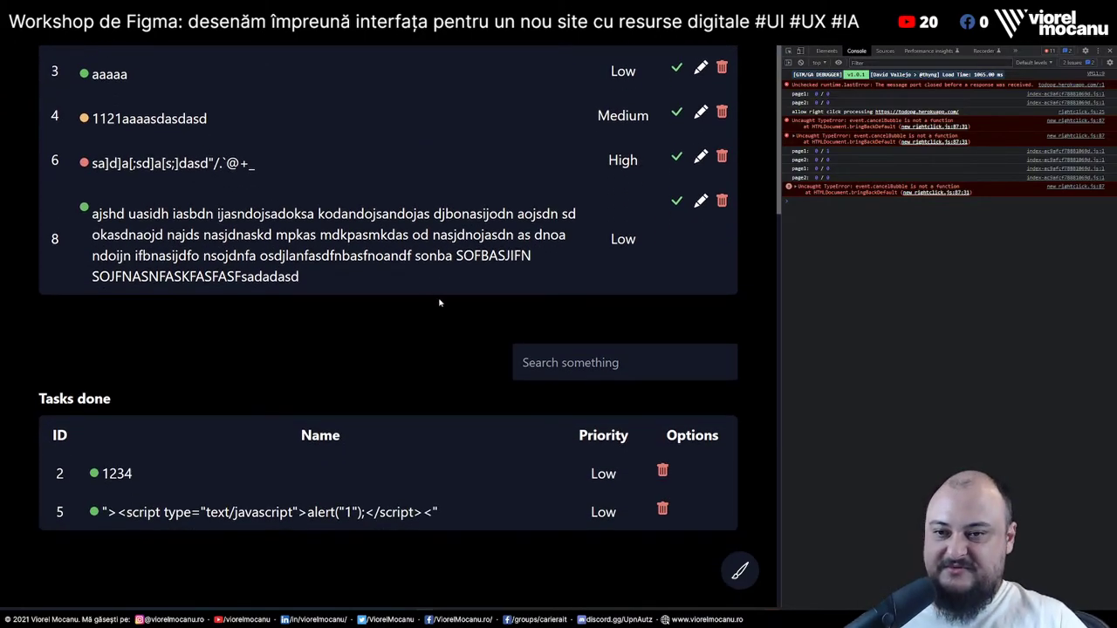
scroll(479, 330, up, 3)
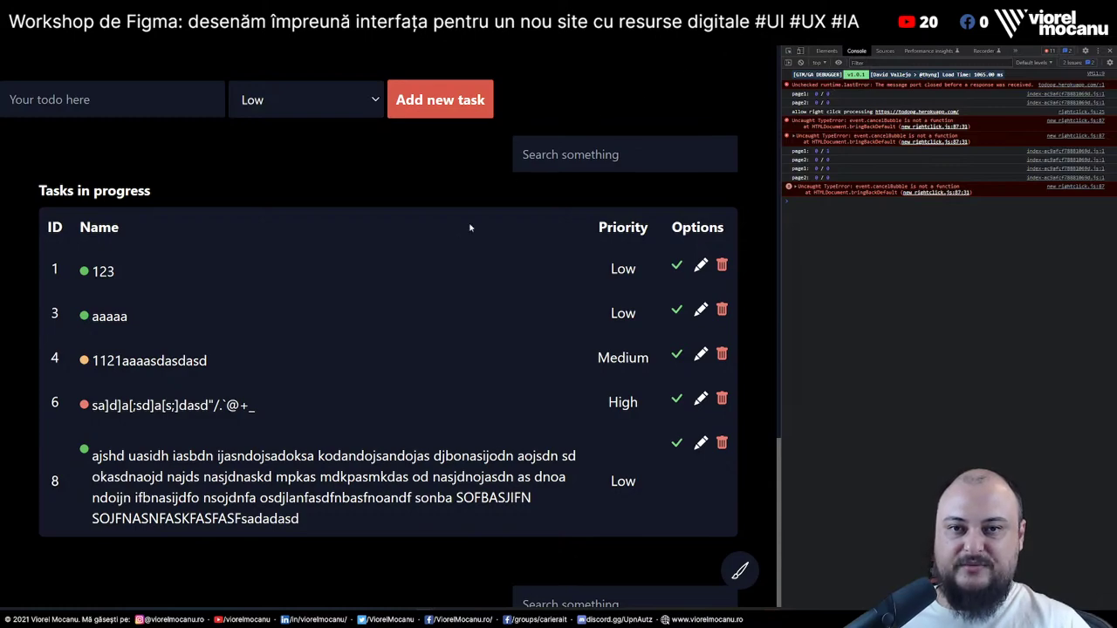
View the to-do page's HTML source zoomed out, scroll across it, then close it
right_click(463, 197)
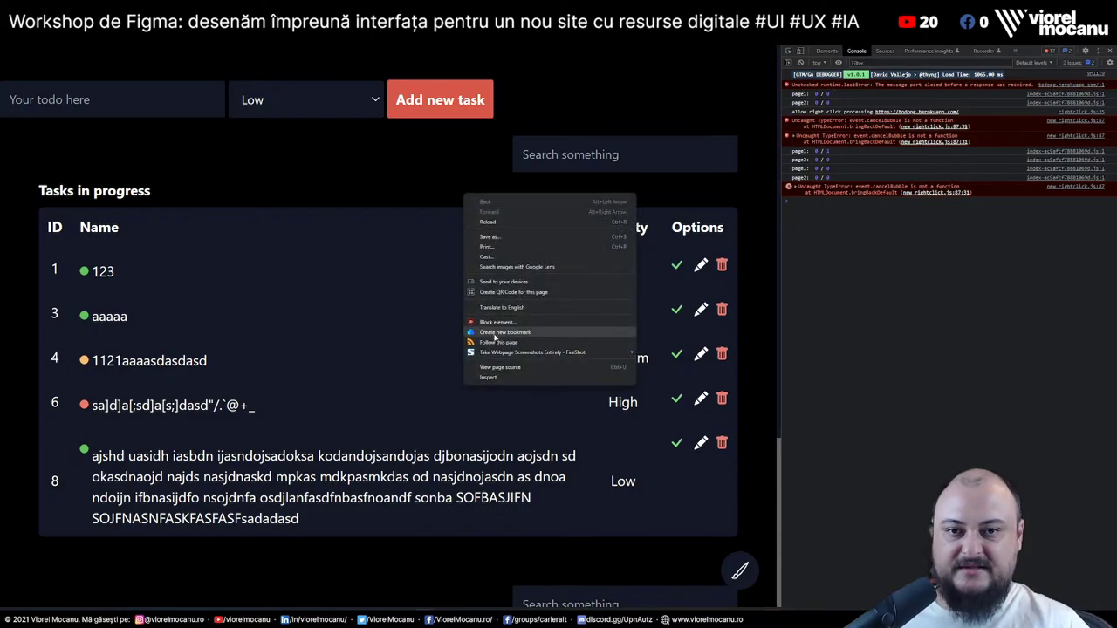
click(518, 378)
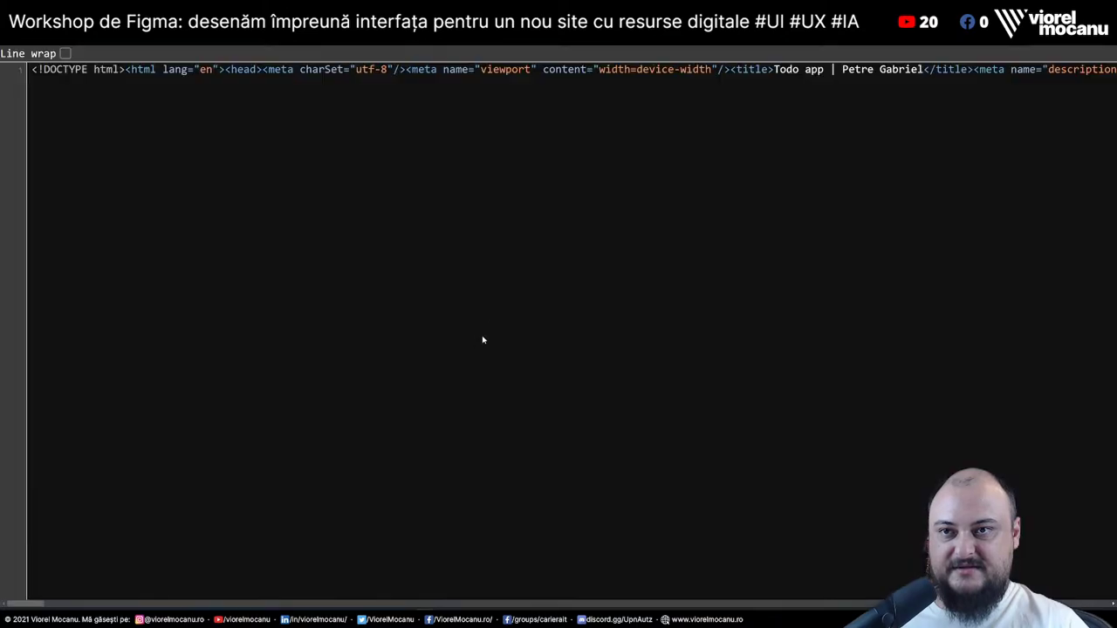
key(ctrl+minus)
key(ctrl+minus)
key(ctrl+minus)
key(ctrl+minus)
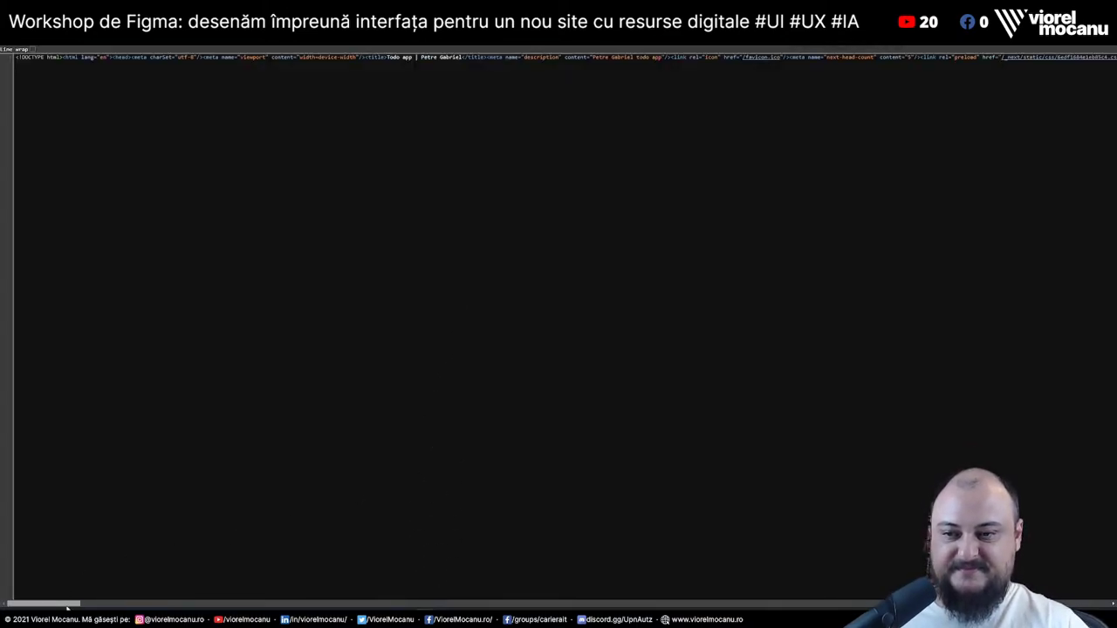
drag(43, 603, 1098, 599)
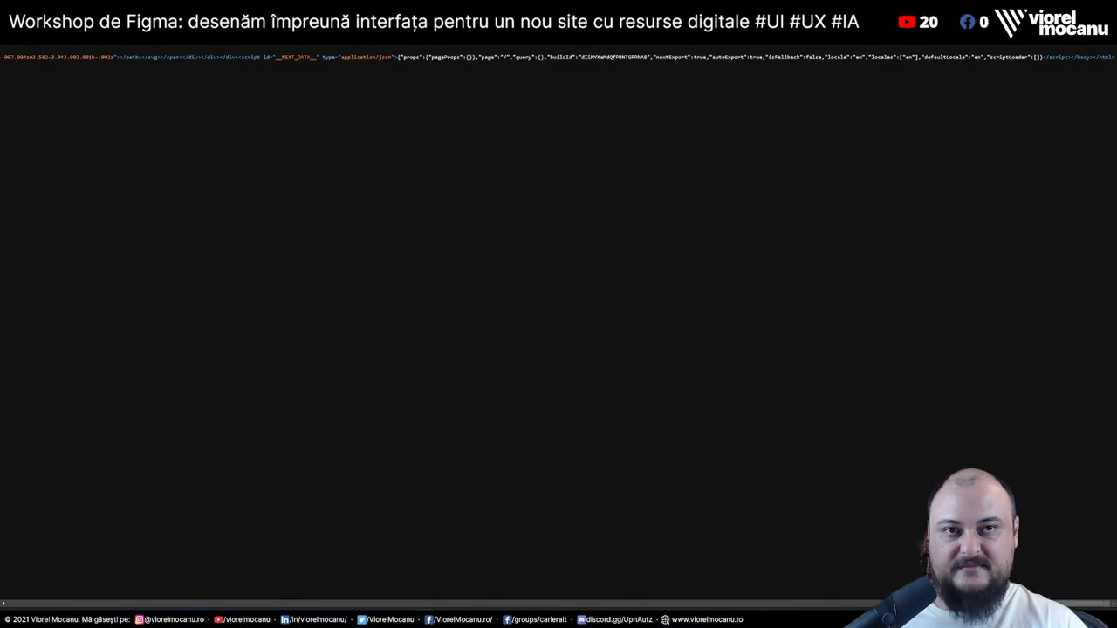
key(ctrl+w)
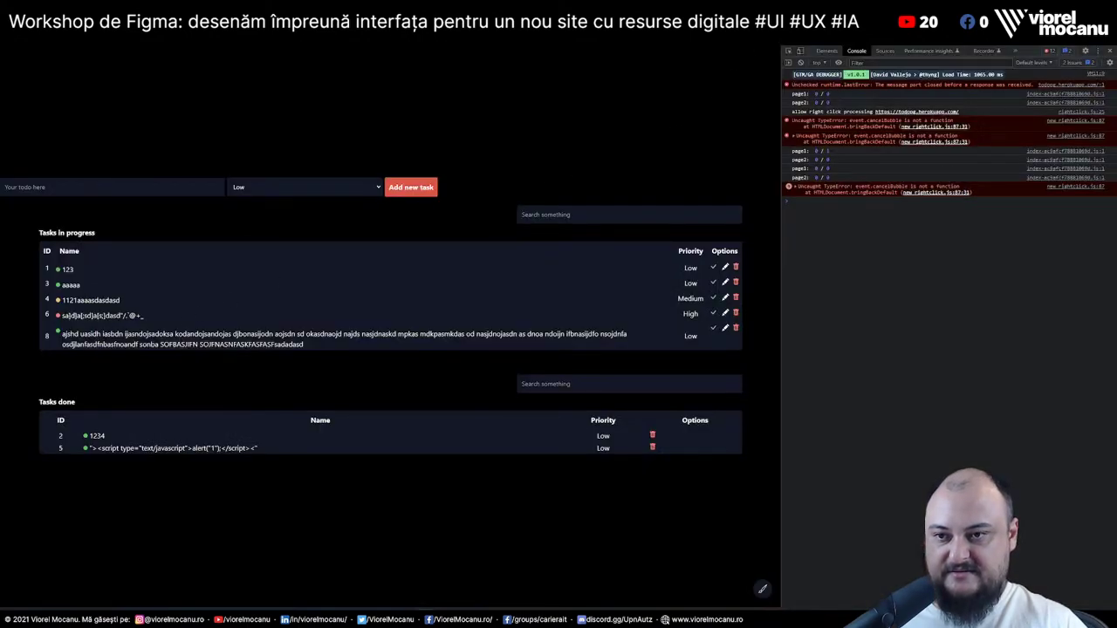
Select parts of task 6 and 8 names, recheck the source with Ctrl+U, then reload the app
drag(62, 315, 123, 315)
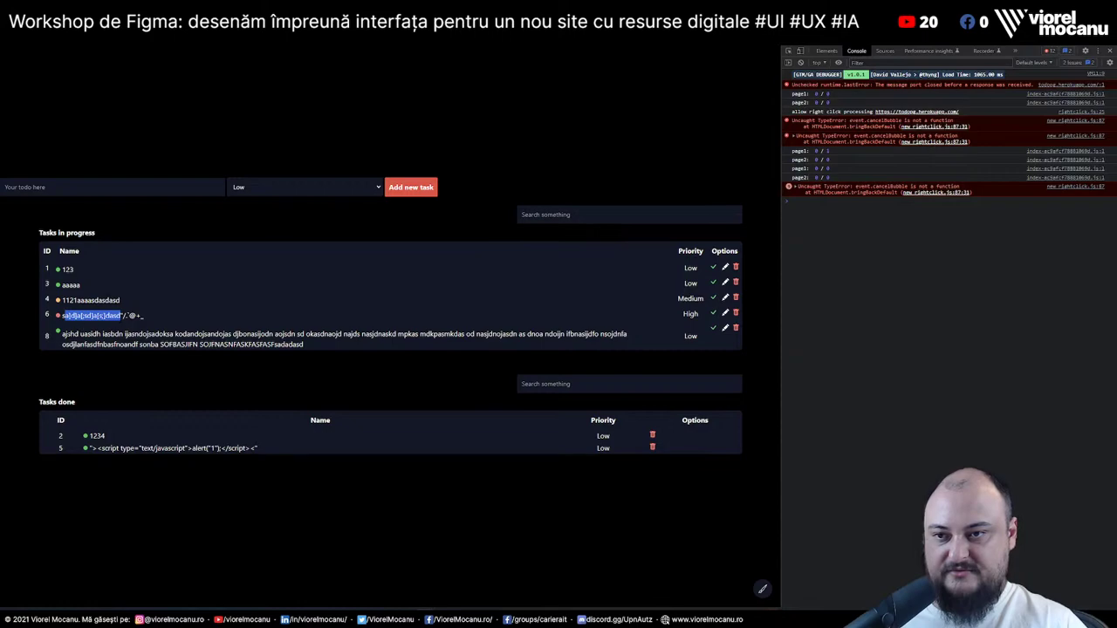
drag(62, 335, 103, 334)
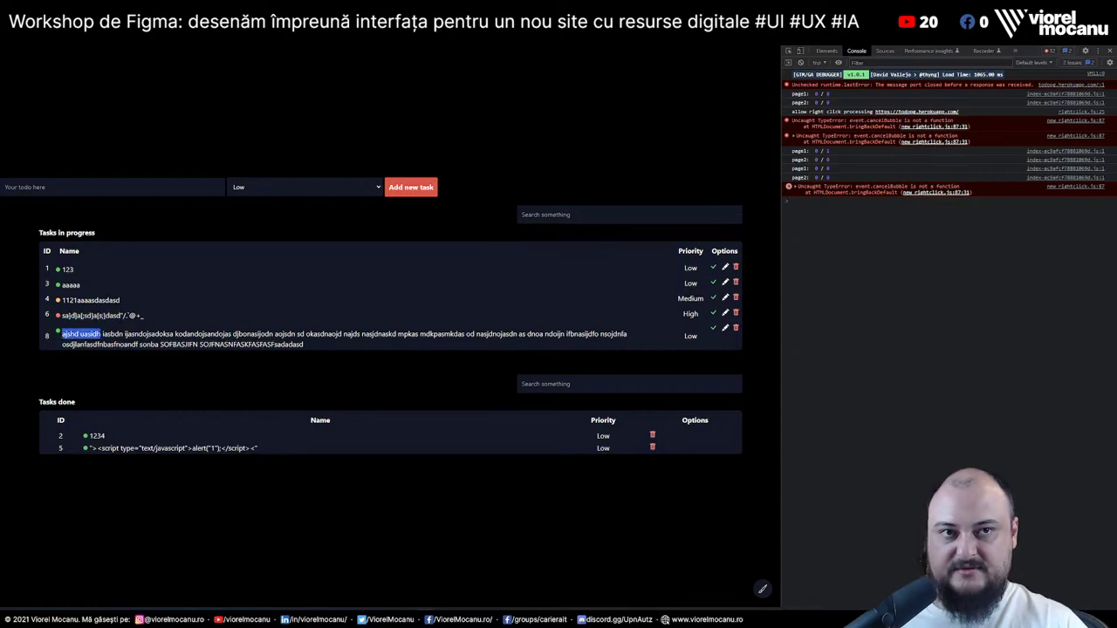
key(ctrl+u)
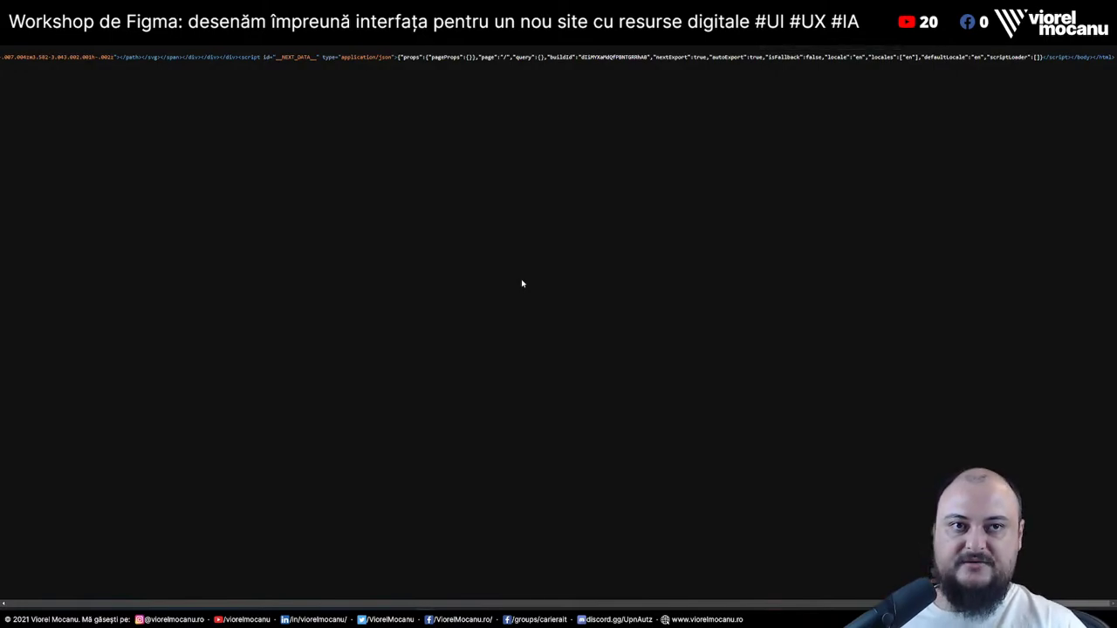
key(ctrl+w)
click(636, 124)
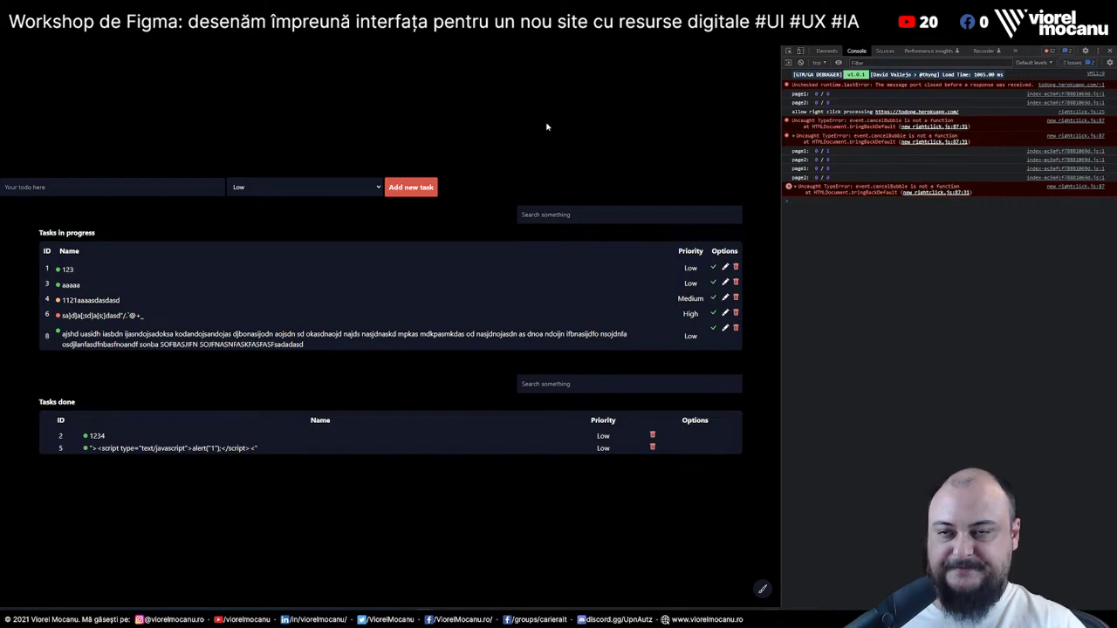
key(ctrl+r)
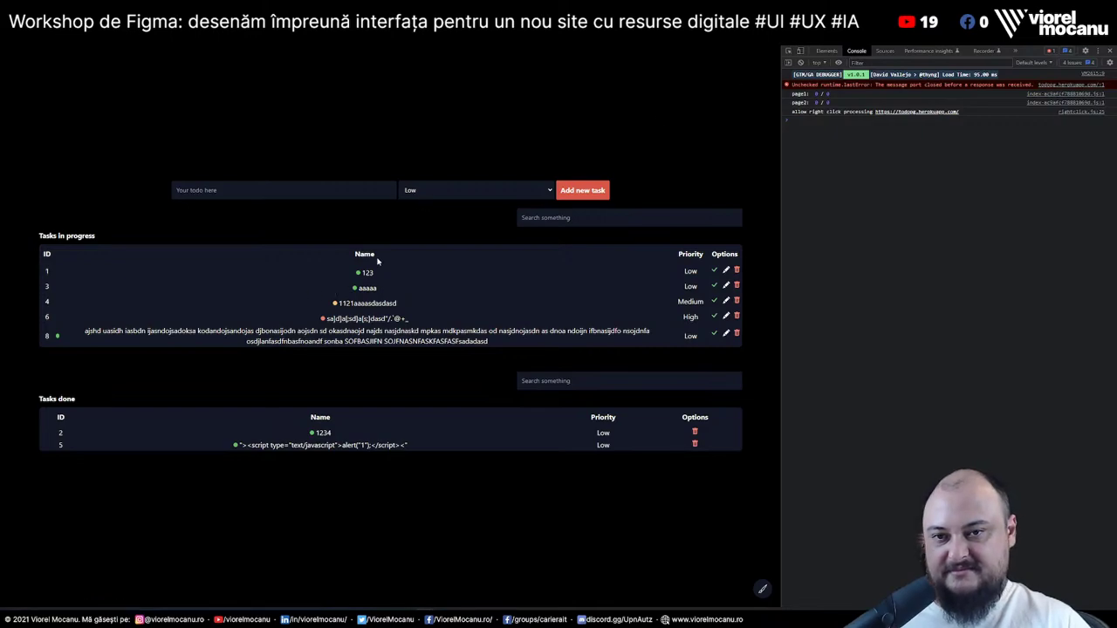
drag(301, 301, 512, 342)
click(296, 294)
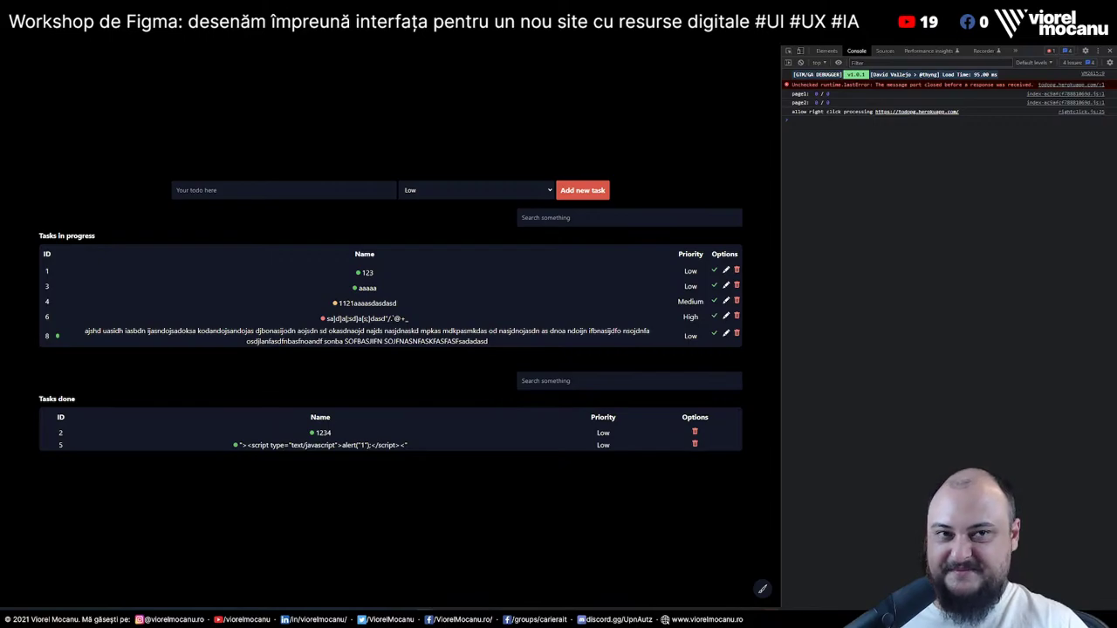
Switch to the Auditorul de site-uri tab and jump to the top of the page
key(alt+Tab)
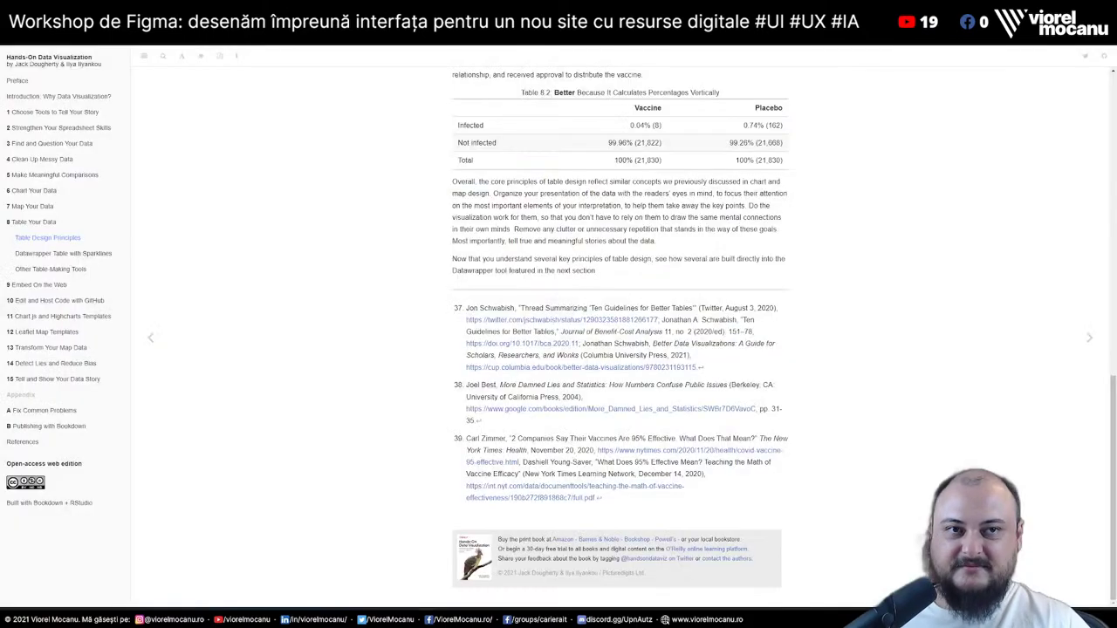
key(alt+Tab)
key(alt+Tab)
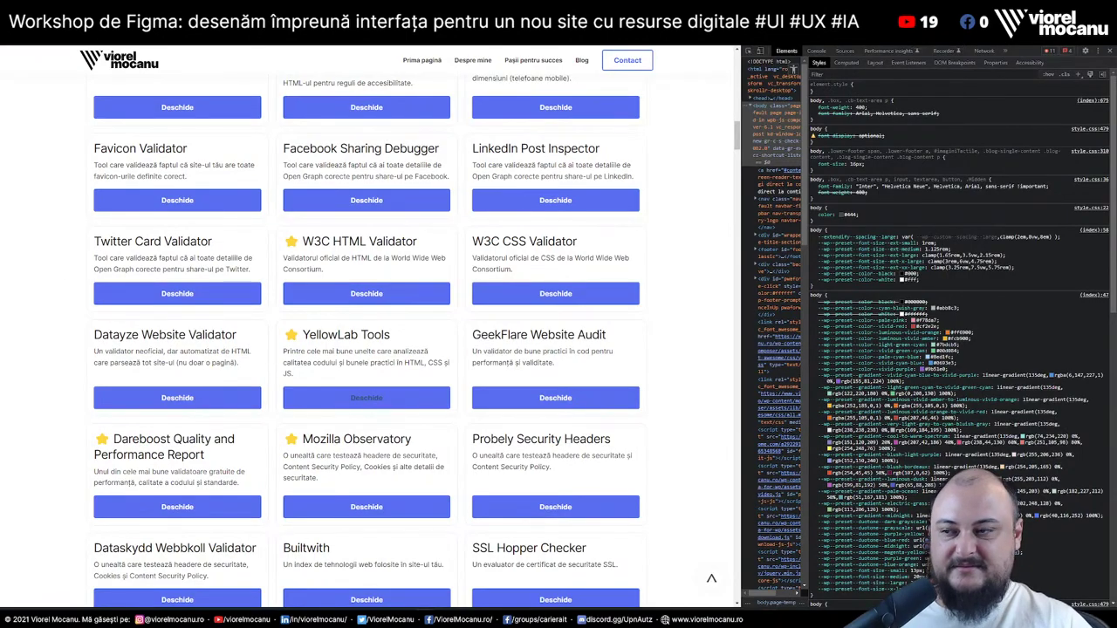
key(Home)
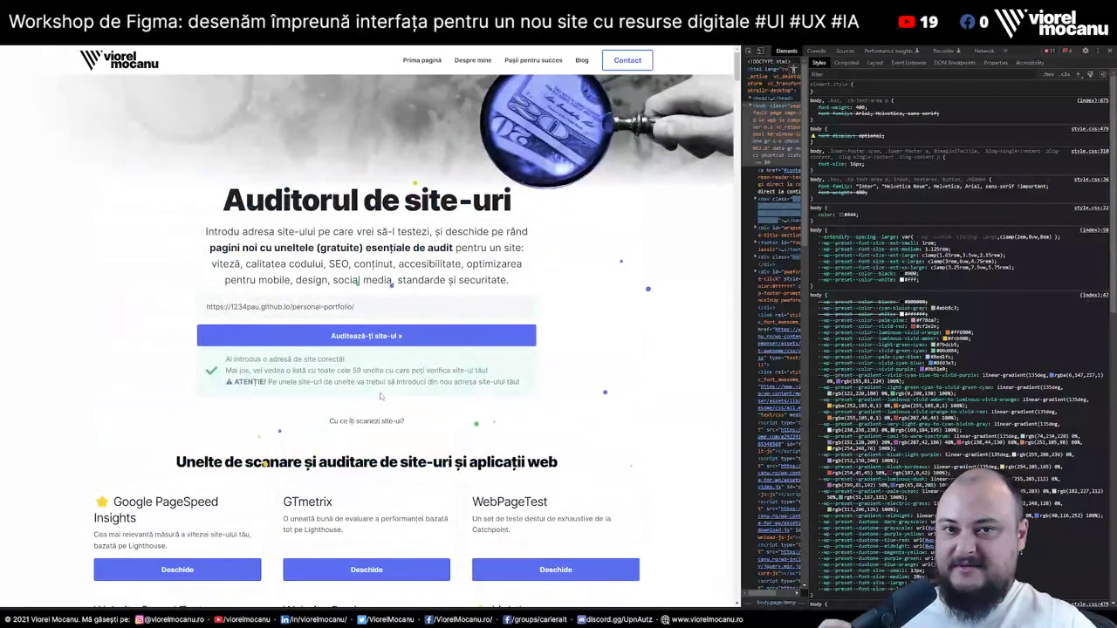